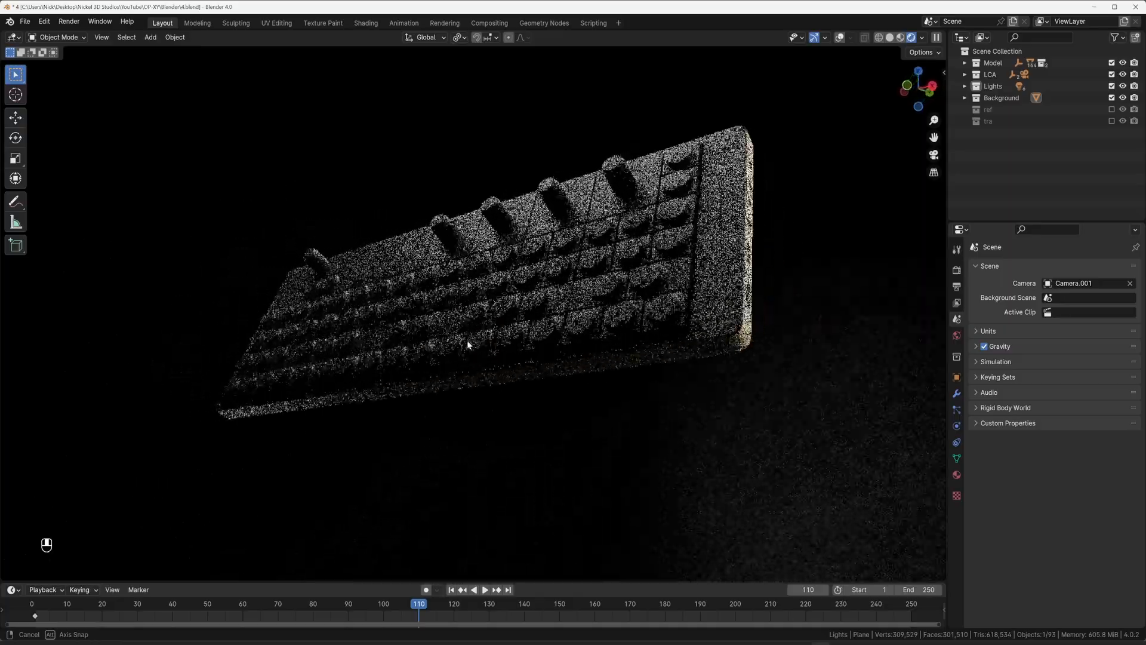
Step: Examine the rendered synthesizer model's knobs and keys up close, from several angles and through the scene camera
scroll(504, 287, up, 5)
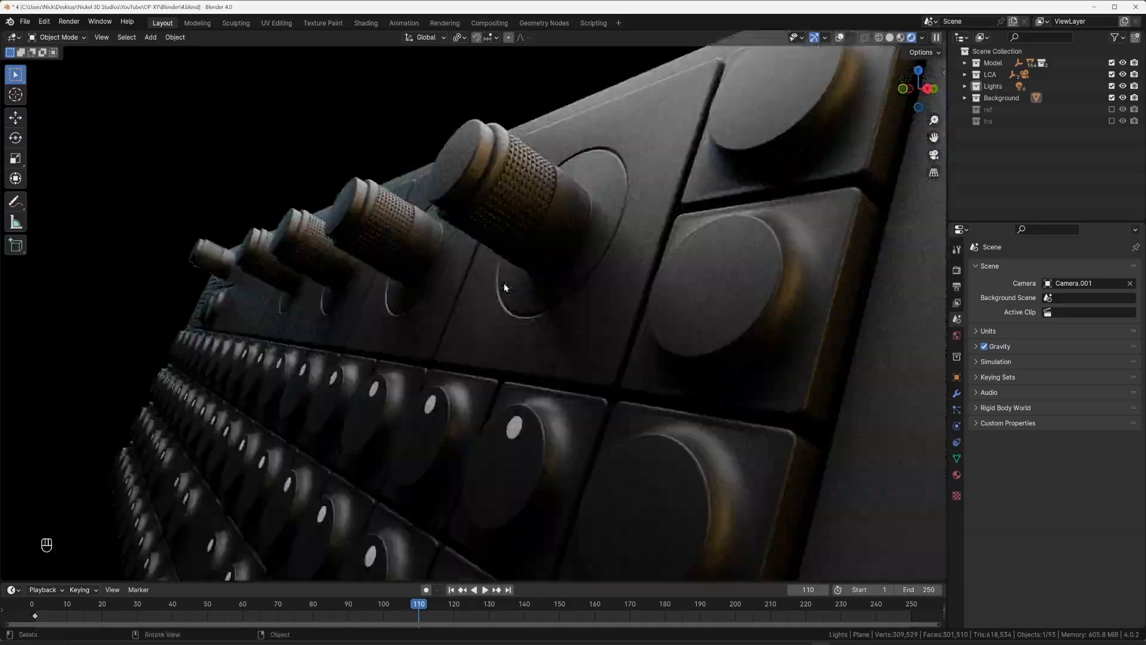
middle_drag(521, 260, 550, 216)
scroll(548, 227, down, 3)
shift+middle_drag(536, 270, 514, 256)
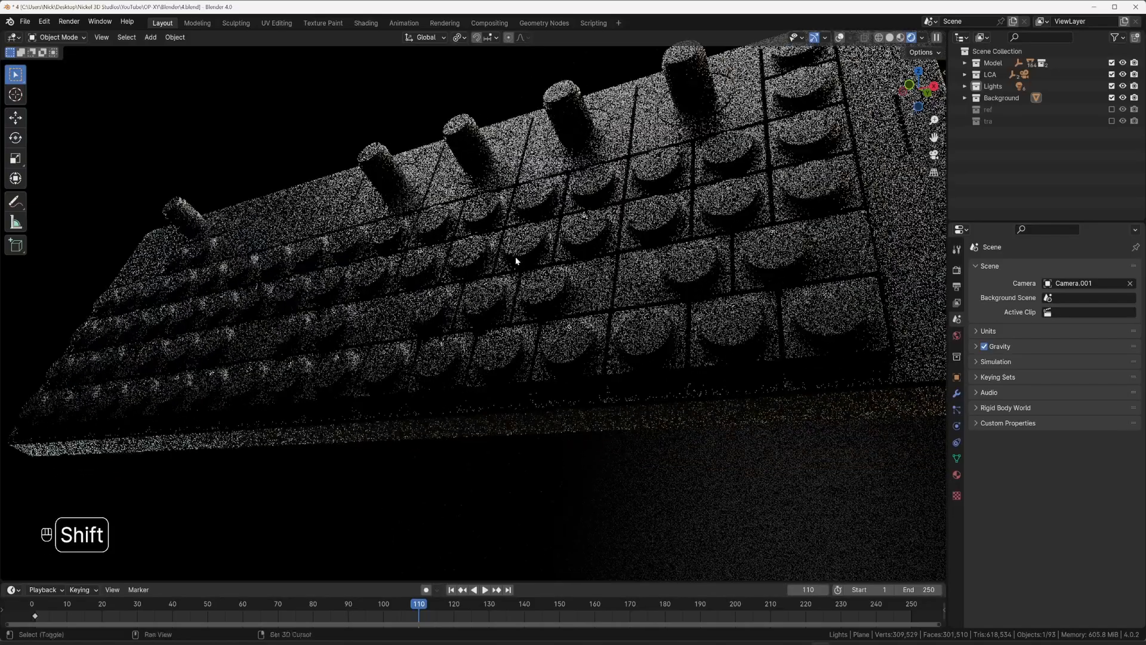
scroll(512, 259, down, 3)
key(KP_0)
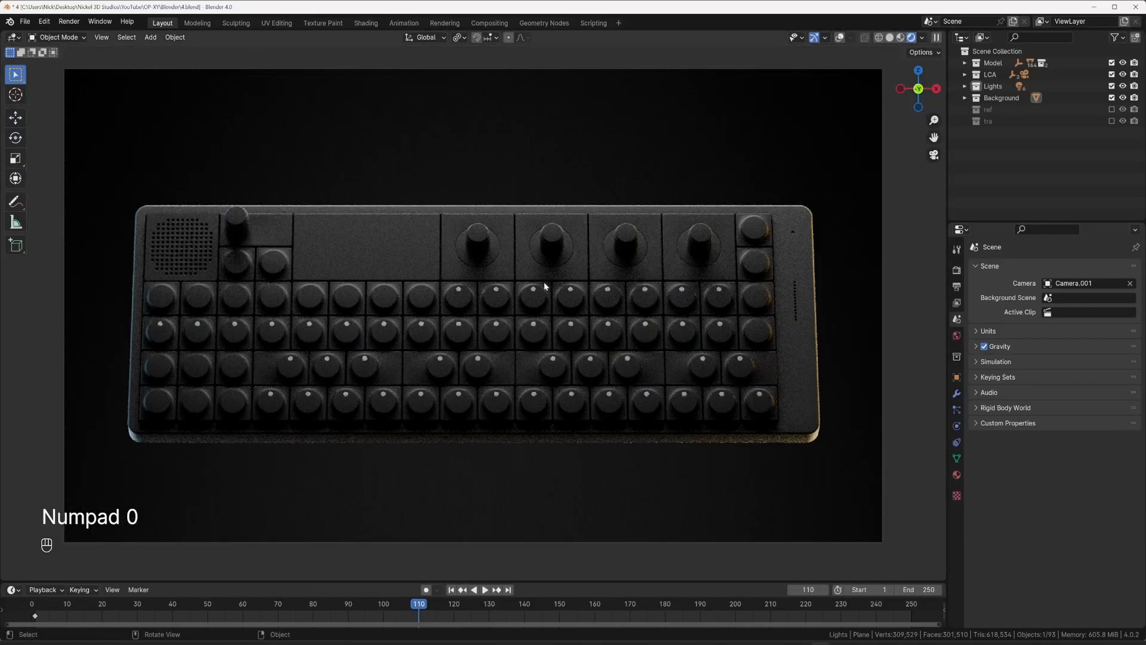
scroll(524, 292, down, 2)
shift+middle_drag(524, 291, 534, 289)
scroll(533, 289, up, 1)
scroll(534, 292, up, 1)
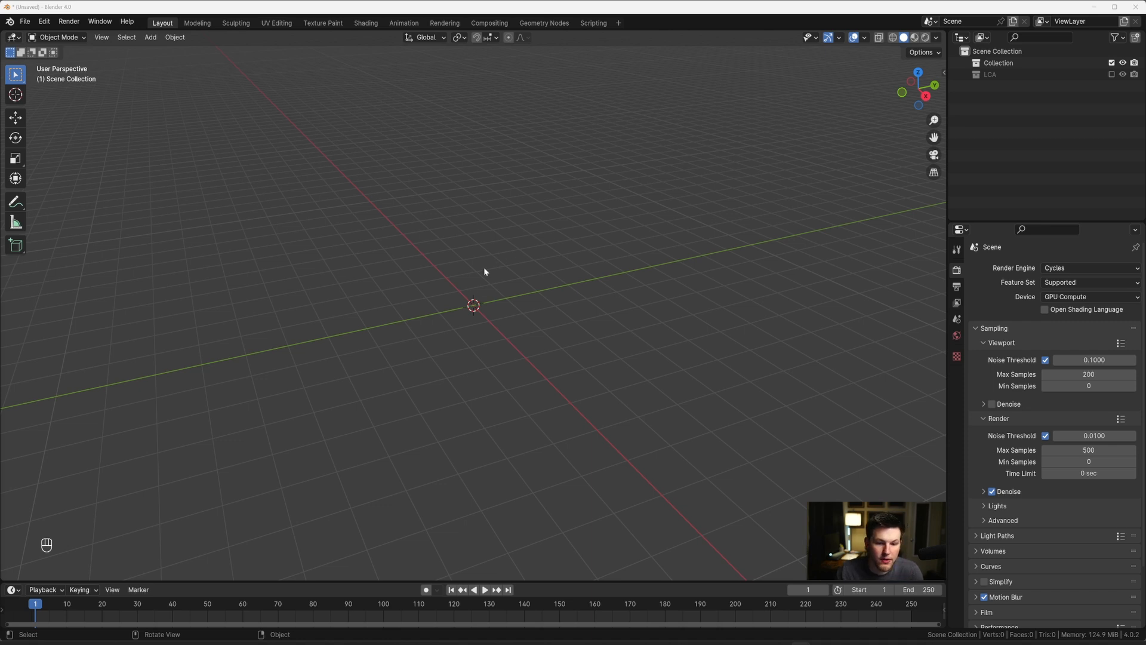
Step: Save the new scene as 7.blend in the OP-XY project's Blender folder
click(25, 21)
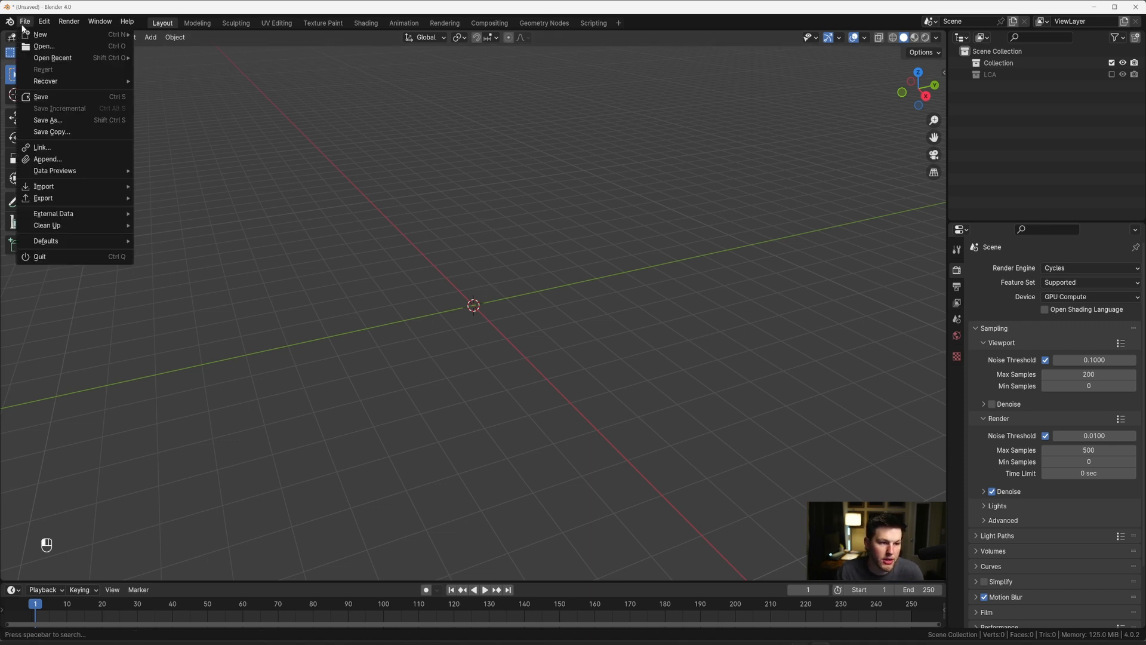
click(41, 119)
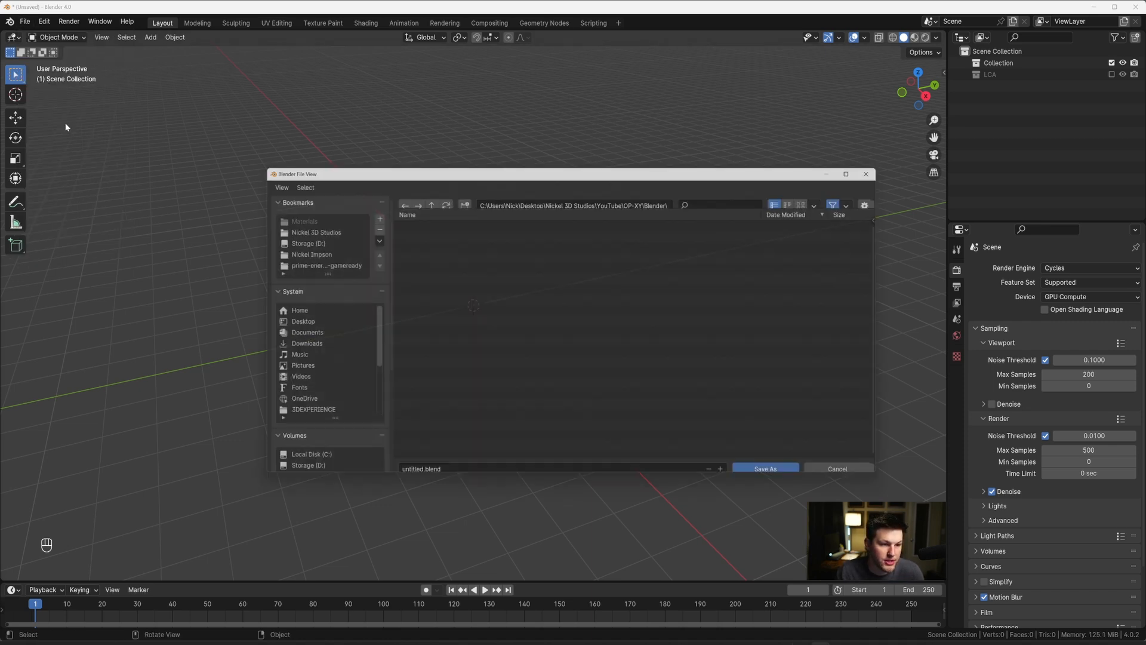
click(441, 466)
text(7)
key(Return)
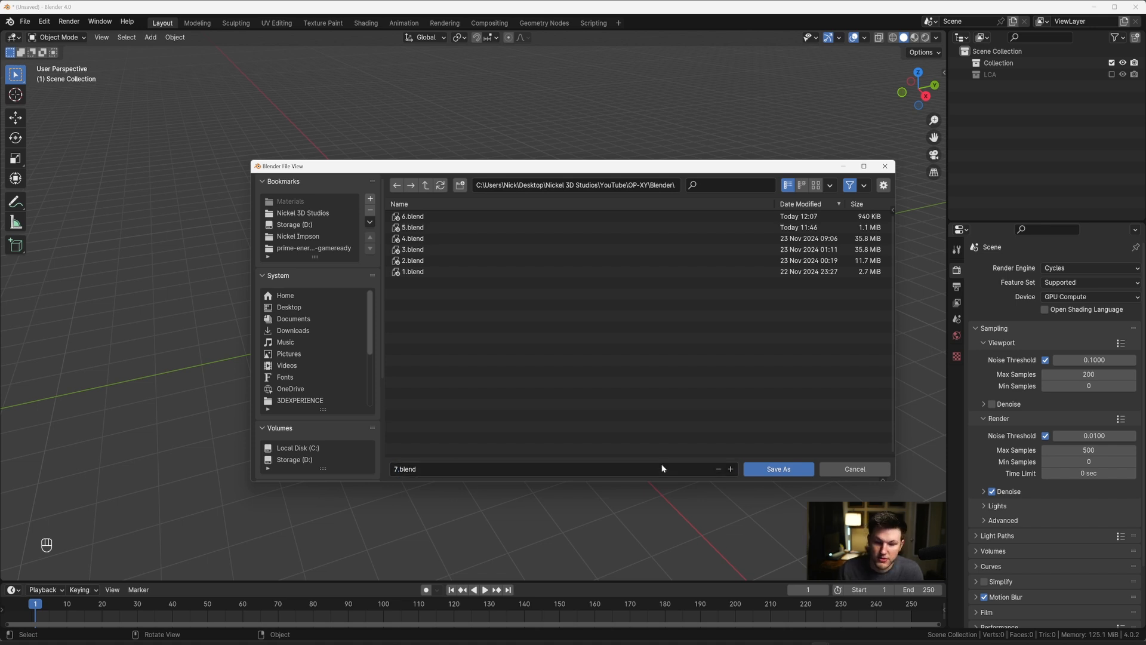
click(778, 469)
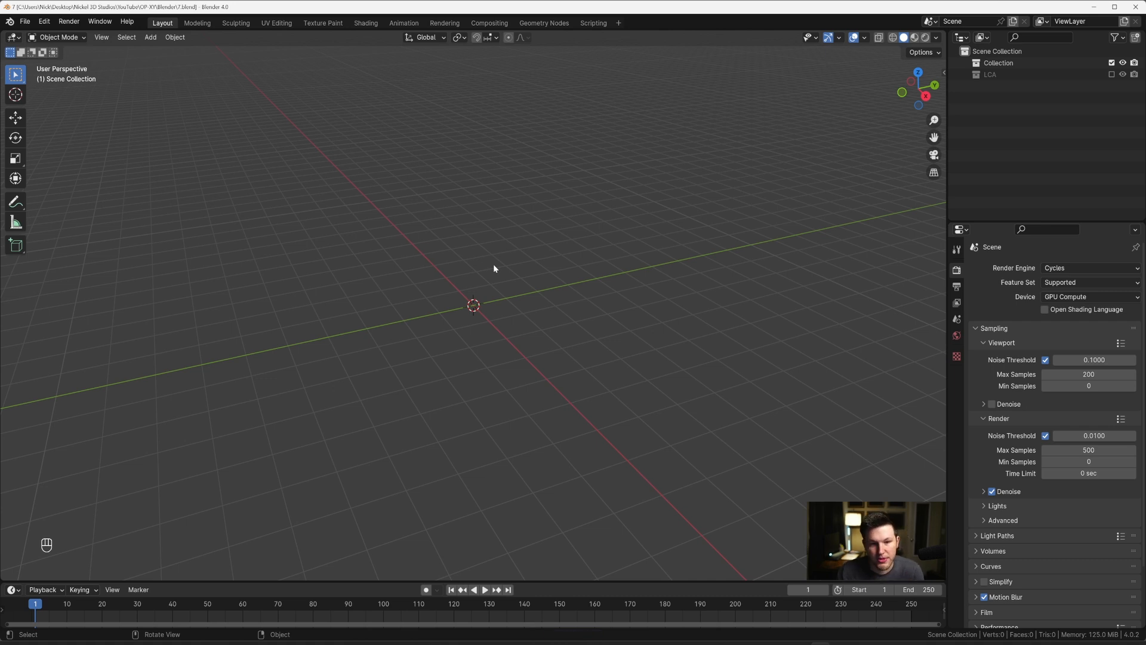
Step: Bring the "top view (1)" and "side view" images from the Ref folder into the scene as reference images
click(544, 643)
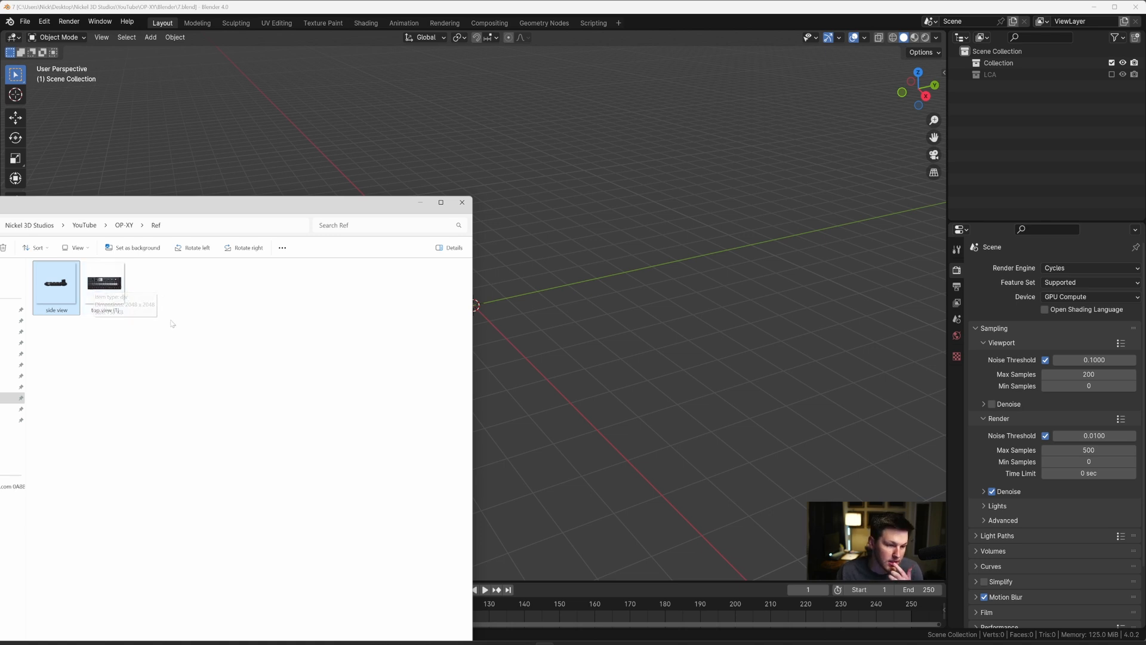
click(107, 289)
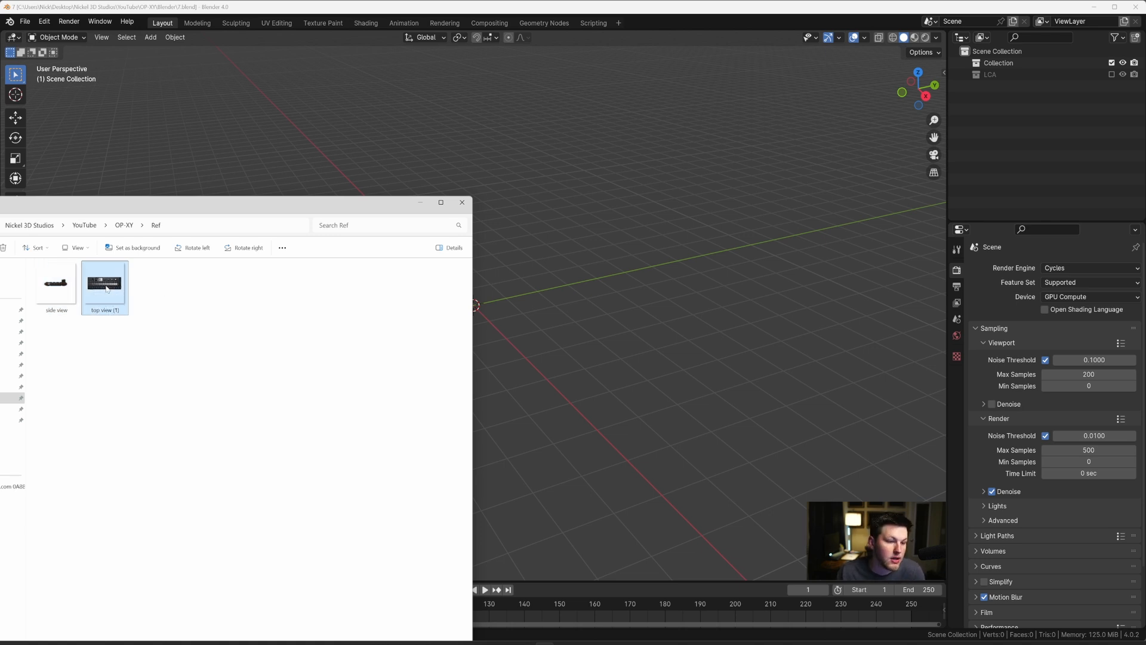
drag(569, 292, 582, 313)
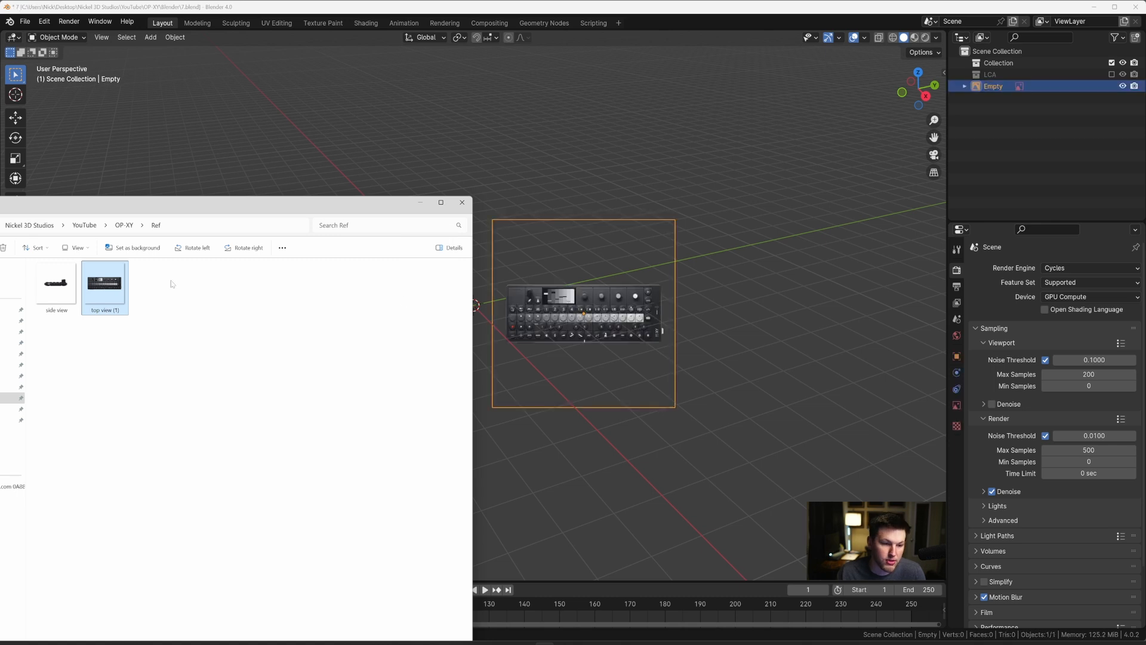
drag(55, 286, 466, 165)
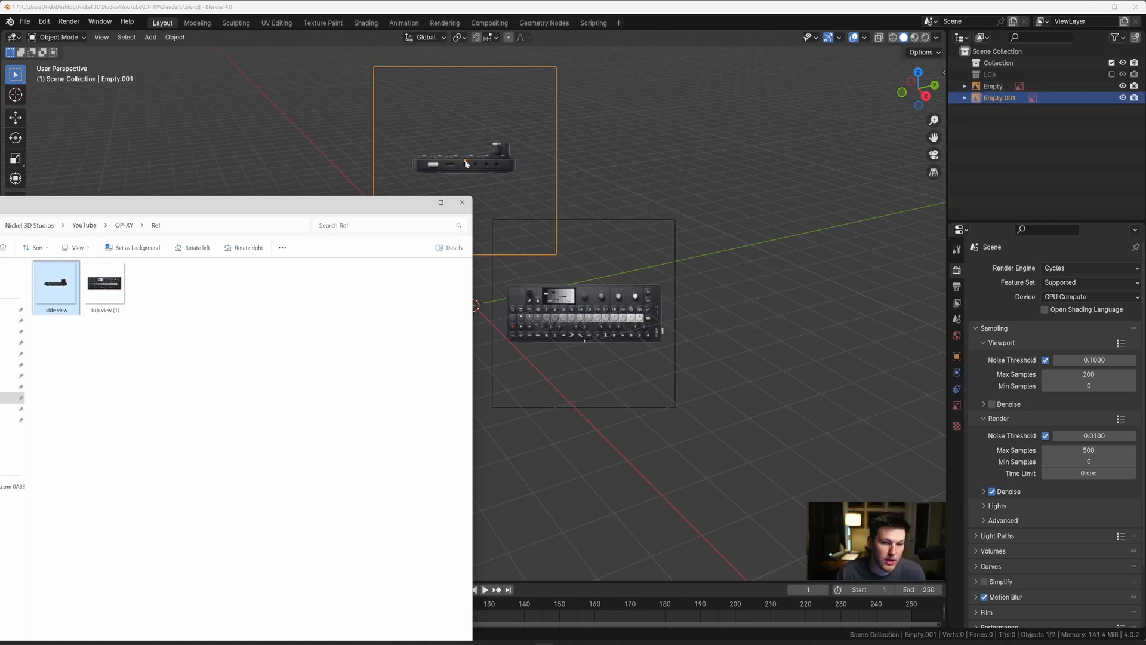
click(421, 203)
Step: Clear the location and rotation of both the top-view and the side-view reference images
click(583, 308)
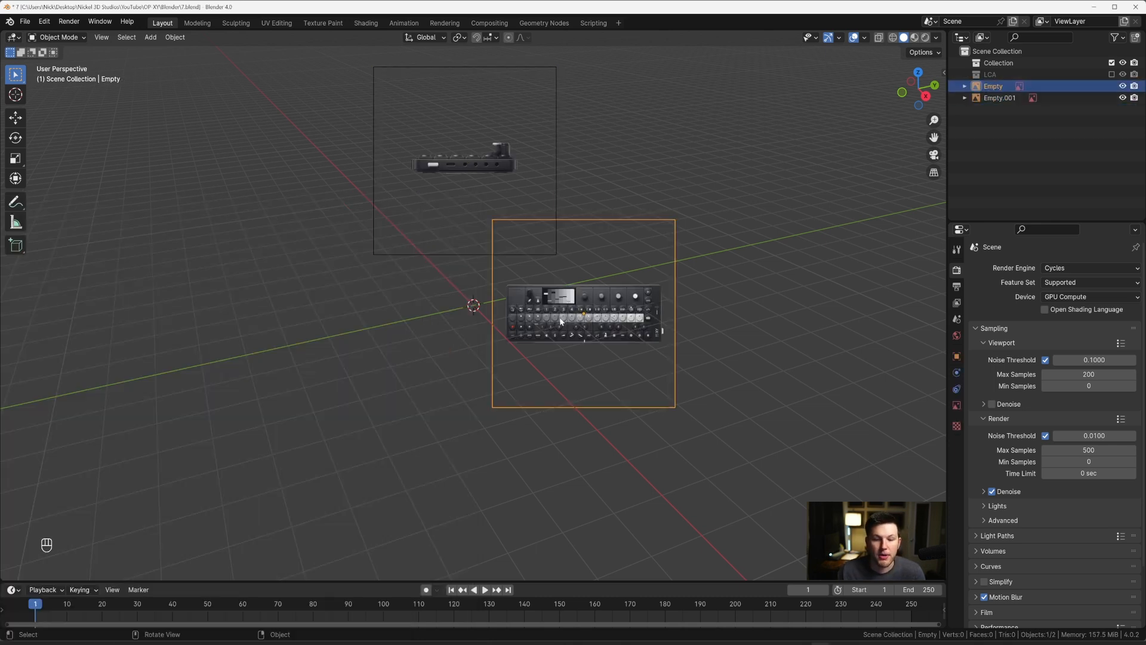
key(alt+g)
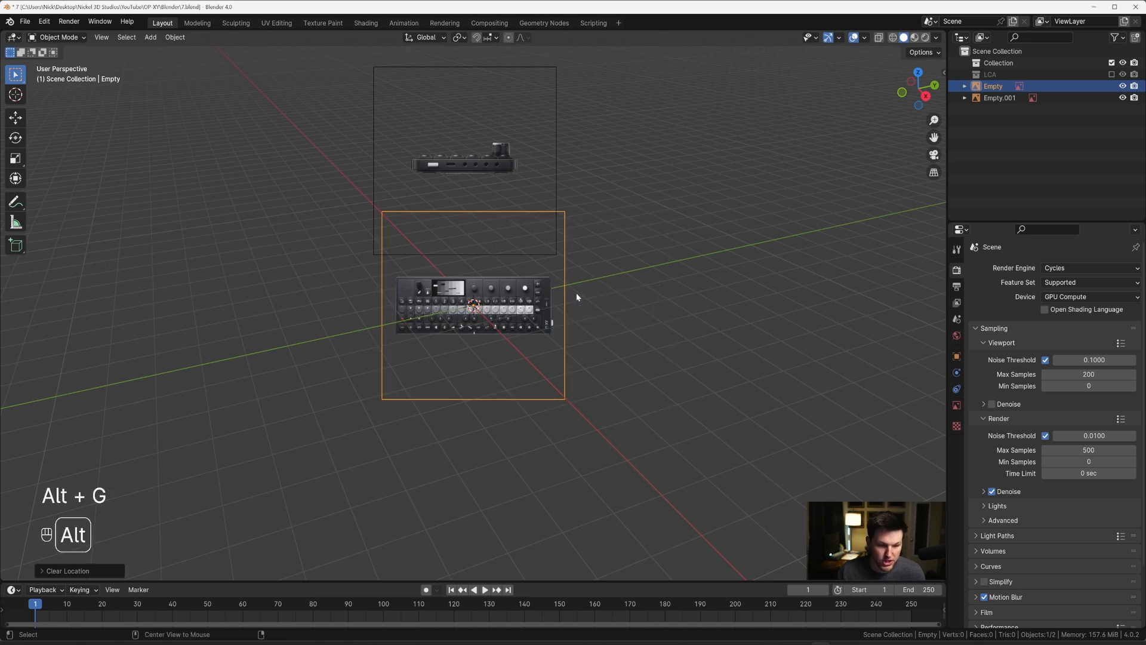
key(alt+r)
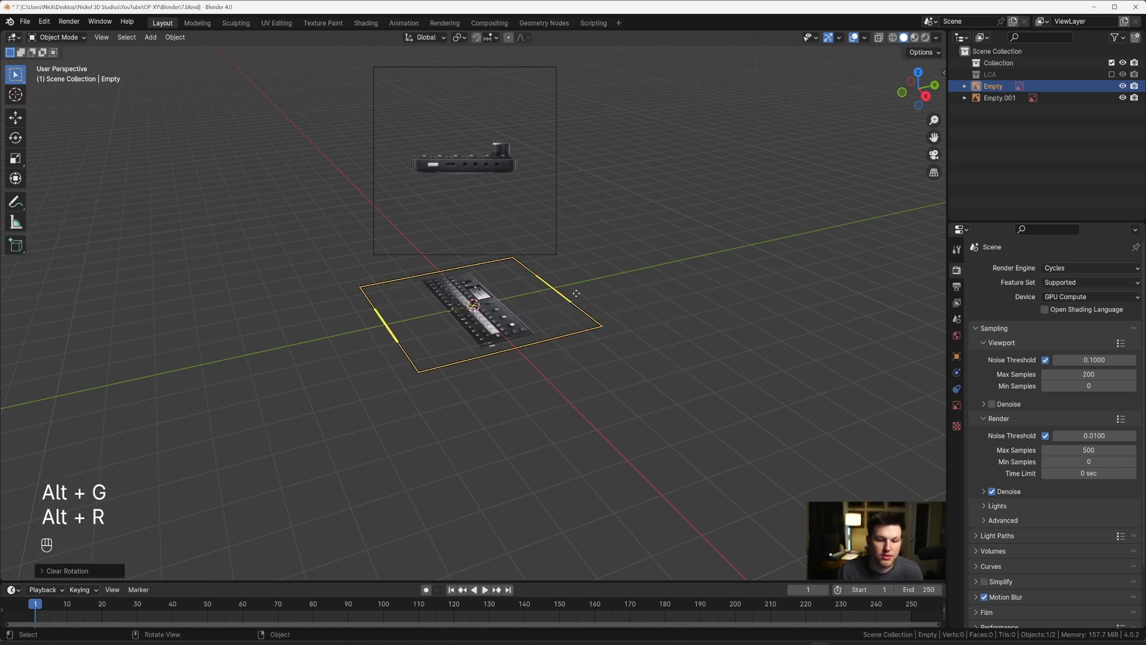
click(473, 164)
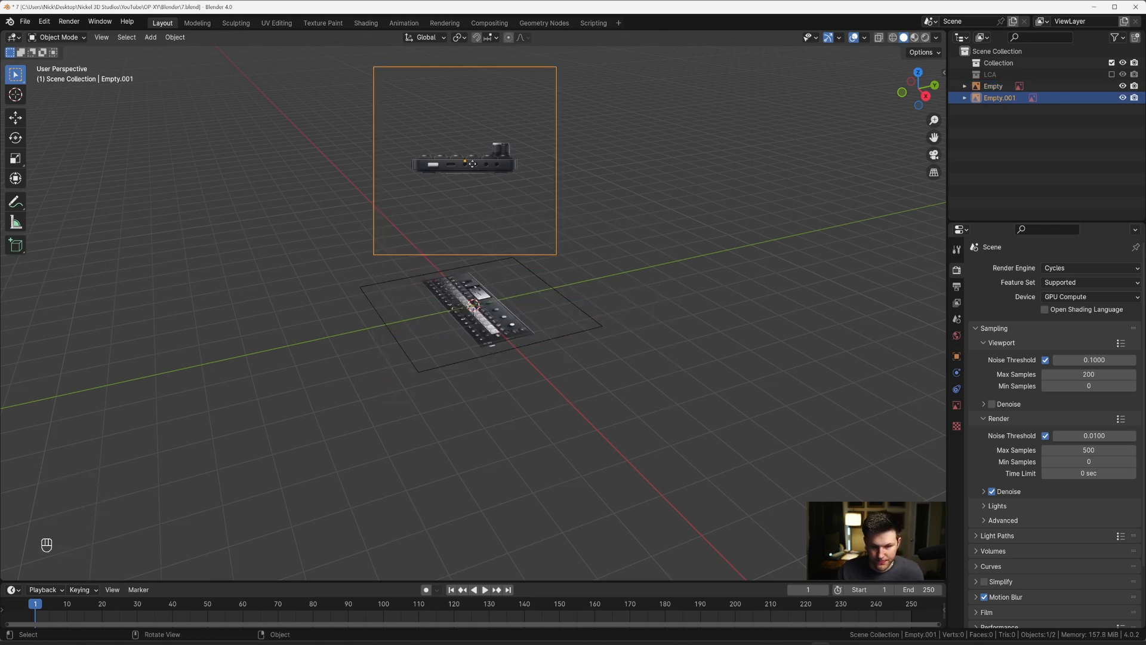
middle_drag(474, 163, 533, 214)
key(alt+g)
key(alt+r)
Step: Rotate the side-view reference image 90 degrees about the X axis and 90 degrees about the Z axis
key(r)
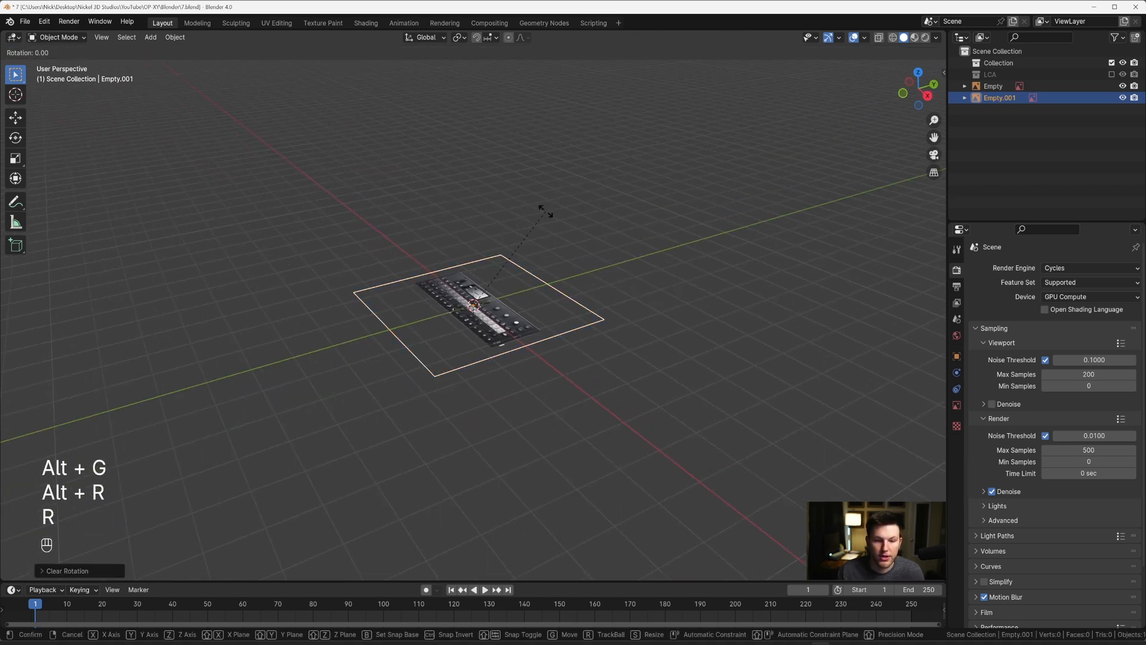
key(x)
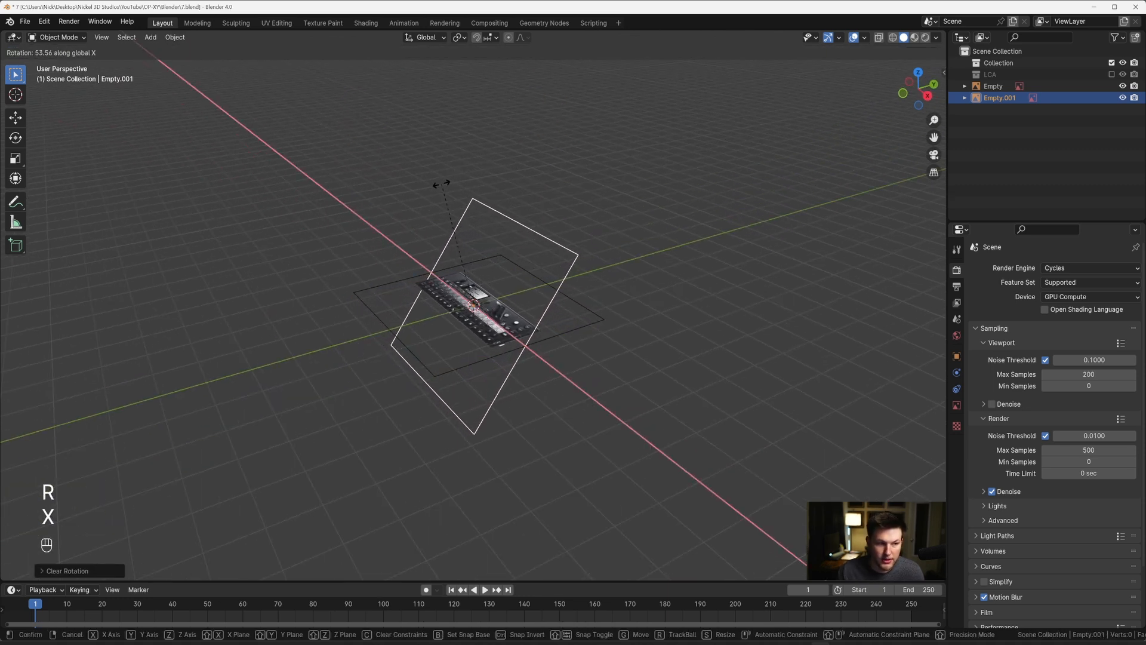
key(9)
key(0)
key(Return)
key(r)
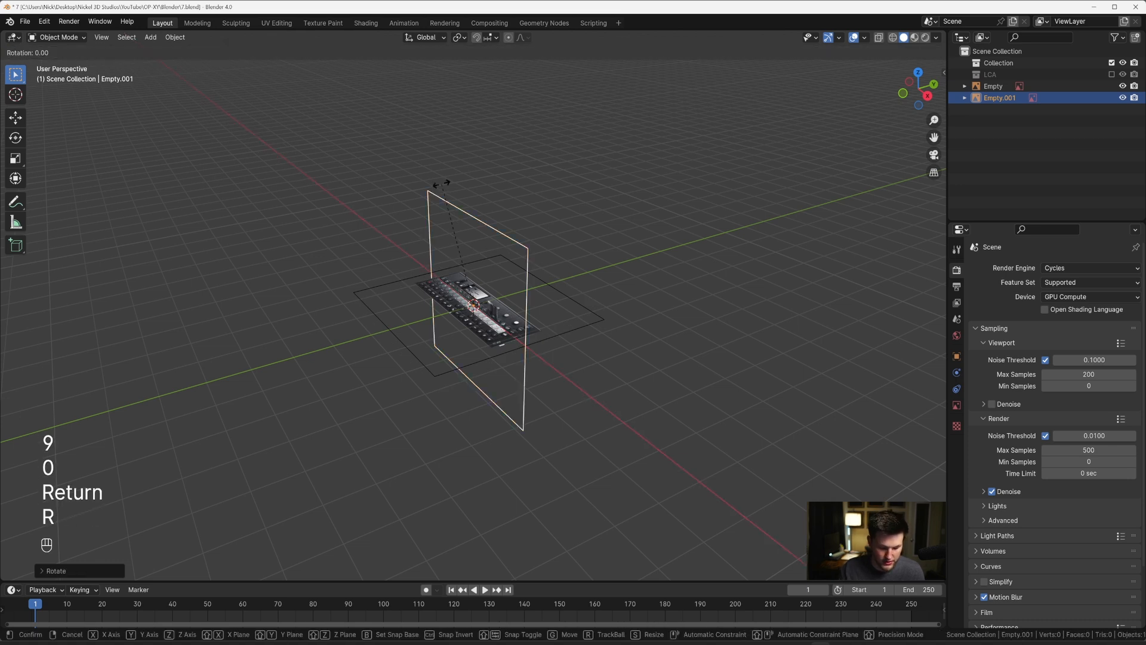
key(z)
key(9)
key(0)
key(Return)
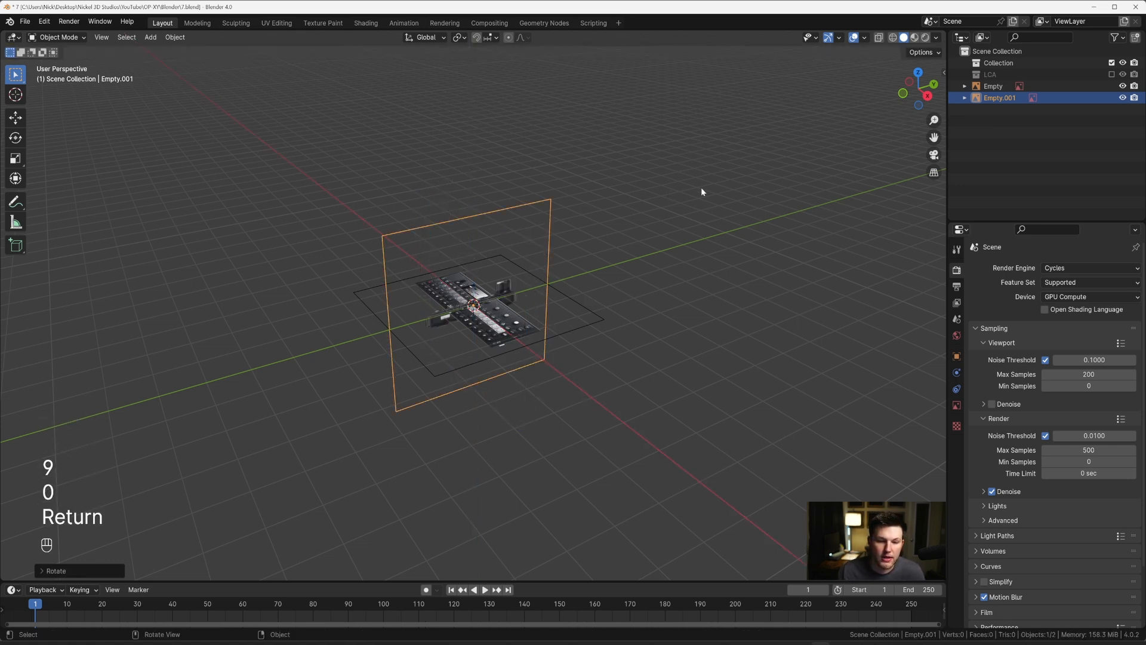
Step: Create a new collection under the Scene Collection and name it Ref
click(1070, 138)
key(c)
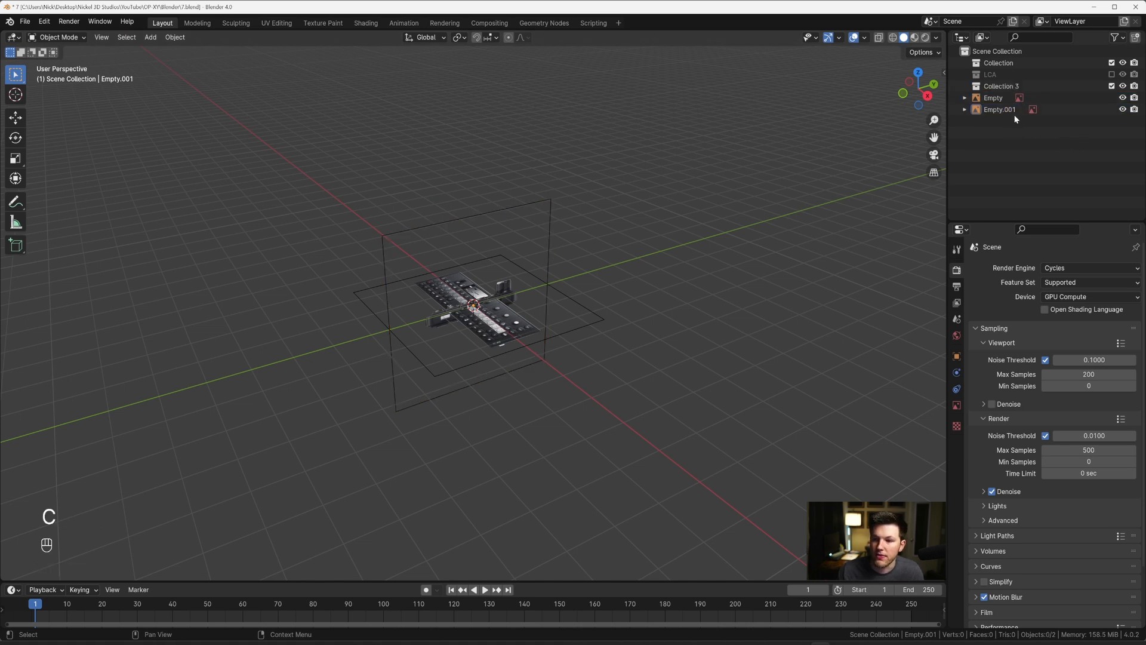
double_click(1000, 86)
text(Ref)
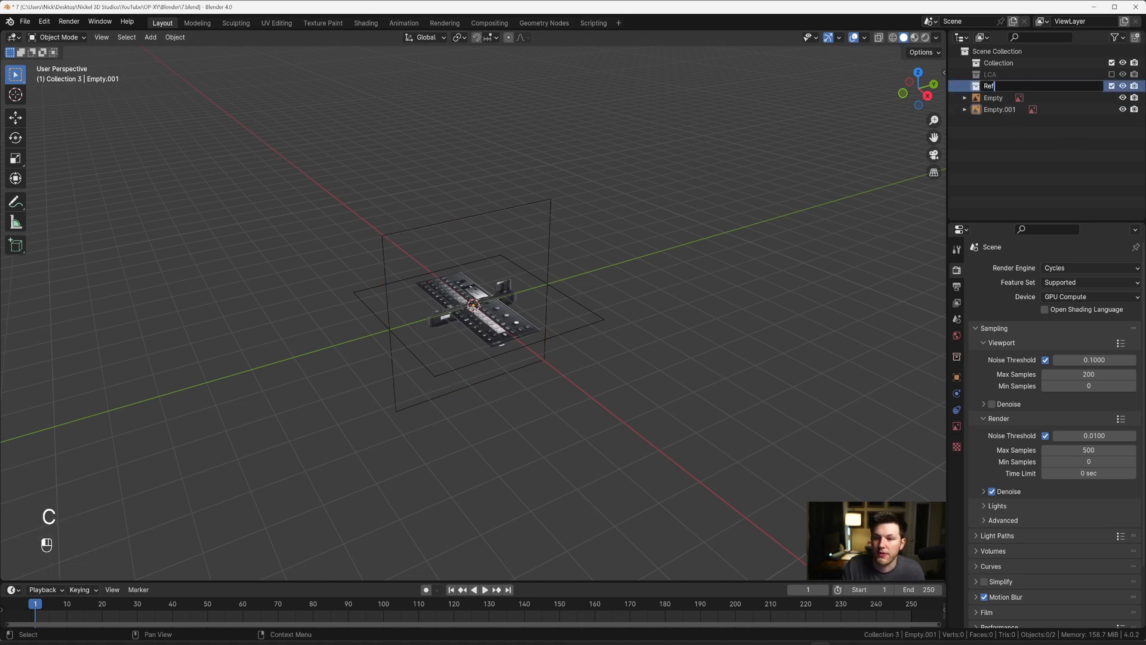
key(Return)
Step: Move both reference images into the Ref collection and hide the side-view image
drag(1022, 131, 991, 97)
drag(991, 98, 993, 87)
click(965, 87)
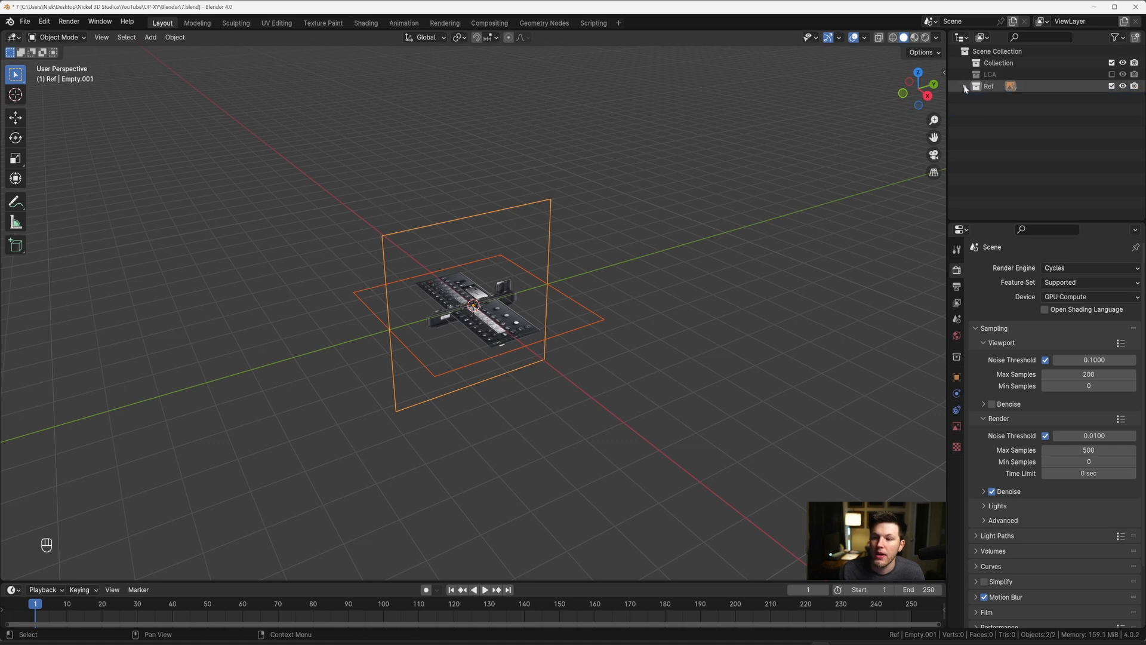
click(548, 206)
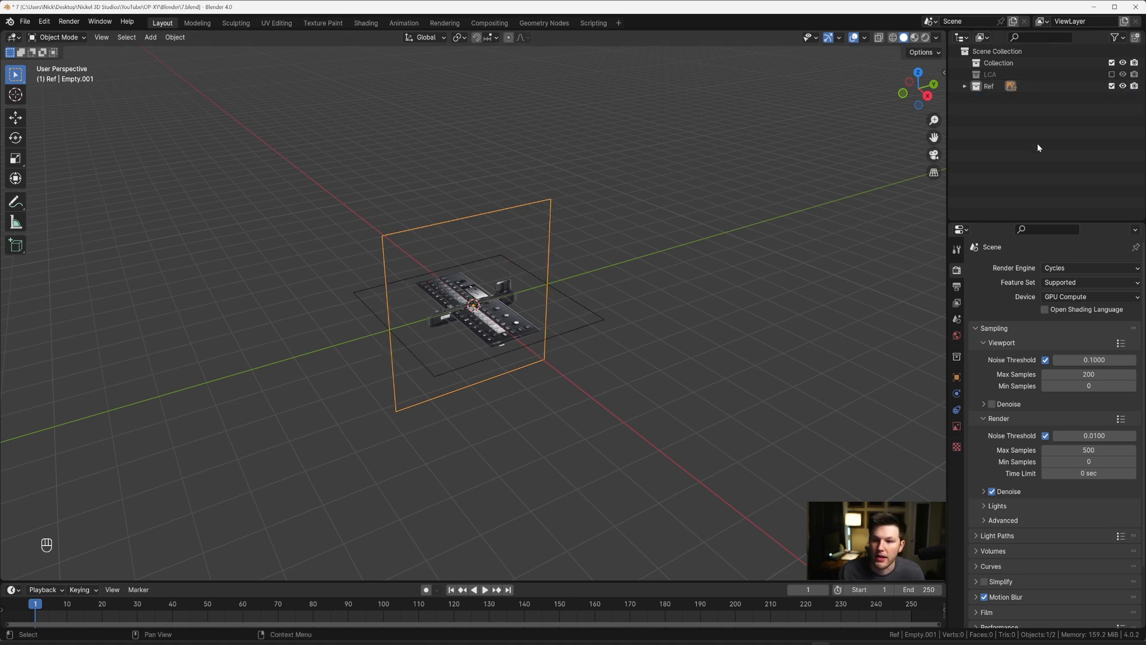
key(h)
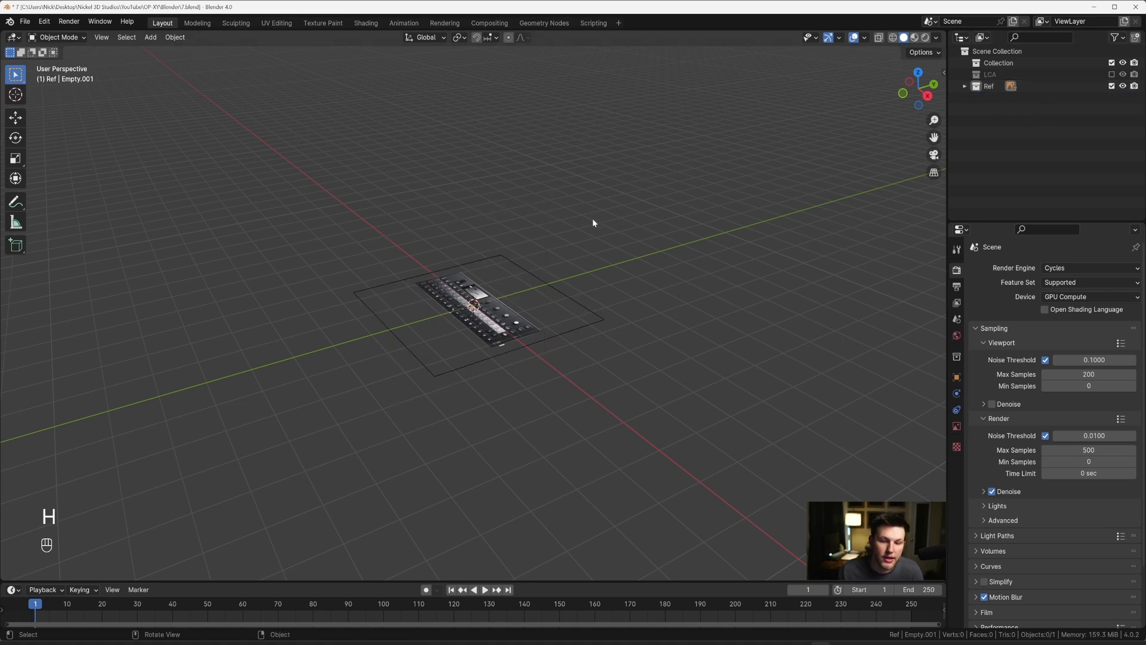
Step: Rename the default collection to Model and add a nested collection named Housing inside it
double_click(1006, 63)
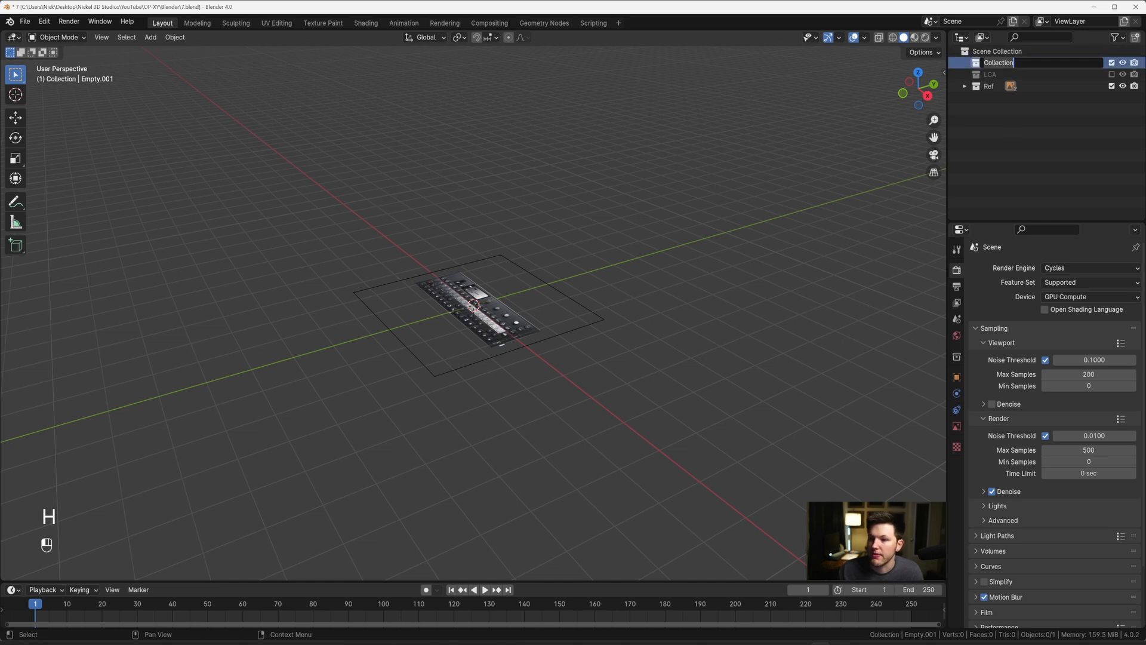
text(Model)
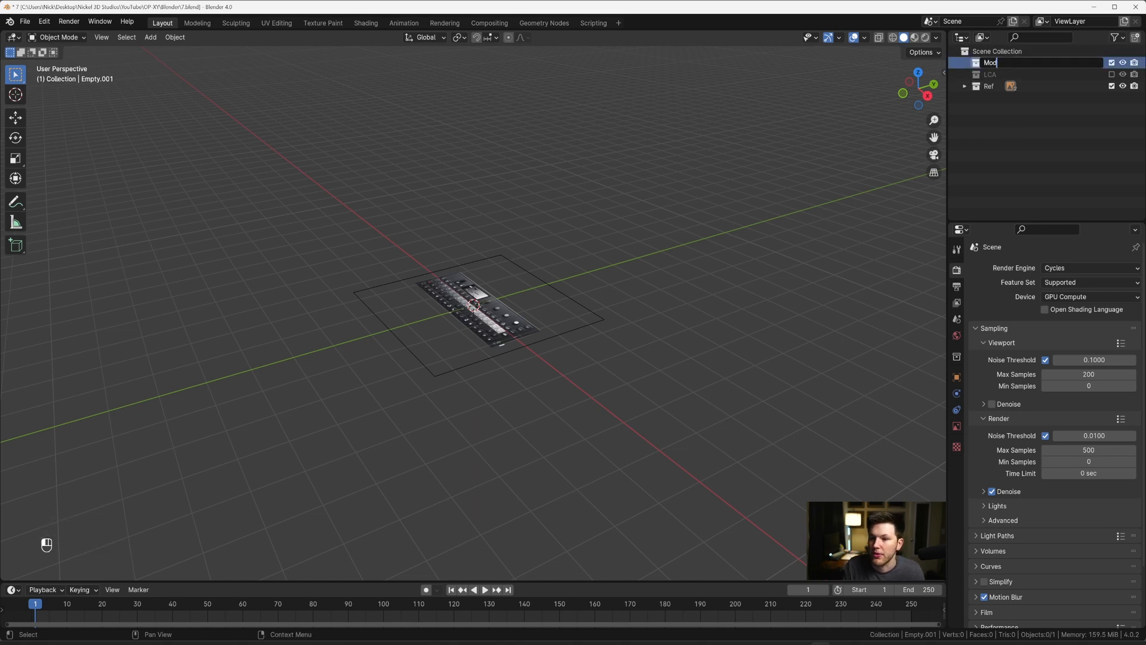
key(Return)
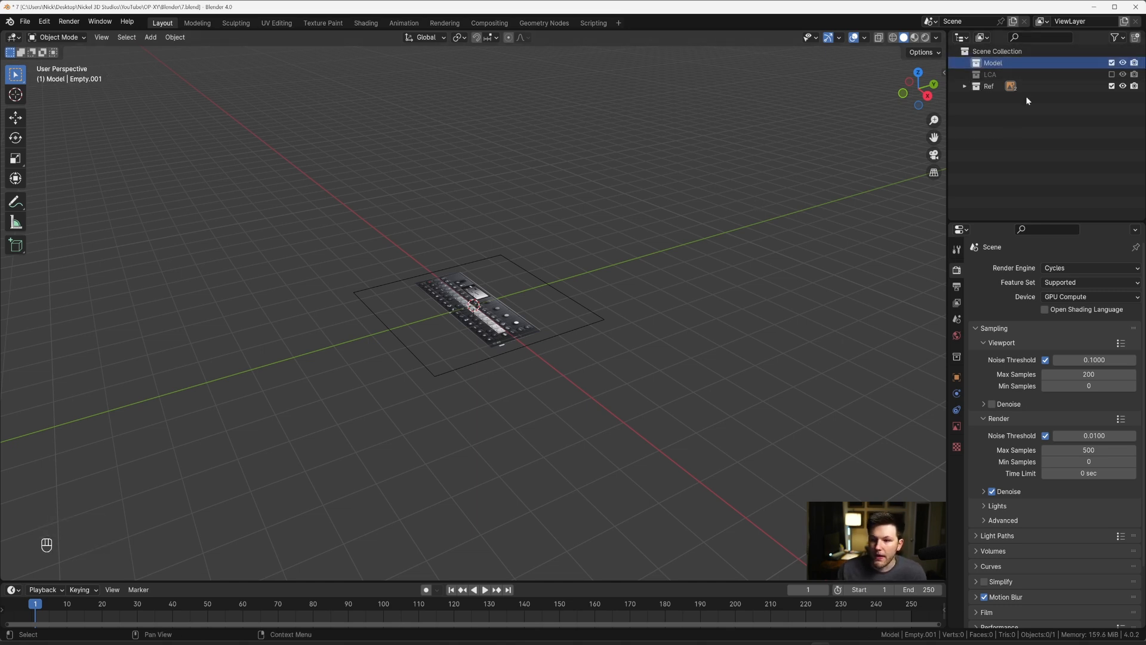
key(c)
double_click(1004, 74)
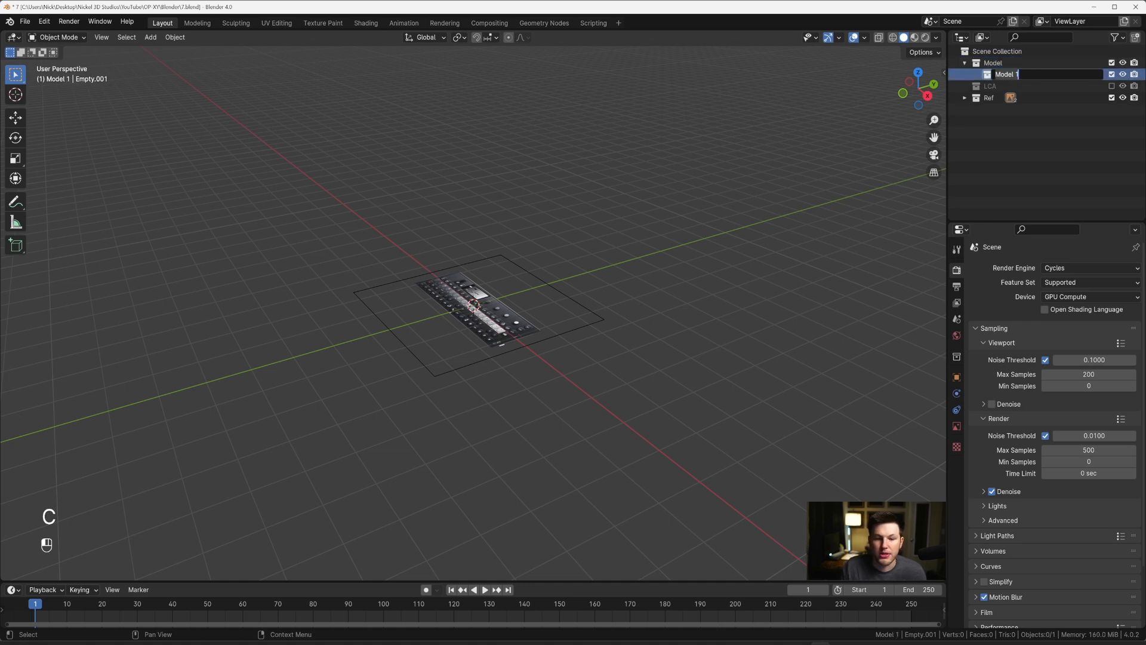
text(Housing)
key(Return)
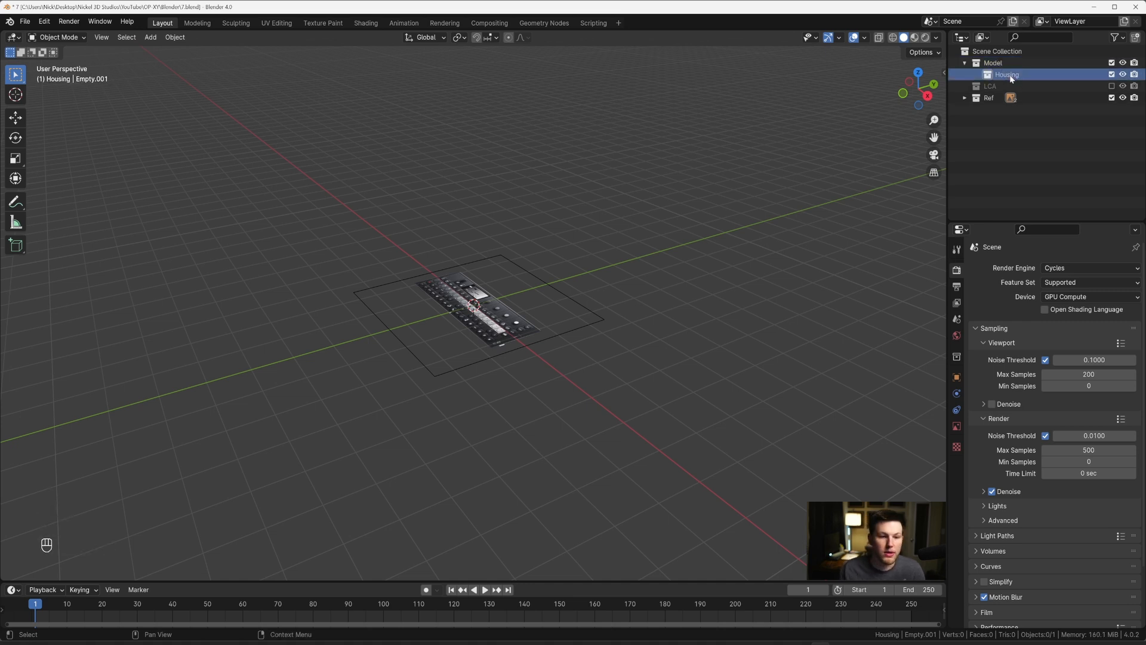
Step: Examine the device's key and knob layout on the reference image in top orthographic view
middle_drag(571, 225, 588, 239)
key(grave)
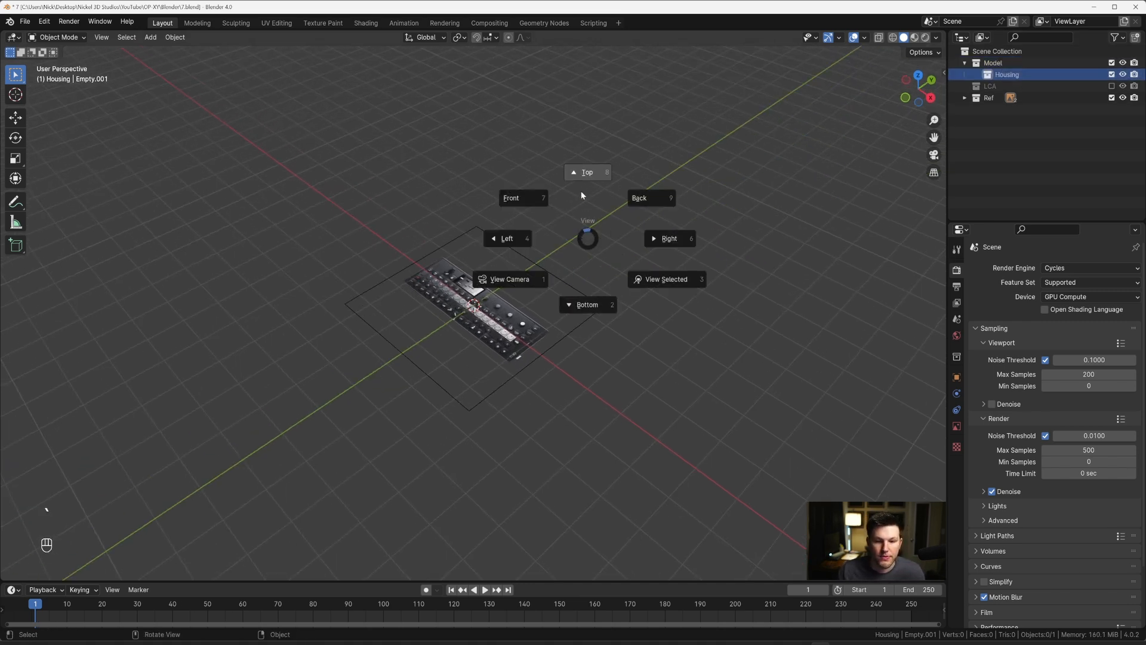
click(581, 191)
scroll(519, 232, up, 8)
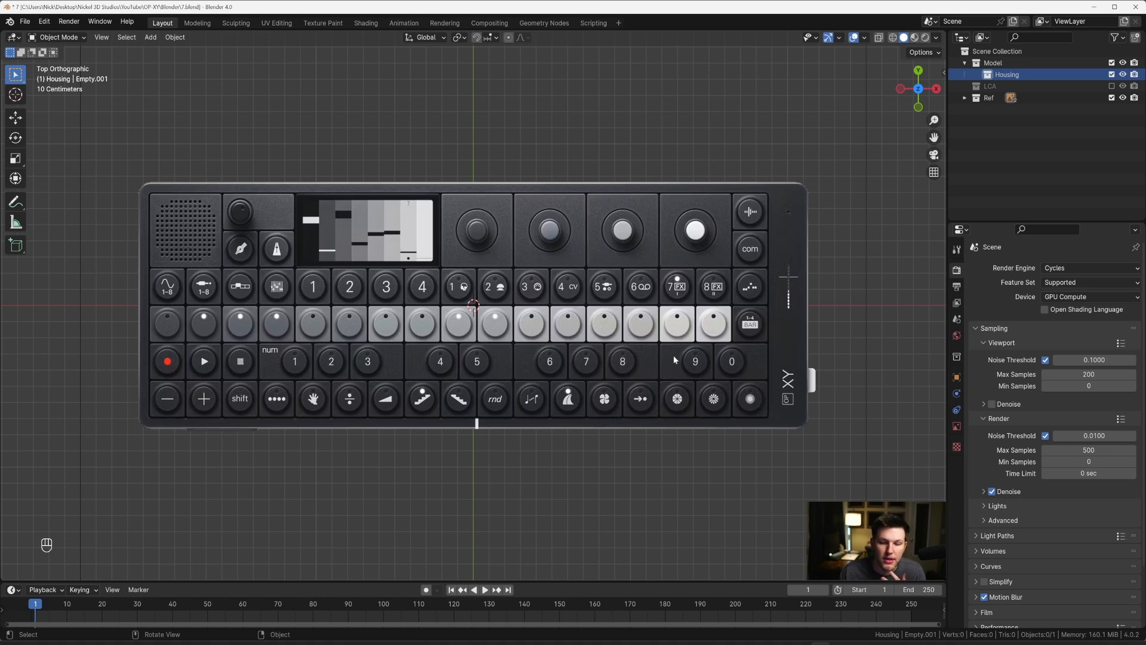
scroll(710, 241, down, 1)
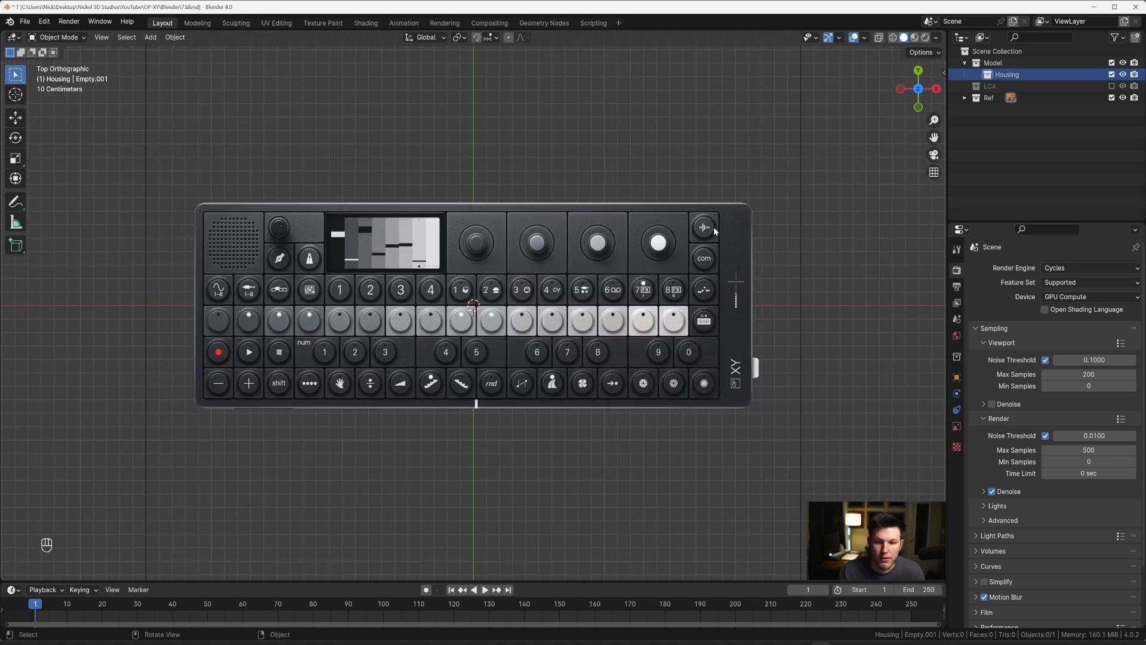
Step: Show the side-view reference image in the Ref collection and inspect it in right orthographic view
key(grave)
click(816, 238)
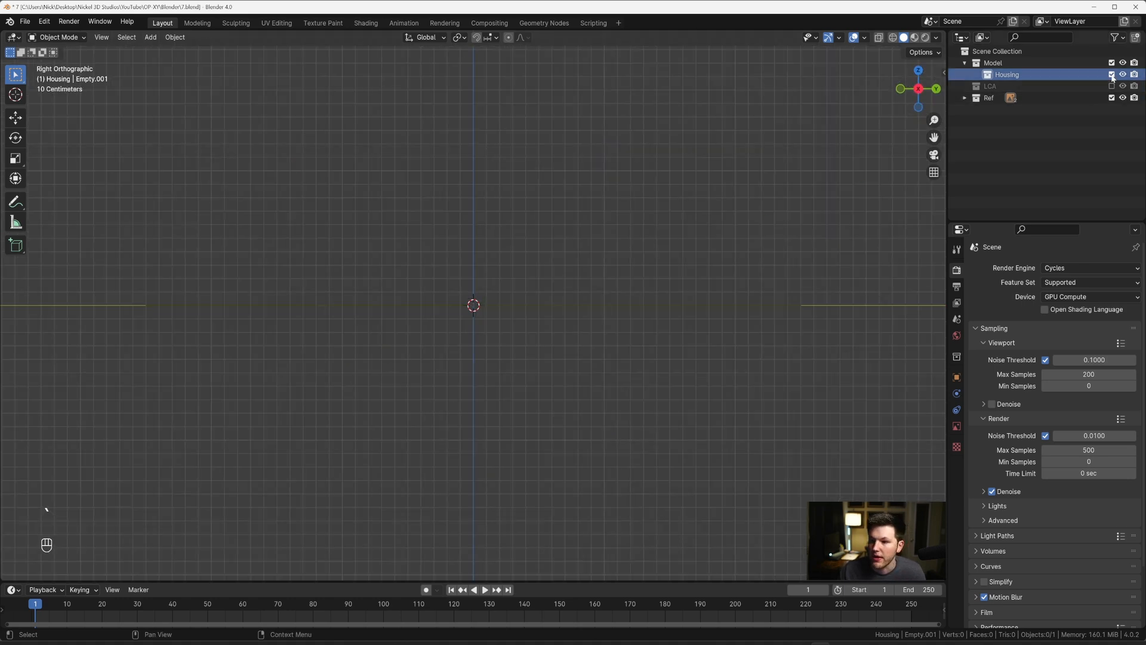
click(965, 98)
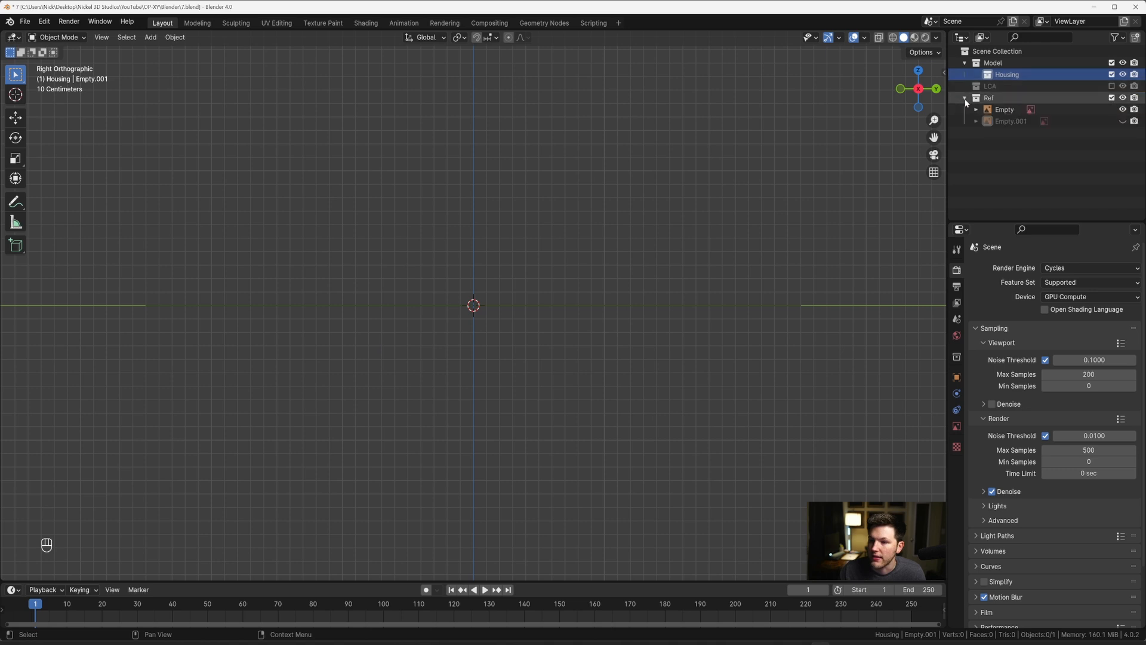
click(1122, 120)
scroll(579, 263, up, 3)
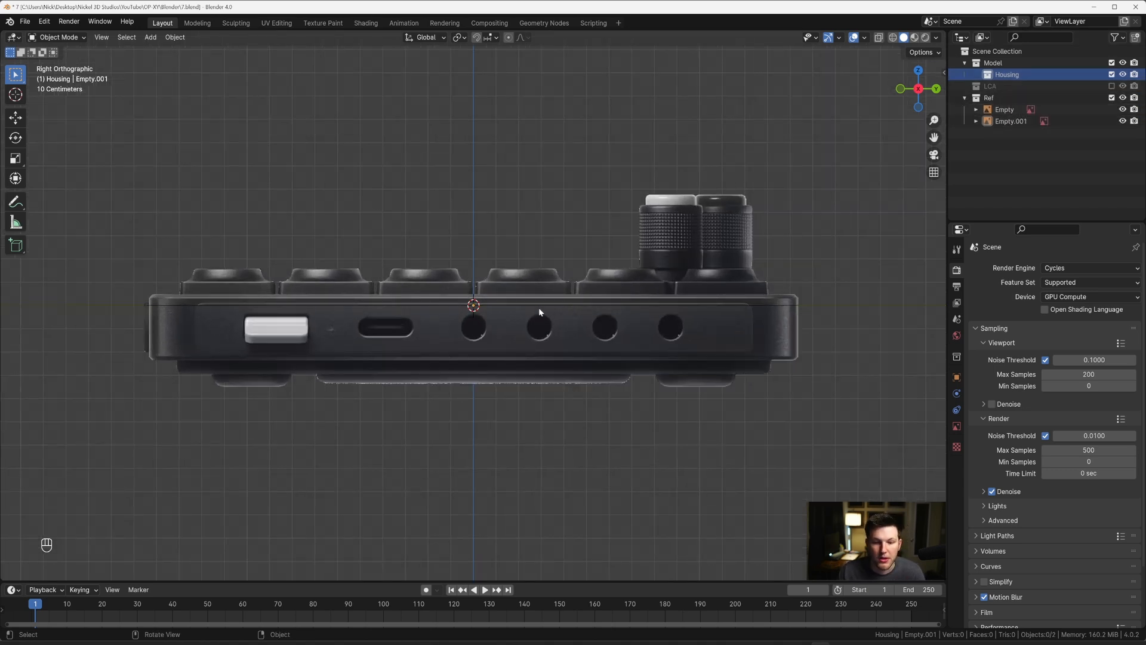
Step: Rename the side-view reference image to Side and the top-view reference image to Top
click(1010, 122)
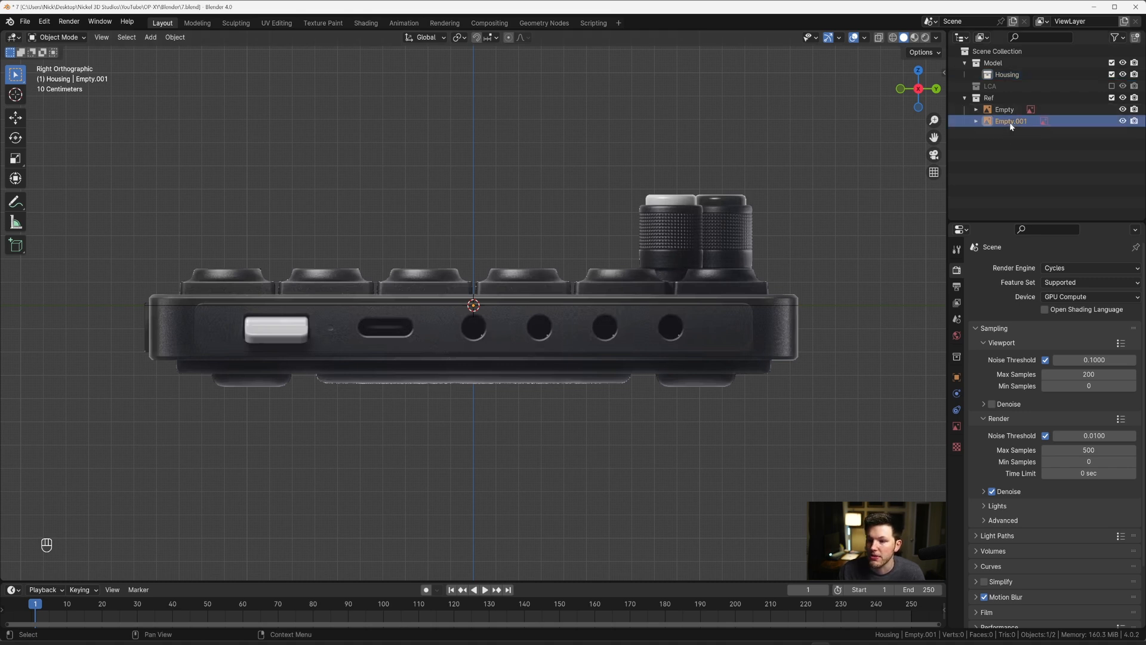
key(g)
key(Escape)
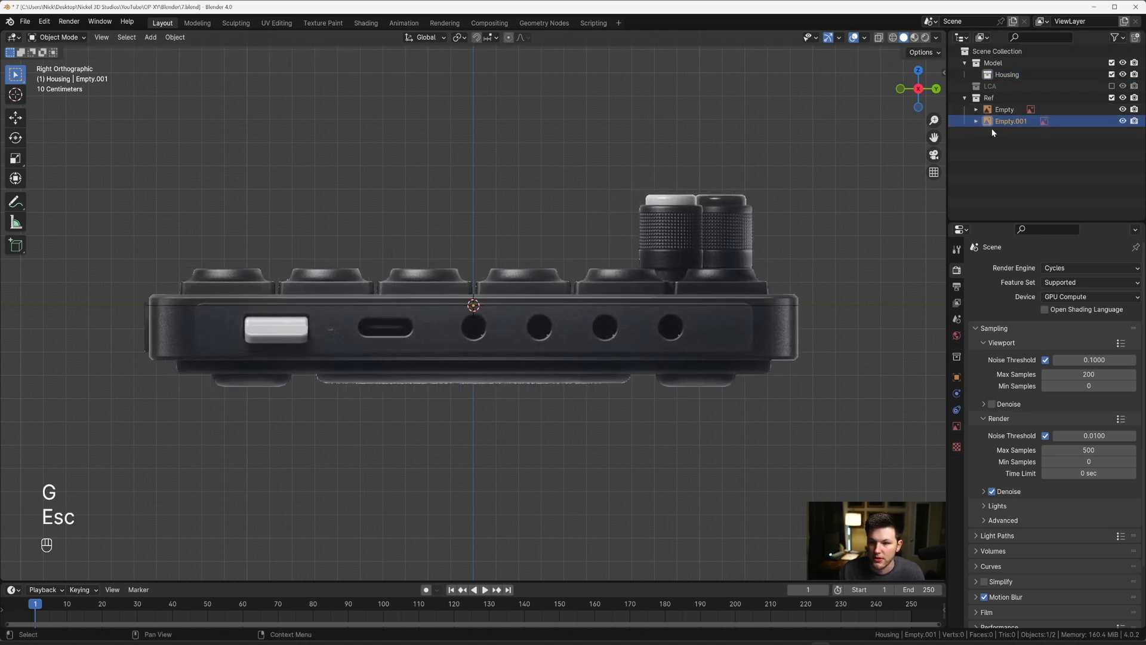
double_click(1012, 121)
text(Side)
key(Return)
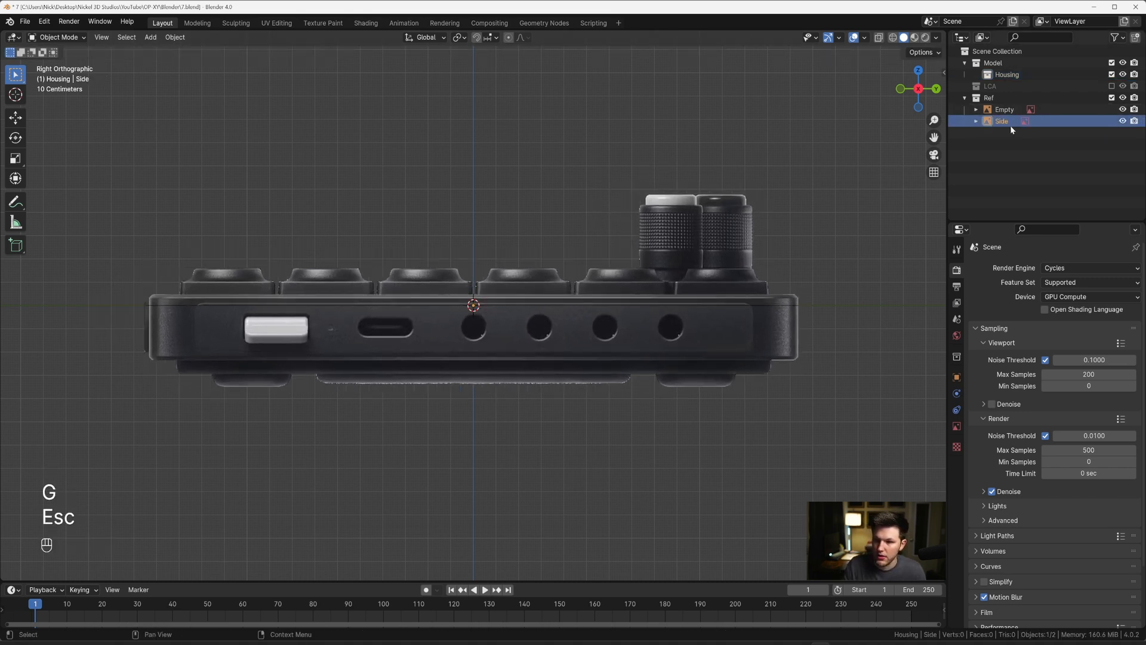
double_click(1001, 111)
text(Top)
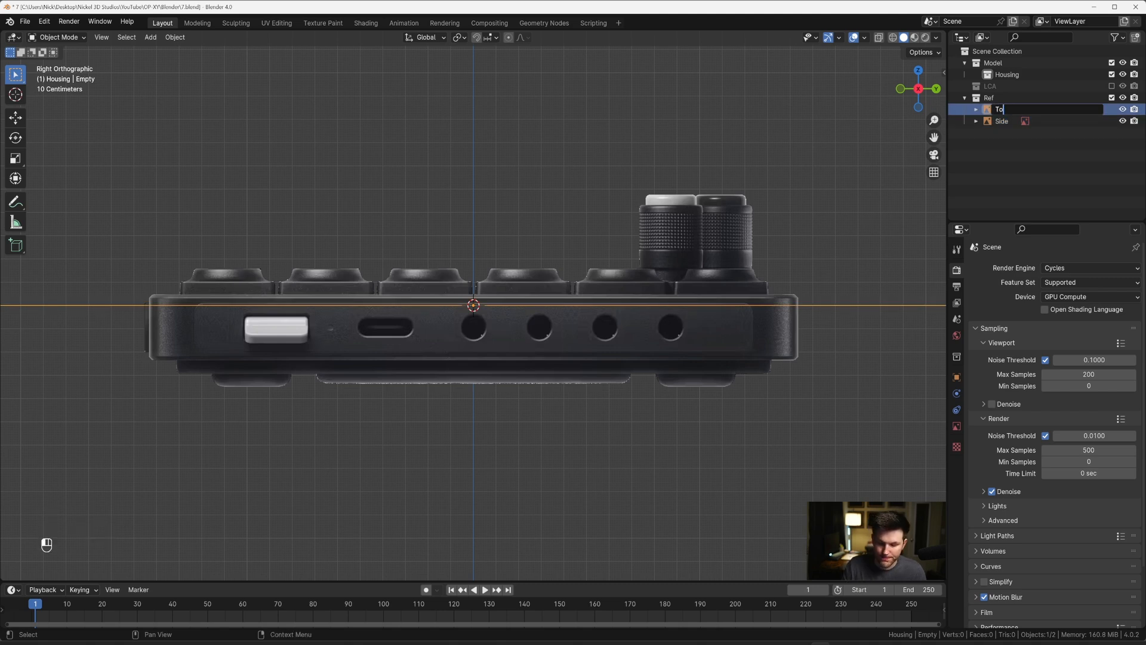
key(Return)
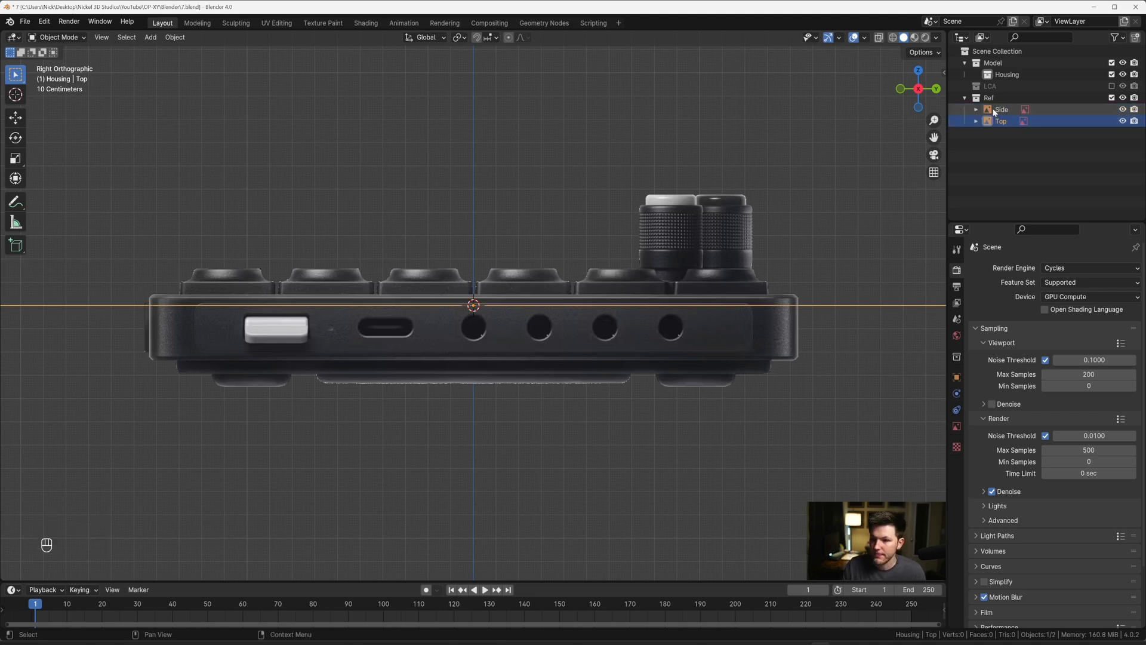
Step: Hide the Side reference image and frame the whole Top reference in top orthographic view
click(1122, 110)
key(KP_7)
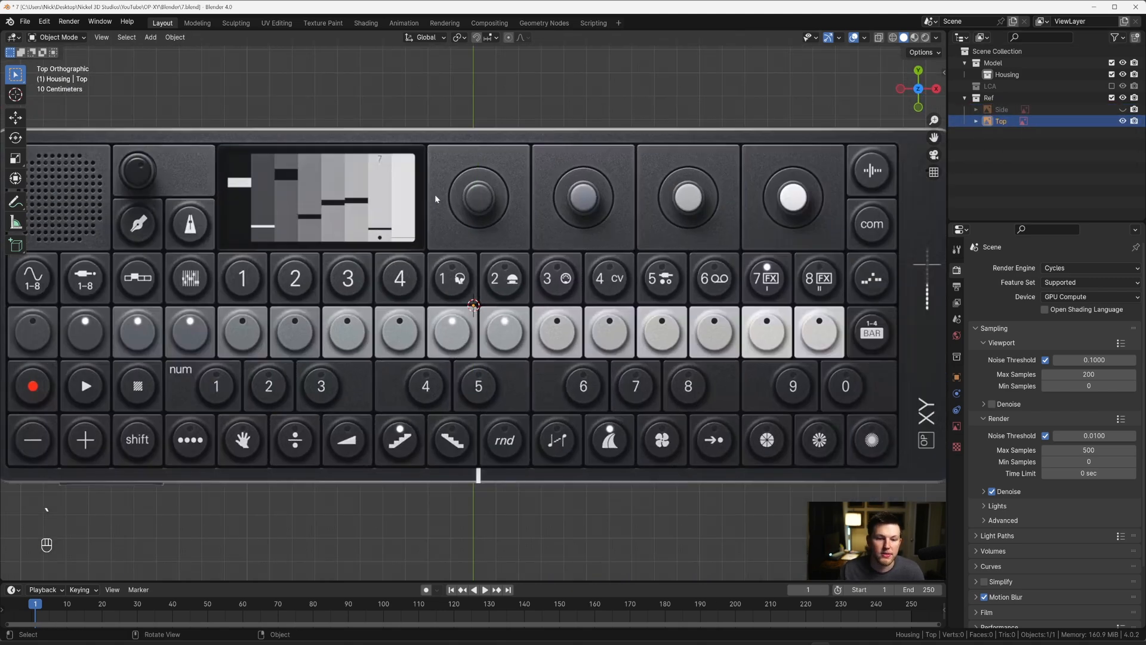
scroll(434, 195, down, 4)
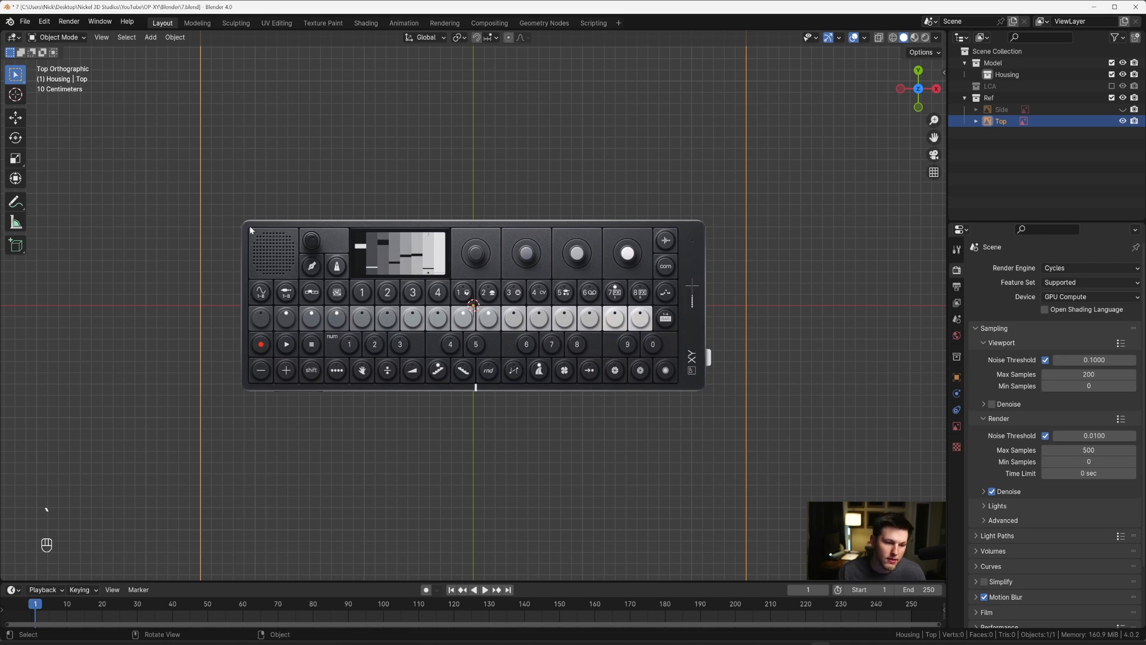
scroll(571, 266, down, 2)
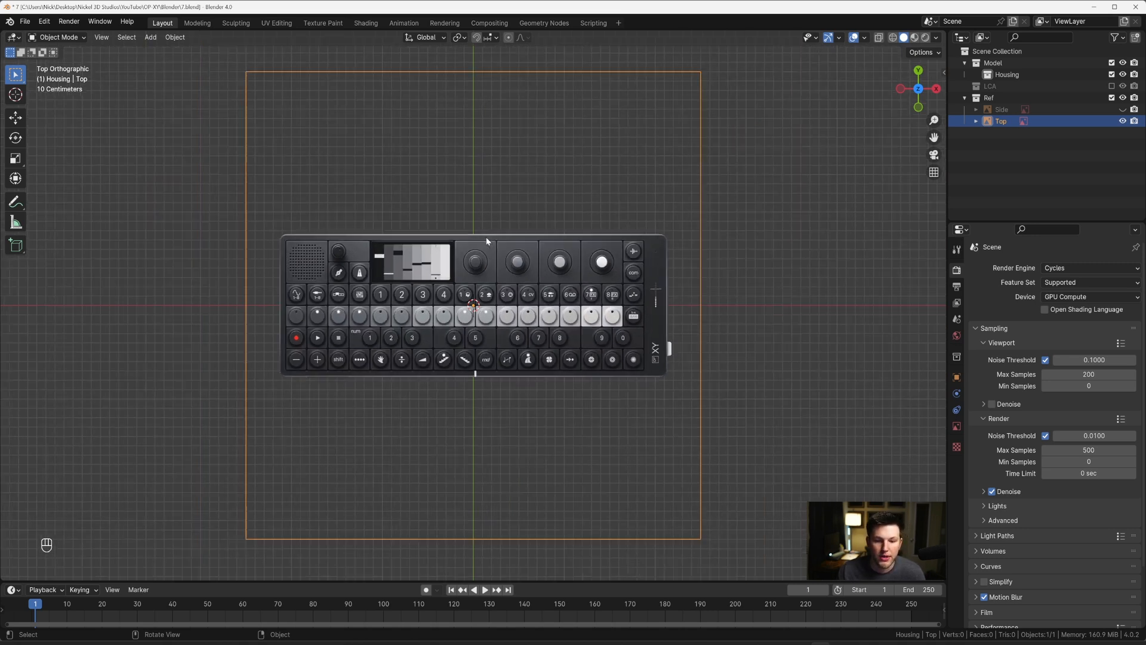
Step: Add a mesh cube inside the Housing collection
click(1008, 76)
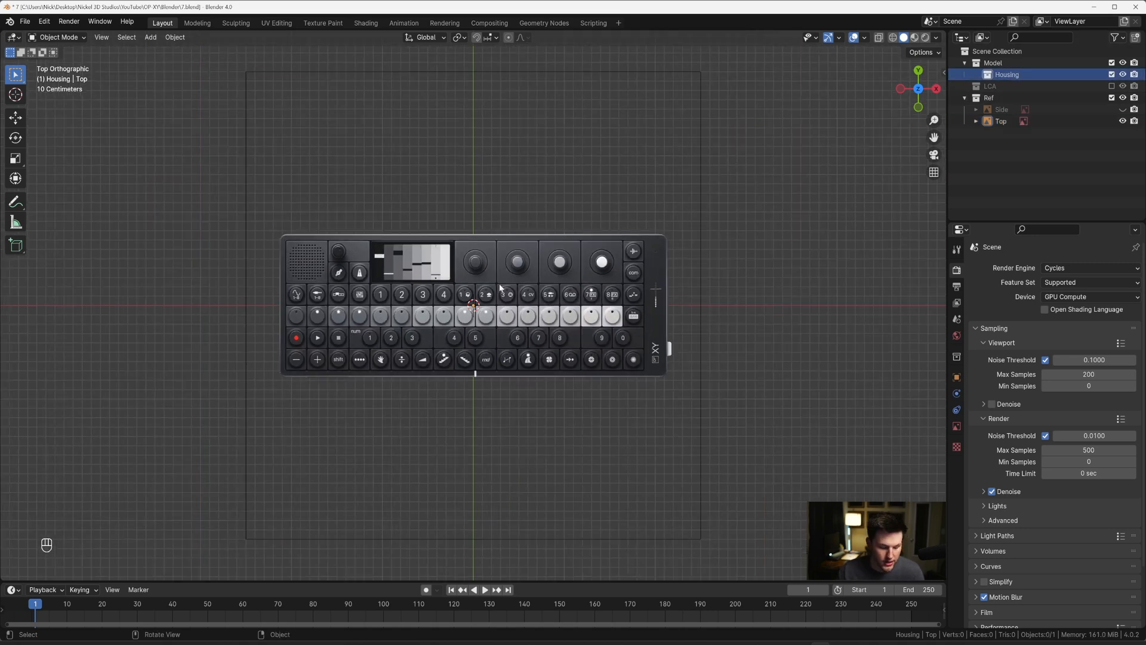
key(shift+a)
mouse_move(489, 299)
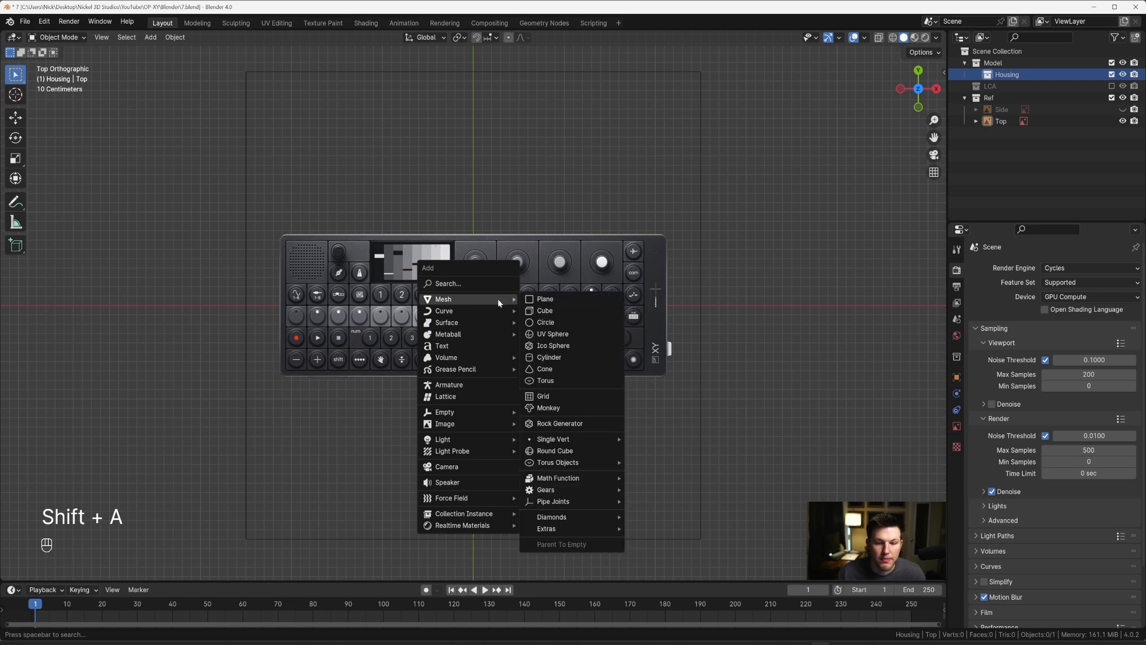
click(545, 311)
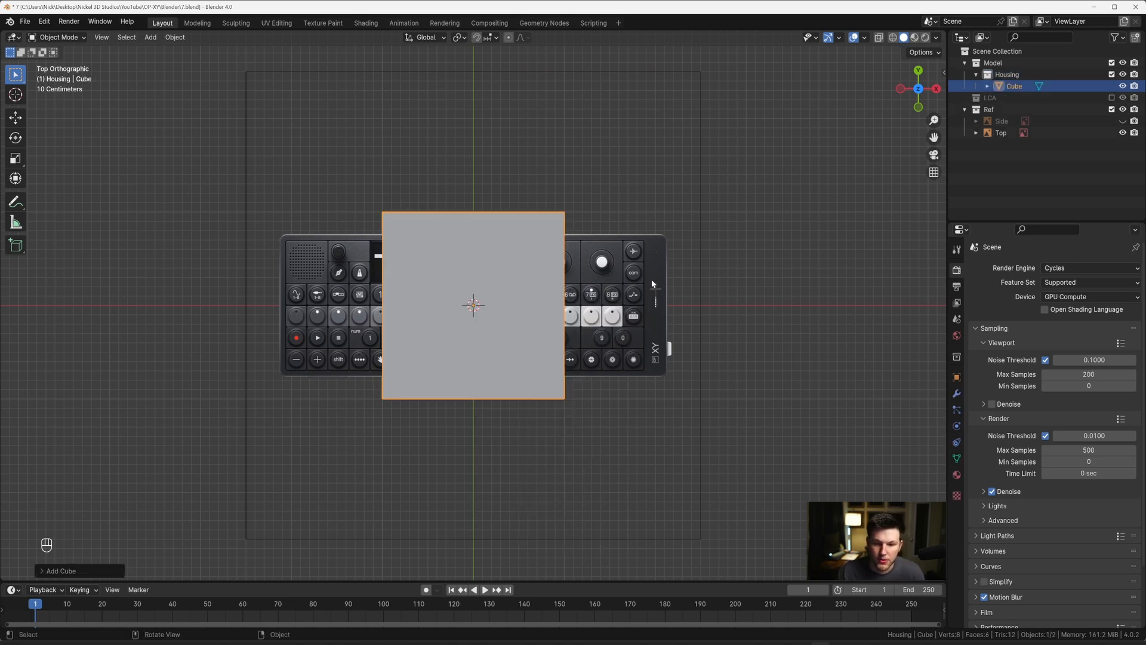
Step: Turn on X-ray and scale the cube's mesh up uniformly in Edit Mode to roughly the device's width
scroll(604, 256, up, 2)
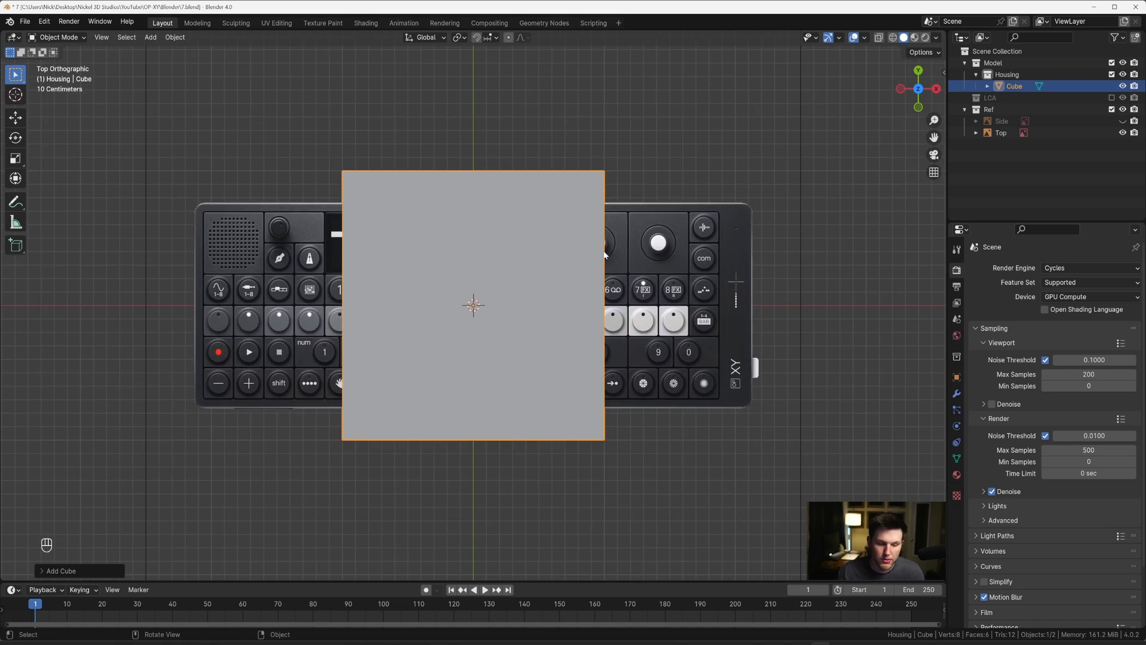
key(alt+z)
shift+middle_drag(604, 255, 453, 265)
key(Tab)
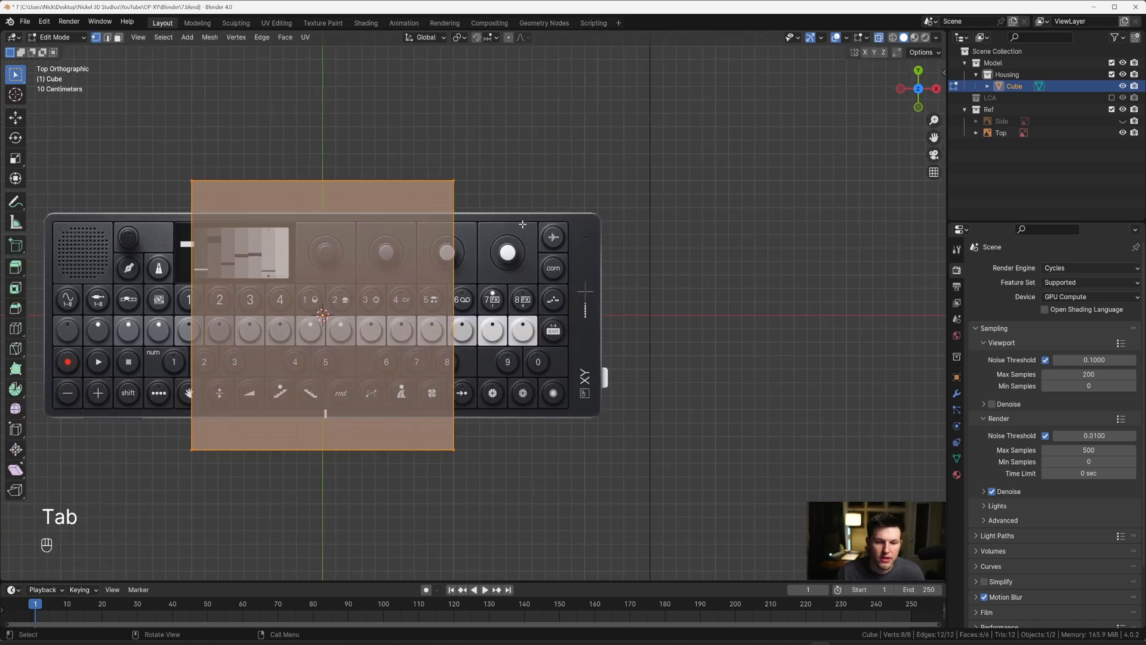
key(s)
click(744, 206)
Step: Scale the cube's mesh uniformly by about 1.06 so its right side meets the device's right edge
shift+middle_drag(613, 236, 551, 263)
scroll(551, 263, up, 1)
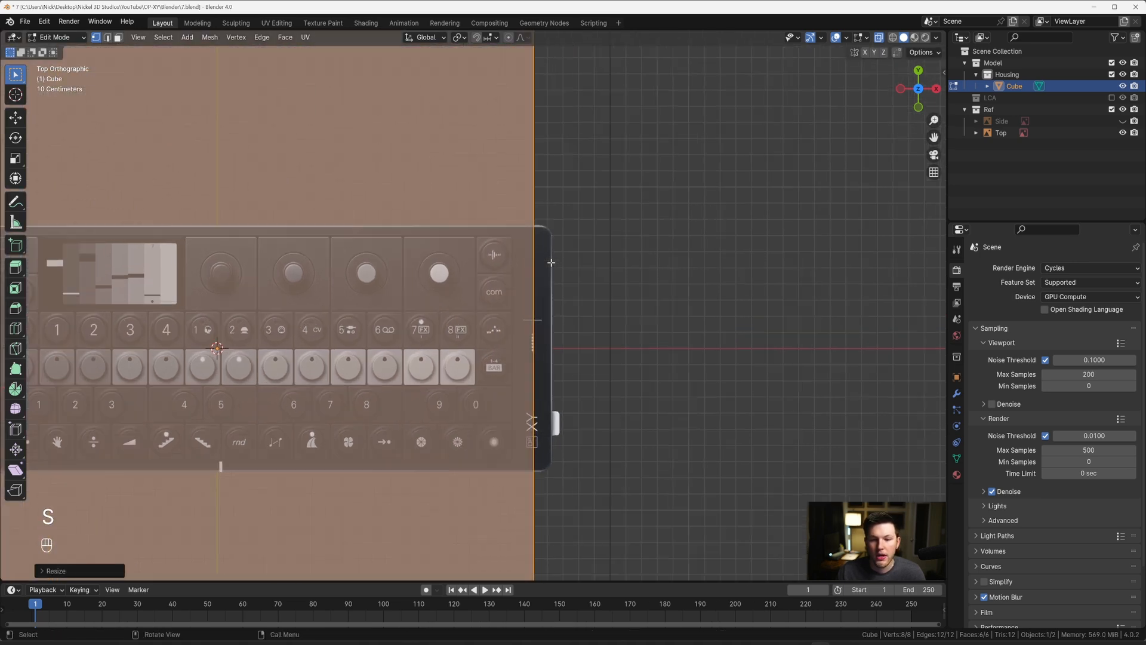
scroll(551, 262, up, 2)
shift+middle_drag(589, 214, 484, 258)
scroll(484, 258, up, 4)
shift+middle_drag(453, 100, 463, 171)
scroll(505, 207, up, 3)
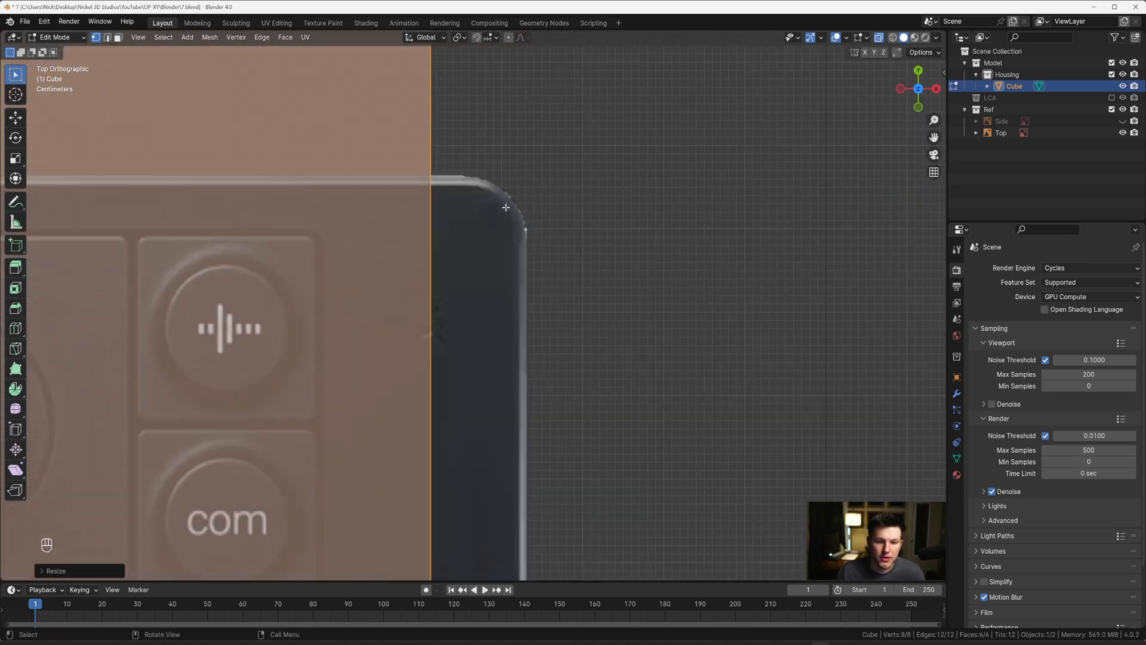
scroll(506, 207, up, 2)
key(s)
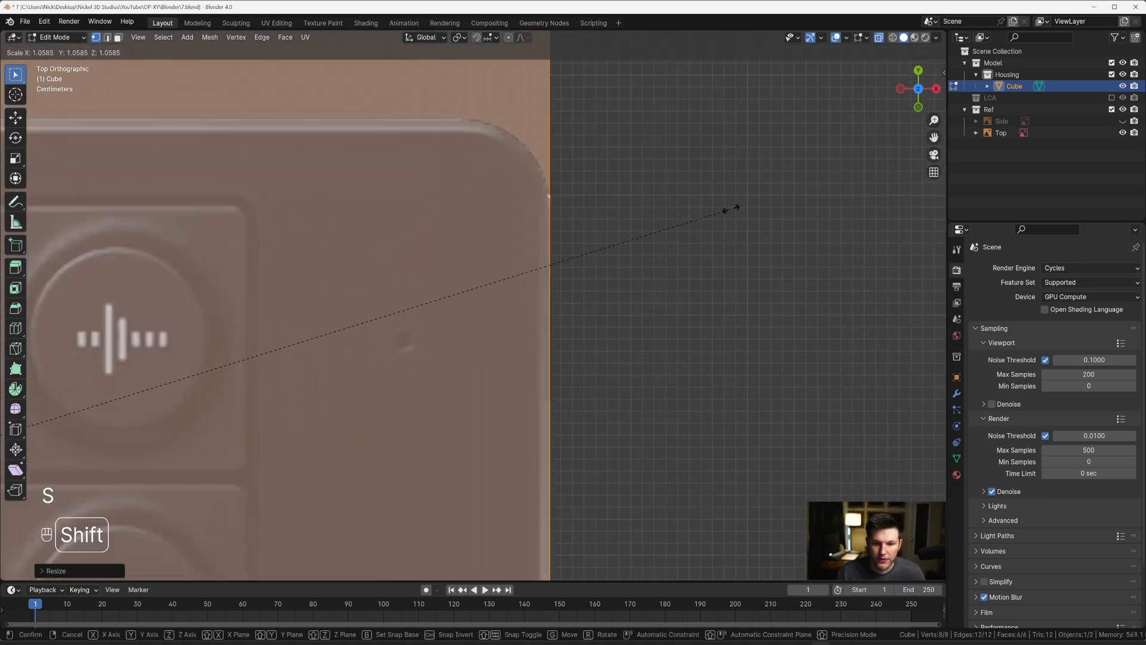
Step: Scale the cube's mesh along Y until its upper edge lines up with the device's upper edge in the Top reference
key(s)
scroll(716, 238, down, 7)
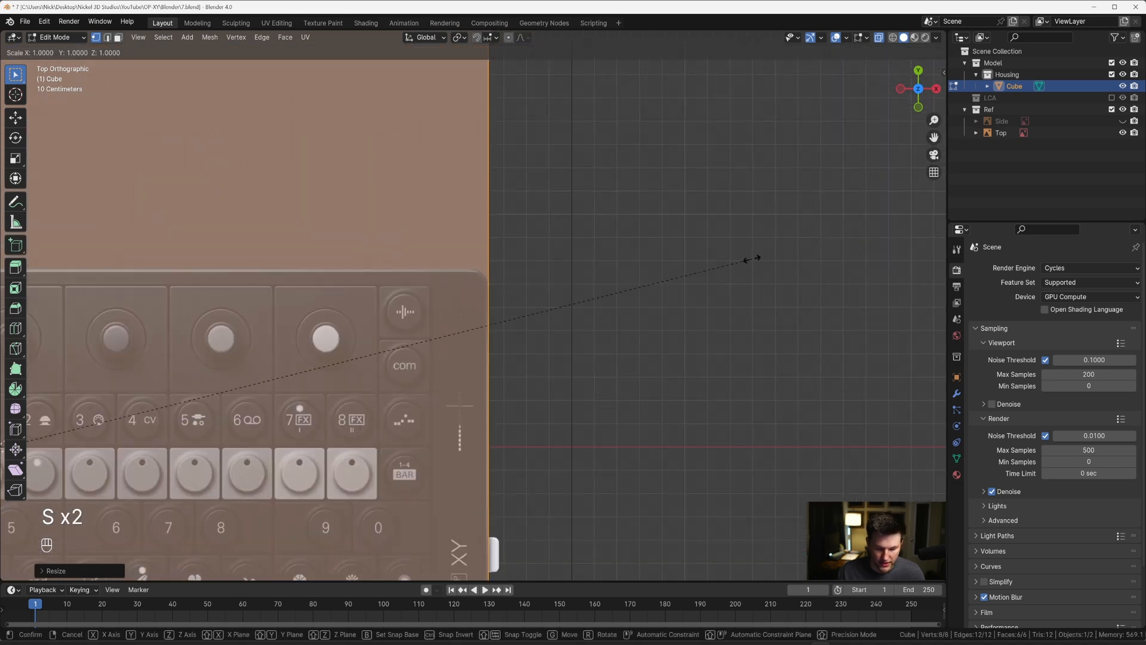
key(y)
key(s)
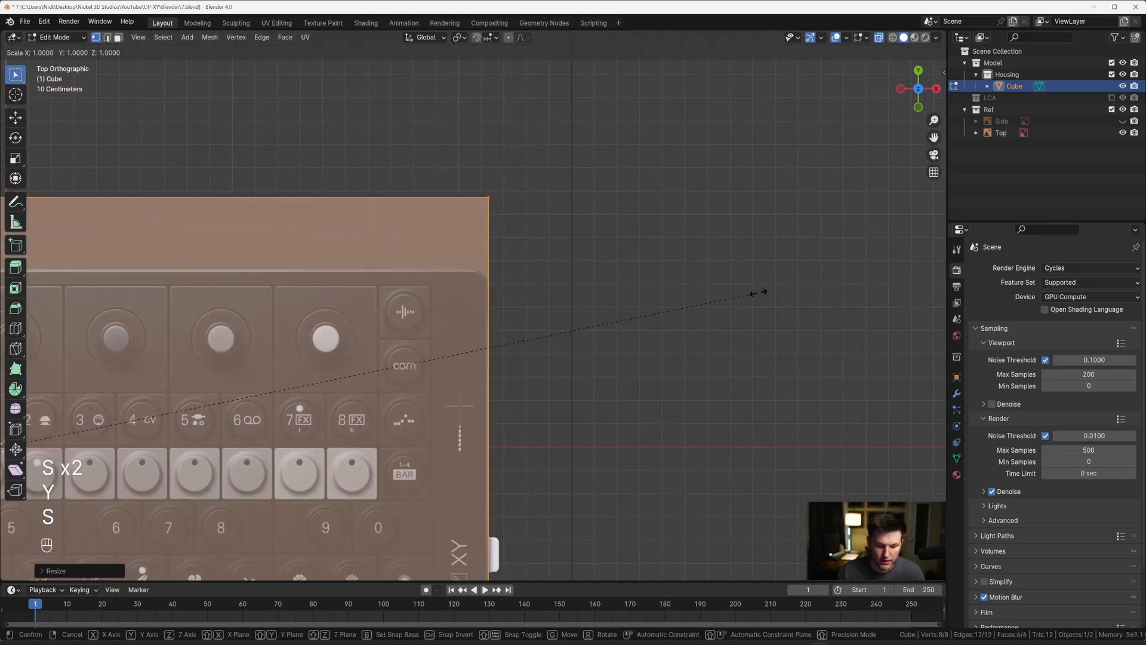
click(527, 320)
scroll(571, 209, up, 5)
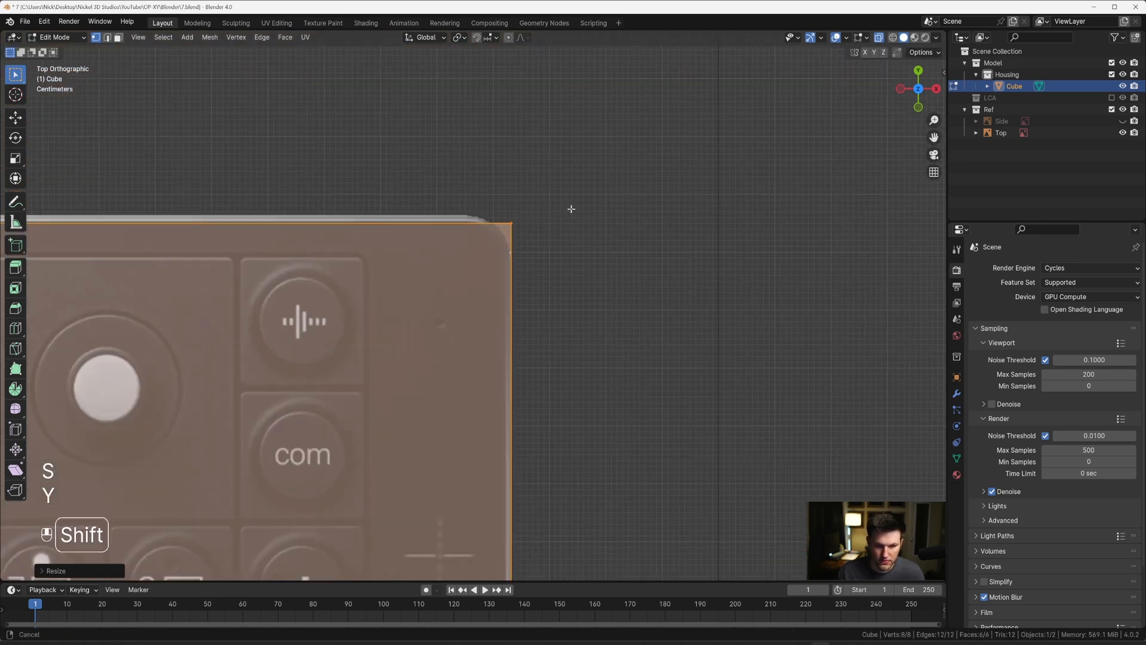
scroll(571, 209, up, 3)
key(s)
key(y)
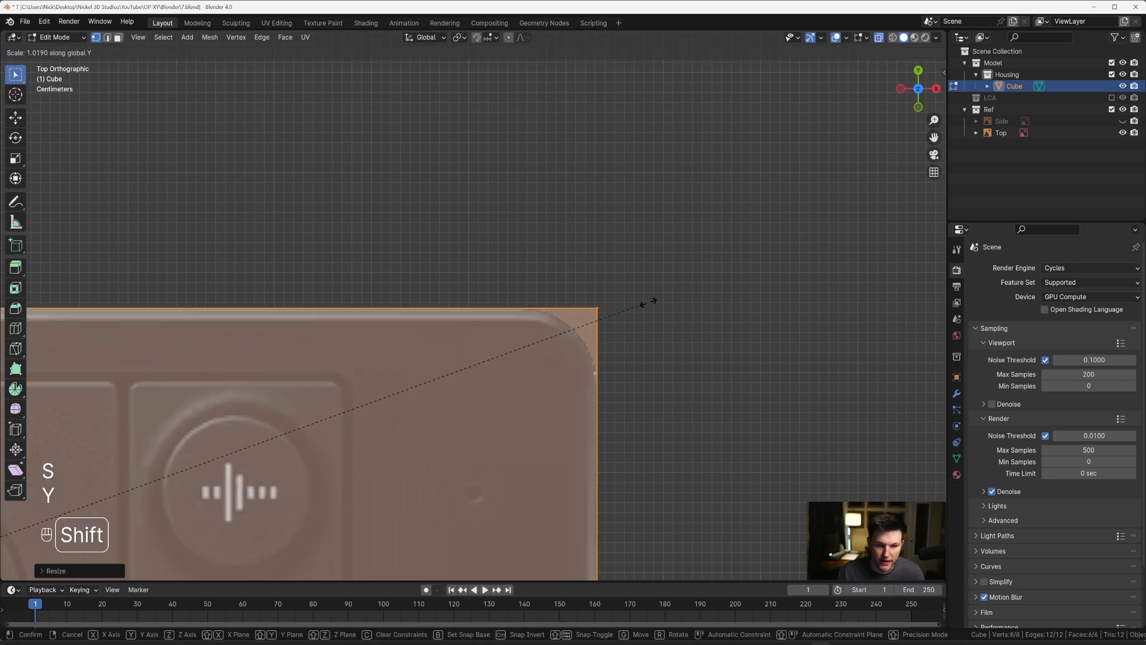
click(648, 300)
Step: Flatten the cube's mesh along Z into a thin slab in right orthographic view and return to Object Mode
scroll(578, 320, down, 6)
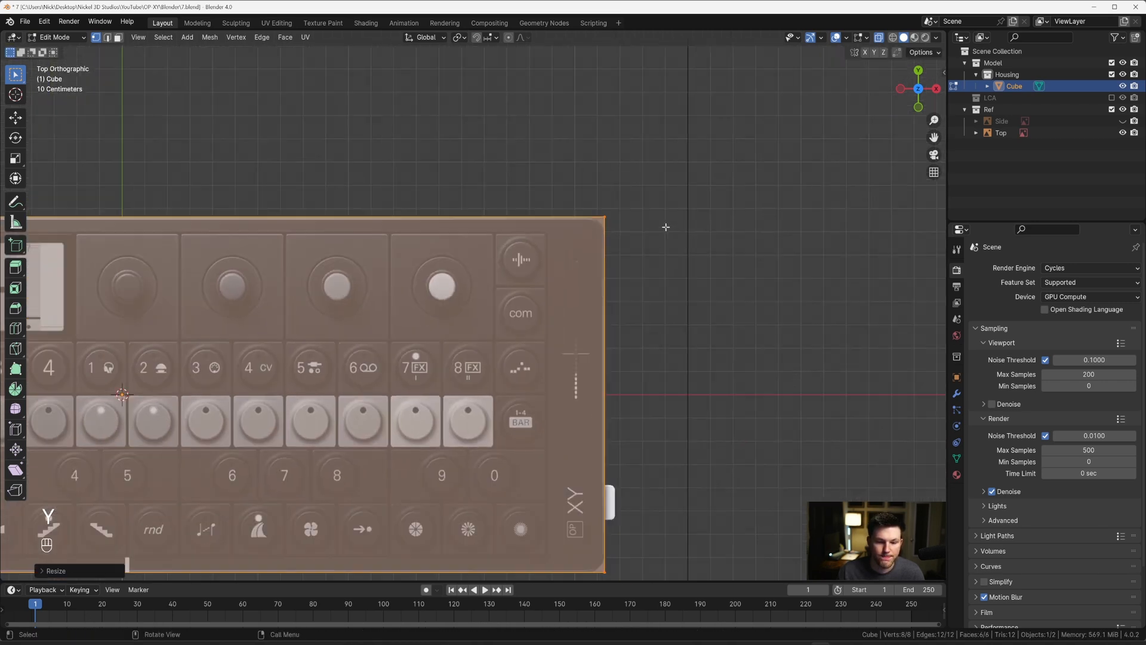
scroll(656, 240, down, 6)
middle_drag(639, 305, 613, 259)
key(grave)
click(680, 291)
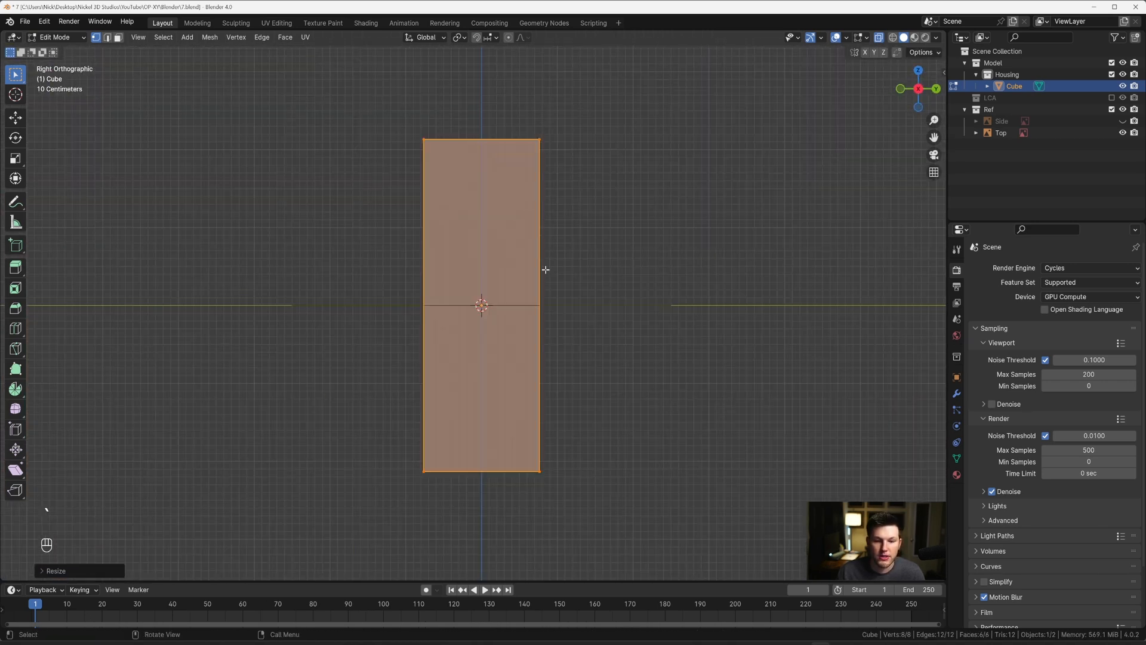
key(s)
key(z)
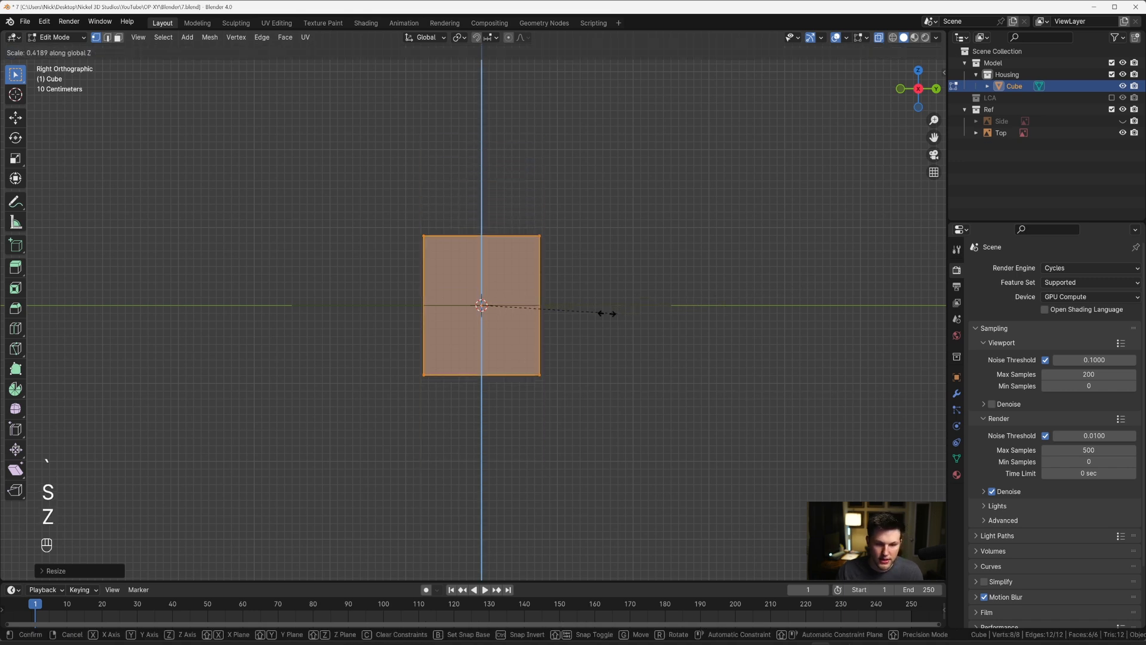
click(495, 304)
key(Tab)
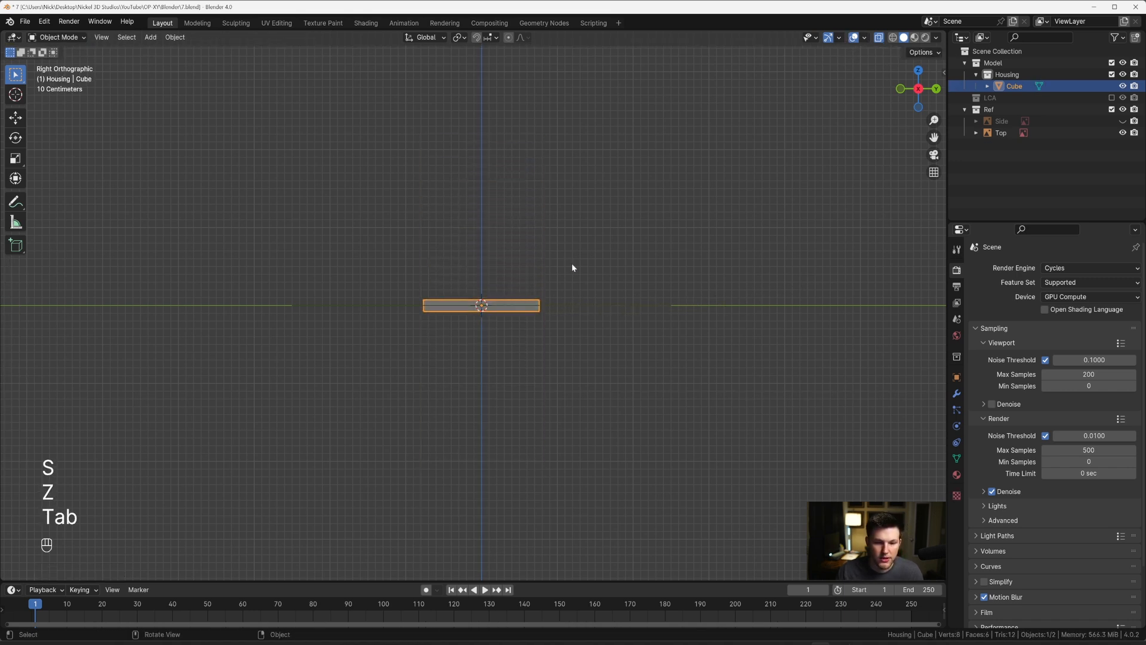
Step: Check the slab against the Top reference, then show the Side reference image in right orthographic view
middle_drag(571, 262, 617, 313)
key(grave)
click(619, 203)
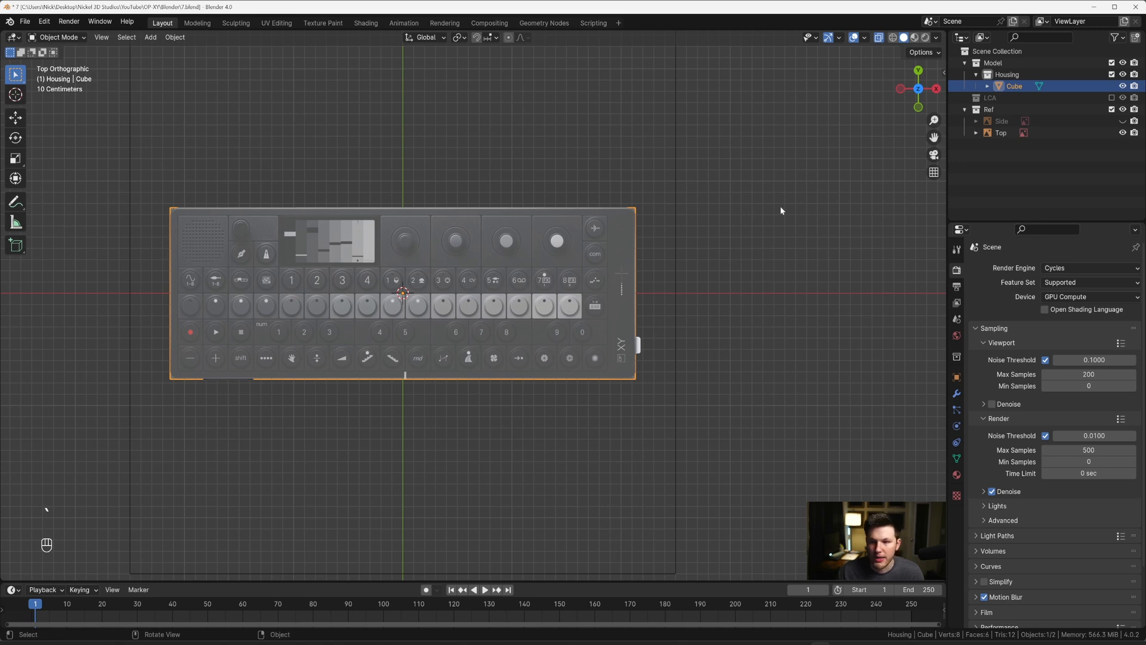
click(1122, 121)
key(grave)
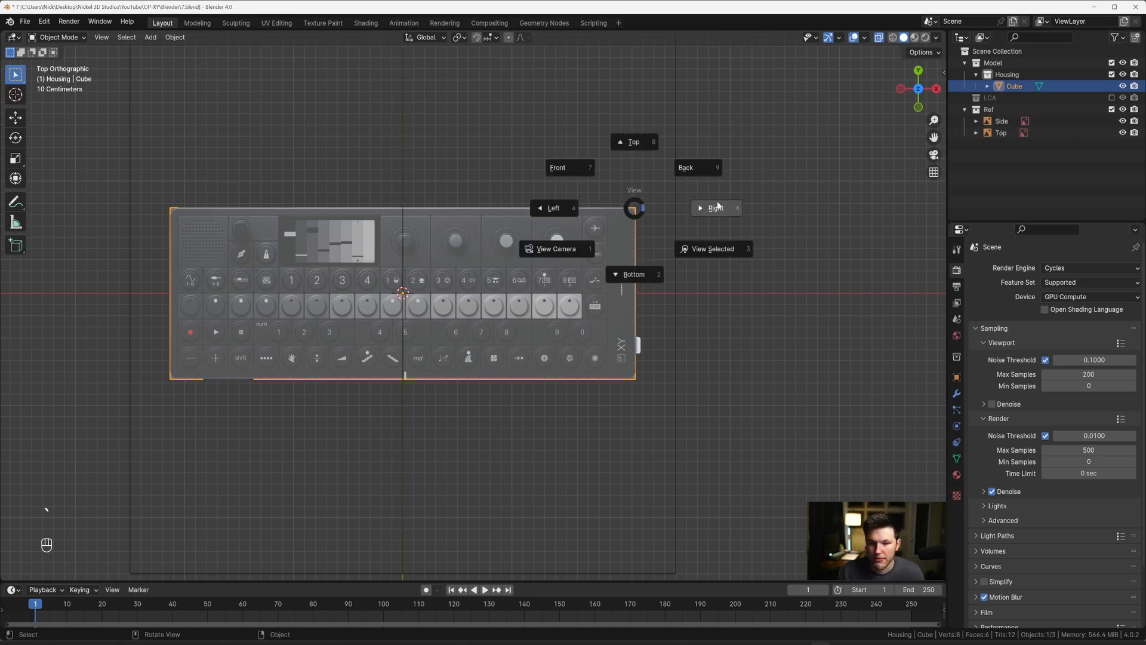
click(715, 208)
Step: Turn off X-ray and scale the Side reference image down uniformly to match the length of the slab
scroll(633, 251, down, 3)
scroll(627, 287, up, 5)
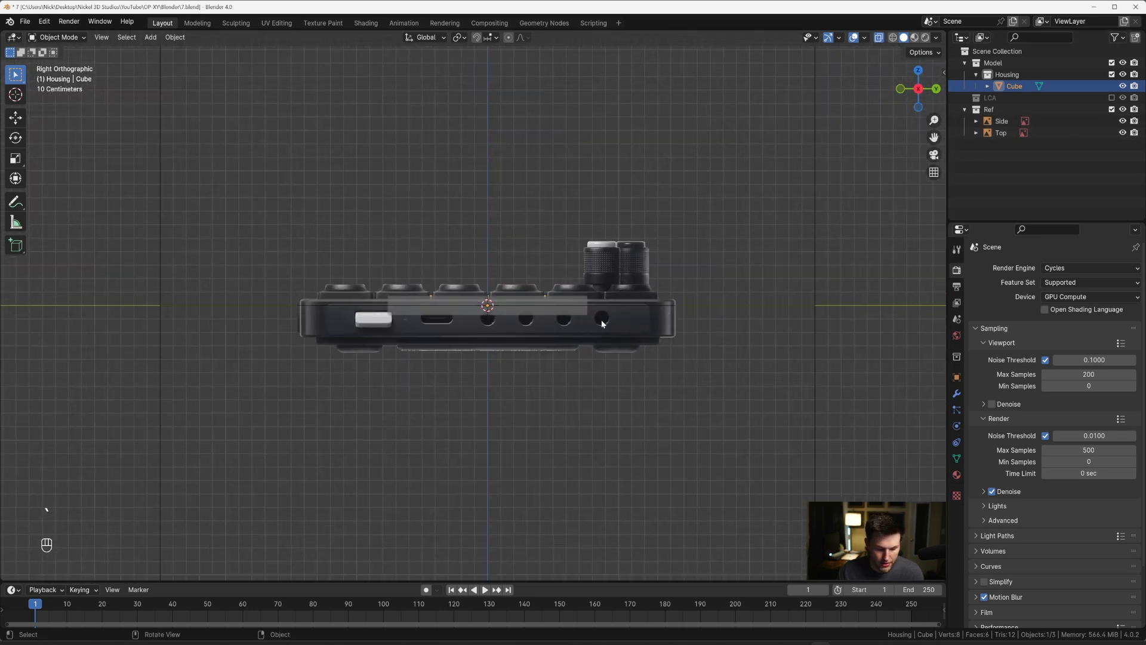
key(alt+z)
click(645, 333)
key(s)
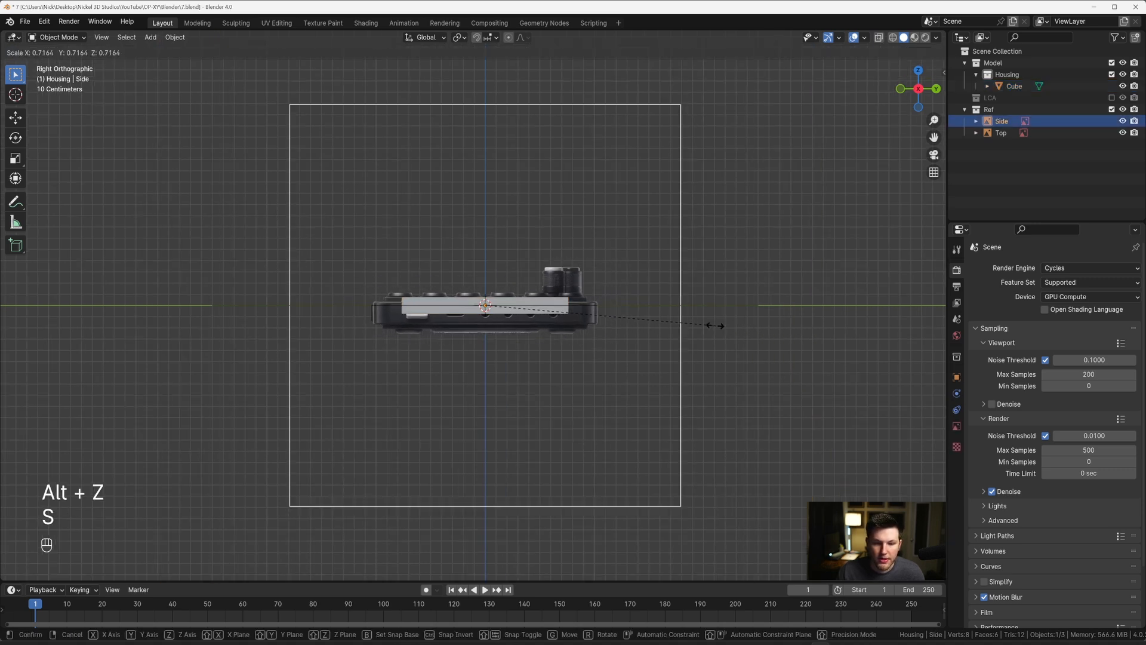
click(697, 320)
Step: Fine-tune the Side reference image's scale by about 0.999 so the device's edge aligns with the slab's end
scroll(576, 285, up, 12)
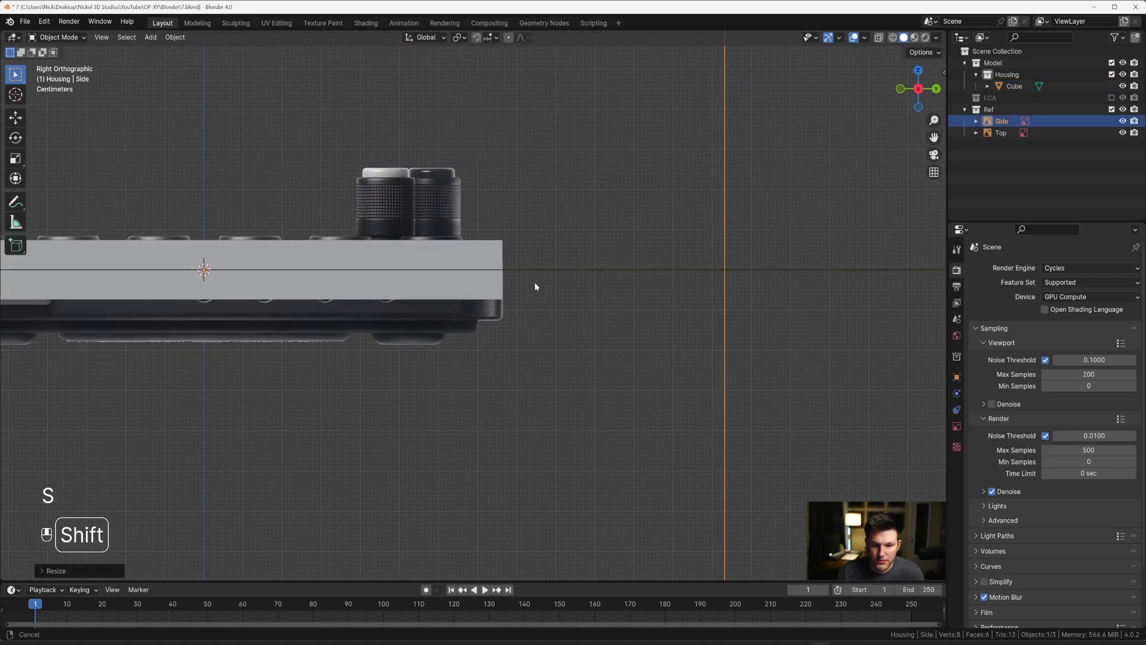
scroll(537, 286, up, 2)
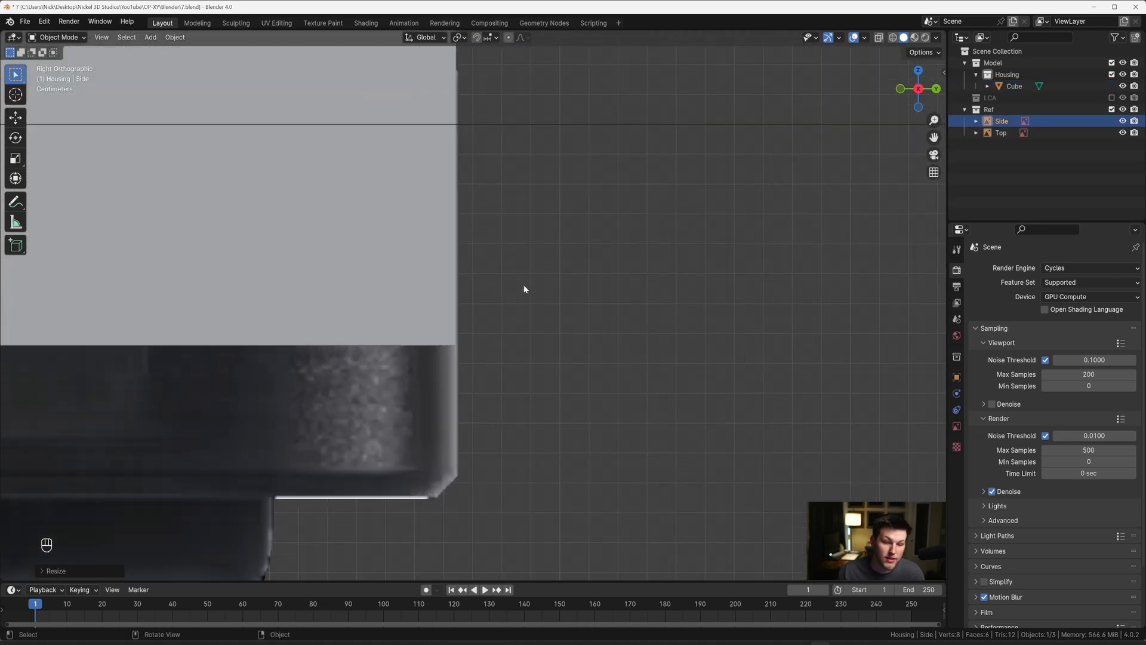
key(s)
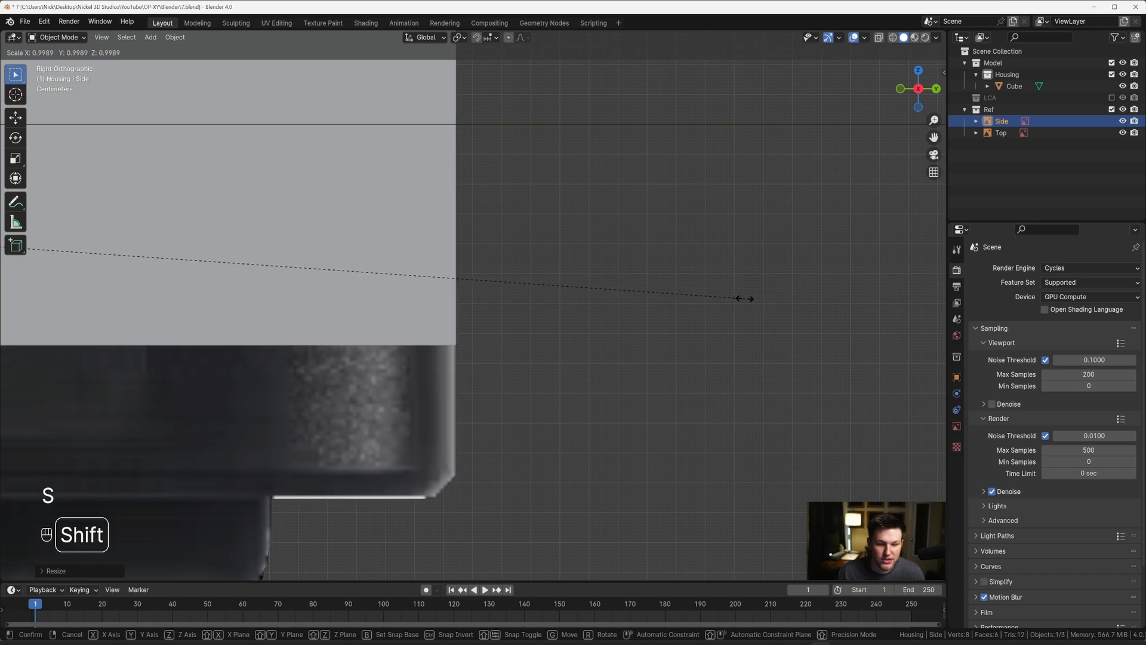
click(747, 300)
scroll(338, 282, down, 7)
shift+middle_drag(338, 282, 734, 267)
shift+middle_drag(417, 258, 677, 252)
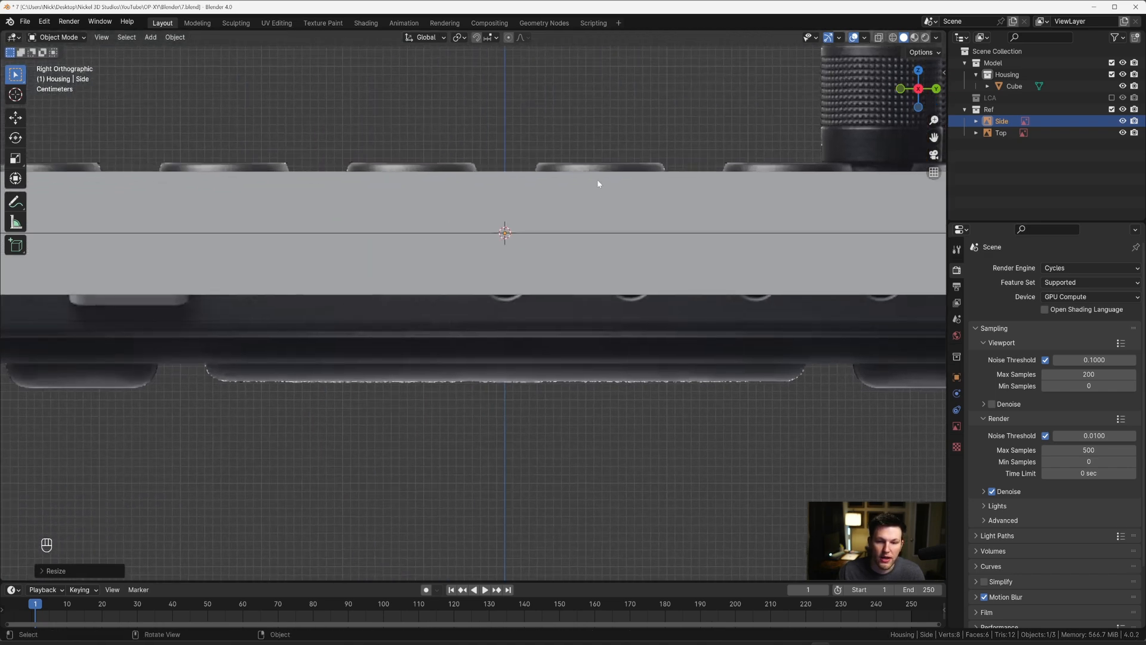
Step: Nudge the Side reference image slightly along Y so the device's edge lines up with the slab's end
scroll(785, 123, down, 2)
shift+middle_drag(364, 303, 529, 307)
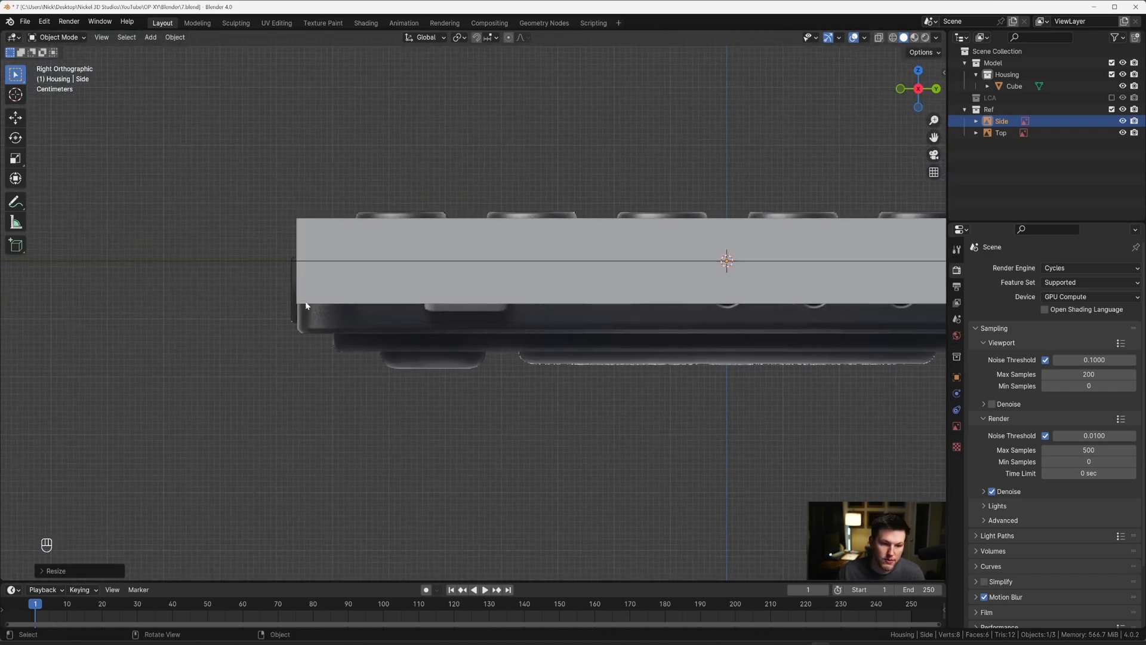
scroll(318, 312, up, 2)
key(g)
key(y)
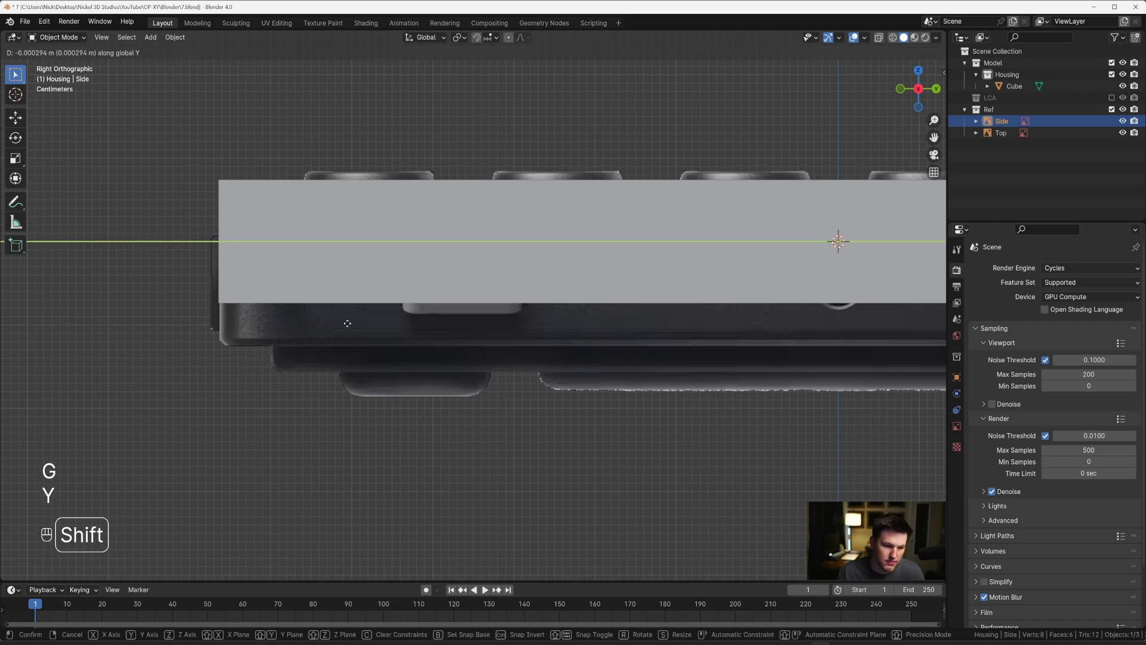
click(341, 321)
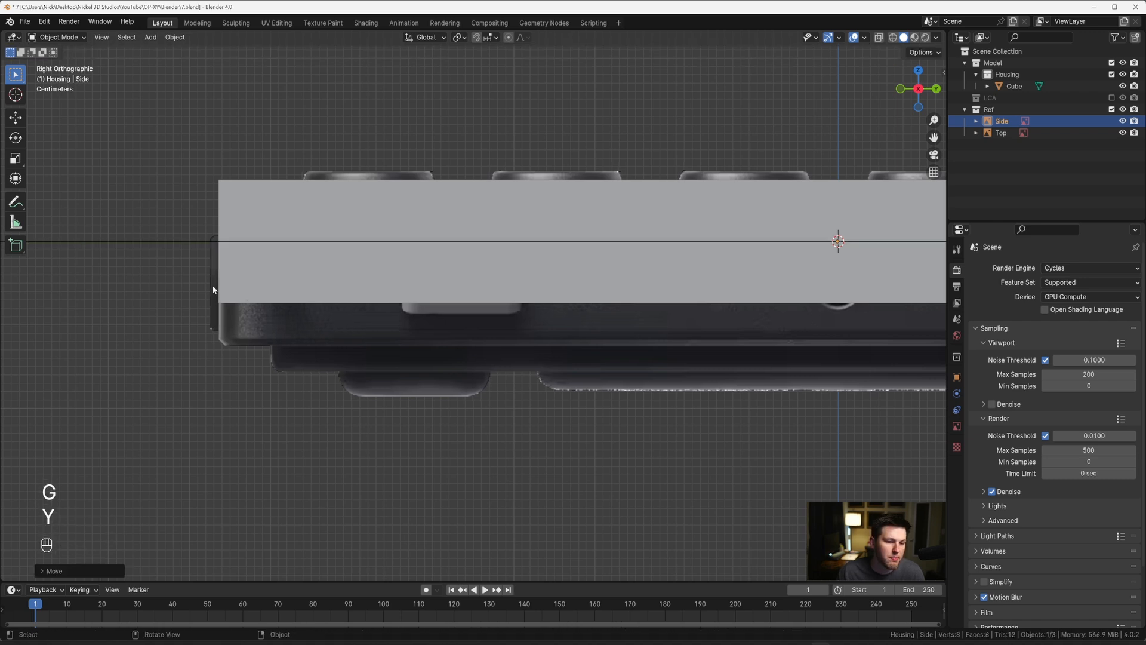
Step: Check the slab's opposite end and slightly rescale the Side reference image to match it
scroll(352, 279, down, 3)
shift+middle_drag(630, 302, 468, 292)
shift+middle_drag(788, 291, 550, 298)
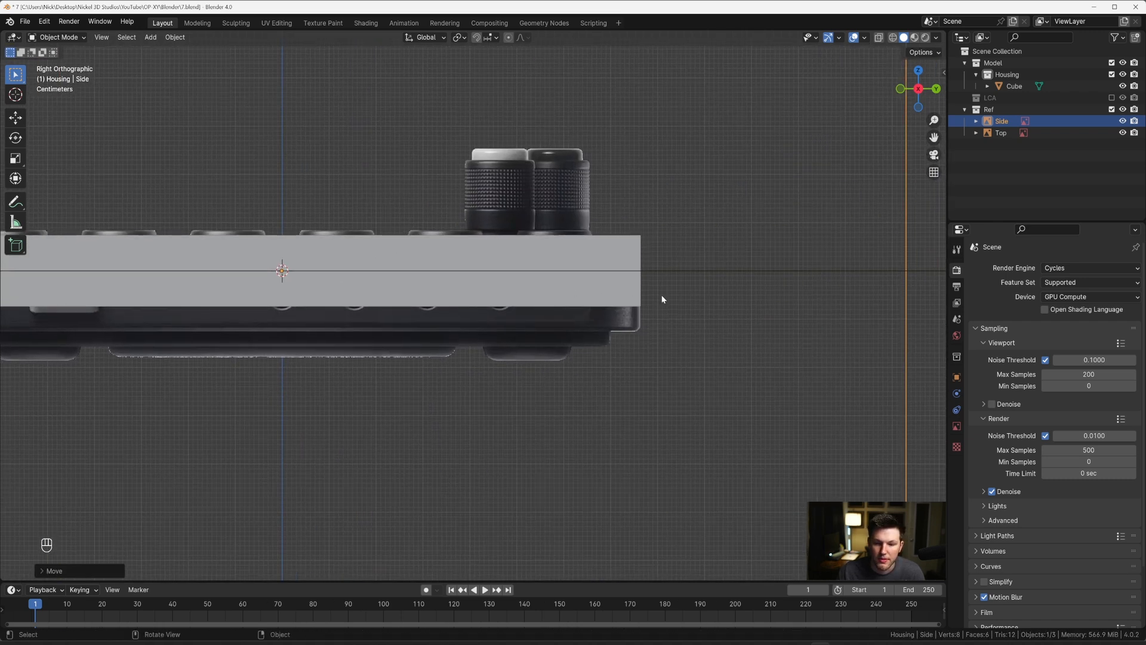
scroll(670, 299, down, 1)
key(s)
click(602, 261)
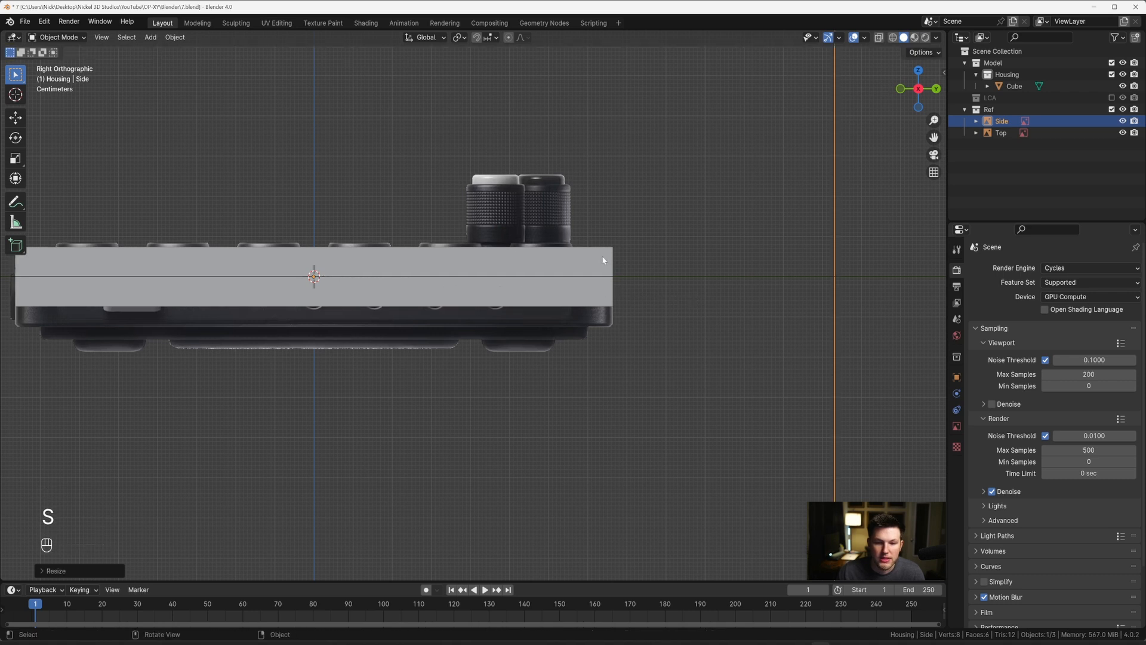
Step: Hide the Side reference image and compare the slab with the Top reference through X-ray in top orthographic view
scroll(586, 338, down, 2)
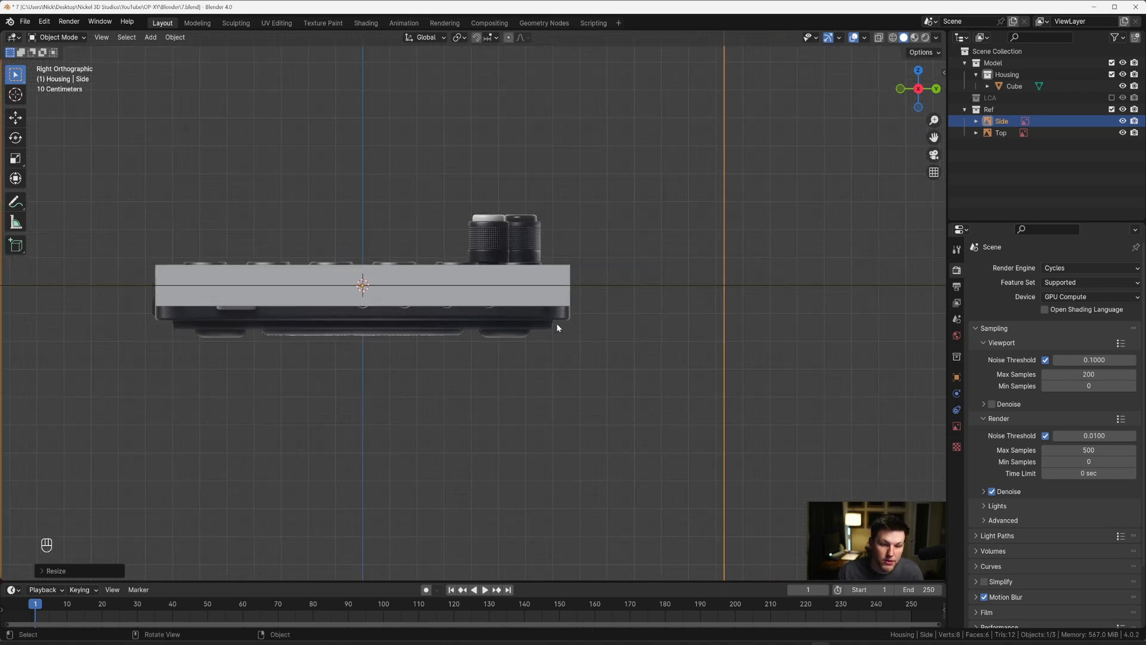
mouse_move(558, 325)
middle_down()
mouse_move(597, 327)
mouse_move(563, 320)
middle_up()
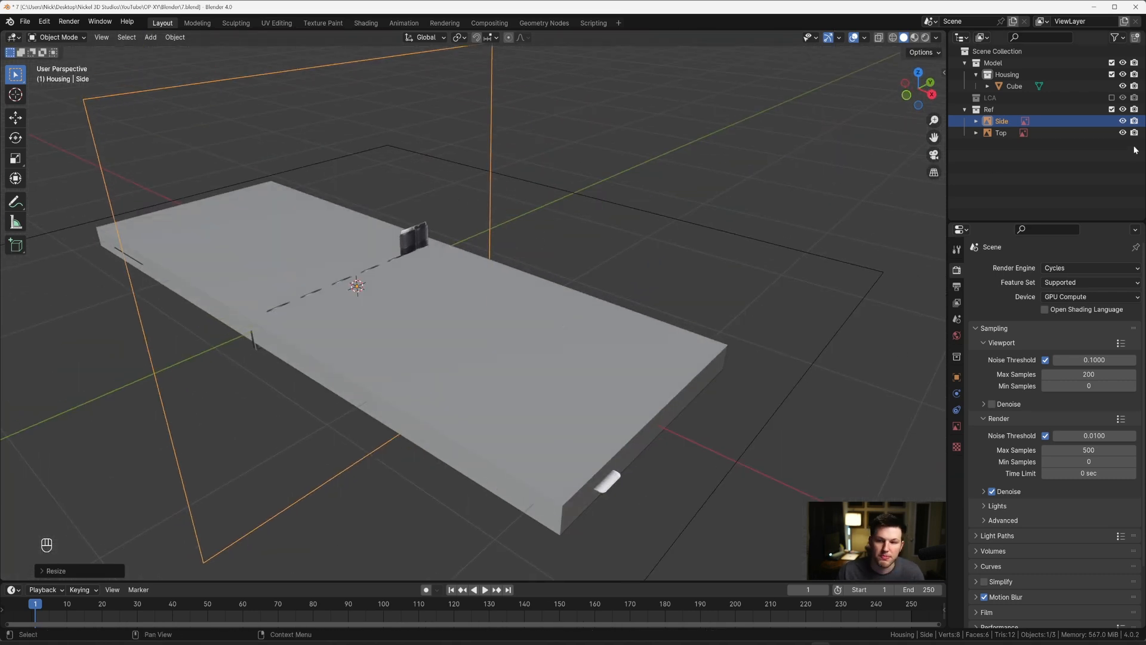
click(1123, 122)
key(grave)
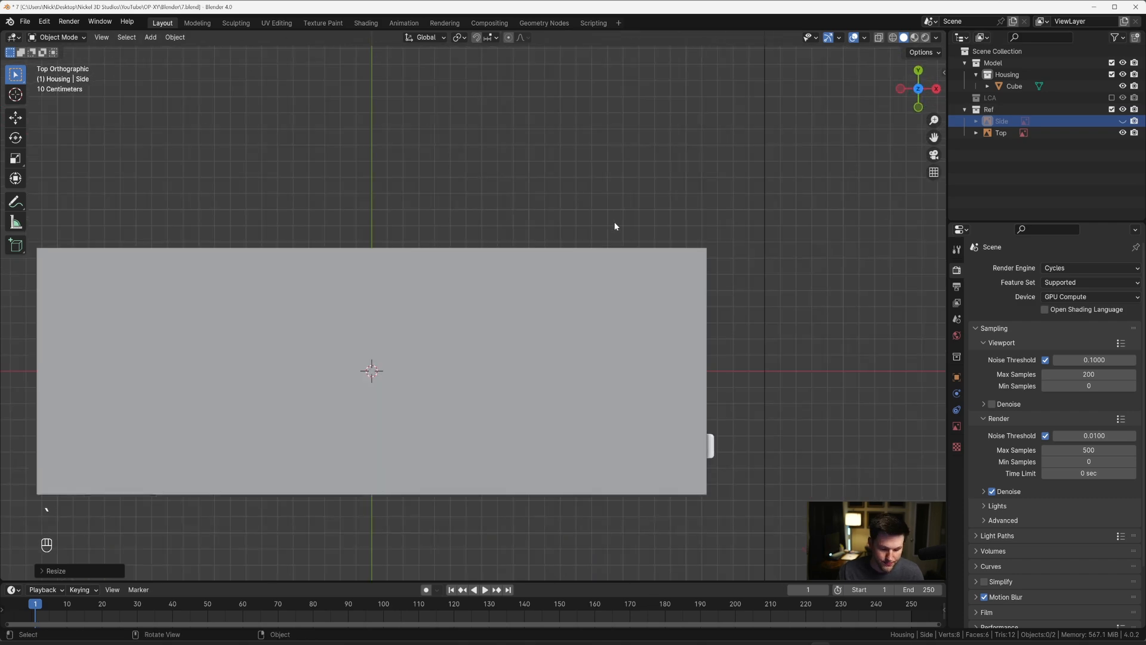
key(alt+z)
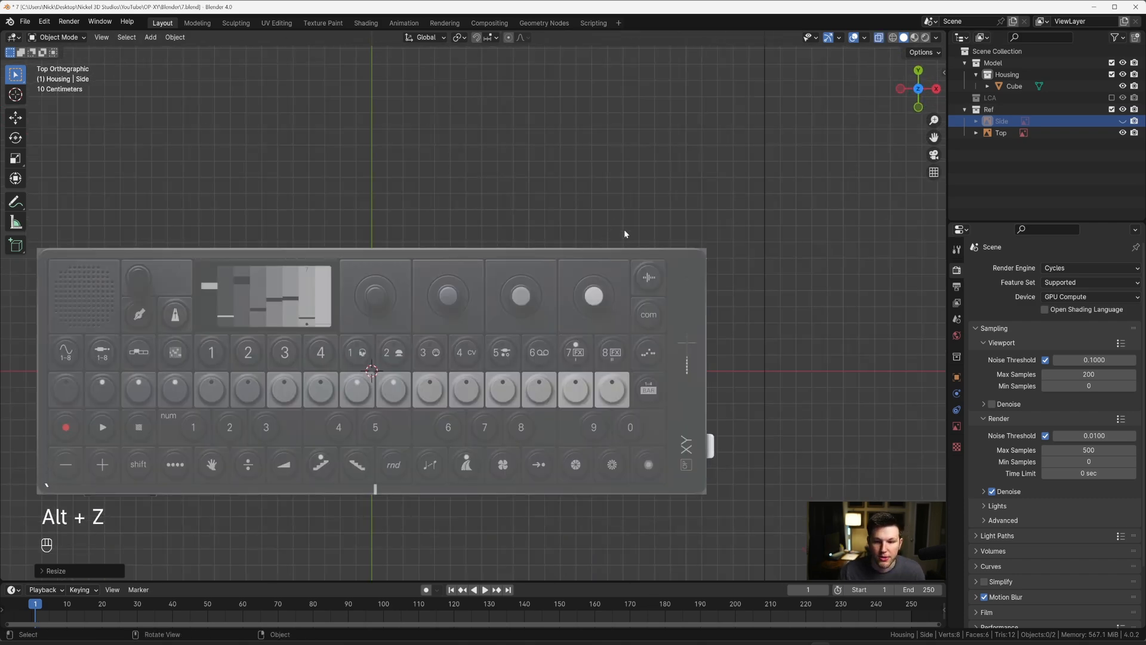
scroll(613, 234, up, 6)
scroll(600, 261, down, 6)
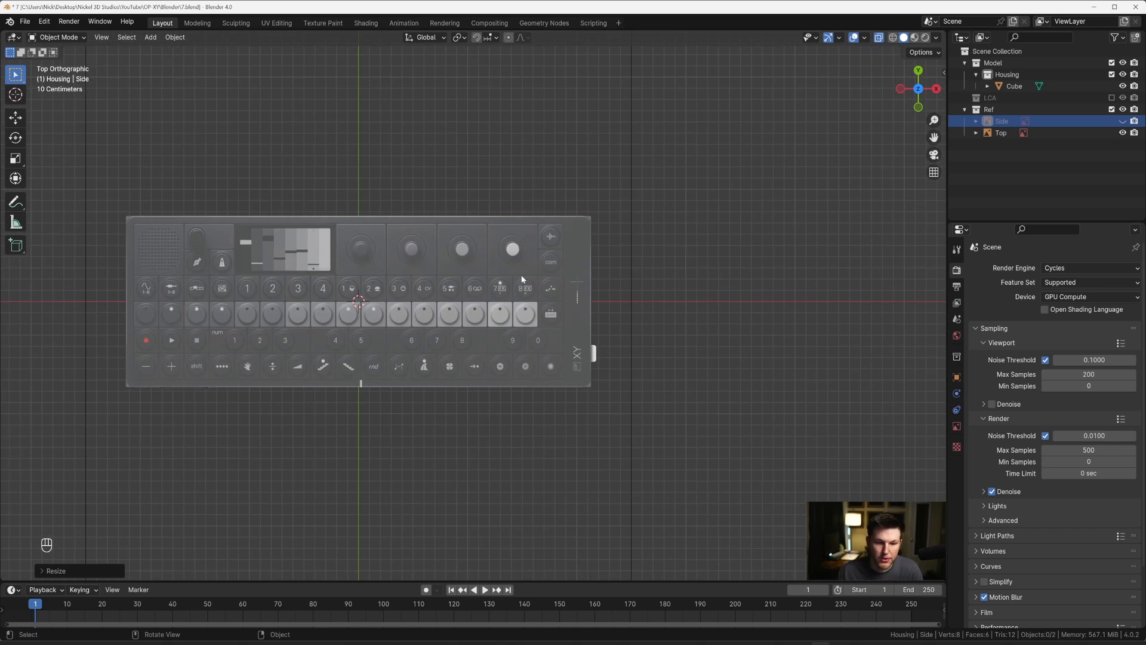
key(alt+z)
Step: Hide the slab and examine the key and knob layout of the Top reference in top orthographic view
middle_drag(524, 266, 560, 249)
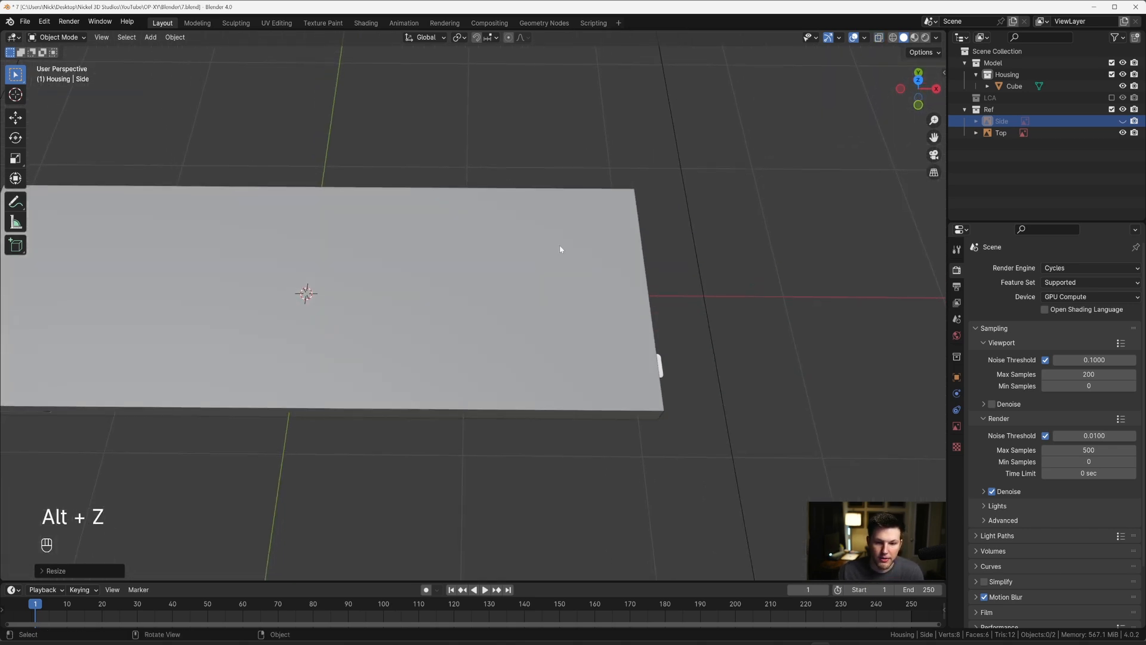
click(559, 246)
key(h)
scroll(553, 253, up, 3)
key(grave)
click(540, 112)
scroll(440, 246, down, 3)
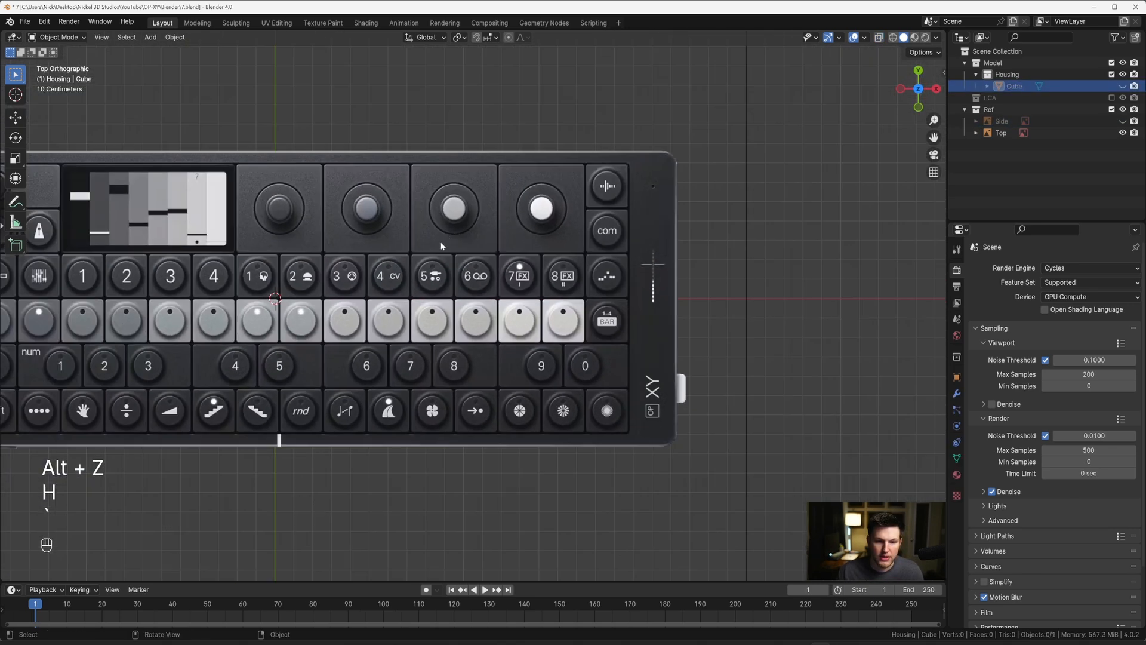
shift+middle_drag(441, 246, 638, 274)
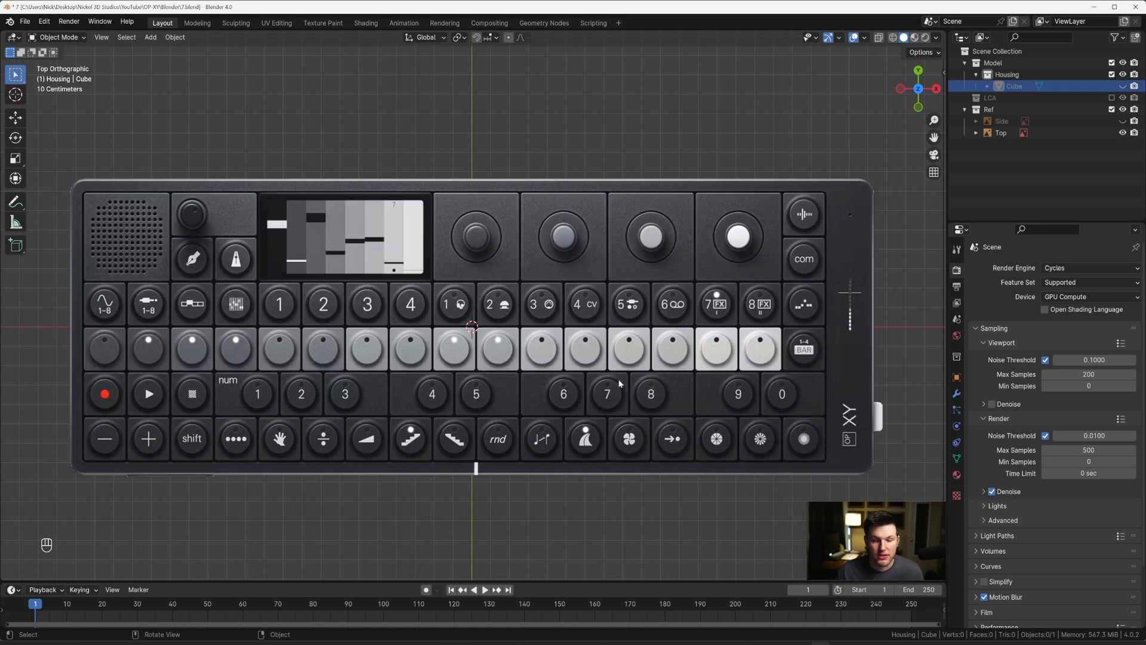
scroll(620, 383, down, 3)
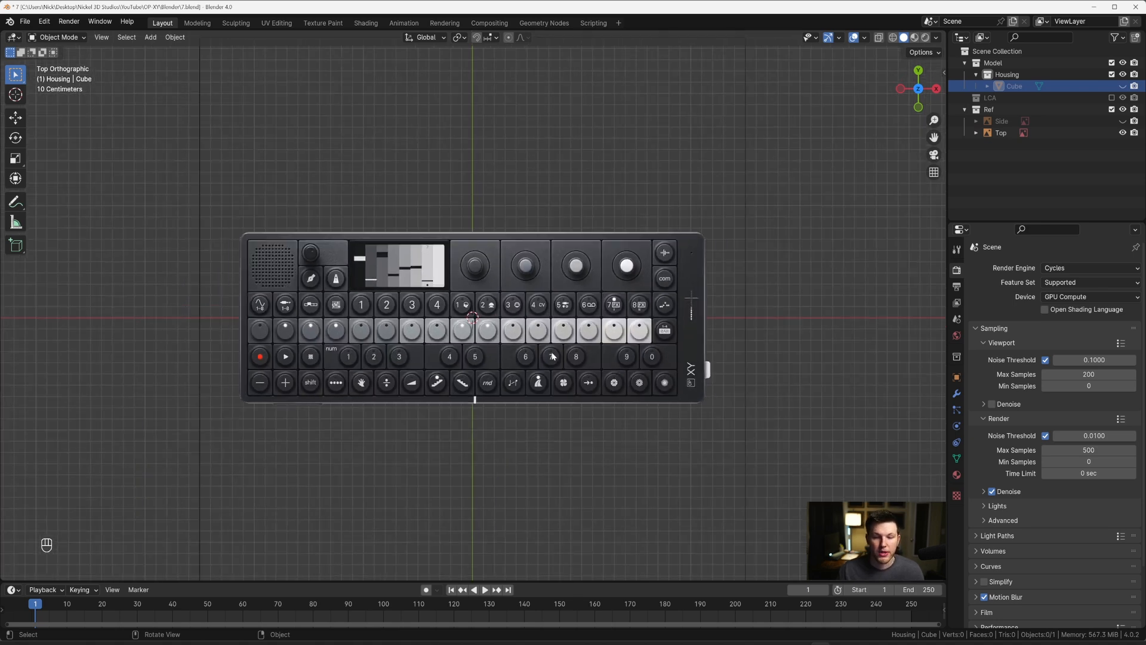
Step: Unhide the slab and rename the object to Housing
click(1122, 86)
double_click(1014, 86)
text(Housing)
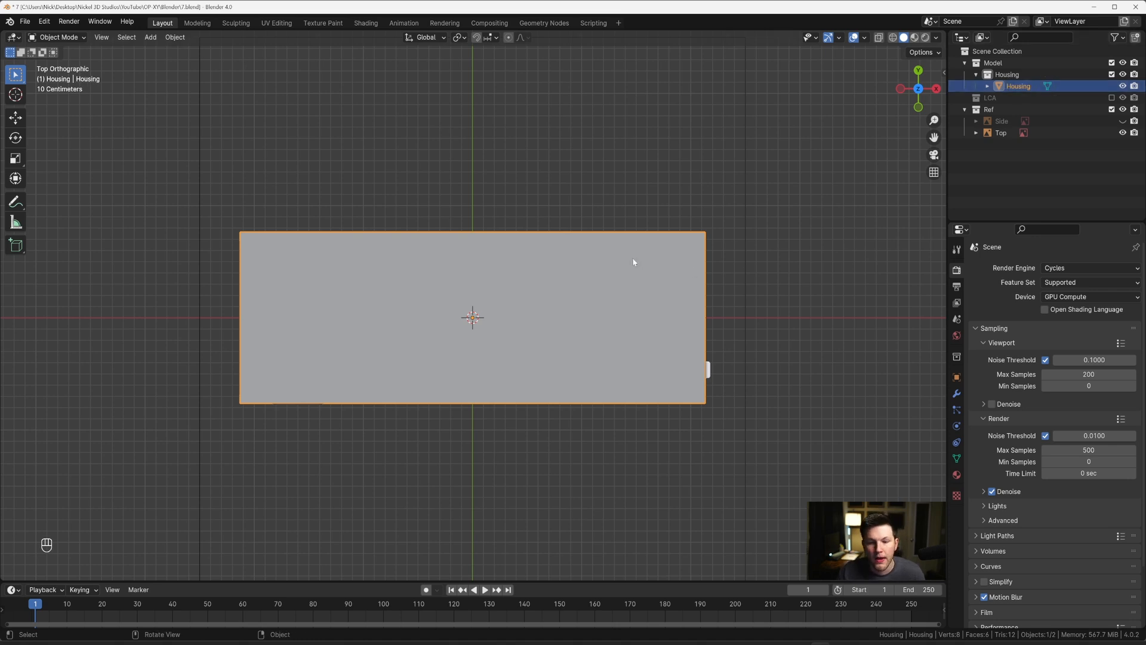
Step: Turn on X-ray and add a new mesh cube over the housing
scroll(541, 247, up, 1)
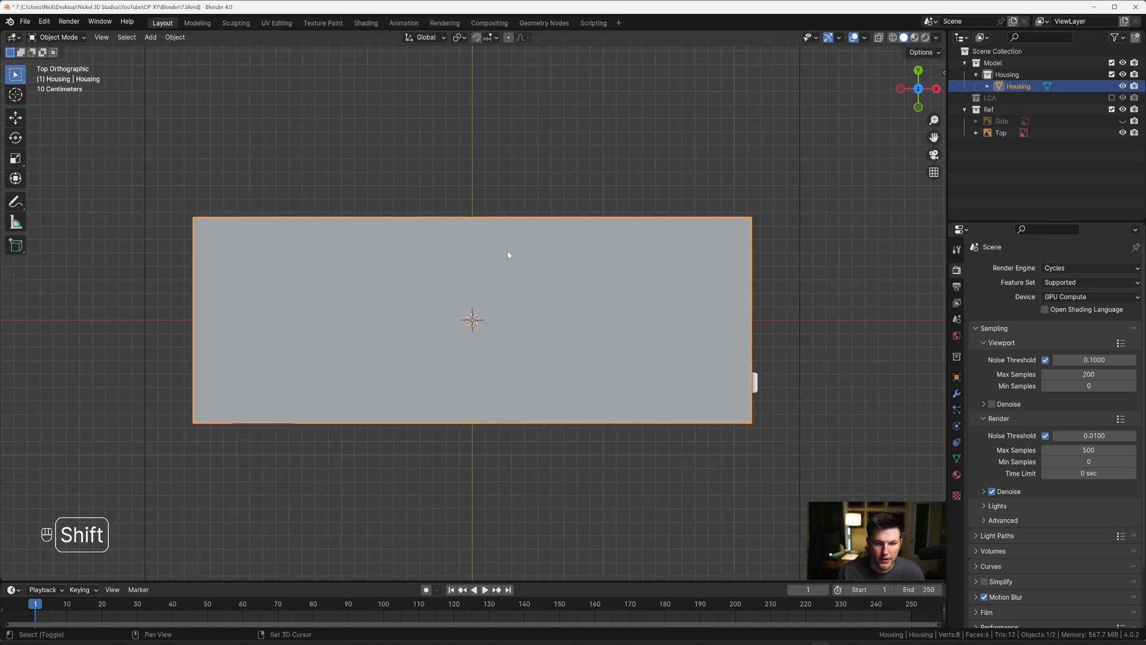
shift+middle_drag(507, 253, 489, 246)
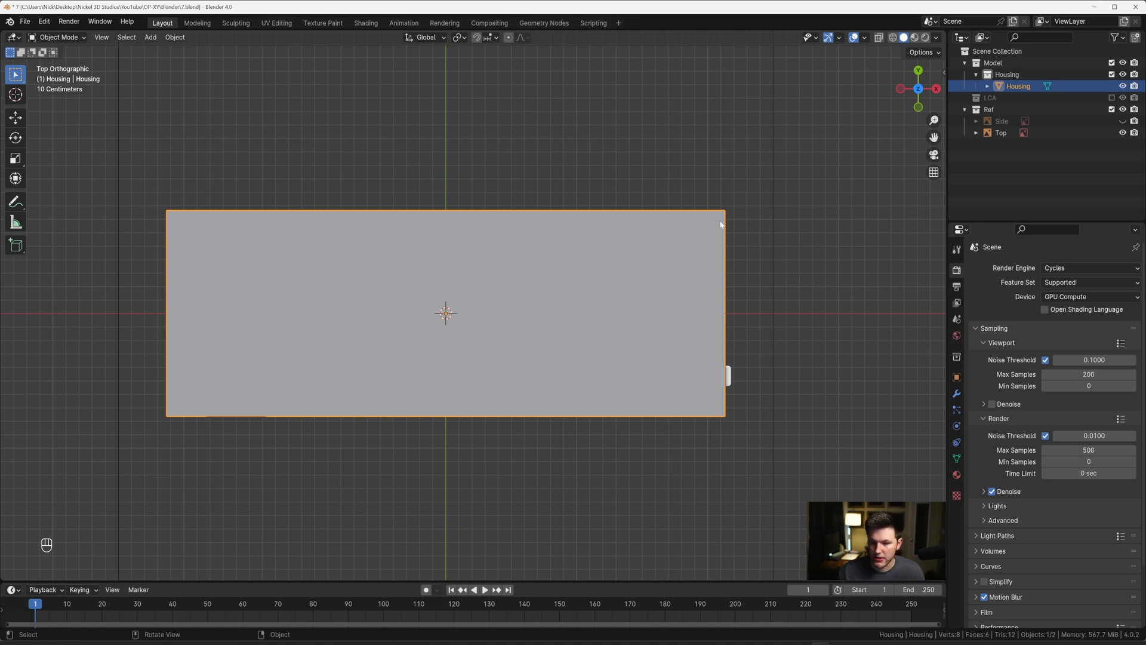
key(alt+z)
scroll(557, 270, up, 1)
key(shift+a)
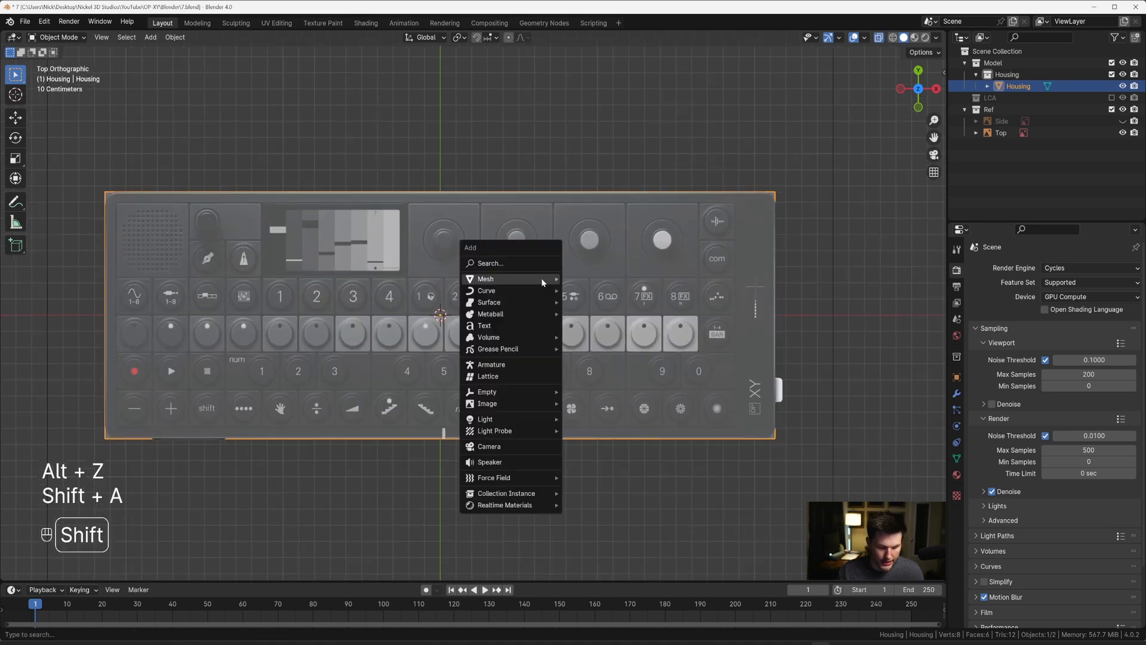
mouse_move(543, 281)
click(595, 291)
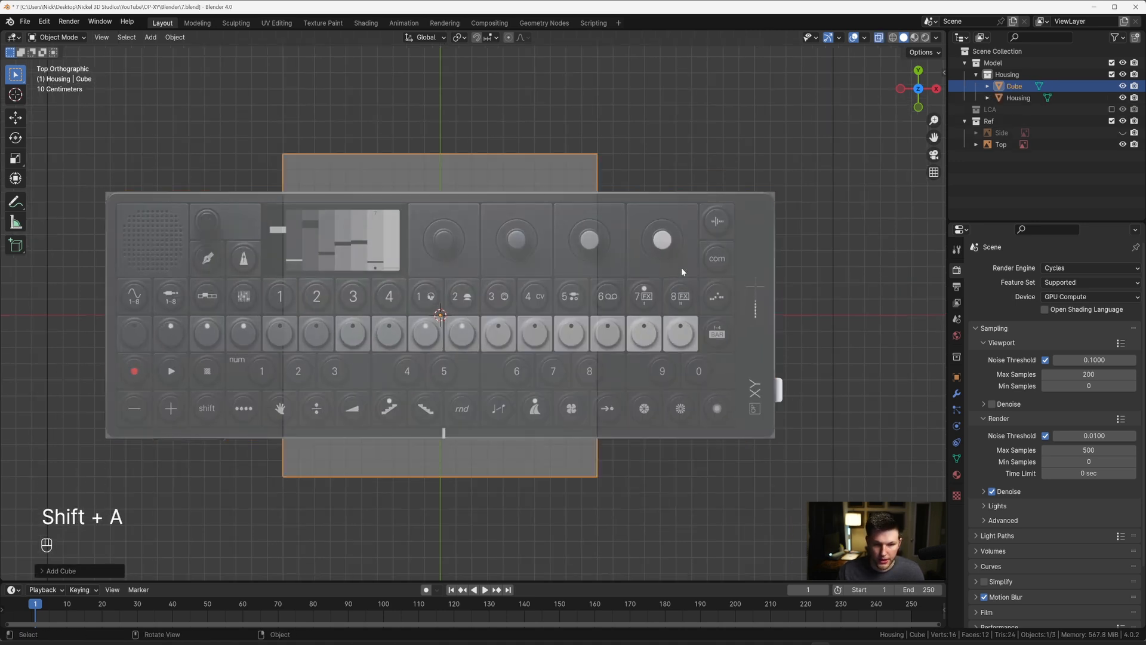
Step: Scale the new cube's mesh uniformly to about 0.70 in Edit Mode so its upper edge nears the key recess
scroll(738, 253, up, 3)
key(Tab)
key(s)
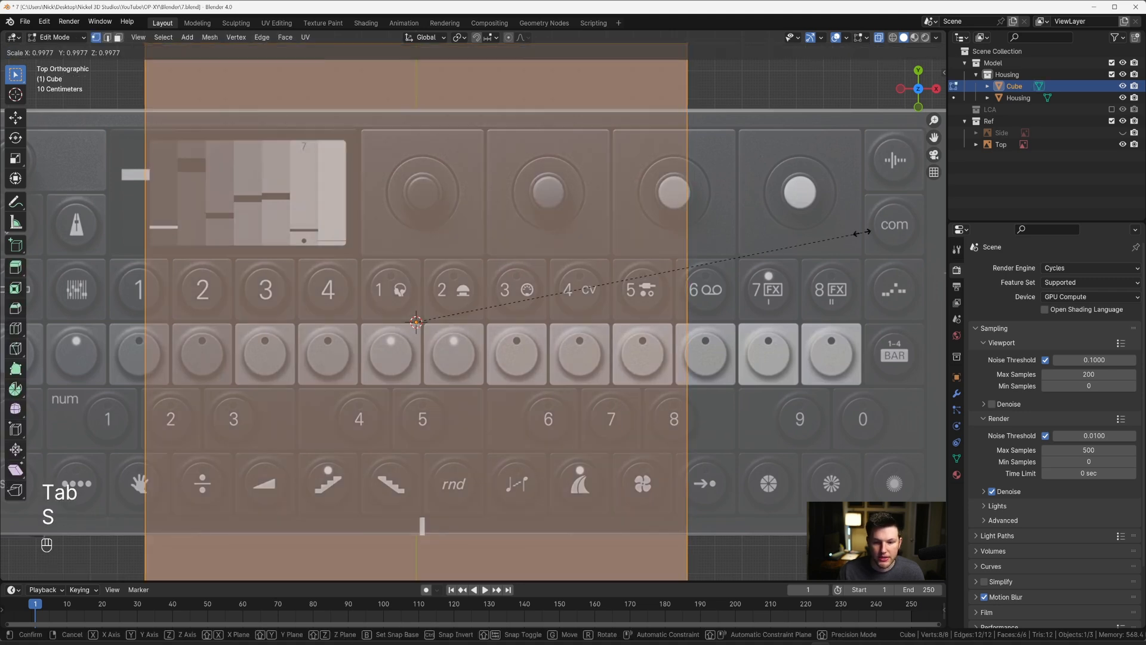
key(shift)
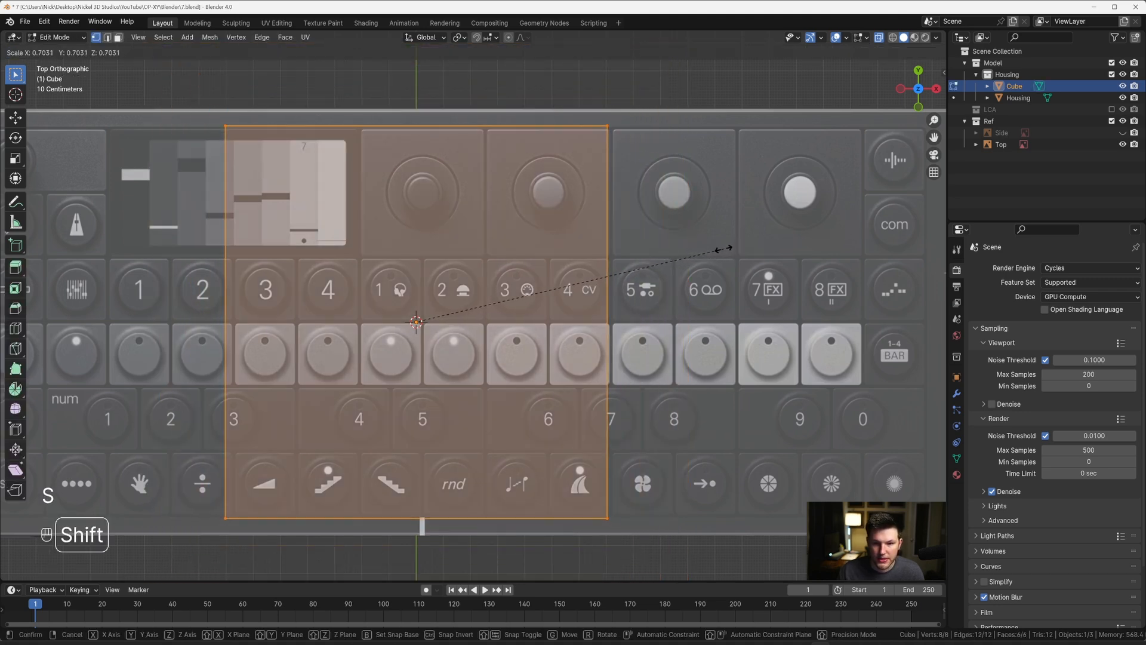
click(723, 249)
Step: Fine-tune the cube mesh's uniform scale so its upper edge follows the outer edge of the key recess
scroll(499, 231, up, 4)
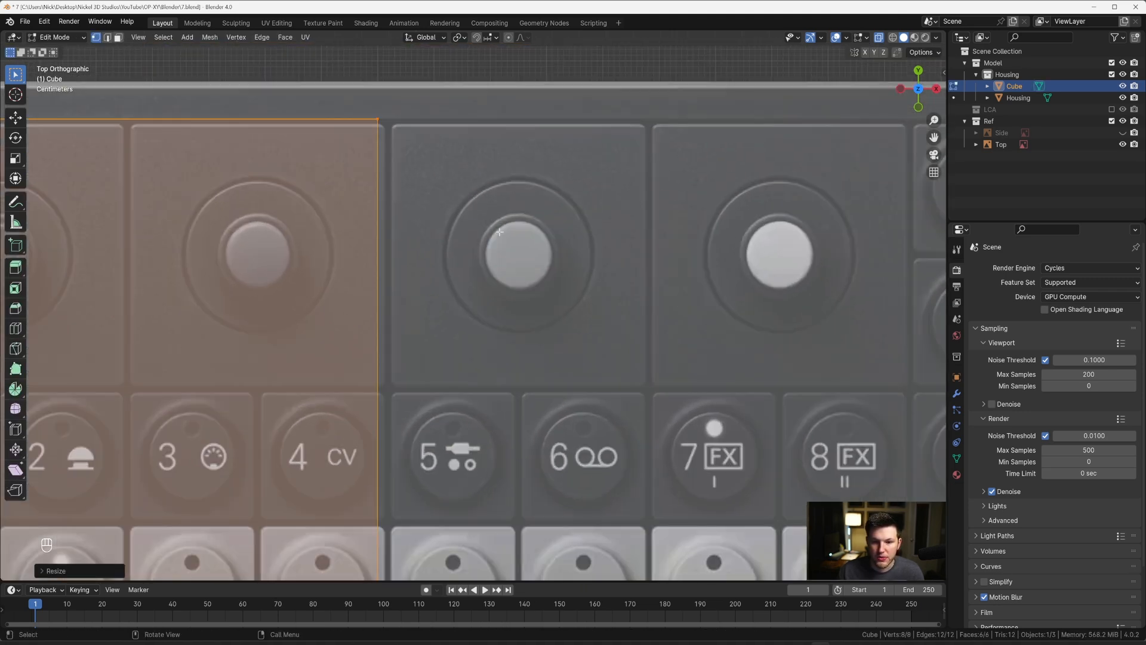
shift+middle_drag(476, 182, 549, 322)
scroll(442, 215, up, 9)
scroll(486, 139, down, 2)
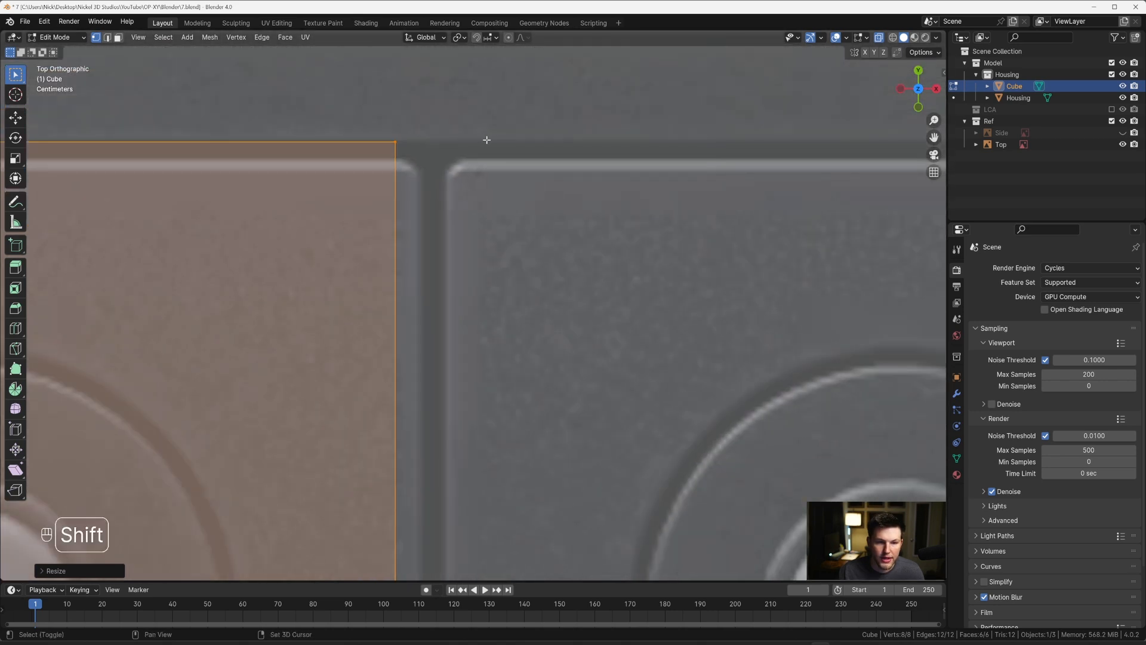
shift+middle_drag(487, 140, 477, 209)
key(s)
shift+click(526, 216)
Step: Select the cube's +X side vertices and move them about 1 m along X to the last key column
scroll(502, 216, down, 6)
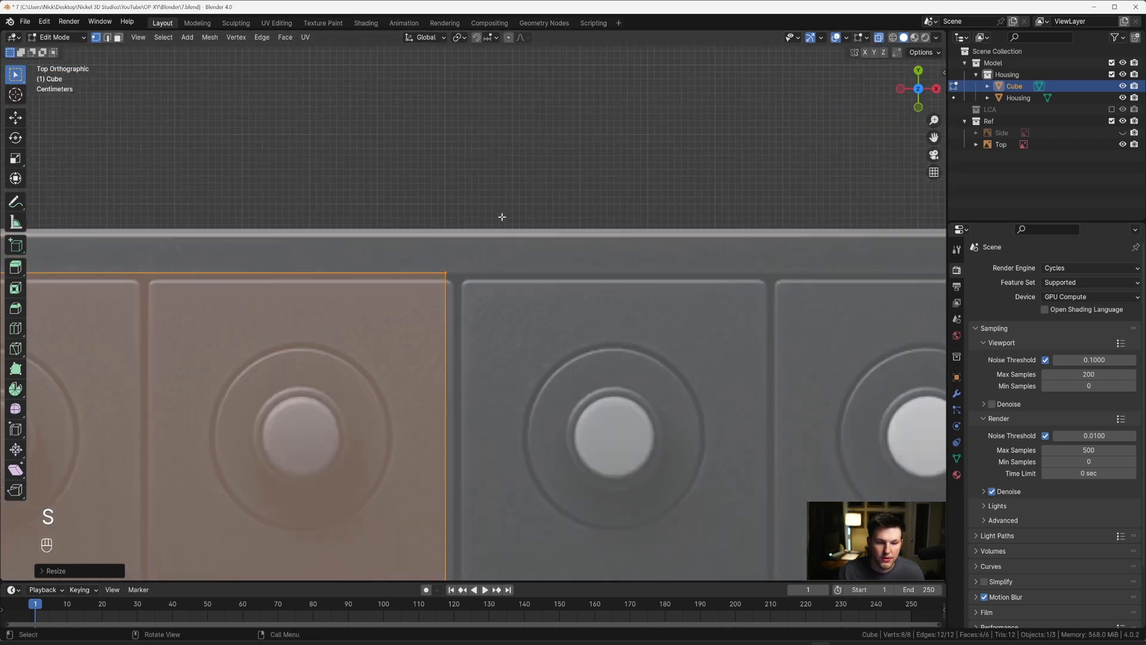
scroll(502, 217, down, 8)
shift+middle_drag(433, 247, 355, 164)
drag(353, 163, 454, 435)
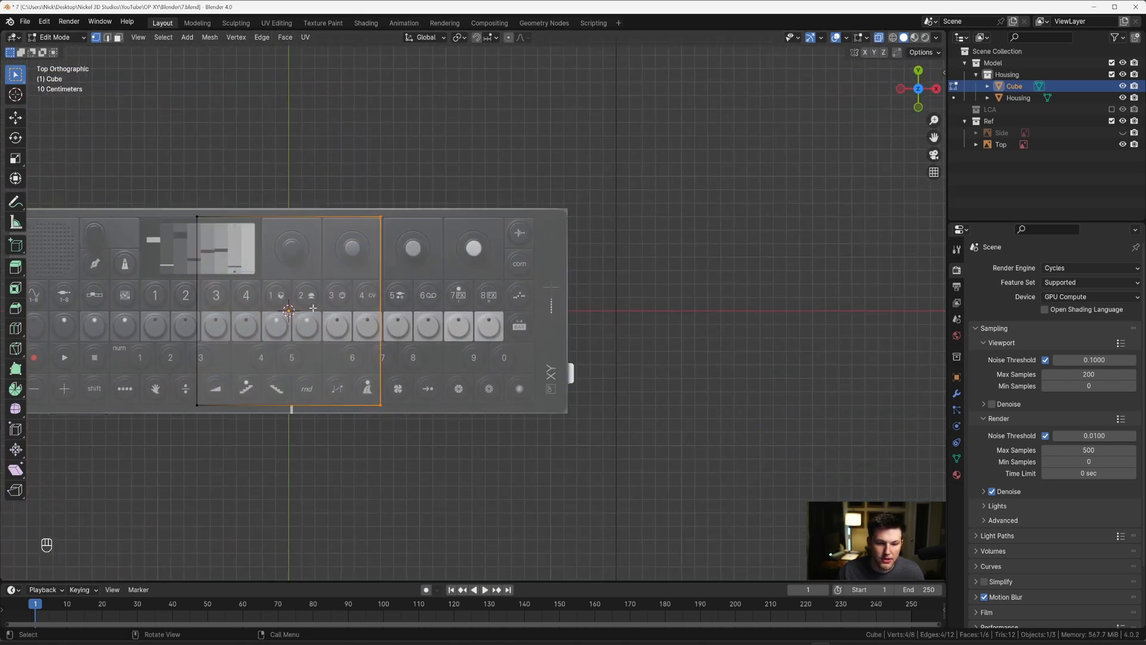
scroll(477, 206, up, 3)
key(g)
key(x)
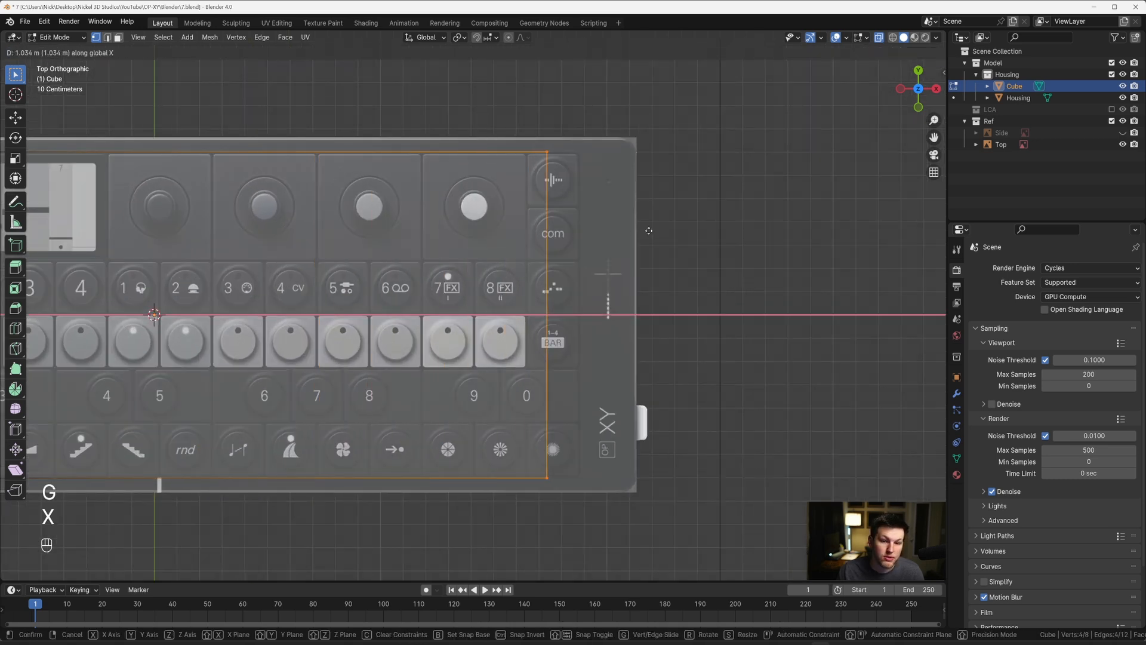
shift+click(625, 140)
Step: Move the +X side vertices a further 0.08 m or so along X to meet the recess's outer edge
scroll(625, 140, up, 10)
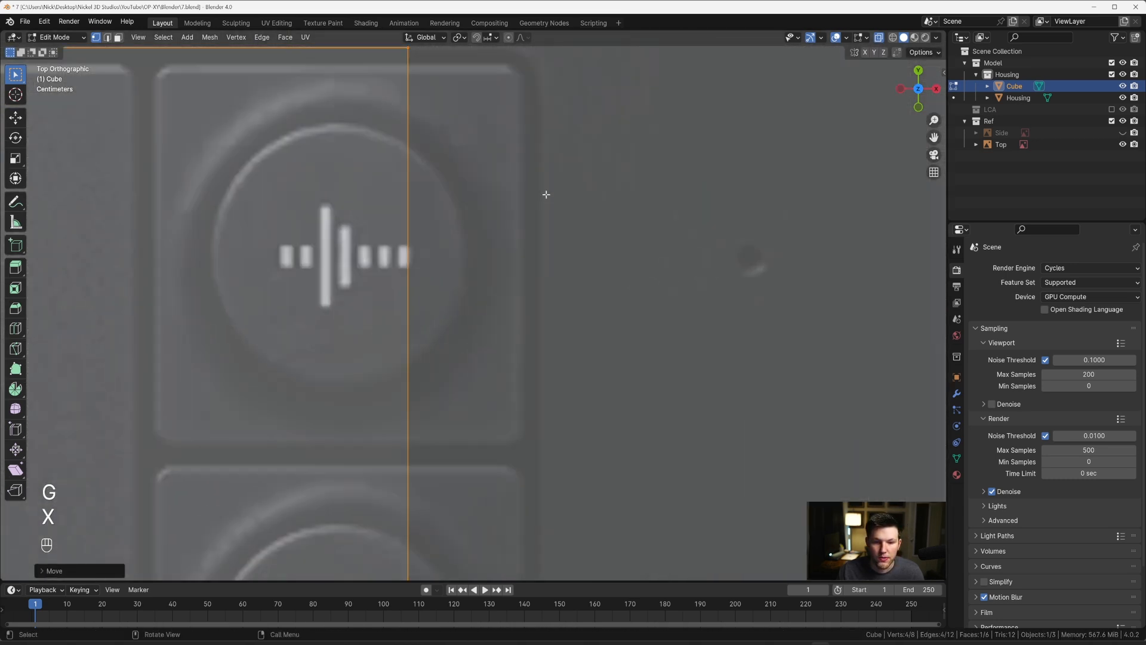
key(g)
key(x)
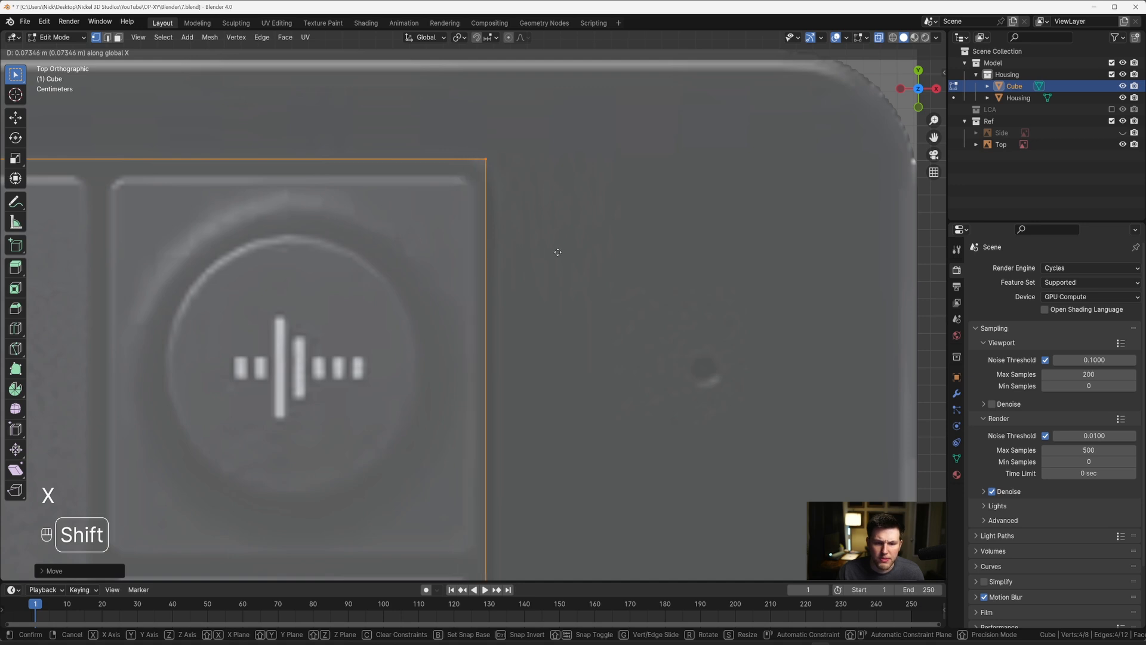
click(658, 251)
Step: Select the cube's -X side vertices and move them along X toward the recess edge beside the speaker grille
scroll(658, 250, down, 10)
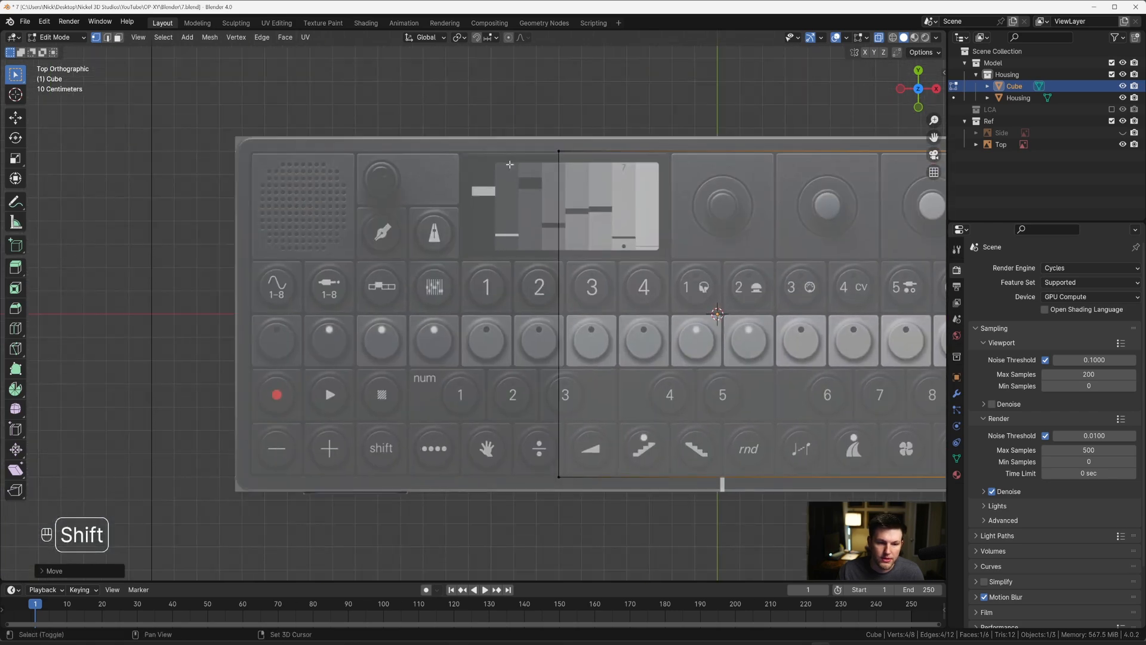
drag(462, 99, 669, 476)
key(g)
key(x)
click(329, 341)
Step: Fine-tune the -X side vertices by about -0.026 m along X to align with the recess edge beside the speaker grille
scroll(493, 243, up, 3)
shift+middle_drag(283, 195, 515, 441)
scroll(471, 254, up, 4)
scroll(489, 258, up, 2)
scroll(499, 297, up, 2)
shift+middle_drag(499, 297, 592, 350)
key(g)
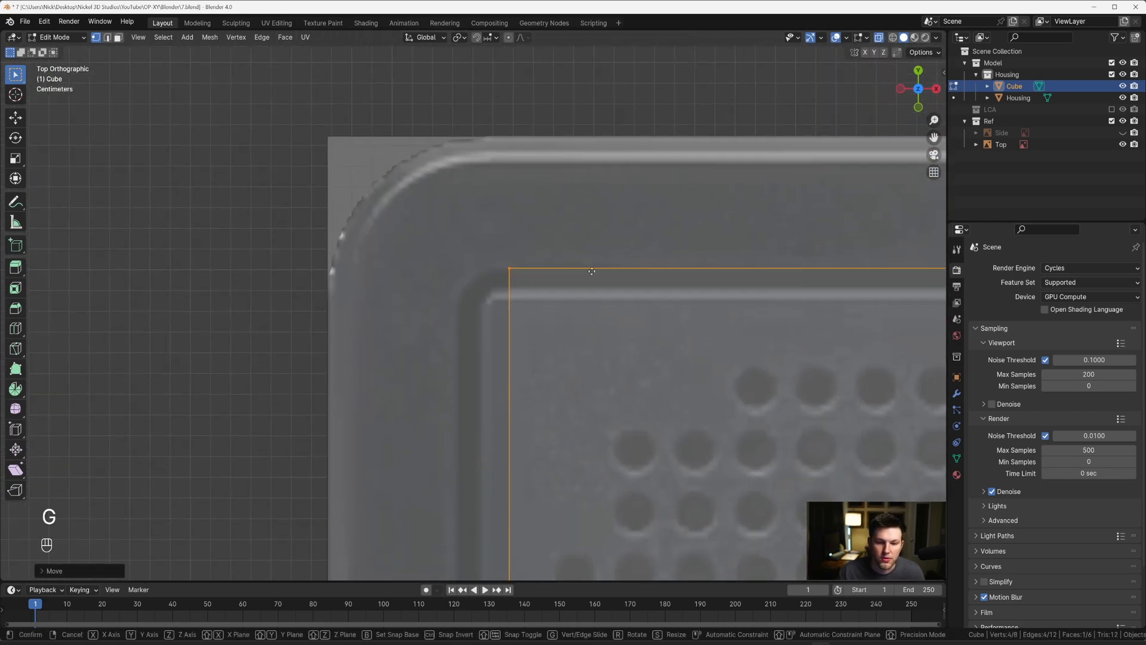
key(x)
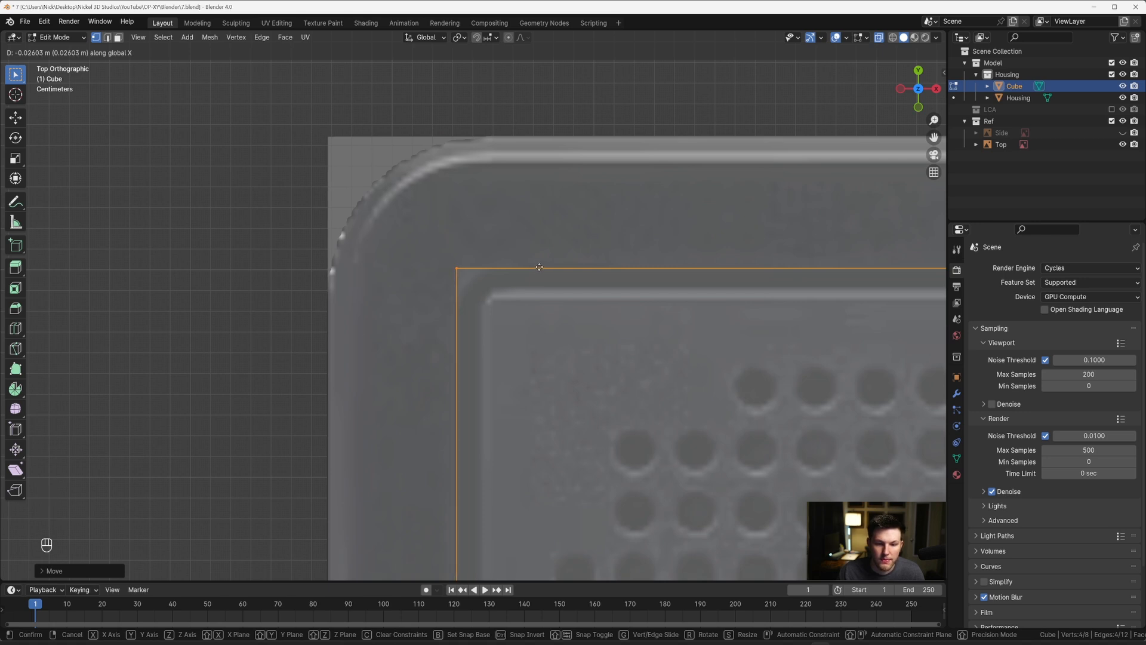
click(539, 267)
Step: Scale the entire cube mesh down along Z until it is slightly thinner than the Housing slab, and return to Object Mode
scroll(546, 270, down, 11)
shift+middle_drag(582, 310, 320, 84)
scroll(319, 84, down, 4)
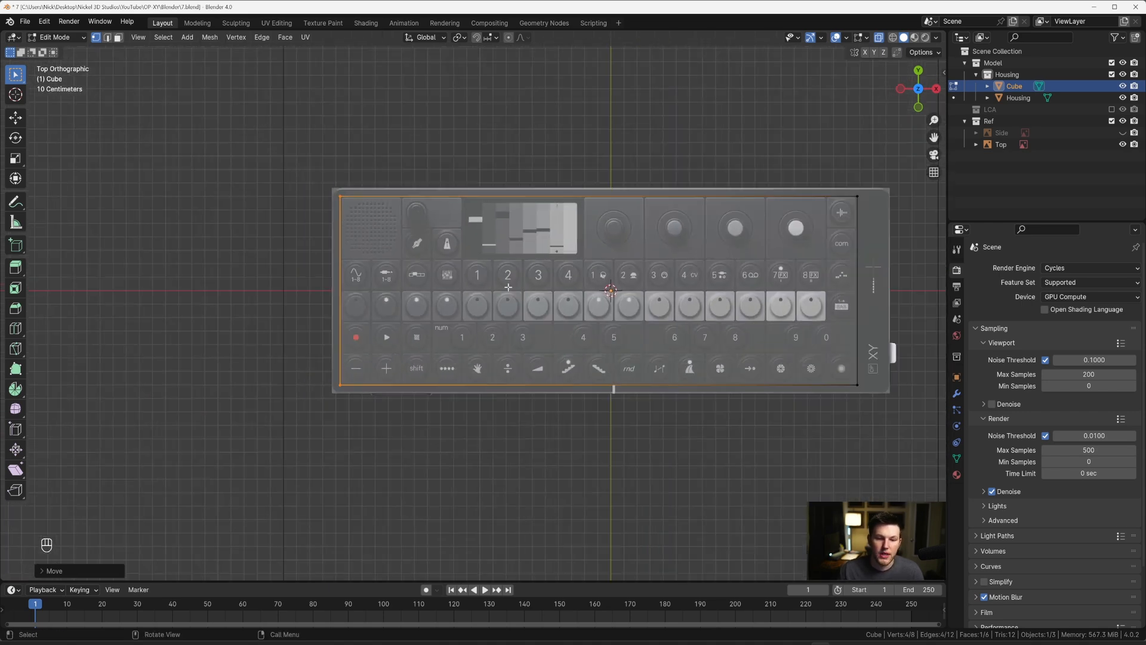
shift+middle_drag(558, 261, 287, 307)
middle_drag(529, 308, 499, 213)
key(grave)
click(563, 227)
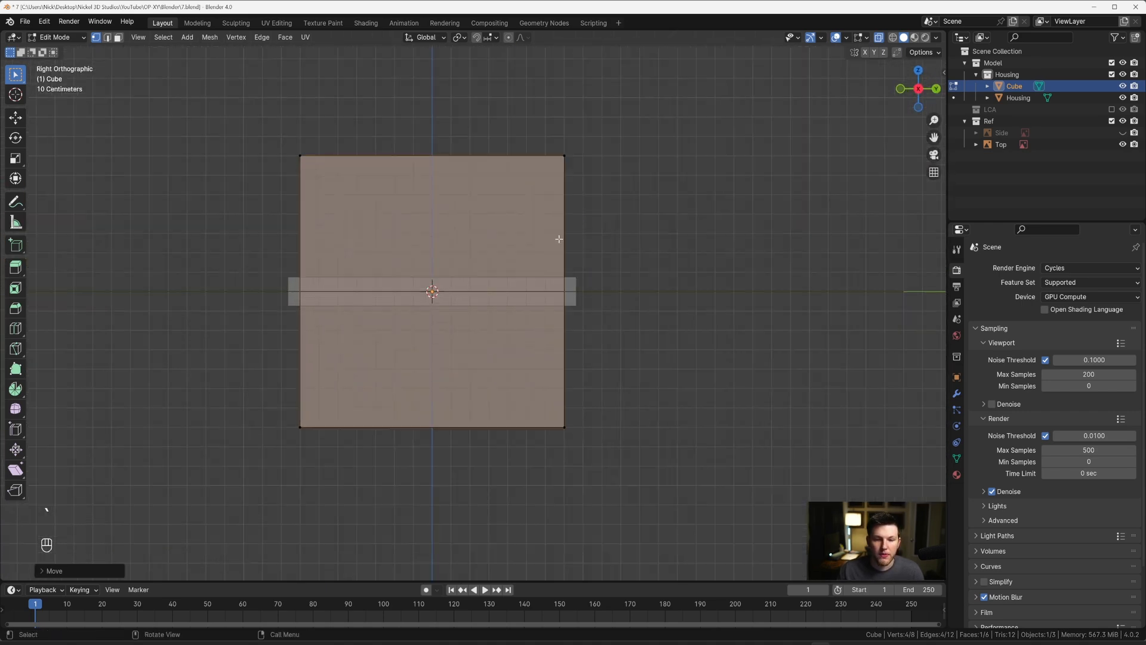
shift+middle_drag(754, 246, 821, 274)
key(a)
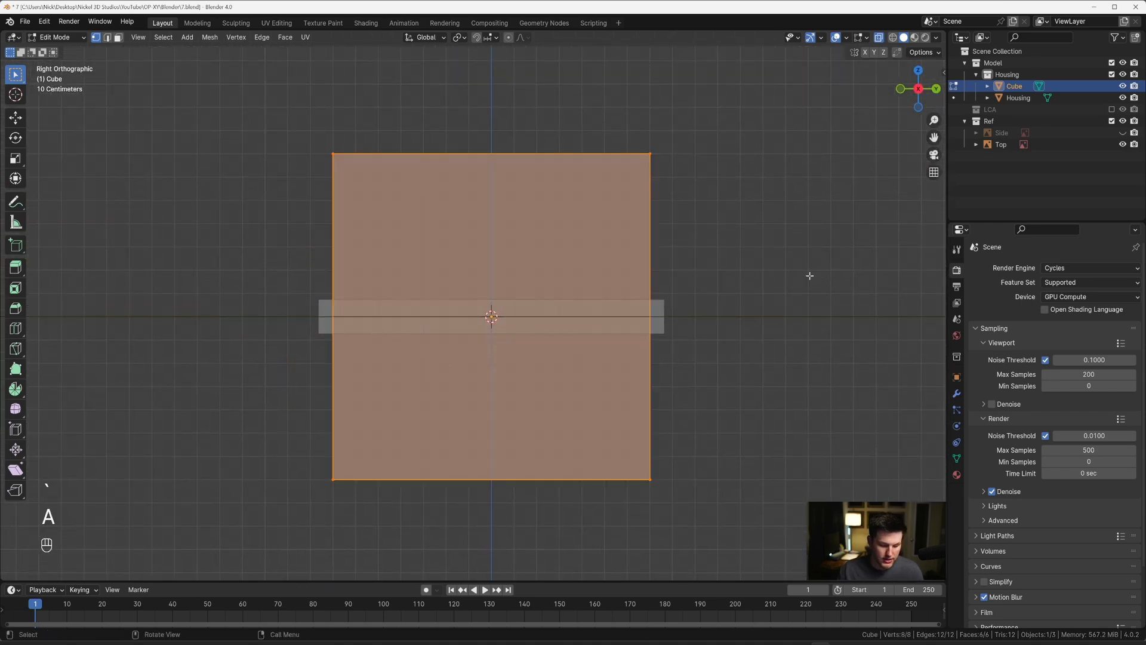
key(s)
key(z)
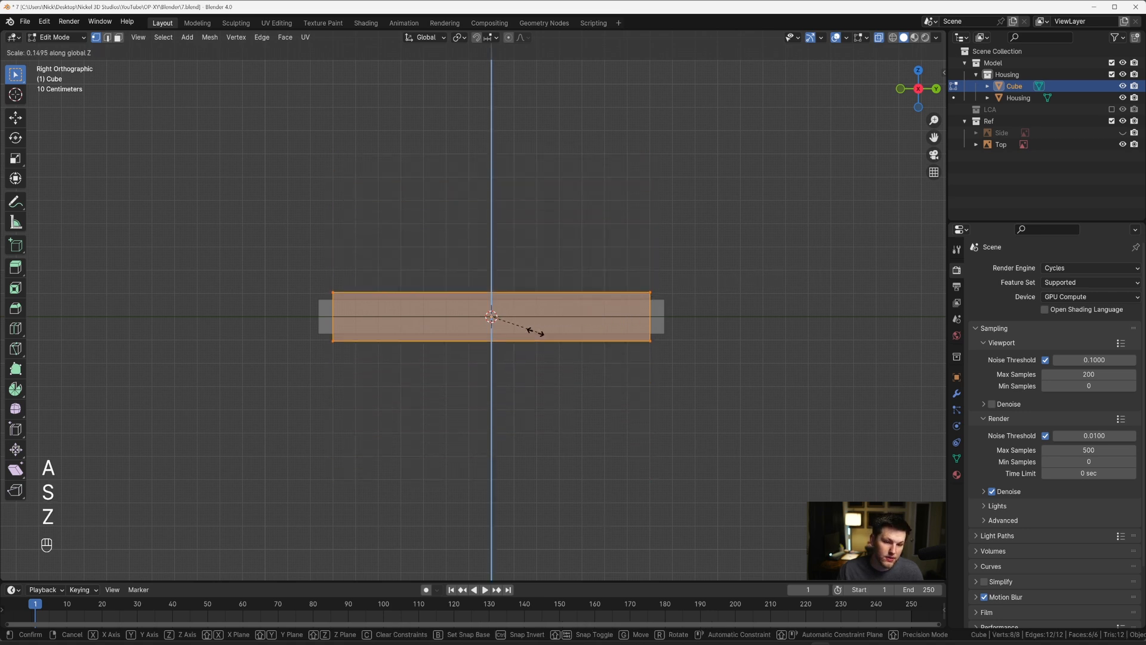
click(512, 326)
key(Tab)
Step: Move the cube up about 0.05 m along Z so that its upper face protrudes above the Housing slab
scroll(516, 312, up, 2)
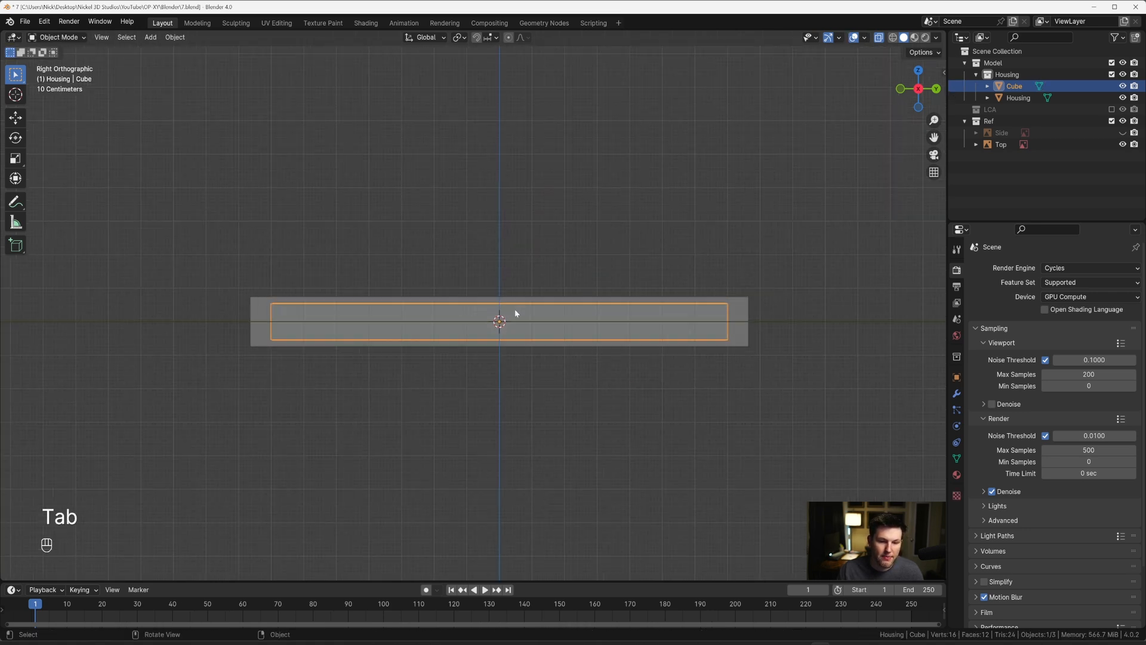
key(g)
key(z)
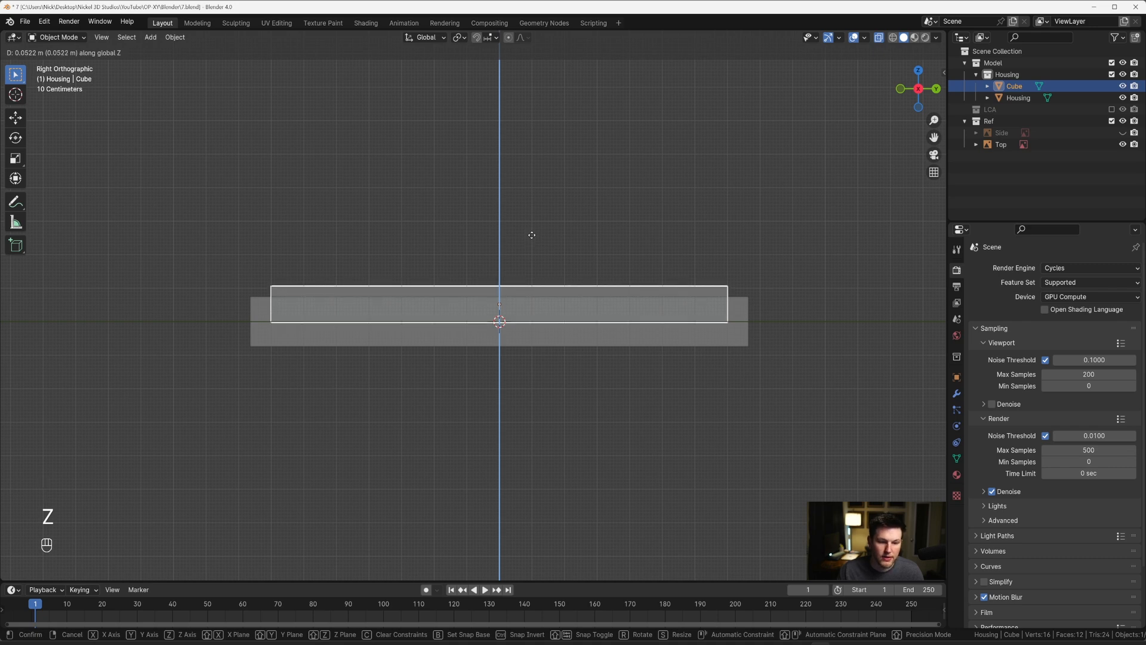
click(529, 242)
mouse_move(510, 259)
middle_down()
mouse_move(571, 296)
mouse_move(473, 258)
mouse_move(503, 294)
mouse_move(517, 250)
middle_up()
key(alt+z)
scroll(503, 295, up, 1)
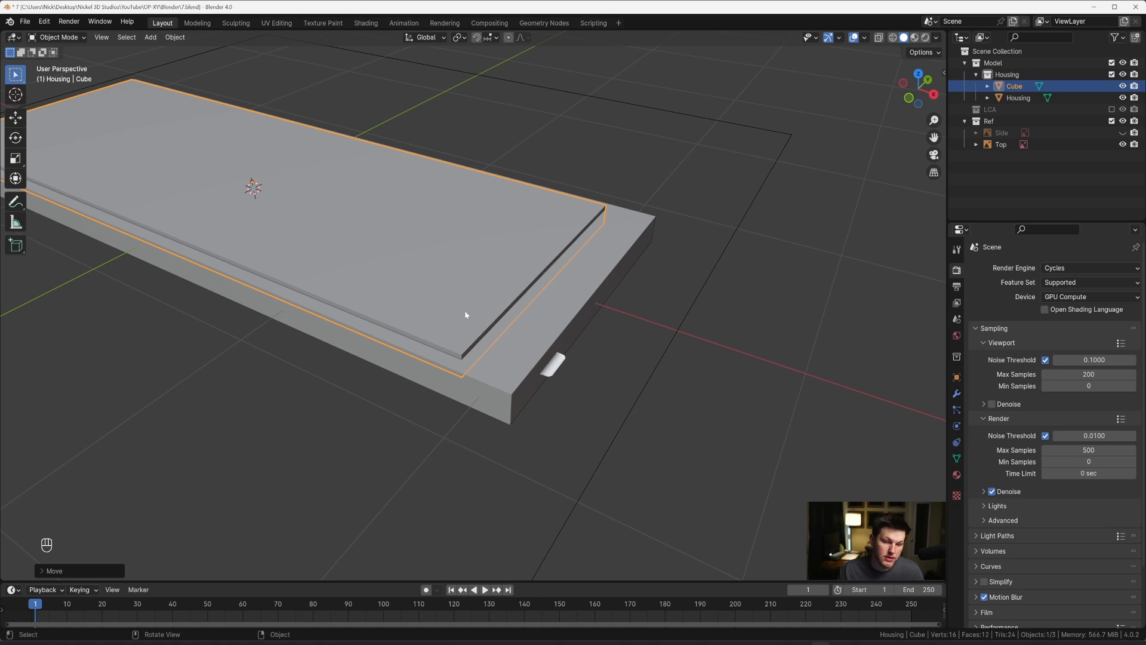
scroll(490, 369, up, 3)
scroll(502, 375, down, 3)
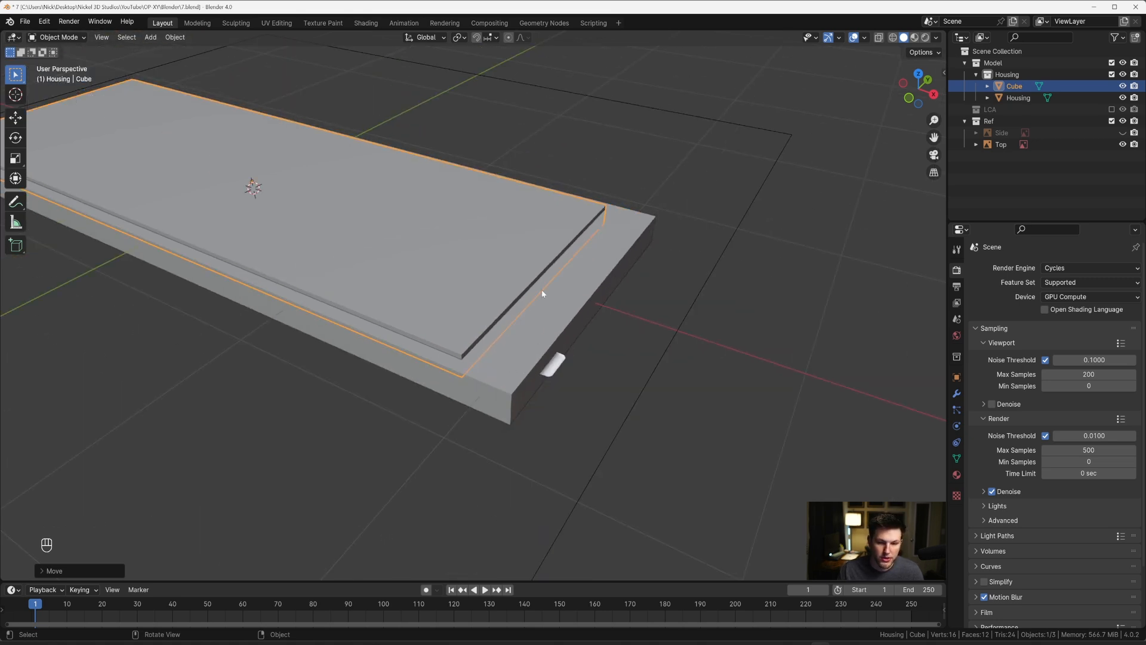
Step: Temporarily hide Cube and Housing to examine the key recess's corner rounding in the top reference image, and show both objects again
key(grave)
key(alt+z)
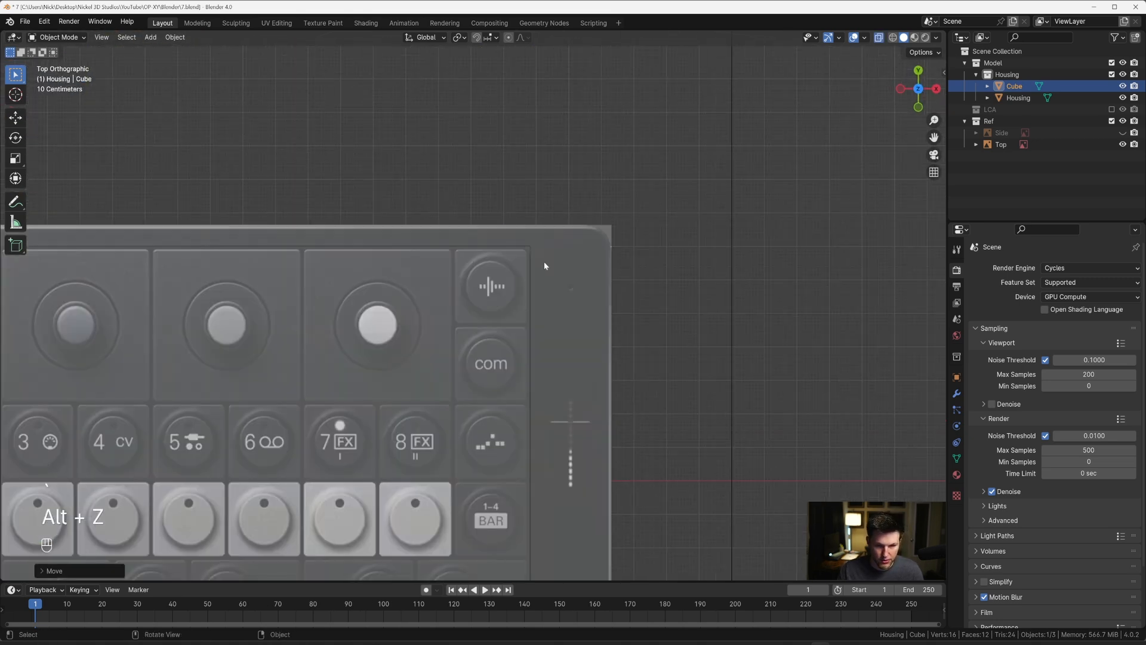
scroll(539, 263, down, 4)
middle_drag(544, 324, 517, 206)
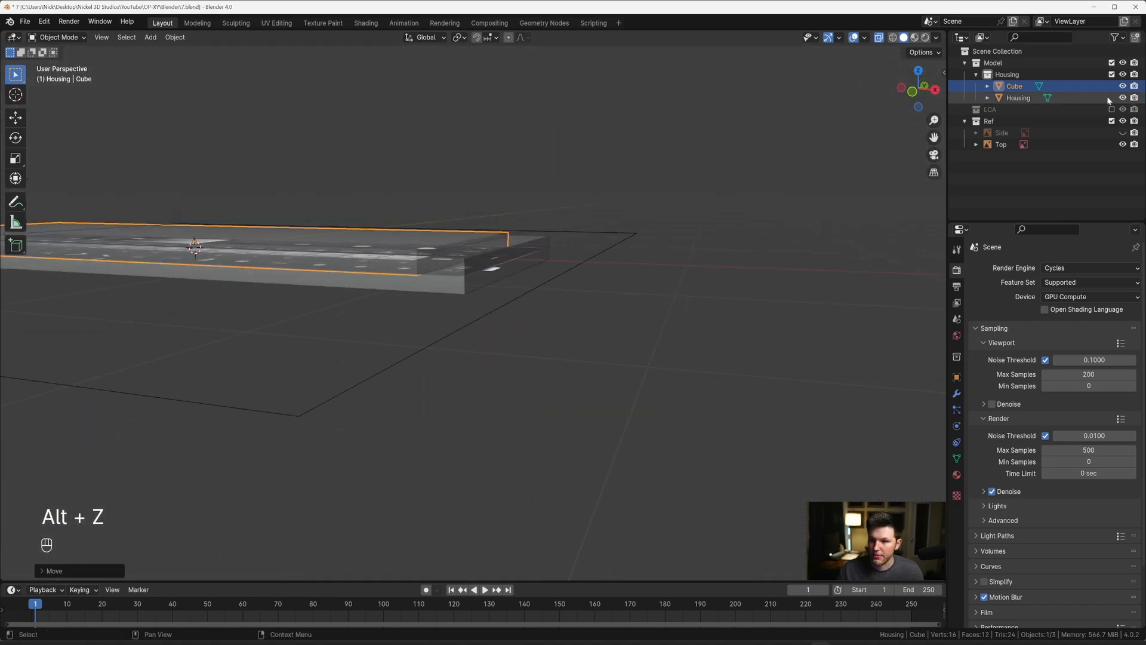
drag(1122, 86, 1121, 97)
key(grave)
scroll(557, 244, up, 8)
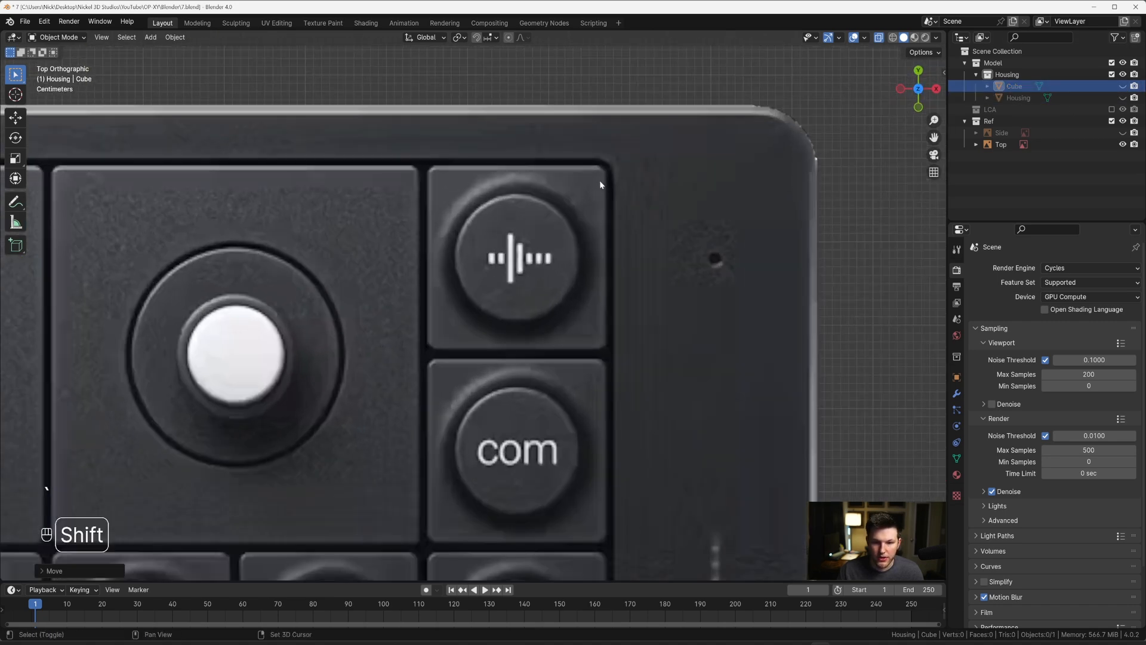
shift+middle_drag(600, 180, 472, 298)
scroll(459, 313, up, 3)
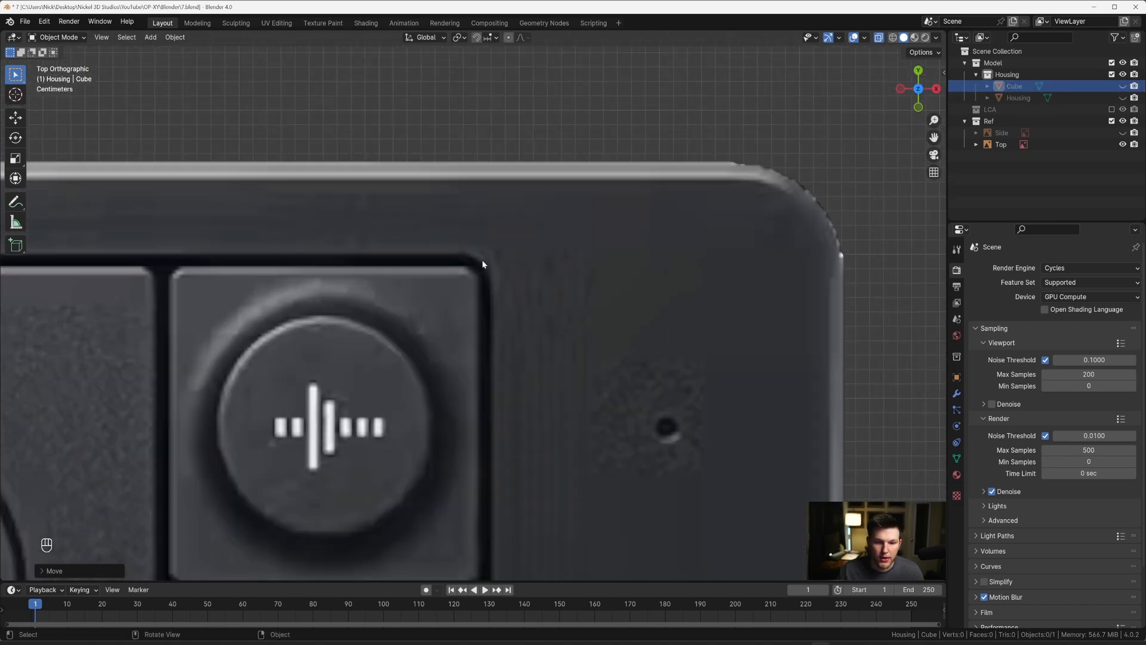
scroll(494, 304, down, 6)
drag(1122, 87, 1123, 98)
click(1022, 88)
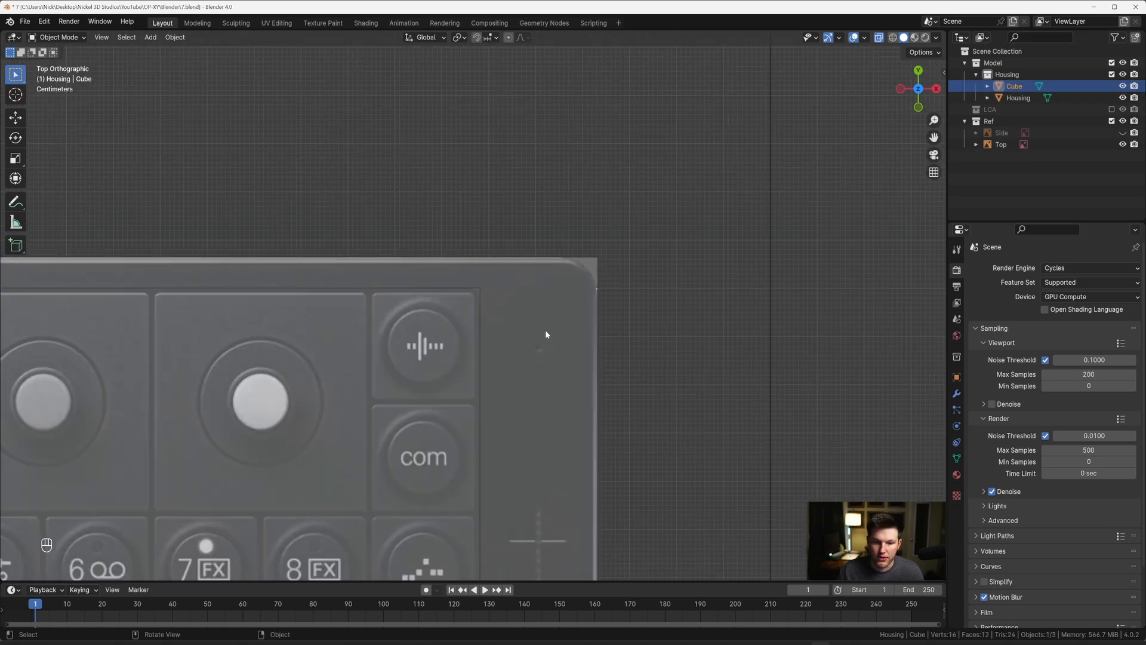
Step: Turn off X-ray and hide the Housing slab so the cube can be edited on its own
middle_drag(545, 330, 518, 259)
key(alt+z)
scroll(460, 239, down, 5)
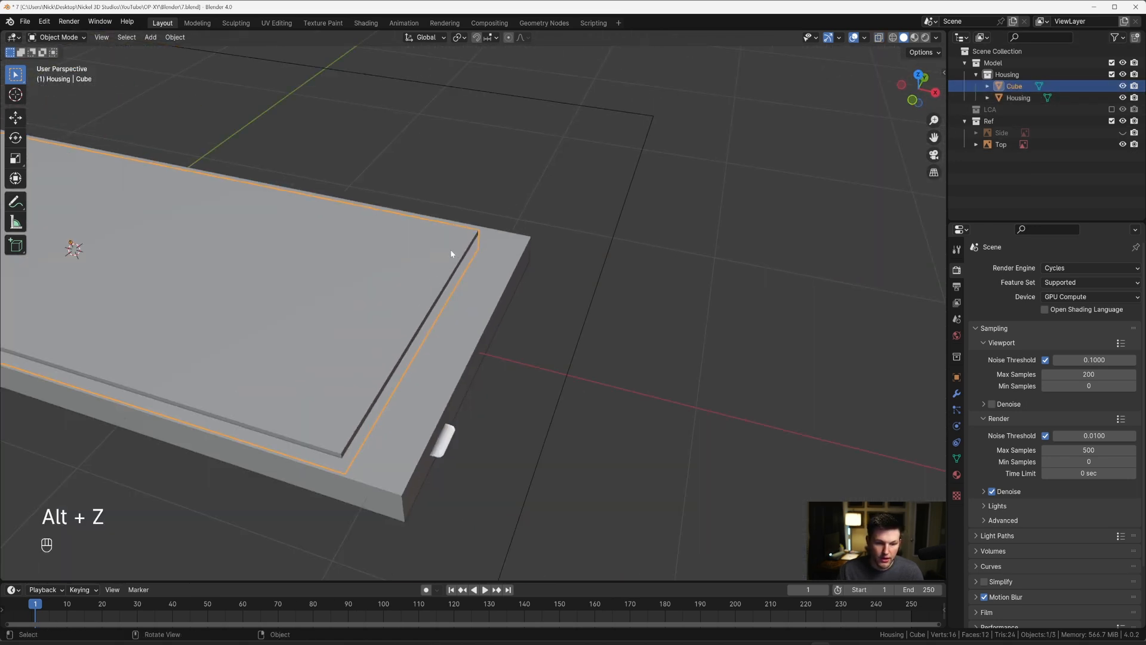
key(Tab)
Step: Select the four vertical corner edges of the cube in edge select mode
key(Tab)
click(416, 353)
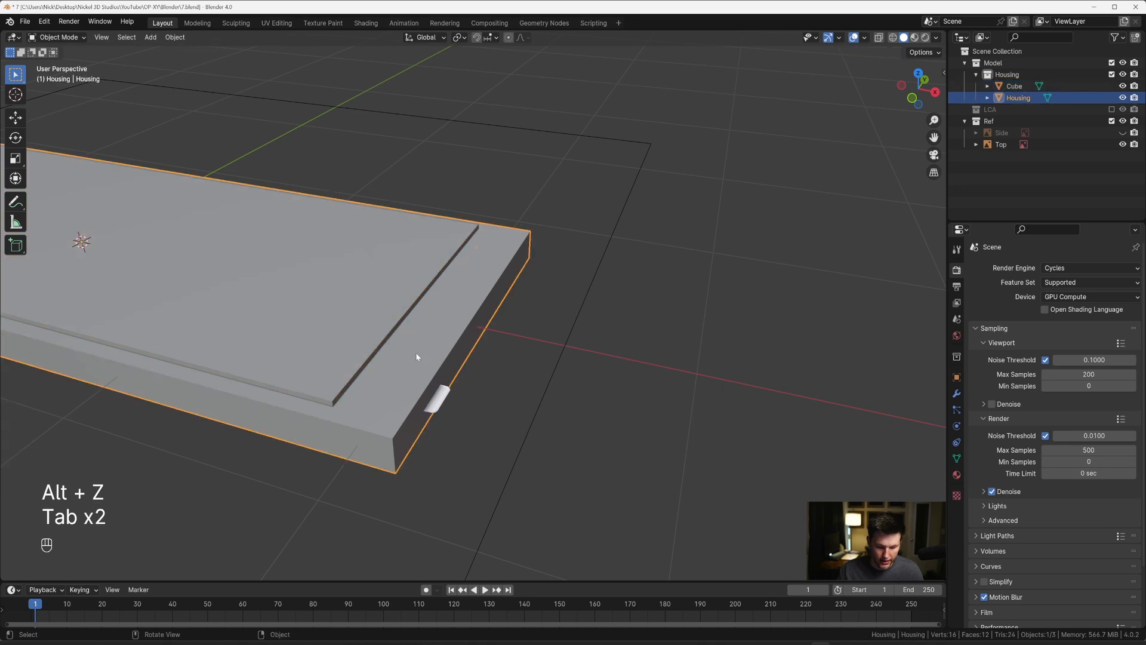
key(h)
key(Tab)
shift+middle_drag(314, 388, 502, 324)
key(2)
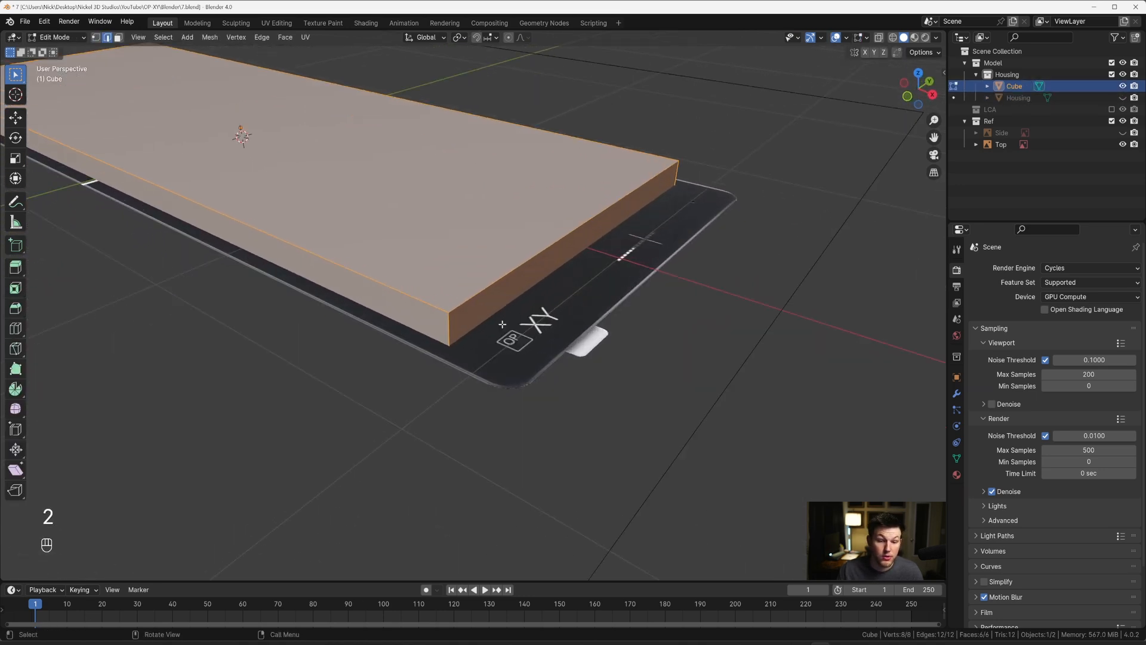
click(449, 324)
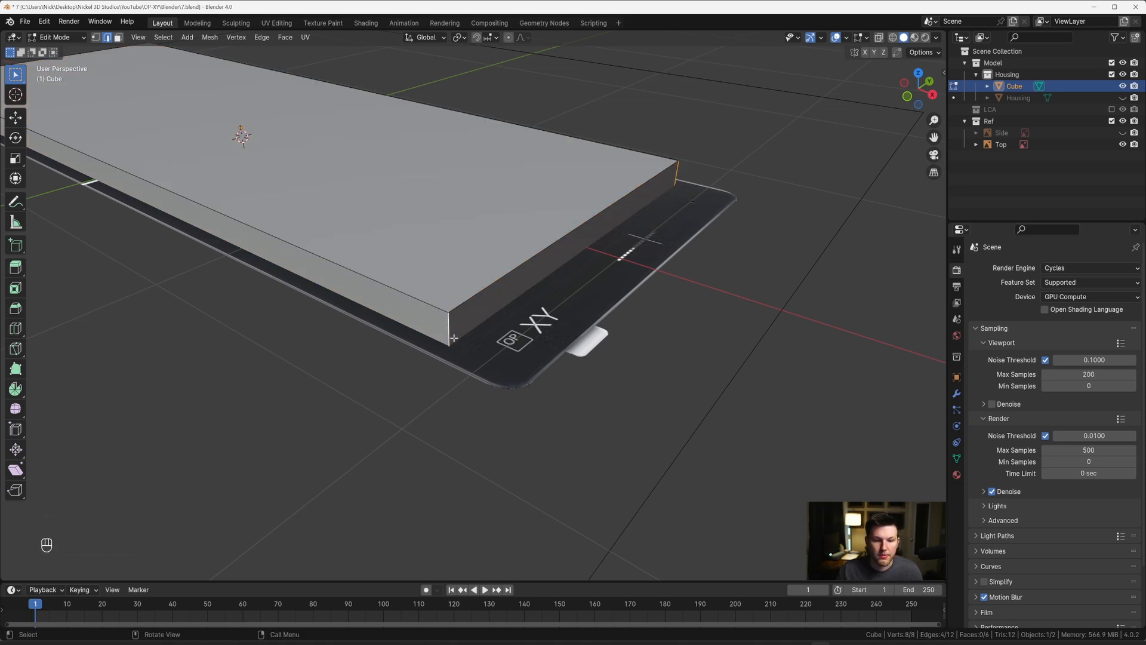
scroll(449, 317, down, 3)
shift+middle_drag(386, 308, 501, 358)
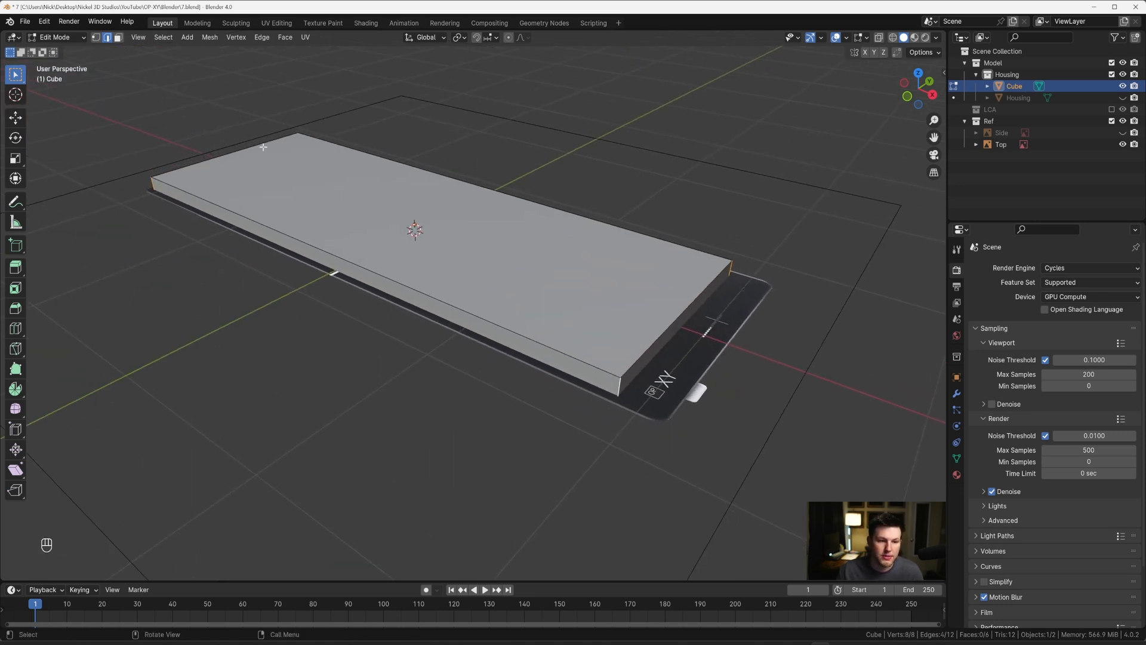
key(alt+z)
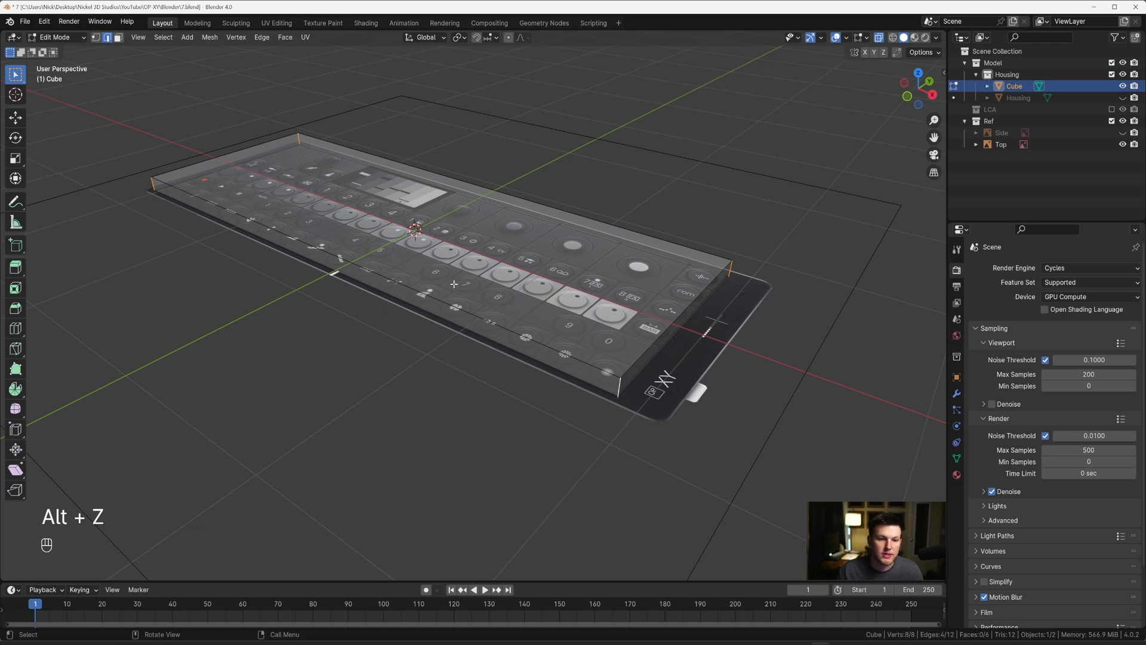
key(alt+z)
Step: Bevel the four vertical corner edges with 10 segments, matching the radius to the recess's rounded corner in the top reference
key(grave)
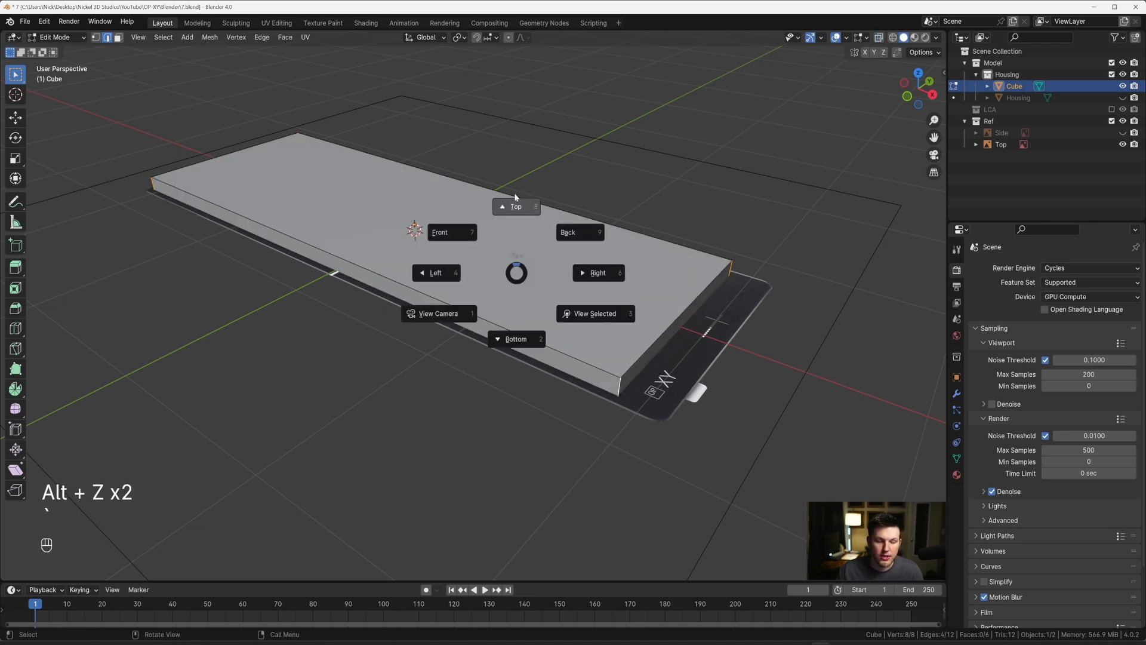
click(515, 271)
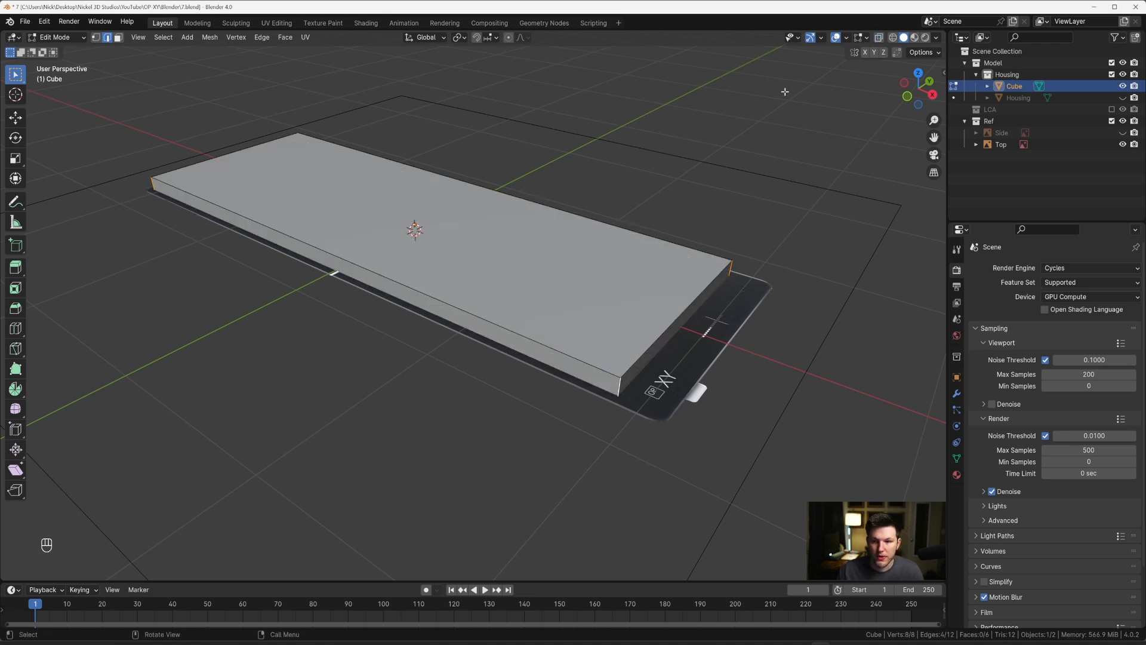
key(grave)
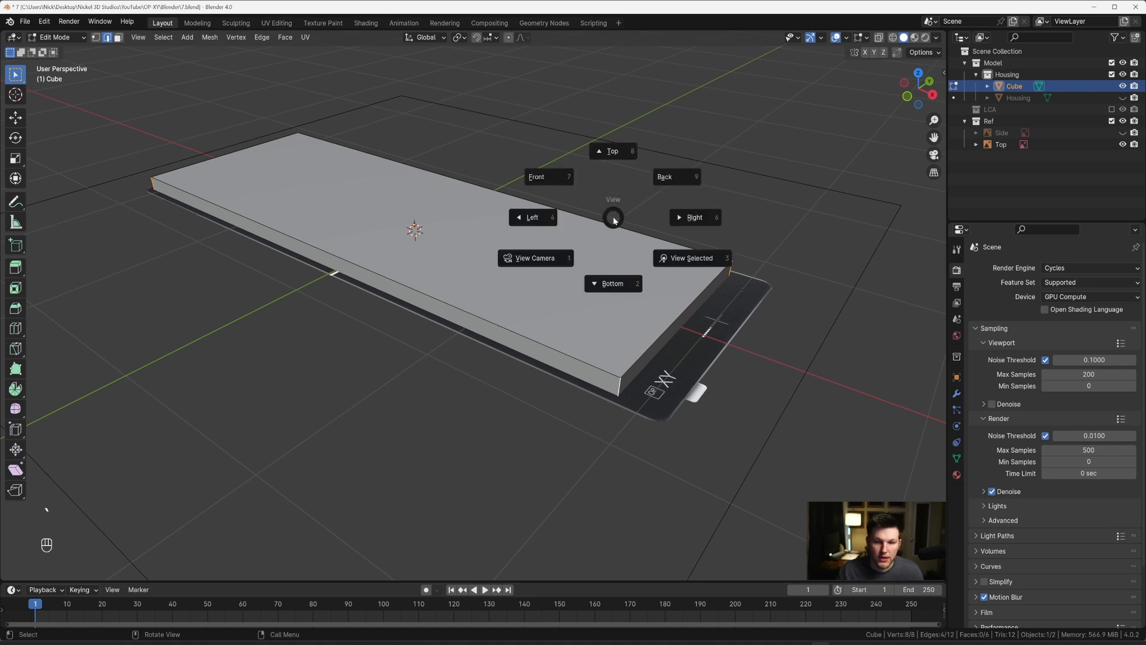
click(622, 127)
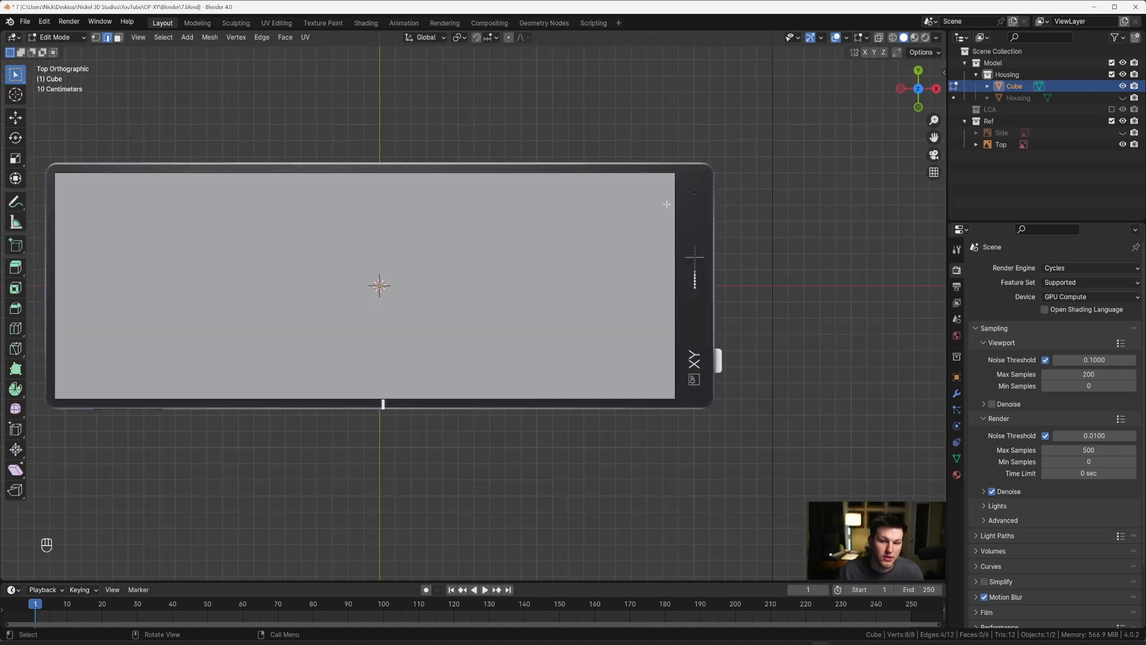
shift+middle_drag(661, 199, 491, 291)
scroll(565, 266, up, 3)
scroll(520, 265, up, 3)
scroll(519, 265, up, 8)
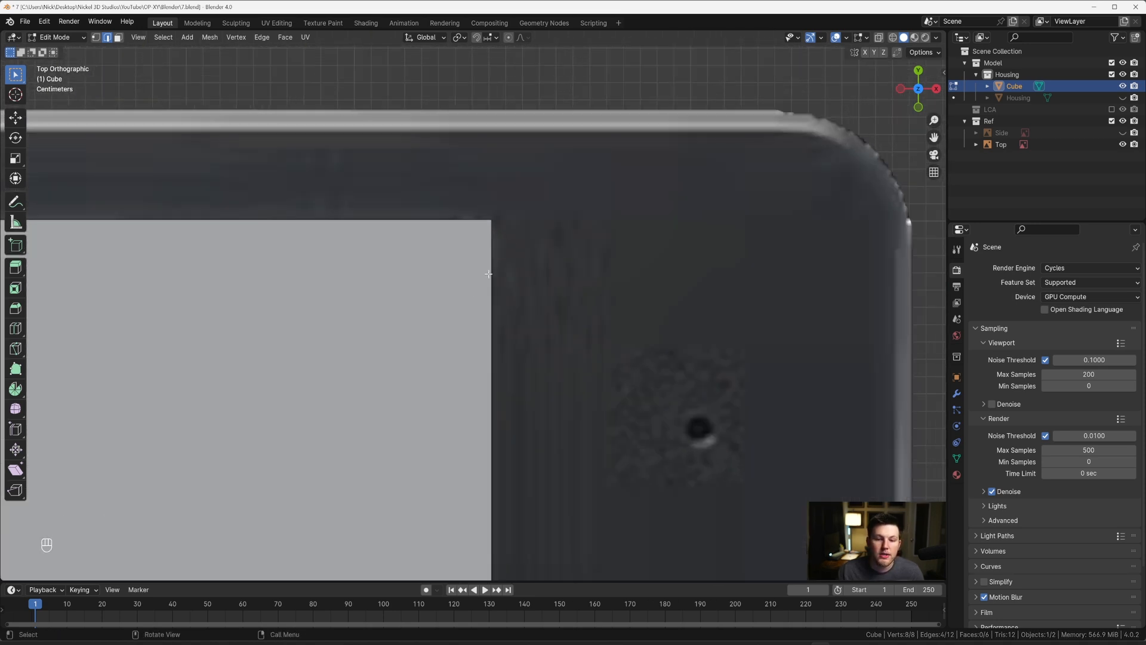
shift+middle_drag(511, 192, 499, 256)
scroll(499, 256, up, 2)
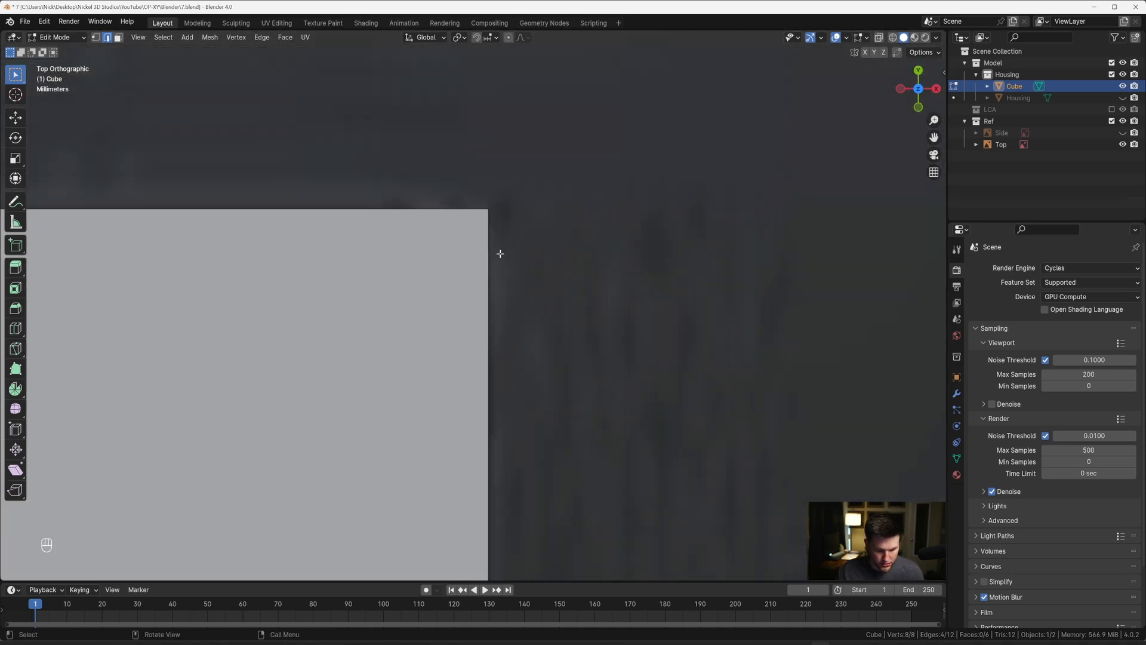
key(ctrl+b)
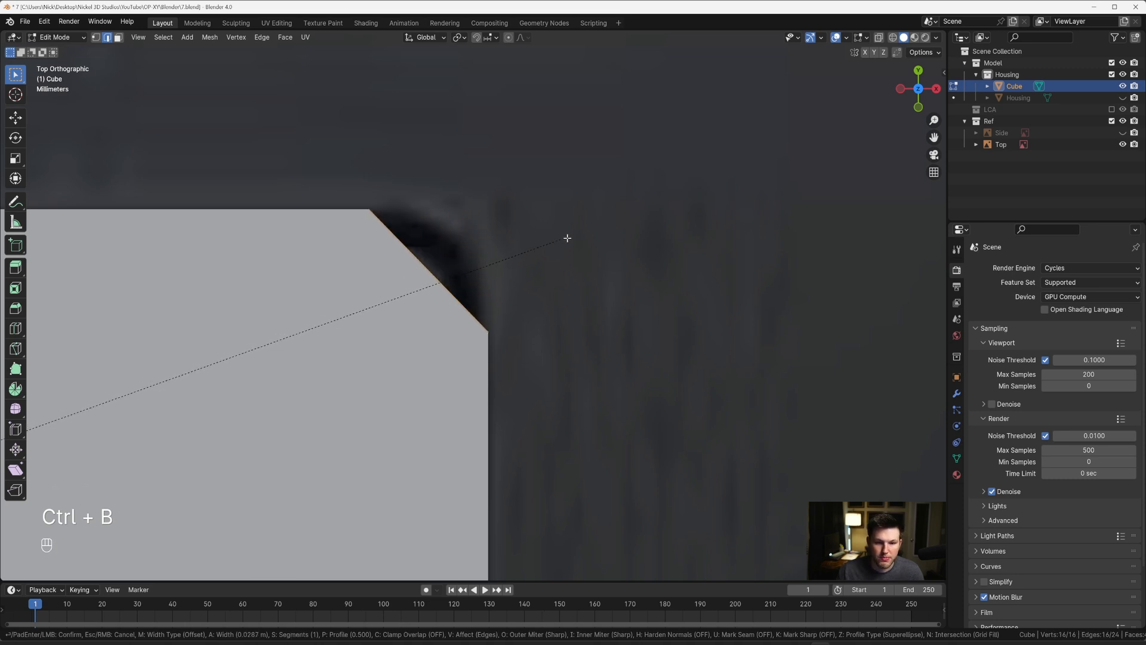
scroll(567, 237, up, 3)
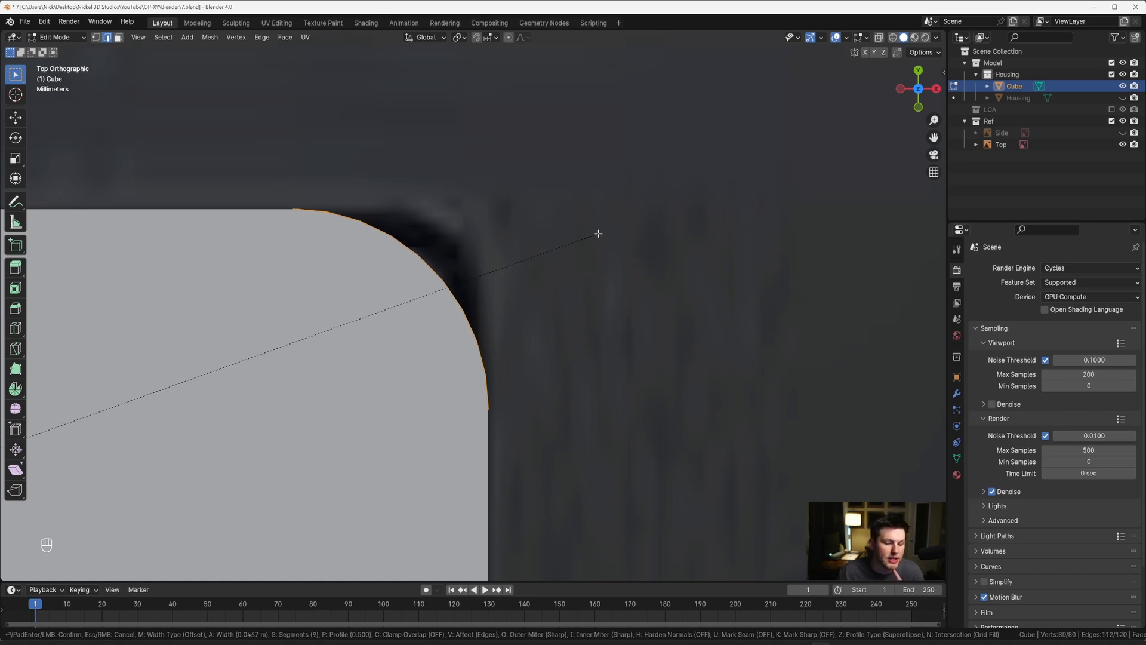
scroll(599, 233, up, 2)
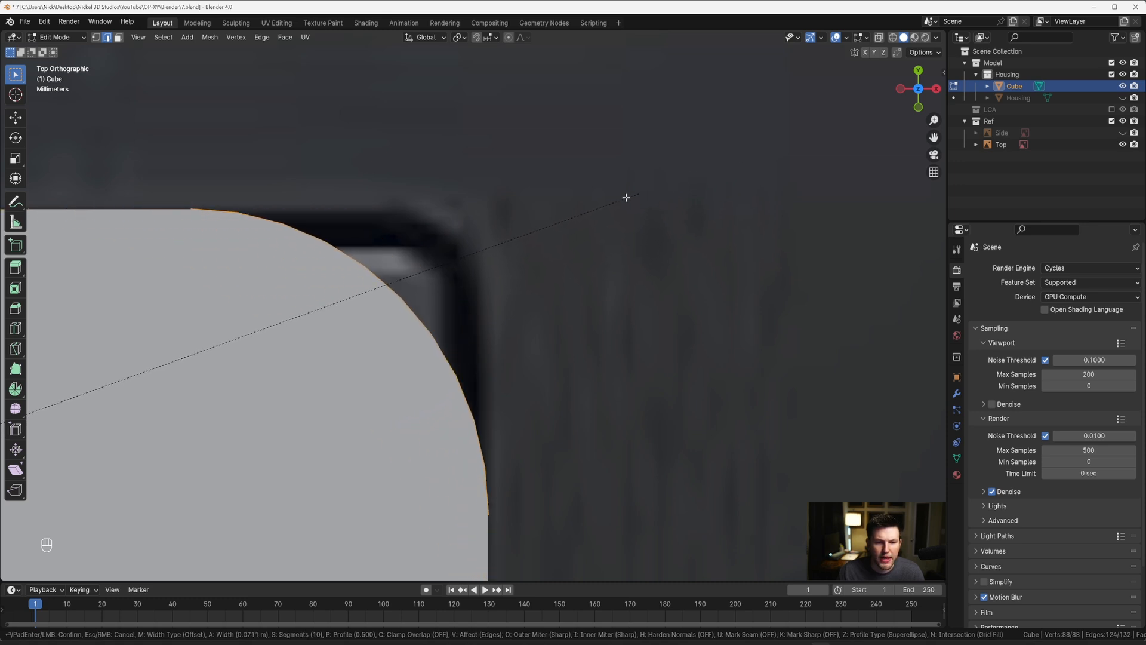
click(537, 233)
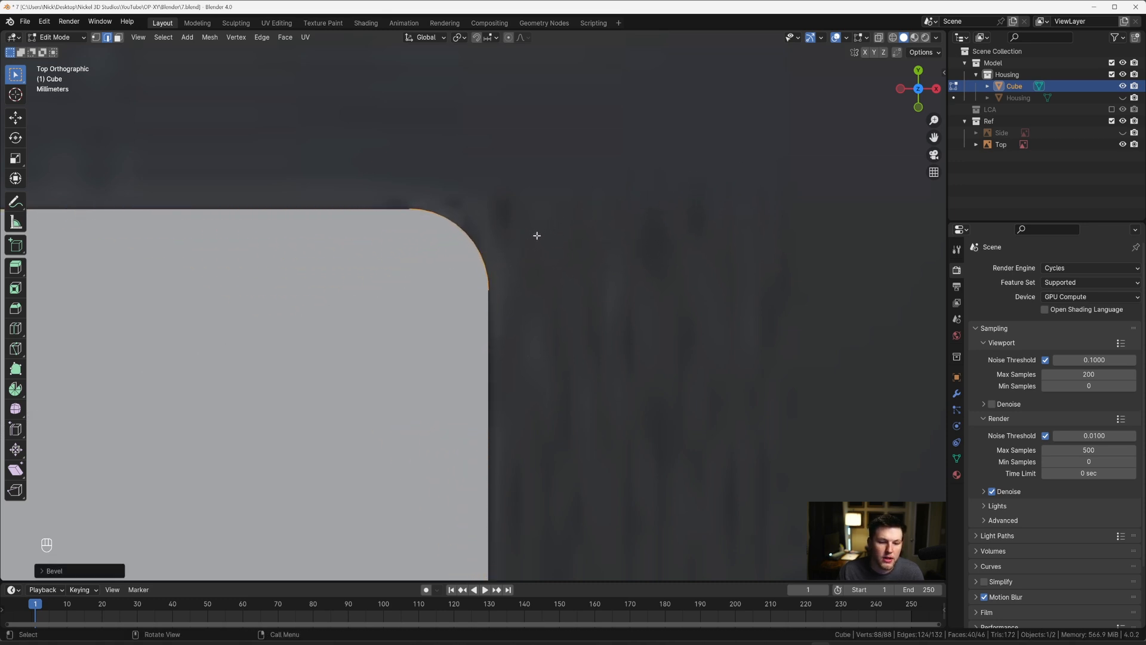
Step: Return to Object Mode and reveal all hidden objects, including the Housing slab and the Side reference
scroll(536, 236, down, 3)
key(Tab)
middle_drag(529, 315, 503, 226)
scroll(504, 225, down, 3)
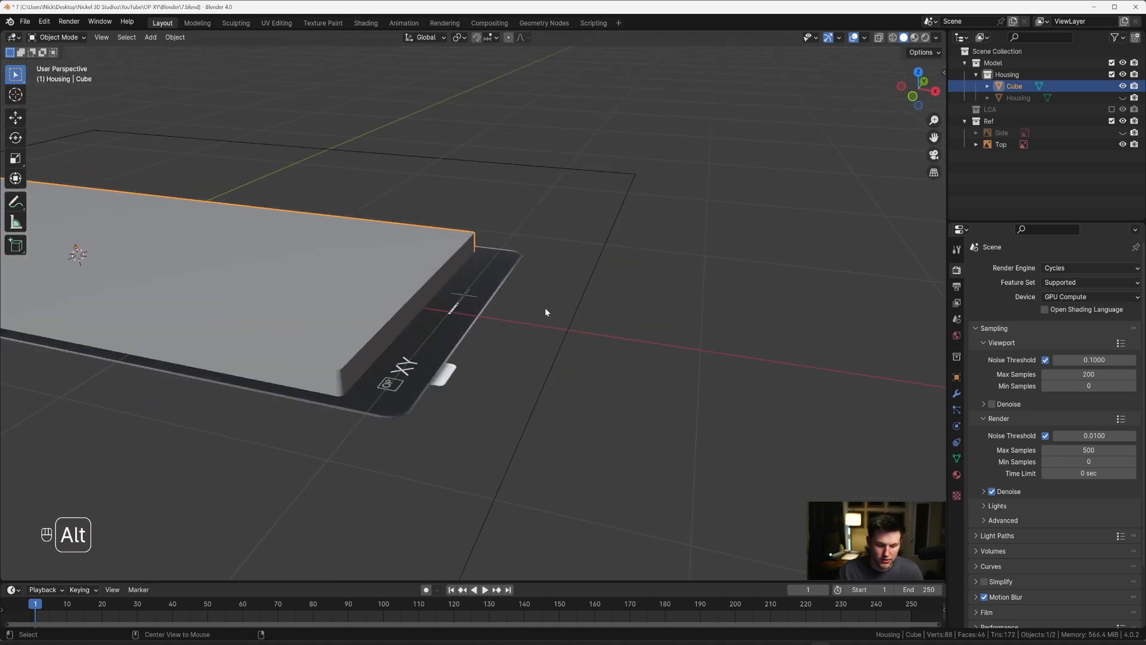
key(alt+h)
scroll(444, 290, down, 3)
shift+middle_drag(458, 296, 483, 334)
scroll(483, 334, up, 3)
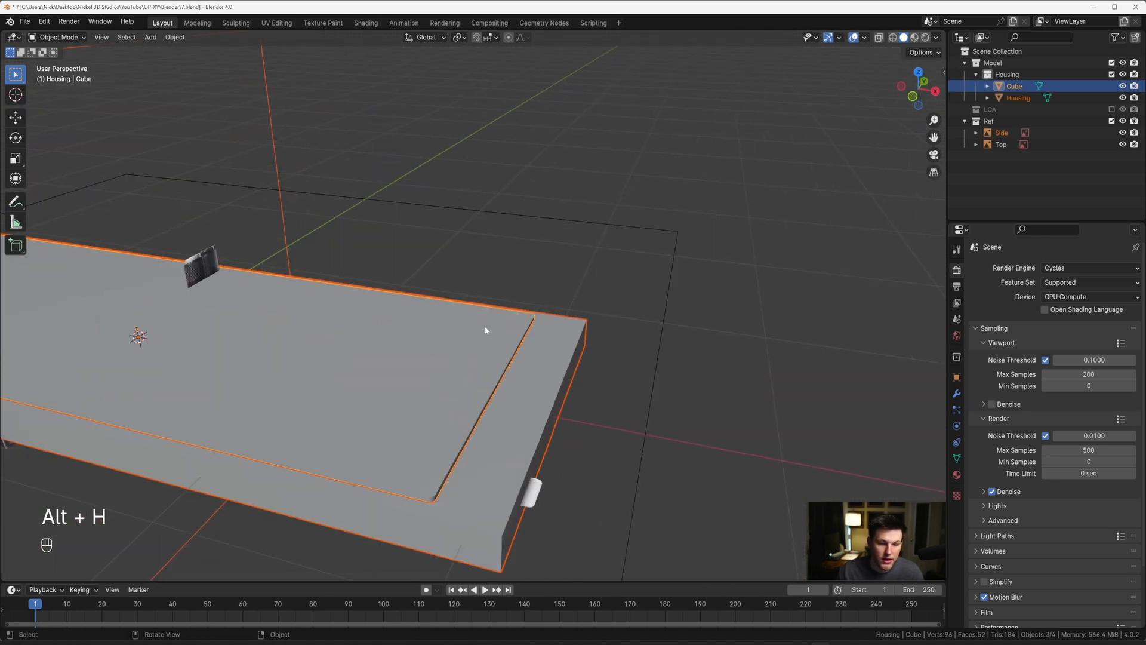
Step: Add a Boolean modifier to the Housing slab
click(521, 356)
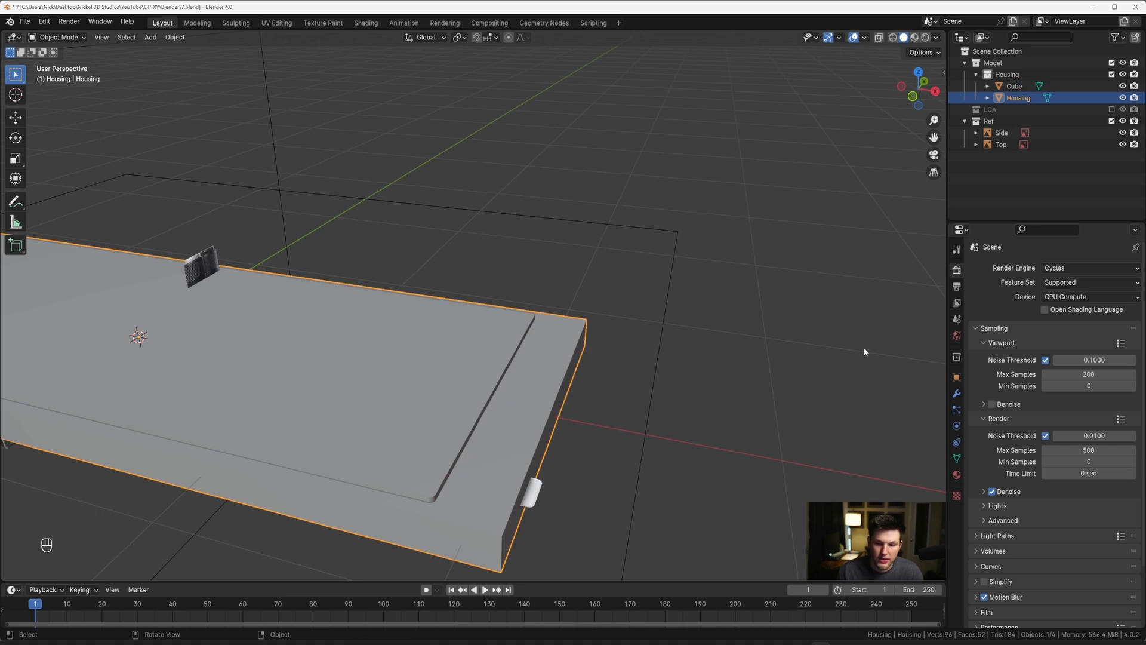
click(957, 392)
click(1021, 267)
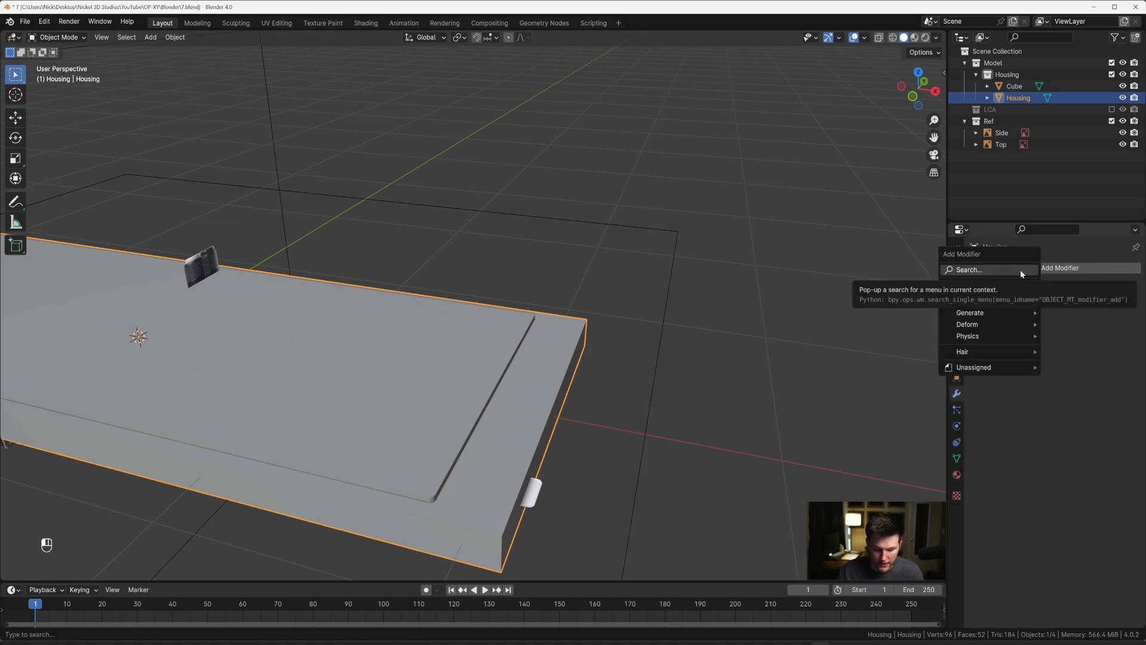
text(b)
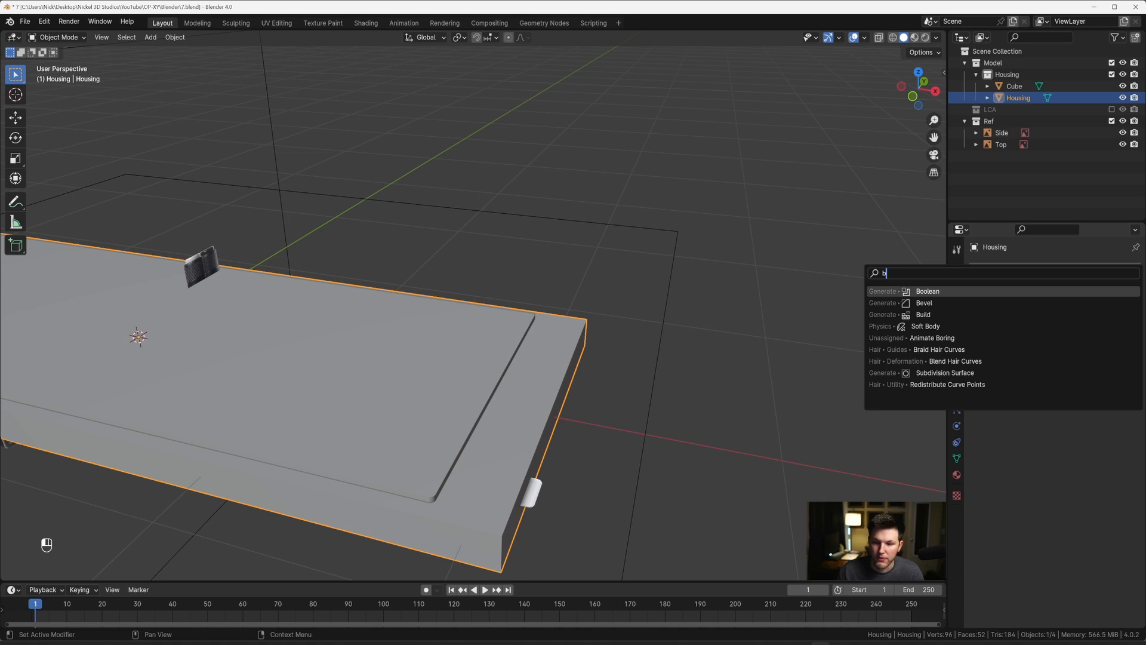
click(936, 295)
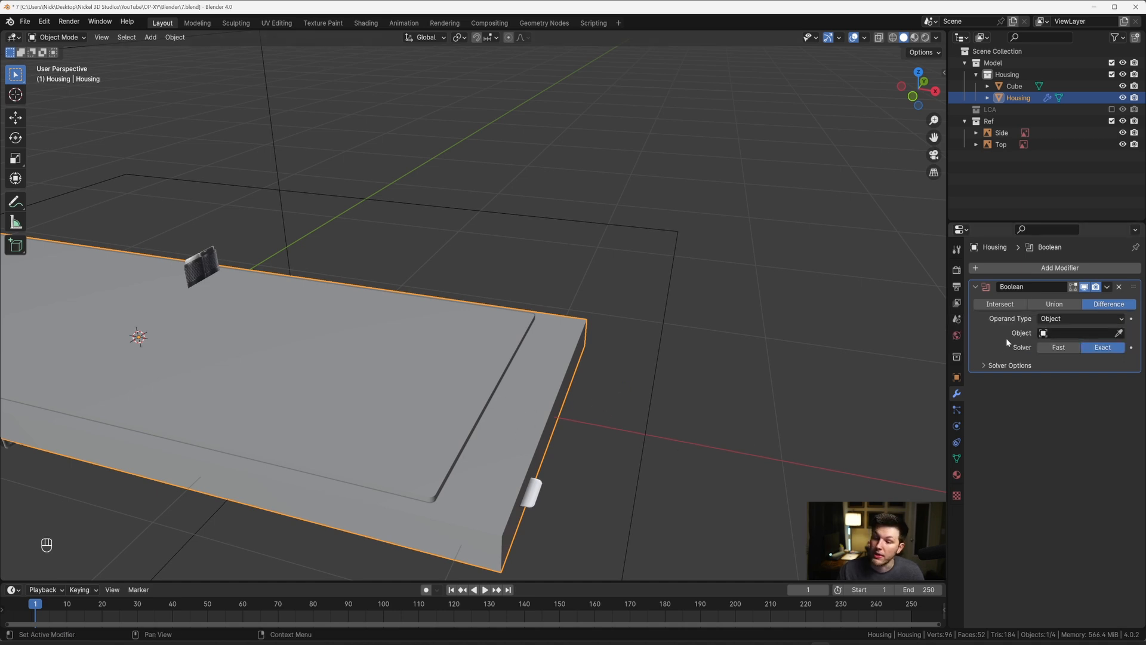
Step: Set the cube as the Housing's Boolean Difference object and hide the cube
click(1120, 333)
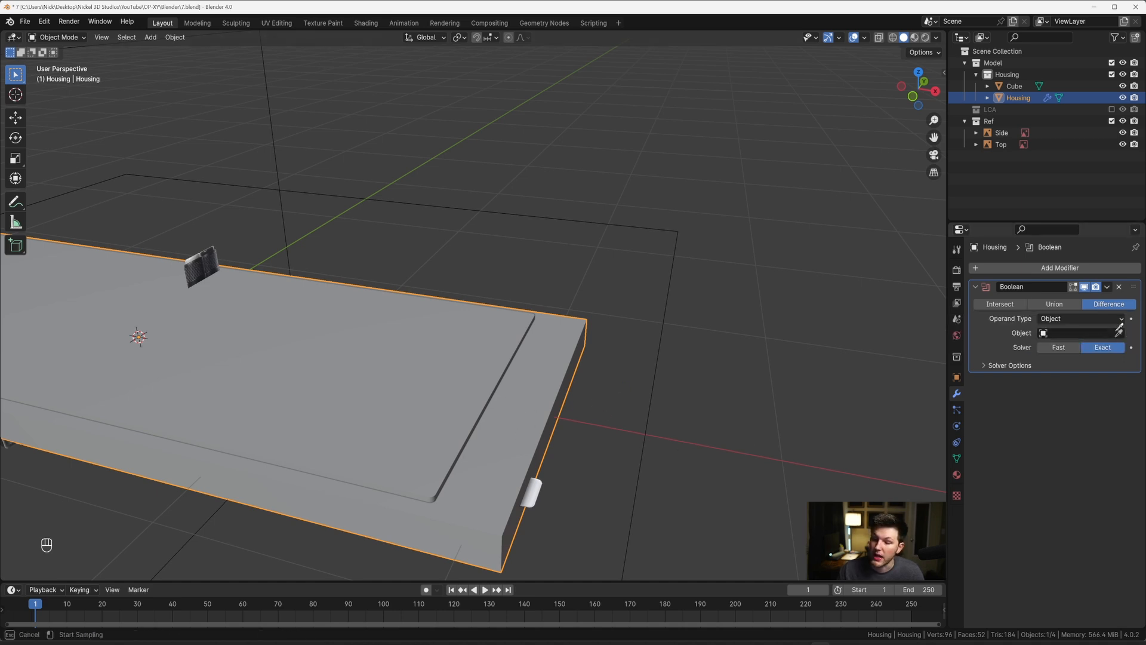
click(464, 341)
click(443, 357)
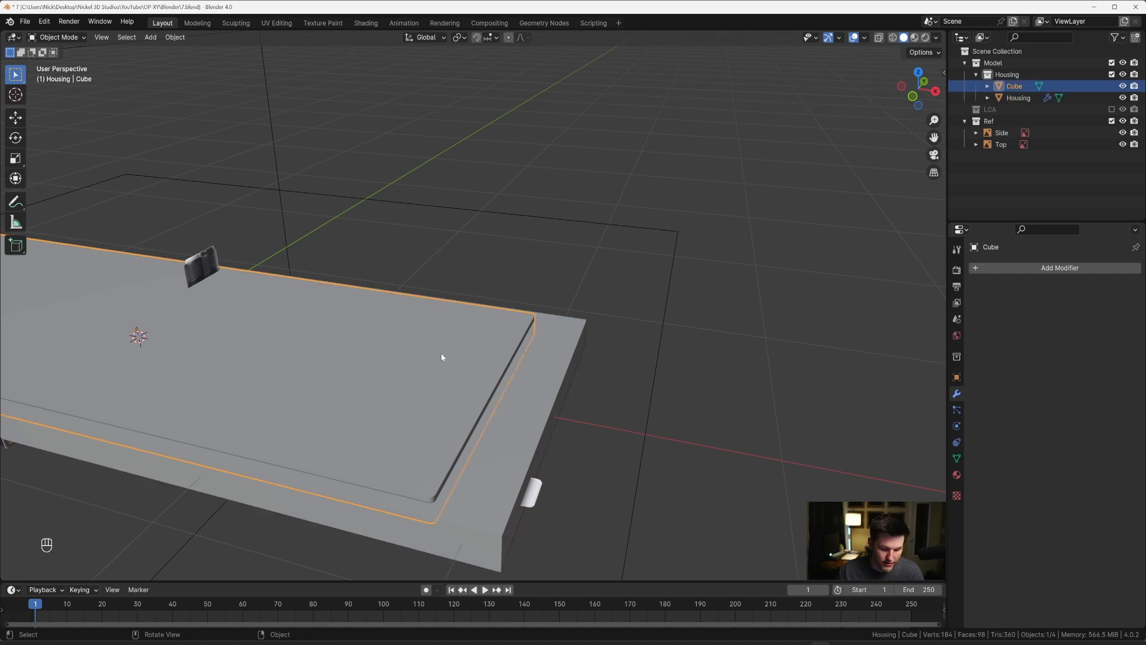
key(h)
middle_drag(445, 363, 537, 332)
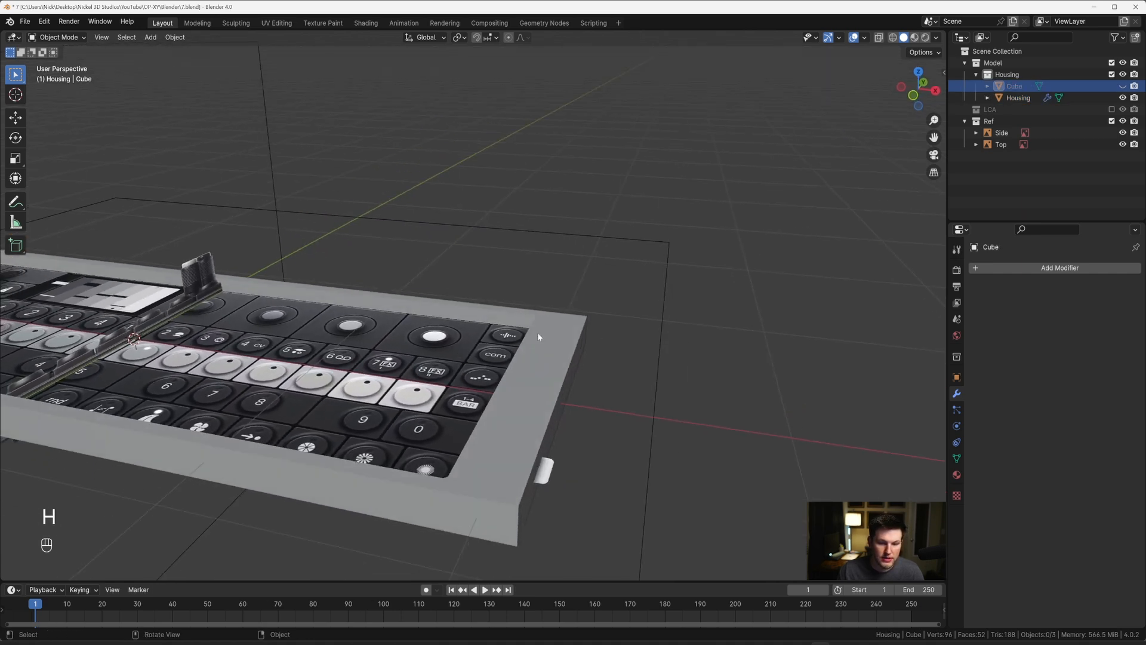
Step: Hide the Top reference and inspect the rounded inner corner of the recess cut into the Housing
click(627, 240)
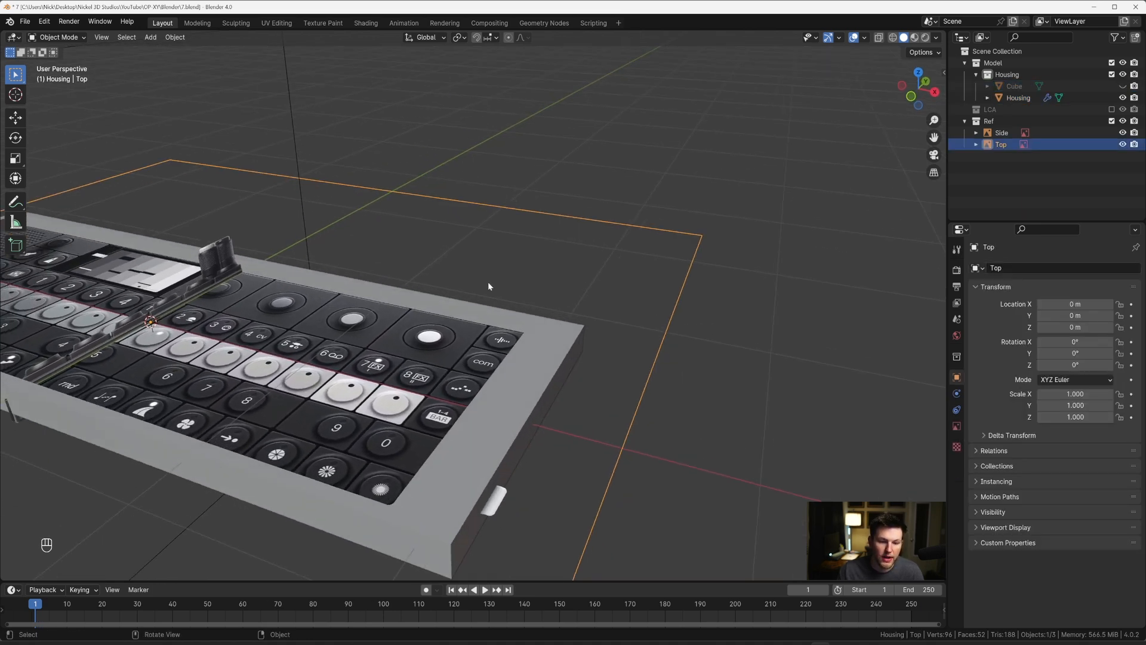
key(h)
middle_drag(488, 281, 535, 266)
scroll(588, 301, up, 3)
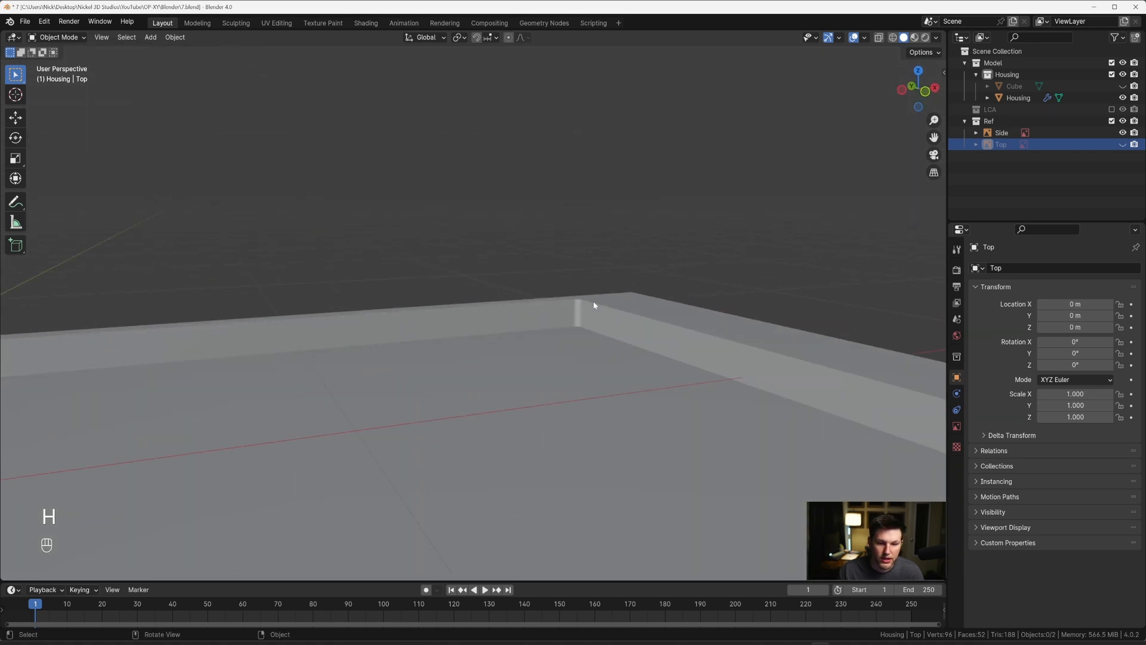
middle_drag(594, 303, 621, 342)
scroll(599, 348, down, 4)
Step: Apply the Boolean modifier to the Housing, reveal all hidden objects and delete the cutter cube
click(573, 362)
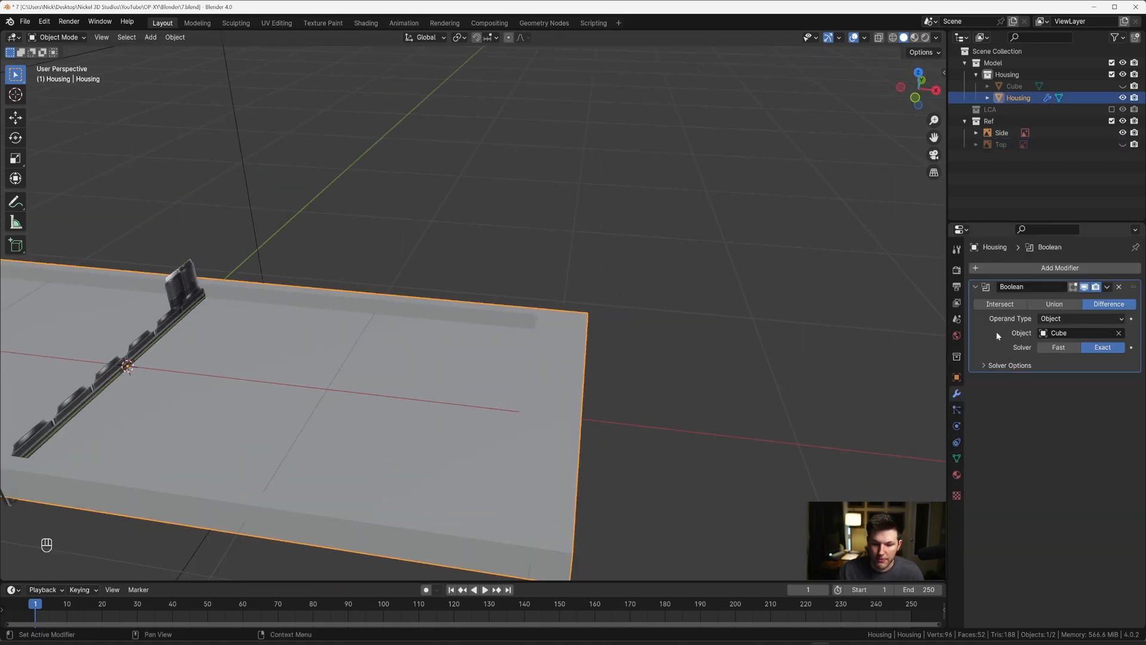
key(ctrl+a)
click(727, 287)
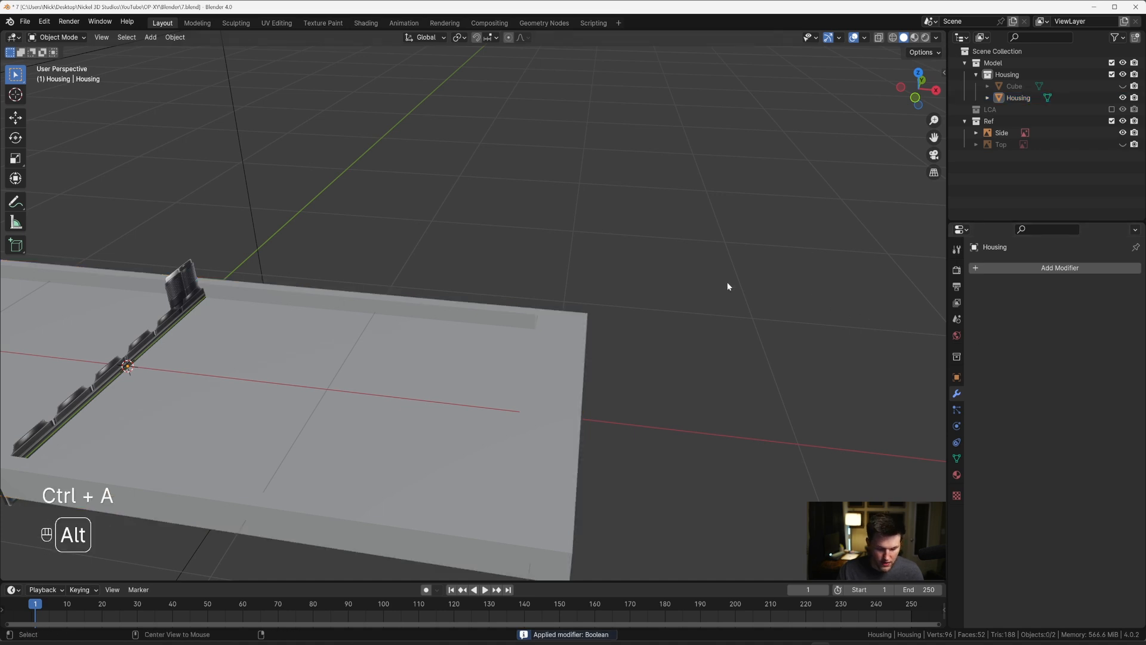
key(alt+h)
click(504, 334)
key(x)
click(510, 302)
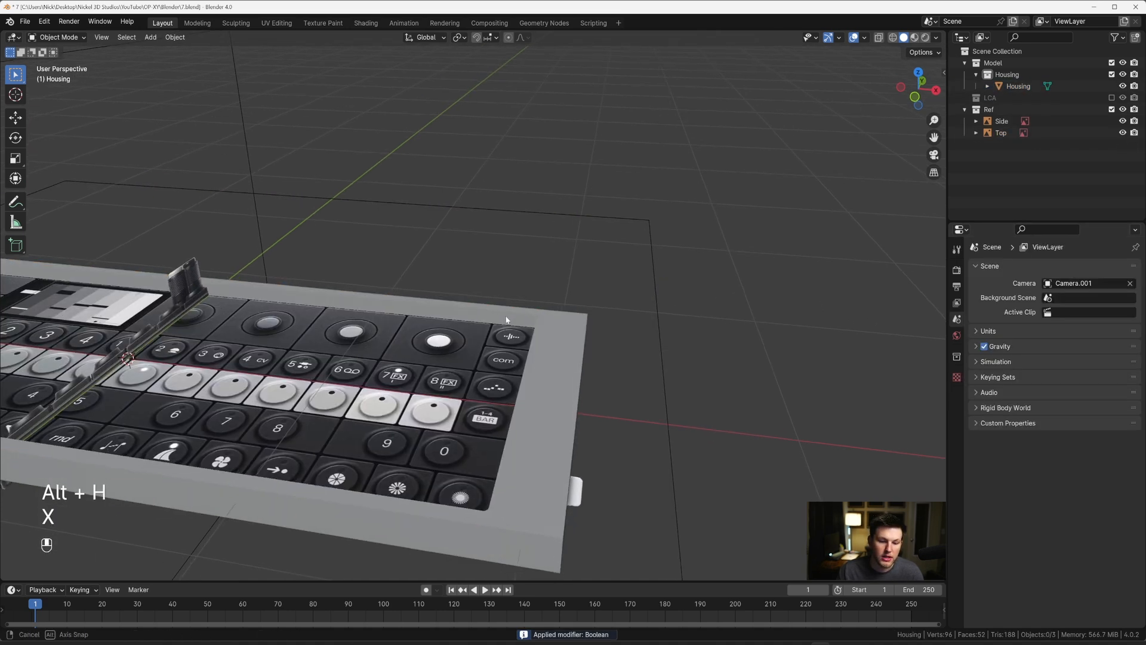
Step: Hide the Top reference image to expose the Housing's empty recess
scroll(498, 342, down, 6)
middle_drag(505, 317, 554, 295)
click(533, 233)
key(h)
scroll(554, 296, up, 6)
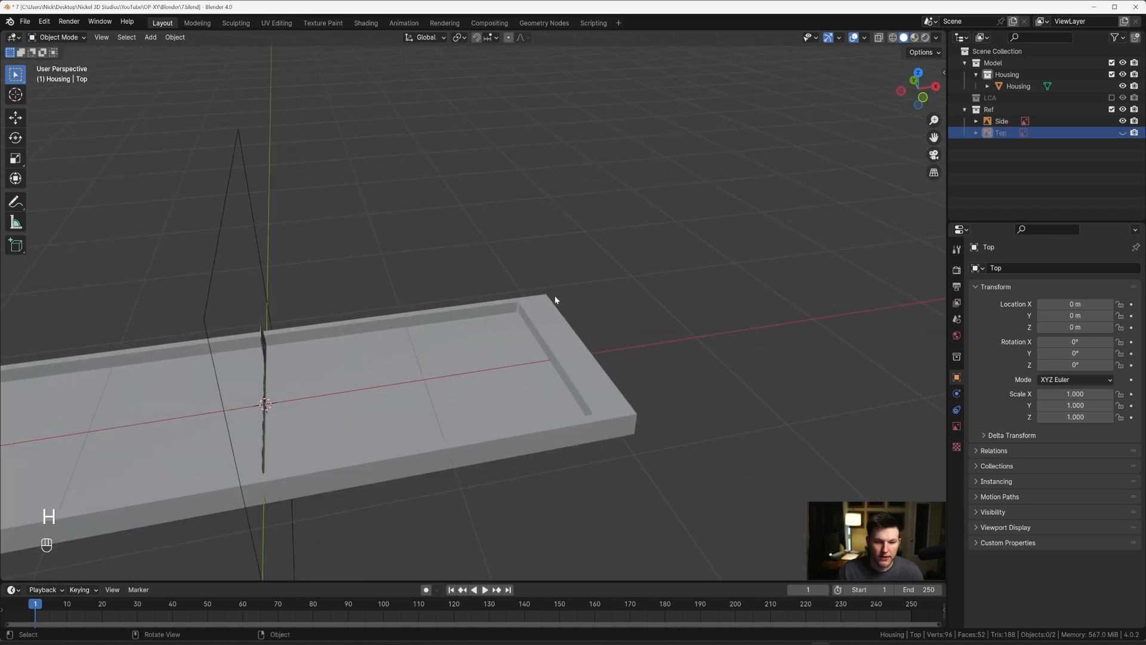
scroll(621, 313, down, 3)
Step: Select the recess floor face of the Housing in Edit Mode and bevel its border with 6 segments and a width of about 0.0077 m
click(575, 345)
key(Tab)
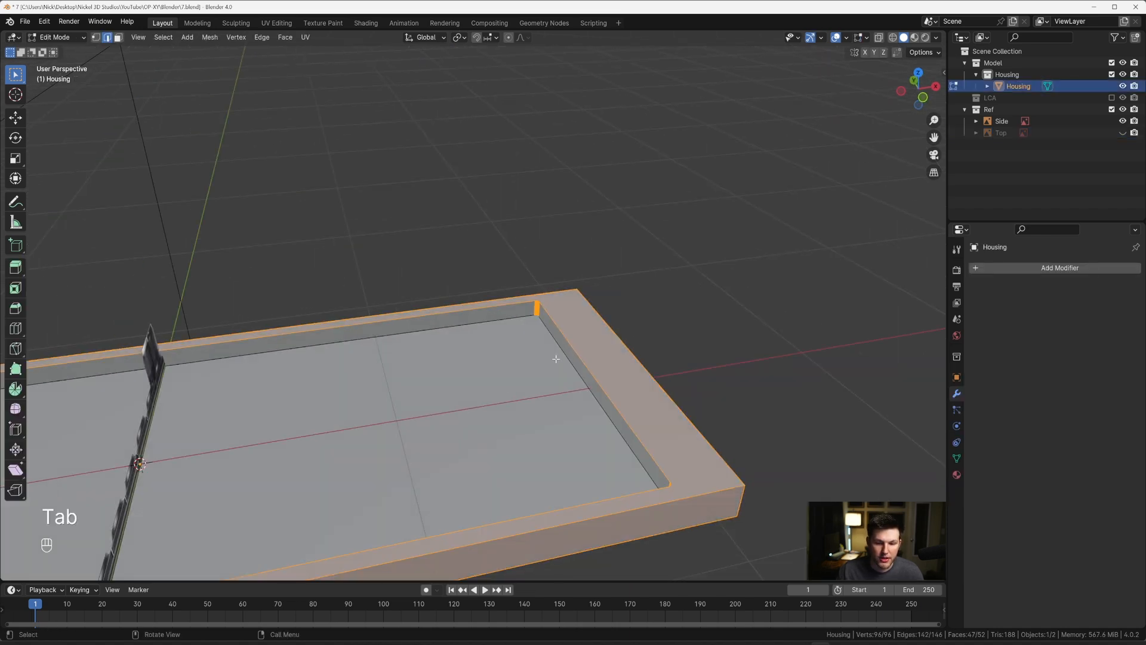
scroll(597, 354, up, 3)
key(3)
scroll(581, 365, down, 3)
mouse_move(581, 365)
middle_down()
mouse_move(618, 382)
mouse_move(542, 368)
mouse_move(555, 348)
mouse_move(565, 352)
middle_up()
scroll(627, 357, up, 3)
scroll(547, 344, up, 4)
key(ctrl+b)
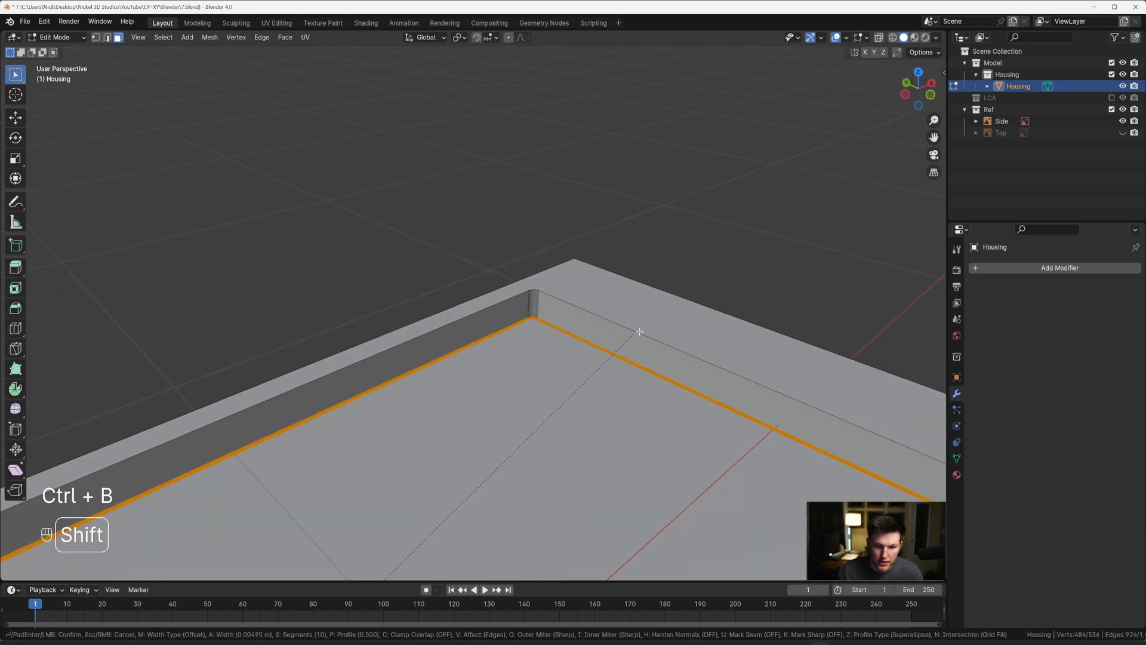
shift+scroll(680, 315, down, 9)
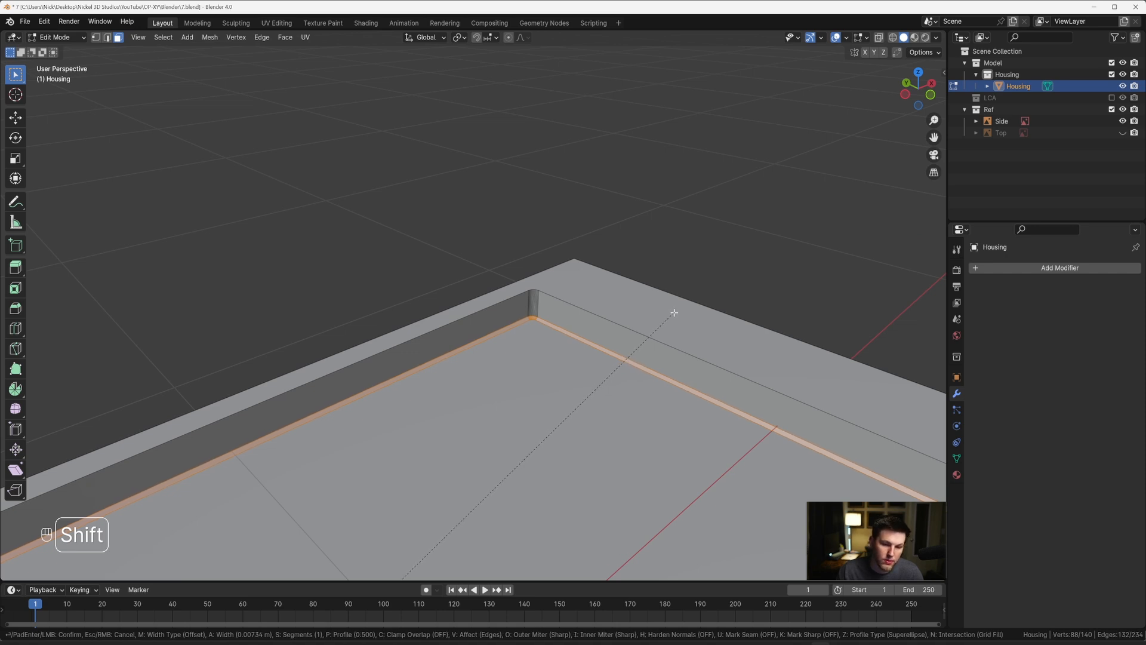
shift+scroll(678, 310, up, 2)
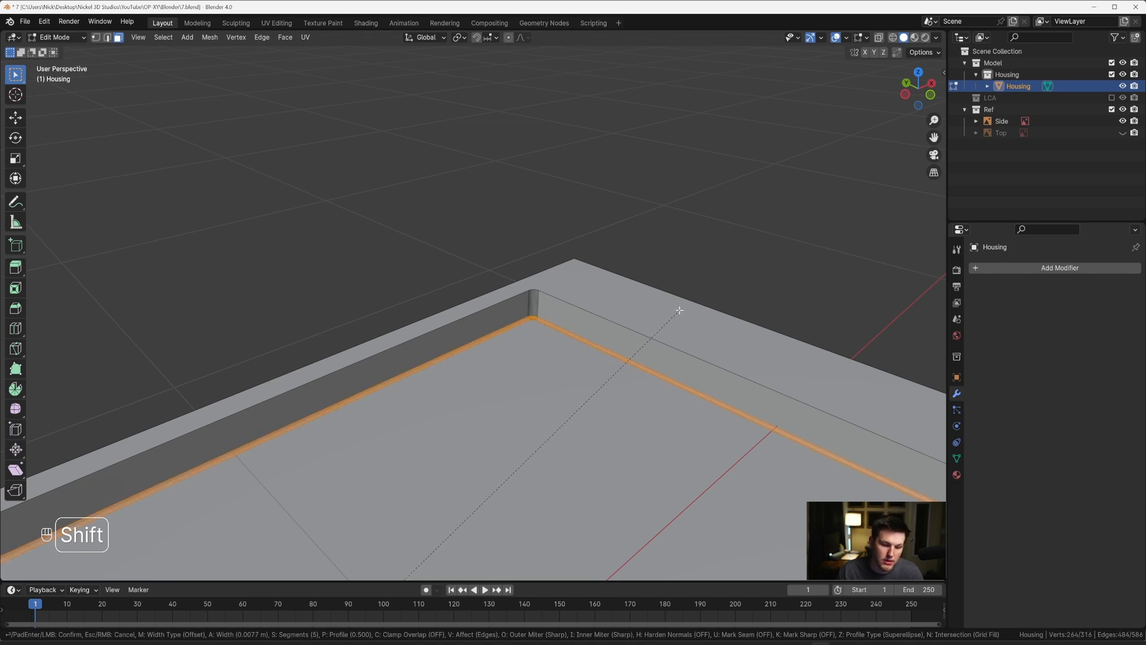
click(679, 310)
Step: Select all edges of the recess's upper rim, including its rounded corners, in edge select mode
middle_drag(678, 307, 530, 333)
key(1)
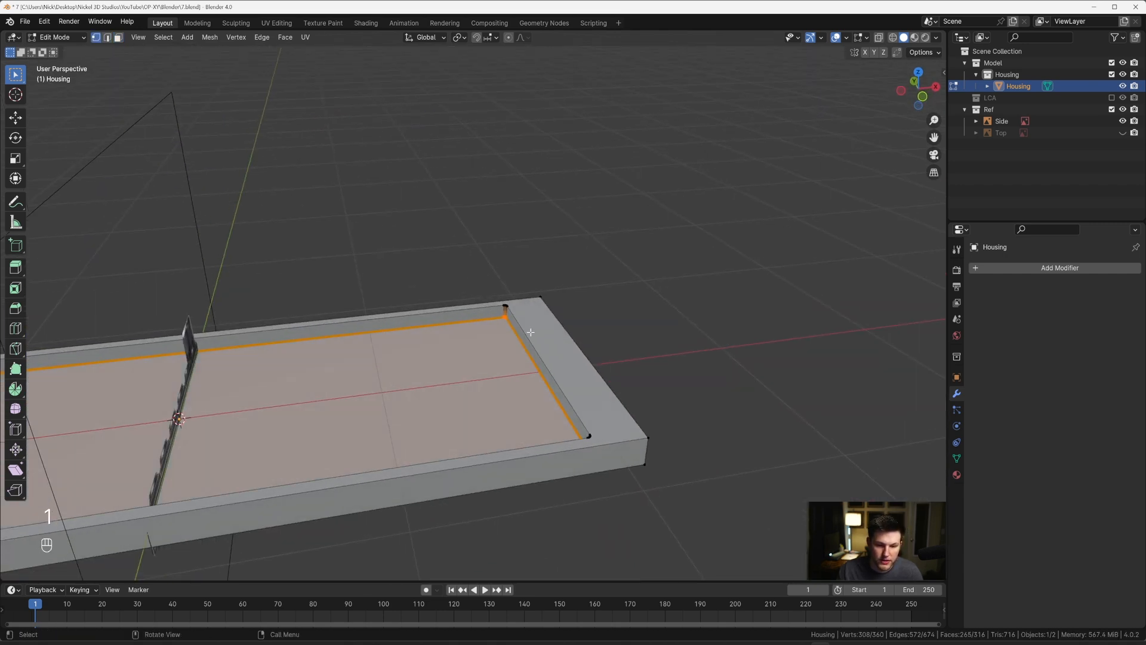
key(2)
alt+click(528, 331)
middle_drag(478, 358, 663, 307)
scroll(530, 339, down, 2)
shift+middle_drag(478, 380, 566, 346)
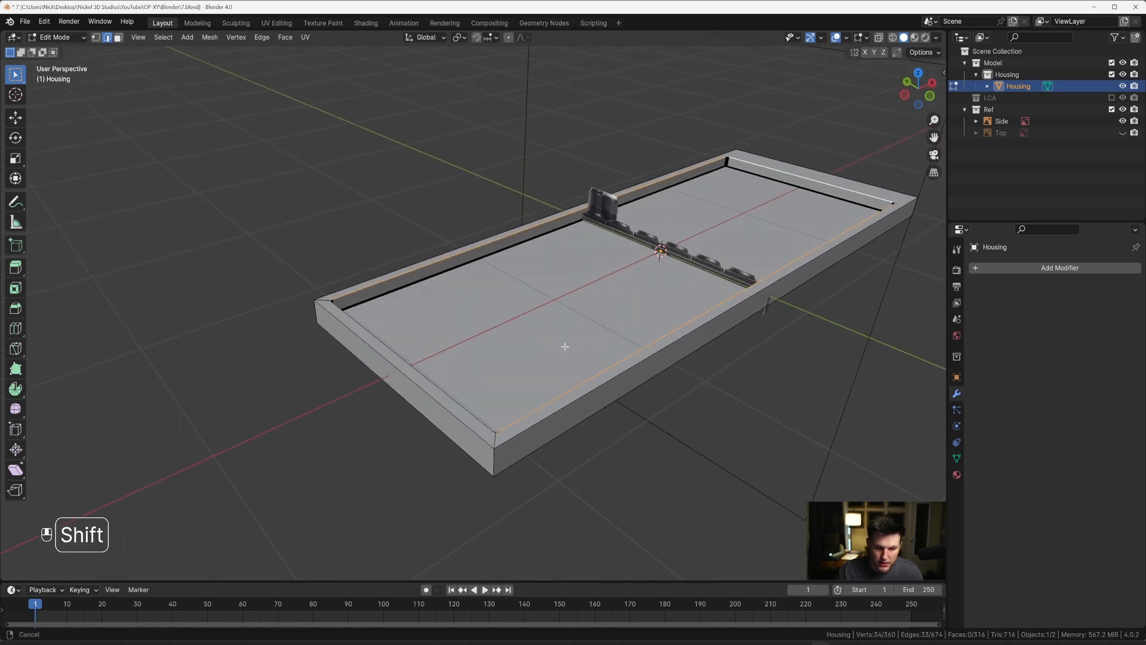
scroll(566, 346, up, 2)
scroll(550, 342, up, 2)
shift+middle_drag(544, 398, 541, 340)
shift+middle_drag(609, 283, 561, 343)
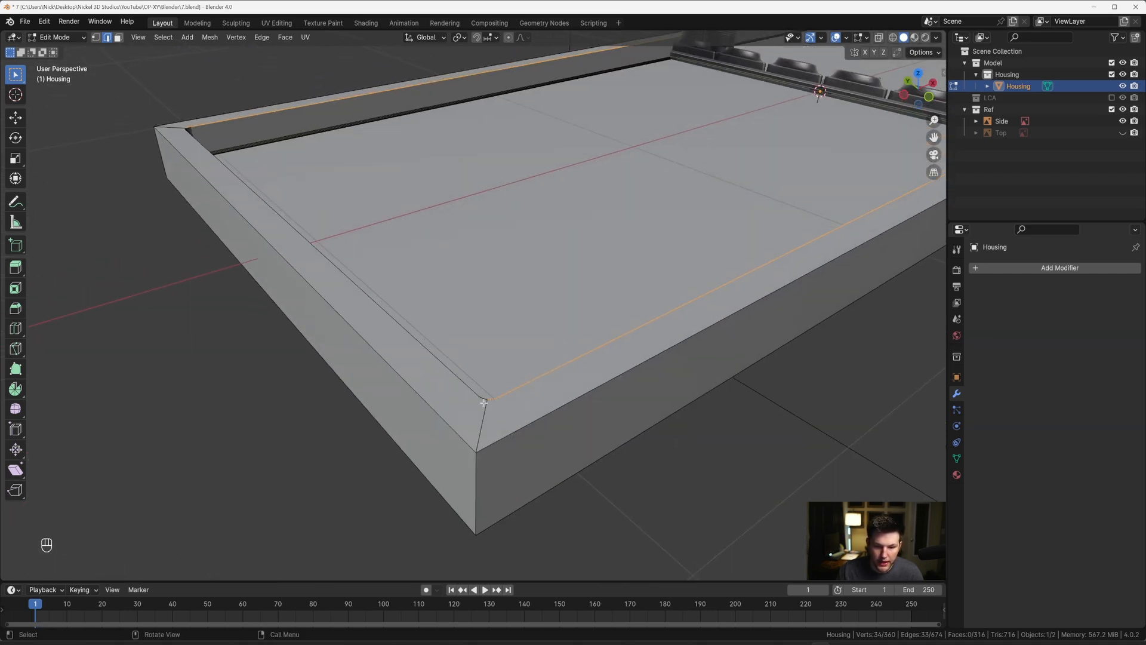
middle_drag(433, 352, 504, 381)
alt+shift+click(430, 362)
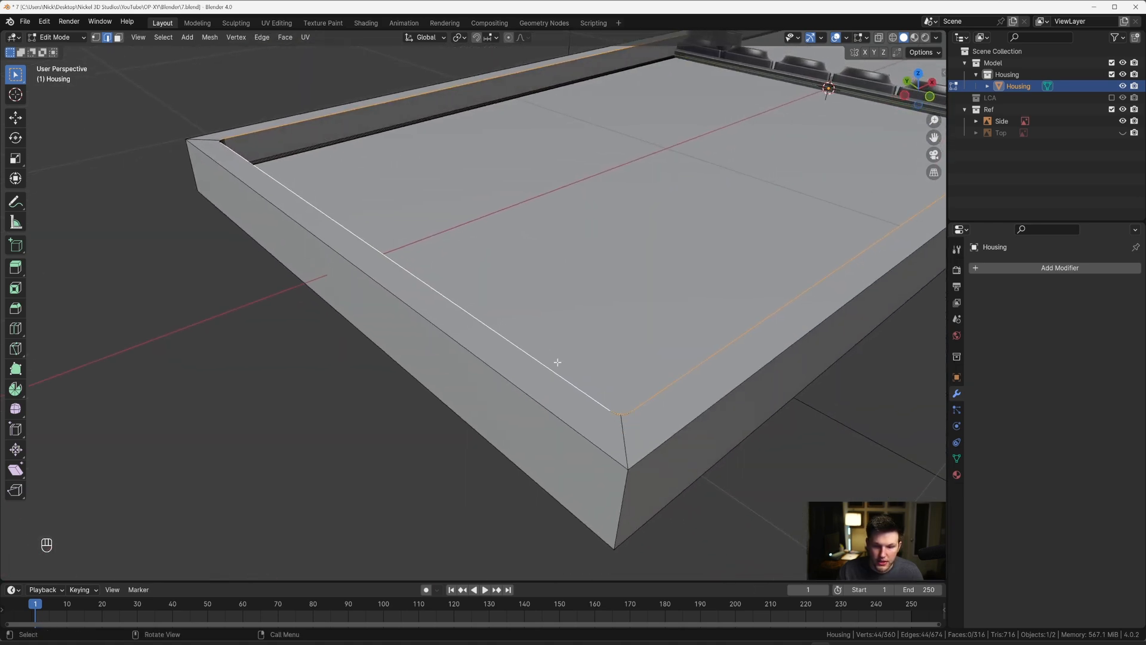
scroll(573, 360, down, 2)
middle_drag(585, 359, 619, 391)
scroll(418, 256, up, 5)
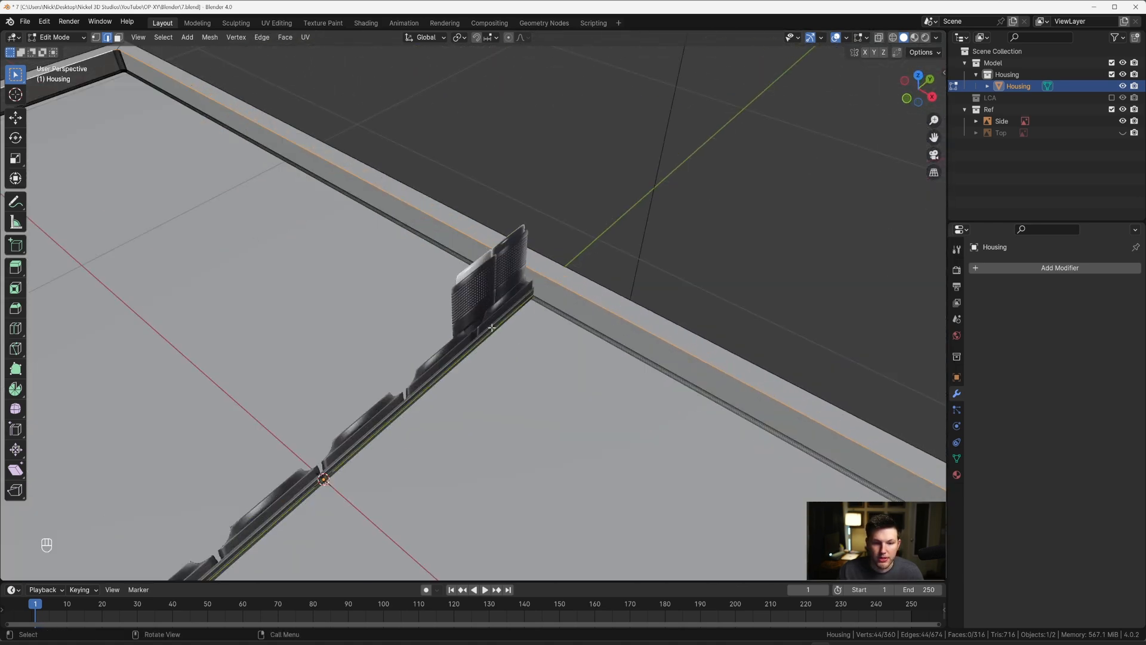
shift+middle_drag(161, 119, 443, 293)
shift+middle_drag(443, 292, 485, 313)
scroll(463, 311, up, 4)
Step: Bevel the recess's upper rim with 8 segments and a width of about 0.0084 m, and return to Object Mode
key(ctrl+b)
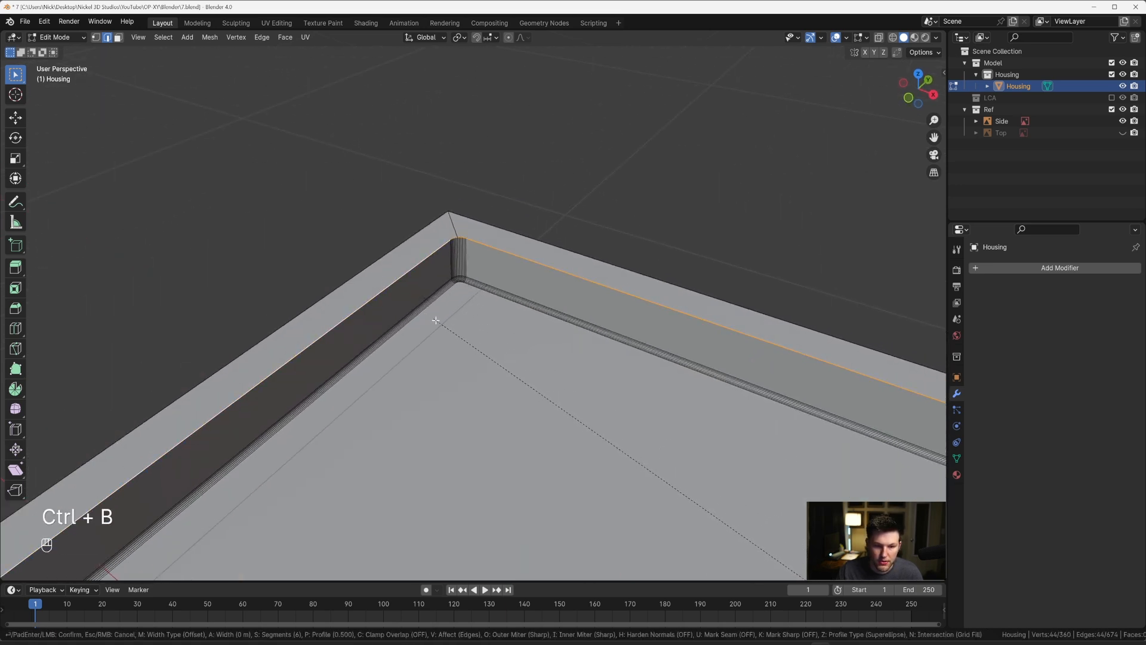
scroll(442, 317, down, 5)
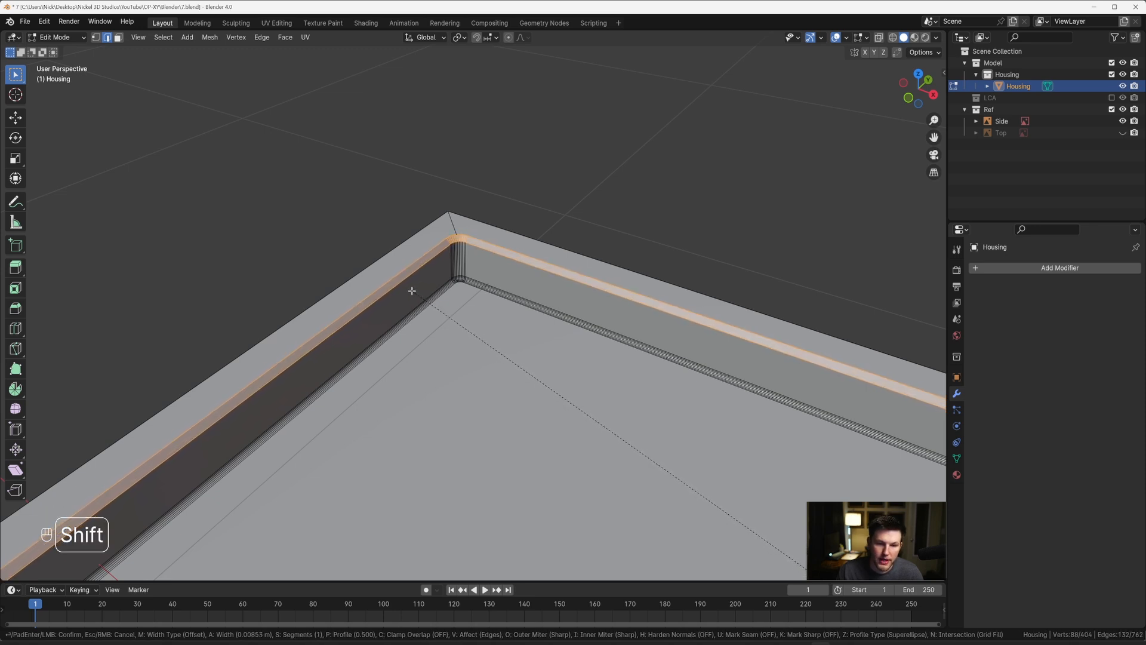
scroll(411, 289, up, 4)
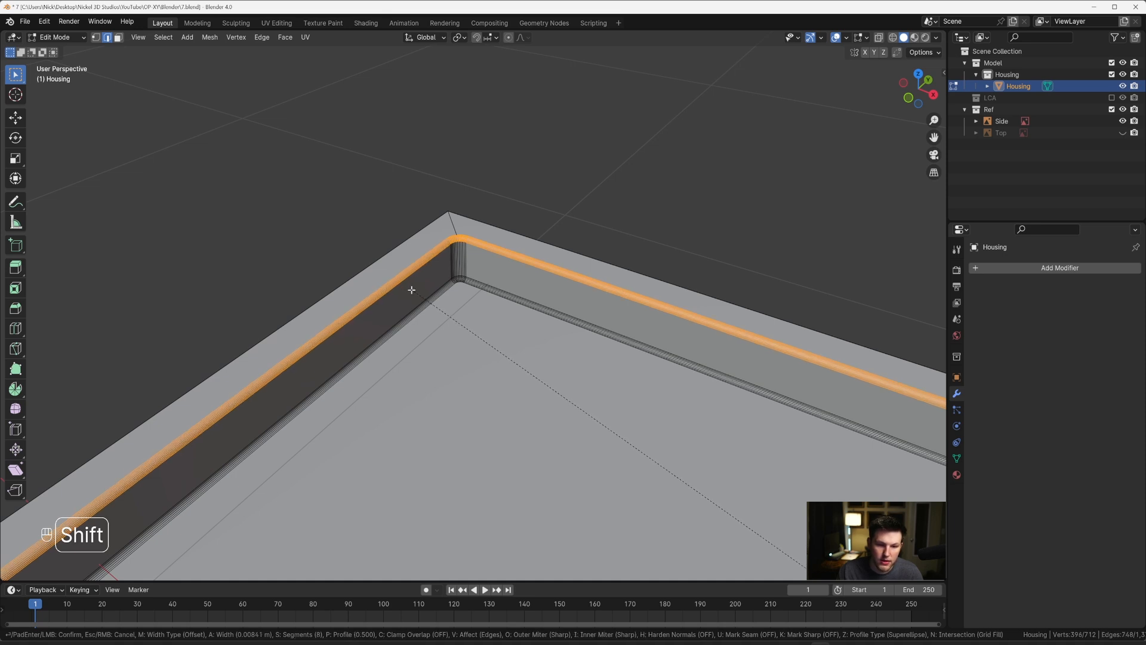
click(380, 277)
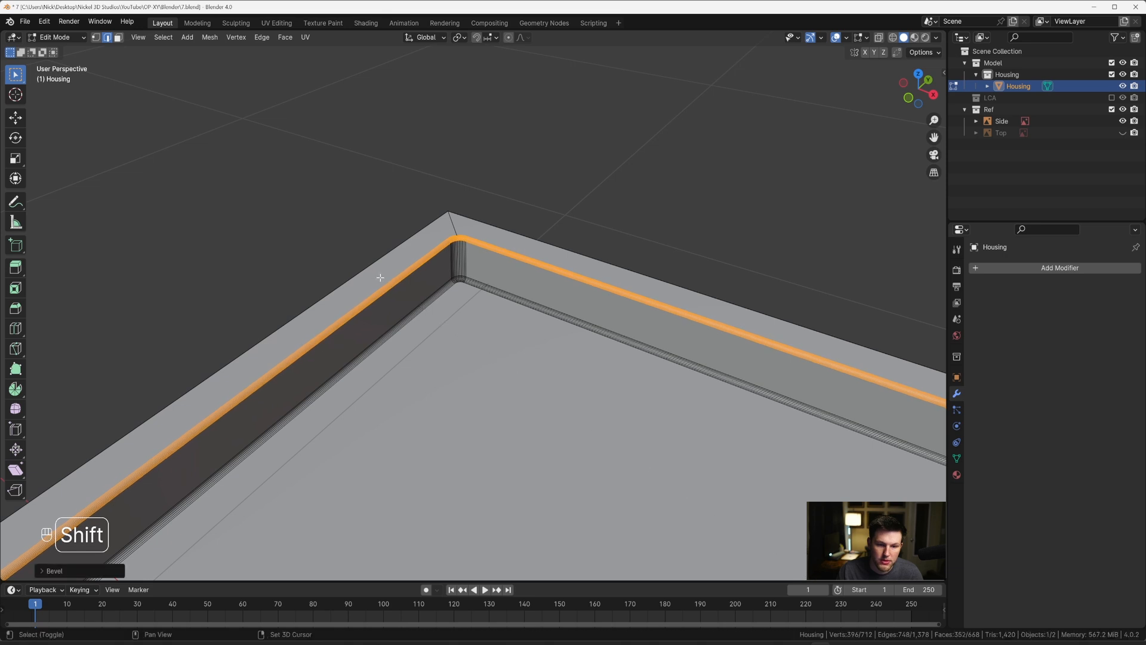
key(Tab)
Step: Switch to the top view with X-ray on and reveal the Top reference to compare the Housing's outer corners
scroll(520, 328, down, 5)
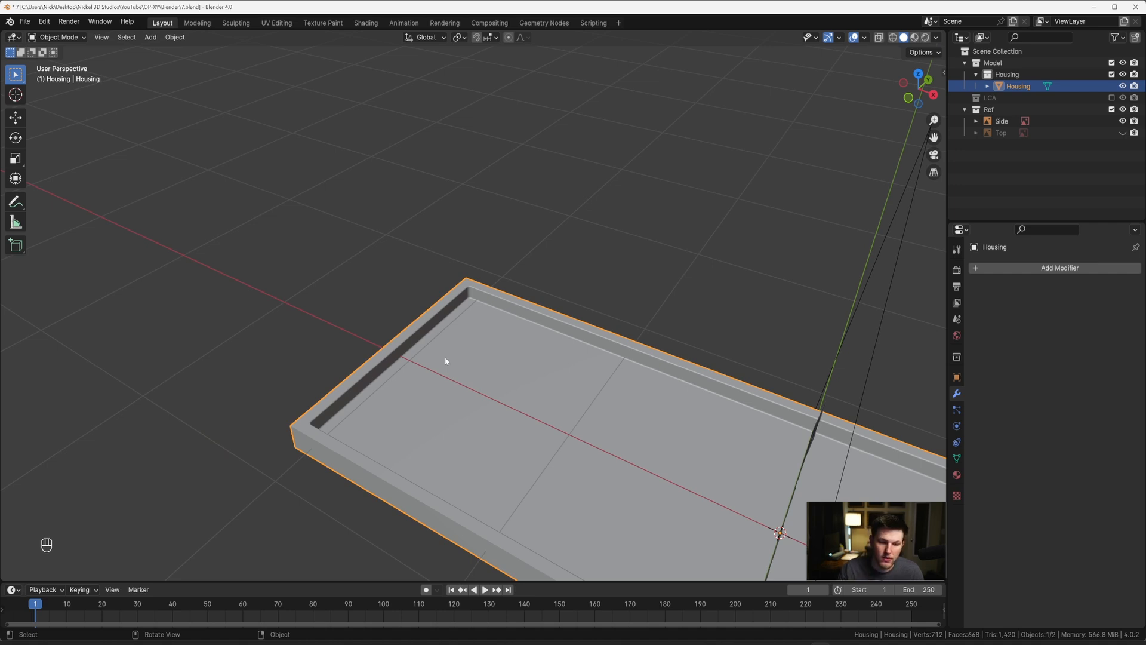
middle_drag(542, 308, 569, 343)
key(grave)
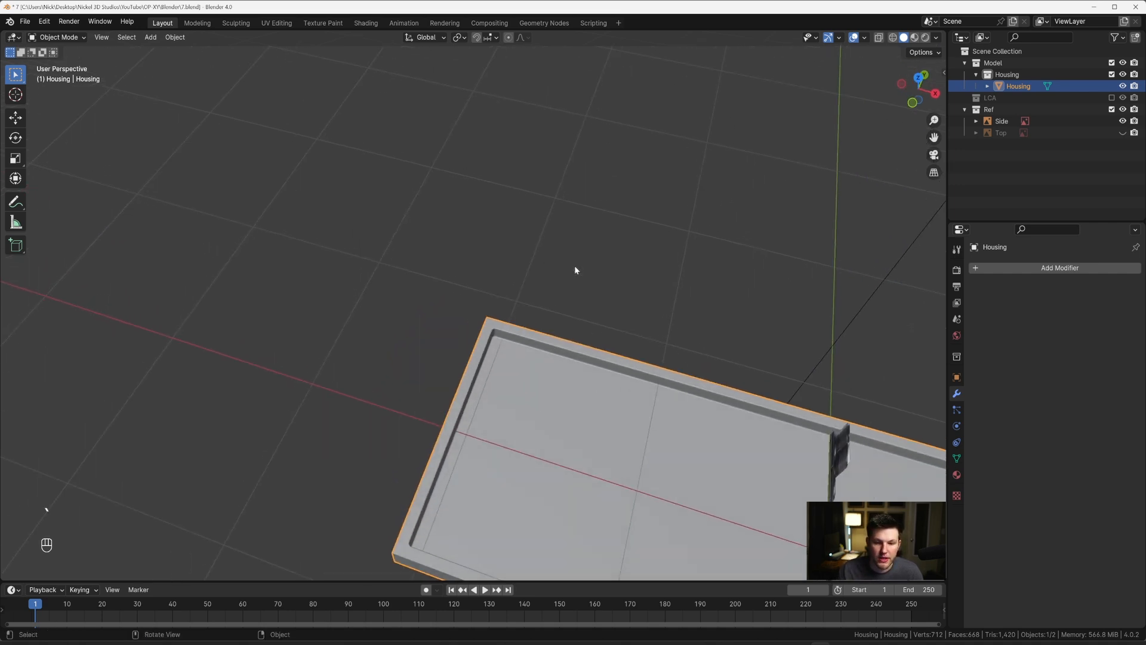
shift+middle_drag(743, 352, 479, 247)
shift+middle_drag(743, 313, 593, 251)
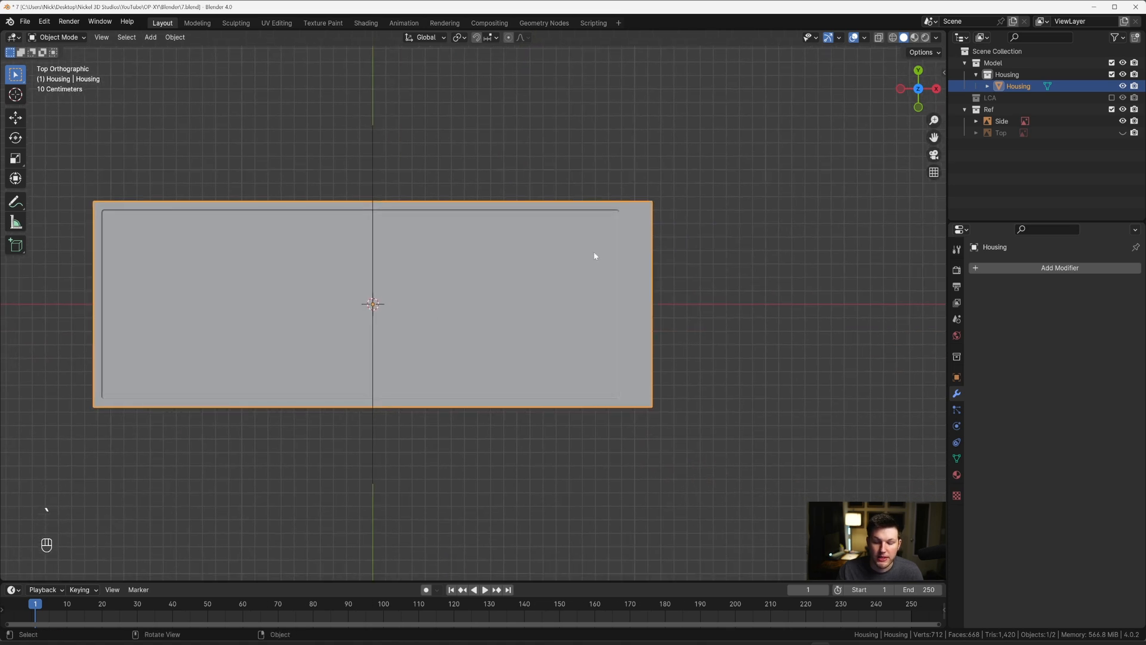
key(alt+z)
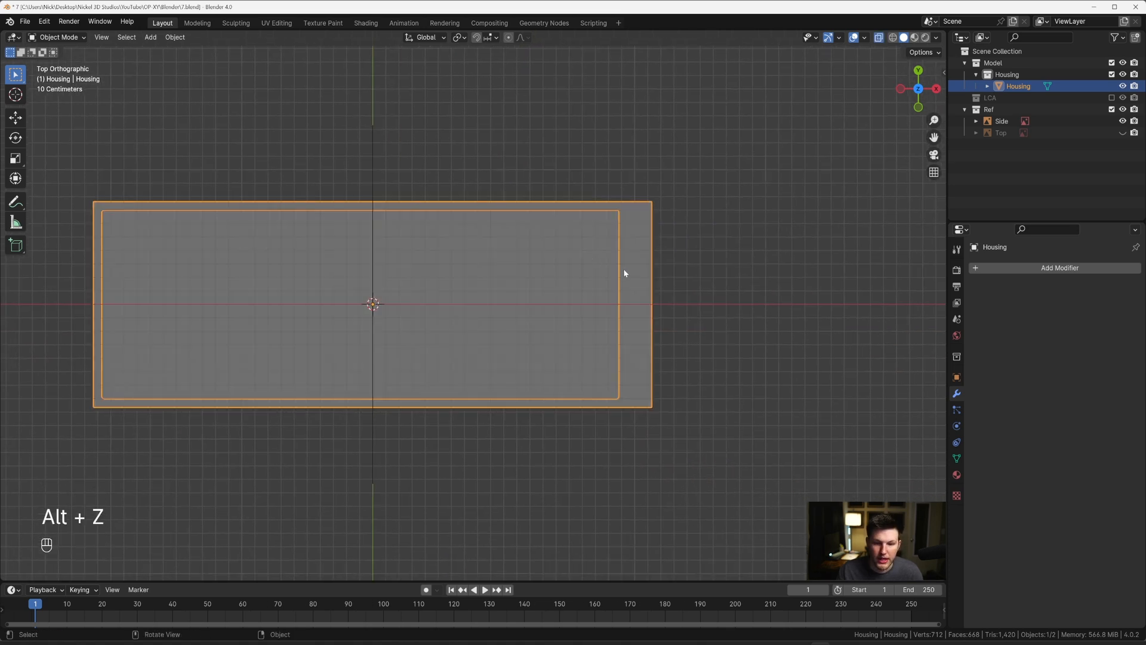
click(1122, 132)
shift+middle_drag(689, 267, 521, 306)
scroll(567, 287, up, 3)
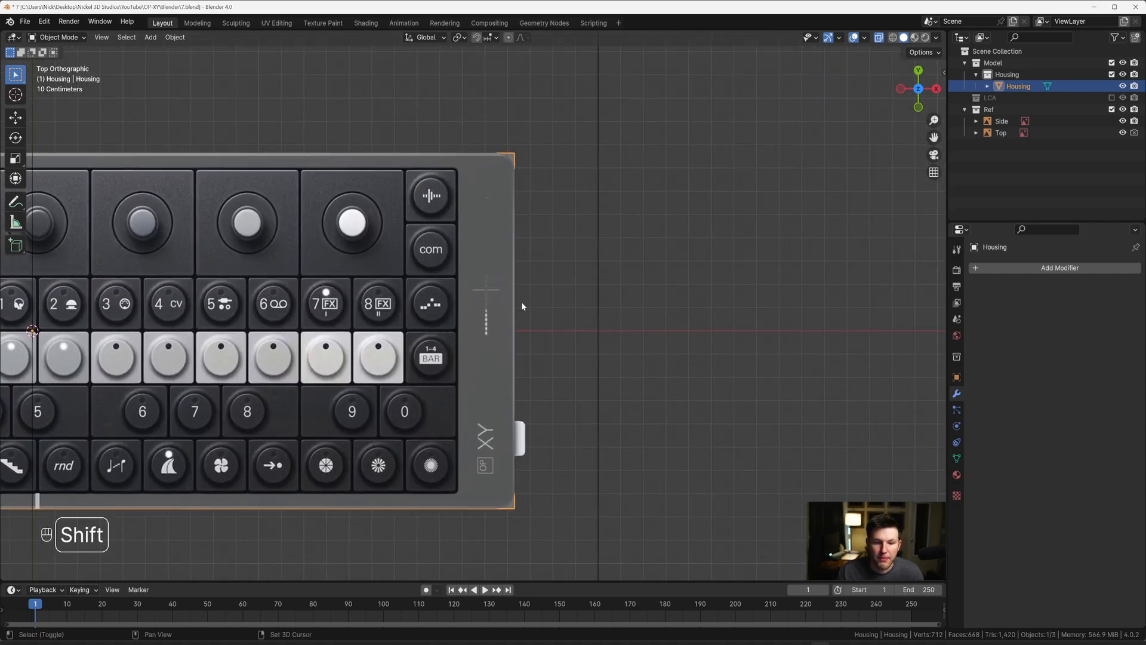
scroll(522, 302, up, 3)
Step: Hide the Housing to examine the device's rounded outer corner in the Top reference, and restore the Housing with X-ray off
click(1123, 86)
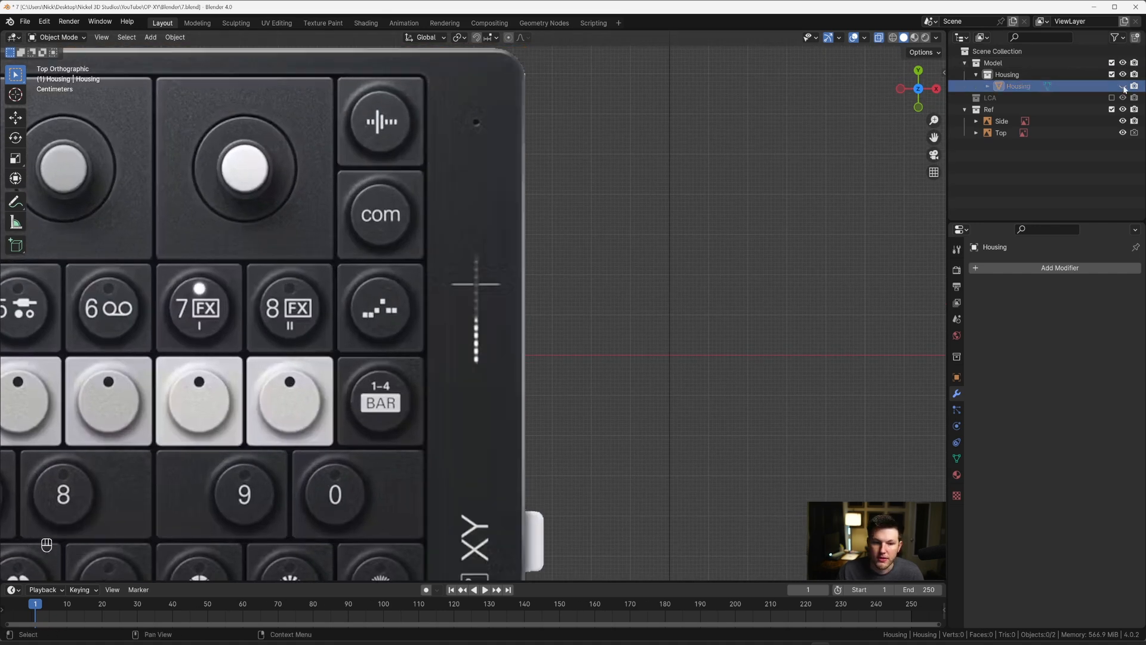
scroll(497, 263, down, 1)
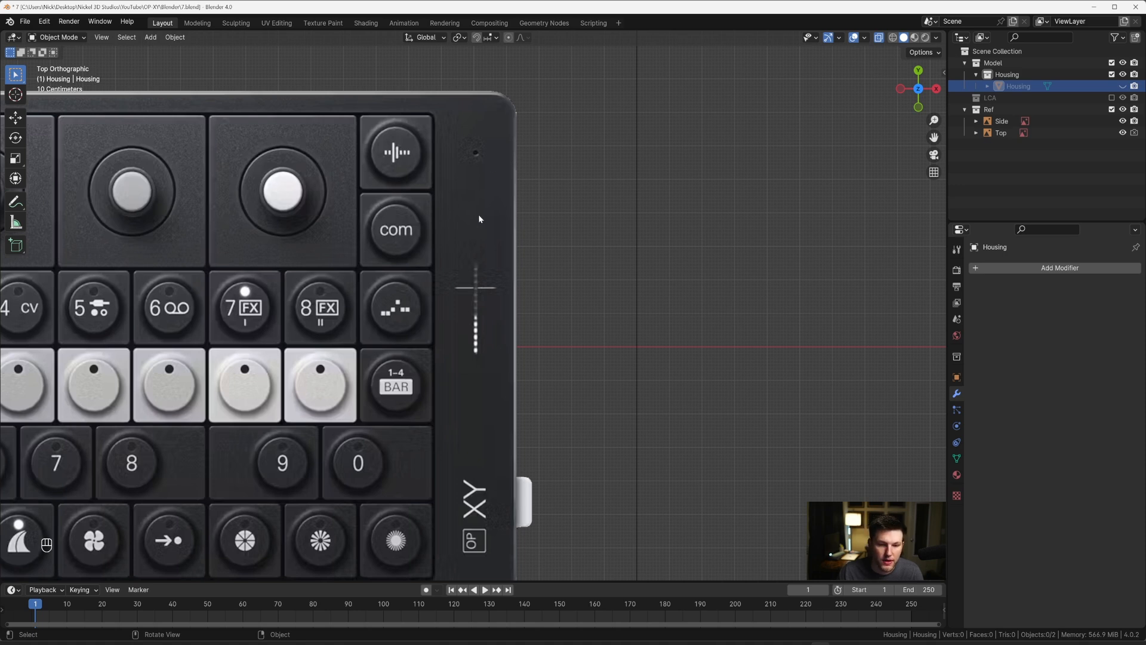
middle_drag(478, 219, 493, 307)
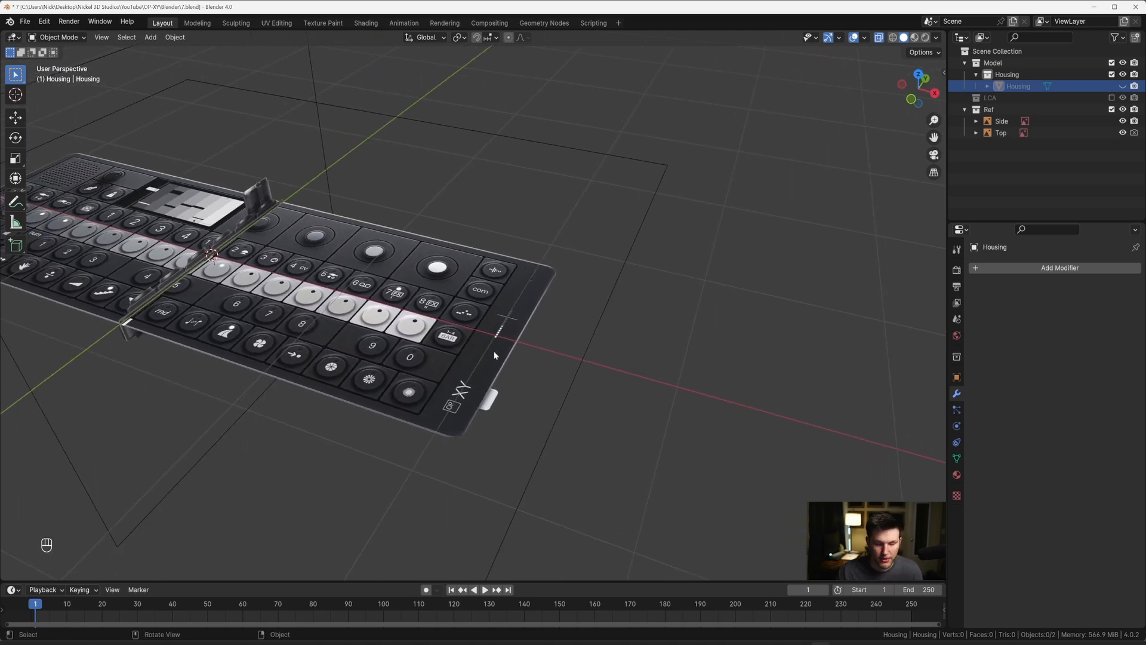
click(1123, 86)
middle_drag(551, 280, 564, 290)
key(alt+z)
scroll(544, 252, up, 4)
Step: Select the Housing's four outer vertical corner edges in Edit Mode and return to the top view
key(grave)
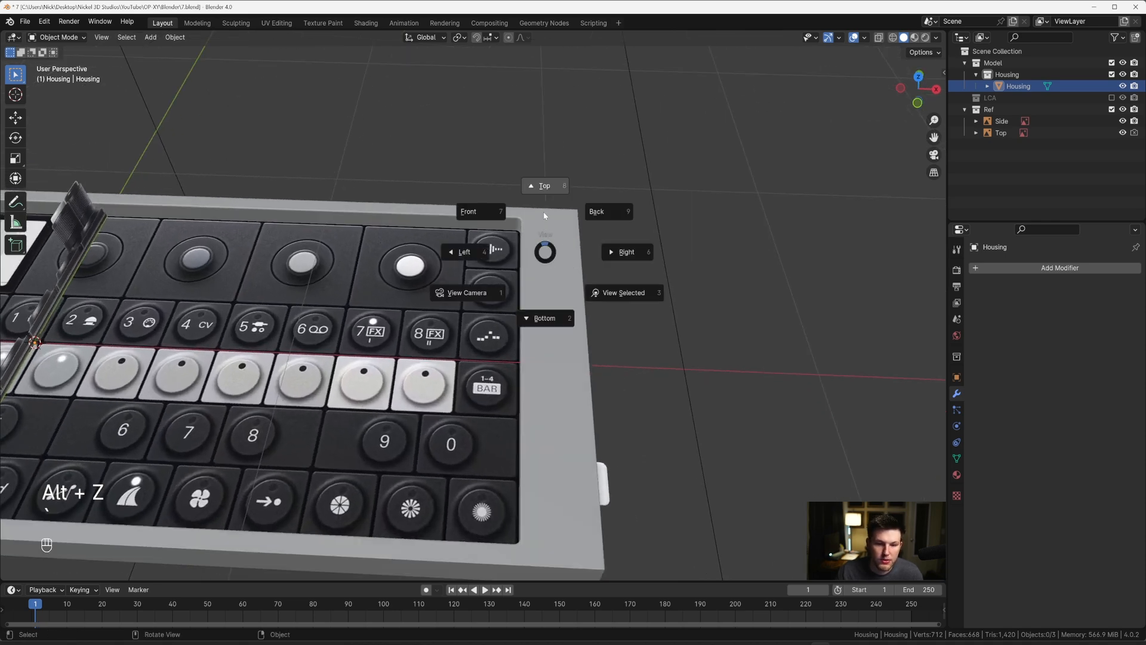
click(544, 213)
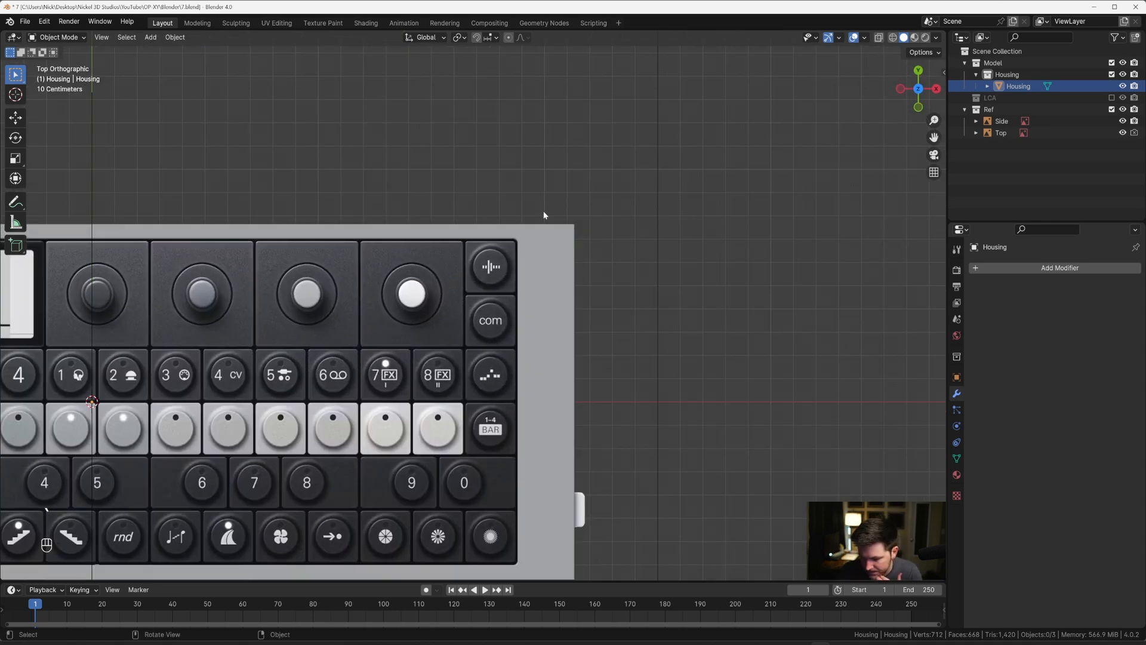
scroll(549, 259, up, 1)
scroll(549, 258, up, 1)
key(Tab)
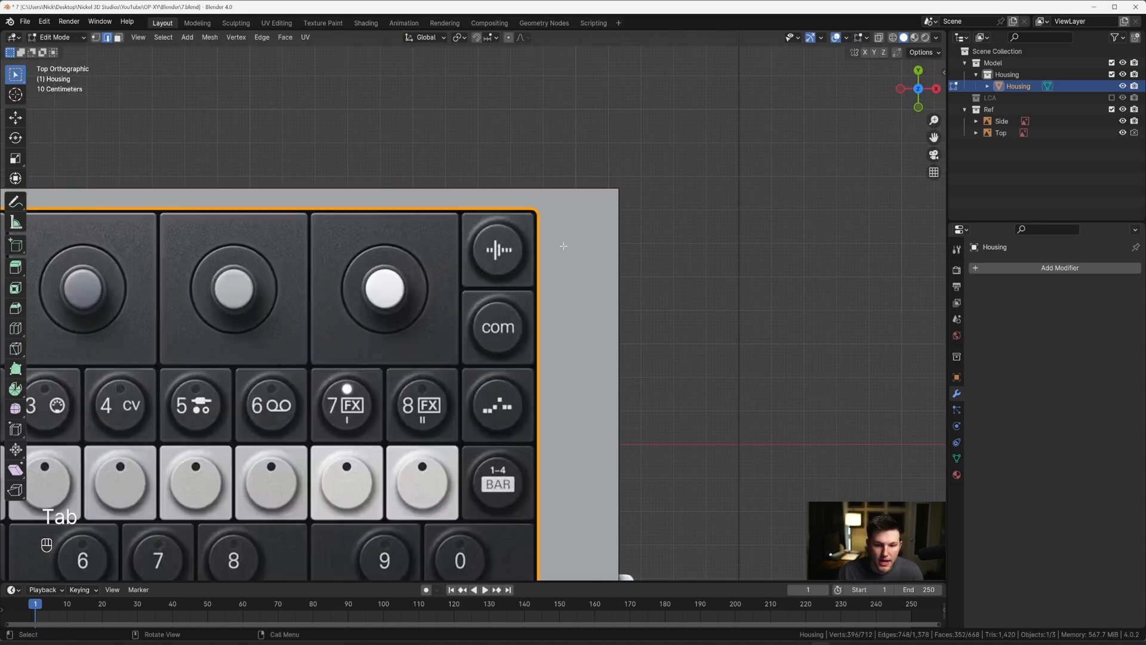
shift+middle_drag(555, 245, 505, 218)
middle_drag(502, 323, 478, 325)
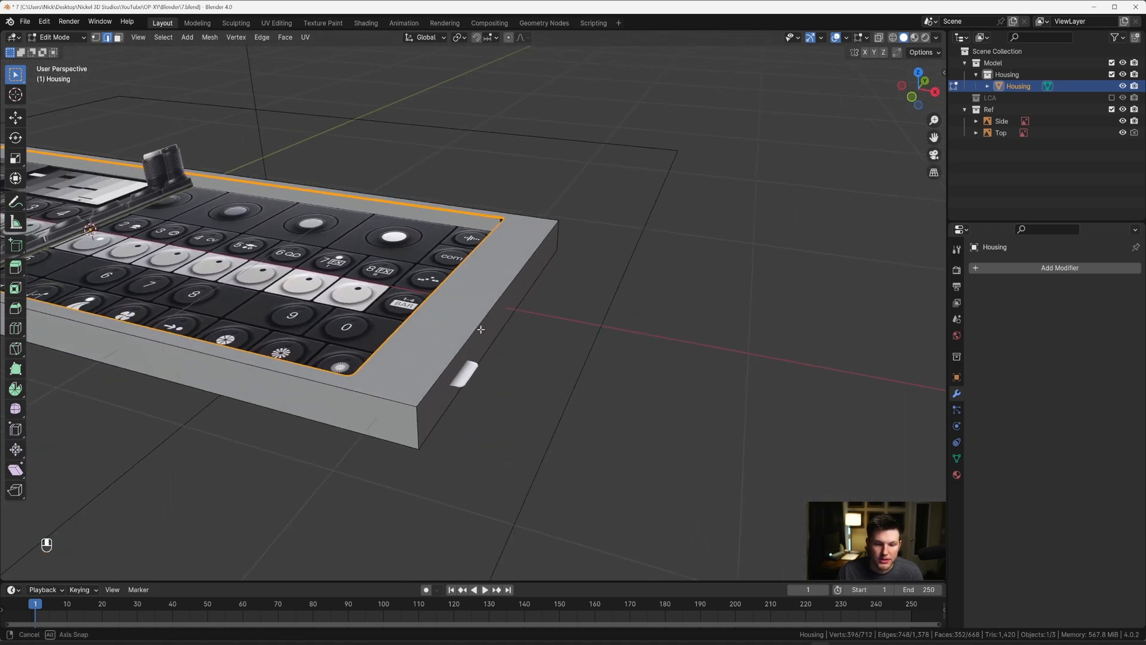
shift+middle_drag(413, 421, 482, 287)
click(460, 316)
ctrl+alt+click(459, 315)
key(grave)
click(488, 189)
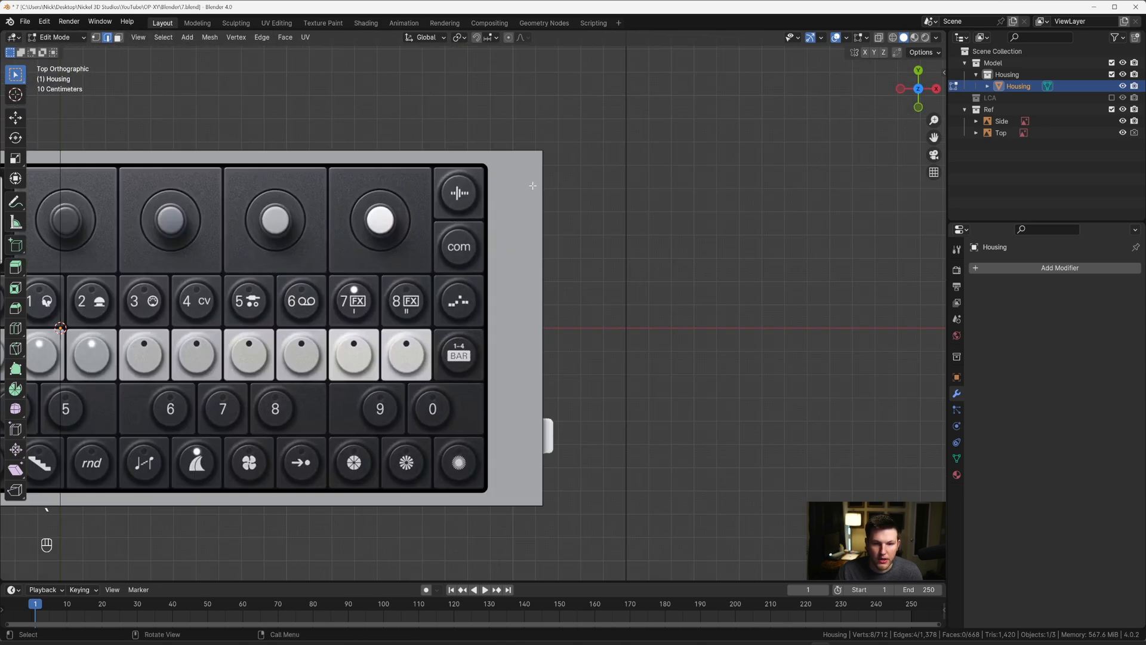
Step: With X-ray on, bevel the selected outer corner edges with 12 segments and a width of about 0.078 m to match the Top reference
key(alt+z)
shift+middle_drag(539, 185, 525, 302)
scroll(530, 231, up, 3)
scroll(530, 231, up, 4)
scroll(528, 296, up, 2)
shift+middle_drag(571, 195, 534, 258)
scroll(561, 252, up, 2)
key(ctrl+b)
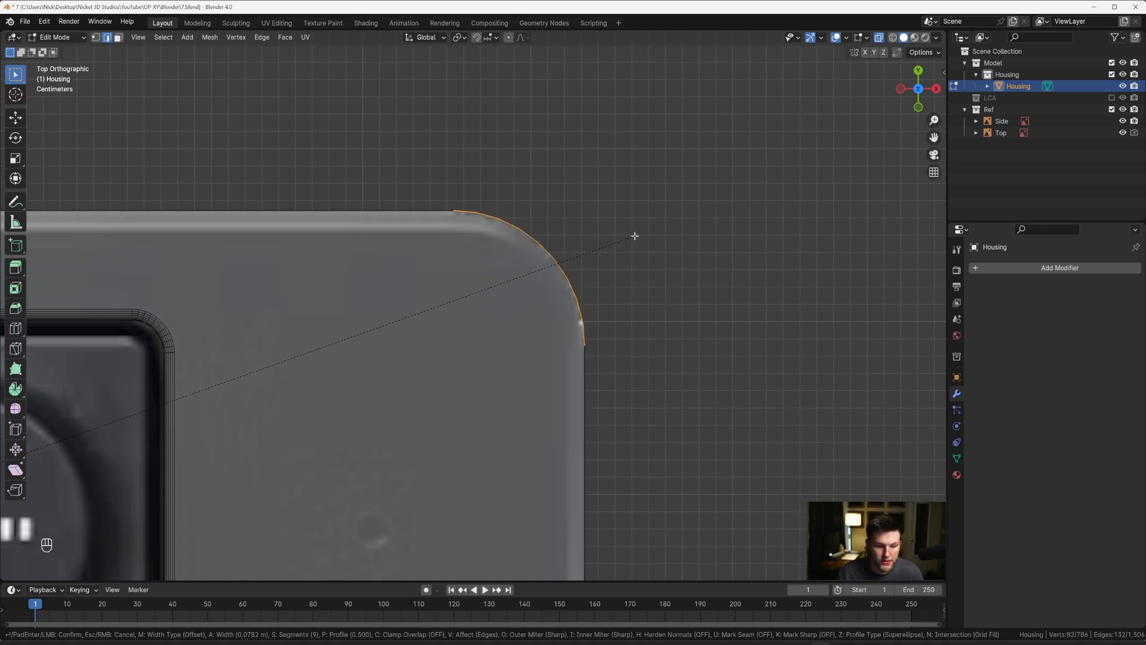
scroll(635, 236, up, 1)
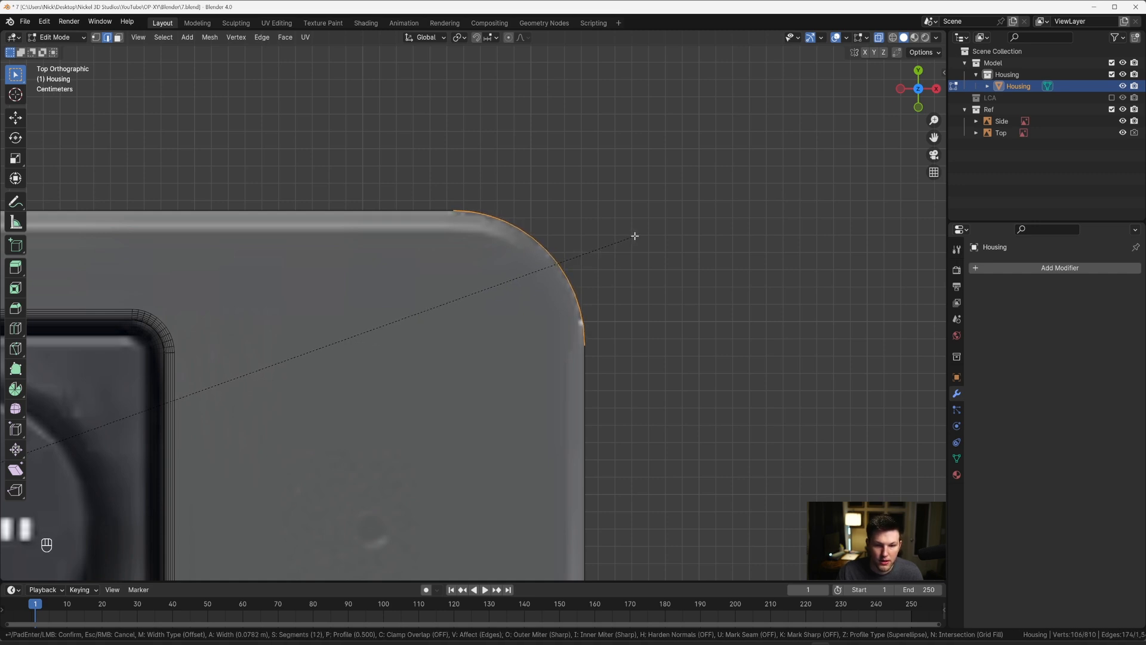
click(633, 235)
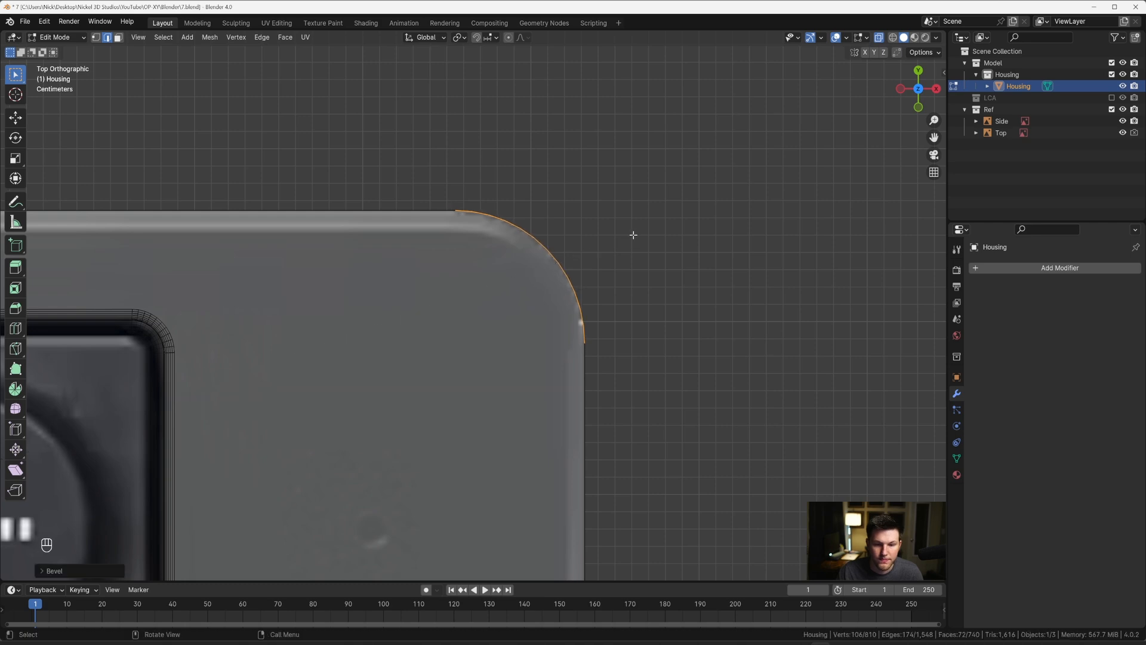
Step: Return to Object Mode and turn X-ray off to inspect the Housing's rounded outer corners
key(Tab)
scroll(594, 271, down, 5)
middle_drag(594, 271, 494, 250)
scroll(489, 255, down, 5)
key(alt+z)
scroll(495, 269, up, 3)
scroll(486, 299, up, 3)
key(grave)
scroll(493, 314, up, 1)
scroll(493, 289, up, 3)
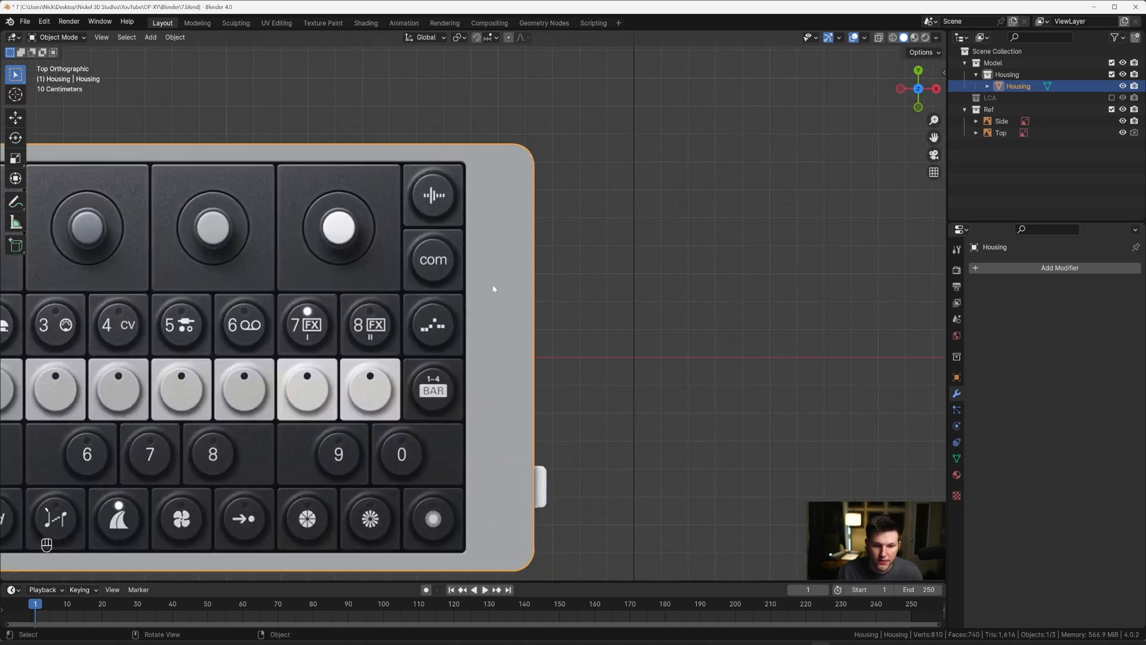
Step: Knife-cut the Housing's top face along X from the end of the recess's upper-right corner curve to the outer right edge
key(Tab)
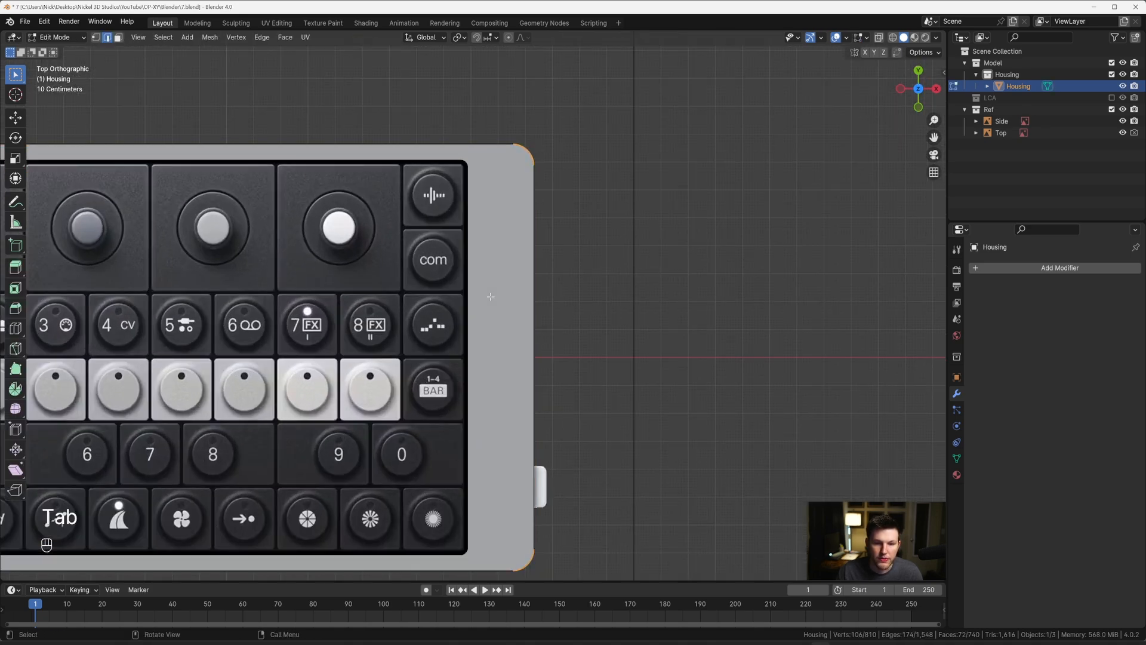
key(1)
scroll(496, 287, up, 3)
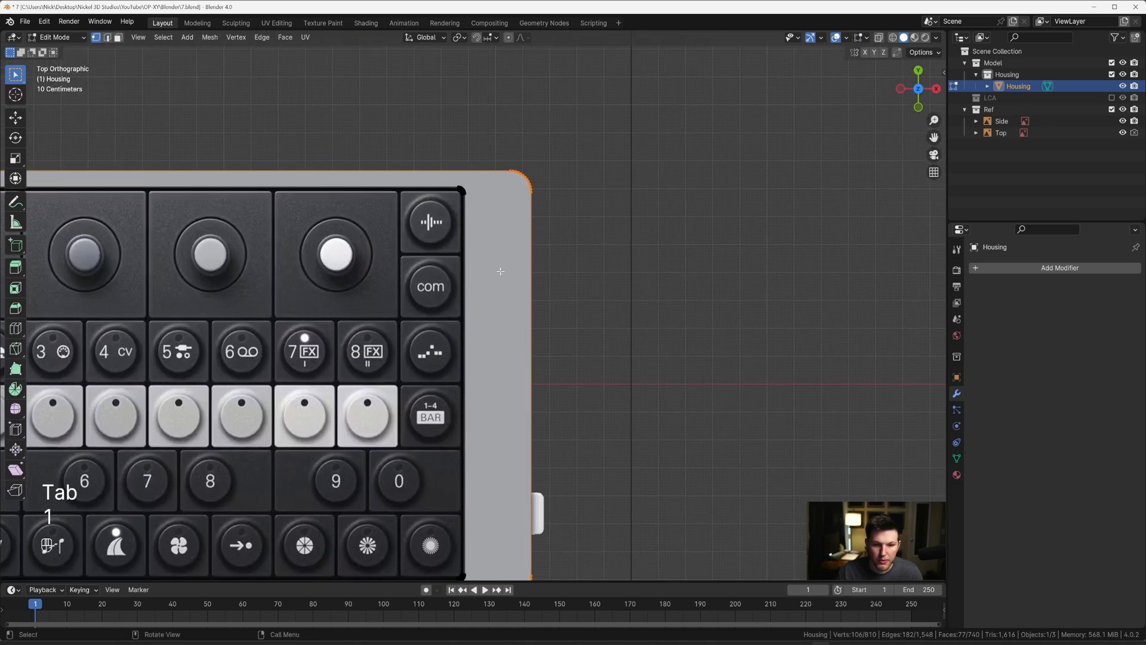
scroll(491, 343, up, 3)
shift+middle_drag(494, 180, 502, 315)
scroll(483, 414, down, 2)
scroll(503, 314, up, 6)
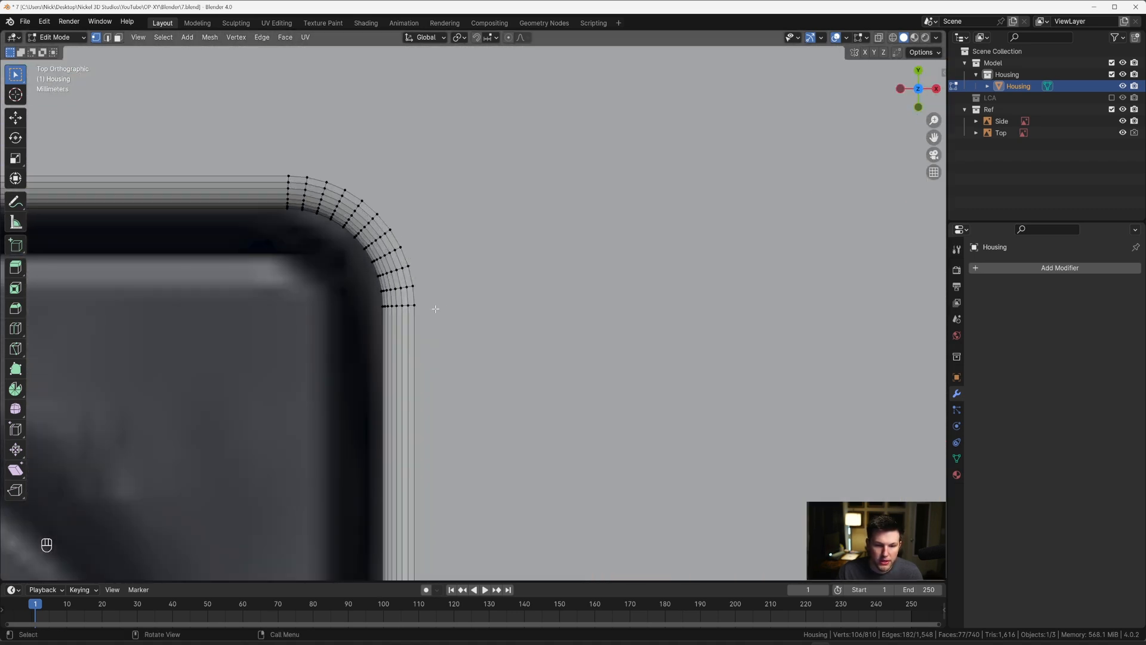
scroll(422, 306, down, 6)
shift+middle_drag(537, 332, 422, 323)
key(k)
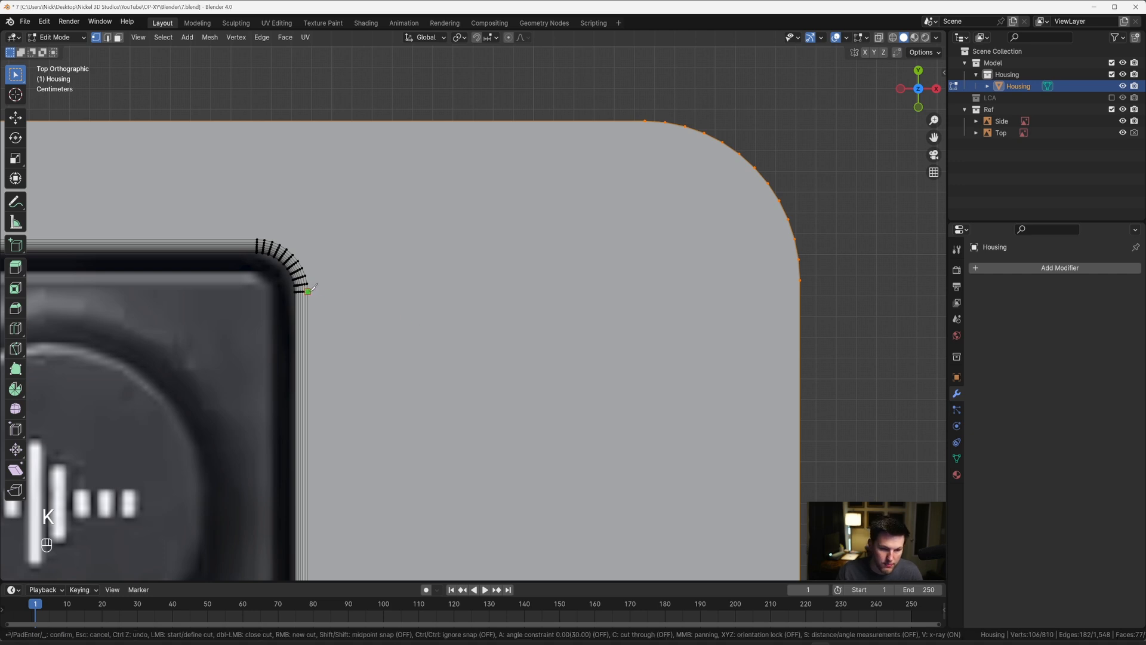
key(x)
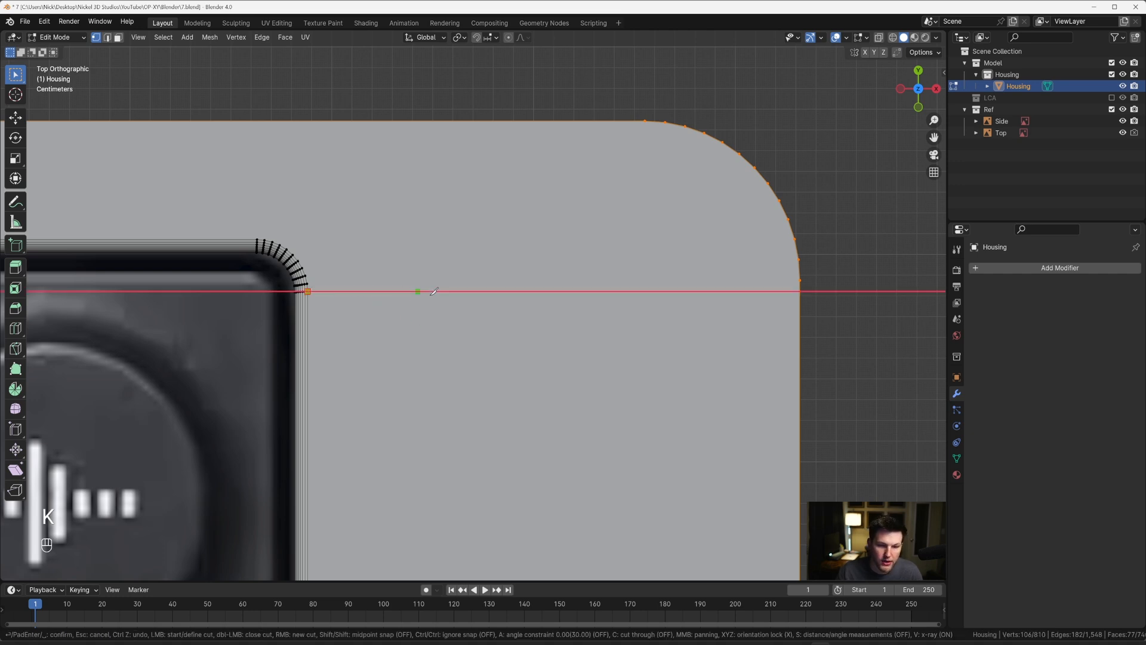
click(799, 291)
key(Return)
Step: Knife-cut the top face along X from the end of the recess's lower-right corner curve to the outer right edge
scroll(629, 404, down, 8)
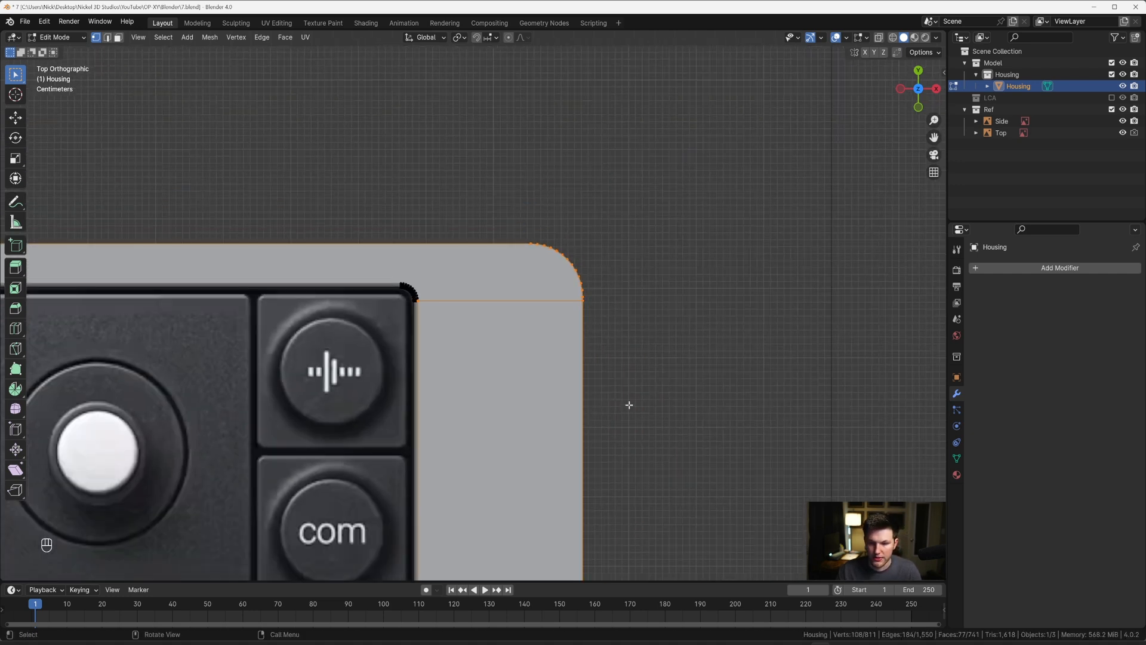
shift+middle_drag(598, 338, 568, 130)
shift+middle_drag(546, 510, 576, 299)
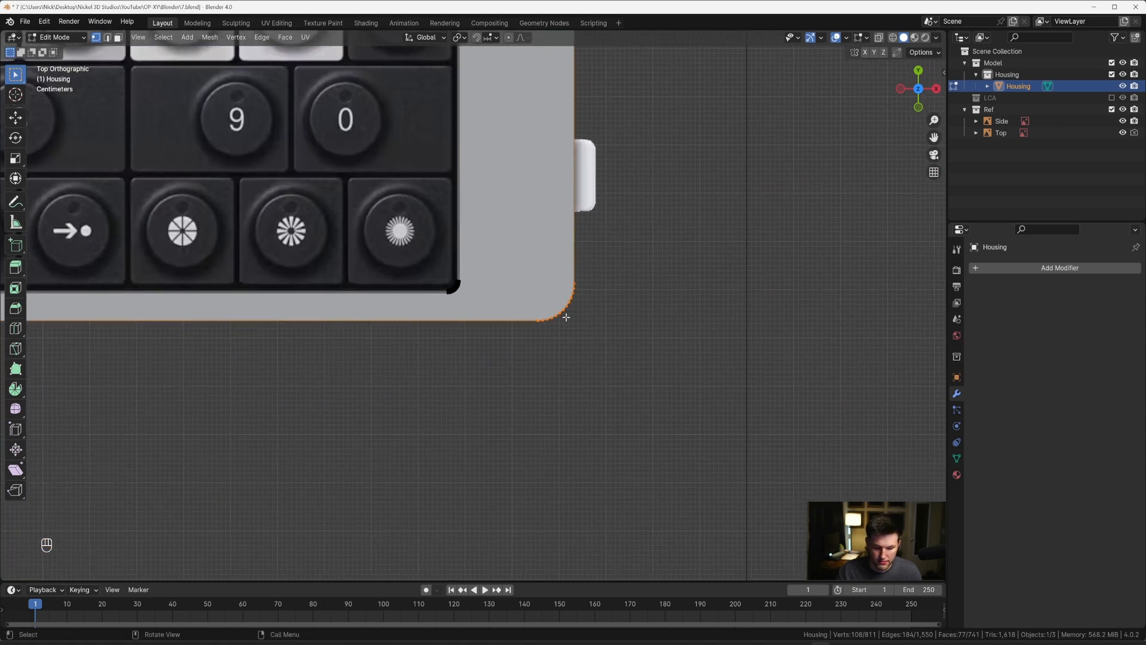
scroll(543, 289, up, 3)
key(k)
scroll(448, 247, up, 3)
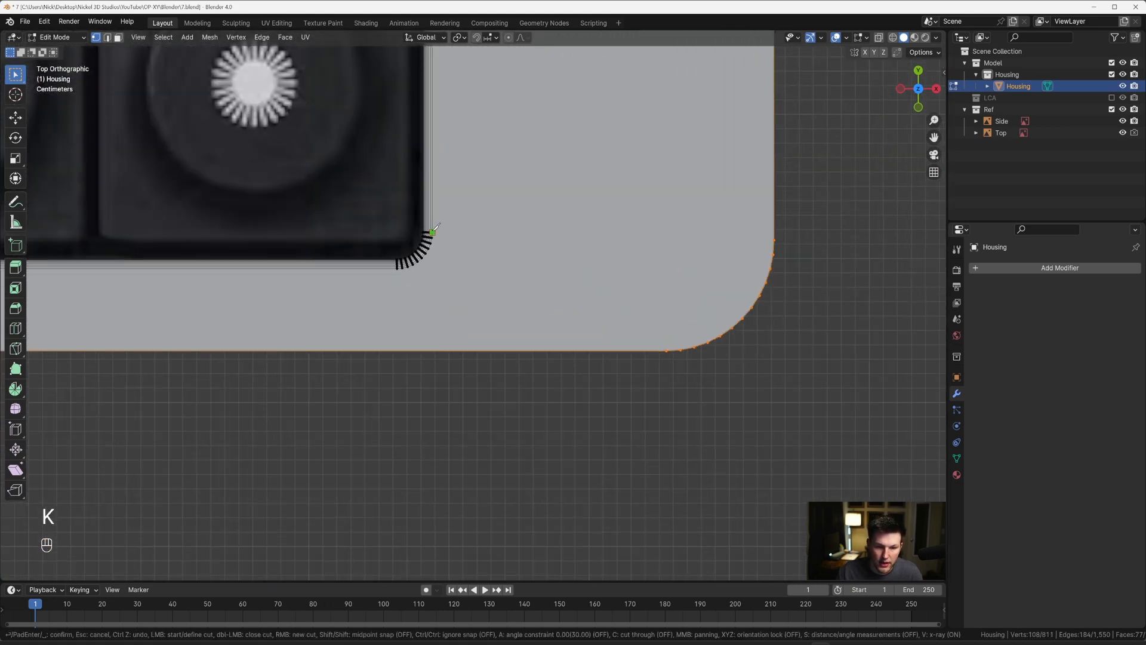
click(433, 231)
key(x)
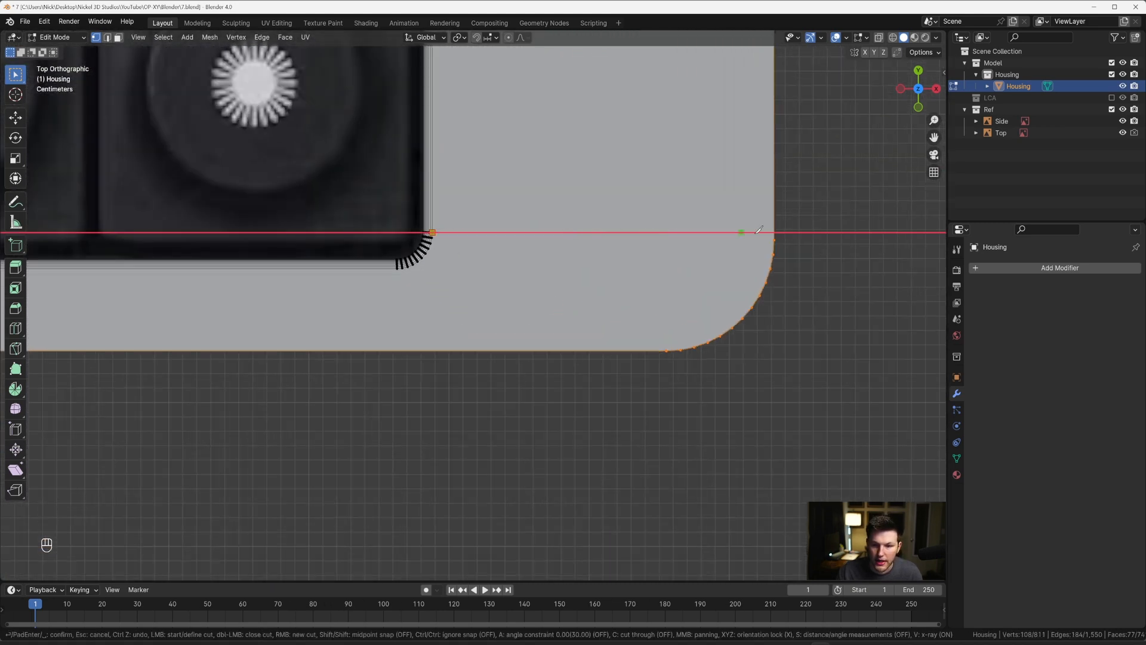
click(774, 232)
key(Return)
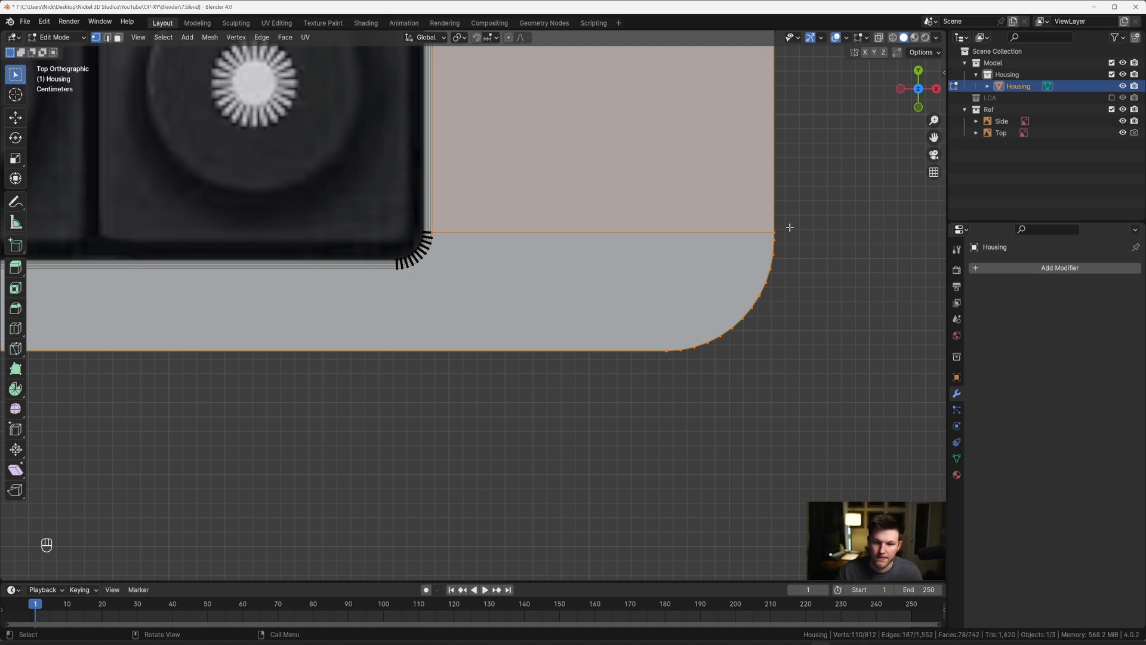
Step: Select the long face beside the recess's right edge and inset it to form a narrower strip
scroll(656, 212, down, 4)
shift+middle_drag(612, 205, 592, 413)
scroll(555, 335, down, 3)
shift+middle_drag(524, 161, 504, 295)
scroll(529, 298, down, 3)
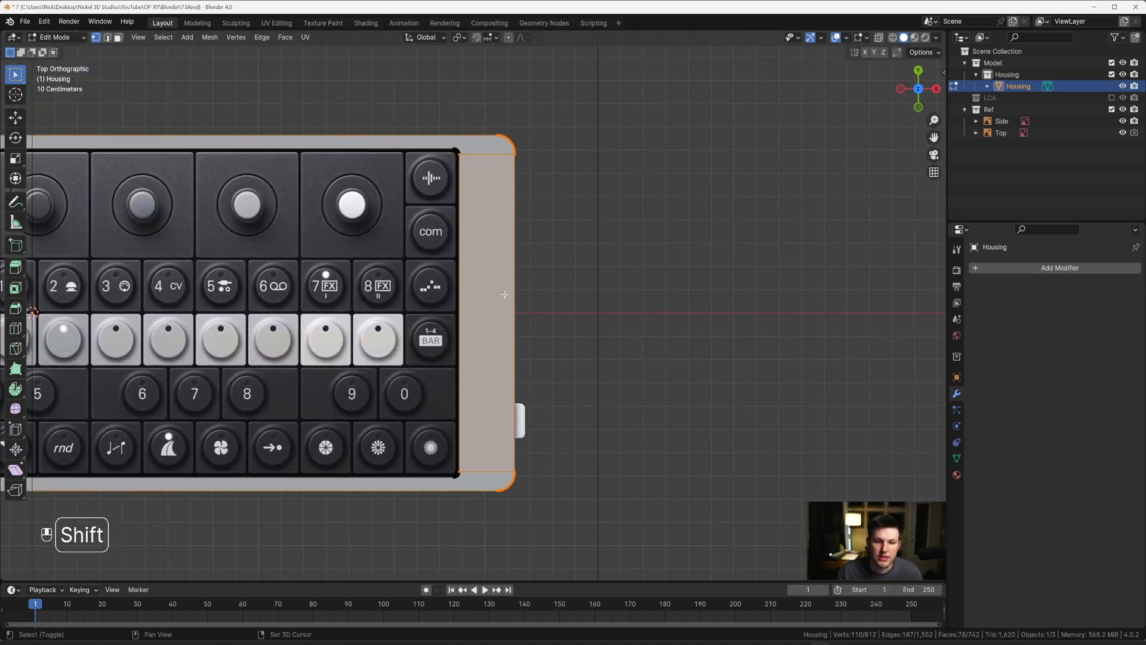
scroll(504, 289, up, 2)
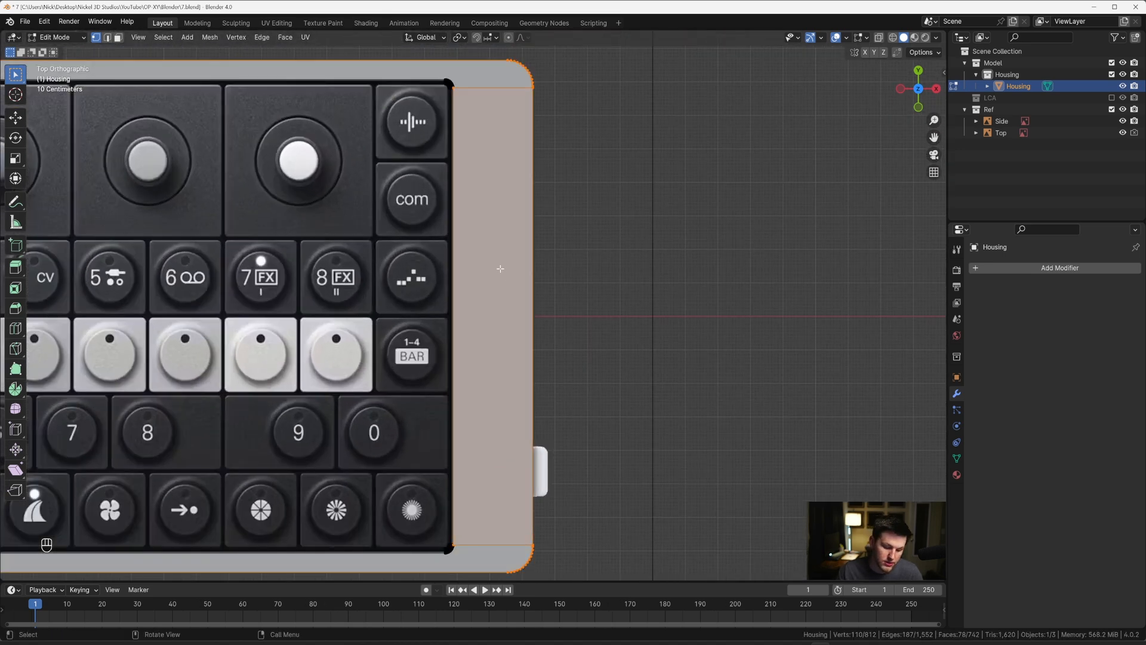
key(3)
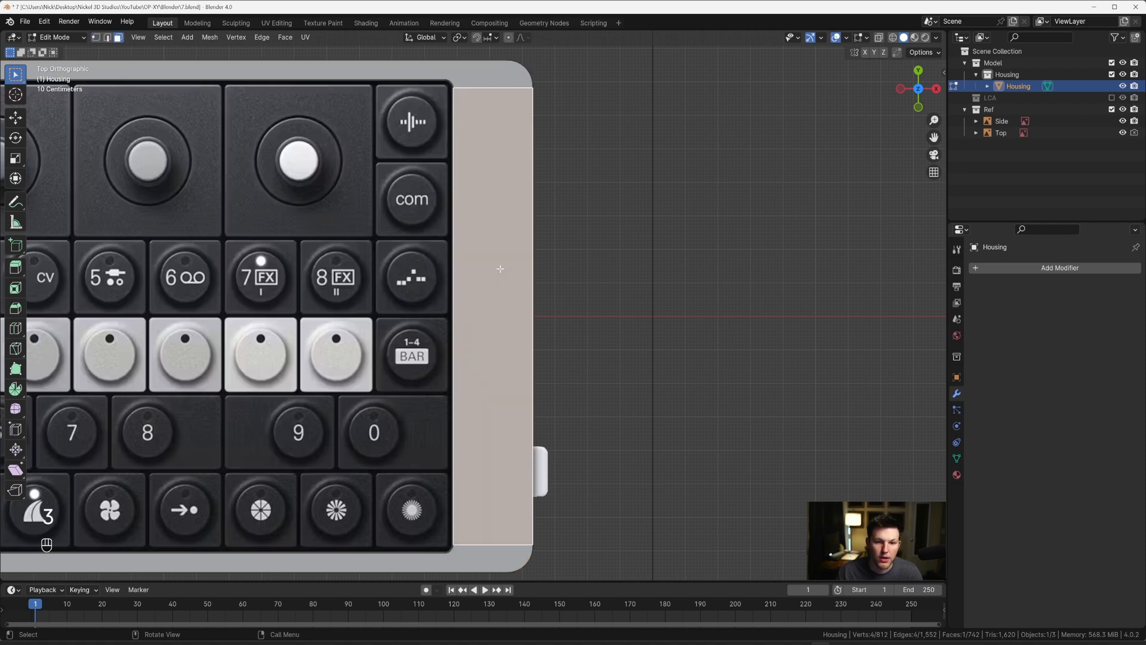
key(i)
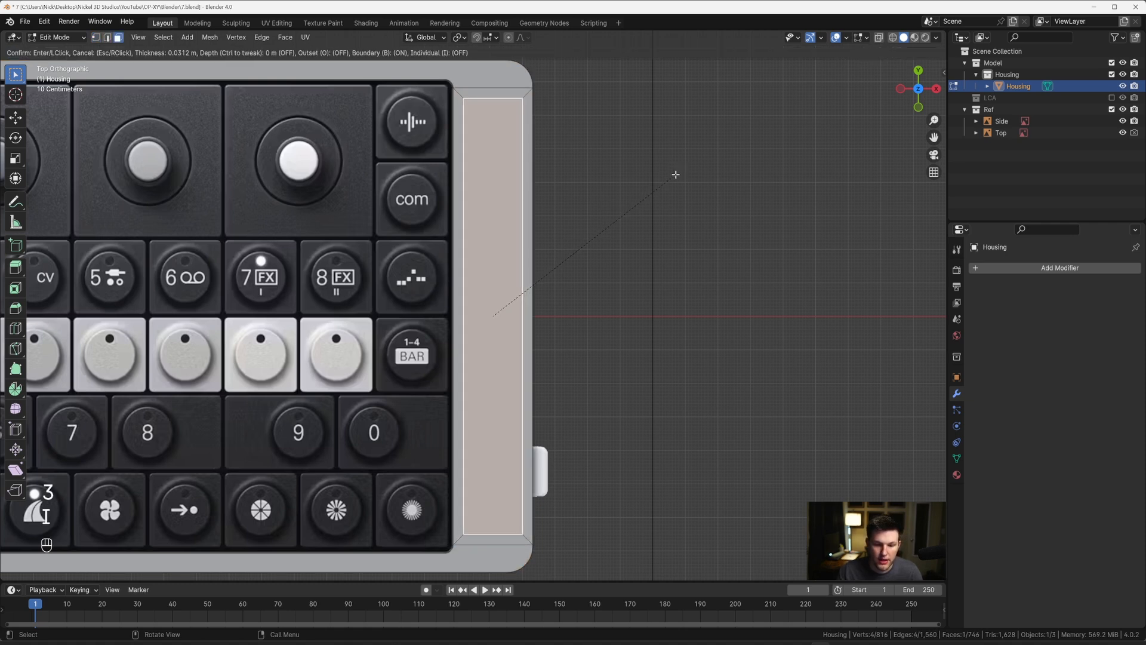
click(647, 195)
Step: Turn X-ray on and shift the inset face slightly in negative X to centre it on the reference's printed markings
key(alt+z)
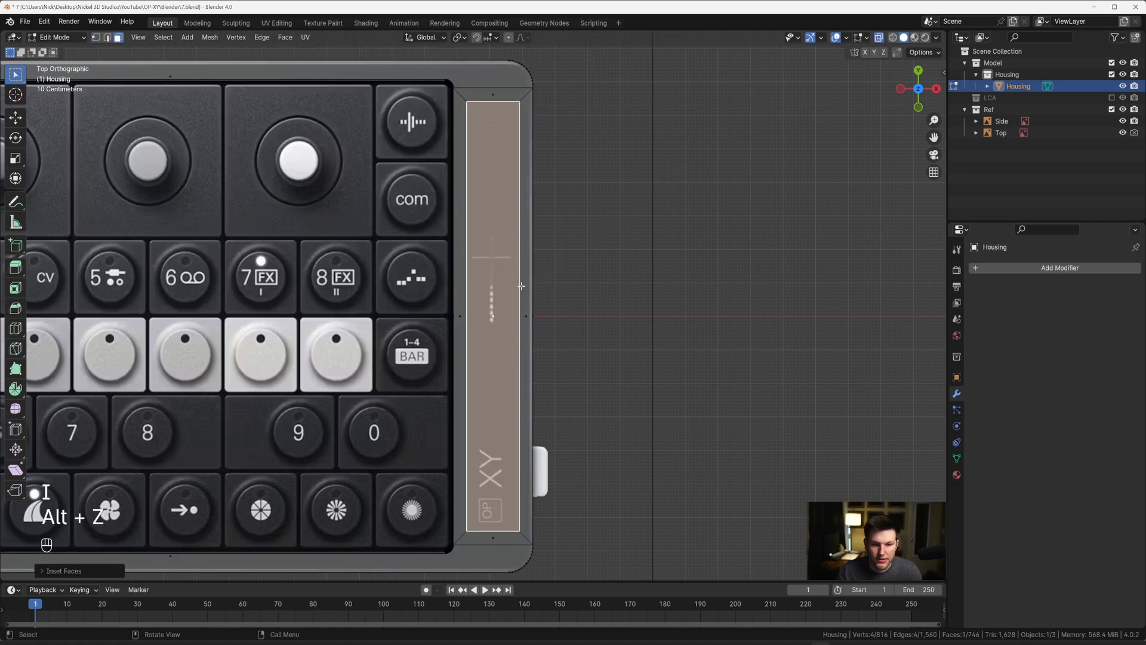
scroll(529, 253, up, 3)
key(g)
key(x)
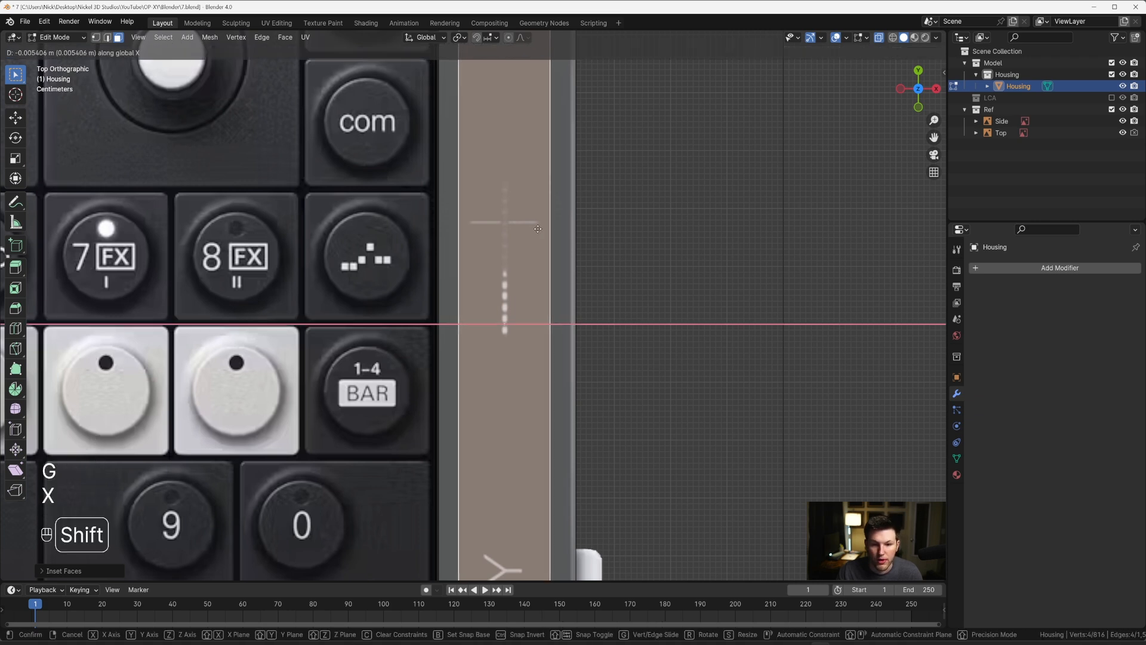
click(540, 228)
scroll(499, 239, down, 3)
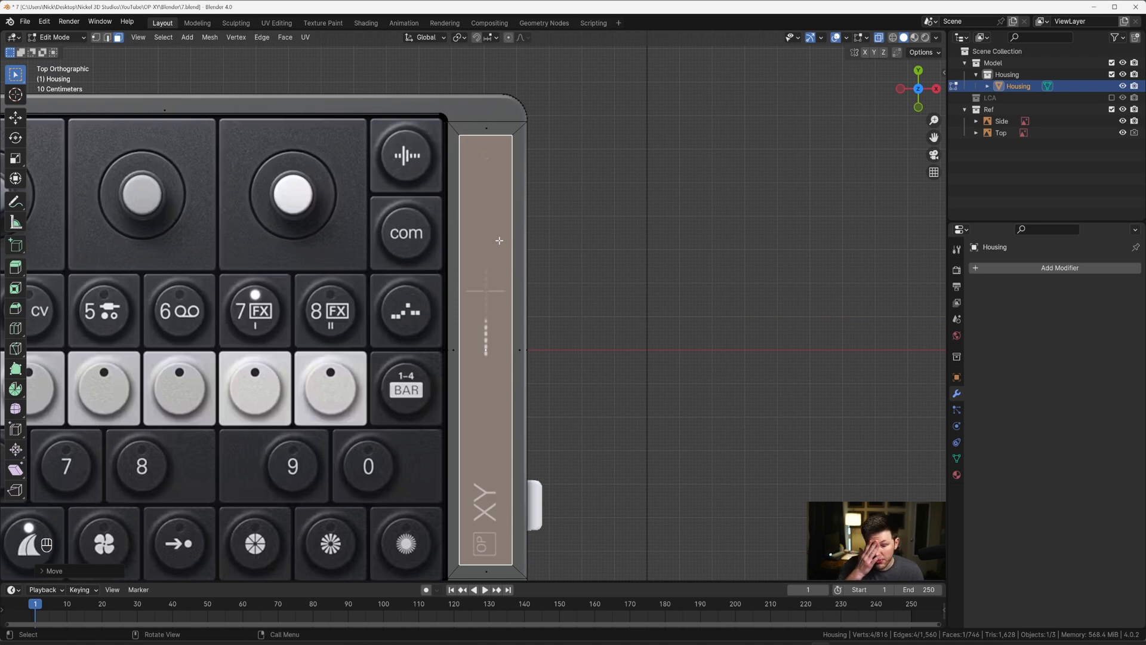
Step: Add two evenly spaced loop cuts running lengthwise through the inset strip
key(ctrl+r)
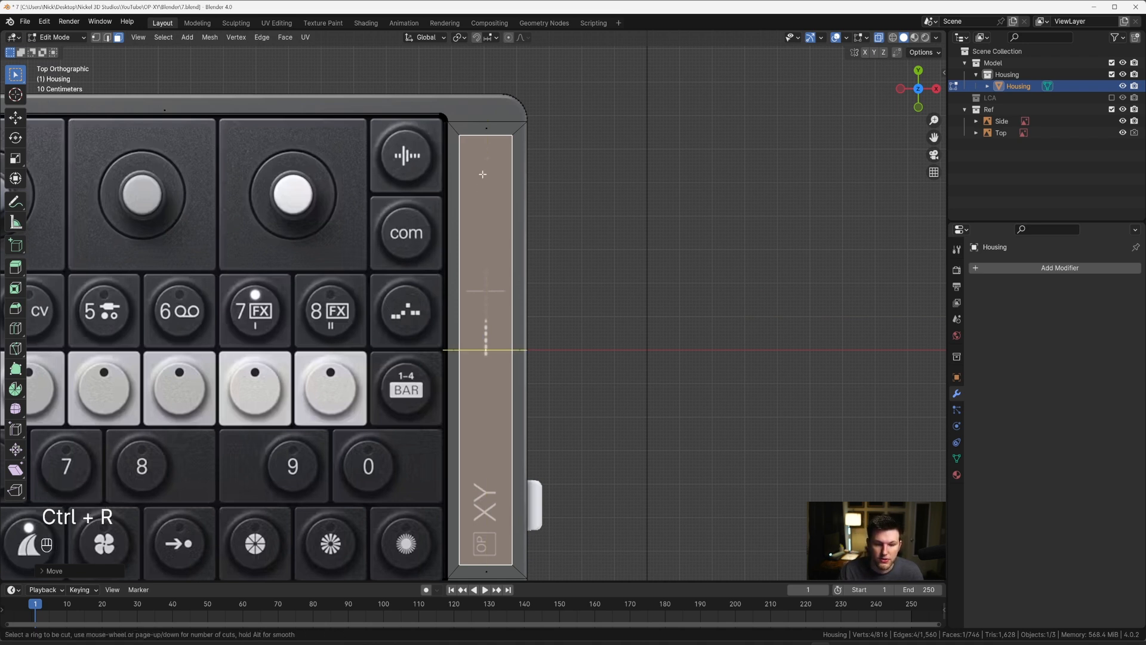
scroll(482, 151, up, 1)
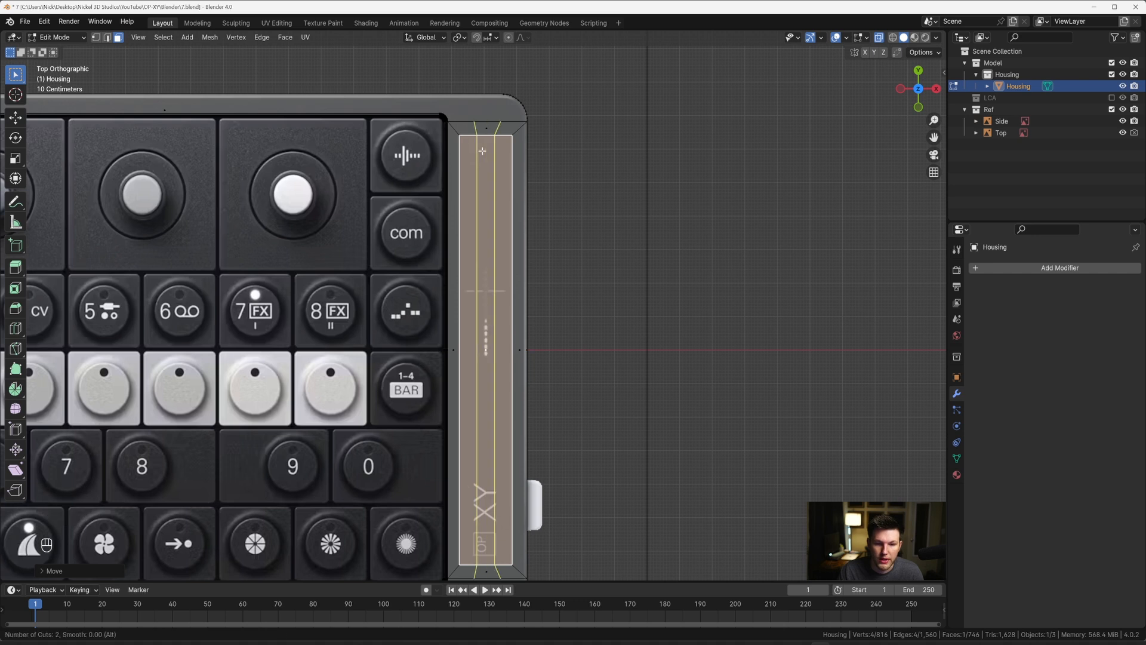
click(483, 151)
key(Escape)
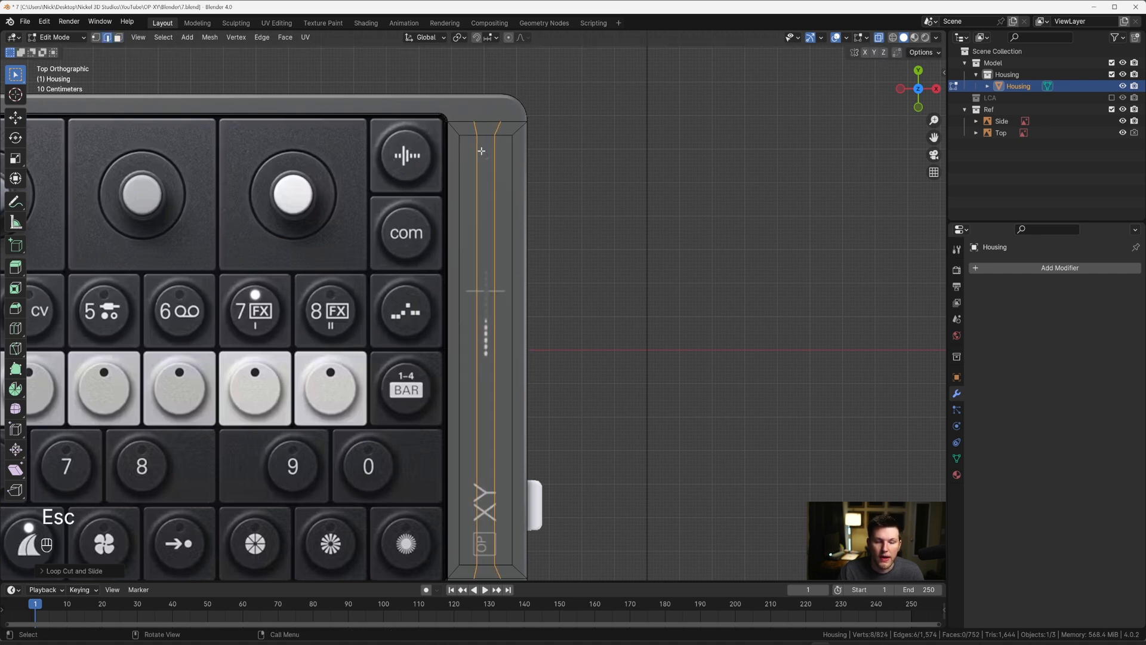
Step: Set the pivot point to Individual Origins and scale the two loops to 0 along X to straighten them
click(461, 39)
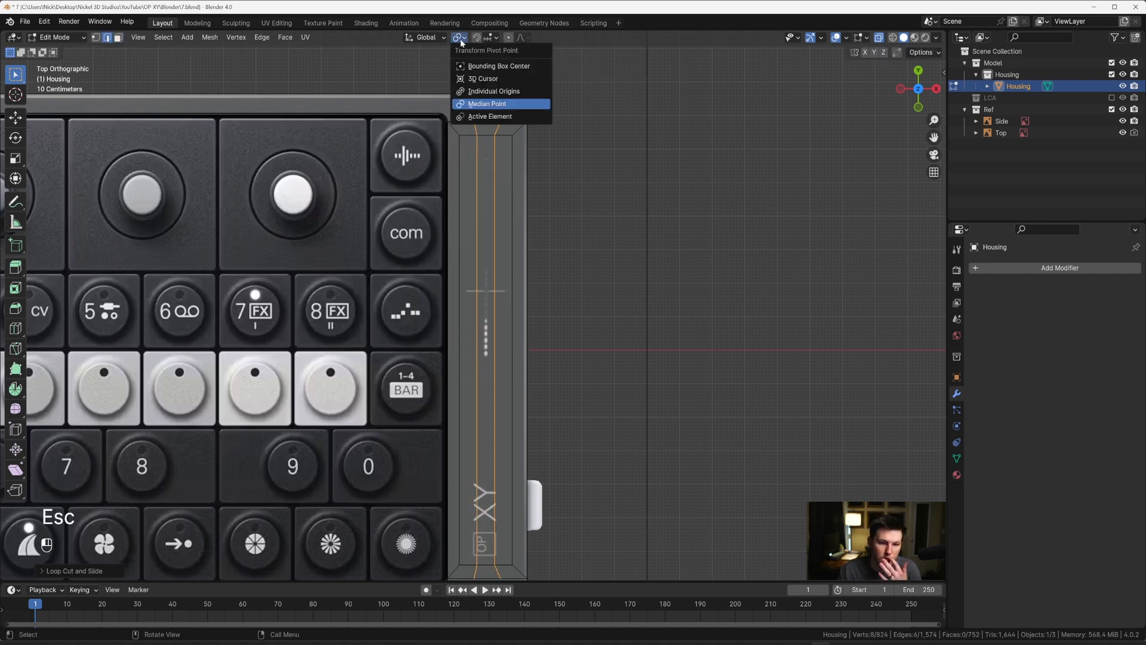
click(482, 92)
key(period)
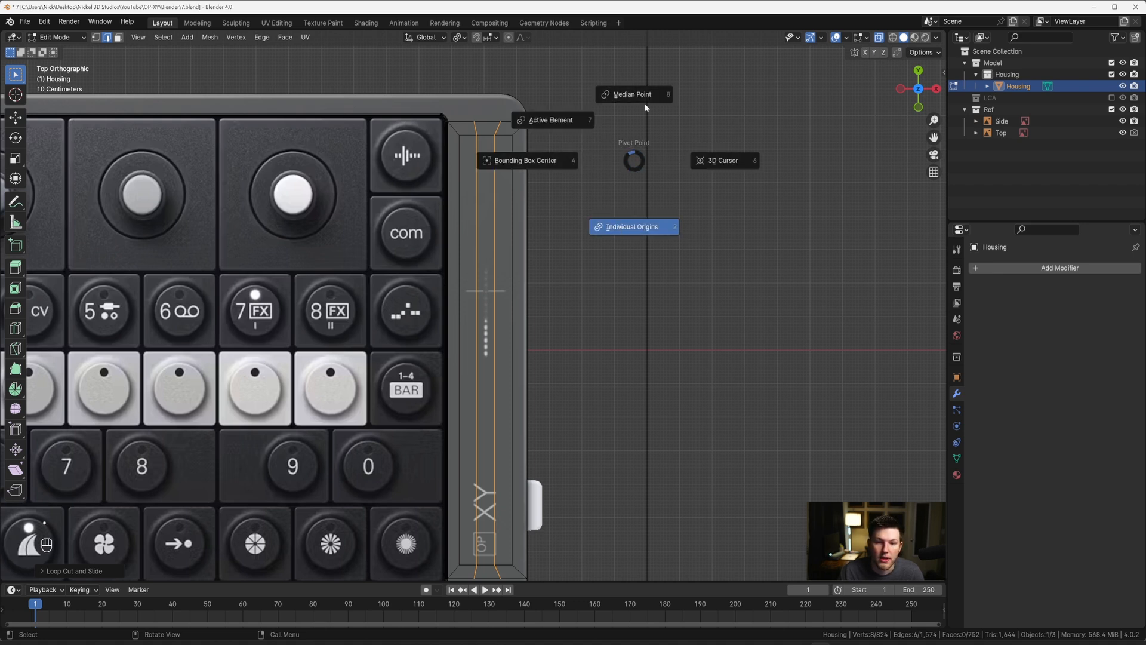
click(641, 234)
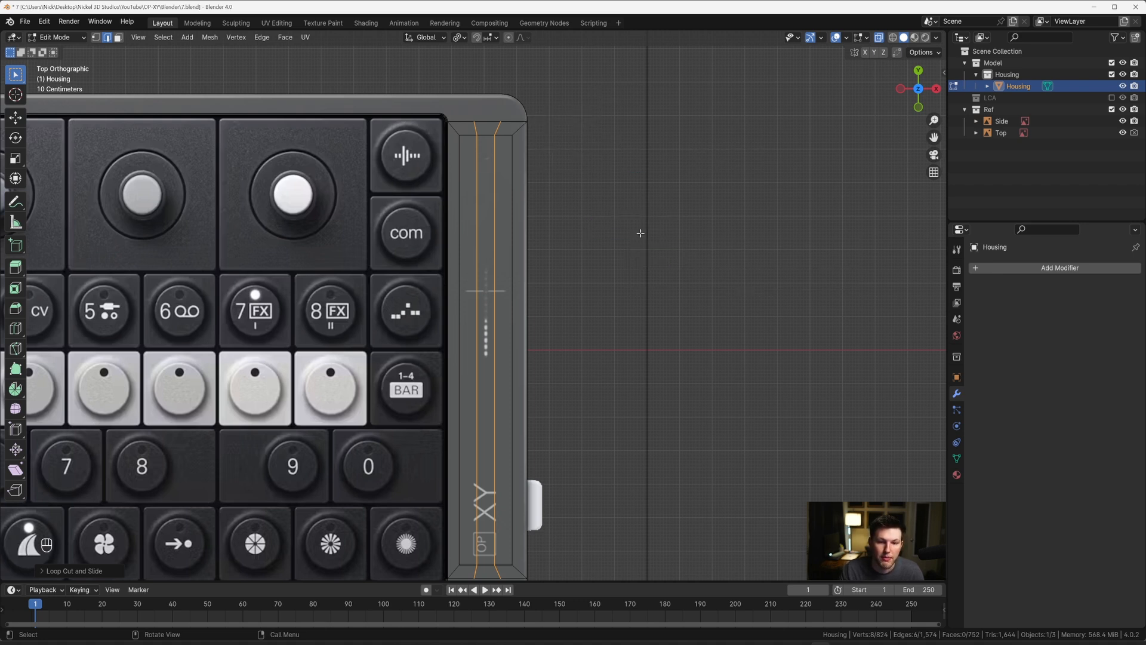
key(s)
key(x)
key(0)
key(Return)
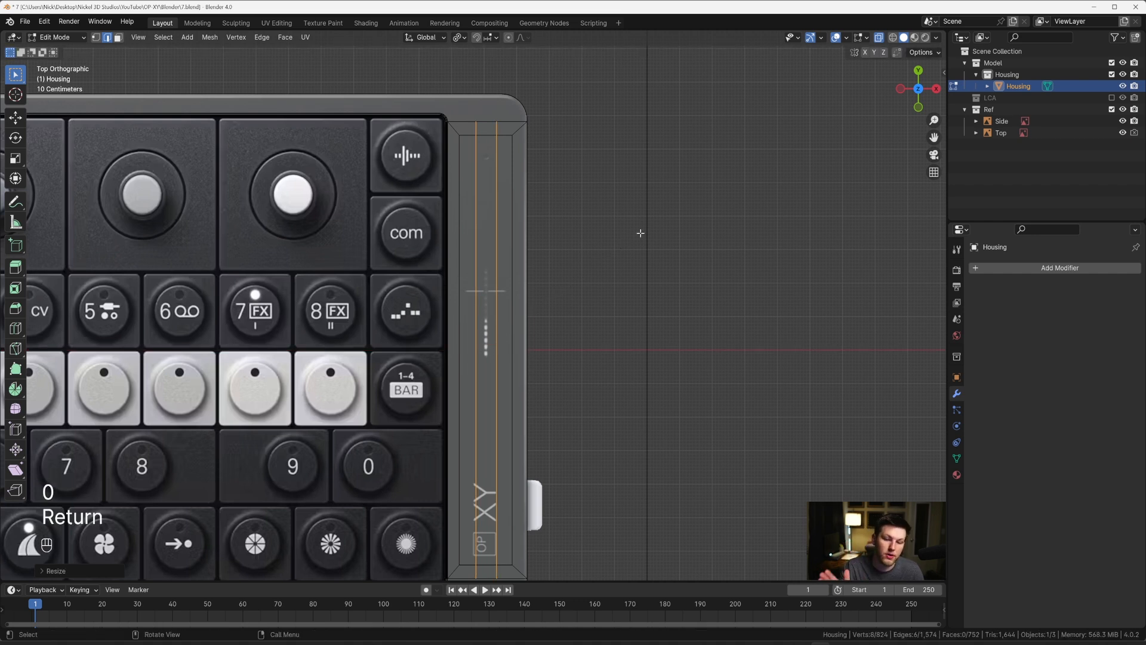
Step: Set the pivot point to Median Point and scale the two lengthwise loops closer together along X
key(period)
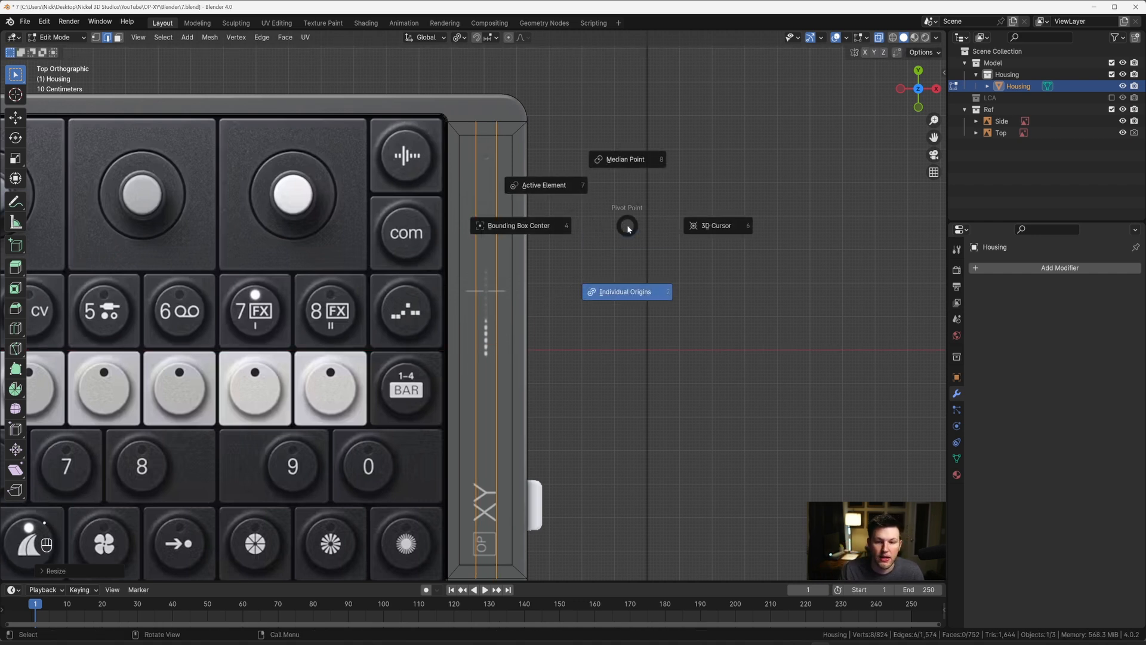
click(625, 155)
scroll(597, 146, up, 4)
scroll(560, 245, up, 3)
shift+middle_drag(578, 143, 577, 274)
scroll(573, 235, down, 4)
key(s)
key(x)
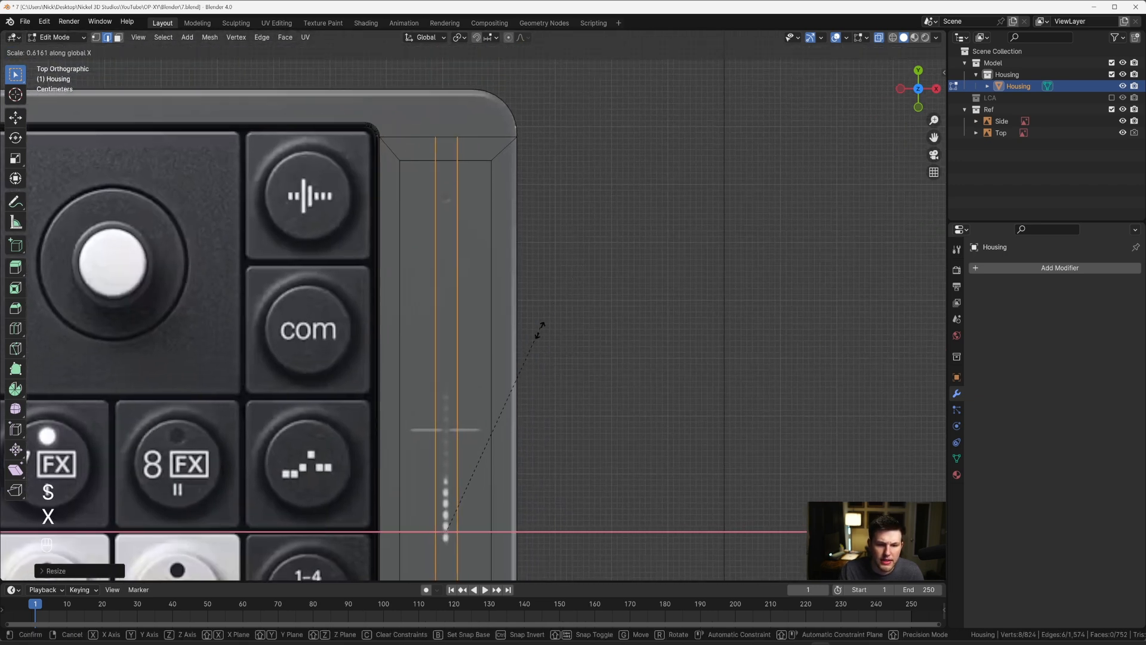
click(522, 382)
Step: Move the pair of lengthwise loops slightly along X to centre them on the reference's dotted marking
scroll(494, 296, down, 1)
key(g)
key(x)
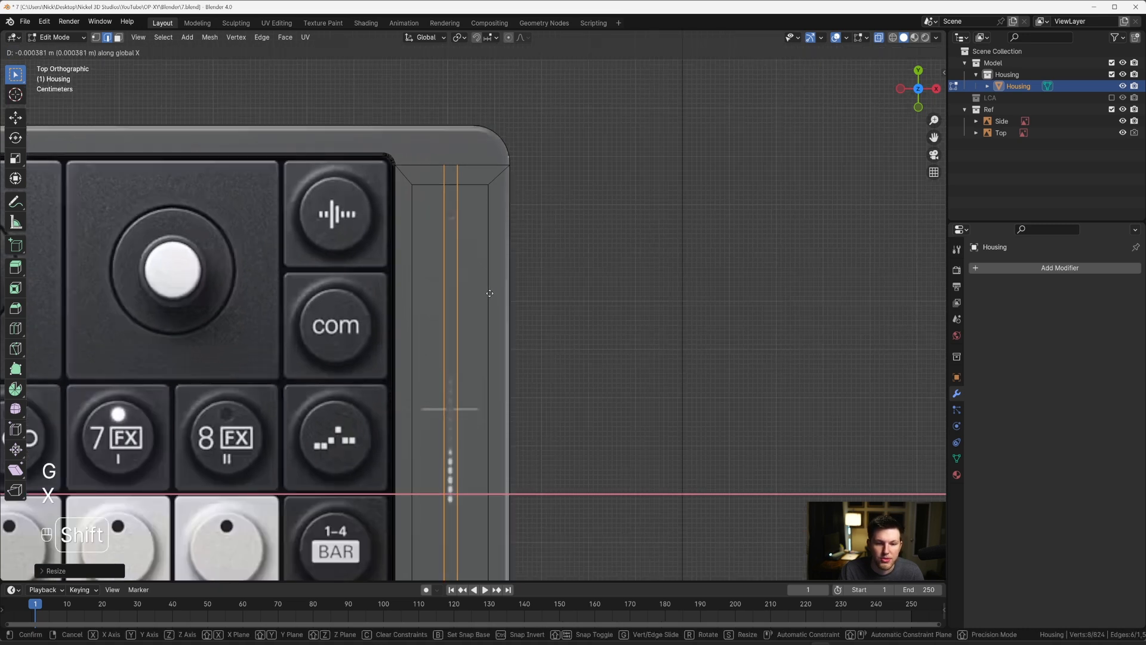
click(485, 293)
scroll(468, 307, down, 2)
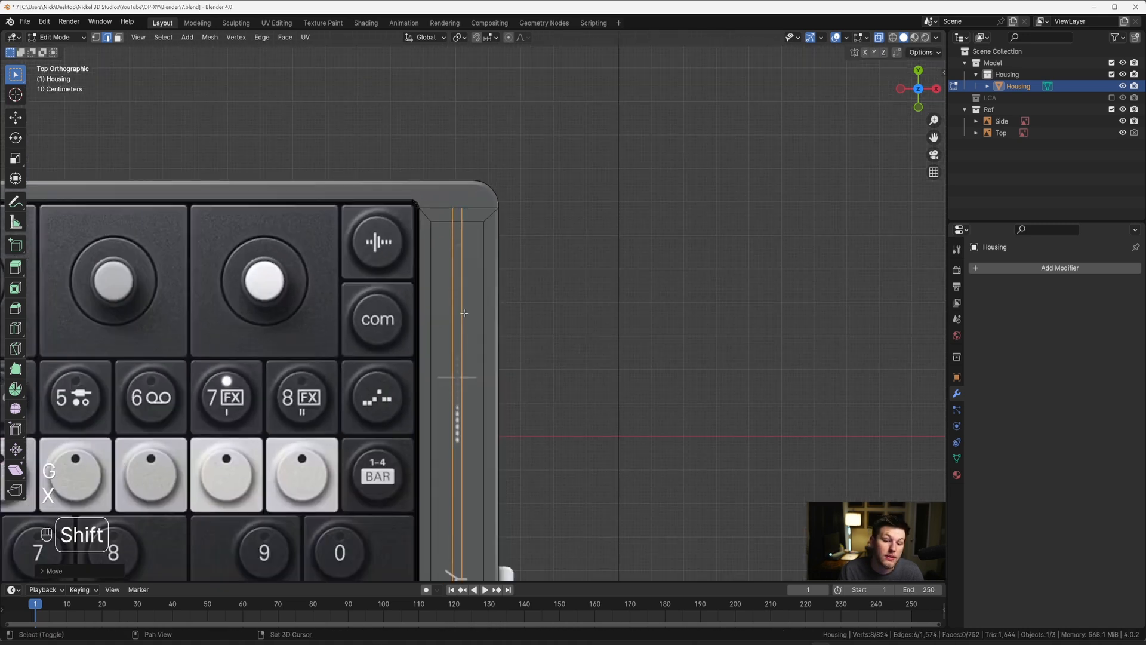
Step: Add two evenly spaced crosswise loop cuts through the strip and set the pivot point to Individual Origins
shift+middle_drag(463, 313, 479, 240)
shift+middle_drag(480, 419, 490, 324)
shift+middle_drag(482, 254, 484, 278)
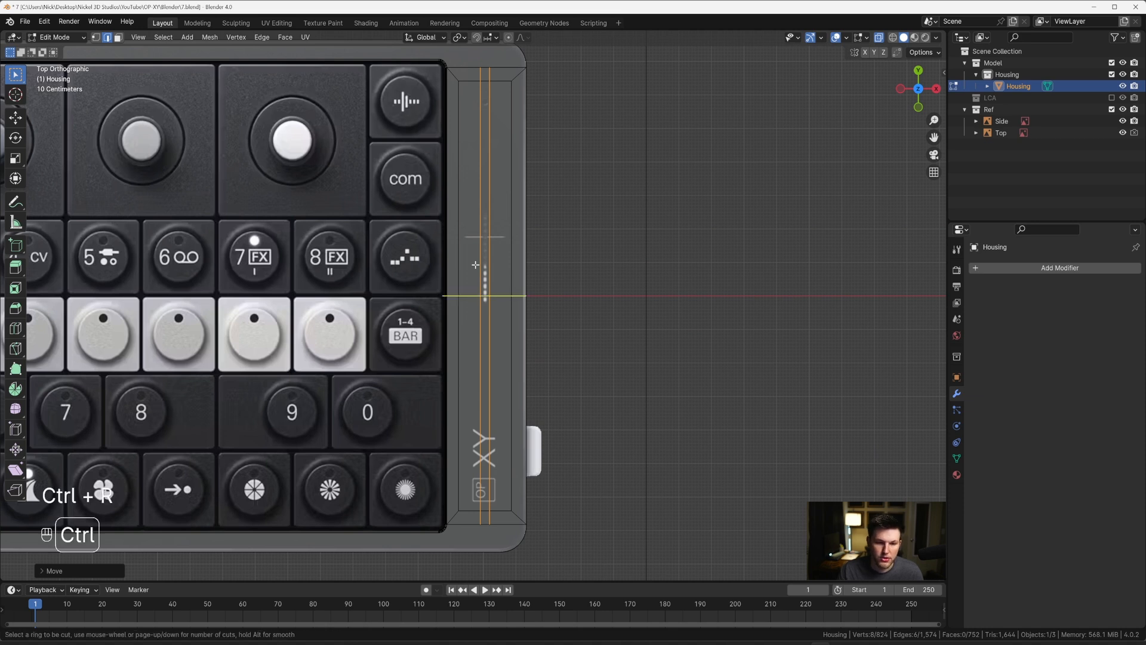
key(ctrl+r)
click(475, 265)
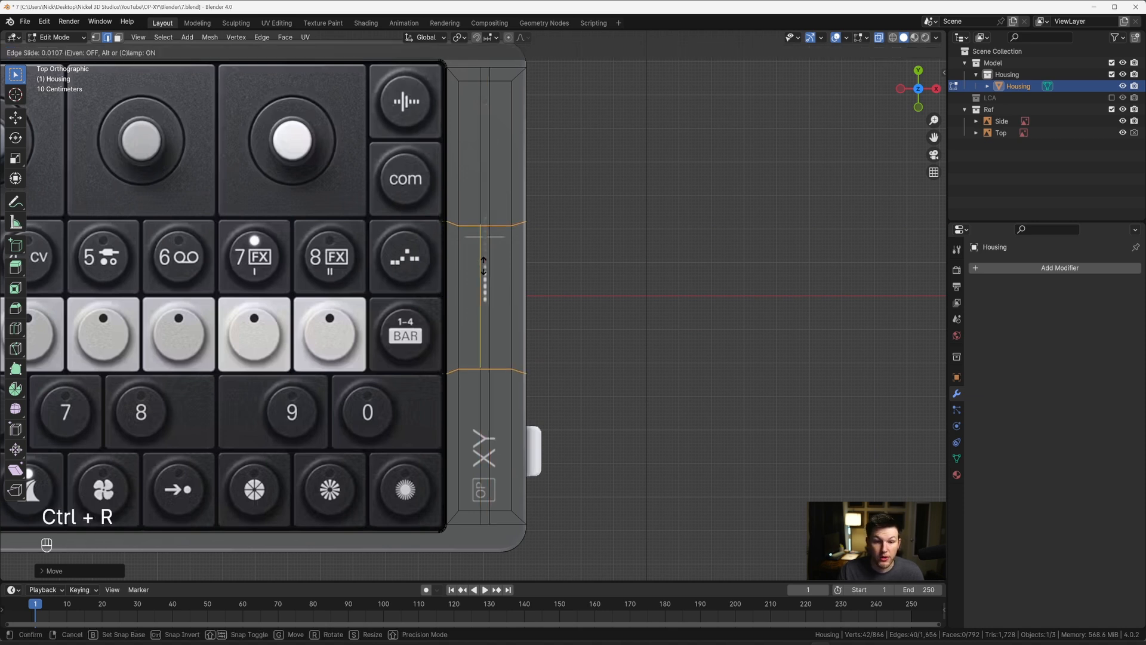
key(Escape)
key(period)
click(488, 332)
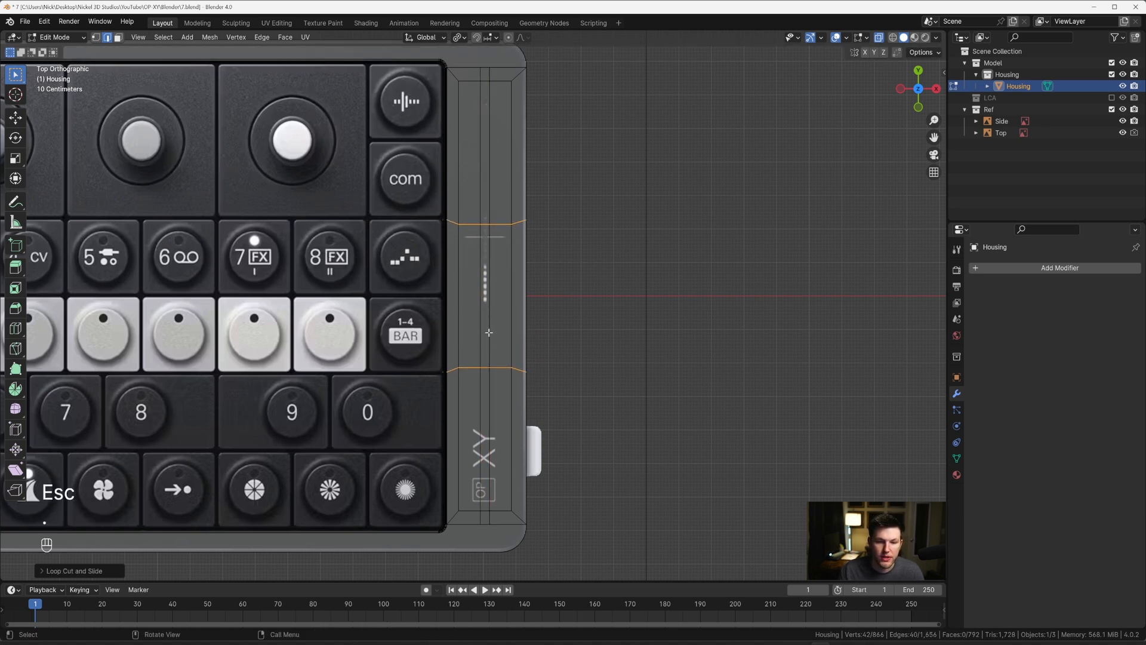
Step: Straighten the two crosswise loops on the strip by scaling each to 0 along Y
key(s)
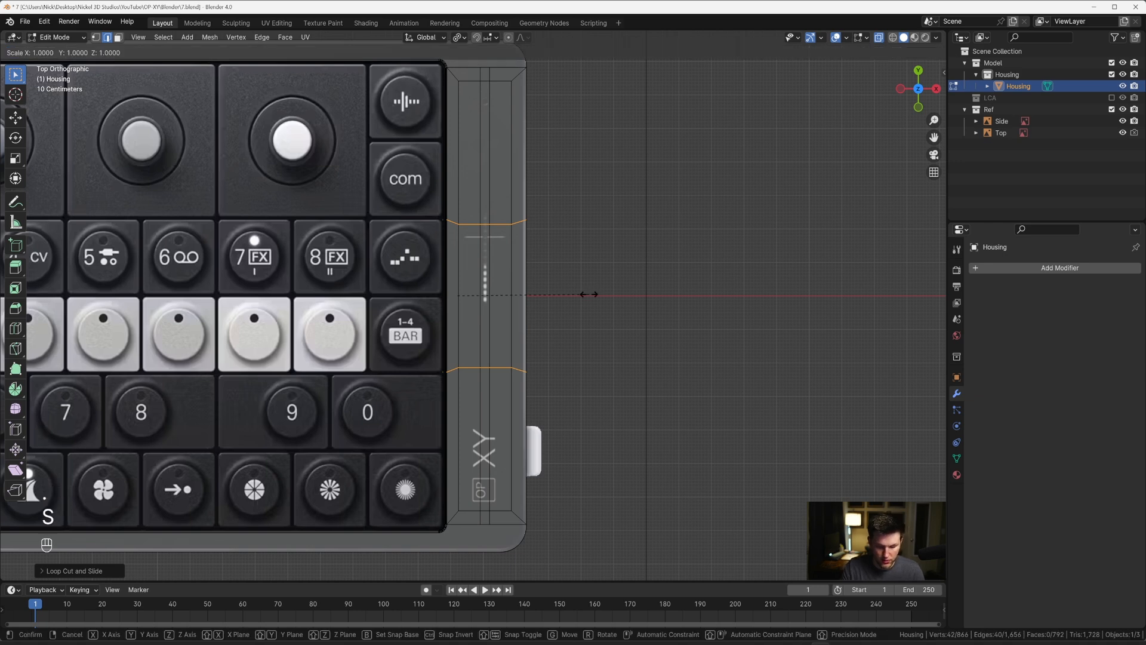
key(y)
key(0)
key(Return)
Step: Move only the upper crosswise loop about 0.024 m along Y to the upper end of the reference's dotted marking
scroll(567, 240, up, 3)
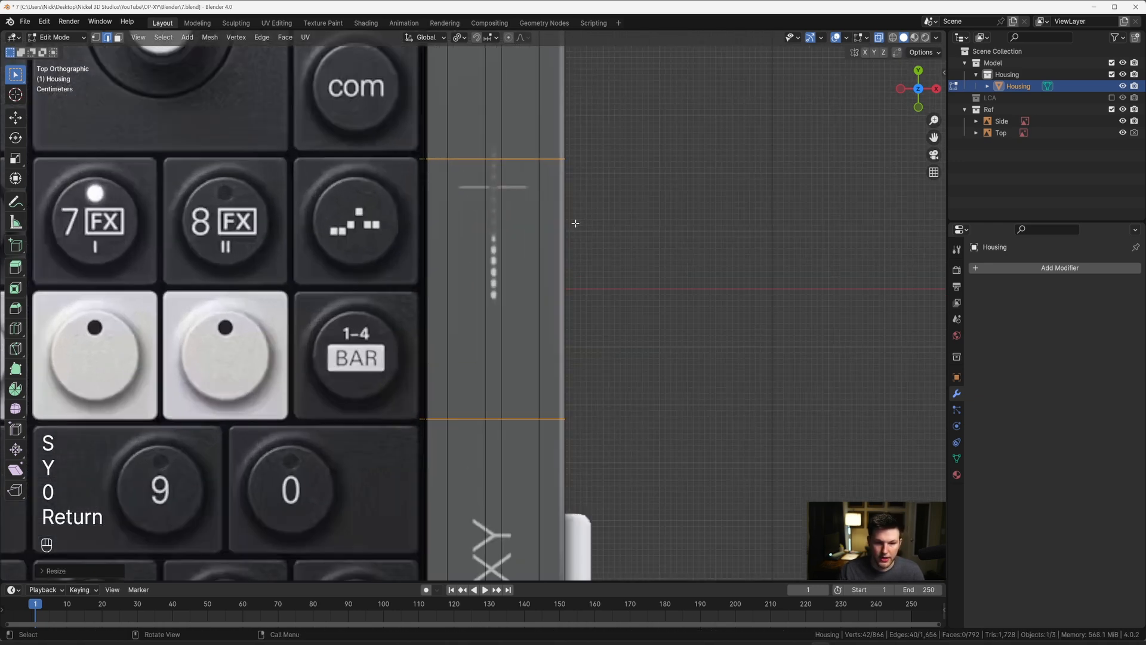
scroll(523, 214, up, 2)
middle_drag(524, 214, 528, 215)
shift+middle_drag(529, 215, 531, 280)
key(2)
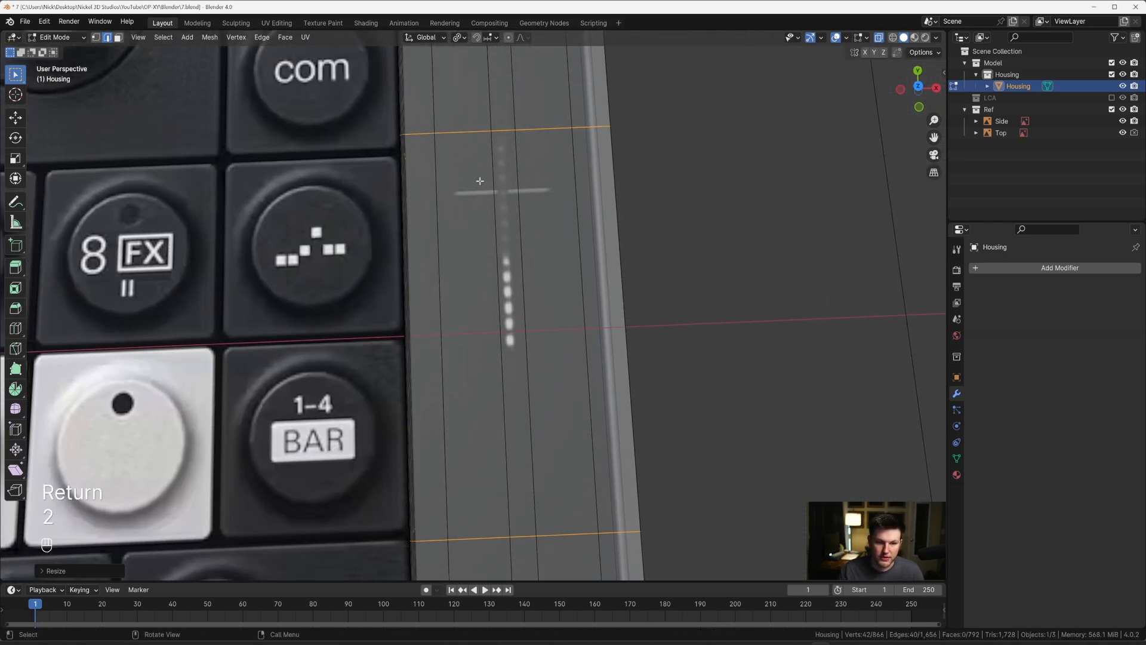
alt+click(471, 132)
key(grave)
key(g)
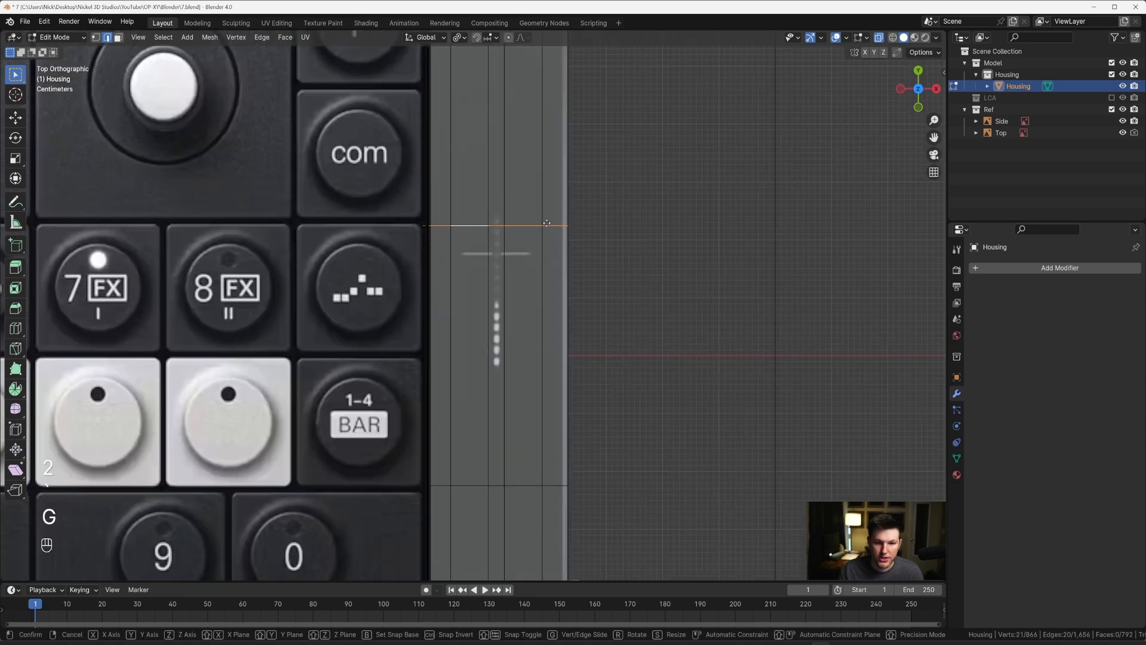
key(y)
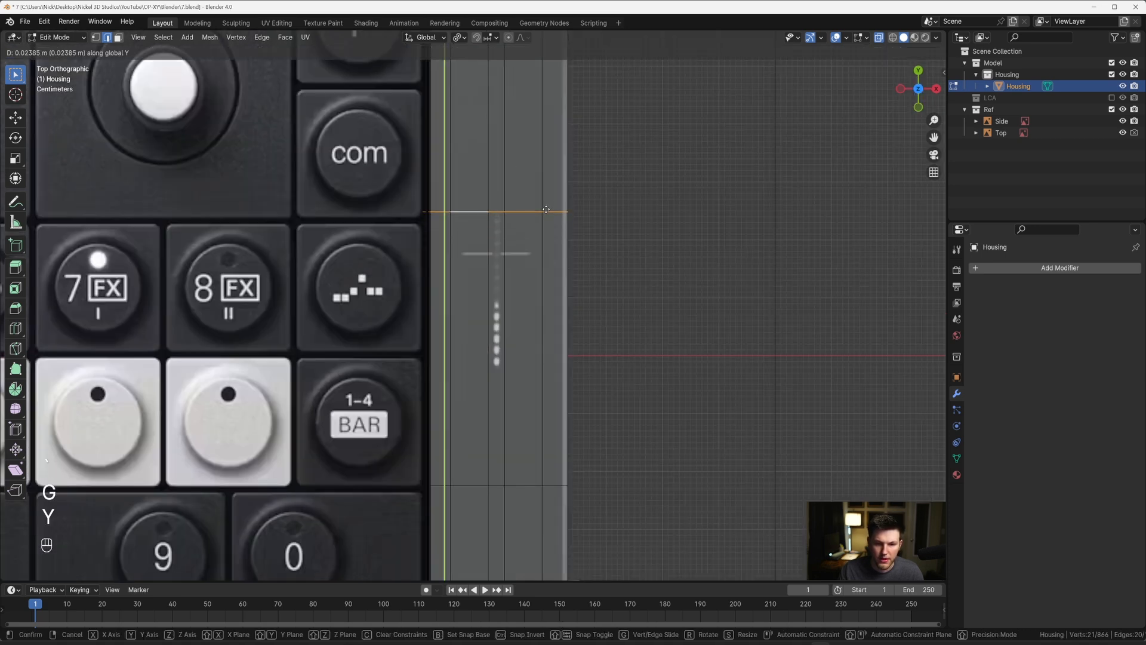
click(547, 209)
Step: Move the lower crosswise loop about 0.2 m up along Y to the lower end of the dotted marking
scroll(493, 383, down, 3)
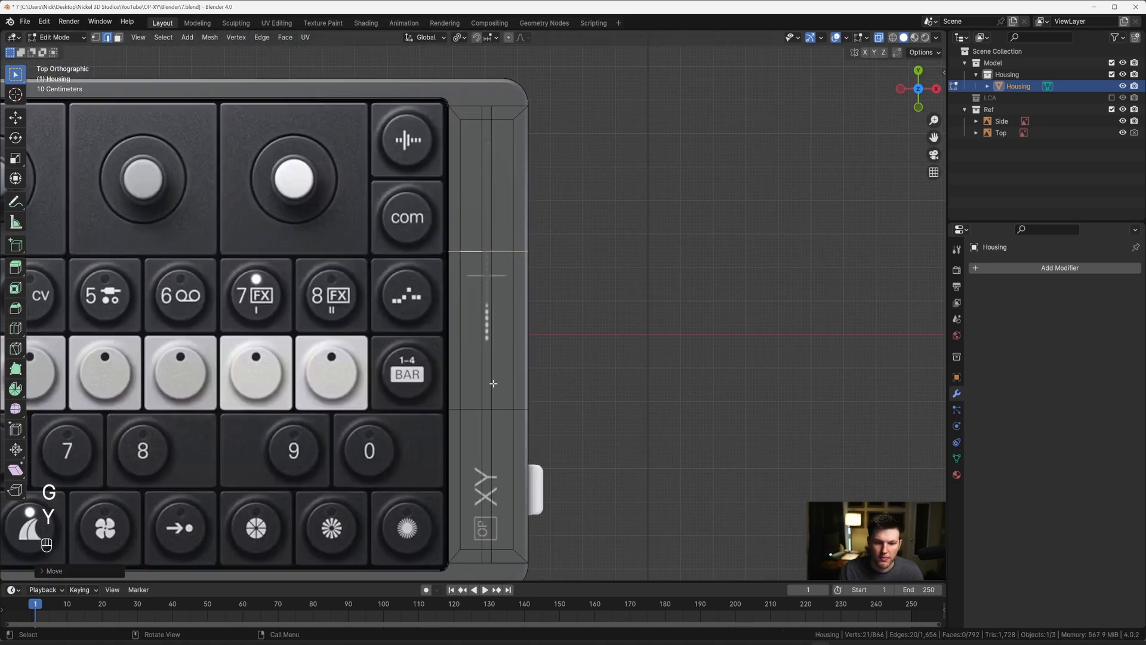
alt+click(478, 411)
key(g)
key(y)
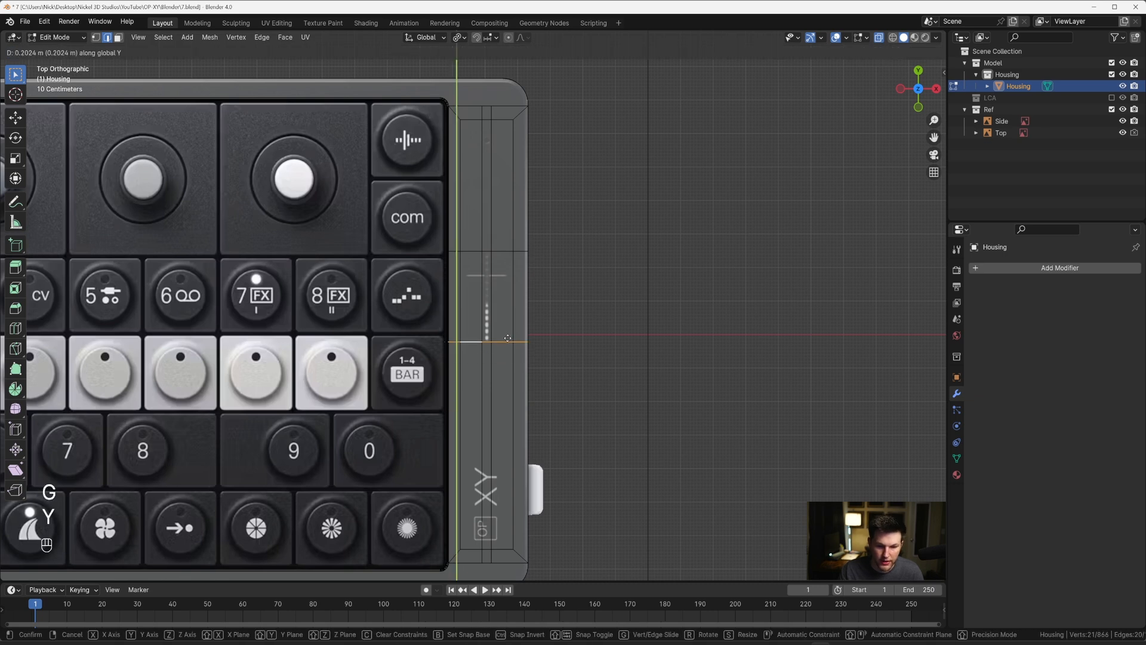
shift+click(504, 340)
Step: Add 12 evenly spaced crosswise loop cuts between the two loops bounding the dotted marking, without sliding them
scroll(512, 276, up, 3)
scroll(511, 277, up, 3)
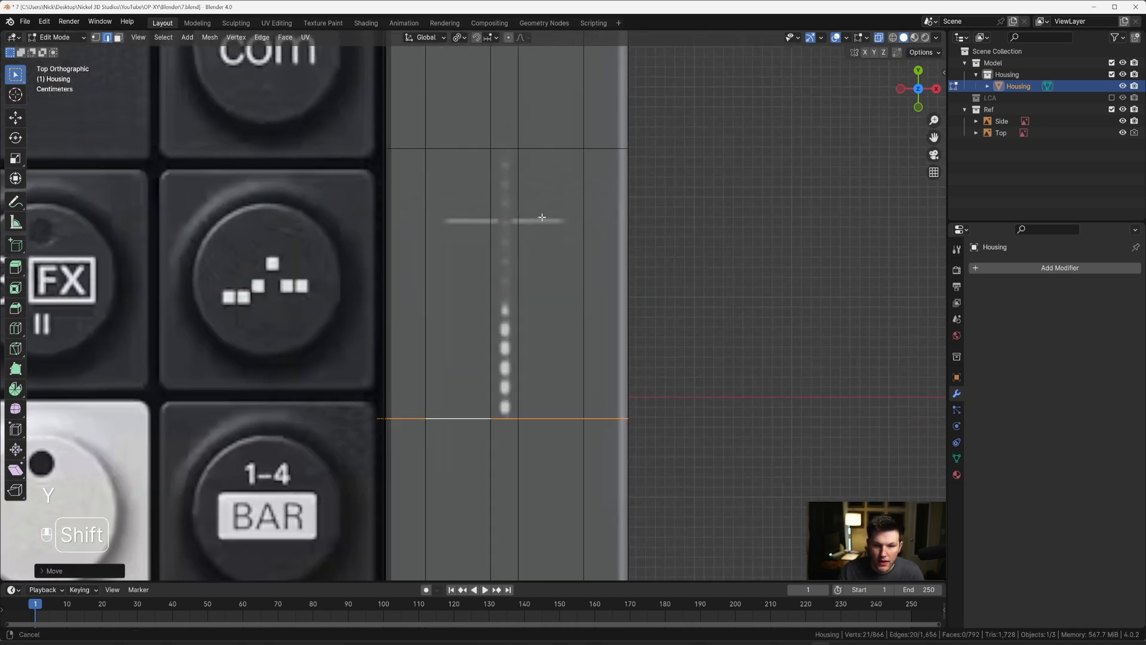
key(ctrl+r)
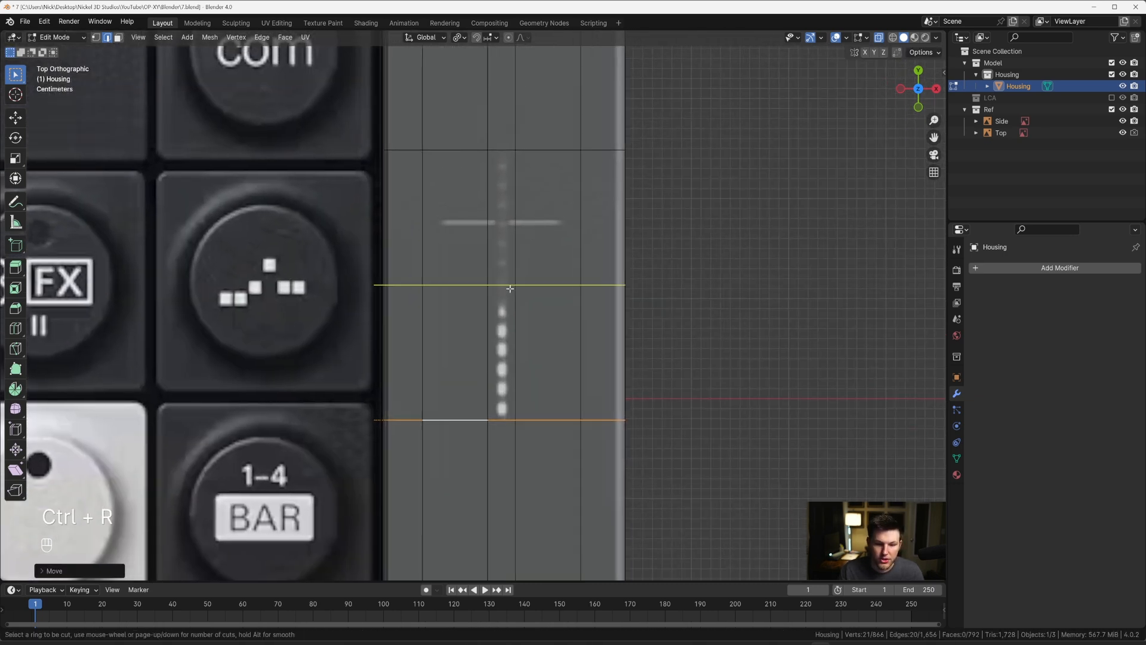
scroll(510, 288, up, 8)
scroll(510, 289, up, 3)
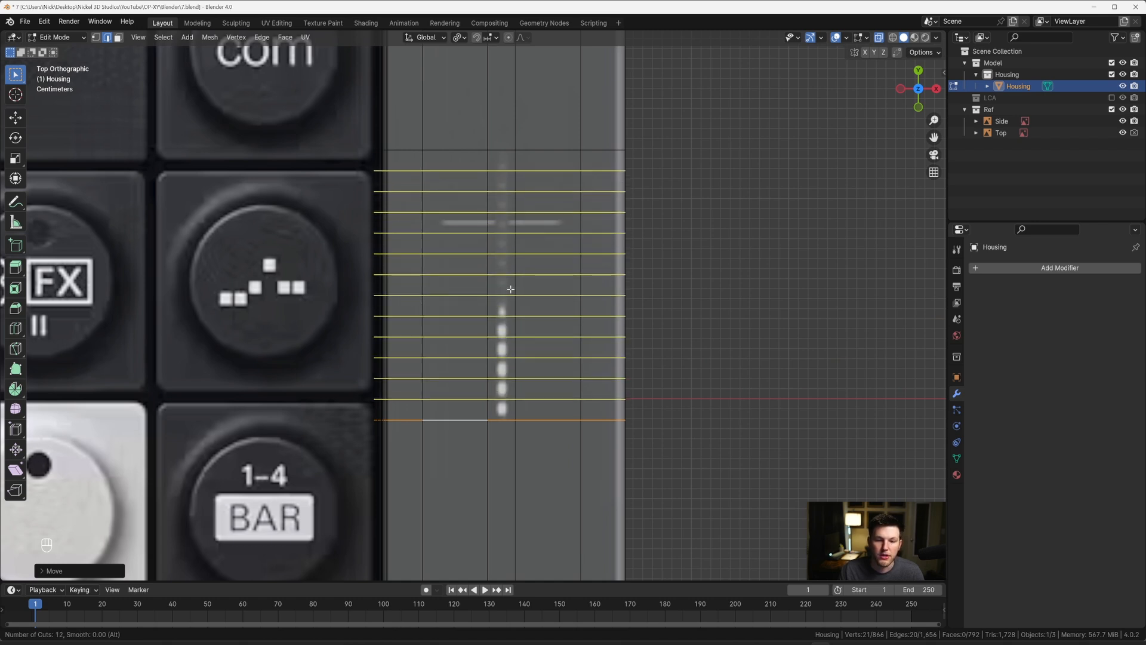
click(510, 289)
scroll(511, 289, down, 3)
key(Escape)
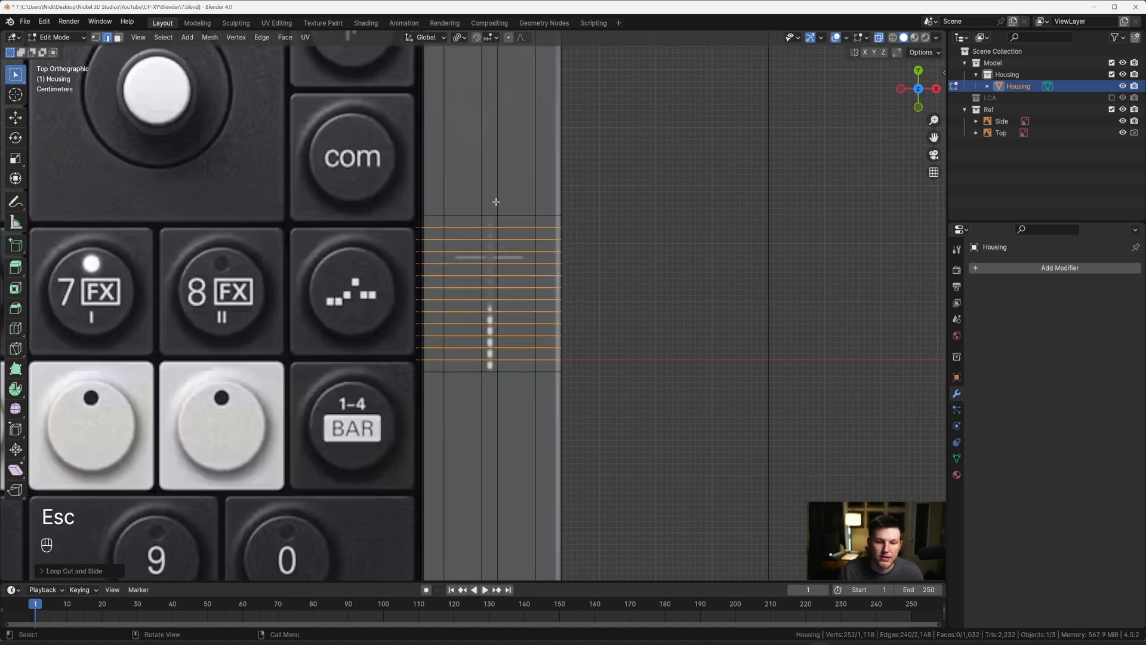
Step: Select the two central lengthwise loops flanking the dotted marking
scroll(483, 277, down, 3)
shift+scroll(489, 264, up, 4)
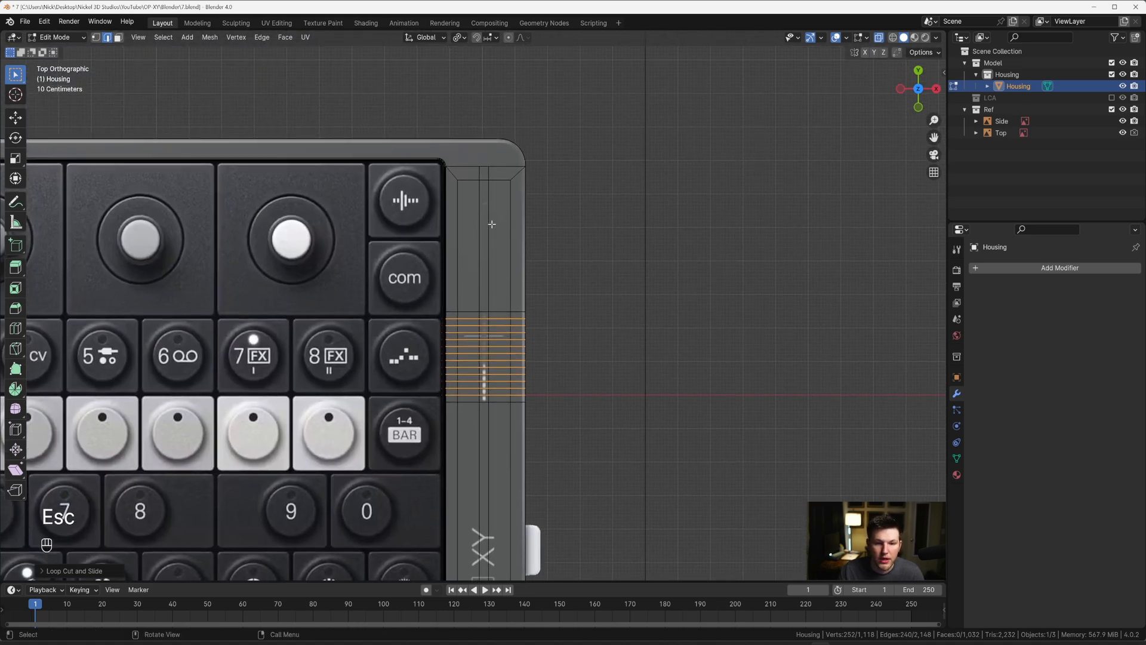
alt+click(479, 210)
alt+shift+click(489, 239)
scroll(529, 314, up, 4)
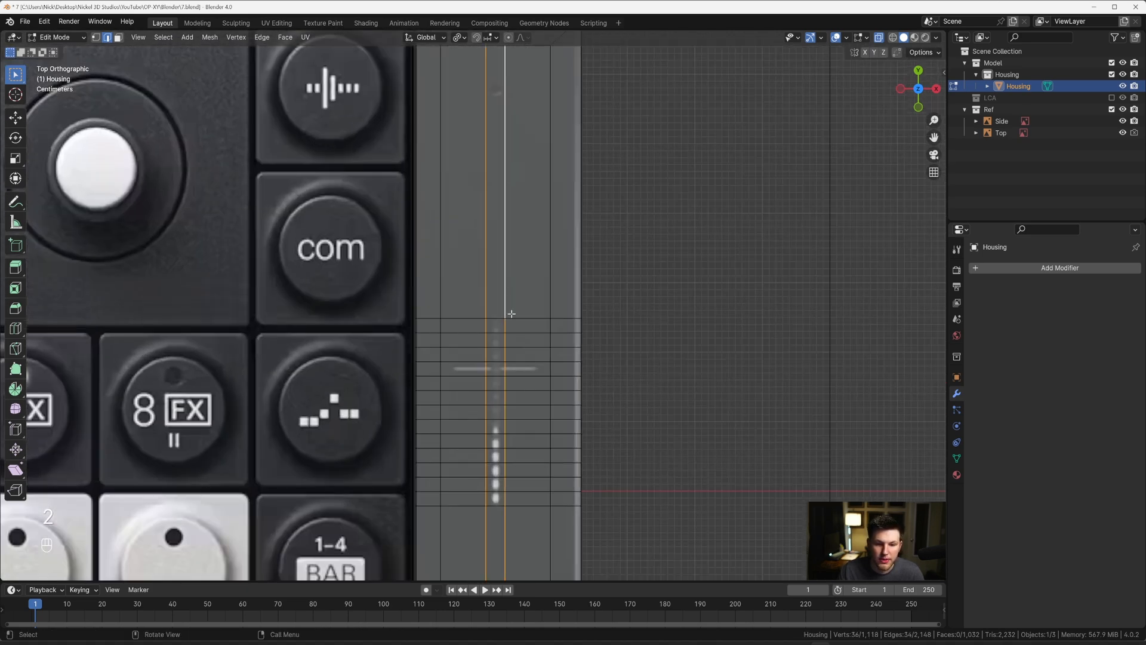
scroll(529, 313, up, 3)
key(s)
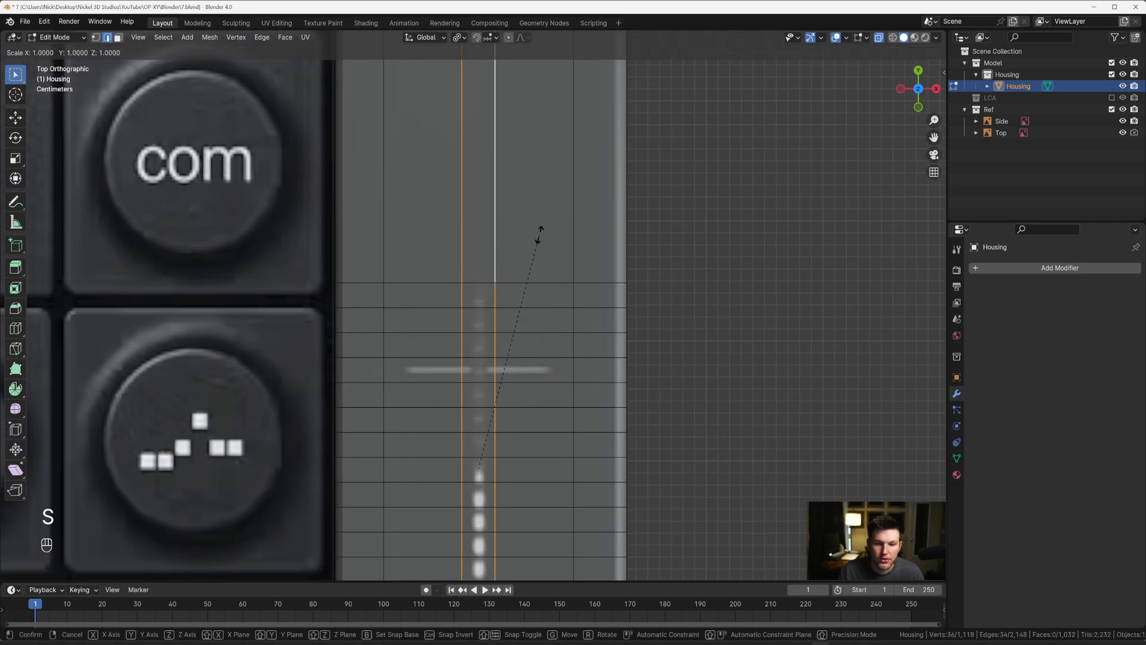
key(x)
key(Escape)
Step: Set the pivot point to Median Point and scale the two central loops to about 0.74 along X
key(period)
click(533, 218)
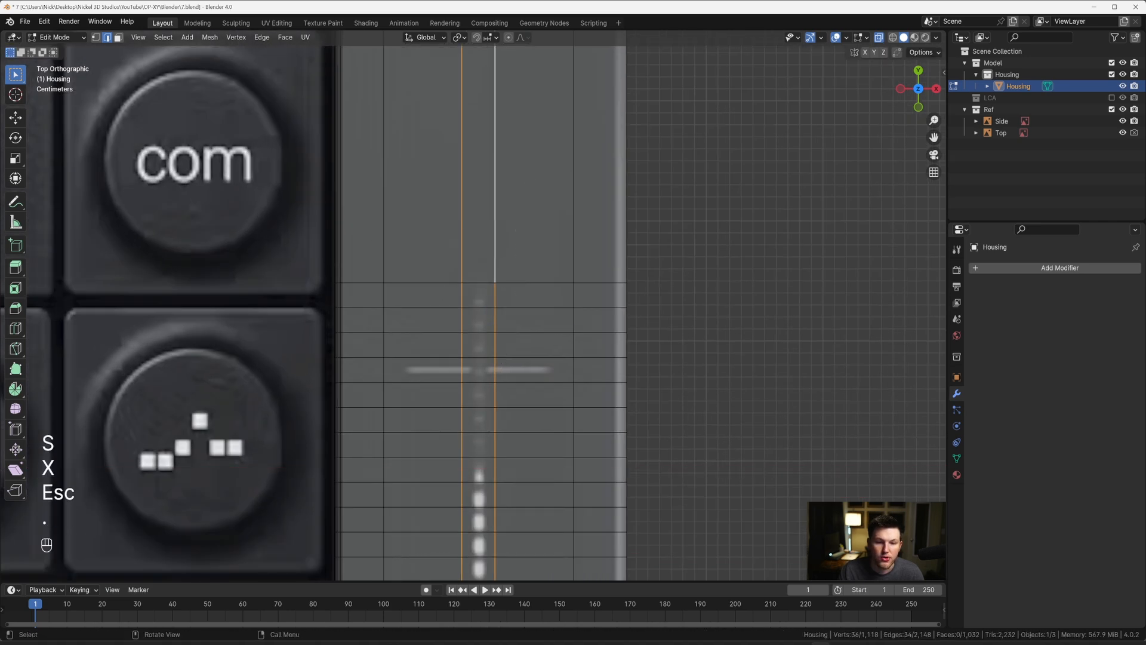
key(s)
key(x)
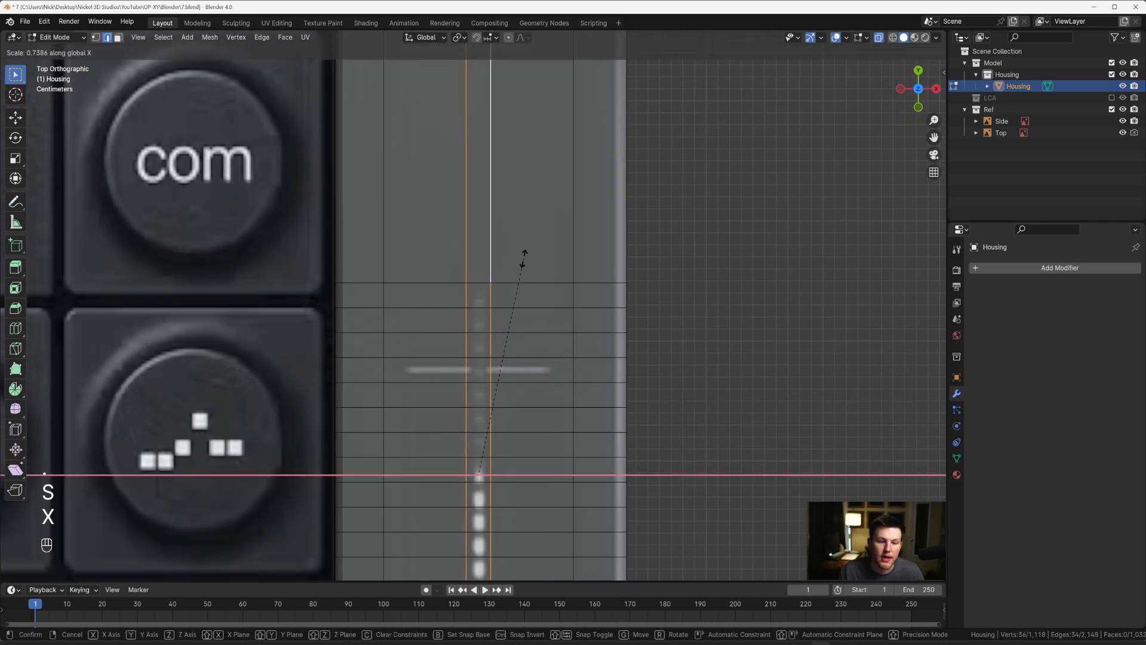
click(524, 254)
Step: Add one centred lengthwise loop cut on each side of the central pair of loops
scroll(524, 253, down, 6)
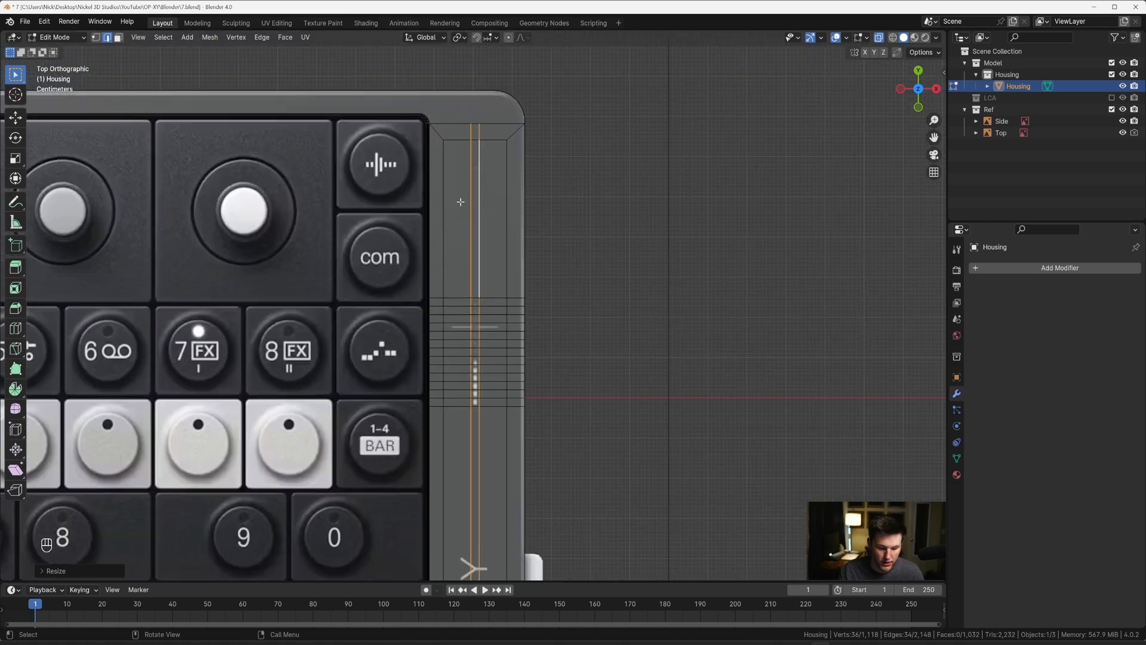
key(ctrl+r)
click(476, 148)
key(Escape)
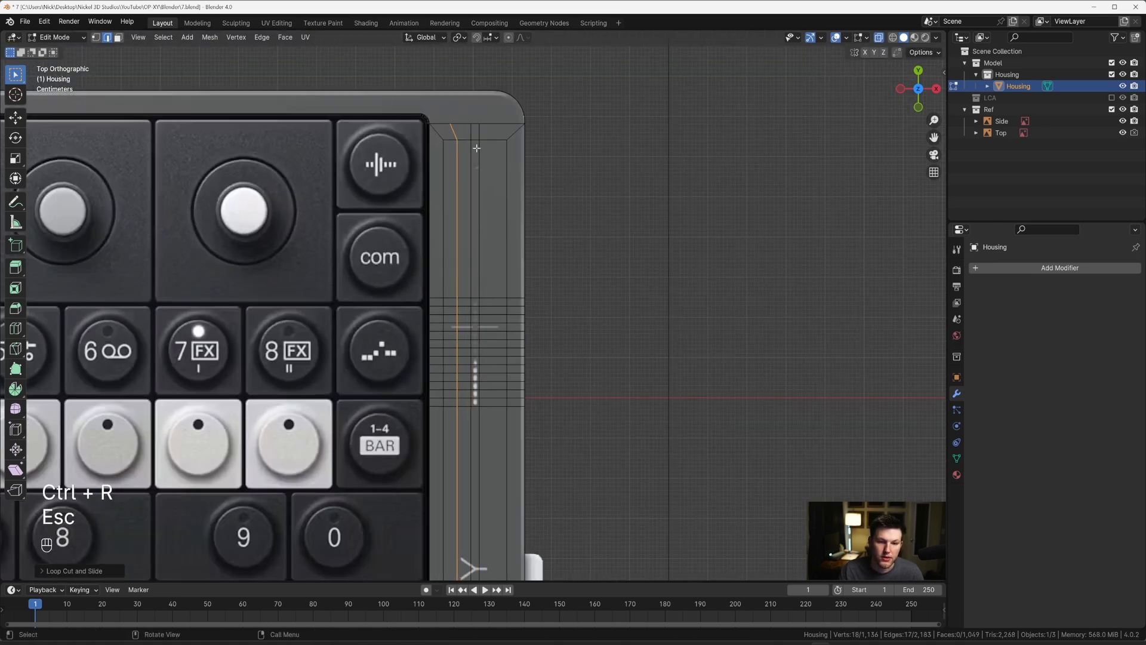
key(ctrl+r)
click(490, 146)
key(Escape)
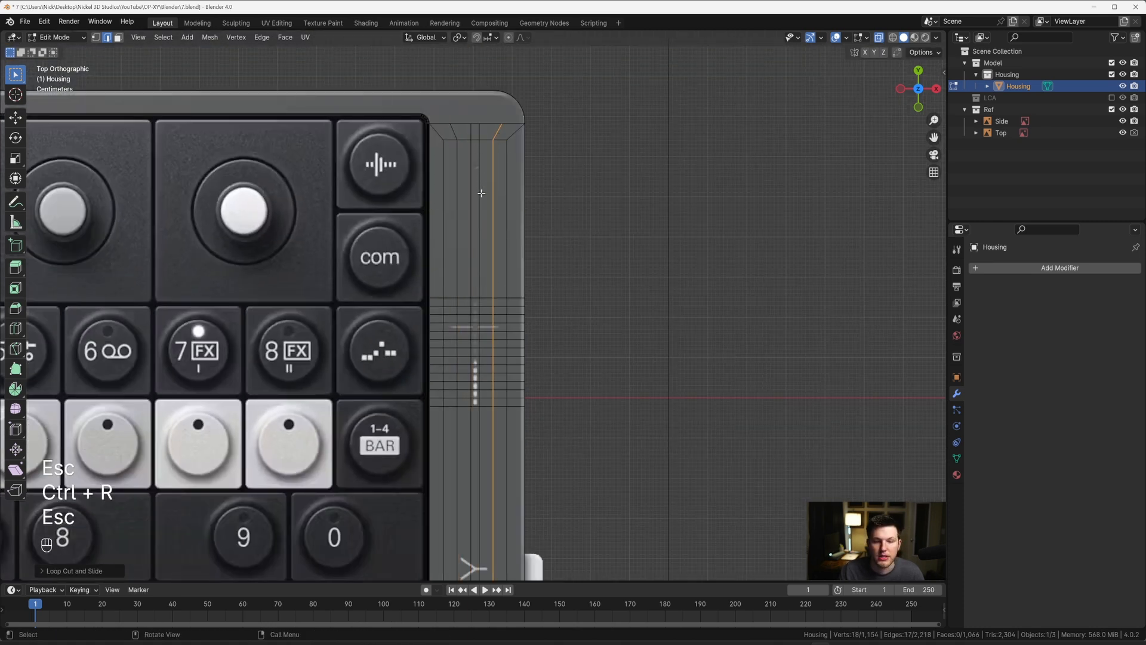
Step: Add two evenly spaced crosswise loop cuts in the strip's upper section, above the dotted marking
scroll(481, 193, down, 3)
scroll(487, 239, up, 1)
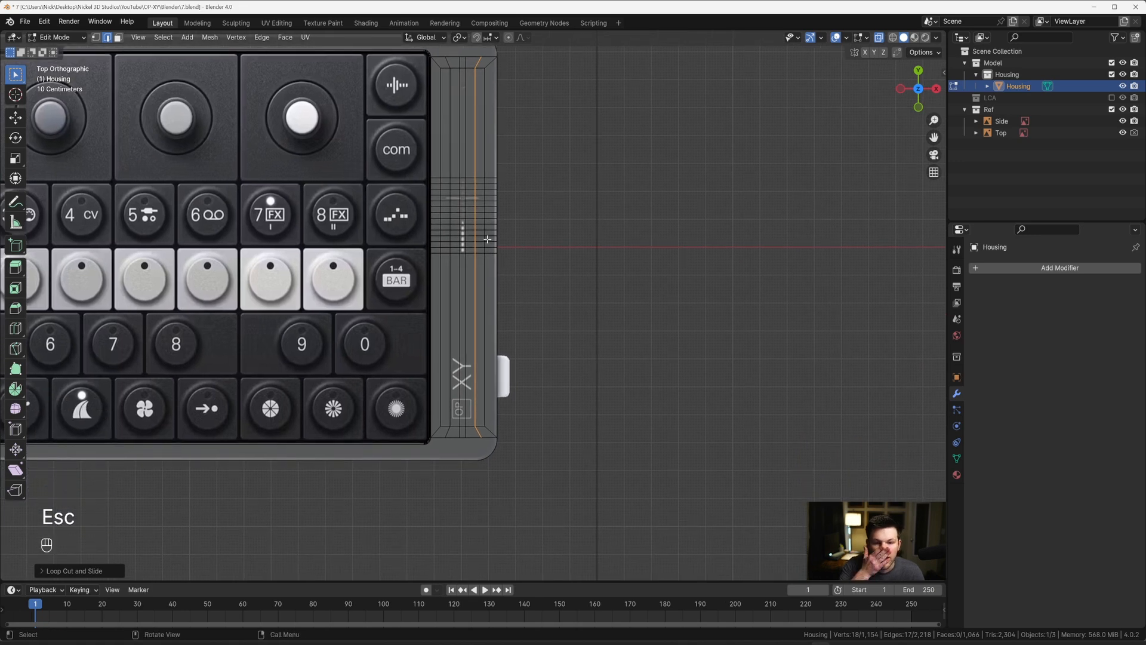
shift+middle_drag(478, 238, 465, 259)
scroll(461, 299, up, 2)
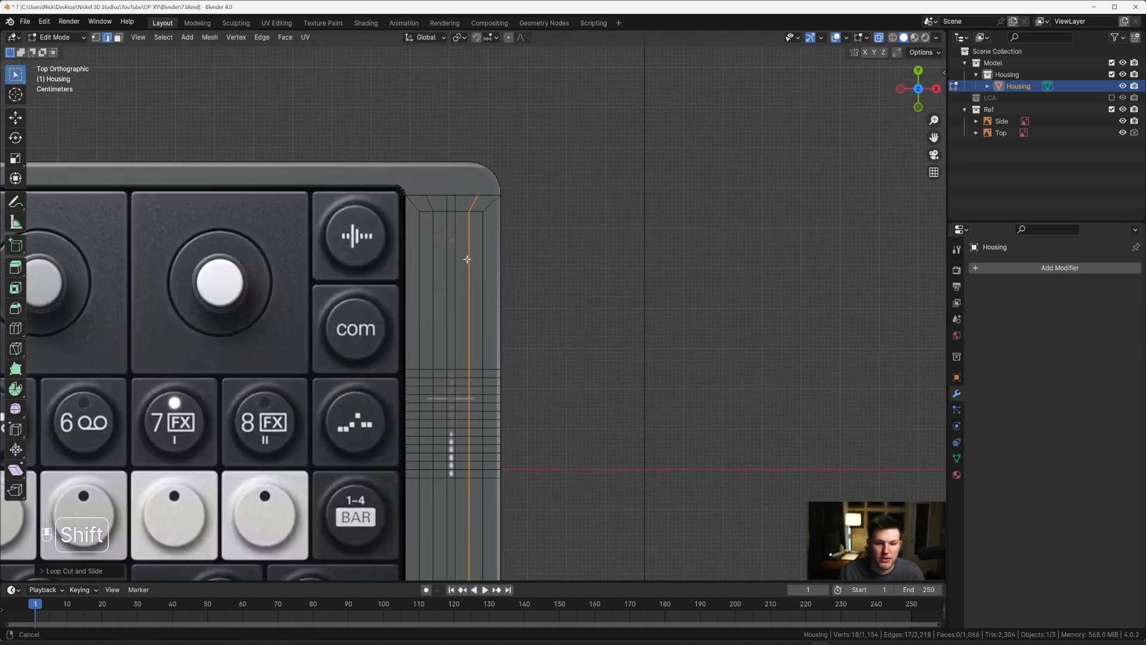
scroll(446, 335, up, 1)
key(ctrl+r)
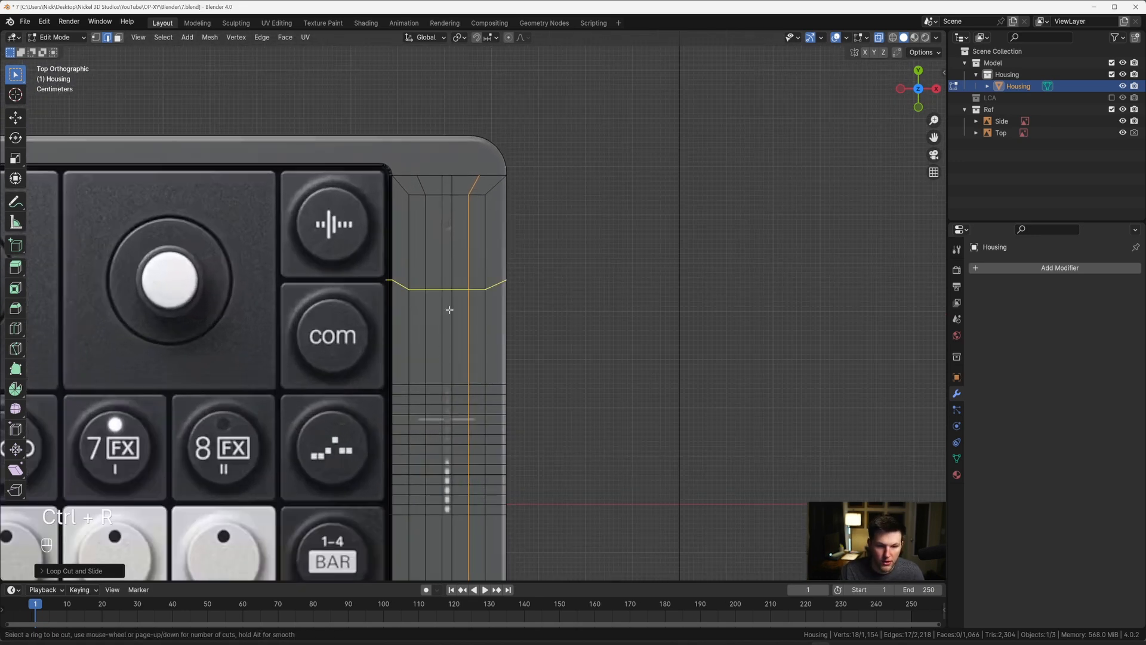
scroll(448, 310, up, 1)
click(449, 309)
key(Escape)
Step: Set the pivot point to Individual Origins and scale the two new crosswise loops to 0 along Y
key(period)
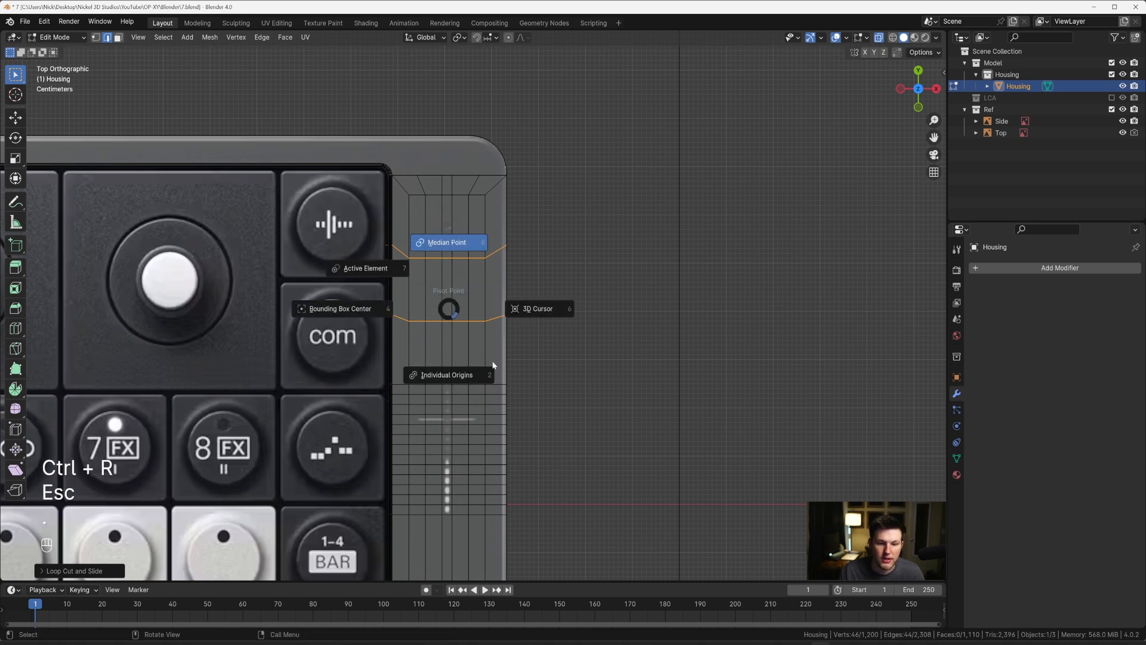
click(464, 373)
key(s)
key(y)
key(0)
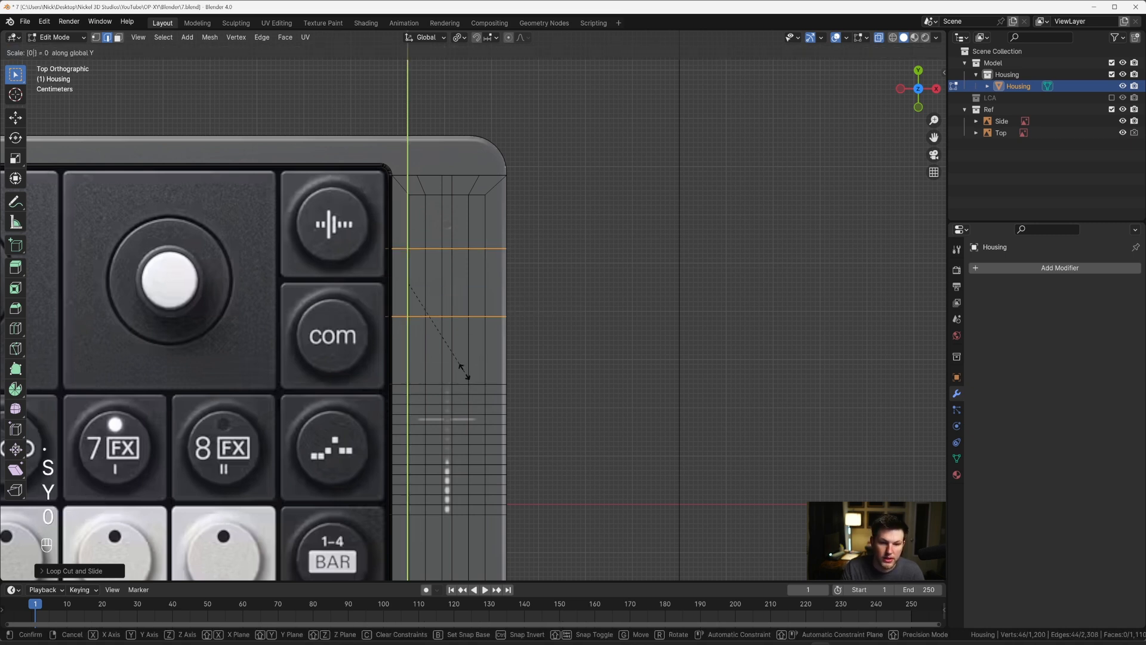
key(Return)
Step: Move the two straightened loops about 0.06 m up along Y so the upper one sits just above the small round mark
key(g)
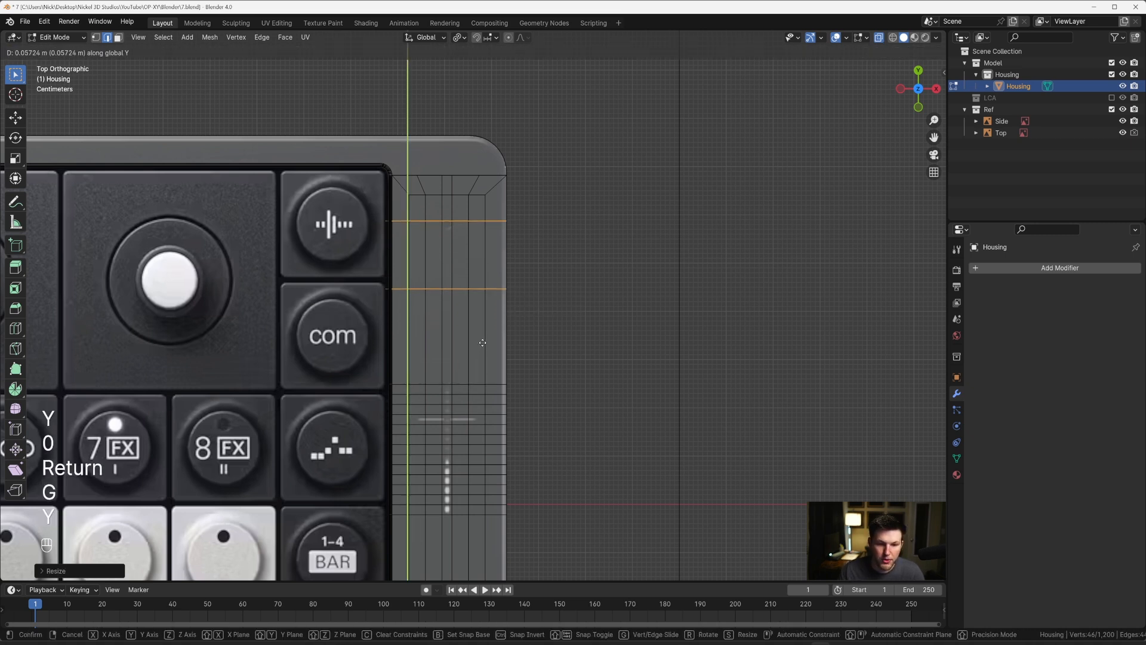
key(y)
click(483, 341)
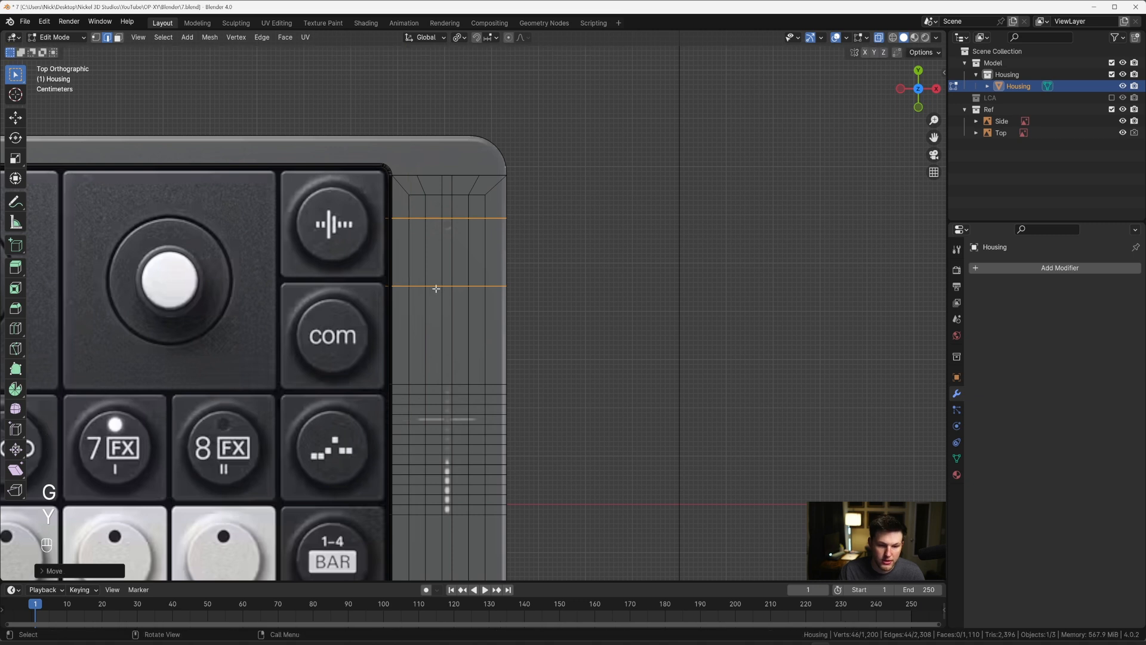
Step: Move only the lower of the two loops about 0.12 m up along Y to just below the small round mark
alt+click(435, 287)
scroll(436, 287, up, 2)
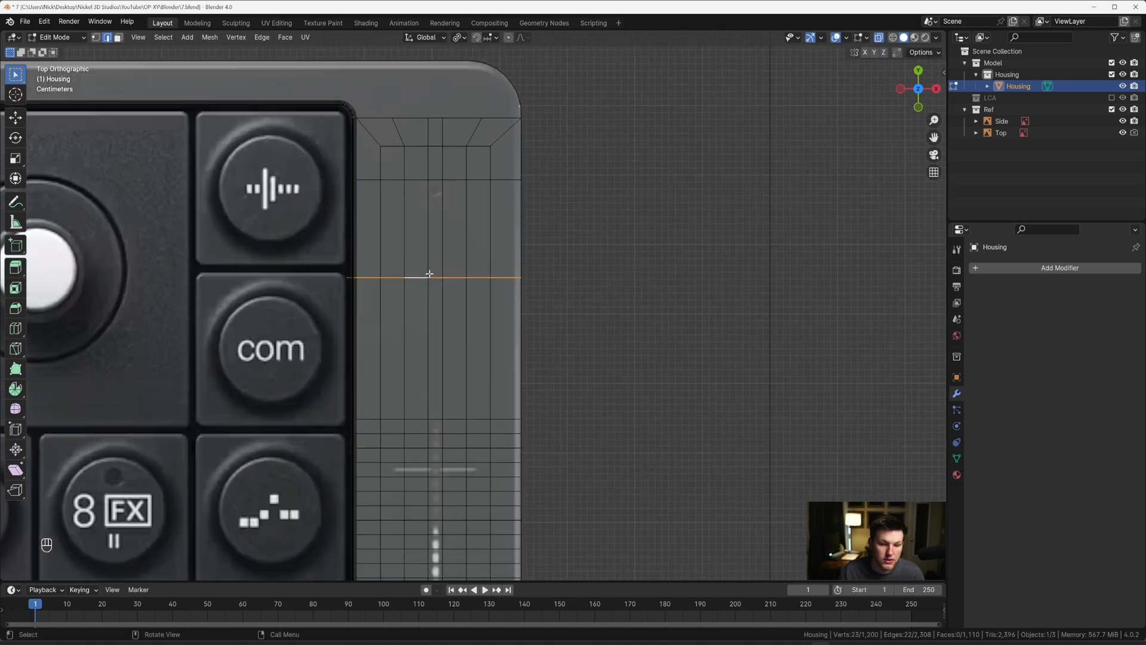
shift+middle_drag(429, 273, 445, 337)
key(g)
key(y)
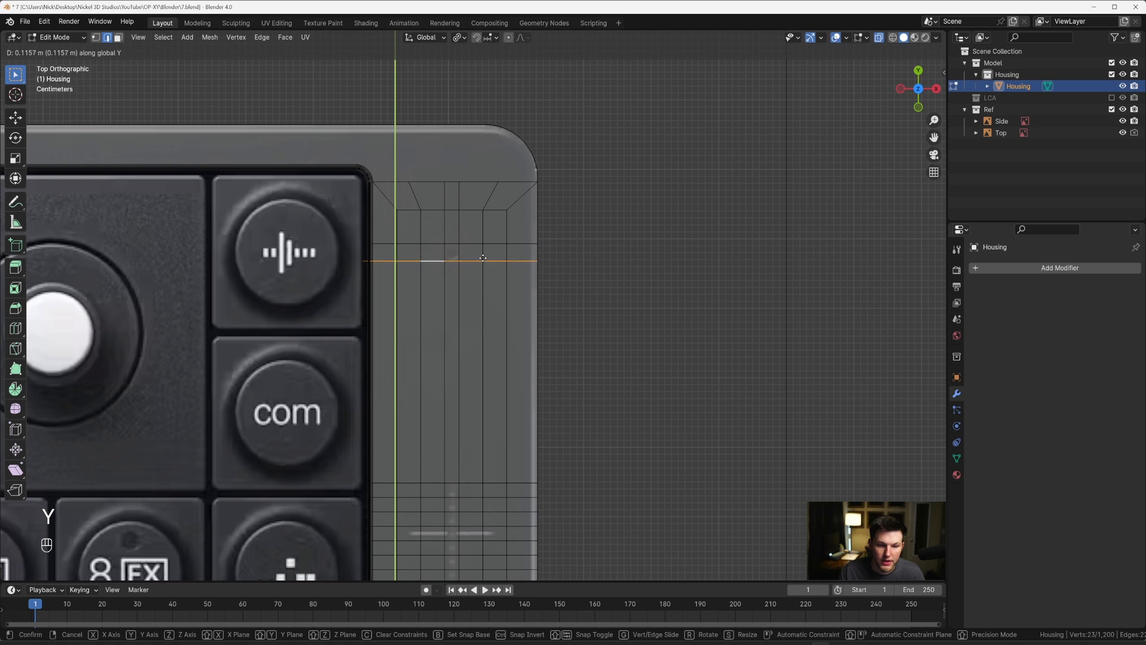
click(482, 259)
Step: Add a crosswise loop cut beneath the small round mark and slide it up close to the loop above
scroll(458, 247, down, 2)
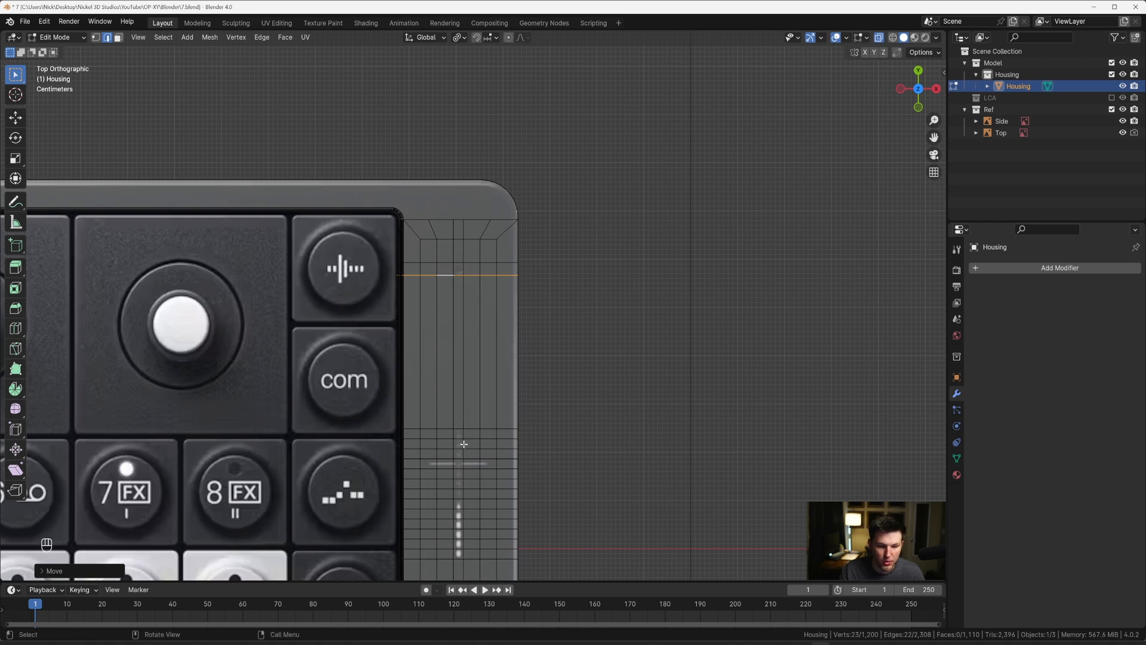
scroll(463, 444, up, 2)
scroll(444, 271, up, 2)
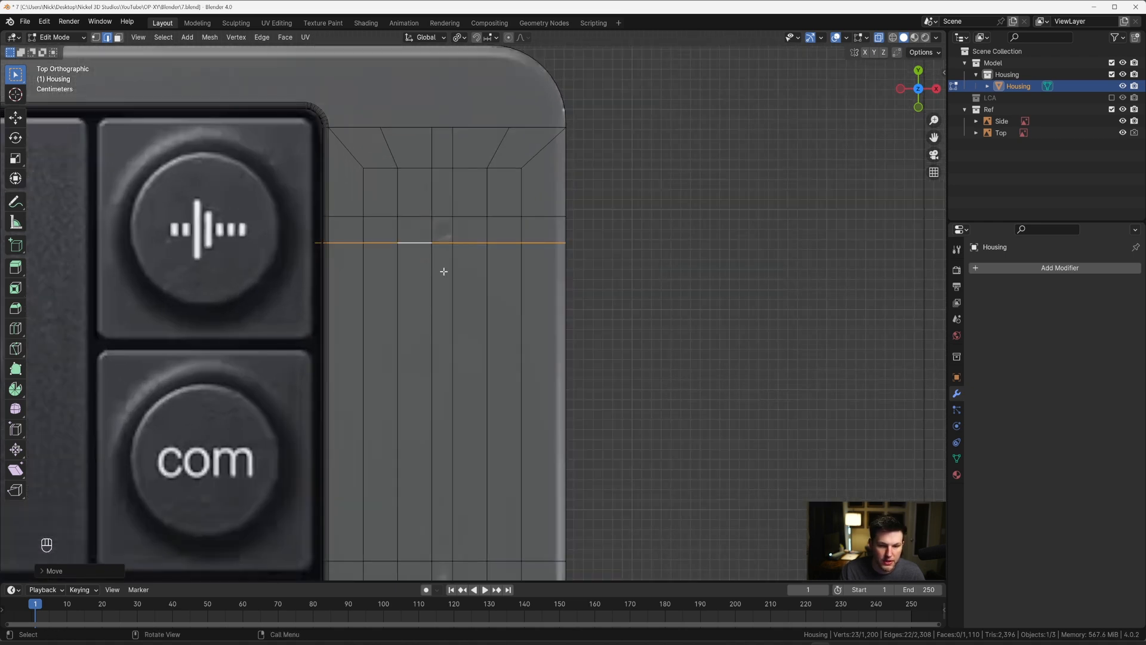
key(ctrl+r)
click(391, 263)
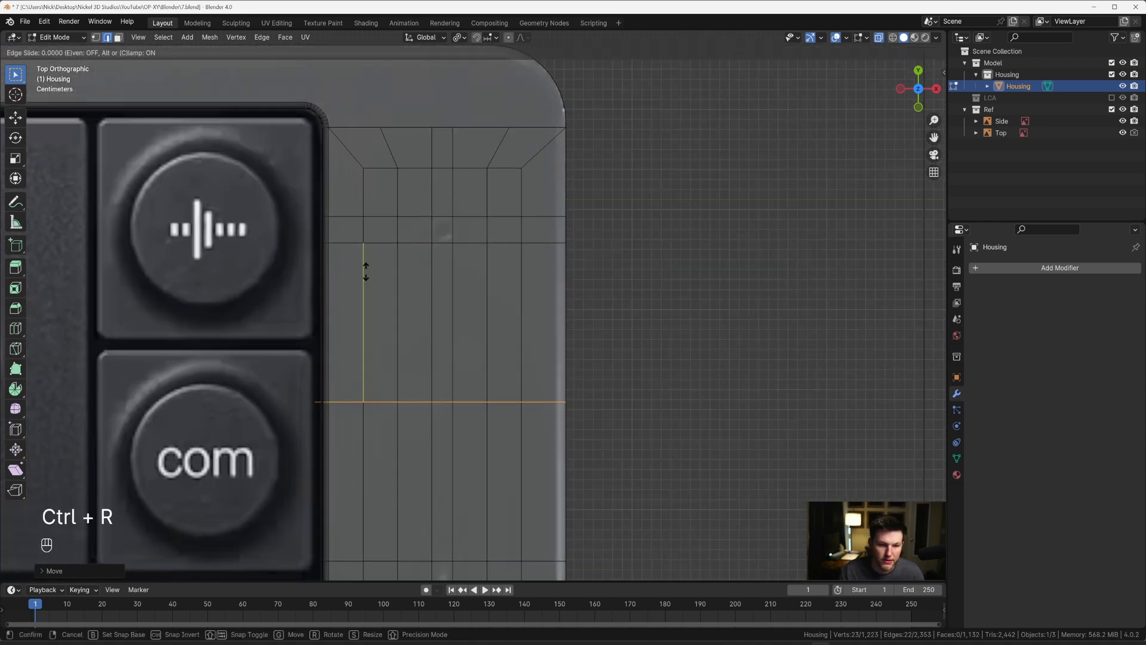
click(412, 136)
Step: Select the segments of the two central lengthwise edges from the strip's upper end down past the small round mark
scroll(440, 216, up, 1)
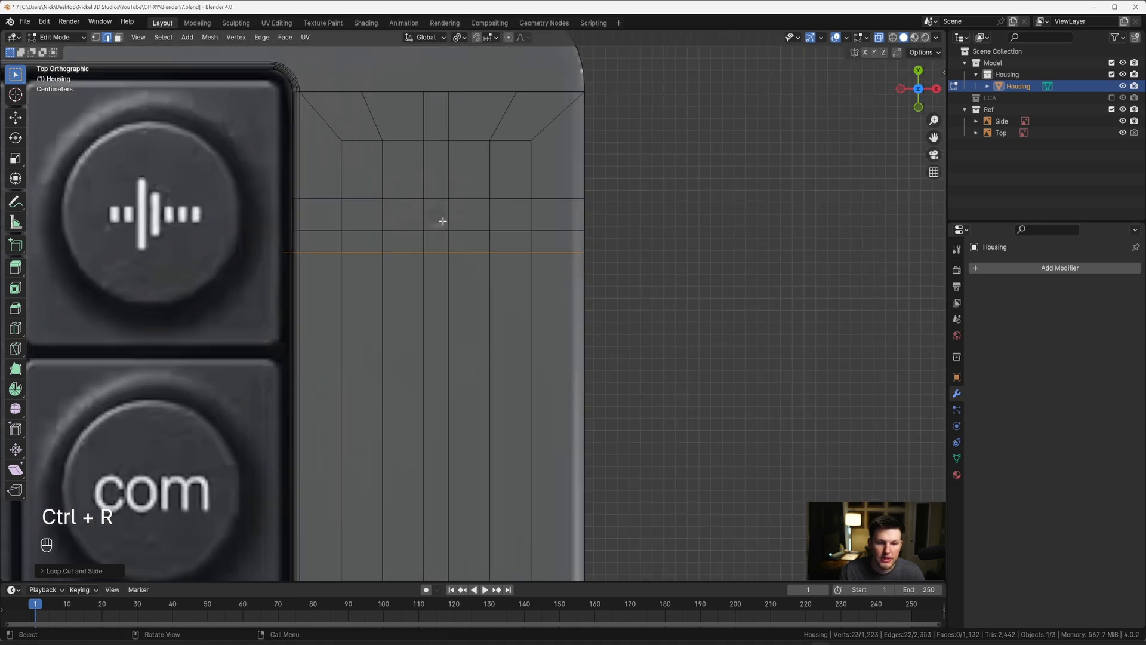
click(427, 215)
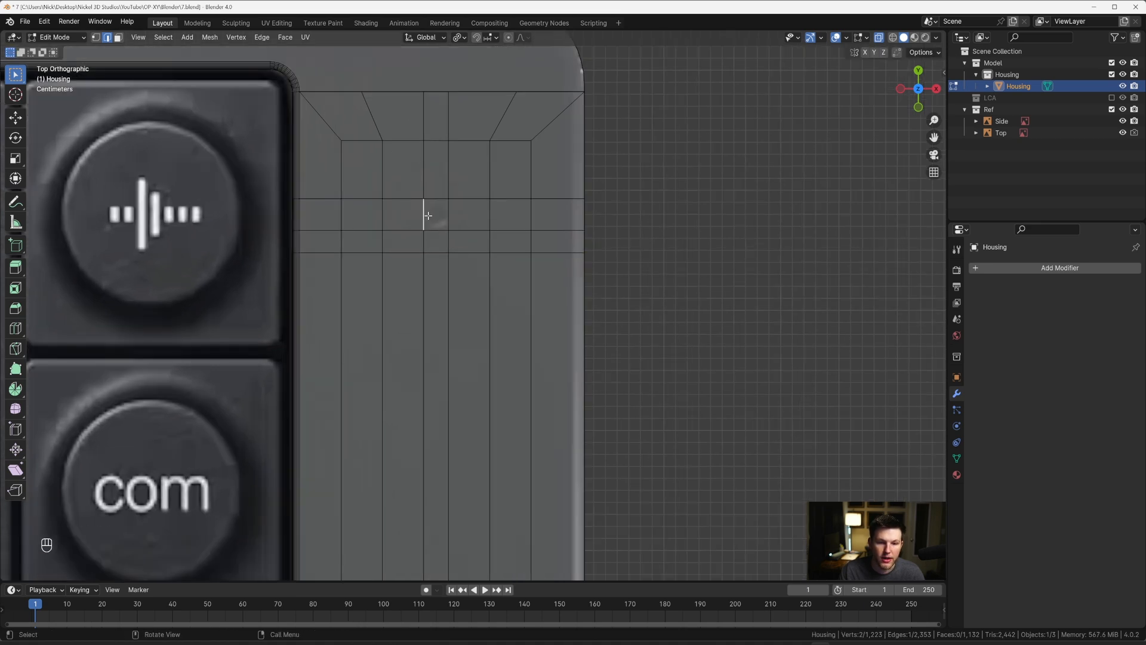
ctrl+click(425, 111)
shift+click(447, 110)
ctrl+click(450, 210)
scroll(468, 165, up, 1)
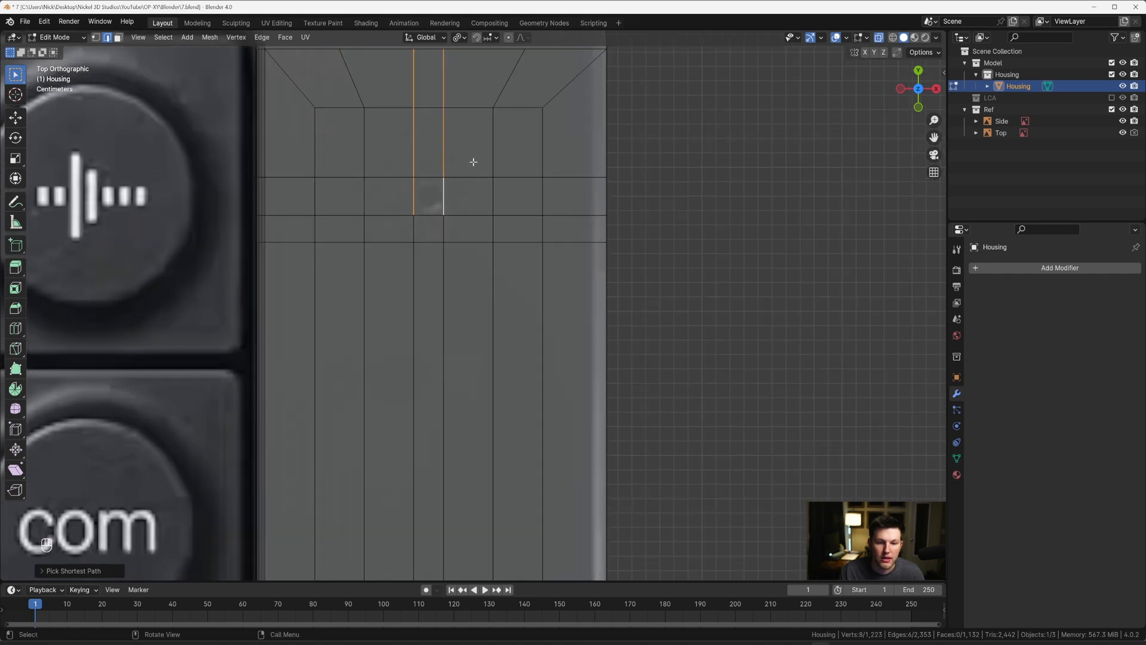
key(g)
key(x)
key(Escape)
Step: Set the pivot point to Median Point and widen the two selected edge chains by about 1.25 along X to enclose the small round mark
key(s)
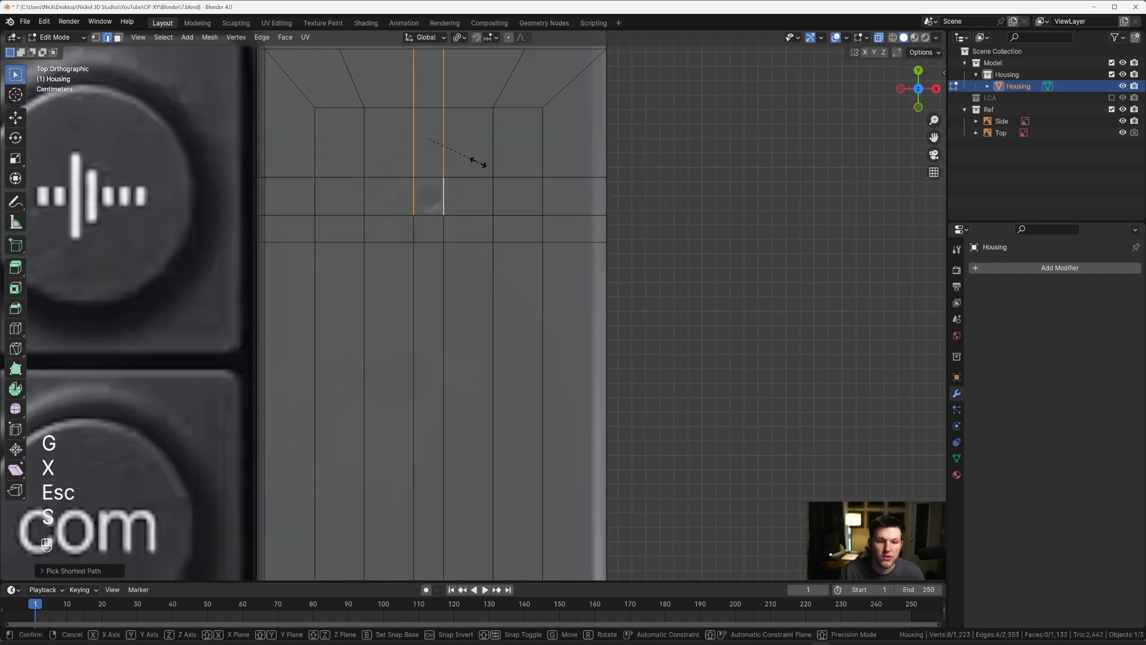
key(x)
key(Escape)
key(period)
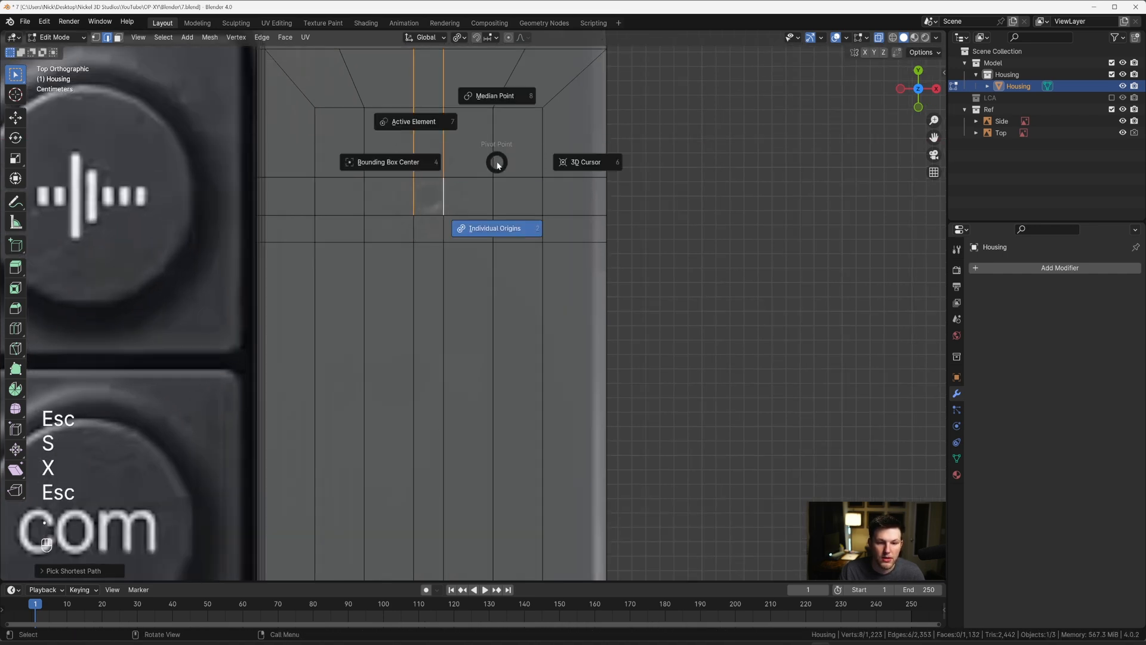
click(499, 105)
key(s)
key(x)
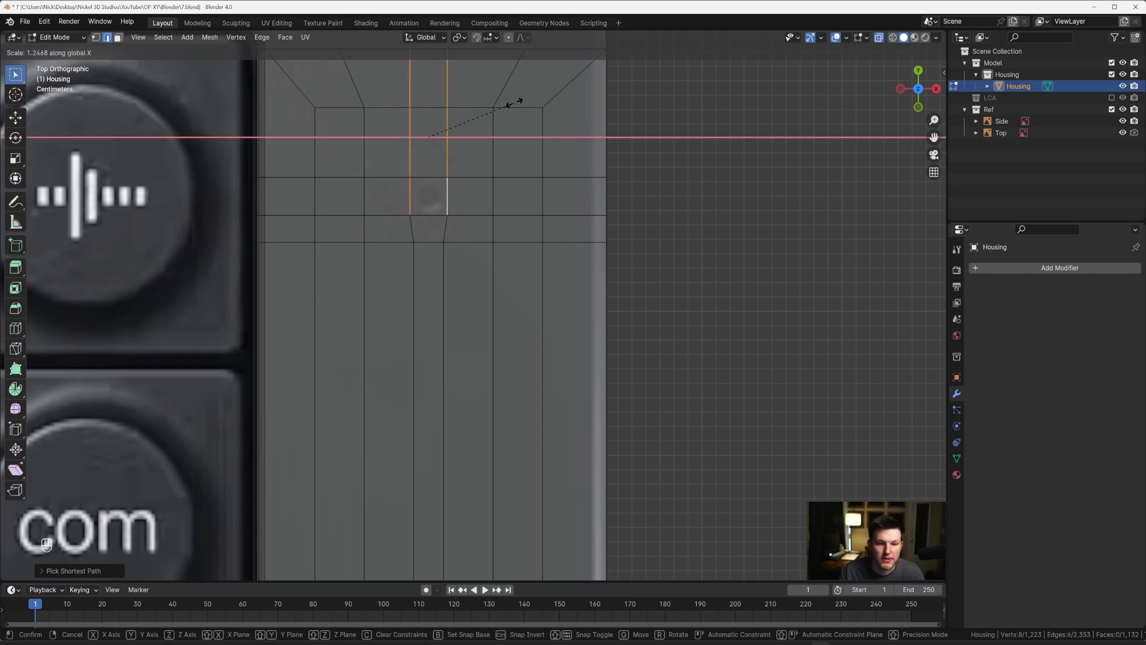
click(516, 102)
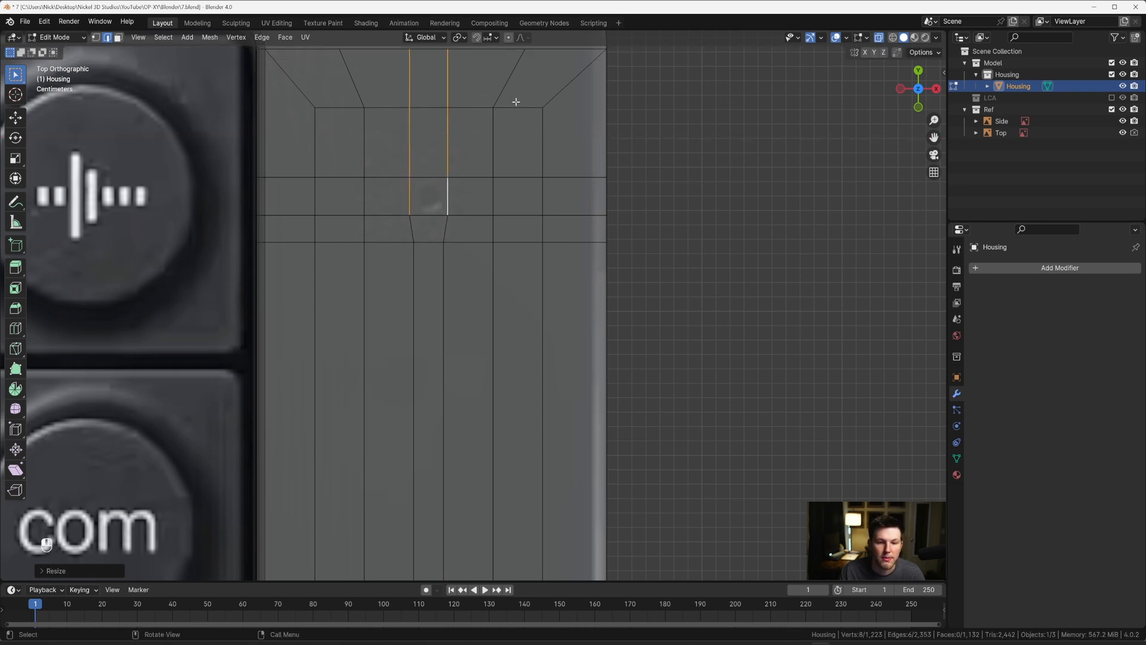
Step: Select the single square face over the small round mark and inset it by about 0.0026 m
scroll(493, 227, down, 5)
shift+middle_drag(490, 247, 447, 294)
key(alt+z)
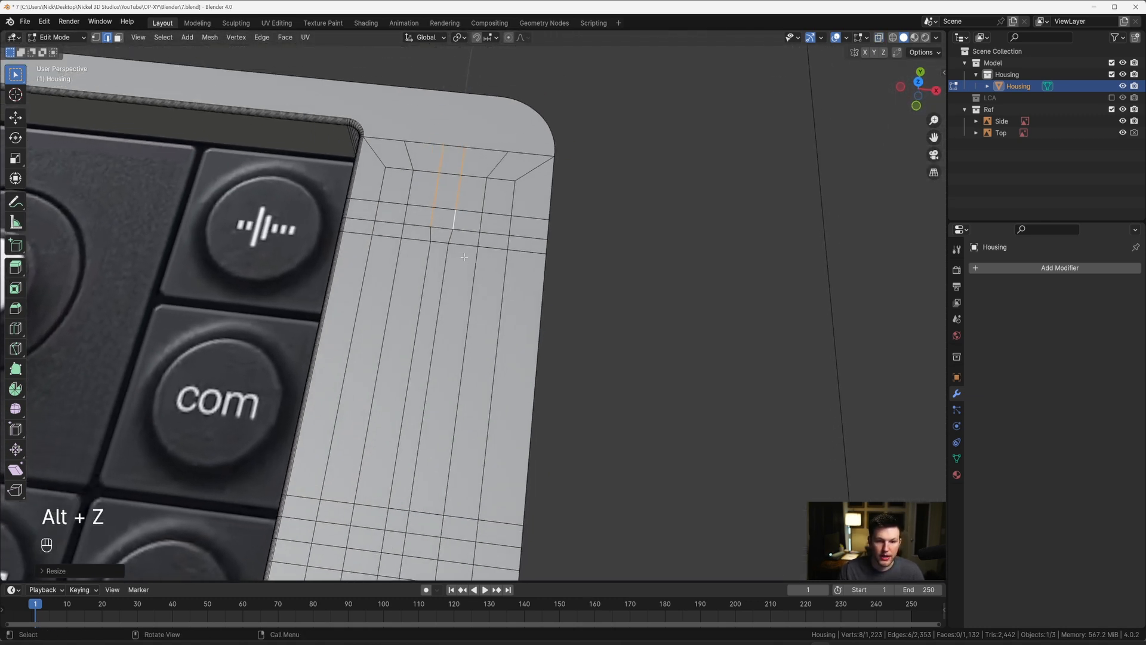
scroll(446, 281, up, 2)
key(3)
click(438, 192)
key(grave)
click(452, 213)
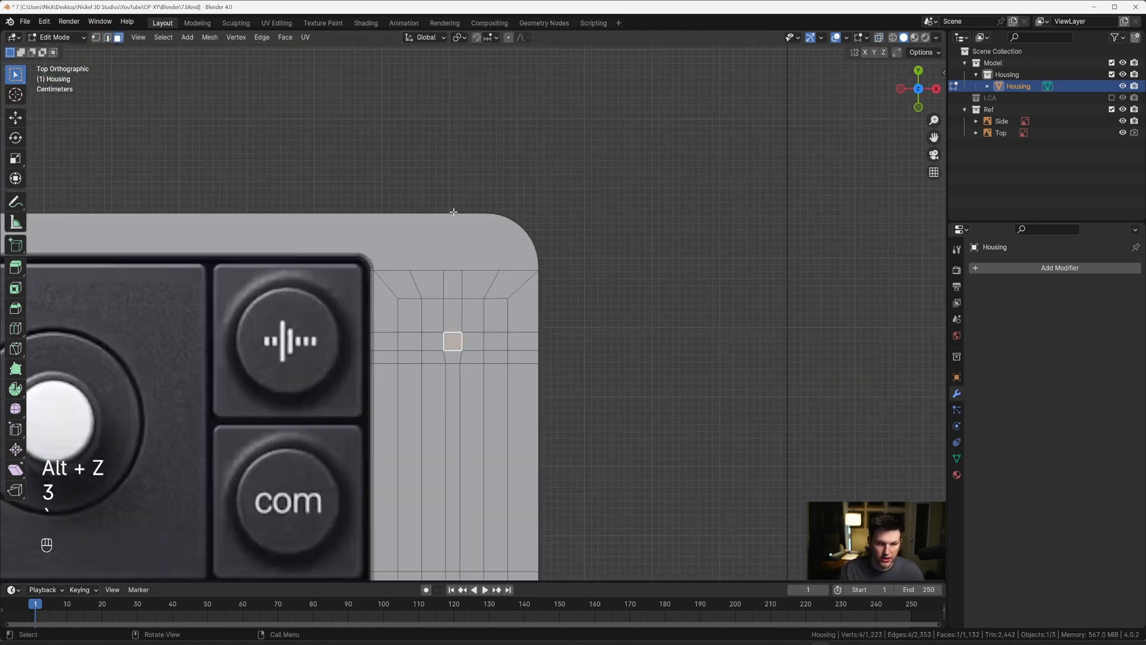
key(alt+z)
key(alt+z)
middle_drag(465, 274, 443, 316)
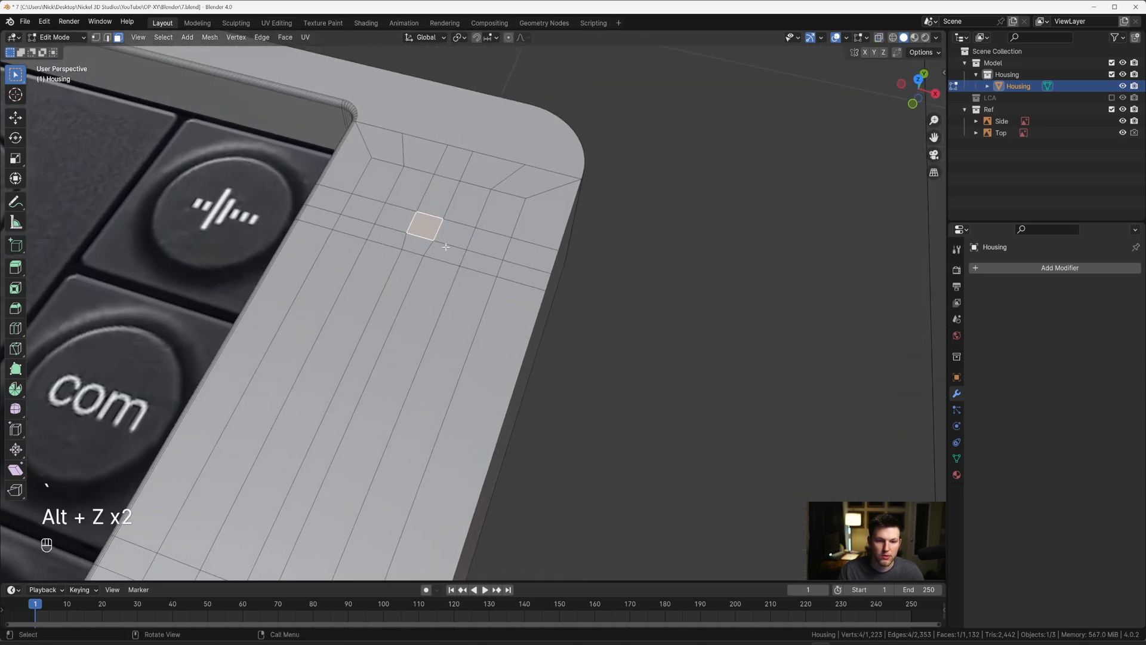
scroll(467, 298, up, 4)
shift+middle_drag(509, 184, 542, 278)
key(i)
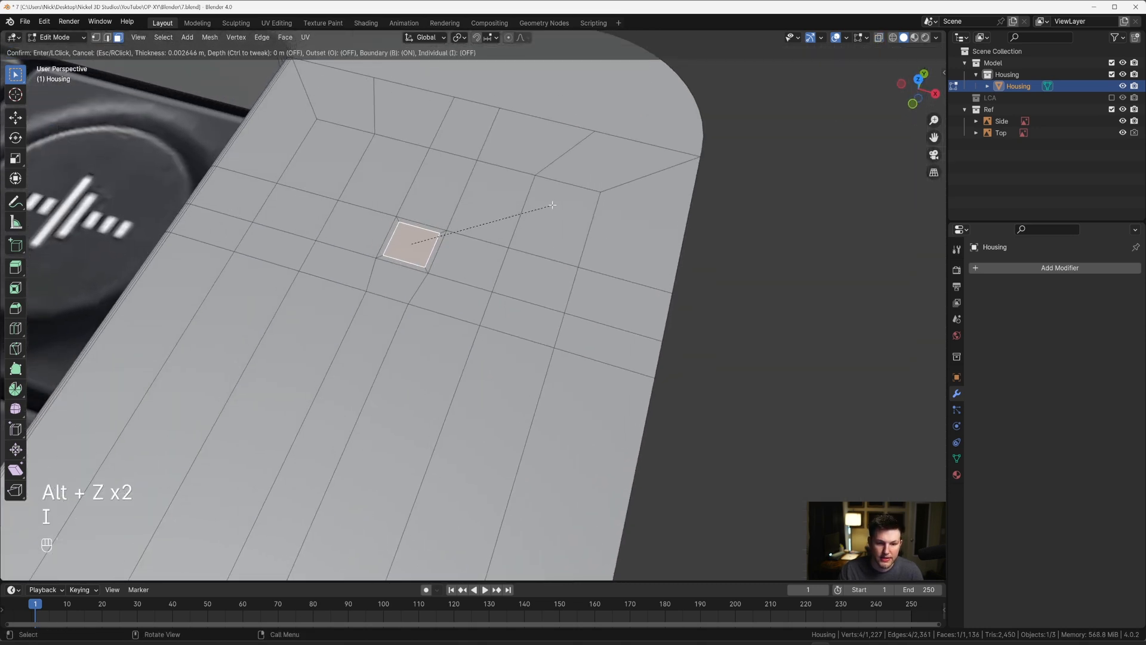
click(552, 205)
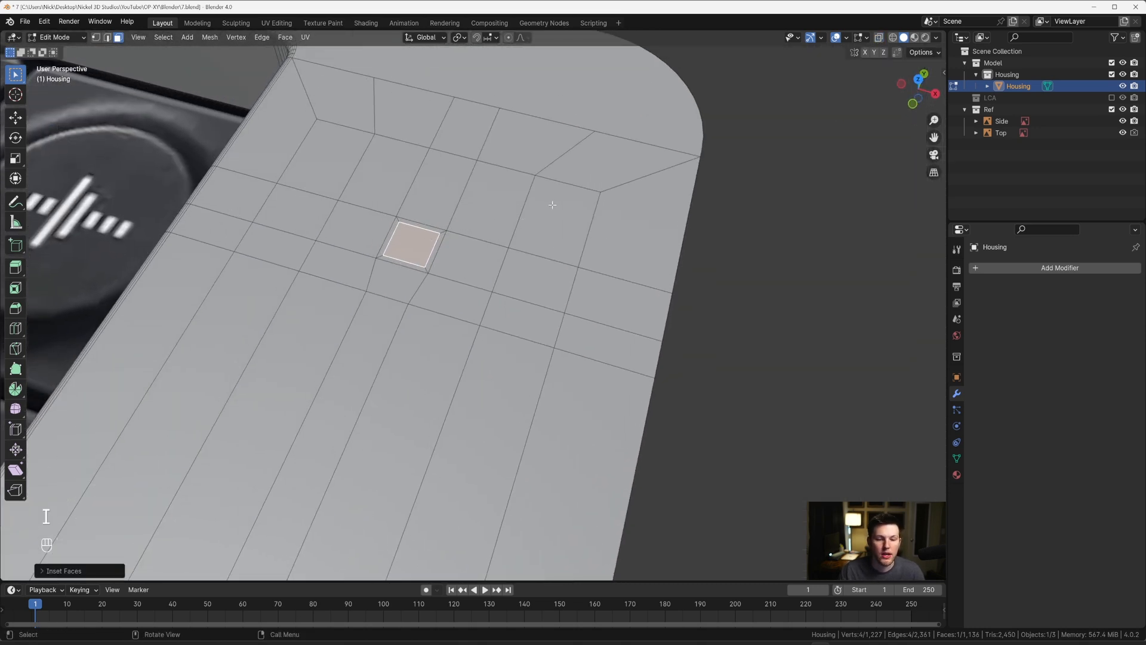
Step: Subdivide the inset square face with 8 cuts
right_click(552, 204)
click(527, 219)
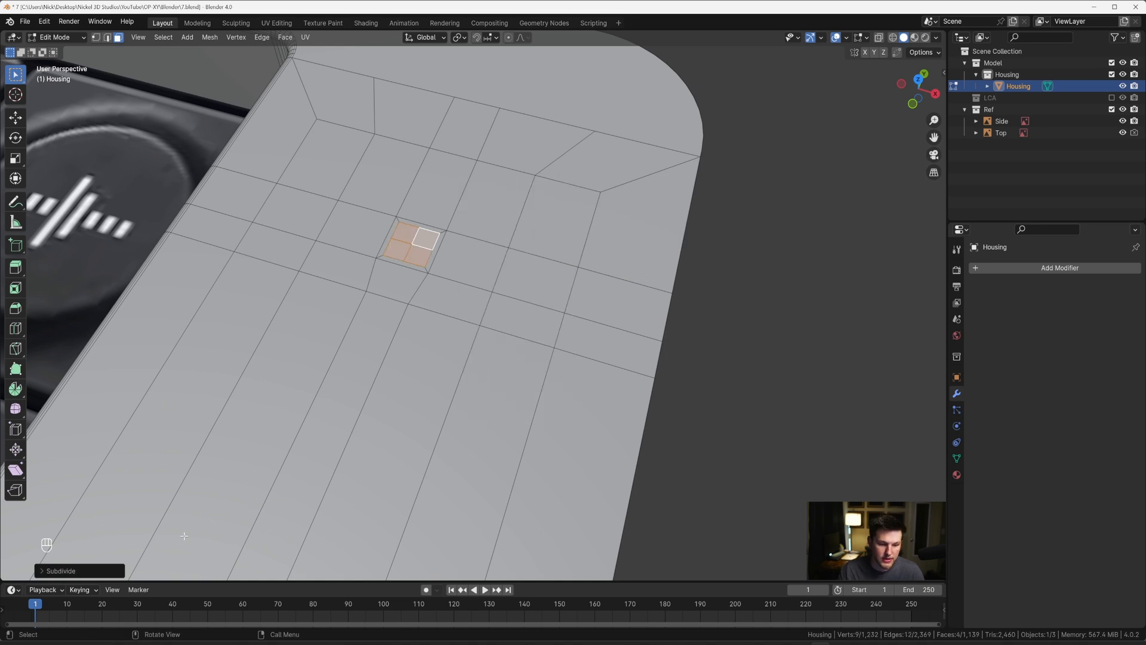
click(67, 568)
double_click(109, 492)
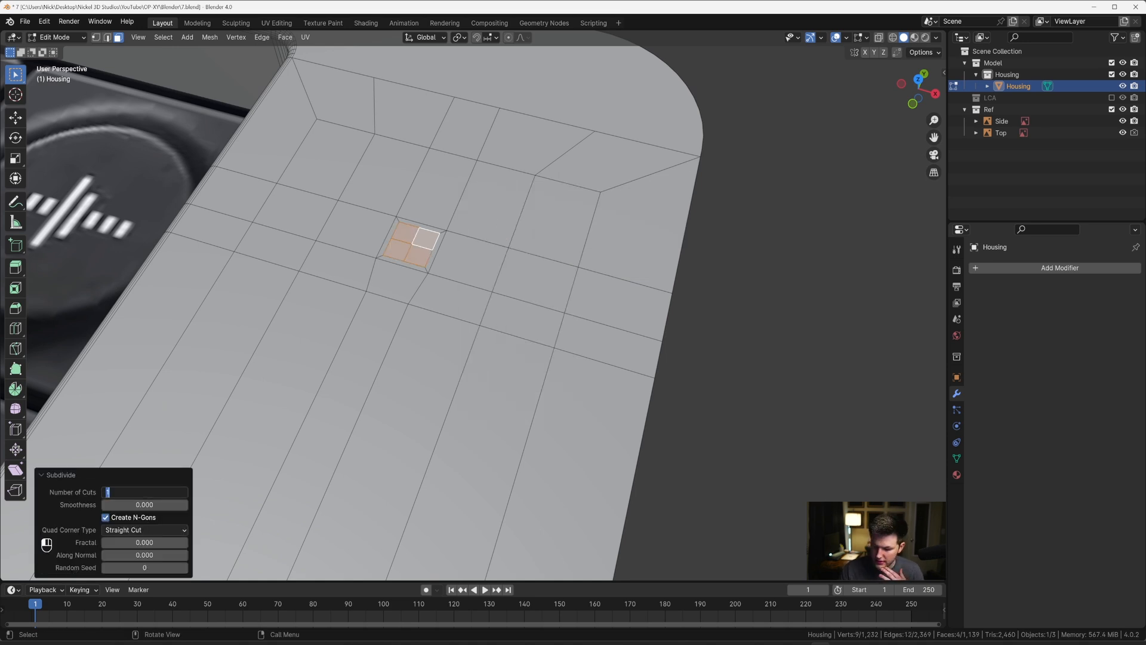
key(Return)
Step: Delete the subdivided faces inside the inset to open a square hole in the strip
middle_drag(441, 255, 465, 282)
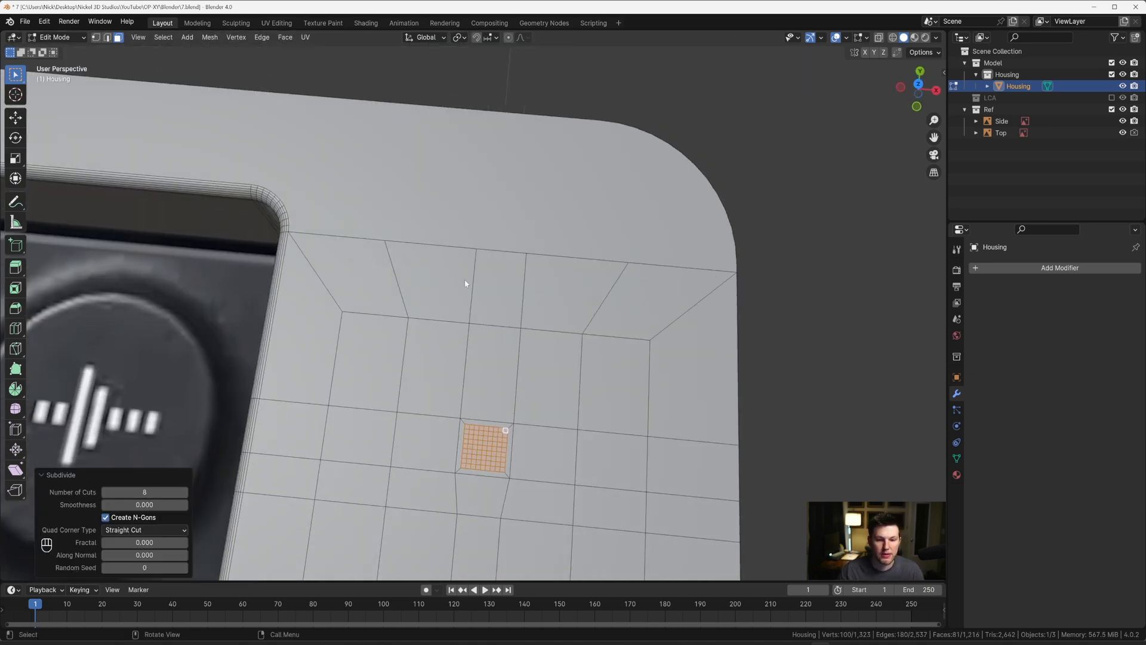
scroll(487, 334, up, 2)
shift+middle_drag(495, 349, 490, 283)
shift+scroll(490, 287, down, 5)
key(x)
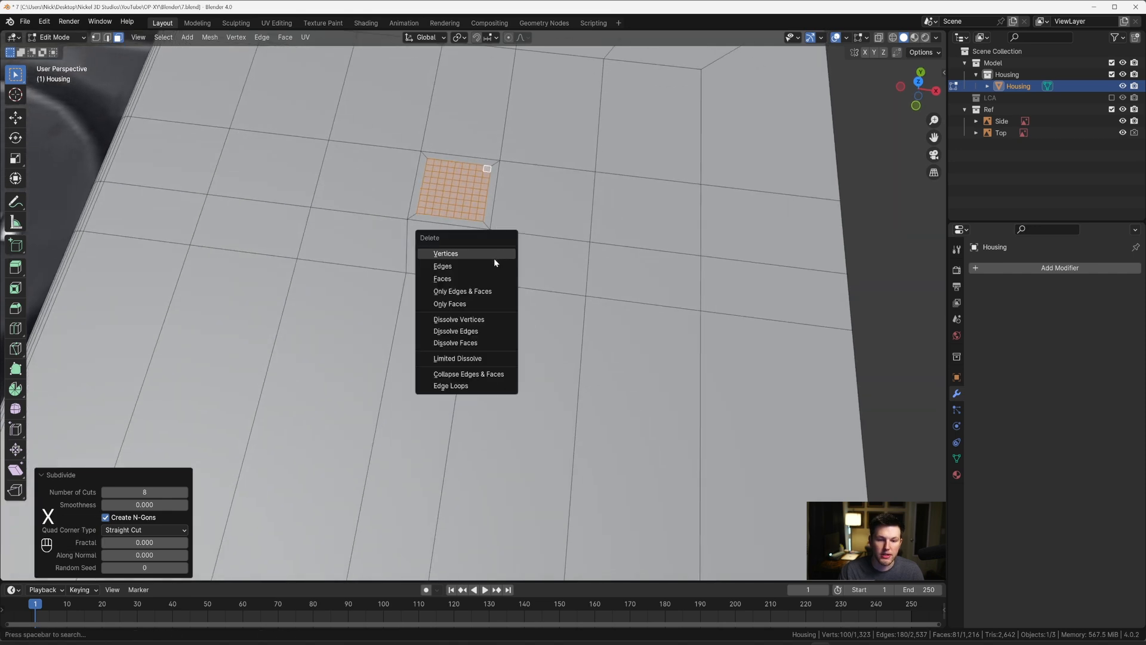
click(485, 278)
Step: Select the square hole's whole border edge loop and find the LoopTools Circle operation
key(2)
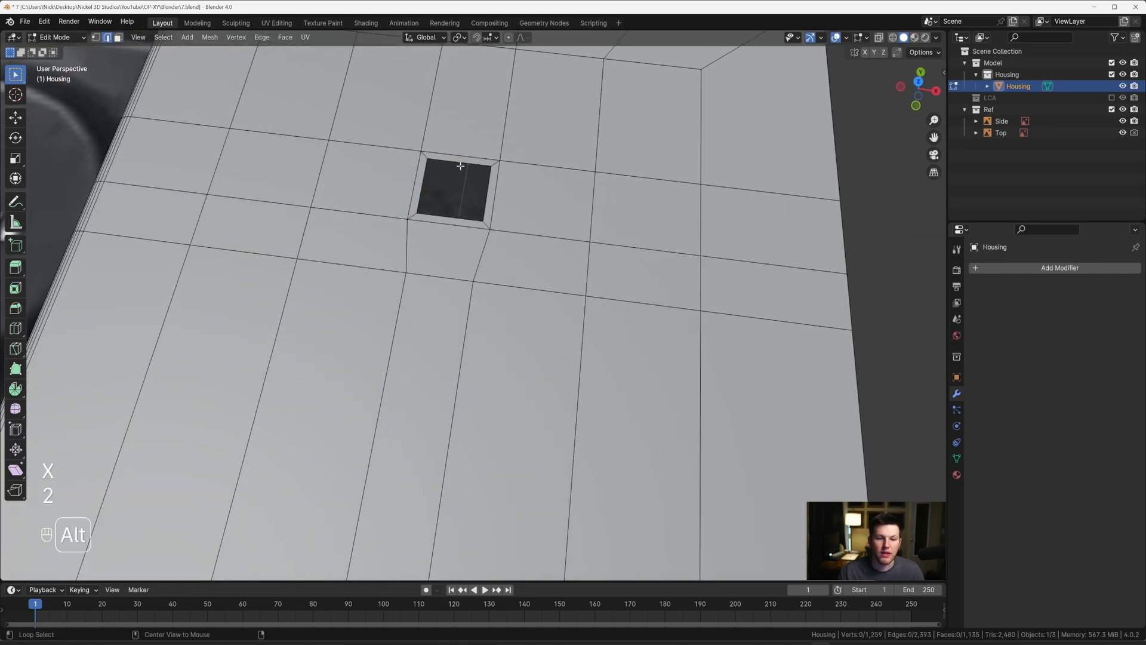
alt+shift+click(485, 187)
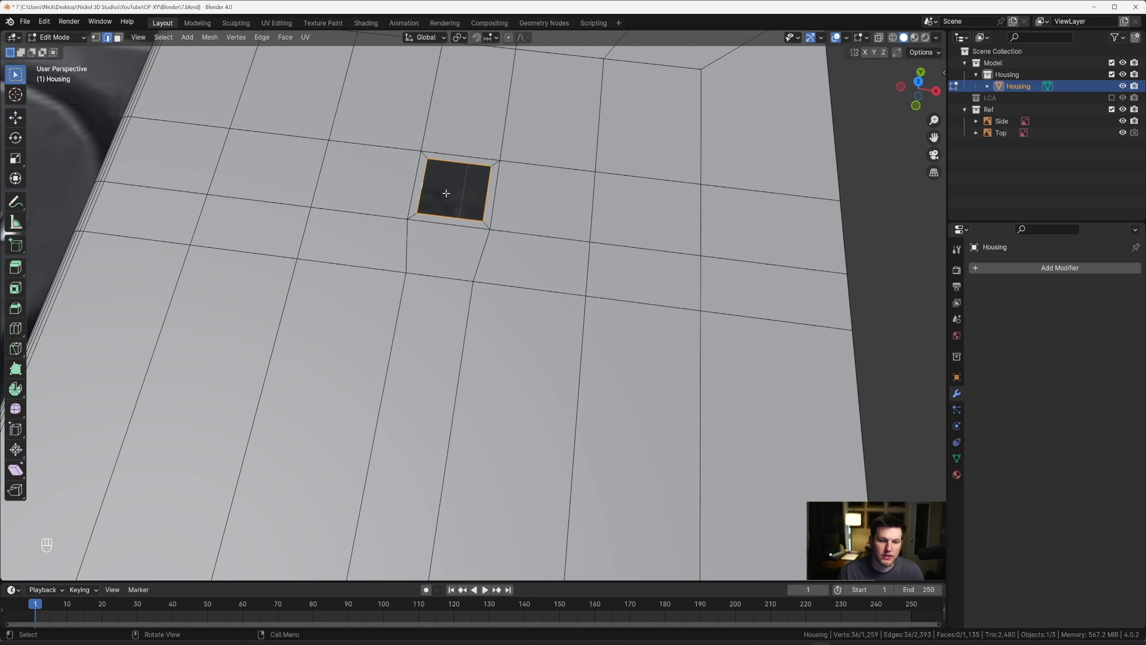
right_click(446, 193)
mouse_move(439, 160)
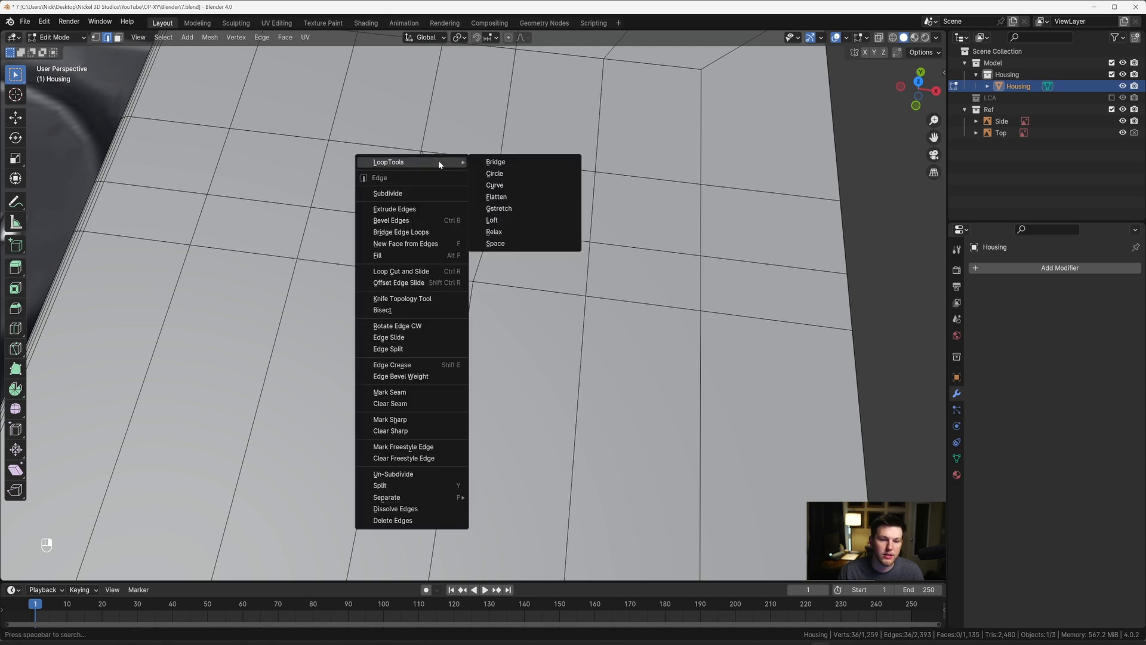
click(497, 175)
Step: Search the add-on preferences for "LOOP" to check whether the LoopTools add-on is enabled
click(44, 21)
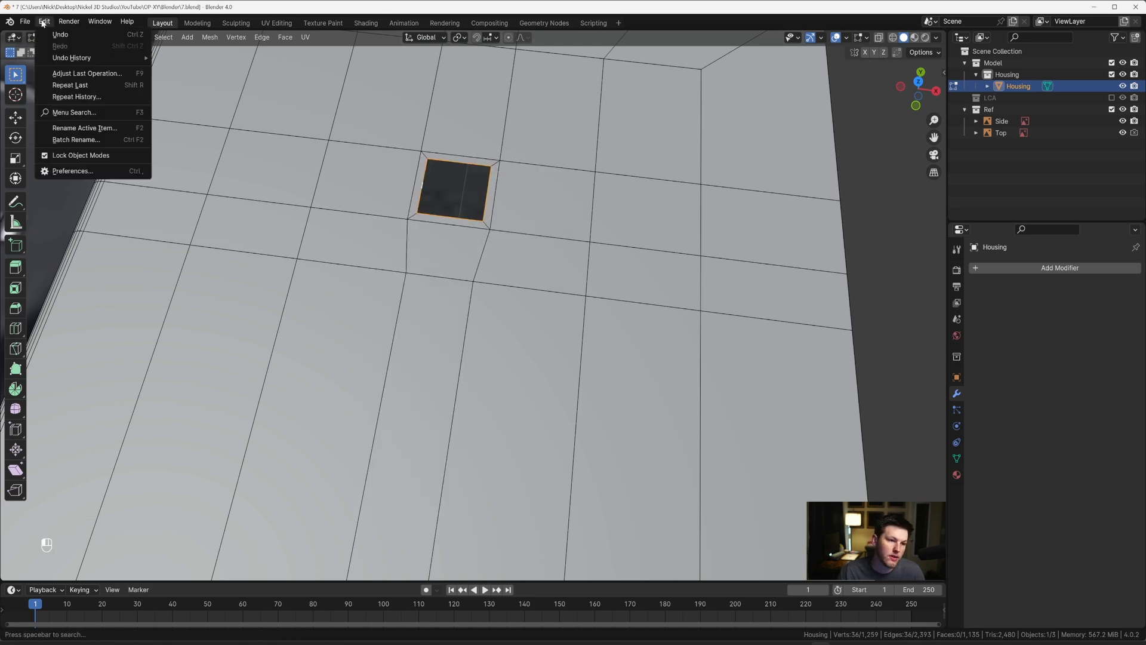
click(72, 173)
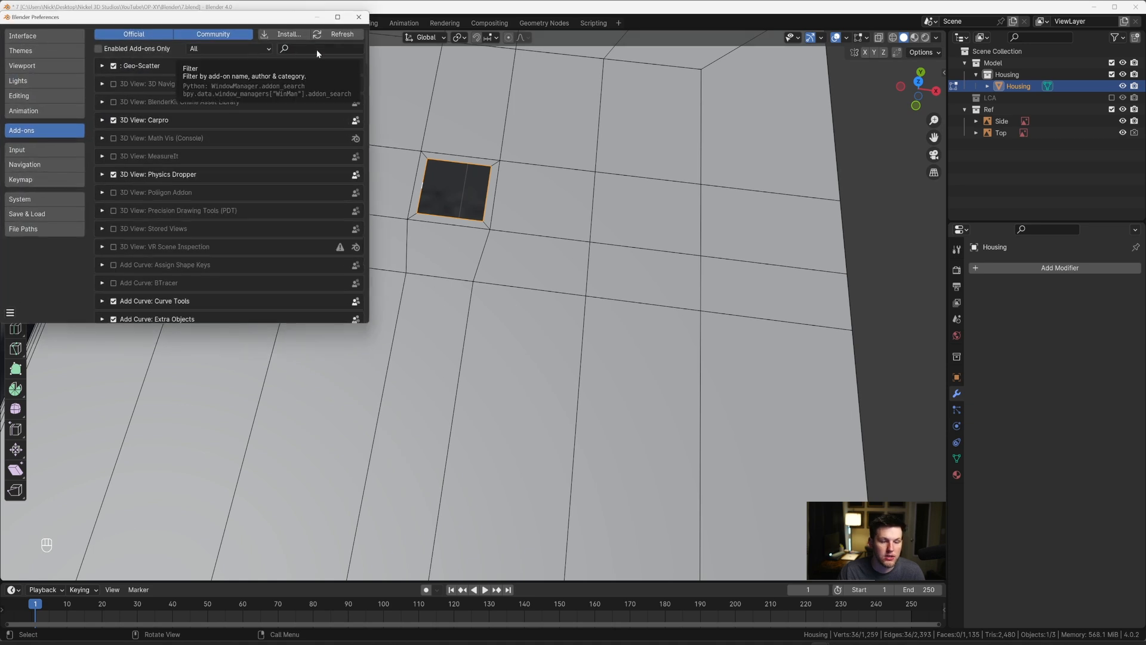
click(297, 47)
text(LOOP)
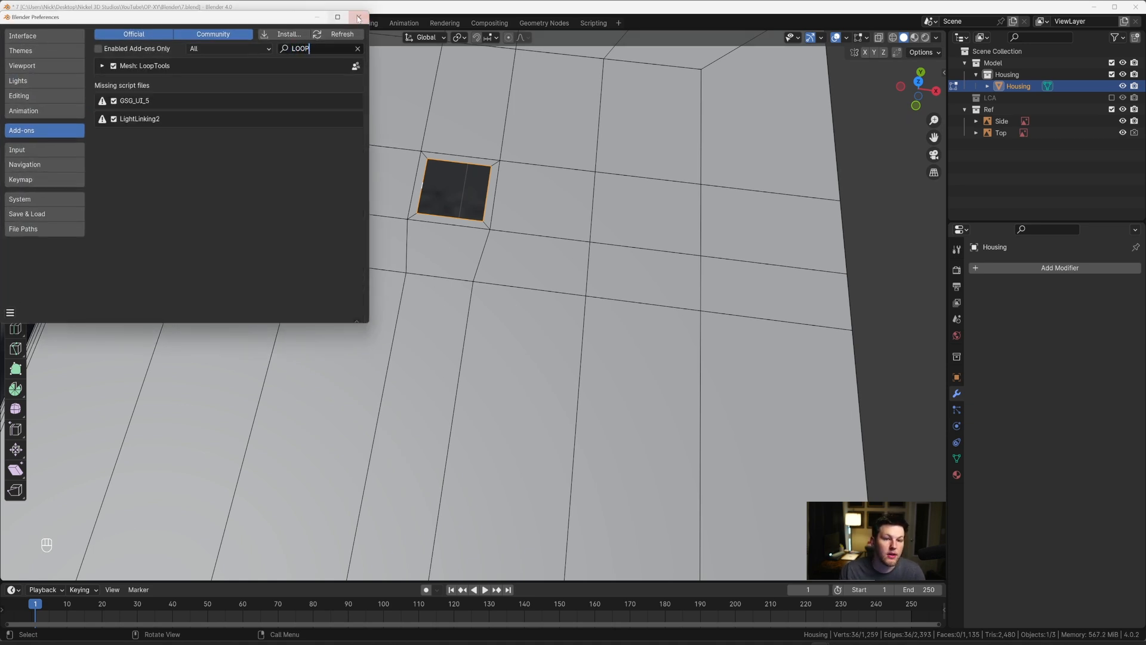
click(358, 18)
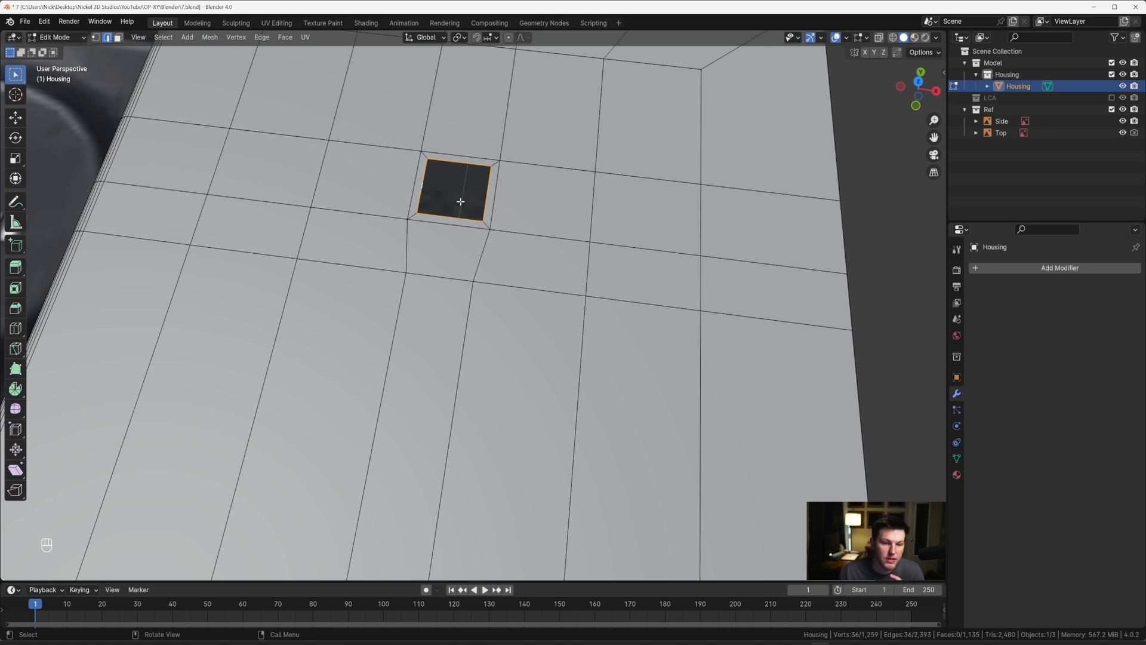
Step: Turn the square hole's border into a circle with LoopTools and scale it uniformly to 0.911 from the top view
middle_drag(457, 209, 472, 255)
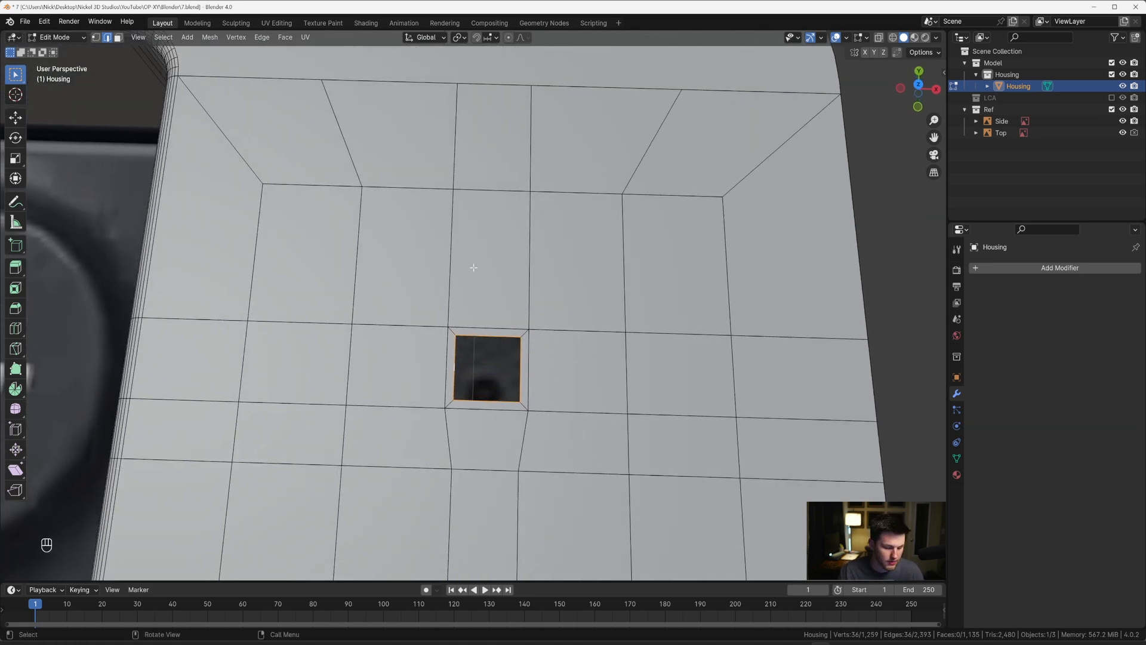
key(grave)
click(476, 196)
shift+middle_drag(504, 351, 487, 229)
scroll(493, 239, up, 9)
right_click(503, 253)
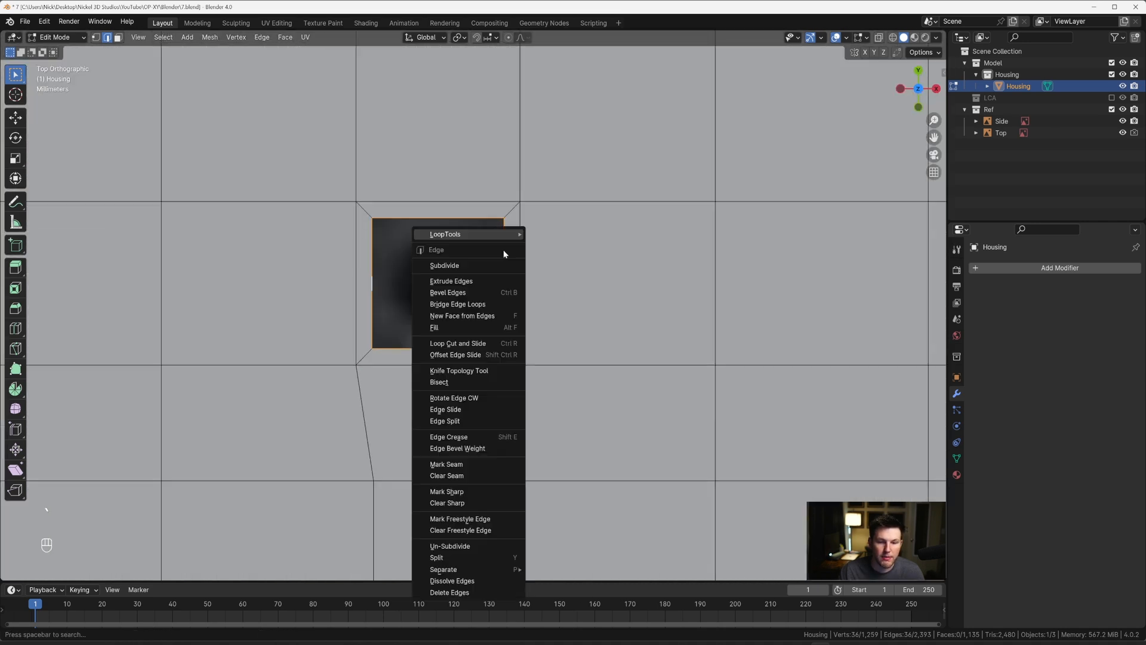
mouse_move(510, 234)
click(566, 243)
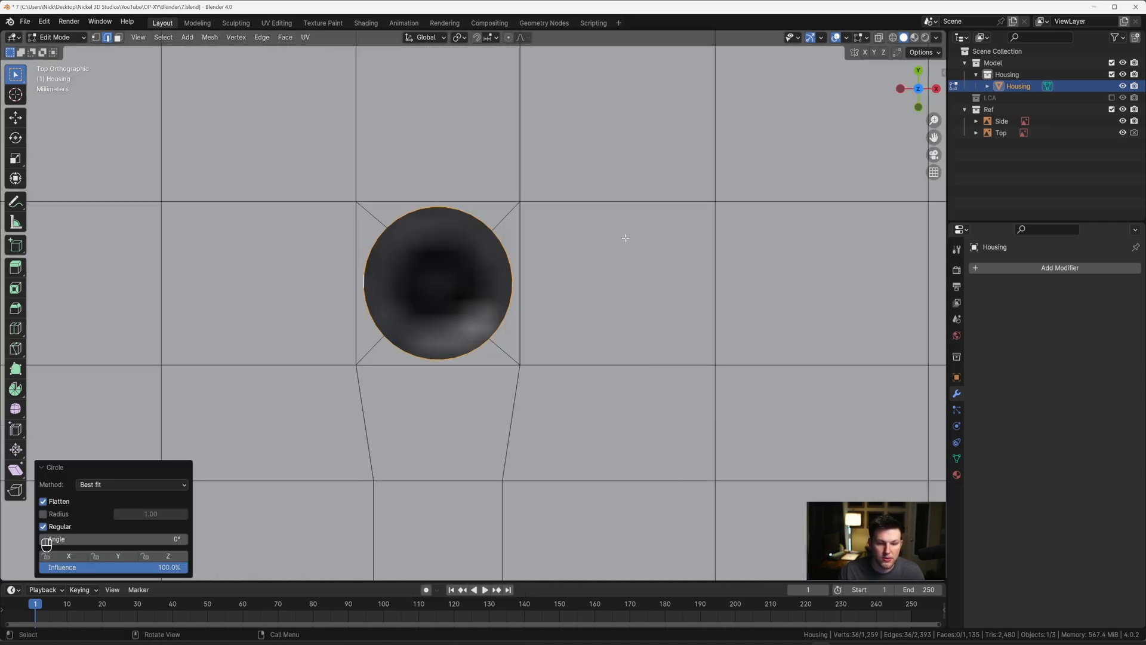
key(s)
click(608, 238)
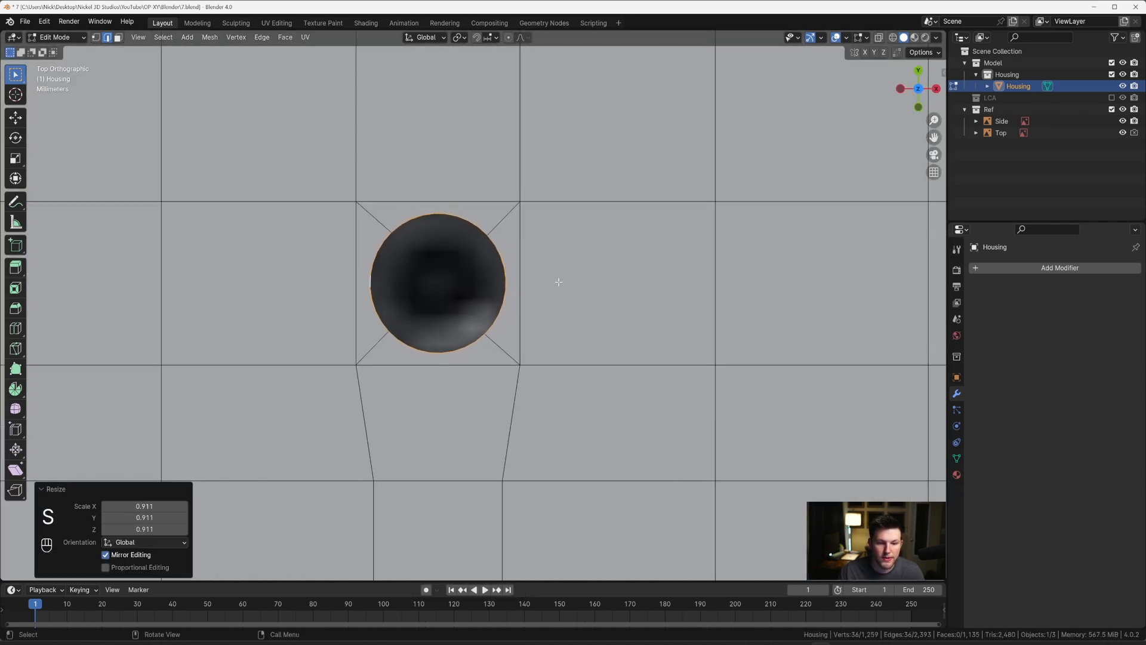
Step: Extrude the circular border about 0.008 m down along Z and close the hole's bottom with a face
middle_drag(559, 282, 530, 235)
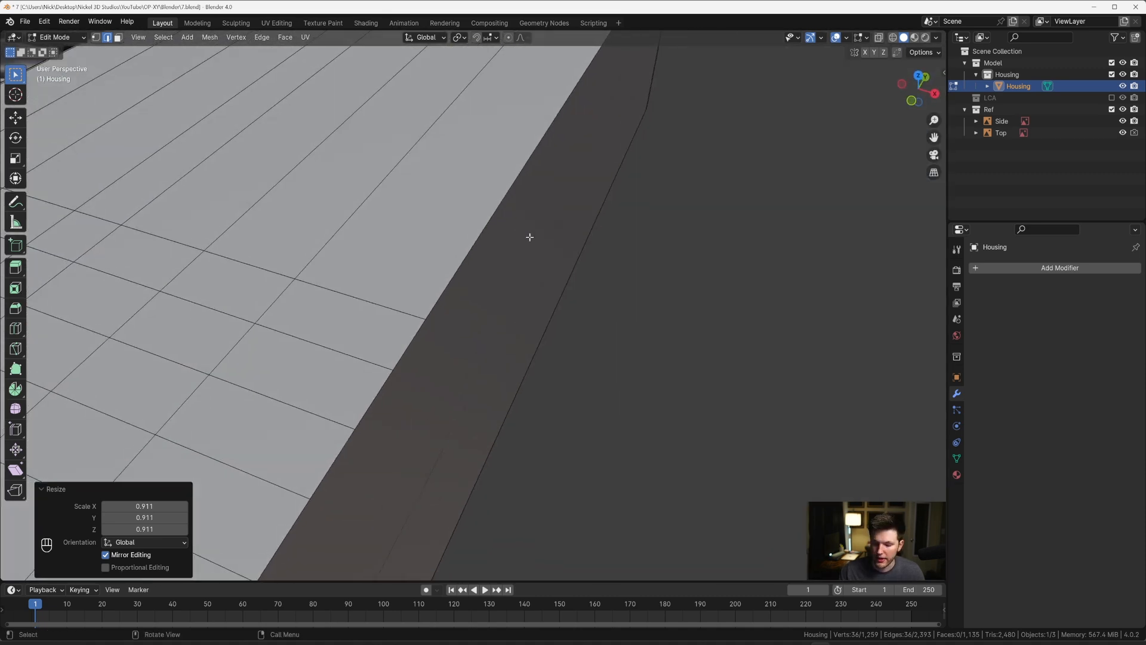
key(KP_Decimal)
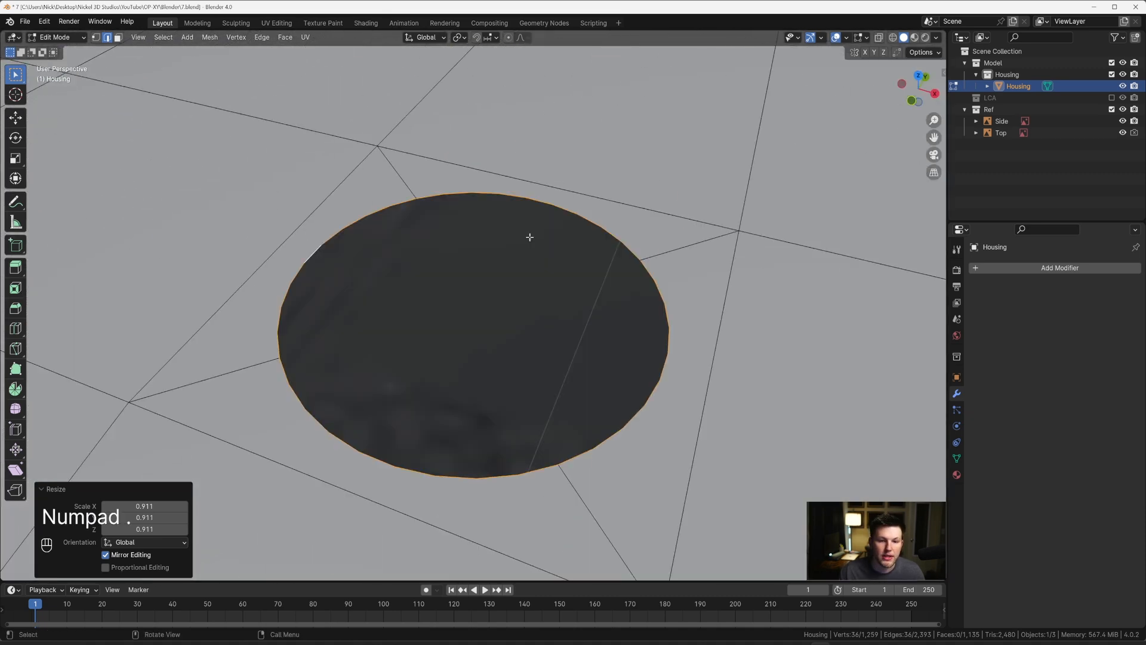
scroll(529, 237, down, 5)
mouse_move(525, 246)
middle_down()
mouse_move(504, 227)
mouse_move(512, 249)
middle_up()
scroll(537, 274, up, 4)
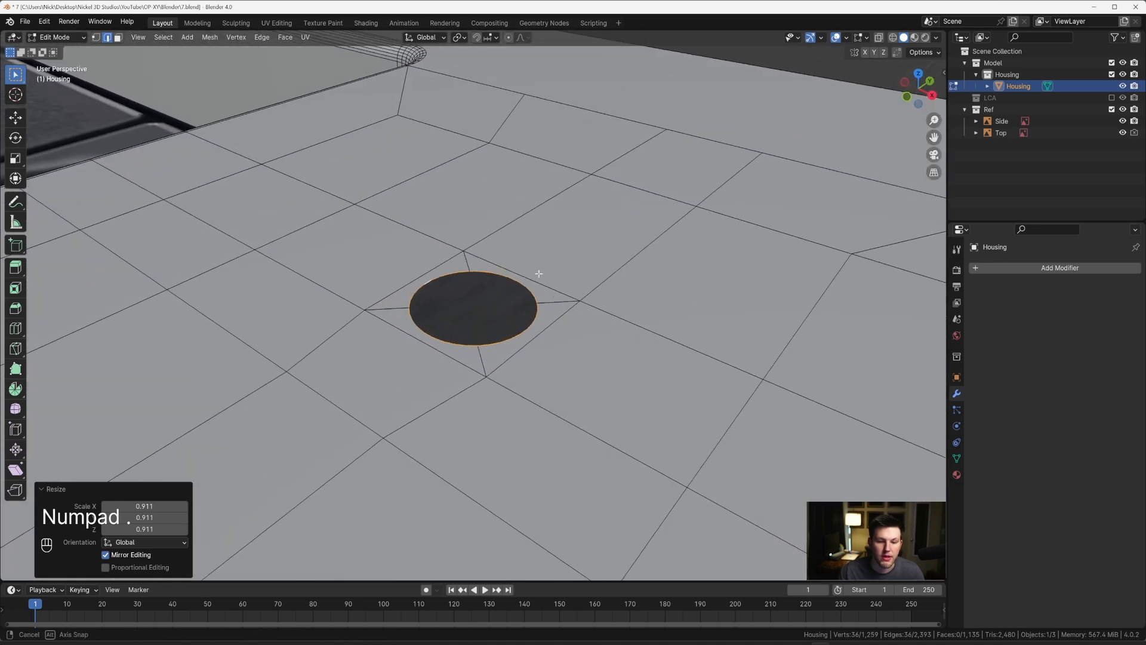
key(e)
key(z)
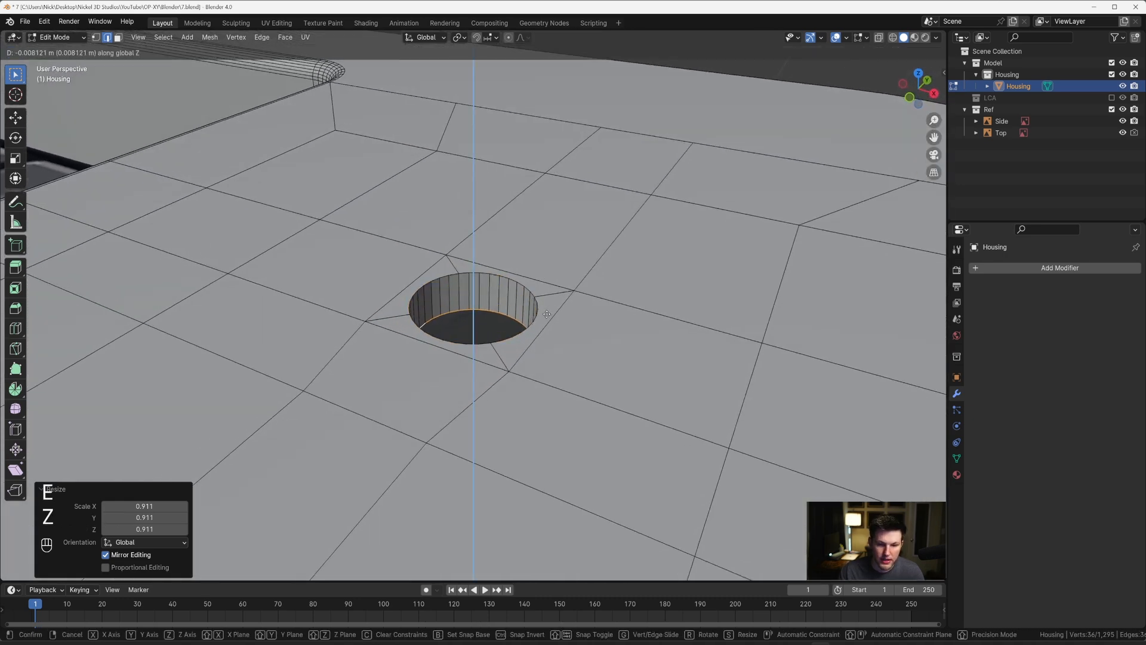
click(546, 305)
middle_drag(546, 304, 494, 319)
key(f)
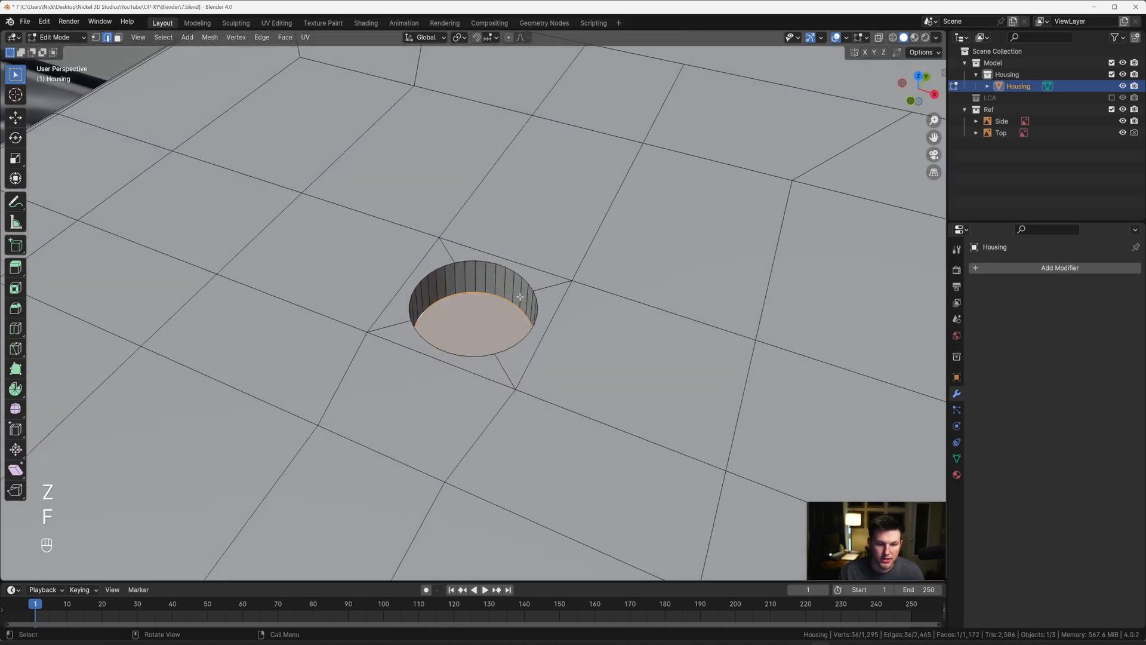
Step: Bevel the hole's bottom edge by about 0.0009 m with several segments, fewer than the initial 12
key(ctrl+b)
key(shift)
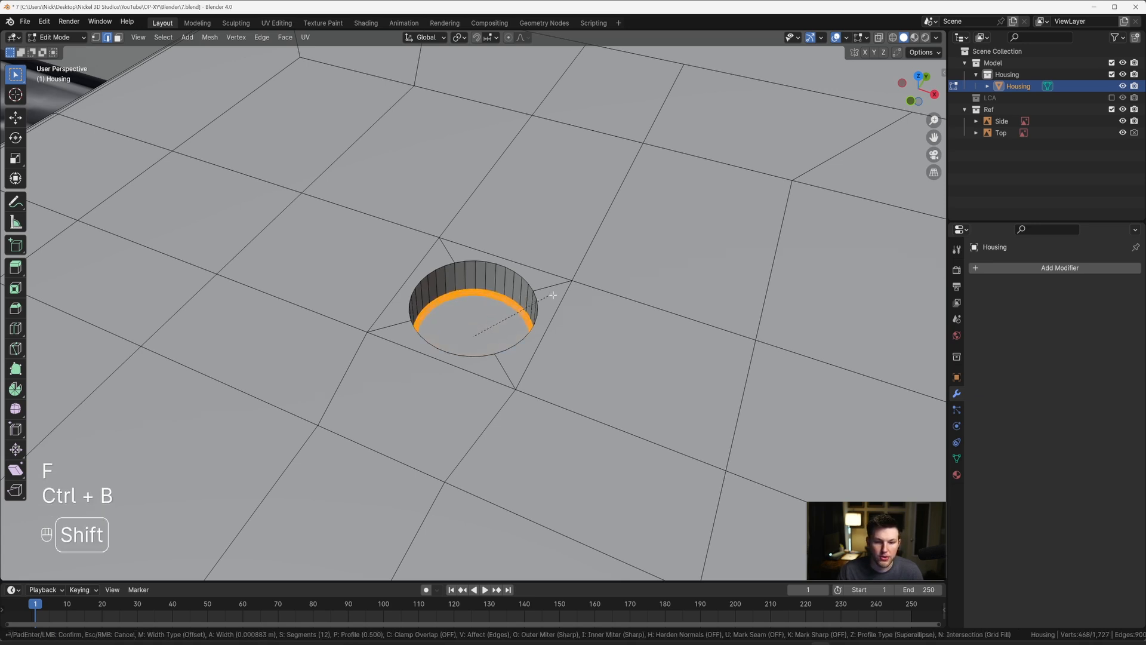
shift+scroll(555, 292, up, 2)
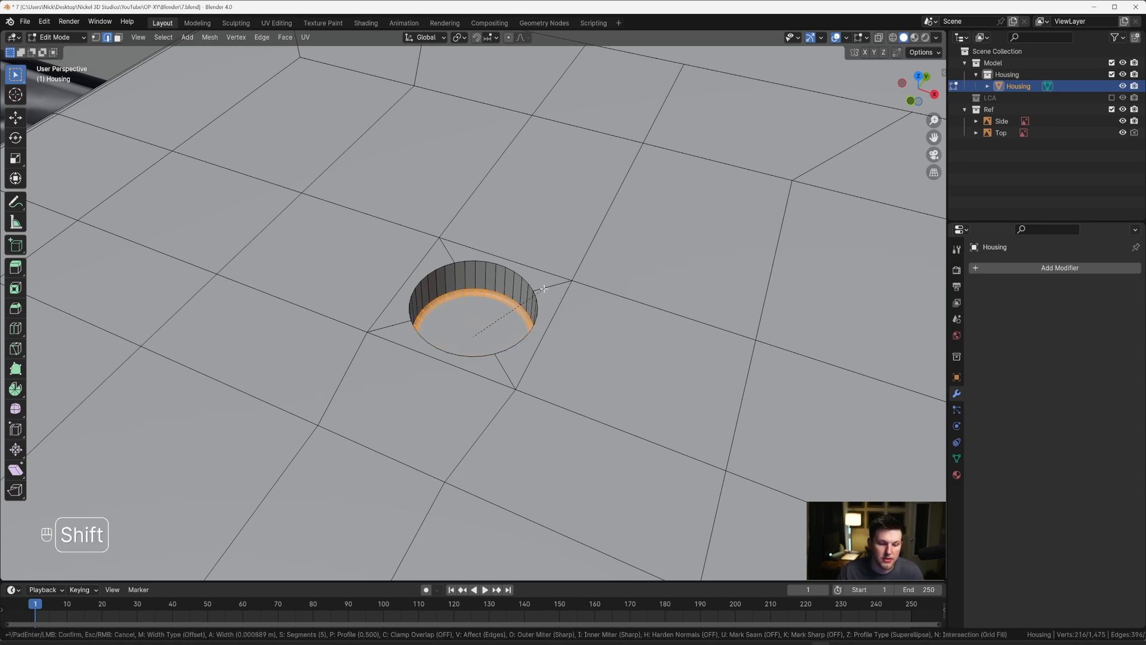
shift+scroll(543, 289, up, 1)
click(541, 288)
Step: Select all segments of the hole's upper circular rim, quarter by quarter
alt+click(522, 305)
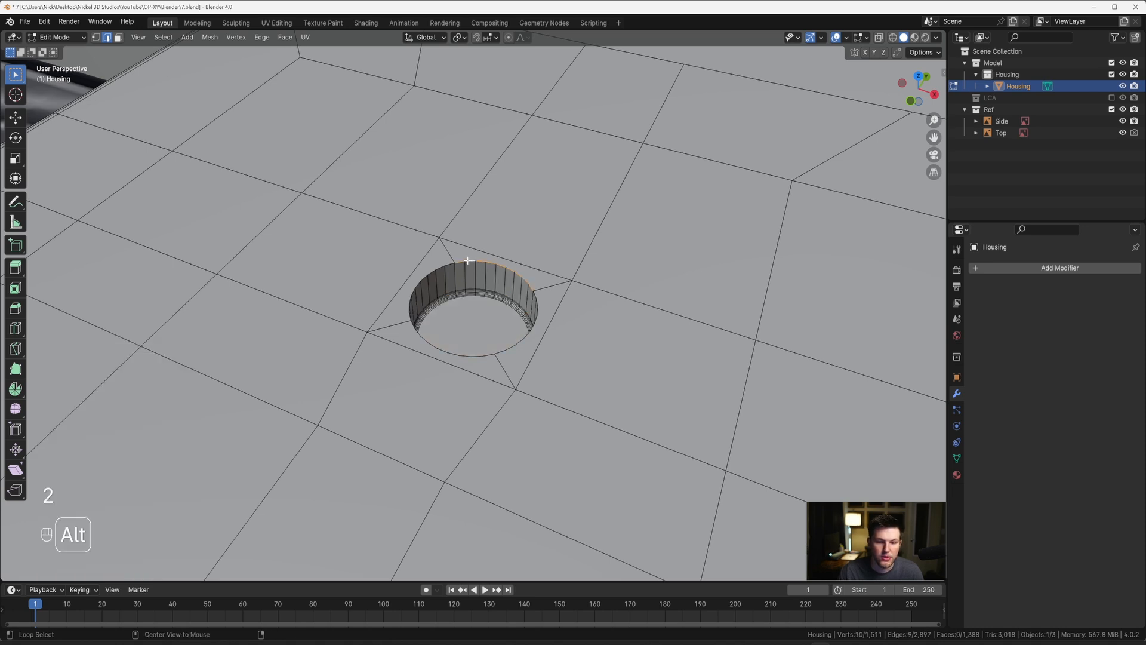
alt+shift+click(530, 321)
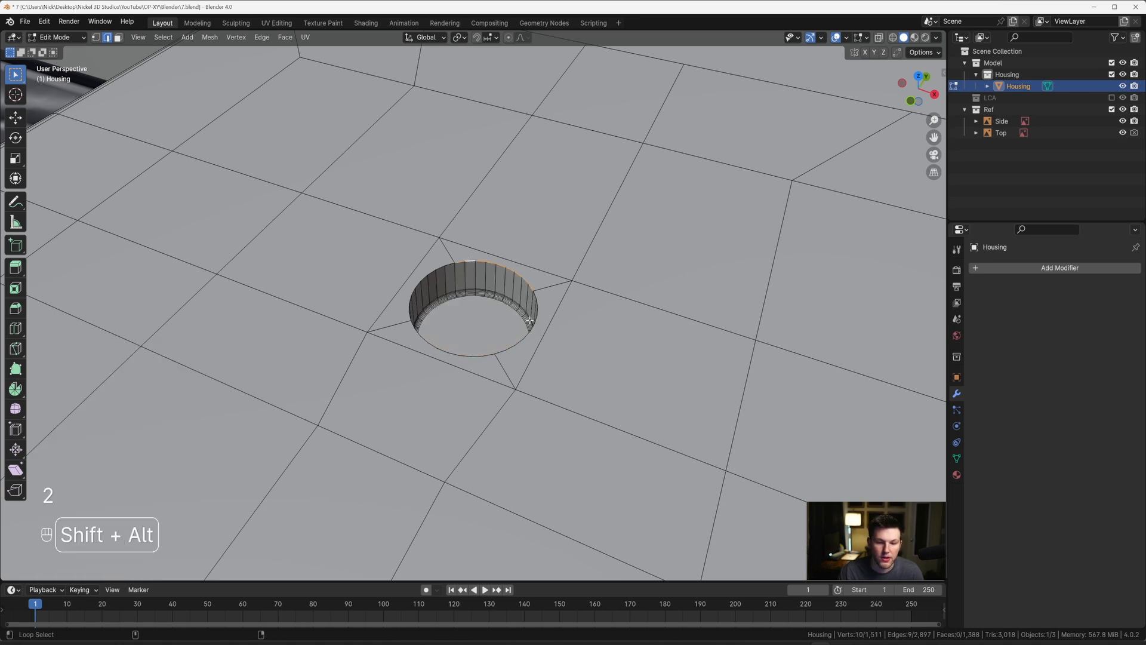
alt+shift+click(488, 261)
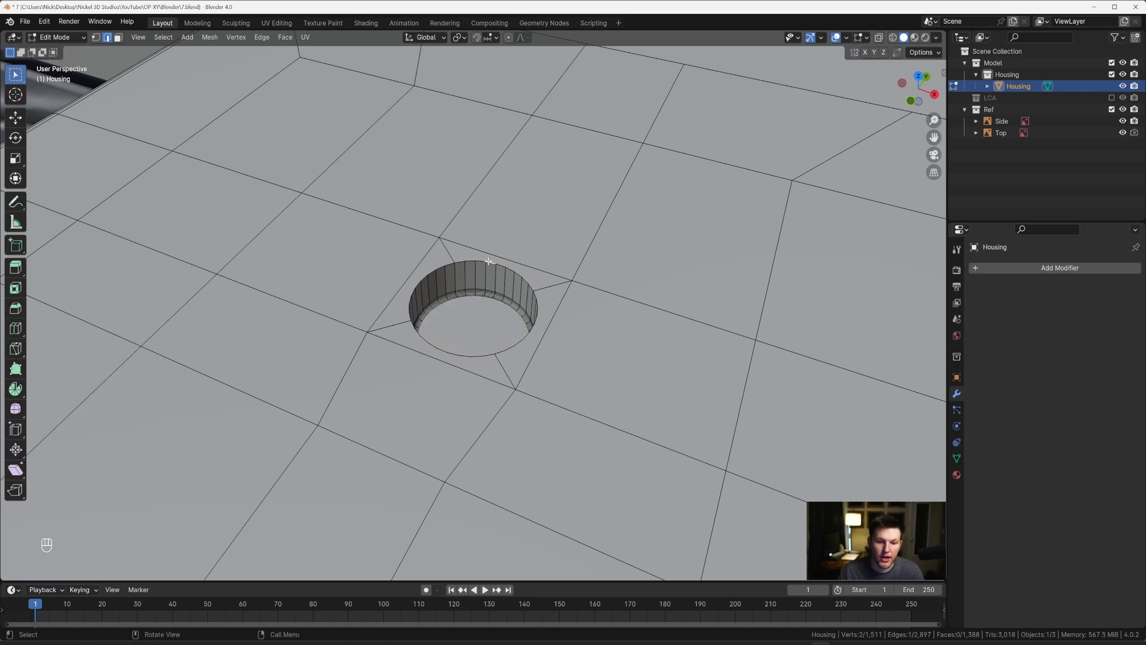
alt+shift+click(435, 265)
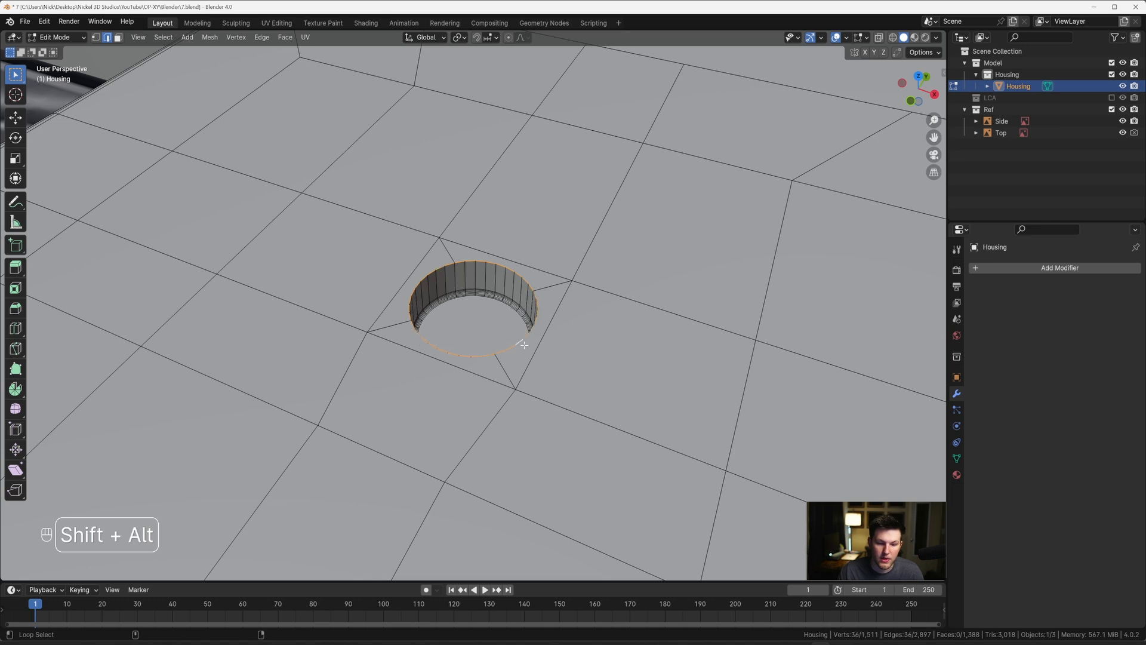
Step: Bevel the round hole's upper rim by about 0.0011 m with 8 segments
scroll(502, 330, up, 1)
key(ctrl+b)
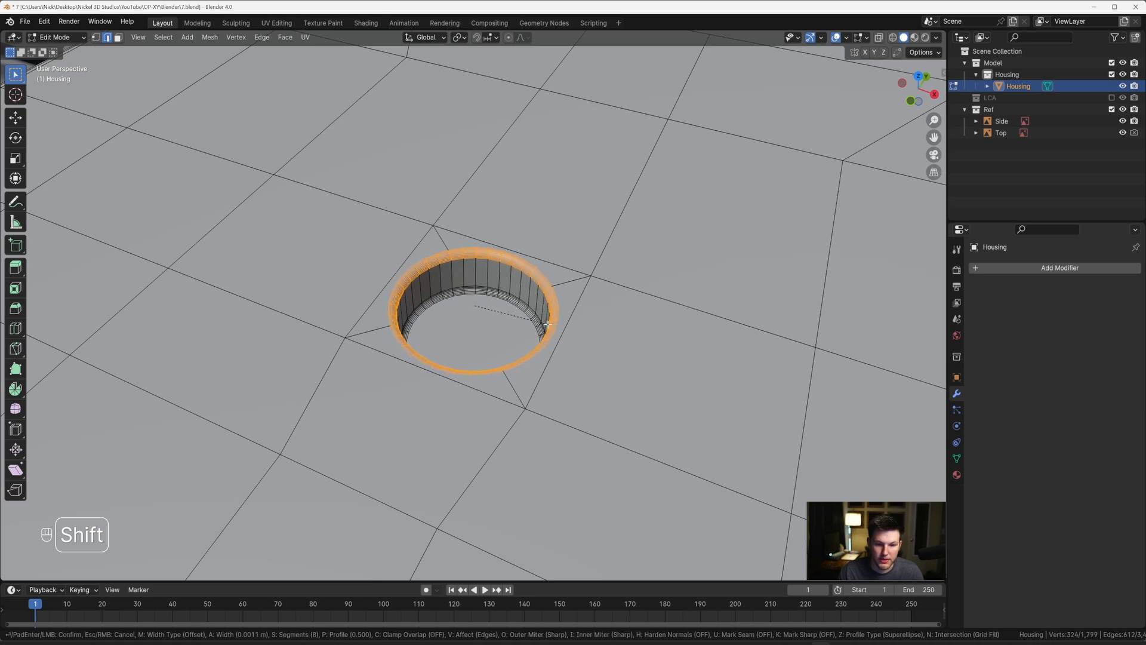
click(542, 322)
Step: Shade the Housing smooth in Object Mode with Auto Smooth at 30°
key(Tab)
scroll(540, 326, down, 10)
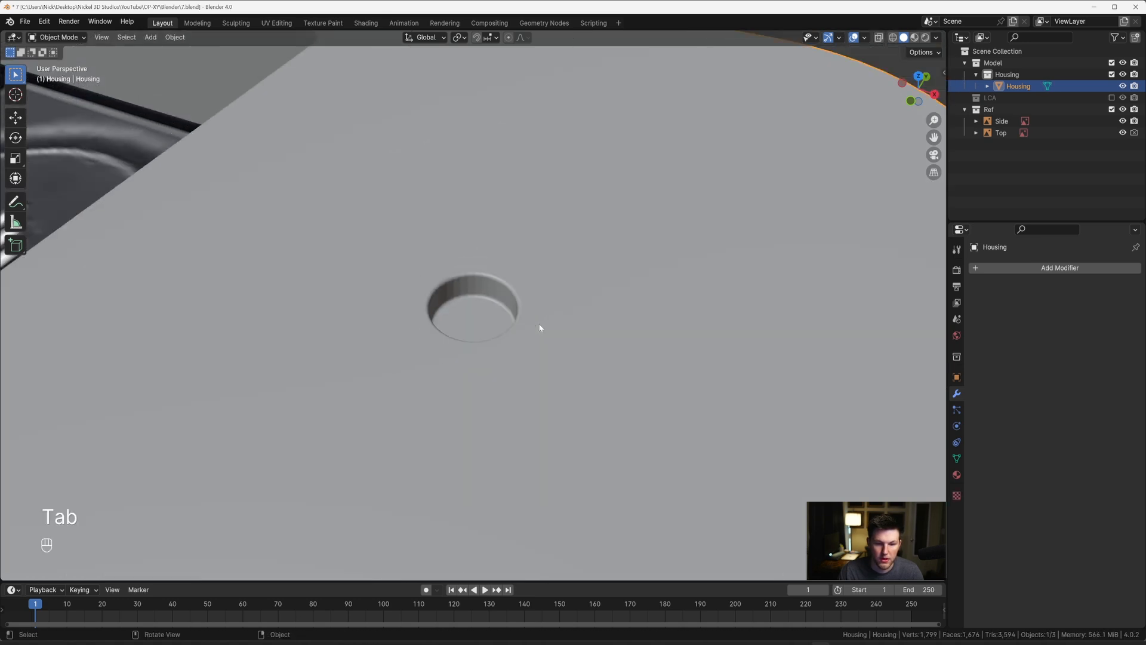
right_click(538, 327)
click(539, 327)
scroll(469, 312, up, 5)
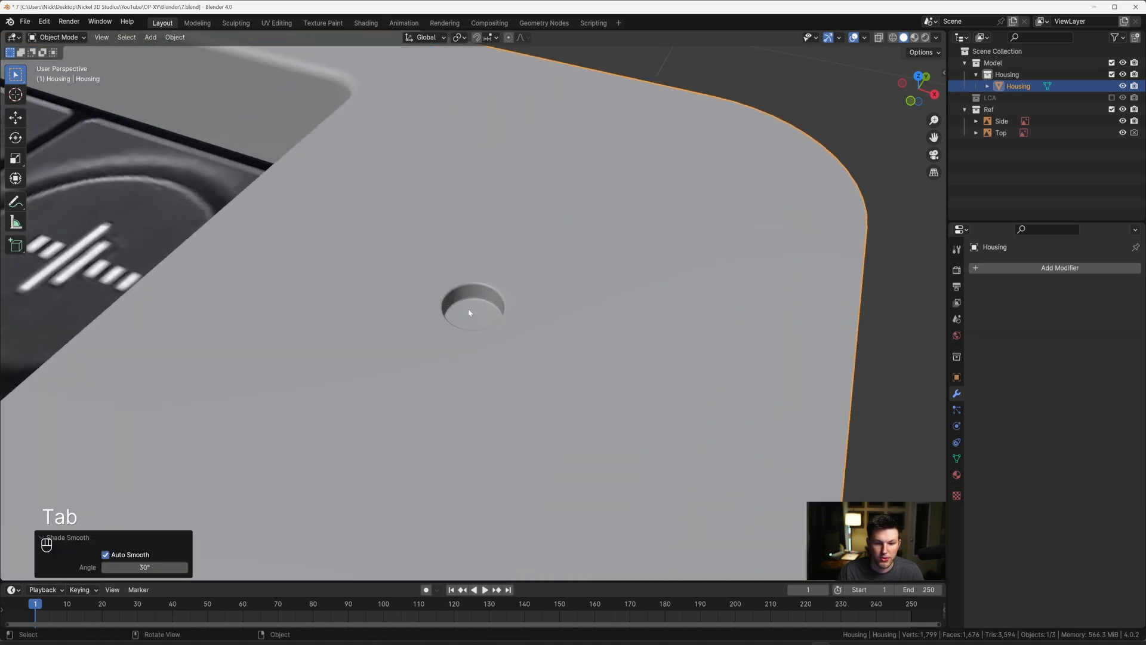
scroll(487, 296, down, 5)
middle_drag(491, 317, 499, 357)
Step: From the top view with X-ray on, select the column of small square faces over the reference's LED row on the Housing's strip
key(grave)
click(481, 230)
key(Tab)
scroll(502, 403, down, 2)
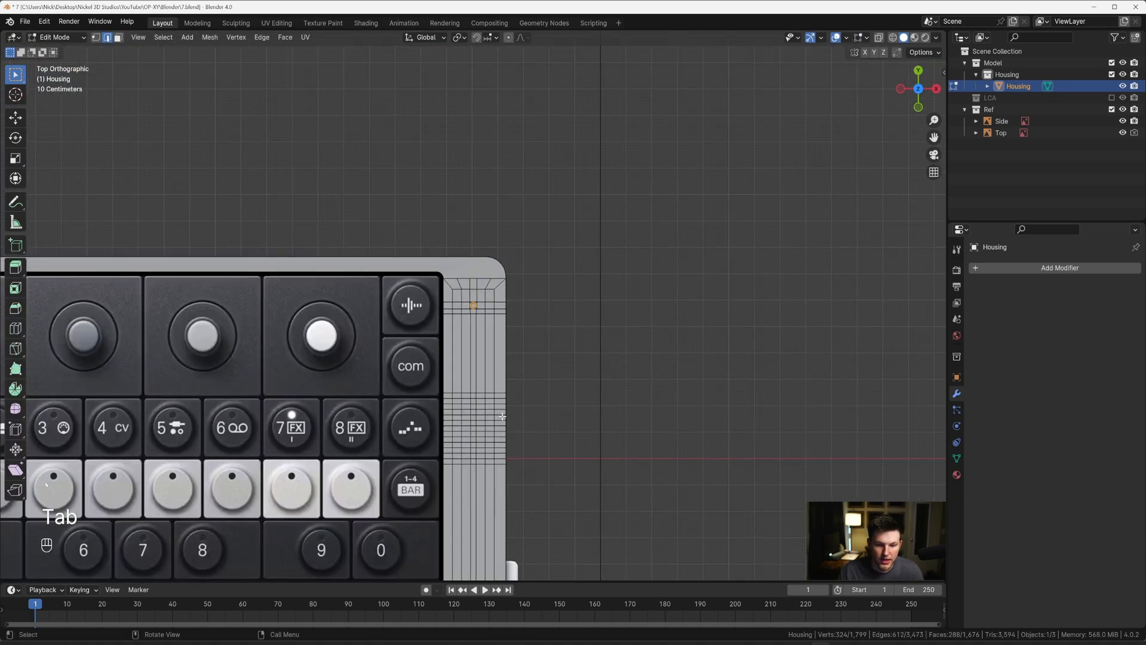
scroll(516, 309, up, 4)
scroll(516, 310, up, 1)
key(alt+z)
scroll(518, 314, up, 4)
click(522, 313)
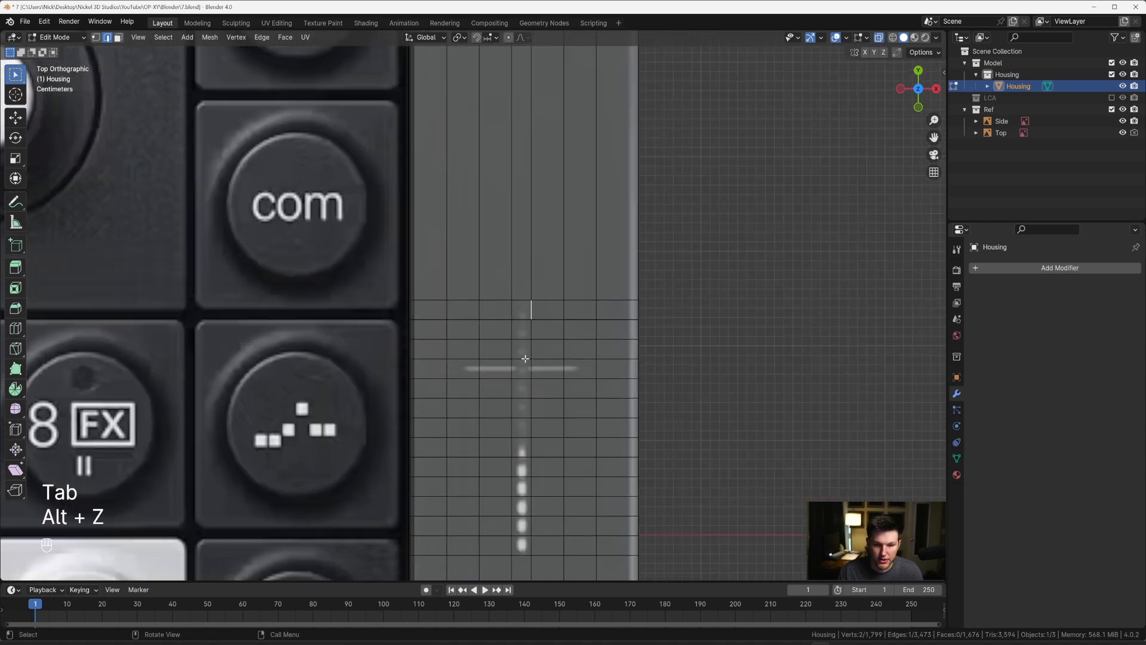
scroll(519, 382, down, 1)
key(3)
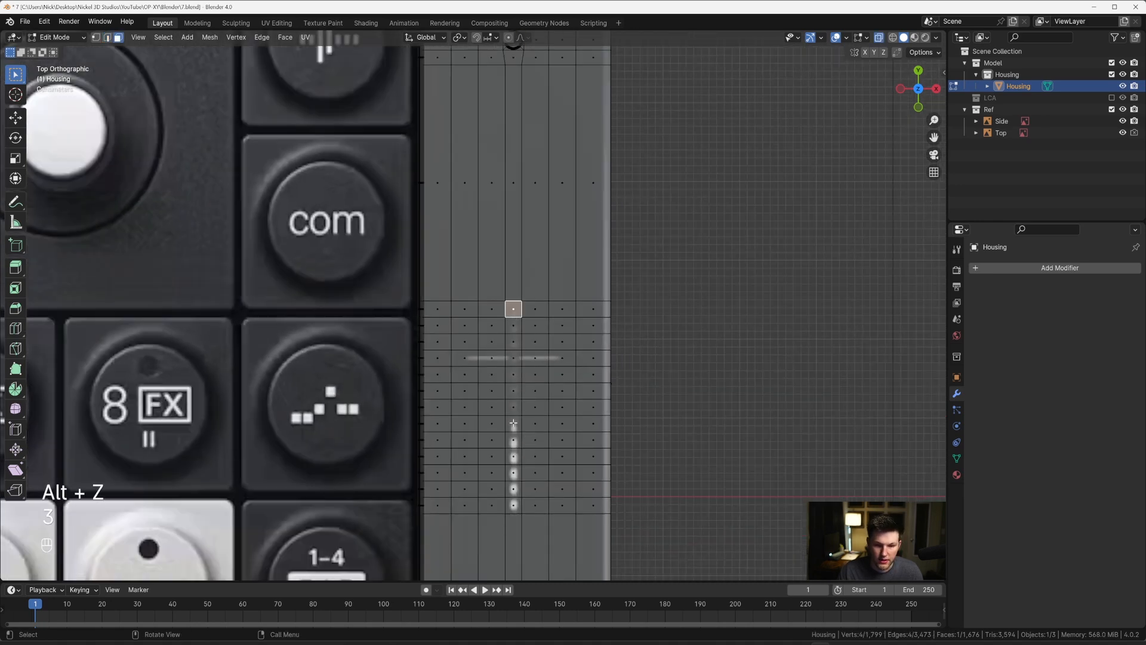
ctrl+click(513, 505)
scroll(516, 388, up, 3)
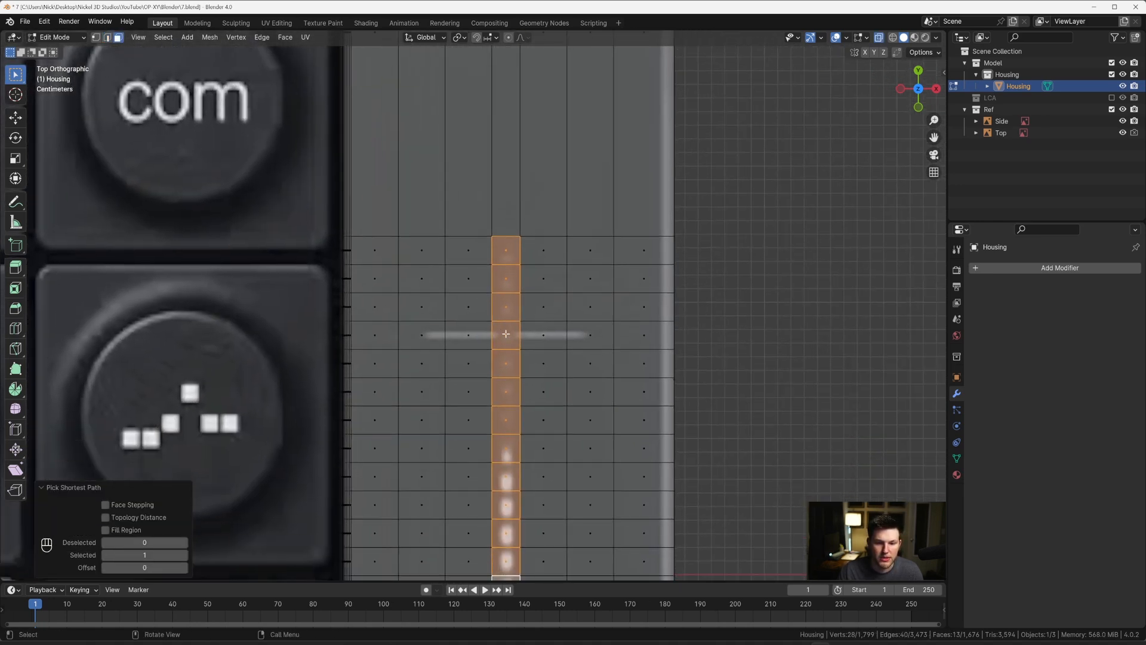
Step: Inset each selected square face individually by about 0.0024 m
scroll(505, 333, up, 2)
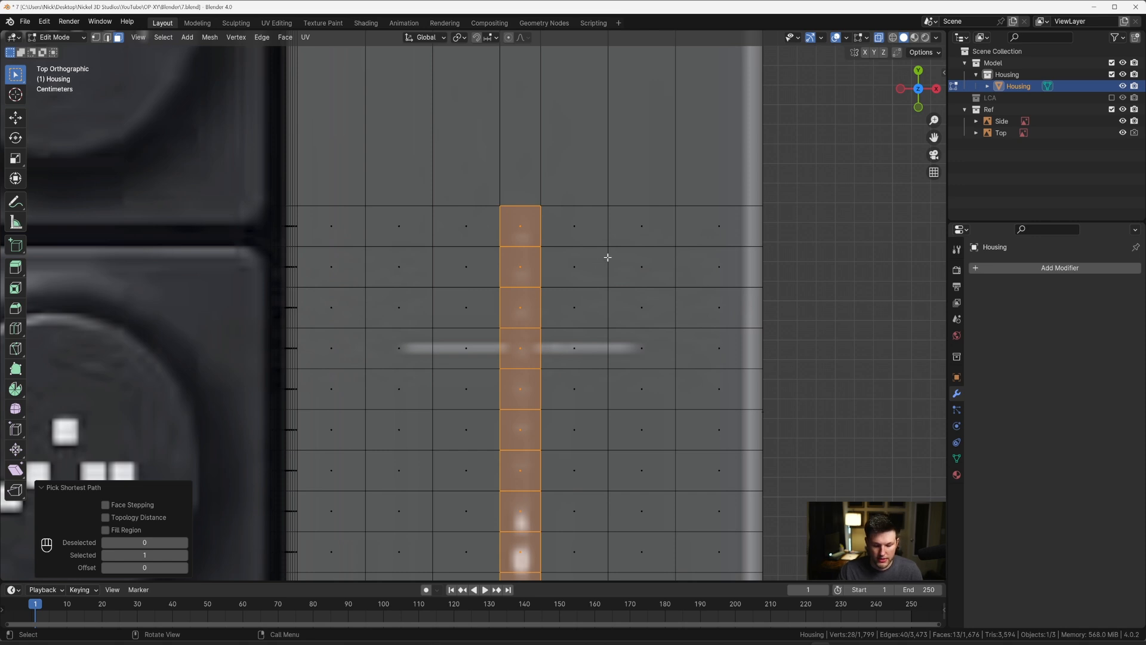
key(i)
key(i)
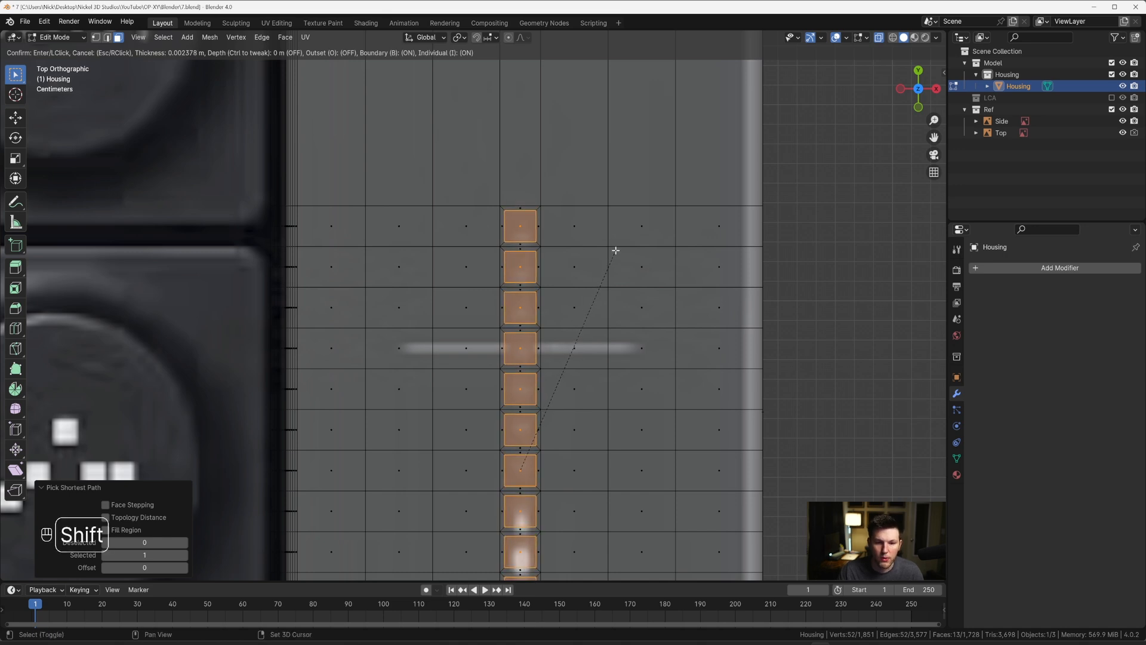
click(616, 250)
Step: Subdivide the inset squares with 8 cuts and delete their faces to open a column of square holes
right_click(616, 249)
click(606, 281)
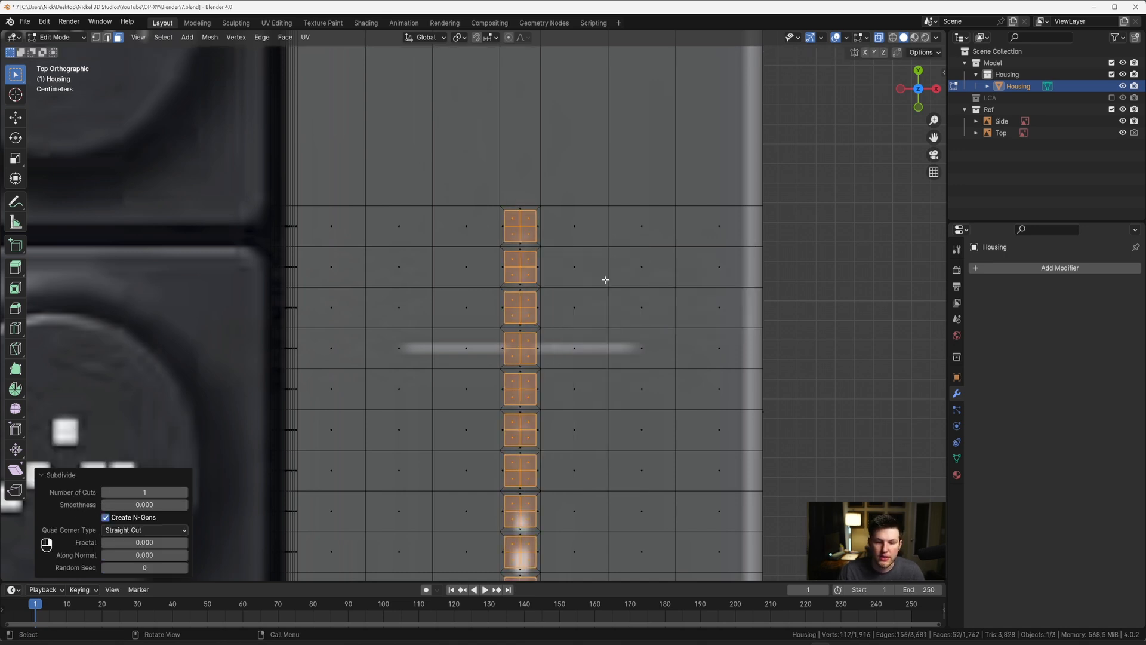
click(143, 491)
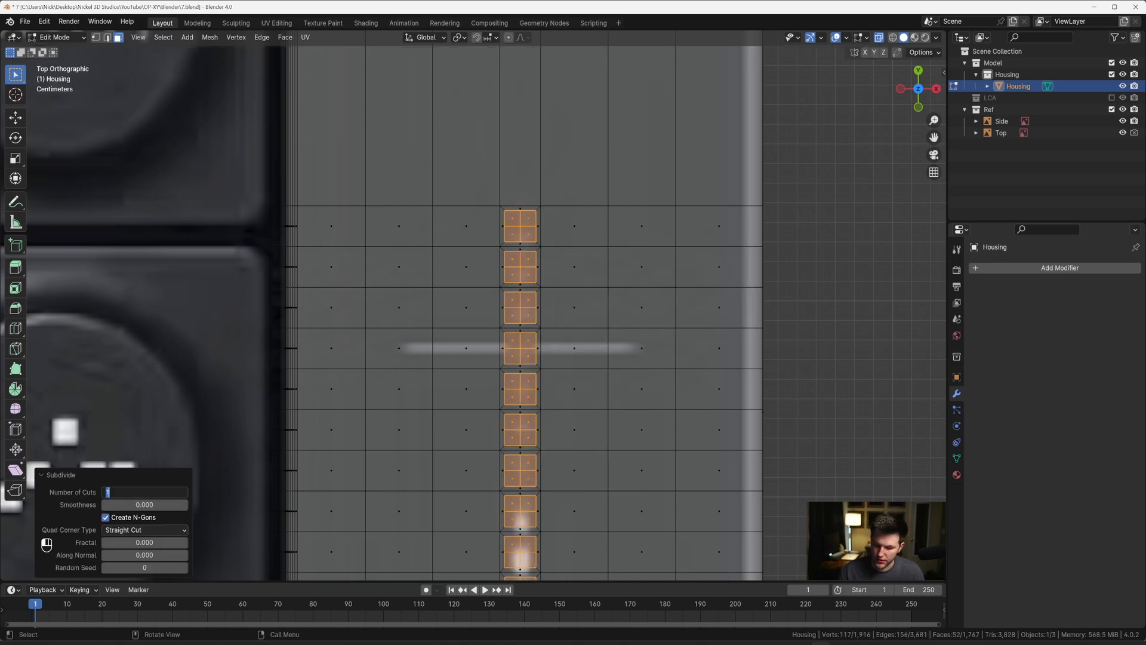
text(8)
key(Return)
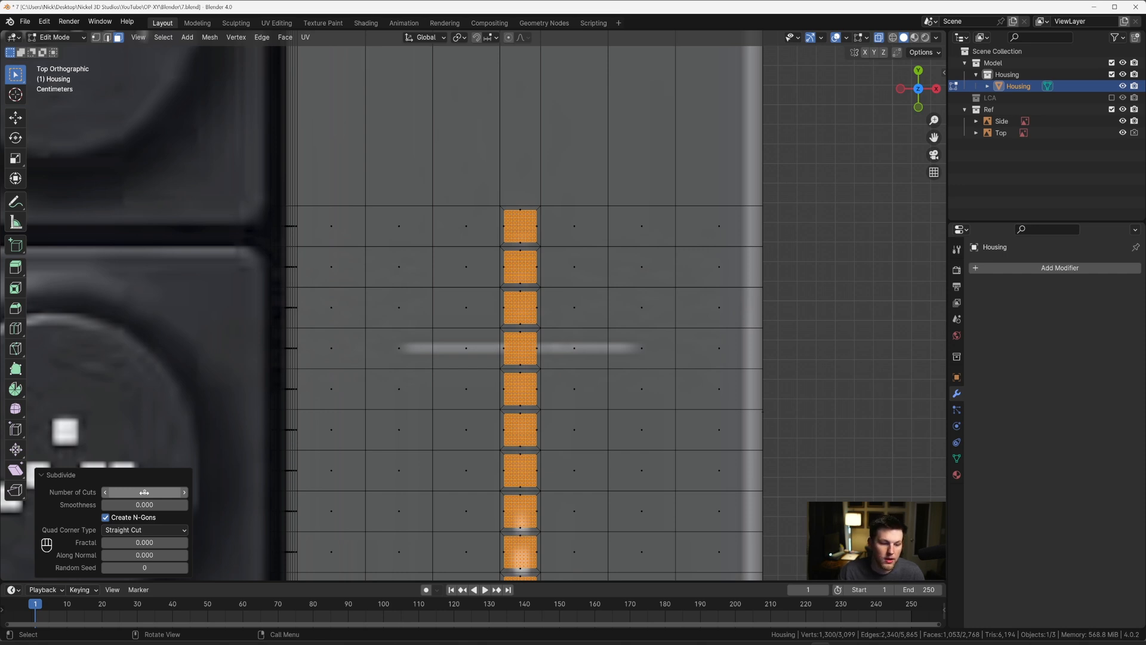
key(x)
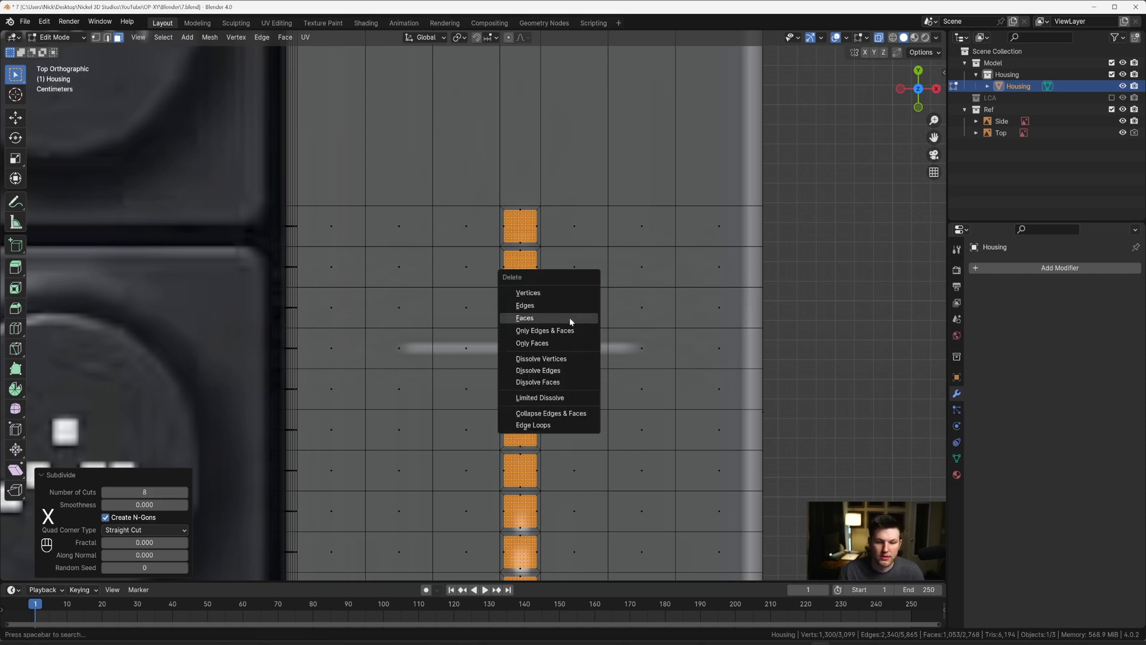
click(569, 318)
Step: Select the border vertices of all the square holes in the column and switch to edge selection
key(1)
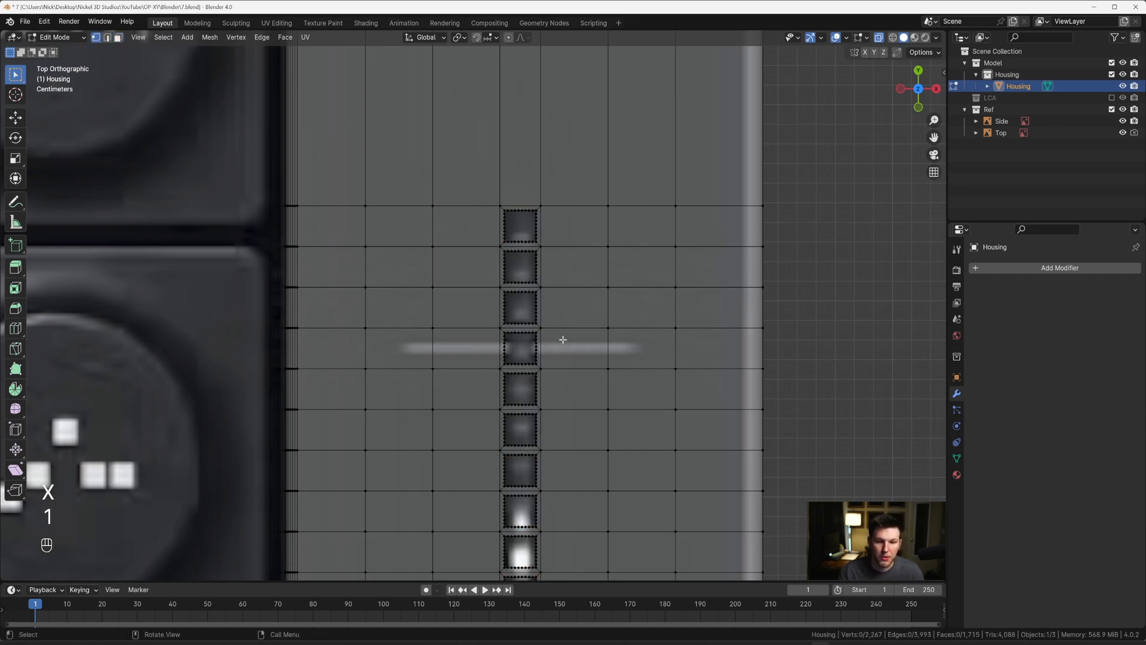
shift+middle_drag(519, 229, 517, 172)
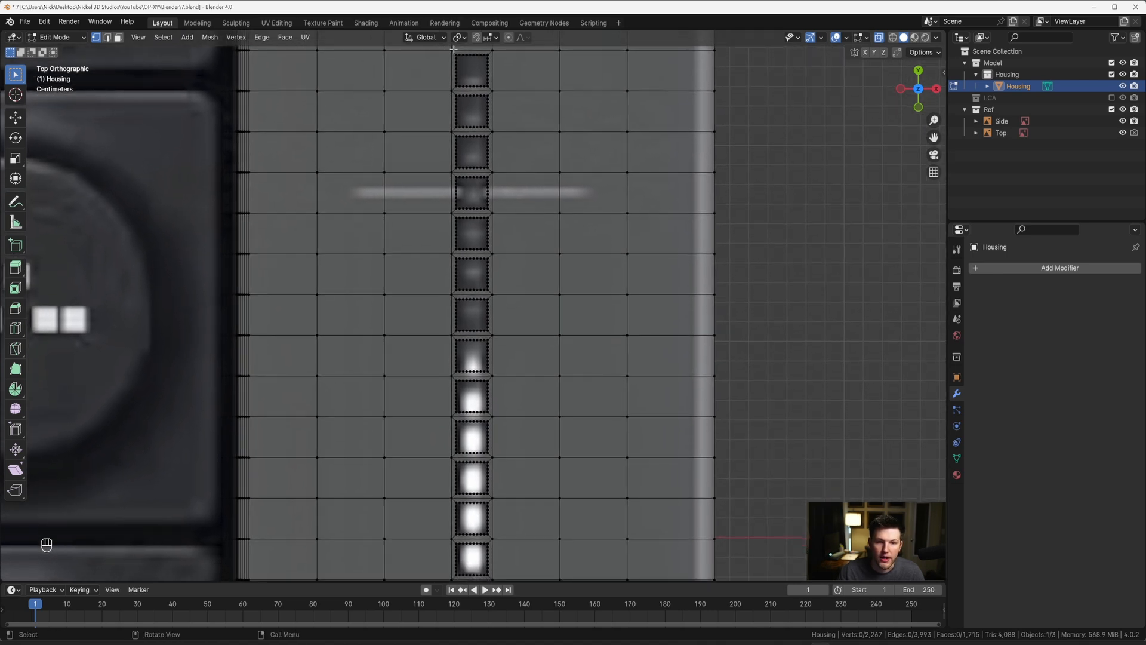
drag(453, 51, 490, 577)
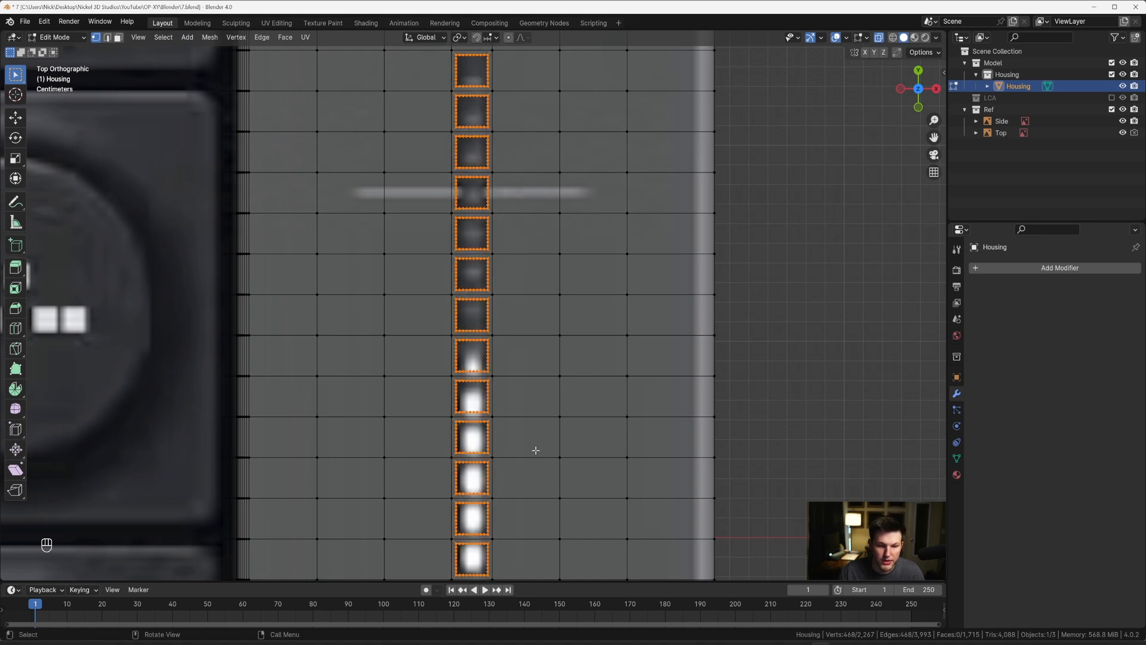
key(2)
shift+scroll(500, 224, up, 3)
scroll(502, 222, up, 3)
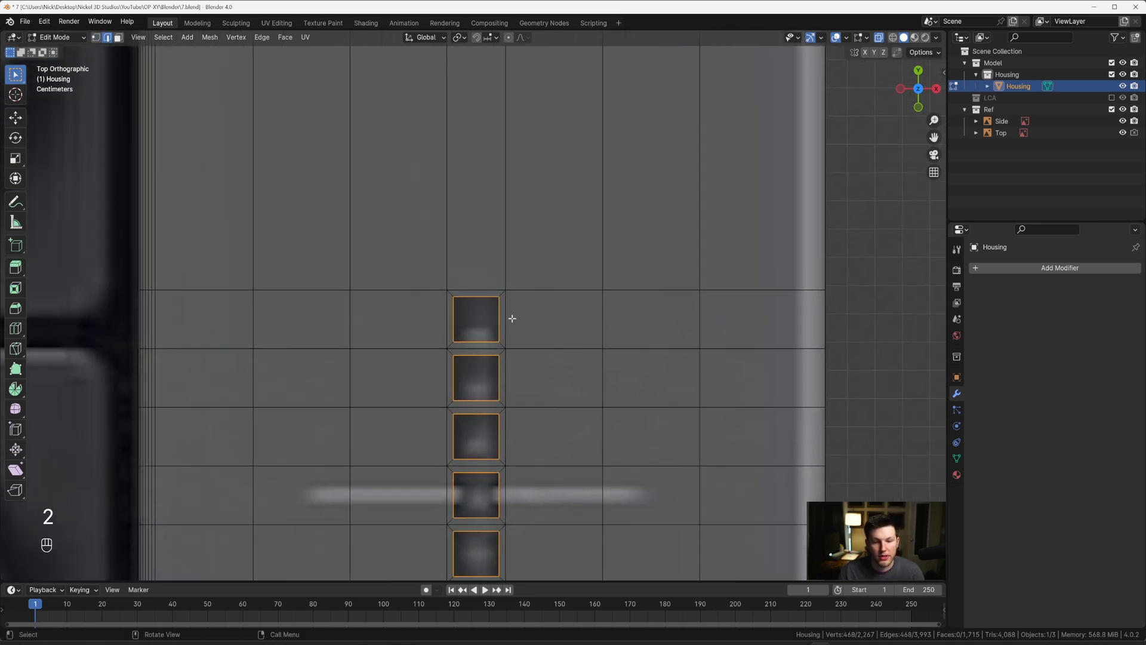
right_click(513, 315)
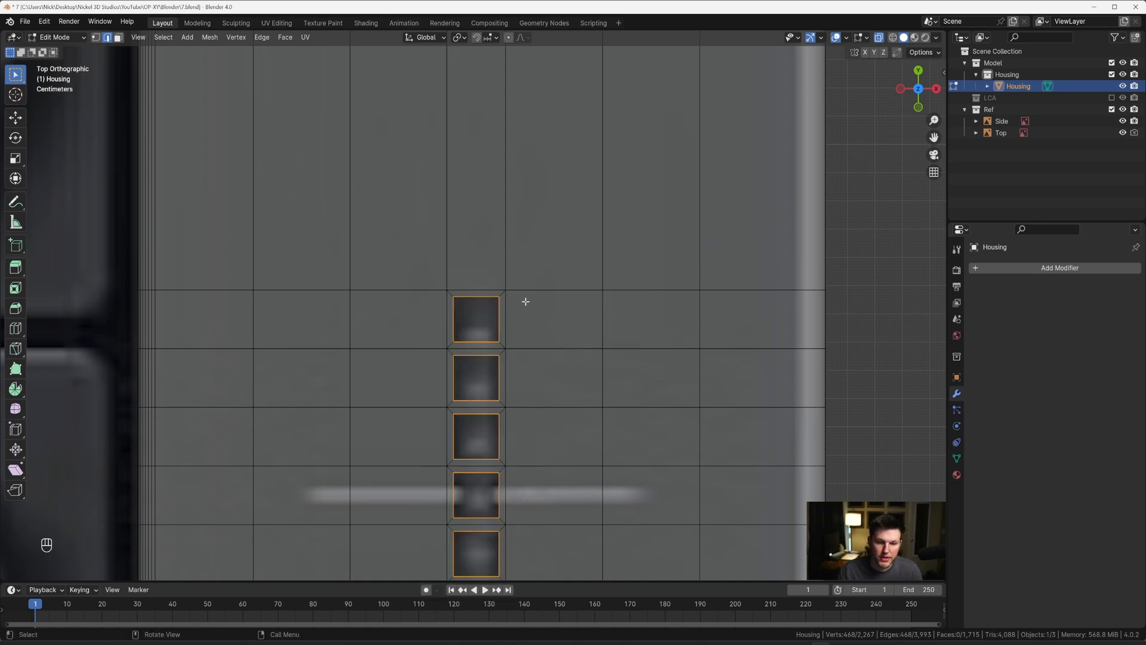
scroll(525, 301, up, 3)
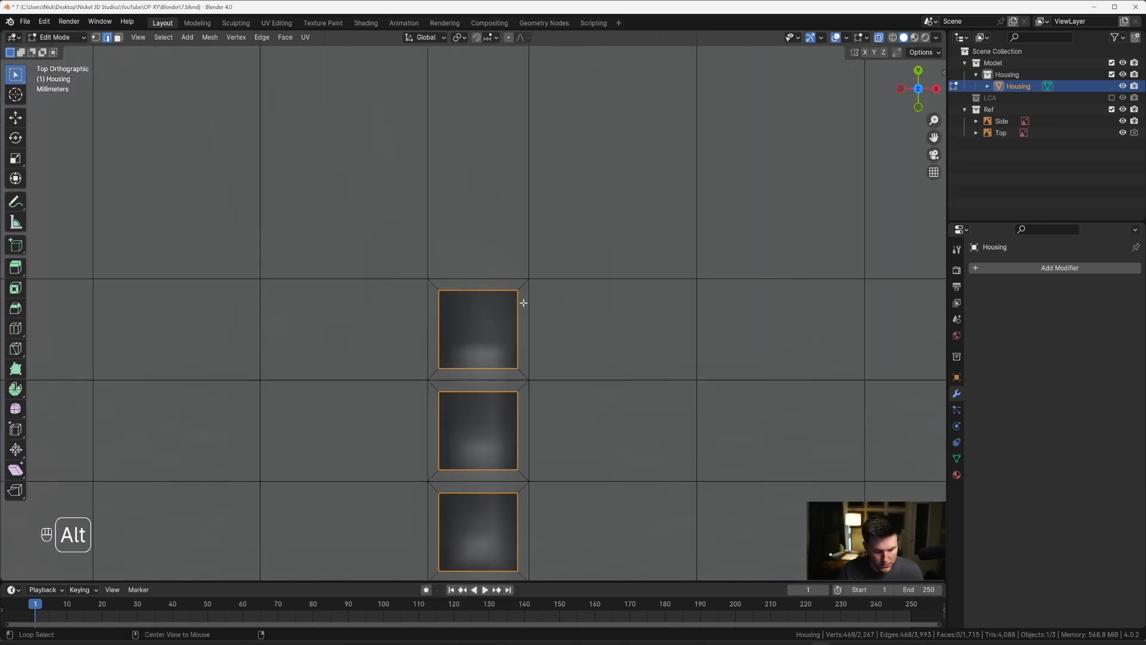
key(shift+alt+s)
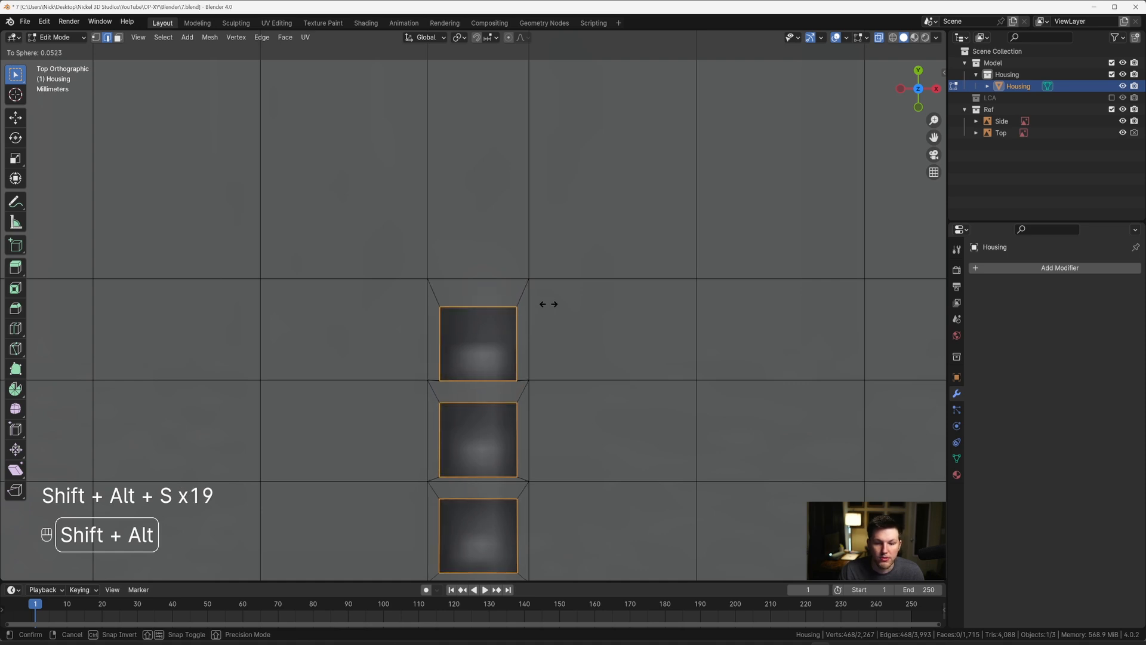
key(Escape)
Step: Set the pivot point to individual origins and round each square hole's border with To Sphere
key(period)
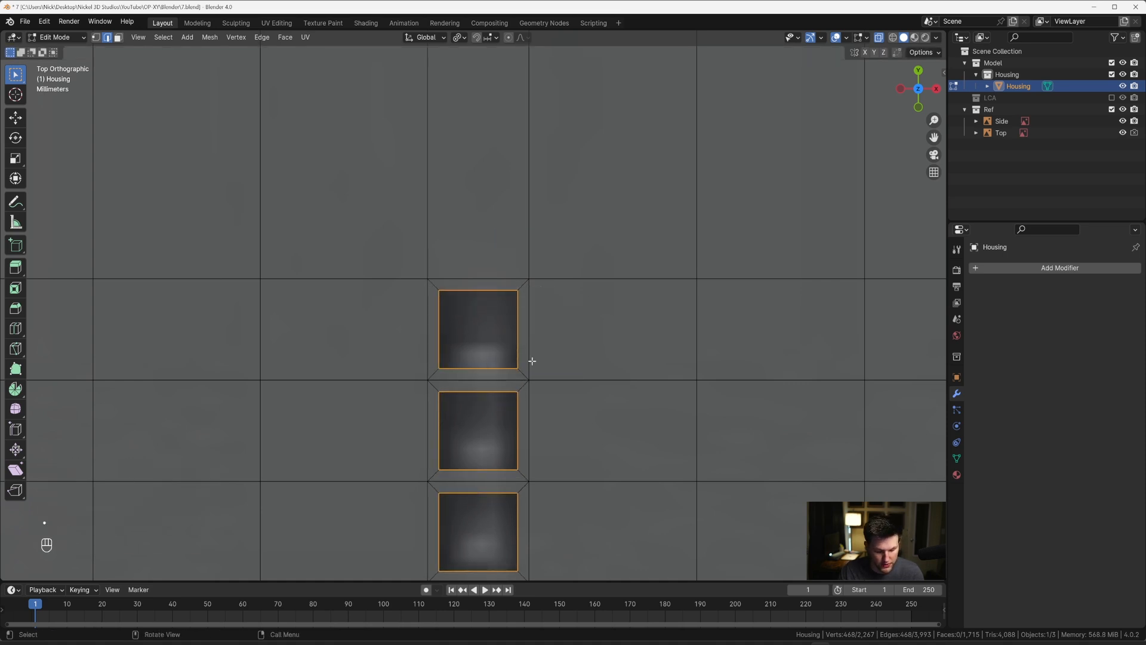
key(shift+alt+s)
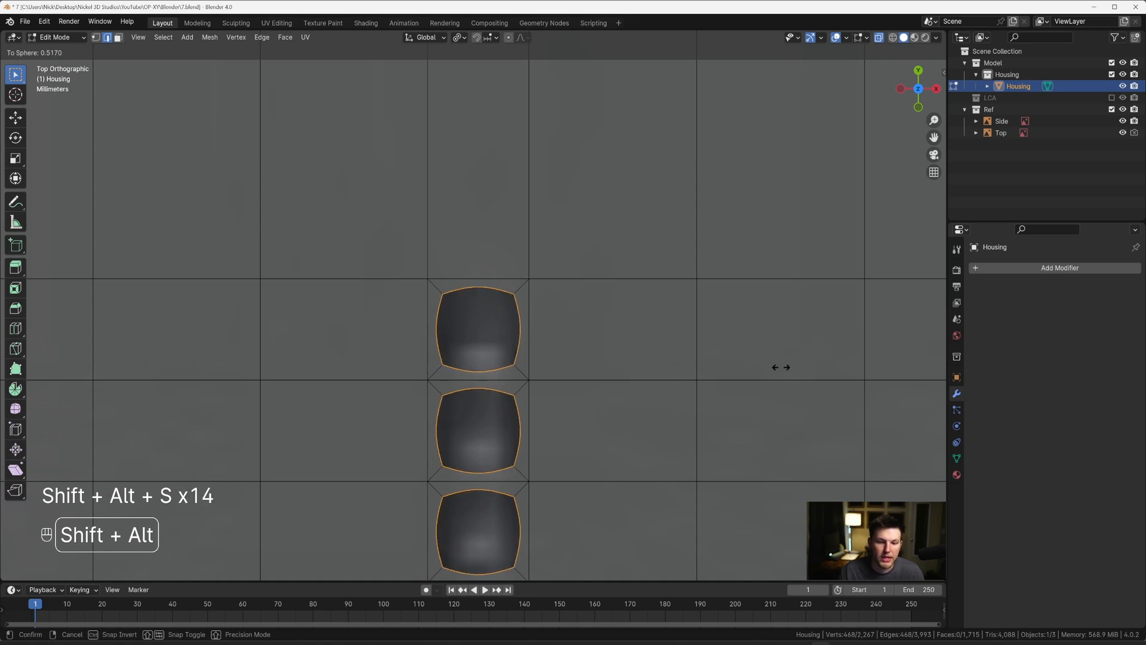
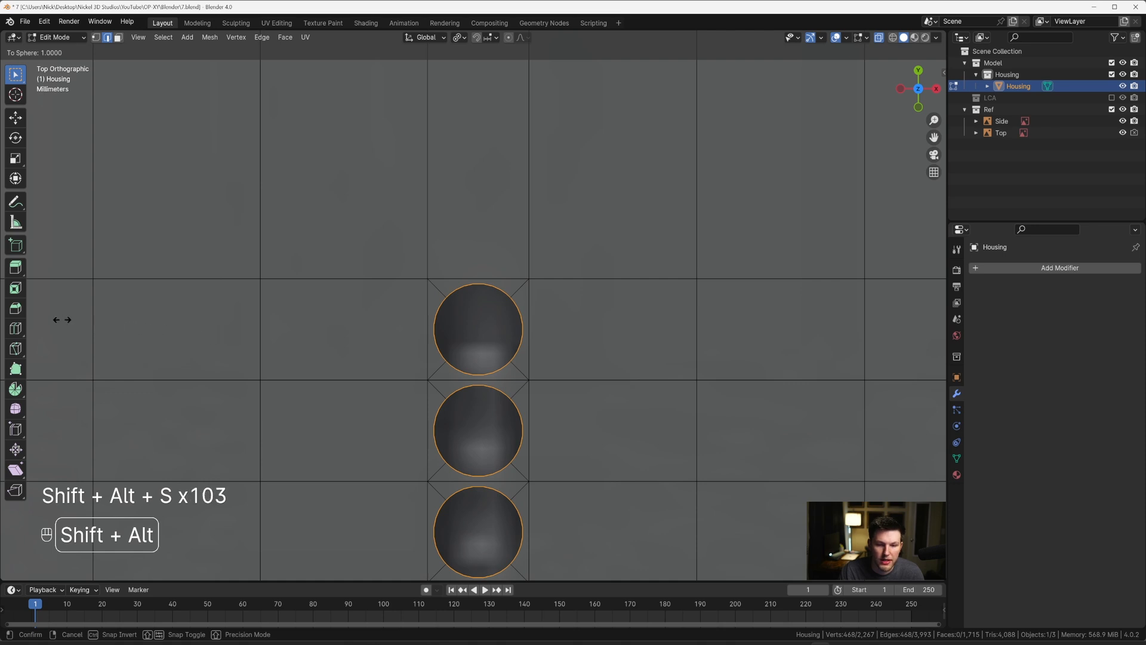
Step: Finish rounding the hole borders with a To Sphere factor of 0.775 and scale them to 0.81 along X
click(899, 313)
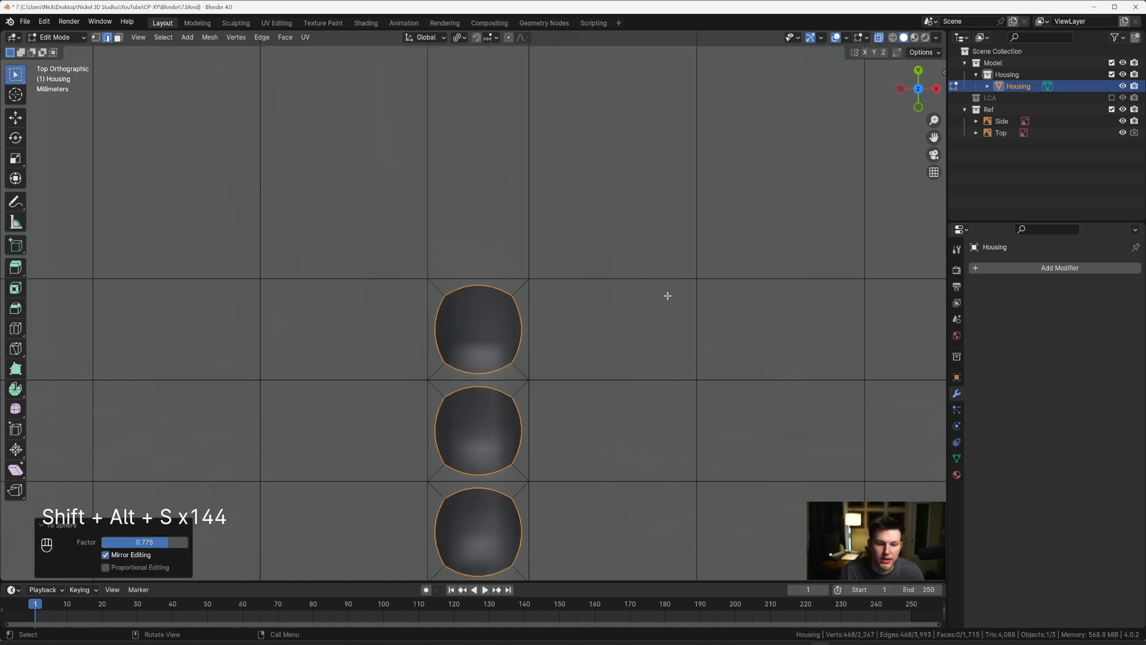
scroll(667, 296, up, 1)
key(s)
key(x)
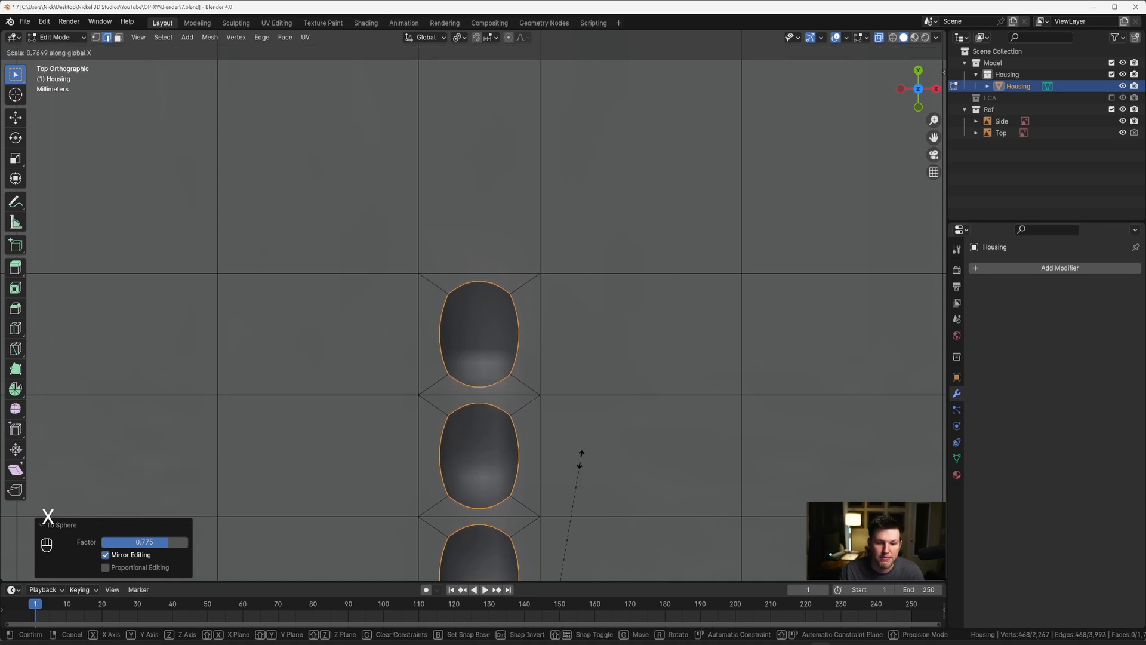
click(585, 425)
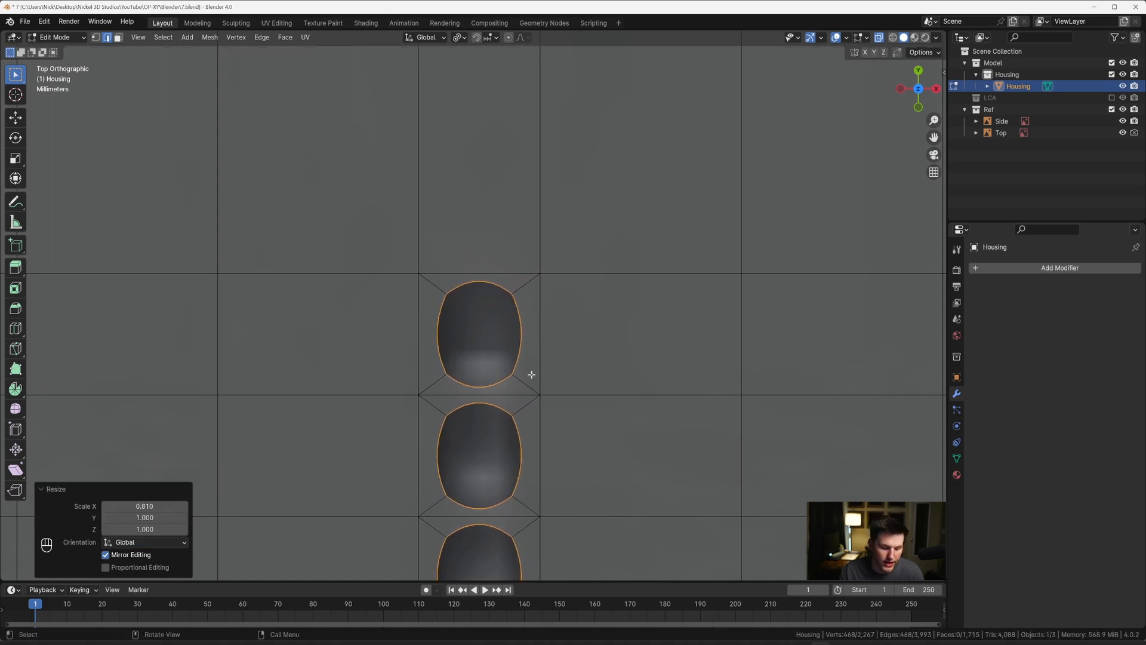
scroll(531, 374, down, 3)
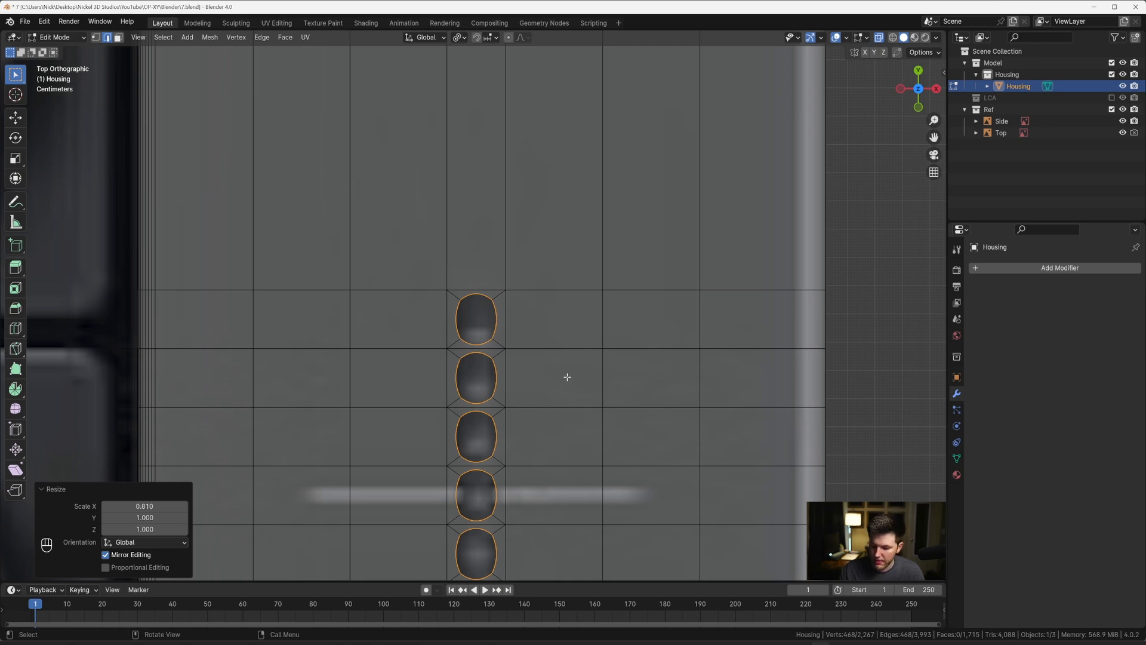
Step: Try extruding the rounded hole borders straight down along Z and filling their floors with faces
key(KP_Decimal)
middle_drag(539, 377, 581, 324)
key(e)
key(z)
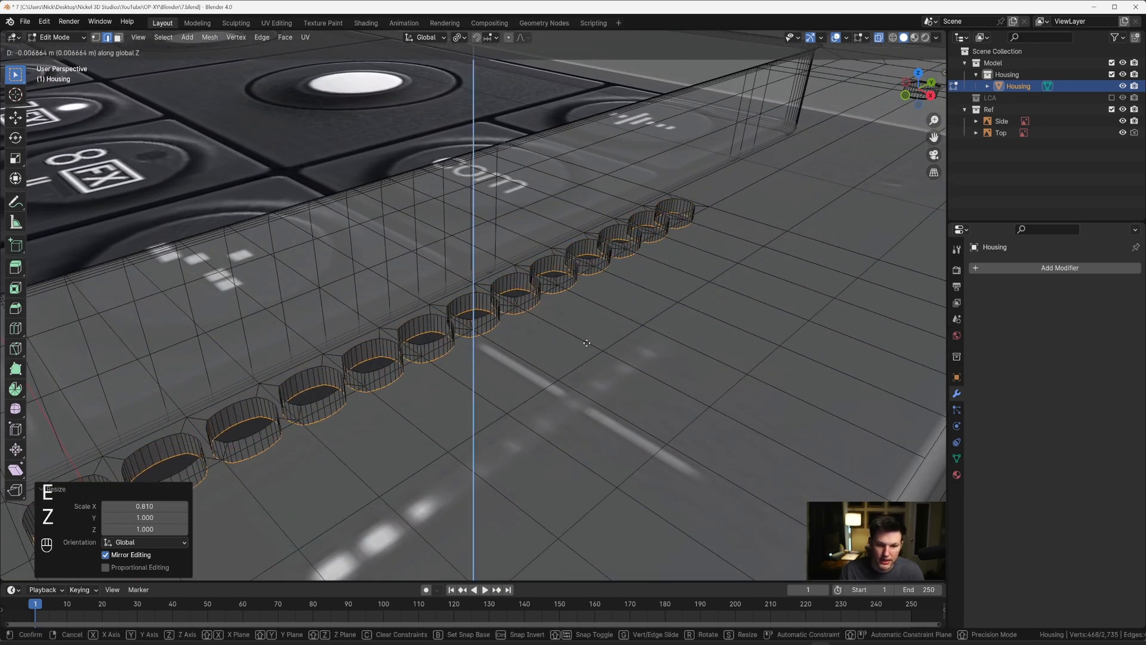
click(584, 339)
key(f)
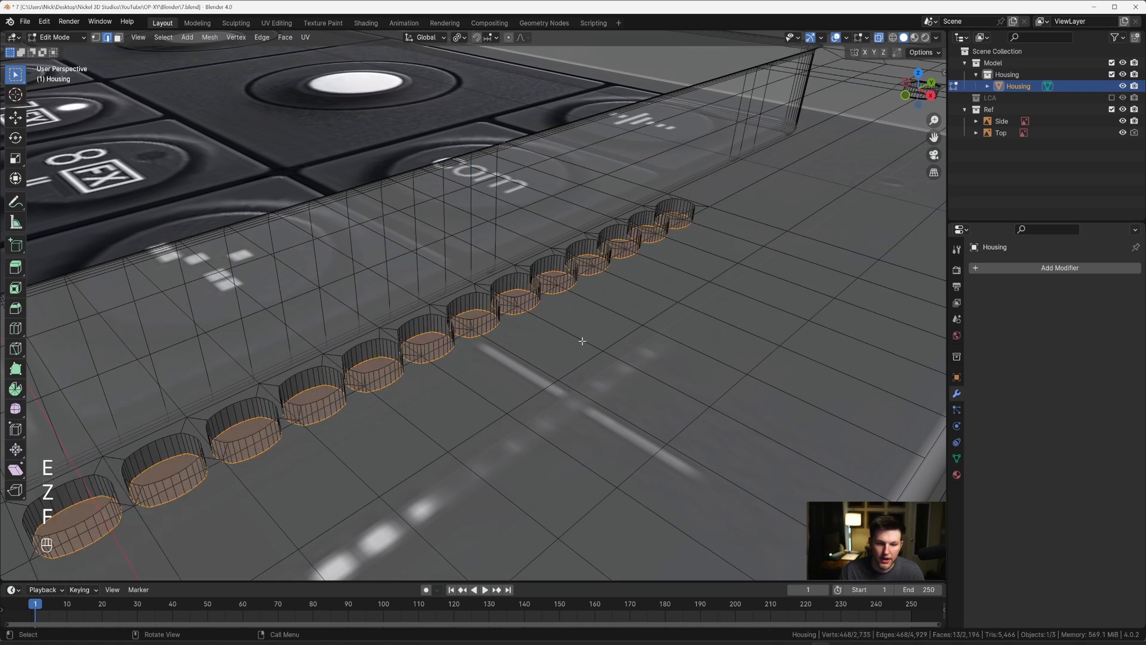
middle_drag(583, 341, 586, 362)
key(alt+z)
scroll(573, 298, up, 5)
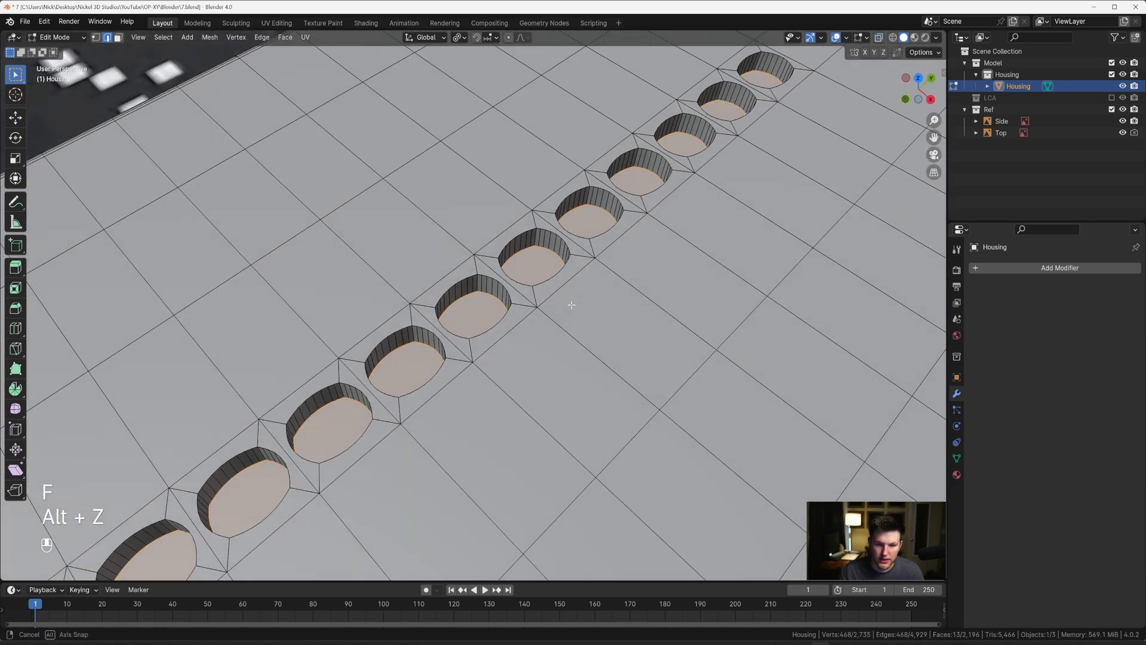
Step: Try an 8-segment bevel on the hole floor edges, cancel it, and undo the extrusion and floor fill
key(ctrl+b)
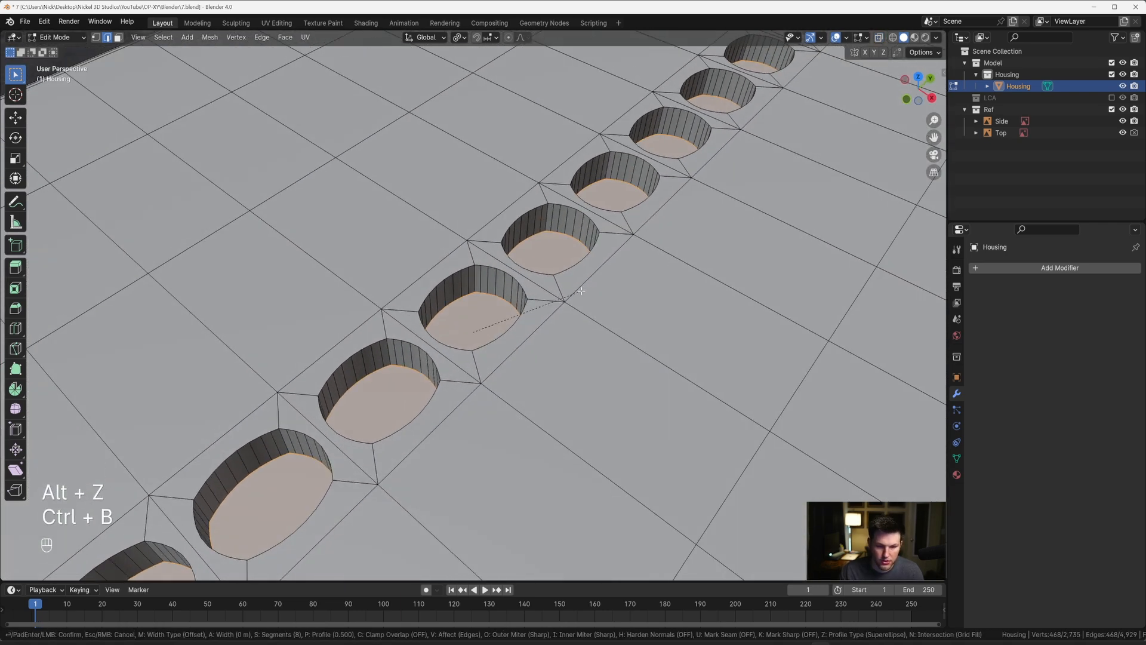
key(shift)
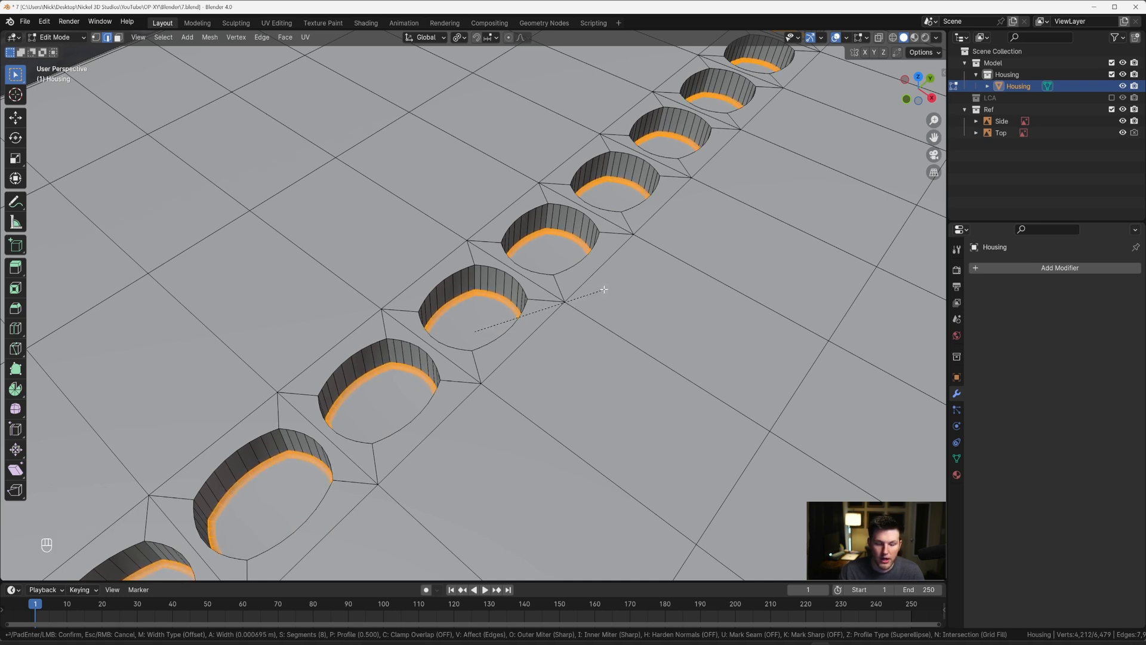
key(Escape)
key(ctrl+z)
key(ctrl+z)
key(ctrl+z)
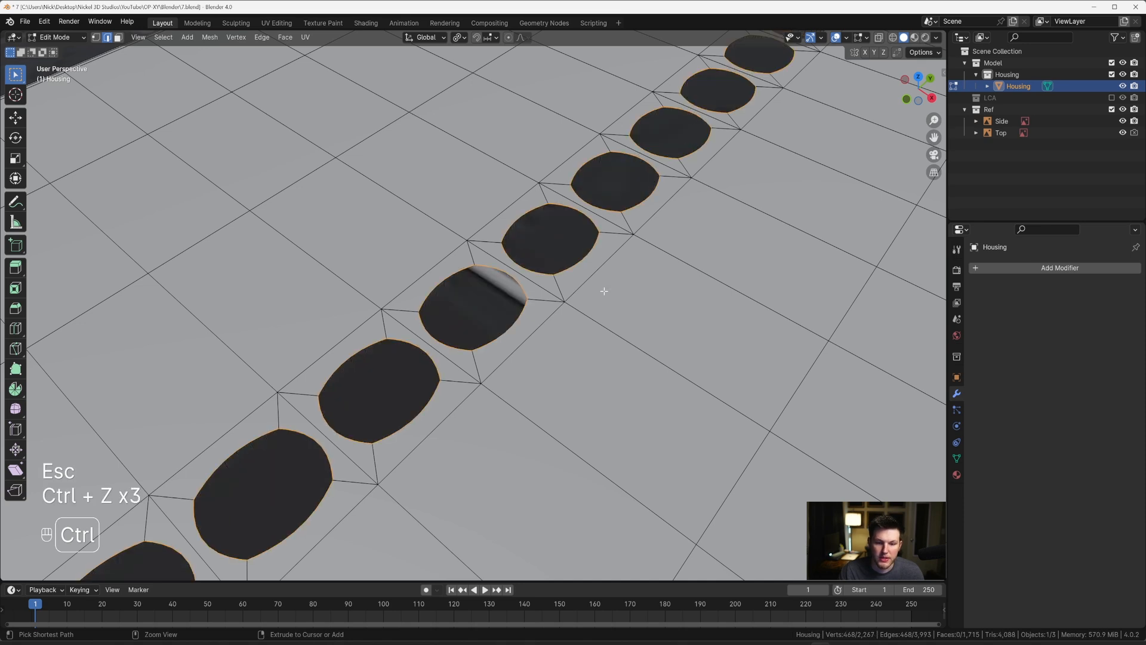
Step: Smooth the selected hole borders with LoopTools Relax, using Cubic interpolation and 1 iteration
middle_drag(602, 298, 605, 312)
key(grave)
click(604, 257)
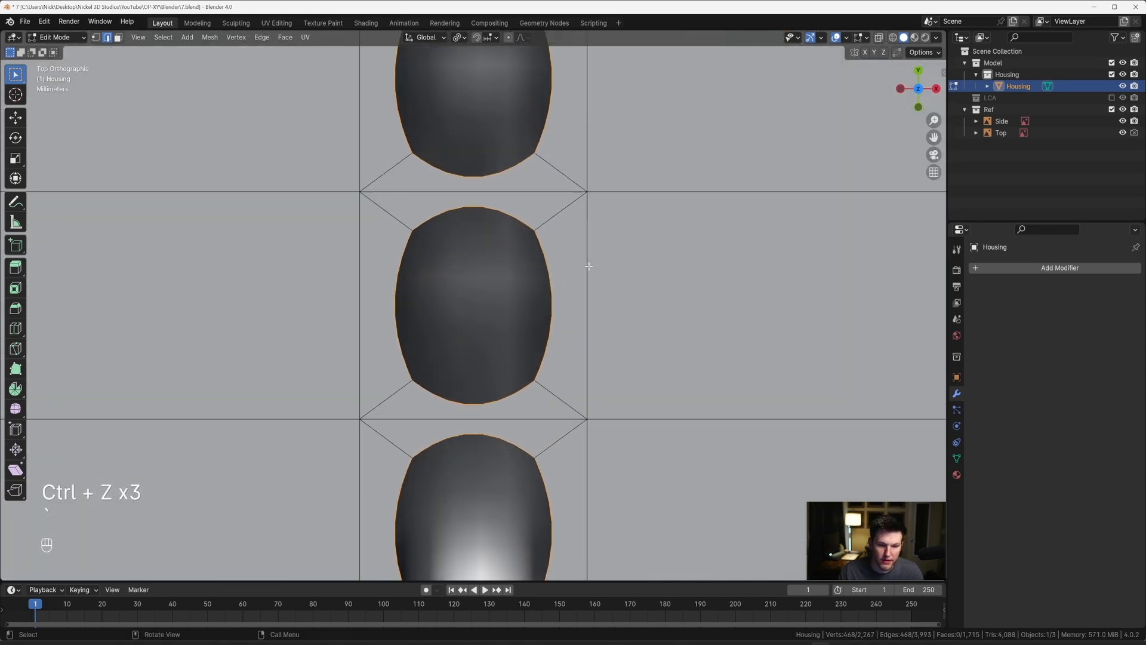
key(1)
key(2)
right_click(589, 265)
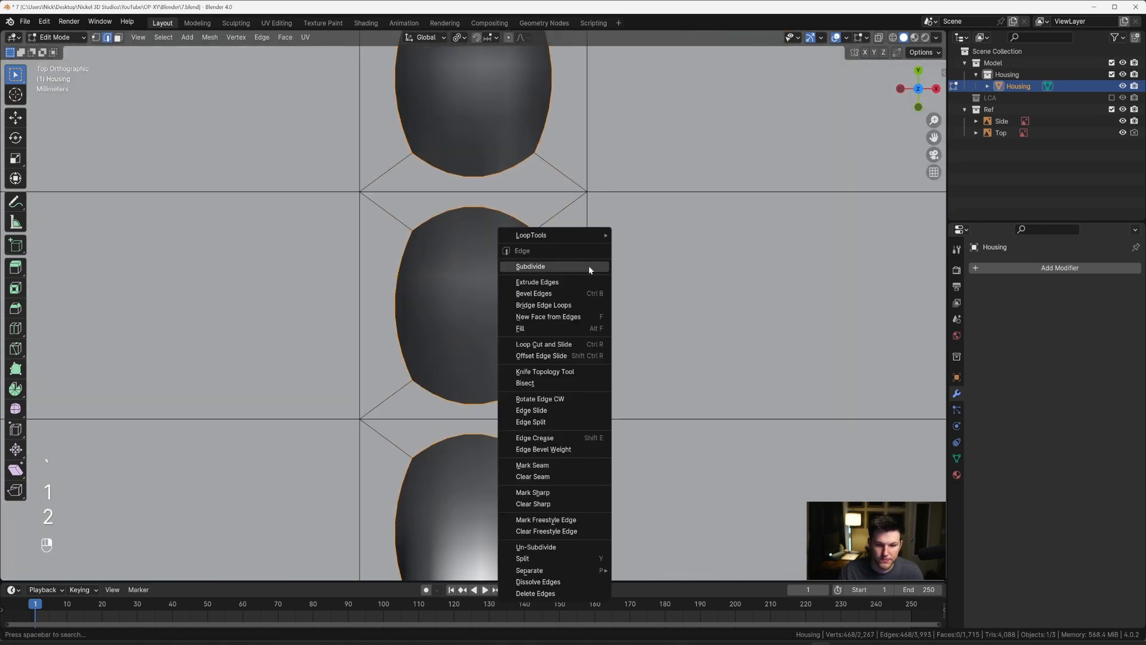
mouse_move(585, 235)
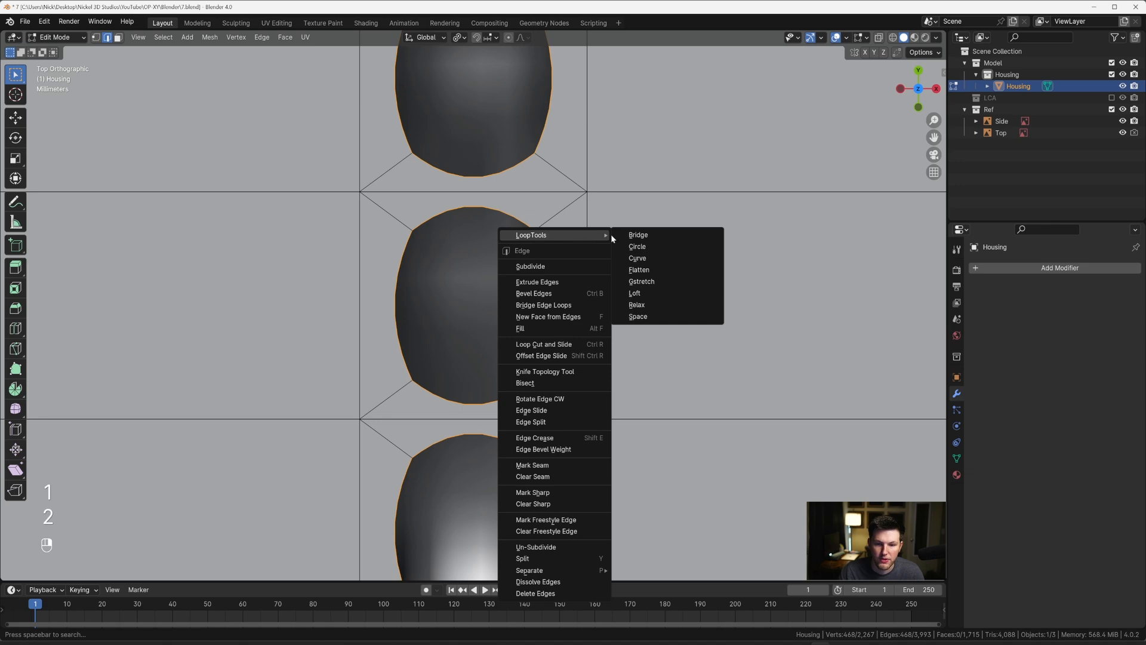
click(642, 303)
scroll(505, 278, down, 4)
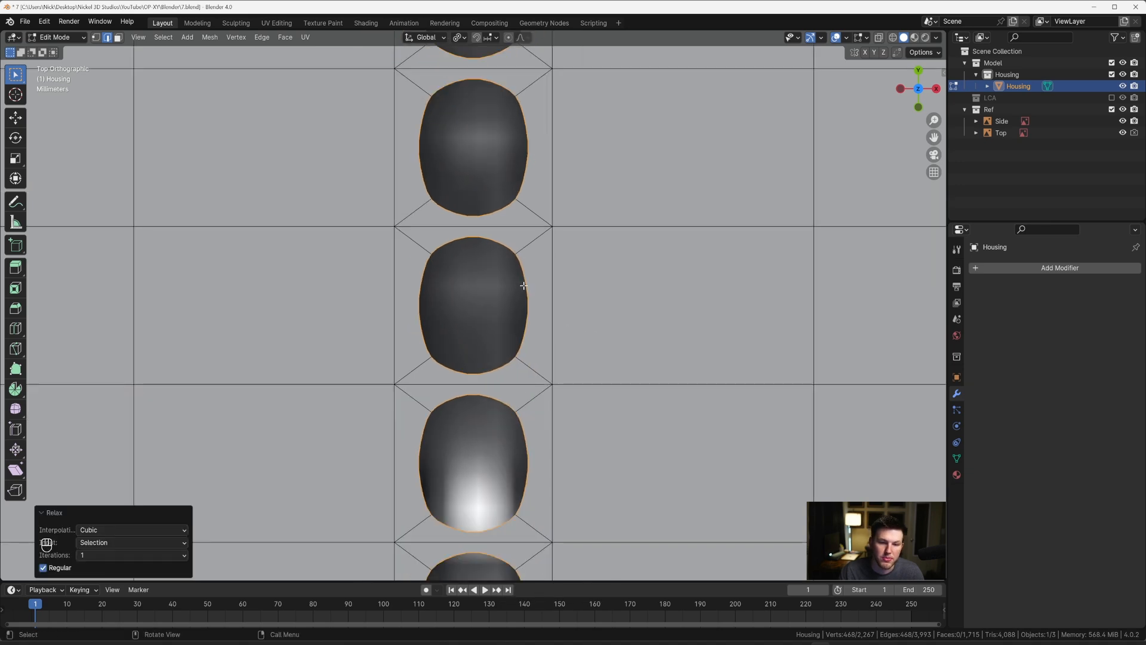
Step: Extrude the relaxed hole borders downward along Z and fill each hole's floor with a face
middle_drag(524, 289, 501, 275)
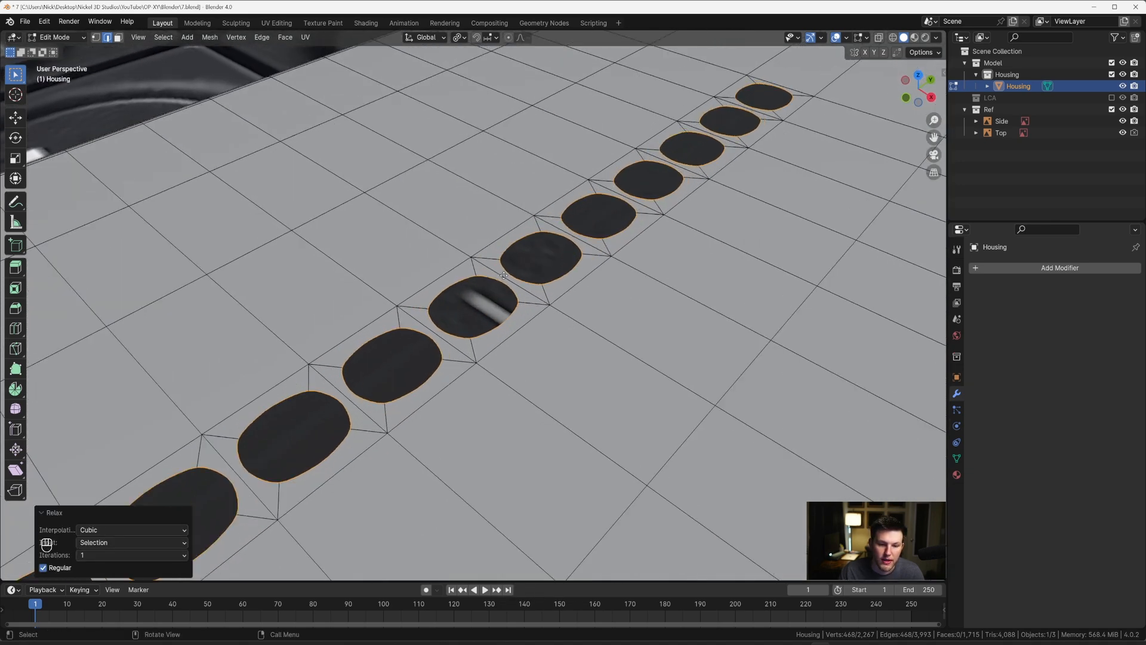
key(e)
key(z)
click(505, 305)
key(f)
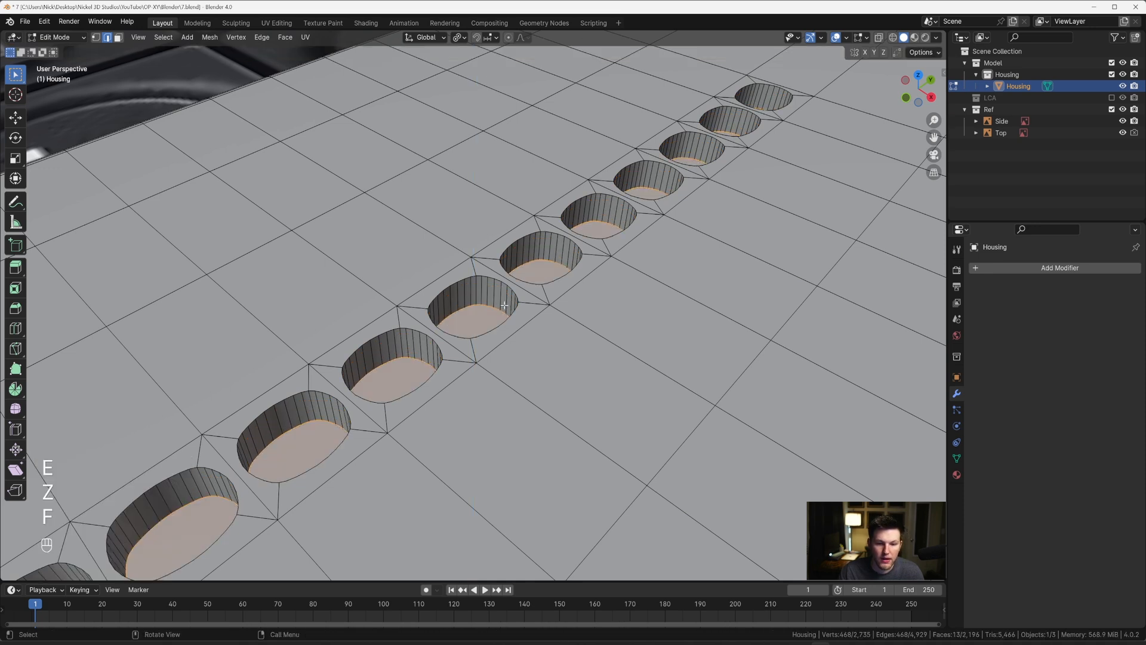
Step: Bevel the floor edges of all the holes by about 0.0007 m with 6 segments
middle_drag(504, 305, 507, 308)
key(ctrl+b)
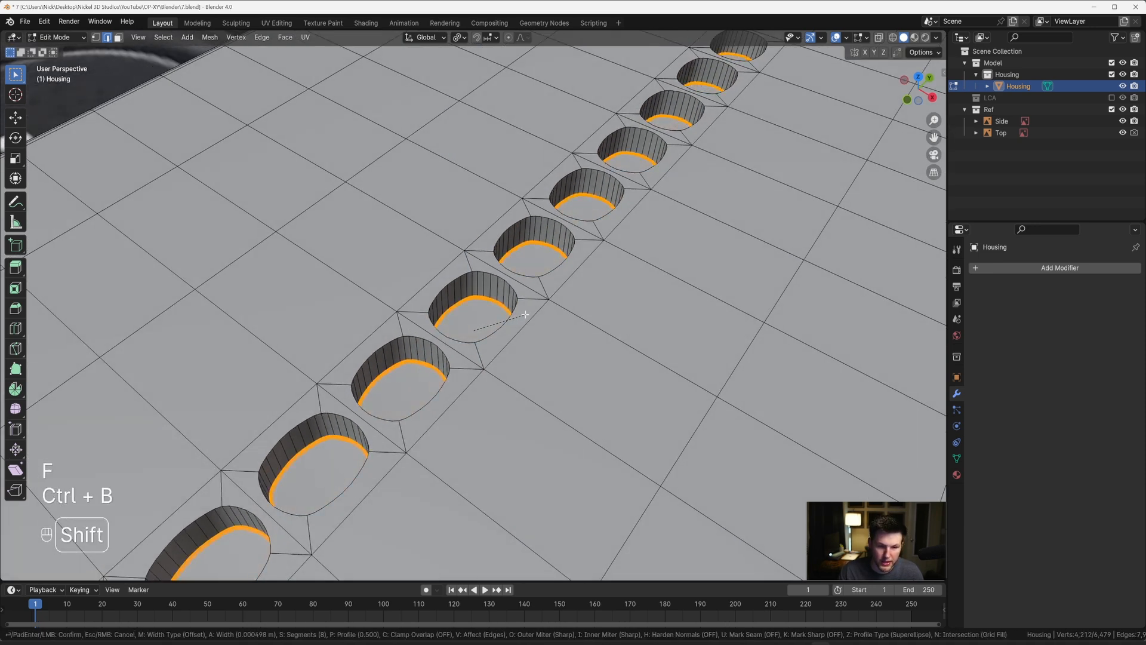
scroll(528, 311, down, 7)
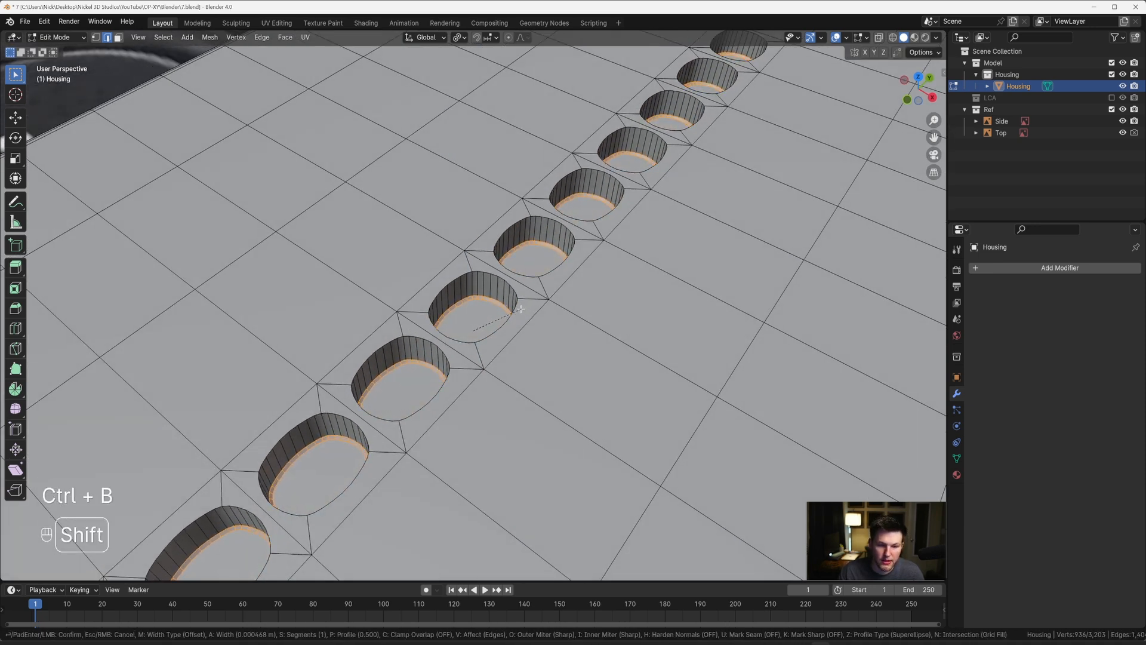
scroll(527, 308, up, 2)
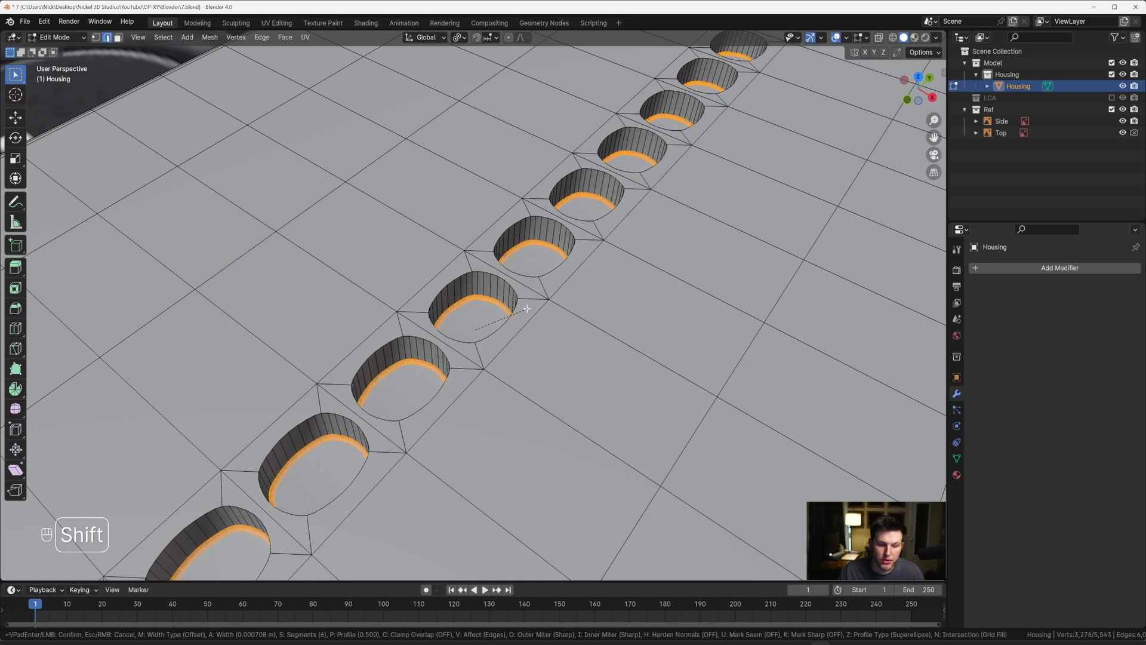
click(527, 309)
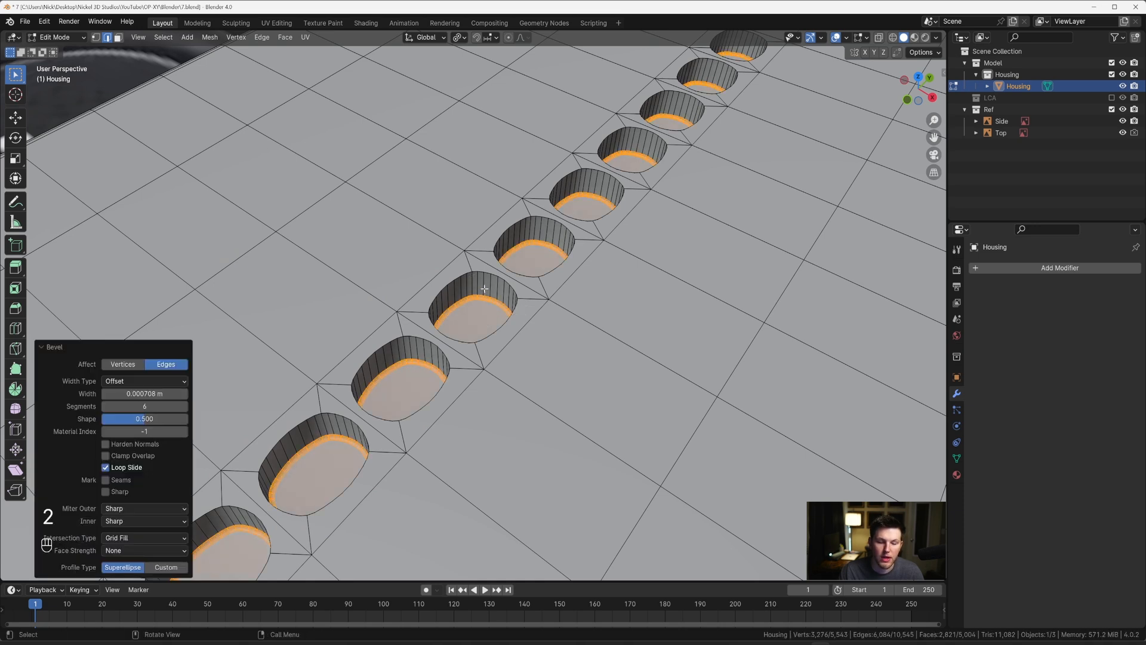
Step: Grow the selection from the beveled hole floors to include the walls up to the rims, in X-ray right view
middle_drag(484, 289, 426, 323)
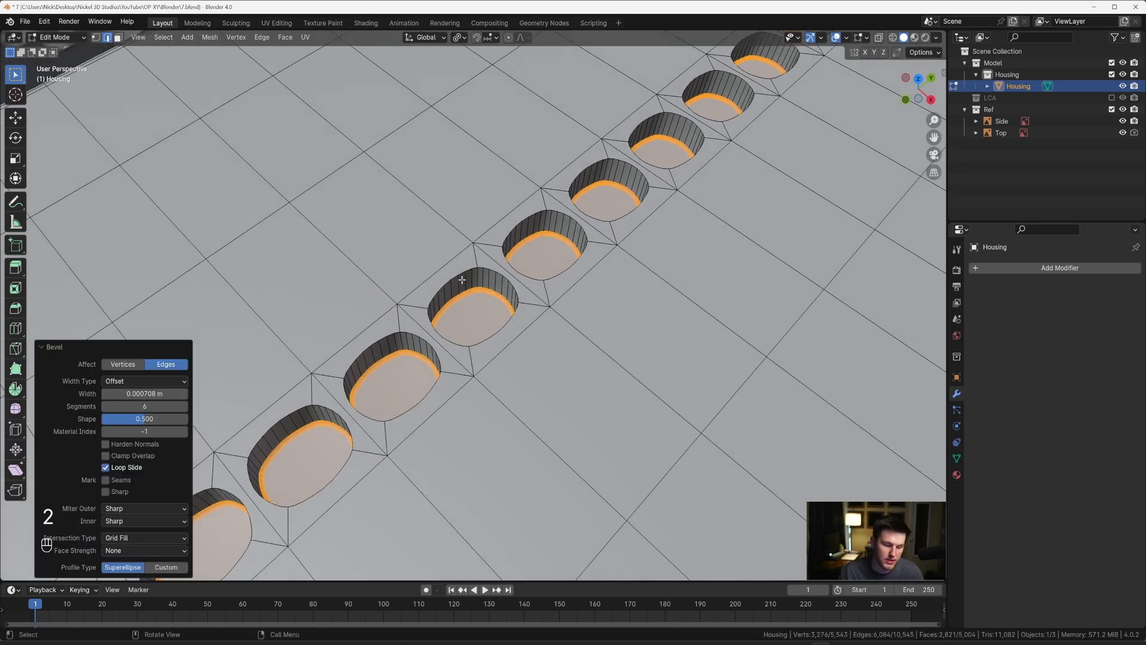
key(KP_3)
key(alt+z)
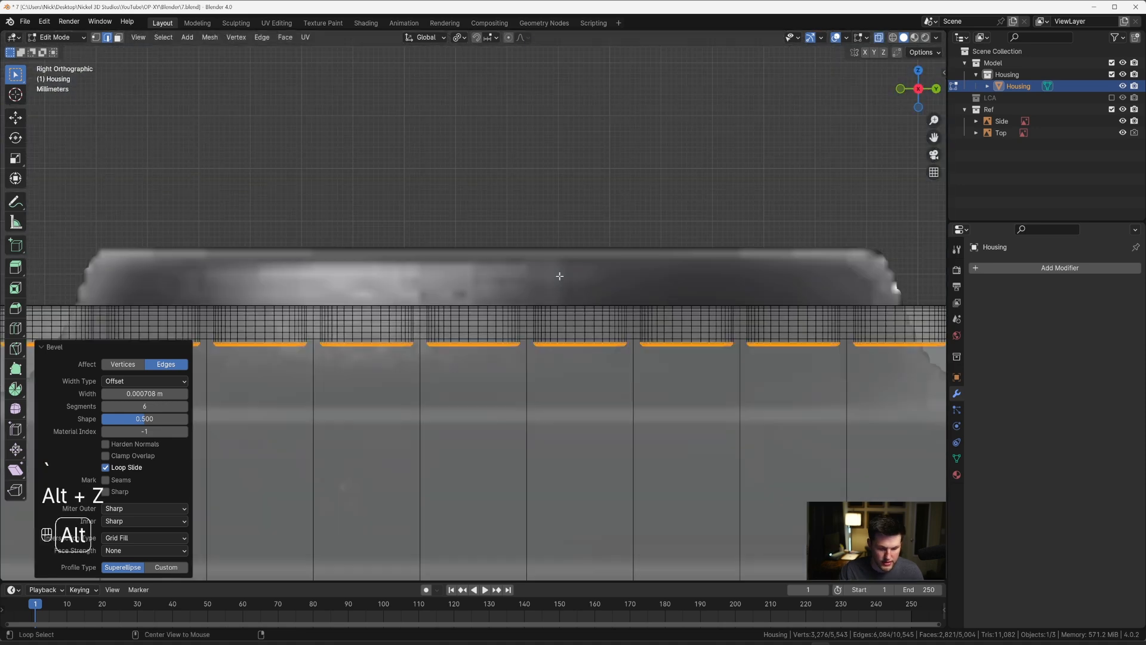
key(ctrl+KP_Add)
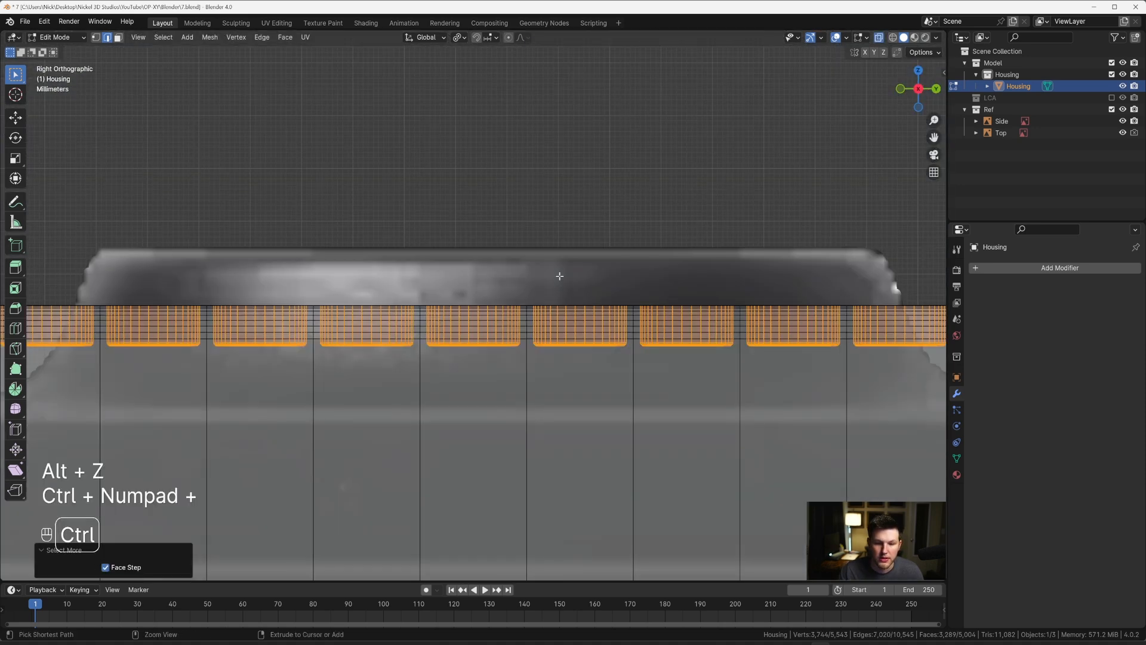
middle_drag(559, 276, 500, 312)
key(grave)
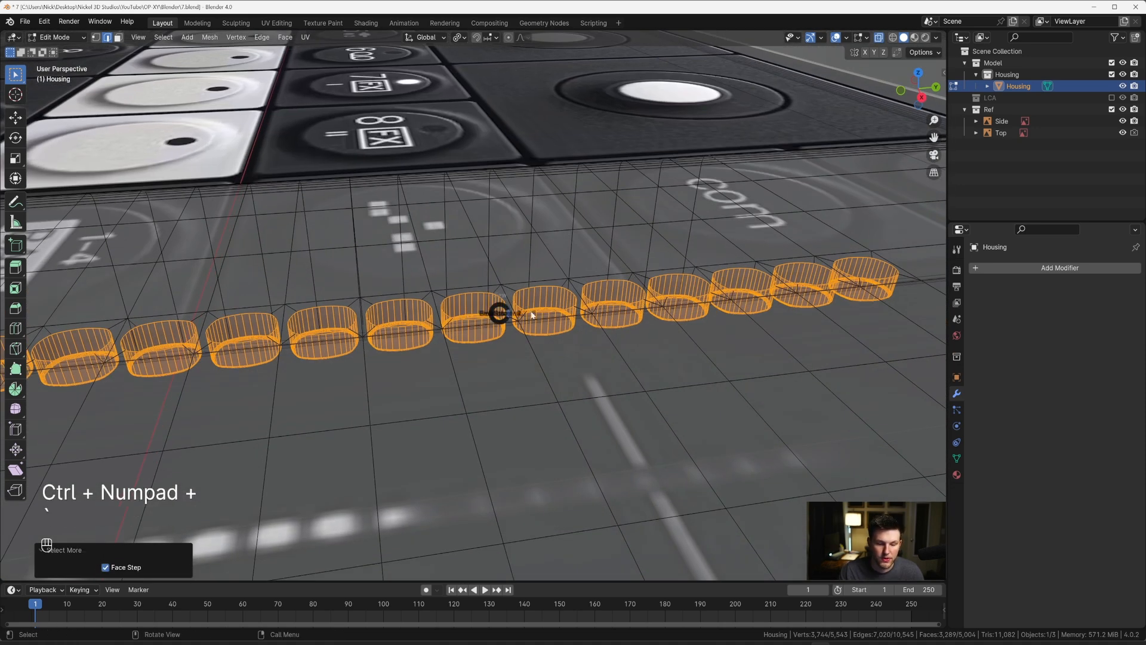
click(551, 323)
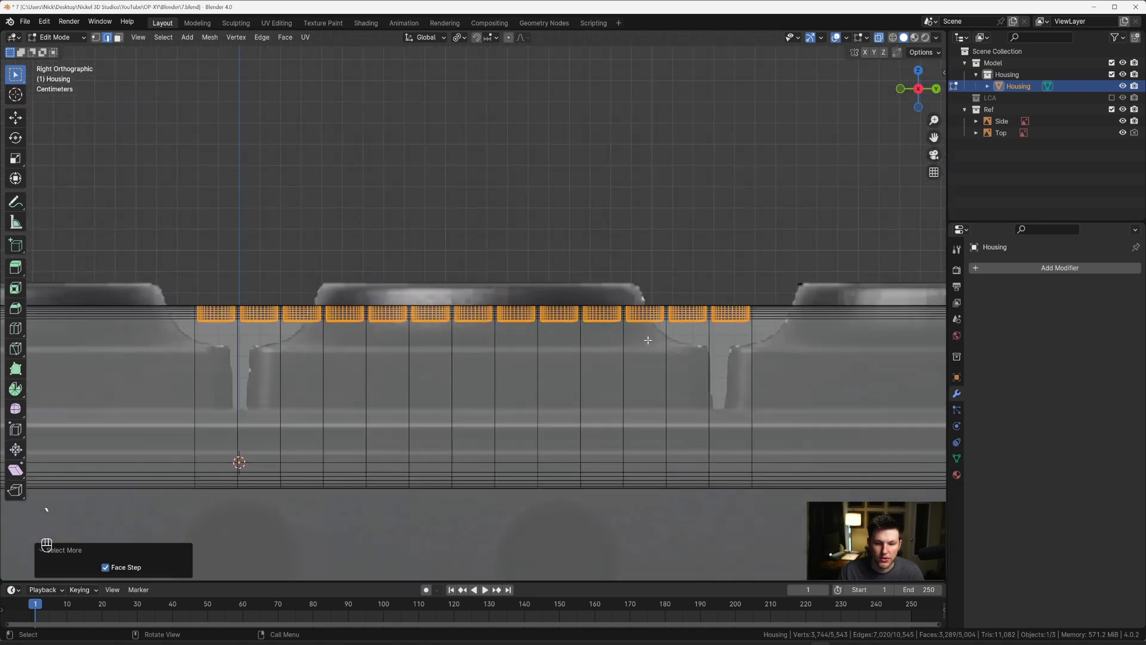
Step: Circle-deselect the floors and walls of all the holes, keeping only their upper rim edges selected
key(c)
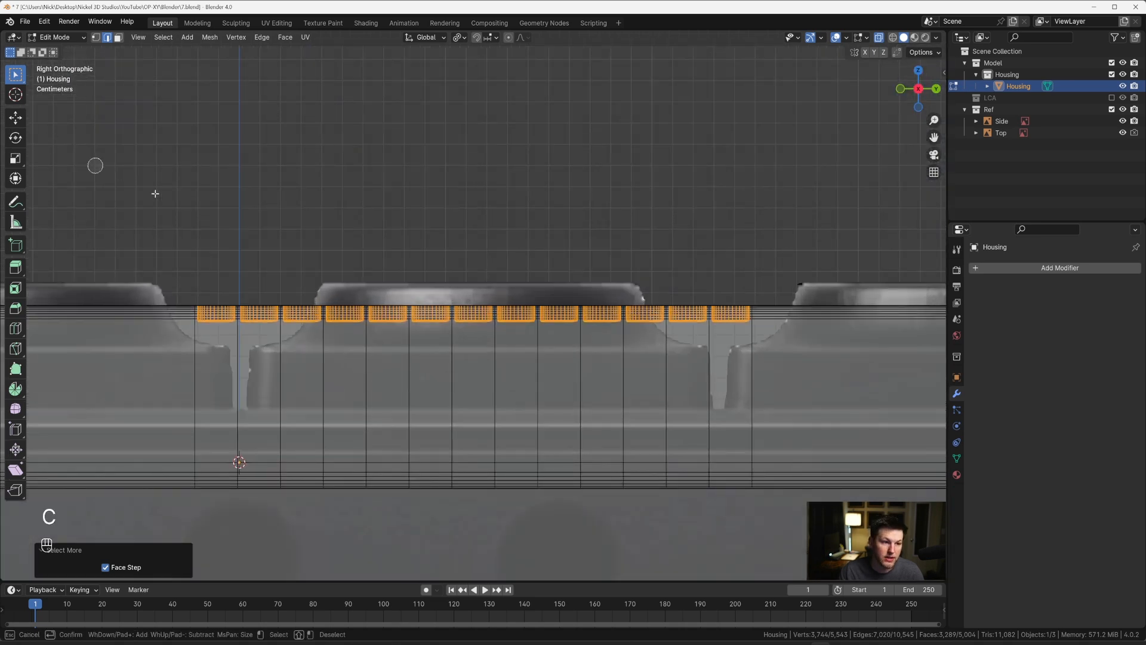
scroll(724, 379, down, 5)
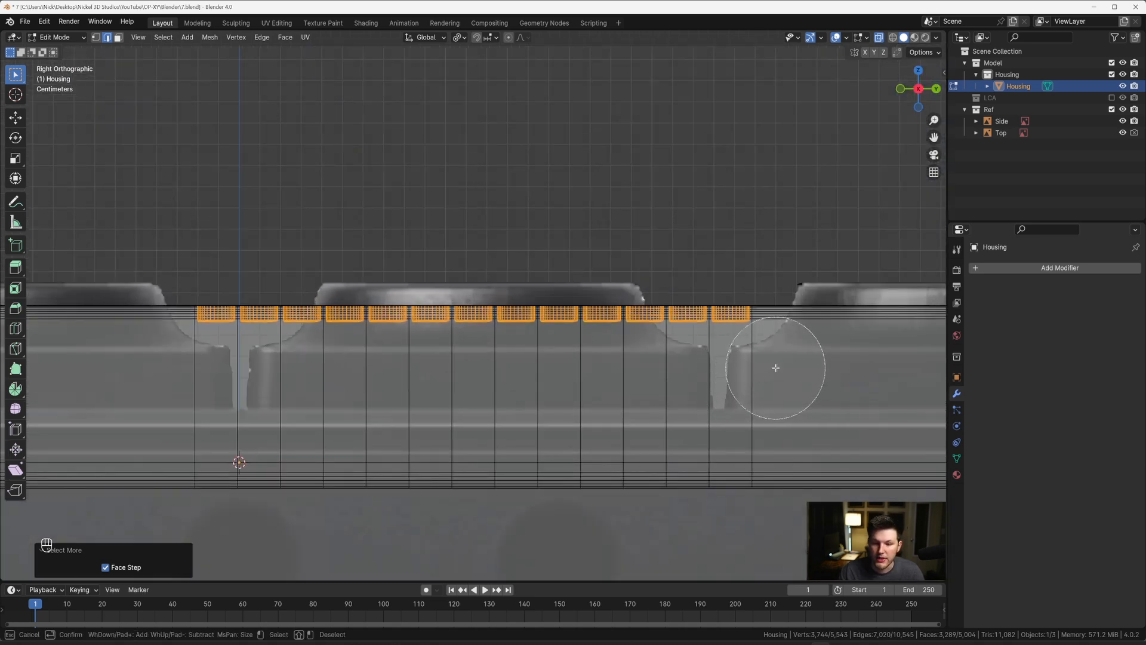
shift+click(741, 361)
shift+drag(742, 362, 205, 358)
key(Escape)
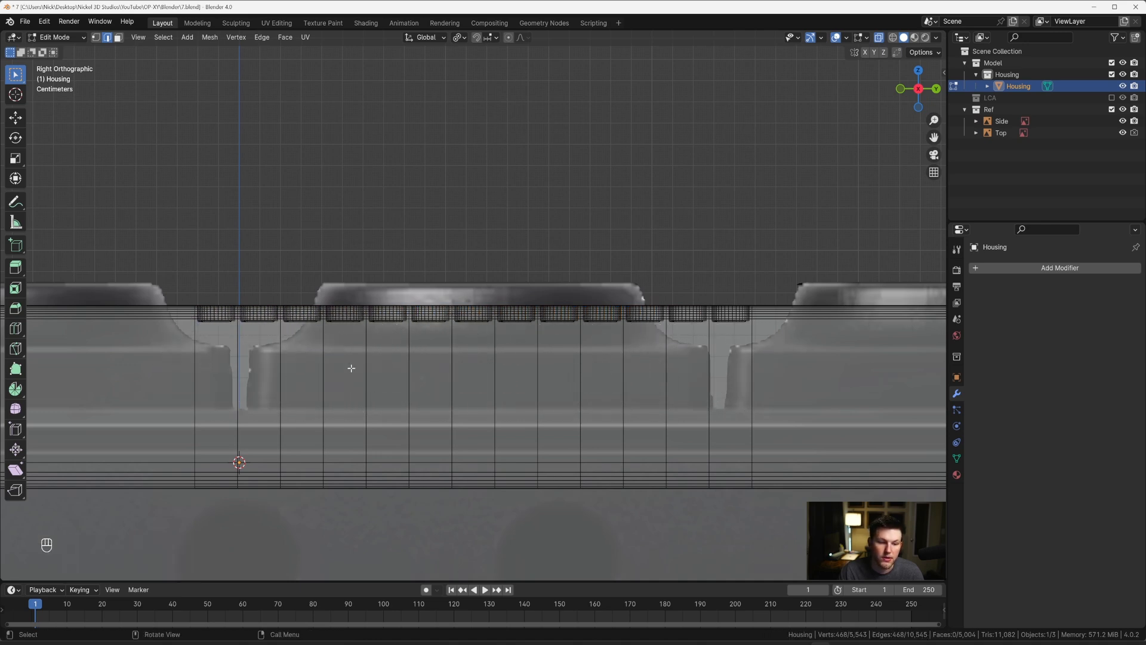
Step: Bevel the upper rims of all the holes by about 0.00055 m with 8 segments and return to Object Mode
key(KP_Decimal)
middle_drag(506, 291, 594, 347)
key(alt+z)
scroll(530, 312, up, 5)
middle_drag(519, 325, 501, 333)
scroll(500, 332, up, 2)
key(ctrl+b)
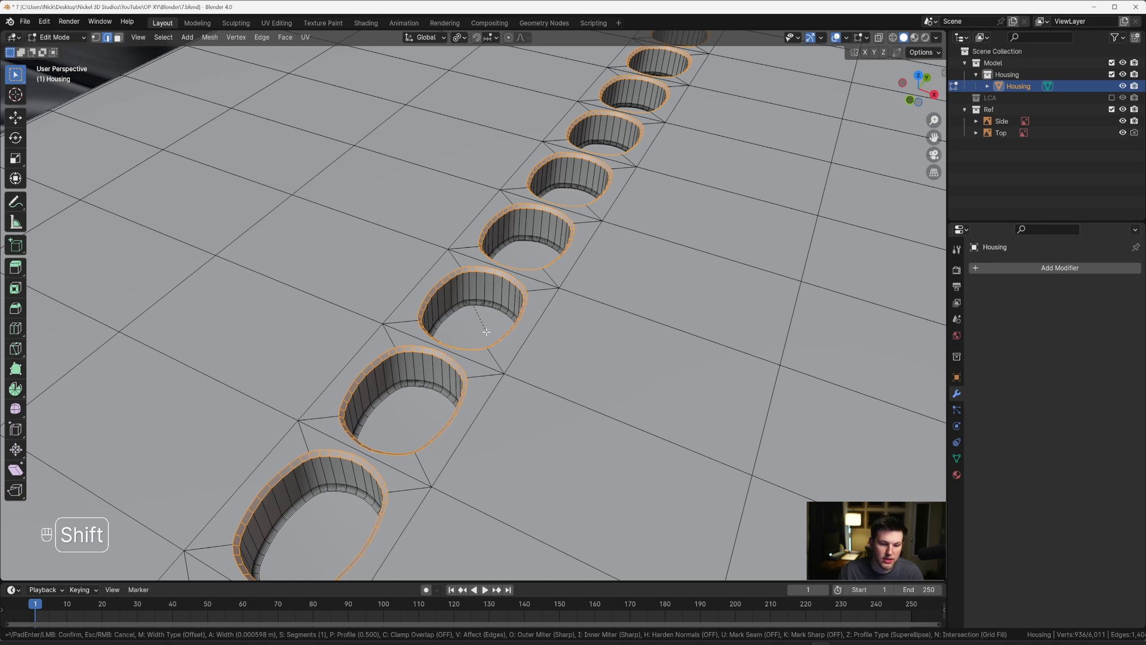
shift+scroll(485, 330, up, 2)
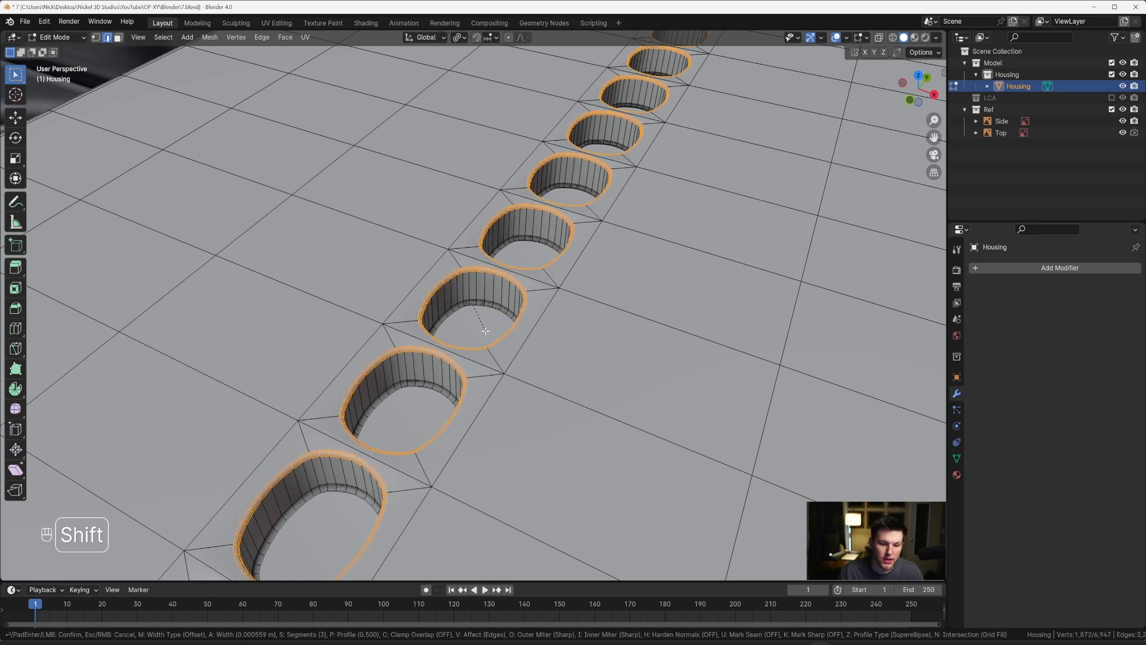
shift+scroll(486, 330, up, 2)
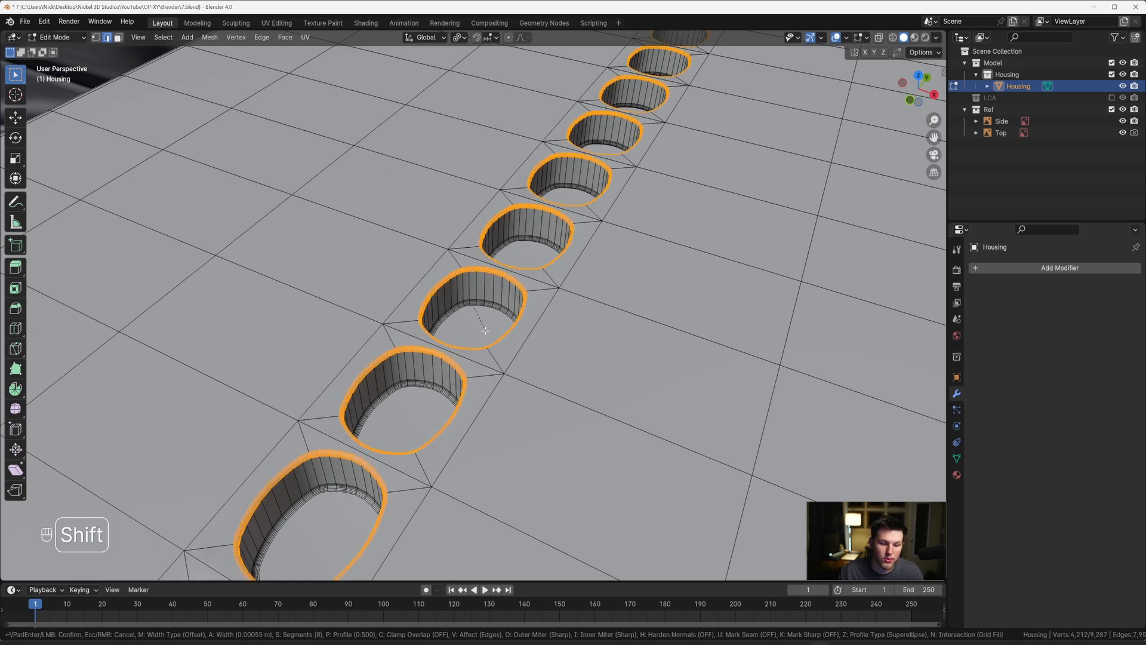
click(486, 331)
key(Tab)
Step: Examine the column of holes and compare the Housing with the reference images from the top and right views
scroll(492, 331, down, 9)
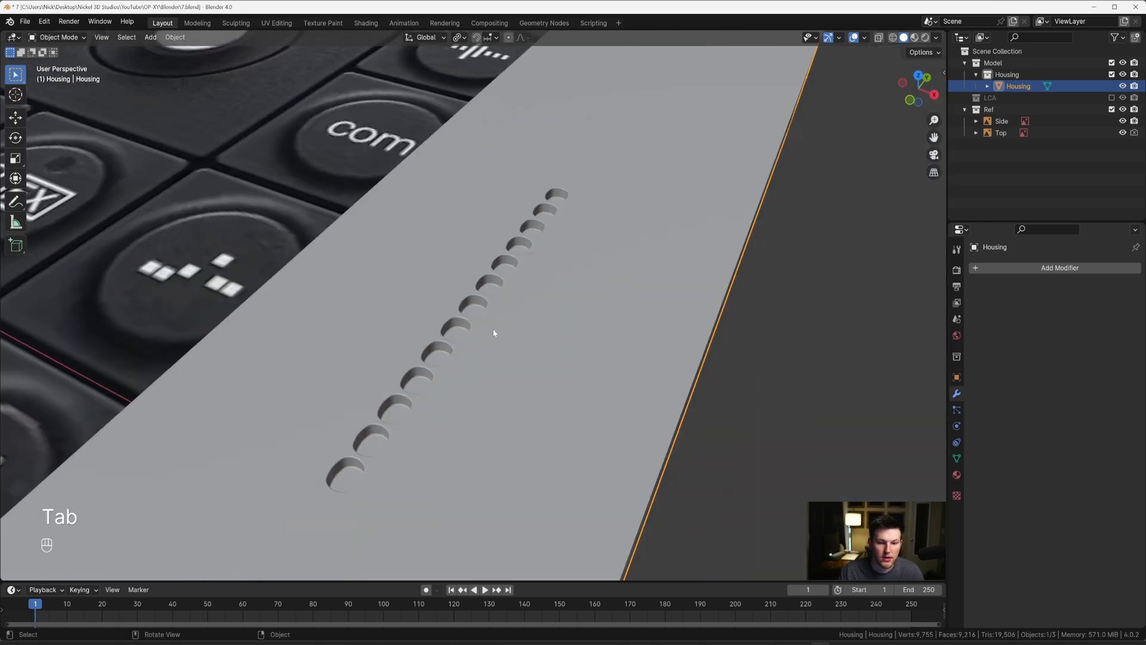
middle_drag(508, 307, 634, 308)
scroll(537, 310, down, 5)
key(grave)
scroll(508, 291, down, 2)
scroll(491, 246, down, 3)
shift+middle_drag(469, 273, 556, 278)
shift+middle_drag(770, 323, 600, 296)
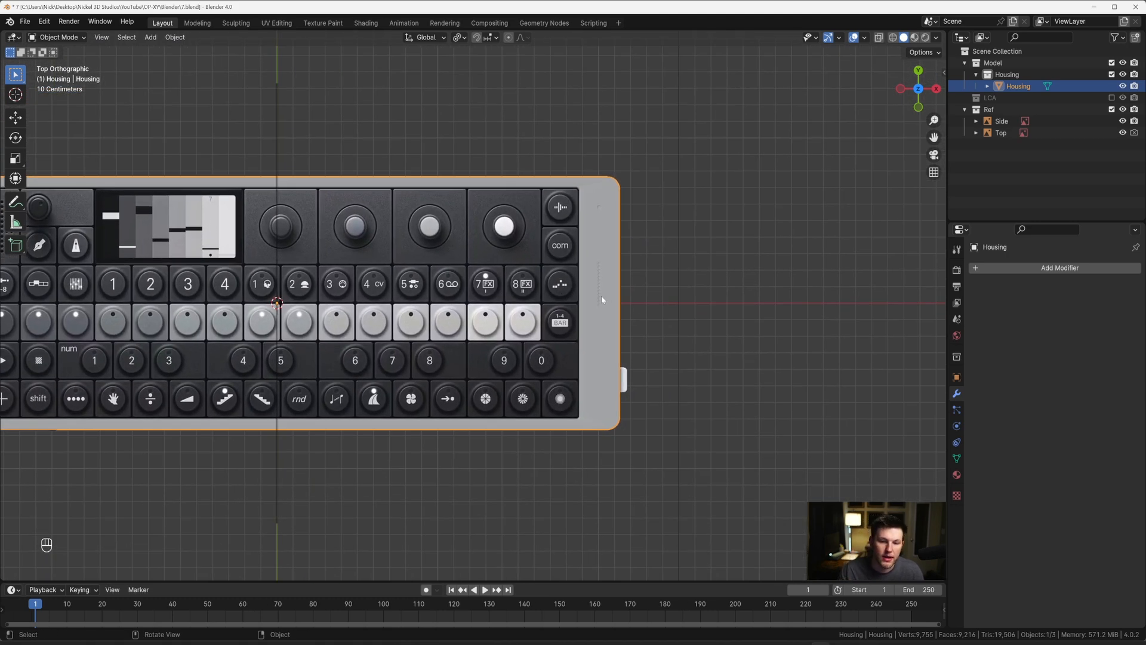
key(grave)
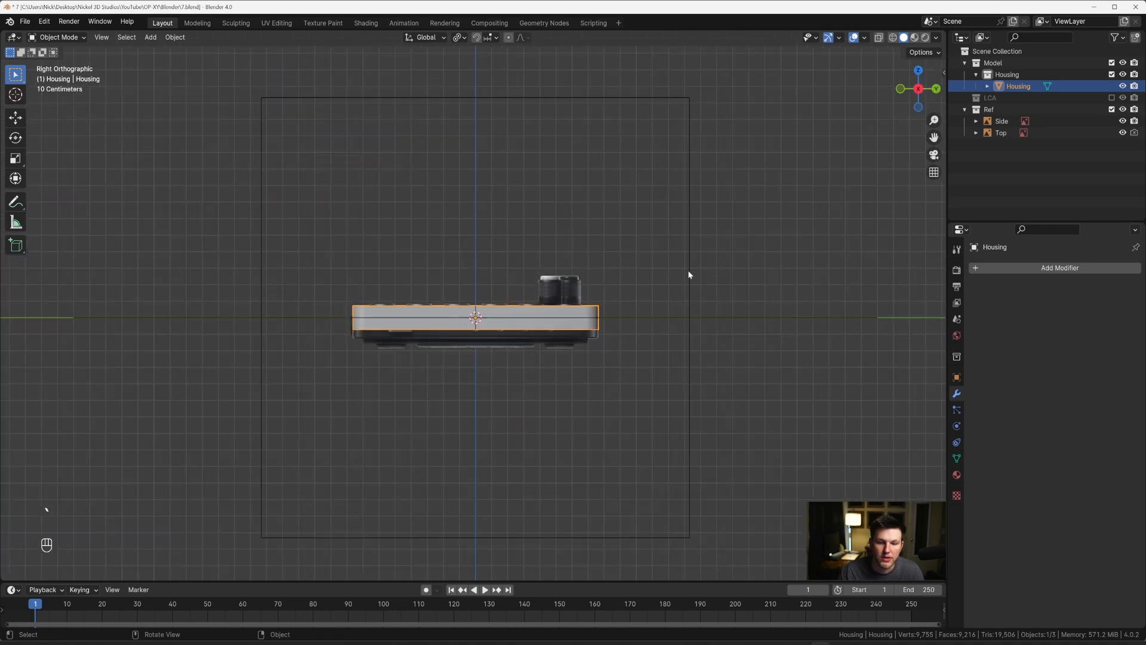
scroll(597, 300, up, 3)
scroll(594, 303, up, 2)
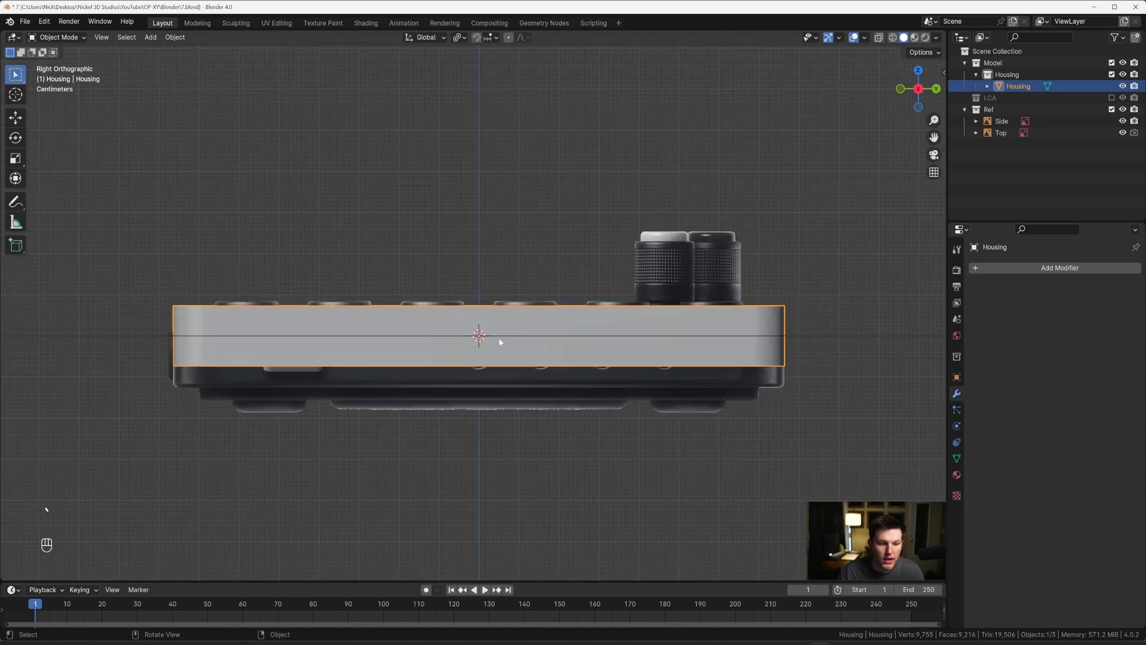
Step: Move the Housing down along Z by about 0.049 m to line it up with the casing in the side reference
scroll(499, 338, up, 1)
shift+middle_drag(678, 337, 441, 302)
scroll(544, 304, up, 2)
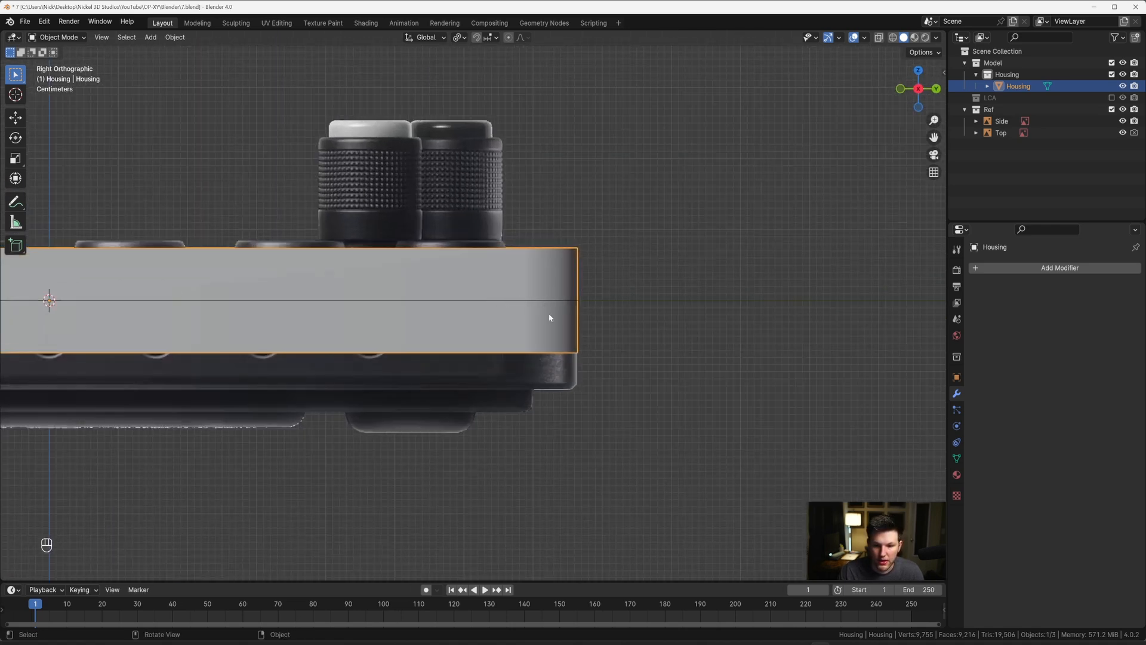
key(g)
key(z)
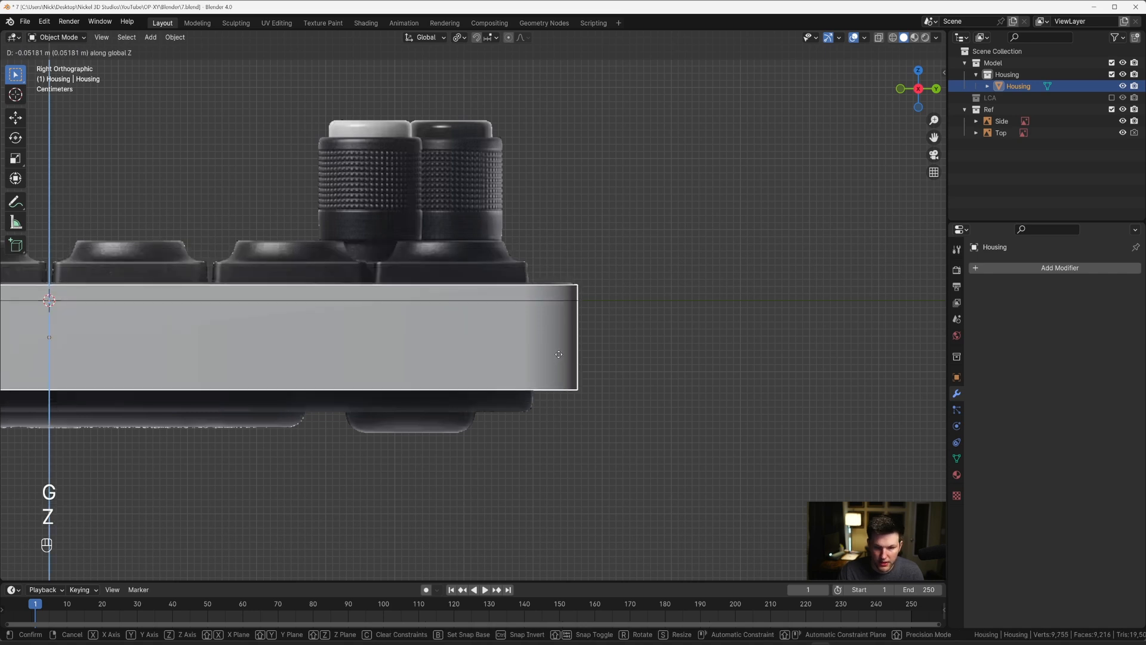
key(shift)
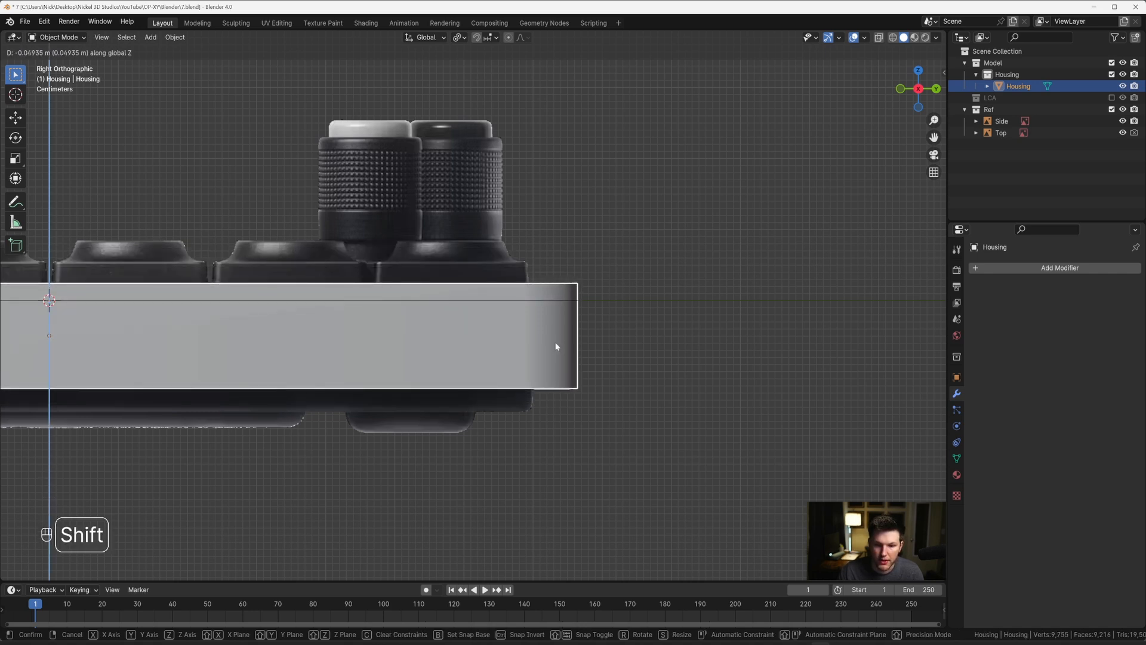
click(556, 346)
scroll(533, 347, down, 4)
shift+middle_drag(502, 348, 592, 355)
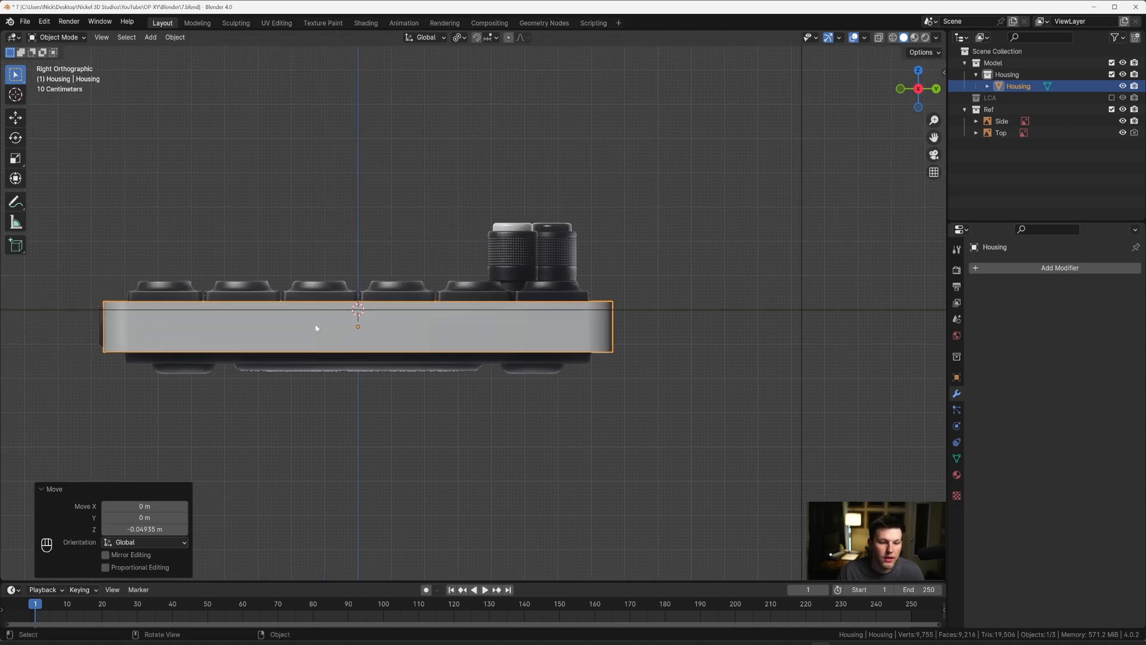
Step: In Edit Mode from top view, knife a straight Y-axis cut from the end of the recess's lower-right corner arc to the Housing's outer edge
middle_drag(317, 327, 421, 476)
key(Tab)
key(2)
key(grave)
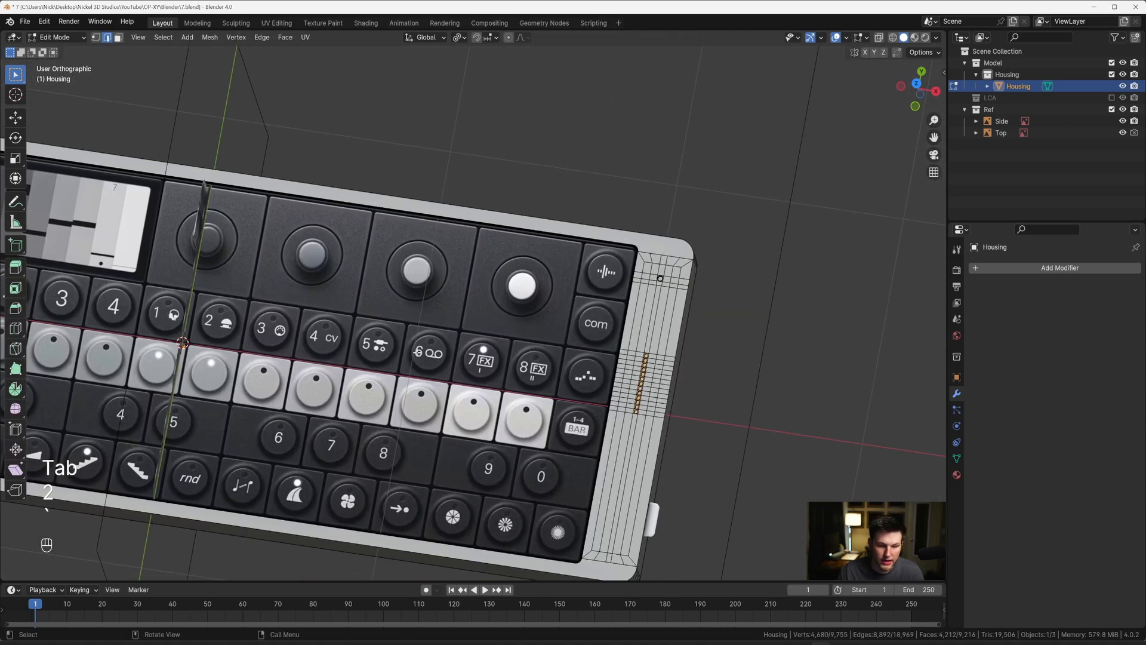
shift+middle_drag(664, 450, 494, 315)
scroll(485, 361, up, 3)
shift+middle_drag(474, 418, 456, 243)
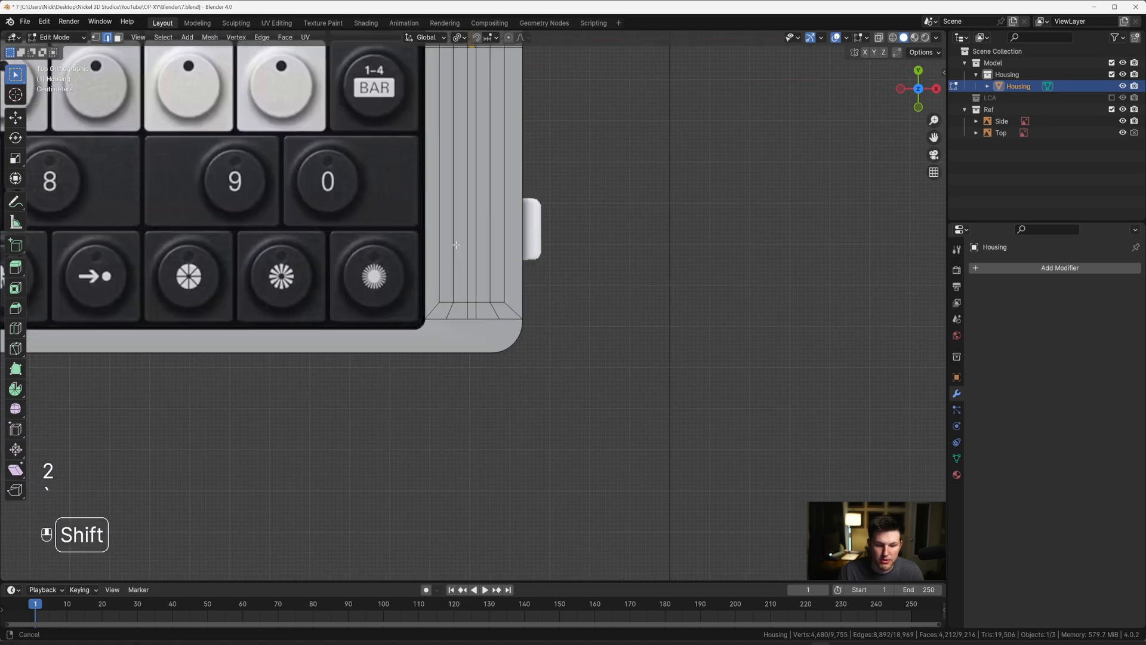
scroll(460, 263, up, 3)
scroll(471, 324, up, 3)
shift+middle_drag(409, 352, 444, 272)
scroll(376, 310, up, 4)
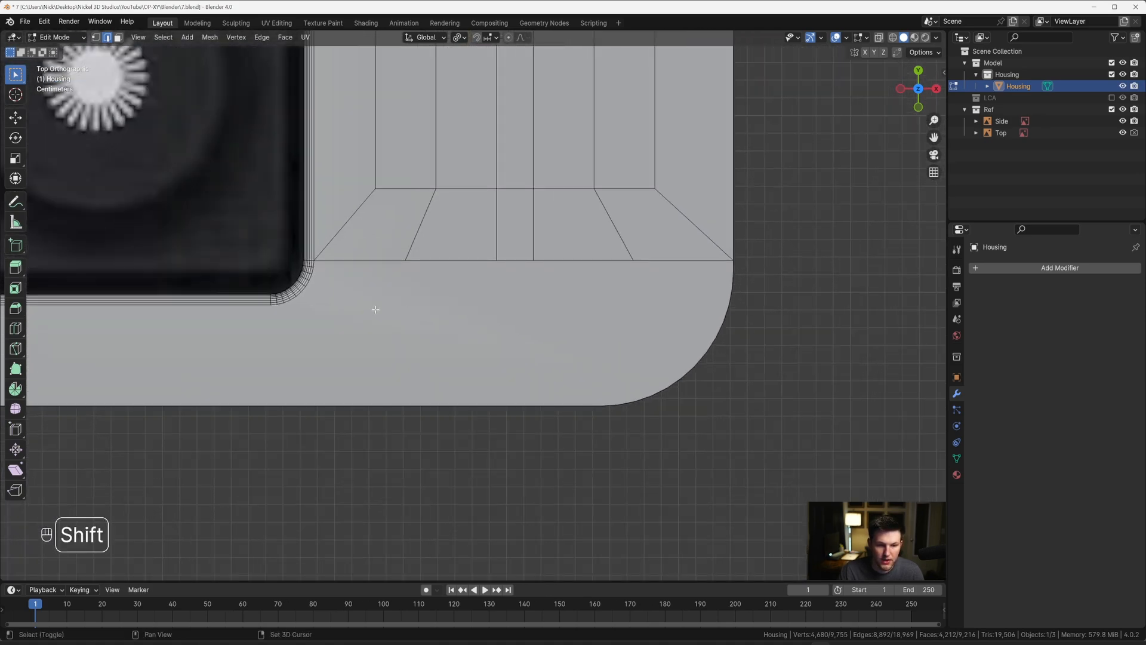
key(k)
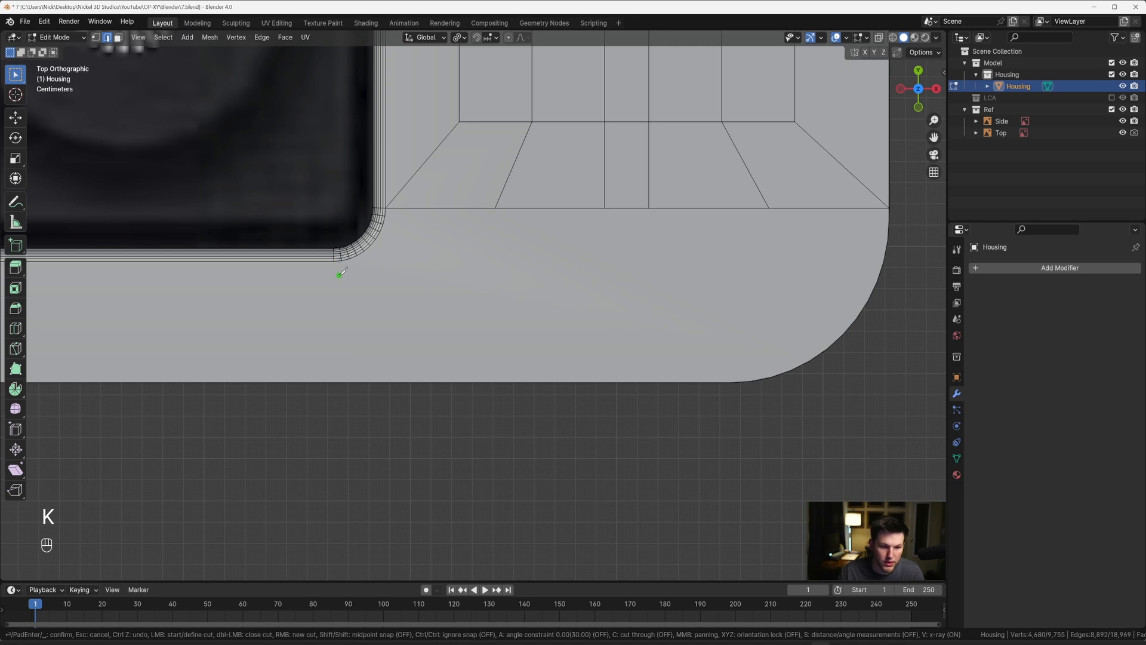
key(Escape)
key(1)
key(k)
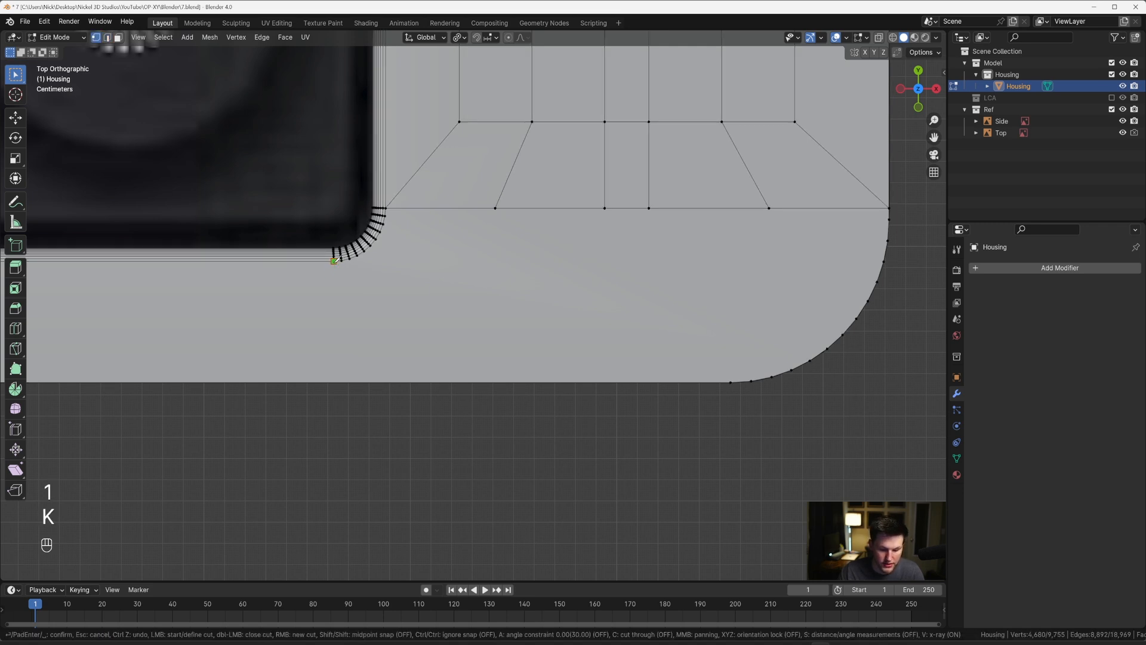
click(334, 261)
key(y)
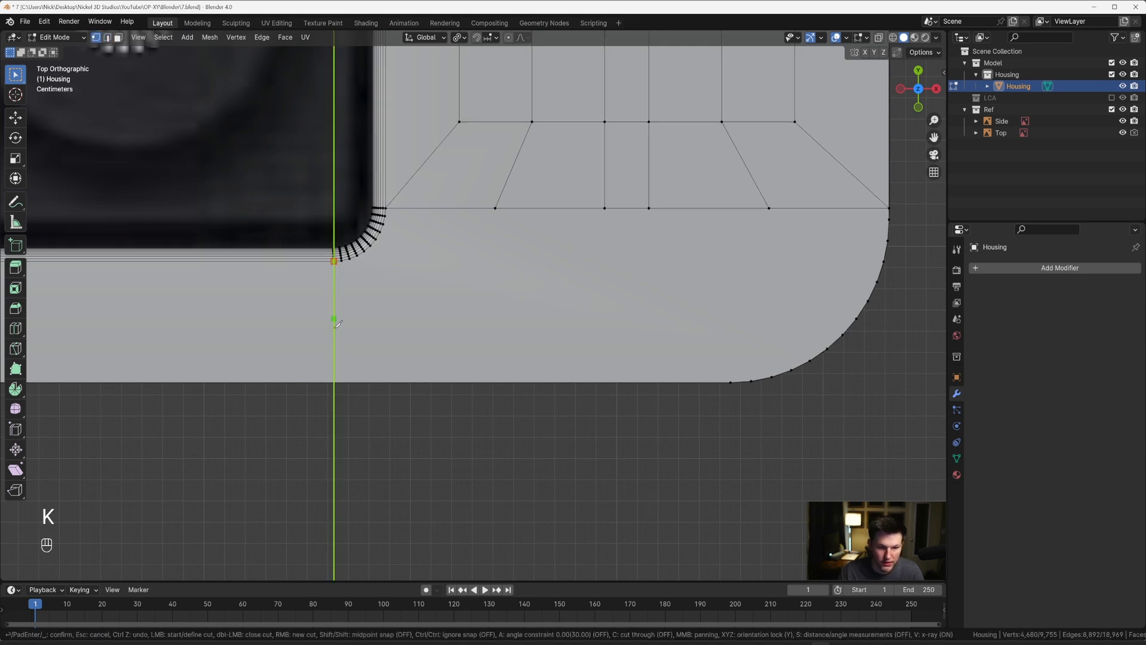
click(343, 374)
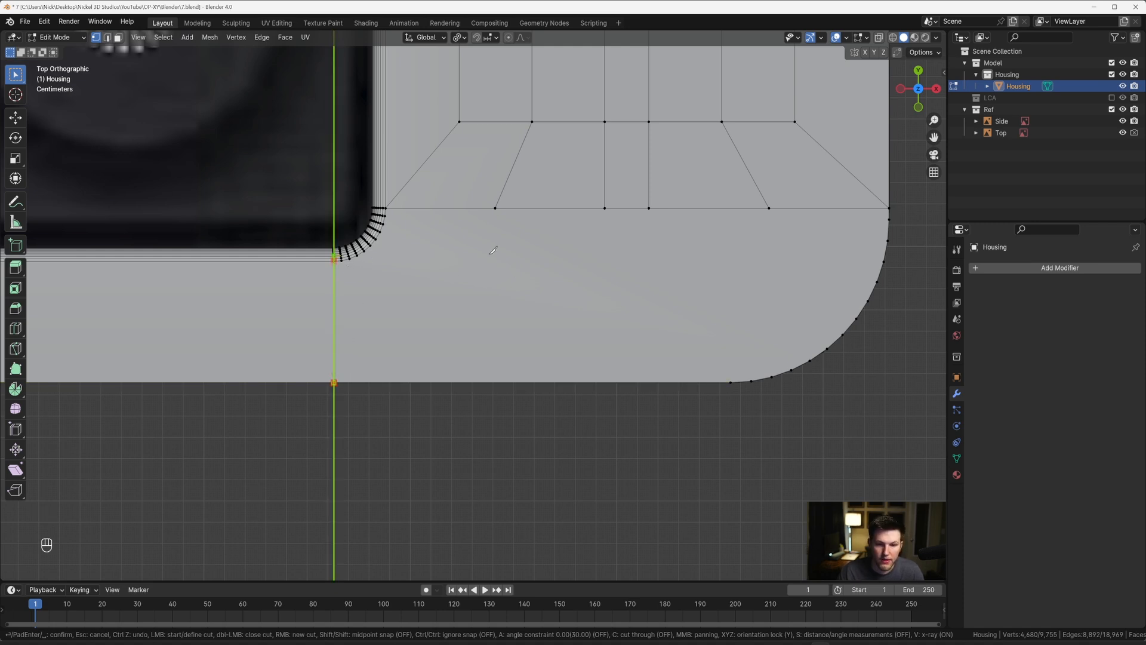
Step: Add three parallel Y-axis cuts from the inner vertices on the strip's lower boundary down to the Housing's outer edge
click(496, 208)
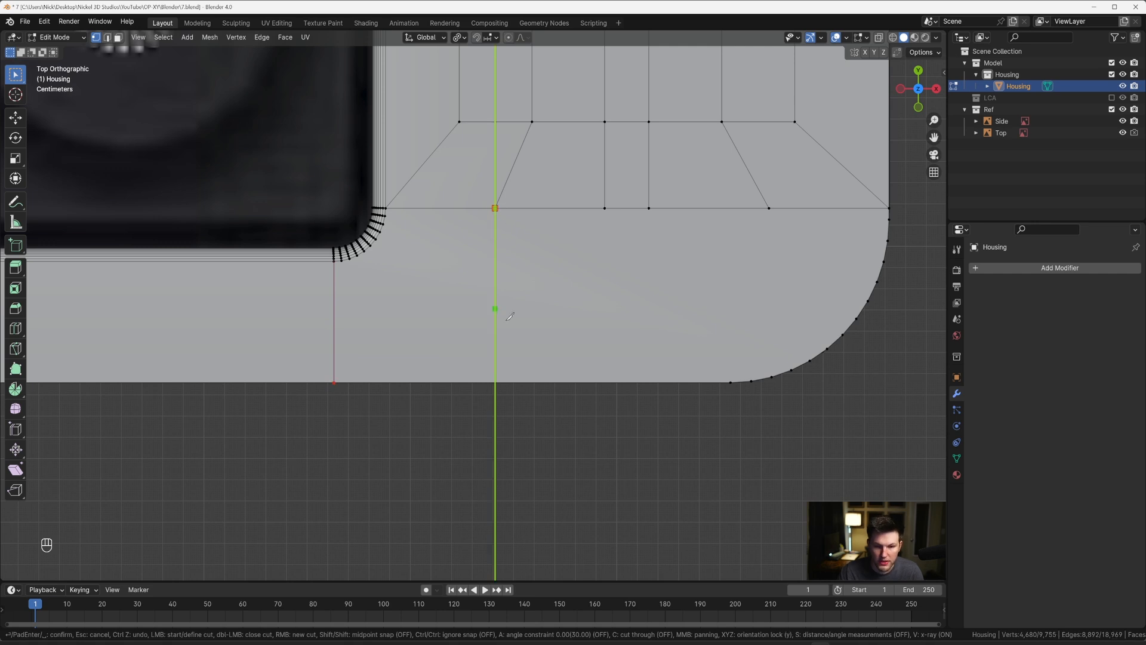
click(502, 376)
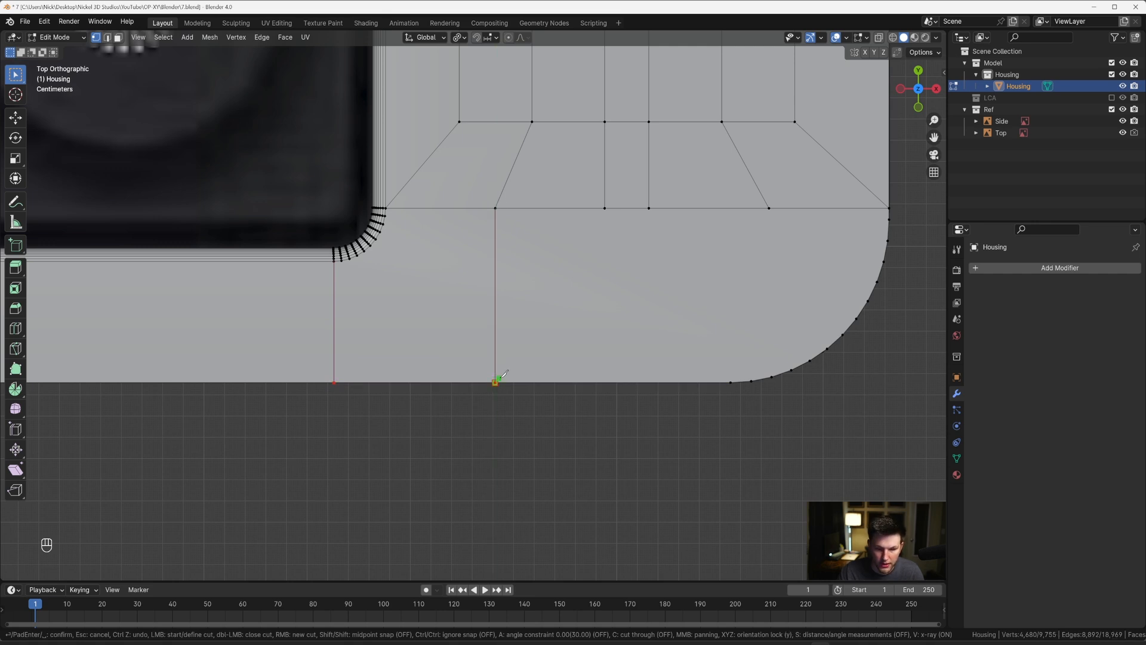
click(606, 210)
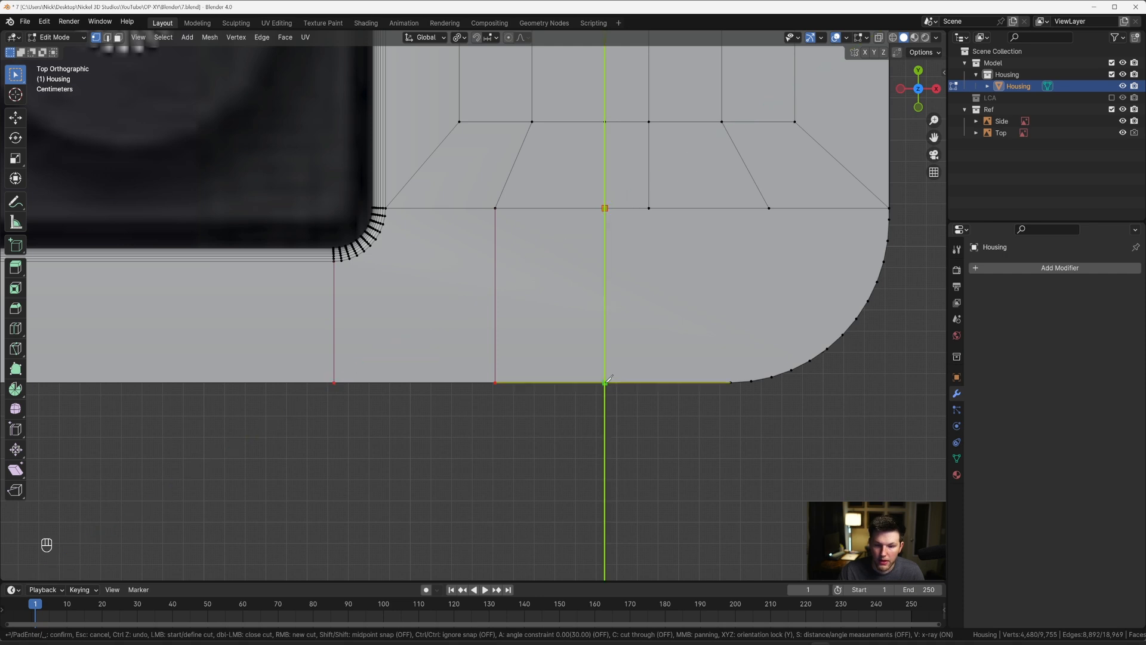
click(607, 393)
right_click(607, 394)
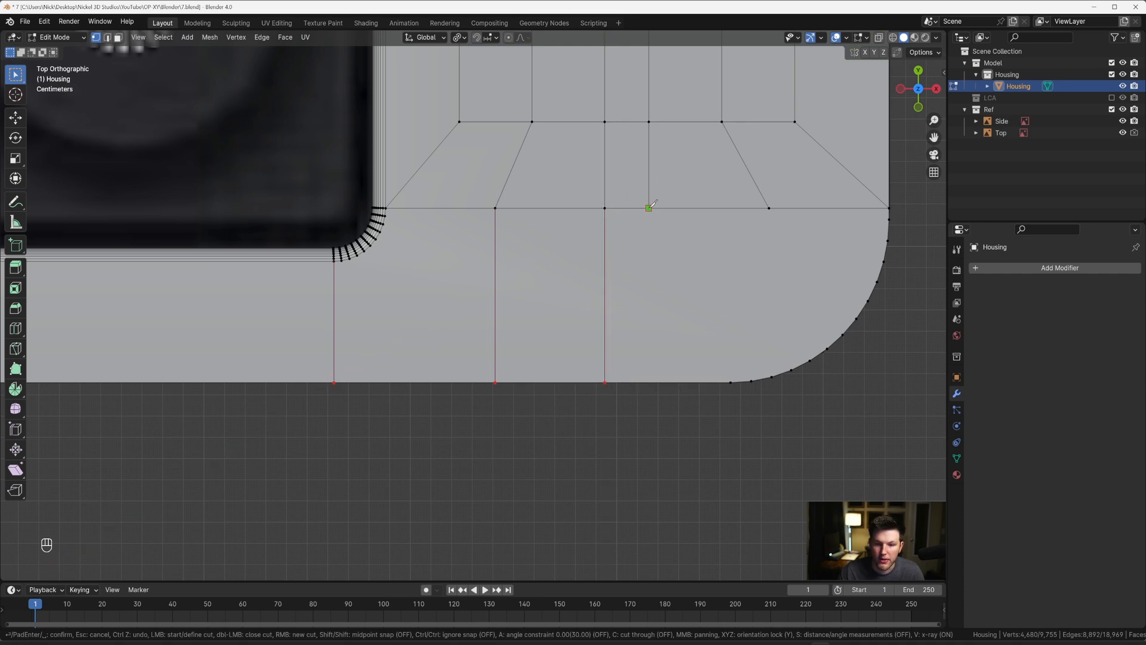
click(648, 210)
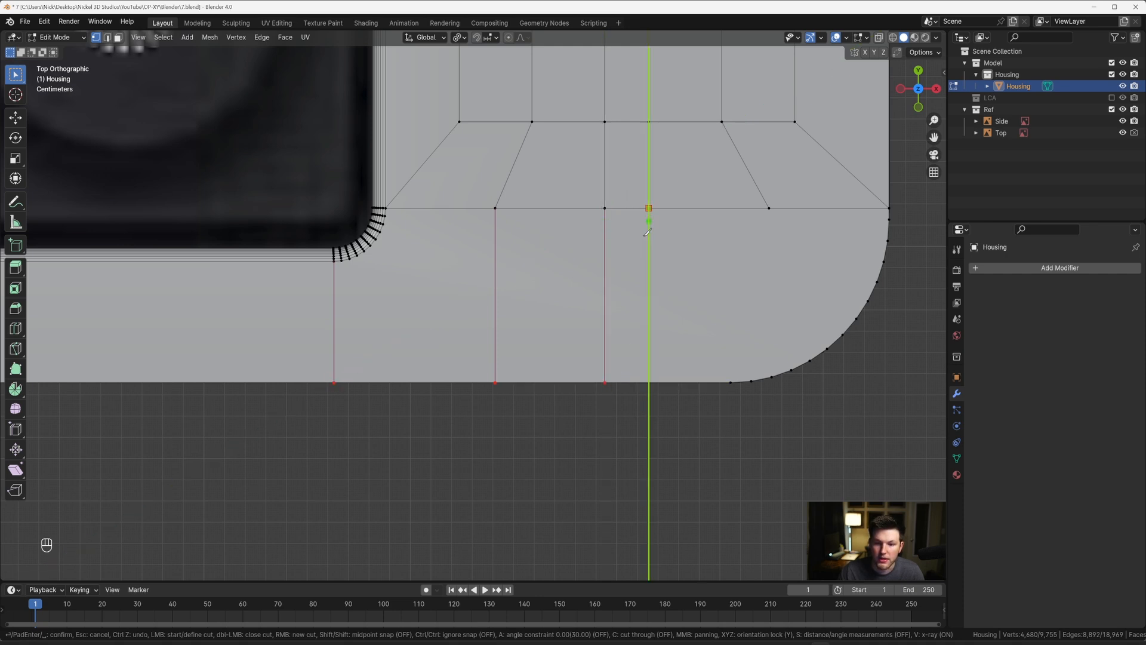
click(656, 395)
right_click(656, 395)
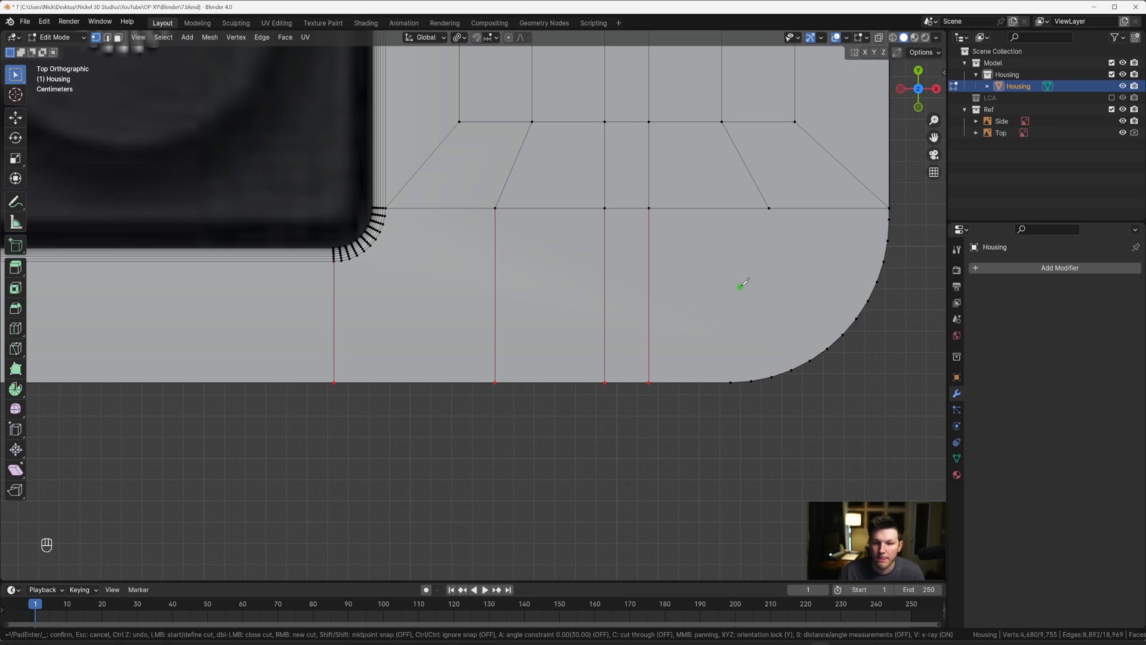
Step: Cut along Y from the start of the outer corner arc up to the strip's lower boundary, and apply all knife cuts
click(733, 381)
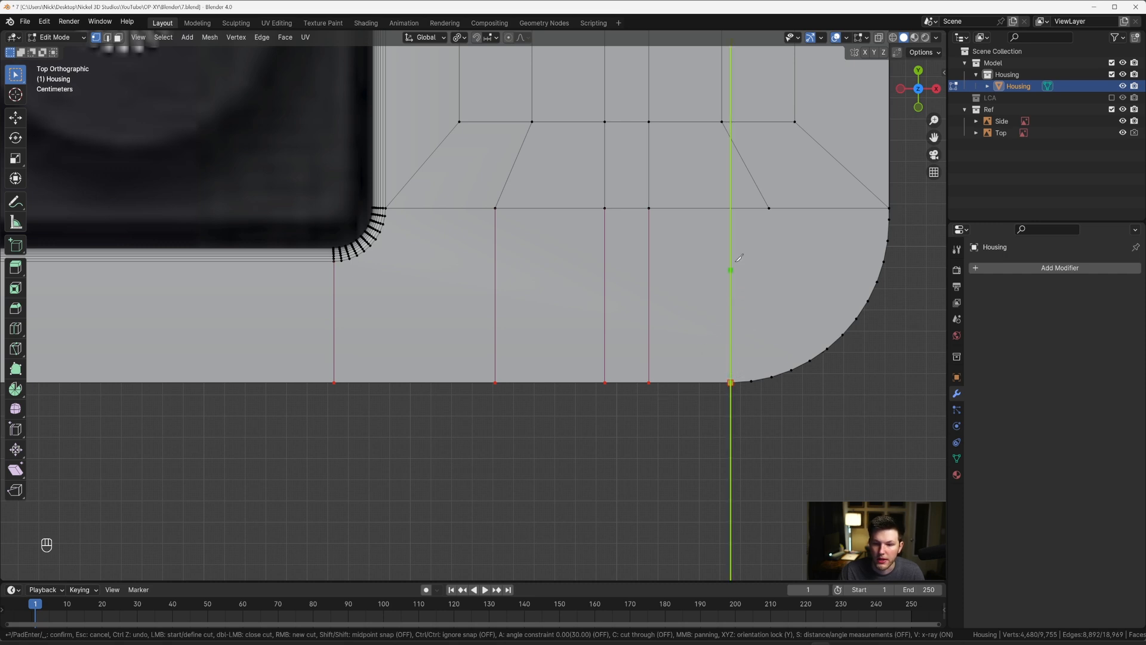
click(740, 205)
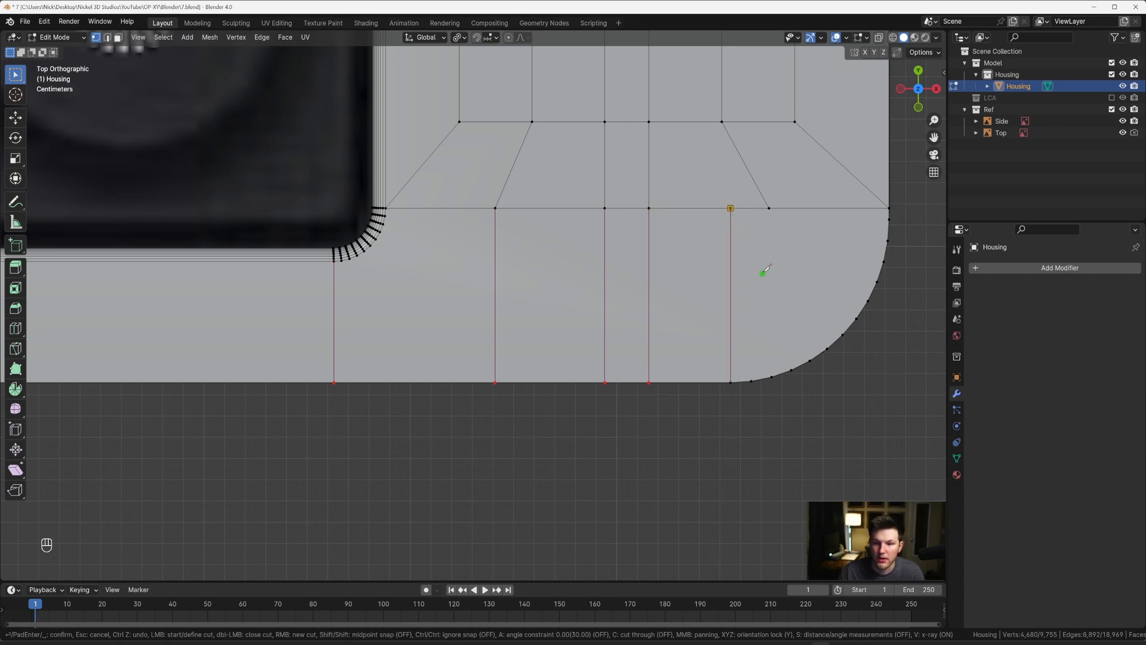
scroll(747, 263, down, 8)
scroll(609, 268, up, 4)
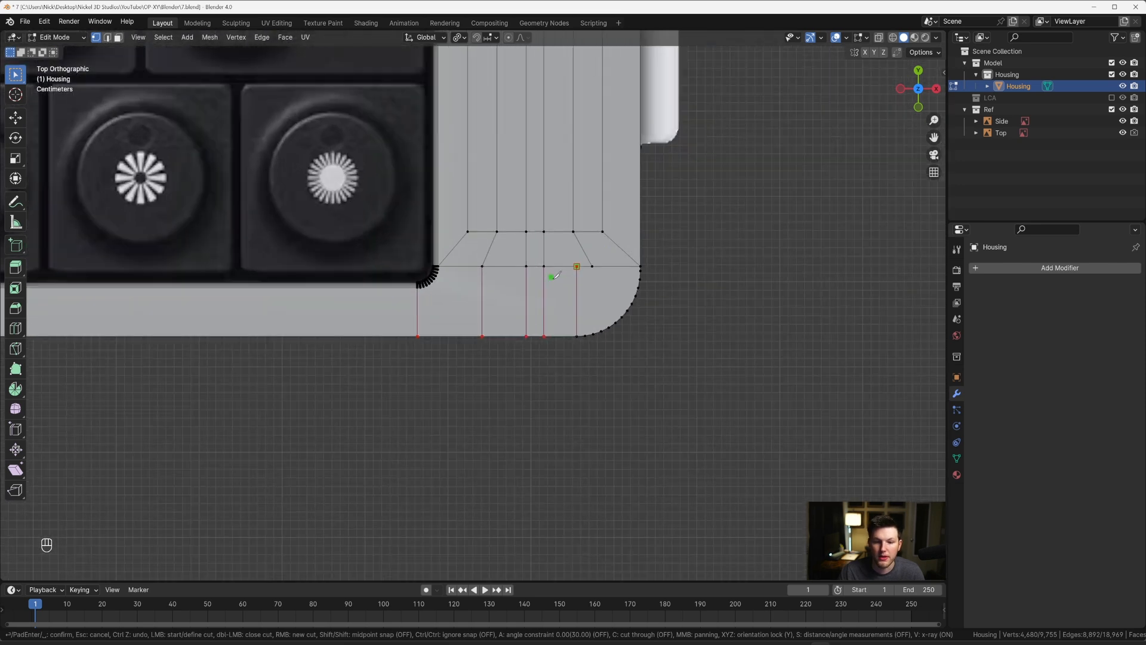
scroll(582, 261, up, 1)
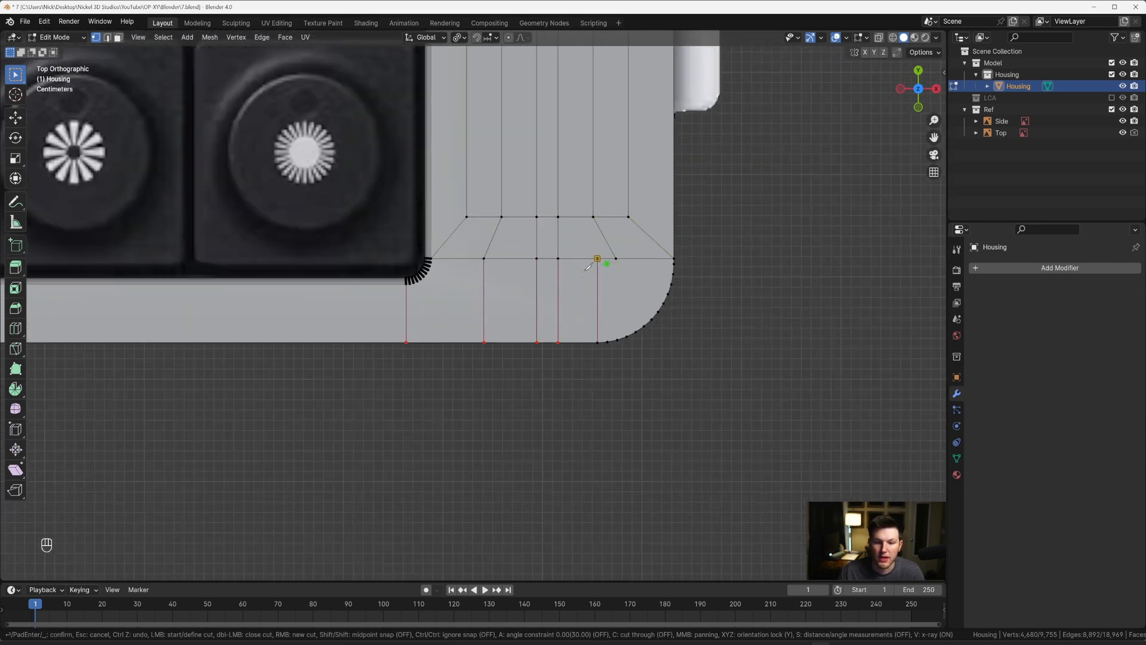
key(Return)
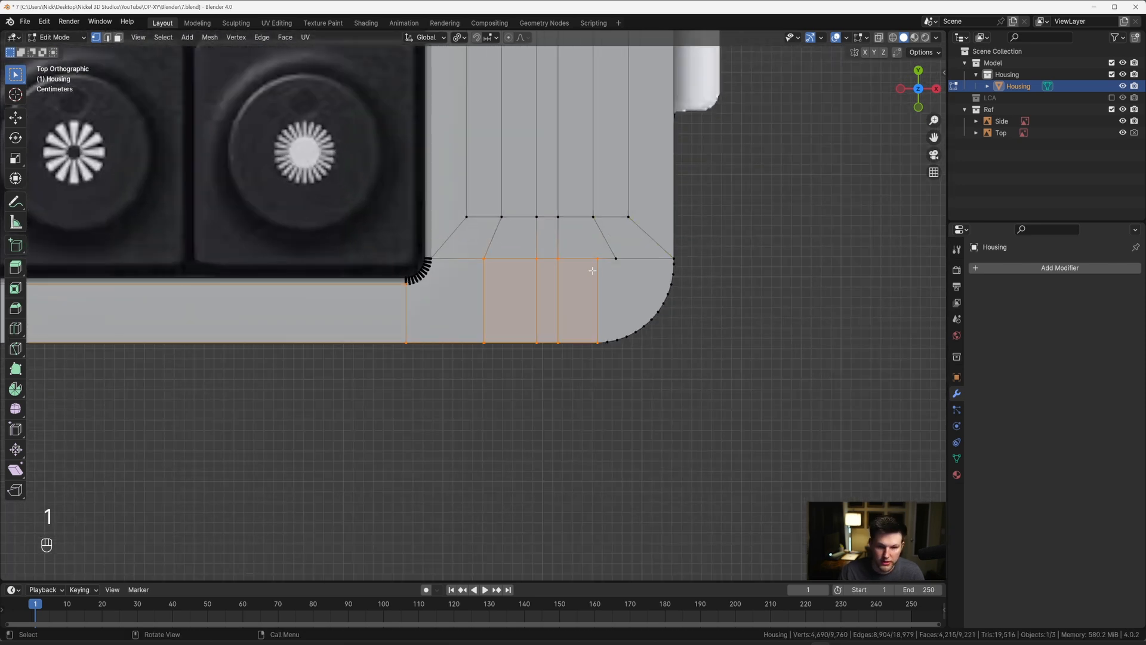
Step: Merge the neighbouring strip vertex into the new cut's upper vertex using At Last
click(618, 261)
shift+click(599, 261)
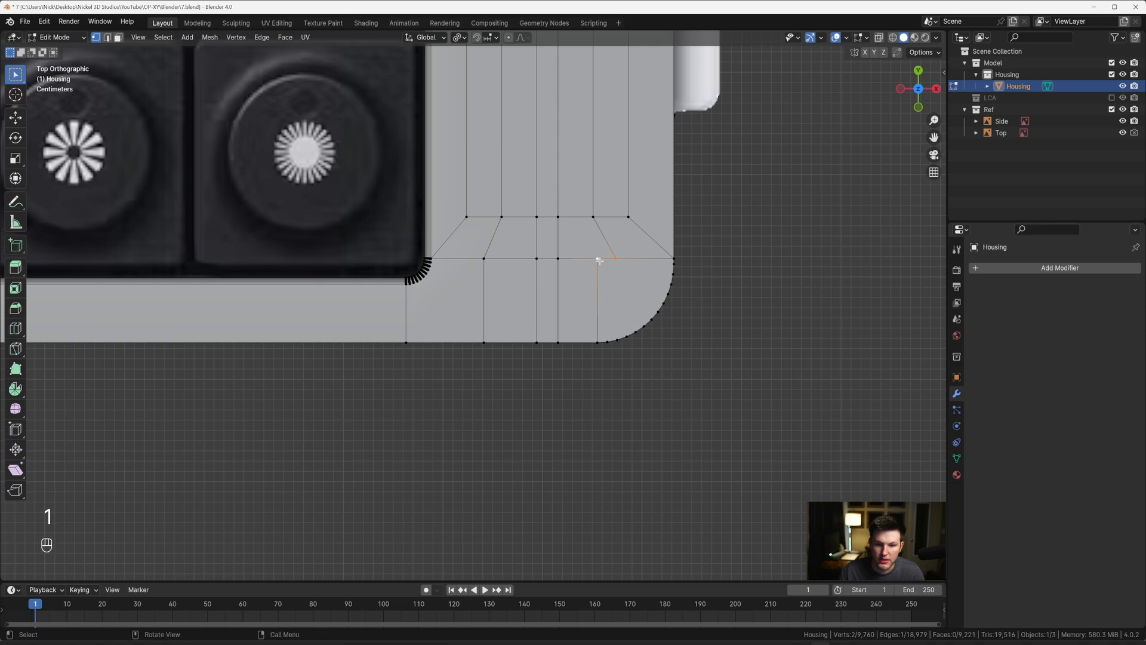
key(m)
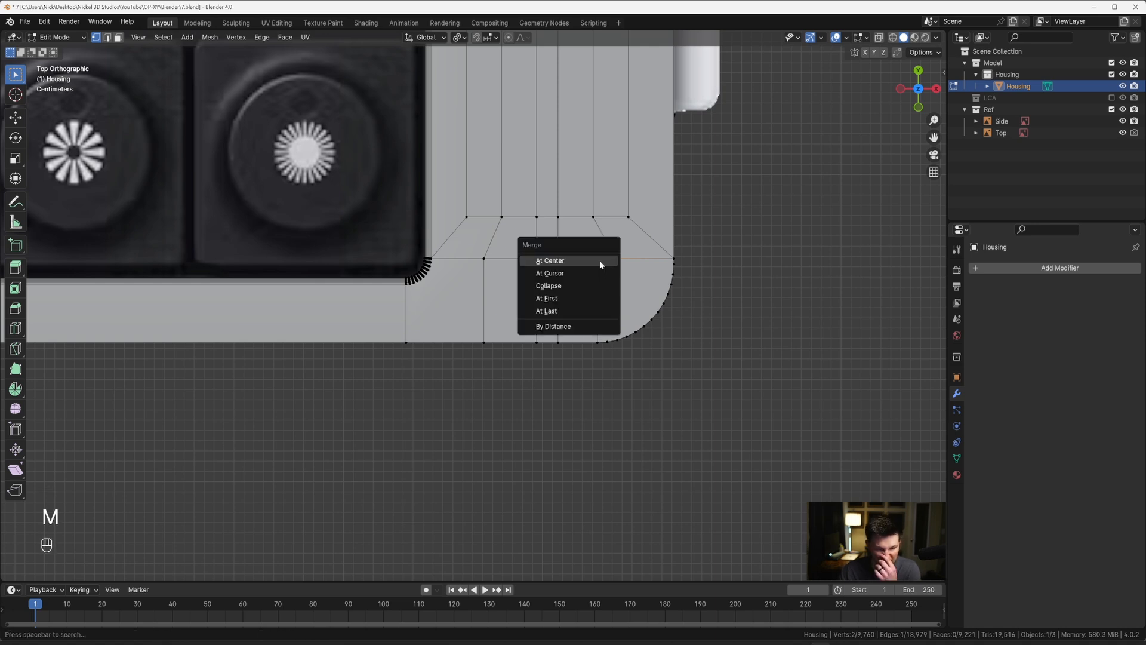
click(587, 311)
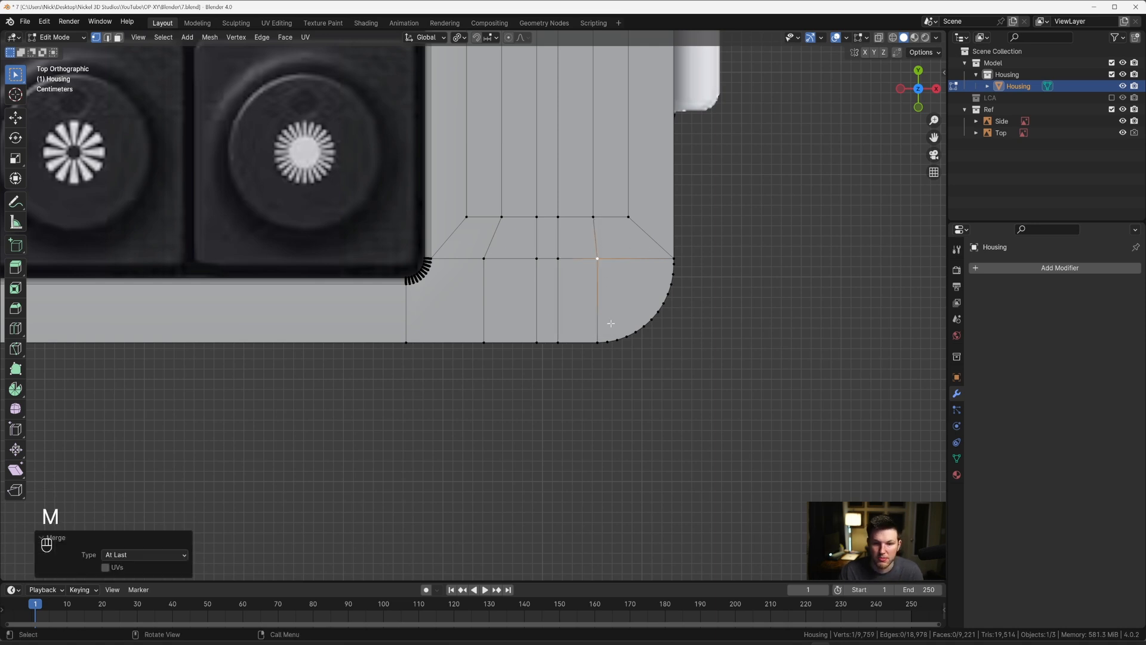
scroll(597, 302, down, 3)
scroll(594, 299, up, 4)
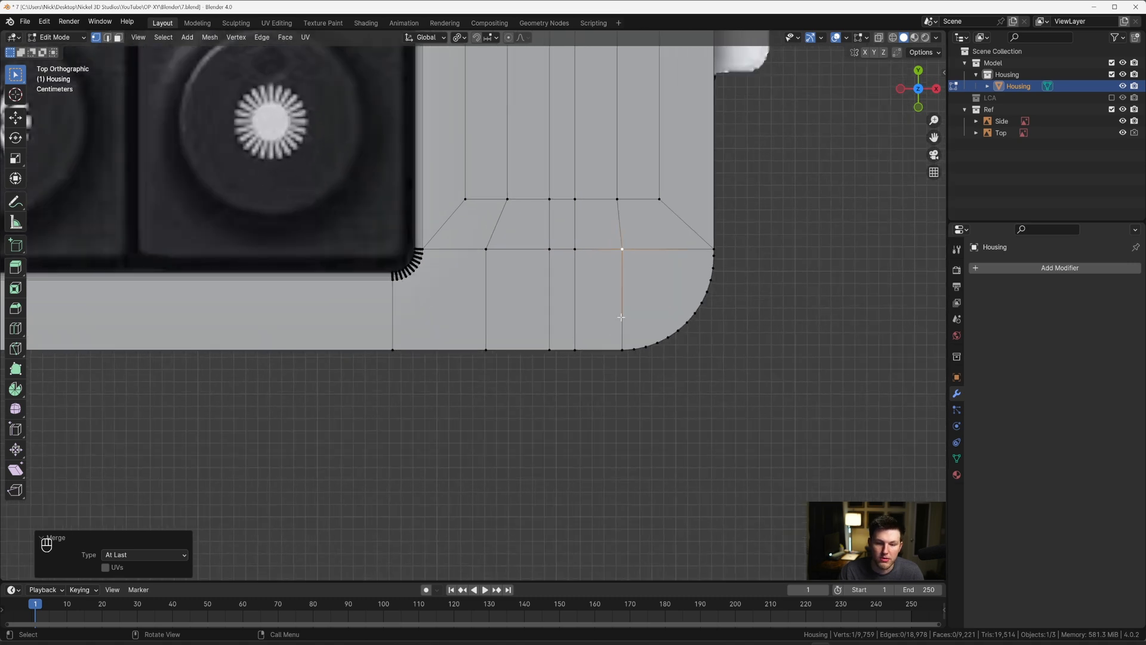
scroll(477, 308, down, 1)
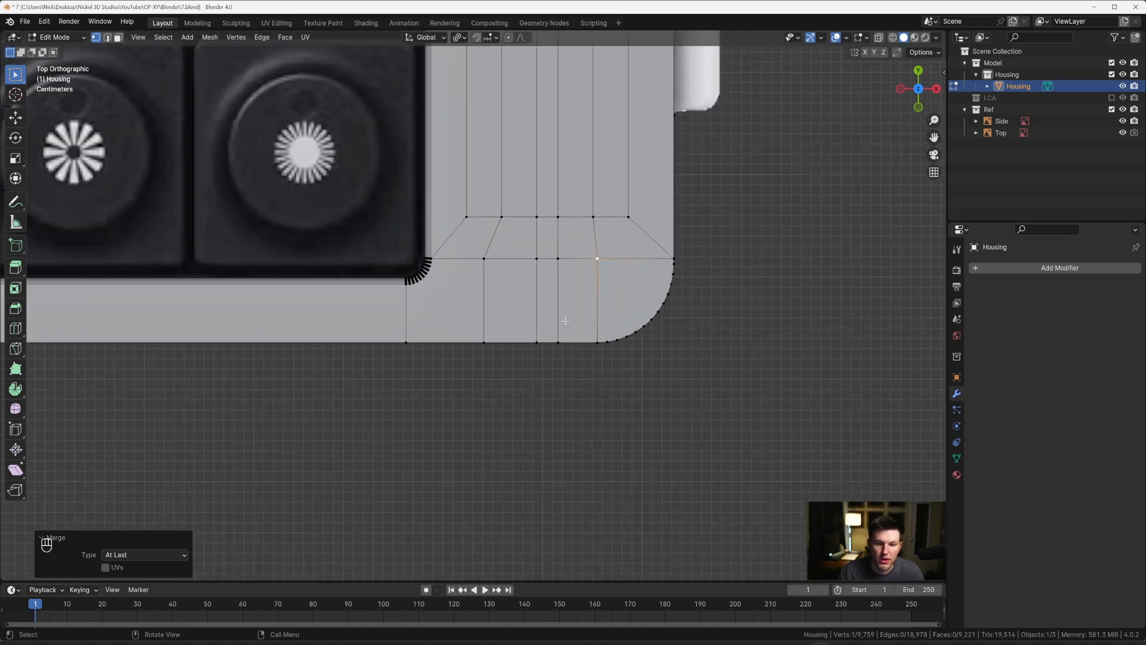
Step: Knife a vertical Z-axis cut down the right side wall from the strip's corner vertex beside the lower-right rounded corner
scroll(565, 320, down, 3)
middle_drag(566, 321, 529, 322)
scroll(570, 325, up, 4)
scroll(536, 324, down, 2)
scroll(509, 314, up, 2)
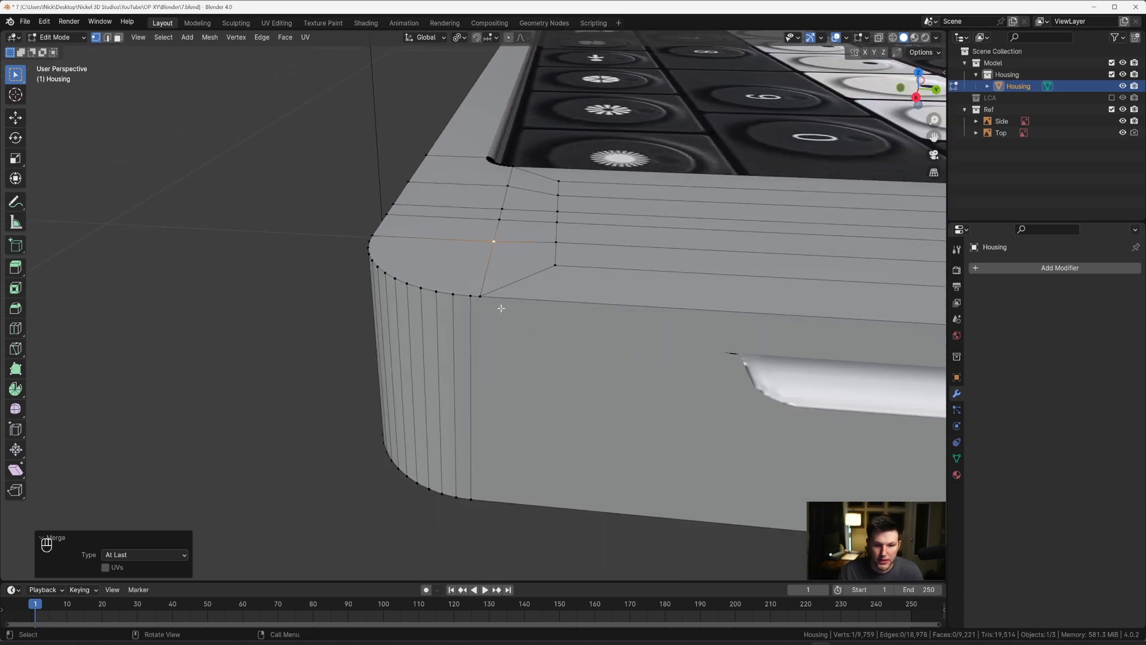
key(k)
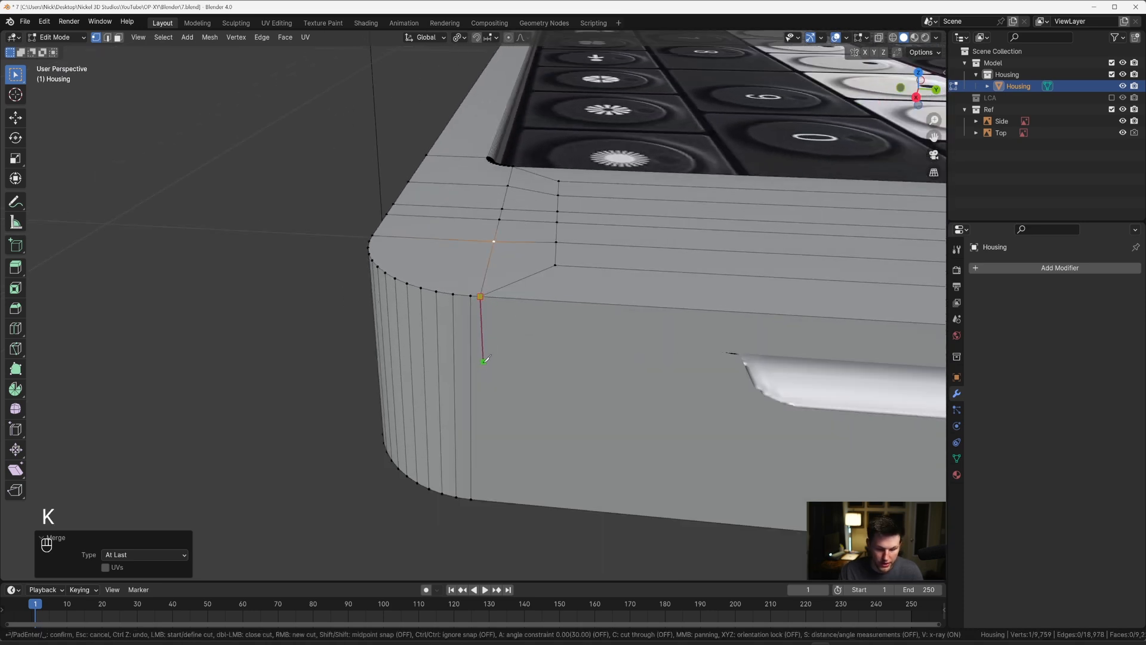
key(z)
key(Return)
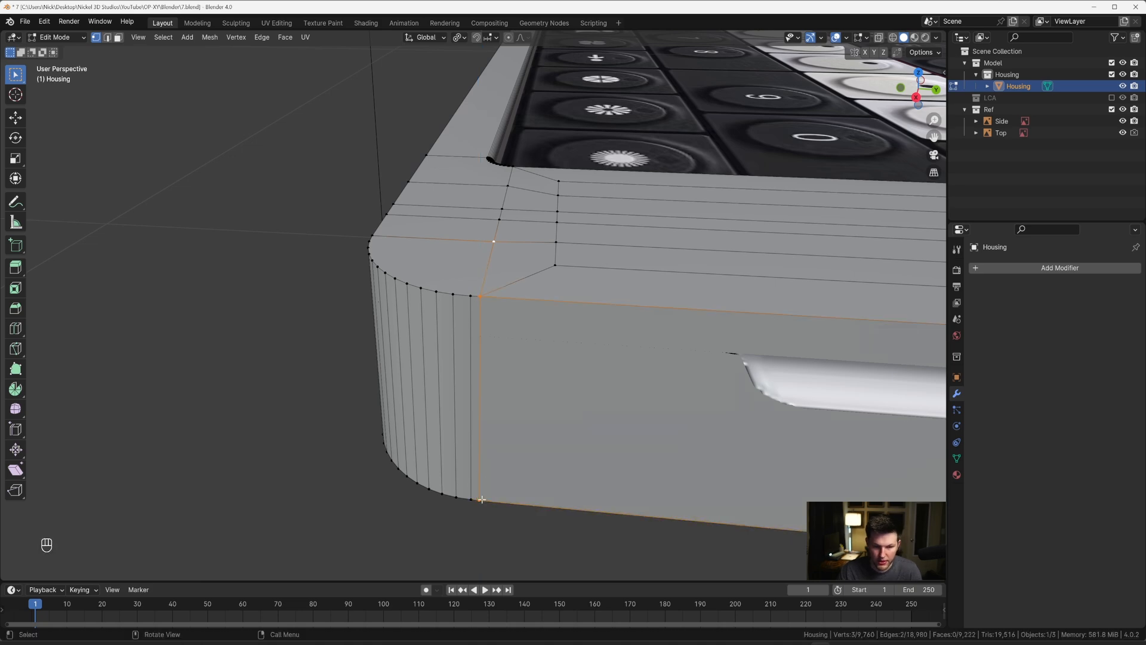
Step: Knife a matching vertical Z-axis cut down the right side wall beside the upper-right rounded corner
mouse_move(522, 378)
middle_down()
mouse_move(533, 353)
mouse_move(521, 370)
middle_up()
scroll(523, 371, down, 7)
shift+middle_drag(791, 356, 538, 333)
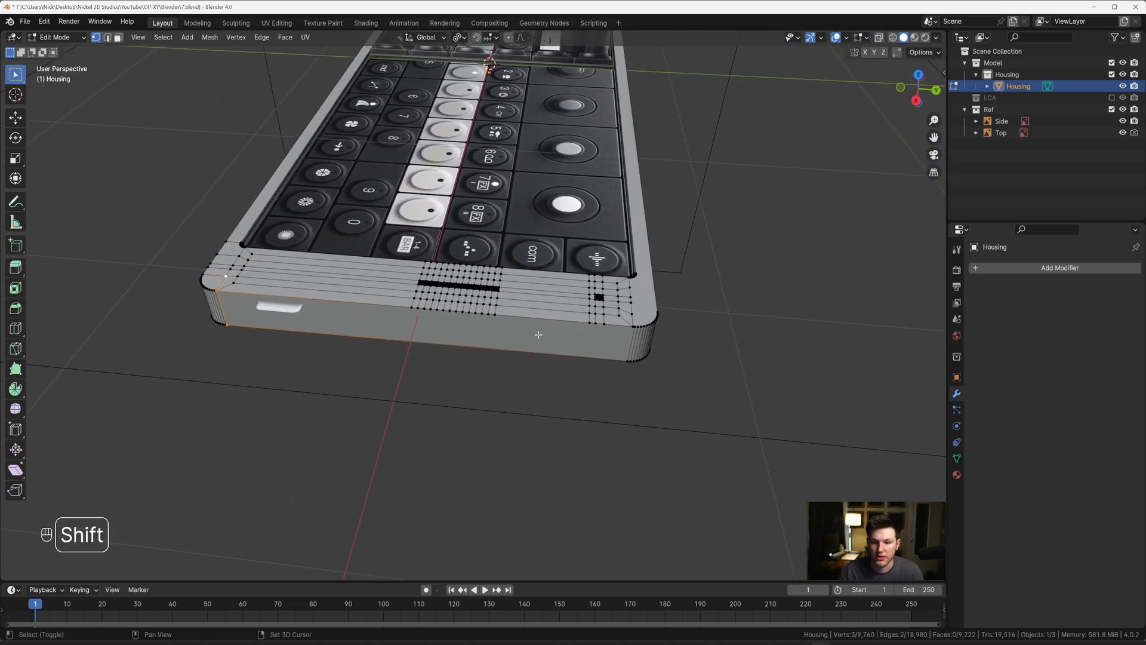
scroll(537, 333, up, 4)
shift+middle_drag(711, 344, 500, 315)
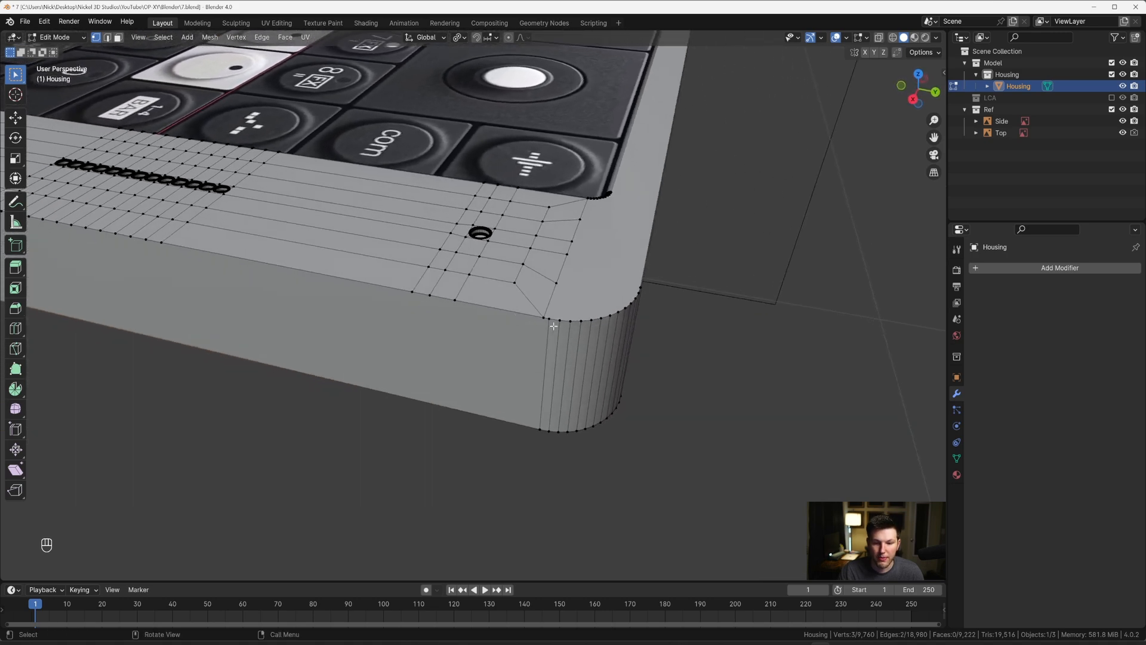
key(k)
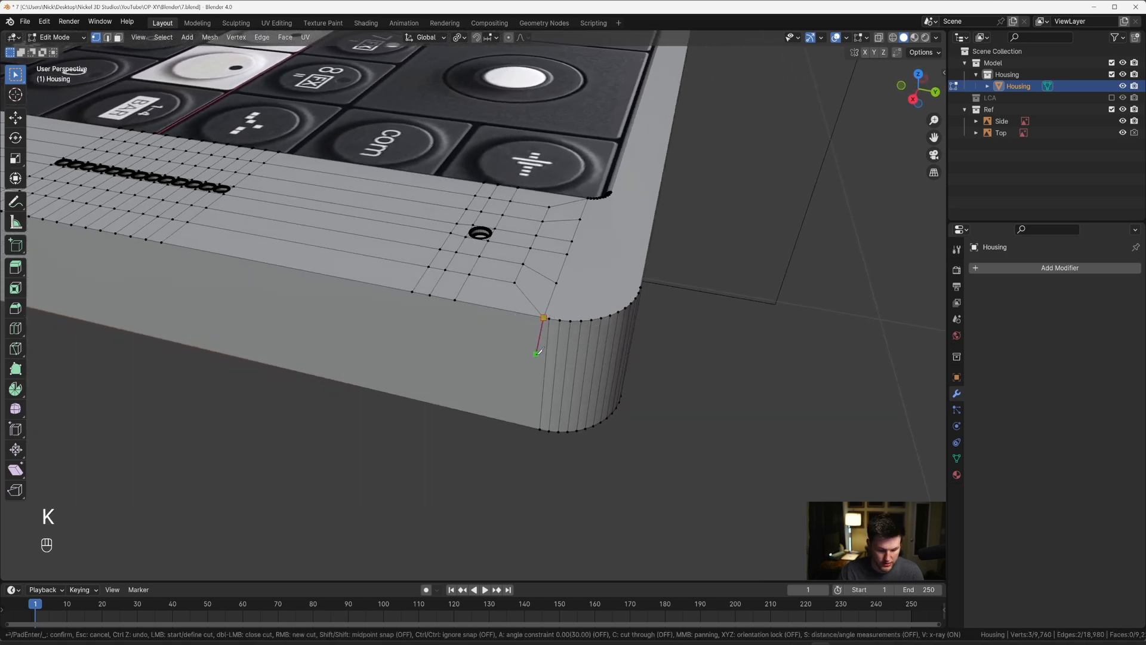
key(z)
key(Return)
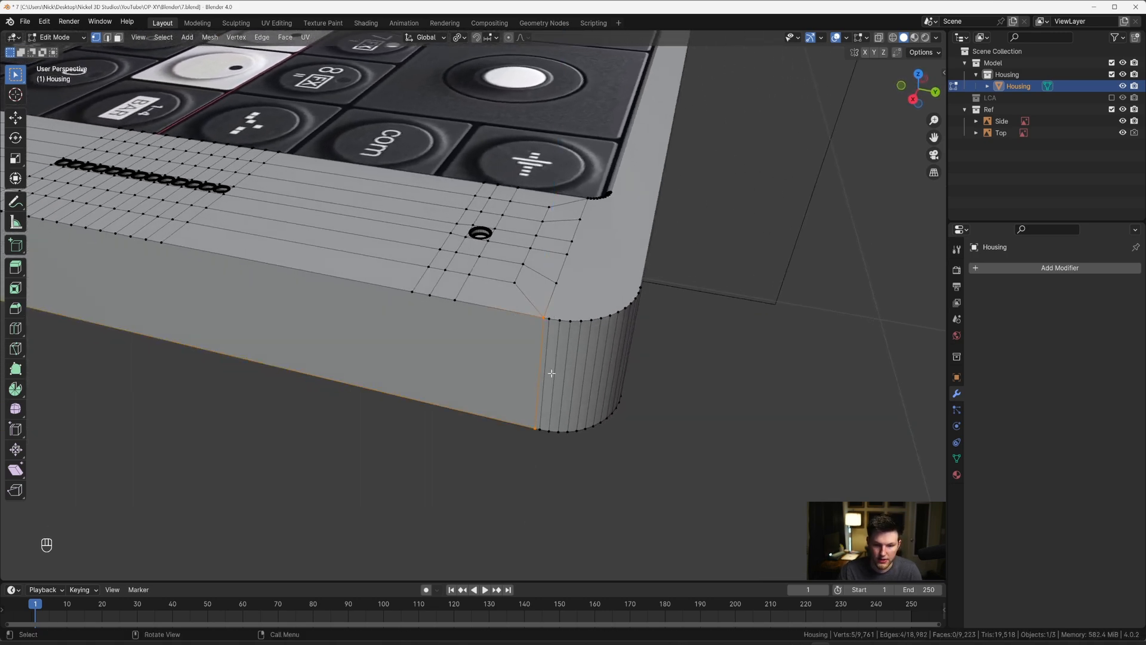
Step: Knife Y-axis cuts across the upper frame band from the outer arc's start, three strip vertices and the inner cutout's corner arc
middle_drag(552, 374, 490, 401)
key(grave)
click(492, 292)
shift+middle_drag(593, 224, 524, 302)
scroll(442, 310, up, 3)
scroll(517, 313, up, 2)
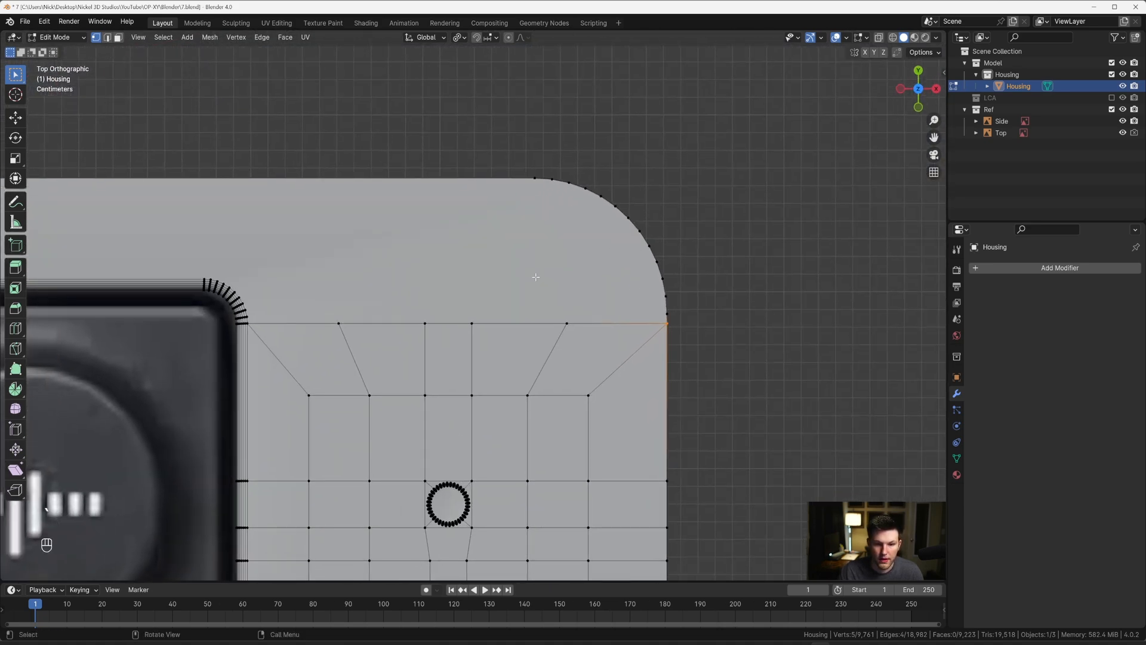
key(k)
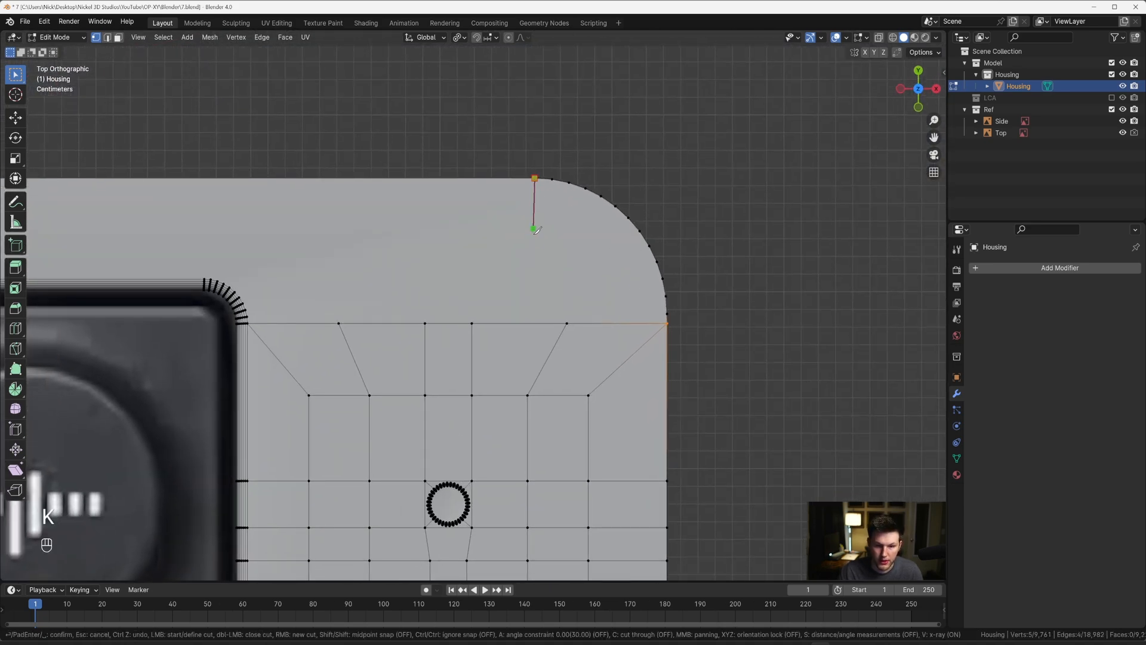
key(y)
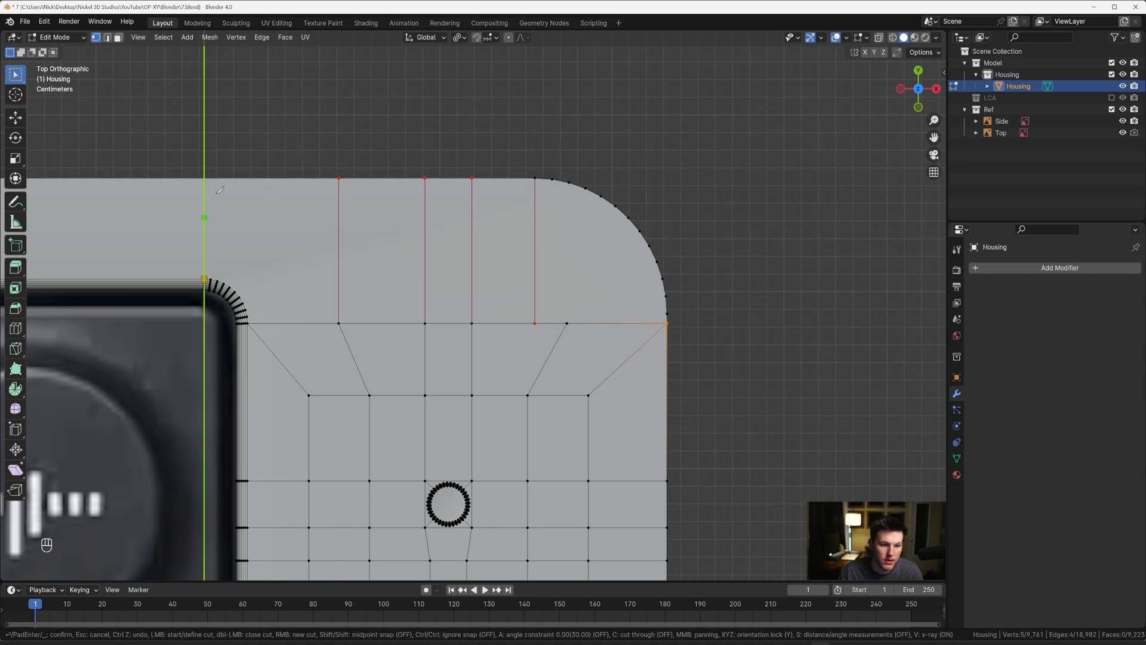
click(213, 151)
key(Return)
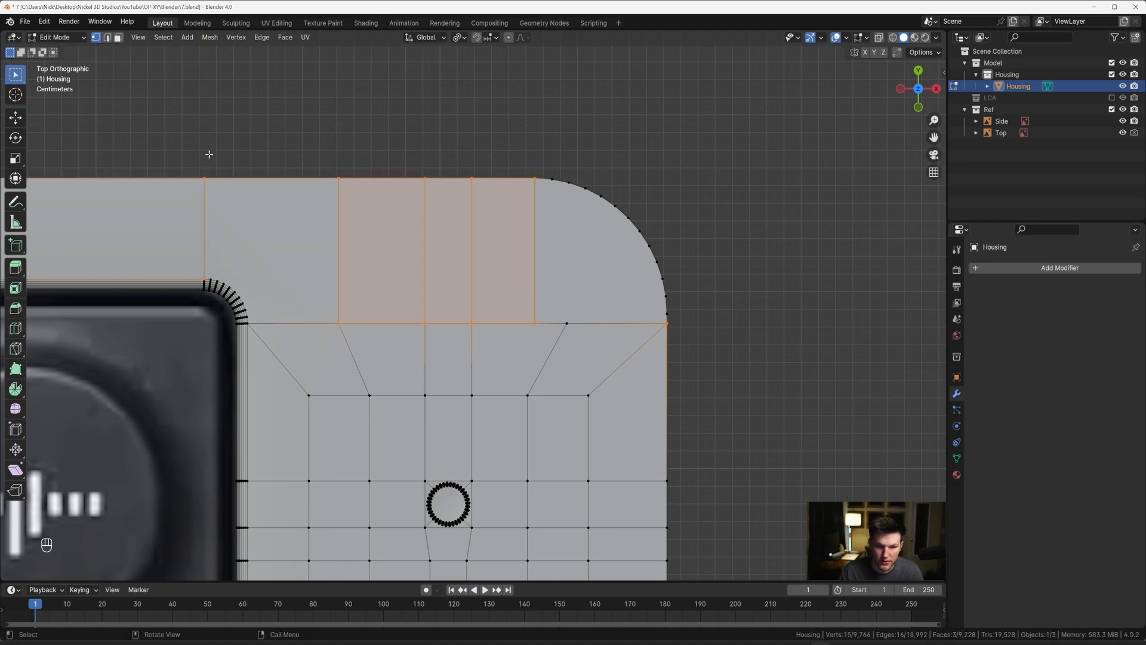
Step: Merge the strip vertex beside the upper-right corner into the new cut's lower vertex using At Last
click(567, 324)
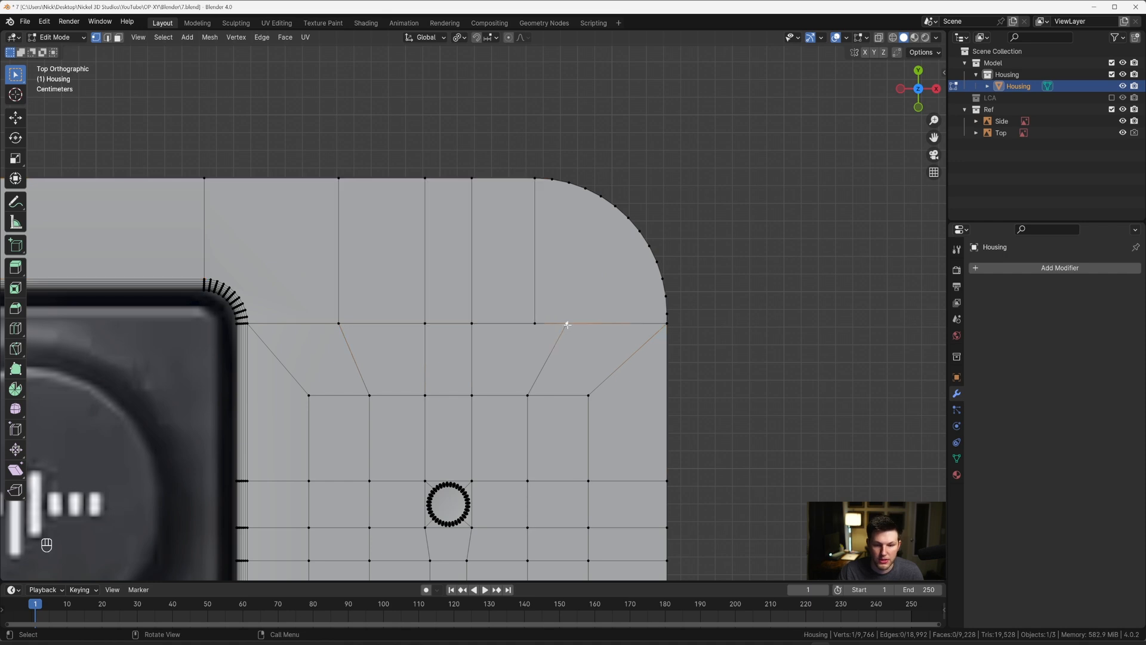
shift+click(536, 323)
key(m)
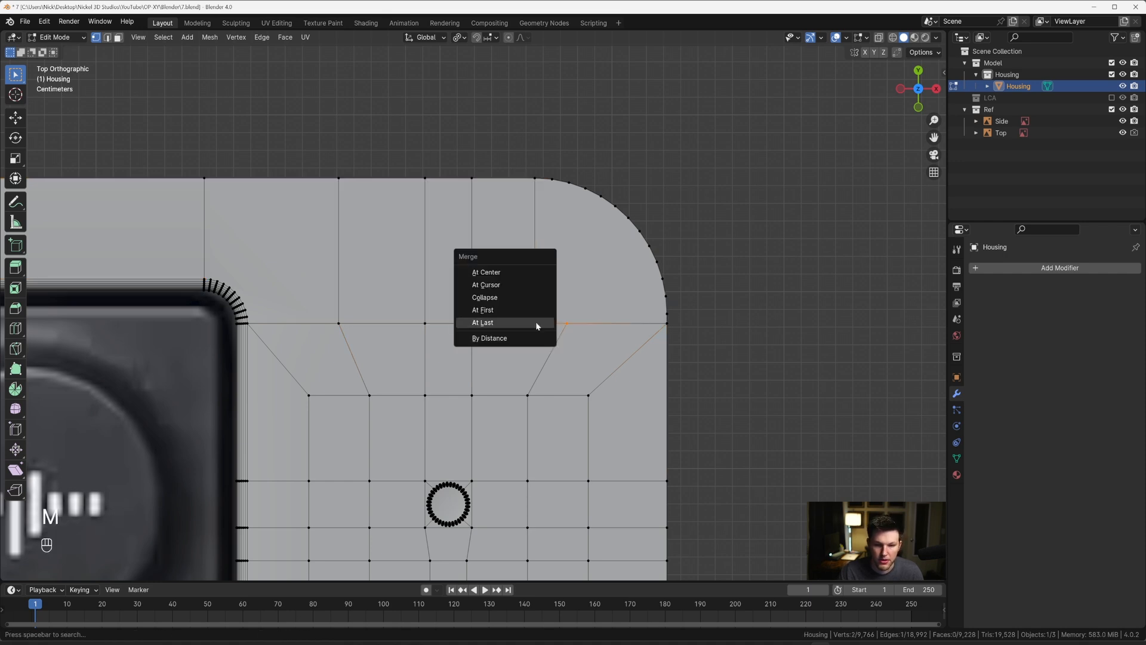
click(537, 326)
Step: Select the Housing's top outer edge along the right end, continuing the path around the upper-right corner onto the long side
scroll(534, 235, down, 5)
middle_drag(534, 235, 394, 263)
scroll(481, 320, up, 3)
shift+middle_drag(496, 286, 448, 310)
key(2)
alt+click(404, 298)
scroll(398, 306, down, 3)
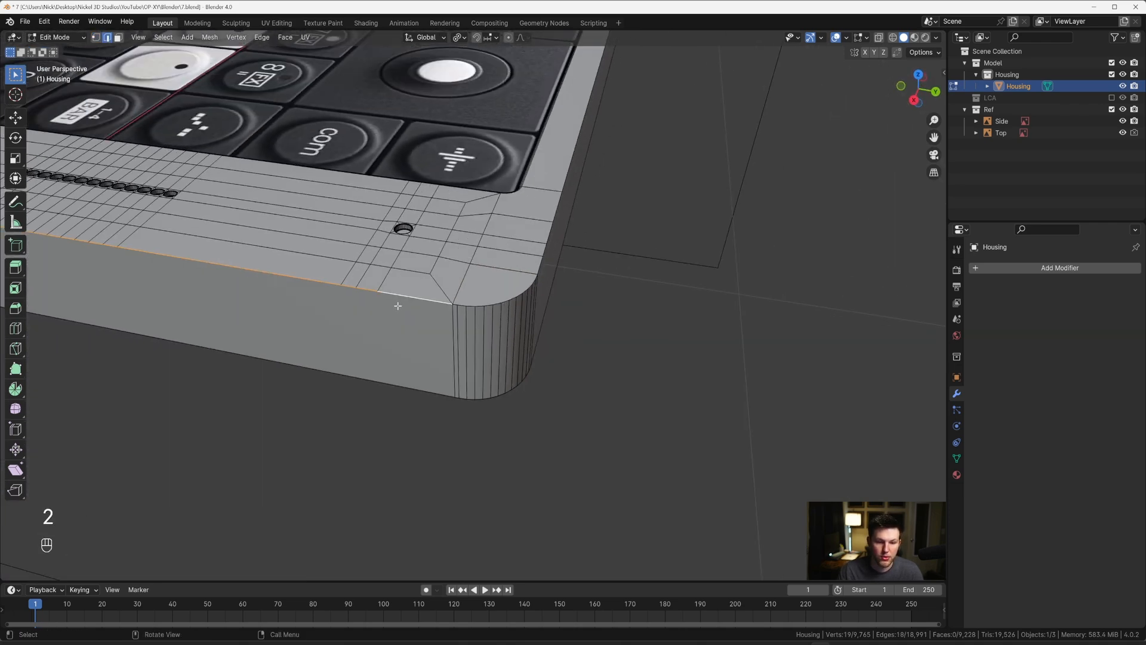
middle_drag(496, 303, 425, 303)
alt+shift+click(509, 268)
middle_drag(509, 269, 391, 276)
Step: Extend the edge selection around the far end and remaining corners to close the Housing's full top outer perimeter
scroll(689, 364, down, 4)
scroll(689, 364, down, 3)
shift+middle_drag(690, 364, 529, 253)
alt+shift+click(475, 308)
middle_drag(502, 294, 436, 254)
shift+middle_drag(477, 441, 543, 352)
middle_drag(543, 352, 553, 330)
scroll(553, 330, up, 2)
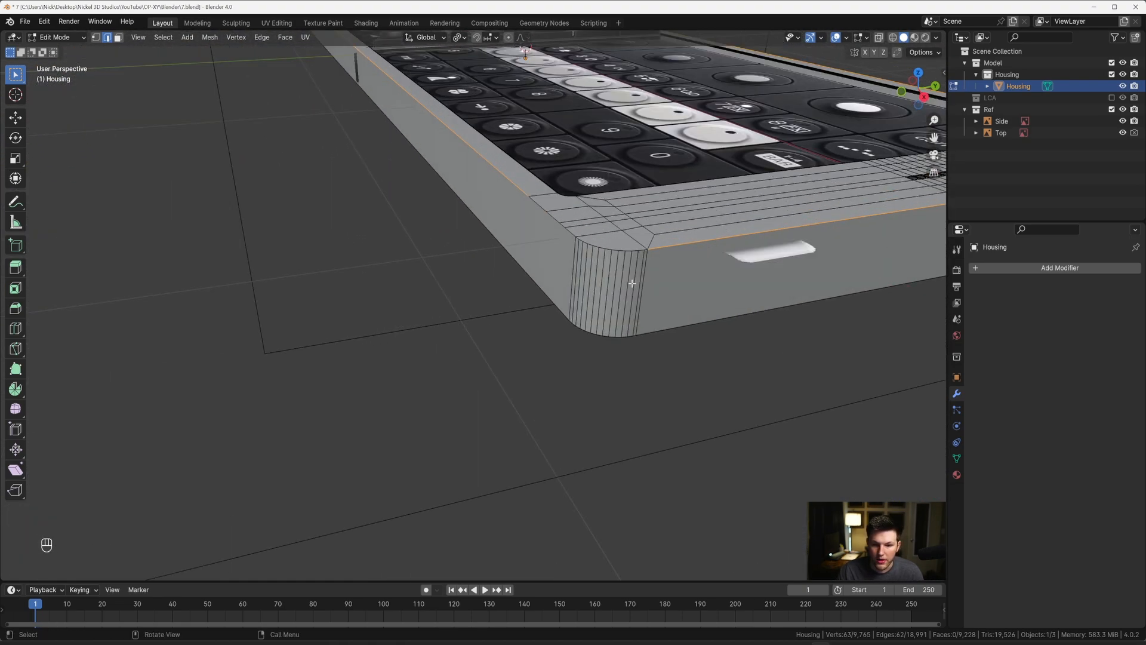
shift+middle_drag(633, 283, 520, 284)
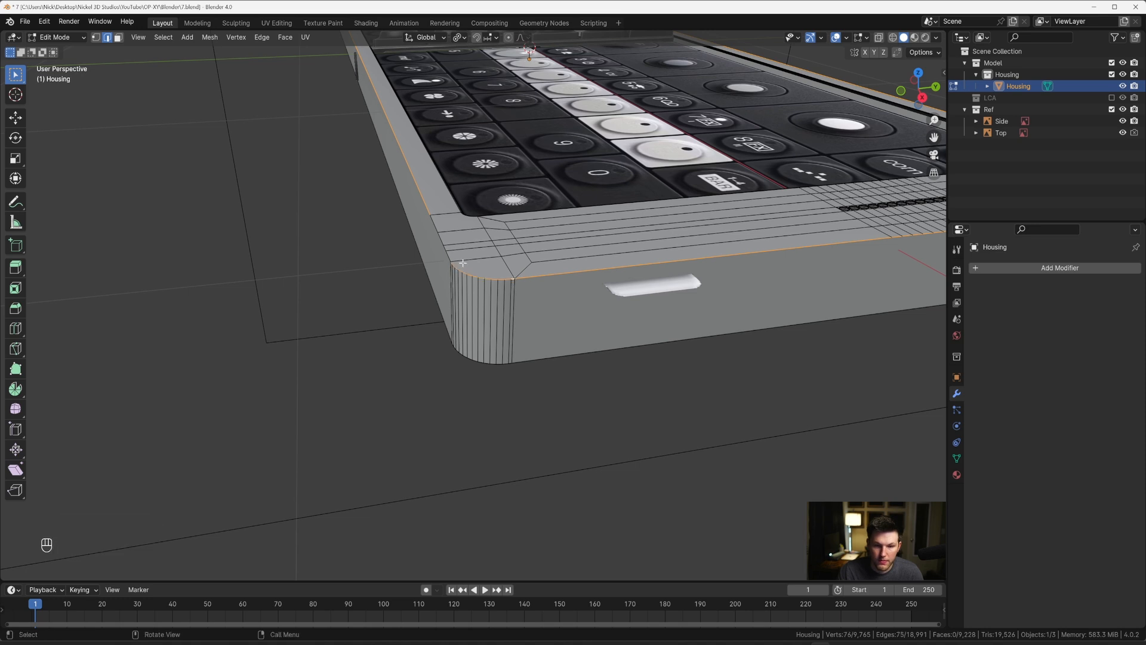
alt+shift+click(437, 231)
key(ctrl+z)
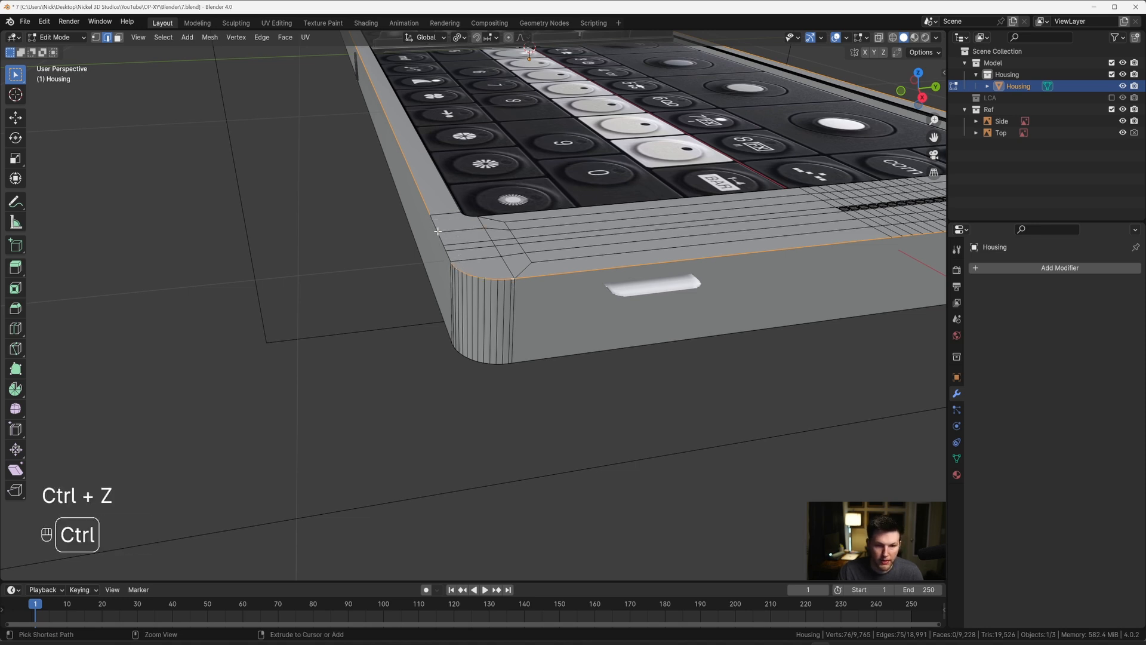
ctrl+click(443, 238)
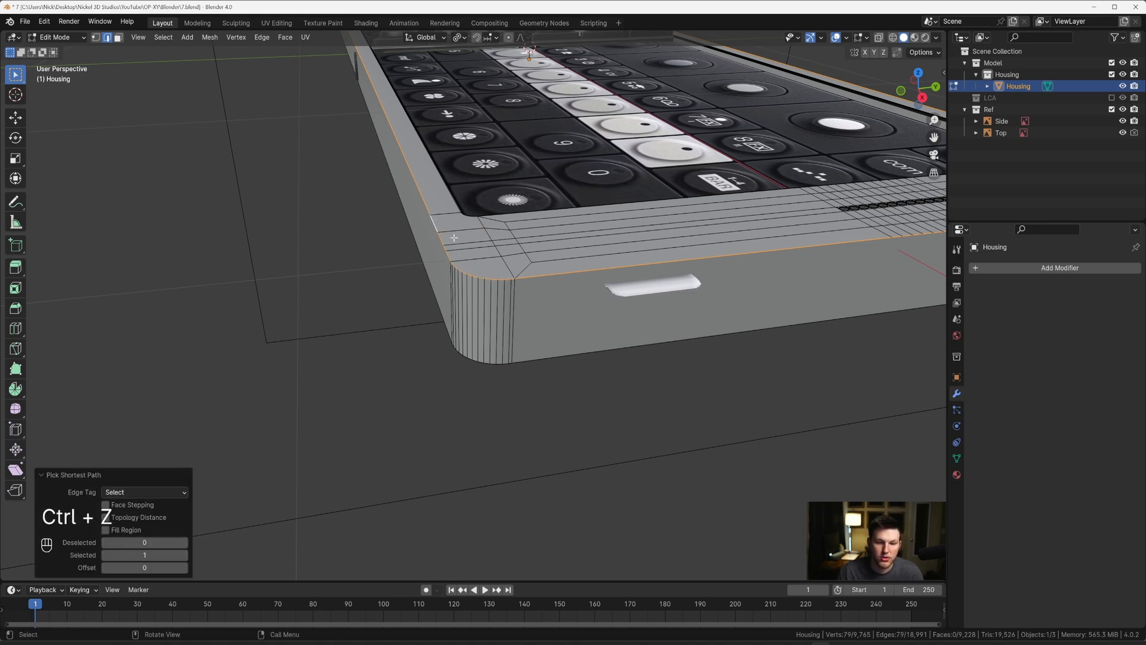
Step: Bevel the Housing's top outer perimeter with one segment and a width of 0.0093 m
scroll(525, 276, down, 2)
mouse_move(580, 286)
middle_down()
mouse_move(504, 278)
mouse_move(591, 292)
mouse_move(533, 274)
mouse_move(593, 292)
mouse_move(567, 287)
middle_up()
scroll(591, 292, down, 2)
scroll(533, 273, up, 4)
mouse_move(567, 286)
shift+middle_down()
mouse_move(586, 285)
mouse_move(563, 292)
shift+middle_up()
scroll(585, 285, up, 4)
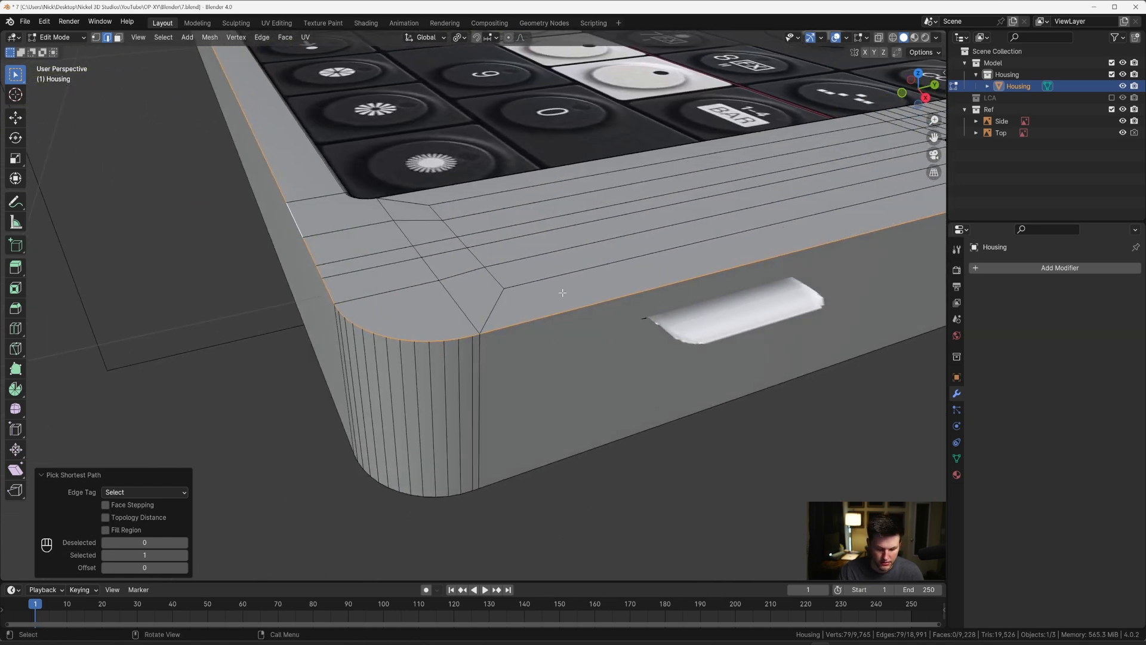
key(ctrl+b)
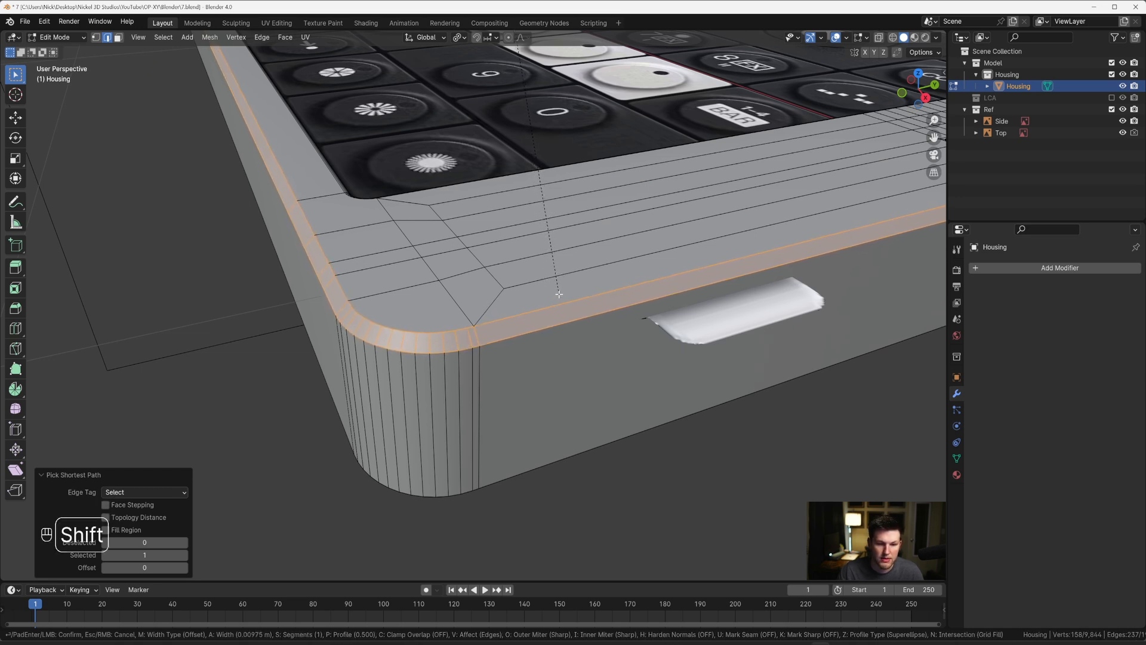
click(562, 296)
scroll(539, 312, down, 5)
scroll(539, 312, up, 5)
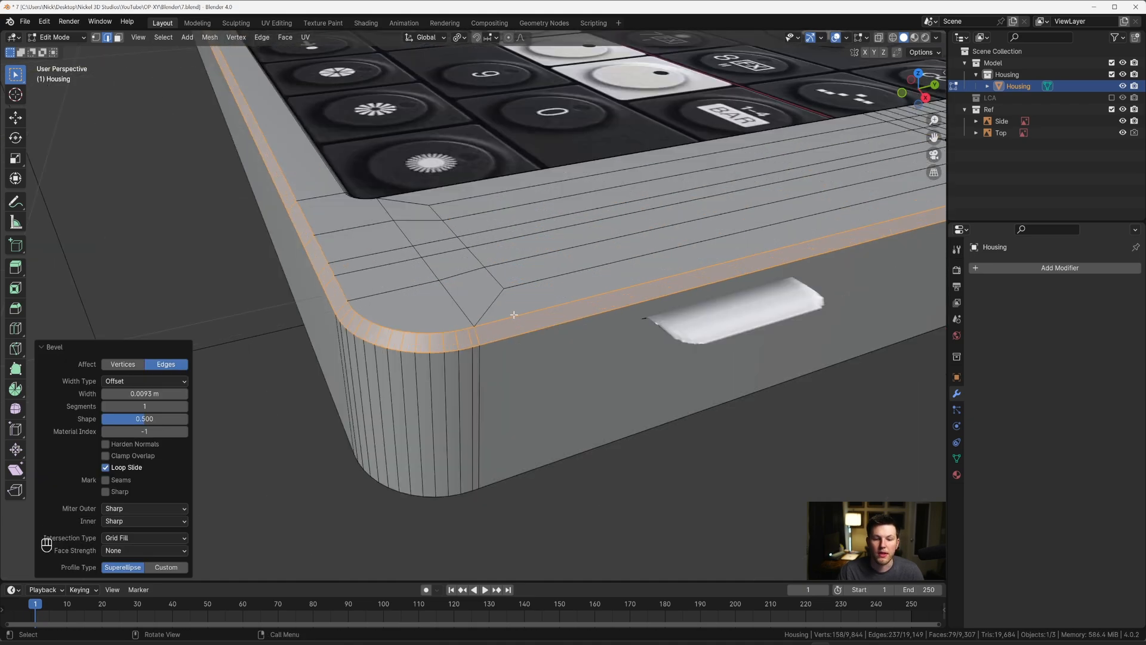
Step: Select the complete upper edge loop of the new perimeter chamfer with shortest-path picks around the Housing
alt+click(452, 321)
middle_drag(452, 318, 479, 318)
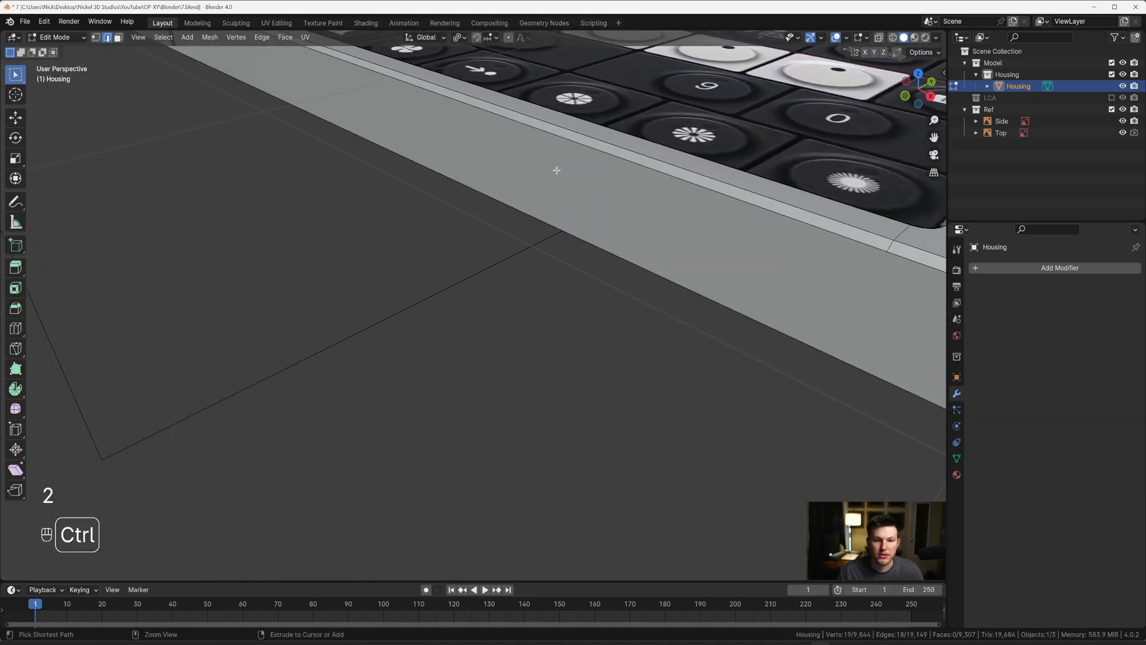
ctrl+click(572, 131)
middle_drag(572, 130, 519, 404)
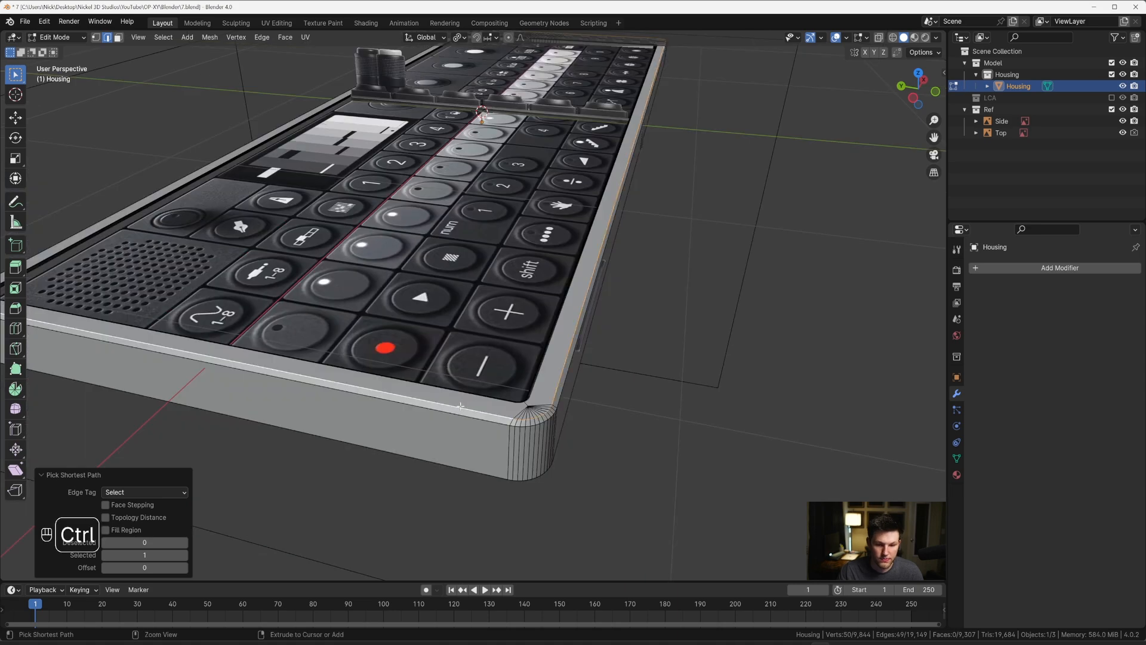
ctrl+click(520, 404)
ctrl+click(489, 323)
middle_drag(489, 323, 682, 325)
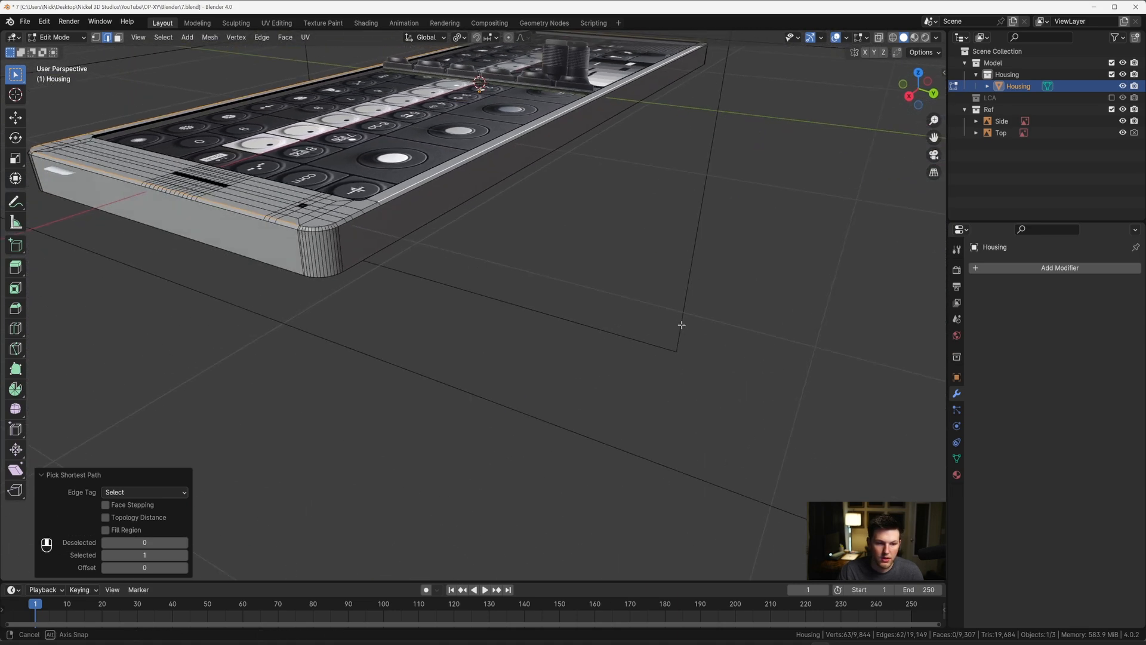
scroll(387, 224, up, 3)
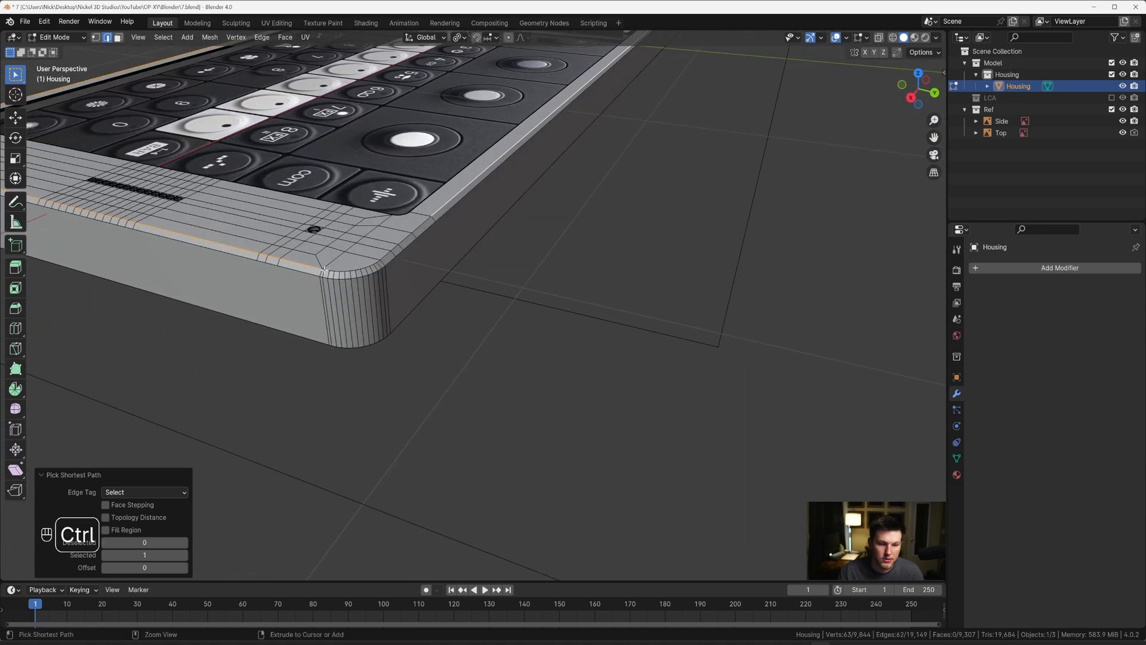
scroll(322, 271, up, 3)
middle_drag(322, 271, 343, 273)
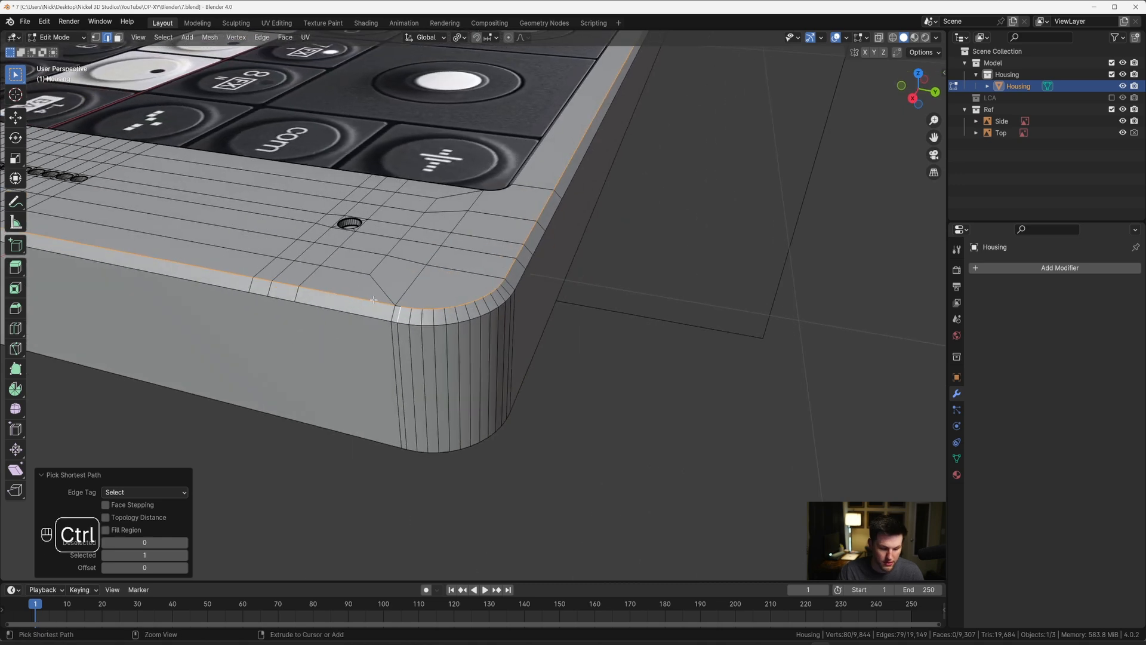
key(ctrl+z)
ctrl+click(399, 306)
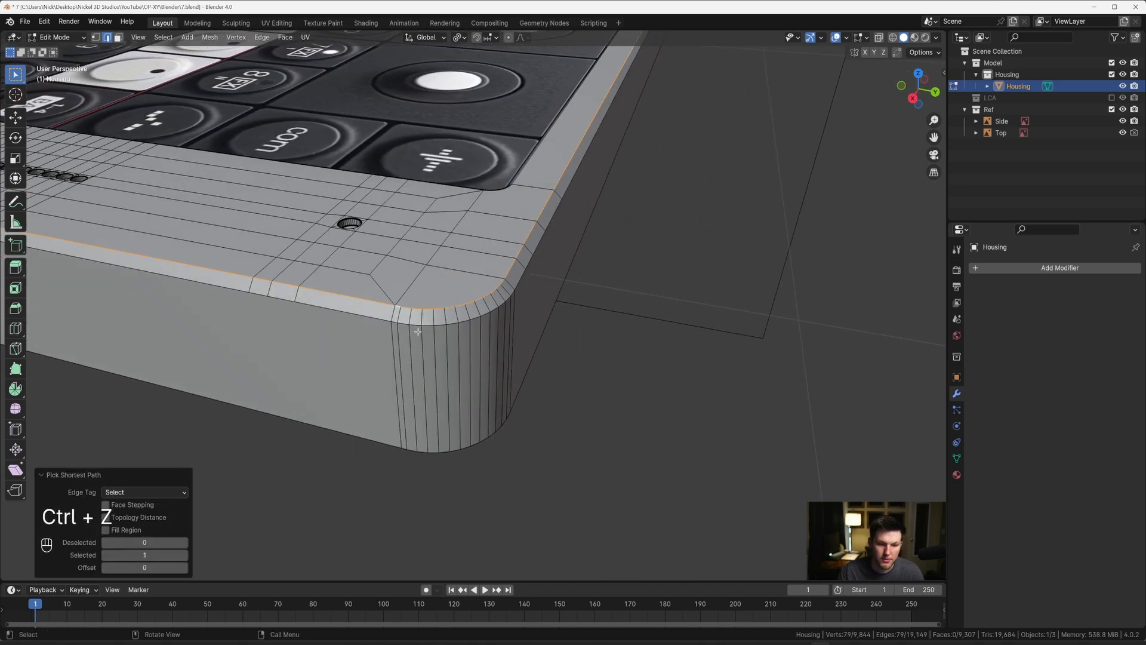
Step: Add the chamfer's complete lower edge loop to the selection, picking the path around all four corners
shift+click(338, 316)
middle_drag(338, 315, 377, 310)
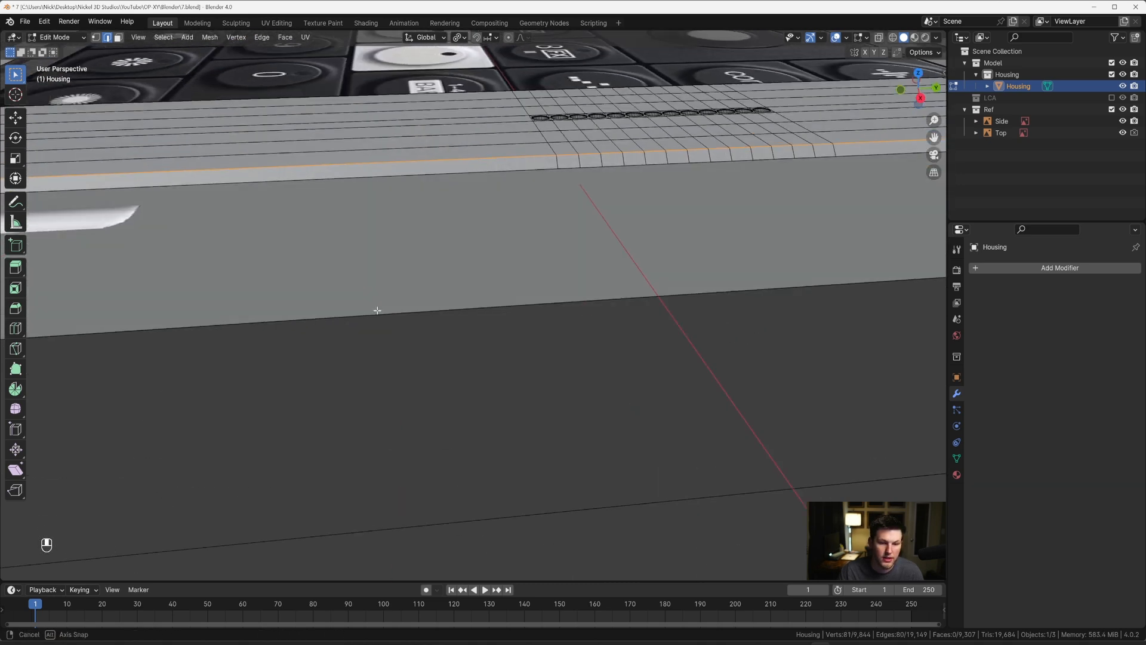
ctrl+click(380, 187)
middle_drag(380, 187, 562, 231)
scroll(522, 248, down, 6)
middle_drag(473, 343, 519, 361)
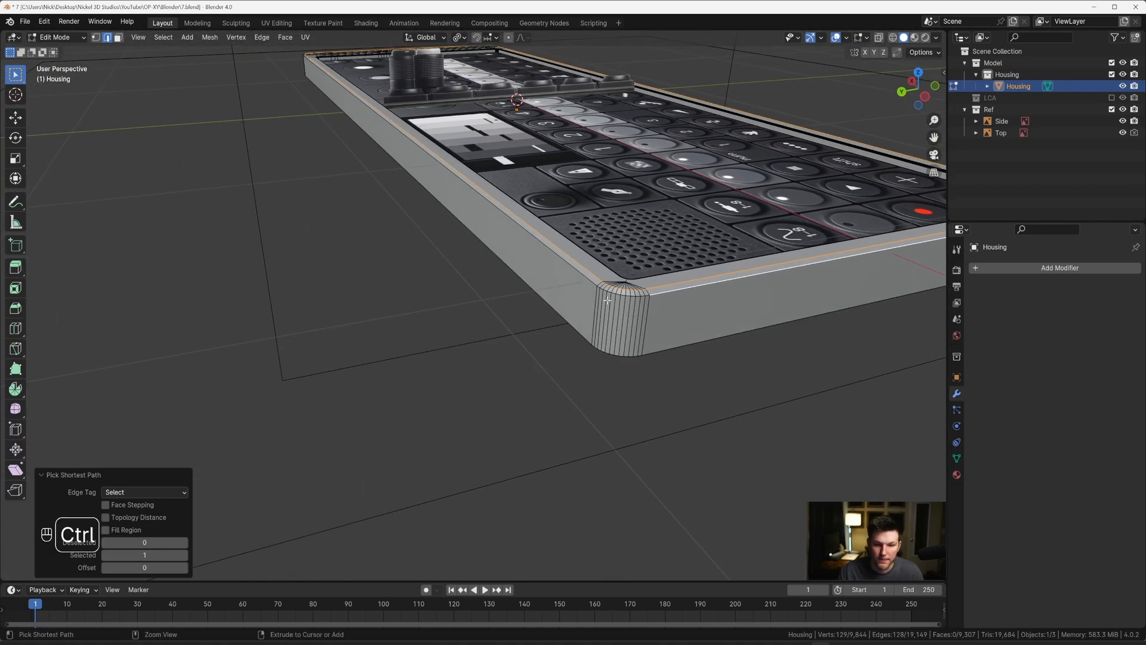
ctrl+click(583, 280)
middle_drag(583, 279, 379, 287)
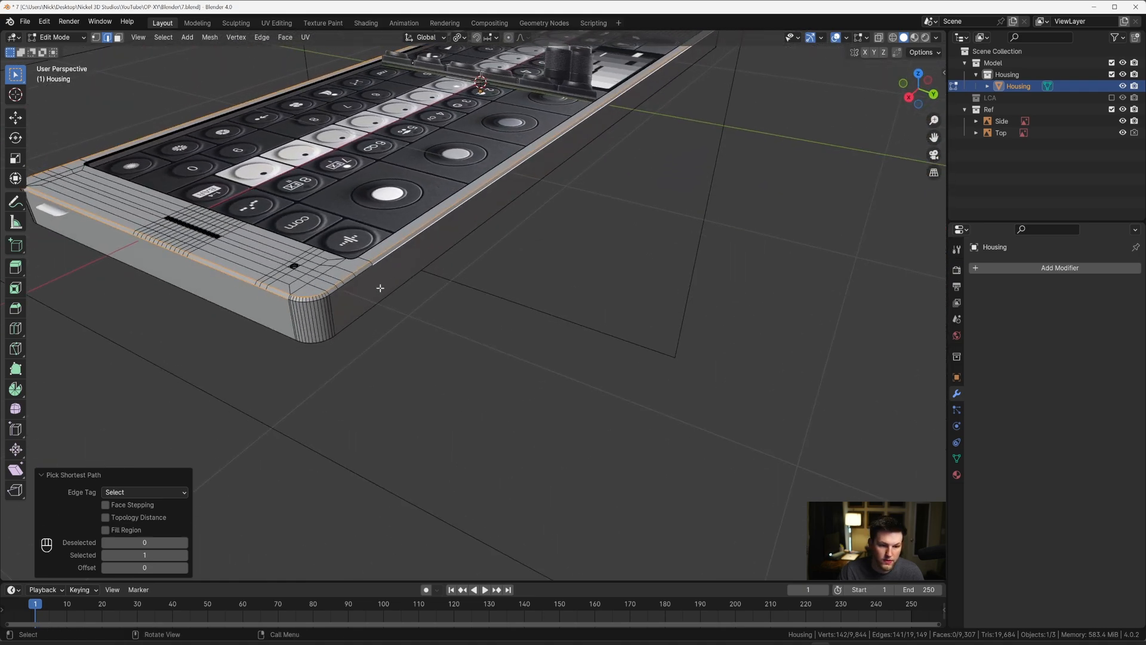
ctrl+click(352, 286)
scroll(363, 292, up, 3)
middle_drag(318, 327, 437, 327)
ctrl+click(352, 317)
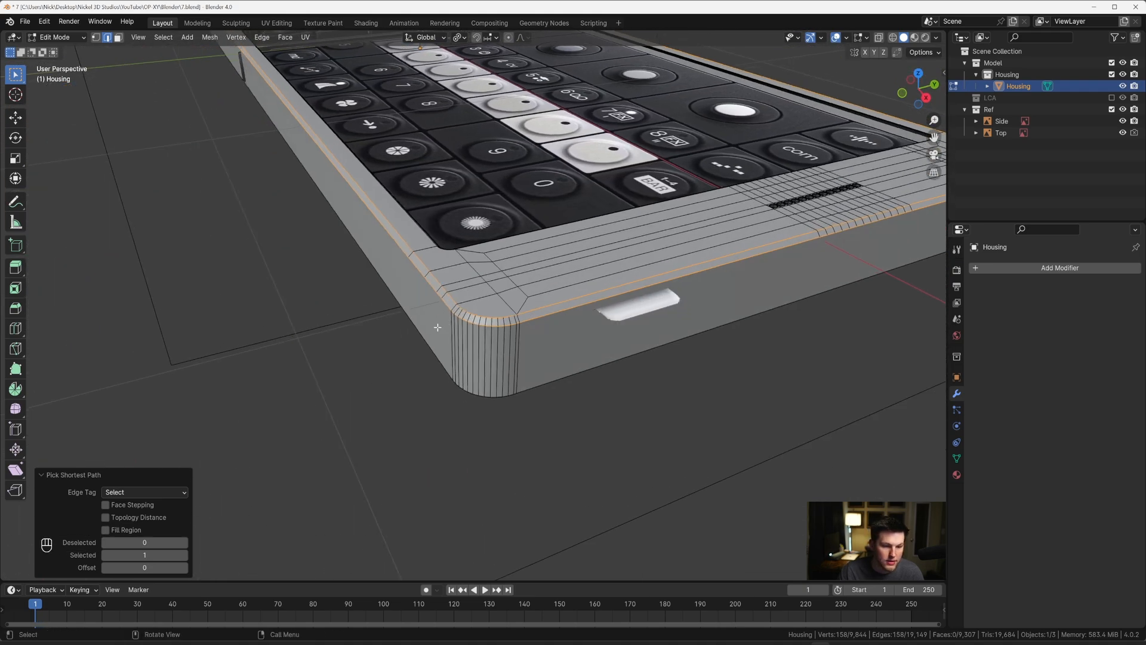
Step: Bevel both chamfer edge loops with six segments and a width of about 0.0026 m
scroll(437, 327, up, 2)
key(ctrl+b)
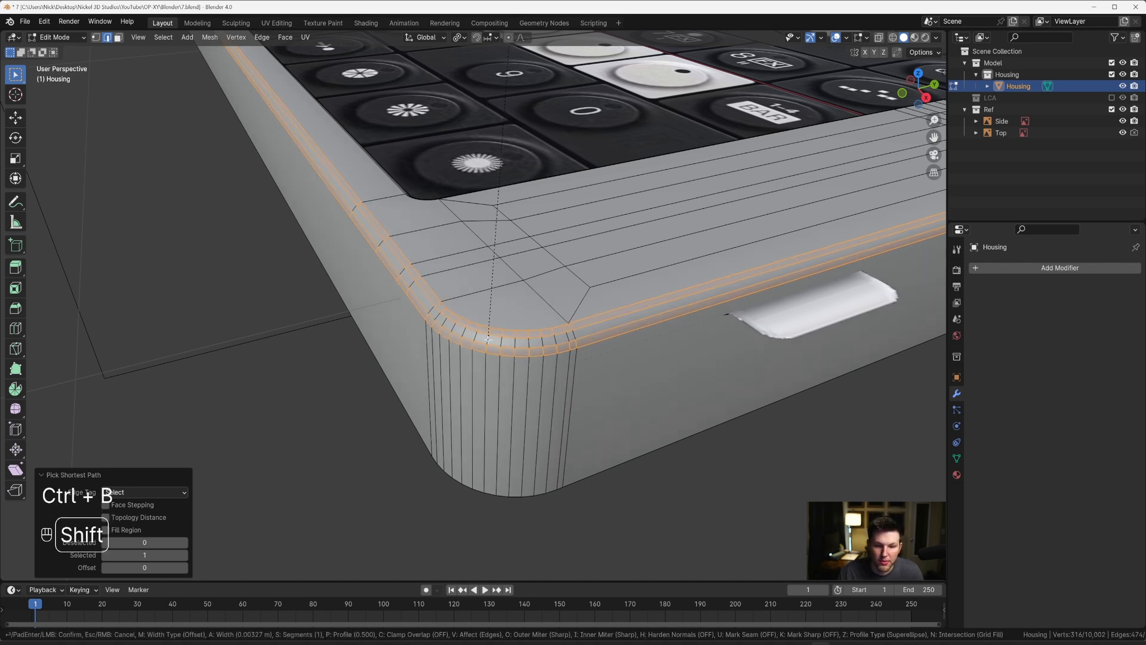
scroll(488, 339, up, 2)
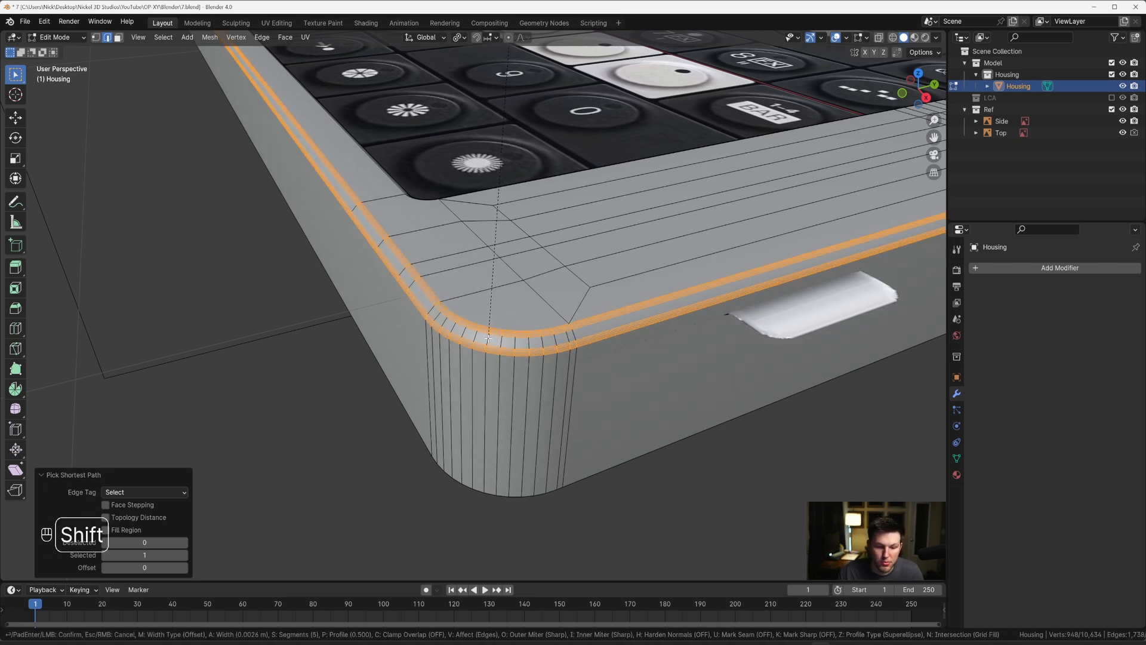
scroll(488, 339, up, 1)
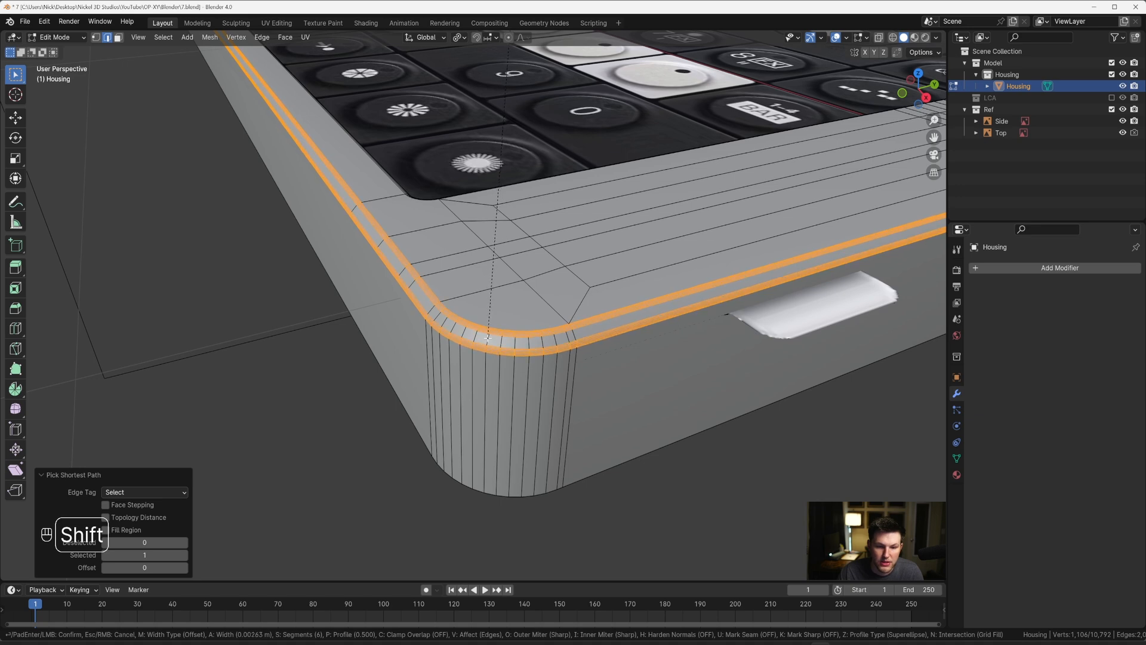
click(488, 338)
key(Tab)
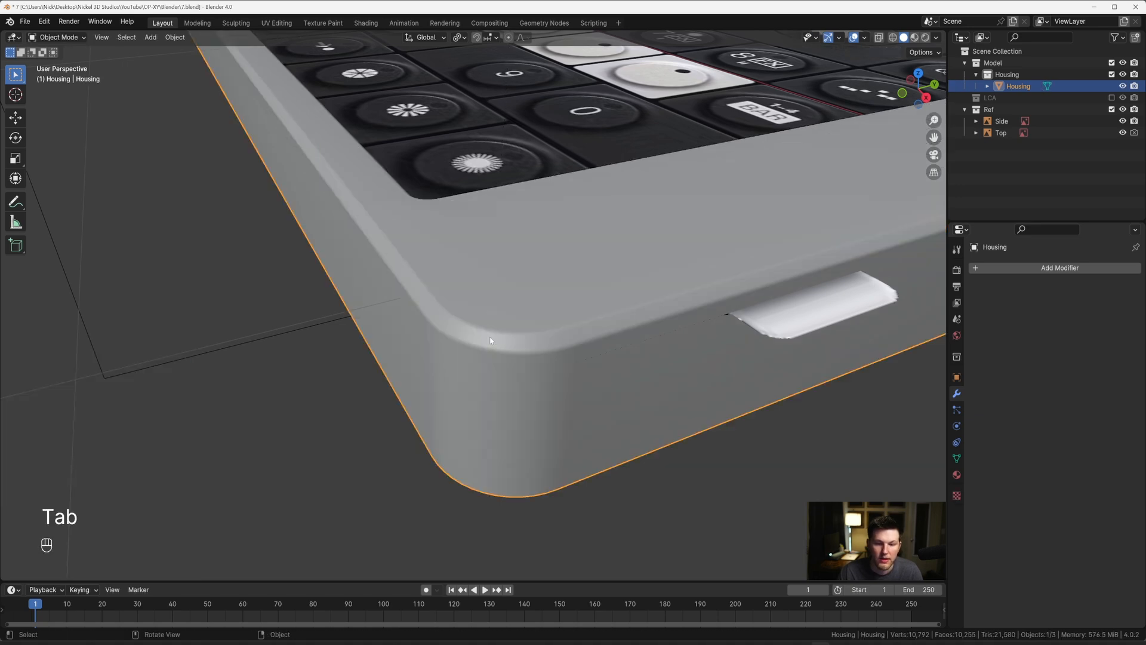
scroll(504, 330, down, 8)
scroll(522, 303, up, 4)
scroll(522, 303, up, 6)
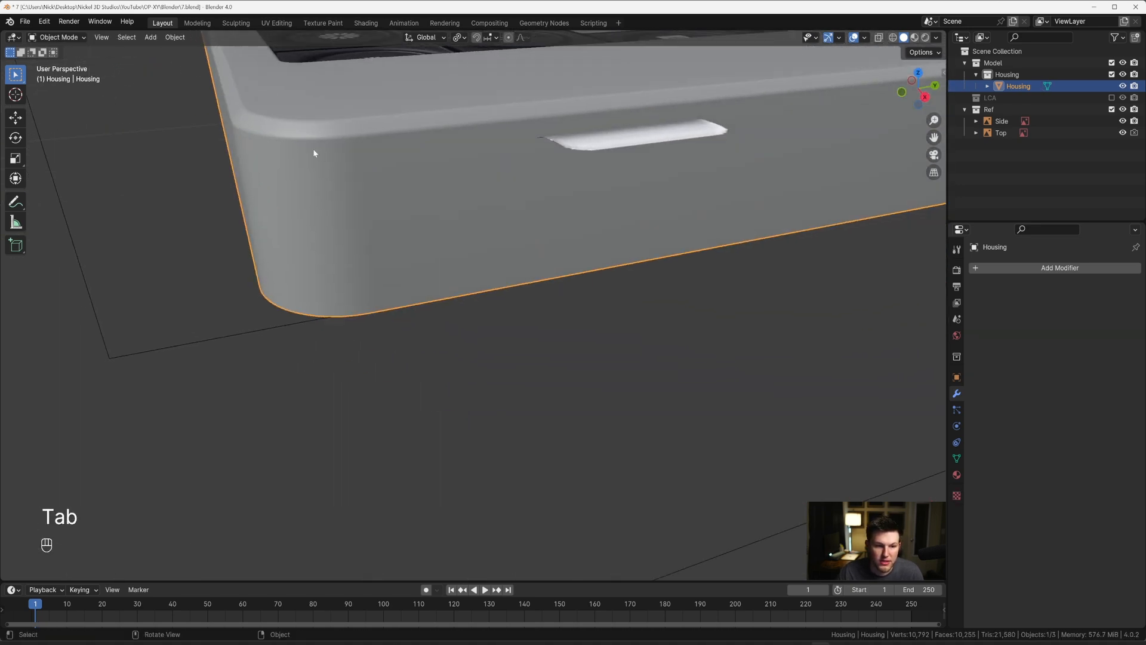
scroll(284, 123, down, 6)
scroll(425, 249, up, 3)
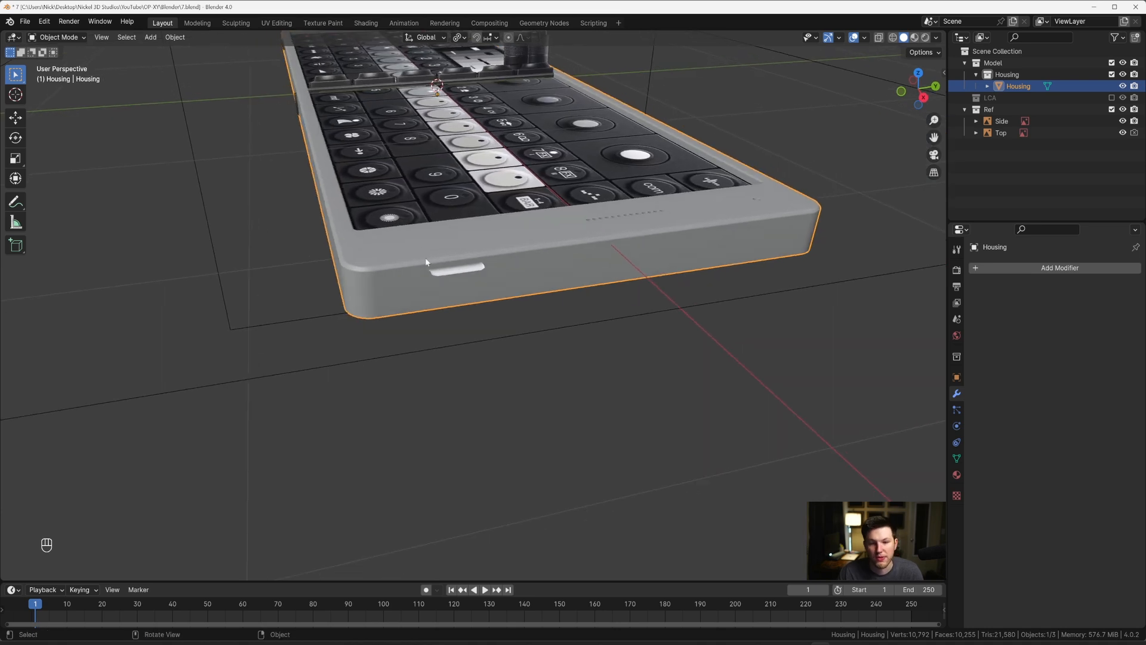
key(Tab)
key(grave)
click(478, 271)
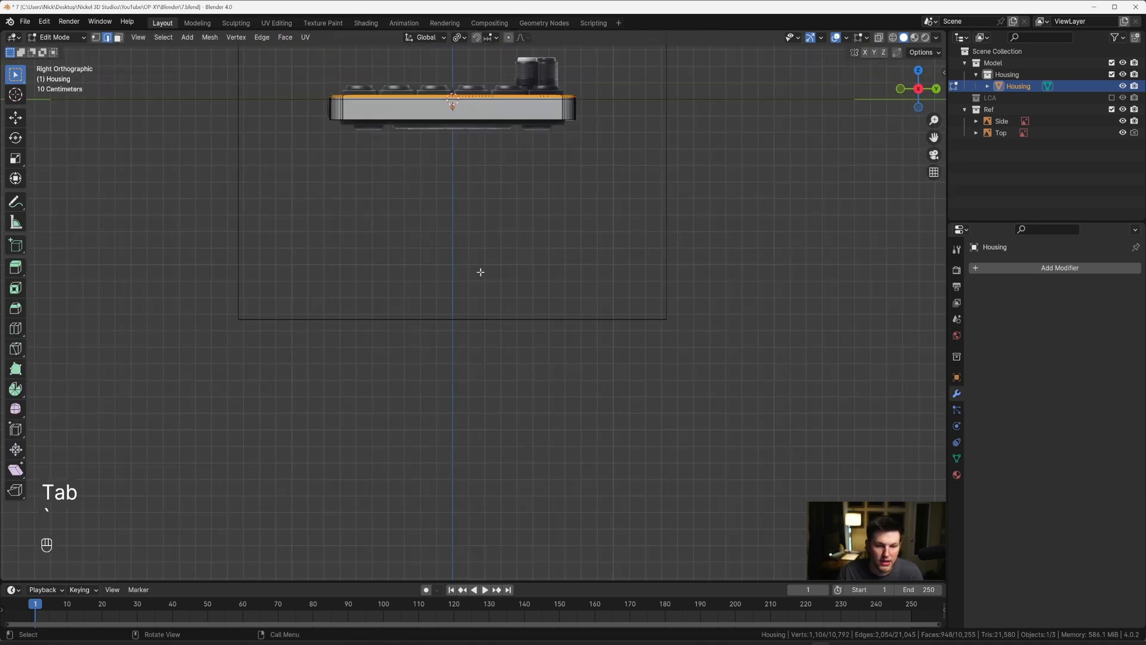
scroll(478, 272, up, 2)
shift+middle_drag(434, 207, 491, 378)
key(Tab)
shift+middle_drag(424, 254, 464, 360)
middle_drag(478, 404, 514, 380)
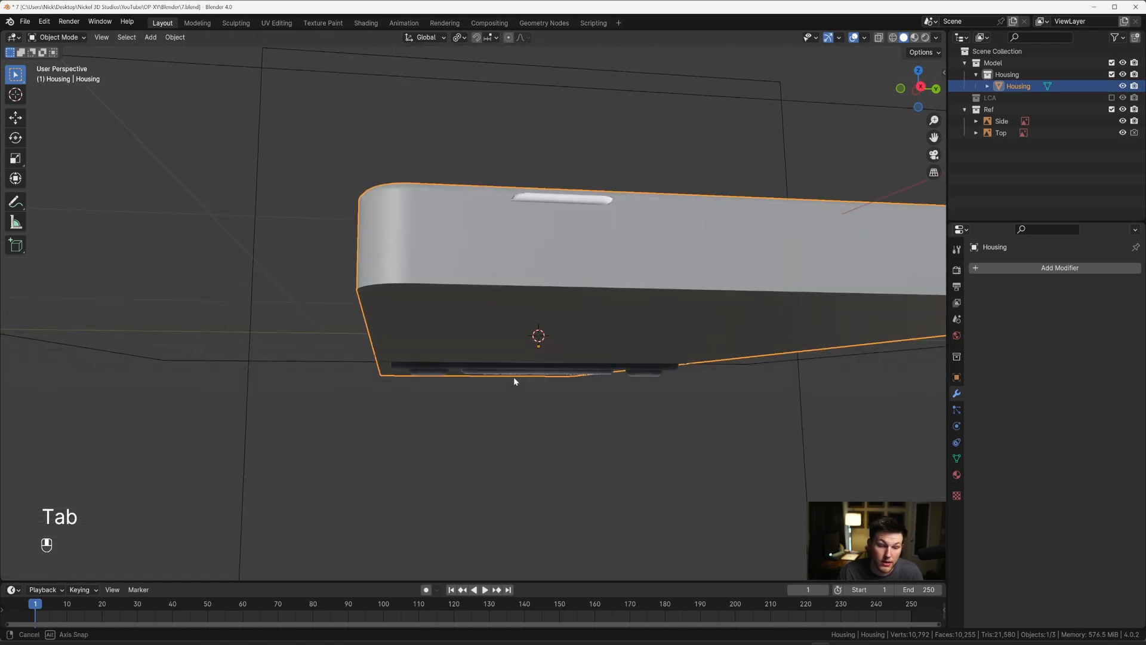
Step: Select the Housing's bottom face and bevel its perimeter with one segment, about 0.0086 m wide, matching the side reference
key(Tab)
key(3)
click(443, 318)
key(grave)
click(477, 319)
shift+middle_drag(422, 335, 468, 324)
scroll(468, 324, up, 6)
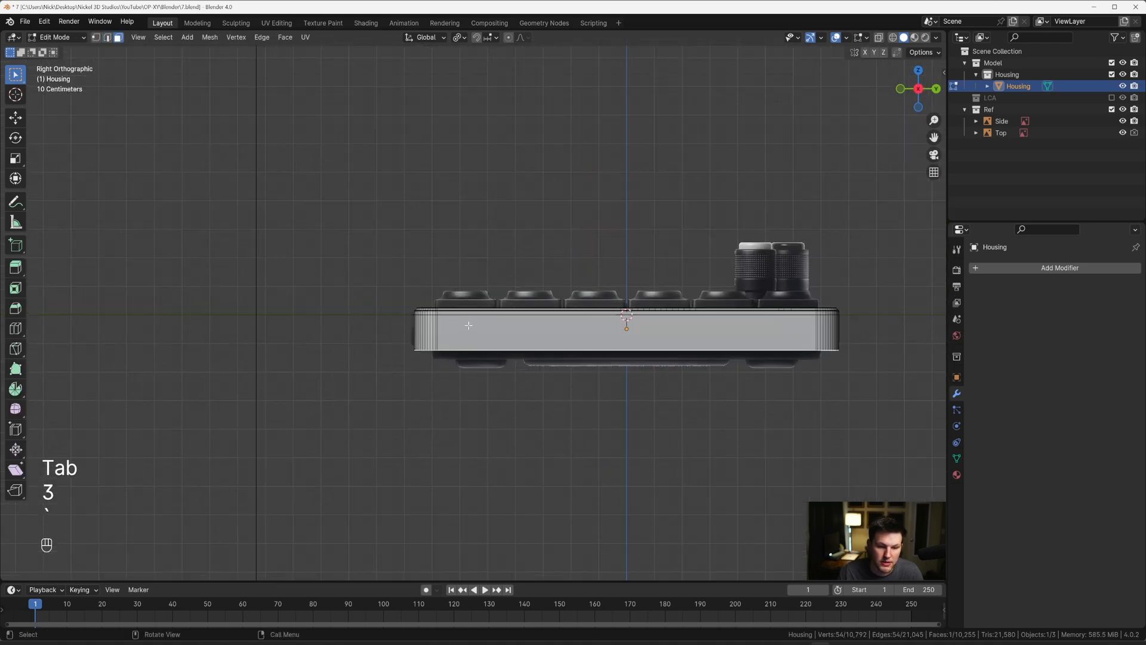
shift+middle_drag(365, 358, 488, 323)
scroll(486, 324, up, 4)
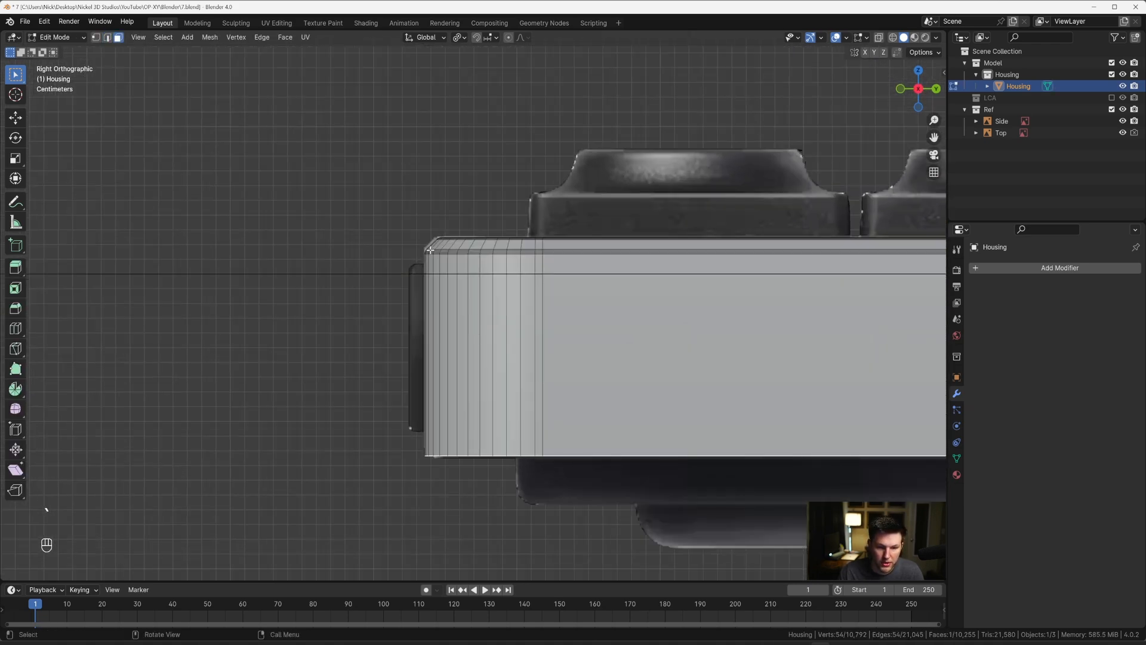
shift+middle_drag(425, 253, 414, 189)
key(ctrl+b)
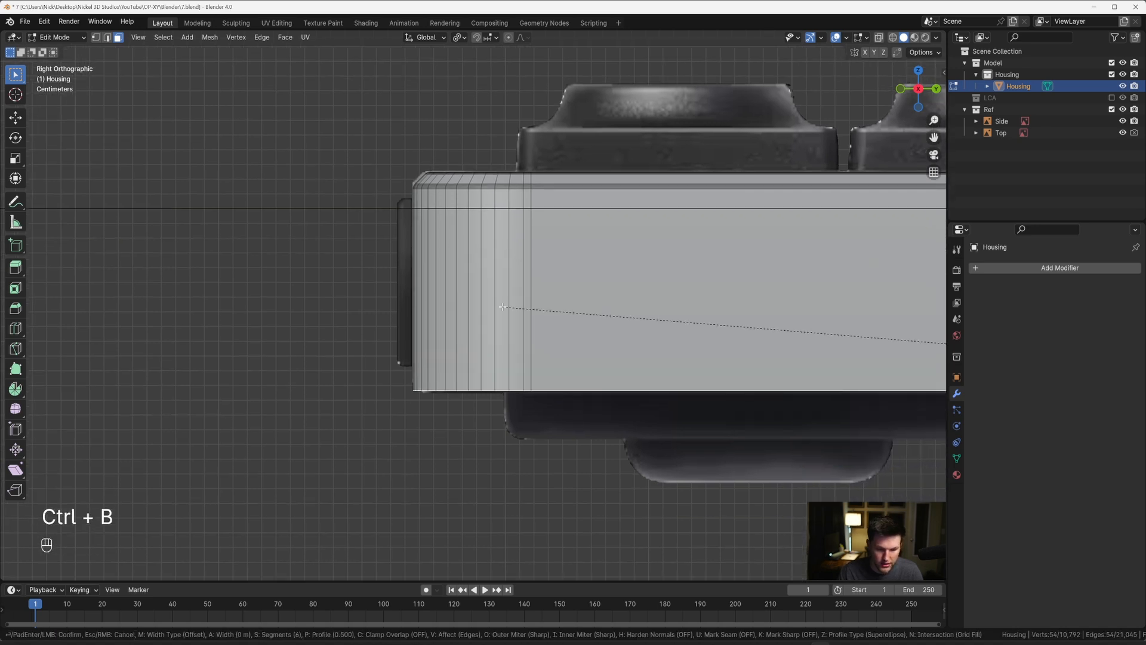
key(shift)
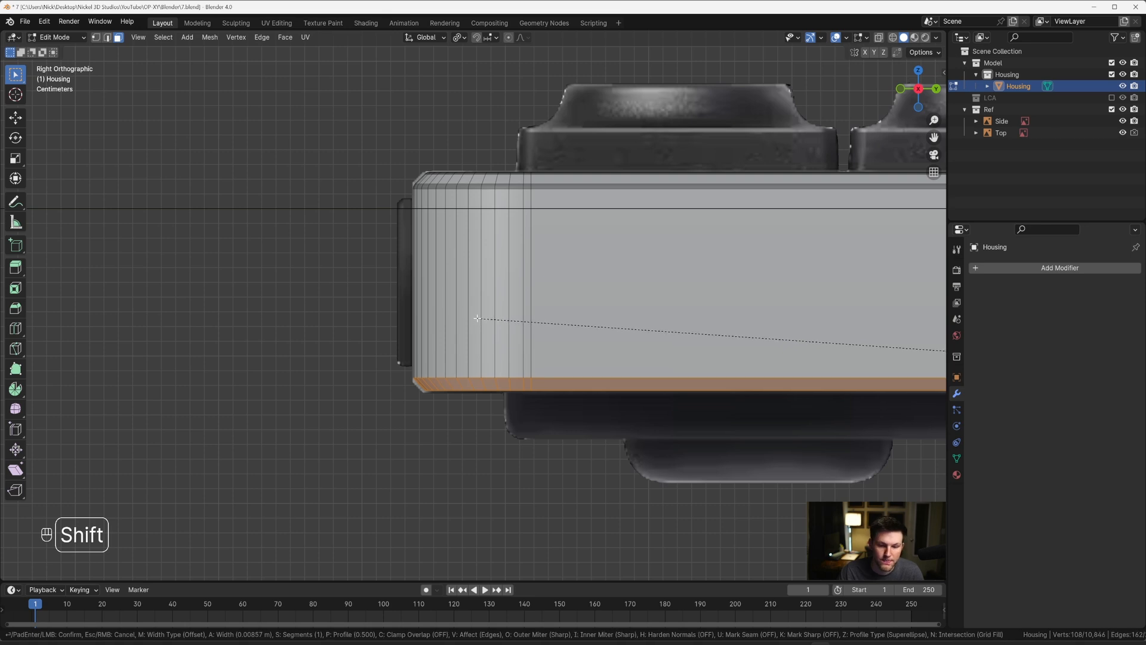
click(477, 318)
Step: Select the upper and lower edge loops of the new bottom chamfer all around the Housing
key(2)
alt+click(470, 382)
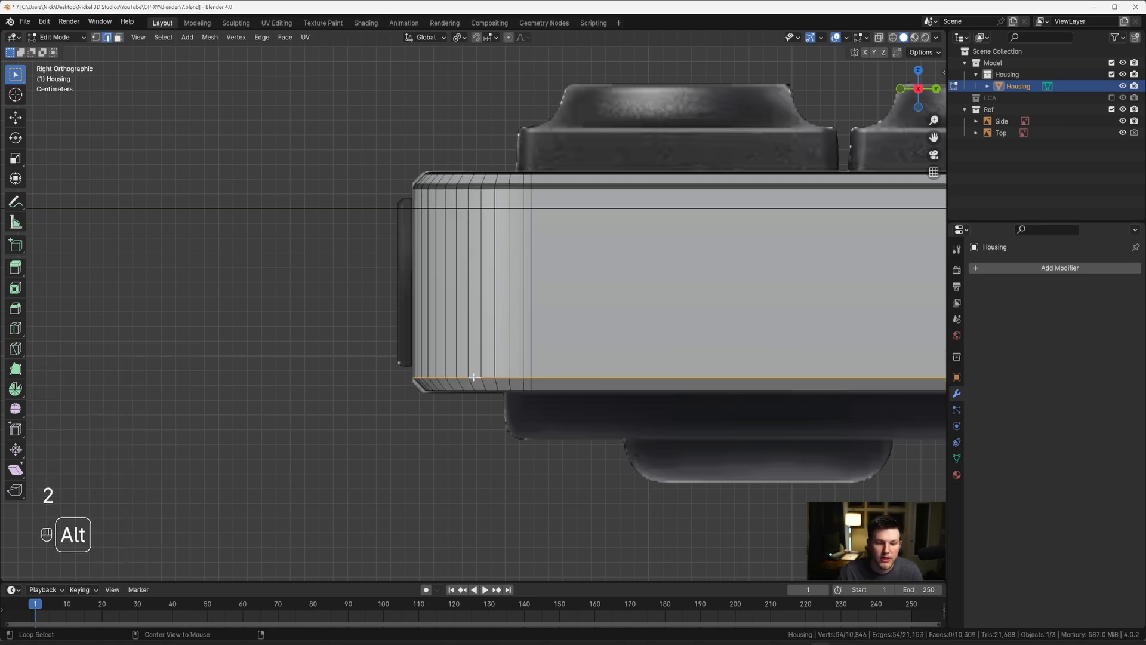
scroll(566, 368, down, 4)
middle_drag(566, 370, 620, 225)
key(shift)
alt+shift+click(692, 195)
middle_drag(685, 205, 647, 233)
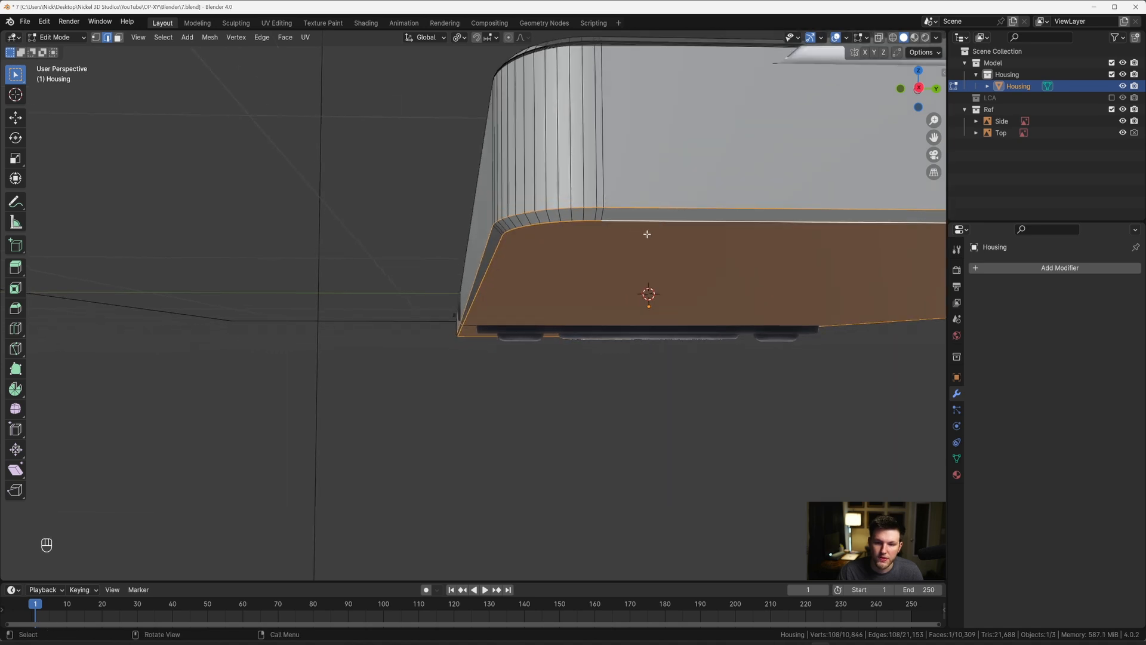
Step: Bevel both bottom chamfer loops with eight segments and a width of about 0.0019 m
scroll(647, 233, down, 4)
key(grave)
click(706, 251)
scroll(455, 315, up, 2)
scroll(456, 316, up, 5)
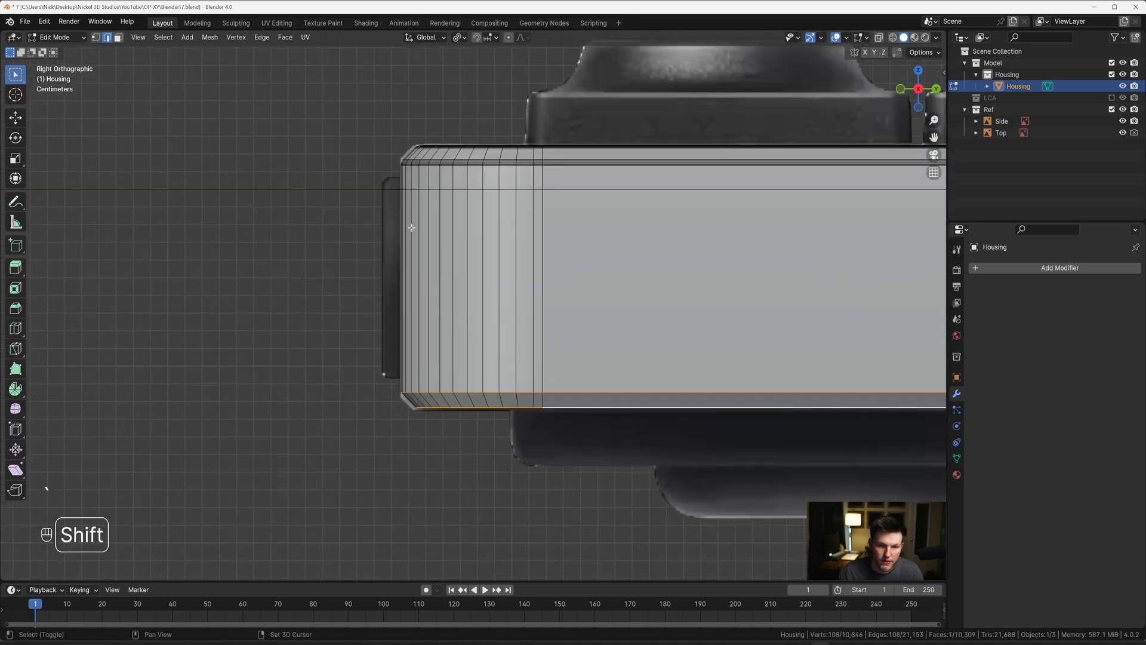
scroll(412, 228, up, 1)
shift+middle_drag(437, 325, 476, 307)
key(ctrl+b)
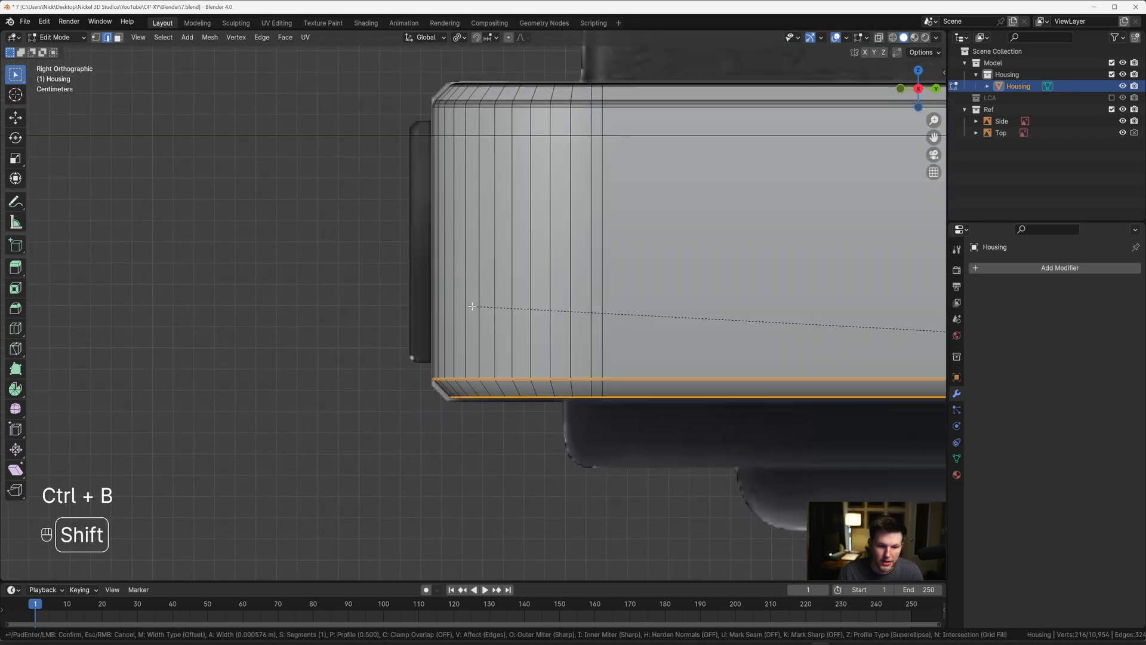
scroll(458, 305, up, 3)
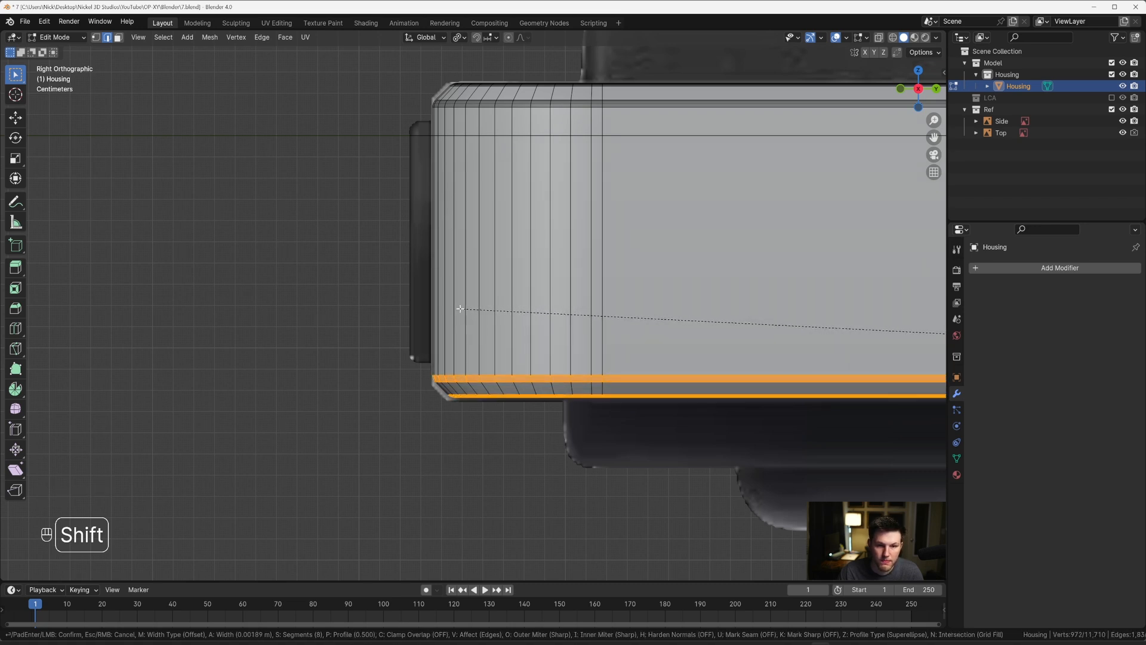
click(458, 308)
key(Tab)
scroll(472, 321, down, 4)
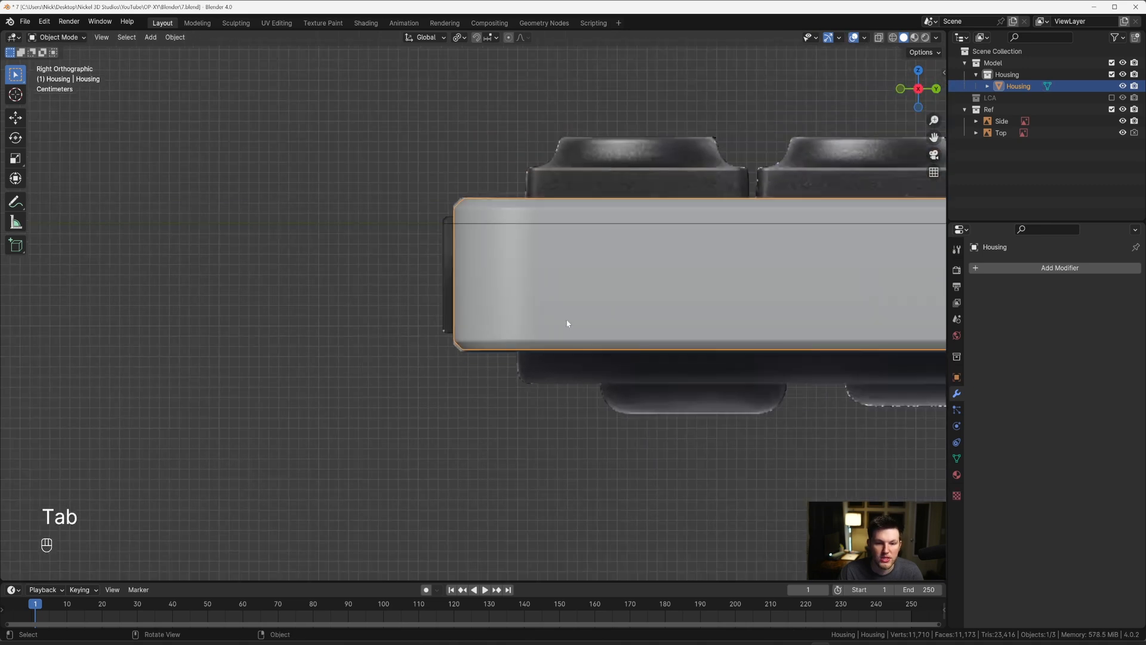
shift+middle_drag(635, 310, 573, 308)
scroll(544, 282, down, 3)
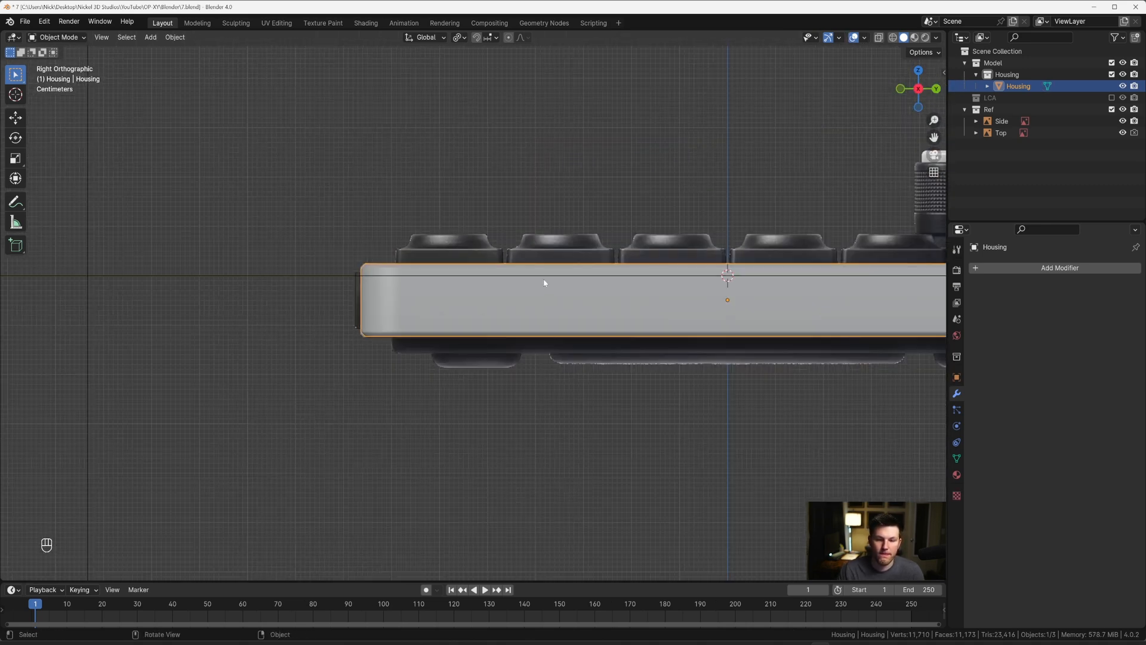
middle_drag(542, 261, 556, 298)
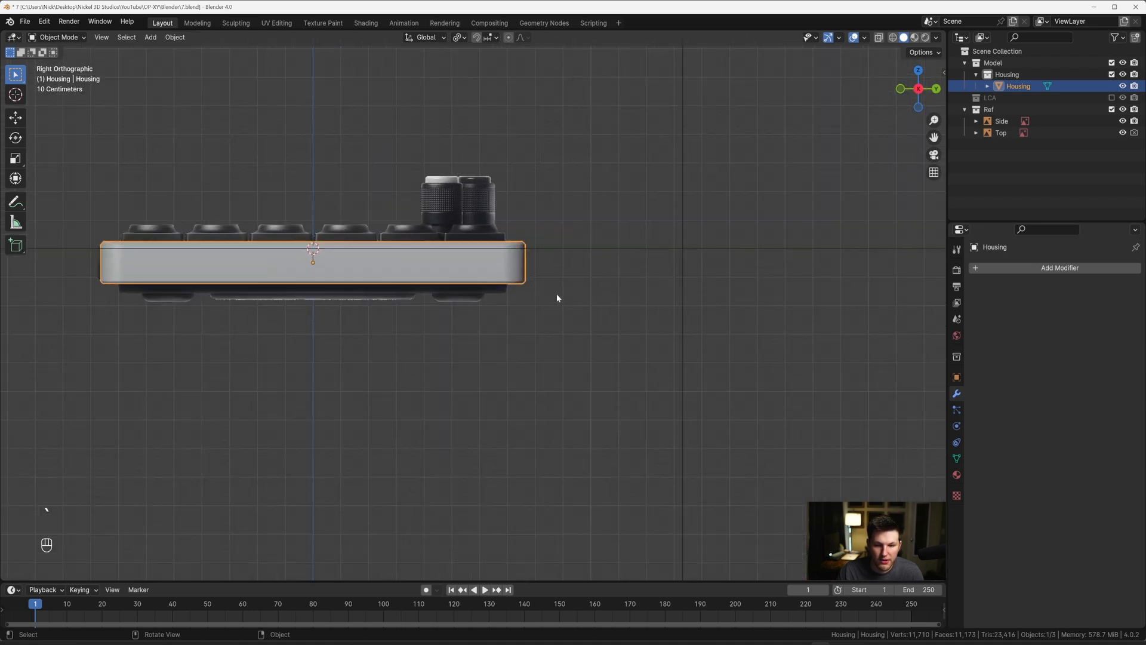
key(h)
scroll(502, 306, up, 3)
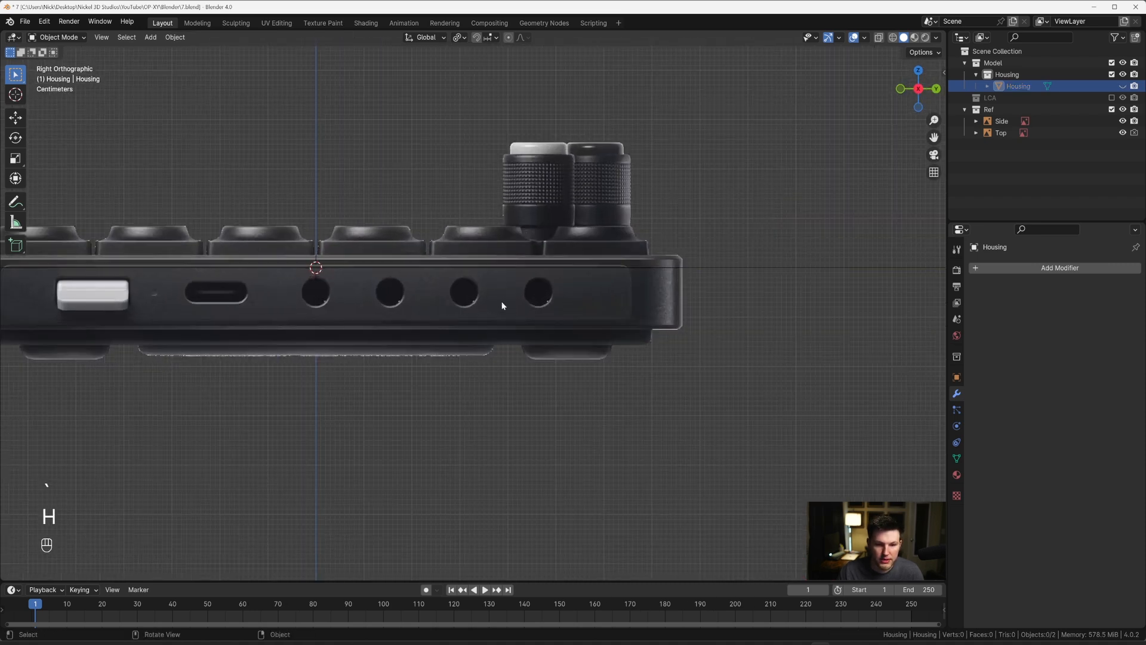
scroll(548, 279, down, 3)
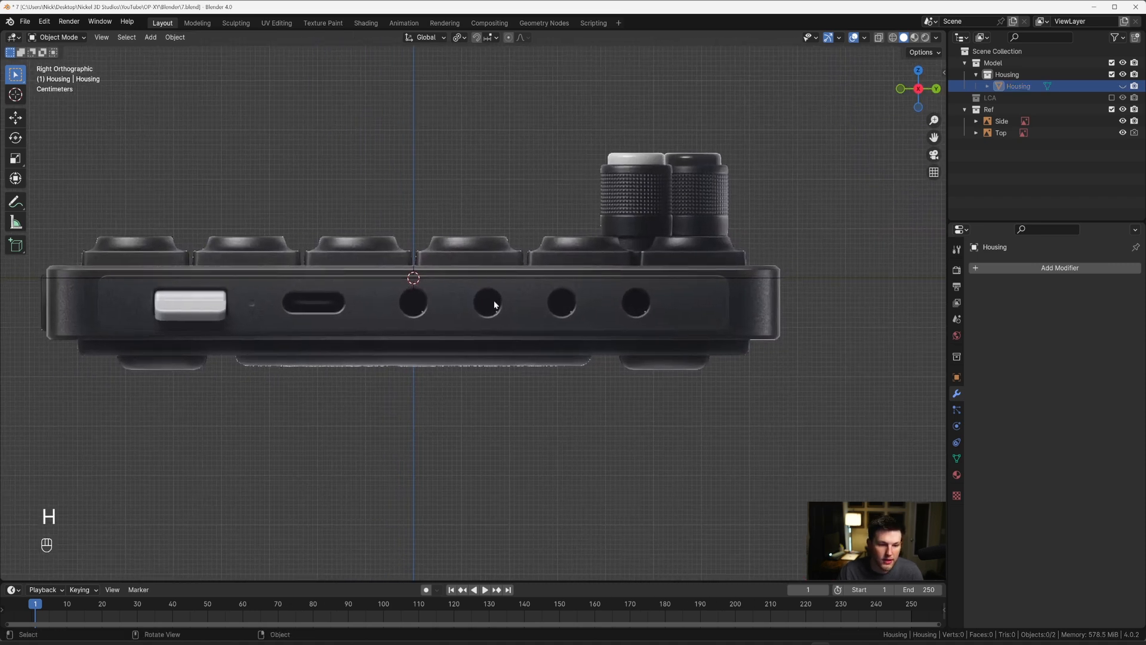
key(alt+h)
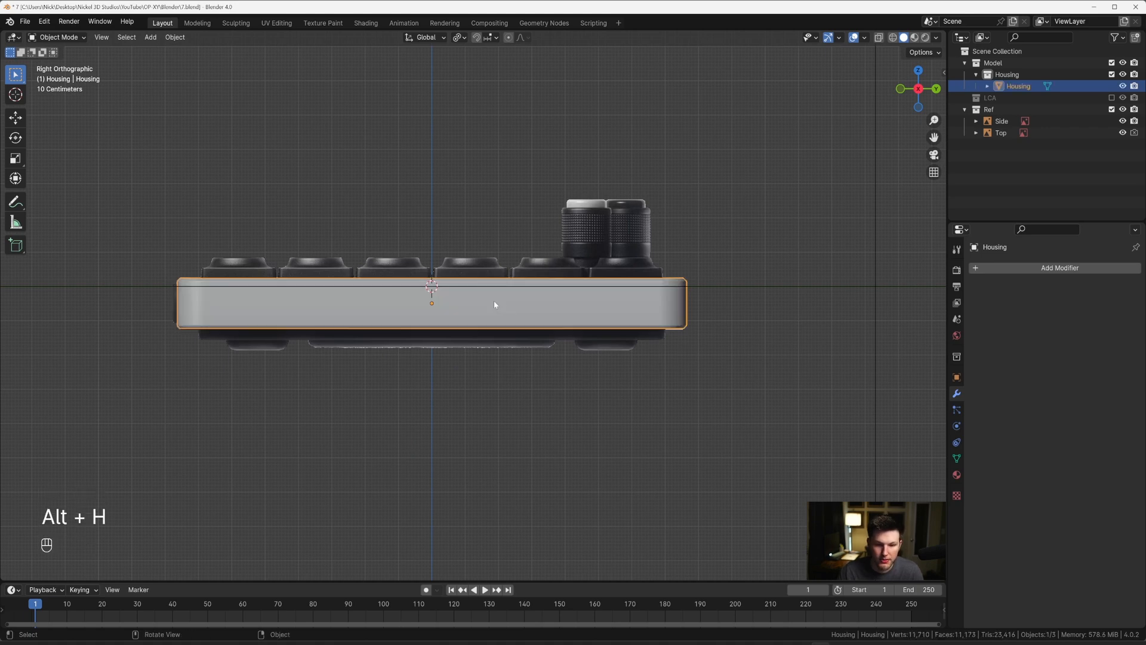
scroll(493, 300, down, 2)
scroll(544, 297, up, 2)
scroll(543, 297, down, 2)
Step: Add a cube to the Housing collection and move it about 2.08 m along X in top view
key(grave)
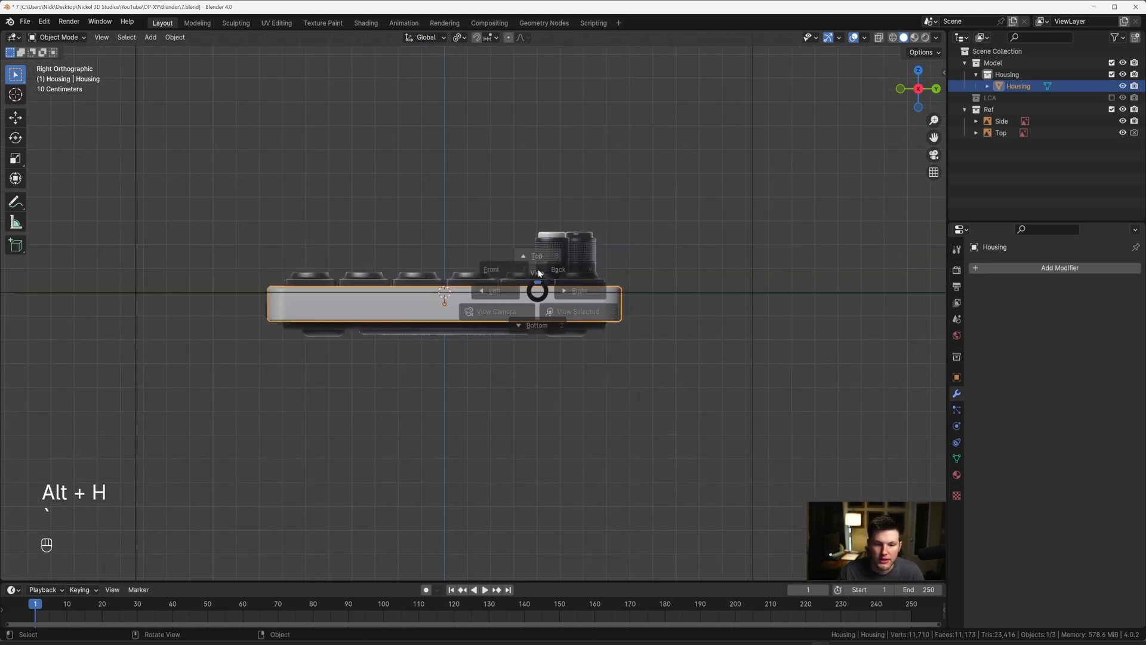
click(544, 215)
scroll(541, 239, down, 5)
click(1007, 74)
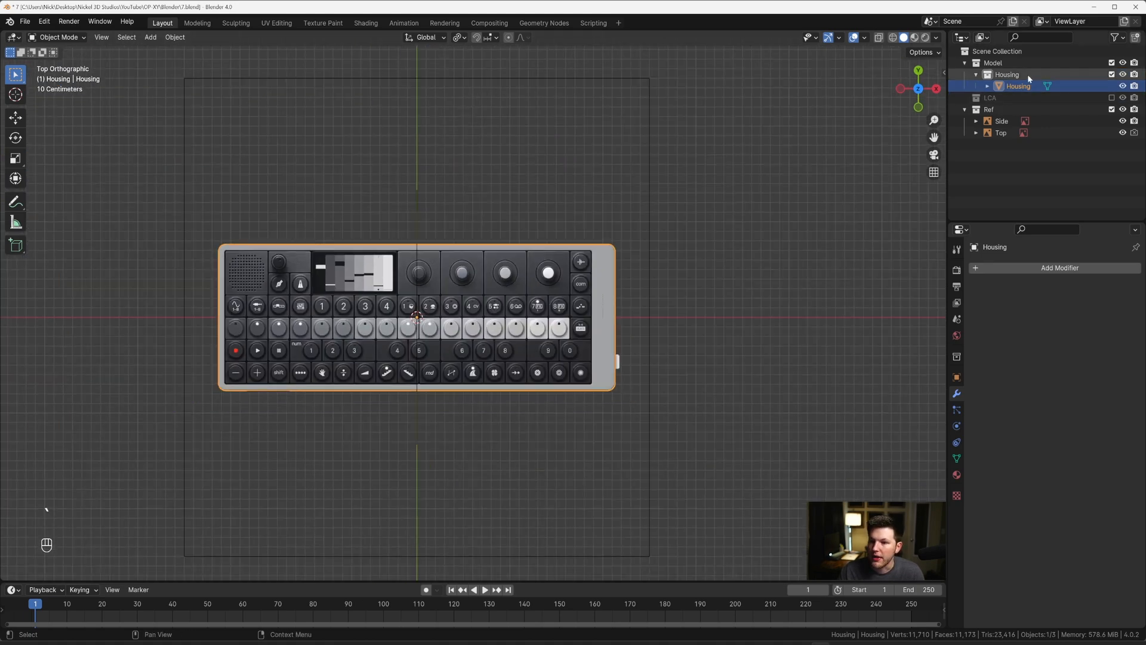
key(shift+a)
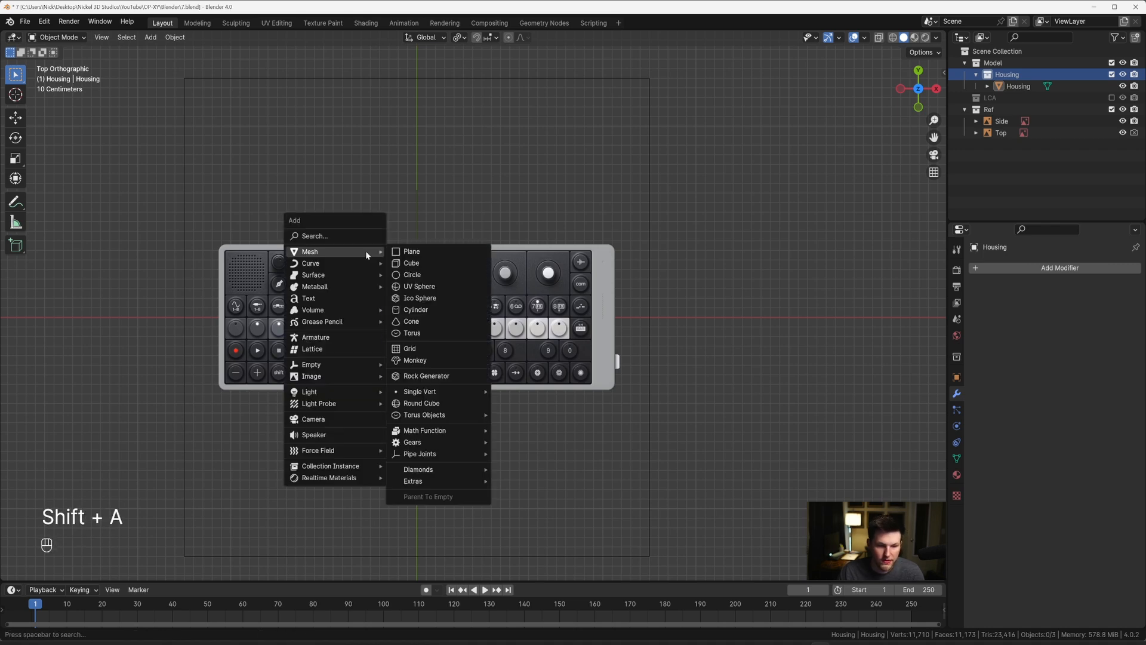
click(423, 270)
scroll(434, 267, up, 3)
key(g)
key(x)
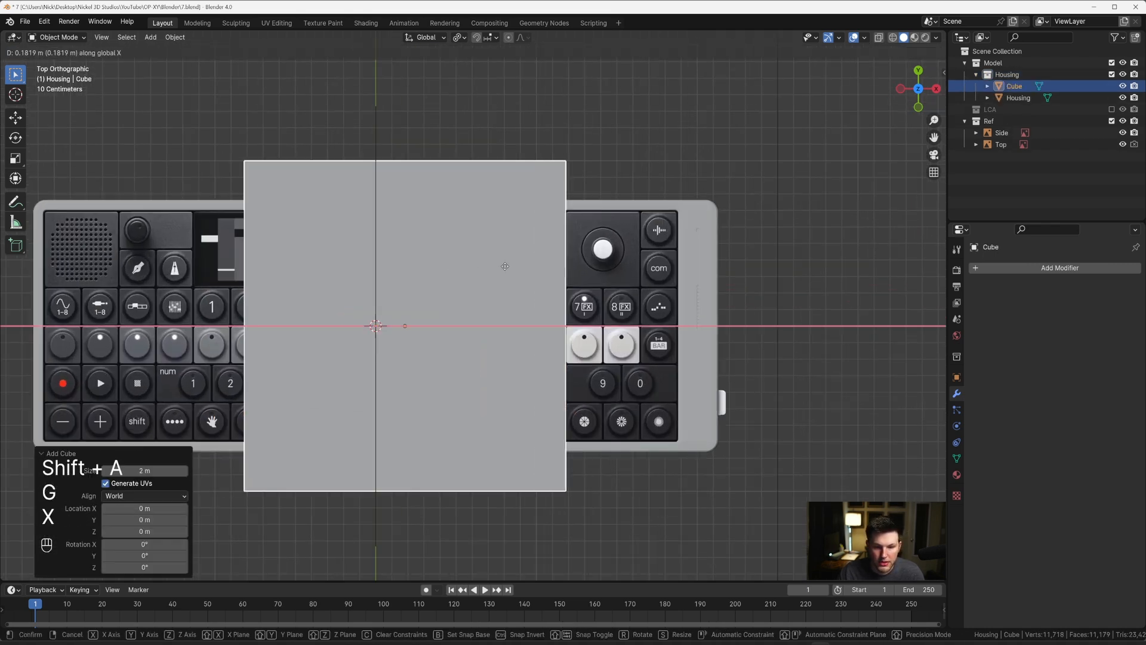
click(778, 263)
Step: Turn on X-ray and shift the cube about 0.05 m further along X, centring it on the Housing's port-side edge
key(alt+z)
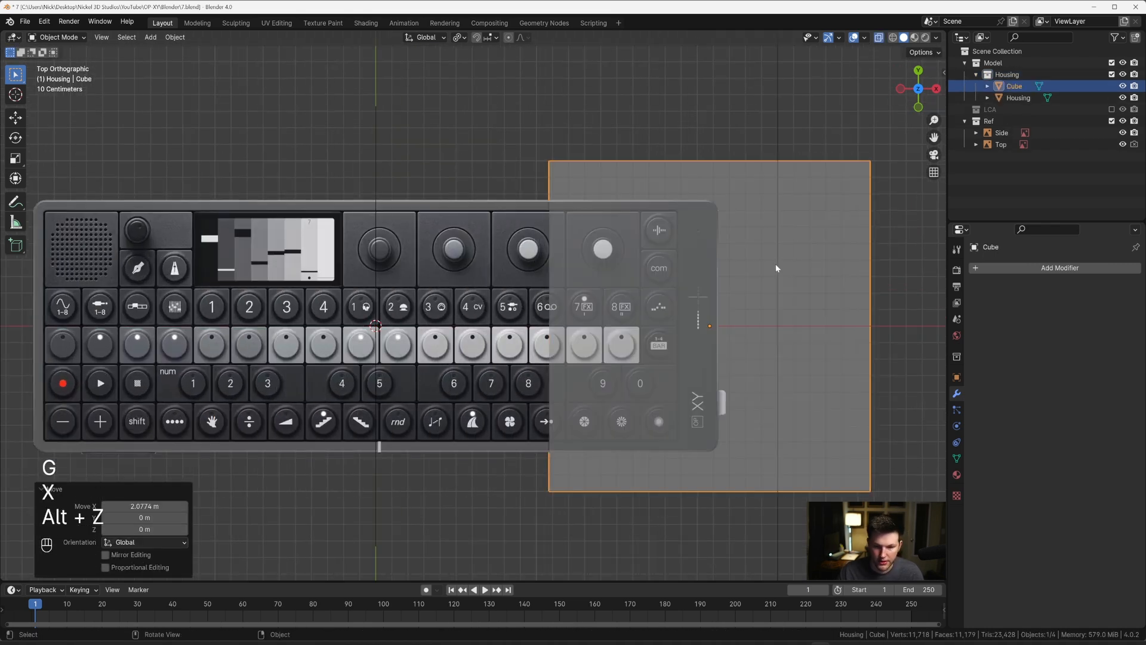
shift+middle_drag(776, 263, 575, 275)
scroll(575, 275, up, 2)
key(g)
key(x)
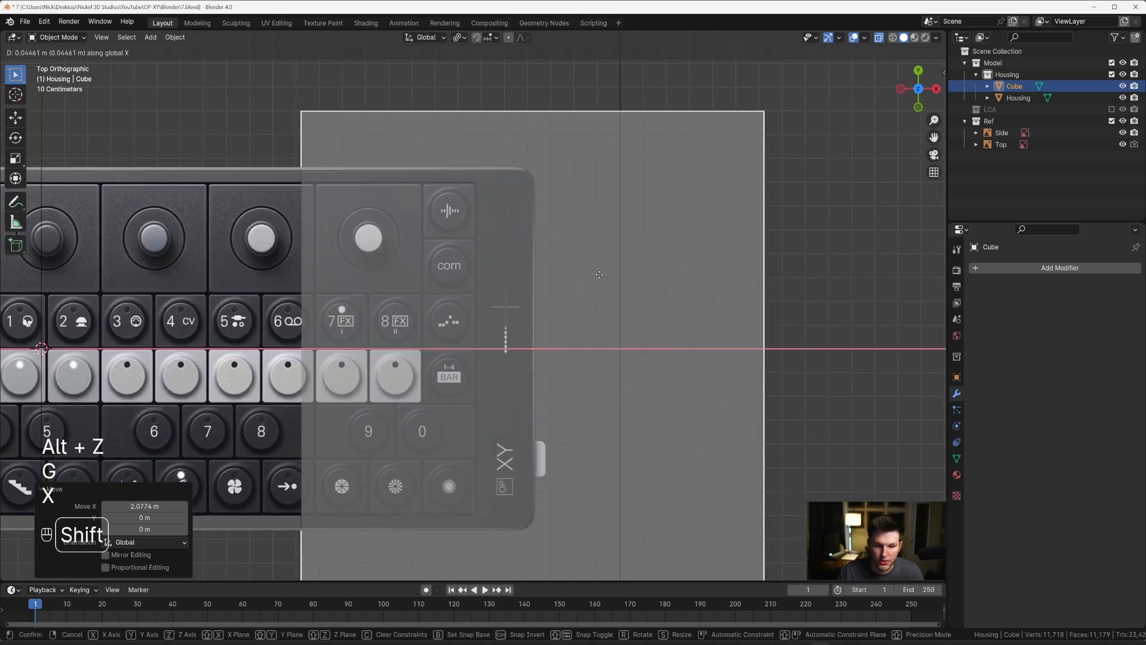
click(581, 277)
Step: Hide the Housing object in the right orthographic view, leaving the cube over the side reference
scroll(581, 278, down, 4)
key(grave)
click(682, 287)
scroll(583, 277, up, 8)
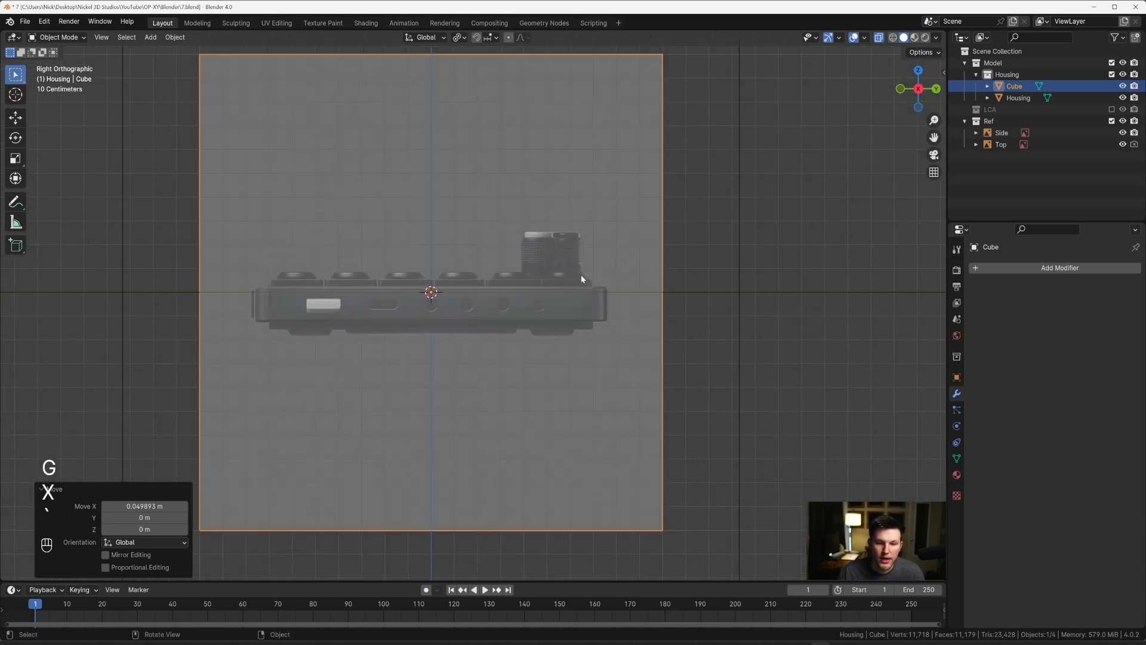
scroll(599, 279, down, 4)
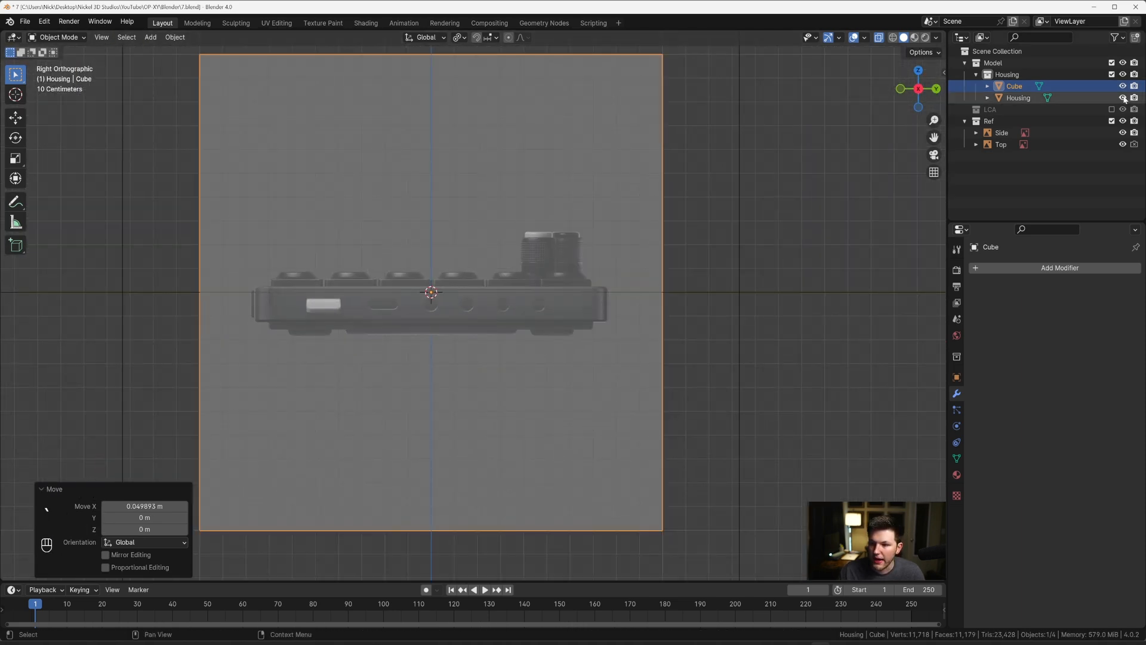
click(1122, 98)
scroll(609, 304, up, 2)
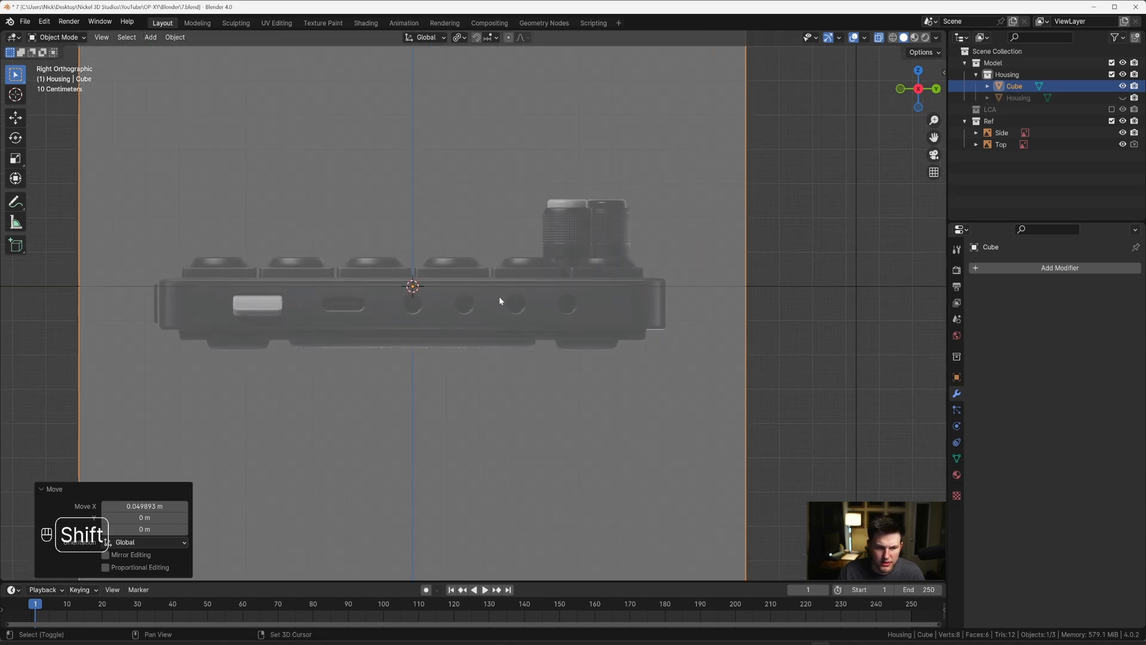
Step: Move the cube about -1.04 m along Y to uncover part of the side reference
key(g)
key(y)
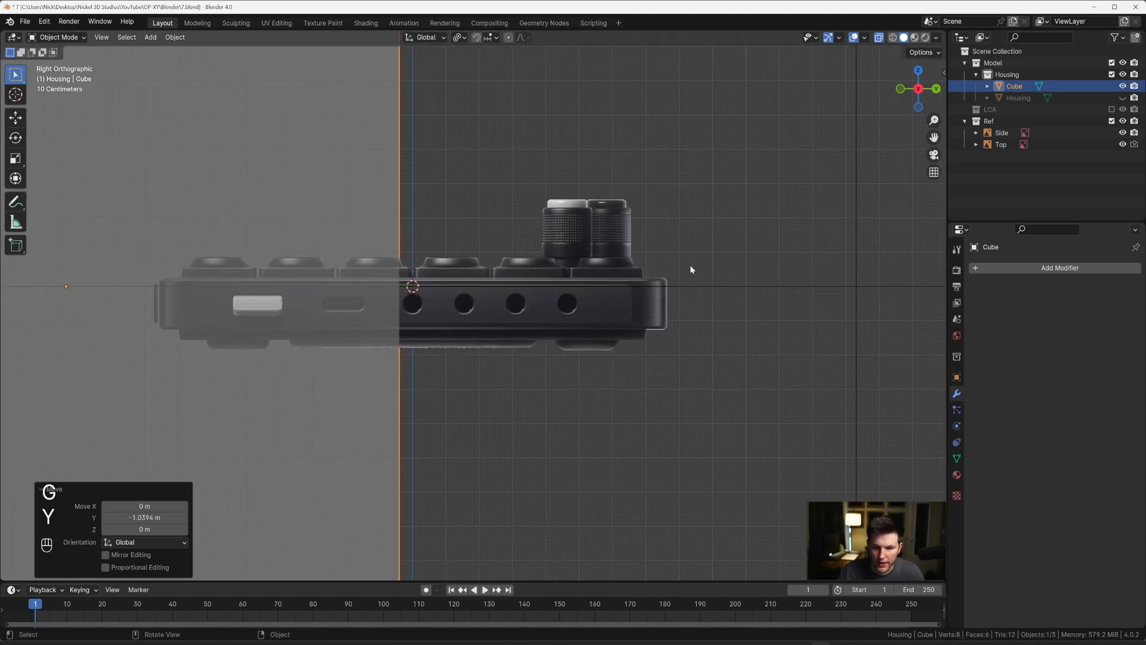
click(691, 266)
Step: Trace the rounded end of the recessed port panel on the side reference with the Annotate tool, and erase the sketch
scroll(775, 289, up, 6)
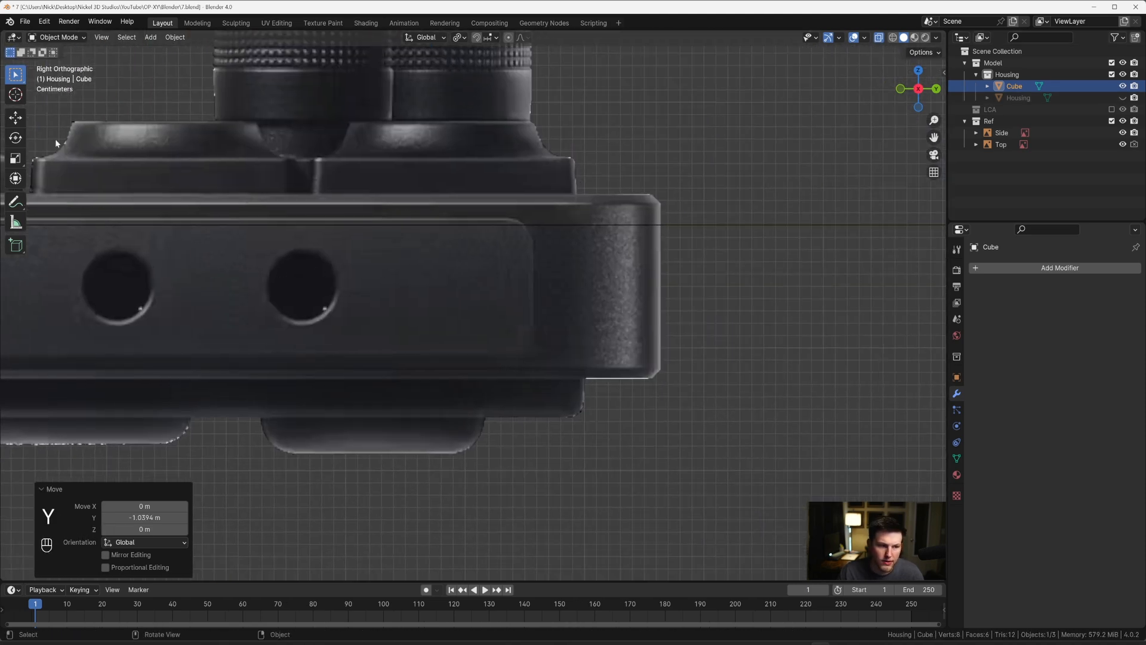
drag(17, 202, 69, 206)
drag(323, 217, 400, 216)
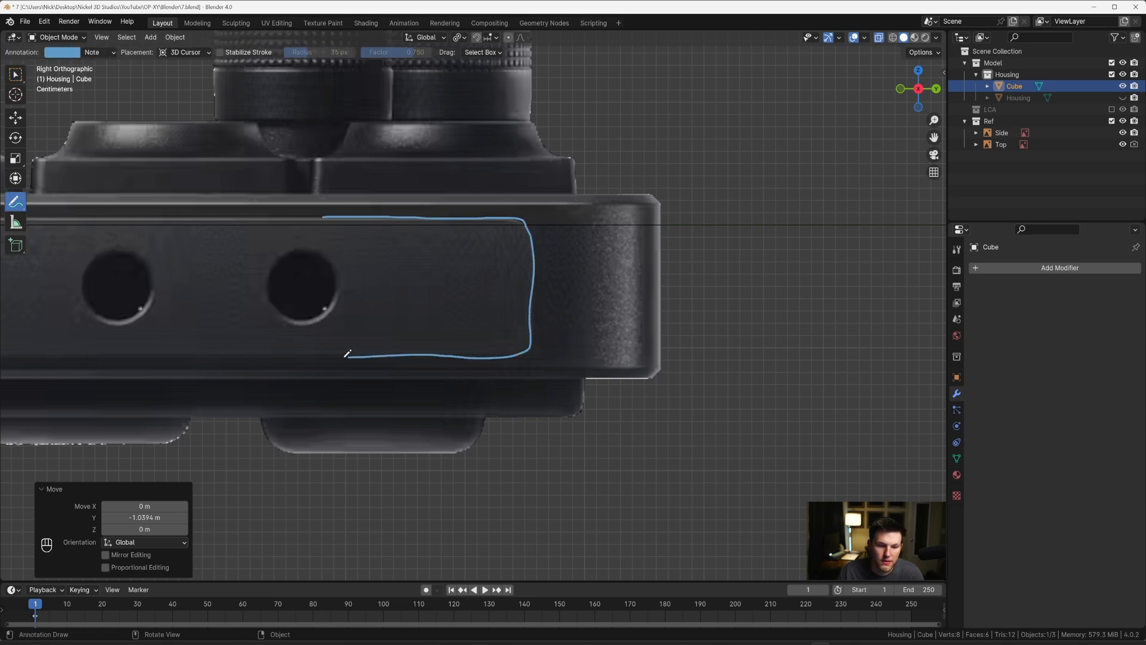
drag(347, 354, 326, 355)
scroll(338, 228, down, 6)
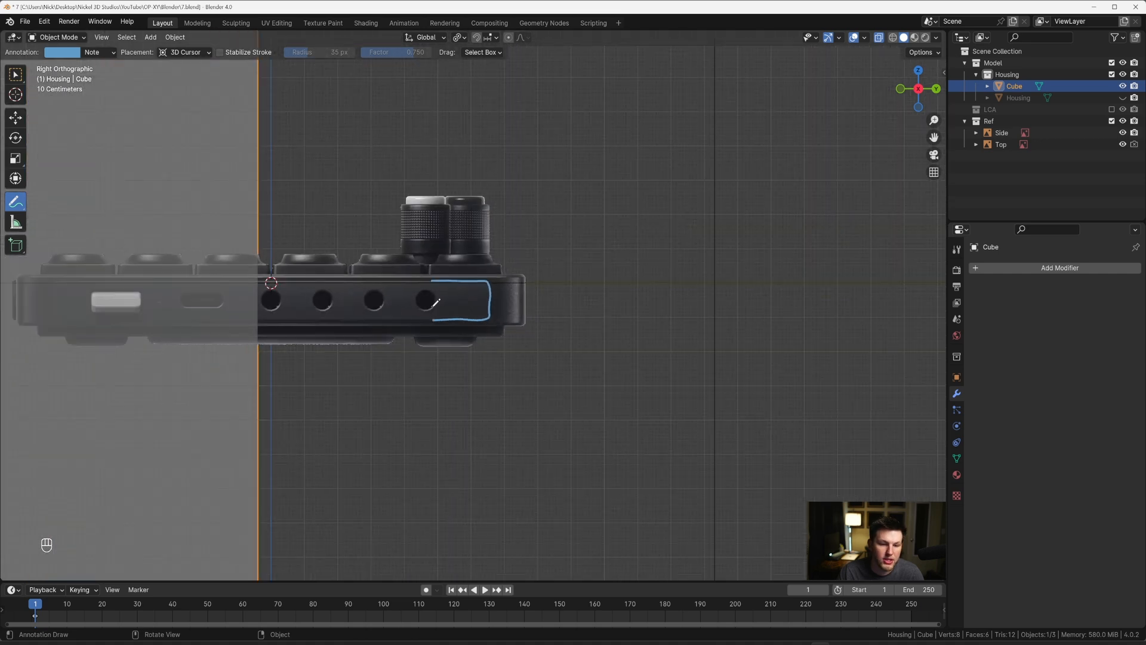
mouse_move(15, 202)
mouse_down()
mouse_move(54, 204)
mouse_move(78, 275)
mouse_up()
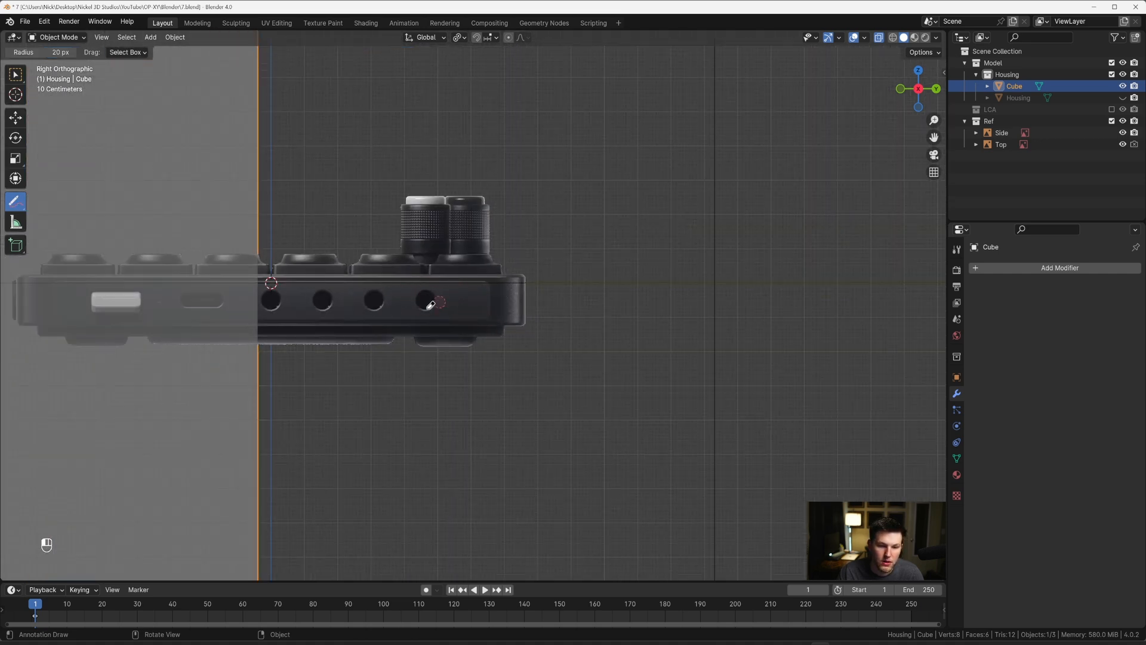
click(19, 81)
Step: Clear the cube's location and move it about 2.13 m along X, centring it on the port-side edge in top view
scroll(340, 254, down, 5)
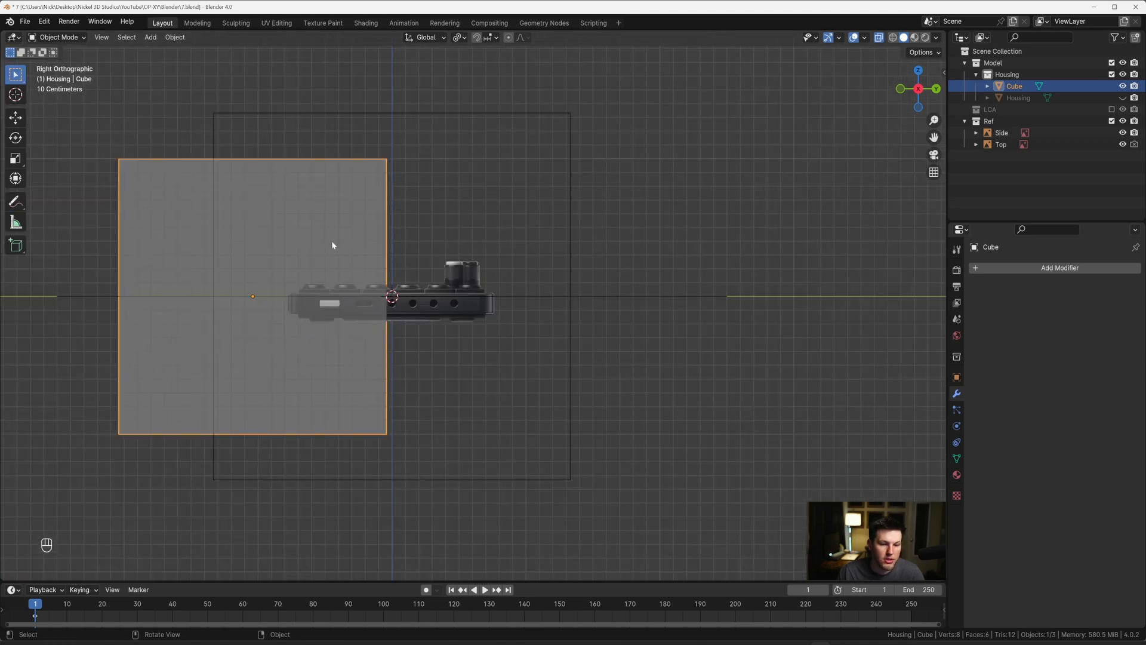
middle_drag(332, 244, 485, 272)
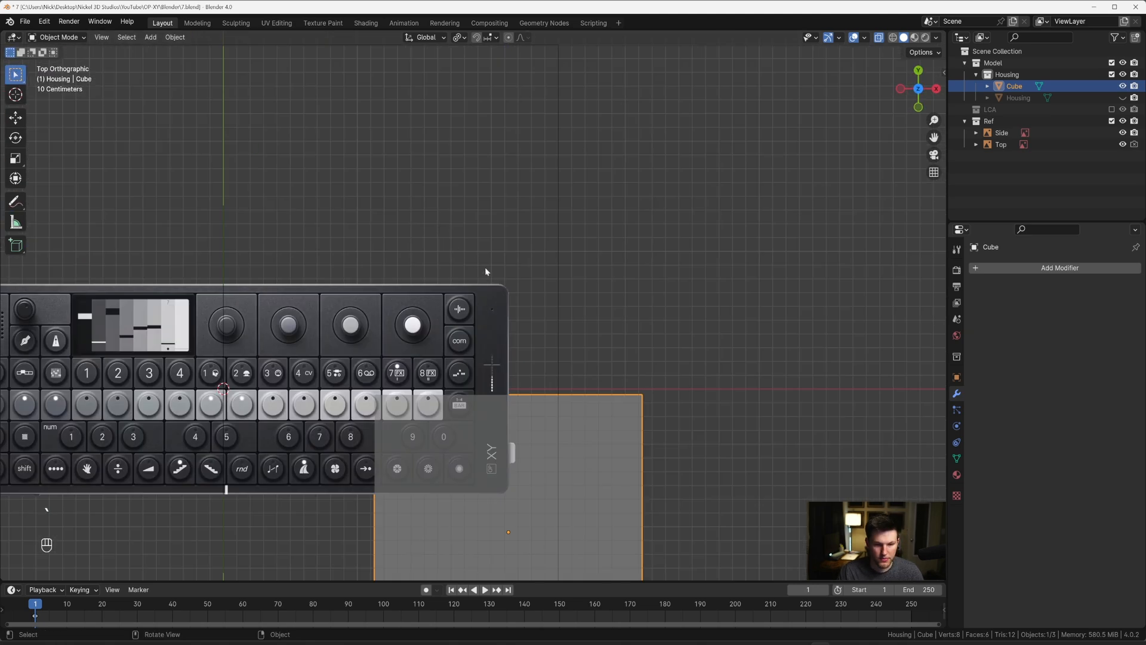
key(alt+g)
key(g)
key(x)
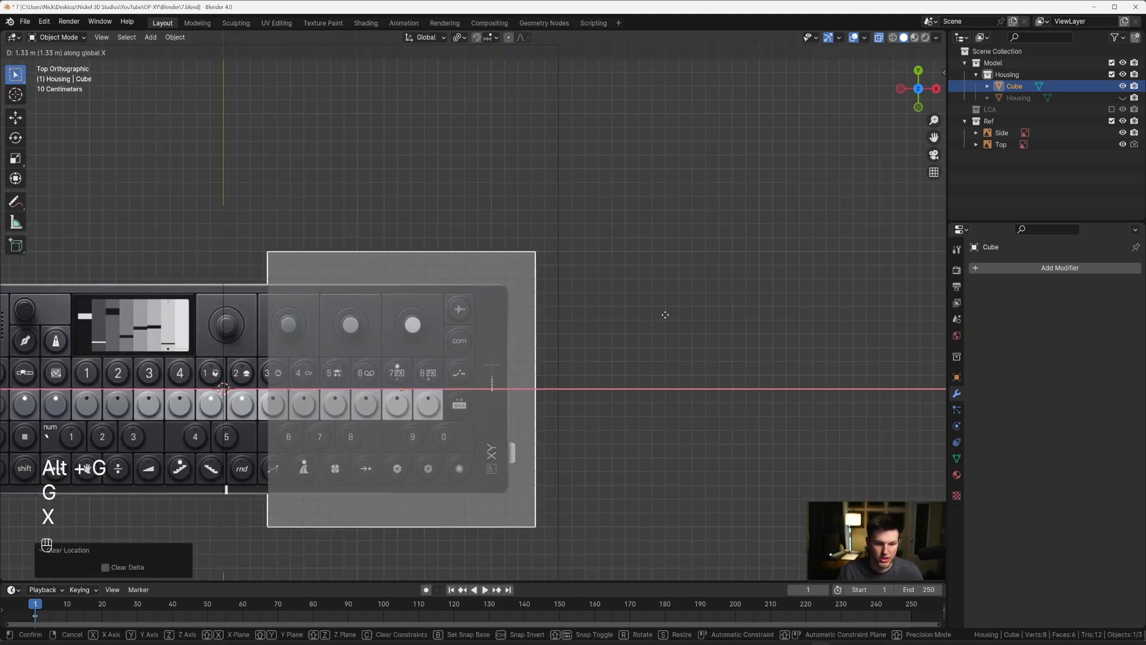
key(shift)
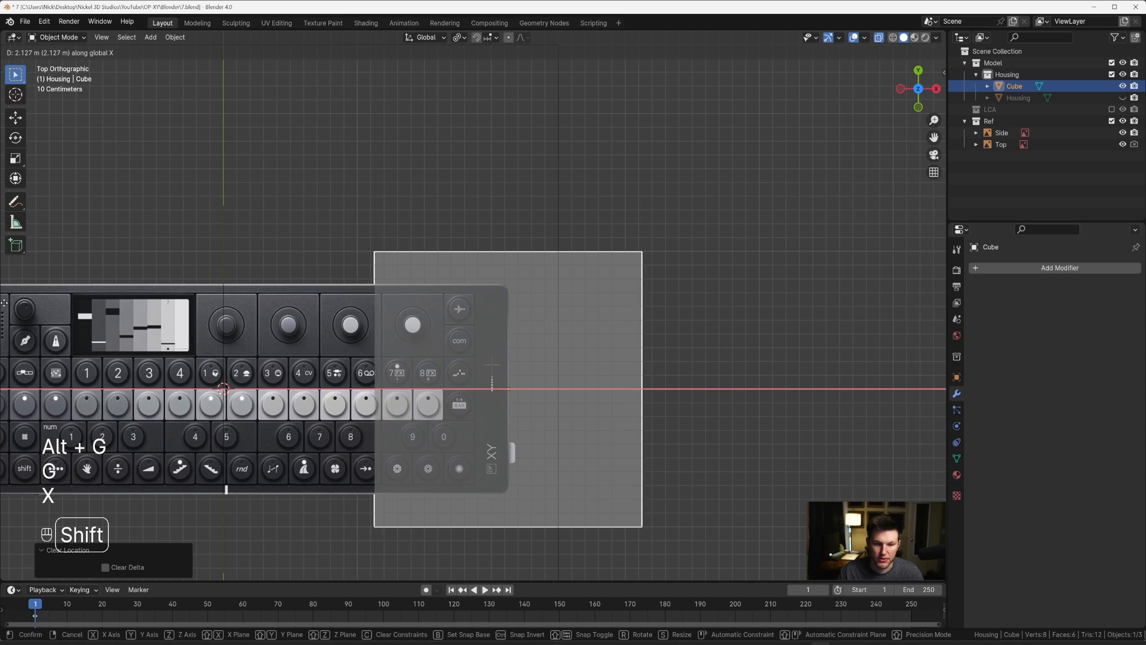
click(3, 302)
Step: Scale all of the cube's geometry by about 0.646 in Edit Mode, in the right orthographic view
key(grave)
click(680, 276)
key(Tab)
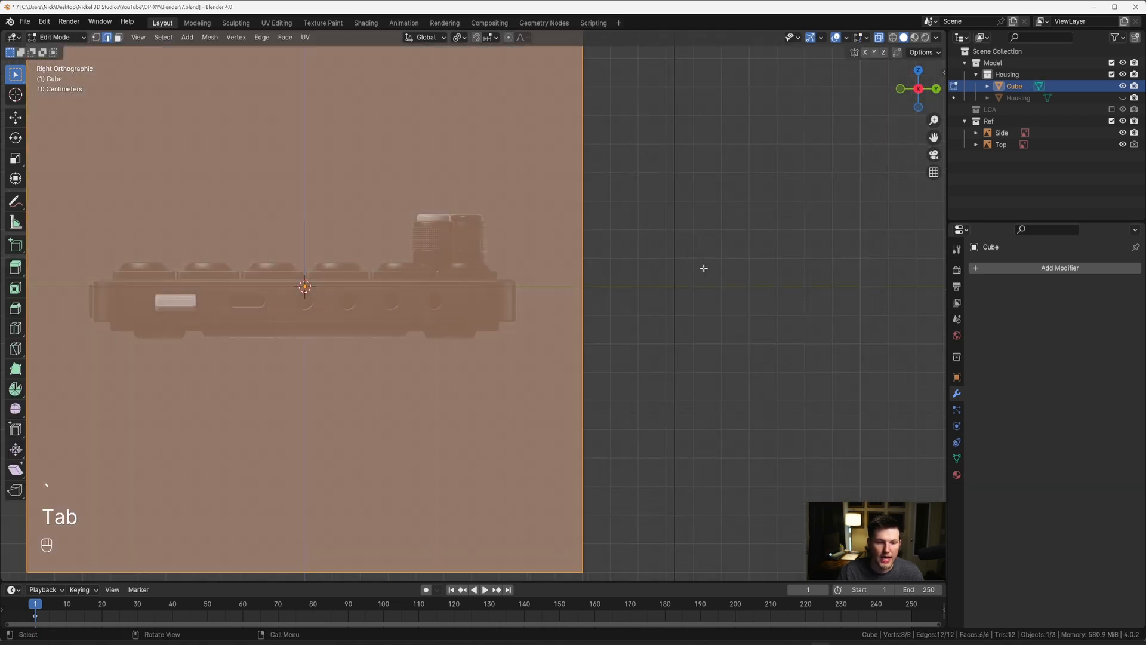
key(a)
key(s)
click(609, 281)
scroll(504, 289, up, 10)
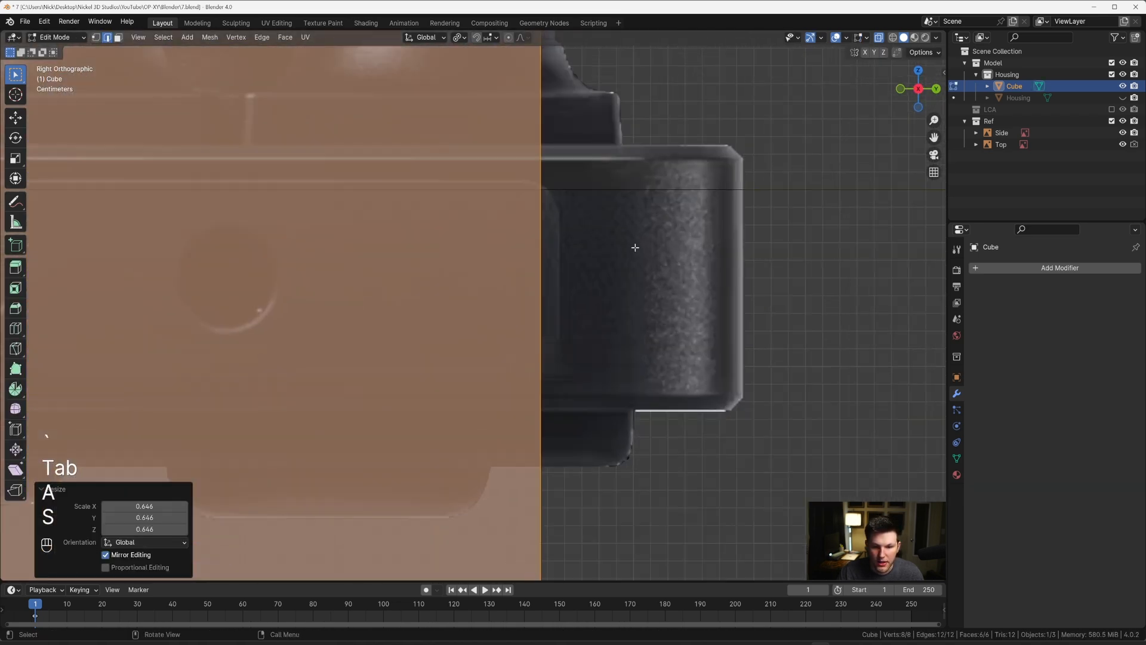
Step: Scale all of the cube's geometry up by about 1.018 to reach the end of the port panel
key(s)
key(shift)
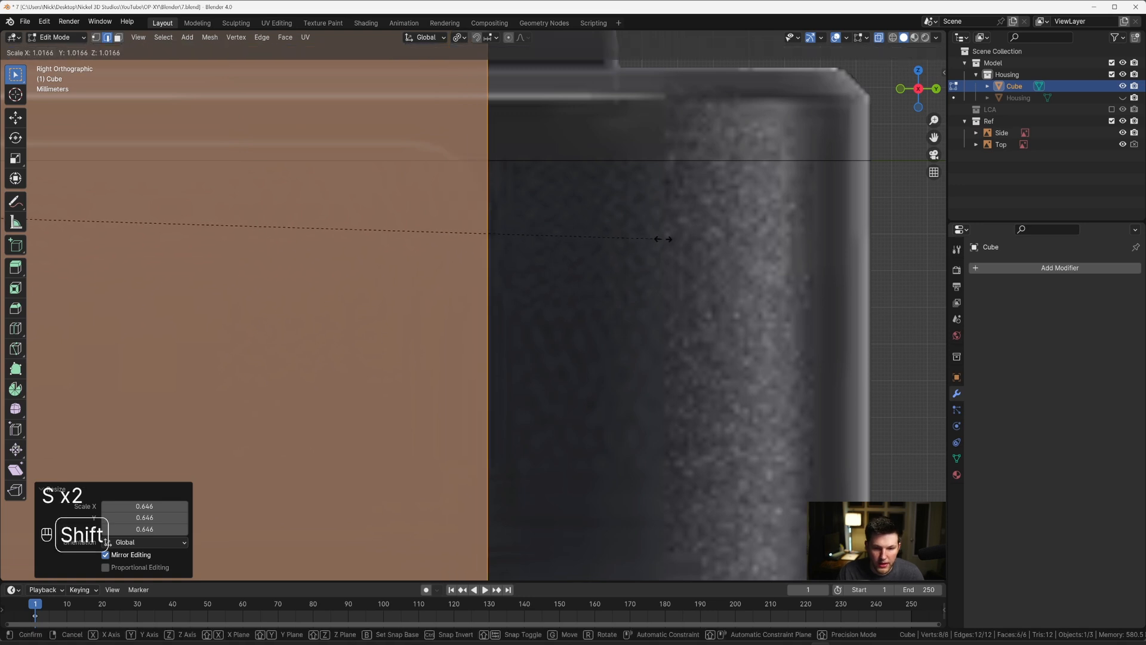
click(706, 235)
Step: Flatten the cube along Z by about 0.334 and again by about 0.747, keeping the solid X-ray display
scroll(740, 267, down, 6)
scroll(740, 267, down, 4)
key(s)
key(z)
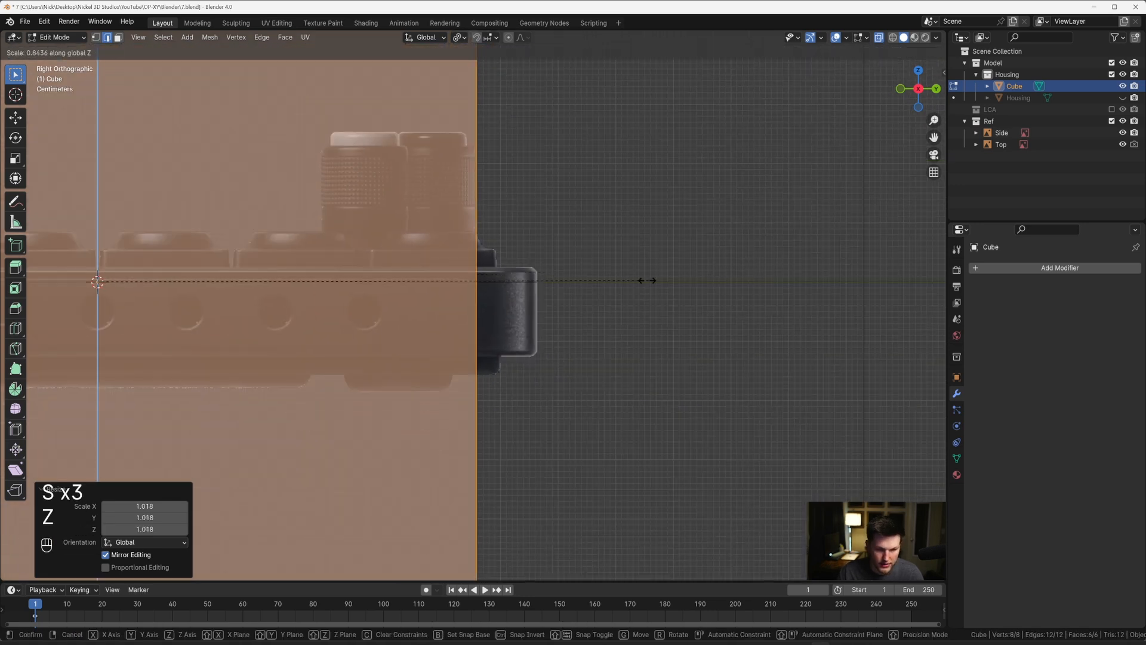
click(322, 297)
key(alt+z)
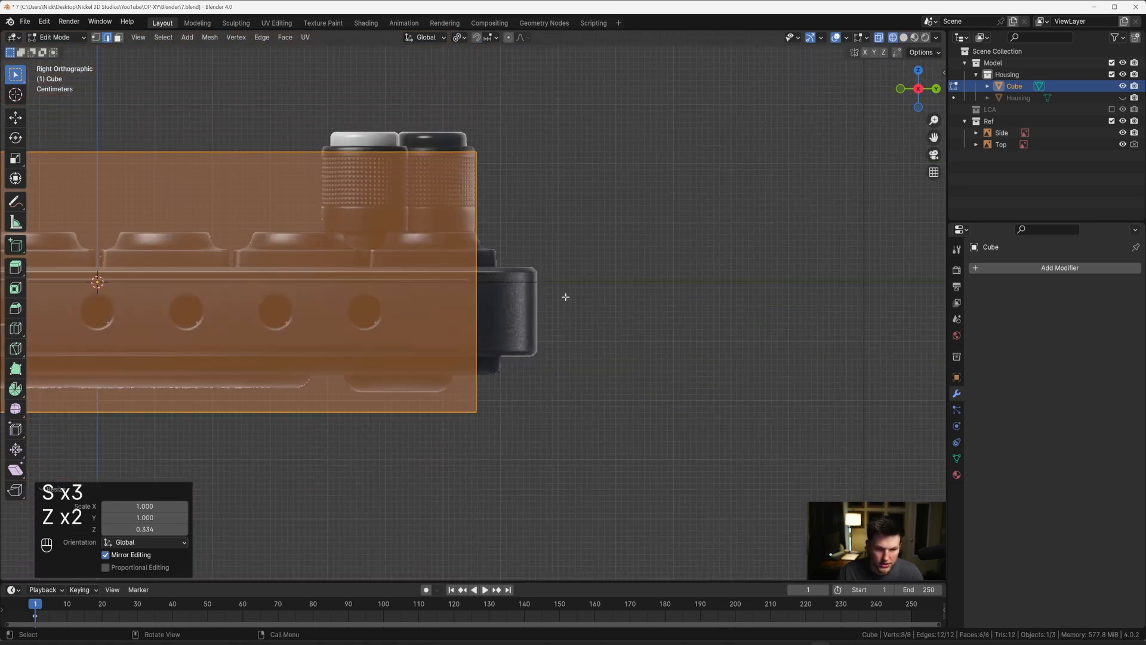
scroll(565, 297, down, 5)
key(s)
key(z)
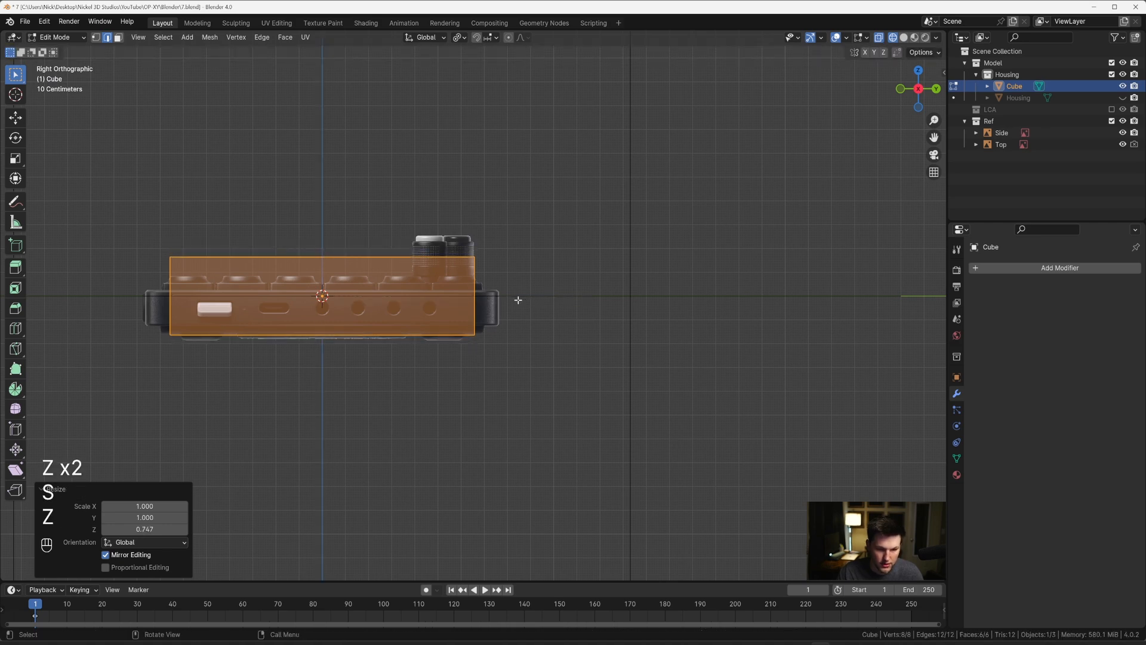
key(z)
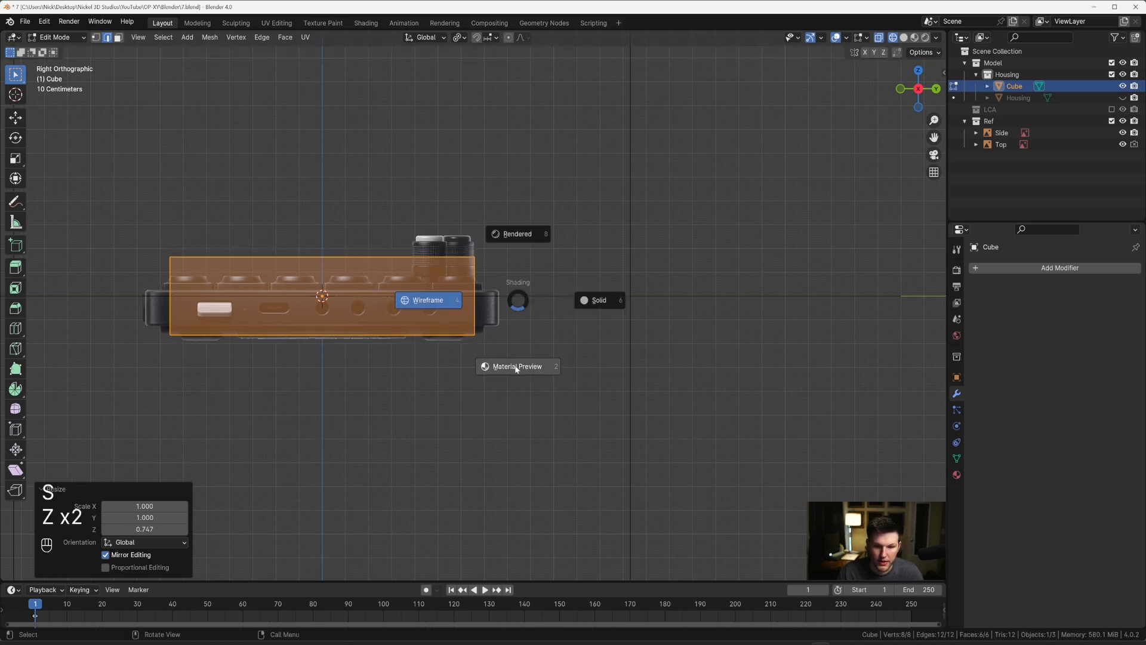
click(579, 307)
scroll(558, 312, up, 4)
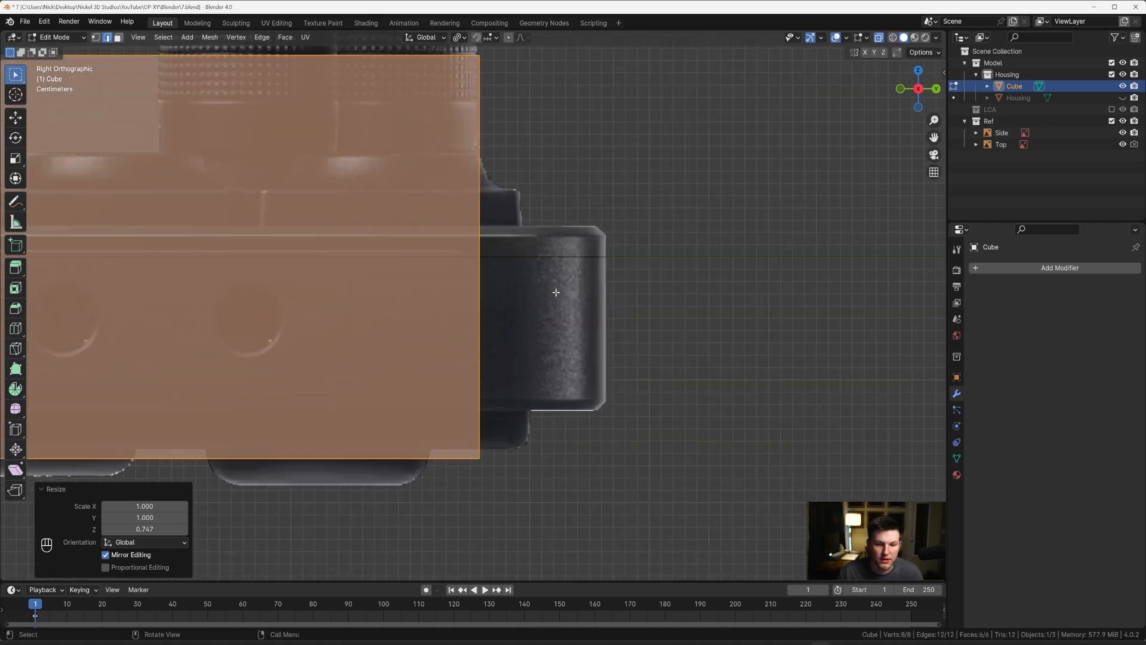
Step: Lower the cube's top edges along Z by about 0.135 m and a further 0.024 m to meet the panel's upper edge
scroll(537, 293, down, 5)
drag(142, 216, 498, 281)
scroll(507, 269, up, 8)
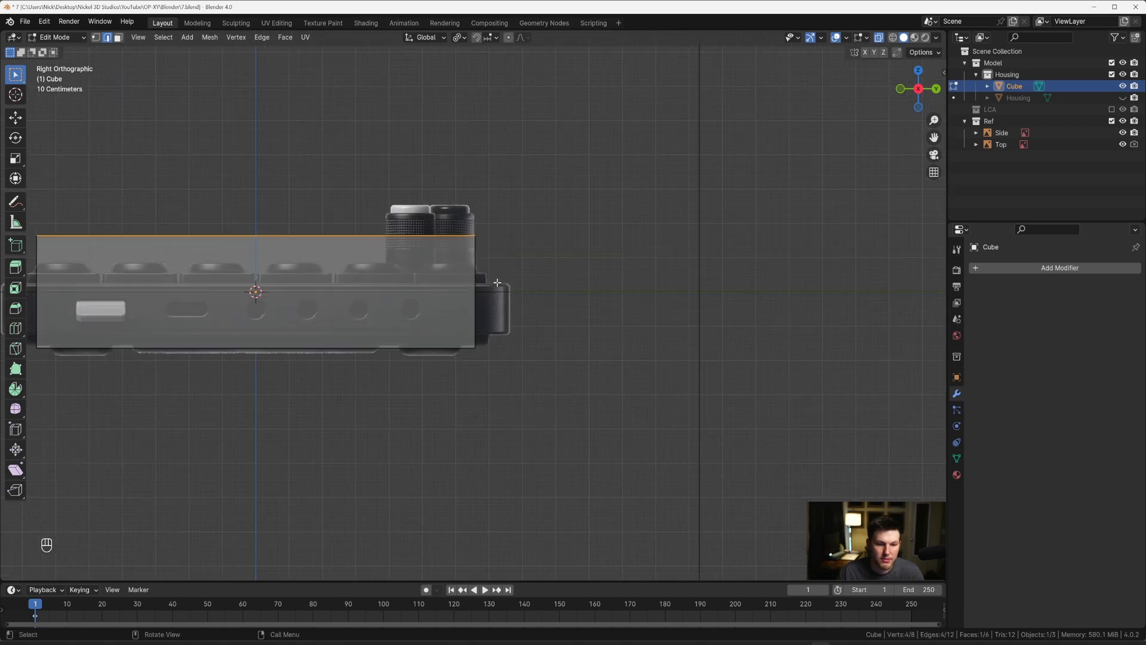
key(g)
key(z)
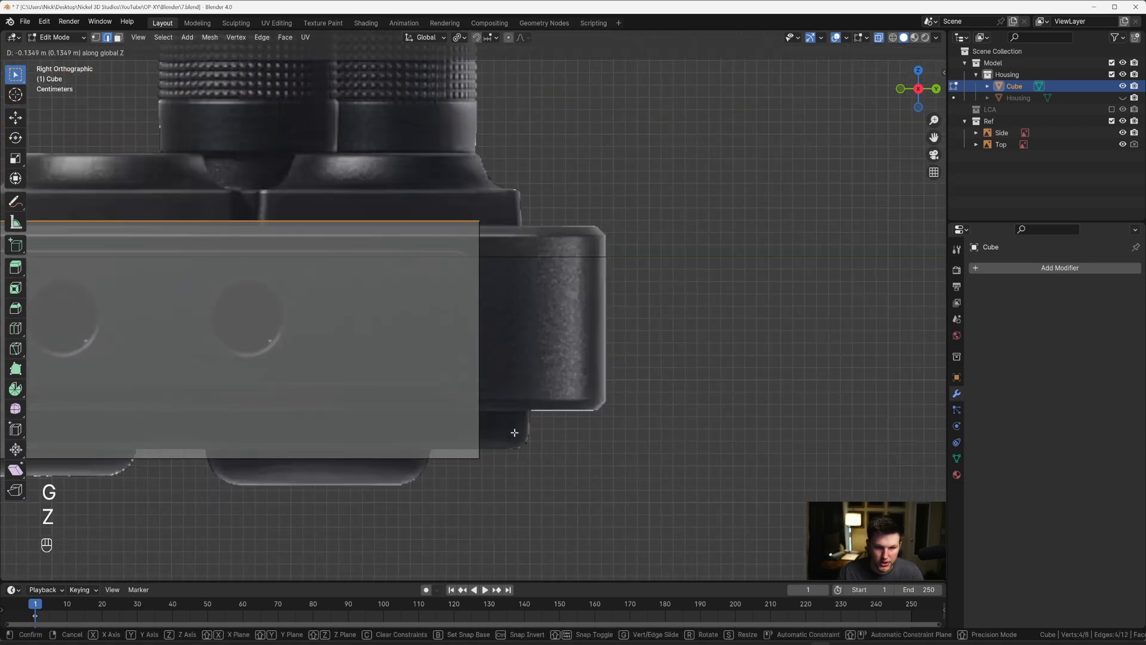
click(512, 430)
scroll(533, 304, up, 8)
key(g)
key(z)
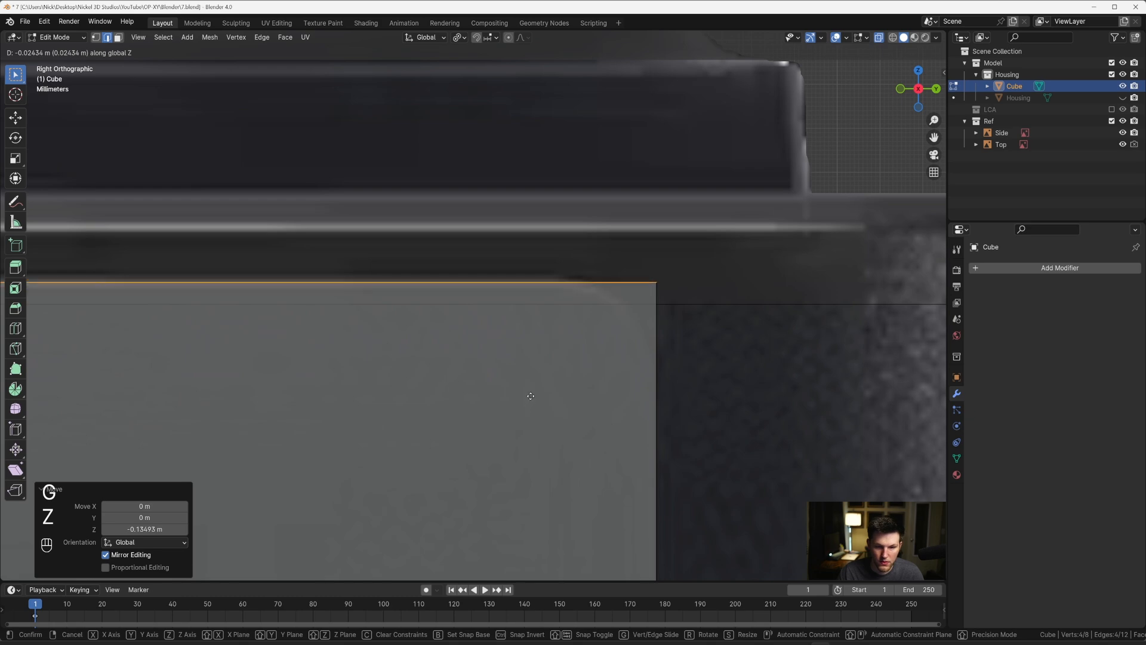
click(530, 393)
Step: Raise the cube's bottom edges about 0.058 m along Z to meet the panel's lower edge
scroll(528, 368, down, 6)
shift+scroll(719, 351, down, 3)
scroll(635, 414, down, 4)
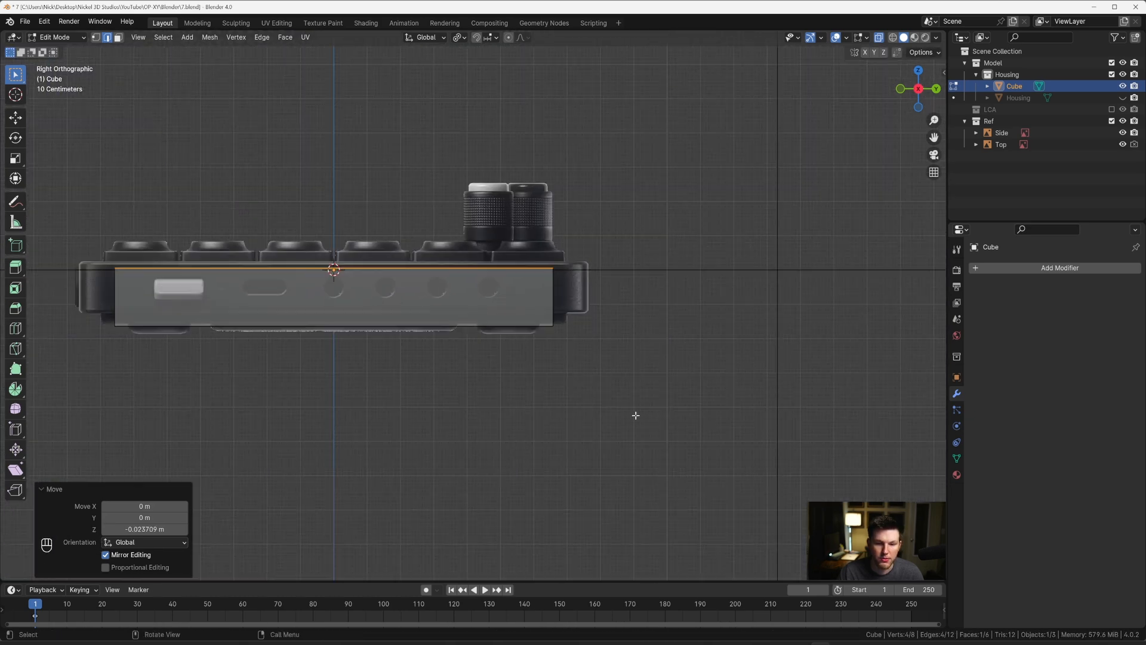
drag(635, 411, 93, 314)
scroll(502, 376, up, 8)
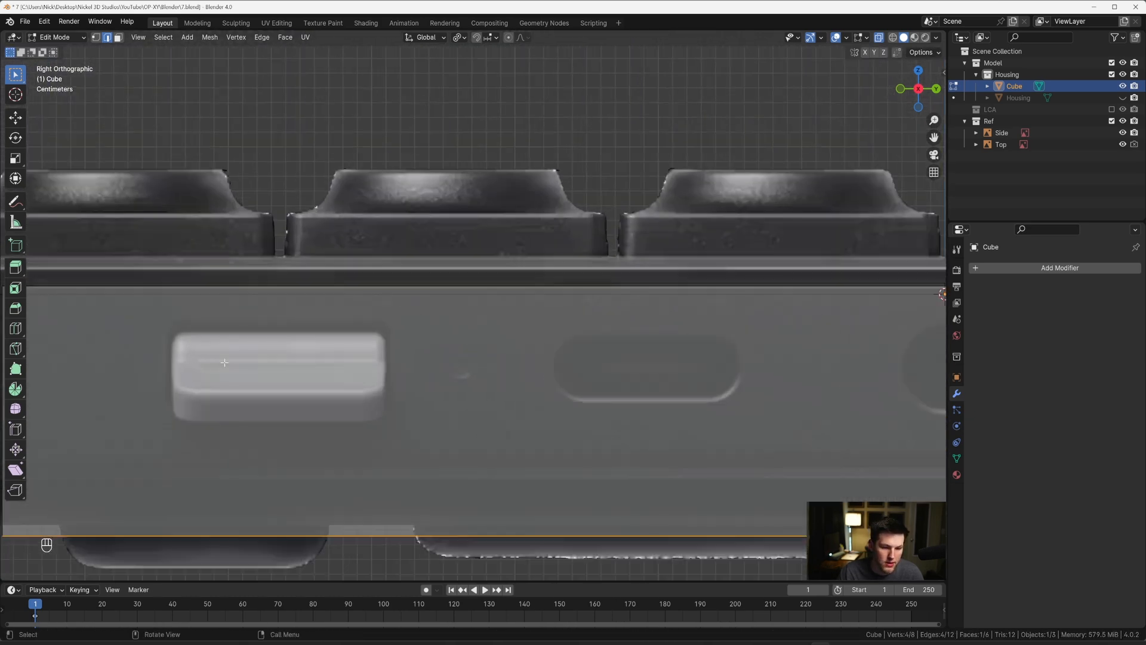
key(g)
key(z)
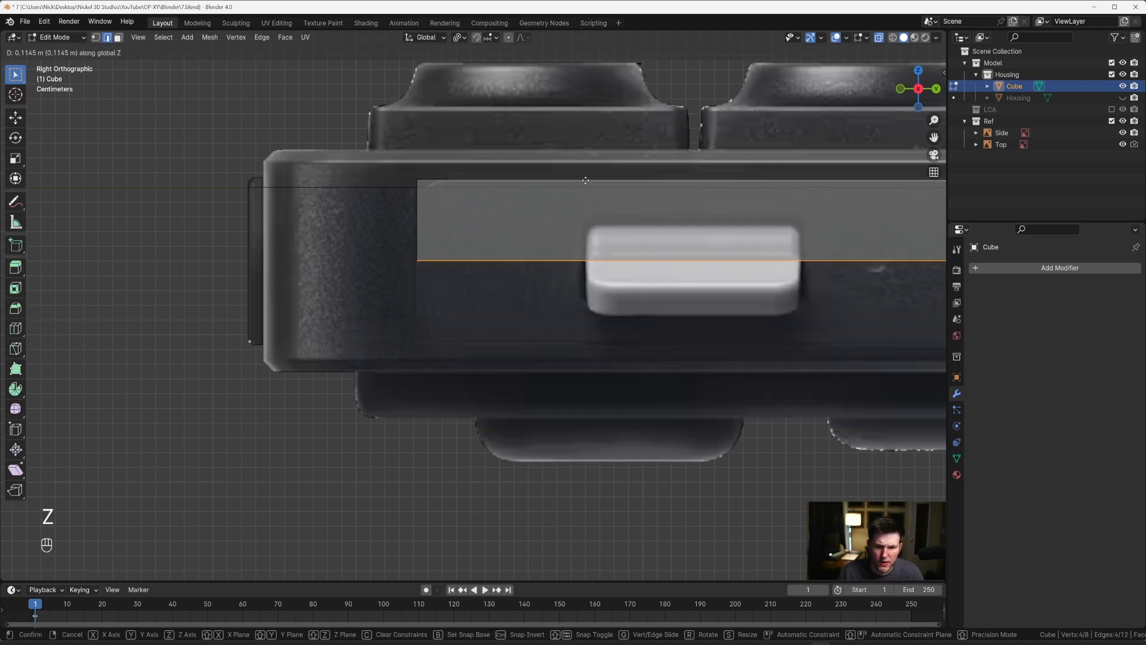
click(586, 261)
scroll(545, 256, down, 3)
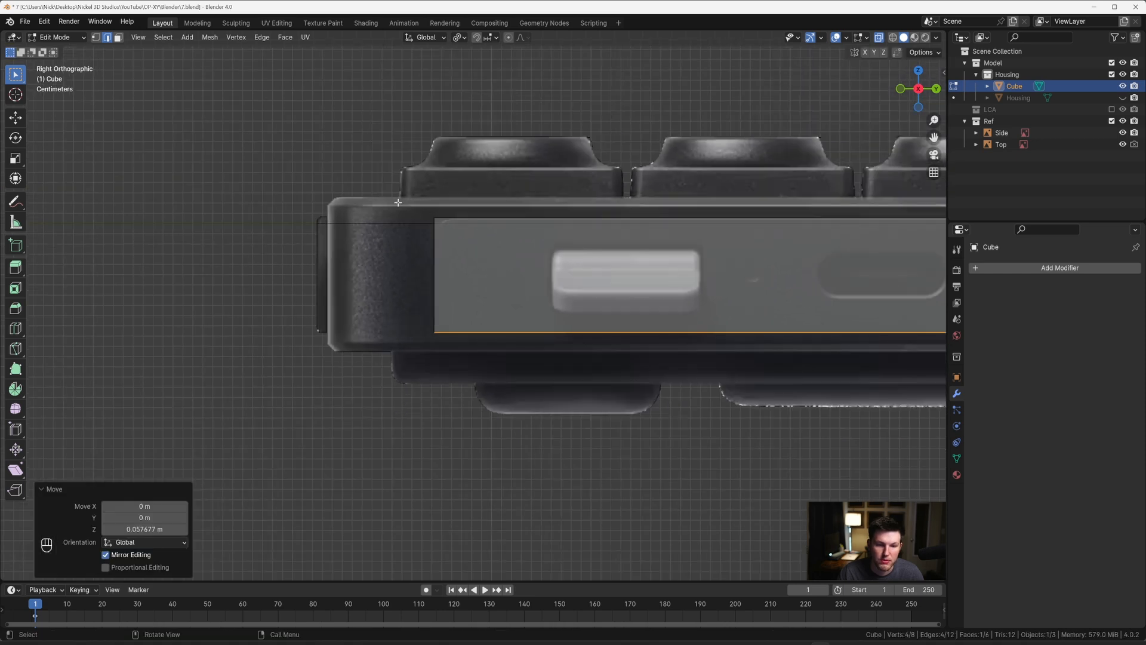
Step: Shift the cube's end face beside the white port slightly along Y to match the panel's end
scroll(456, 265, up, 4)
key(g)
key(y)
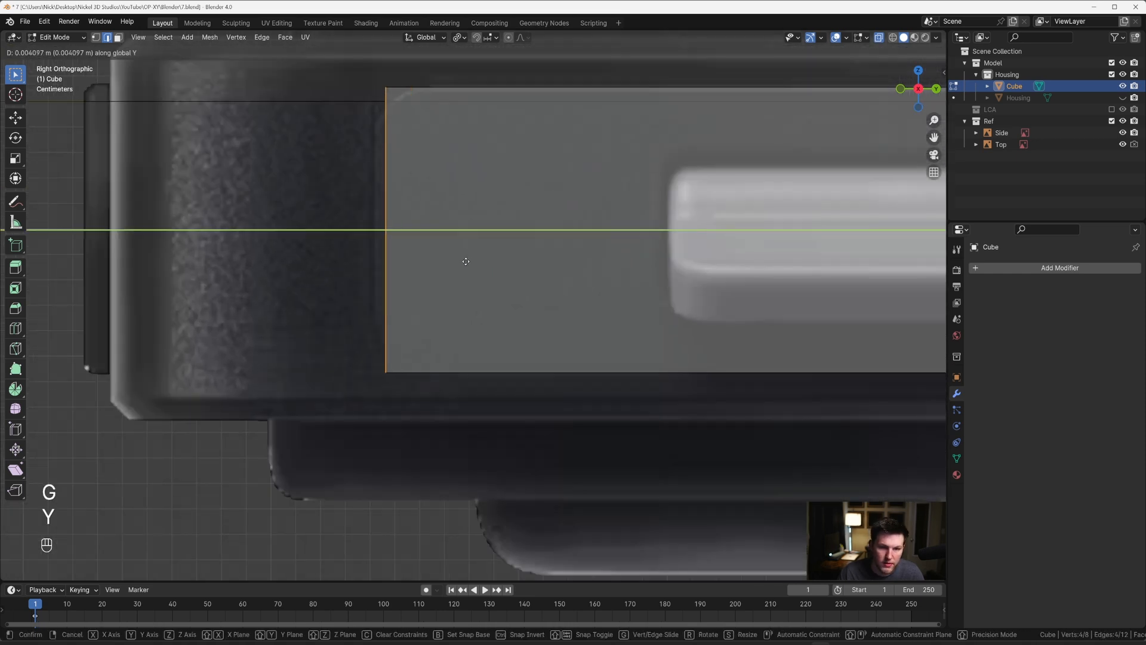
click(457, 261)
Step: Thin the whole cube along X in top view so it narrowly straddles the housing's port-side edge
scroll(457, 261, down, 10)
shift+middle_drag(563, 260, 458, 317)
key(grave)
click(619, 248)
key(a)
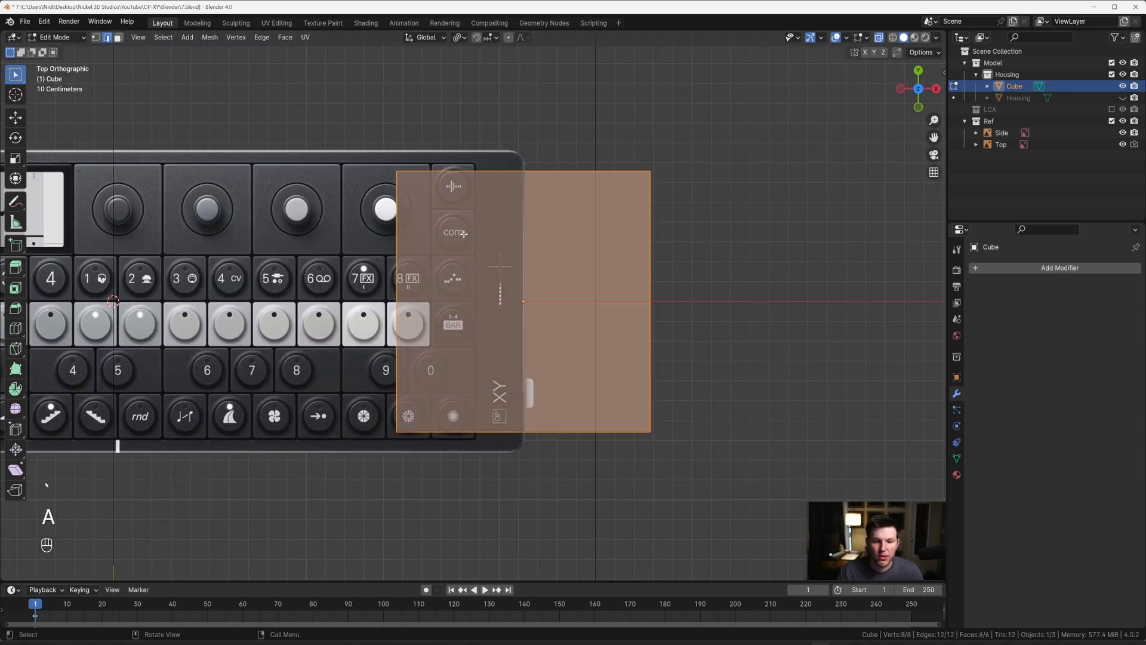
key(s)
key(x)
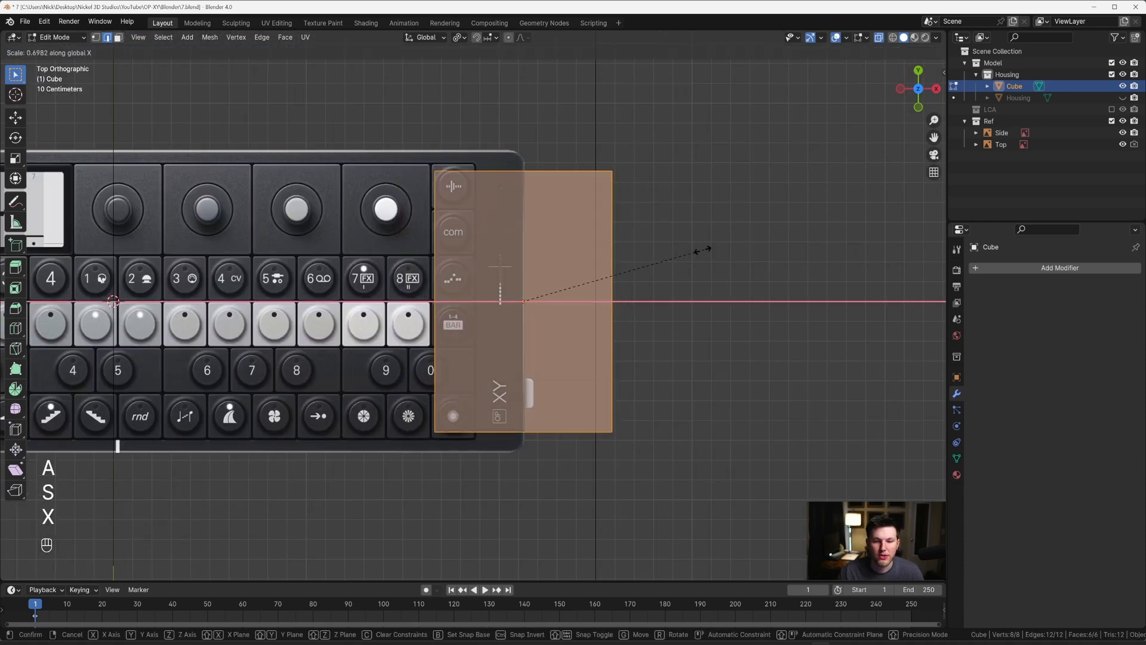
click(537, 289)
middle_drag(538, 290, 621, 298)
Step: Leave Edit Mode, unhide the Housing and turn off X-ray to check how the cube sits in its side
key(Tab)
click(1123, 97)
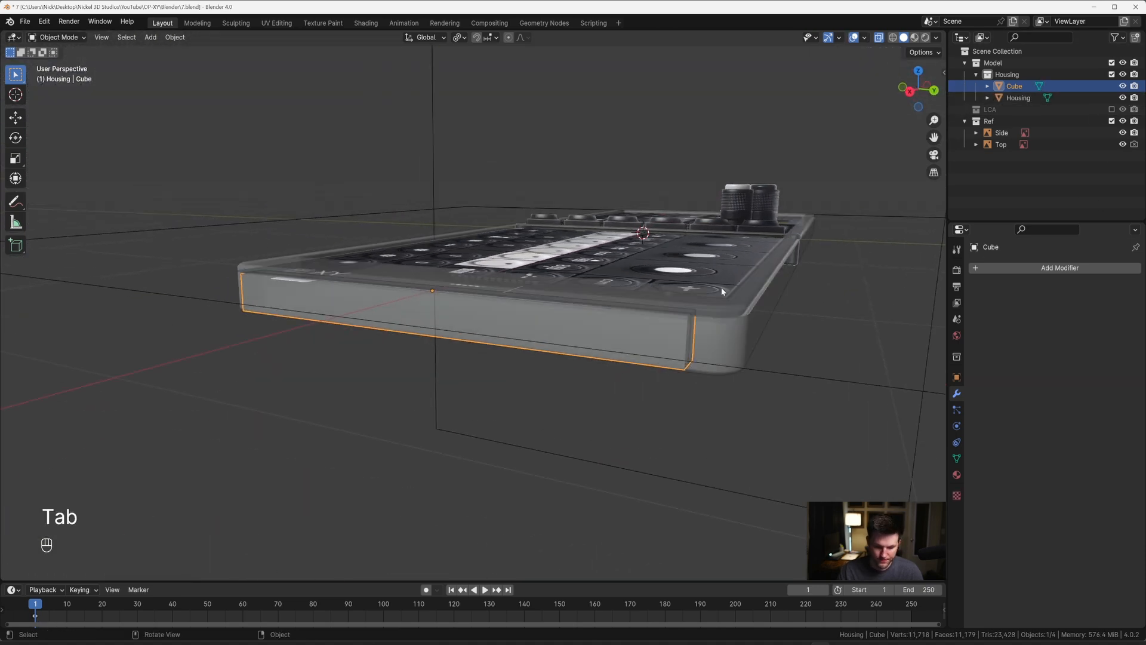
key(alt+z)
middle_drag(719, 286, 668, 284)
scroll(612, 346, up, 3)
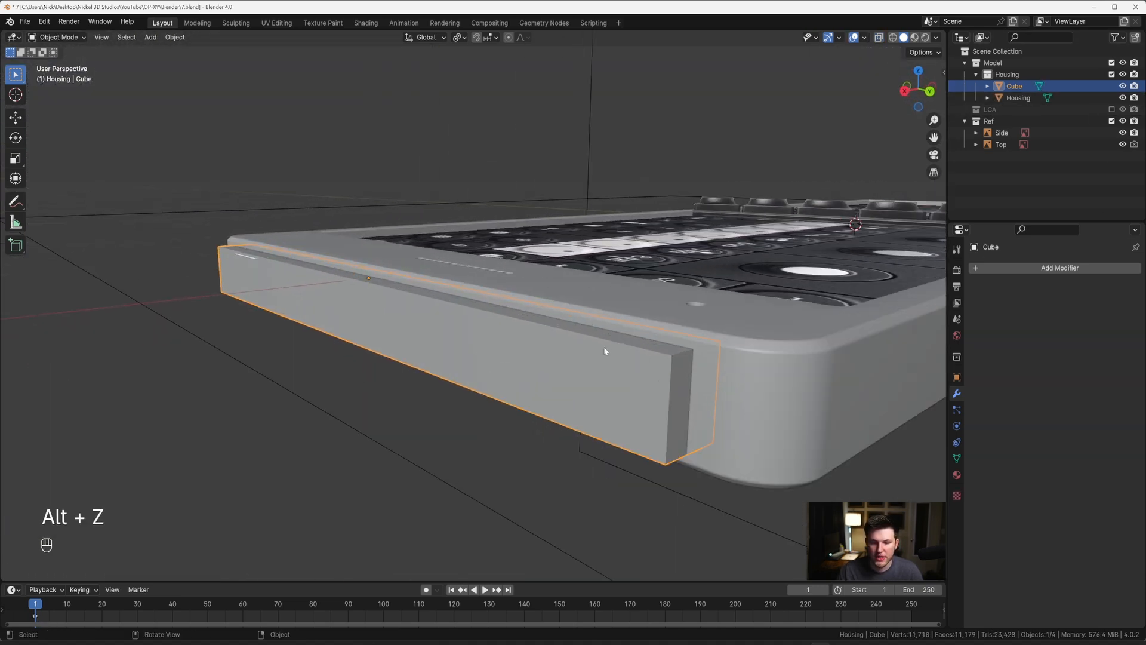
Step: Select the cube's four short corner edges running along X, and hide the Housing for an X-ray right orthographic view
key(Tab)
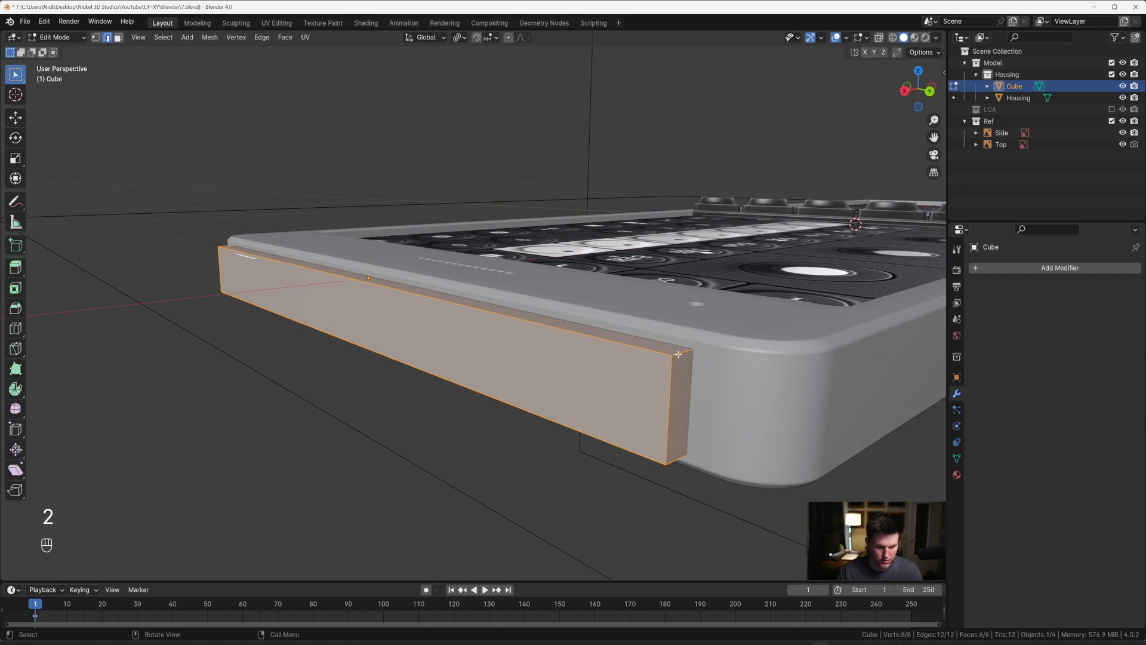
ctrl+alt+click(680, 354)
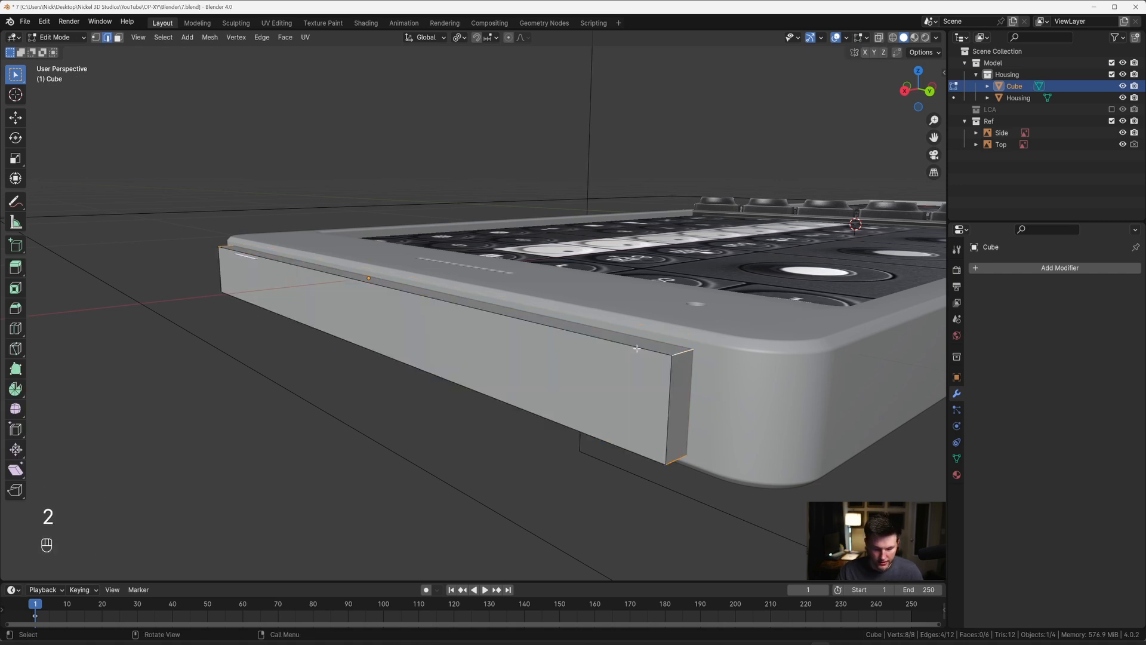
key(Tab)
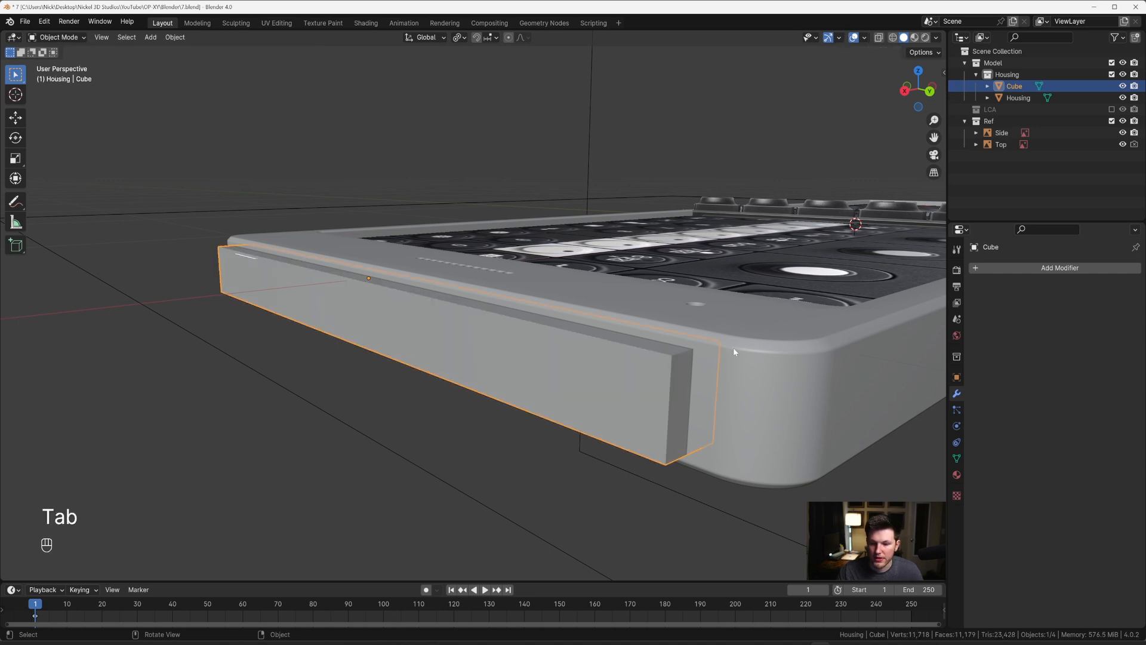
click(1122, 97)
key(grave)
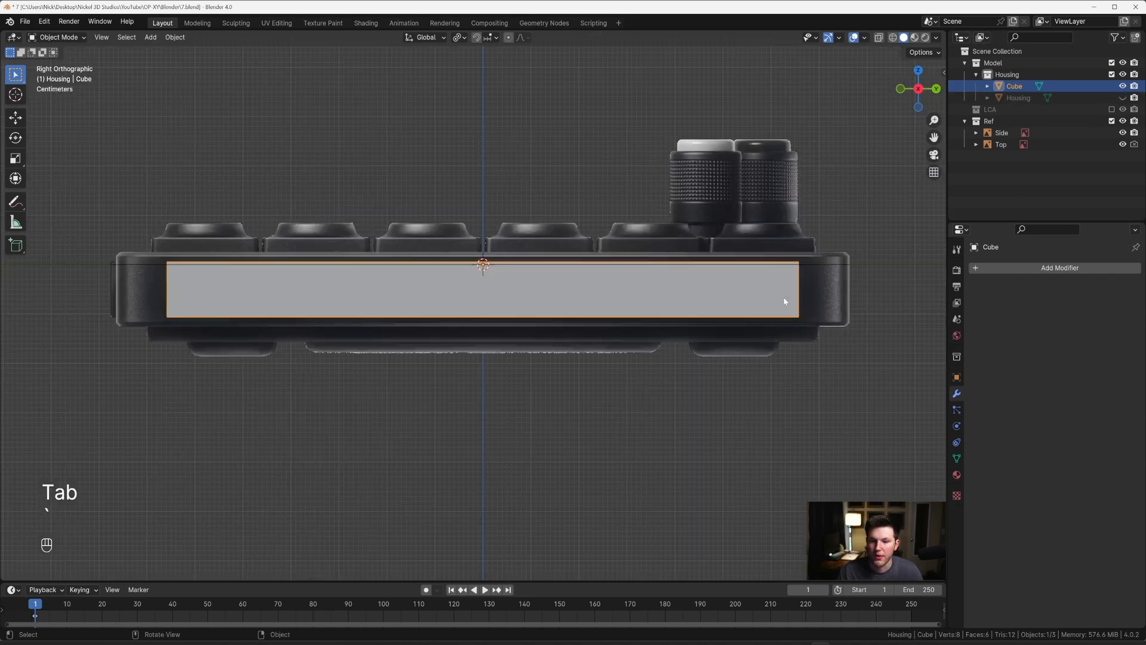
scroll(835, 278, up, 3)
shift+middle_drag(852, 269, 465, 265)
scroll(561, 256, up, 3)
key(alt+z)
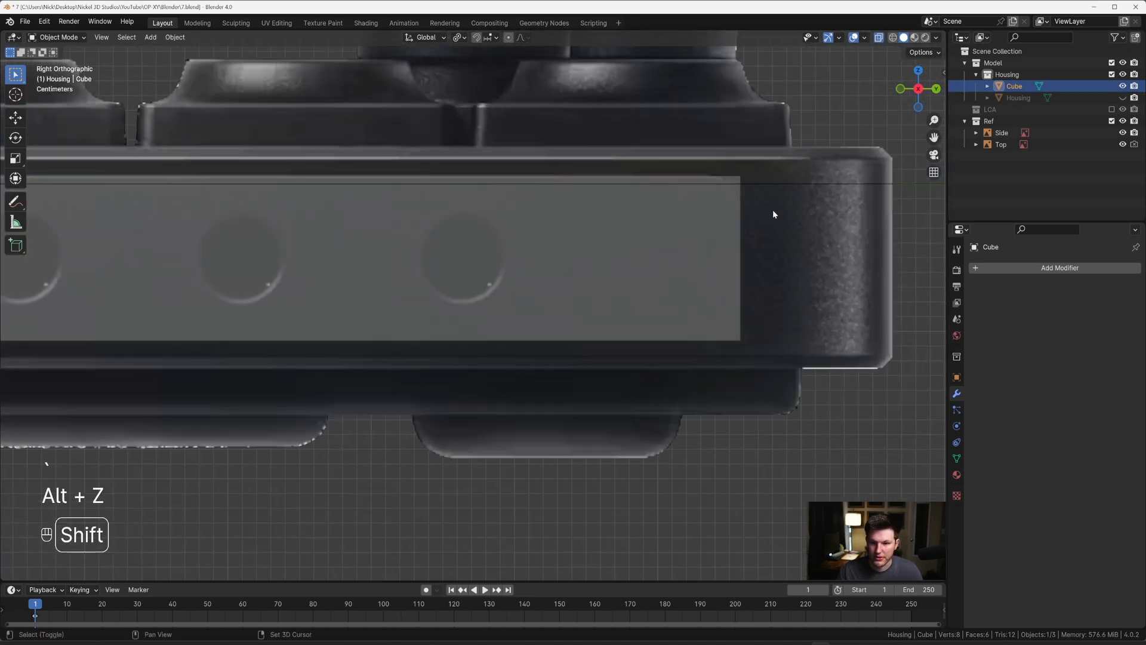
shift+middle_drag(773, 209, 588, 277)
scroll(588, 277, up, 3)
click(599, 274)
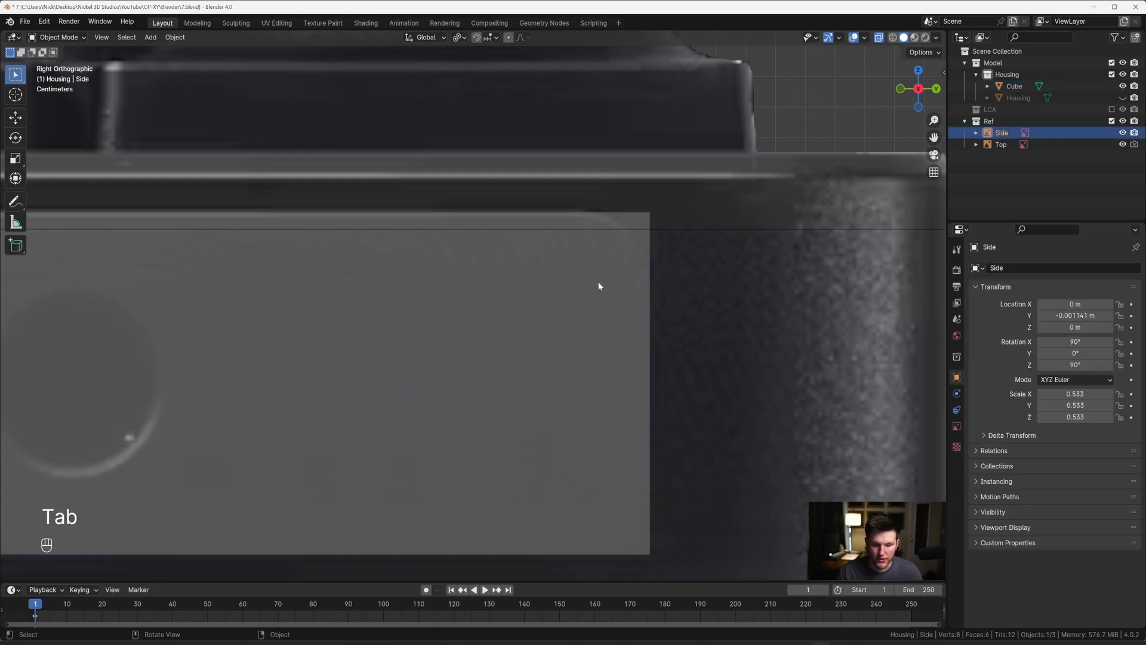
key(ctrl+b)
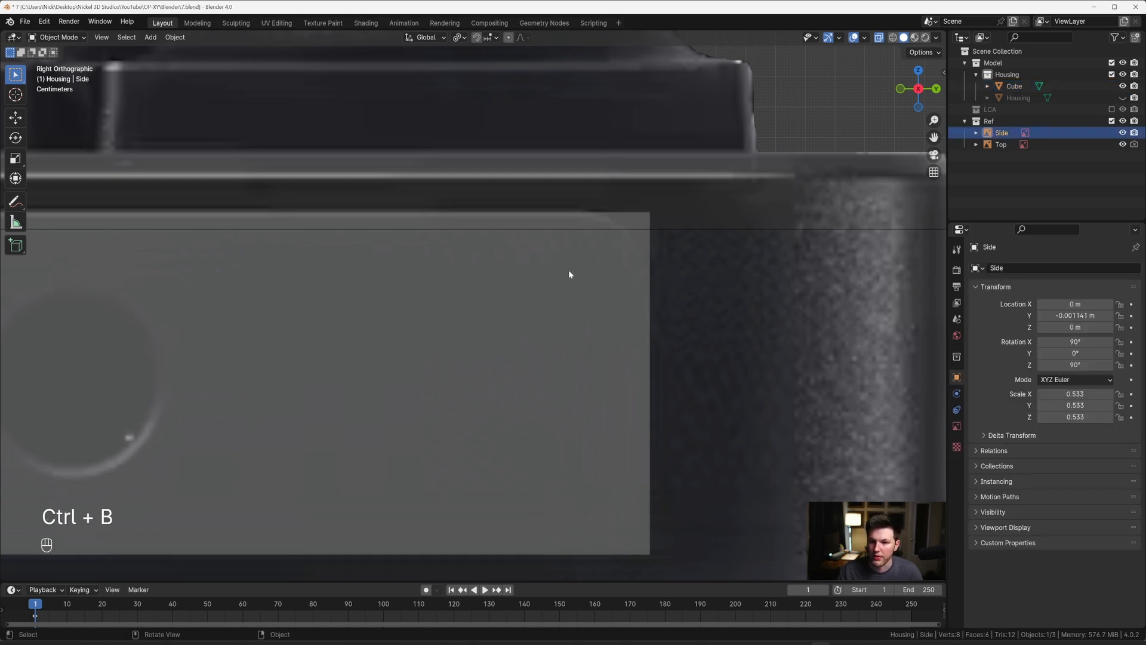
key(Tab)
Step: Bevel the cube's four selected corner edges by about 0.023 m with 10 segments, matching the panel's rounded corners in right view
scroll(558, 283, down, 6)
middle_drag(546, 289, 453, 334)
scroll(442, 337, down, 2)
click(371, 368)
key(Tab)
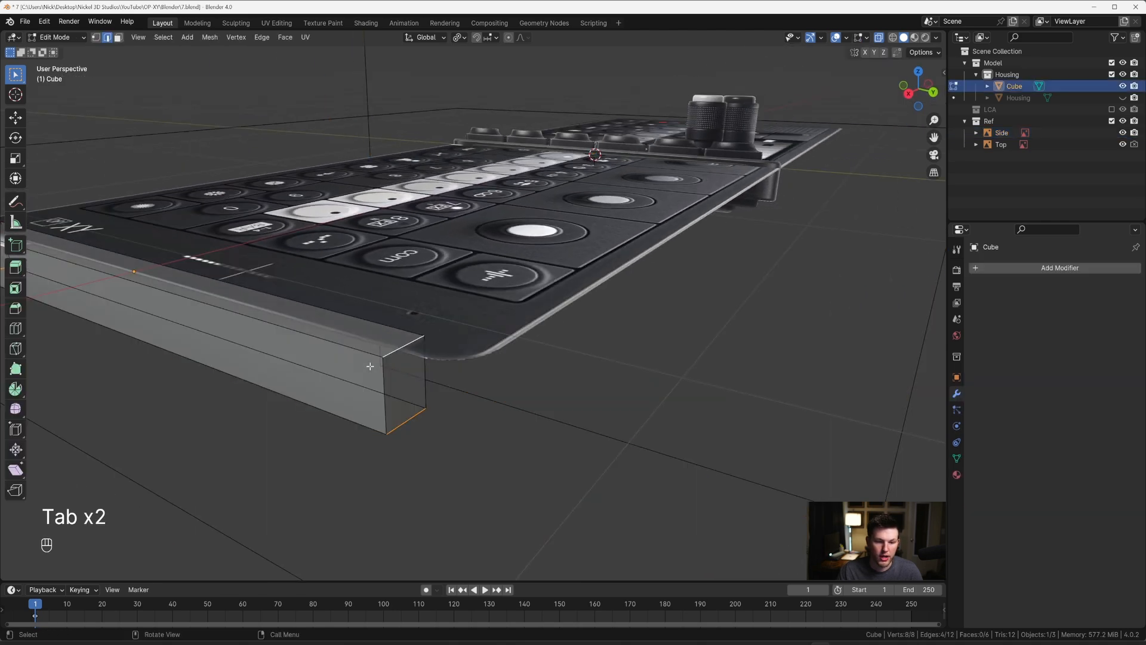
key(grave)
click(489, 361)
scroll(604, 298, up, 4)
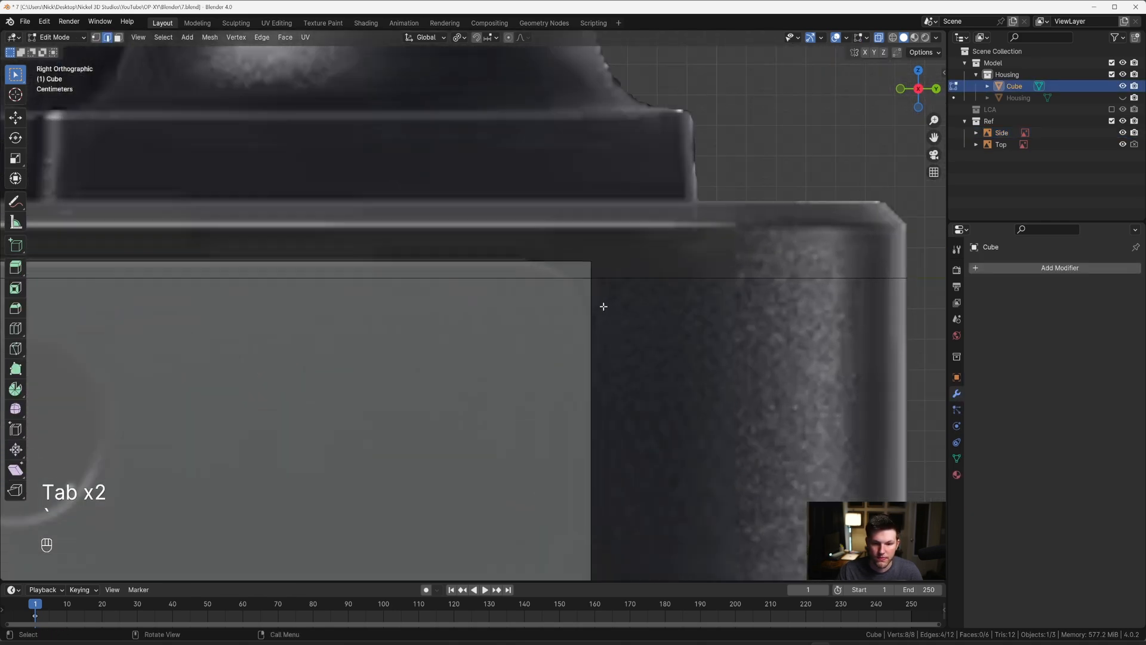
key(ctrl+b)
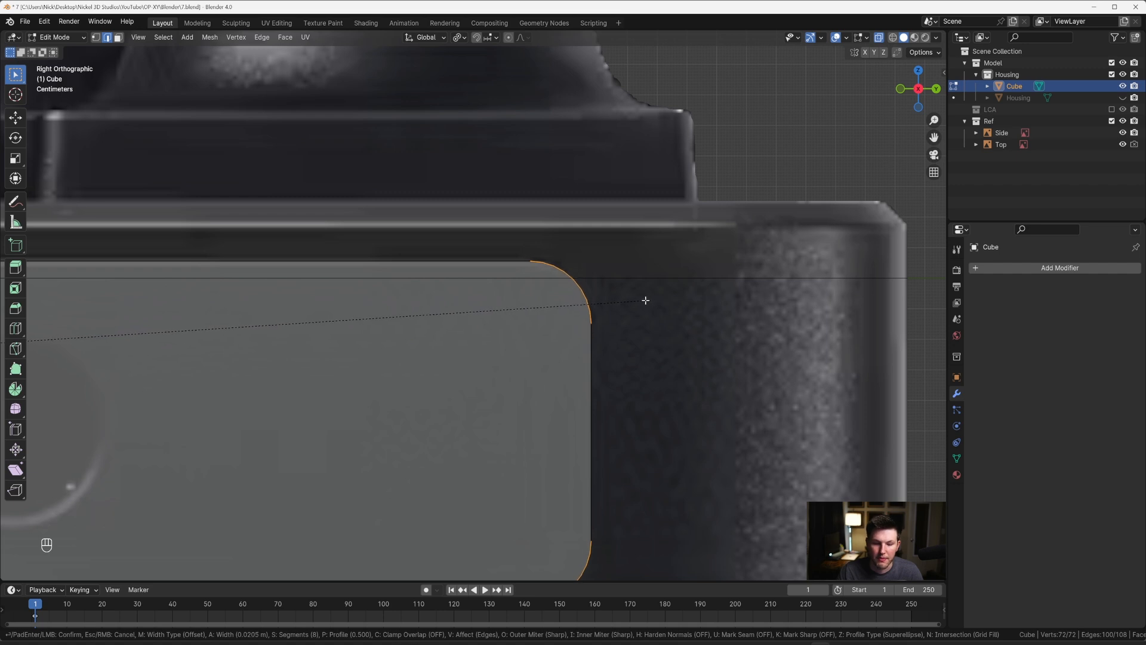
scroll(645, 301, up, 1)
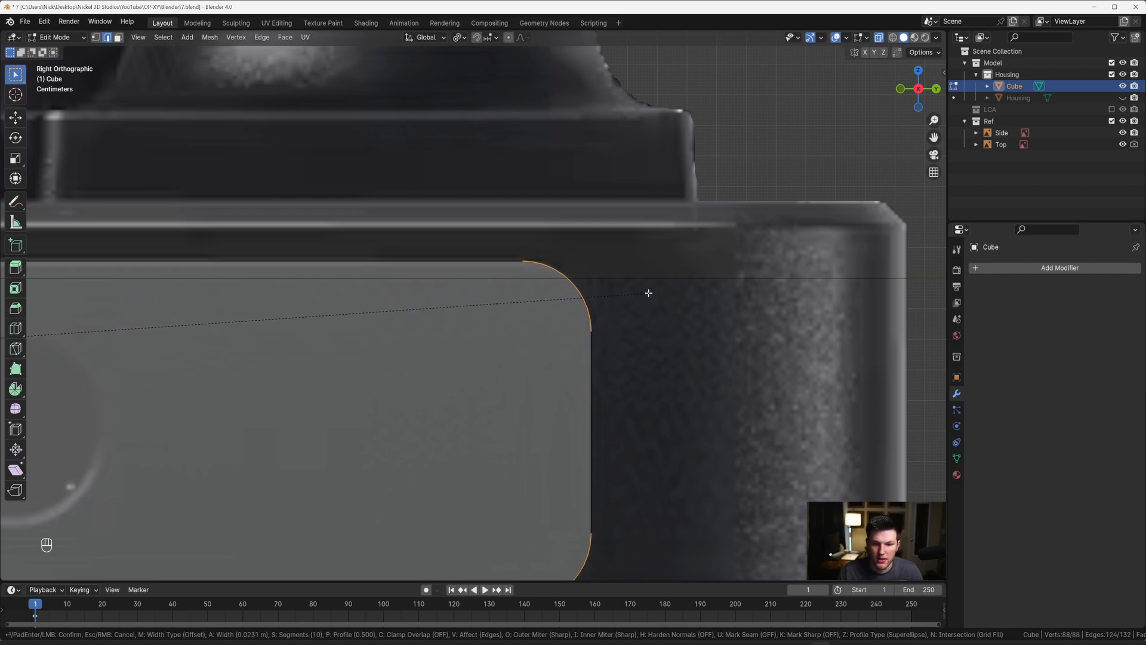
click(645, 293)
Step: Return to Object Mode, unhide the Housing and turn off X-ray, bringing the rounded cube at its side into perspective view
key(Tab)
scroll(624, 302, down, 6)
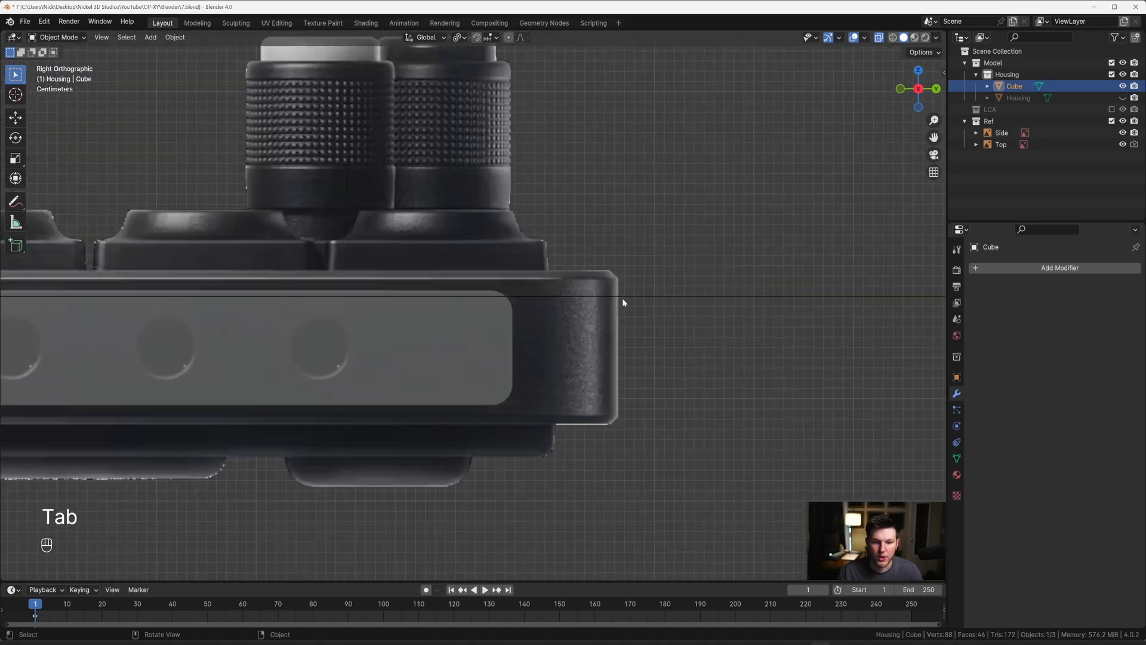
click(1123, 97)
middle_drag(537, 277, 632, 303)
key(alt+z)
scroll(553, 299, up, 3)
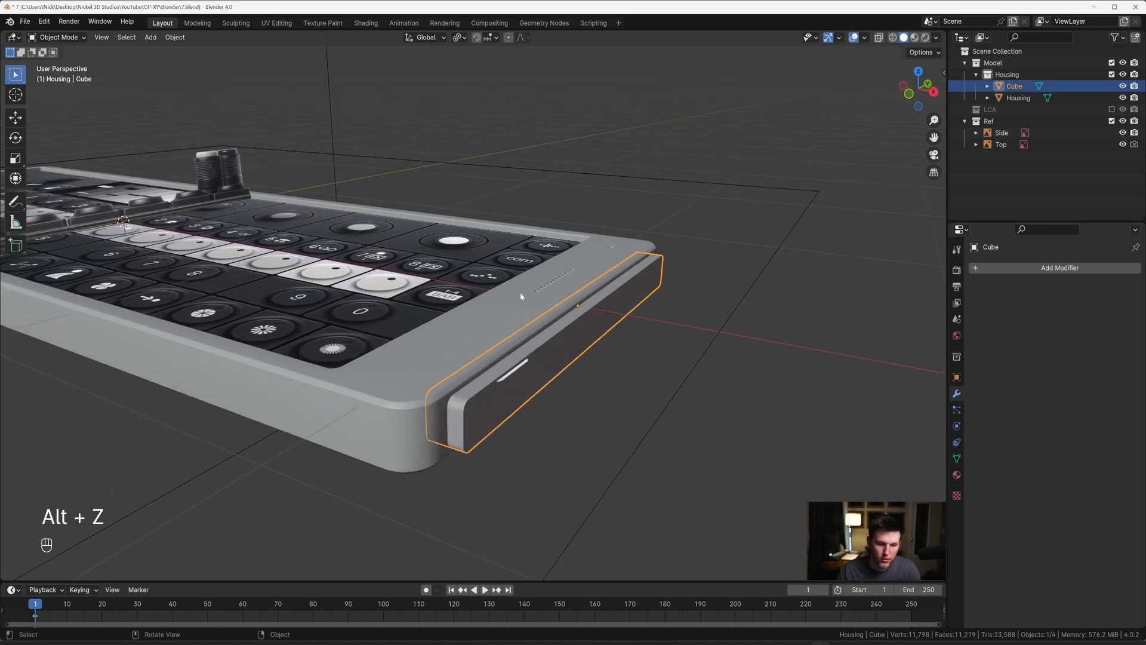
Step: Add a Boolean Difference modifier to the Housing with Cube as its object, and apply it
click(508, 307)
click(1019, 269)
text(B)
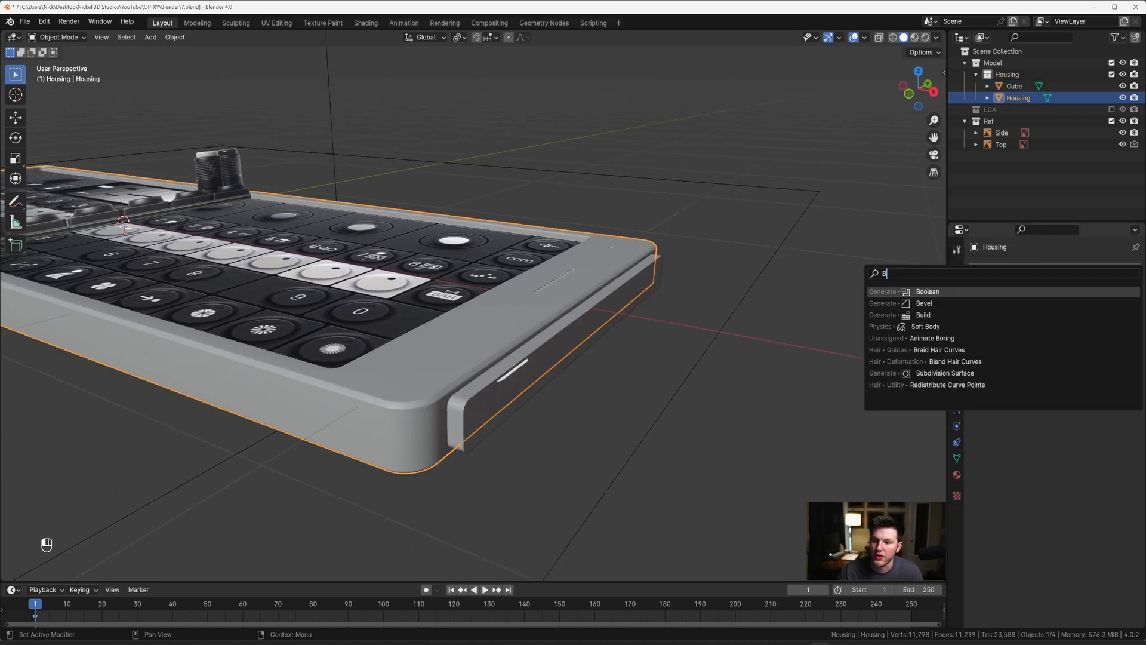
key(Return)
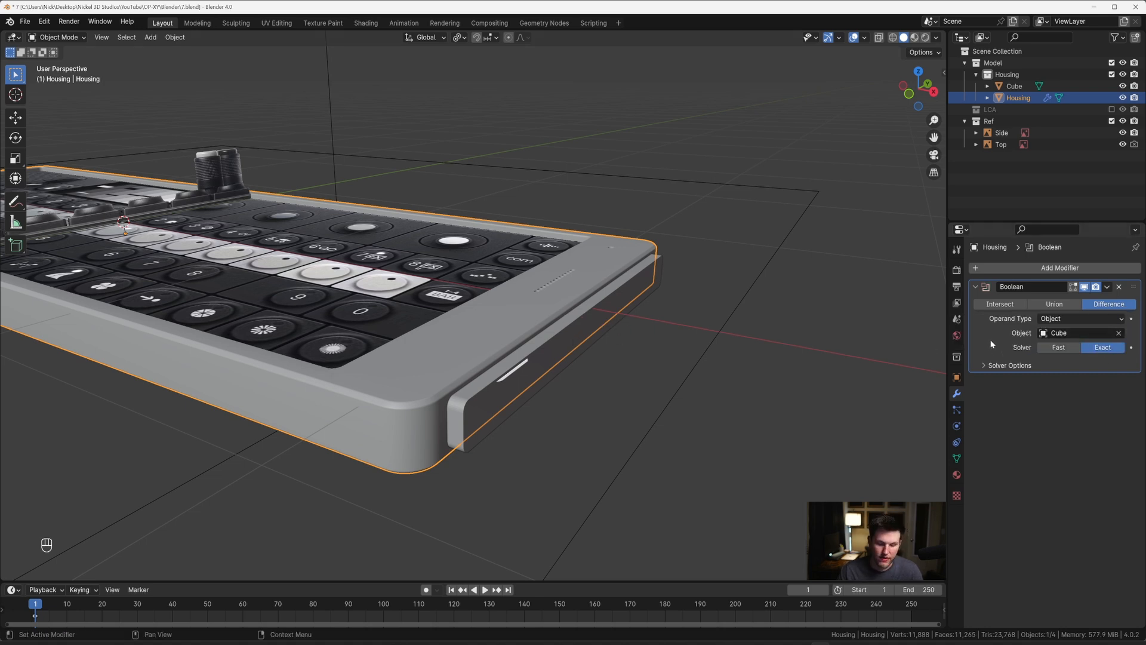
key(ctrl+a)
Step: Delete the cutter cube and inspect the recess cut into the Housing's side
click(572, 332)
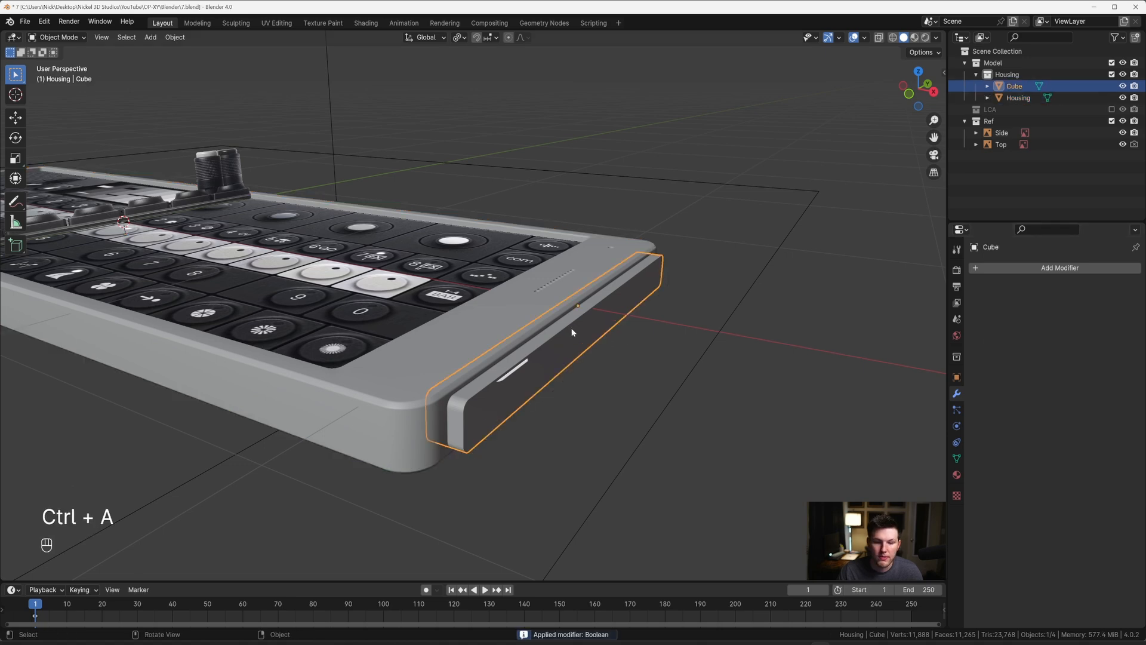
middle_drag(583, 328, 607, 316)
key(x)
click(589, 307)
shift+middle_drag(606, 316, 610, 271)
scroll(586, 328, up, 2)
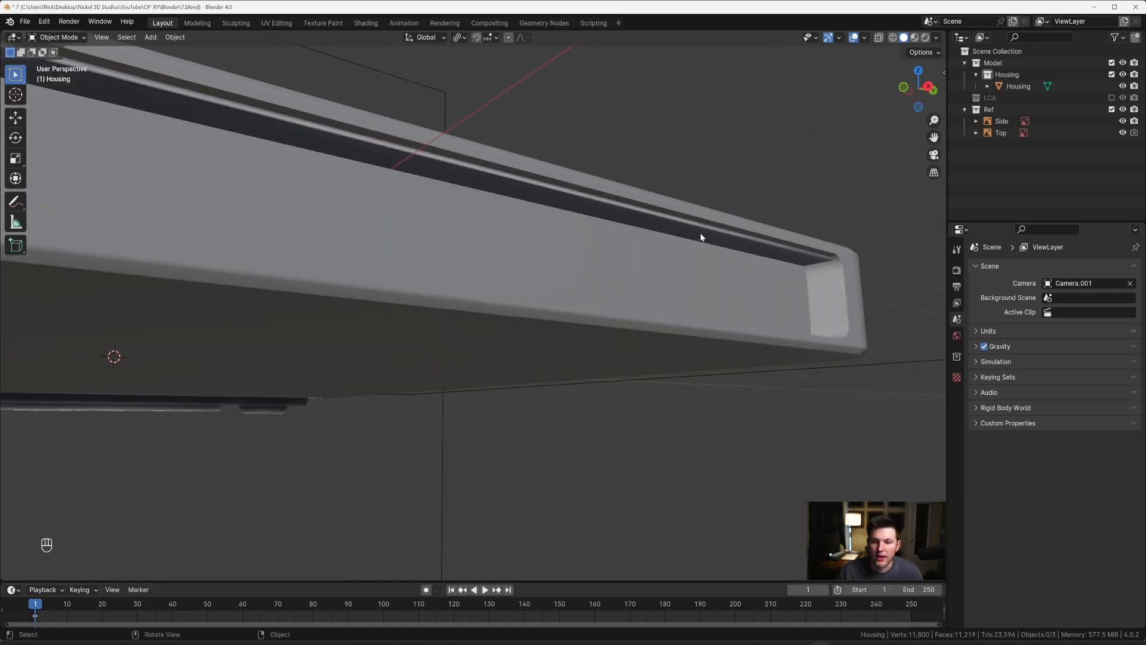
Step: Hide the Top reference image in the viewport
click(629, 224)
scroll(628, 222, down, 2)
middle_drag(626, 220, 652, 243)
scroll(660, 248, up, 1)
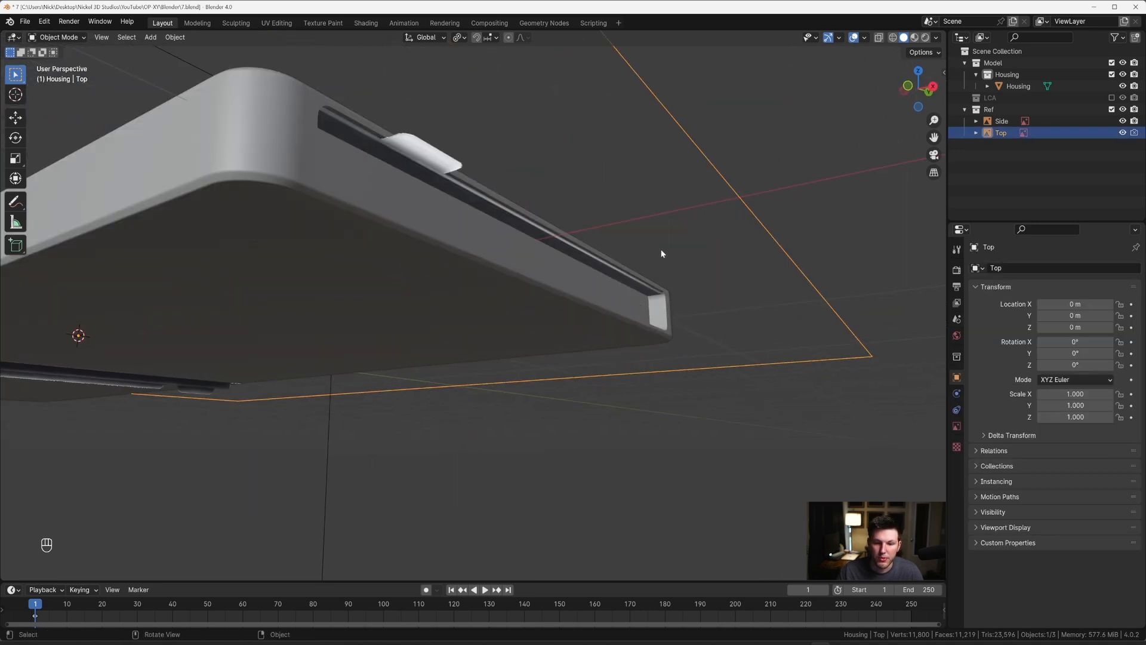
key(g)
key(Escape)
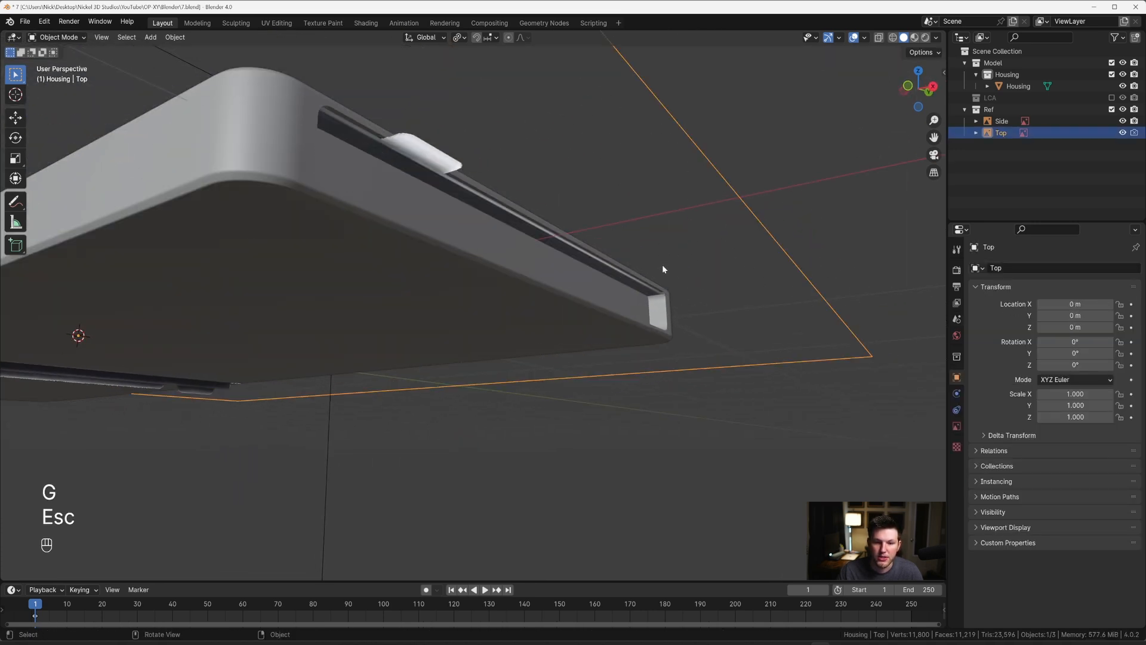
click(1122, 133)
Step: In Edit Mode, bevel the boundary of the Housing recess's back face by about 0.004 m with 4 segments
middle_drag(770, 222, 682, 307)
scroll(686, 289, up, 2)
click(704, 303)
key(Tab)
key(3)
click(683, 307)
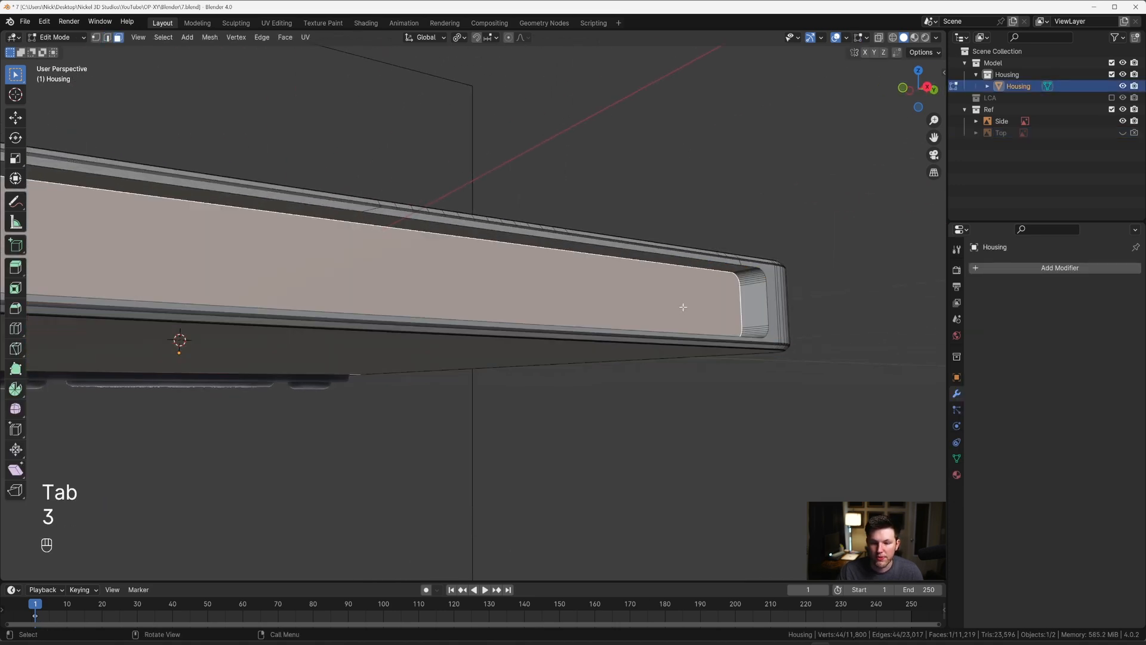
key(ctrl+b)
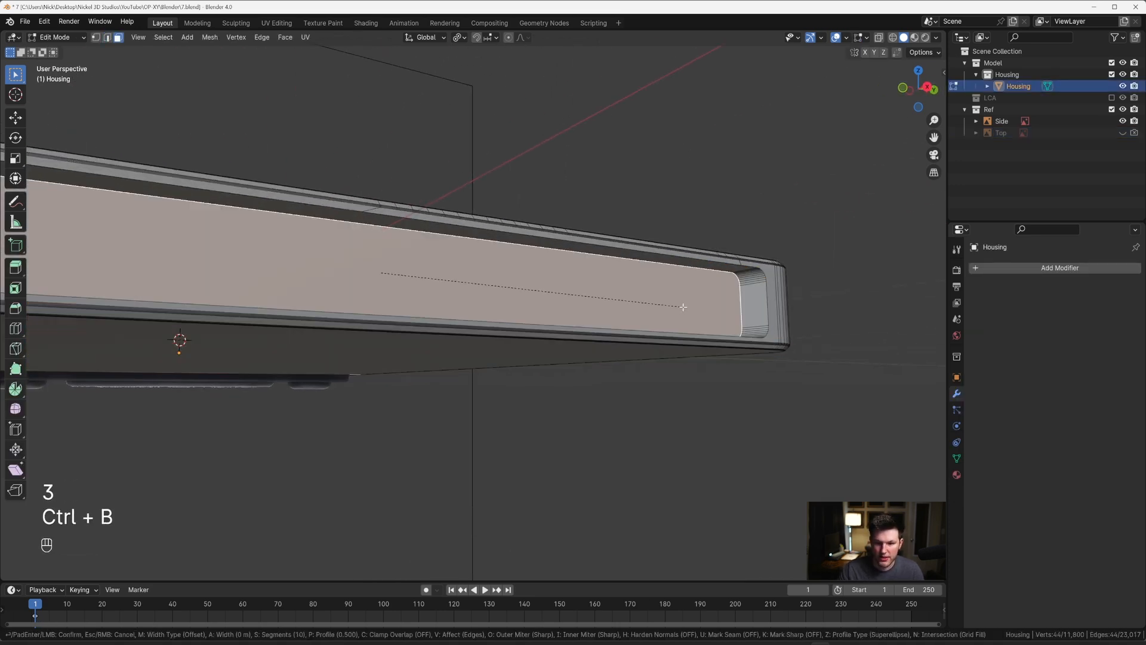
key(shift)
scroll(699, 311, down, 9)
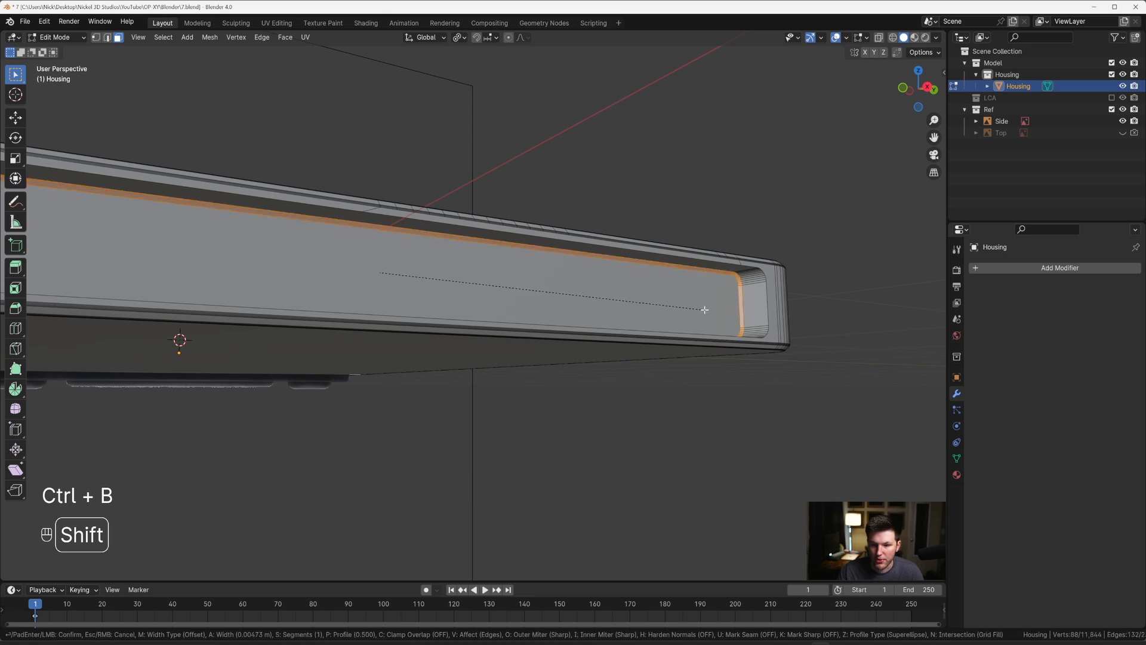
scroll(705, 310, up, 1)
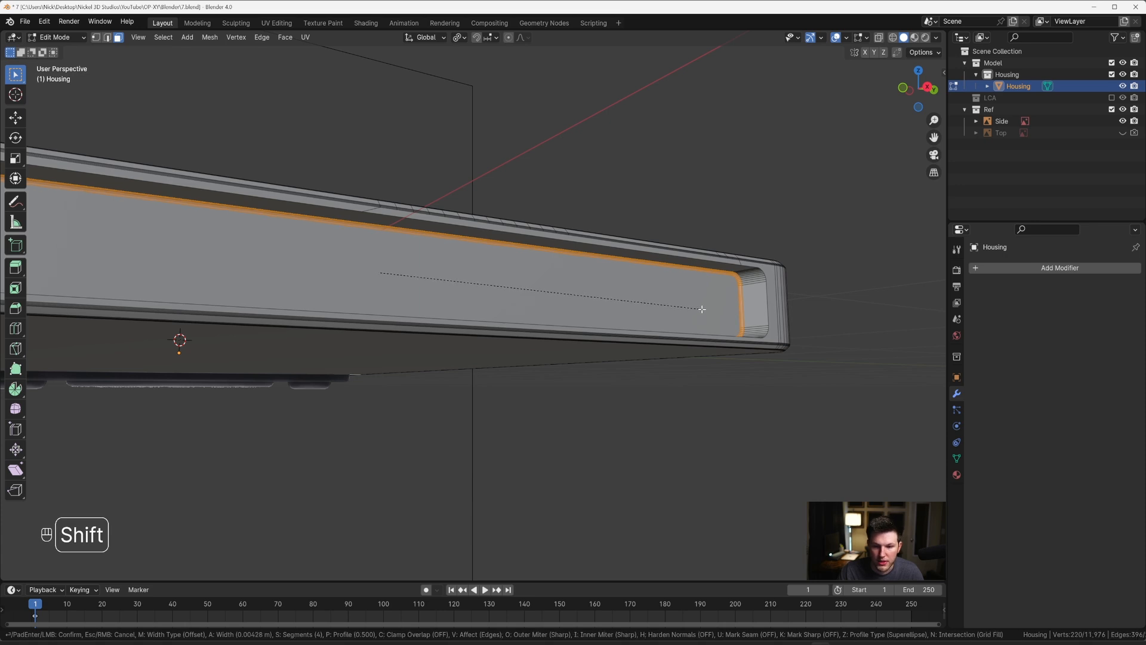
click(707, 307)
Step: Select the outer edge loop of the recess opening and remove the stray connecting edges above it from the selection
key(2)
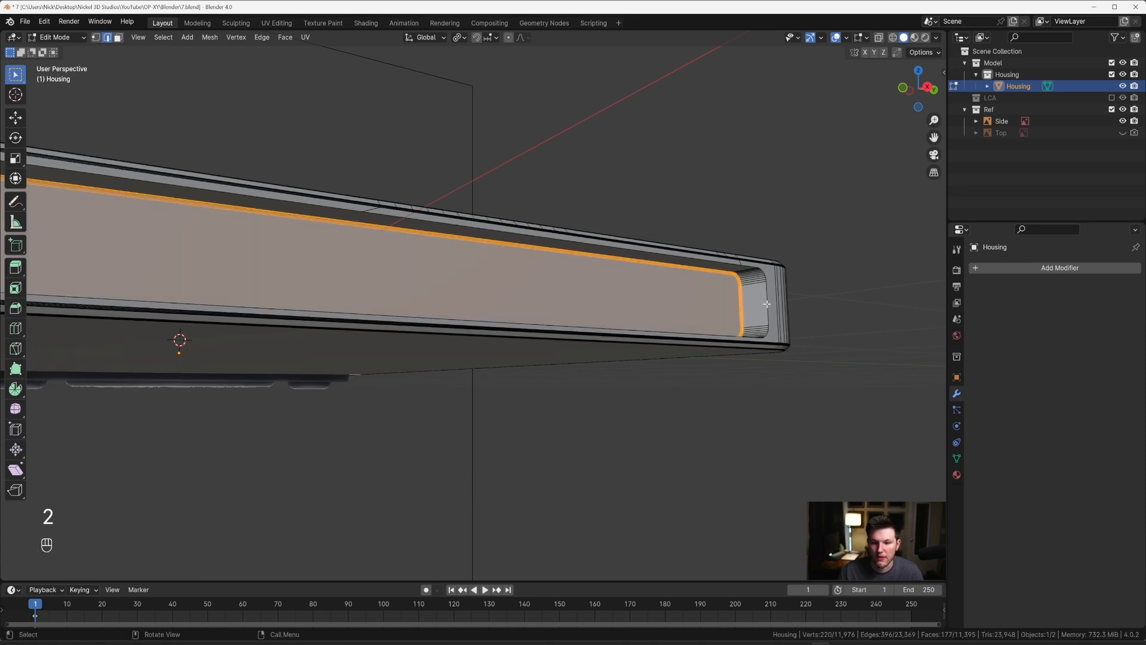
key(super)
key(super)
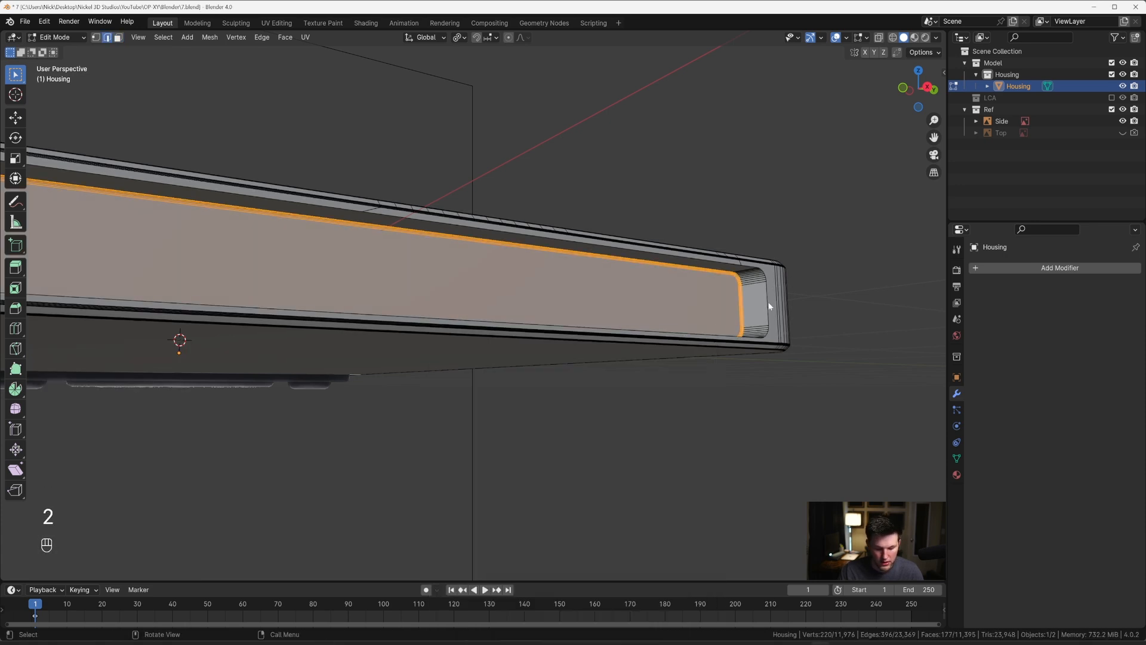
alt+click(768, 303)
middle_drag(768, 303, 699, 332)
mouse_move(699, 332)
middle_down()
mouse_move(664, 346)
mouse_move(650, 314)
mouse_move(687, 280)
mouse_move(477, 274)
middle_up()
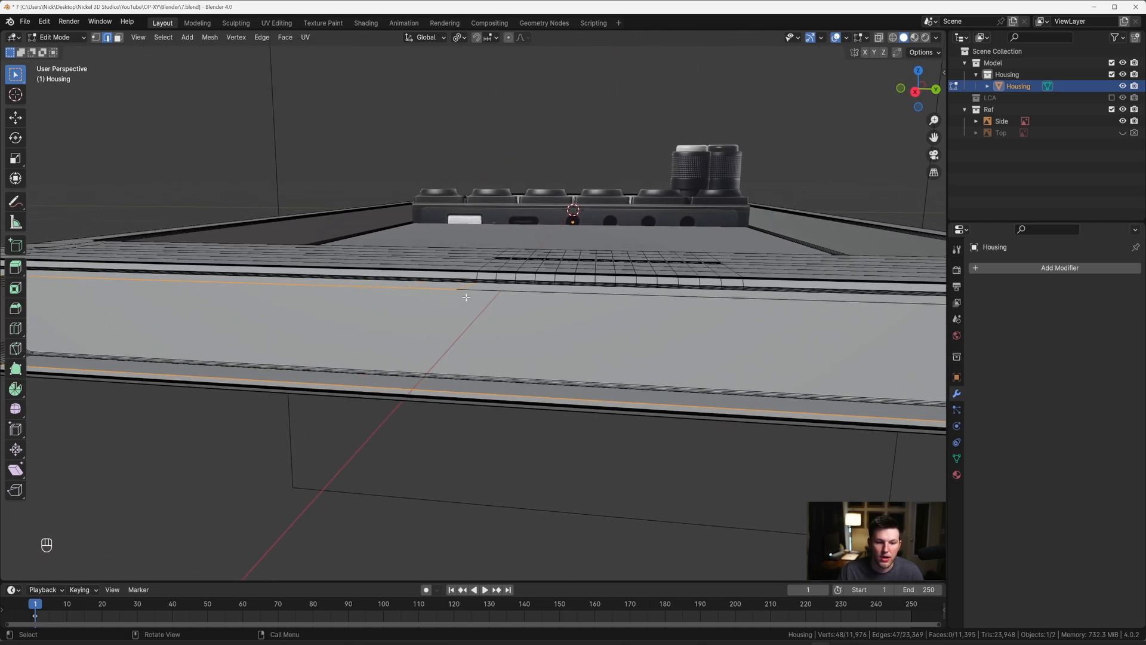
key(c)
middle_click(476, 262)
right_click(476, 261)
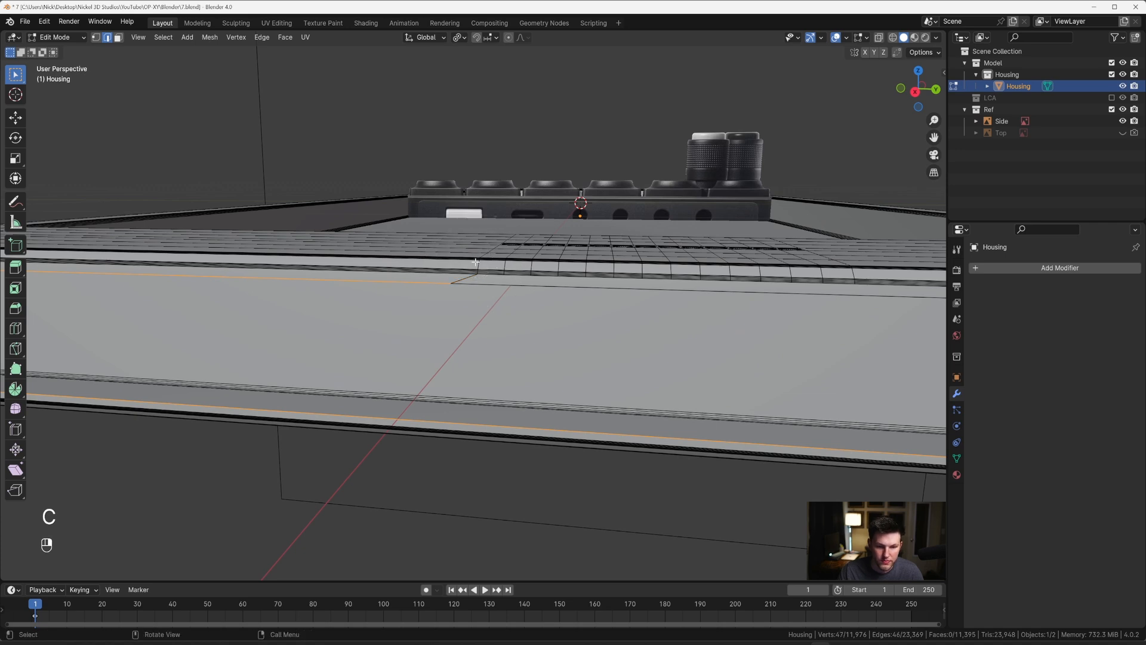
mouse_move(883, 272)
shift+middle_down()
mouse_move(753, 272)
mouse_move(714, 289)
mouse_move(755, 240)
mouse_move(683, 258)
mouse_move(761, 277)
mouse_move(673, 294)
mouse_move(624, 289)
shift+middle_up()
key(c)
shift+click(706, 293)
right_click(706, 294)
key(2)
shift+click(778, 203)
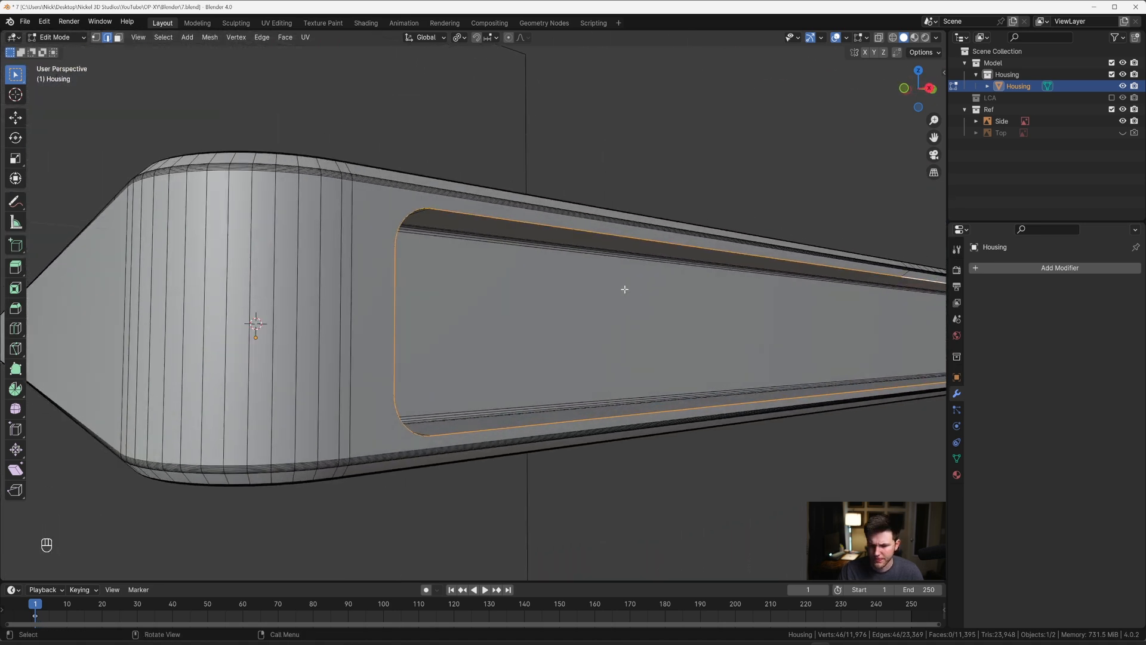
Step: Try to bevel the recess's outer rim
middle_drag(490, 265, 507, 259)
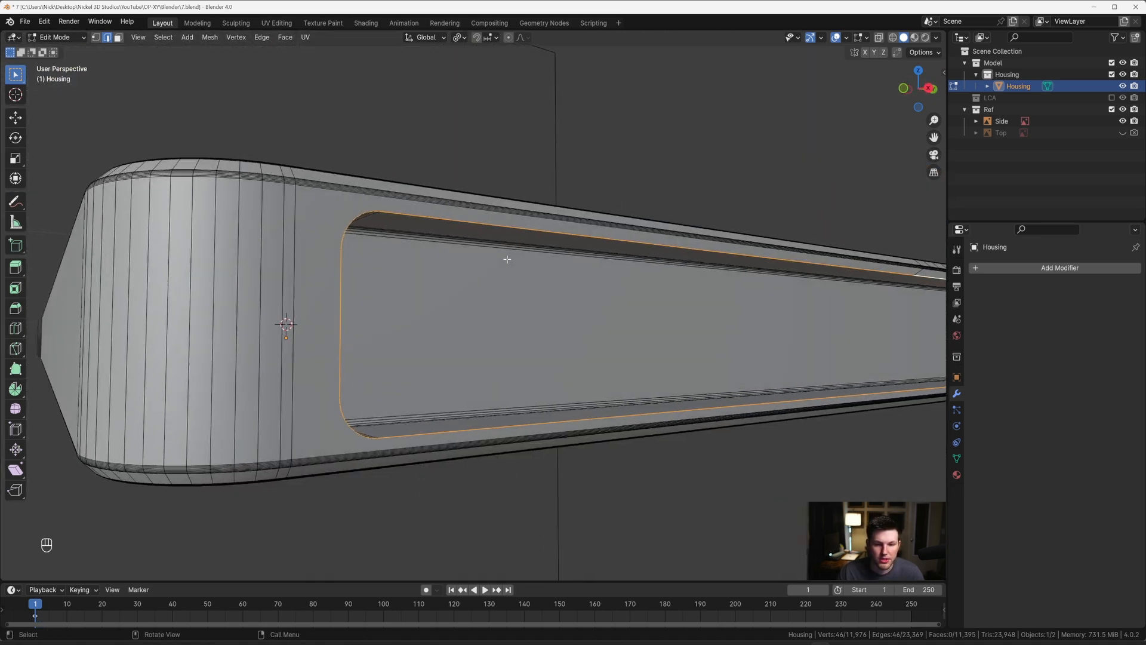
key(ctrl+b)
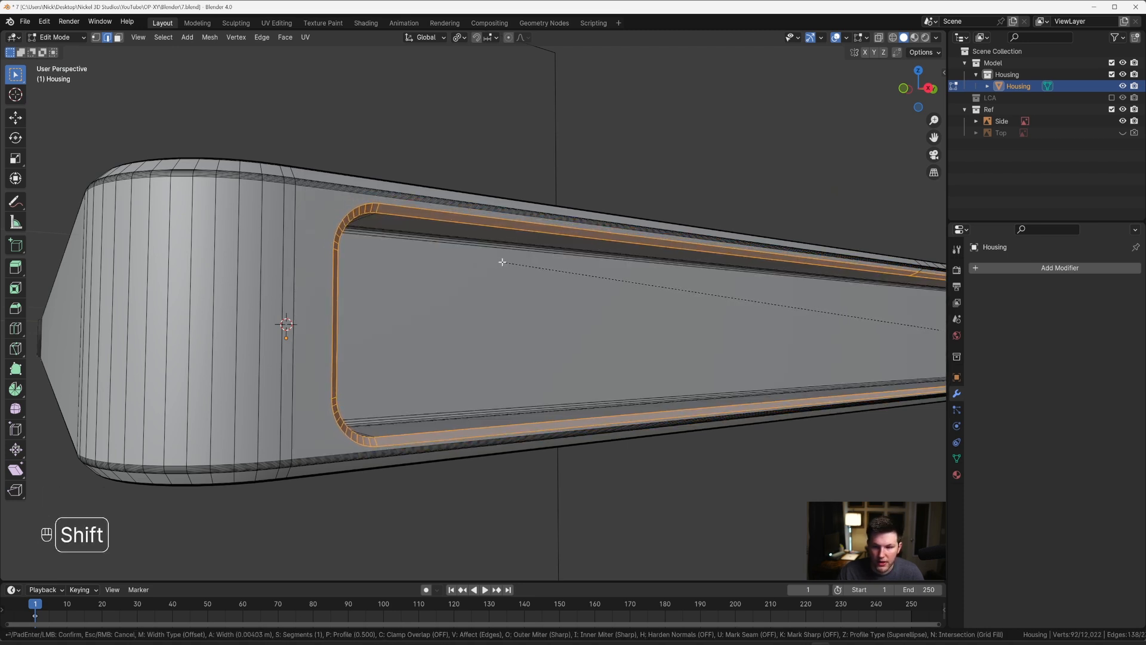
key(Escape)
Step: In right view, move the top rim vertex near the middle about 0.0216 m along Y, directly below the Housing edge above it
middle_drag(502, 263, 611, 280)
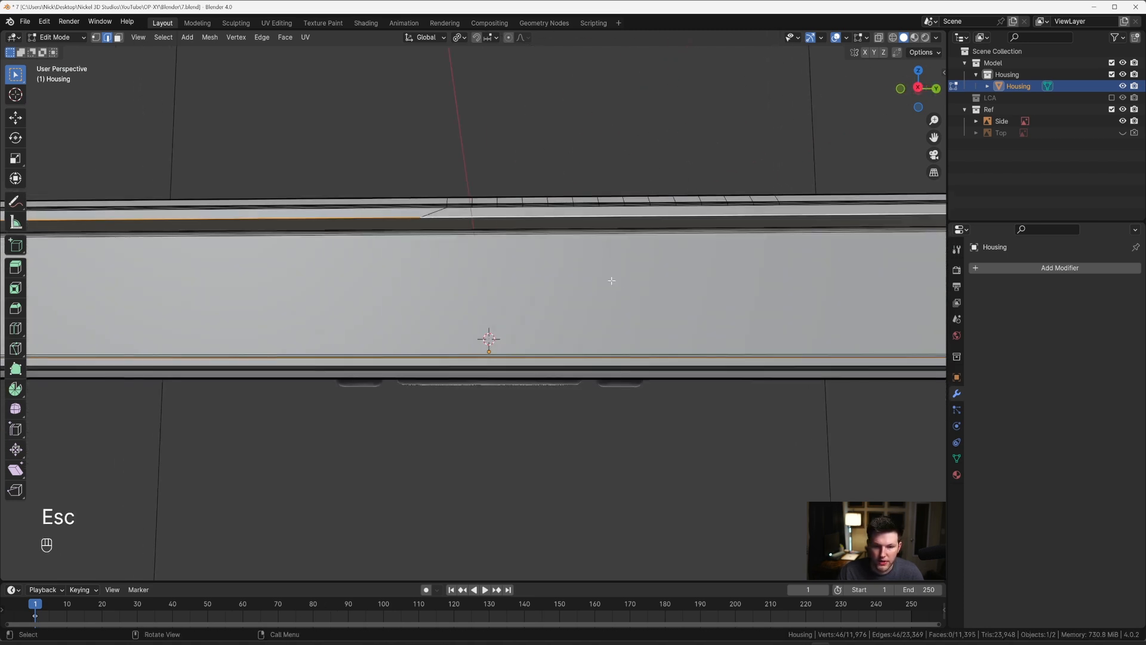
key(1)
click(474, 228)
middle_drag(474, 229, 507, 250)
key(grave)
click(591, 244)
scroll(602, 281, up, 3)
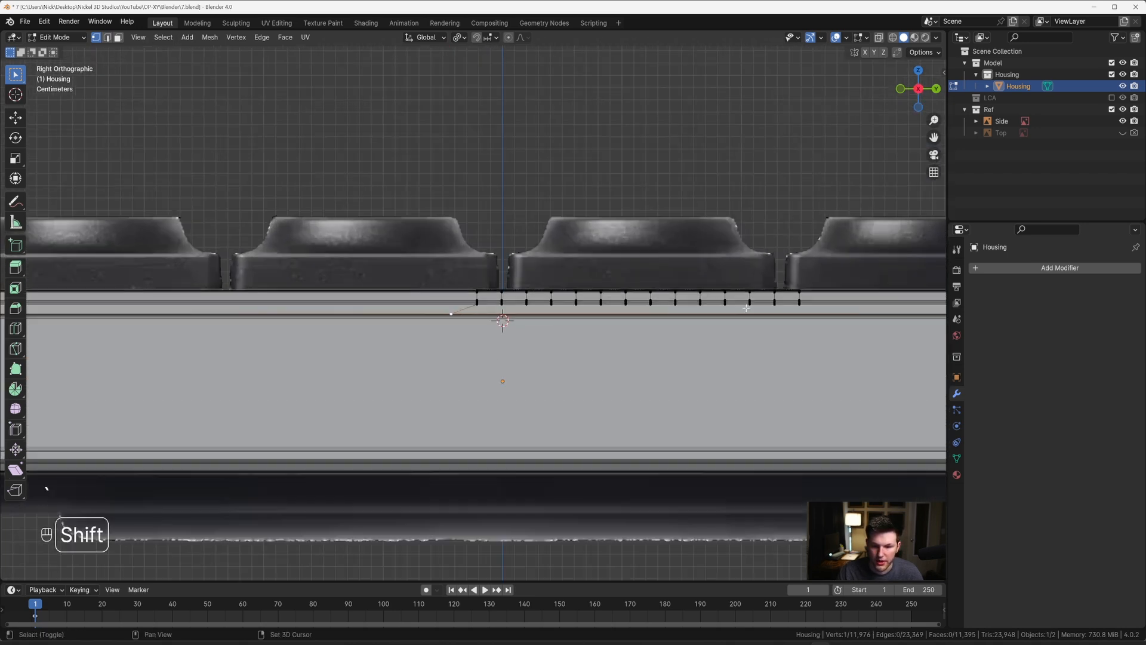
shift+middle_drag(584, 296, 394, 268)
scroll(393, 269, up, 6)
key(g)
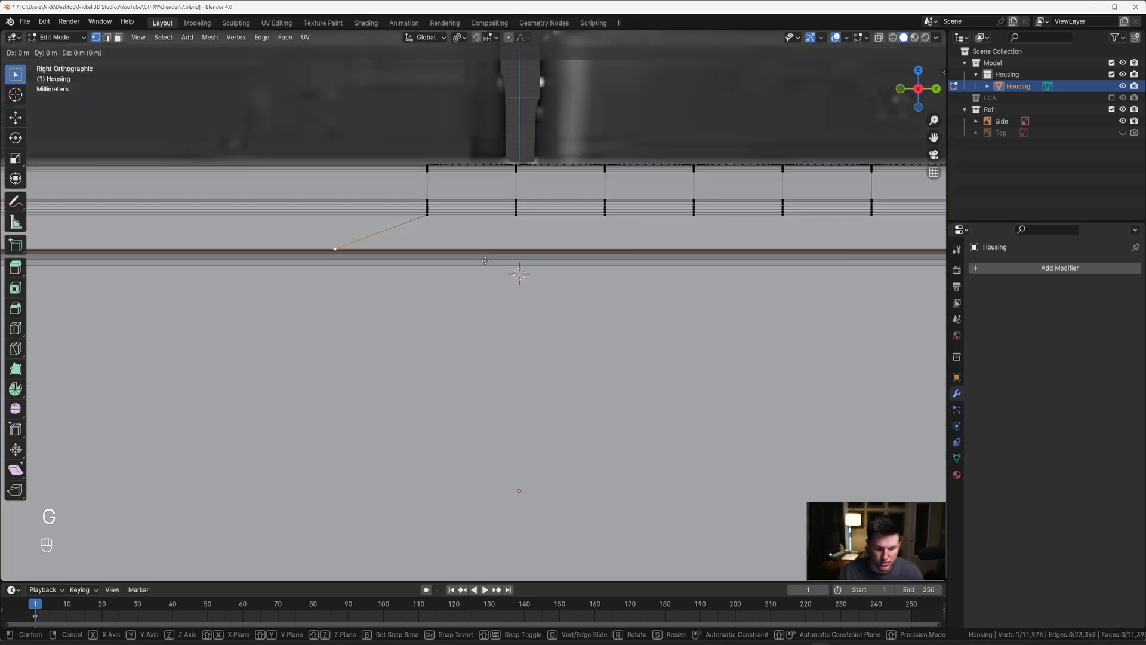
key(y)
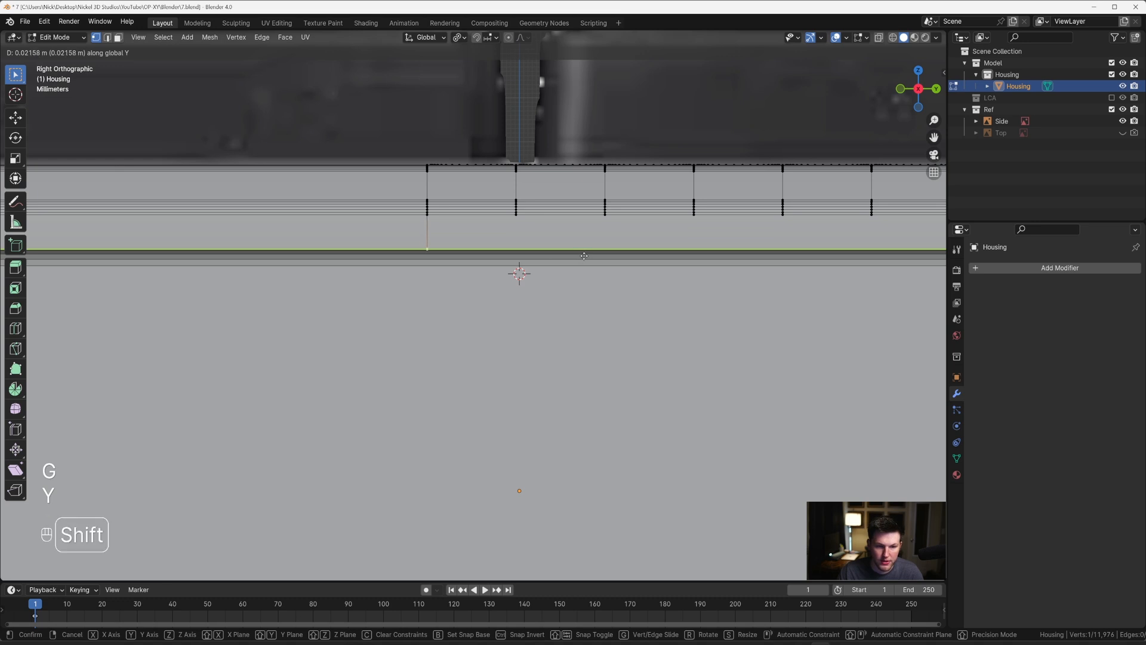
click(581, 258)
Step: Move the other top rim vertex near the recess's rounded end along Y, directly below the vertical Housing edge above it
scroll(581, 259, down, 5)
shift+middle_drag(680, 314, 181, 300)
shift+middle_drag(810, 289, 409, 283)
scroll(597, 273, up, 2)
click(637, 251)
key(g)
key(y)
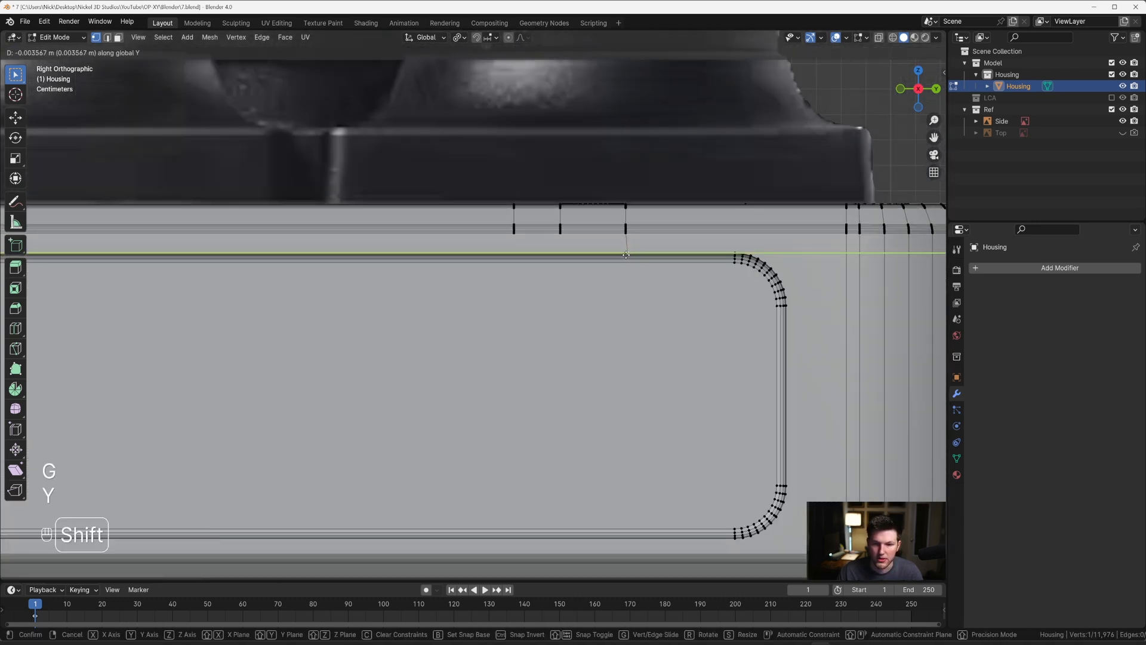
click(609, 256)
Step: Select the recess's outer rim edge loop and deselect the two short edges connecting it to the Housing's top edge
key(2)
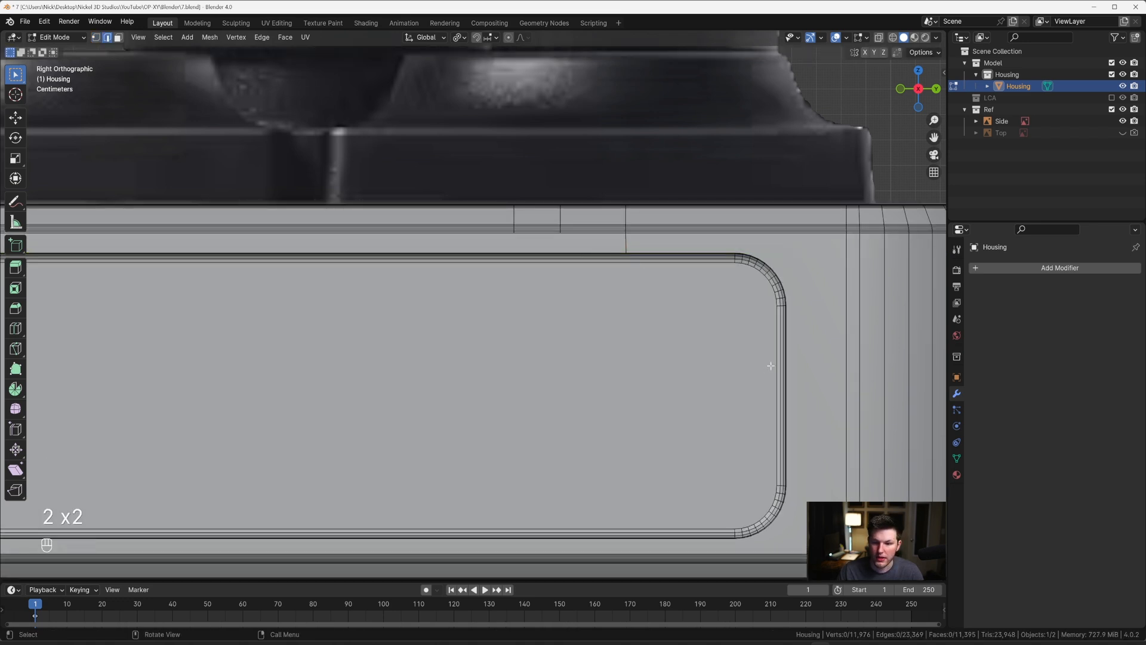
alt+click(797, 365)
middle_drag(702, 320, 672, 281)
key(c)
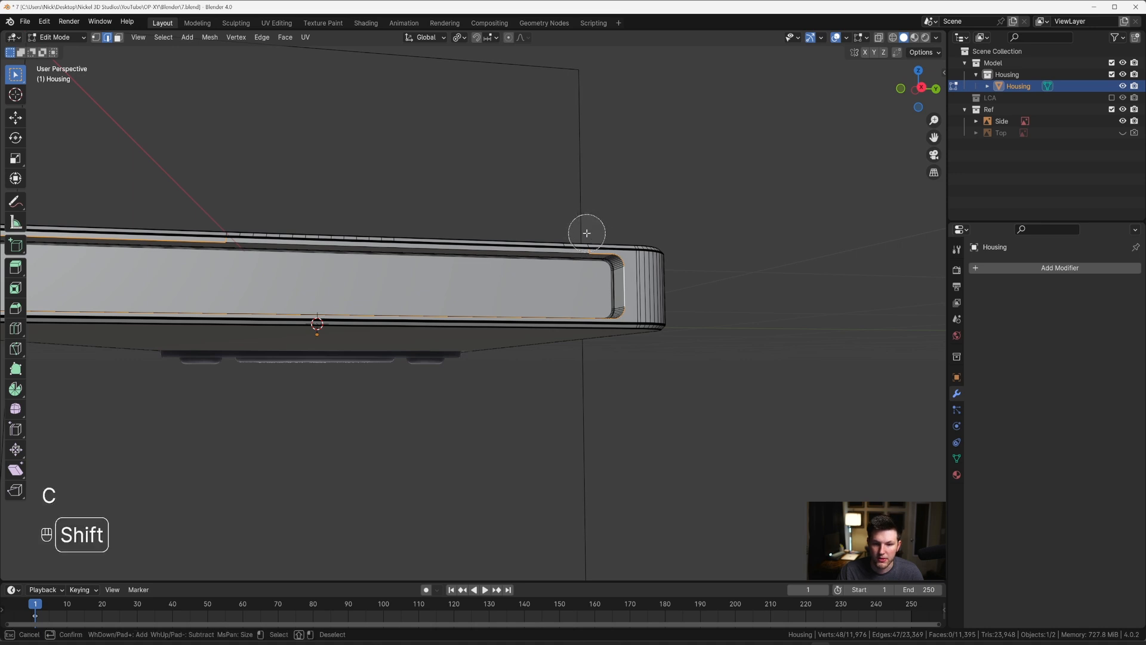
key(c)
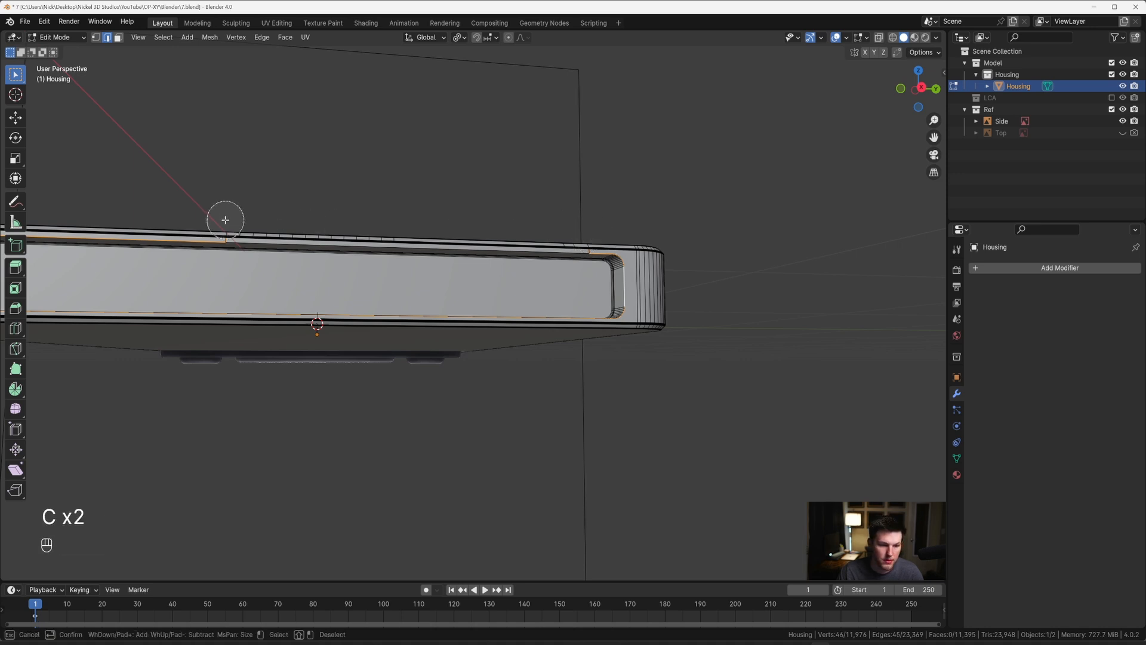
right_click(226, 220)
Step: Bevel the recess's outer rim by about 0.0026 m with 12 segments
middle_drag(264, 235, 489, 276)
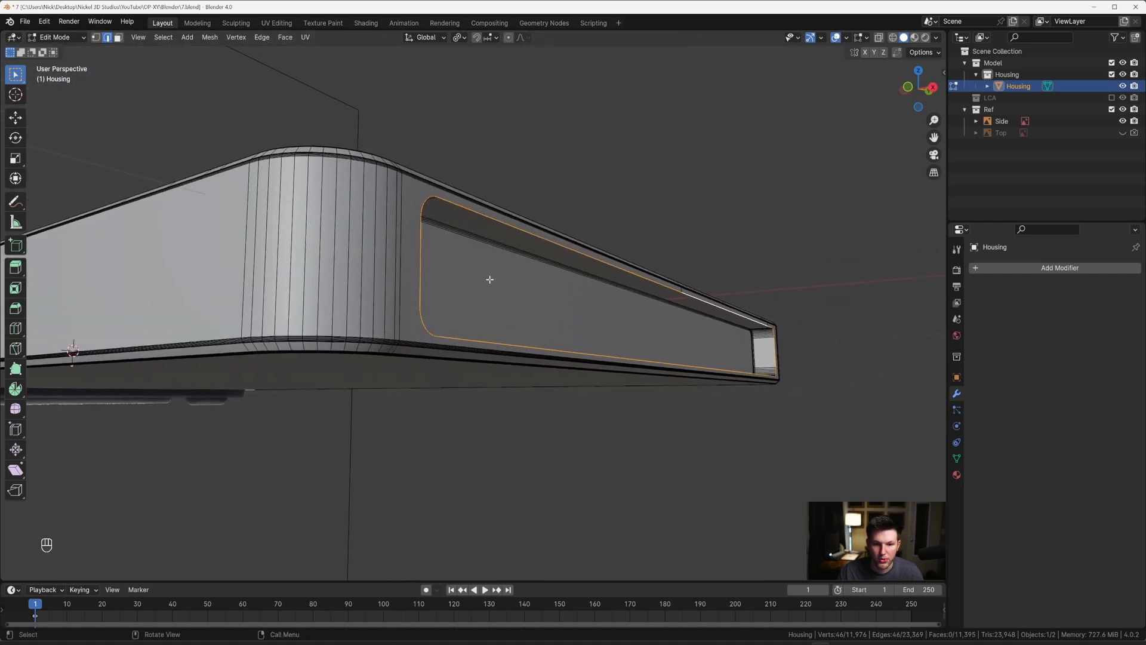
scroll(489, 277, up, 4)
scroll(474, 265, down, 3)
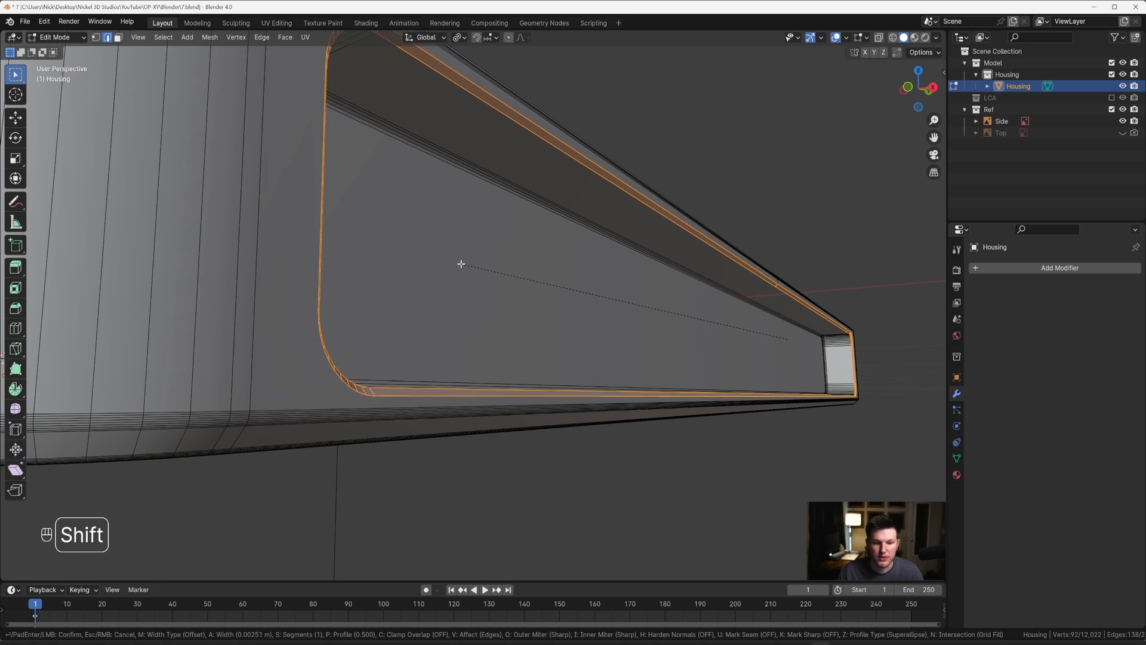
scroll(460, 264, up, 5)
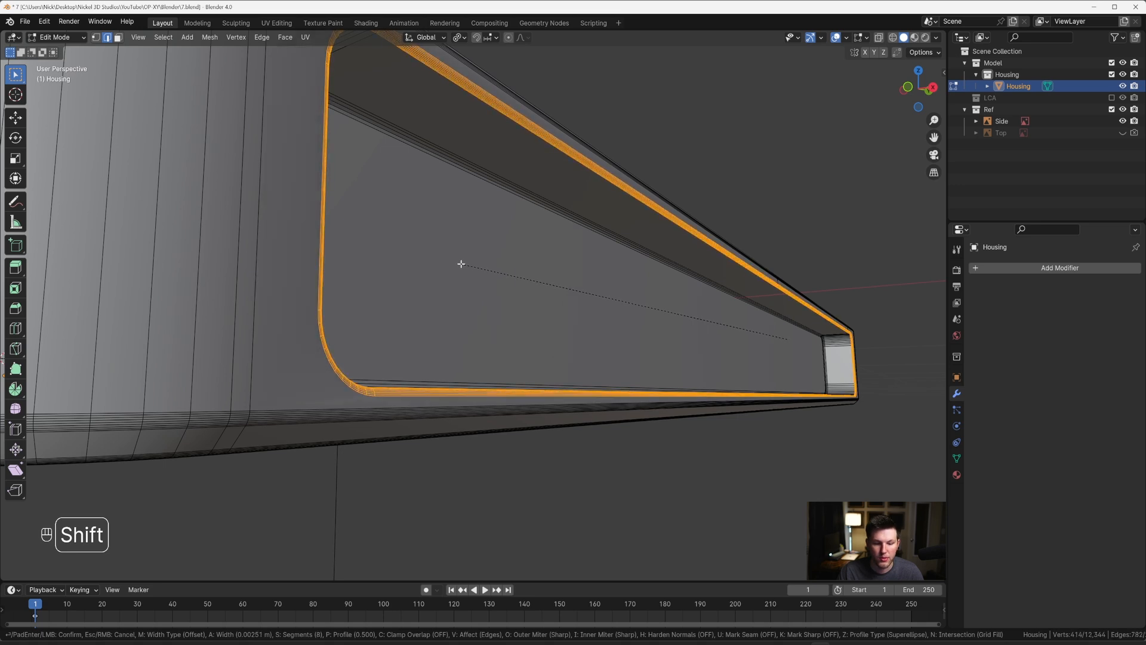
scroll(461, 264, up, 1)
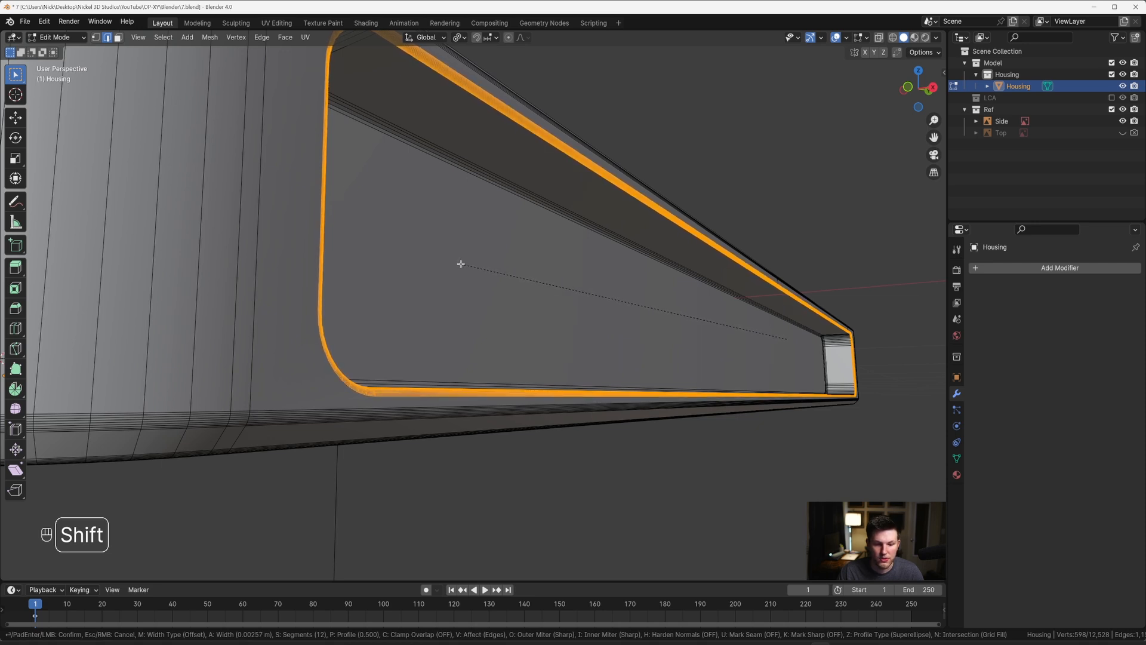
click(461, 263)
Step: Return to Object Mode, switch to right view and hide the Housing to examine the ports in the Side reference
scroll(466, 263, down, 7)
middle_drag(466, 263, 605, 313)
key(Tab)
scroll(517, 298, up, 4)
key(grave)
click(602, 273)
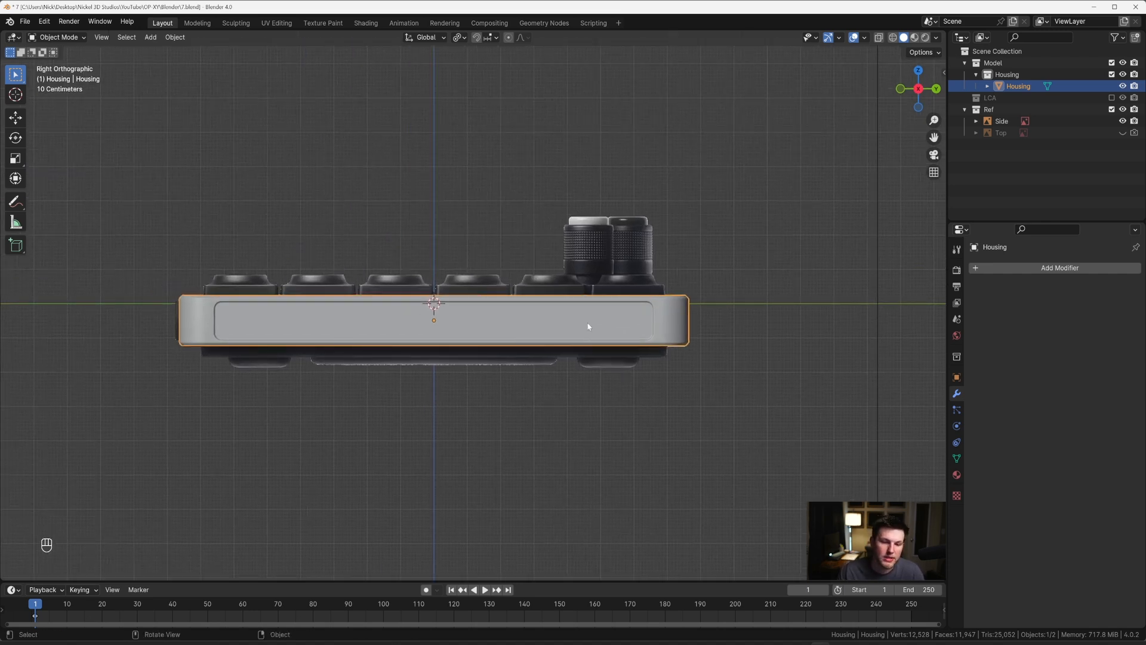
key(h)
scroll(631, 327, up, 3)
shift+middle_drag(630, 327, 675, 319)
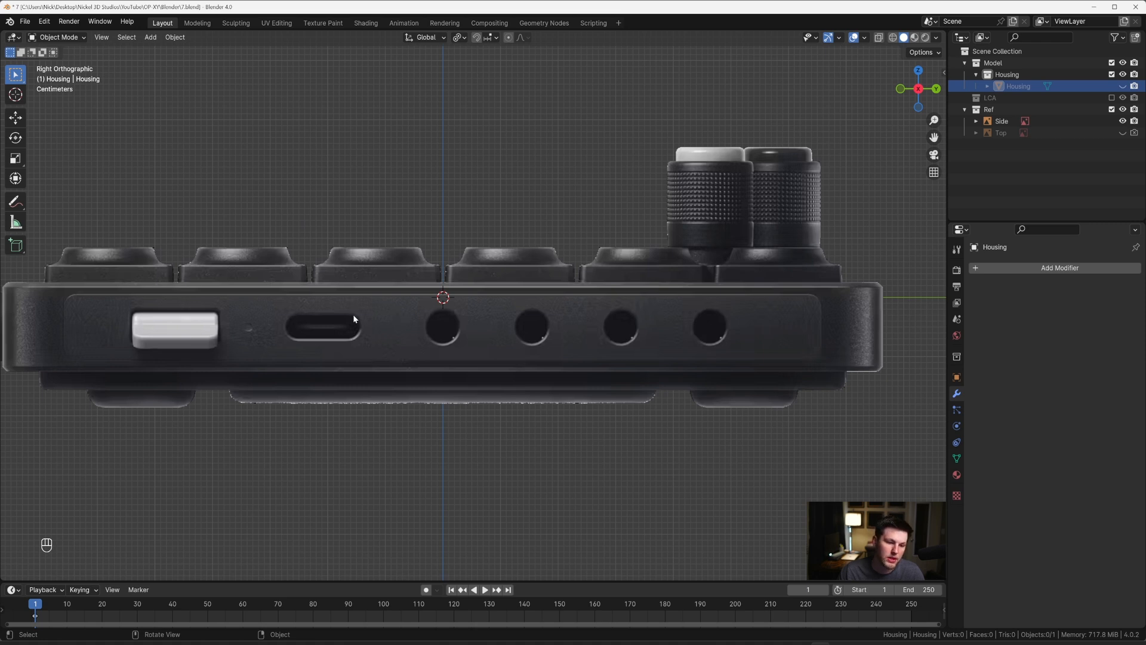
scroll(508, 308, down, 4)
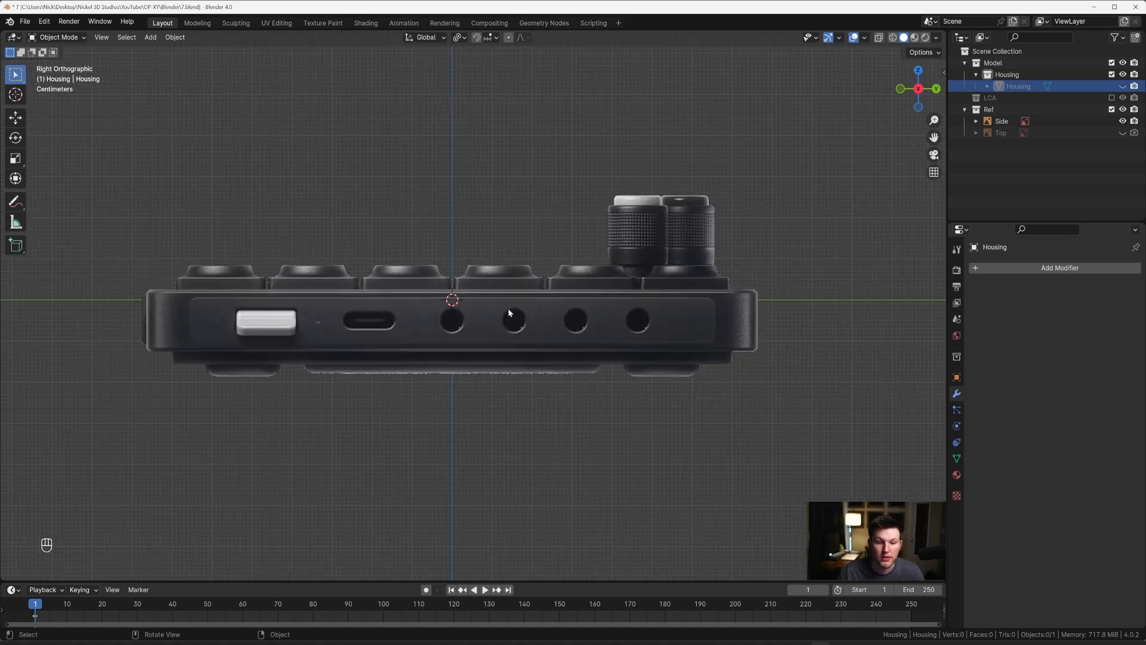
scroll(517, 310, up, 3)
scroll(511, 316, down, 2)
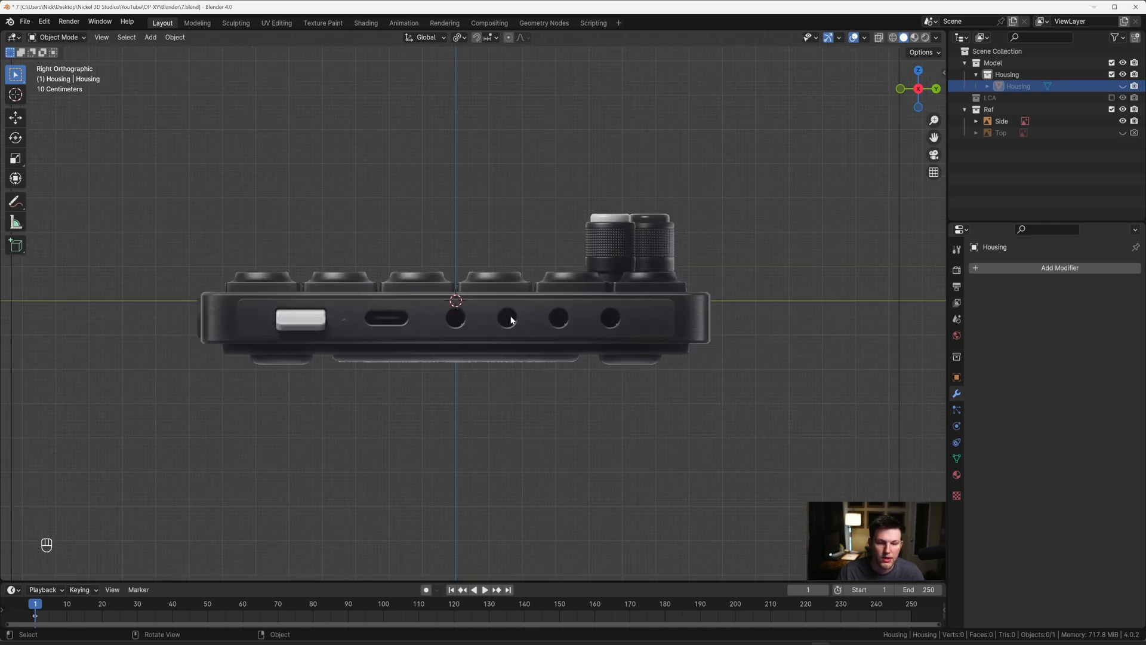
Step: Switch to top view and unhide the Top reference image
key(grave)
scroll(496, 265, down, 5)
shift+middle_drag(372, 280, 520, 289)
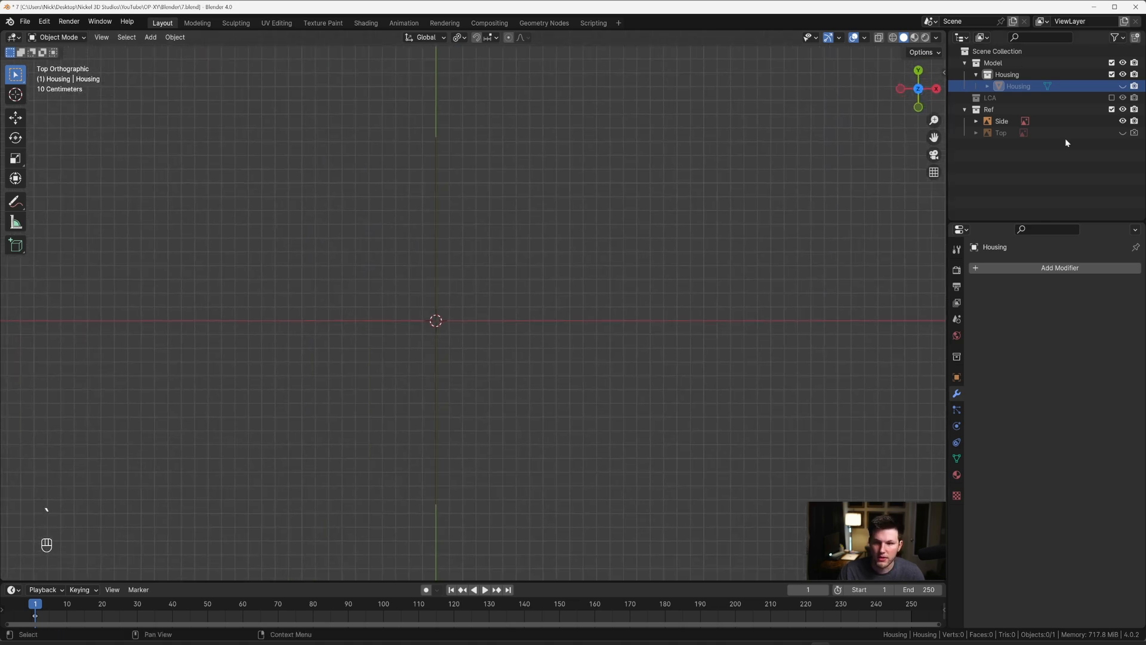
click(1123, 132)
scroll(556, 306, up, 1)
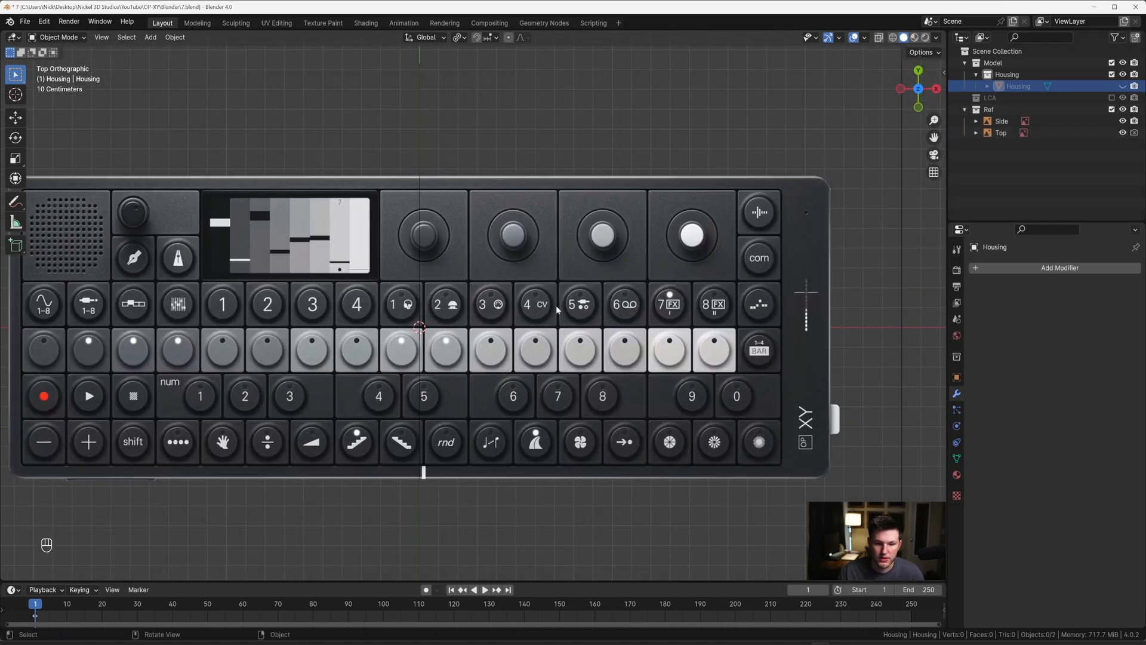
Step: Add a plane mesh and rotate its geometry 90° about Y in Edit Mode so it stands upright
key(shift+a)
mouse_move(556, 306)
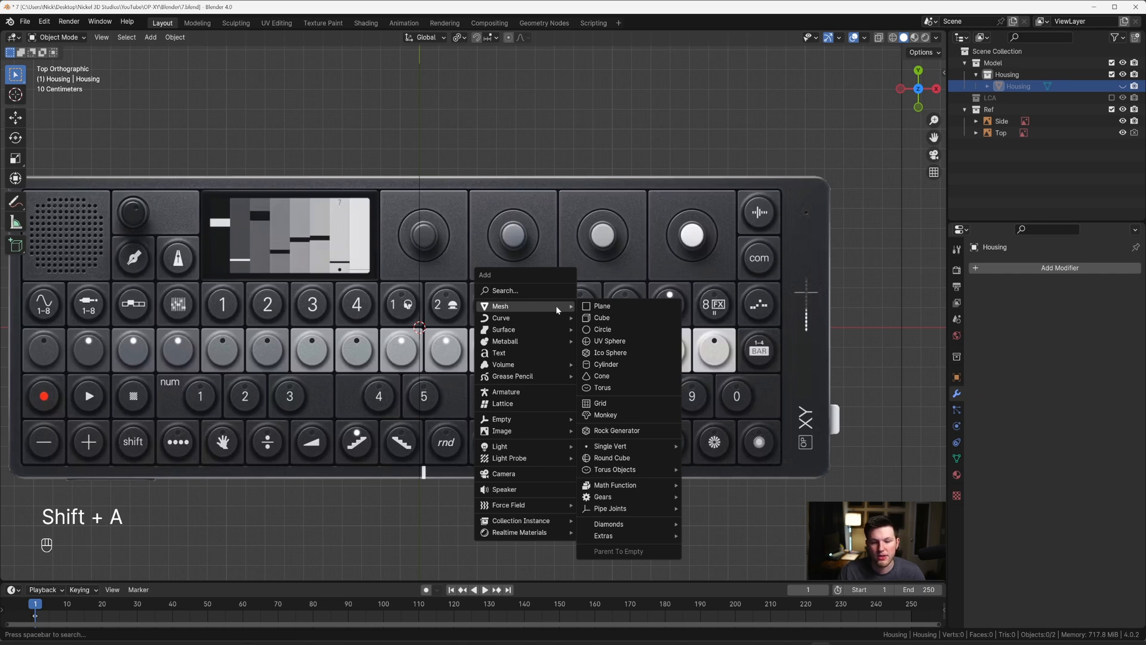
click(599, 305)
middle_drag(594, 317, 518, 218)
key(Tab)
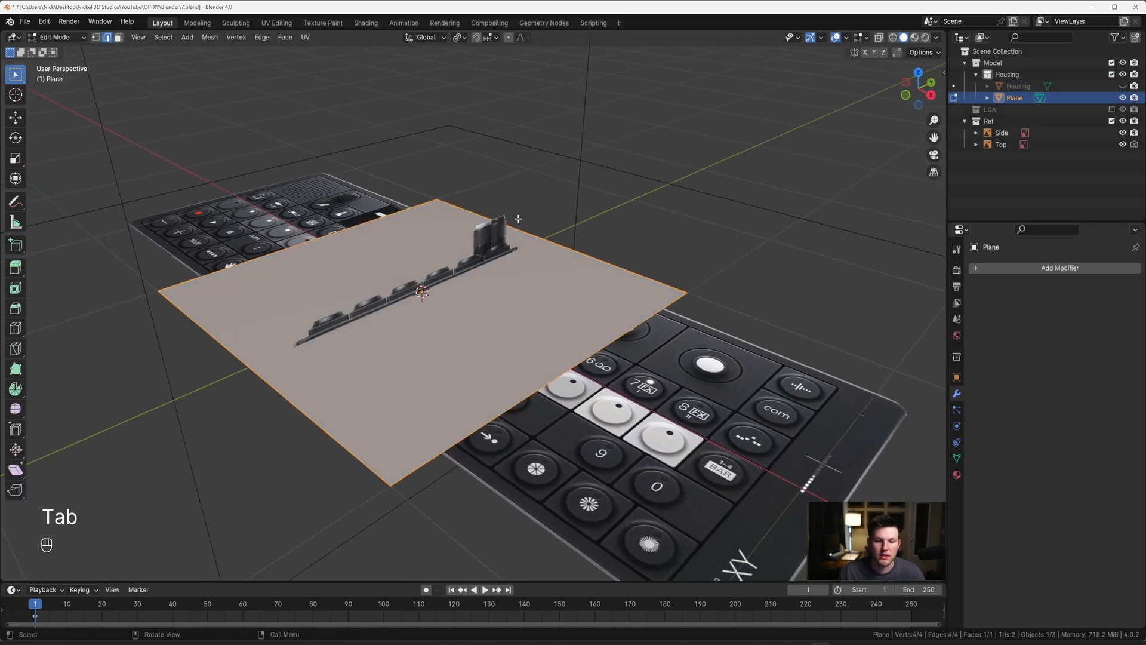
text(ry90)
key(Return)
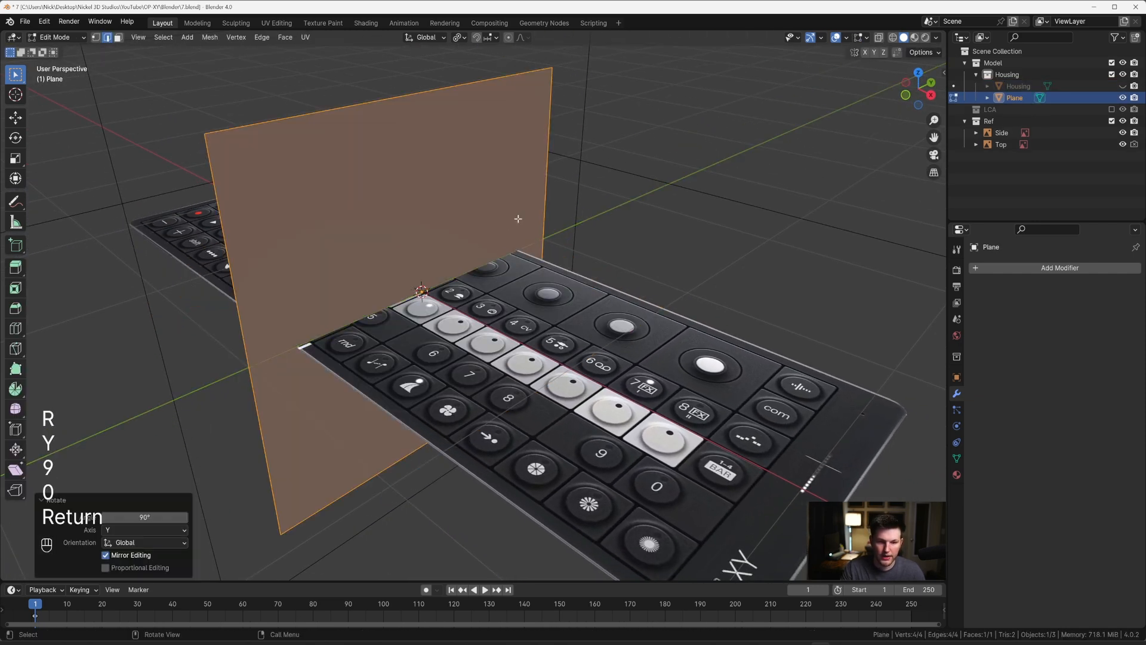
Step: Return to Object Mode, move the plane along X beyond the port end of the device from top view, and unhide the Housing
key(Tab)
key(grave)
key(g)
key(y)
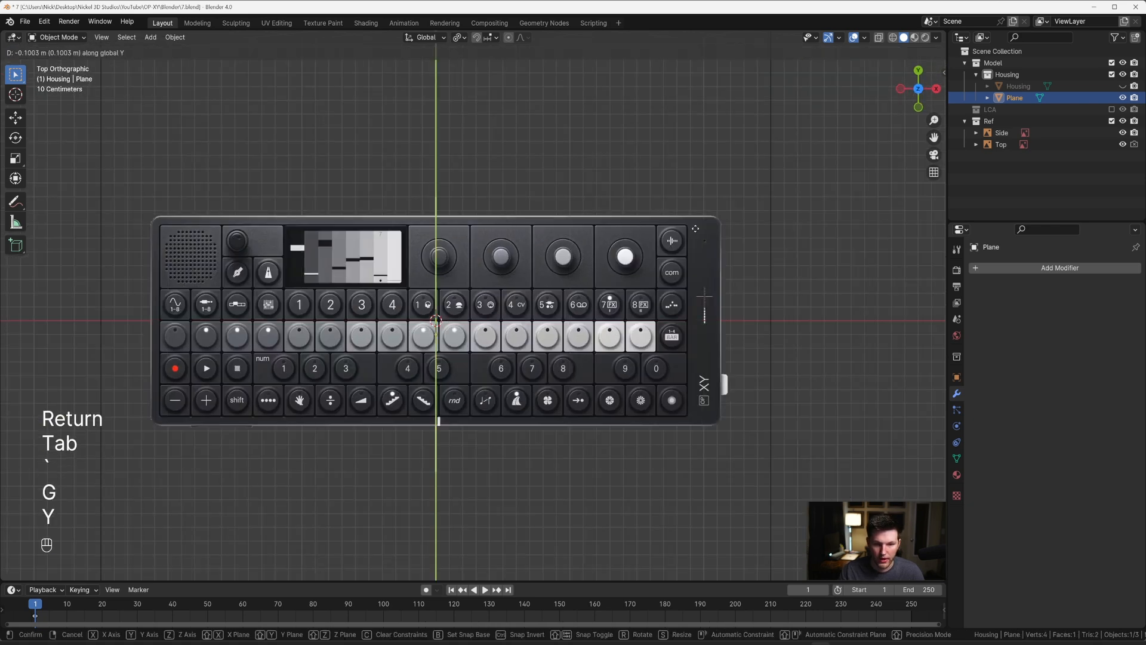
key(x)
click(850, 237)
middle_drag(852, 239, 875, 232)
click(775, 319)
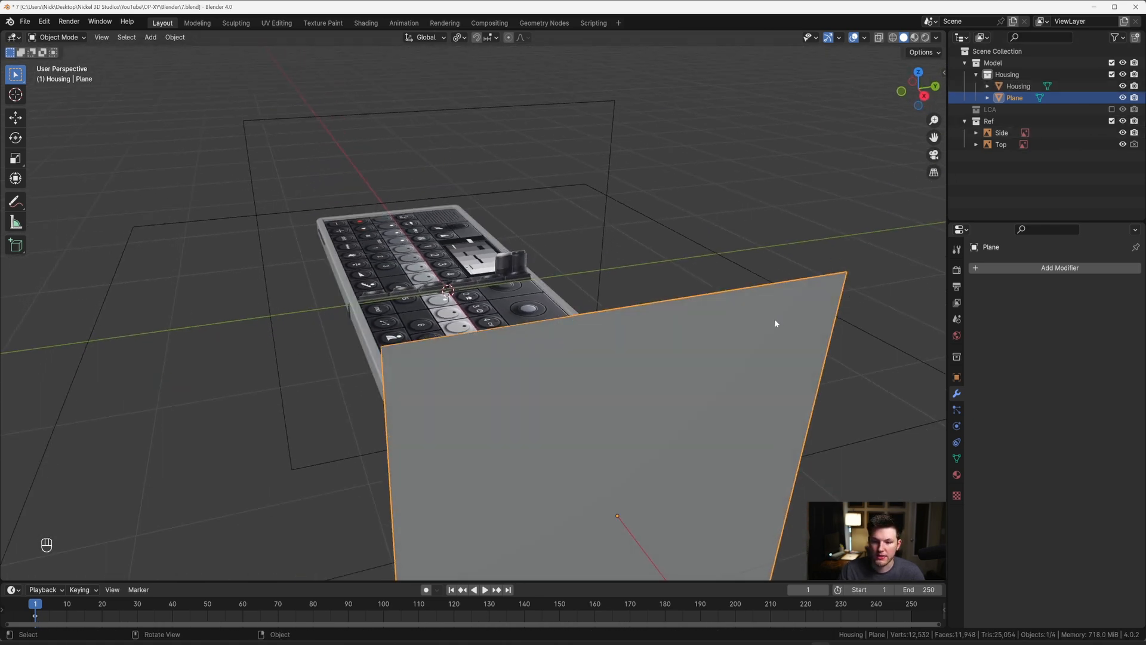
Step: Scale all of the plane's geometry down by a factor of about 0.554 in Edit Mode
key(grave)
scroll(860, 297, up, 2)
middle_drag(707, 227, 713, 231)
scroll(713, 231, down, 4)
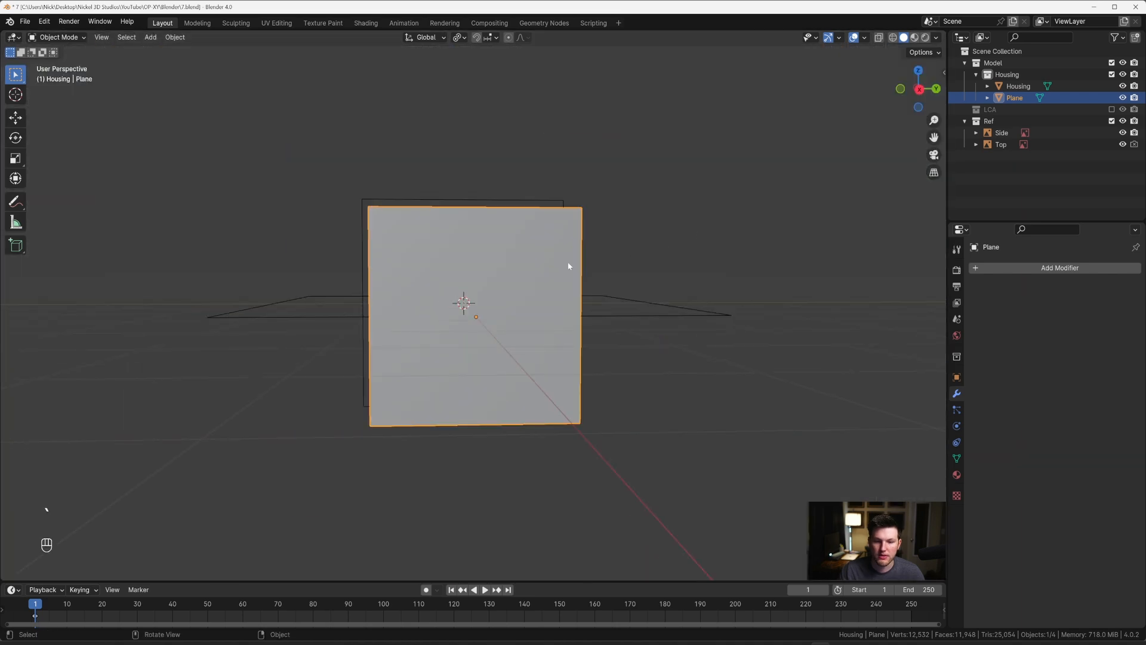
middle_drag(568, 264, 650, 269)
key(Tab)
key(a)
key(s)
click(672, 276)
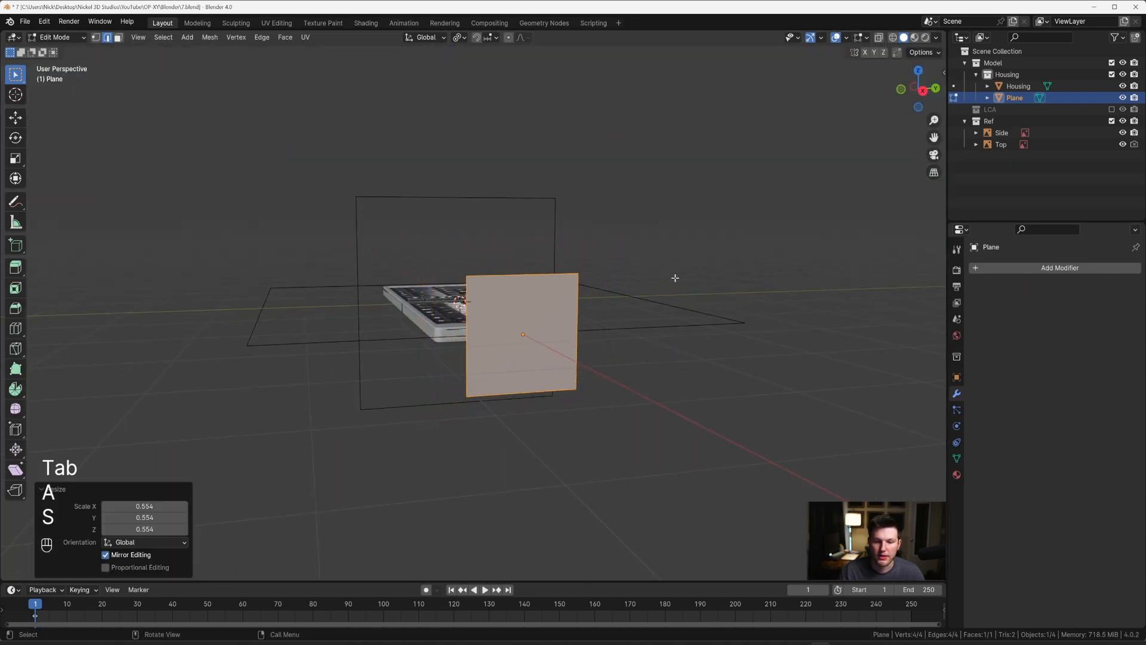
Step: Return to Object Mode and shade the Housing smooth with Auto Smooth at 30°
key(Tab)
key(grave)
scroll(643, 281, up, 4)
shift+middle_drag(643, 281, 517, 255)
scroll(517, 255, up, 8)
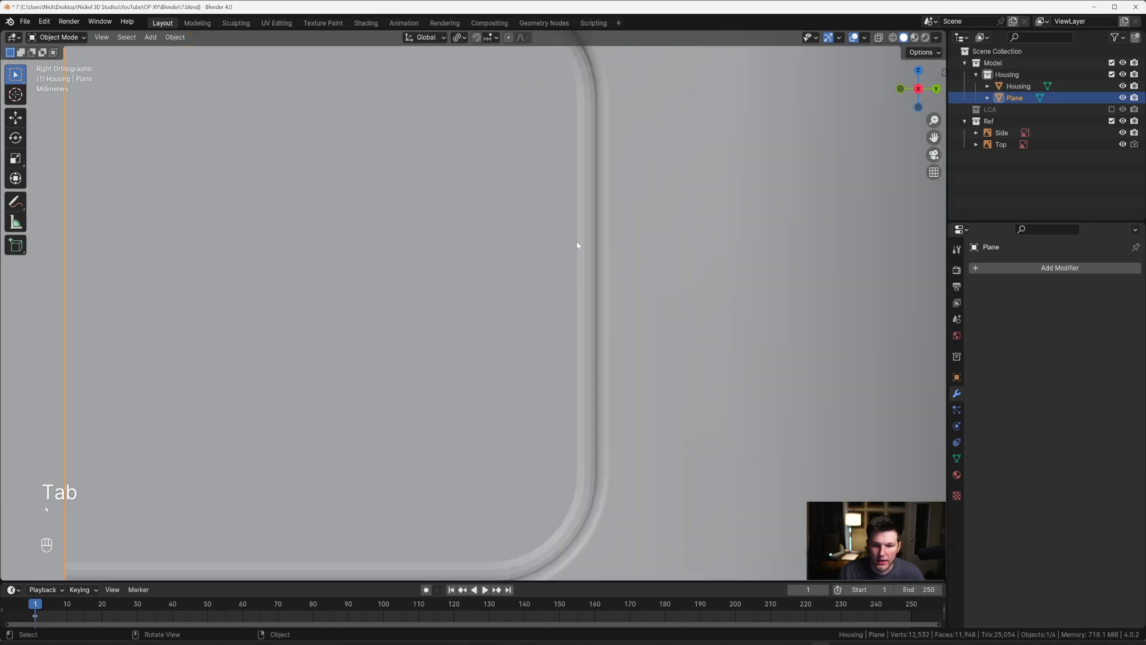
right_click(612, 233)
key(Escape)
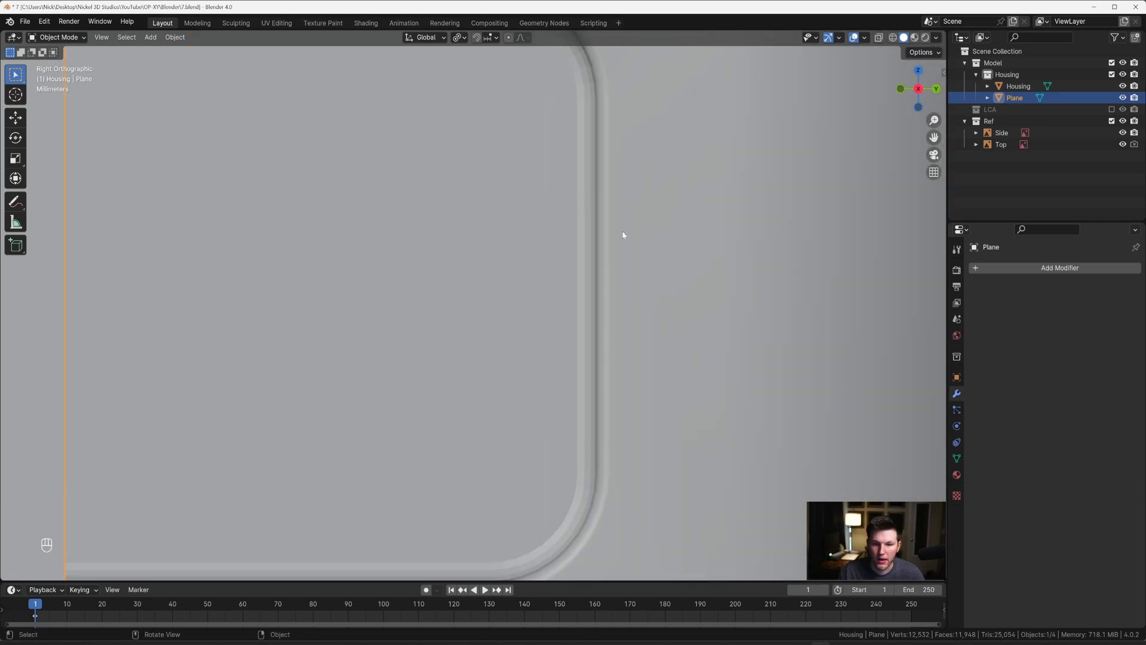
click(633, 228)
right_click(633, 228)
click(633, 228)
scroll(632, 227, down, 5)
middle_drag(595, 212, 662, 244)
scroll(661, 242, down, 6)
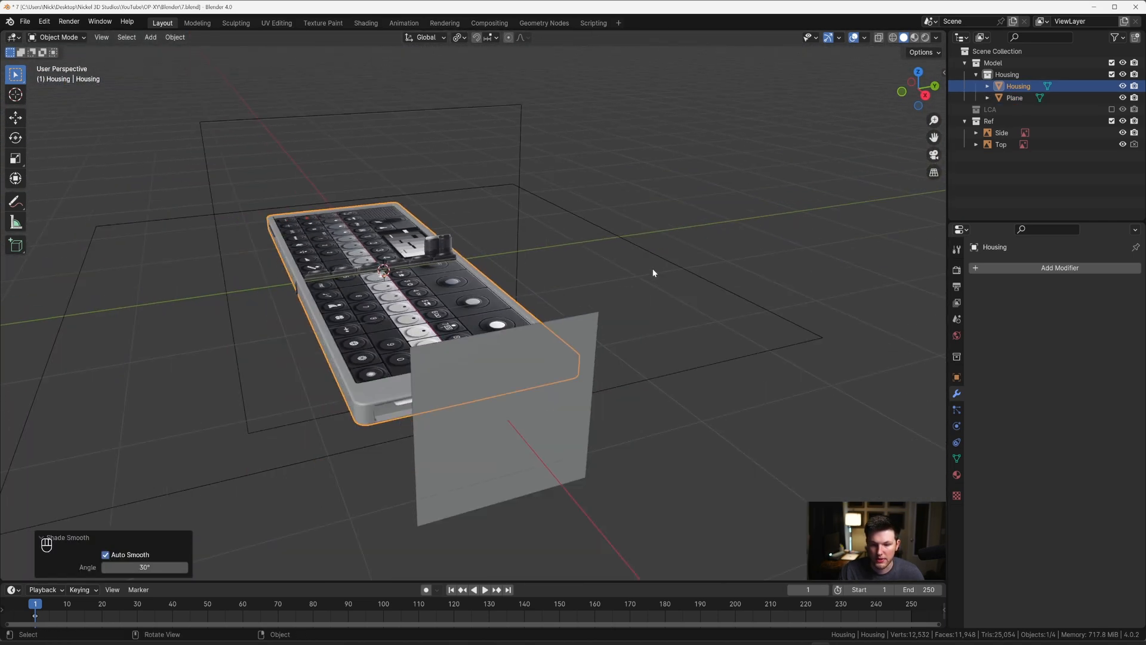
Step: Scale the plane's geometry up by about 1.136 in right view, widening it towards the ends of the port recess
key(grave)
scroll(471, 305, up, 4)
click(352, 309)
shift+middle_drag(478, 252, 508, 335)
key(Tab)
scroll(533, 281, up, 6)
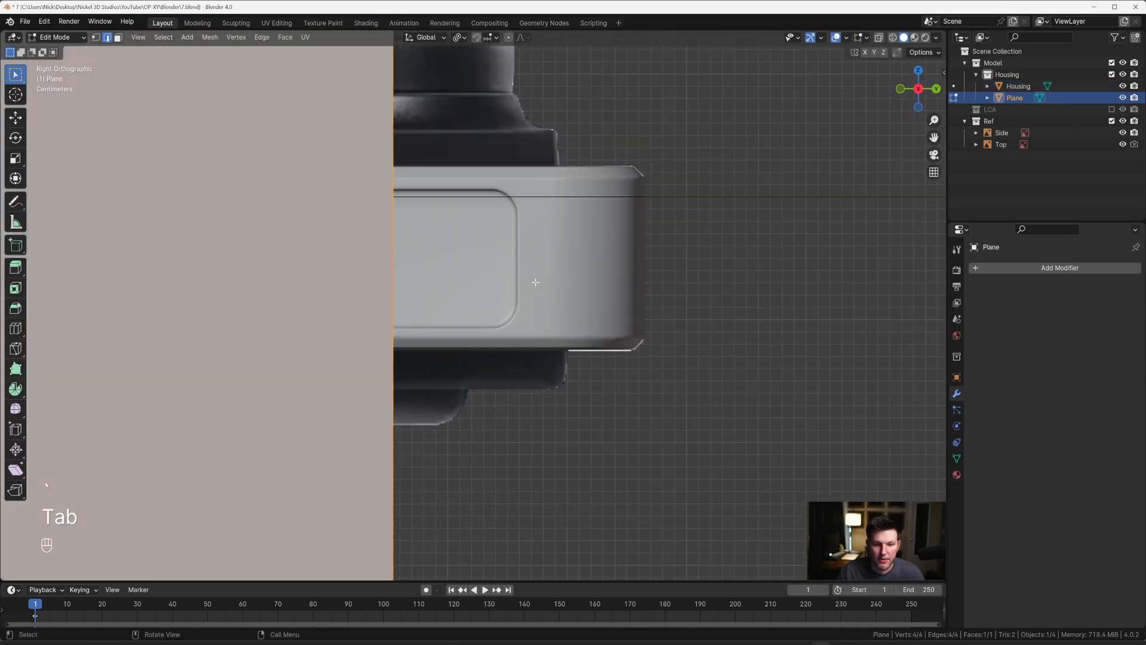
key(s)
click(644, 199)
shift+middle_drag(644, 198, 615, 280)
scroll(503, 215, up, 4)
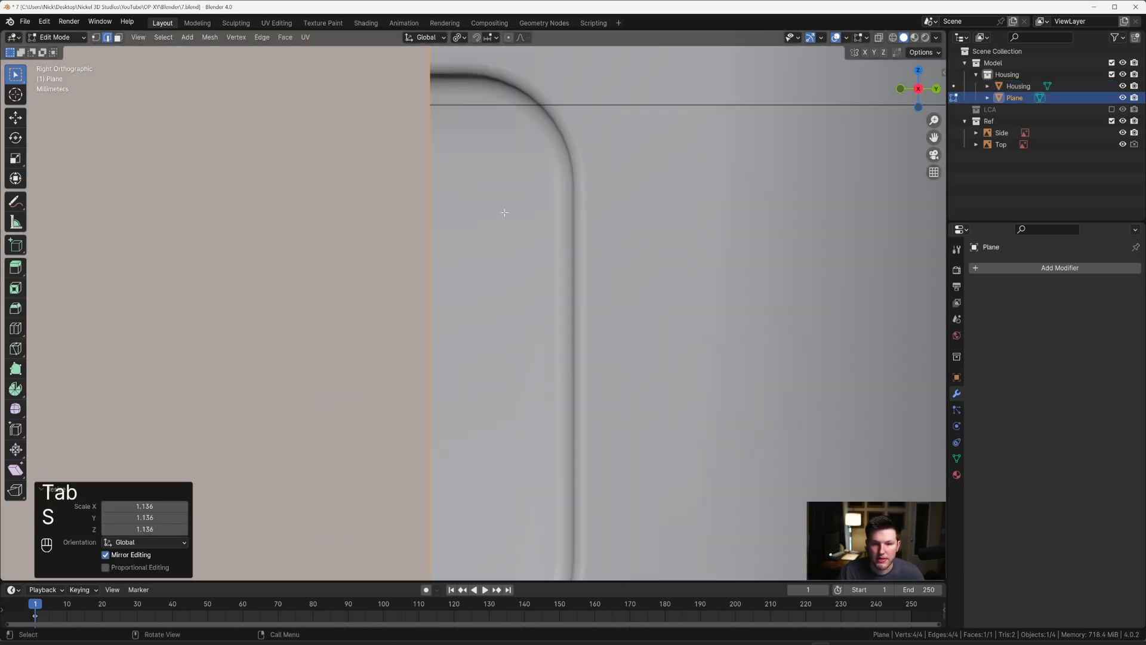
Step: Finely scale the plane up by about 1.044 until its side edges line up with the ends of the port recess
shift+middle_drag(560, 225, 522, 256)
scroll(521, 255, up, 3)
key(s)
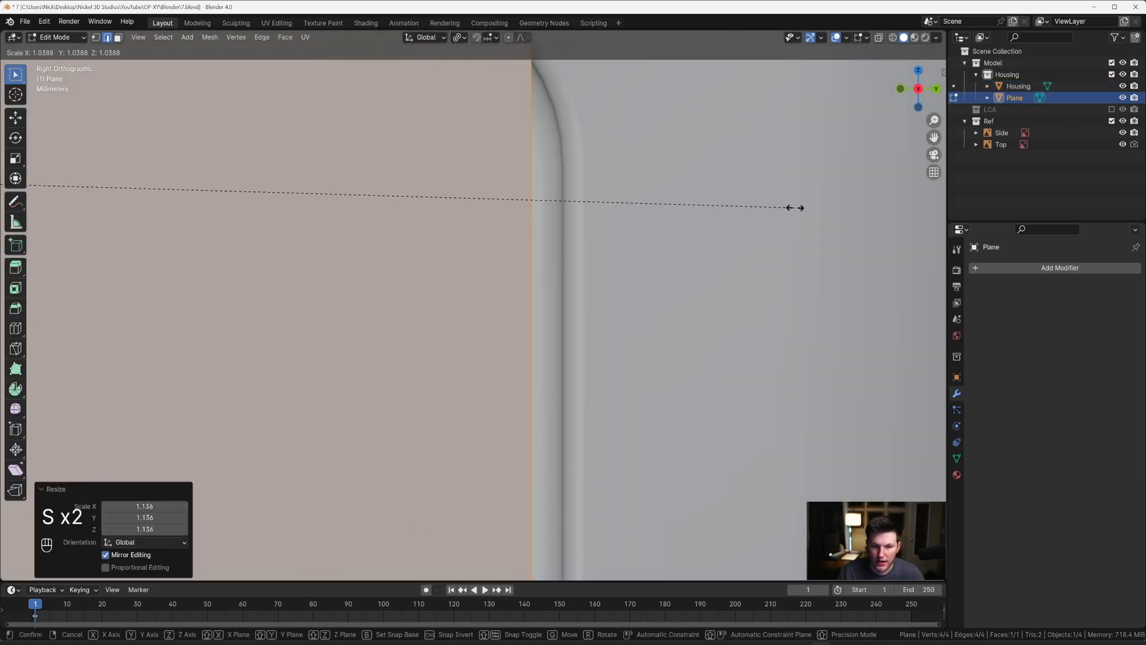
key(shift)
click(841, 197)
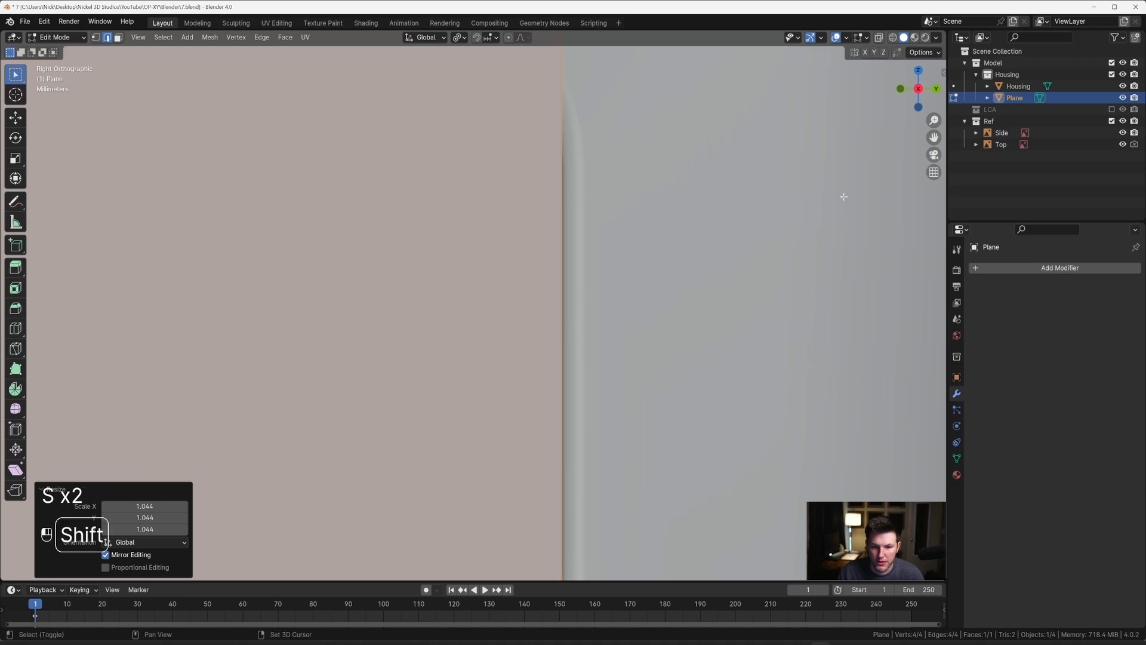
scroll(835, 203, down, 10)
scroll(443, 274, up, 12)
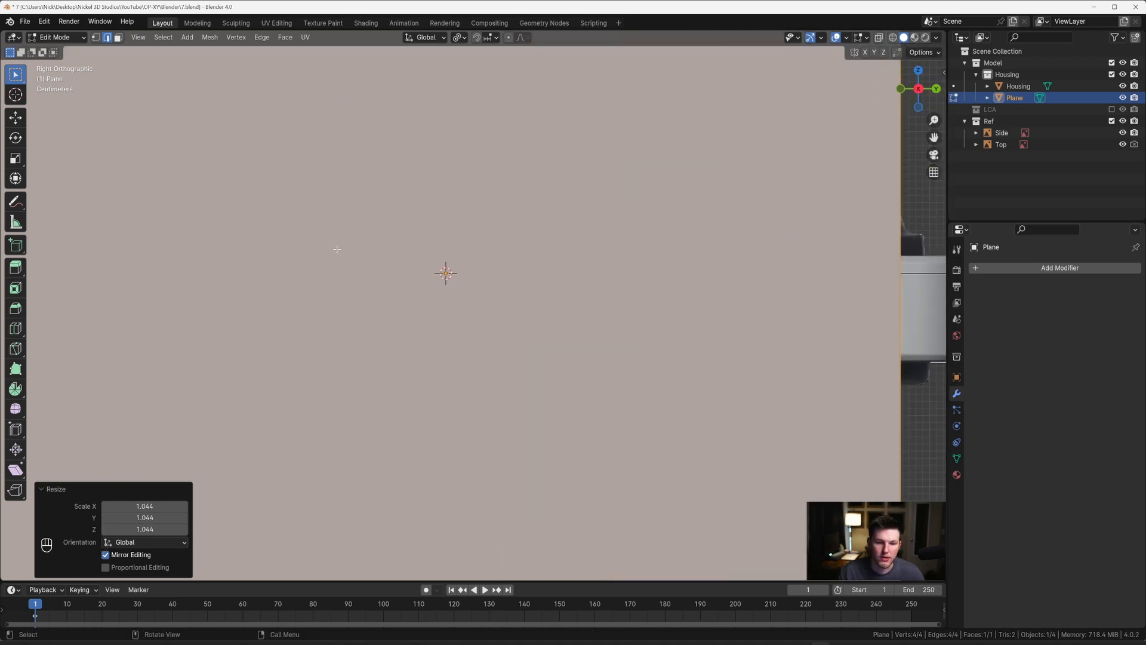
scroll(471, 264, down, 4)
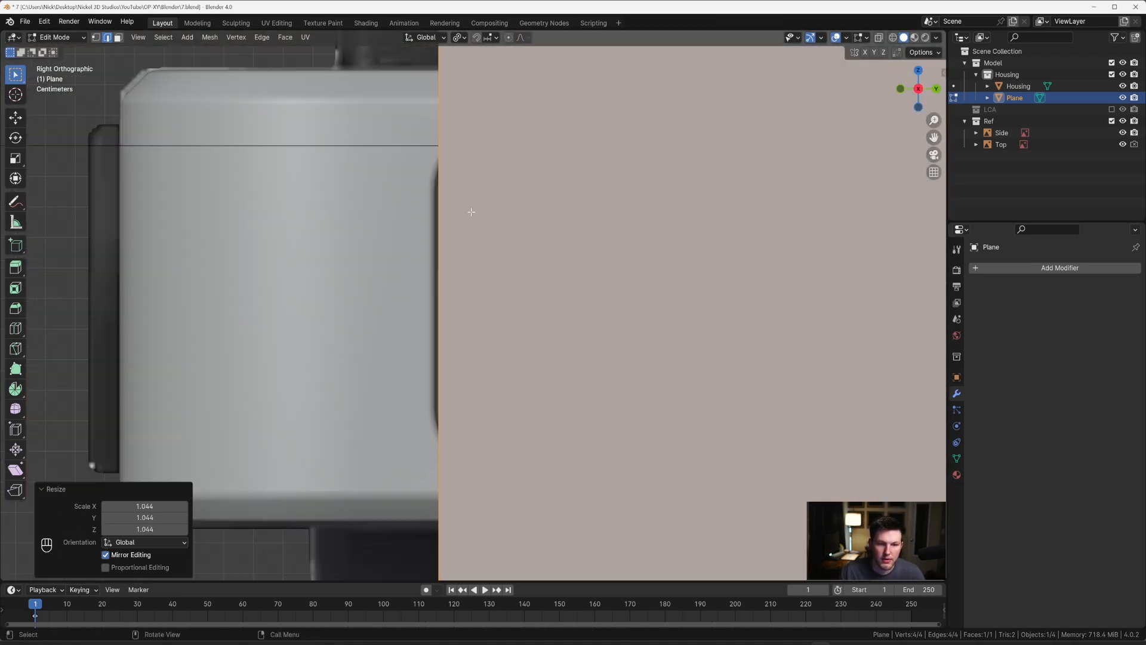
key(Tab)
key(g)
key(y)
key(shift)
key(Escape)
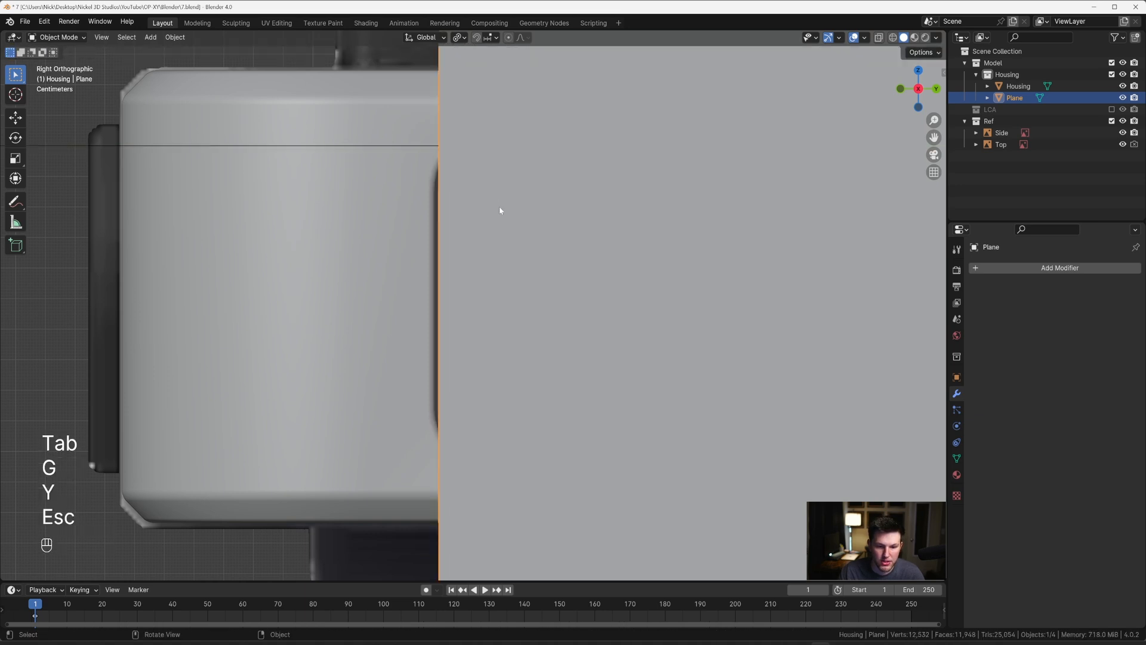
Step: Scale the plane's geometry down along Z into a low strip in Edit Mode, keeping its width
scroll(465, 230, up, 2)
shift+middle_drag(419, 233, 466, 226)
scroll(477, 226, down, 7)
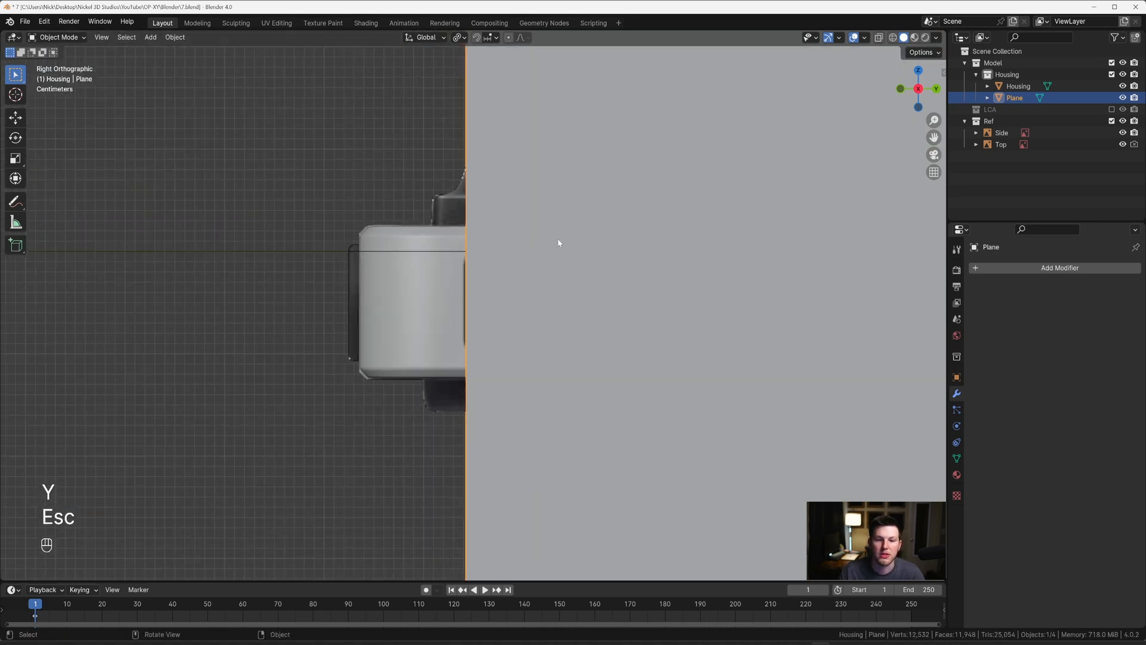
shift+middle_drag(596, 241, 248, 190)
scroll(477, 209, down, 4)
shift+middle_drag(539, 230, 377, 211)
scroll(630, 248, down, 2)
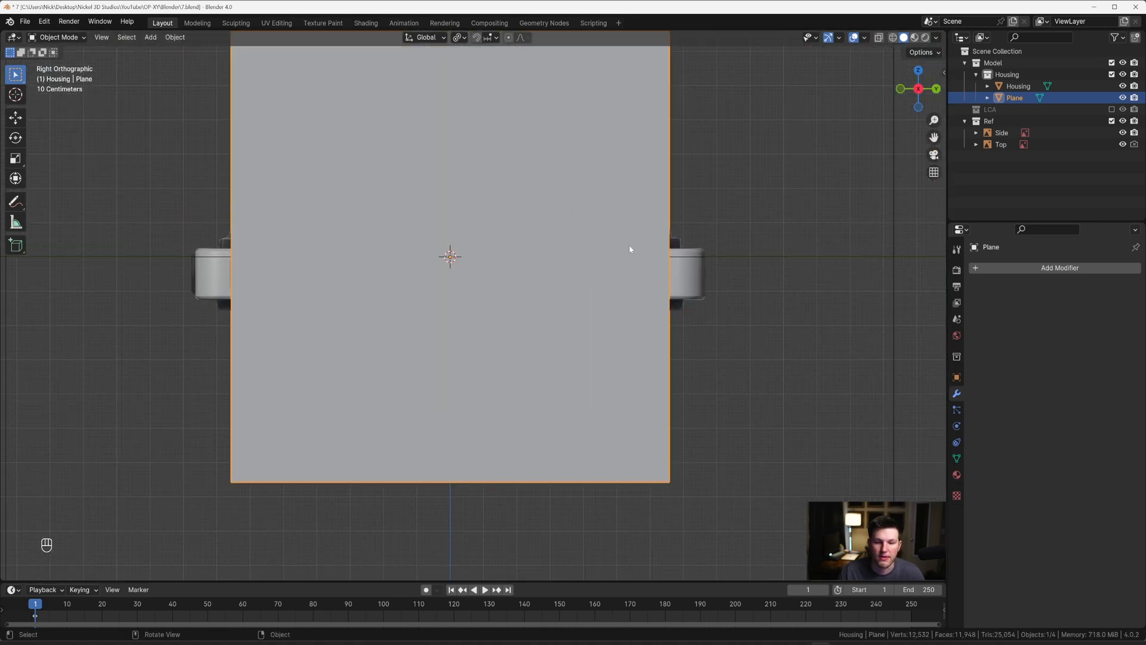
key(Tab)
key(s)
key(z)
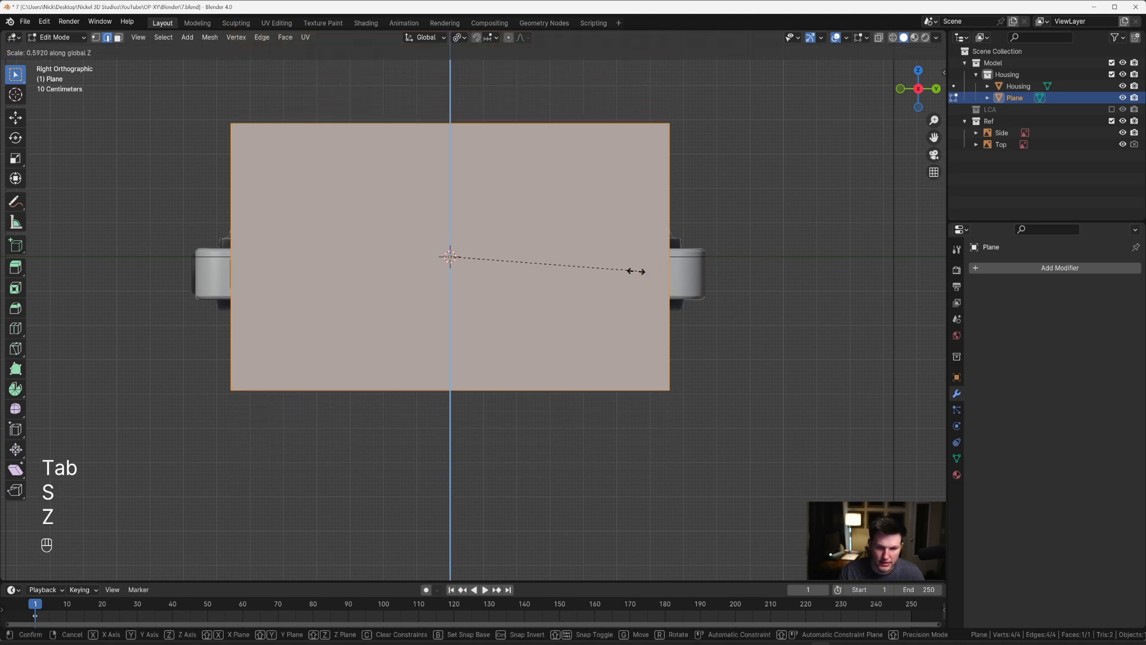
click(482, 267)
Step: Select the plane's top edge and move it down along Z by about 0.135 m towards the recess's upper edge
click(454, 212)
scroll(770, 231, up, 3)
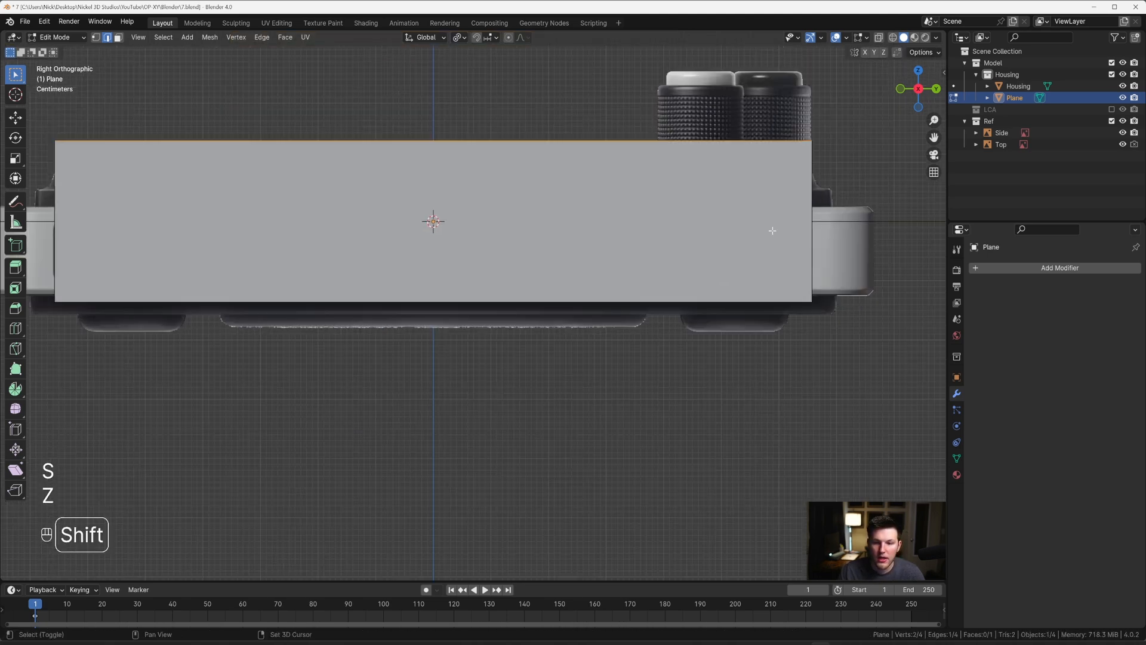
shift+middle_drag(770, 231, 596, 256)
key(g)
key(x)
key(z)
click(600, 336)
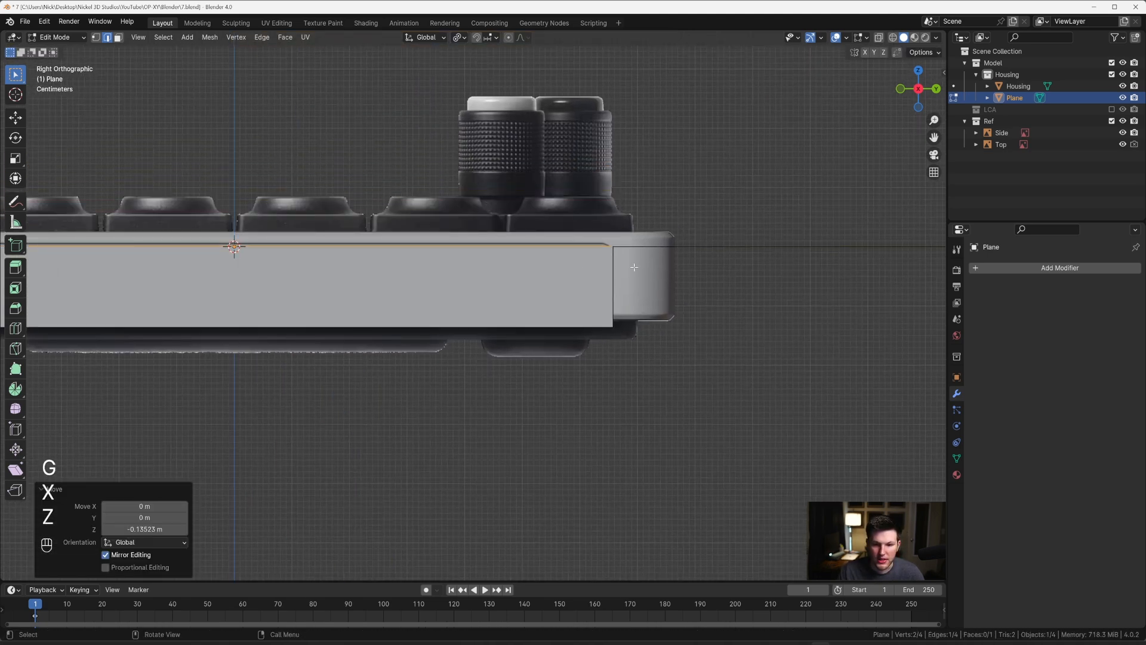
Step: Fine-tune the plane's top edge by moving it up about 0.0045 m along Z onto the recess's upper rim
scroll(627, 263, up, 5)
shift+middle_drag(509, 149, 636, 289)
scroll(637, 289, up, 6)
scroll(560, 231, up, 4)
shift+middle_drag(567, 168, 578, 263)
key(g)
key(z)
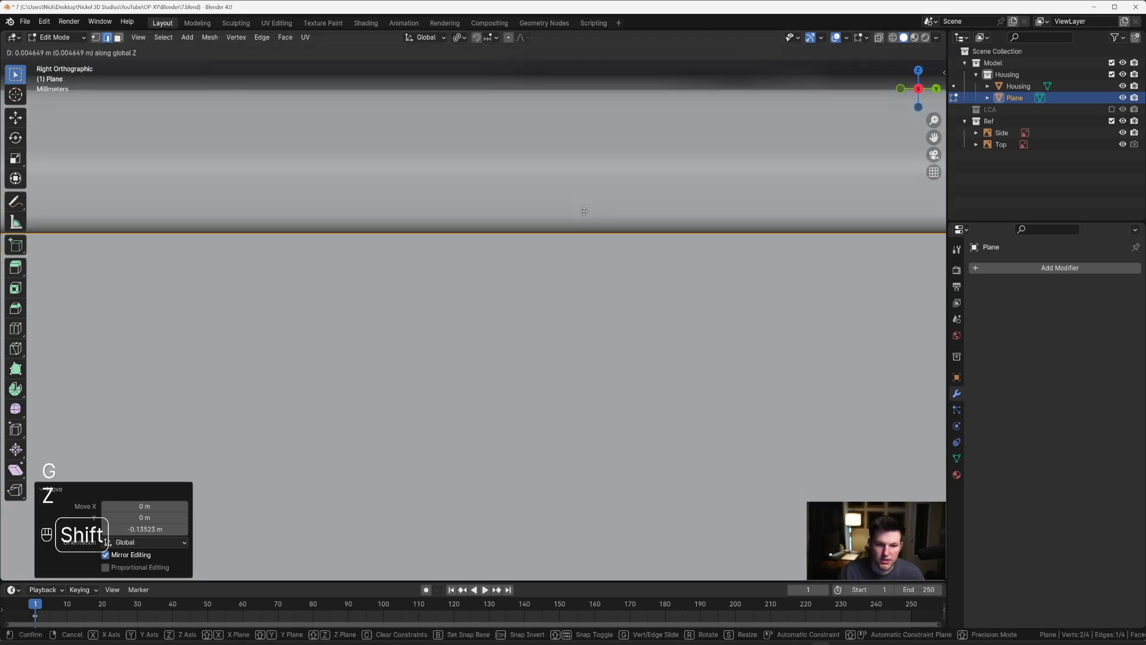
click(584, 227)
Step: Select the plane's bottom edge and move it up along Z by about 0.033 m towards the recess's lower edge
scroll(586, 236, down, 2)
scroll(587, 235, down, 8)
shift+middle_drag(668, 384, 732, 358)
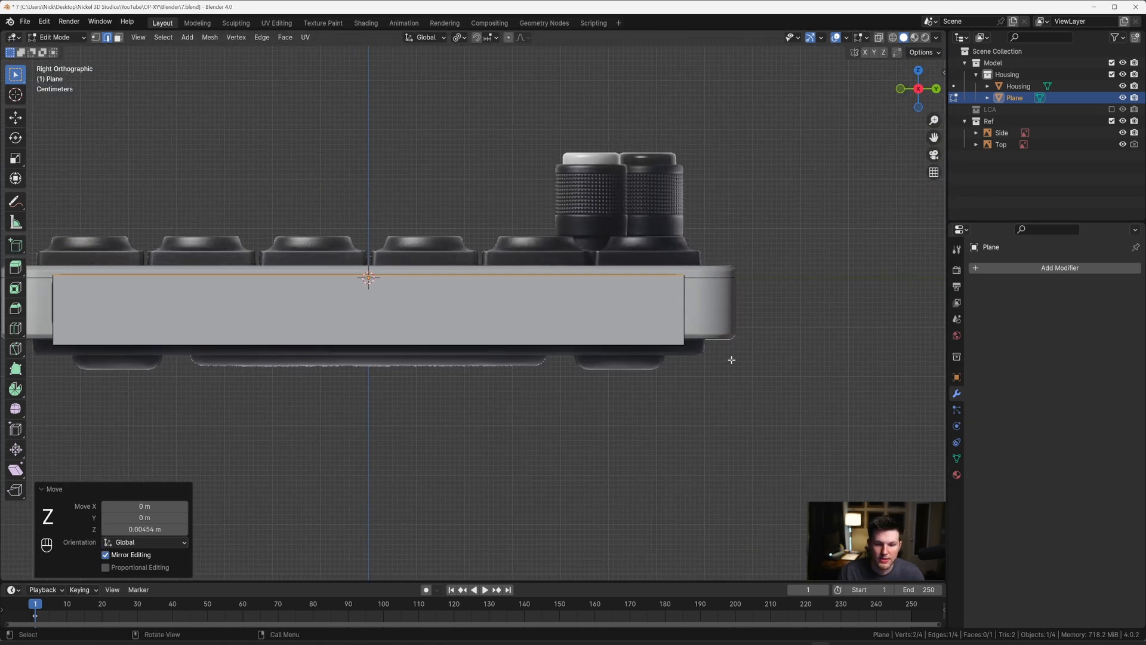
scroll(732, 360, down, 1)
drag(703, 390, 99, 318)
shift+middle_drag(322, 318, 573, 273)
scroll(520, 289, up, 4)
key(g)
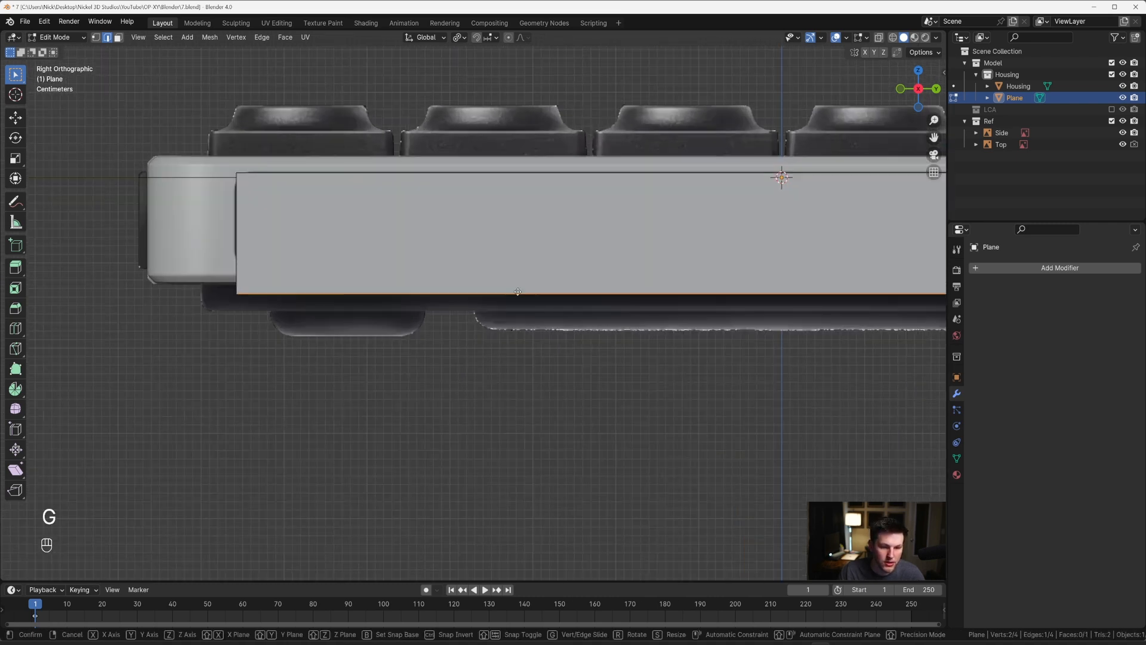
key(z)
click(537, 262)
scroll(540, 262, up, 5)
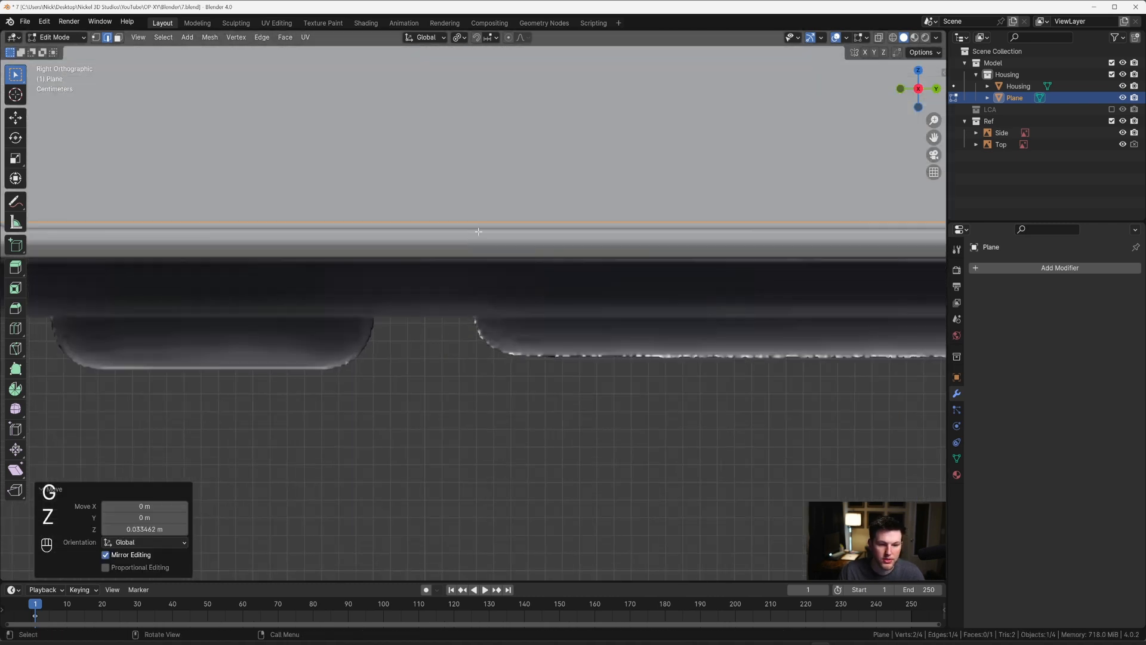
Step: Fine-tune the plane's bottom edge by moving it down about 0.0035 m along Z onto the recess's lower rim
key(g)
key(z)
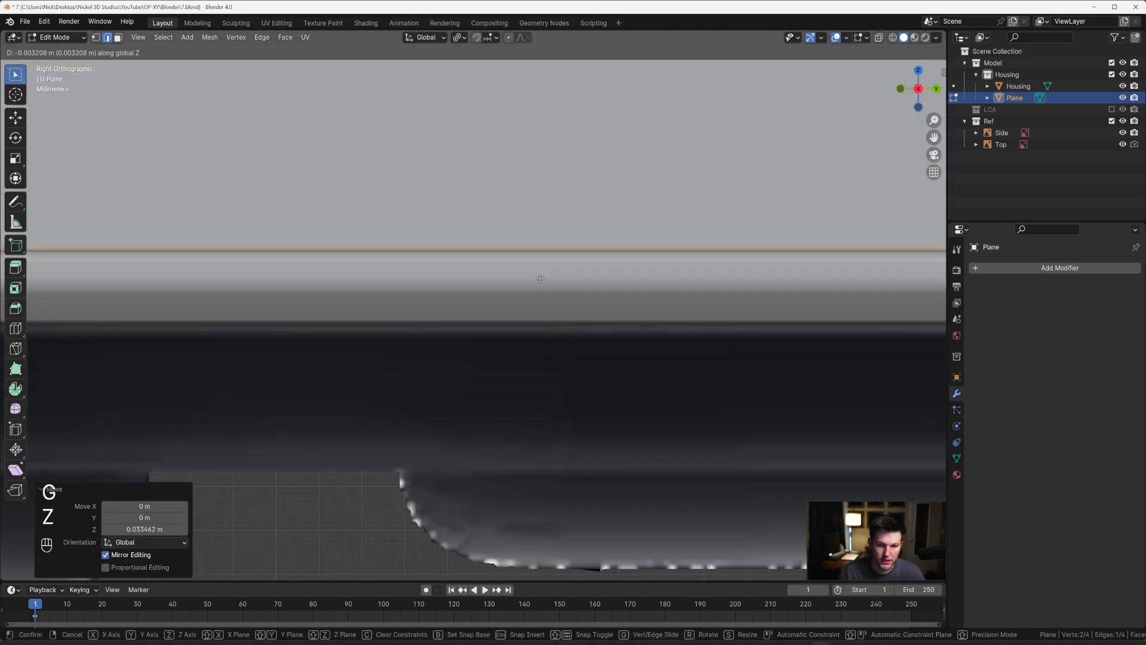
click(541, 286)
scroll(539, 281, down, 8)
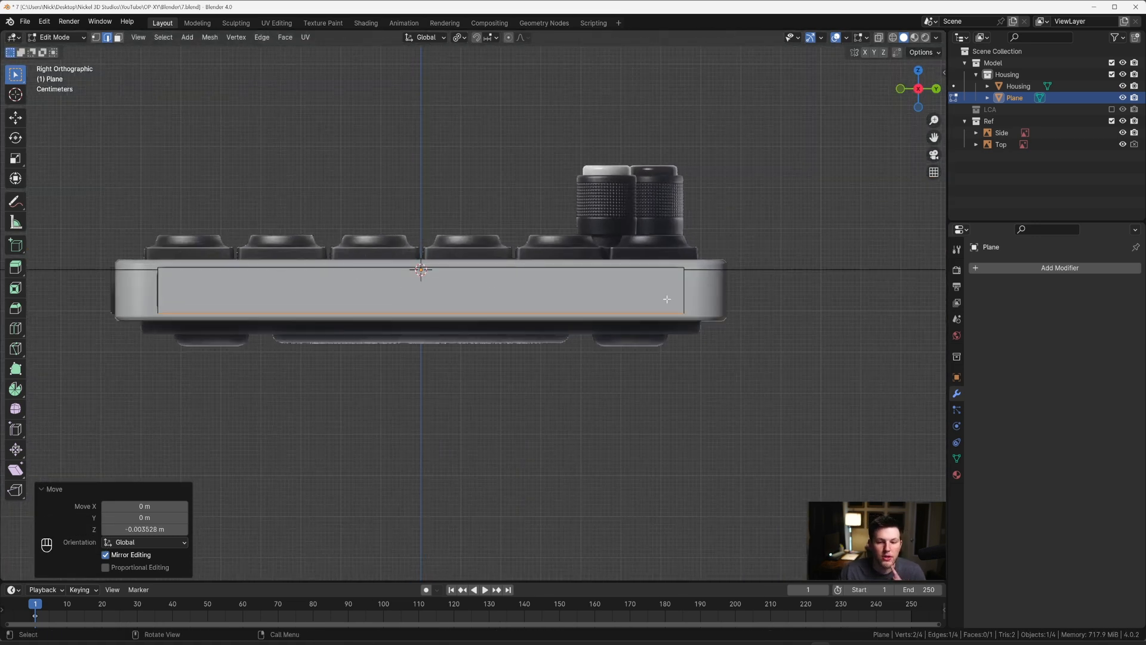
Step: Return to Object Mode, hide the Housing, and select the plane in right view over the Side reference
middle_drag(645, 288, 656, 295)
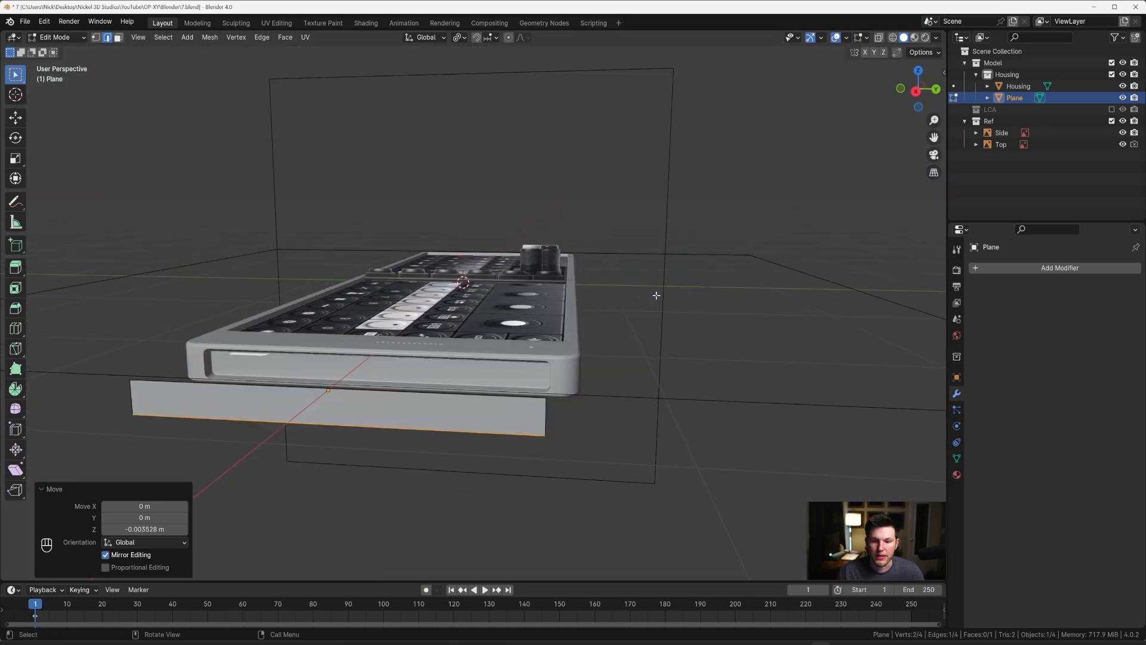
key(Tab)
click(568, 366)
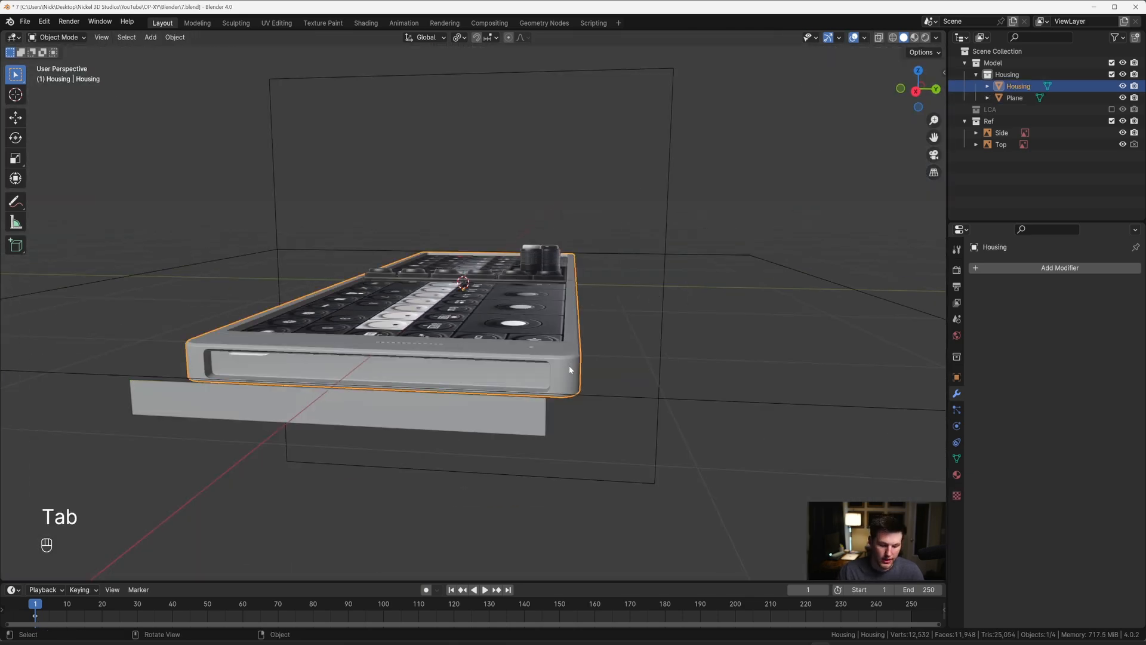
key(h)
click(524, 401)
key(grave)
click(619, 391)
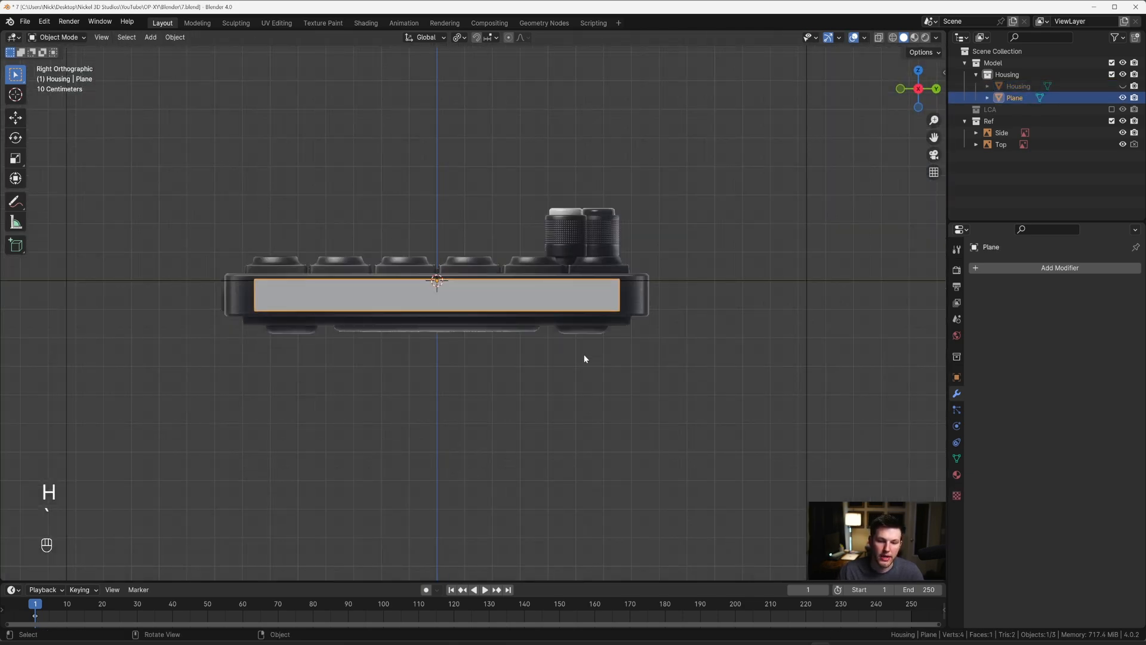
Step: Enter Edit Mode on the plane and turn on X-ray to see the reference's ports through it
key(Tab)
key(alt+z)
scroll(583, 334, up, 3)
shift+middle_drag(584, 332, 661, 341)
scroll(527, 352, up, 1)
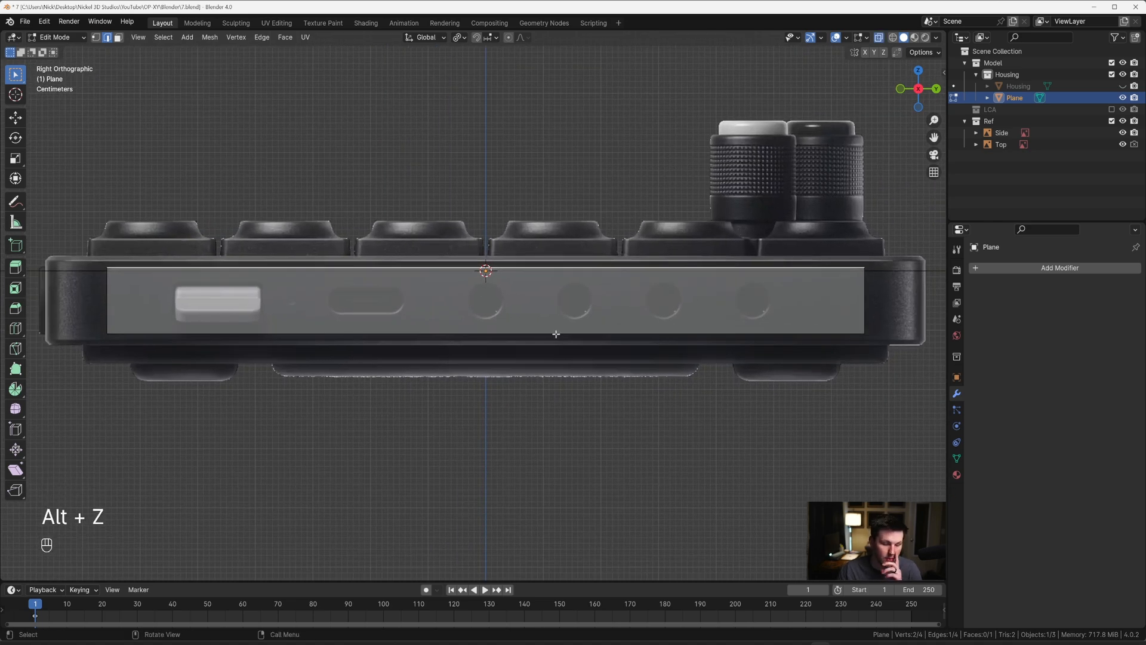
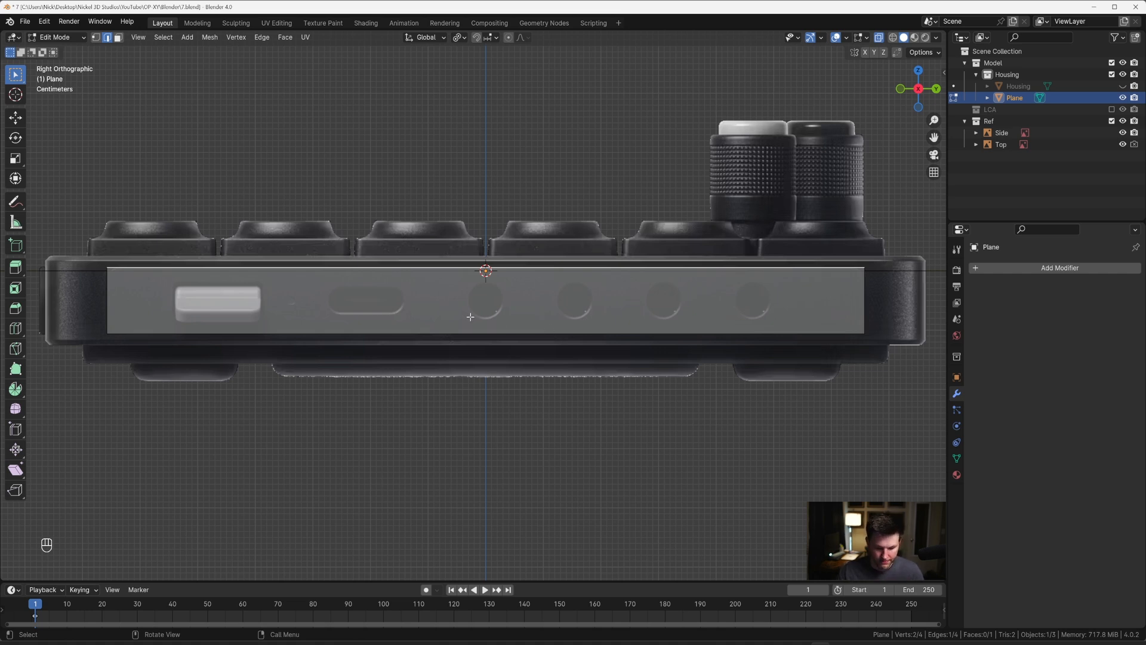
Step: Add 12 evenly spaced vertical loop cuts across the plane without sliding them
key(ctrl+r)
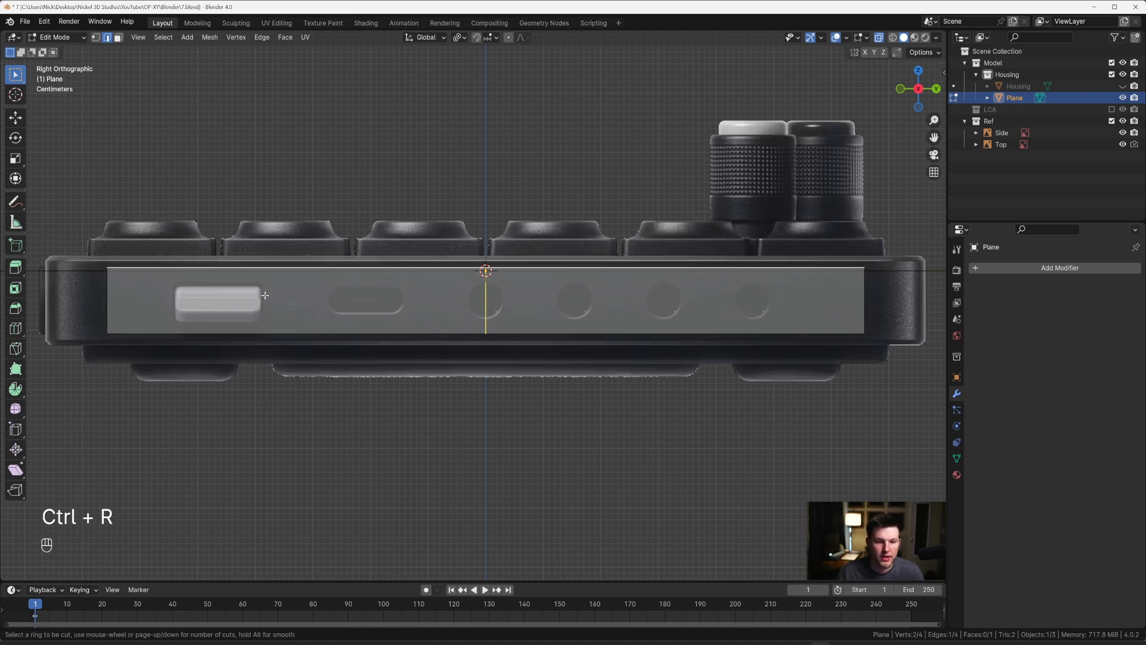
scroll(374, 309, up, 10)
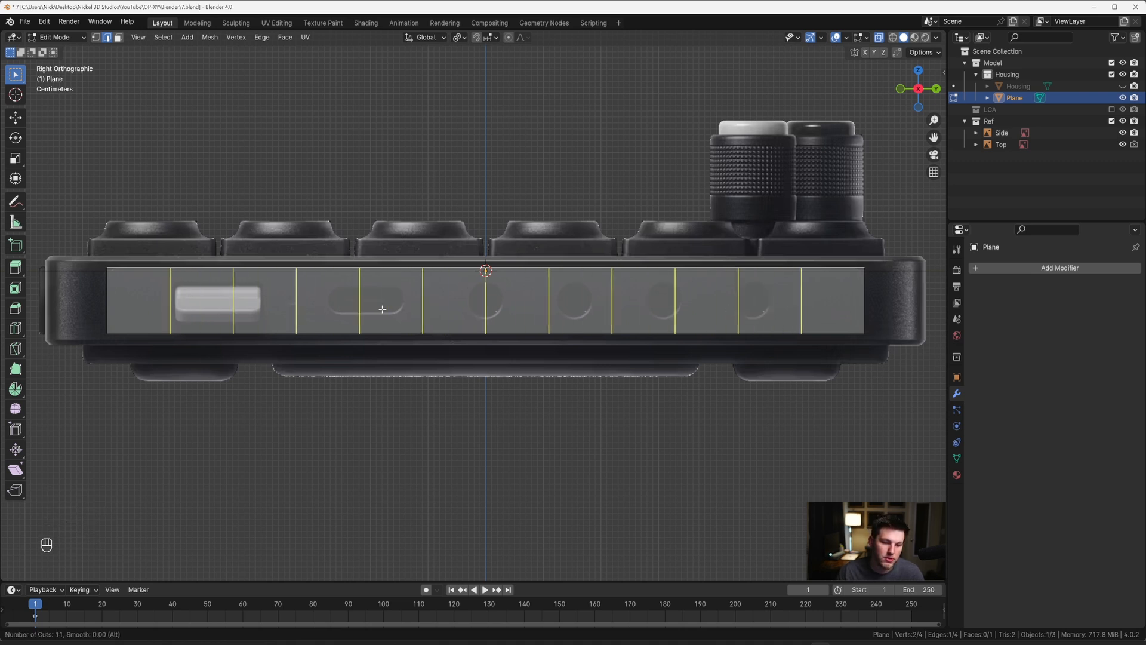
scroll(382, 308, up, 1)
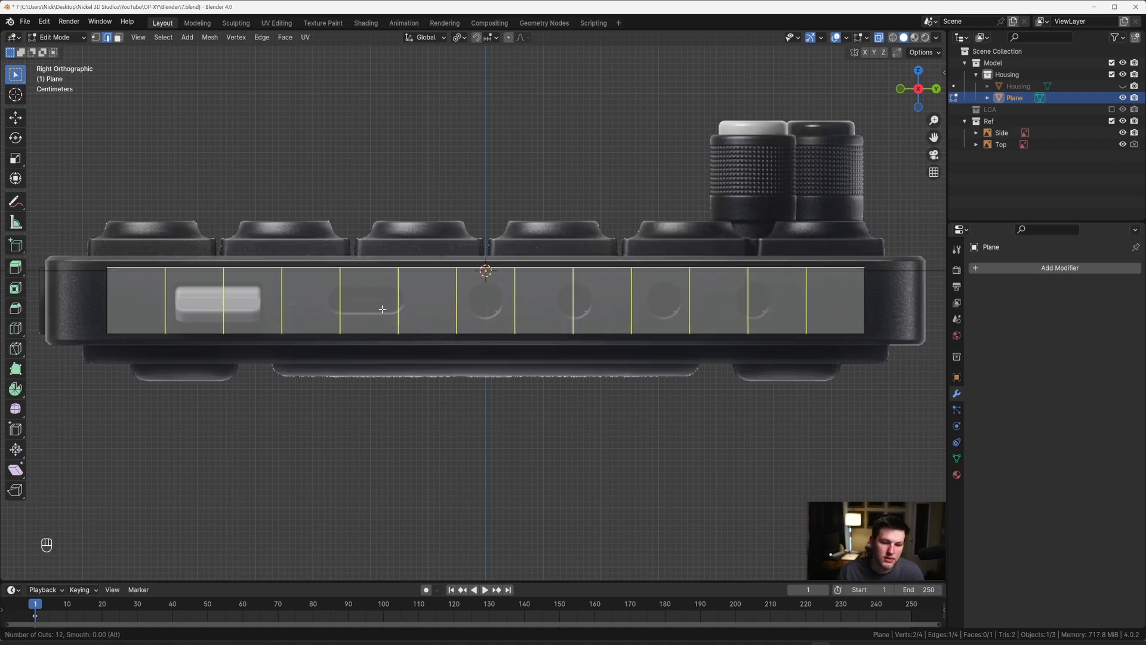
click(382, 309)
key(Escape)
scroll(603, 329, up, 1)
scroll(633, 332, down, 1)
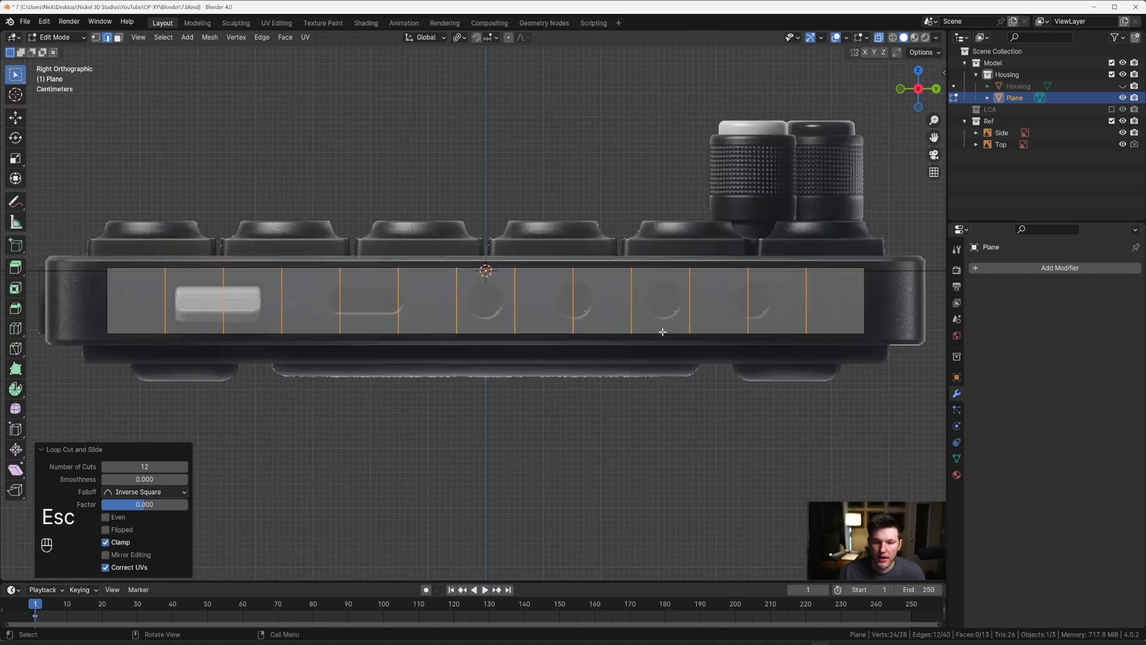
Step: Move the two rightmost vertical cuts along Y so they frame the rightmost round port in the reference
shift+middle_drag(662, 332, 432, 355)
click(575, 334)
key(g)
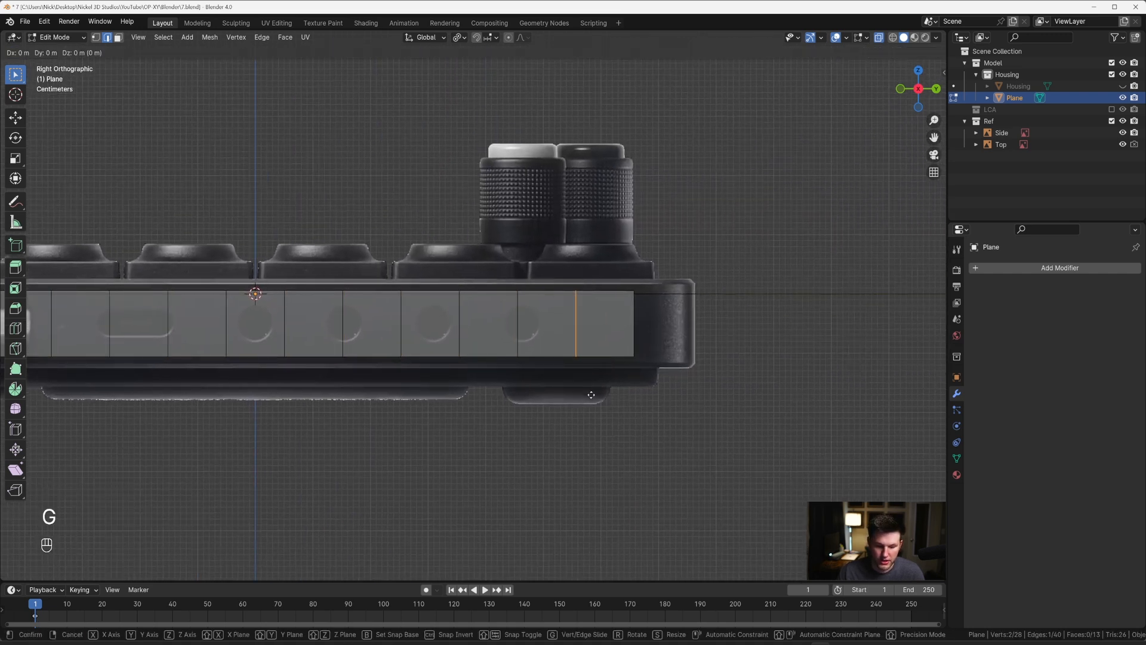
key(y)
click(559, 391)
key(g)
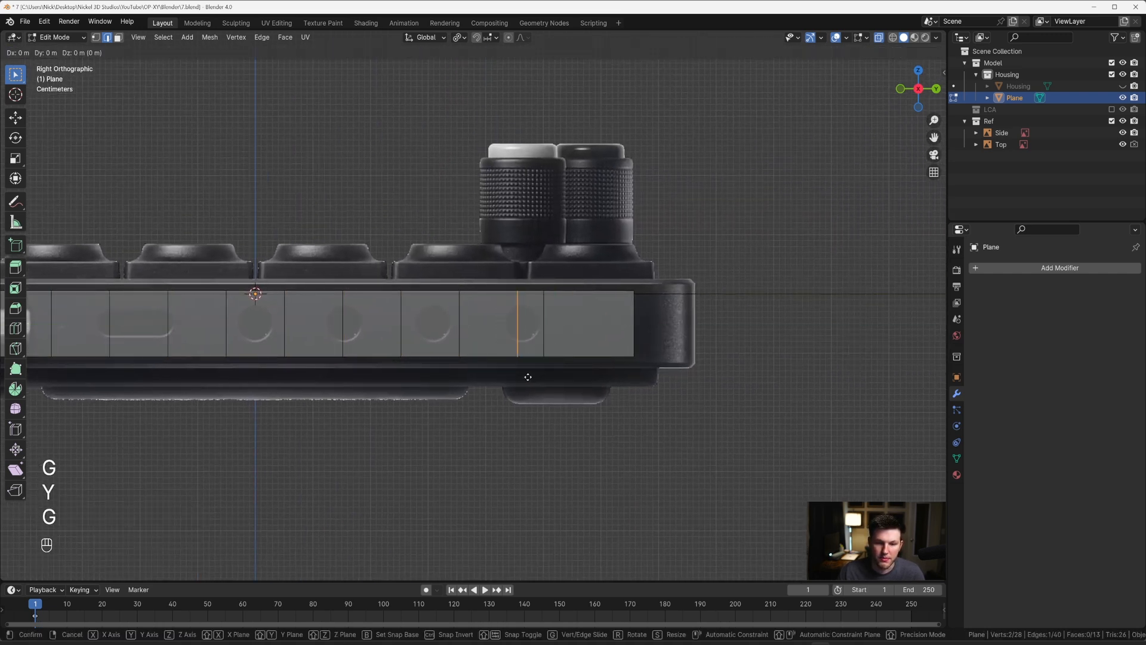
key(y)
click(512, 373)
Step: Move the next two vertical cuts along Y to frame the third round port, shifting its left cut about 0.019 m
key(g)
key(y)
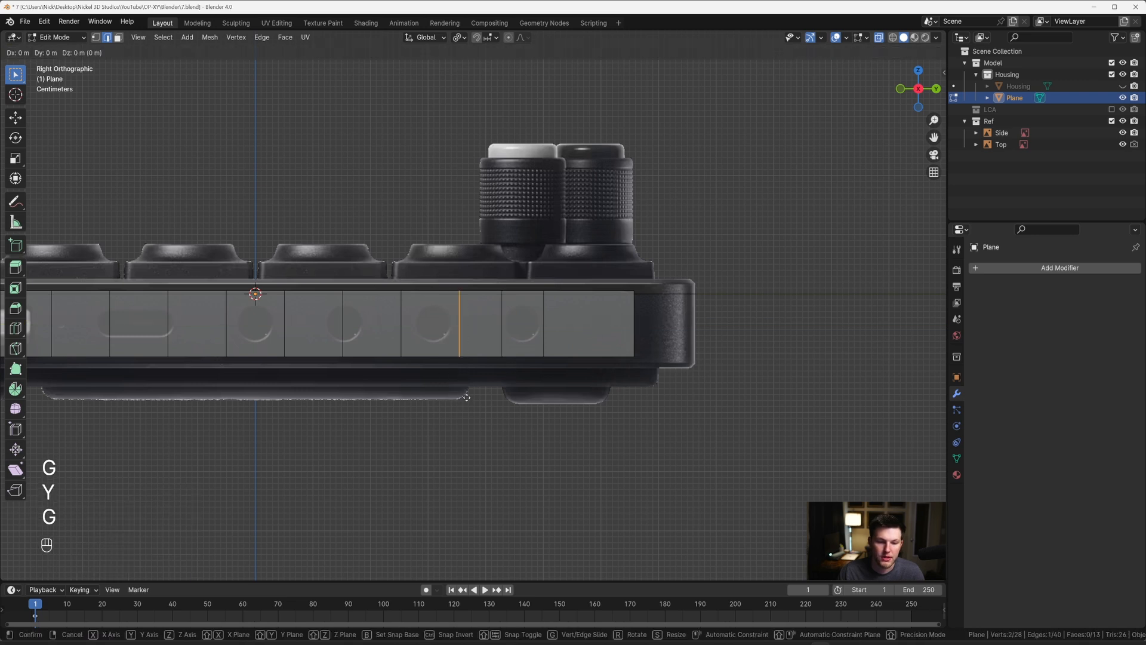
click(464, 382)
drag(383, 275, 411, 392)
key(g)
key(y)
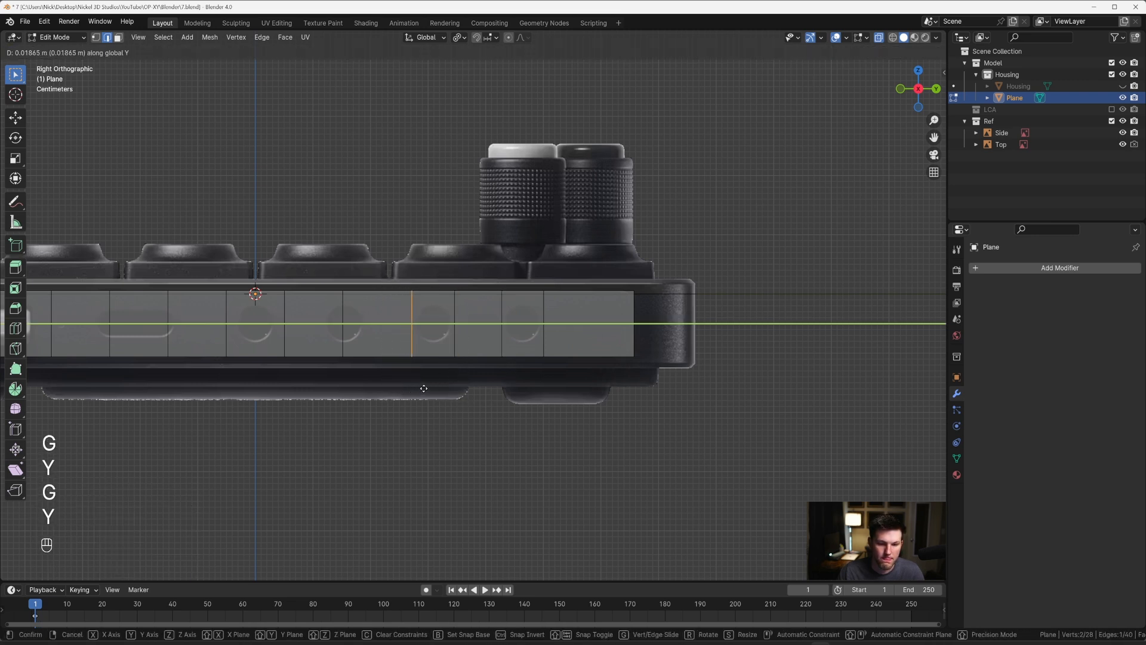
click(422, 389)
Step: Frame the second round port by moving its right cut about 0.042 m and left cut about 0.066 m along Y
drag(328, 276, 375, 418)
key(g)
key(y)
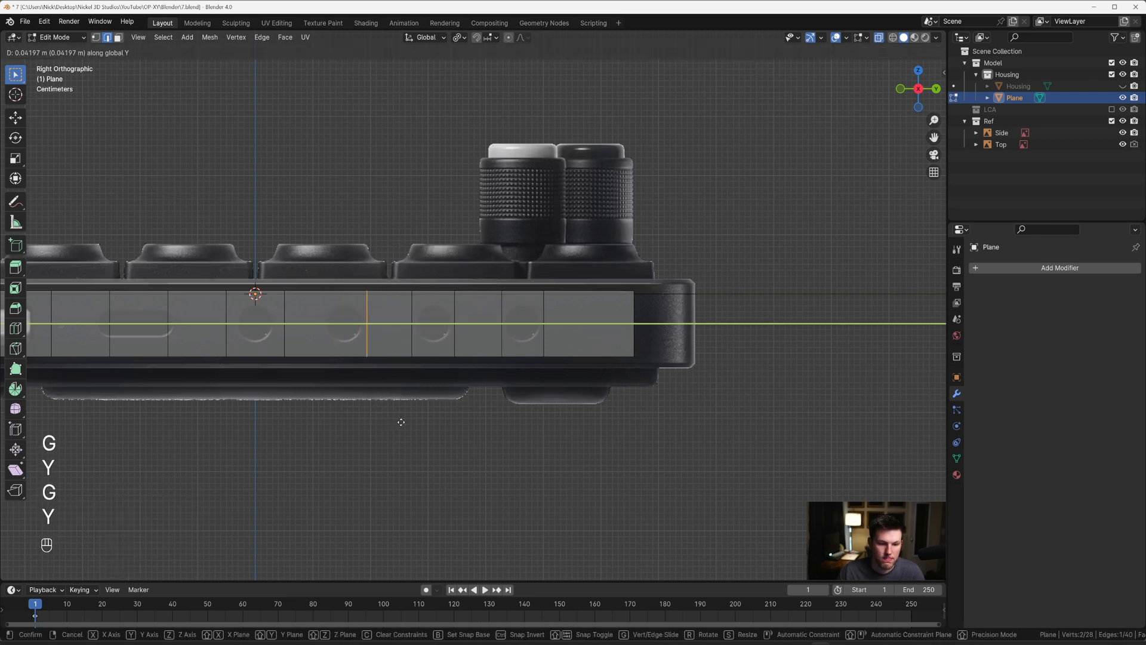
click(401, 422)
drag(274, 267, 338, 400)
key(g)
key(y)
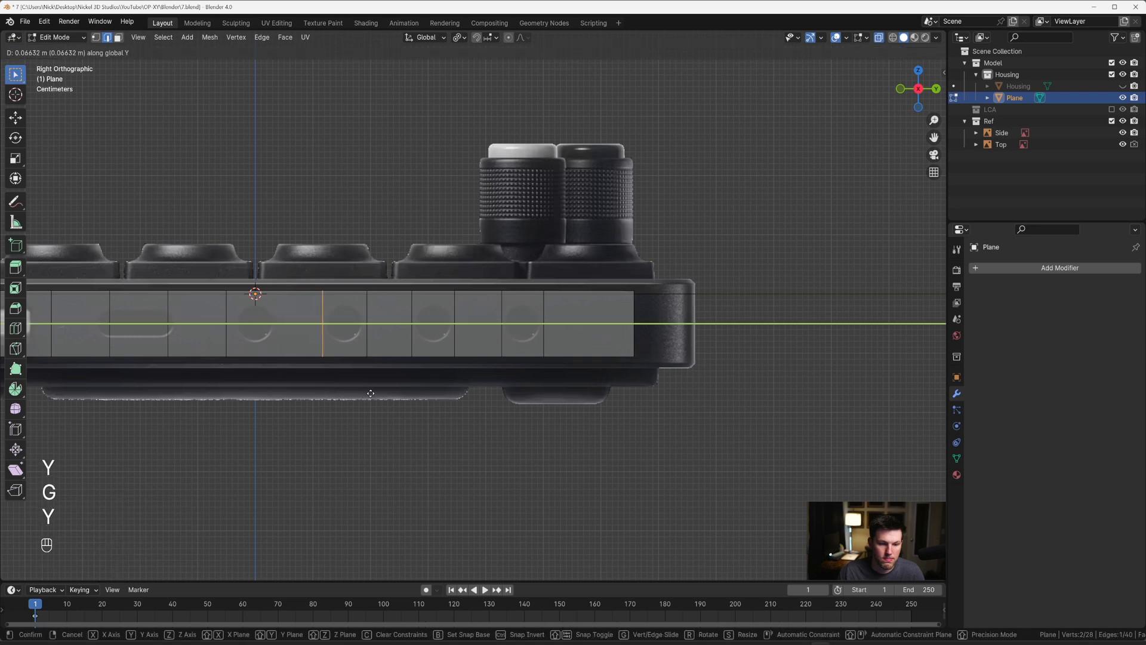
click(370, 394)
Step: Move the next two vertical cuts along Y to frame the first round port, shifting its left cut about 0.11 m
drag(216, 269, 278, 379)
key(g)
key(y)
click(327, 374)
drag(156, 256, 220, 383)
key(g)
key(y)
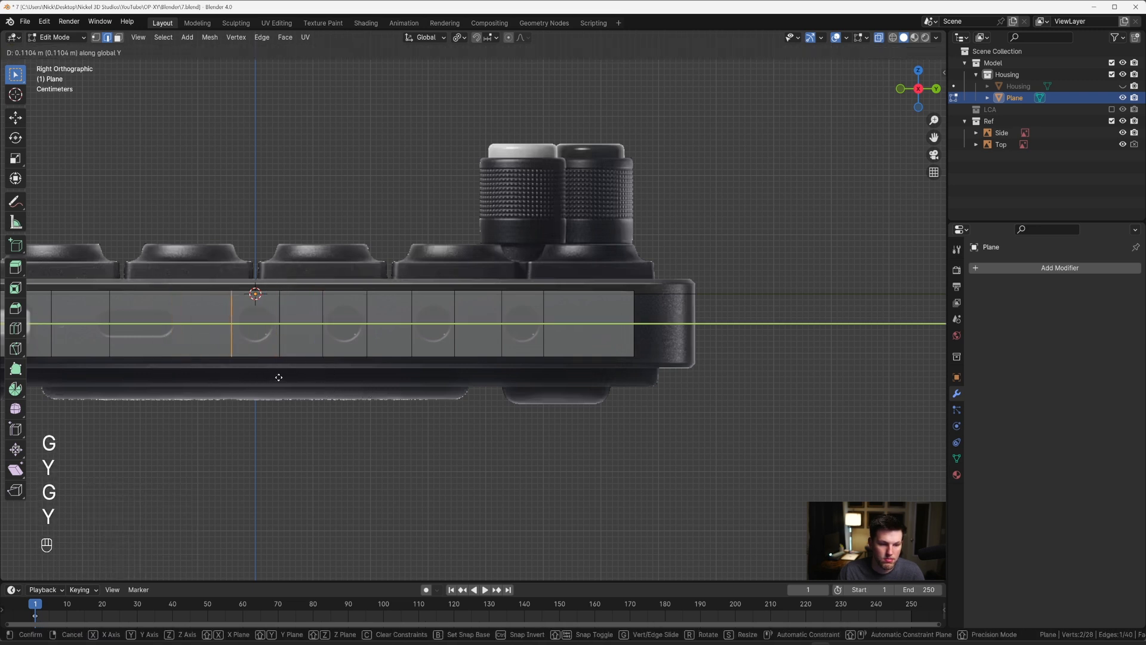
shift+middle_drag(280, 377, 495, 403)
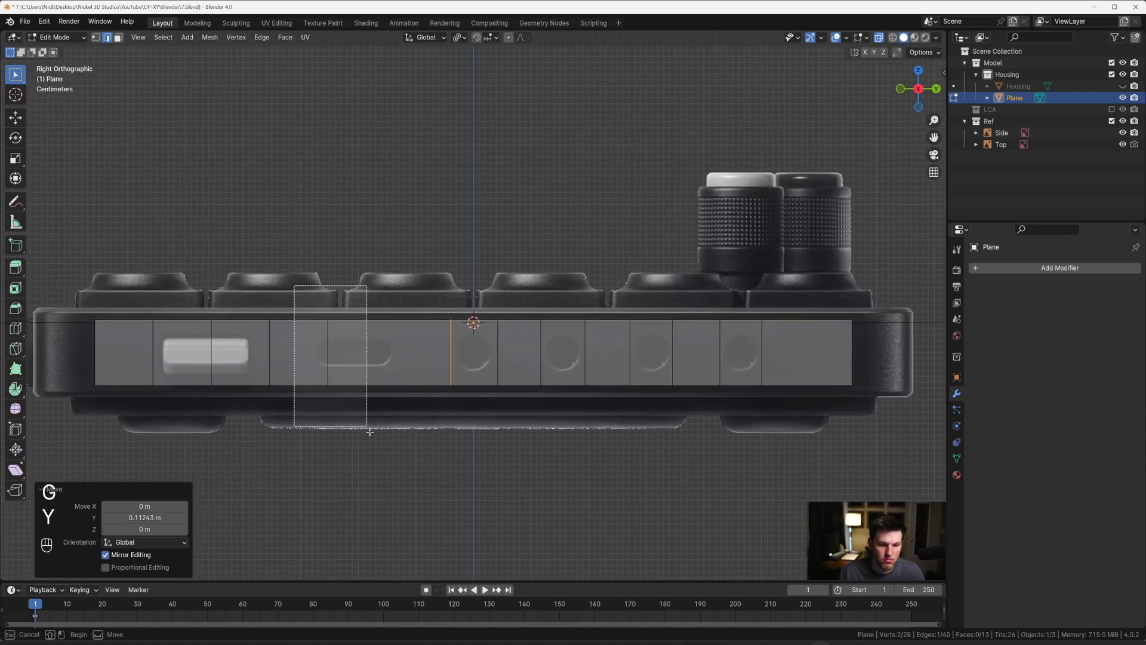
Step: Frame the oblong port by moving its right cut about 0.118 m along Y and its left cut close to the port's left end
click(442, 418)
drag(235, 291, 322, 450)
key(g)
key(y)
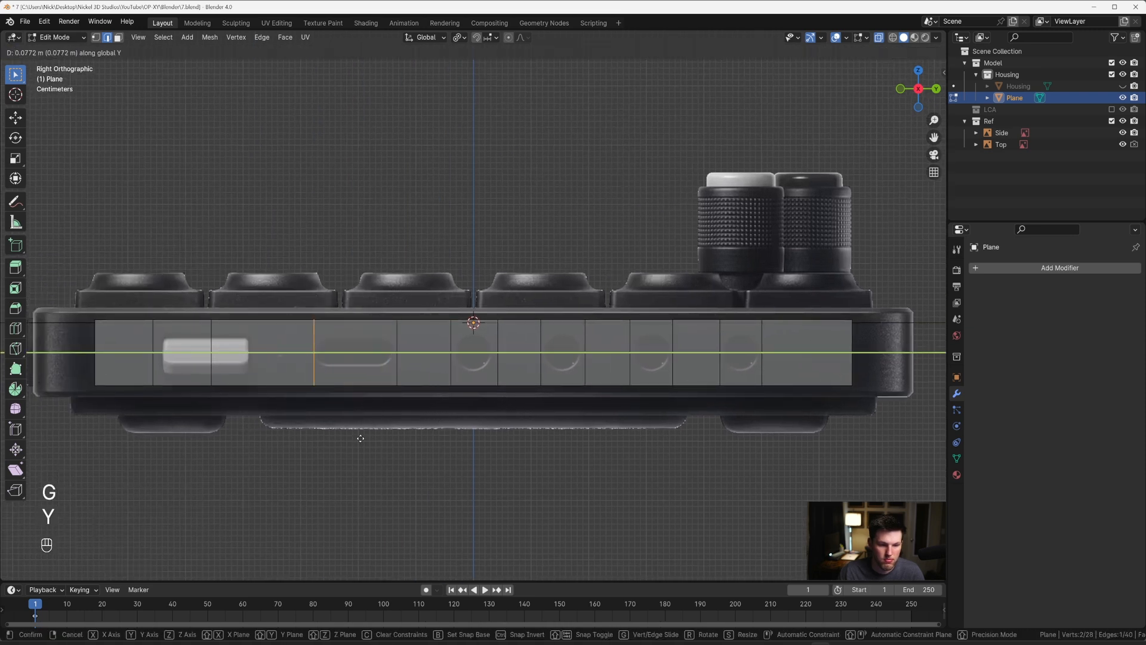
click(359, 437)
Step: Frame the light rectangular switch, moving the cut on its right about 0.074 m along Y and the last cut close to its left side
drag(179, 292, 267, 430)
key(g)
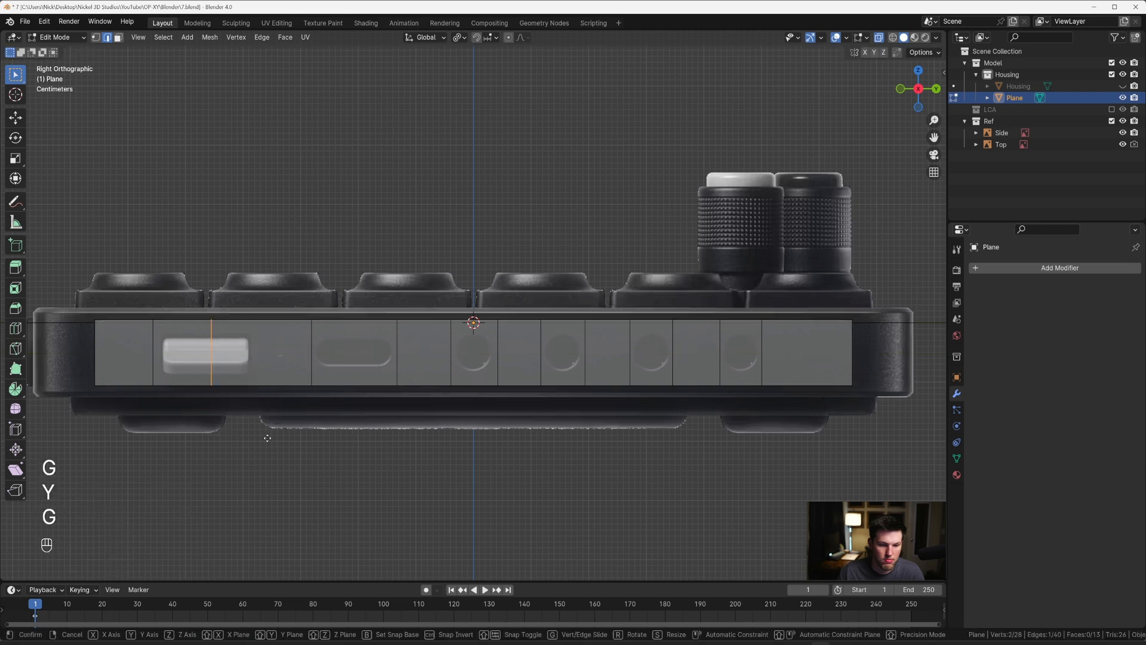
key(y)
click(310, 427)
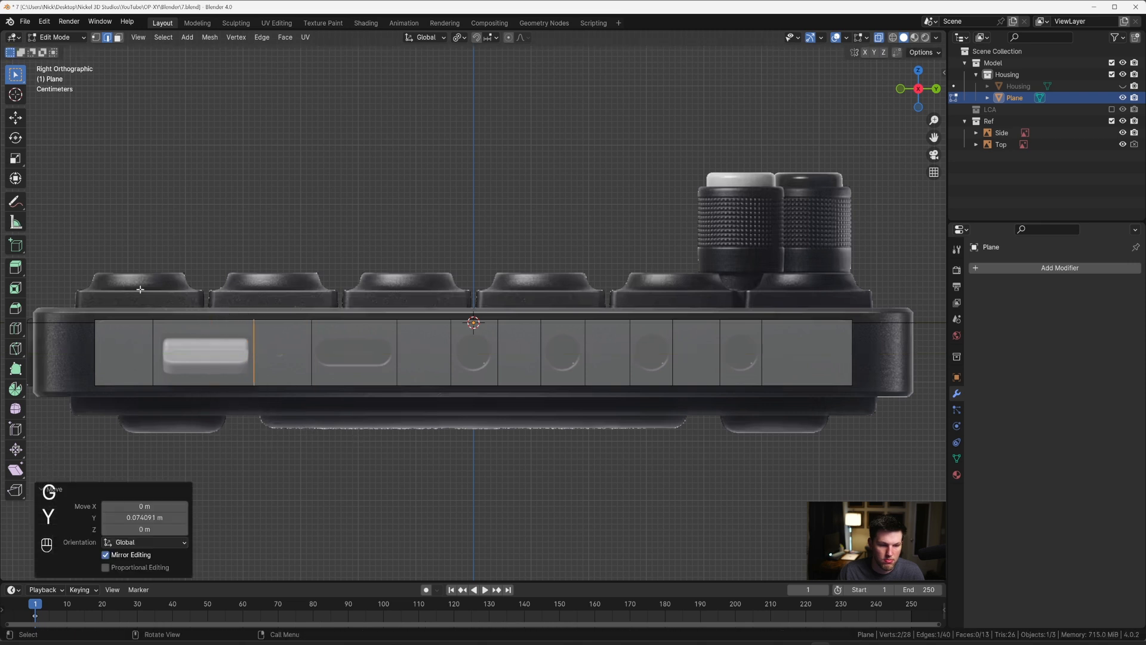
drag(137, 287, 220, 451)
key(g)
key(y)
click(178, 438)
Step: Add two evenly spaced horizontal loop cuts along the whole plane and set the pivot point to Median Point
key(Tab)
key(Tab)
shift+middle_drag(356, 356, 392, 350)
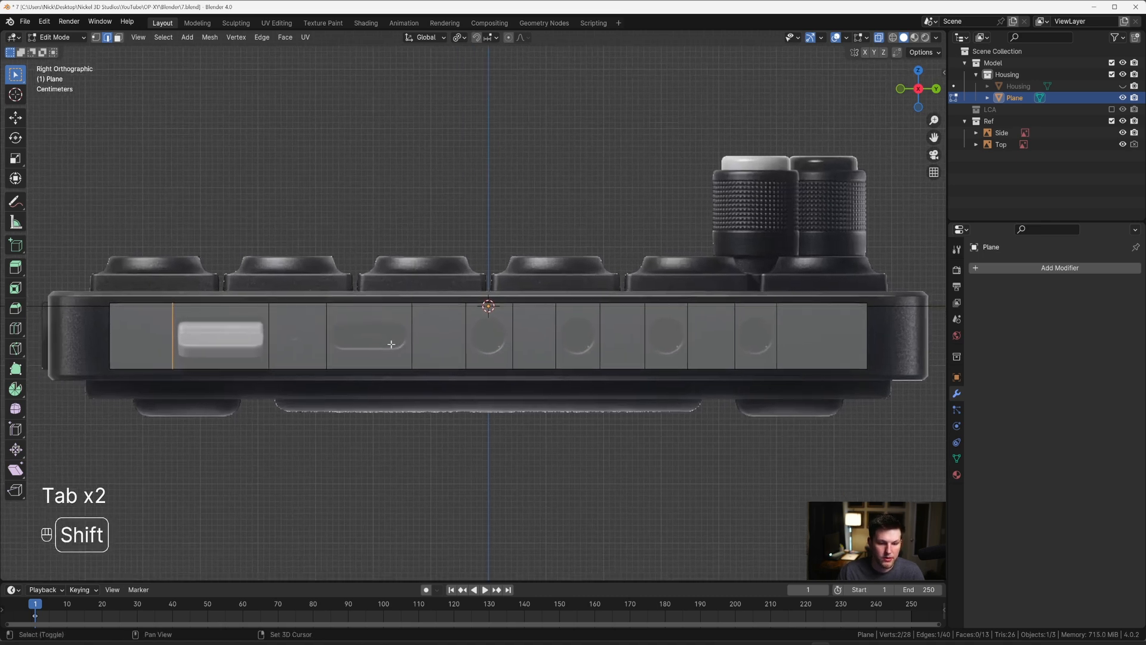
key(ctrl+r)
scroll(391, 344, up, 1)
click(391, 344)
key(Escape)
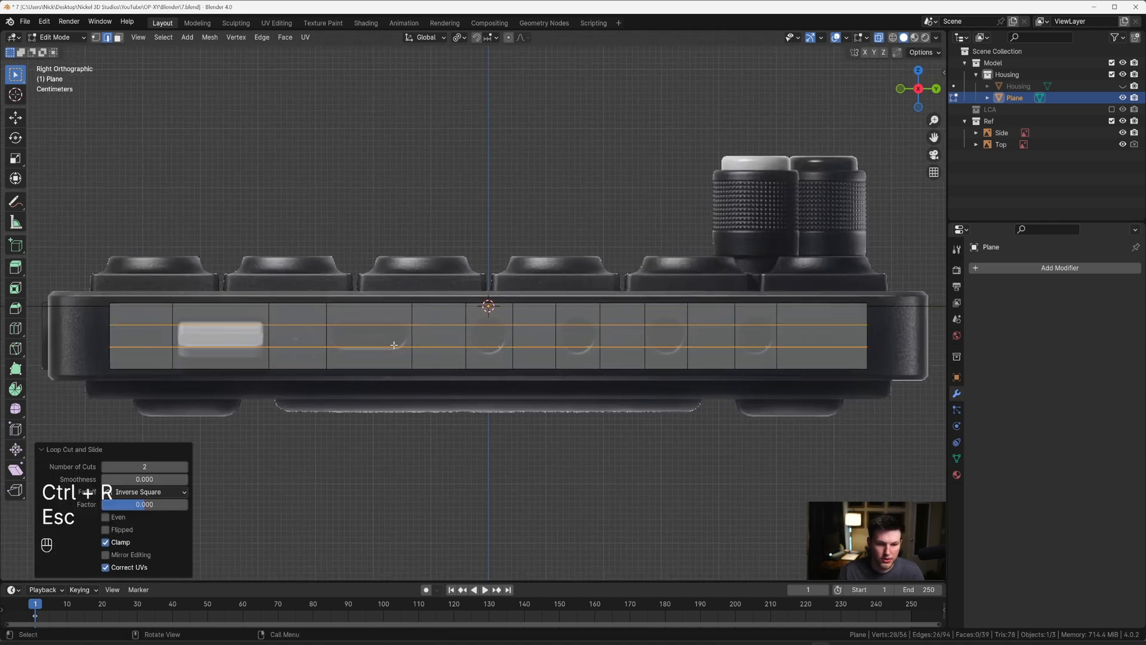
key(period)
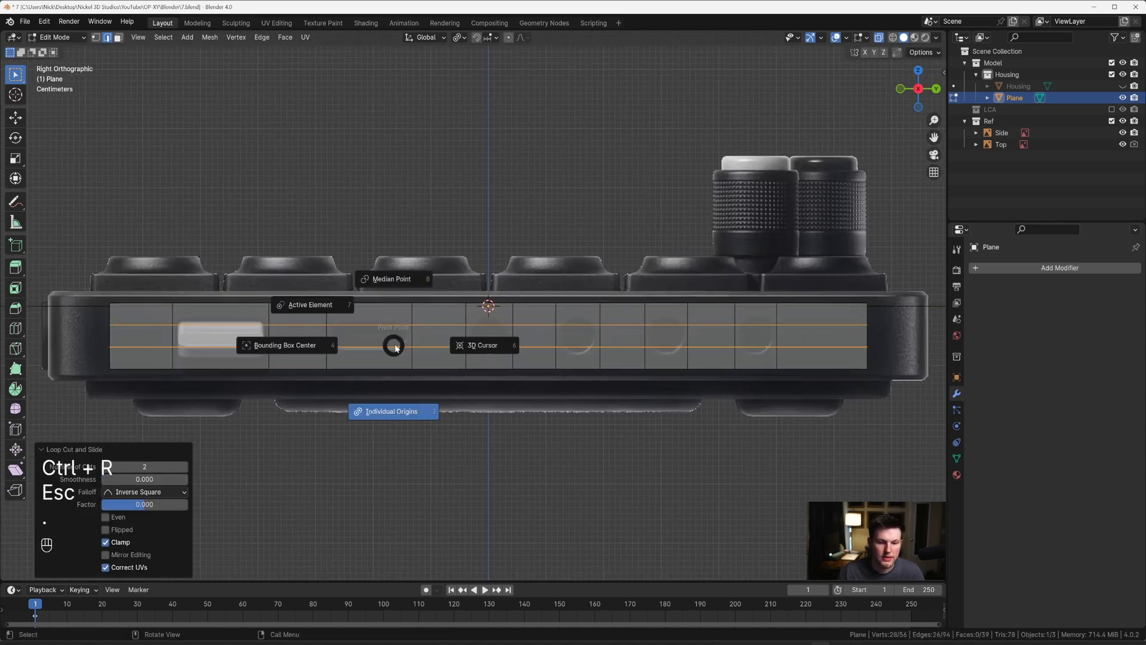
click(406, 276)
scroll(406, 280, up, 3)
key(s)
key(y)
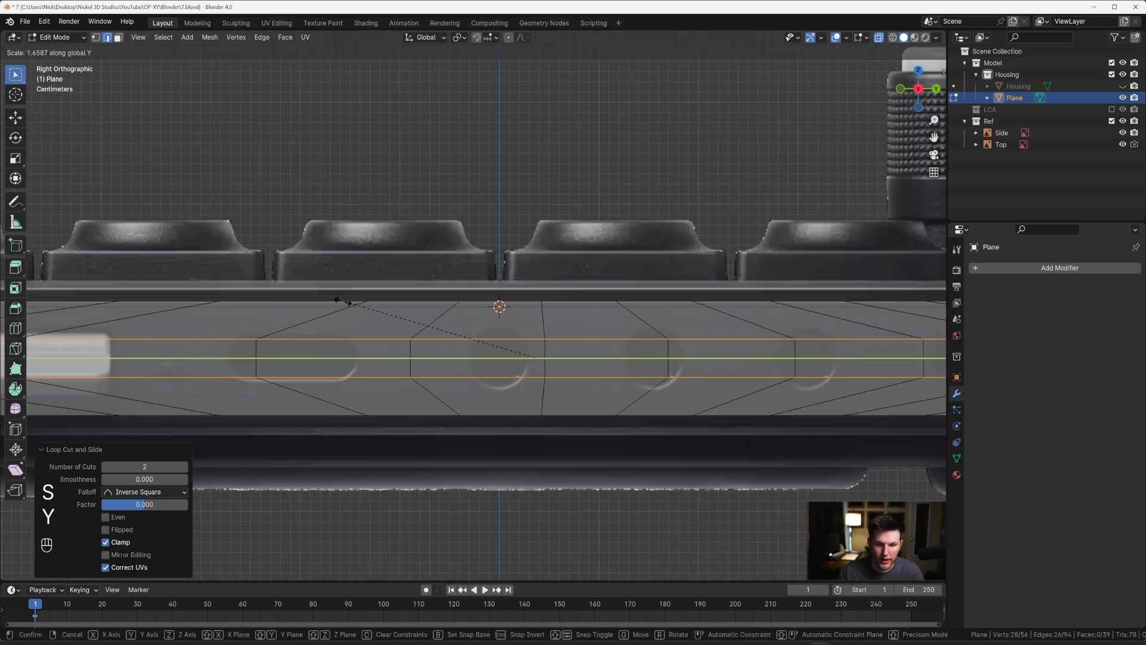
key(Escape)
Step: Scale the two horizontal cuts apart along Z by about 2.21, beyond the ports' upper and lower edges
key(s)
key(z)
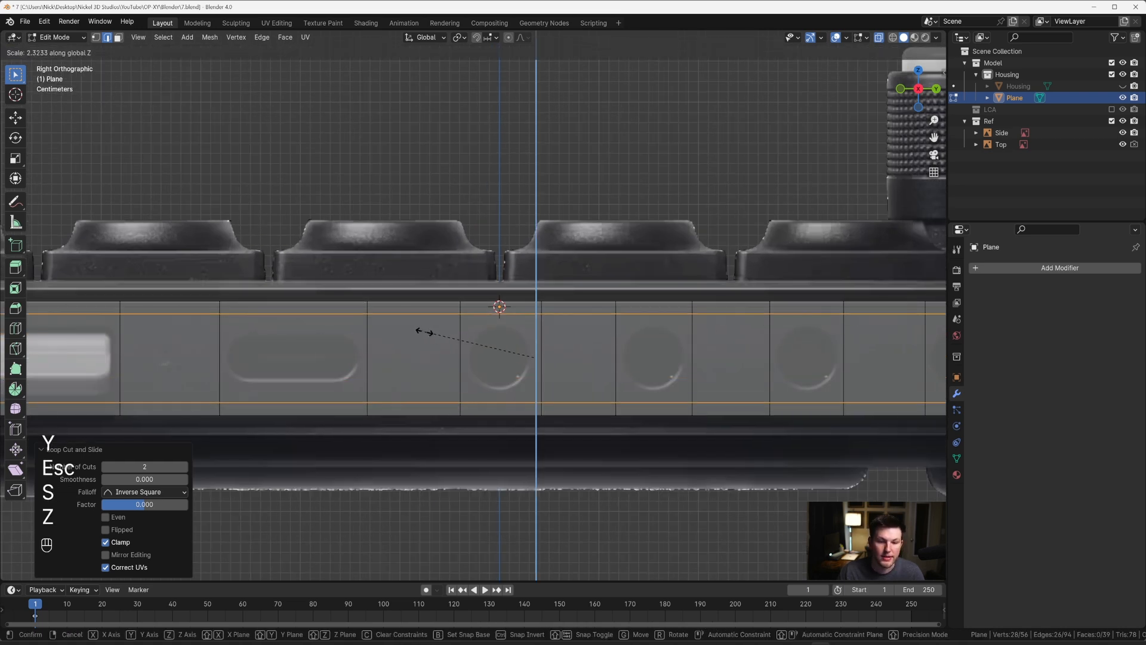
click(430, 327)
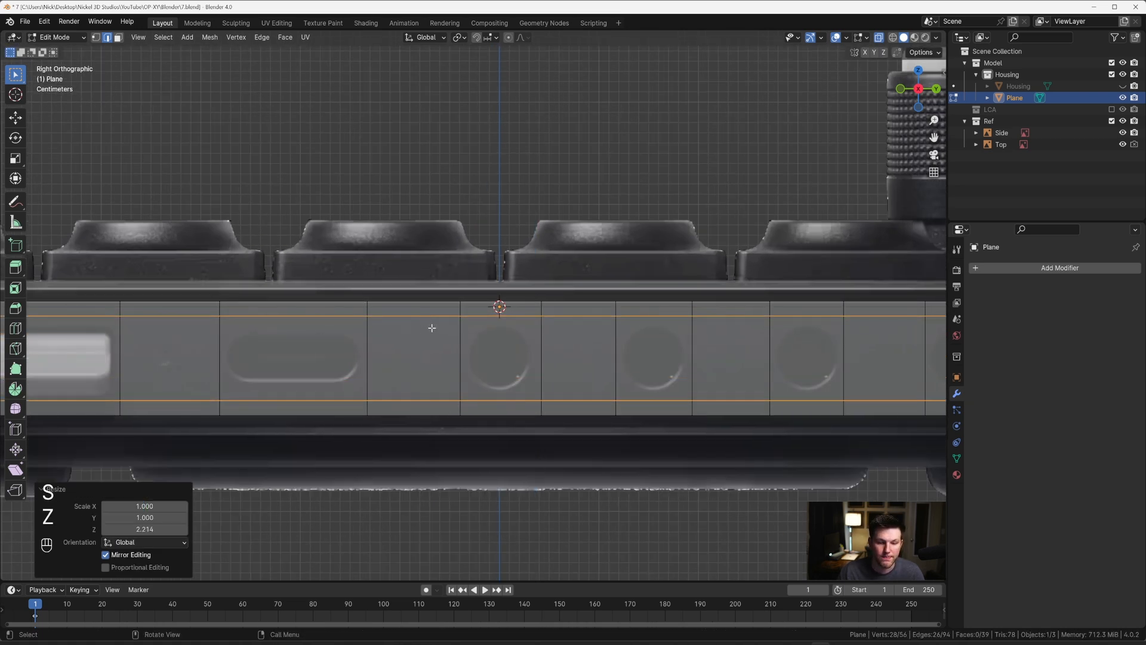
Step: Bring the two horizontal cuts slightly closer to the ports by scaling them along Z by about 0.933
scroll(430, 327, down, 4)
shift+middle_drag(490, 353, 503, 354)
scroll(456, 361, up, 2)
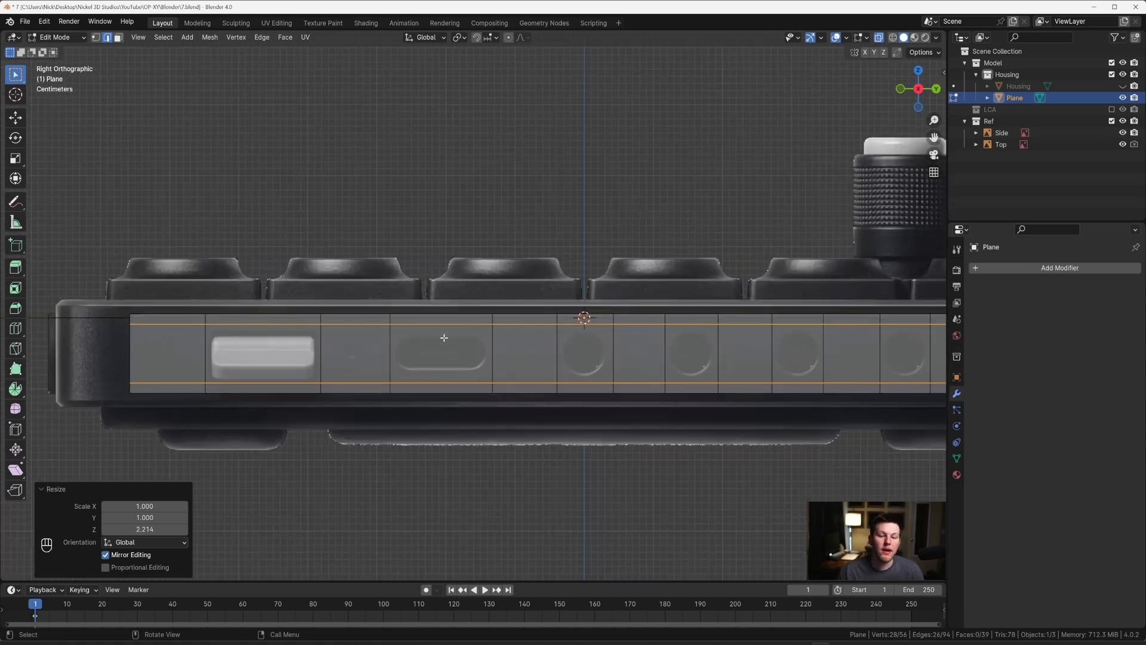
scroll(242, 369, up, 1)
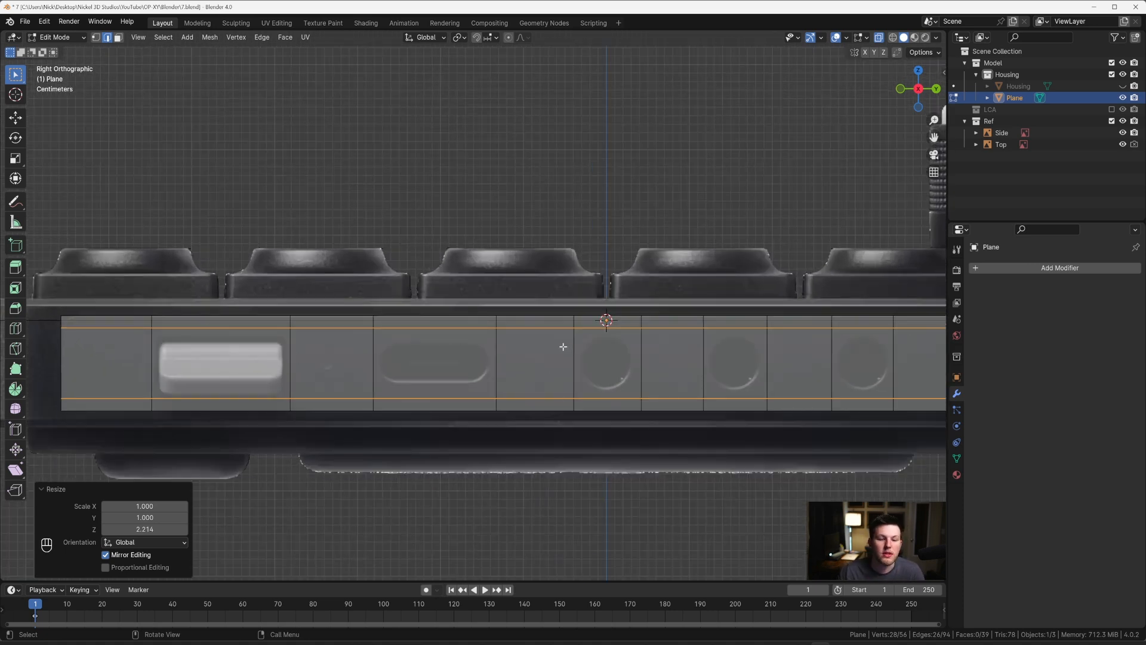
shift+middle_drag(614, 355, 455, 350)
shift+middle_drag(766, 359, 621, 356)
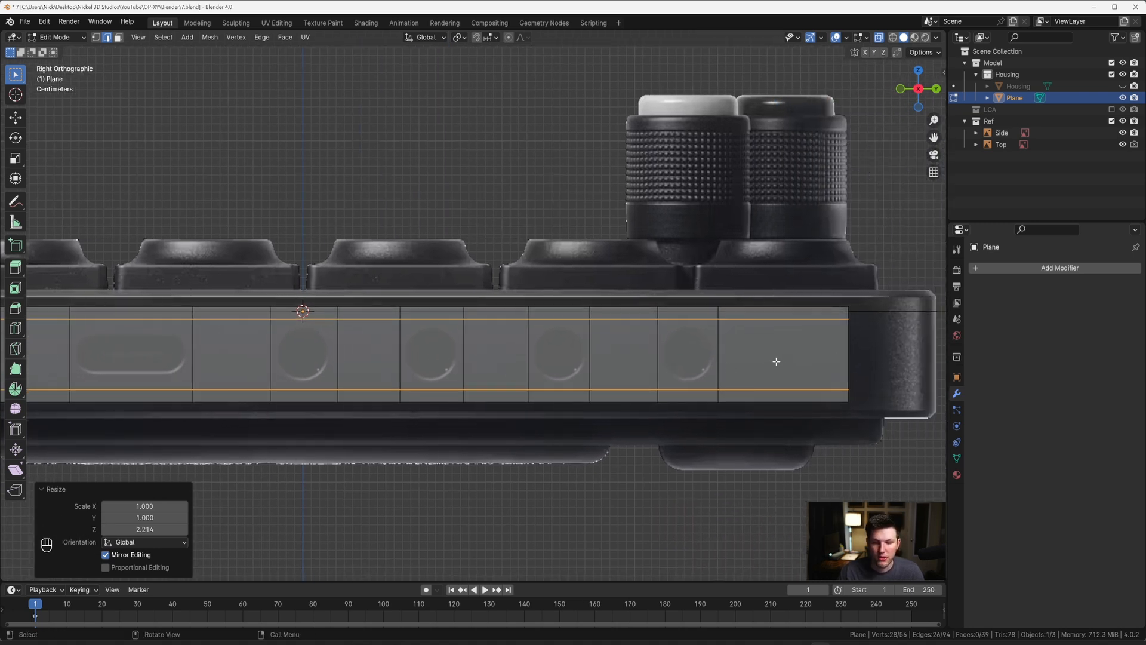
key(s)
key(z)
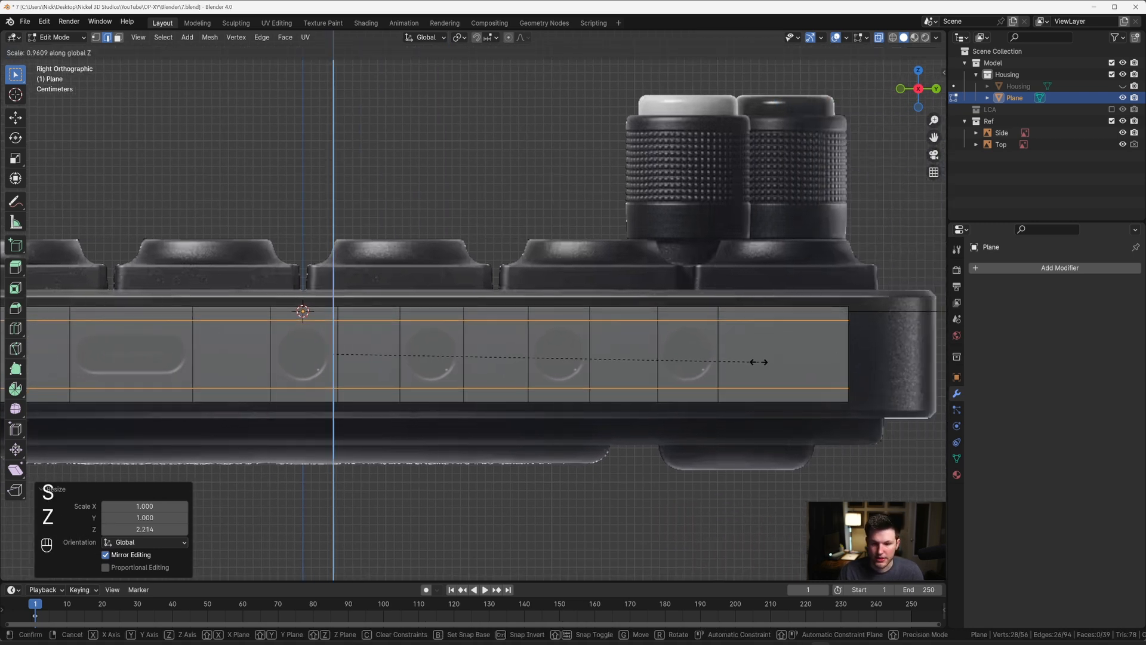
click(747, 360)
Step: With X-ray off, scale the two horizontal cuts along Z by about 0.921, then turn X-ray back on
key(alt+z)
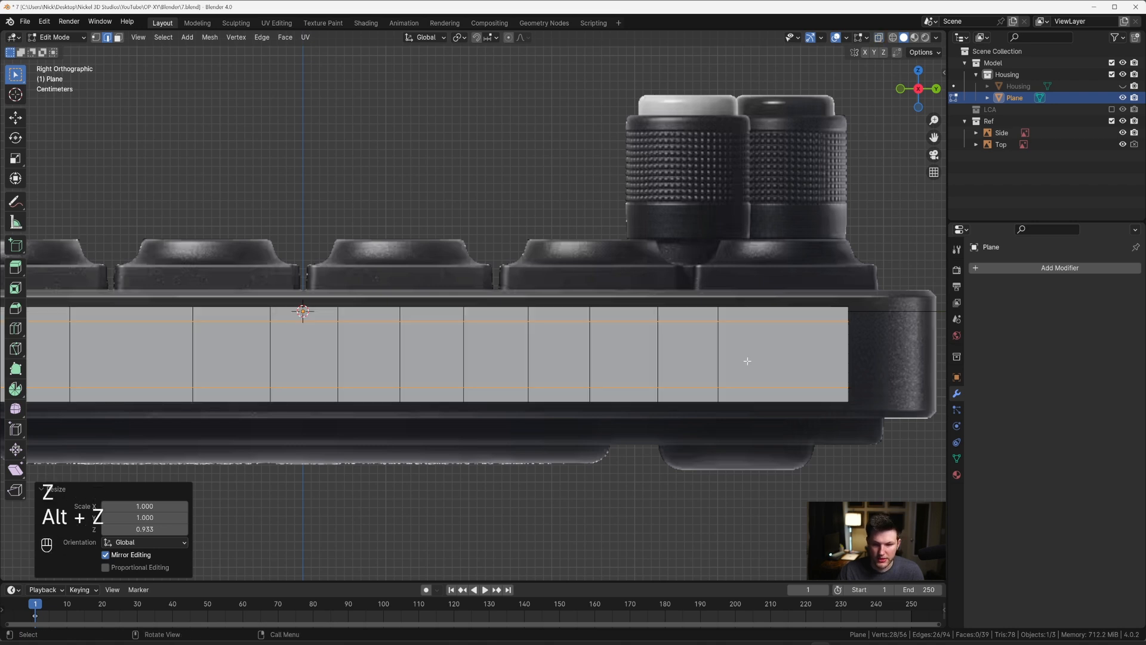
key(s)
key(z)
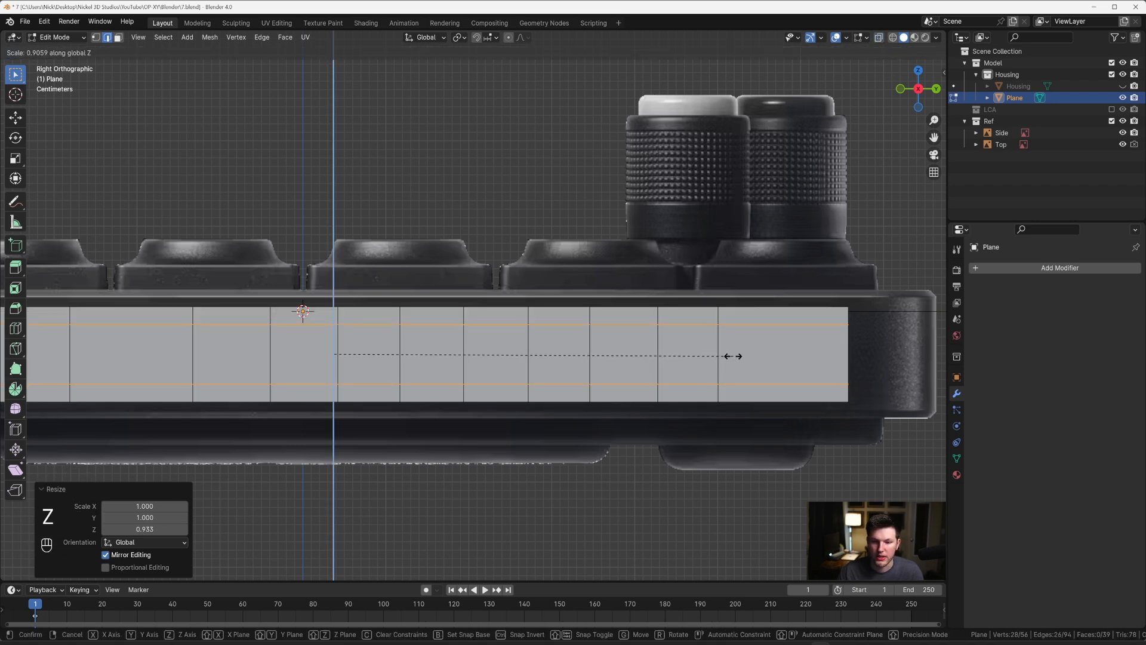
click(738, 355)
key(alt+z)
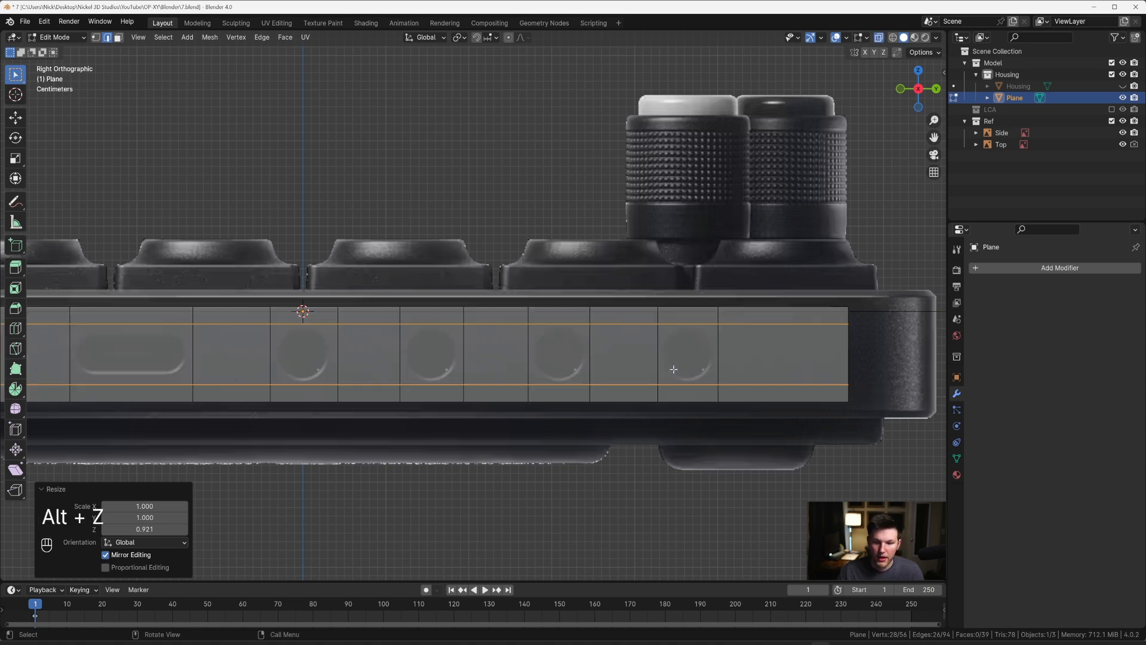
Step: Select the four faces over the round ports and inset them individually by about 0.0048 m
key(3)
click(679, 366)
shift+click(558, 356)
shift+click(443, 354)
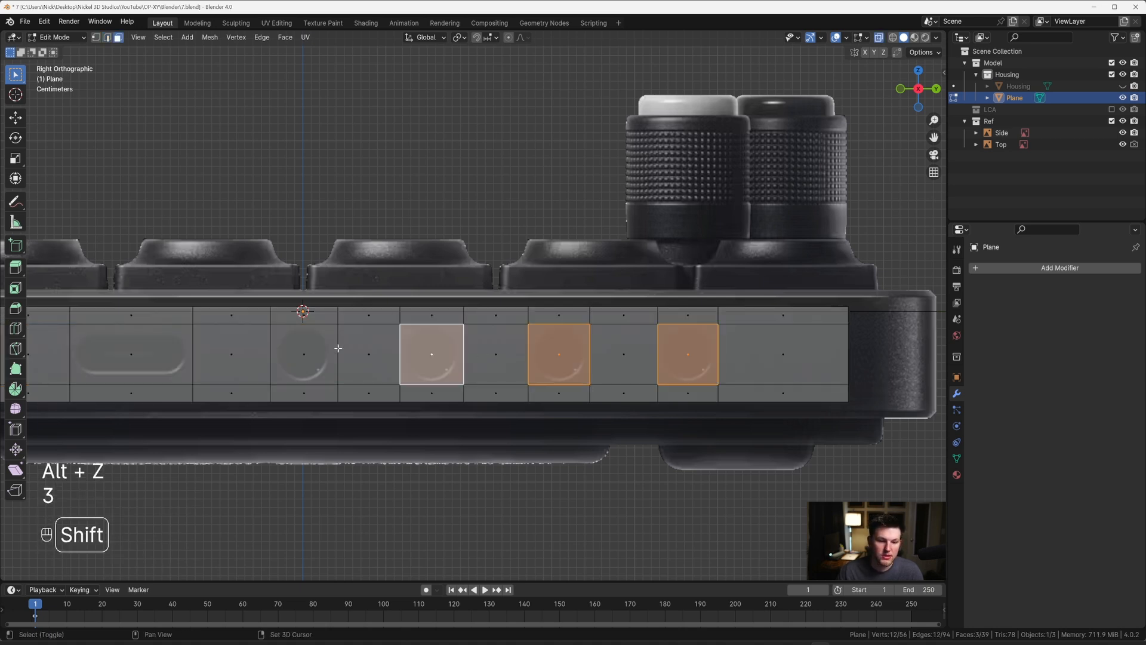
shift+click(310, 352)
scroll(703, 307, up, 1)
key(i)
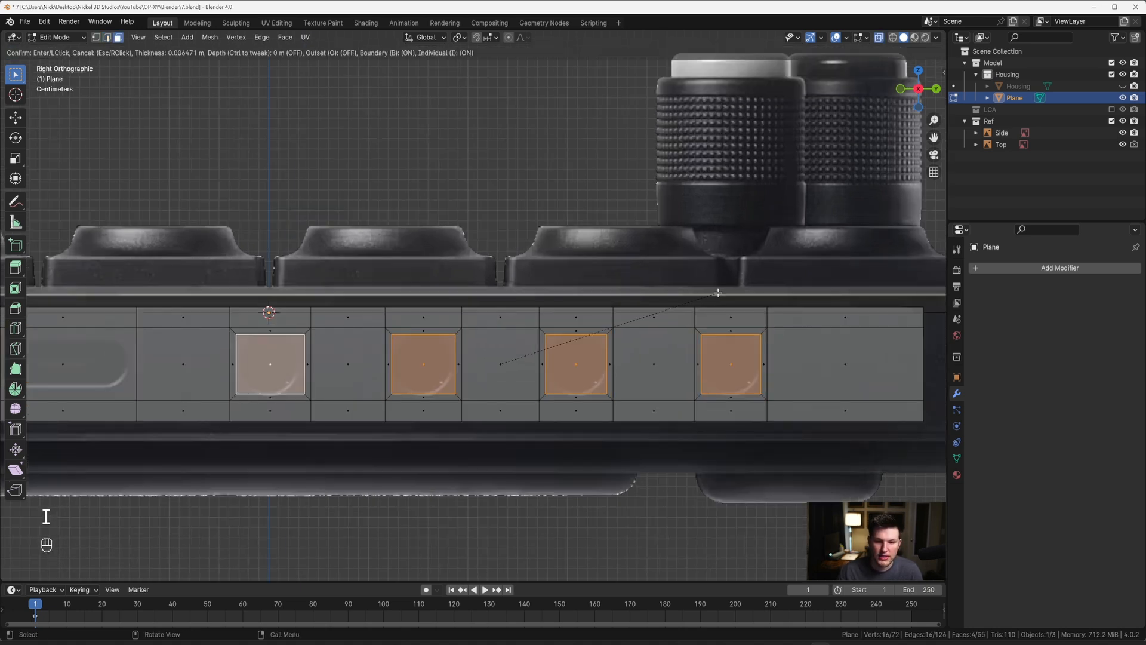
click(719, 292)
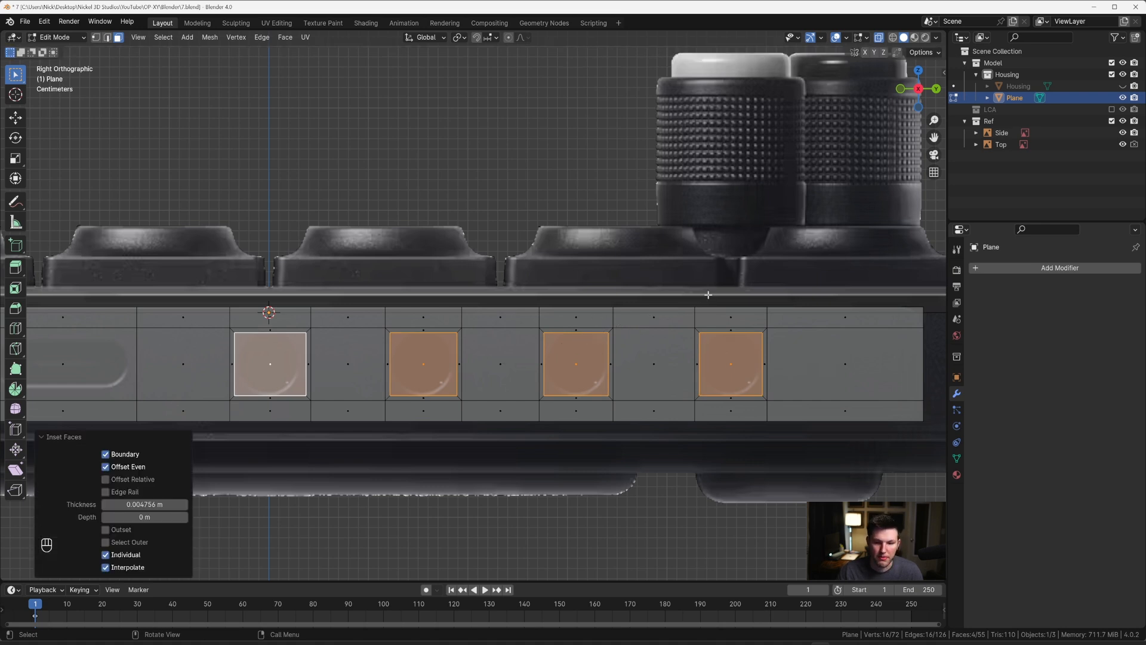
key(s)
key(x)
key(s)
key(y)
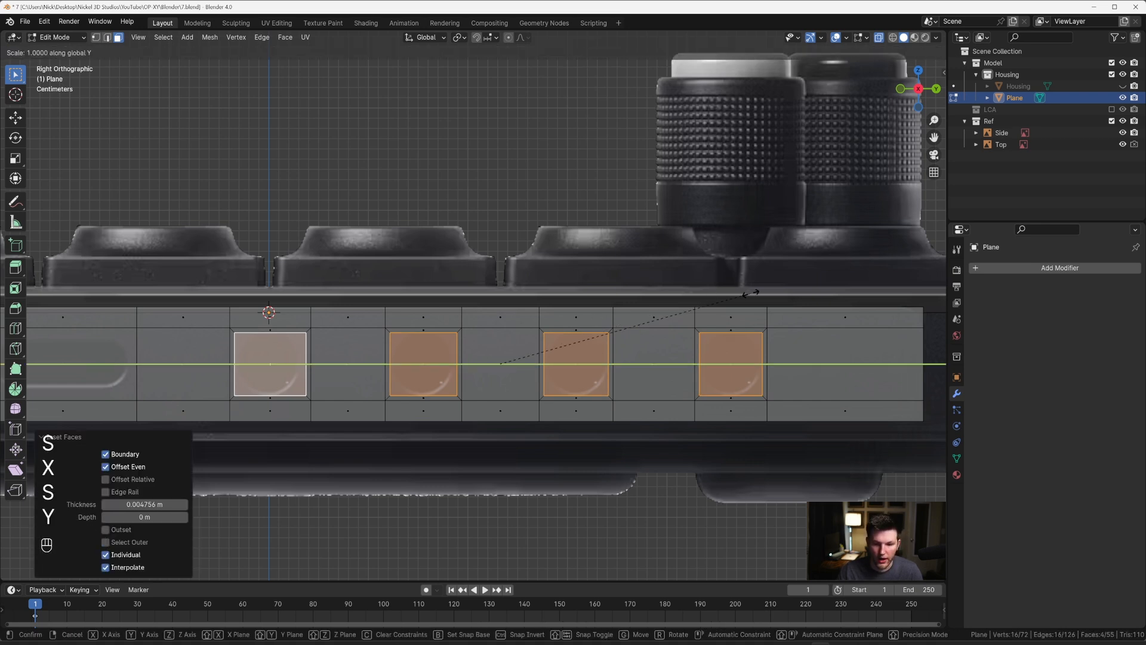
key(Escape)
Step: Set the pivot point to Individual Origins and try narrowing the four inset faces along Y
key(period)
click(736, 348)
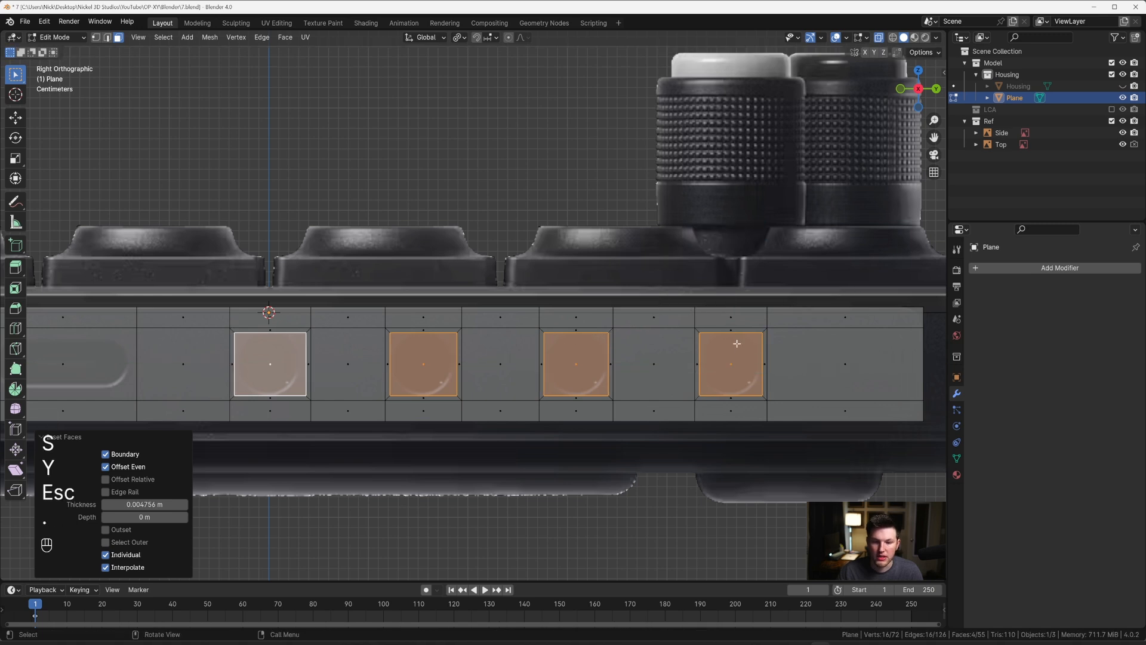
key(s)
key(y)
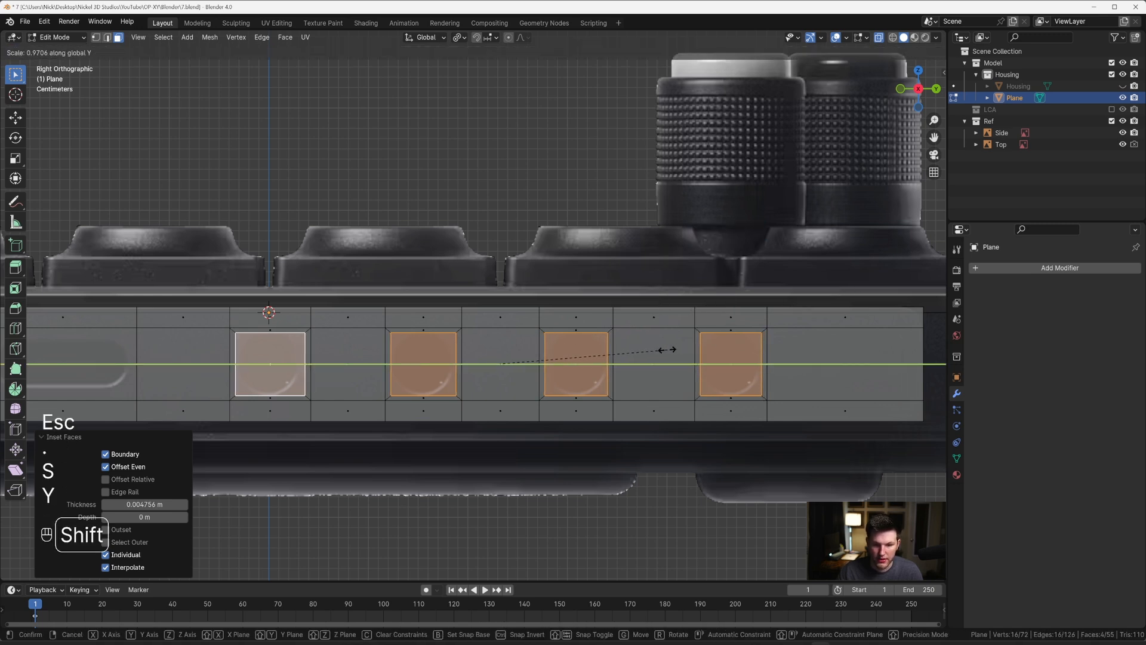
key(Escape)
Step: Subdivide the four inset faces over the round ports with 8 cuts, and delete the subdivided faces to open square holes
scroll(629, 345, up, 1)
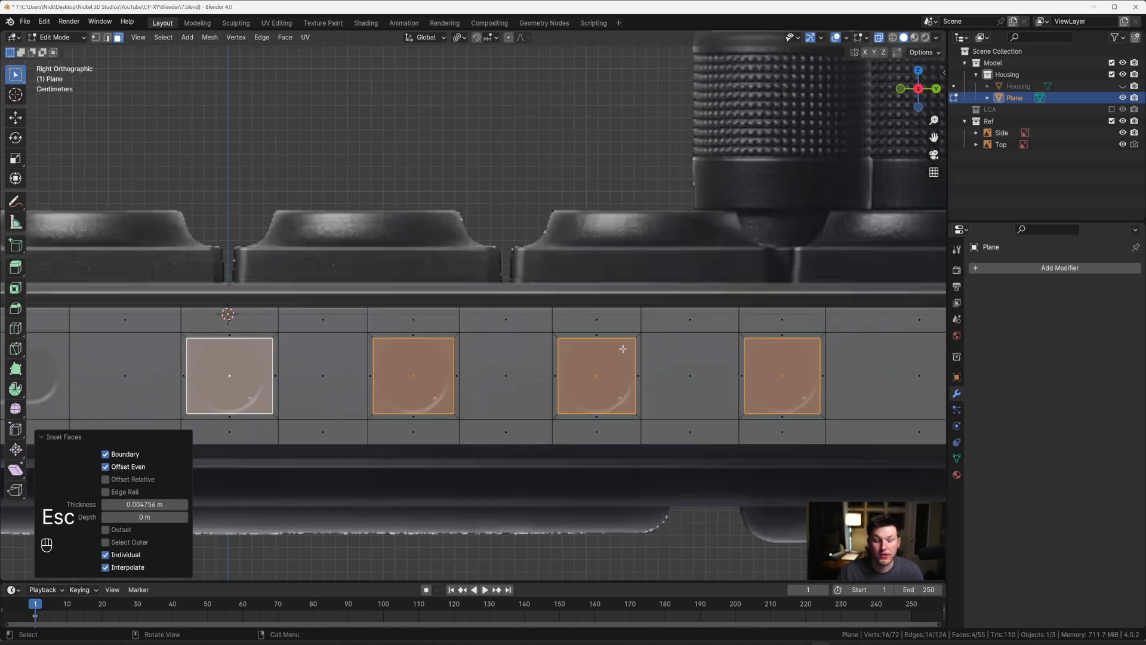
right_click(623, 348)
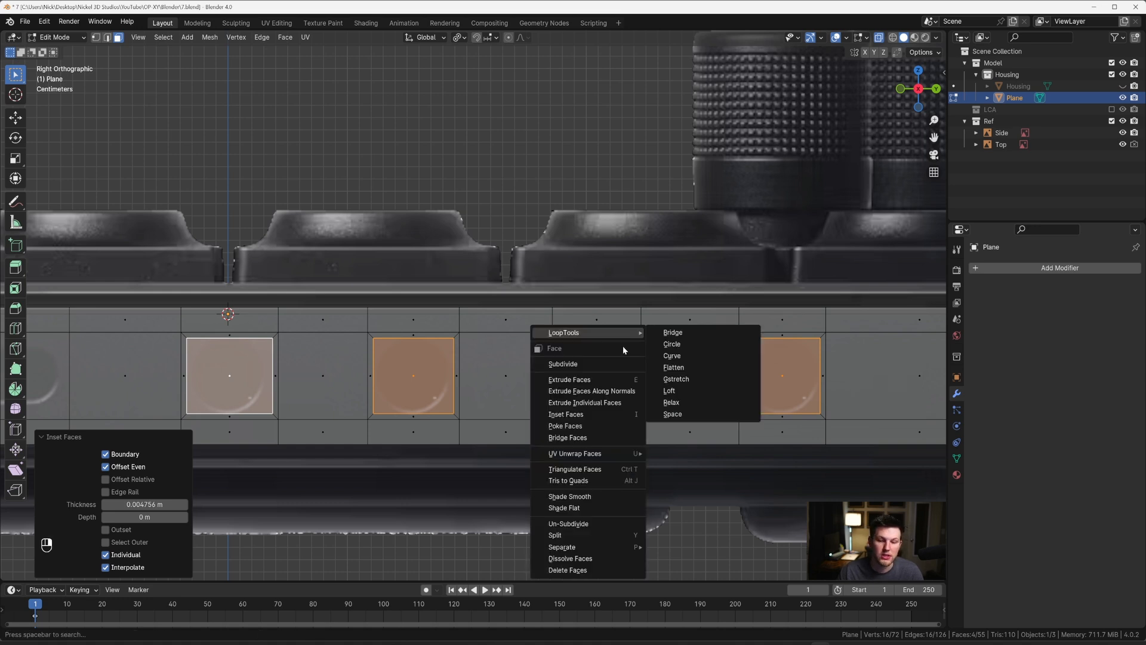
click(604, 364)
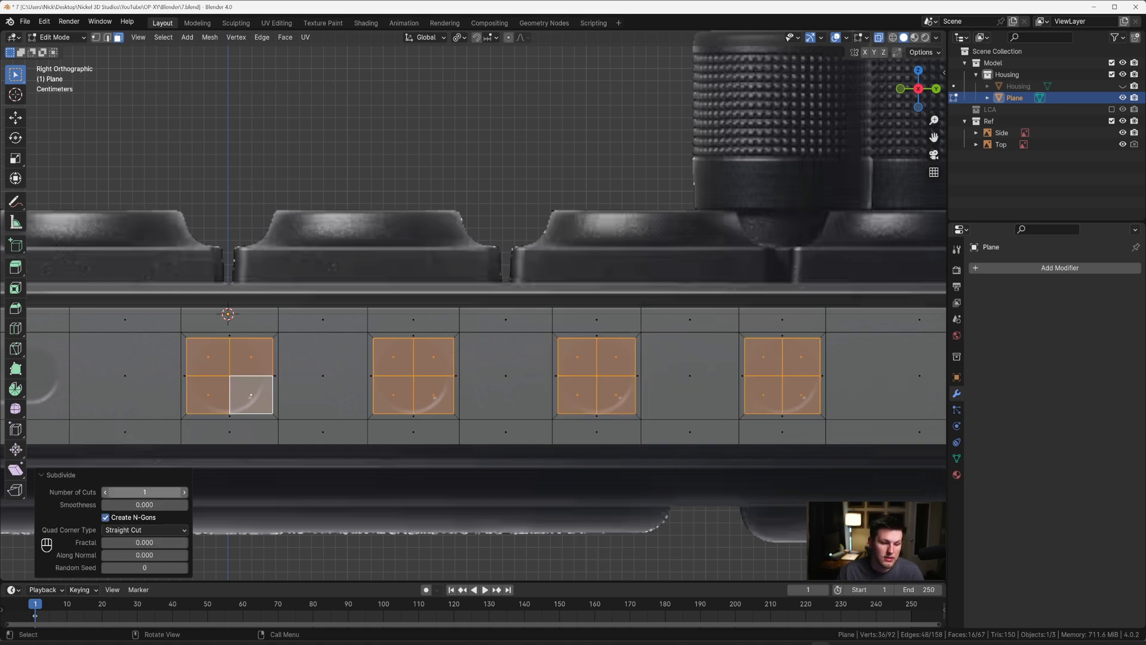
click(145, 492)
text(8)
key(Return)
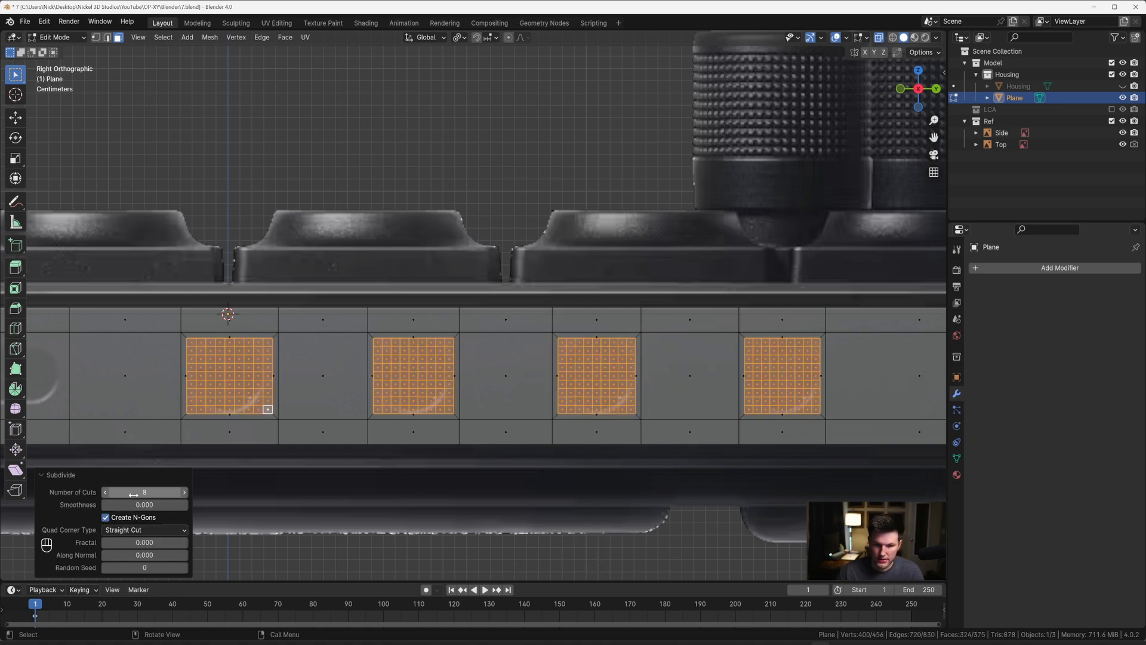
key(x)
click(465, 299)
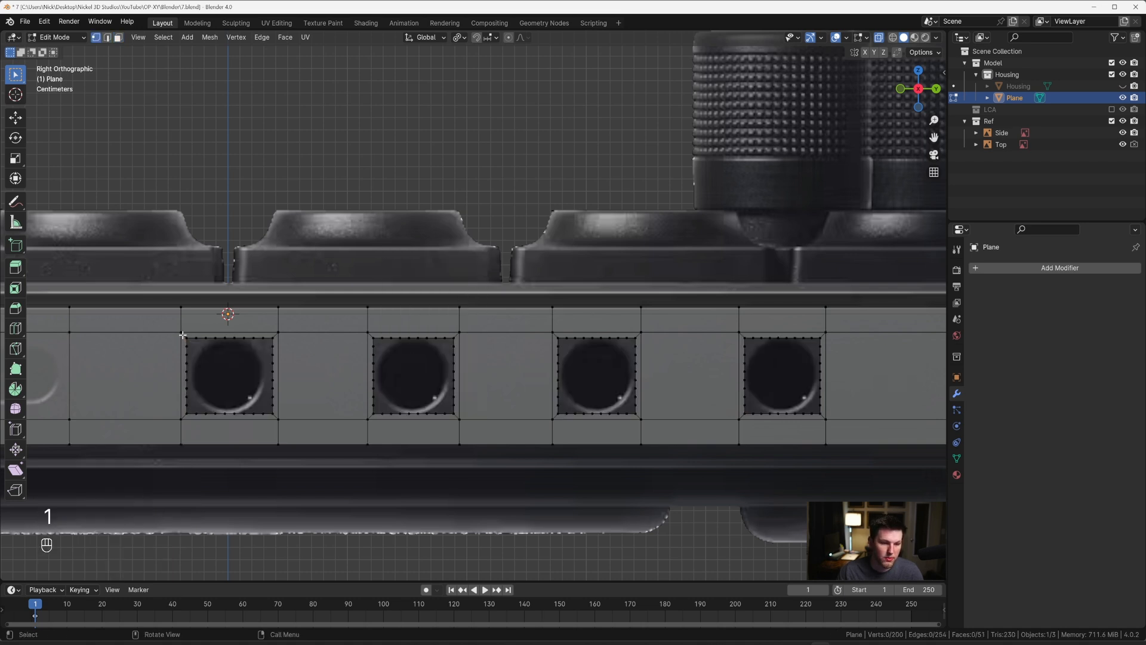
Step: Turn the four hole boundaries into circles with LoopTools Circle and scale them by about 0.807 to match the round ports
drag(182, 334, 829, 416)
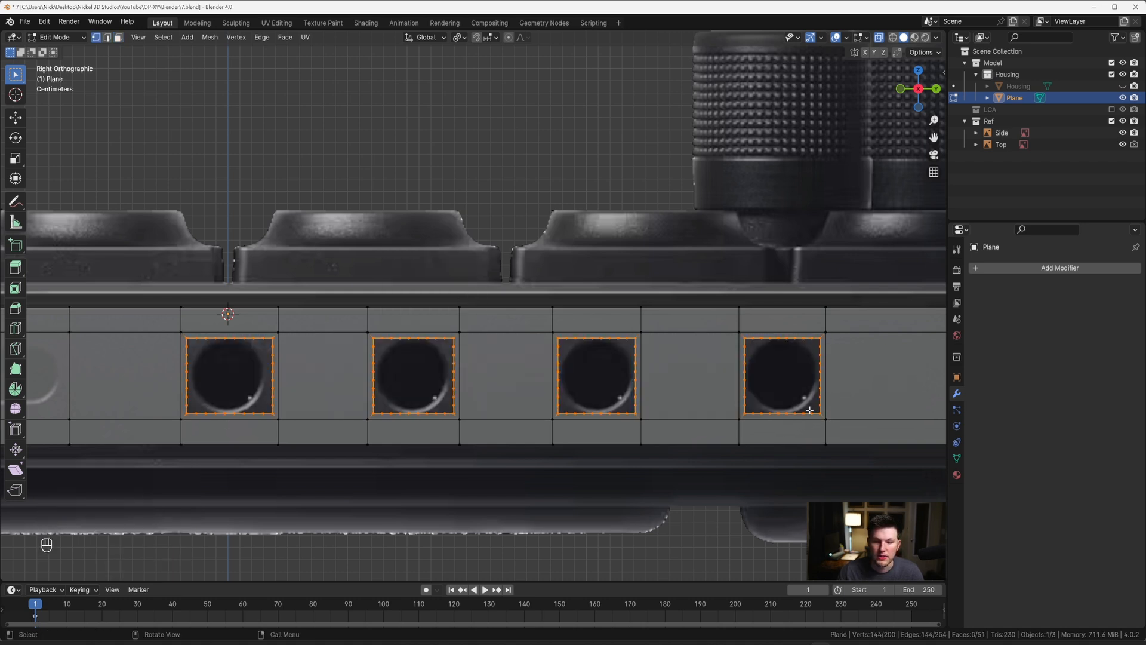
right_click(638, 353)
mouse_move(627, 266)
click(696, 282)
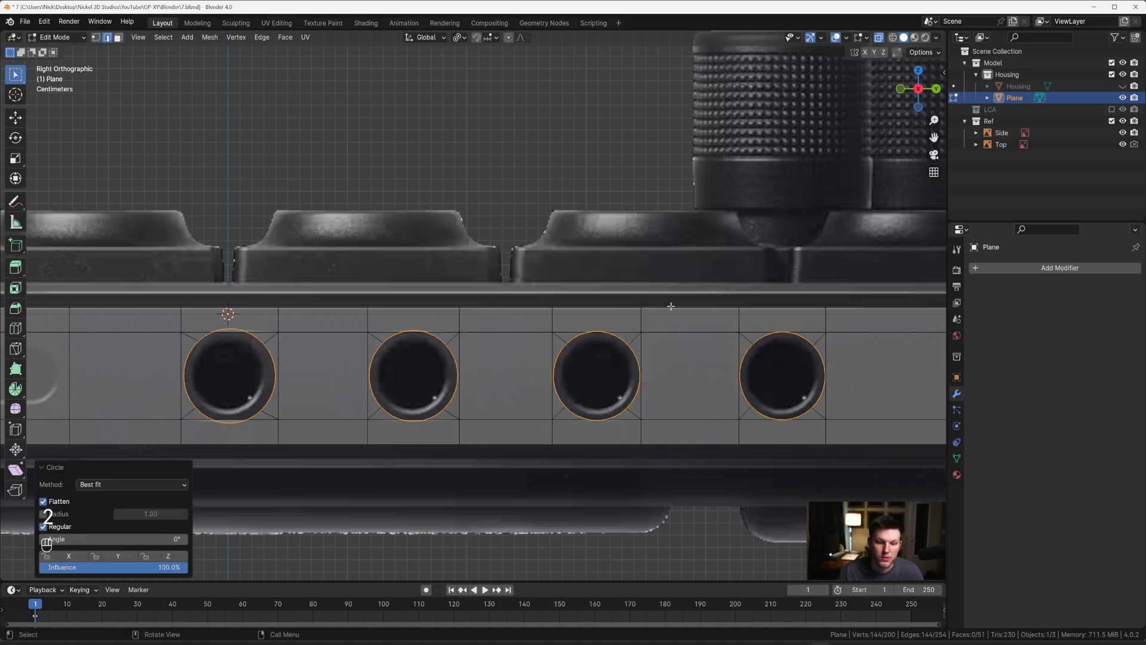
key(s)
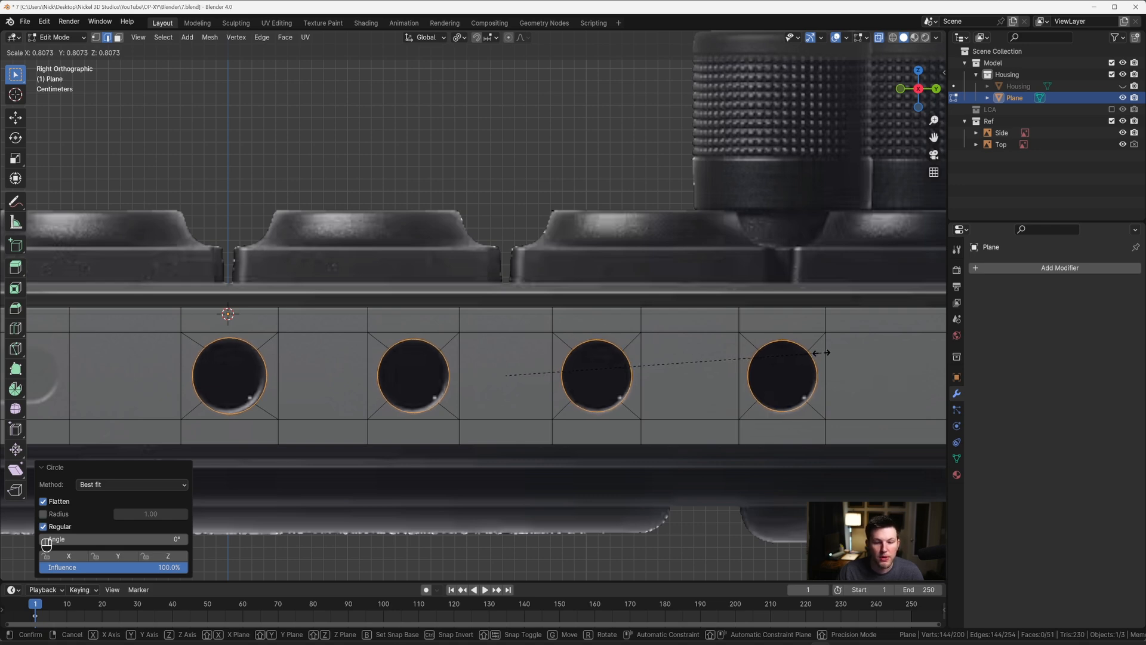
click(821, 353)
Step: Extrude the four circular edge loops inward along X, fill their inner ends with faces, and turn X-ray off
middle_drag(644, 348, 555, 345)
key(KP_Decimal)
key(e)
key(x)
click(587, 338)
key(f)
scroll(547, 353, up, 4)
key(alt+z)
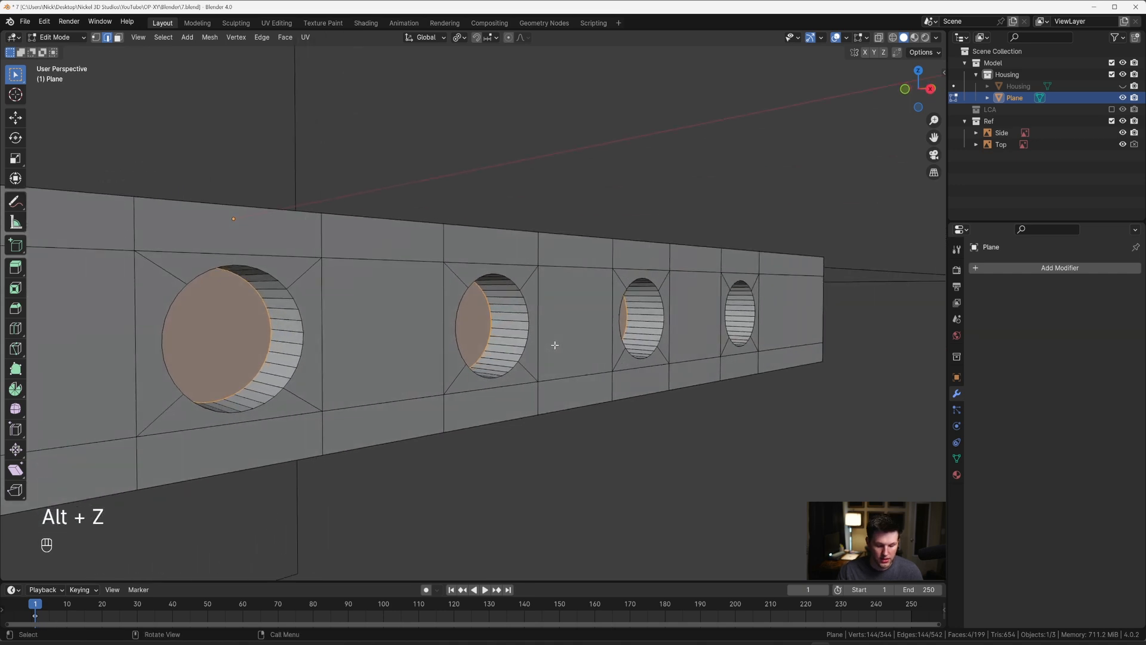
Step: Bevel the inner end edges of the four round recesses by about 0.0023 m with 6 segments
key(ctrl+b)
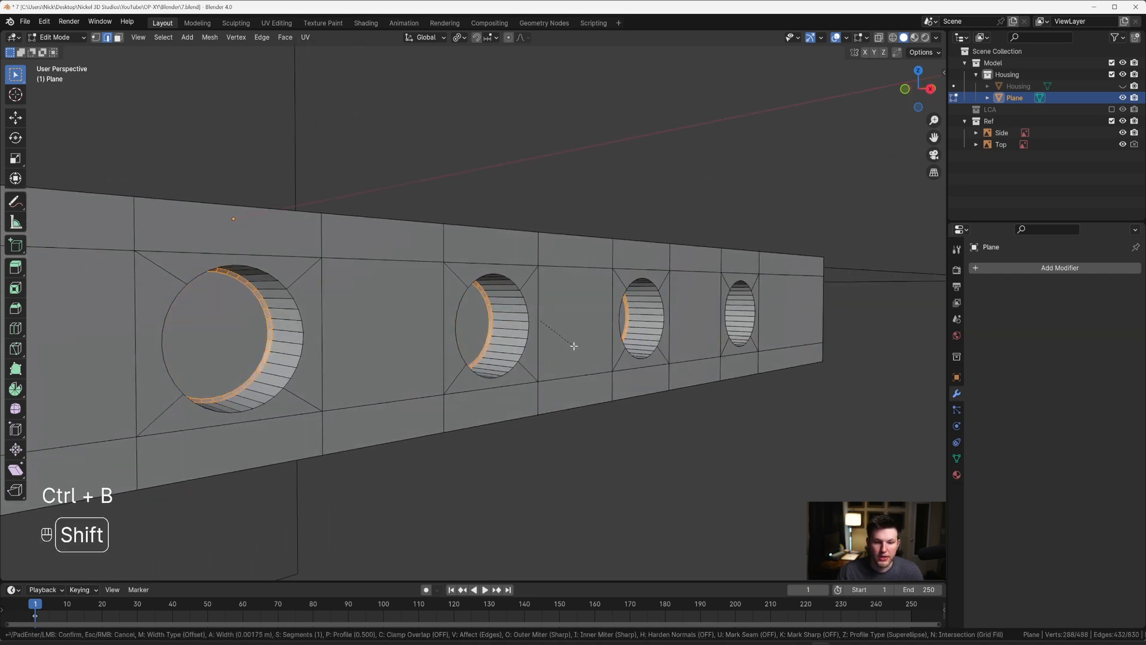
scroll(576, 342, up, 3)
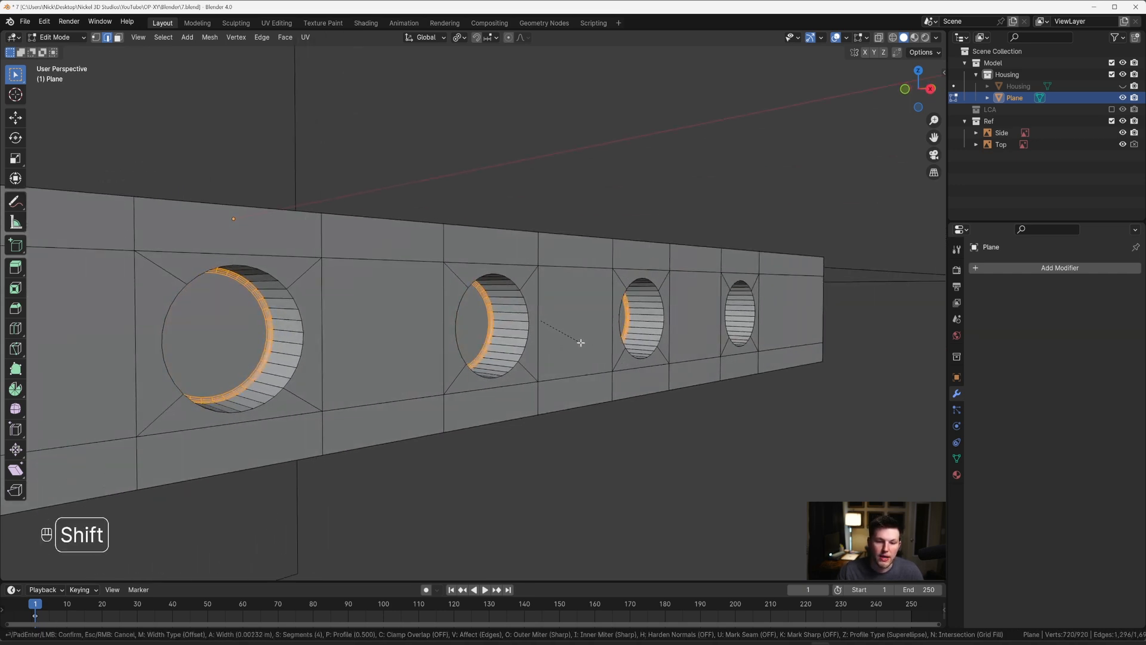
scroll(580, 343, up, 2)
click(580, 342)
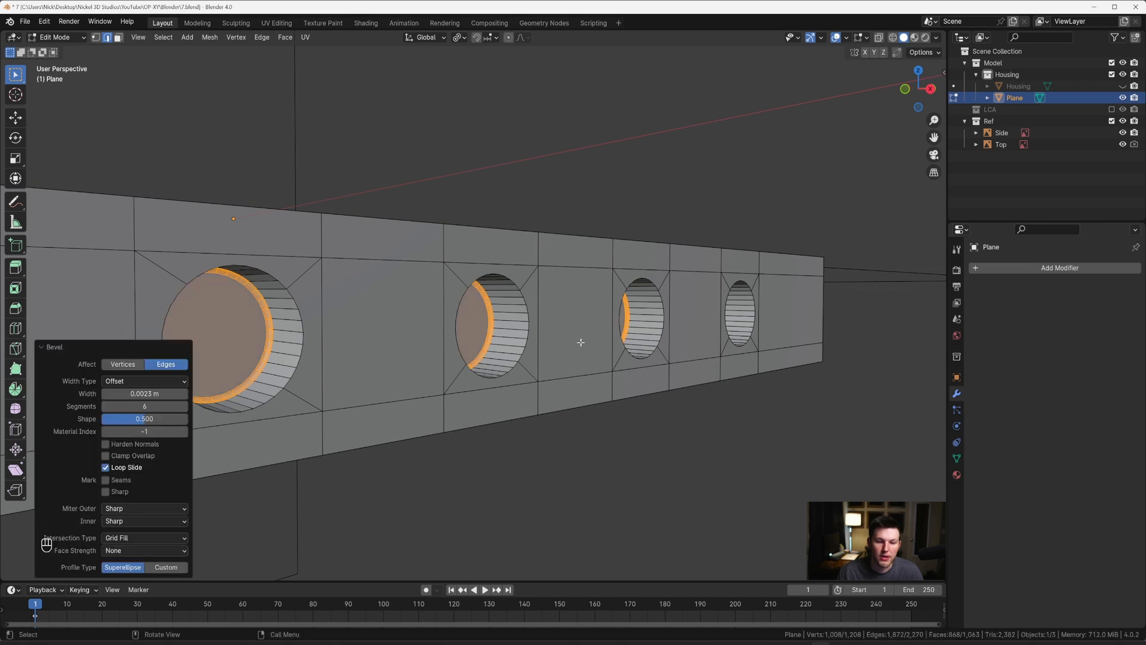
Step: Grow the selection across the recess walls, and deselect the inner ends so only the four front rims stay selected
middle_drag(552, 344, 455, 325)
key(grave)
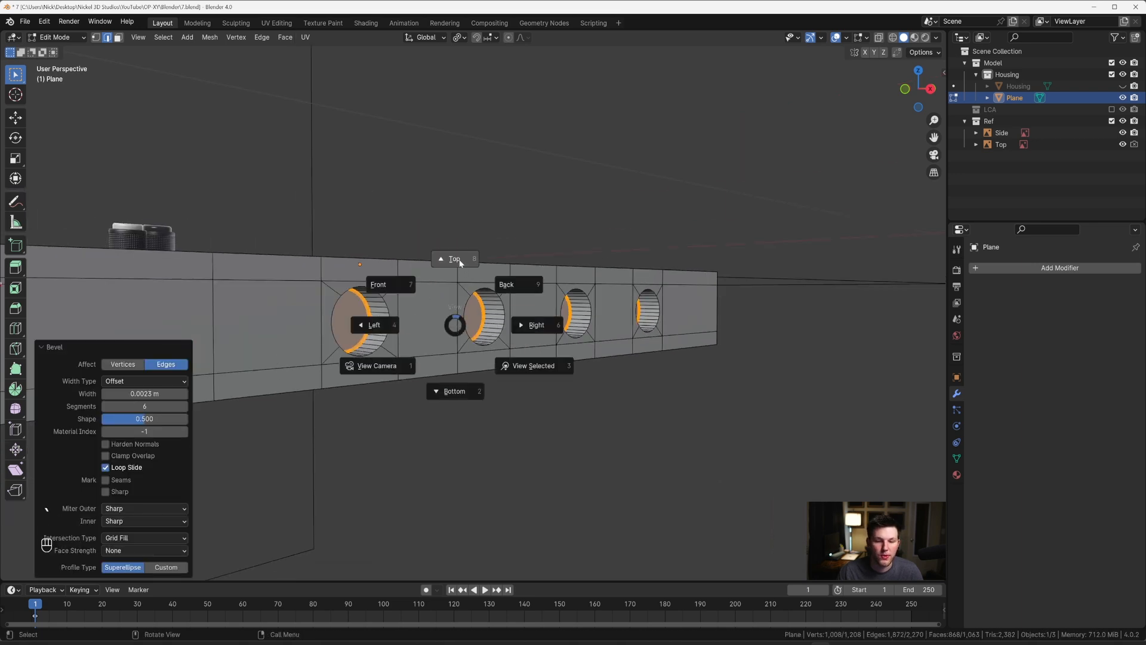
click(459, 259)
key(ctrl+KP_Add)
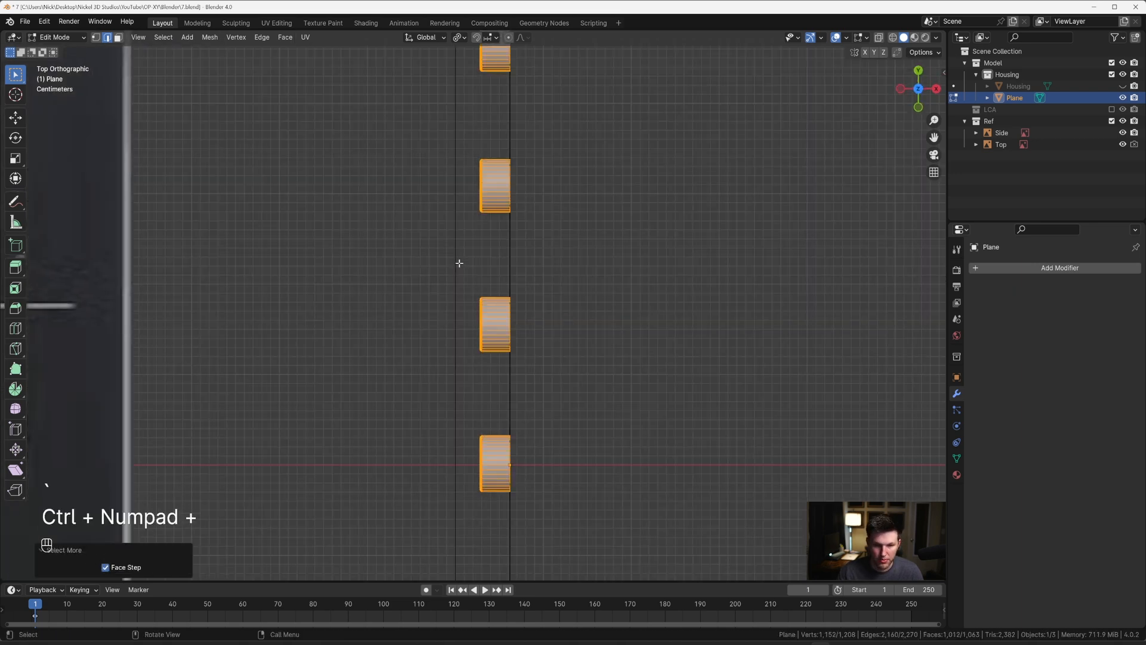
scroll(549, 331, down, 6)
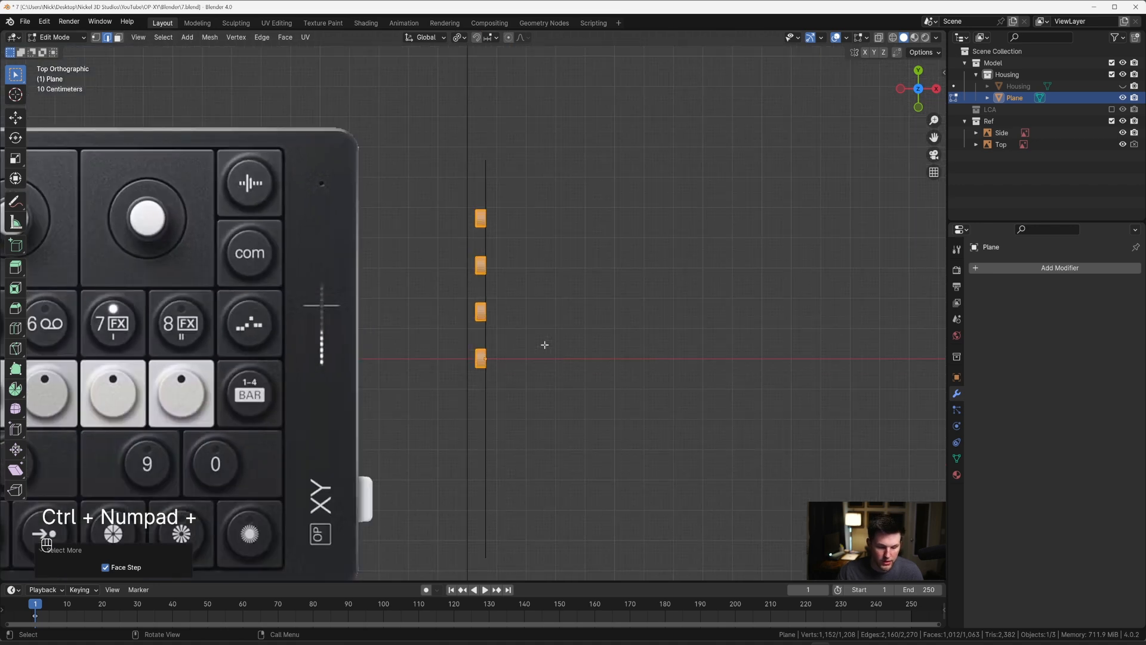
key(1)
key(alt+z)
scroll(453, 216, up, 2)
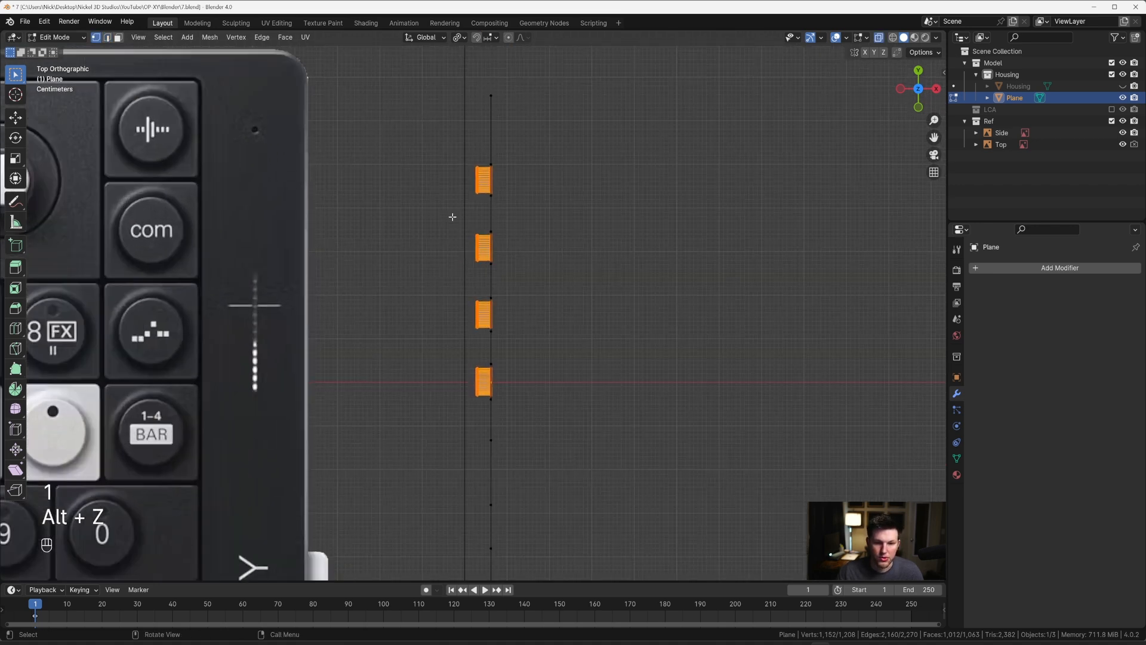
key(c)
mouse_move(463, 161)
middle_down()
mouse_move(464, 402)
mouse_move(406, 307)
middle_up()
key(KP_Decimal)
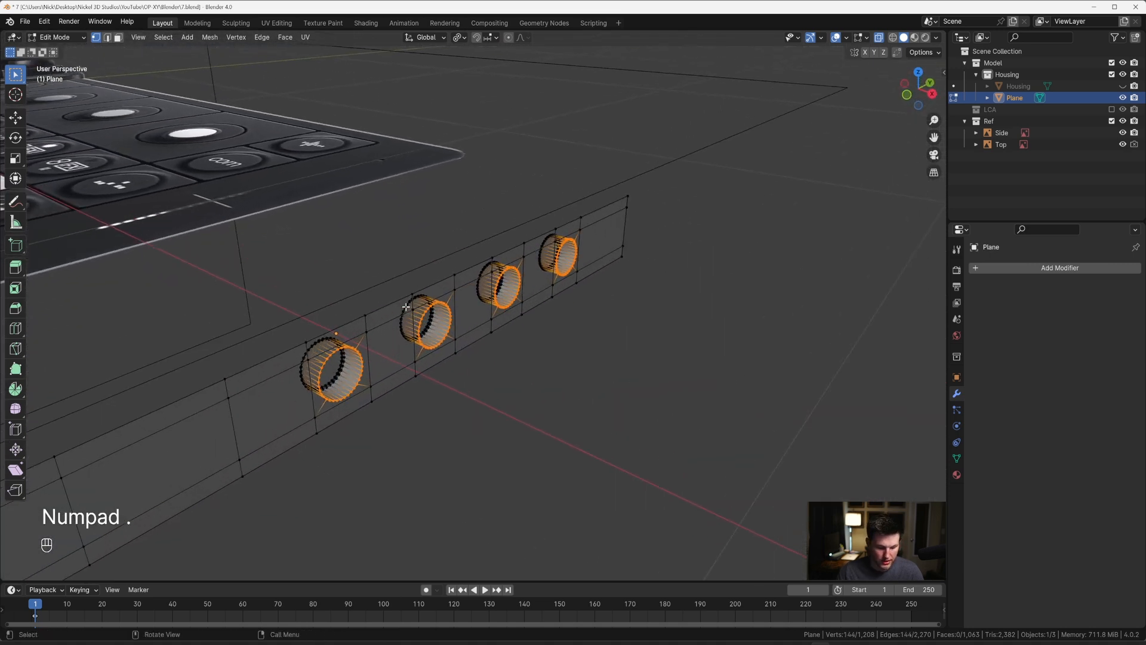
Step: With X-ray off, bevel the four front rim edge loops by about 0.0032 m with 8 segments
key(2)
key(alt+z)
middle_drag(406, 307, 583, 312)
key(ctrl+b)
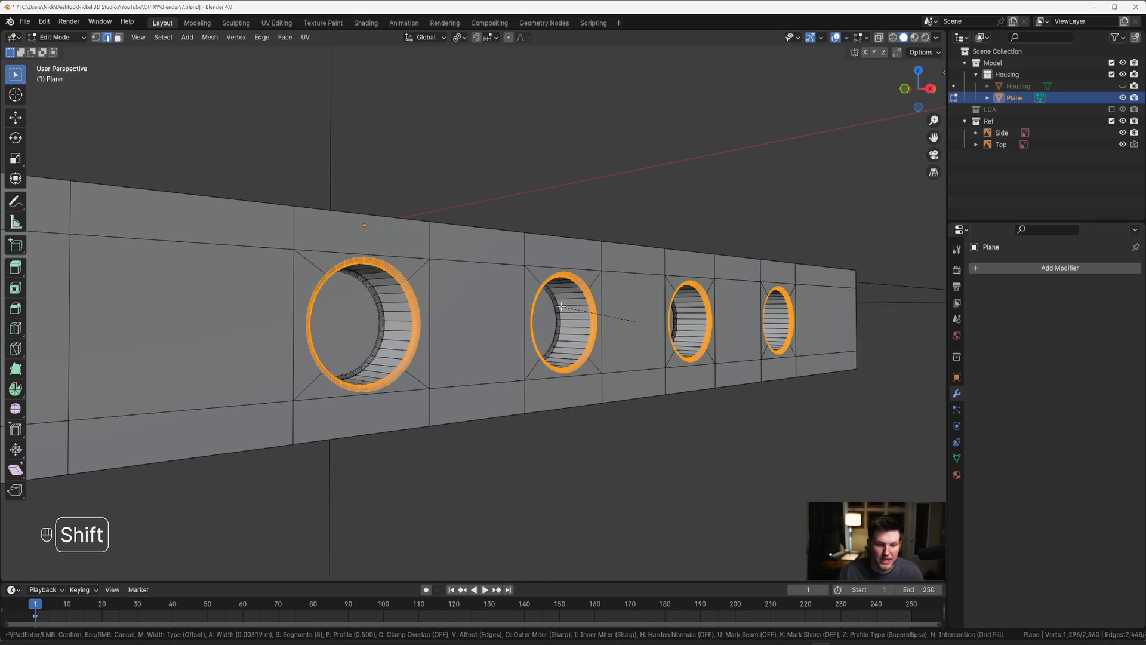
click(561, 305)
Step: Apply Shade Smooth to the port panel in Object Mode and inspect the shading around the round recesses
key(Tab)
scroll(562, 307, down, 3)
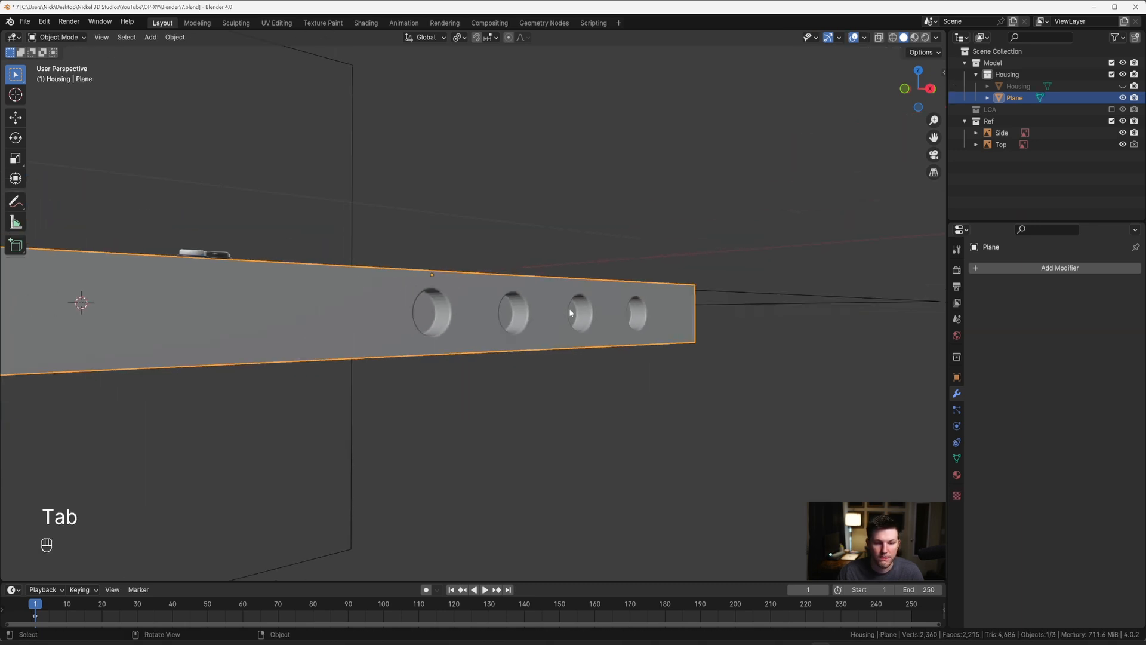
right_click(568, 308)
click(569, 309)
mouse_move(568, 309)
middle_down()
mouse_move(538, 300)
mouse_move(572, 307)
mouse_move(532, 335)
mouse_move(477, 320)
mouse_move(436, 217)
middle_up()
right_click(537, 304)
click(535, 303)
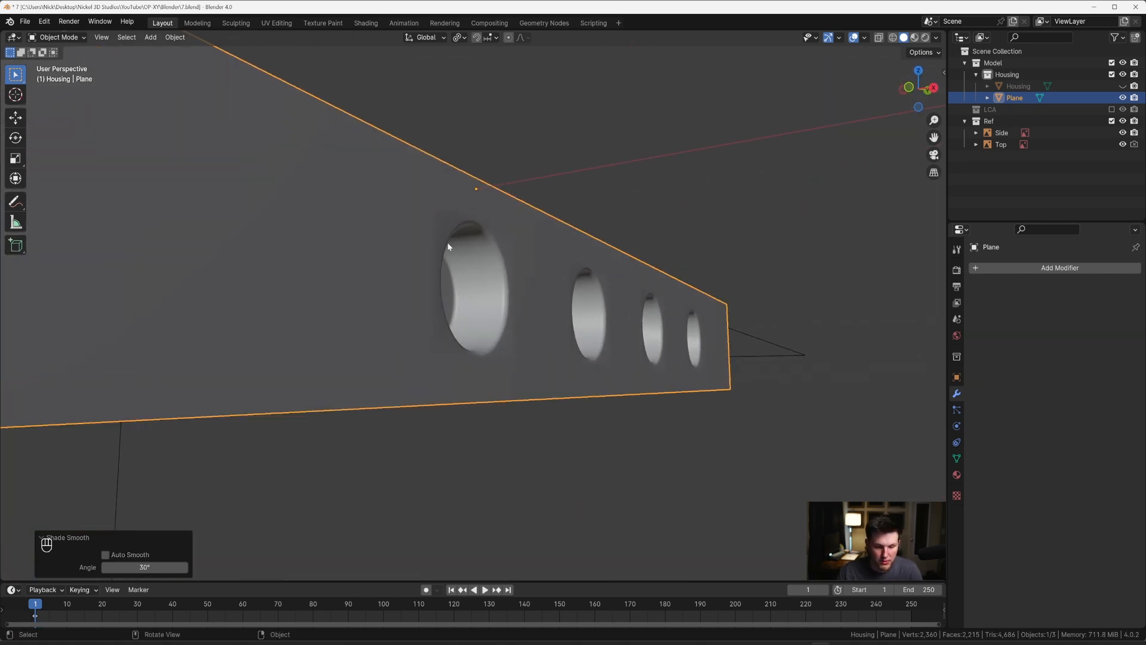
mouse_move(458, 268)
middle_down()
mouse_move(417, 314)
mouse_move(542, 332)
mouse_move(488, 314)
mouse_move(545, 341)
mouse_move(520, 320)
mouse_move(539, 335)
mouse_move(466, 320)
mouse_move(505, 287)
middle_up()
Step: With X-ray on, place the 3D cursor at the centre of the oblong port in the right orthographic view
key(grave)
click(464, 332)
key(Tab)
key(alt+z)
scroll(542, 332, up, 2)
scroll(492, 314, down, 3)
key(alt+z)
key(Tab)
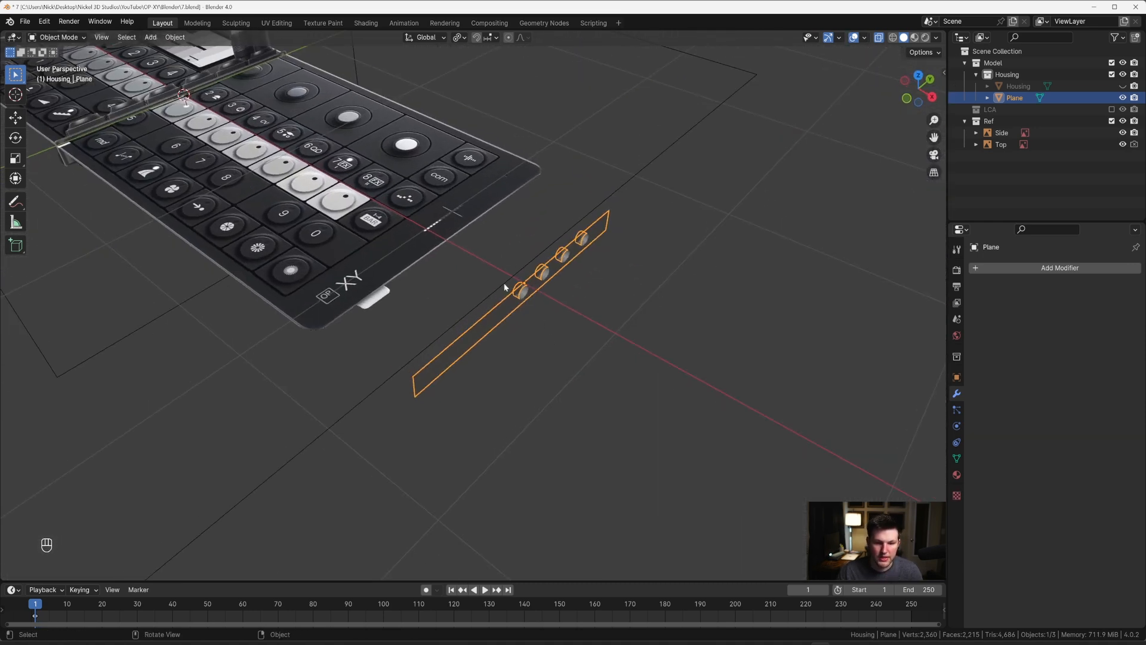
key(KP_3)
scroll(476, 319, up, 8)
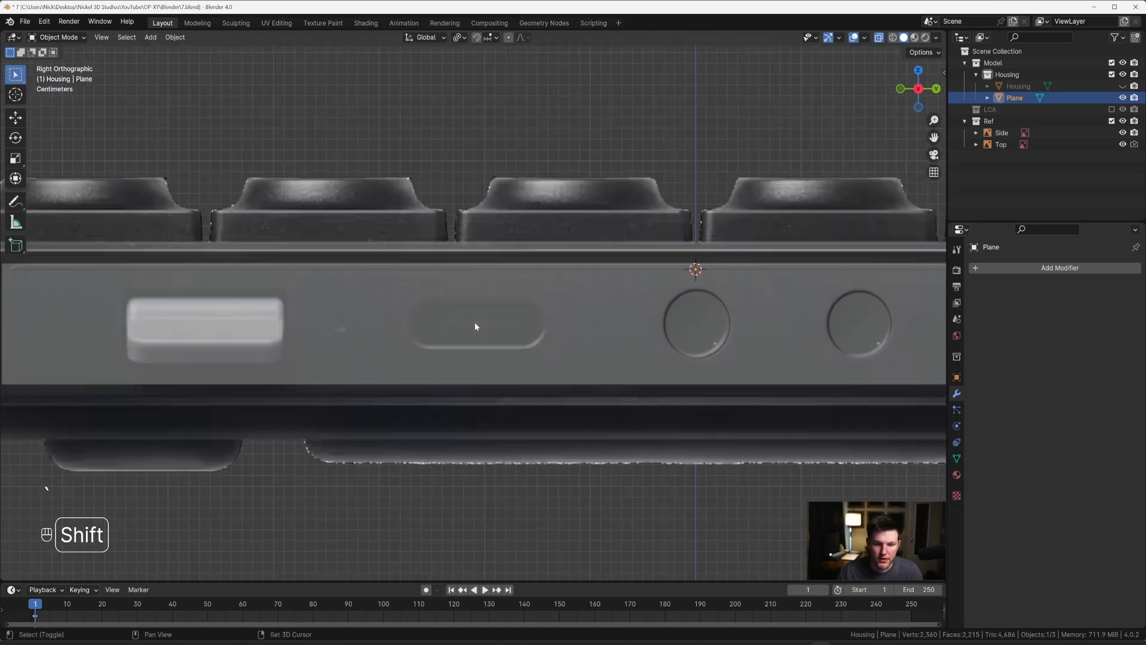
click(448, 296)
scroll(469, 317, down, 3)
Step: Add a cylinder with 48 vertices at the 3D cursor on the oblong port
key(shift+a)
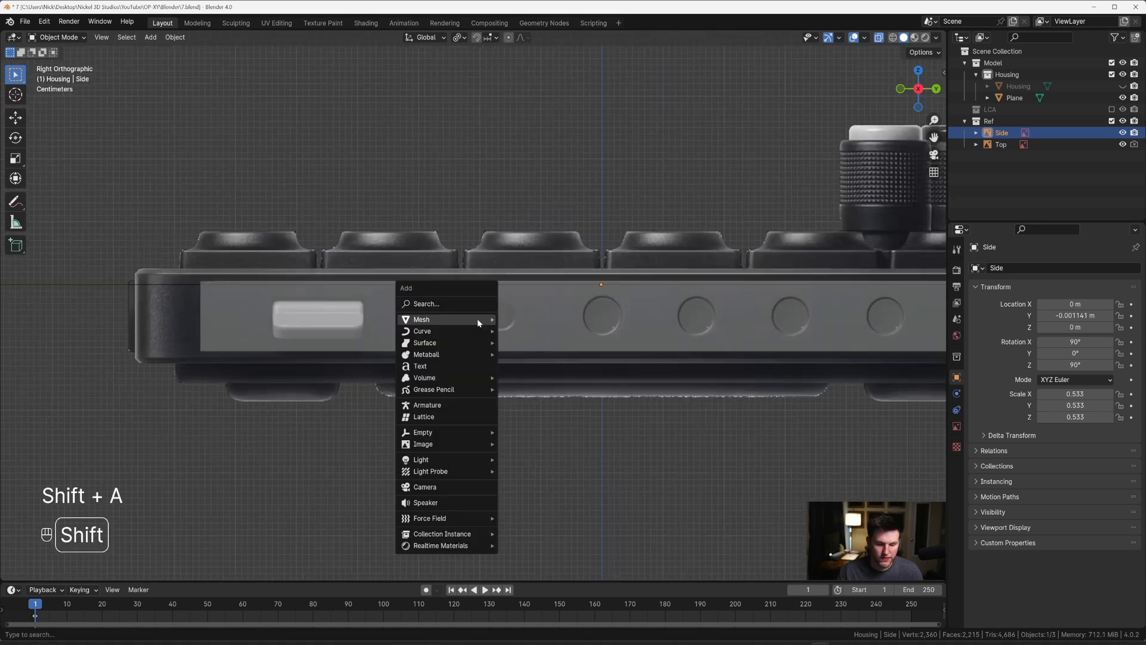
mouse_move(477, 322)
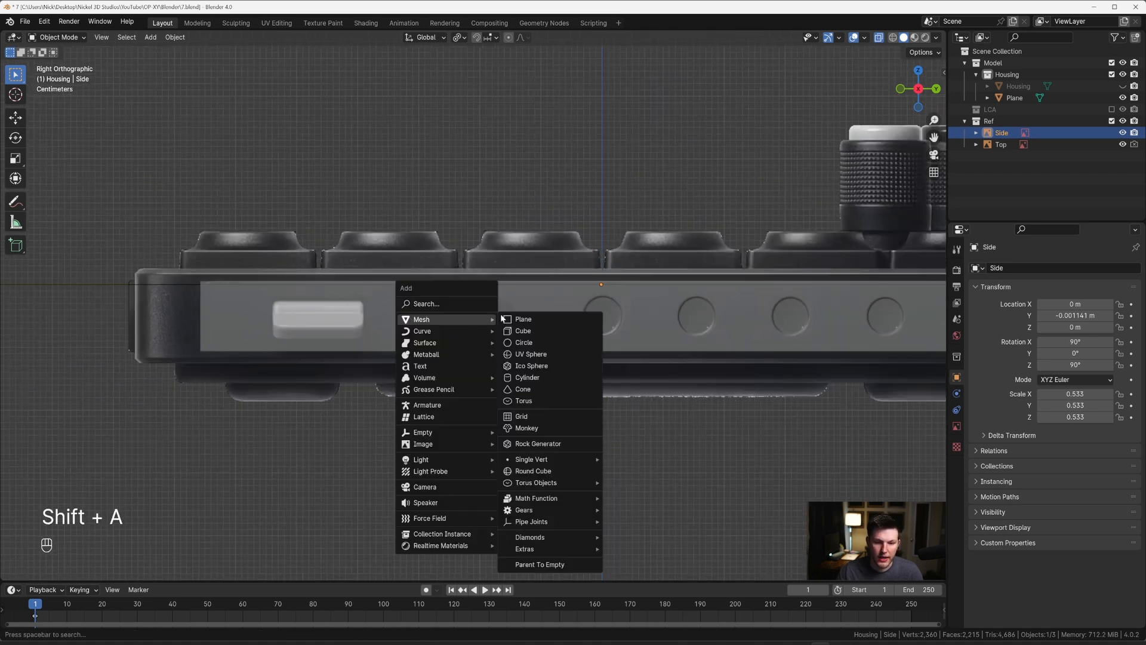
click(525, 377)
click(129, 432)
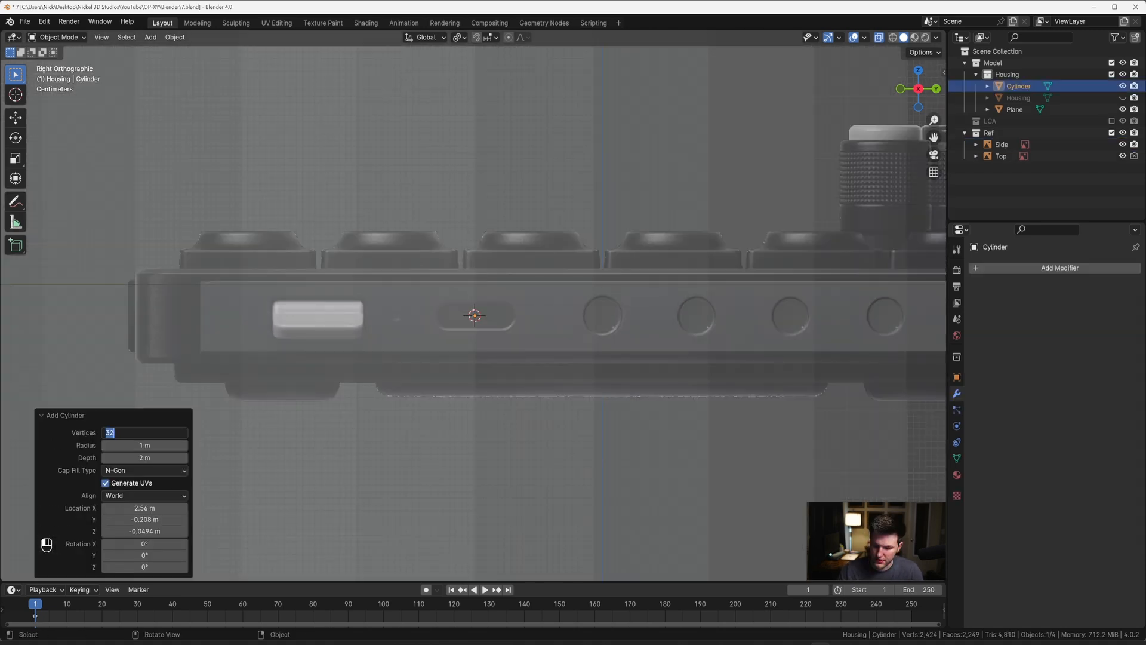
text(48)
key(Return)
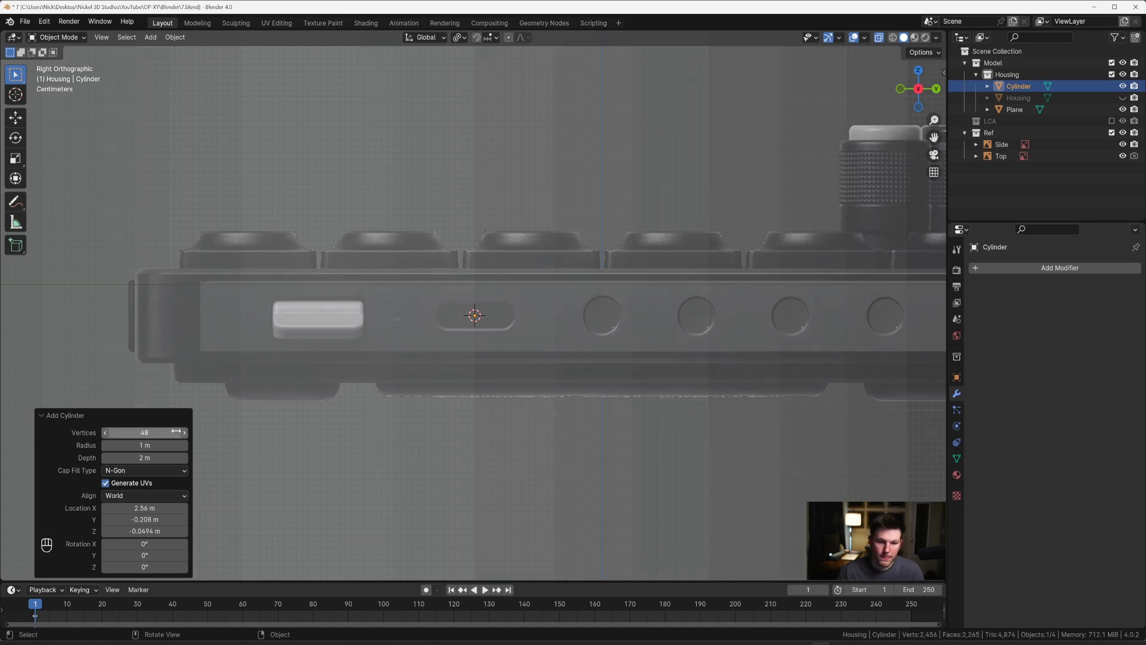
Step: In Edit Mode, scale the whole cylinder by about 0.071 and rotate it 90° around Y to face the side view
key(Tab)
key(a)
key(s)
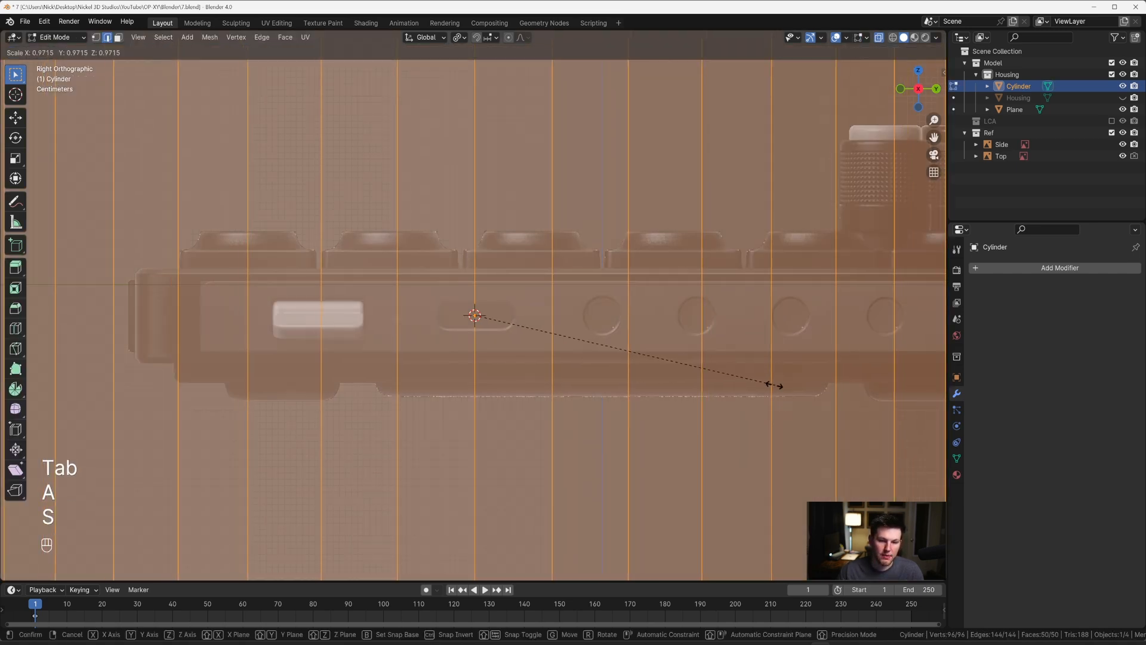
click(485, 335)
text(r)
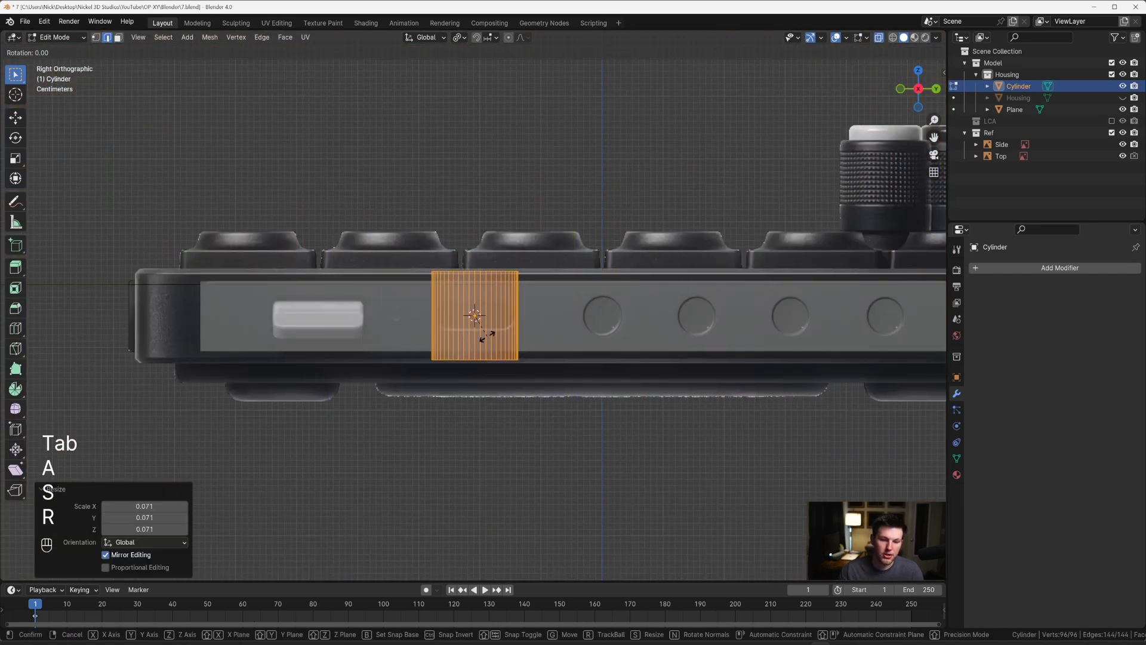
text(y90)
key(Return)
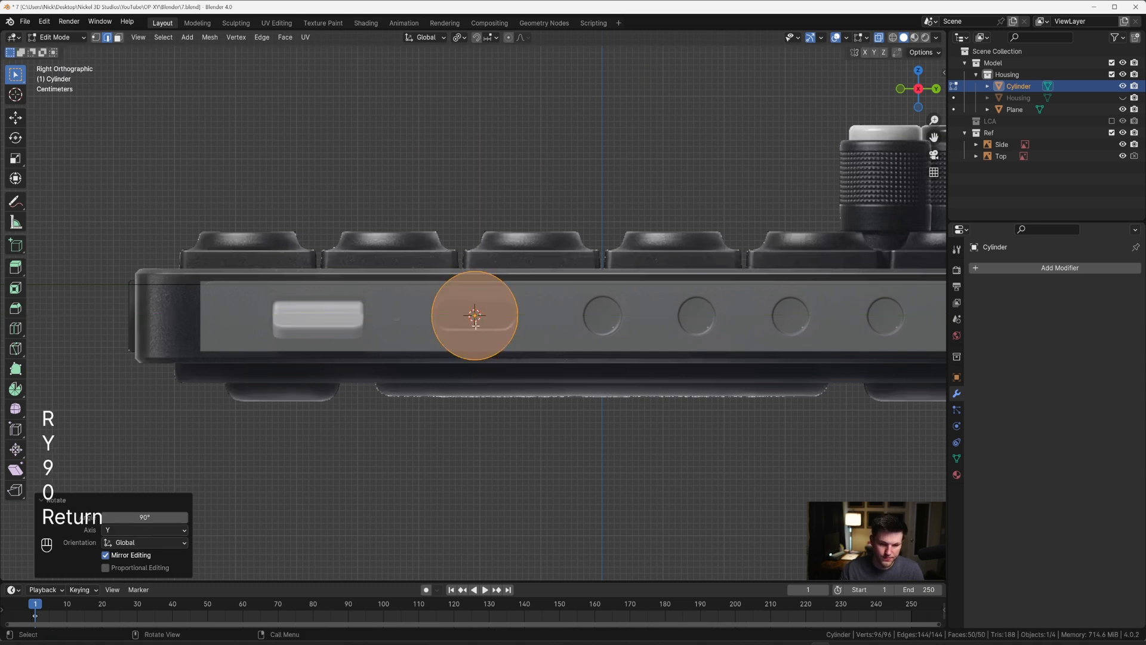
Step: Scale the cylinder by about 0.326 so its diameter matches the oblong port's height
scroll(476, 324, up, 4)
key(s)
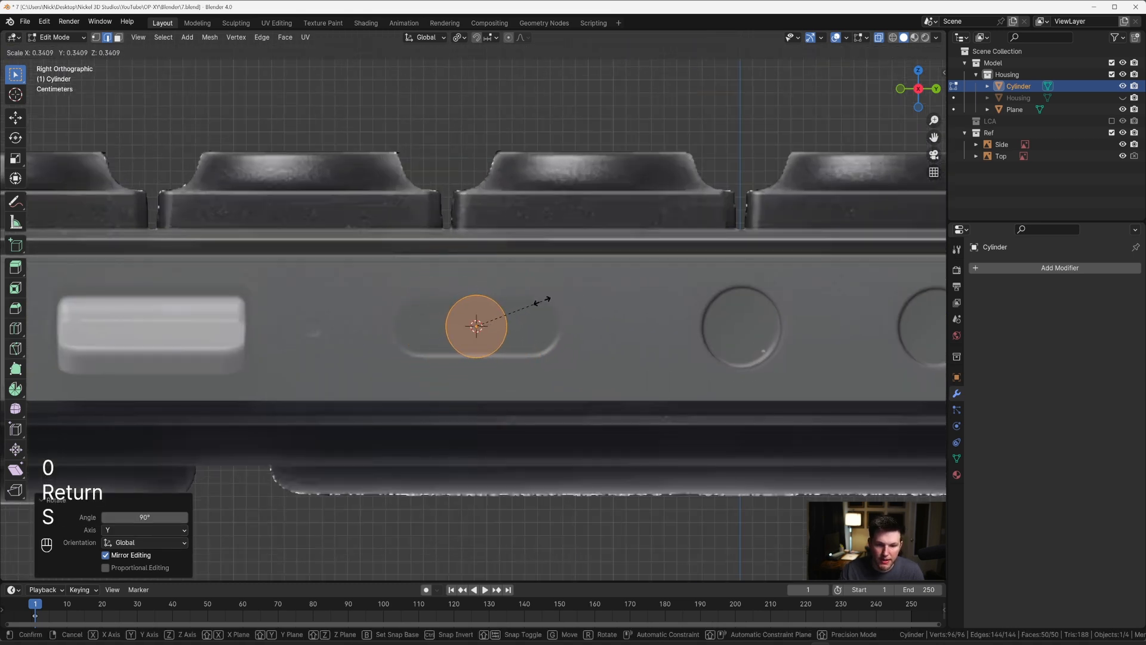
click(543, 300)
scroll(526, 303, up, 3)
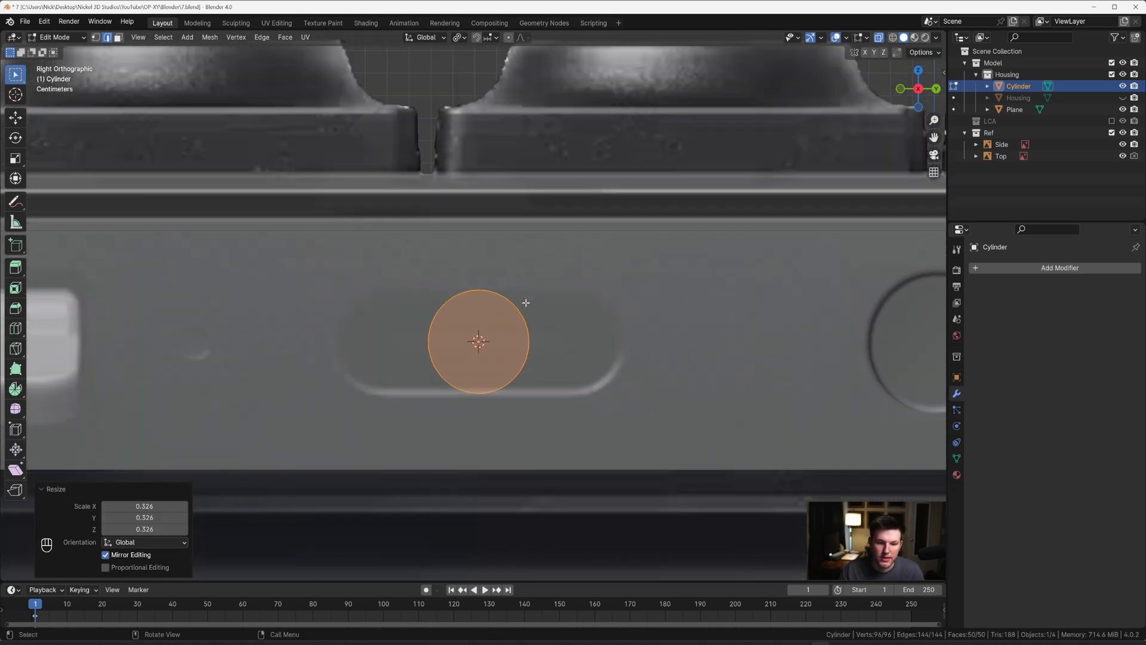
Step: Move the cylinder's vertices about -0.044 m along Y to the oblong port's rounded end beside the rectangular port
key(1)
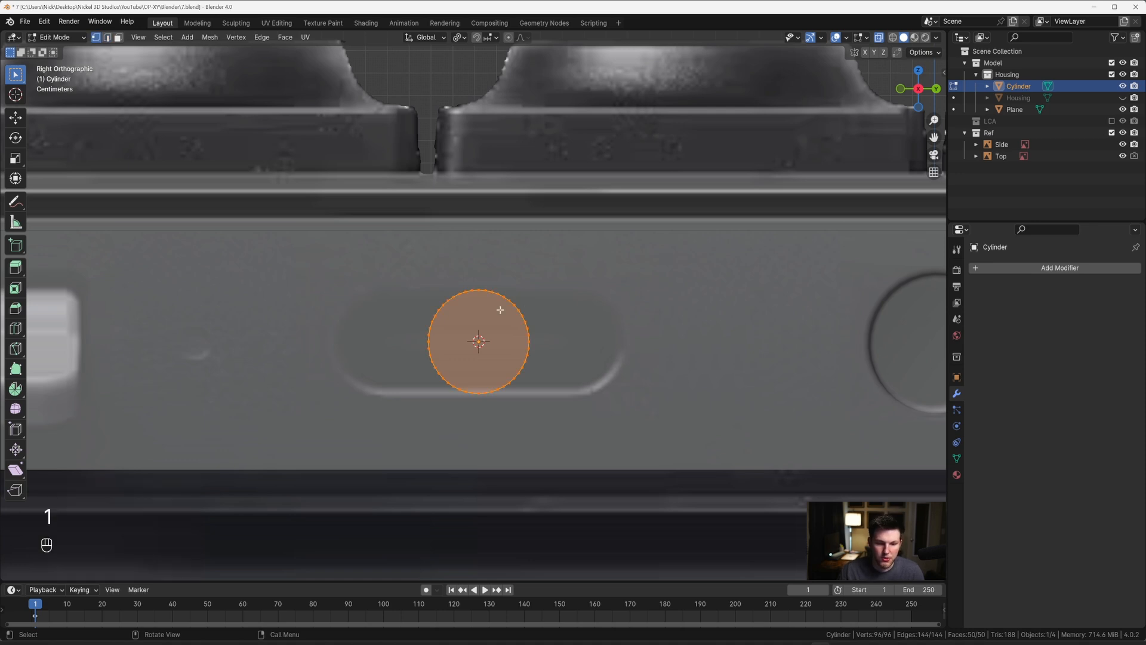
key(g)
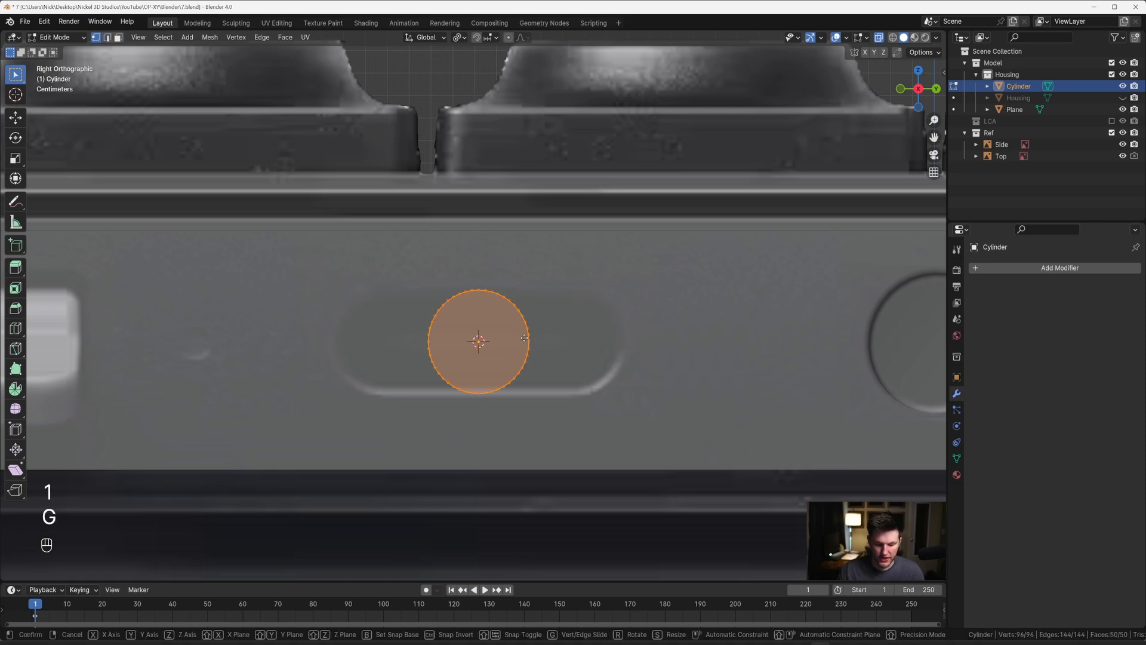
key(y)
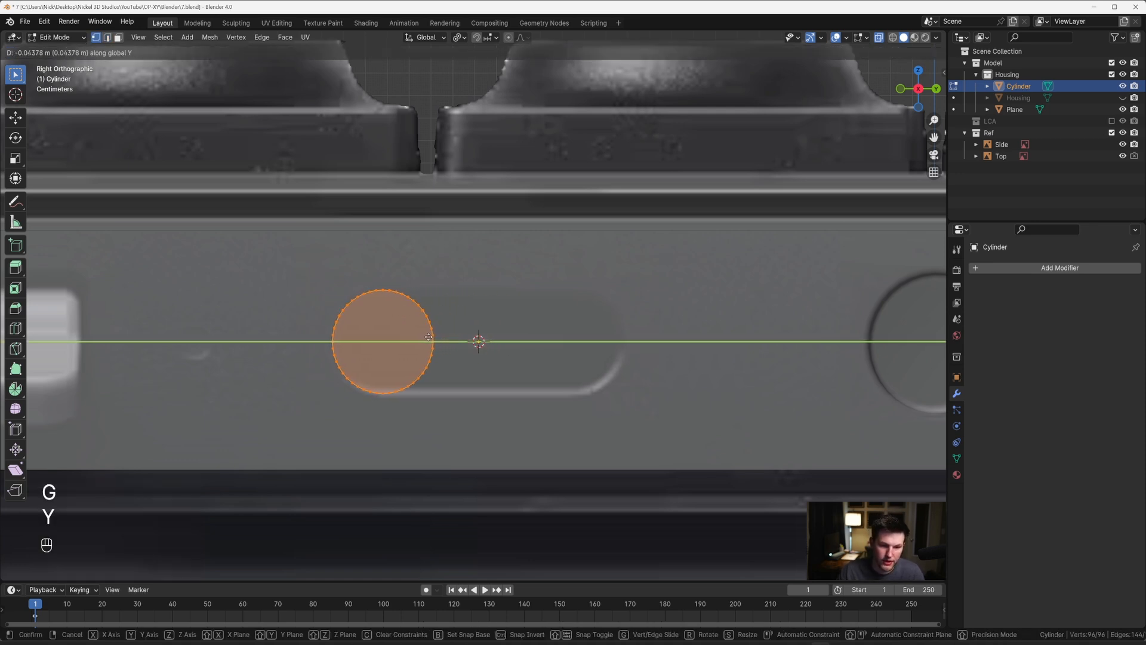
click(428, 337)
Step: Split off the cylinder half facing the round ports and move it about 0.087 m along Y to the oblong port's opposite end
drag(379, 285, 472, 425)
middle_drag(448, 316, 441, 302)
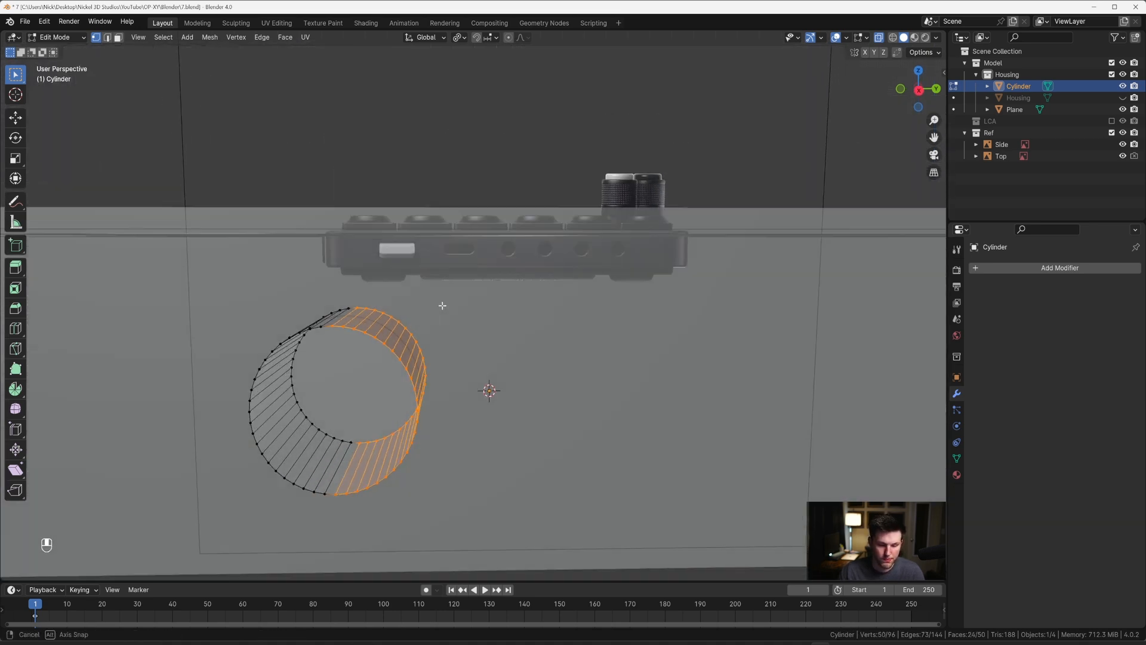
key(grave)
click(494, 301)
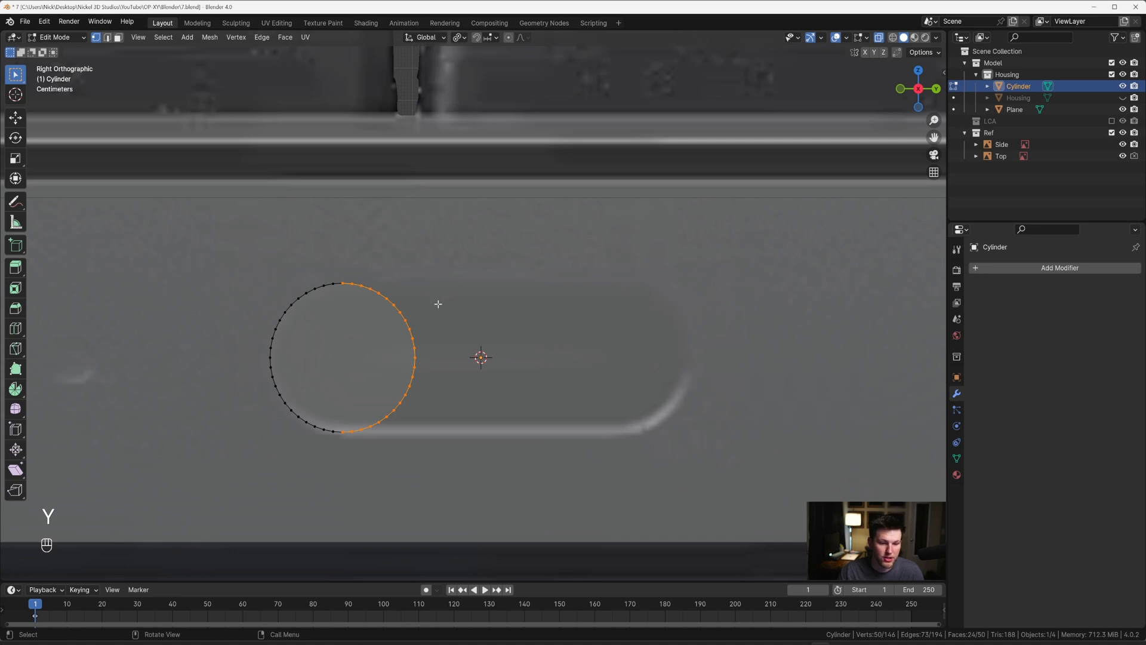
key(g)
key(y)
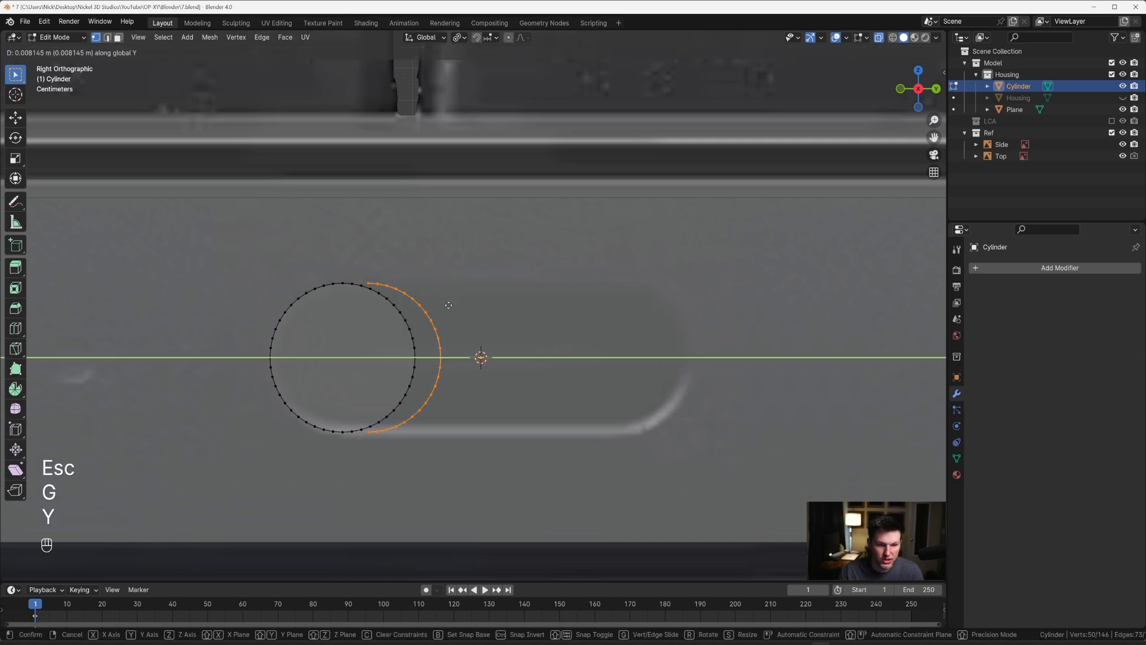
click(694, 321)
Step: Delete the leftover half-circle vertices inside the oblong port, keeping only the two outer rounded ends
middle_drag(530, 289, 429, 331)
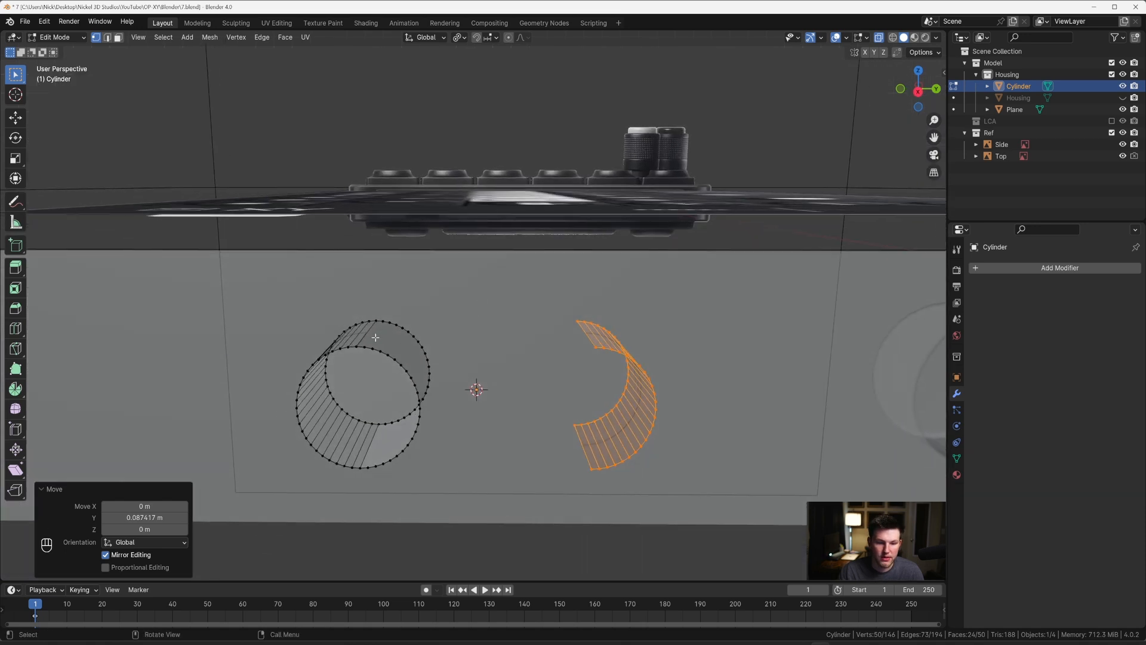
key(KP_3)
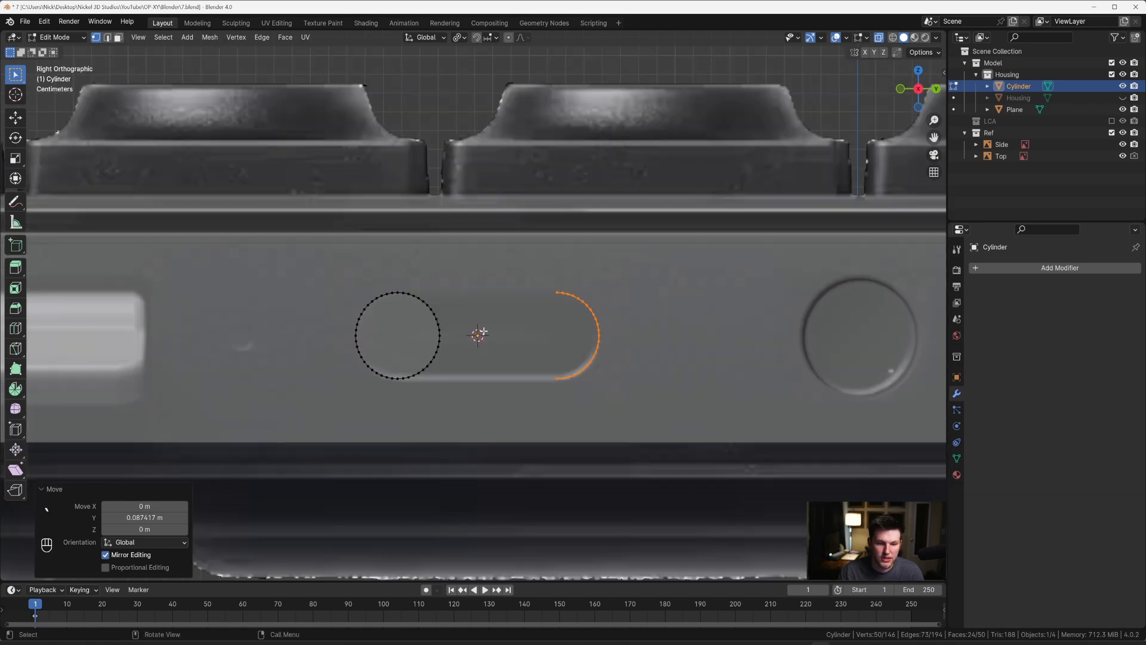
drag(401, 289, 460, 402)
key(x)
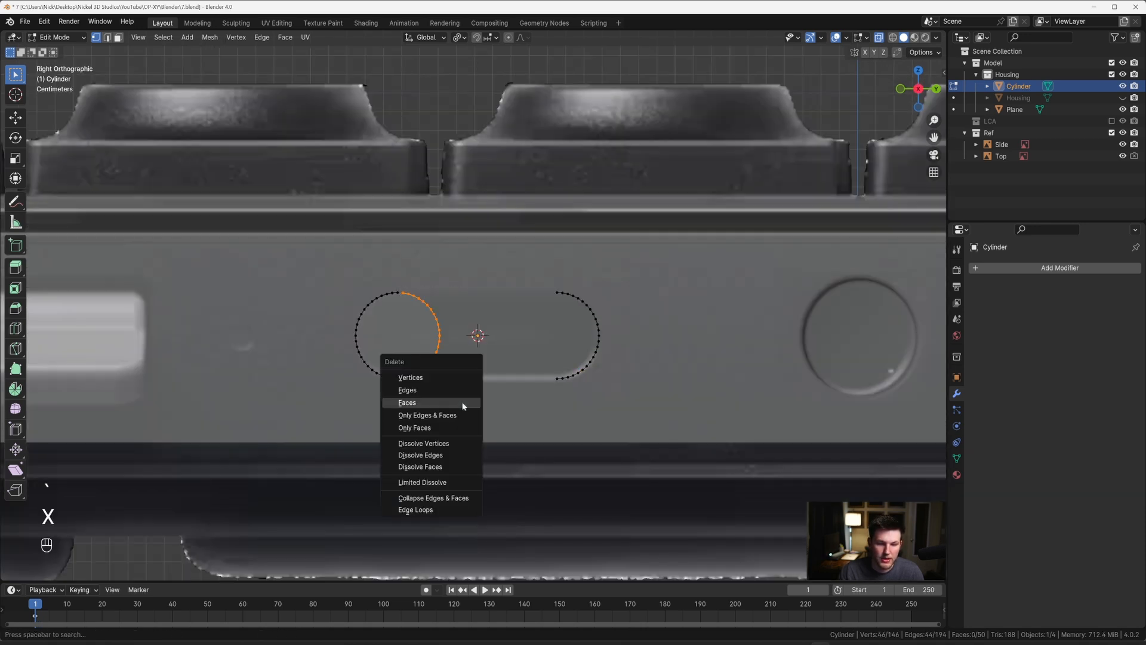
click(460, 375)
Step: Bridge the two rounded ends with faces along the upper and lower straight sides of the oblong shape
key(KP_2)
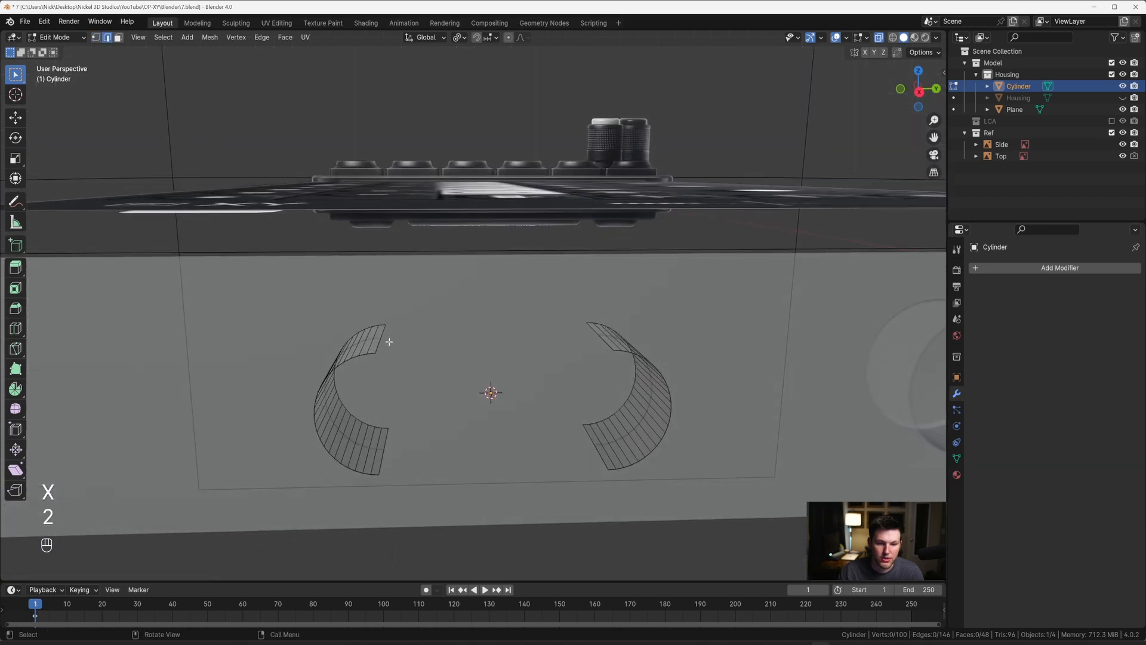
shift+click(595, 334)
key(f)
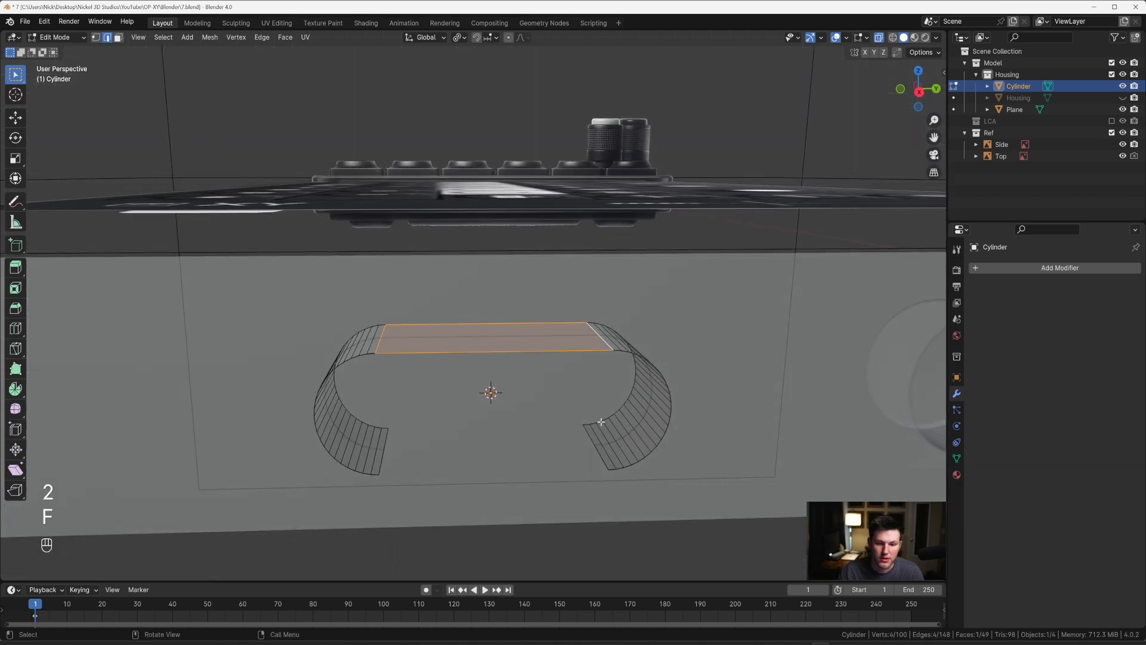
click(591, 443)
key(f)
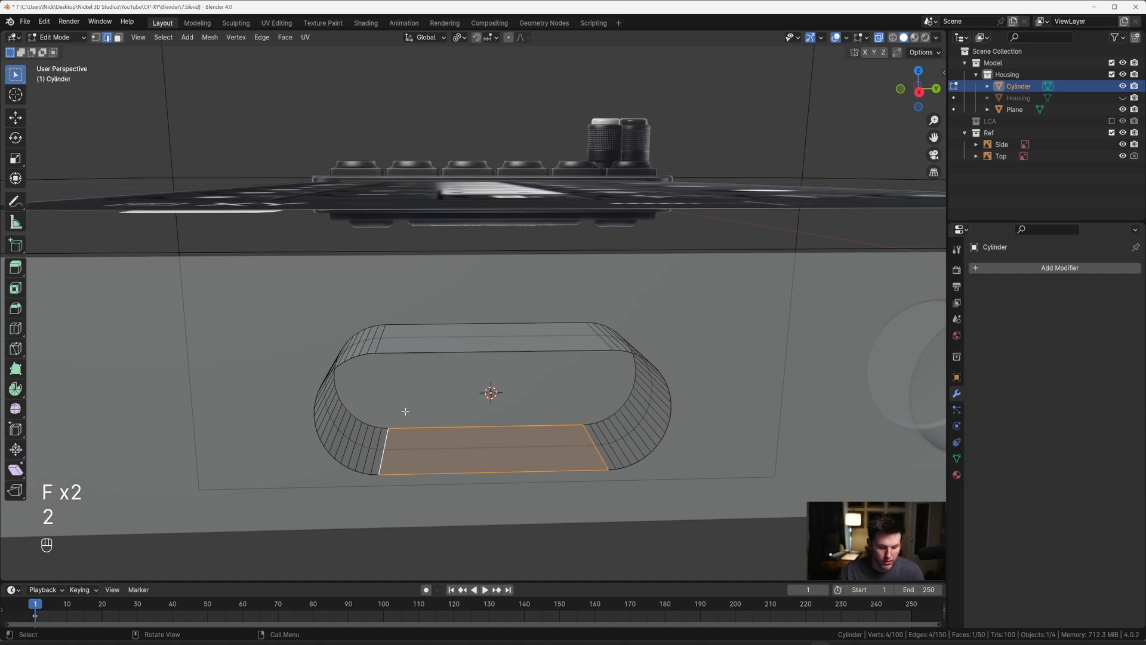
Step: Cap both open ends of the oblong shape with faces to make it a closed solid
alt+click(383, 428)
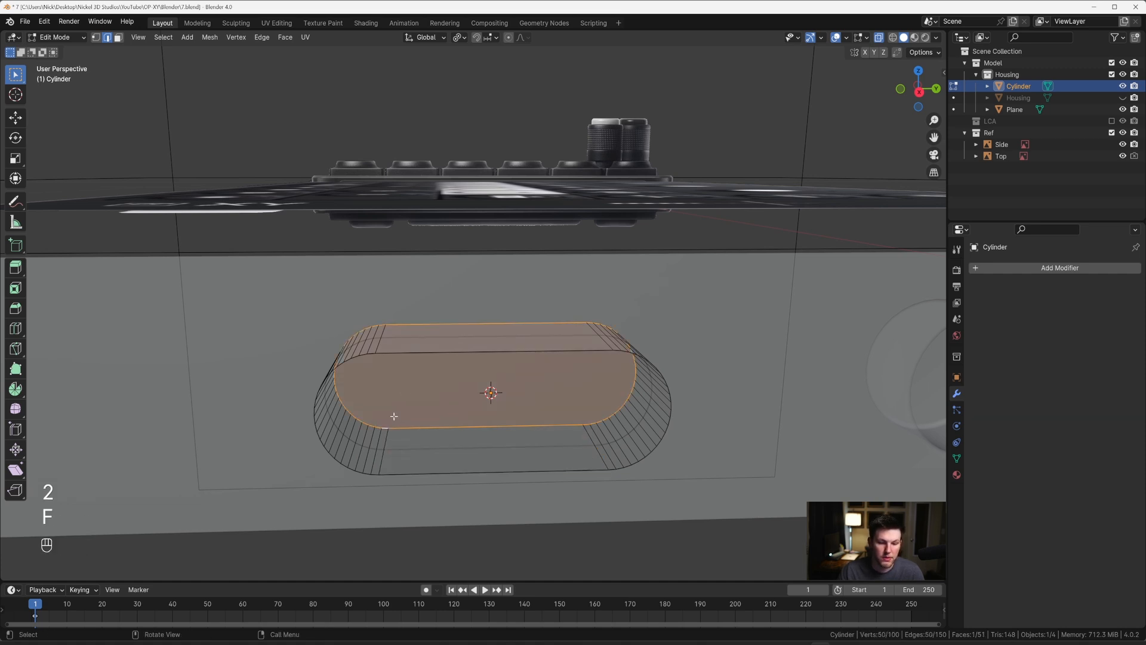
alt+click(429, 353)
key(f)
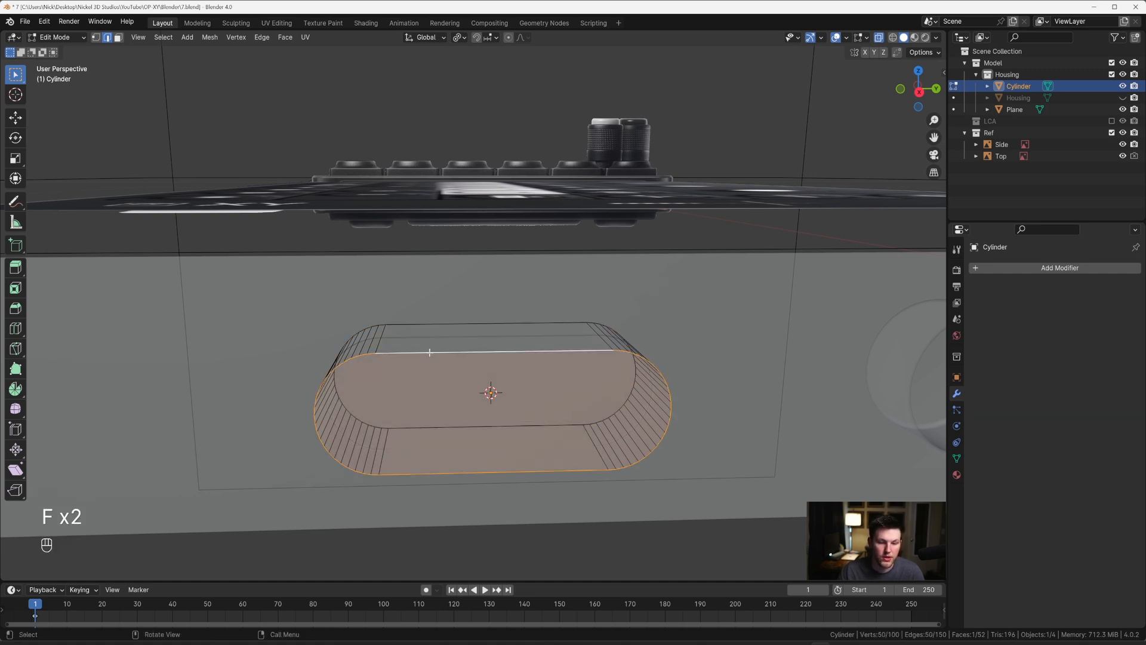
Step: Check the oblong solid against the side reference and the side panel's edge layout around that port
key(grave)
click(538, 347)
scroll(538, 346, down, 4)
key(Tab)
key(Tab)
key(Tab)
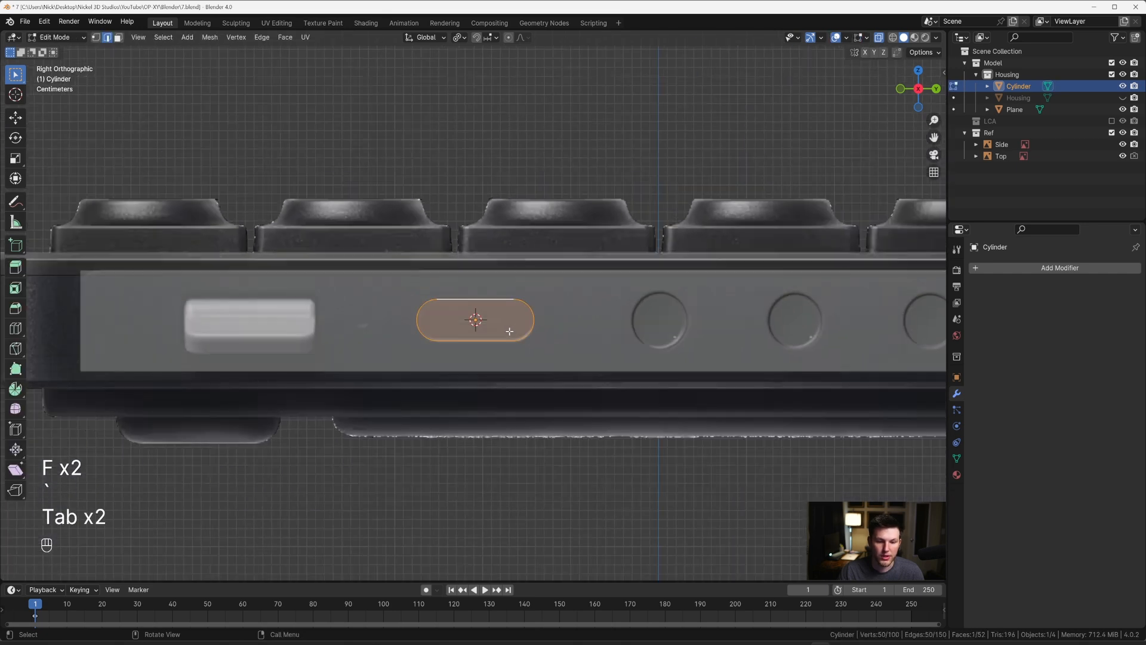
click(564, 305)
key(Tab)
scroll(543, 306, up, 2)
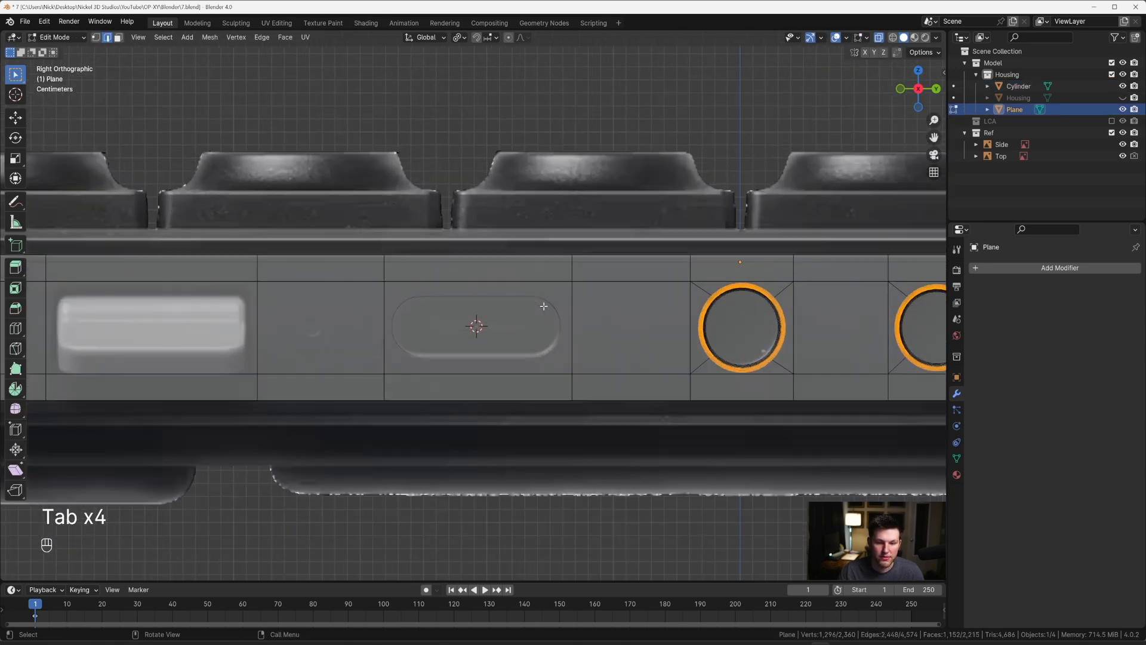
key(Tab)
scroll(474, 313, down, 4)
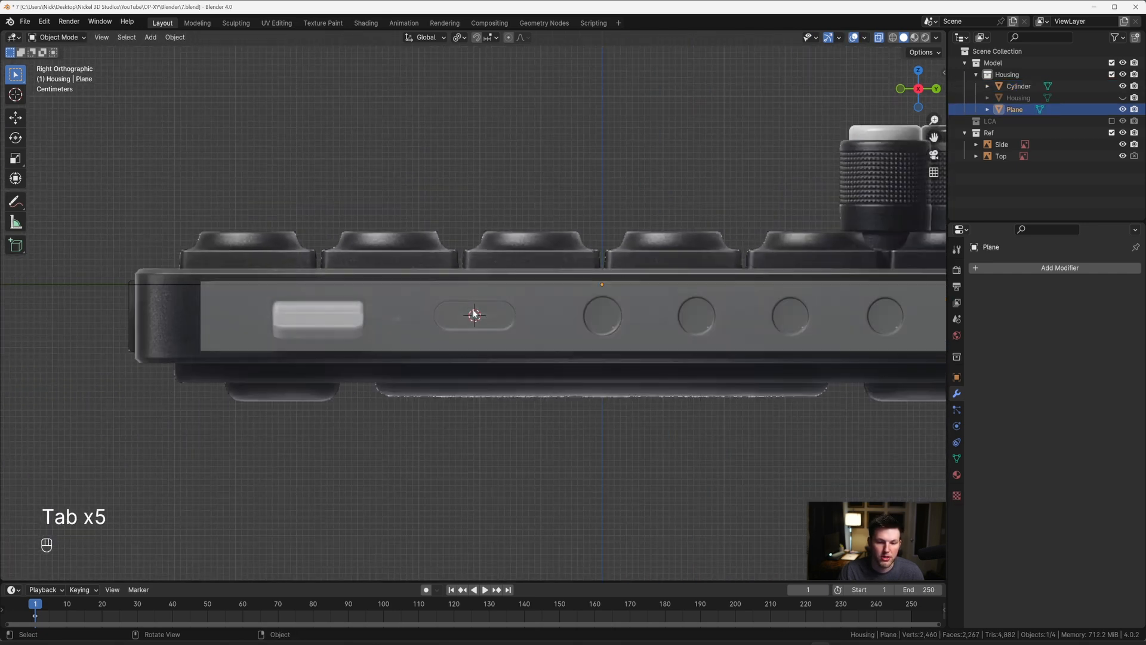
Step: Move the oblong solid about -0.012 m along X so it intersects the side panel, and turn off X-ray display
middle_drag(478, 314, 603, 279)
click(530, 335)
key(g)
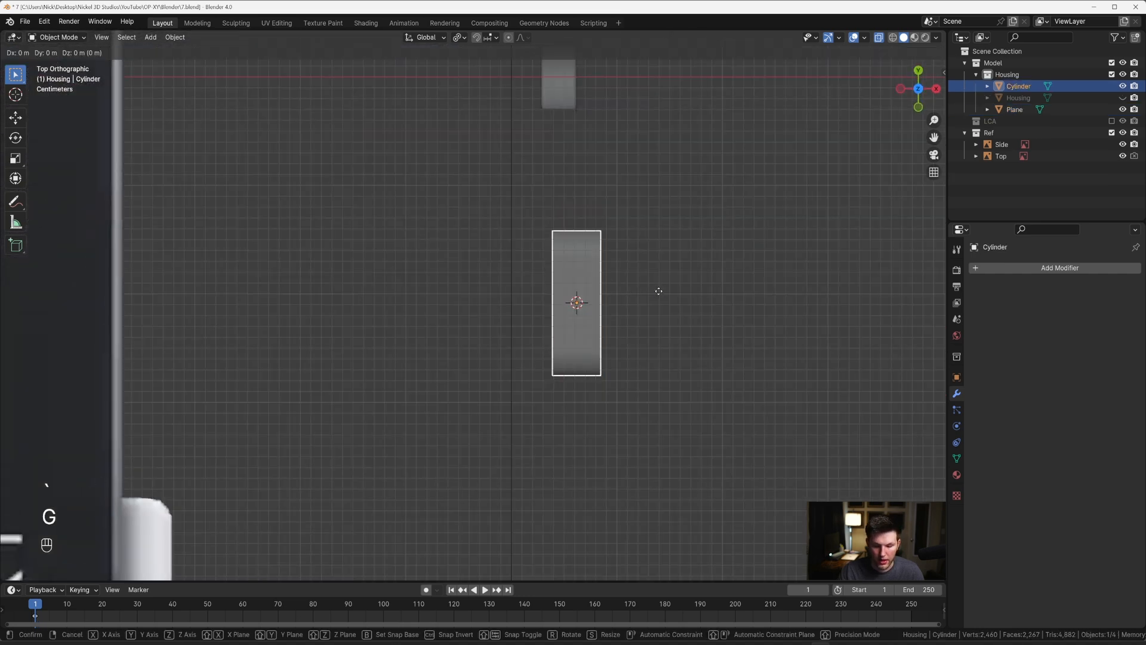
key(x)
click(646, 307)
middle_drag(645, 307, 611, 286)
key(alt+z)
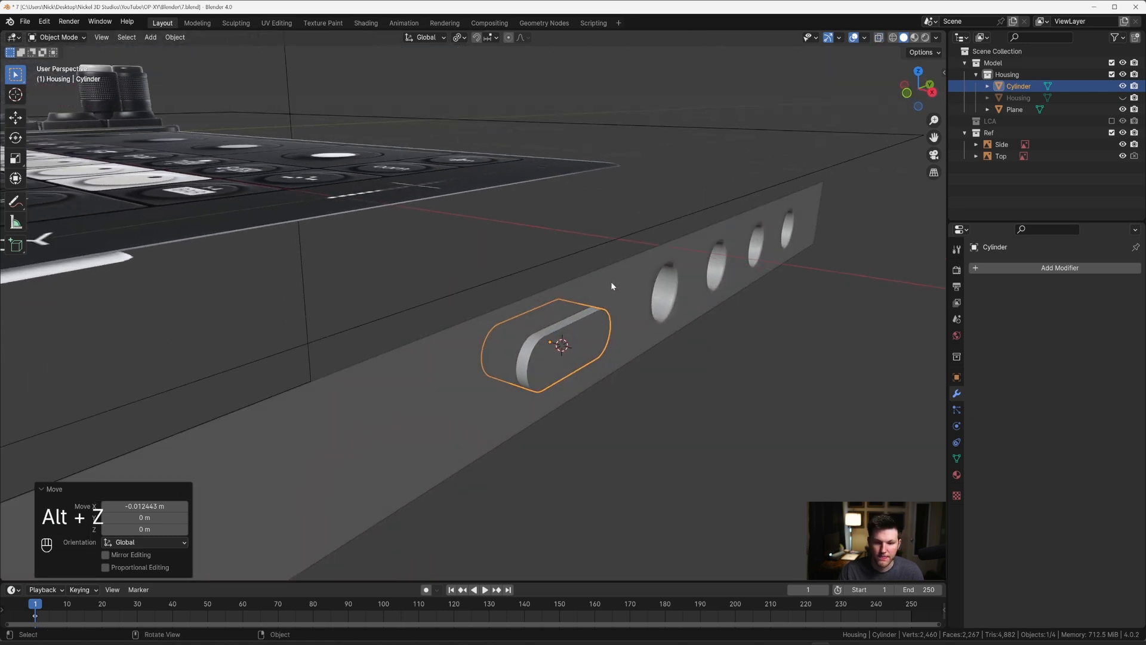
Step: Add a Boolean modifier to the side panel, set to Difference with the oblong Cylinder as its object
click(658, 290)
click(1001, 272)
mouse_move(979, 291)
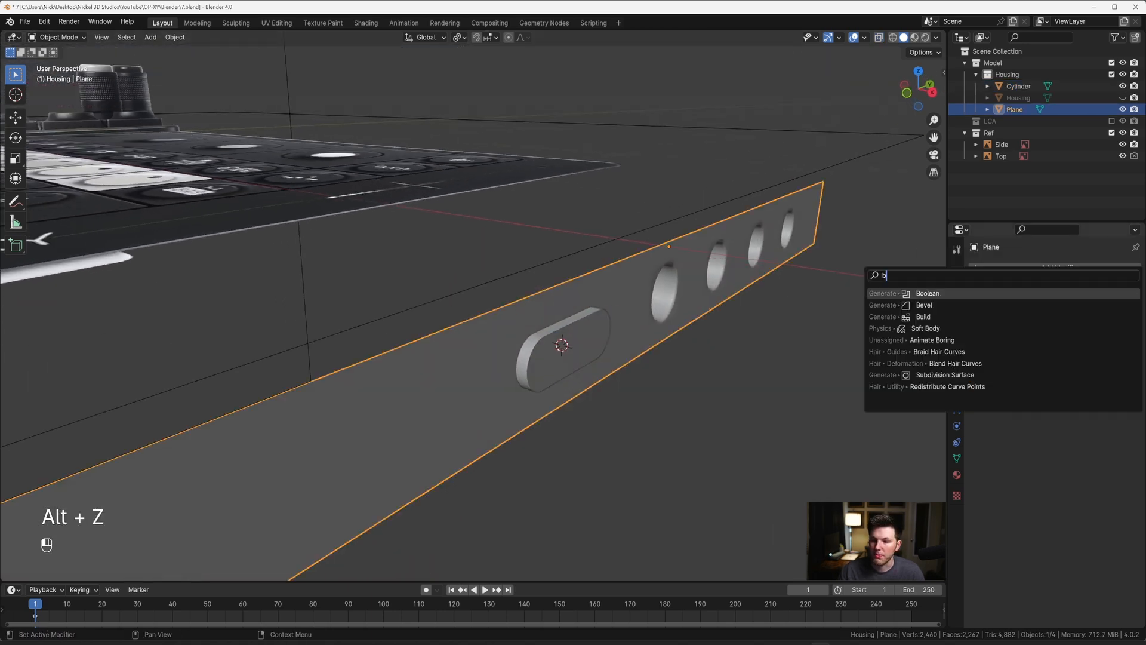
click(1069, 322)
click(1118, 333)
click(591, 334)
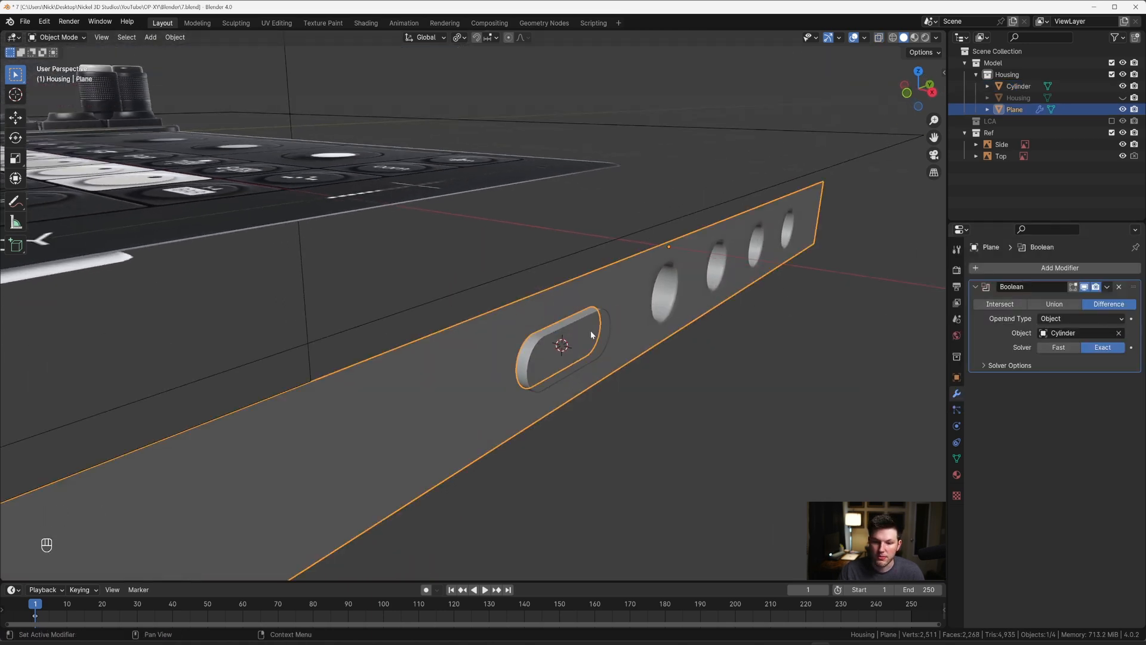
Step: Apply the Boolean modifier on the side panel and delete the oblong Cylinder
key(ctrl+a)
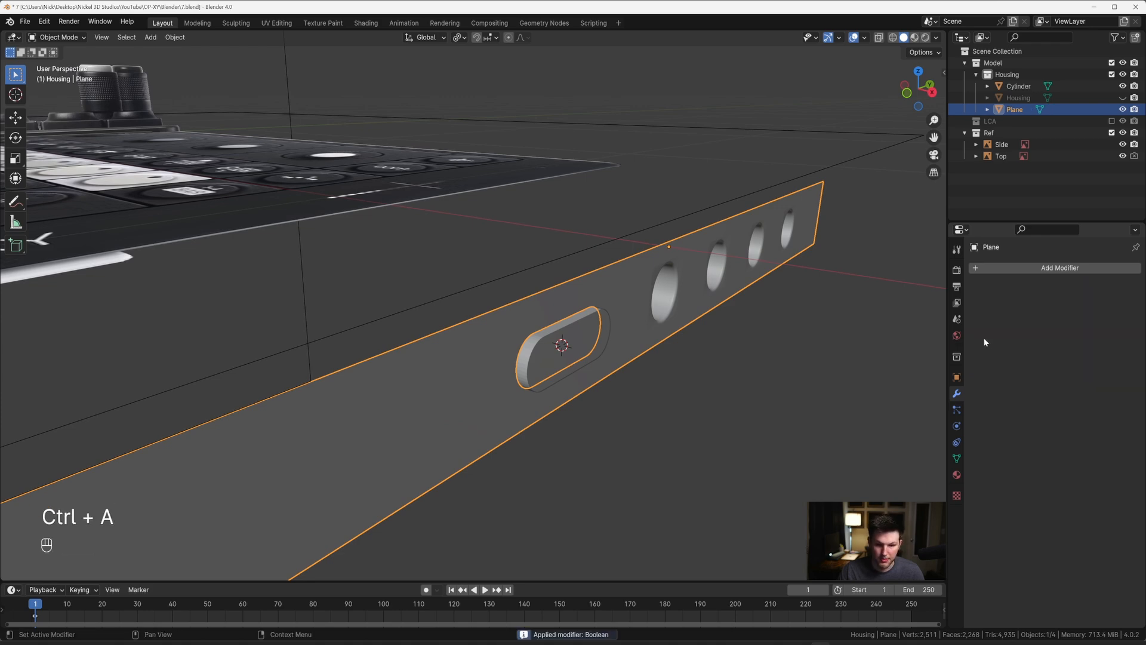
key(x)
click(596, 341)
Step: Select the oblong opening's edge loop in the side panel and extrude it inward along X to form the recess walls
key(Tab)
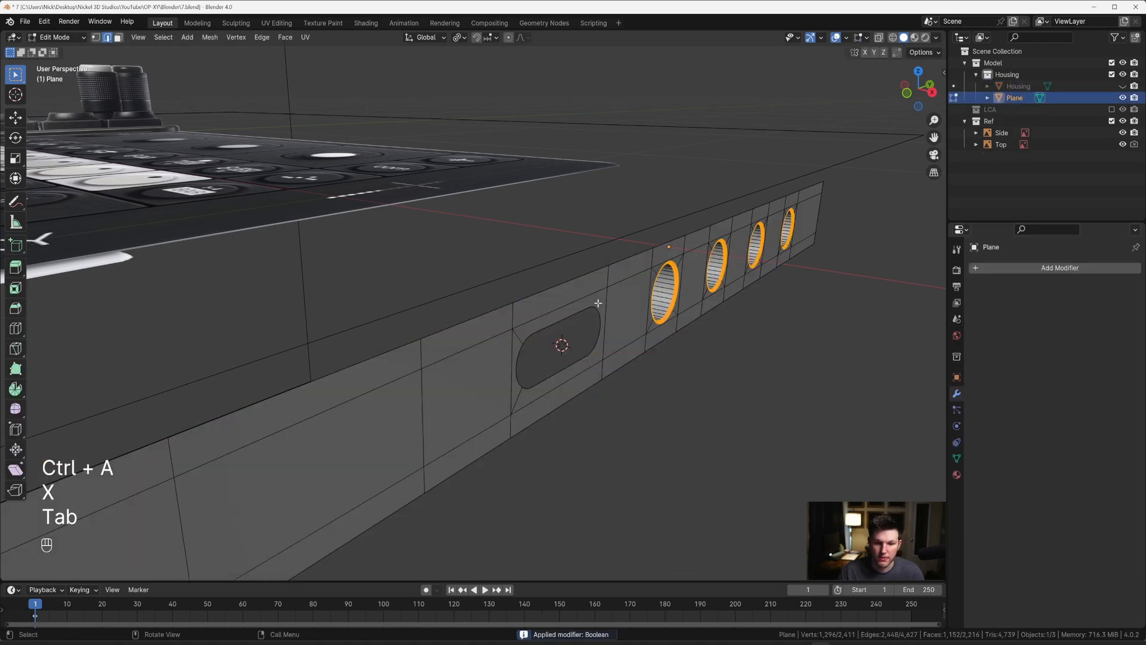
middle_drag(596, 340, 457, 318)
scroll(457, 318, up, 3)
key(2)
alt+click(434, 352)
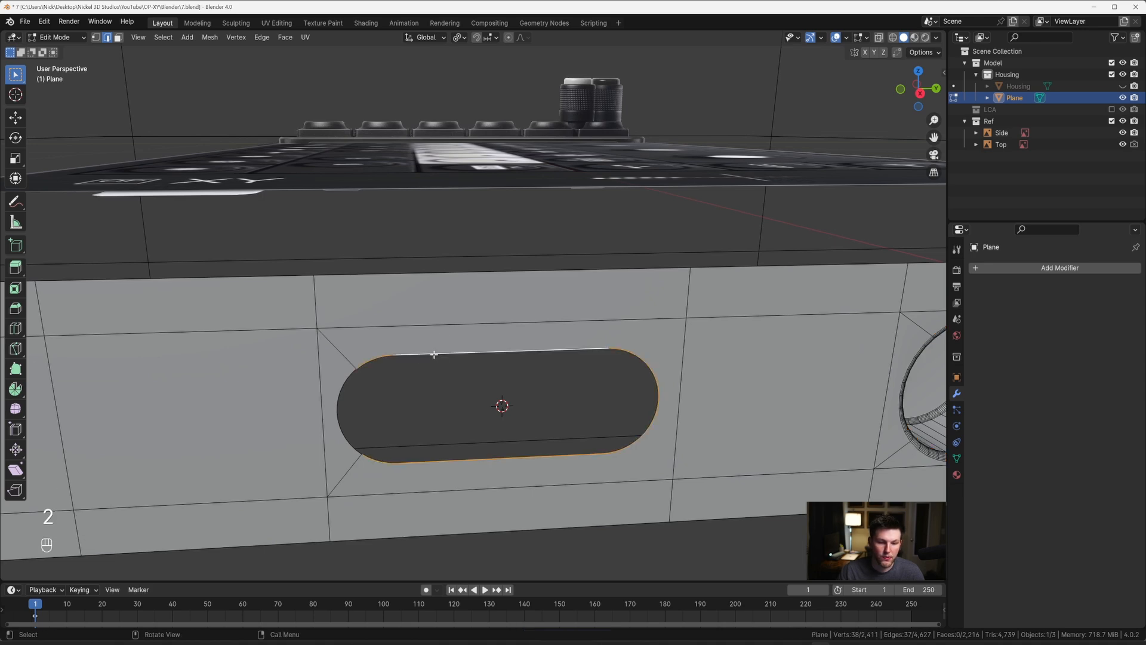
alt+shift+click(341, 383)
middle_drag(346, 381, 610, 318)
key(e)
key(x)
click(618, 331)
Step: Fill the extruded loop at the inner end of the oblong recess with a floor face
key(Tab)
Step: Correct the side panel's object shading so the oblong recess's walls and floor have crisp edges
key(Tab)
key(f)
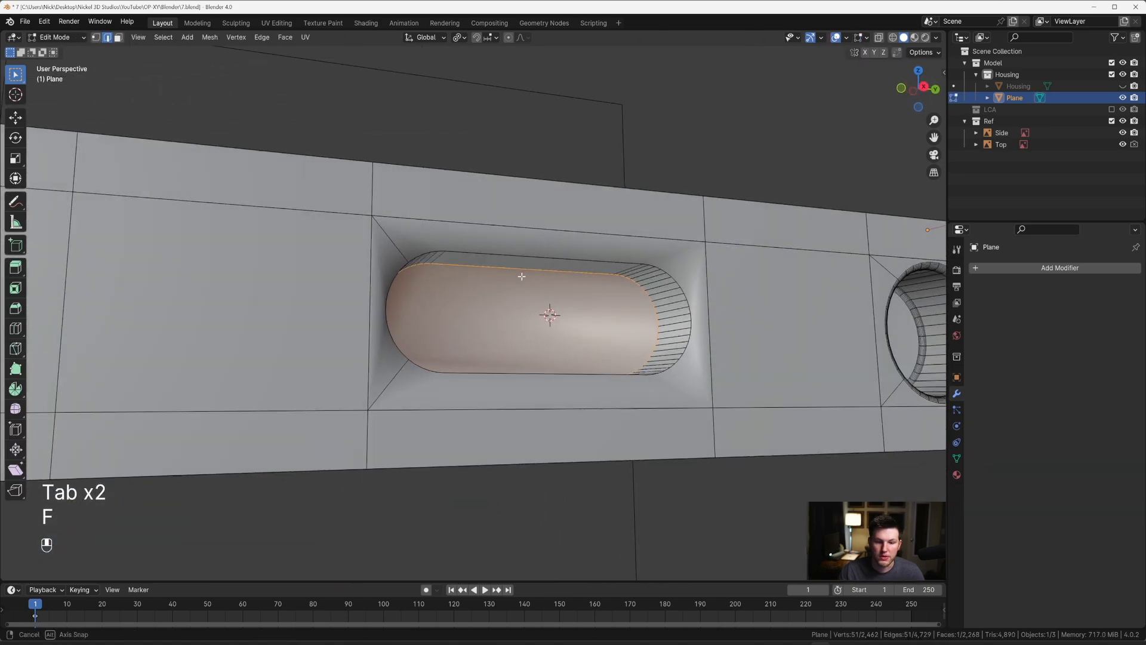
key(Tab)
key(Tab)
key(Tab)
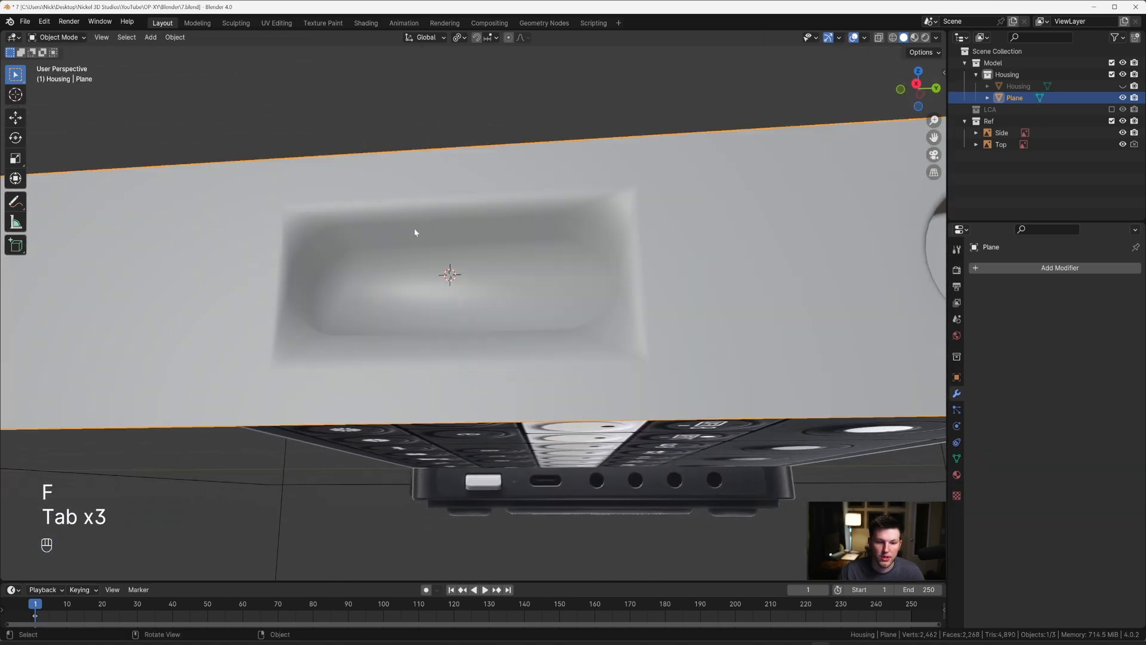
right_click(413, 228)
click(414, 240)
Step: Bevel the edges around the oblong recess's floor with 6 segments and a width of about 0.002 m
middle_drag(487, 253, 496, 248)
key(2)
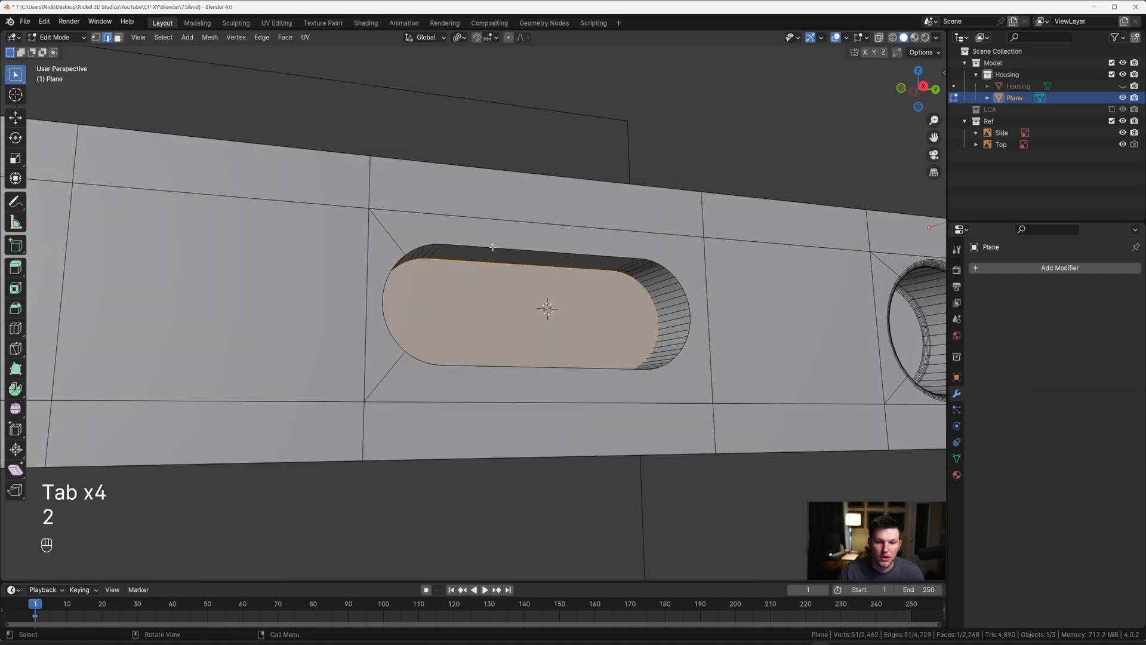
alt+click(517, 261)
key(3)
click(544, 309)
middle_drag(544, 310, 504, 328)
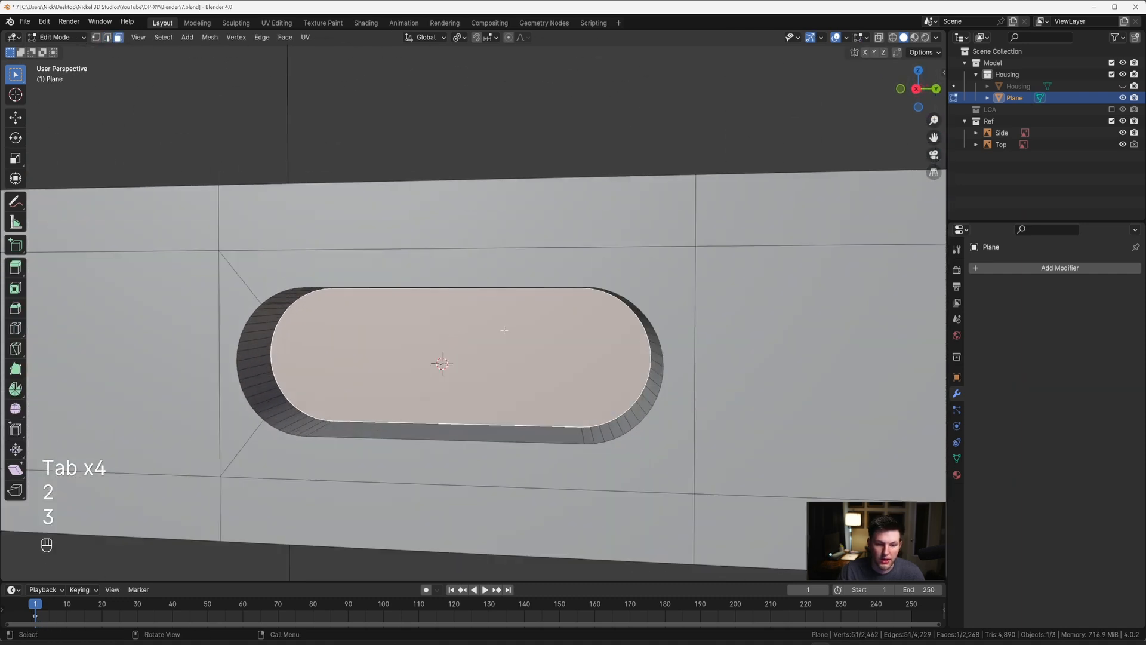
key(ctrl+b)
scroll(534, 326, down, 6)
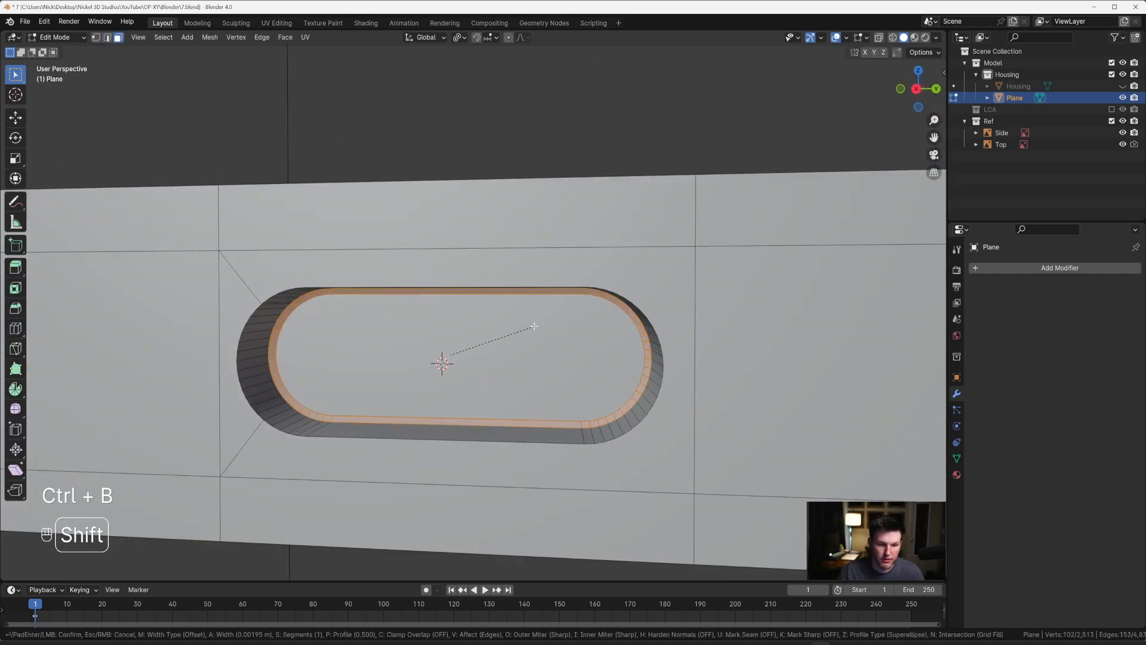
scroll(534, 324, up, 3)
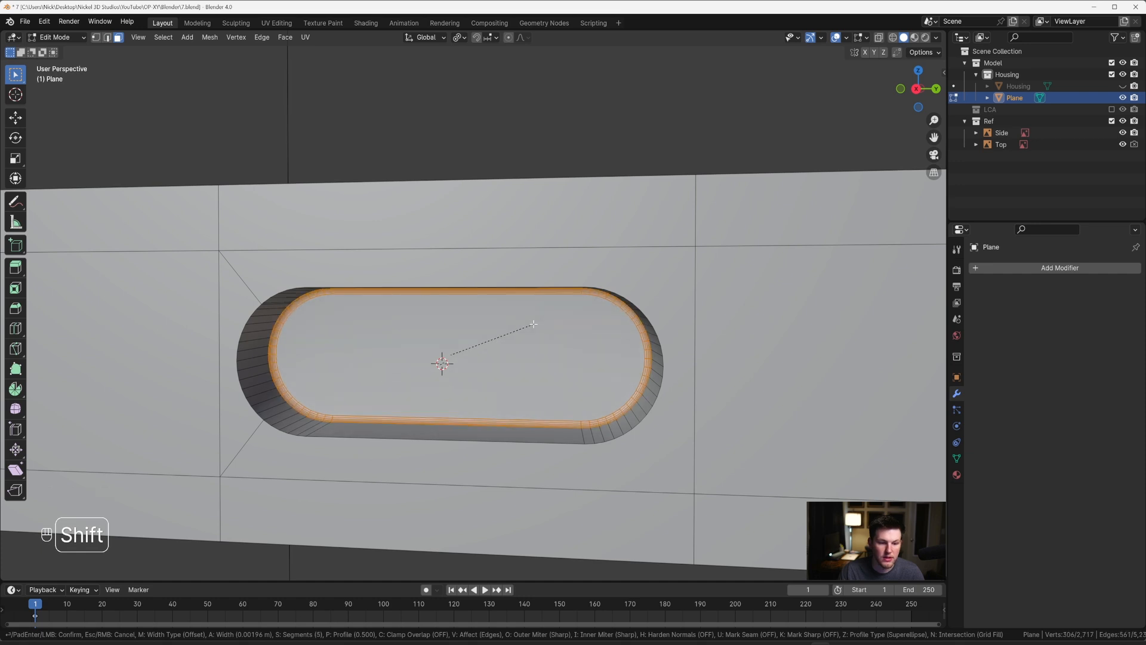
click(533, 324)
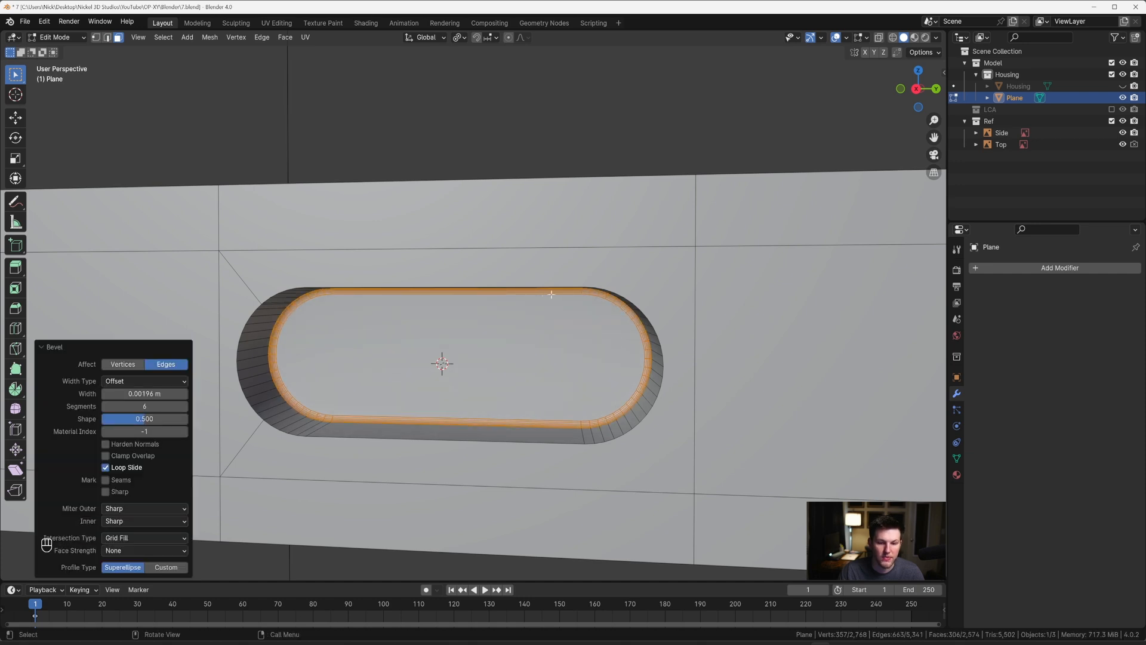
Step: Bevel the oblong recess's outer rim loop with 8 segments and a width of about 0.0023 m, and leave Edit Mode
middle_drag(551, 294, 537, 286)
key(2)
alt+click(494, 223)
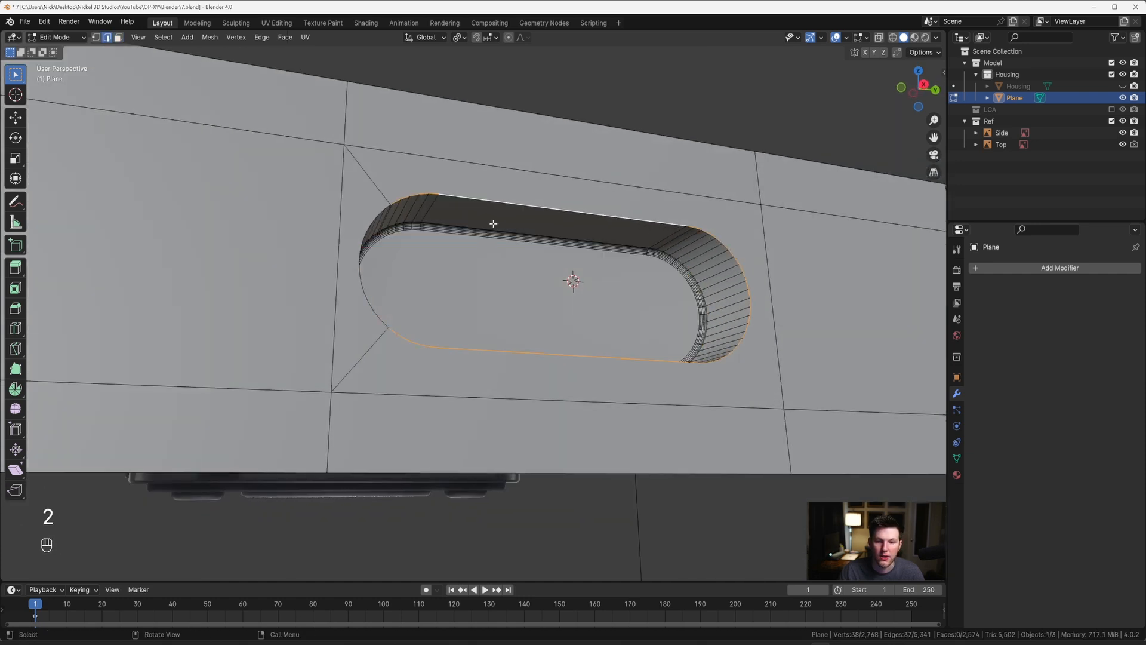
alt+shift+click(373, 217)
middle_drag(373, 217, 470, 267)
key(ctrl+b)
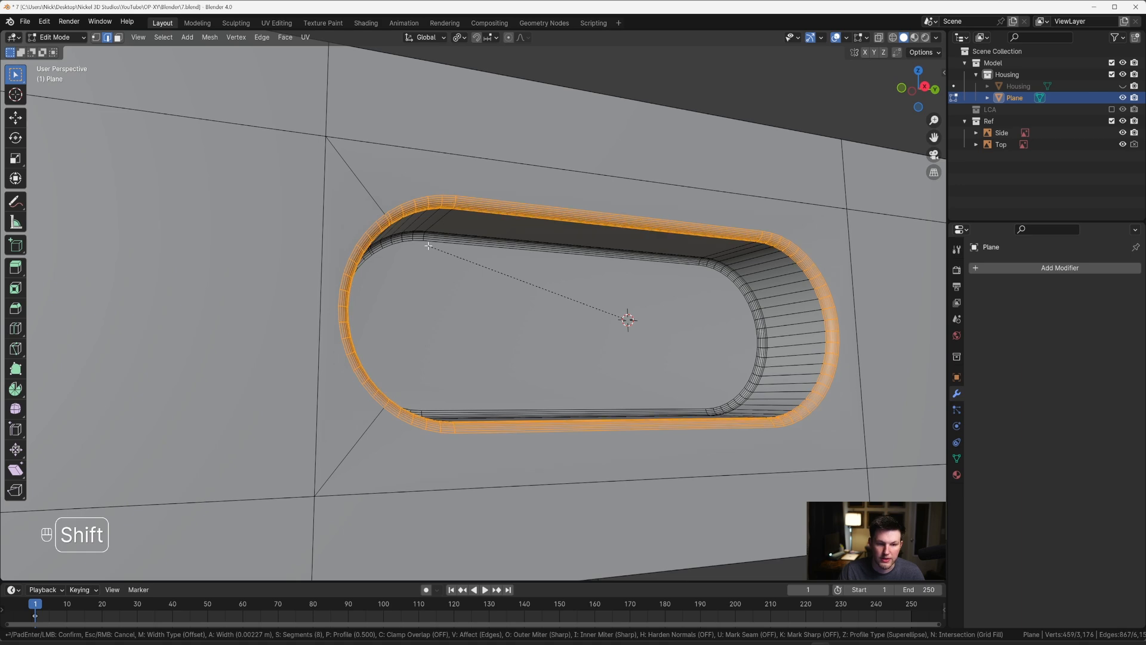
click(435, 243)
key(Tab)
middle_drag(434, 244, 427, 297)
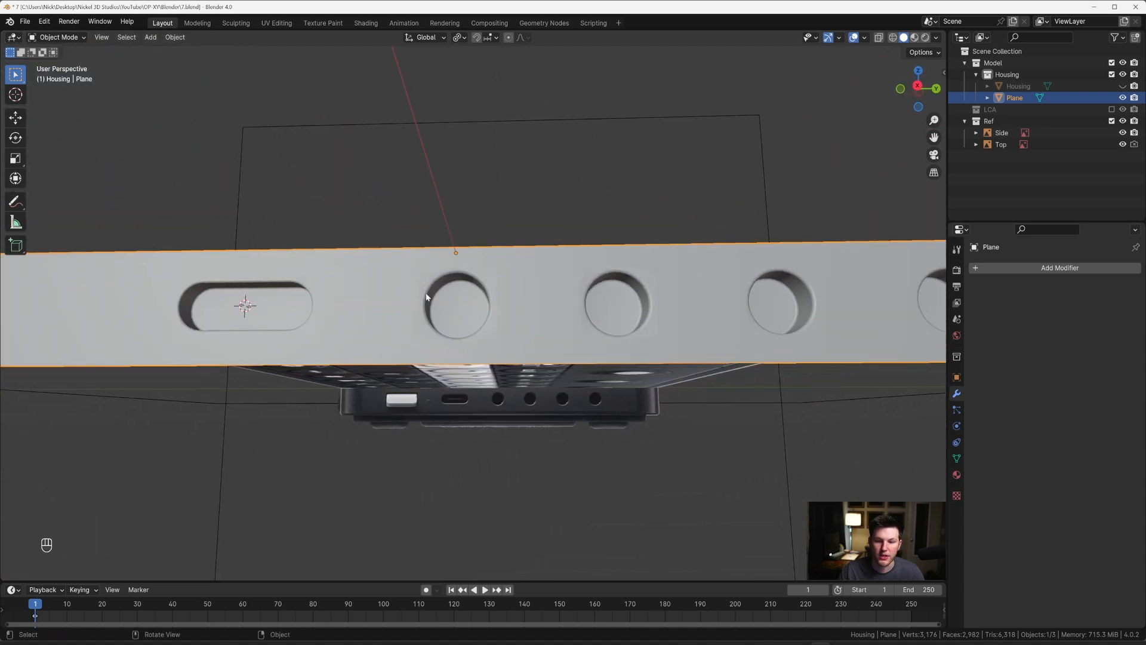
Step: Delete the faces of the round port recess nearest the oblong one, out to its surrounding square boundary
key(grave)
click(632, 303)
scroll(555, 333, up, 3)
key(Tab)
scroll(543, 328, up, 3)
key(3)
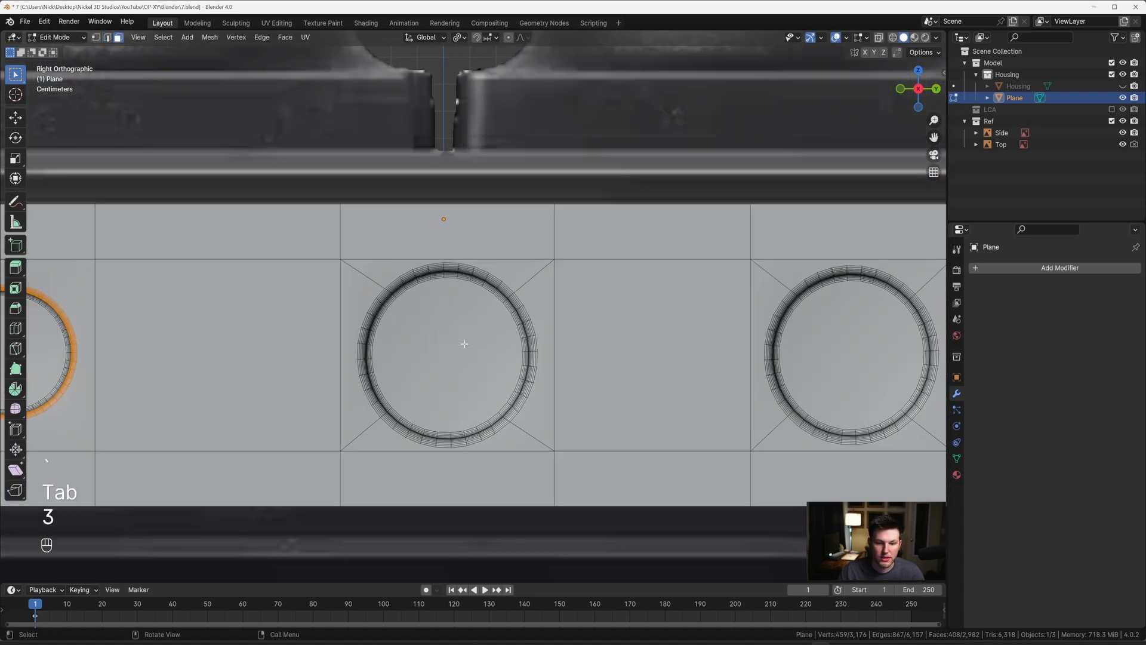
click(464, 343)
key(ctrl+KP_Add)
key(ctrl+KP_Add)
key(ctrl+KP_Add)
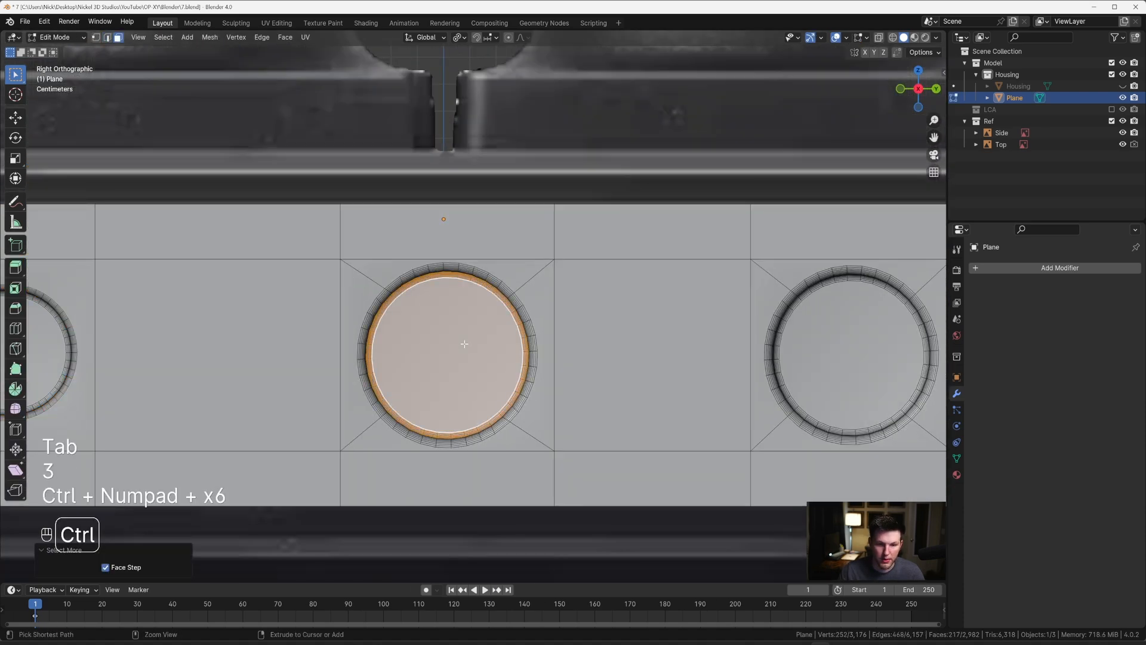
key(ctrl+KP_Add)
key(ctrl+KP_Add)
key(ctrl+KP_Add)
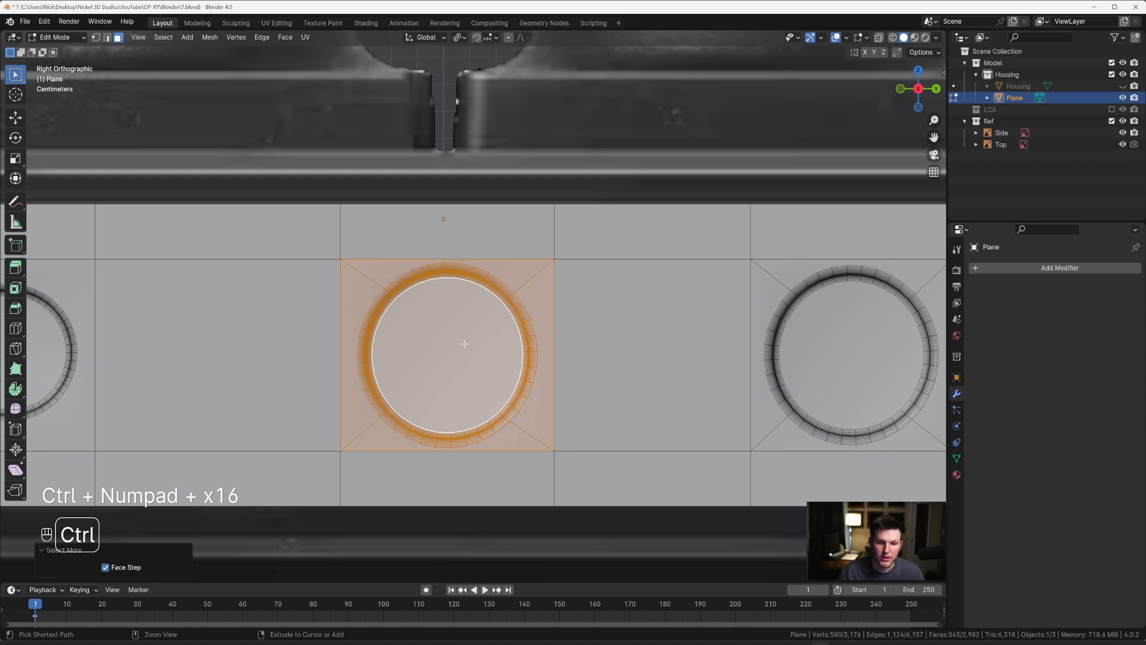
key(x)
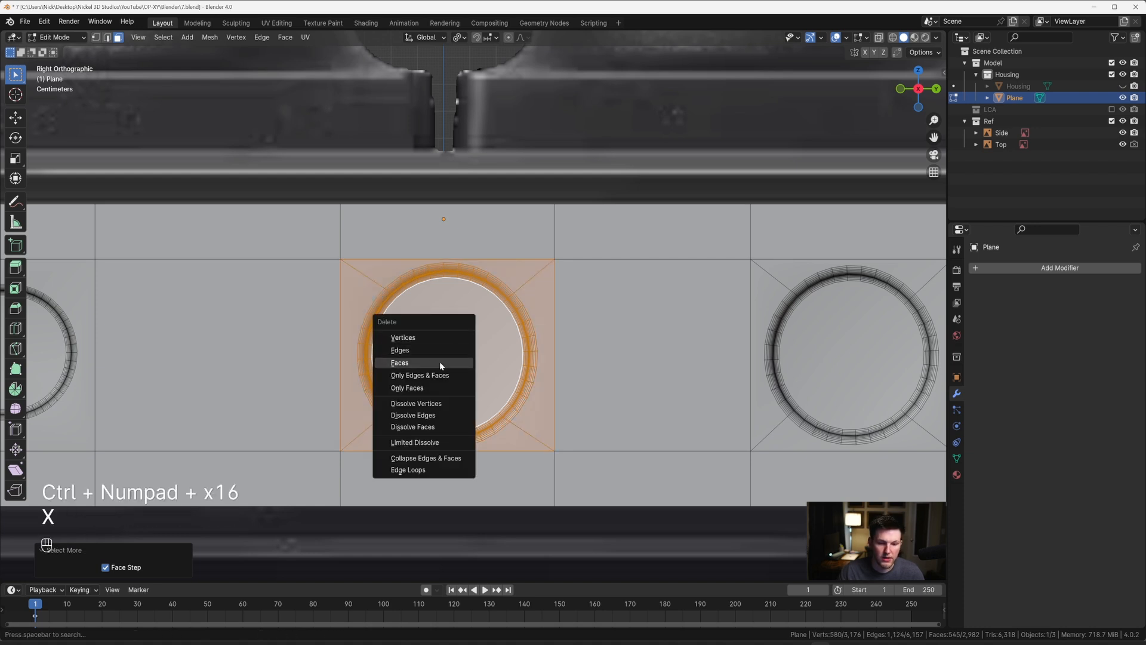
click(440, 363)
Step: Fill the square opening left in the side panel with a single face
key(2)
alt+click(476, 259)
key(f)
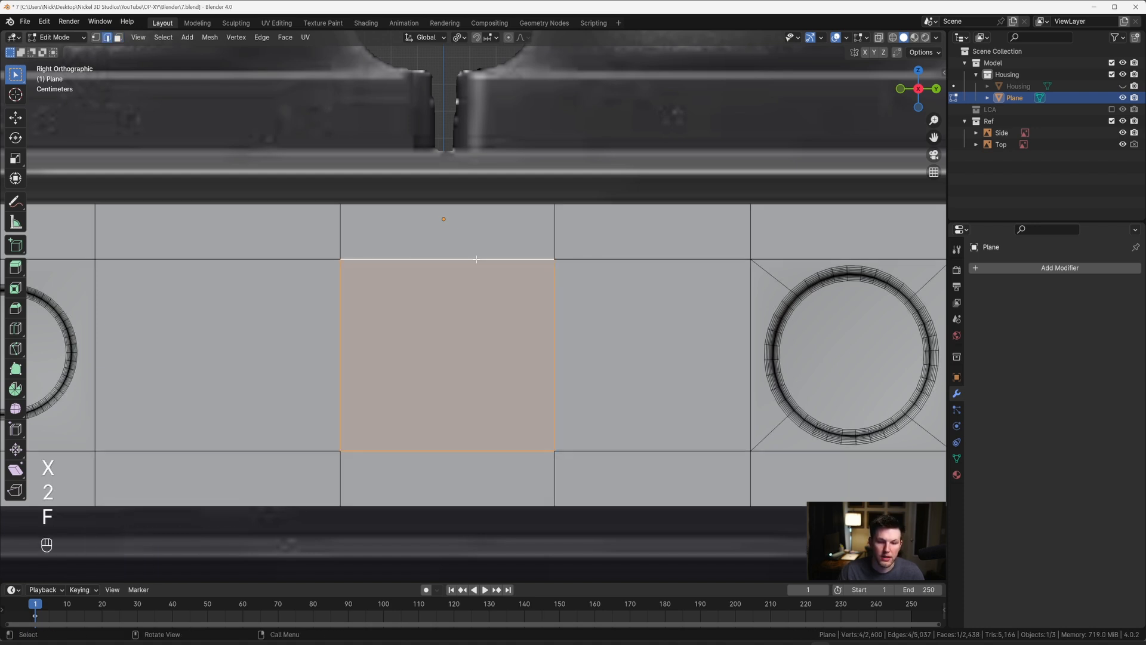
Step: Turn on X-ray, place the 3D cursor at the centre of the first round port, and leave Edit Mode
scroll(475, 262, down, 3)
key(alt+z)
scroll(463, 328, up, 3)
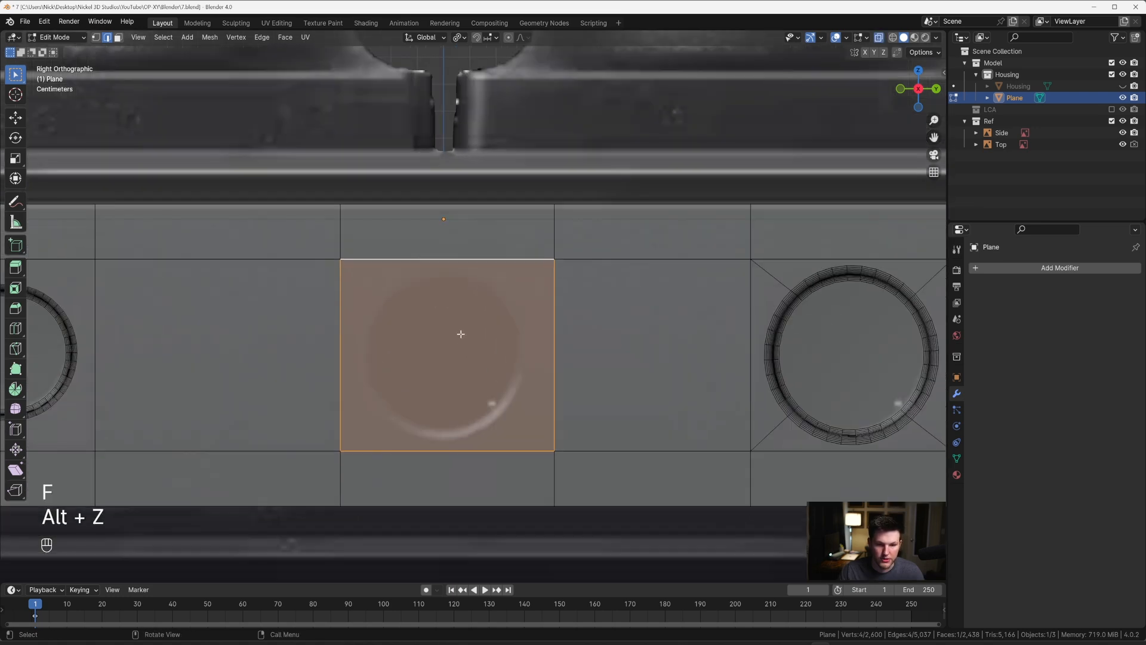
key(shift)
scroll(441, 353, down, 3)
key(Tab)
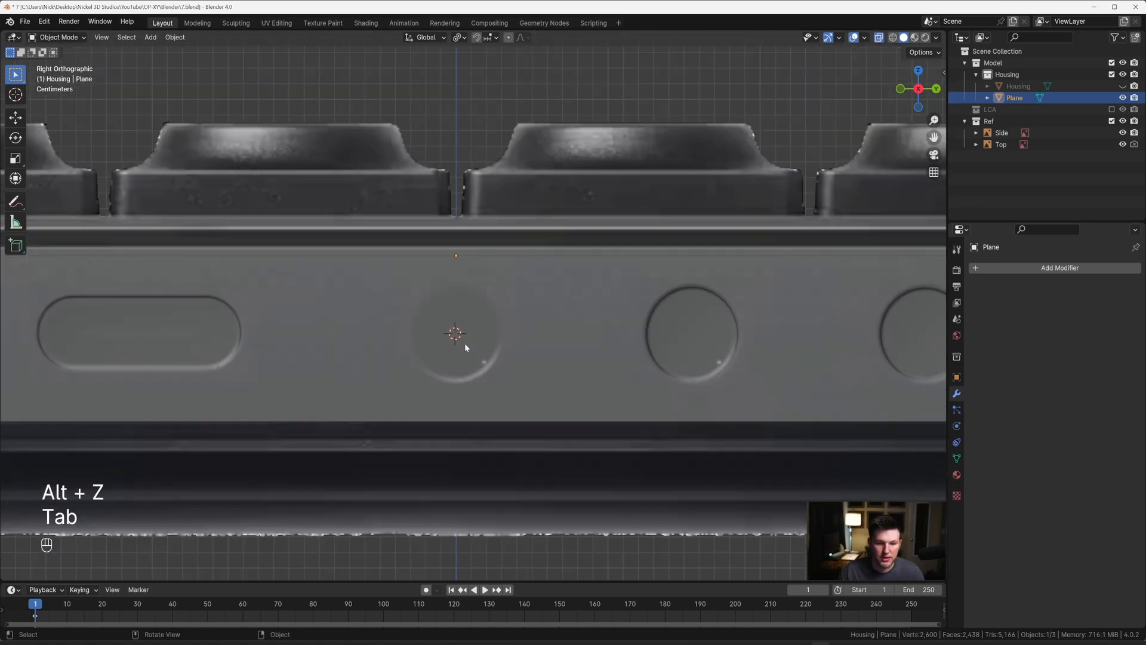
Step: Add a 48-vertex cylinder at the 3D cursor and rotate its mesh 90° about the Y axis
key(shift+a)
mouse_move(465, 344)
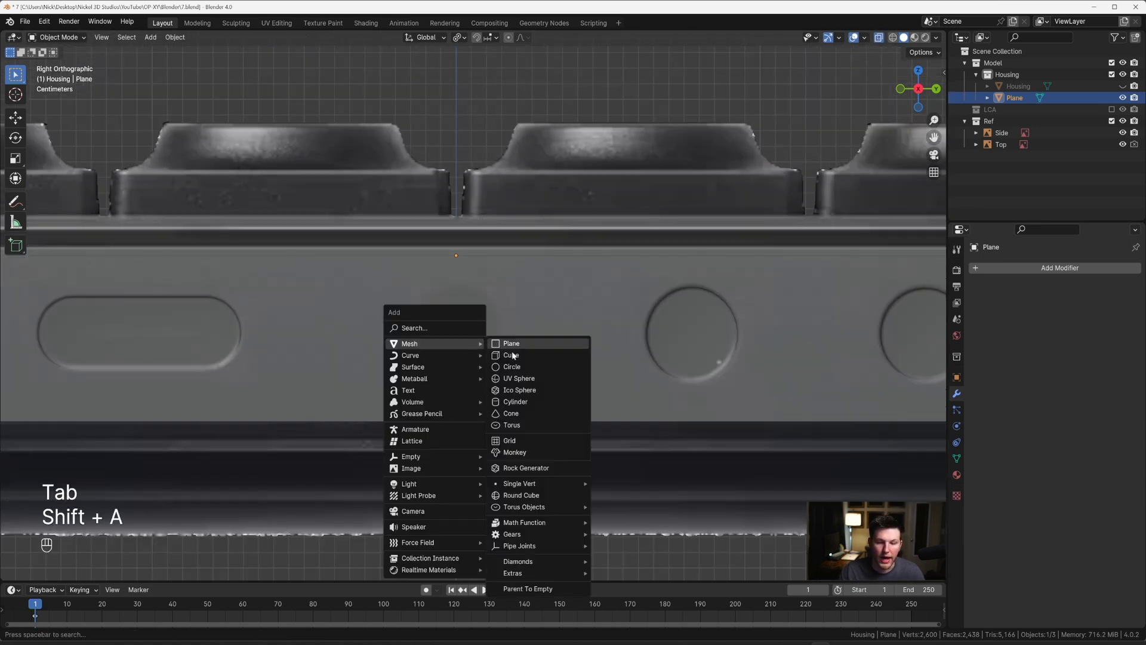
click(515, 402)
scroll(425, 394, down, 8)
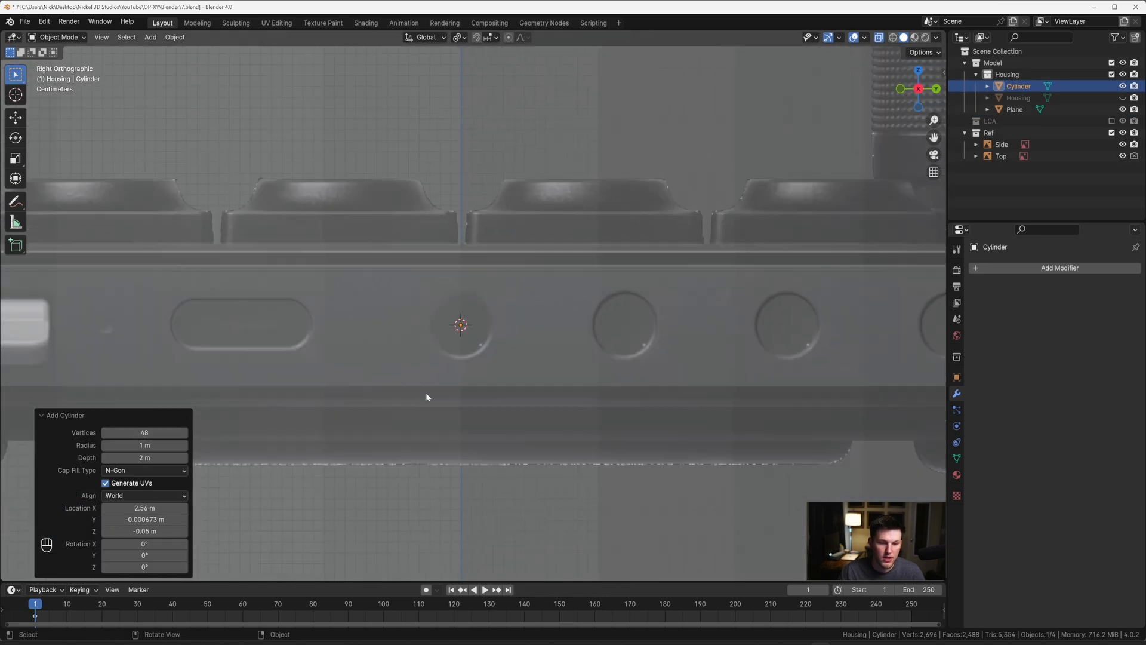
key(Tab)
key(r)
text(x)
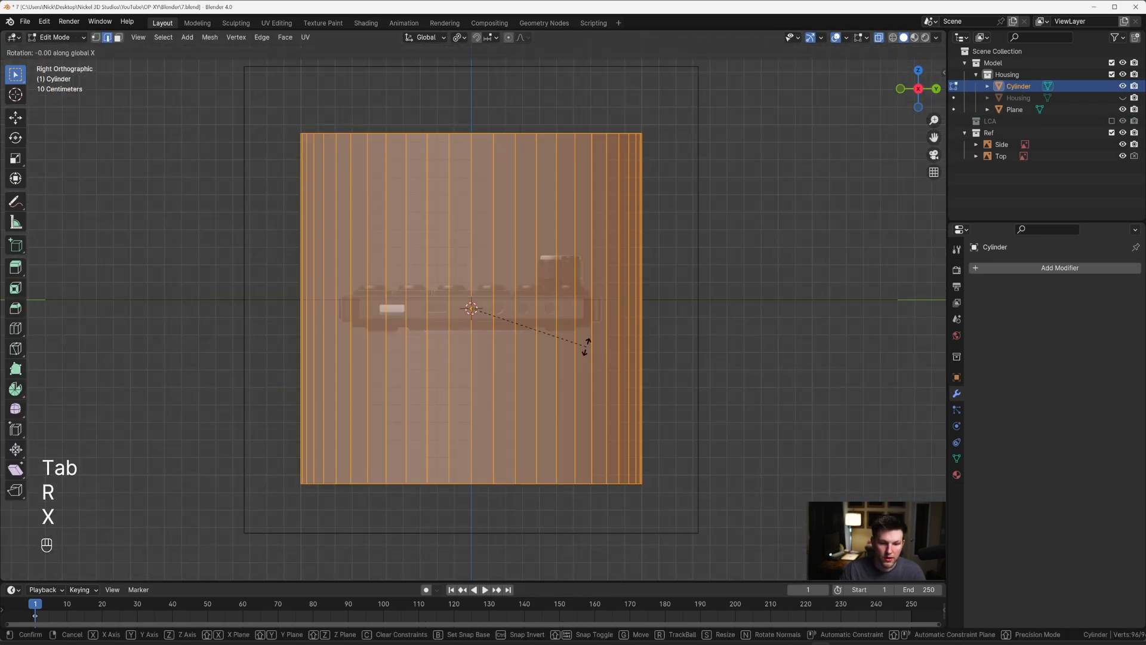
text(y90)
key(Return)
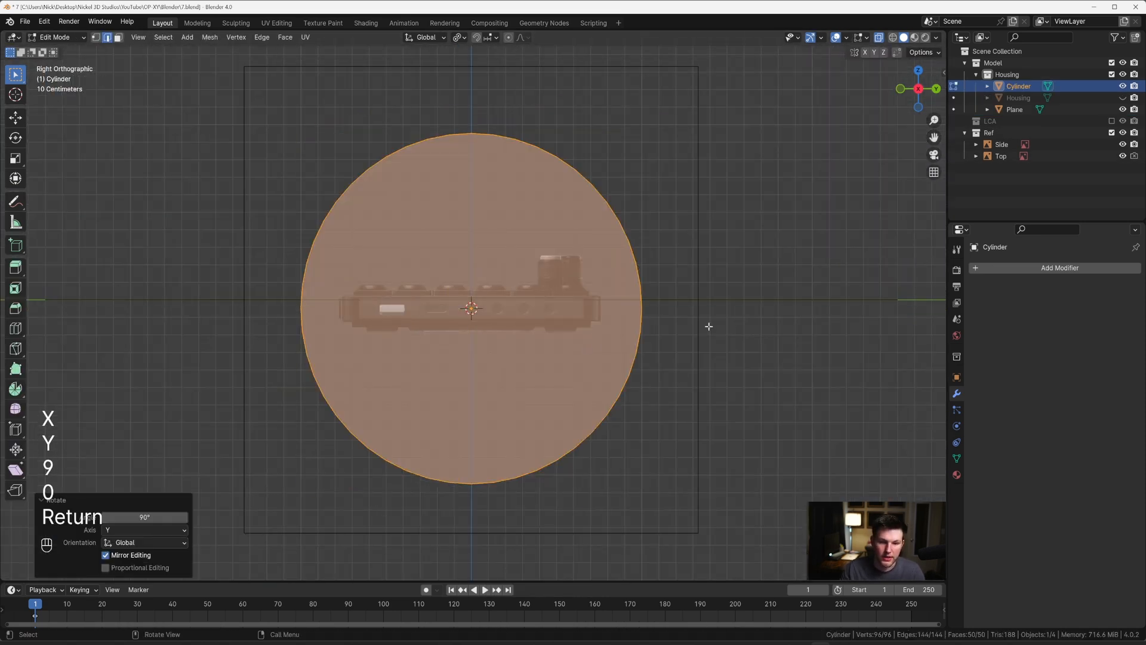
Step: Scale the cylinder's mesh down to match the round port in the side reference and leave Edit Mode
key(s)
click(493, 305)
scroll(507, 305, up, 14)
key(s)
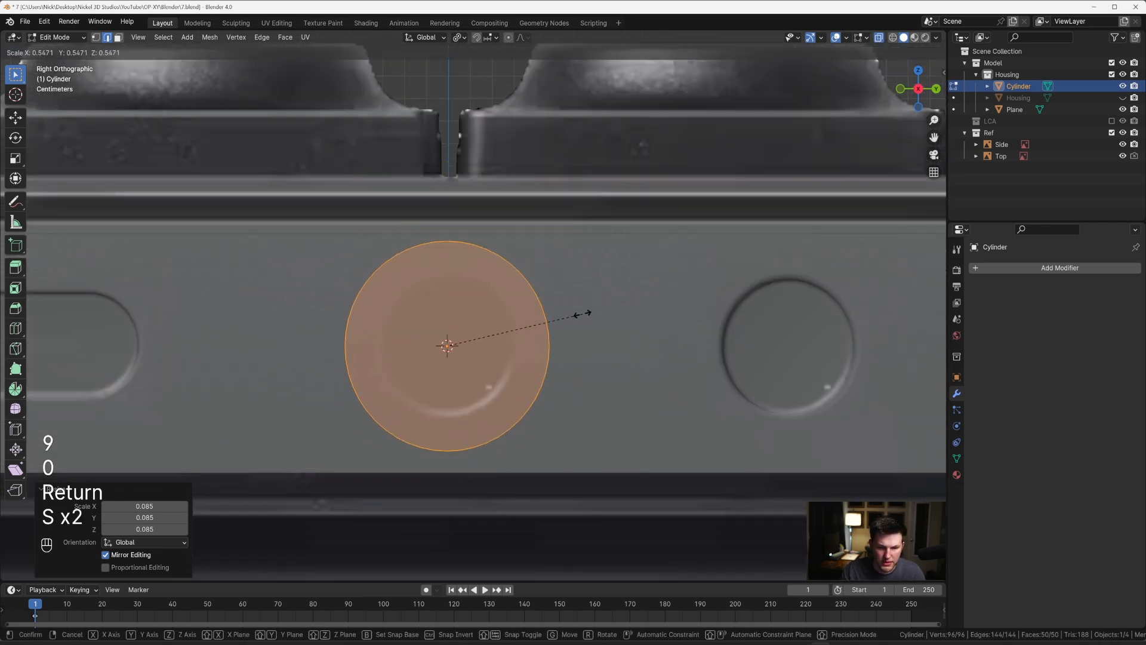
click(540, 320)
key(Tab)
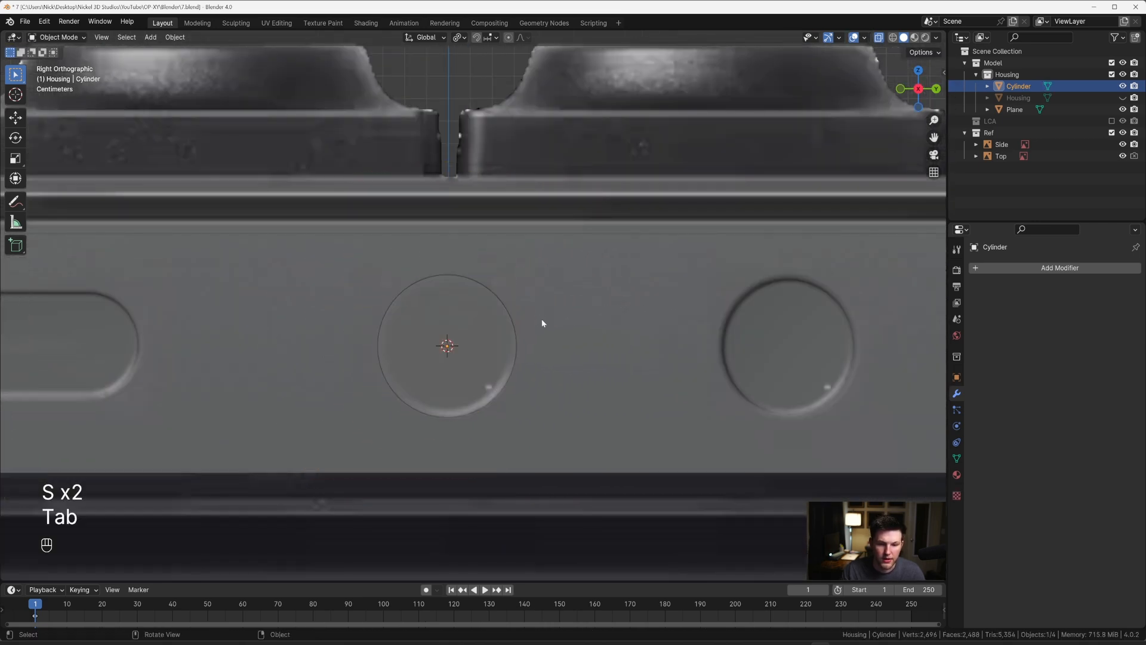
Step: Turn off X-ray and save an incremental version of the project as 8.blend
key(alt+z)
middle_drag(567, 325, 607, 340)
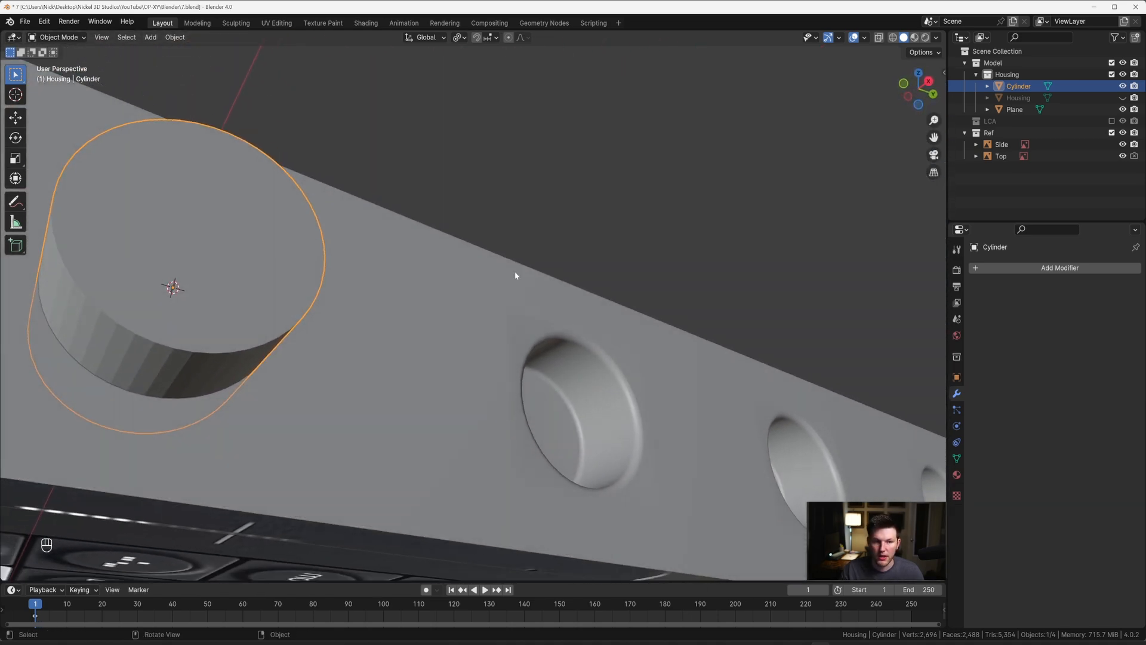
click(24, 22)
click(63, 109)
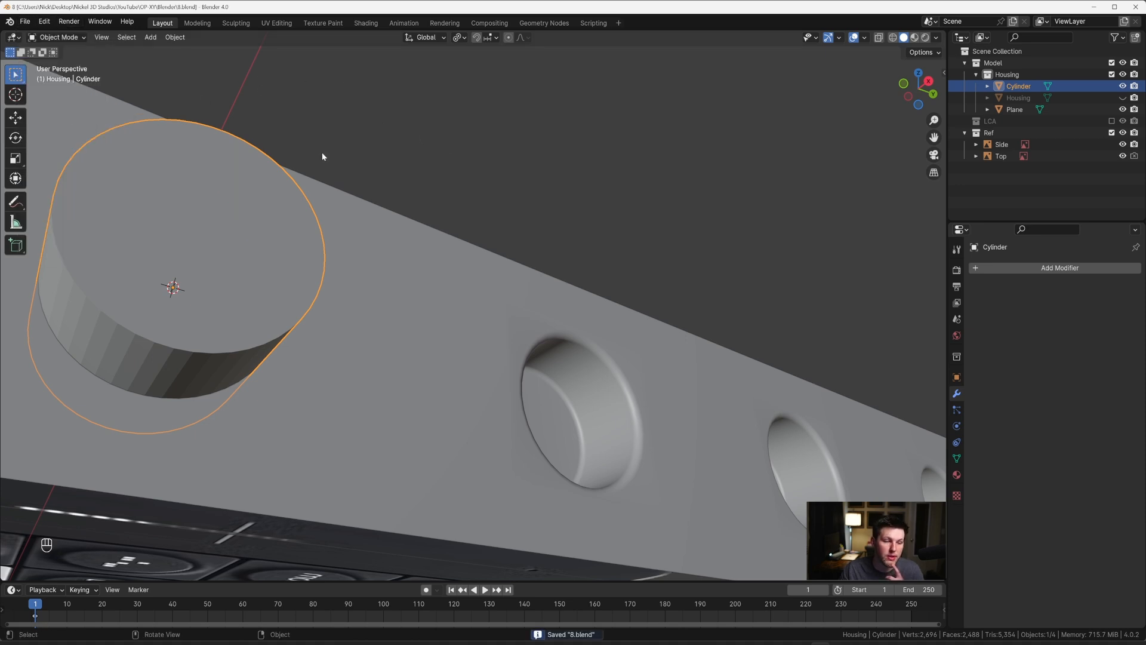
Step: Cut the cylinder out of the side panel with a Boolean Difference modifier using the Exact solver, and apply it
middle_drag(471, 253, 485, 308)
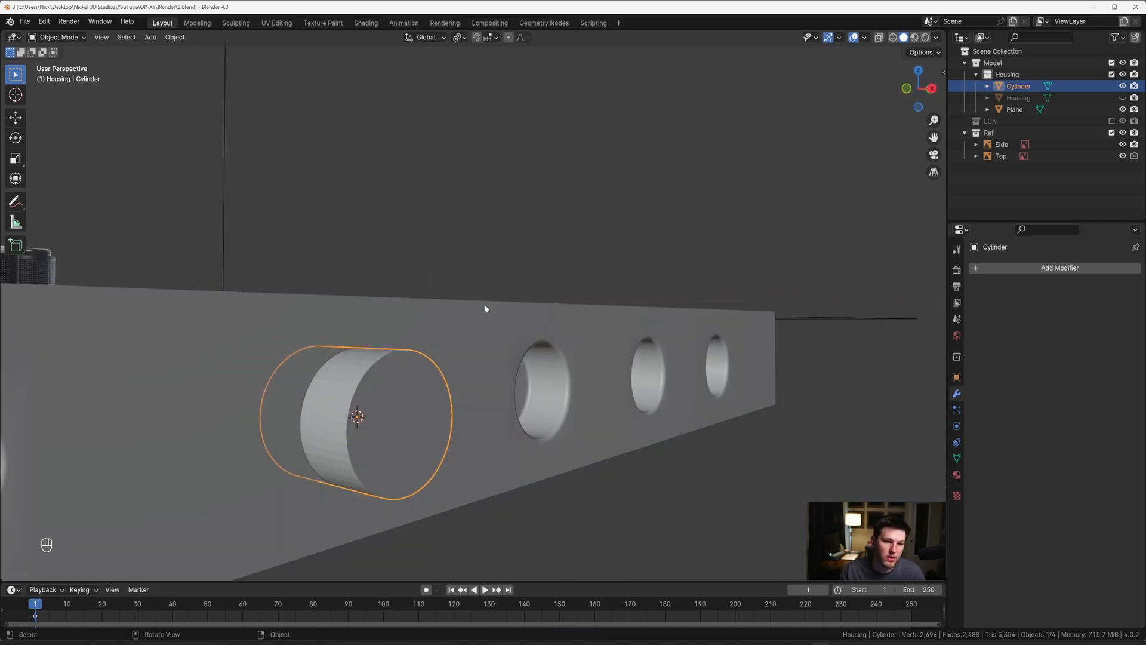
middle_drag(437, 330, 420, 348)
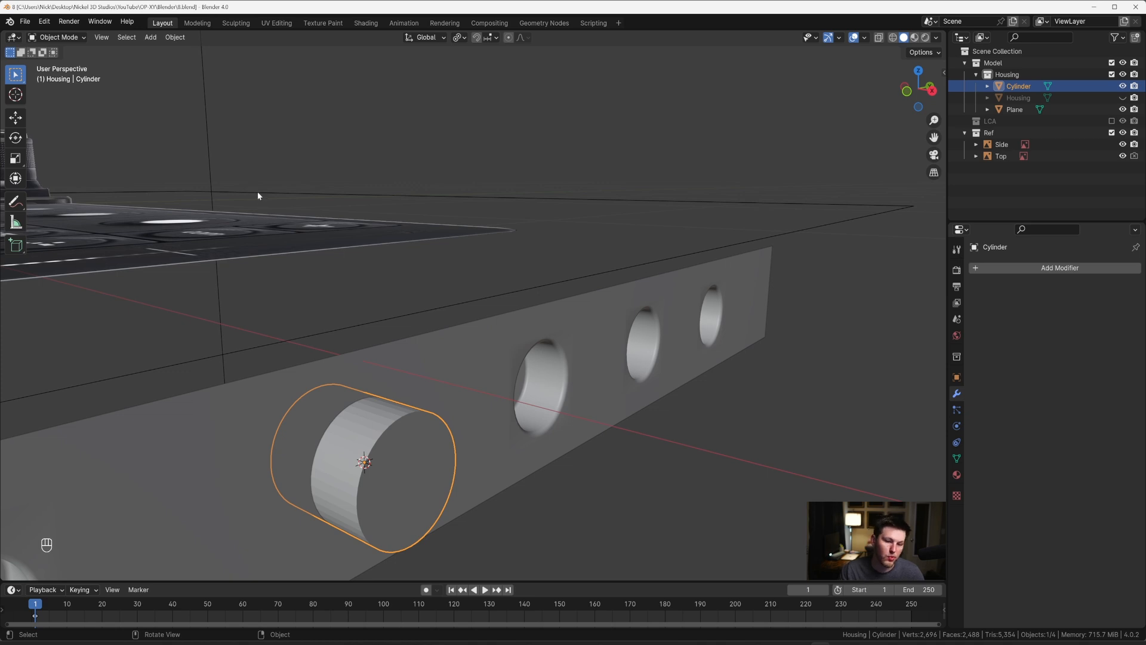
middle_drag(258, 196, 463, 334)
click(463, 334)
click(1039, 268)
text(b)
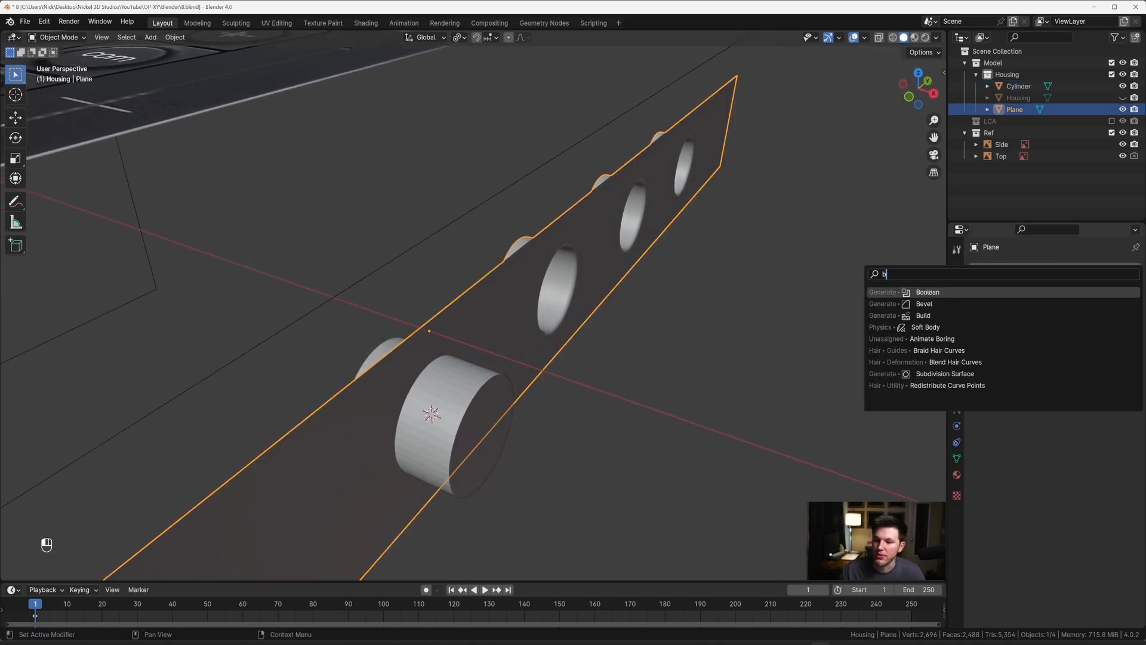
key(Return)
click(466, 418)
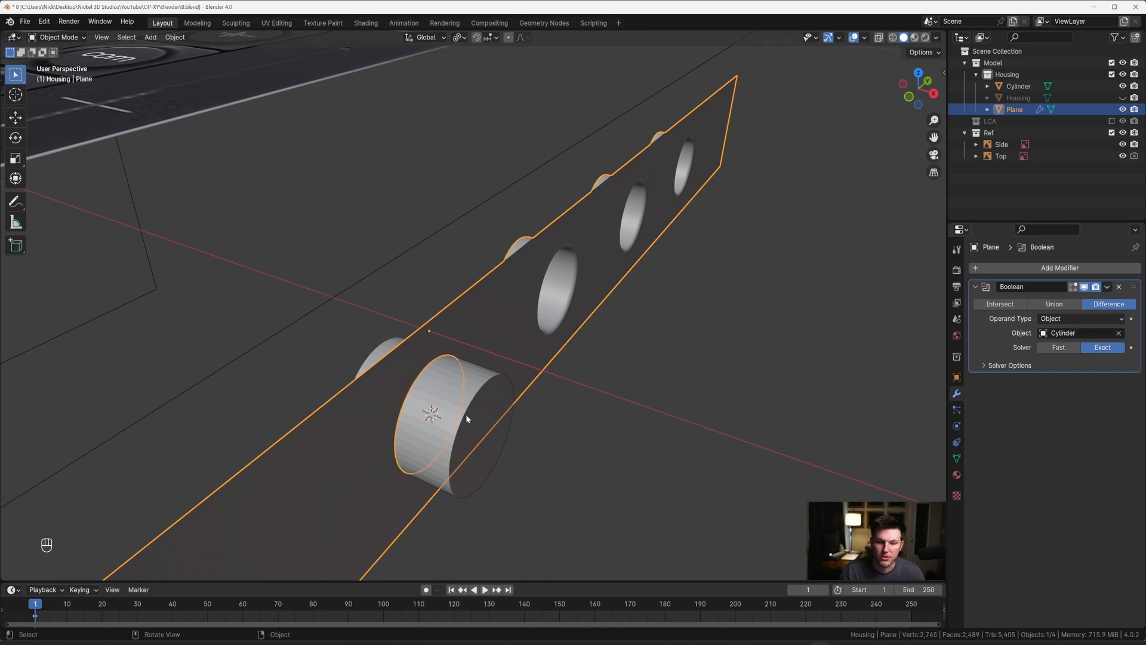
key(ctrl+a)
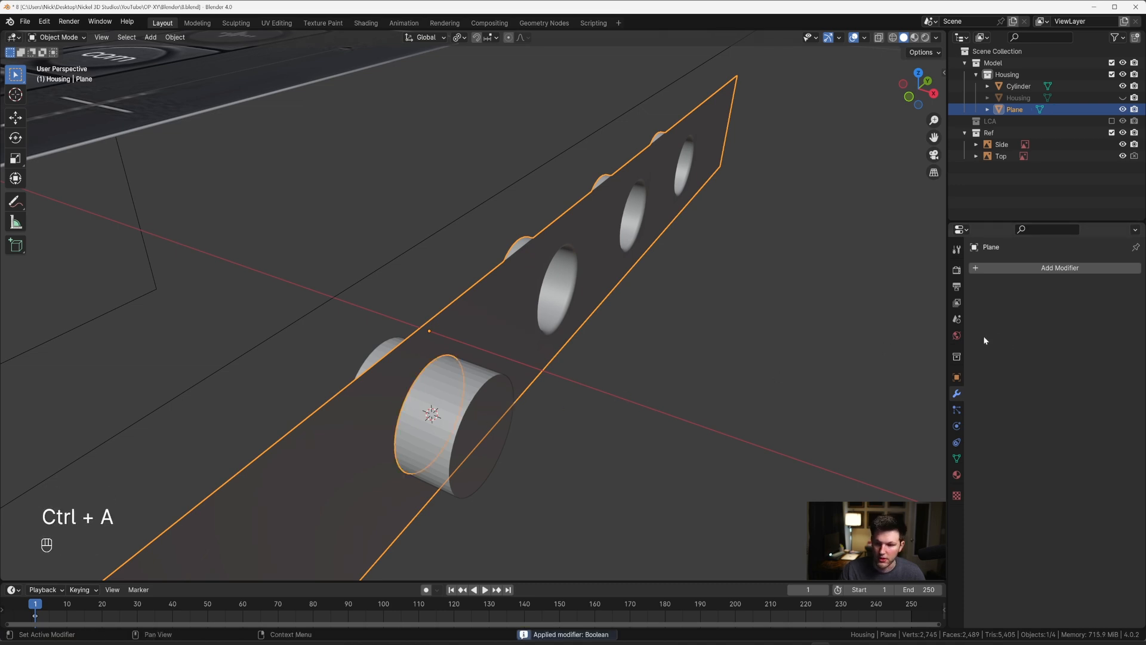
Step: Delete the cutter cylinder and open the side panel's mesh in Edit Mode
click(477, 398)
key(x)
middle_drag(478, 379, 496, 323)
key(Tab)
click(447, 309)
key(Tab)
click(468, 306)
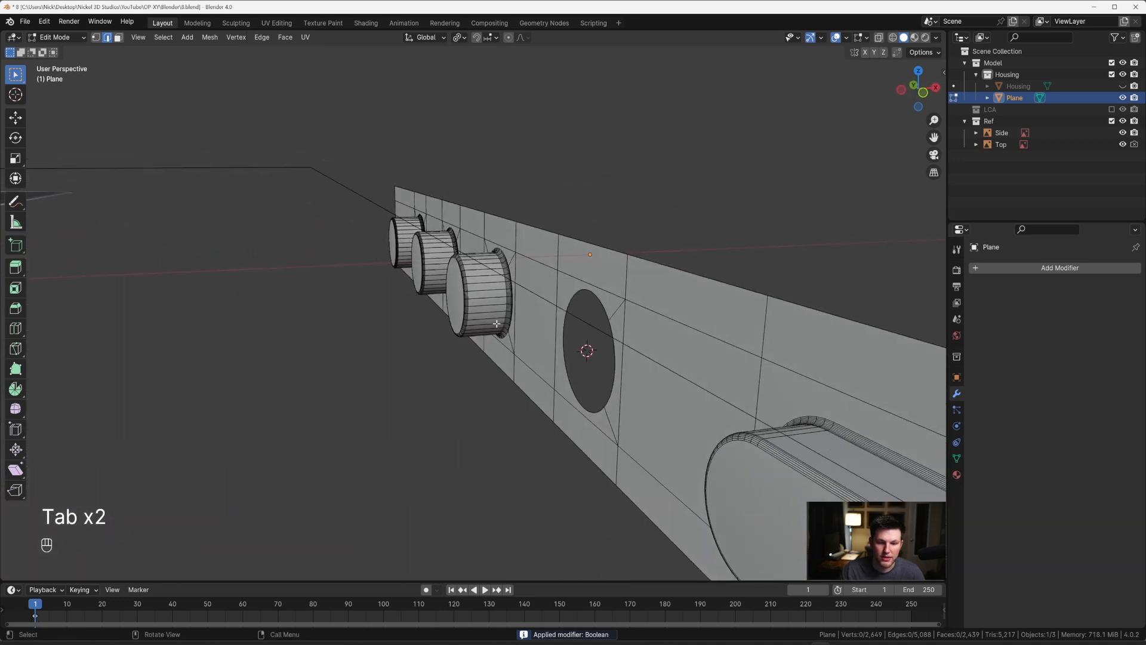
Step: Extrude the new round hole's rim loop about 0.032 m inward along X and fill its end with a floor face
scroll(497, 323, up, 2)
key(2)
alt+click(632, 287)
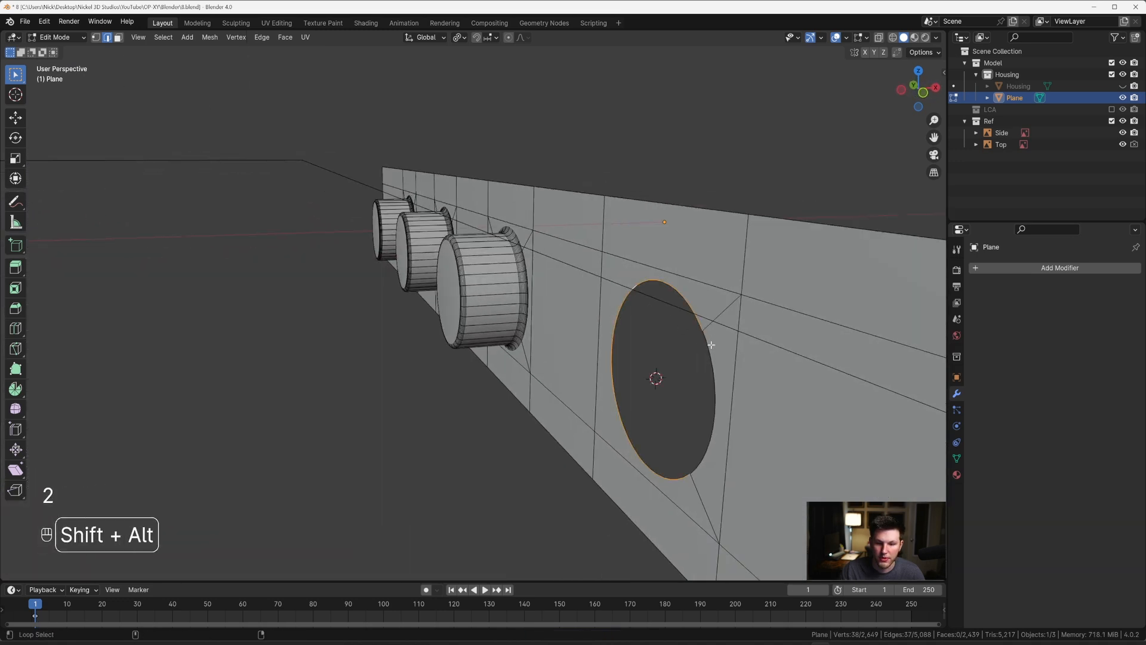
key(e)
key(x)
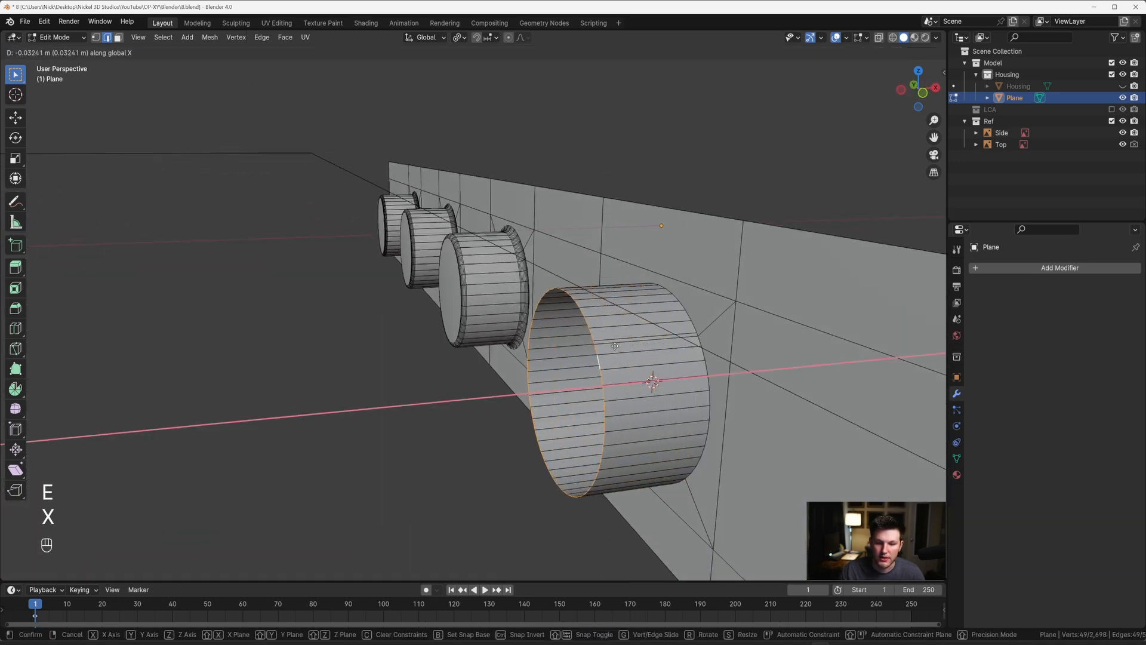
click(615, 345)
key(f)
Step: Bevel the edge loop around the new round recess's floor with 8 segments
middle_drag(614, 346, 519, 320)
key(ctrl+b)
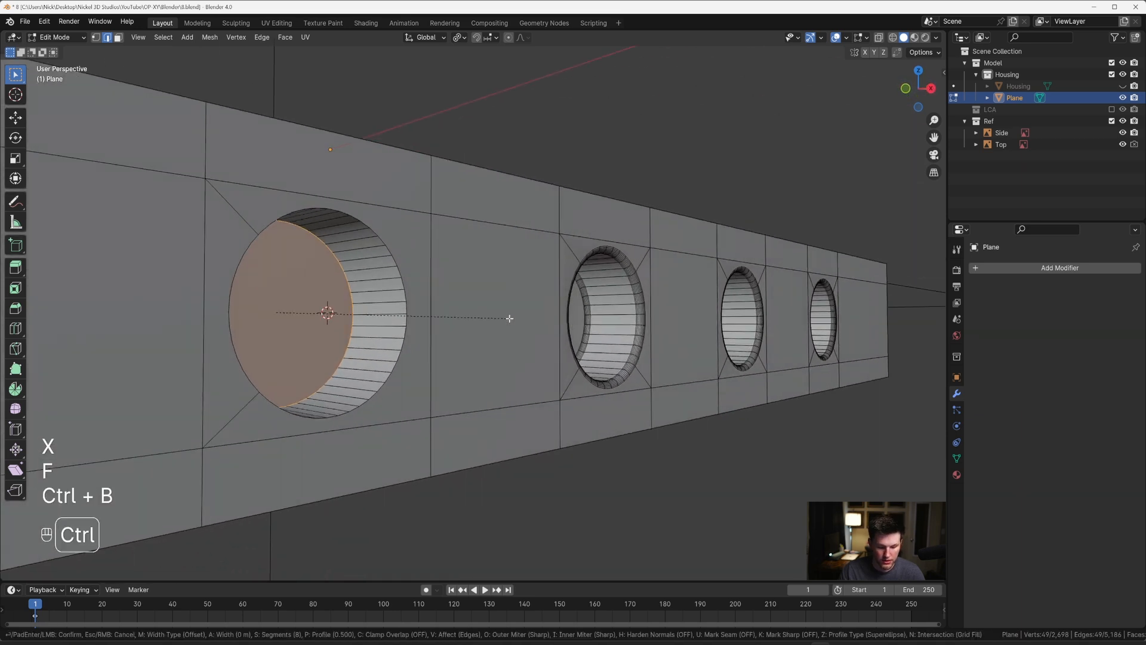
click(501, 320)
key(Tab)
key(Tab)
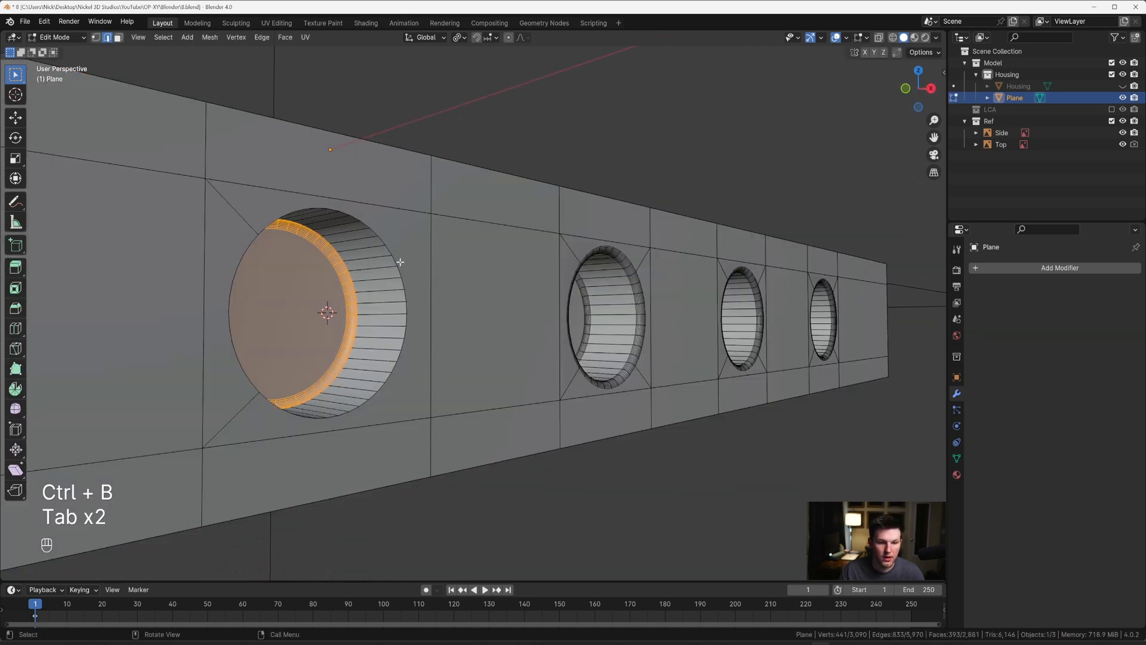
Step: Bevel the round recess's outer rim loop with 11 segments and a width of about 0.0022 m, and leave Edit Mode
key(2)
alt+click(400, 259)
alt+shift+click(244, 248)
middle_drag(243, 249, 325, 249)
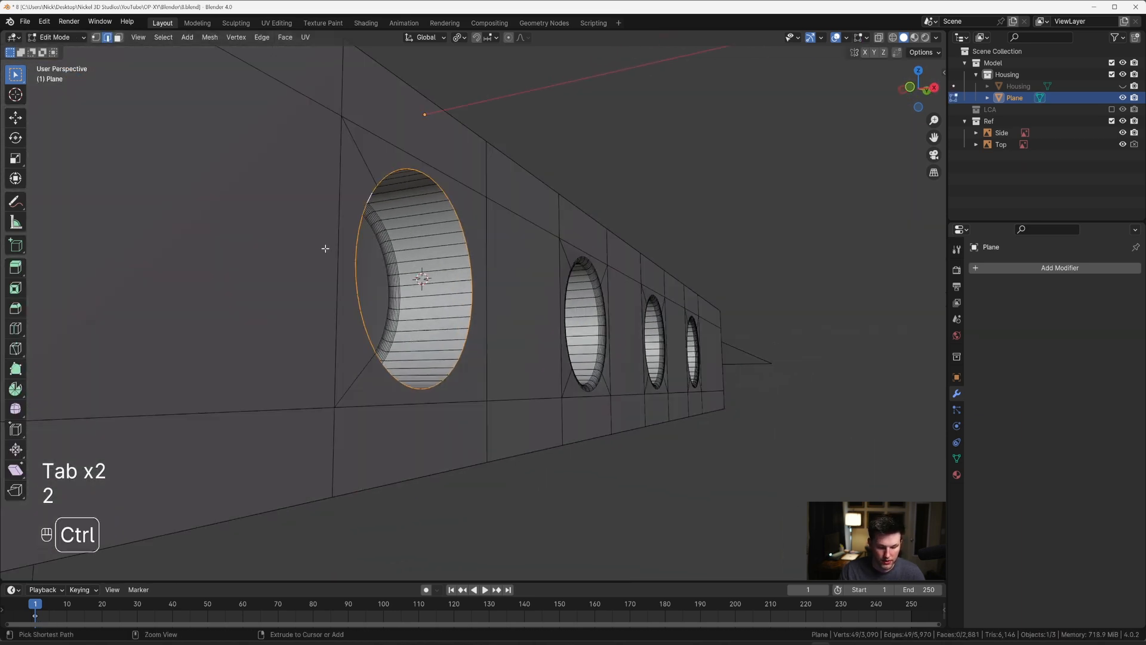
key(ctrl+b)
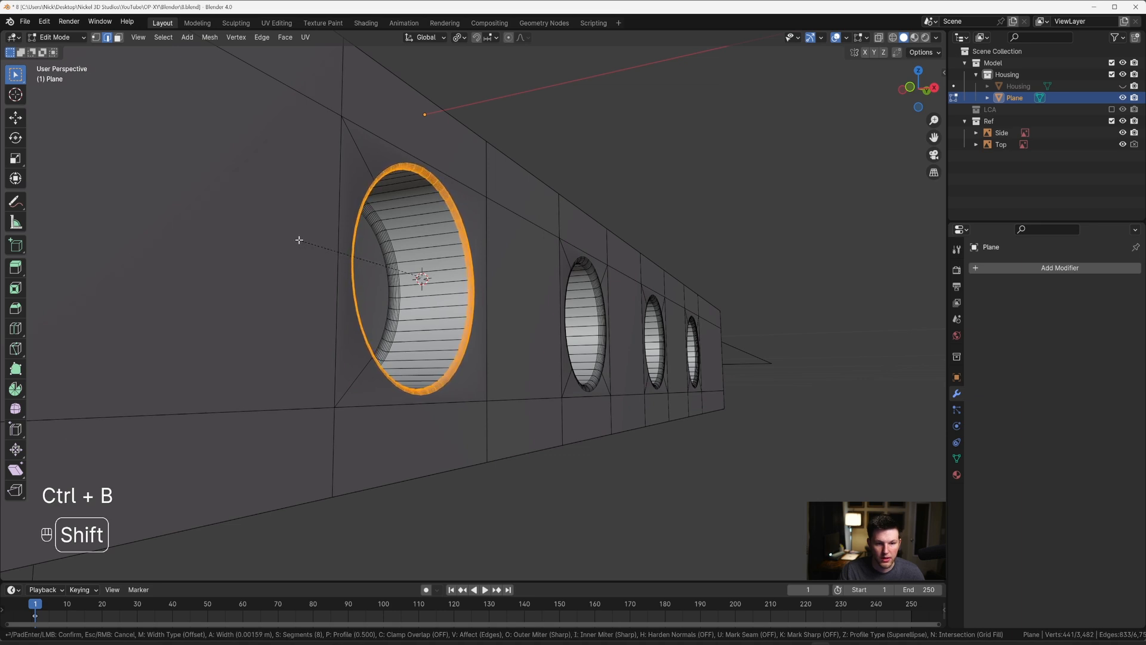
shift+scroll(301, 240, up, 3)
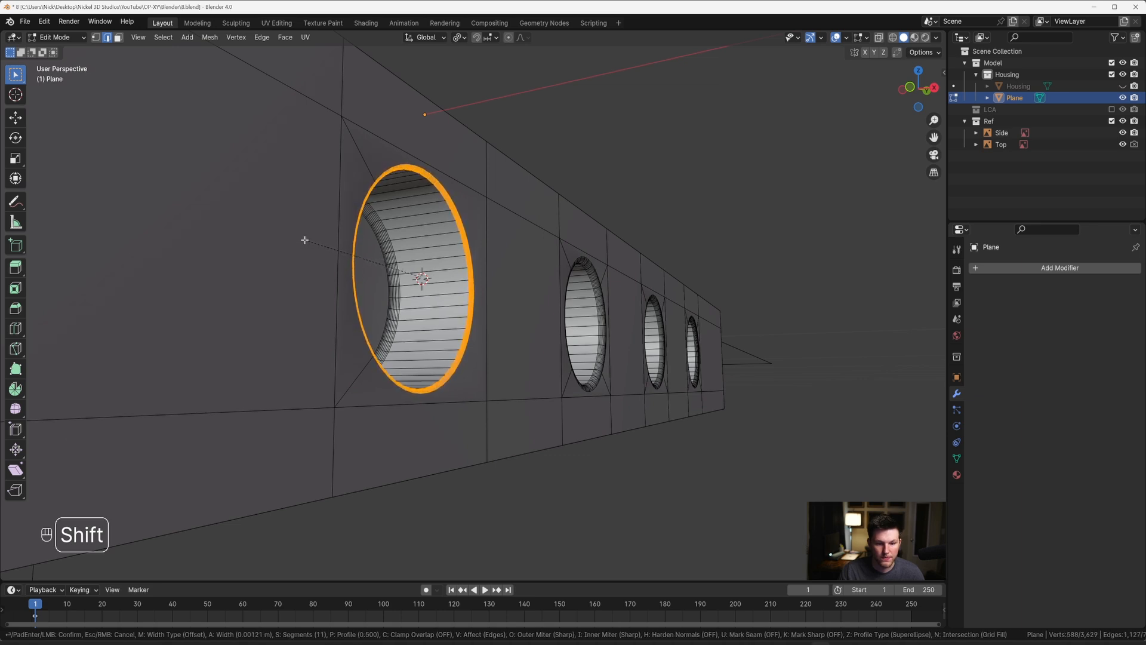
click(290, 234)
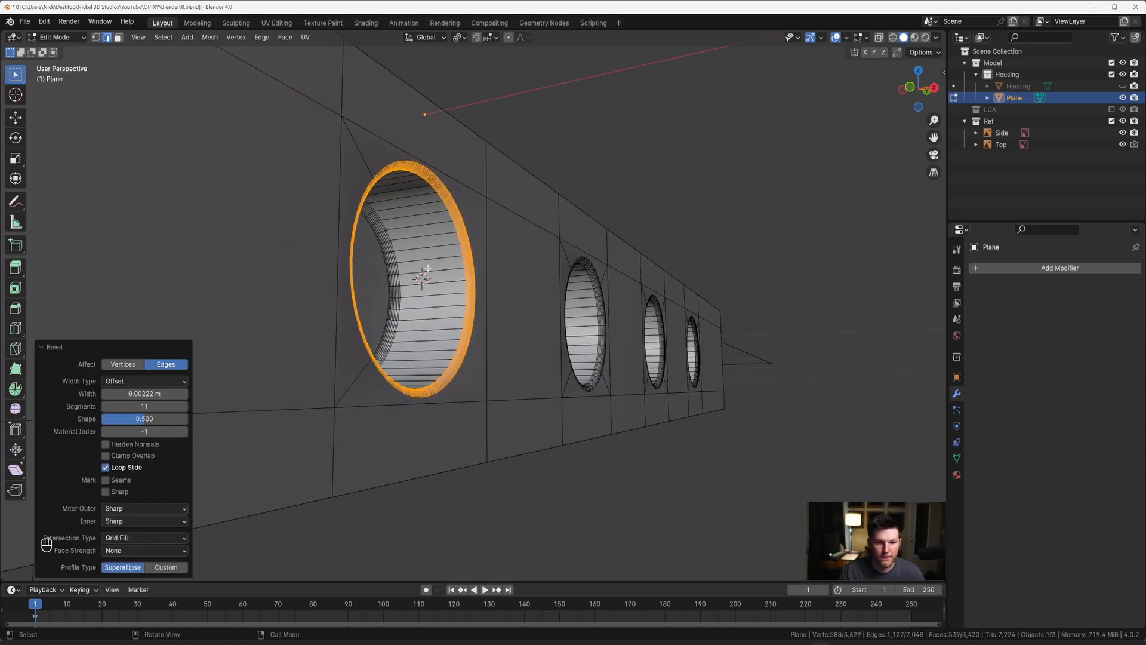
key(Tab)
Step: Switch the solid viewport lighting to the glossy red MatCap and check the reflections around the port recesses
middle_drag(426, 265, 917, 66)
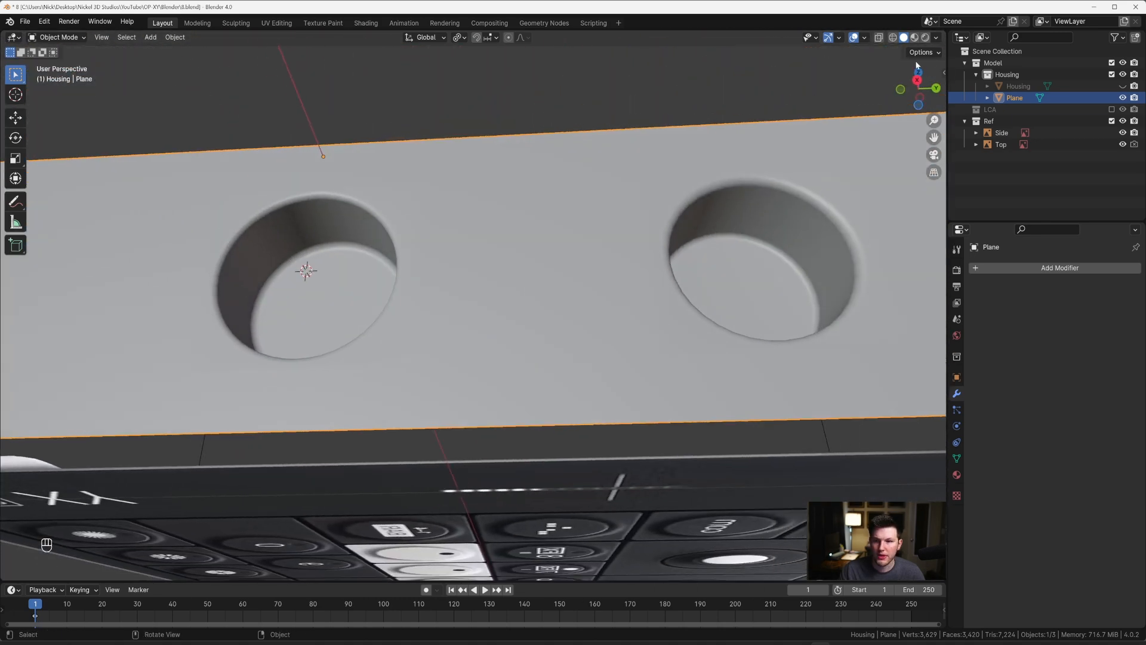
click(934, 38)
click(926, 93)
click(907, 125)
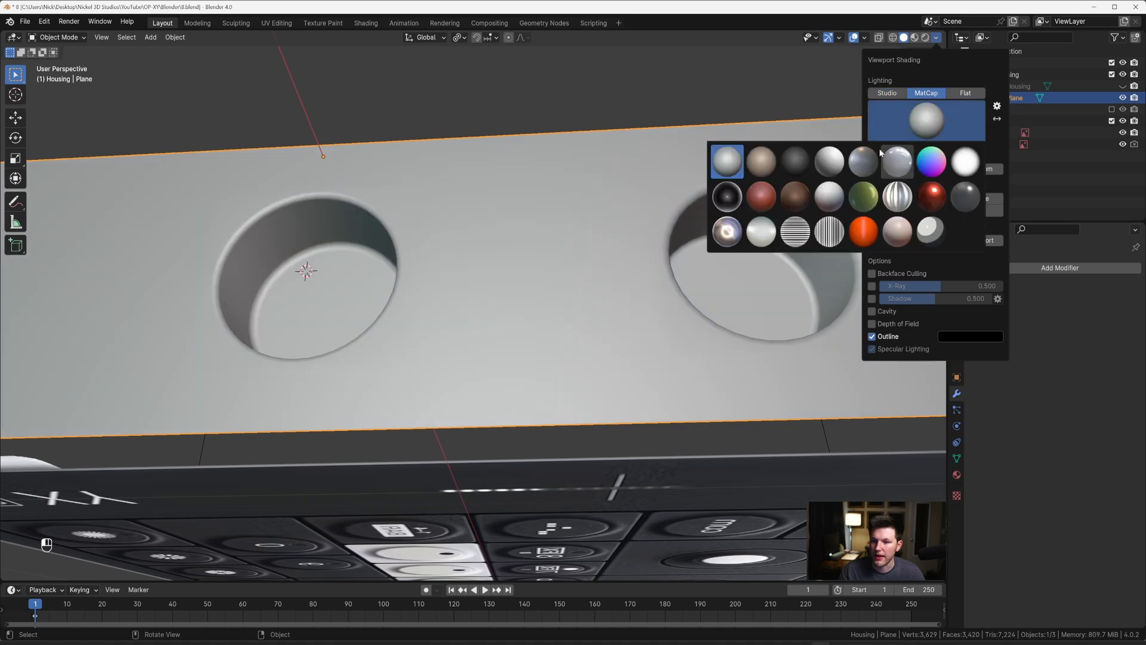
click(930, 196)
middle_drag(800, 199, 617, 211)
shift+middle_drag(617, 211, 497, 241)
Step: Examine the bevelled rim of the new round recess close up from the right, and check the whole side panel in Object Mode
key(Tab)
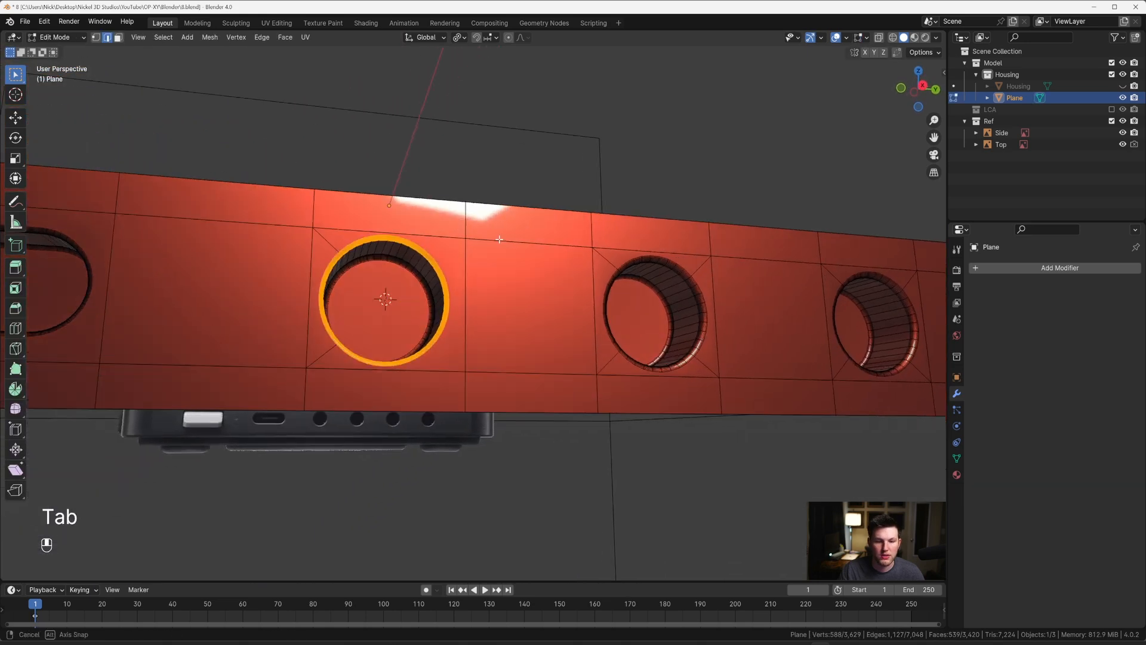
key(grave)
click(557, 245)
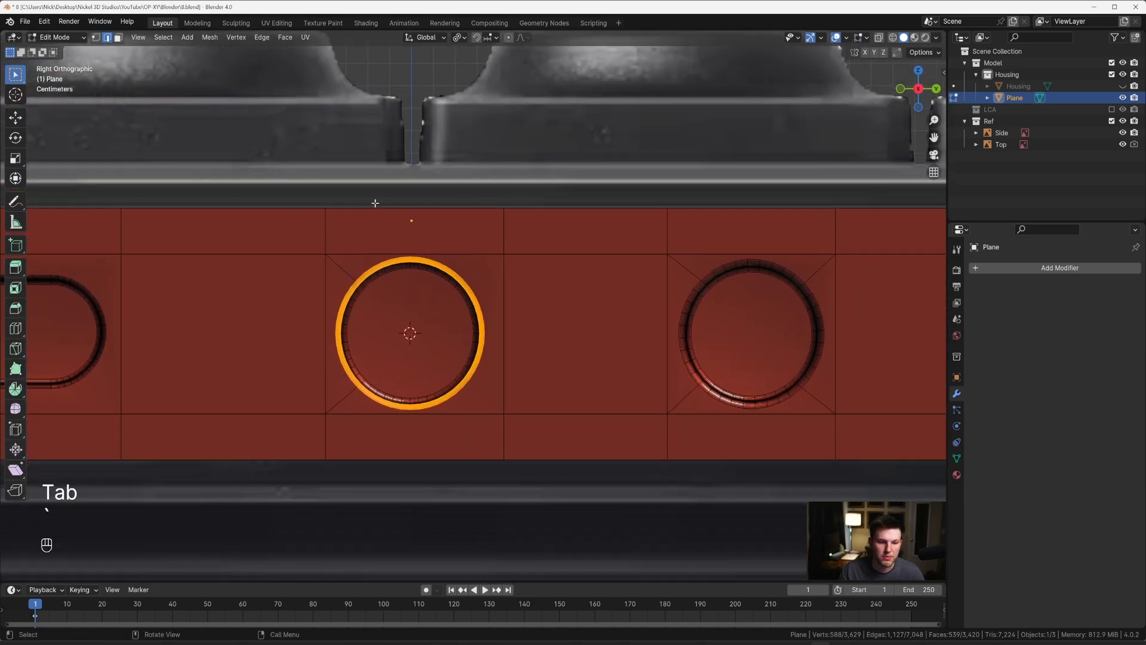
scroll(482, 273, up, 5)
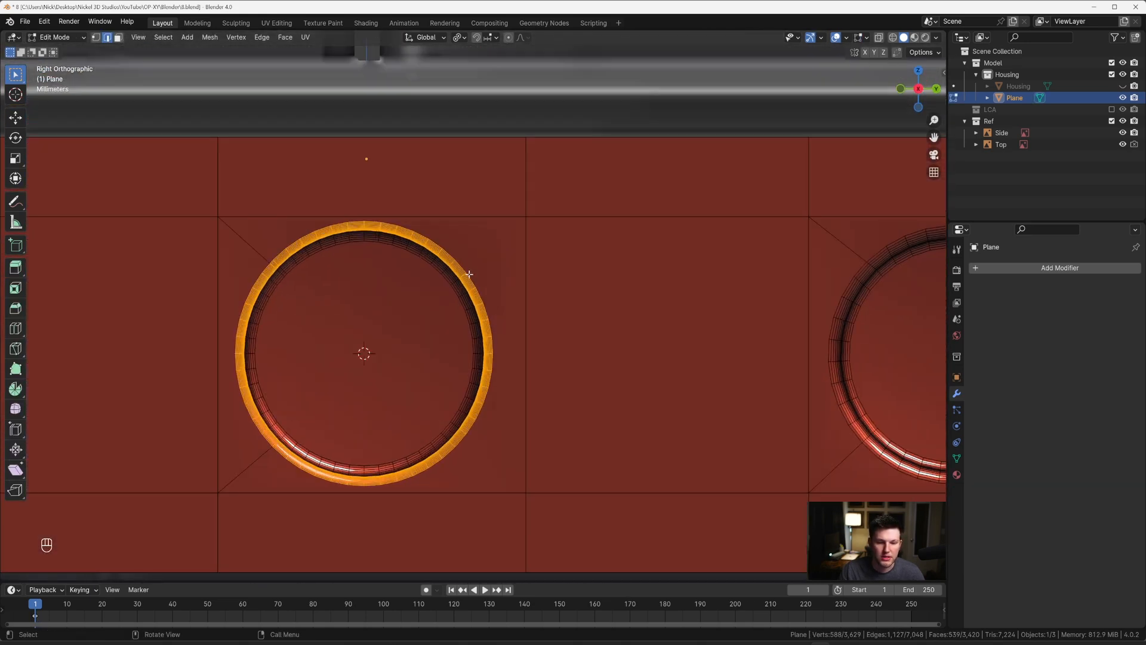
shift+middle_drag(260, 238, 392, 238)
scroll(369, 239, up, 1)
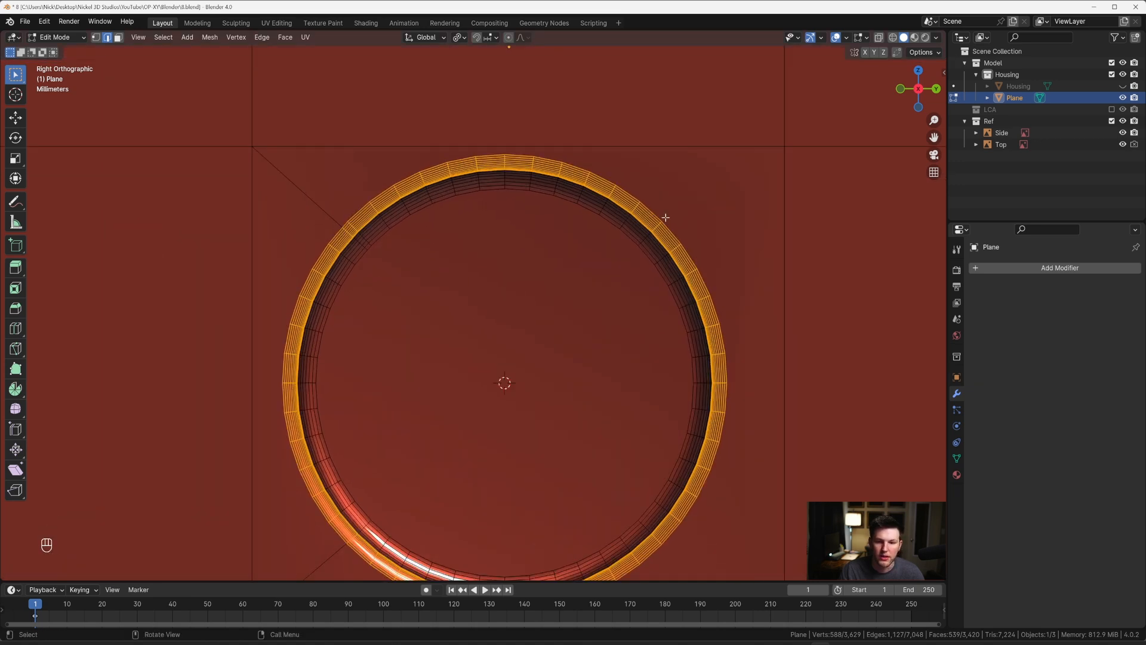
scroll(717, 355, down, 4)
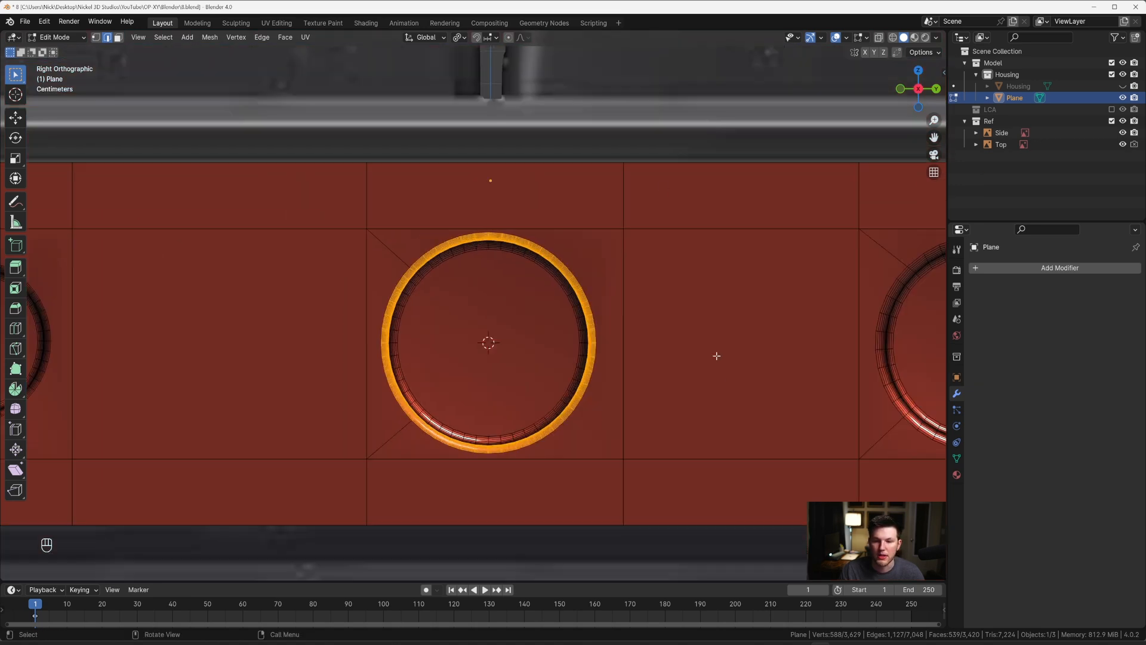
key(Tab)
scroll(435, 238, down, 6)
scroll(519, 263, down, 2)
mouse_move(519, 263)
middle_down()
mouse_move(603, 245)
mouse_move(564, 259)
mouse_move(514, 213)
mouse_move(477, 224)
mouse_move(516, 230)
mouse_move(530, 267)
mouse_move(522, 287)
mouse_move(522, 242)
middle_up()
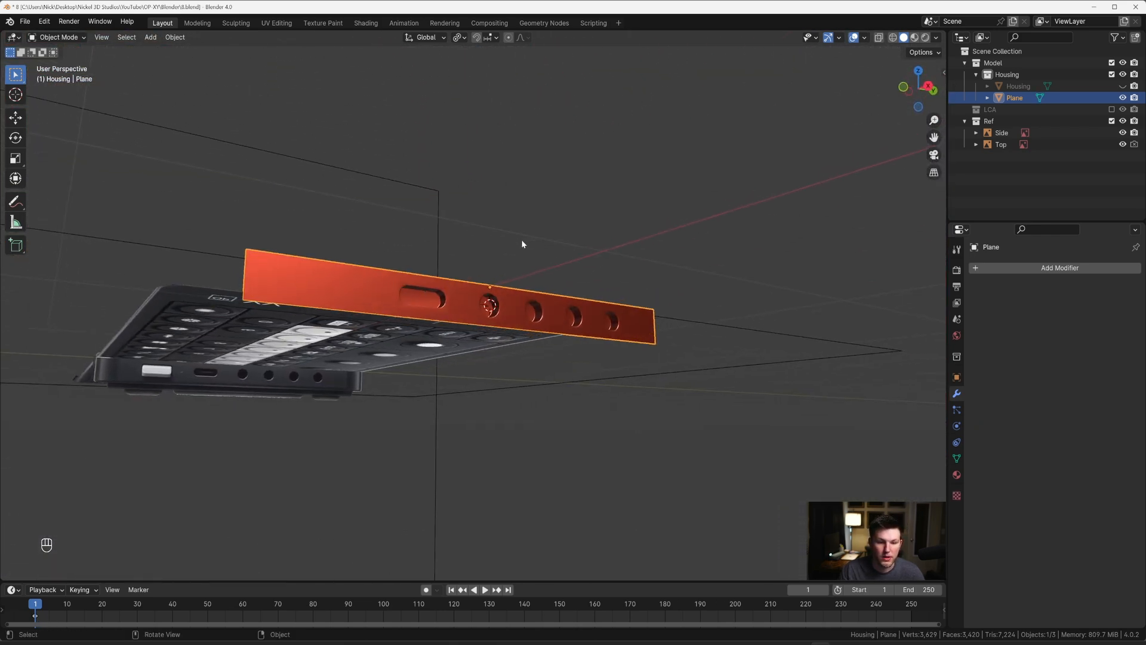
Step: Return the side panel to Edit Mode in the right view and switch the solid viewport lighting to Studio
scroll(403, 273, up, 4)
middle_drag(403, 273, 403, 214)
key(Tab)
key(grave)
click(502, 222)
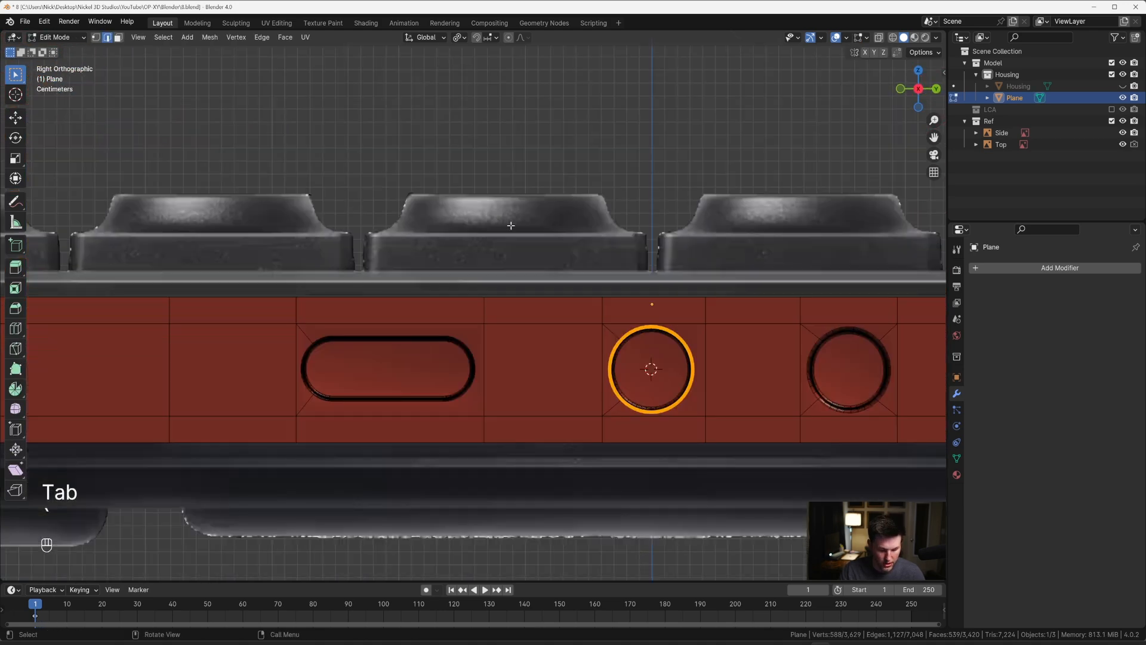
click(936, 37)
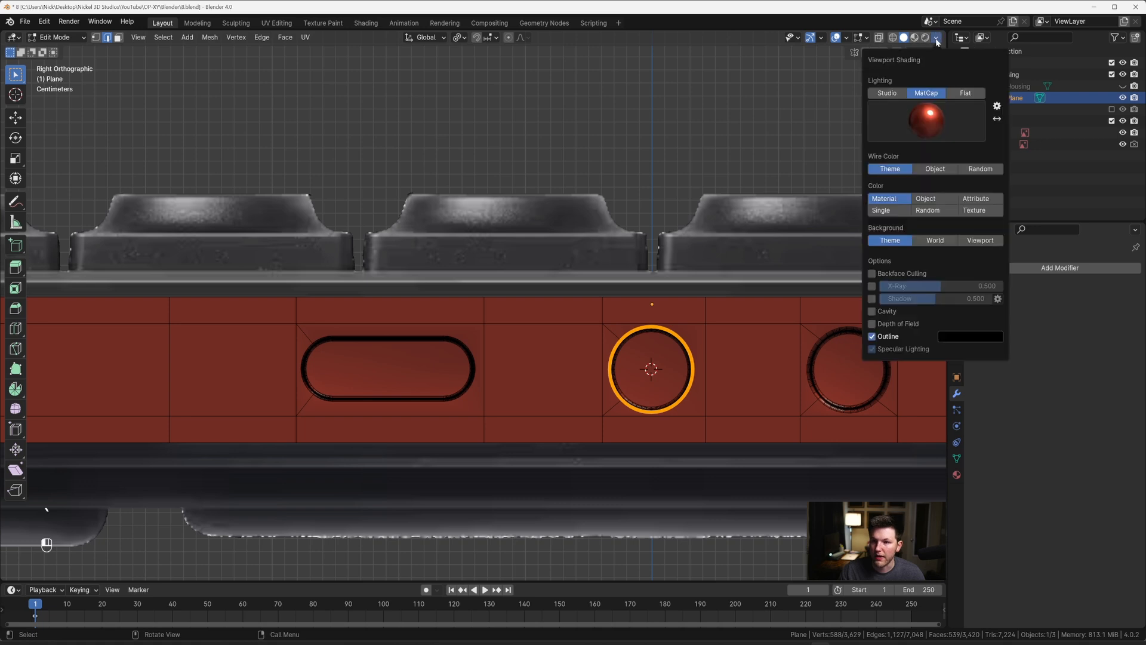
click(893, 97)
scroll(381, 313, up, 7)
shift+middle_drag(341, 338, 578, 207)
shift+middle_drag(320, 260, 471, 238)
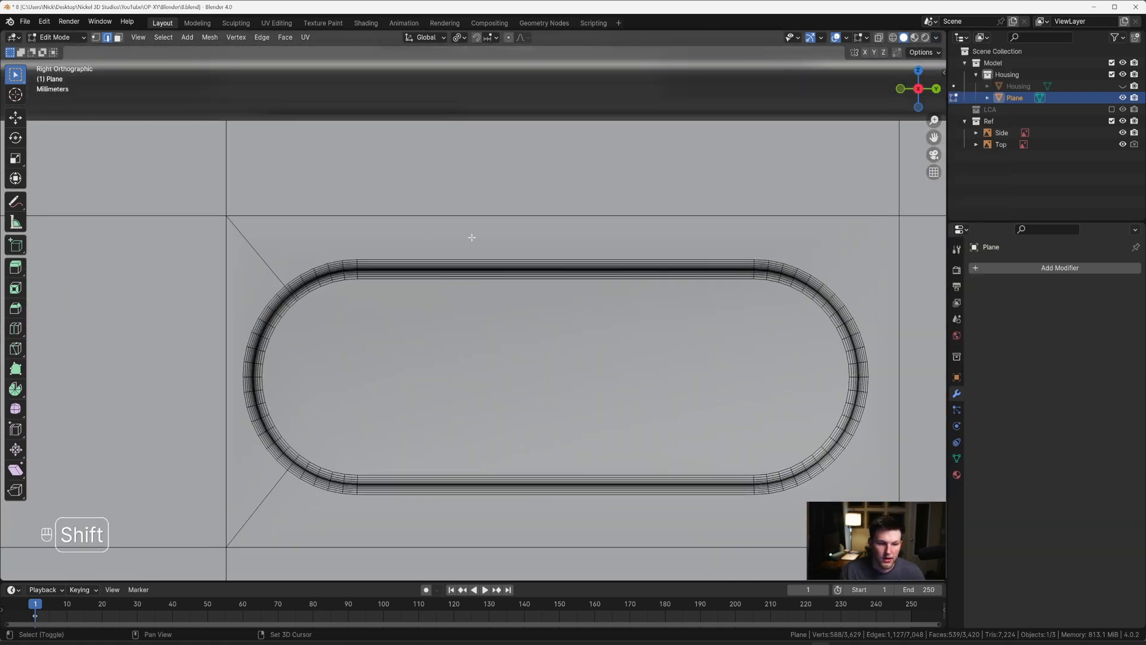
scroll(471, 237, up, 2)
shift+middle_drag(345, 235, 388, 233)
key(k)
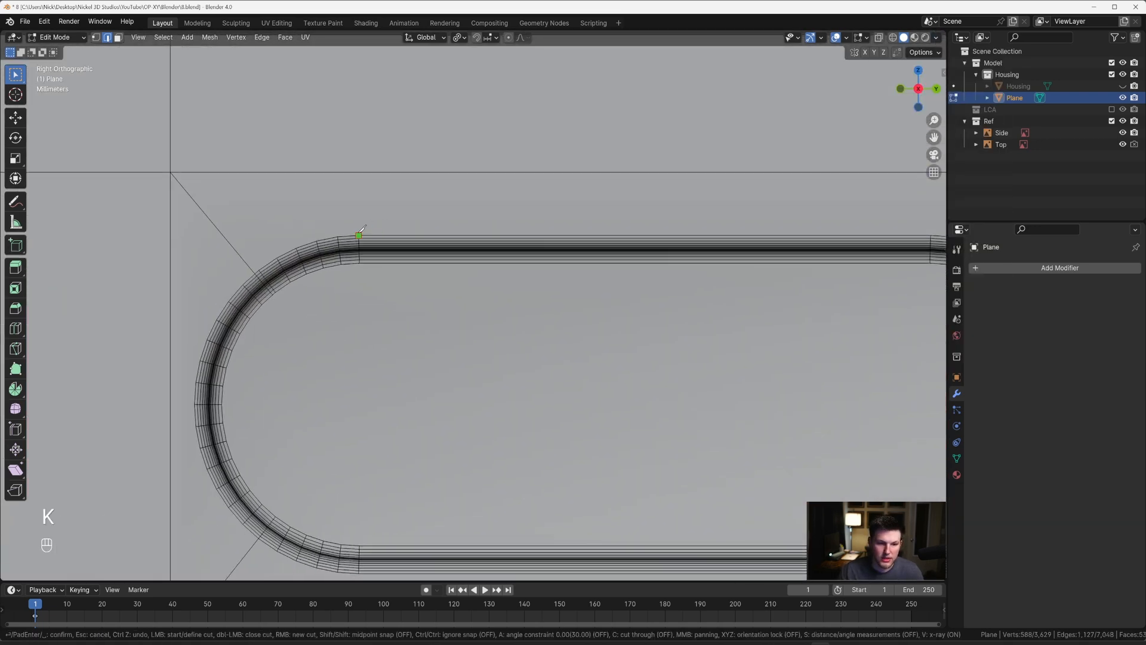
click(359, 171)
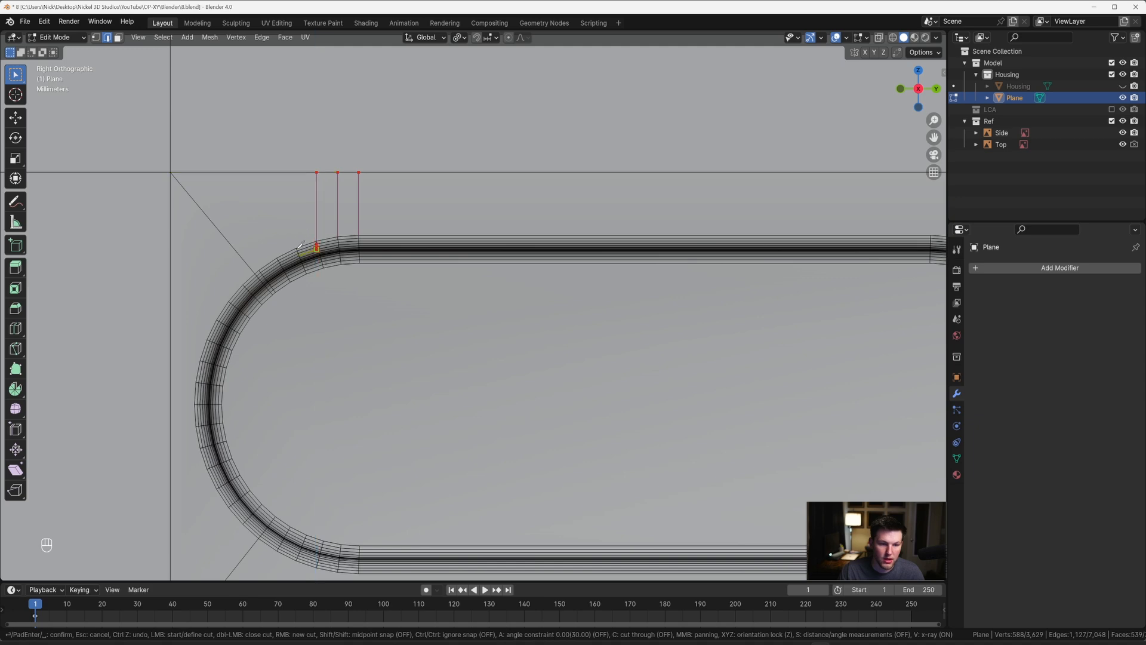
key(Return)
scroll(304, 225, down, 6)
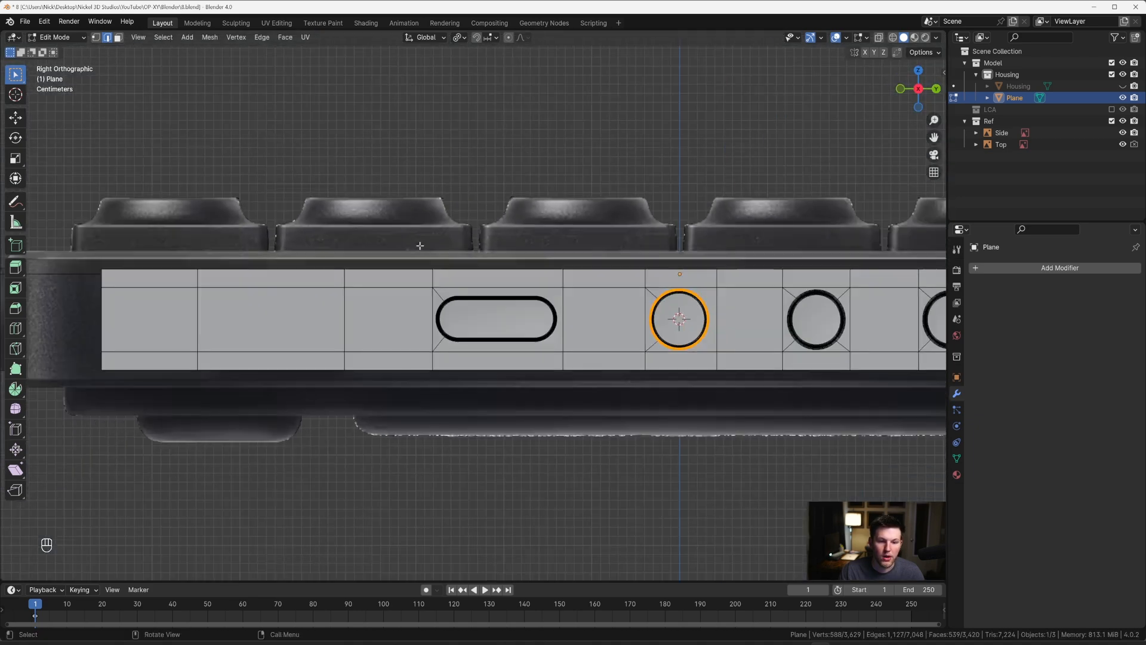
Step: Knife vertical cuts along Z from the slot's upper-left, lower-right and lower-left arc ends to the panel's nearest long edges
key(Tab)
middle_drag(303, 225, 466, 230)
key(Tab)
scroll(436, 216, up, 3)
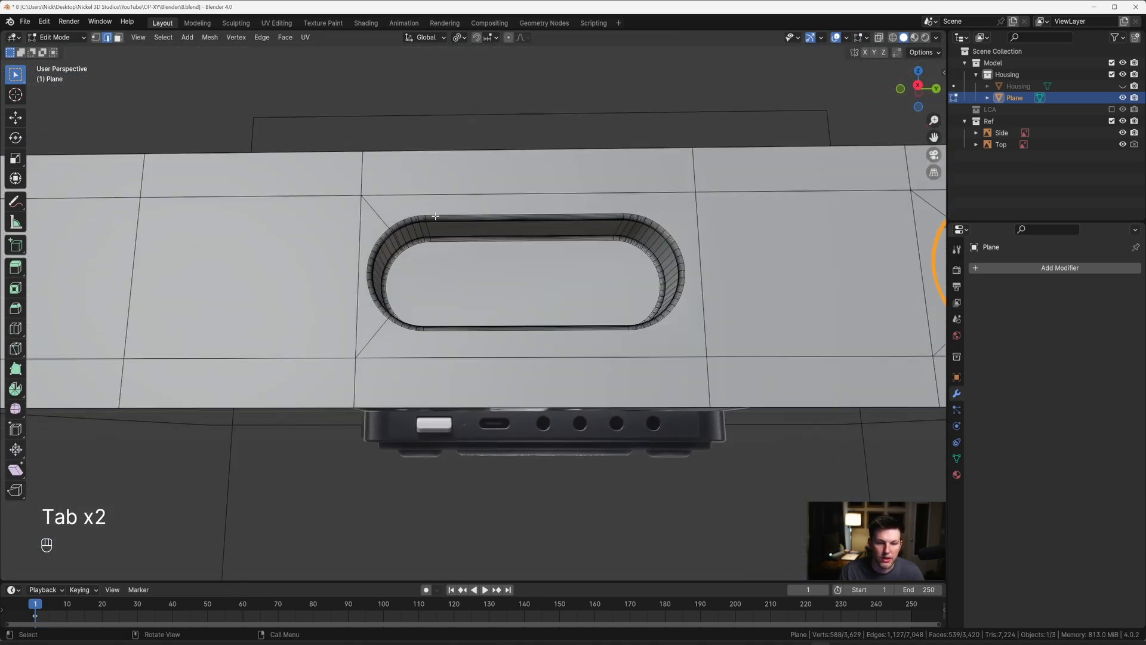
key(k)
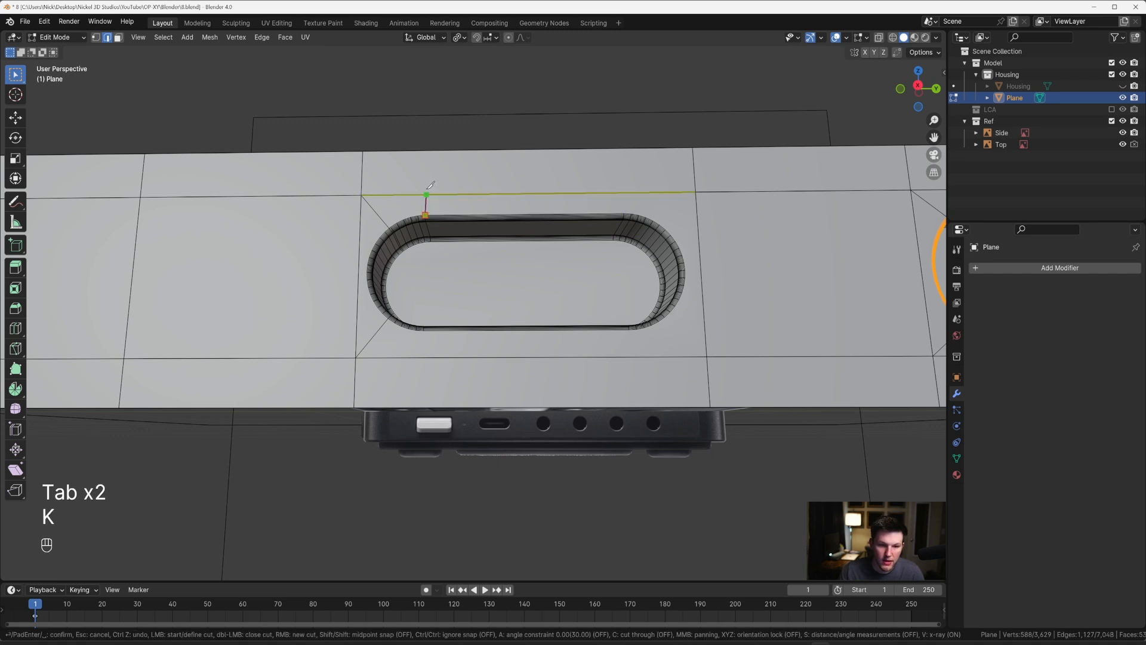
key(z)
click(434, 152)
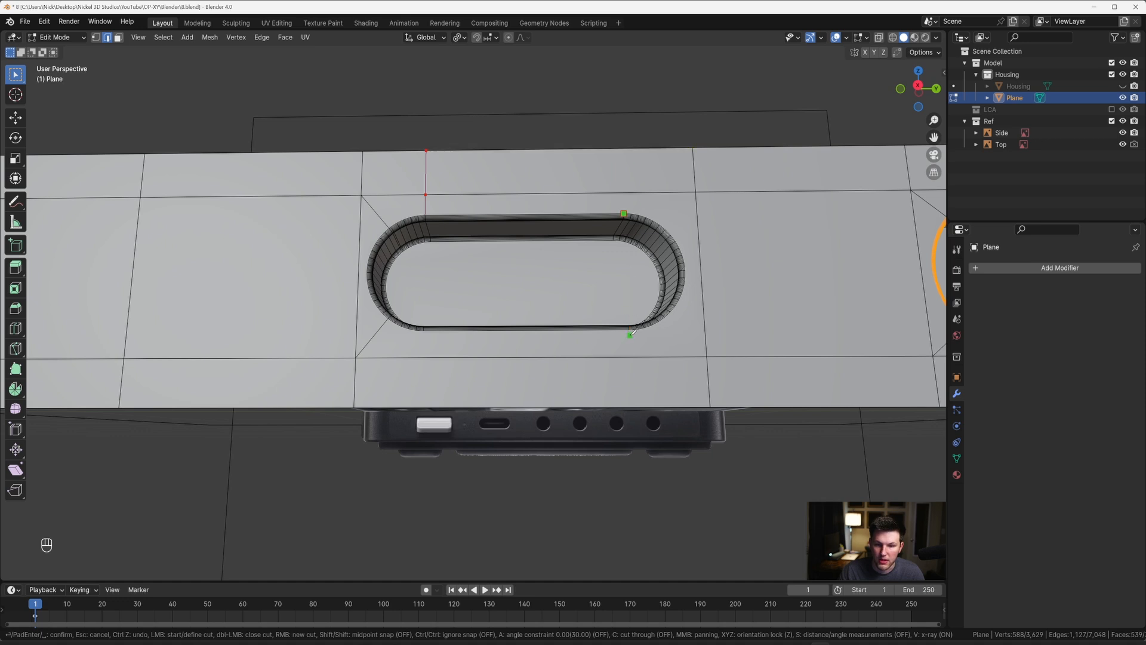
click(632, 406)
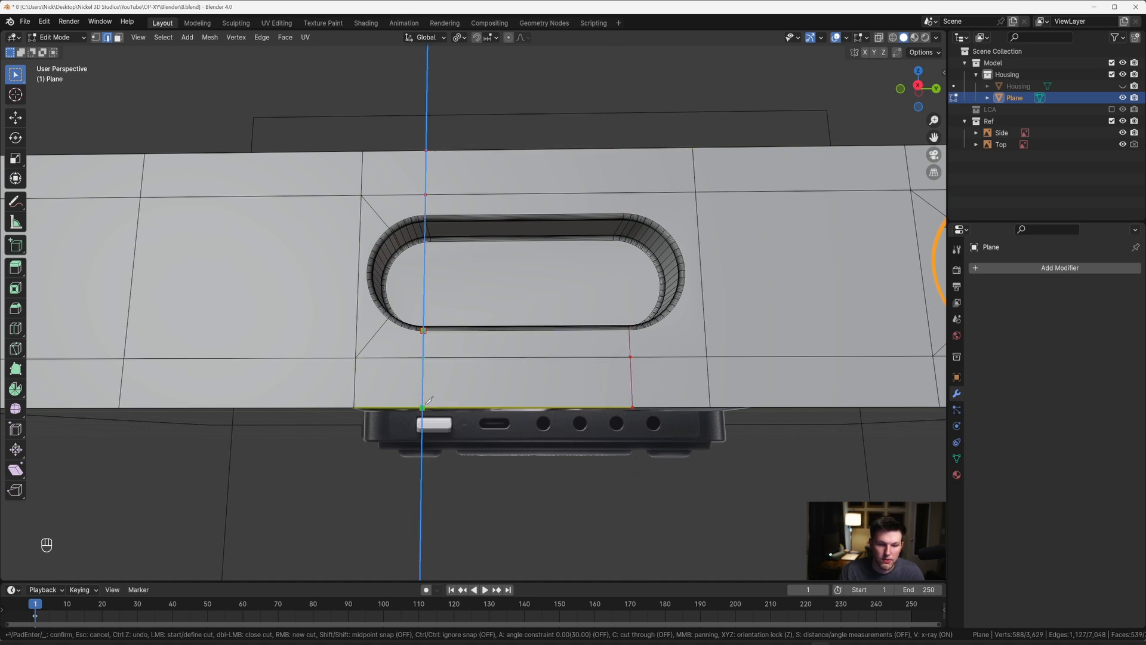
key(Return)
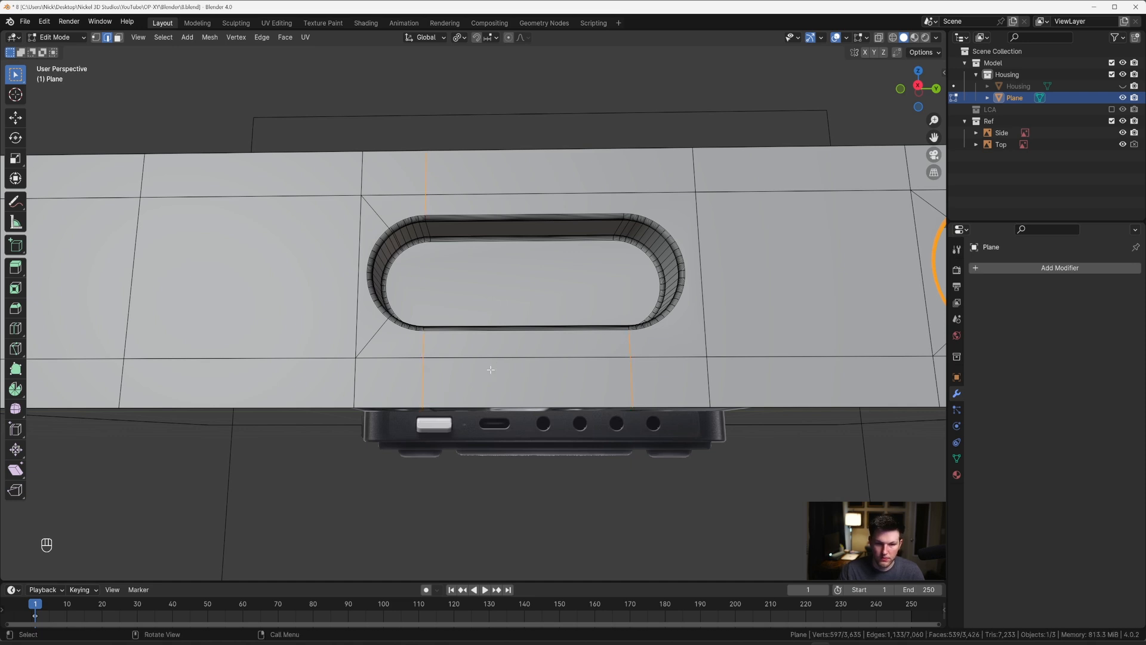
Step: Knife a vertical cut from the slot's upper-right arc end to the panel's upper edge
key(k)
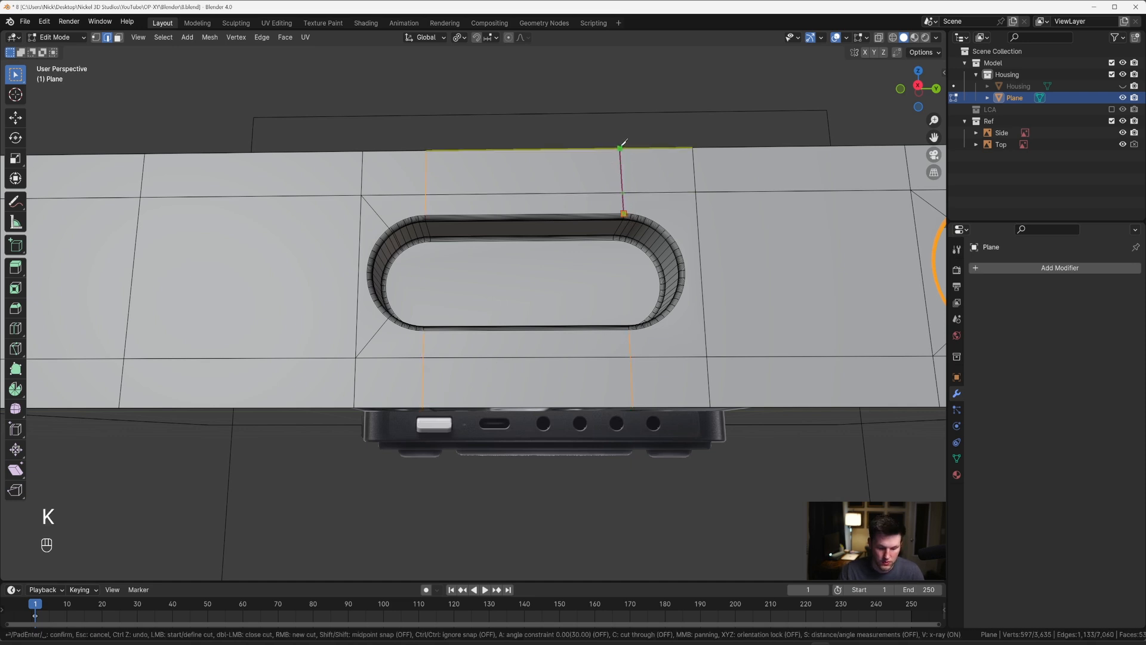
key(z)
key(Return)
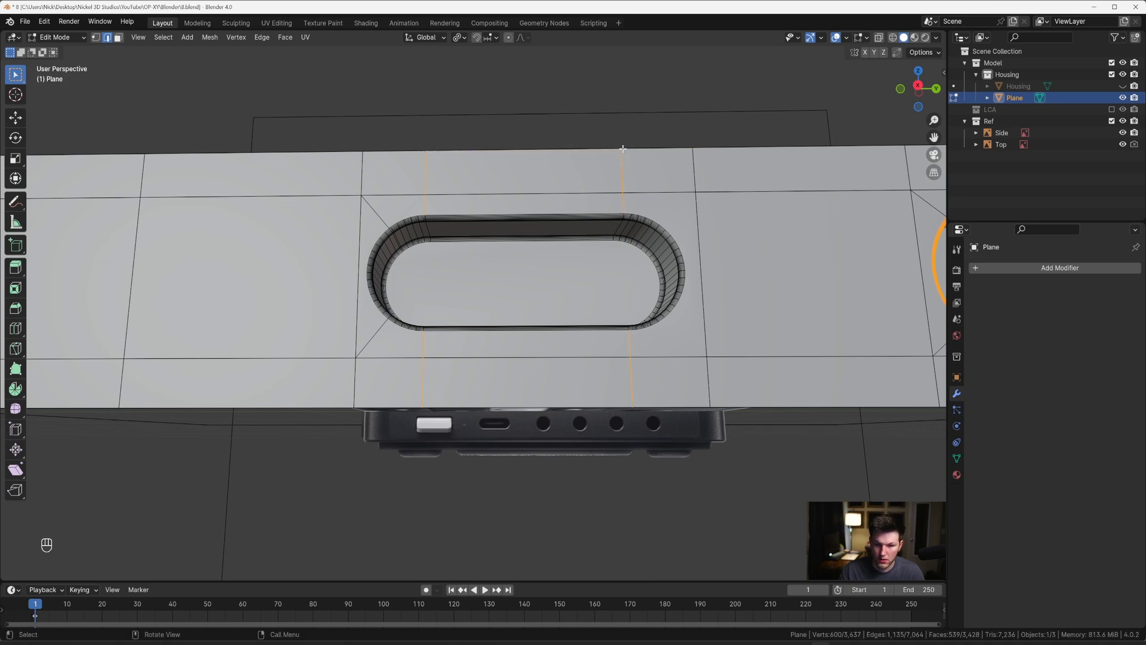
Step: Examine the shading around the slot and round recesses from several angles in Object Mode
middle_drag(622, 146, 643, 219)
key(Tab)
key(Tab)
key(Tab)
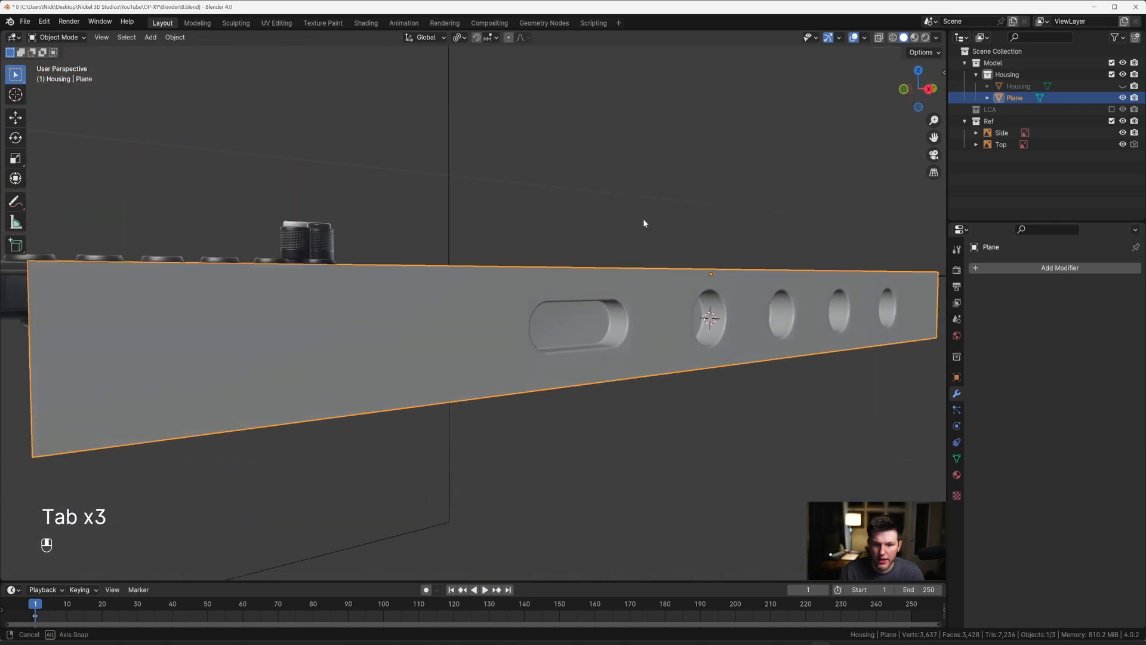
scroll(643, 219, up, 5)
key(Tab)
key(Tab)
scroll(650, 233, down, 6)
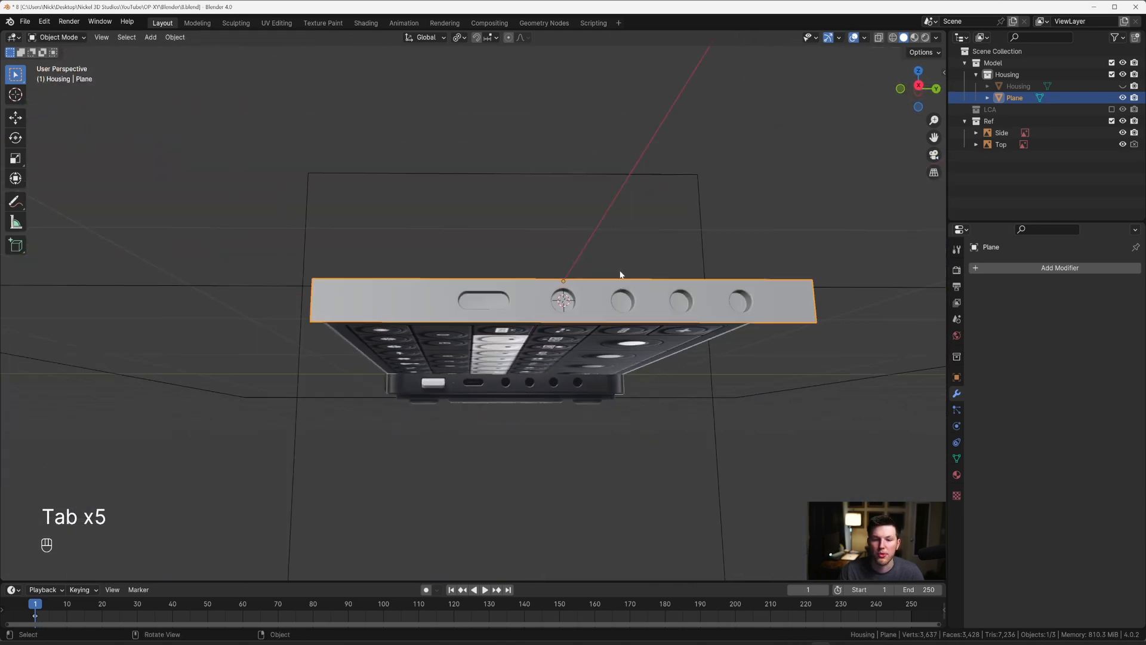
middle_drag(619, 274, 453, 317)
scroll(518, 339, down, 8)
middle_drag(533, 308, 642, 265)
scroll(489, 309, down, 2)
Step: Open the side panel for editing in the right view and turn on X-ray over the reference's white button
key(grave)
click(571, 283)
scroll(633, 293, up, 3)
scroll(513, 299, up, 5)
scroll(476, 289, up, 3)
scroll(474, 290, down, 2)
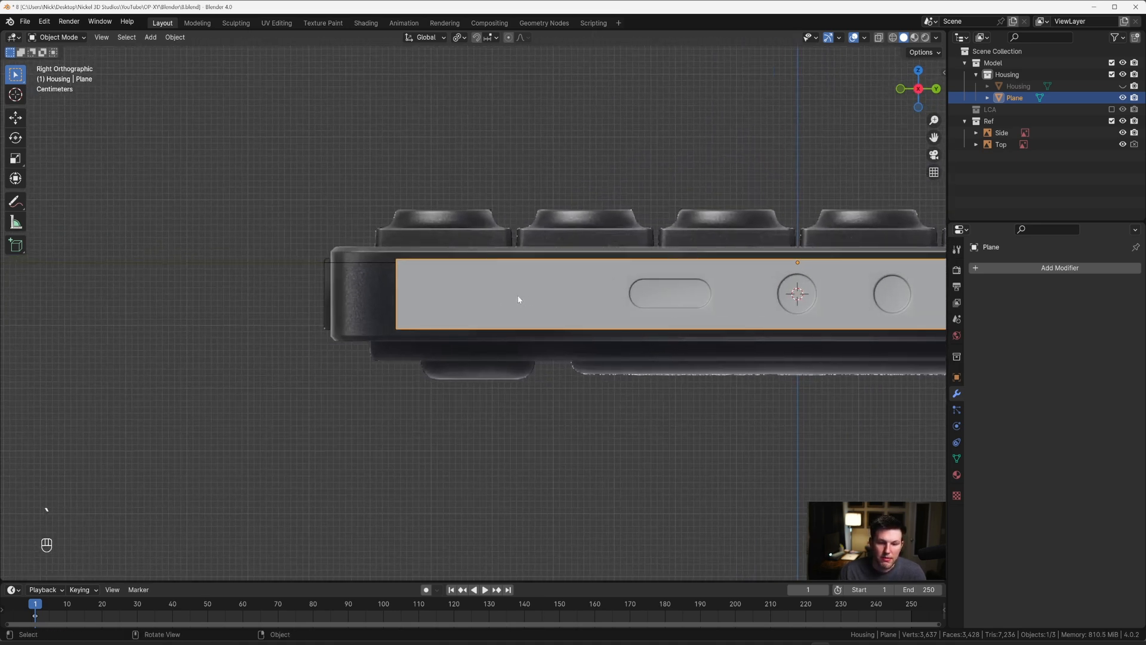
key(Tab)
scroll(517, 297, up, 4)
key(alt+z)
shift+middle_drag(518, 296, 453, 276)
scroll(514, 278, down, 6)
scroll(570, 277, up, 5)
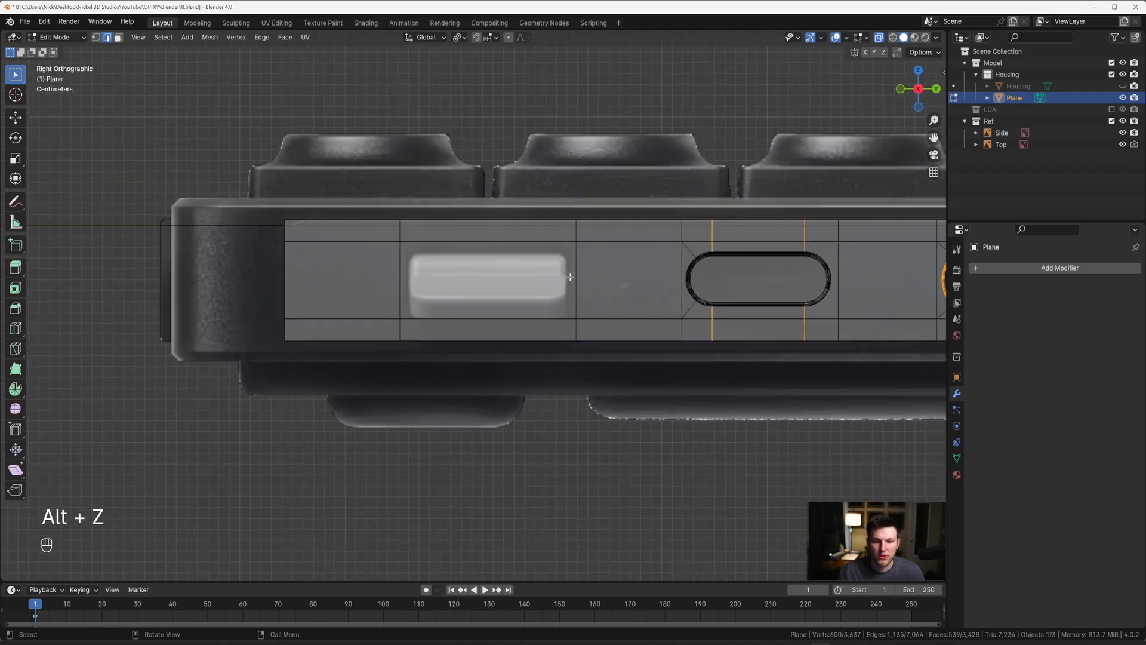
Step: Add a vertical loop cut close outside each end of the white button's rectangular face, with slide factors of about 0.847 and -0.891
key(ctrl+r)
click(597, 235)
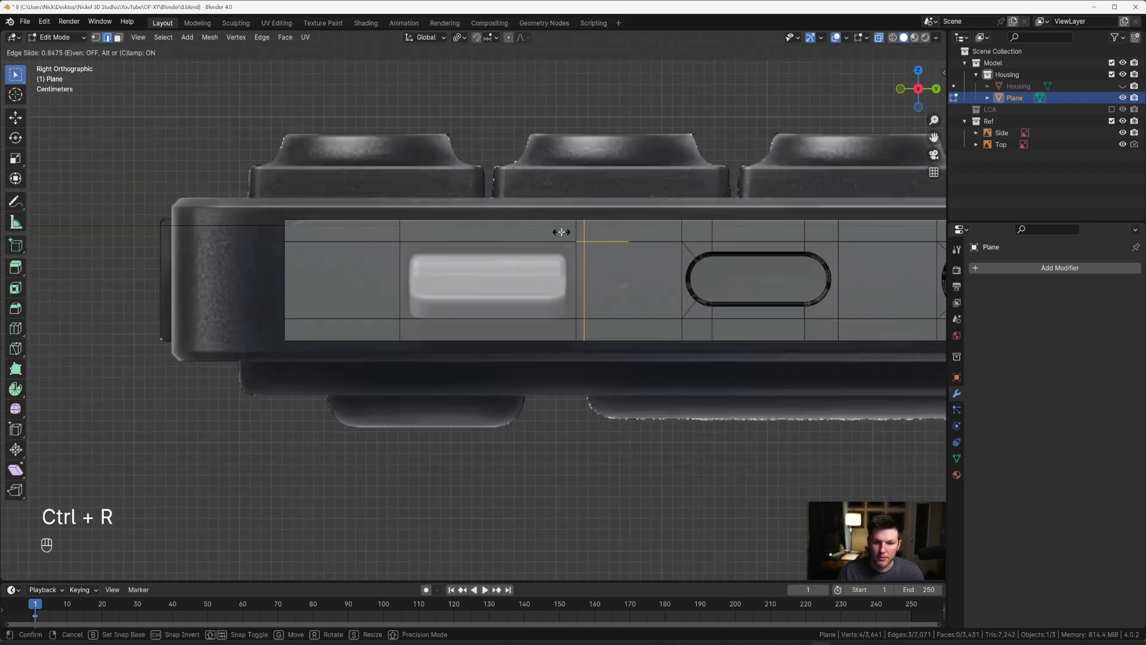
click(561, 232)
key(ctrl+r)
click(372, 234)
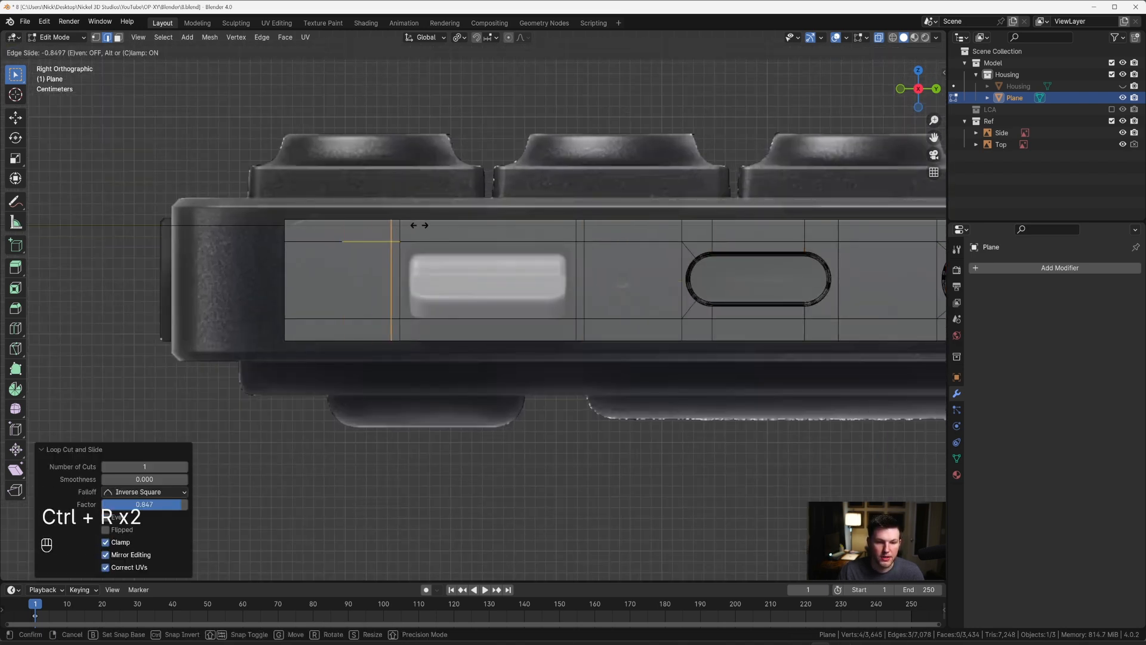
click(421, 224)
Step: Select the rectangular face over the white button and move it down about 0.0049 m along Z
scroll(454, 264, up, 2)
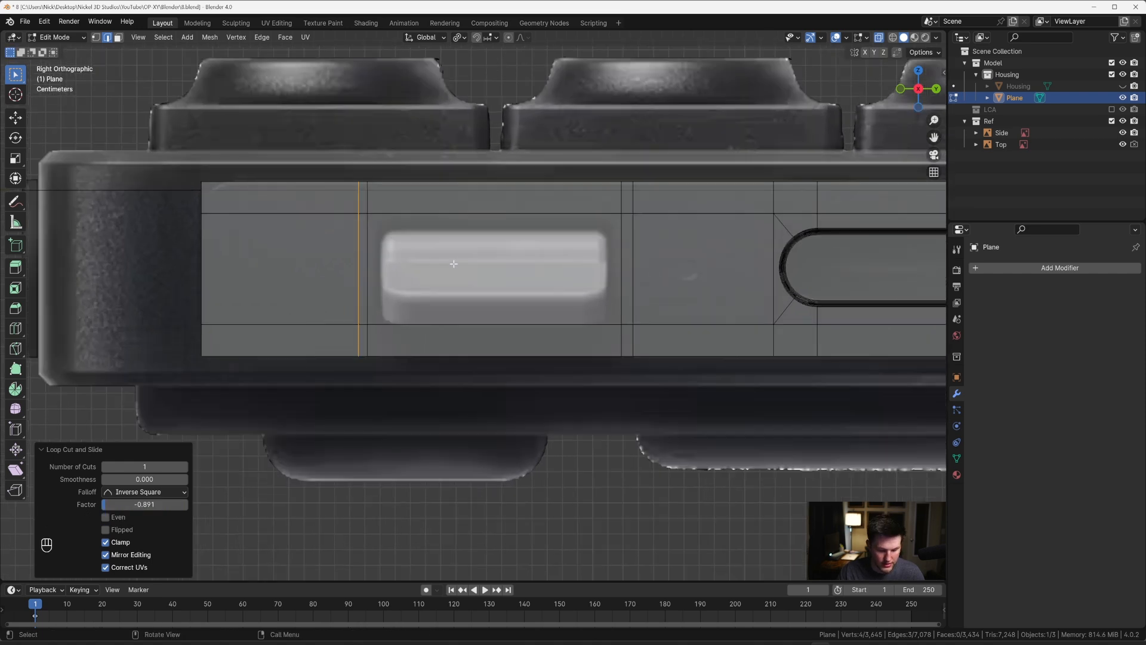
key(3)
click(464, 276)
key(g)
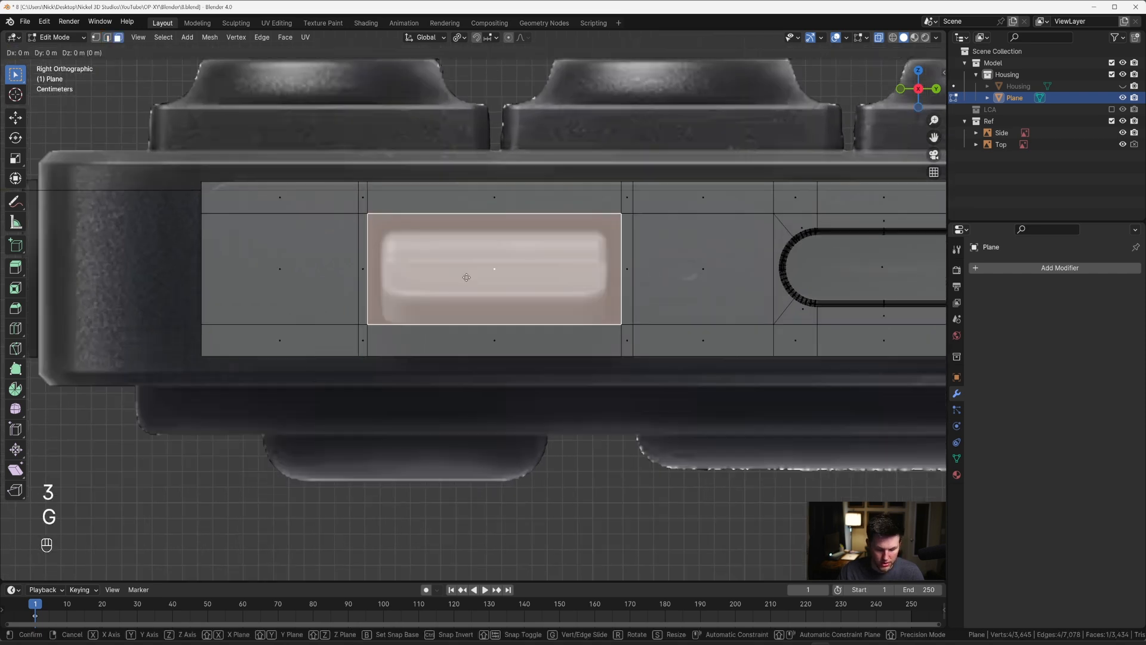
key(z)
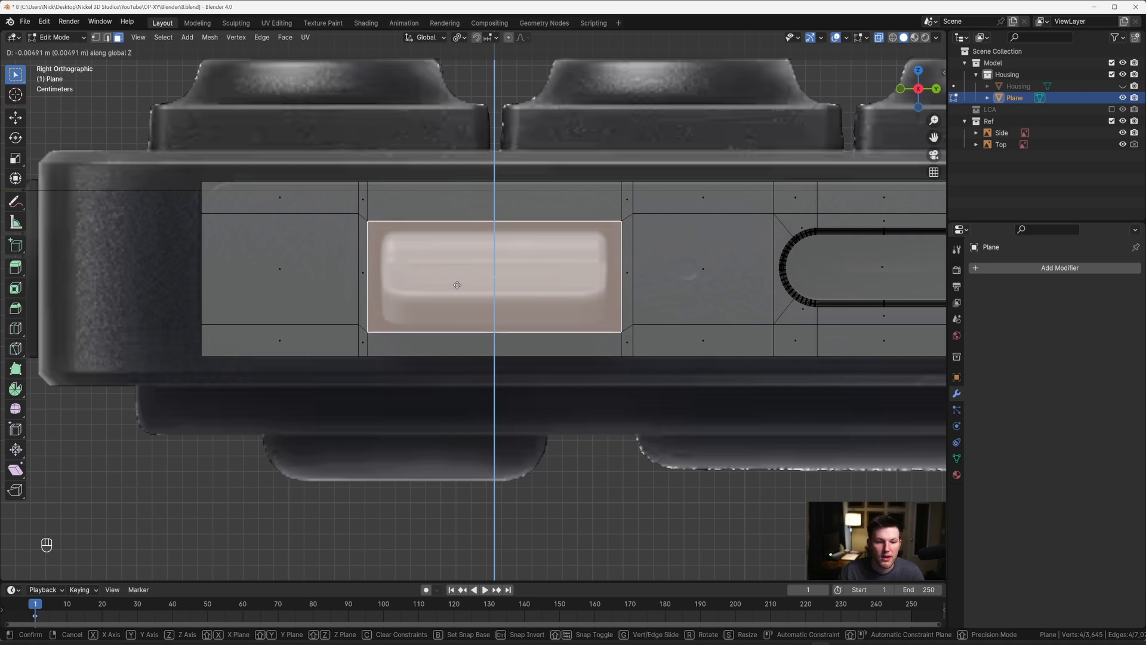
click(458, 285)
Step: Snap the 3D cursor to the selected button face and add a cube there as a separate object
scroll(489, 291, down, 5)
scroll(489, 290, up, 3)
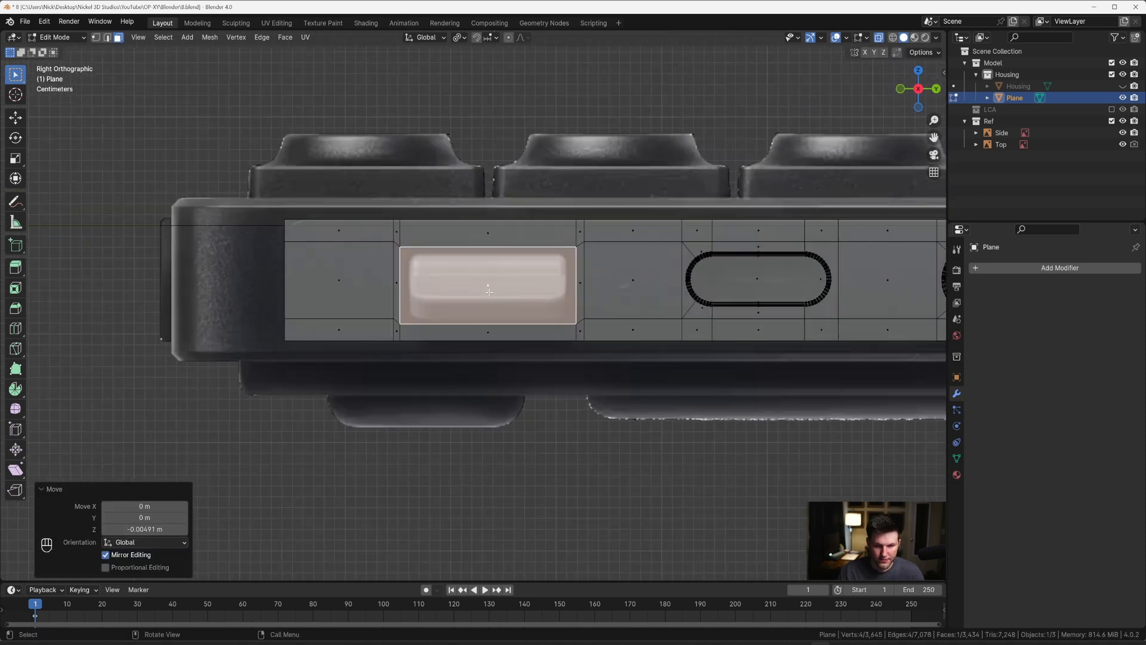
key(shift+s)
click(489, 350)
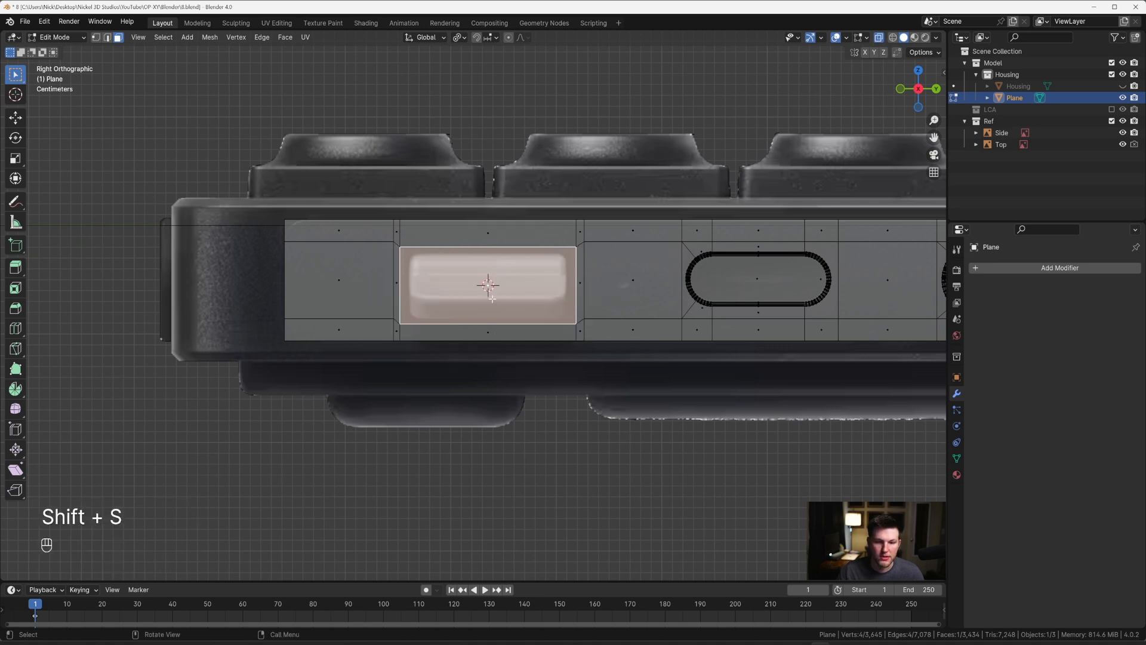
key(Tab)
scroll(491, 300, up, 1)
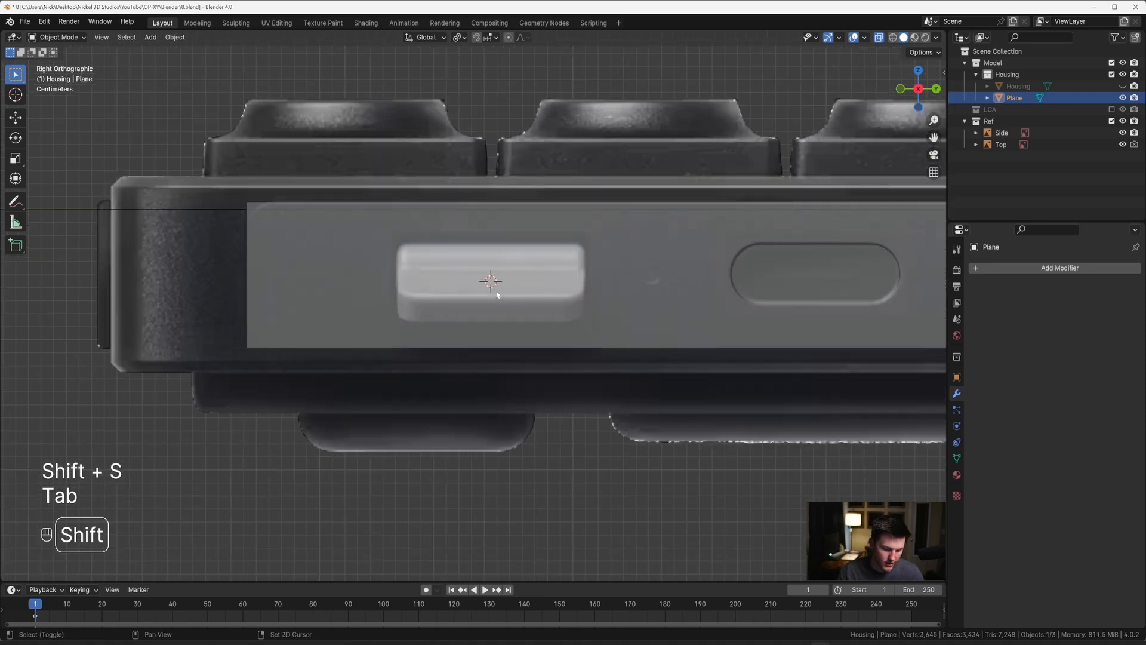
key(shift+a)
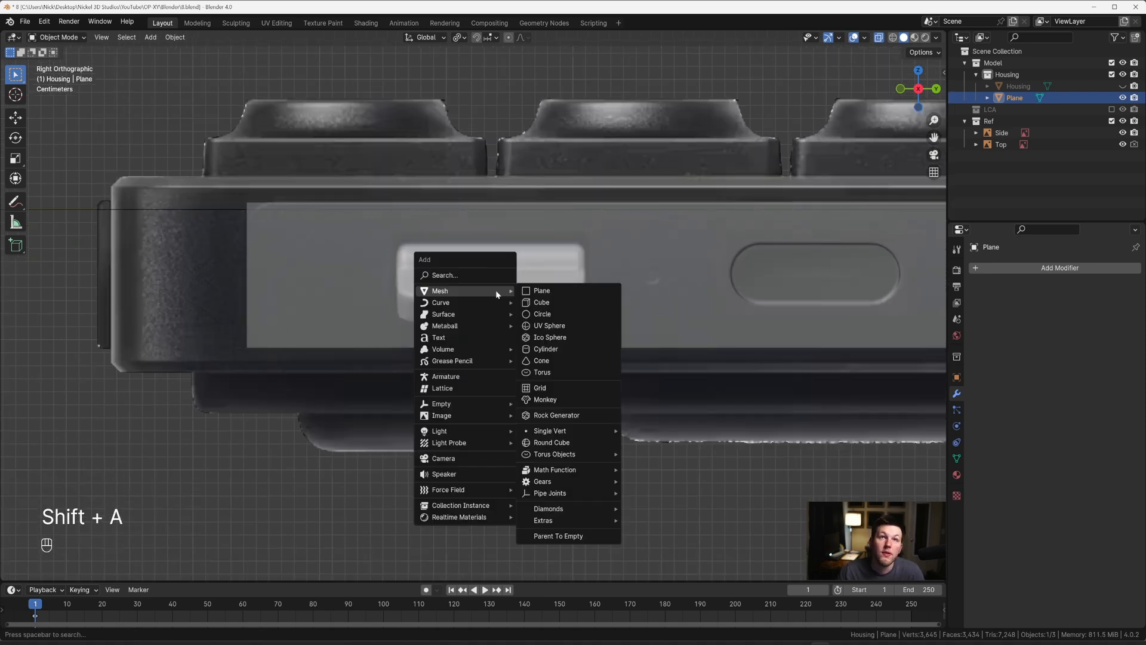
click(540, 304)
Step: Scale the new cube's mesh to 0.075, and its height to about 0.43 along Z, to fit the reference's white button
key(Tab)
key(a)
key(s)
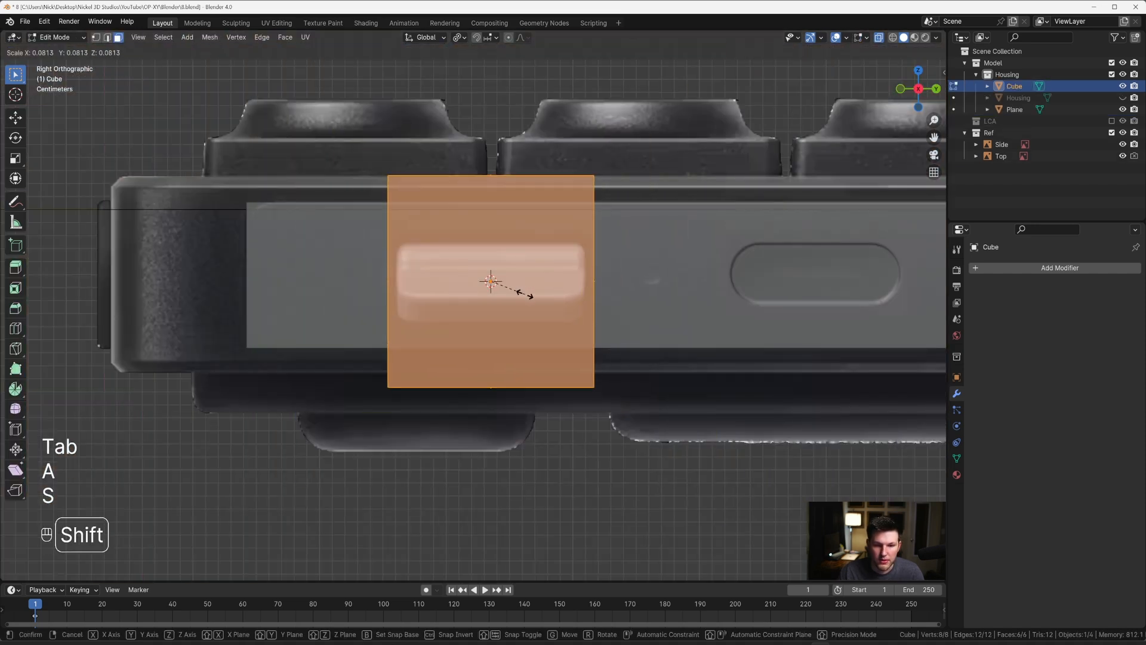
click(503, 290)
key(s)
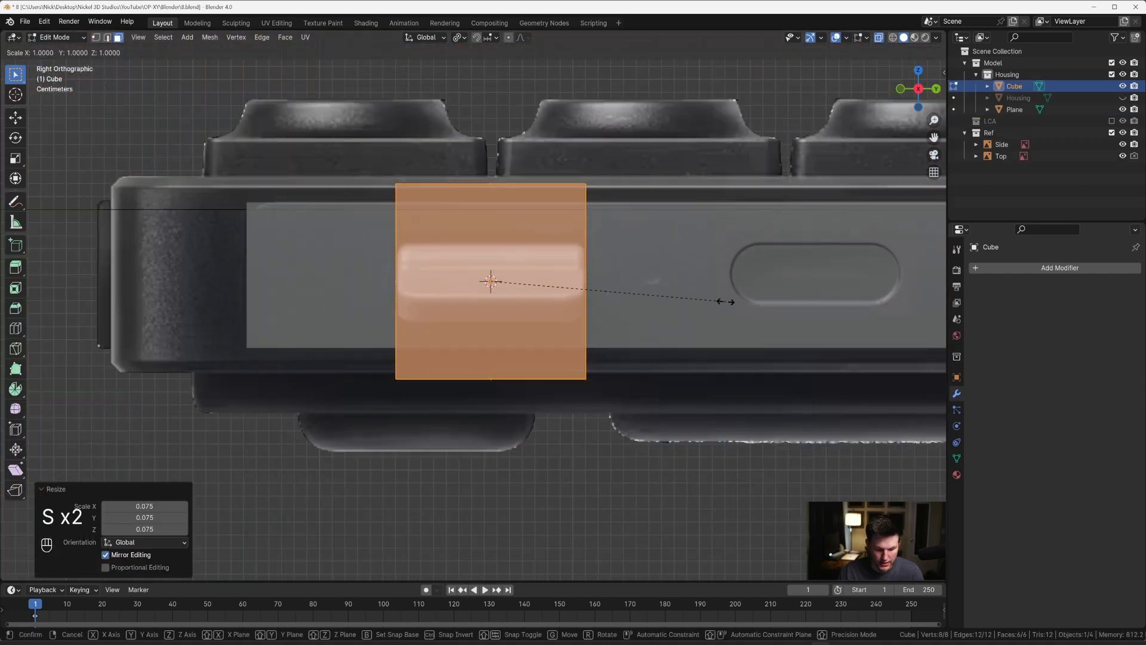
key(z)
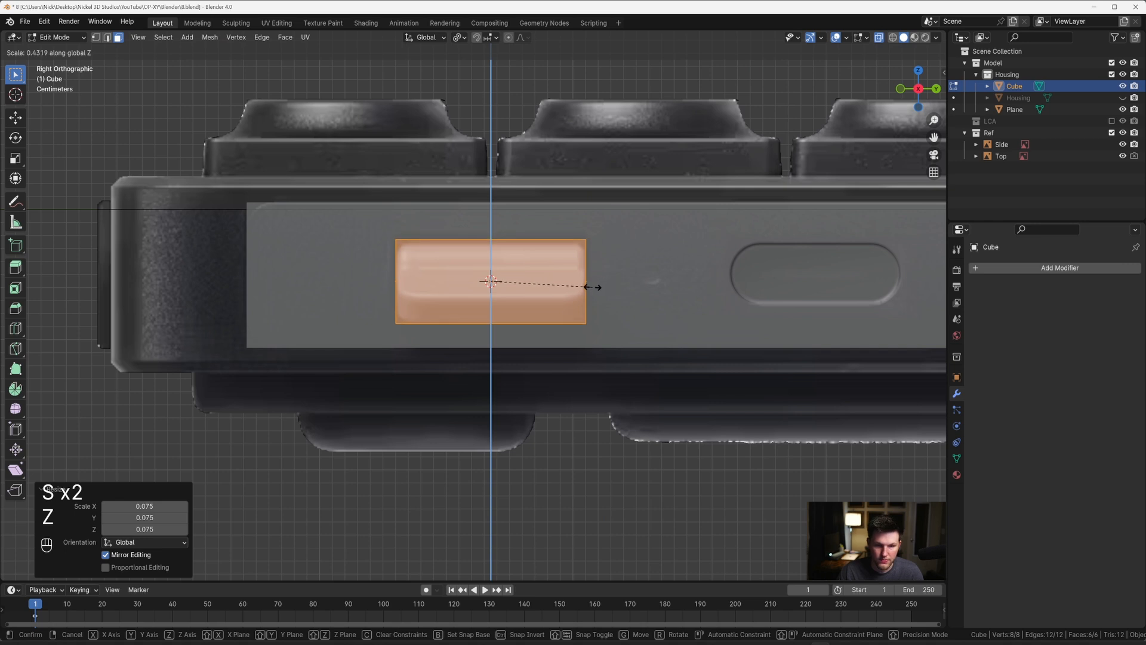
click(594, 287)
Step: Thin the button-sized cube by scaling its mesh to 0.418 along X
middle_drag(597, 282, 459, 302)
key(2)
middle_drag(543, 295, 657, 310)
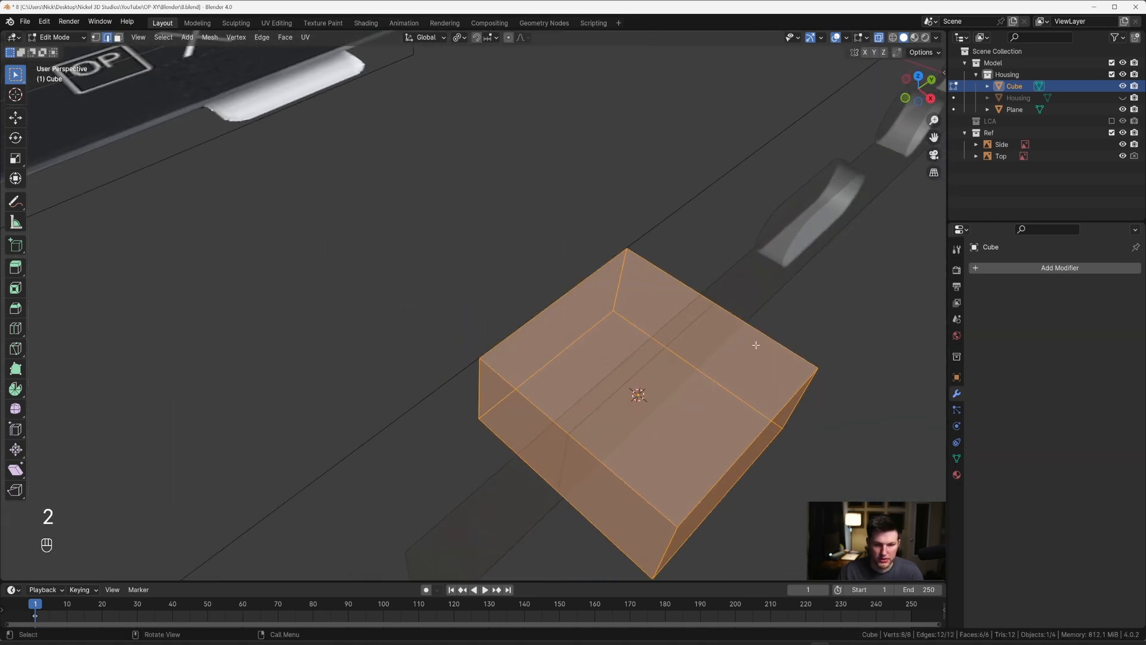
key(s)
key(x)
click(689, 325)
Step: From the top view, move the cube object slightly inward along X so it still passes through the side panel, and turn off X-ray
key(grave)
click(693, 249)
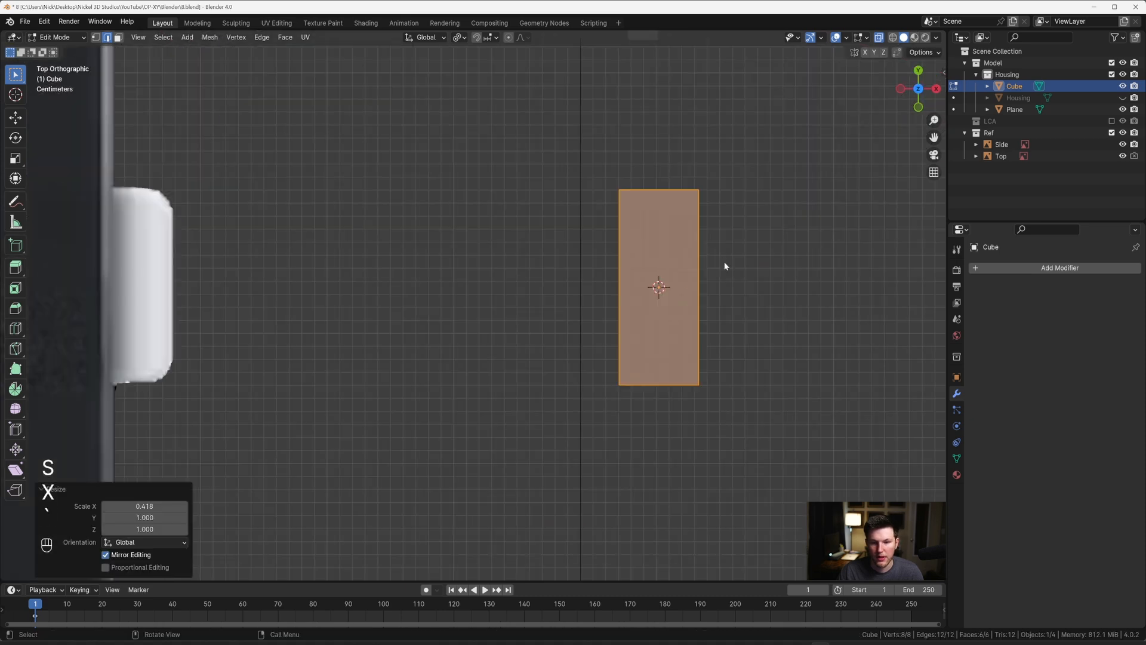
key(Tab)
key(g)
key(x)
click(717, 289)
middle_drag(717, 285, 670, 289)
key(alt+z)
Step: Bevel the cube's four short corner edges with a width of about 0.00943 m and 12 segments, matching the reference button's corners
key(Tab)
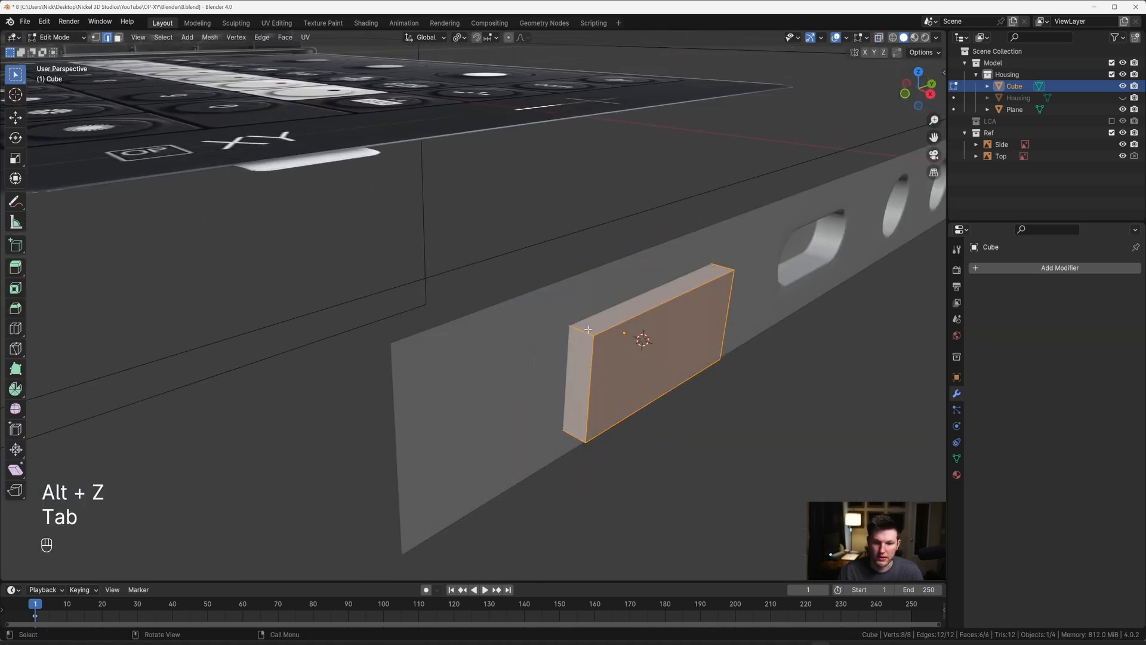
click(583, 331)
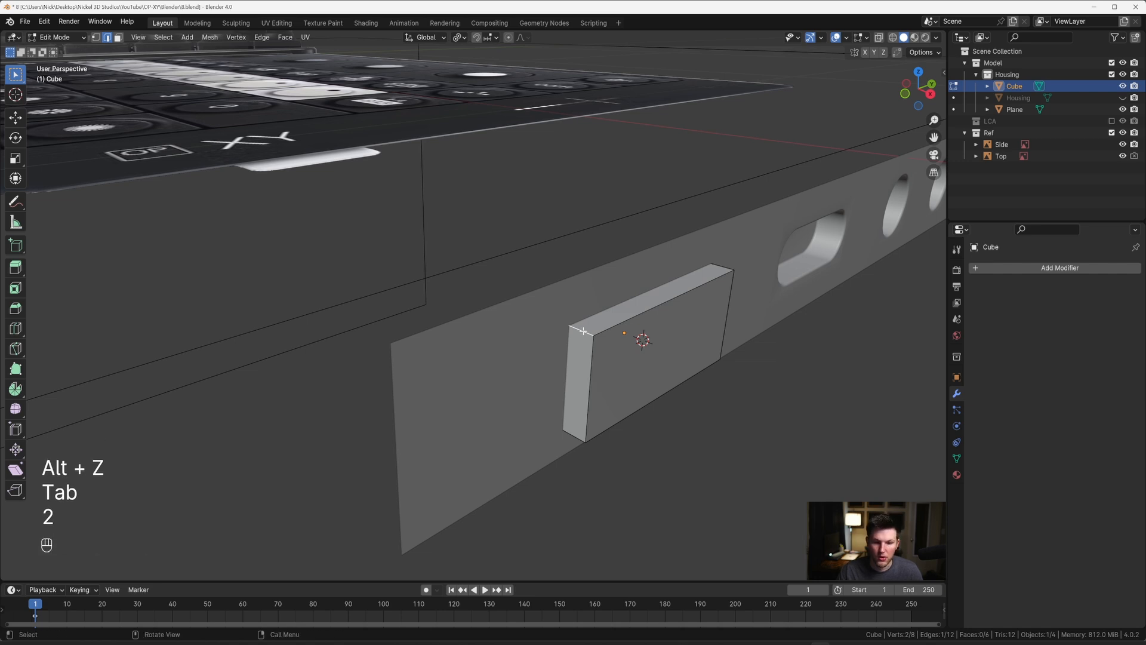
ctrl+alt+click(583, 331)
middle_drag(584, 331, 540, 310)
key(grave)
click(715, 313)
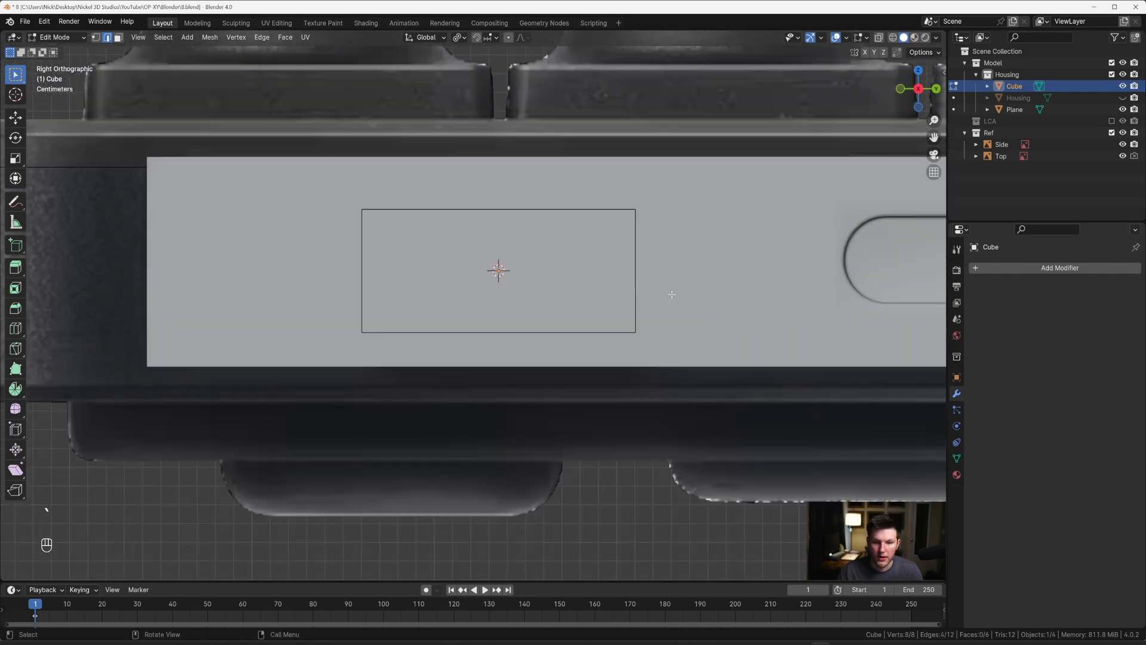
scroll(667, 292, up, 1)
key(alt+z)
shift+middle_drag(671, 281, 568, 349)
scroll(568, 349, up, 5)
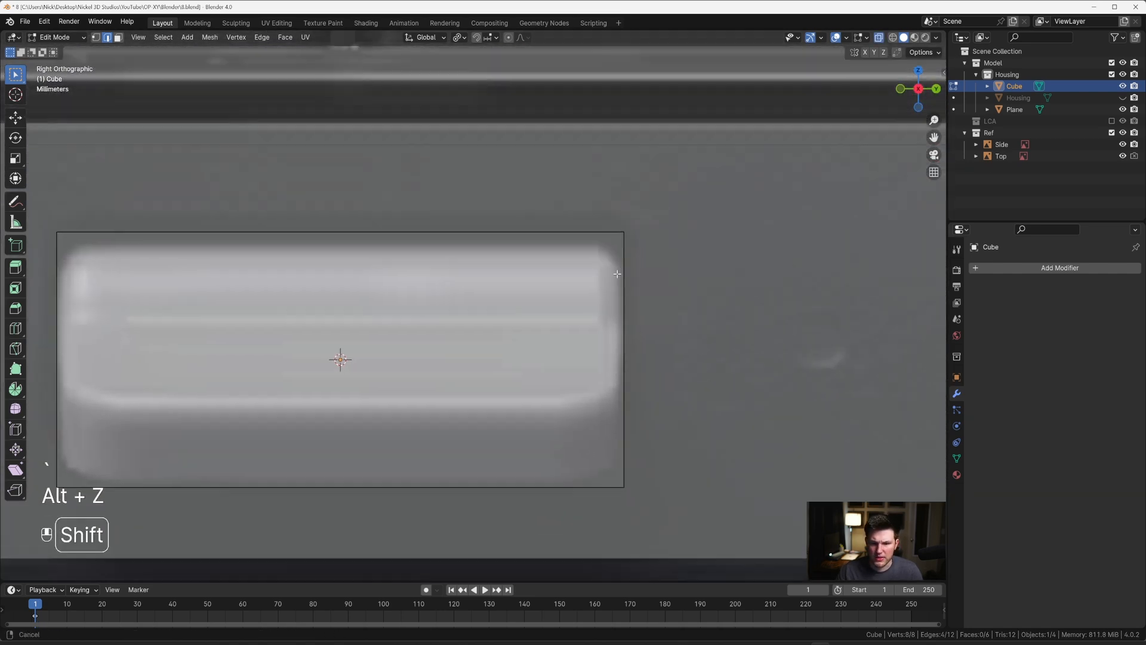
scroll(629, 273, down, 3)
key(ctrl+b)
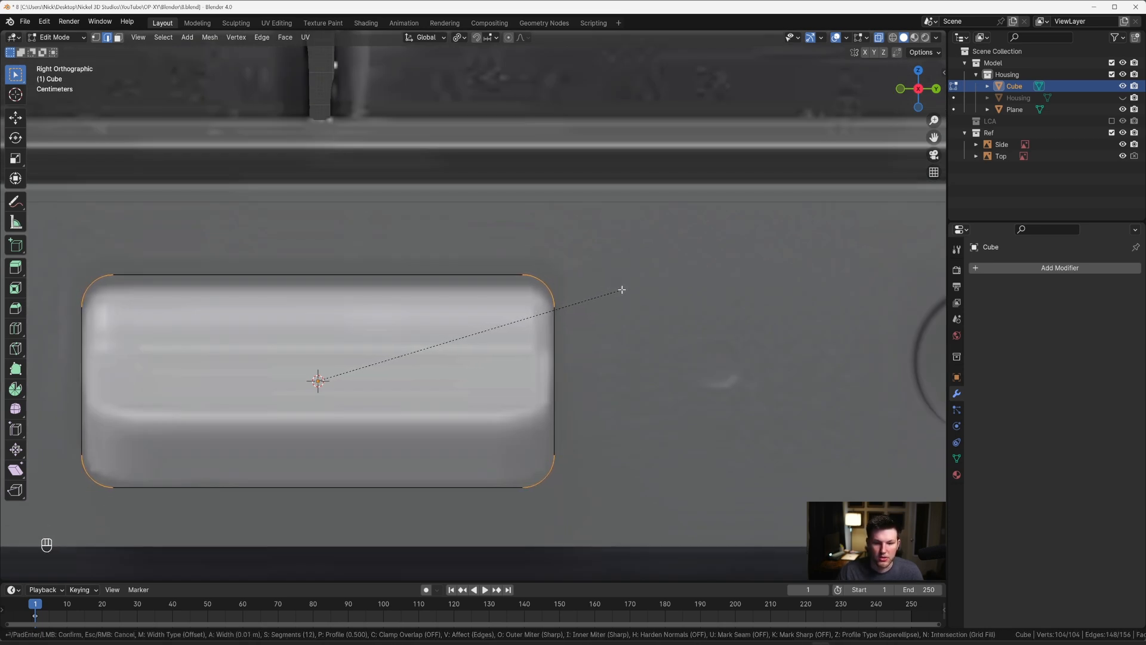
click(621, 289)
Step: Scale the whole rounded cube up slightly in Y and Z only, leaving a small margin around the reference button
scroll(600, 305, down, 3)
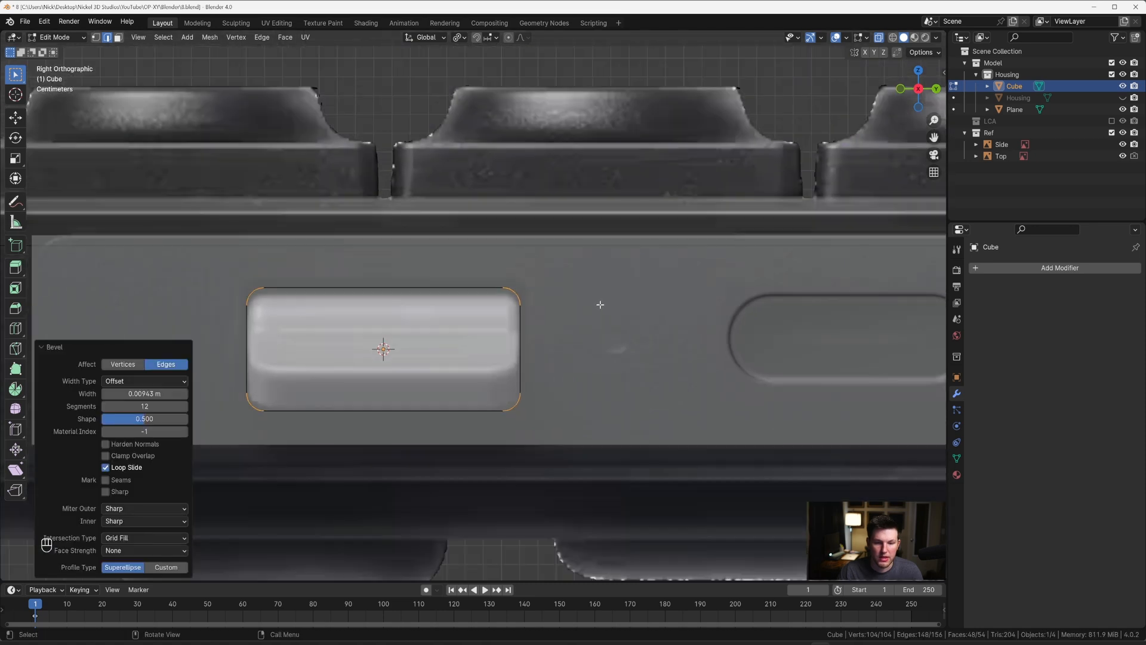
key(a)
scroll(570, 307, down, 1)
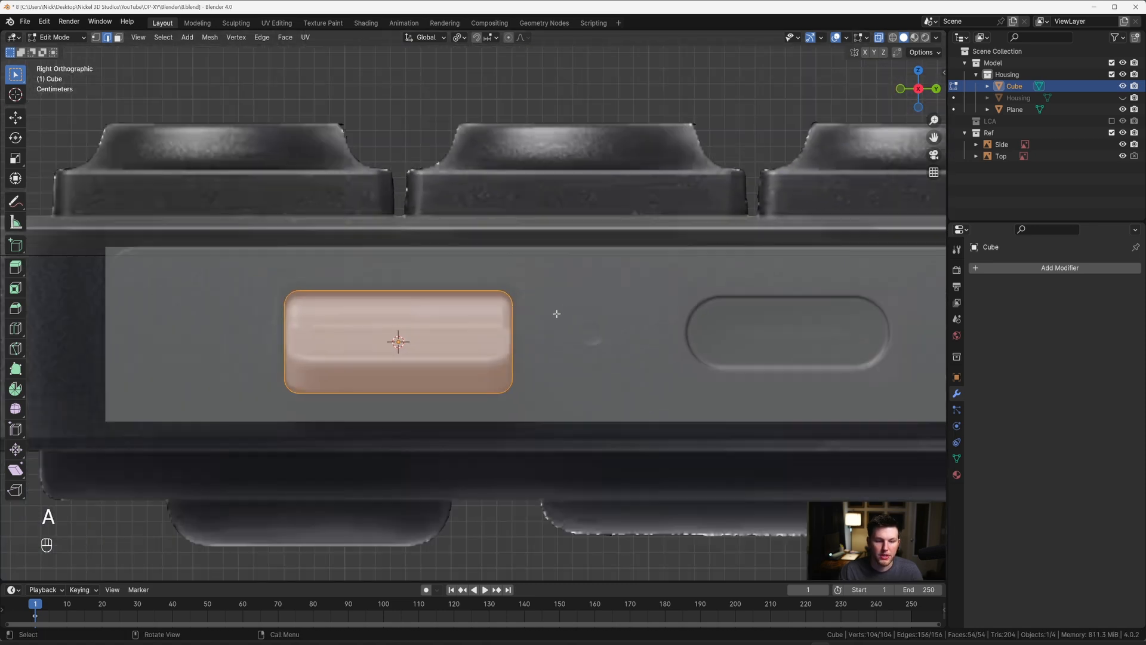
middle_drag(535, 316, 544, 317)
key(s)
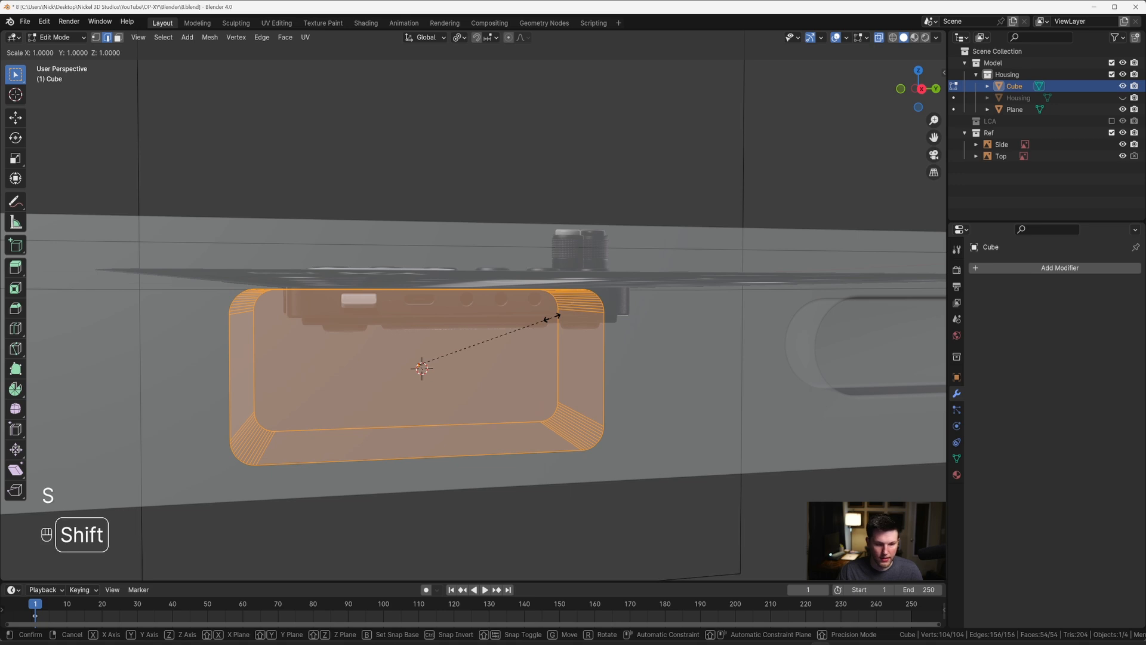
key(shift+x)
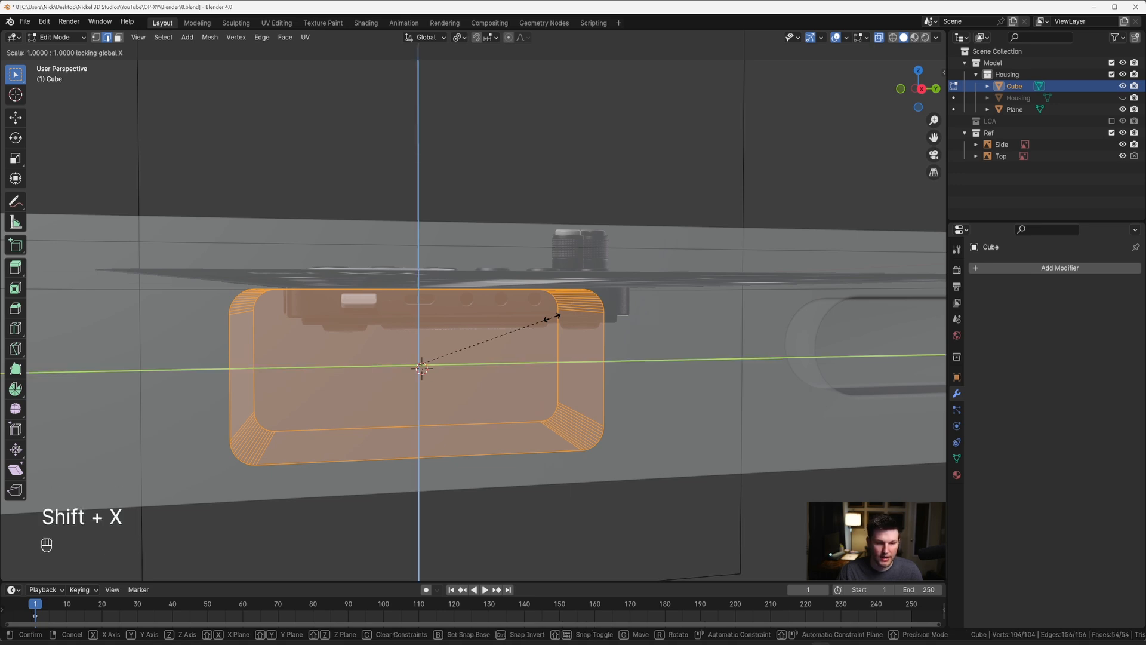
click(557, 316)
key(Tab)
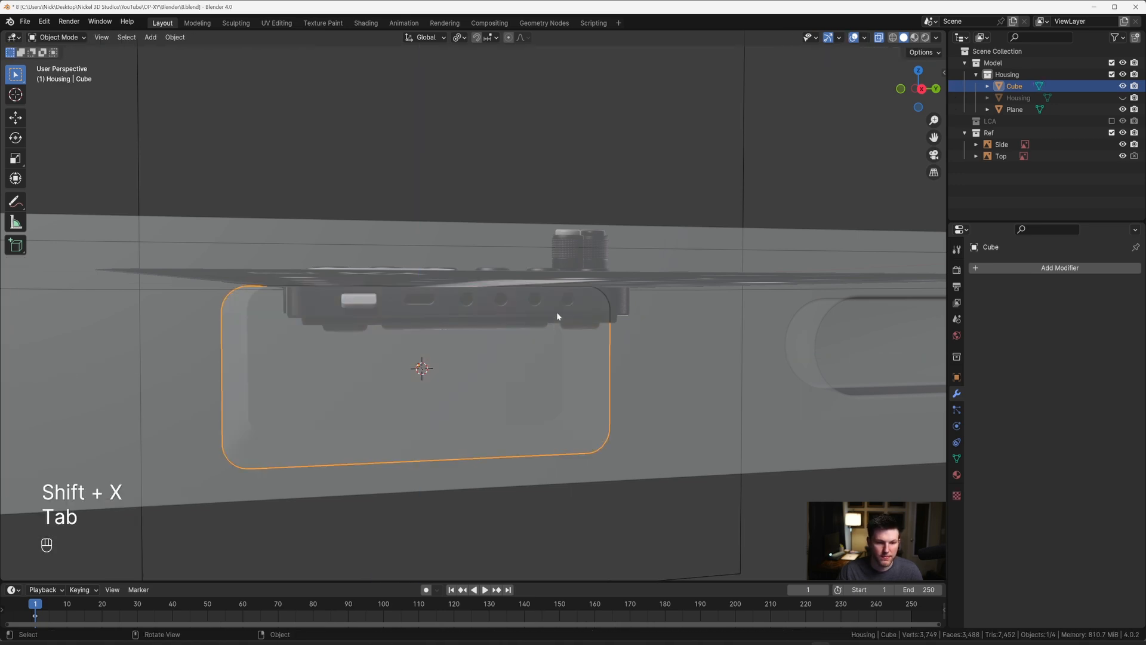
Step: Scale the side panel's rectangular face around the cube to about 1.11 along Z, and turn off X-ray
click(617, 252)
key(grave)
key(Tab)
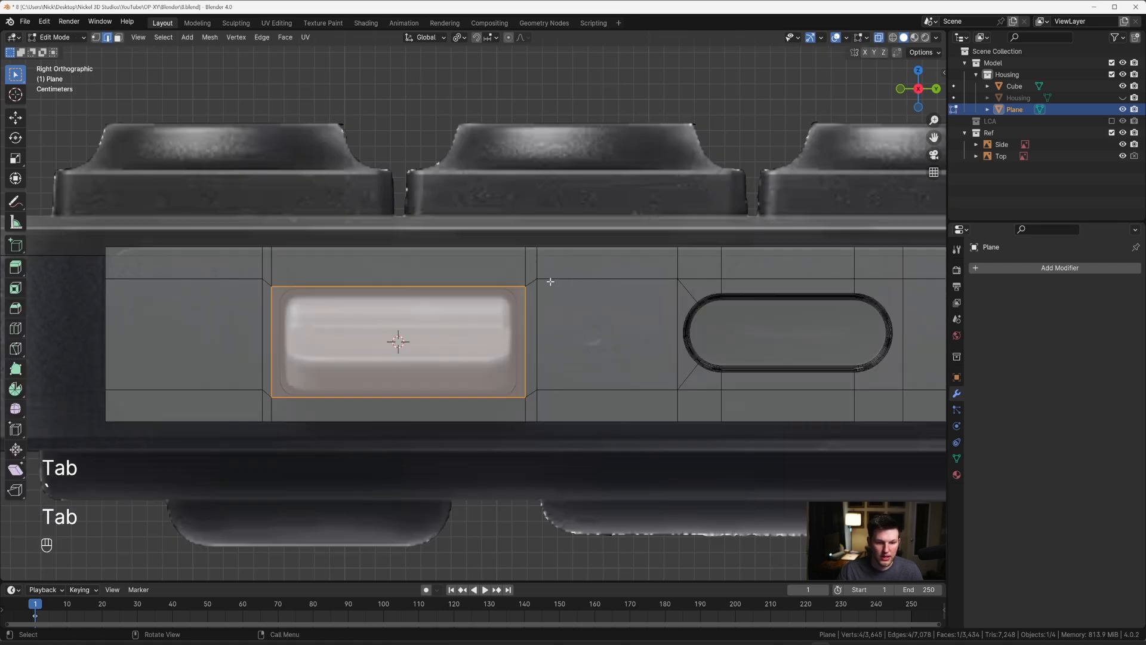
scroll(551, 281, up, 1)
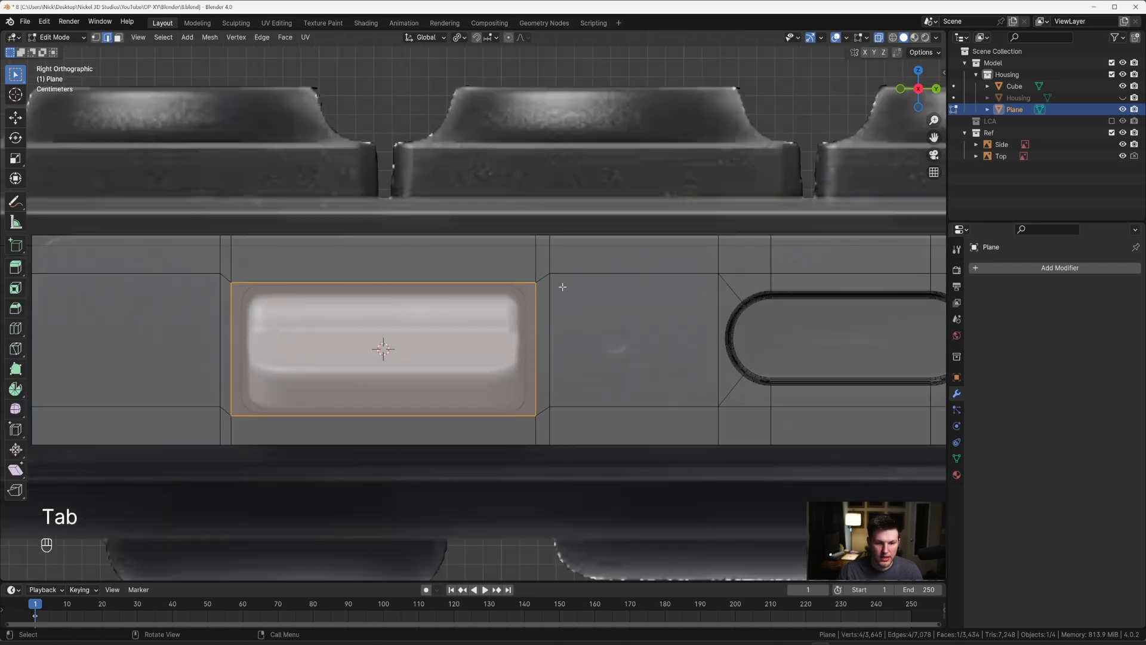
key(s)
key(z)
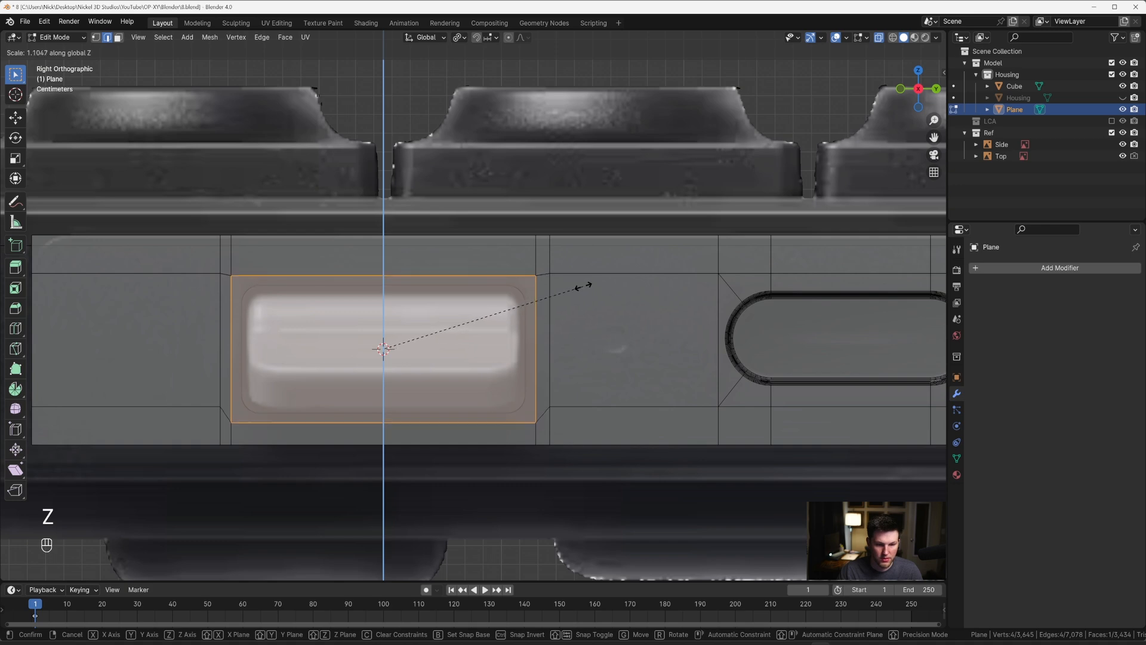
click(585, 286)
key(Tab)
key(alt+z)
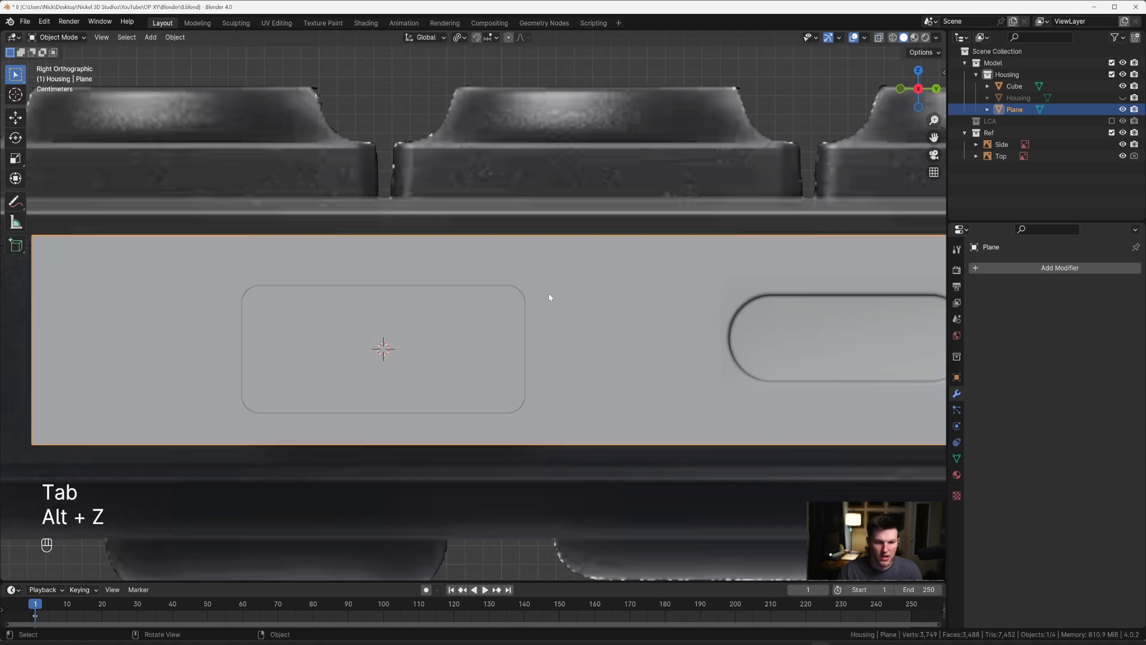
Step: Add a Boolean modifier set to Difference to the side panel, with the rounded cube as its object
middle_drag(550, 296, 601, 332)
click(568, 343)
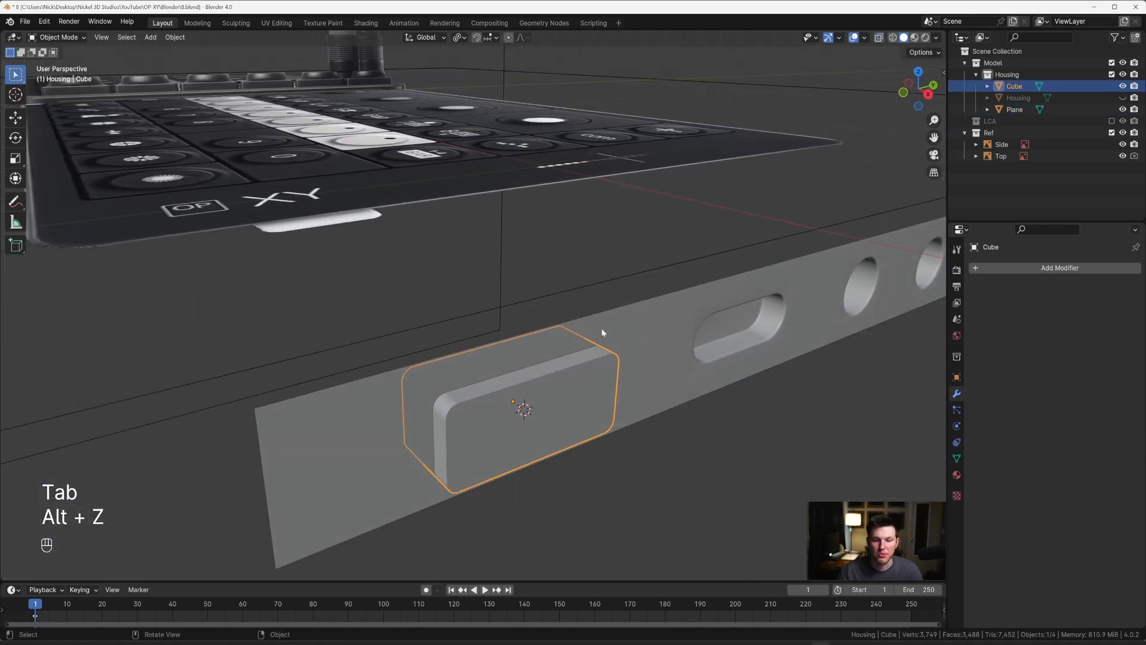
click(864, 311)
click(1060, 268)
text(B)
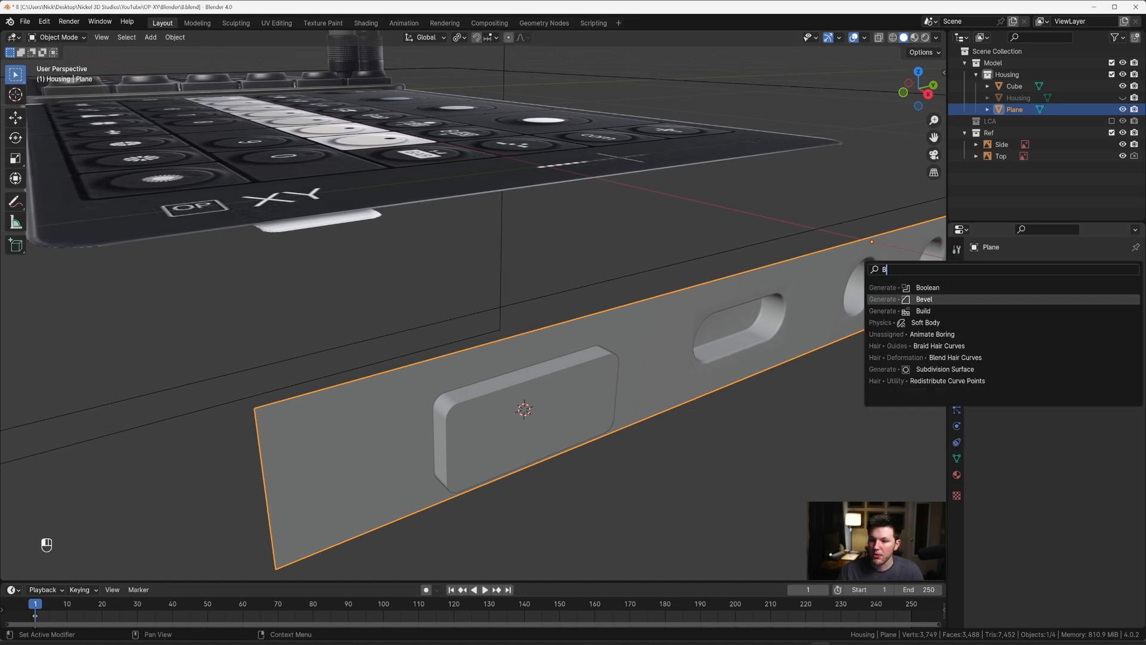
click(994, 288)
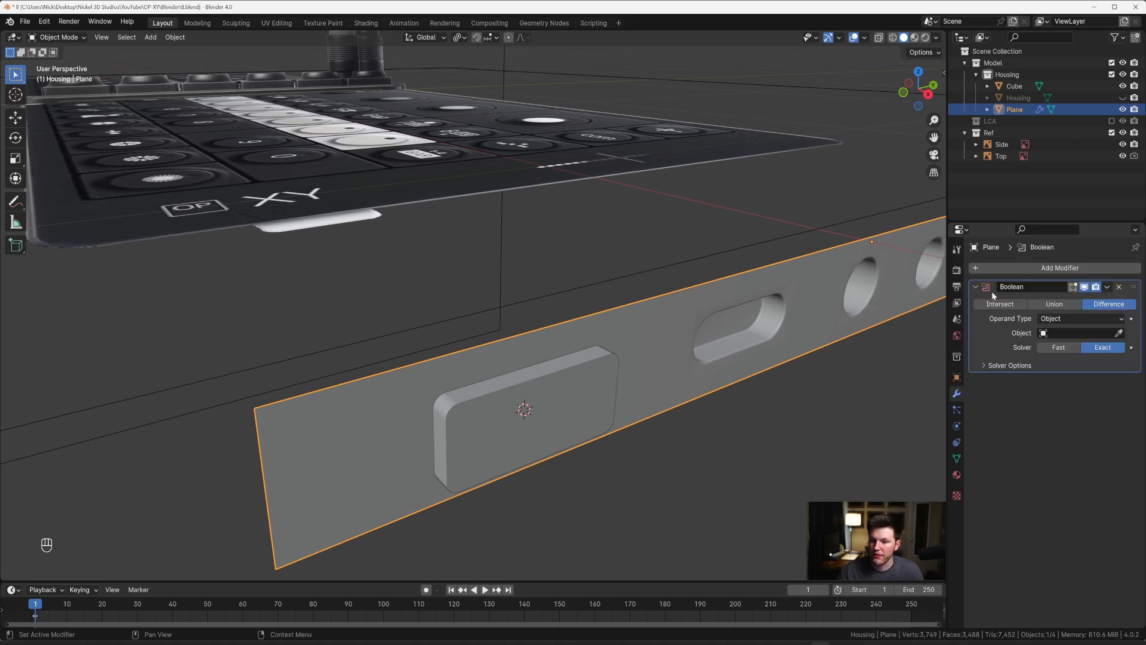
click(582, 394)
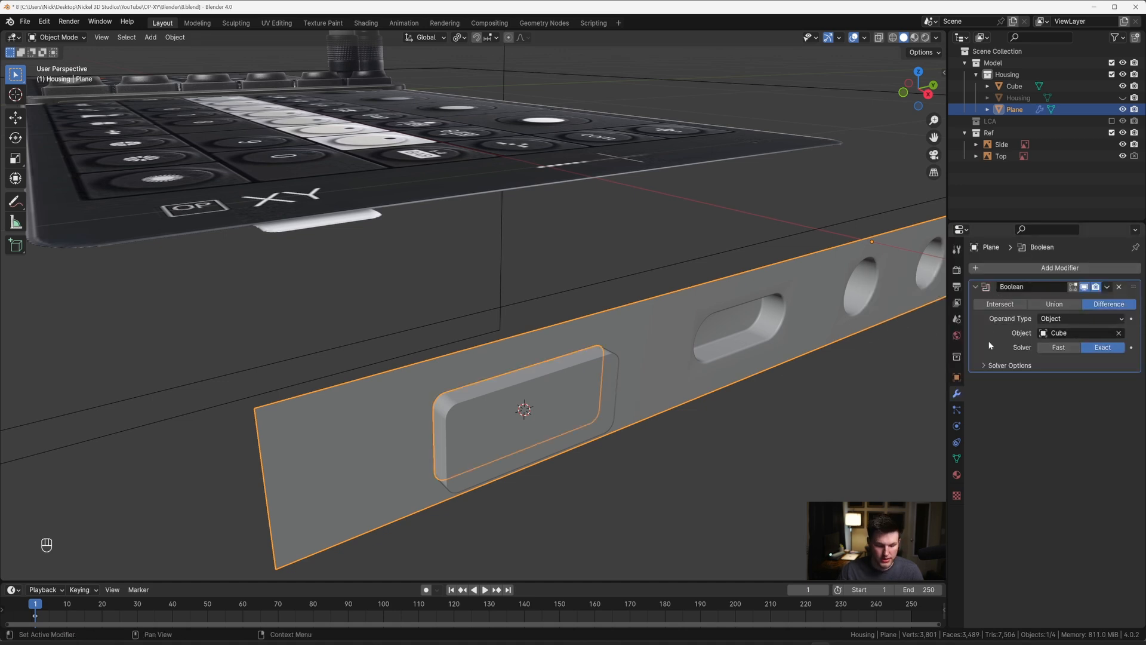
Step: Apply the side panel's Boolean modifier and delete the cube used as the cutter
key(ctrl+a)
click(607, 384)
middle_drag(607, 384, 571, 327)
key(x)
click(647, 382)
click(669, 380)
Step: Extrude the rectangular hole's full edge loop about -0.0289 m along X and fill its back with a face
key(Tab)
scroll(504, 345, up, 1)
key(2)
middle_drag(504, 345, 532, 343)
alt+click(537, 345)
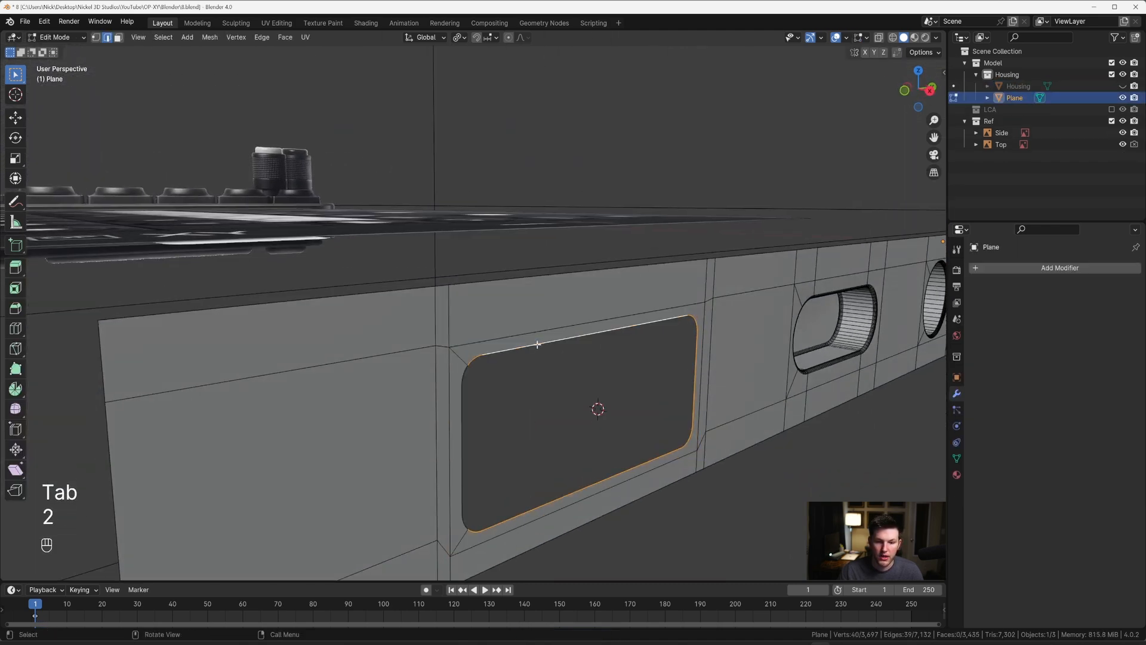
alt+shift+click(461, 441)
middle_drag(461, 442, 714, 409)
key(e)
key(x)
click(638, 401)
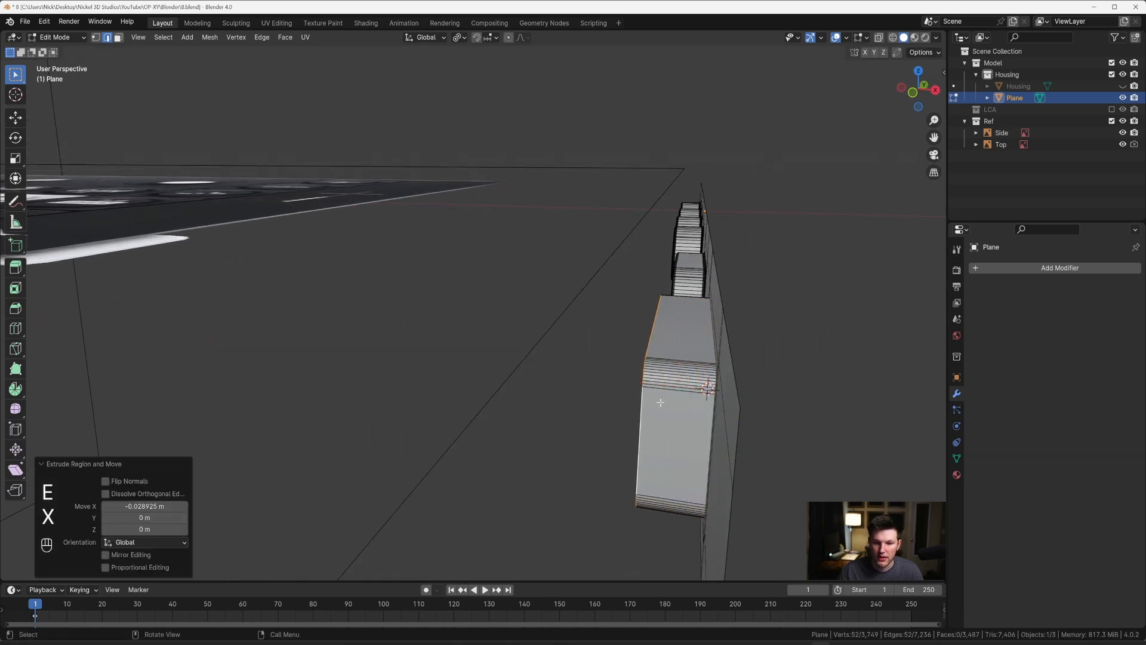
key(f)
Step: Bevel the back edge loop of the rectangular recess with a width of about 0.0013 m and 5 segments
middle_drag(638, 401, 647, 366)
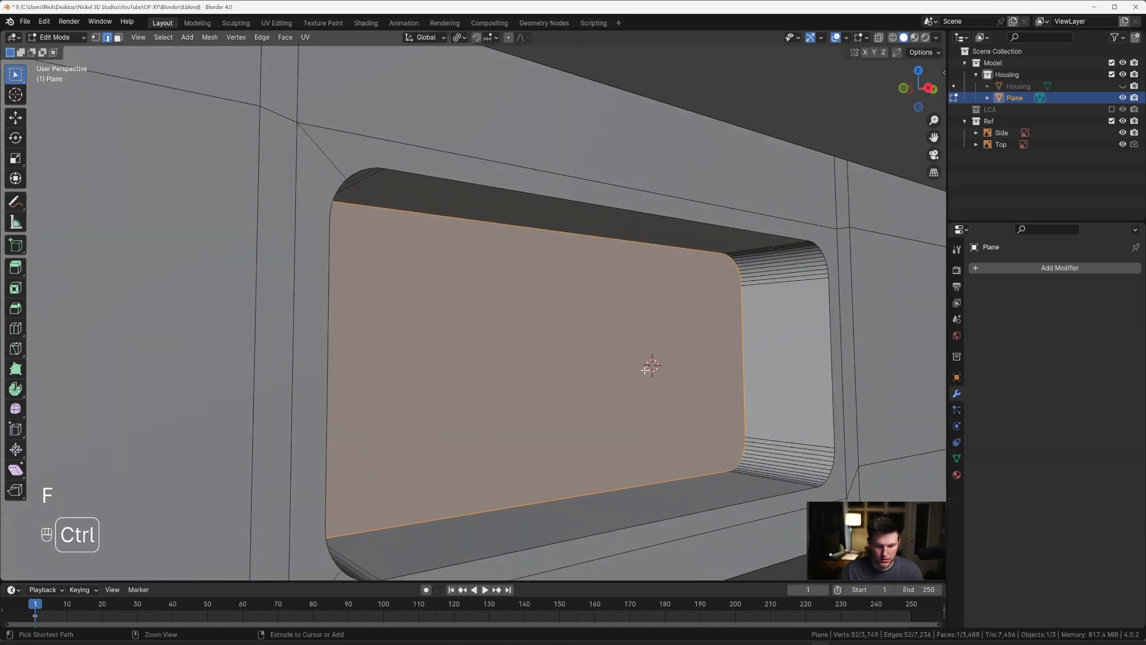
key(ctrl+b)
scroll(647, 370, down, 11)
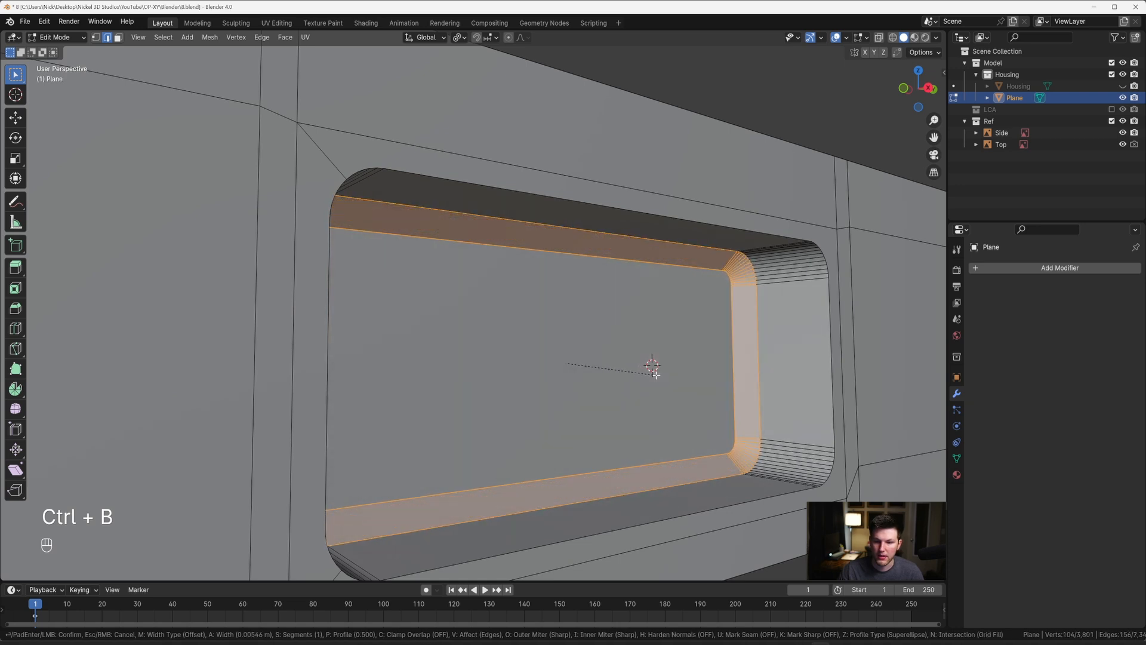
scroll(648, 370, up, 3)
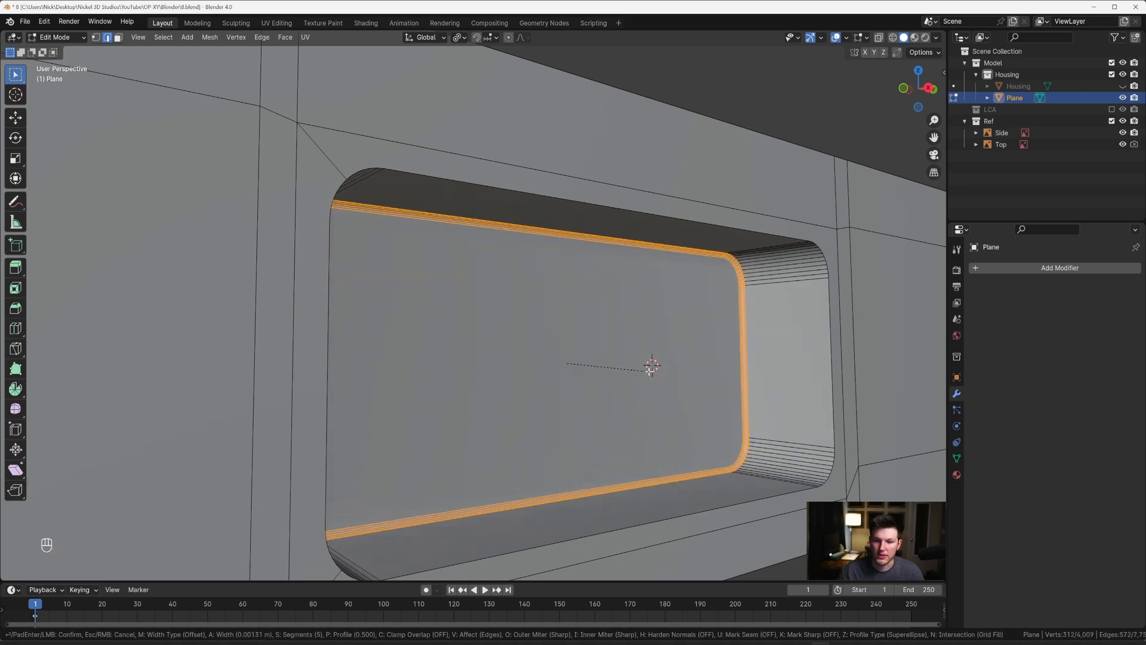
click(651, 366)
key(Tab)
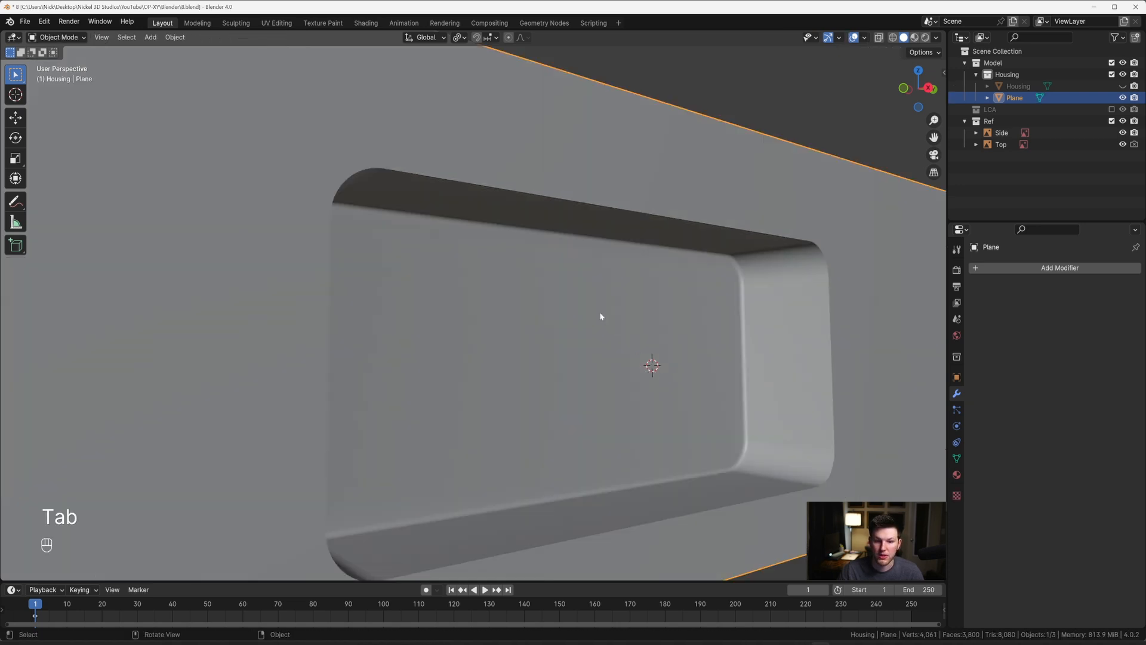
Step: Bevel the front rim of the rectangular recess with a width of about 0.00152 m and 8 segments
key(Tab)
scroll(600, 312, down, 4)
key(2)
alt+click(558, 253)
alt+shift+click(410, 311)
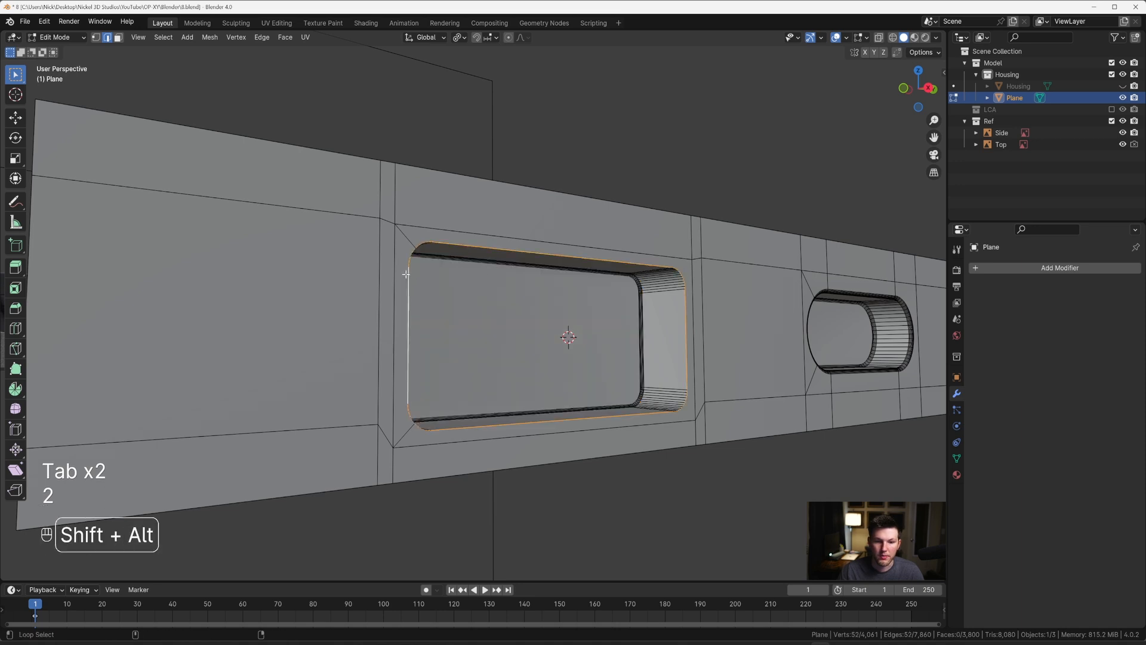
scroll(459, 275, up, 4)
scroll(492, 294, down, 4)
key(ctrl+b)
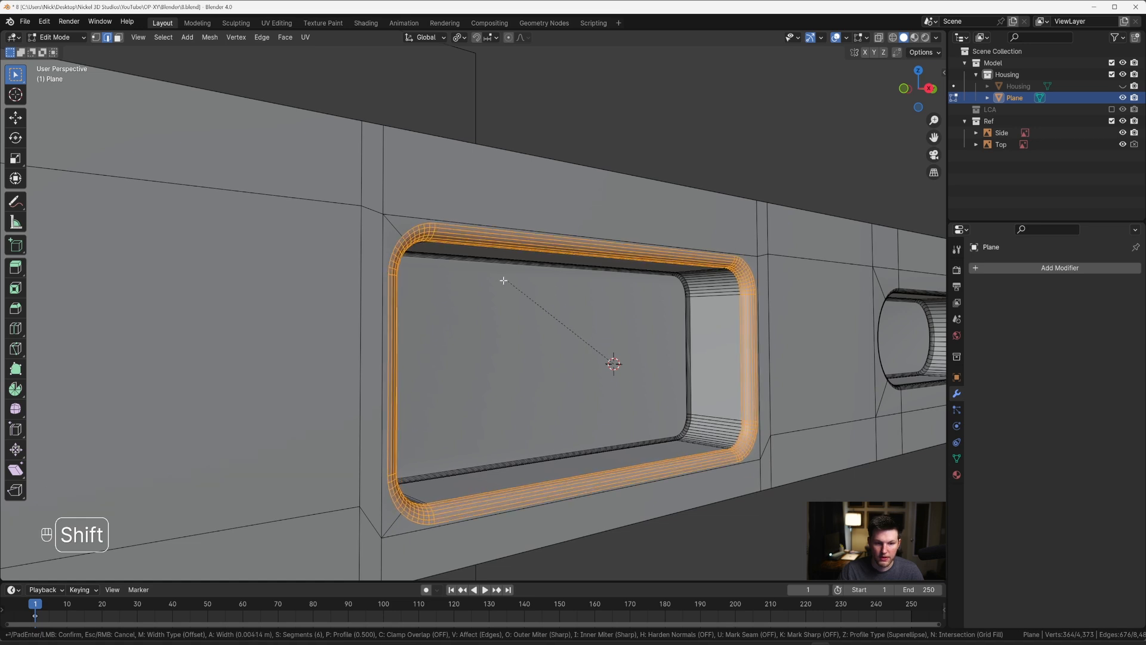
click(560, 287)
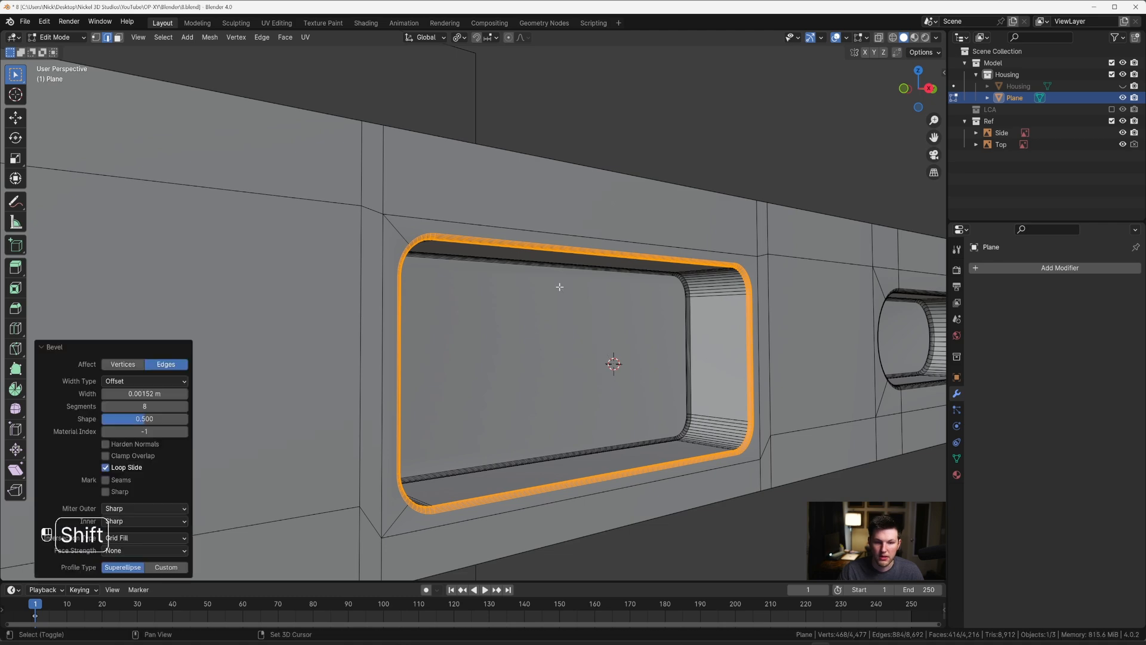
key(Tab)
Step: Add a vertical loop cut near the side panel's end beyond the last round hole, with a slide factor of about -0.653
scroll(557, 285, down, 8)
middle_drag(655, 402, 511, 327)
scroll(660, 322, up, 3)
scroll(511, 327, down, 5)
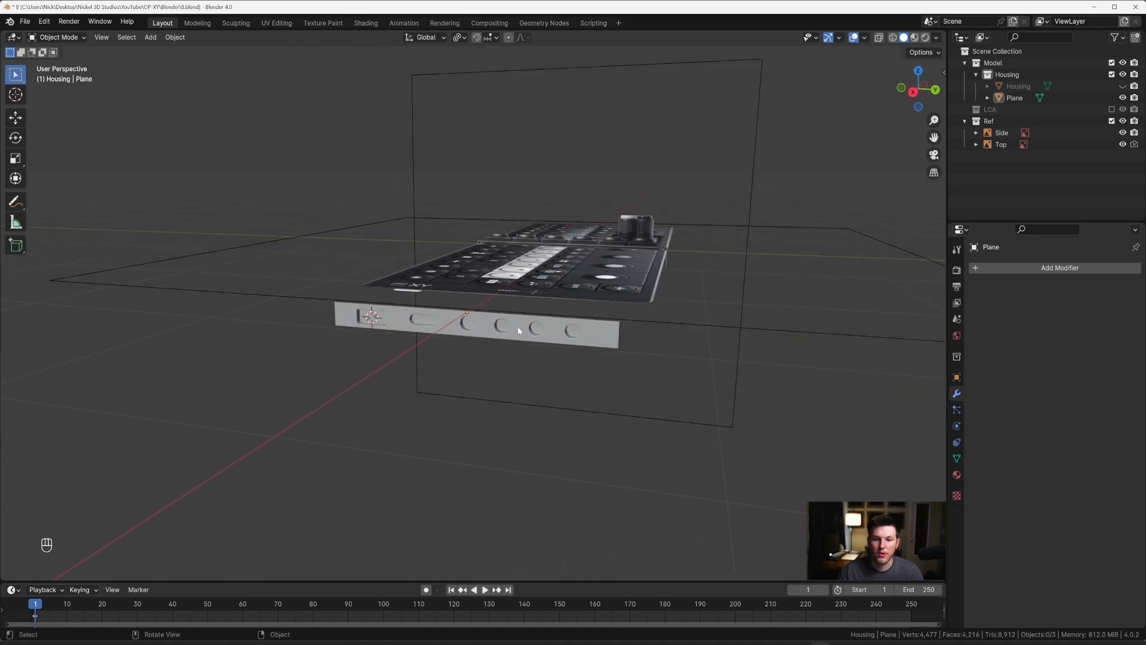
key(KP_3)
scroll(353, 308, up, 6)
click(353, 307)
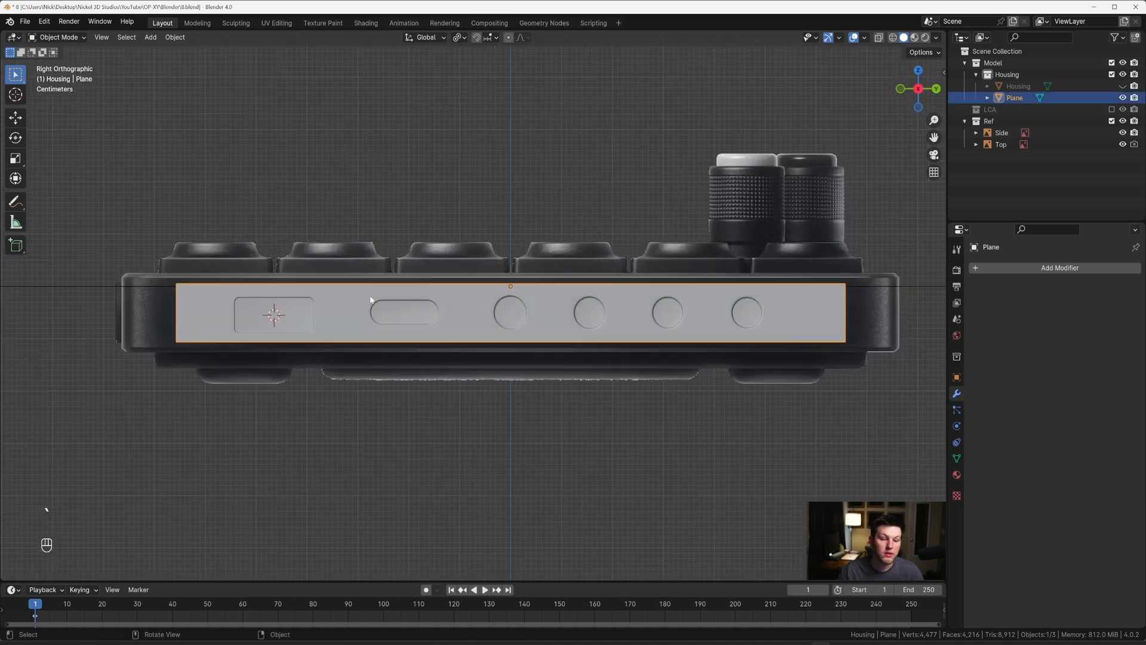
key(Tab)
shift+middle_drag(680, 311, 456, 312)
scroll(543, 311, up, 2)
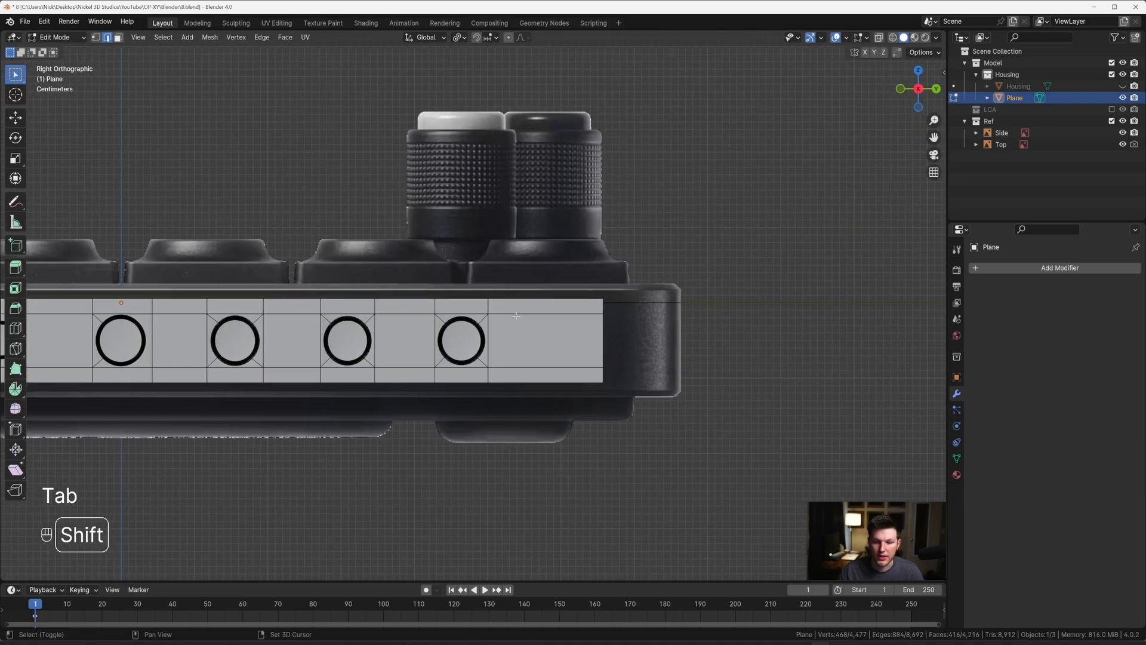
scroll(629, 316, up, 1)
scroll(626, 312, up, 1)
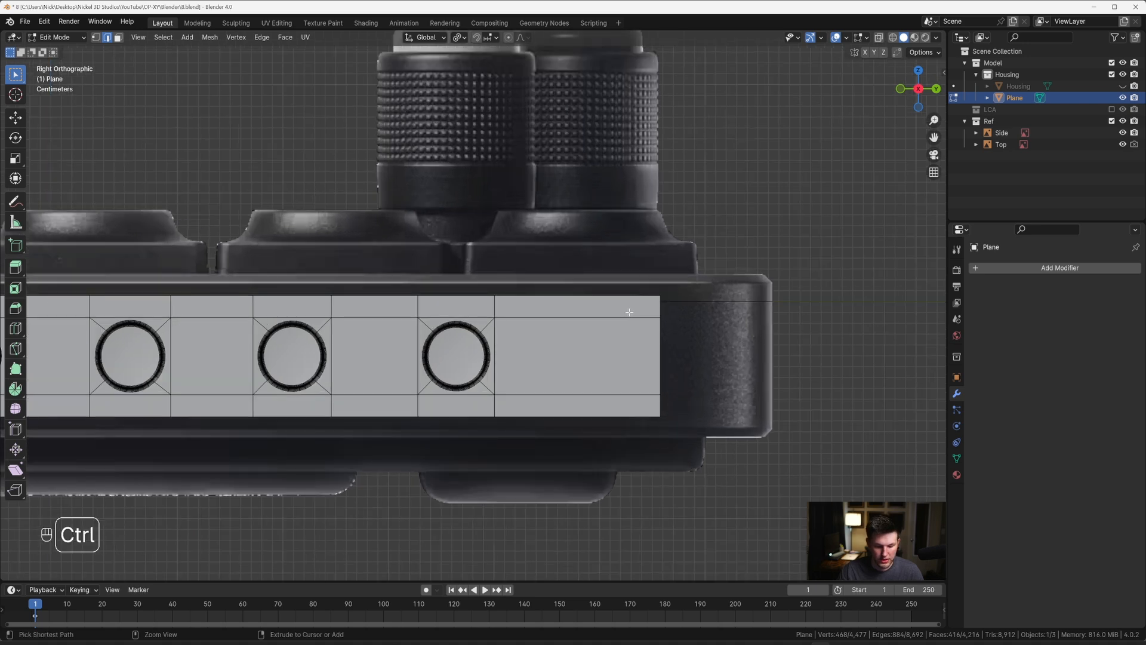
key(ctrl+r)
click(597, 308)
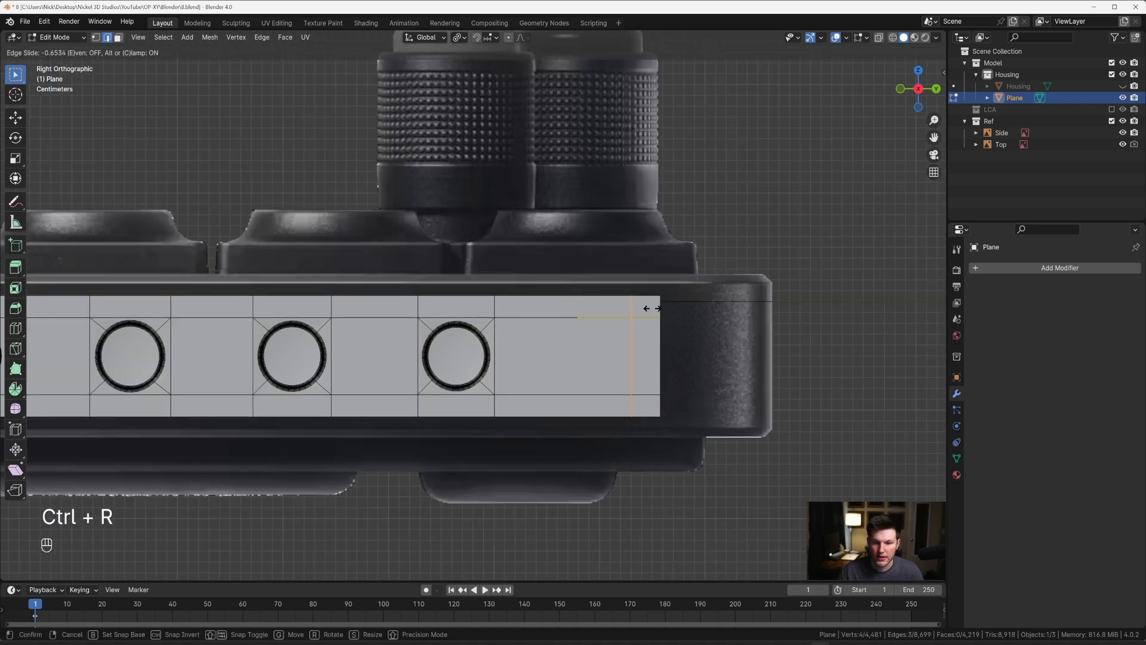
click(652, 308)
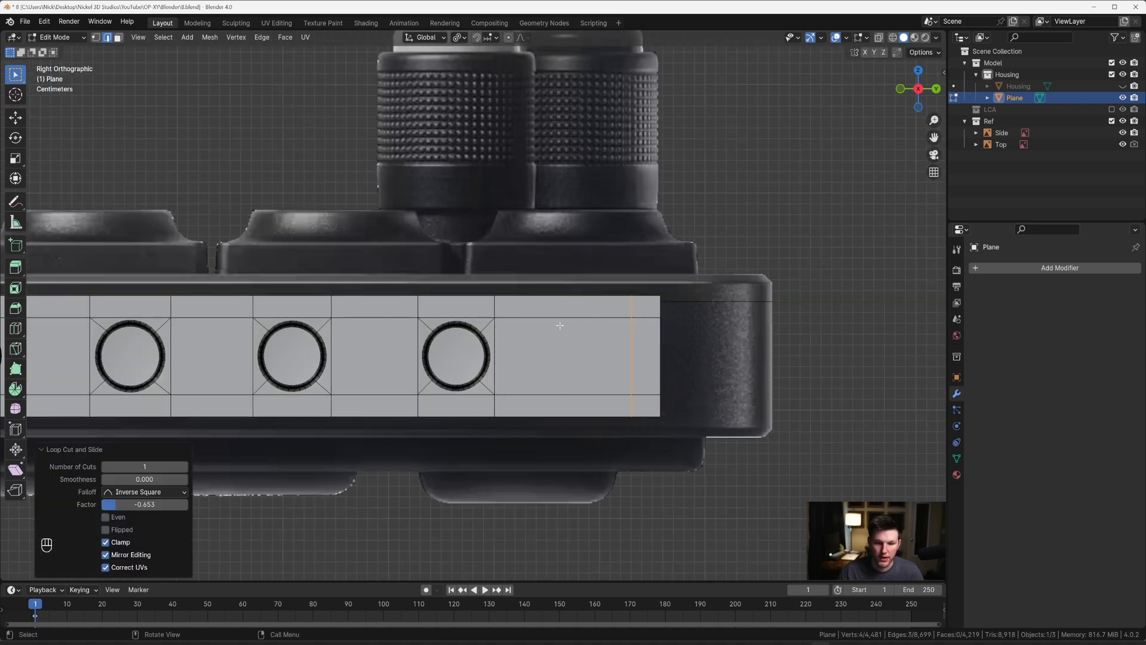
Step: Add a vertical loop cut near the side panel's opposite end, between the outer edge and the rectangular recess
scroll(559, 325, down, 4)
shift+middle_drag(141, 316, 463, 314)
scroll(463, 314, up, 3)
key(ctrl+r)
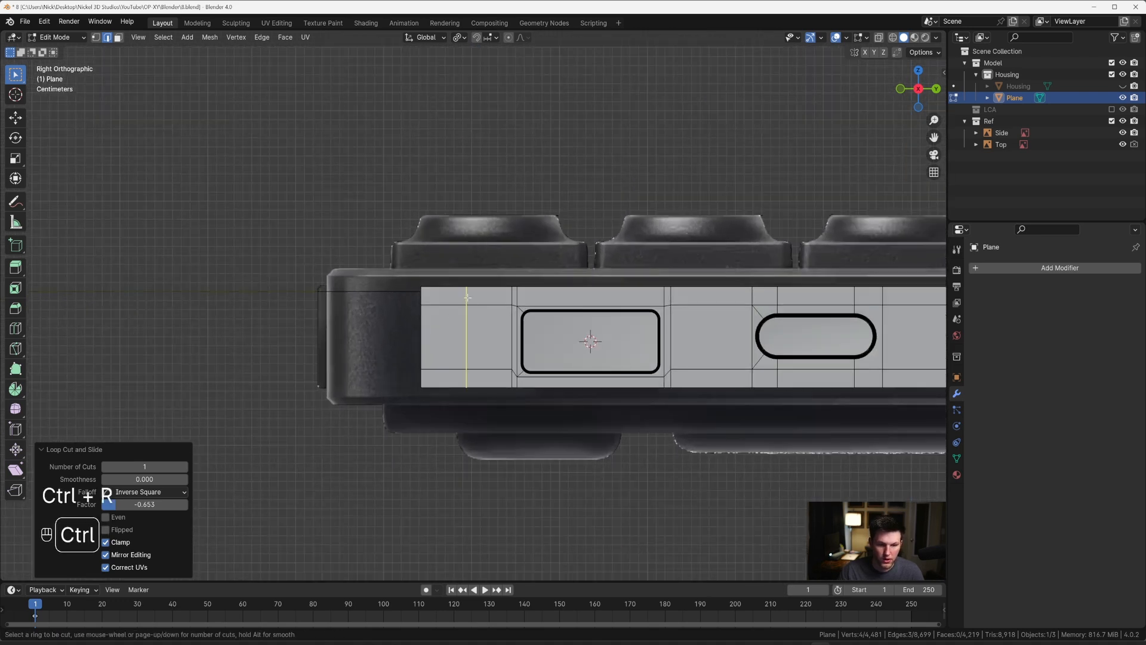
click(466, 297)
click(450, 298)
scroll(450, 299, up, 5)
Step: Scale the two middle vertices on the outer edge beside the rectangular recess to about 0.699 along Z
key(1)
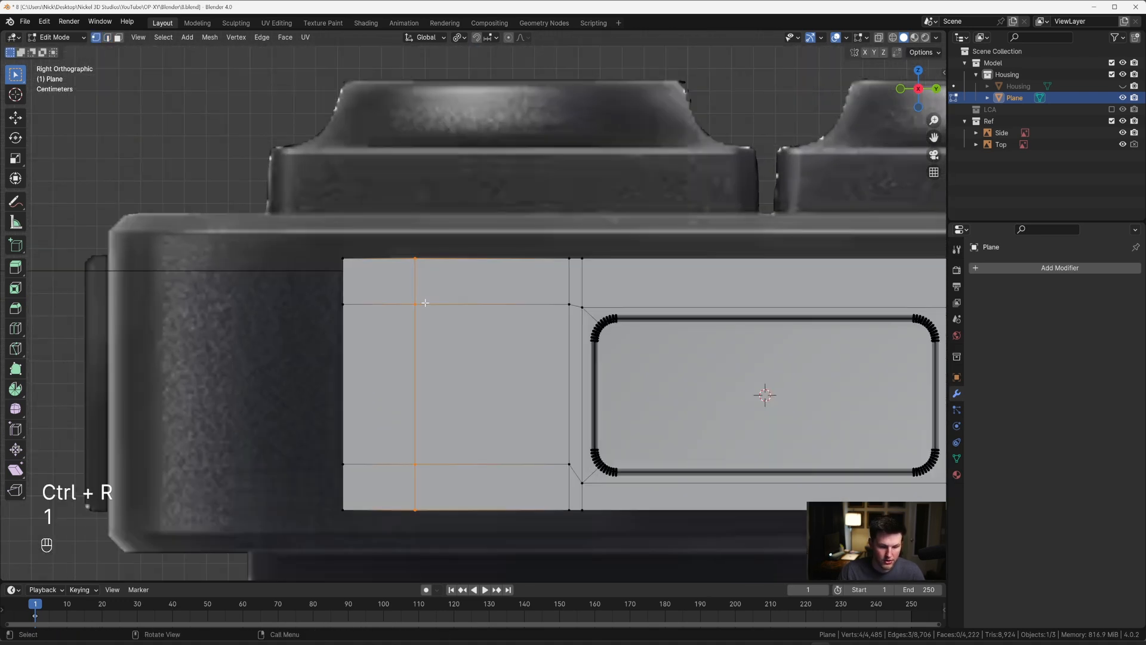
drag(317, 301, 346, 475)
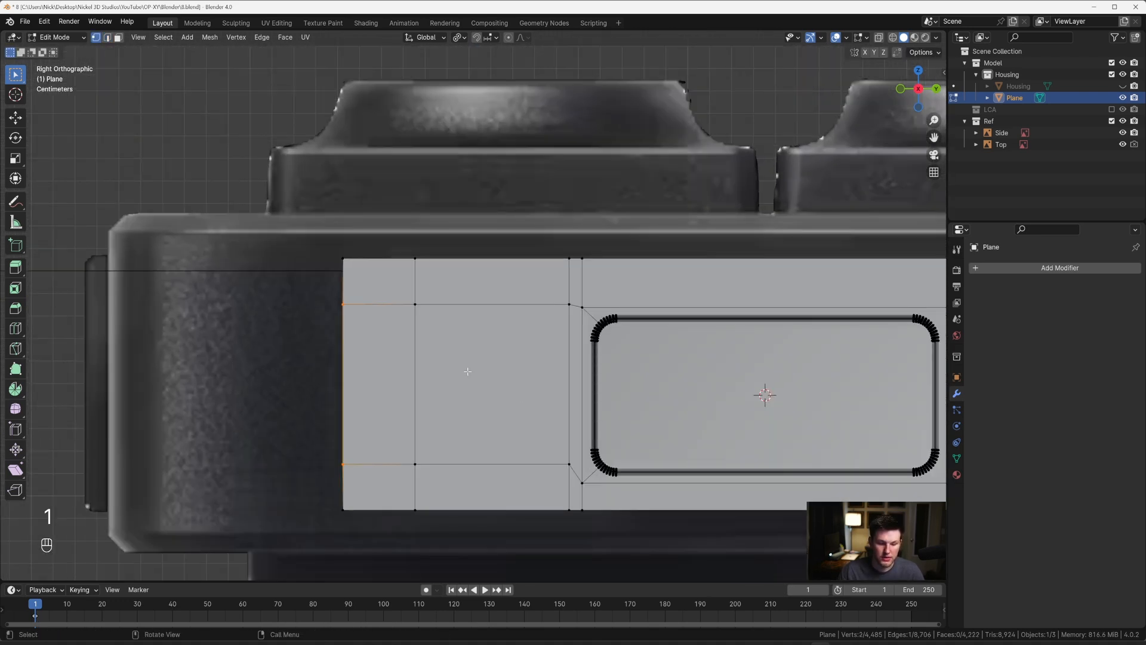
key(s)
key(z)
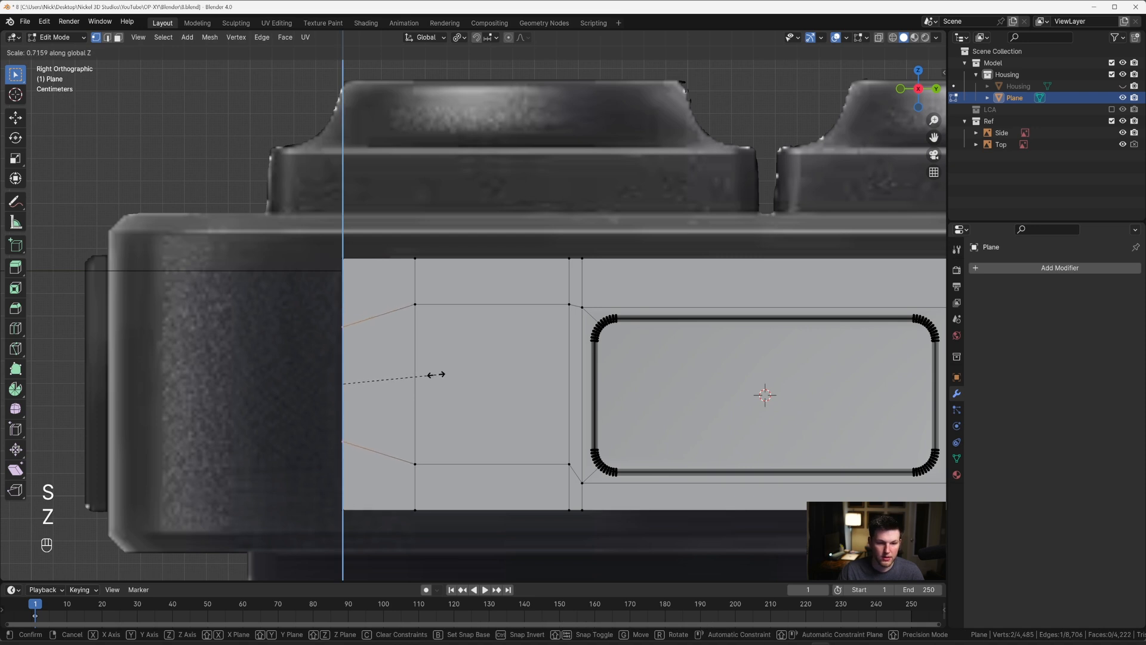
click(434, 372)
scroll(431, 364, down, 3)
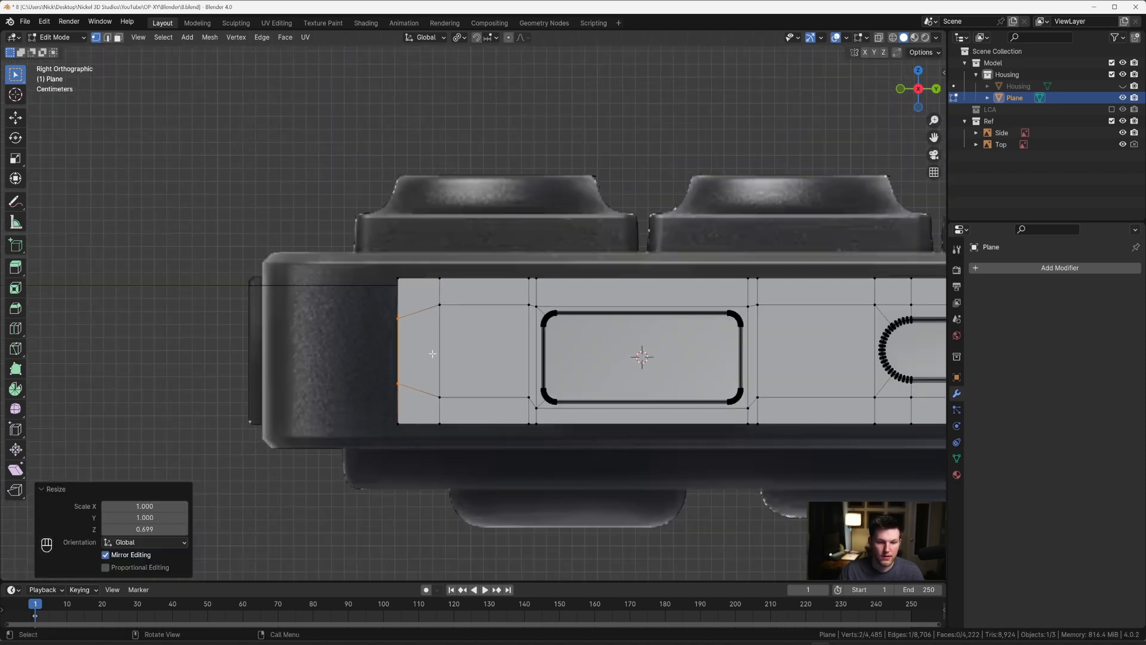
Step: Scale the two middle vertices of the neighbouring vertical loop beside the rectangular recess to about 0.738 along Z
drag(442, 326, 448, 407)
key(s)
key(z)
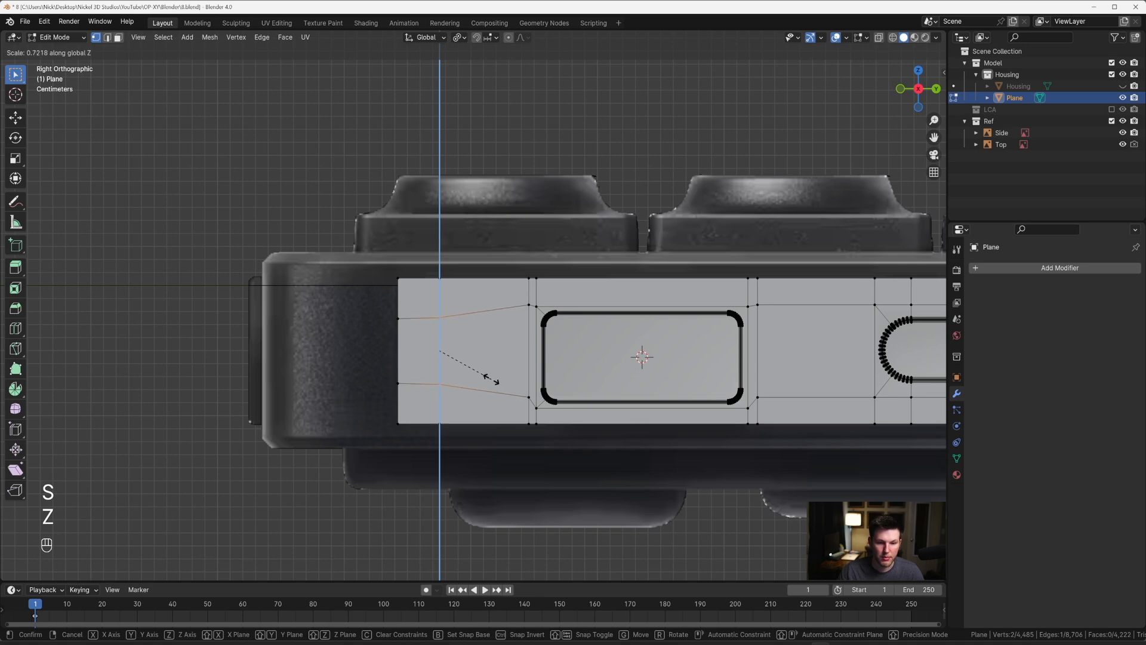
click(493, 379)
scroll(478, 358, down, 3)
shift+middle_drag(436, 300, 417, 305)
scroll(417, 305, up, 4)
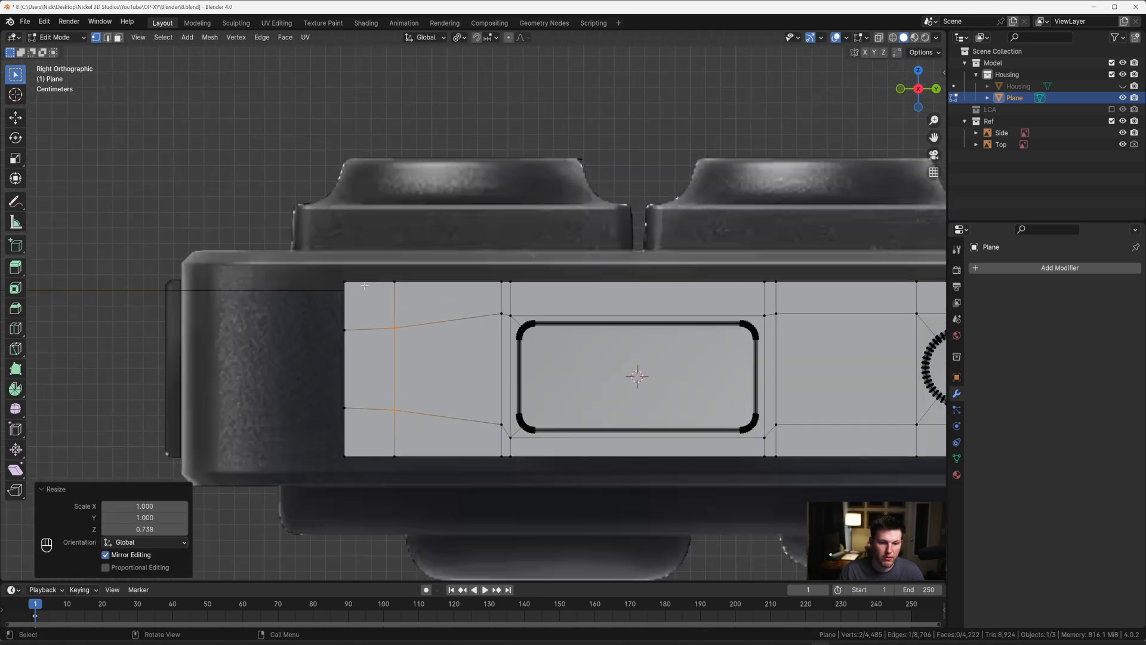
scroll(363, 299, down, 4)
shift+middle_drag(776, 329, 370, 329)
scroll(564, 325, up, 4)
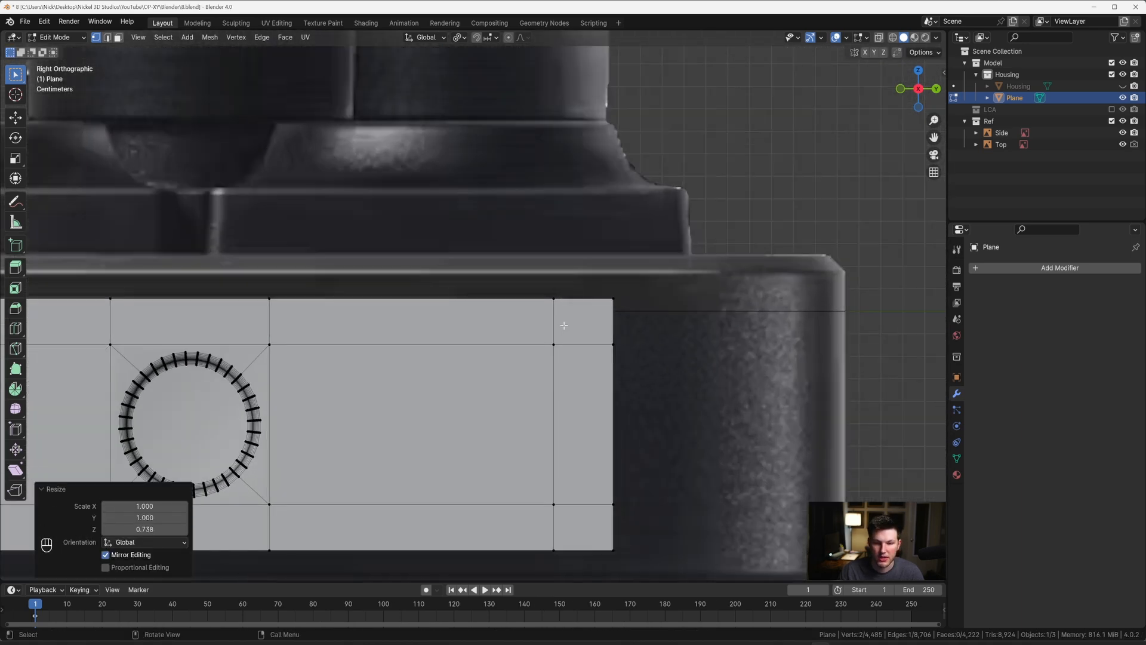
drag(619, 357, 680, 506)
key(s)
key(z)
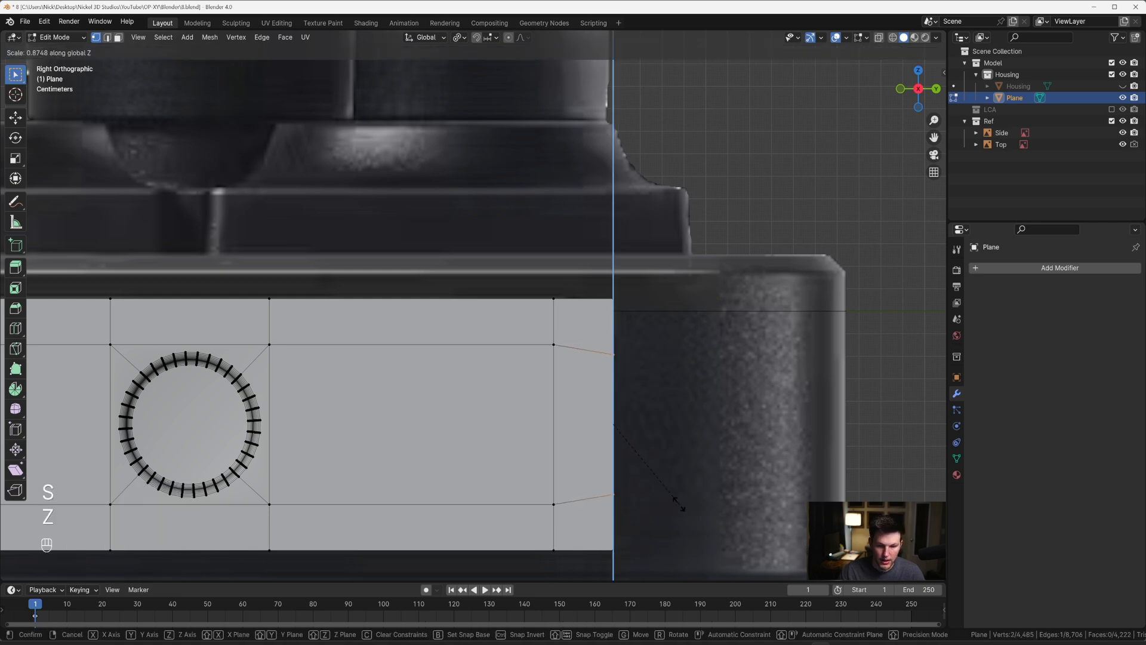
key(Escape)
Step: Scale the four inner vertices at the panel end beyond the last round hole to about 0.715 along Z
drag(546, 330, 736, 546)
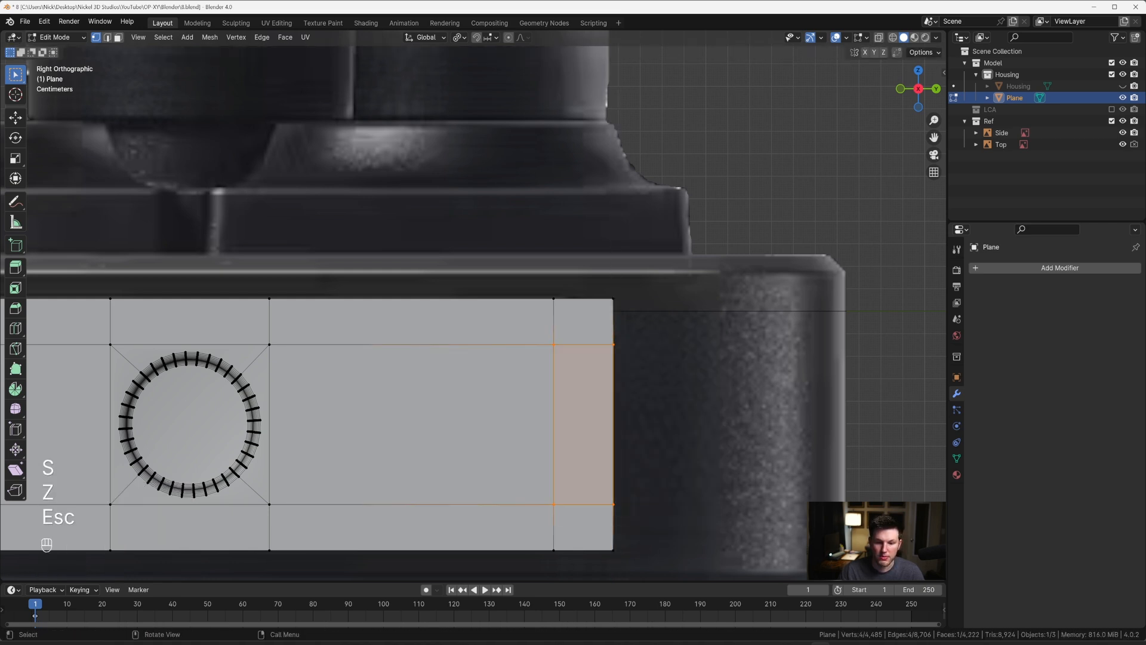
key(s)
key(z)
click(671, 502)
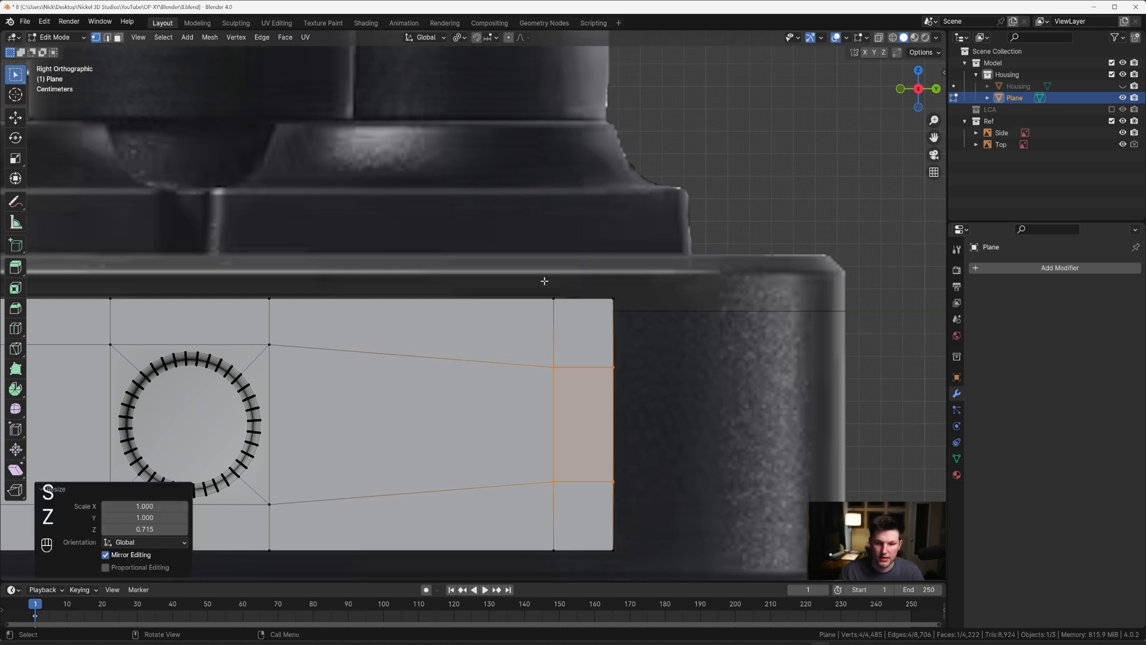
Step: Move the vertical loop near the round-hole end of the panel about -0.007 m along Y, away from the outer edge
drag(545, 281, 575, 571)
key(g)
key(y)
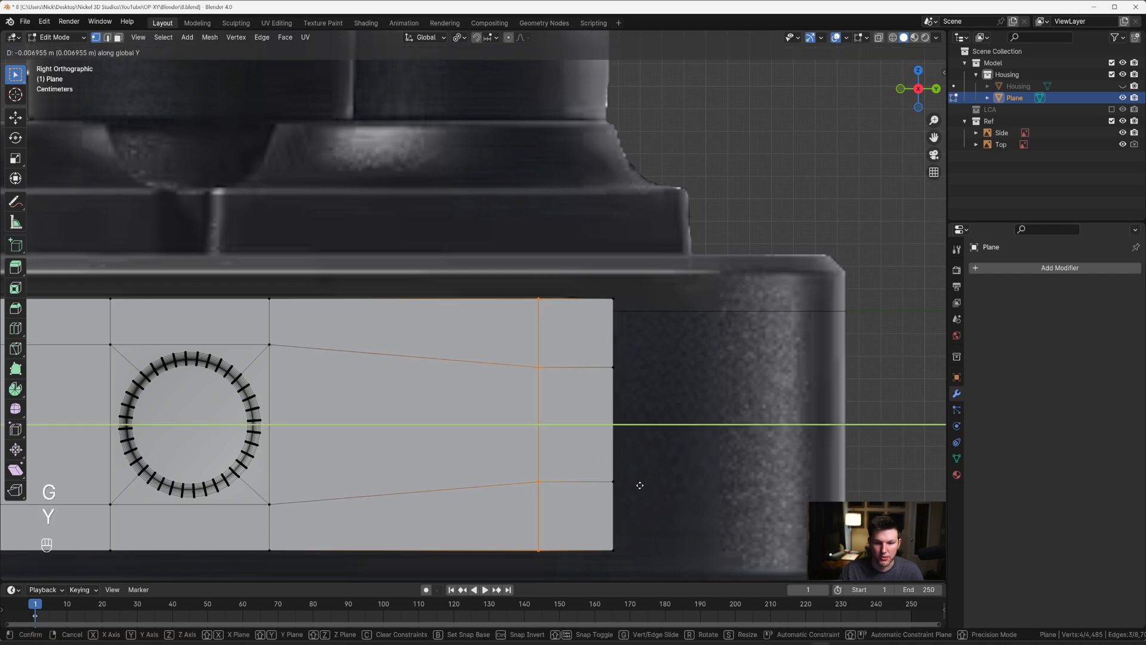
click(638, 477)
Step: Round the side panel's four outer corners with a vertex bevel of about 0.0223 m and 14 segments
click(608, 306)
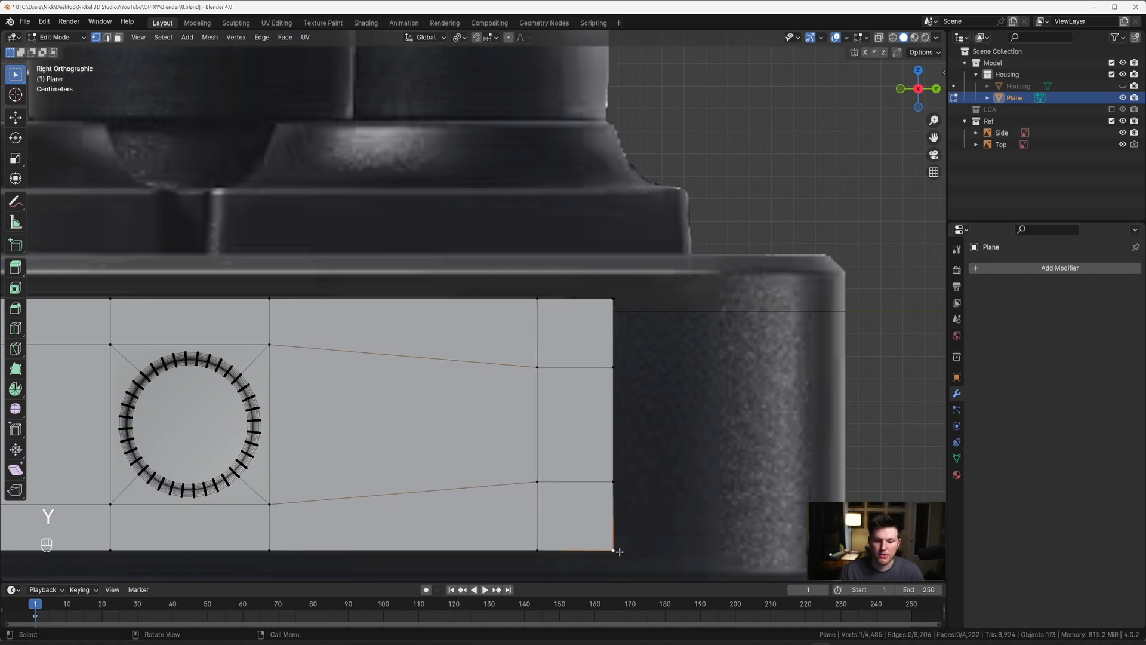
click(621, 314)
scroll(536, 358, down, 5)
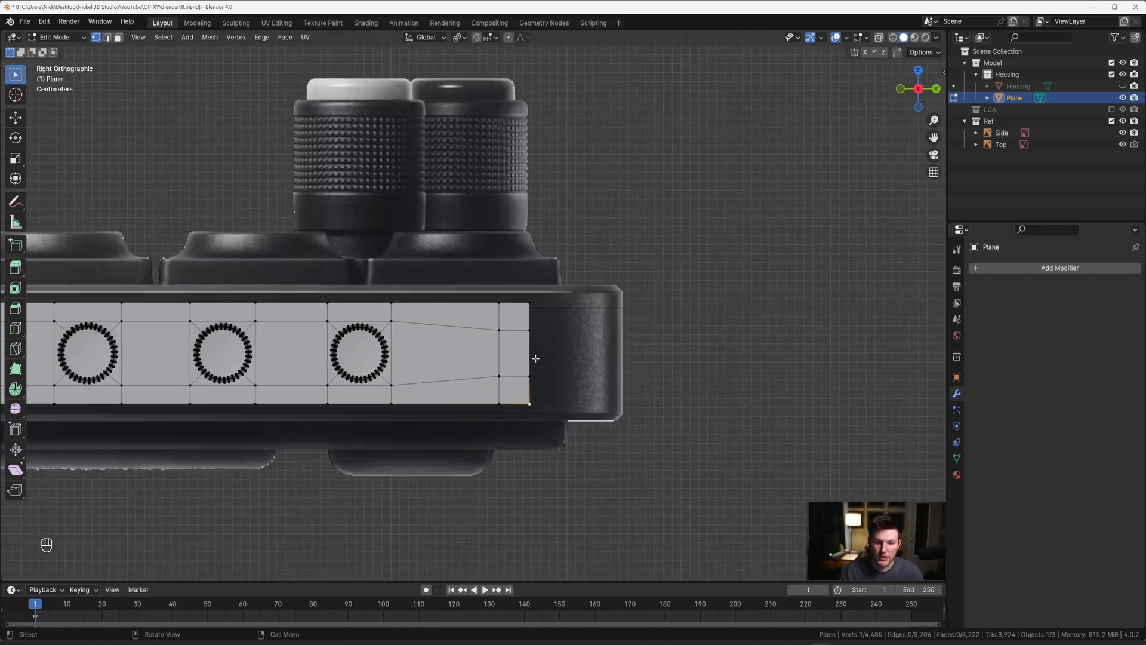
shift+middle_drag(535, 300, 348, 299)
shift+click(349, 299)
scroll(358, 325, up, 6)
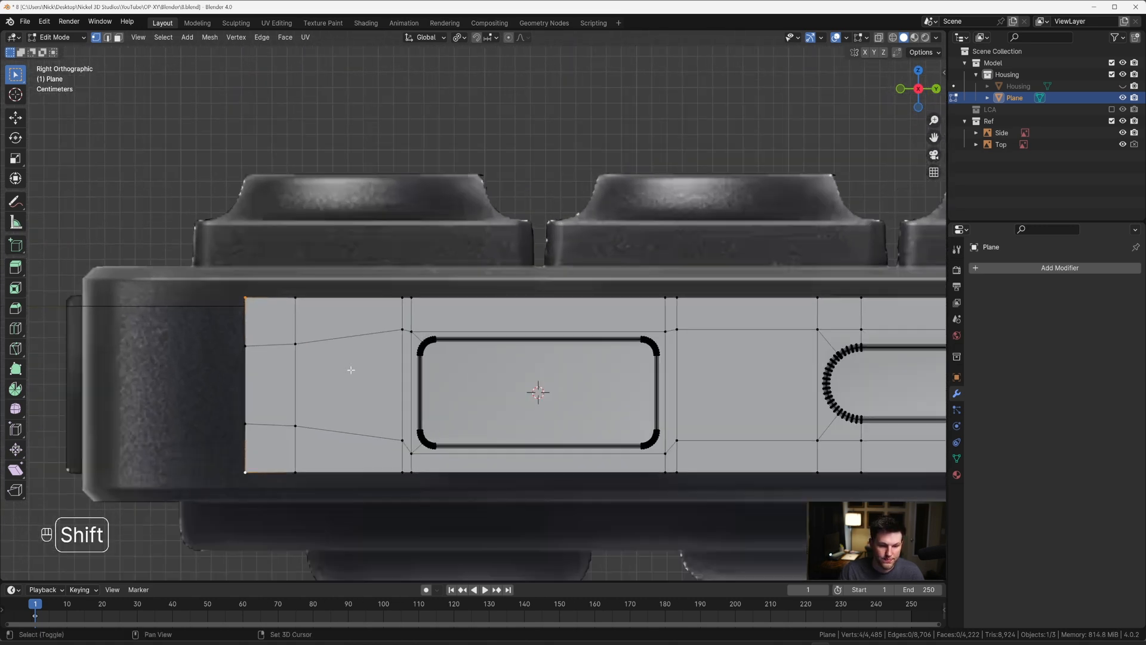
key(ctrl+b)
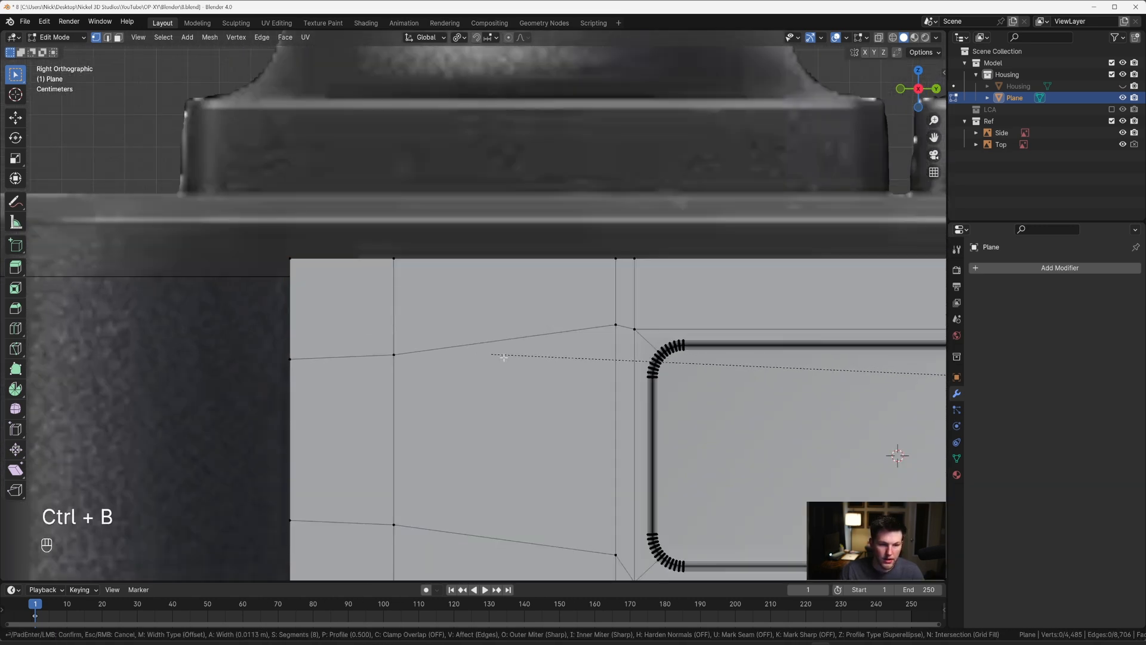
key(v)
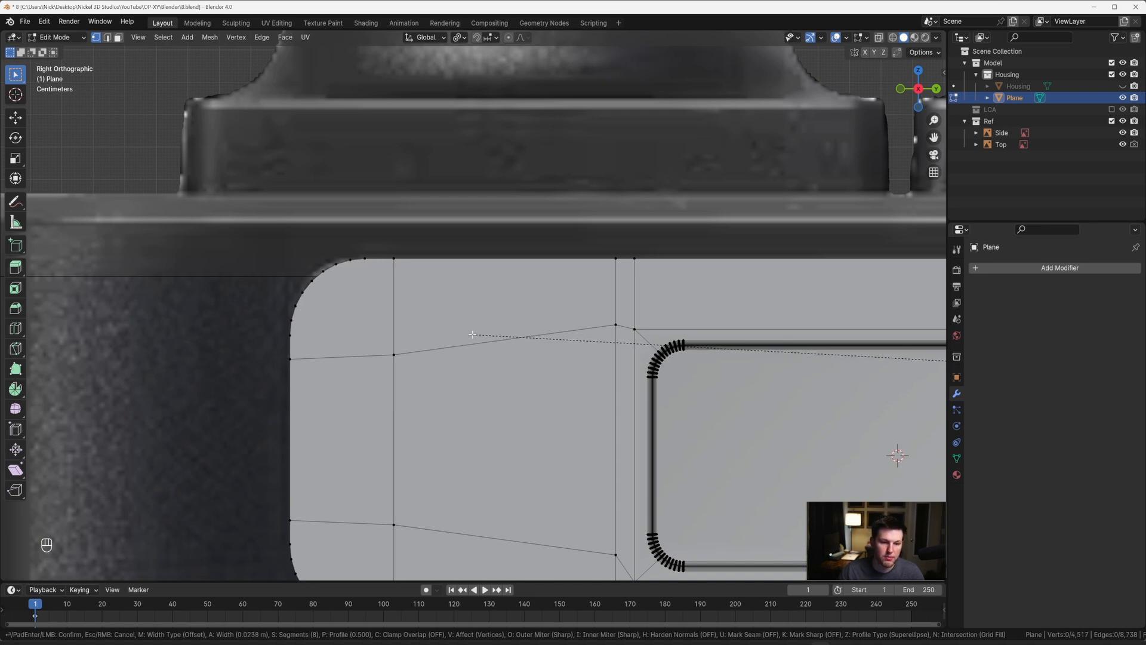
scroll(474, 334, up, 1)
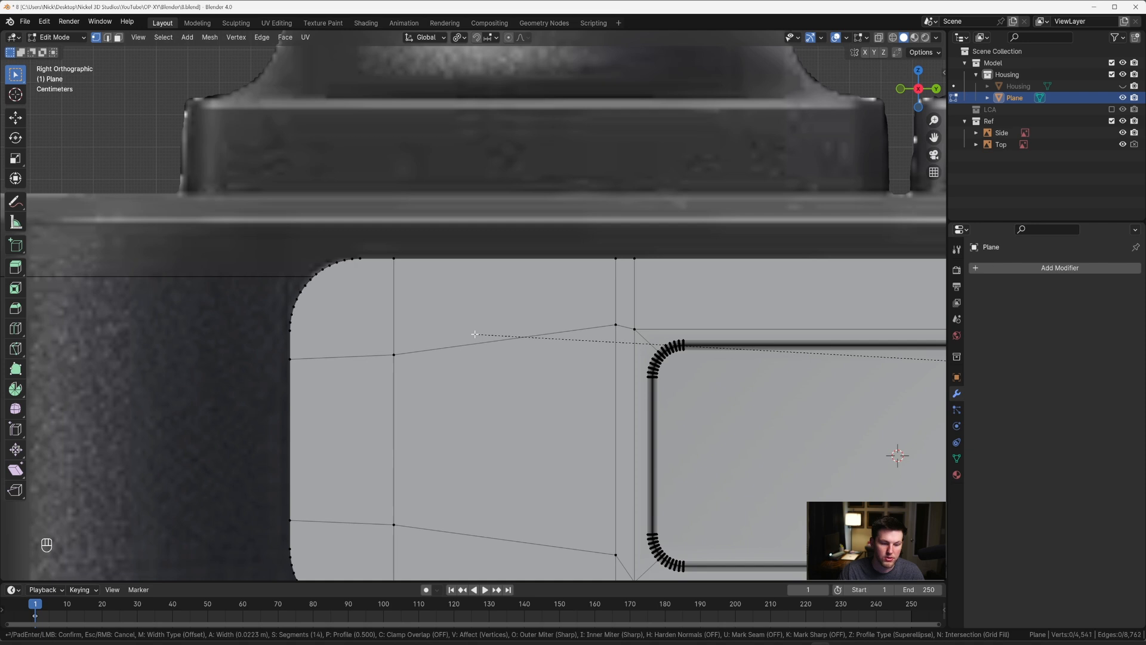
click(476, 335)
key(Tab)
key(Tab)
scroll(475, 333, down, 6)
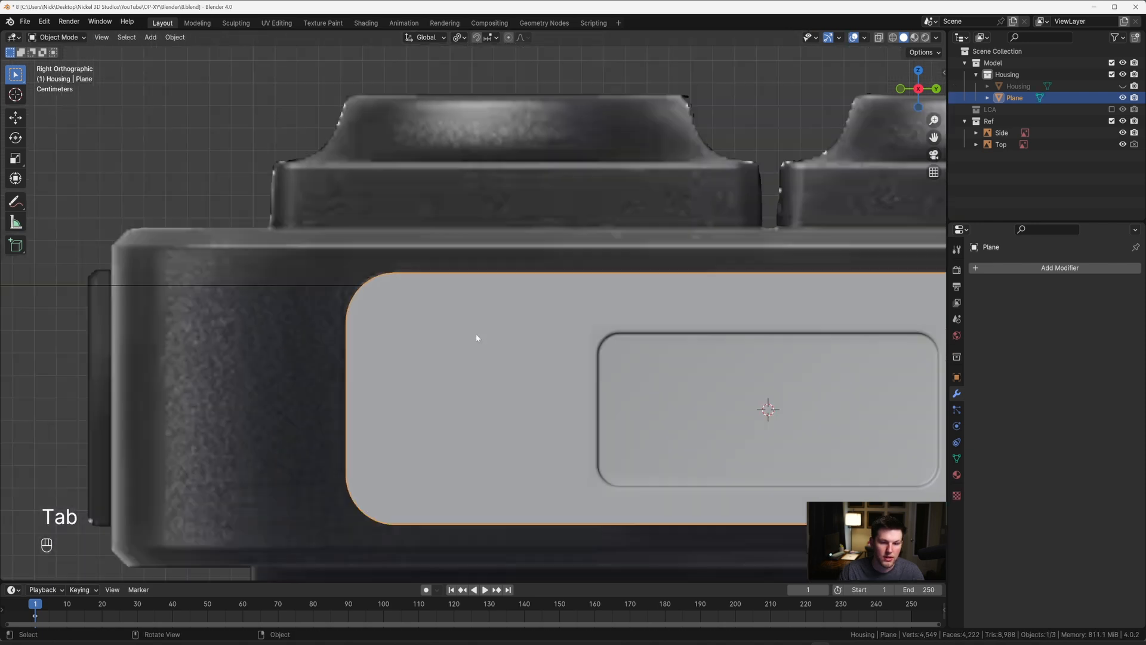
Step: Select the complete outer perimeter edge loop of the side panel, including its rounded corners
key(2)
alt+shift+click(480, 296)
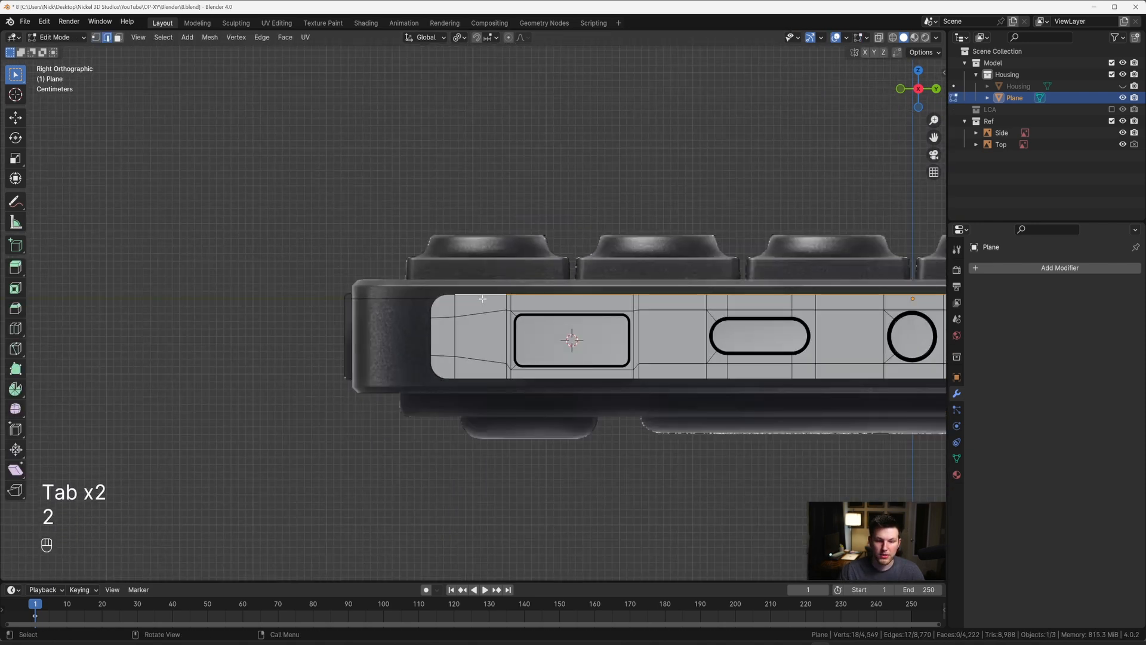
scroll(478, 301, down, 4)
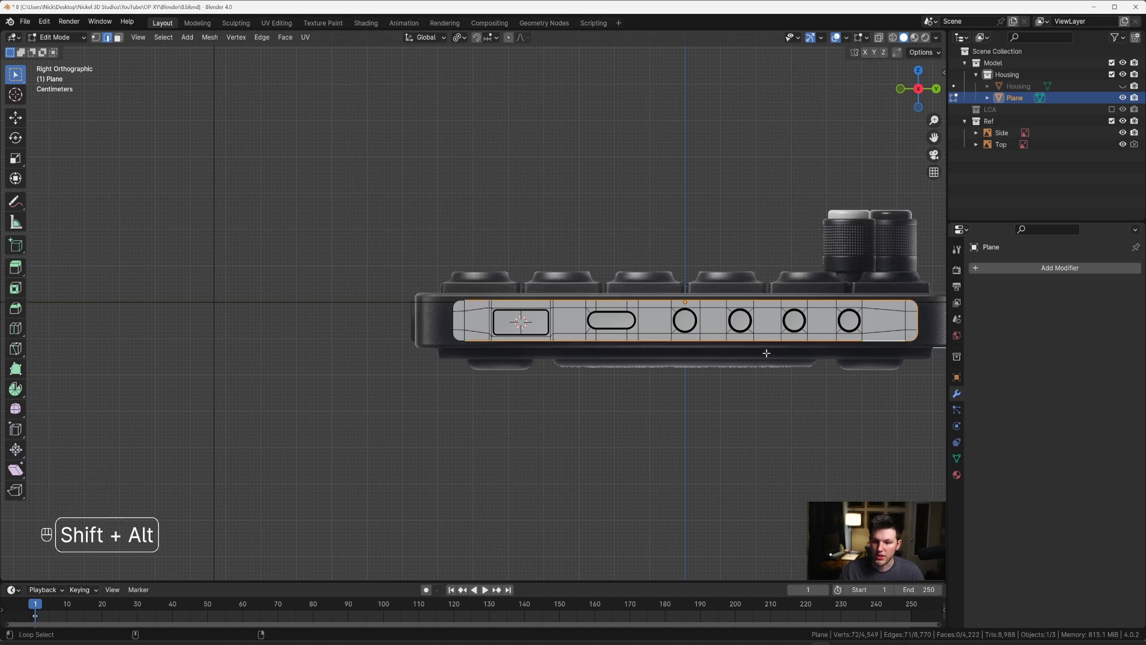
ctrl+click(460, 302)
scroll(461, 301, up, 6)
scroll(436, 288, down, 3)
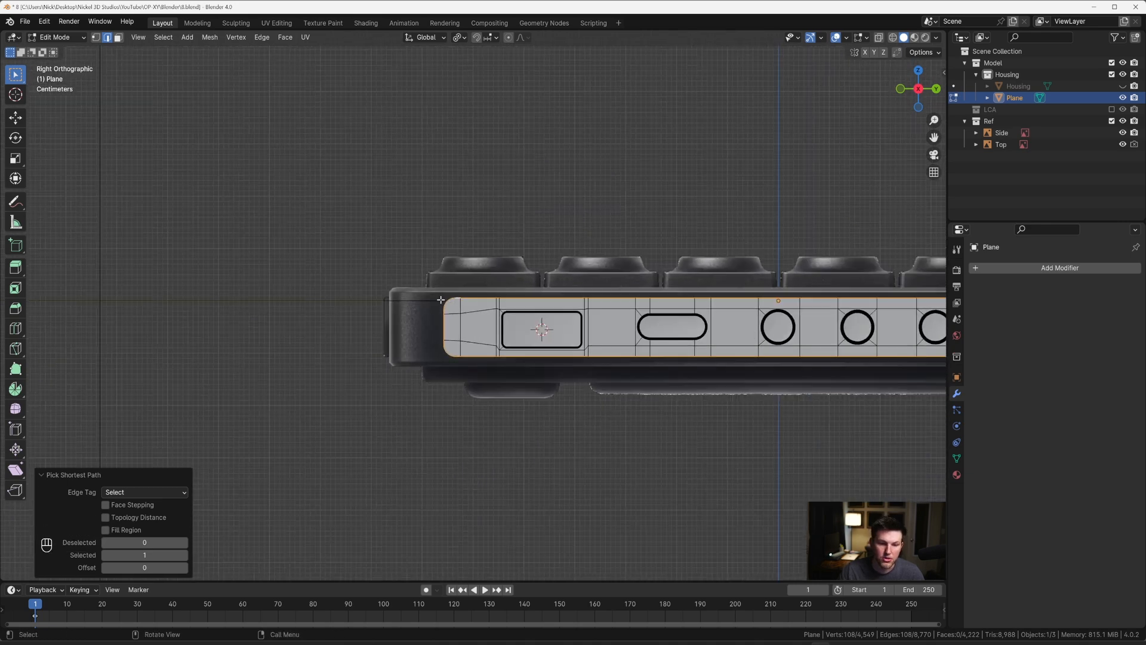
scroll(435, 288, up, 3)
Step: Extrude the side panel's perimeter loop along X to give it thickness and fill the open back with a face
middle_drag(435, 288, 729, 376)
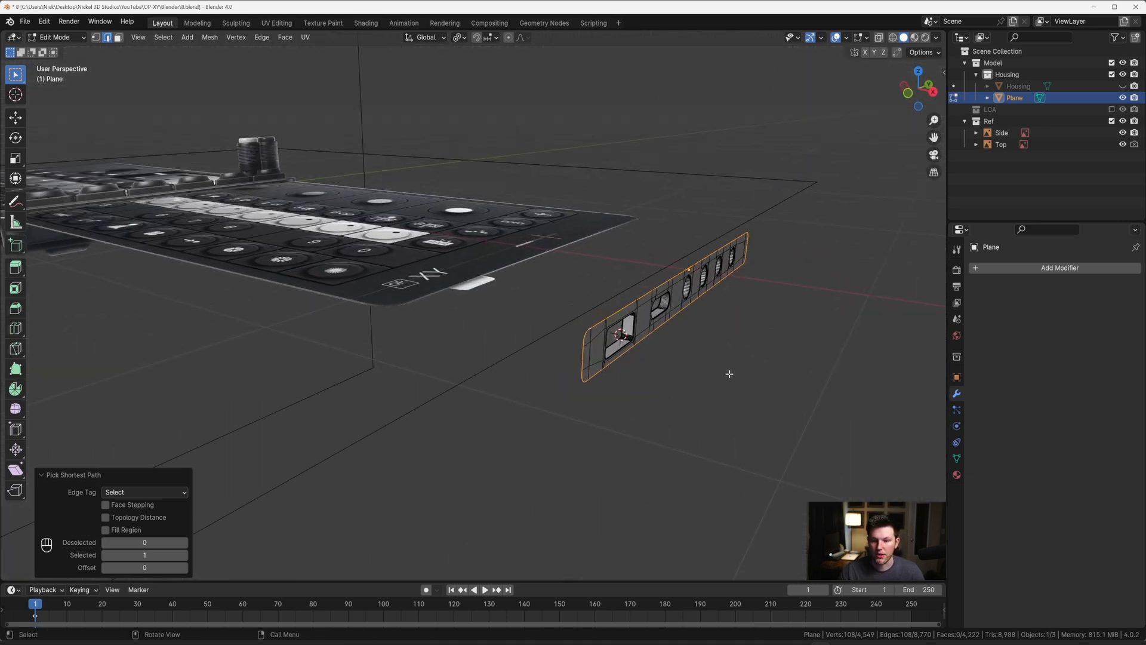
key(e)
key(x)
click(714, 371)
middle_drag(645, 363, 568, 333)
key(f)
Step: Unhide the housing and move the side panel about -0.4275 m along X to sit in the housing's side
key(Tab)
key(alt+h)
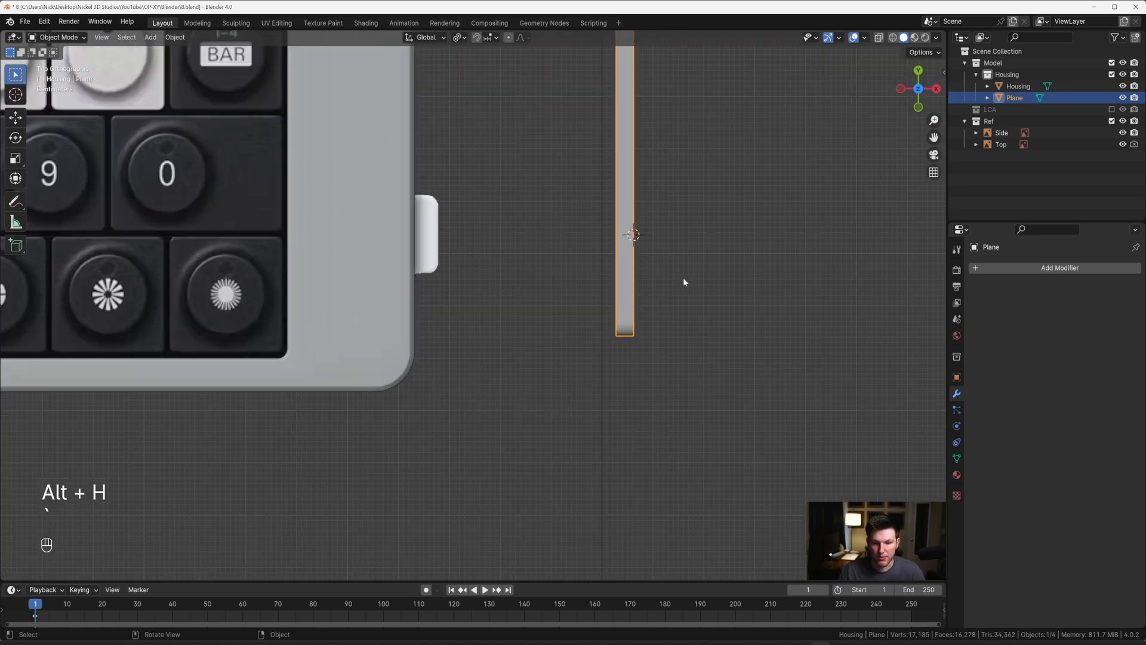
key(g)
key(x)
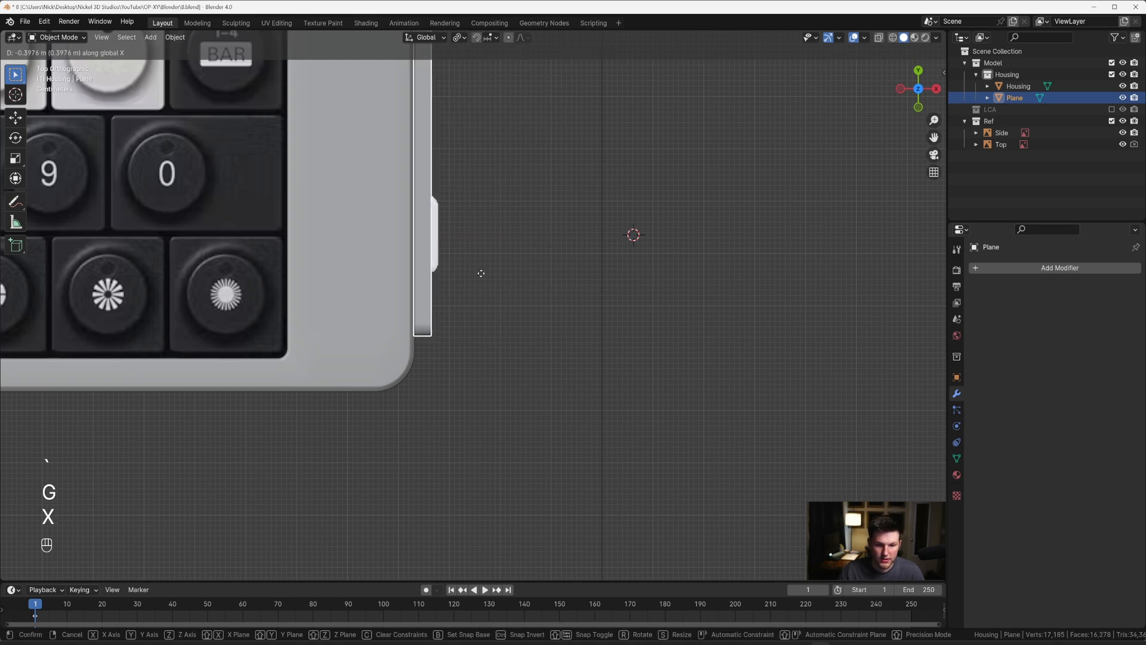
click(468, 274)
Step: Move the side panel a further -0.0036 m or so along X, into the housing's side wall
key(grave)
click(508, 267)
scroll(509, 273, up, 2)
shift+middle_drag(476, 292, 456, 294)
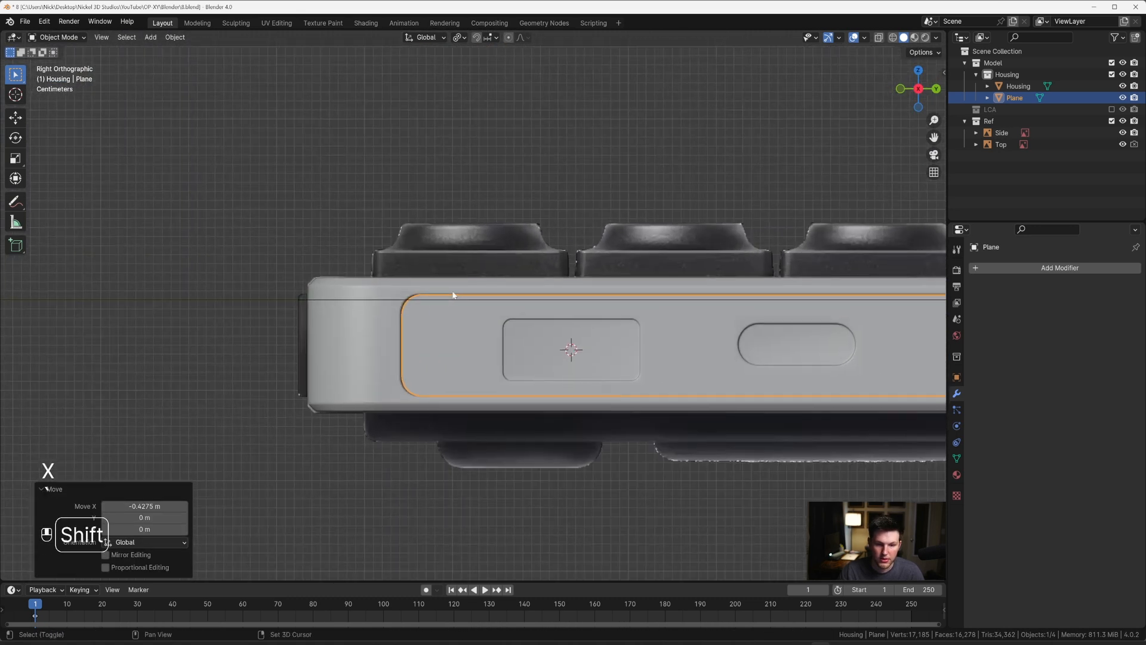
scroll(457, 294, up, 7)
scroll(512, 328, down, 3)
scroll(574, 335, down, 4)
middle_drag(535, 326, 596, 314)
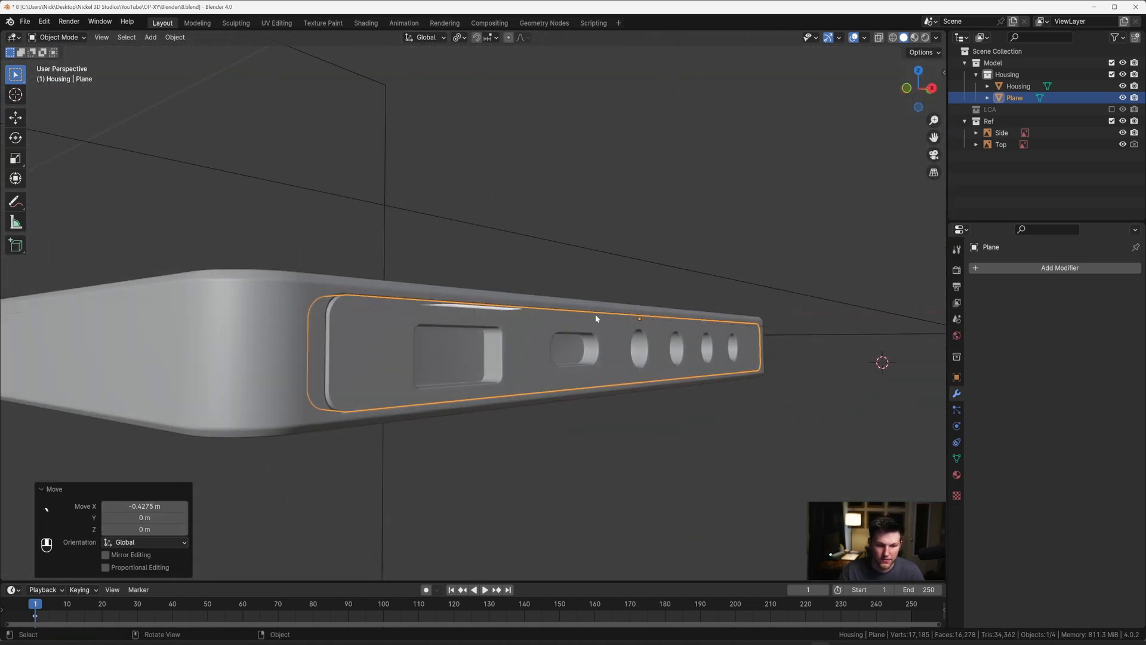
click(575, 424)
middle_drag(575, 424, 604, 414)
click(455, 381)
scroll(458, 382, up, 2)
shift+middle_drag(482, 381, 558, 364)
key(g)
key(x)
click(618, 371)
scroll(579, 367, up, 2)
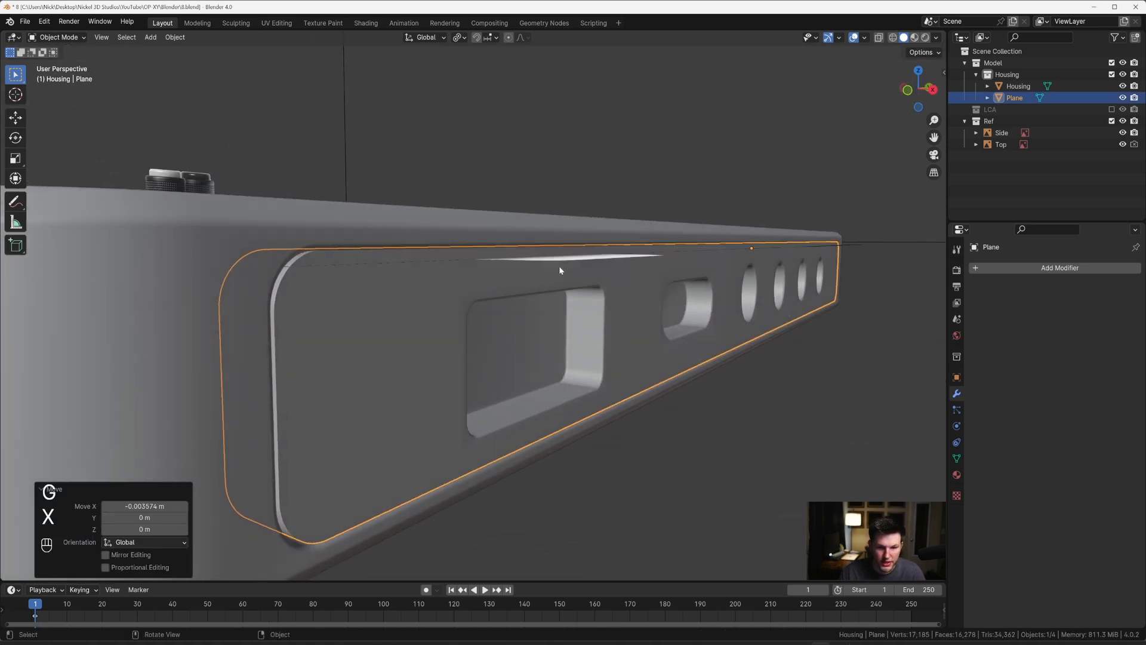
Step: Select the Top reference image that cuts through the side panel and hide it
click(560, 266)
click(560, 265)
scroll(564, 267, down, 3)
middle_drag(597, 281, 539, 313)
scroll(653, 292, down, 3)
key(h)
scroll(539, 312, up, 3)
scroll(485, 320, up, 2)
key(grave)
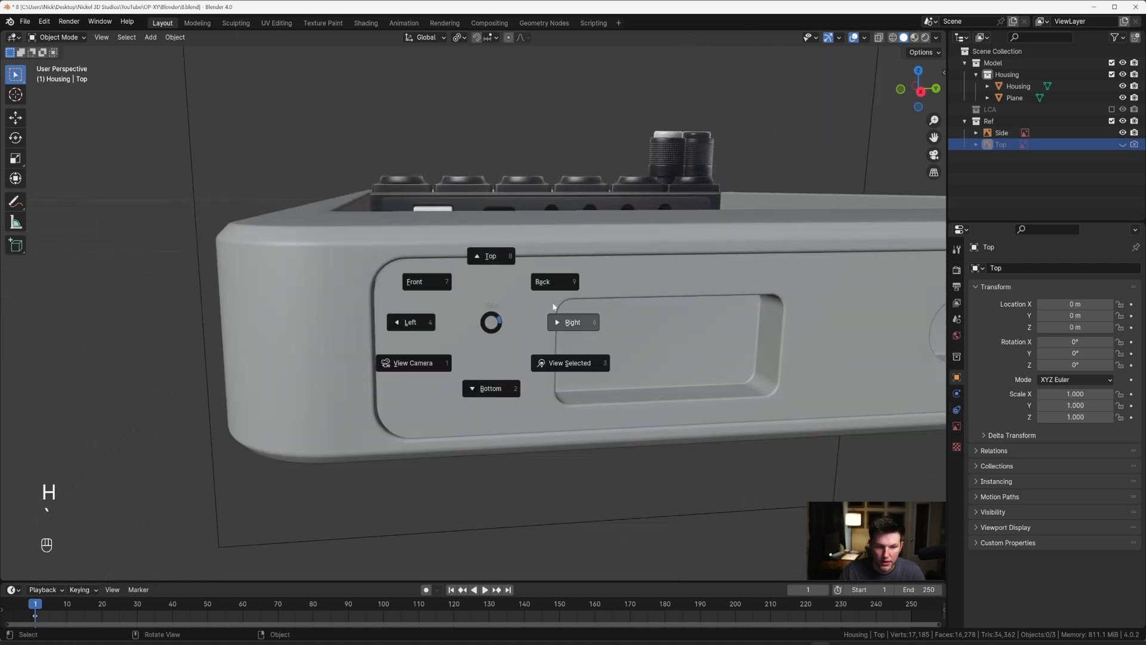
Step: Examine the side panel's outline and recesses against the housing's side wall in right orthographic view
click(560, 319)
scroll(501, 324, up, 2)
scroll(542, 302, down, 6)
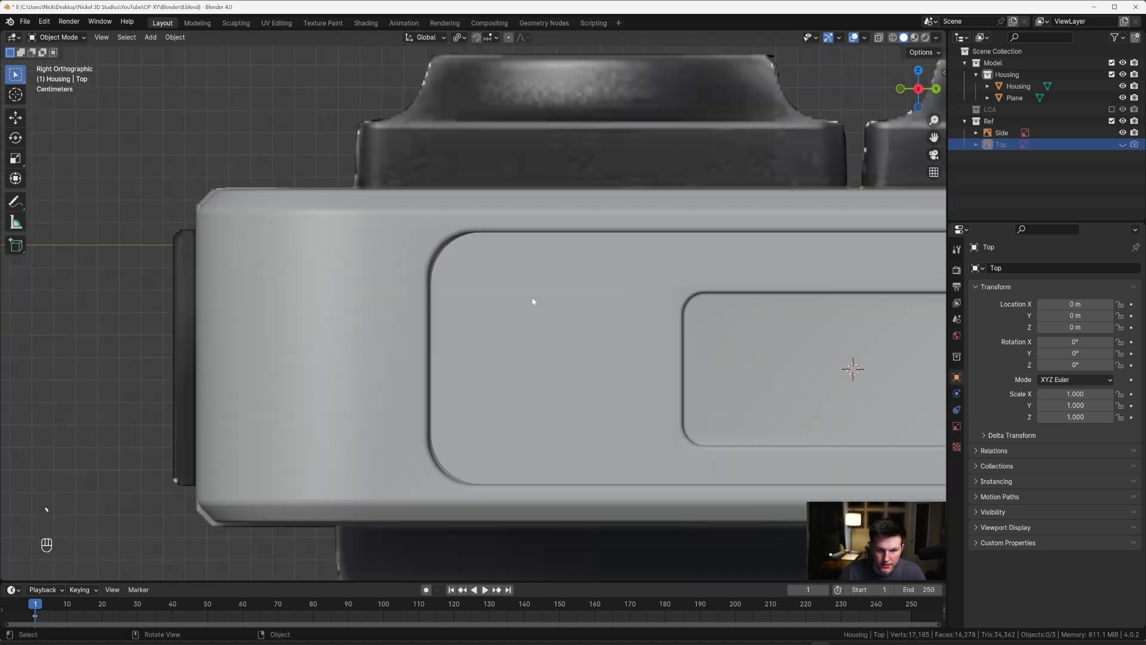
scroll(504, 302, up, 4)
scroll(482, 274, down, 6)
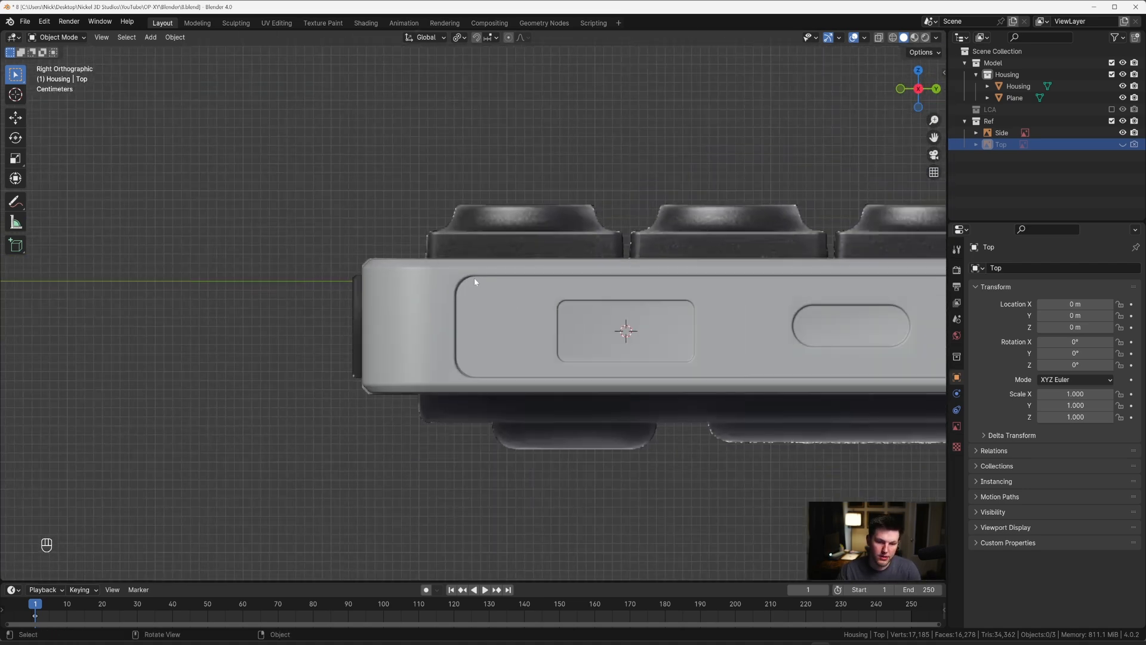
scroll(471, 298, down, 2)
scroll(479, 307, up, 9)
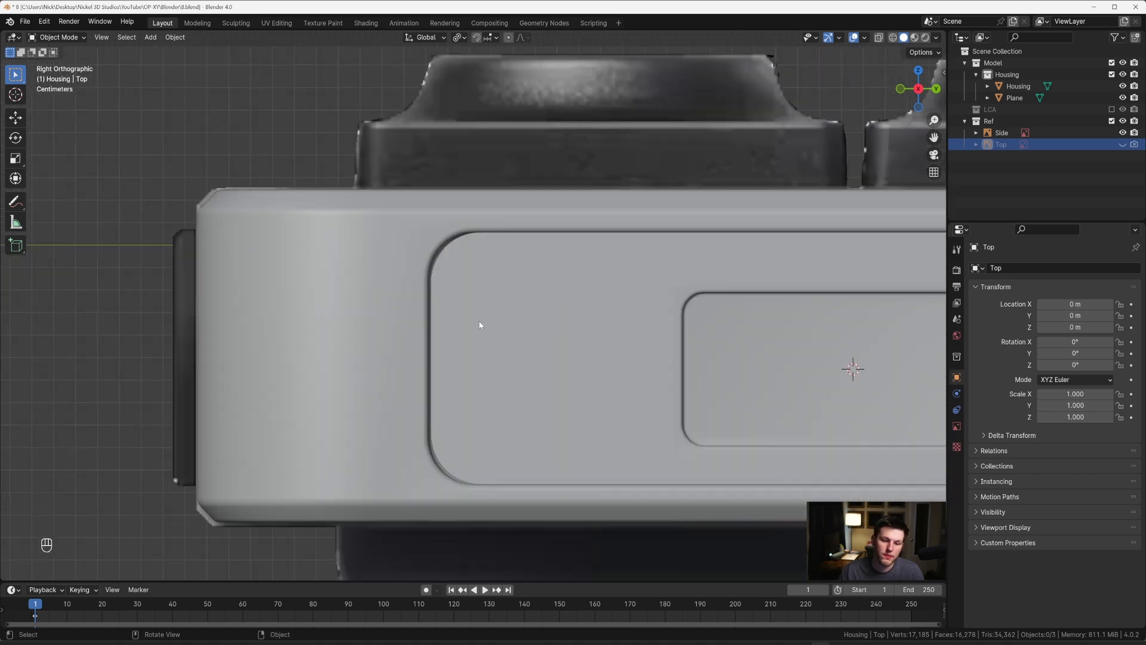
shift+middle_drag(486, 360, 452, 217)
scroll(450, 286, up, 3)
scroll(433, 300, down, 8)
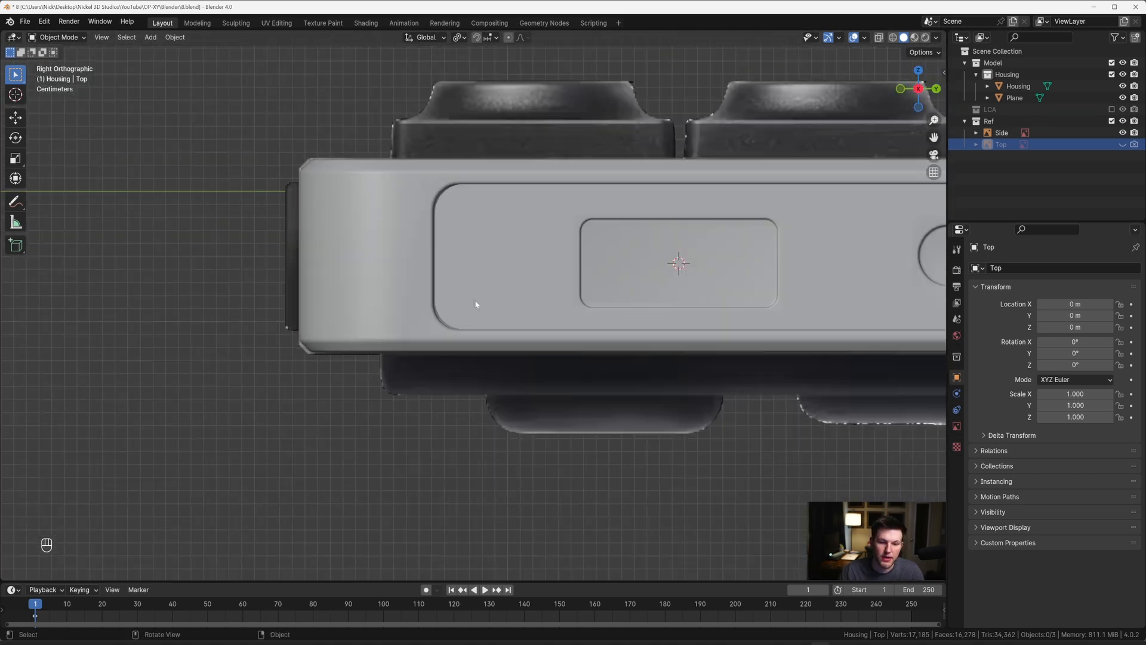
Step: Nudge the side panel slightly along X, by roughly 0.0016 m, to adjust how deep it sits in the housing's side wall
mouse_move(545, 281)
middle_down()
mouse_move(593, 347)
mouse_move(625, 303)
mouse_move(621, 316)
mouse_move(545, 267)
middle_up()
click(545, 267)
key(g)
key(x)
key(shift)
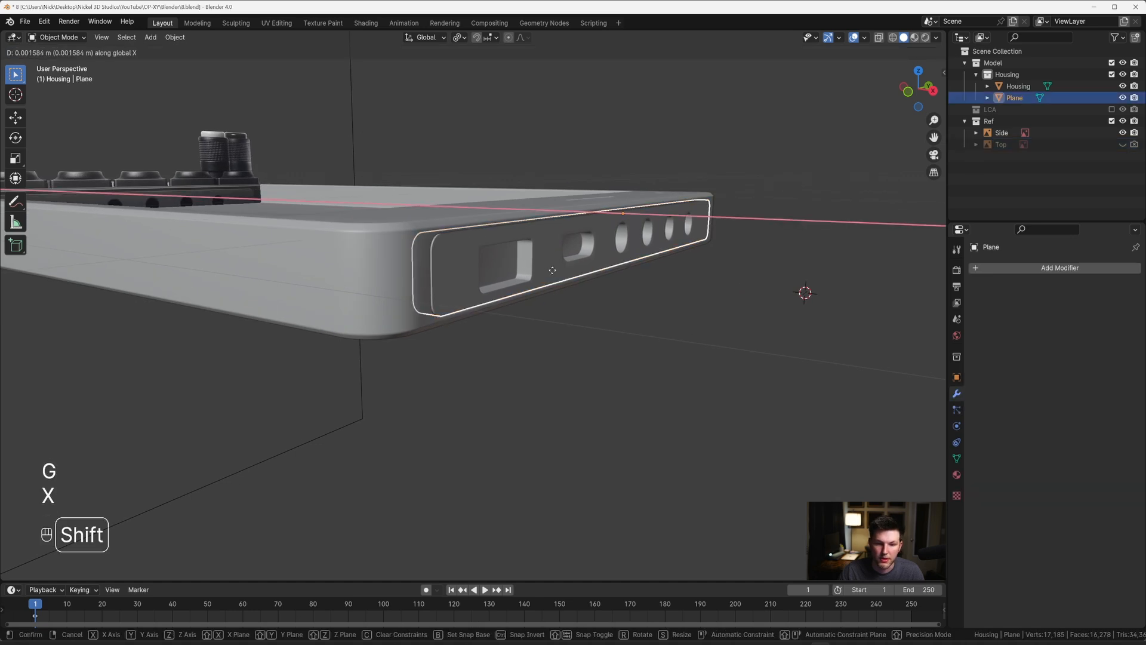
click(548, 270)
click(607, 338)
middle_drag(607, 338, 467, 317)
scroll(568, 301, down, 4)
scroll(467, 317, up, 3)
click(525, 325)
scroll(527, 324, up, 4)
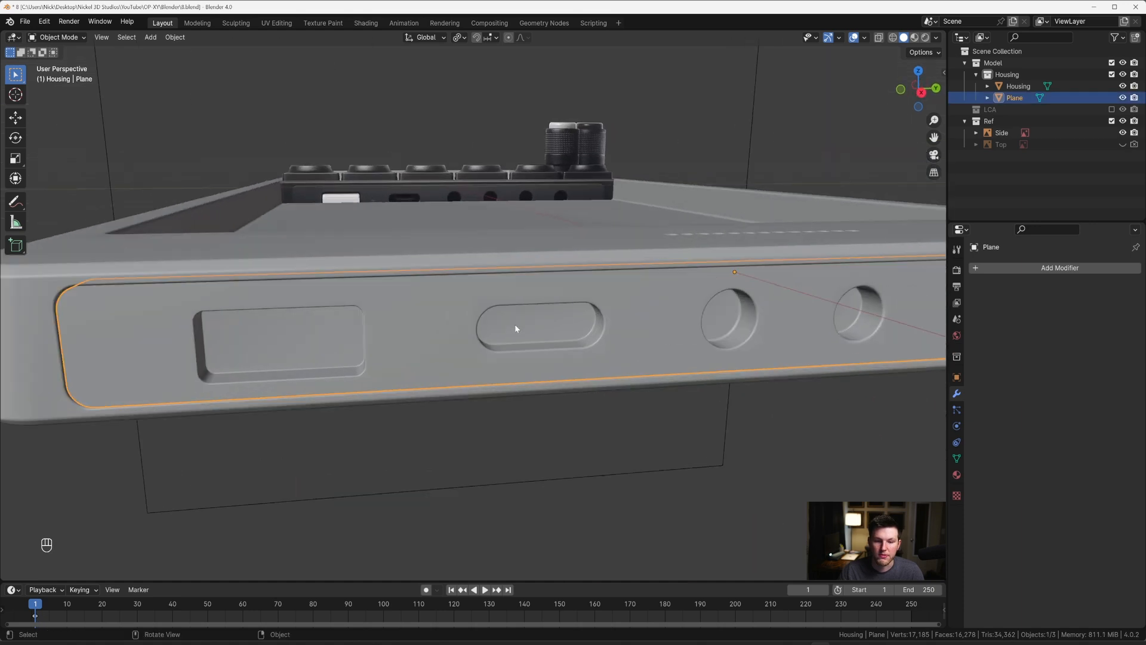
key(Tab)
key(3)
click(567, 333)
middle_drag(568, 332, 643, 327)
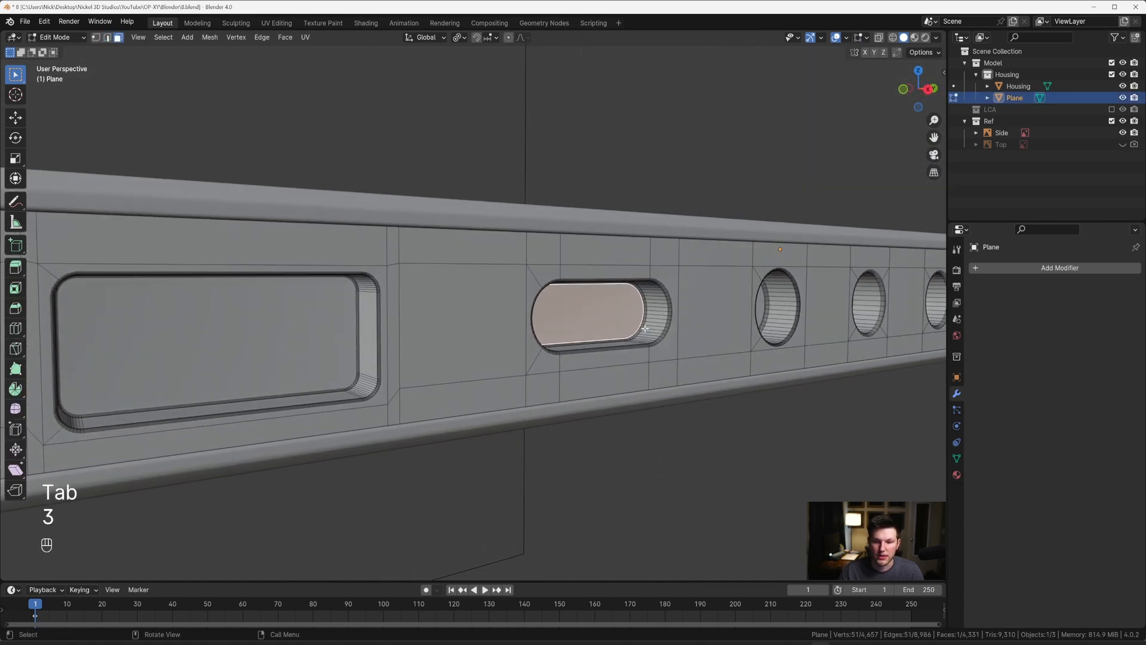
key(ctrl+KP_Add)
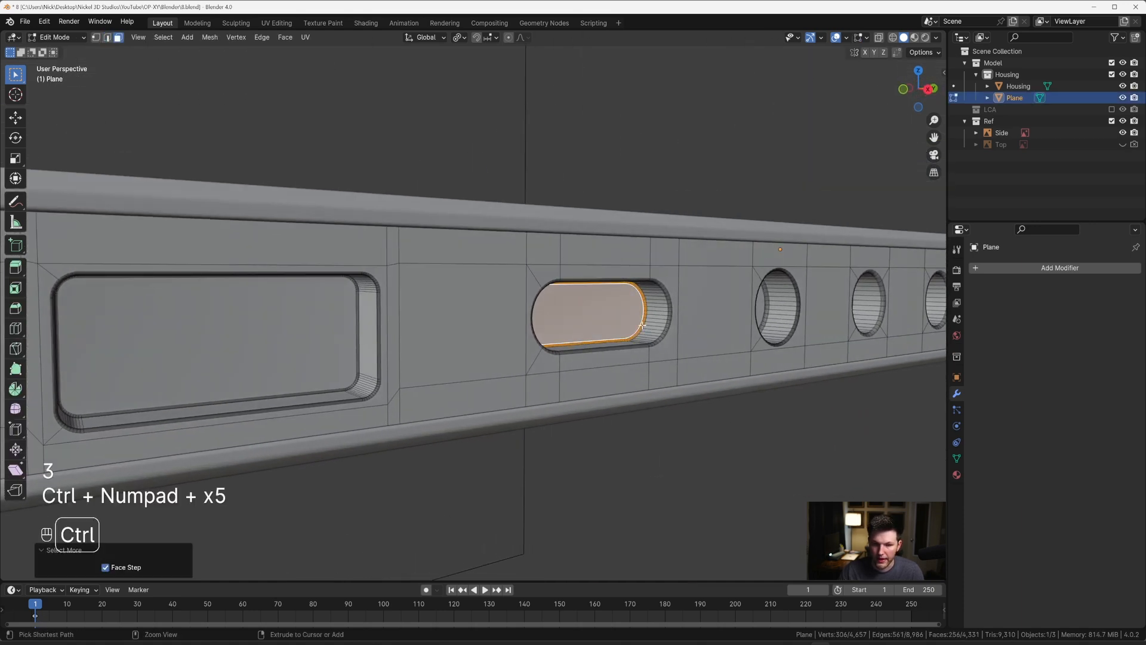
scroll(642, 325, down, 3)
middle_drag(642, 325, 486, 409)
key(g)
key(x)
key(Escape)
key(Tab)
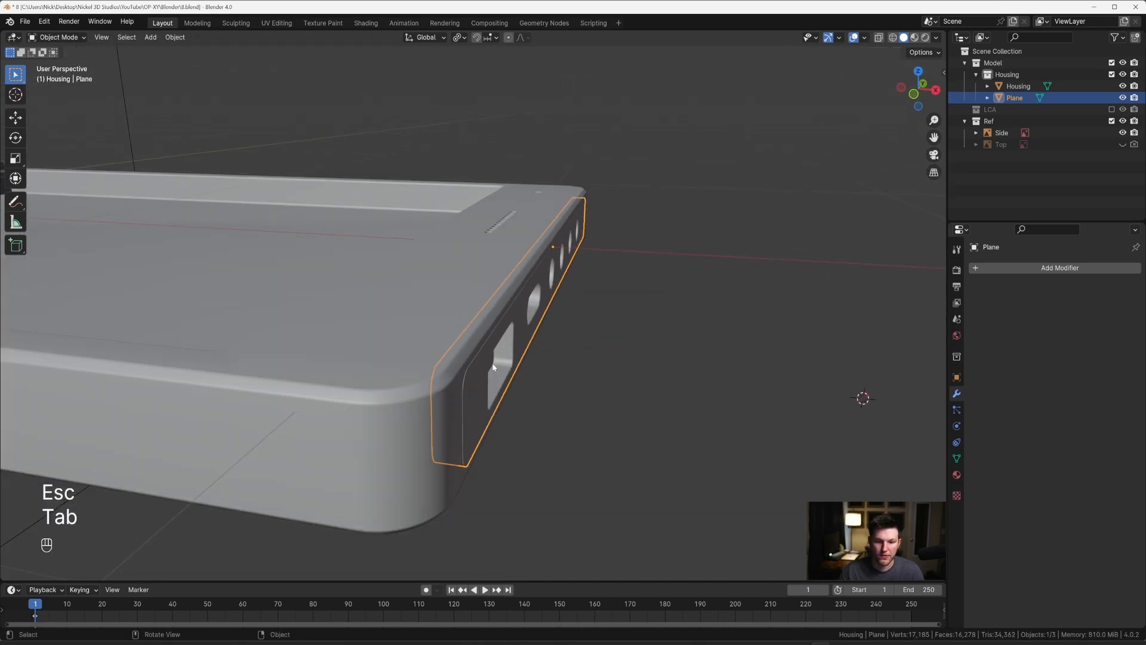
key(Tab)
key(Tab)
key(Tab)
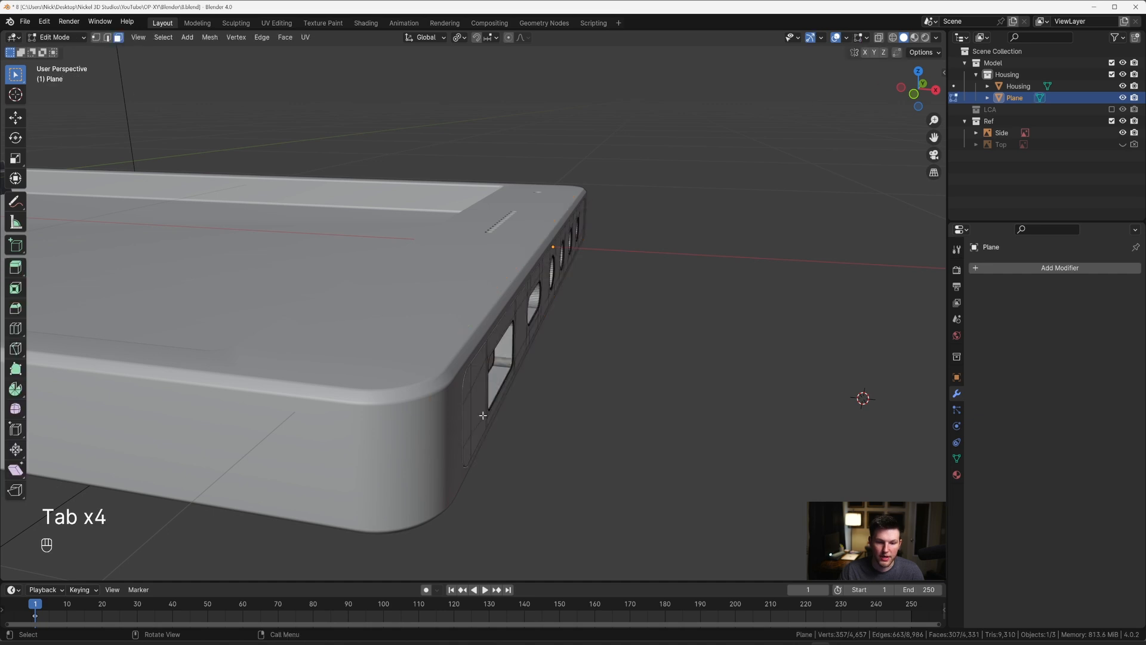
Step: Select the side panel's back vertices through X-ray in top view and move them about -0.019 m along X to deepen the recesses
key(grave)
key(alt+z)
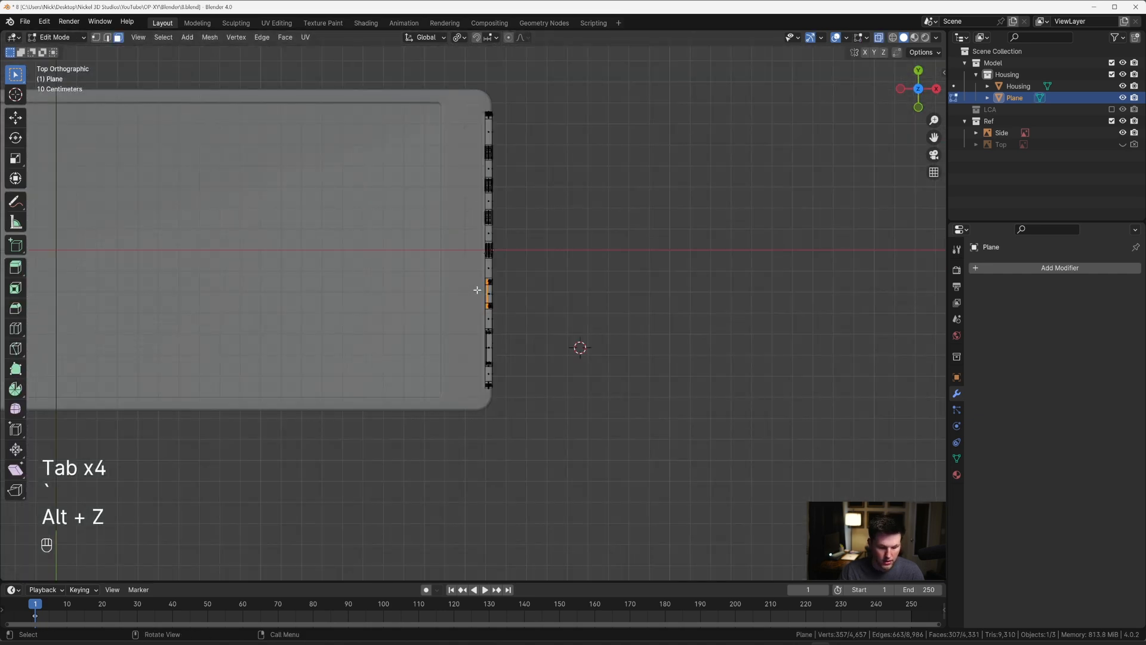
key(1)
scroll(493, 164, up, 4)
shift+middle_drag(494, 167, 501, 350)
scroll(492, 156, down, 3)
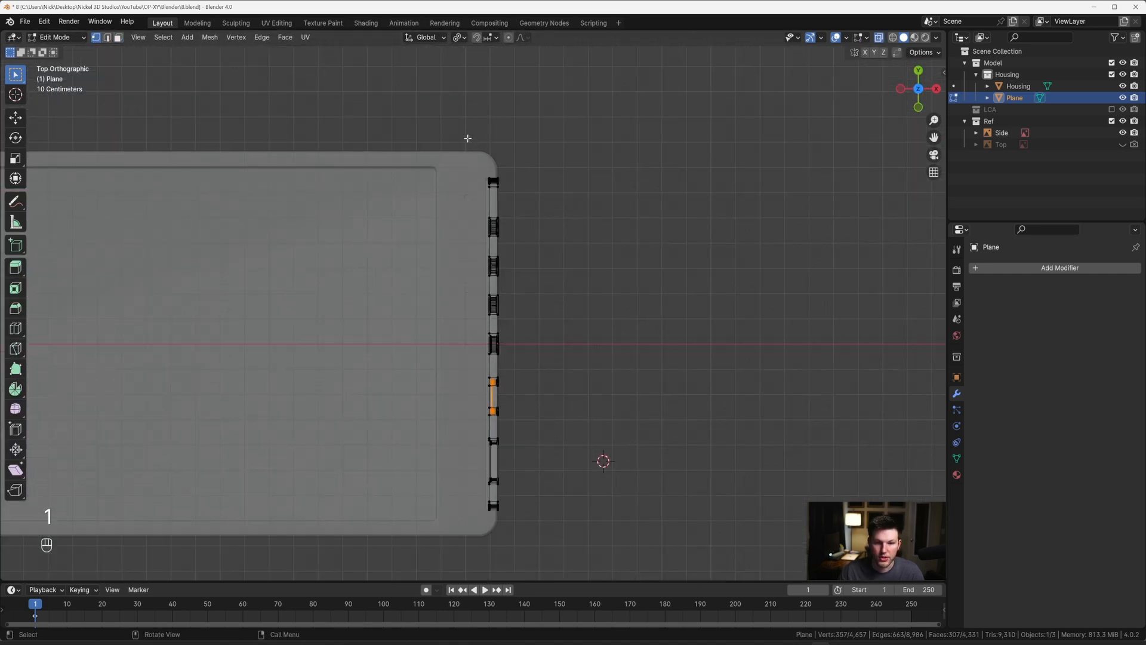
drag(493, 539, 494, 538)
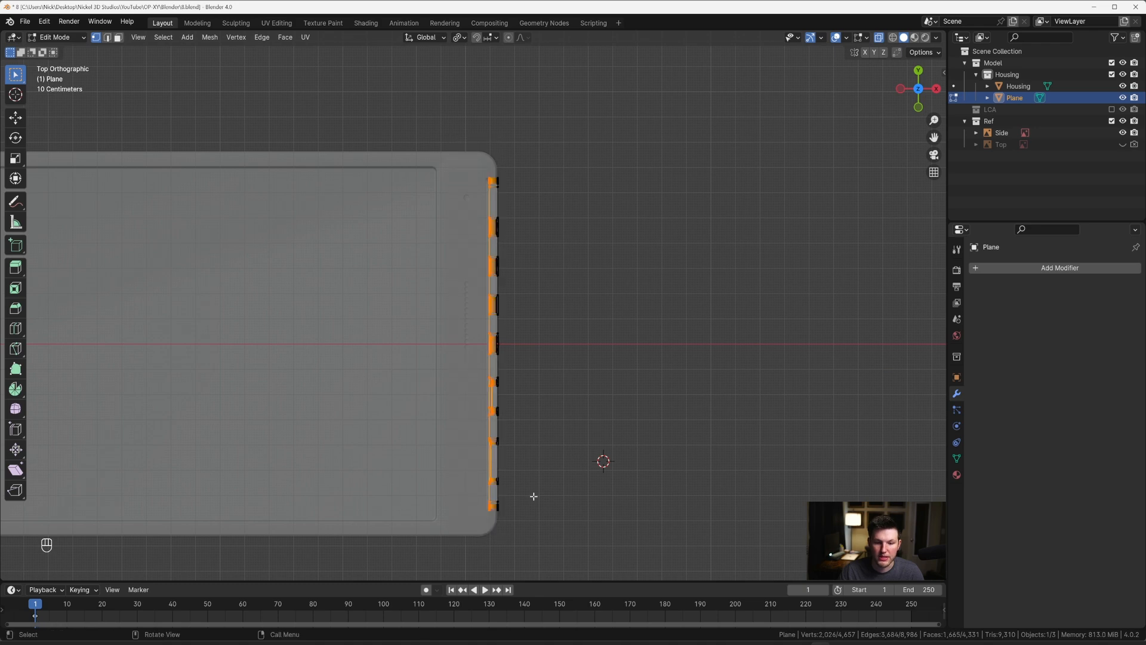
scroll(537, 481, up, 3)
key(g)
key(x)
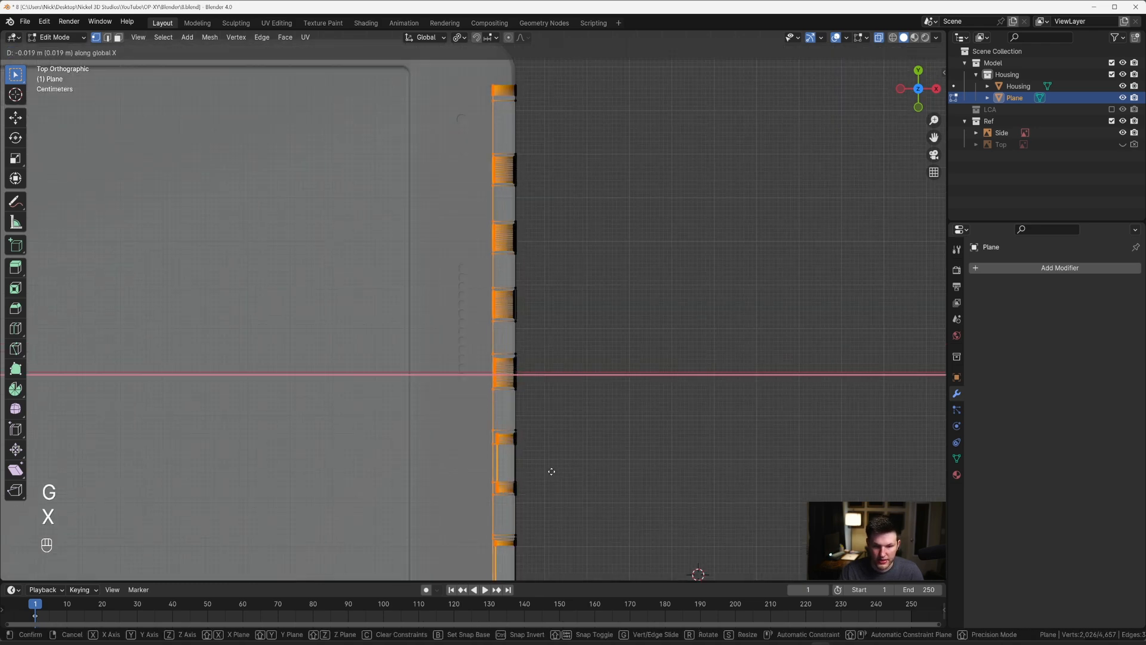
click(544, 472)
Step: Turn X-ray off and examine the side panel's deepened recesses up close
key(Tab)
middle_drag(549, 479, 503, 325)
key(alt+z)
scroll(507, 348, up, 5)
key(Tab)
key(3)
key(3)
key(Tab)
click(502, 324)
key(Tab)
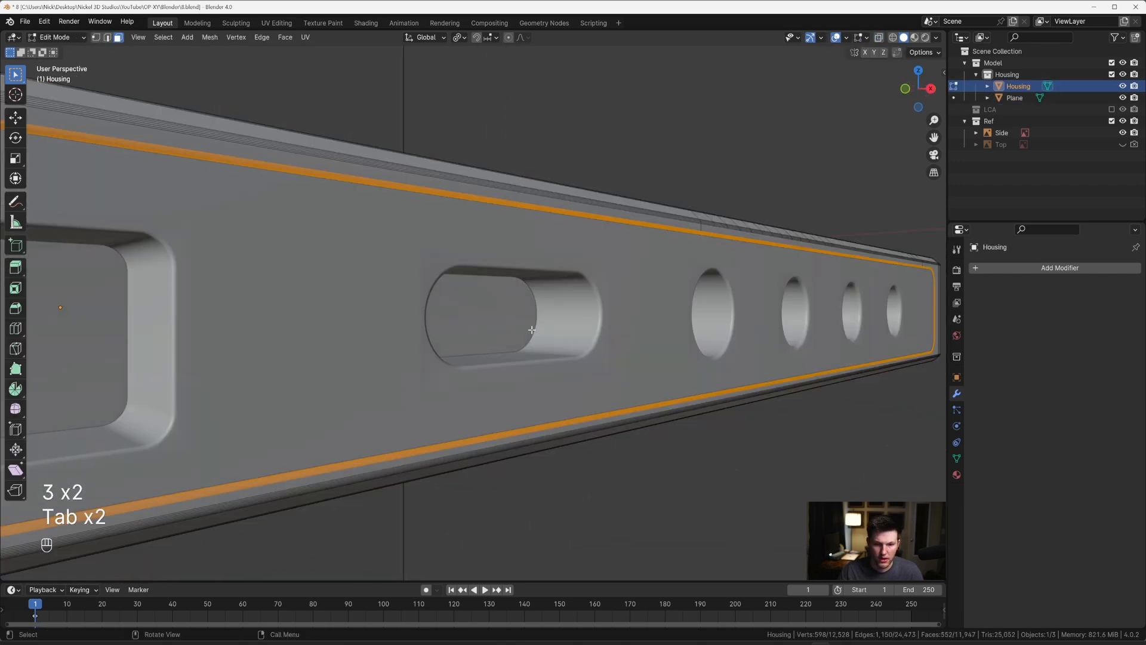
Step: Undo the deepening of the side panel's recesses
key(ctrl+z)
key(ctrl+z)
key(ctrl+z)
key(ctrl+z)
key(ctrl+z)
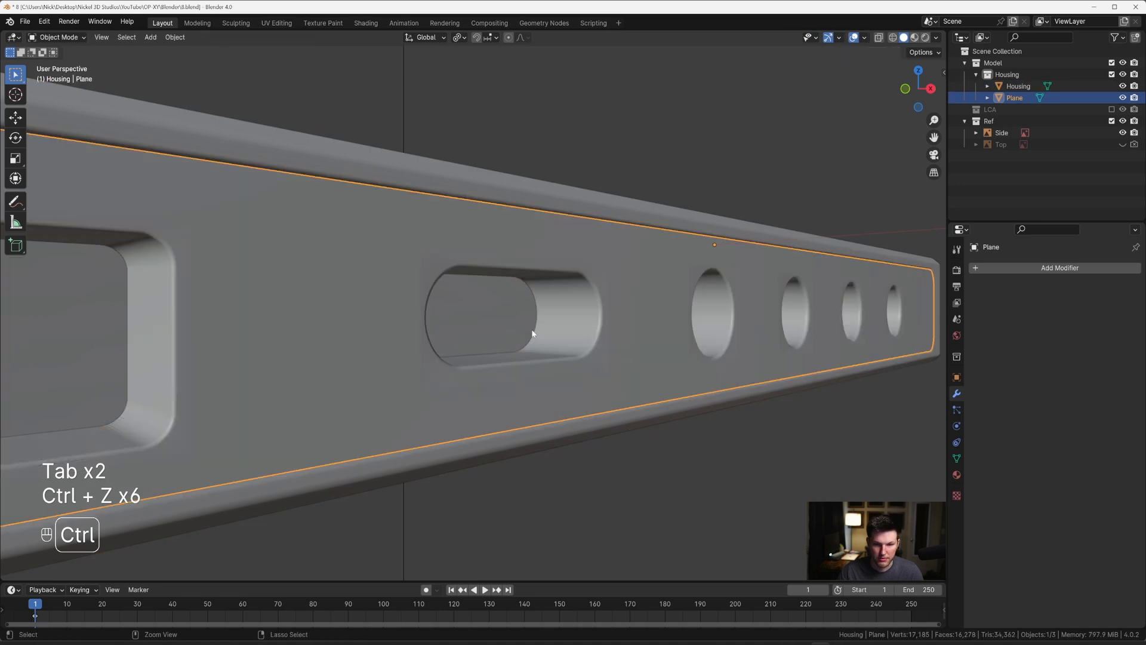
key(ctrl+z)
key(ctrl+z)
key(Tab)
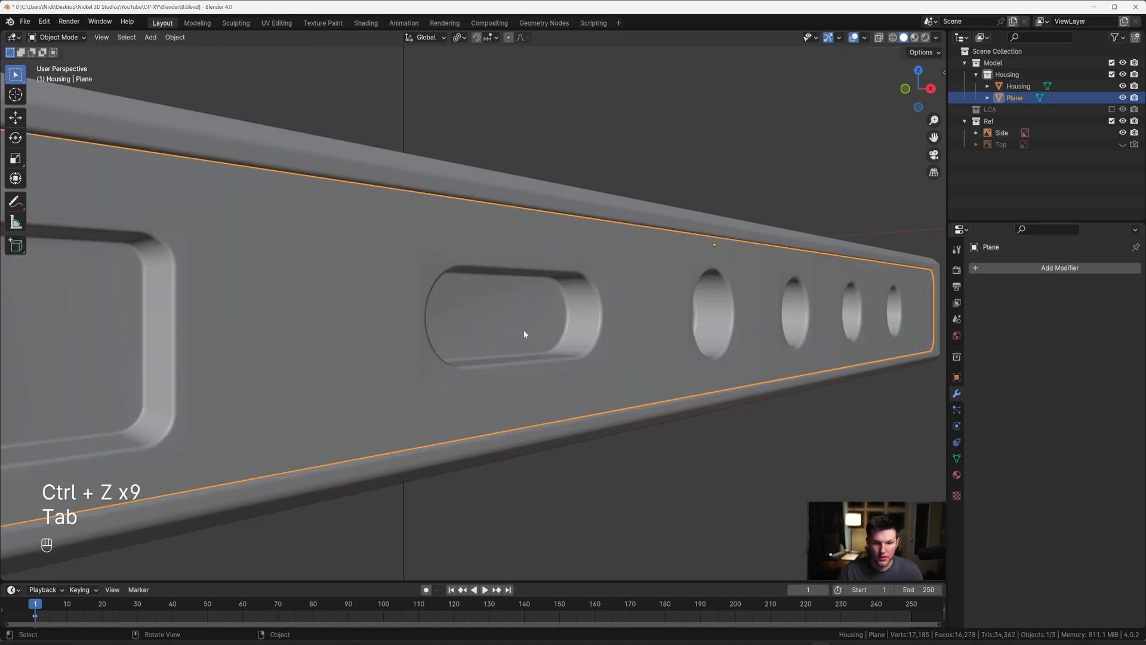
Step: Inset the pill-shaped slot's floor face about 0.0146 m and move the inset face about -0.0061 m along Z
scroll(517, 327, down, 2)
key(Tab)
key(3)
scroll(507, 324, up, 5)
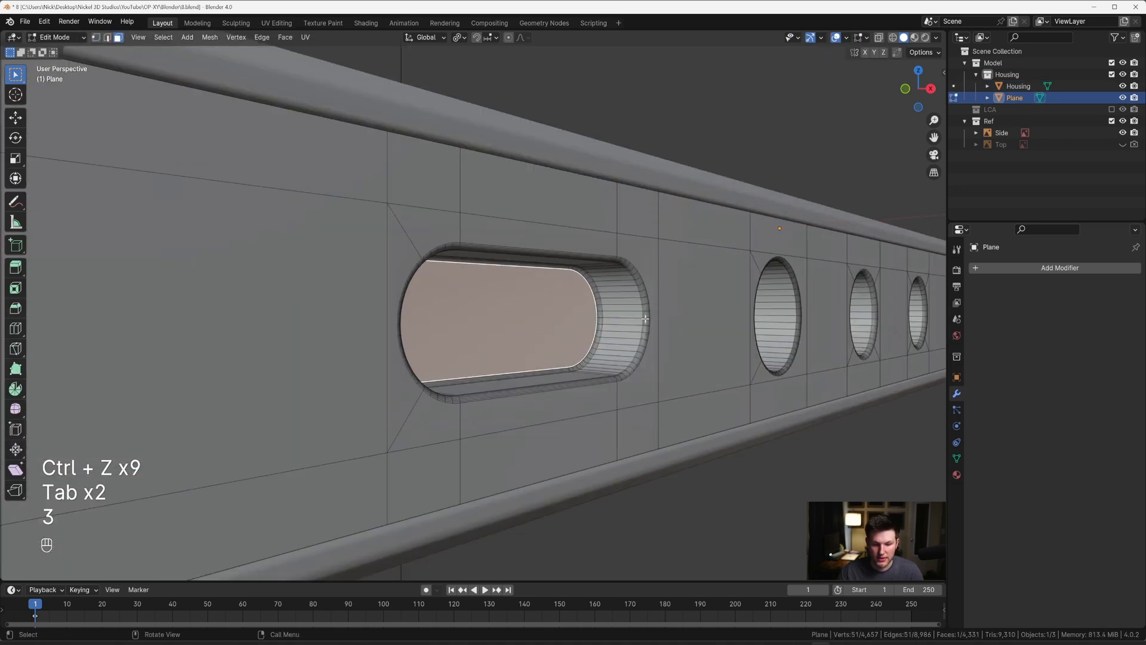
key(i)
click(627, 320)
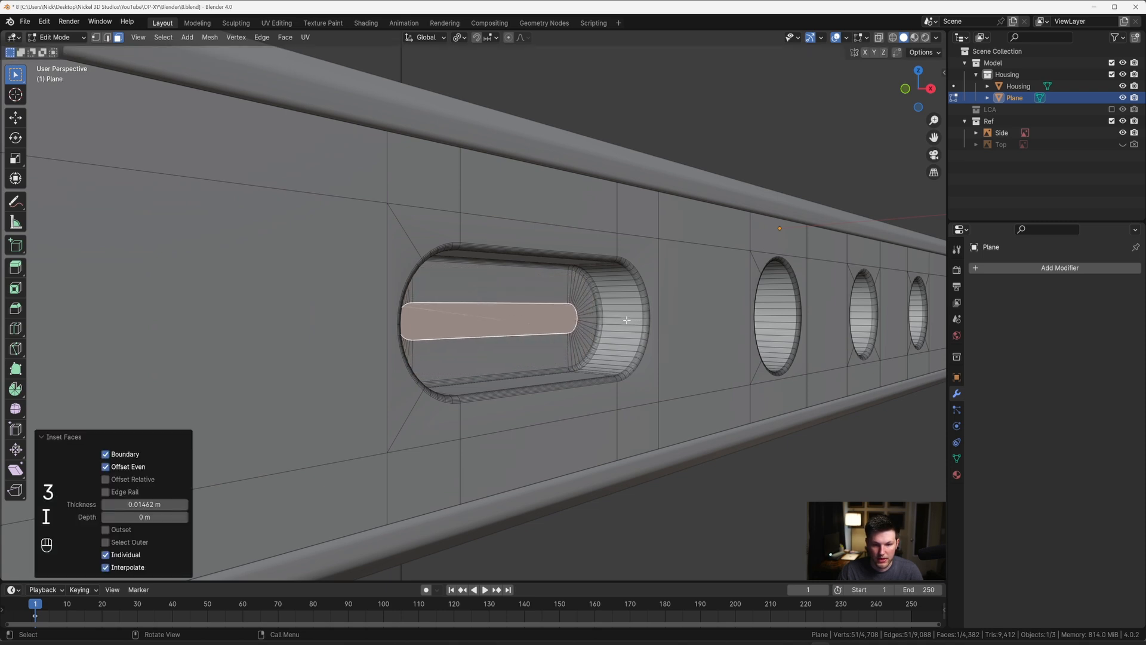
key(g)
key(z)
click(641, 328)
Step: Extrude the inset face about 0.02 m outward to form a connector tongue inside the pill-shaped slot
key(e)
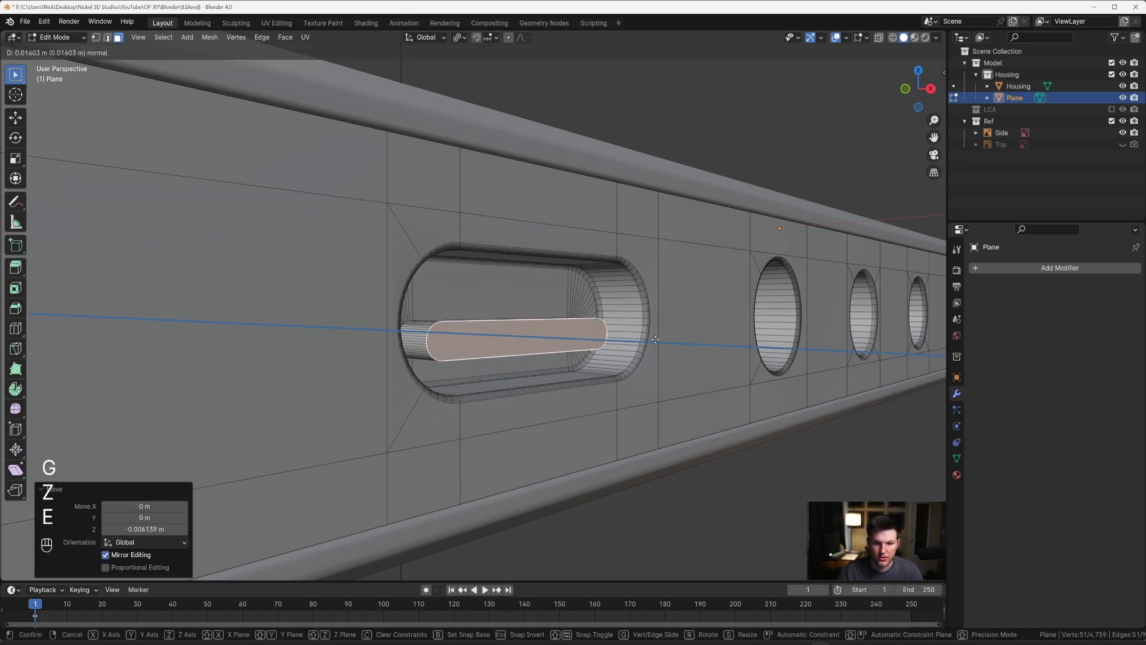
click(662, 340)
key(ctrl+b)
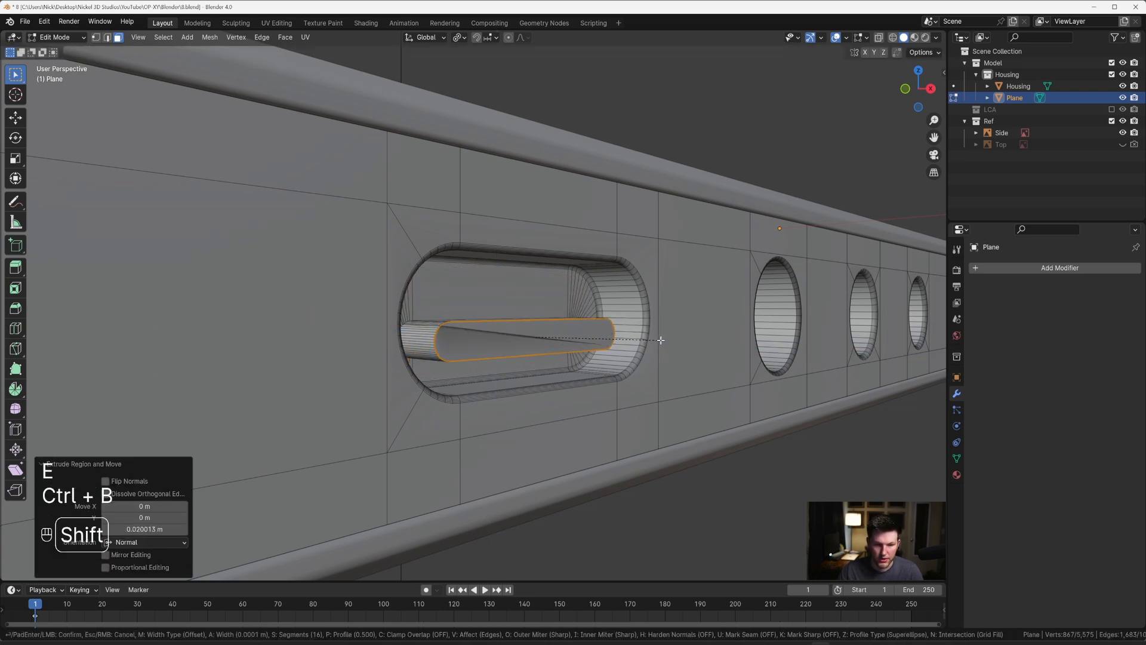
key(Escape)
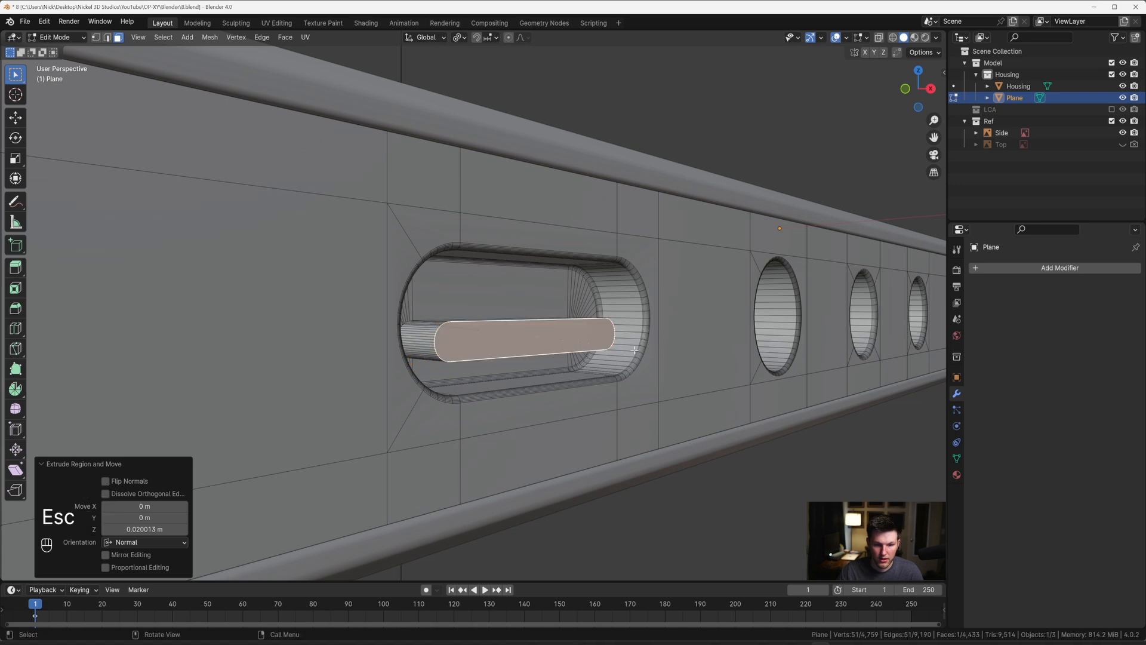
middle_drag(662, 340, 597, 340)
scroll(578, 367, down, 9)
key(Tab)
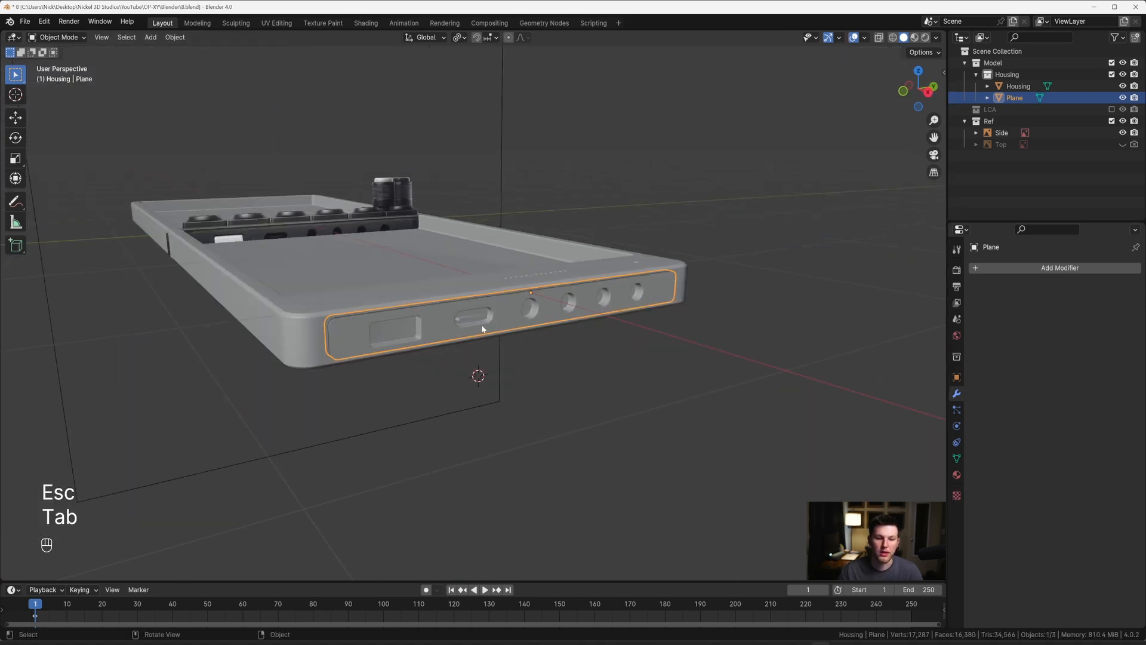
key(Tab)
scroll(482, 328, up, 4)
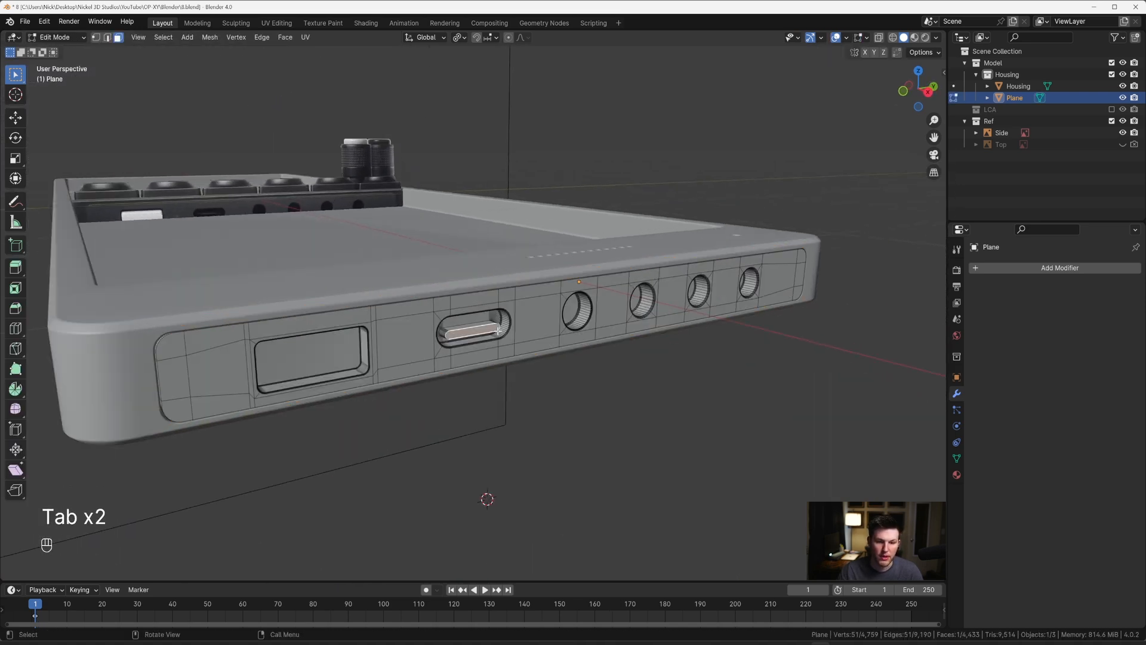
Step: Undo the connector tongue and the inset in the pill-shaped slot, and leave edit mode
key(ctrl+z)
key(ctrl+z)
key(Tab)
scroll(522, 358, down, 3)
scroll(523, 358, up, 5)
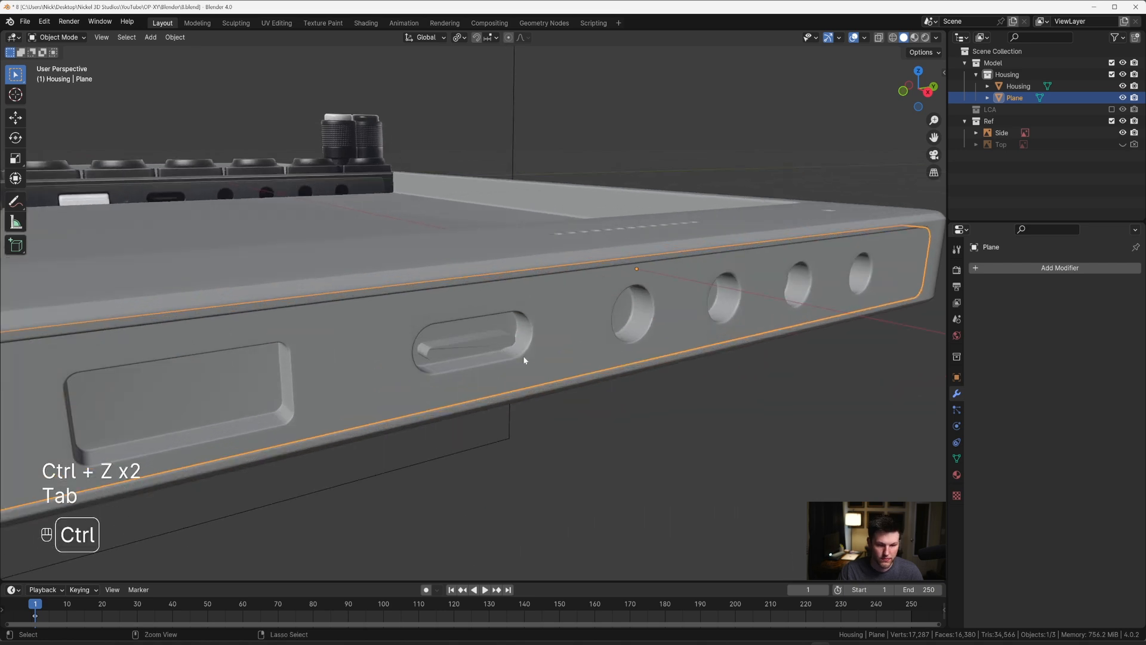
click(558, 428)
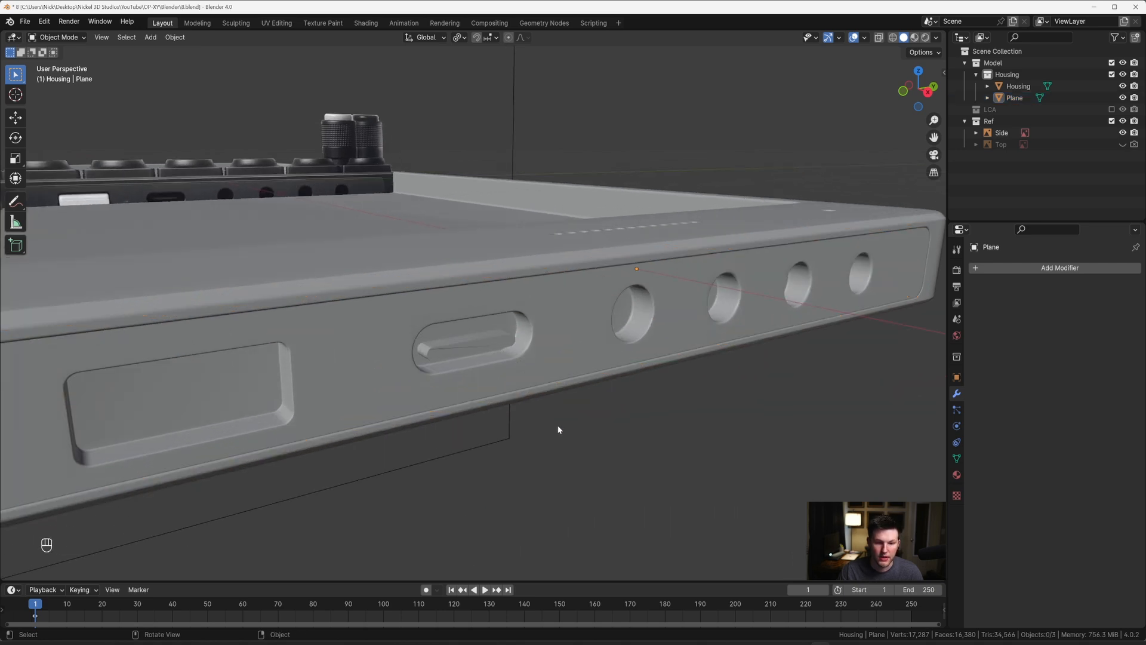
key(ctrl+z)
key(ctrl+z)
key(ctrl+z)
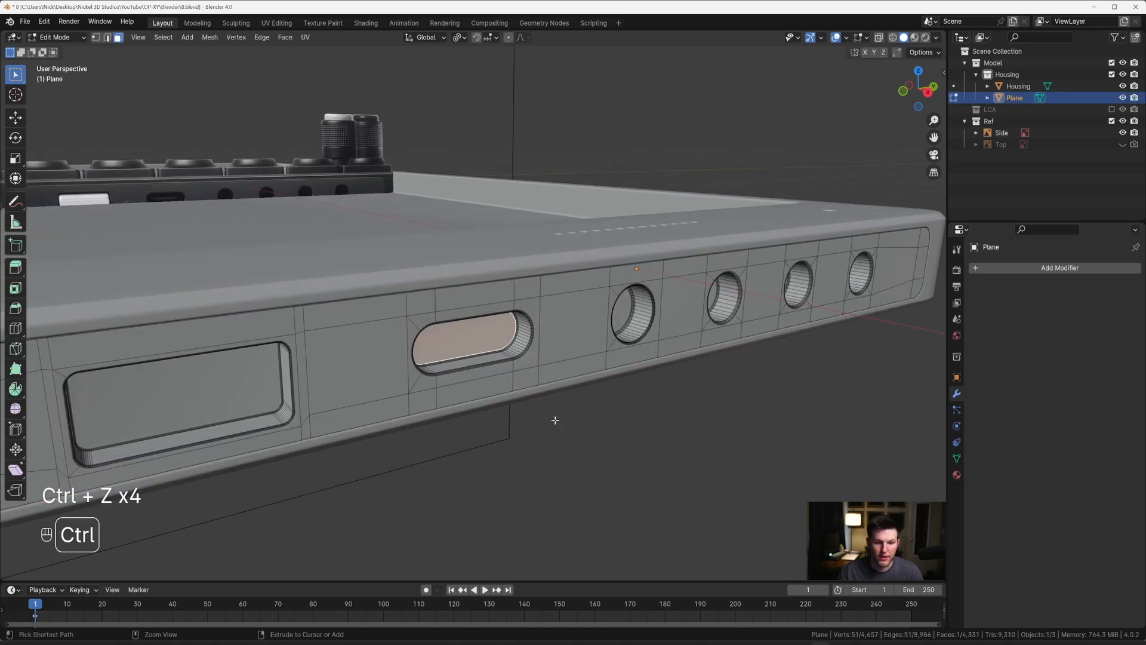
key(ctrl+z)
key(Tab)
Step: Examine the housing and fitted side panel from several angles, including the row of small holes in the top surface
scroll(561, 416, down, 5)
middle_drag(569, 413, 586, 328)
click(618, 332)
key(grave)
scroll(590, 237, down, 3)
shift+middle_drag(597, 244, 567, 326)
scroll(567, 325, up, 3)
scroll(512, 323, up, 3)
shift+middle_drag(672, 339, 573, 357)
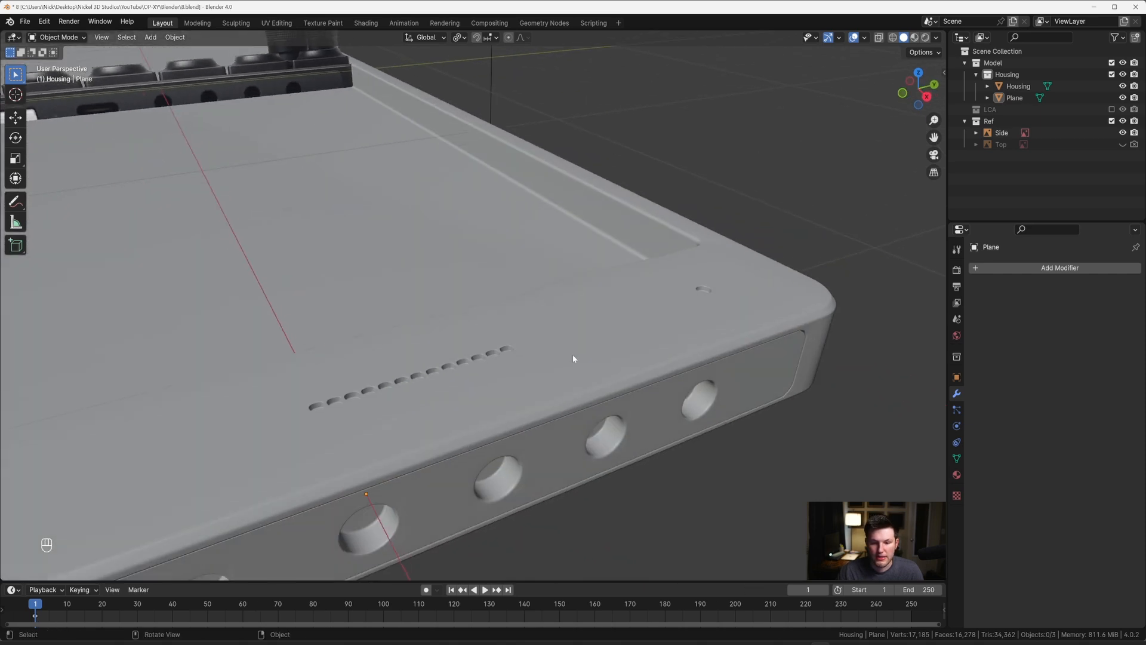
shift+middle_drag(498, 403, 557, 301)
Step: Duplicate the floor faces of the first three small holes in the housing's row and separate them into their own object
click(545, 366)
key(Tab)
scroll(600, 450, up, 3)
key(3)
click(482, 468)
shift+click(507, 446)
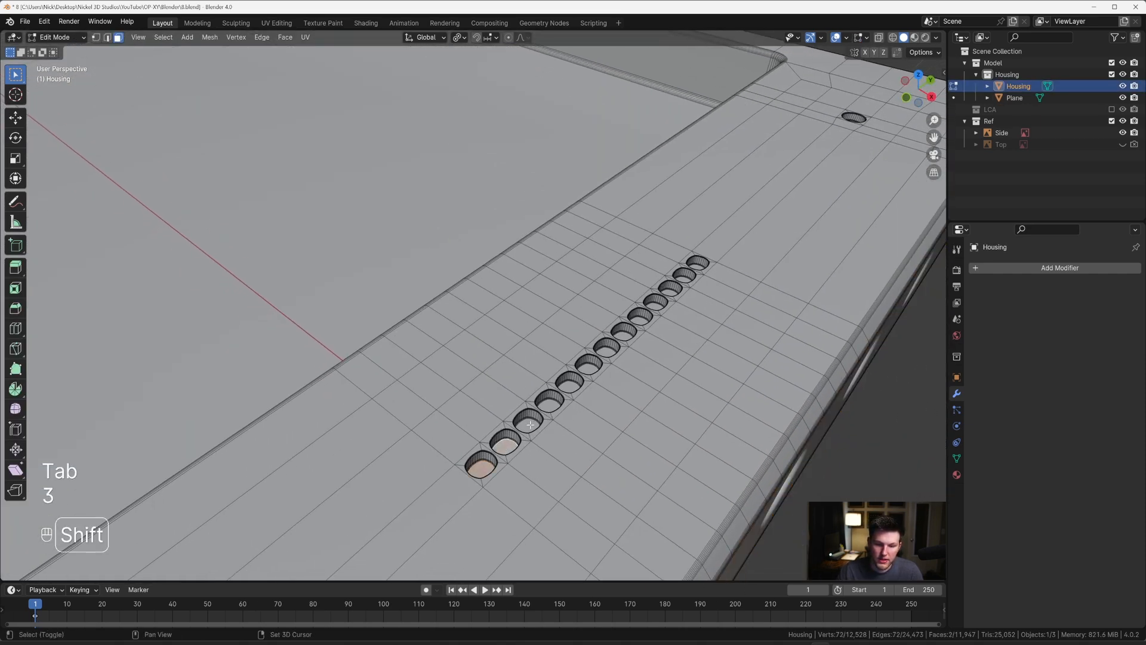
key(shift+d)
key(Escape)
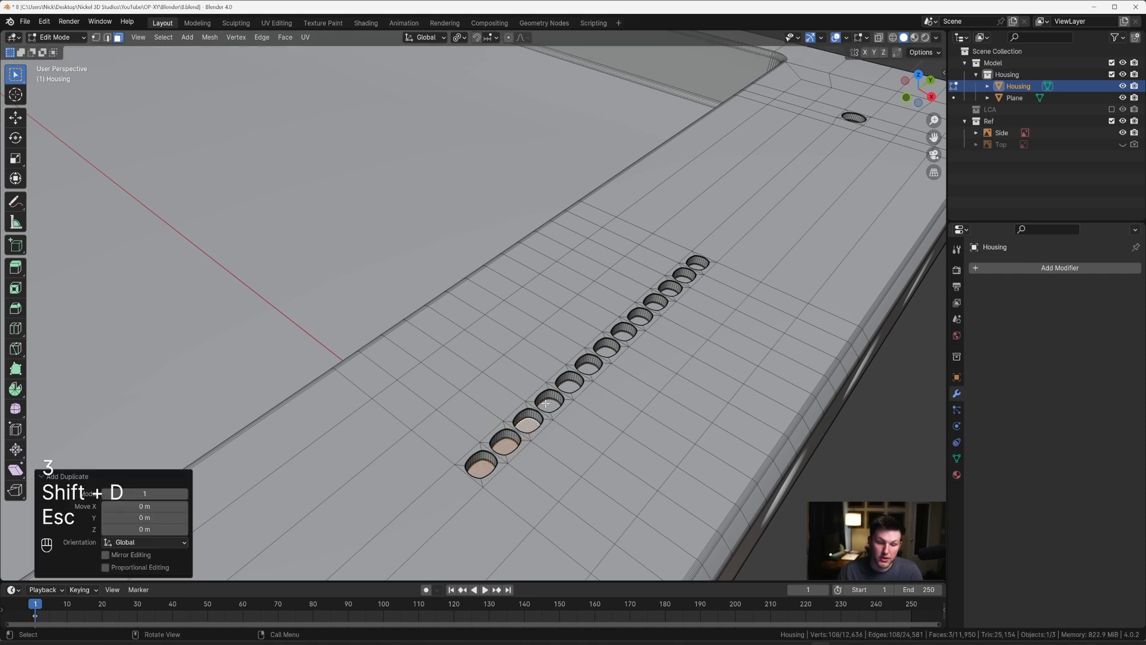
key(p)
click(546, 403)
key(Tab)
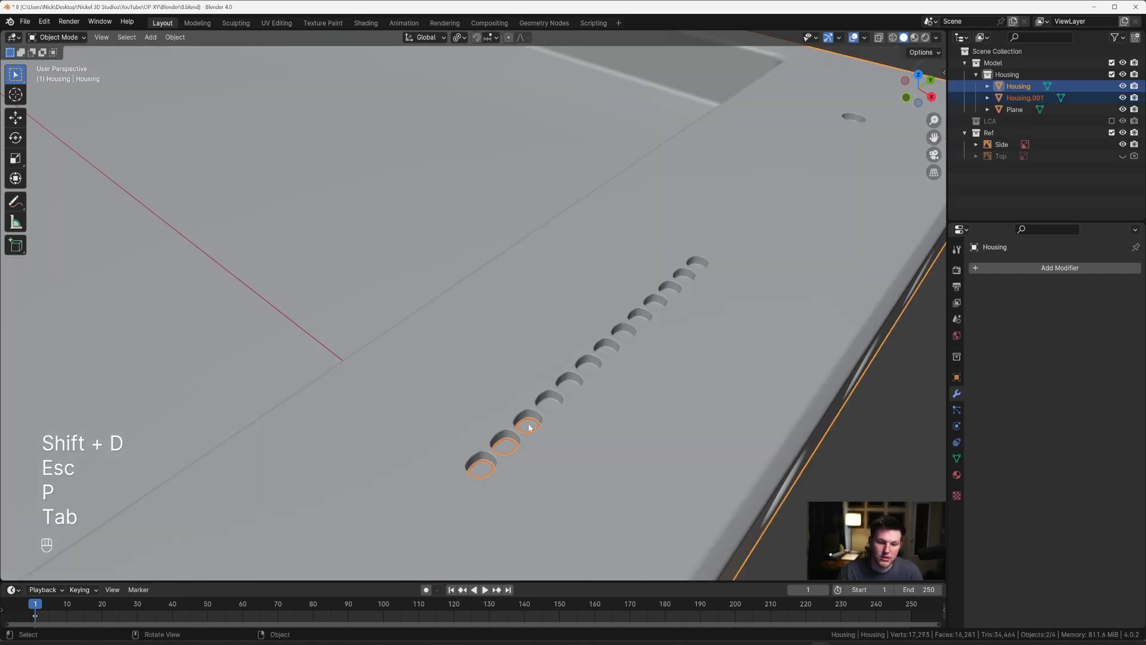
Step: Raise the separated hole faces about 0.006 m along Z and delete that object
click(529, 428)
key(g)
key(z)
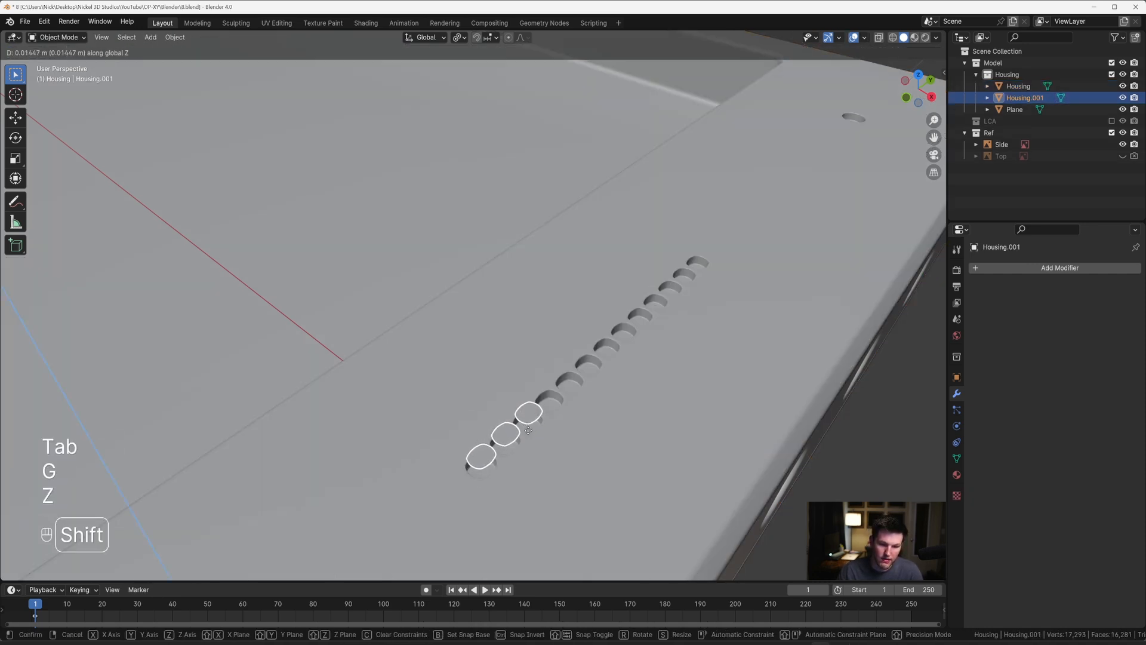
shift+click(535, 478)
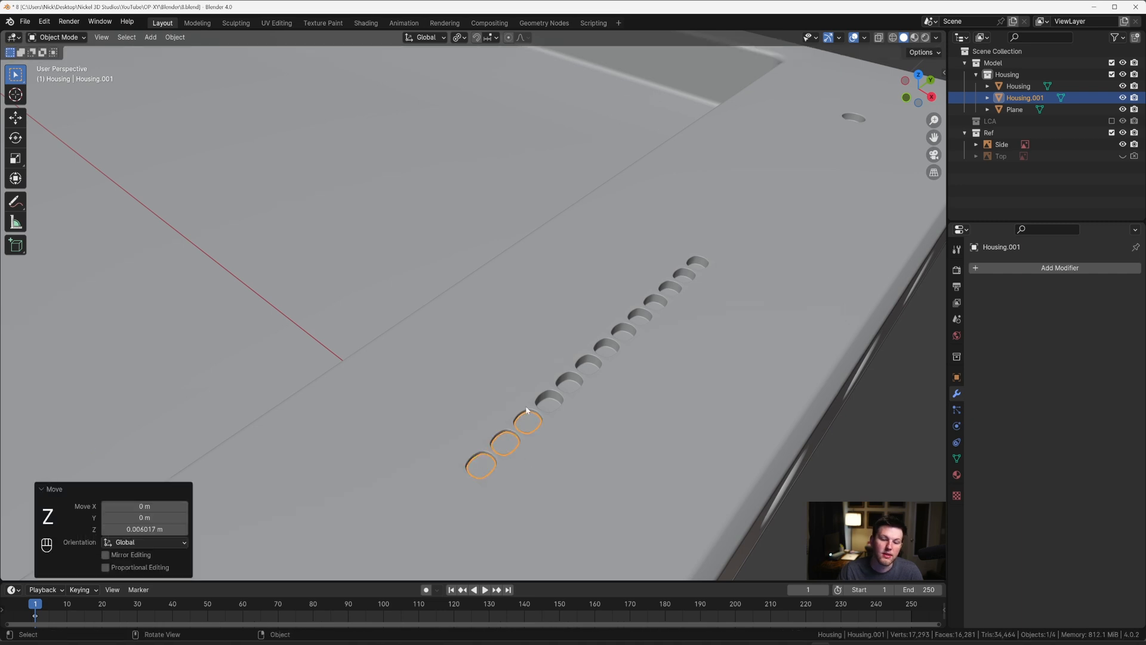
key(x)
click(565, 385)
Step: Unhide the Top reference image and enable X-ray in top view to show it through the housing
key(KP_7)
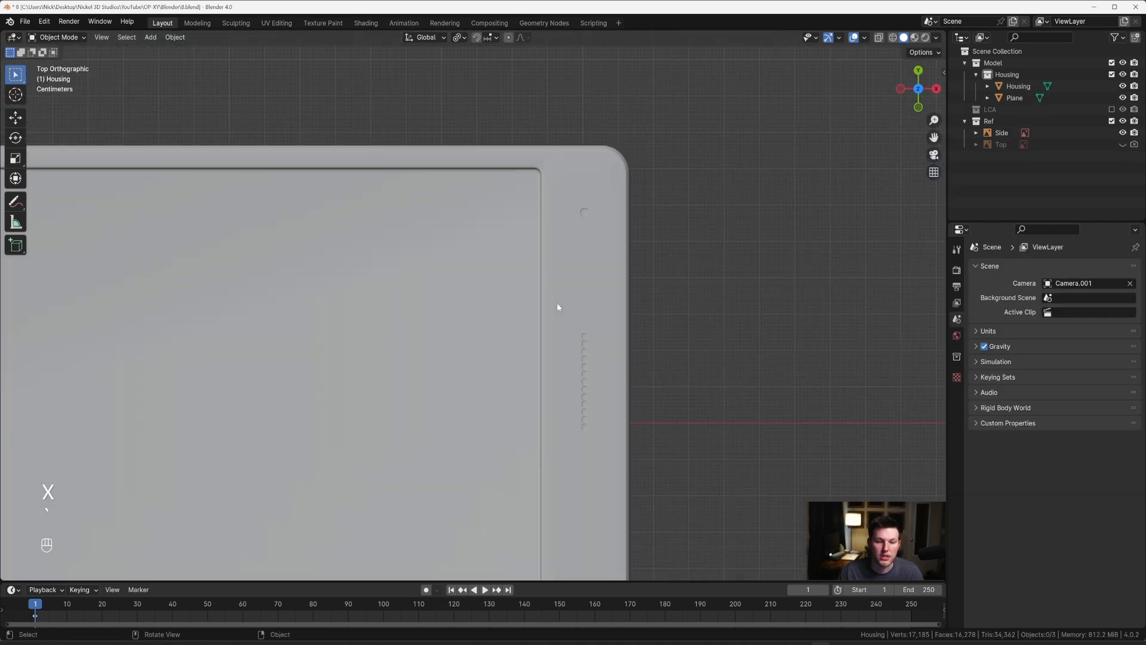
scroll(559, 307, down, 5)
shift+middle_drag(527, 323, 639, 321)
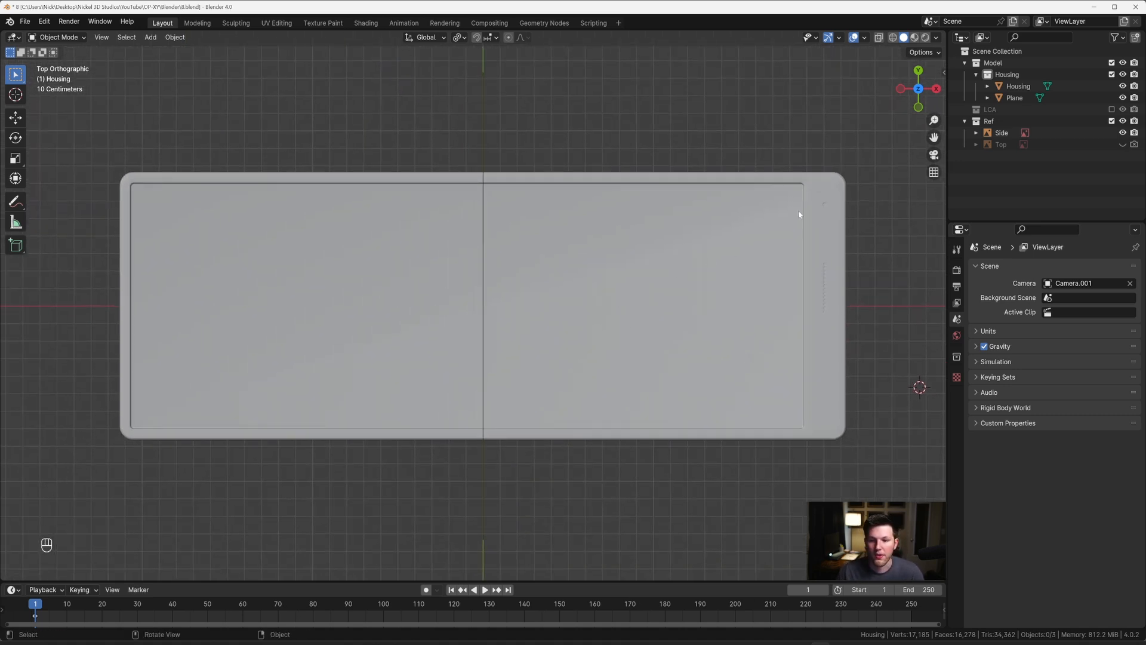
key(alt+z)
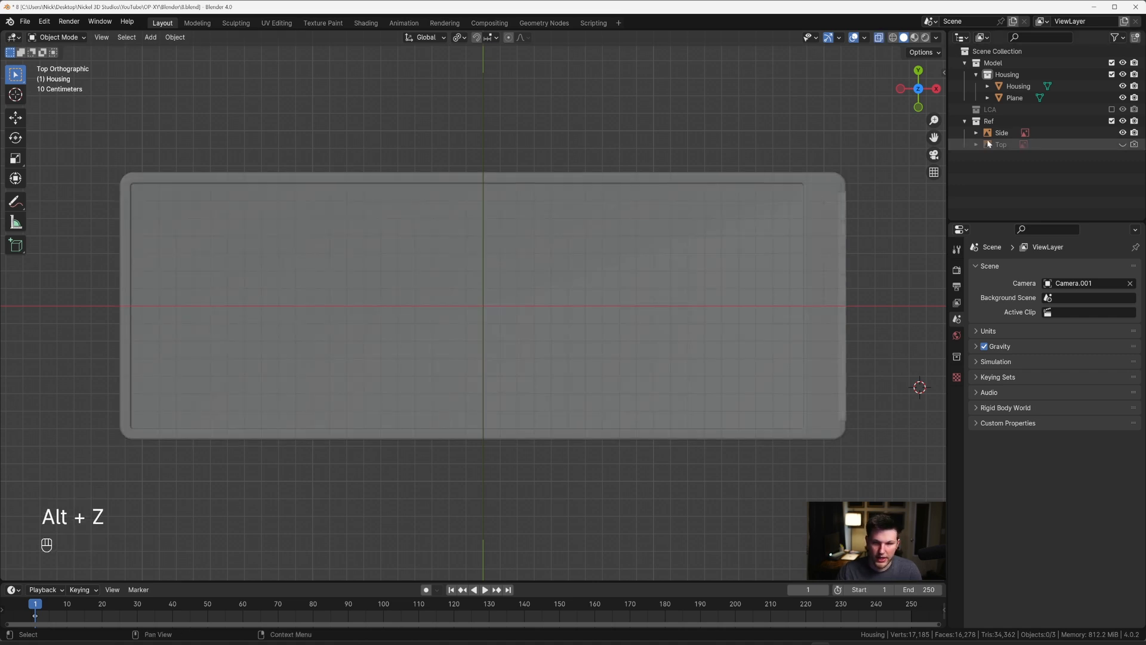
click(1122, 145)
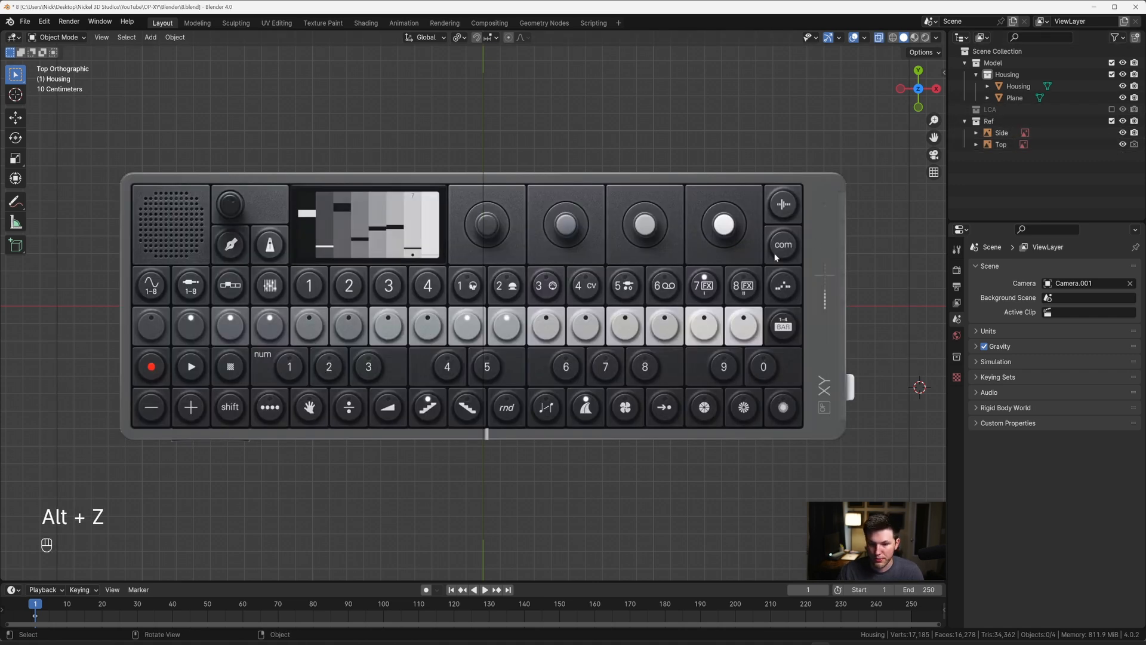
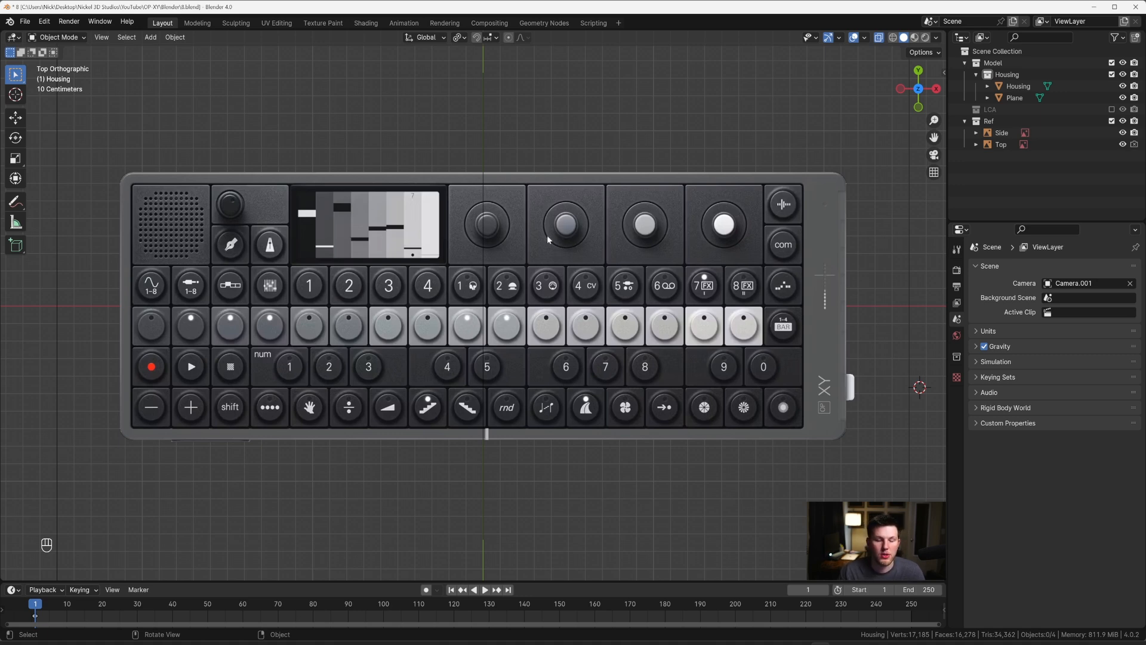
Step: Create a new collection named Keys inside the Model collection
shift+middle_drag(309, 289, 366, 300)
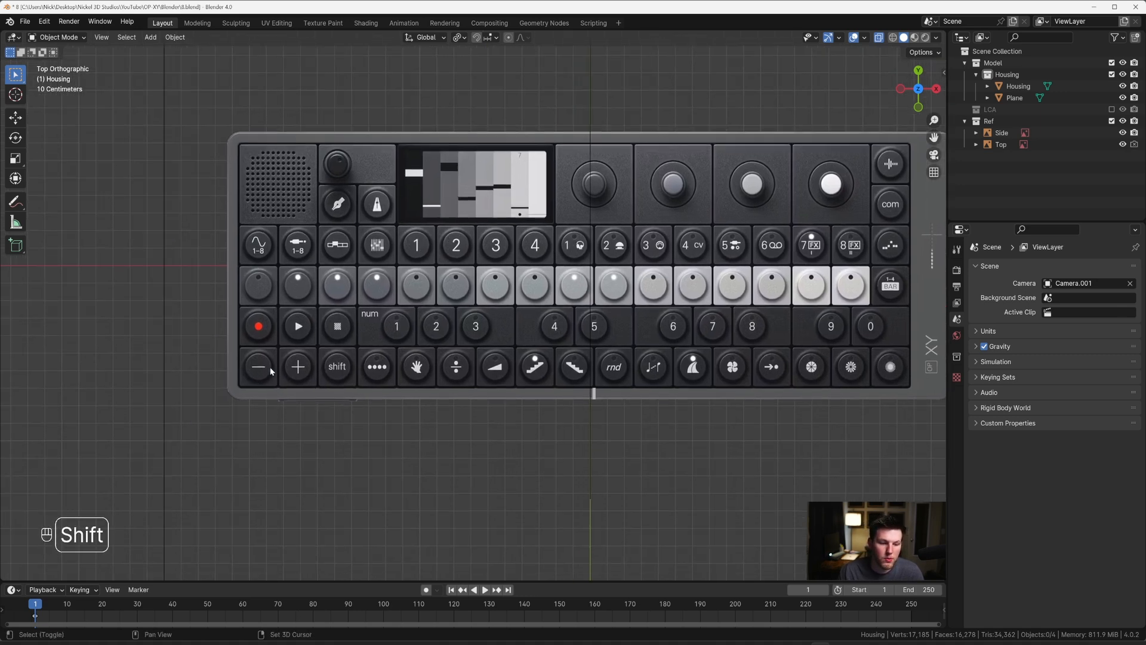
shift+middle_drag(270, 367, 372, 332)
scroll(271, 338, up, 3)
shift+middle_drag(272, 338, 441, 298)
scroll(364, 310, up, 2)
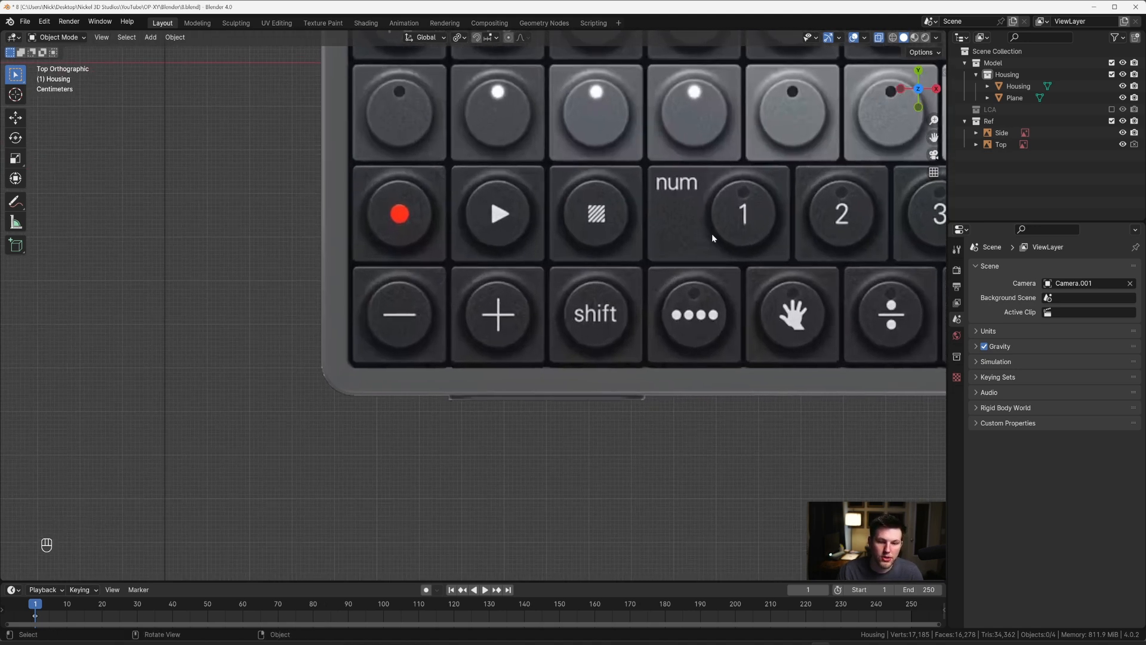
click(976, 75)
click(993, 63)
key(c)
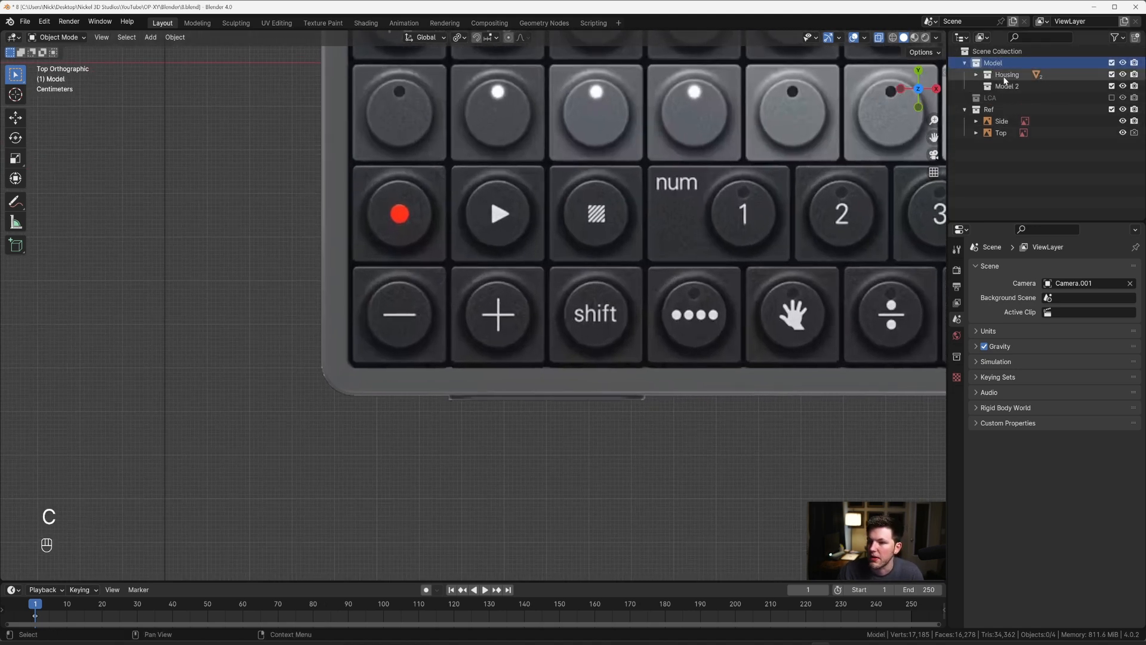
double_click(1013, 87)
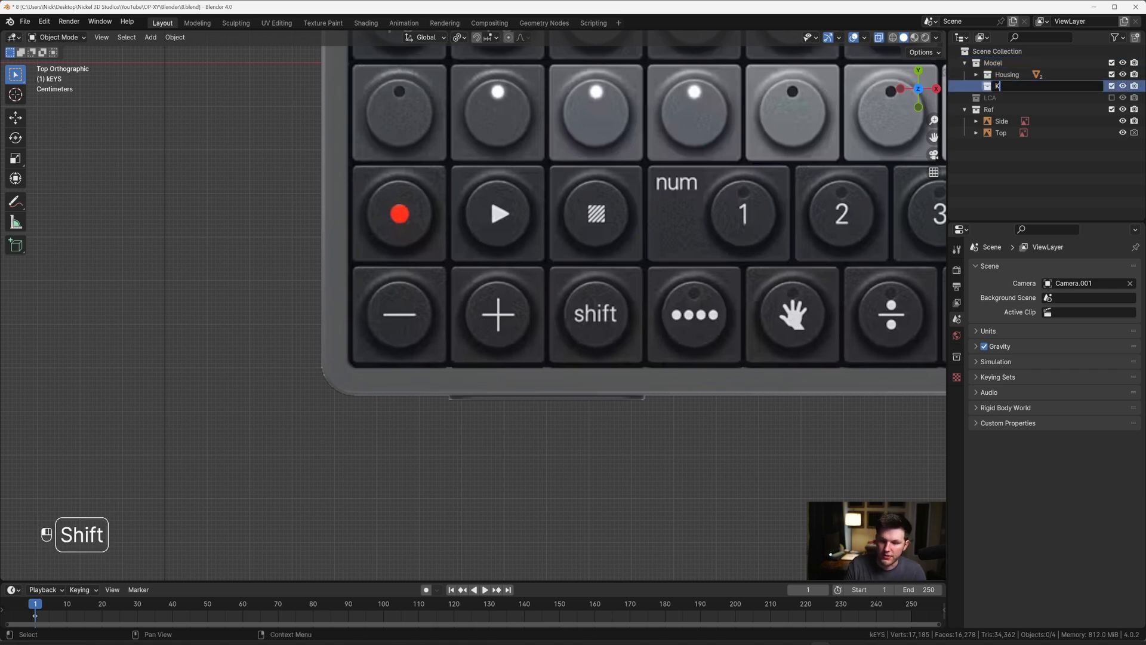
Step: Place the 3D cursor at the centre of the minus key and add a cube there in the Keys collection
scroll(398, 317, up, 2)
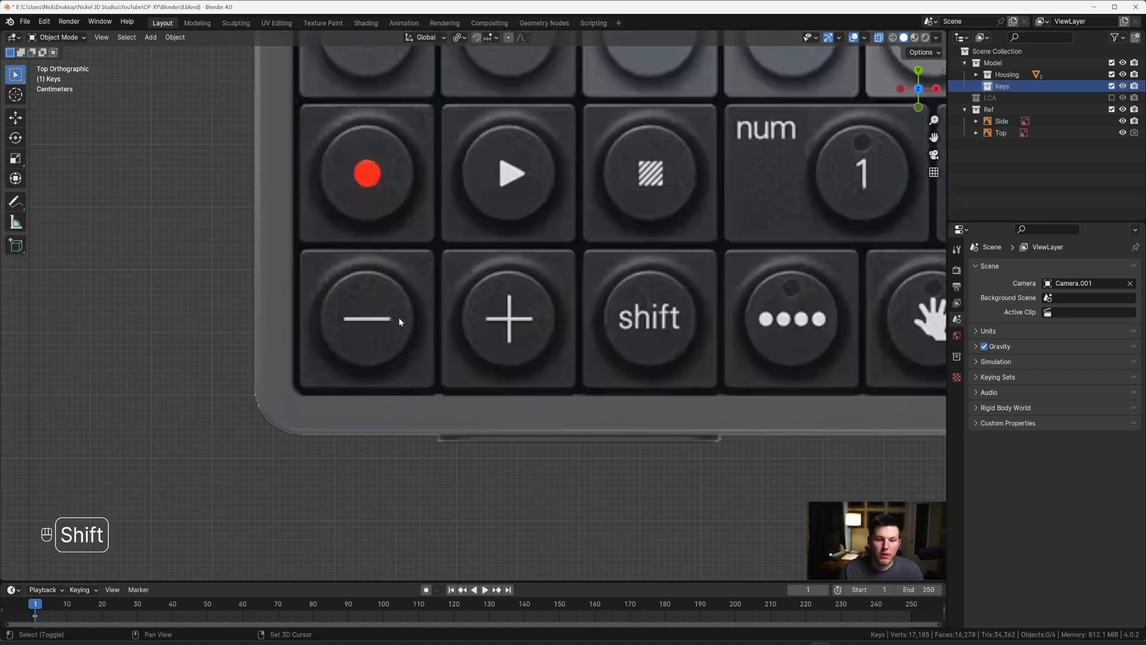
shift+middle_drag(399, 317, 480, 306)
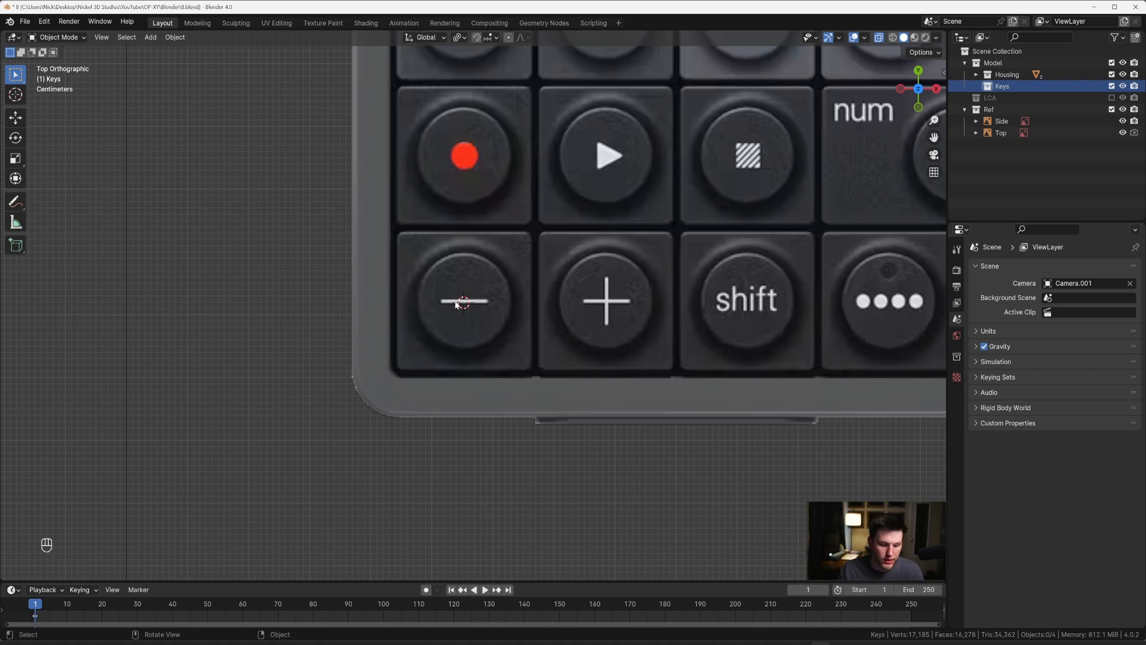
key(shift+a)
mouse_move(457, 302)
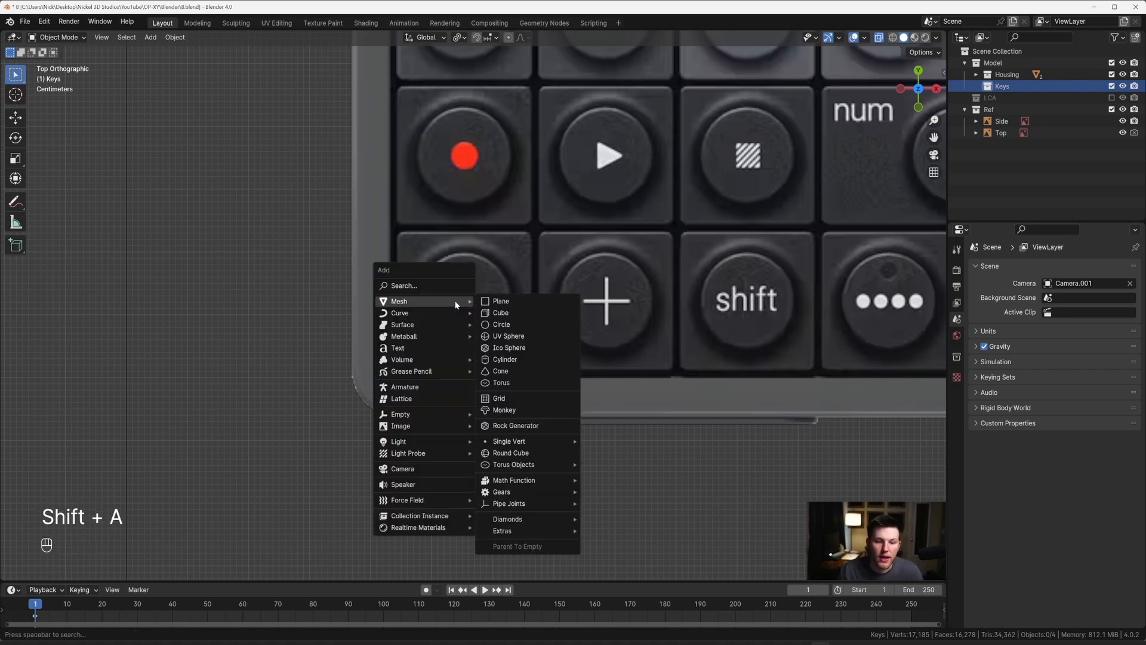
click(496, 312)
Step: Scale the cube's mesh by about 0.123 and again by about 0.913 to match the minus key's square outline
scroll(496, 314, down, 4)
key(Tab)
scroll(616, 305, up, 2)
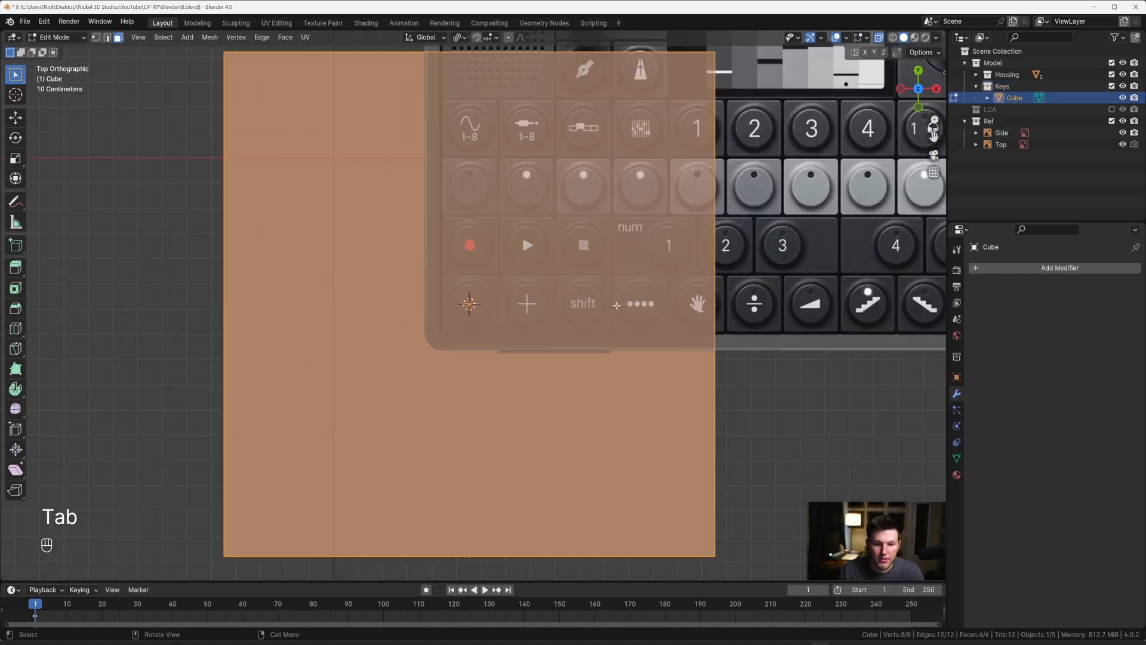
key(s)
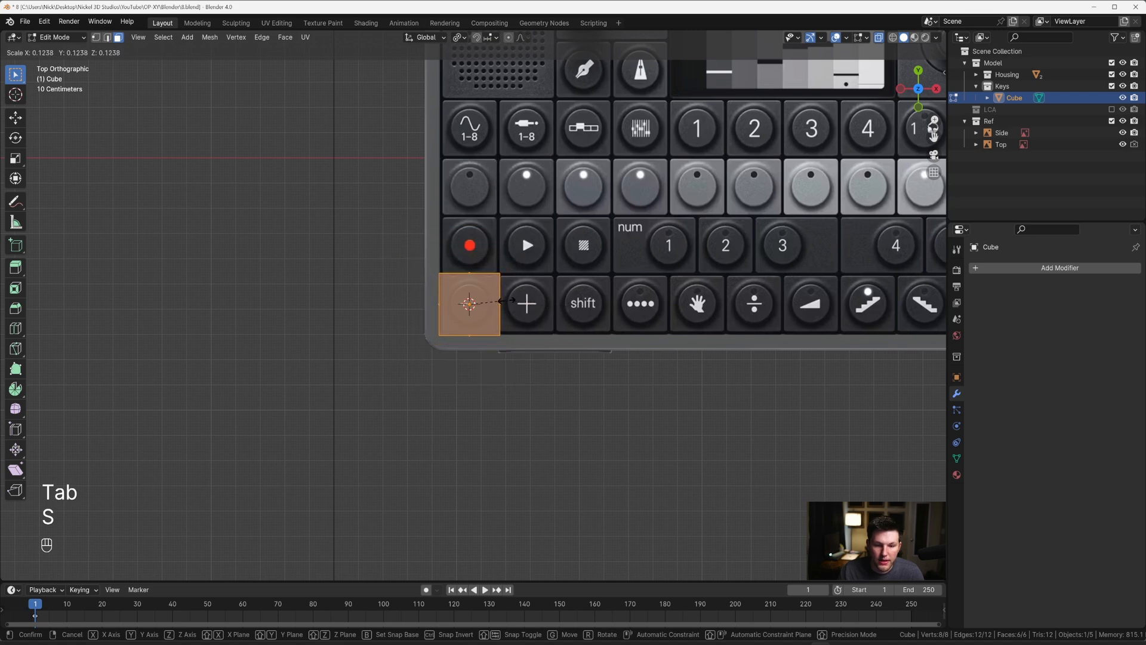
click(499, 300)
scroll(515, 290, up, 10)
key(s)
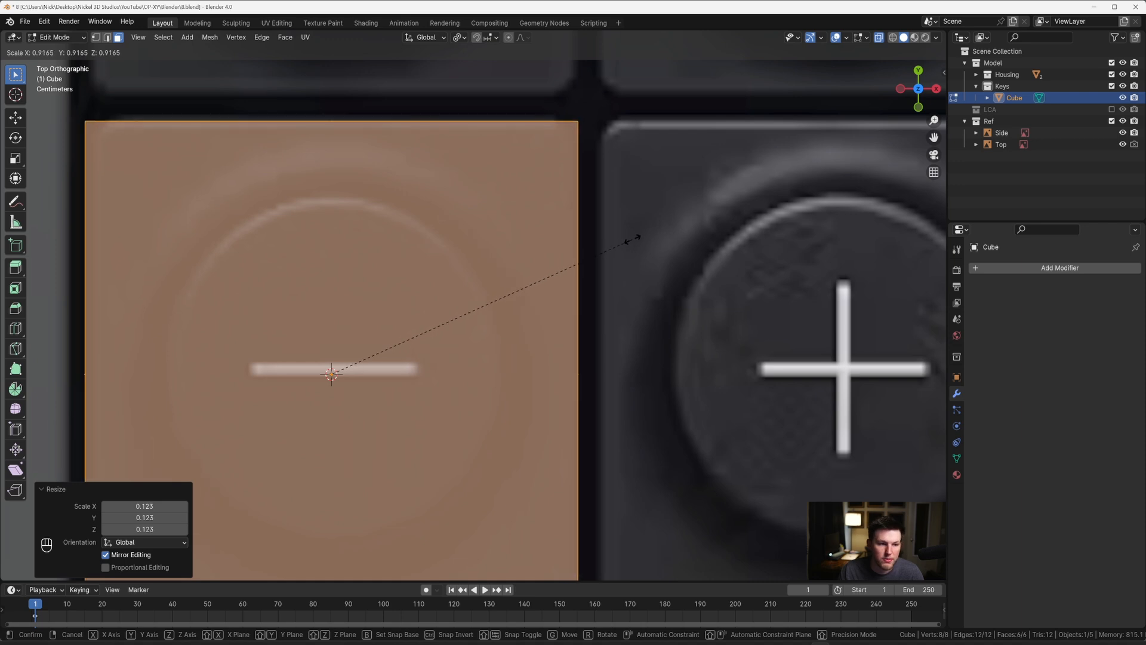
click(629, 238)
scroll(620, 238, down, 5)
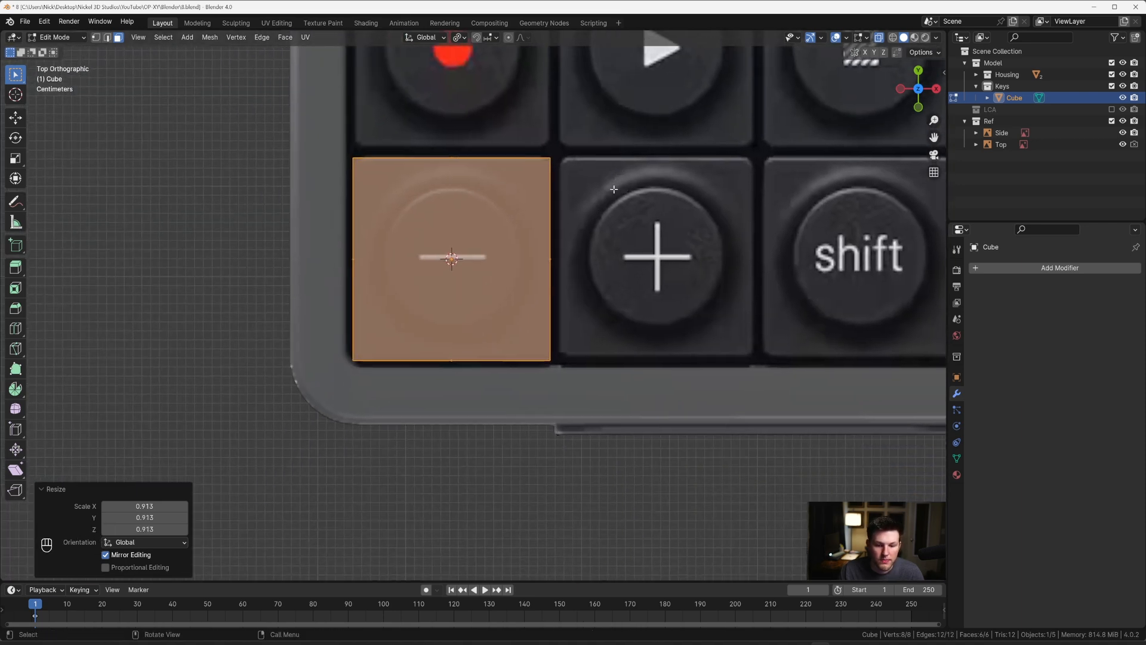
Step: Move the cube about 0.0024 m along Y to line it up with the minus key in the top reference
scroll(615, 190, up, 1)
shift+middle_drag(623, 204, 548, 207)
key(Tab)
scroll(596, 255, up, 1)
key(Tab)
scroll(553, 259, down, 3)
key(grave)
scroll(540, 247, up, 1)
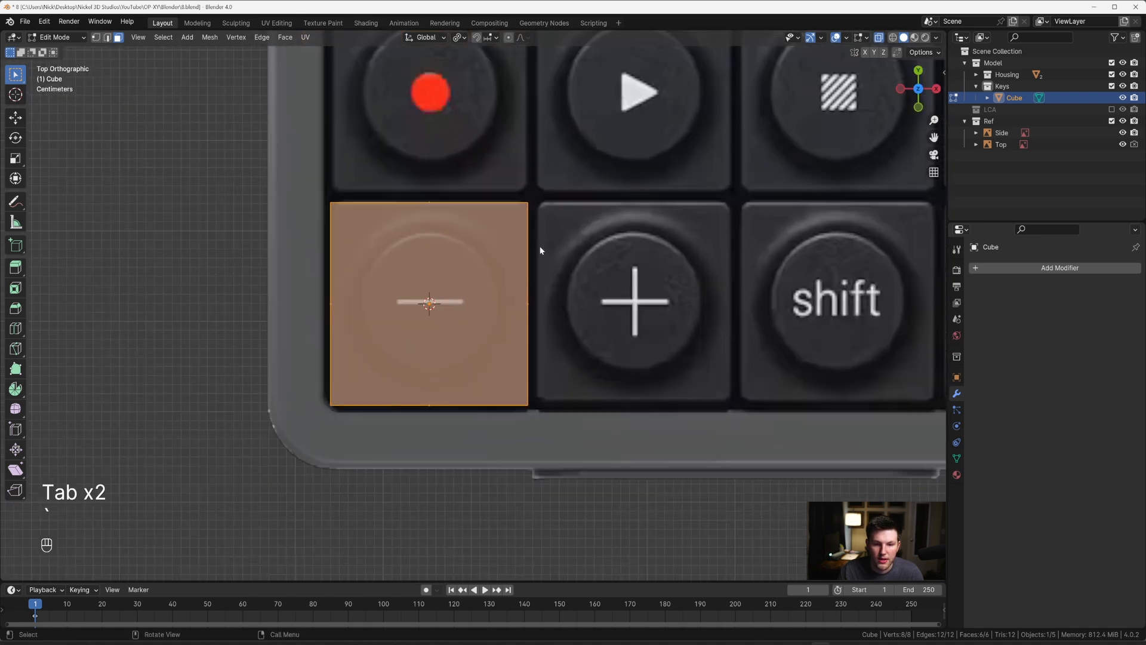
key(Tab)
key(g)
key(y)
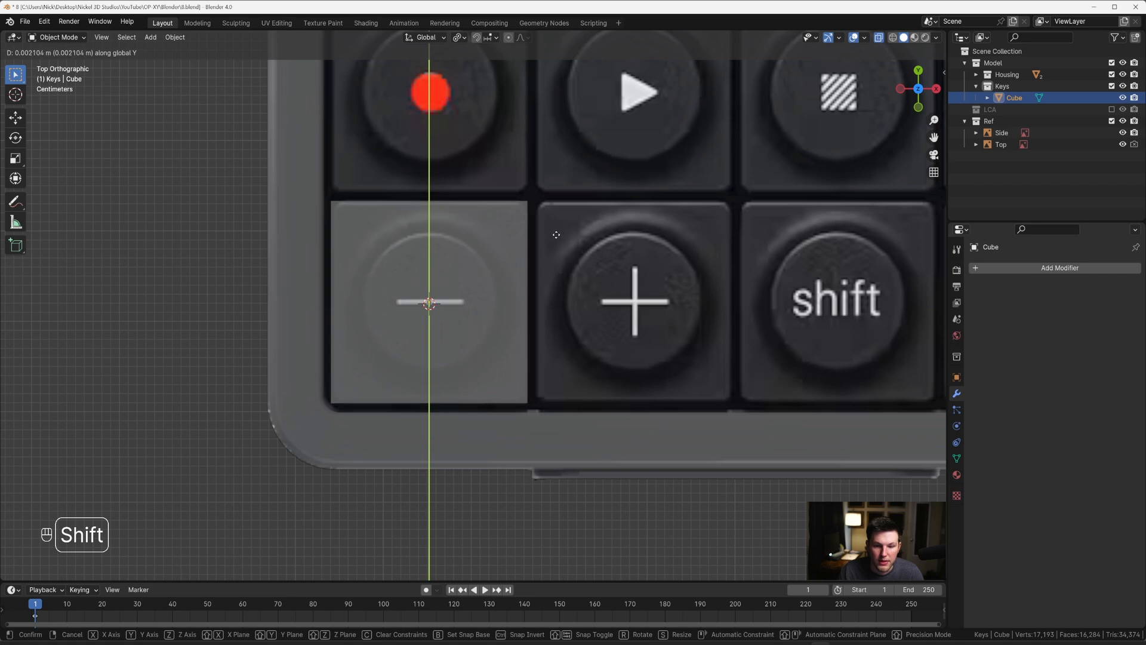
click(559, 235)
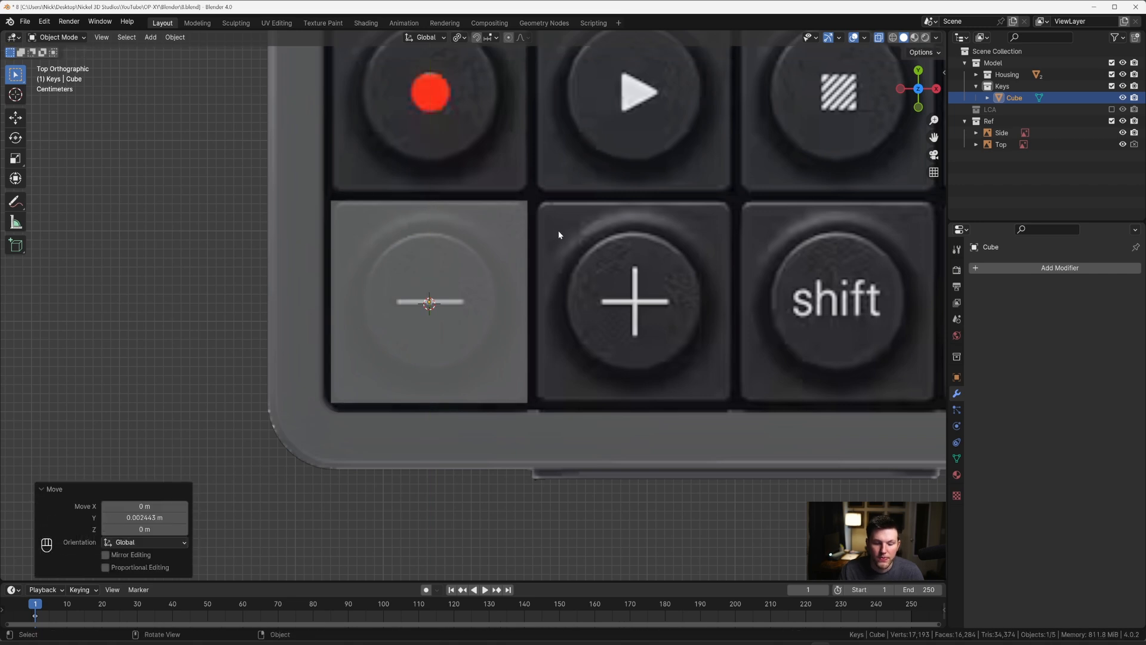
Step: Raise the cube's bottom face about 0.057 m along Z in the right side view
middle_drag(558, 239, 532, 190)
scroll(504, 191, down, 3)
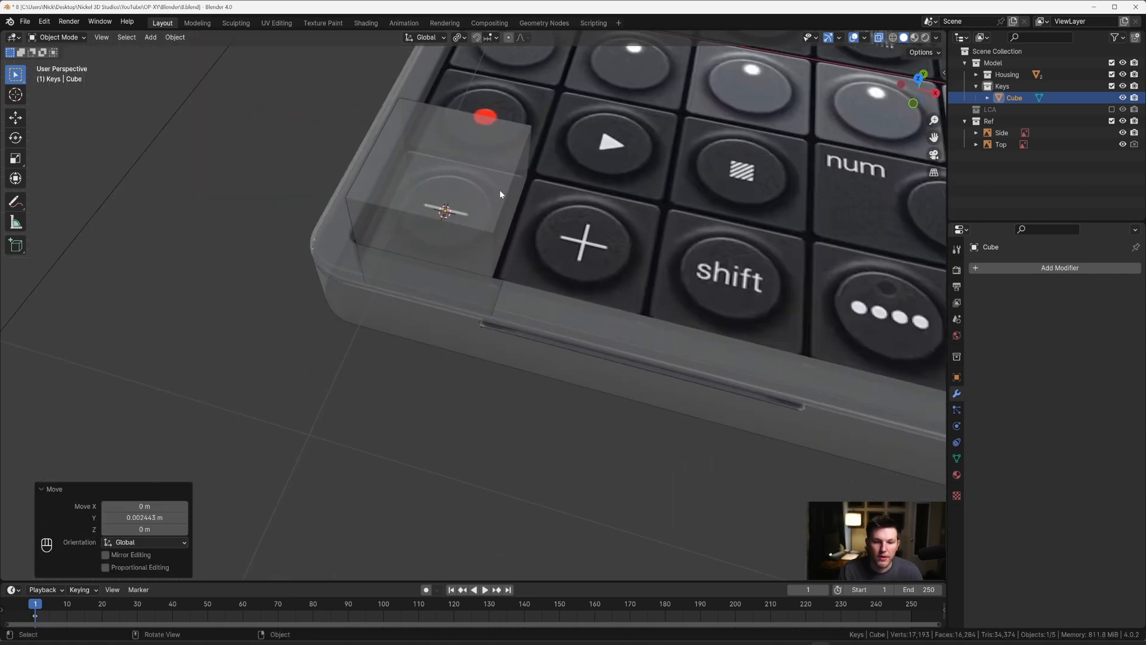
key(grave)
click(534, 197)
scroll(535, 196, up, 4)
key(Tab)
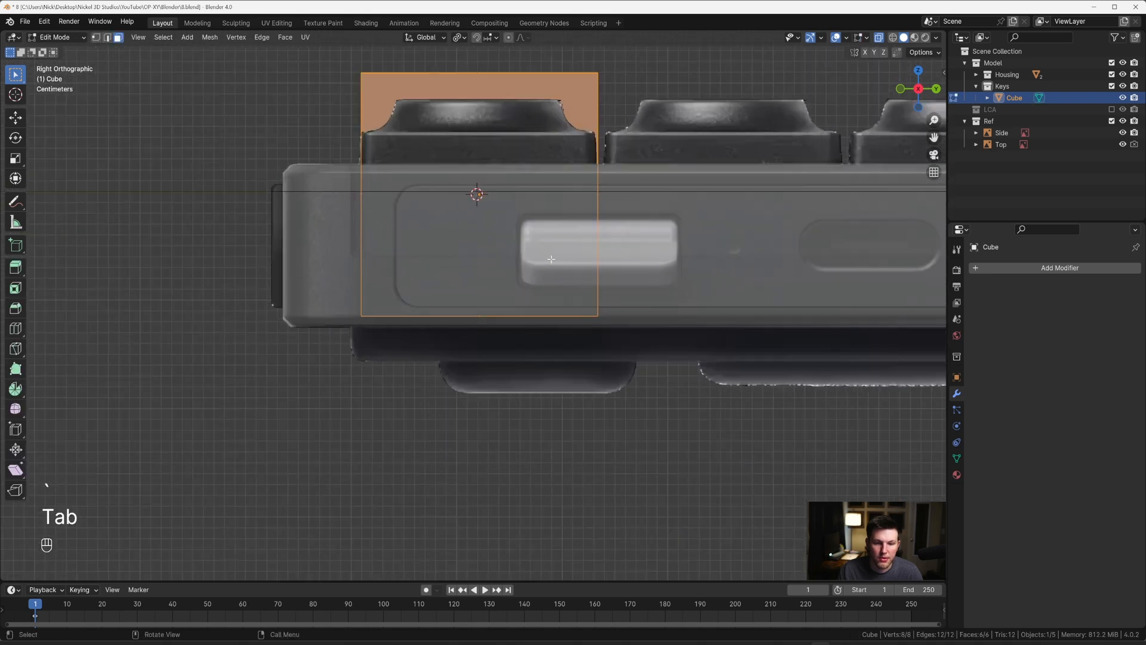
key(alt+z)
key(alt+z)
drag(313, 268, 658, 358)
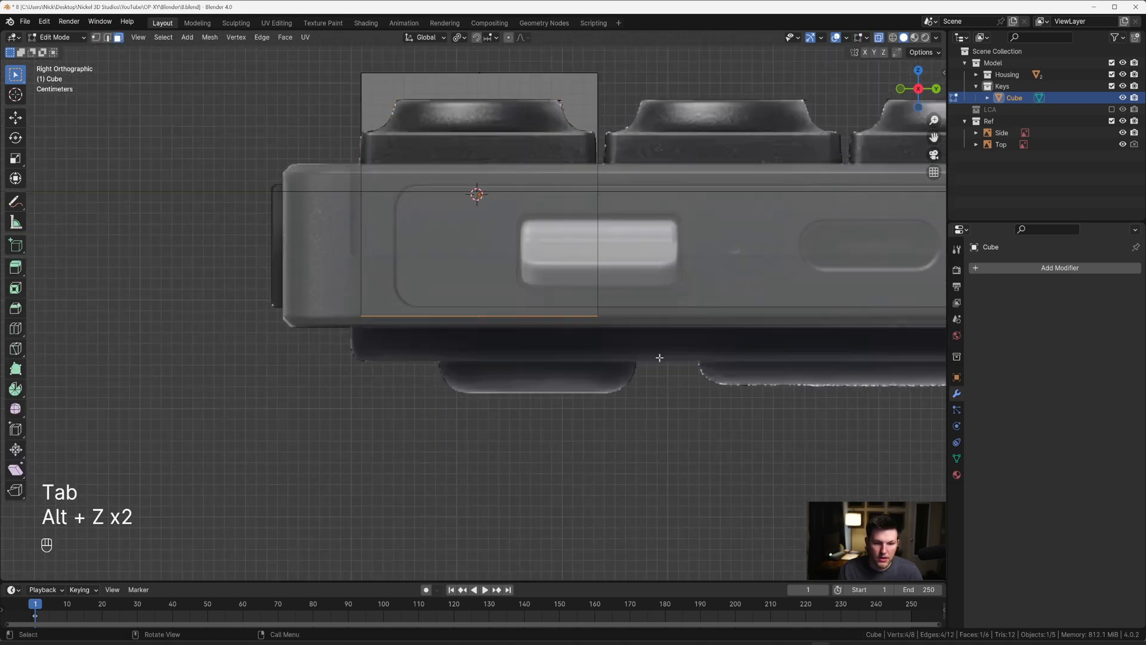
key(g)
key(z)
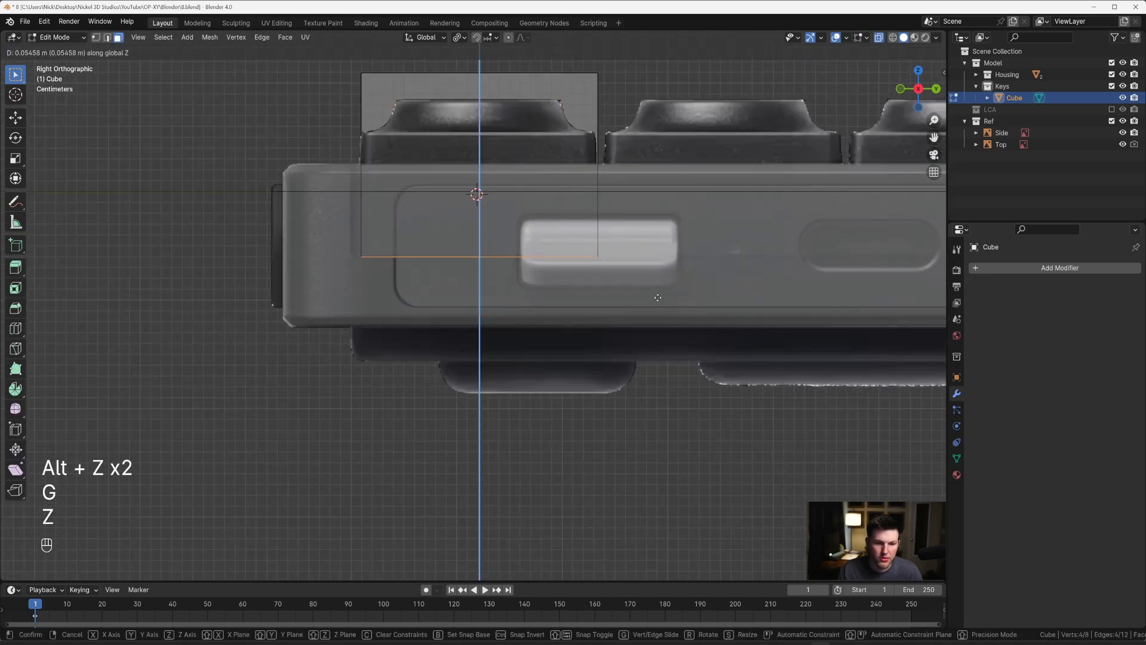
click(656, 296)
scroll(404, 233, up, 6)
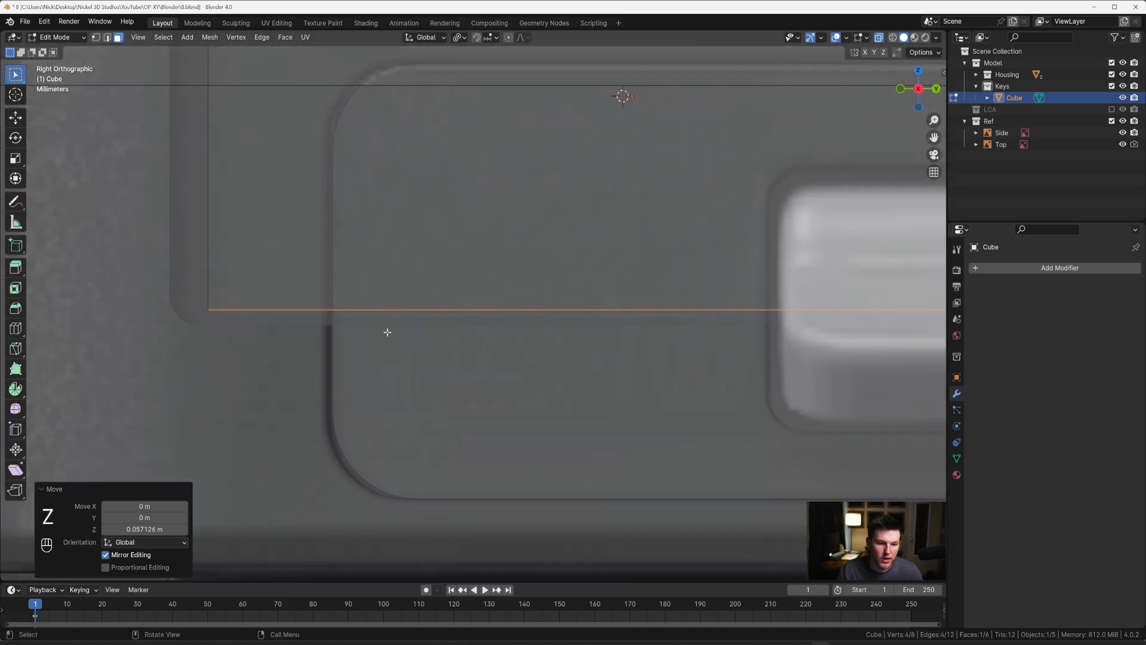
scroll(507, 246, down, 6)
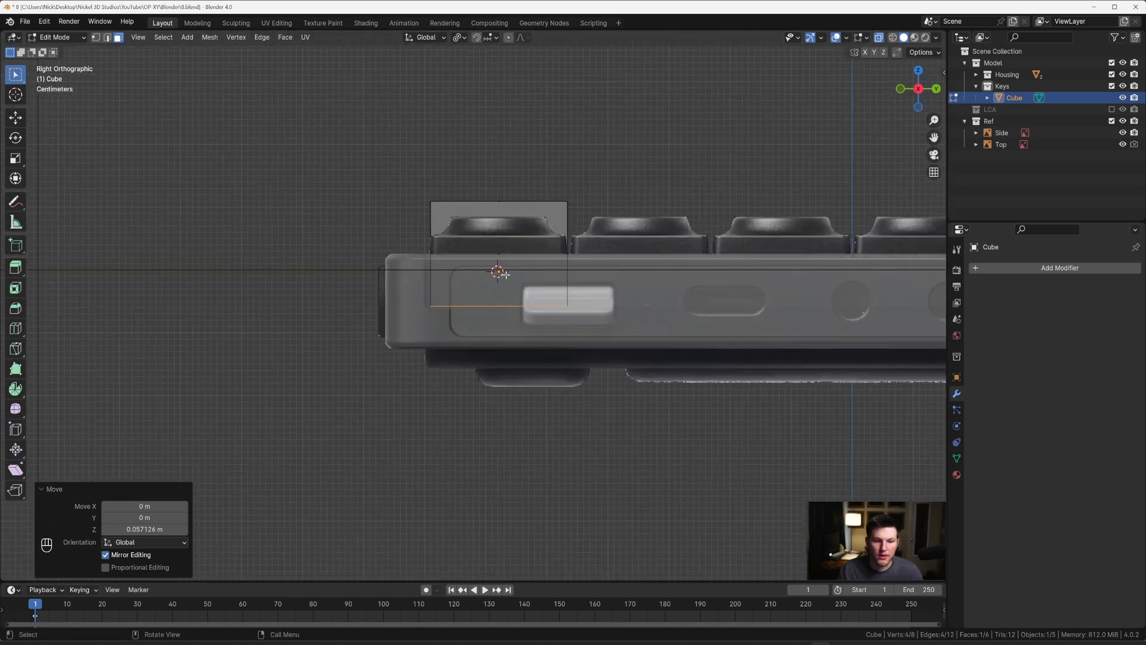
Step: Inset the cube's top face by about 0.0057 m with X-ray turned off
middle_drag(499, 266, 482, 207)
scroll(531, 311, up, 3)
key(ctrl+b)
key(Escape)
key(grave)
click(549, 199)
key(alt+z)
key(3)
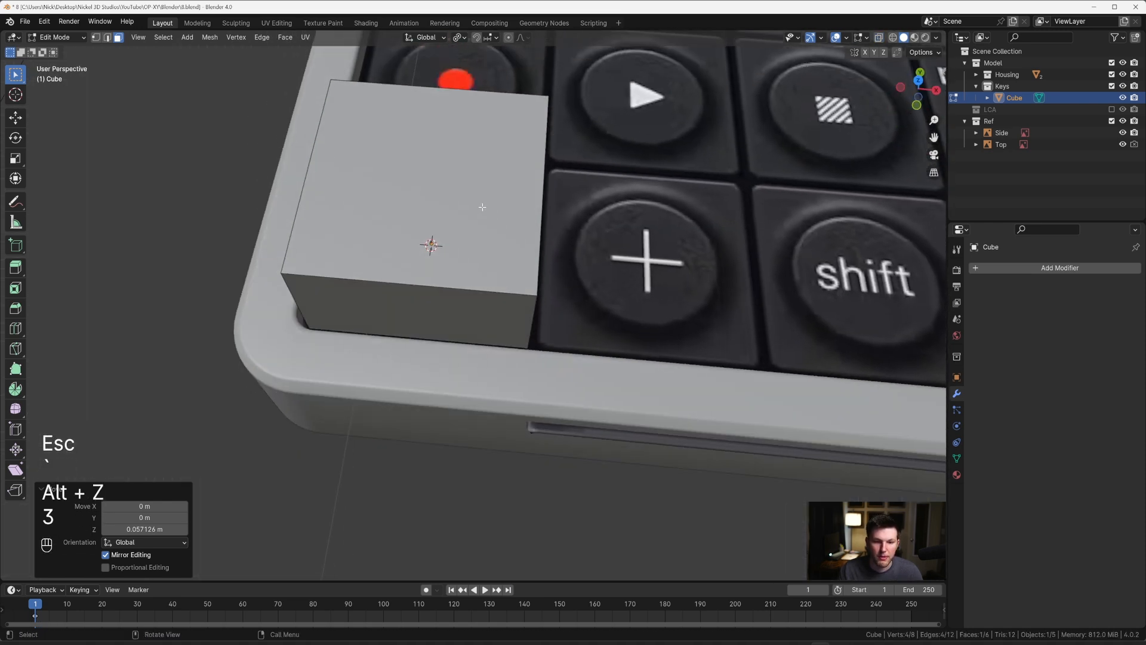
click(483, 209)
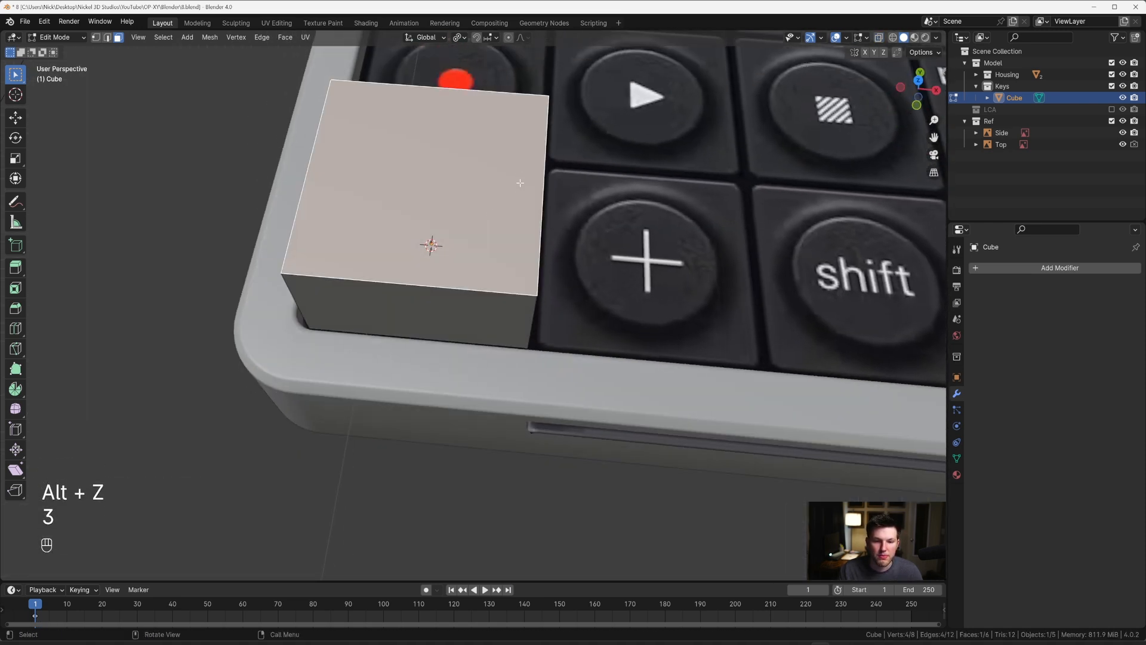
key(grave)
click(509, 141)
scroll(612, 147, up, 1)
key(i)
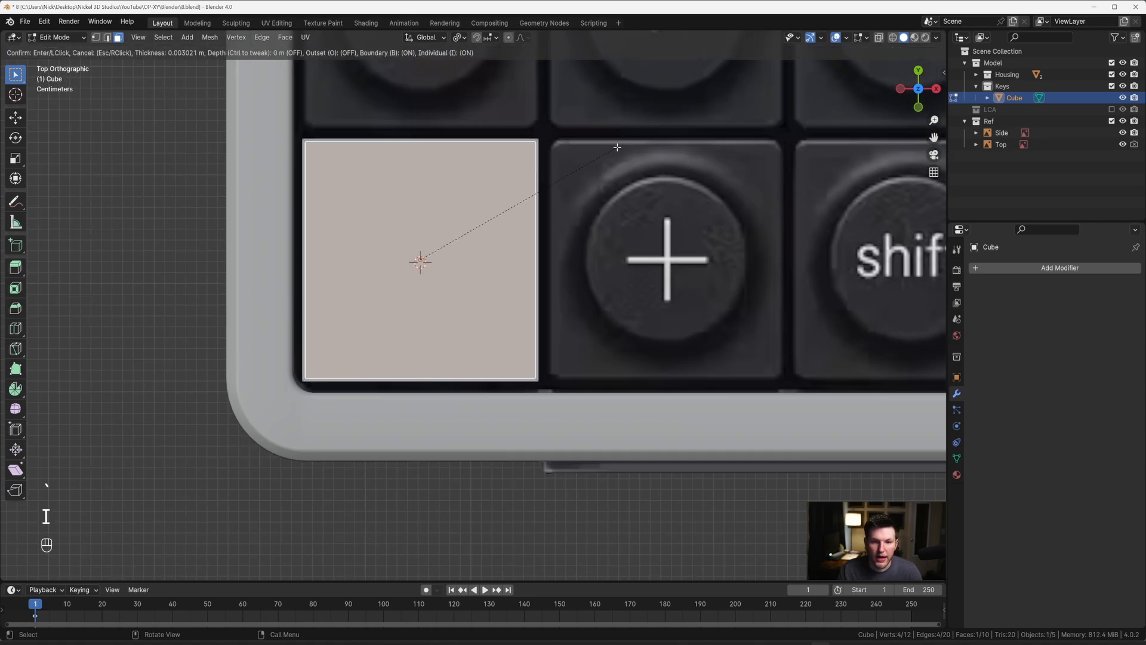
shift+click(611, 149)
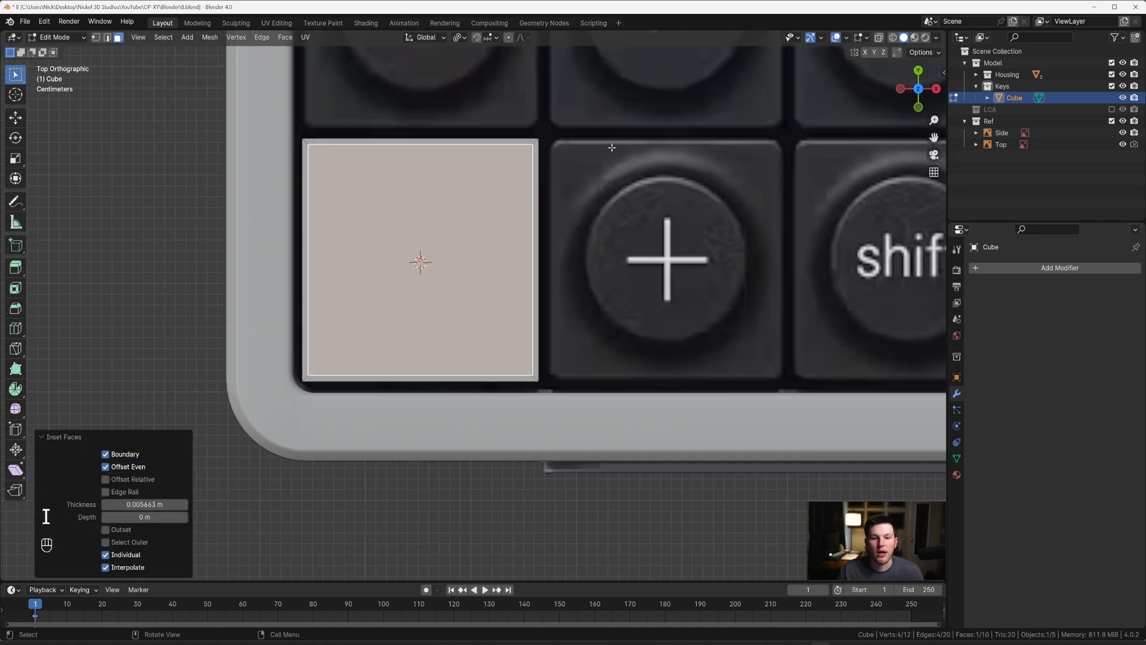
Step: Inset the cube's inner top face again by about 0.0039 m
key(i)
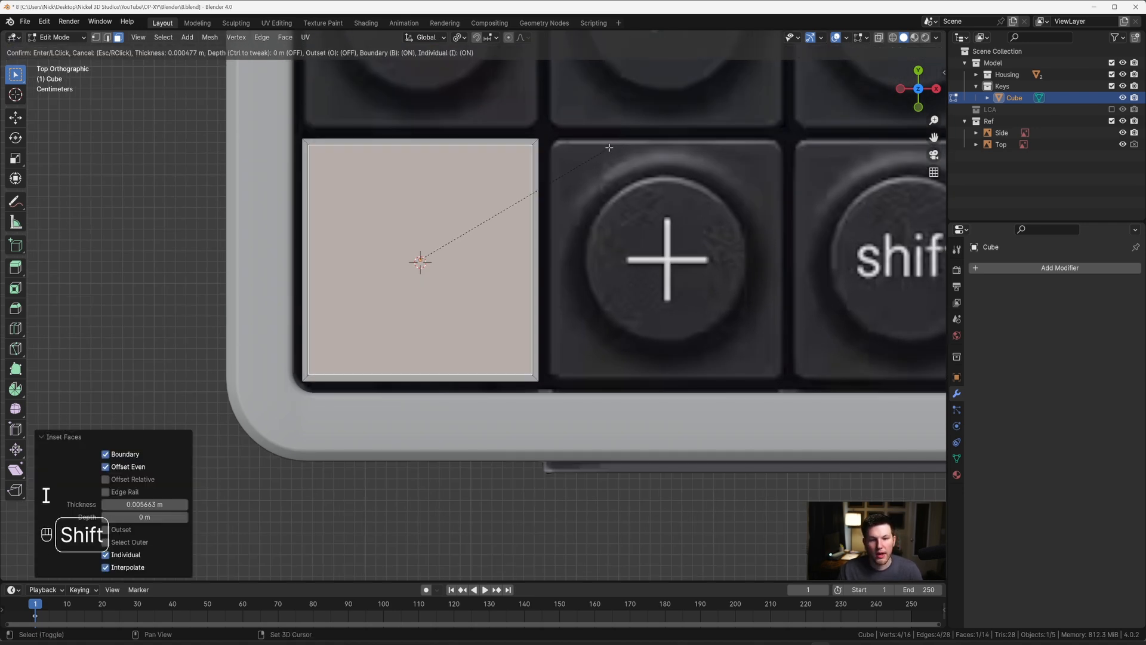
shift+click(594, 156)
right_click(594, 156)
key(Escape)
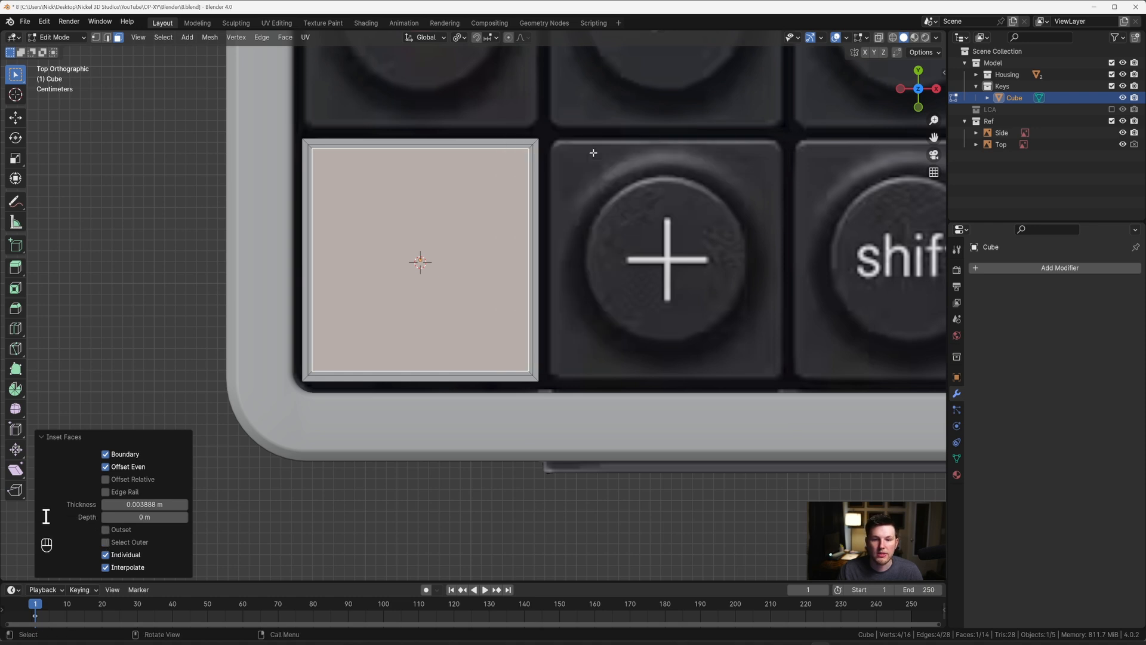
Step: Subdivide the inner top face with 8 cuts and delete the subdivided faces to open the top
right_click(592, 152)
click(573, 167)
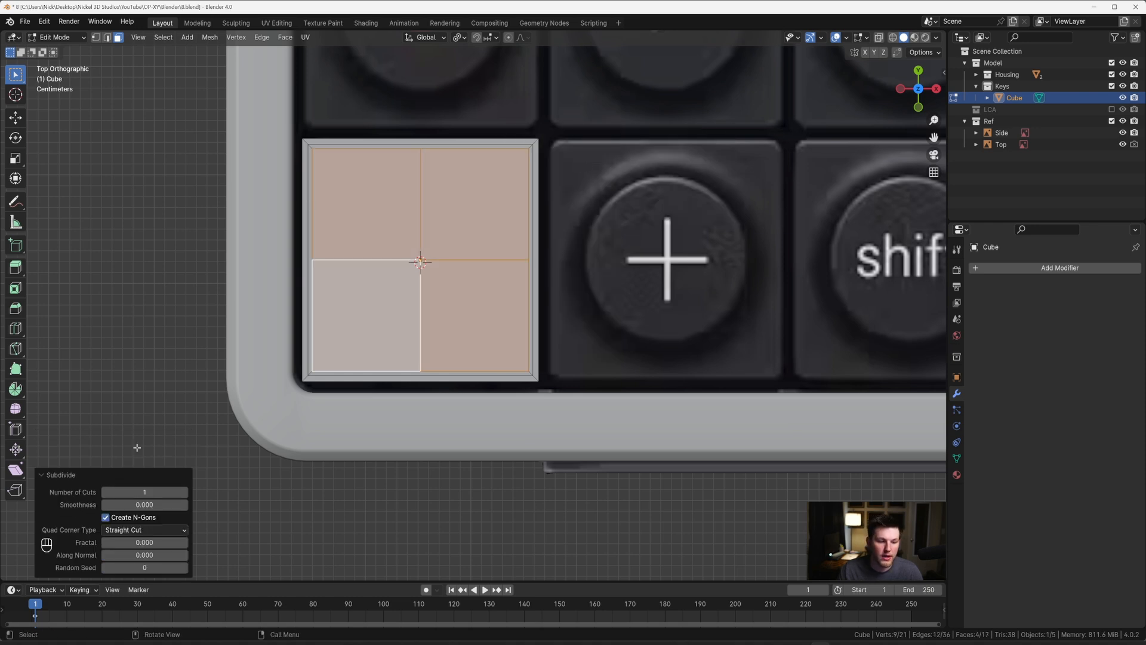
text(8)
key(Return)
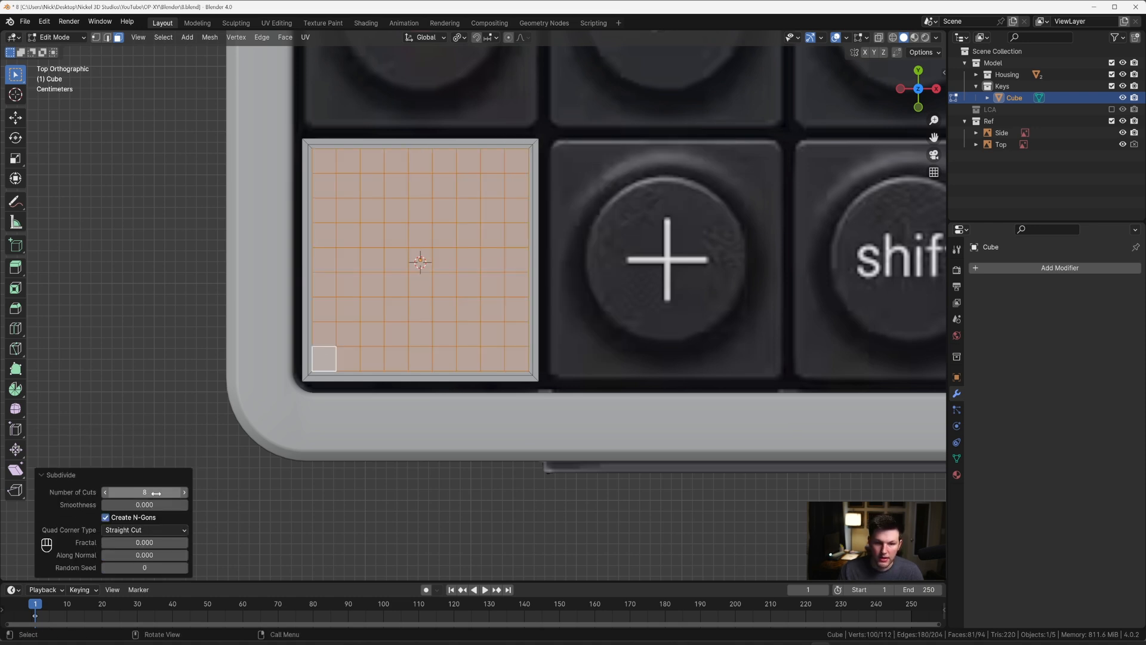
key(x)
click(263, 395)
Step: Turn the opening's edge loop into a circle with LoopTools and scale it down to fit just inside the inset square
key(2)
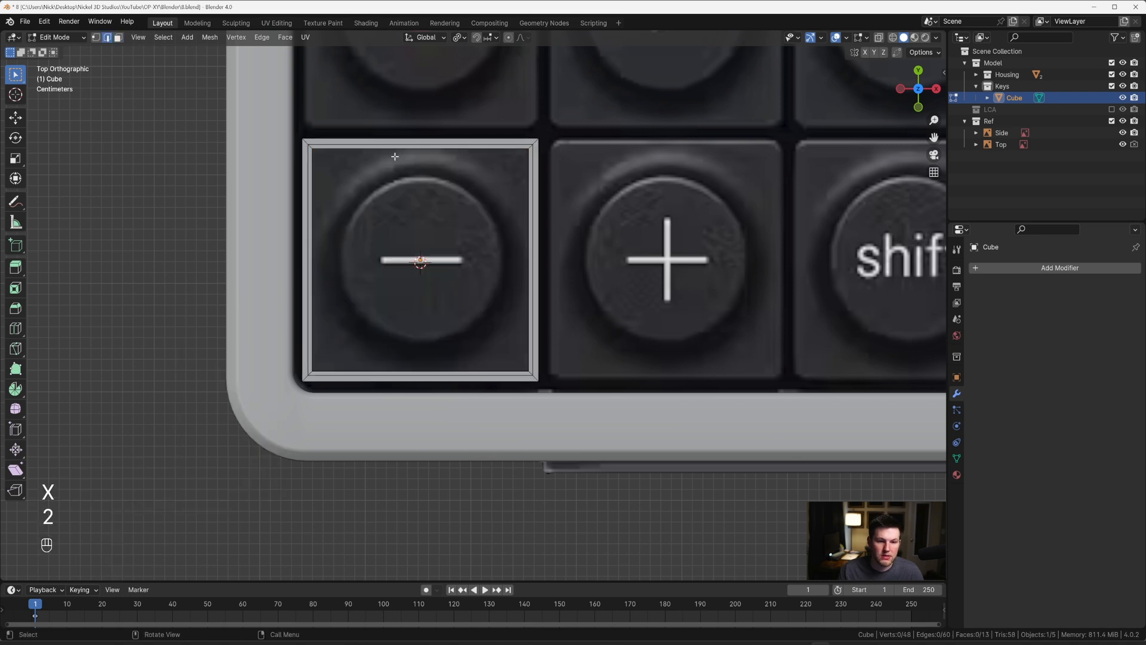
alt+click(392, 150)
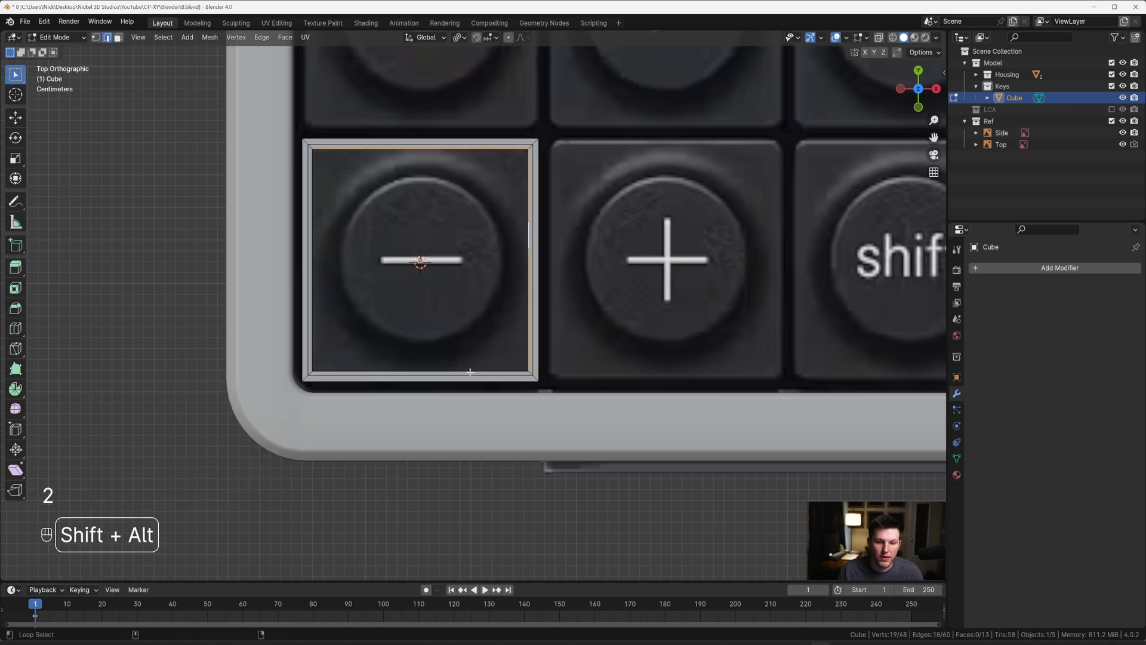
right_click(500, 256)
mouse_move(494, 226)
click(560, 239)
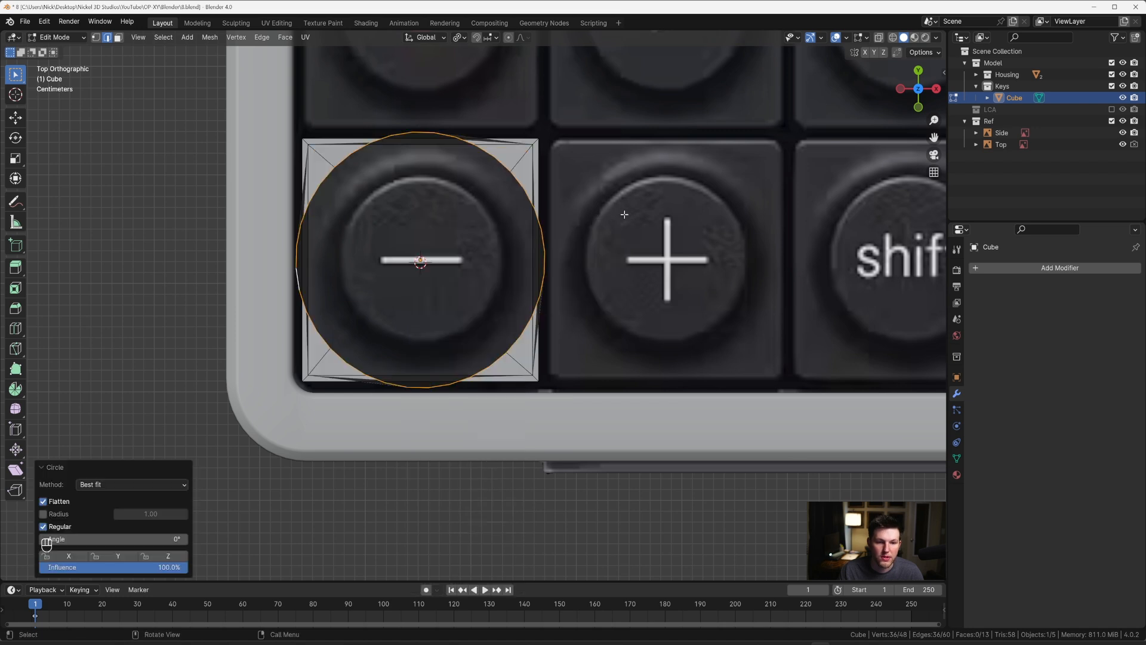
key(s)
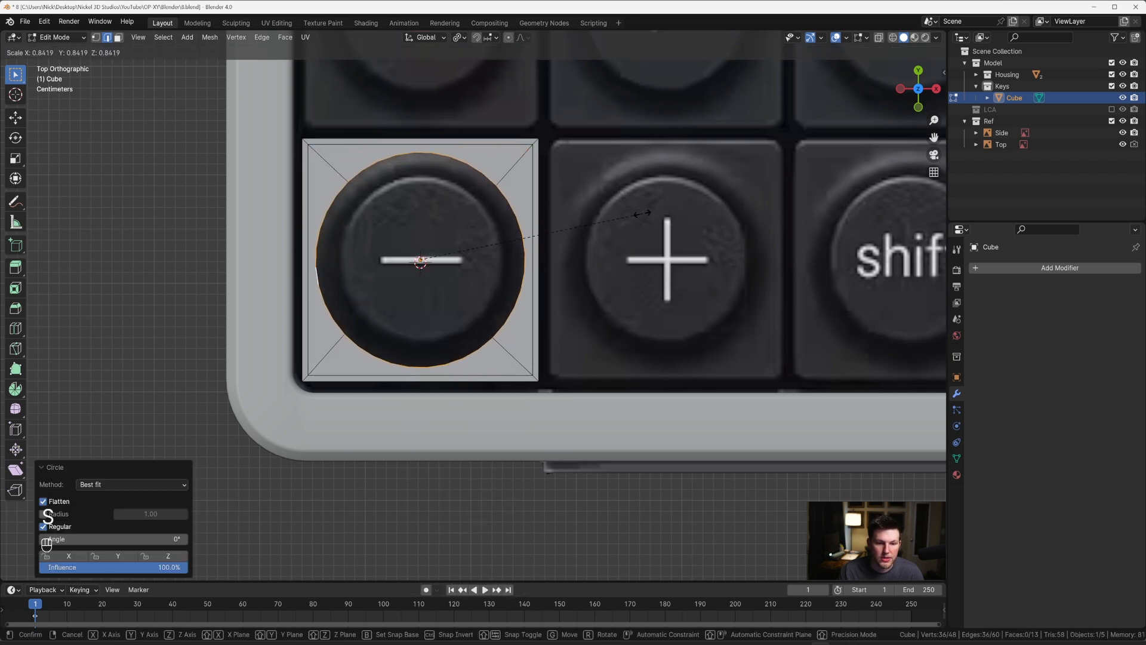
click(638, 212)
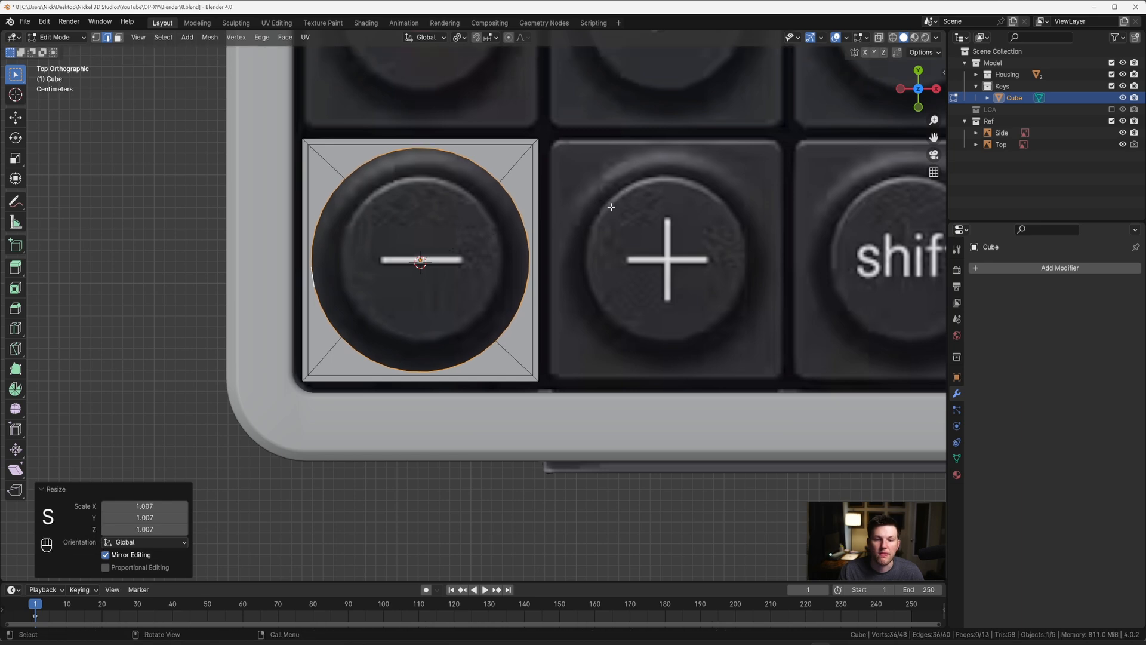
Step: Select the cube's four vertical corner edges and compare the corner with the reference in top view
middle_drag(608, 196, 565, 307)
key(Tab)
key(Tab)
key(grave)
scroll(555, 239, up, 3)
key(grave)
middle_drag(550, 222, 549, 262)
key(2)
ctrl+alt+click(542, 233)
key(grave)
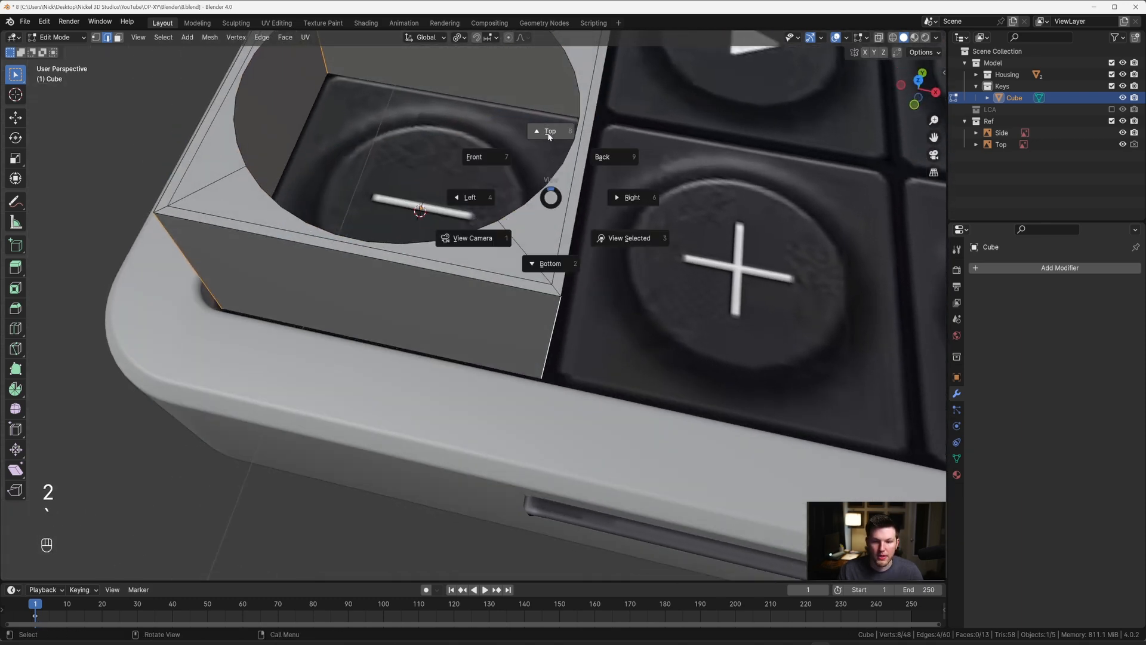
shift+middle_drag(590, 86, 547, 292)
scroll(547, 290, up, 2)
shift+middle_drag(597, 221, 530, 284)
scroll(537, 276, up, 2)
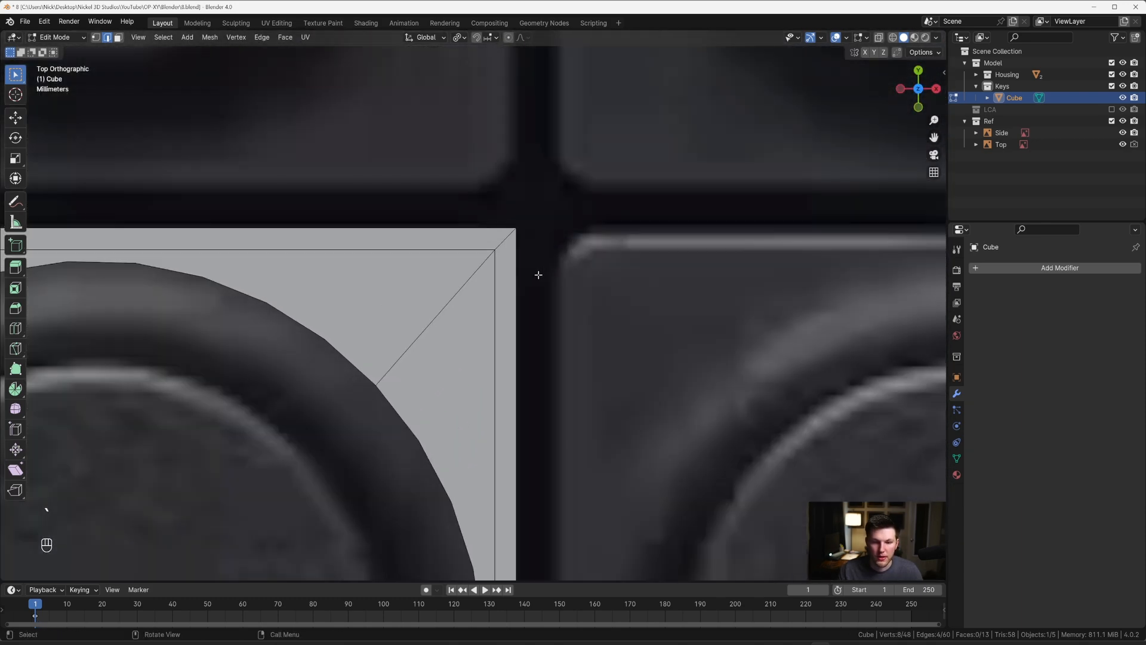
scroll(508, 276, down, 4)
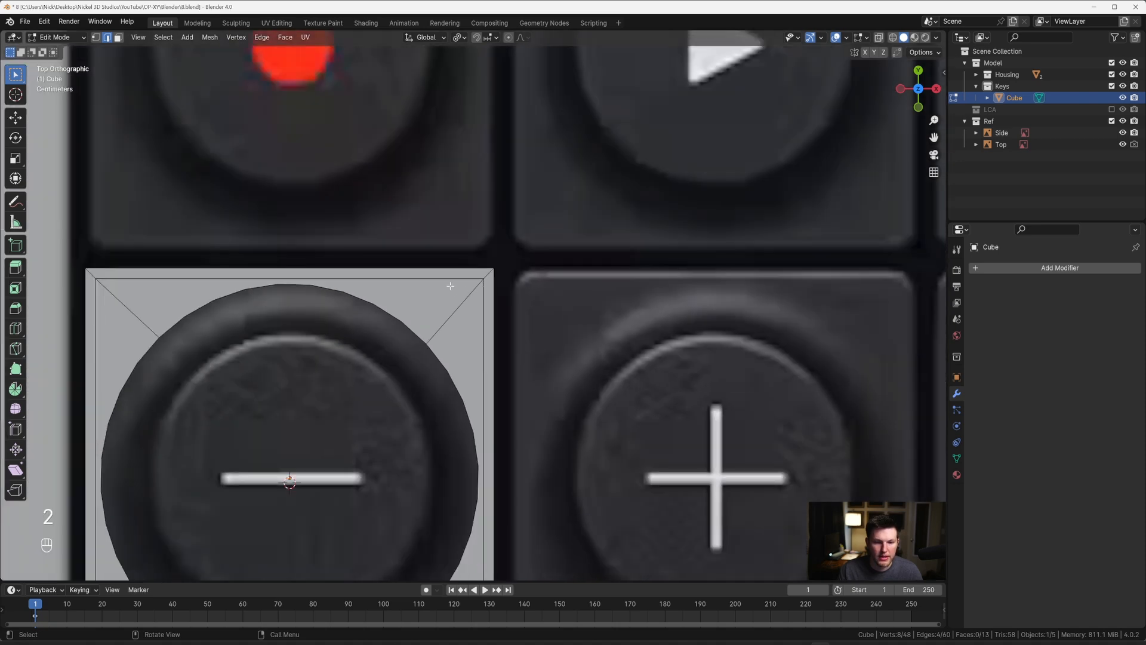
Step: Select the inset square edge loop around the circular opening and scale it by 0.988
alt+click(451, 283)
scroll(459, 285, down, 3)
scroll(514, 291, up, 3)
key(s)
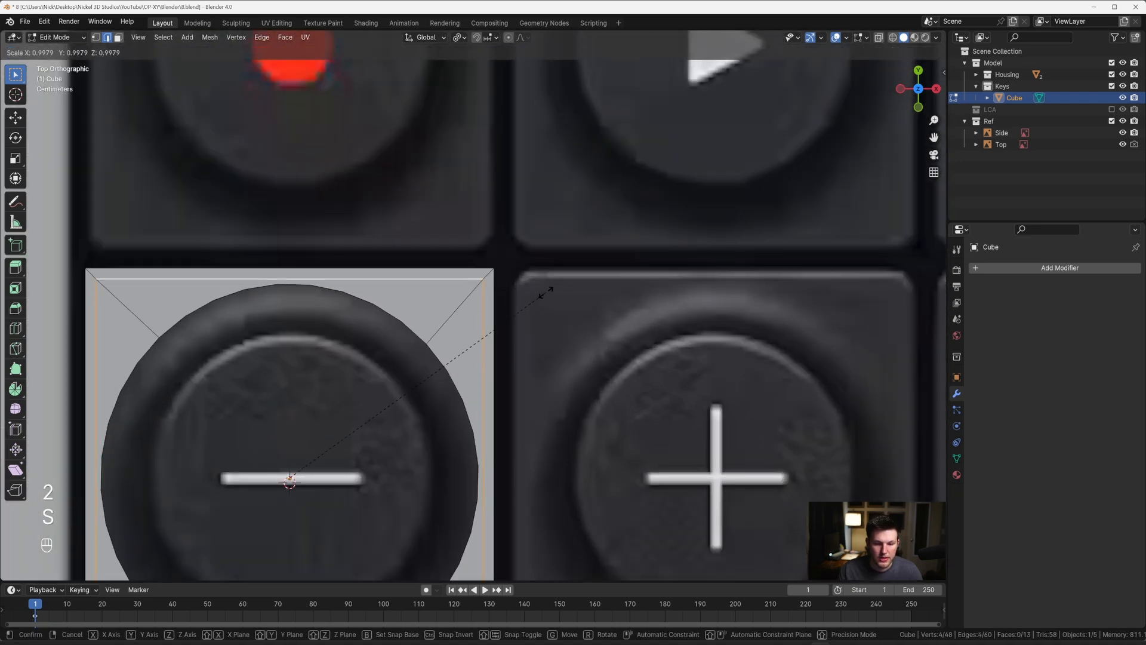
key(shift)
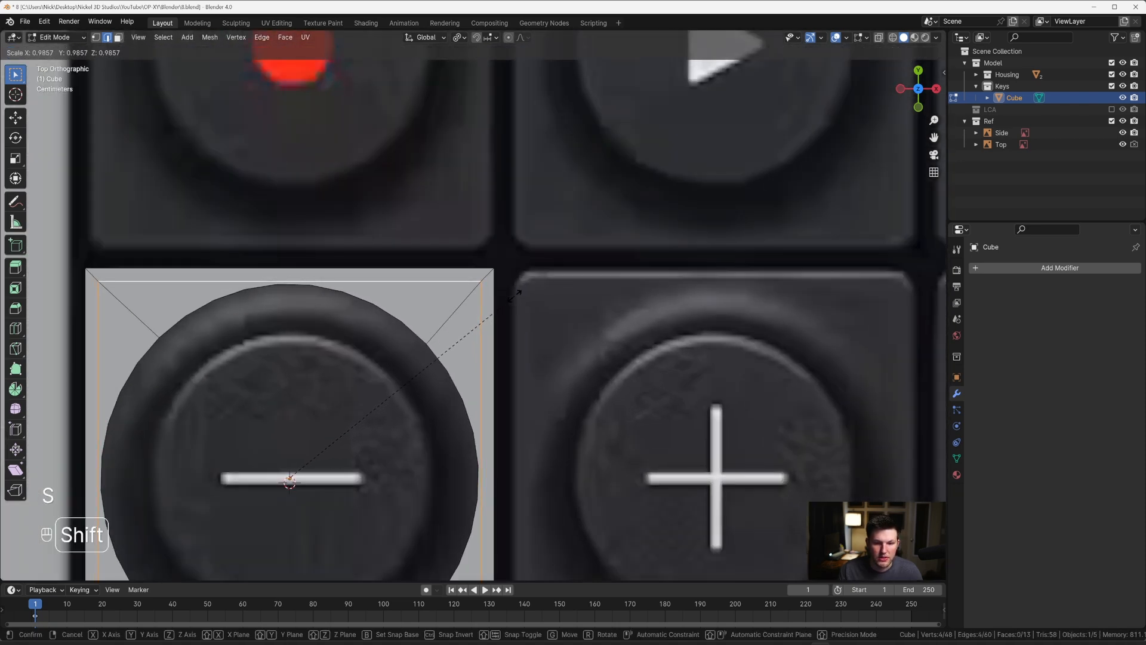
click(518, 294)
scroll(486, 275, up, 3)
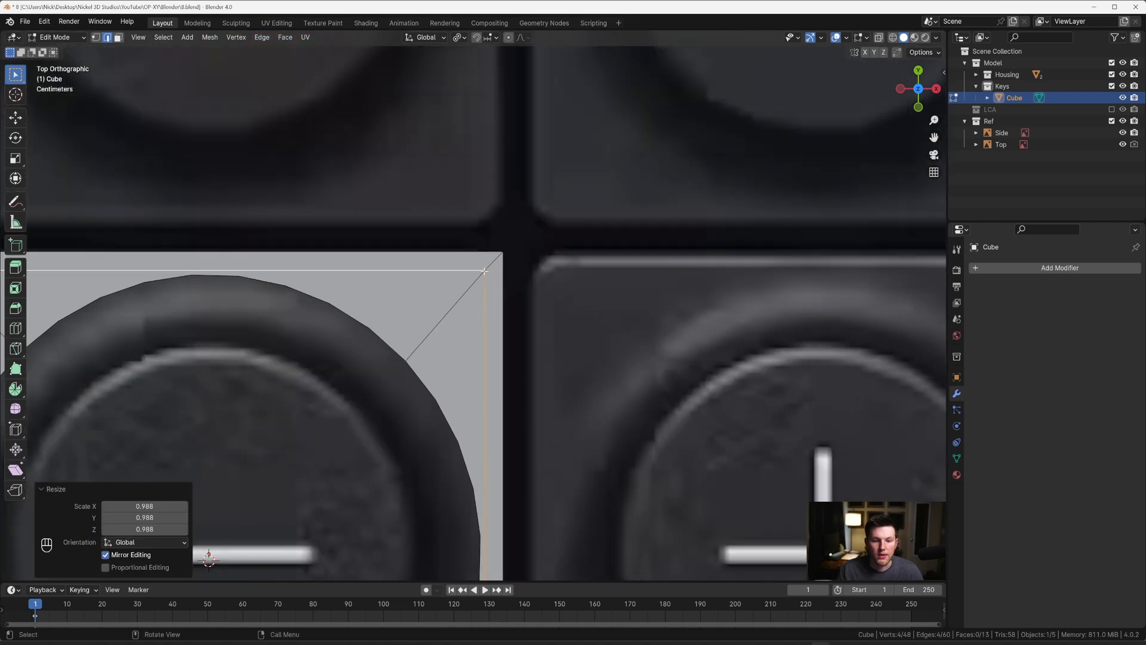
Step: Select the cube's four vertical corner edges, turn on X-ray and bevel them by 0.00958 m with 16 segments
middle_drag(489, 267, 479, 192)
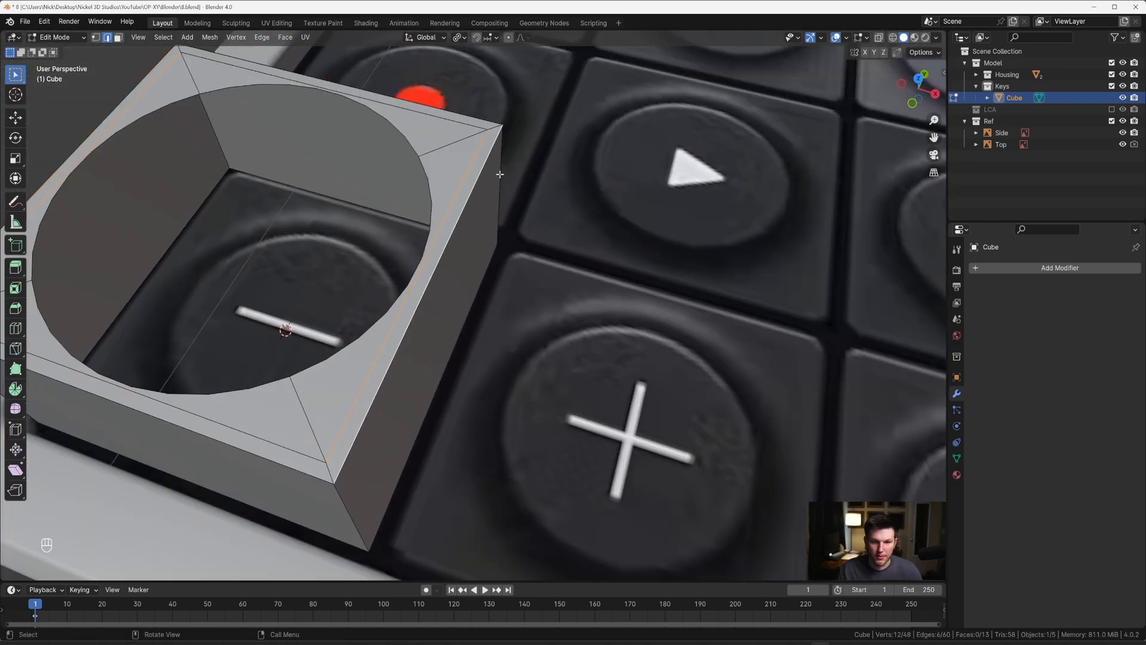
key(Tab)
key(grave)
scroll(516, 230, up, 2)
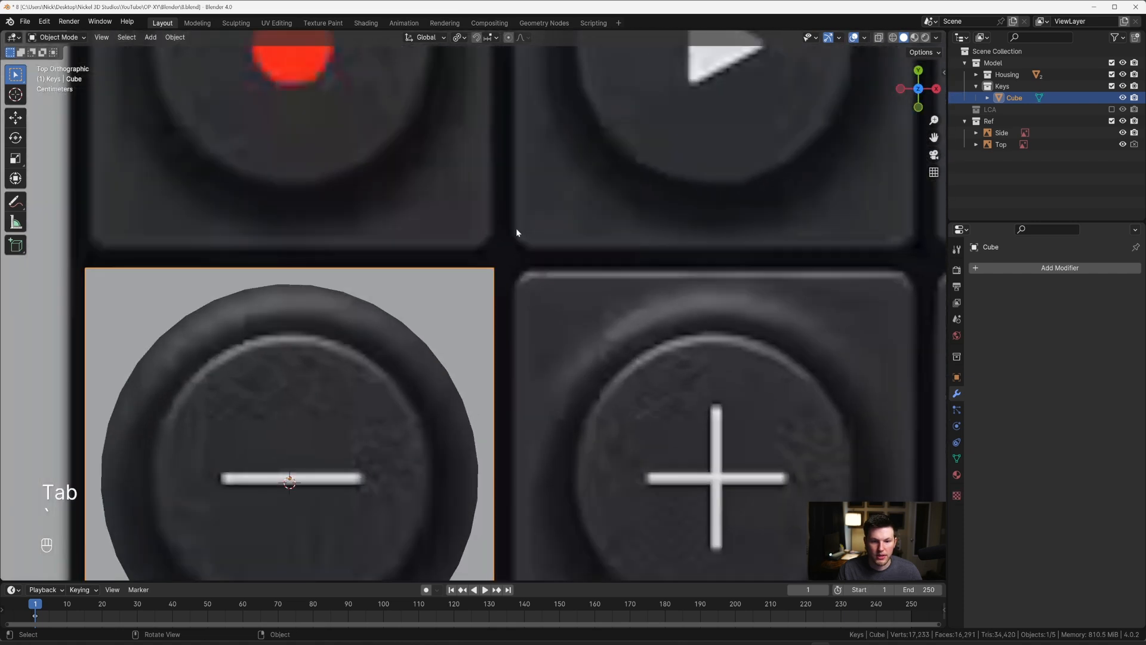
key(Tab)
scroll(512, 234, up, 4)
shift+middle_drag(532, 218, 515, 255)
key(alt+z)
scroll(537, 247, up, 2)
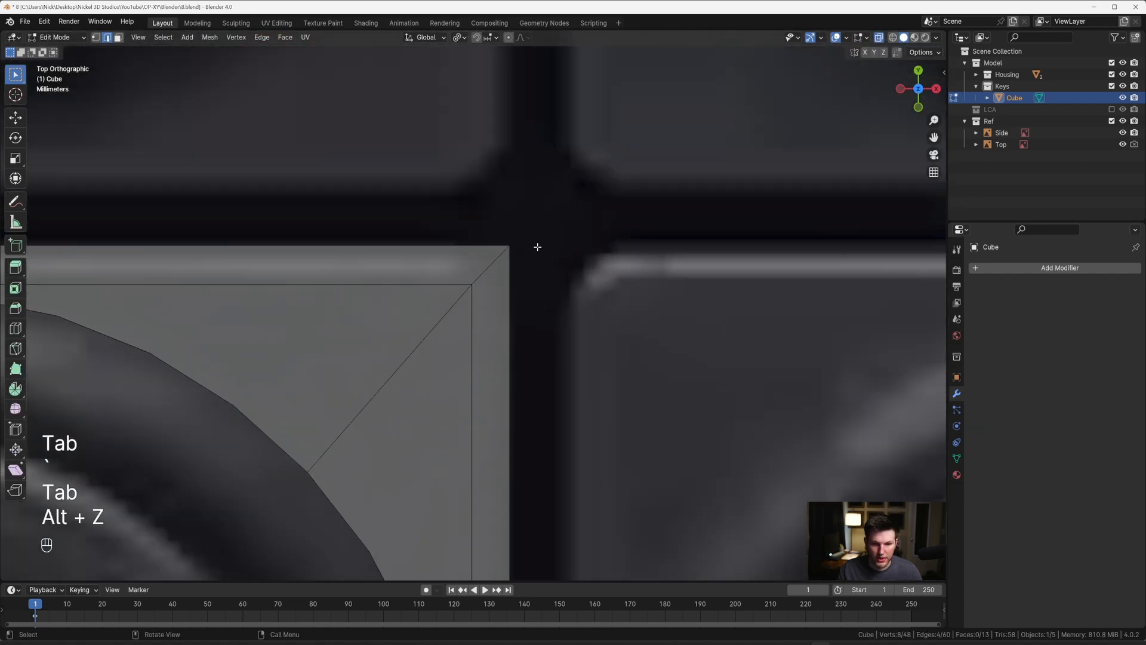
key(ctrl+b)
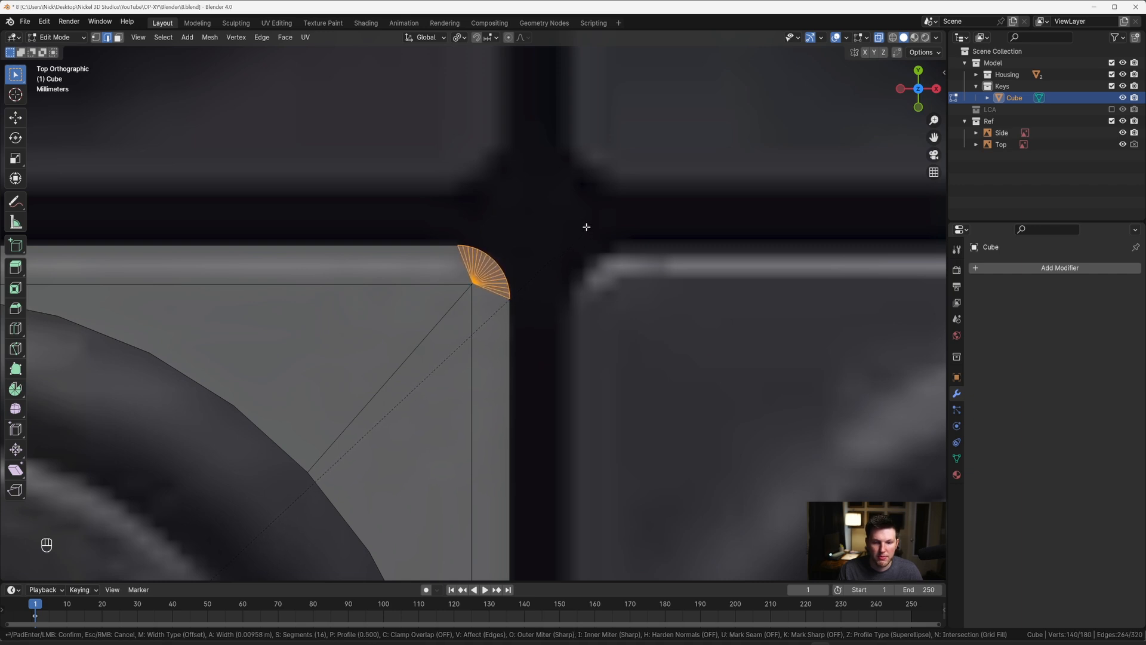
click(586, 227)
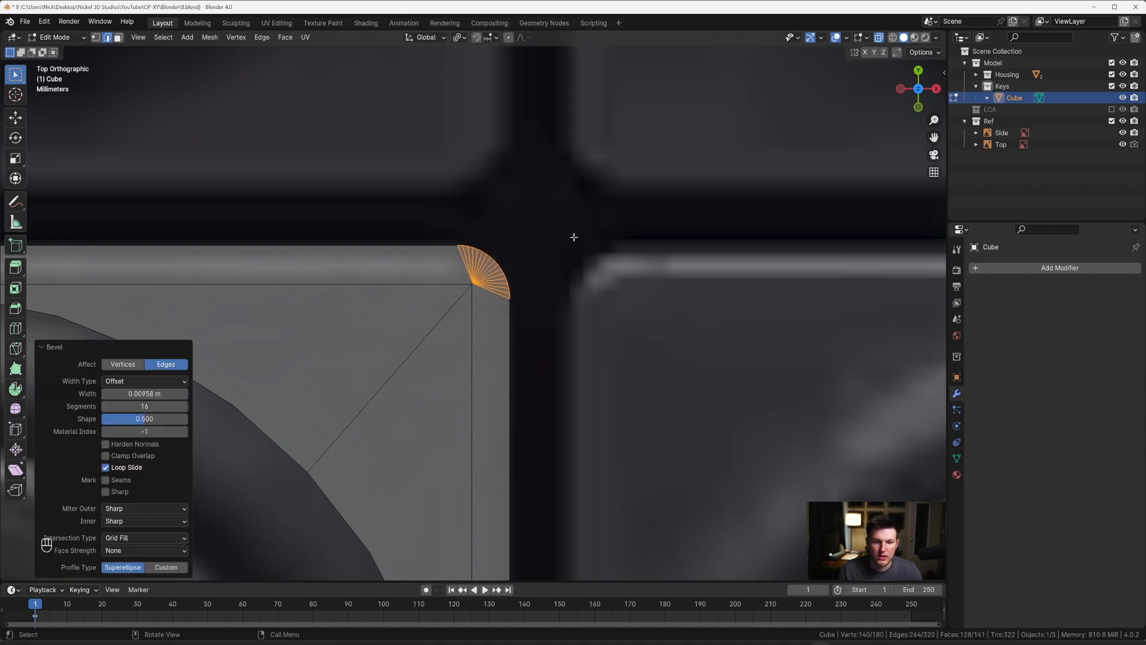
Step: Bevel the edge loop around the cube's bottom by about 0.002 m with 4 segments
scroll(573, 237, down, 6)
middle_drag(574, 237, 457, 255)
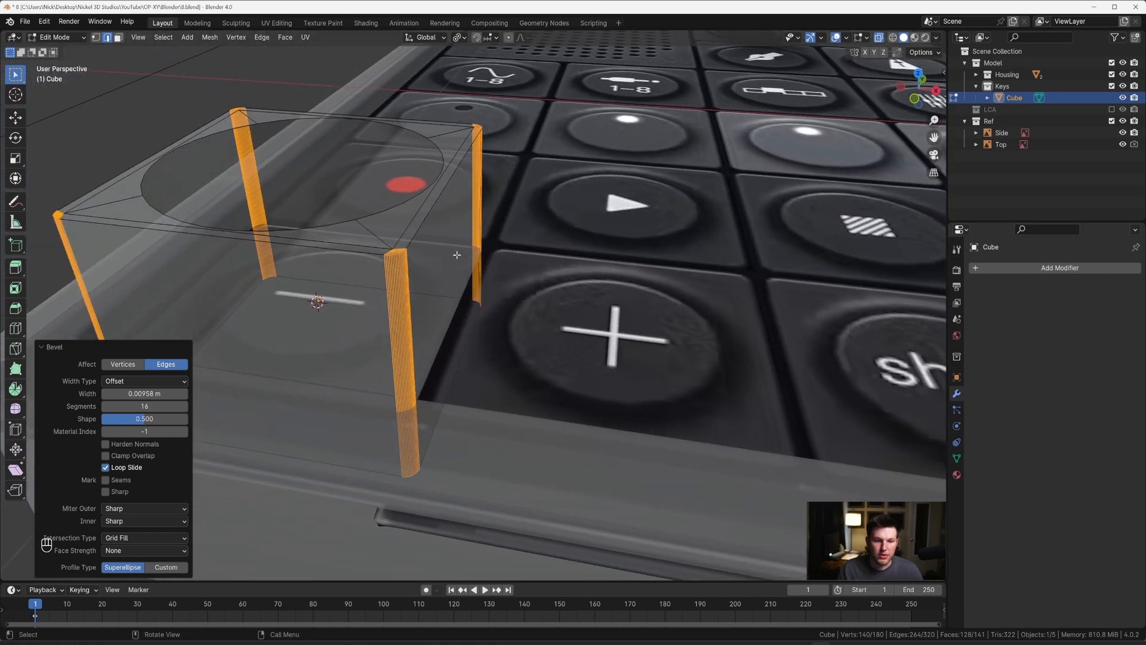
key(KP_3)
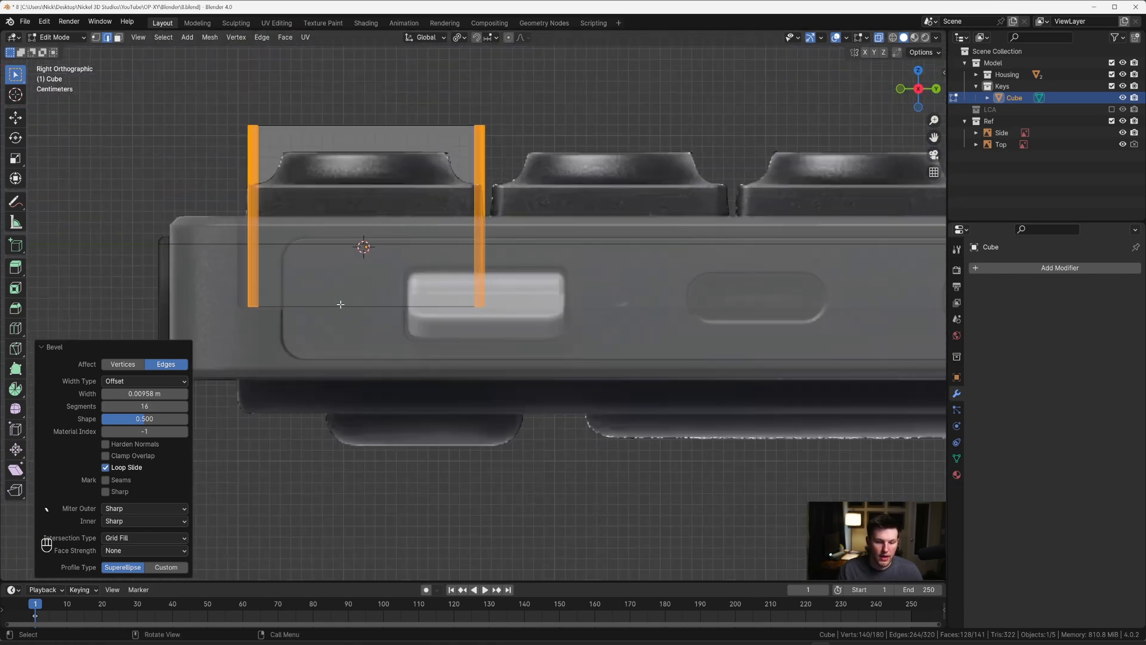
middle_drag(341, 305, 401, 302)
key(2)
alt+click(360, 313)
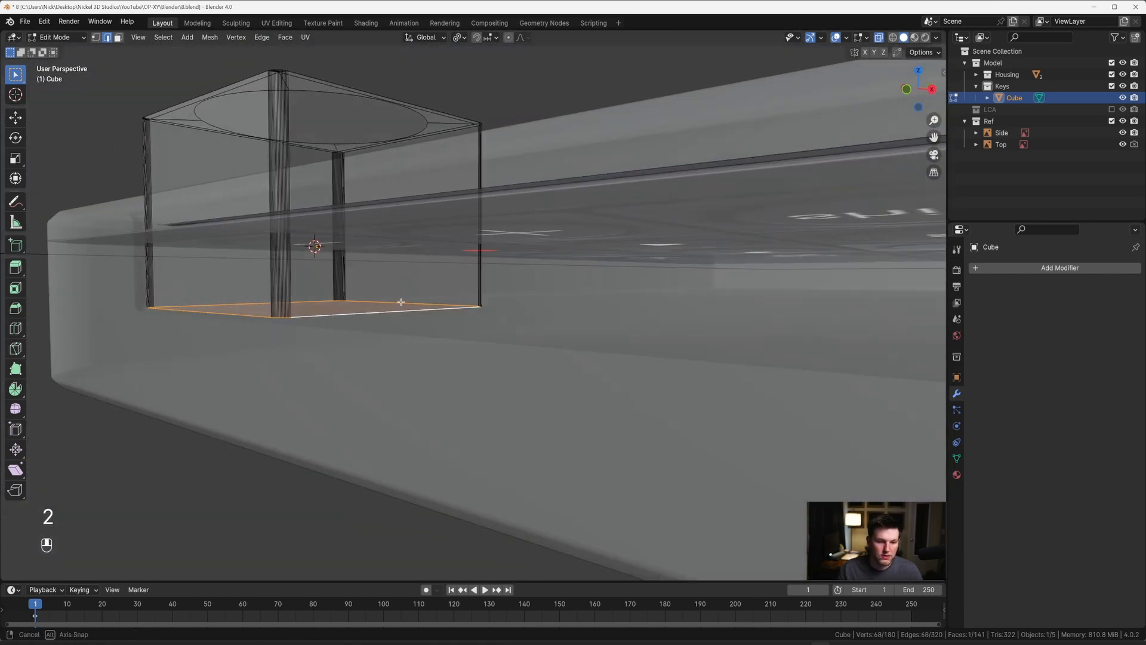
scroll(400, 302, up, 3)
key(ctrl+b)
key(shift)
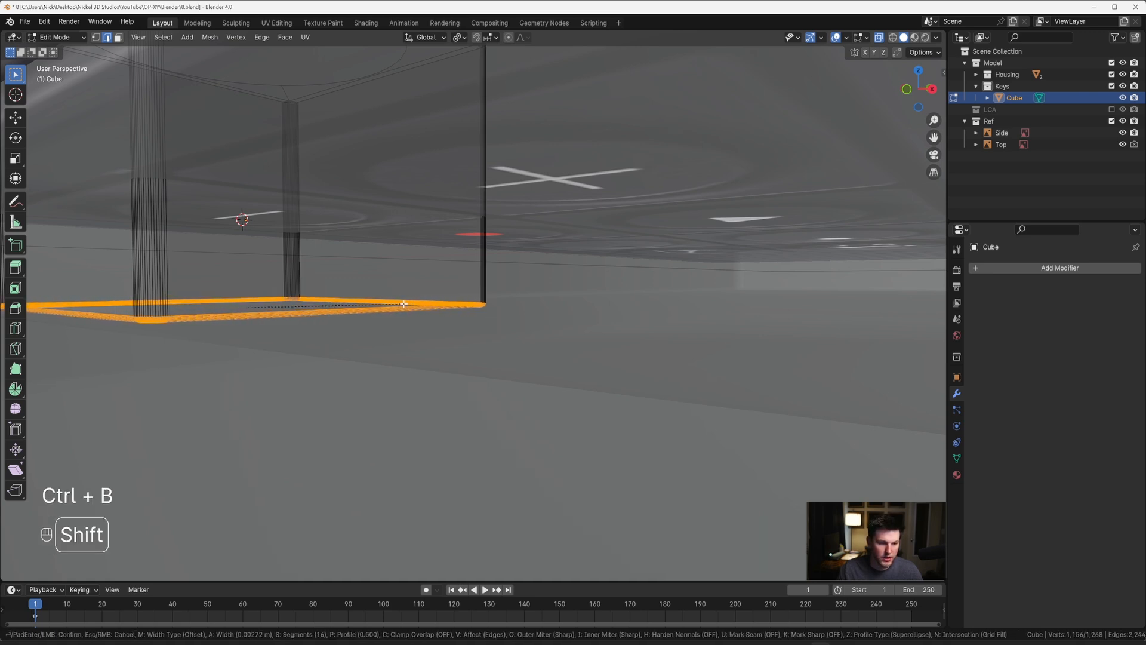
scroll(404, 305, down, 15)
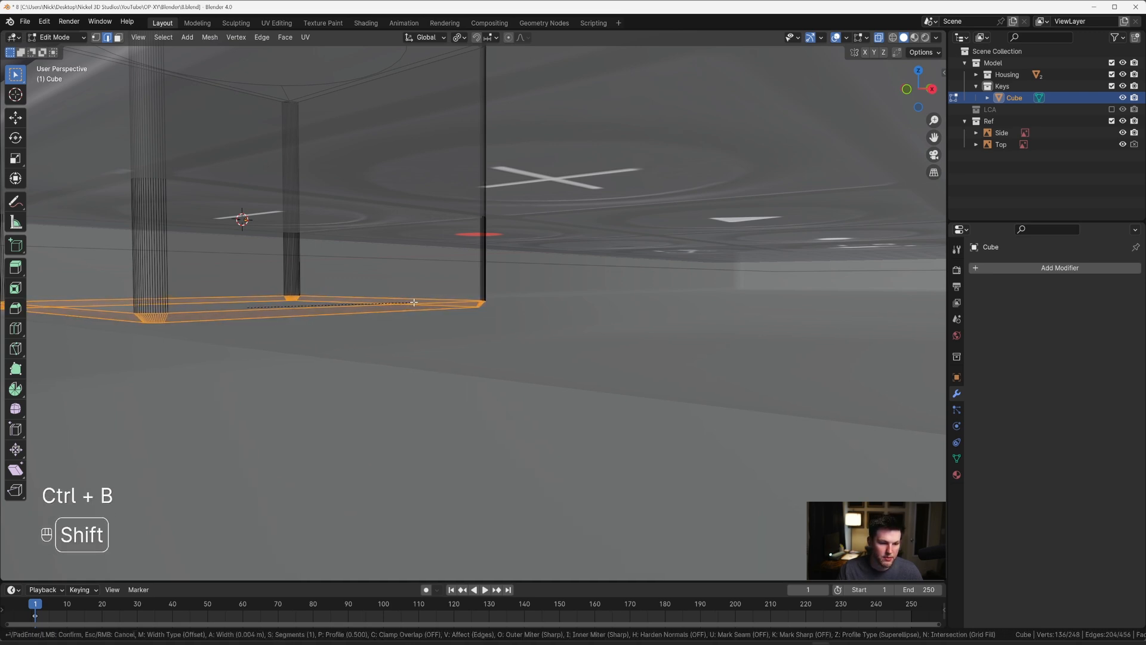
scroll(414, 303, up, 5)
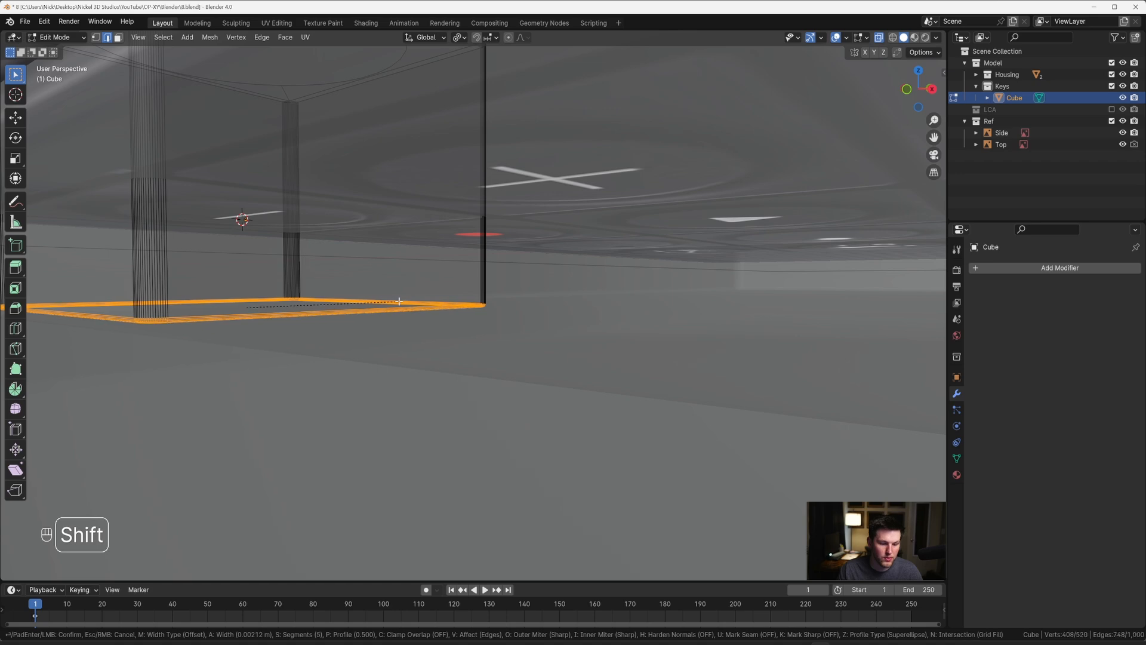
click(398, 302)
scroll(398, 301, down, 5)
middle_drag(397, 302, 407, 335)
key(Tab)
key(Tab)
Step: Bevel the outer edge loop of the cube's top by about 0.0033 m with 4 segments
scroll(407, 334, up, 2)
scroll(411, 316, up, 2)
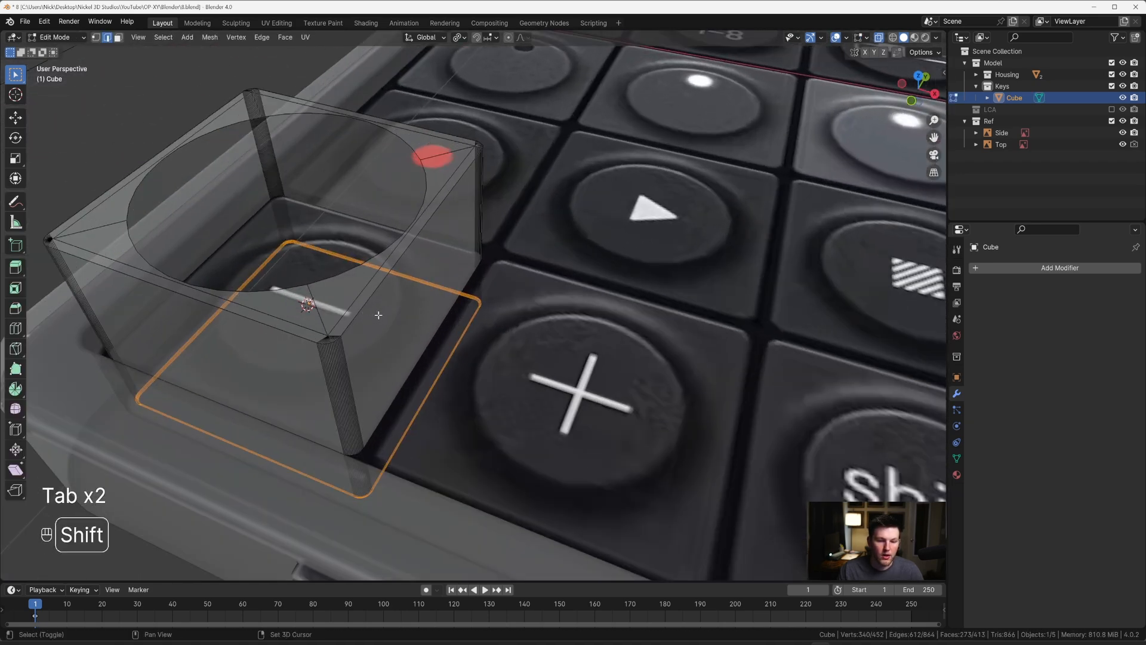
scroll(412, 320, up, 2)
key(2)
alt+click(437, 326)
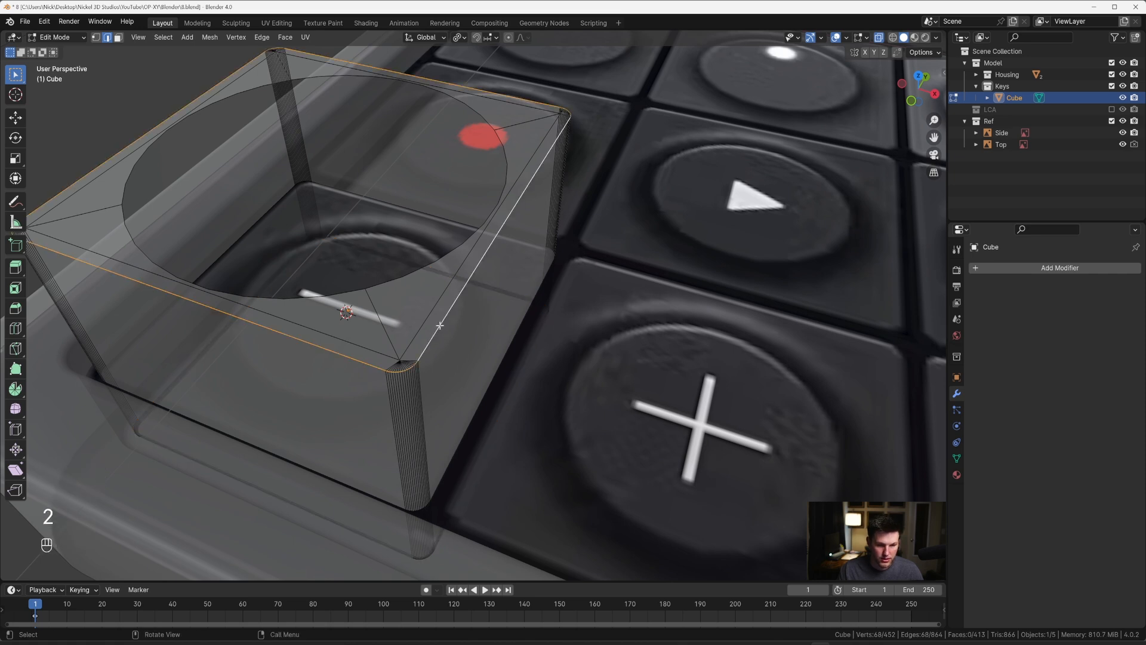
key(ctrl+b)
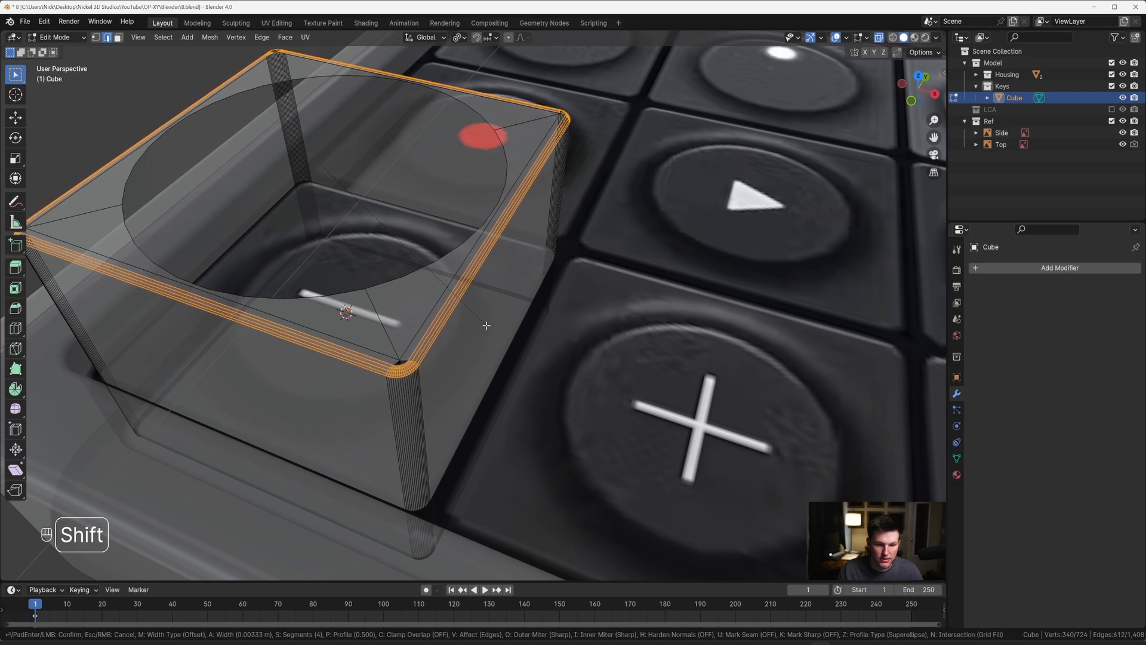
click(487, 325)
key(Tab)
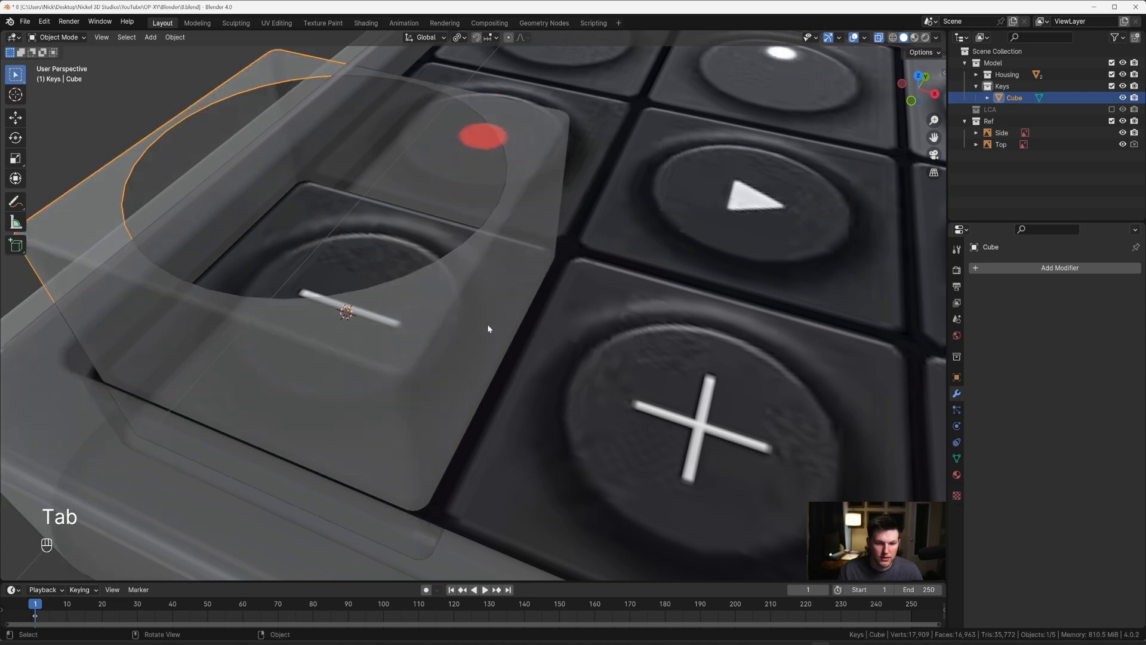
Step: Select the complete edge loop of the circular opening
scroll(488, 328, down, 5)
key(Tab)
scroll(463, 301, up, 4)
key(2)
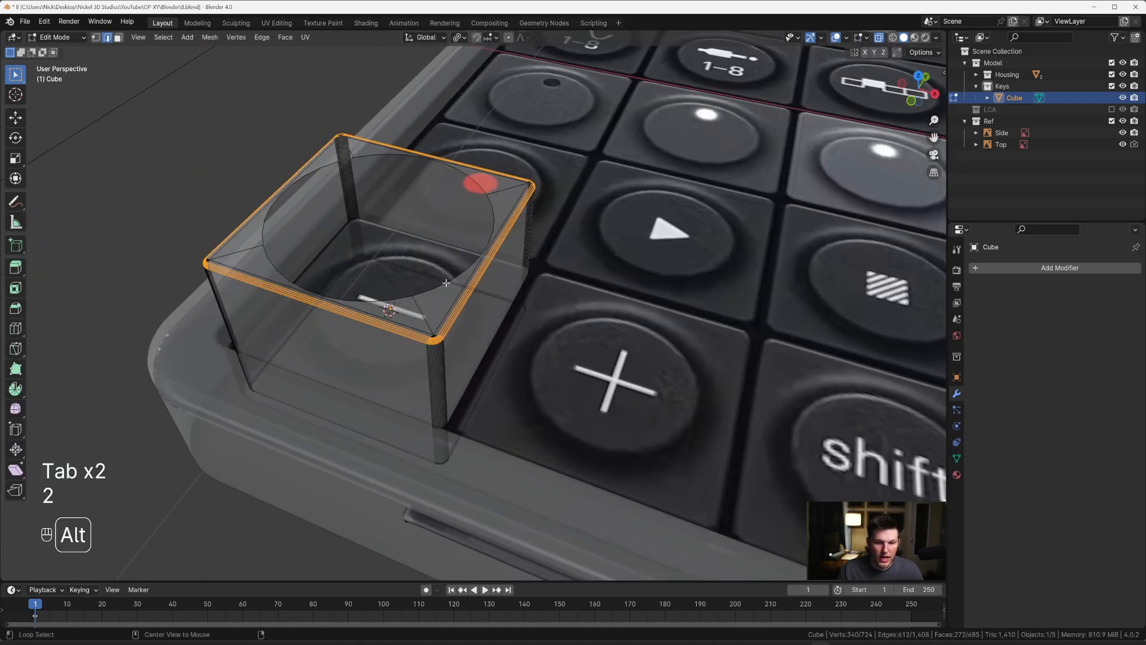
alt+click(487, 221)
alt+shift+click(300, 236)
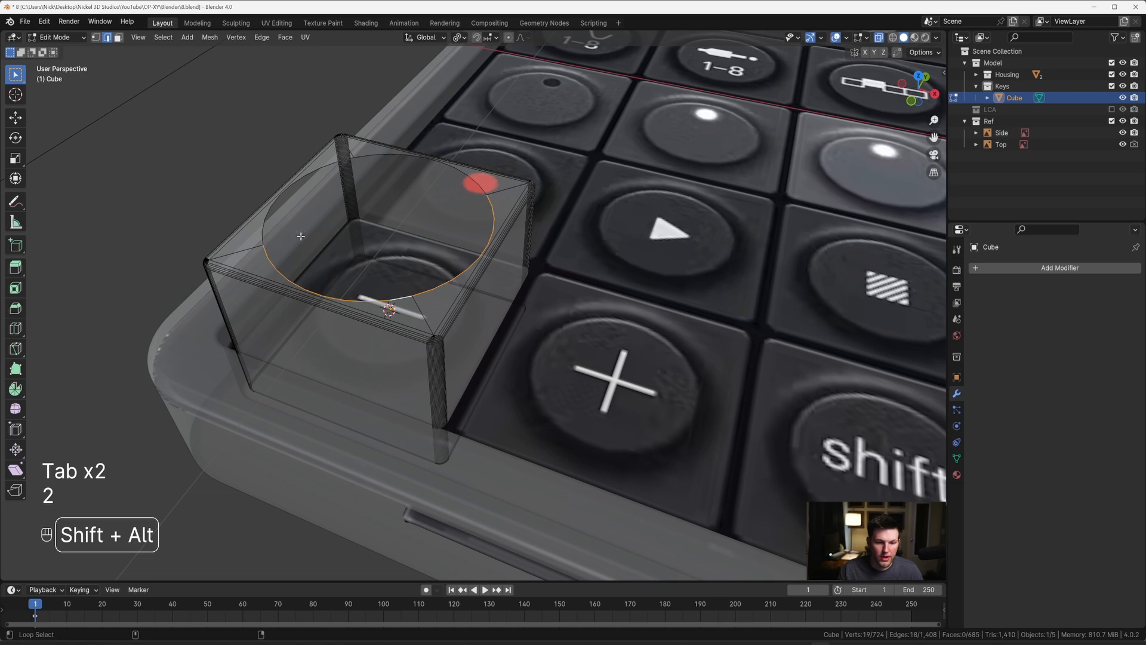
alt+shift+click(379, 160)
middle_drag(382, 163, 345, 195)
Step: Select the key's upper vertices in the right view and lower them about 0.0546 m along Z to meet the reference key base
key(grave)
click(484, 194)
shift+middle_drag(486, 195, 488, 292)
scroll(478, 306, down, 10)
scroll(328, 320, up, 7)
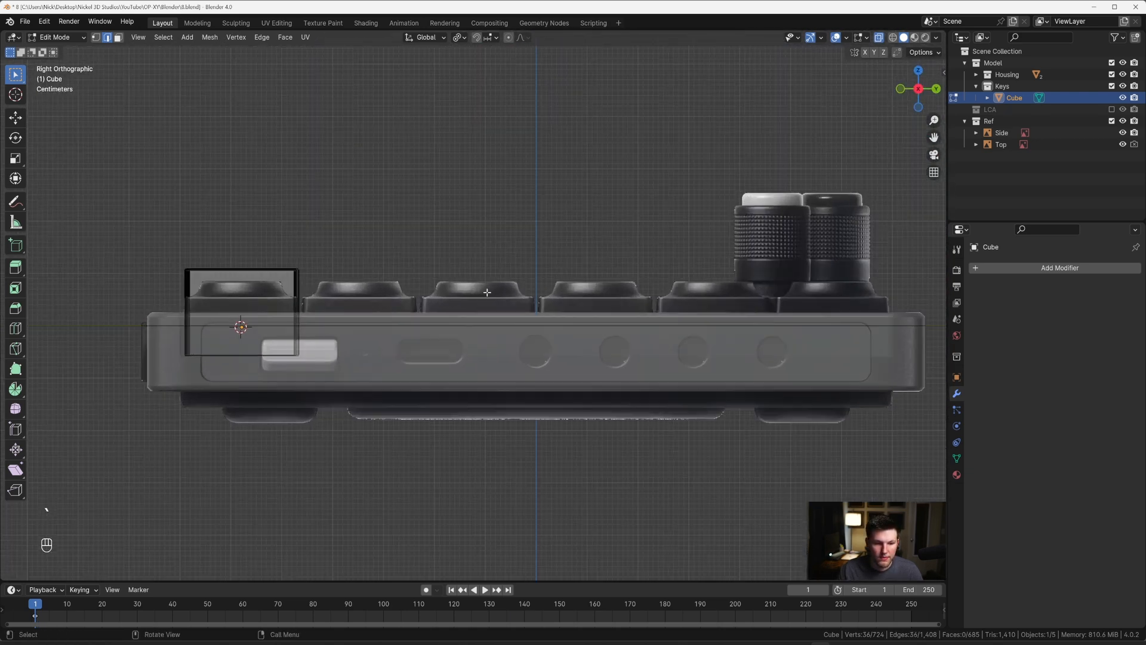
scroll(382, 296, up, 2)
shift+middle_drag(351, 297, 579, 293)
drag(265, 200, 571, 283)
scroll(567, 283, up, 3)
key(g)
key(z)
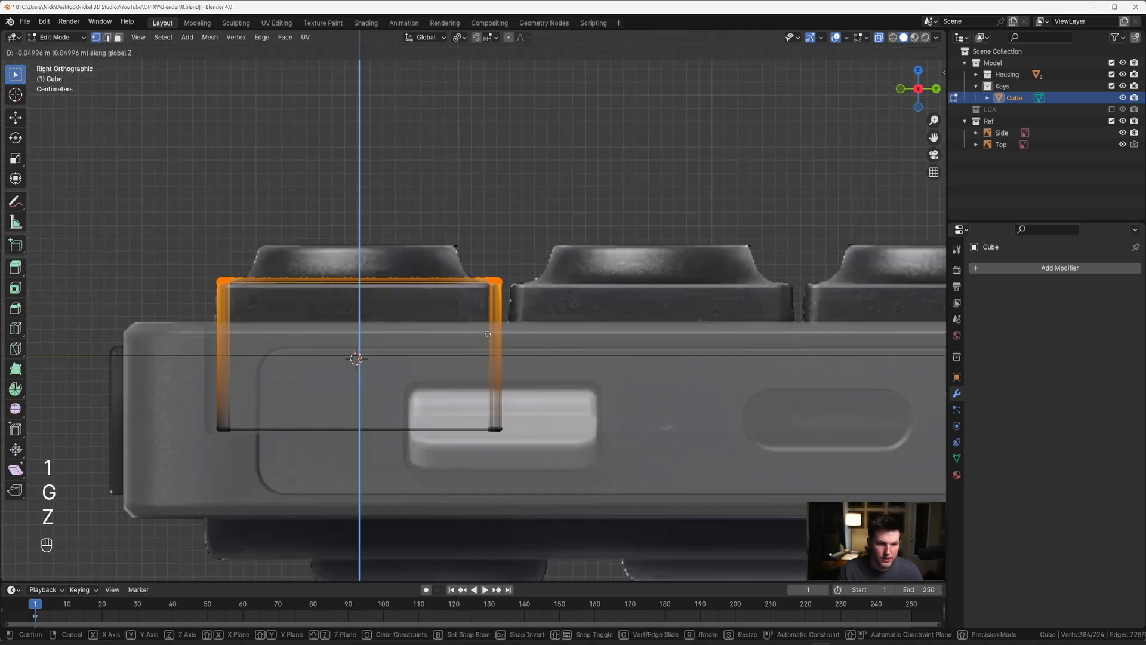
key(shift)
click(486, 352)
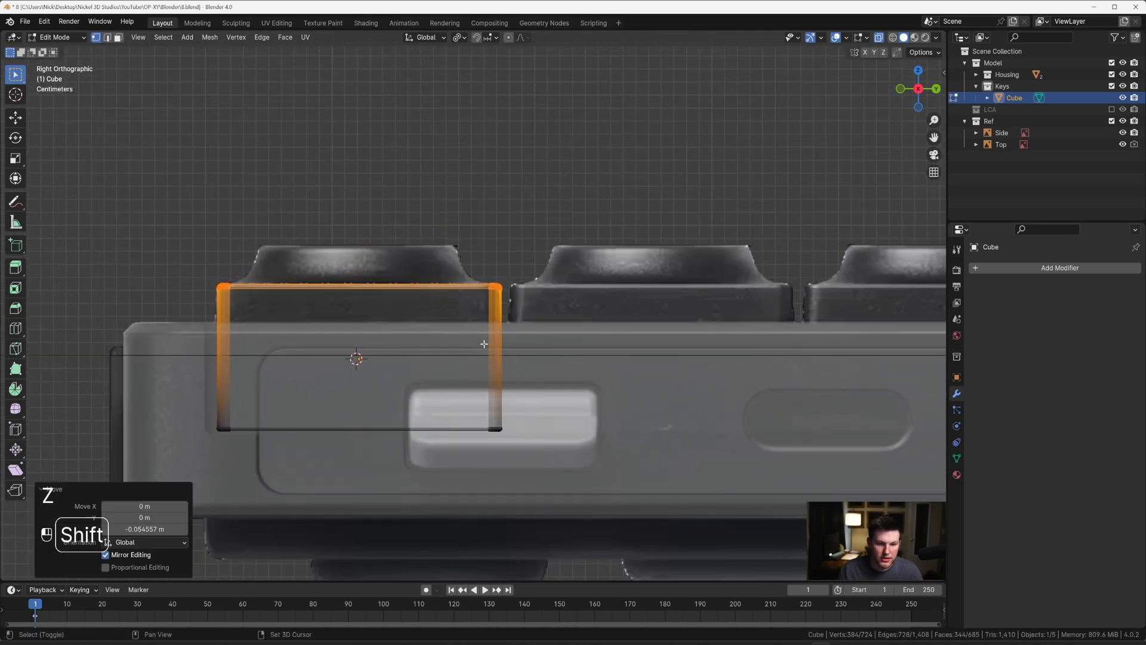
Step: Reselect the circular opening's edge loop and extrude it upward by about 0.0088 m along Z
scroll(483, 338, down, 3)
middle_drag(484, 337, 475, 317)
key(2)
alt+click(472, 297)
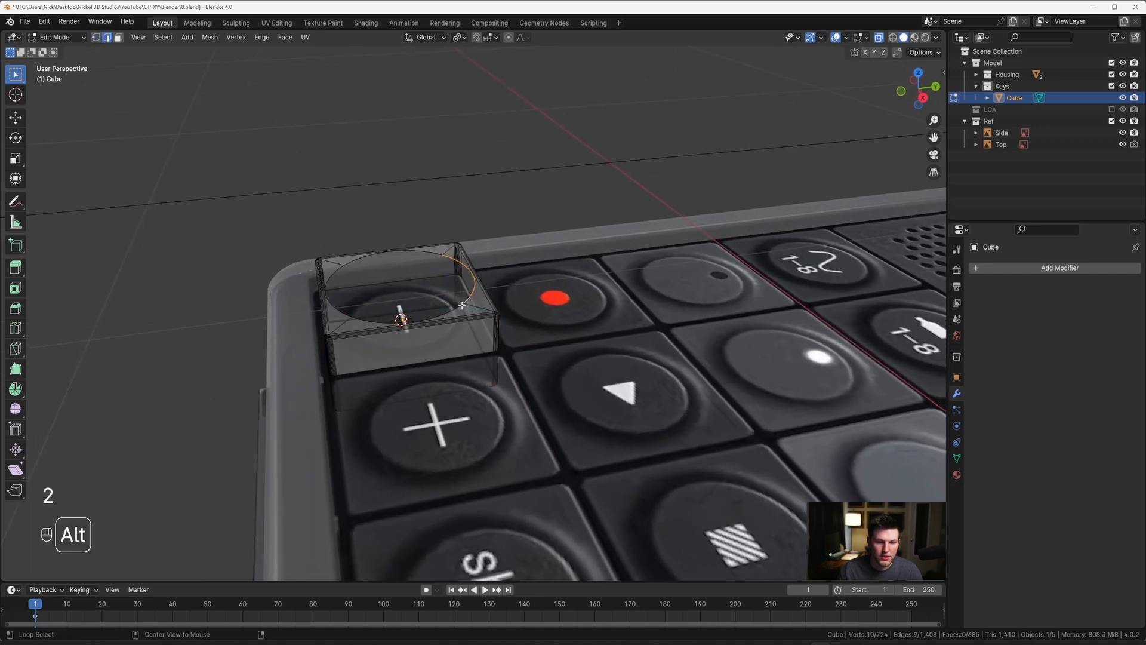
alt+shift+click(350, 262)
key(grave)
shift+middle_drag(454, 245, 552, 280)
scroll(570, 349, up, 4)
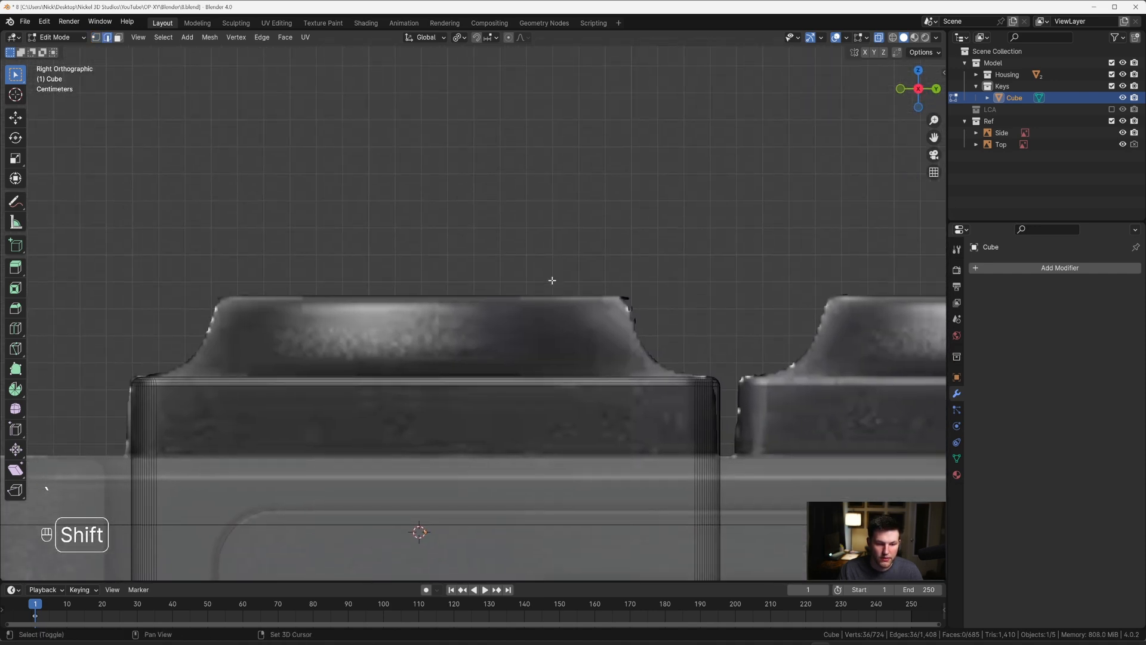
key(e)
key(z)
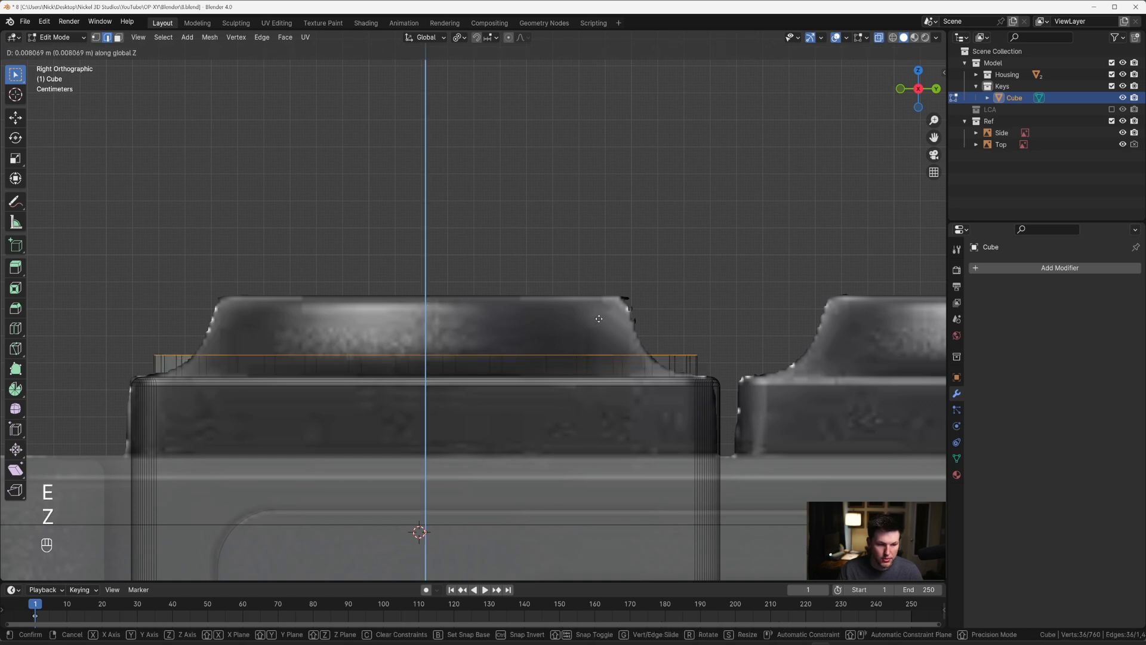
click(599, 317)
Step: Fit the extruded ring to the reference curve by scaling to about 0.874, lowering it 0.0055 m, and enlarging it by about 1.025
key(s)
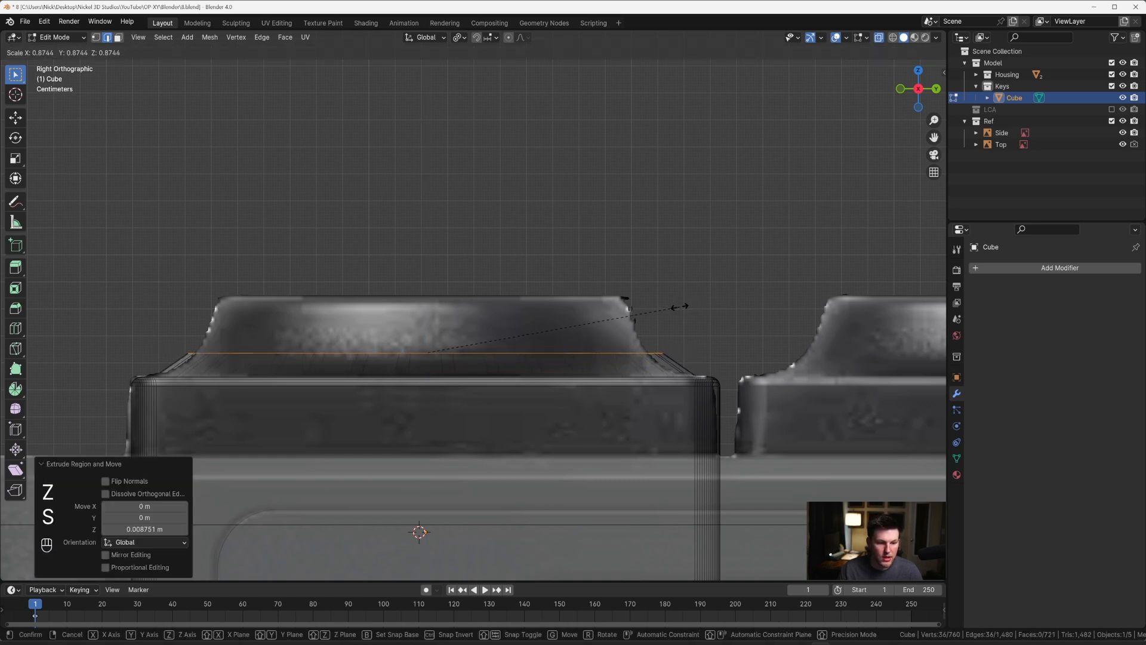
click(679, 307)
key(g)
key(z)
click(678, 318)
key(s)
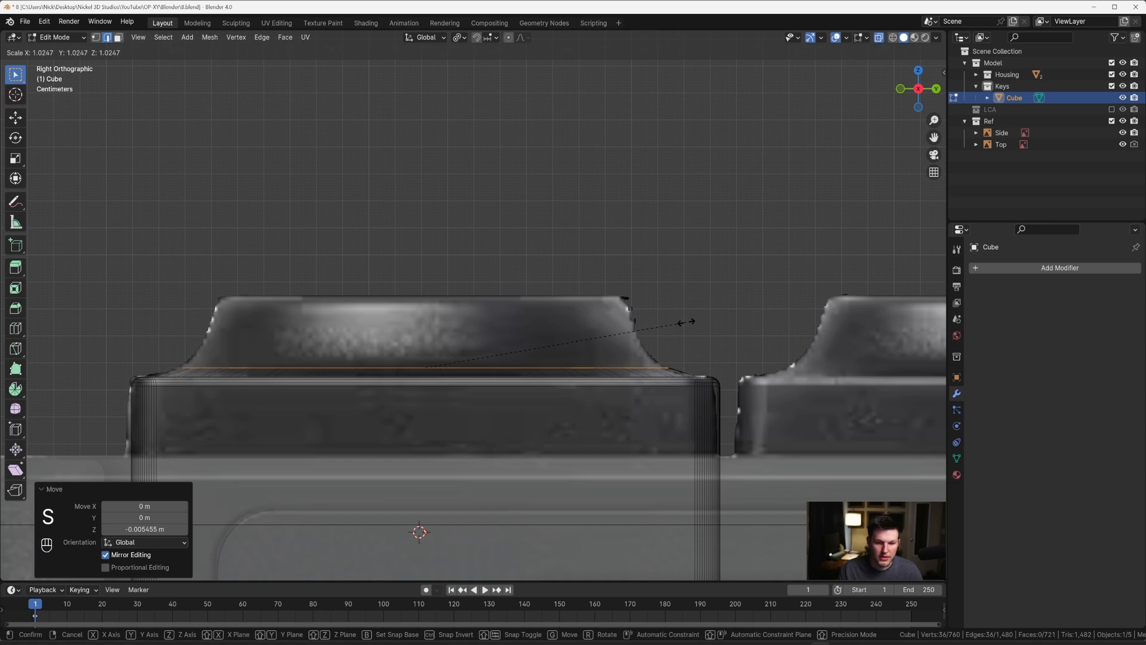
click(686, 322)
key(Tab)
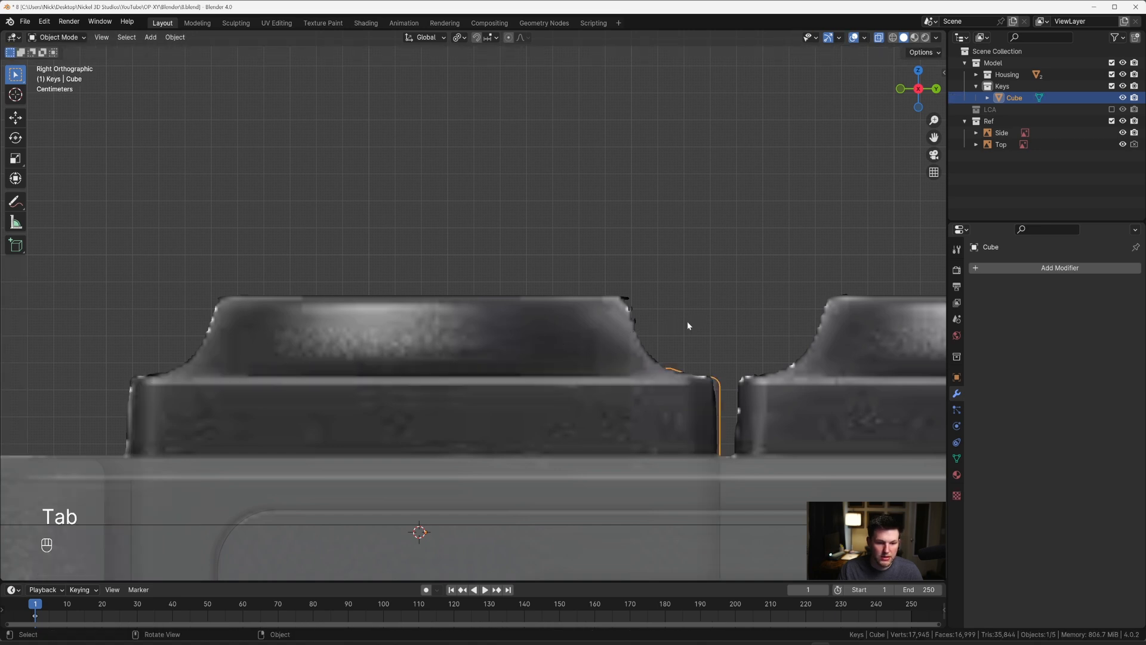
Step: Move the Side reference image about 0.0015 m along Y to align it with the key
click(573, 323)
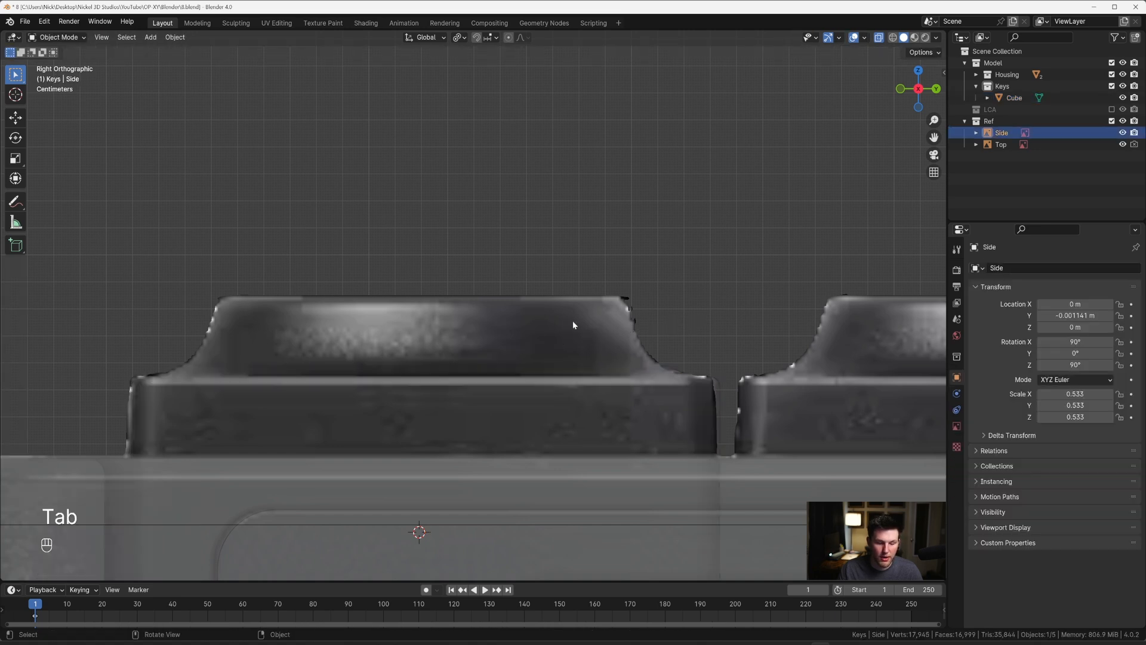
key(g)
key(y)
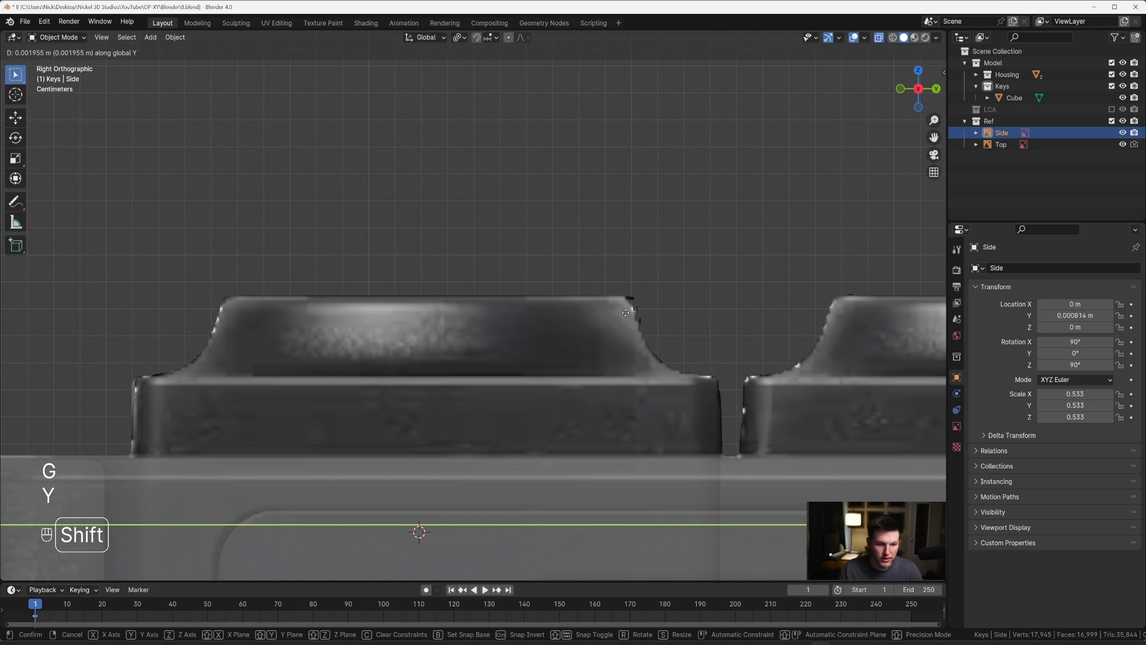
click(611, 308)
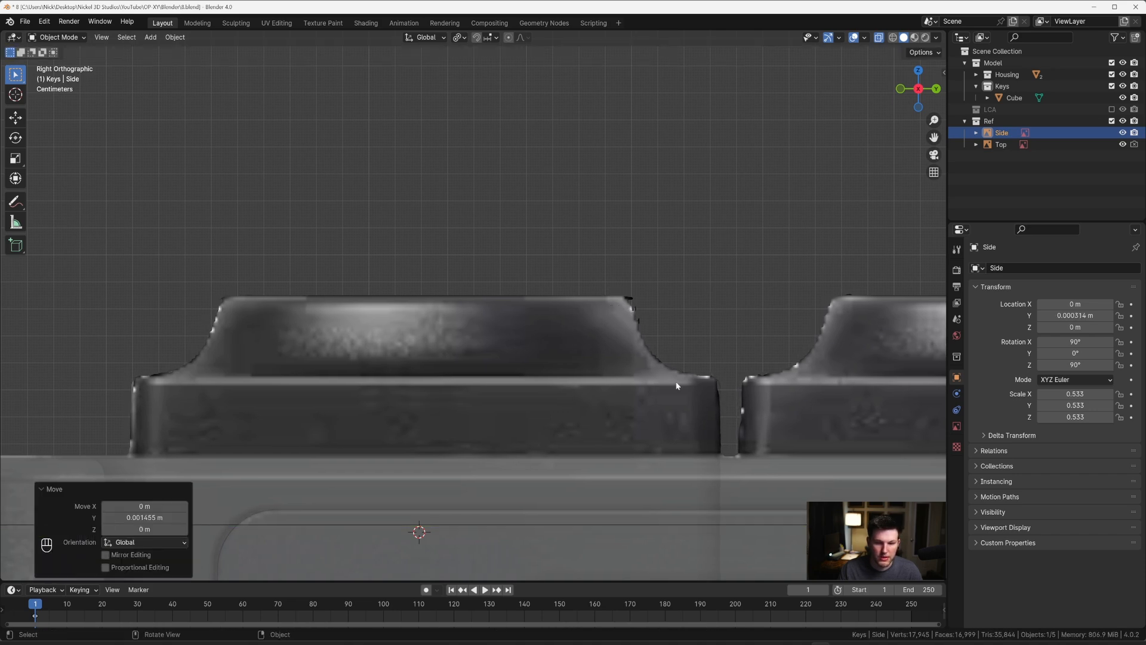
Step: Extrude the key's selected ring upward about 0.0069 m along Z and scale it to about 0.916 to follow the reference curve
middle_drag(611, 308, 579, 368)
click(579, 367)
key(Tab)
key(grave)
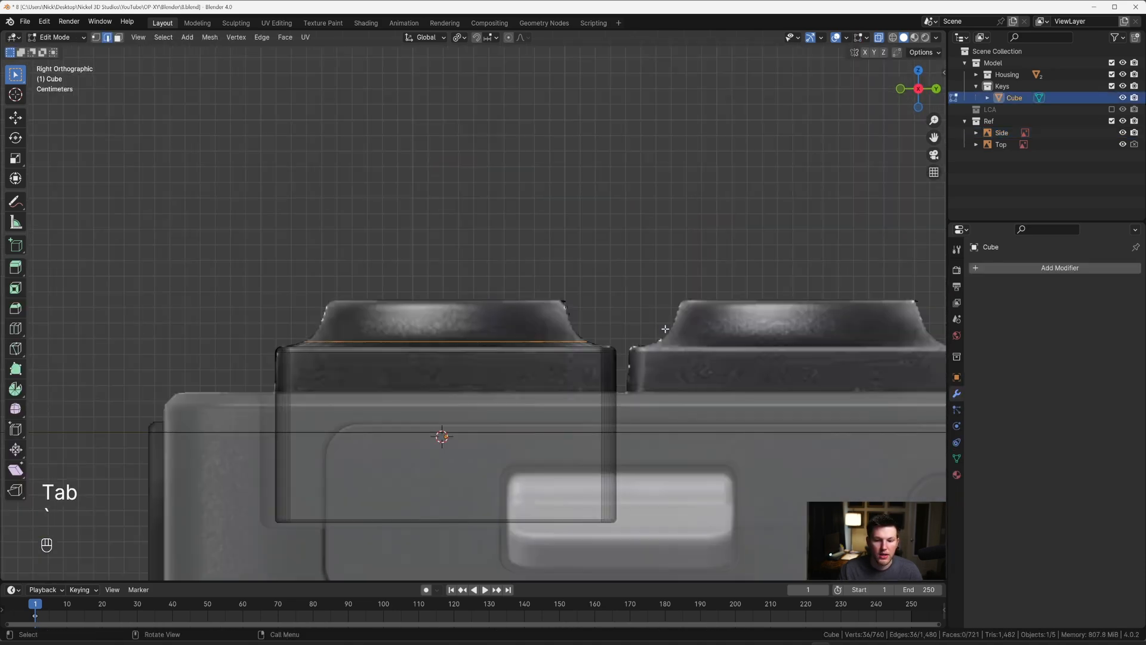
key(e)
key(z)
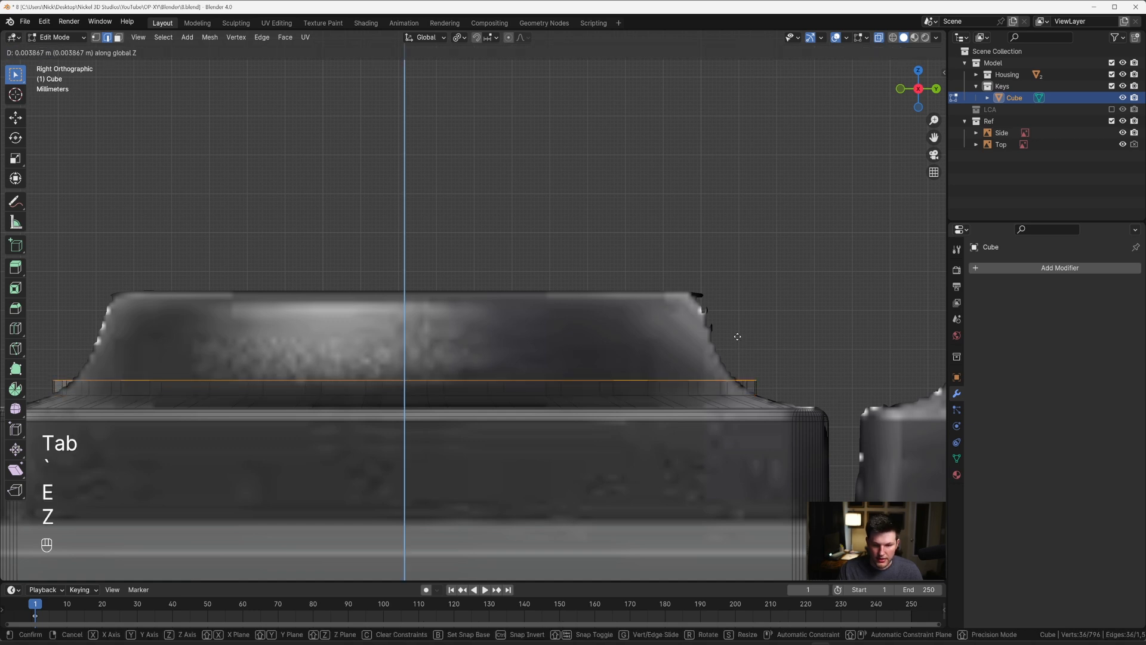
click(736, 326)
key(s)
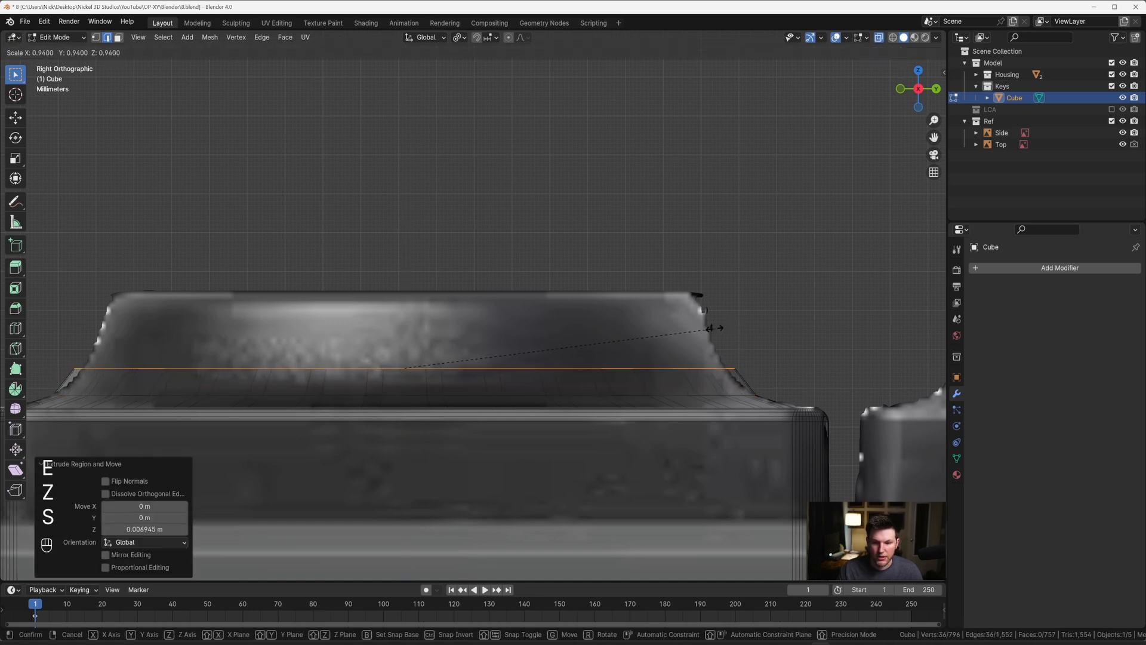
right_click(708, 328)
Step: Extrude the ring further up along Z and scale it to about 0.947 to match the reference slope
key(e)
key(z)
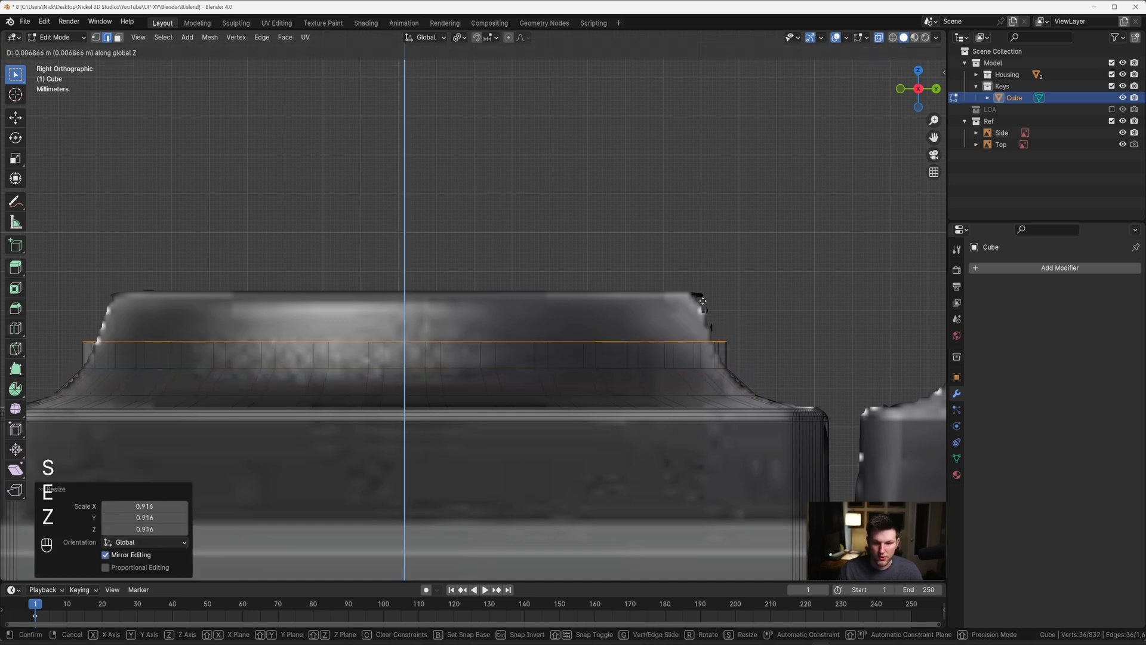
click(702, 295)
key(s)
click(751, 302)
Step: Try to extrude the ring upward by about 0.0066 m along Z and scale it, and undo the attempt
key(e)
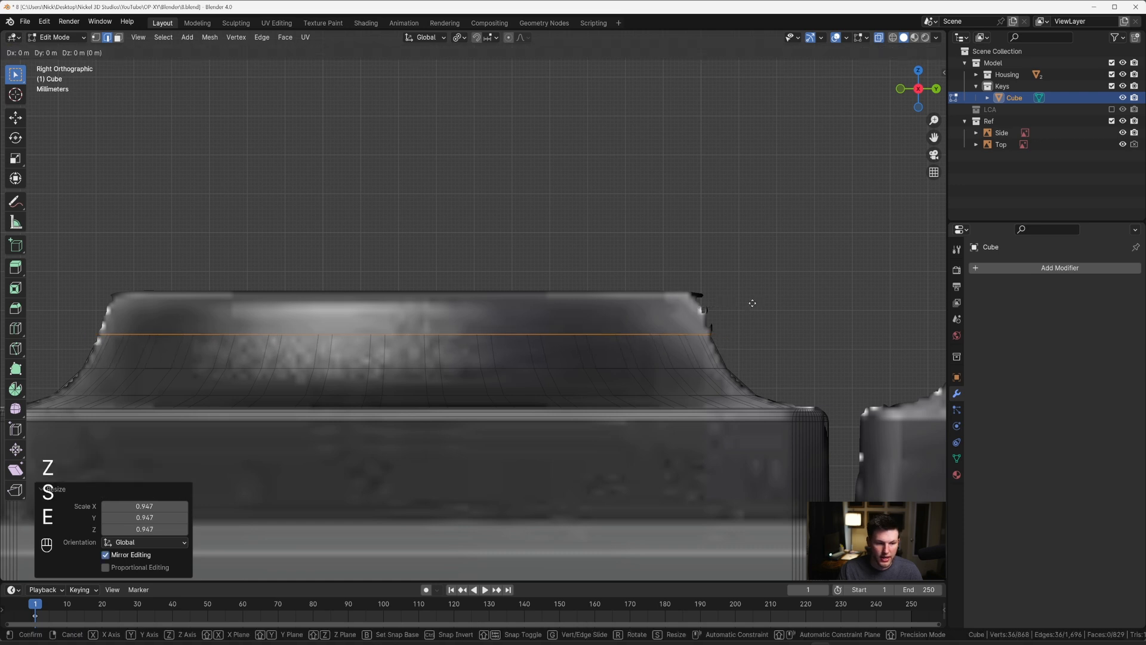
key(z)
click(749, 279)
key(e)
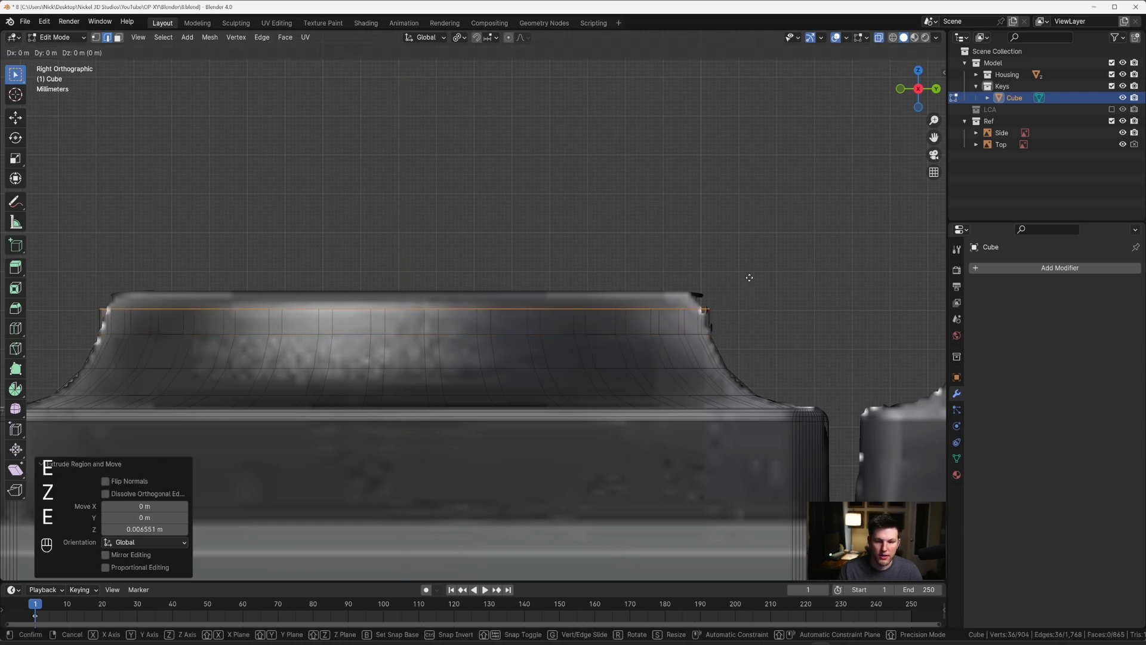
key(z)
key(s)
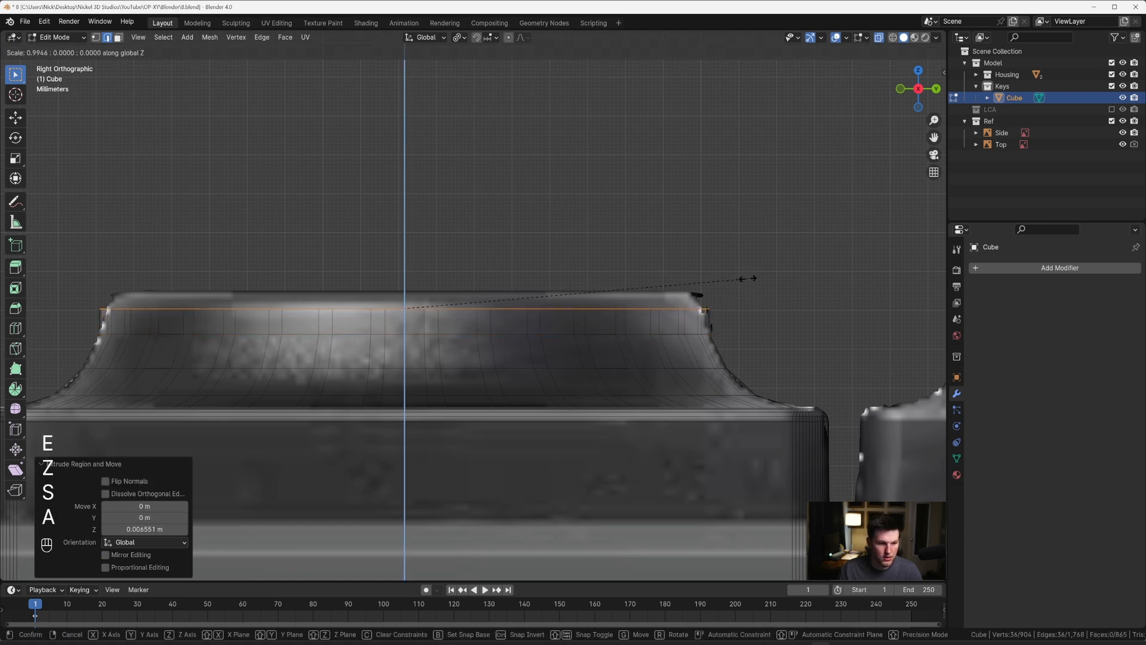
key(Escape)
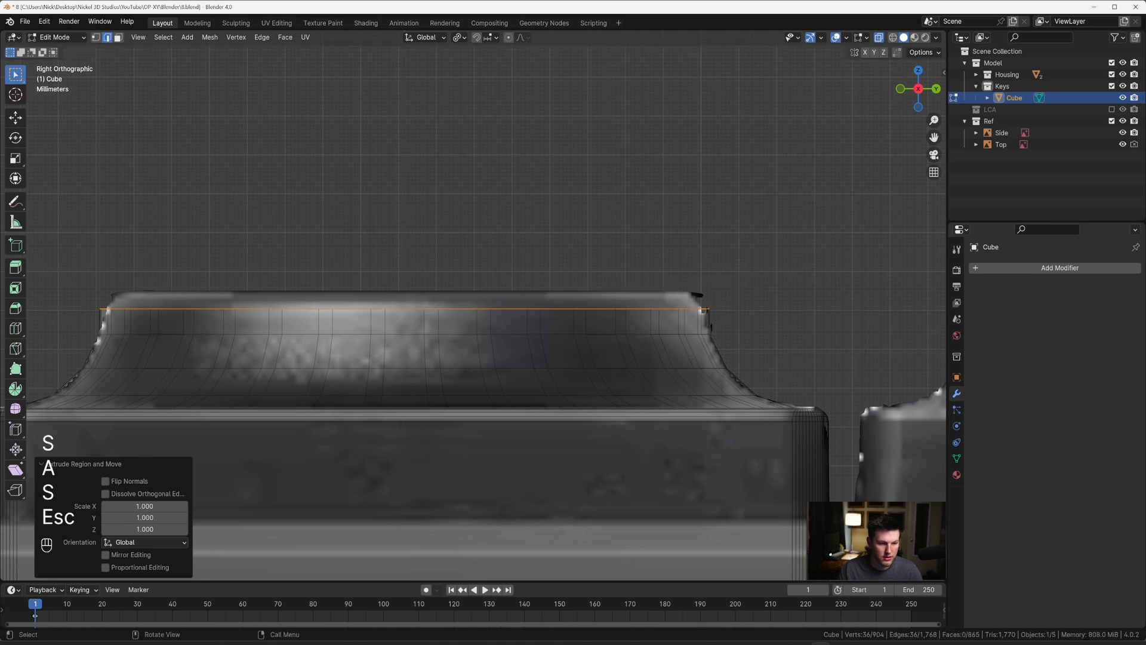
key(s)
key(Escape)
key(ctrl+z)
key(ctrl+z)
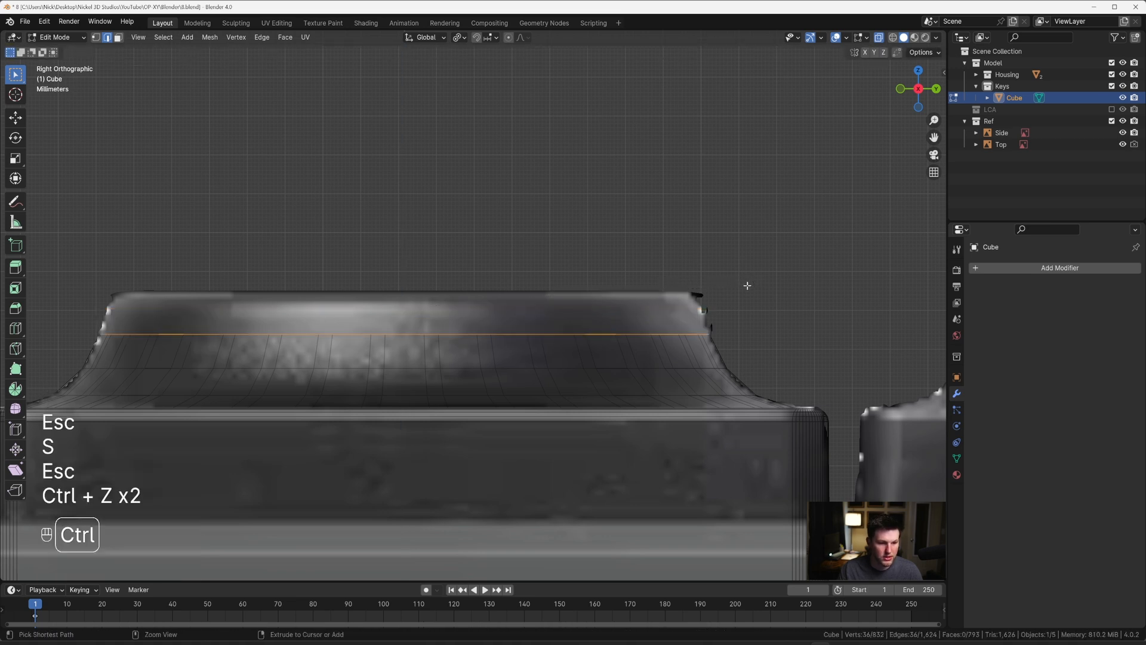
Step: Extrude the ring upward by about 0.006 m along Z and scale it to about 0.977
key(e)
key(z)
click(743, 262)
key(s)
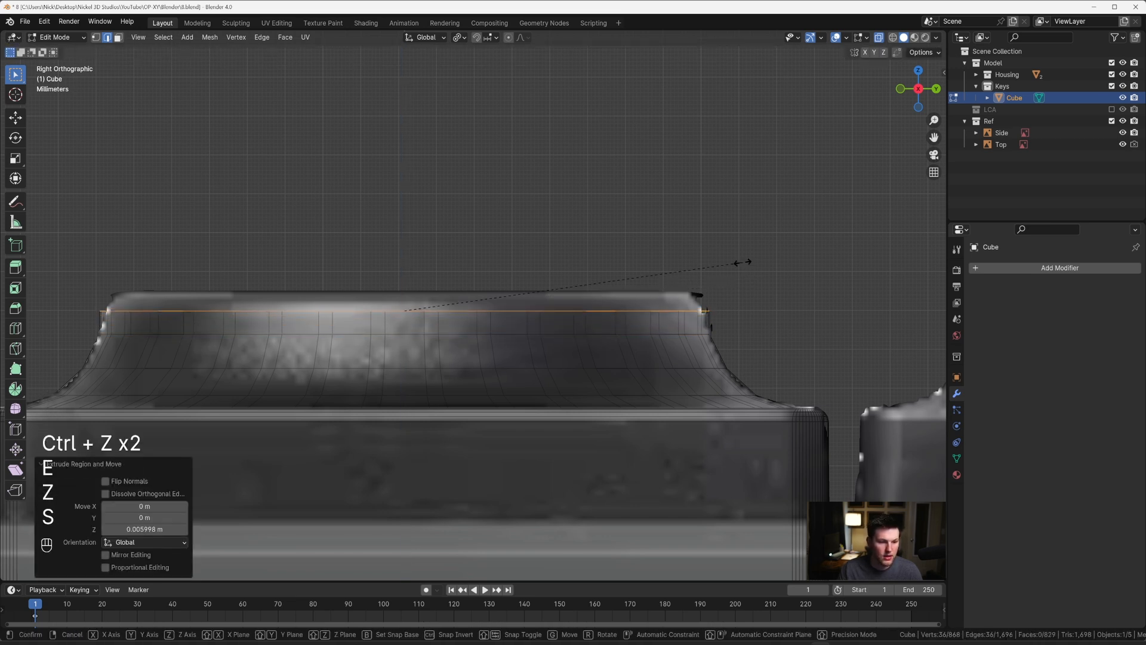
click(734, 263)
Step: Extrude a last ring about 0.005 m along Z to the cap's upper edge in the reference and fill it with a face
key(e)
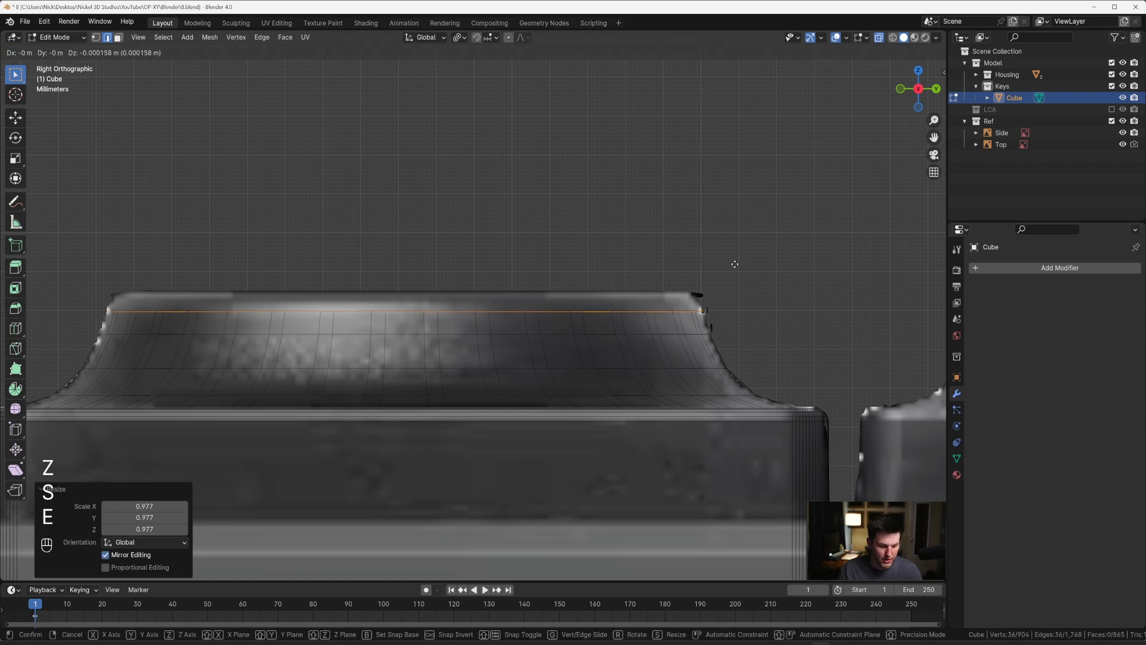
key(z)
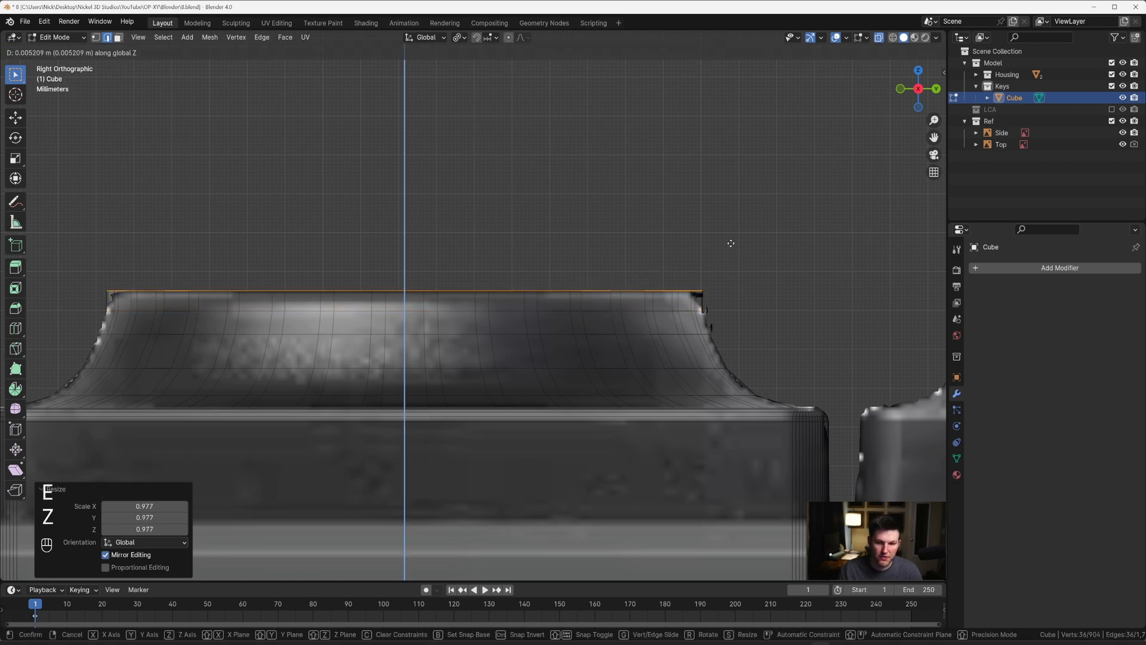
click(729, 245)
key(f)
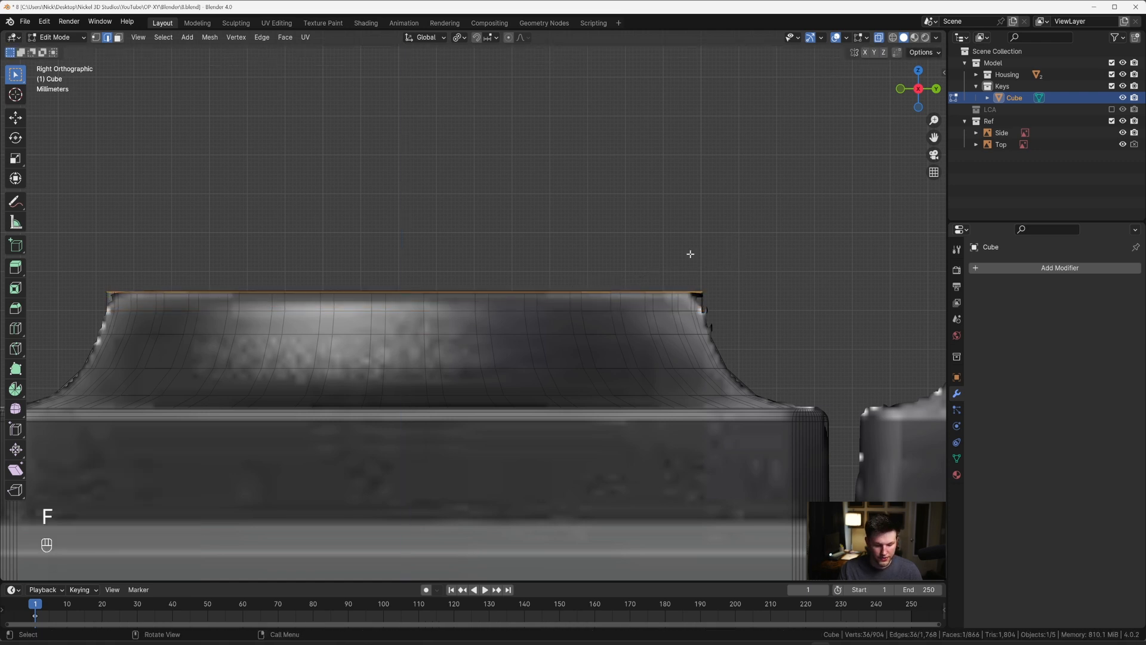
Step: Turn off X-ray and bevel the cap's upper circular edge by about 0.0039 m with six segments
key(alt+z)
key(KP_Decimal)
middle_drag(678, 266, 689, 329)
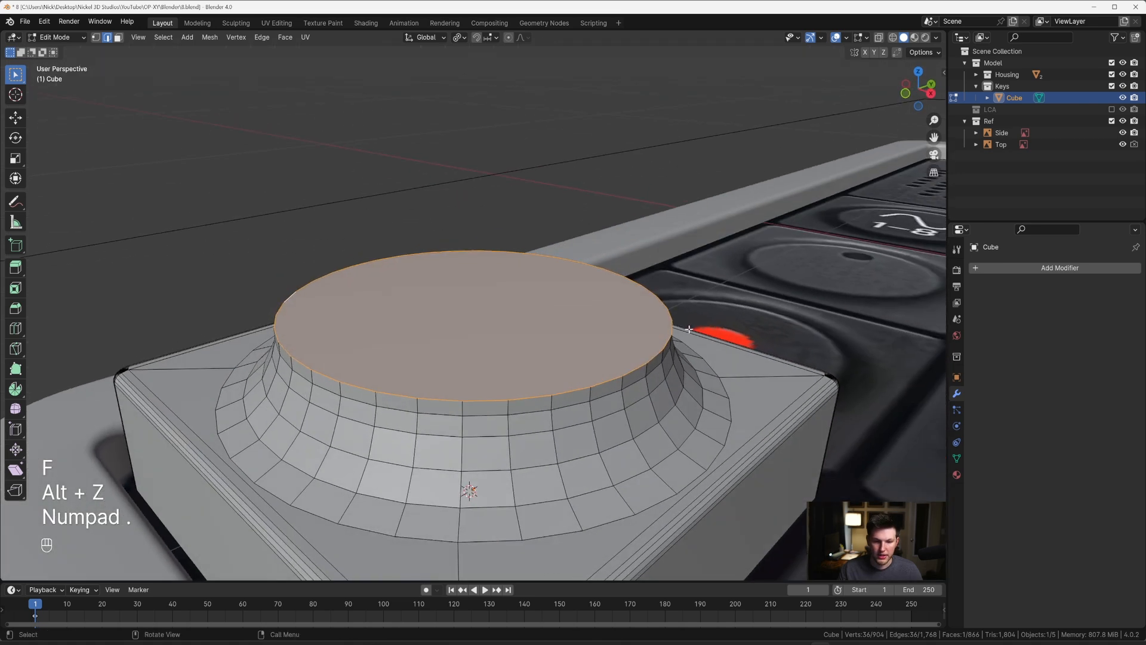
key(ctrl+b)
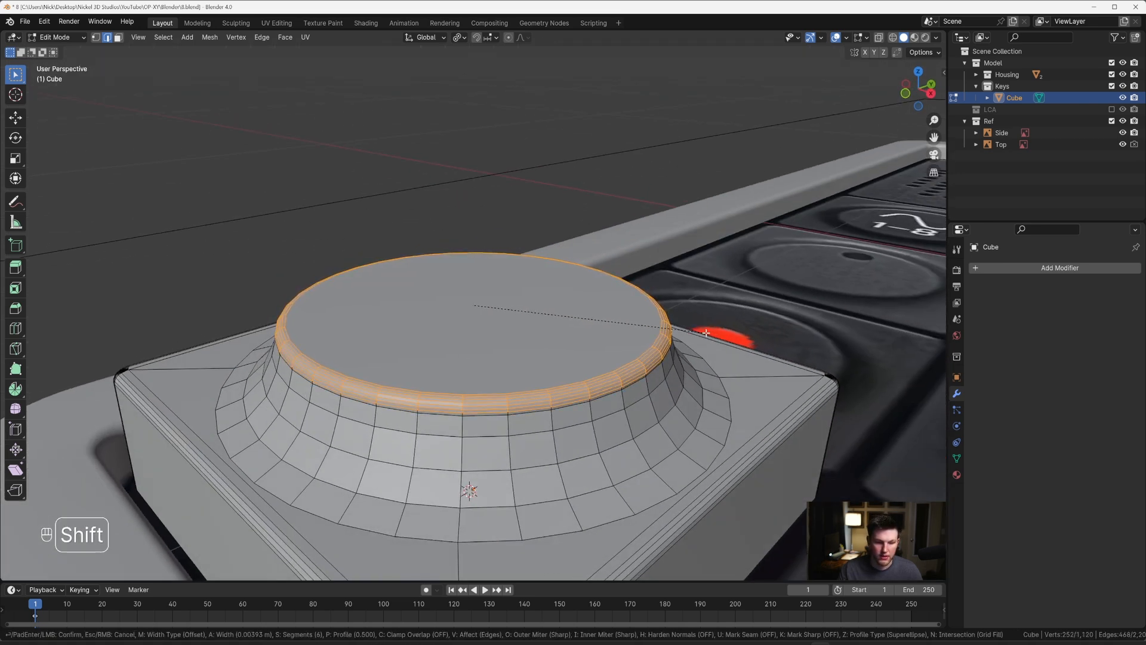
click(707, 332)
Step: Apply Shade Auto Smooth to the key object in Object Mode
key(Tab)
scroll(570, 323, down, 5)
right_click(486, 327)
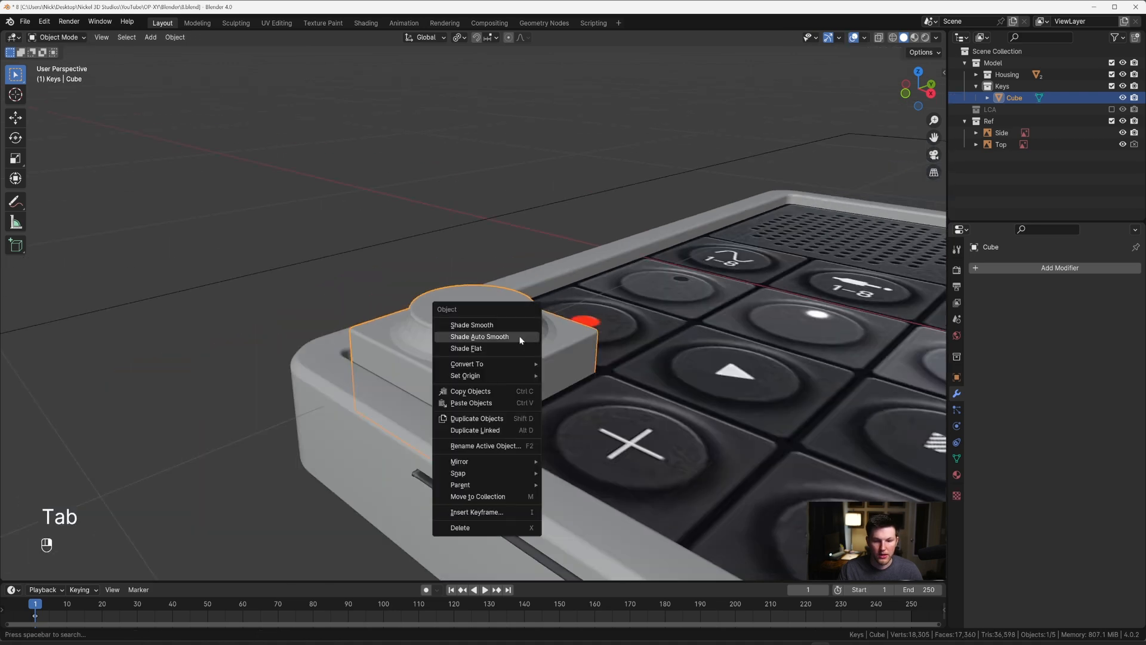
click(521, 338)
click(409, 236)
middle_drag(409, 236, 486, 317)
Step: In the top view, move the key about -0.0008 m along Y to align it with the Top reference image
key(grave)
key(grave)
click(476, 167)
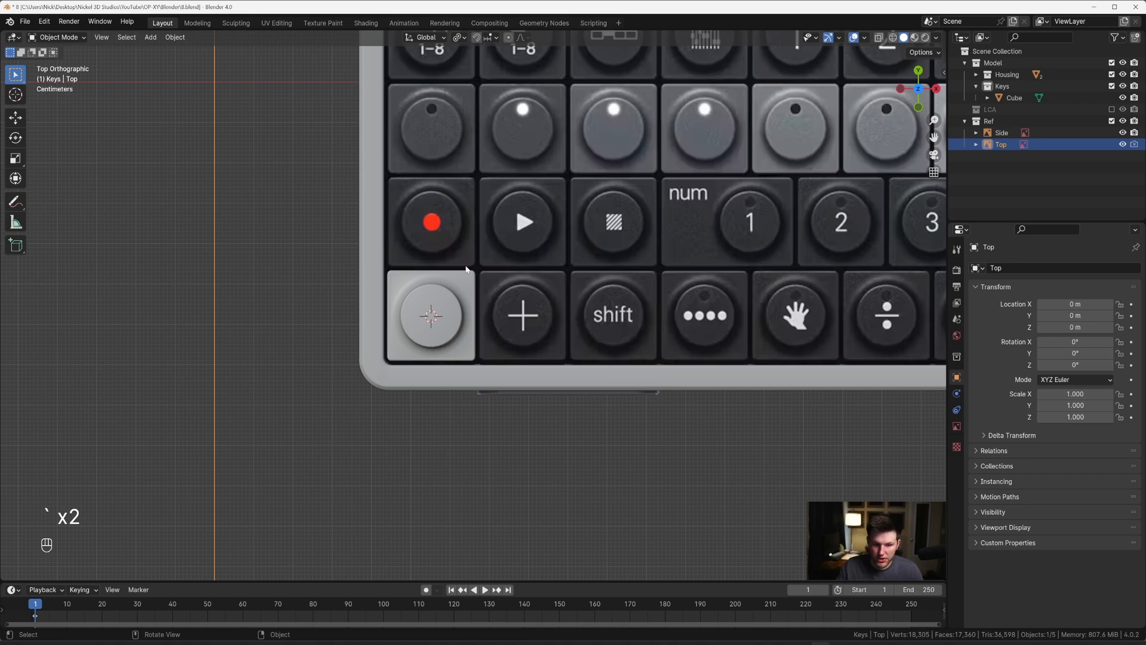
scroll(467, 269, up, 5)
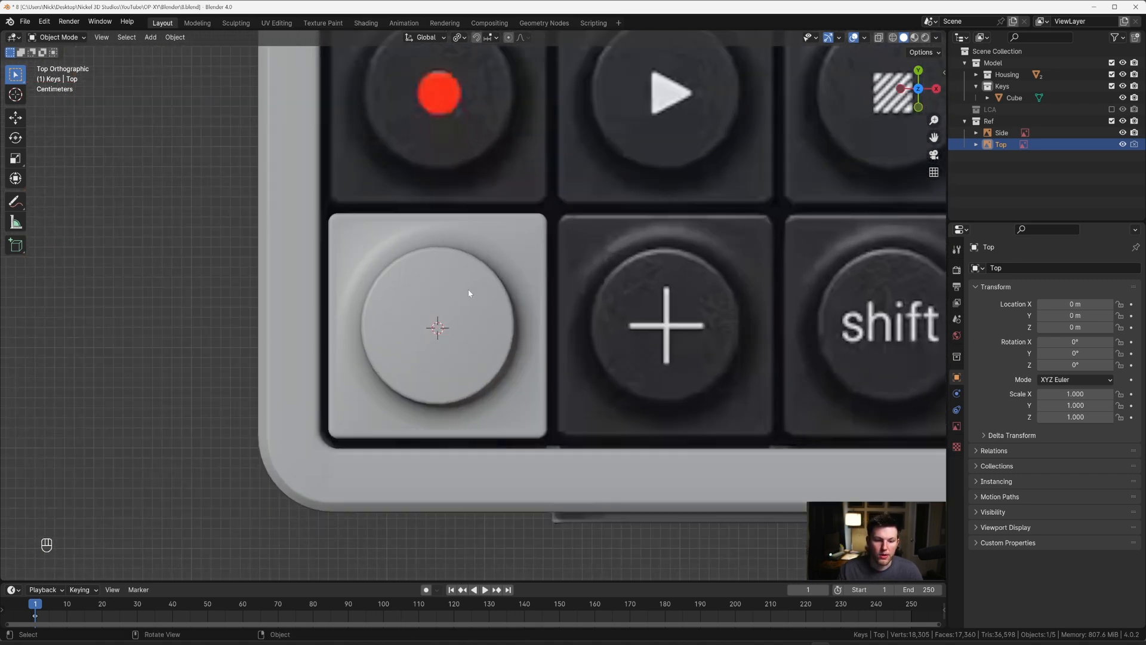
scroll(469, 293, up, 2)
shift+middle_drag(342, 442, 492, 394)
click(492, 397)
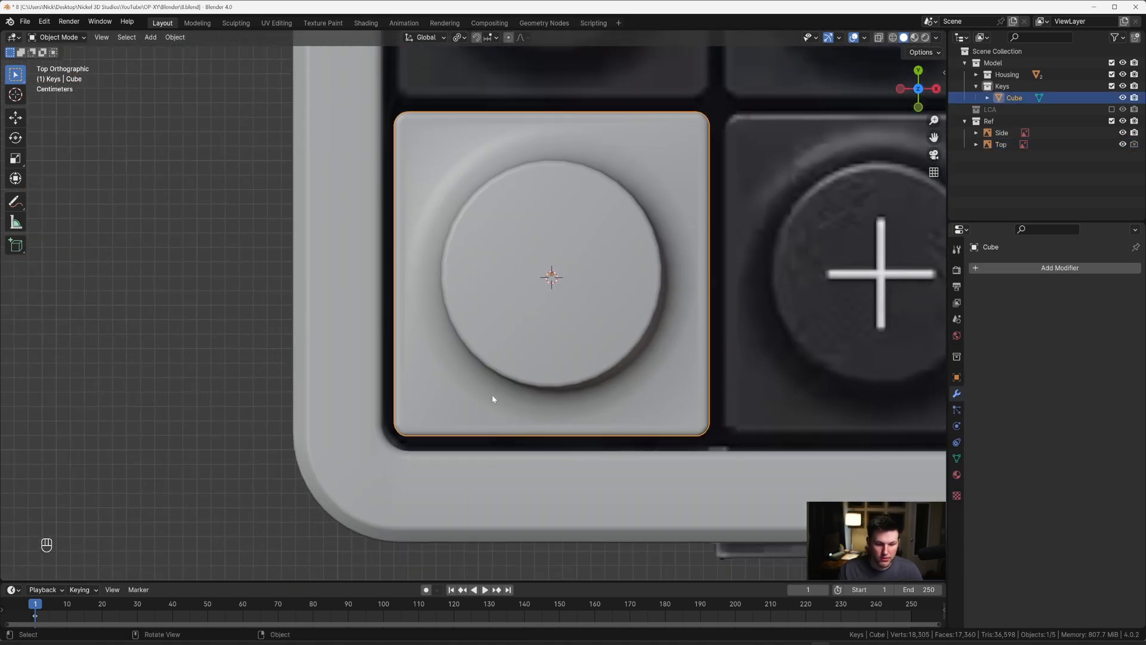
key(g)
key(y)
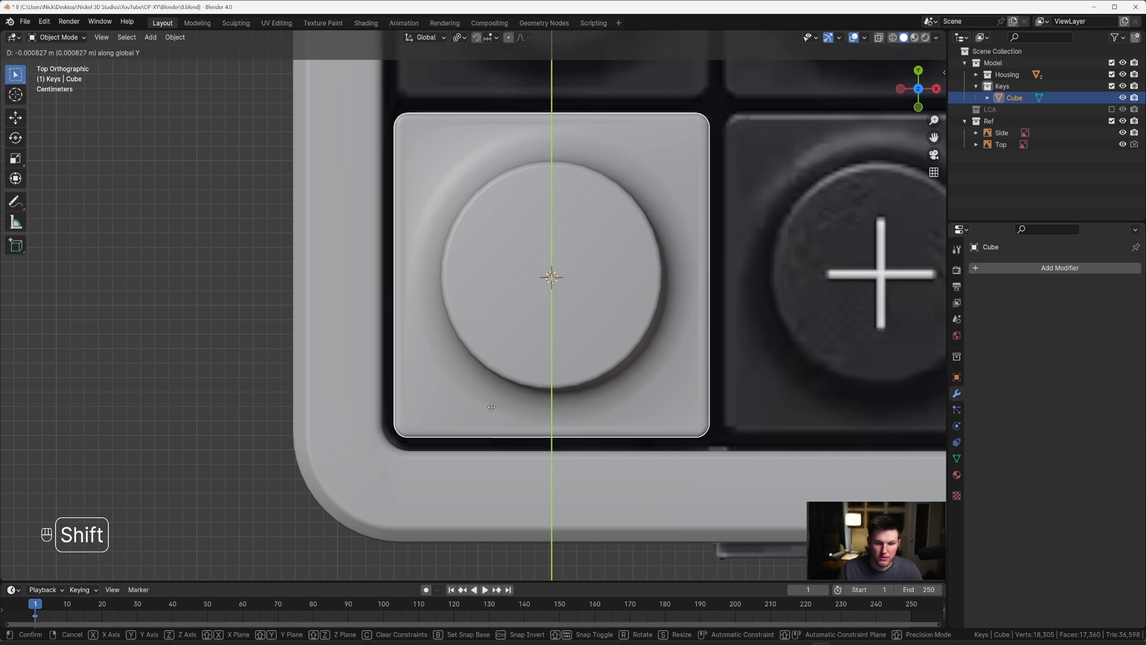
click(492, 408)
Step: Add an Array modifier to the key
scroll(492, 408, down, 5)
shift+middle_drag(594, 366, 435, 306)
scroll(436, 306, down, 4)
shift+middle_drag(497, 284, 382, 357)
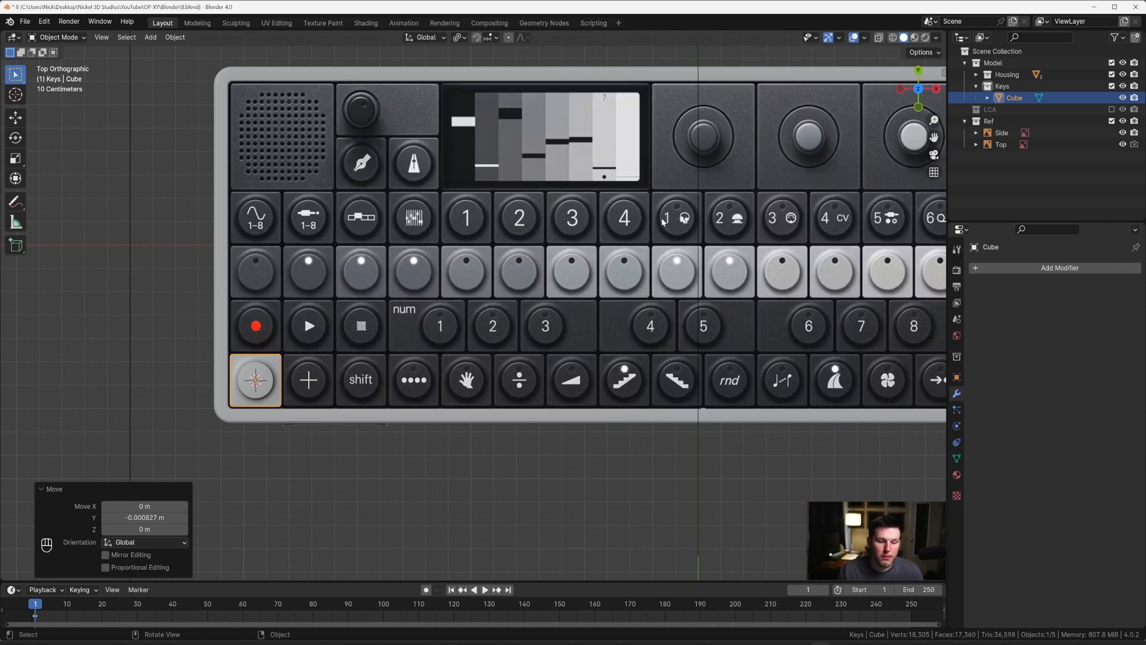
shift+middle_drag(770, 251, 660, 264)
shift+middle_drag(793, 286, 711, 291)
scroll(711, 293, down, 2)
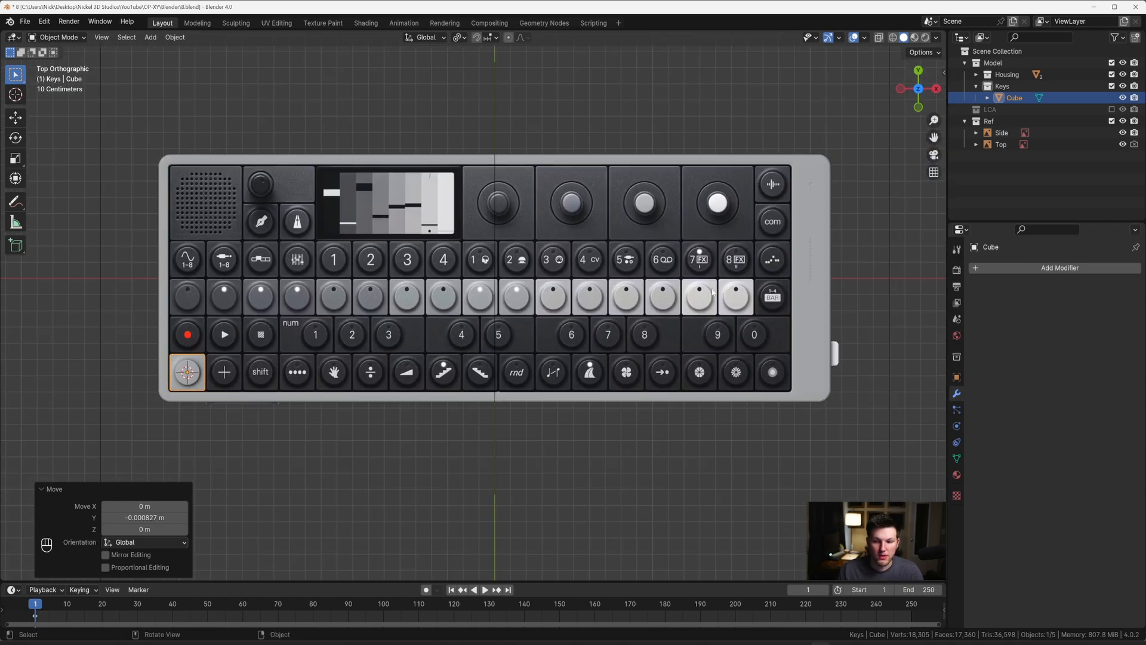
click(1004, 266)
text(a)
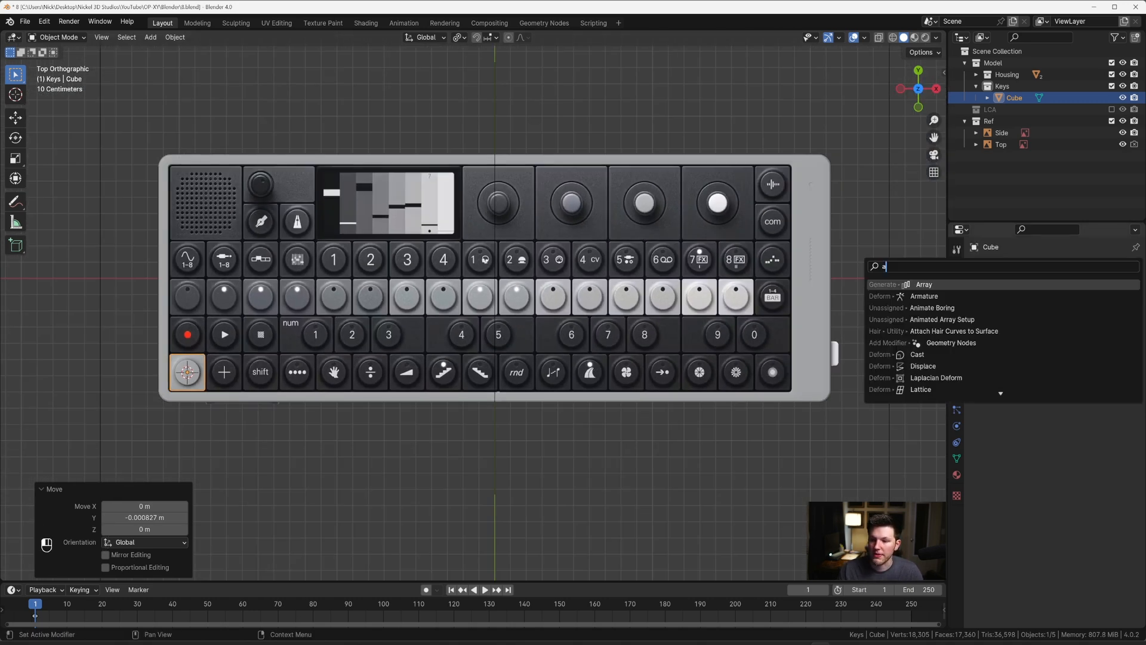
key(Return)
Step: Set the array's count to 17 to run keys along the reference's lowest row
scroll(525, 287, up, 4)
shift+middle_drag(346, 345, 473, 341)
scroll(525, 288, down, 5)
scroll(473, 340, up, 3)
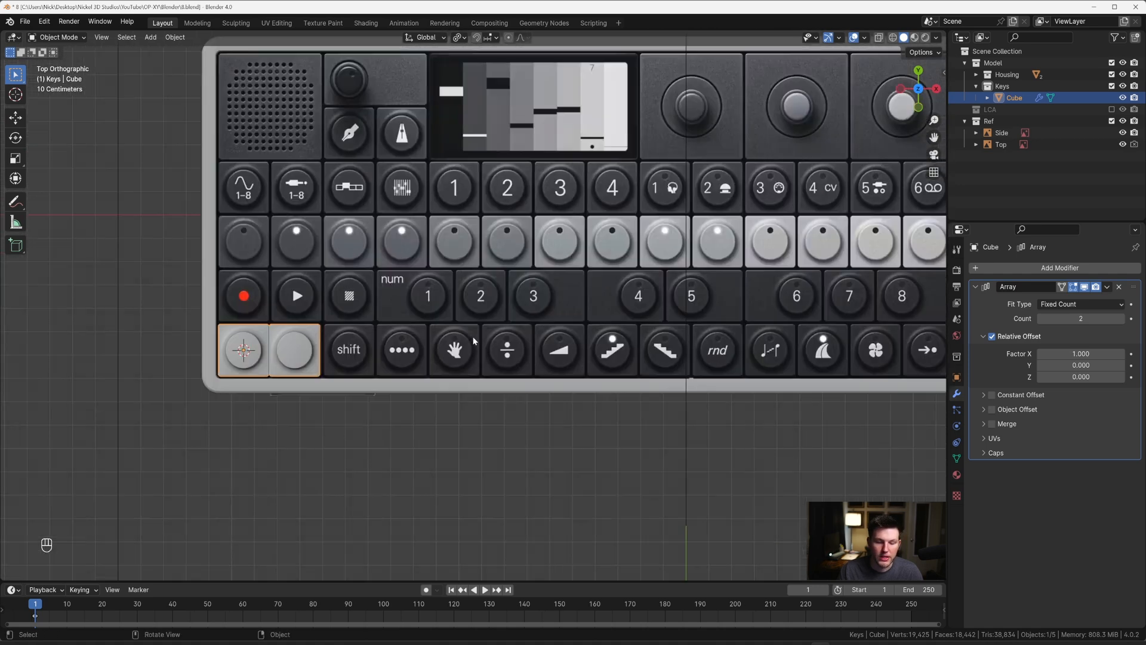
scroll(473, 341, up, 2)
shift+middle_drag(270, 347, 472, 320)
scroll(472, 321, up, 2)
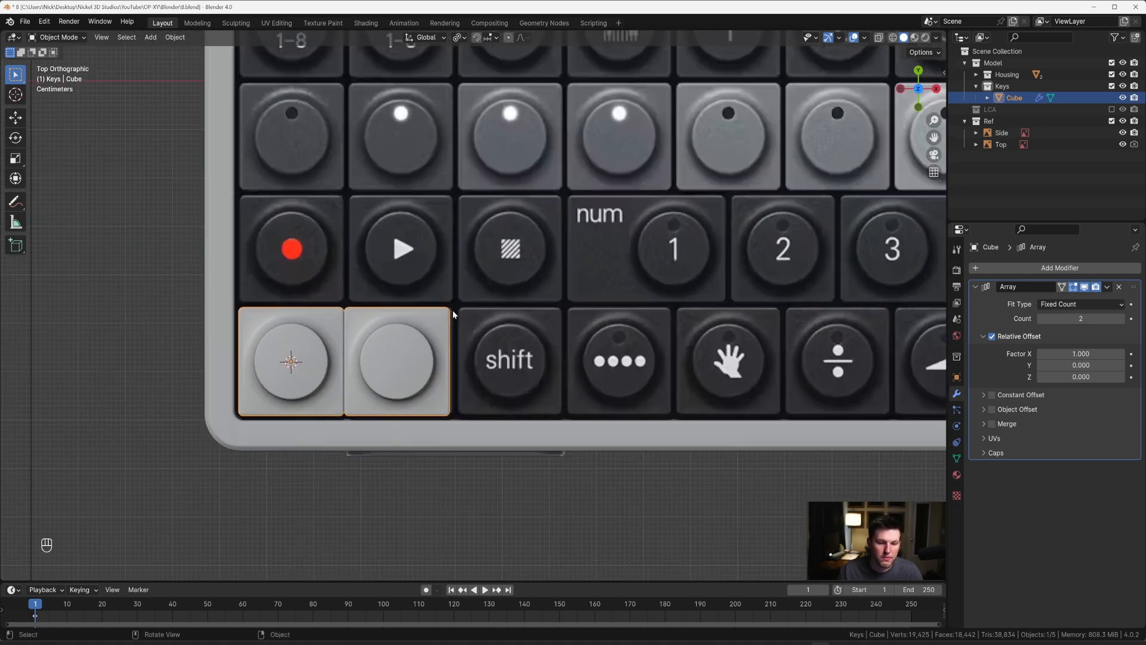
scroll(452, 311, down, 5)
shift+middle_drag(656, 278, 496, 332)
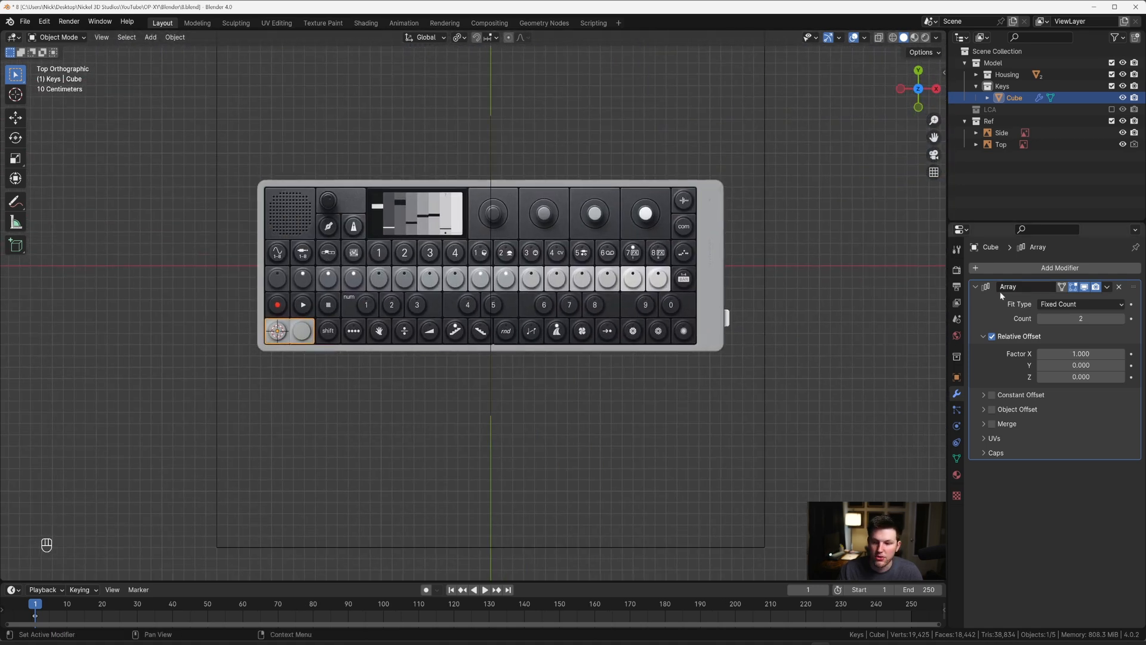
mouse_move(1122, 318)
mouse_down()
mouse_move(1137, 319)
mouse_move(1123, 318)
mouse_up()
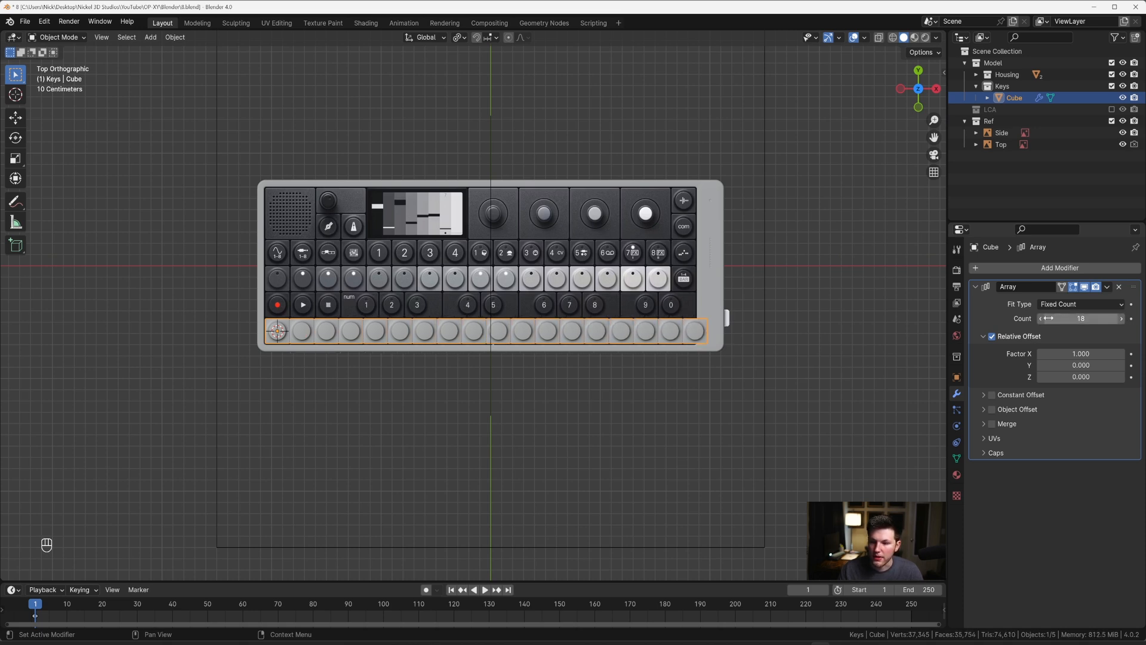
Step: Set the array's relative offset X factor to 1.045
click(1072, 353)
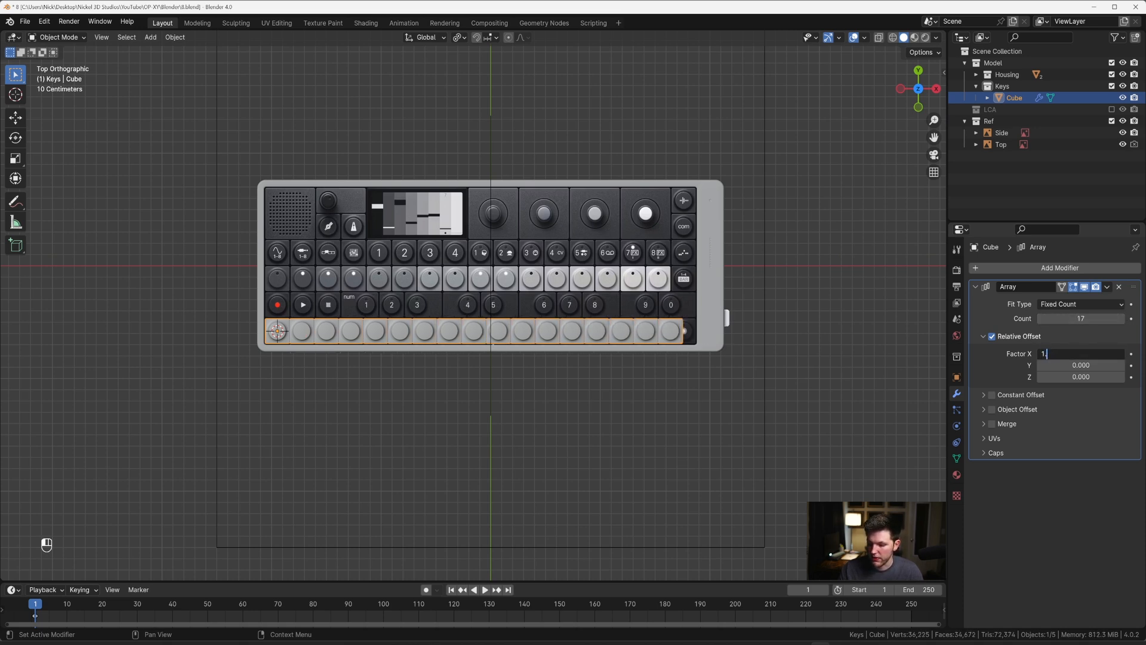
text(45)
key(Return)
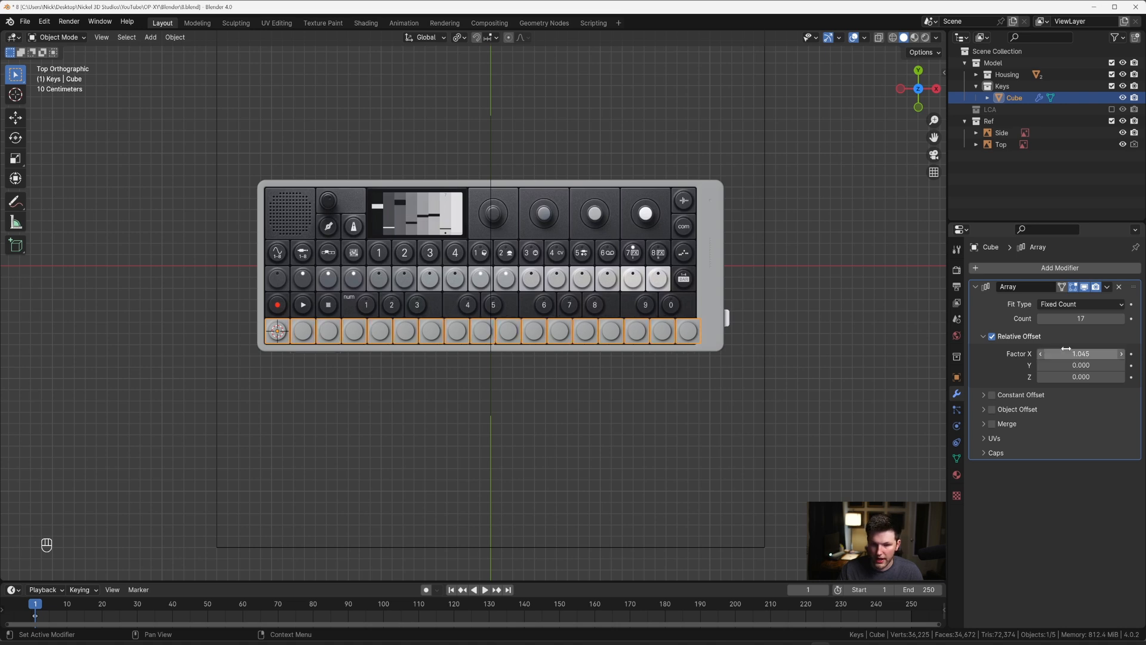
Step: Try relative offset X factors of 1.025 and 1.2 on the key array, and settle on 1.1
scroll(370, 317, up, 4)
shift+middle_drag(723, 339, 405, 354)
scroll(405, 355, up, 2)
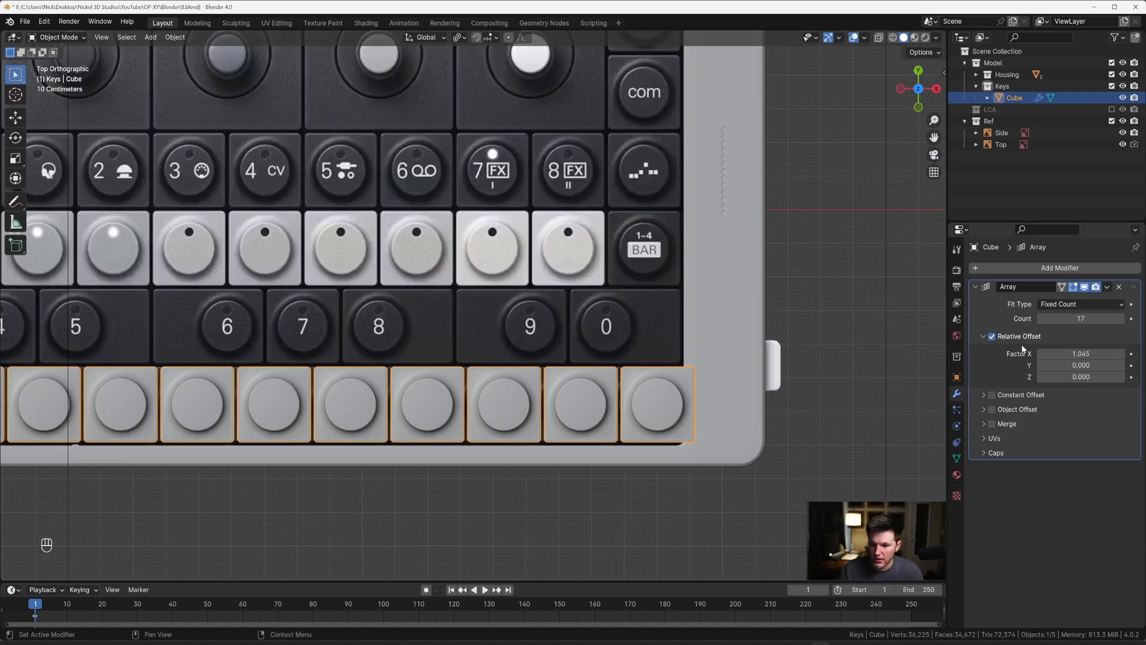
text(25)
key(Return)
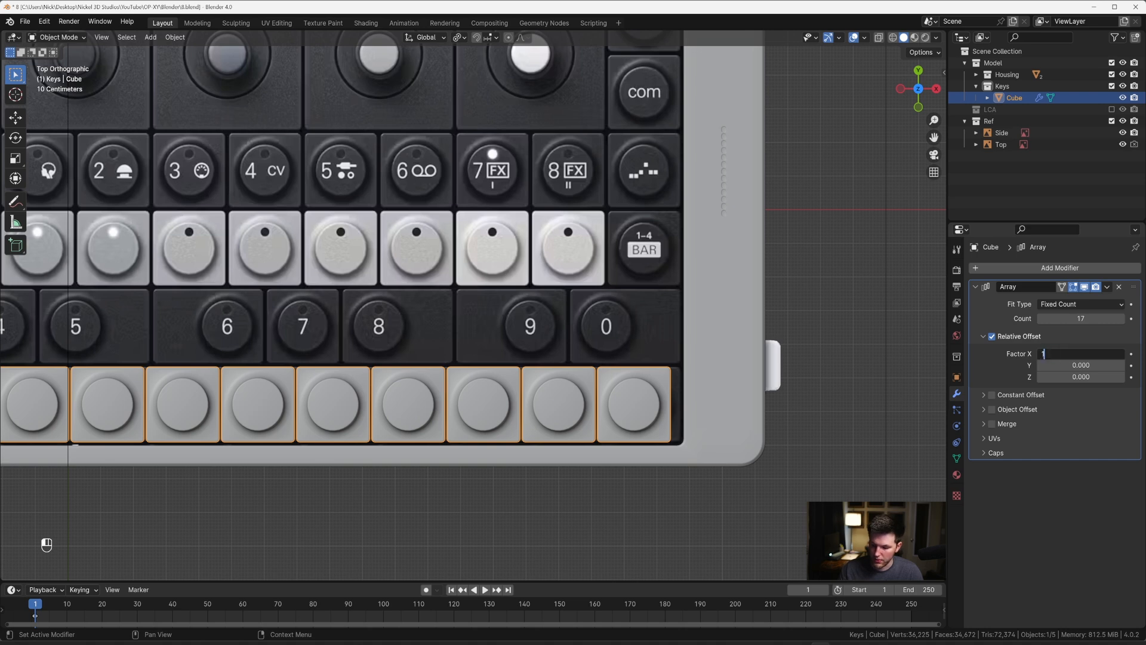
key(Return)
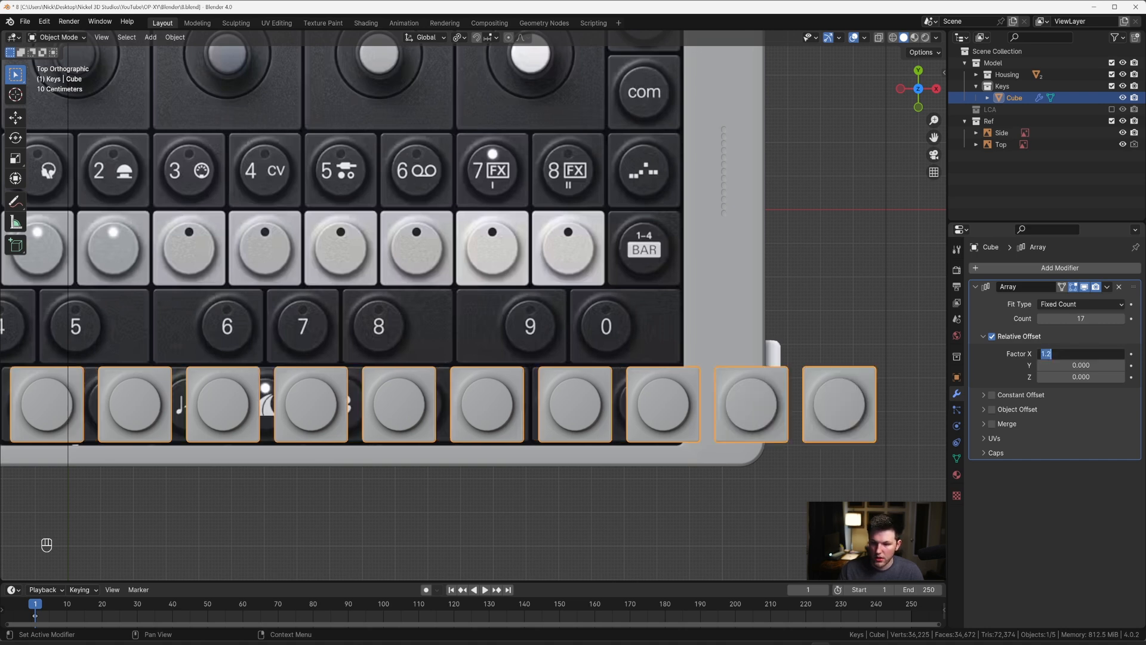
key(Return)
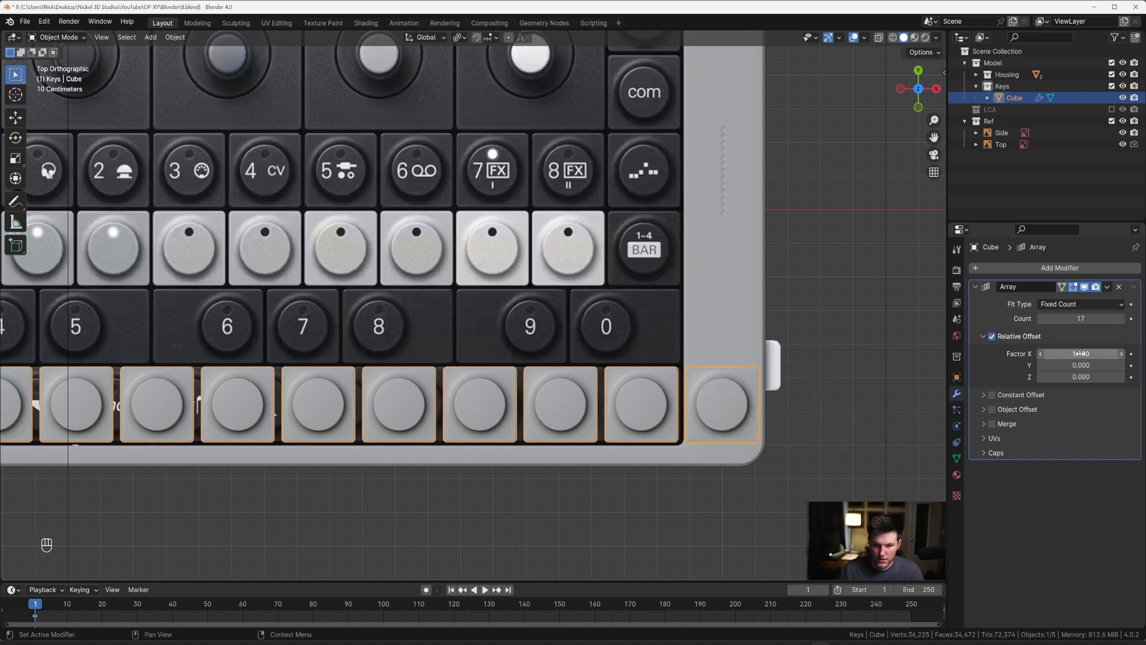
Step: Try a relative offset X factor of 1.05 on the key array
scroll(706, 396, down, 8)
scroll(482, 317, up, 4)
scroll(480, 311, up, 5)
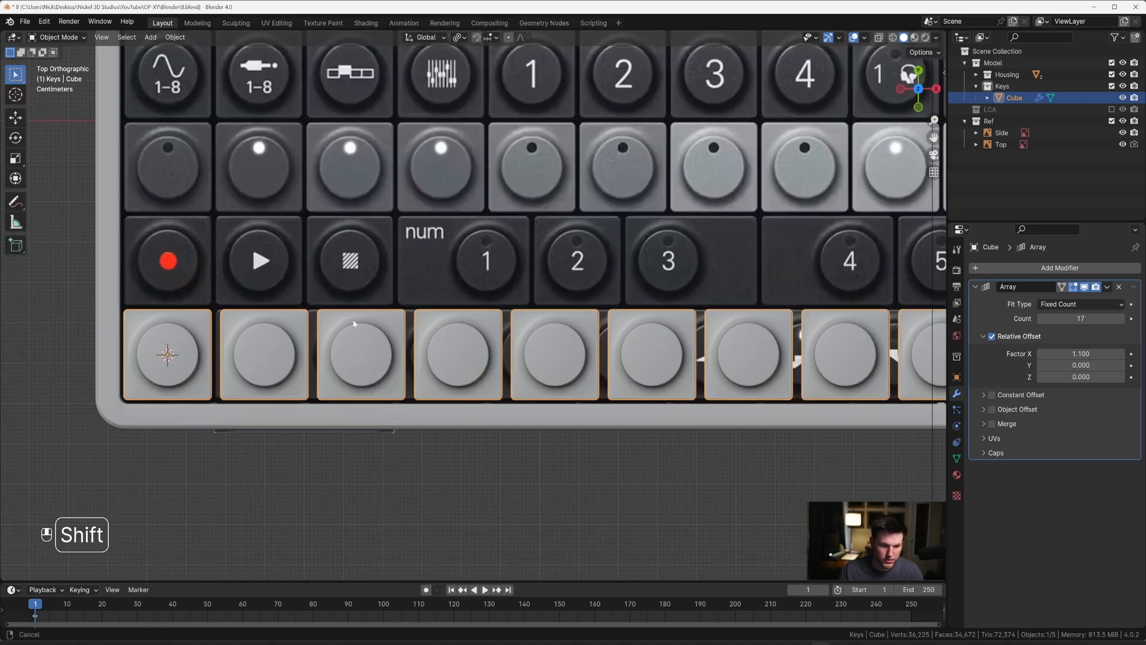
shift+middle_drag(293, 330, 595, 288)
scroll(595, 288, up, 4)
click(1081, 353)
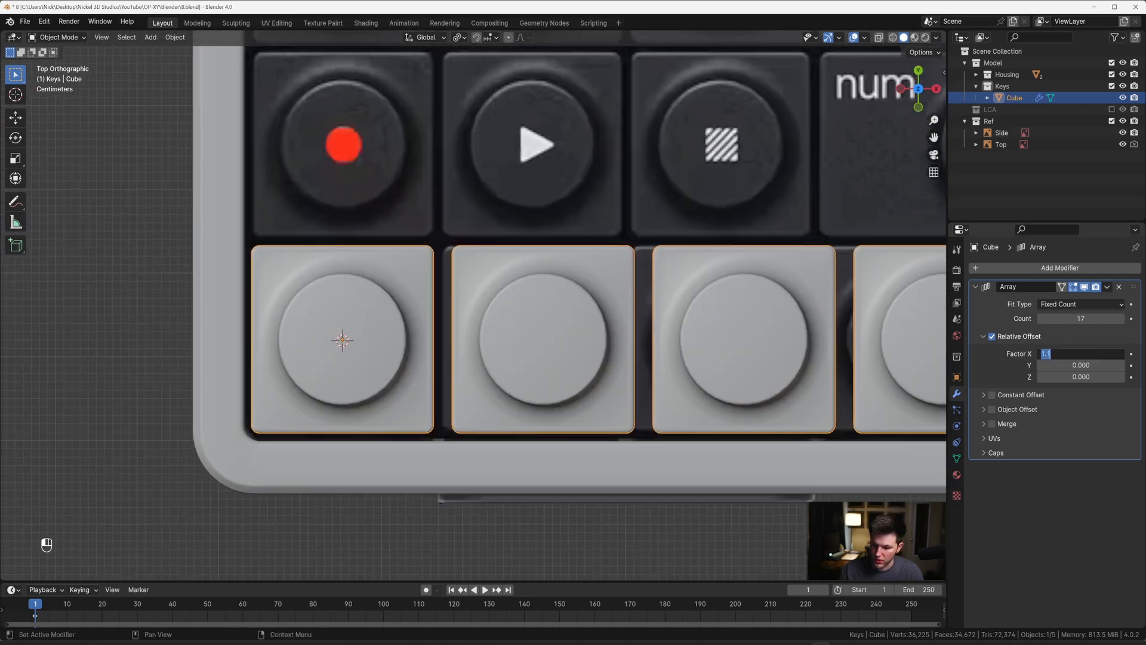
text(1.)
key(Return)
Step: Compare the row's last key with the recess edge and try a relative offset X factor of 1.025
scroll(813, 327, down, 3)
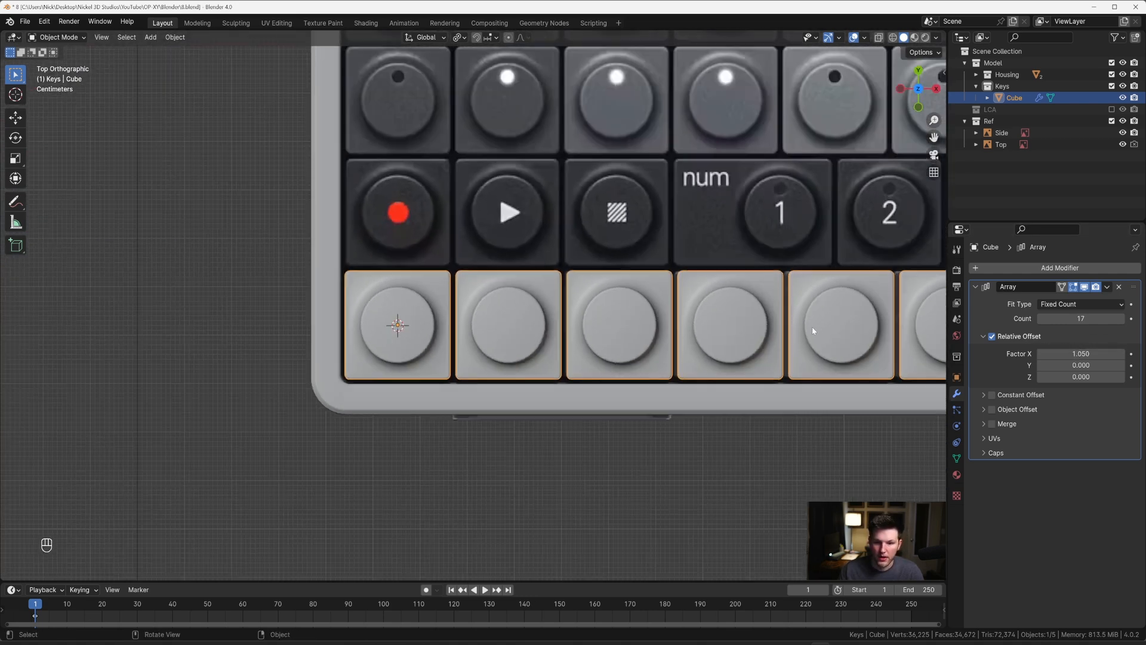
shift+middle_drag(802, 314, 131, 305)
shift+middle_drag(807, 289, 334, 285)
shift+middle_drag(746, 286, 190, 283)
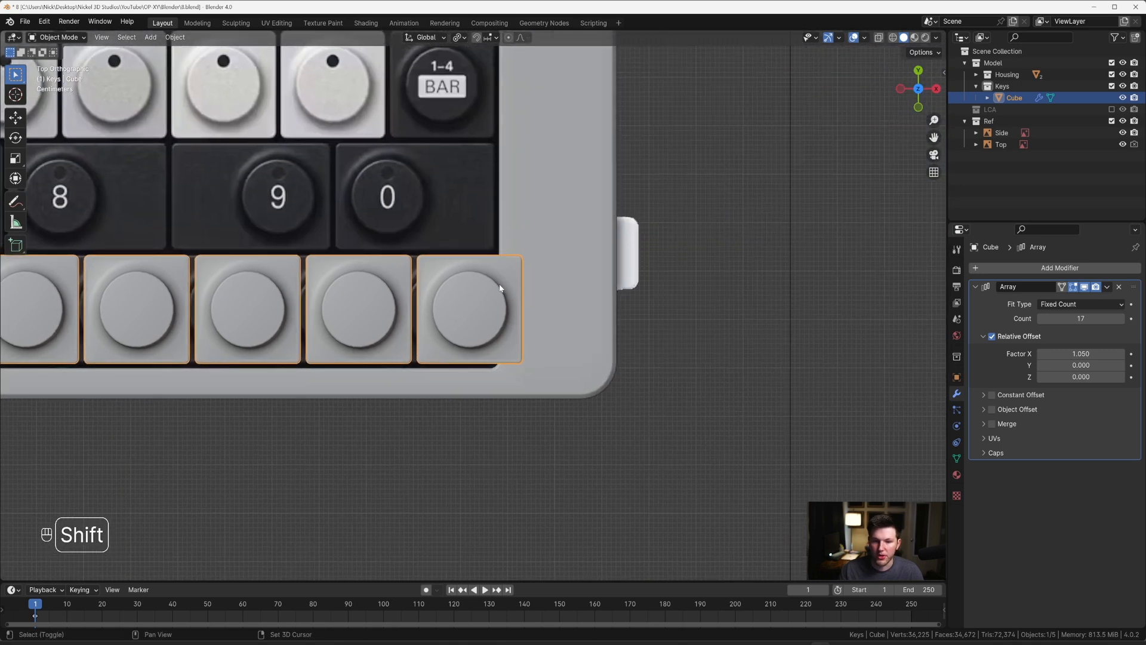
scroll(483, 291, up, 2)
shift+middle_drag(484, 292, 584, 309)
scroll(585, 309, up, 2)
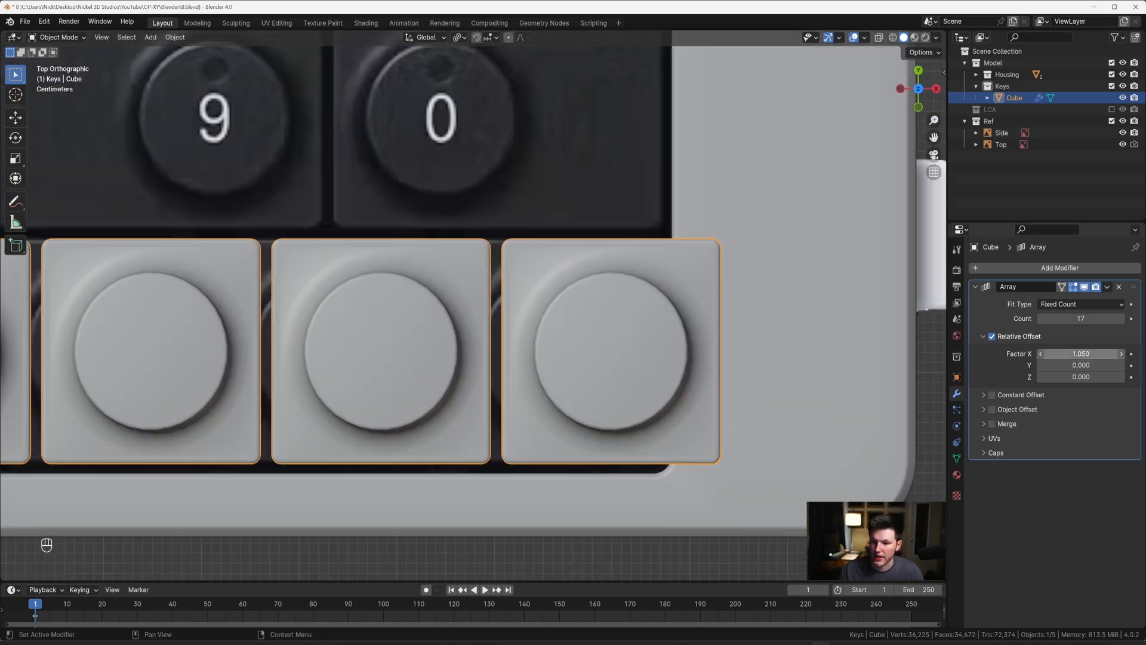
click(1081, 354)
text(1.025)
key(Return)
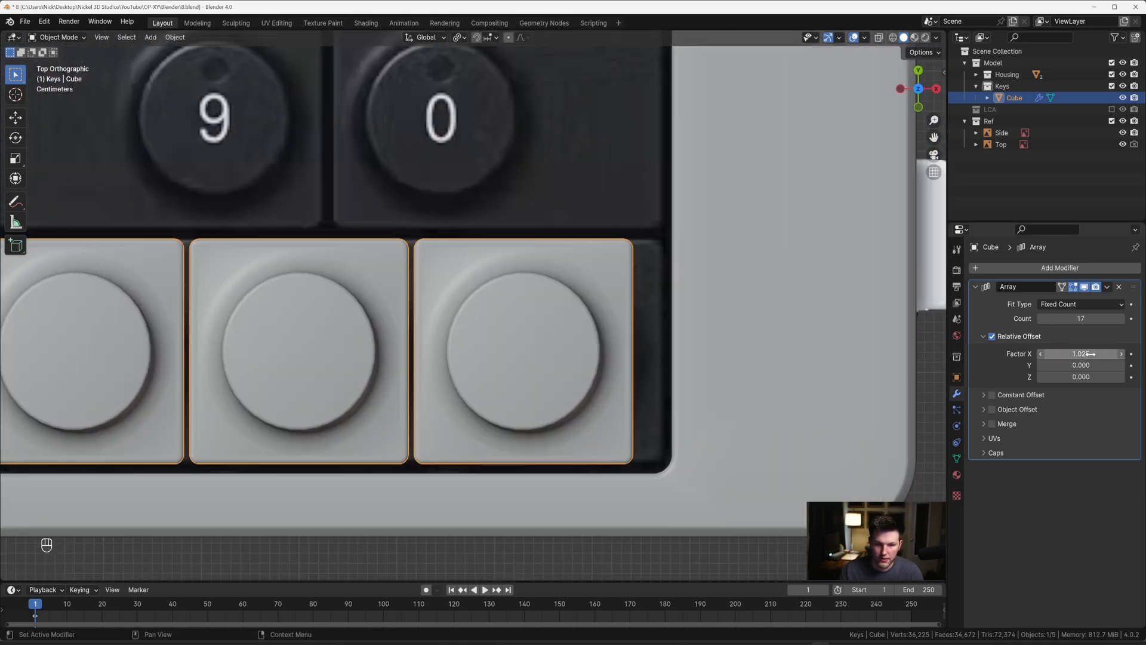
Step: Try relative offset X factors of 1.03 and 1.04 on the key array
click(1081, 354)
text(10)
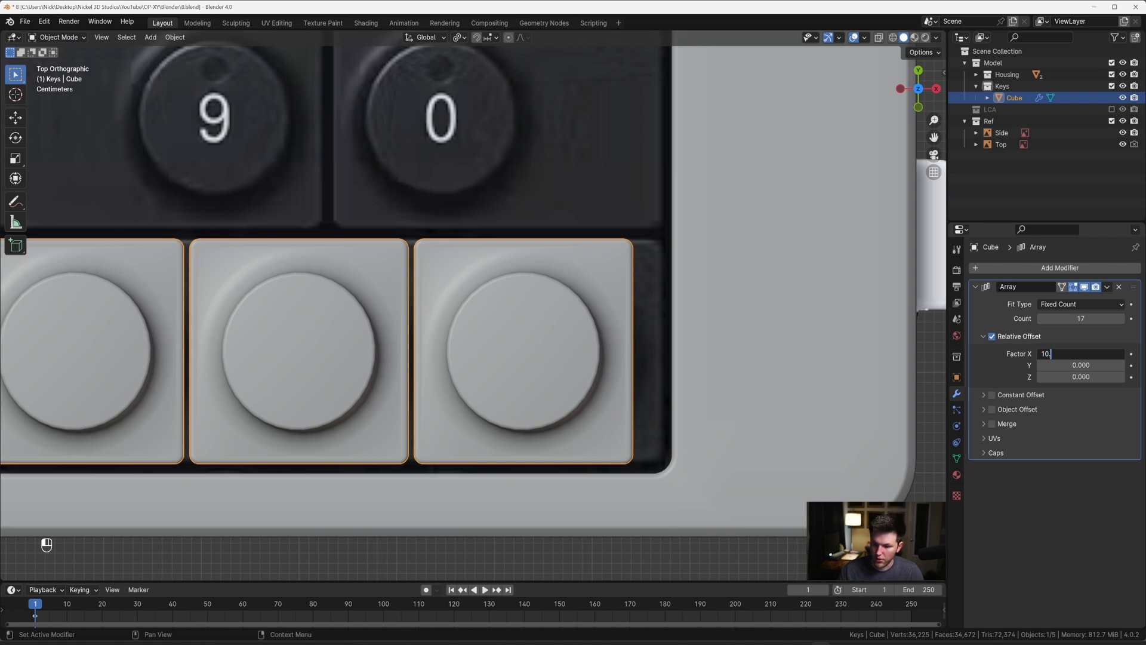
key(BackSpace)
key(BackSpace)
text(.03)
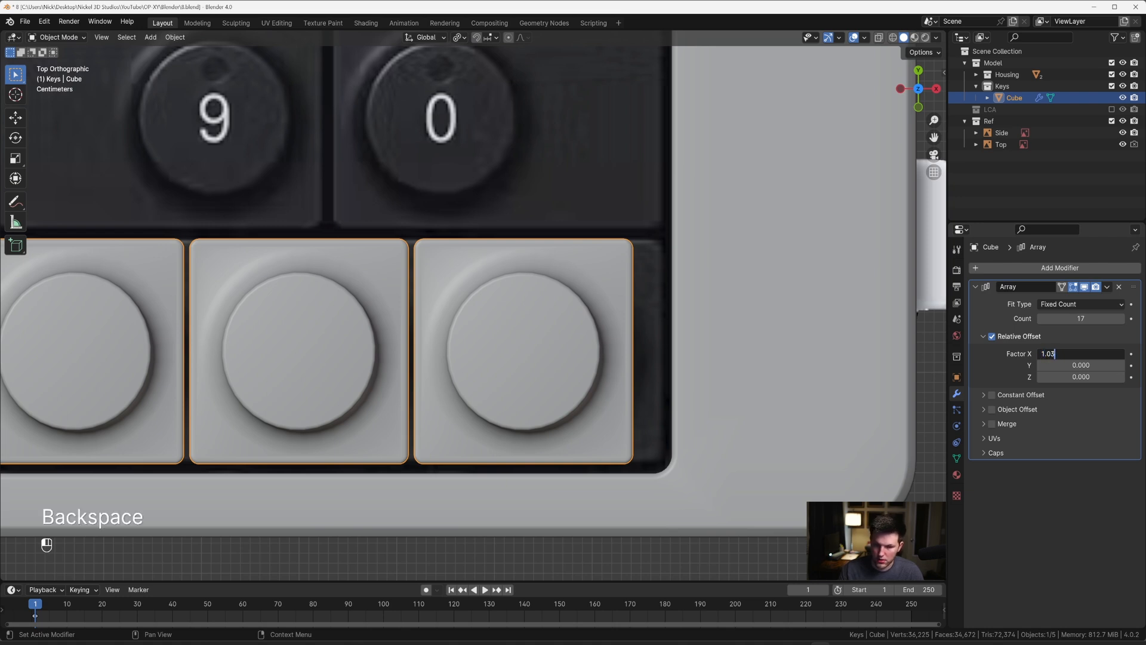
key(Return)
click(1090, 354)
text(1.04)
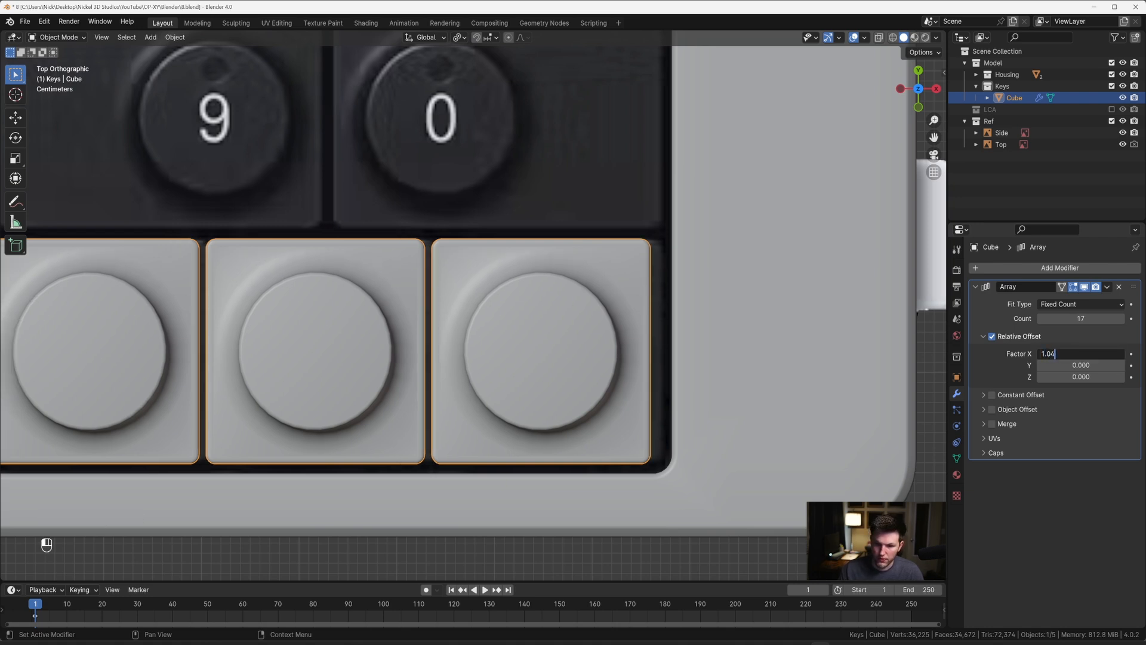
key(Return)
click(1090, 354)
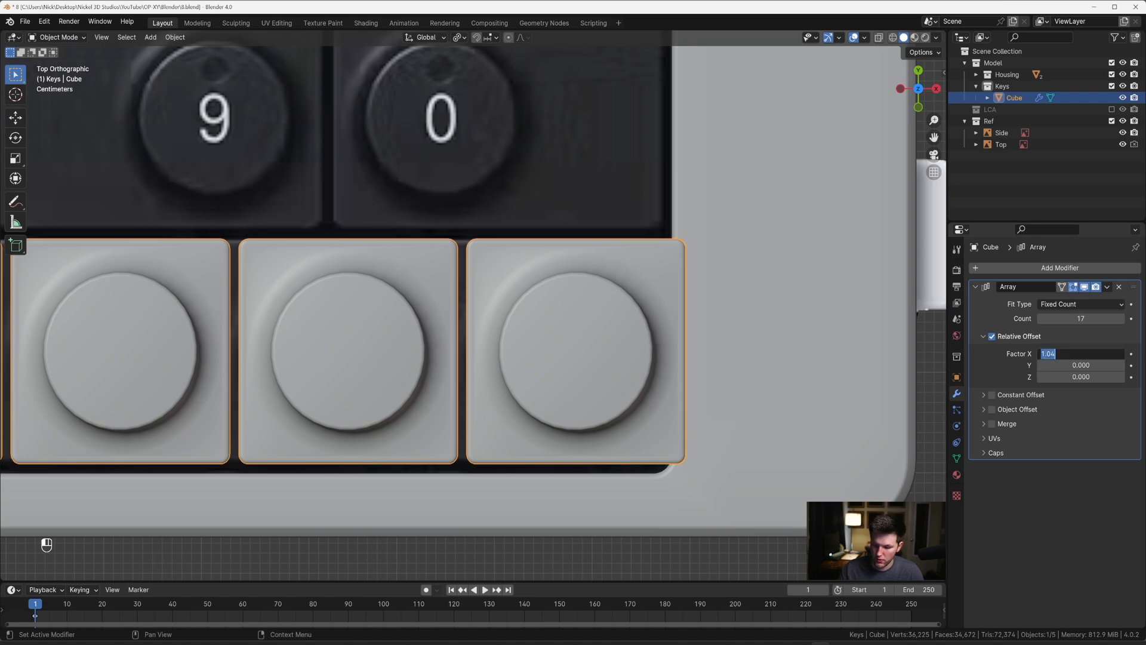
text(4)
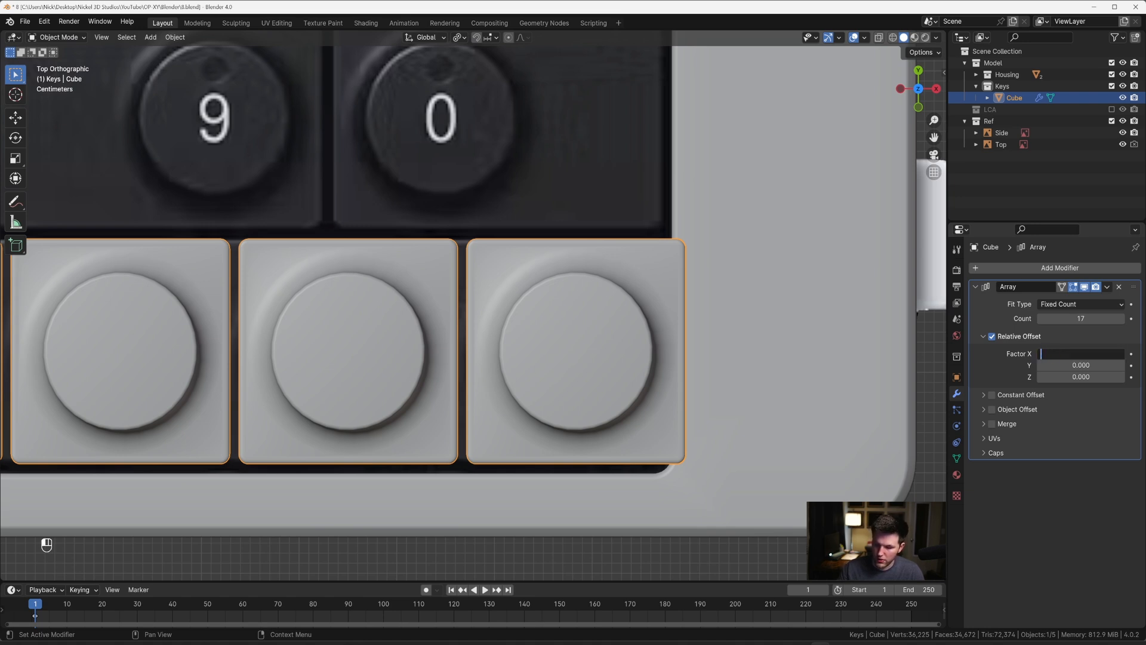
key(Escape)
Step: Try a relative offset X factor of 1.035 on the key array, and settle on 1.033
mouse_move(1085, 355)
shift+mouse_down()
mouse_move(1014, 355)
mouse_move(1086, 354)
shift+mouse_up()
click(1085, 354)
text(1.)
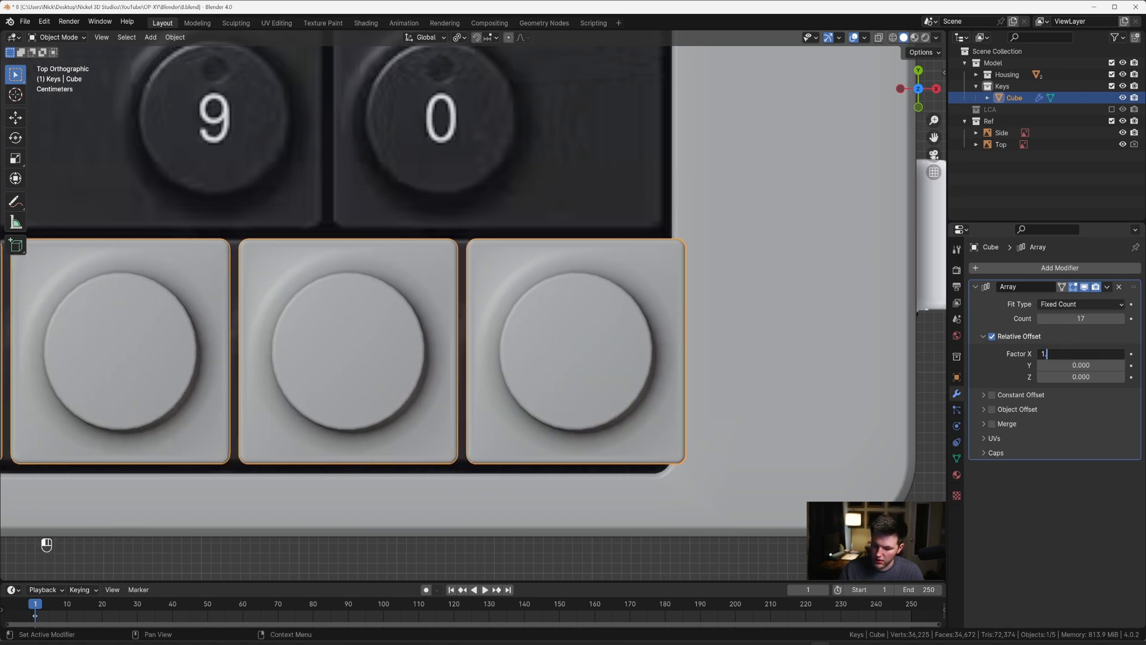
text(035)
key(Return)
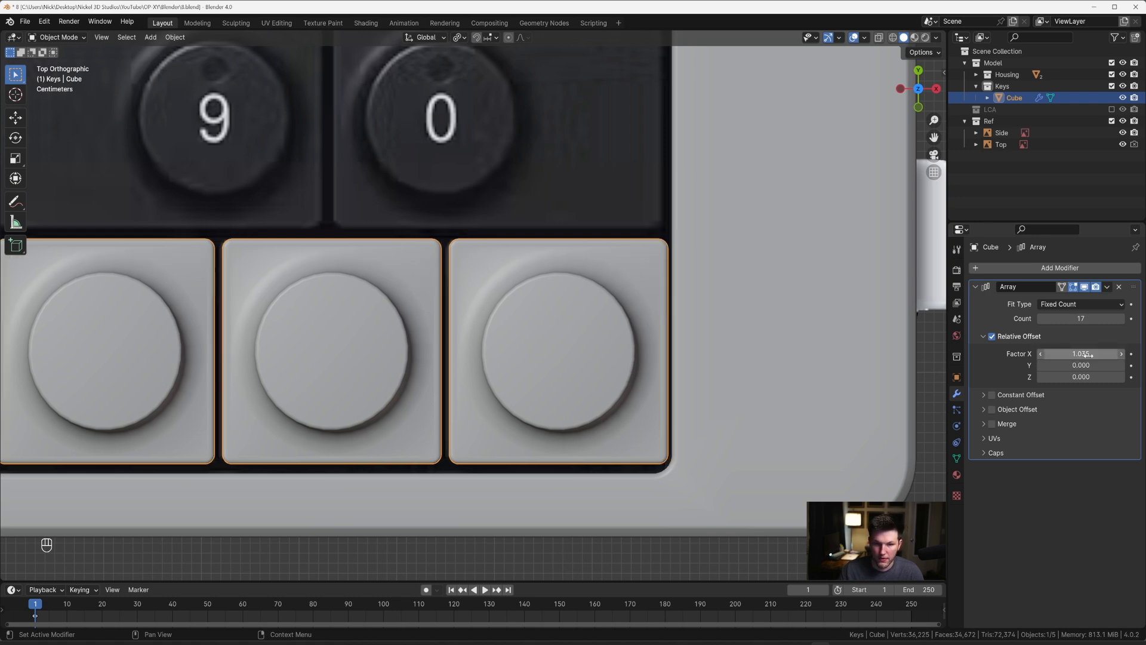
click(1086, 355)
text(1)
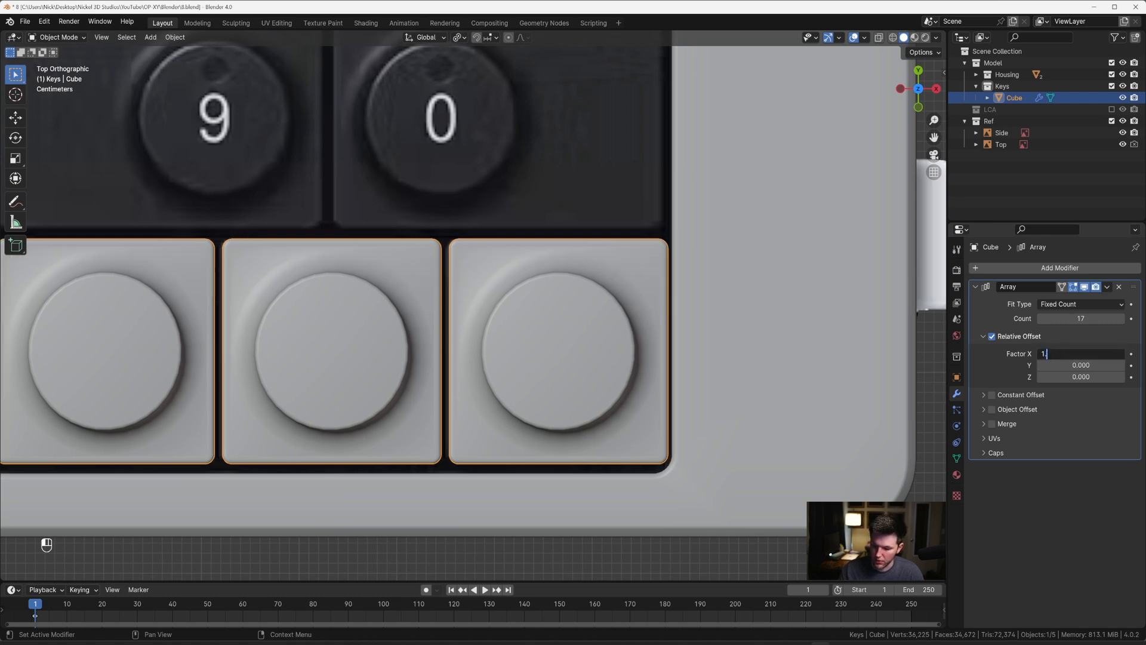
text(.033)
key(Return)
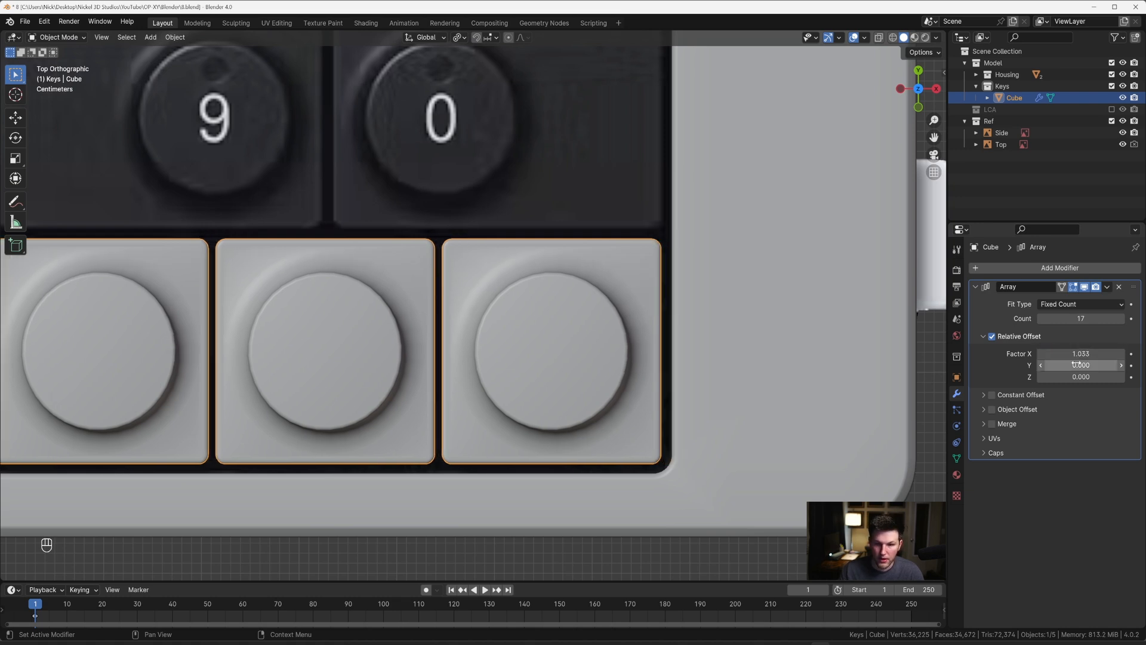
Step: Add a second Array modifier to the key
scroll(598, 266, down, 10)
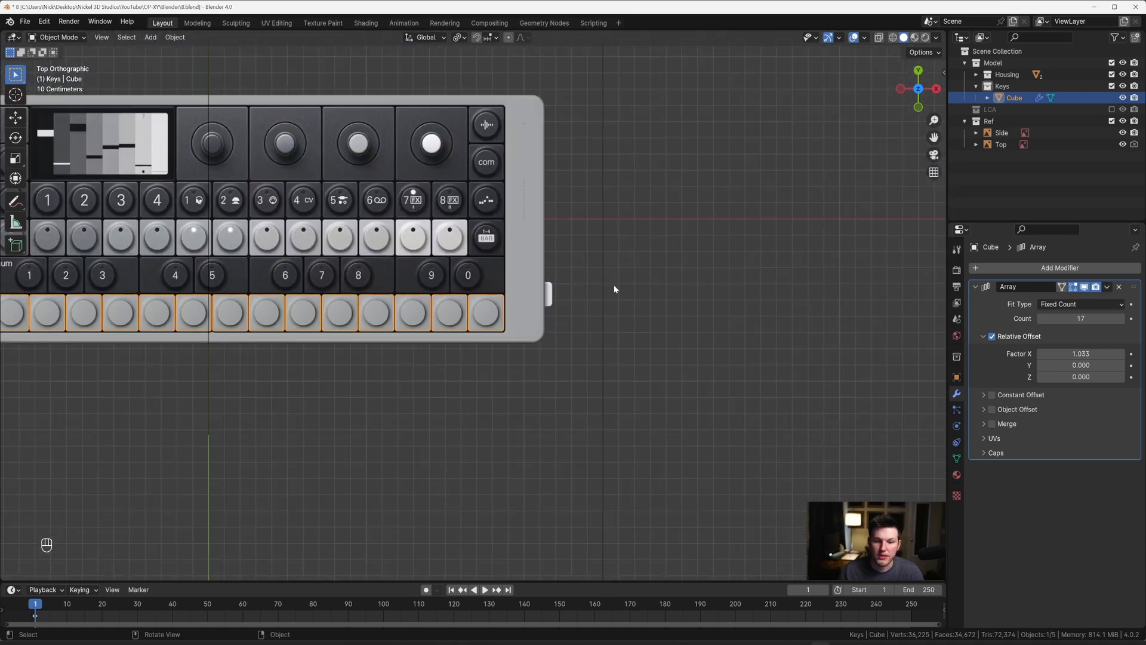
shift+middle_drag(630, 303, 805, 333)
scroll(767, 325, down, 2)
shift+middle_drag(725, 317, 936, 321)
scroll(936, 322, up, 2)
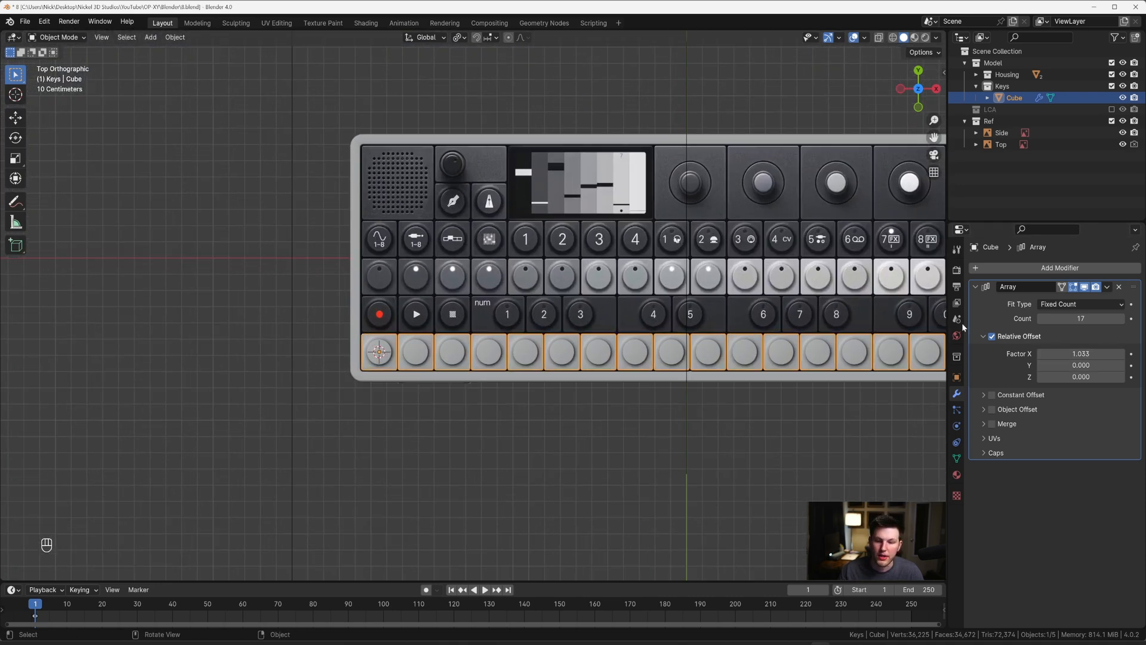
click(976, 287)
click(980, 269)
mouse_move(980, 269)
click(961, 291)
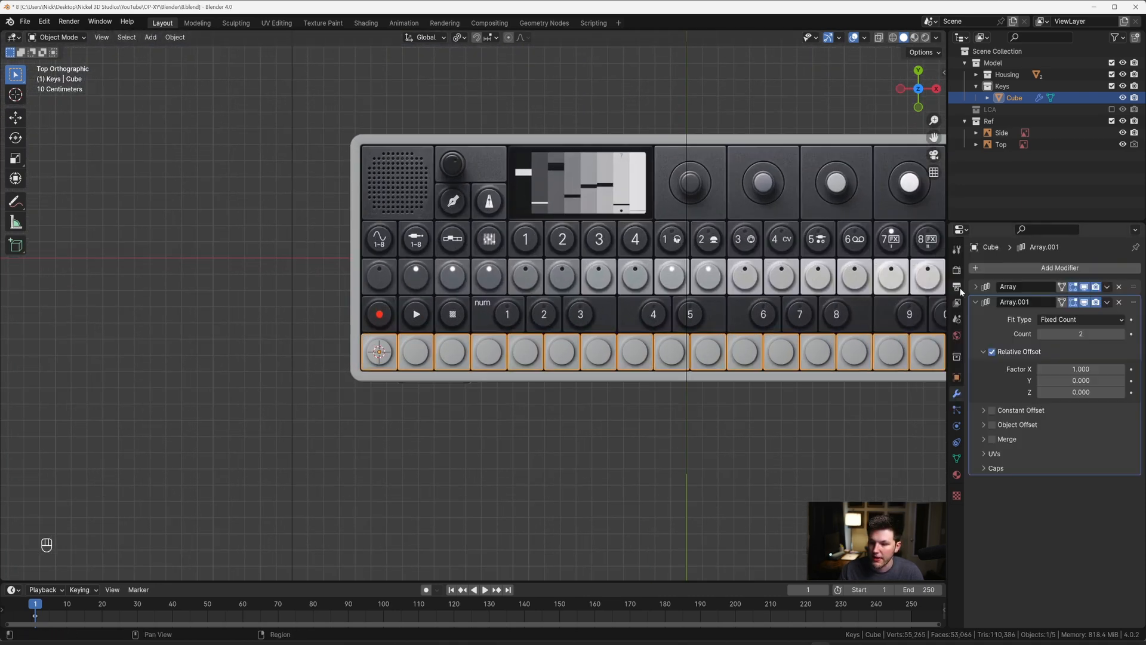
Step: Set the second array's relative offset to X 0 and Y 1.033 so the key row repeats upward
double_click(1081, 369)
text(0)
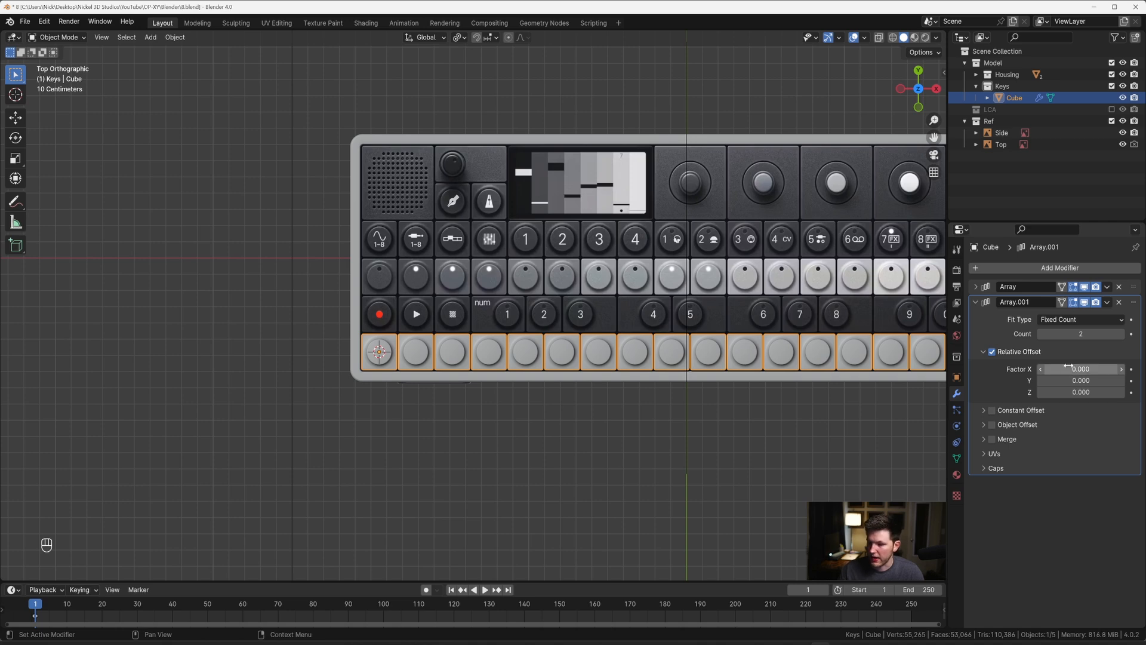
key(Tab)
text(1)
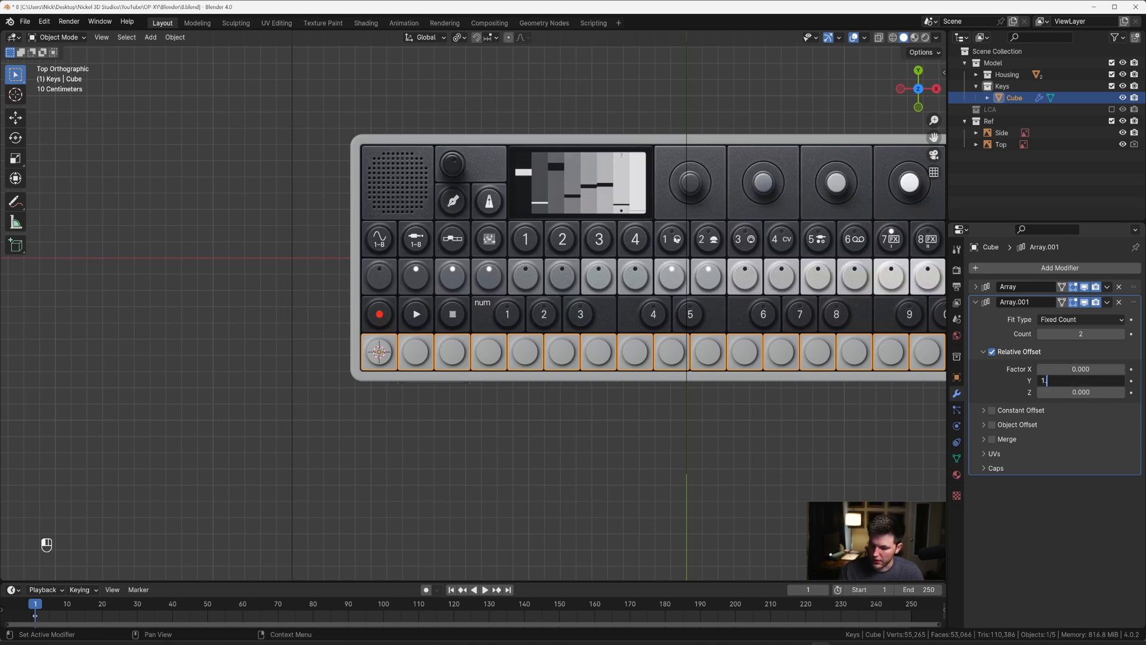
text(.033)
key(Return)
Step: Raise the second array's count to 6 to fill the housing with rows of keys
scroll(399, 288, up, 8)
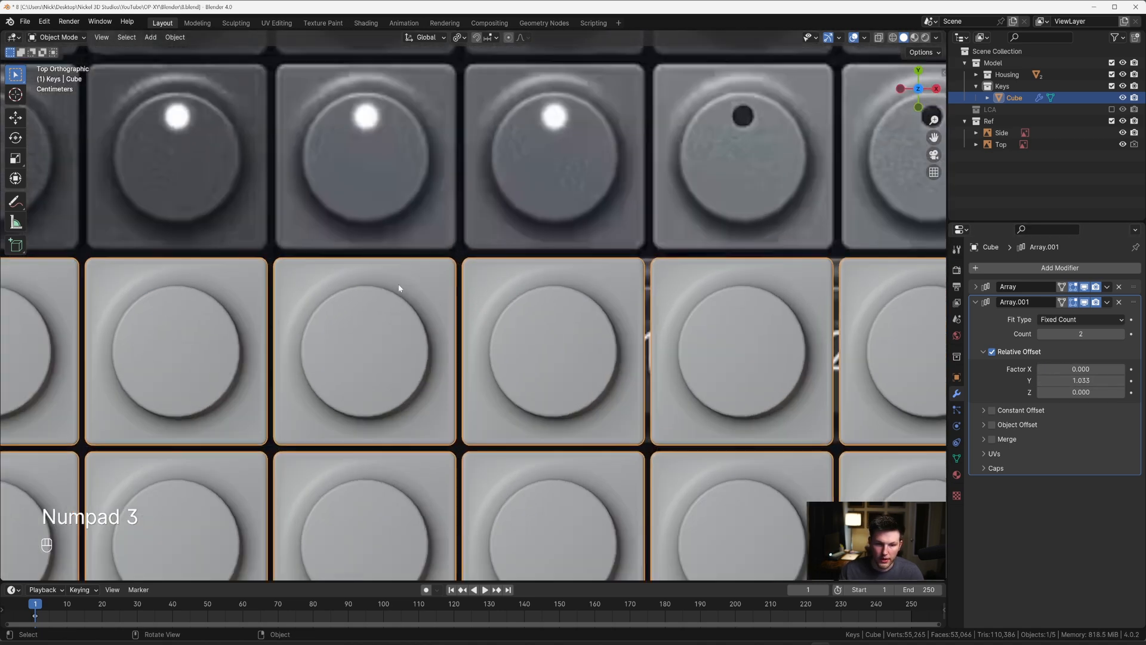
scroll(518, 285, down, 5)
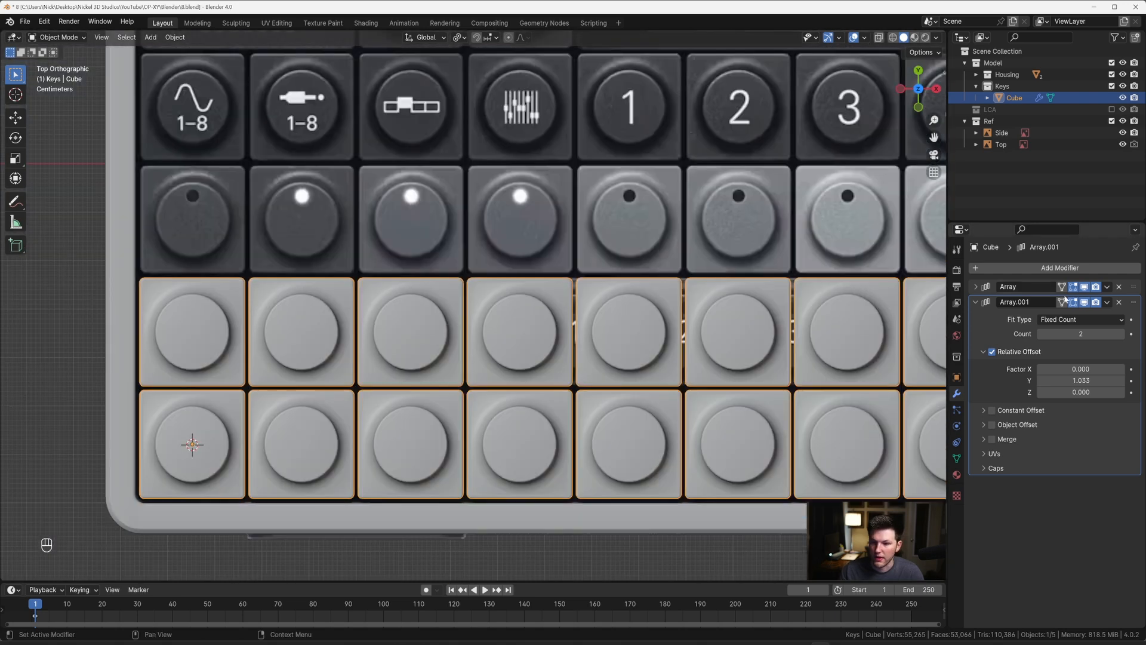
click(1121, 334)
click(1119, 337)
scroll(857, 283, down, 4)
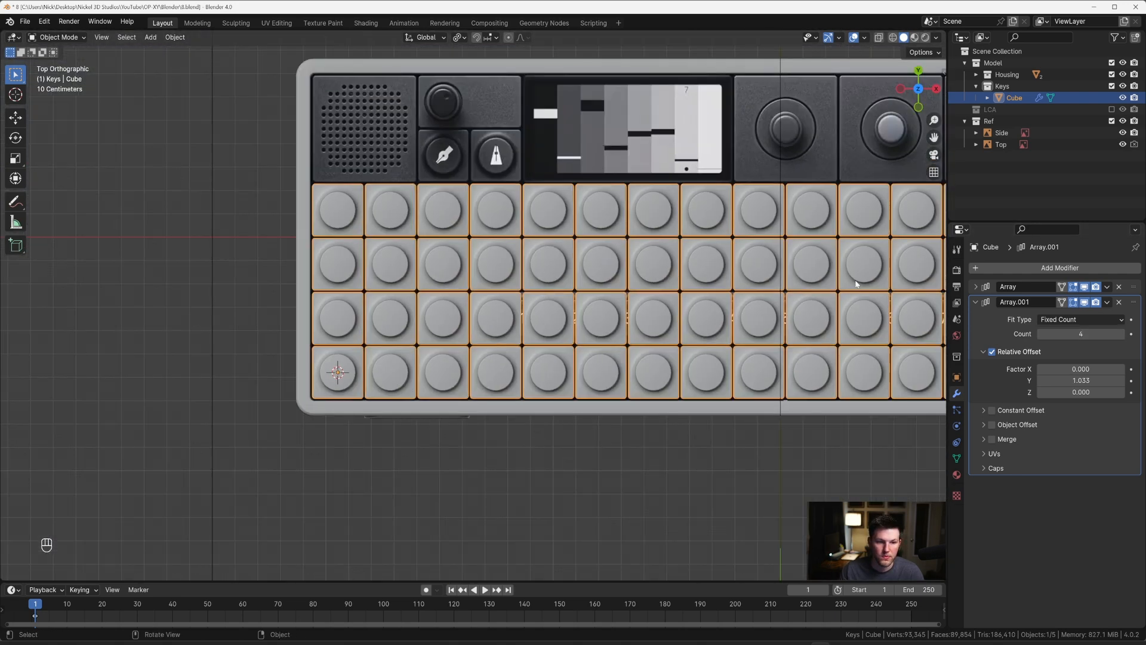
click(1121, 339)
click(1121, 339)
Step: Examine how the key grid's outer rows and columns line up with the housing recess edges
shift+middle_drag(310, 98, 447, 251)
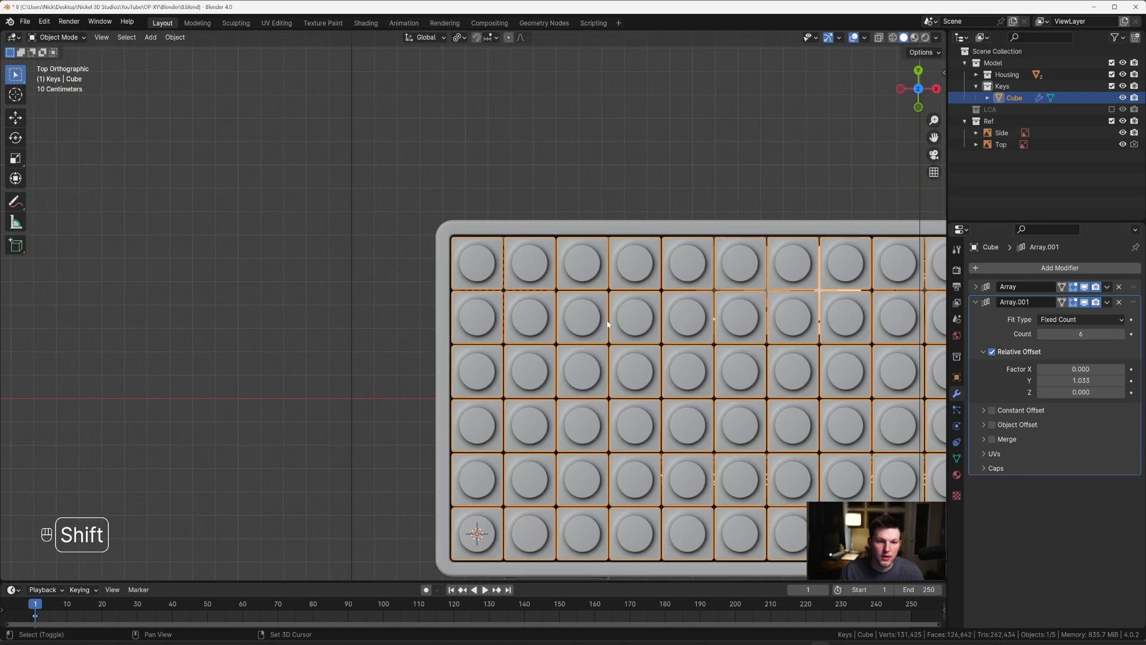
scroll(454, 181, up, 8)
scroll(471, 177, down, 4)
shift+middle_drag(541, 188, 180, 202)
scroll(478, 256, down, 3)
shift+middle_drag(927, 456, 628, 338)
shift+middle_drag(920, 555, 432, 347)
scroll(647, 294, up, 5)
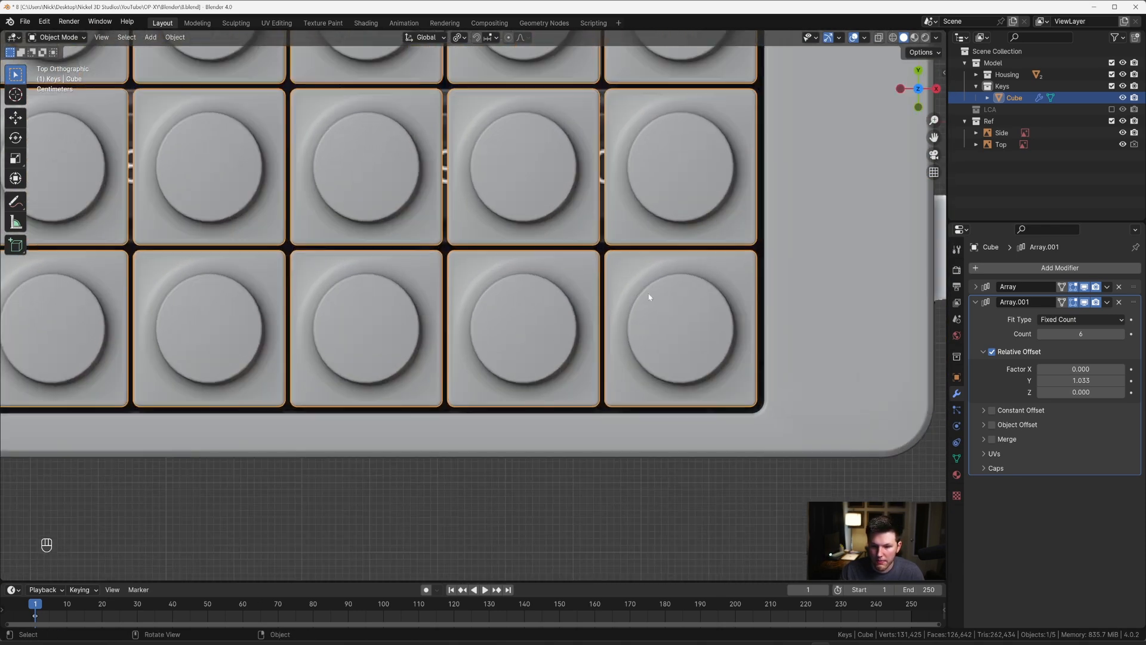
shift+middle_drag(653, 261, 477, 257)
scroll(545, 257, up, 3)
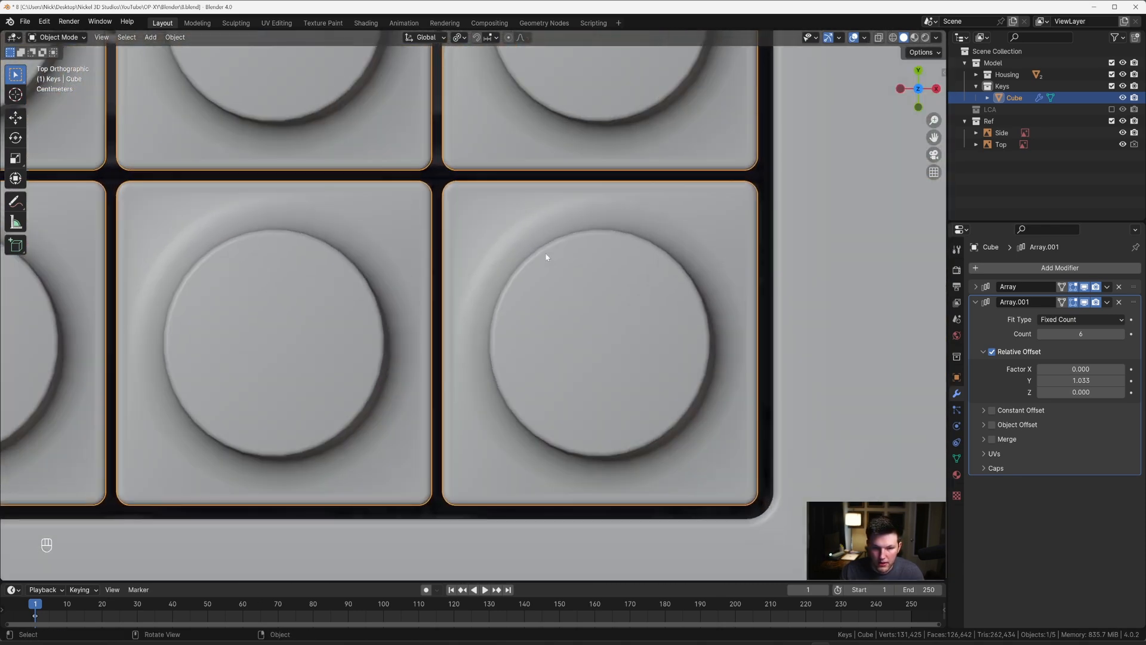
Step: Turn off the second array's viewport display to expose the reference above the lowest key row
click(1084, 302)
scroll(752, 240, up, 1)
scroll(770, 235, down, 1)
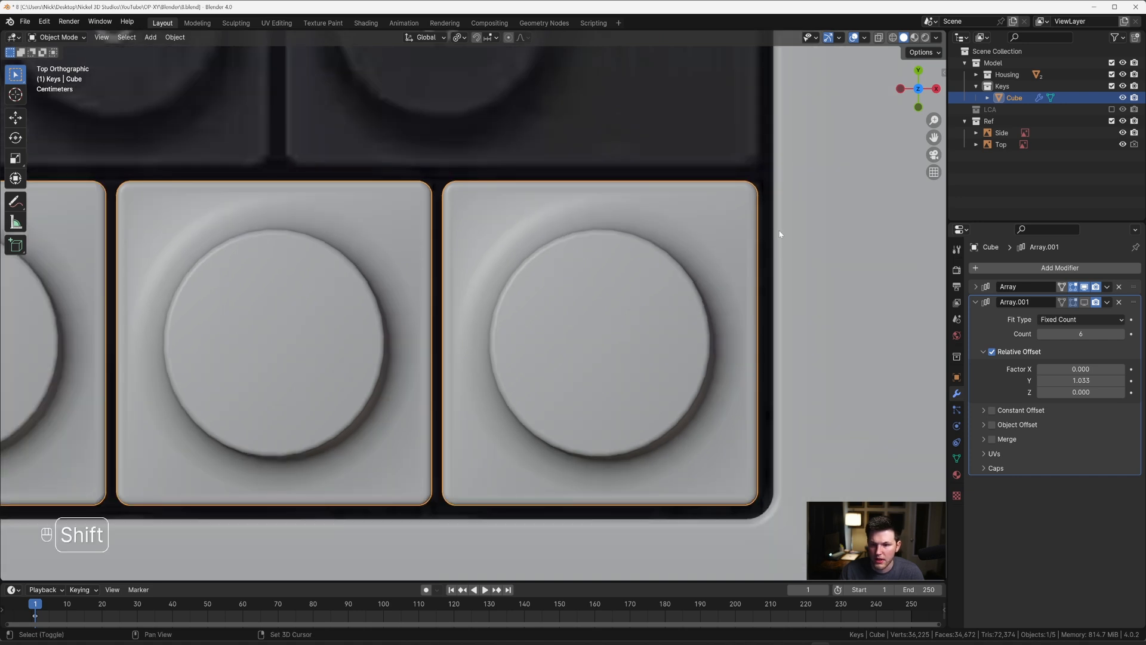
shift+middle_drag(780, 235, 694, 256)
Step: Try a relative offset Y factor of 1.0335 on the second array, and settle on 1.034
click(1080, 380)
text(1)
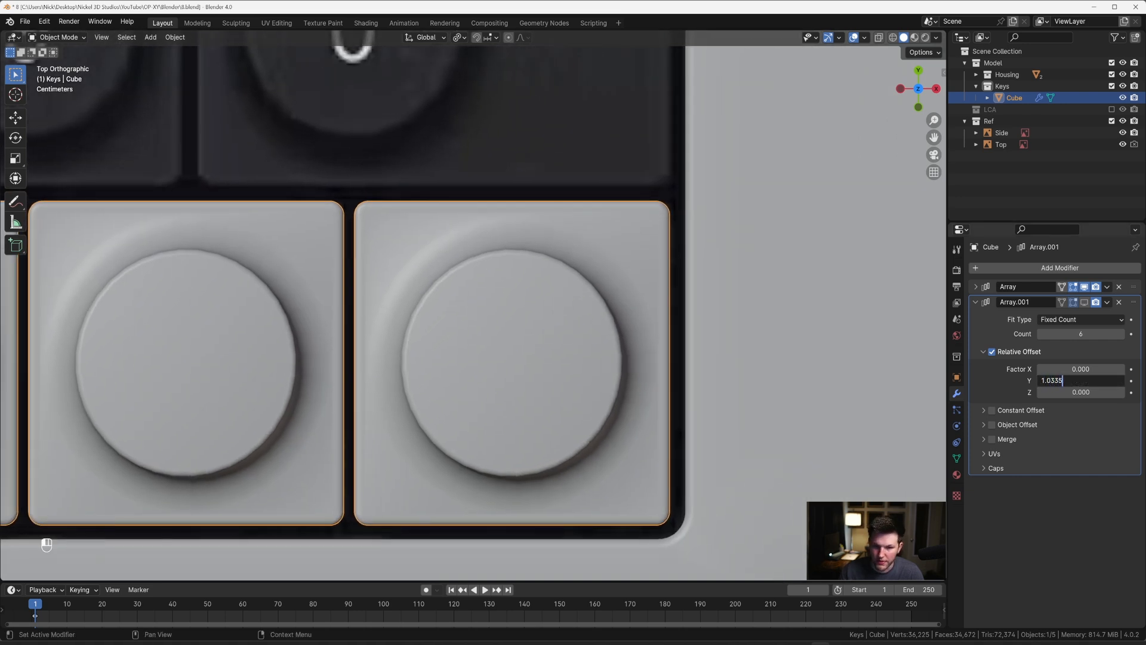
key(Return)
click(1077, 381)
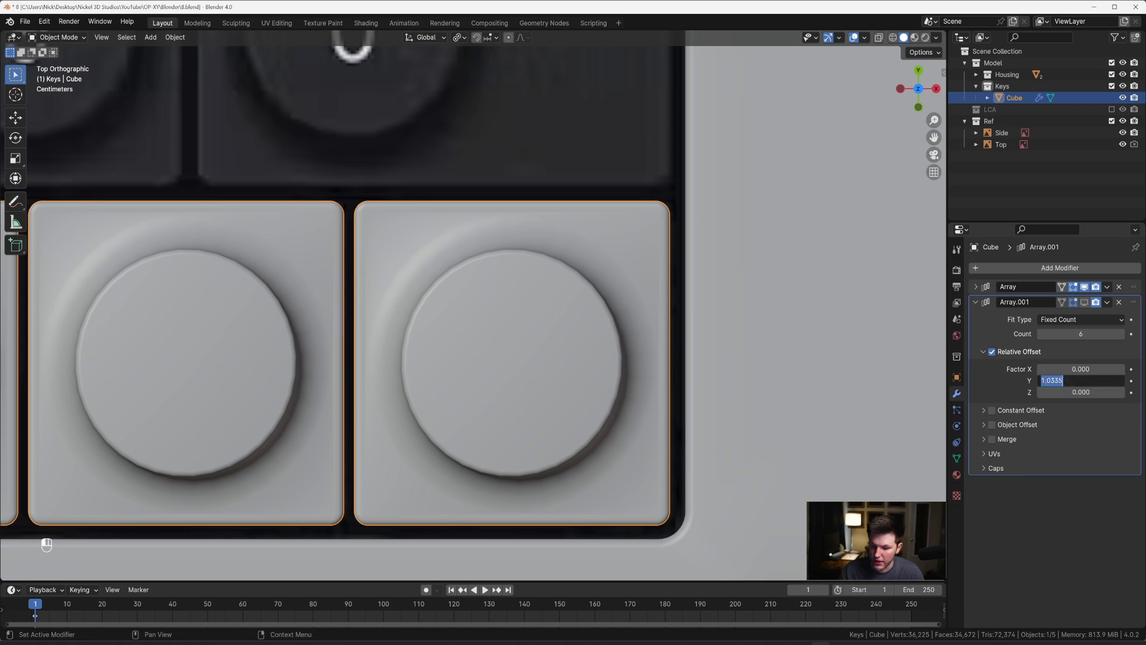
text(1)
key(Return)
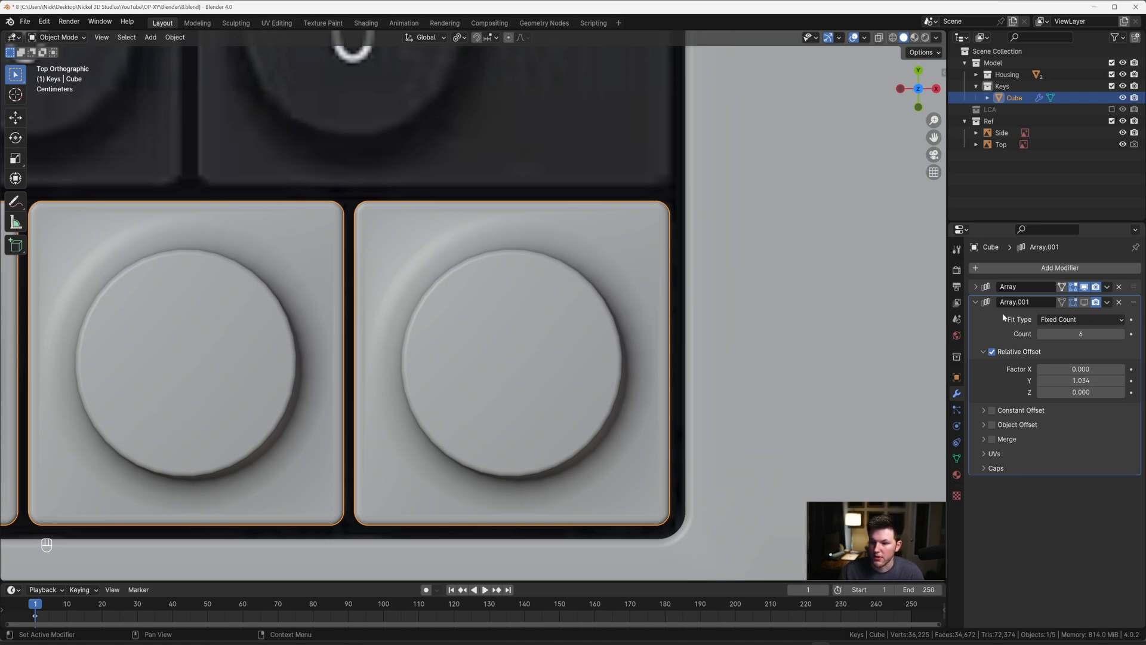
Step: Try a relative offset X factor of 1.034 on the first array
click(975, 301)
click(975, 286)
double_click(1080, 354)
text(1)
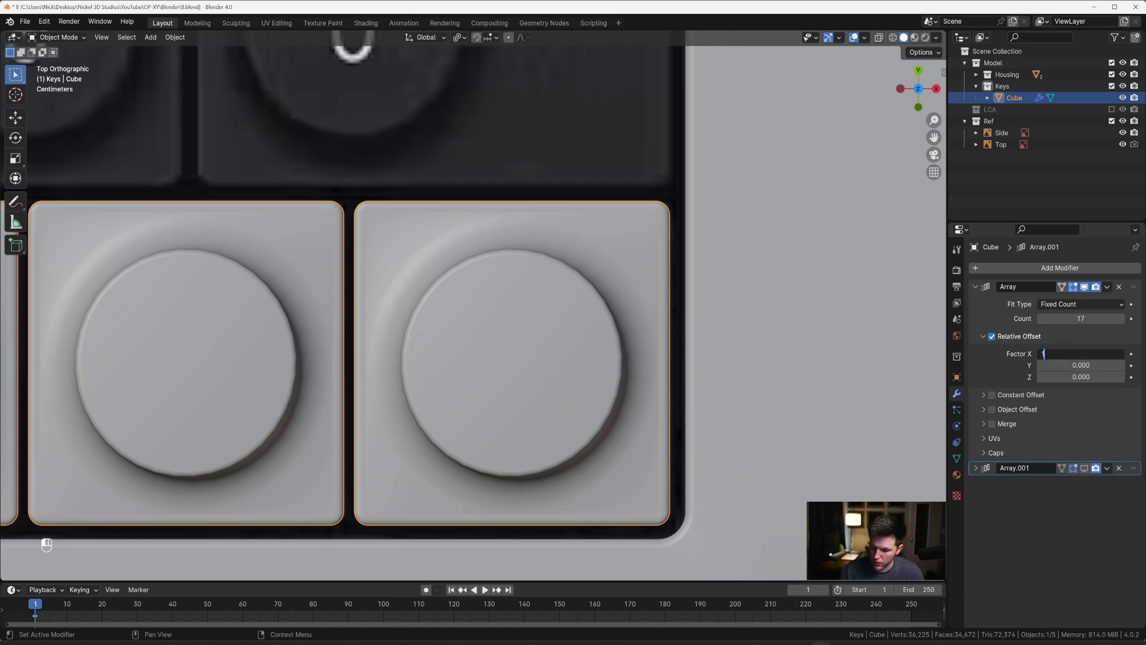
text(.034)
key(Return)
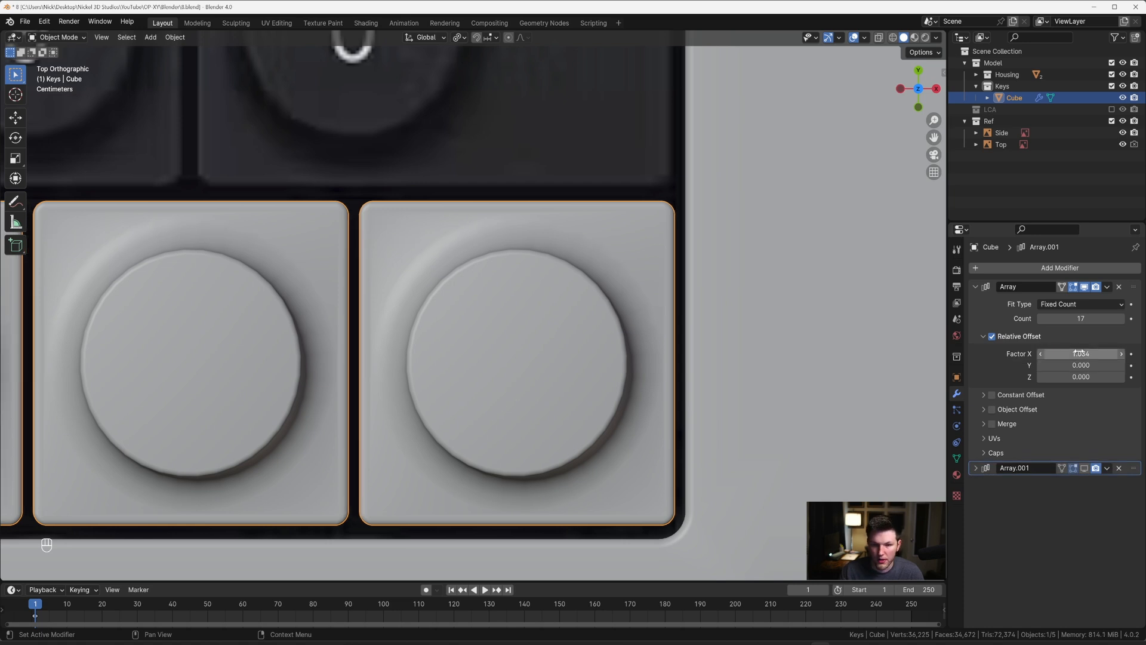
Step: Set the first array's relative offset X factor to 1.0335
double_click(1080, 353)
text(1)
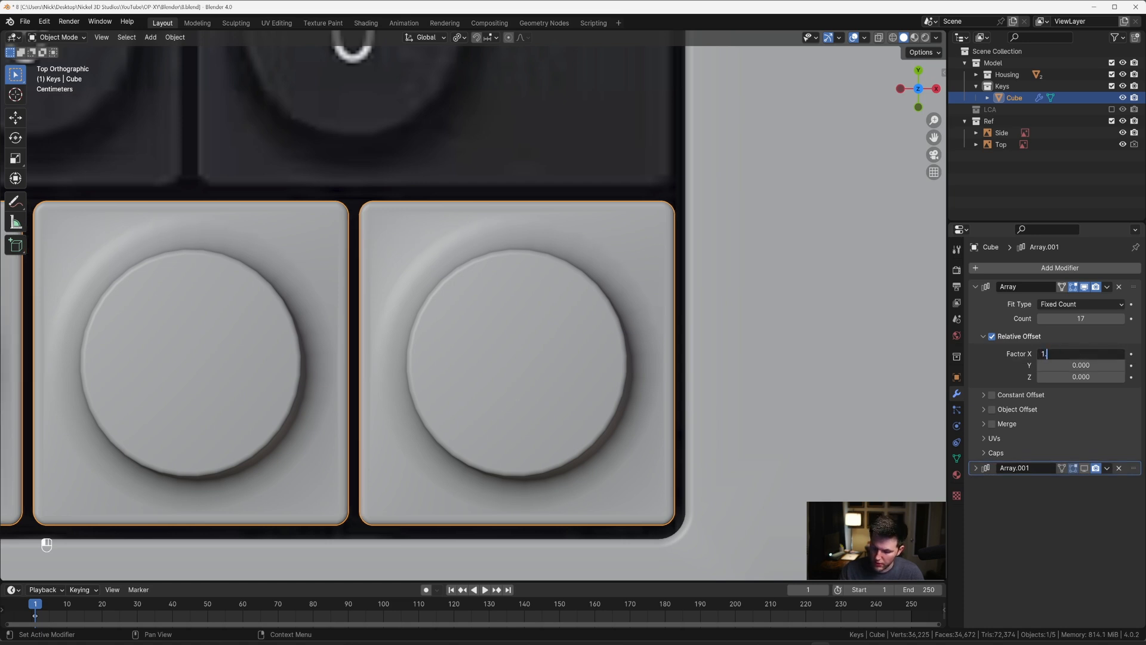
text(.0335)
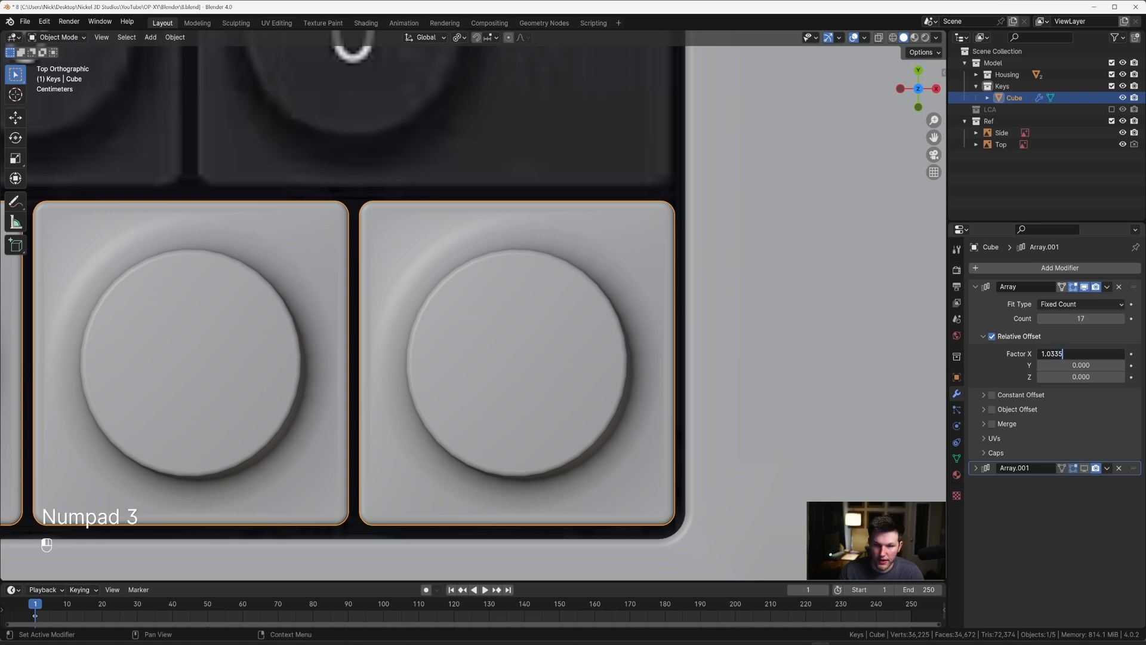
key(Return)
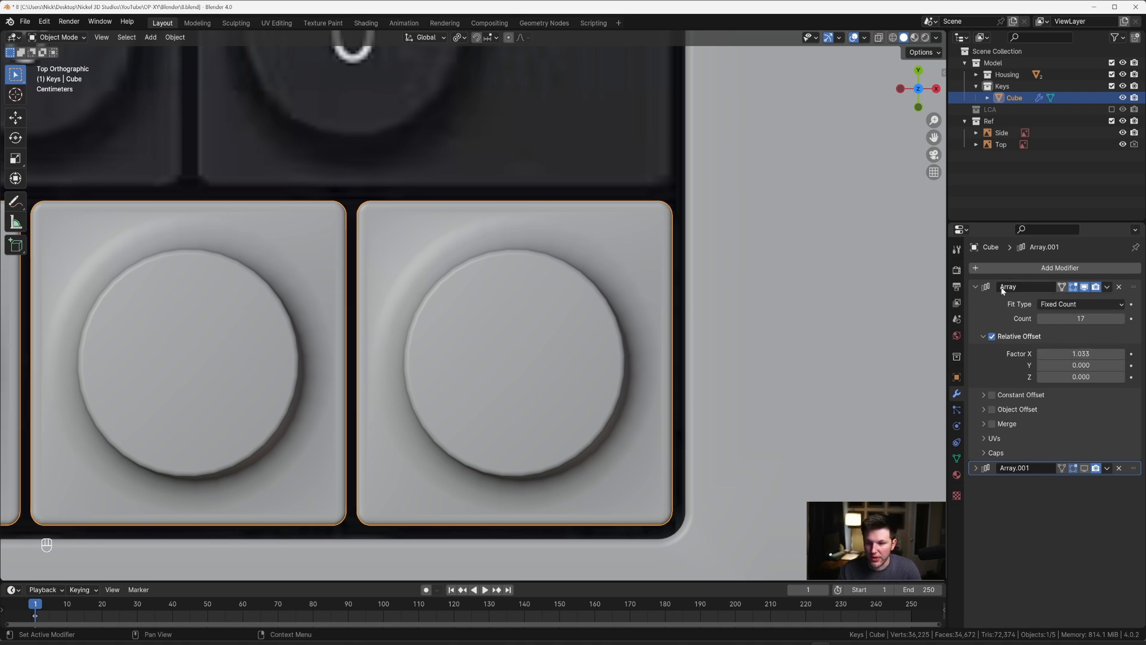
Step: Set the second array's relative offset Y factor to 1.033 and turn its viewport display back on
scroll(883, 316, down, 6)
click(975, 287)
click(975, 302)
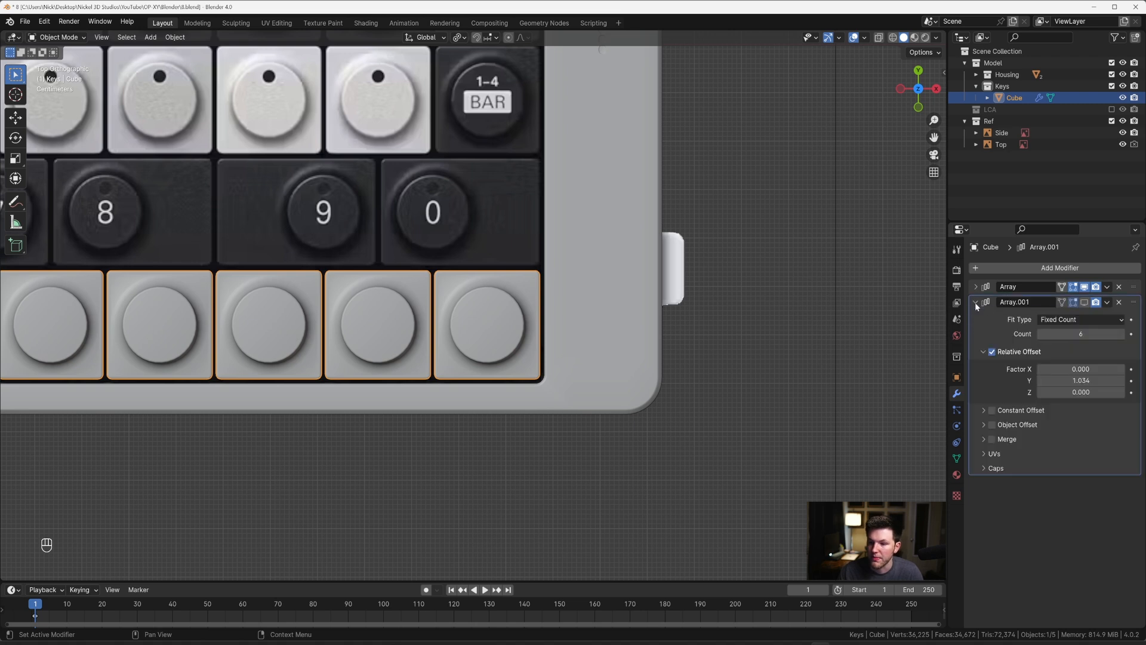
double_click(1074, 380)
text(1.03)
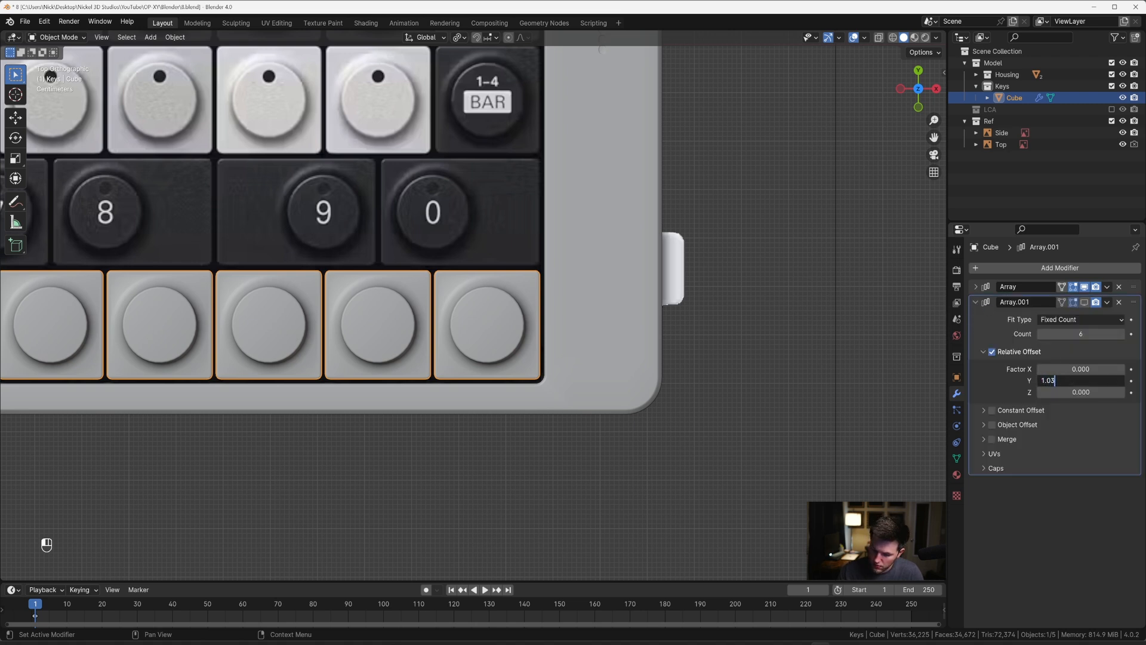
text(3)
key(Return)
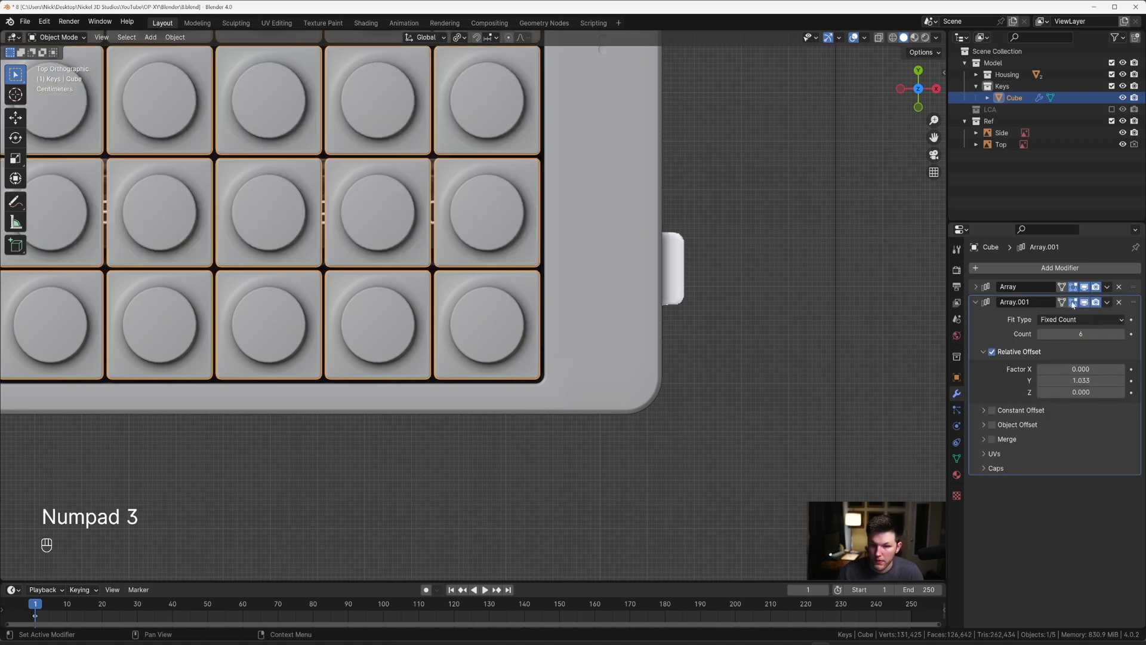
scroll(597, 299, down, 5)
scroll(519, 343, up, 6)
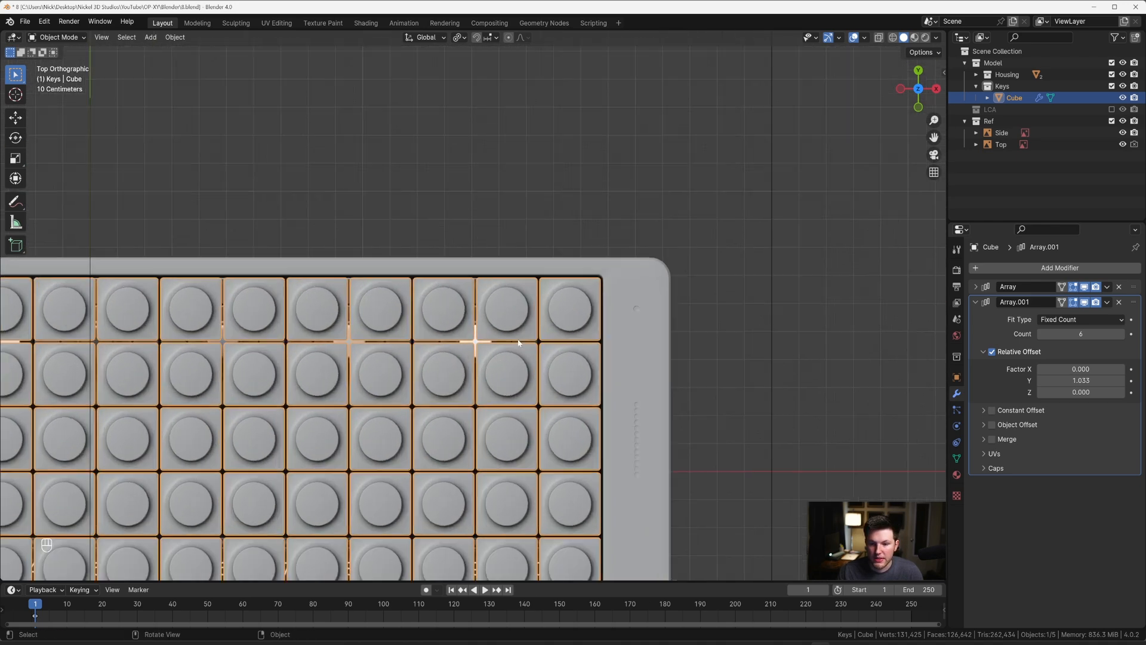
scroll(518, 342, up, 3)
shift+middle_drag(693, 270, 656, 260)
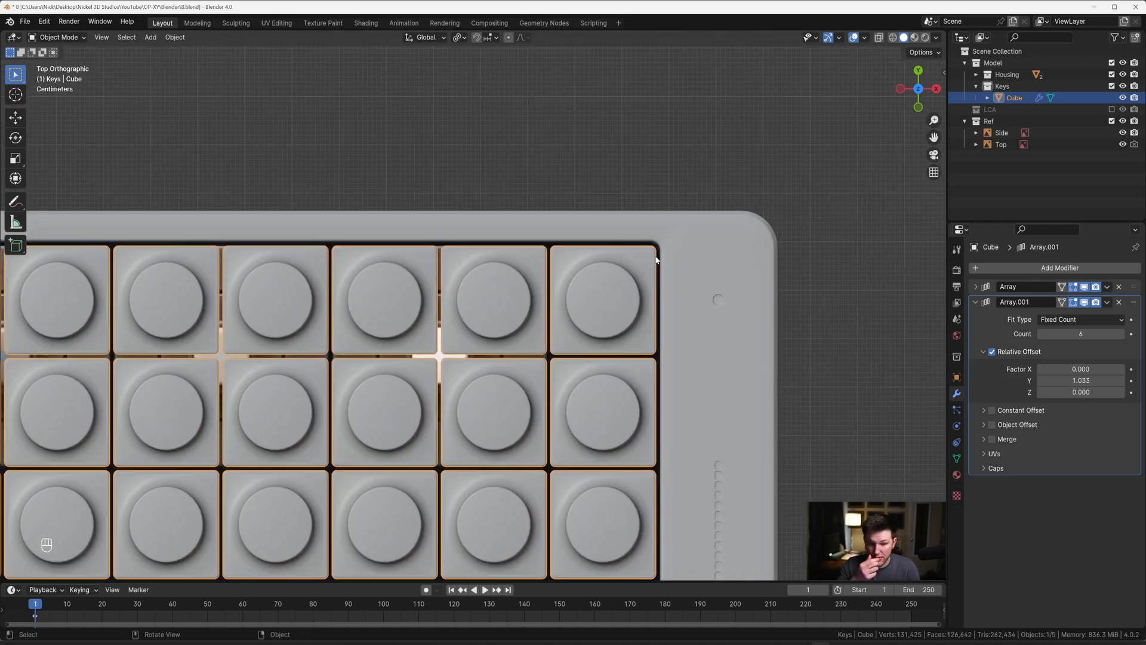
Step: Apply both array modifiers to the key grid
click(975, 287)
key(ctrl+a)
key(ctrl+a)
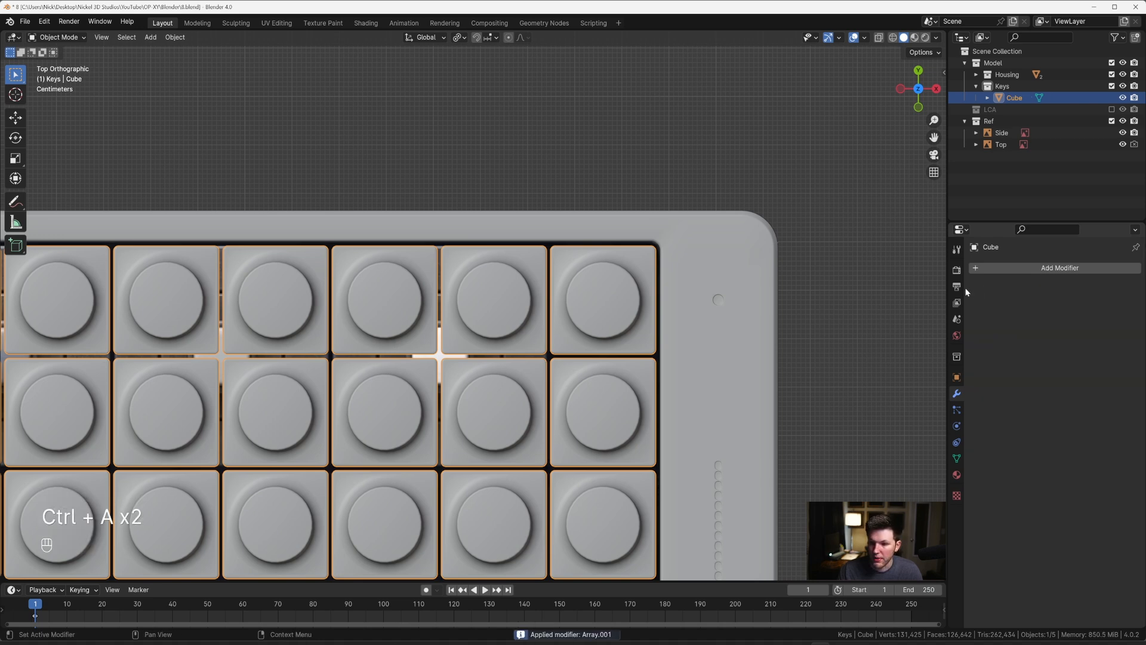
Step: Separate the whole key grid mesh by loose parts so every key is its own object
scroll(647, 254, down, 10)
shift+middle_drag(530, 261, 668, 208)
scroll(668, 208, up, 4)
key(Tab)
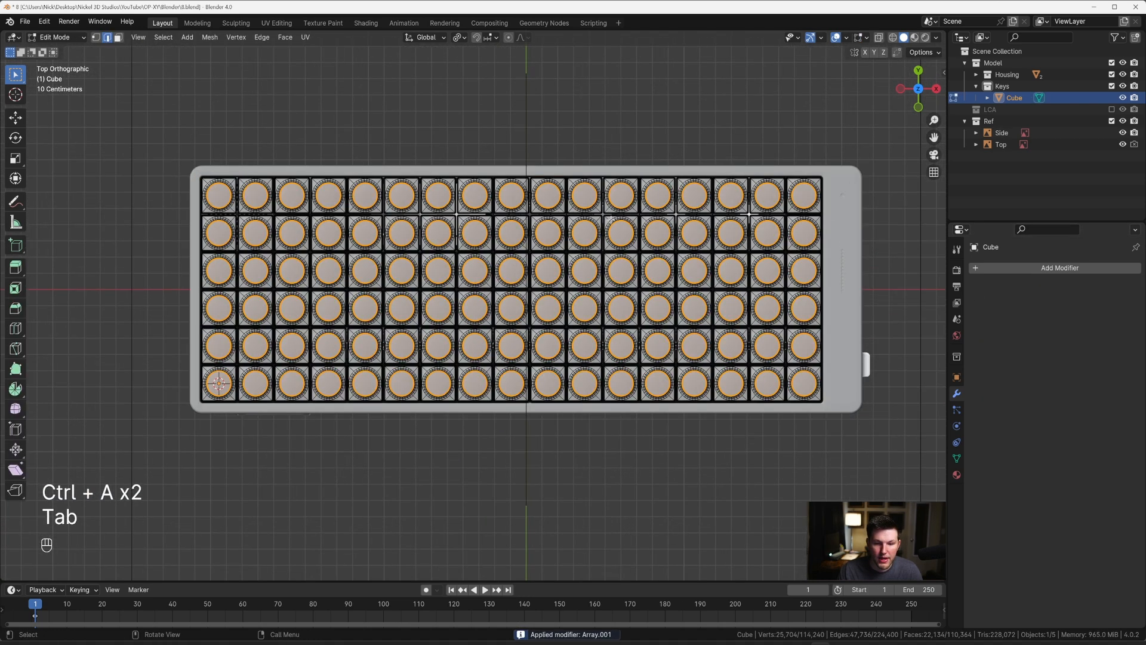
key(a)
scroll(610, 220, up, 2)
key(p)
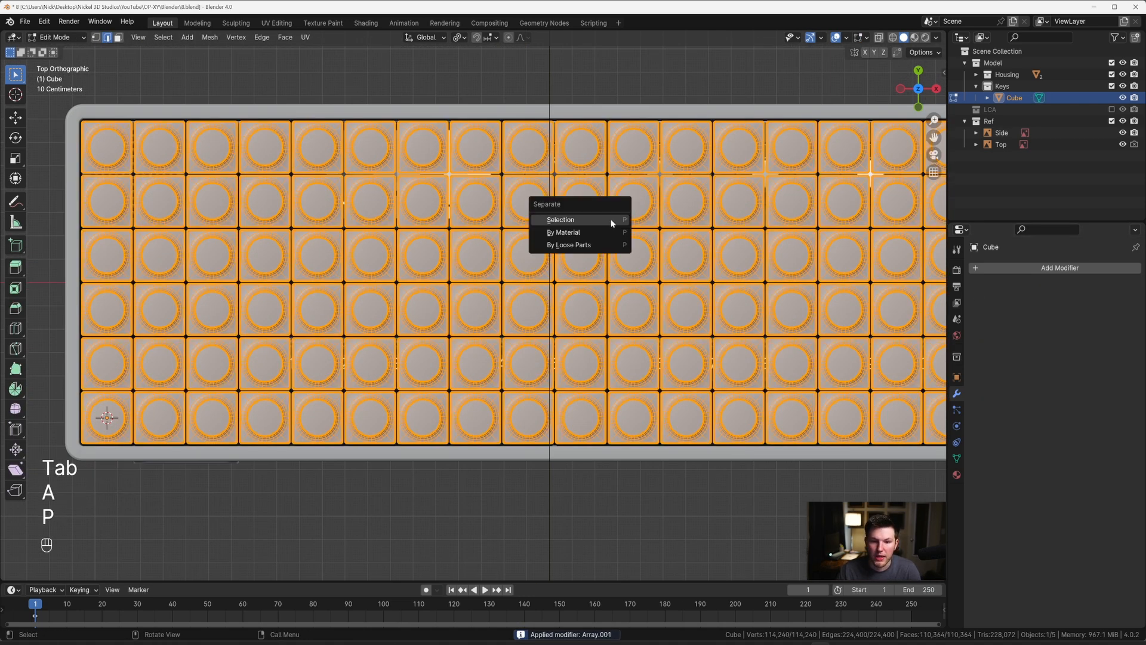
click(589, 246)
key(Tab)
scroll(590, 245, down, 3)
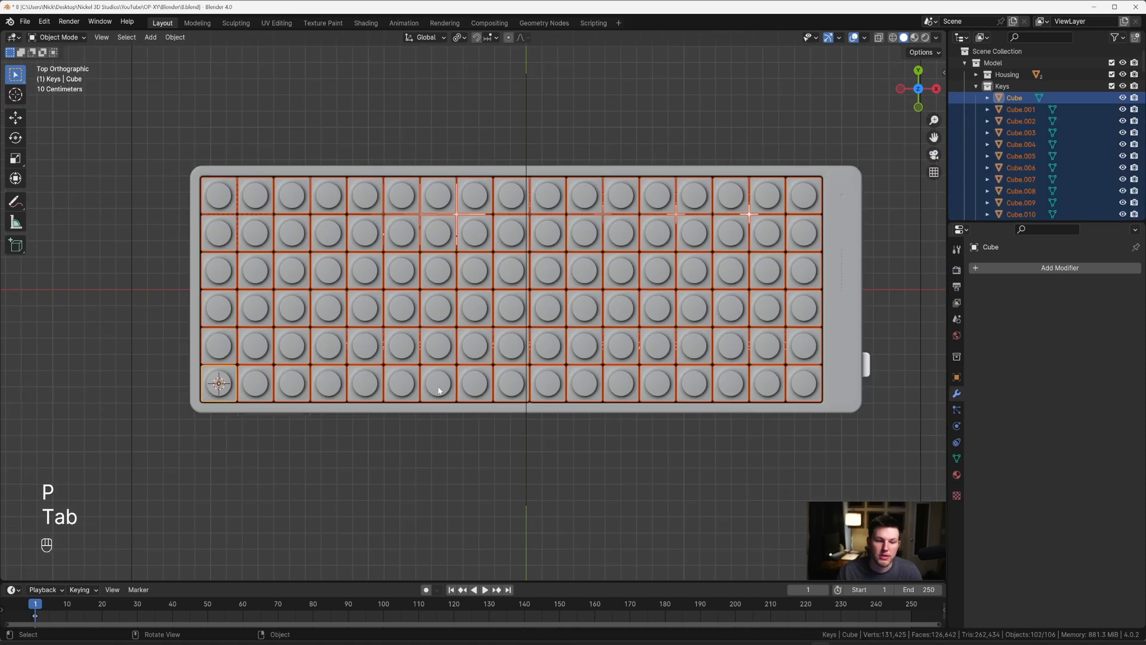
Step: Turn on X-ray and compare the key grid with the top reference around the speaker and display area
click(383, 214)
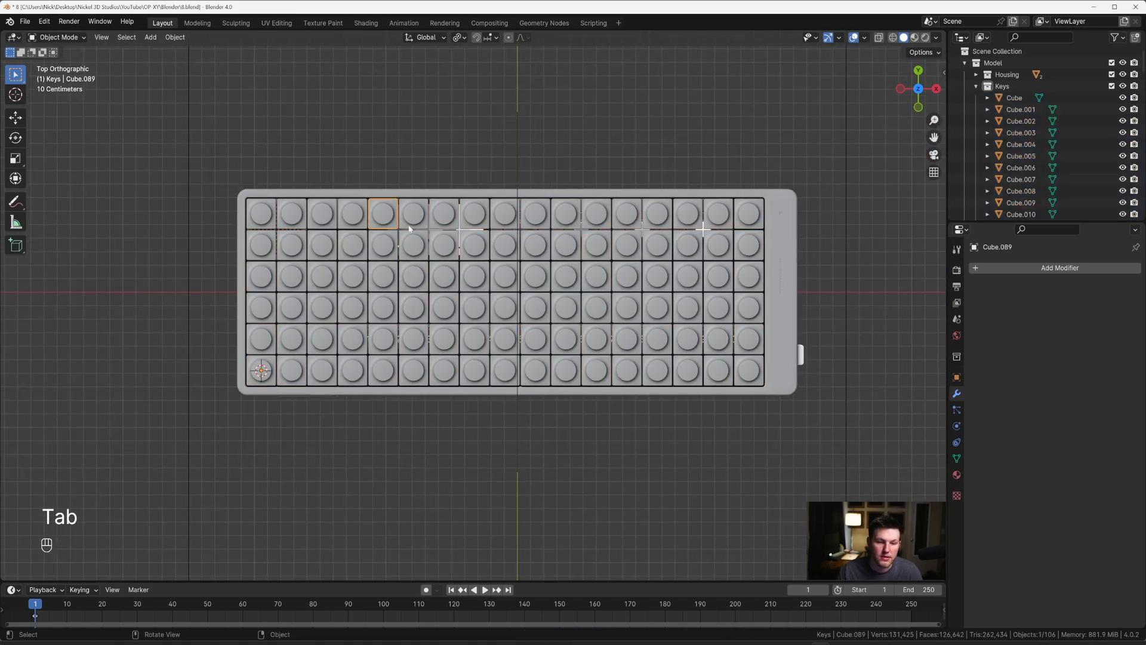
key(alt+z)
scroll(418, 245, up, 3)
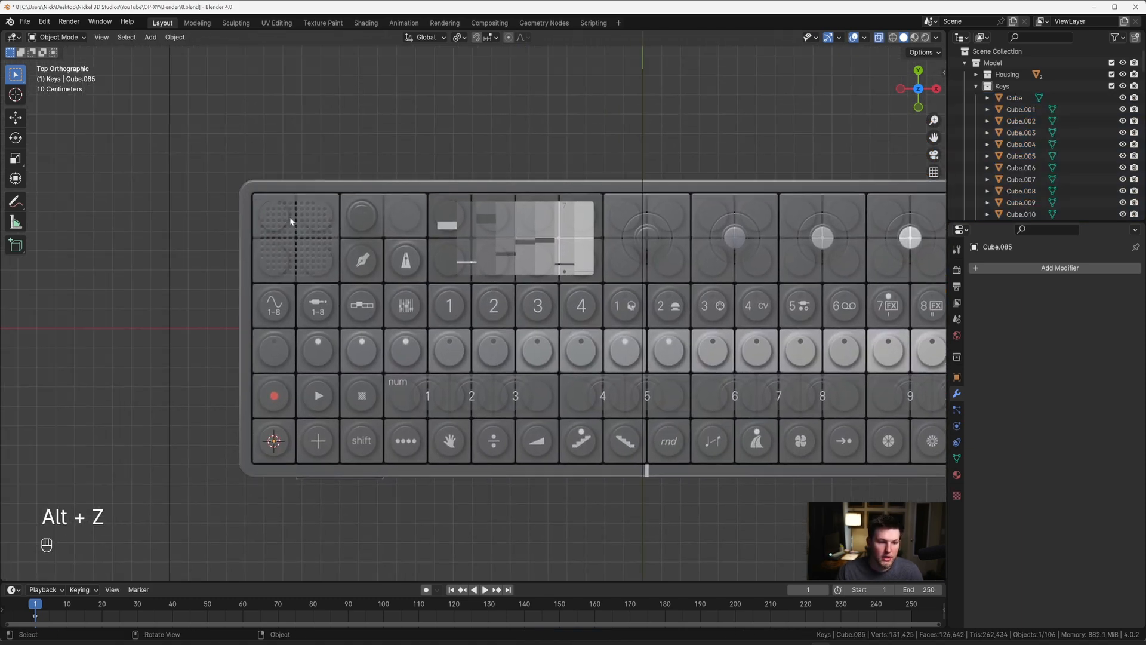
key(shift)
click(314, 249)
middle_drag(318, 253, 329, 188)
key(KP_7)
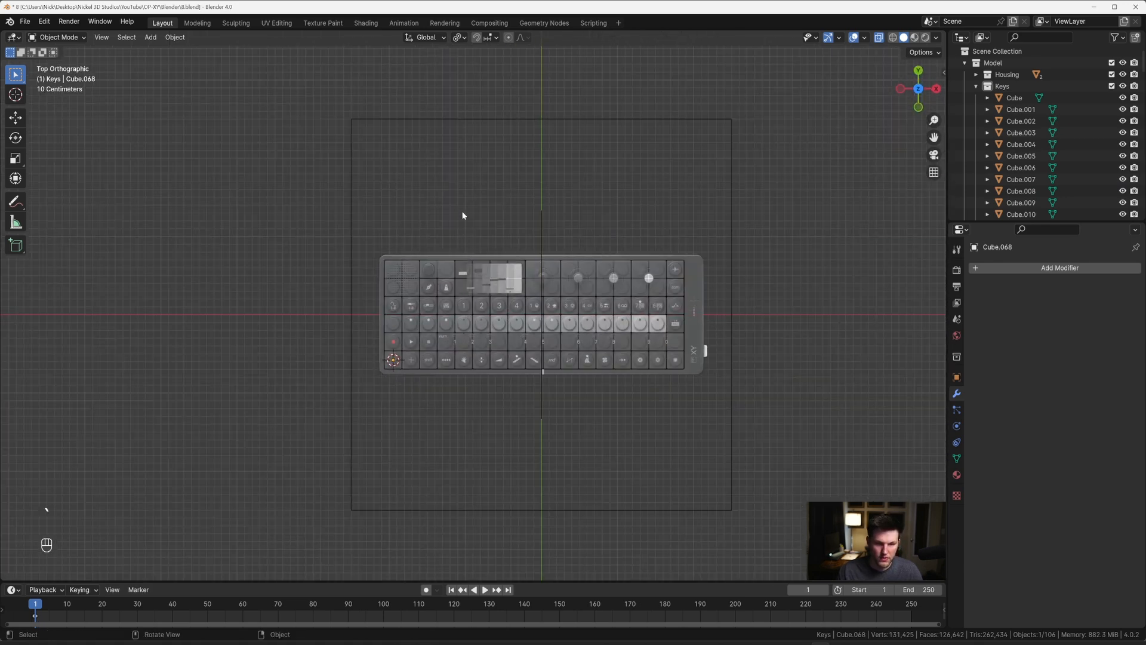
Step: Duplicate the top reference image, move the copy about -4.58 m along X beside the model, and turn X-ray off
click(476, 119)
key(shift+d)
key(x)
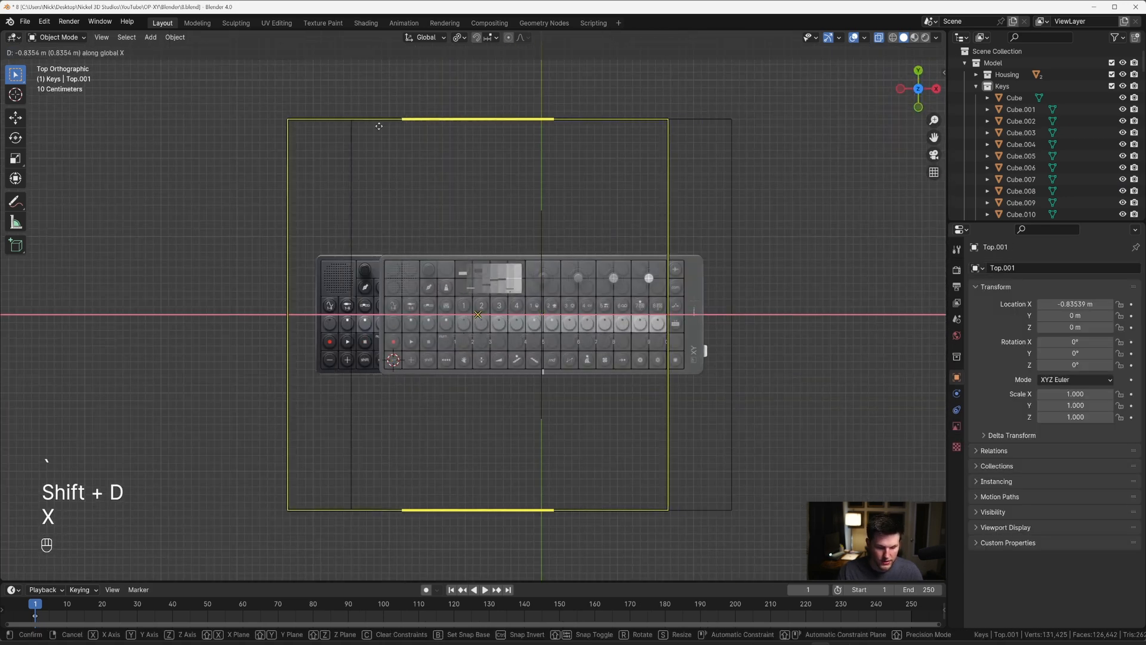
click(123, 136)
shift+middle_drag(382, 178, 510, 175)
key(alt+z)
scroll(510, 179, up, 3)
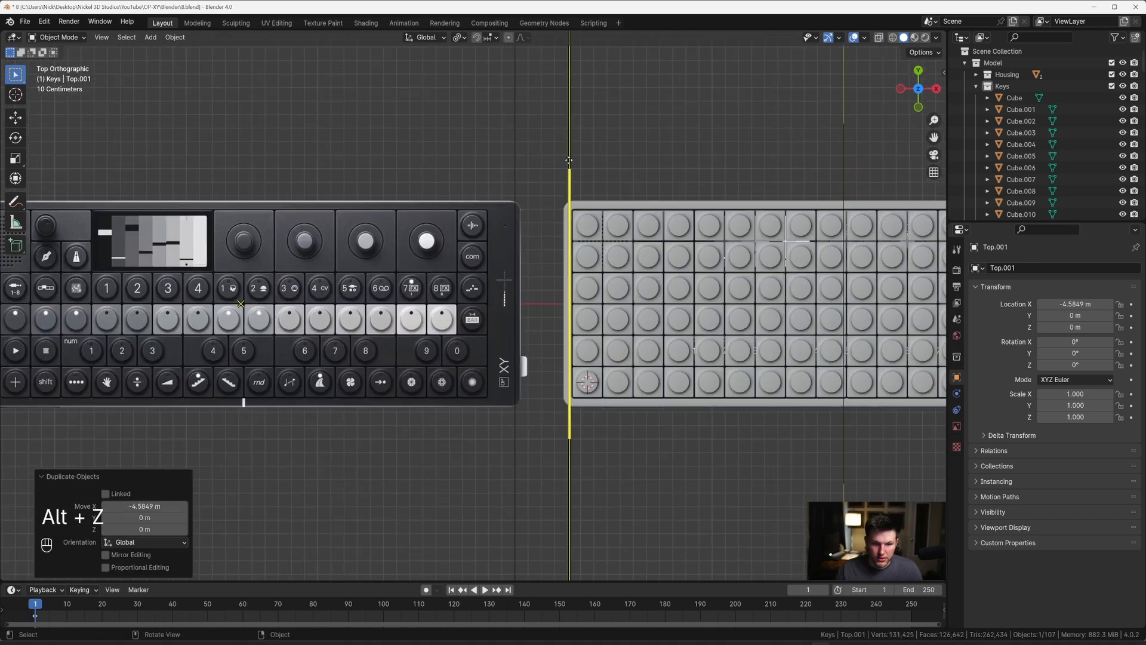
scroll(557, 173, down, 1)
shift+middle_drag(572, 220, 495, 237)
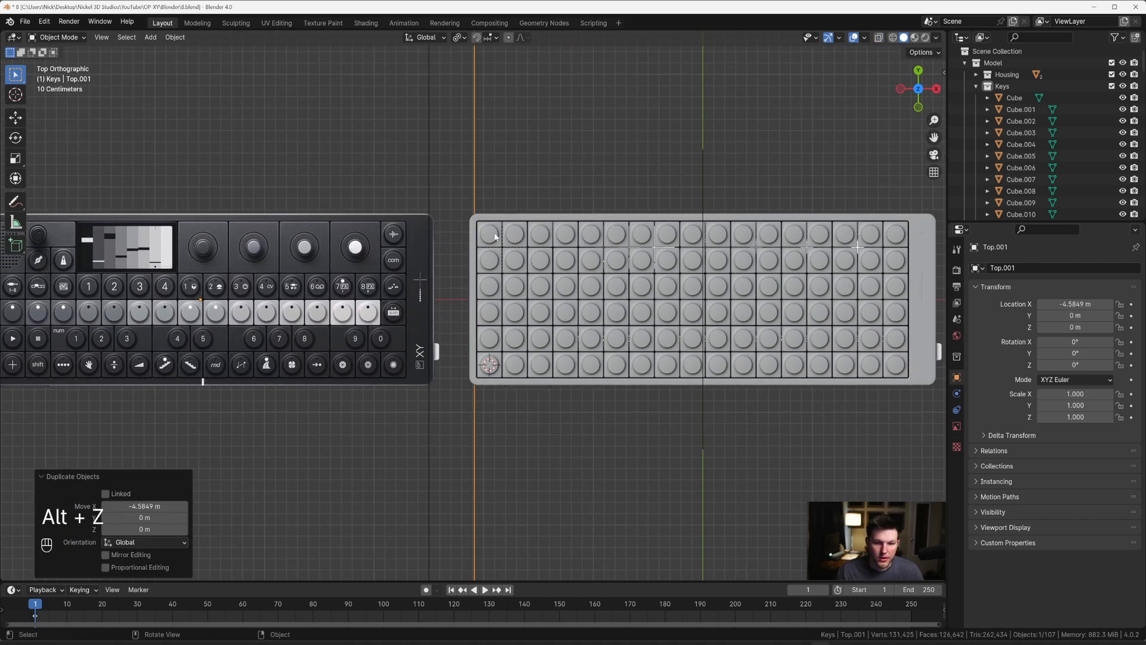
Step: Select all objects in the Keys collection and set each key's origin to its geometry
key(a)
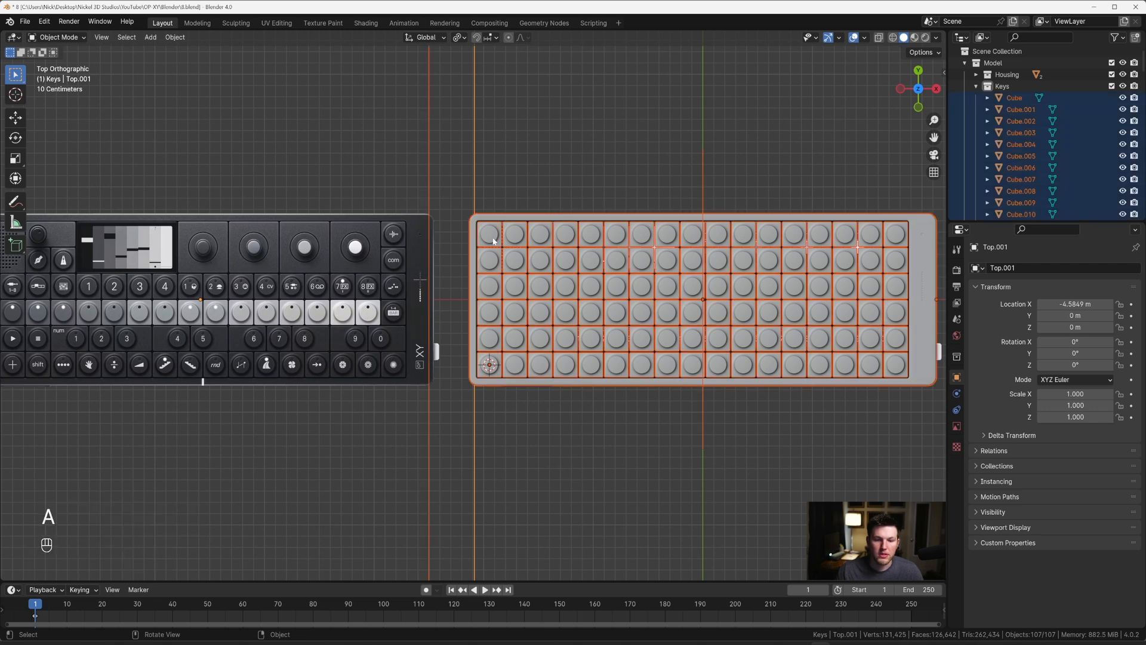
click(1009, 88)
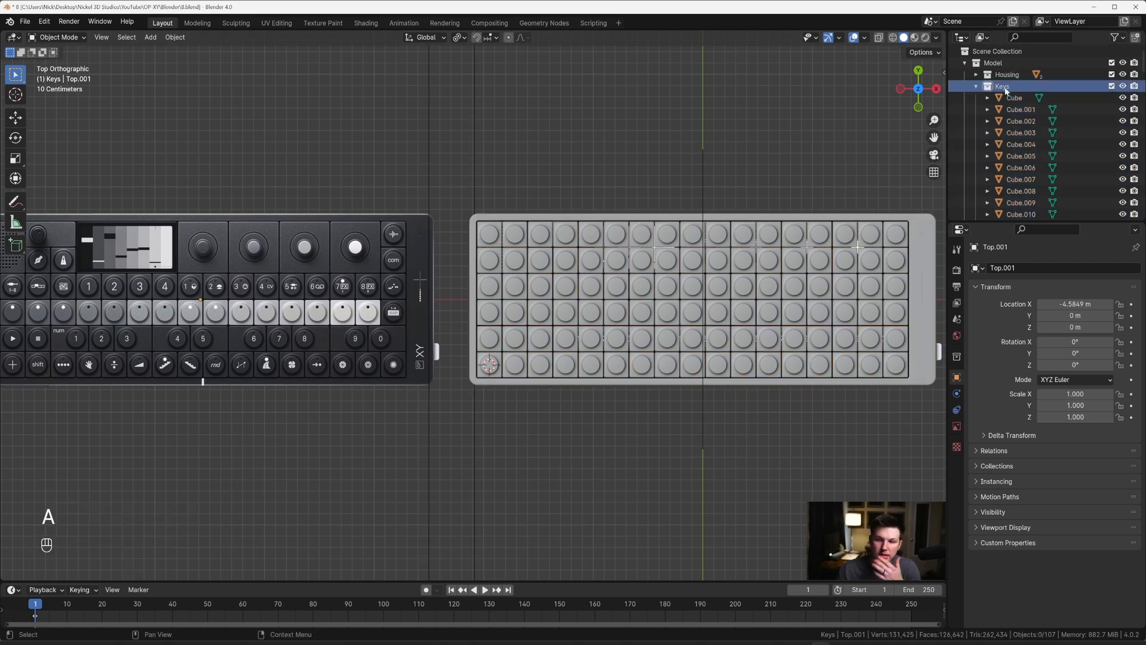
right_click(1007, 89)
click(902, 177)
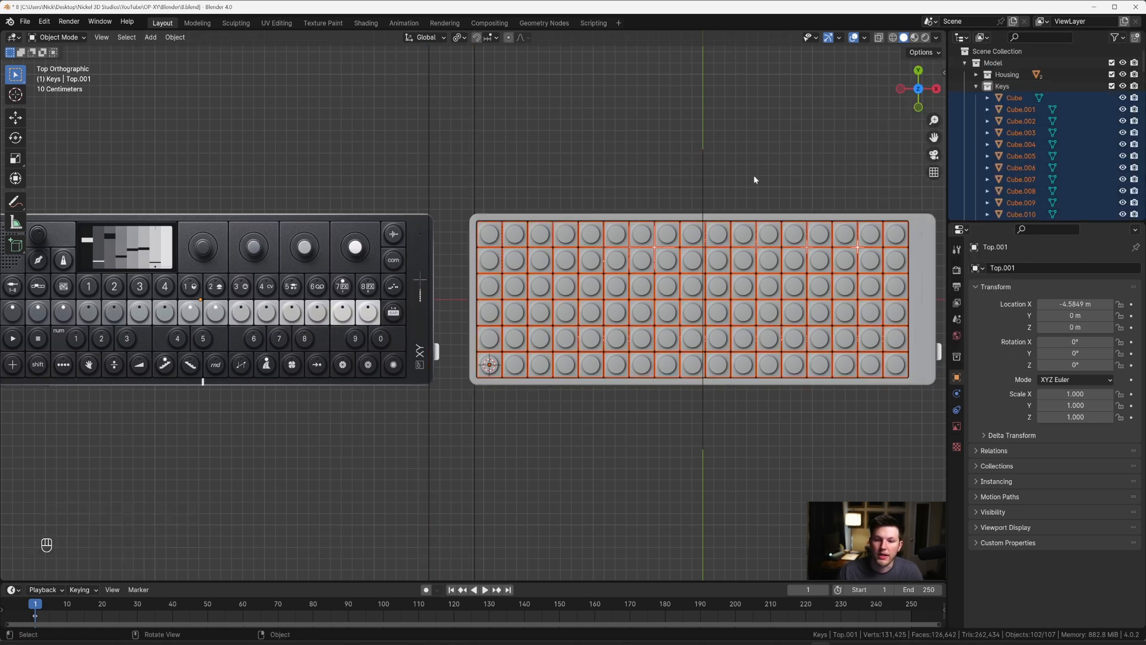
right_click(568, 247)
key(Escape)
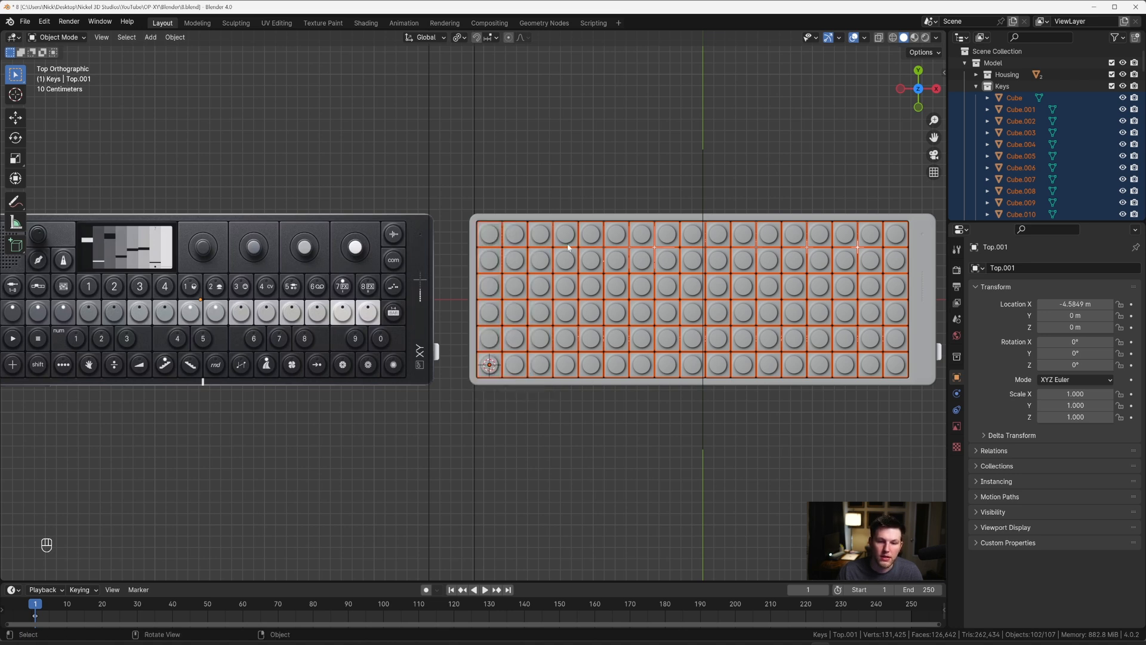
right_click(568, 247)
key(Escape)
shift+click(499, 241)
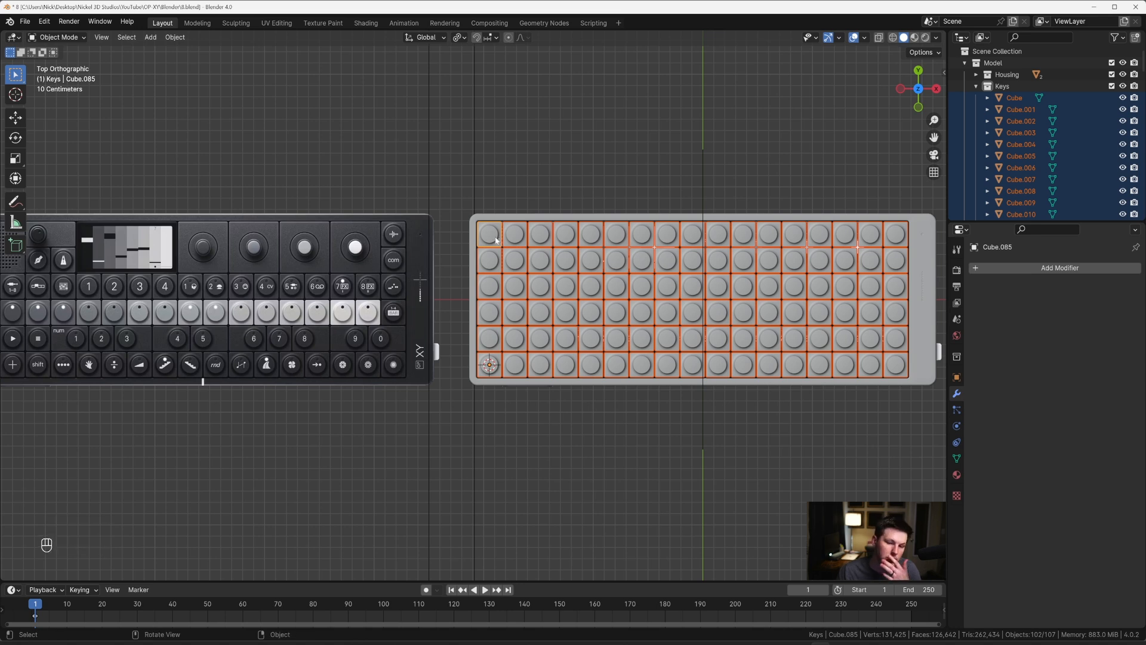
right_click(496, 240)
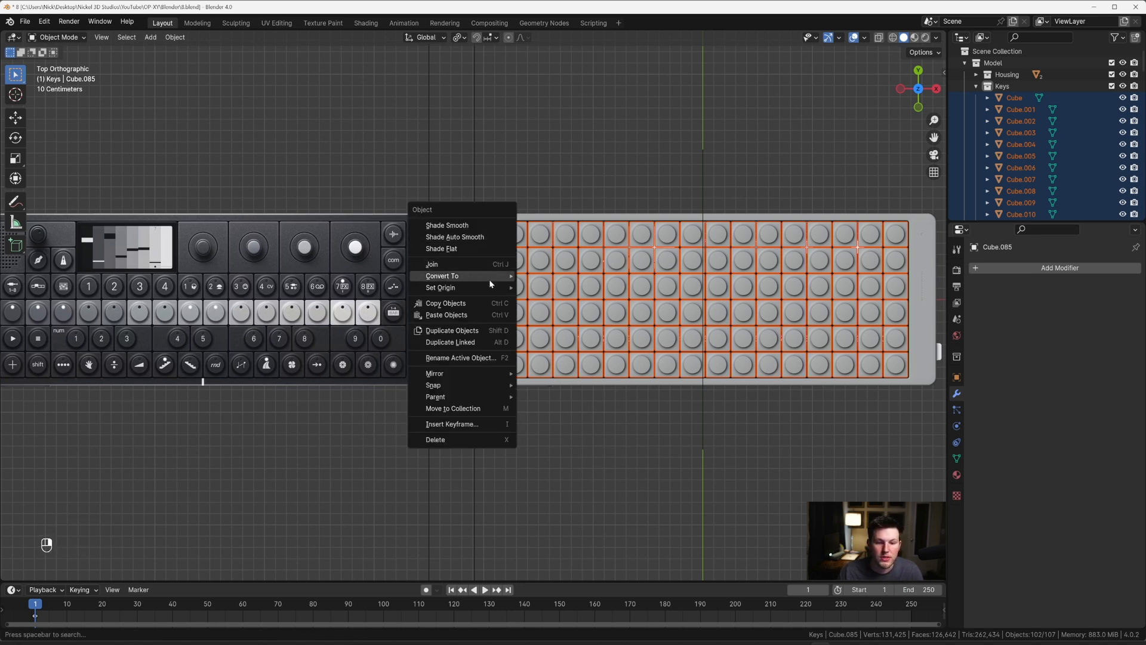
mouse_move(491, 289)
key(alt)
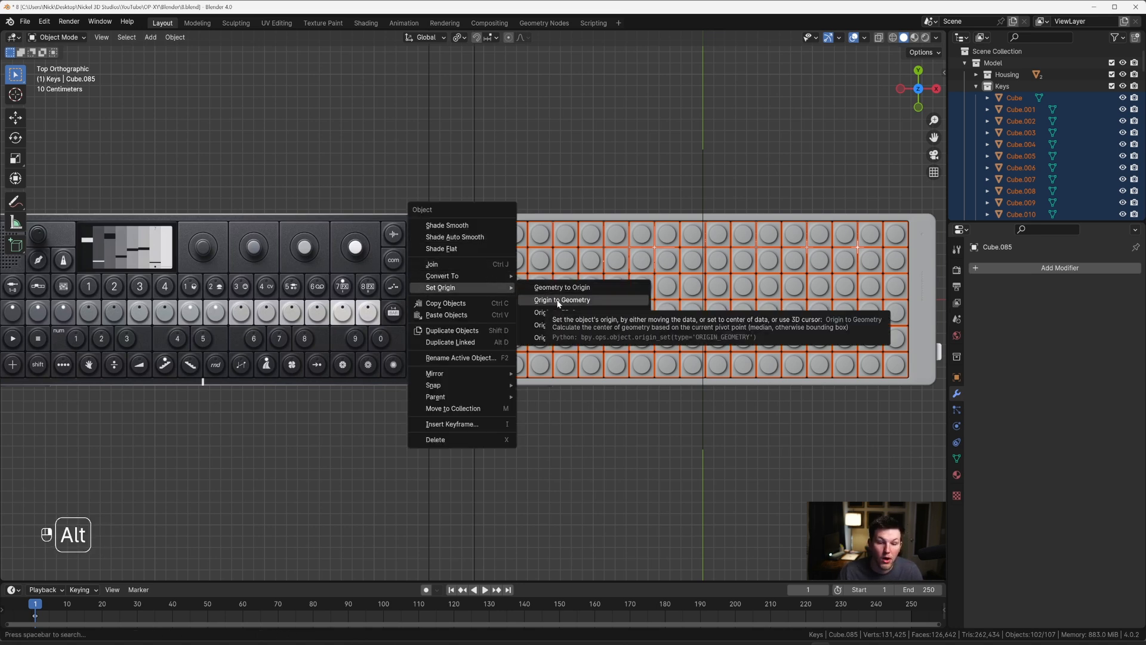
alt+click(558, 299)
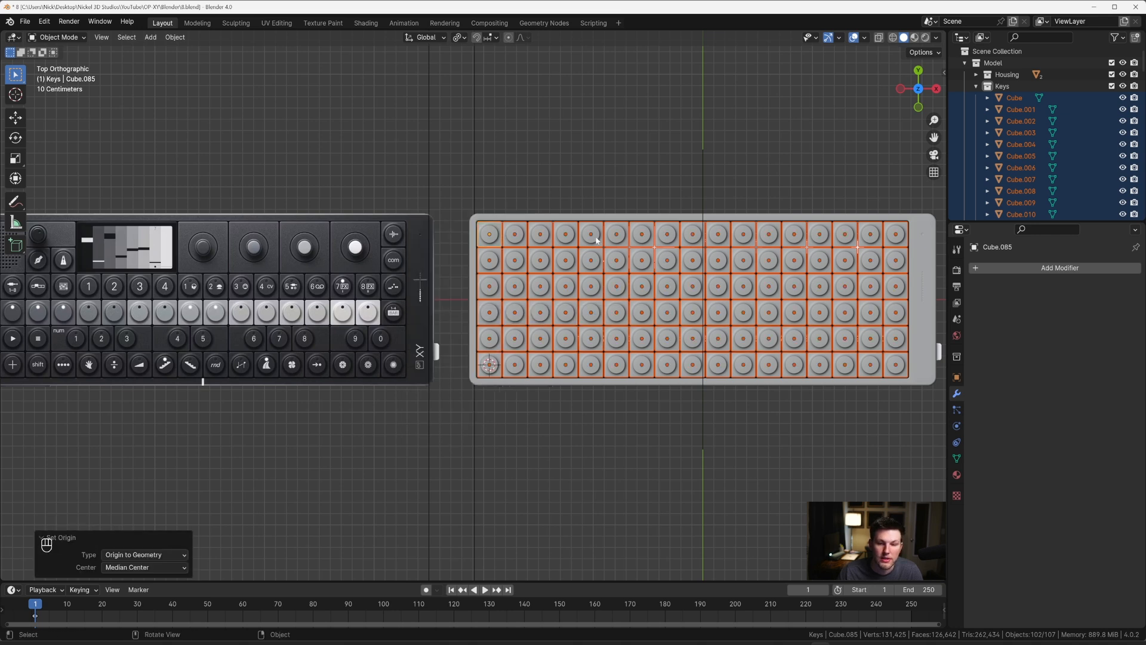
shift+middle_drag(518, 174, 572, 180)
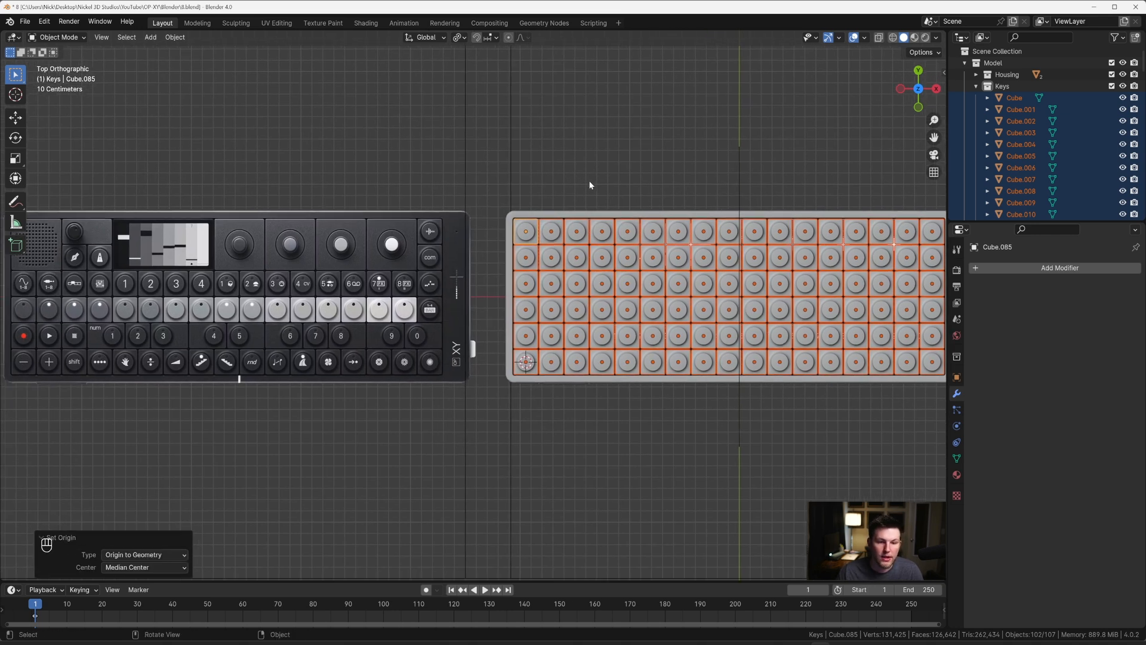
shift+middle_drag(684, 193, 616, 200)
click(502, 186)
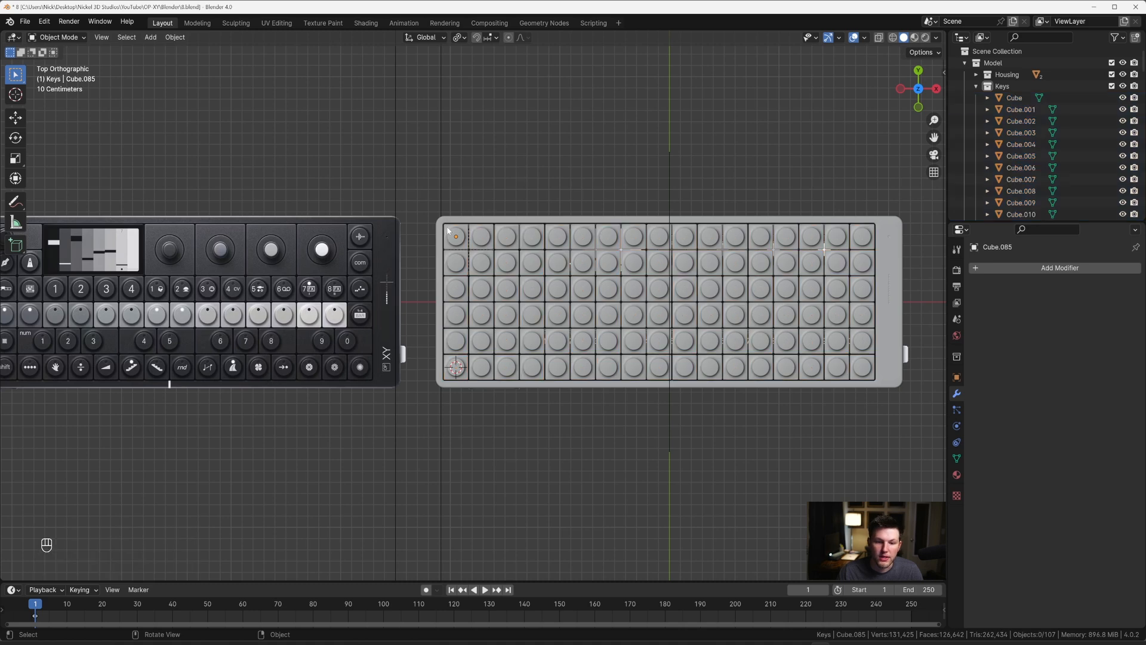
drag(448, 228, 588, 245)
drag(854, 271, 836, 263)
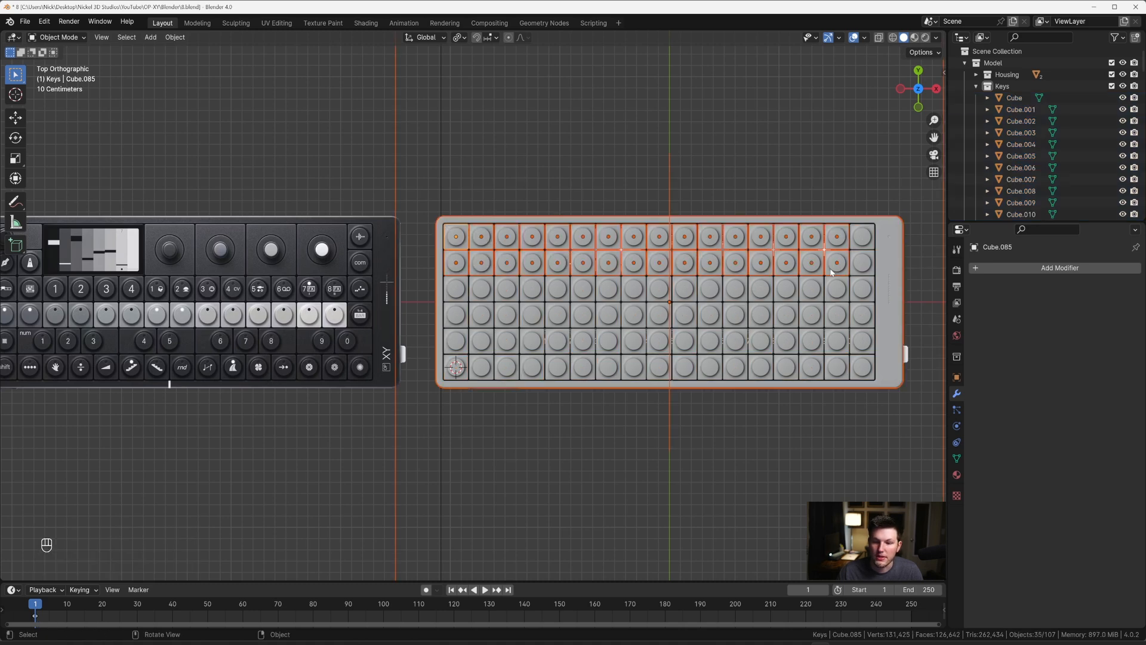
Step: Delete the keys in the two uppermost rows across the first sixteen columns, keeping the two in the last column
click(836, 264)
shift+click(832, 240)
shift+click(813, 261)
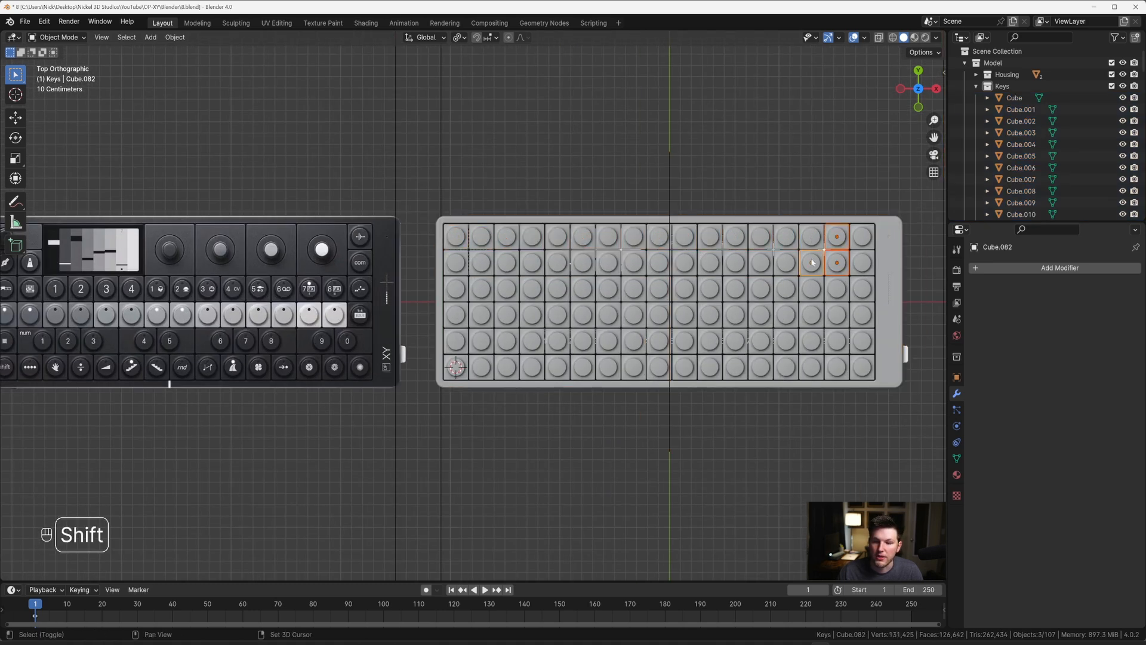
shift+click(808, 240)
shift+click(787, 241)
shift+click(780, 260)
shift+click(761, 263)
shift+click(760, 237)
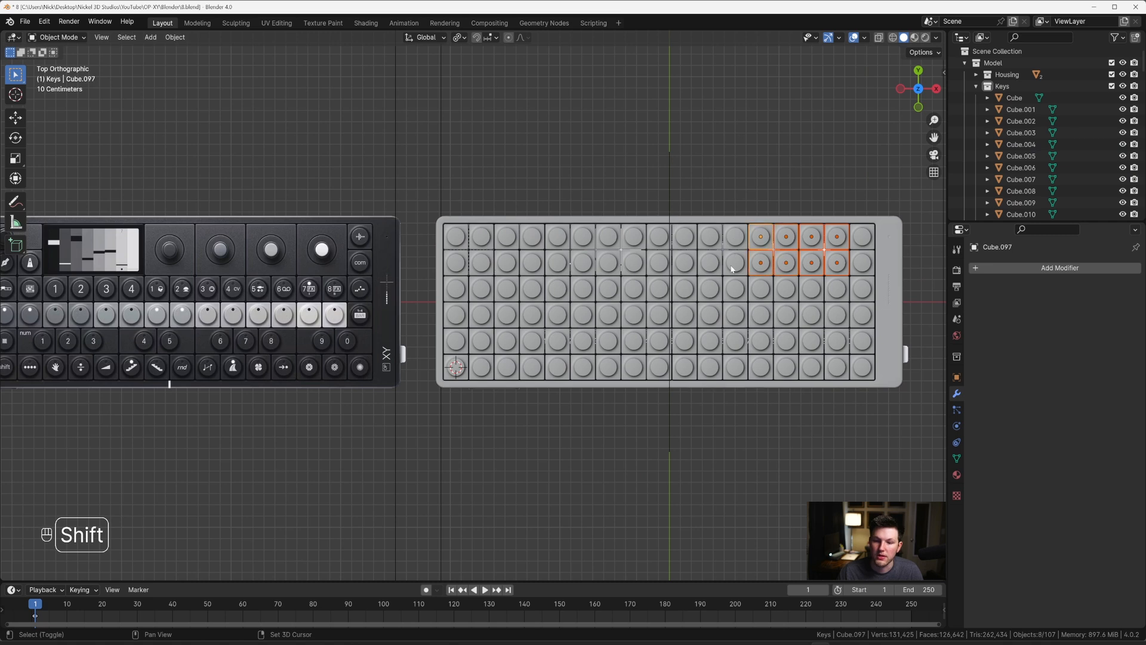
shift+click(736, 262)
shift+click(735, 236)
shift+click(709, 237)
shift+click(710, 263)
shift+click(684, 263)
shift+click(684, 237)
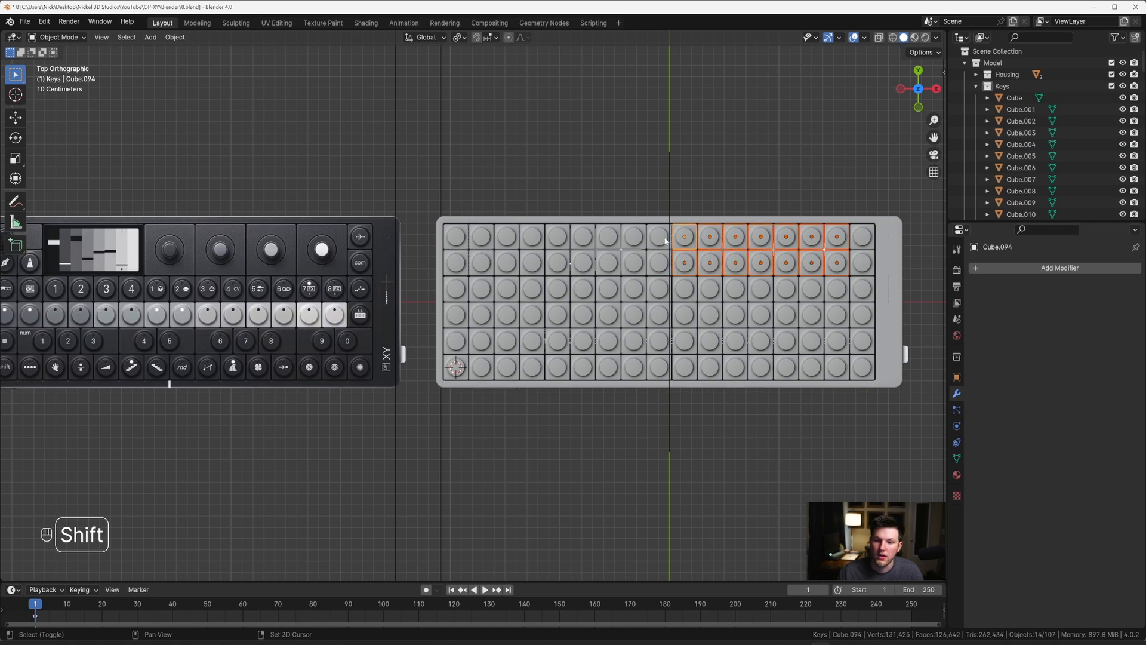
shift+click(659, 236)
shift+click(659, 263)
shift+click(633, 263)
shift+click(633, 236)
shift+click(608, 236)
shift+click(607, 263)
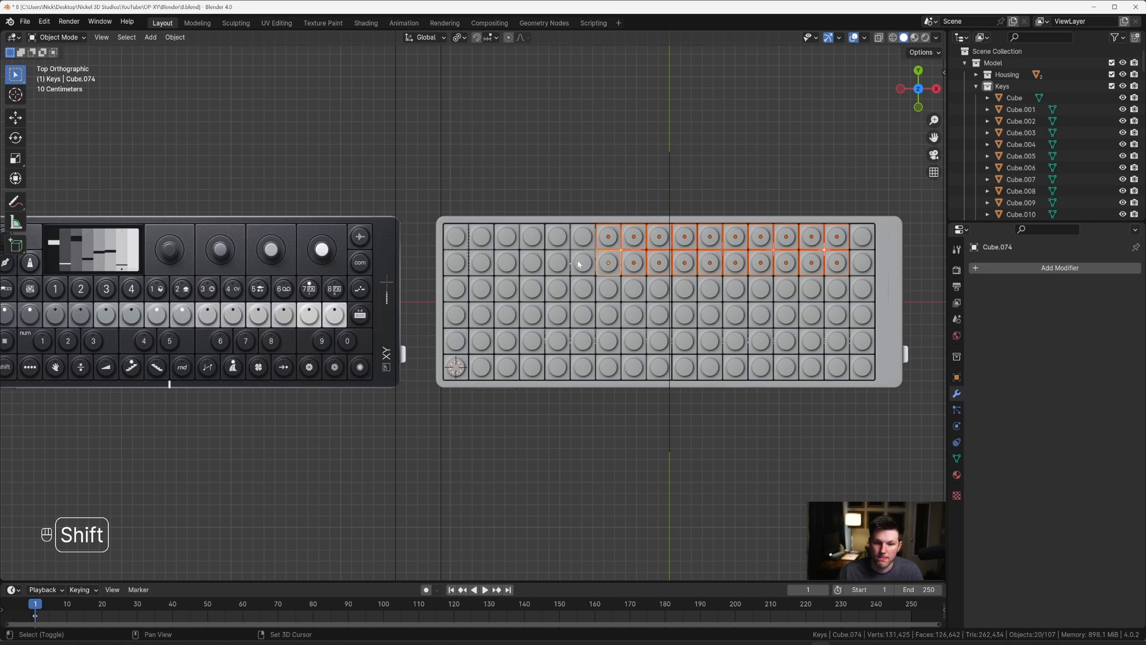
shift+click(583, 263)
shift+click(582, 237)
shift+click(557, 237)
shift+click(557, 263)
shift+click(532, 262)
shift+click(532, 236)
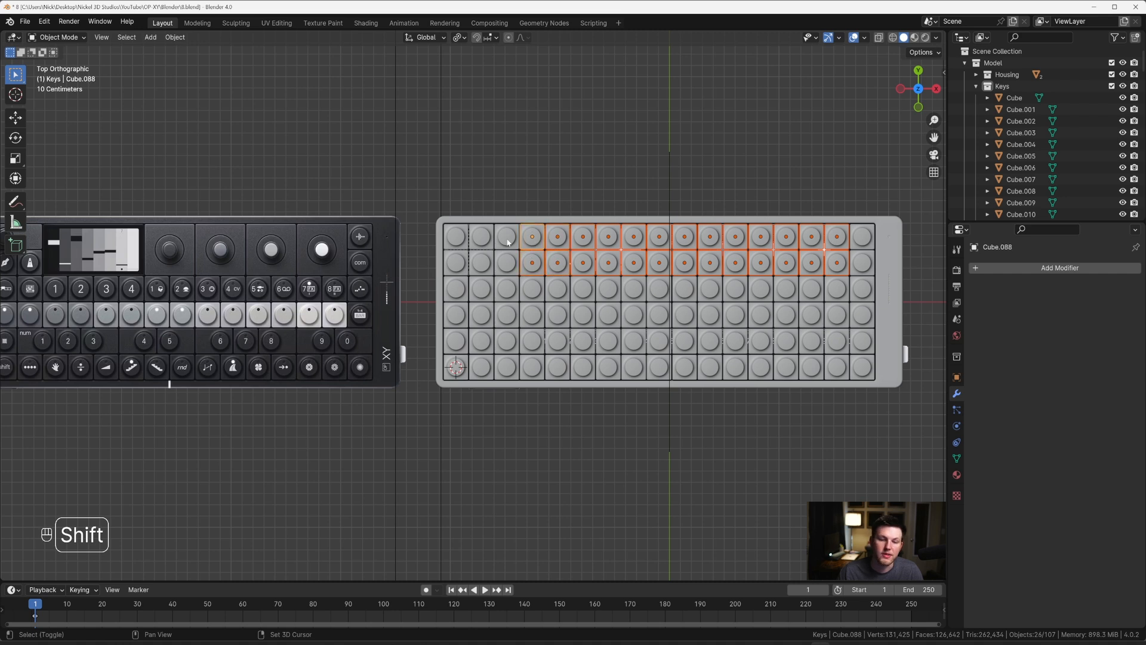
shift+click(506, 236)
shift+click(506, 262)
shift+click(481, 263)
shift+click(481, 237)
shift+click(456, 236)
shift+click(456, 262)
key(x)
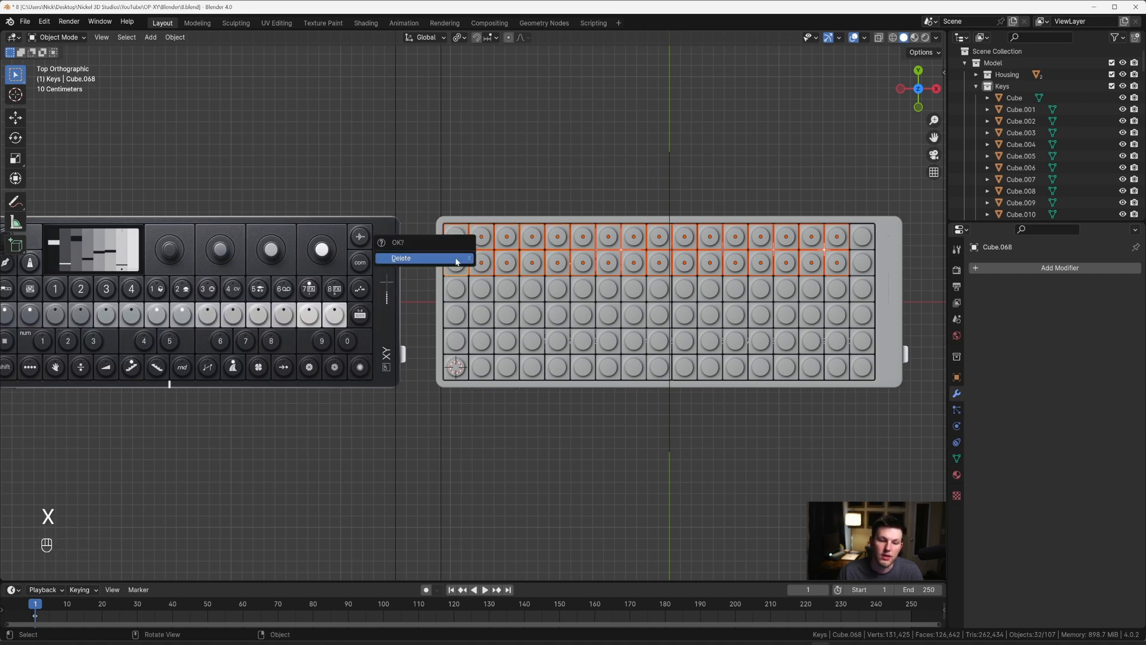
click(455, 261)
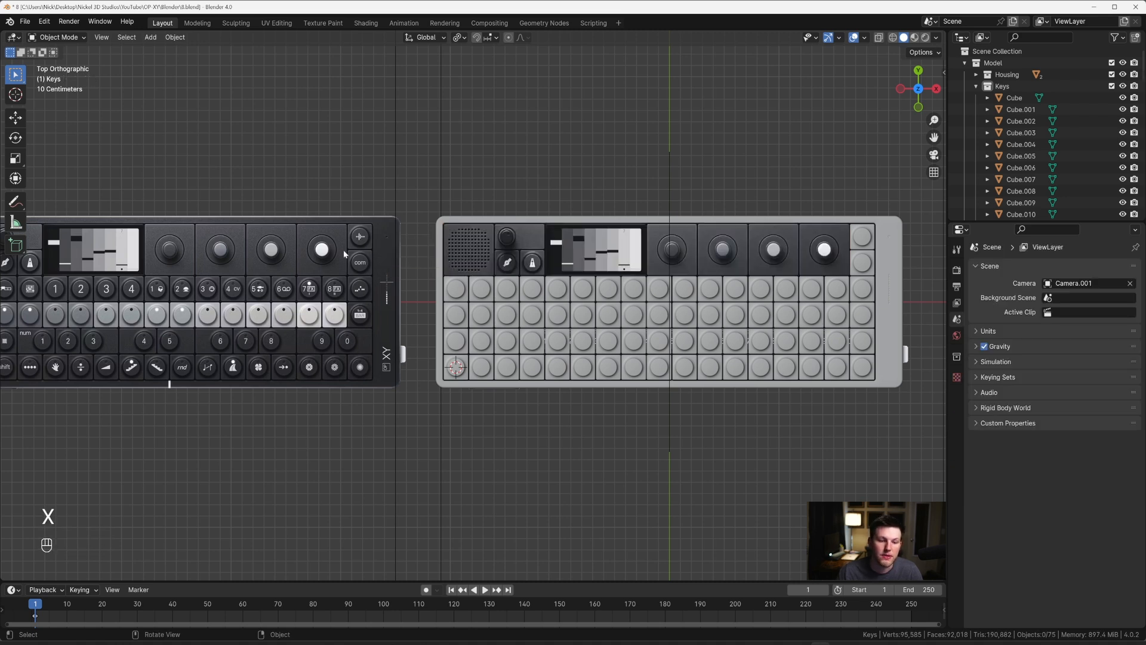
Step: Compare the number key row in the duplicated reference with the remaining key grid
scroll(354, 321, up, 2)
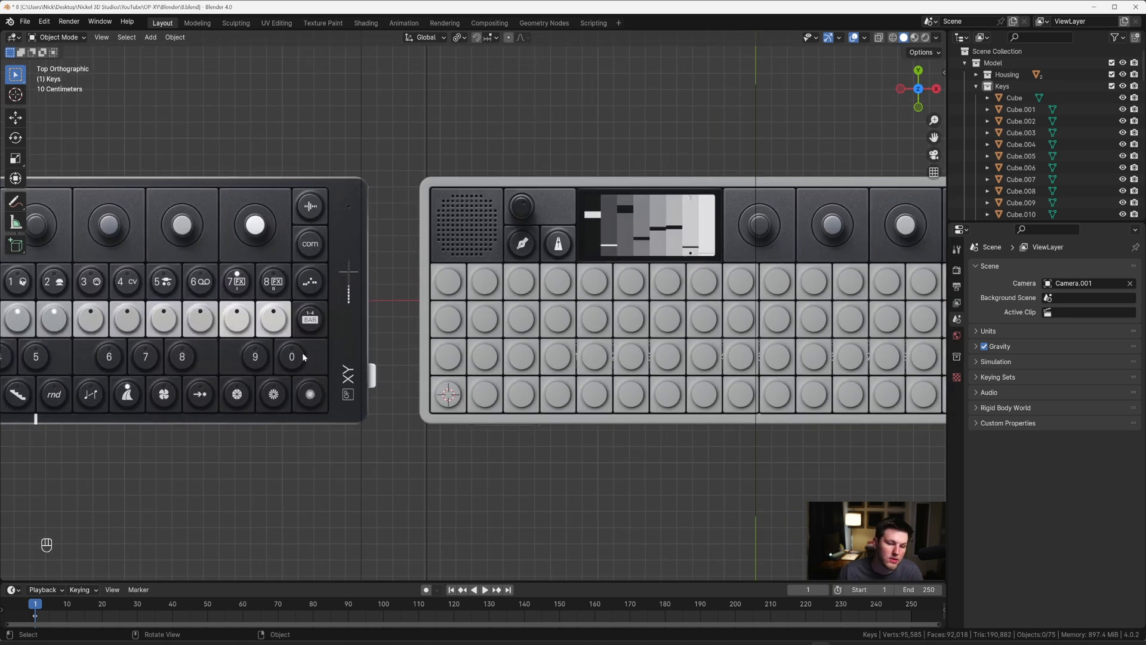
shift+middle_drag(302, 352, 513, 328)
scroll(419, 338, down, 1)
scroll(460, 335, down, 1)
scroll(511, 327, up, 1)
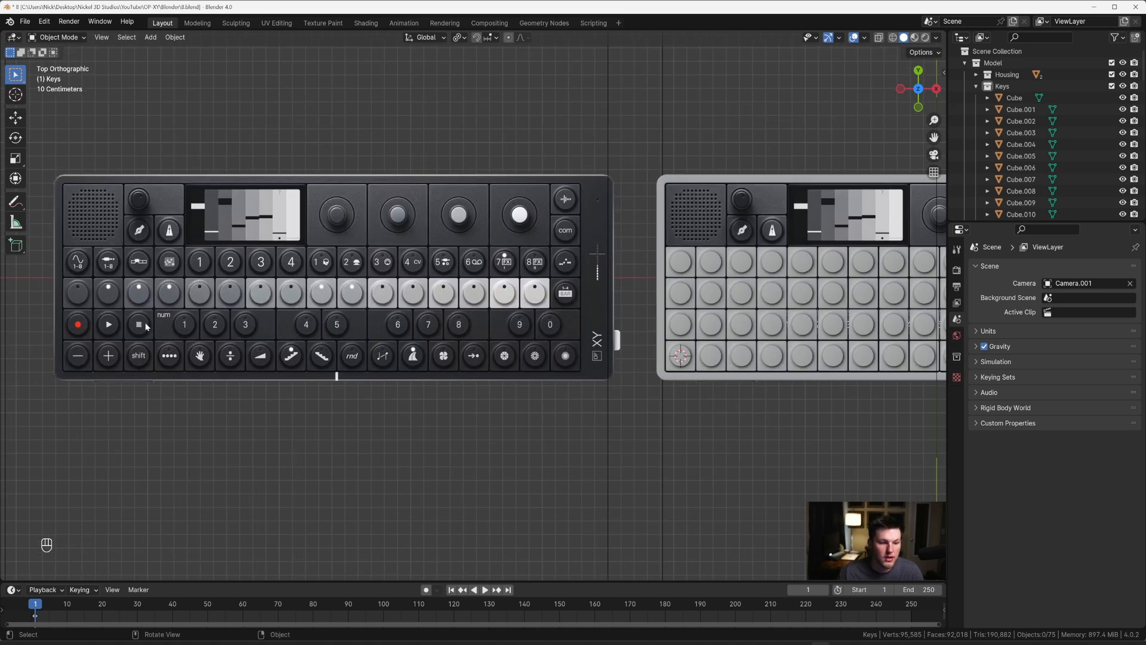
click(746, 330)
key(x)
click(746, 327)
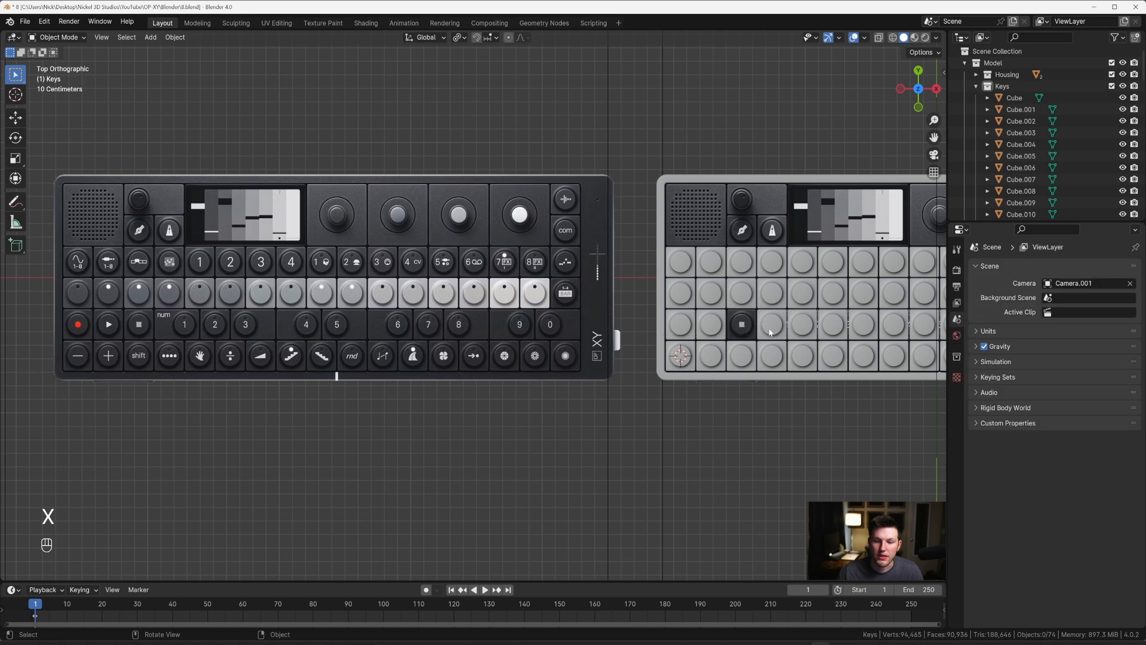
click(770, 332)
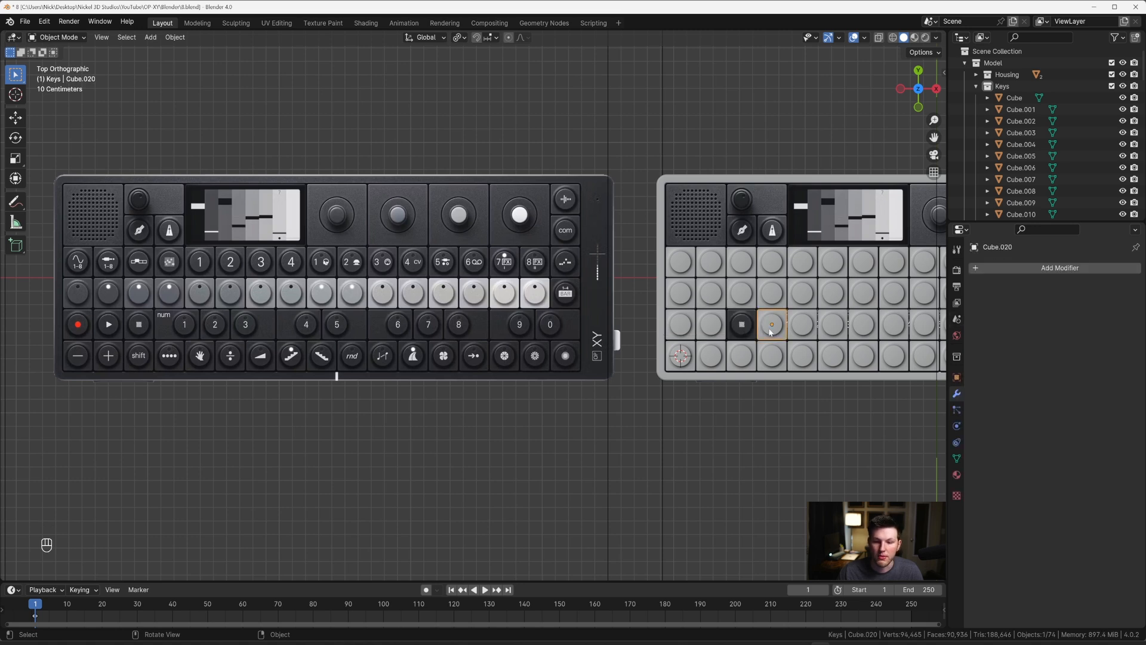
key(ctrl+z)
key(ctrl+z)
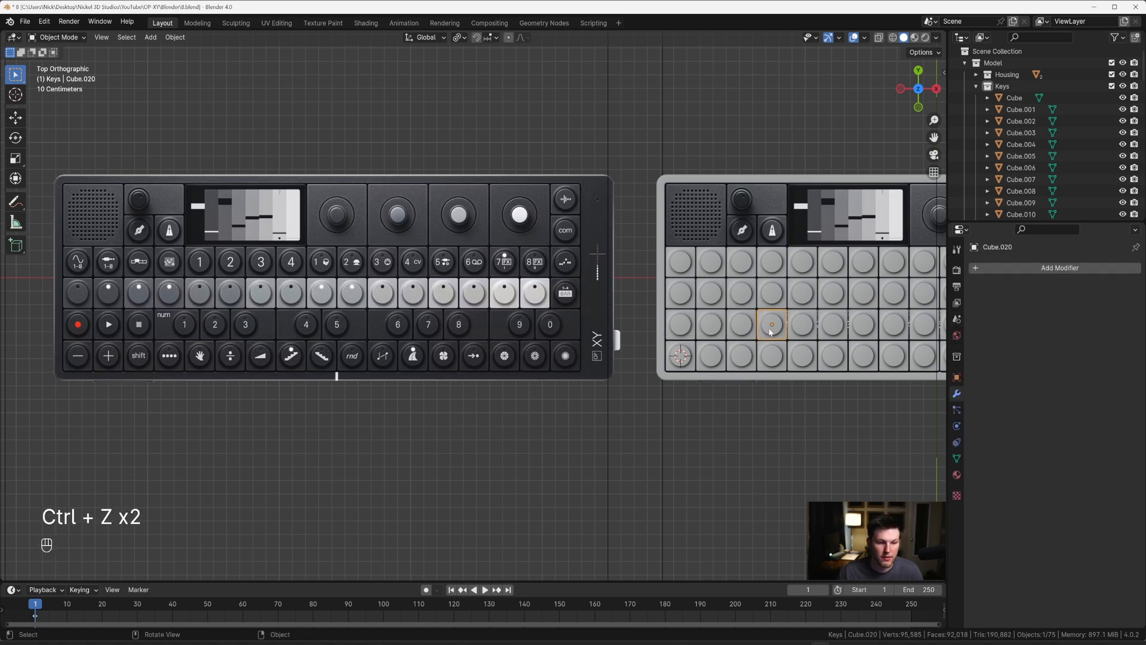
Step: Delete the fourth and fifth keys of the number row, uncovering the start of the reference's number strip
shift+middle_drag(770, 333, 654, 328)
key(x)
click(657, 337)
click(686, 331)
key(x)
click(689, 333)
Step: Check with X-ray which of the remaining number-row keys cover the numbered strip in the reference
scroll(655, 329, down, 2)
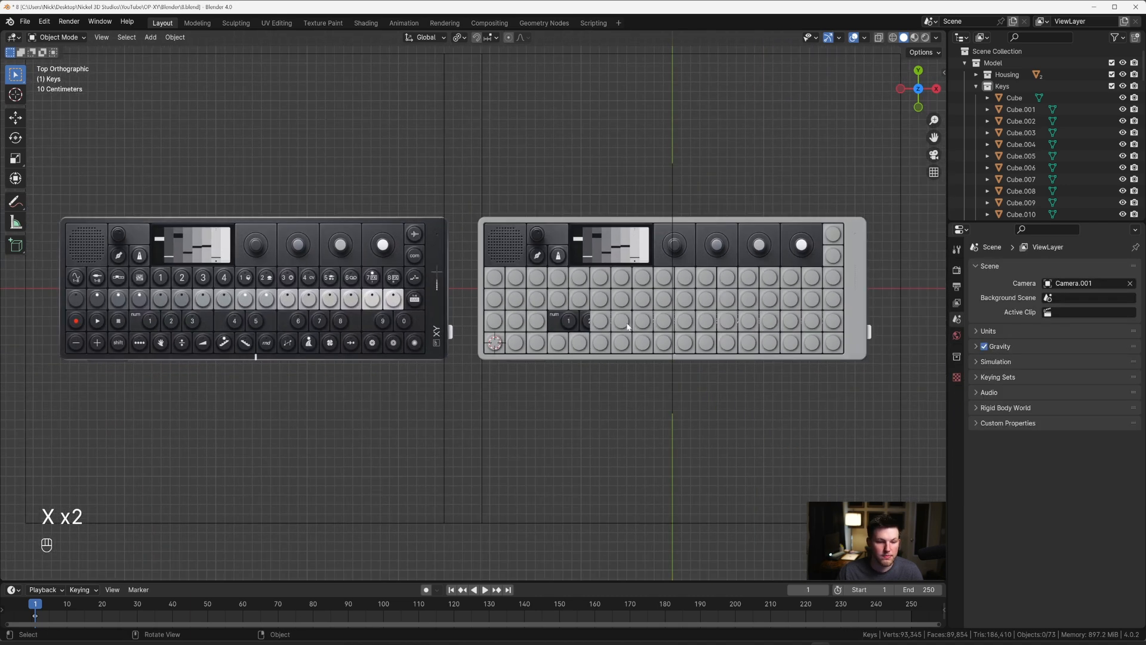
scroll(626, 326, up, 2)
key(alt+z)
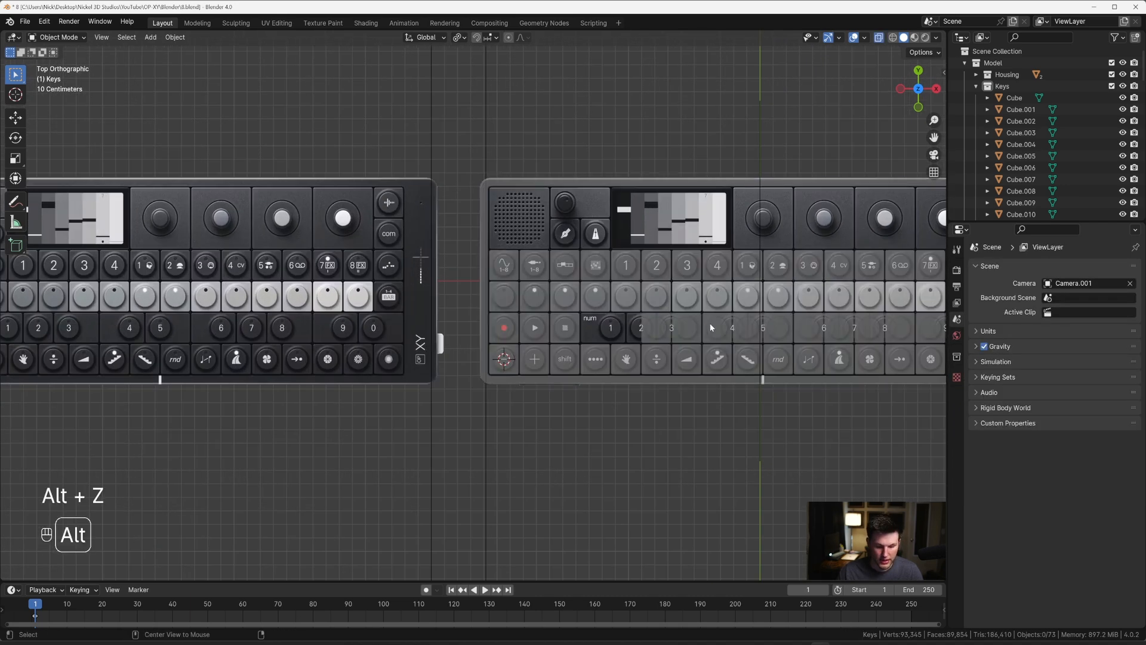
shift+middle_drag(766, 320, 608, 319)
scroll(659, 323, up, 1)
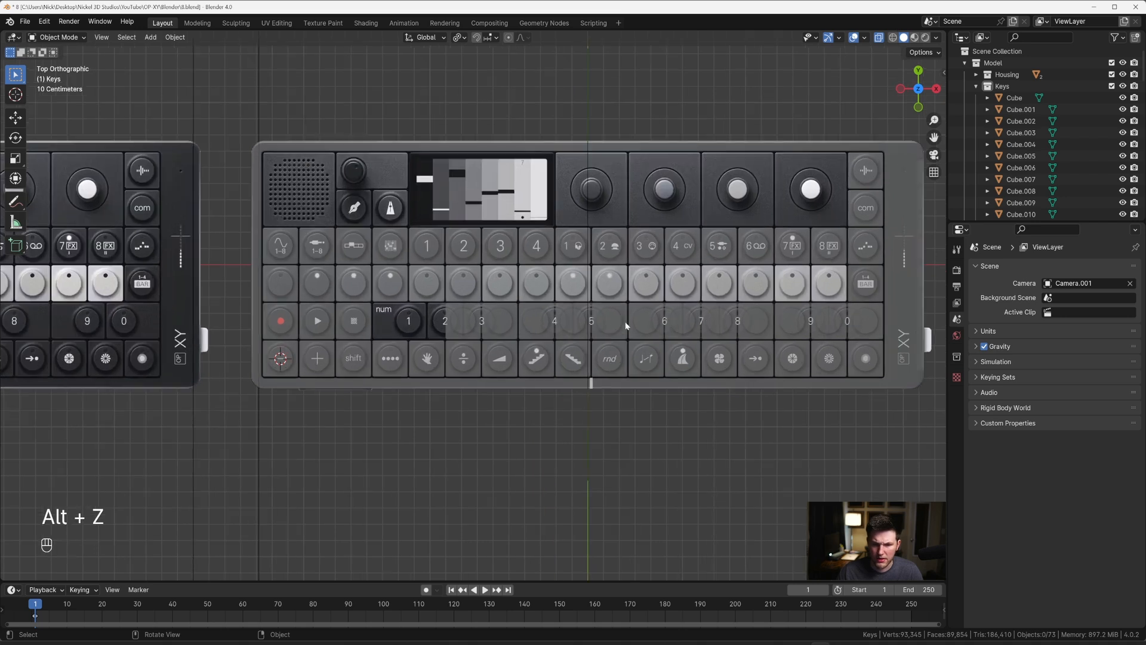
scroll(626, 326, down, 1)
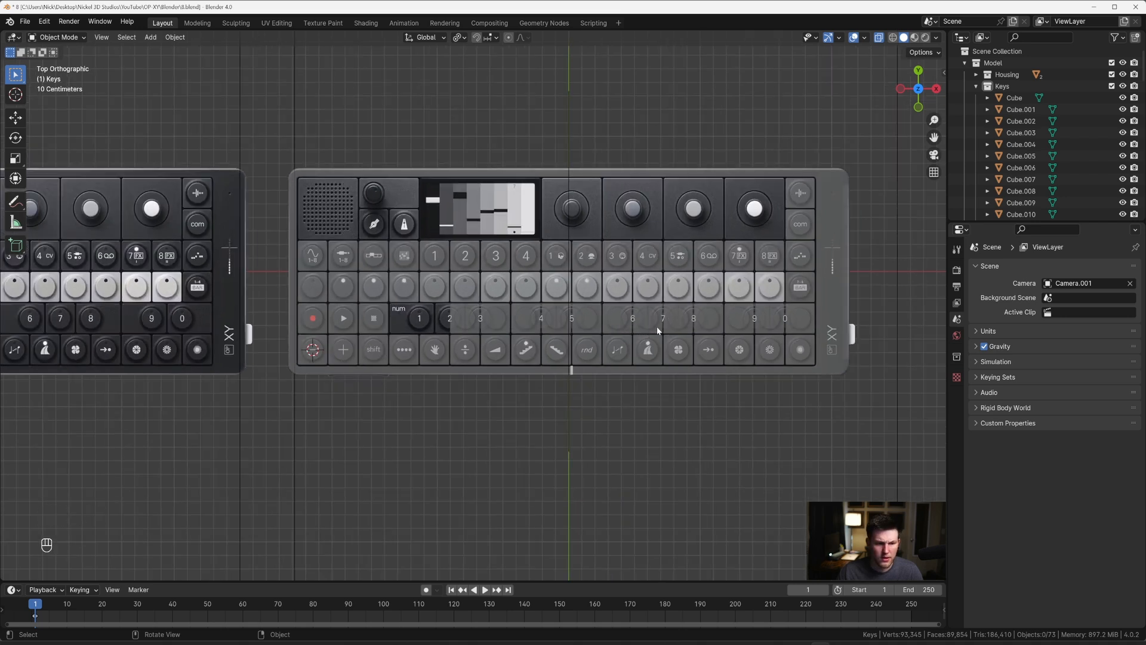
key(alt+z)
Step: Delete the remaining twelve keys of the number row, from the sixth column through the last
shift+click(799, 318)
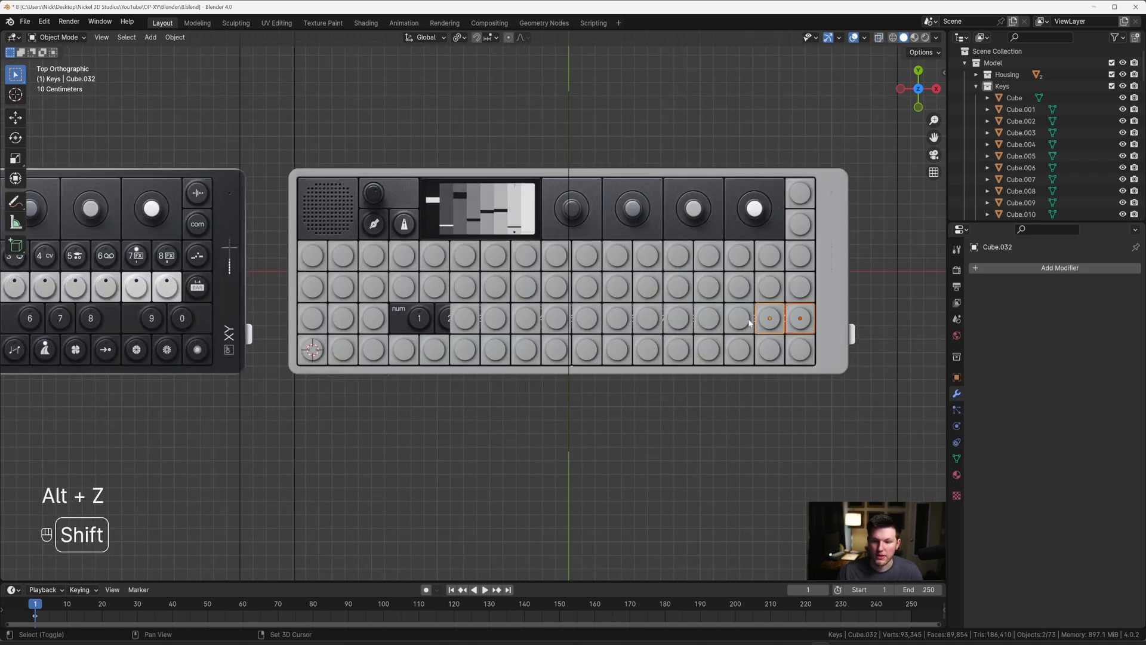
shift+click(769, 318)
shift+click(739, 318)
shift+click(709, 318)
shift+click(678, 318)
shift+click(647, 318)
shift+click(617, 318)
shift+click(586, 319)
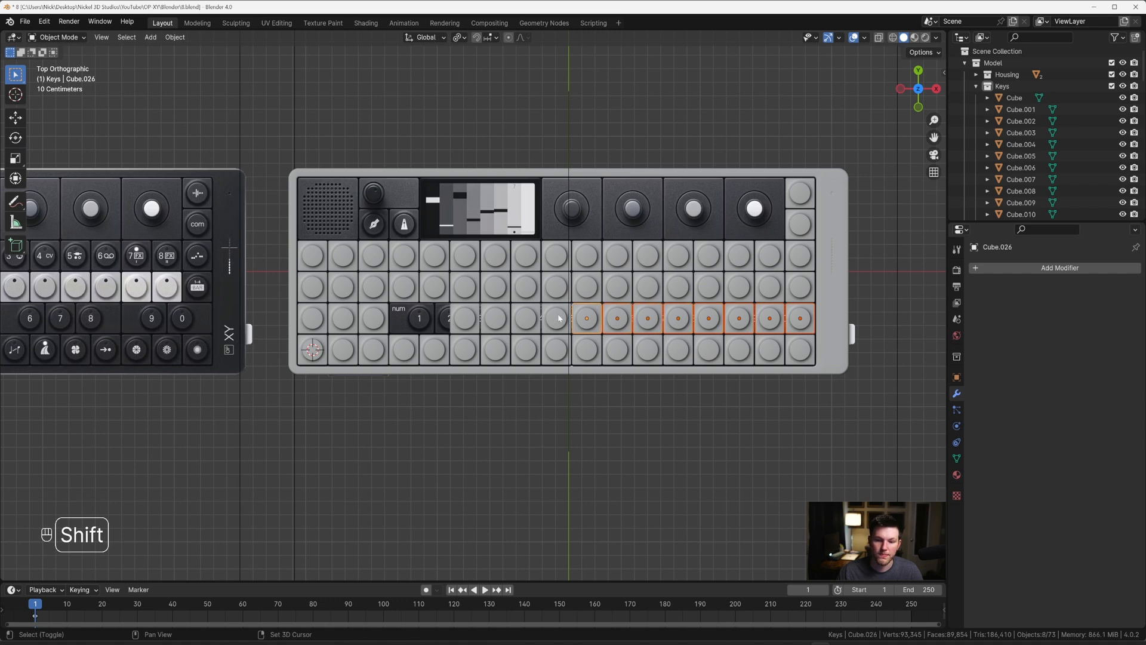
shift+click(556, 318)
shift+click(526, 318)
shift+click(495, 318)
shift+click(464, 318)
key(x)
click(426, 315)
Step: Compare the duplicated reference with the model to find which keys in the upper two full rows carry an indicator dot
shift+middle_drag(464, 311, 805, 311)
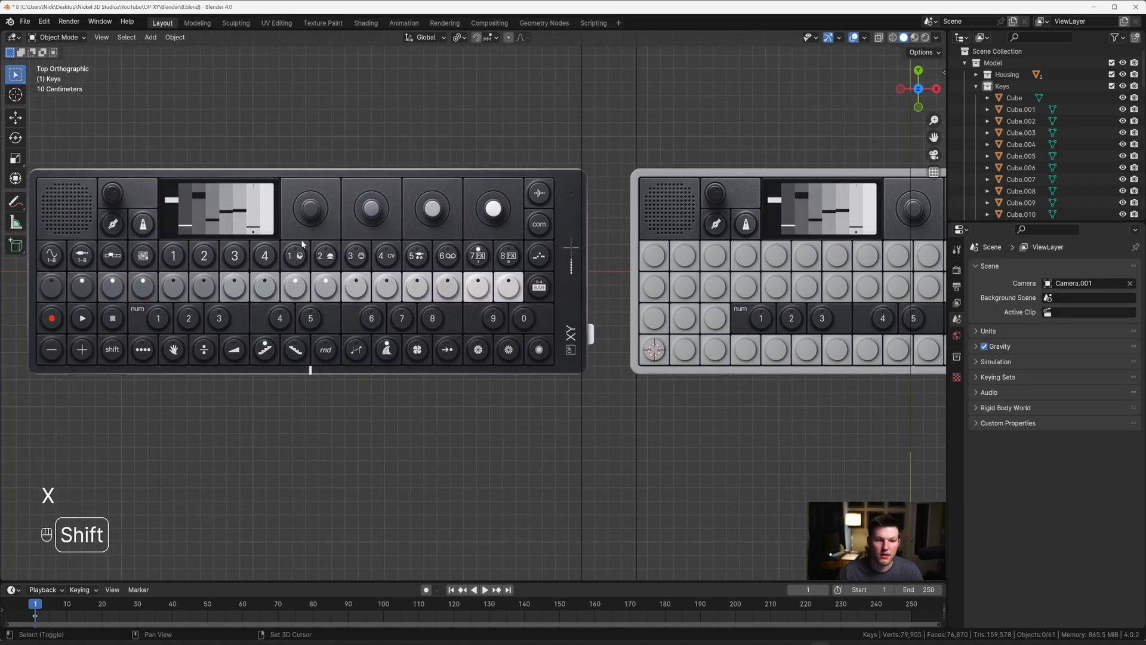
shift+middle_drag(803, 251, 625, 273)
scroll(648, 275, up, 2)
scroll(650, 275, down, 1)
shift+middle_drag(555, 251, 576, 253)
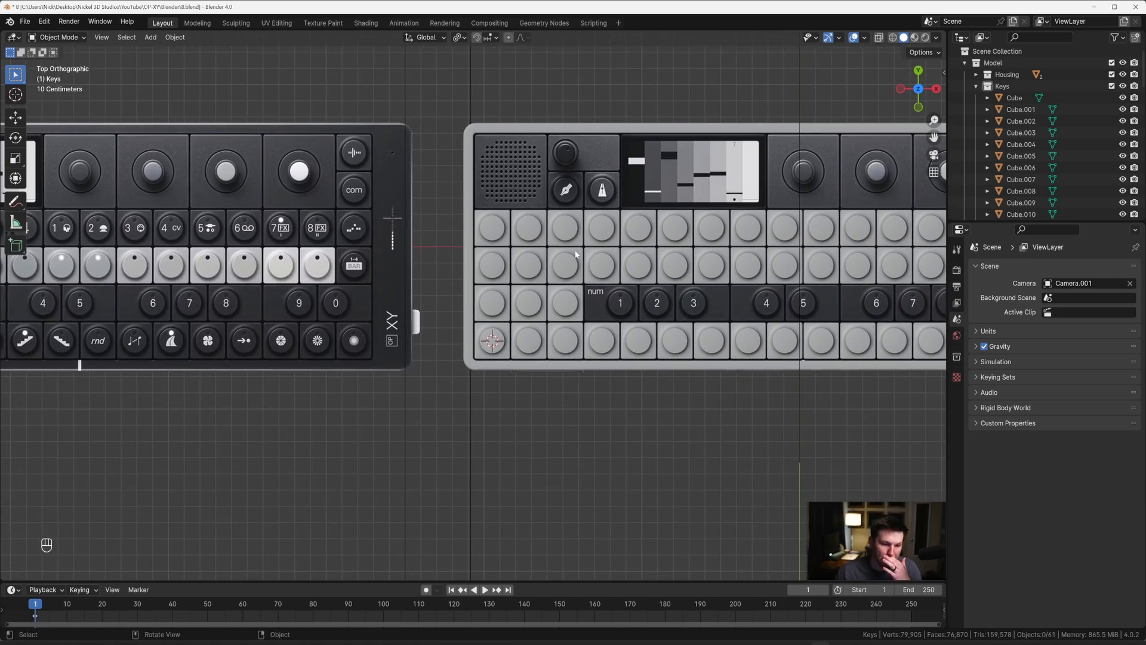
shift+middle_drag(598, 258, 642, 266)
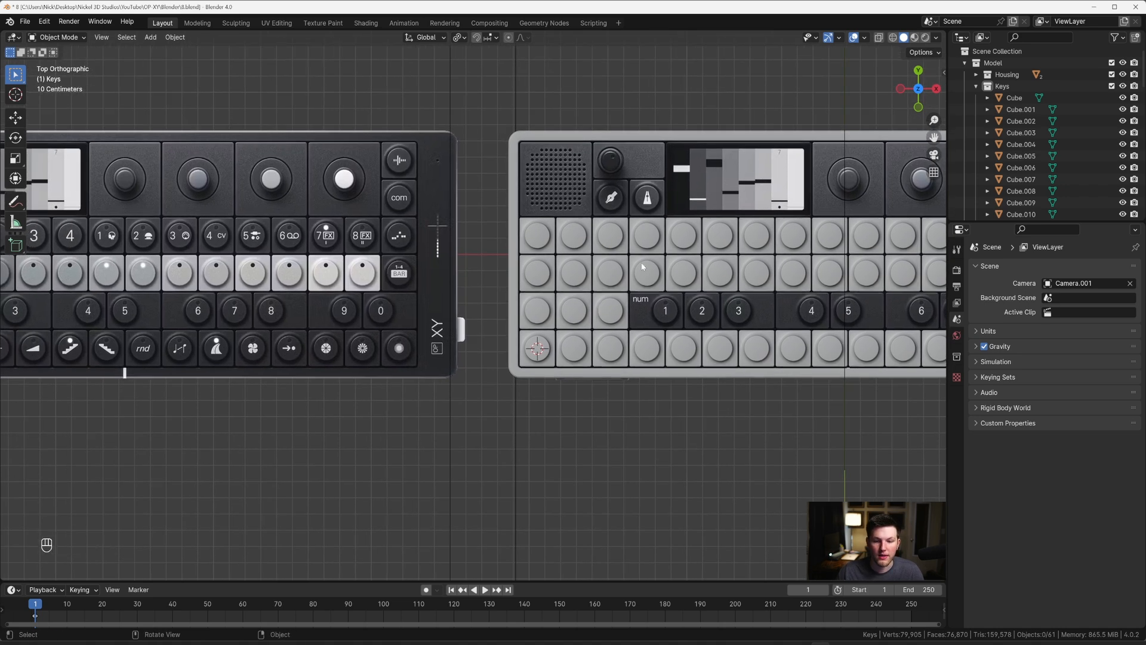
scroll(642, 267, up, 1)
scroll(651, 278, down, 1)
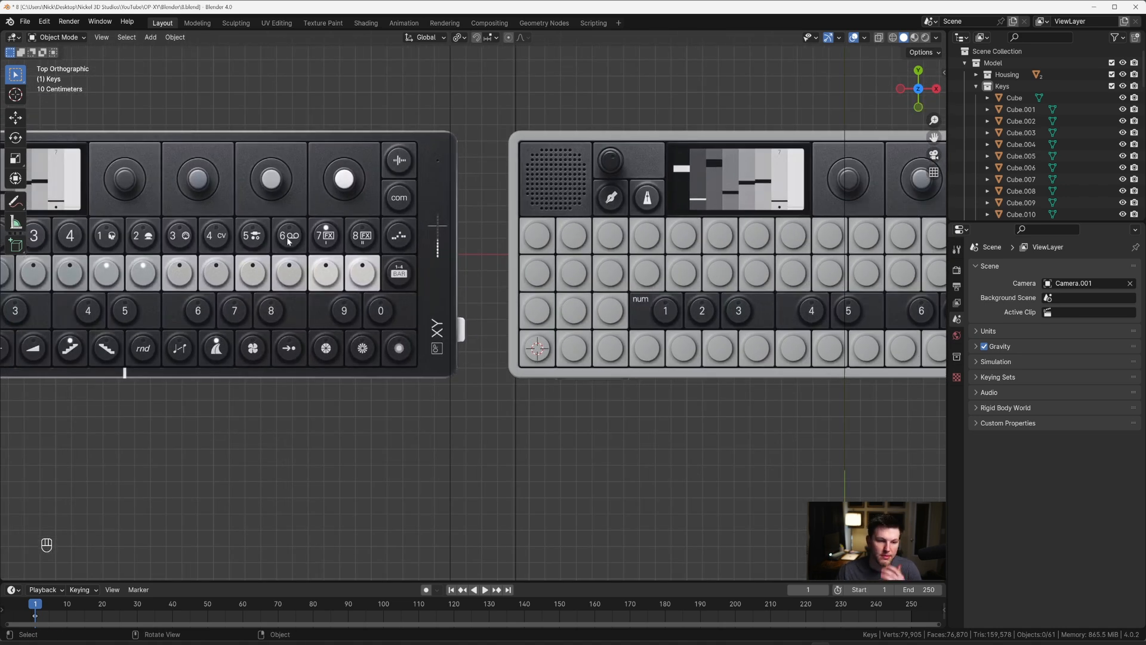
scroll(288, 240, up, 2)
shift+middle_drag(223, 225, 385, 269)
scroll(305, 263, up, 1)
scroll(361, 248, down, 2)
scroll(396, 259, down, 4)
scroll(420, 266, up, 1)
scroll(420, 266, down, 1)
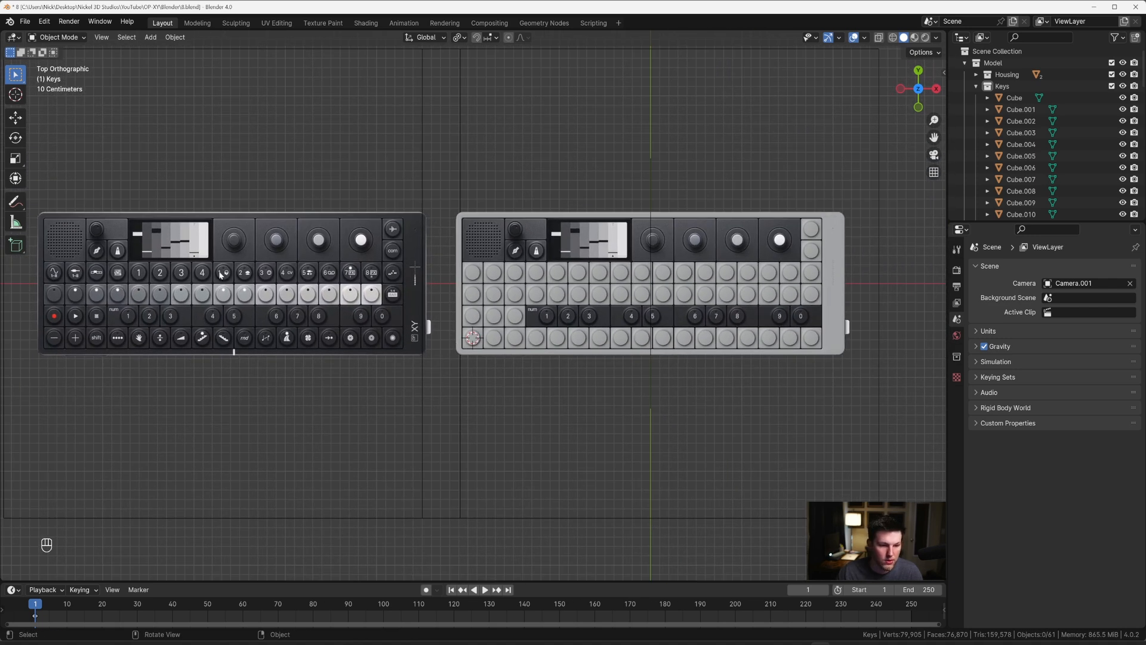
Step: Select the keys in columns nine to sixteen of the uppermost full row and the first sixteen keys of the row below
shift+click(639, 278)
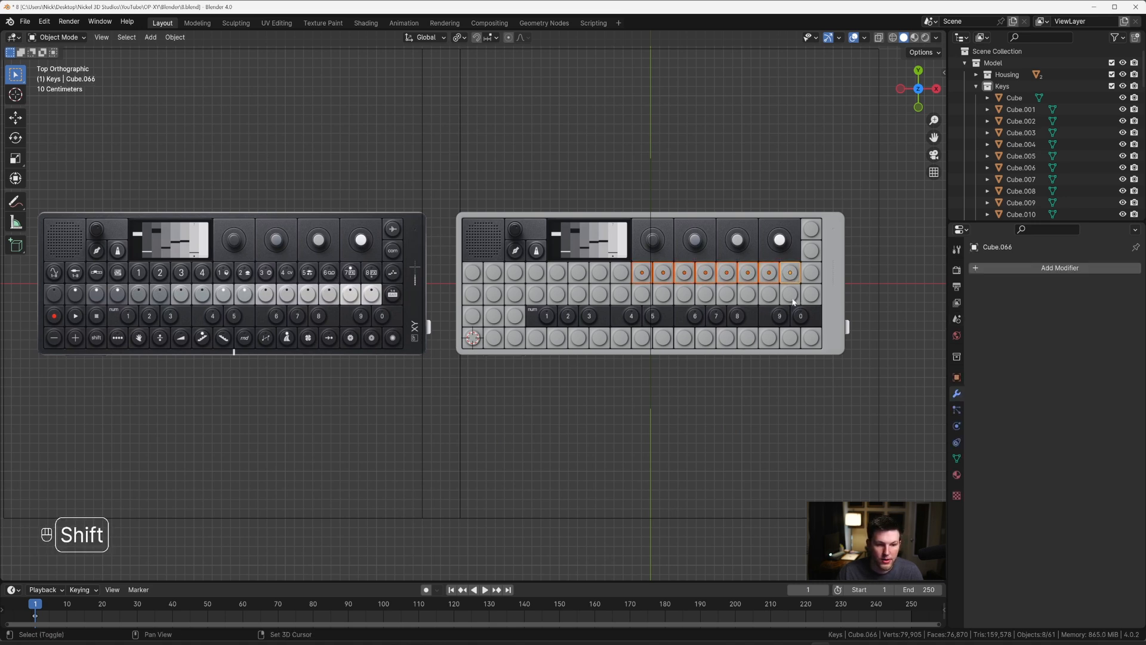
shift+click(768, 296)
shift+click(748, 296)
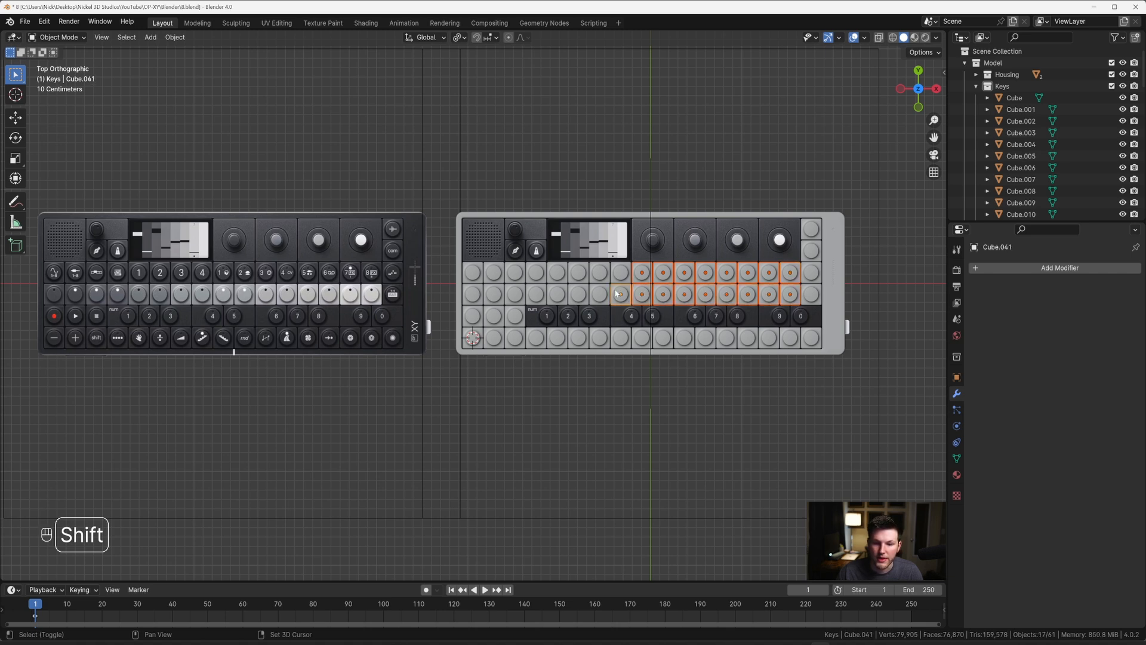
shift+click(474, 295)
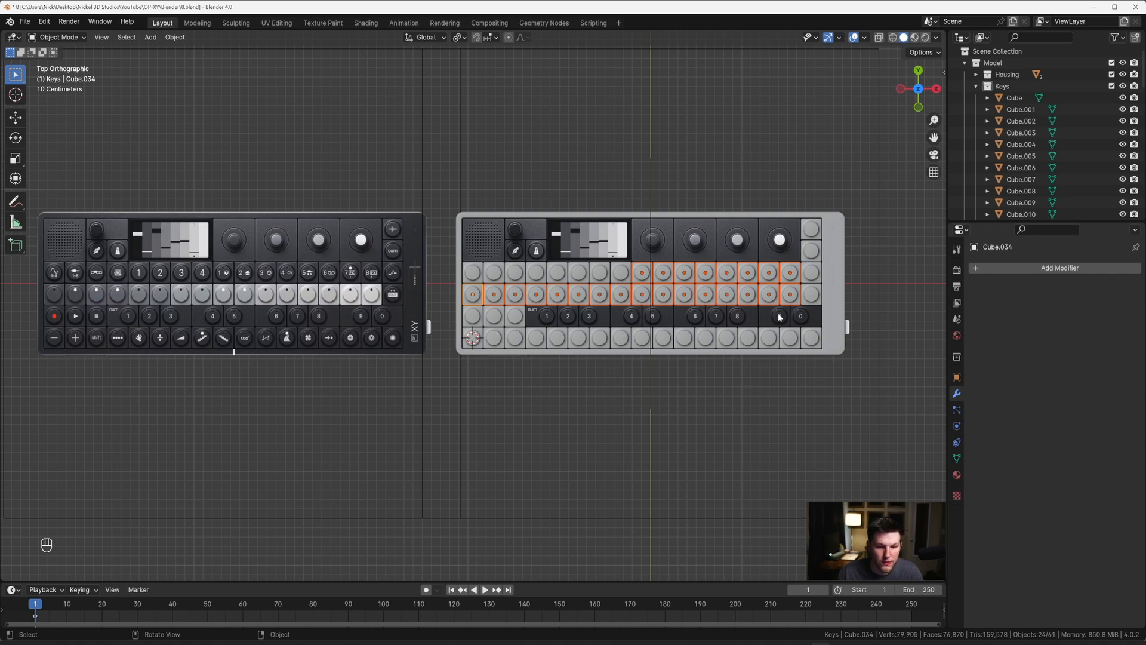
Step: Extend the selection with the fourteen lowest-row keys from the fourth column through the last
scroll(580, 322, up, 2)
scroll(550, 332, down, 2)
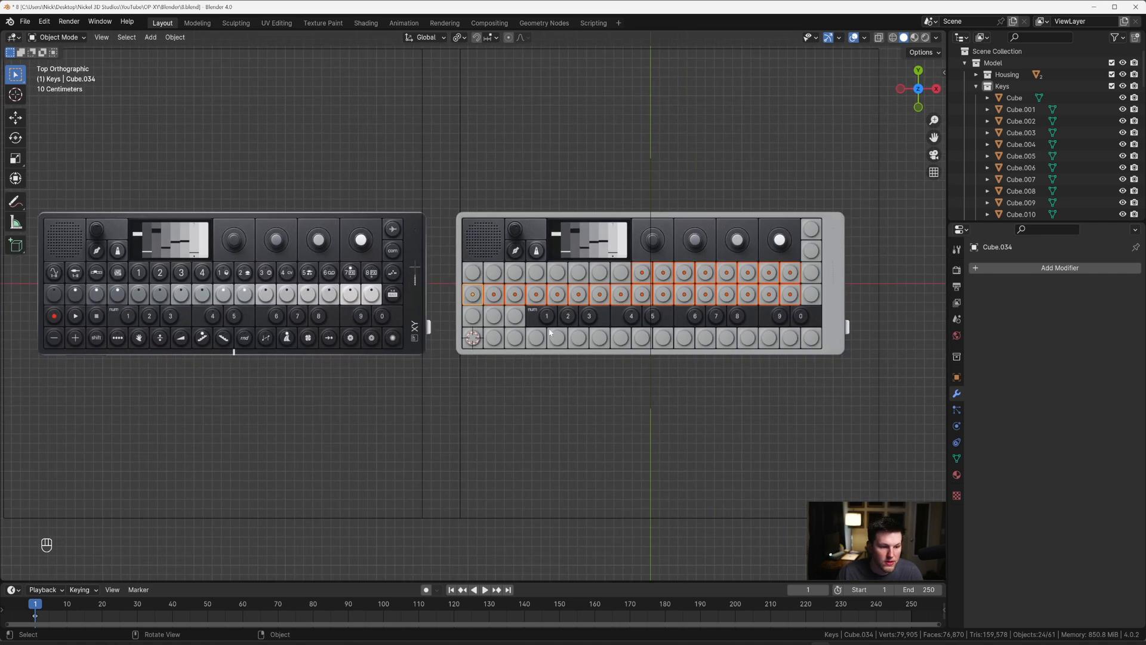
scroll(489, 341, up, 2)
shift+middle_drag(148, 335, 378, 307)
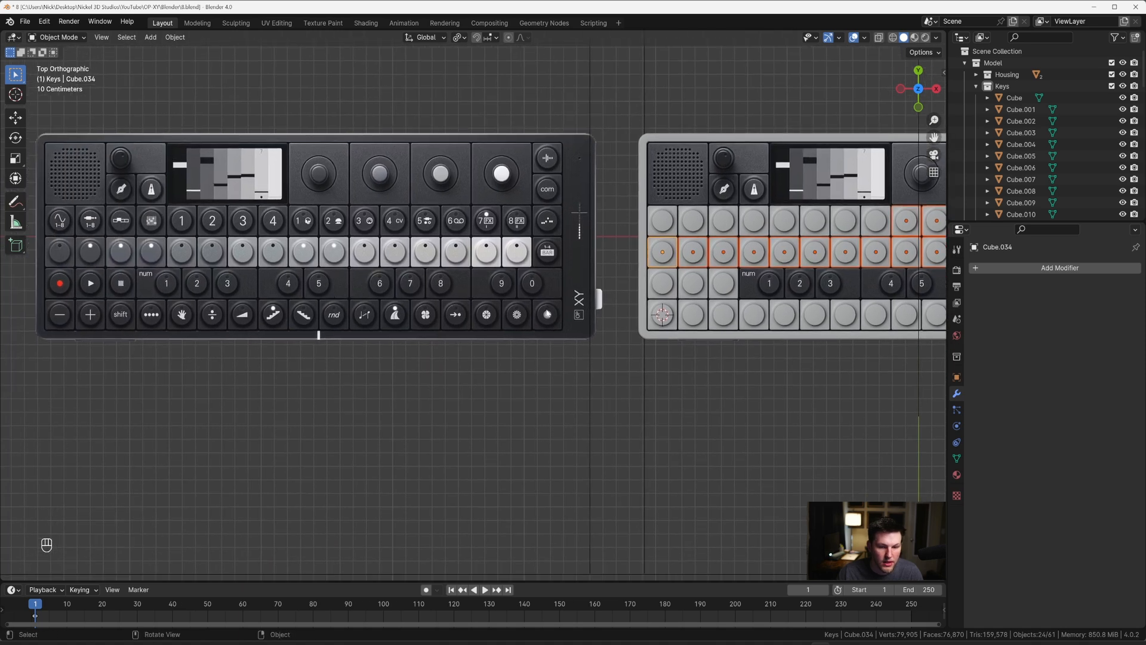
shift+click(753, 314)
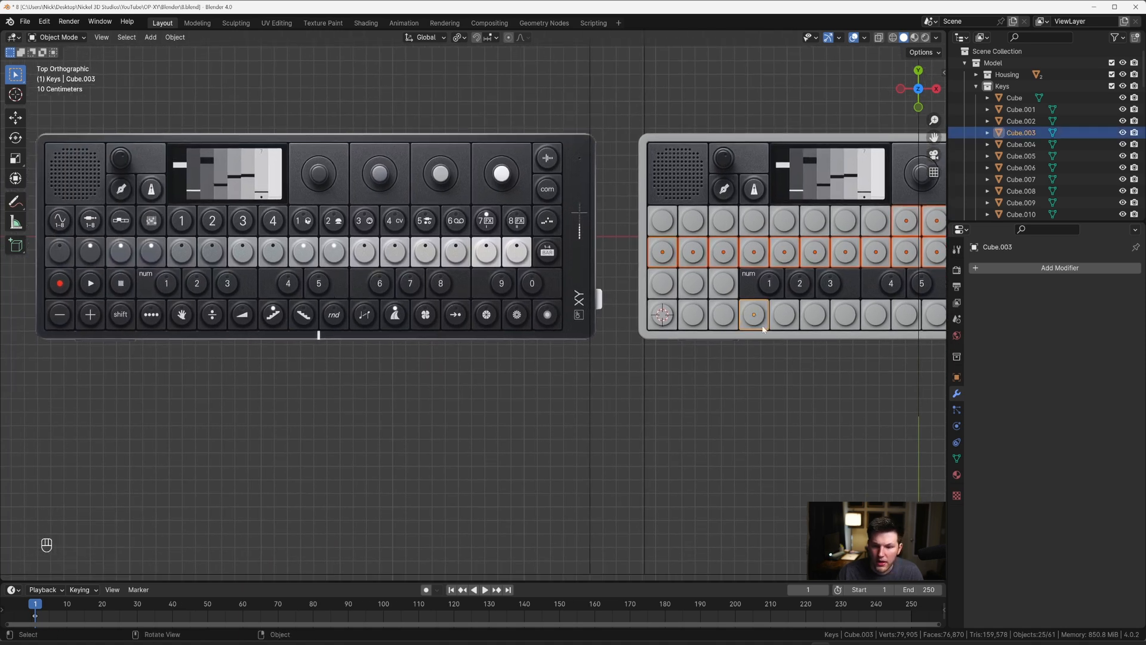
shift+middle_drag(754, 315, 596, 339)
shift+click(626, 339)
shift+click(667, 345)
shift+click(693, 343)
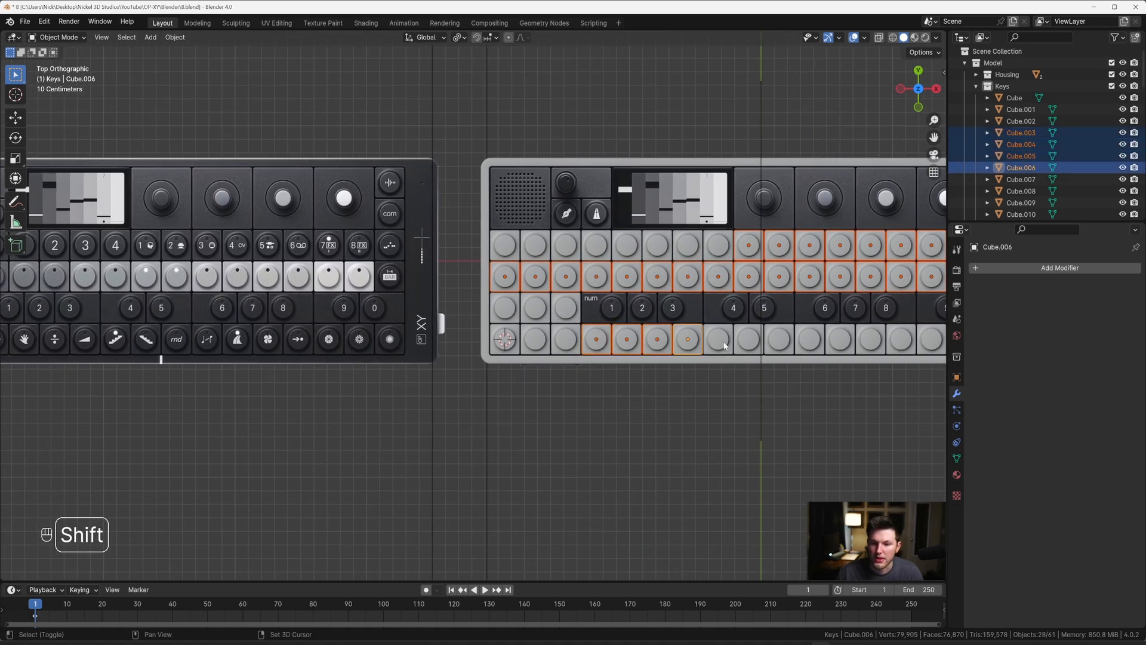
shift+click(724, 343)
shift+click(753, 343)
shift+click(785, 344)
shift+click(815, 343)
shift+click(845, 343)
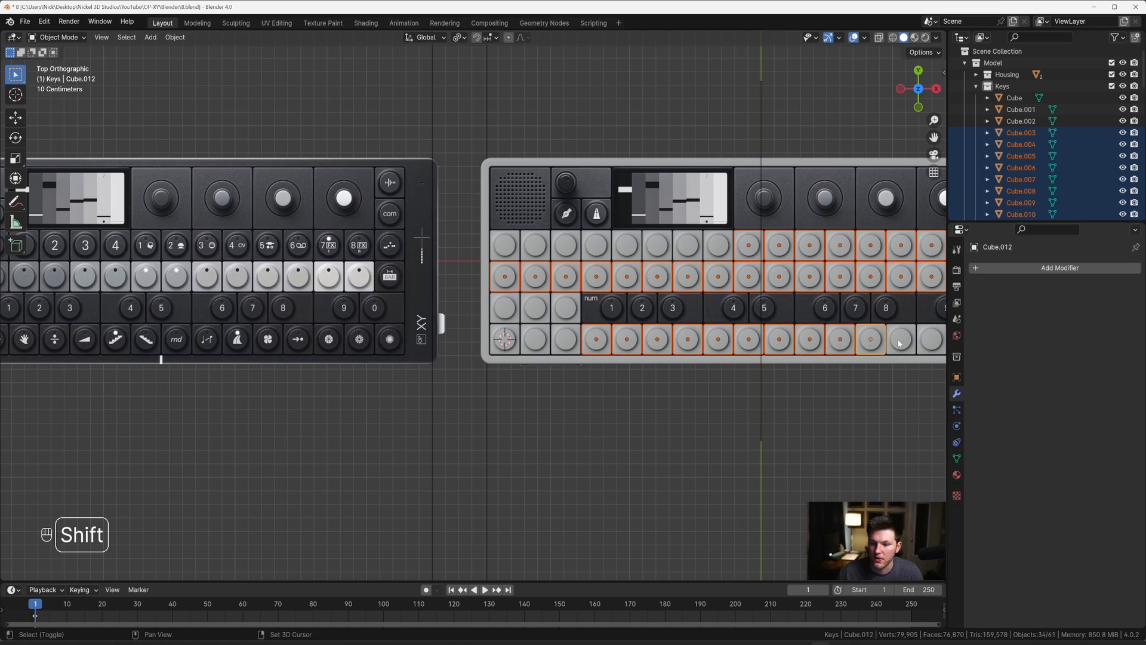
shift+middle_drag(917, 345, 776, 354)
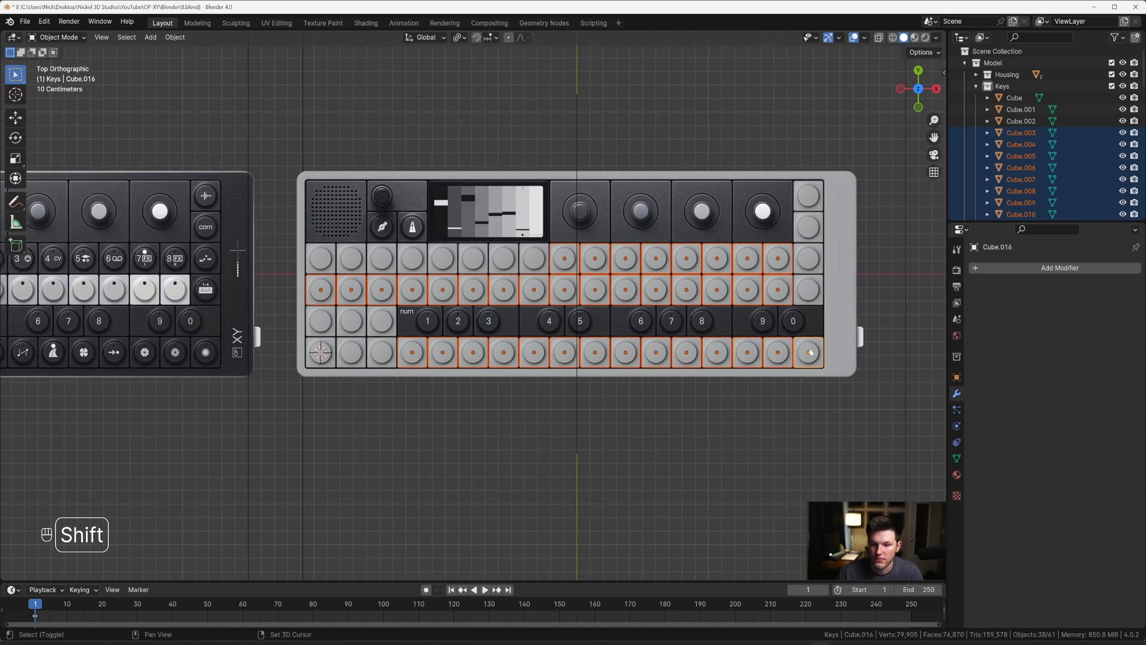
Step: Enter Edit Mode on all selected keys and select the circular top face of the first key in the second full row
mouse_move(483, 364)
shift+middle_down()
mouse_move(518, 317)
mouse_move(612, 308)
mouse_move(448, 283)
shift+middle_up()
shift+middle_drag(609, 300, 397, 291)
mouse_move(538, 293)
middle_down()
mouse_move(542, 275)
mouse_move(572, 291)
middle_up()
key(Tab)
key(grave)
click(576, 275)
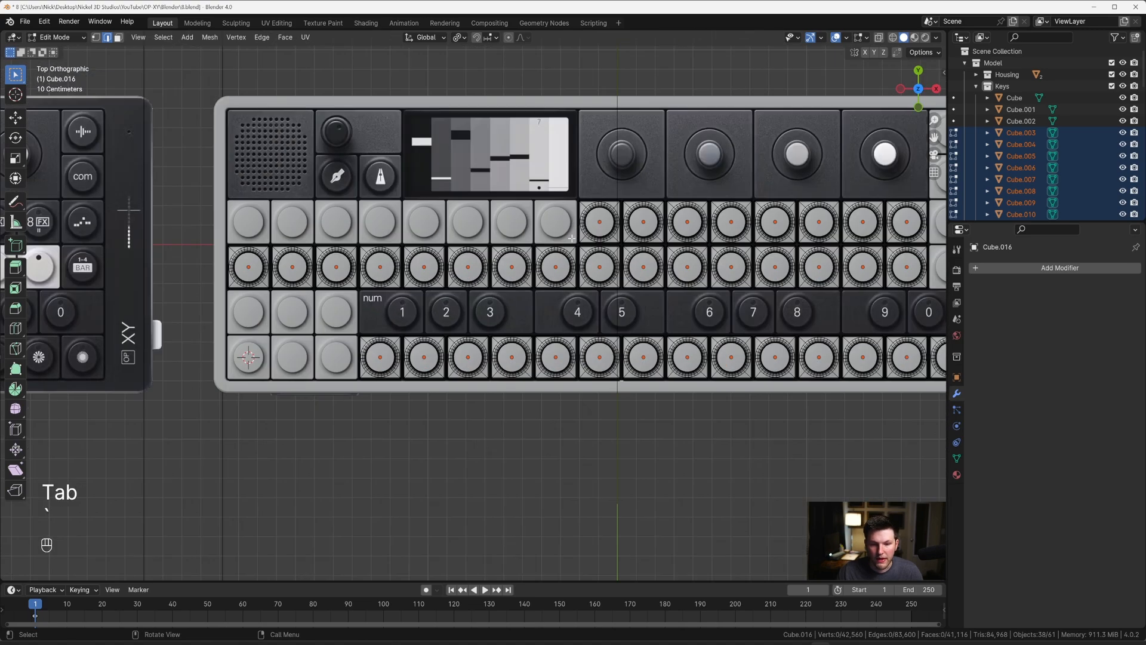
scroll(351, 285, up, 3)
scroll(351, 284, down, 4)
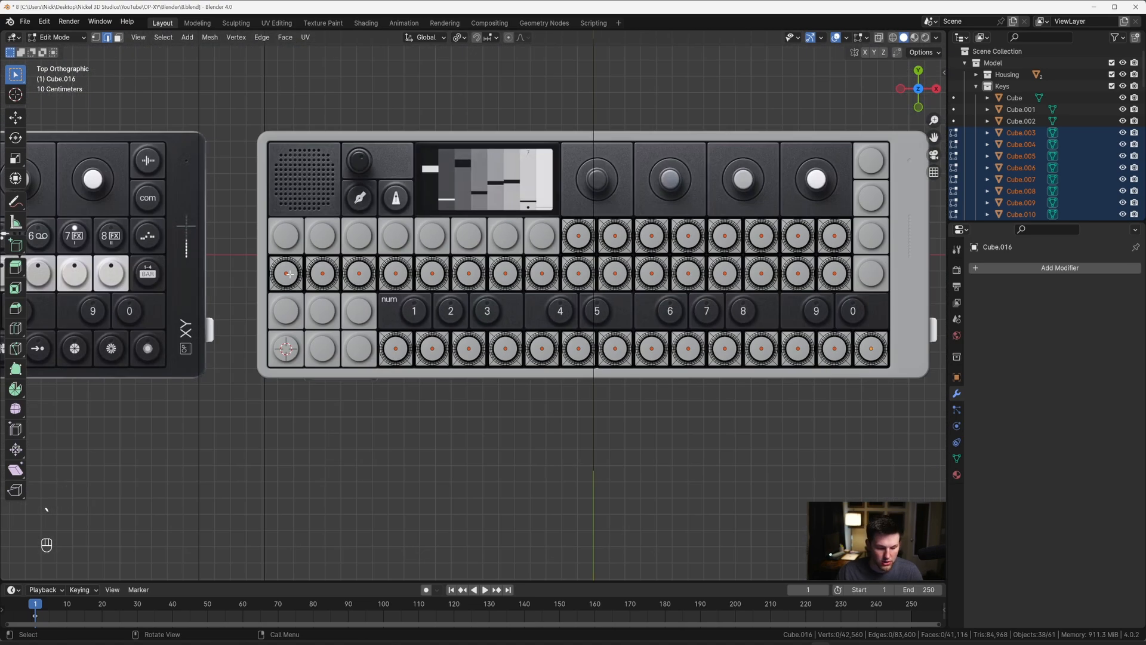
key(3)
click(289, 274)
shift+middle_drag(289, 274, 426, 292)
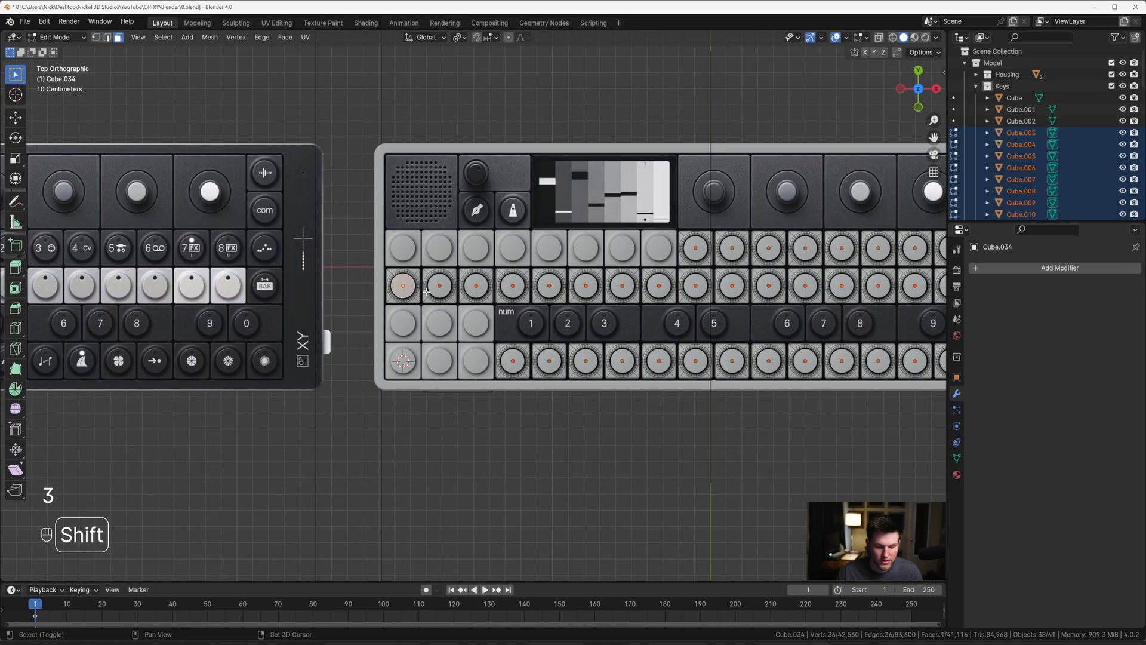
Step: Select similar faces by Area across the keys, with the threshold reduced to nearly zero so only the circular tops are included
key(shift+g)
click(413, 303)
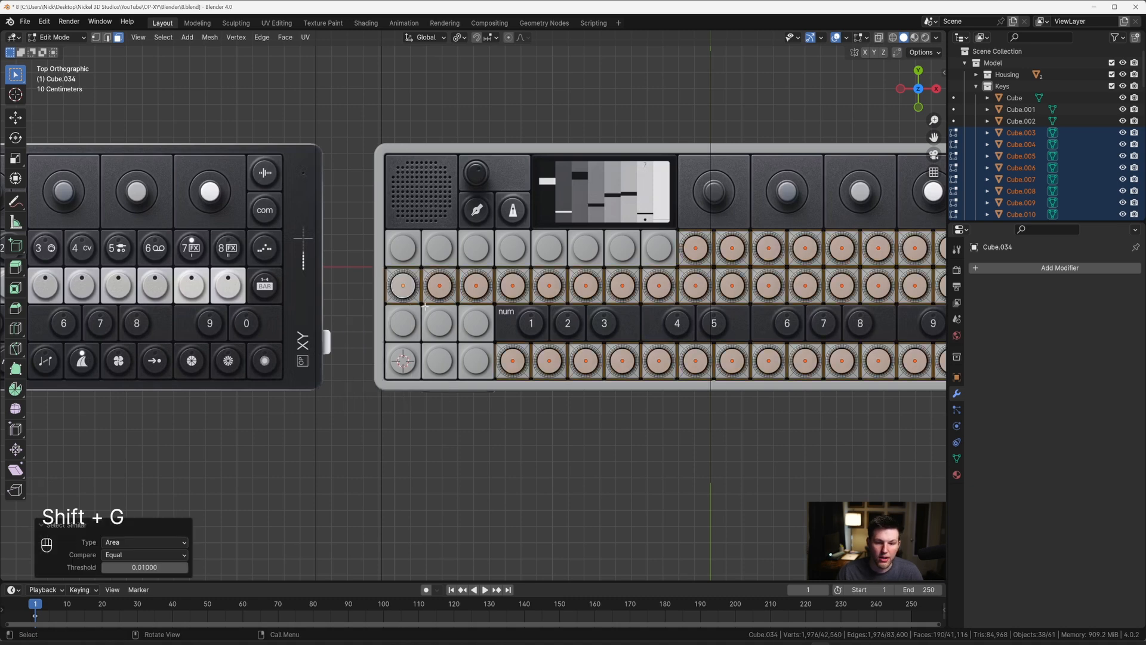
middle_drag(425, 306, 469, 242)
scroll(566, 285, up, 6)
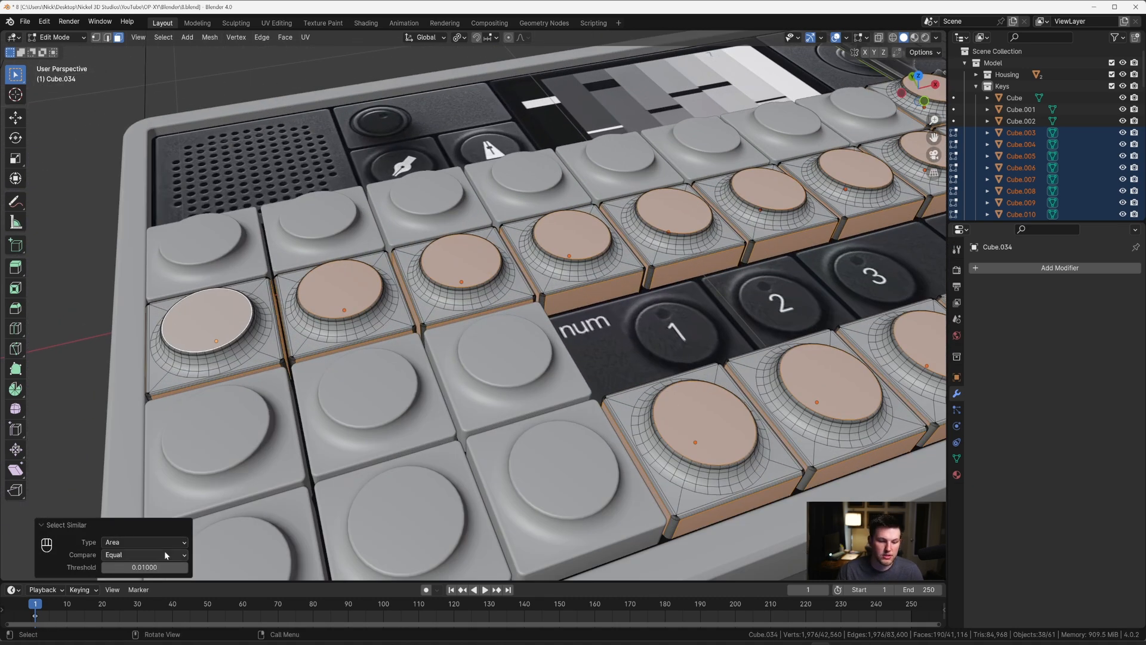
click(149, 567)
text(.)
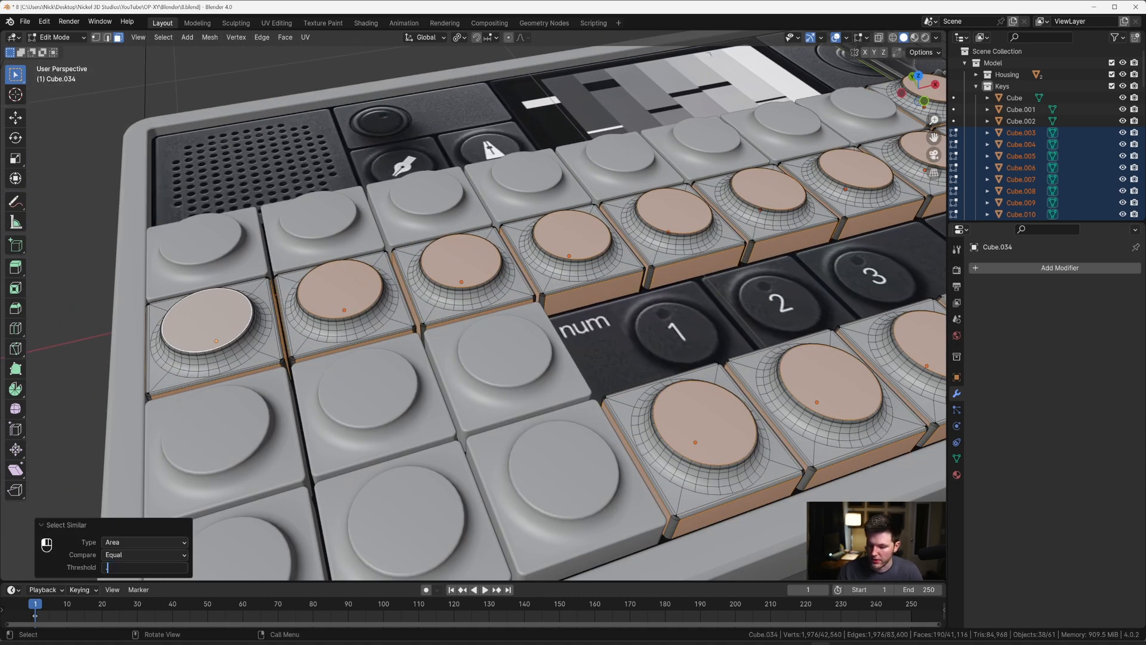
text(00000)
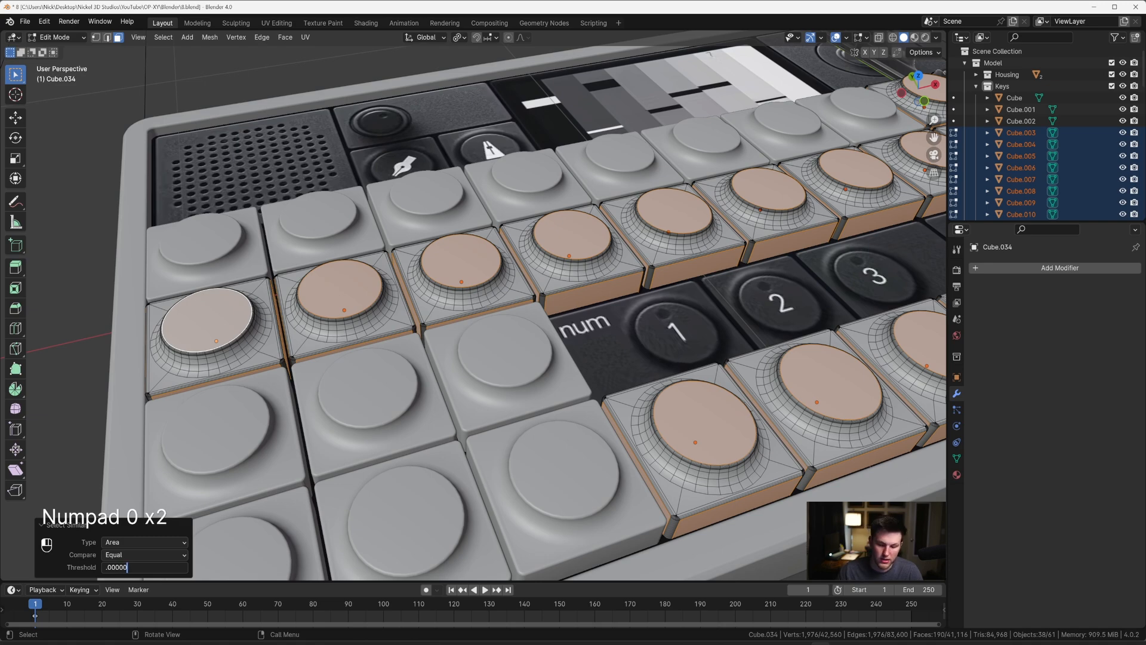
text(1)
key(Return)
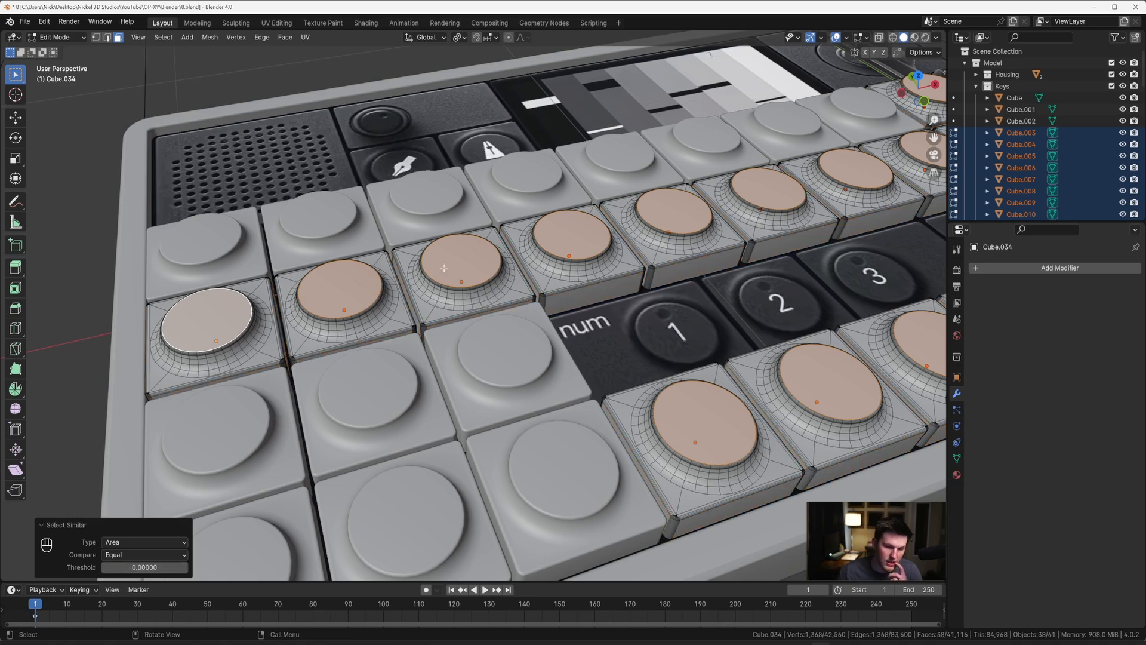
Step: Turn X-ray on in top view and inset the circular top faces individually by about 0.0616 m to match the reference's indicator dot
middle_drag(453, 334, 431, 317)
key(grave)
scroll(291, 237, up, 1)
shift+middle_drag(291, 237, 586, 299)
scroll(460, 285, up, 3)
scroll(592, 299, up, 5)
shift+middle_drag(669, 279, 619, 291)
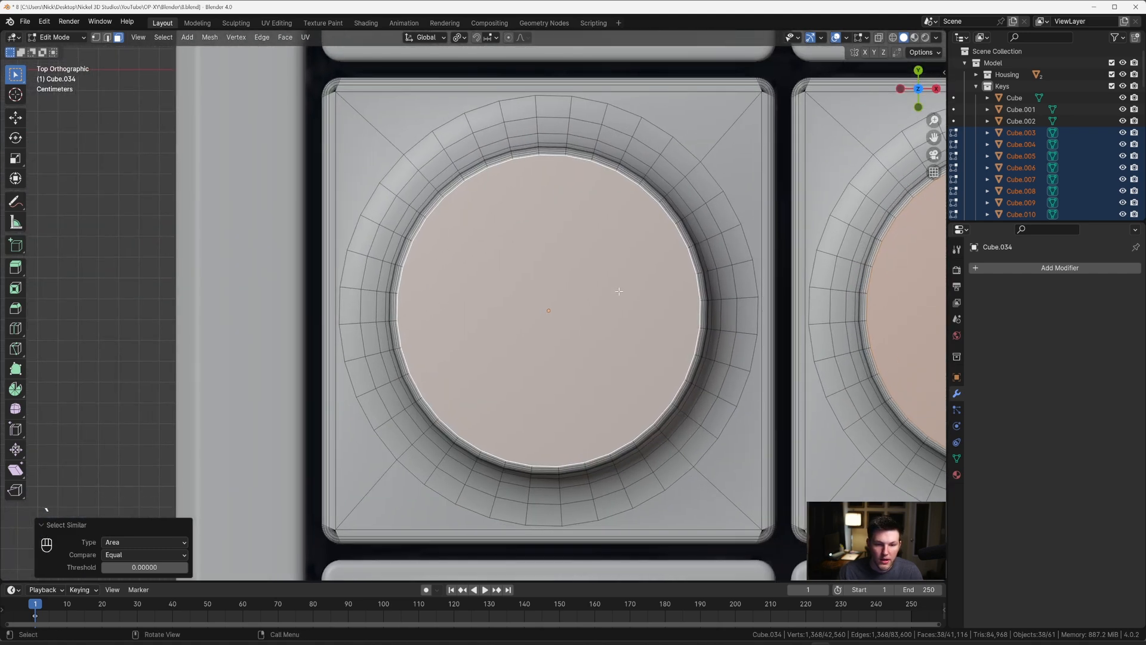
key(alt+z)
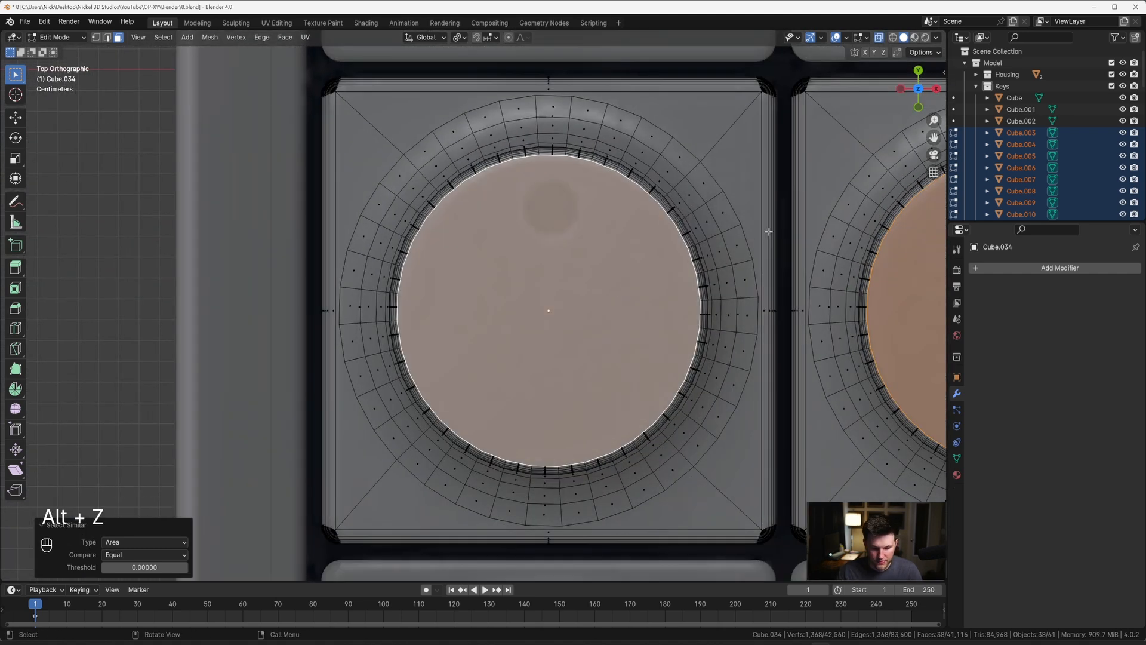
key(i)
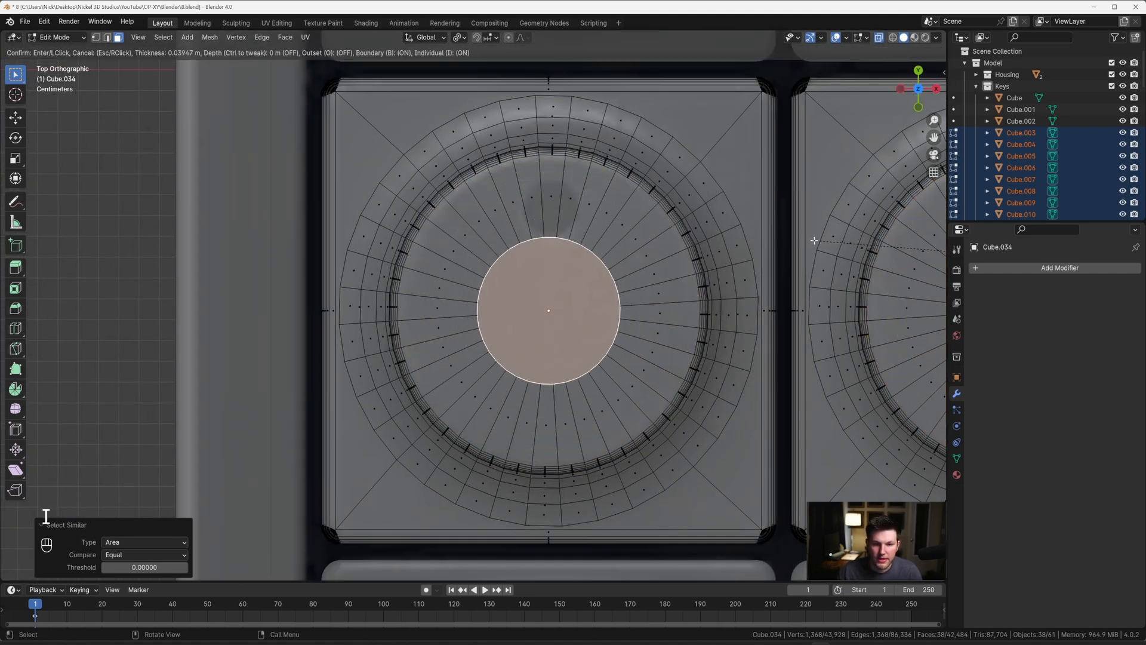
click(835, 241)
Step: Move the inset circular faces about 0.0486 m along positive Y, toward the upper edge of each key top
key(g)
key(y)
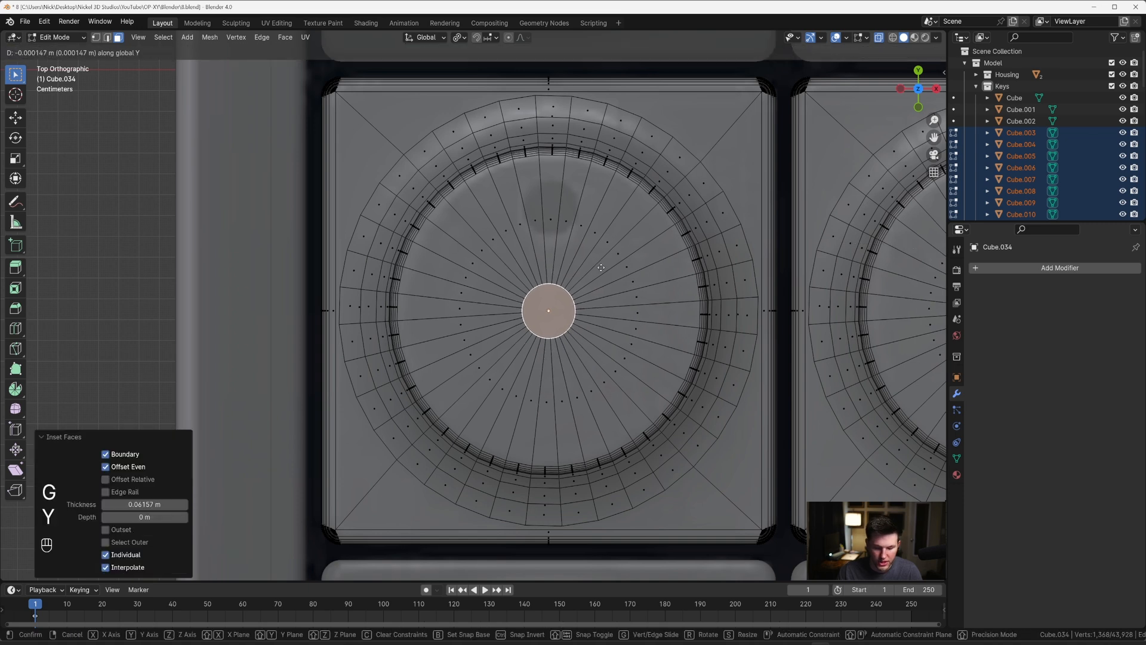
click(615, 165)
Step: Set the pivot to individual origins and scale each dot face up by about 1.086
key(s)
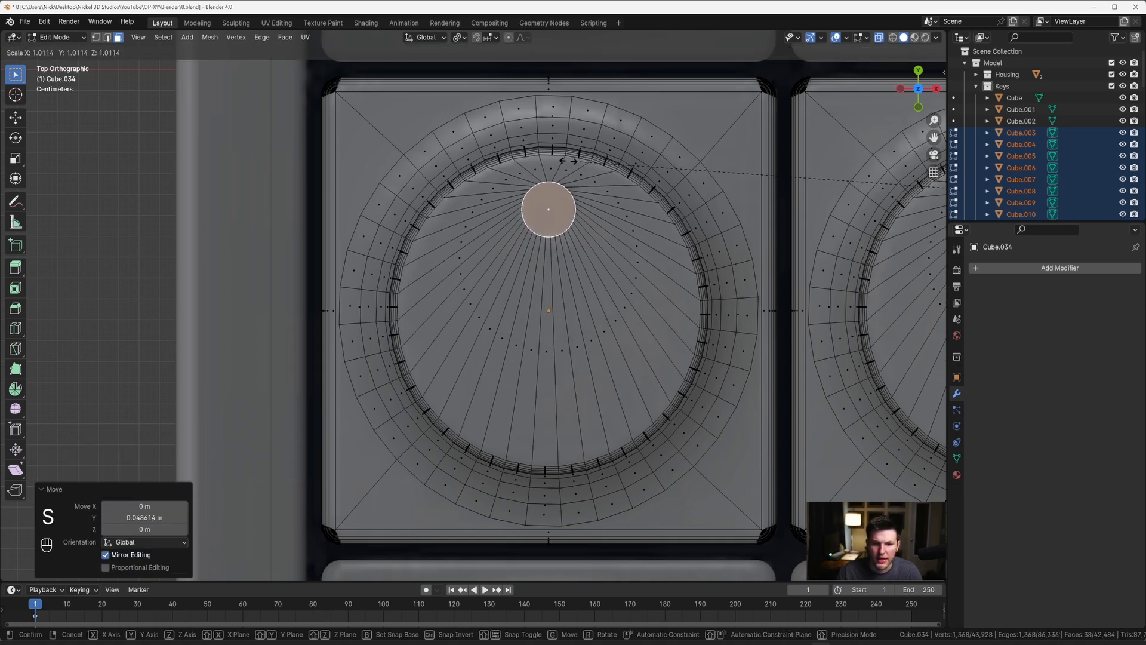
key(Escape)
key(period)
click(574, 221)
key(s)
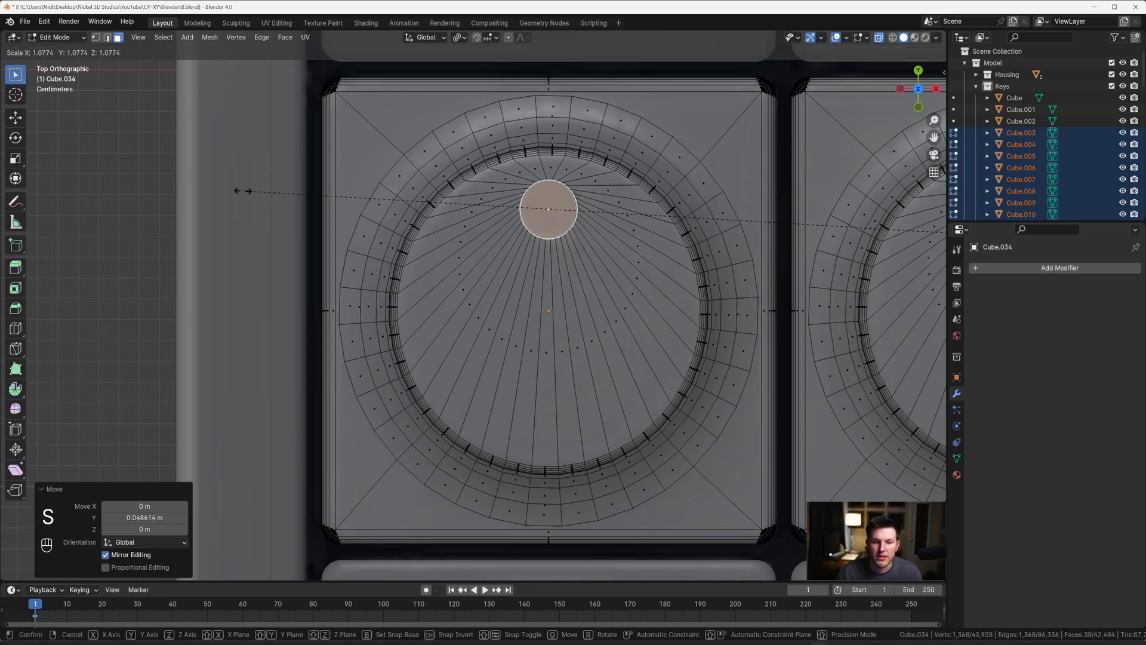
click(208, 189)
Step: Turn X-ray off and extrude the dot faces along their normals about 0.0085 m down into the keys
middle_drag(569, 300, 607, 247)
key(alt+z)
scroll(553, 245, up, 2)
scroll(600, 320, up, 3)
right_click(607, 247)
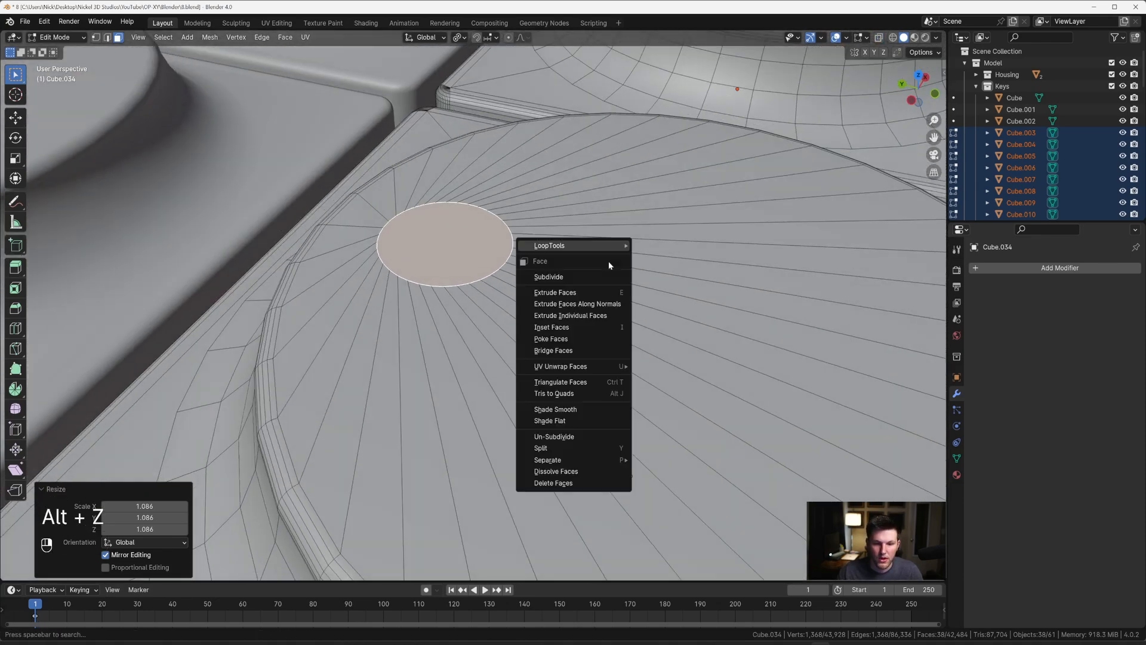
click(611, 304)
key(shift)
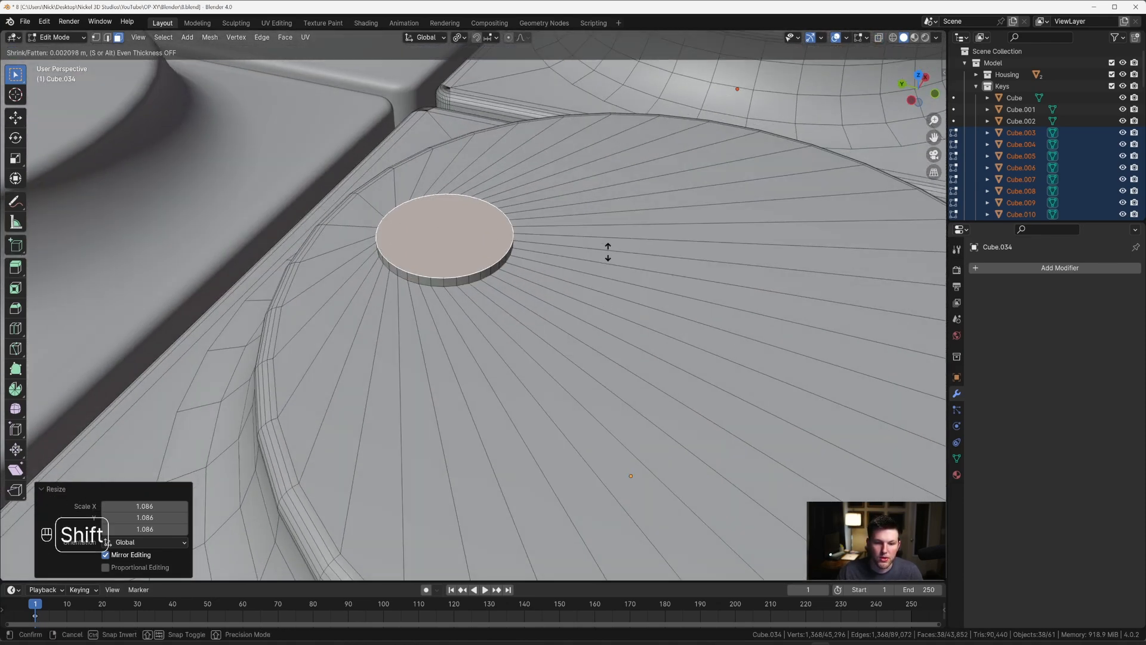
click(608, 272)
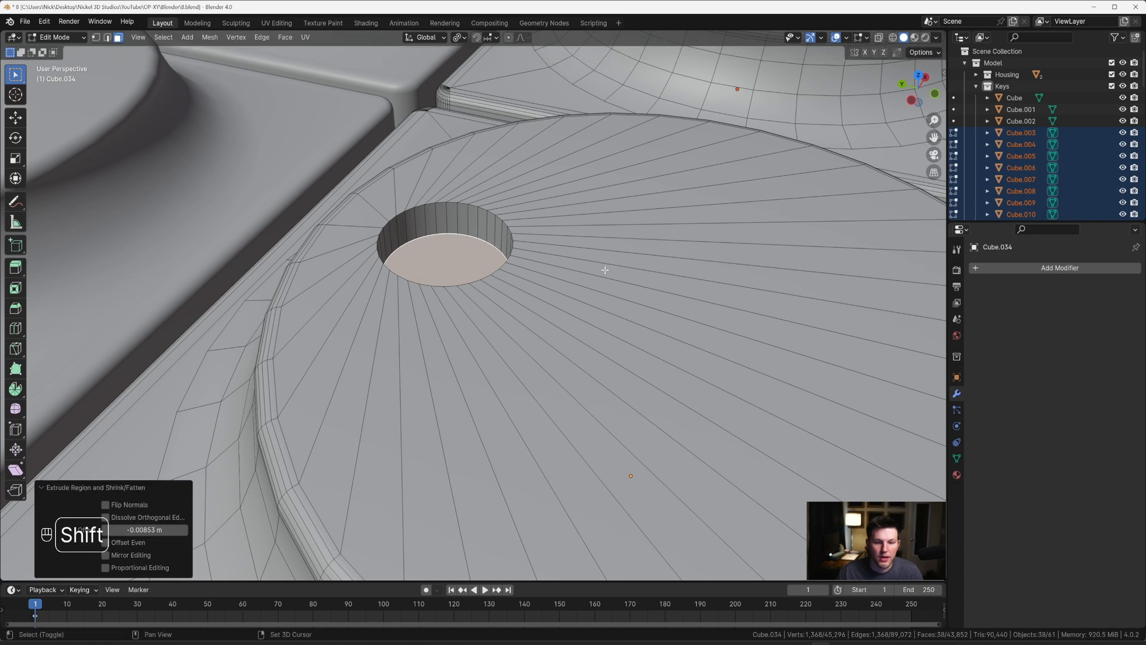
middle_drag(603, 268, 531, 255)
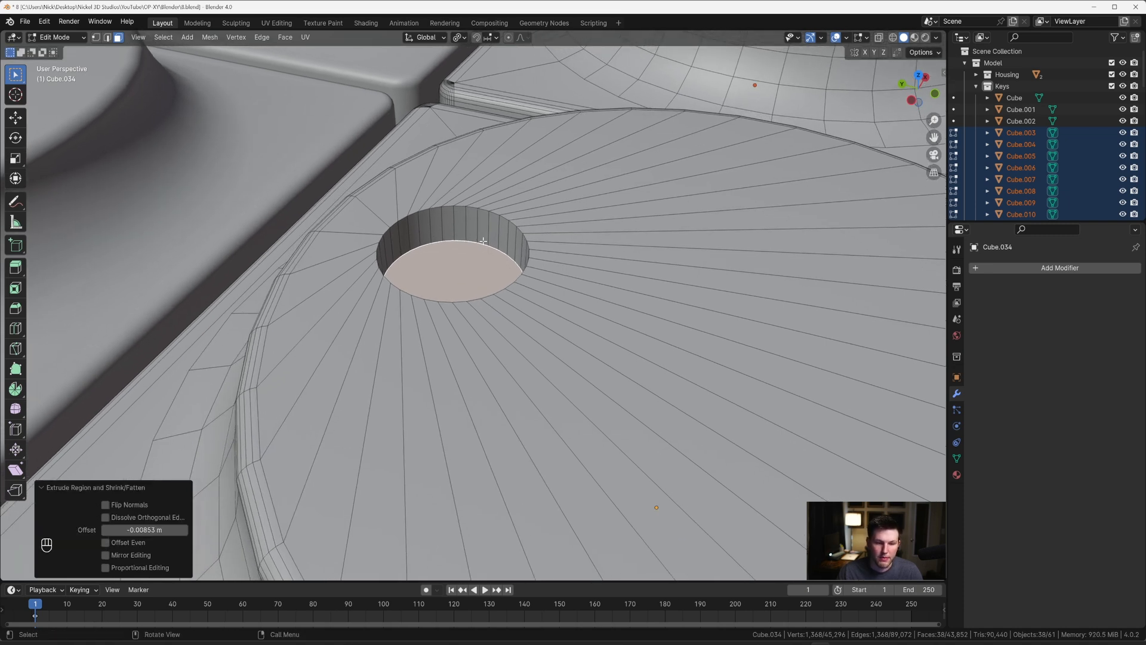
alt+shift+click(472, 207)
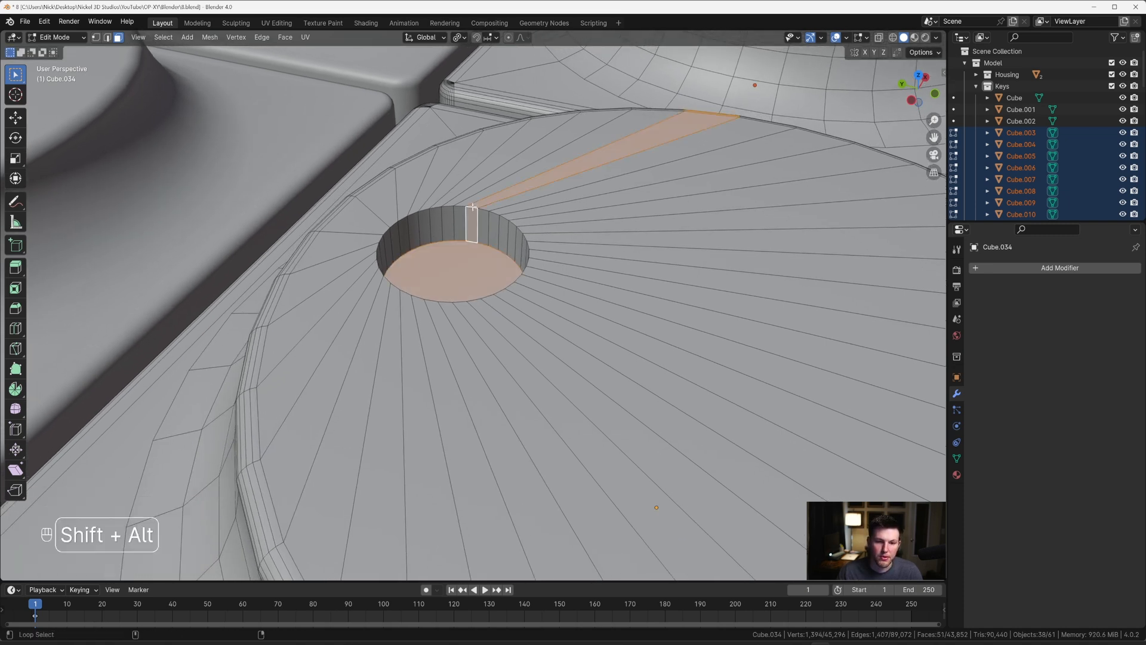
key(ctrl+z)
Step: Bevel the floor edges of the dot recesses with 4 segments and a width of about 0.001 m
scroll(580, 191, down, 8)
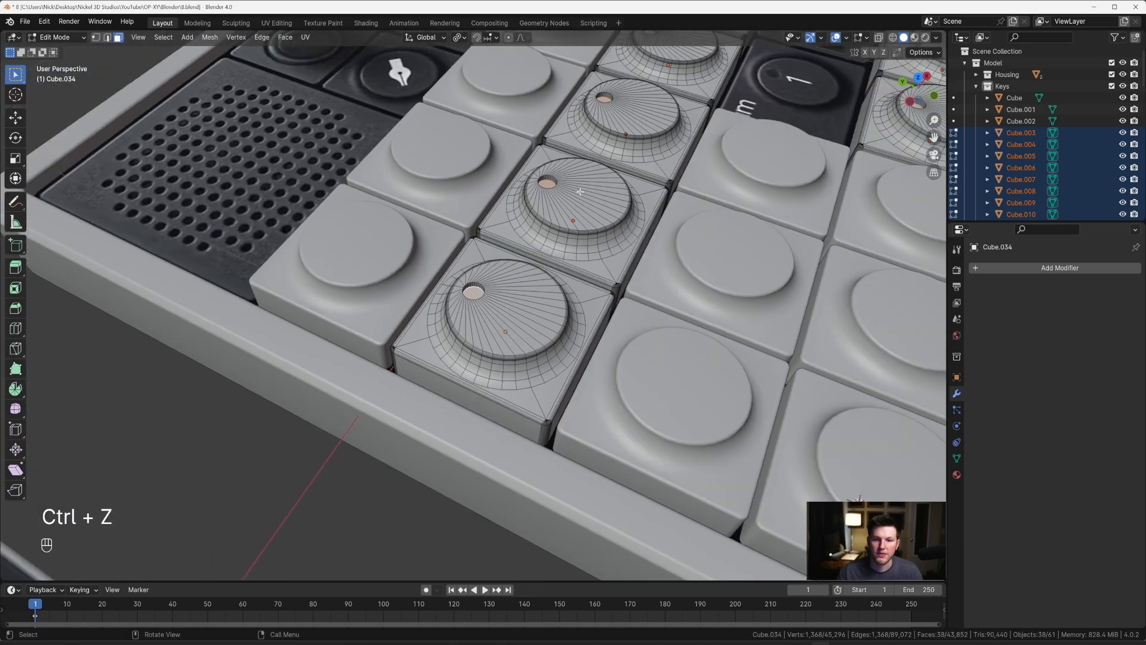
shift+middle_drag(580, 192, 546, 203)
scroll(520, 306, up, 7)
scroll(520, 288, up, 3)
shift+middle_drag(518, 288, 626, 267)
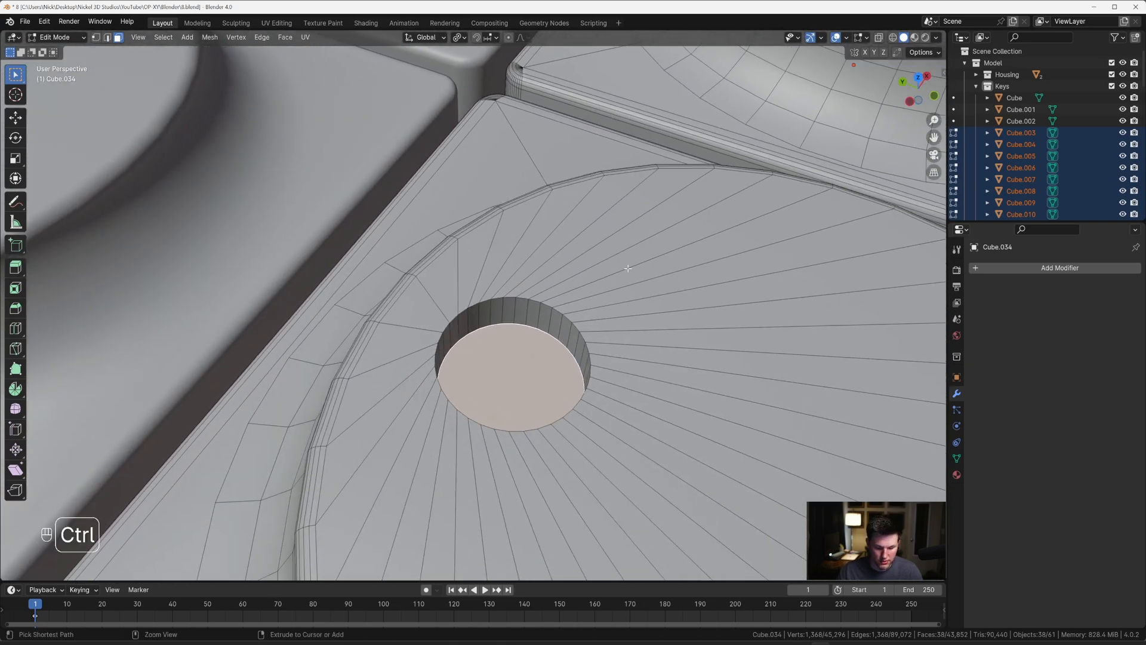
key(ctrl+b)
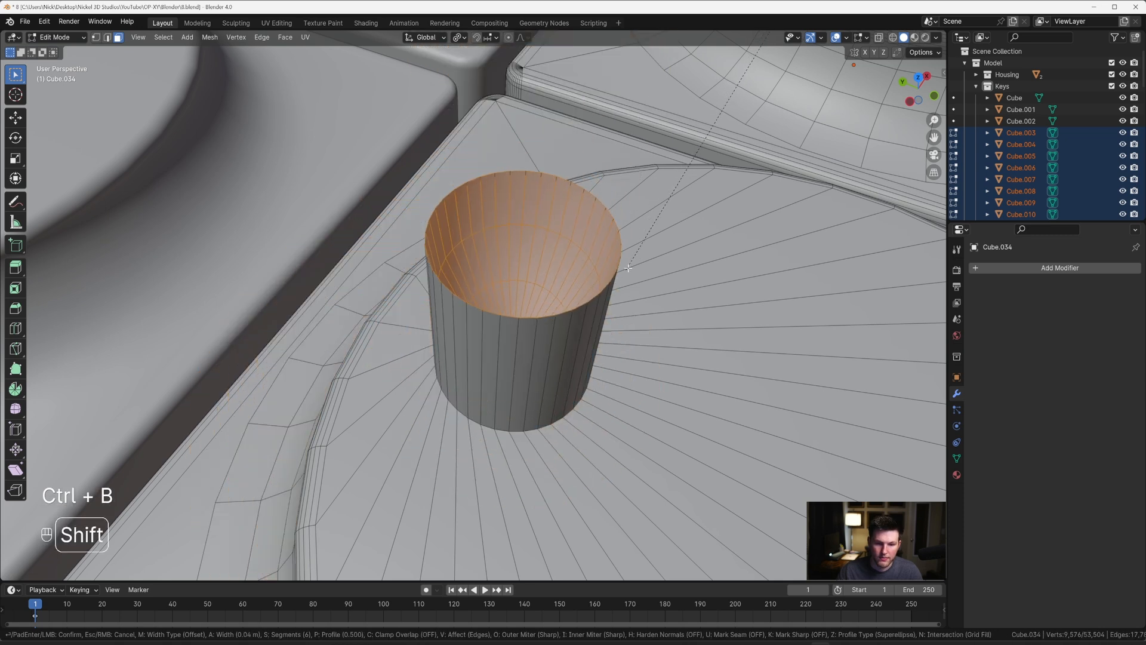
key(shift)
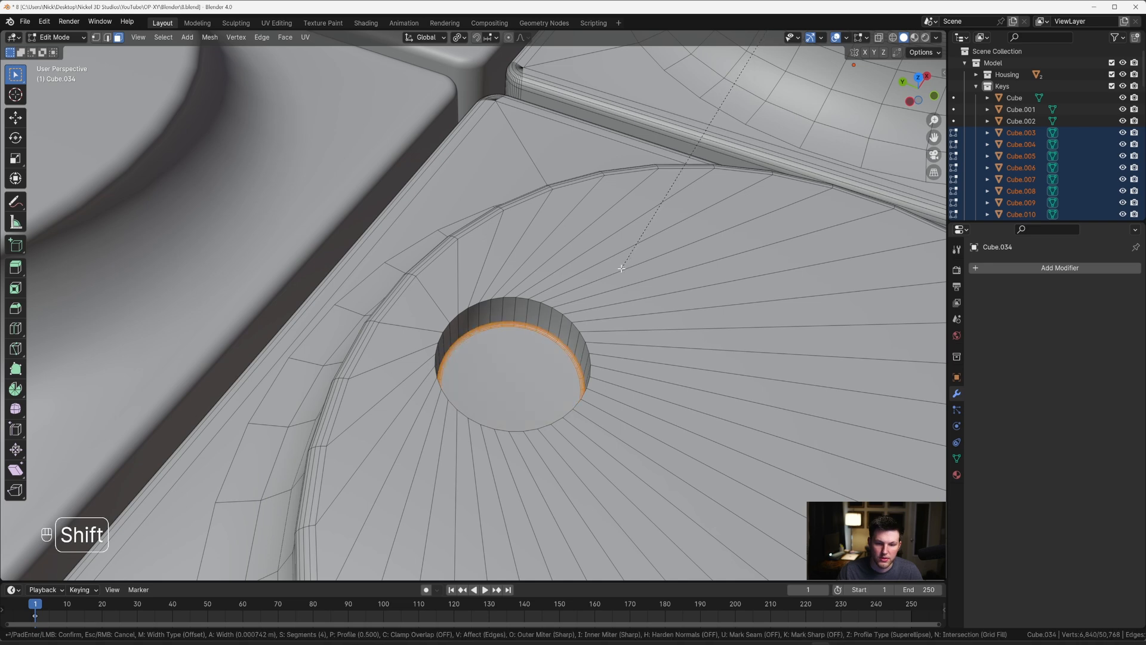
click(621, 270)
Step: Grow the selection to include the recess walls and floors, and switch to the right side view with X-ray on
scroll(620, 269, down, 2)
scroll(621, 269, down, 4)
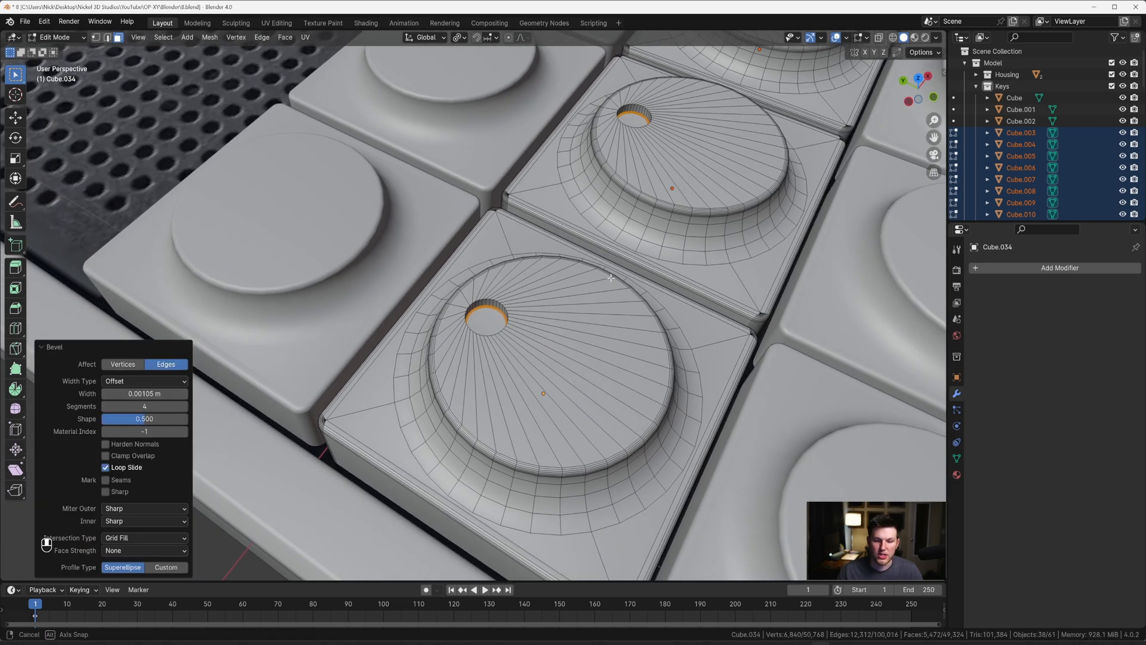
key(ctrl+KP_Add)
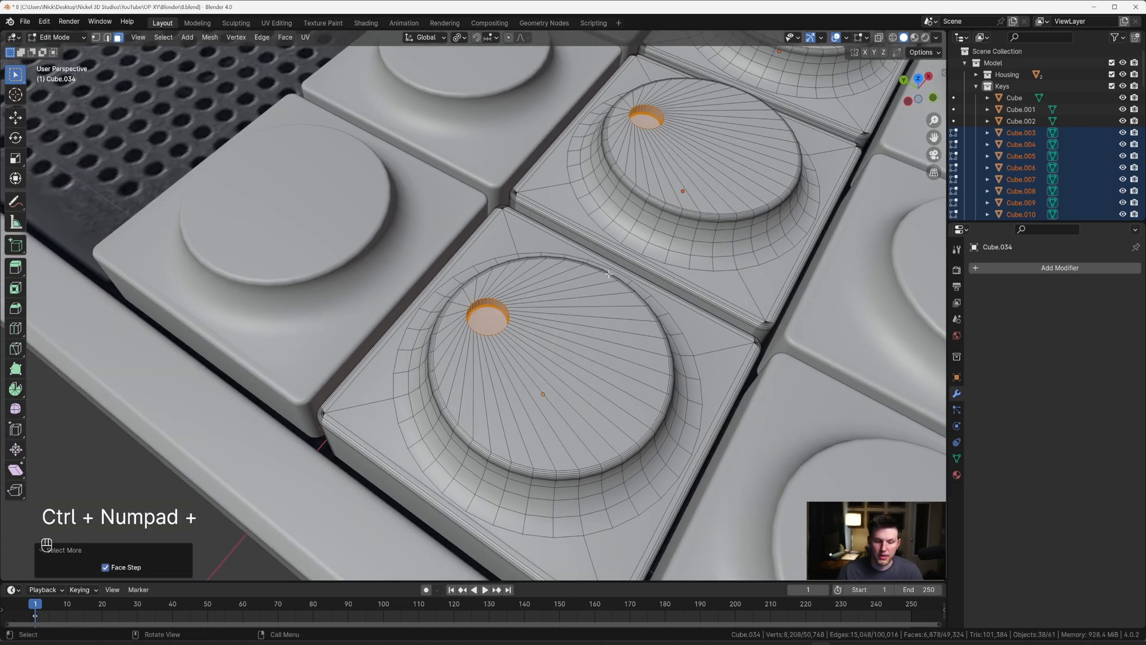
key(grave)
scroll(622, 287, down, 6)
key(alt+z)
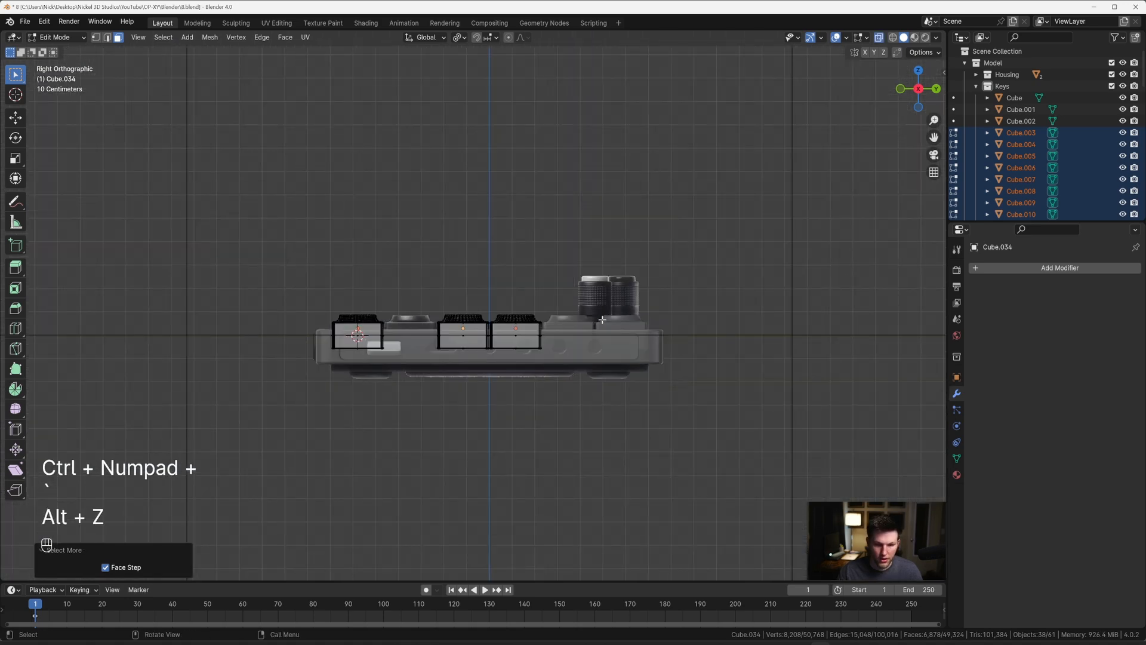
scroll(575, 330, up, 9)
shift+middle_drag(575, 330, 492, 274)
scroll(491, 274, up, 6)
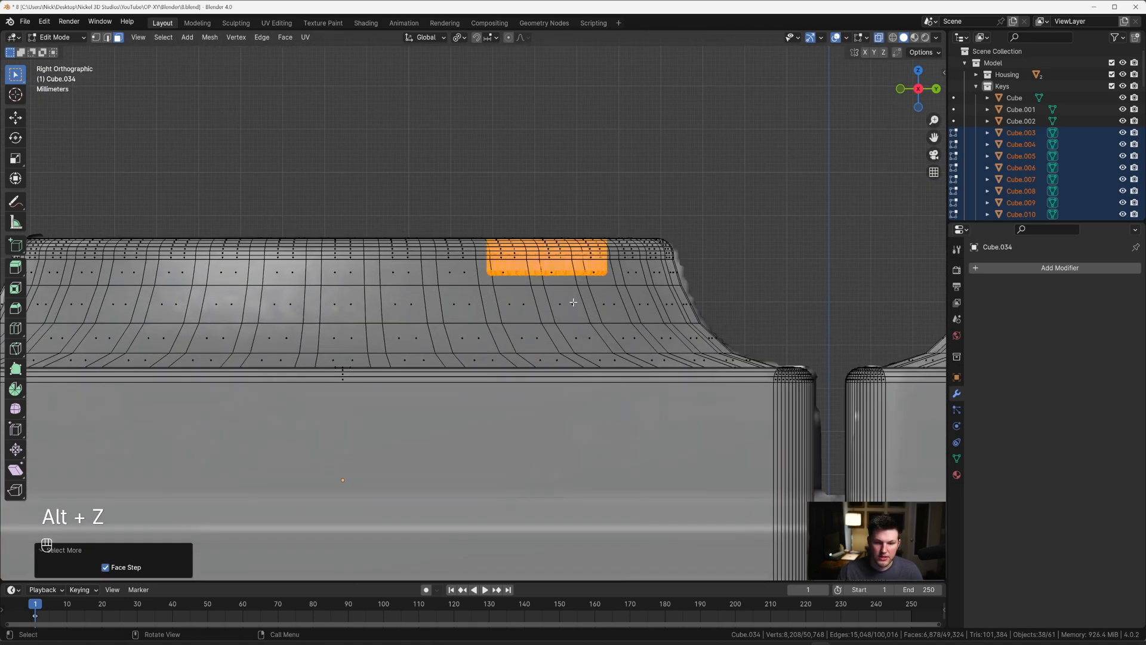
key(c)
mouse_move(609, 299)
middle_down()
mouse_move(481, 294)
mouse_move(622, 297)
middle_up()
right_click(622, 297)
scroll(650, 302, down, 3)
mouse_move(689, 317)
shift+middle_down()
mouse_move(236, 323)
mouse_move(650, 330)
mouse_move(453, 324)
mouse_move(416, 324)
mouse_move(569, 340)
mouse_move(249, 336)
mouse_move(602, 320)
shift+middle_up()
key(c)
right_click(667, 331)
key(ctrl+z)
key(ctrl+z)
Step: In vertex mode, deselect the lower recess vertices on every key row, keeping only the upper rims selected, and turn X-ray off
key(1)
key(c)
right_click(455, 342)
key(c)
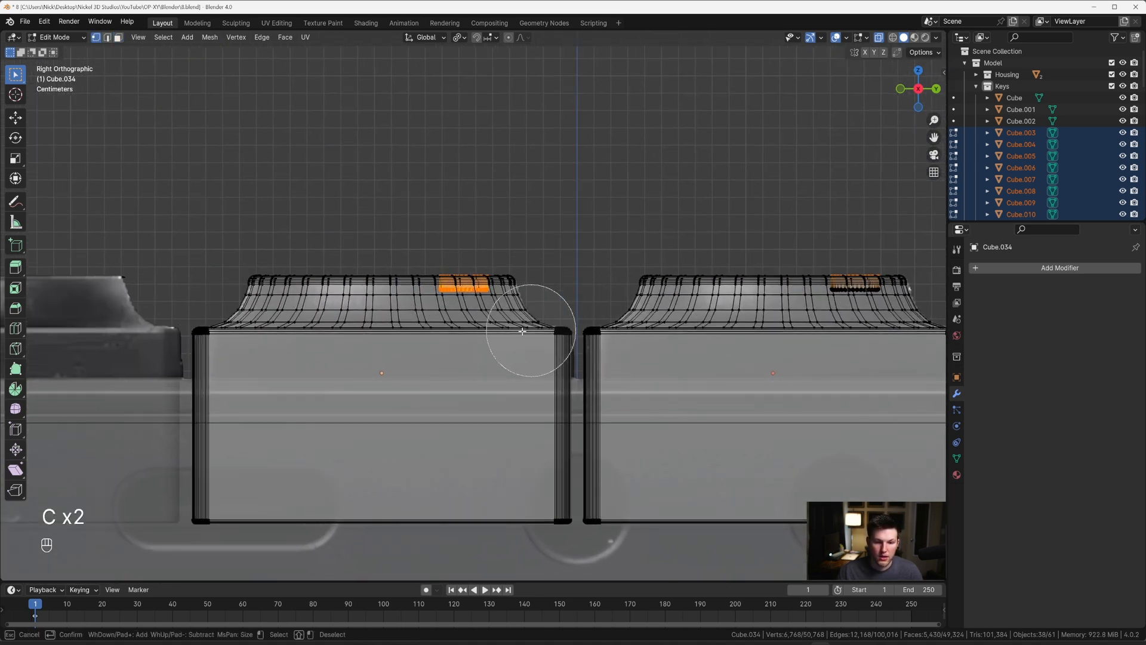
middle_drag(523, 331, 435, 334)
right_click(484, 333)
shift+middle_drag(81, 336, 972, 327)
key(c)
mouse_move(615, 325)
middle_down()
mouse_move(541, 323)
mouse_move(635, 358)
middle_up()
right_click(540, 324)
scroll(539, 324, down, 4)
key(alt+z)
scroll(696, 294, down, 5)
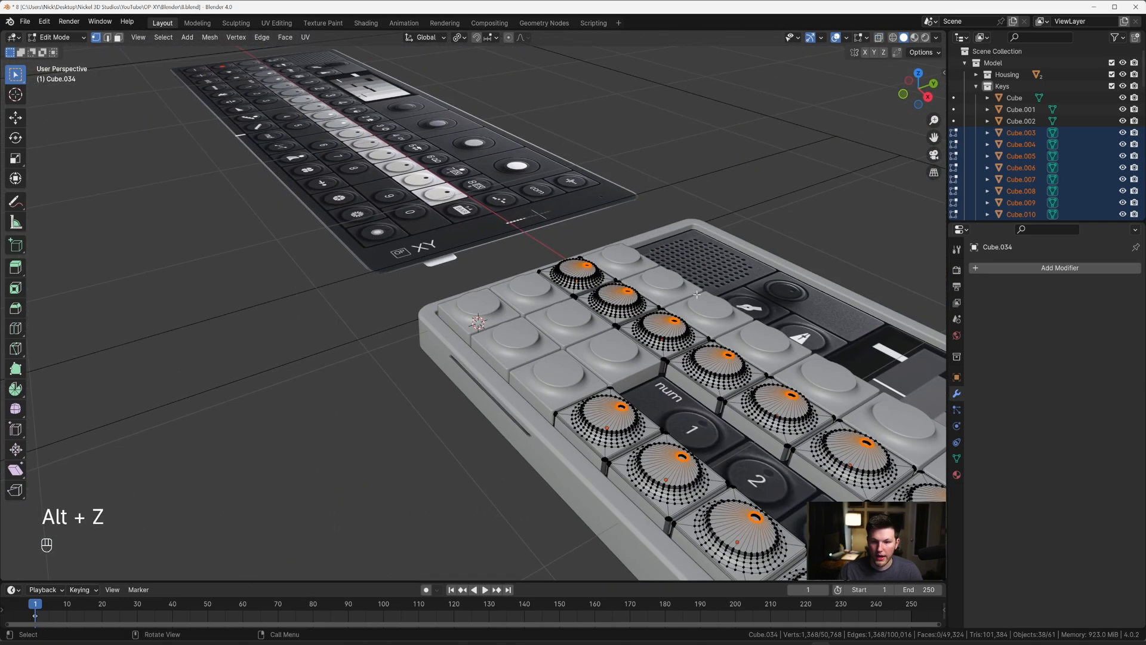
Step: Switch to edge selection and bevel the upper rims of the dot recesses with 4 segments and a width of about 0.002 m
shift+middle_drag(697, 294, 485, 284)
middle_drag(485, 284, 642, 260)
scroll(558, 358, up, 8)
key(2)
scroll(573, 316, up, 4)
scroll(643, 262, up, 3)
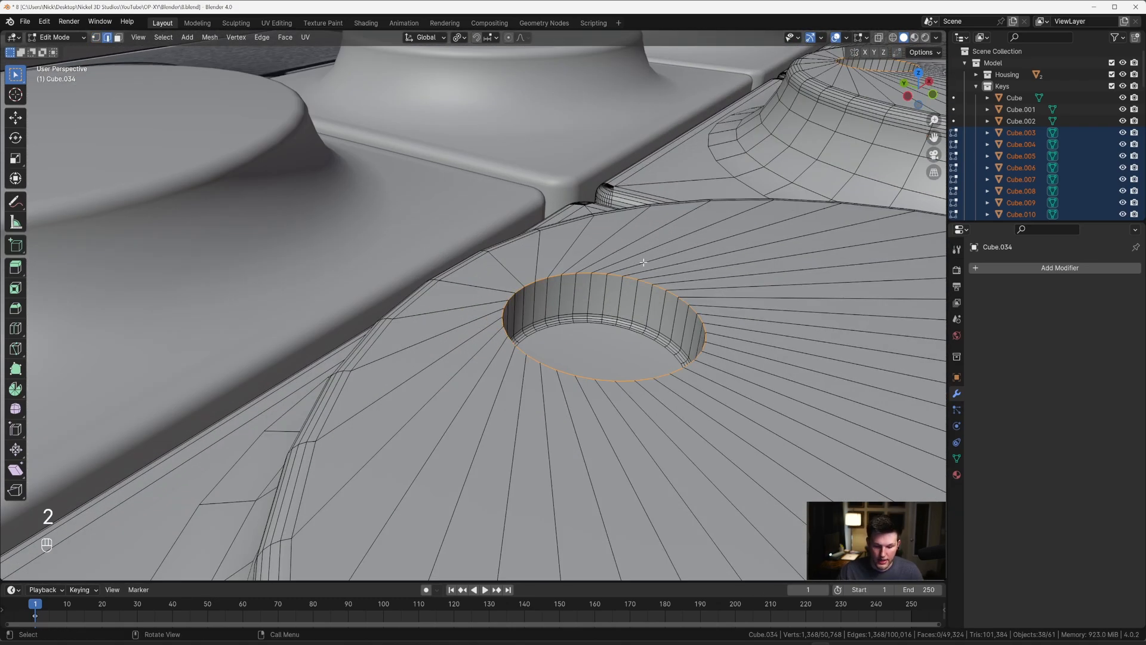
key(ctrl+b)
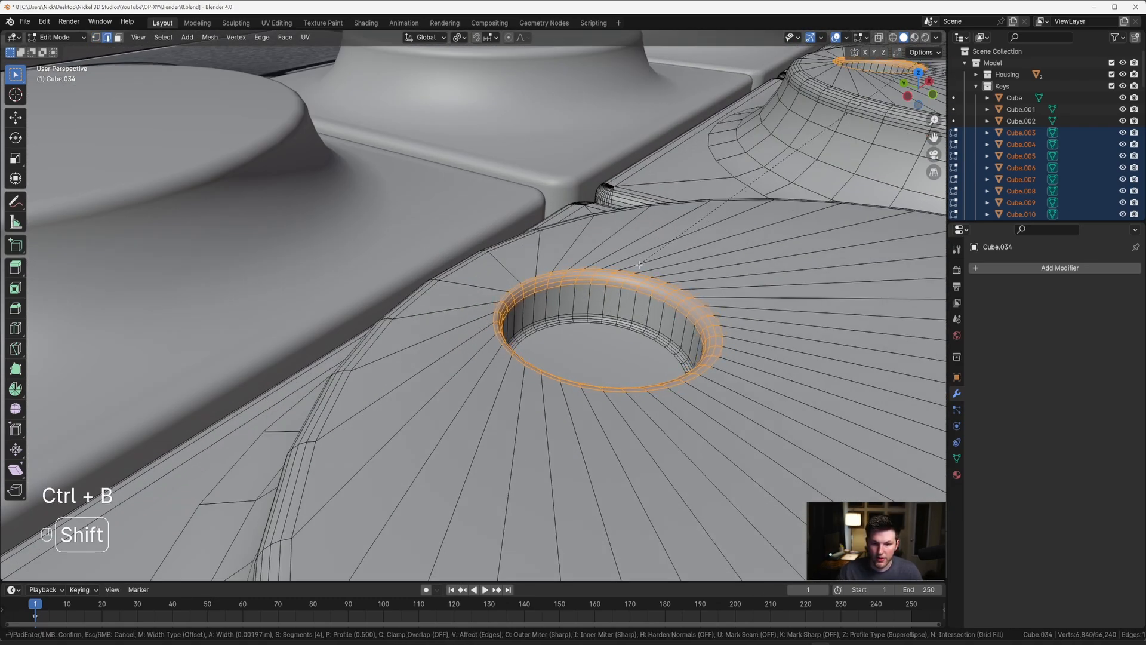
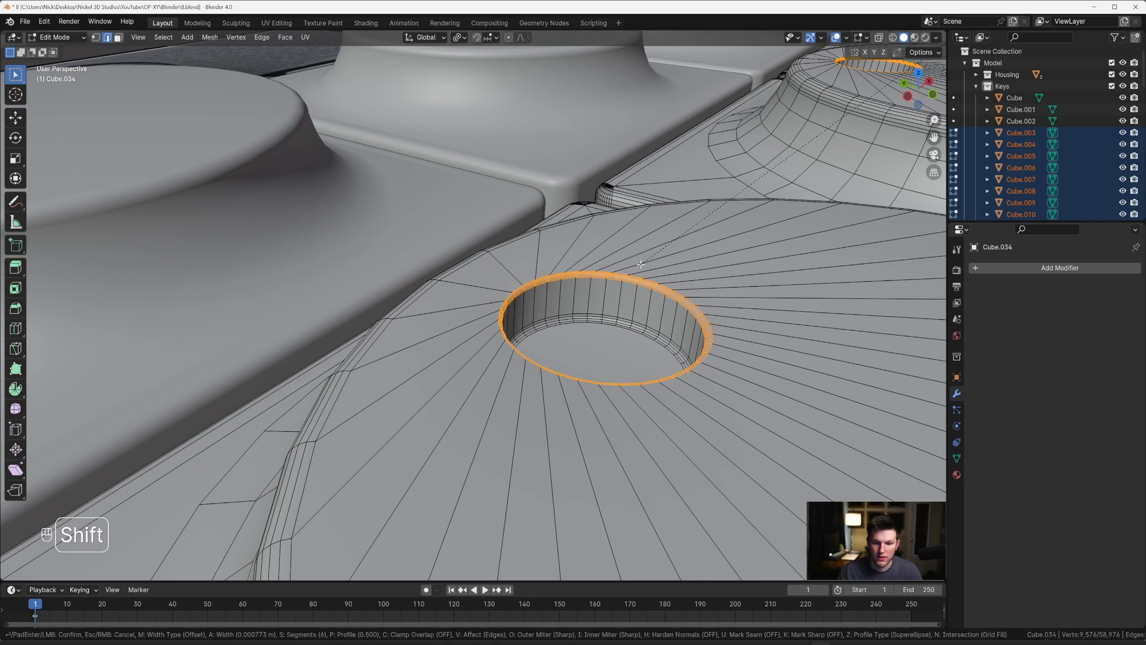
Step: Bevel the rims of the round holes in the selected keys with a width of about 0.000773 m and 6 segments
click(641, 264)
scroll(633, 269, down, 14)
key(Tab)
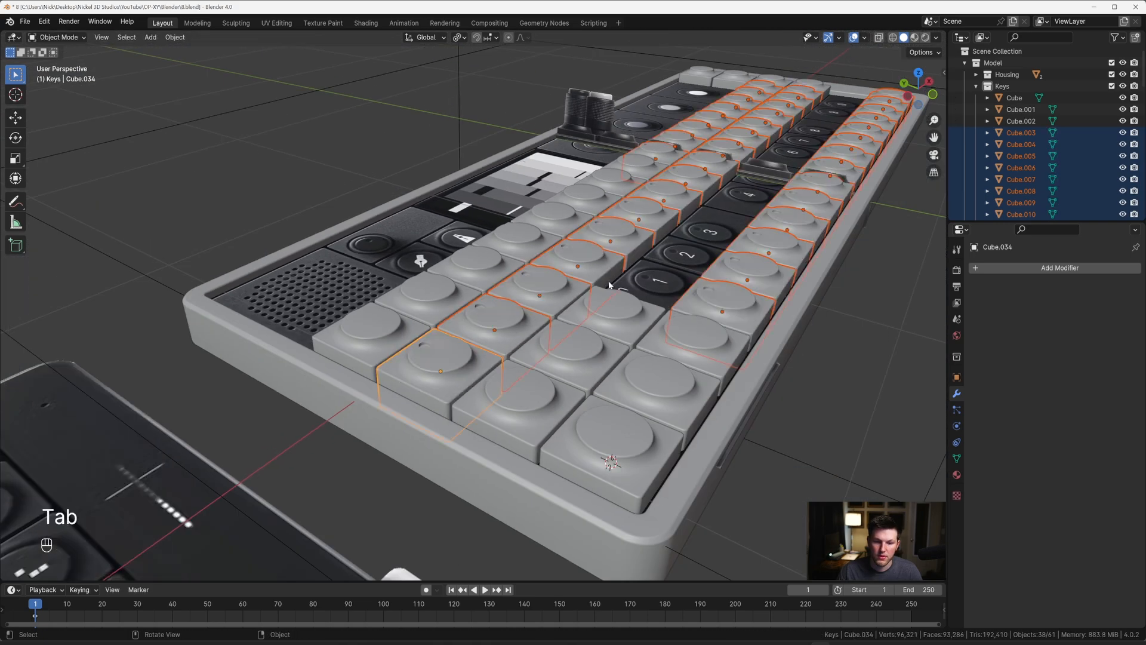
Step: Select the hole's floor face on the first key, then extend the selection to all faces of equal area on the edited keys
middle_drag(597, 290, 541, 345)
scroll(532, 286, up, 2)
key(grave)
click(512, 237)
scroll(511, 286, up, 1)
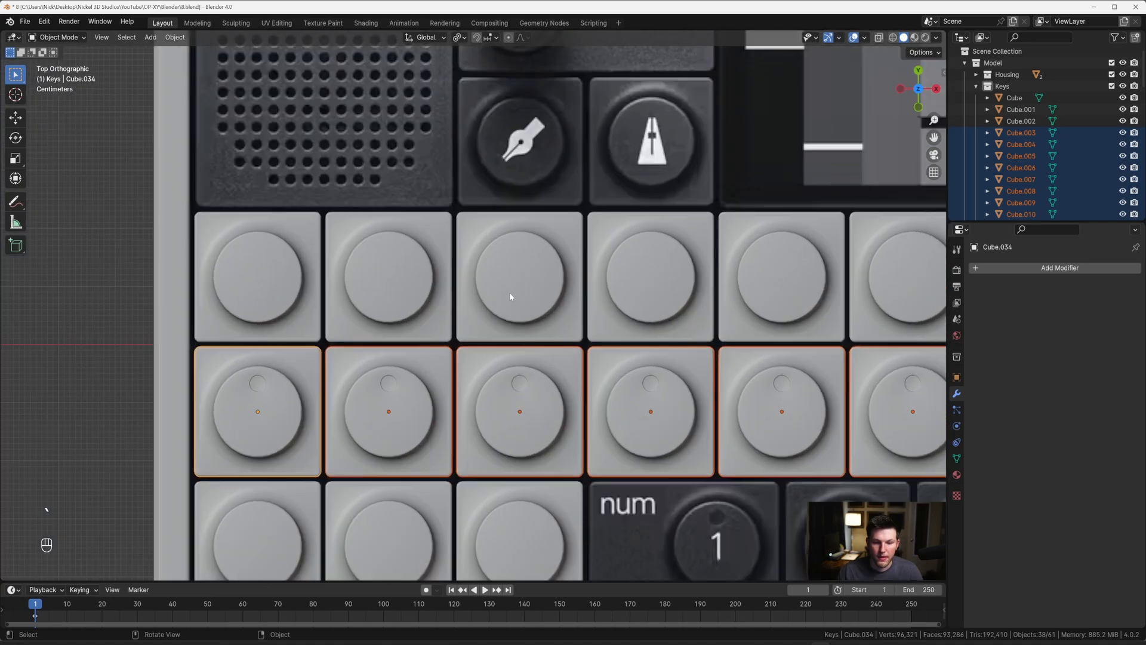
key(Tab)
middle_drag(520, 295, 434, 340)
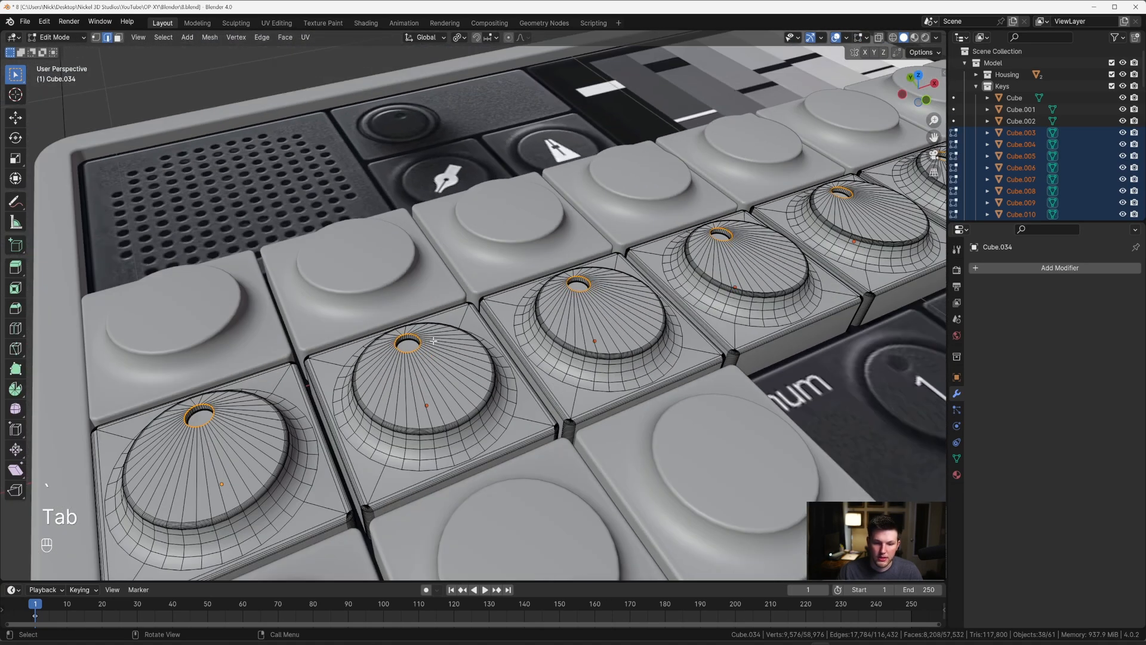
click(200, 418)
key(3)
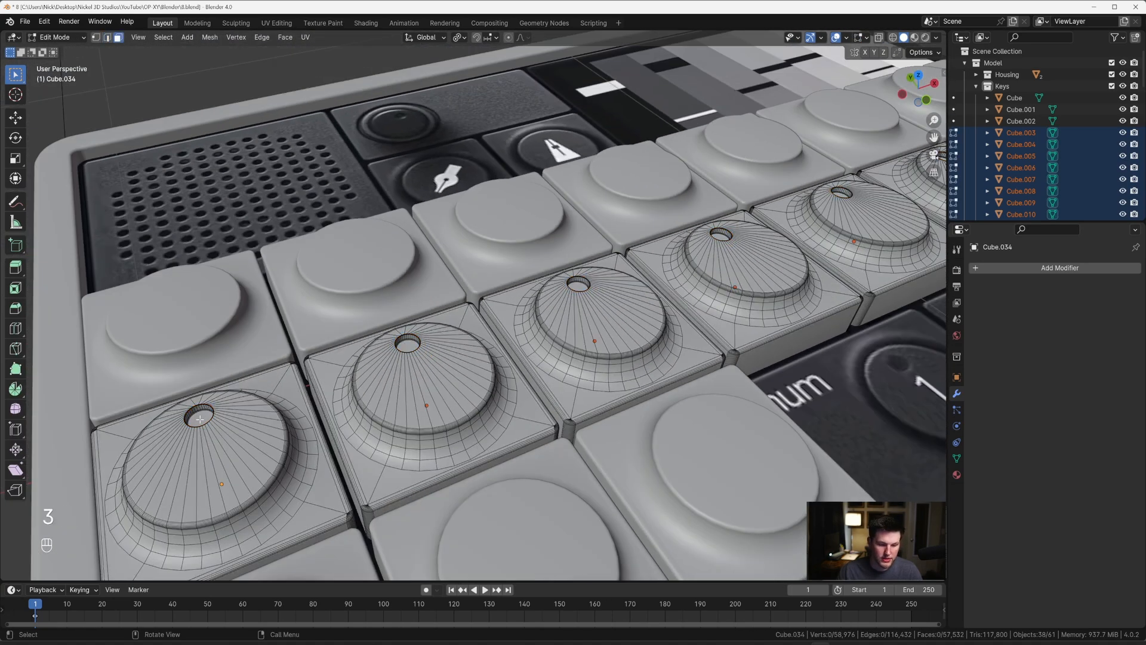
click(200, 419)
shift+middle_drag(362, 379, 499, 363)
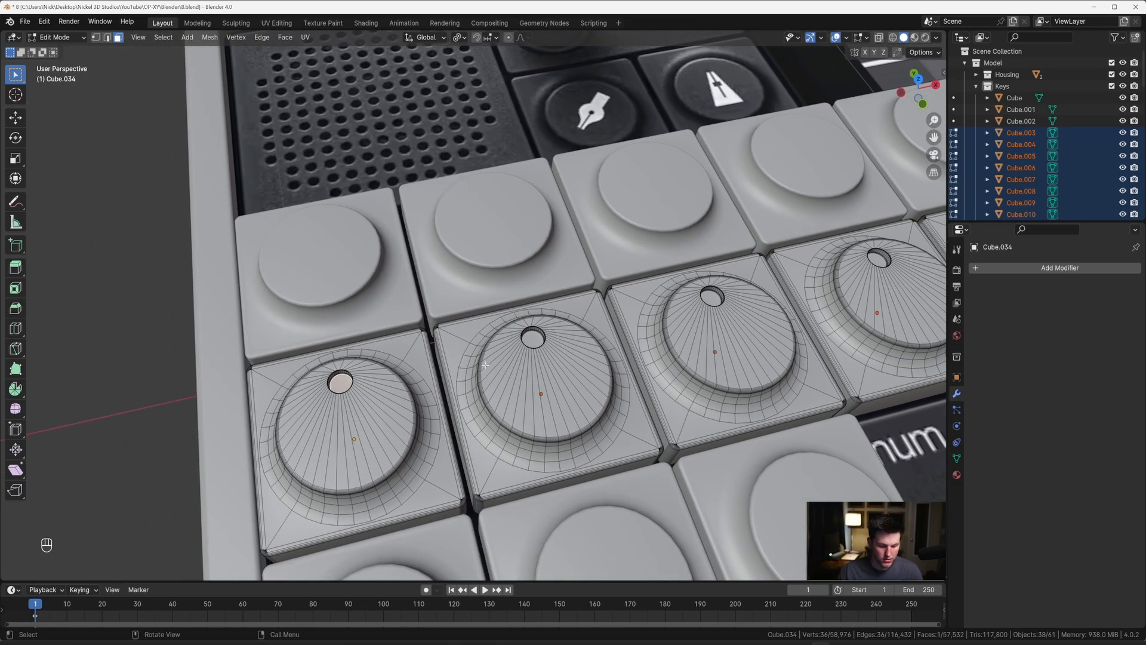
key(shift+g)
click(484, 364)
scroll(632, 310, down, 6)
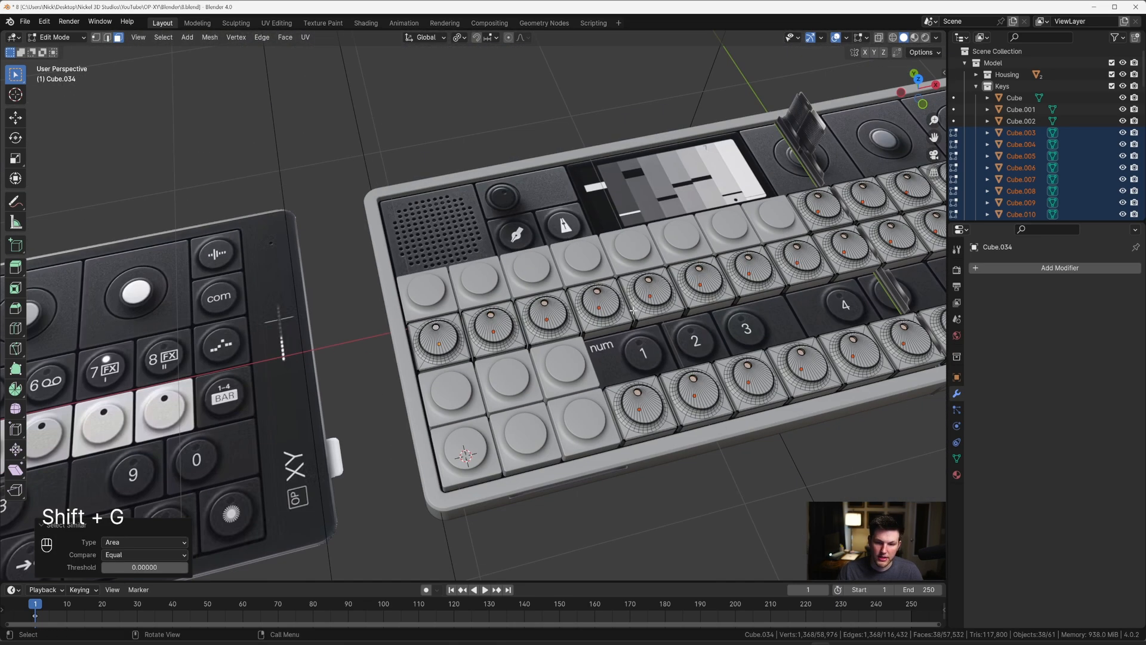
scroll(633, 311, down, 4)
middle_drag(453, 352, 484, 356)
scroll(484, 356, up, 12)
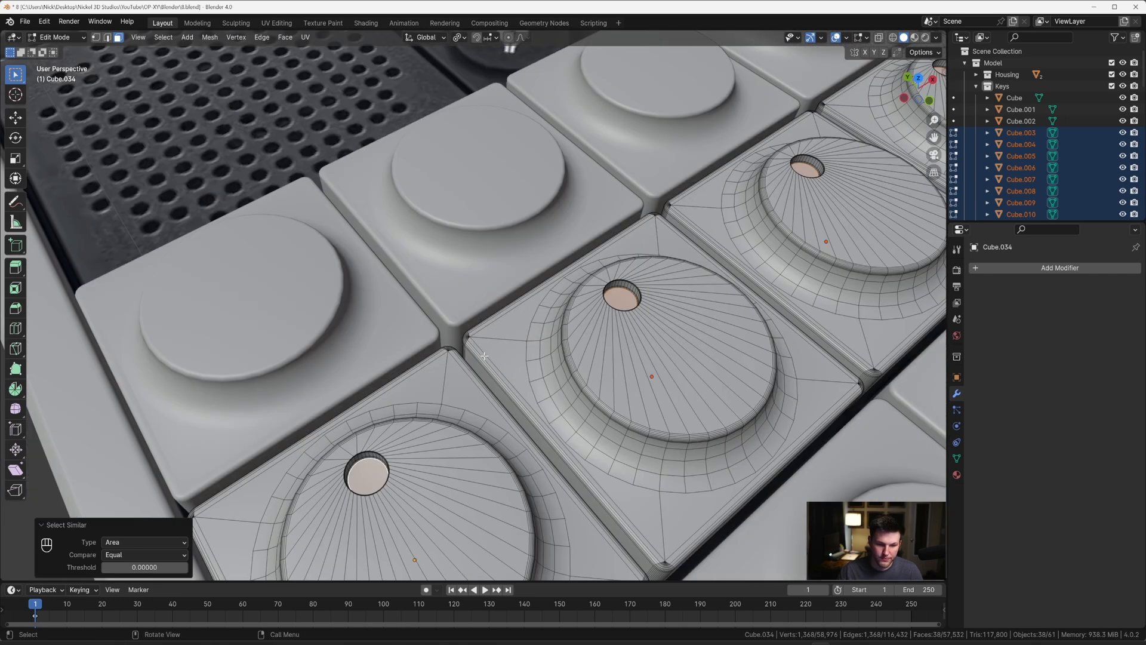
Step: Duplicate the selected floor faces in place and separate the copies from the keys
key(shift+d)
key(Escape)
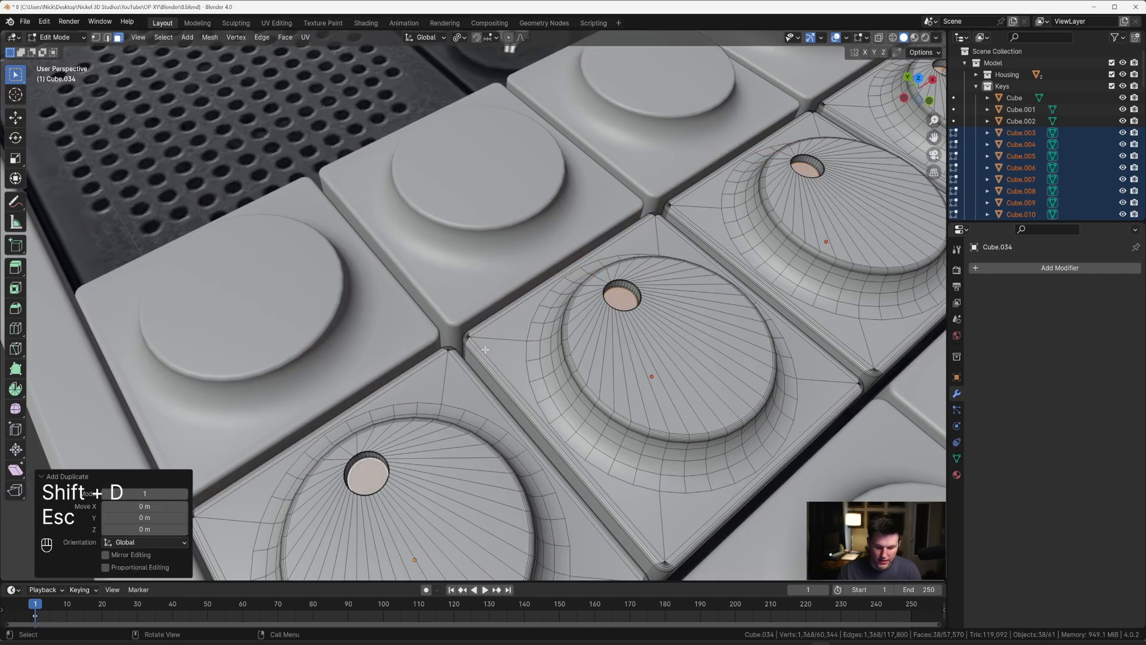
key(p)
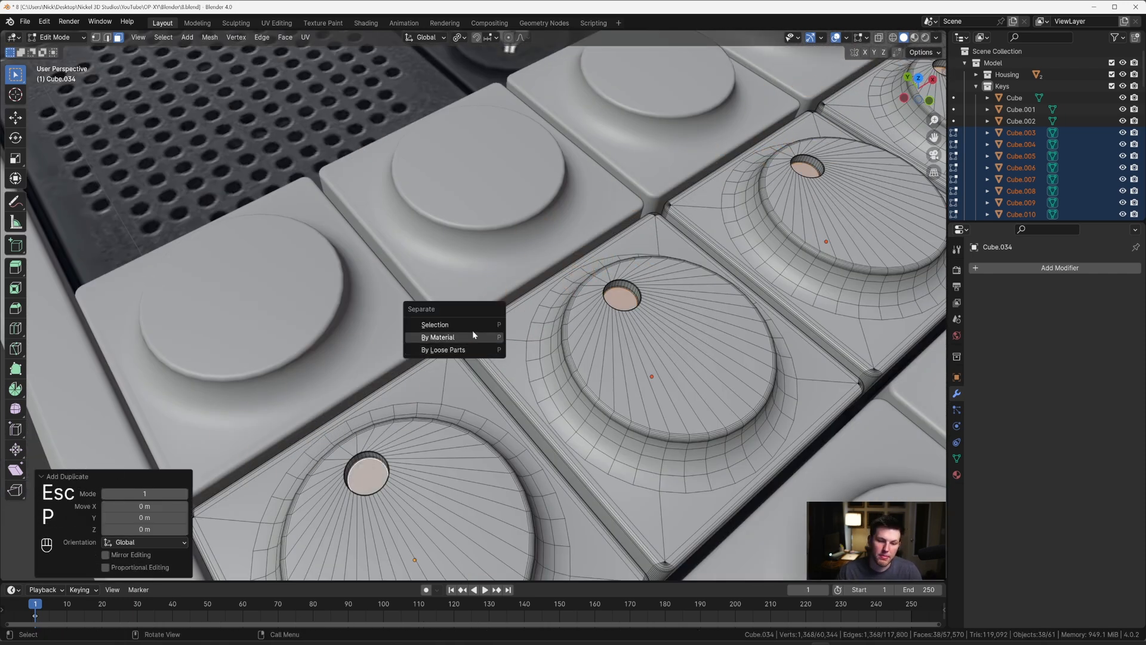
click(474, 325)
key(Tab)
Step: Pick the separated discs in the holes of two keys and test moving them, leaving them in place
key(Tab)
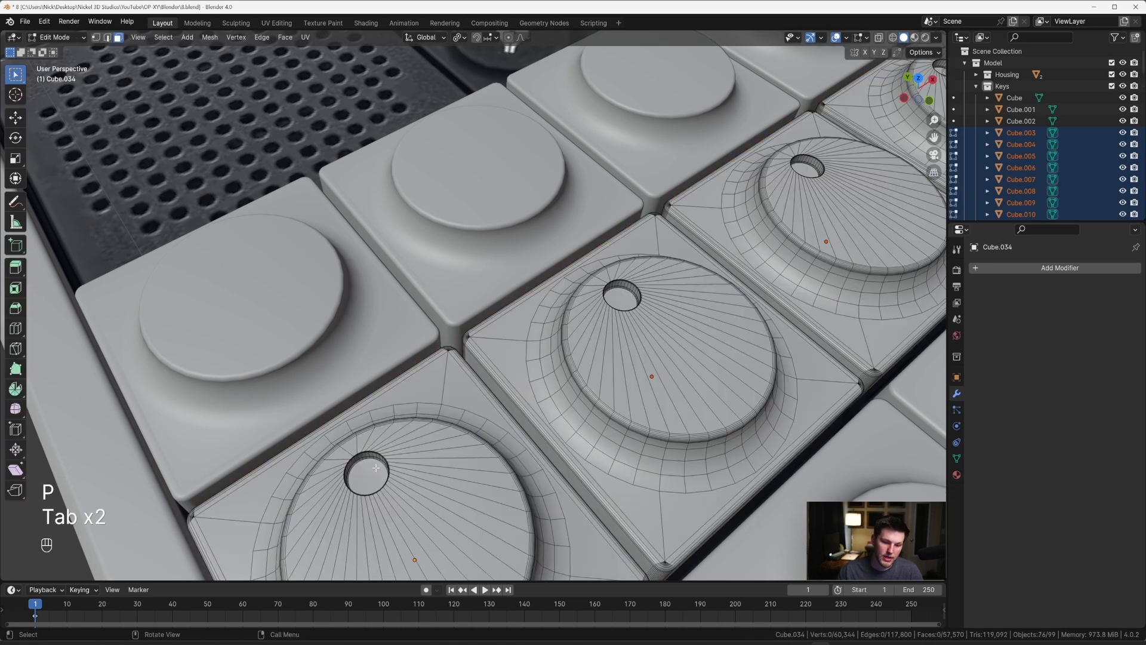
click(376, 471)
key(Tab)
click(376, 469)
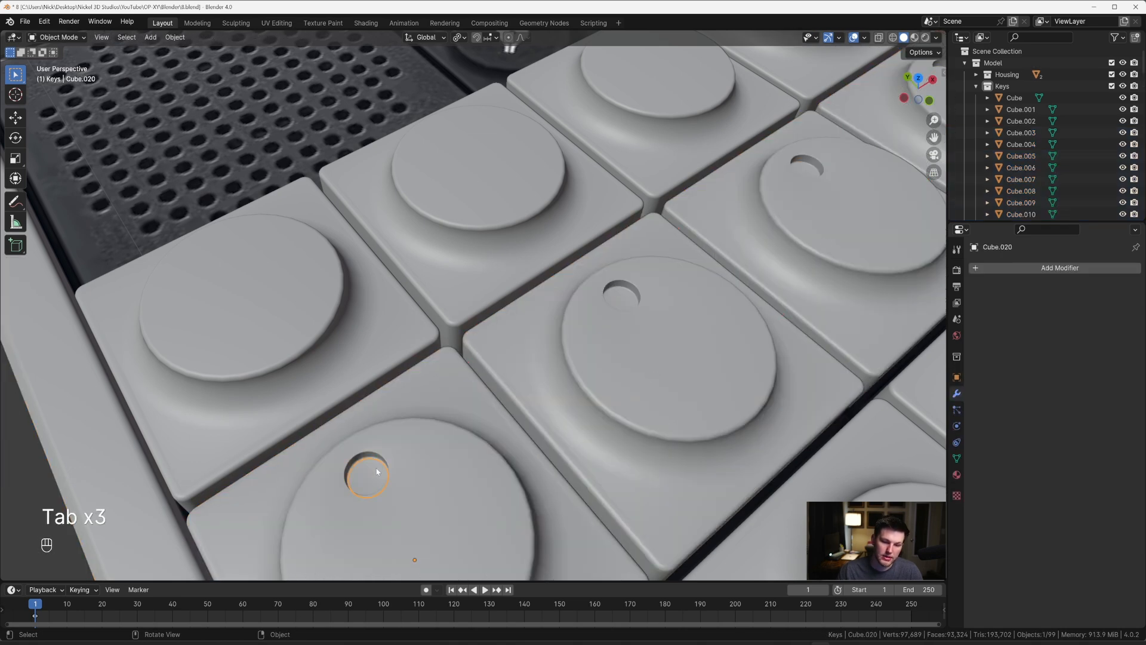
key(g)
key(Escape)
scroll(376, 459, down, 6)
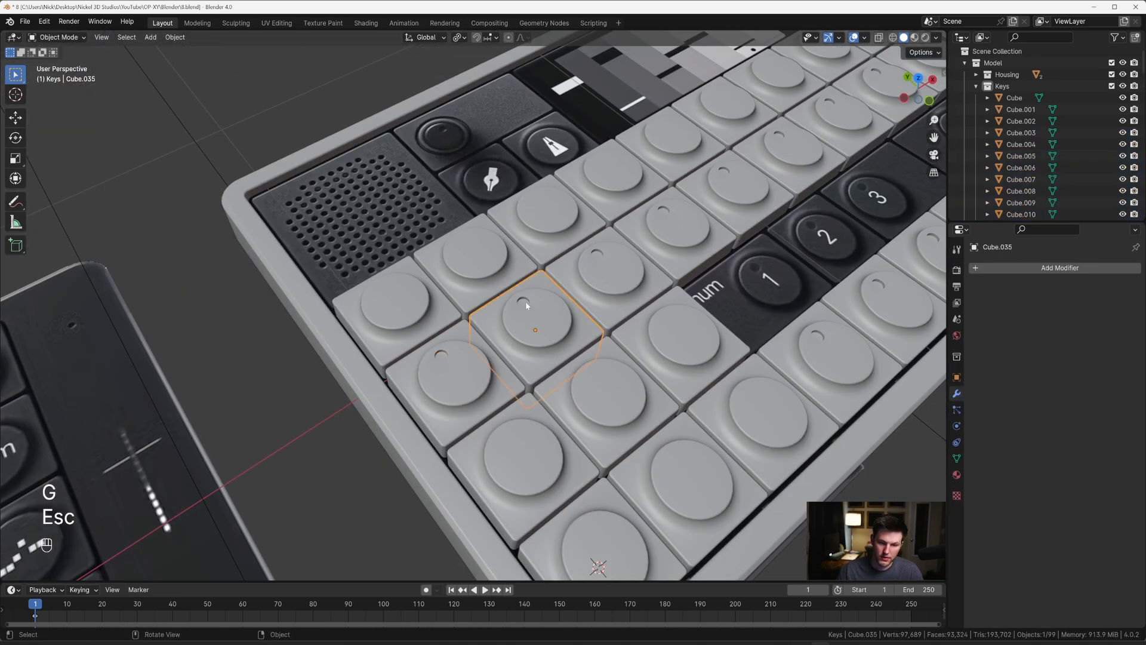
key(g)
key(Escape)
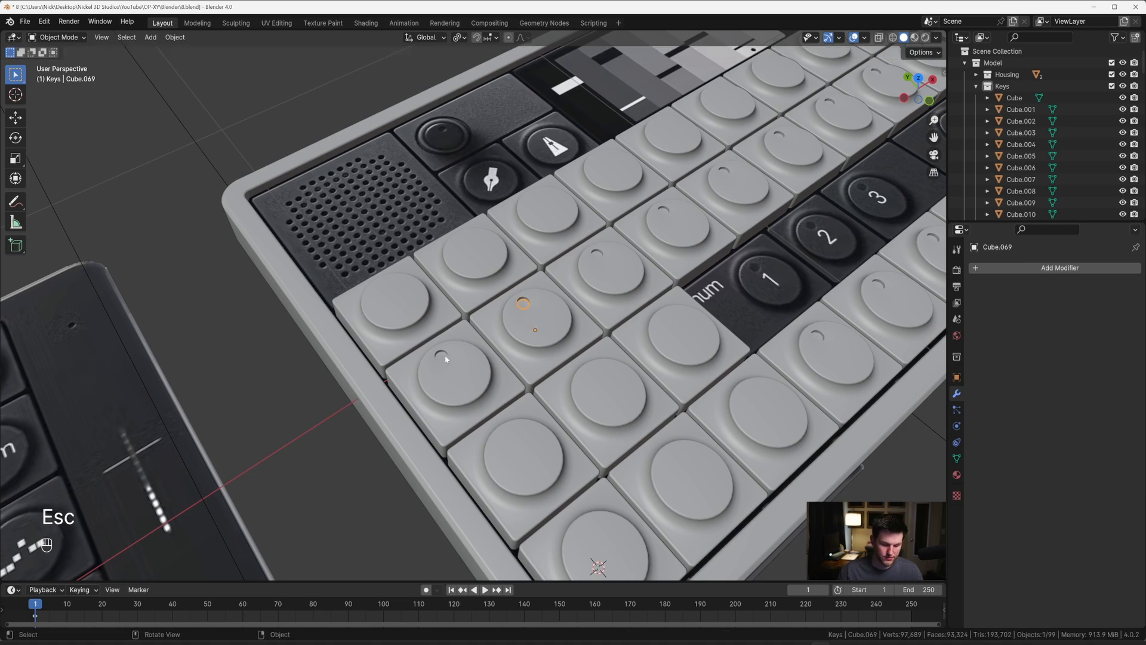
Step: Undo back to the duplicated floor faces before separation and test moving them without keeping the move
key(ctrl+z)
key(ctrl+z)
key(ctrl+z)
key(ctrl+z)
key(ctrl+z)
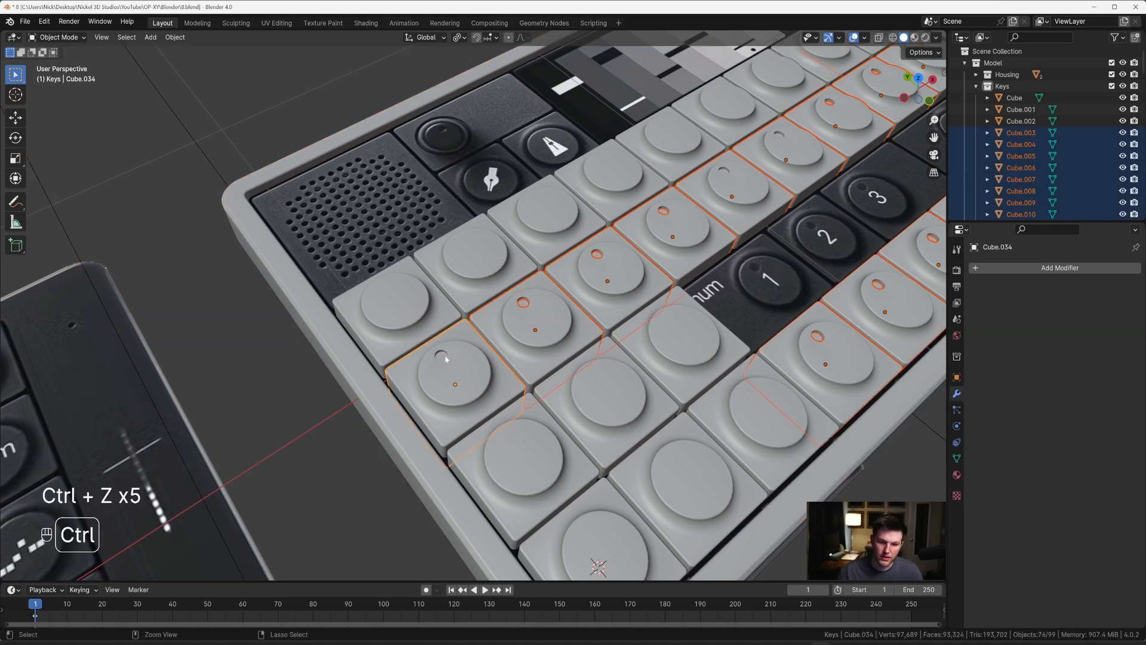
key(ctrl+z)
key(ctrl+z)
key(ctrl+z)
key(ctrl+z)
key(ctrl+z)
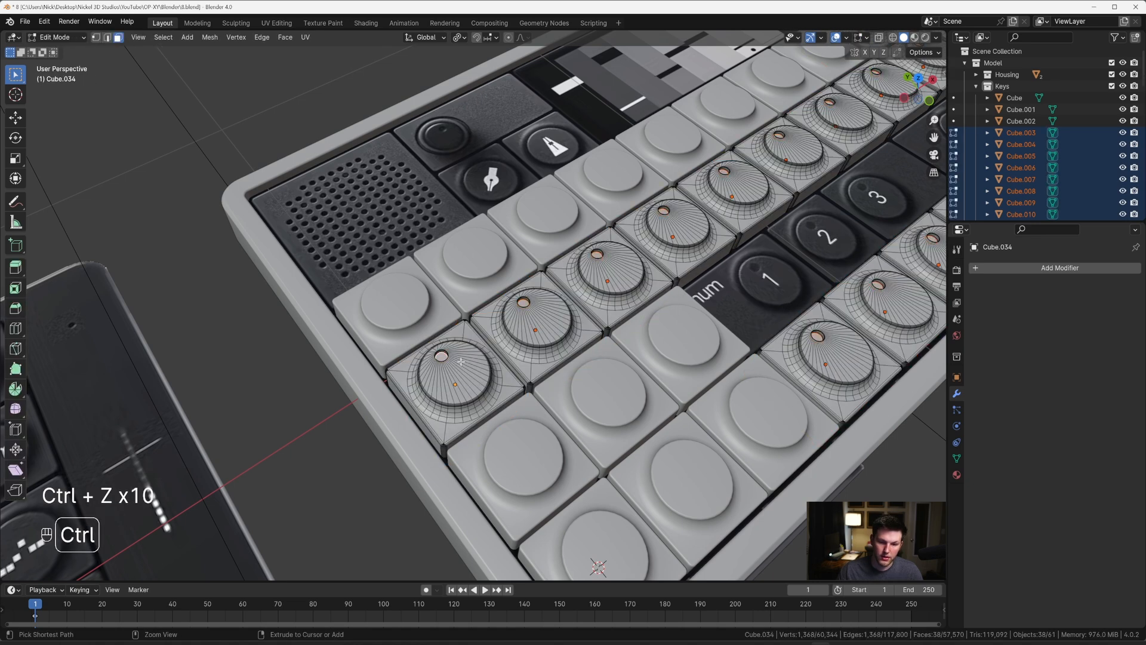
key(g)
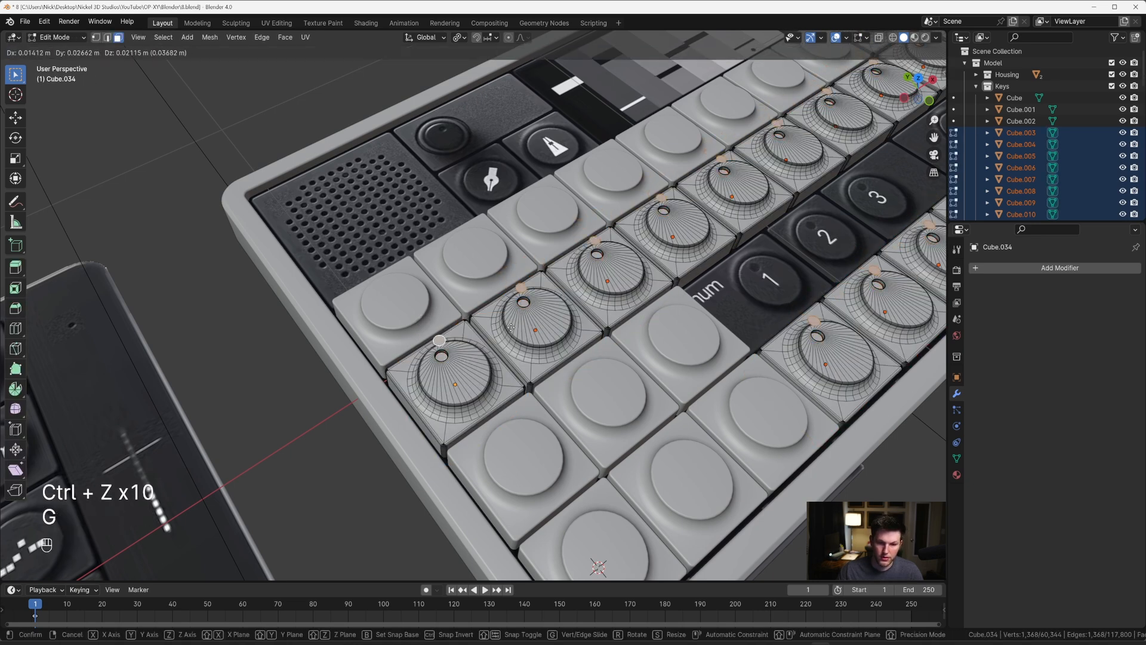
key(Escape)
Step: Separate the duplicated hole floor faces from the keys again and return to Object Mode
scroll(496, 332, up, 2)
scroll(496, 332, up, 2)
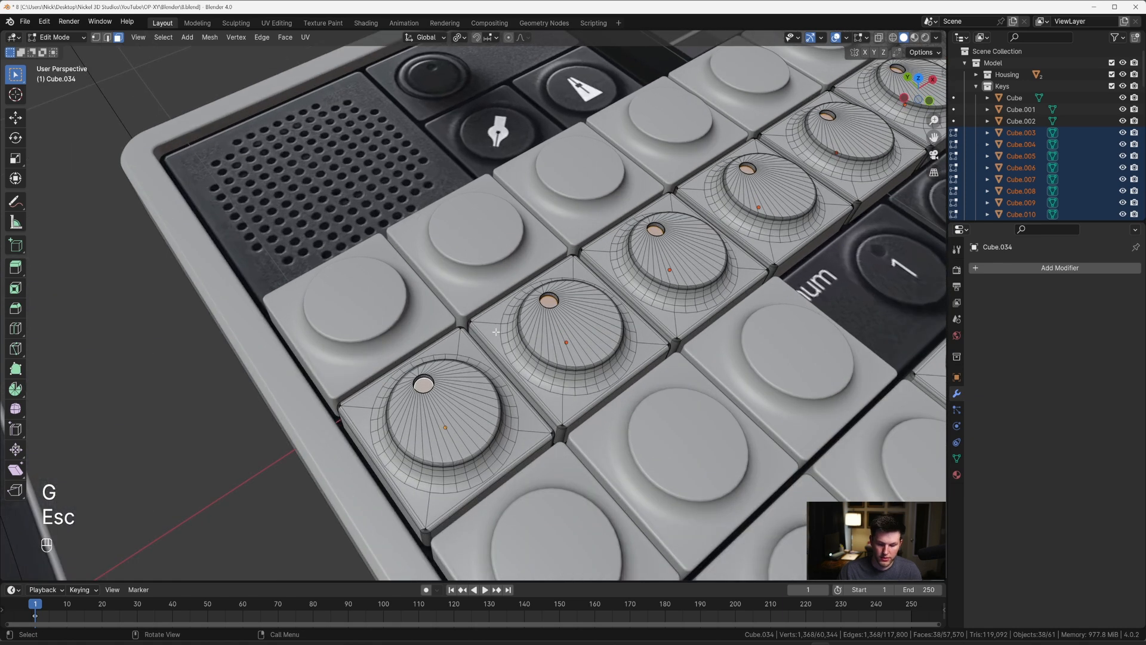
key(p)
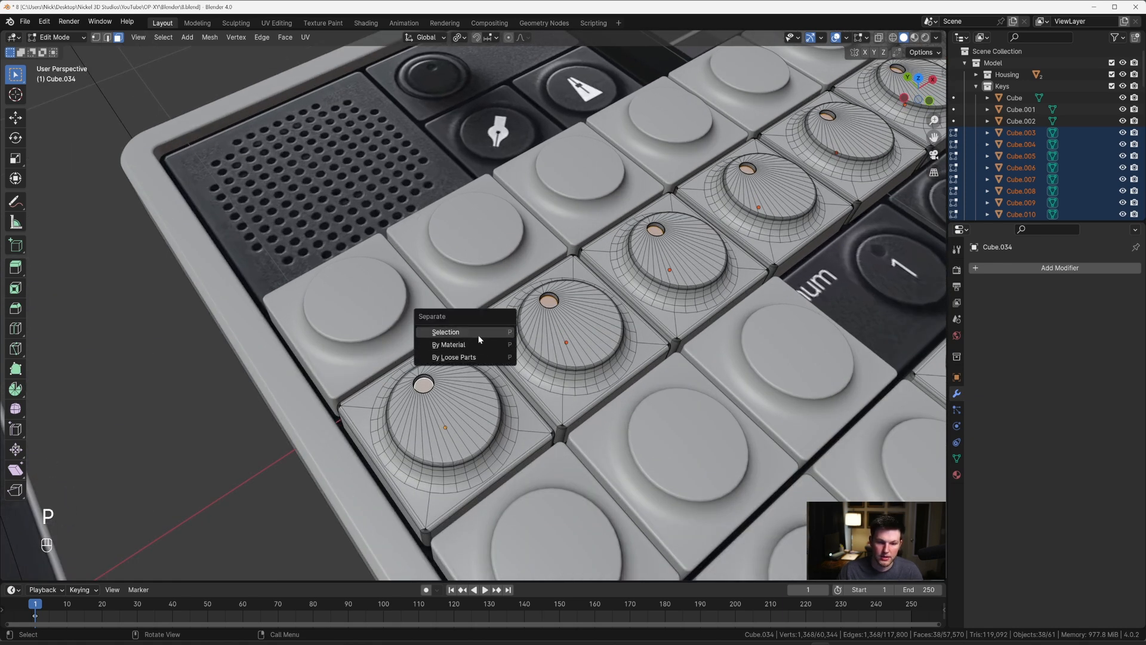
click(478, 335)
key(Tab)
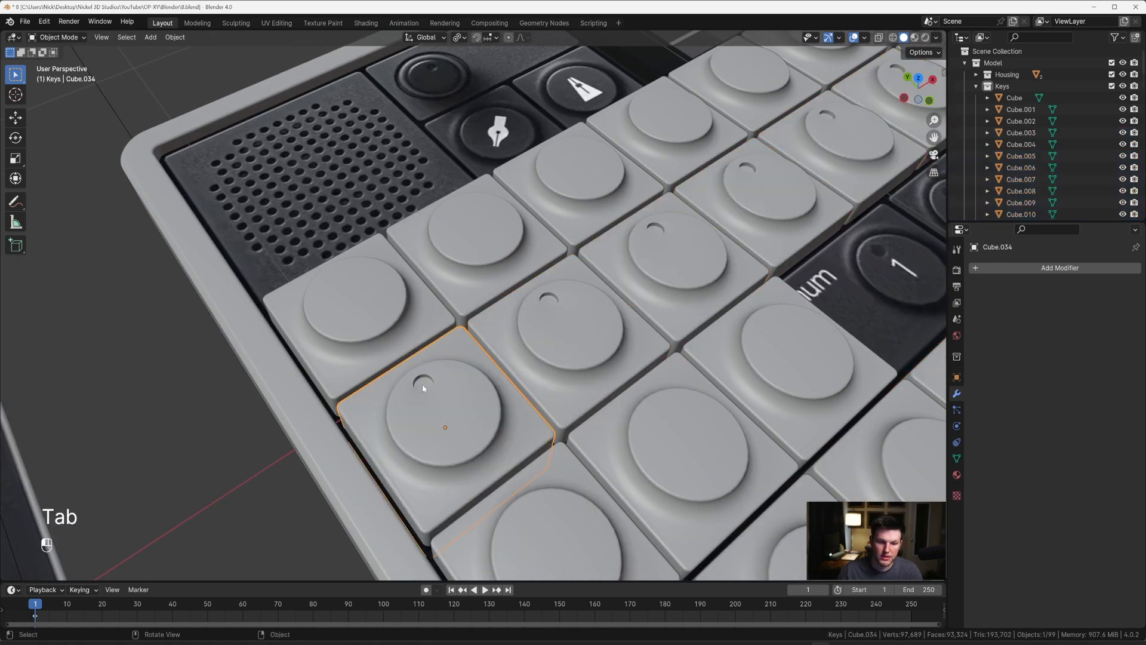
Step: Select the disc inside the second key's hole and test moving it without keeping the move
click(424, 387)
click(548, 305)
click(549, 305)
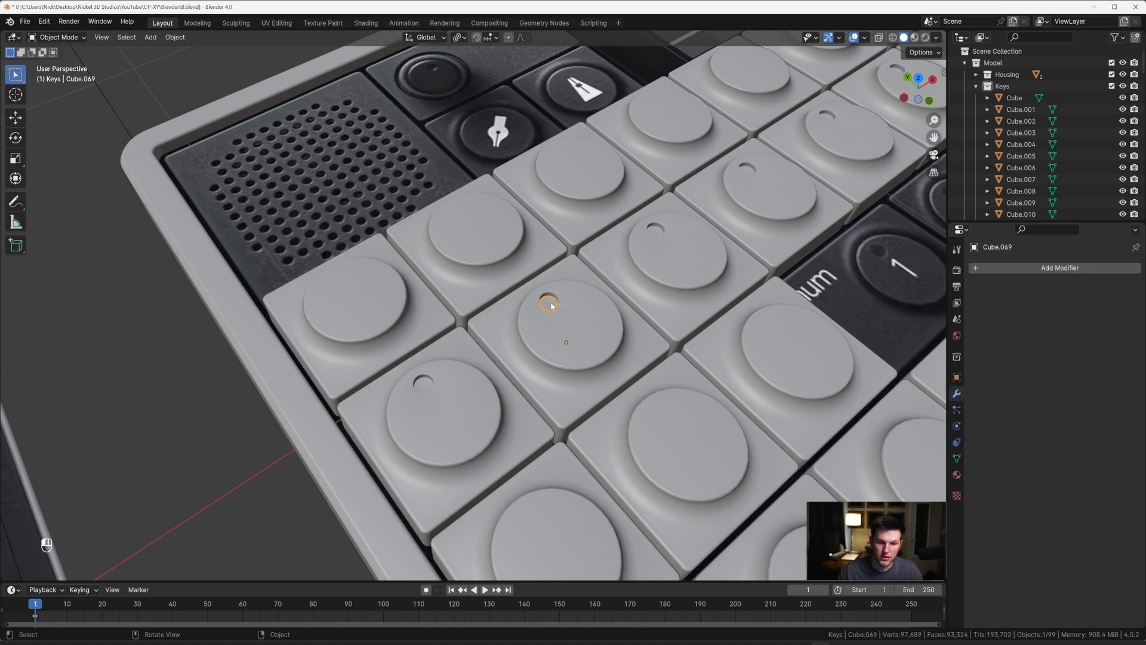
click(549, 305)
click(549, 305)
click(549, 305)
click(549, 305)
key(g)
key(Escape)
scroll(546, 301, down, 6)
middle_drag(546, 301, 517, 297)
scroll(502, 307, up, 5)
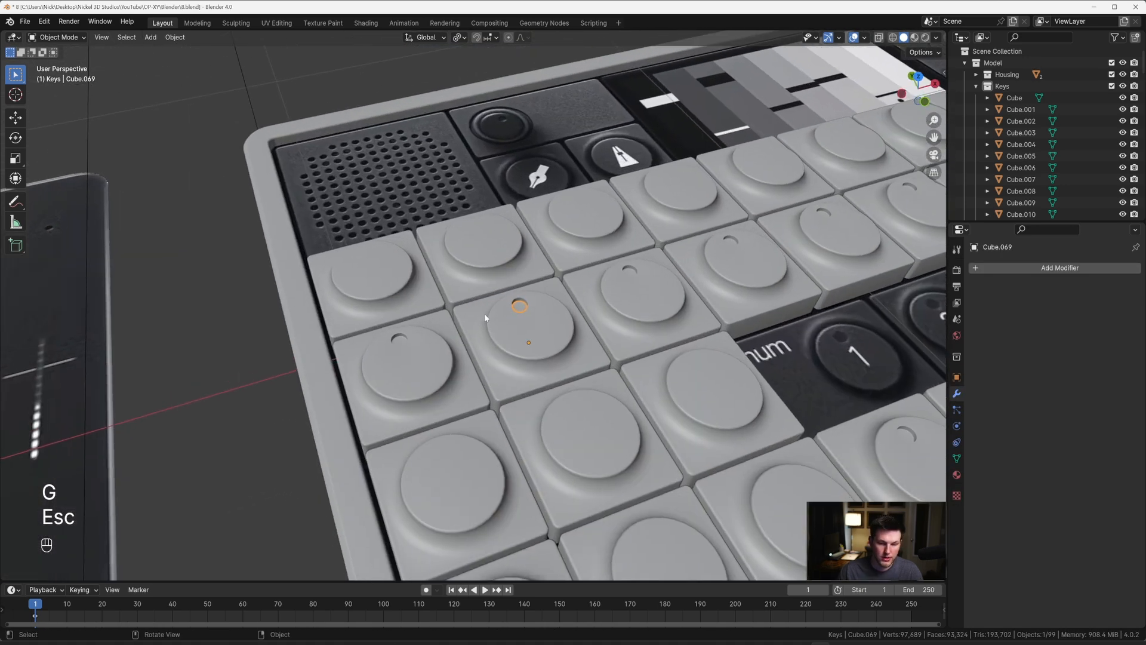
Step: Undo the separation, duplication and face selection, back to the bevelled hole rims
key(ctrl+z)
key(ctrl+z)
key(ctrl+z)
key(ctrl+z)
key(ctrl+z)
key(ctrl+z)
key(ctrl+z)
key(ctrl+z)
key(ctrl+z)
key(ctrl+z)
key(ctrl+z)
key(ctrl+z)
key(ctrl+z)
key(ctrl+z)
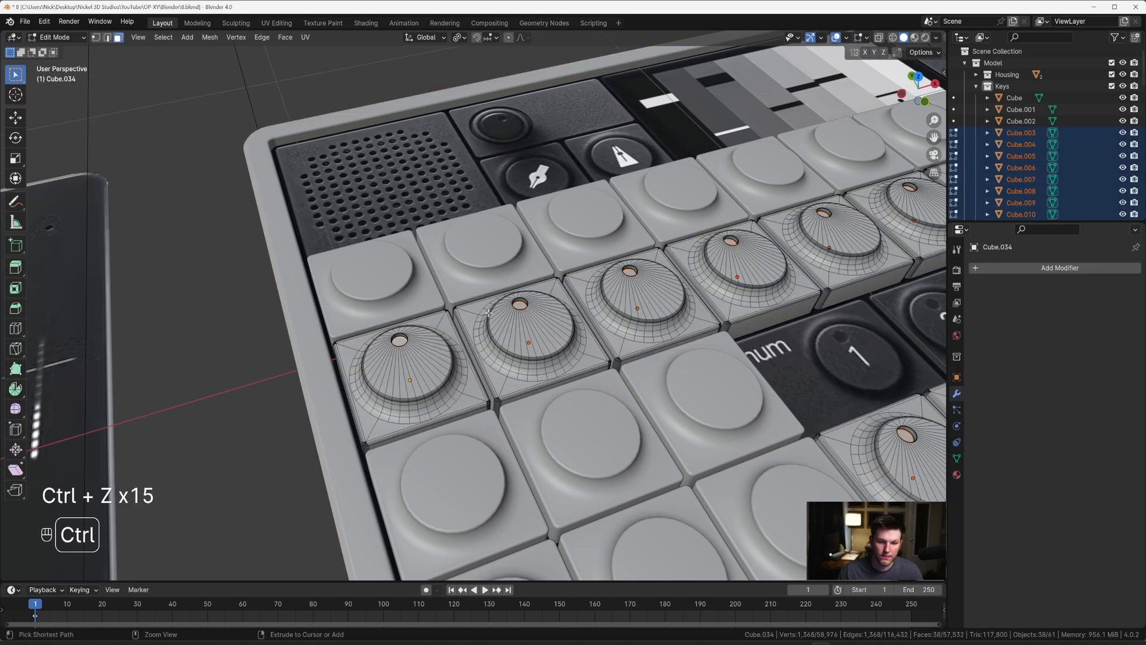
key(ctrl+z)
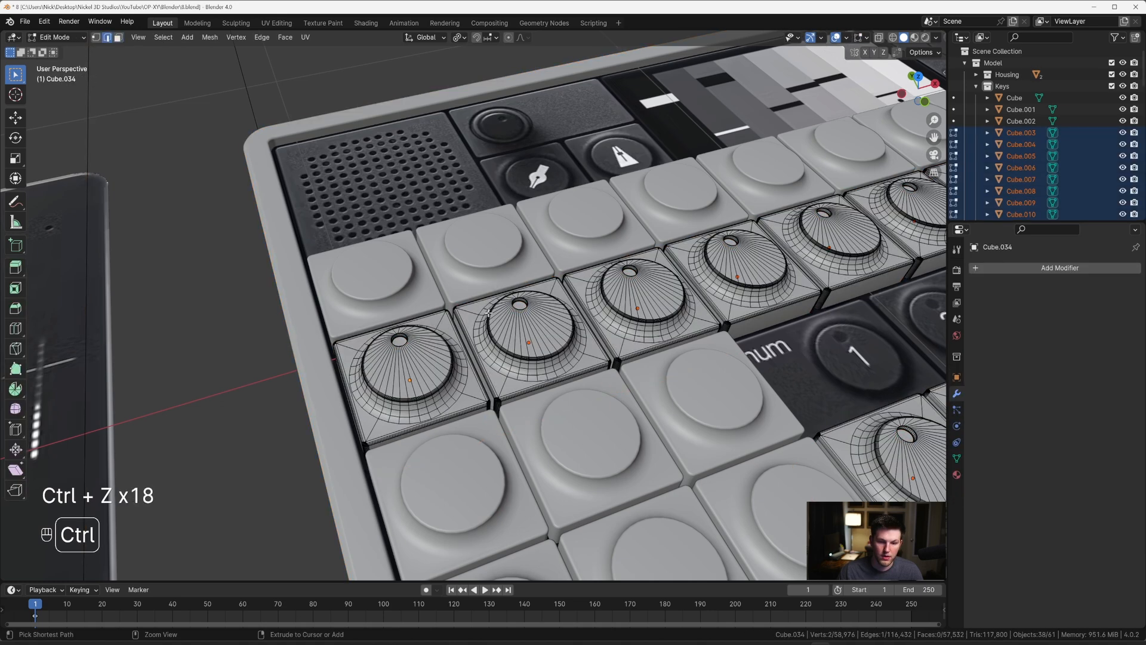
key(ctrl+z)
Step: Select the floor face of the second key's hole and all faces of equal area across the edited keys
scroll(489, 312, up, 8)
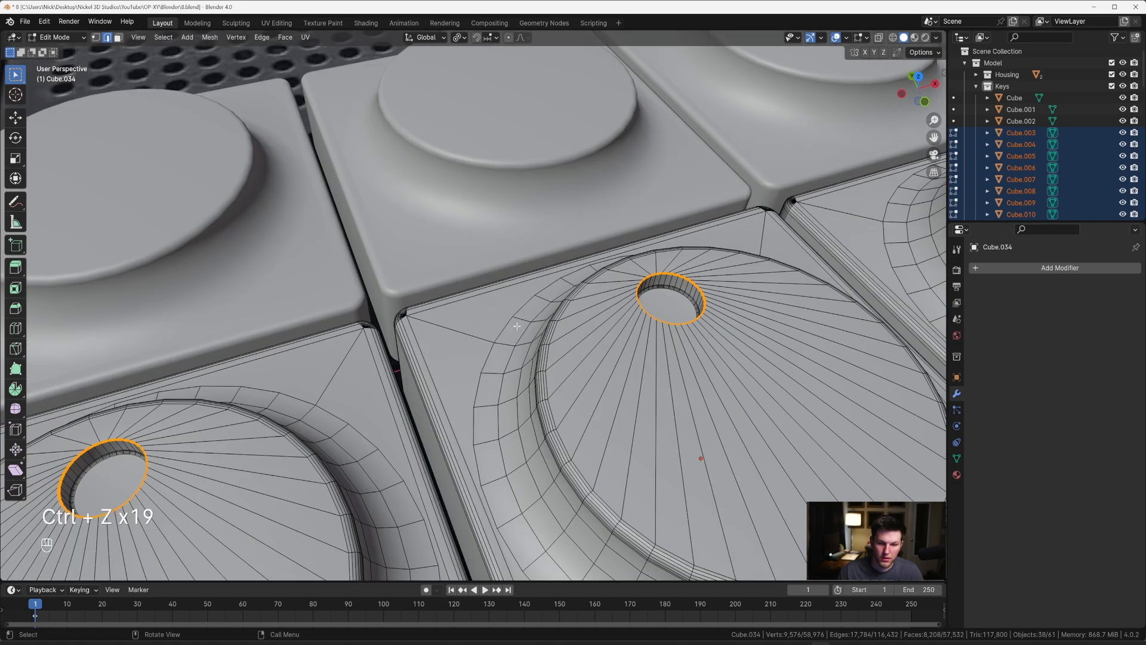
scroll(629, 312, down, 4)
key(3)
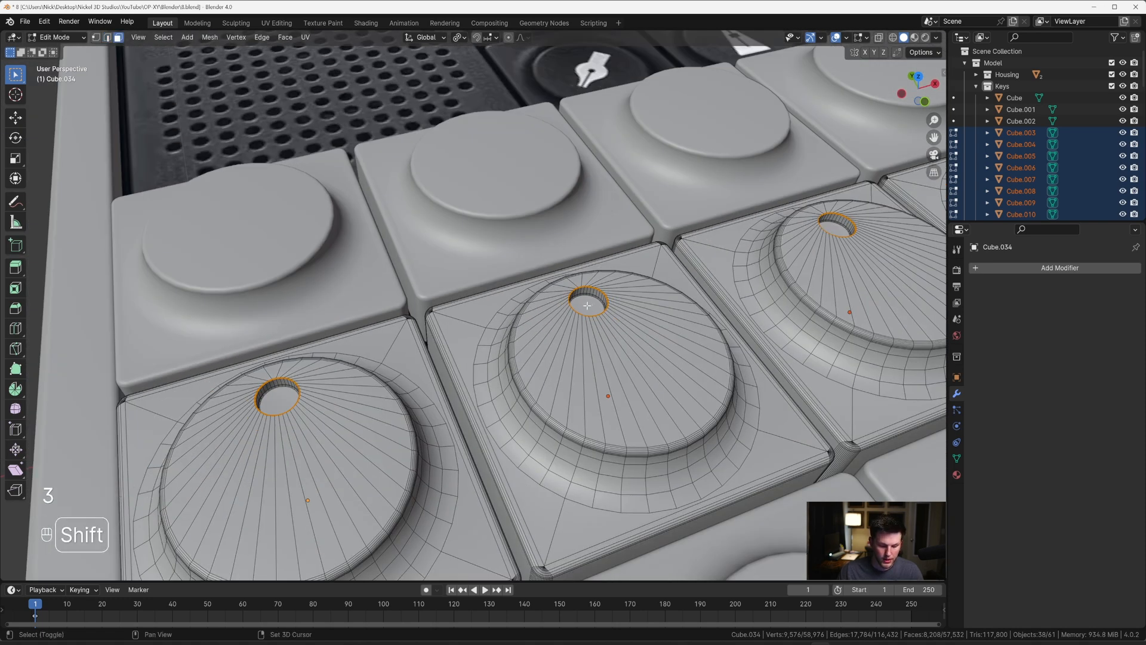
click(587, 305)
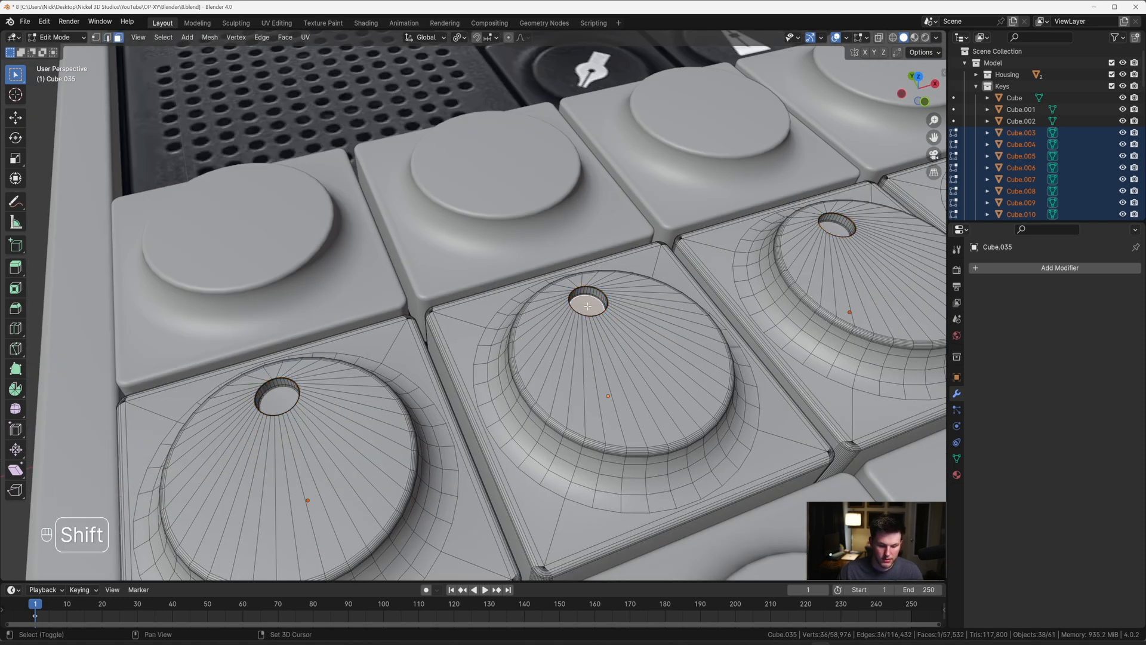
key(shift+g)
click(588, 306)
scroll(585, 305, down, 4)
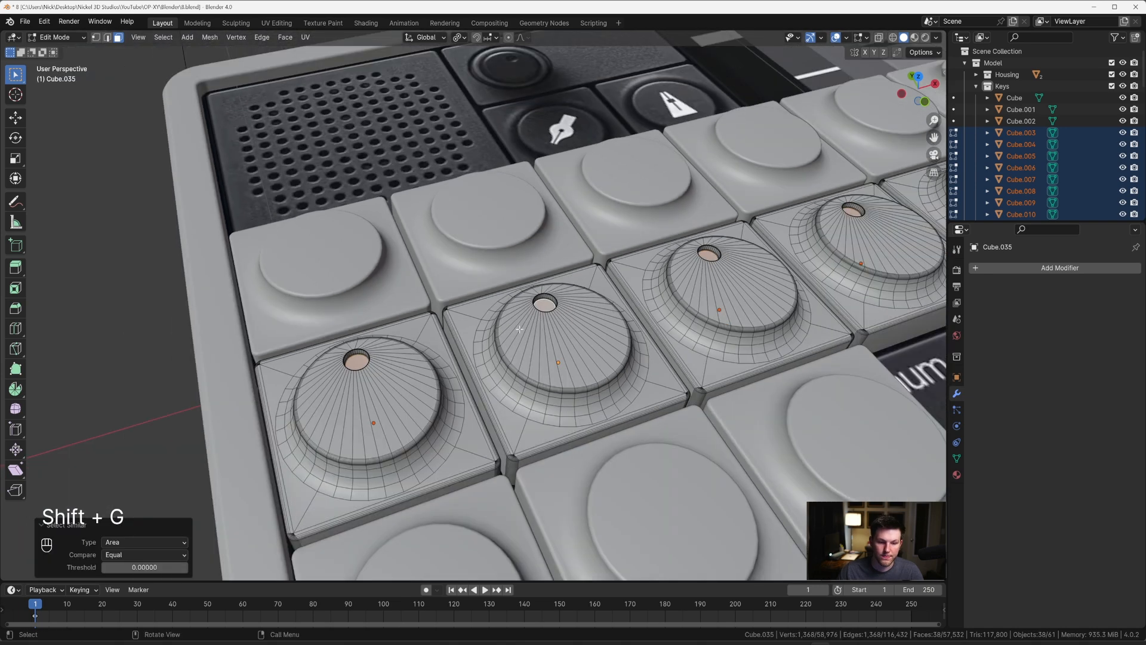
middle_drag(584, 304, 579, 295)
scroll(578, 294, down, 2)
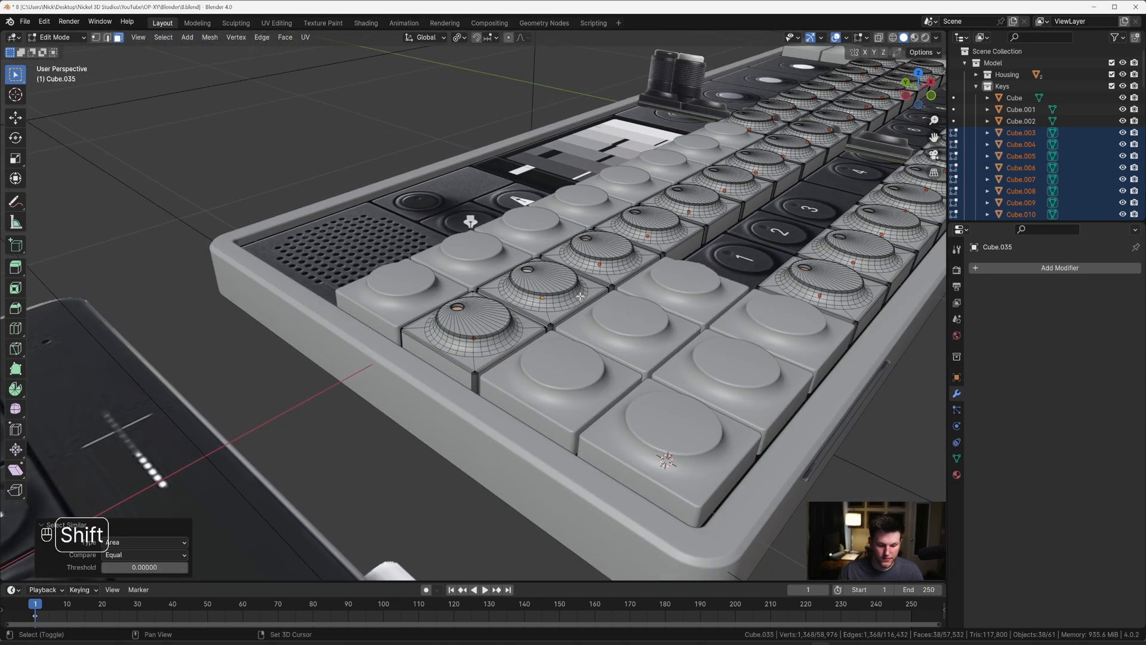
Step: Duplicate the selected floor faces 0.31982 m upward along Z and separate the copies into their own objects
key(shift+d)
key(z)
click(531, 161)
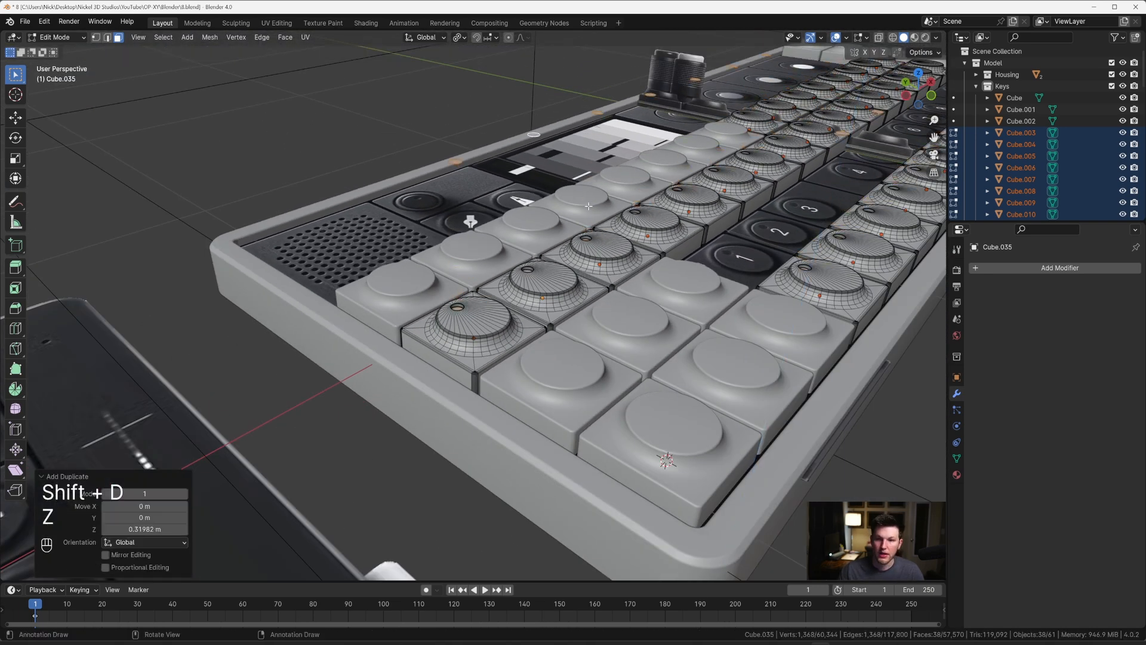
middle_drag(532, 162, 655, 160)
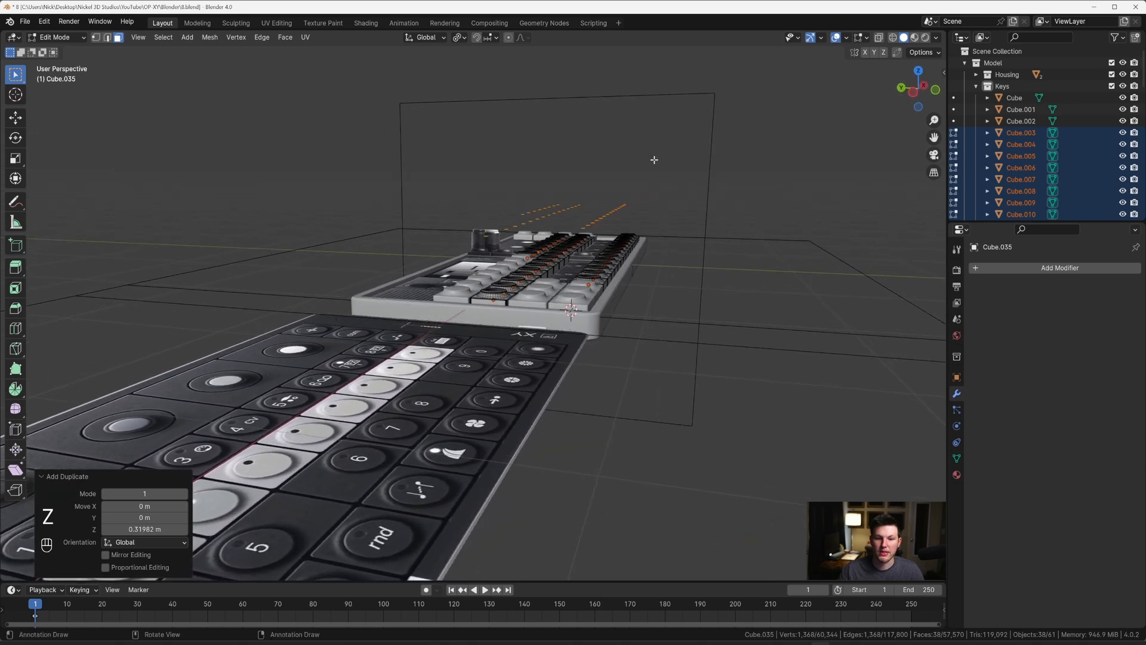
middle_drag(599, 168, 494, 189)
key(p)
click(604, 180)
key(Tab)
Step: Select all the raised discs above the keys and set their origins to geometry
click(595, 179)
drag(441, 199, 596, 247)
middle_drag(596, 247, 643, 266)
right_click(553, 296)
mouse_move(556, 297)
click(606, 306)
Step: Add a Solidify modifier with the raised discs selected and set its thickness to 0.43 m
click(981, 270)
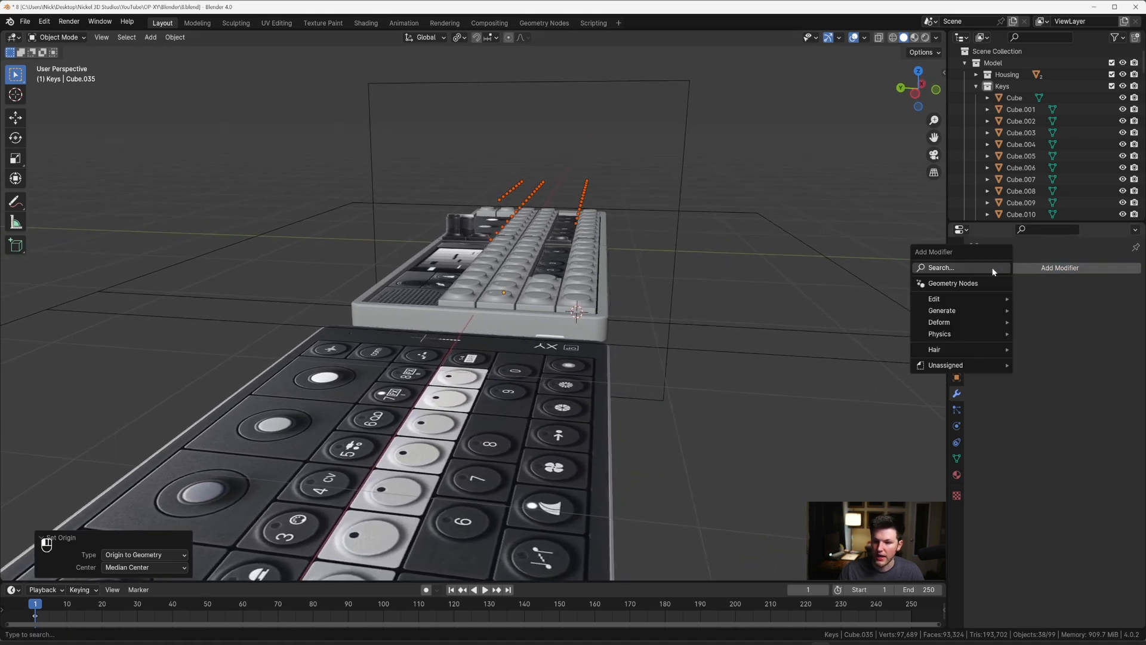
key(Escape)
click(1005, 268)
text(s)
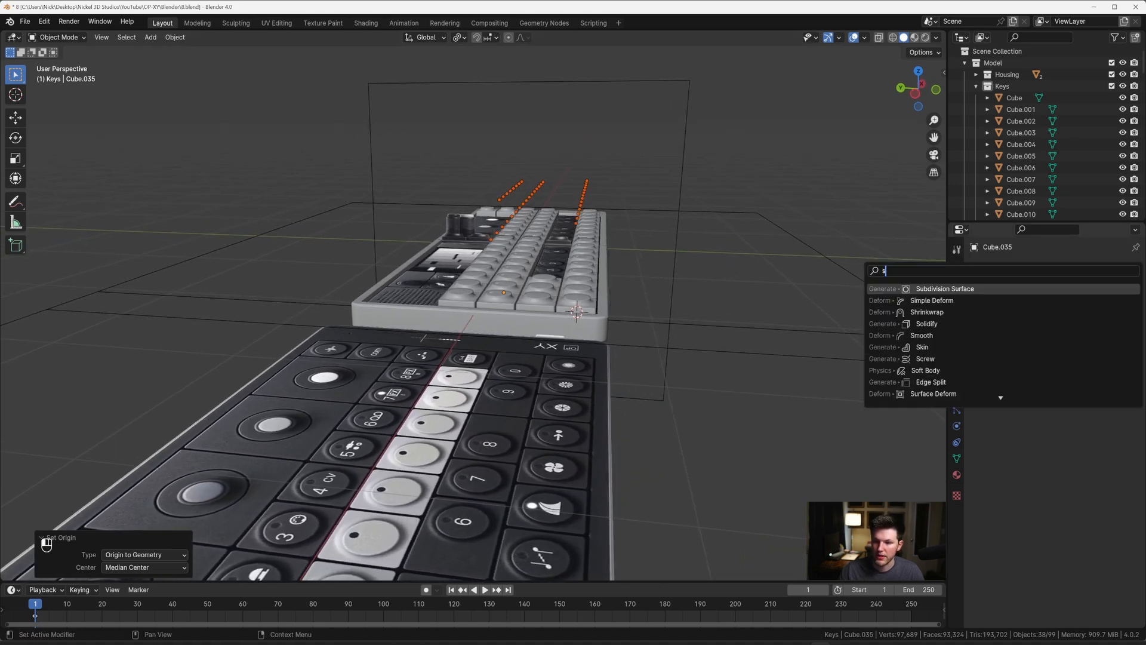
key(Down)
key(Down)
key(Down)
click(974, 323)
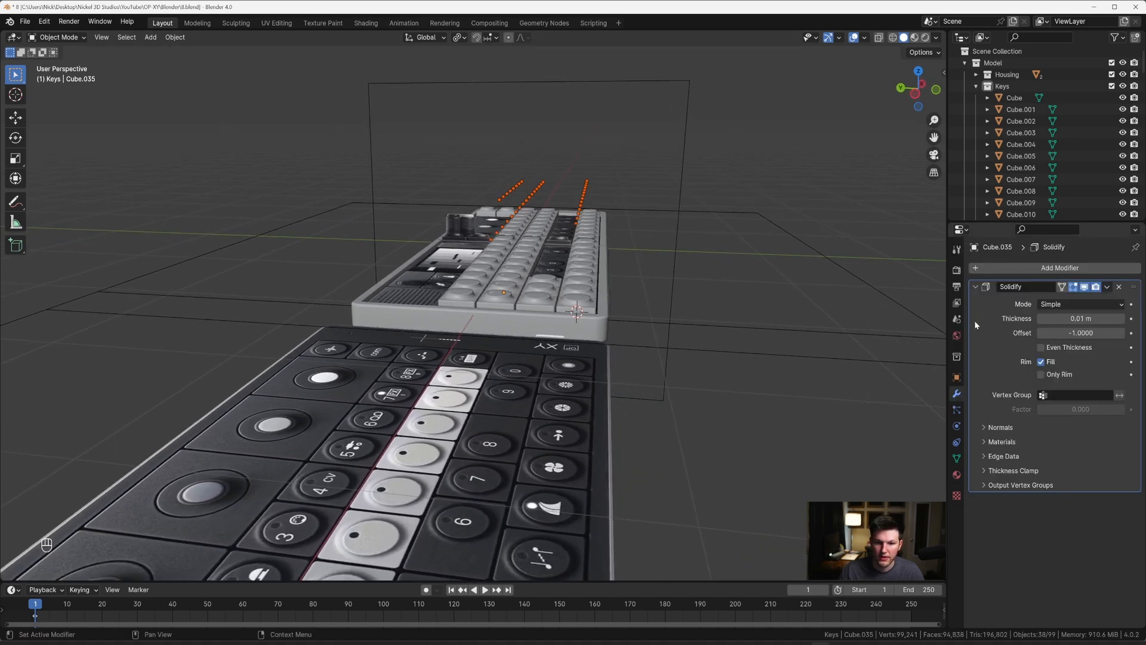
mouse_move(1081, 318)
mouse_down()
mouse_move(1104, 318)
mouse_move(1081, 318)
mouse_up()
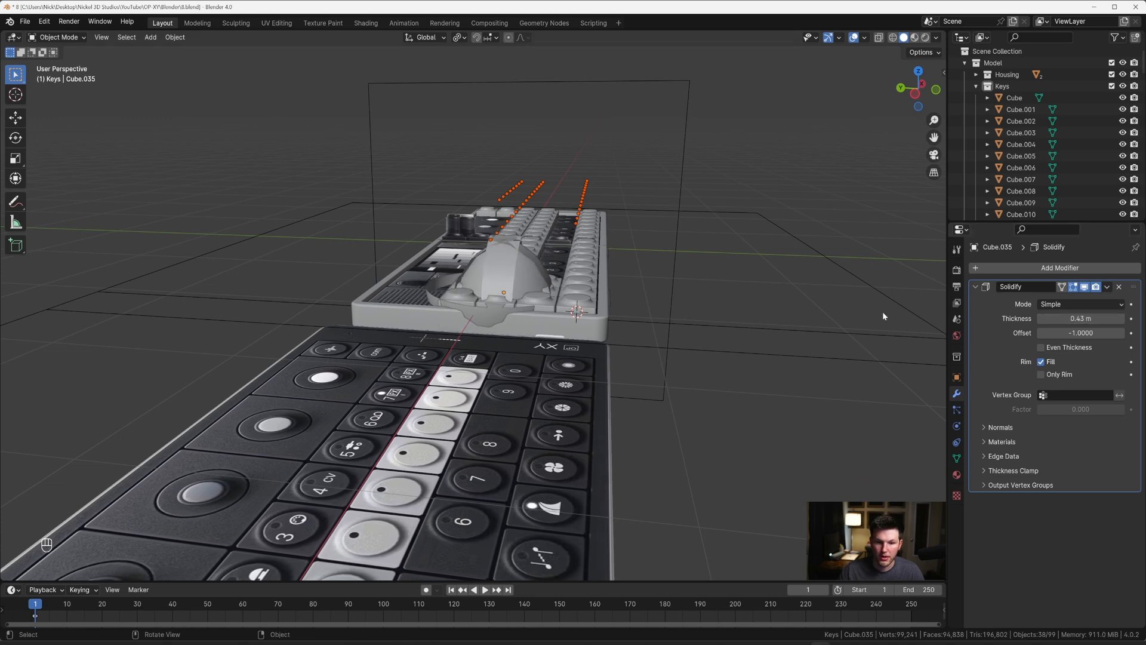
Step: Undo the last four operations, back past adding the Solidify modifier
key(ctrl+z)
key(ctrl+z)
key(ctrl+z)
key(ctrl+z)
middle_drag(824, 309, 518, 230)
click(518, 230)
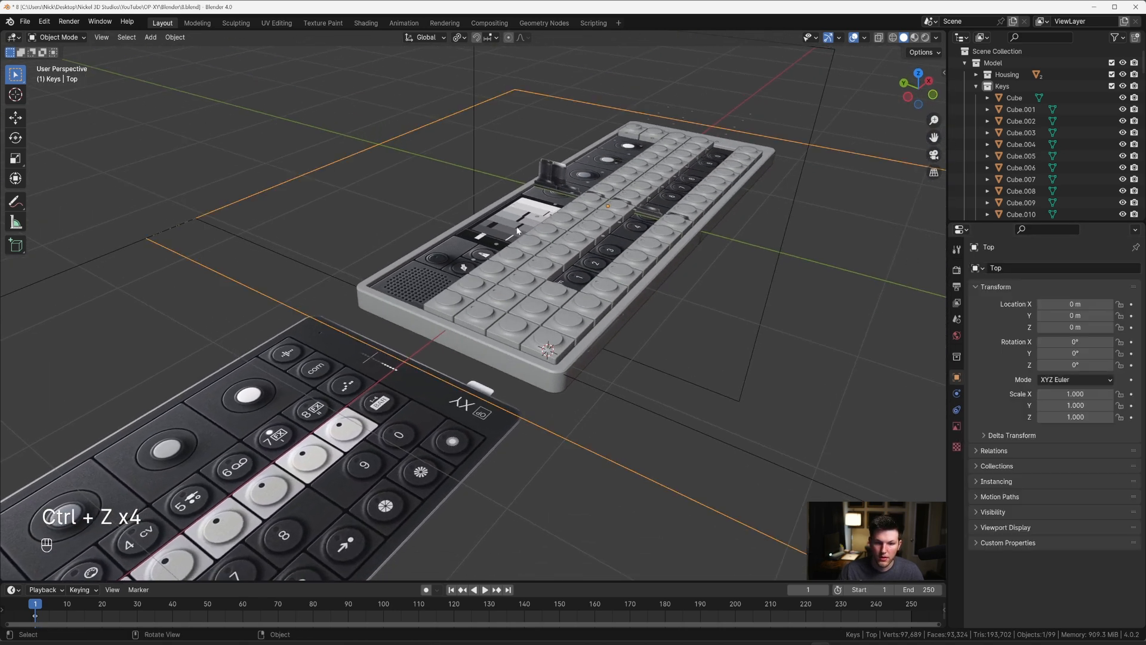
Step: Hide the two reference image planes that cross the housing
click(518, 234)
scroll(668, 271, down, 2)
drag(861, 385, 709, 128)
key(KP_Decimal)
key(h)
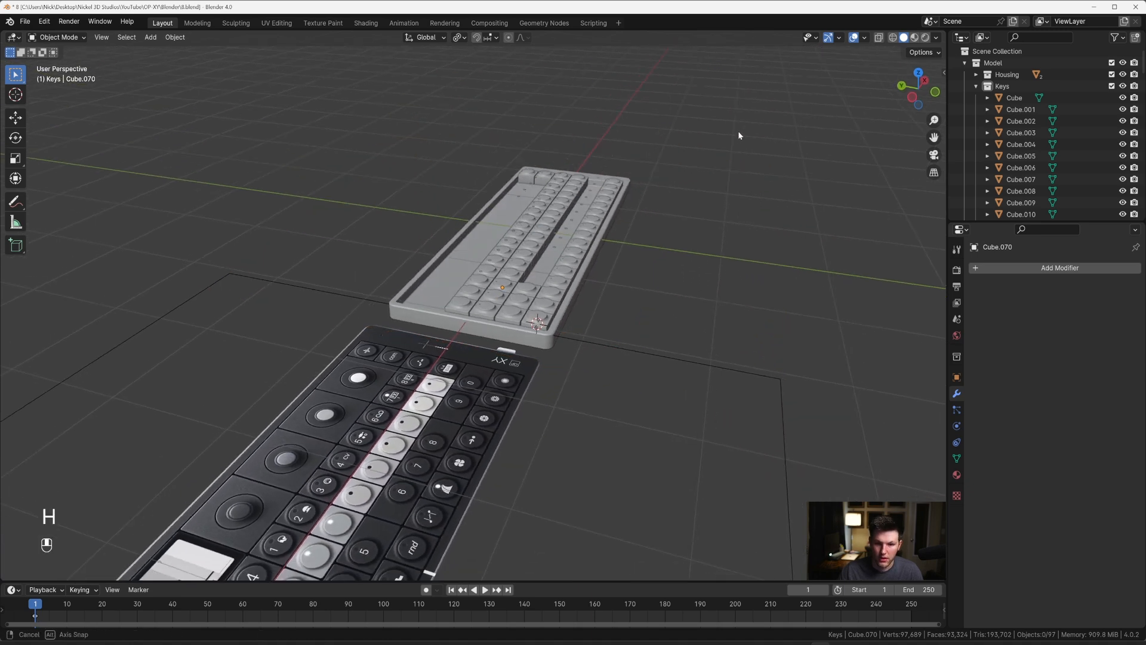
key(ctrl+z)
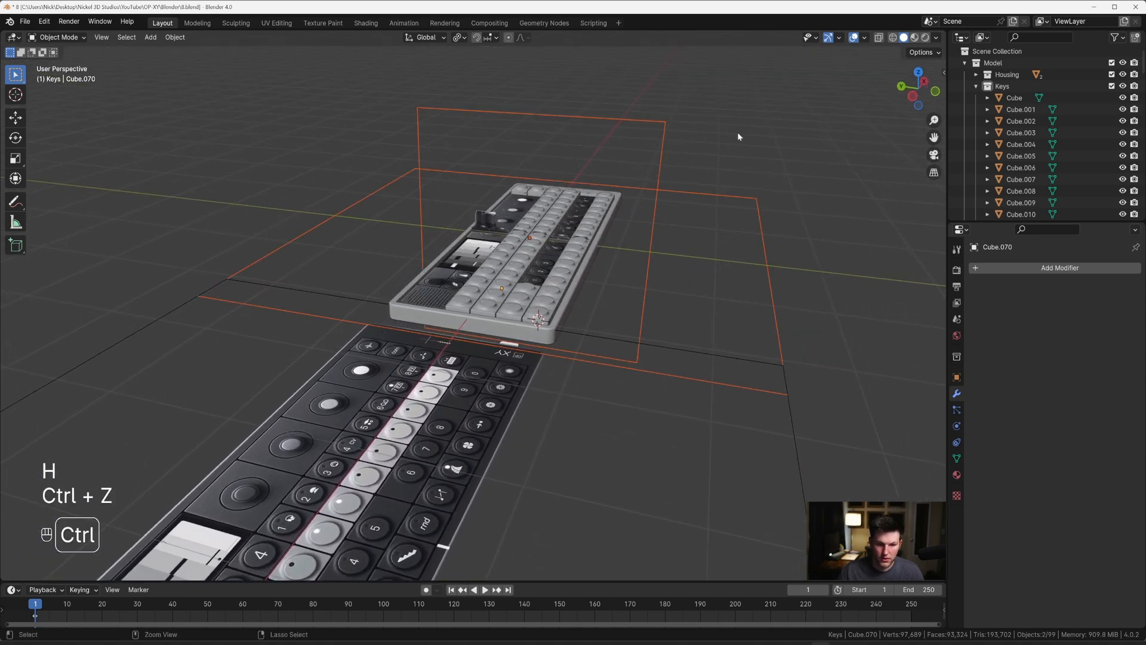
key(h)
middle_drag(739, 136, 726, 122)
Step: Select all the raised discs above the keys from the side and set their origins to geometry
key(grave)
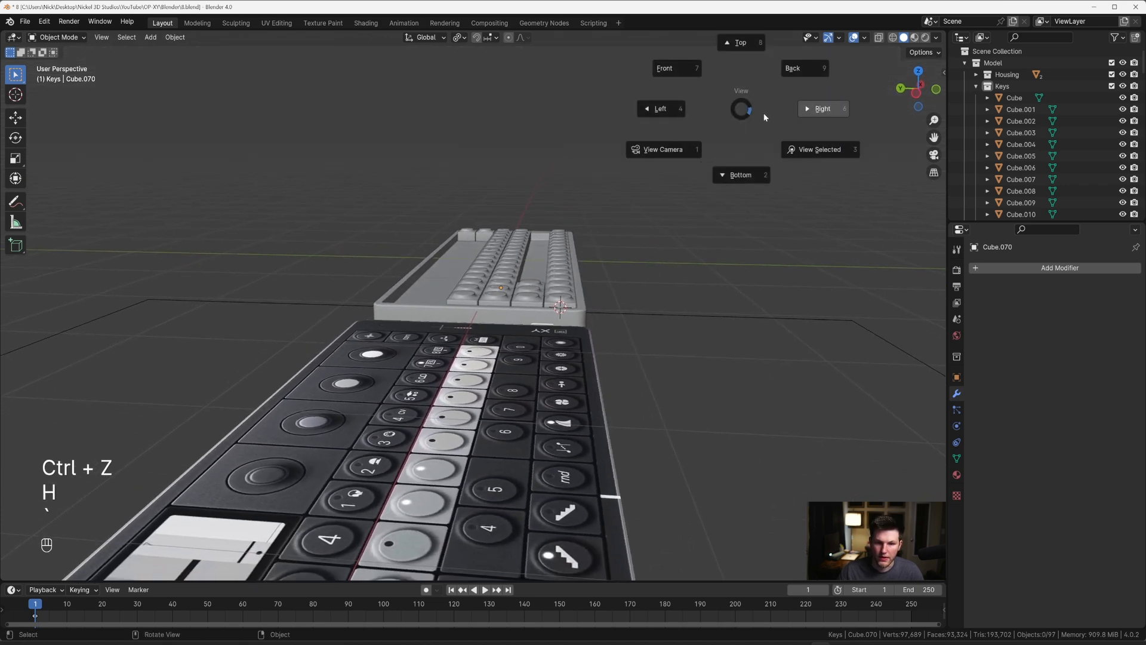
click(767, 112)
drag(323, 200, 584, 274)
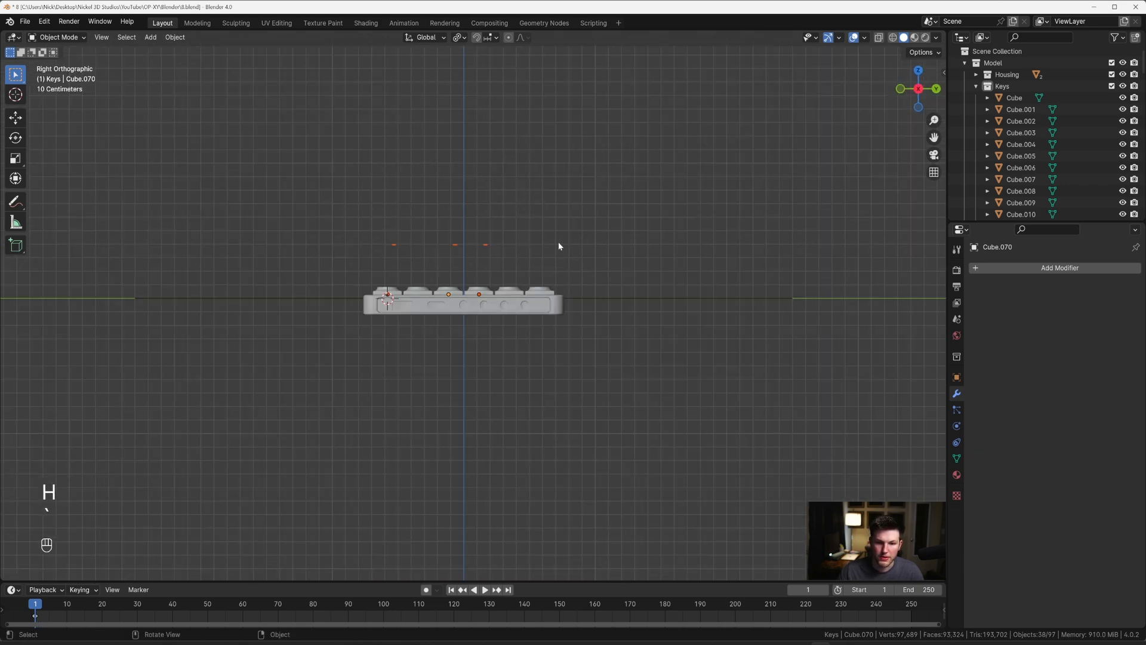
scroll(501, 232, up, 1)
middle_drag(500, 233, 536, 256)
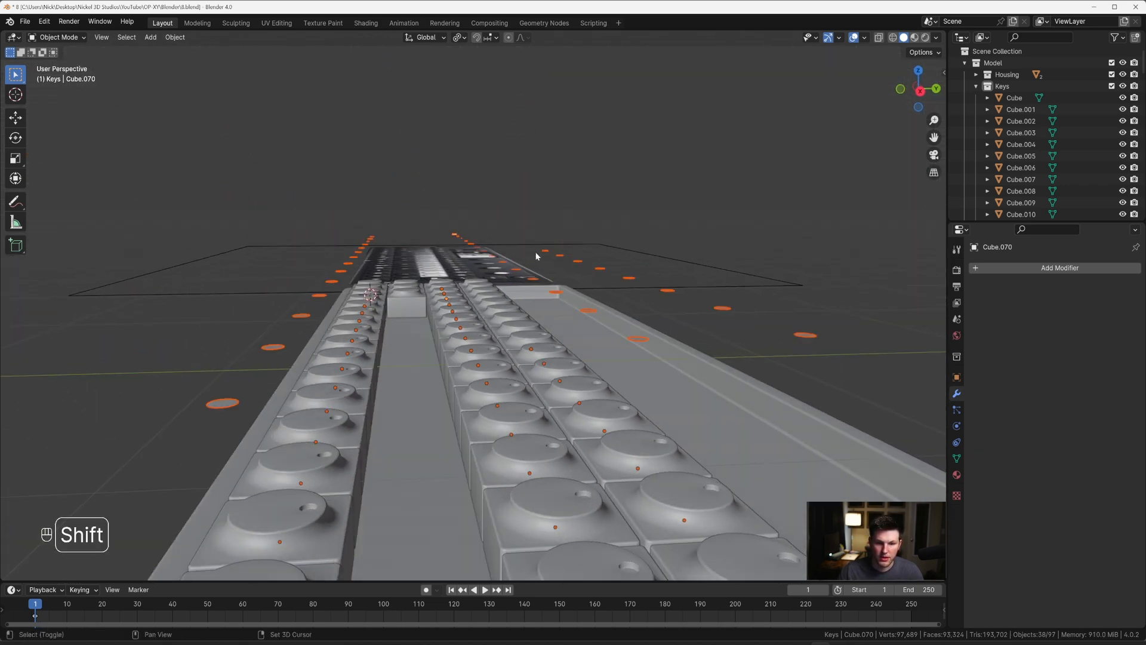
shift+click(548, 253)
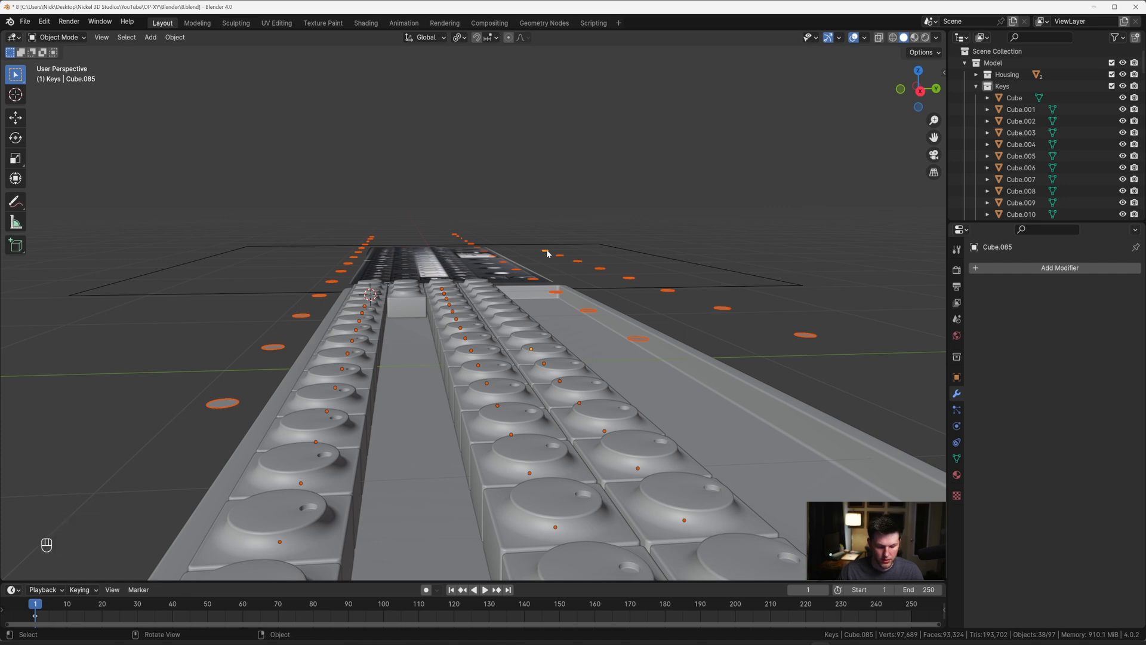
right_click(545, 251)
mouse_move(545, 250)
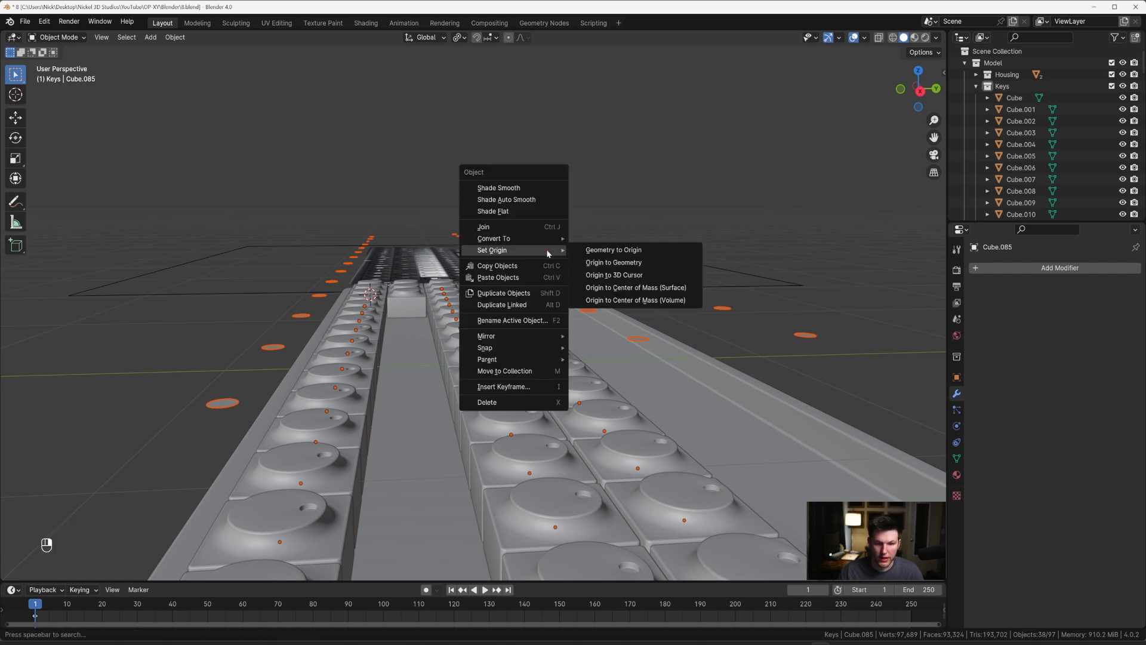
click(599, 263)
Step: Add a Solidify modifier to the active raised disc with a thickness of 0.048 m
scroll(597, 260, down, 5)
click(1029, 268)
text(s)
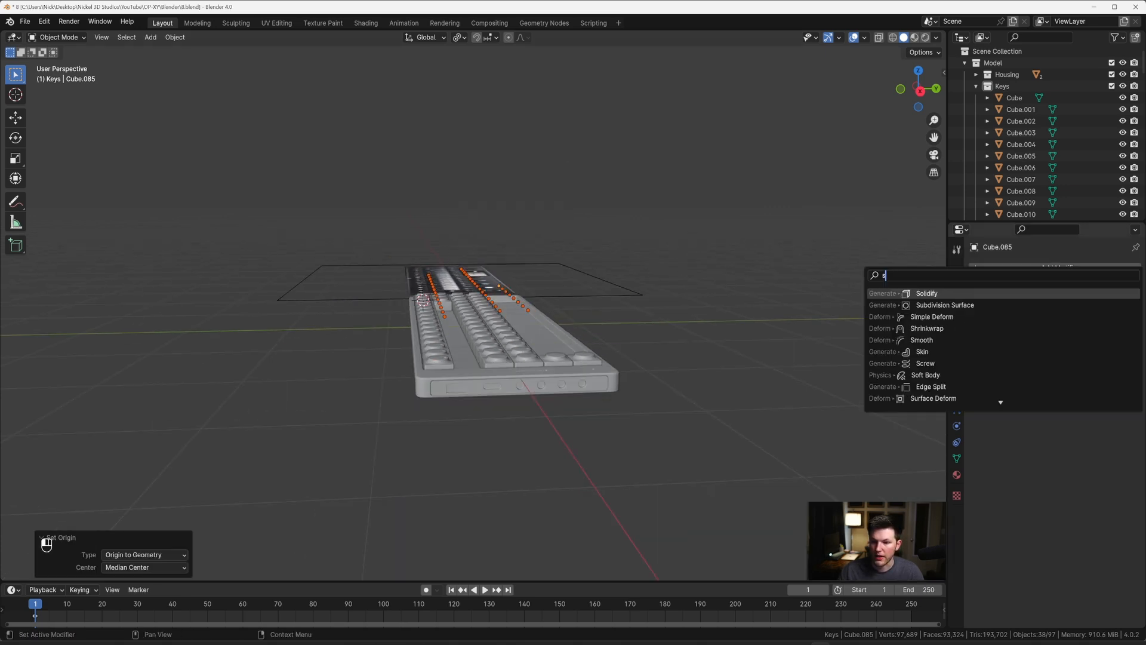
key(Return)
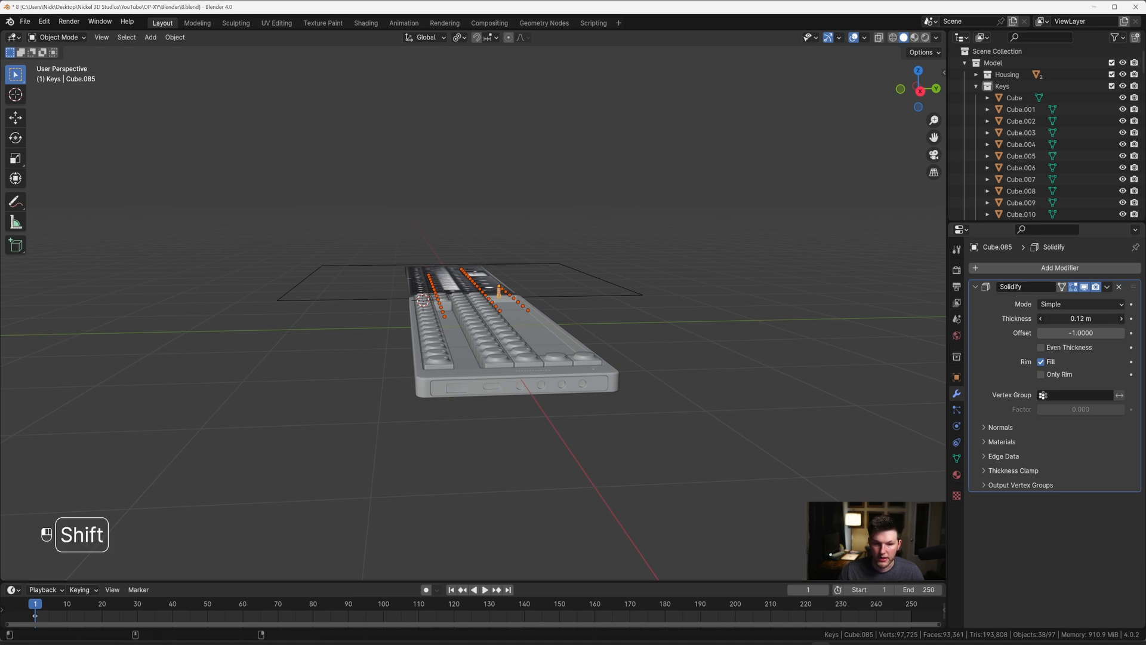
middle_drag(715, 278, 714, 294)
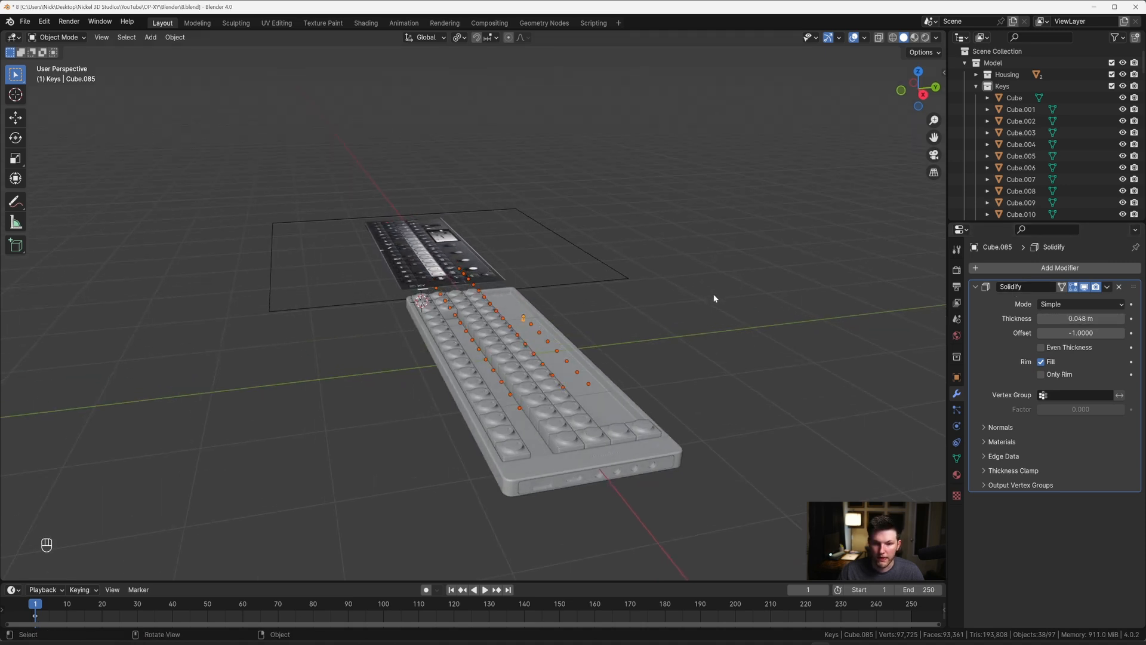
scroll(663, 321, up, 2)
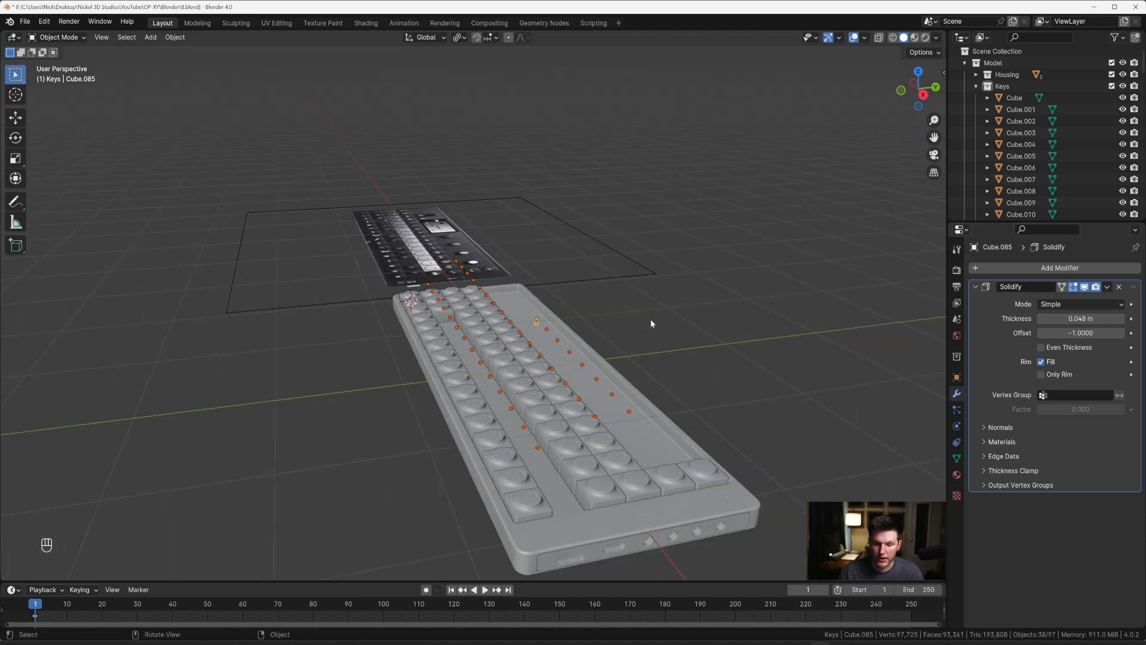
Step: Copy the active disc's modifiers to all the other selected discs and clear the selection
right_click(552, 329)
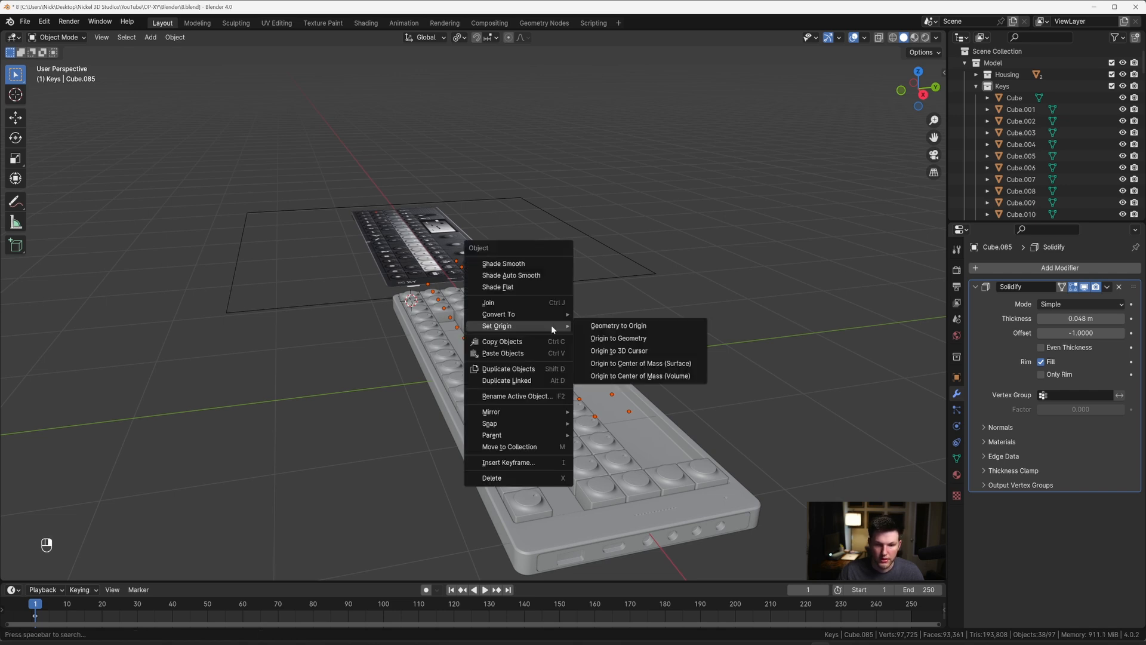
key(Escape)
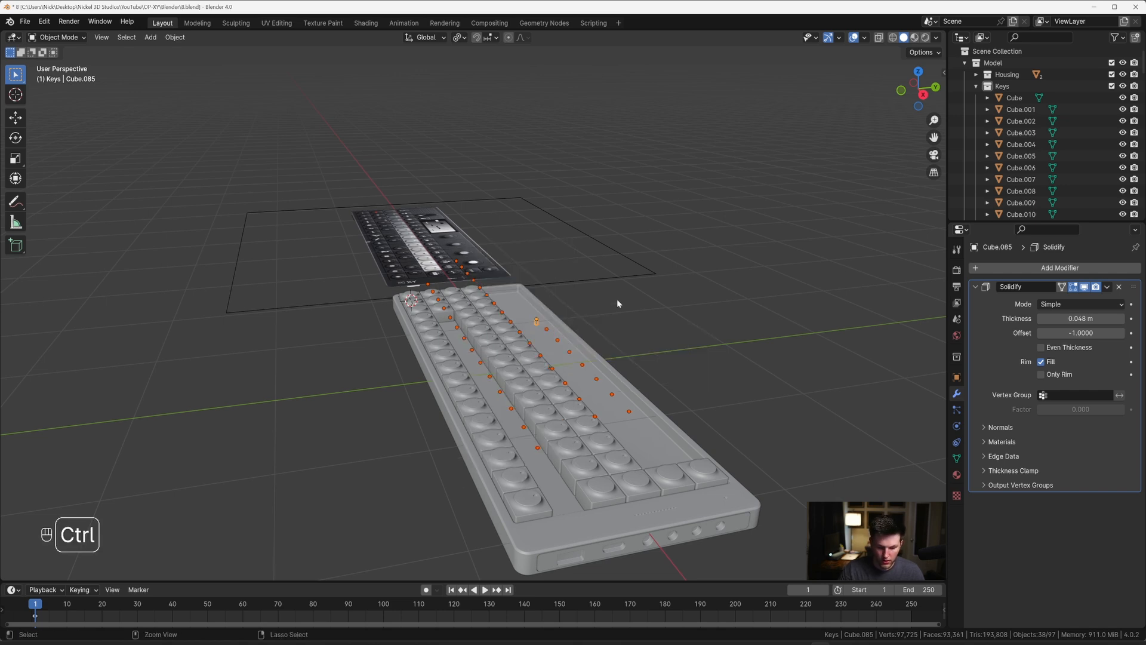
key(ctrl+l)
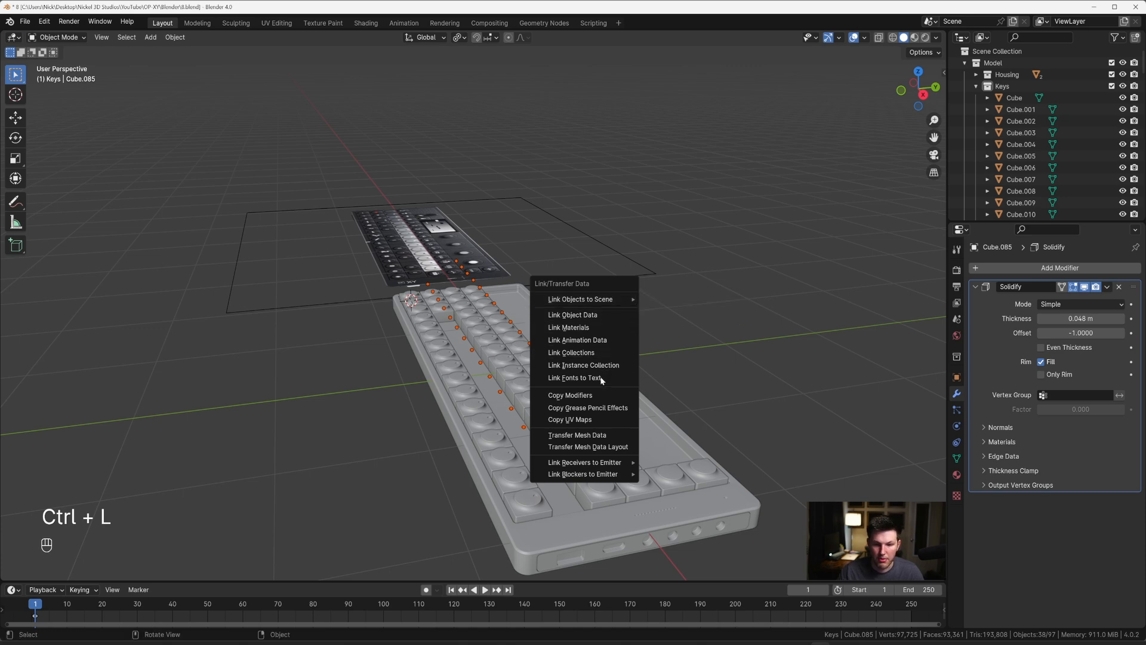
click(594, 398)
middle_drag(657, 349, 665, 317)
click(666, 316)
Step: Select all the raised discs in the right view and reduce their Solidify thickness to 0.01 m
key(grave)
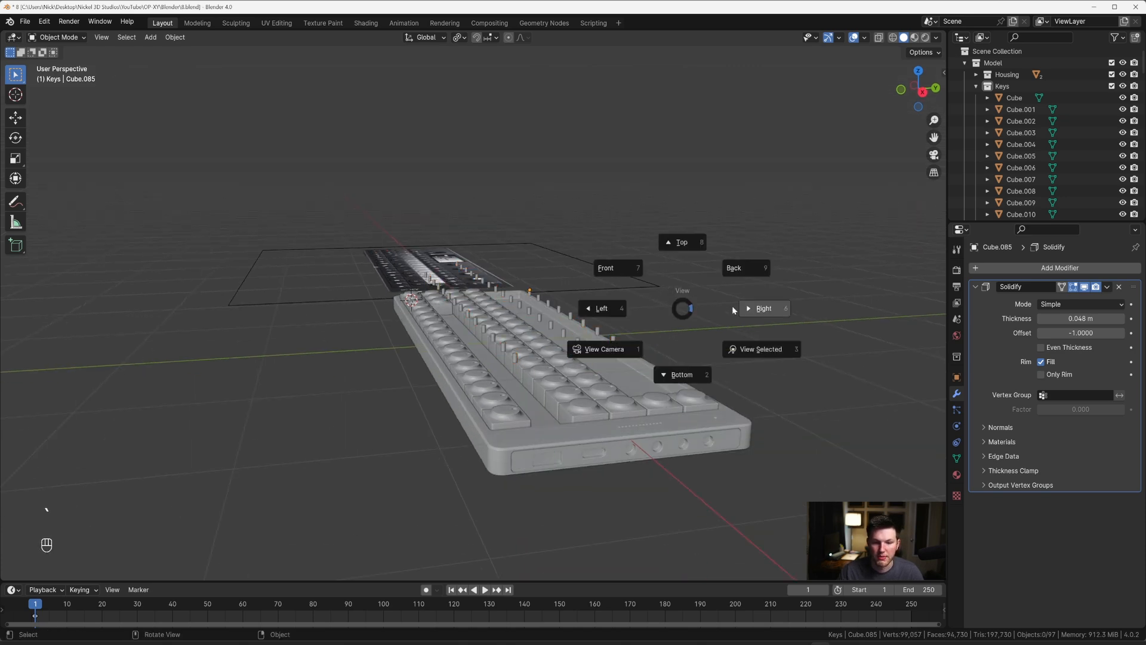
click(734, 308)
scroll(537, 242, up, 3)
shift+middle_drag(735, 241, 742, 339)
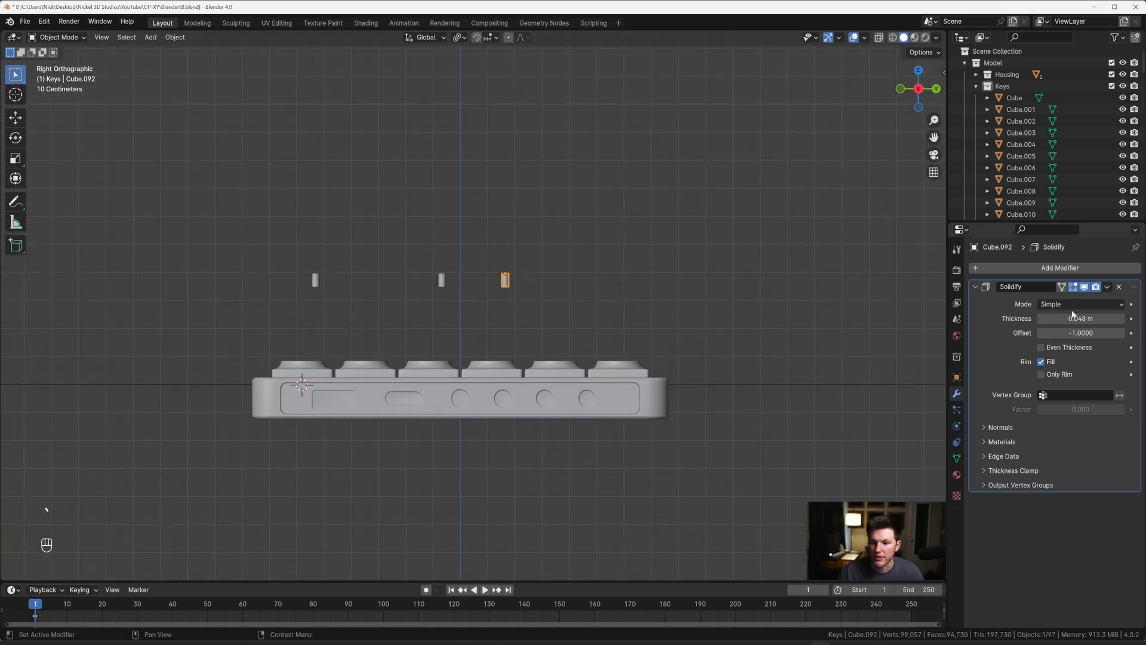
shift+drag(1072, 317, 1053, 317)
key(ctrl+z)
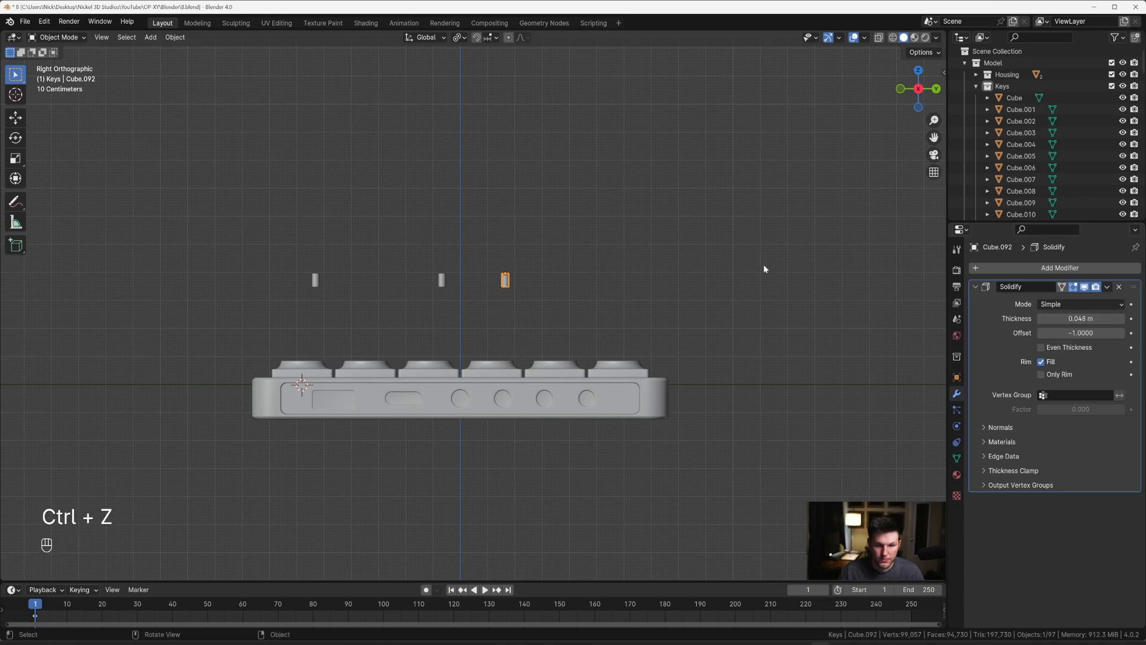
drag(235, 212, 564, 306)
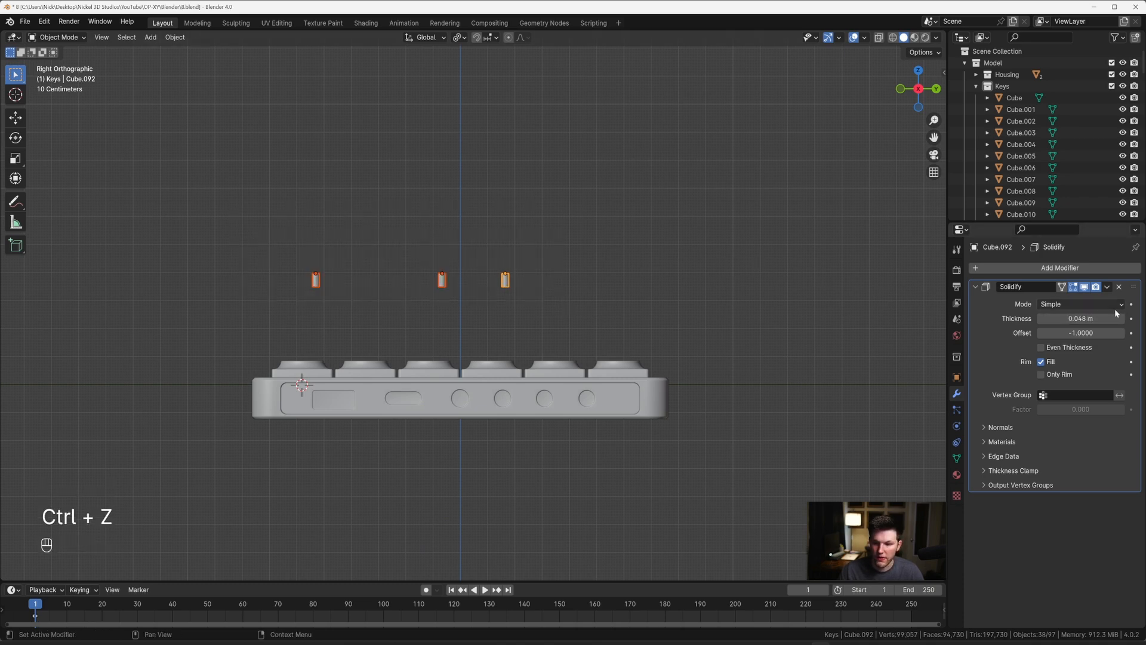
alt+drag(1114, 318, 1077, 319)
scroll(657, 287, up, 3)
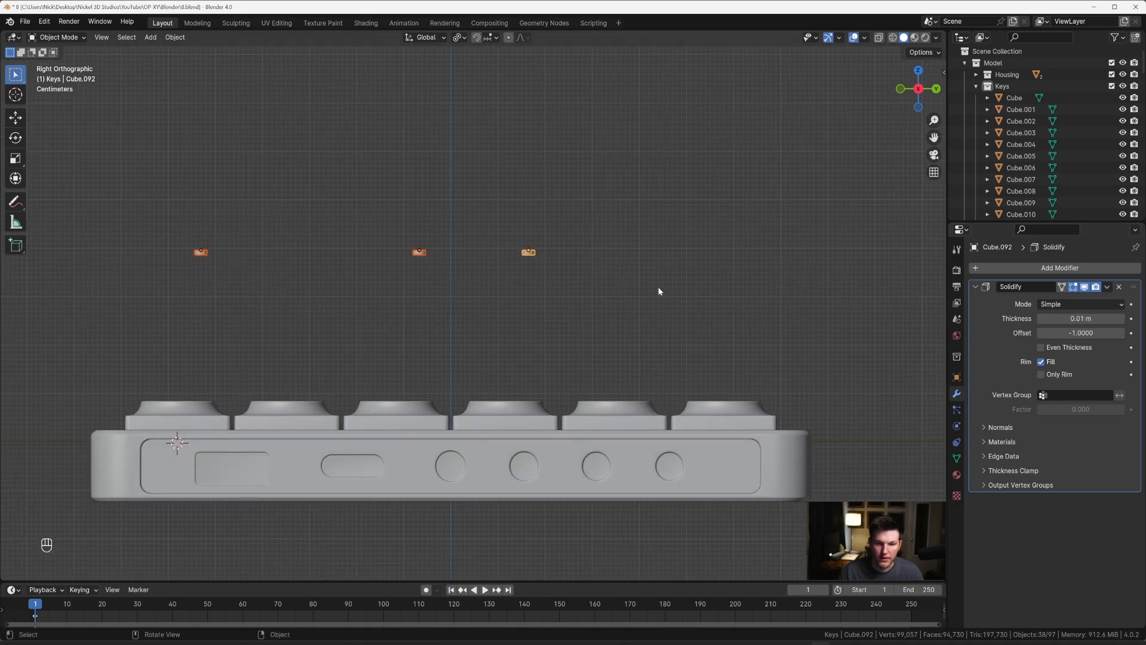
Step: Lower all the discs along Z by 0.30025 m and a further 0.011202 m, flush with the key tops
key(g)
key(z)
click(653, 422)
scroll(530, 225, up, 8)
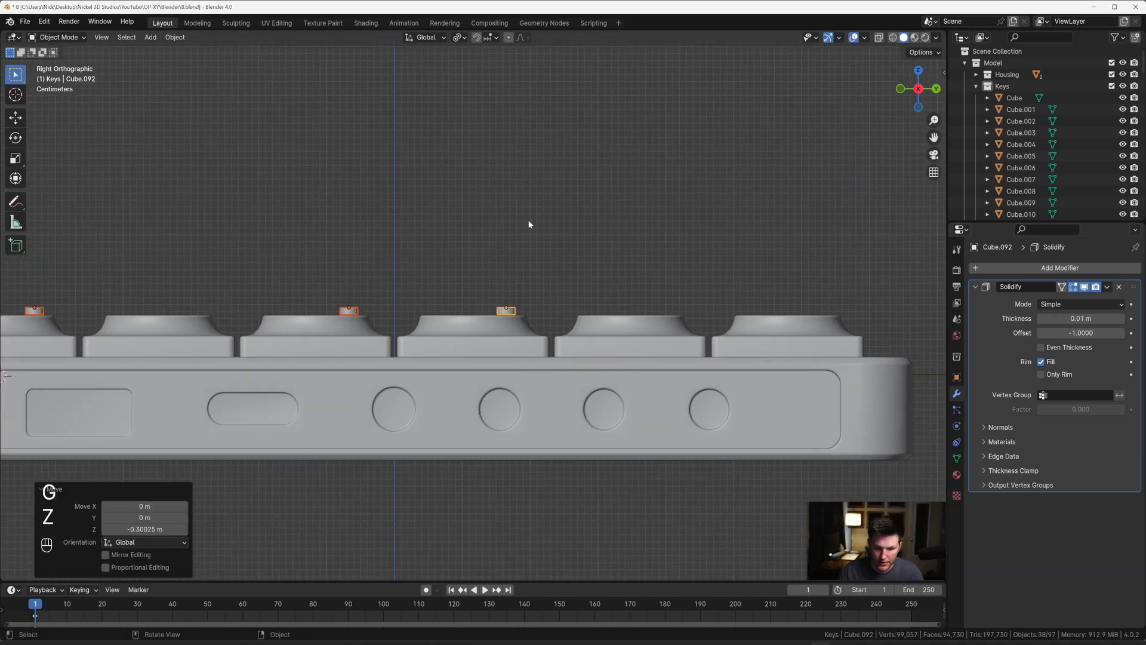
key(g)
key(z)
key(shift)
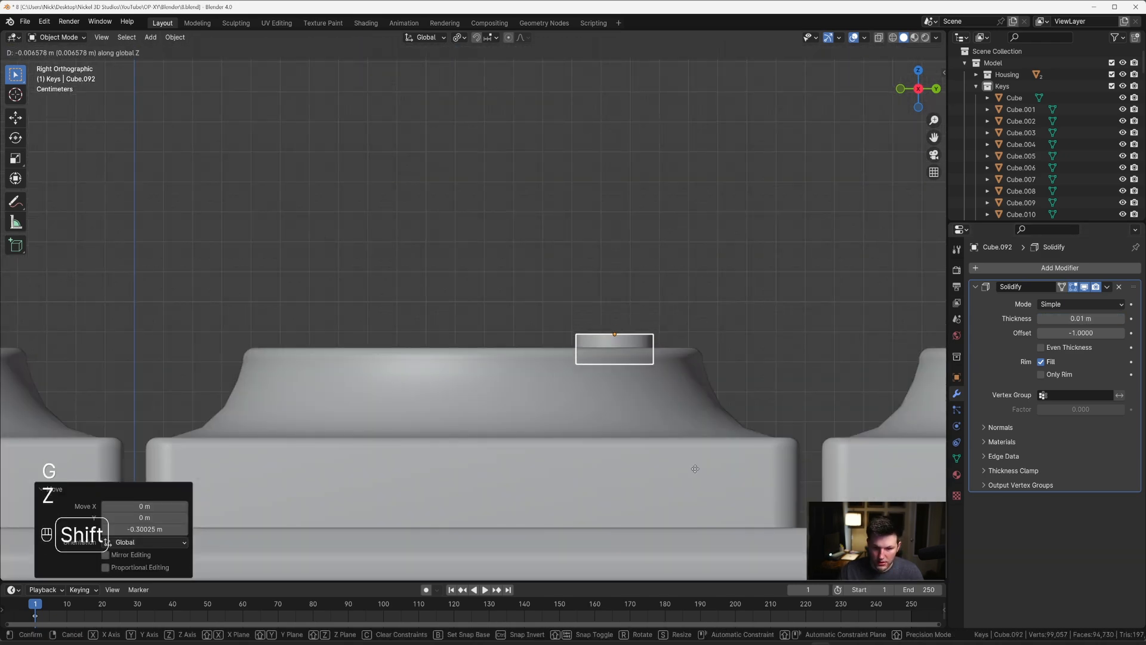
shift+click(678, 43)
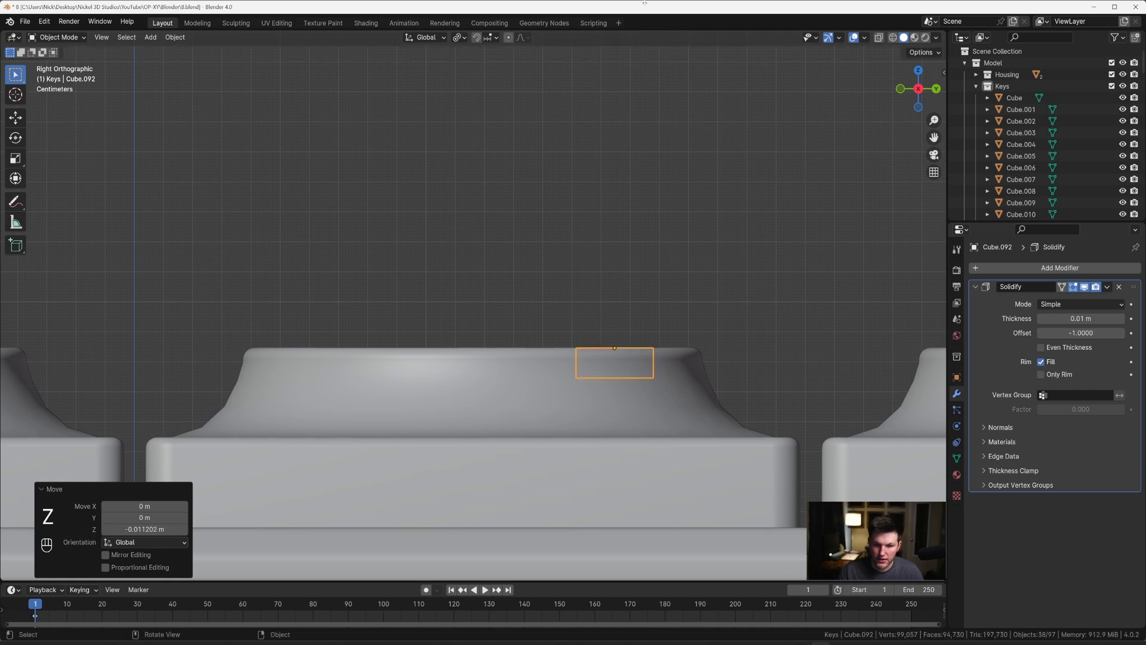
scroll(580, 86, down, 3)
middle_drag(580, 86, 655, 53)
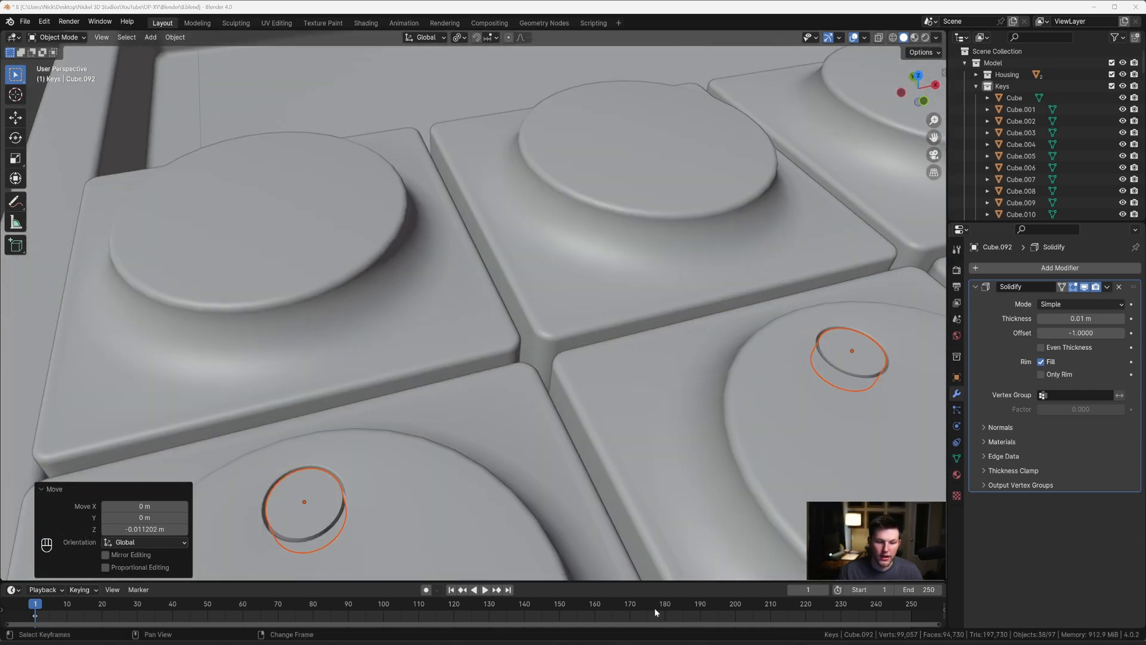
middle_drag(484, 577, 607, 240)
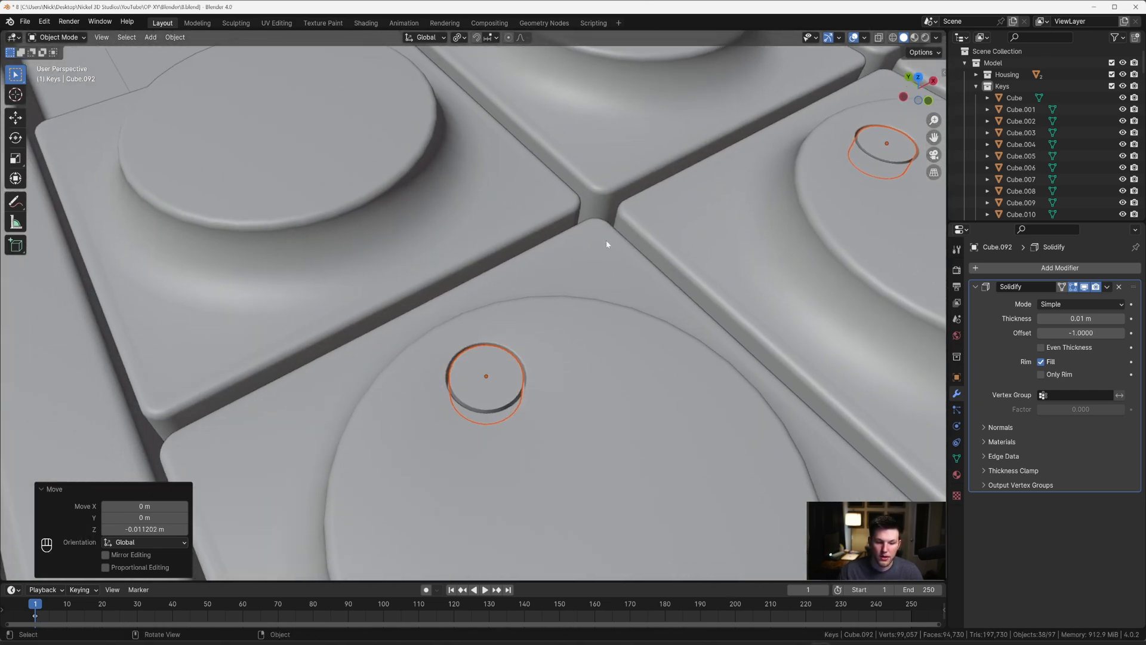
Step: Add a Bevel modifier to the active disc and set its amount to 0.006 m
click(976, 286)
click(984, 272)
text(b)
click(933, 305)
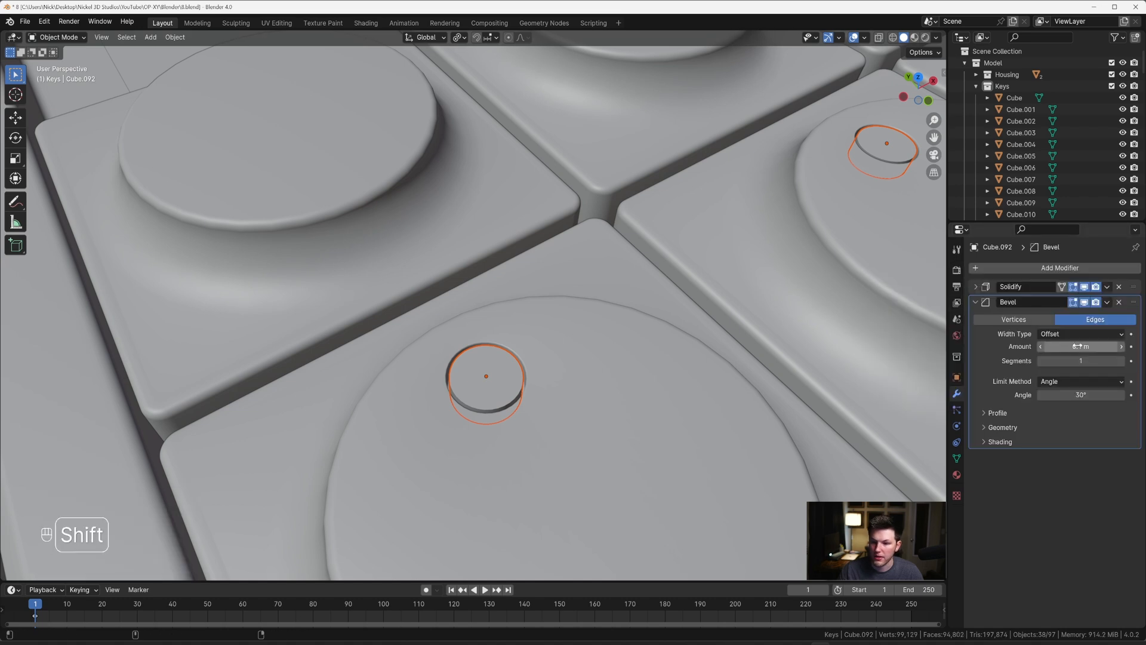
shift+drag(1085, 346, 1060, 347)
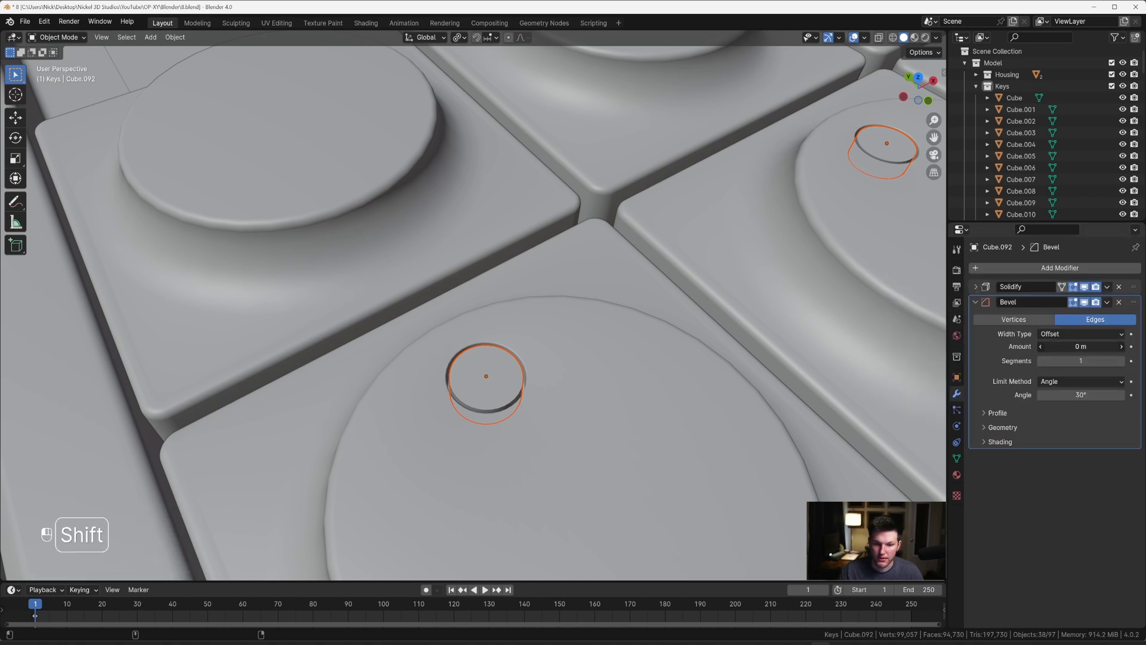
shift+drag(1081, 346, 1077, 347)
middle_drag(692, 352, 692, 317)
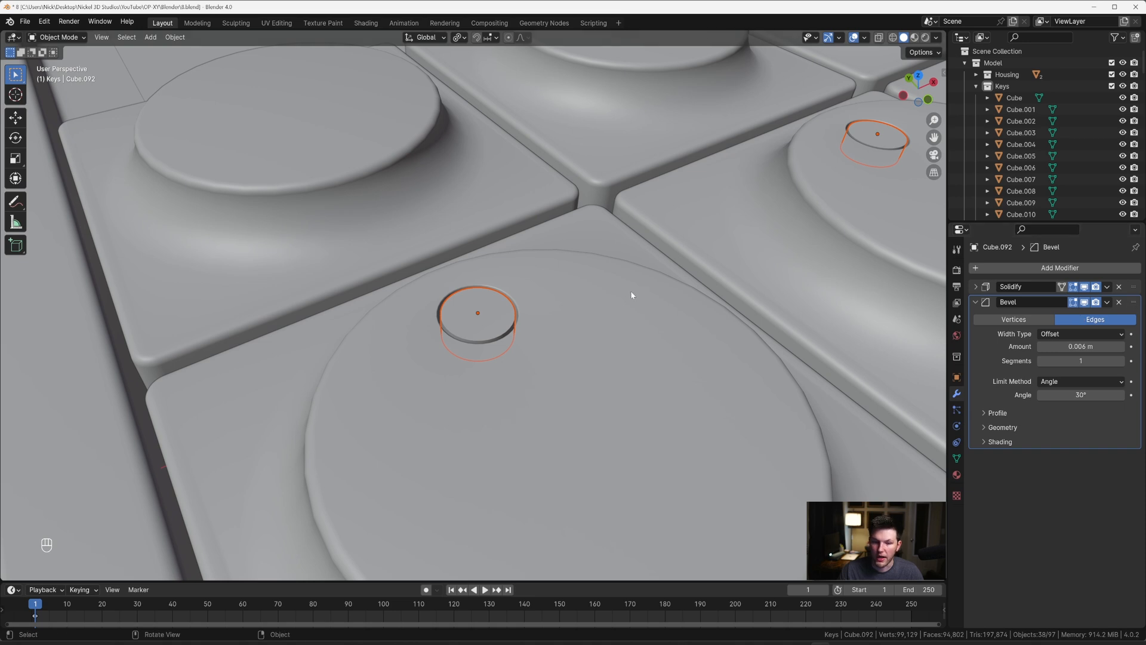
middle_drag(632, 295, 559, 305)
key(Tab)
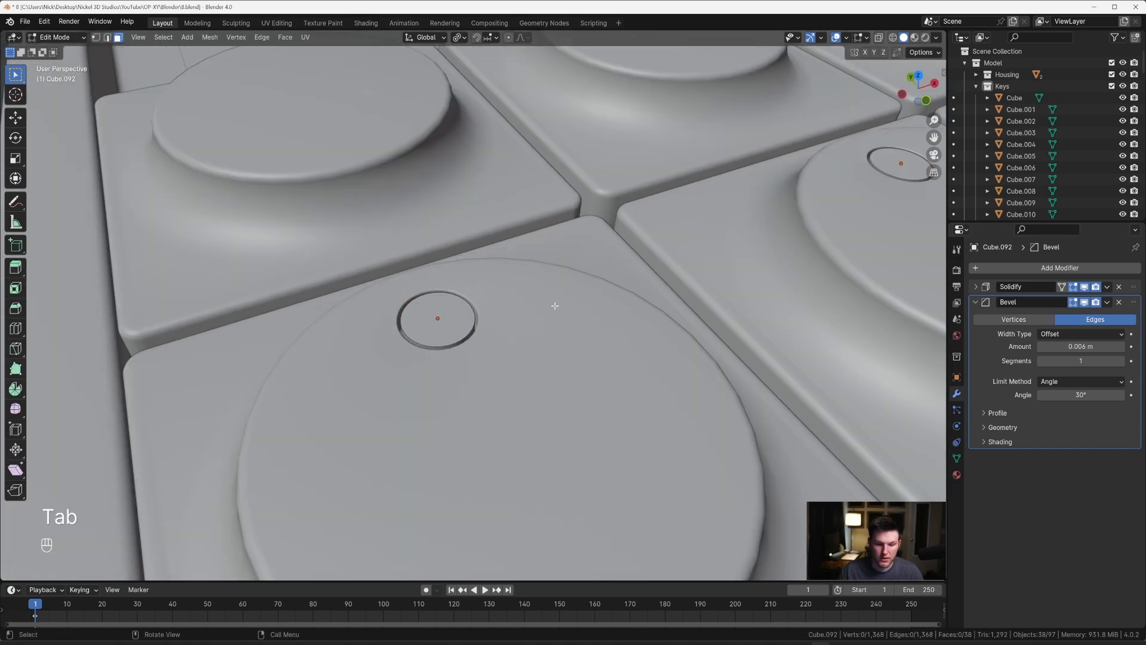
key(a)
key(Tab)
scroll(550, 302, down, 5)
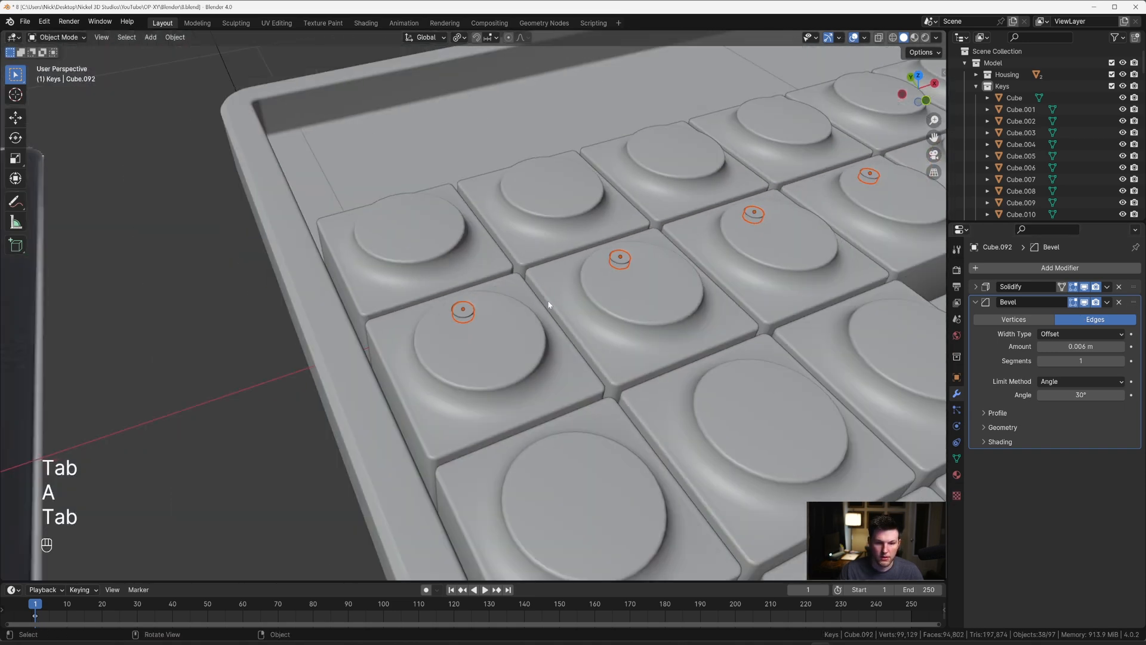
Step: Examine the discs in the key rows from above and up close
middle_drag(549, 304, 595, 287)
scroll(568, 293, down, 3)
scroll(595, 287, down, 2)
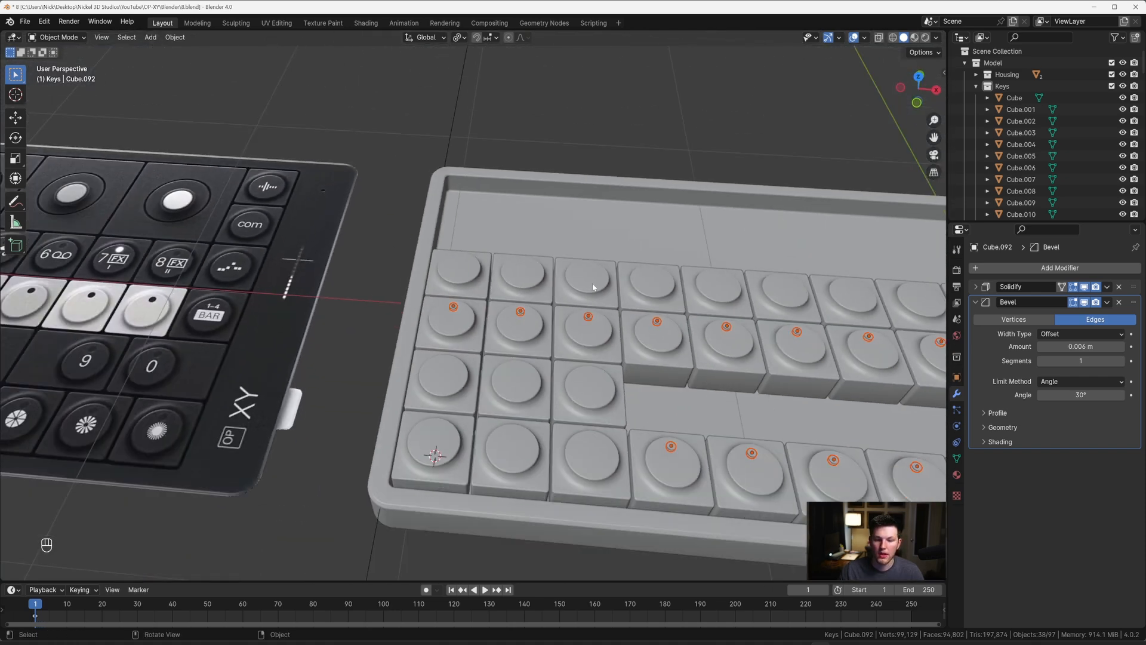
key(grave)
shift+middle_drag(673, 284, 469, 233)
mouse_move(746, 275)
shift+middle_down()
mouse_move(539, 254)
mouse_move(539, 272)
shift+middle_up()
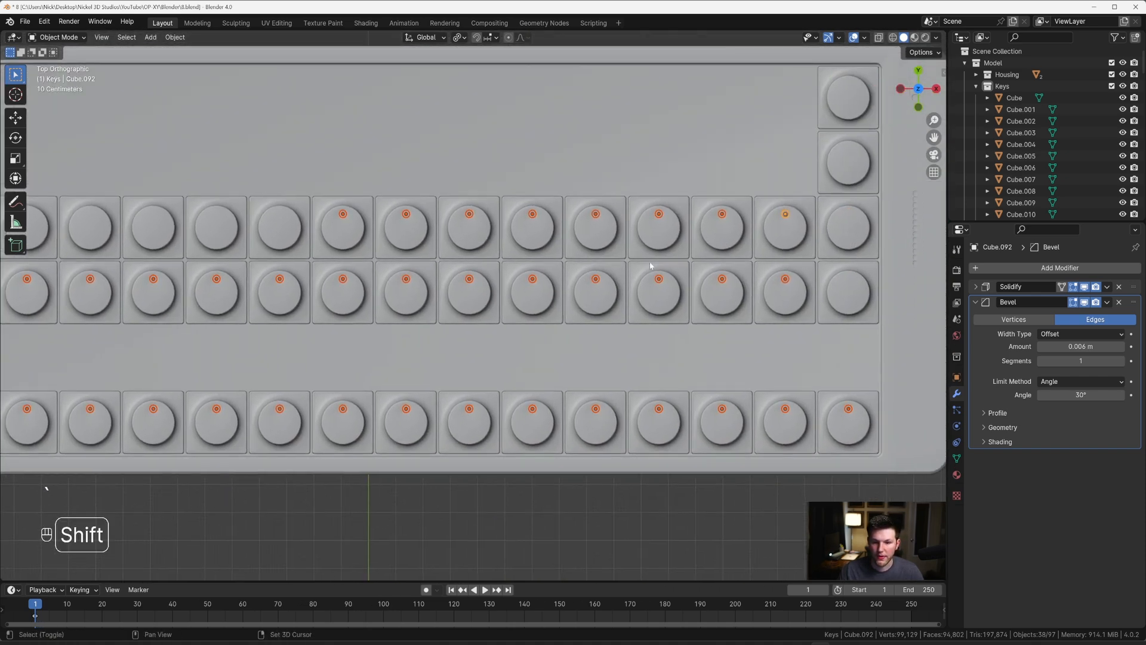
shift+middle_drag(737, 243, 602, 259)
scroll(602, 259, up, 3)
shift+middle_drag(673, 227, 565, 297)
scroll(711, 266, up, 1)
middle_drag(711, 266, 619, 200)
scroll(626, 258, up, 2)
shift+middle_drag(683, 297, 549, 271)
scroll(627, 258, up, 2)
scroll(550, 271, up, 2)
scroll(548, 270, down, 5)
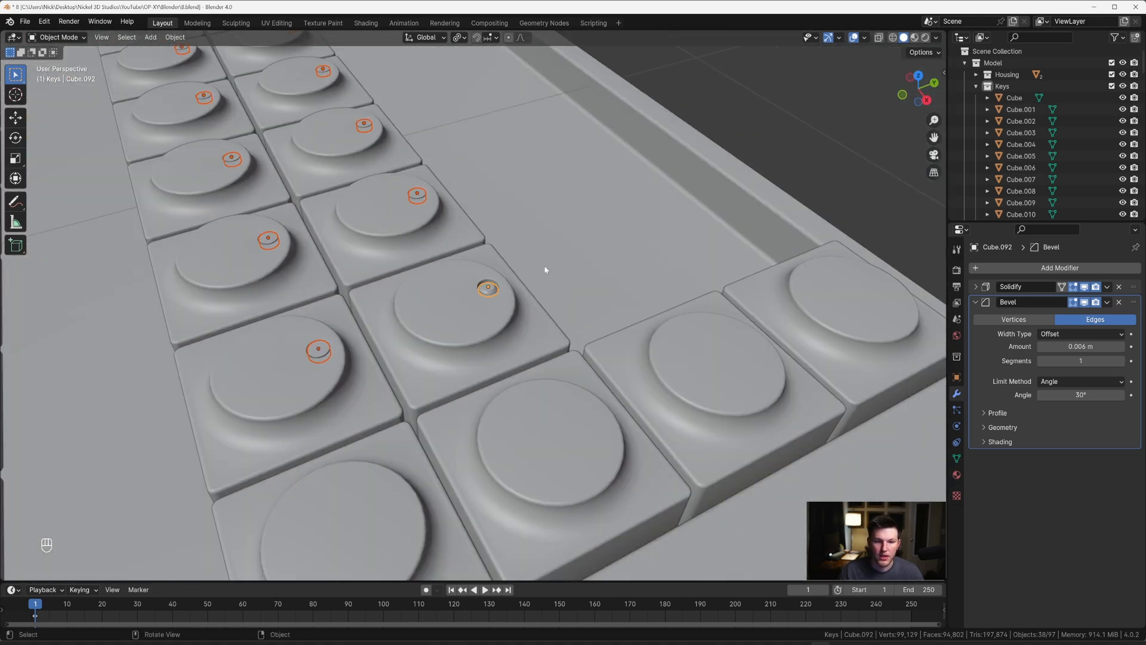
Step: Remove the Bevel modifier from the active disc
click(1115, 305)
scroll(545, 286, up, 3)
scroll(512, 269, down, 1)
scroll(646, 260, down, 3)
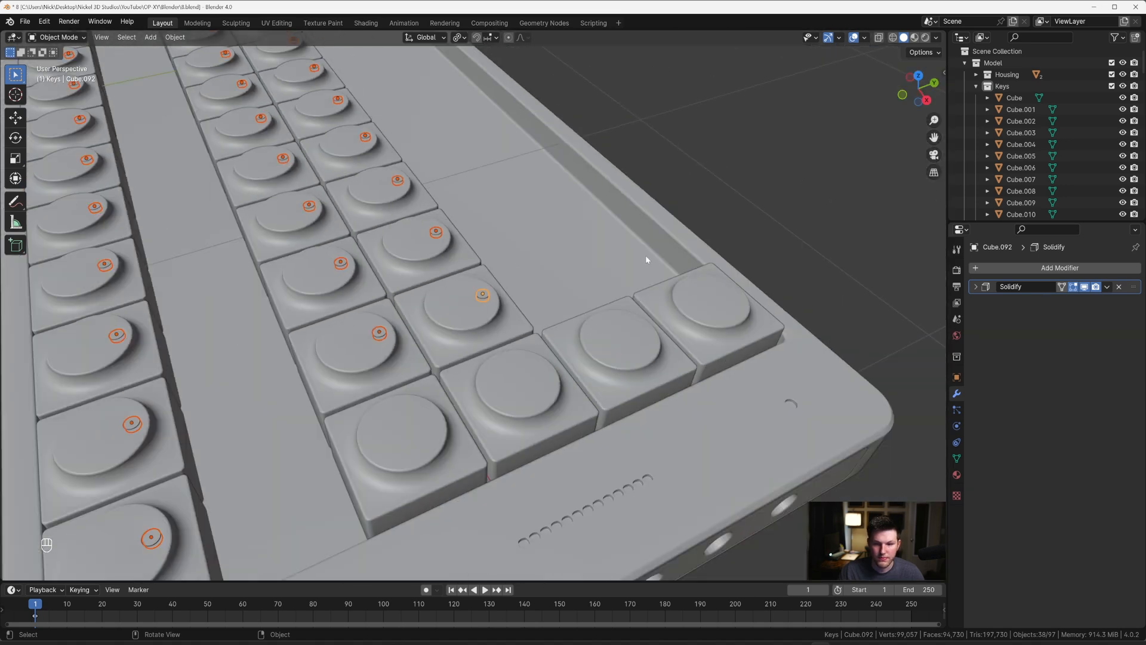
Step: Move the selected discs into a new collection named LEDs inside the Model collection
scroll(483, 245, down, 2)
key(m)
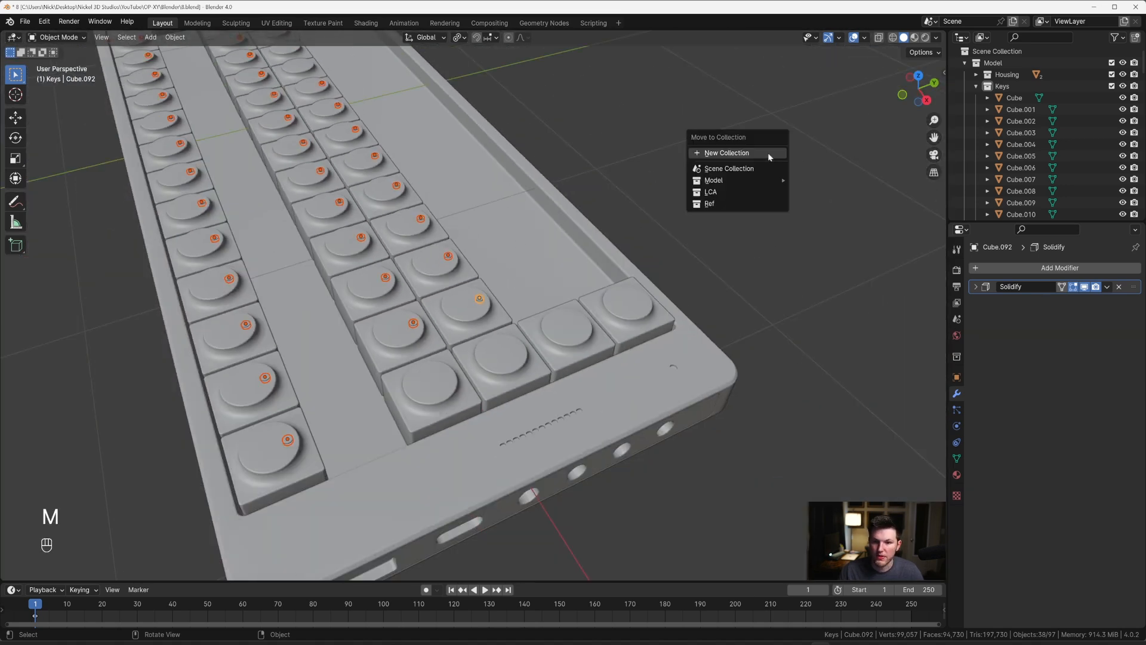
mouse_move(757, 180)
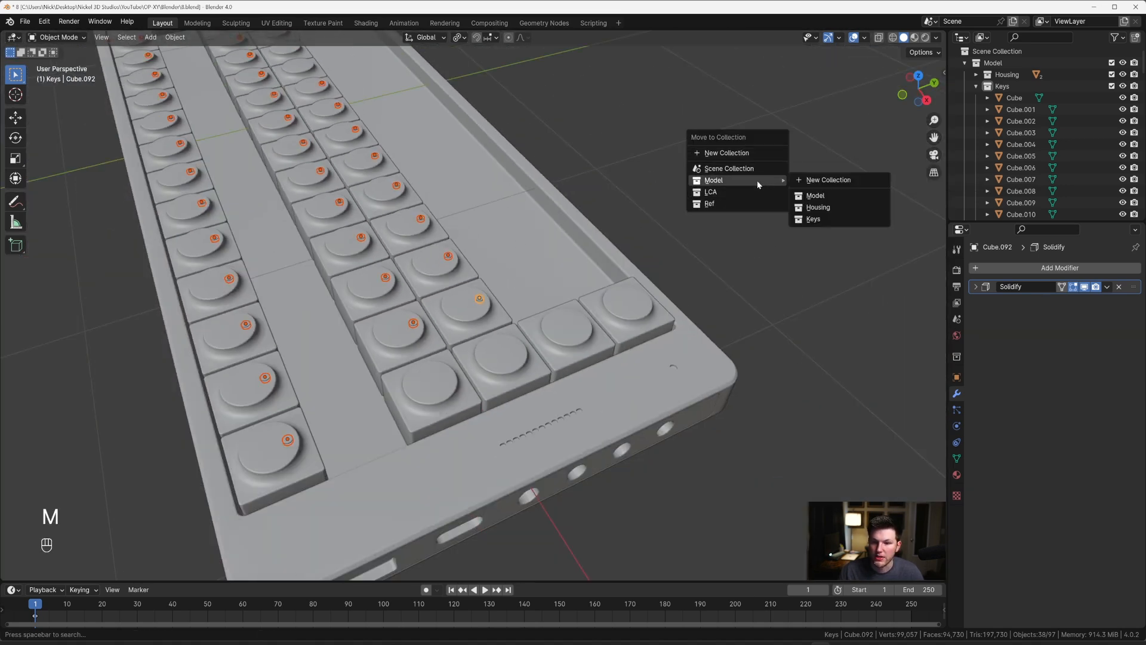
click(816, 187)
text(LEDs)
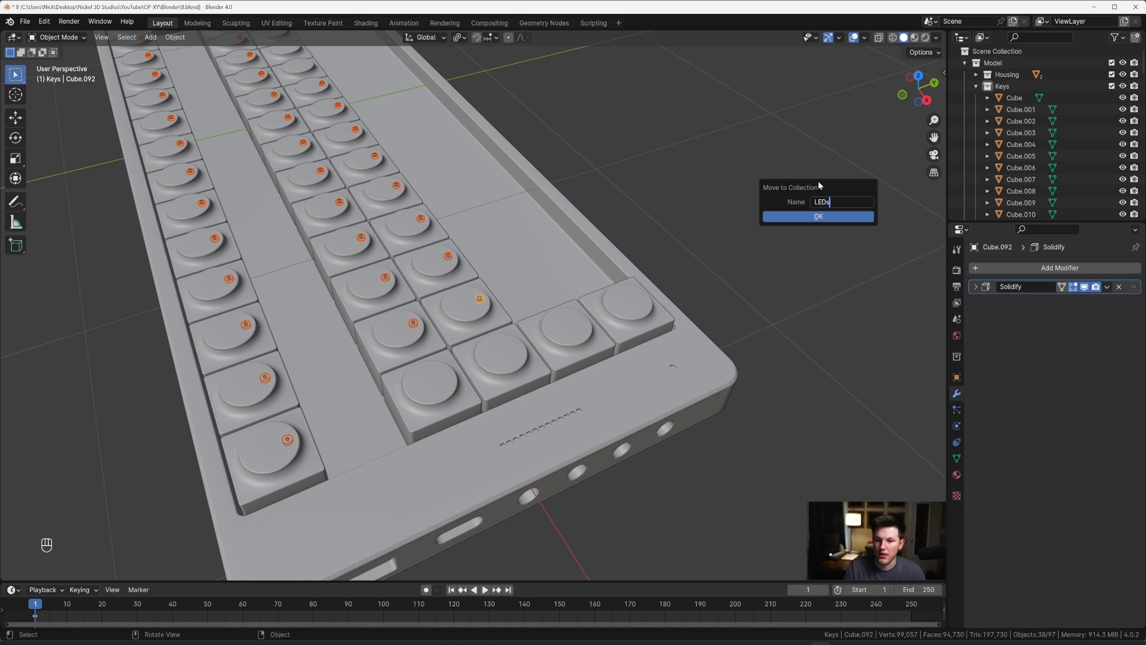
key(Return)
Step: Collapse the Keys collection in the outliner and make the LEDs collection active
click(977, 89)
click(976, 98)
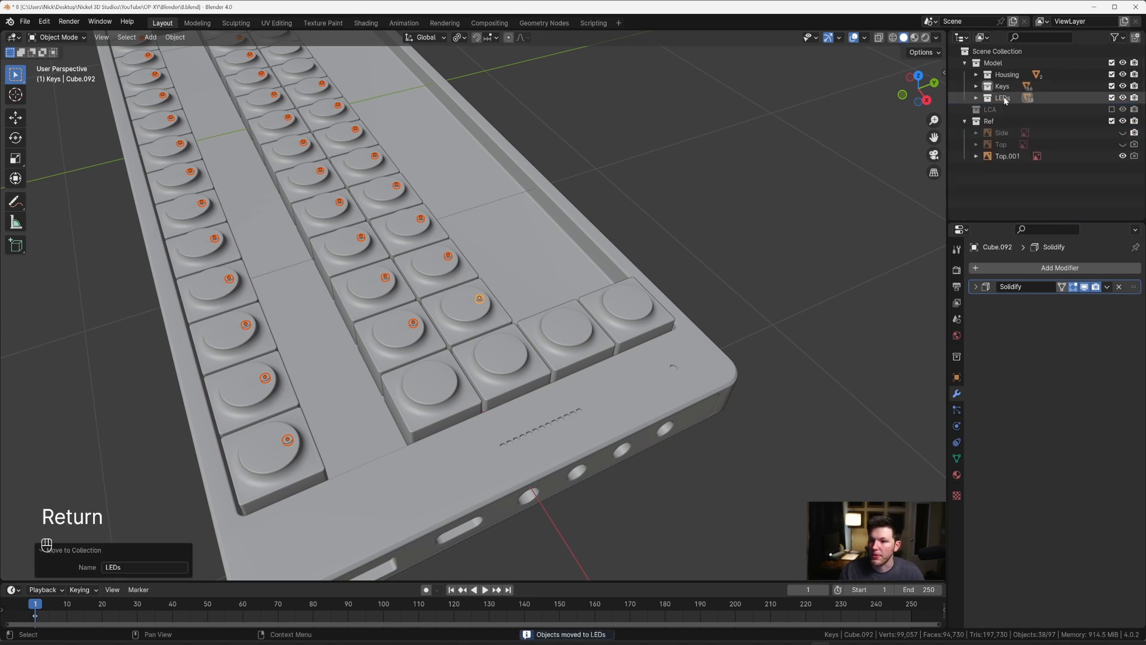
click(1003, 100)
right_click(1009, 98)
click(1008, 183)
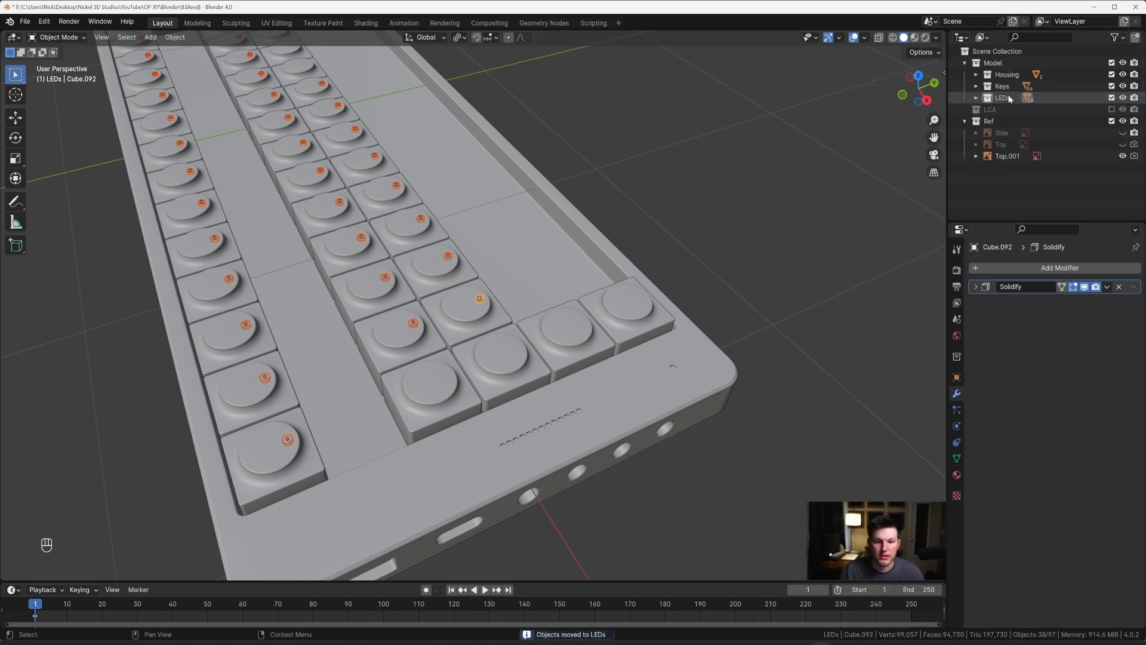
Step: Add a Bevel modifier to the active disc with an amount of 0.002 m and 6 segments
scroll(575, 164, down, 5)
middle_drag(576, 164, 590, 180)
scroll(589, 180, up, 8)
scroll(602, 250, up, 7)
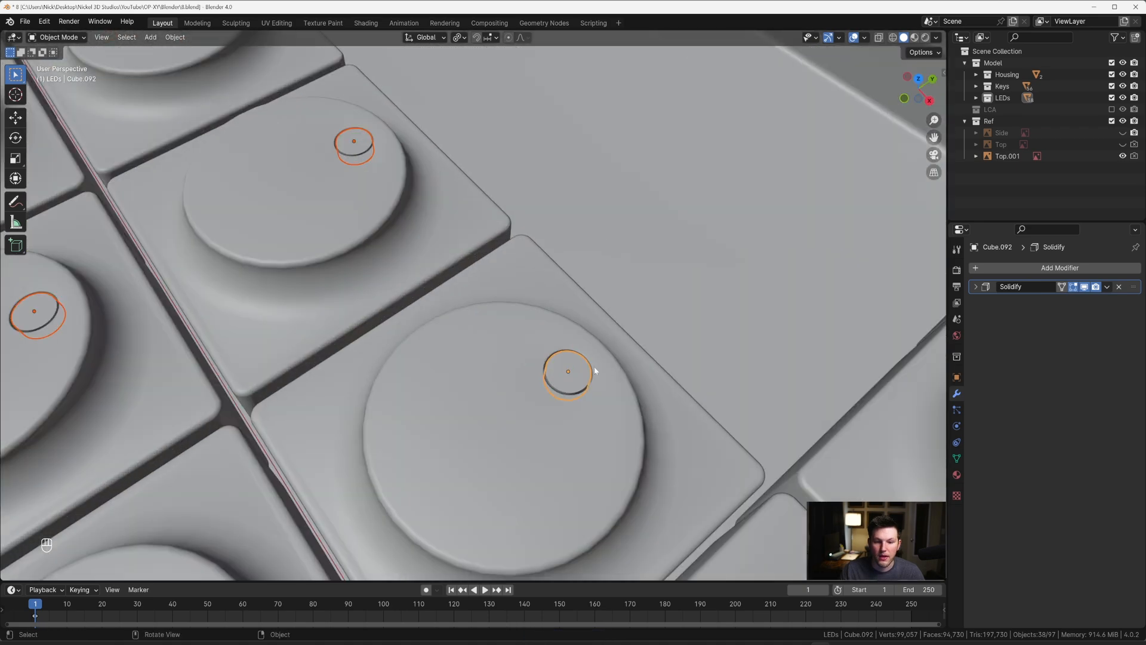
middle_drag(593, 371, 583, 352)
click(985, 269)
text(b)
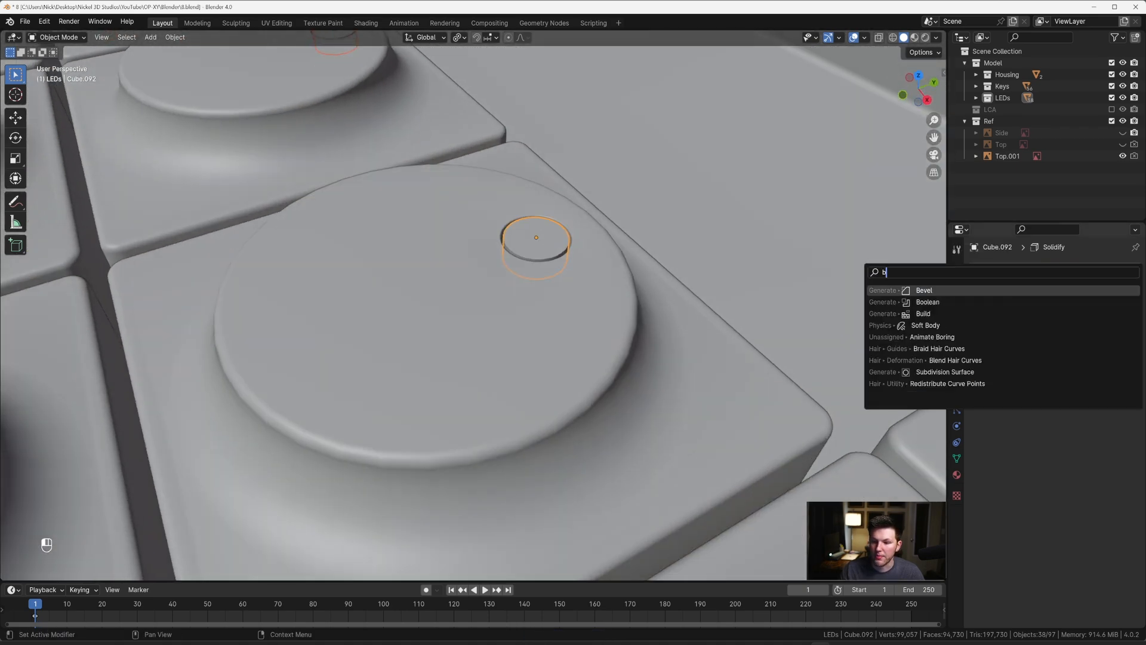
key(alt)
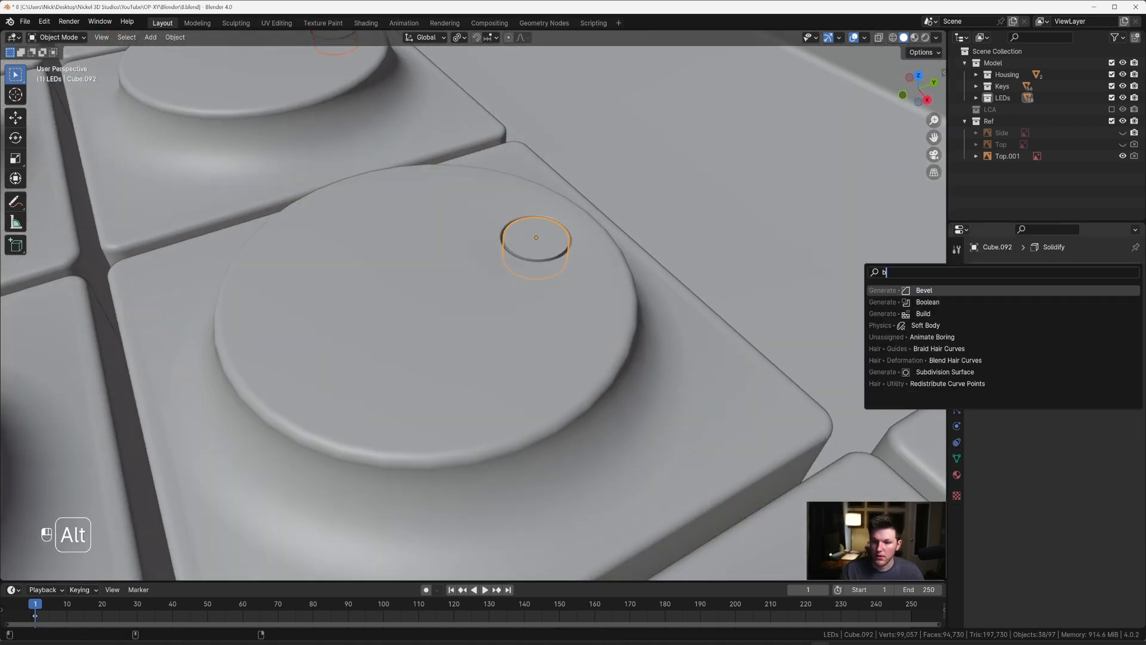
key(alt+Return)
scroll(596, 232, down, 5)
scroll(554, 242, up, 3)
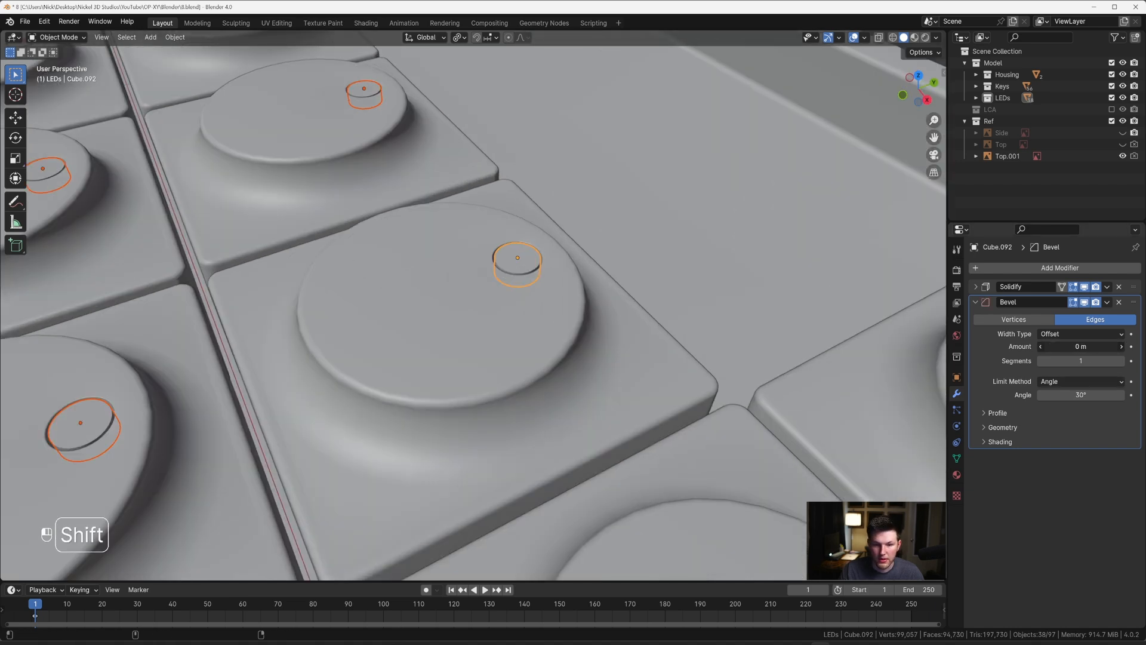
shift+drag(1087, 351, 1094, 352)
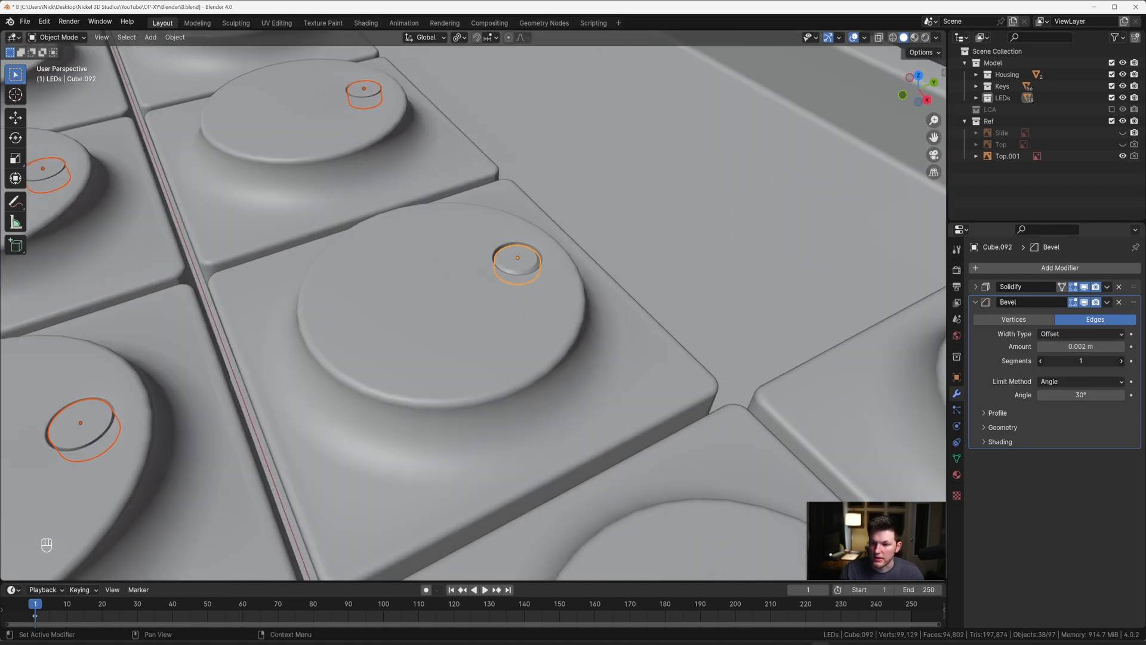
key(Return)
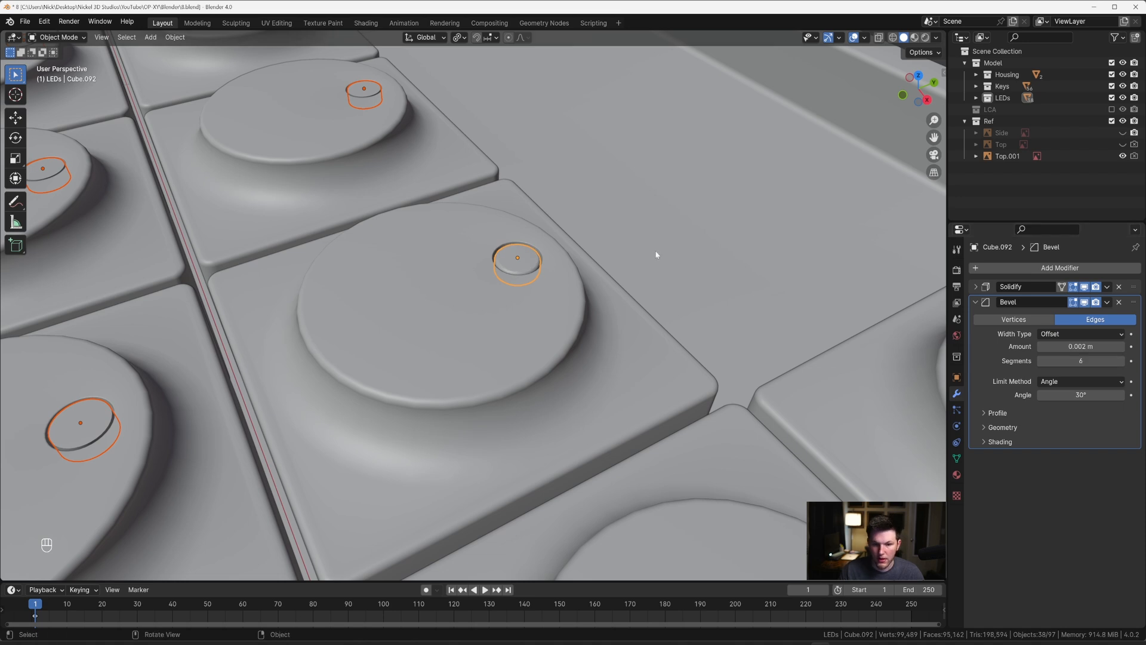
Step: Copy the active disc's modifiers to all the other selected discs
scroll(507, 262, down, 5)
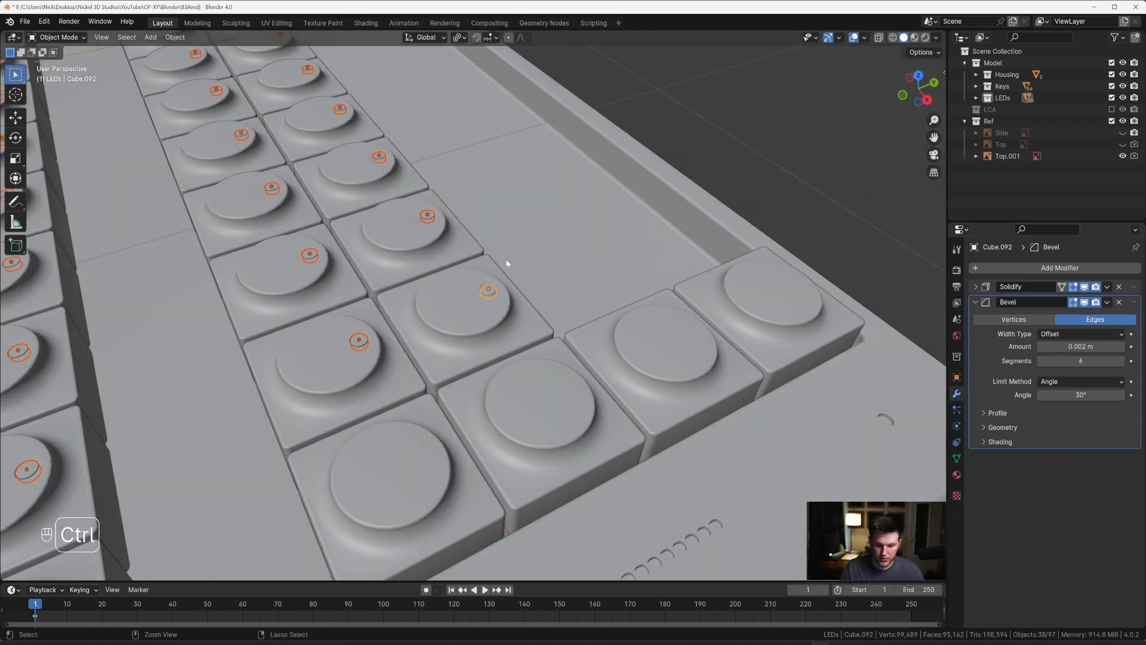
key(ctrl+l)
click(506, 264)
scroll(423, 258, up, 5)
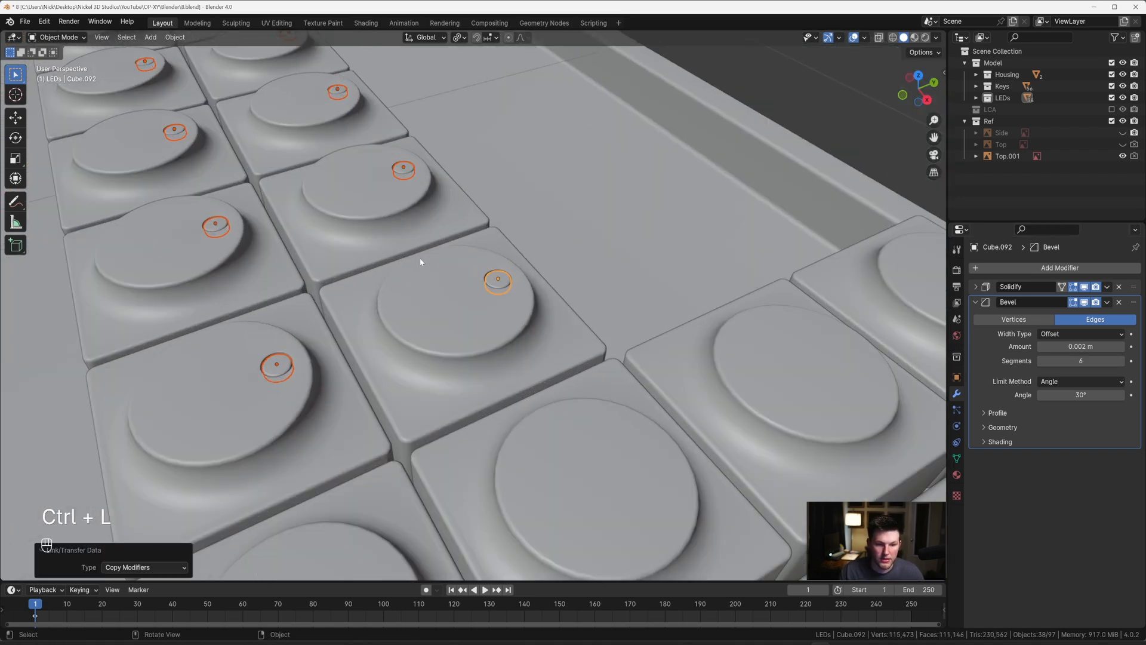
Step: Scale the geometry of all discs by 1.026 in X and Y about their individual origins, excluding Z
key(grave)
scroll(576, 217, up, 10)
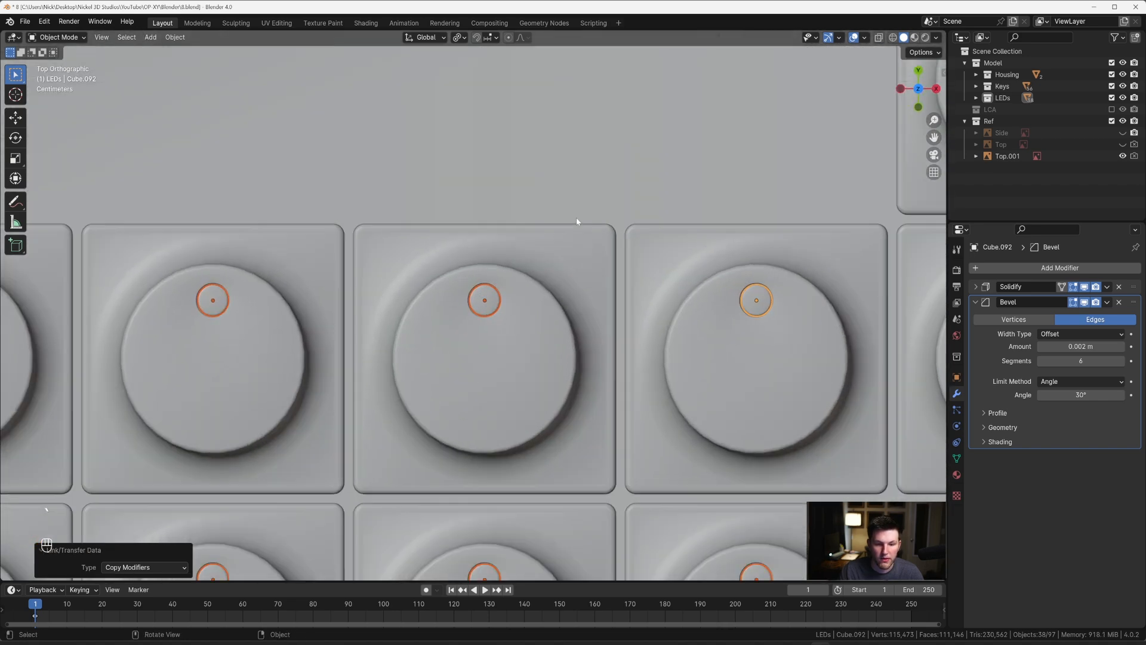
key(Tab)
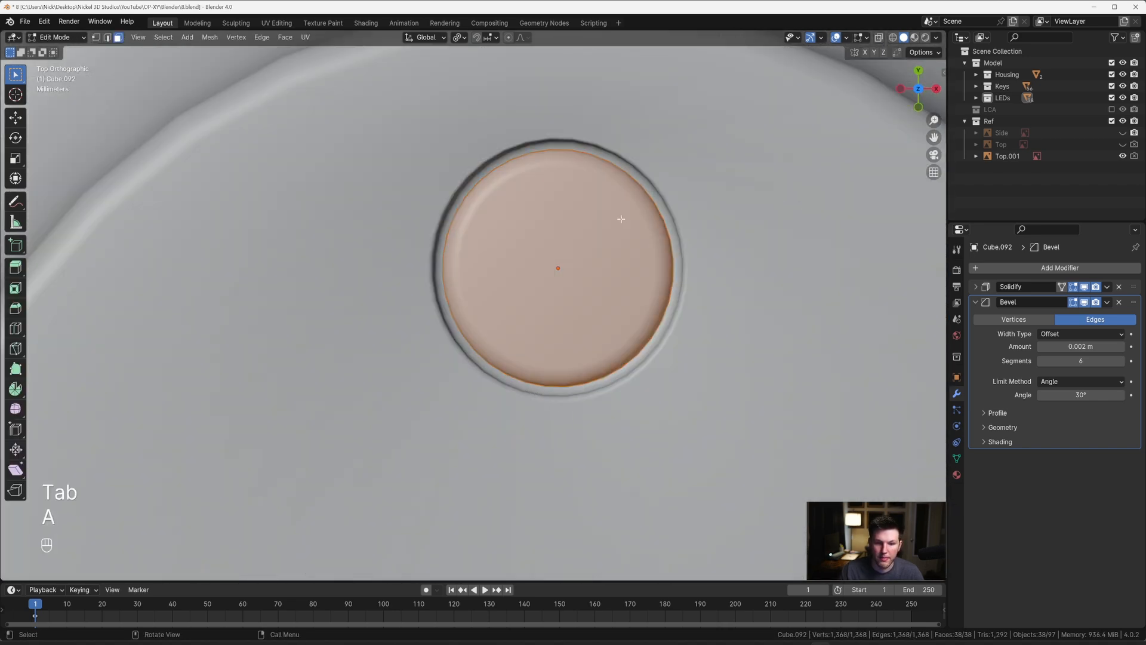
key(period)
click(622, 277)
key(s)
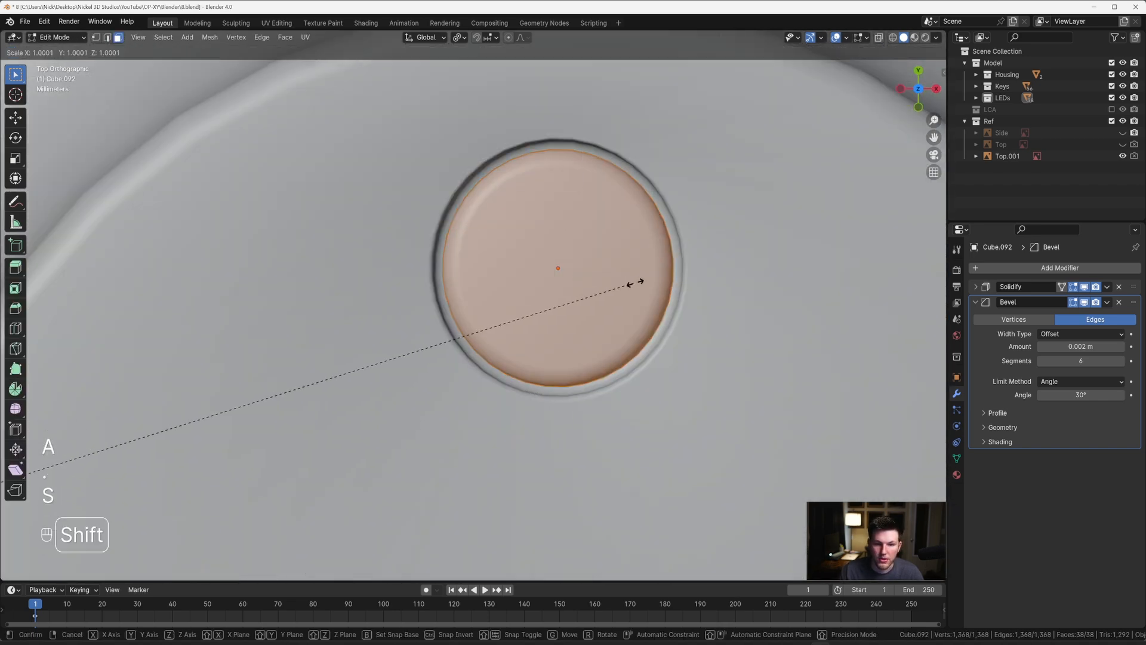
key(Escape)
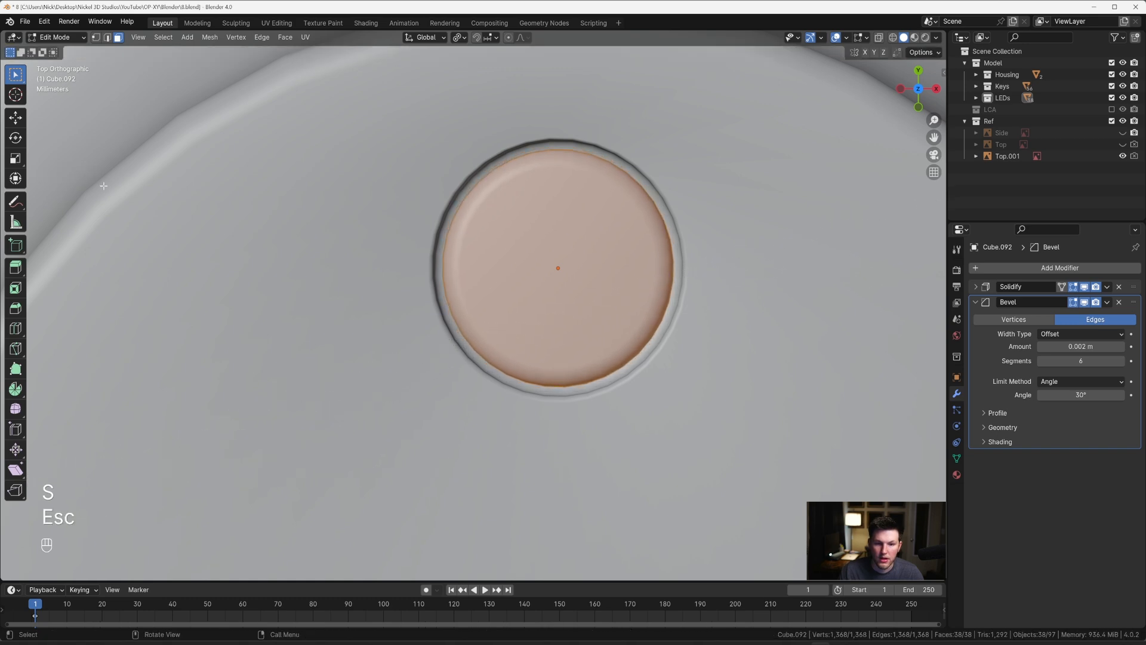
key(shift+z)
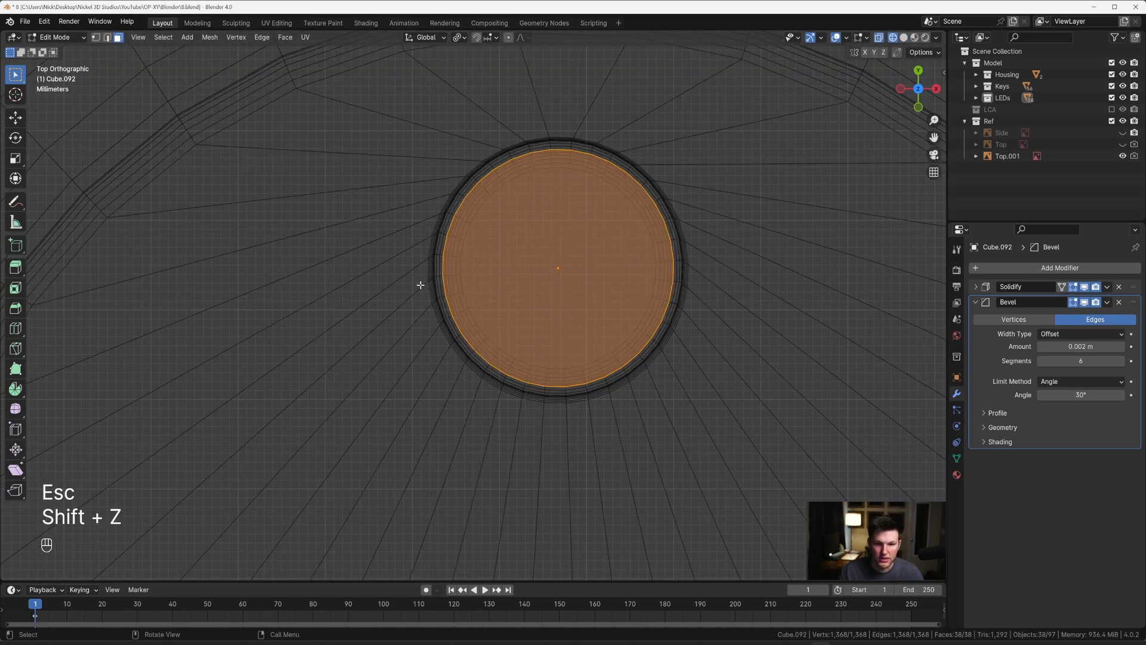
key(shift+z)
mouse_move(423, 286)
middle_down()
mouse_move(501, 262)
mouse_move(524, 237)
middle_up()
key(s)
key(shift+z)
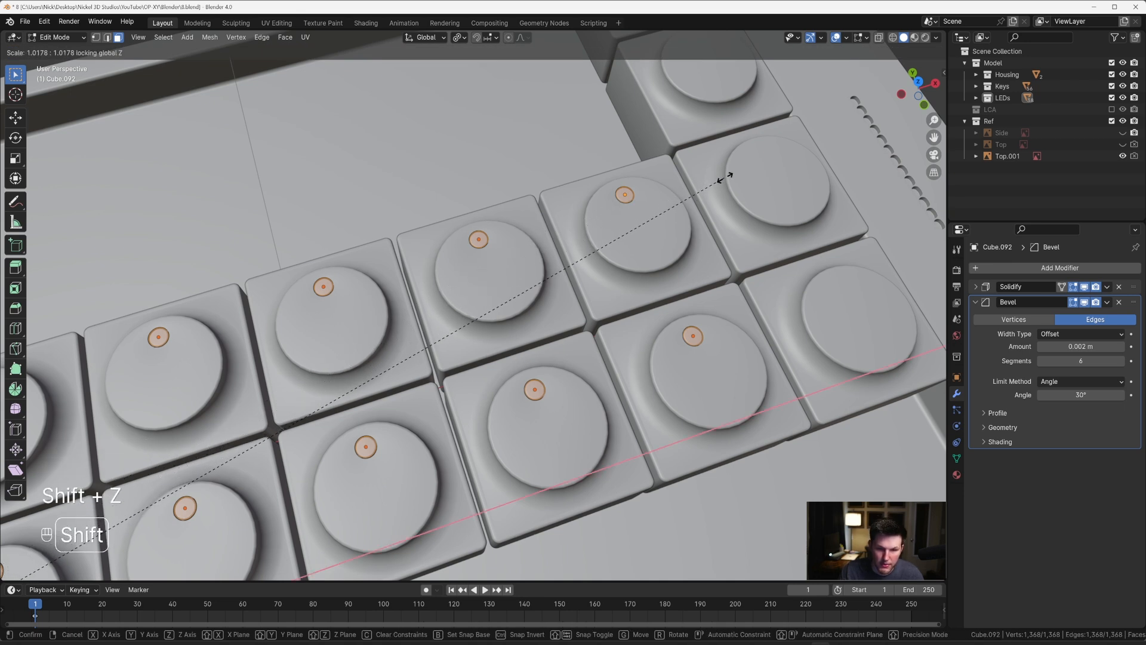
click(818, 163)
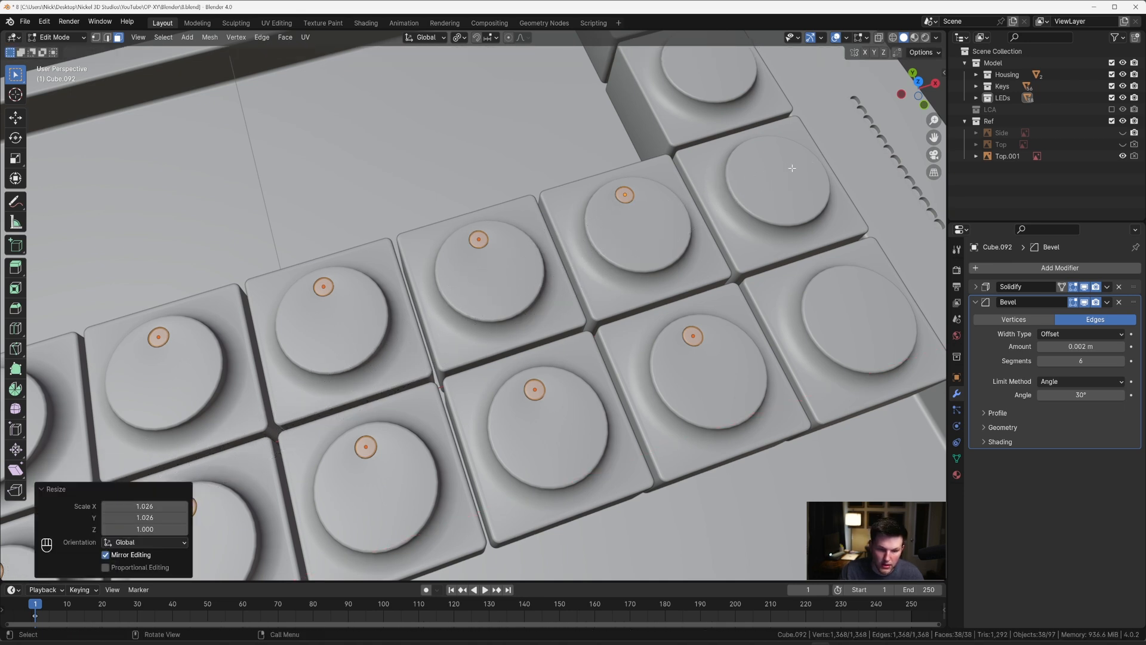
key(Tab)
Step: Show the Side and Top reference images and compare the number row with the see-through model from above
scroll(670, 216, down, 1)
click(846, 112)
middle_drag(847, 112, 760, 161)
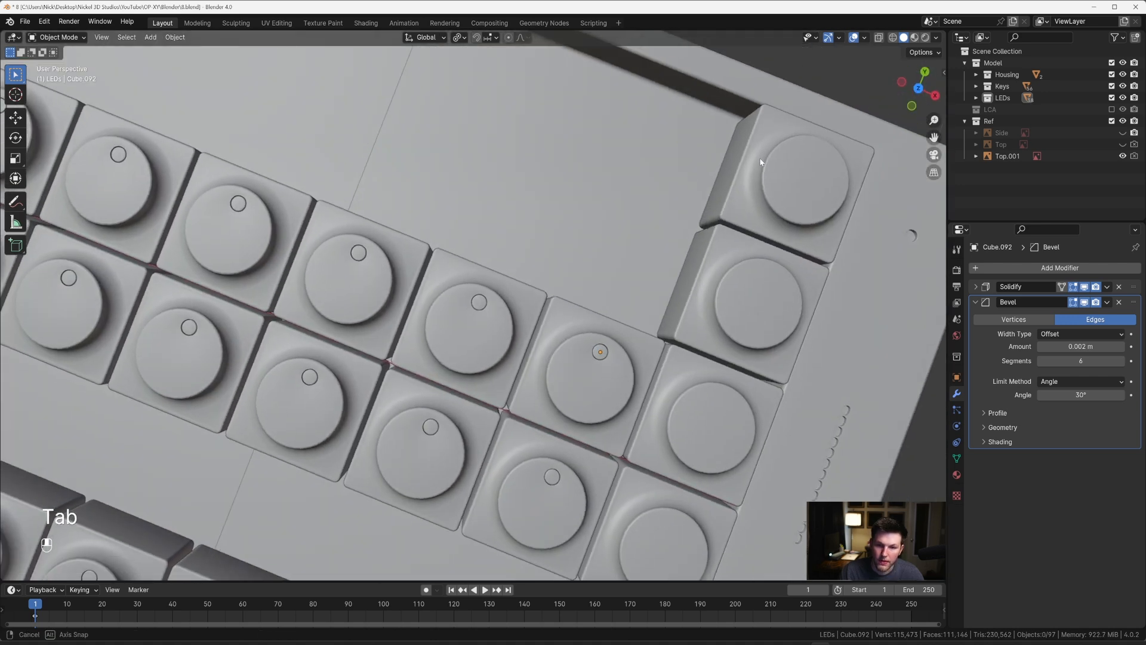
key(grave)
scroll(632, 191, down, 6)
shift+middle_drag(482, 306, 688, 284)
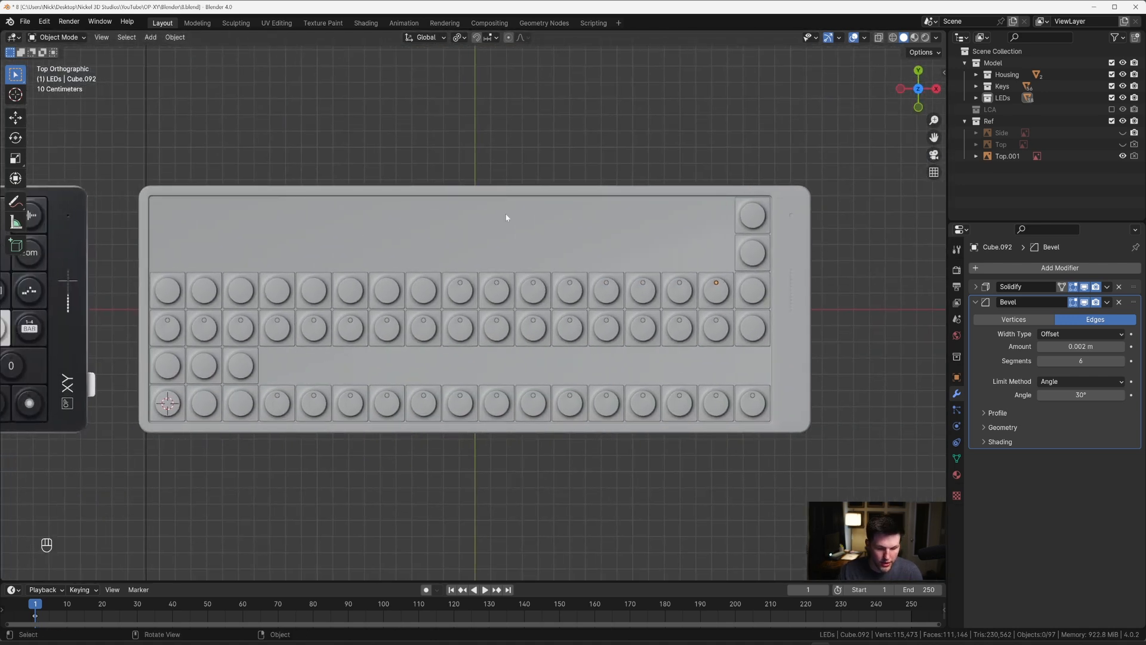
key(alt+z)
click(1122, 133)
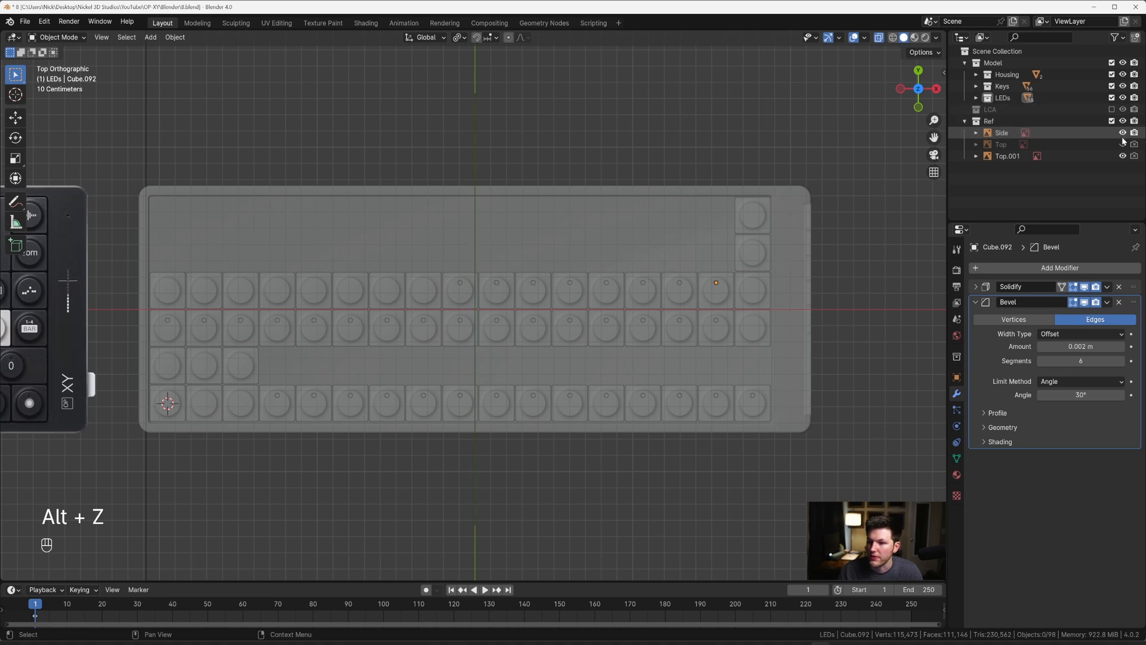
click(1122, 144)
shift+middle_drag(378, 355, 460, 260)
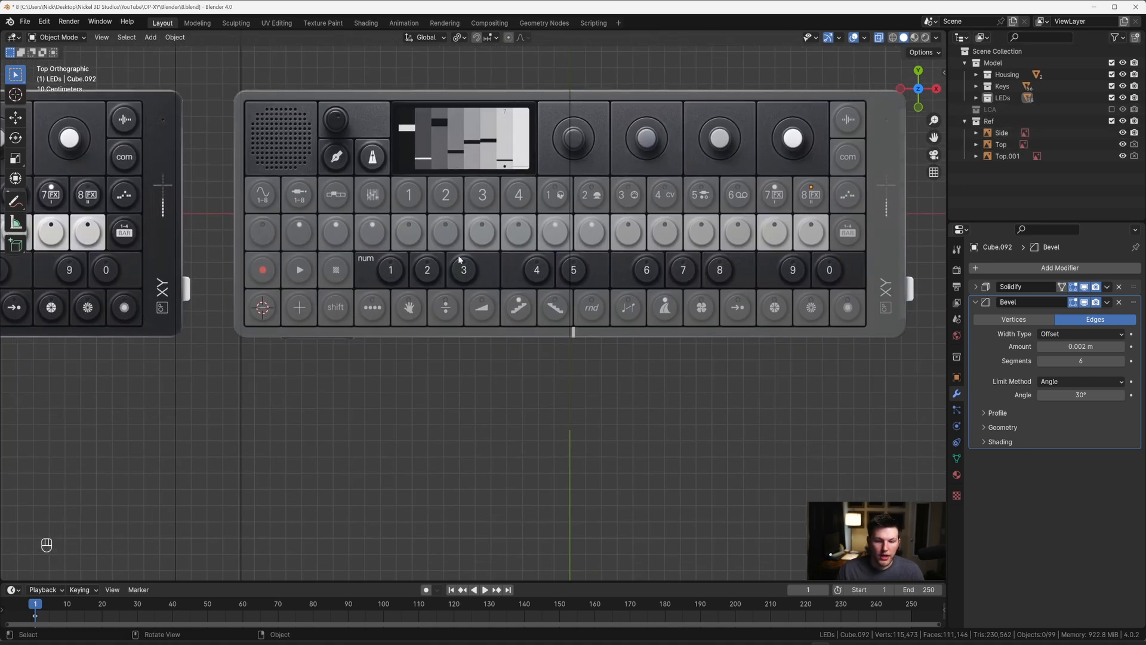
scroll(459, 259, up, 2)
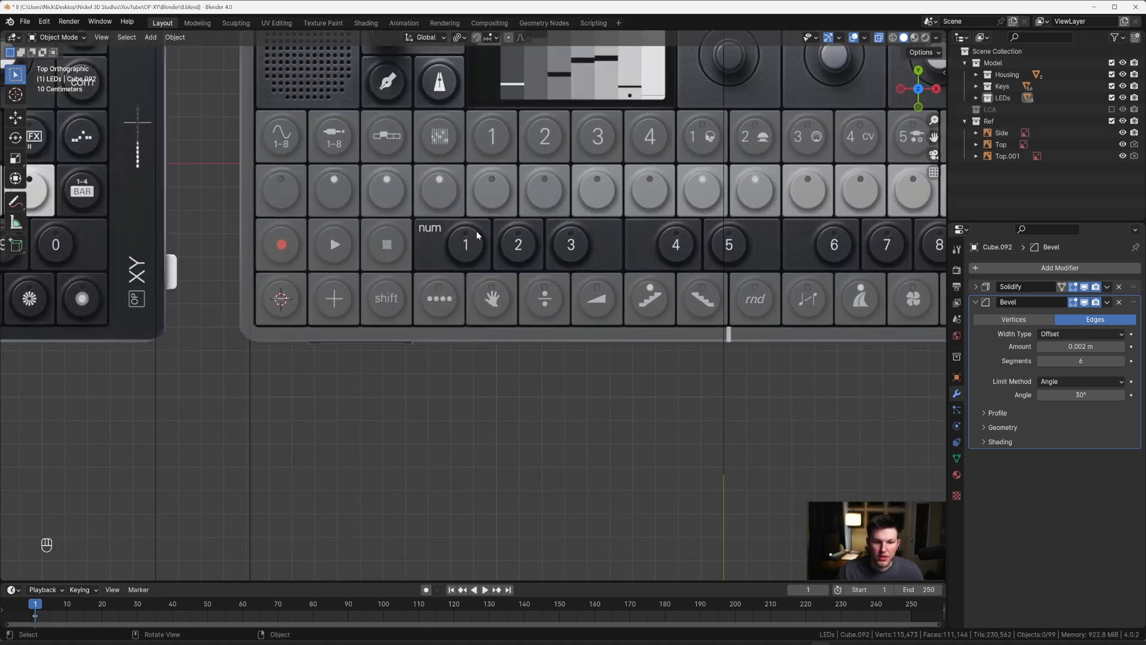
Step: Duplicate the fourth key of the row above the number row, with its disc, by -0.22658 m along Y into the number row
key(alt+z)
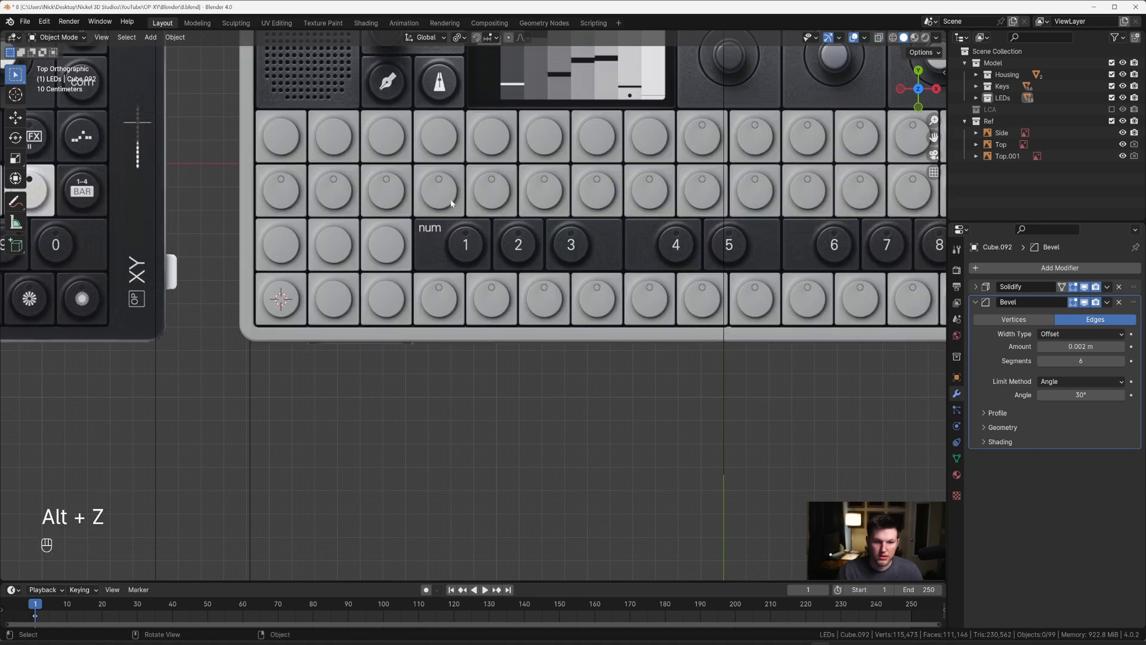
click(452, 203)
scroll(434, 156, up, 1)
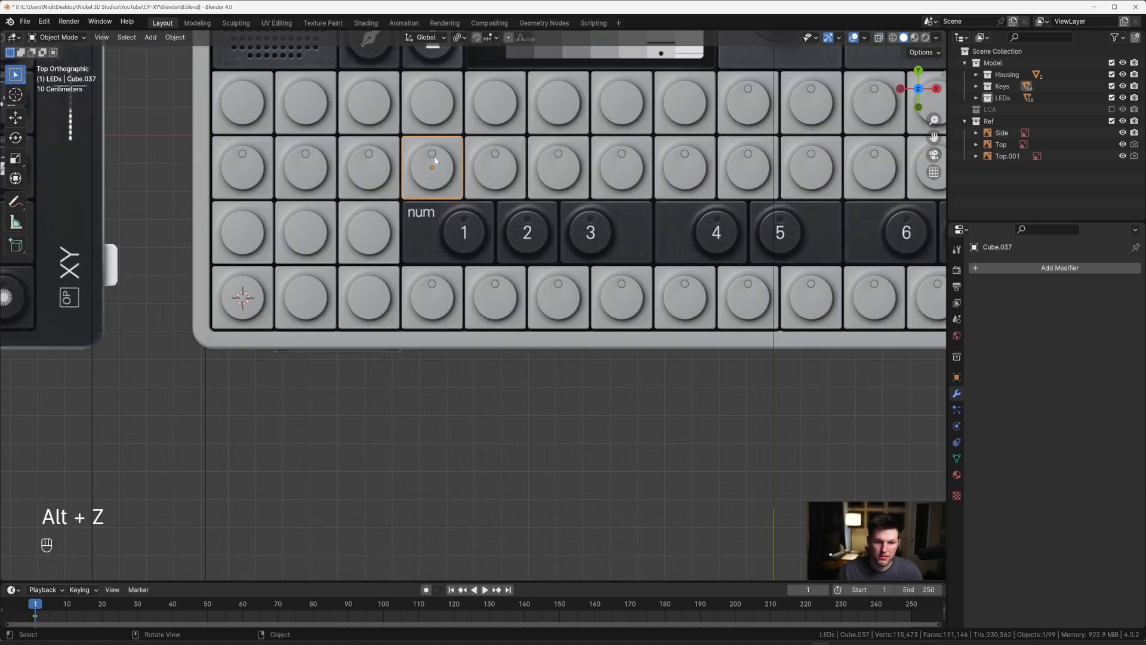
click(433, 154)
shift+click(438, 164)
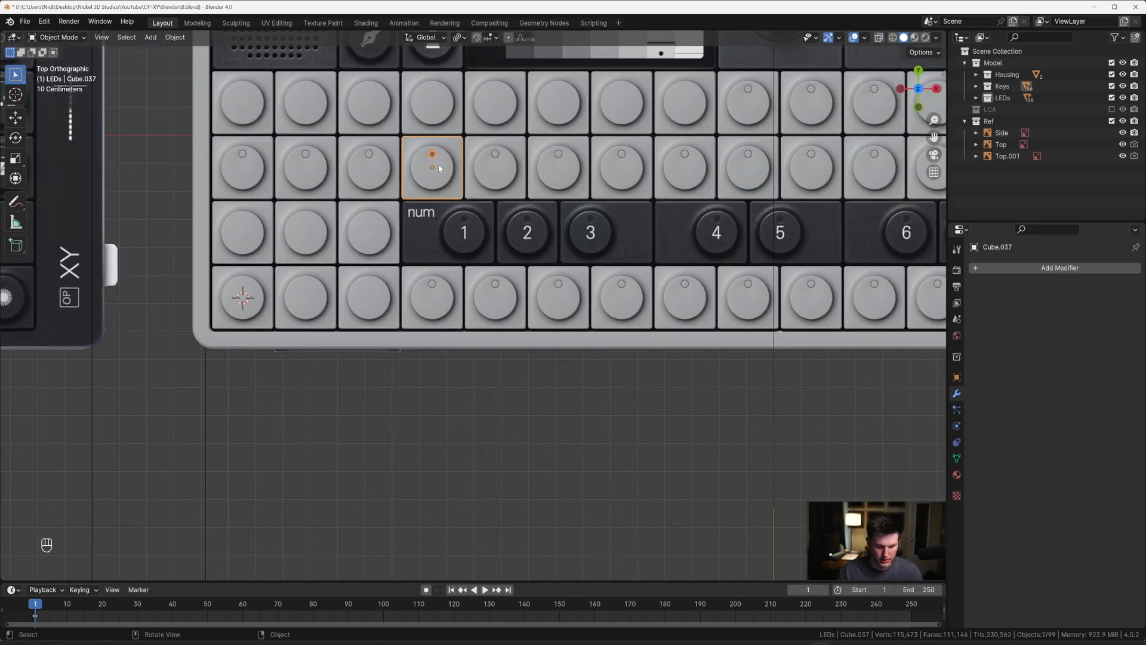
key(shift+d)
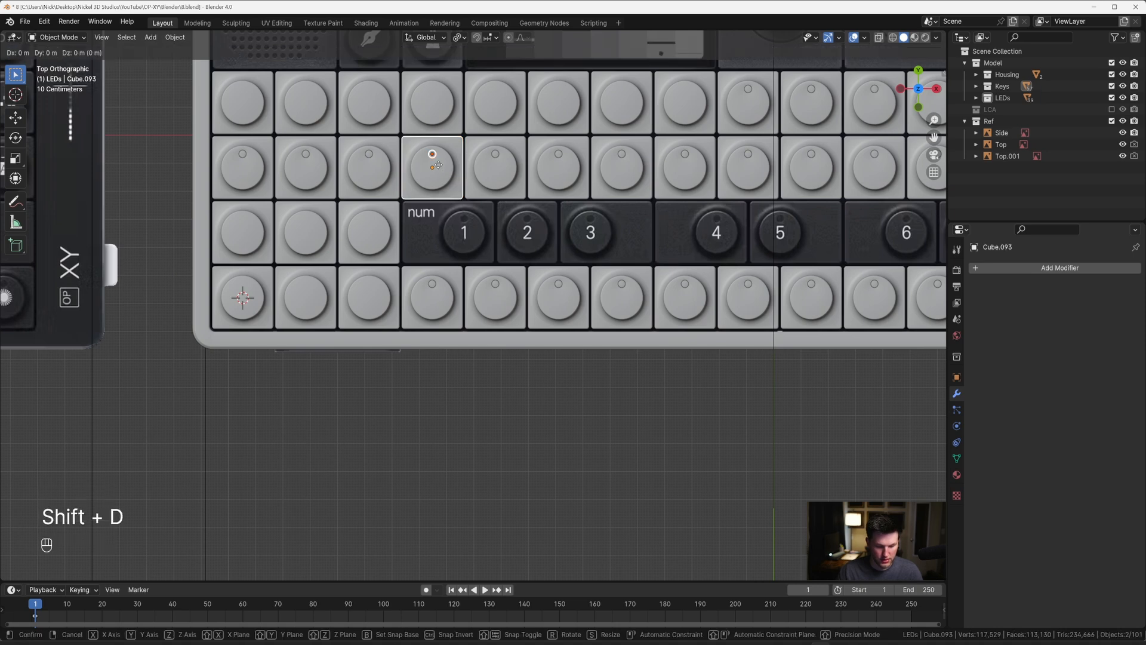
key(z)
key(y)
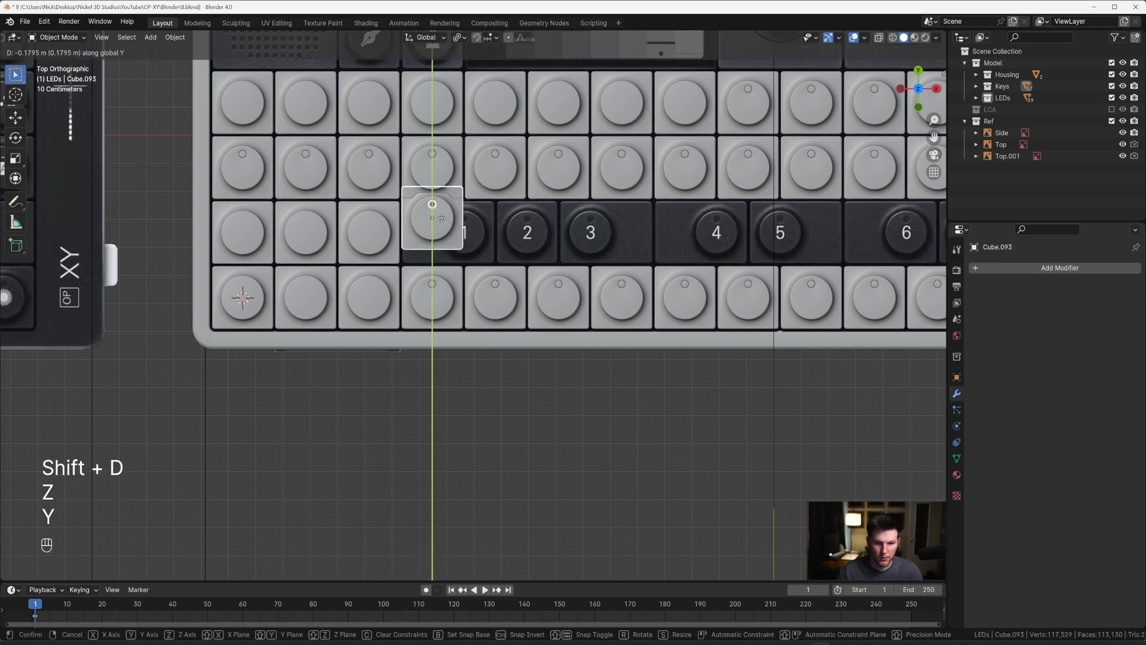
click(431, 227)
scroll(475, 203, up, 5)
scroll(470, 188, up, 3)
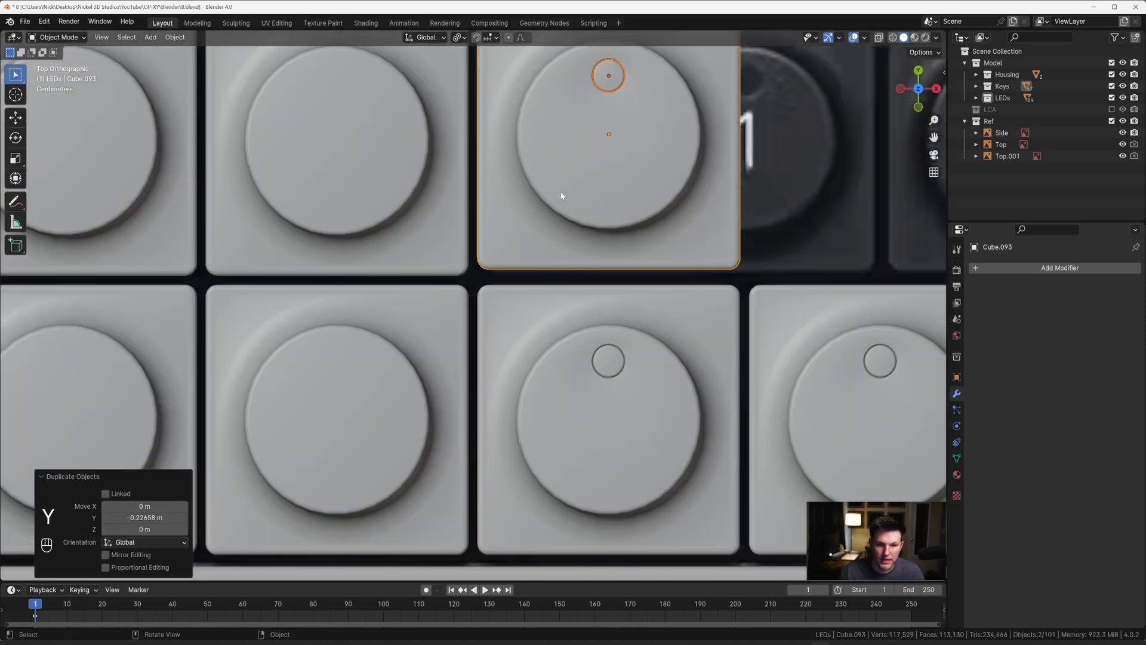
Step: Align the duplicated key and disc with the neighbouring keys by moving them -0.00532 m along Y
shift+middle_drag(561, 197, 556, 299)
key(g)
key(y)
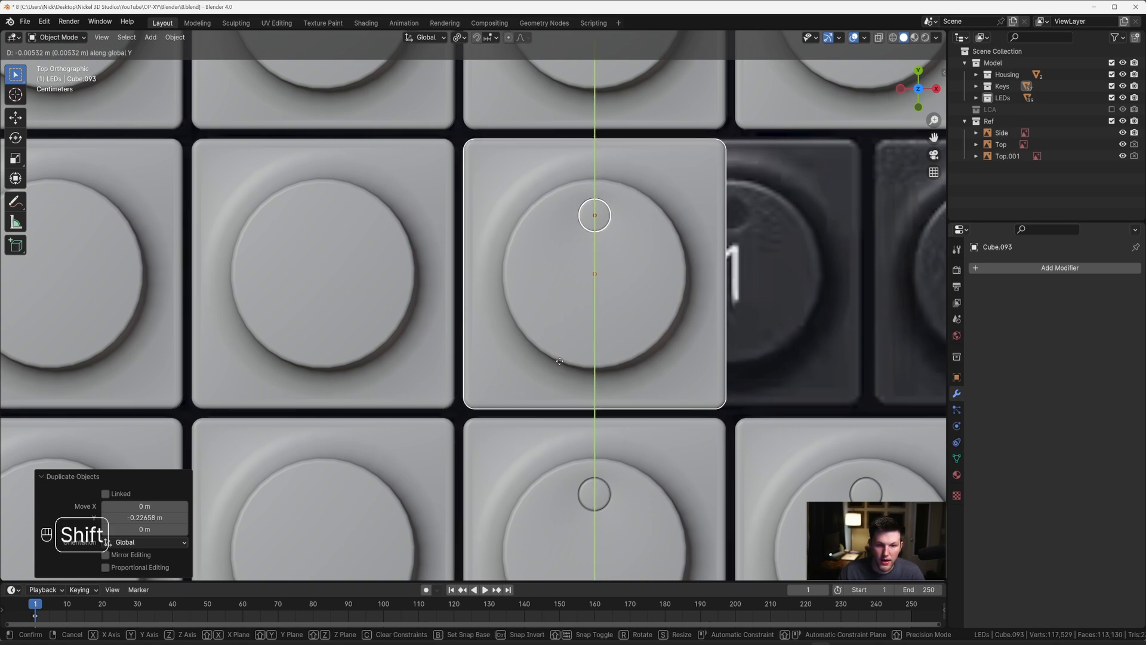
click(559, 362)
scroll(561, 352, down, 5)
Step: Open the duplicated key for vertex editing in the top view with X-ray enabled over the reference image
middle_drag(535, 293, 536, 235)
click(520, 252)
shift+click(551, 256)
key(Tab)
key(grave)
click(547, 196)
scroll(500, 226, up, 3)
scroll(535, 236, up, 1)
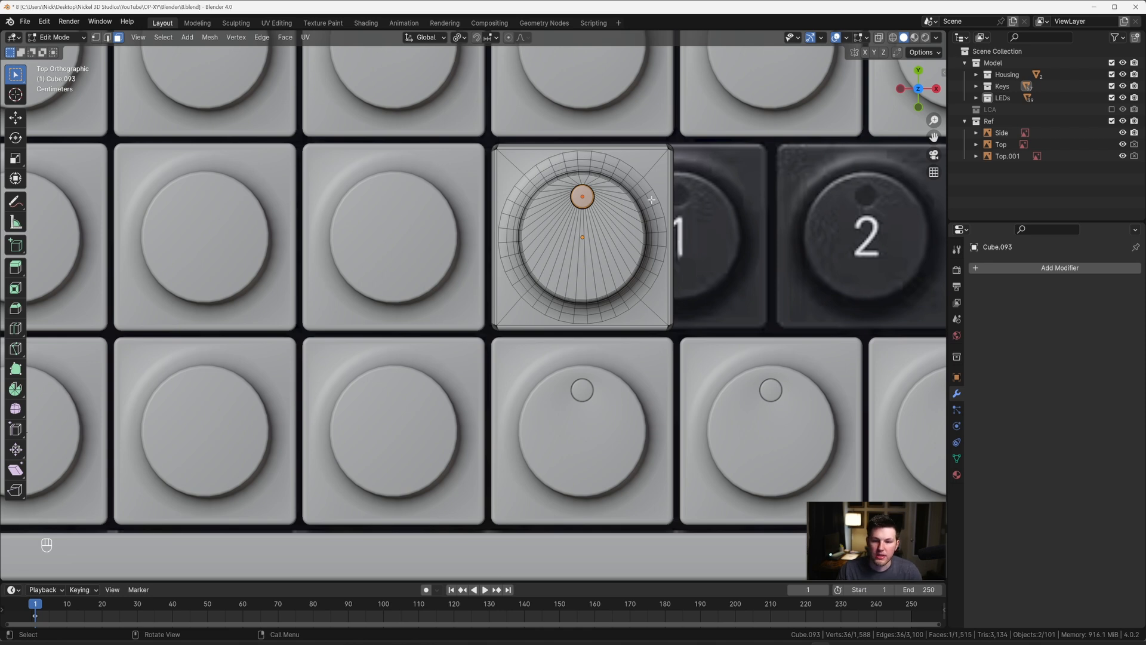
key(alt+z)
key(1)
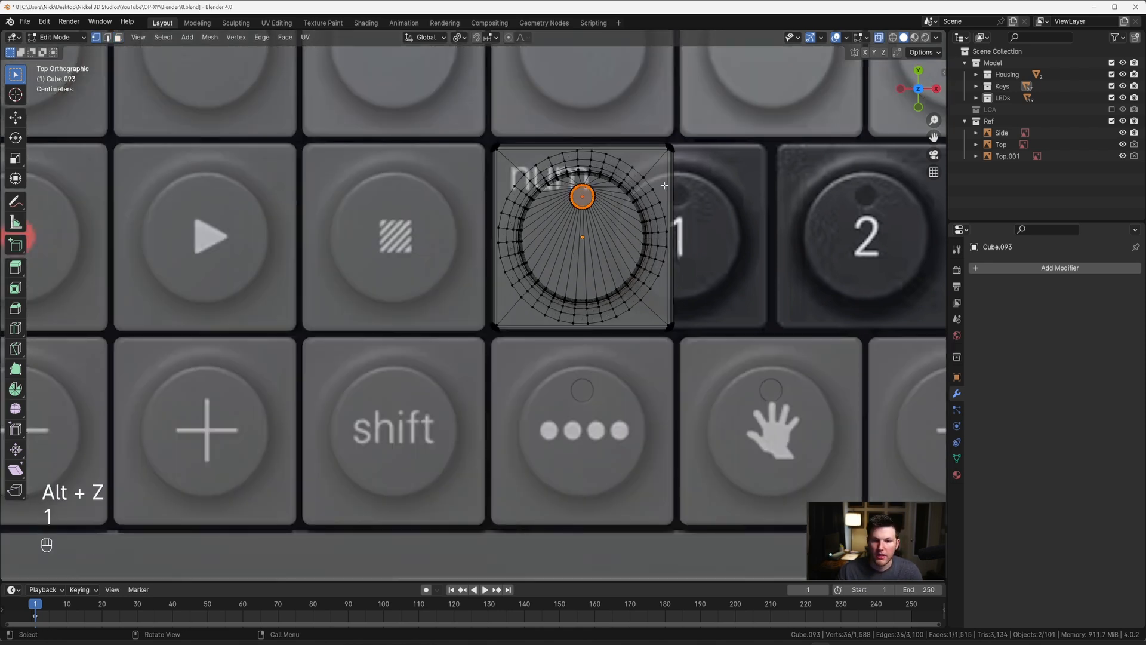
Step: Circle-select the vertices of the duplicated key's round knob, disc and right edge, leaving only its left edge unselected
key(c)
mouse_move(609, 182)
mouse_down()
mouse_move(650, 260)
mouse_move(619, 258)
mouse_up()
right_click(619, 258)
scroll(564, 291, up, 3)
shift+middle_drag(549, 299, 565, 296)
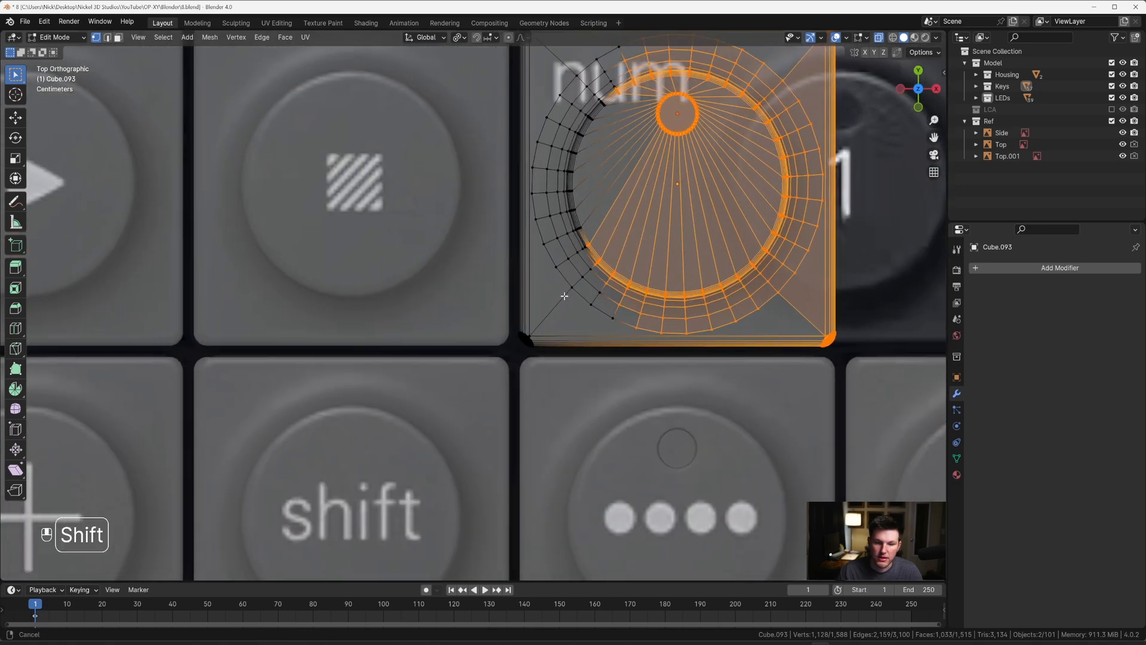
key(c)
mouse_move(596, 272)
mouse_down()
mouse_move(614, 256)
mouse_move(622, 187)
mouse_up()
right_click(623, 182)
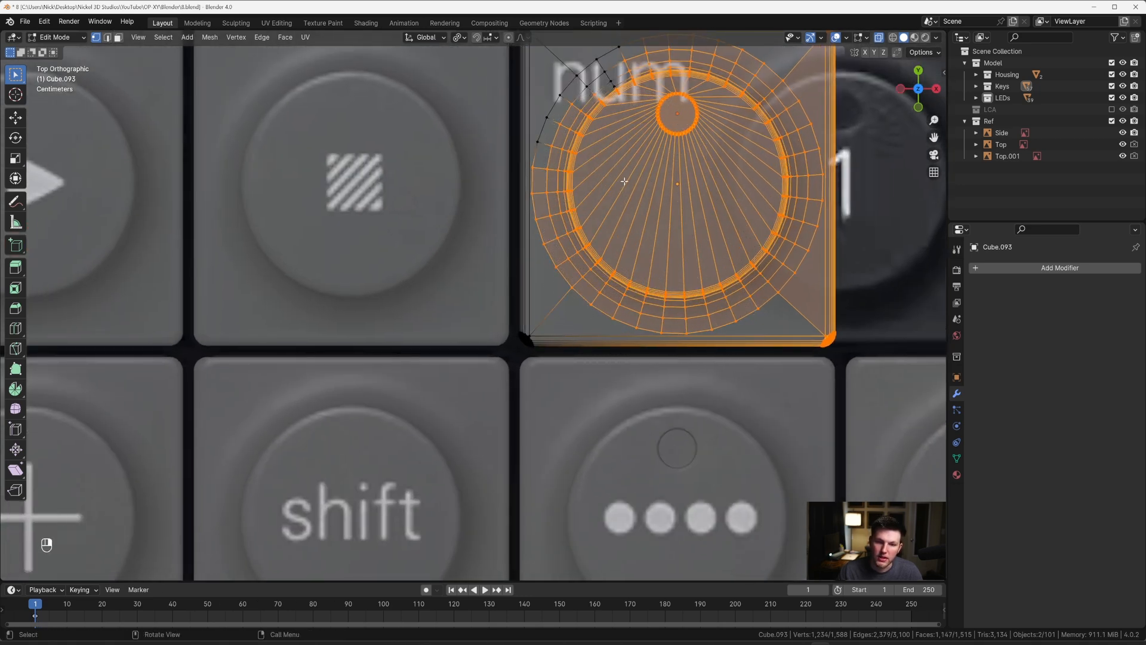
shift+middle_drag(632, 162, 677, 298)
key(c)
drag(699, 235, 673, 259)
right_click(674, 258)
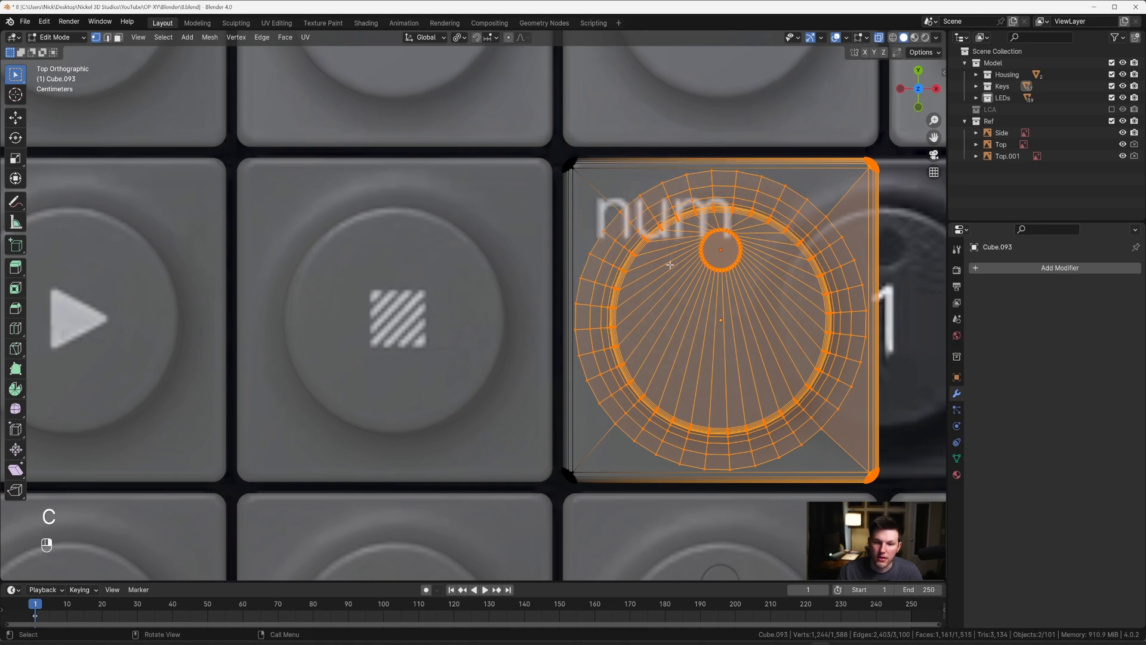
Step: Widen the key by moving the selected vertices 0.11504 m along X, with X-ray turned off
scroll(667, 263, down, 1)
key(alt+z)
scroll(666, 263, down, 3)
shift+middle_drag(675, 264, 522, 230)
scroll(525, 231, up, 2)
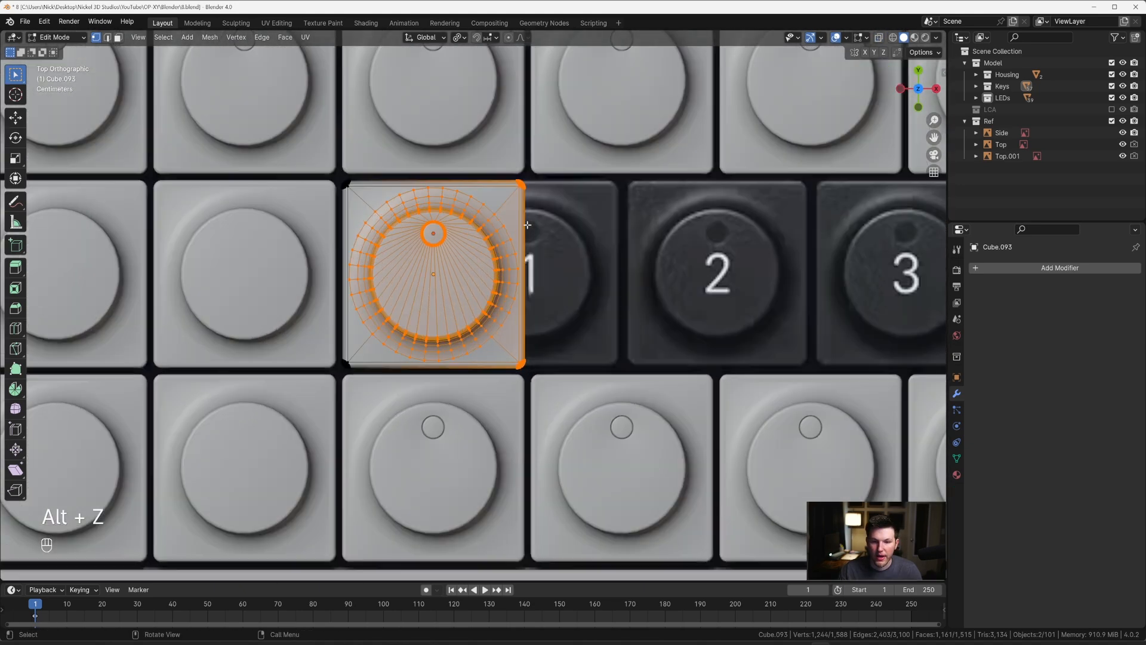
key(g)
key(x)
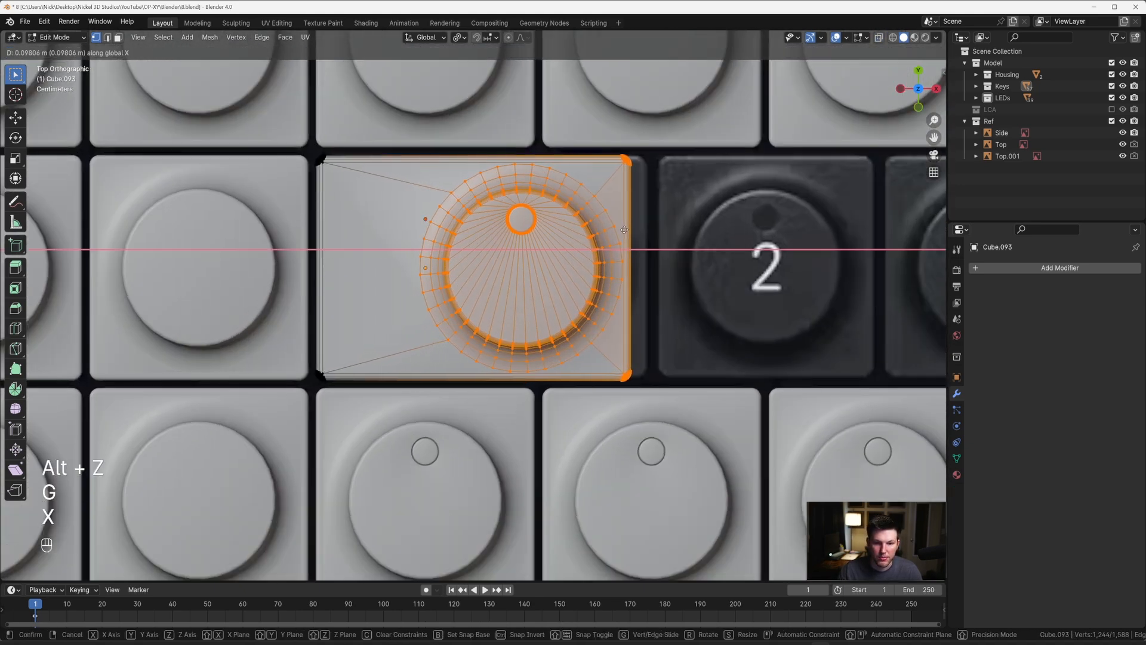
key(shift)
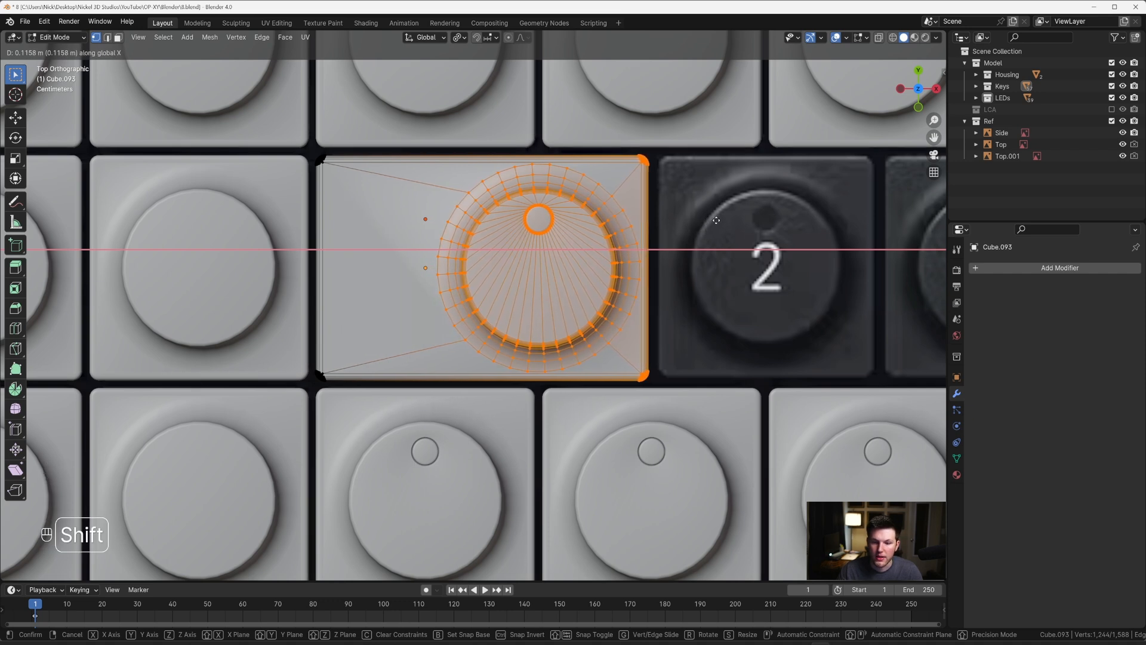
click(714, 219)
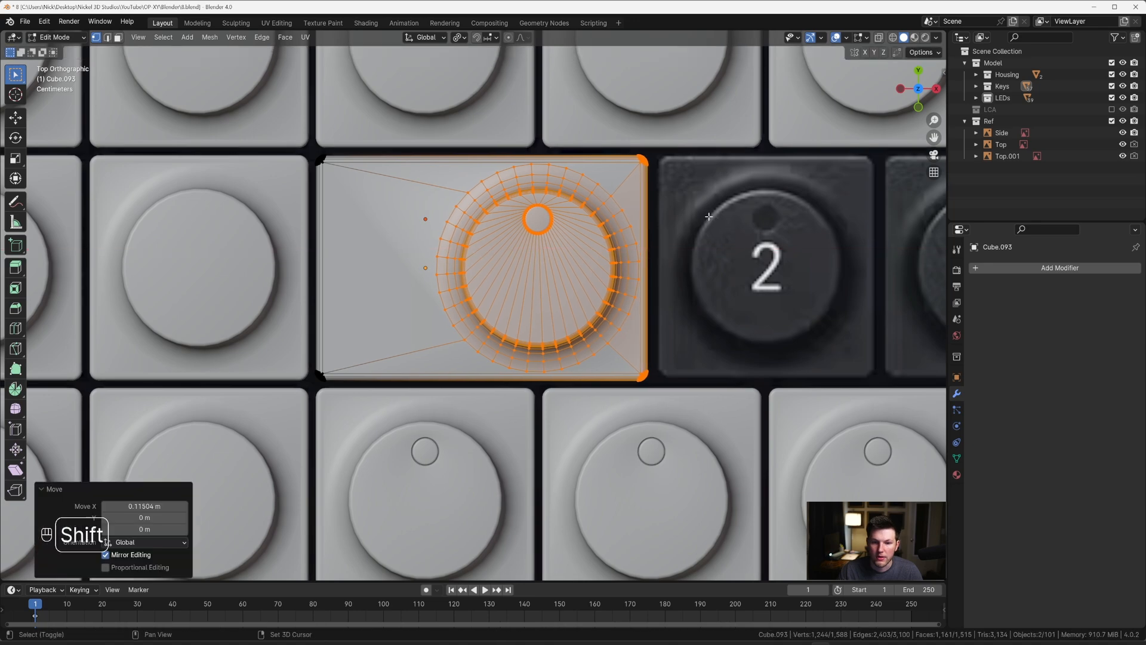
Step: Knife eight straight cuts along X from the vertices around the knob to the widened key's left edge, and return to Object Mode
scroll(435, 240, down, 2)
middle_drag(435, 240, 517, 155)
scroll(502, 215, up, 4)
key(grave)
click(451, 180)
key(k)
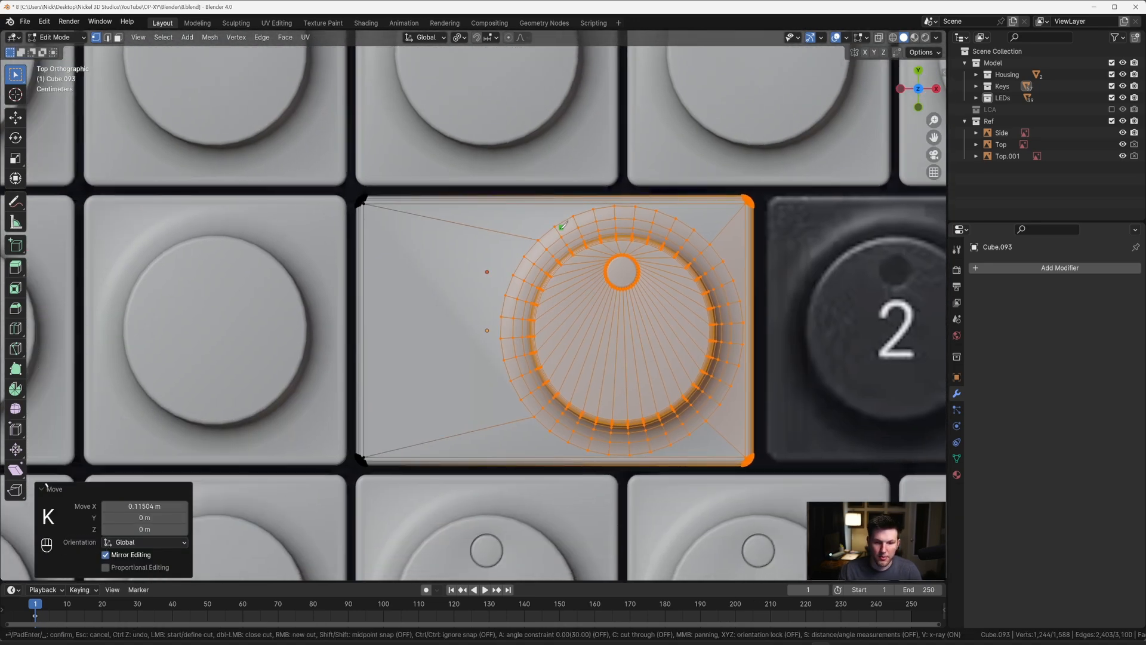
click(524, 256)
key(x)
click(374, 254)
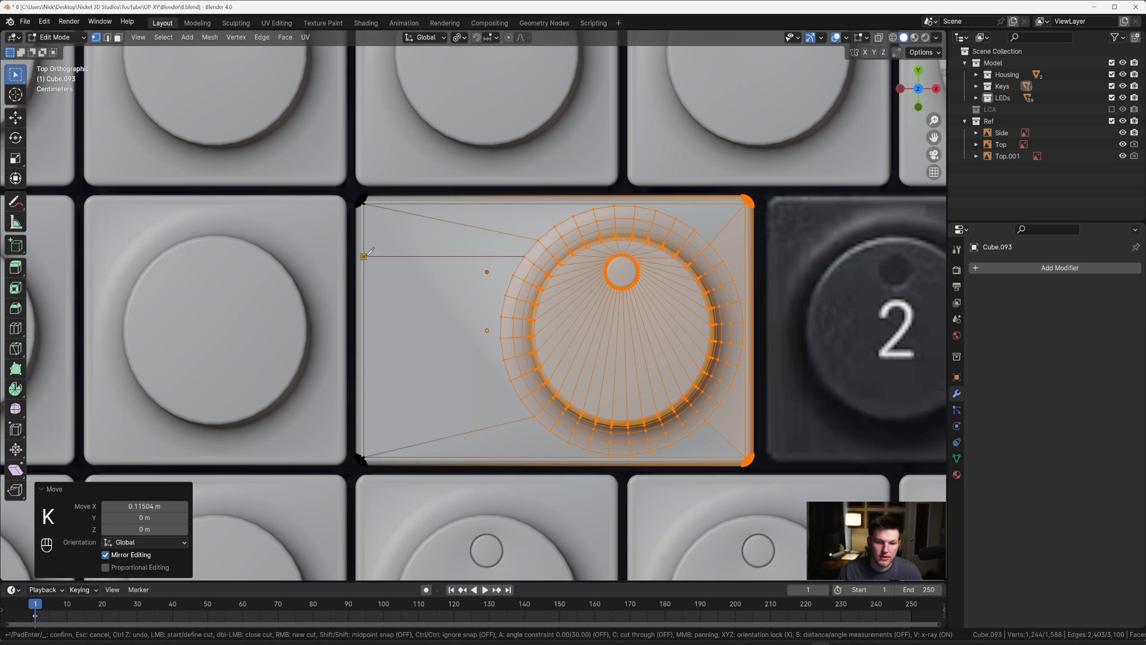
click(517, 271)
key(x)
click(366, 273)
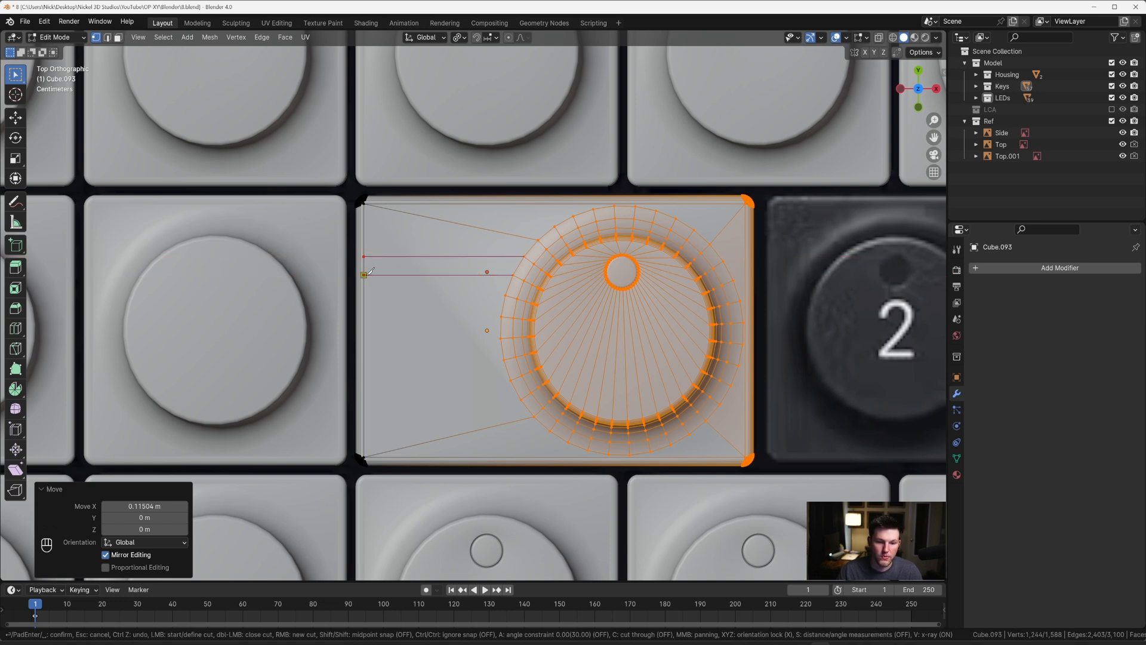
click(507, 293)
key(x)
click(366, 293)
click(502, 317)
key(x)
click(372, 311)
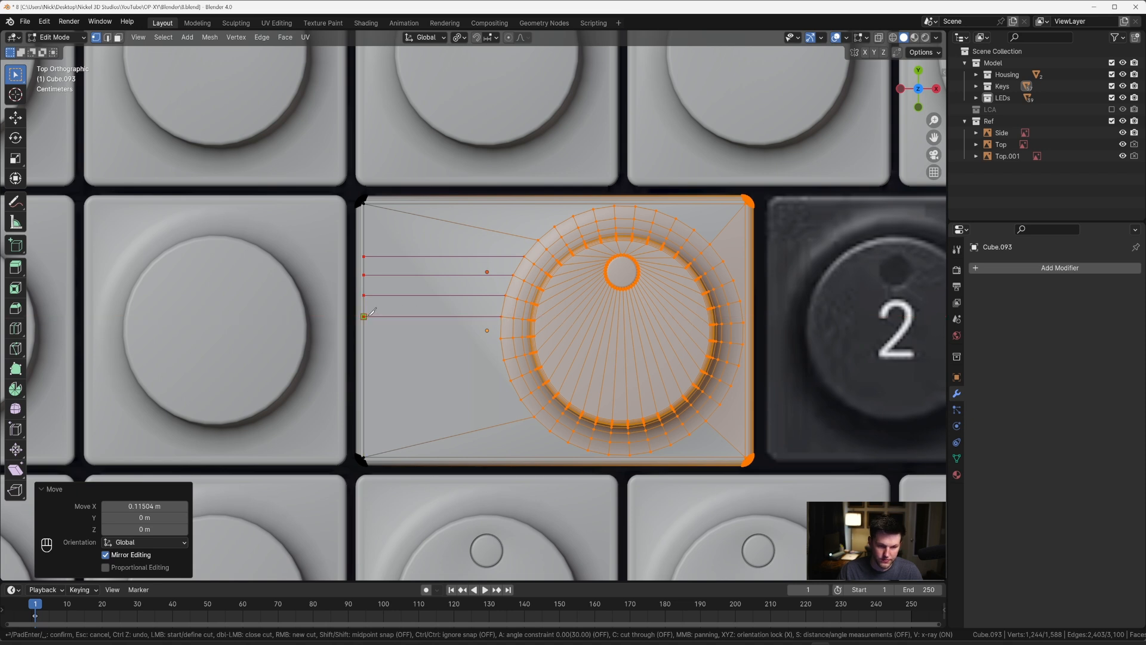
click(501, 338)
key(x)
click(370, 333)
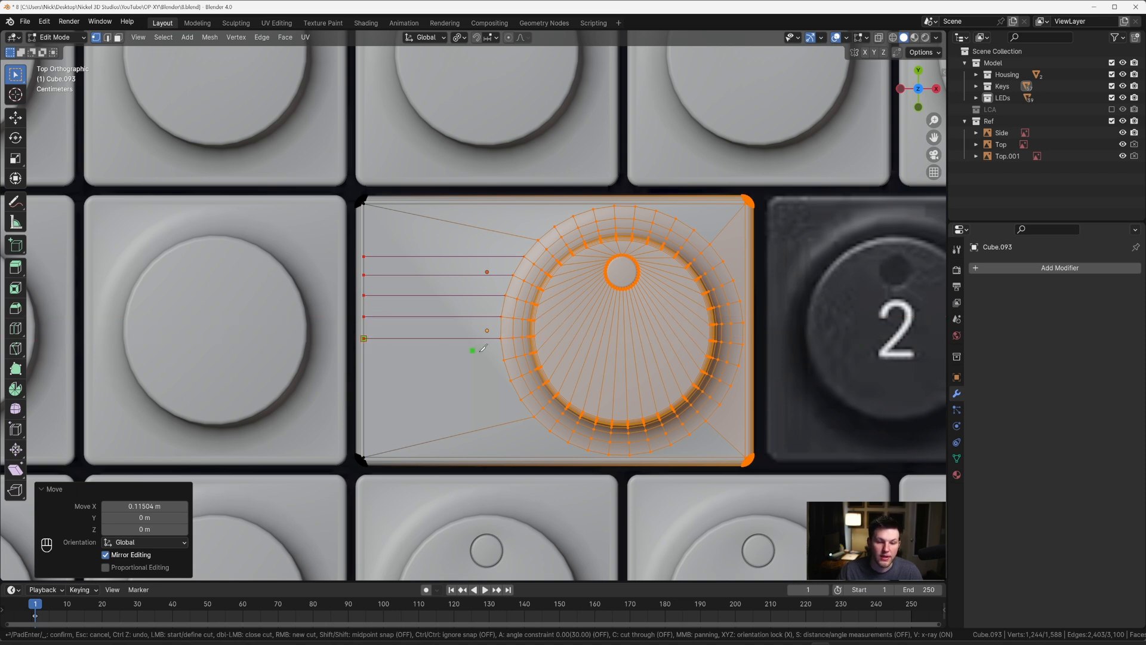
click(504, 359)
key(x)
click(371, 353)
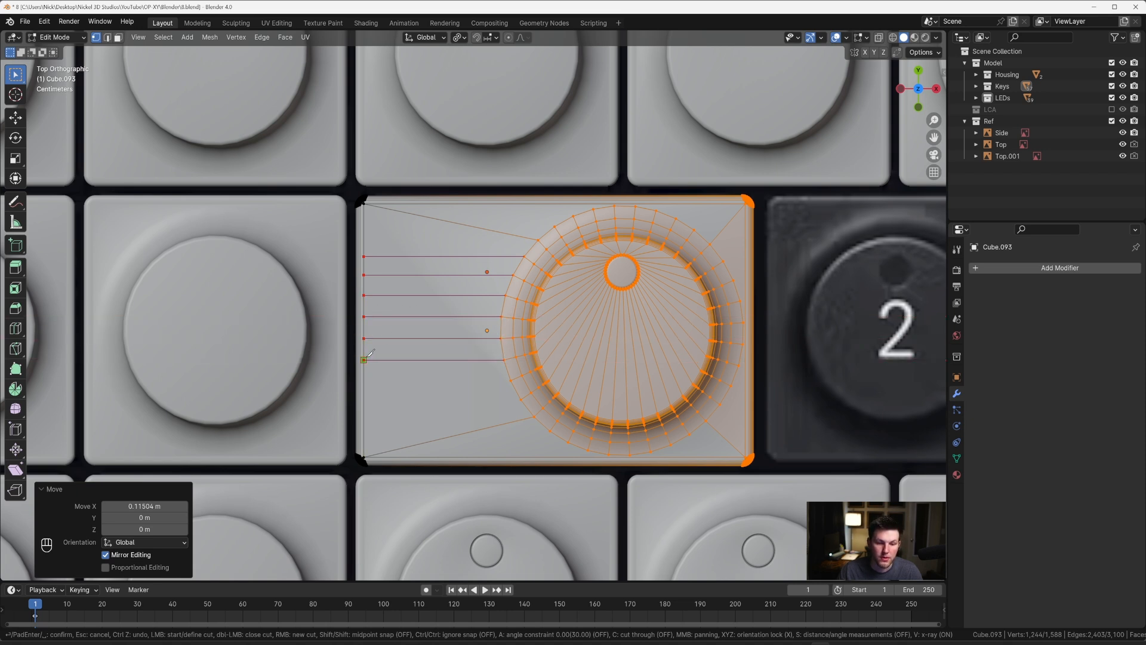
click(504, 378)
key(x)
click(521, 399)
key(x)
click(369, 396)
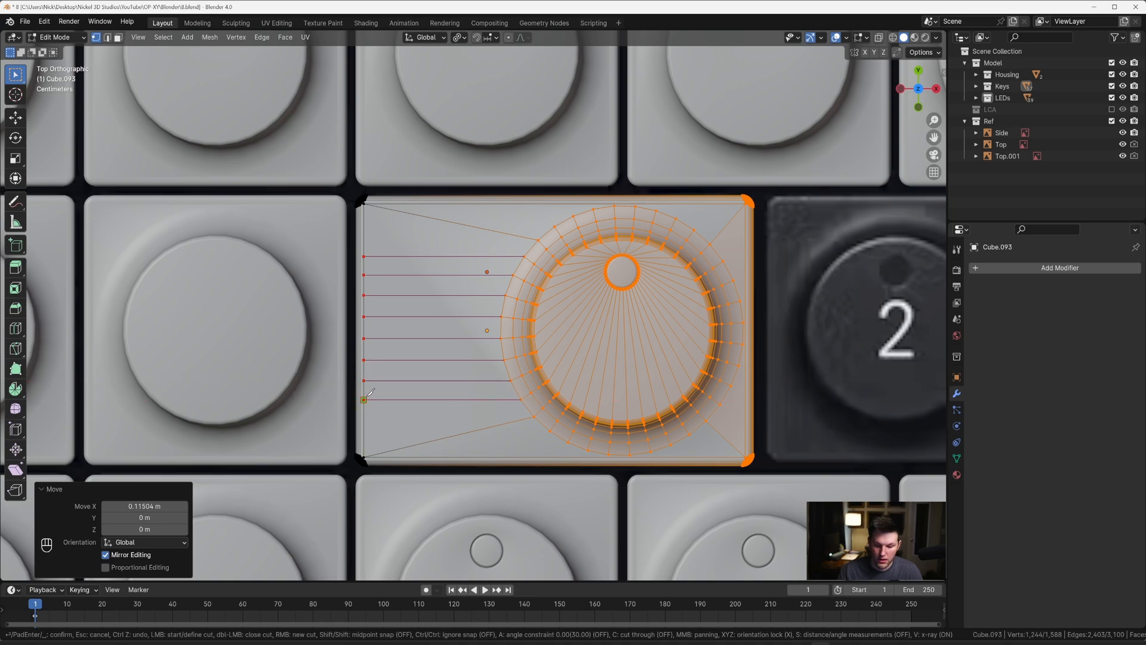
key(Return)
scroll(513, 304, down, 2)
key(Tab)
Step: Examine the widened key and compare the remaining number-row keys with the top reference image from above
middle_drag(525, 295, 574, 248)
key(grave)
scroll(570, 209, down, 5)
scroll(489, 275, up, 1)
shift+middle_drag(591, 304, 464, 272)
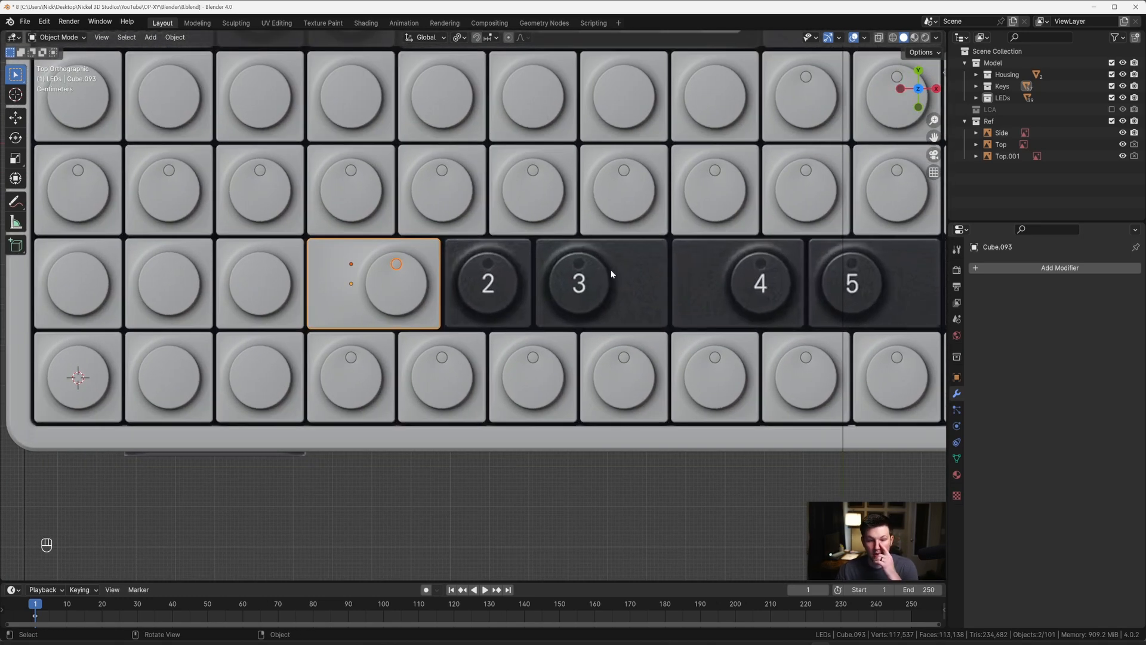
scroll(461, 274, up, 3)
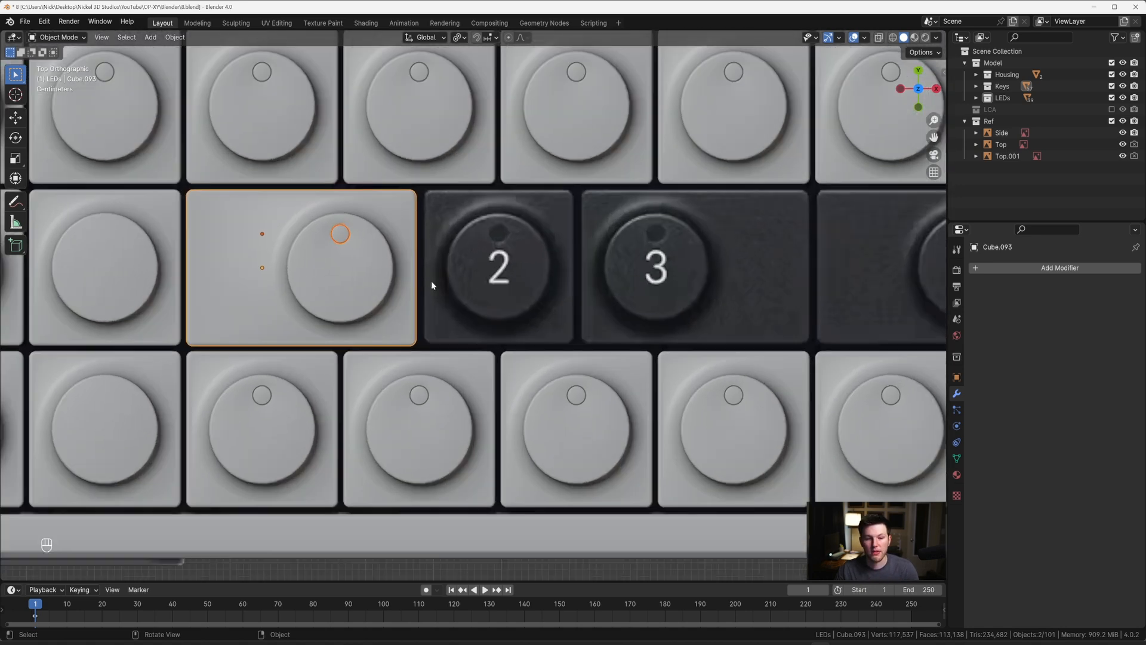
scroll(390, 278, down, 2)
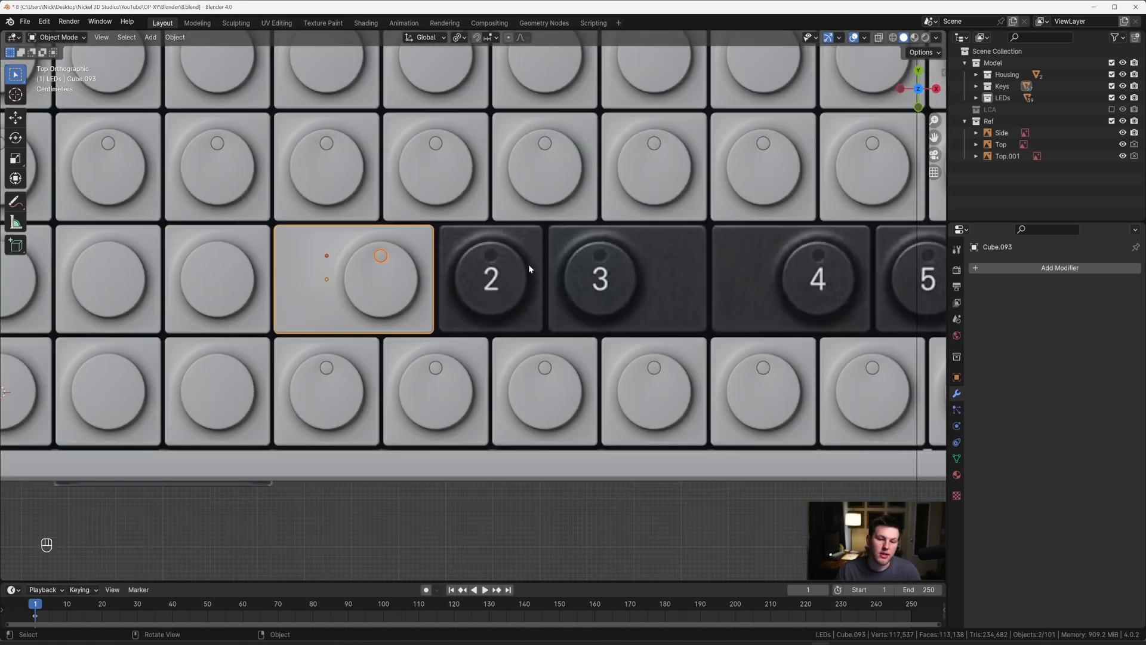
shift+middle_drag(566, 260, 428, 285)
scroll(489, 278, down, 2)
scroll(499, 239, up, 2)
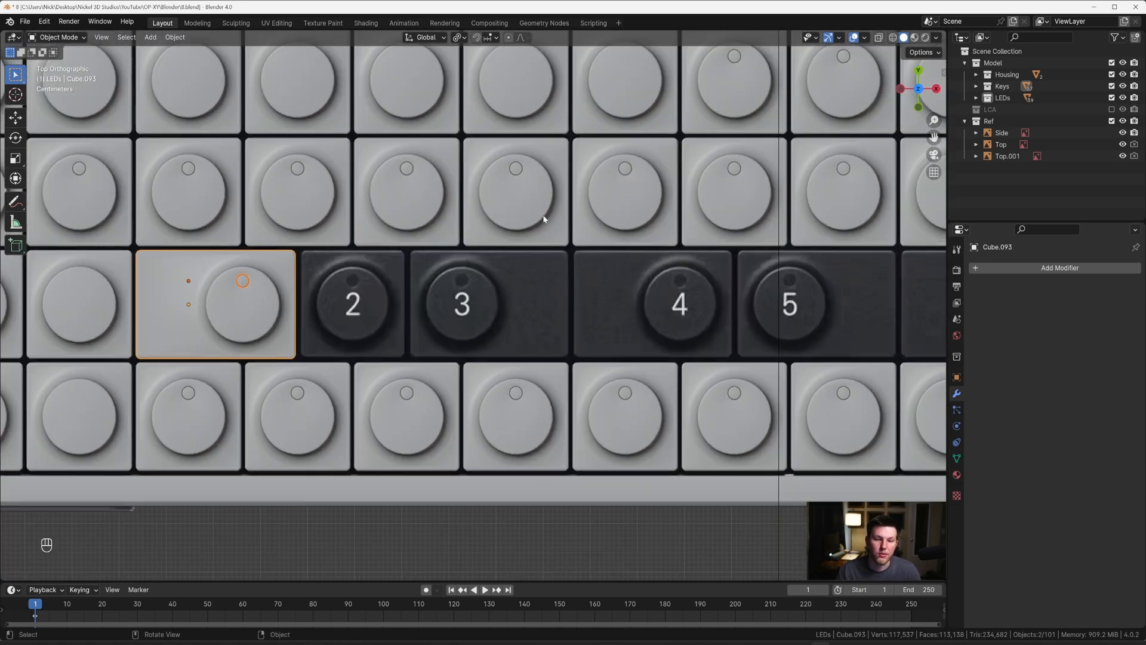
Step: Duplicate the key above the gap between 3 and 4, with its disc, by -0.22677 m along Y into the number row
click(515, 172)
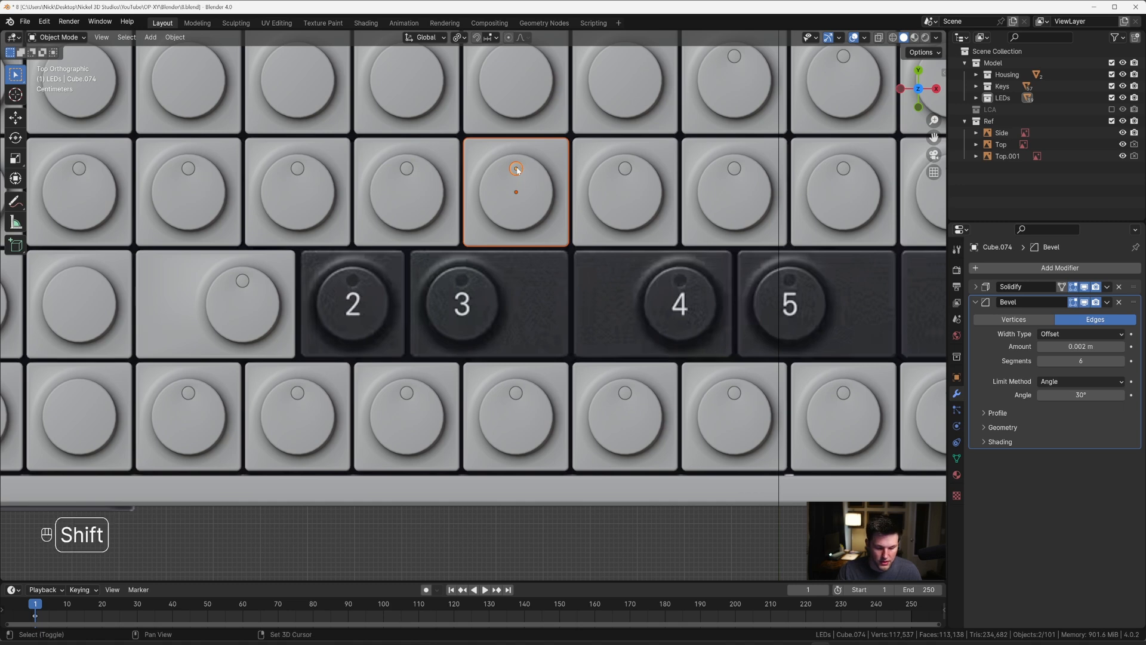
key(shift+d)
key(y)
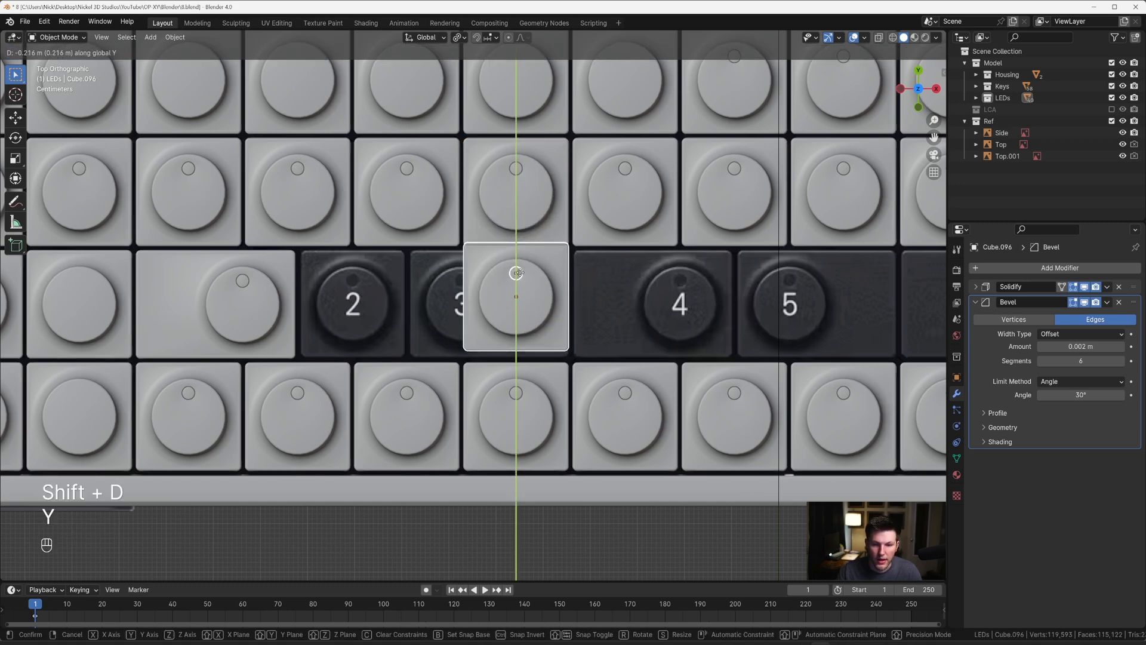
click(560, 285)
Step: Align the new key and disc with the number row by moving them about -0.004 m along Y
scroll(560, 286, up, 3)
scroll(674, 280, up, 2)
key(g)
key(y)
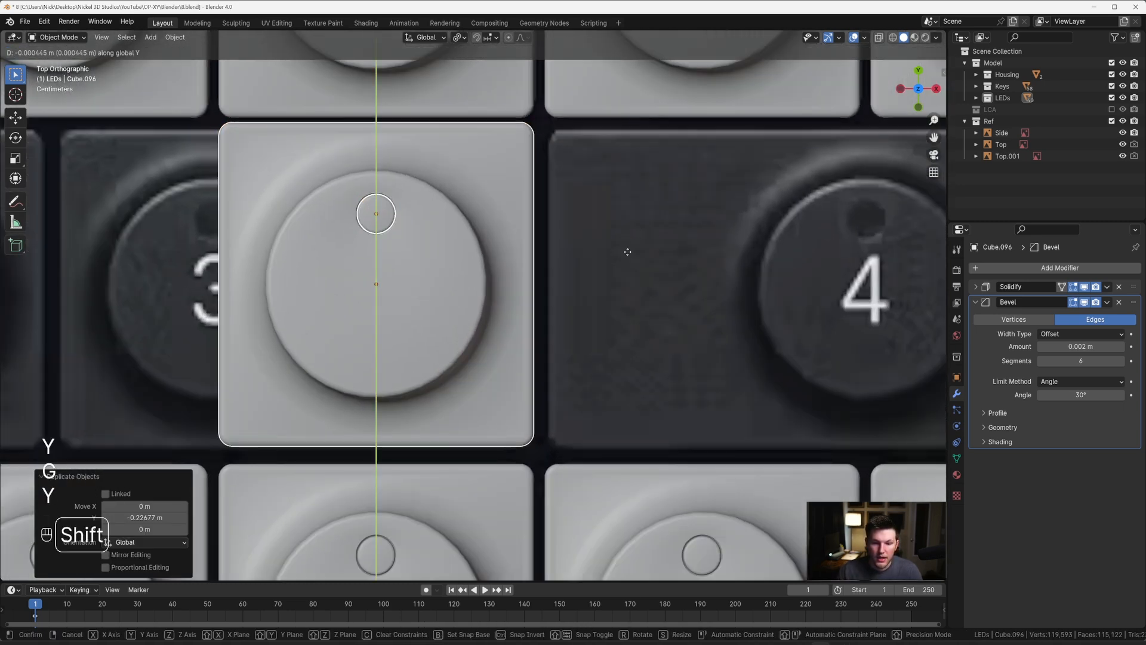
click(627, 296)
scroll(624, 296, down, 3)
click(544, 247)
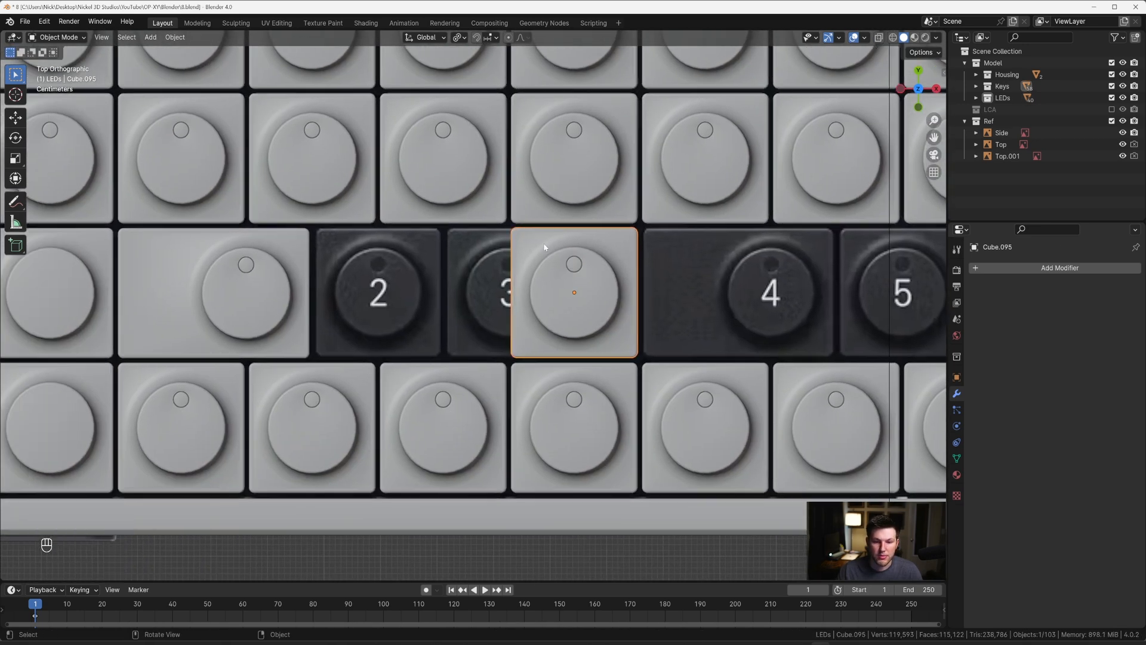
scroll(545, 247, up, 2)
scroll(552, 268, down, 4)
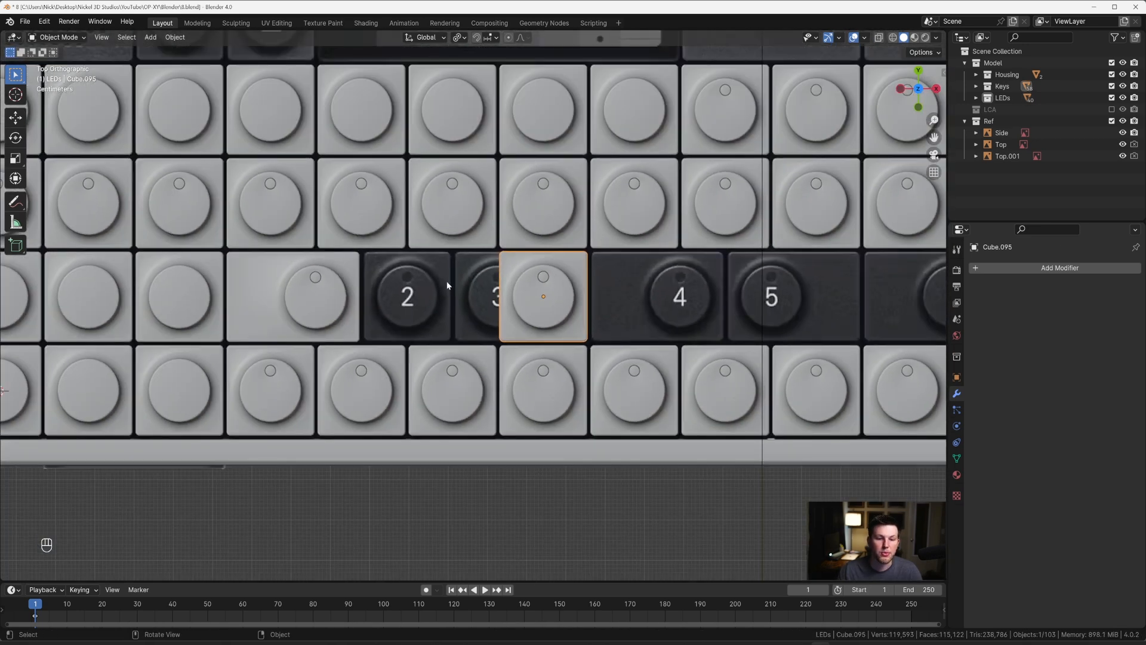
scroll(535, 292, up, 3)
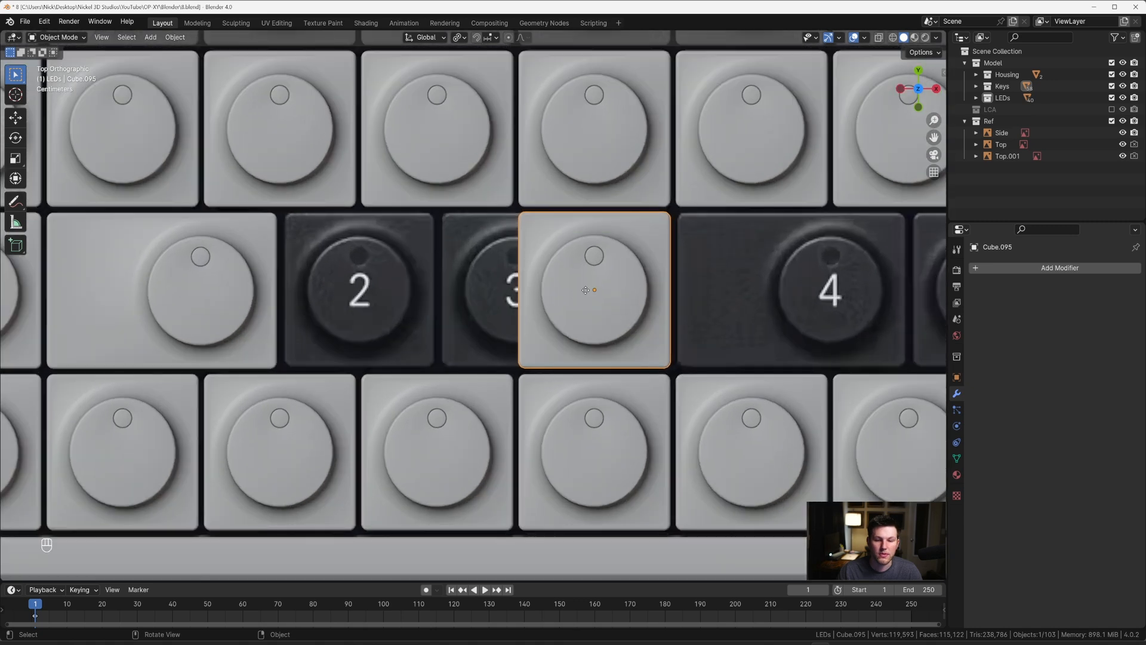
key(g)
key(x)
key(Escape)
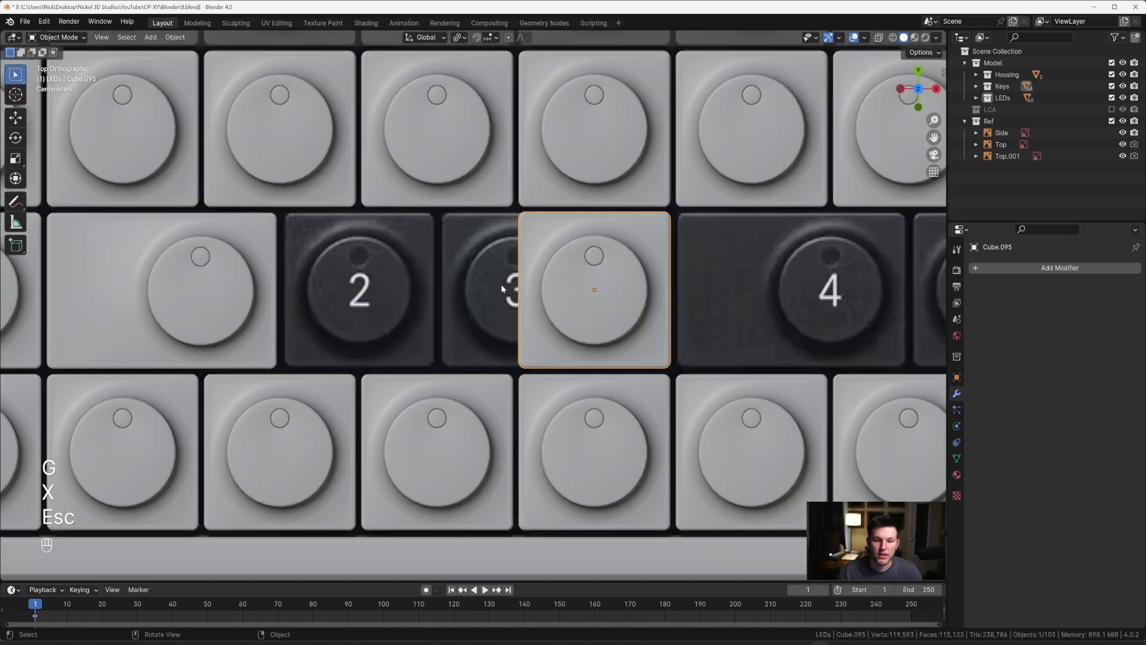
Step: Move the new key together with its disc -0.11129 m along X over the reference's 3 key
shift+click(595, 257)
key(g)
key(x)
click(518, 261)
Step: Fine-align the key and disc with the 3 key's left edge by moving them about -0.0028 m along X
scroll(485, 270, up, 4)
shift+middle_drag(484, 269, 503, 311)
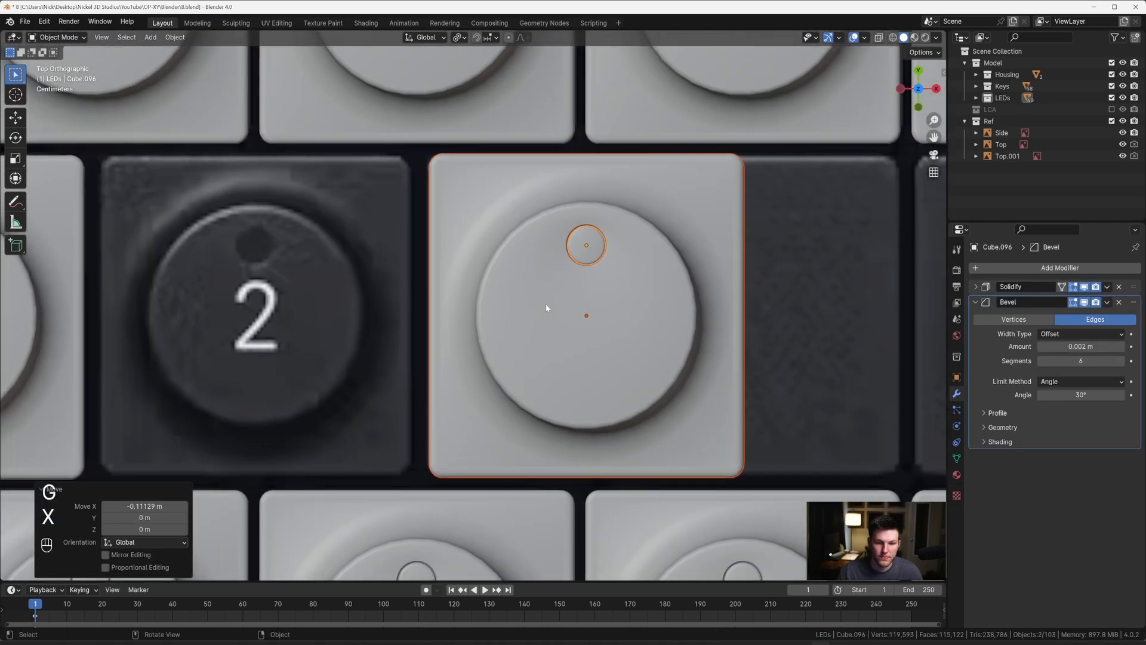
key(g)
key(x)
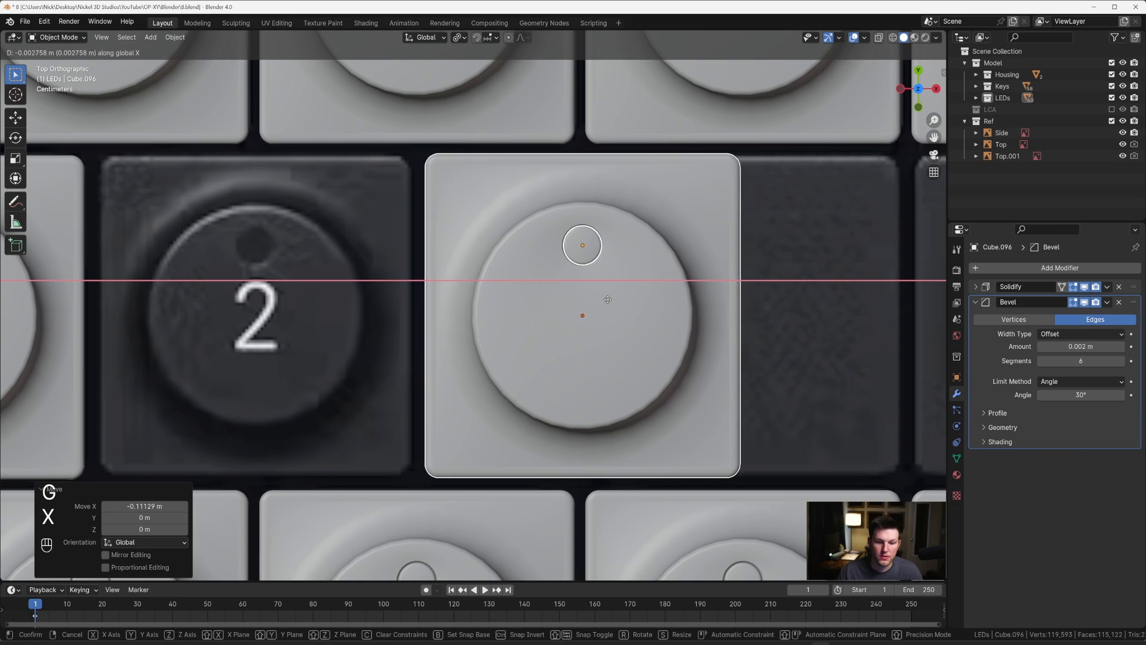
click(609, 299)
scroll(609, 299, down, 6)
shift+middle_drag(564, 302, 517, 292)
scroll(517, 291, up, 3)
key(Tab)
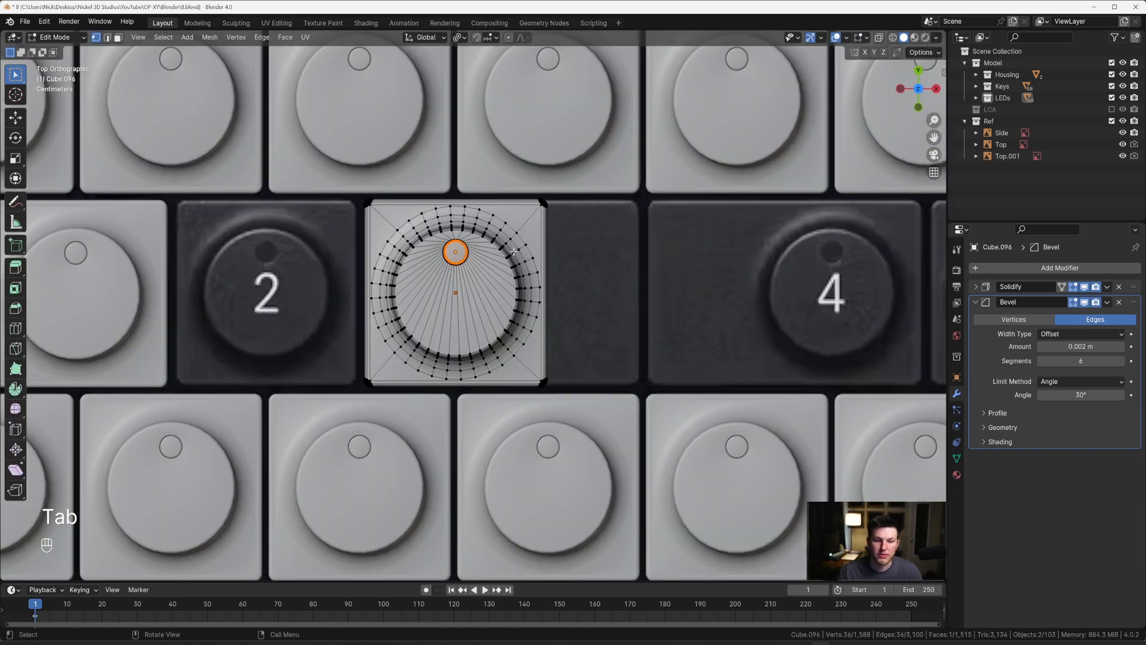
key(alt+z)
key(Tab)
click(462, 252)
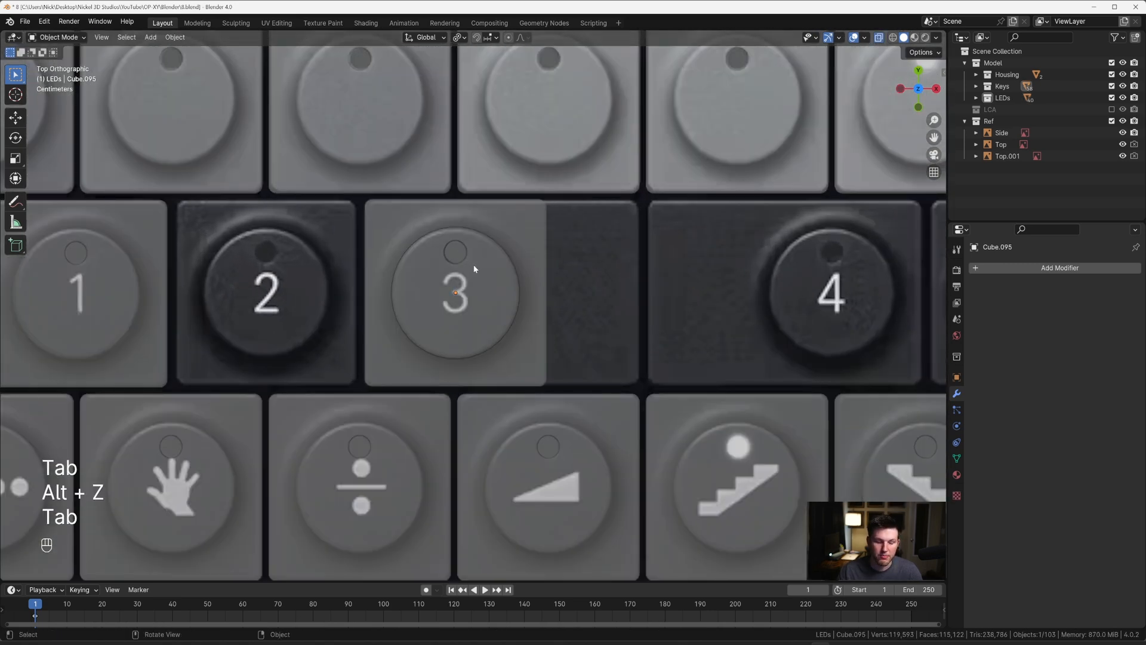
key(alt+z)
Step: Open the key over the 3, together with its disc, for vertex editing in the top view with X-ray enabled
middle_drag(476, 266, 471, 206)
click(462, 214)
shift+click(481, 253)
key(Tab)
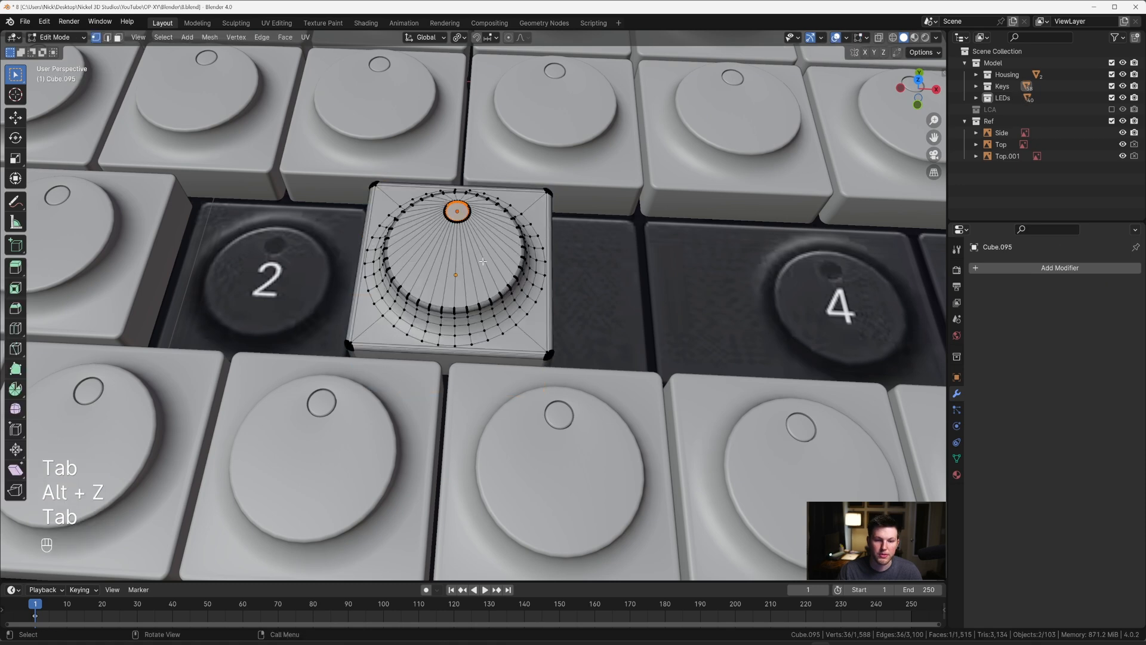
key(grave)
click(464, 190)
key(alt+z)
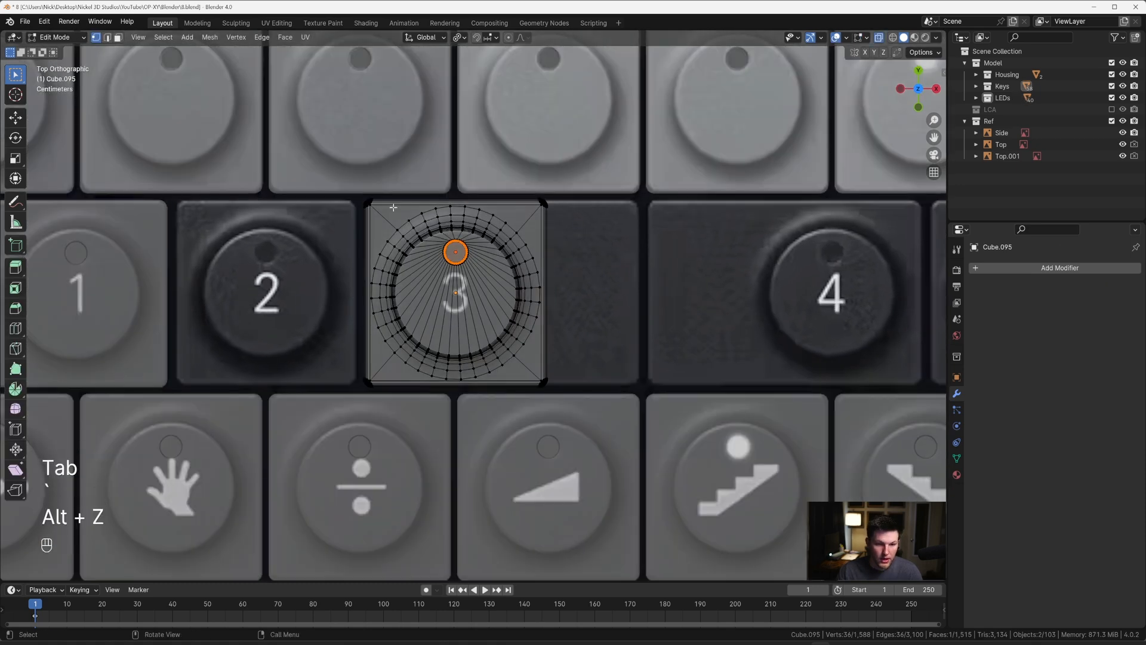
Step: Select only the key's right-edge vertices by circle-selecting all the others and inverting the selection, and turn X-ray off
scroll(394, 207, down, 6)
scroll(394, 207, up, 8)
key(c)
mouse_move(376, 261)
mouse_down()
mouse_move(343, 239)
mouse_move(404, 290)
mouse_up()
right_click(403, 289)
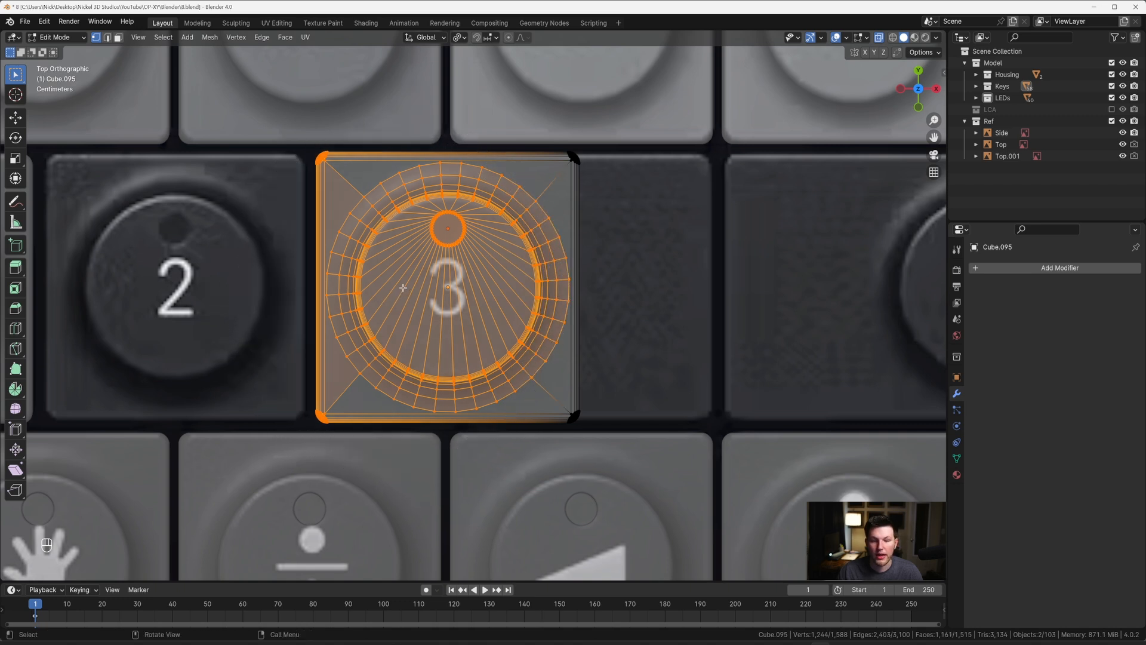
key(ctrl+i)
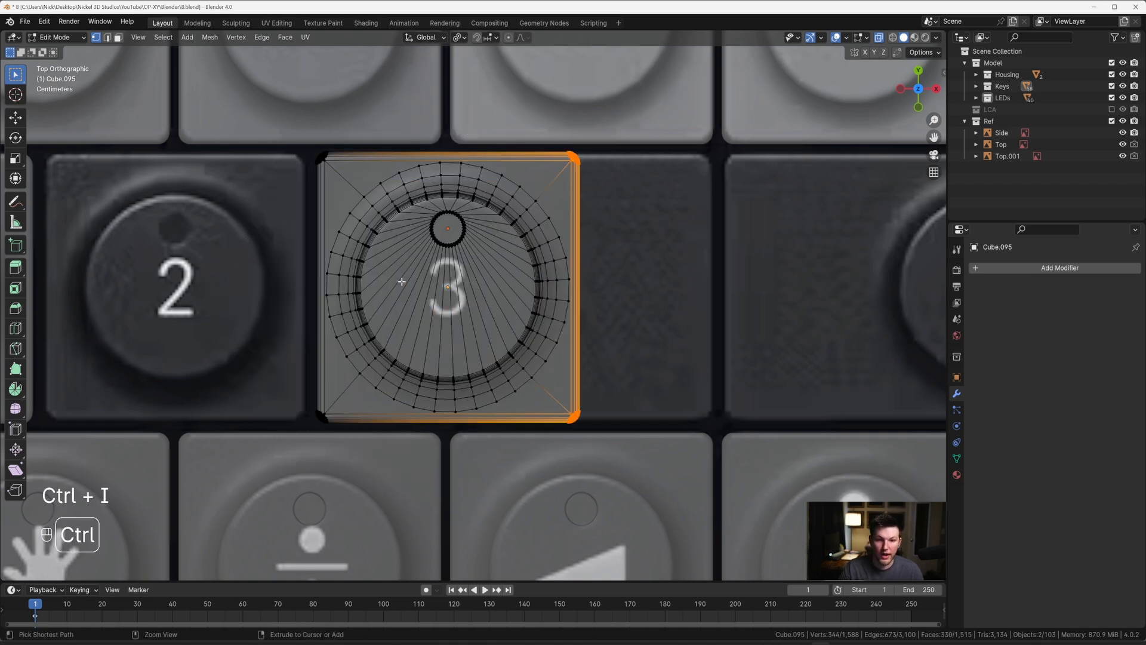
key(alt+z)
Step: Stretch the key over the 3 by moving its selected right-edge vertices 0.11266 m along X to the reference key's right edge
scroll(381, 245, down, 1)
shift+middle_drag(544, 228, 359, 228)
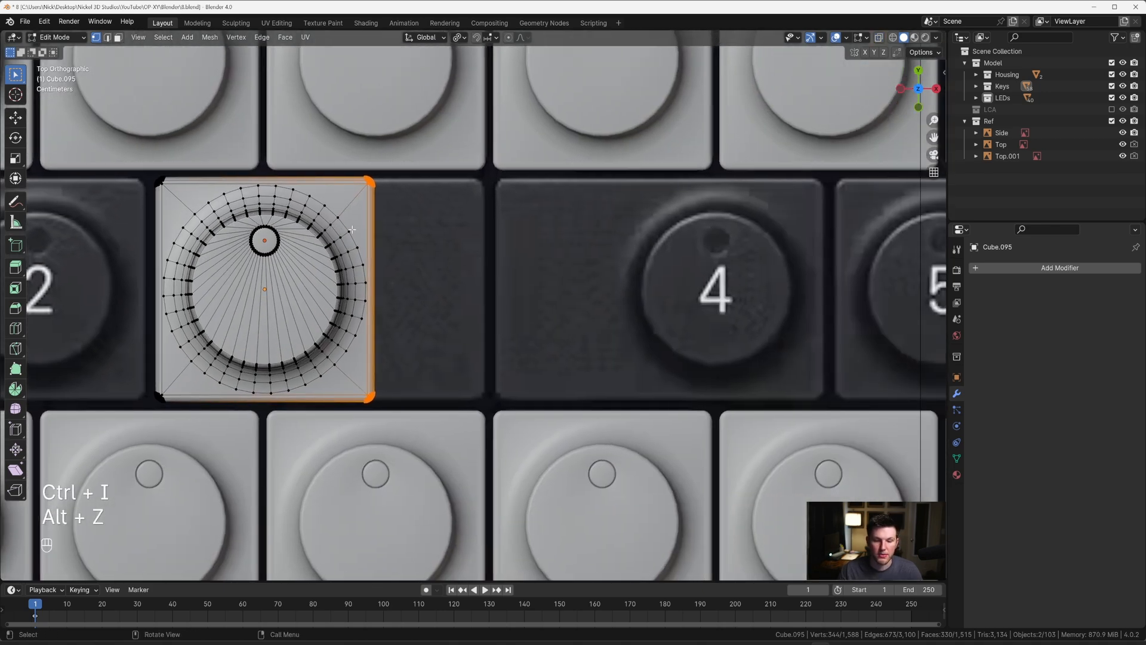
key(g)
key(x)
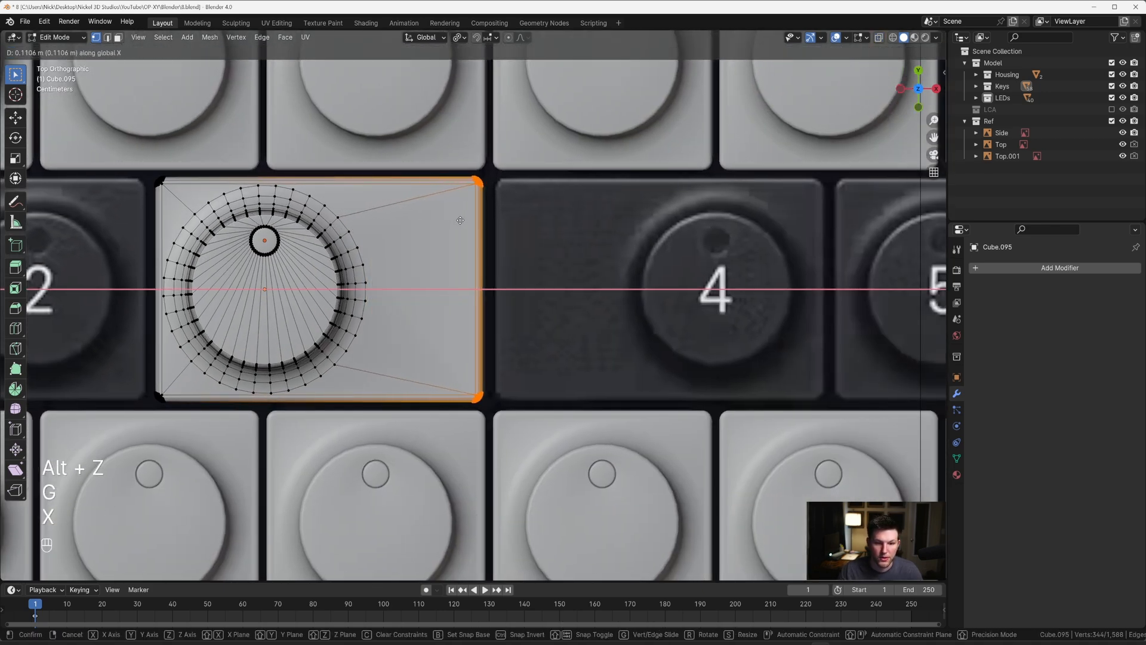
key(shift)
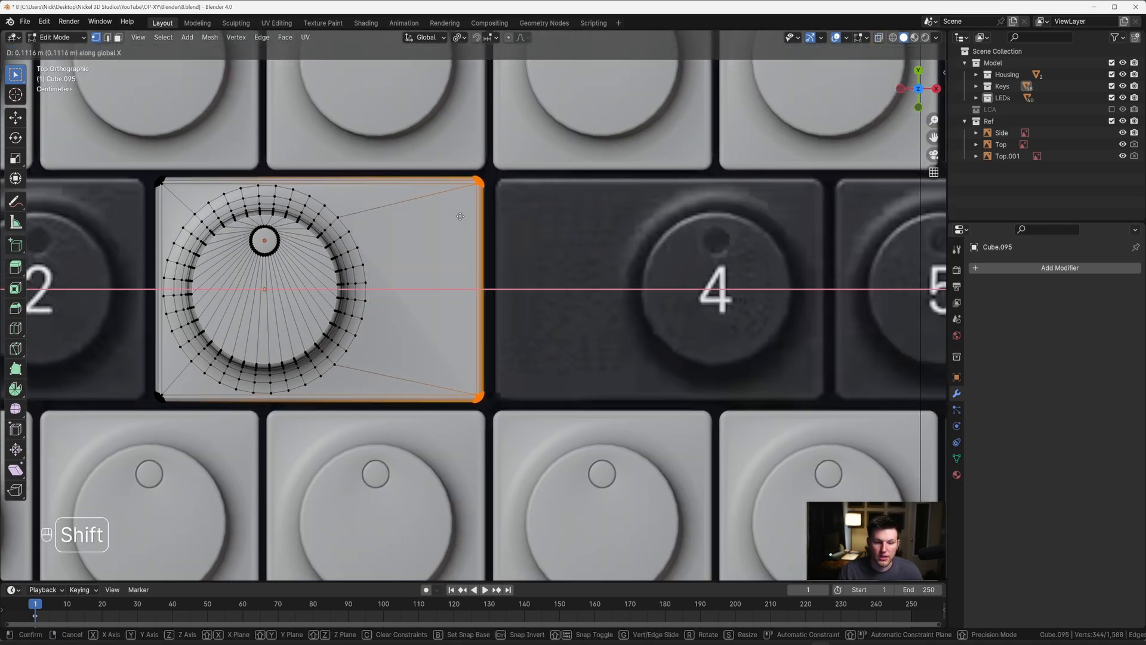
click(470, 213)
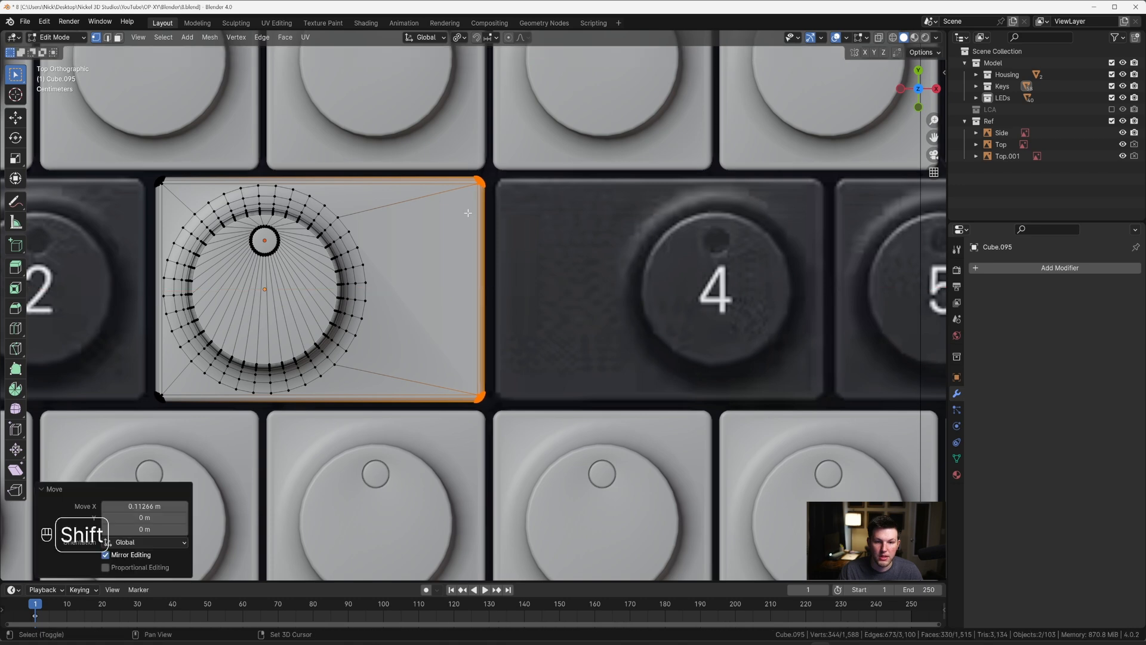
Step: Knife eight straight cuts along X from the vertices right of the key's round cap to its right edge, and return to Object Mode
middle_drag(463, 254, 419, 216)
key(grave)
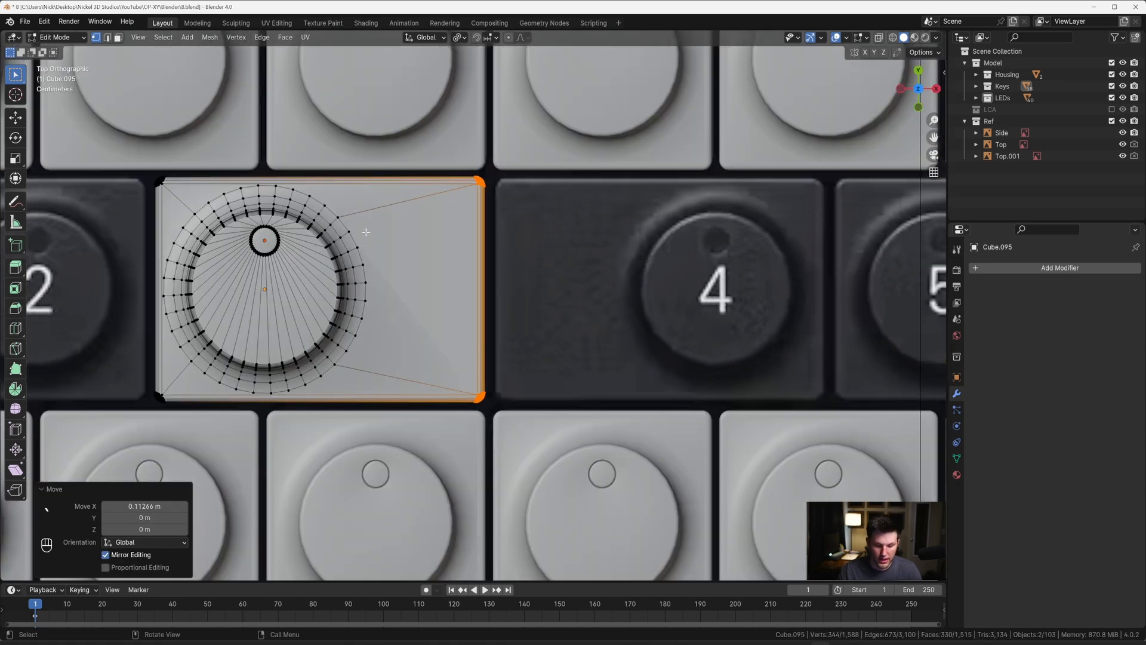
key(k)
click(354, 228)
key(x)
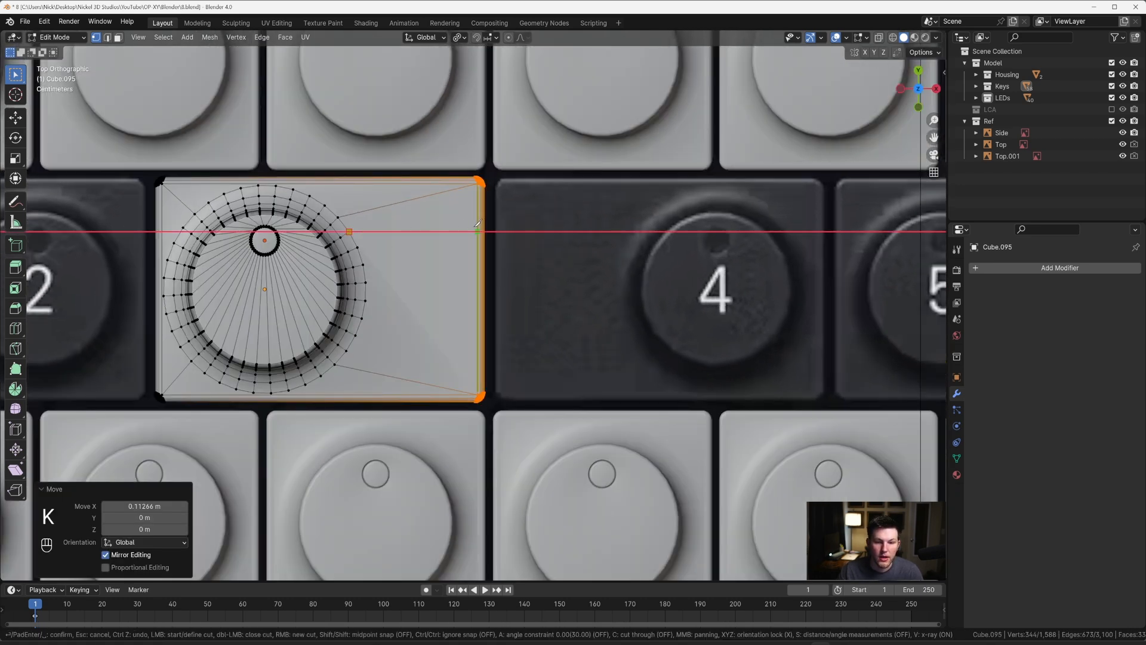
click(357, 246)
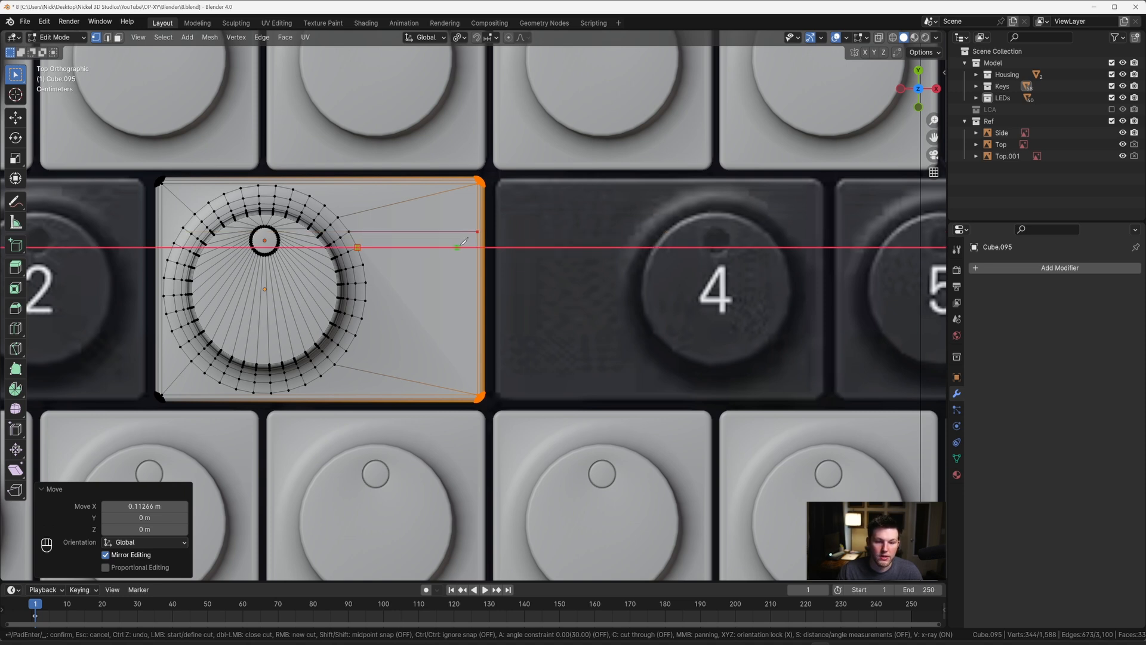
click(477, 246)
right_click(477, 247)
click(364, 264)
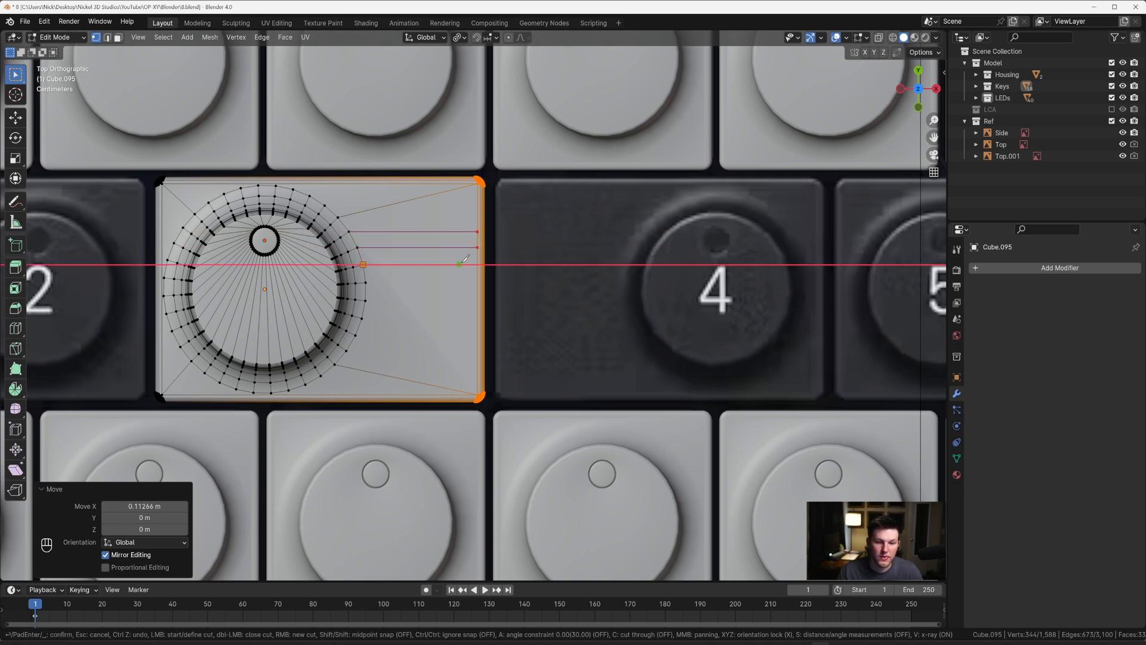
click(478, 264)
right_click(478, 263)
click(366, 282)
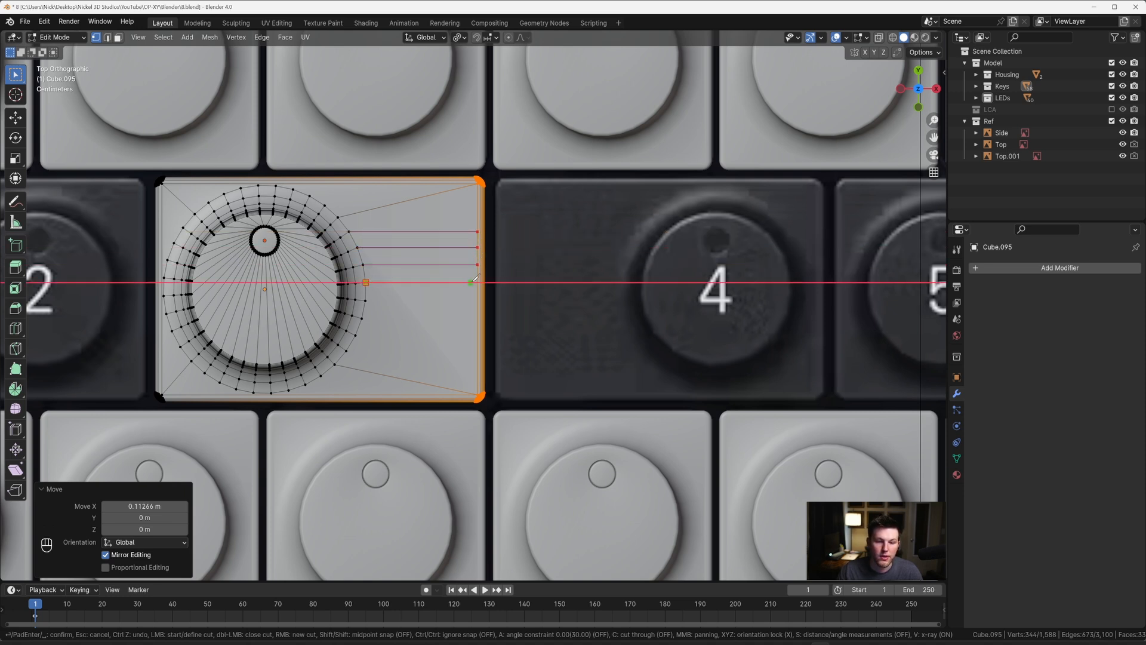
click(366, 299)
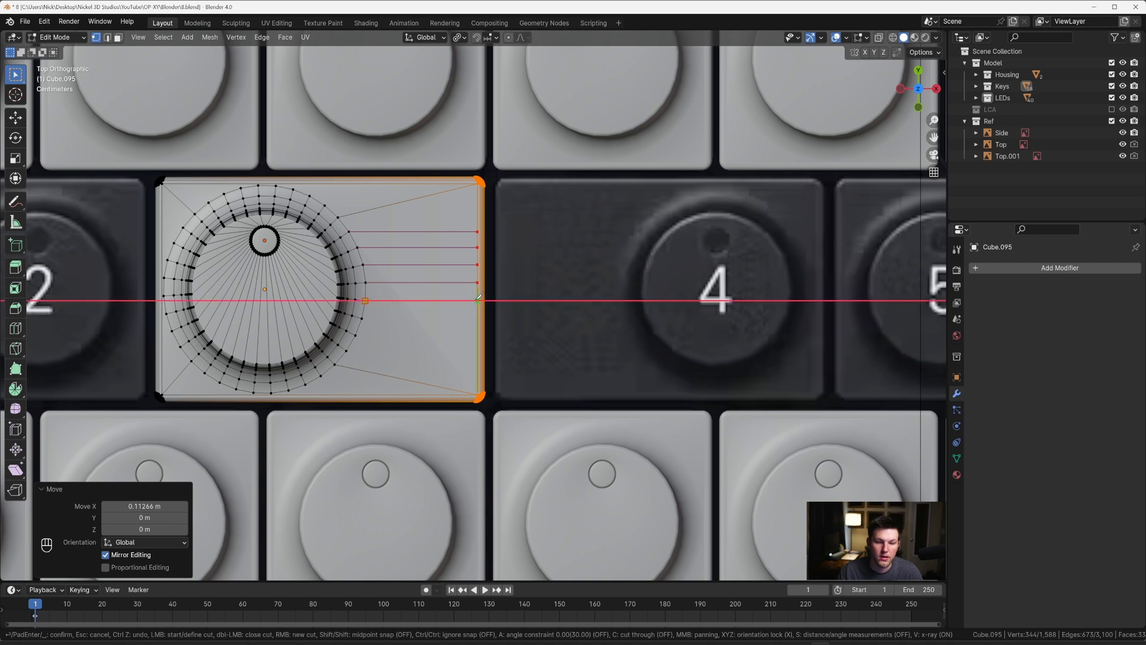
click(478, 299)
right_click(478, 300)
click(363, 317)
click(477, 318)
right_click(477, 318)
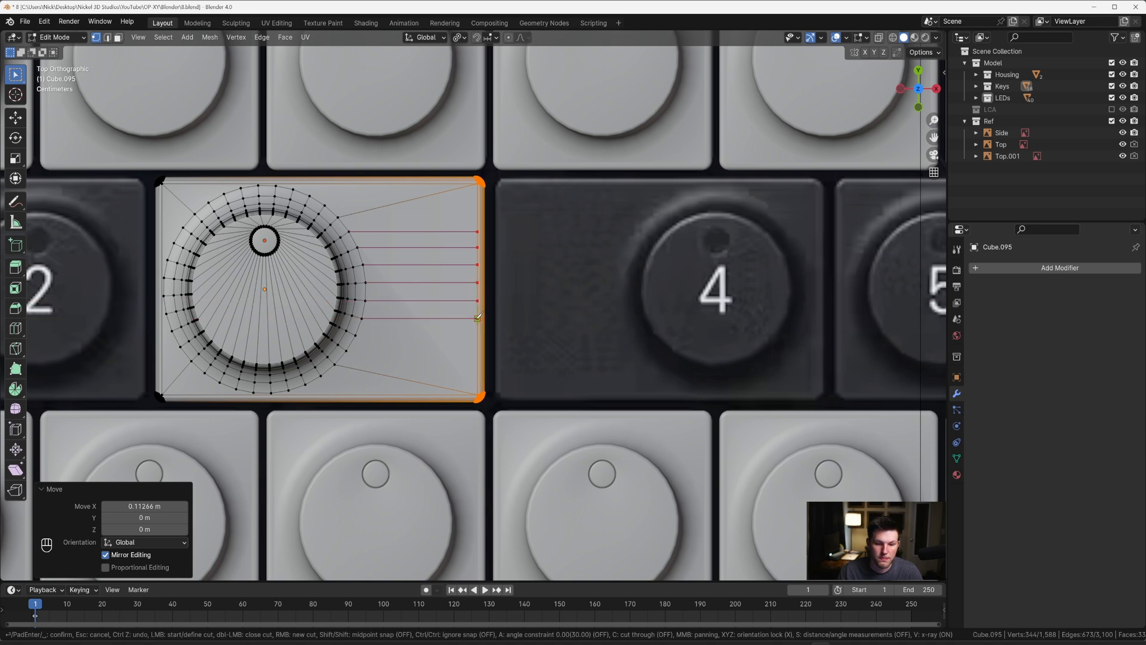
click(357, 335)
click(477, 336)
right_click(478, 336)
click(347, 351)
click(477, 351)
right_click(478, 351)
scroll(429, 333, down, 3)
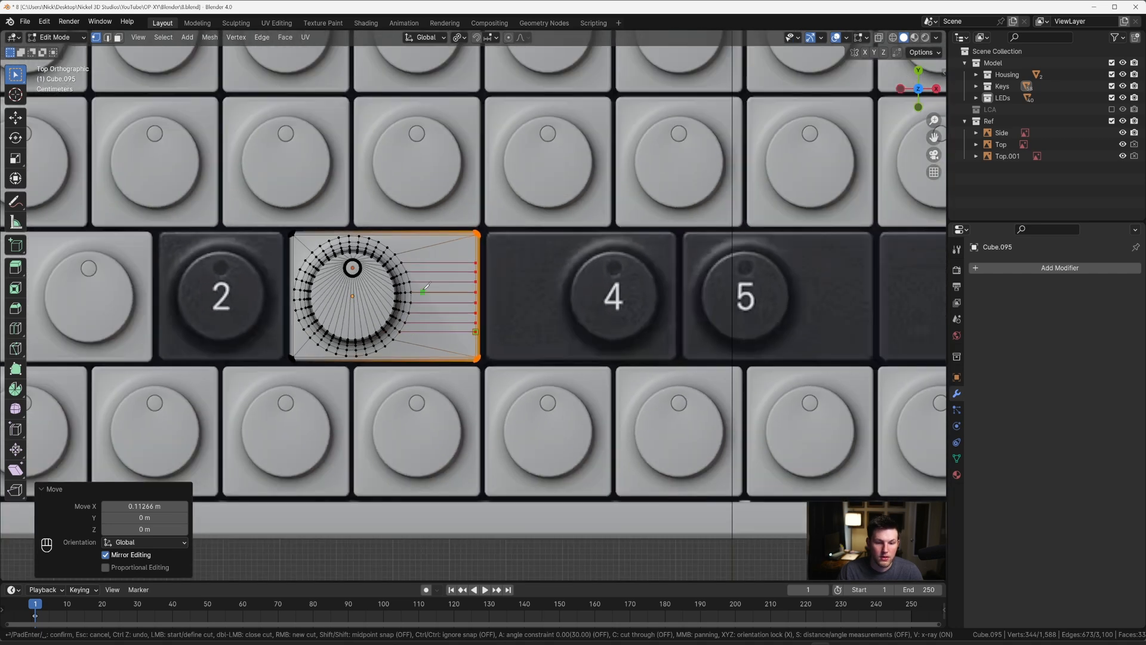
key(Return)
key(Tab)
Step: Duplicate the widened 3 key with its disc 0.69682 m along X over the reference's 5 key in the top view
middle_drag(423, 292, 416, 217)
key(grave)
click(414, 187)
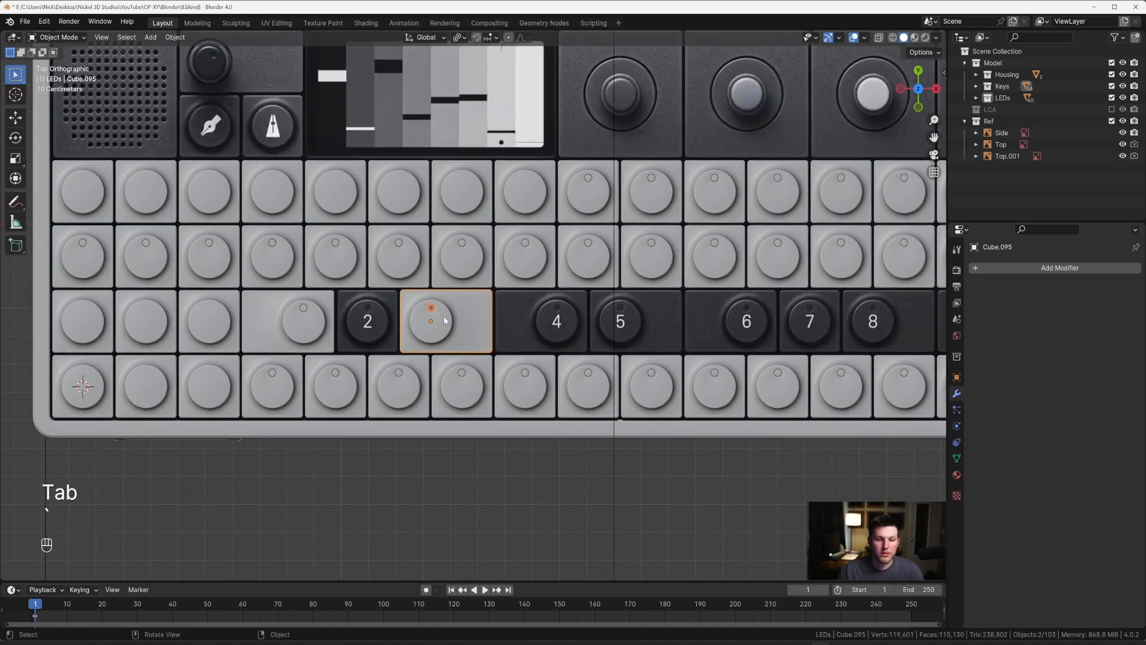
scroll(445, 316, up, 6)
scroll(448, 317, down, 8)
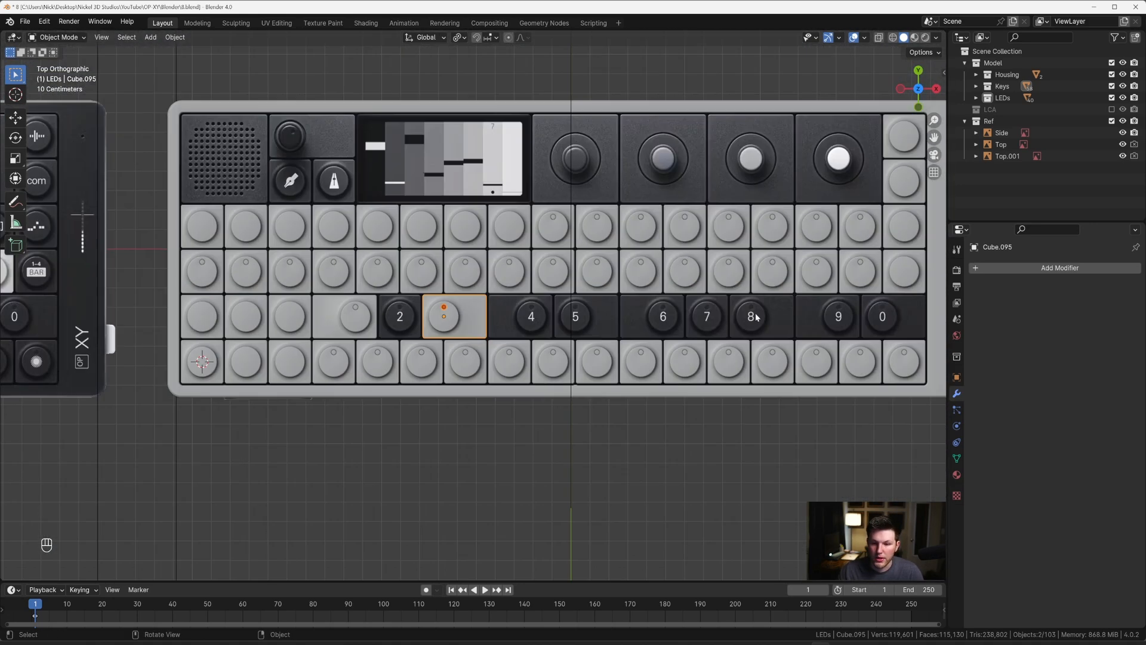
scroll(412, 320, up, 7)
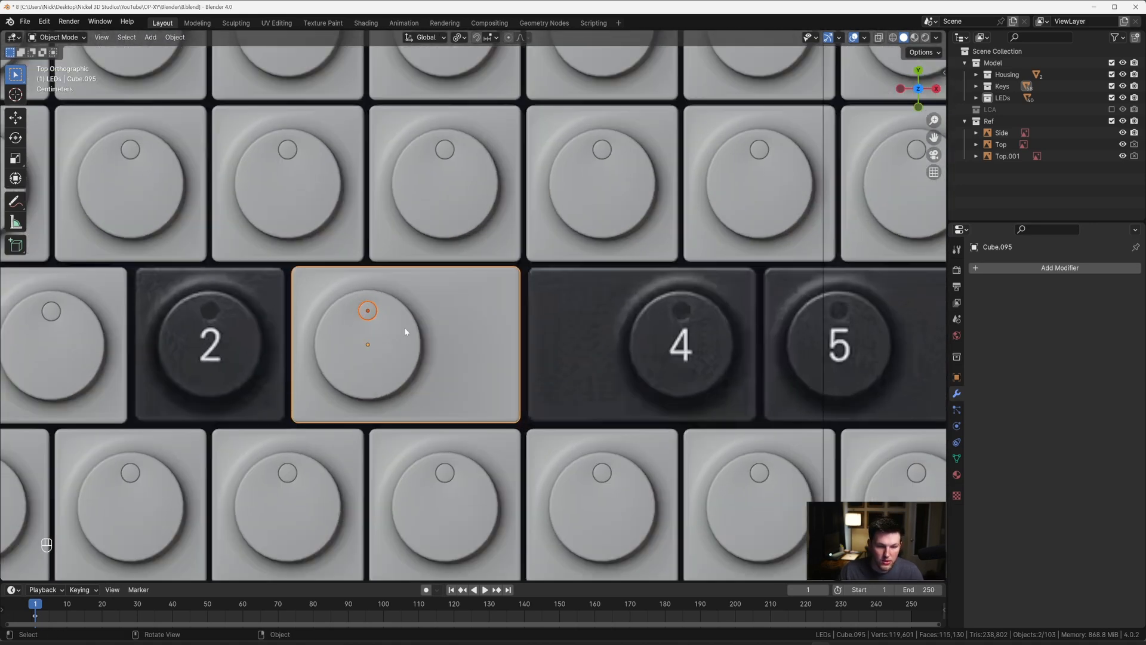
key(shift+d)
key(x)
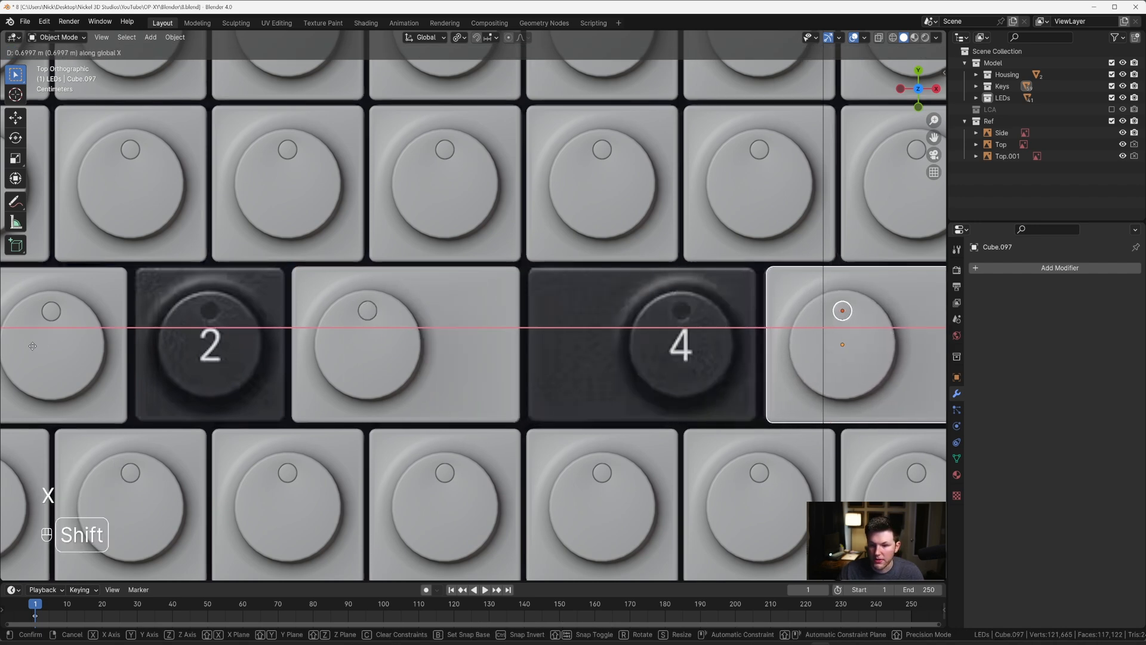
shift+click(13, 345)
Step: Repeat the last duplication twice to add two more wide keys with discs along the number row
scroll(358, 346, down, 8)
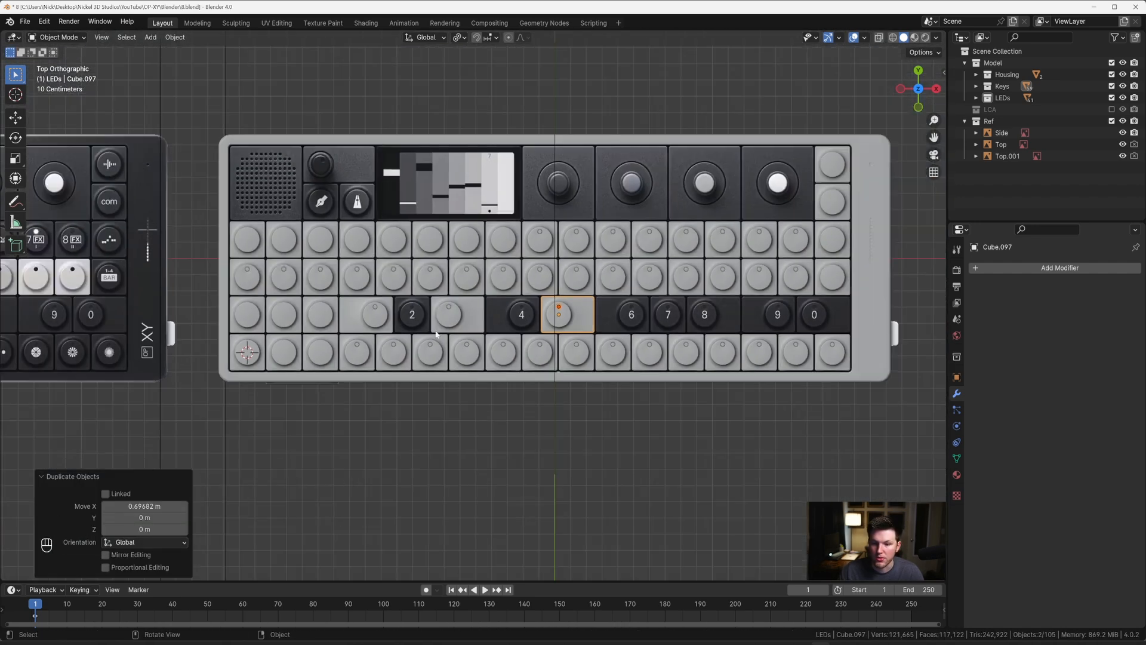
shift+middle_drag(513, 341, 424, 326)
key(shift+r)
key(shift+r)
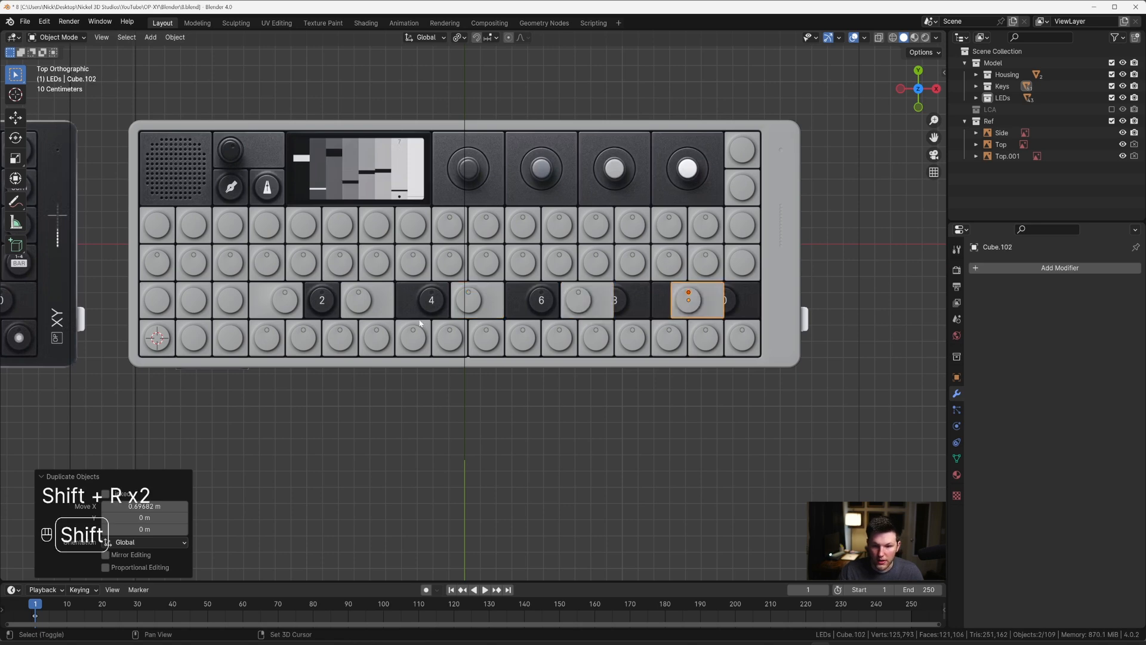
Step: Move the last wide key copy with its disc about 0.2273 m along X over the reference's 0 key
scroll(425, 325, up, 3)
shift+middle_drag(585, 276, 257, 259)
scroll(258, 258, up, 3)
shift+middle_drag(613, 260, 437, 294)
scroll(437, 294, up, 3)
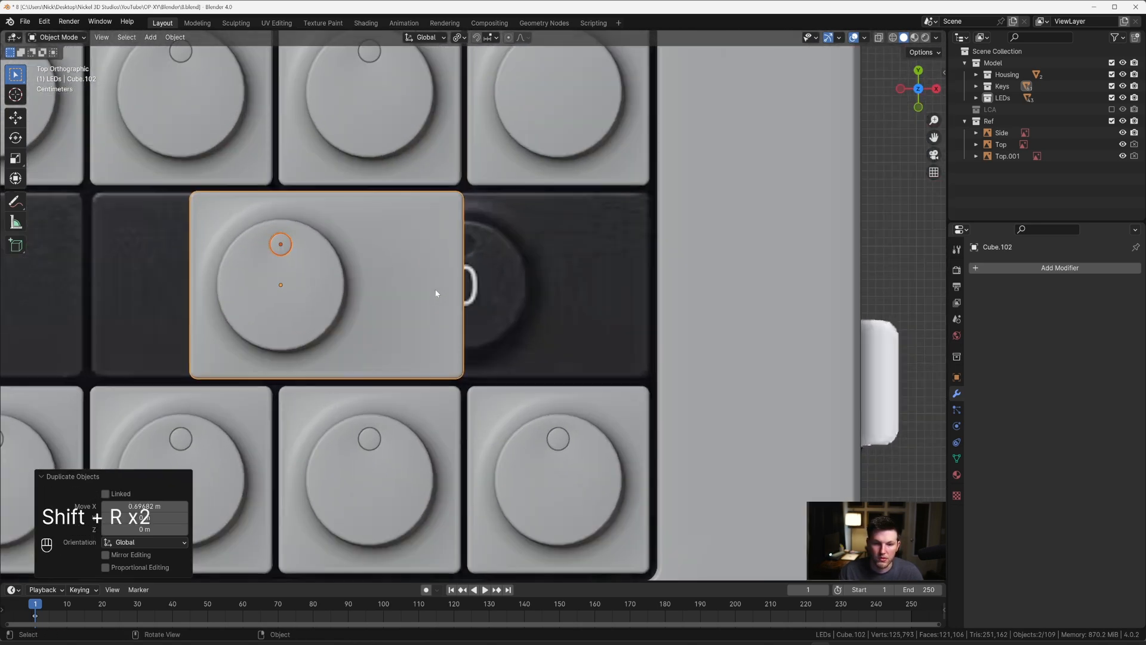
key(g)
key(x)
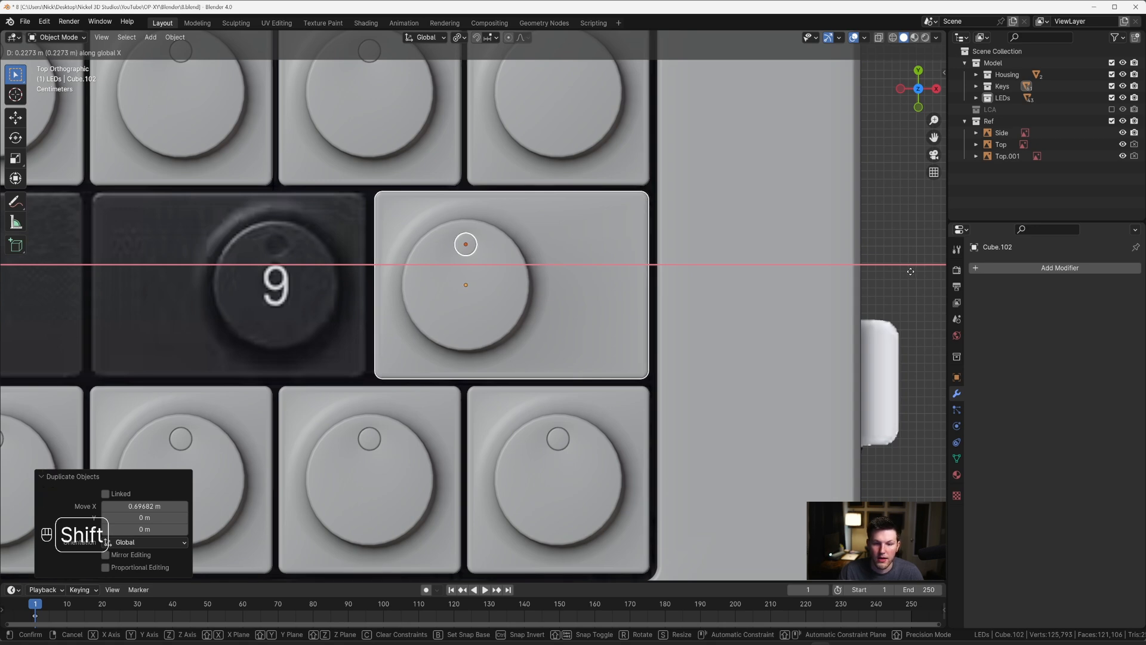
click(910, 272)
Step: Select the wide key covering the 7 together with its disc and move both 0.23019 m along X over the 8 key
scroll(910, 272, down, 5)
shift+middle_drag(377, 310, 661, 320)
scroll(661, 320, up, 4)
click(521, 289)
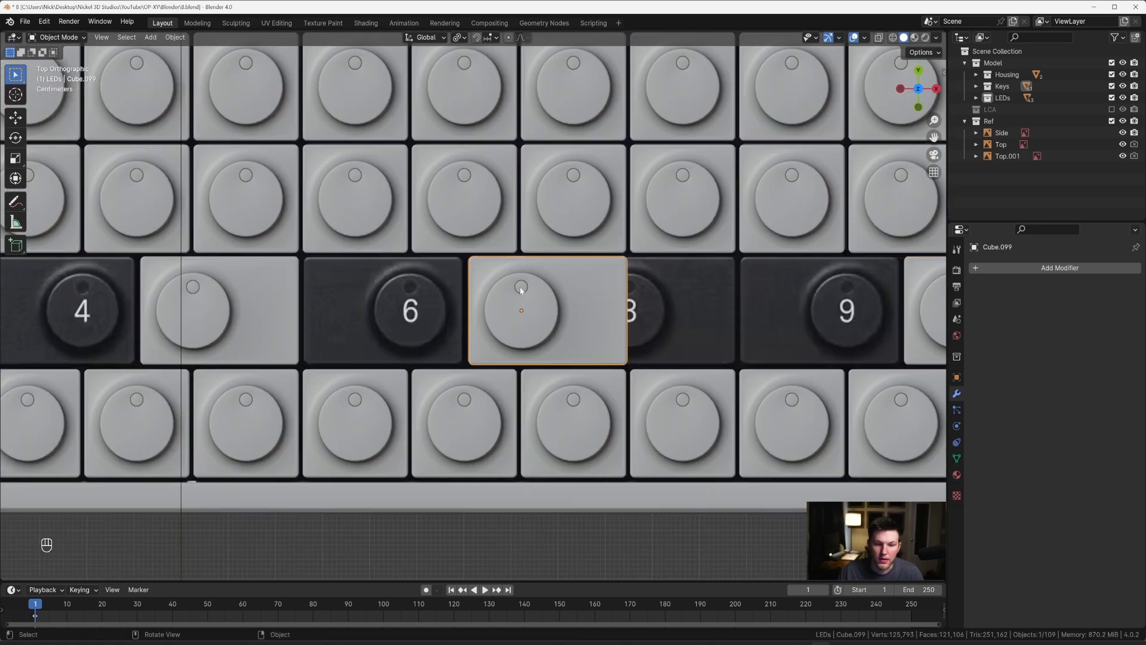
shift+click(521, 288)
key(g)
key(x)
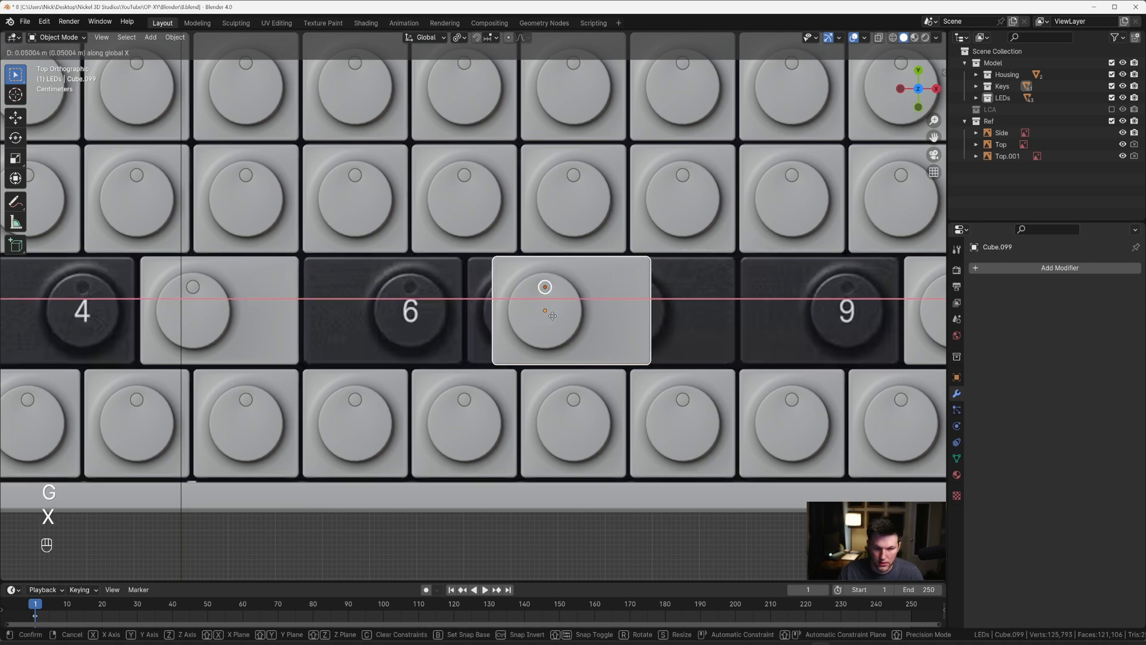
key(shift)
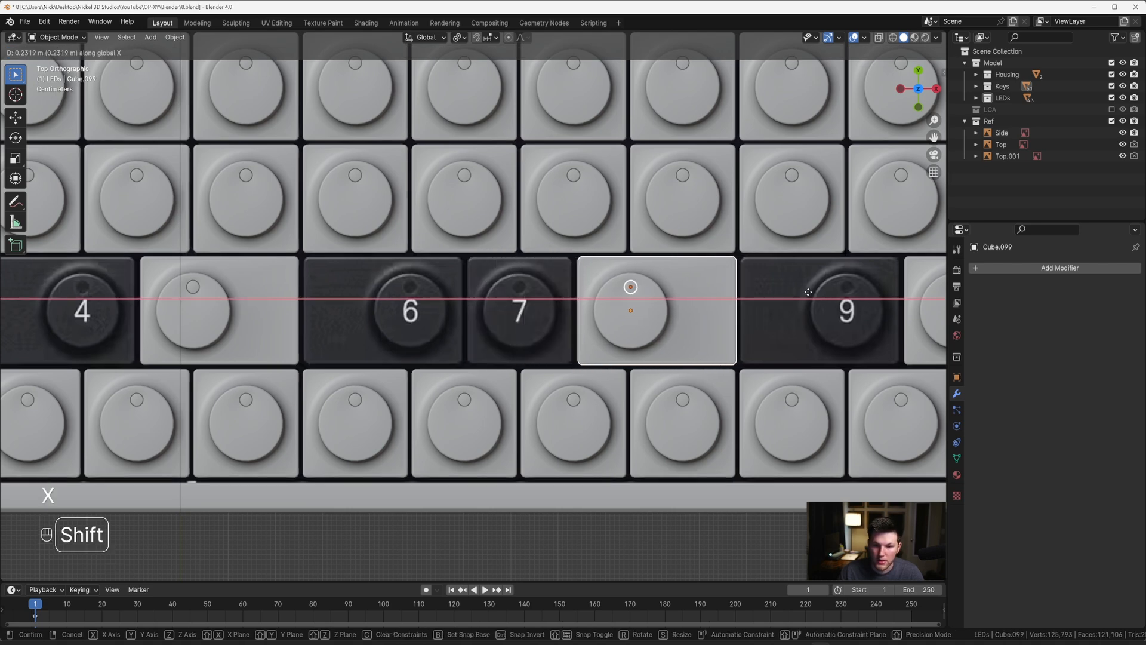
click(801, 291)
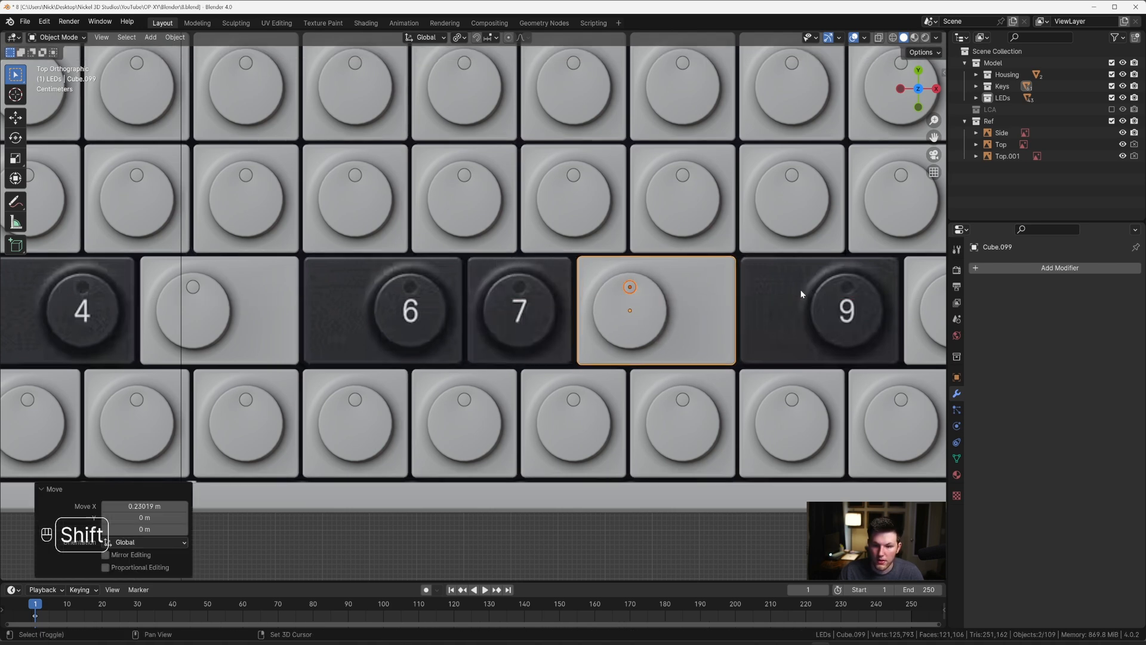
Step: Duplicate the wide key left of the 2, together with its disc, 0.9271 m along X over the reference's 4 key
scroll(800, 293, down, 3)
shift+middle_drag(136, 314, 310, 308)
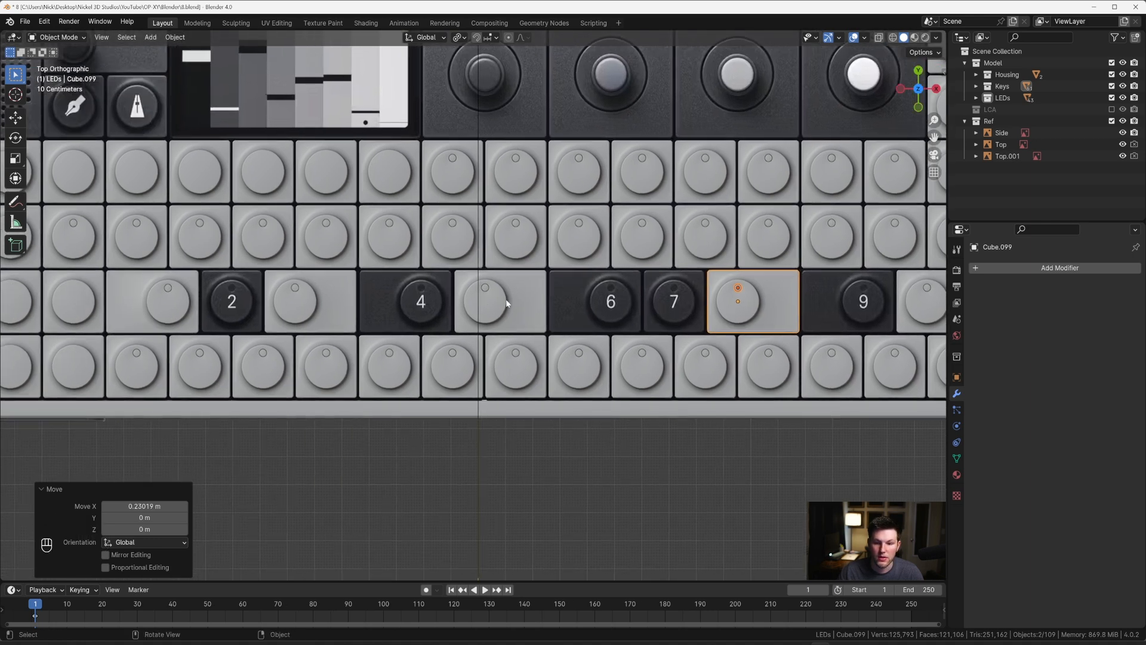
click(173, 294)
shift+click(169, 288)
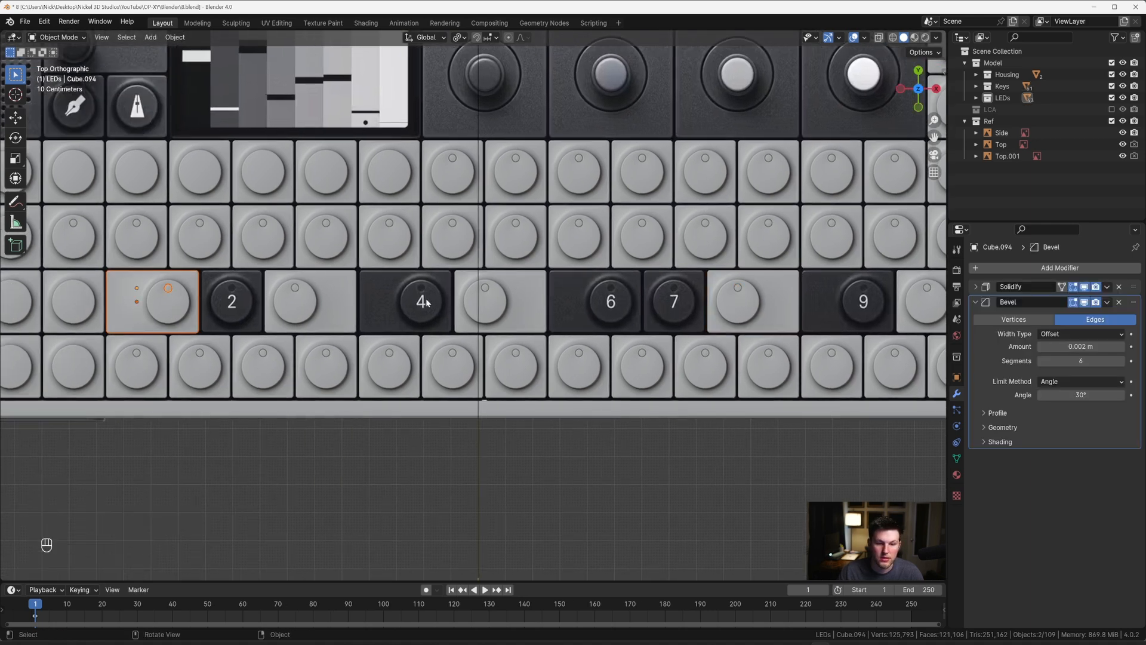
key(shift+d)
key(x)
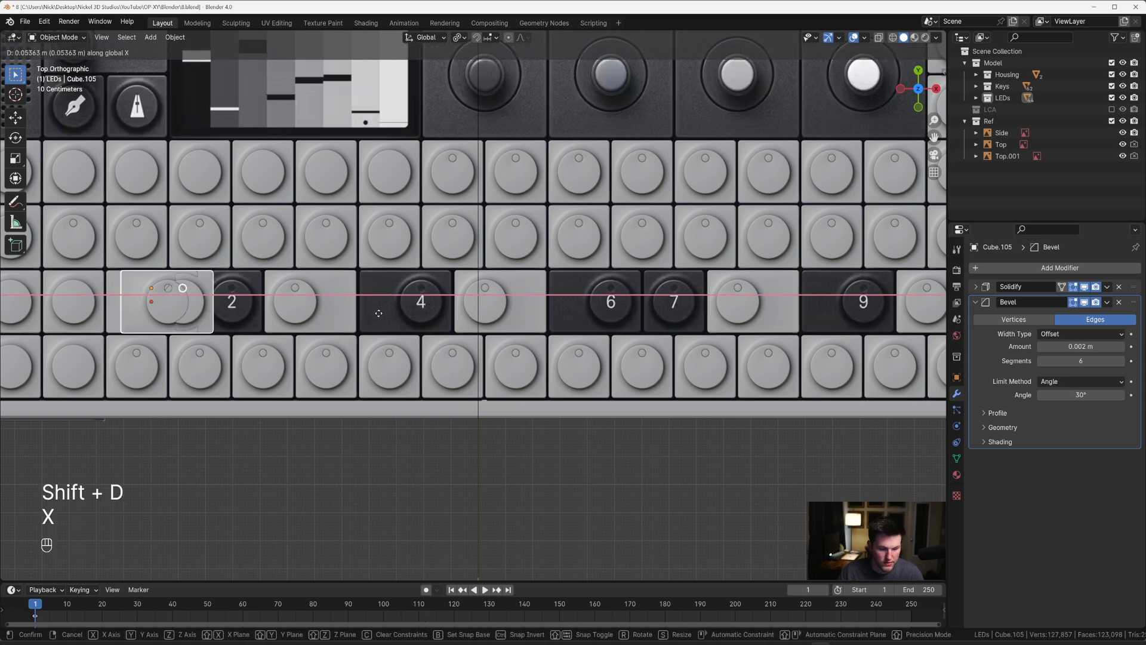
key(shift)
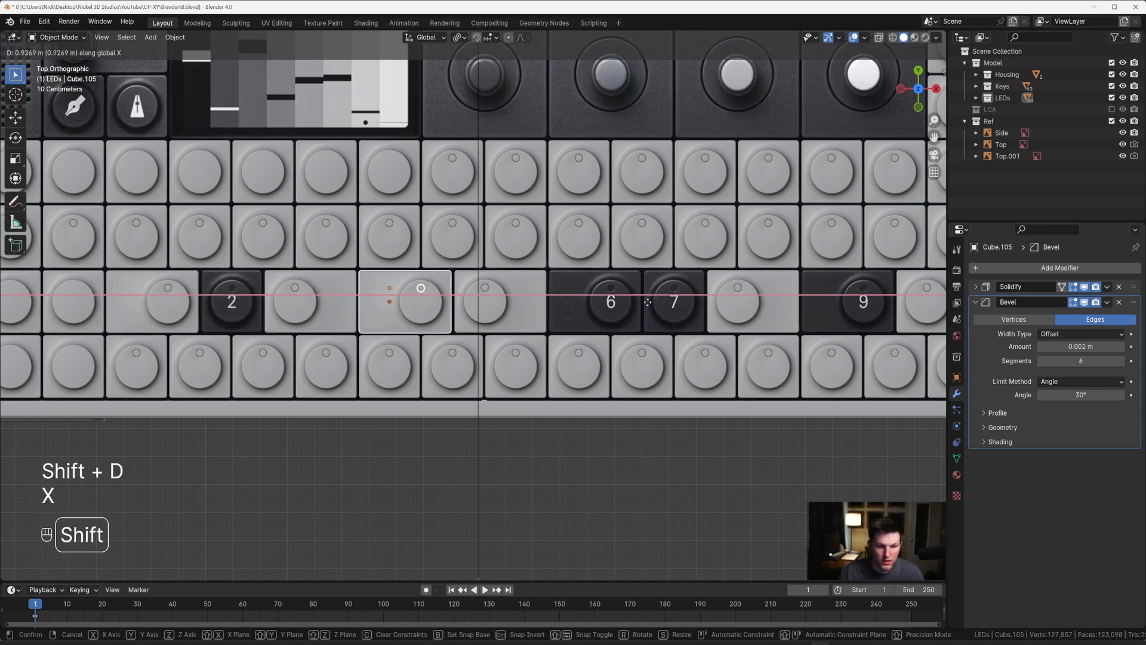
click(647, 301)
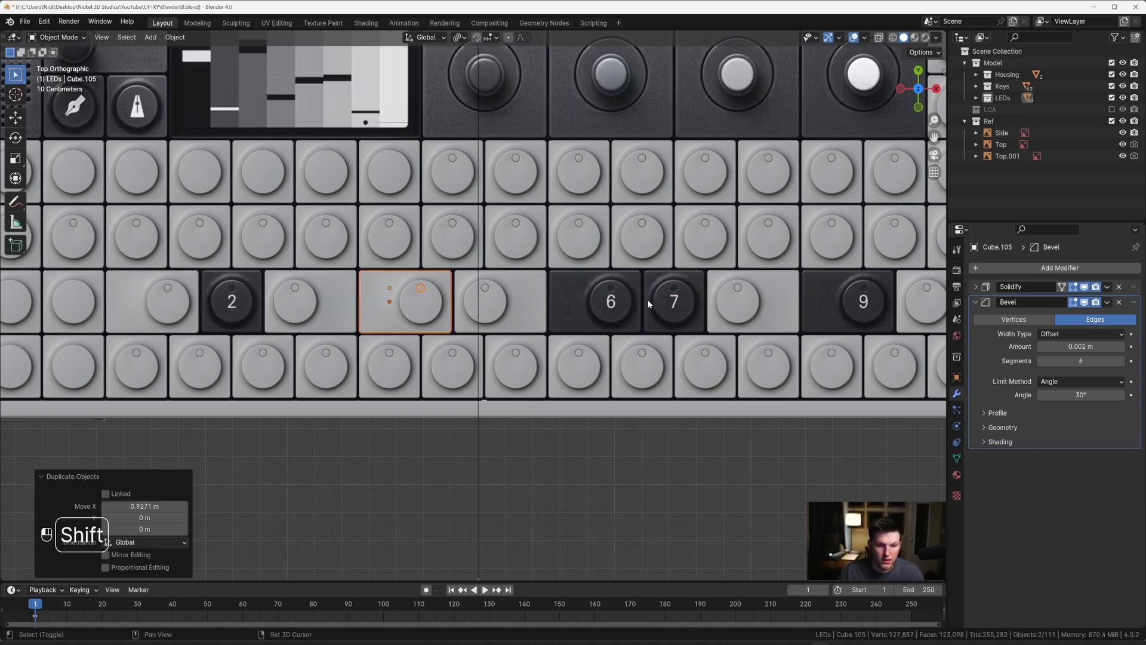
Step: Fine-align the key over the 4 and its disc by moving them 0.000813 m along X
scroll(656, 292, up, 8)
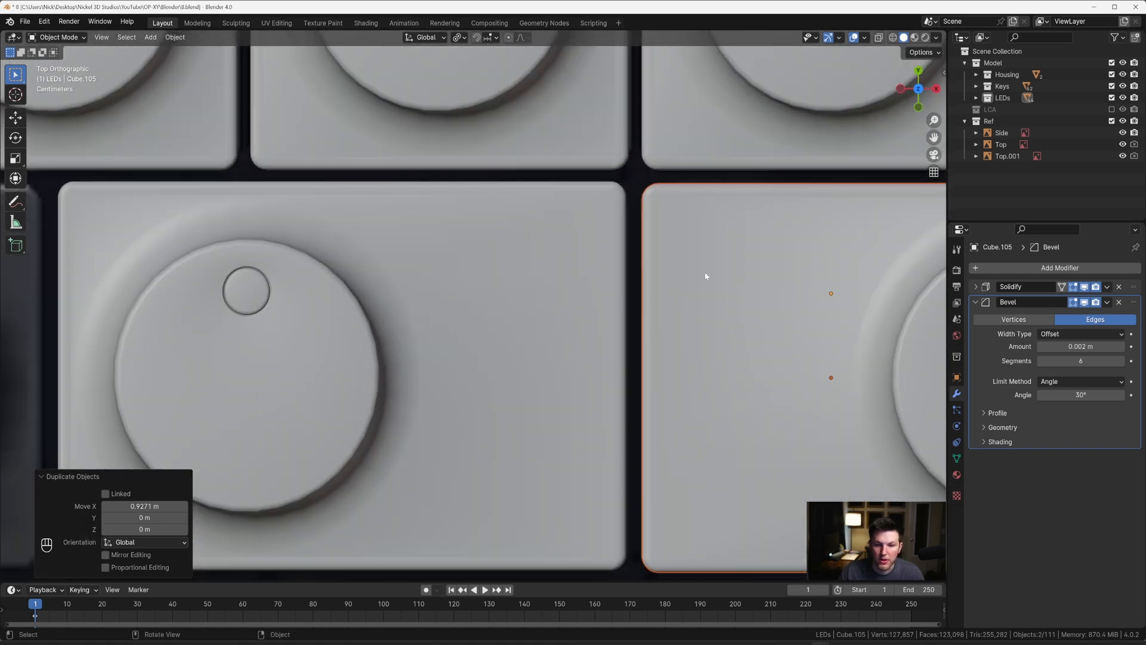
shift+middle_drag(704, 275, 601, 287)
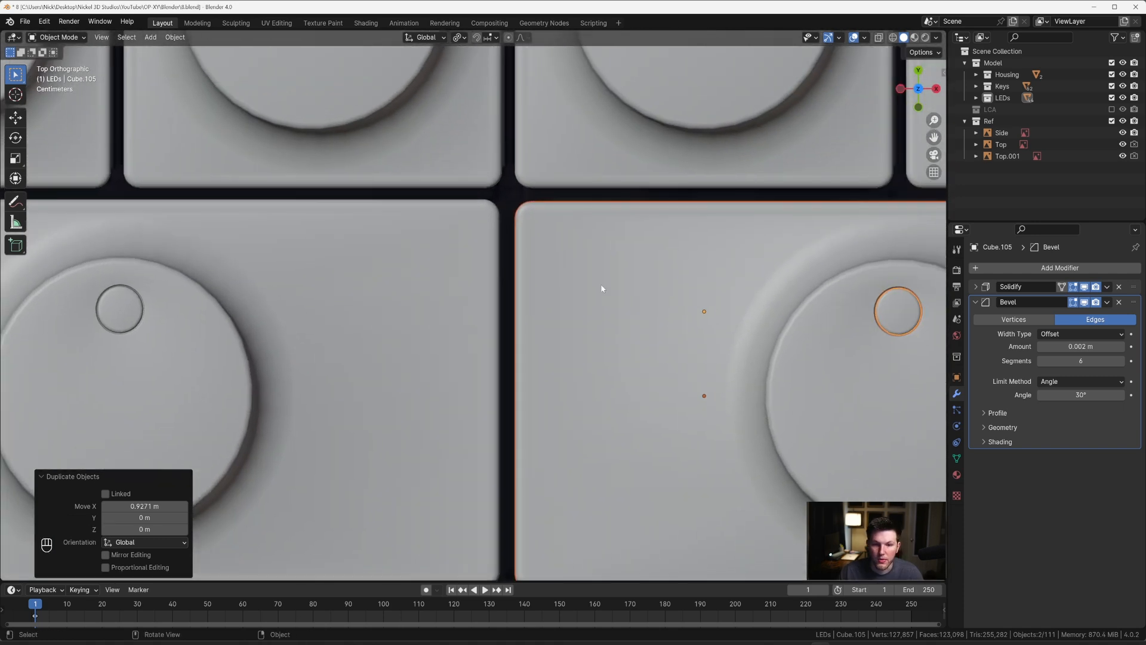
key(g)
key(x)
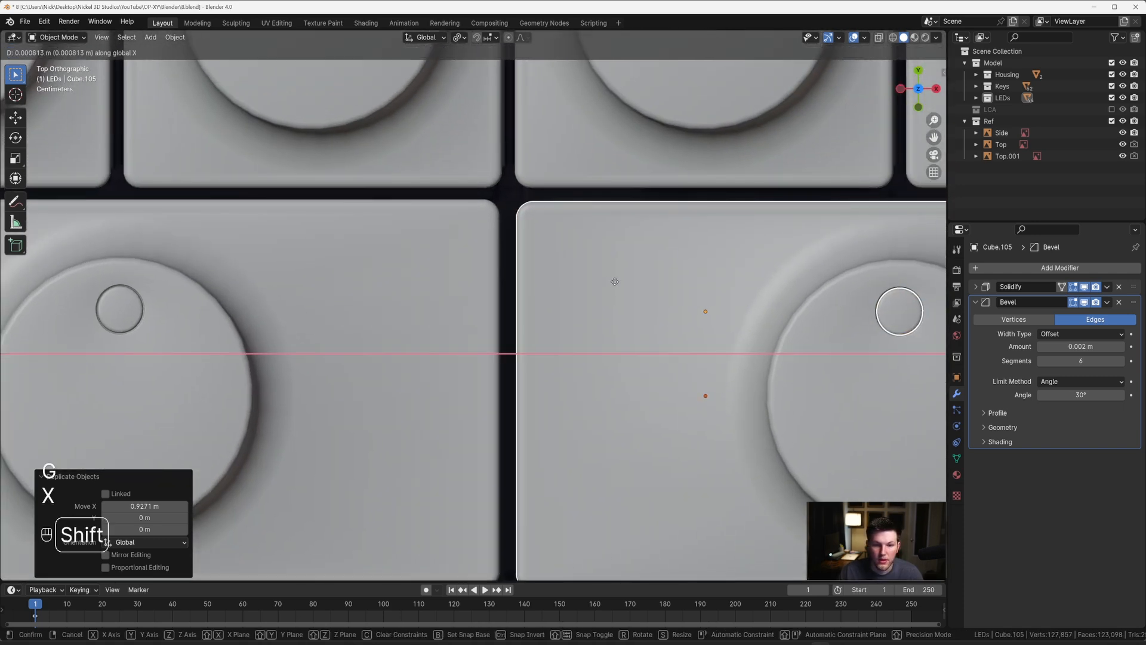
click(615, 281)
Step: Duplicate the 4 key with its disc 0.65893 m along X towards the reference's 6 key
scroll(663, 310, down, 10)
shift+middle_drag(713, 325, 616, 327)
key(shift+d)
key(x)
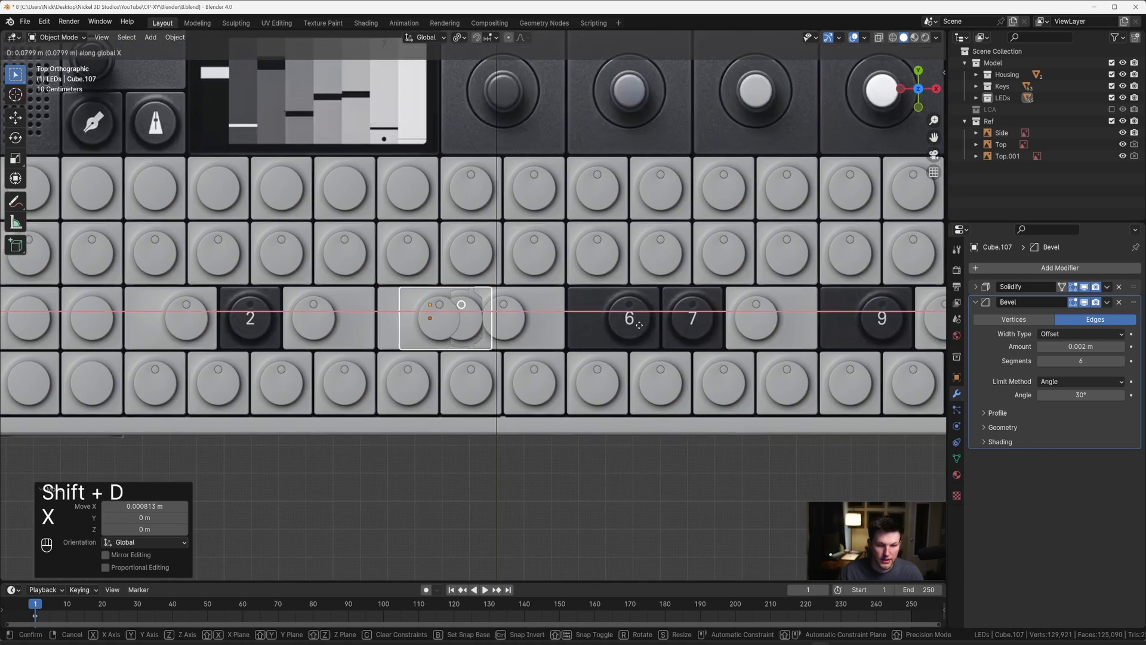
click(735, 306)
Step: Align the new key and disc with the reference's 6 key by moving them 0.036835 m along X
scroll(735, 306, up, 6)
key(g)
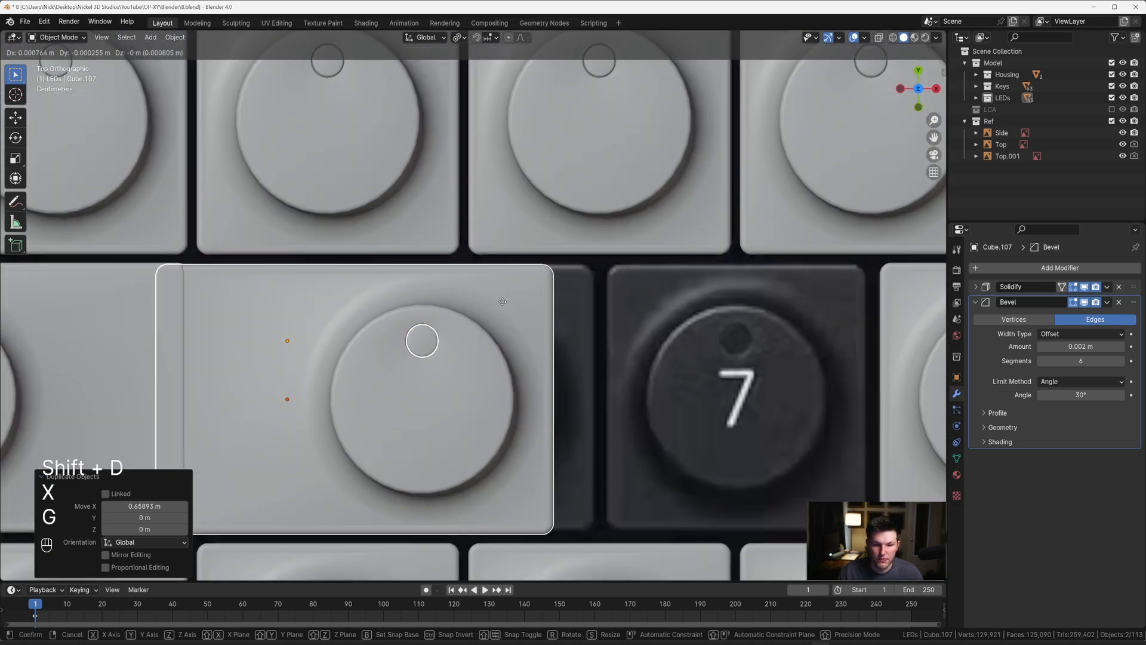
key(x)
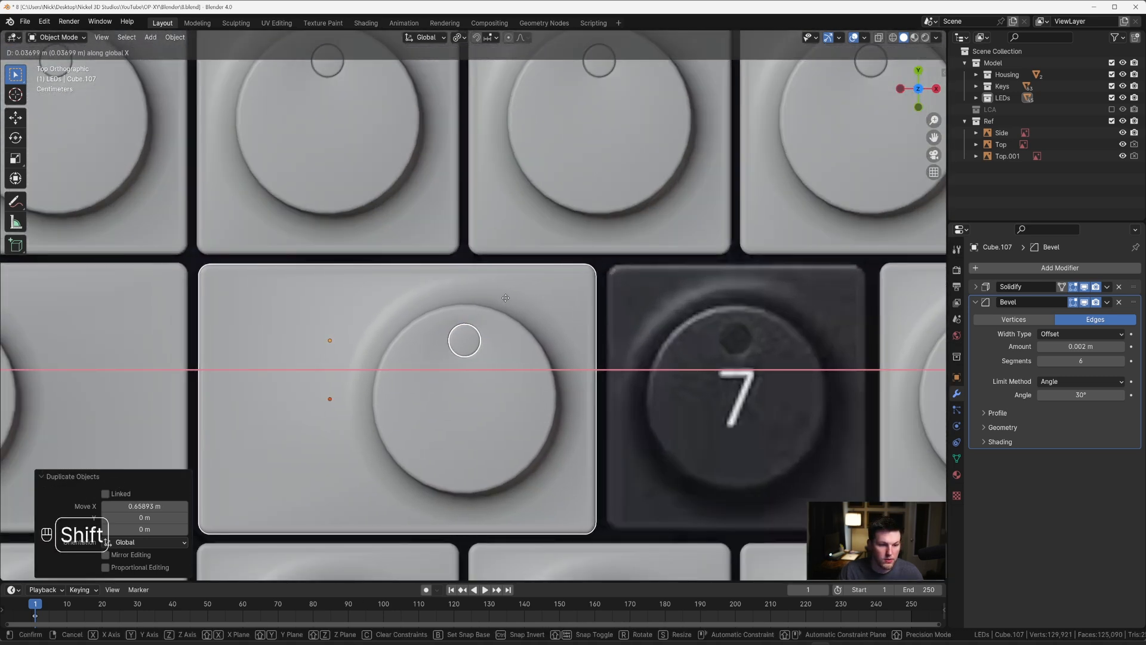
click(506, 297)
Step: Duplicate the wide key over the reference's 6, together with its disc, 0.87019 m along X towards the 9 key
scroll(534, 304, down, 8)
key(shift+d)
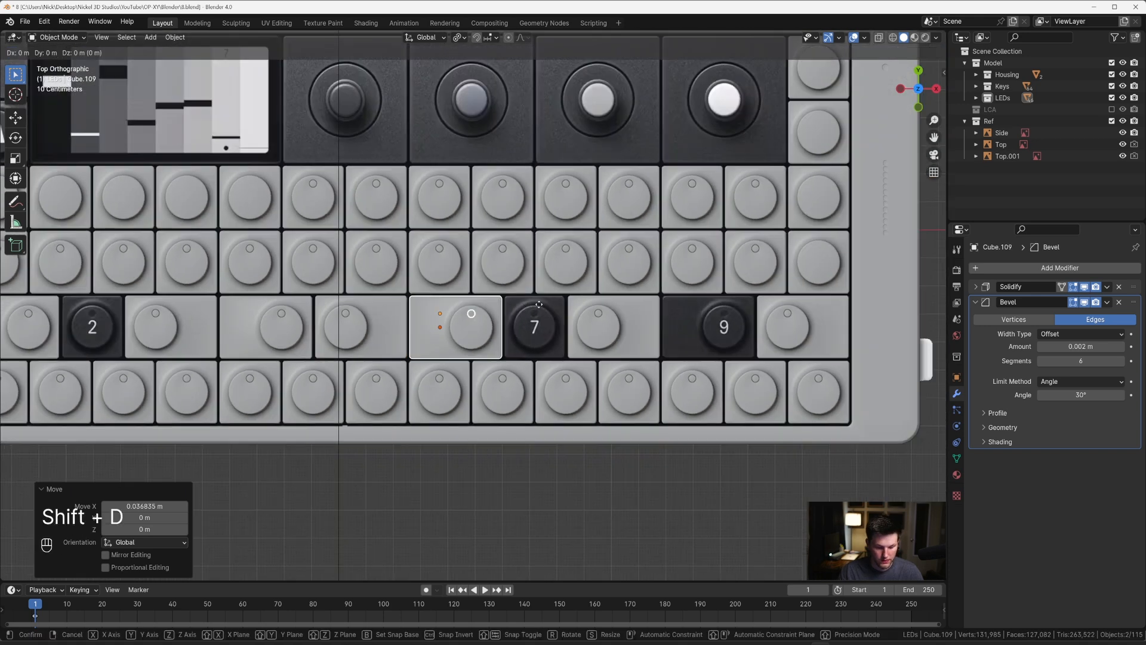
key(x)
click(773, 303)
shift+middle_drag(774, 303, 500, 291)
Step: Align the new wide key and its disc with the reference's 9 key by moving them 0.056207 m along X
scroll(480, 293, up, 8)
key(g)
key(x)
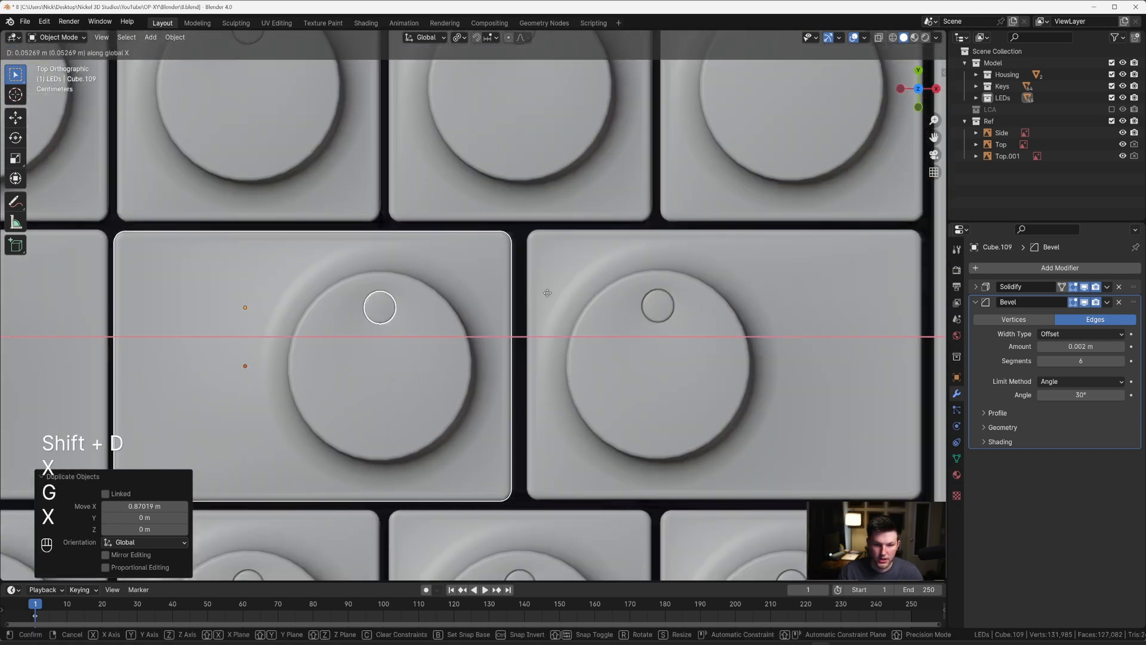
key(shift)
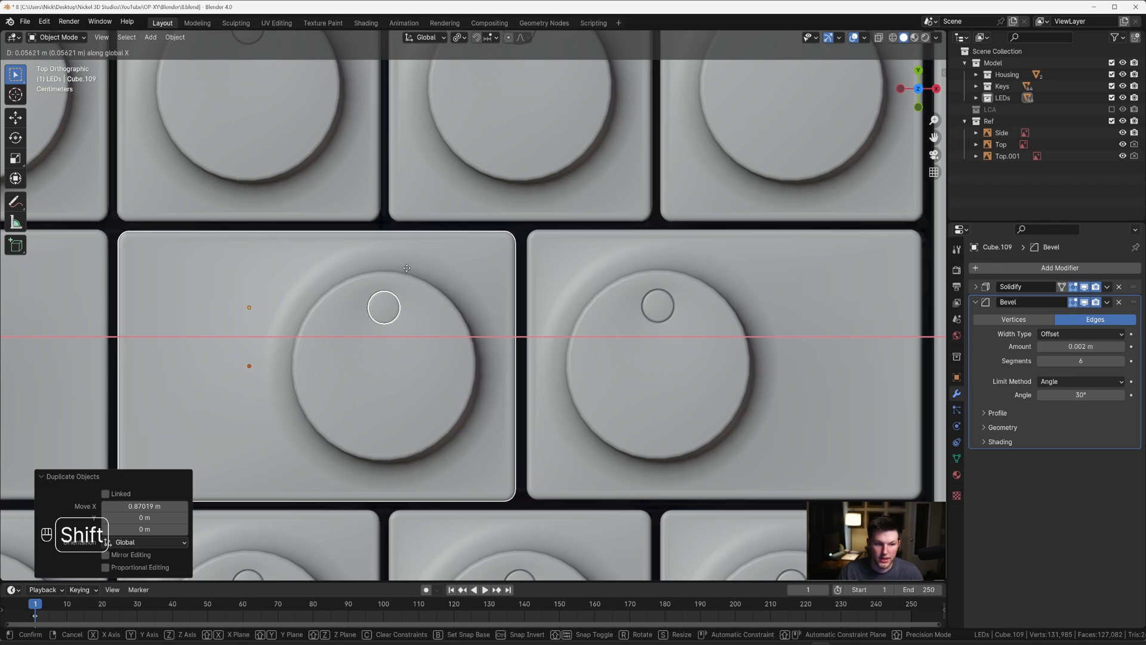
click(409, 273)
Step: Duplicate the single-width key above the 7's left side, together with its disc, -0.21344 m along Y into the number row
scroll(409, 274, down, 9)
shift+middle_drag(294, 318, 539, 326)
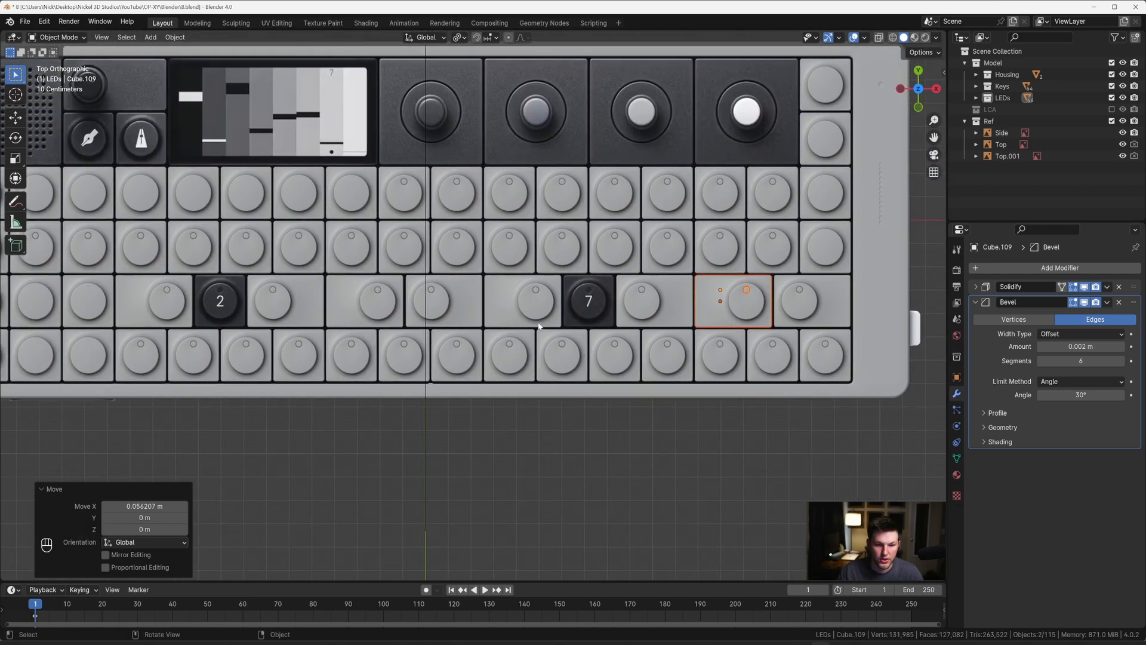
shift+middle_drag(366, 319, 457, 303)
scroll(649, 260, up, 2)
click(672, 196)
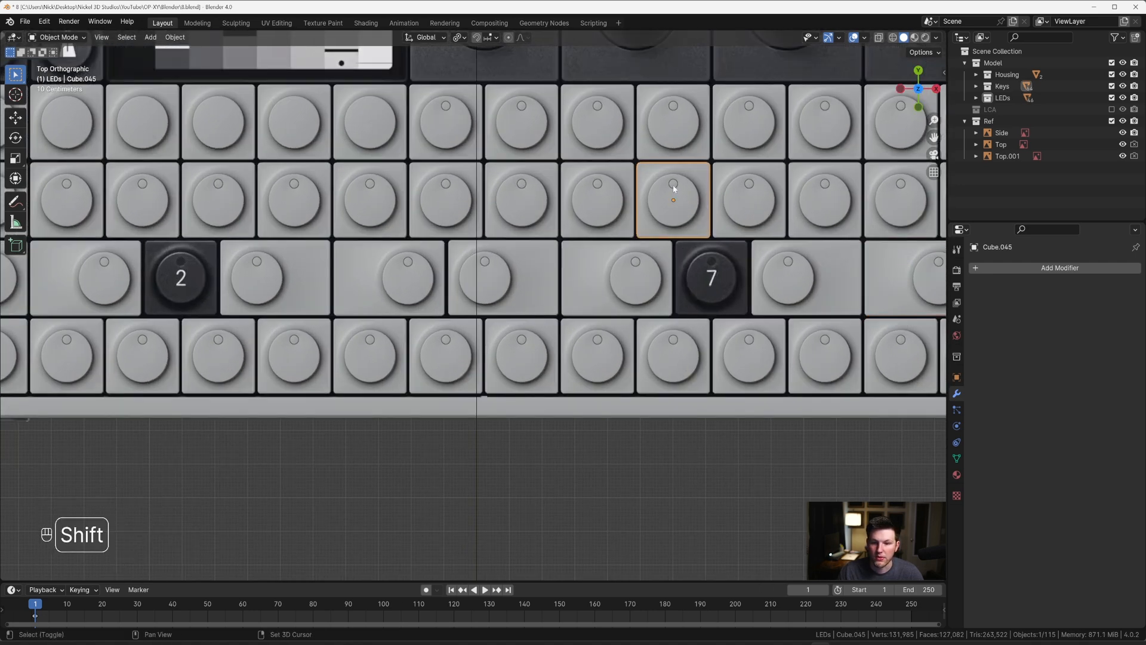
shift+click(672, 185)
key(shift+d)
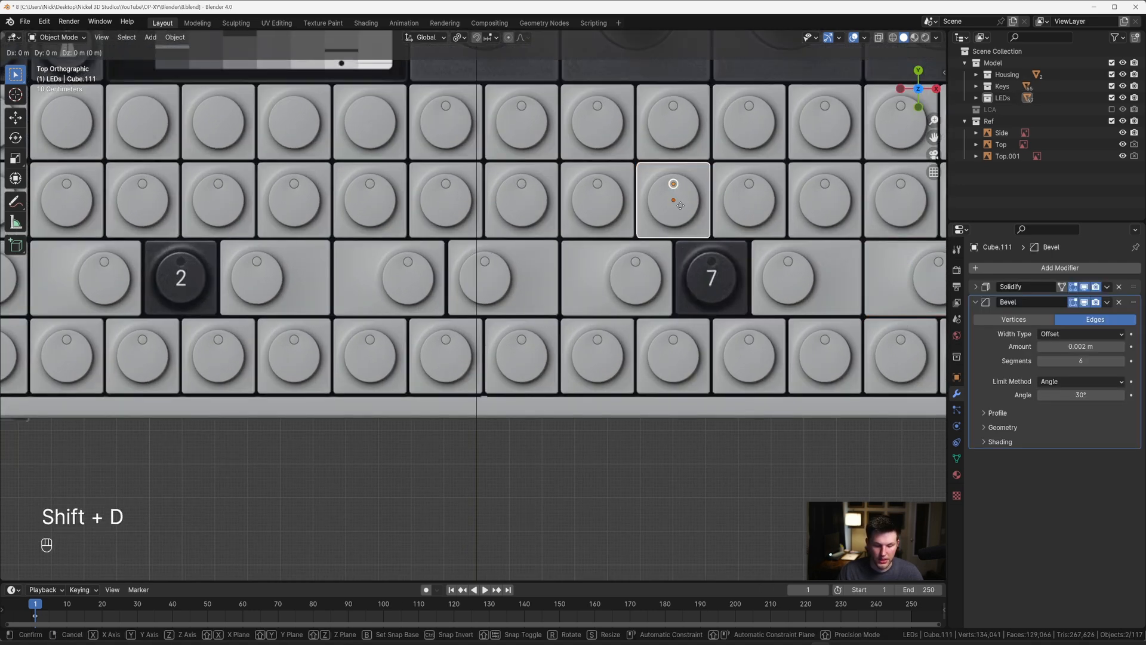
key(z)
key(y)
click(678, 310)
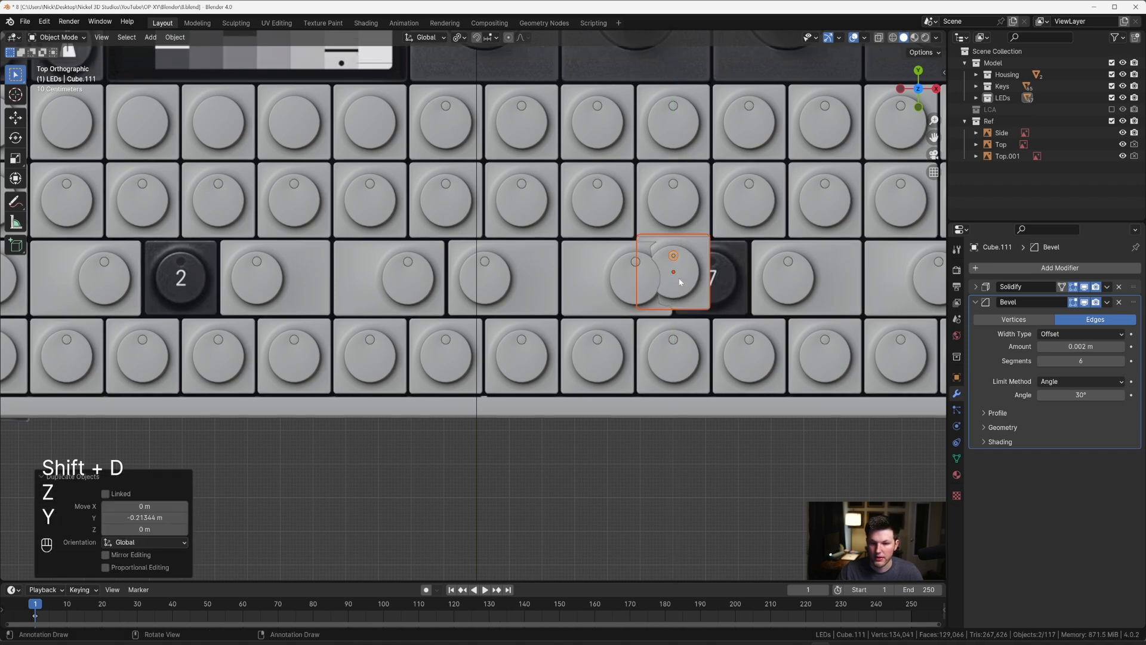
Step: Align the copied key and disc with the reference's 7 key by moving them -0.018503 m along Y and 0.11767 m along X
shift+middle_drag(678, 311, 587, 293)
scroll(574, 272, up, 3)
scroll(574, 272, up, 7)
key(g)
key(y)
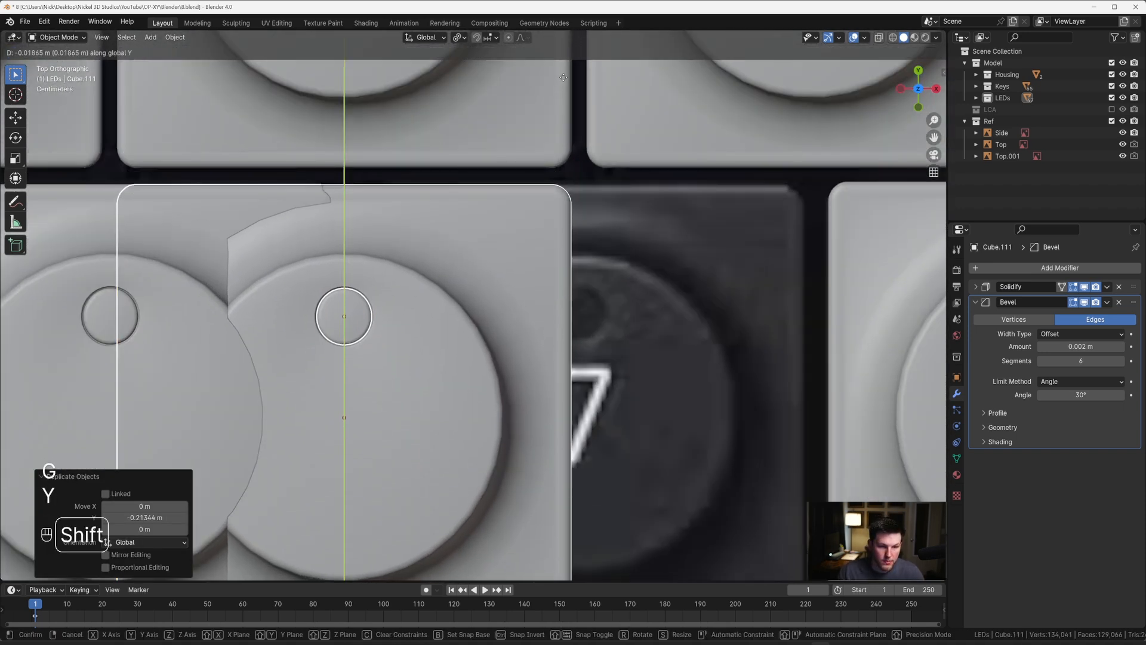
click(564, 74)
scroll(563, 74, down, 5)
key(g)
key(x)
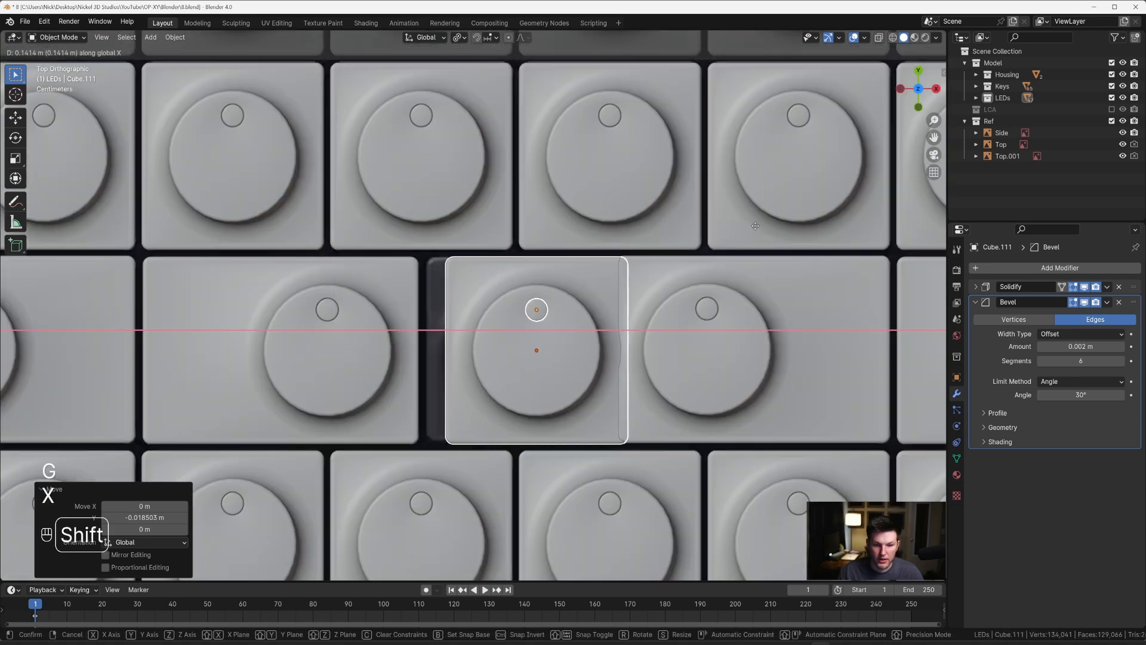
click(559, 210)
Step: Duplicate the 7 key with its disc -1.6996 m along X towards the reference's 2 key
scroll(560, 209, down, 6)
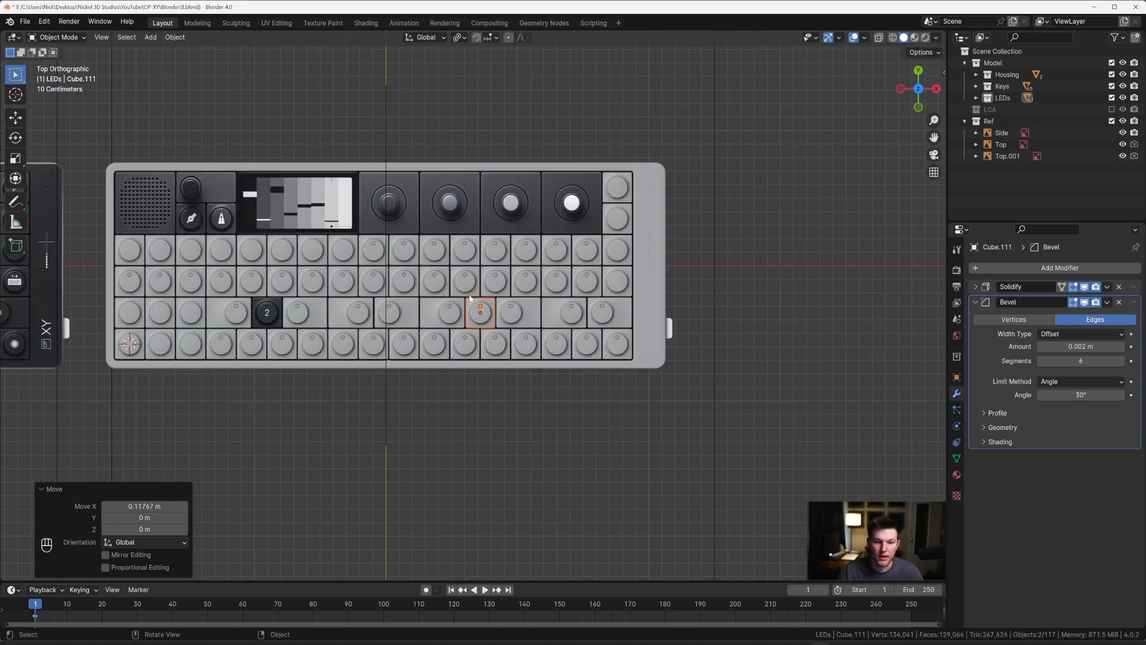
key(shift+d)
key(x)
click(429, 289)
Step: Move the new key and disc along X to fill the gap over the reference's 2 key
scroll(431, 289, up, 6)
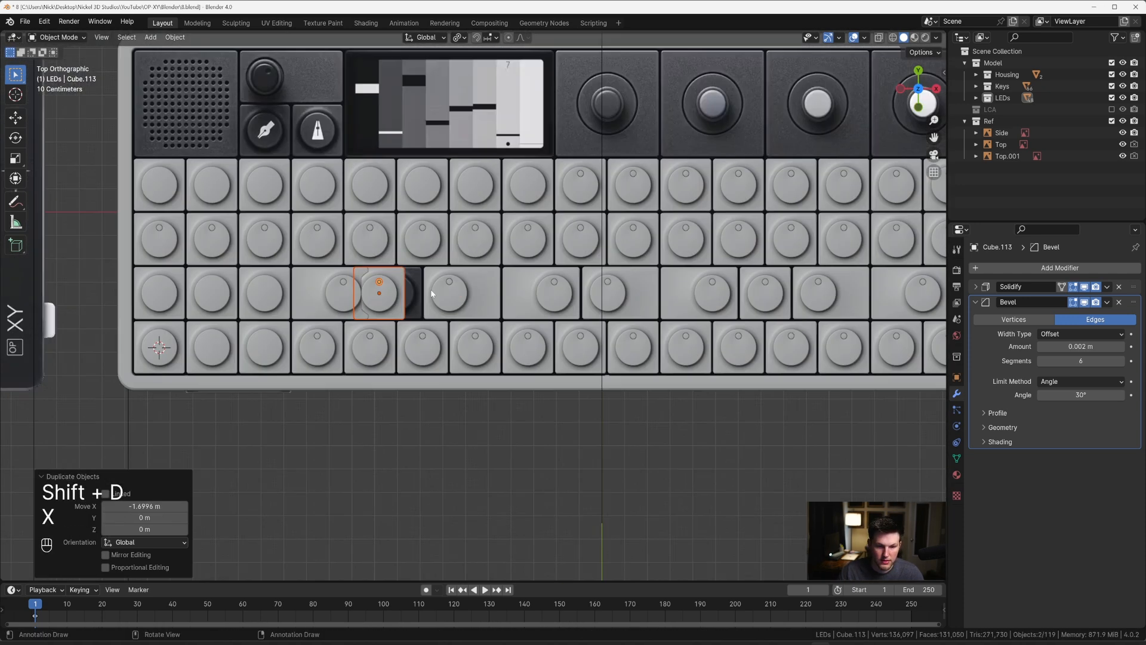
key(g)
key(x)
key(shift)
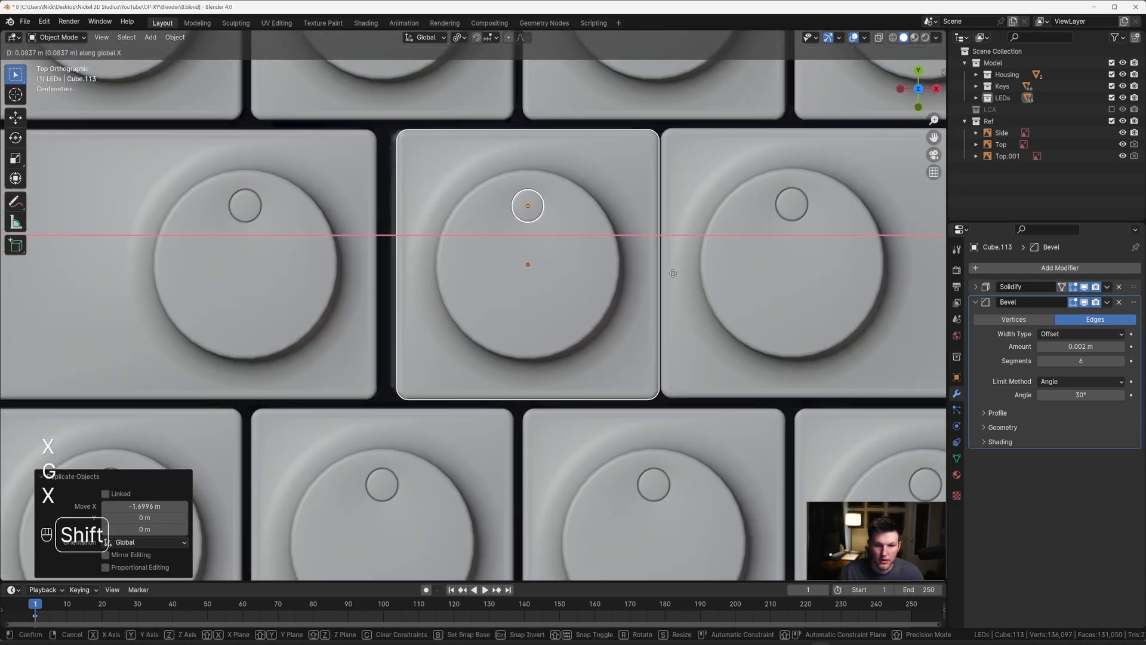
click(585, 258)
Step: Compare the modelled key layout with the full OP-XY top reference and examine the four rotary knob tiles
scroll(587, 262, down, 10)
mouse_move(633, 340)
middle_down()
mouse_move(584, 252)
mouse_move(549, 293)
mouse_move(613, 338)
middle_up()
scroll(539, 302, up, 6)
key(grave)
shift+middle_drag(462, 269, 616, 258)
scroll(433, 206, down, 3)
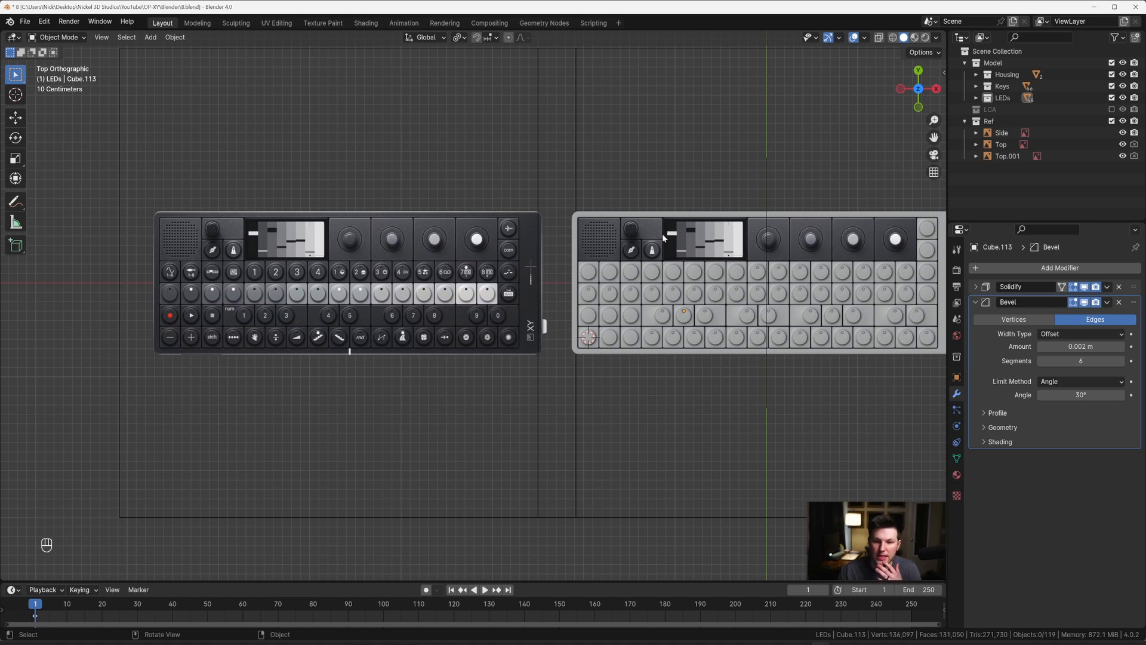
shift+middle_drag(720, 265, 479, 309)
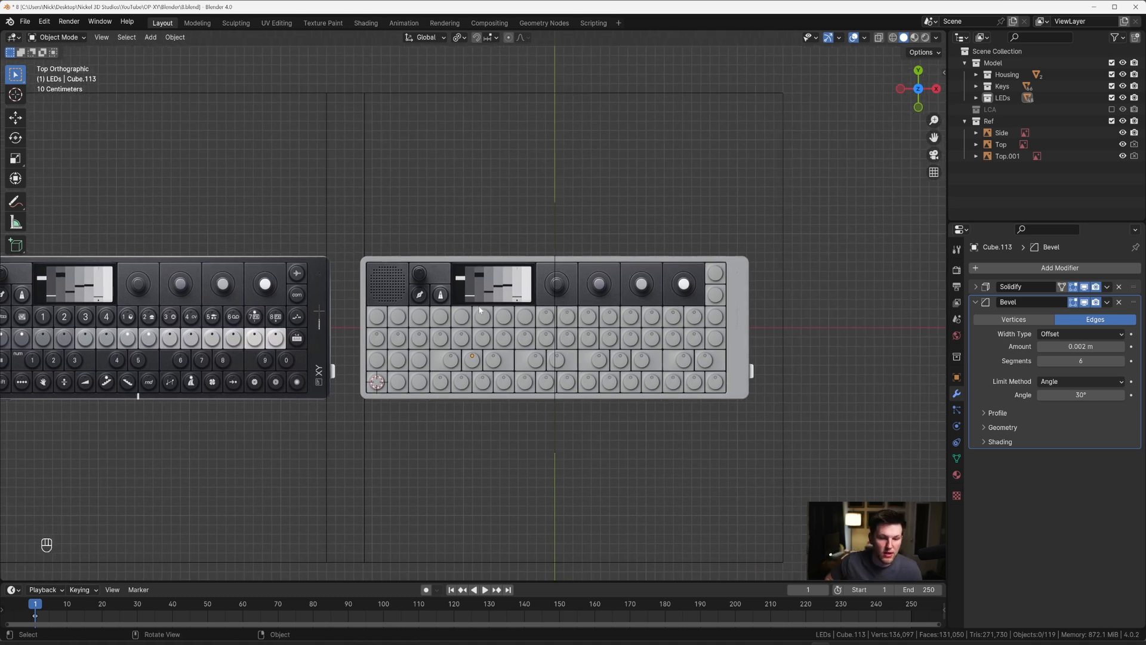
scroll(602, 237, up, 2)
shift+middle_drag(655, 284, 560, 269)
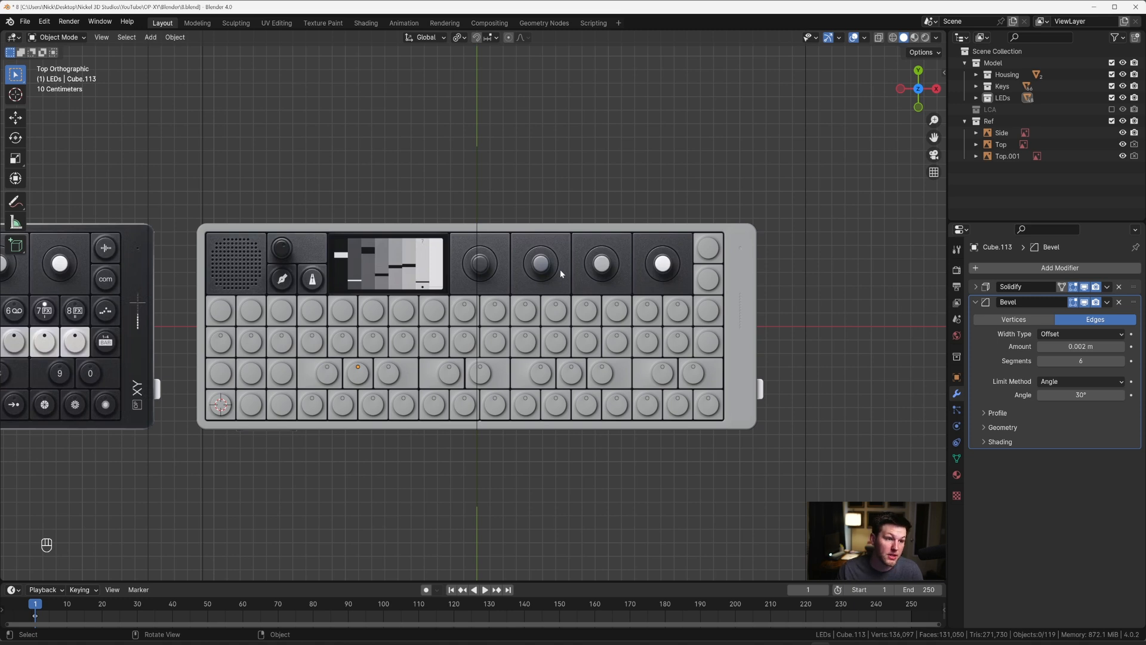
shift+middle_drag(593, 272, 501, 277)
scroll(501, 277, up, 3)
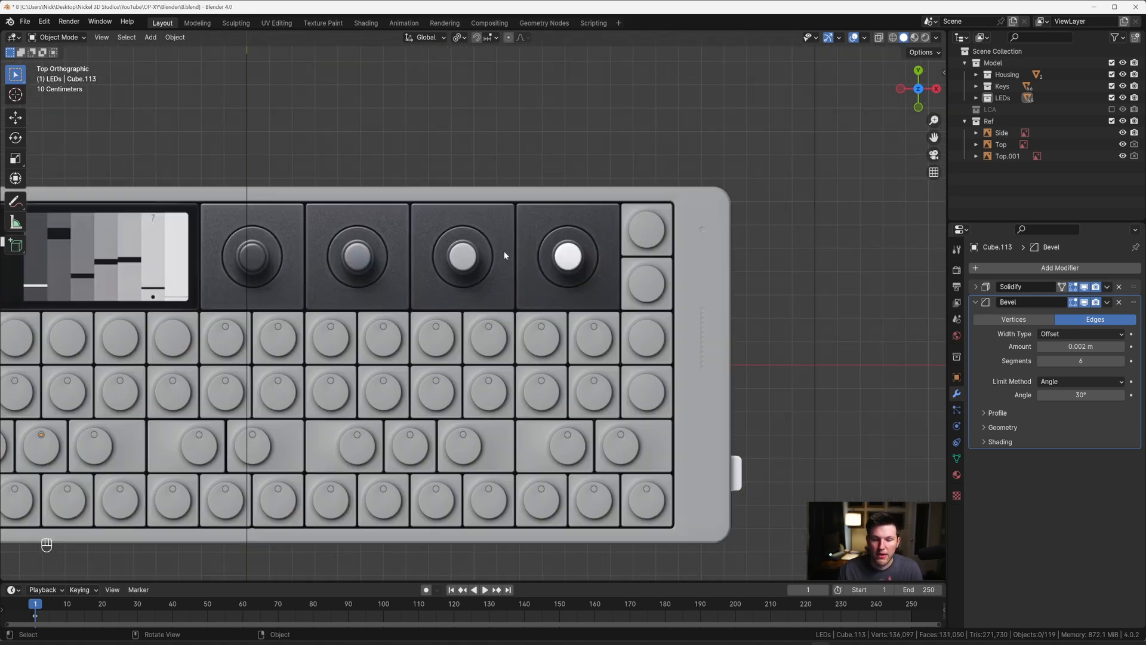
scroll(517, 244, up, 1)
scroll(532, 244, down, 1)
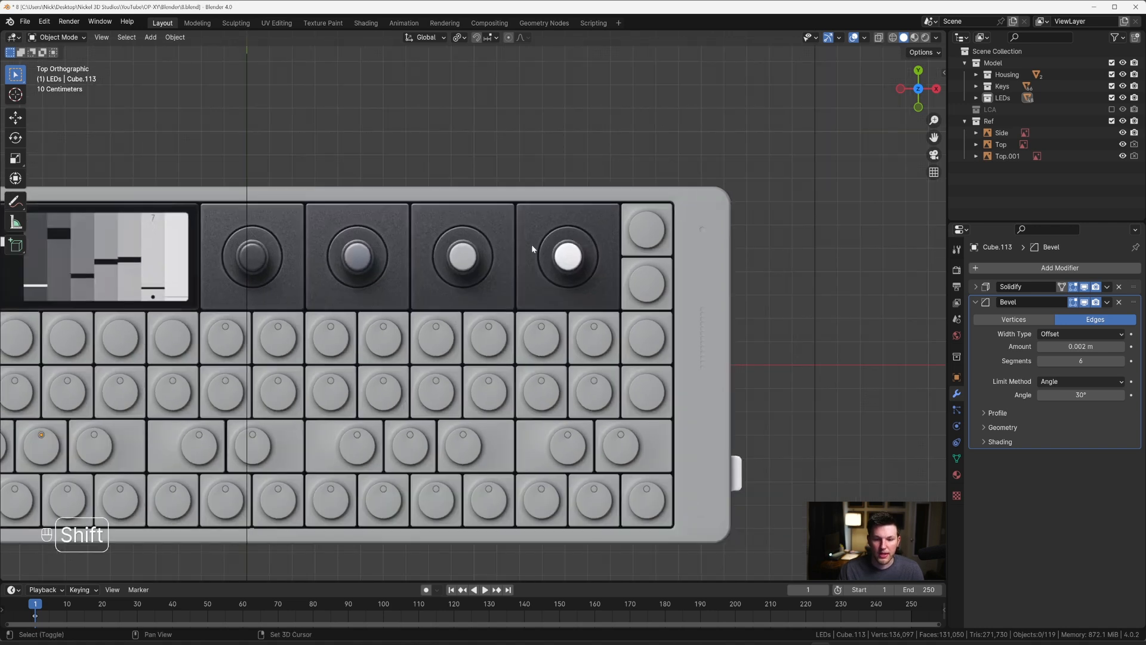
Step: Duplicate the uppermost key of the far-right column and place the copy over the white rotary knob
shift+middle_drag(532, 245, 499, 259)
scroll(526, 234, up, 1)
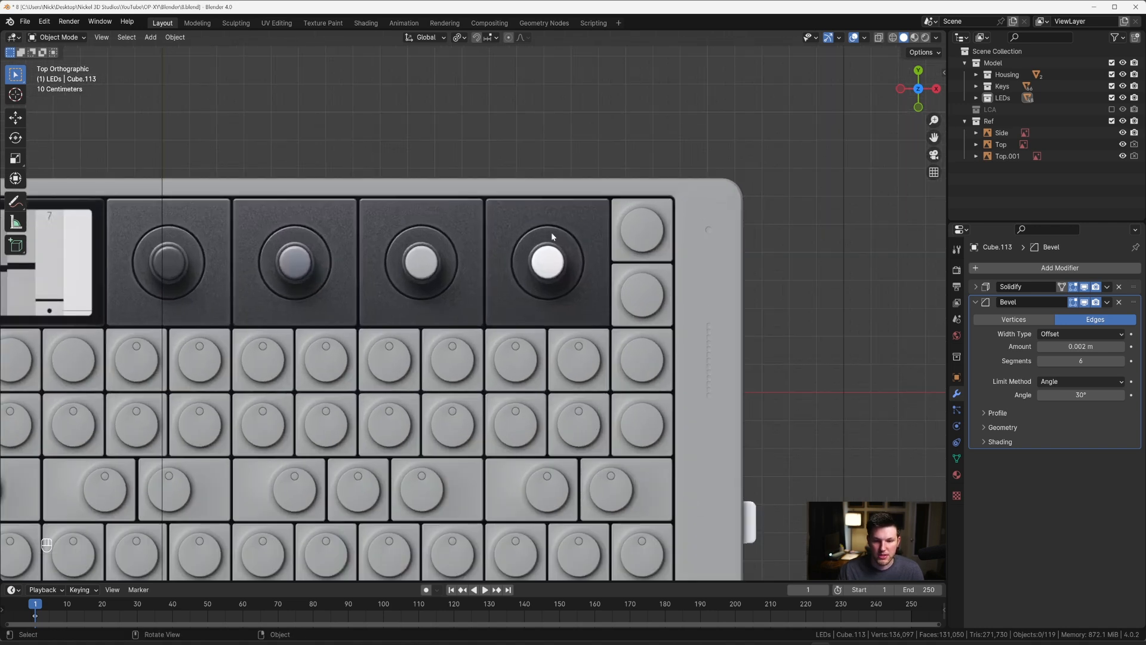
click(625, 210)
scroll(626, 221, up, 1)
key(shift+d)
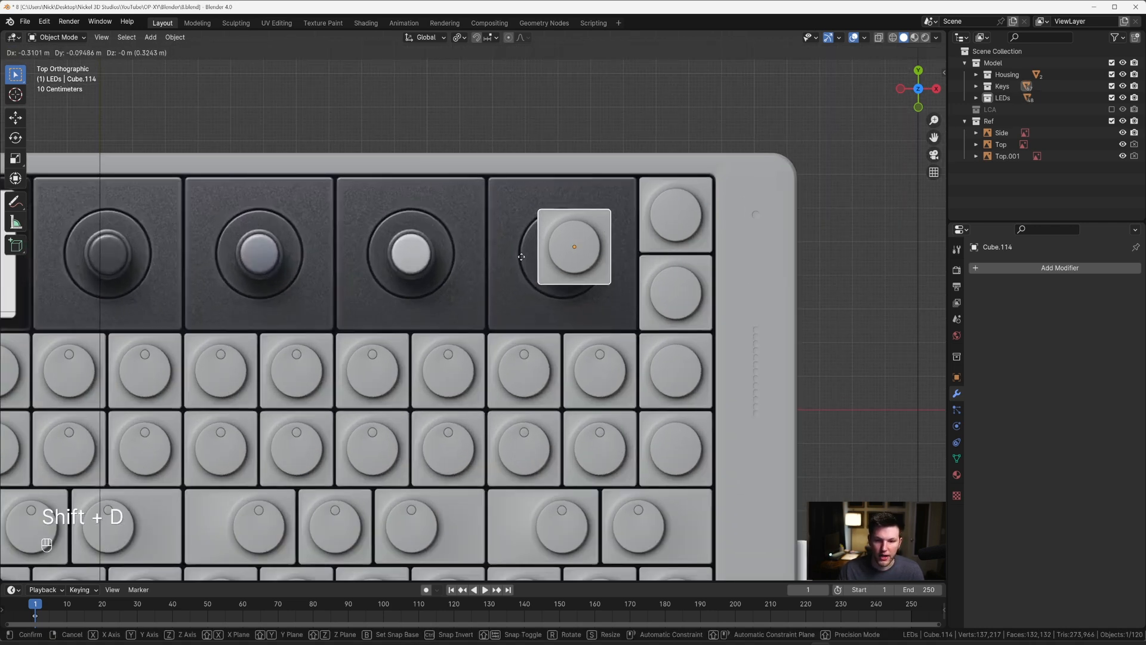
click(555, 258)
Step: Delete the copied key's round cap and the curved ring of faces around it, up to the ring's outer circle
key(Tab)
scroll(556, 258, up, 3)
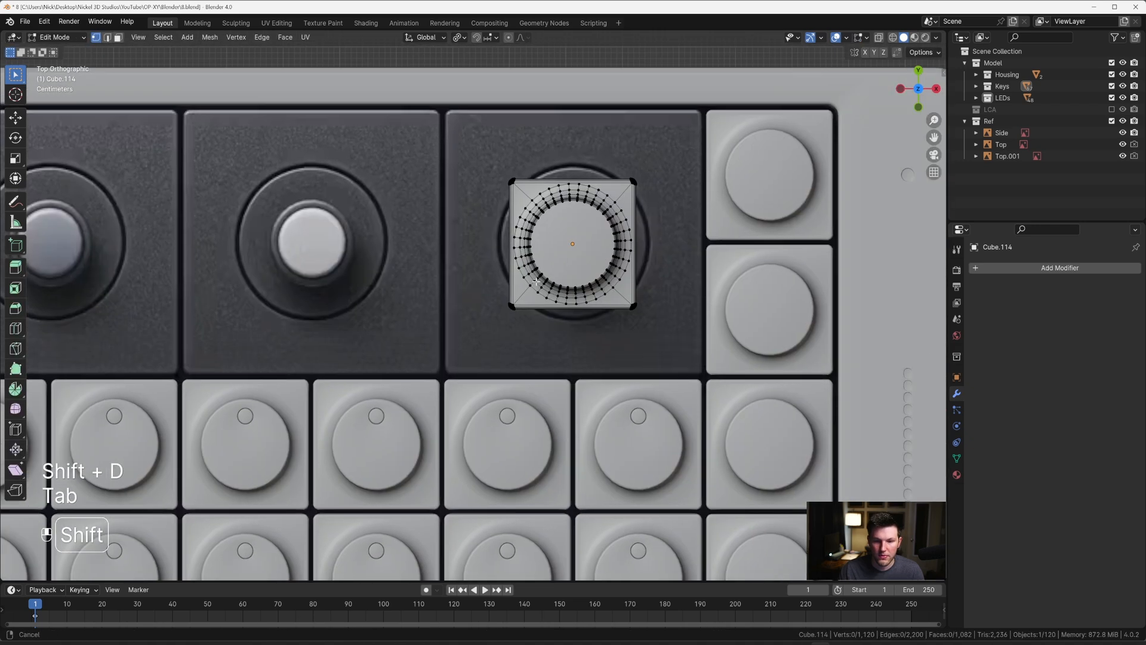
key(3)
click(544, 279)
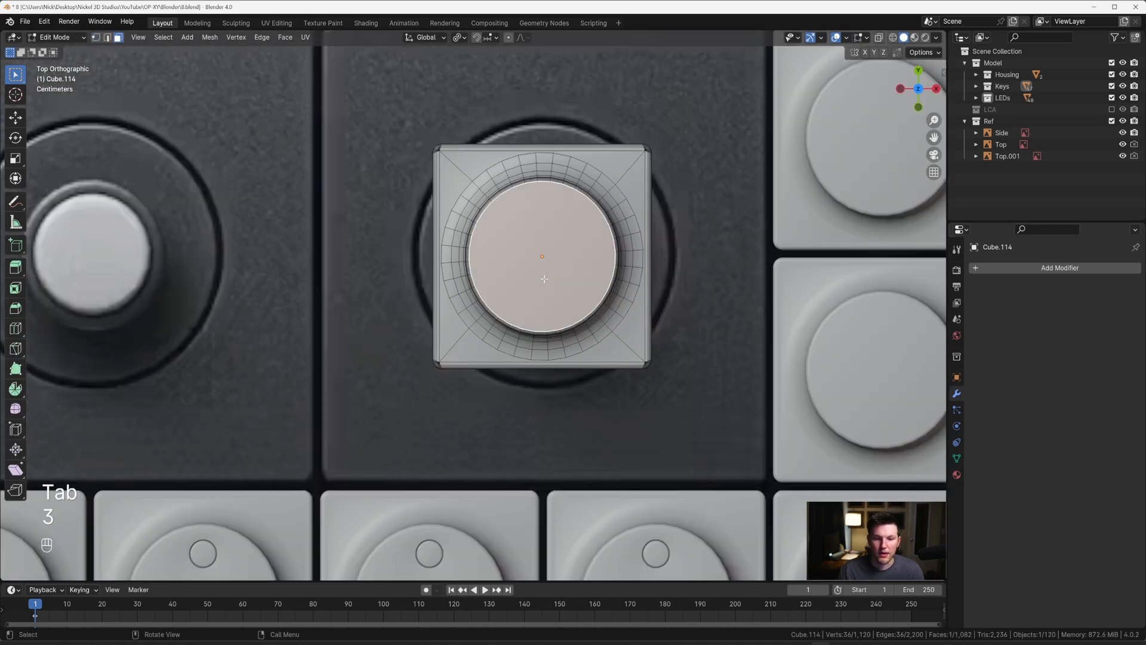
key(ctrl+KP_Add)
key(ctrl+KP_Add)
key(ctrl+KP_Add)
key(ctrl+KP_Add)
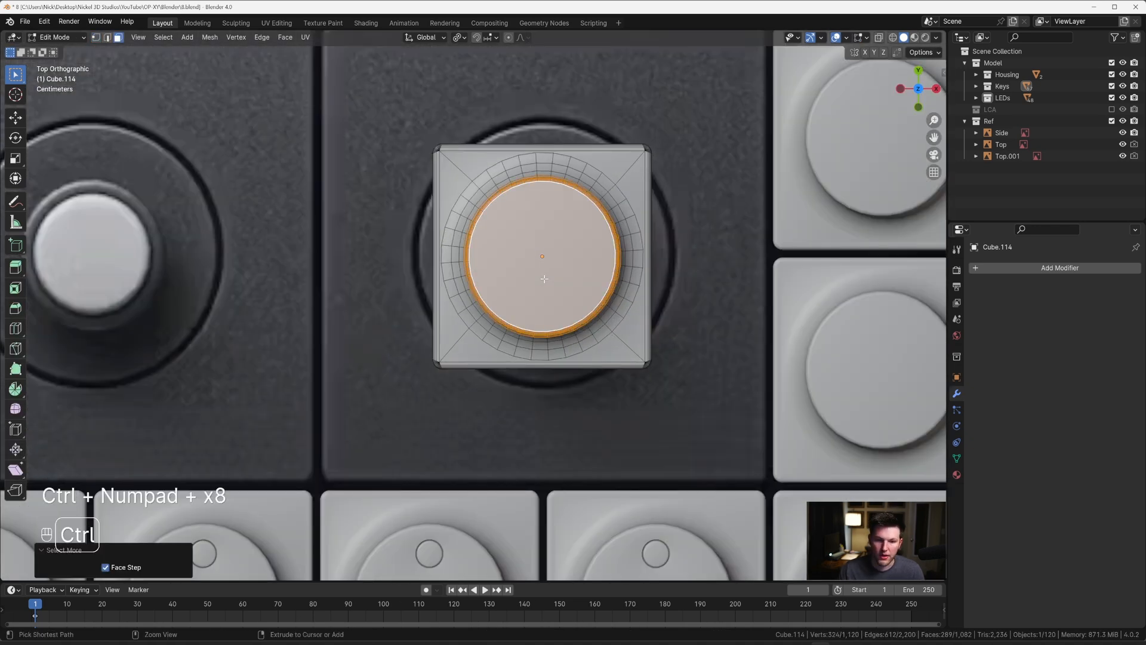
key(ctrl+KP_Add)
key(ctrl+KP_Add)
key(ctrl+KP_Add)
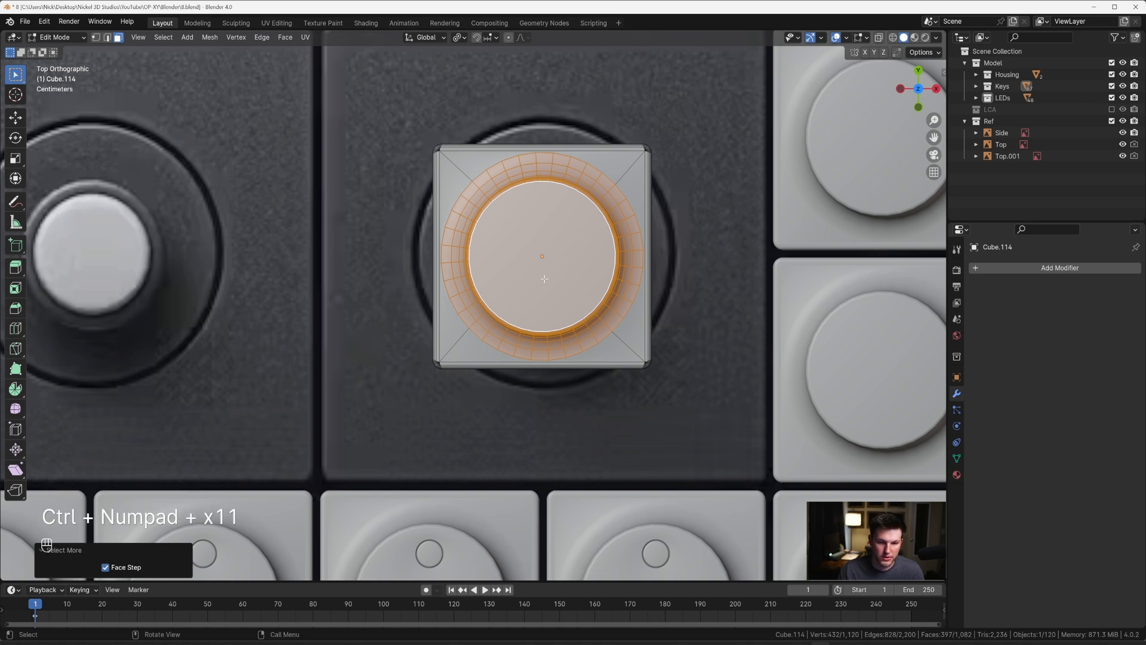
key(x)
click(544, 280)
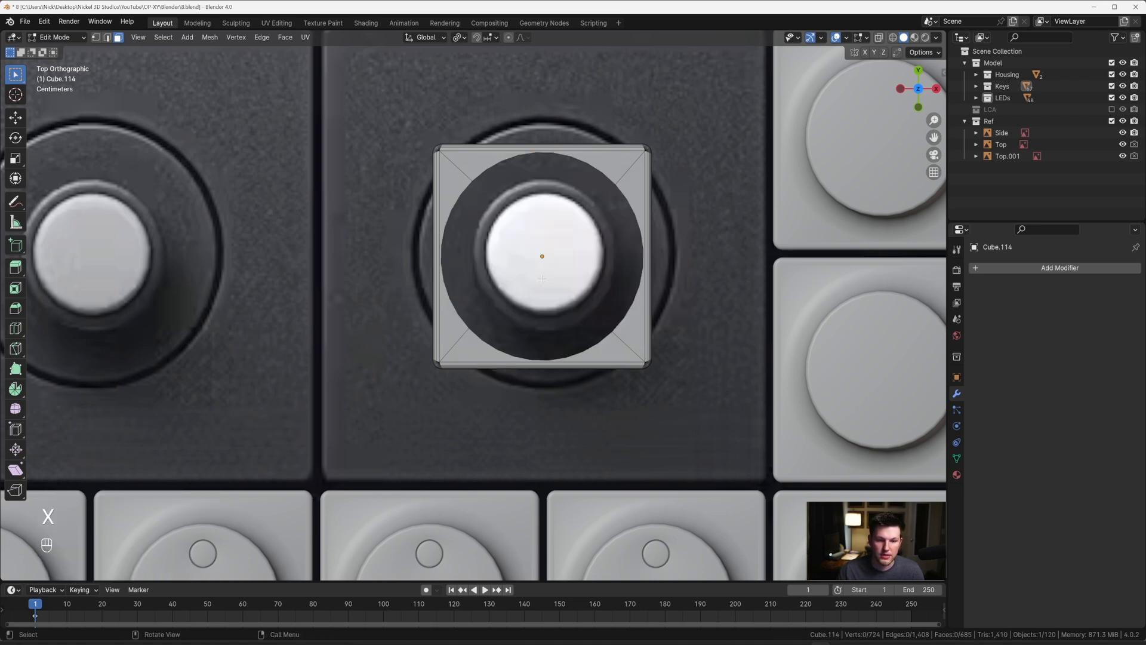
Step: With X-ray on, move the copied key's left corner vertices -0.11034 m along X towards the knob tile's left edge
key(alt+z)
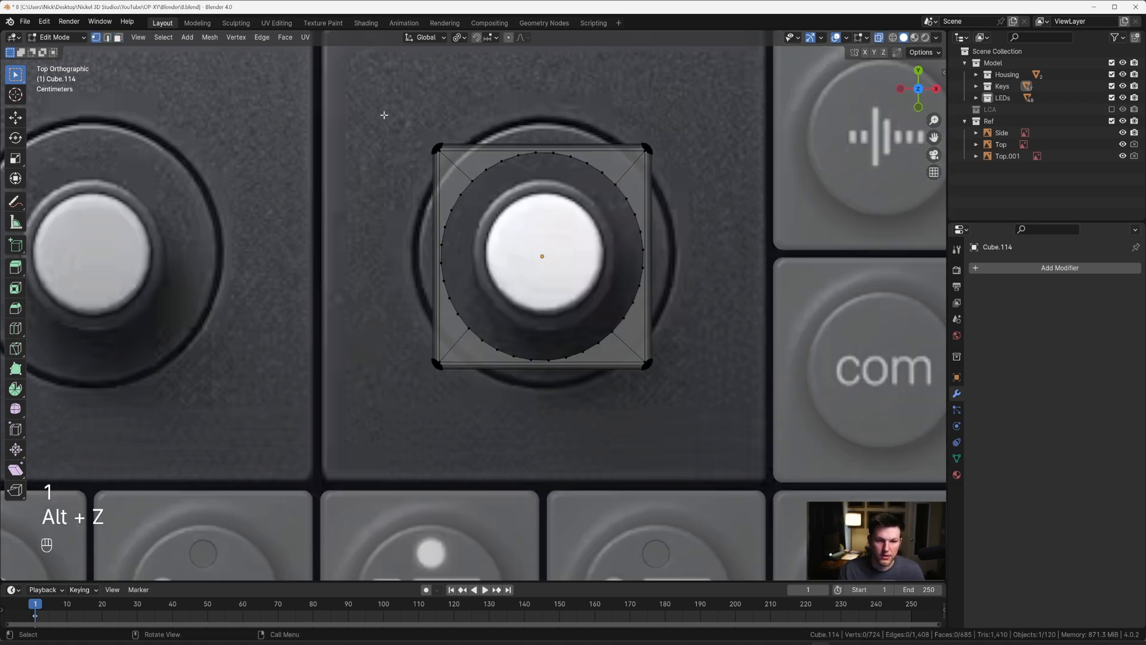
mouse_move(378, 93)
mouse_down()
mouse_move(460, 378)
mouse_move(425, 371)
mouse_move(423, 347)
mouse_up()
key(c)
mouse_move(407, 145)
mouse_down()
mouse_move(415, 127)
mouse_move(429, 389)
mouse_move(418, 383)
mouse_up()
right_click(418, 384)
scroll(504, 290, down, 4)
key(g)
key(x)
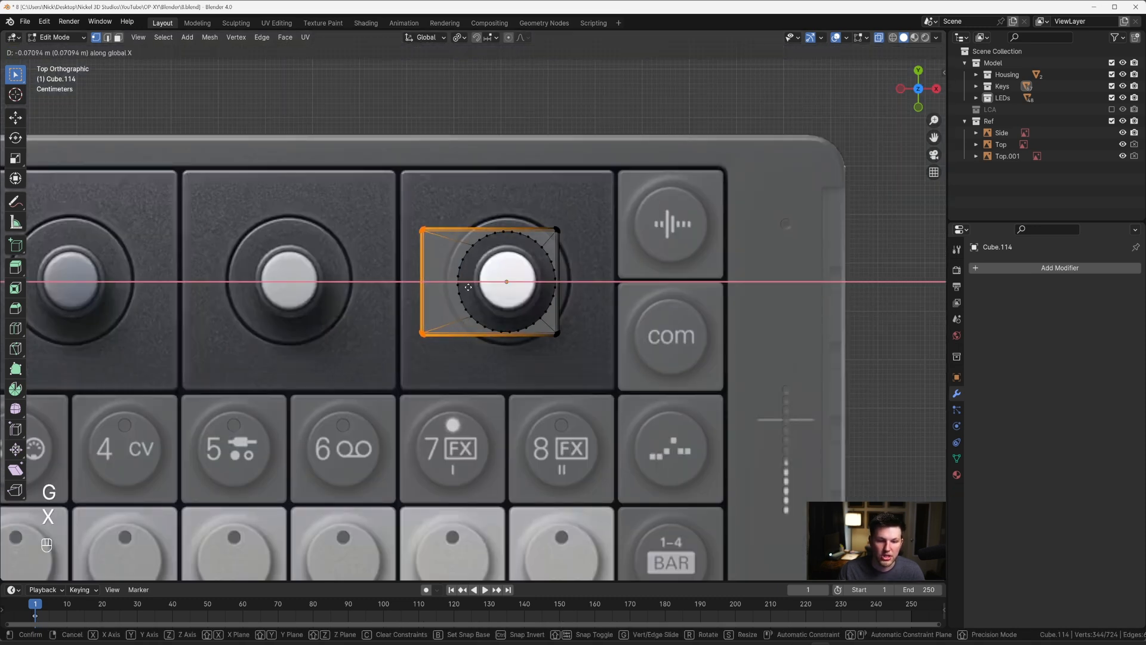
click(452, 286)
Step: Fine-align the left corner vertices with the knob tile's left edge by moving them -0.003794 m along X
scroll(454, 289, up, 2)
scroll(455, 293, up, 4)
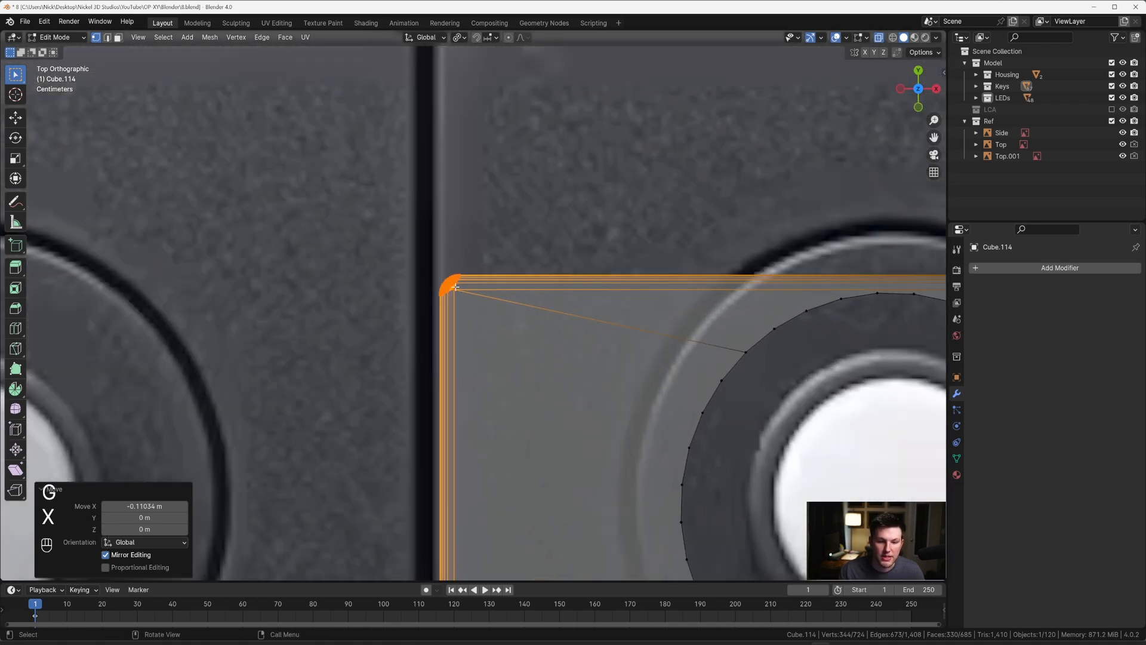
key(g)
key(x)
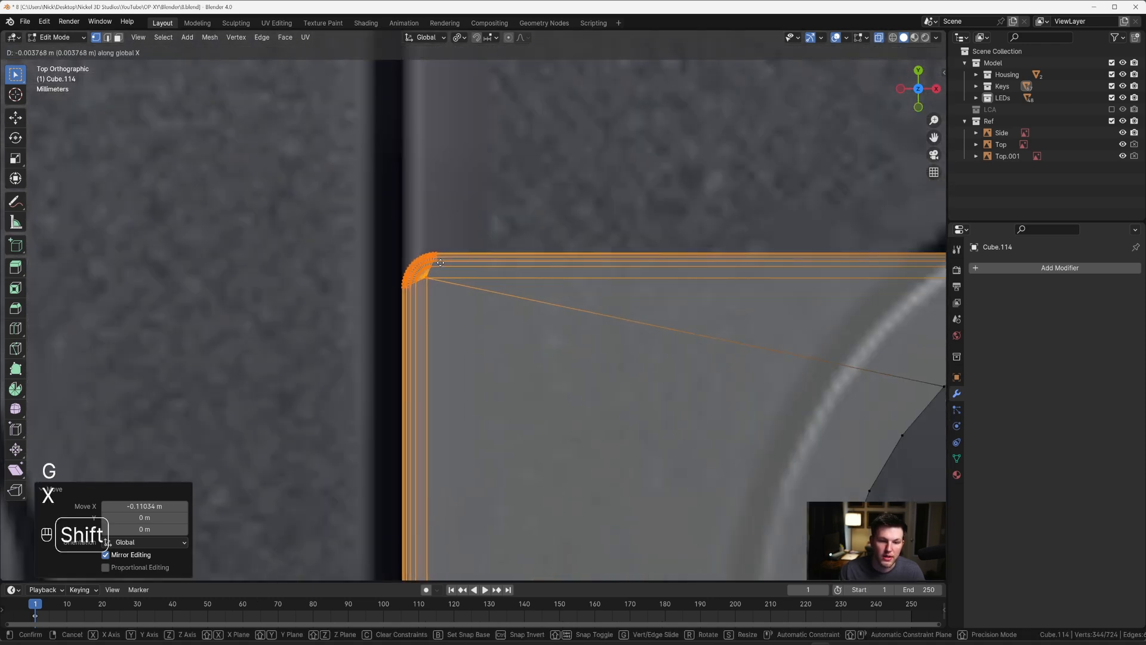
click(440, 262)
scroll(442, 265, down, 4)
scroll(639, 319, up, 3)
key(c)
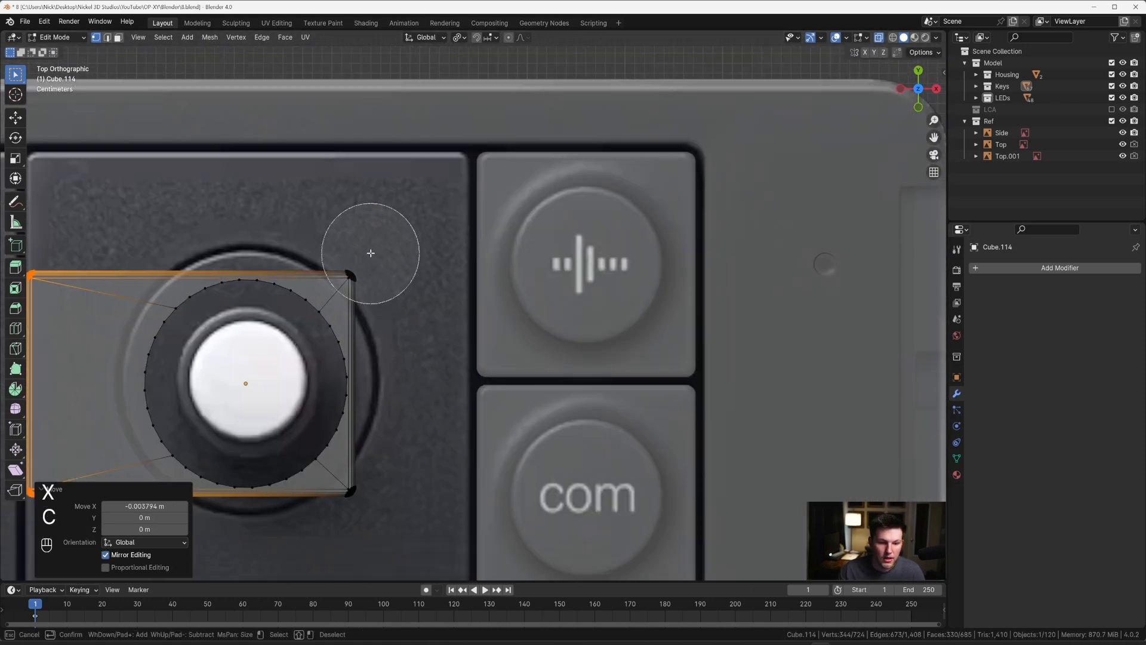
click(371, 254)
right_click(385, 490)
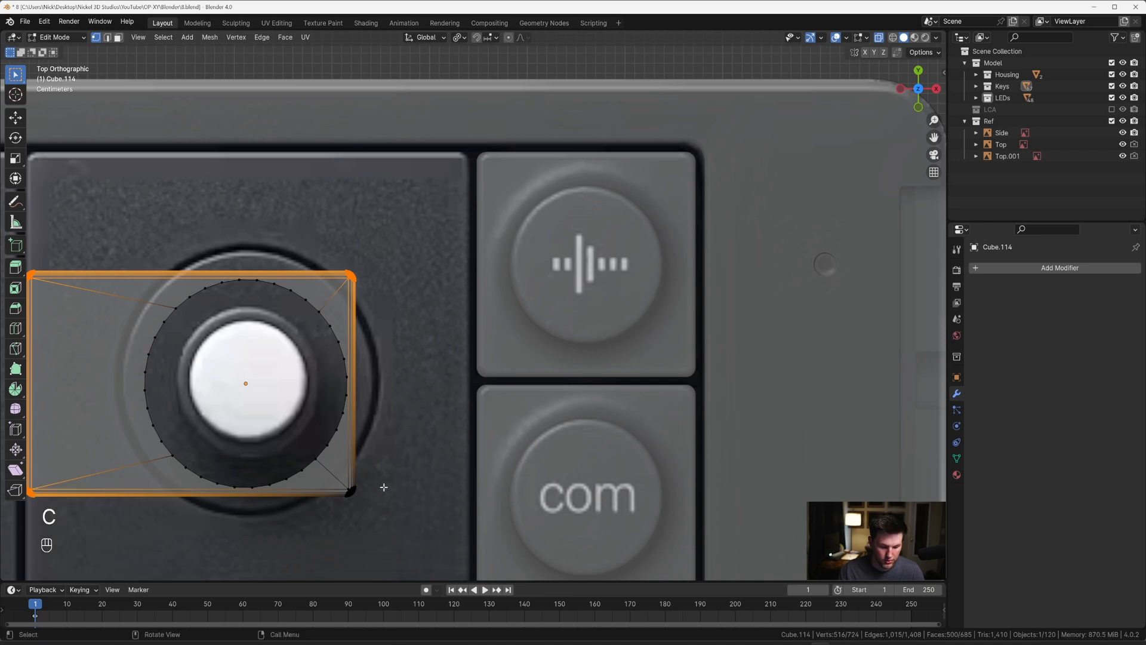
Step: Select only the copied key's right corner vertices and move them 0.117 m along X towards the knob tile's right edge
key(alt+a)
key(c)
click(371, 256)
click(384, 494)
right_click(384, 494)
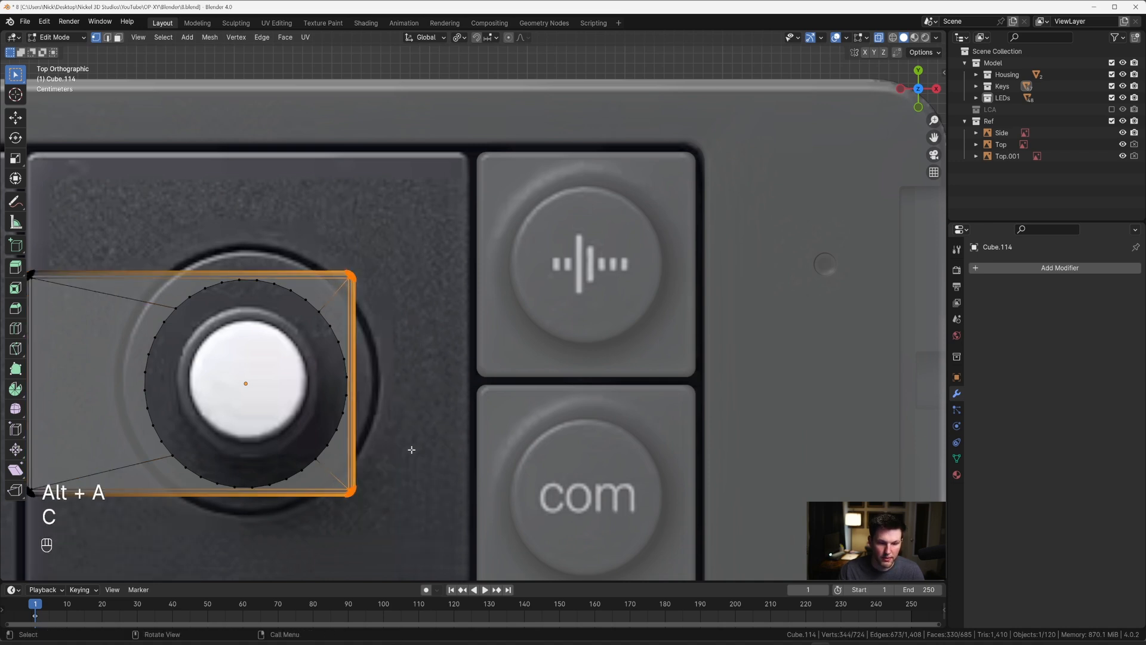
key(g)
key(x)
click(524, 449)
Step: Fine-align the right corner vertices with the knob tile's right edge by moving them 0.000398 m along X
scroll(494, 212, up, 4)
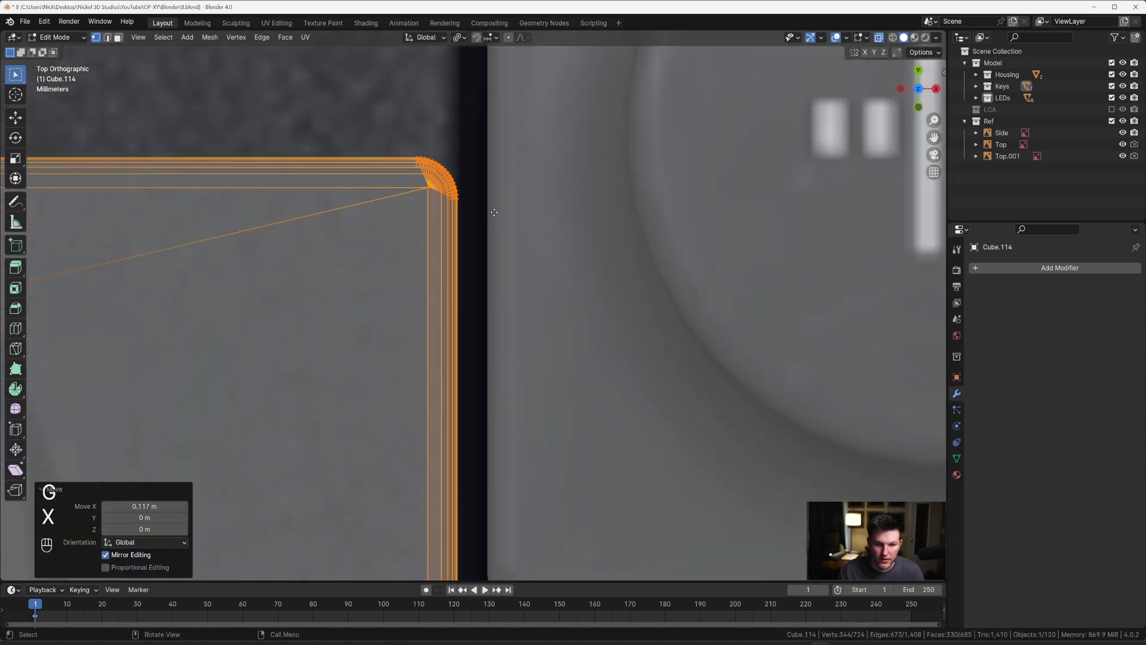
key(g)
key(x)
click(495, 238)
Step: Select only the copied key's upper corner vertices and move them 0.10924 m along Y towards the knob tile's upper edge
scroll(494, 238, down, 10)
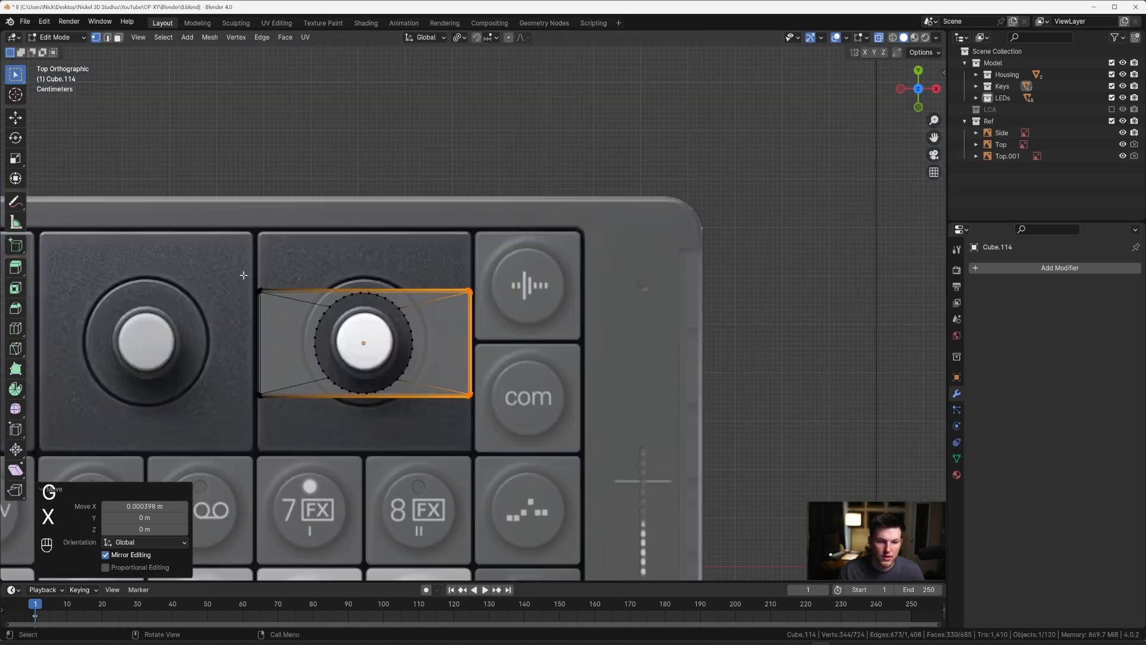
key(c)
click(254, 273)
right_click(254, 273)
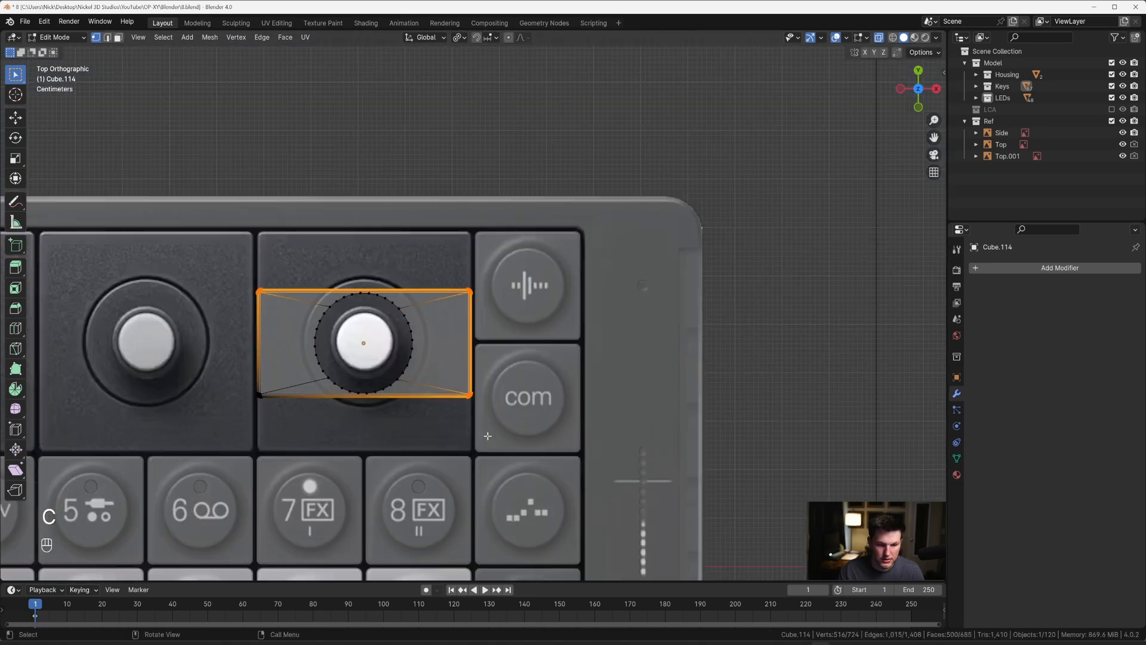
key(c)
middle_click(486, 408)
right_click(487, 407)
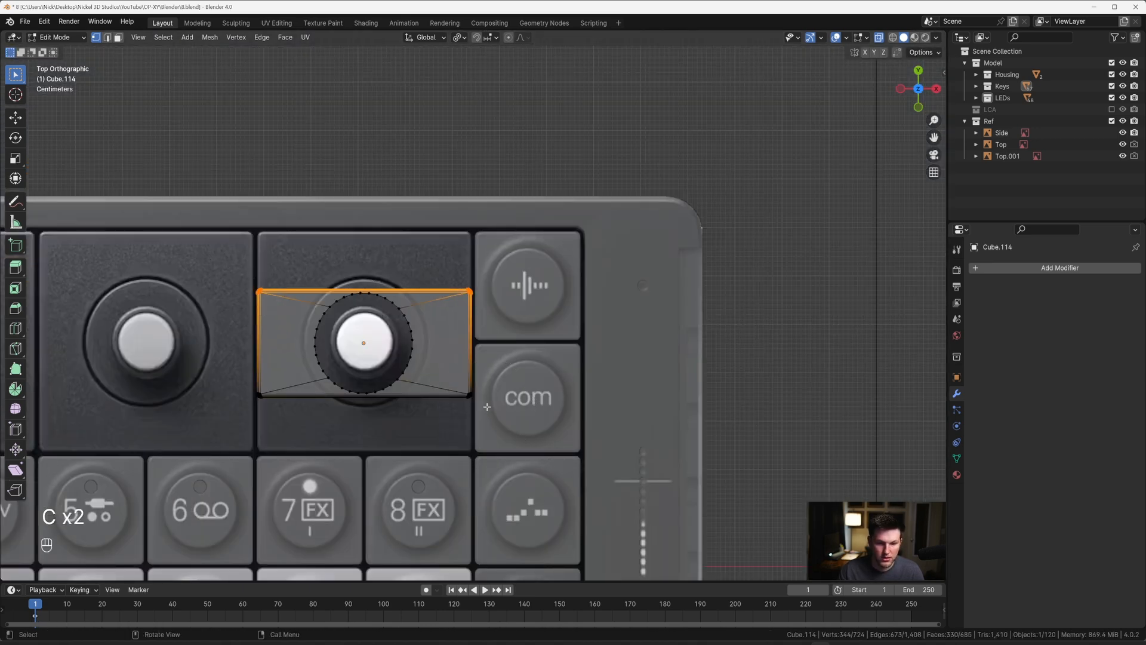
scroll(456, 259, up, 3)
key(g)
key(y)
click(472, 179)
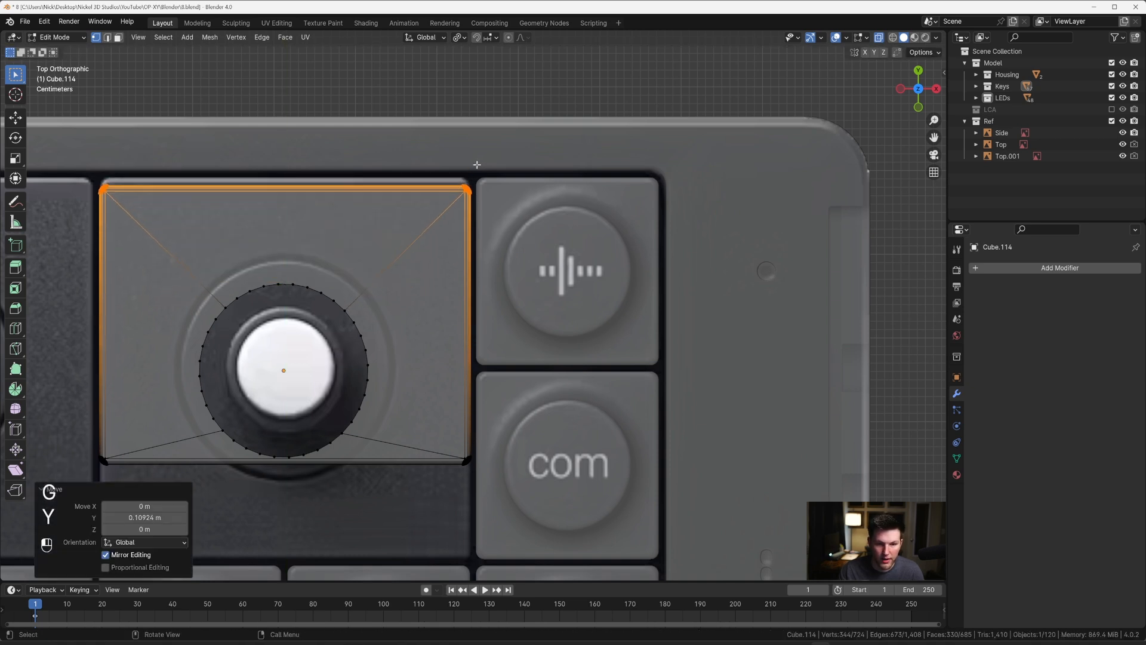
Step: Fine-align the upper corner vertices with the knob tile's upper edge by moving them 0.00925 m along Y
shift+middle_drag(471, 179, 480, 249)
scroll(480, 249, up, 3)
key(g)
key(y)
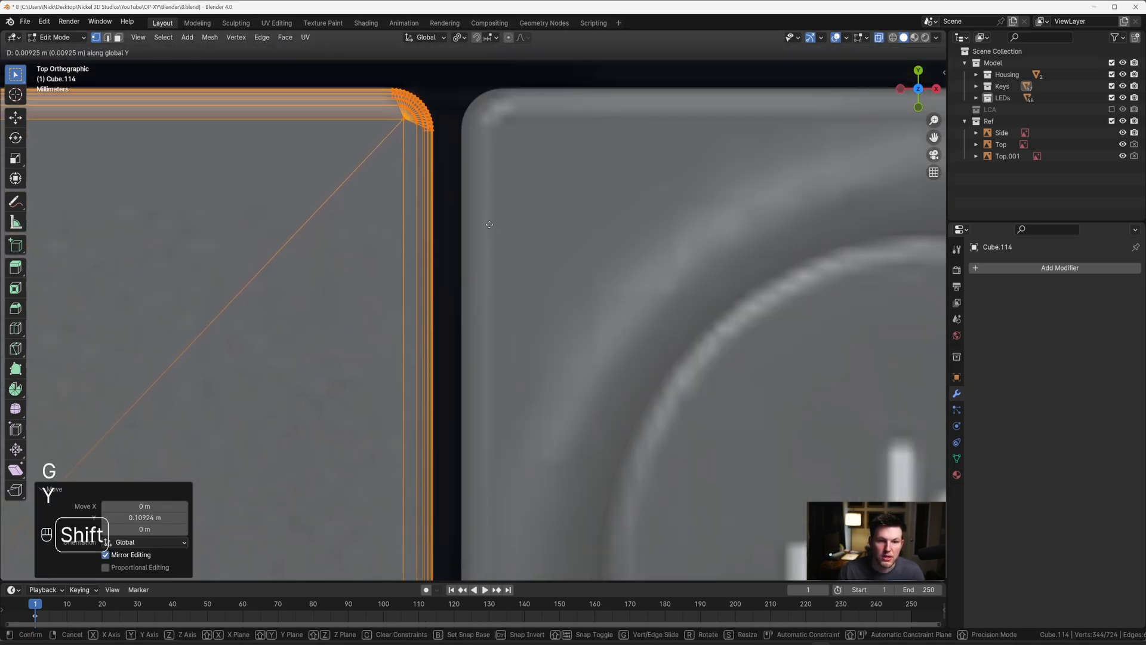
click(489, 220)
Step: Select only the copied key's lower corner vertices and move them -0.1129 m along Y to the knob tile's lower edge
scroll(487, 224, down, 6)
scroll(586, 310, down, 2)
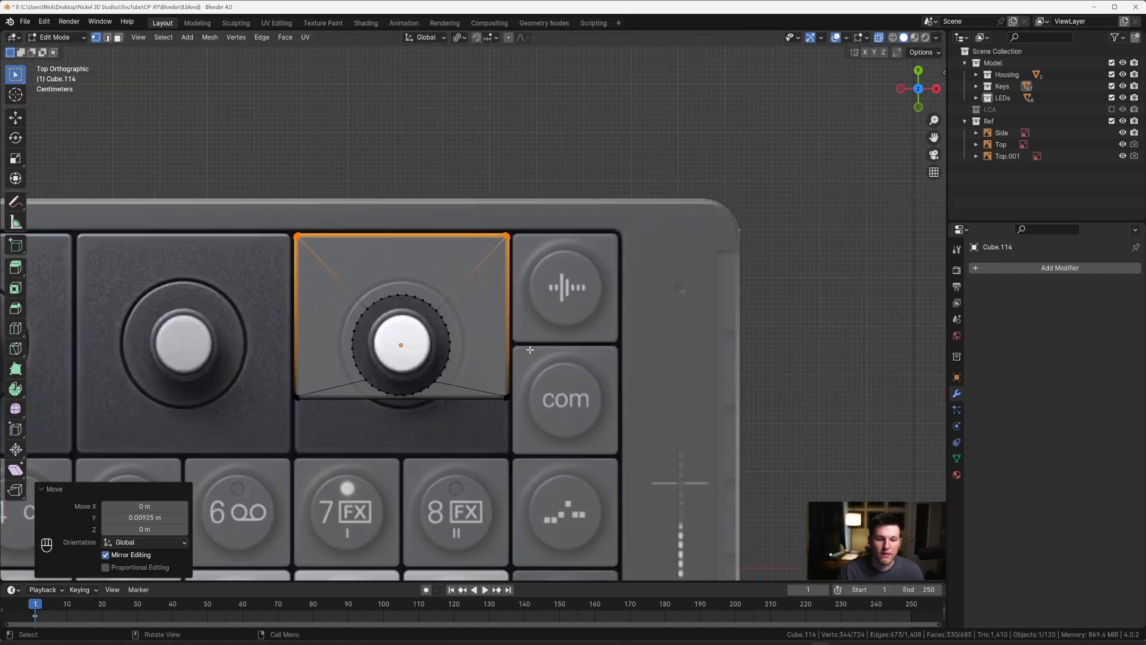
key(c)
middle_drag(514, 217, 271, 220)
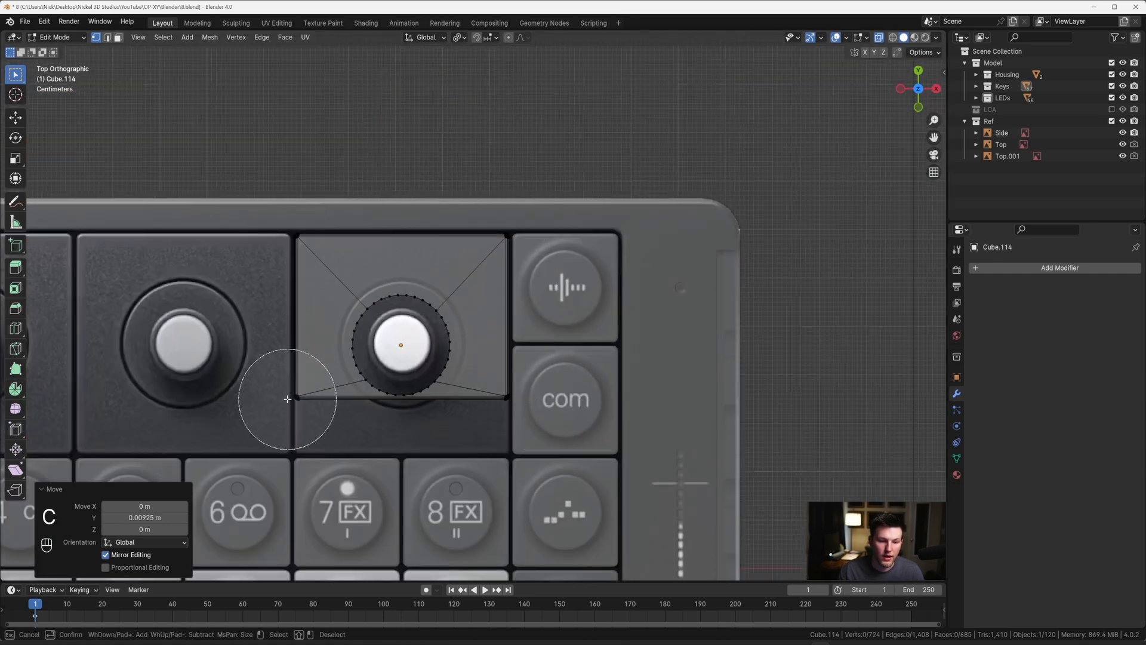
mouse_move(287, 397)
mouse_down()
mouse_move(486, 410)
mouse_move(502, 400)
mouse_up()
right_click(502, 399)
scroll(541, 369, up, 3)
shift+middle_drag(541, 369, 520, 218)
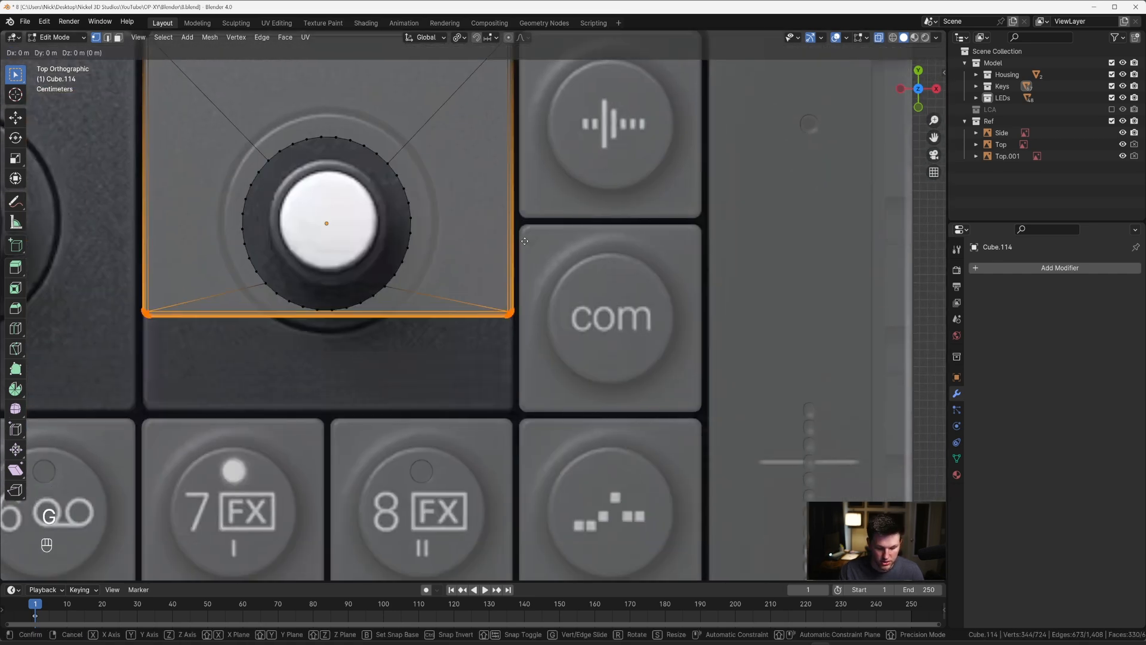
key(g)
key(y)
click(527, 346)
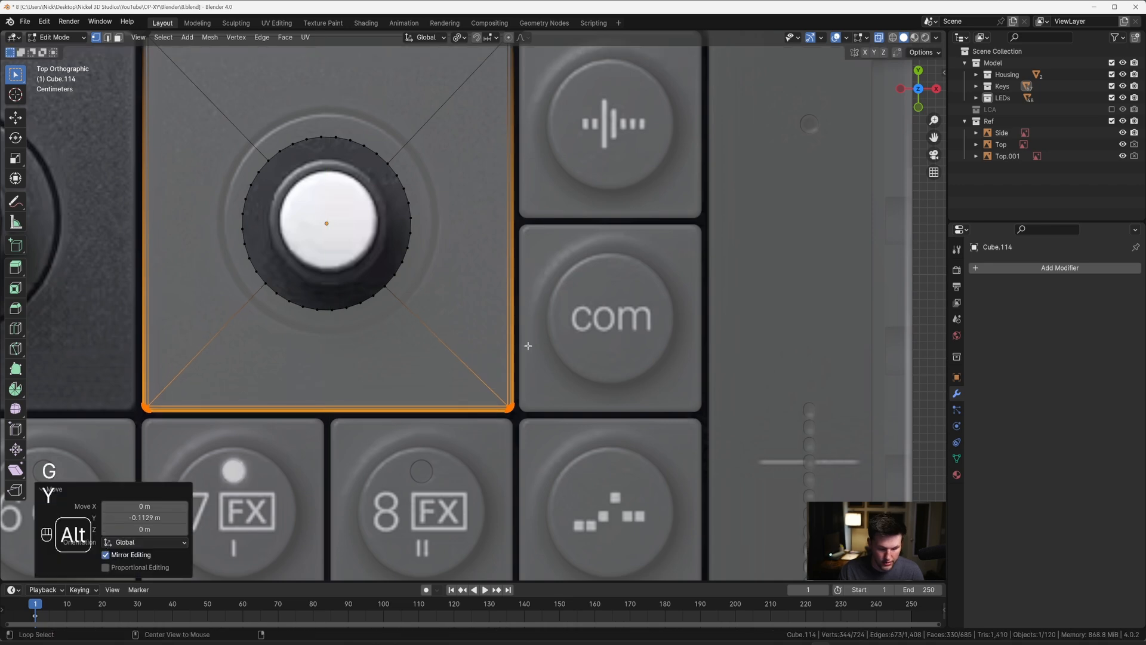
Step: Turn X-ray off and scale the edge loop of the tile's round opening by about 1.35 towards the reference ring
key(alt+z)
scroll(528, 346, up, 5)
scroll(610, 258, up, 1)
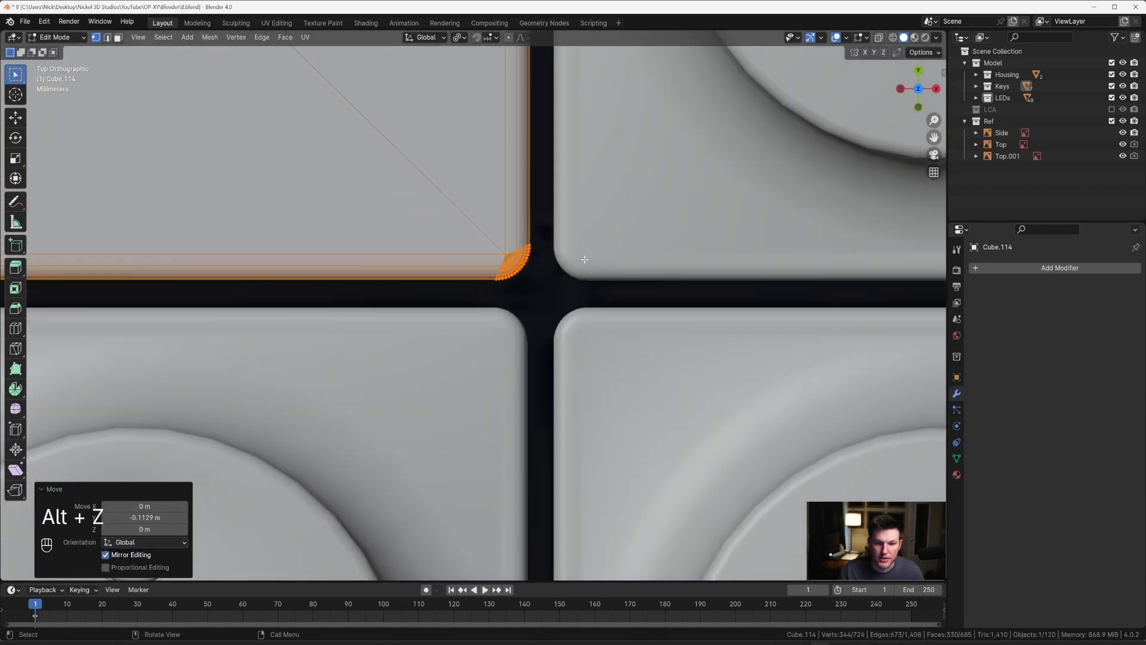
scroll(584, 259, down, 8)
scroll(511, 262, up, 1)
key(Tab)
key(Tab)
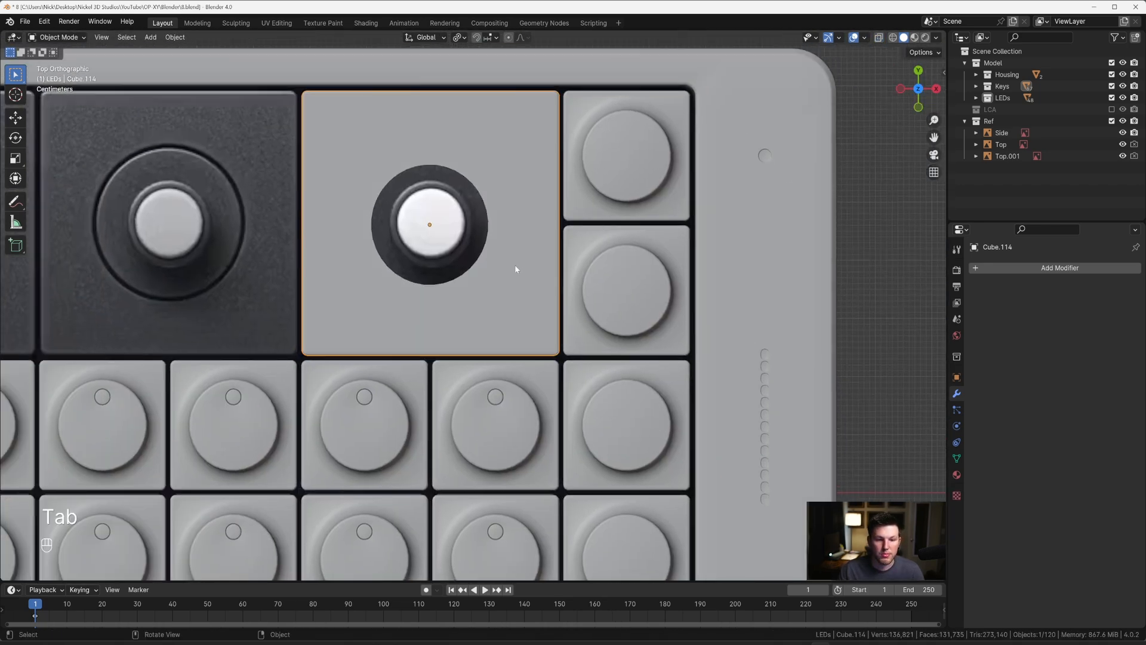
key(2)
alt+click(494, 211)
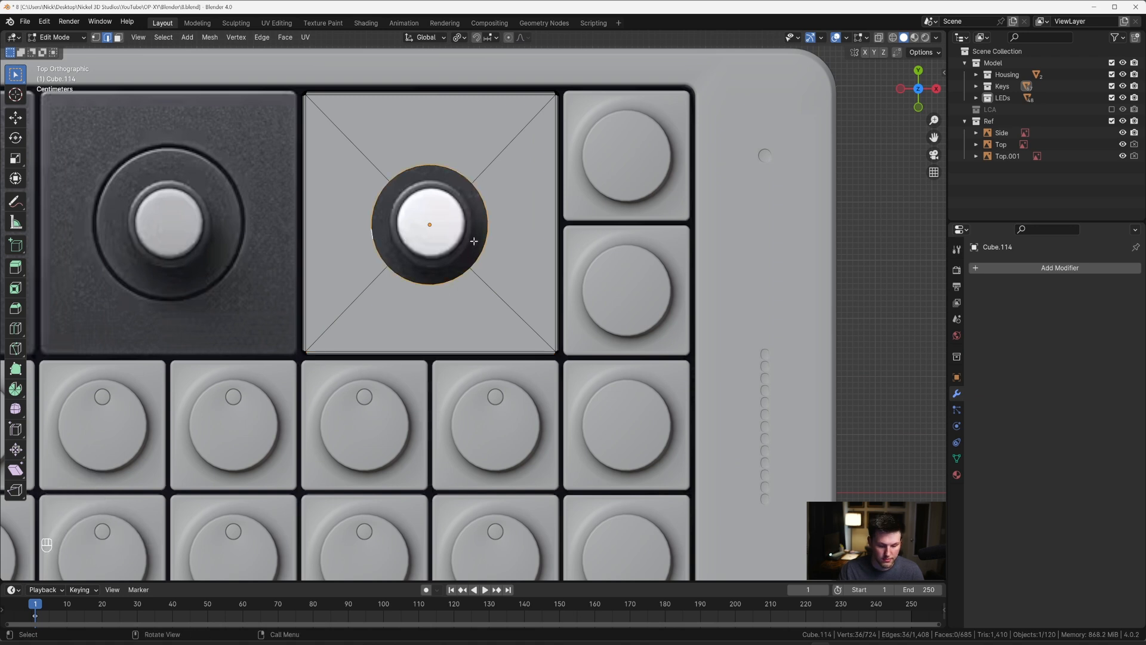
key(s)
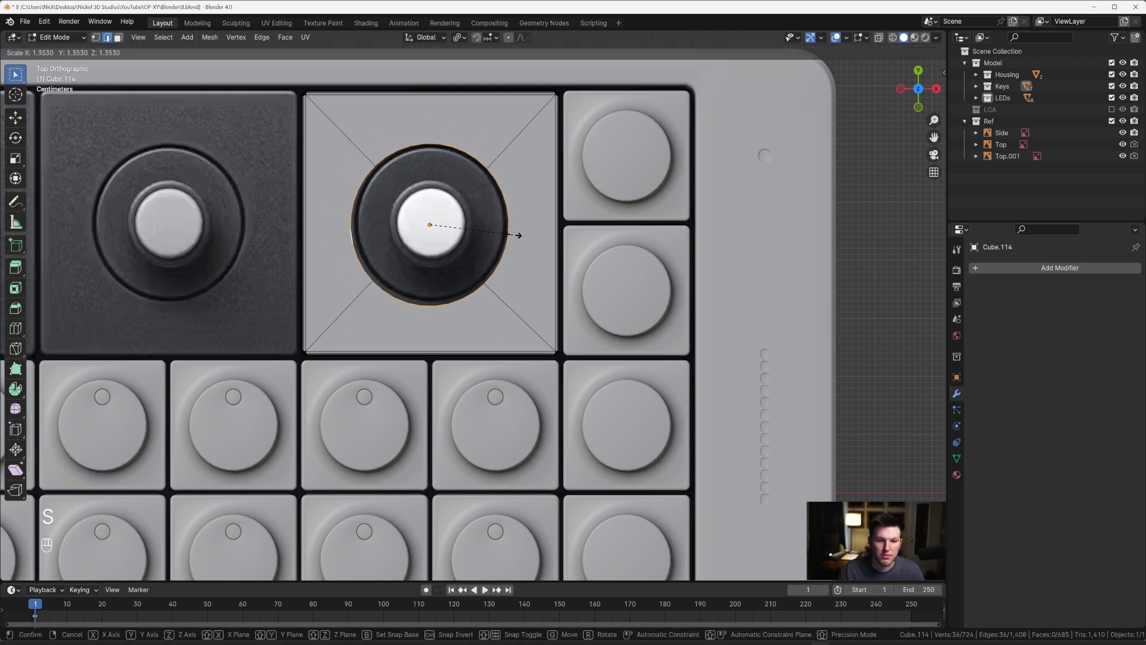
click(515, 235)
Step: Centre the opening's edge loop on the reference ring by moving it 0.004069 m along X and 0.002236 m along Y
key(Tab)
shift+middle_drag(518, 254, 553, 305)
scroll(552, 308, up, 1)
key(Tab)
scroll(552, 308, up, 2)
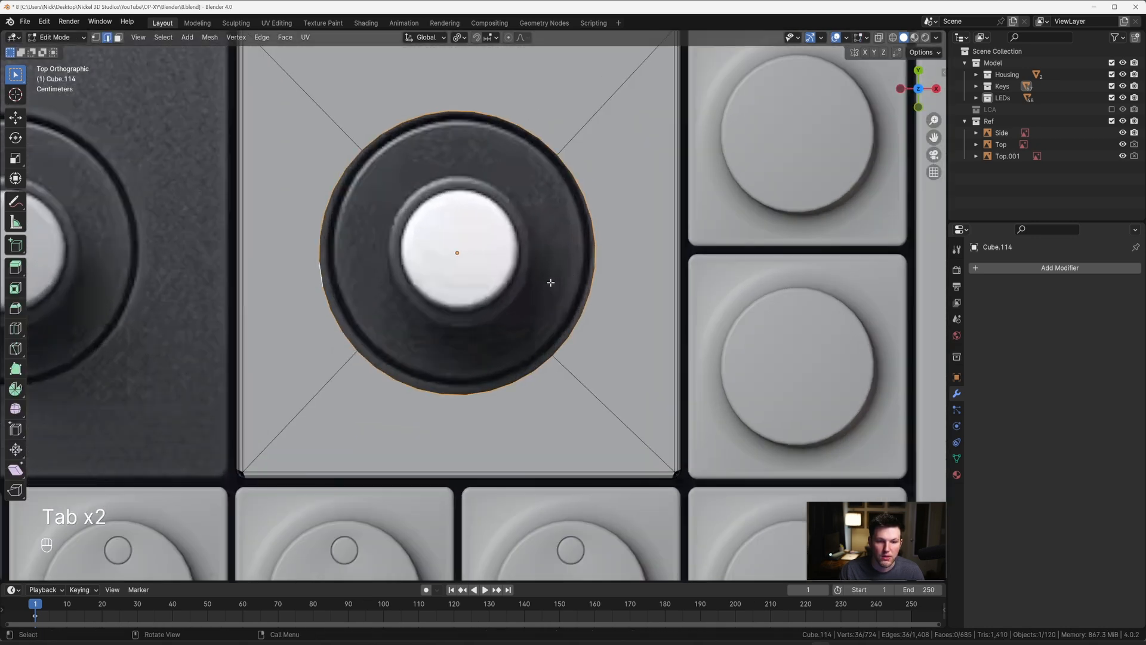
scroll(550, 282, down, 1)
key(g)
key(x)
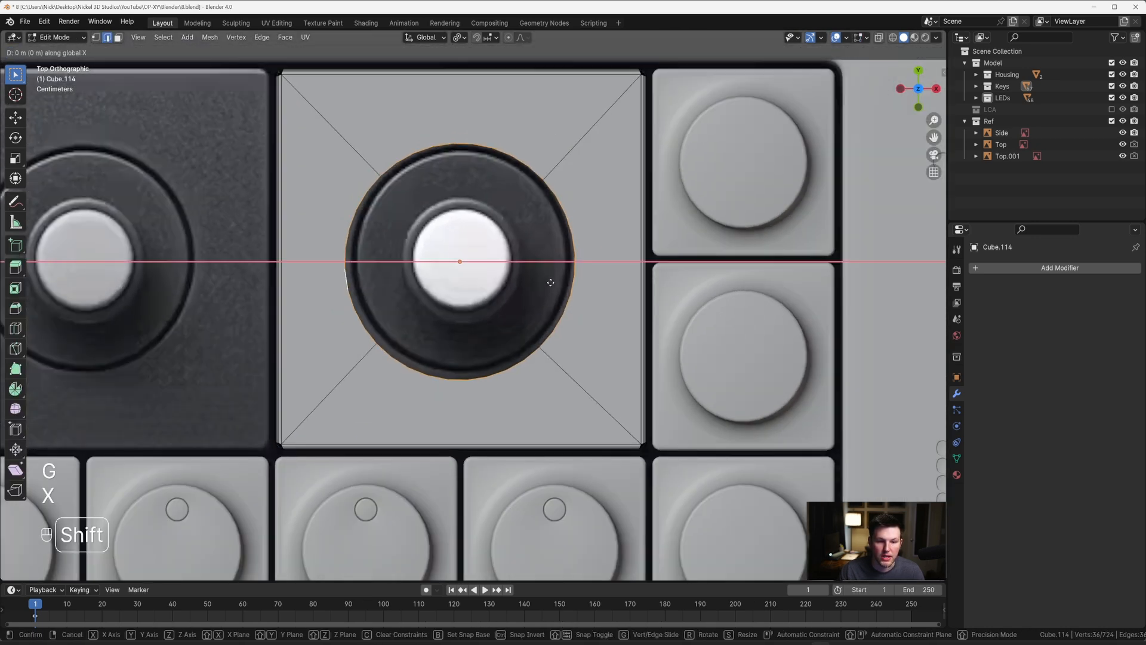
click(584, 280)
key(g)
key(y)
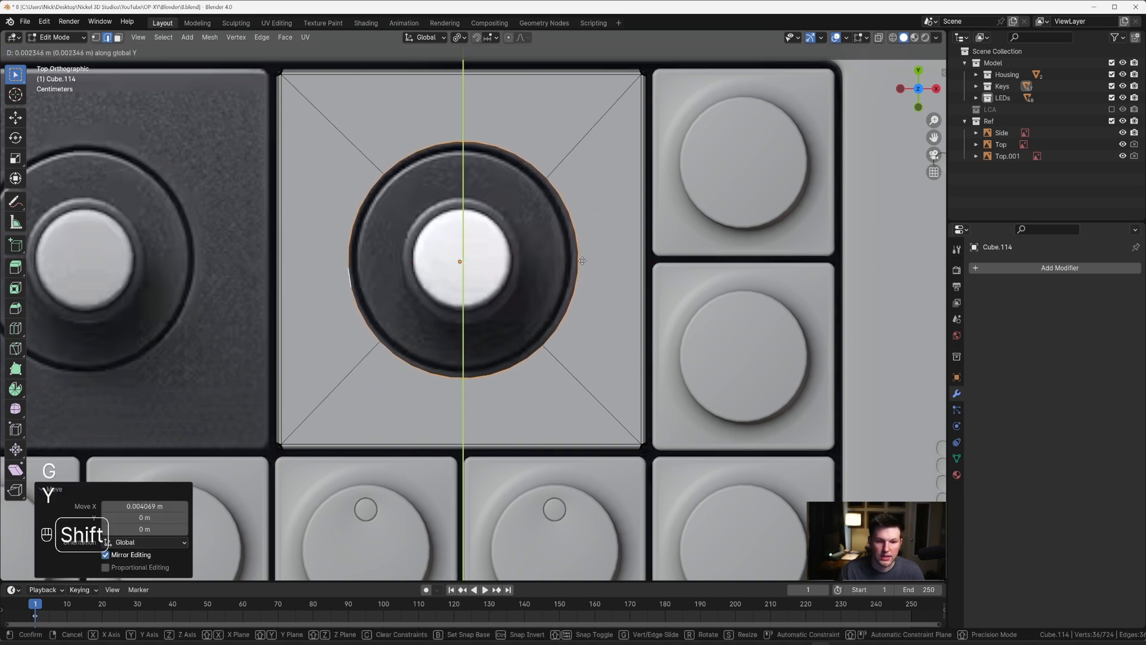
click(582, 260)
Step: Shift the opening's edge loop -0.001796 m along X and scale it by 0.973 to fit the reference ring
key(g)
key(x)
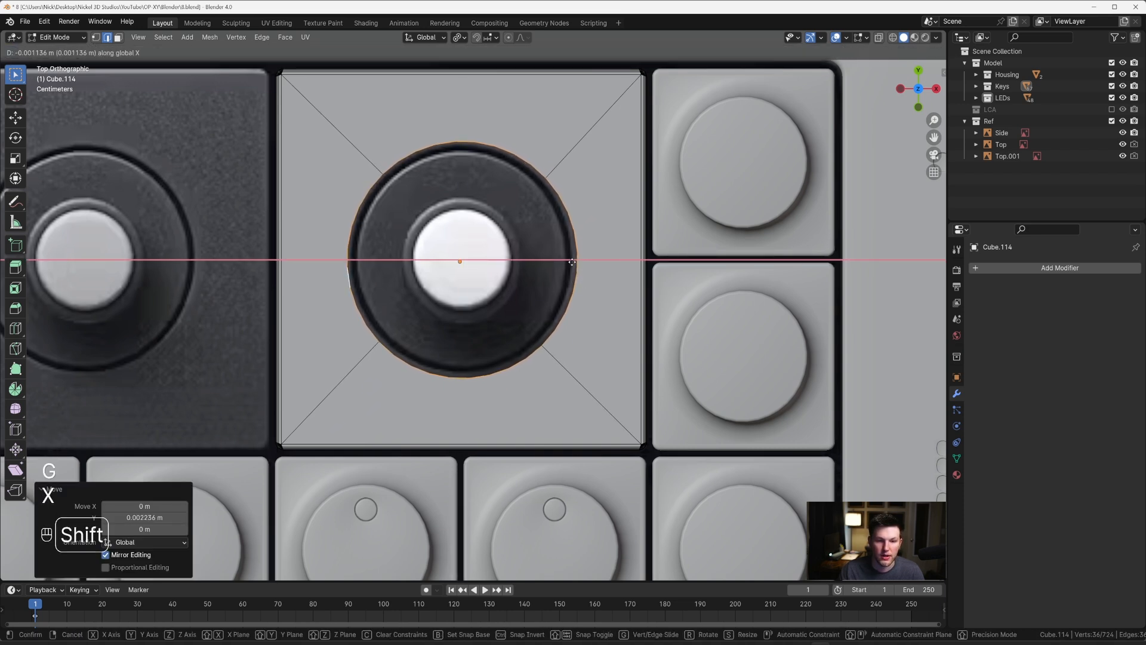
click(568, 261)
scroll(597, 261, up, 1)
key(s)
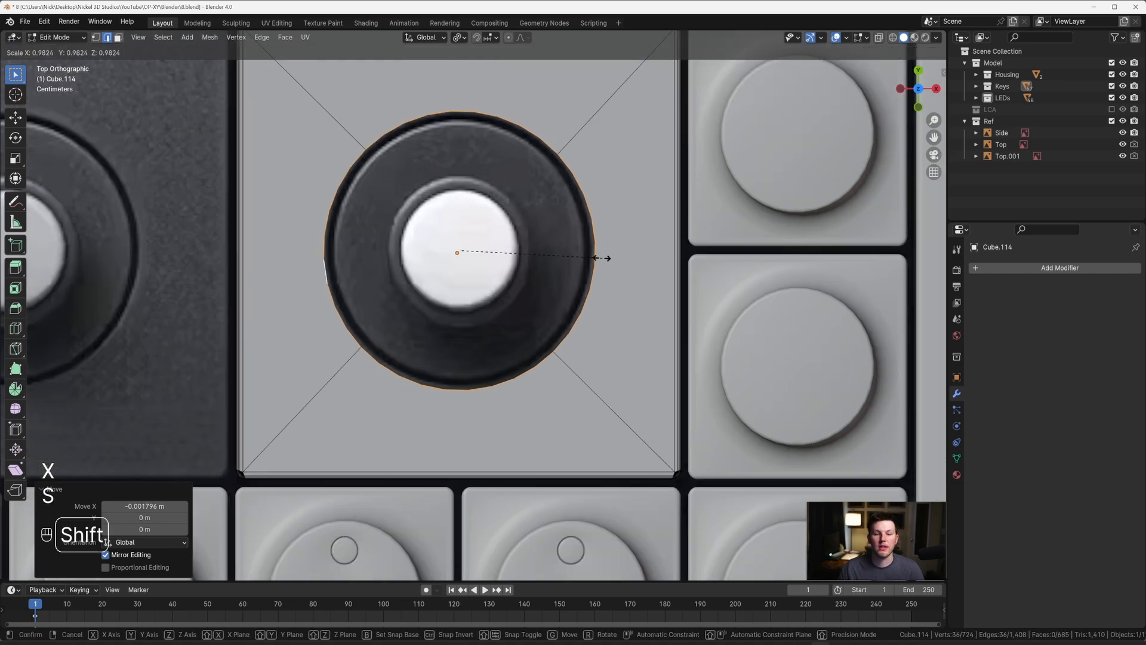
click(601, 273)
Step: Extrude the opening's edge loop about 0.056 m downwards along Z and fill its floor with a face
middle_drag(601, 272, 587, 209)
key(e)
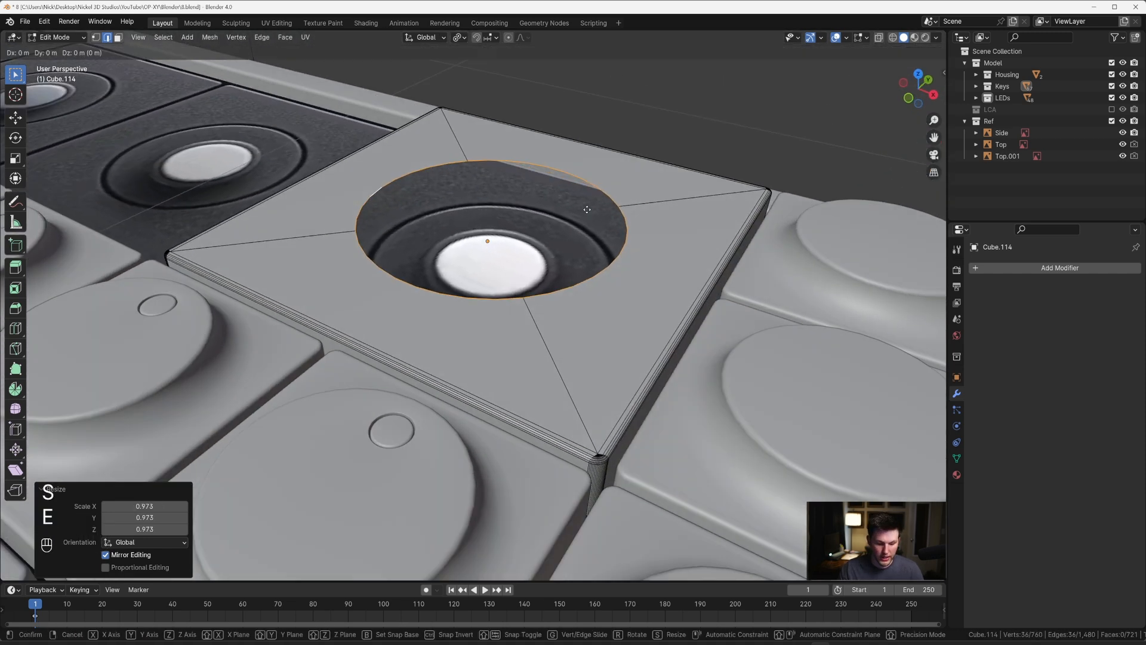
key(z)
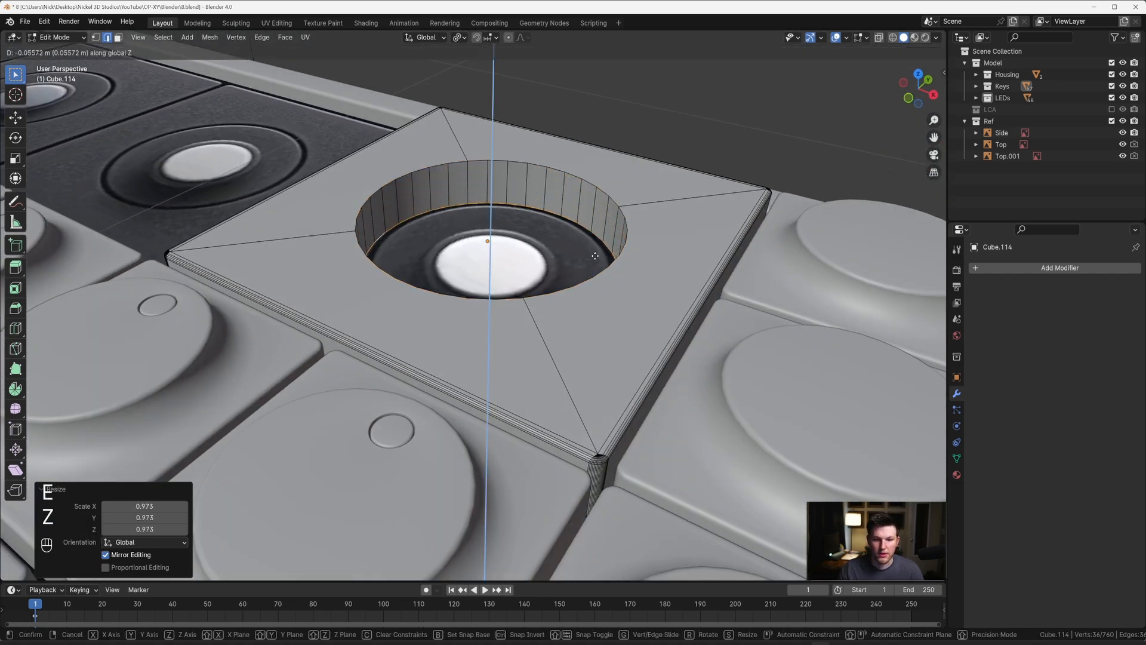
click(597, 254)
key(f)
middle_drag(597, 254, 603, 267)
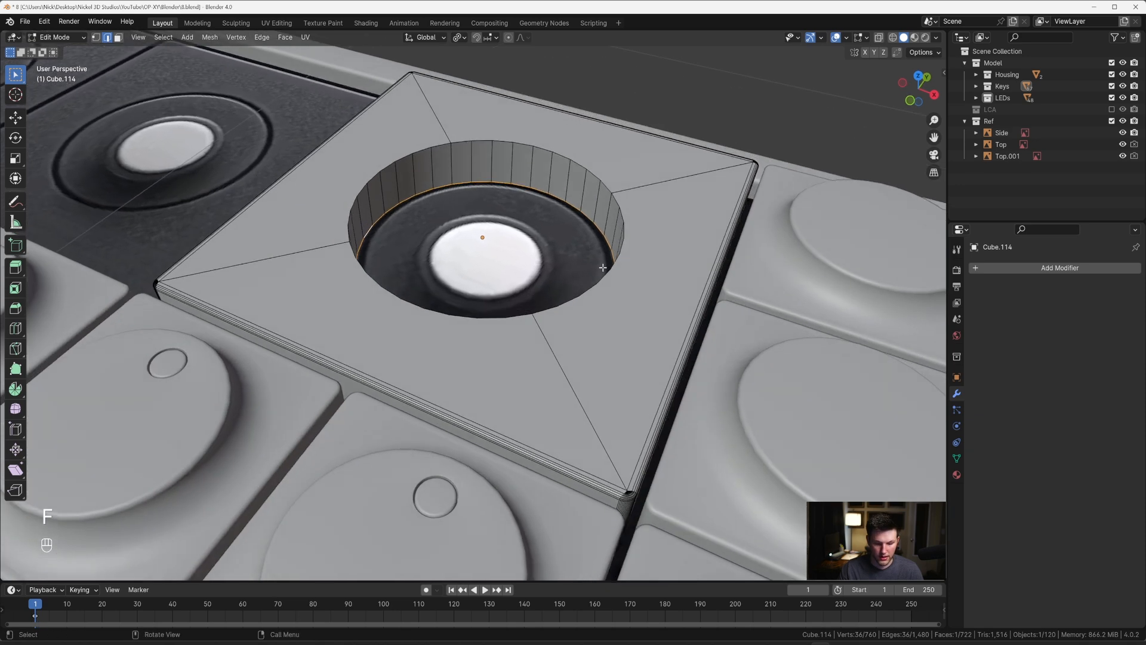
Step: Leave mesh editing and hide the Top reference image
key(Tab)
click(248, 110)
scroll(304, 160, down, 5)
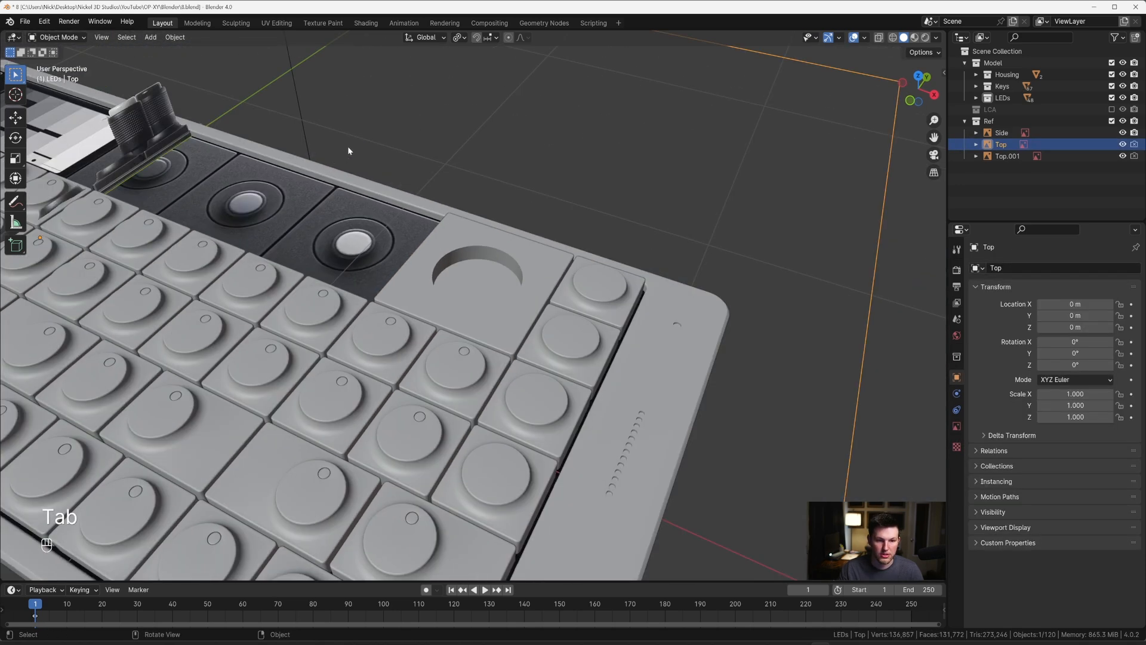
key(h)
Step: Bevel the floor edge of the knob tile's round recess about 0.0034 m wide with 3 segments
scroll(573, 273, up, 3)
click(525, 282)
key(Tab)
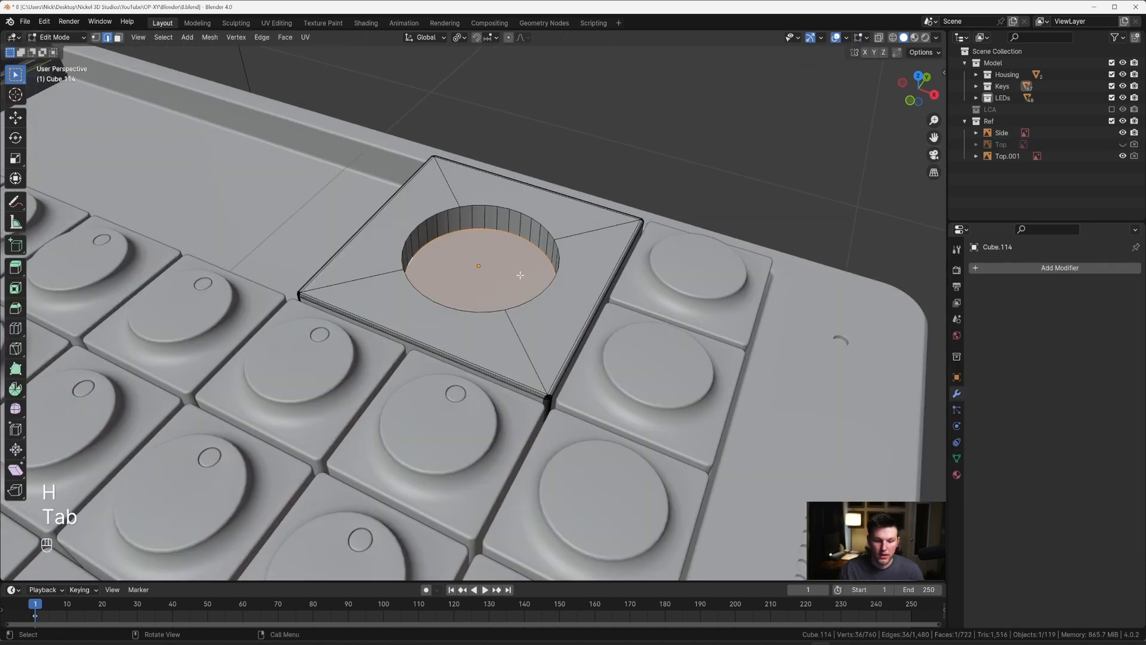
scroll(520, 276, up, 2)
key(ctrl+b)
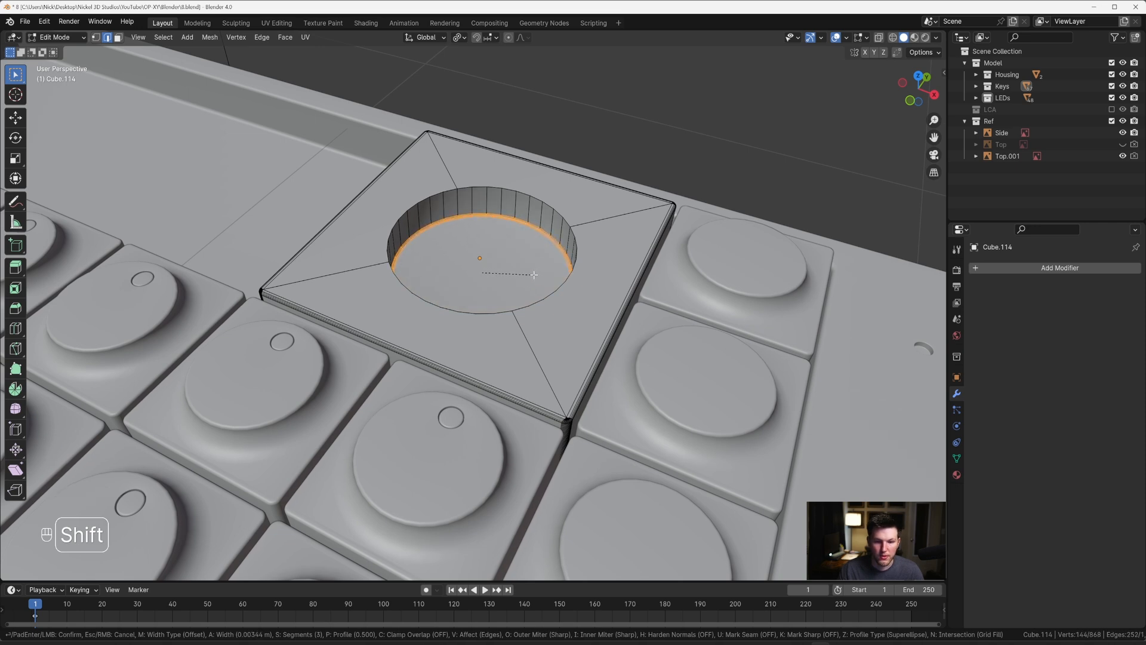
click(534, 275)
key(Tab)
key(Tab)
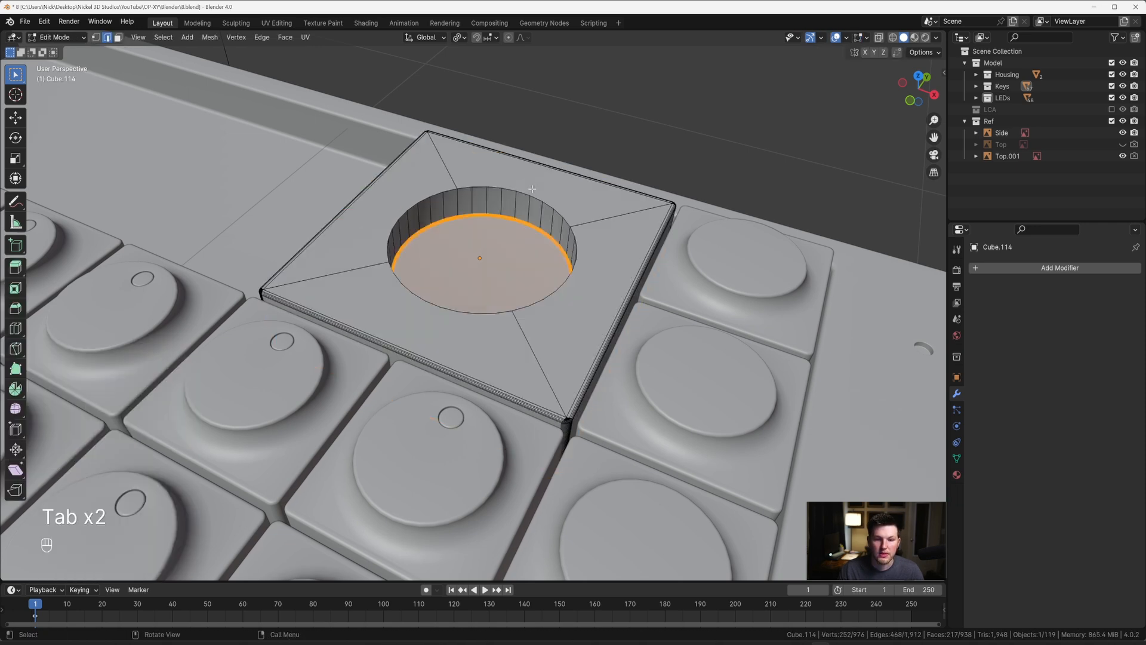
Step: Bevel the upper rim loop of the round recess about 0.0044 m wide with 6 segments
key(2)
alt+shift+click(569, 288)
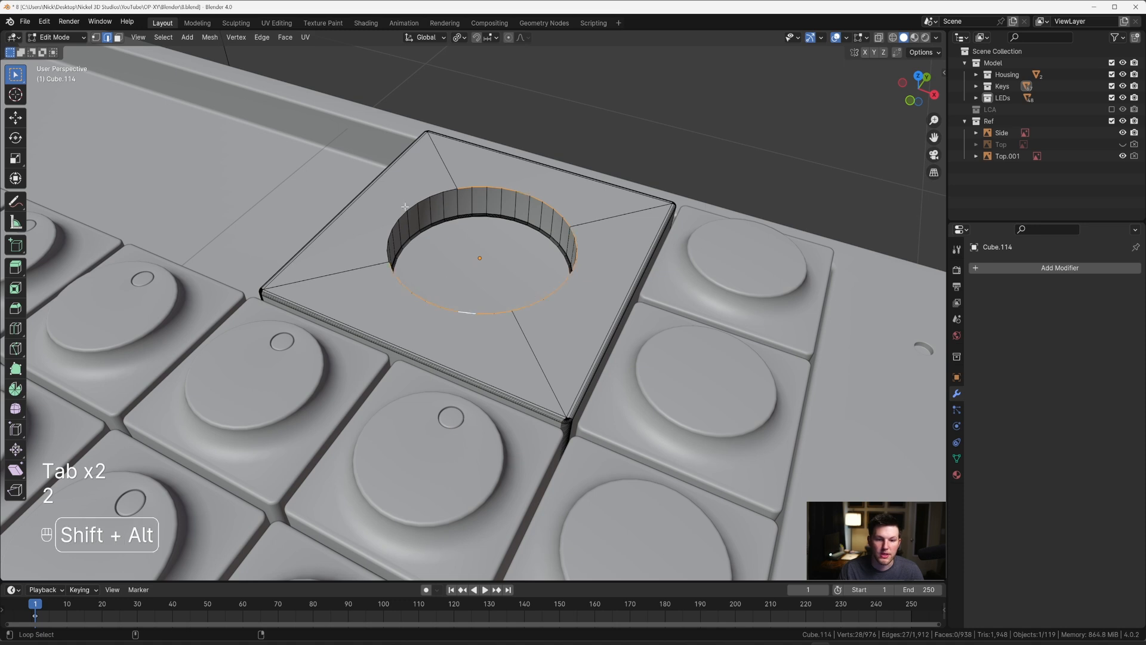
middle_drag(405, 207, 412, 221)
key(ctrl+b)
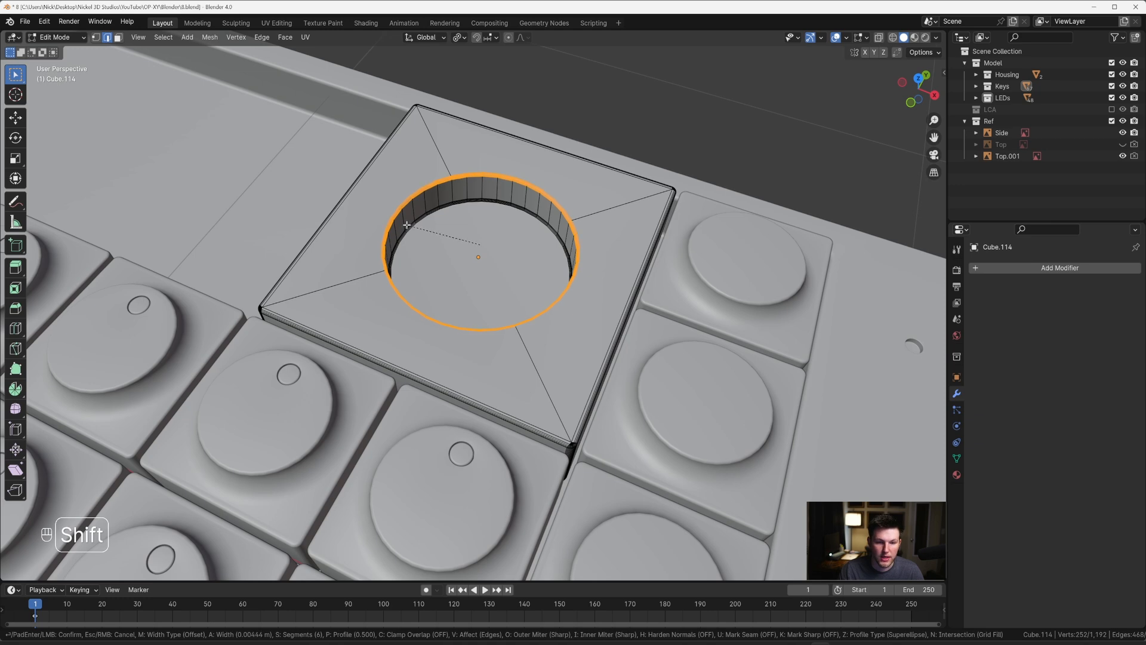
shift+click(407, 225)
Step: Shade the knob tile smooth with Auto Smooth at 30°
key(Tab)
scroll(411, 228, down, 4)
middle_drag(412, 228, 543, 219)
right_click(500, 236)
right_click(500, 236)
click(493, 195)
click(493, 196)
Step: Switch to the top view and unhide the Top reference image
key(grave)
key(grave)
scroll(485, 209, down, 8)
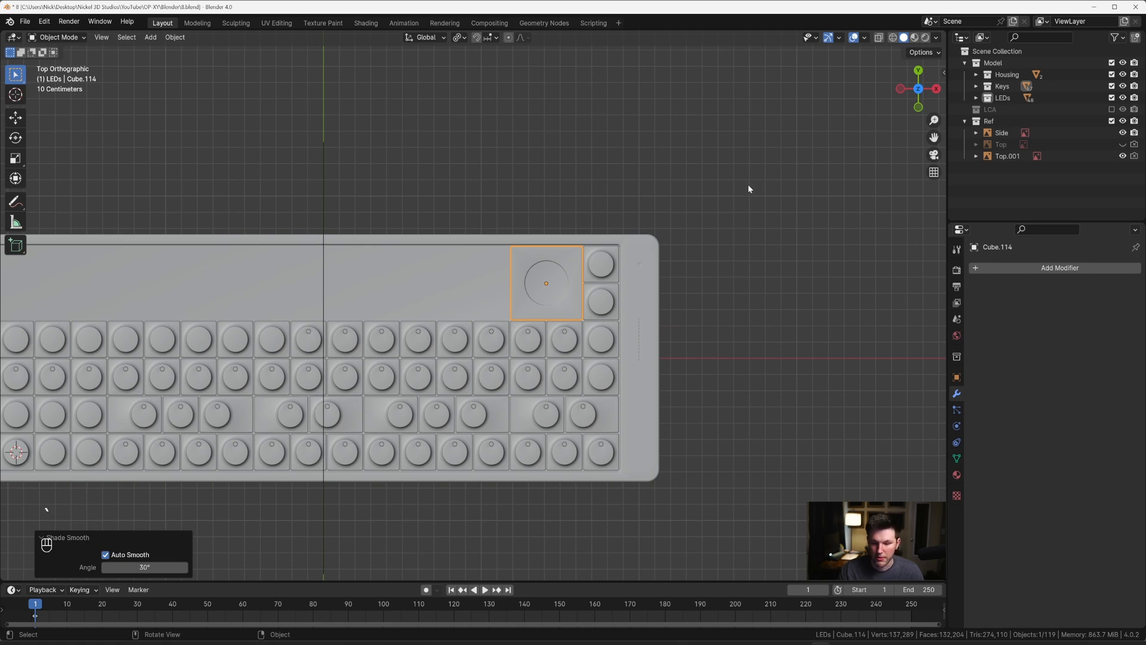
key(alt+h)
Step: Make a linked duplicate of the knob tile -0.46399 m along X, over the neighbouring reference tile
scroll(594, 236, up, 6)
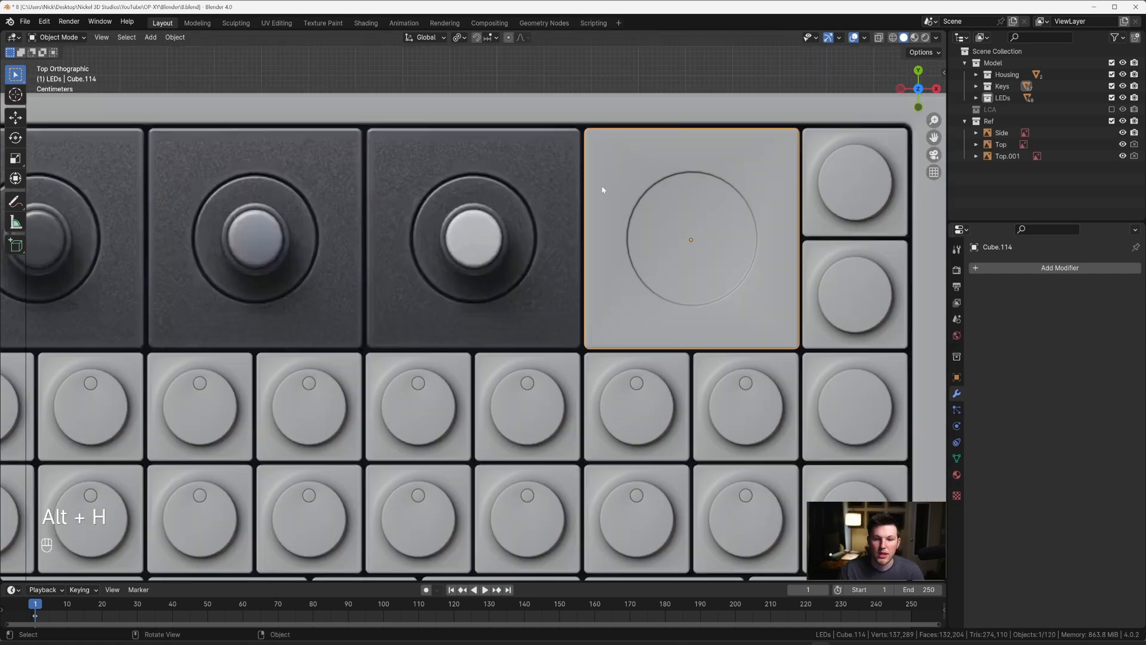
scroll(602, 190, up, 1)
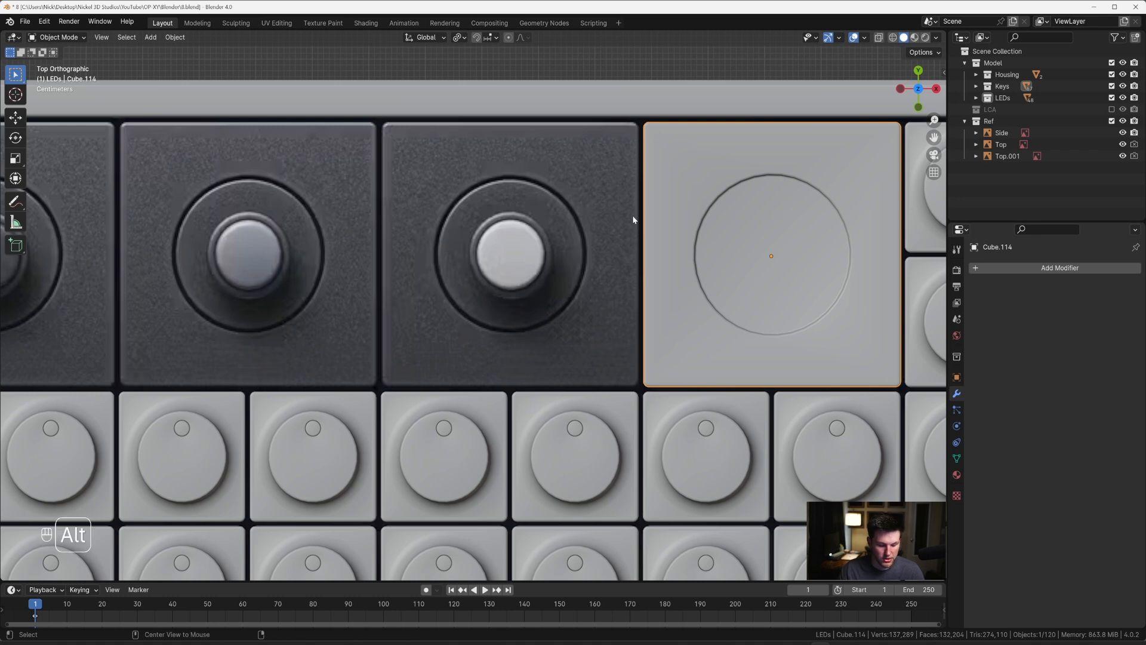
key(alt+d)
key(x)
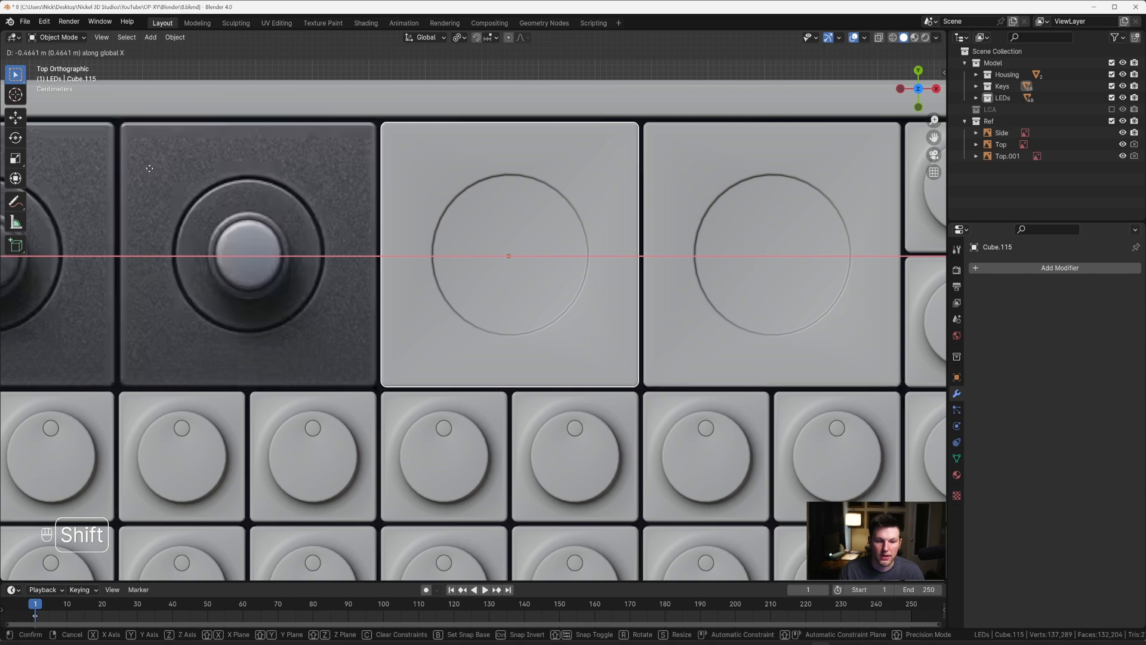
click(150, 168)
Step: Repeat the linked duplication twice to cover the two remaining knob positions, and clear the selection
scroll(394, 225, down, 5)
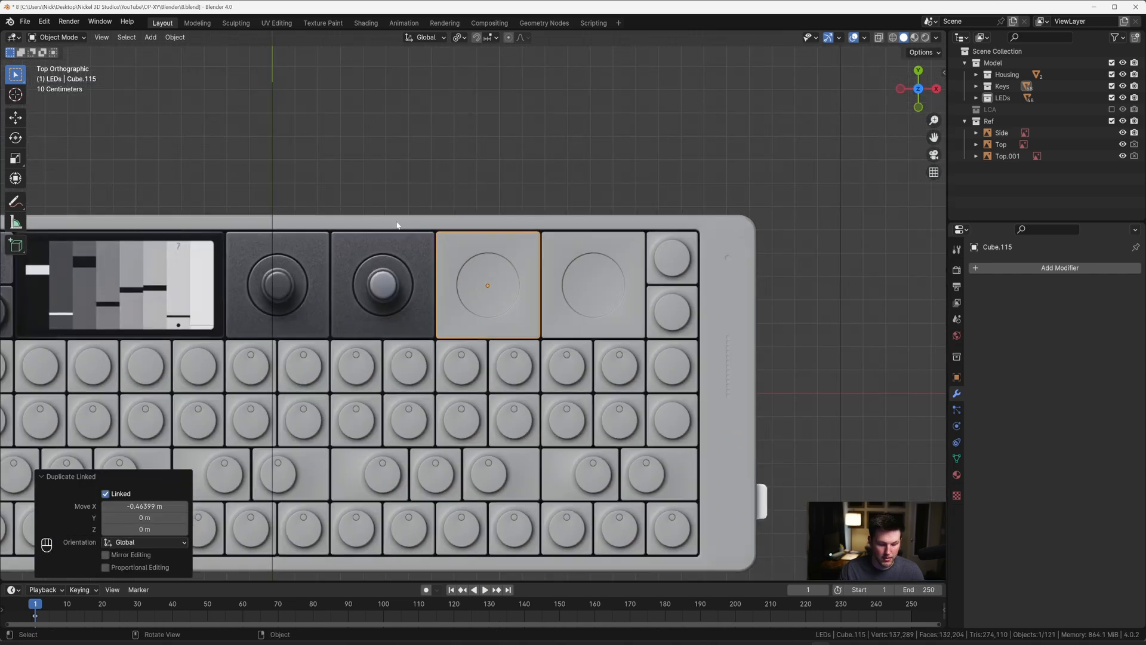
key(shift+r)
key(shift+r)
click(392, 167)
Step: Examine the recessed knob tiles in perspective and compare the rightmost knob with the reference in top view with X-ray on
shift+middle_drag(412, 169, 475, 152)
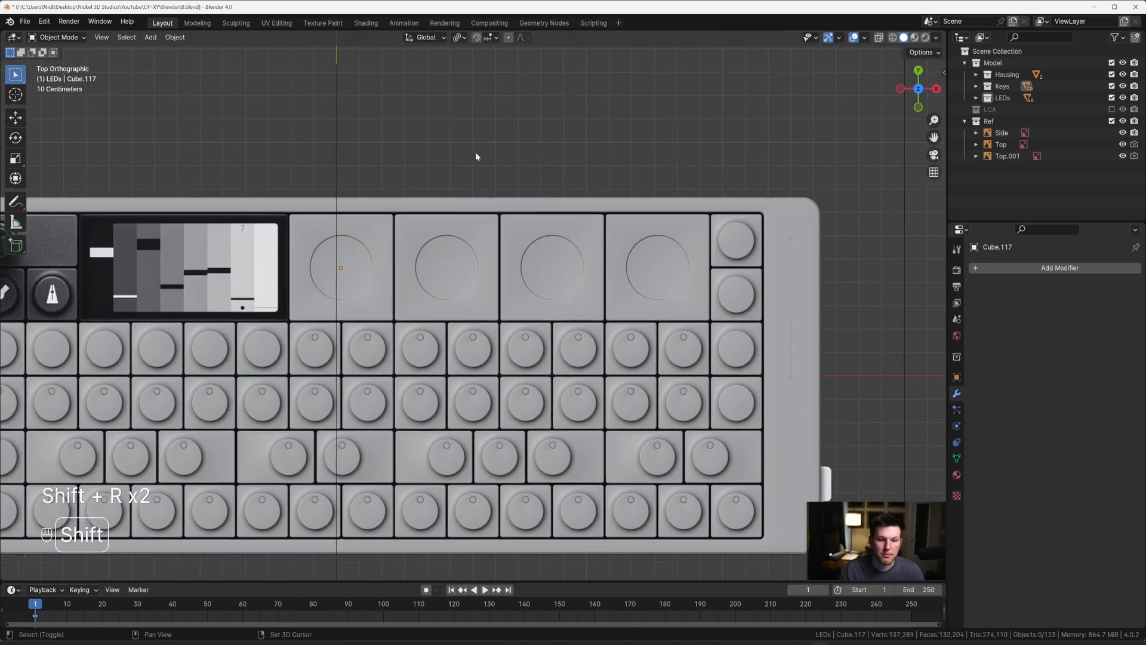
shift+middle_drag(605, 202, 552, 171)
middle_drag(580, 225, 460, 169)
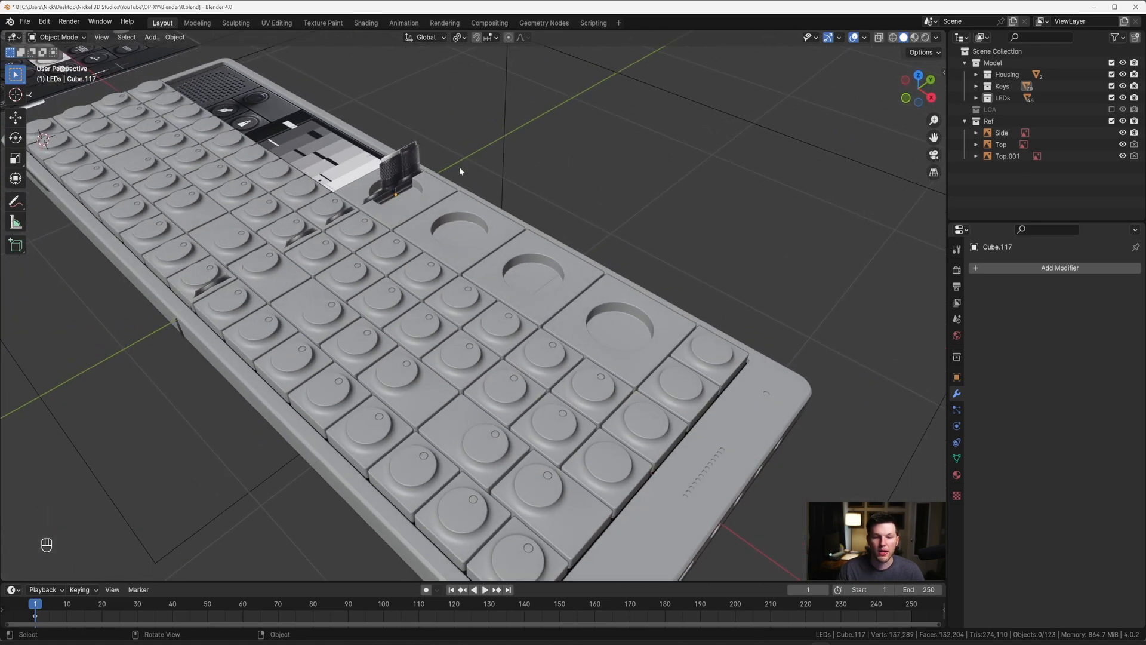
scroll(445, 175, up, 2)
shift+middle_drag(393, 130, 603, 233)
scroll(410, 174, down, 1)
key(grave)
key(alt+z)
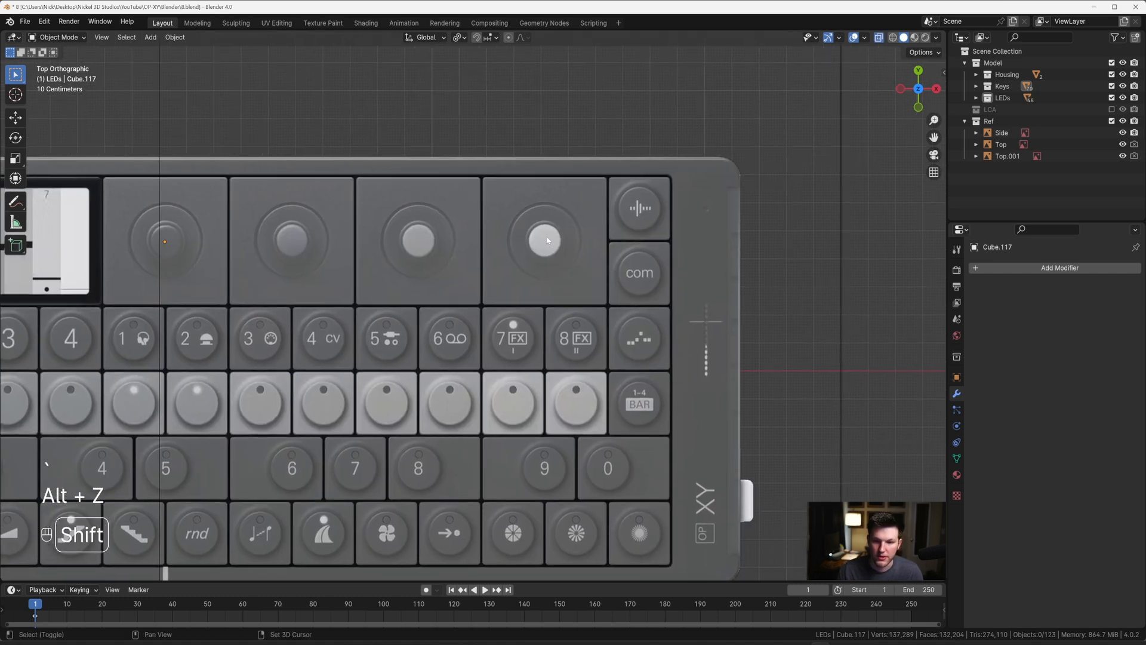
scroll(538, 257, up, 3)
scroll(486, 286, up, 2)
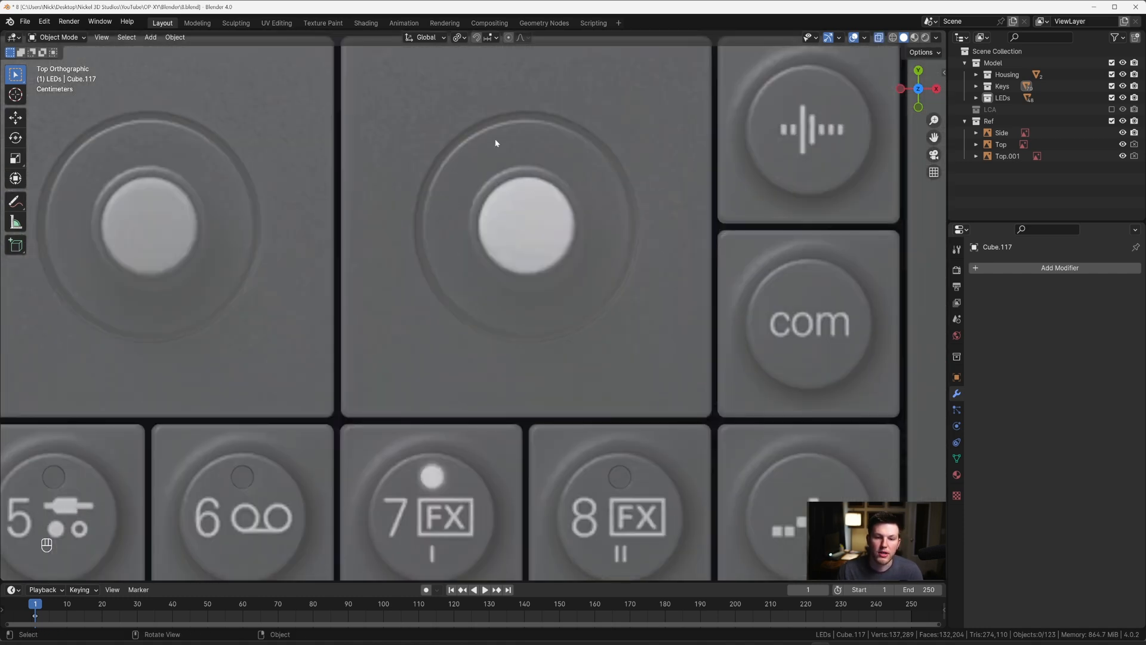
scroll(517, 221, down, 1)
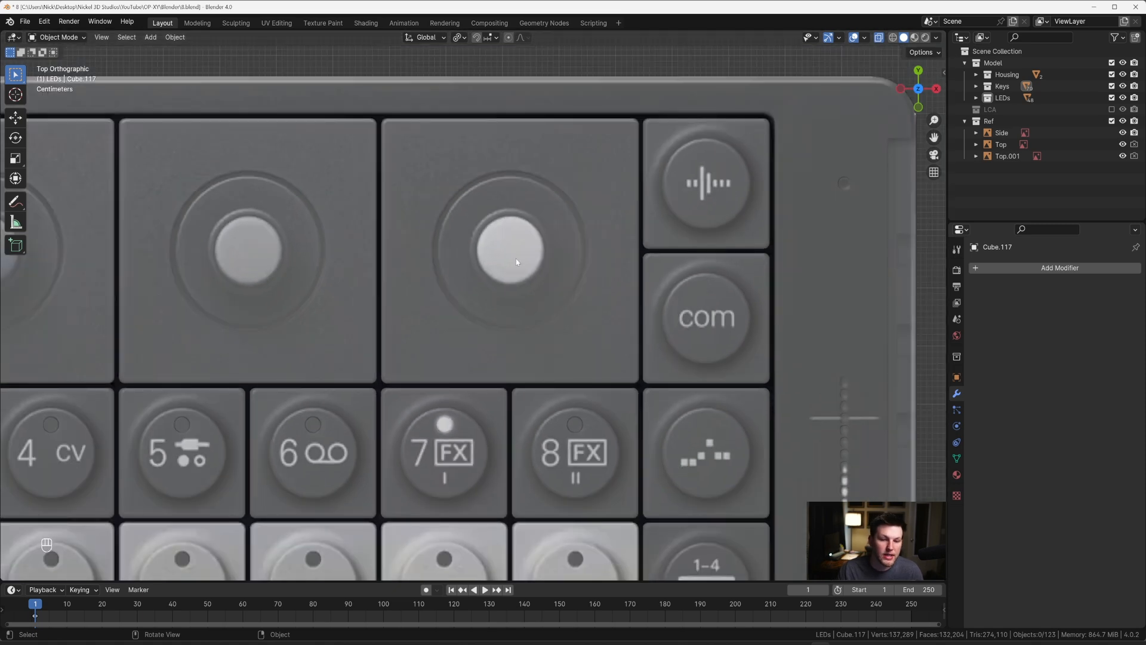
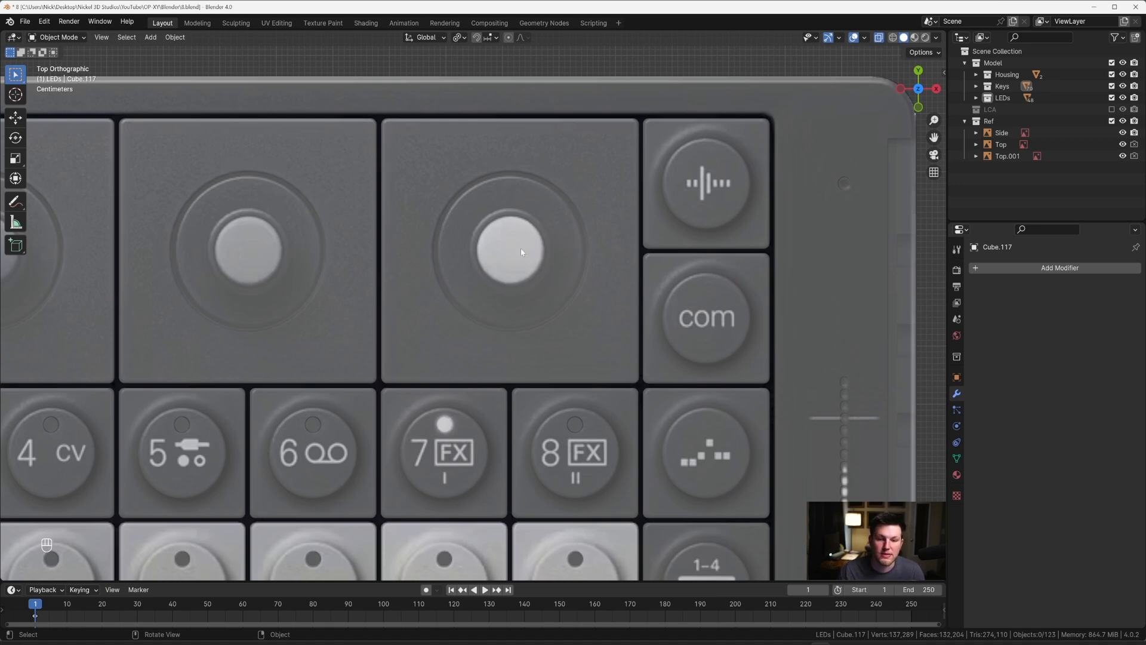
Step: Select the recess floor face of the rightmost knob tile and snap the 3D cursor to it
mouse_move(521, 252)
middle_down()
mouse_move(510, 210)
mouse_move(520, 242)
middle_up()
key(alt+z)
key(KP_7)
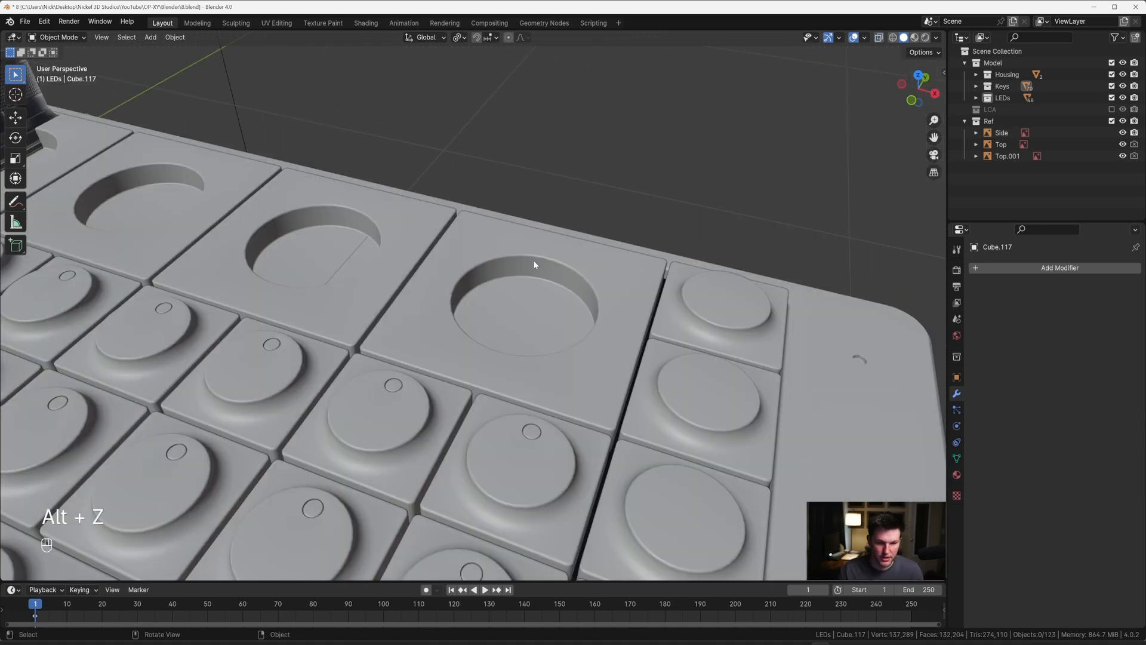
scroll(536, 232, up, 1)
click(529, 238)
key(Tab)
key(3)
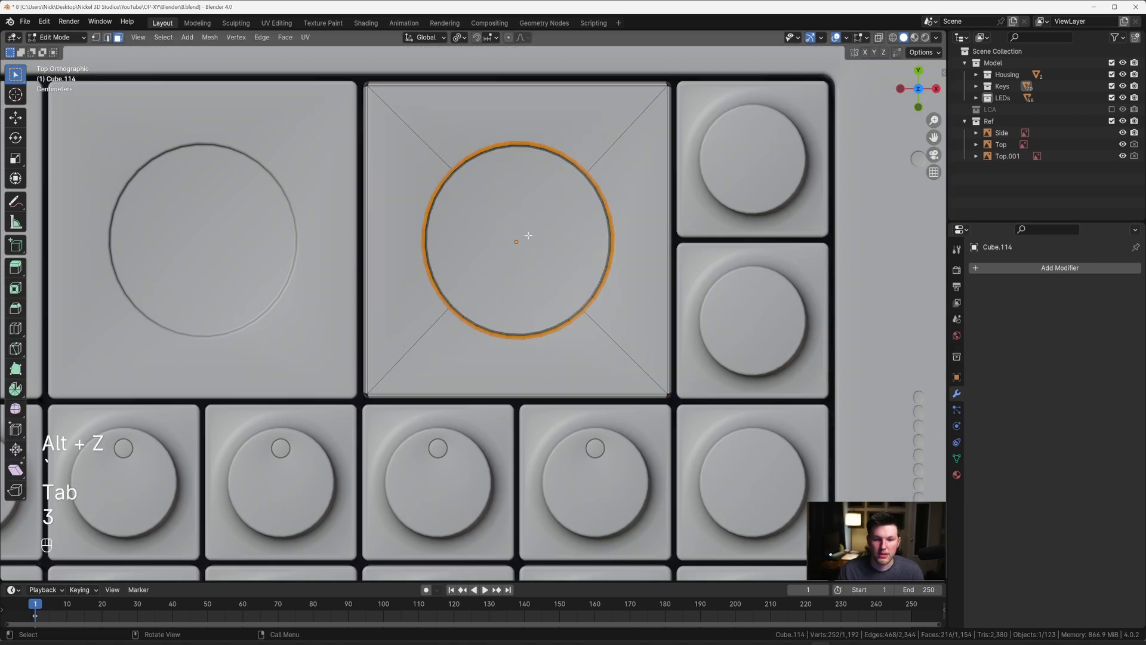
click(544, 222)
key(shift+s)
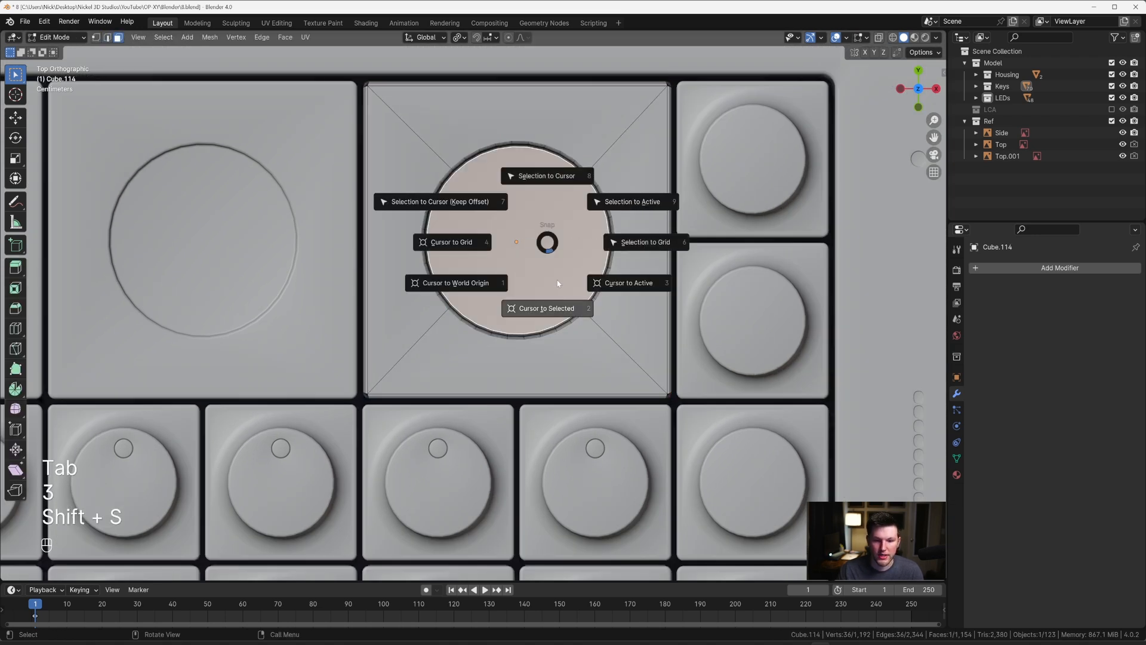
click(556, 299)
Step: Add a 72-vertex cylinder mesh at the 3D cursor in the rightmost knob recess
key(shift+a)
mouse_move(550, 303)
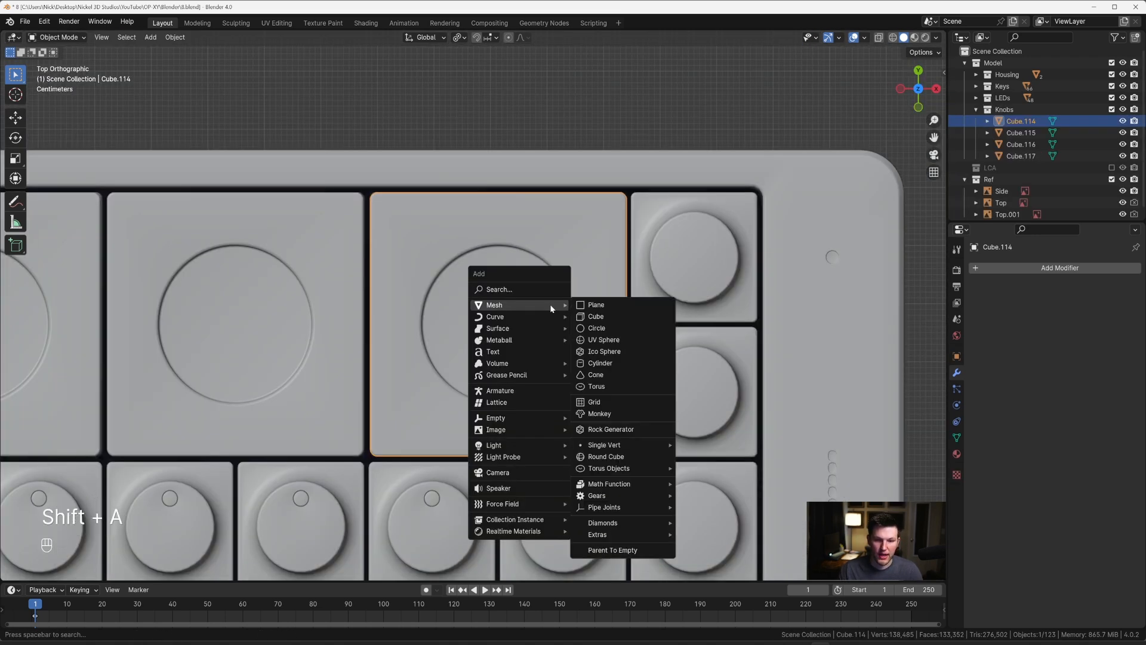
click(603, 363)
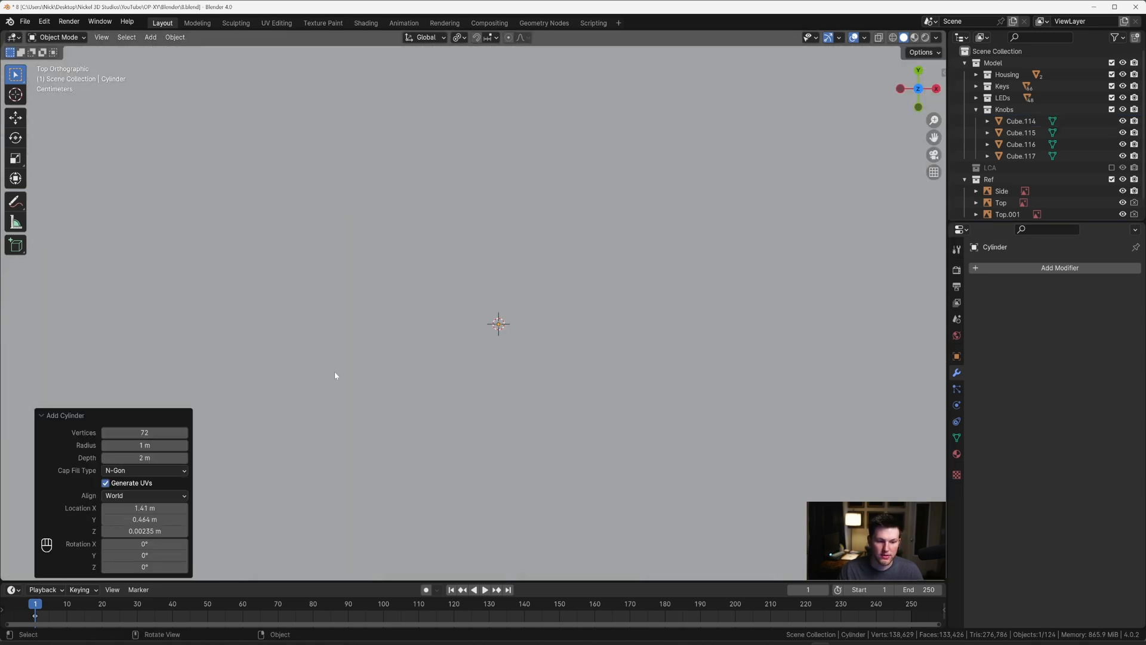
Step: Scale the whole cylinder mesh by 0.176 and again by 0.765 so it fits just inside the round recess
scroll(313, 348, down, 5)
key(Tab)
key(a)
key(s)
click(531, 309)
scroll(531, 309, up, 6)
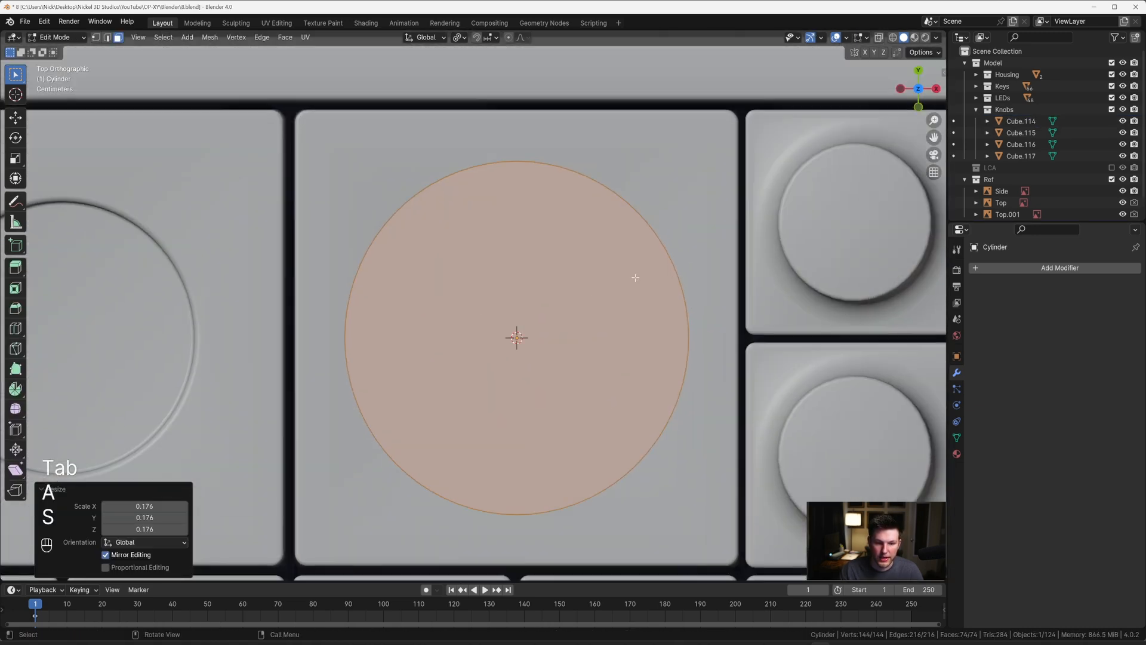
key(s)
key(shift)
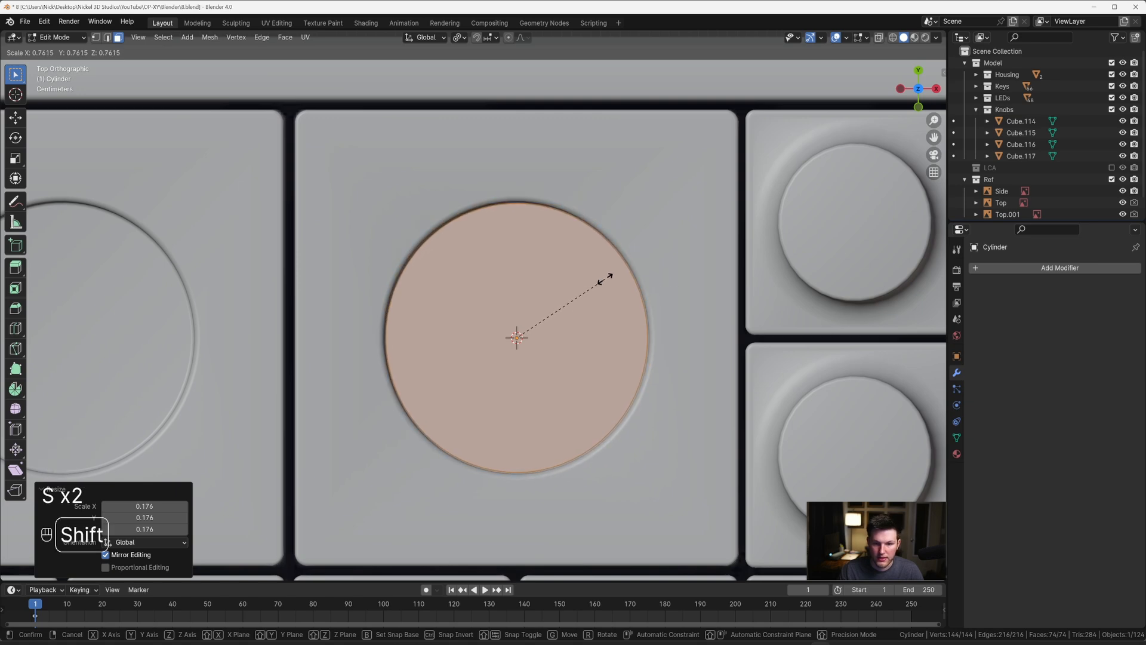
click(610, 277)
Step: In the right view with X-ray on, raise the cylinder's bottom face about 0.138 m along Z to just above the 3D cursor
middle_drag(606, 316, 573, 249)
scroll(573, 249, down, 2)
key(grave)
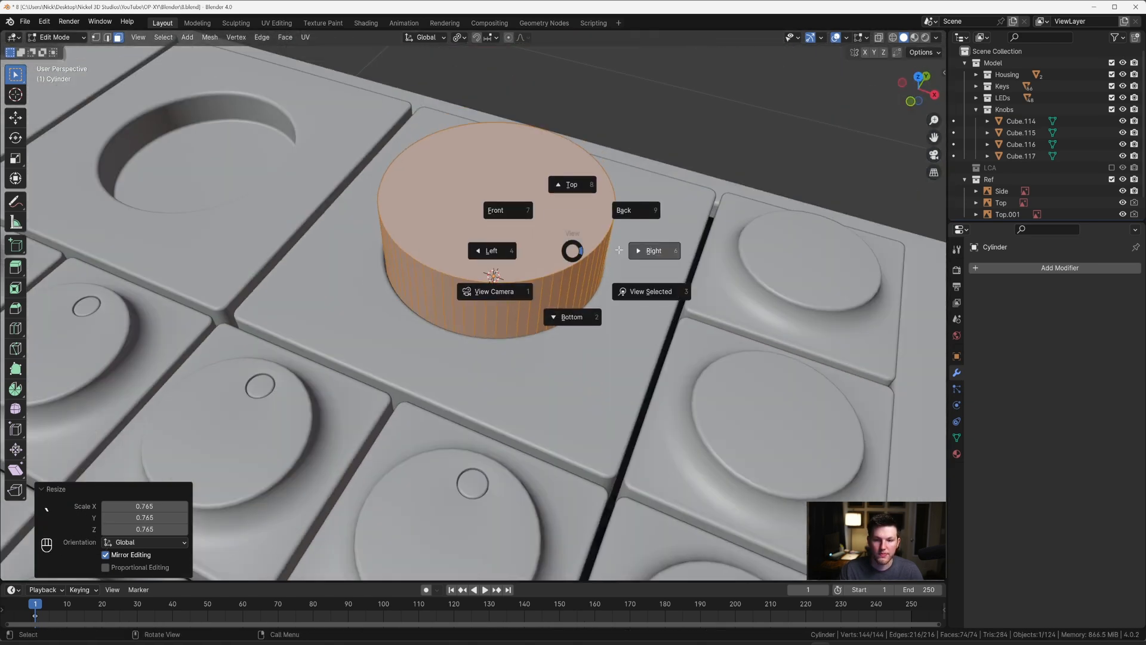
click(655, 249)
key(alt+z)
drag(230, 273, 588, 361)
key(g)
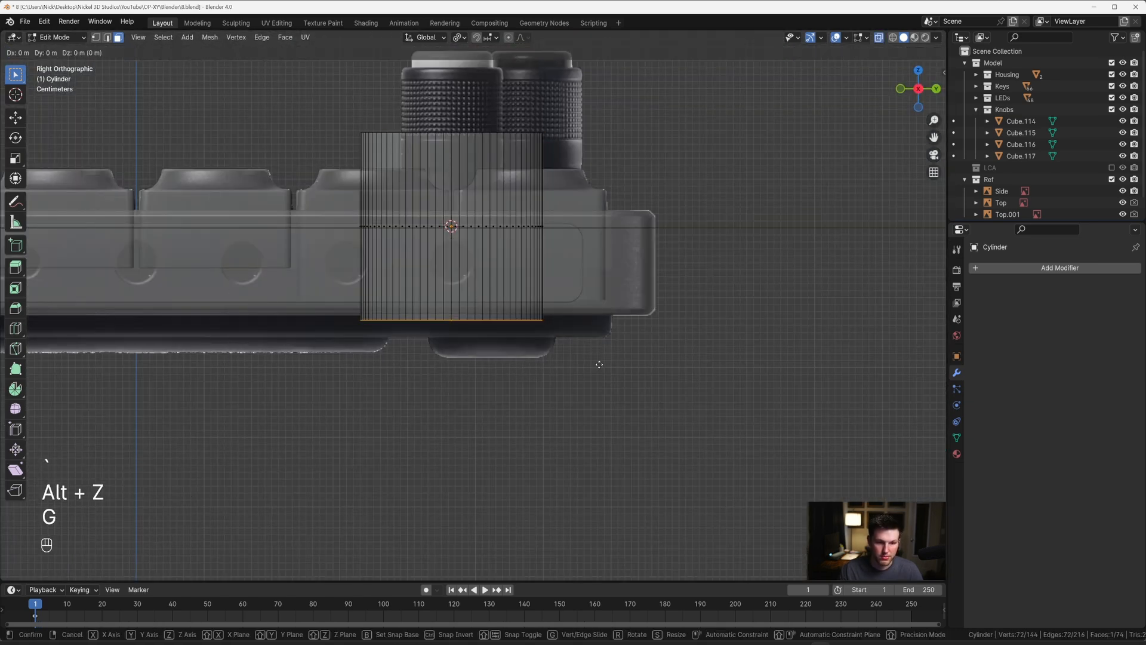
key(z)
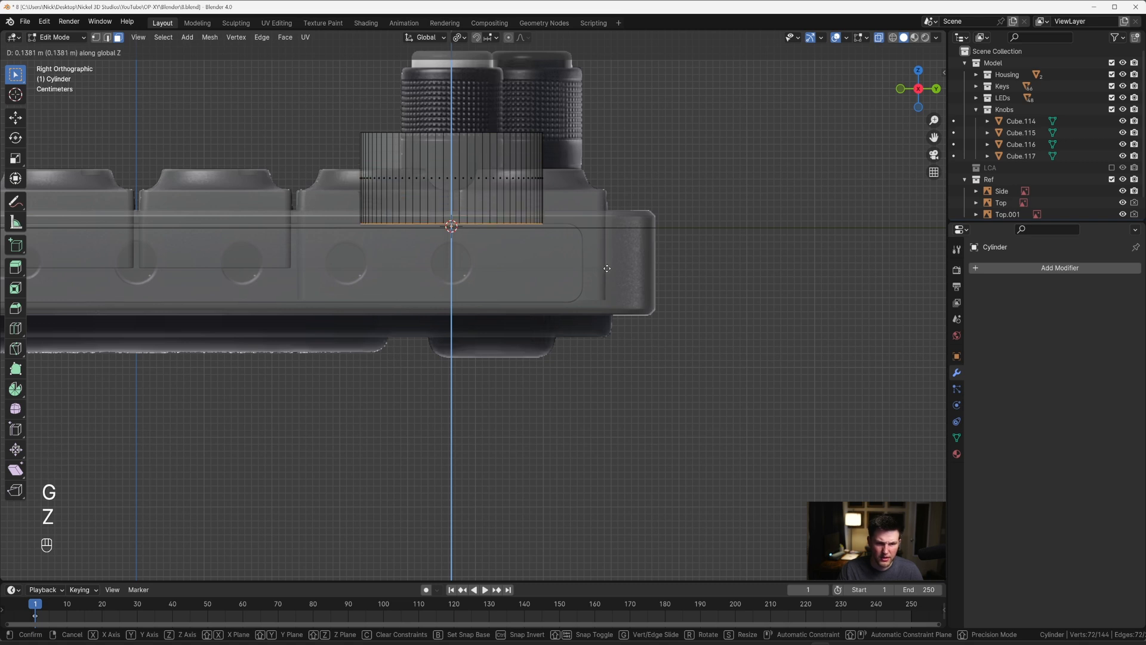
click(606, 269)
key(a)
scroll(475, 299, up, 3)
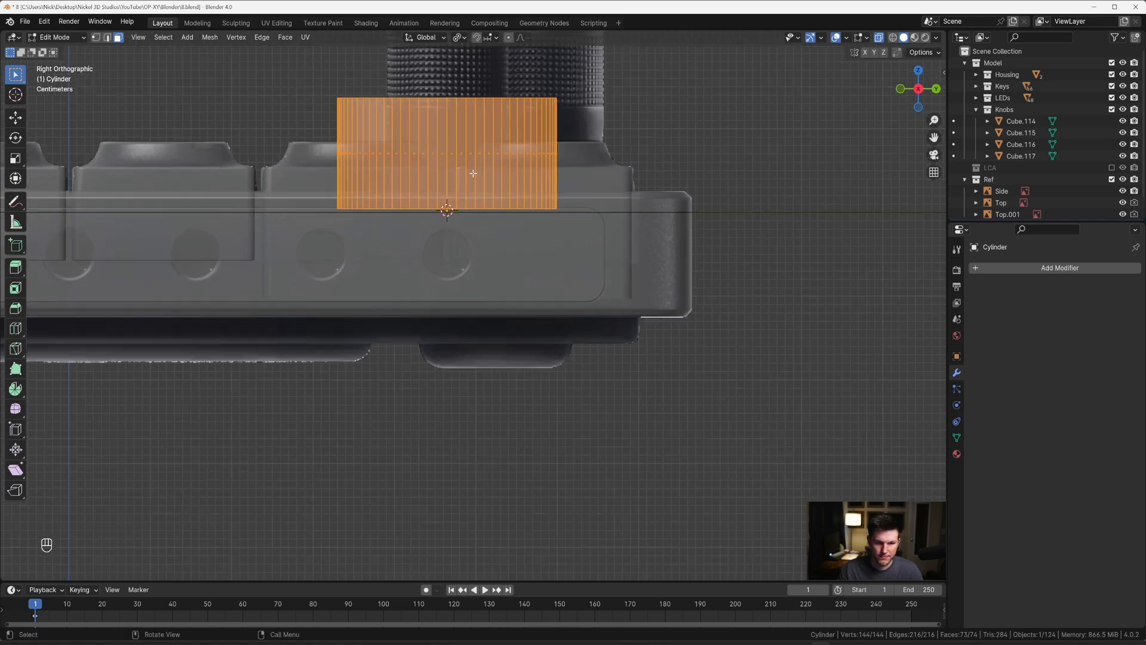
key(g)
key(z)
key(Escape)
scroll(475, 209, down, 4)
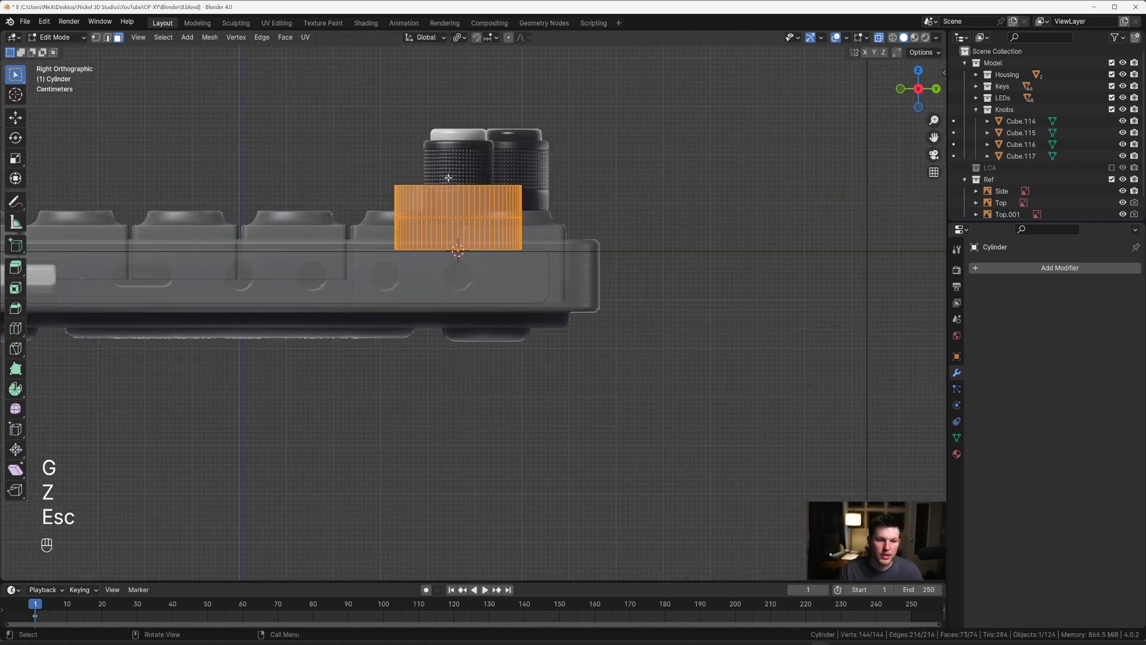
Step: Lower the cylinder's top face by 0.085558 m along Z to about the top surface of the knob tile
shift+middle_drag(382, 149, 384, 185)
drag(314, 171, 544, 238)
scroll(544, 237, up, 3)
key(g)
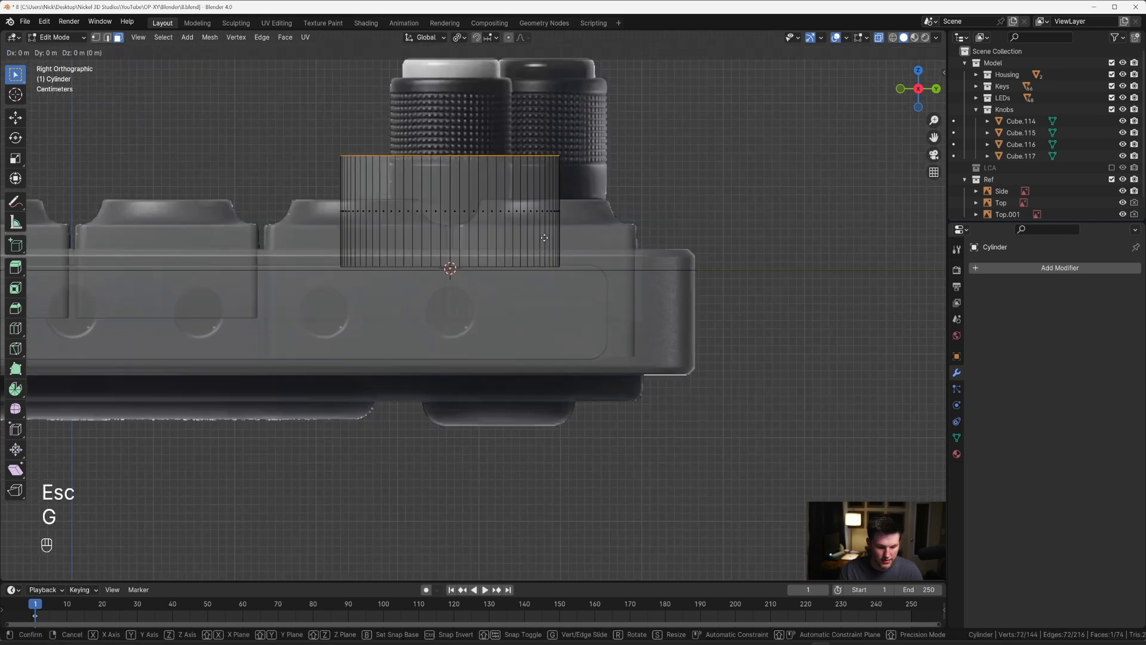
key(z)
key(shift)
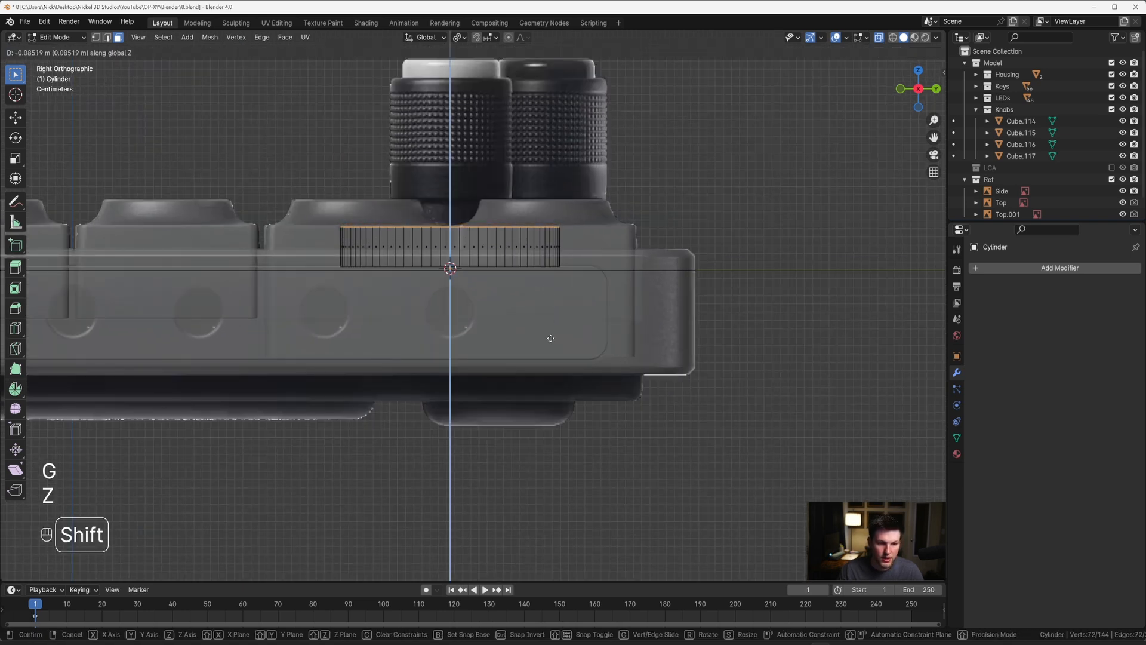
click(549, 341)
Step: Examine how the cylinder sits in its recess from several angles, compared with the other knob tiles and the side reference
middle_drag(549, 341, 460, 274)
key(alt+z)
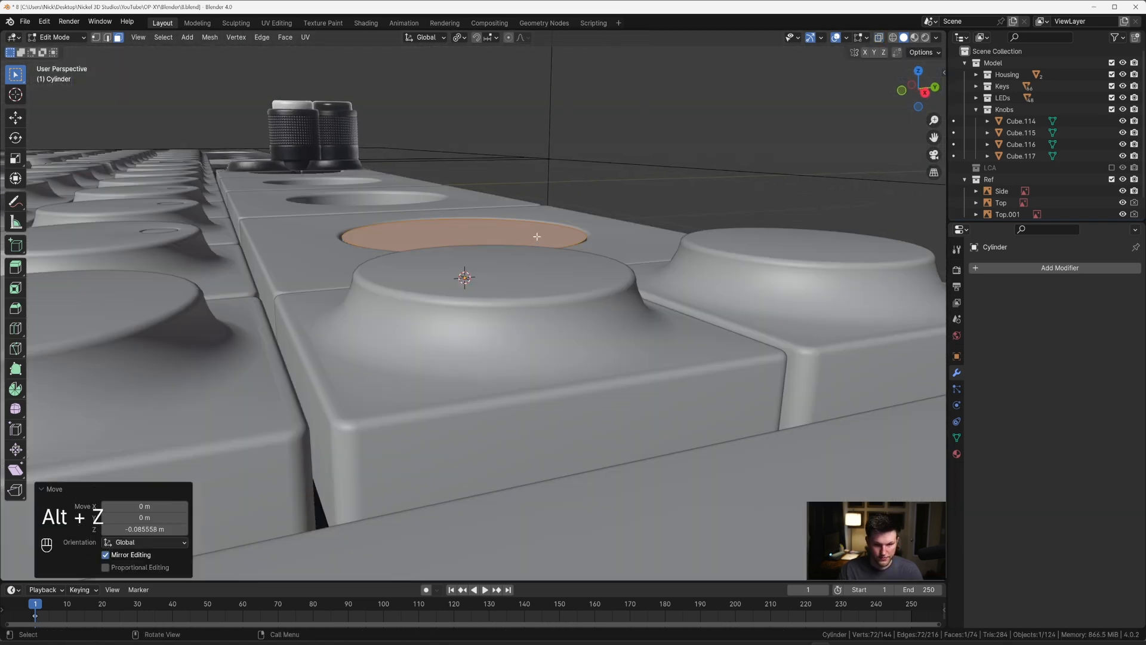
scroll(568, 263, up, 4)
scroll(568, 264, down, 5)
key(grave)
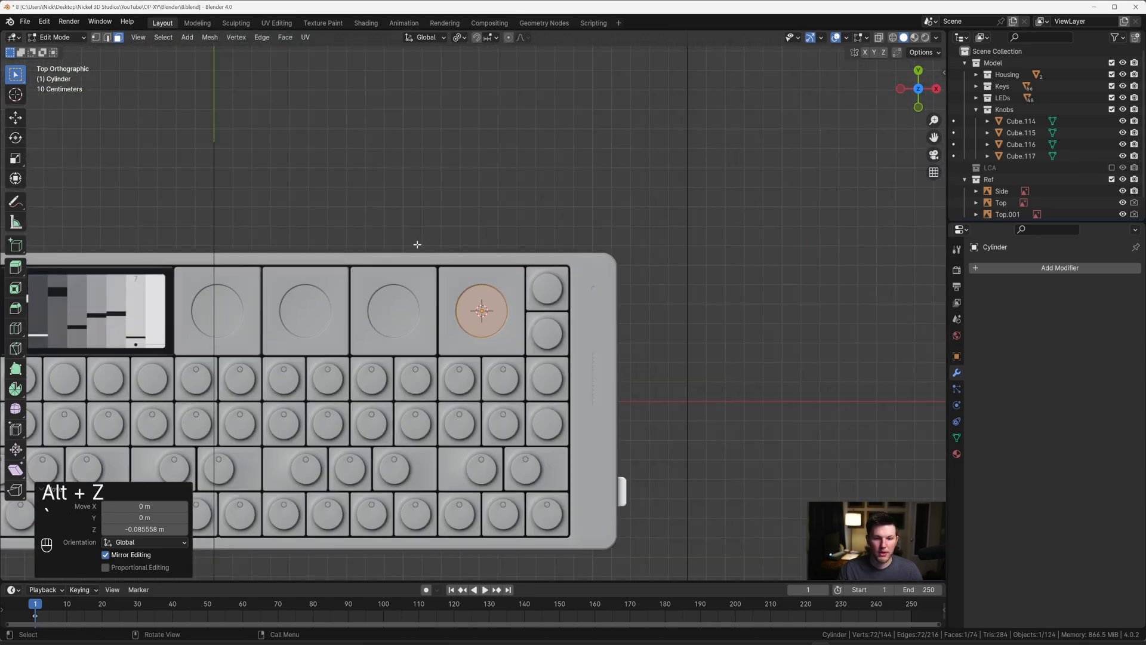
shift+middle_drag(394, 256, 662, 232)
scroll(418, 263, down, 2)
shift+middle_drag(281, 274, 280, 191)
scroll(491, 269, up, 7)
scroll(508, 254, down, 3)
scroll(334, 203, down, 4)
shift+middle_drag(620, 203, 334, 227)
scroll(363, 194, up, 1)
shift+middle_drag(572, 230, 305, 152)
shift+middle_drag(307, 158, 373, 284)
scroll(453, 344, up, 8)
shift+middle_drag(453, 346, 507, 263)
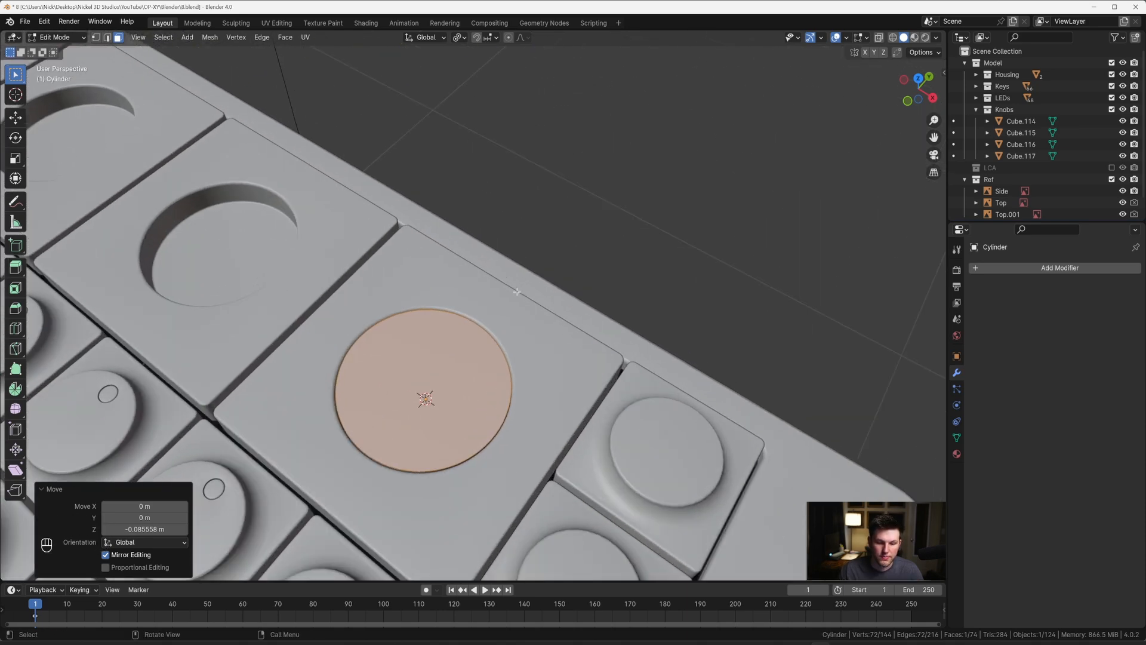
Step: Bevel the cylinder's top rim with 7 segments and a width of about 0.0028 m
middle_drag(520, 302, 466, 273)
key(KP_Decimal)
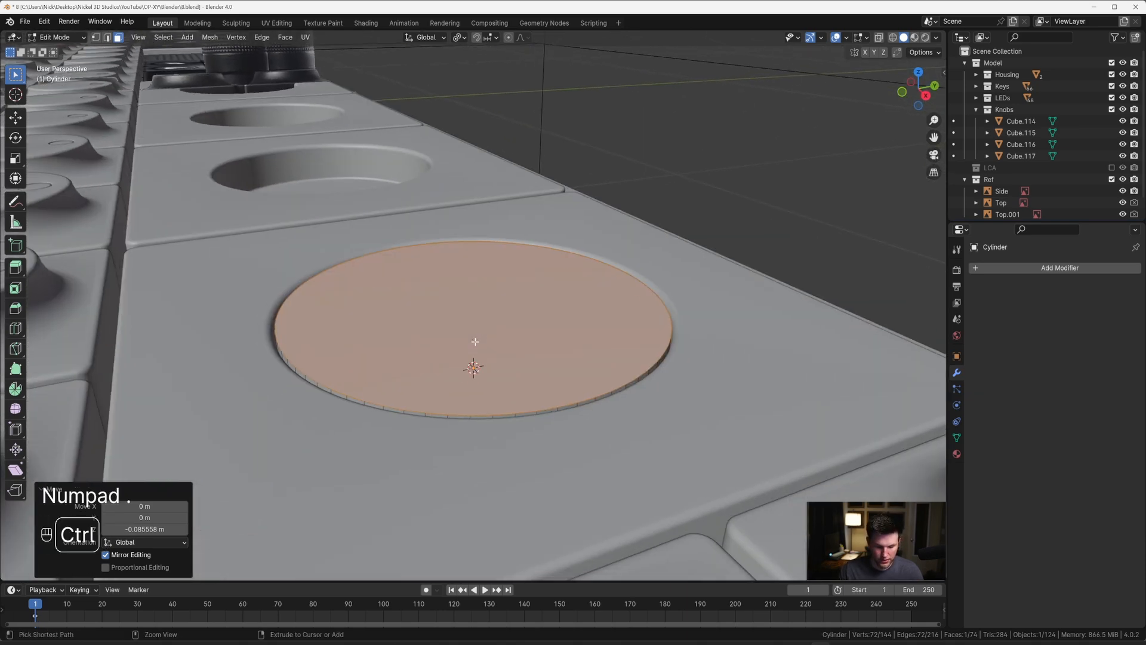
key(ctrl+b)
scroll(475, 357, down, 6)
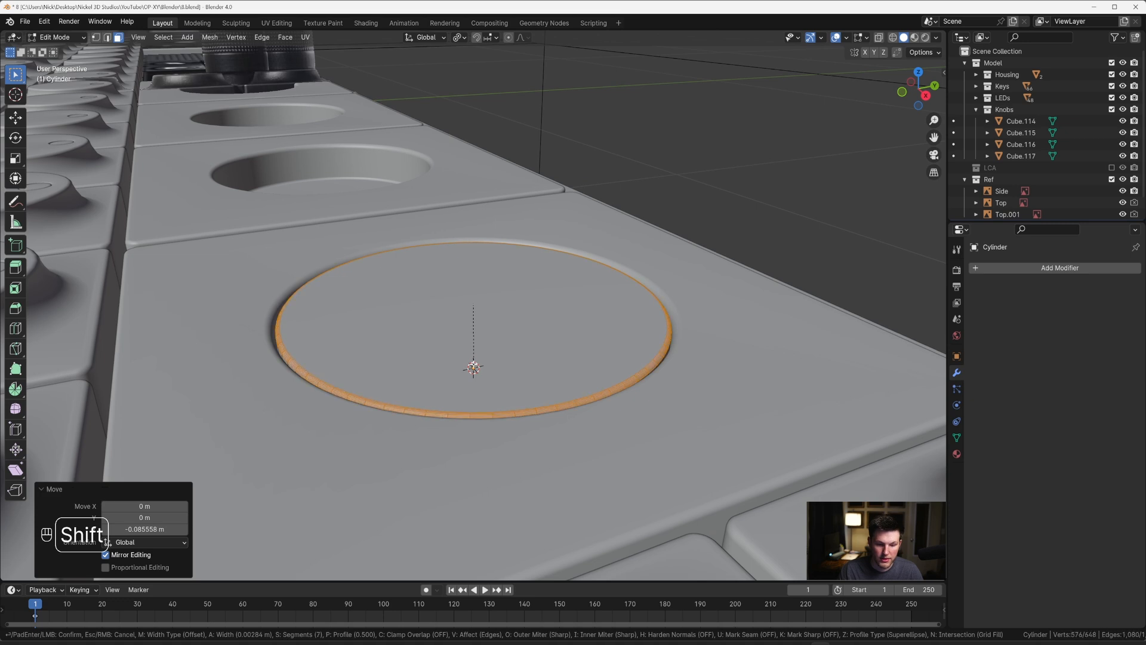
click(474, 367)
Step: Shade the cylinder smooth with Auto Smooth at 30°
key(Tab)
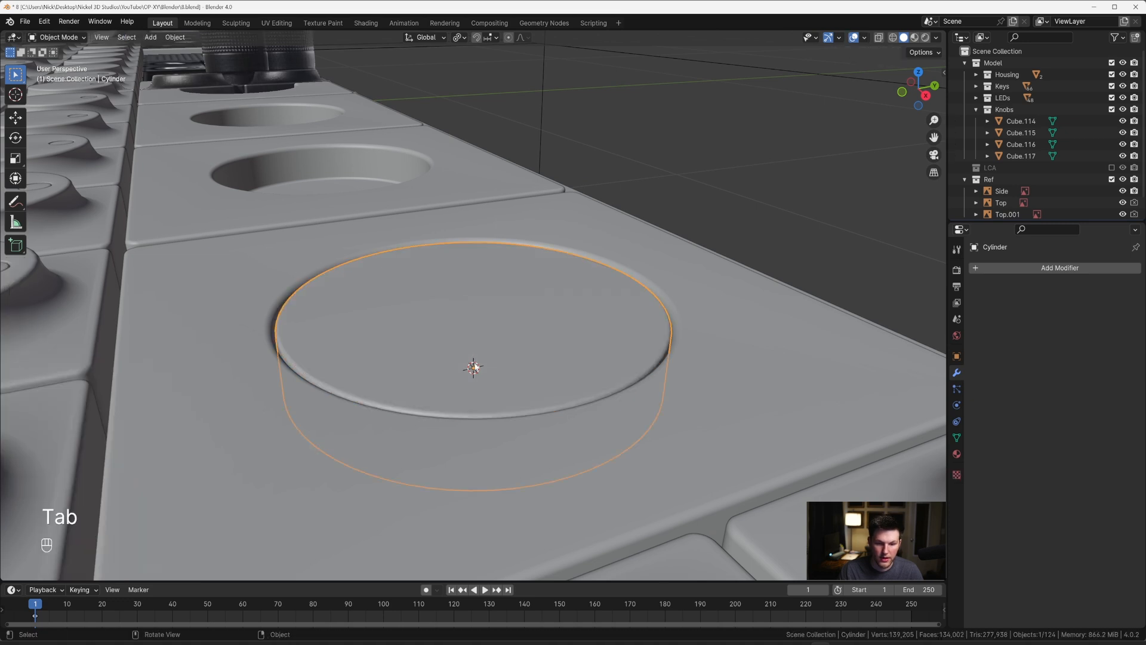
right_click(476, 362)
click(476, 361)
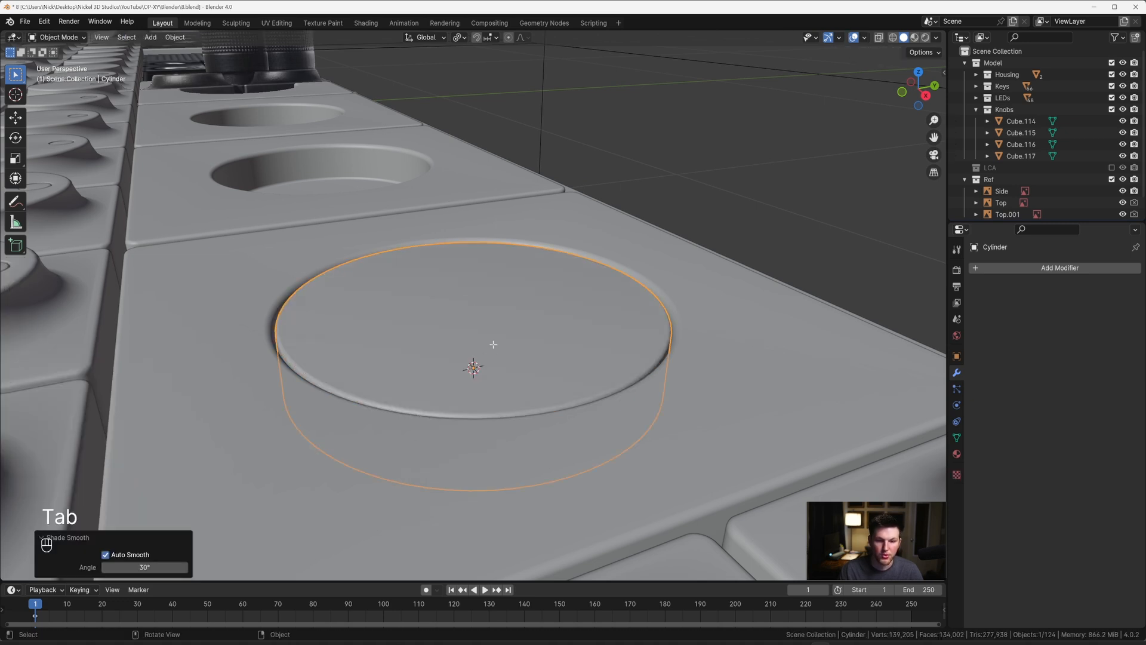
key(Tab)
scroll(494, 347, down, 5)
key(Tab)
Step: Compare the cylinder with the knob in the top and side reference images, using X-ray
key(grave)
click(506, 245)
scroll(506, 246, down, 6)
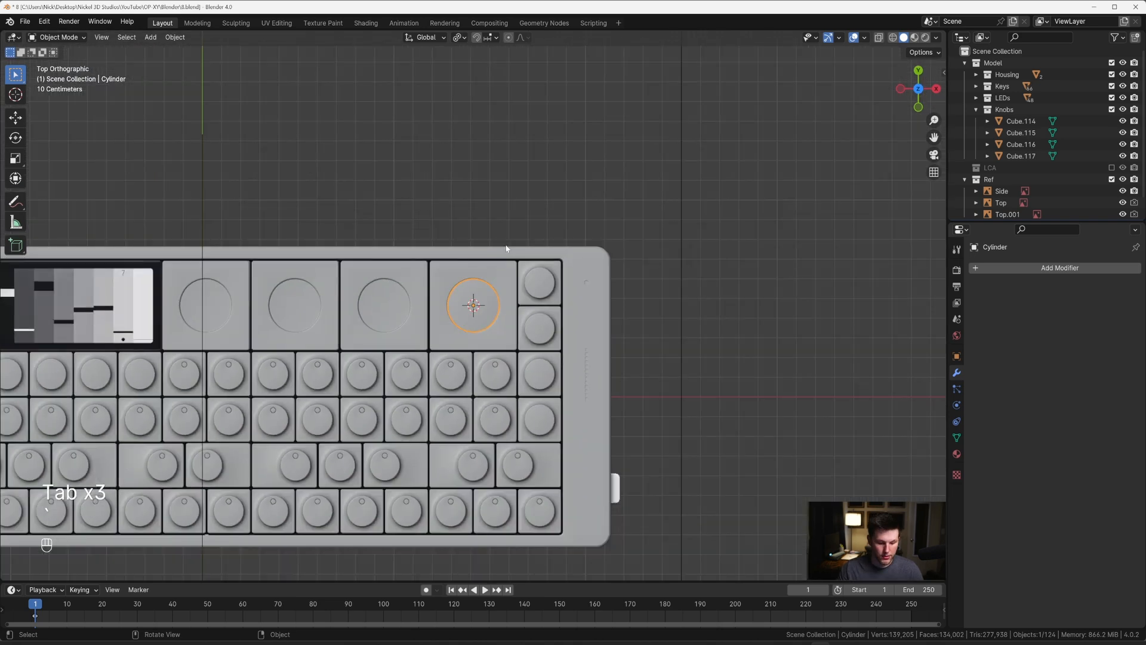
key(alt+z)
scroll(506, 244, up, 10)
scroll(506, 255, down, 2)
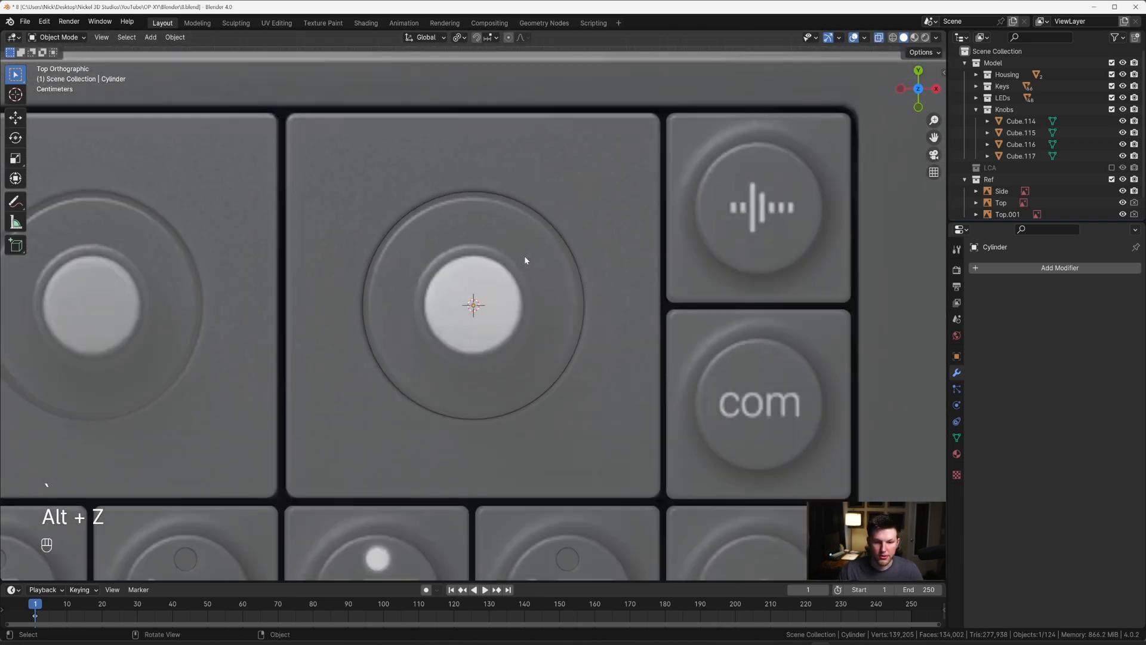
scroll(514, 263, down, 1)
scroll(505, 266, up, 1)
scroll(493, 265, down, 2)
key(grave)
click(511, 244)
scroll(507, 236, down, 2)
shift+middle_drag(507, 246, 508, 276)
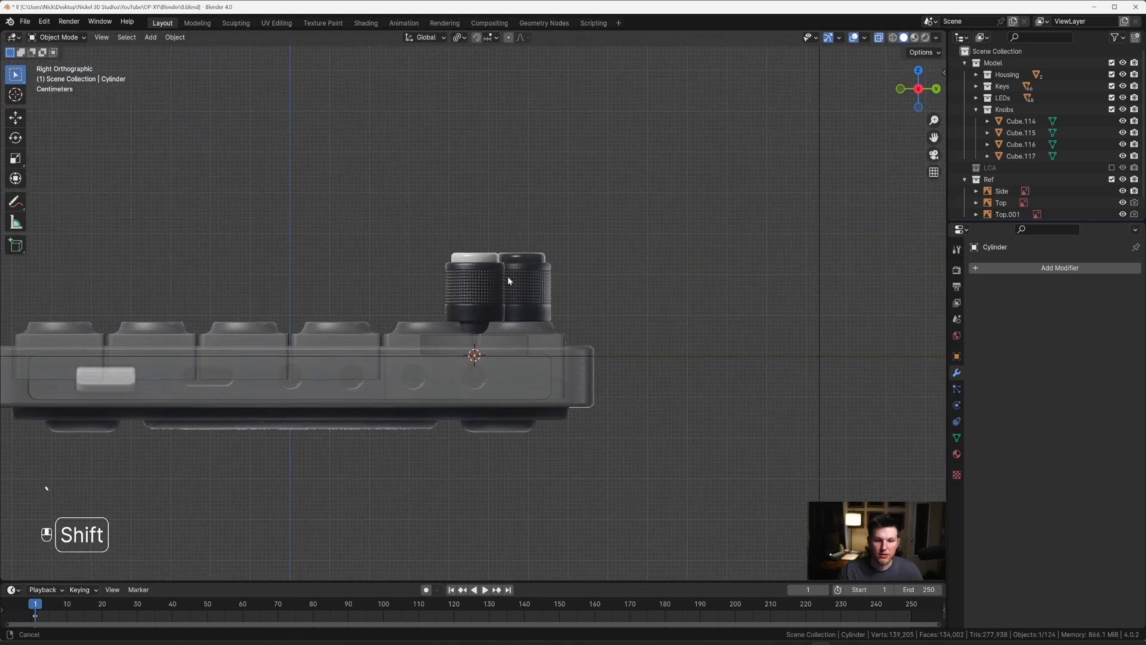
scroll(508, 281, up, 6)
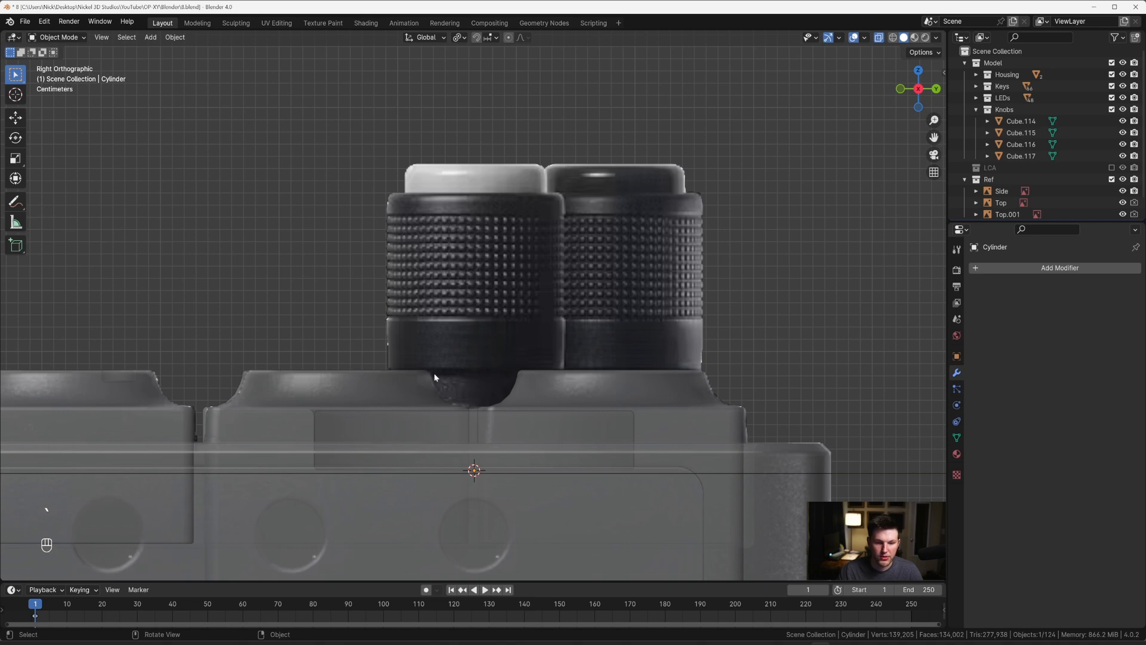
Step: Inset the cylinder's top face by 0.07654 m to form the base of the knob's central stem
middle_drag(394, 309, 516, 361)
key(Tab)
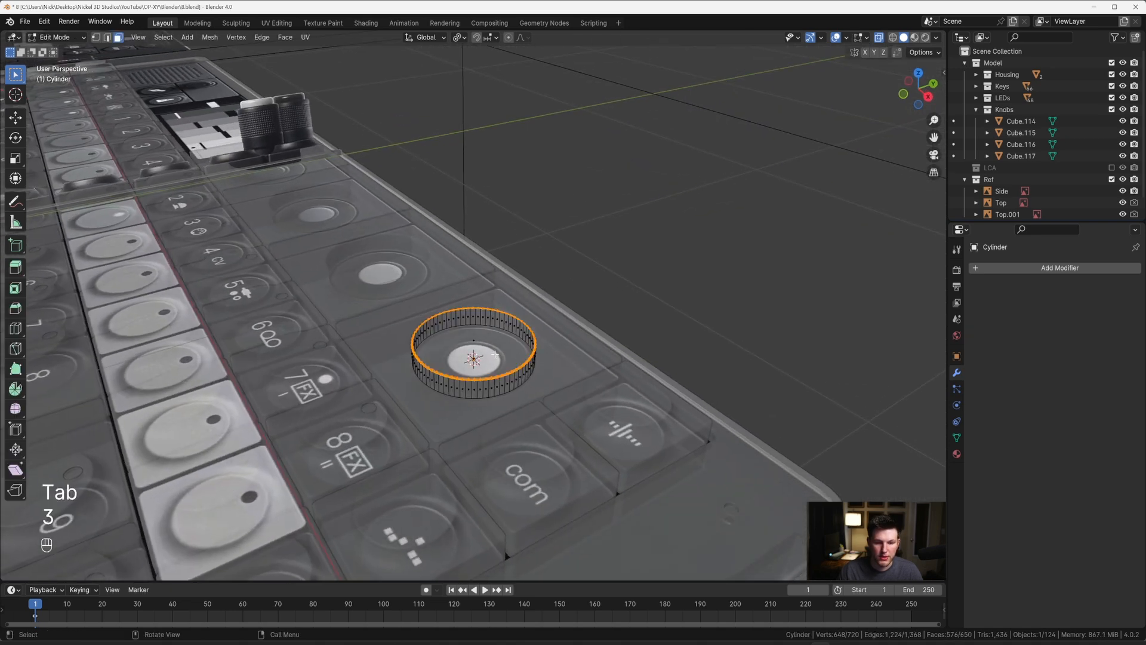
click(484, 342)
key(grave)
click(495, 295)
scroll(615, 245, up, 2)
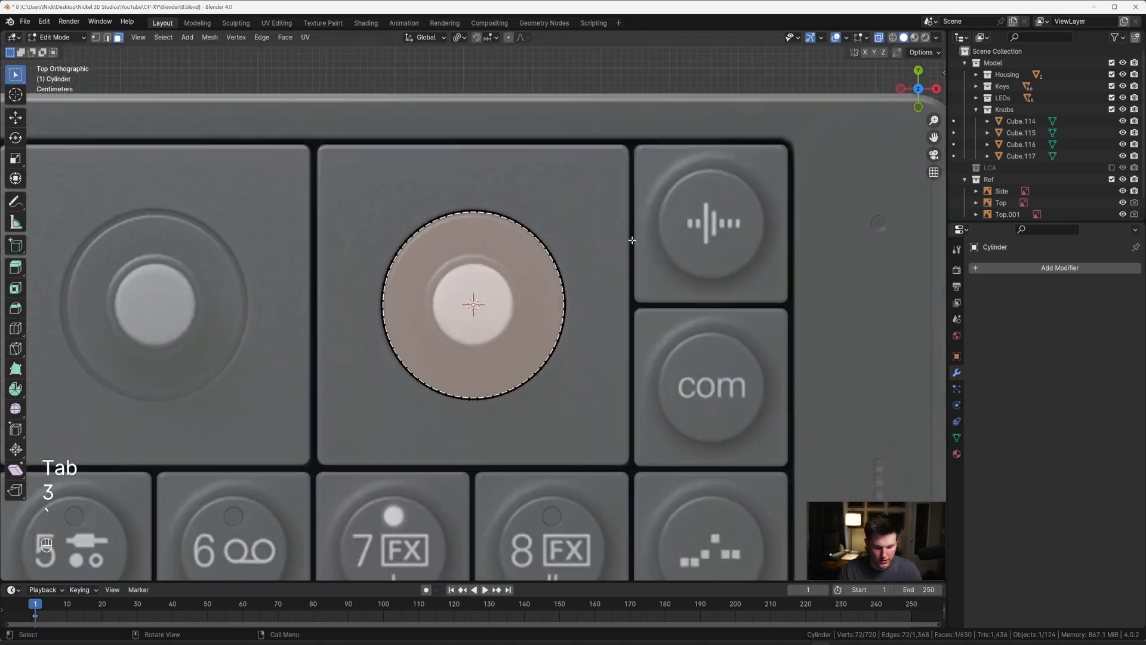
key(alt+z)
key(i)
click(623, 233)
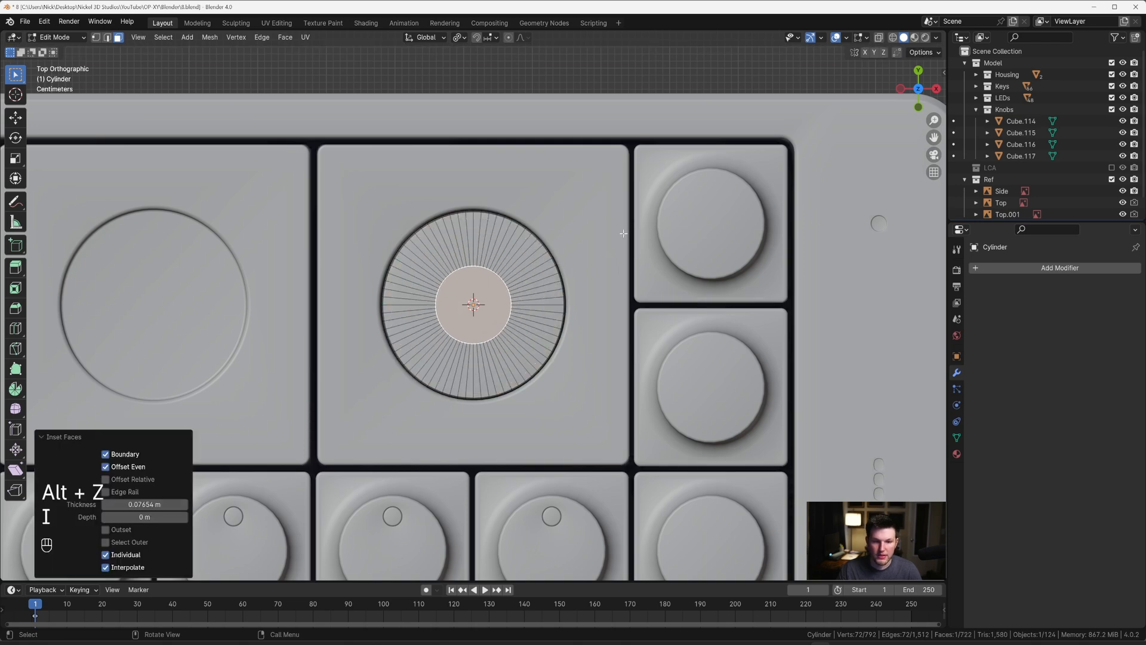
Step: Extrude the inset face upward 0.028679 m along Z towards the underside of the reference knob
middle_drag(623, 233, 499, 384)
key(grave)
click(584, 255)
key(e)
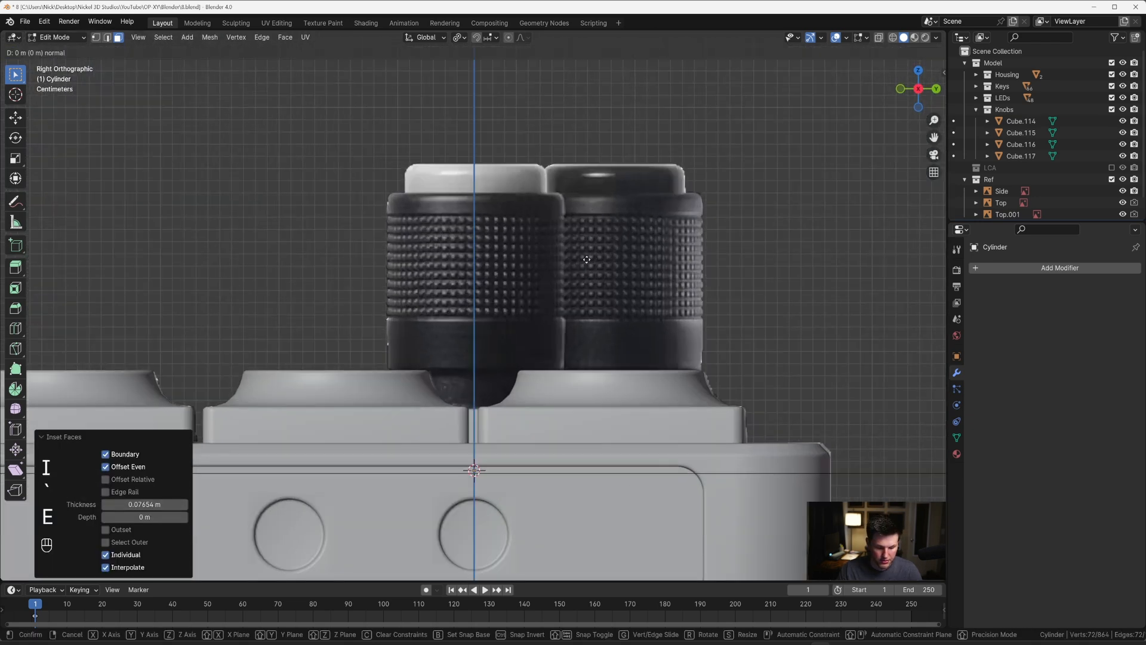
key(z)
key(z)
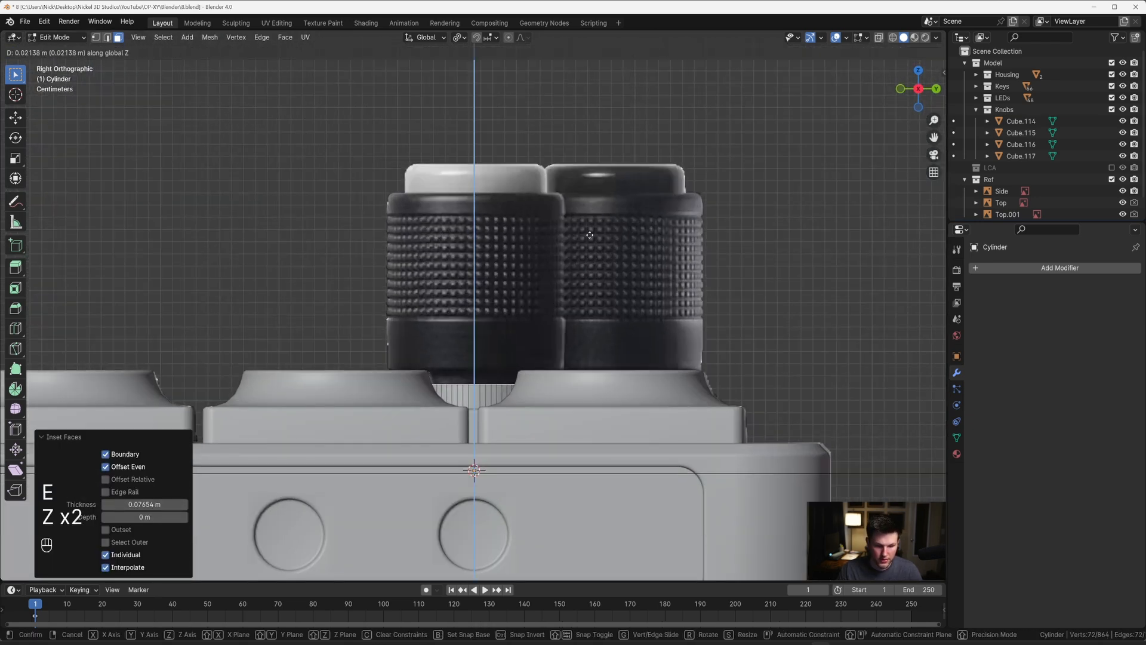
click(587, 230)
Step: Select the extruded stem's faces with X-ray on and scale them by 1.282 in X and Y only
key(alt+z)
scroll(573, 252, up, 1)
scroll(572, 252, up, 1)
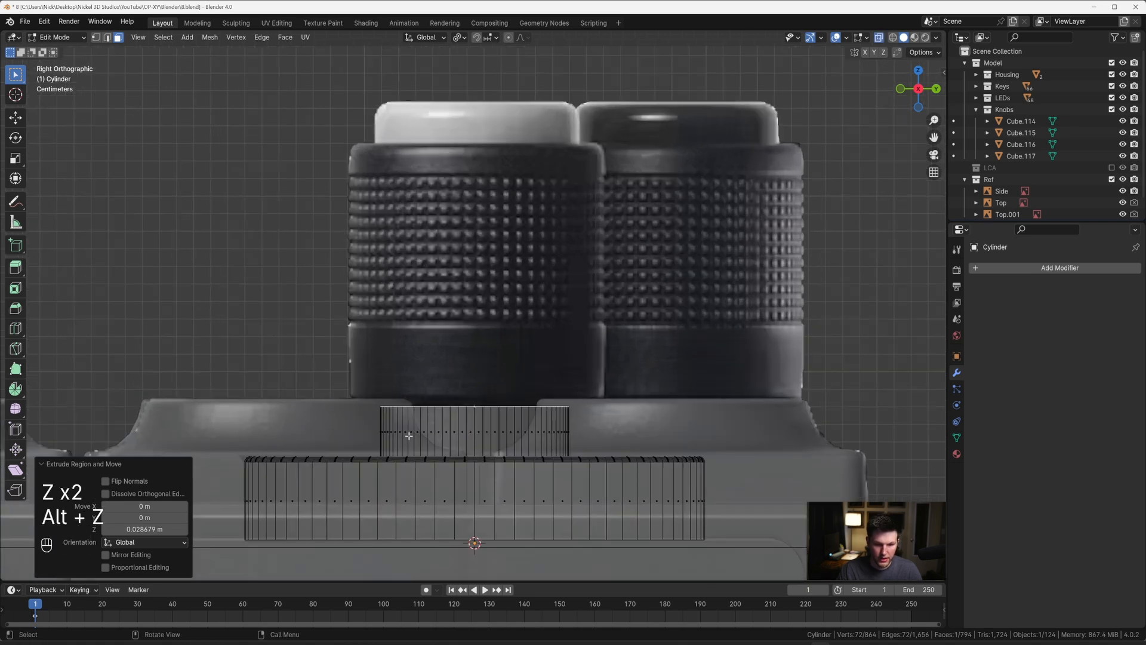
key(c)
drag(381, 428, 566, 425)
right_click(565, 425)
key(s)
key(shift+z)
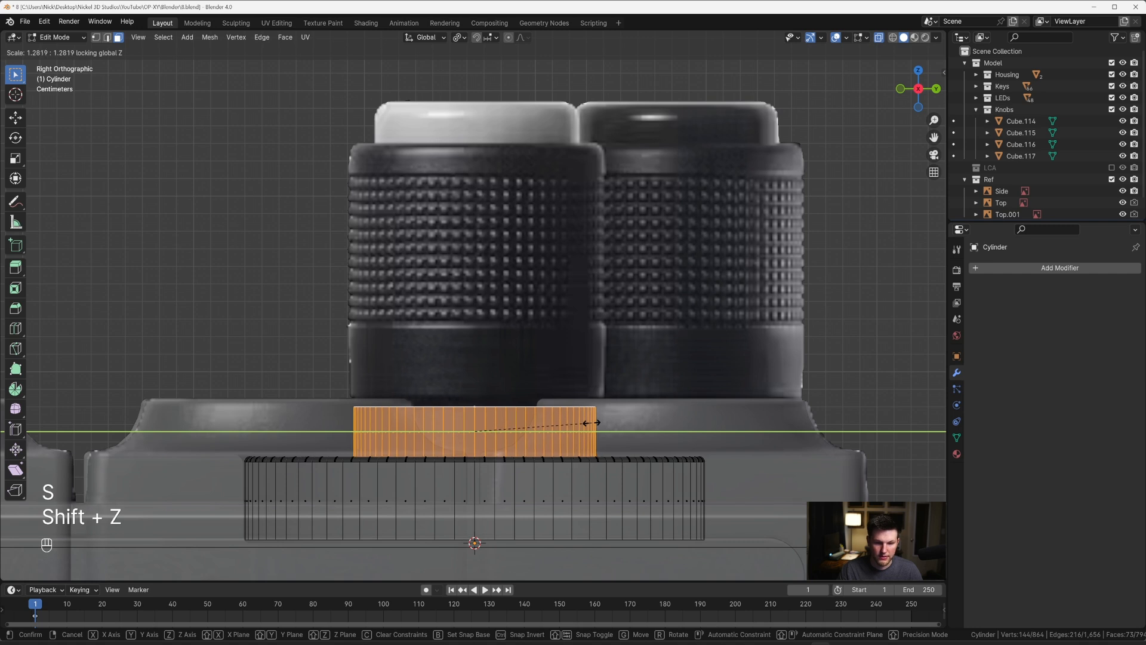
click(593, 422)
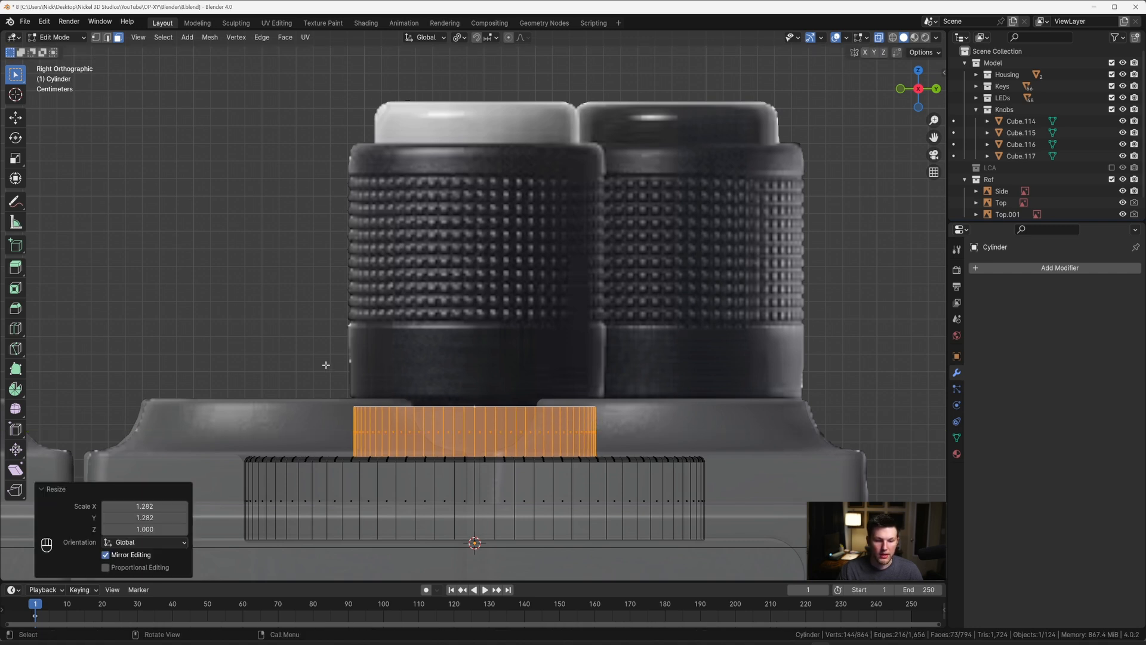
Step: Raise the stem's top face 0.004193 m along Z to meet the bottom of the reference knob
drag(322, 374, 608, 425)
key(g)
key(z)
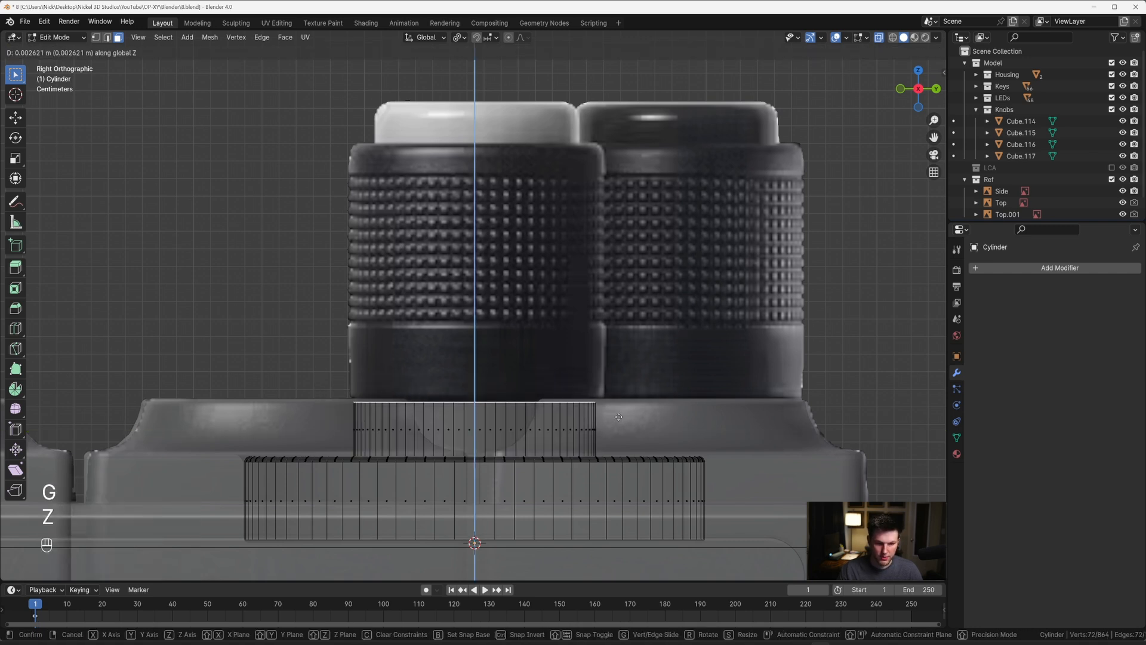
click(618, 414)
Step: Extrude the stem's top face 0.041753 m upward along Z to the upper edge of the reference knob's smooth lower band
key(e)
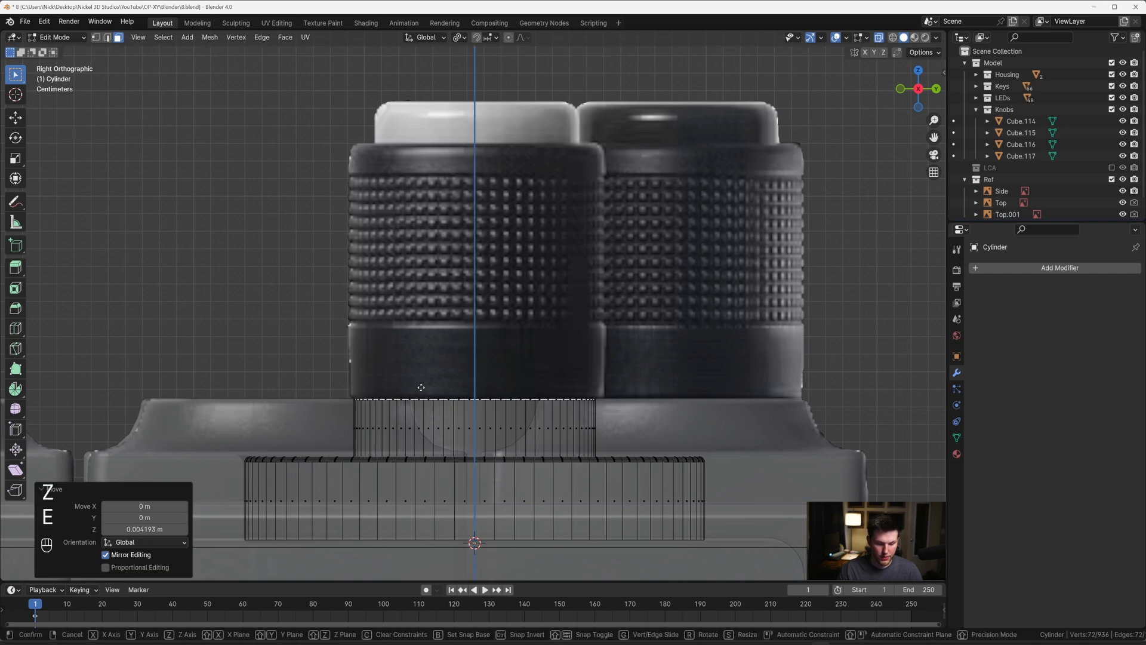
key(z)
key(z)
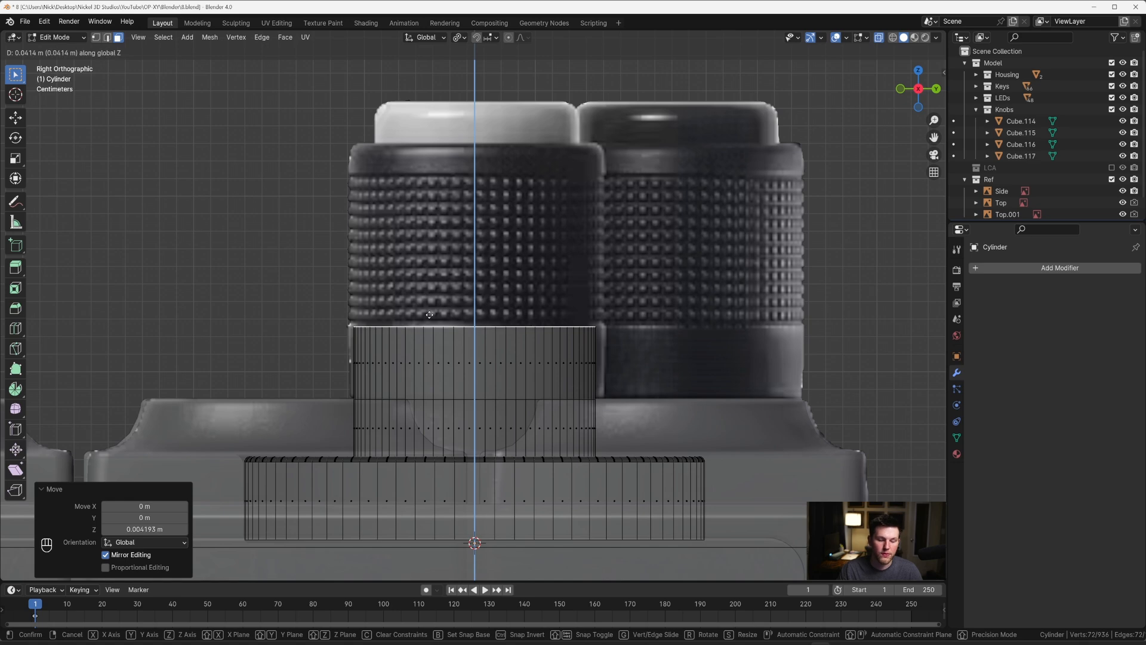
click(429, 314)
scroll(306, 334, up, 4)
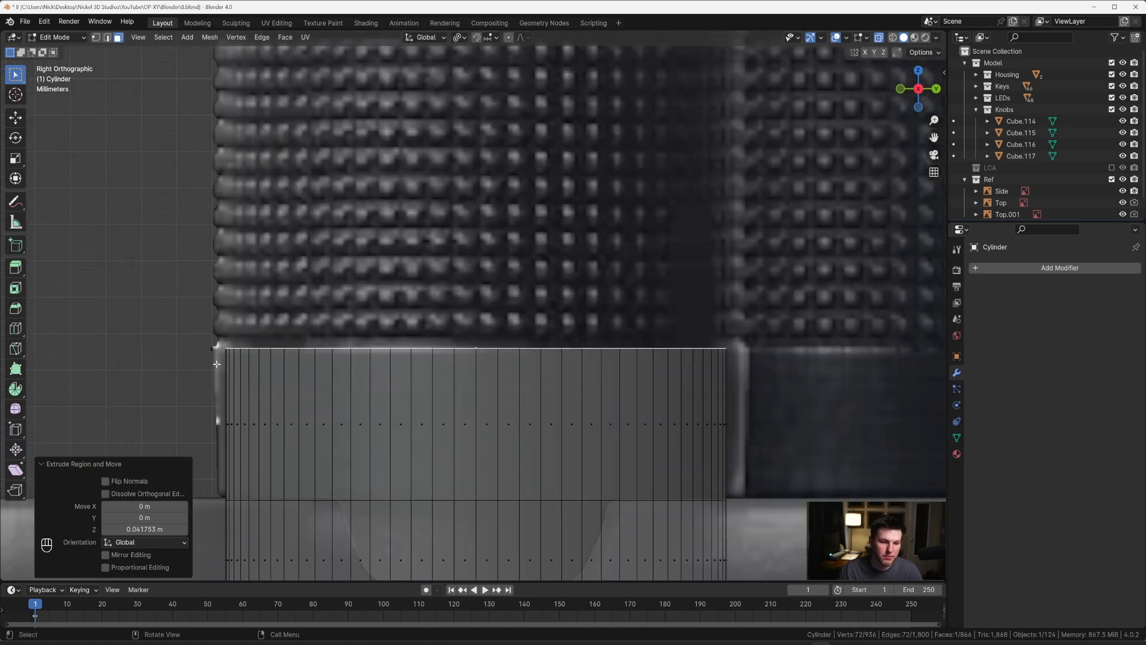
scroll(347, 376, down, 4)
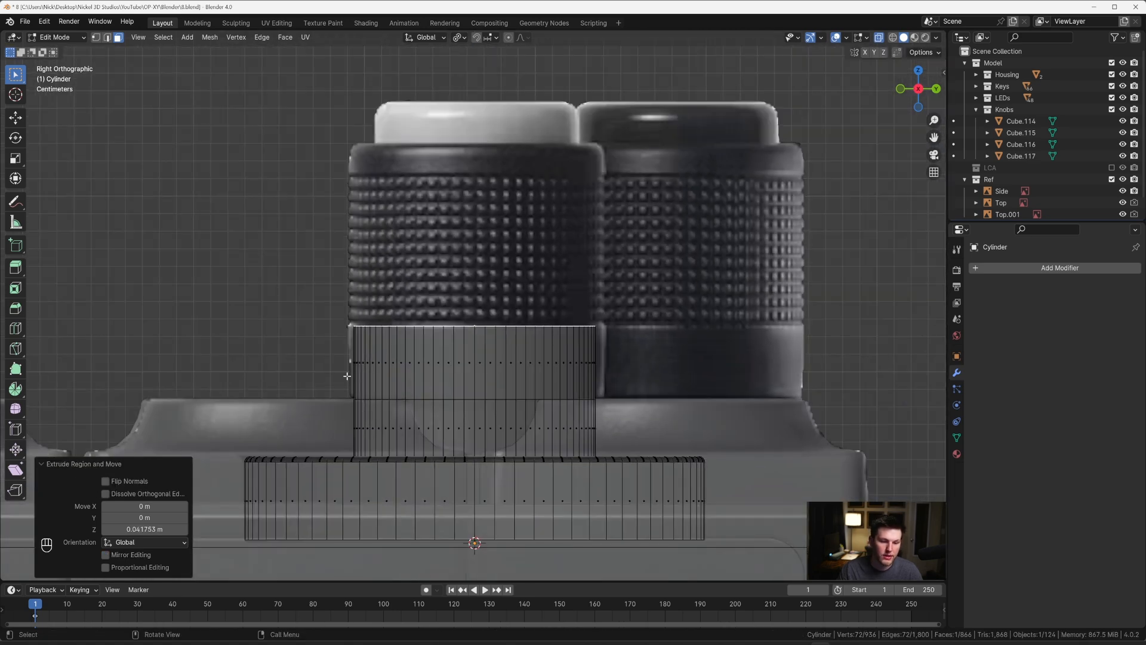
Step: Select the ring of side faces on the new upper section and extrude it outward along normals by about 0.004 m
alt+click(412, 360)
middle_drag(481, 348, 540, 359)
key(alt+z)
right_click(544, 359)
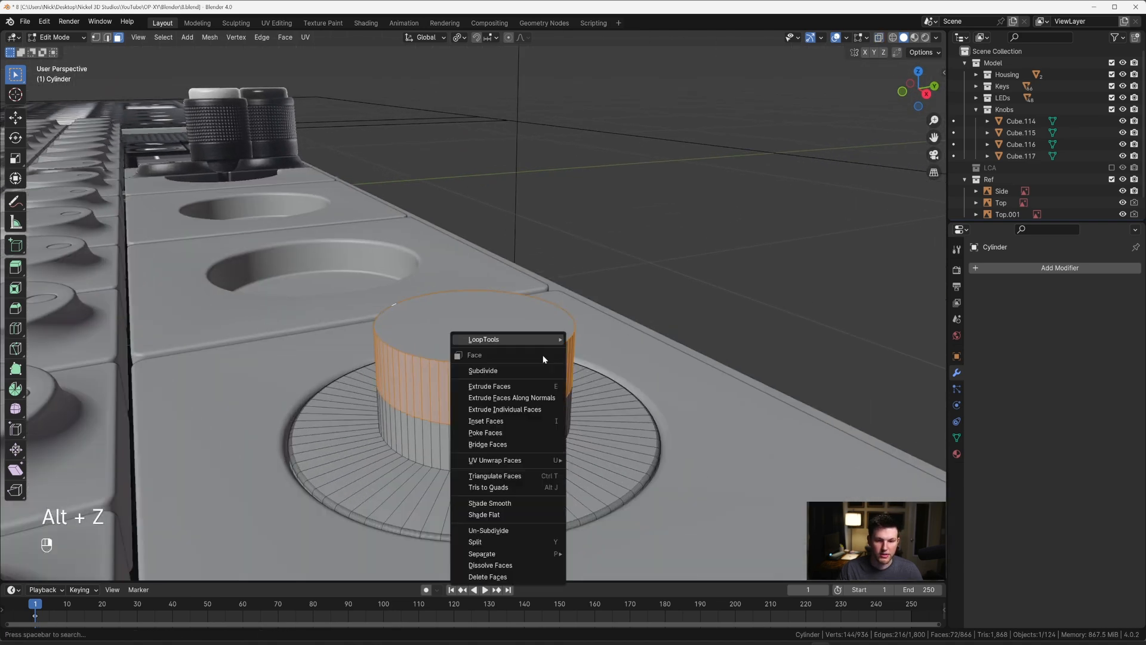
click(544, 398)
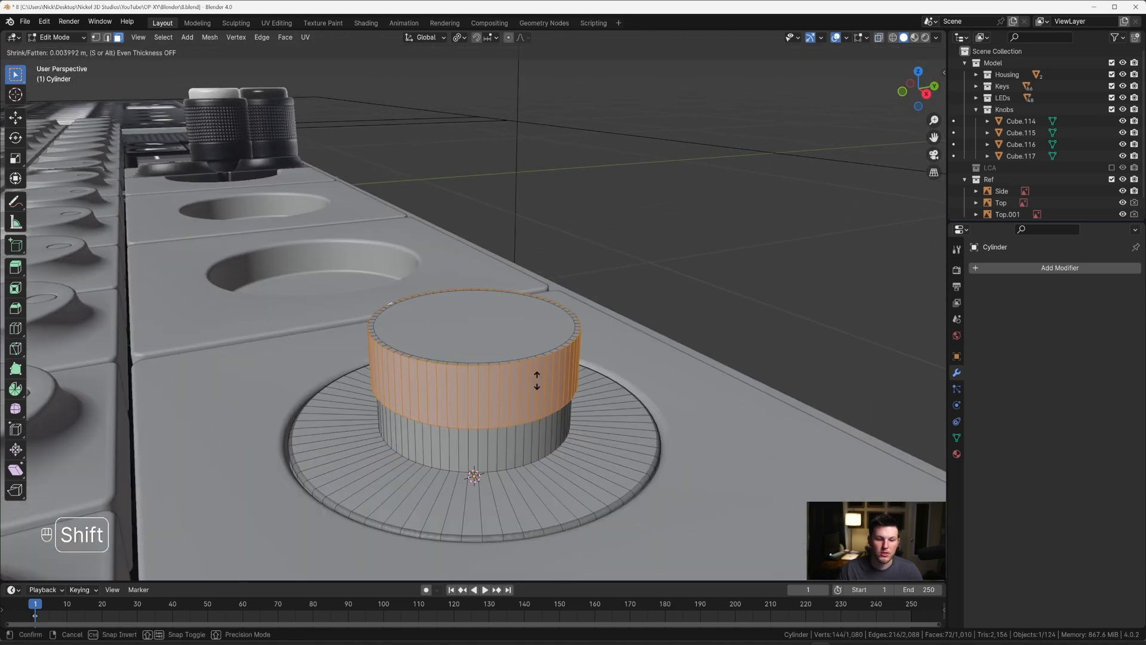
click(513, 381)
Step: Bevel the band's upper and lower outer edge loops and the stem's base loop by about 0.0024 m with 8 segments
key(2)
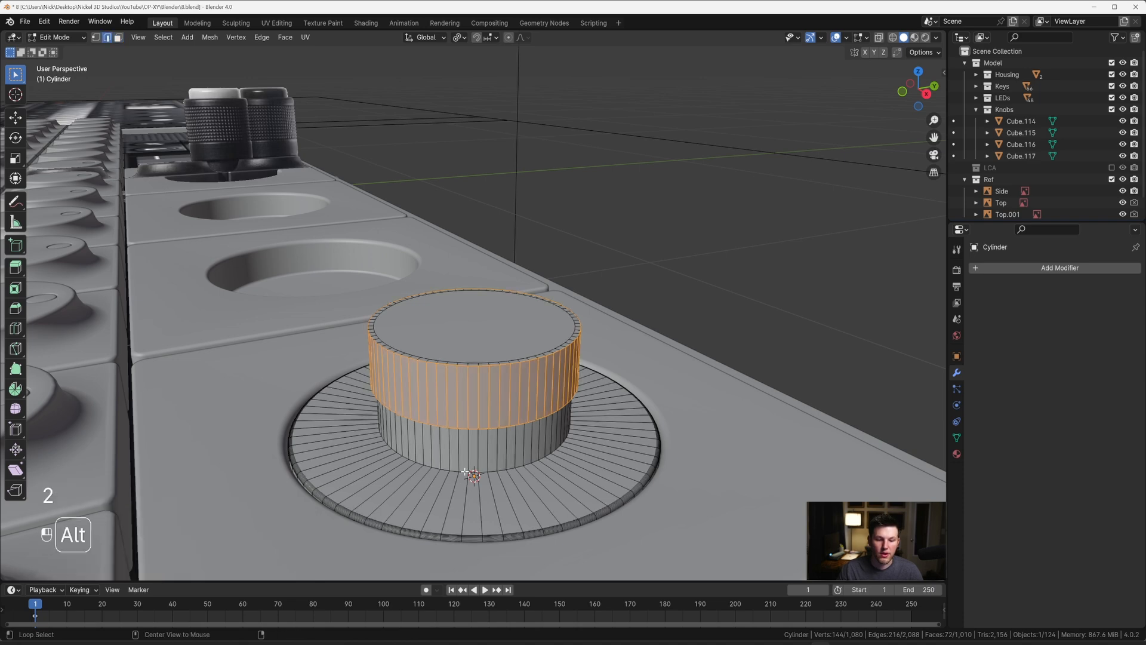
alt+click(468, 428)
middle_drag(462, 427, 487, 382)
alt+shift+click(479, 365)
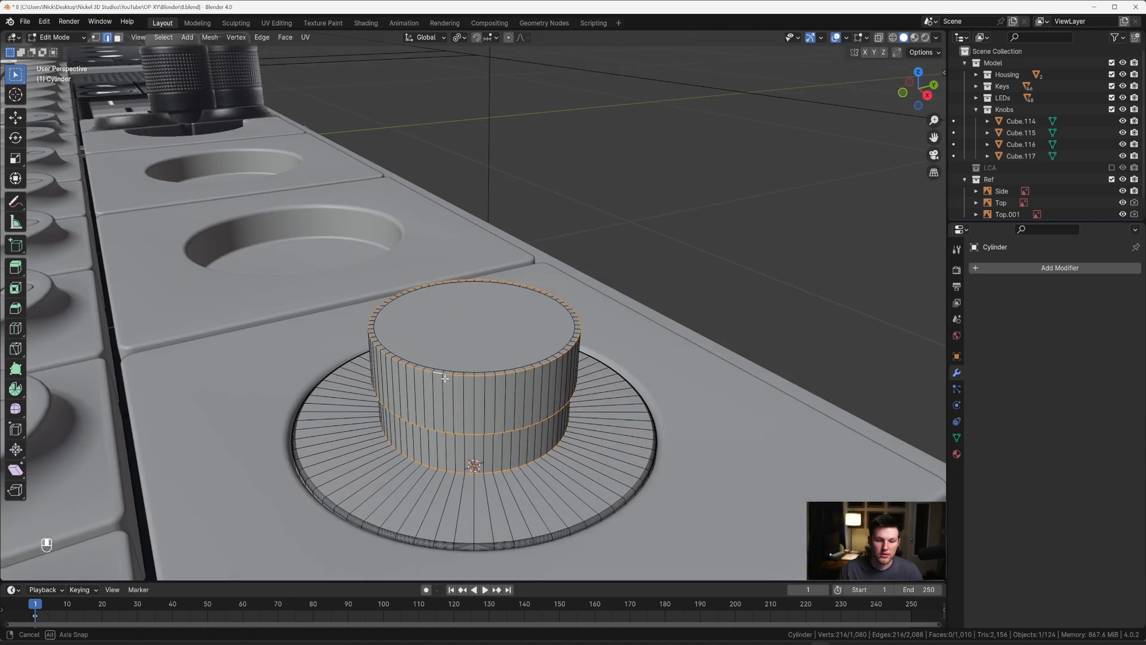
scroll(494, 397, up, 5)
key(ctrl+b)
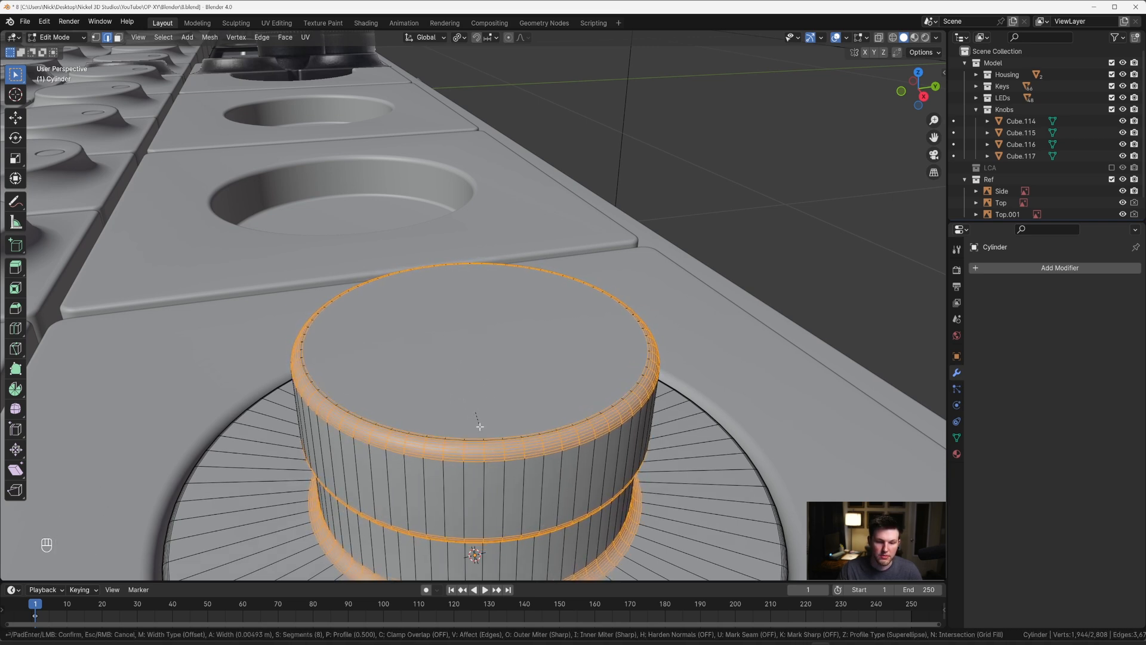
key(Escape)
key(ctrl+b)
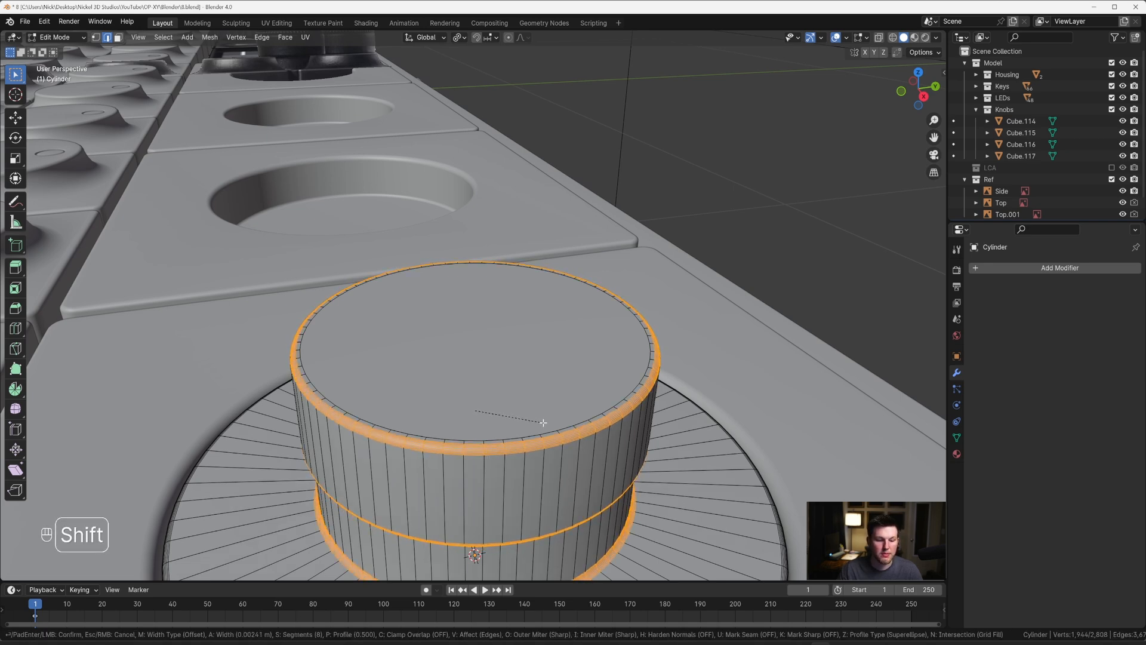
click(542, 422)
Step: Inspect the bevelled band and stem in Object Mode, viewed from different angles
scroll(543, 422, down, 5)
key(Tab)
middle_drag(540, 418, 529, 386)
scroll(507, 373, down, 3)
key(grave)
scroll(512, 352, up, 4)
key(Tab)
key(Tab)
middle_drag(489, 335, 491, 375)
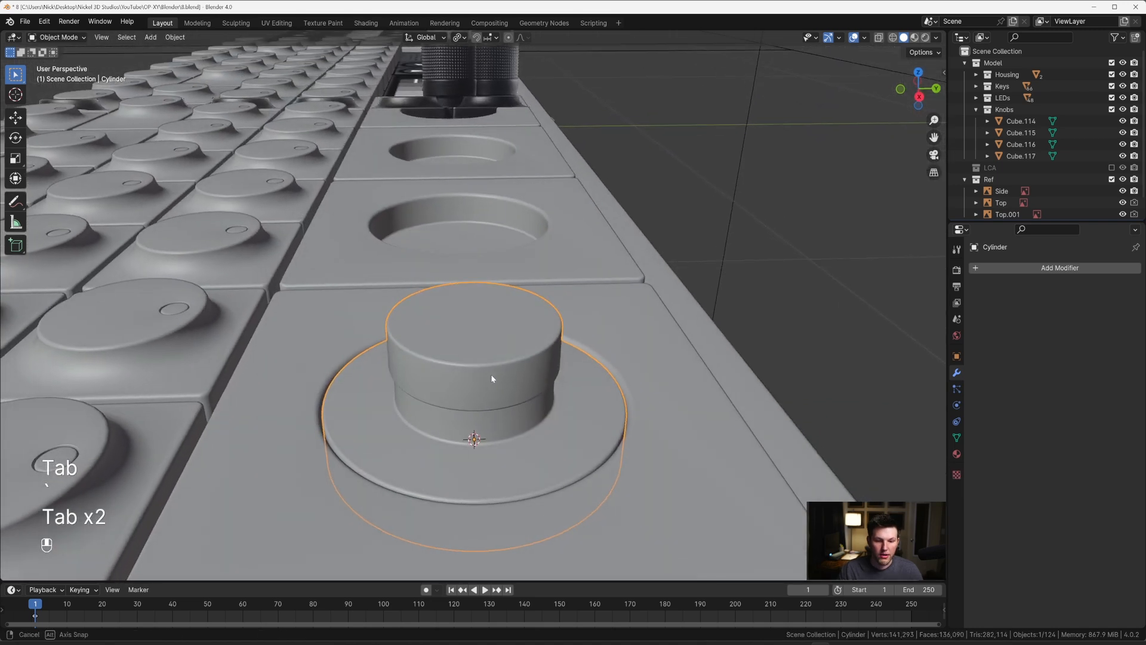
Step: Extrude the knob's top face 0.085458 m upward along Z to the top of the reference's textured grip
key(Tab)
key(3)
key(grave)
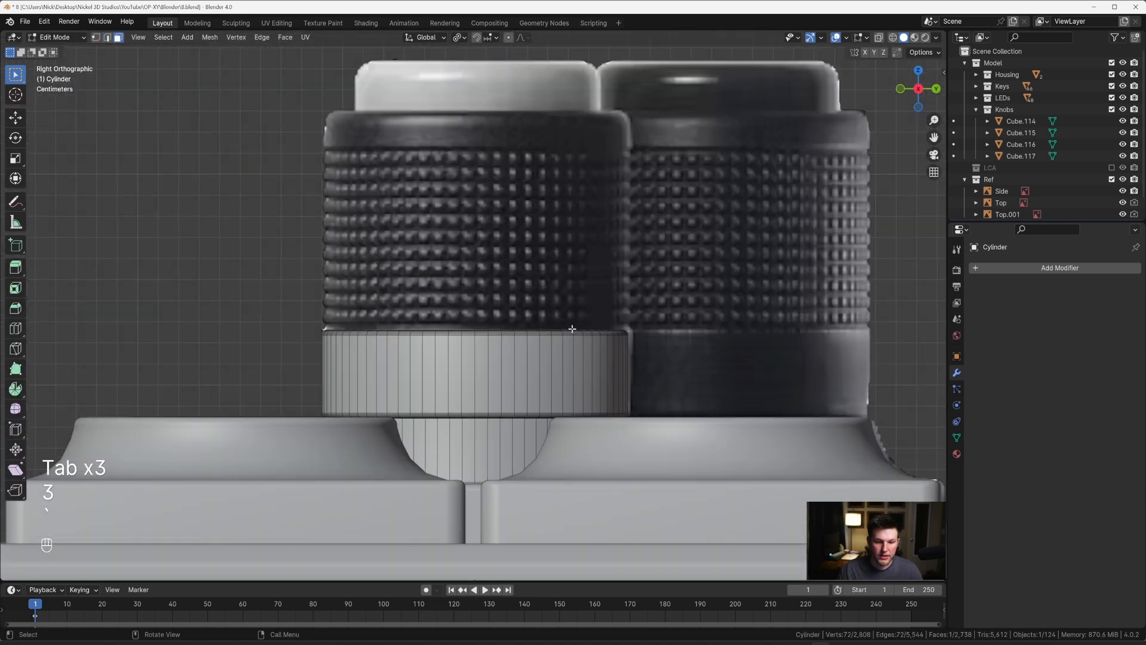
key(e)
key(z)
key(z)
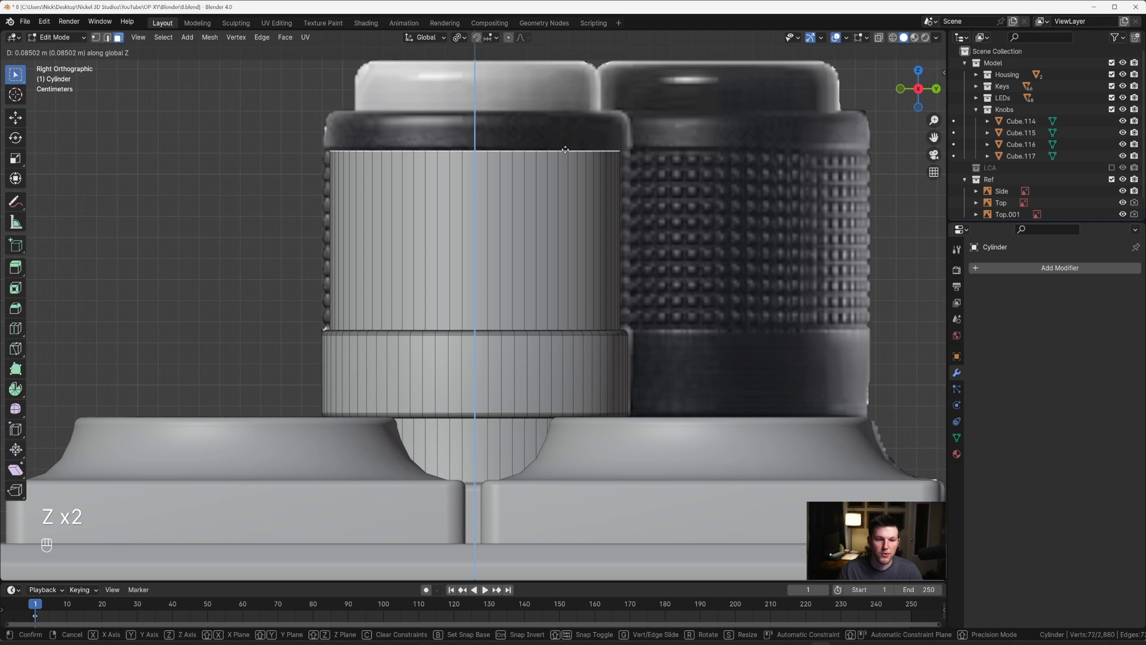
click(565, 149)
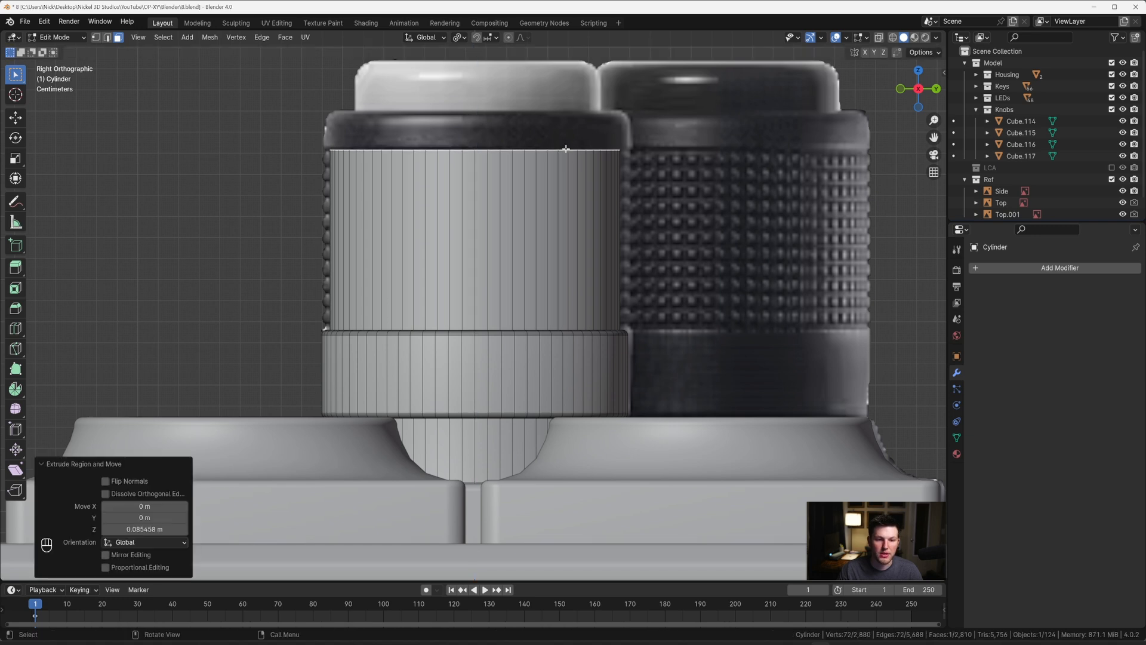
Step: Extrude the top face another 0.018198 m along Z to form the smooth rim section above the grip
key(e)
key(z)
key(z)
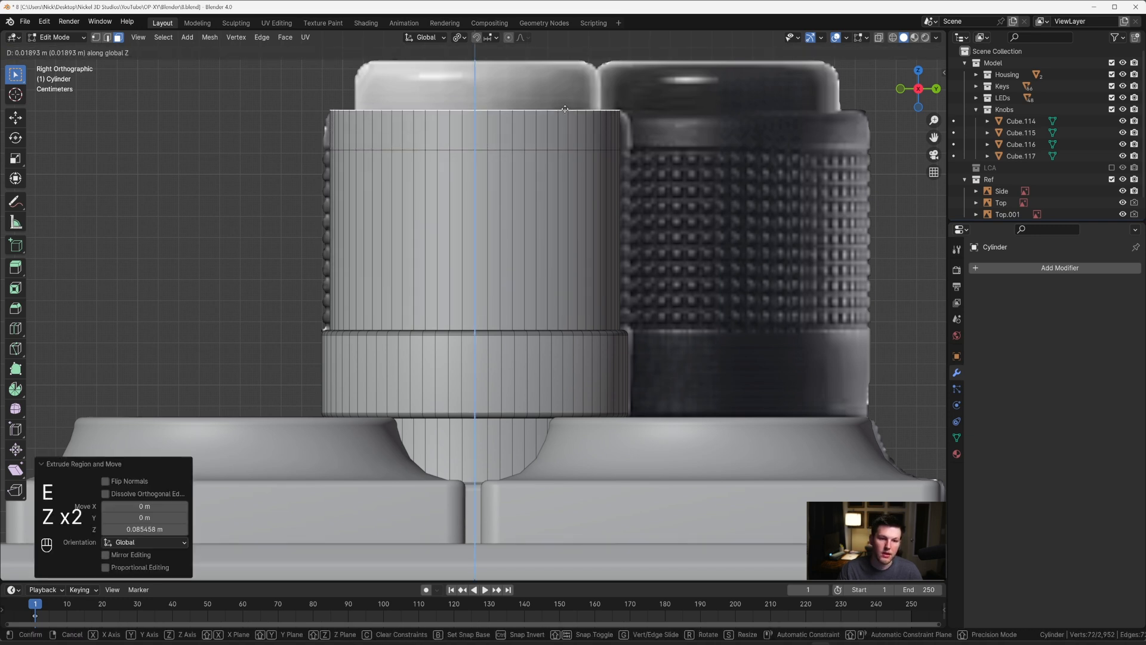
click(563, 111)
Step: Select the rim section's ring of side faces and extrude it outward along normals by 0.0023 m
scroll(515, 180, down, 1)
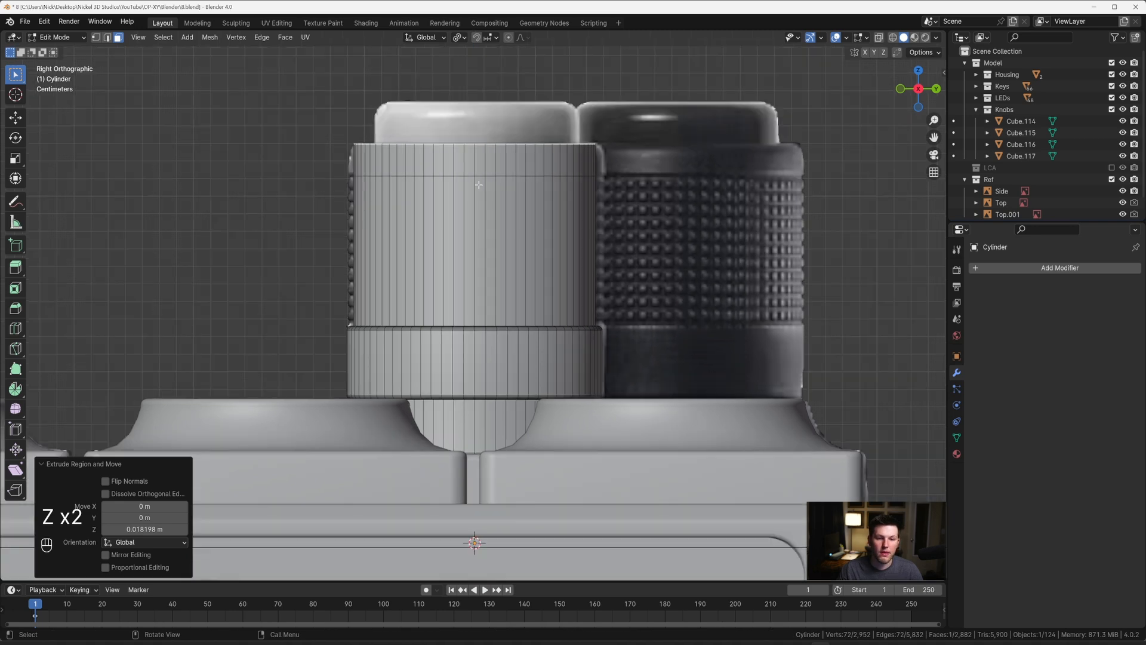
alt+click(470, 159)
scroll(470, 244, up, 2)
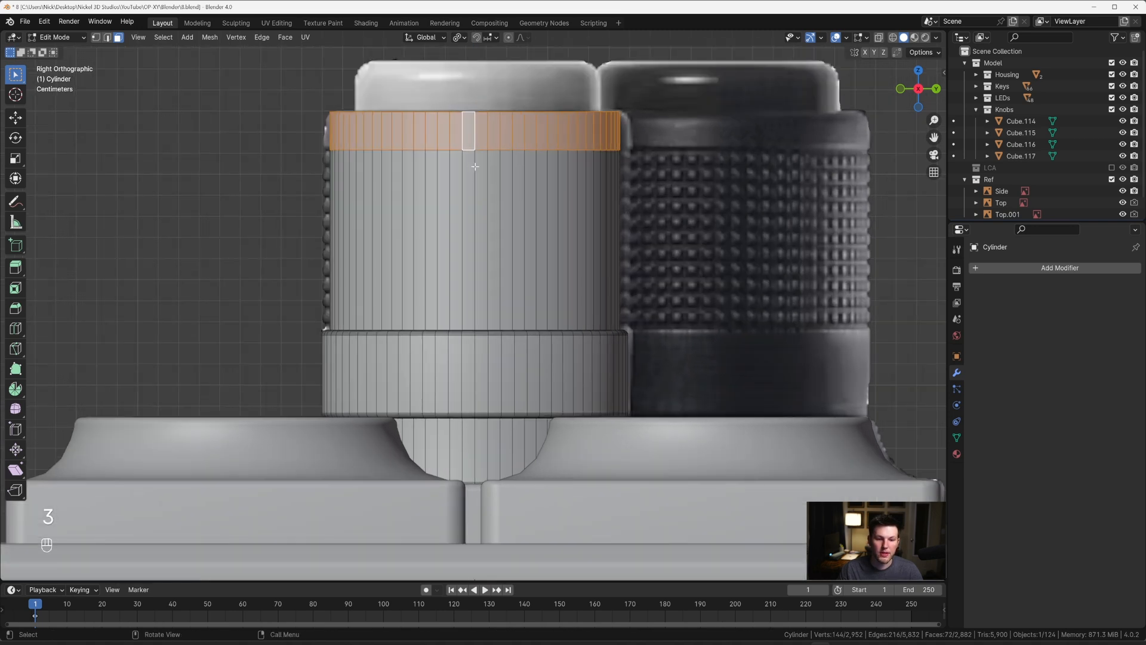
right_click(470, 244)
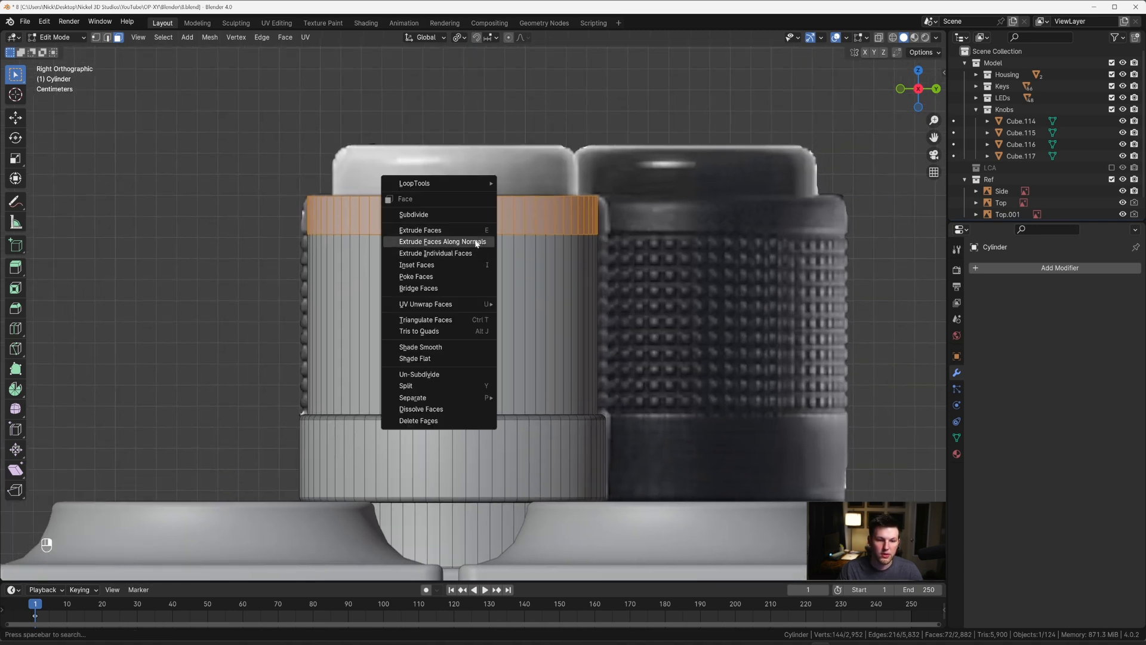
click(476, 243)
key(shift)
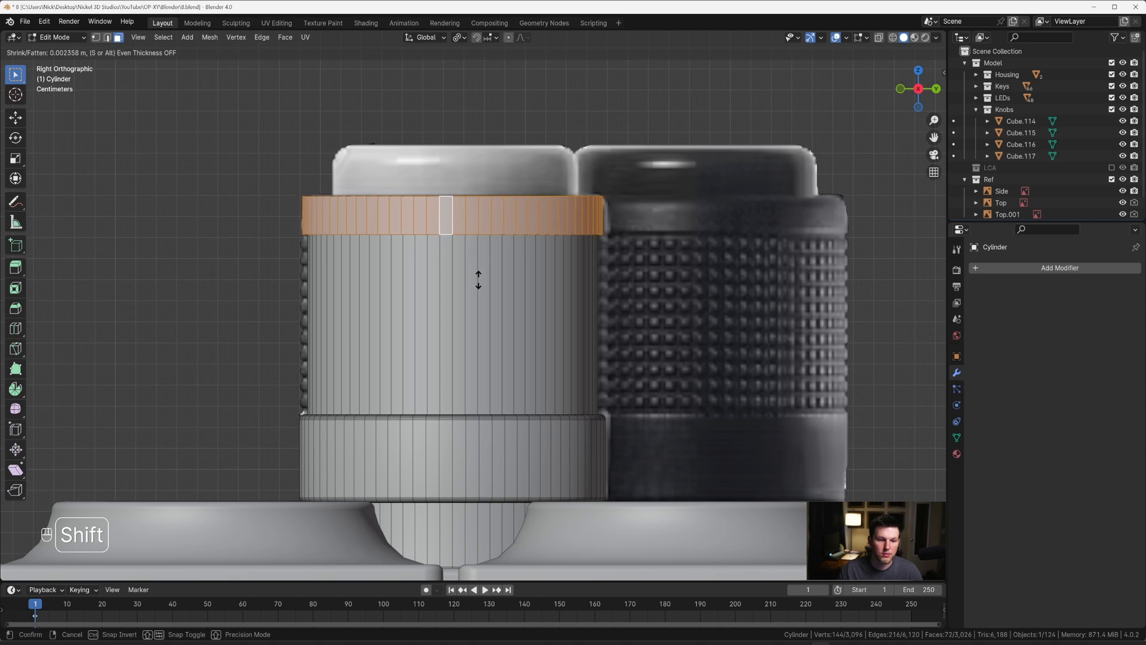
click(477, 280)
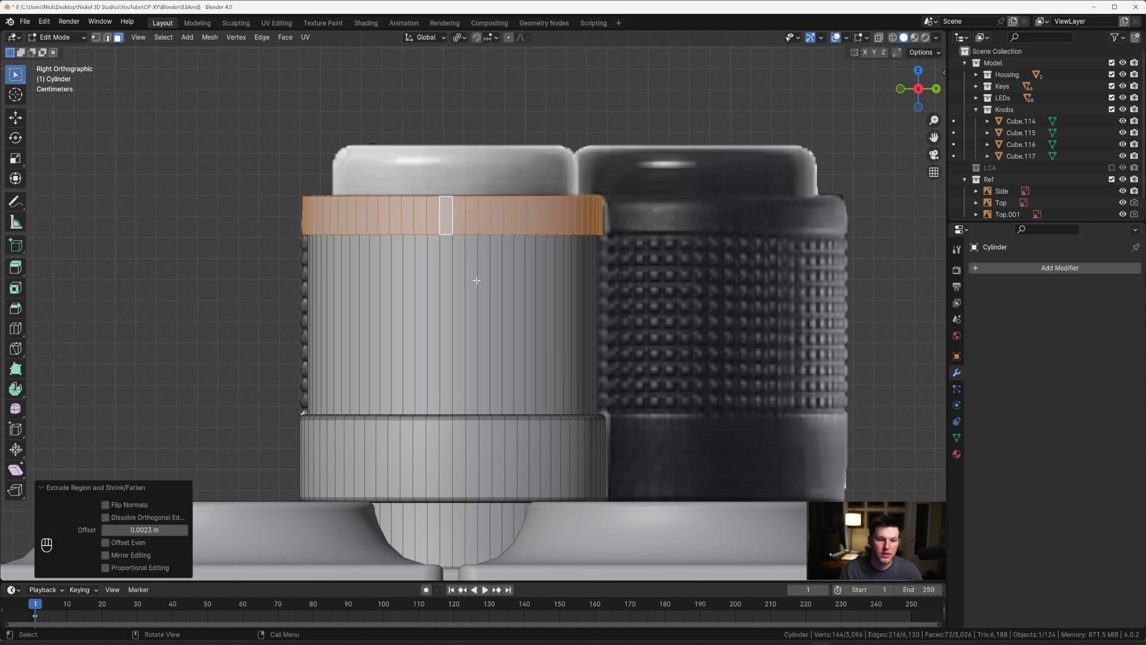
scroll(478, 299, down, 3)
scroll(481, 321, up, 3)
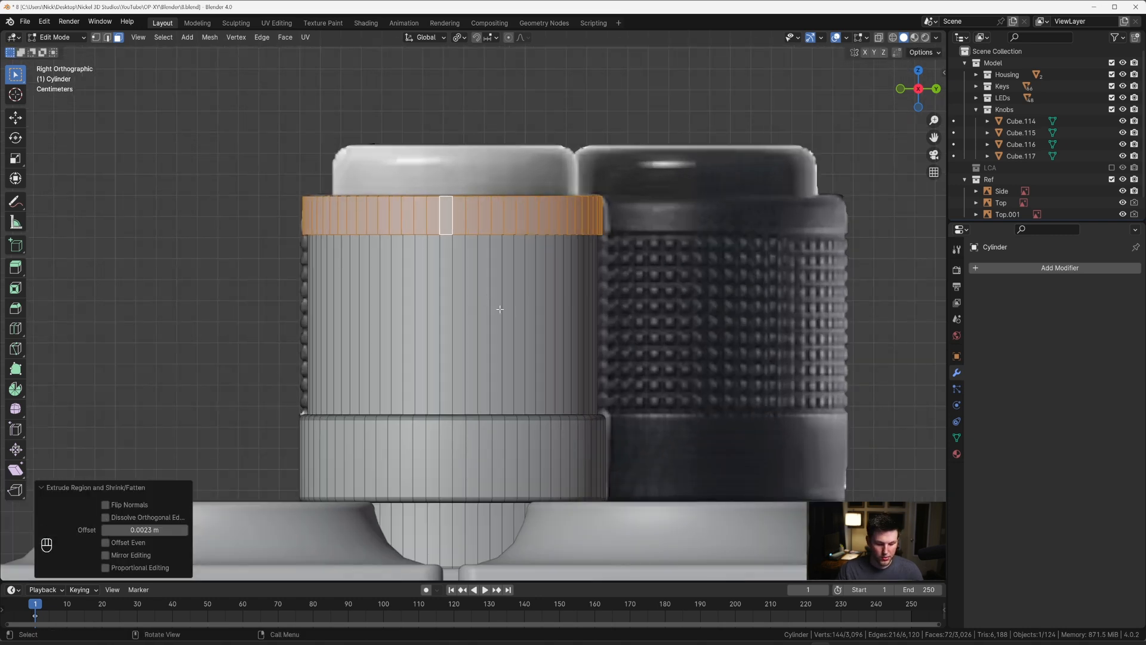
key(ctrl+r)
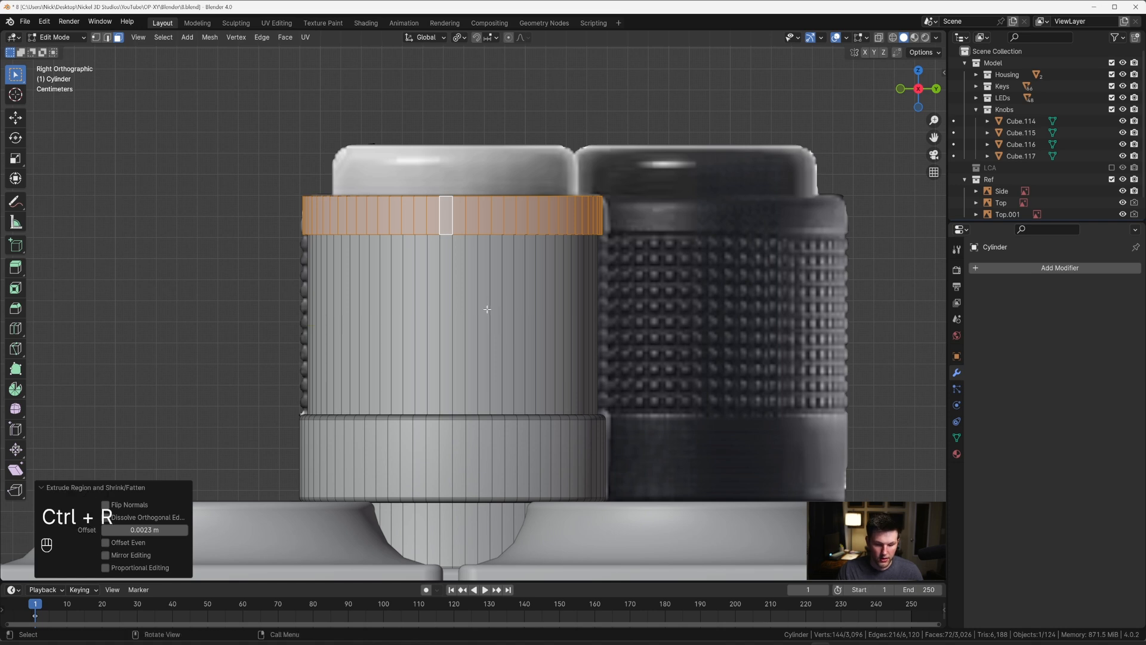
key(ctrl+r)
scroll(487, 309, up, 14)
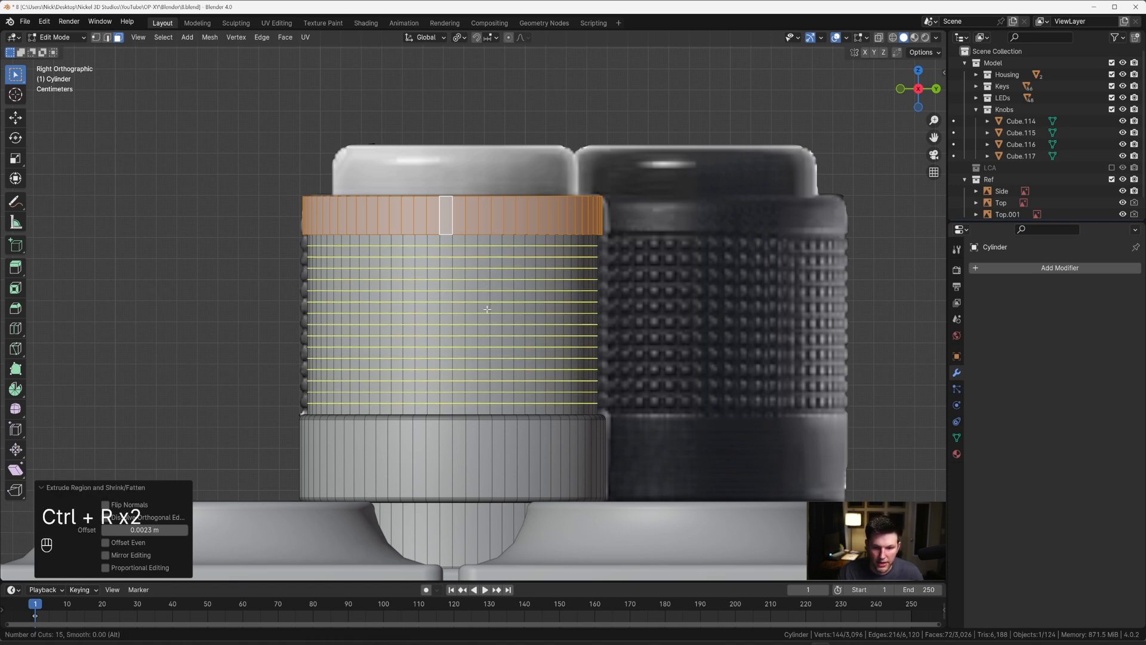
scroll(487, 309, up, 1)
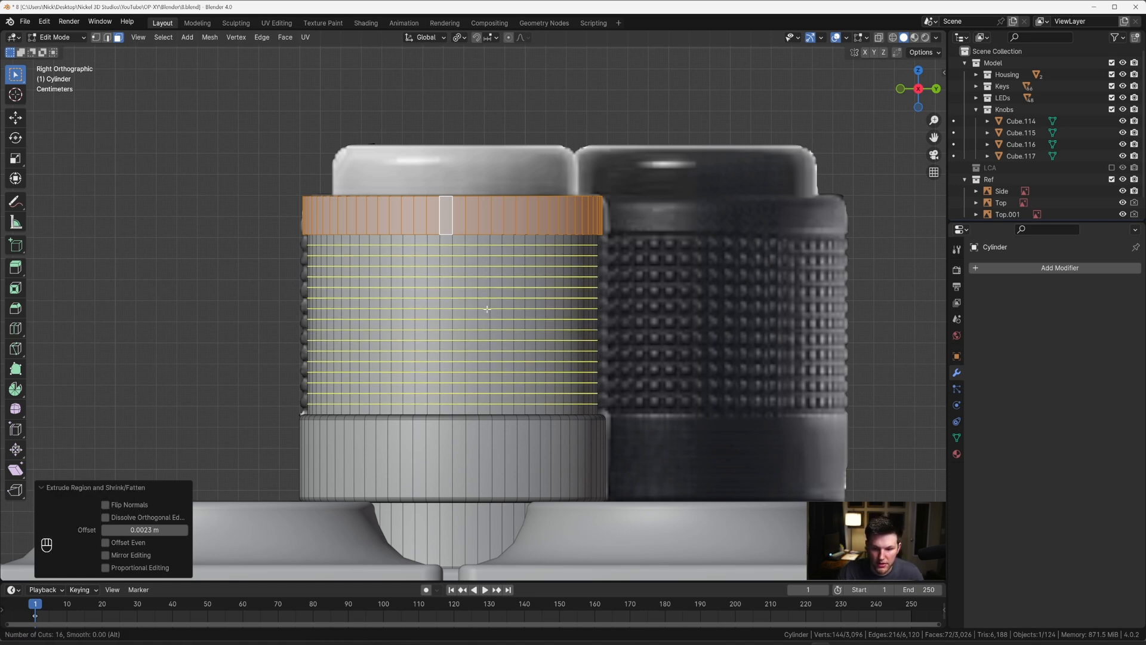
scroll(487, 310, down, 2)
scroll(487, 309, up, 1)
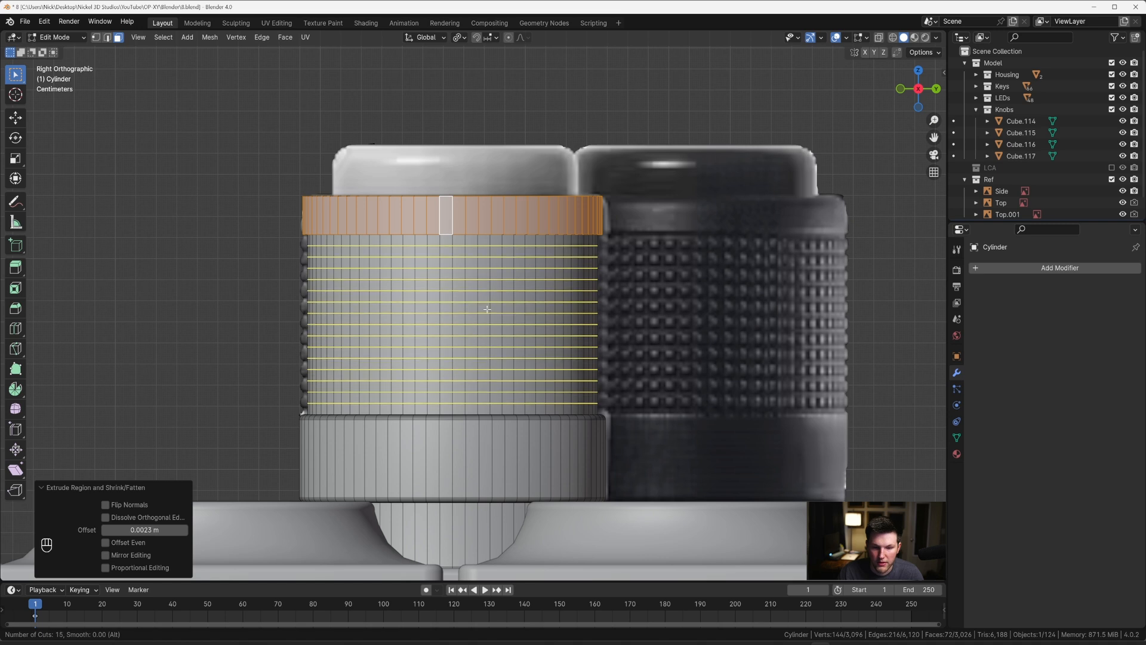
scroll(487, 309, up, 1)
scroll(487, 309, down, 5)
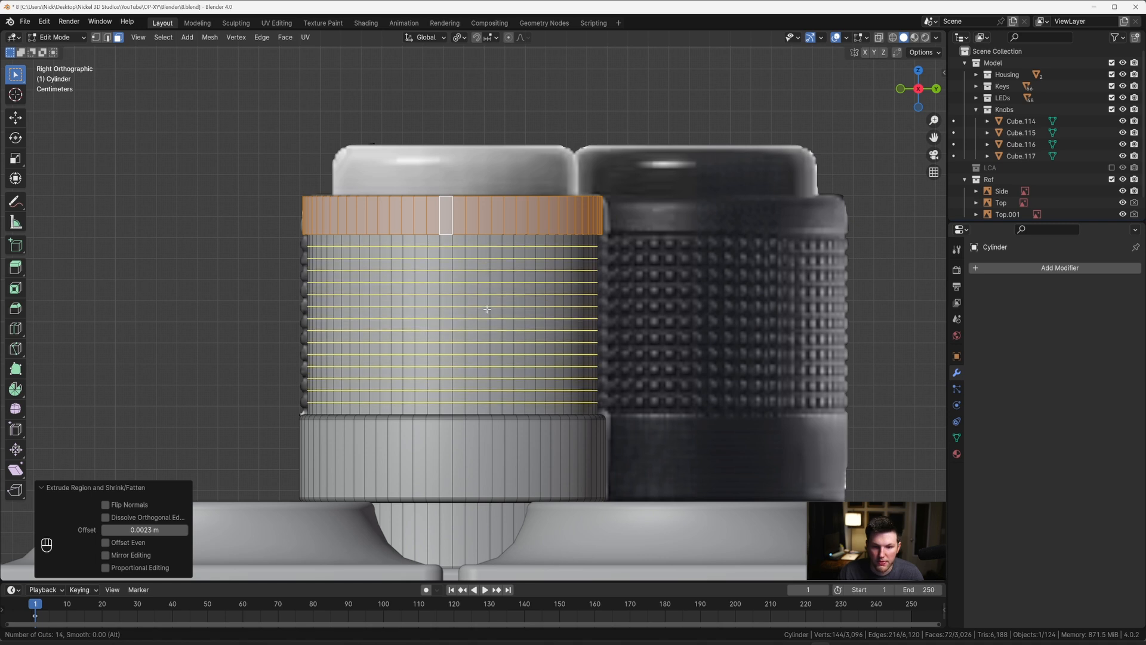
scroll(485, 311, up, 1)
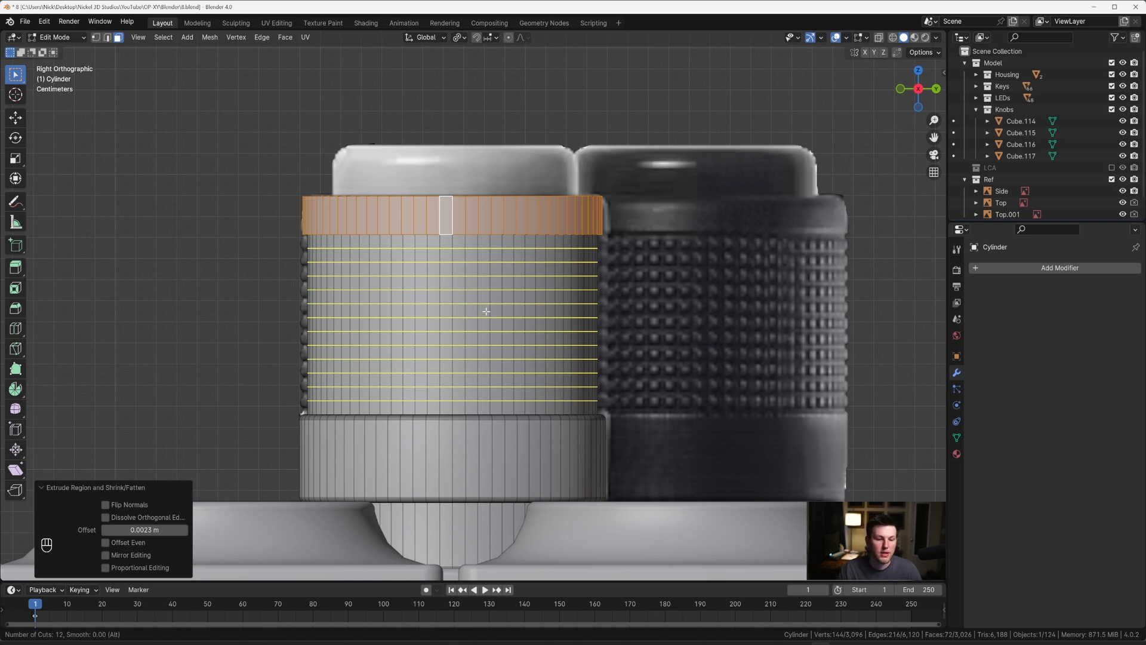
right_click(486, 311)
Step: Add one centred loop cut around the grip section and bevel it 0.0408 m wide with one segment, leaving narrow margins
key(ctrl+r)
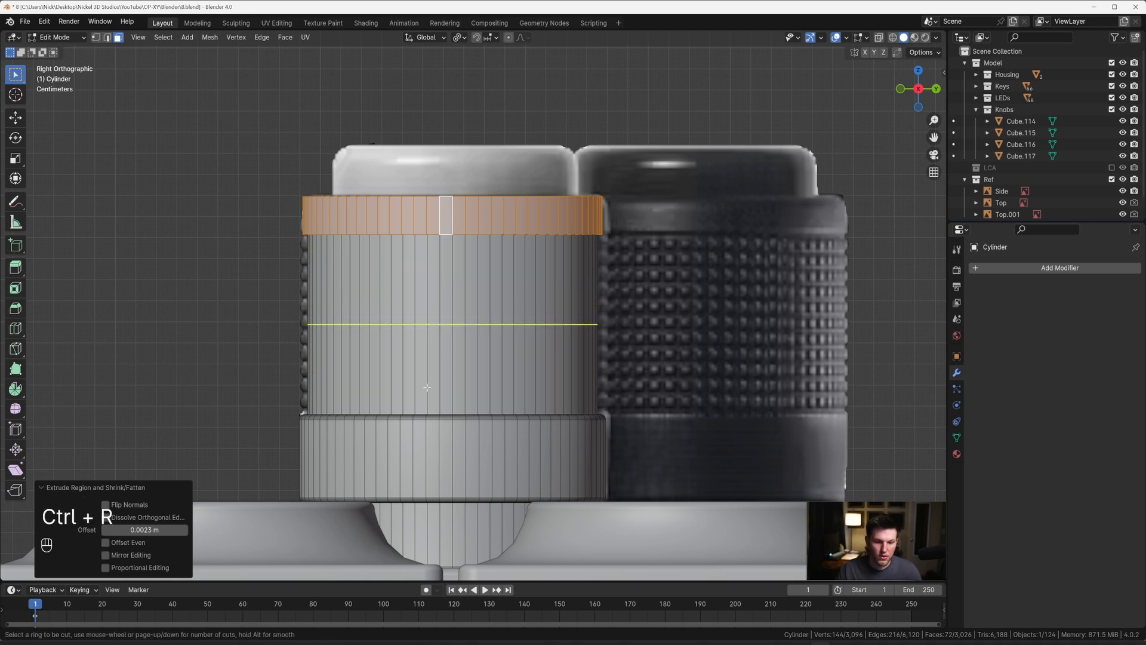
click(443, 352)
key(Escape)
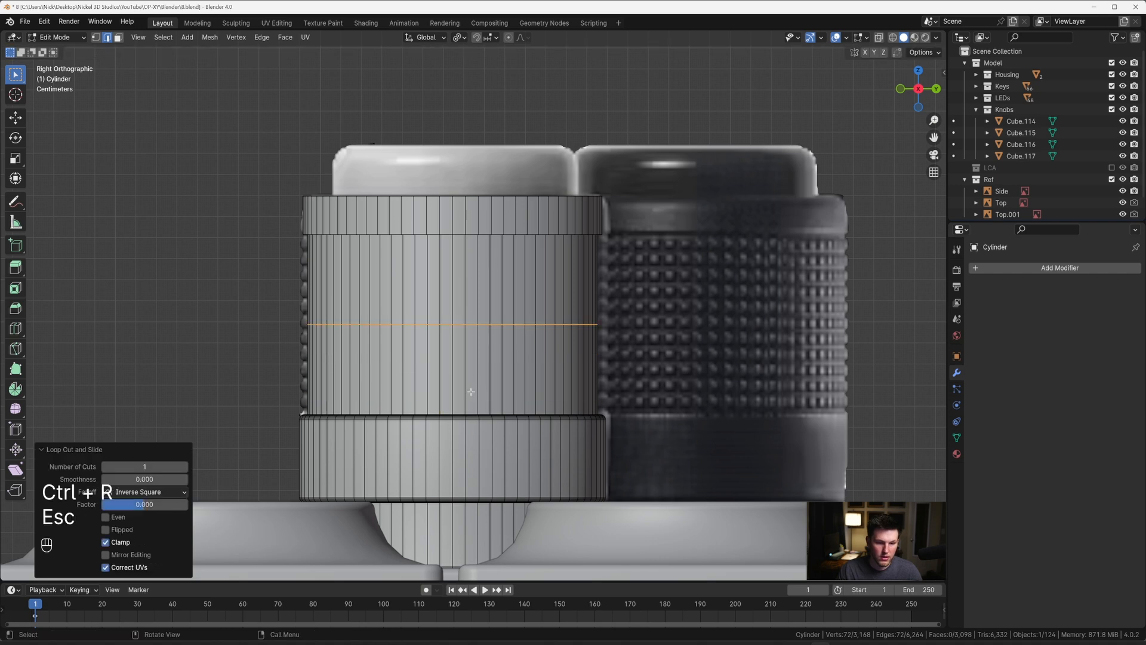
key(ctrl+b)
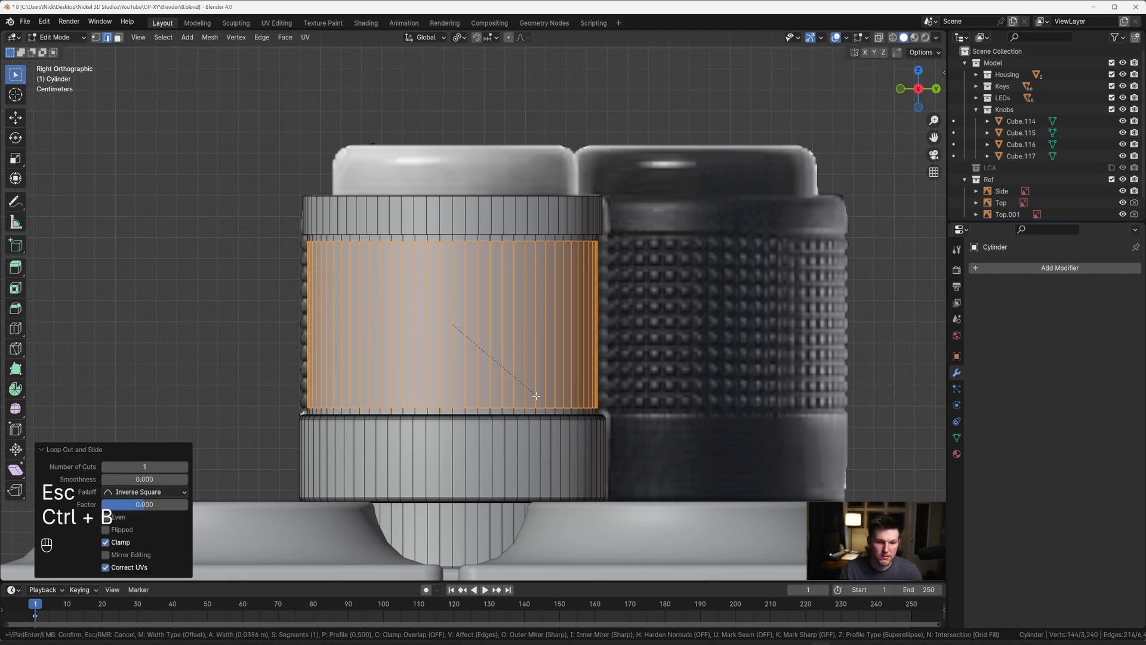
key(shift)
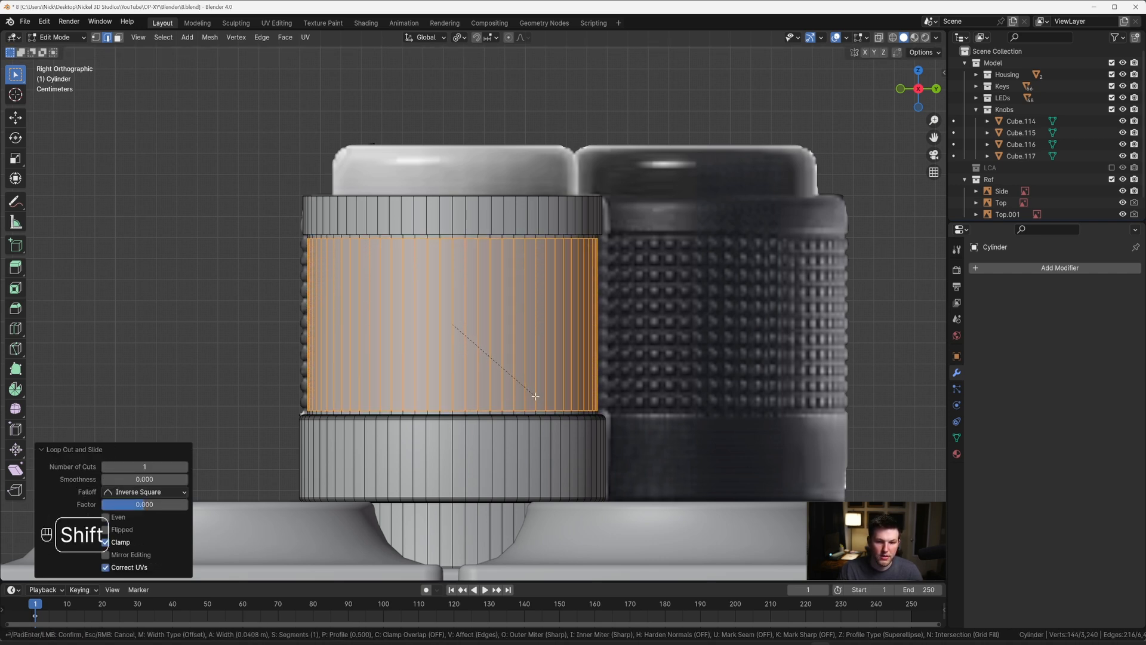
click(535, 396)
Step: Add 13 evenly spaced loop cuts across the grip between its margin loops and turn on X-ray to compare with the reference
key(ctrl+r)
scroll(477, 345, up, 8)
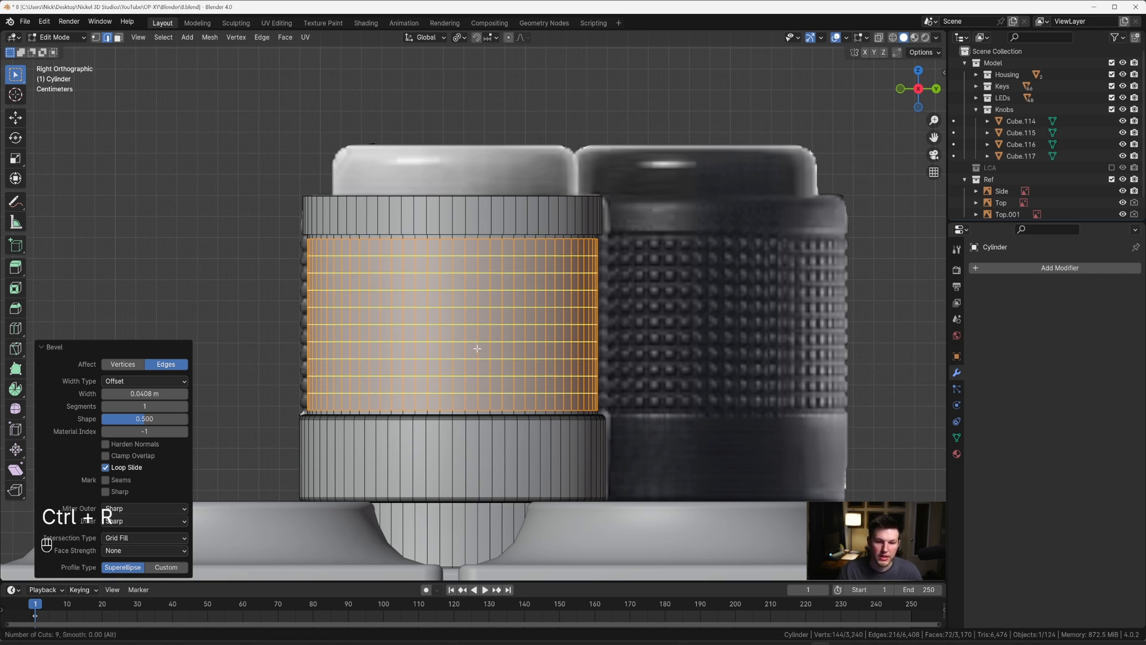
scroll(477, 348, up, 5)
scroll(477, 348, down, 1)
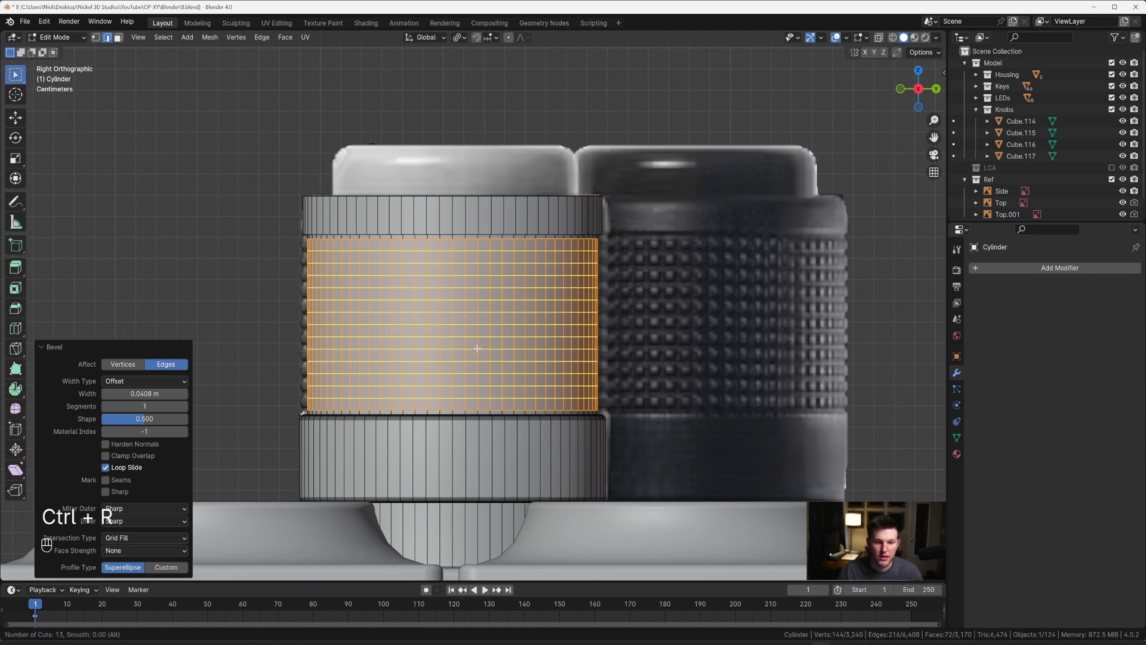
click(477, 348)
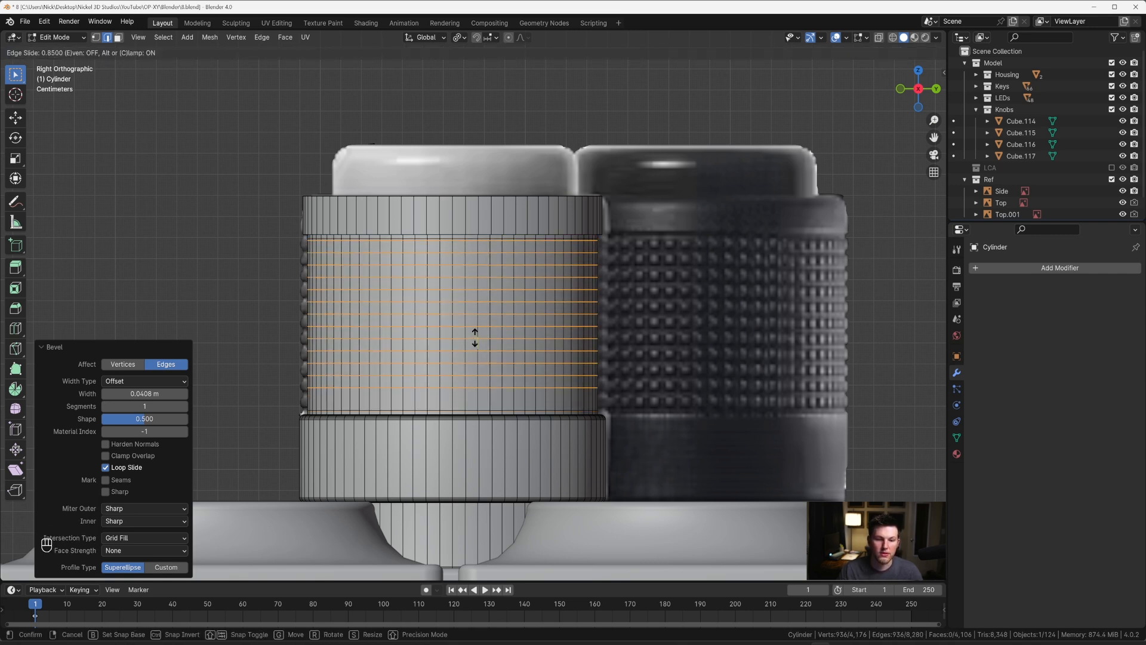
key(Escape)
key(alt+z)
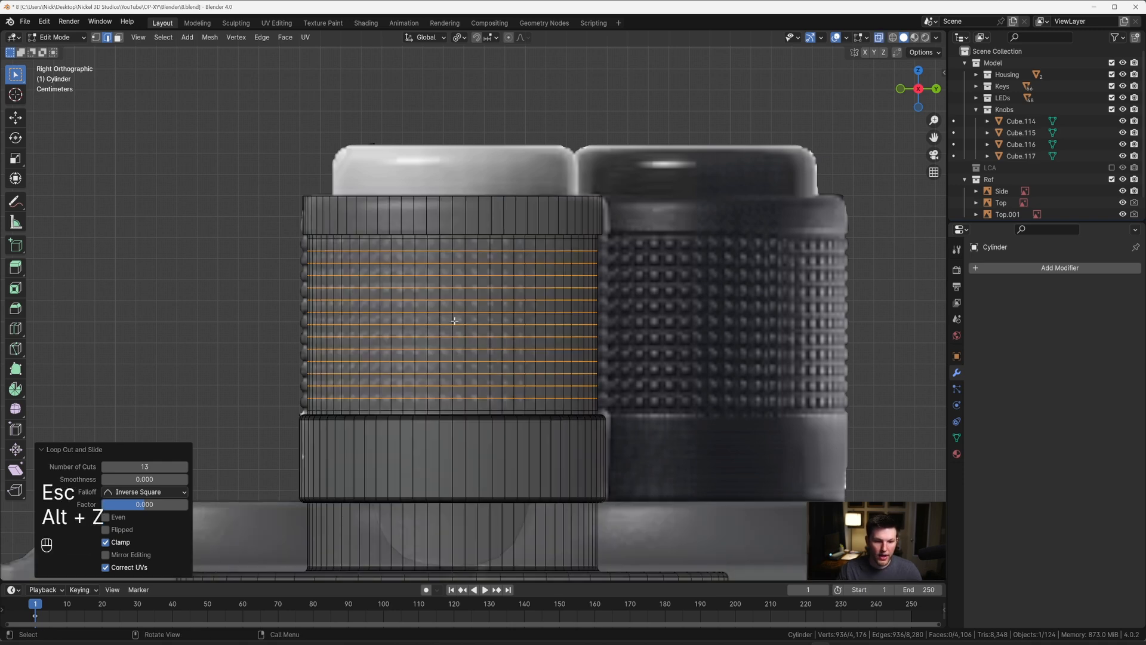
Step: Select all the grid faces of the grip section, turn off X-ray and inset them individually by 0.001395 m
key(3)
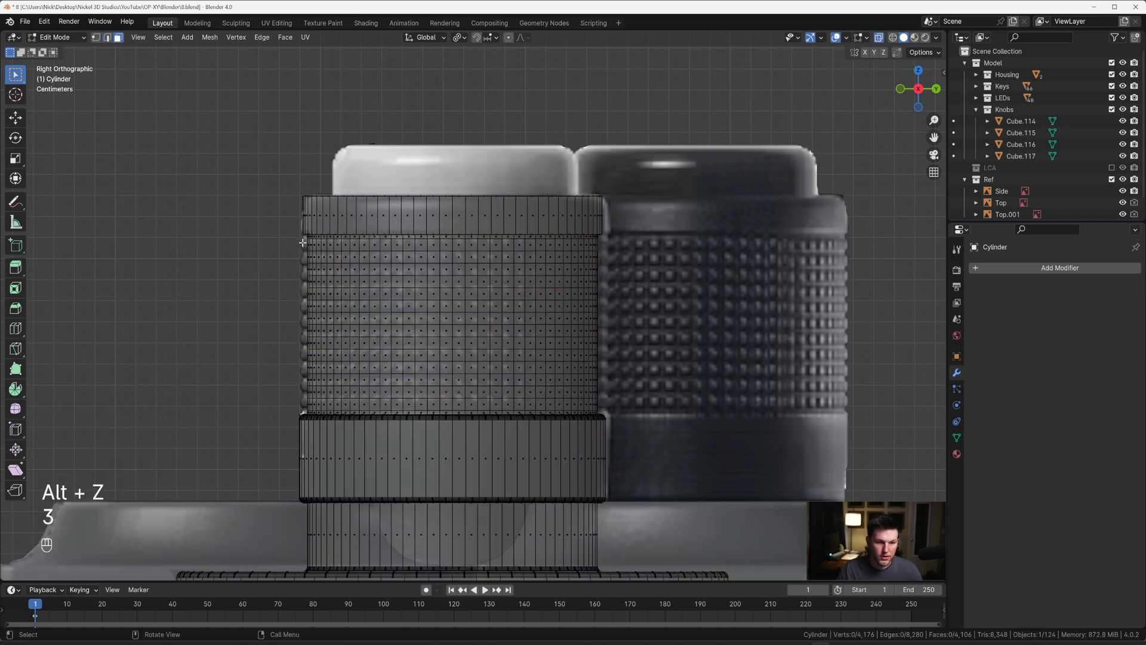
drag(302, 242, 622, 404)
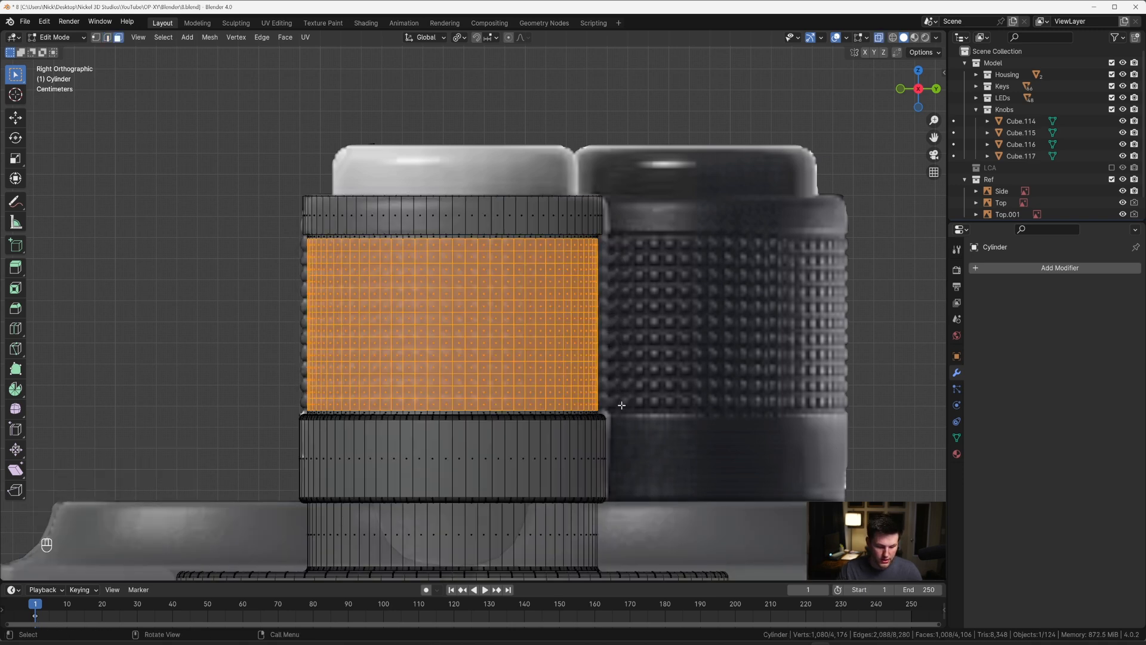
key(alt+z)
middle_drag(621, 405, 523, 331)
key(i)
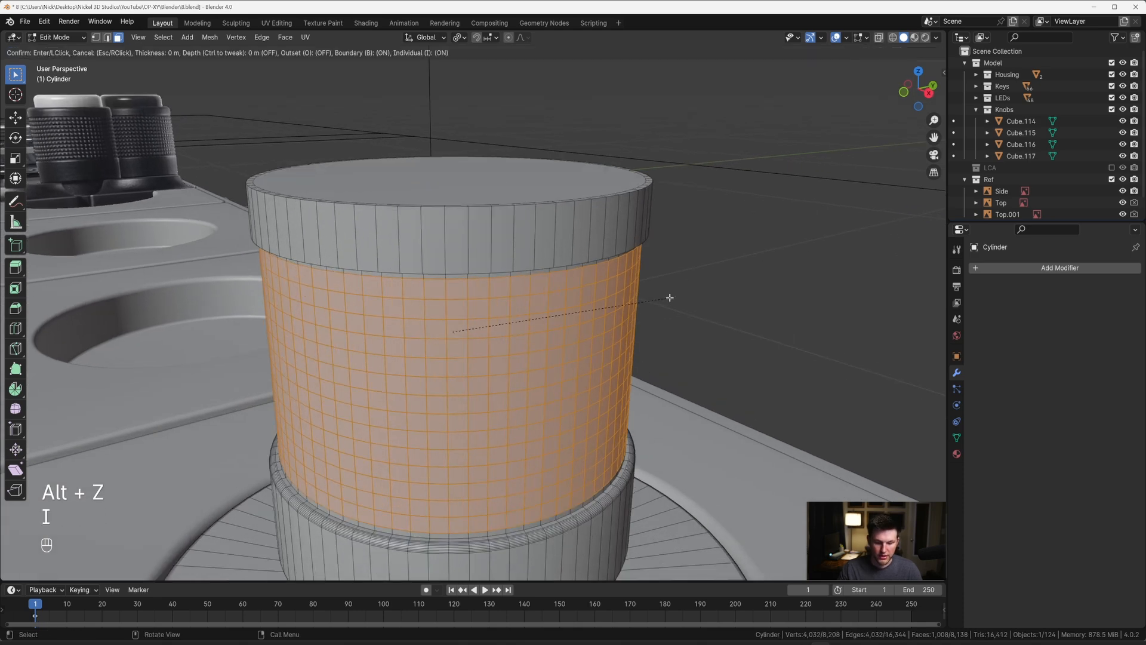
key(i)
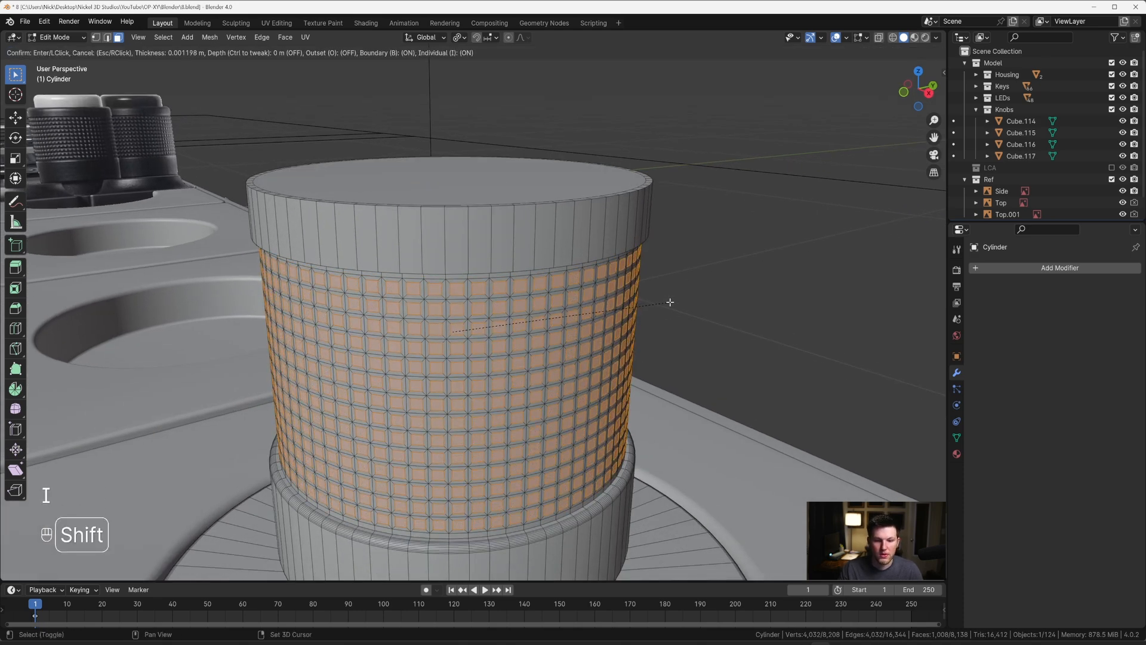
click(670, 301)
Step: Extrude the inset grip faces outward along normals by 0.0023 m and scale each extruded face to 0.473 to taper the bumps
right_click(669, 304)
click(669, 304)
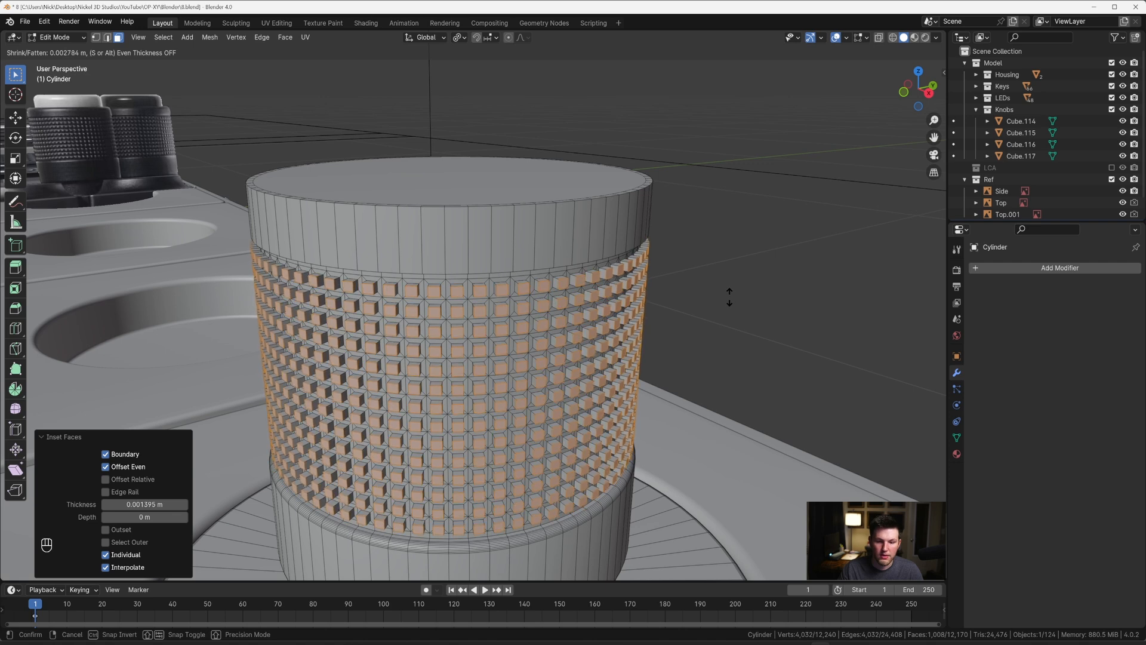
click(729, 298)
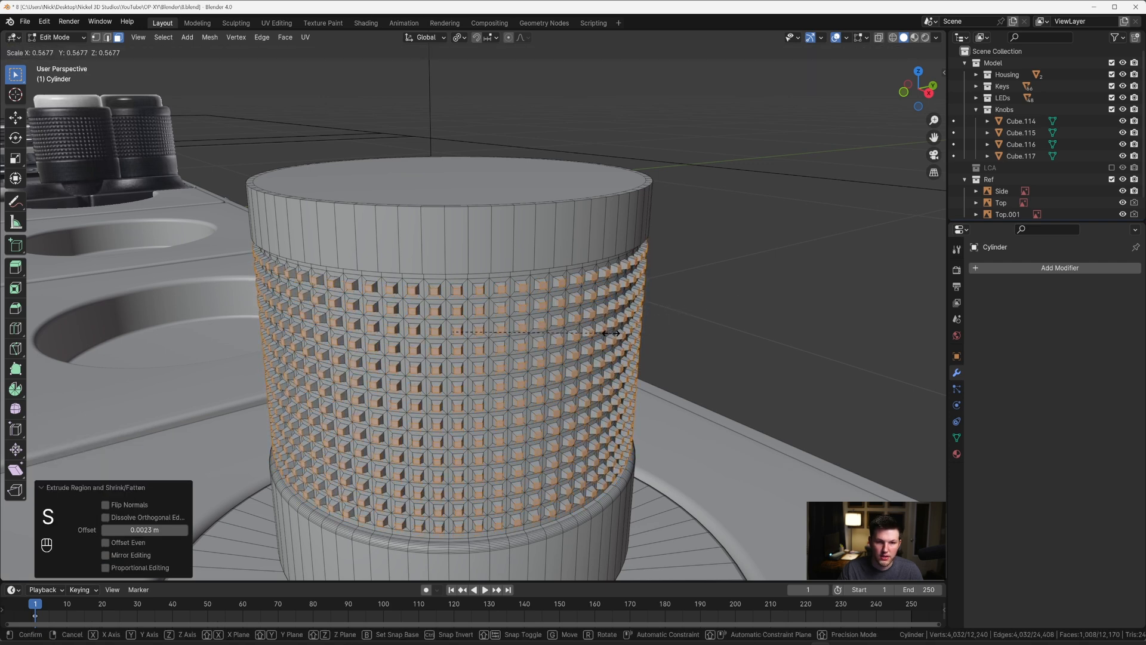
click(588, 335)
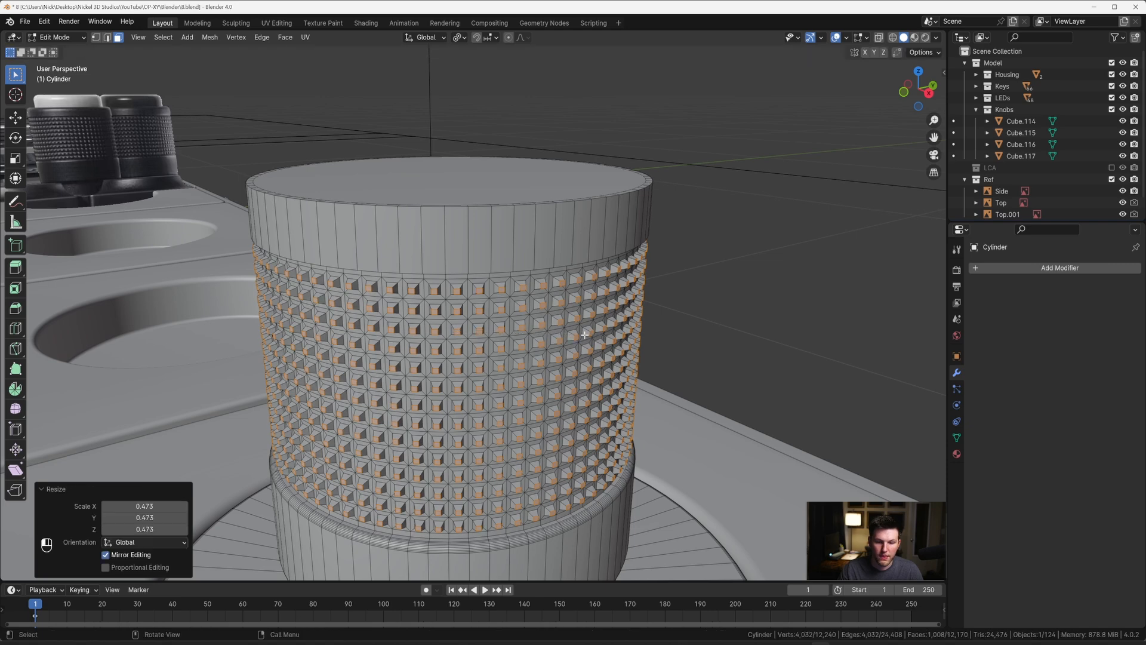
Step: Grow the selection to cover the whole grip bumps and bevel them about 0.00057 m with three segments
scroll(584, 318, up, 4)
key(ctrl+KP_Add)
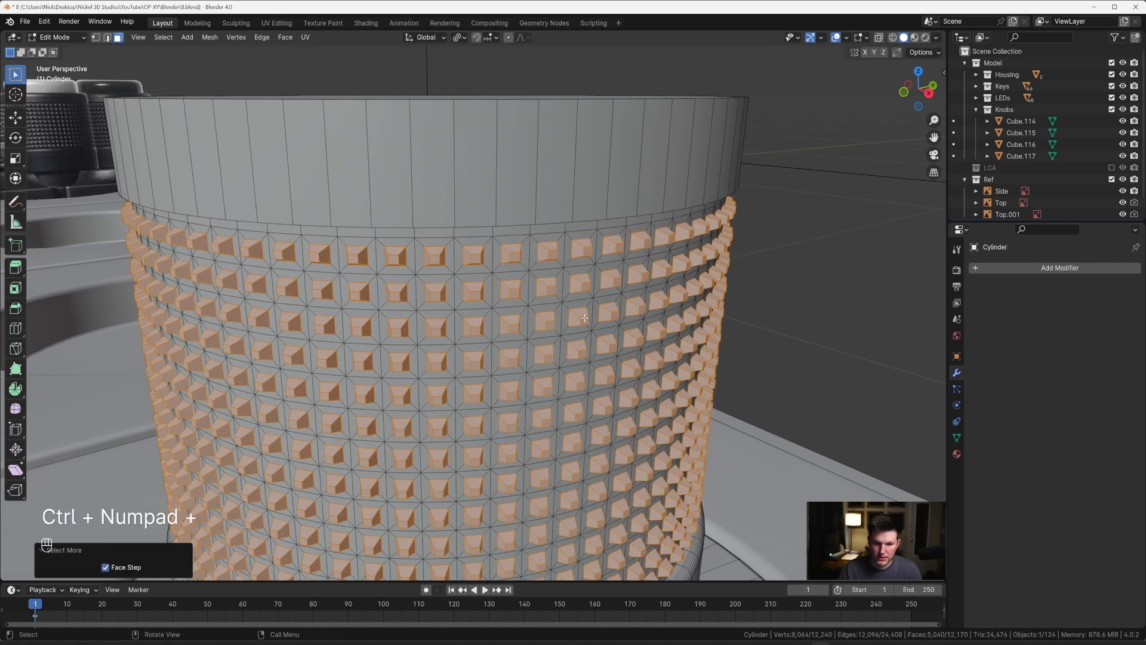
key(ctrl+b)
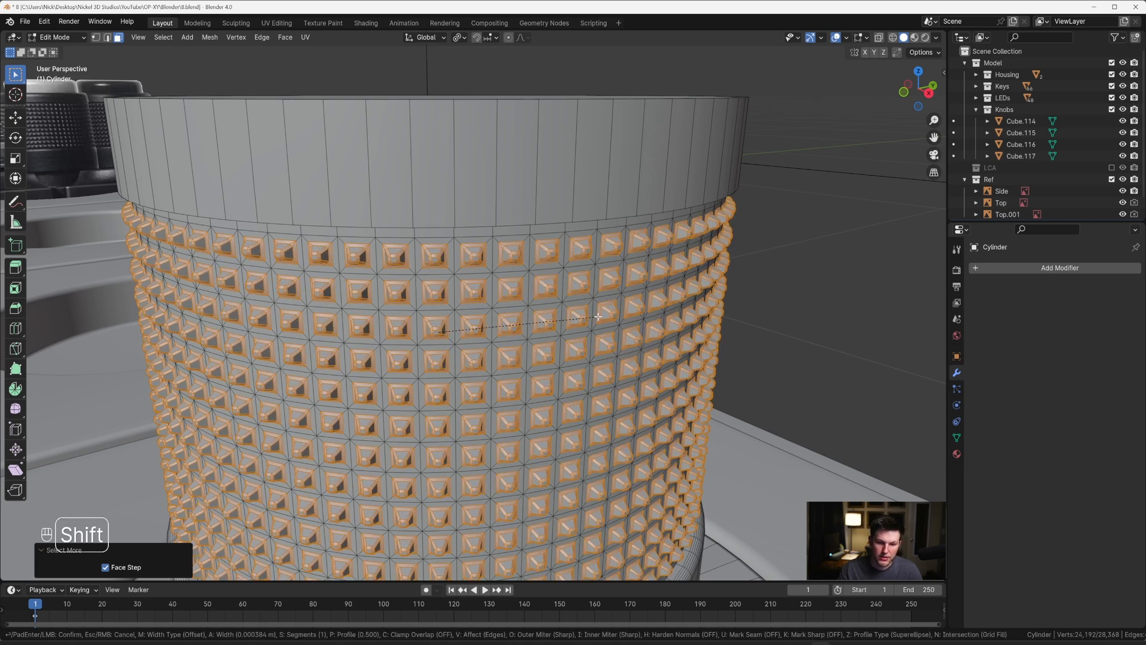
scroll(601, 315, up, 1)
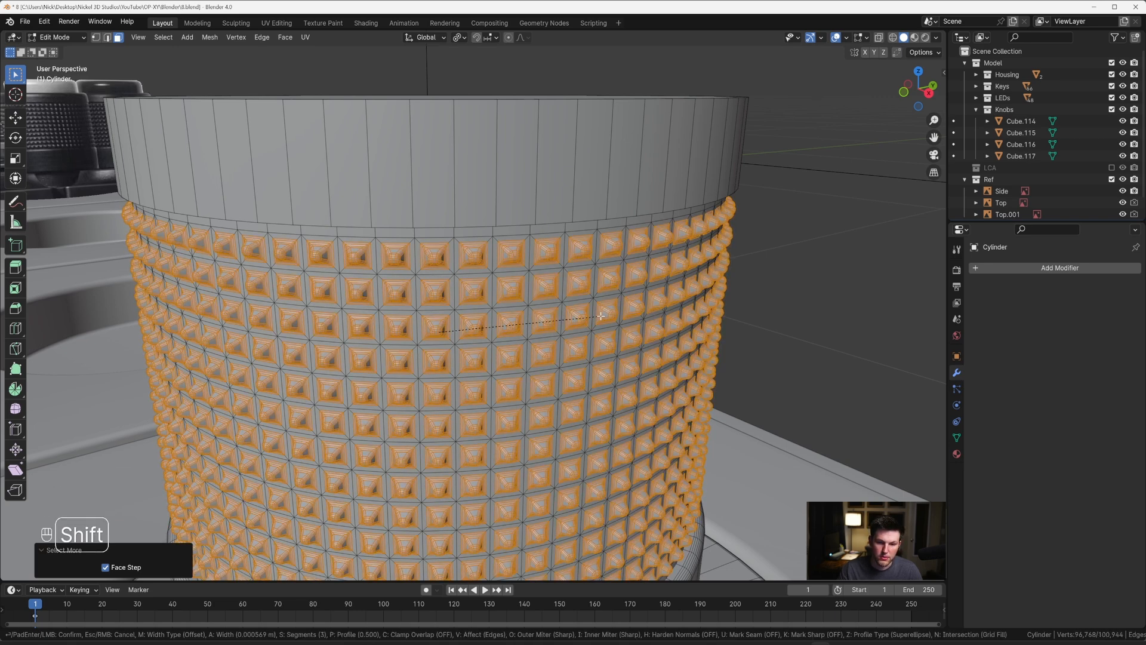
click(601, 316)
key(Tab)
scroll(600, 315, down, 5)
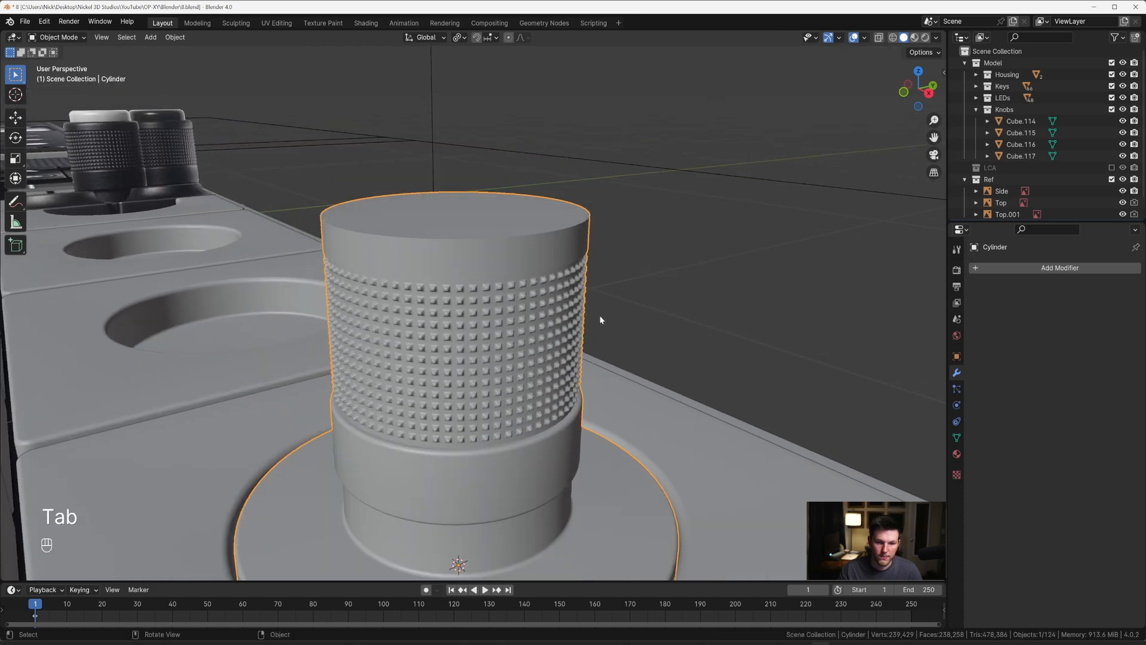
Step: Compare the knob with the side reference, select its top face and scale it to 0.907
middle_drag(599, 315, 510, 291)
key(grave)
click(596, 298)
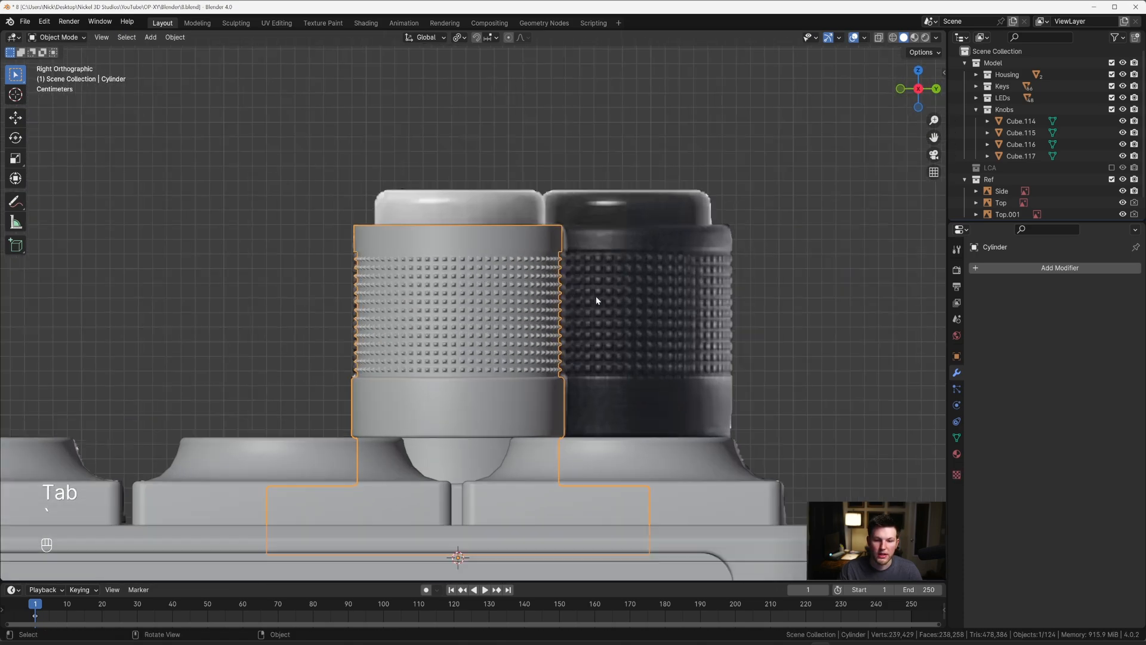
scroll(435, 250, down, 2)
scroll(435, 251, up, 2)
key(Tab)
key(2)
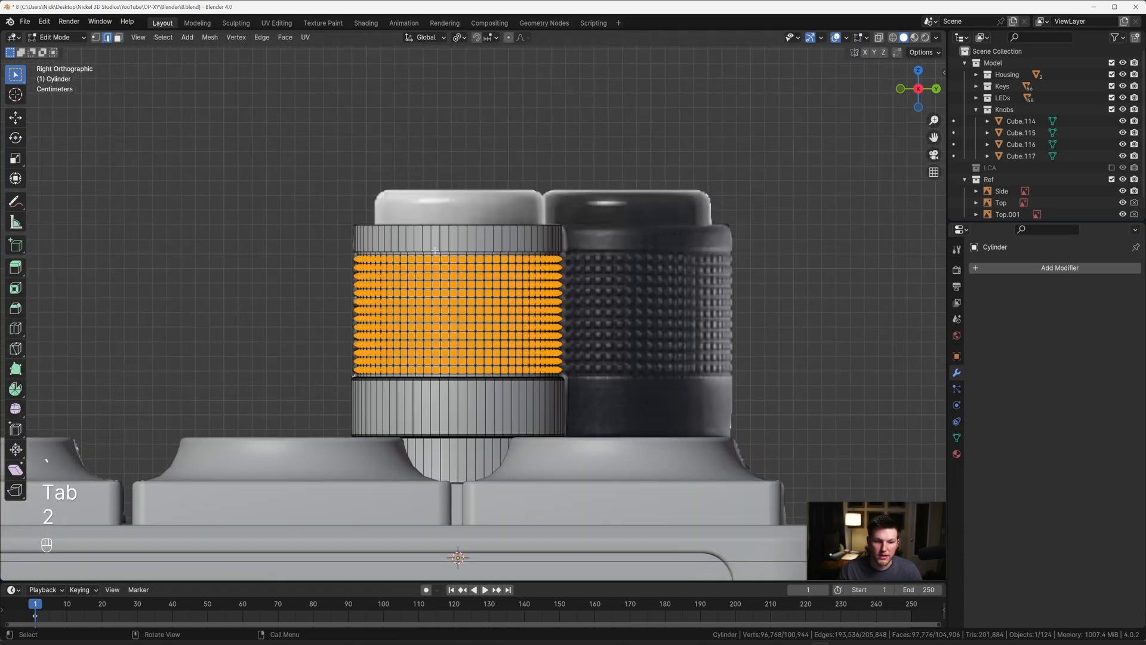
alt+click(419, 246)
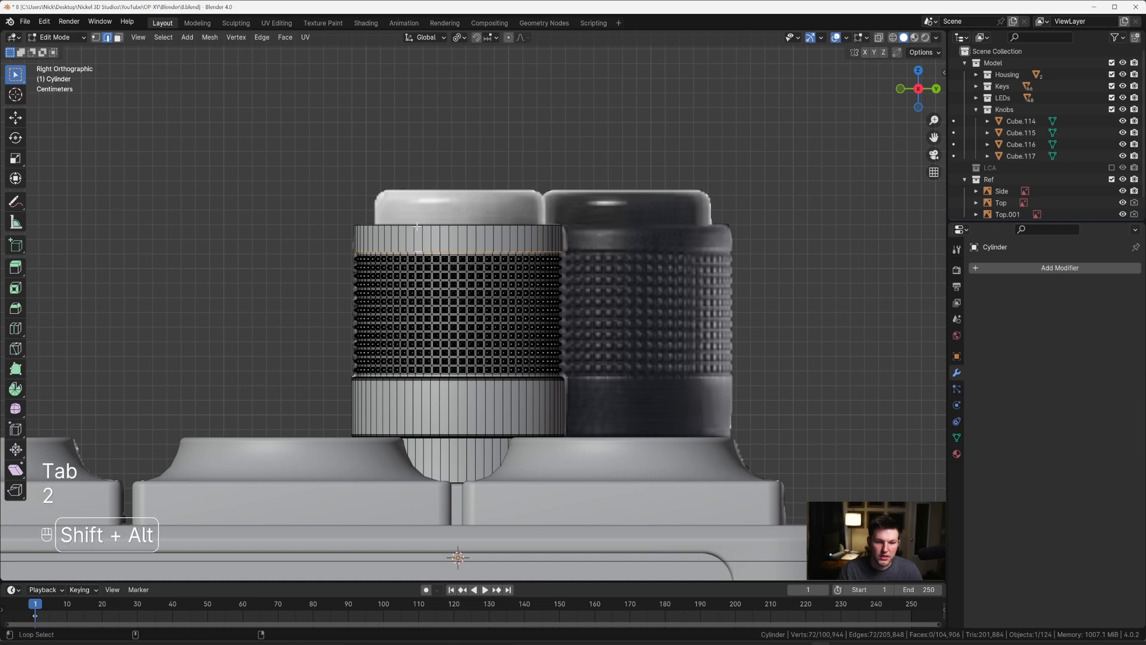
alt+shift+click(417, 225)
middle_drag(417, 226, 499, 289)
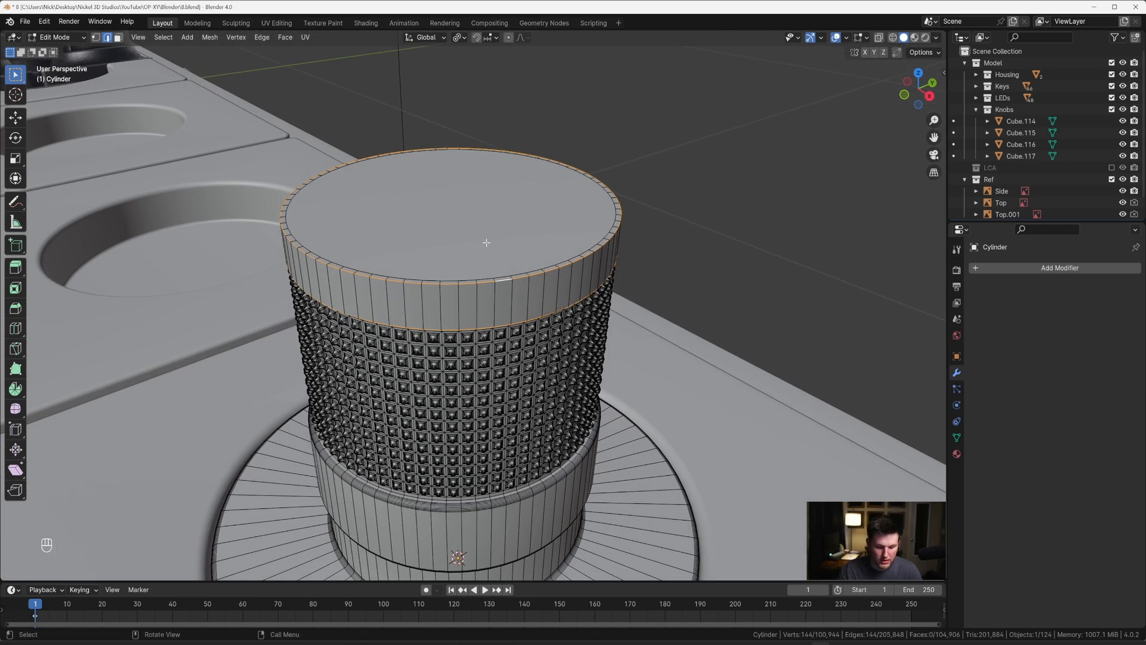
key(3)
key(s)
click(602, 253)
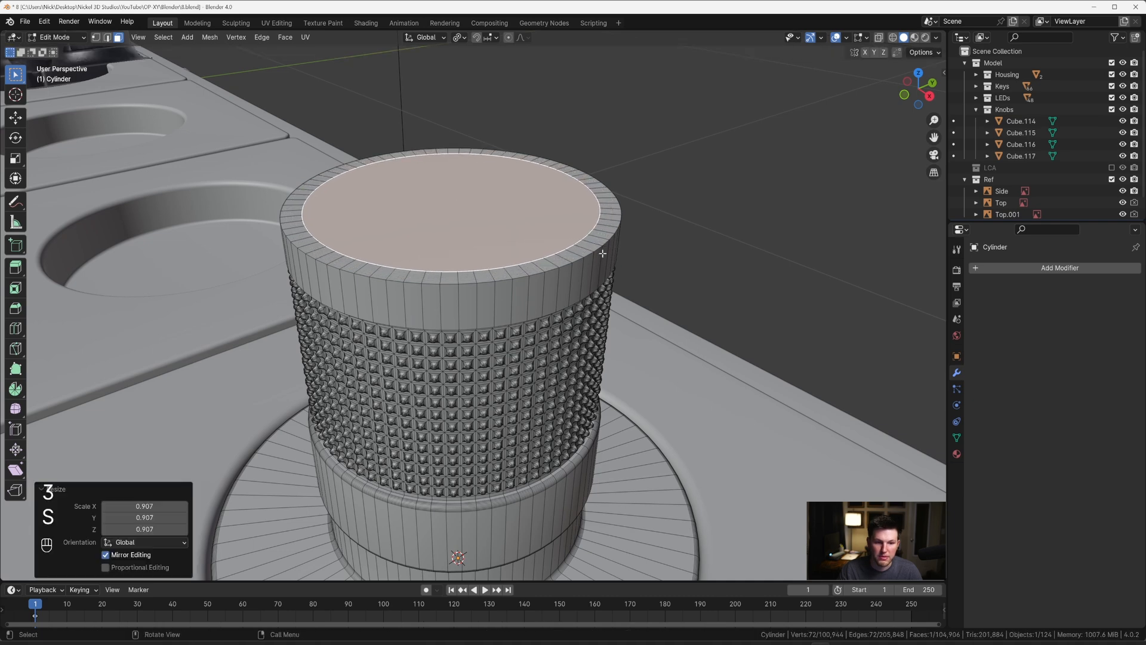
Step: Bevel the lower outer edge loop of the rim section about 0.0016 m with four segments
key(2)
alt+click(487, 324)
middle_drag(488, 322, 531, 246)
scroll(531, 247, up, 2)
key(ctrl+b)
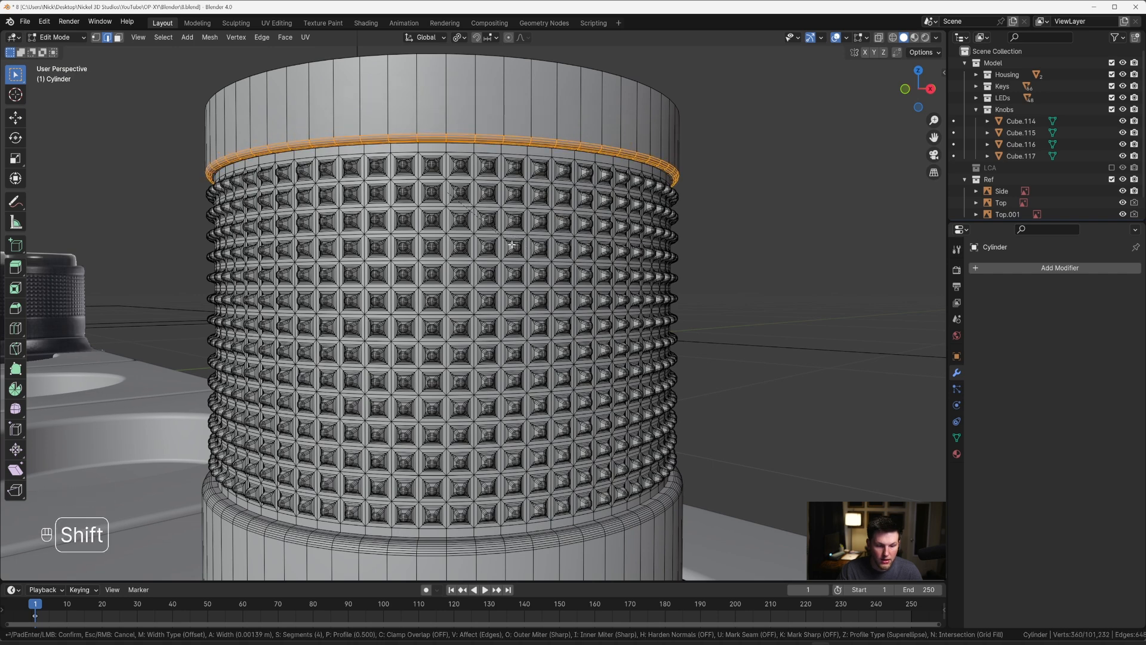
click(511, 245)
key(Tab)
middle_drag(510, 227, 486, 269)
Step: Round the knob's top outer edge loop with a bevel about 0.0064 m wide and seven segments
key(Tab)
key(3)
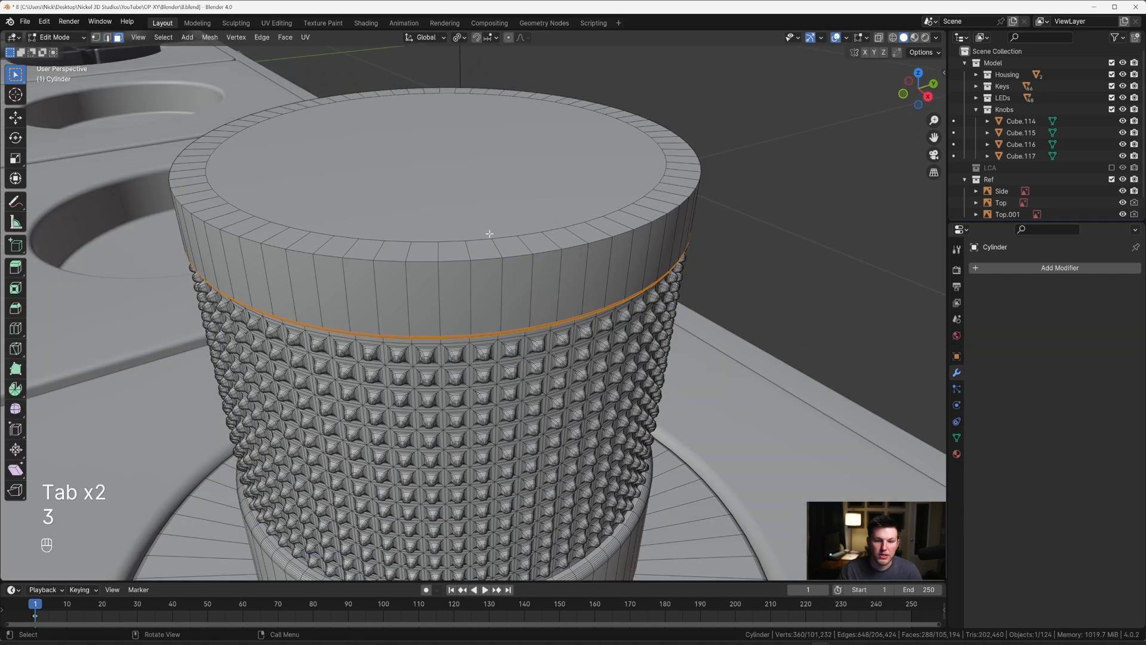
key(2)
alt+click(486, 259)
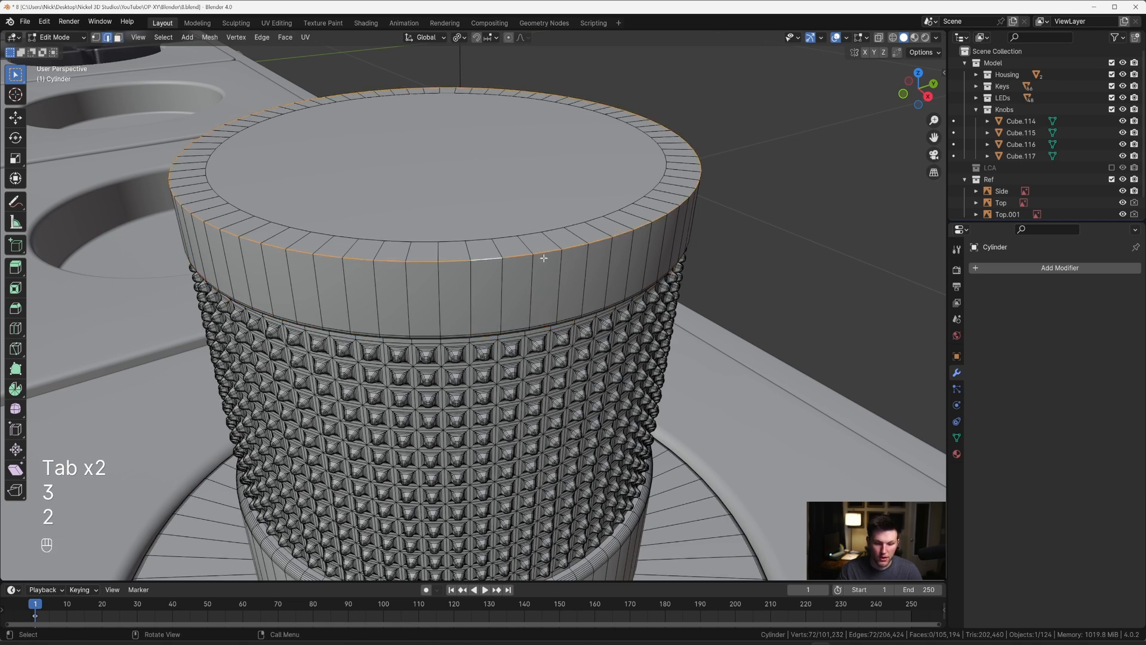
key(ctrl+b)
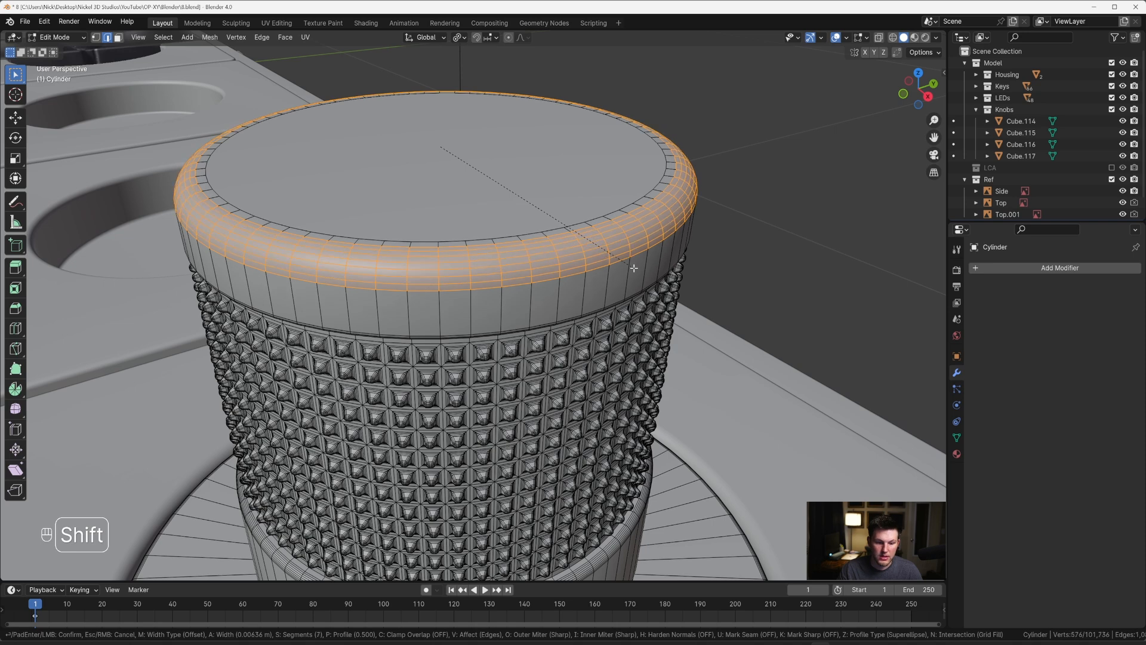
click(634, 268)
key(Tab)
scroll(633, 267, down, 5)
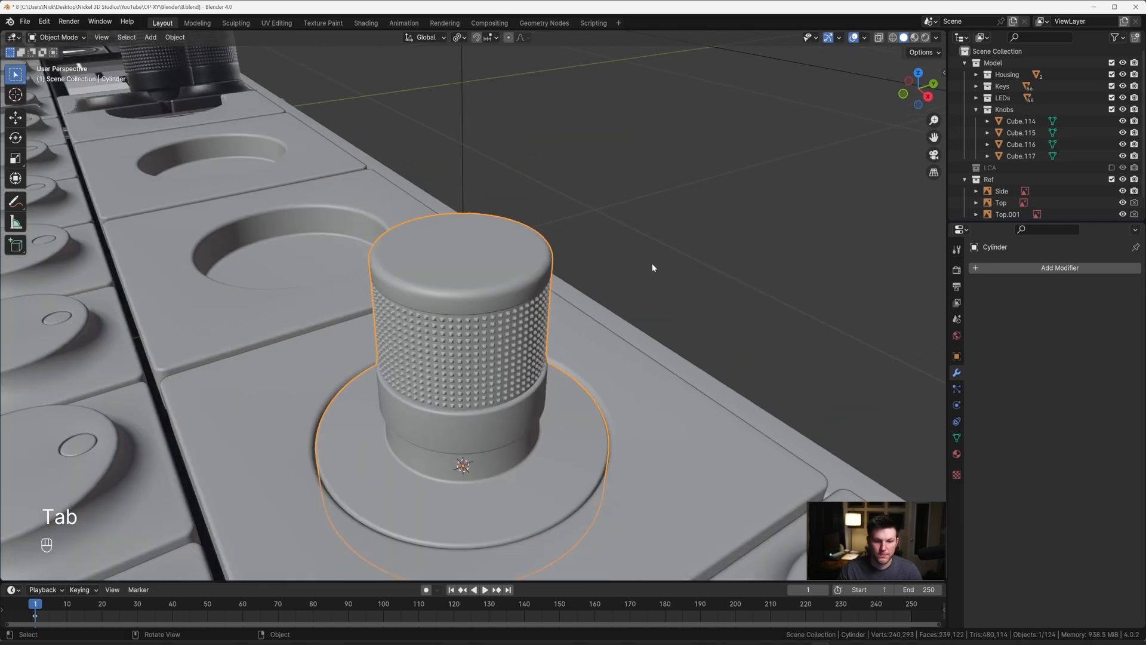
Step: Examine the knob's shape from several angles and compare its top with the top reference through X-ray
click(652, 266)
mouse_move(653, 267)
middle_down()
mouse_move(665, 256)
mouse_move(657, 271)
middle_up()
scroll(654, 273, down, 2)
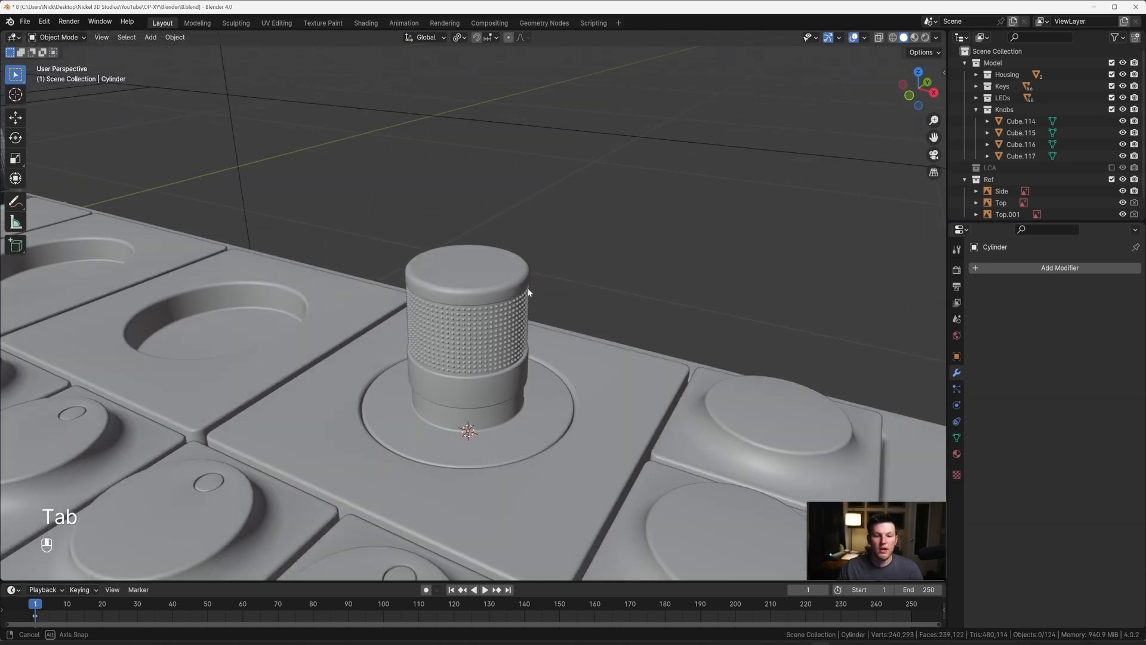
scroll(500, 288, up, 2)
middle_drag(530, 294, 502, 309)
click(500, 288)
scroll(500, 288, up, 1)
key(Tab)
scroll(500, 293, down, 2)
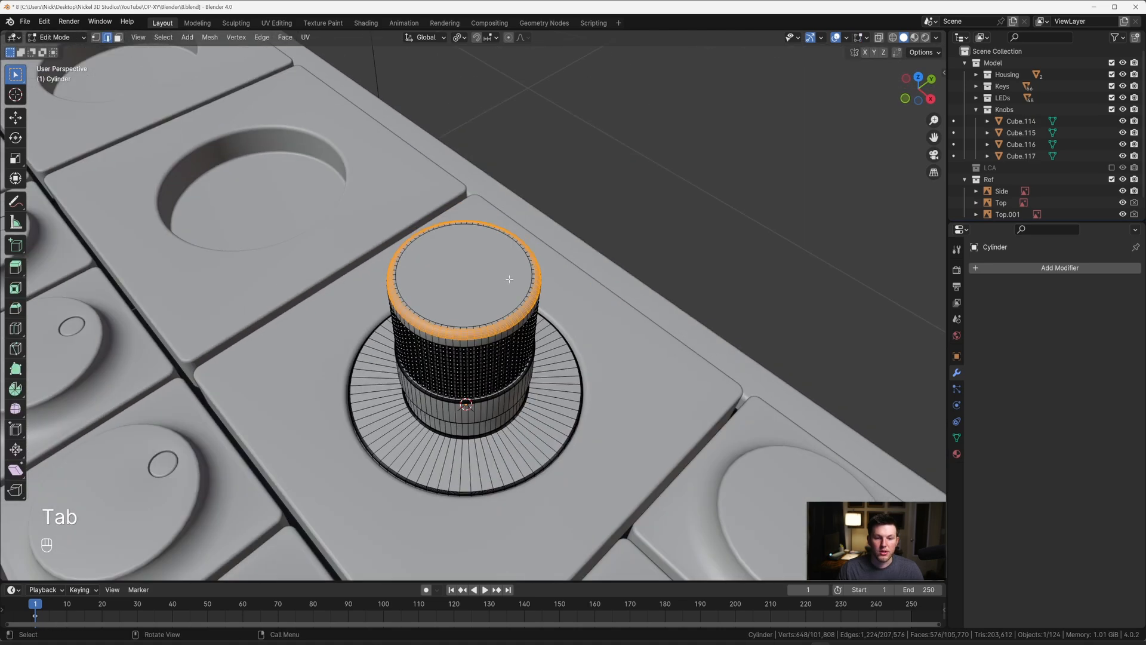
key(grave)
key(alt+z)
scroll(528, 244, up, 3)
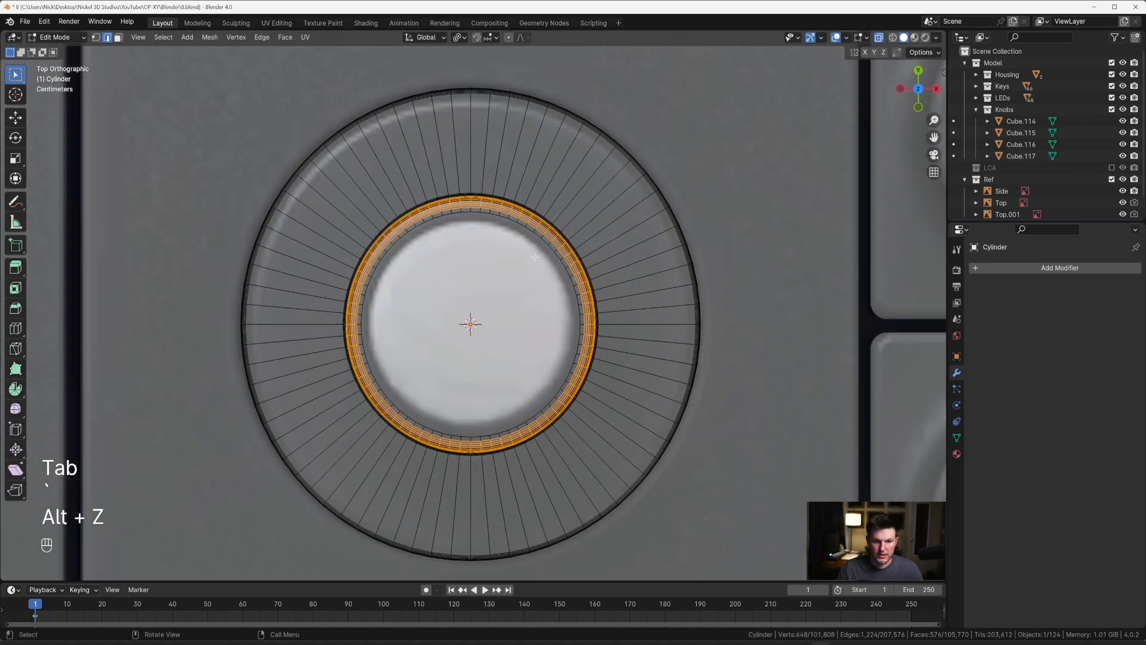
middle_drag(535, 257, 508, 269)
key(Tab)
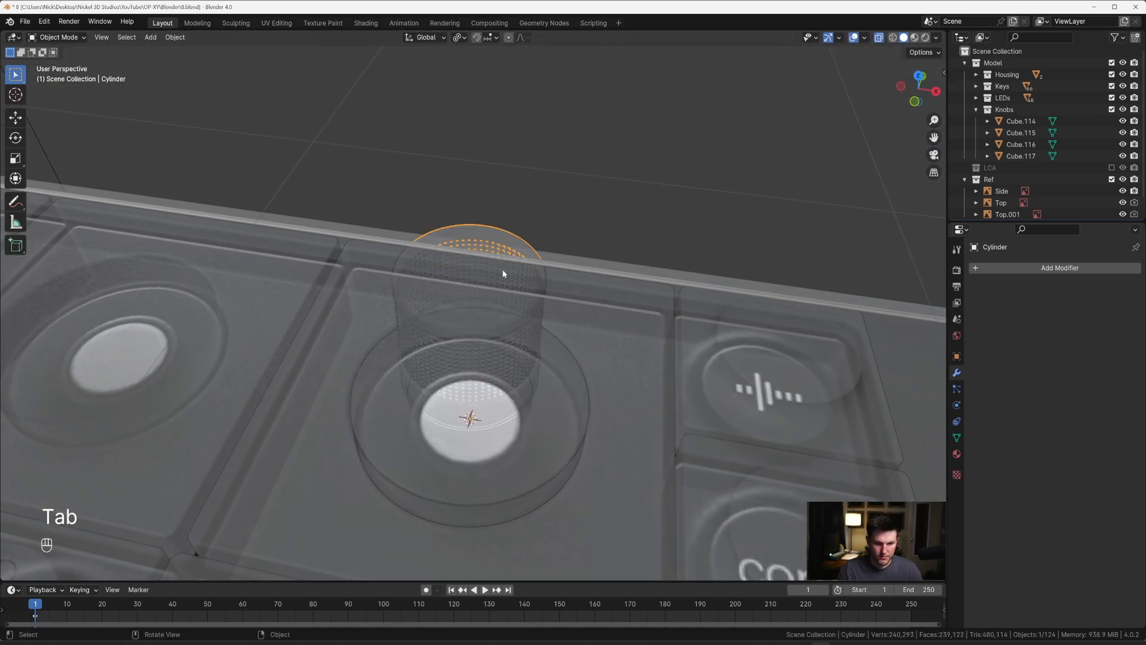
Step: Inset the knob's top face by 0.004772 m in top view with X-ray on, following the reference cap
key(Tab)
key(grave)
key(alt+z)
key(3)
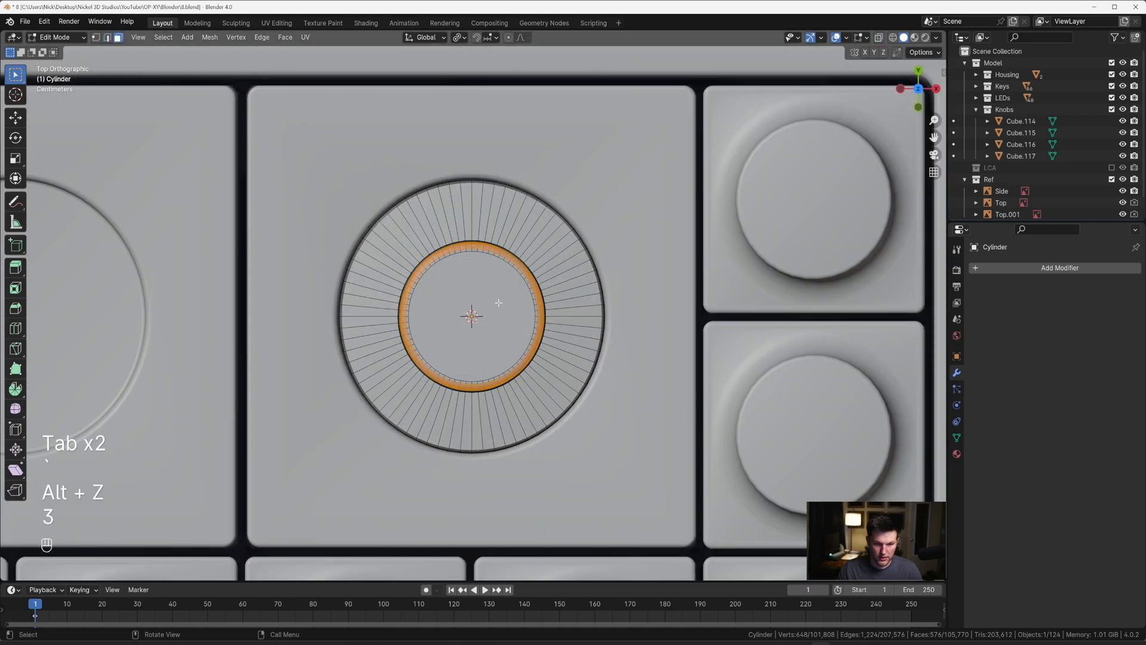
scroll(653, 253, up, 3)
key(alt+z)
scroll(686, 233, up, 2)
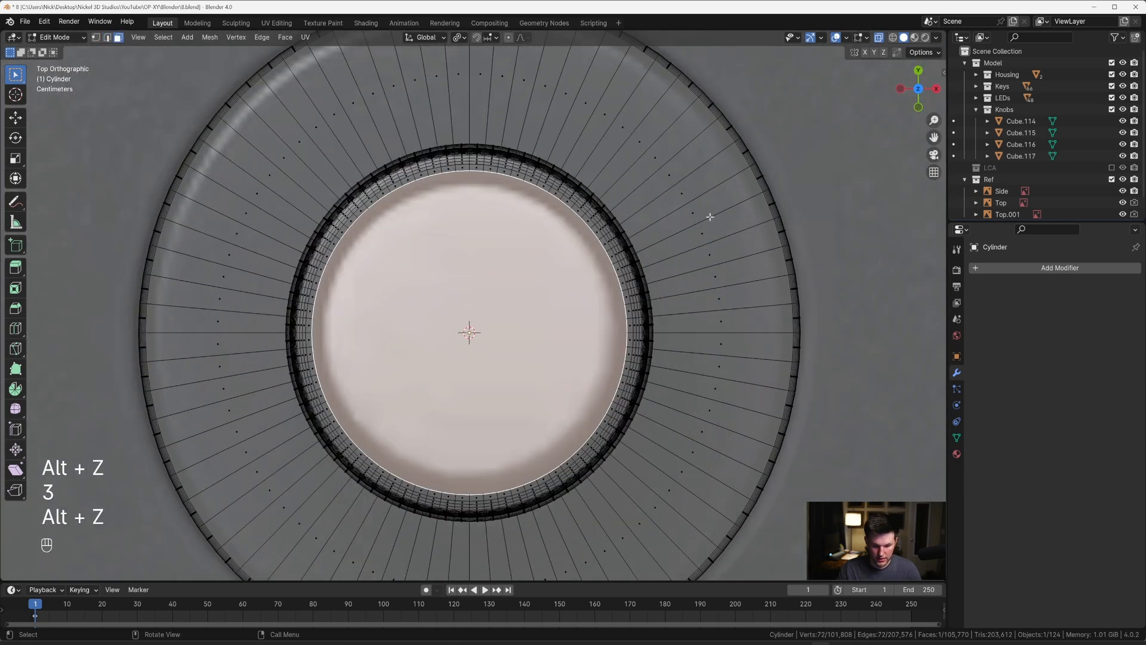
key(i)
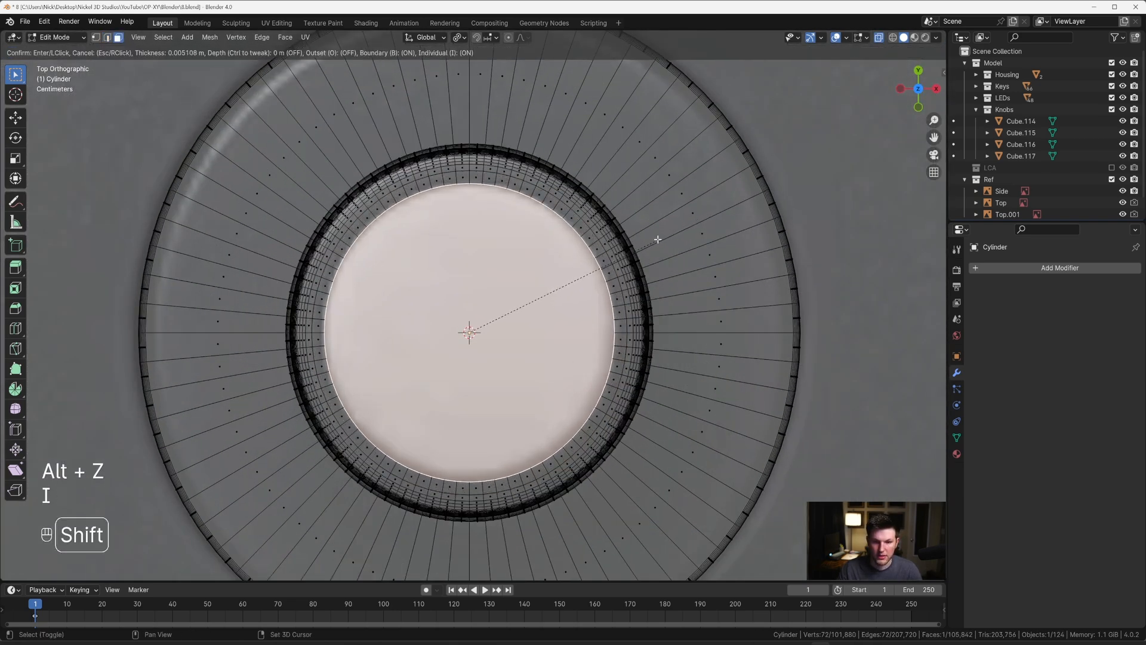
click(656, 240)
Step: Turn off X-ray and extrude the inset top face about 0.0079 m down along global Z to form a recess
middle_drag(647, 249, 530, 192)
key(alt+z)
scroll(565, 185, up, 2)
scroll(567, 181, down, 3)
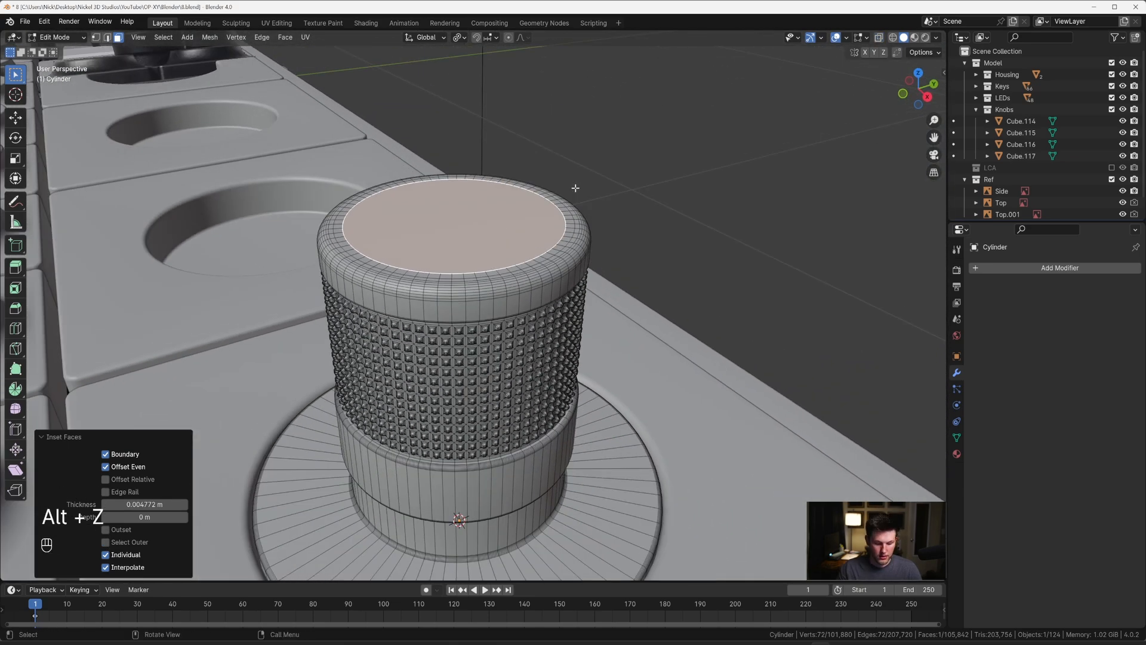
key(e)
key(z)
key(z)
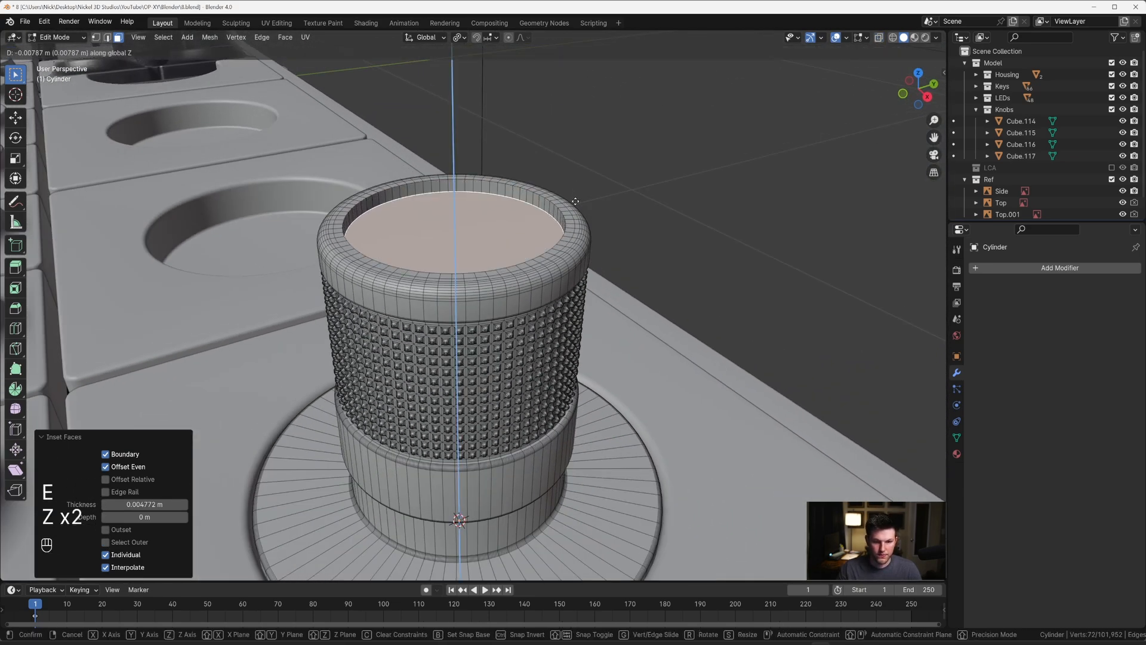
click(574, 202)
Step: Select the recess's upper edge loop and bevel it 0.00194 m with four segments
middle_drag(575, 202, 558, 215)
key(2)
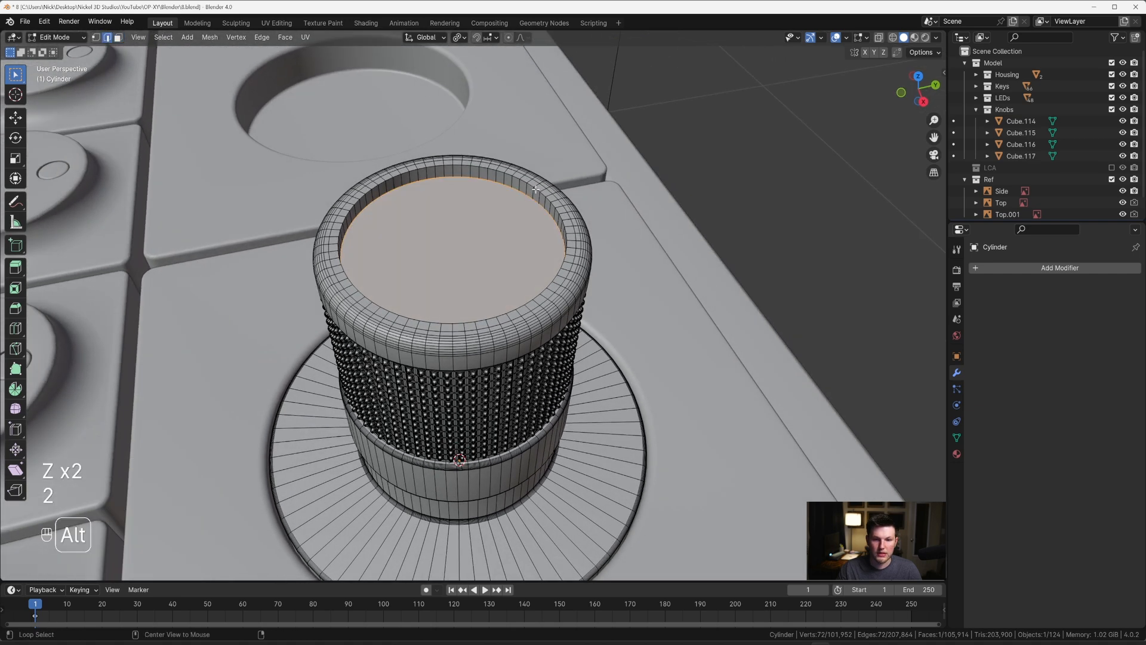
alt+click(557, 199)
key(ctrl+b)
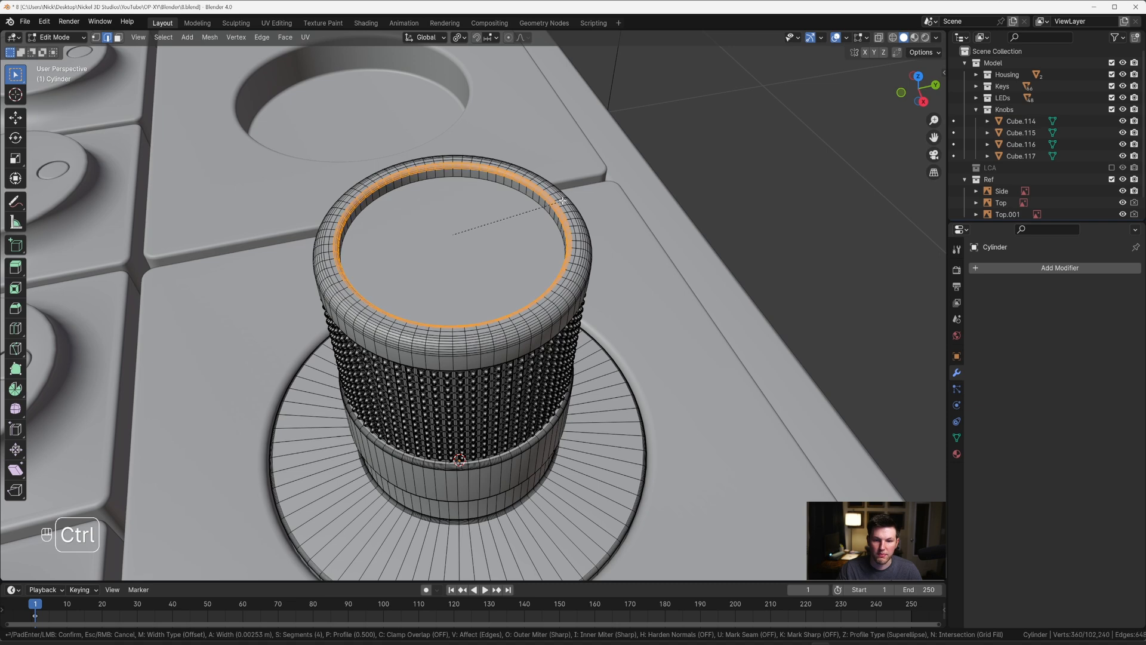
click(562, 200)
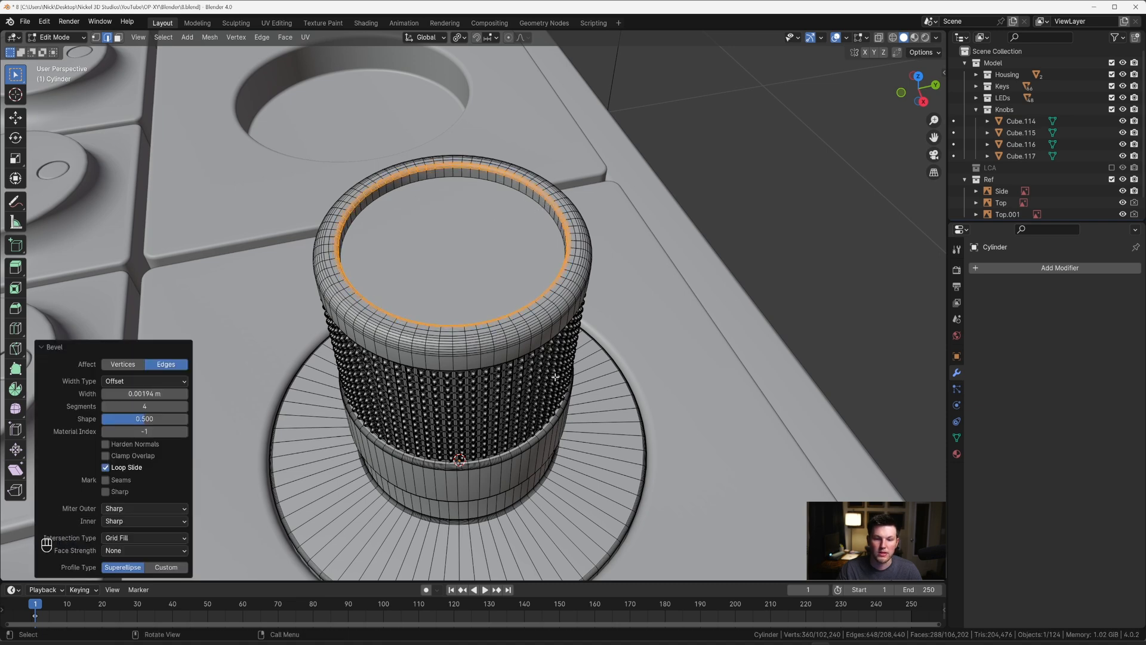
Step: Select the floor face of the knob's top recess and bevel its edge 0.00139 m with four segments
scroll(456, 330, down, 3)
key(Tab)
middle_drag(504, 250, 539, 251)
scroll(508, 293, up, 5)
middle_drag(506, 296, 489, 342)
scroll(505, 317, down, 3)
key(grave)
key(Tab)
middle_drag(481, 256, 523, 225)
key(3)
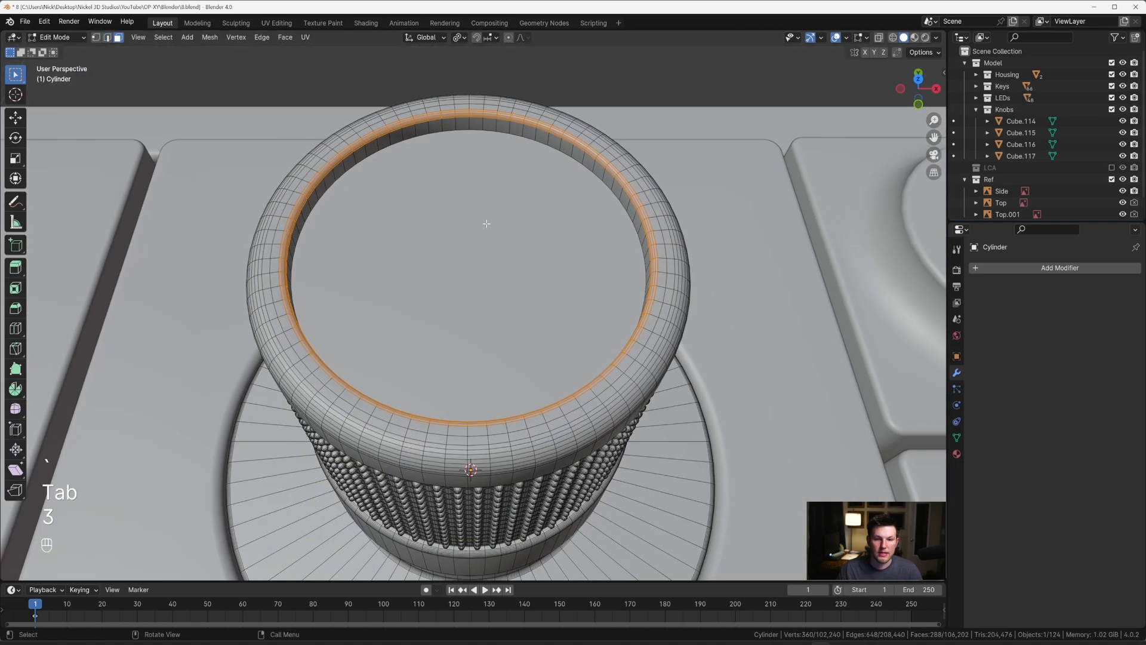
click(523, 225)
key(ctrl+b)
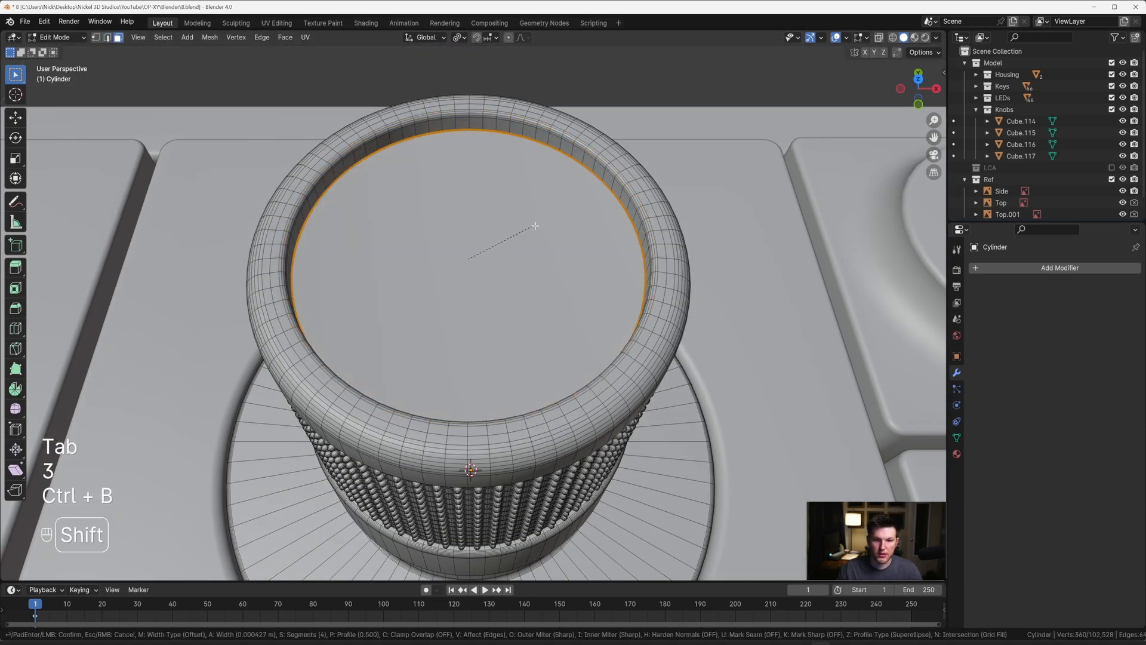
click(546, 222)
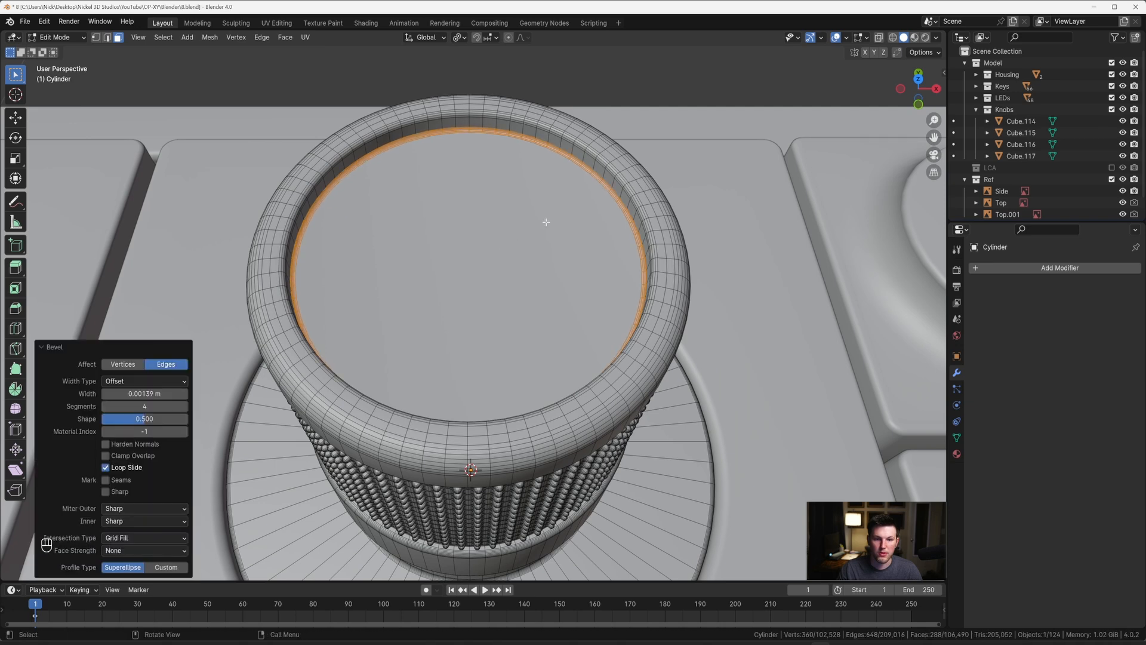
key(Tab)
Step: Make a linked duplicate of the knob moved -0.46632 m along X, and repeat the duplication twice to fill the remaining knob tiles
scroll(542, 223, down, 3)
middle_drag(542, 223, 615, 208)
key(grave)
scroll(615, 220, down, 3)
shift+middle_drag(518, 301, 577, 307)
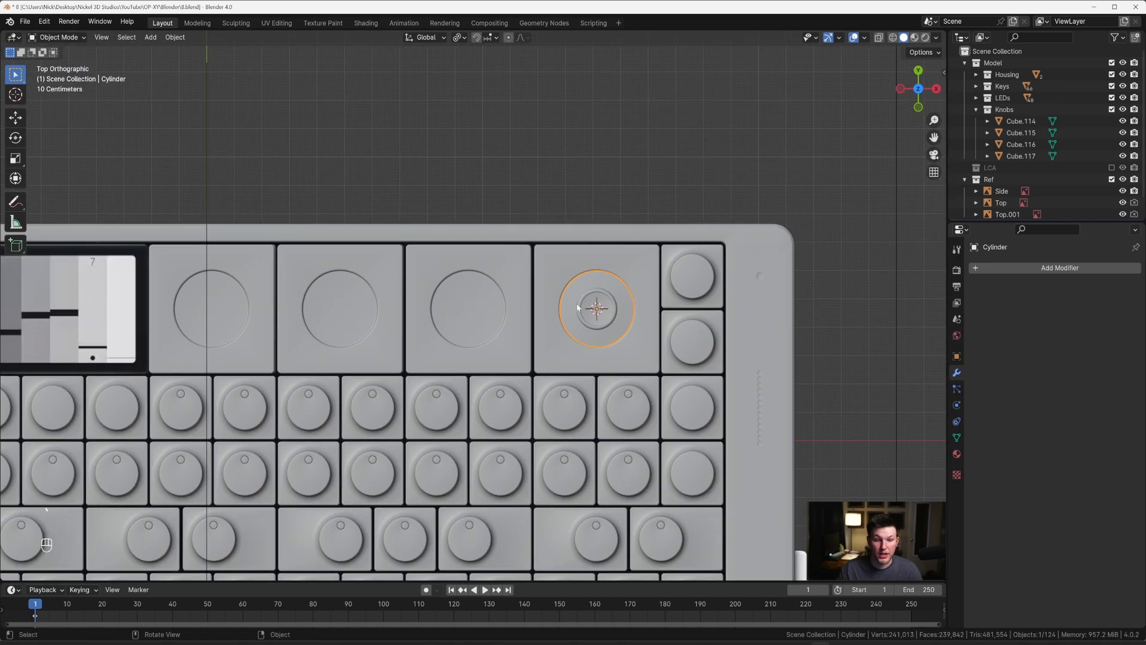
shift+middle_drag(480, 298, 529, 300)
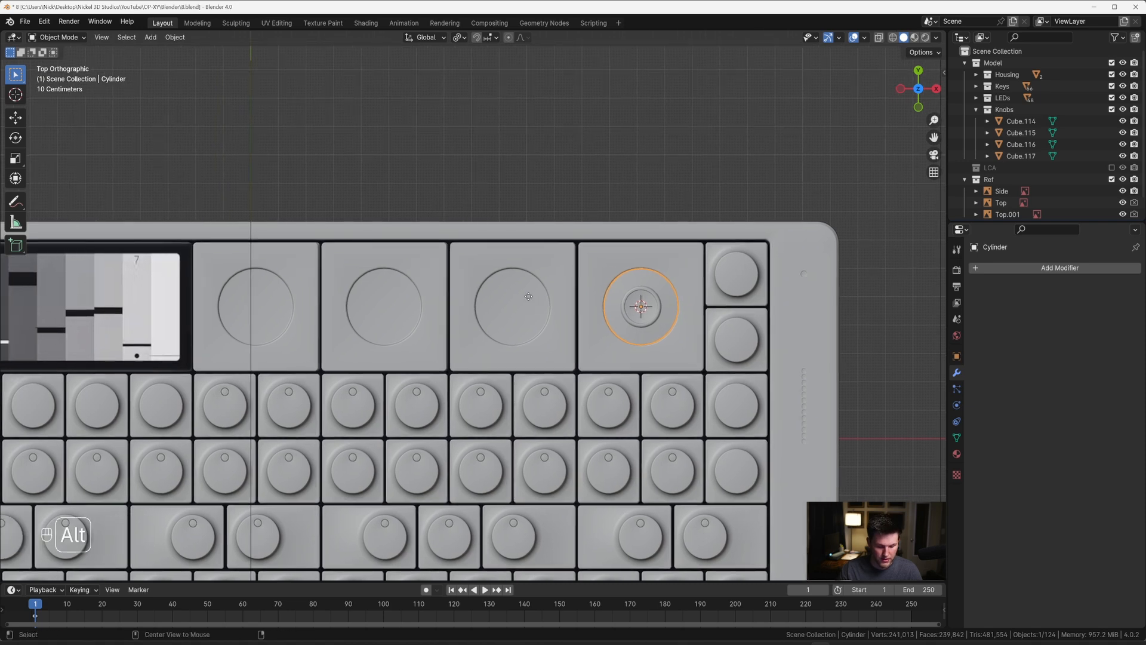
key(alt+d)
key(x)
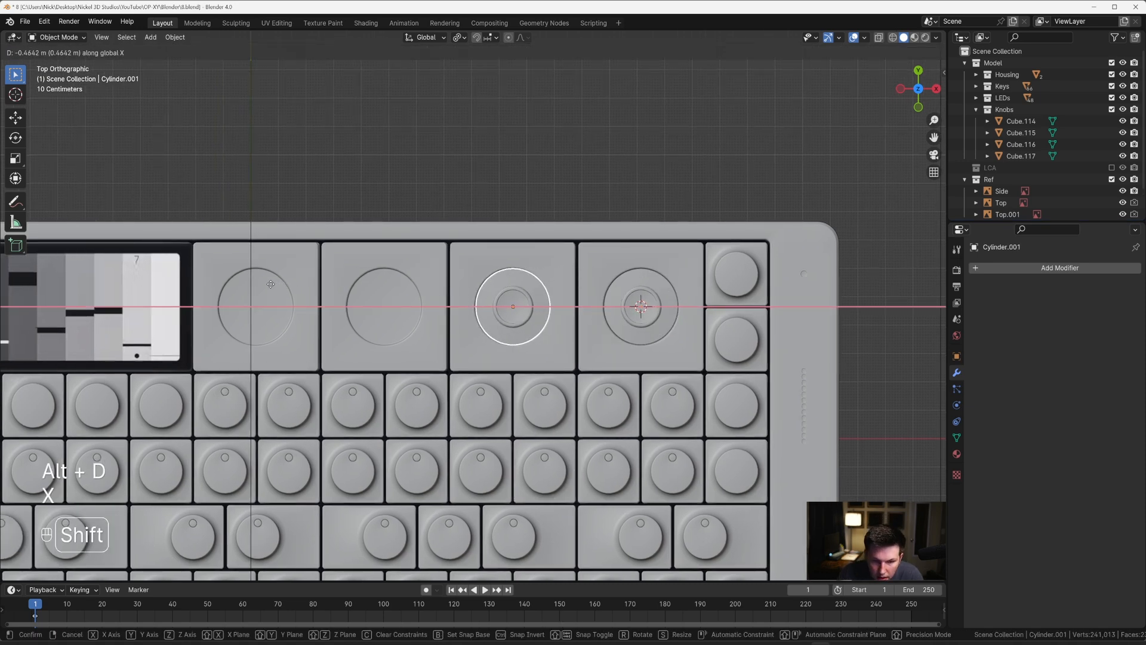
click(266, 285)
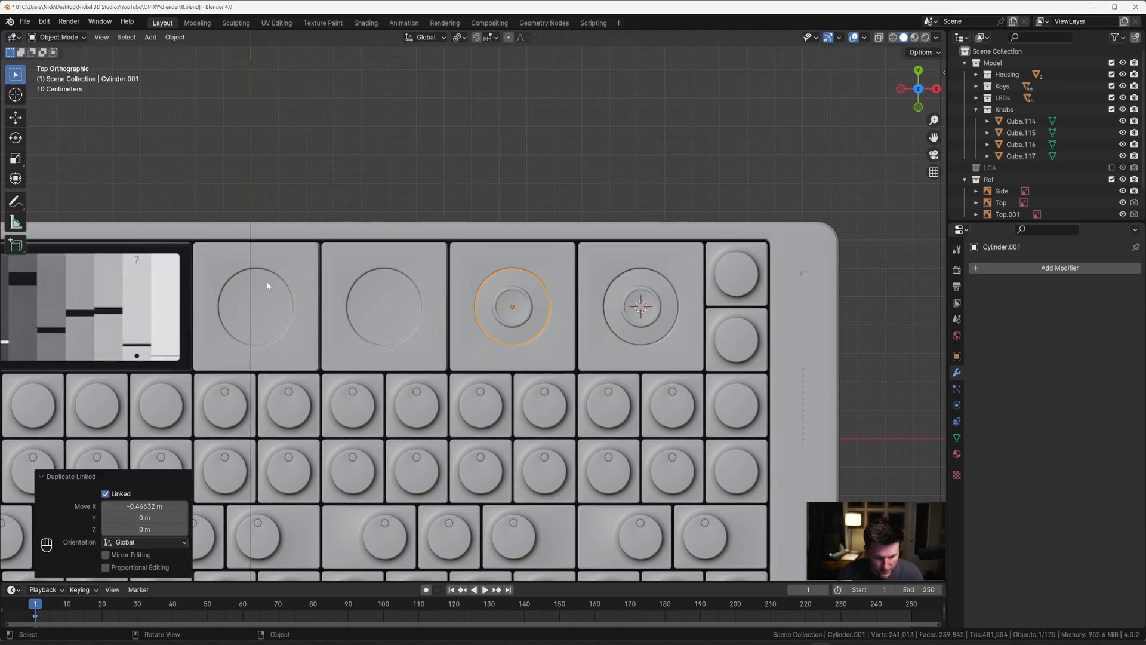
key(shift+r)
click(396, 179)
Step: Nudge the knob in the second tile from the display about 0.001 m along X to centre it in its recess
scroll(502, 231, up, 5)
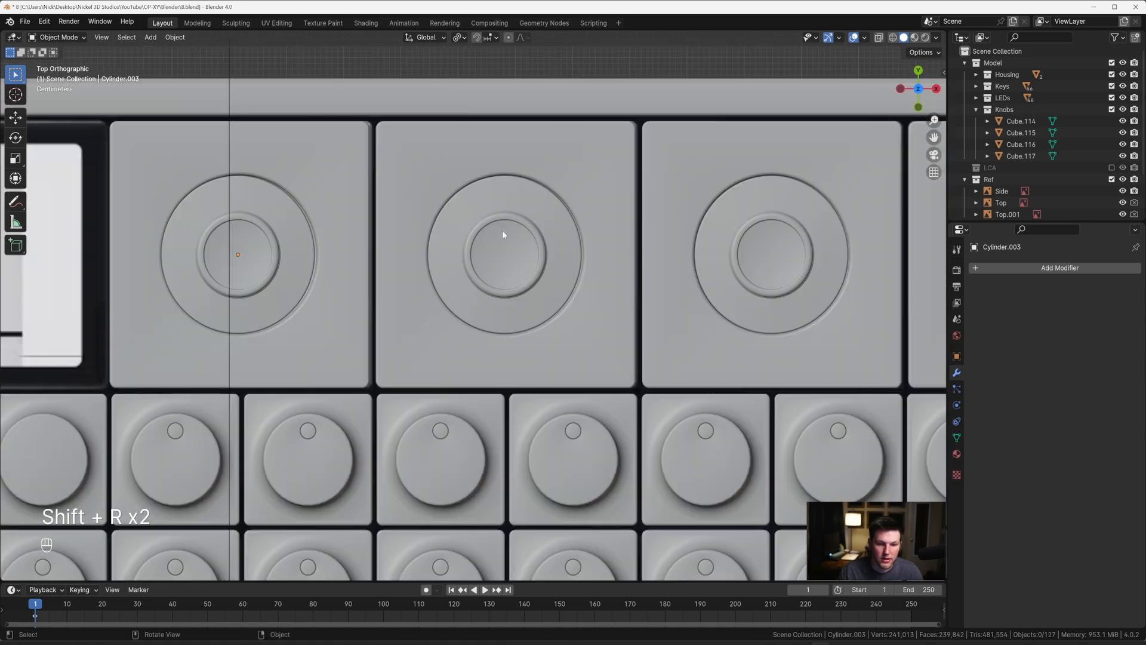
click(496, 203)
key(g)
key(x)
key(shift)
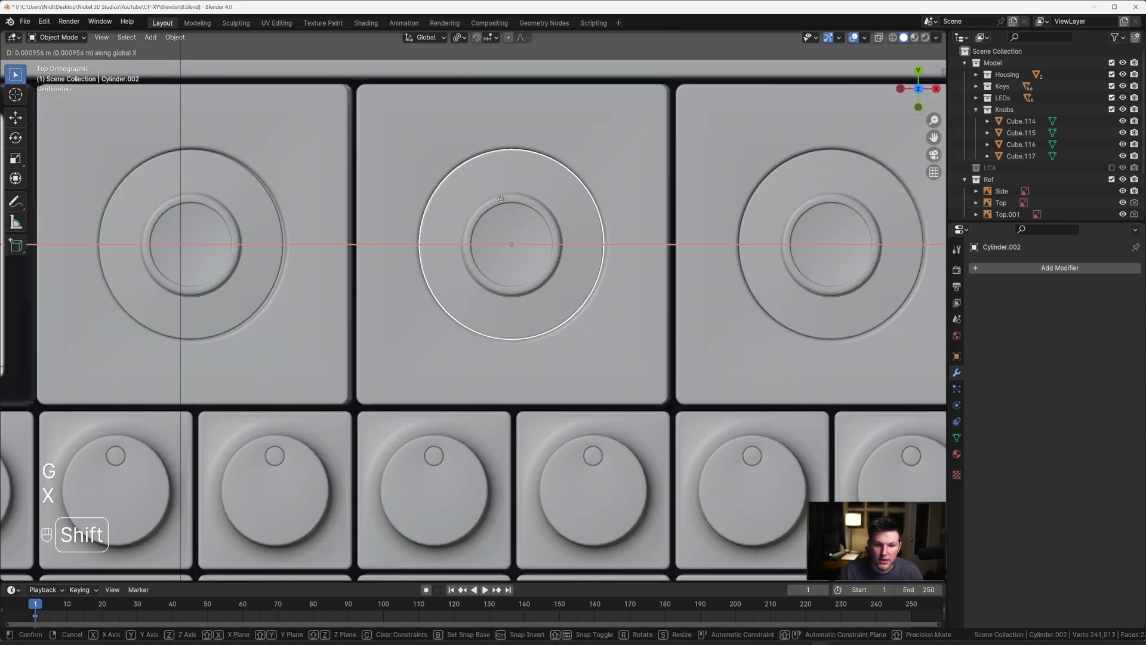
click(501, 199)
Step: Nudge the knob nearest the display about 0.0024 m along X to centre it in its recess
click(236, 206)
key(g)
key(x)
key(shift)
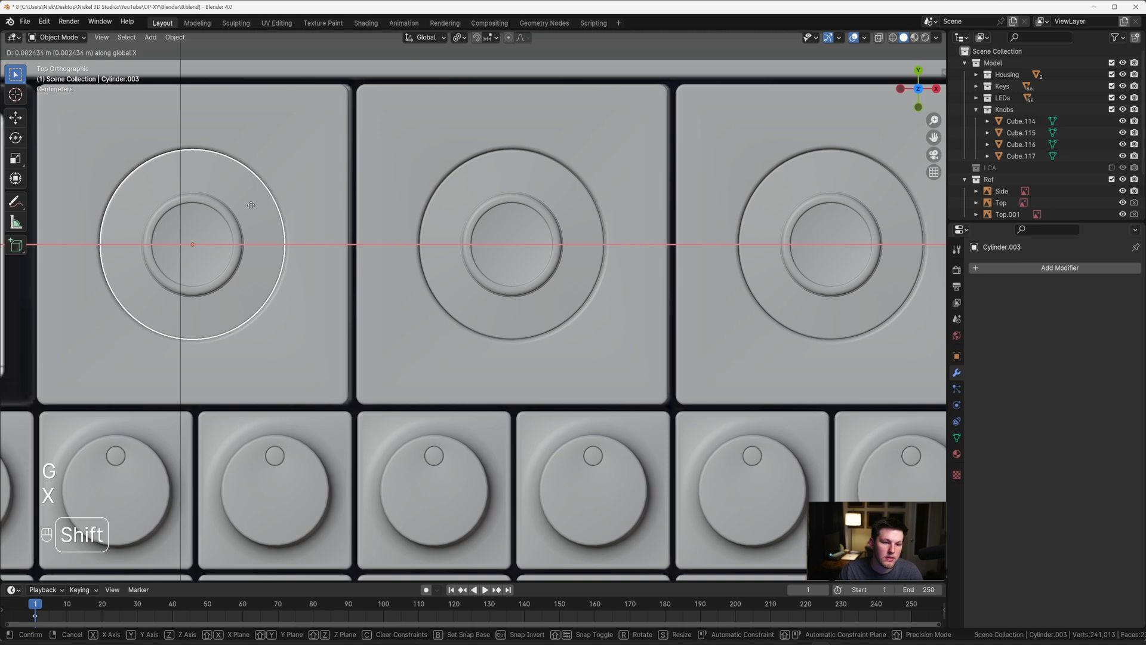
click(251, 206)
Step: Move the knob in the third tile from the display 0.0012 m along X to centre it in its recess
scroll(639, 242, down, 1)
shift+middle_drag(687, 233, 242, 210)
click(281, 194)
key(g)
key(x)
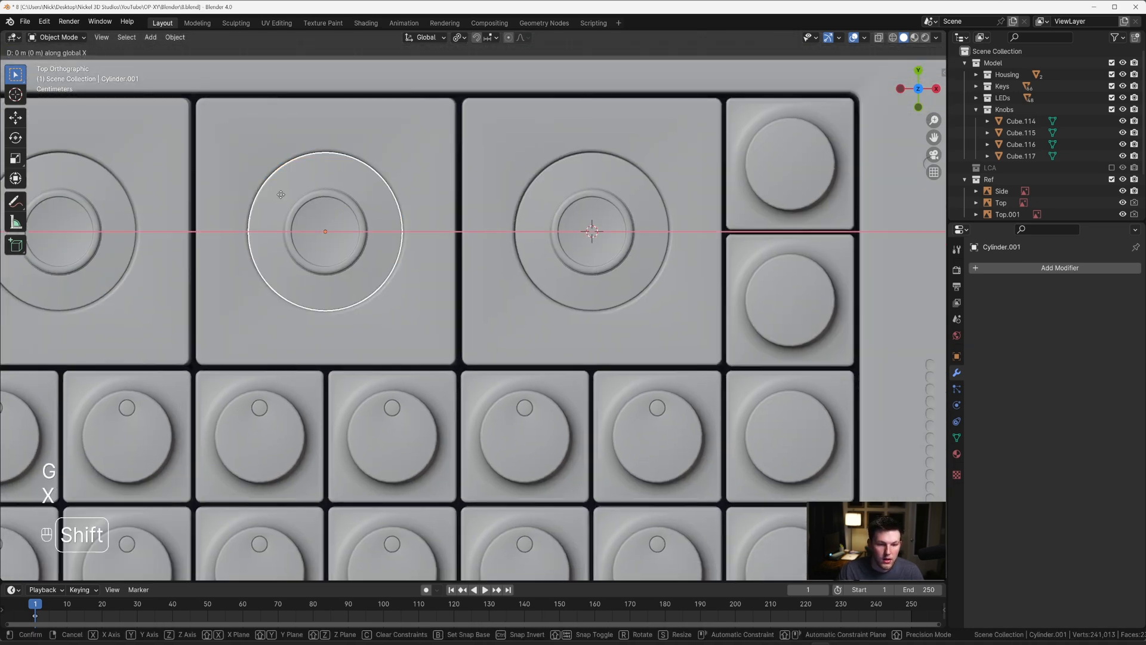
click(289, 195)
Step: Add a cylinder at the centre of the knob farthest from the display and scale its mesh to 0.084
scroll(418, 173, down, 5)
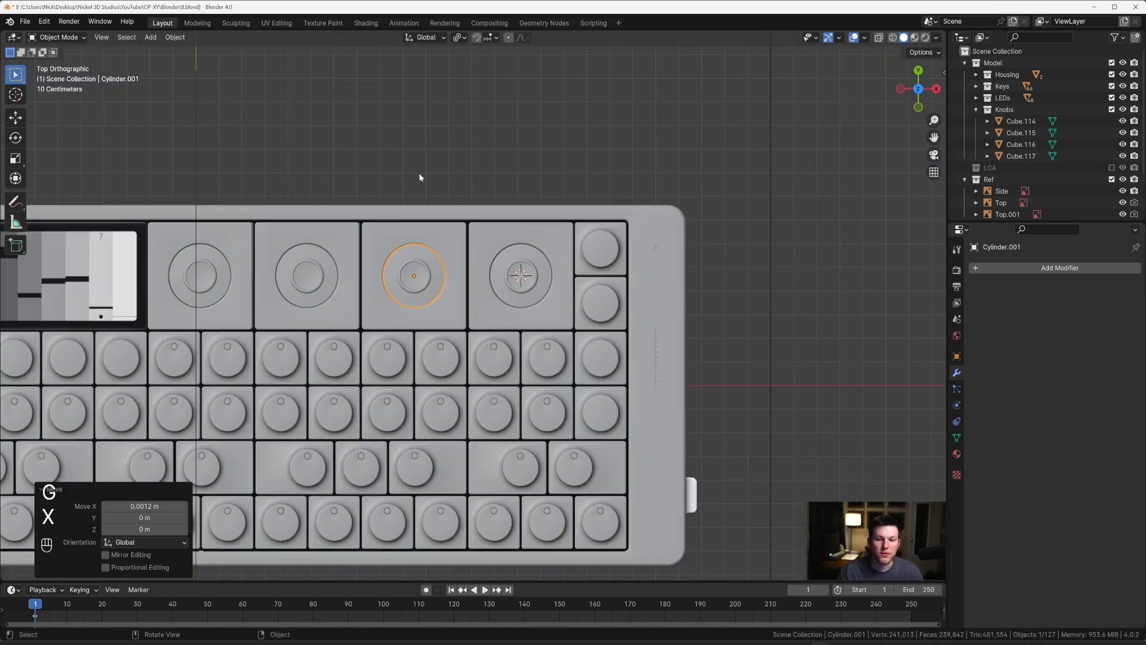
middle_drag(418, 173, 425, 209)
scroll(535, 279, up, 4)
key(KP_7)
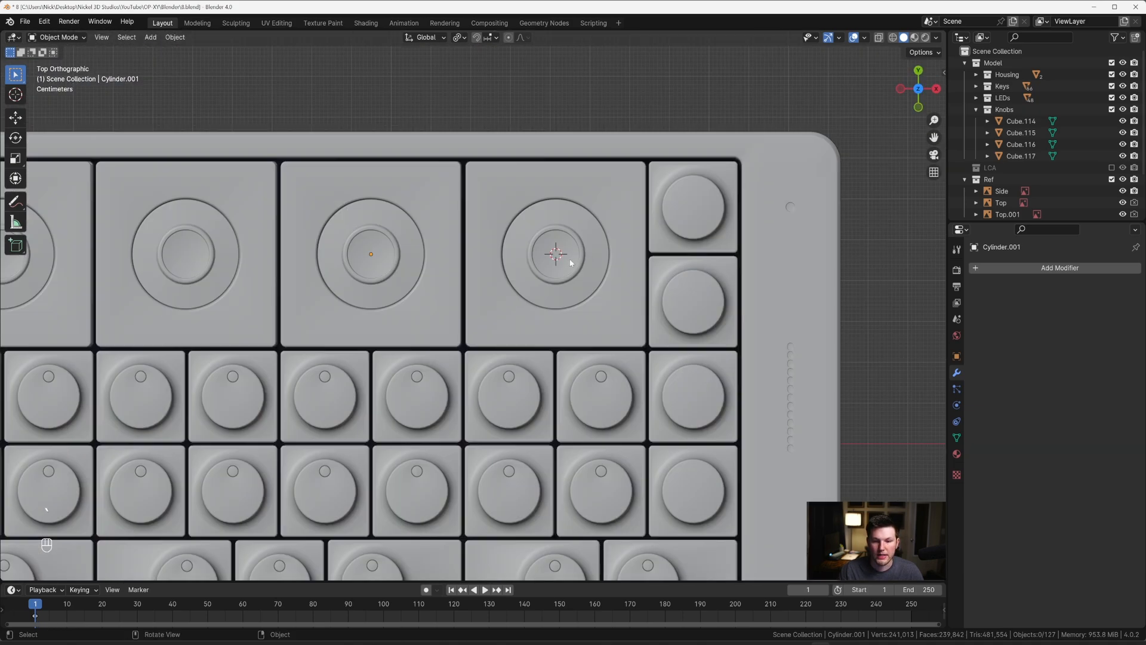
scroll(570, 263, up, 3)
shift+middle_drag(561, 265, 417, 333)
scroll(468, 301, up, 2)
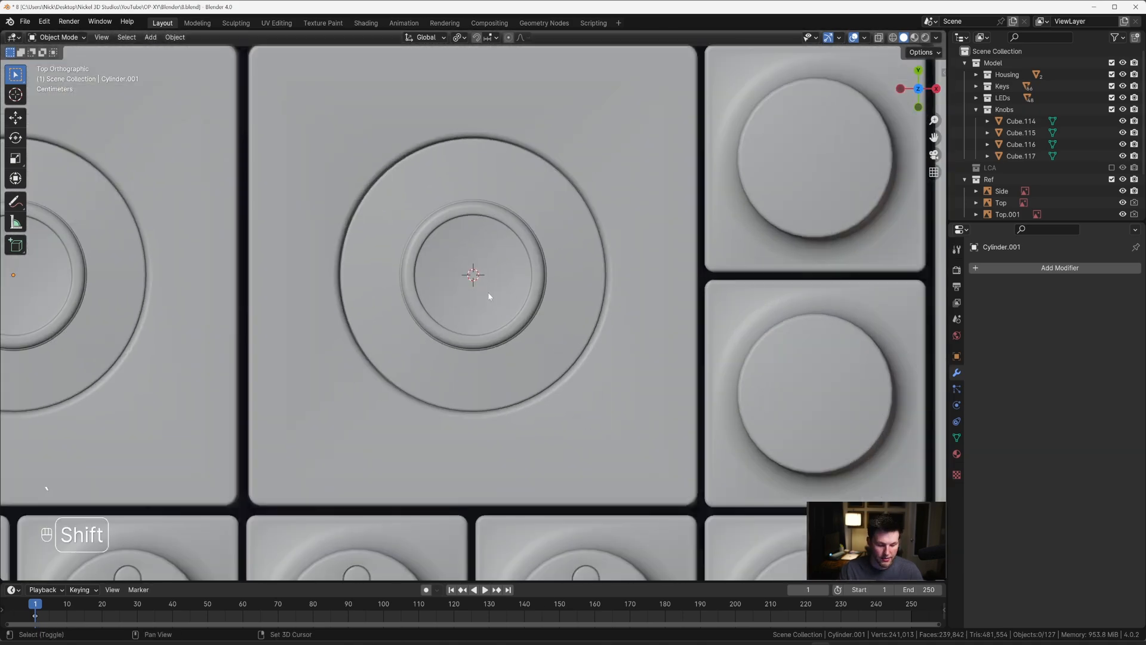
key(shift+a)
mouse_move(488, 292)
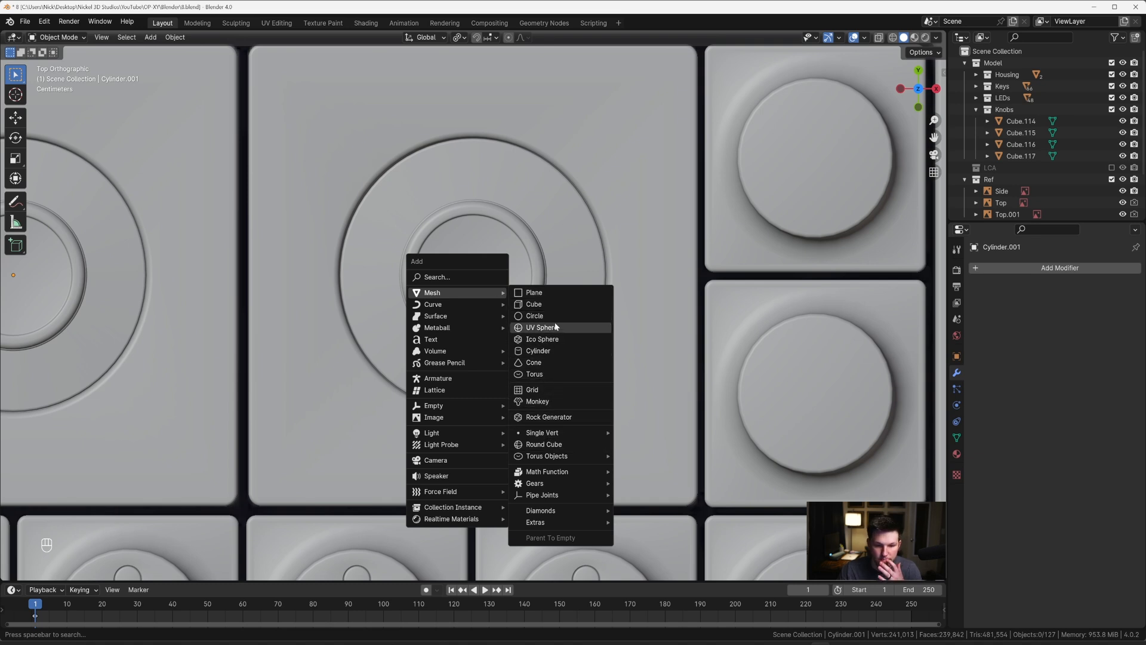
click(542, 349)
key(Tab)
key(a)
key(s)
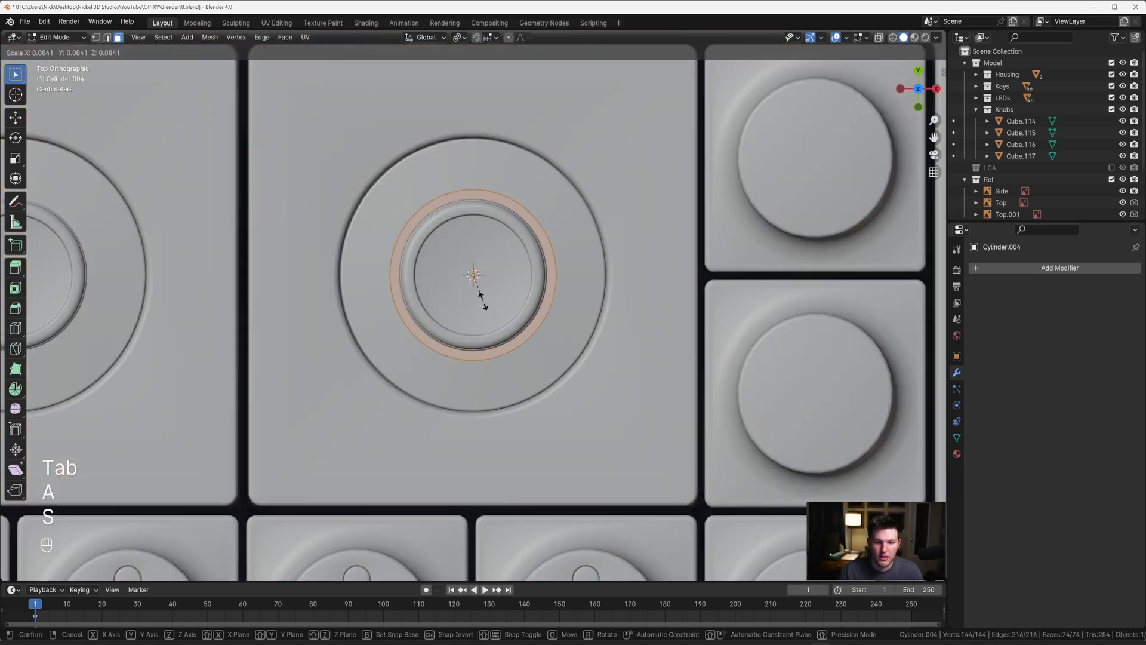
click(490, 295)
Step: Turn on X-ray and scale the cylinder's mesh further down to match the white cap in the top reference
key(alt+z)
key(s)
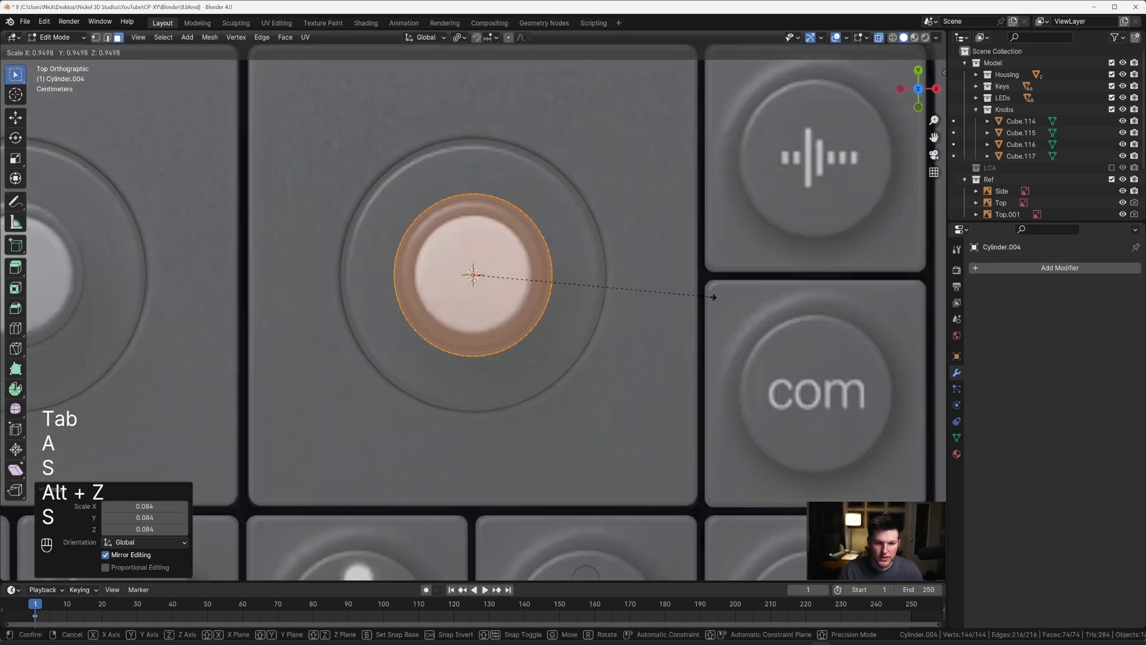
click(622, 292)
key(Tab)
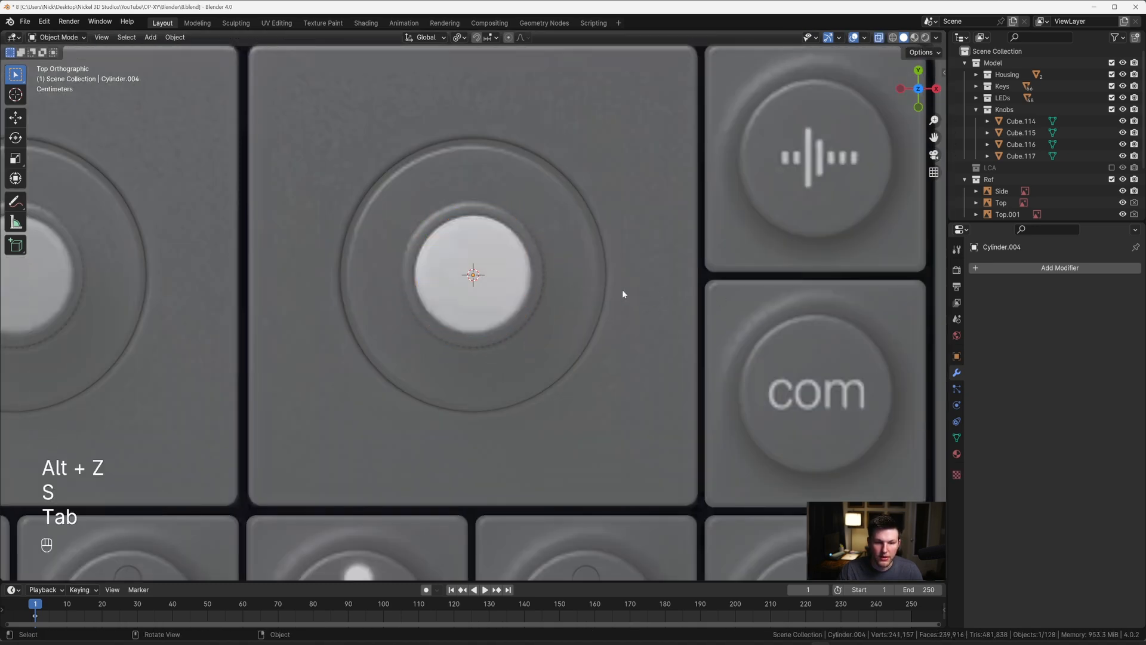
Step: In side view, raise the cap cylinder about 0.19 m along Z so its top aligns with the reference cap
key(grave)
key(g)
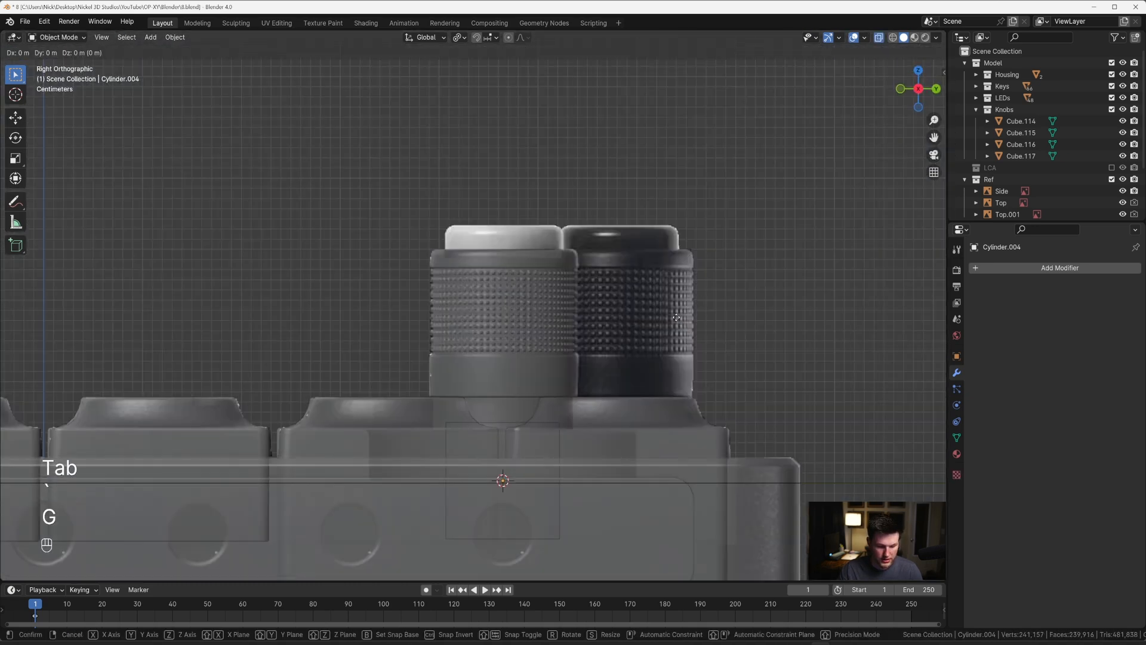
key(z)
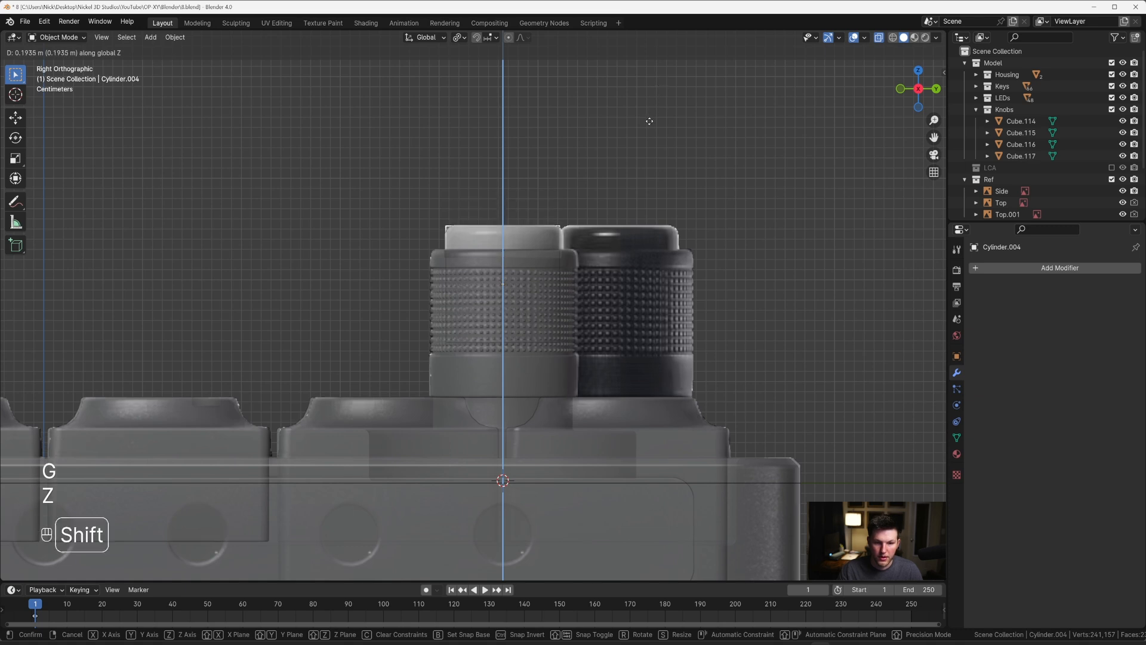
click(647, 117)
Step: Raise the cap cylinder's bottom face 0.083332 m along Z to just inside the knob's rim, and select its top edge loop
key(Tab)
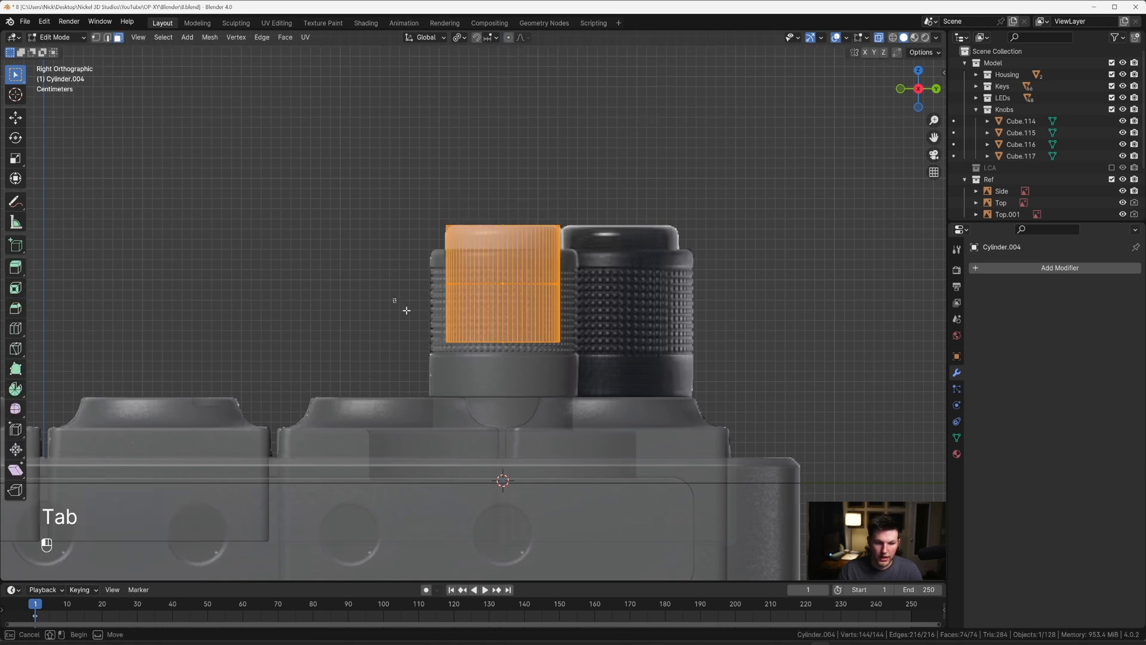
scroll(629, 383, up, 2)
key(g)
key(z)
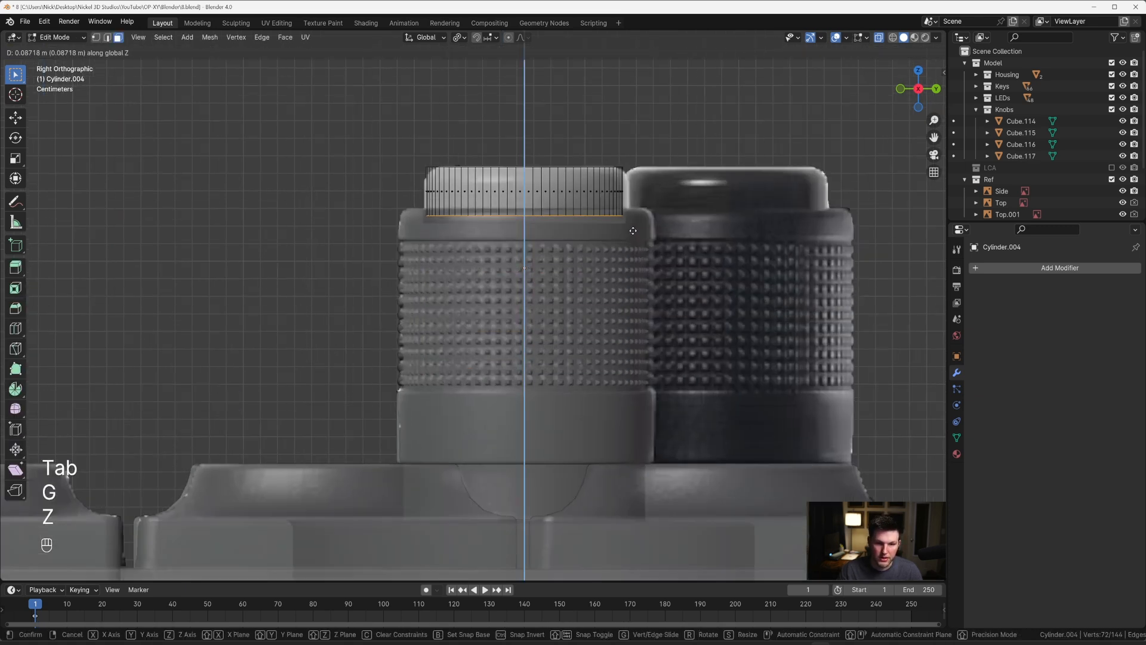
click(630, 237)
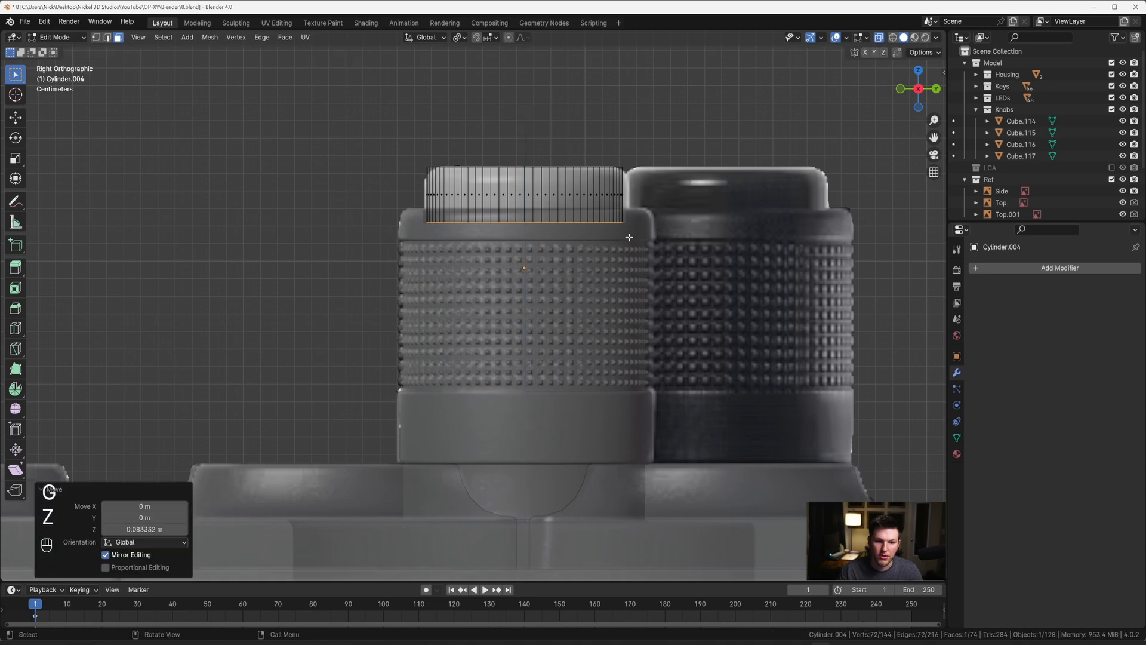
alt+click(442, 165)
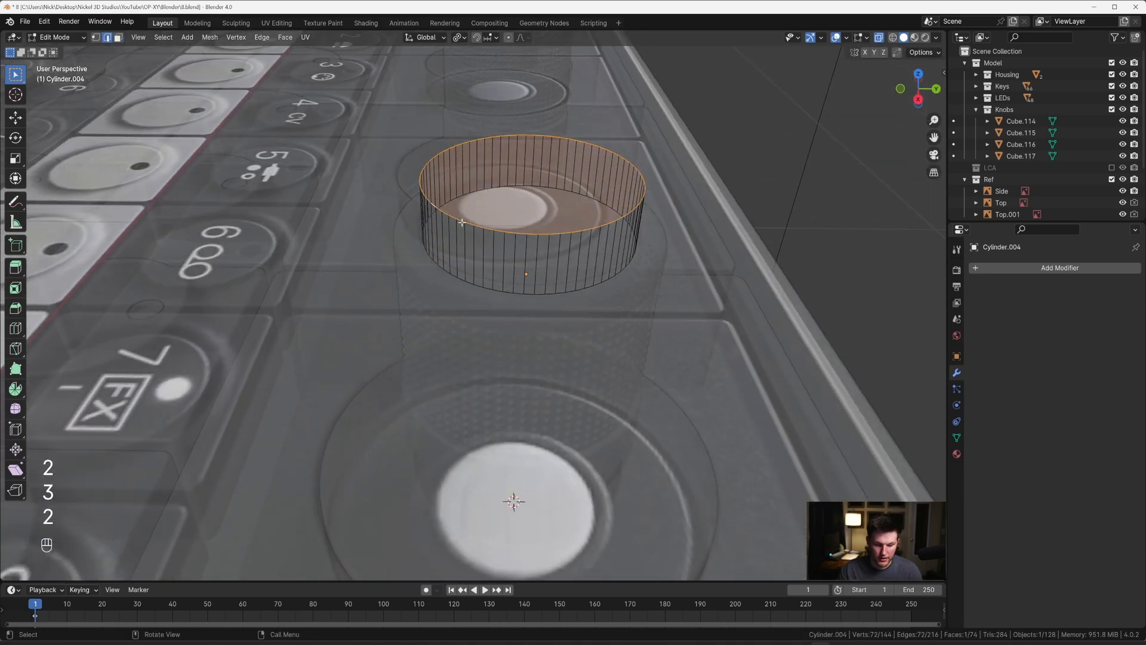
Step: Try beveling the cap's top edge 0.0106 m with four segments, compare it with the side reference, and undo it
key(ctrl+b)
click(492, 281)
key(grave)
click(571, 278)
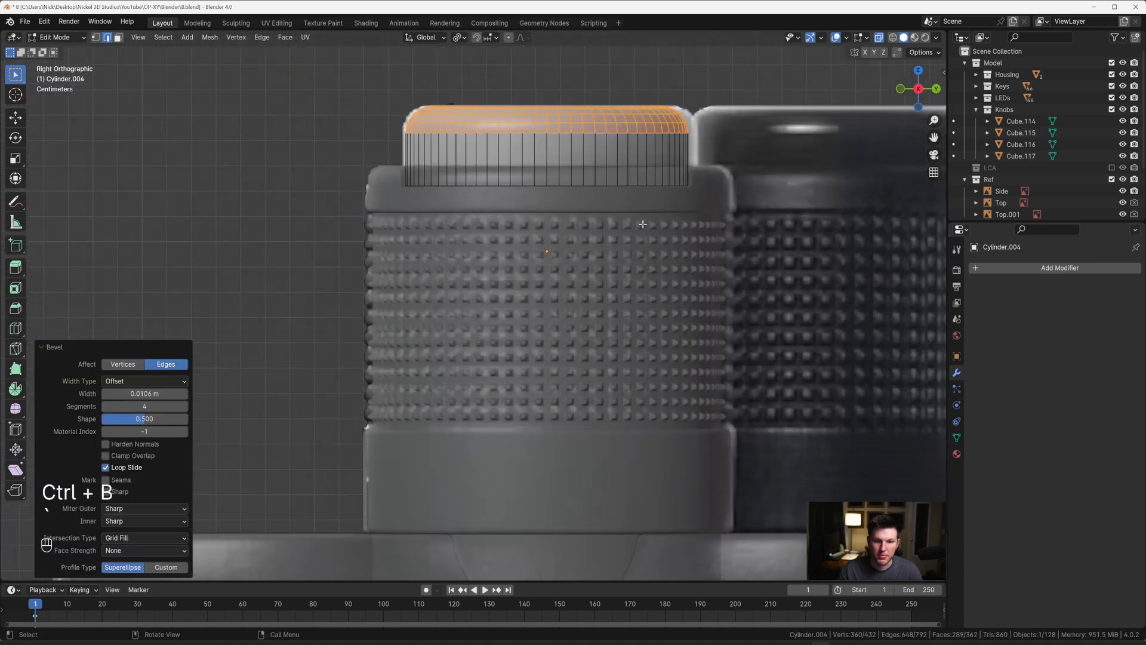
scroll(577, 223, up, 1)
shift+middle_drag(577, 223, 551, 298)
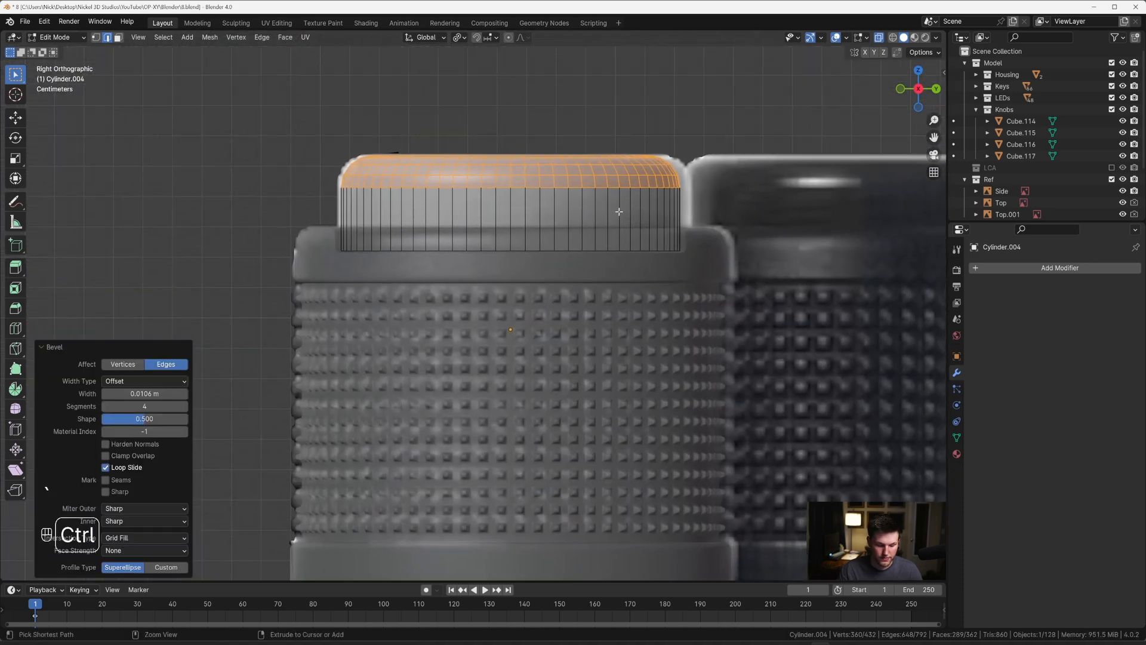
key(ctrl+z)
Step: Bevel the cap's top edge about 0.005 m and its bottom edge about 0.002 m, both with ten segments
key(ctrl+b)
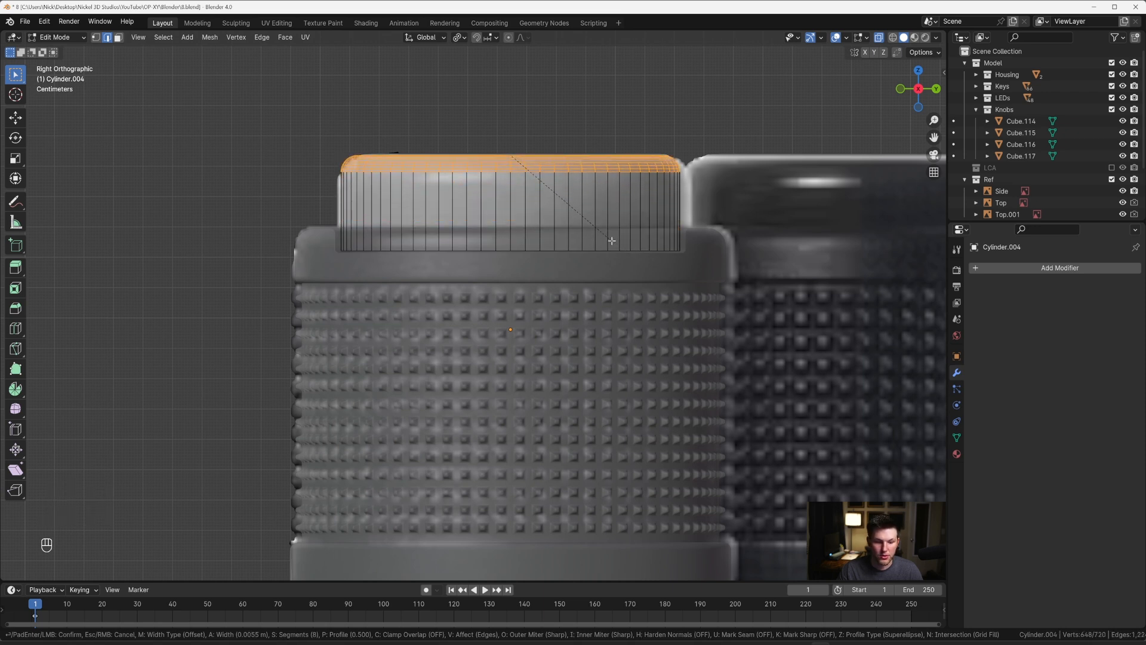
scroll(611, 241, up, 1)
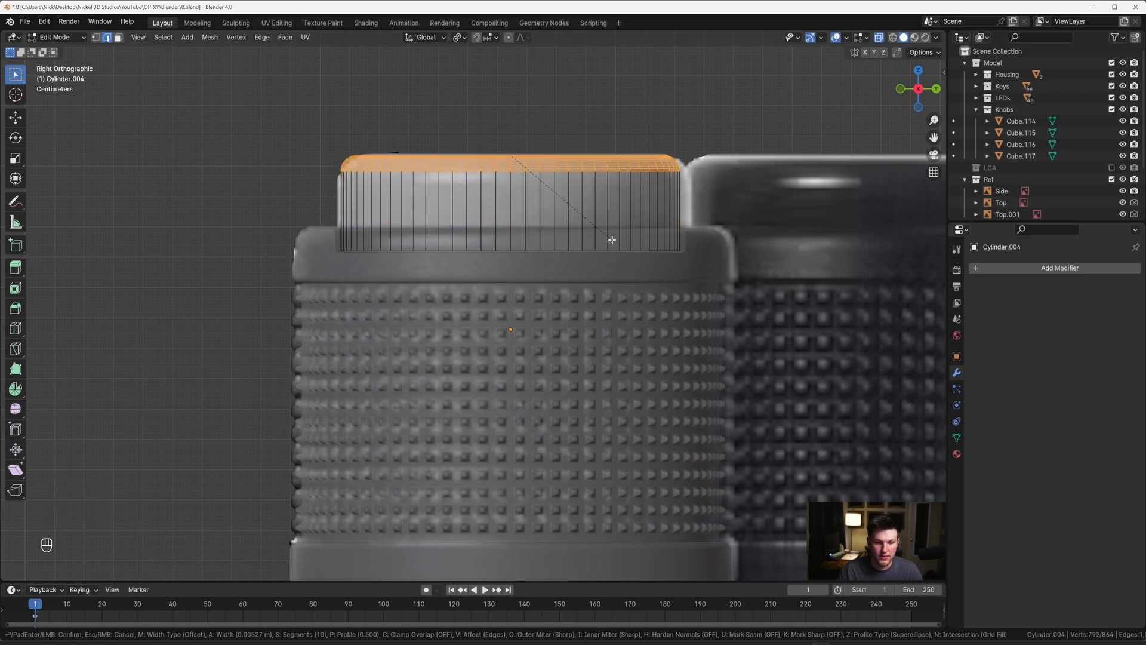
click(597, 242)
alt+click(546, 249)
key(ctrl+b)
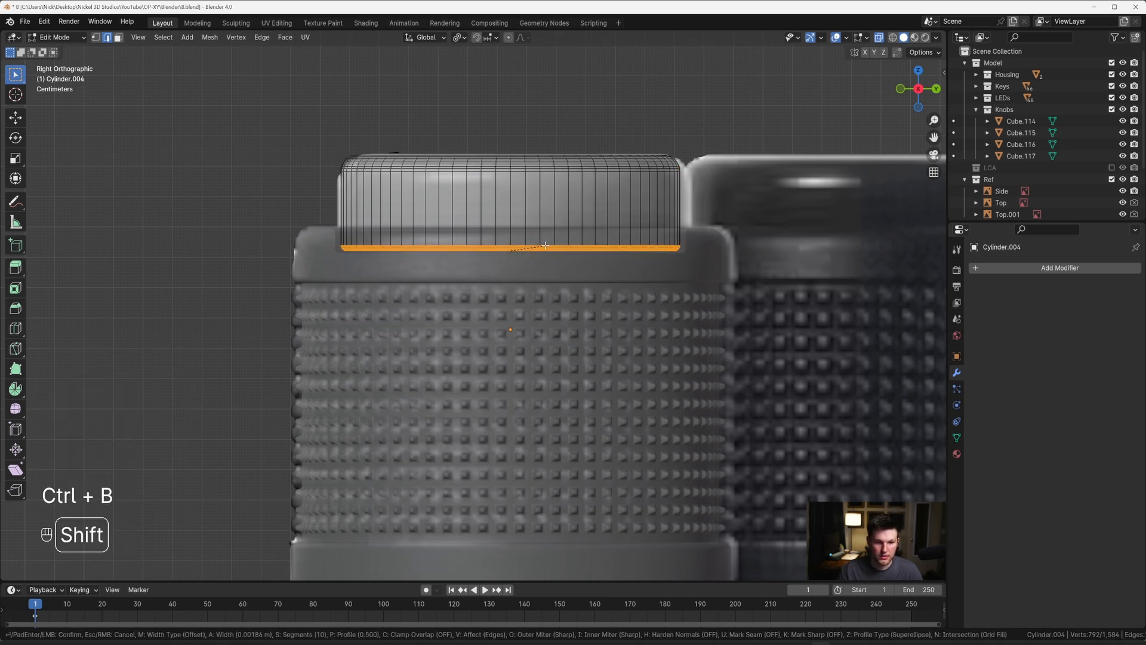
click(552, 246)
Step: Return to Object Mode, turn off X-ray, and shade the cap smooth with Auto Smooth at 30°
key(Tab)
right_click(545, 200)
click(545, 199)
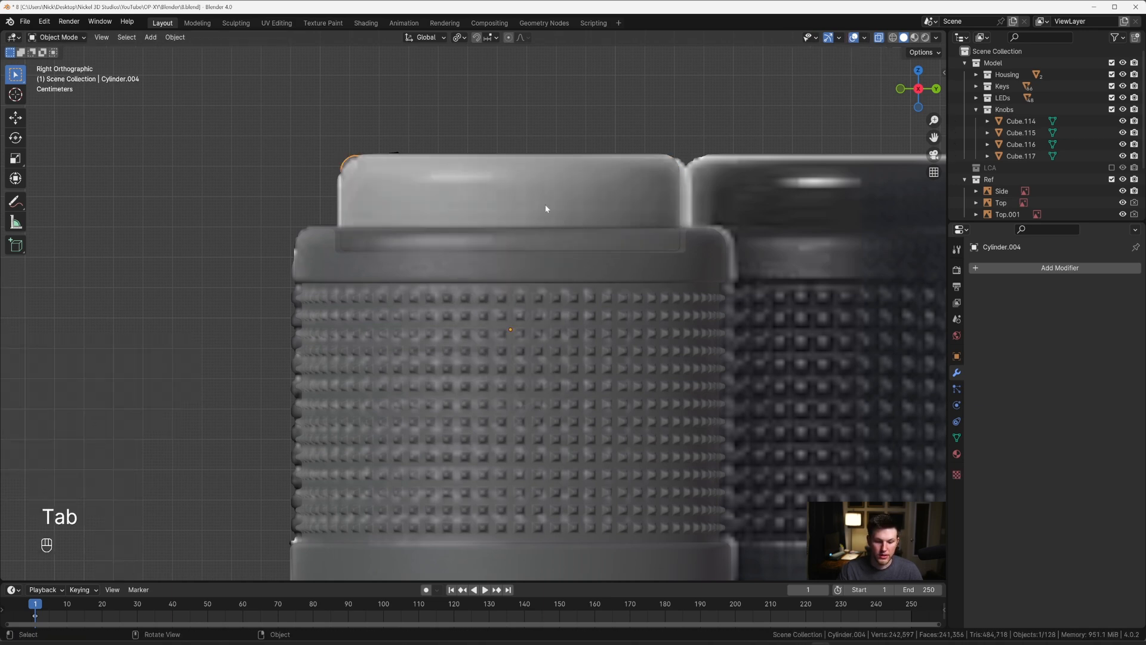
key(alt+z)
right_click(546, 199)
click(545, 195)
Step: In top view, scale the cap's whole mesh about 1.015 with Z locked so it fills the knob's recess
key(grave)
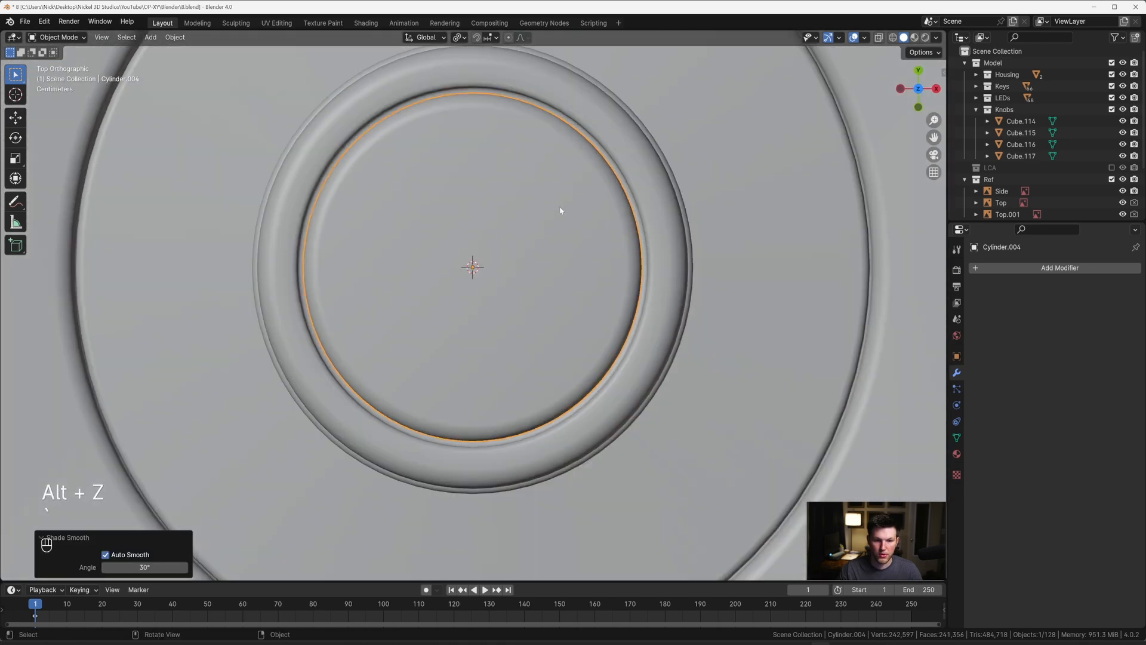
key(Tab)
key(a)
key(s)
key(shift)
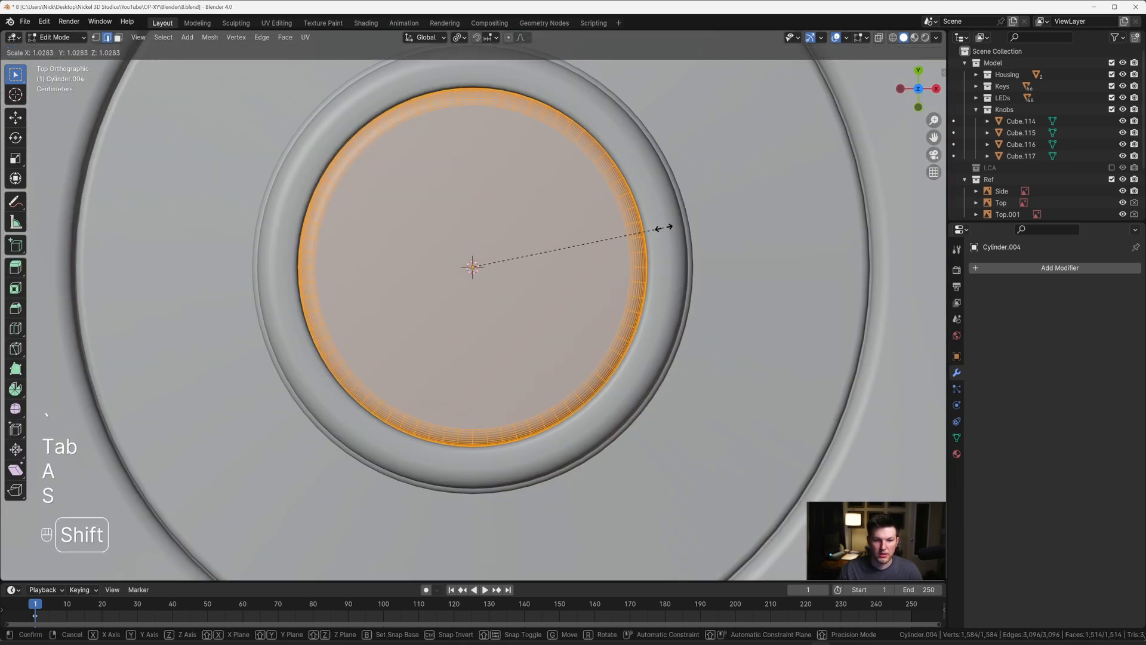
key(shift+z)
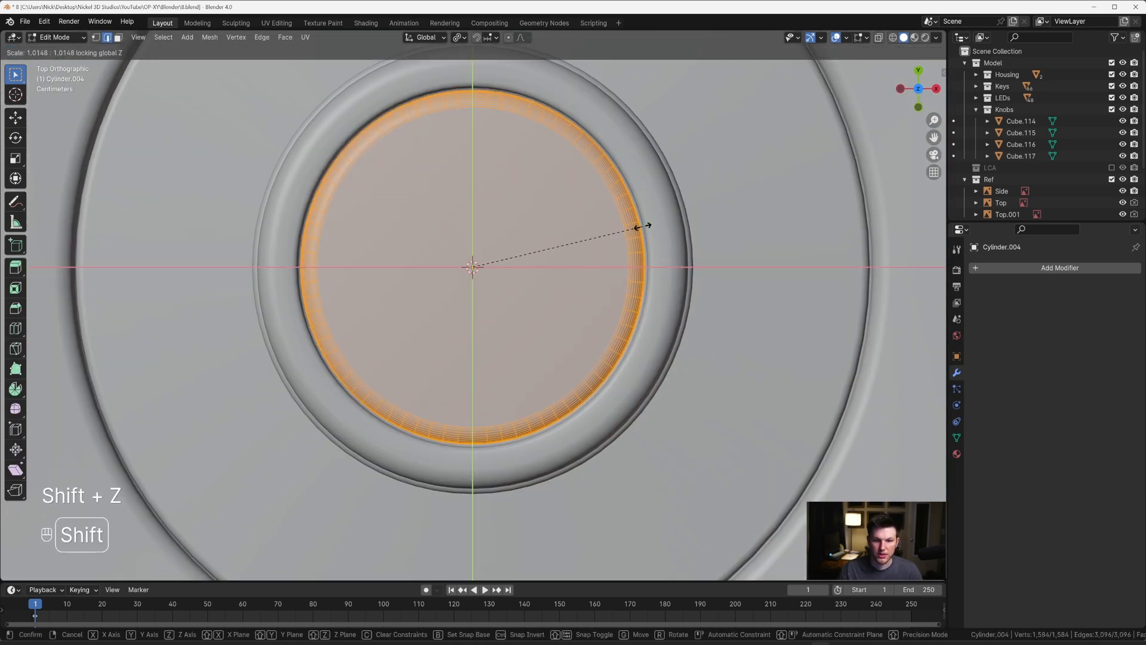
click(651, 226)
key(Tab)
Step: Examine the capped knob in perspective and check the row of knobs from the top view
scroll(615, 262, down, 4)
middle_drag(601, 286, 583, 171)
key(grave)
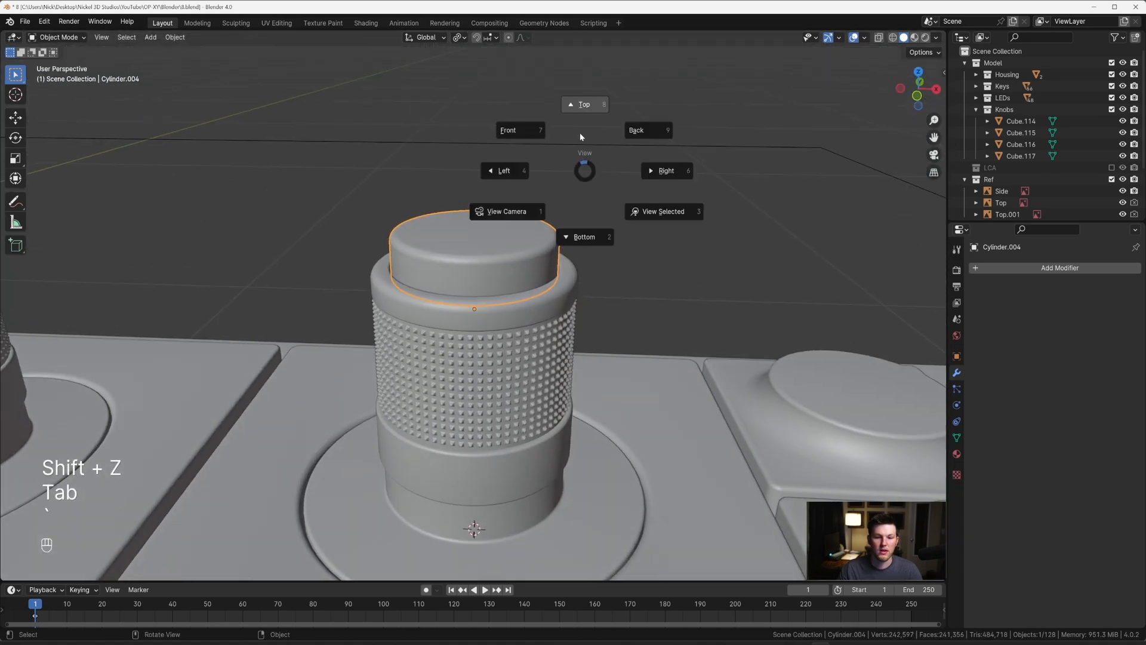
click(580, 130)
scroll(530, 253, down, 2)
scroll(530, 253, down, 5)
key(grave)
click(456, 204)
shift+middle_drag(513, 256, 640, 307)
scroll(615, 317, up, 2)
key(grave)
click(592, 245)
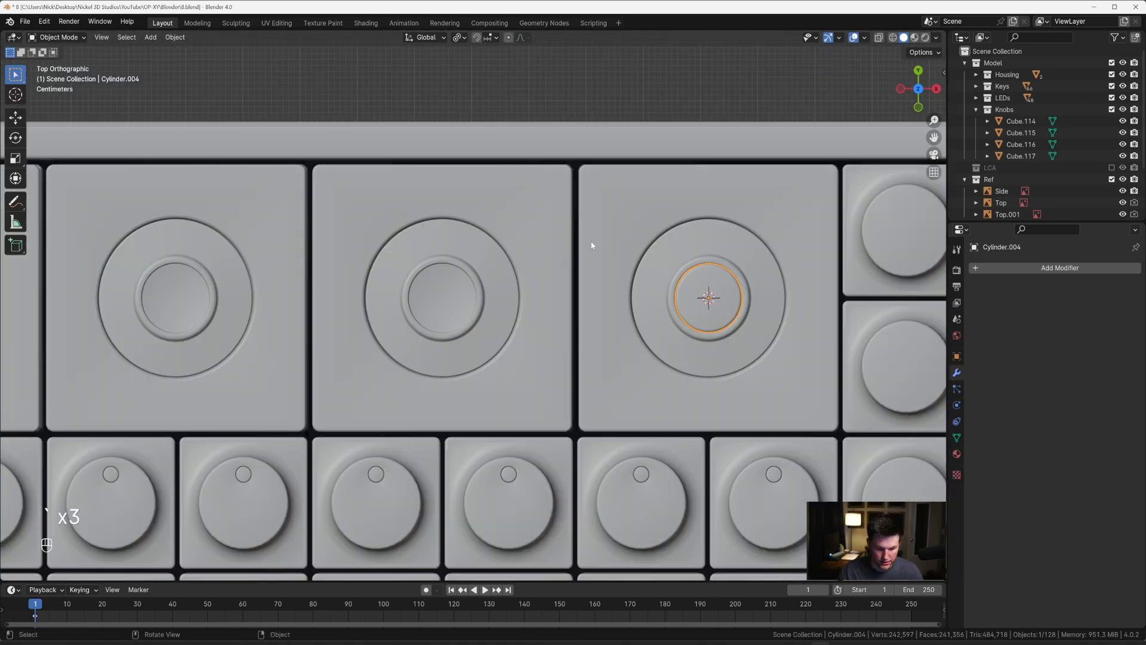
Step: Duplicate the rightmost knob's cap about -0.448 m along X and nudge it about -0.017 m to centre it in the neighbouring knob
key(shift+d)
key(x)
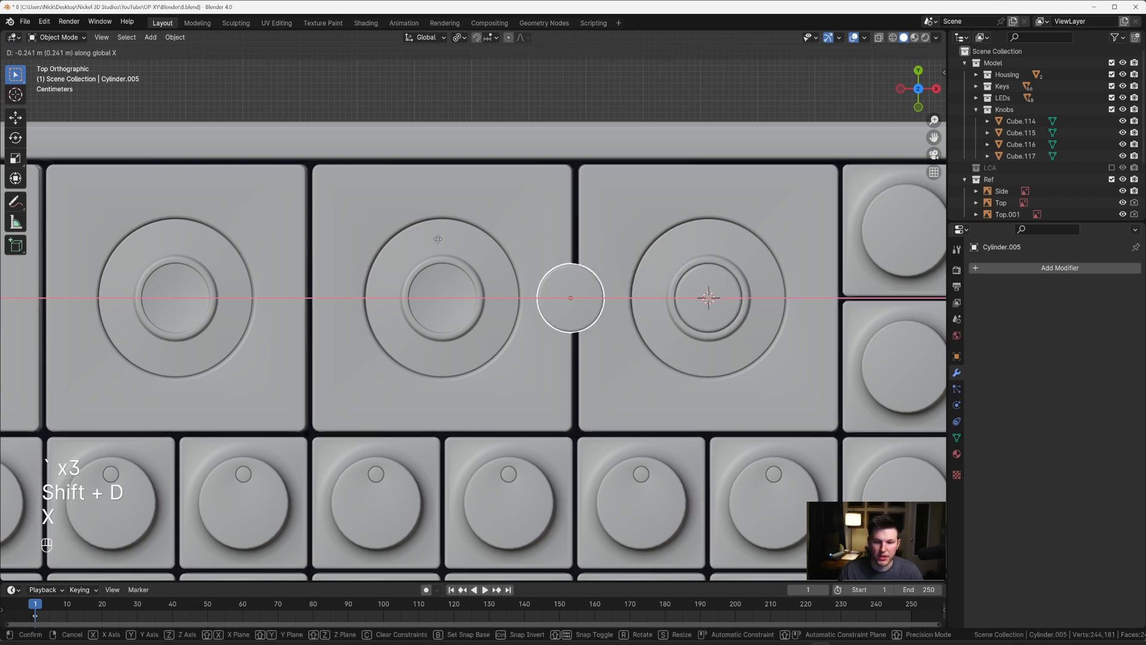
click(332, 235)
scroll(520, 244, up, 4)
scroll(521, 244, up, 3)
key(g)
key(x)
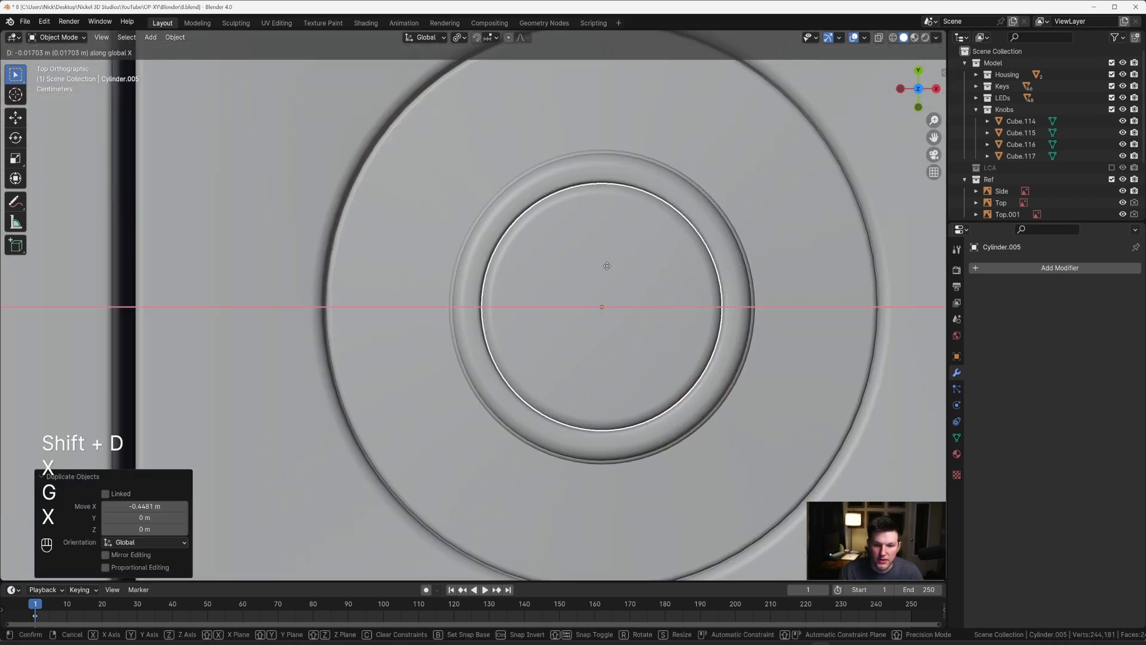
click(612, 267)
scroll(601, 277, down, 4)
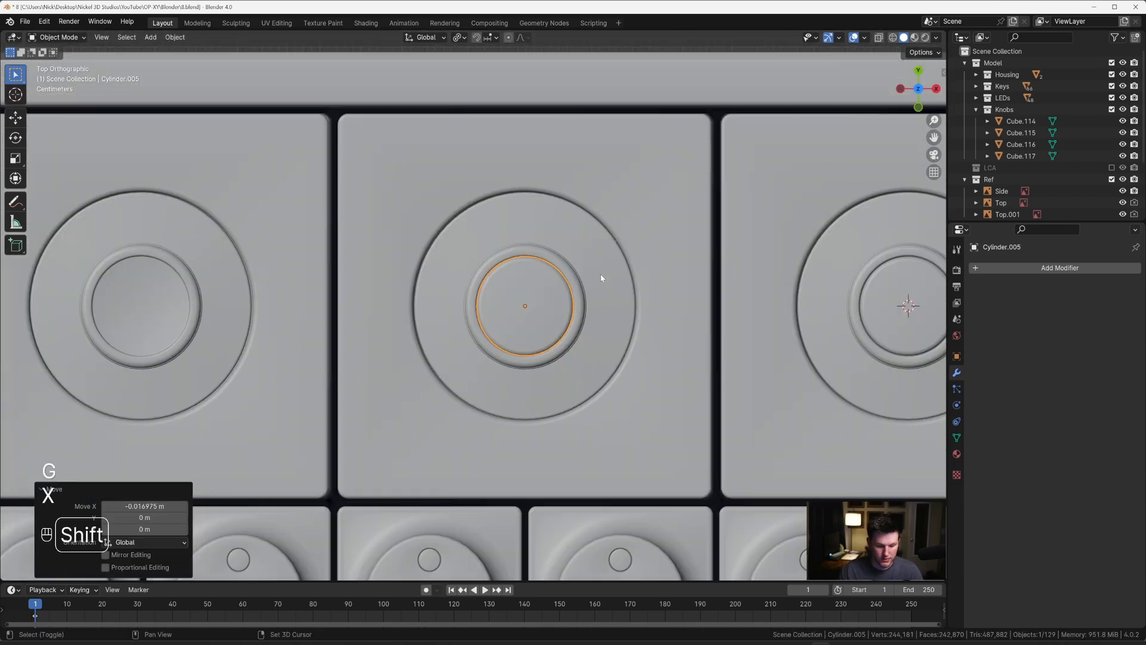
Step: Duplicate the cap along X onto the second knob from the left and nudge it about -0.0018 m to centre it in the recess
key(shift+d)
key(x)
click(217, 234)
scroll(563, 271, up, 3)
shift+middle_drag(325, 247, 698, 290)
key(g)
key(x)
click(511, 276)
scroll(512, 276, down, 4)
scroll(512, 276, down, 1)
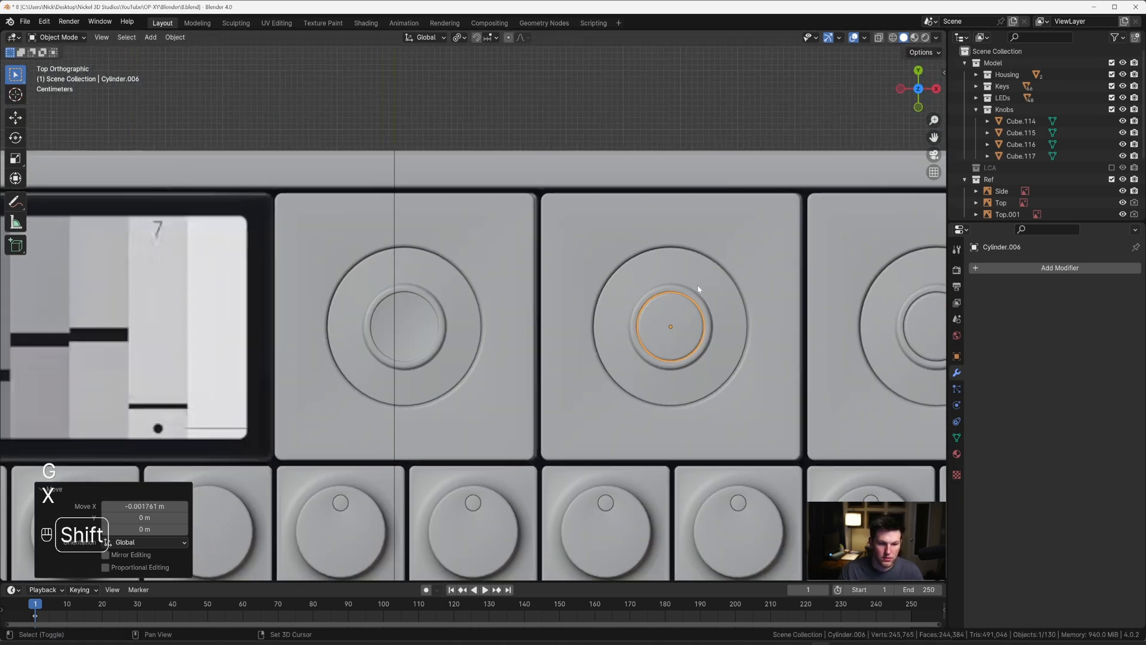
Step: Duplicate the cap about -0.457 m along X onto the leftmost knob and nudge it about -0.008 m to centre it
key(shift+d)
key(x)
click(432, 289)
scroll(422, 263, up, 4)
shift+middle_drag(422, 264, 654, 241)
scroll(654, 241, up, 3)
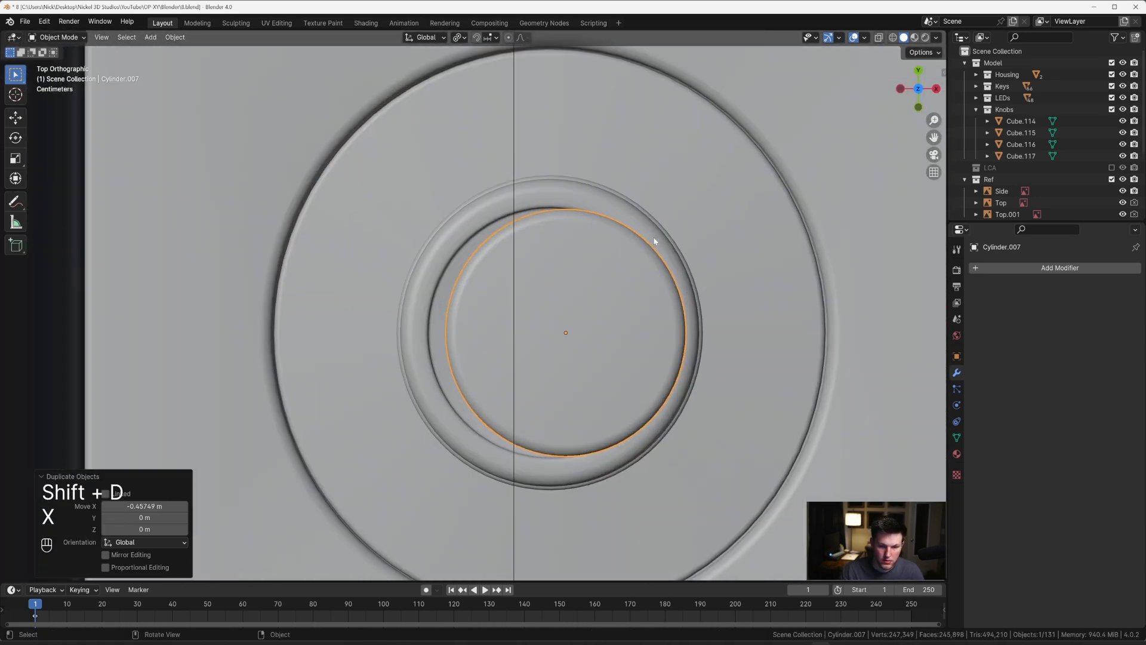
key(g)
key(x)
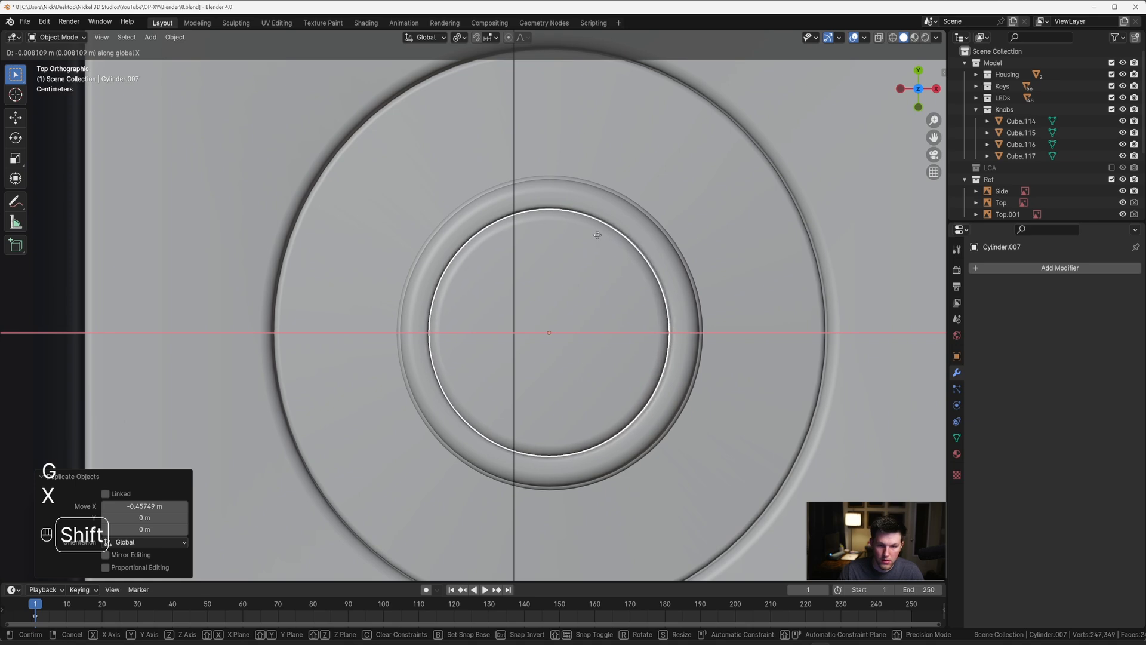
click(600, 238)
scroll(601, 238, down, 6)
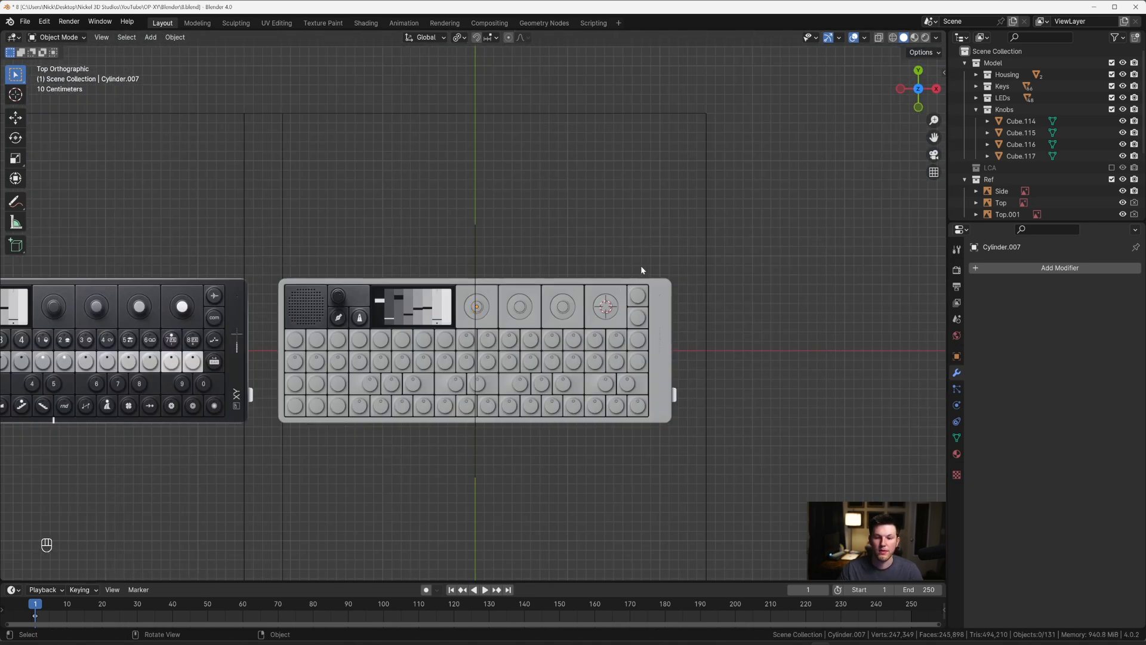
Step: Duplicate the two plain keys below the pen and metronome buttons about 0.222 m along Y onto those buttons
middle_drag(640, 265, 581, 263)
scroll(581, 237, up, 6)
key(grave)
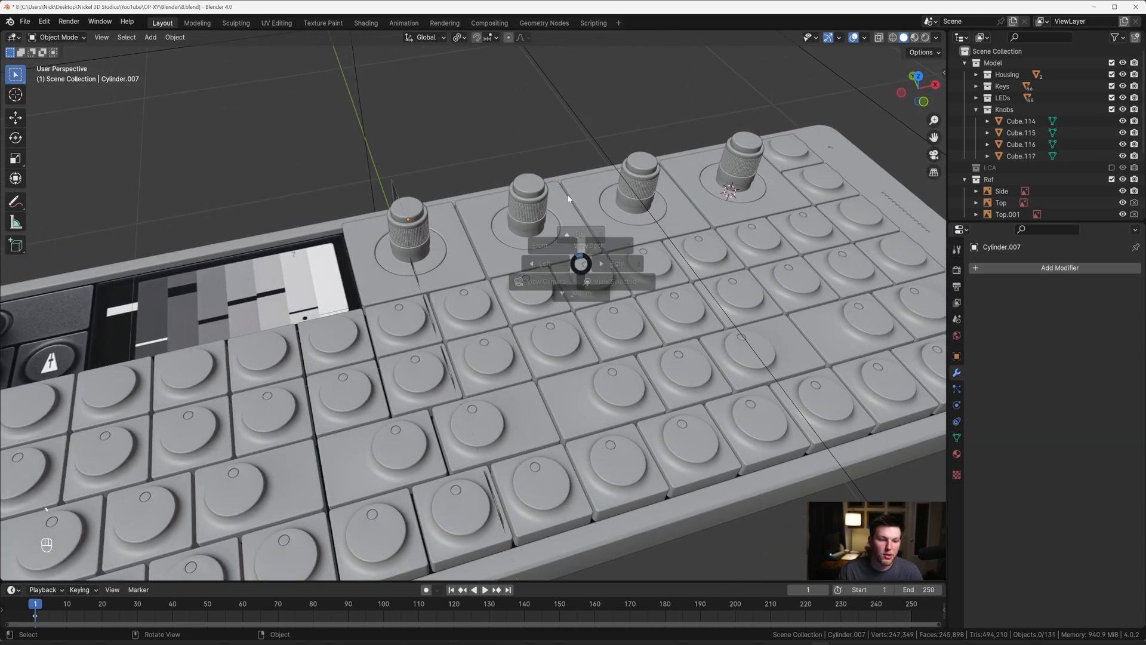
shift+middle_drag(342, 215, 476, 215)
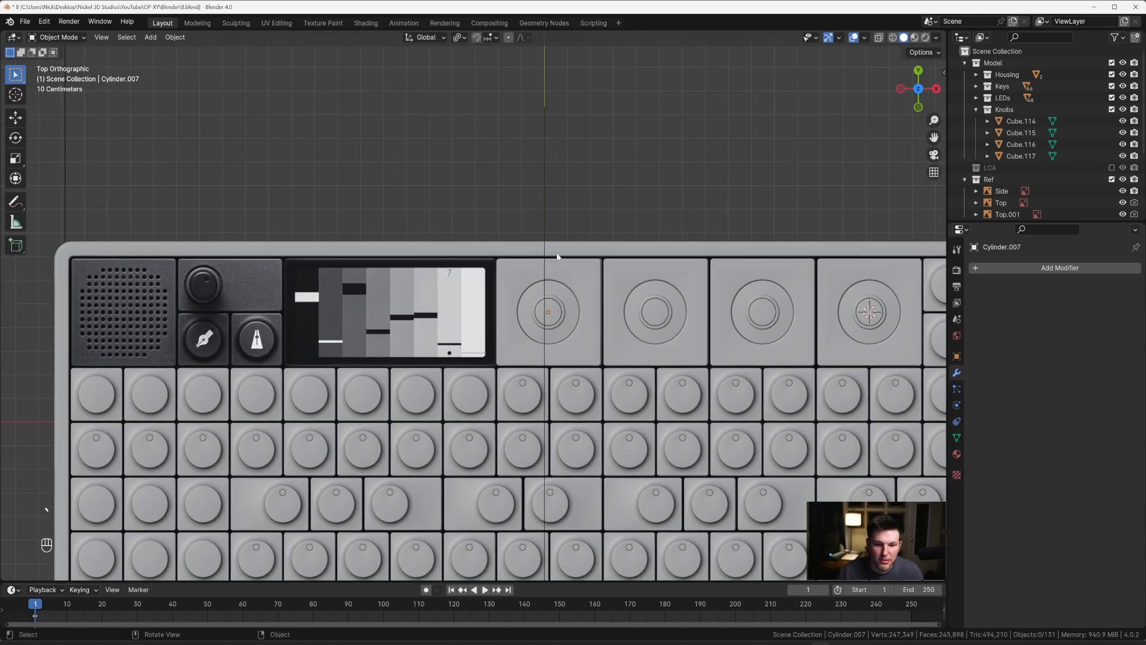
shift+middle_drag(485, 257, 545, 246)
shift+middle_drag(390, 268, 538, 259)
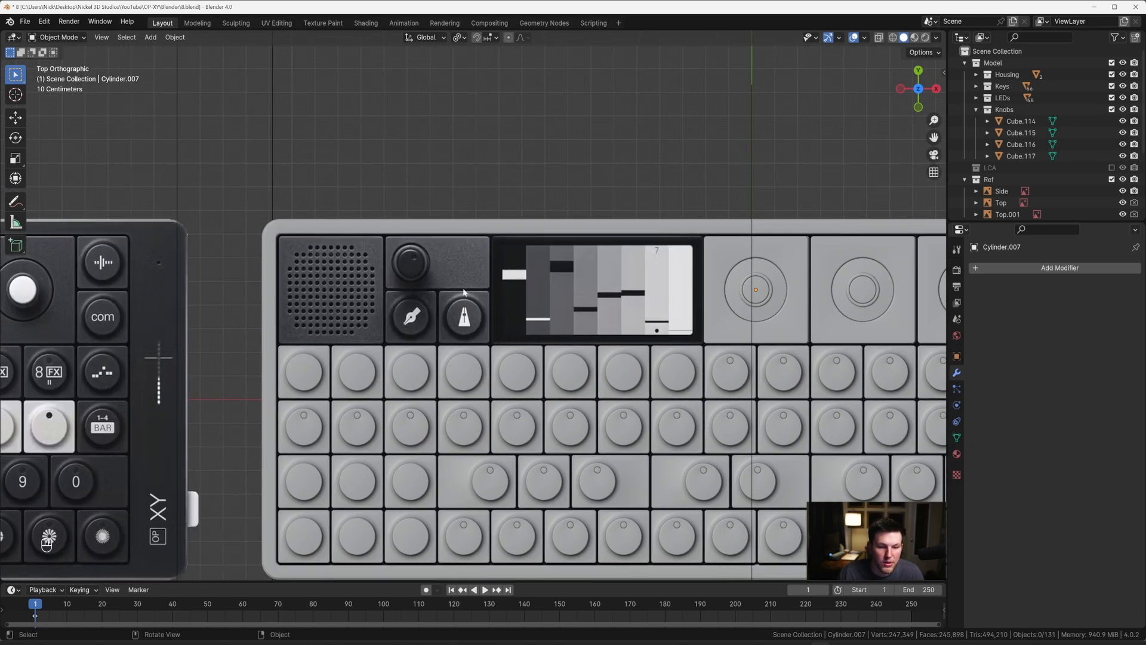
scroll(448, 307, up, 2)
click(405, 395)
shift+click(451, 384)
scroll(459, 338, up, 1)
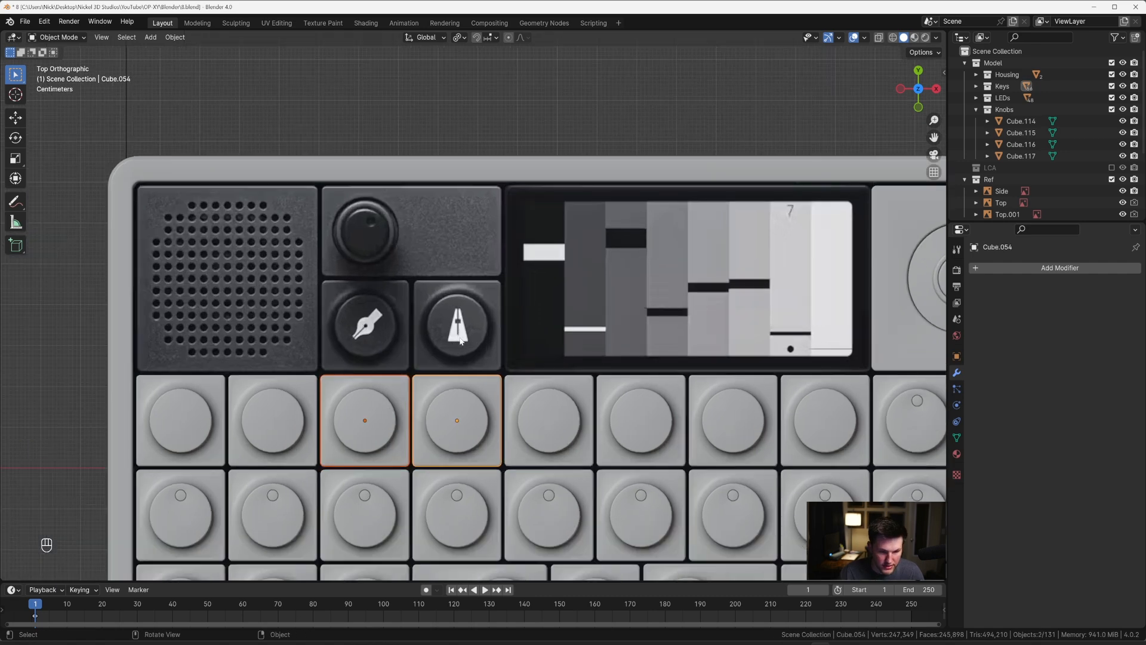
key(shift+d)
key(y)
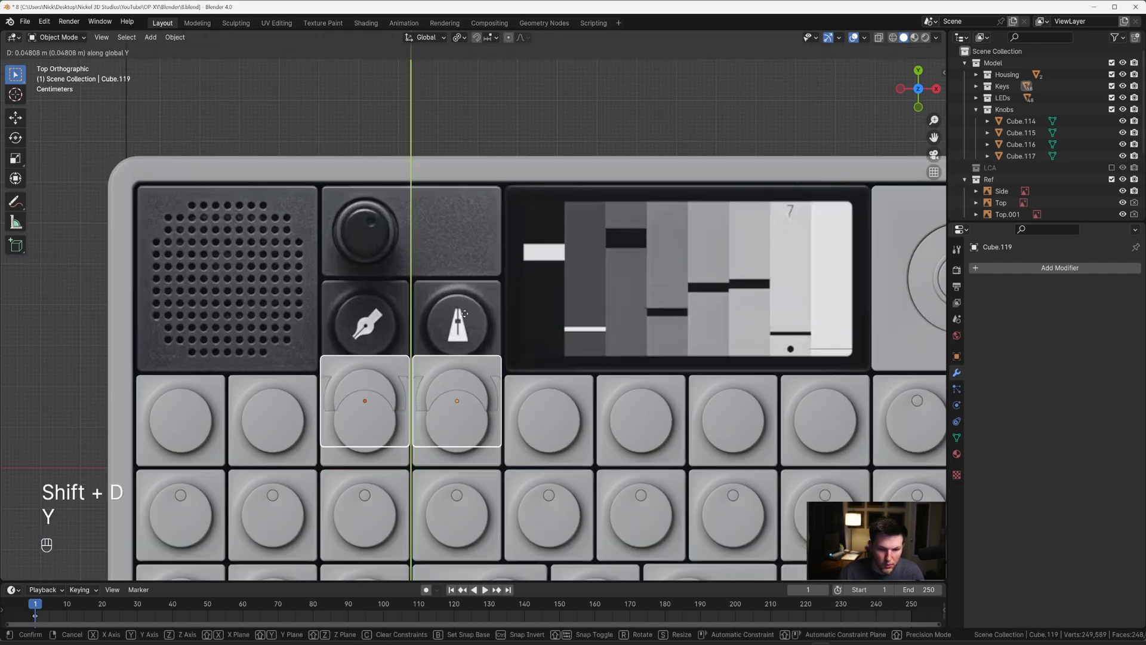
click(470, 245)
Step: Nudge the two duplicated keys about 0.01 m along Y to line them up with the reference buttons
scroll(493, 299, up, 8)
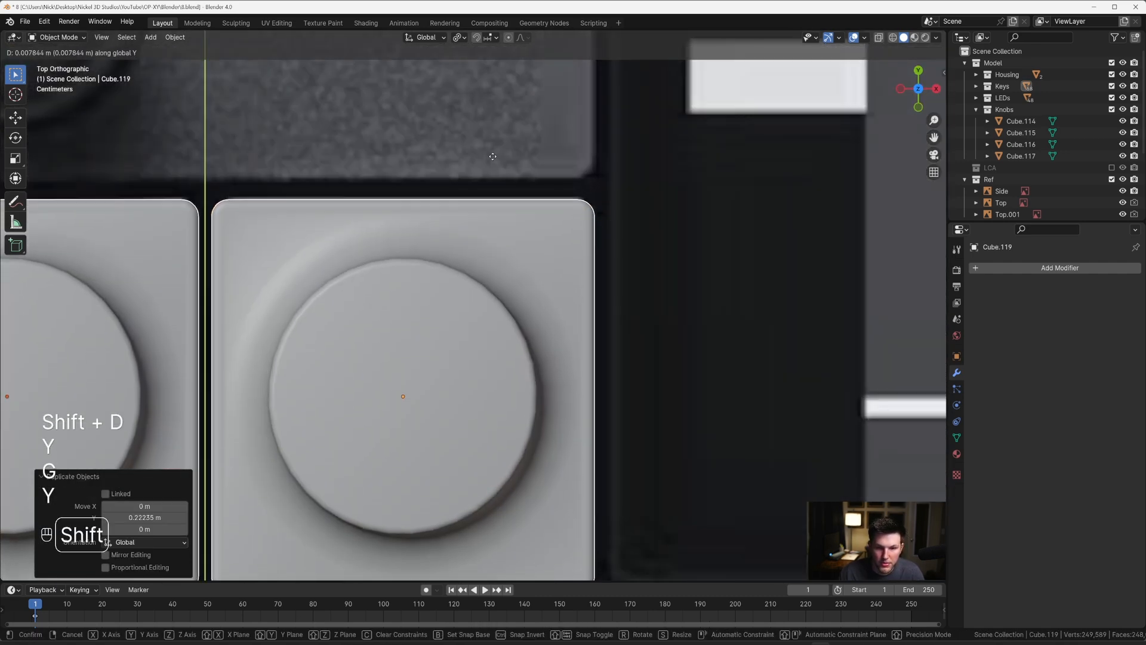
shift+click(490, 198)
scroll(489, 196, down, 5)
shift+middle_drag(489, 241, 533, 216)
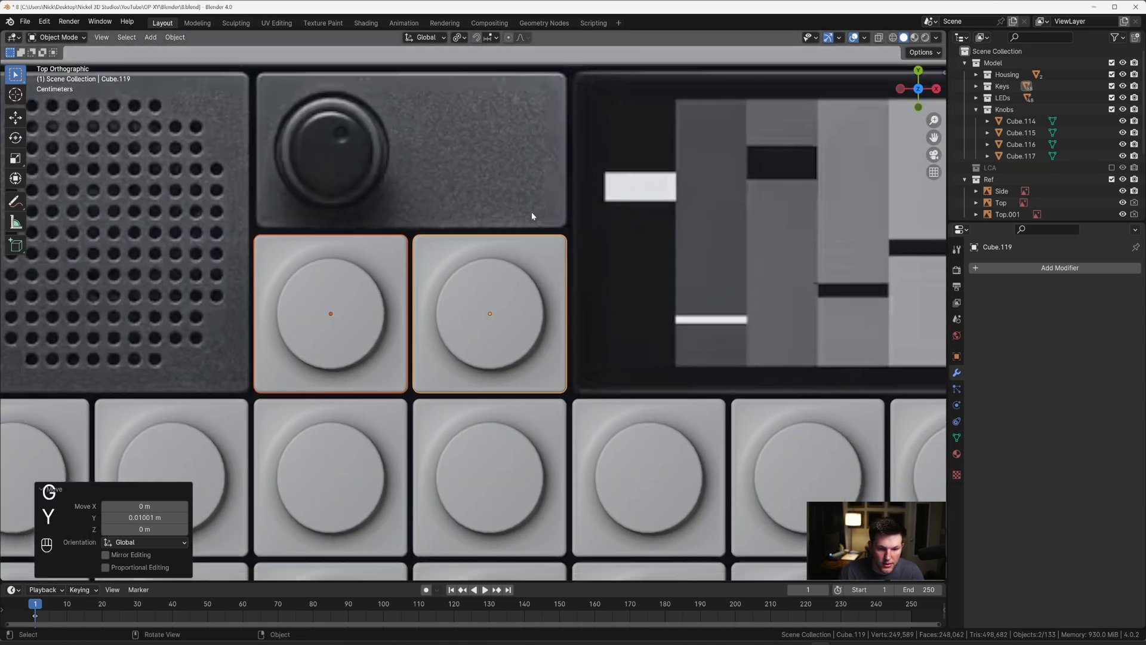
Step: Duplicate the leftmost knob tile about -0.92 m along X so it aligns with the left edge of the display
scroll(531, 211, down, 5)
shift+middle_drag(674, 250, 635, 239)
click(634, 239)
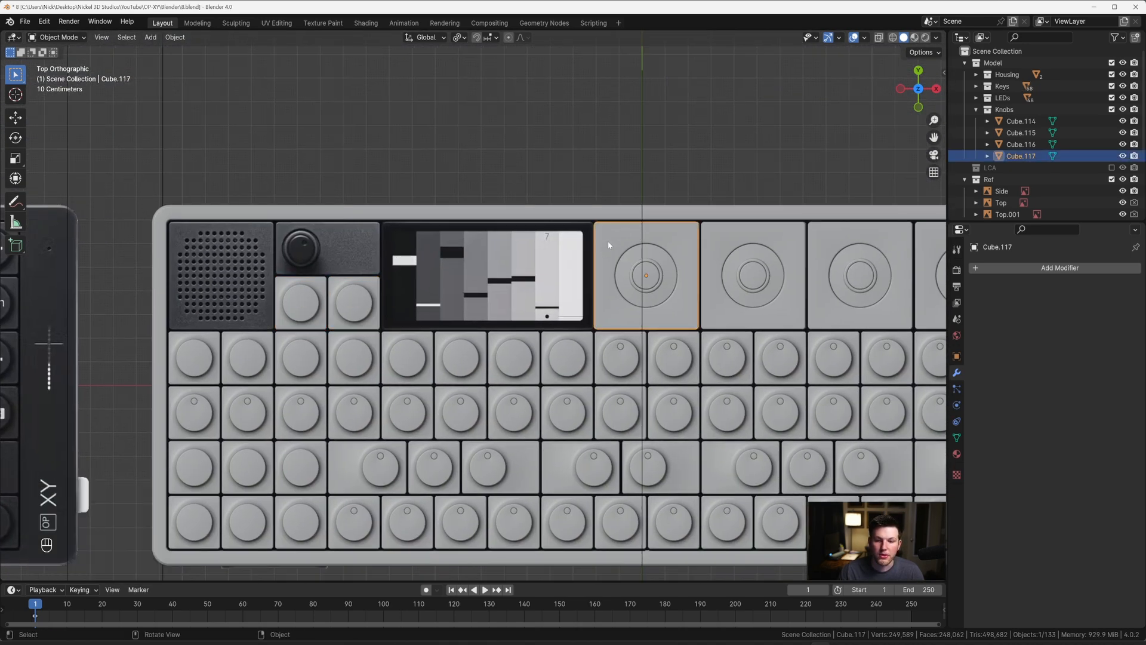
scroll(609, 245, up, 2)
key(Tab)
scroll(535, 269, up, 3)
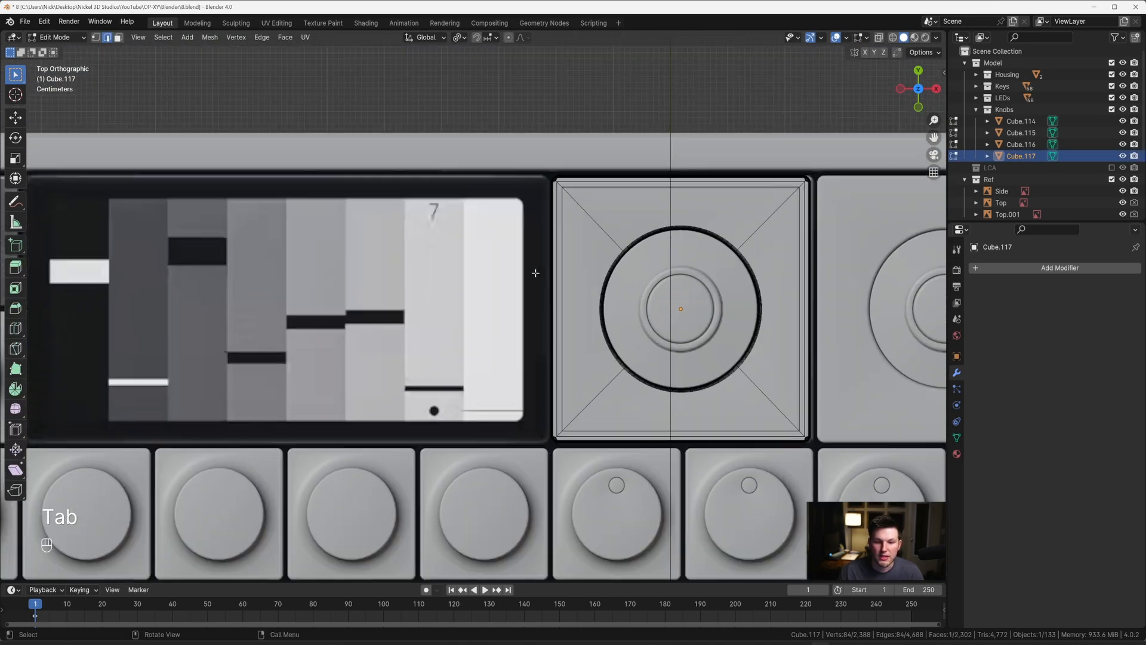
scroll(569, 269, down, 2)
key(Tab)
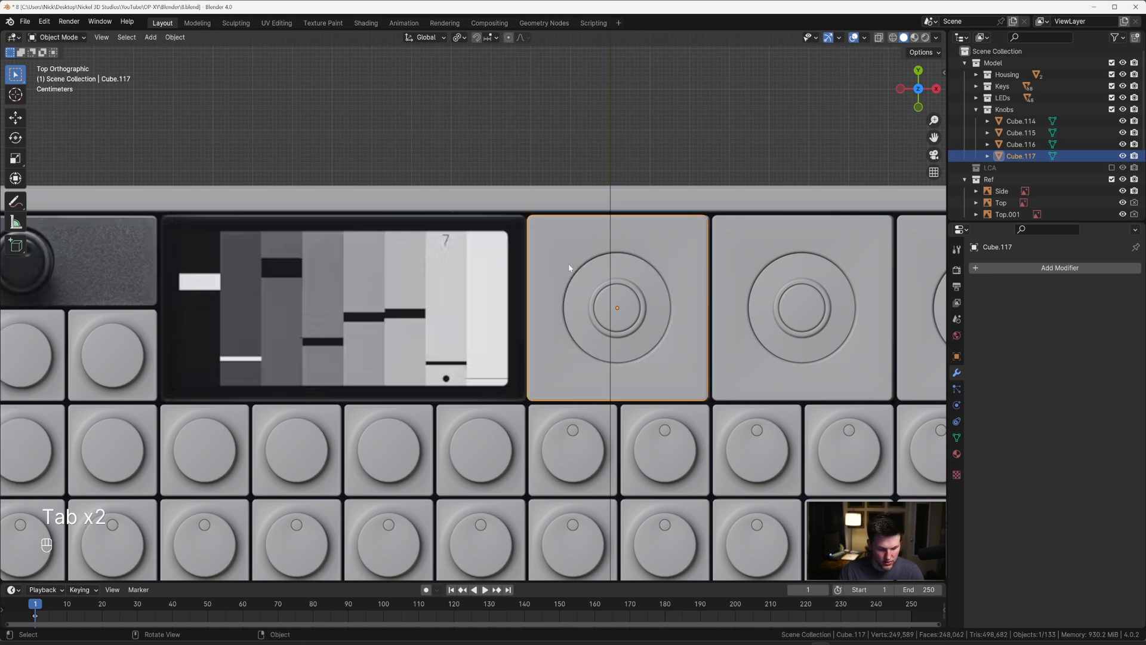
key(shift+d)
key(x)
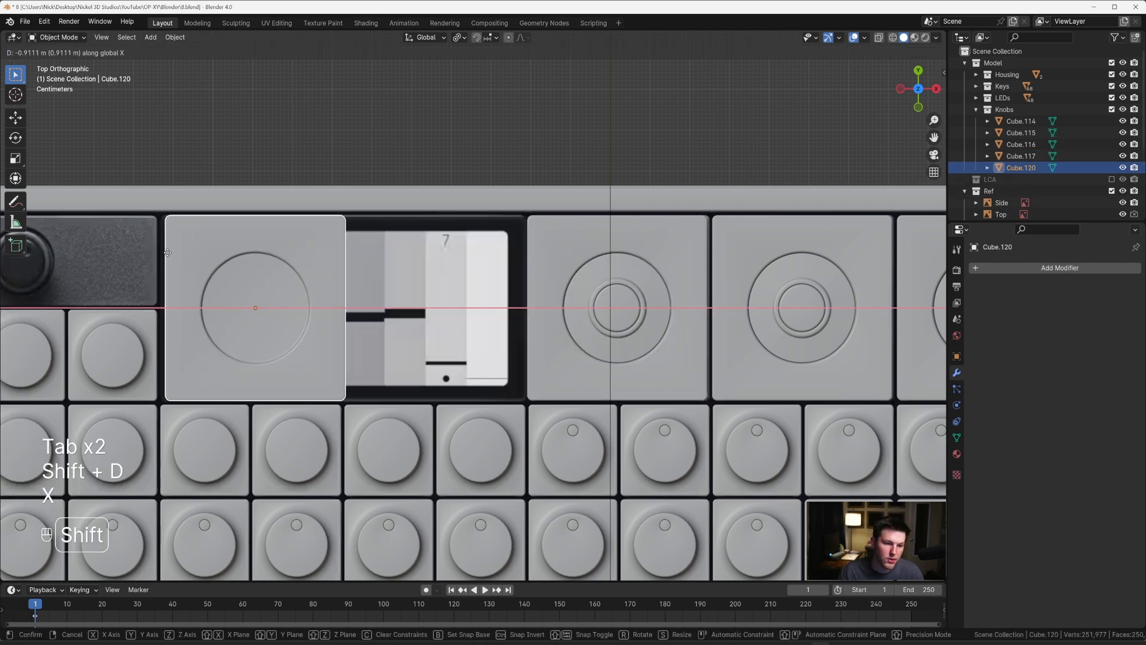
click(128, 249)
Step: Select the duplicated tile's recess floor and grow the face selection across the recess wall and flat top up to the bevelled rim
key(Tab)
key(3)
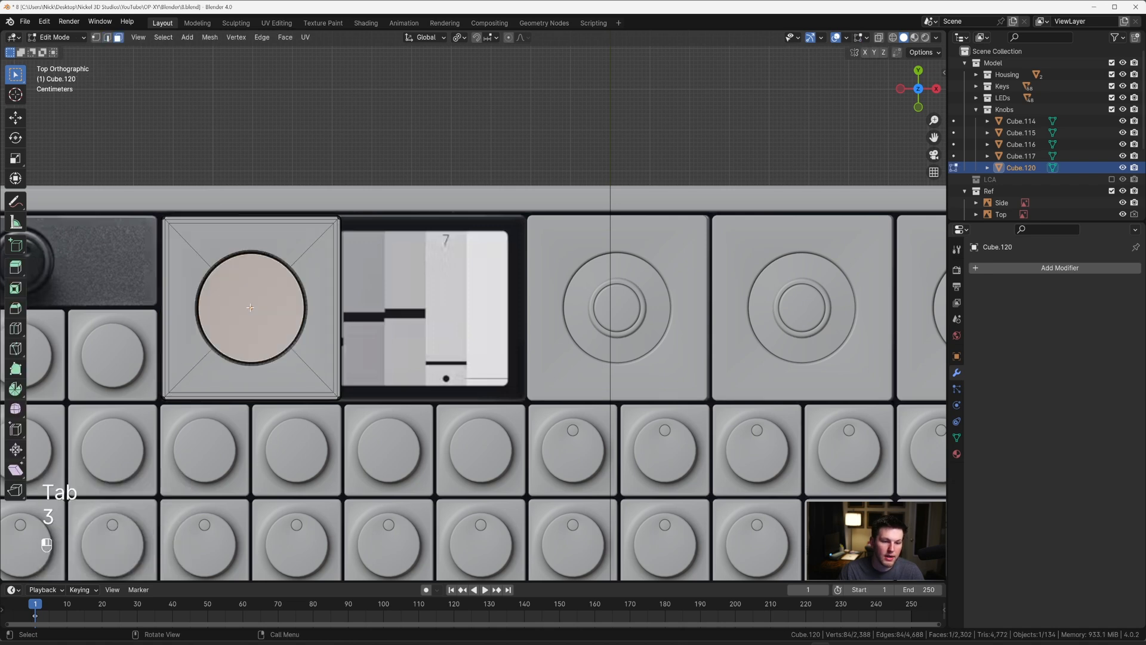
middle_drag(319, 277, 271, 237)
key(ctrl+KP_Add)
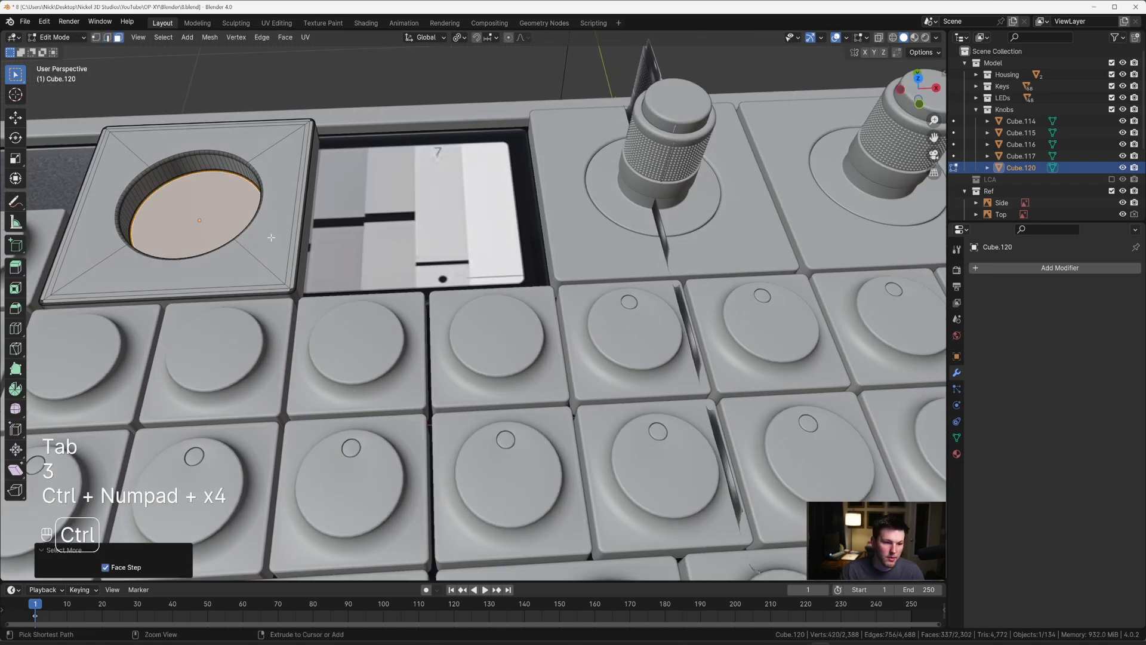
key(ctrl+KP_Add)
key(ctrl+KP_Add)
key(ctrl+KP_Add)
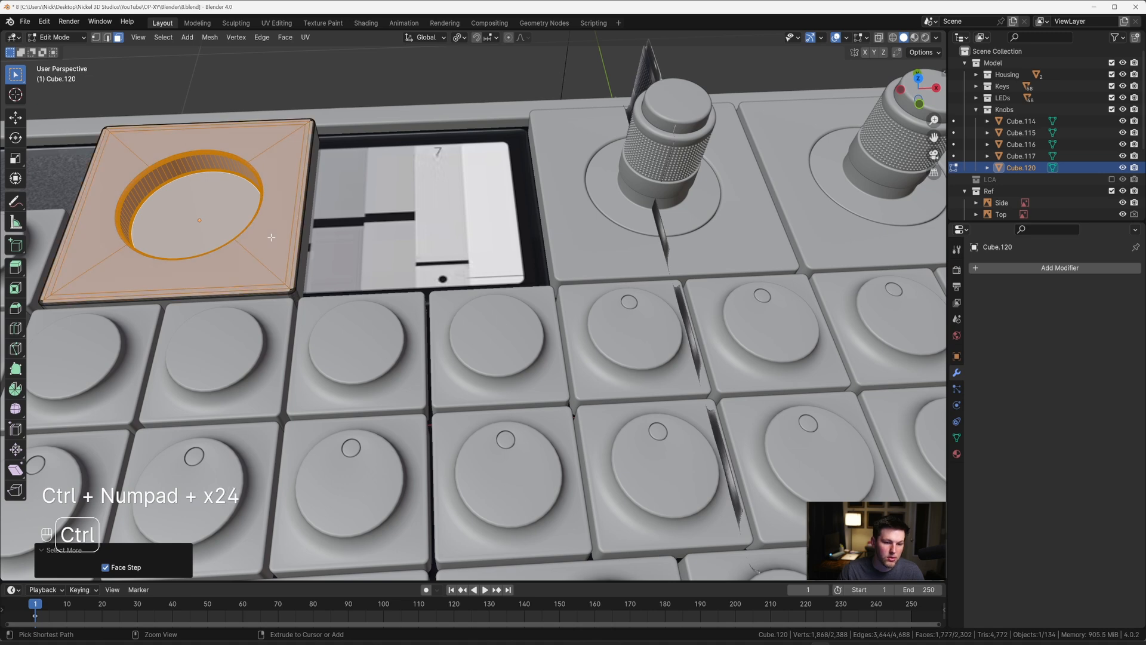
scroll(277, 239, up, 3)
shift+middle_drag(278, 238, 470, 260)
scroll(412, 256, up, 3)
scroll(434, 255, up, 3)
scroll(412, 259, down, 3)
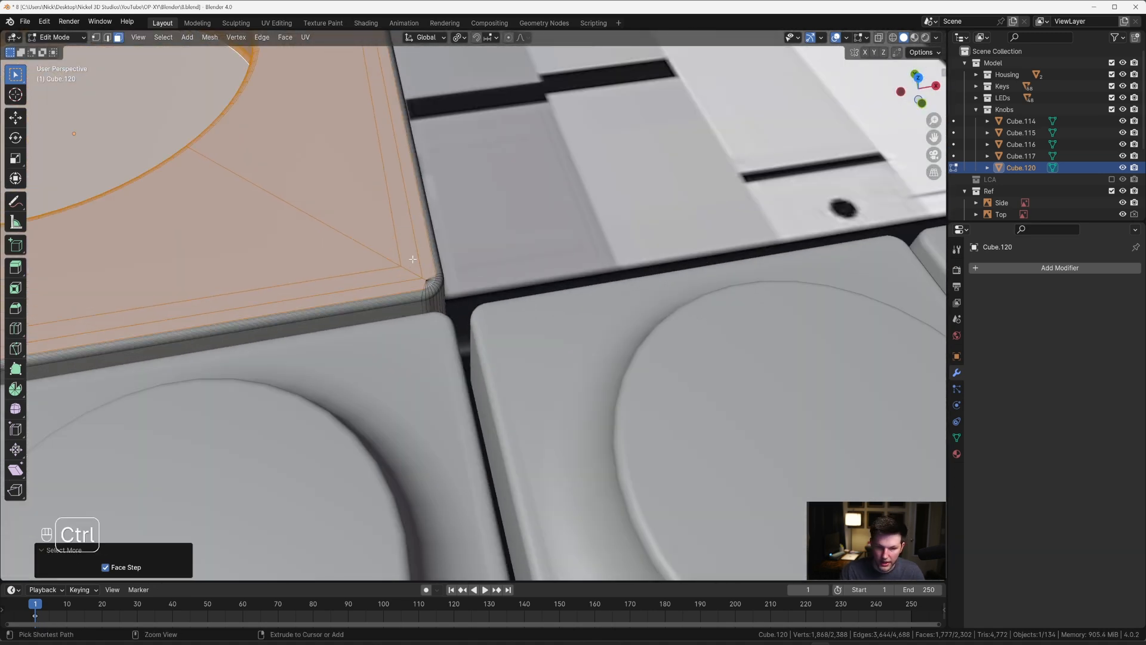
scroll(412, 259, down, 6)
Step: Try to delete the vertices of the tile's selected recess and top surface, and undo the deletion
key(x)
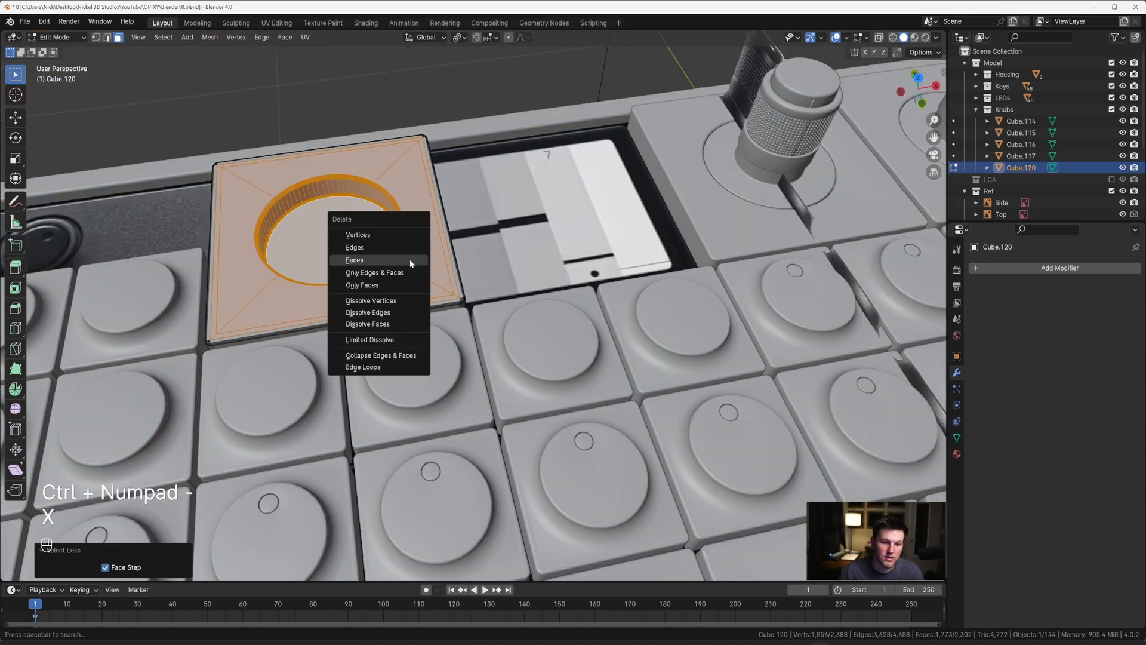
click(403, 235)
key(2)
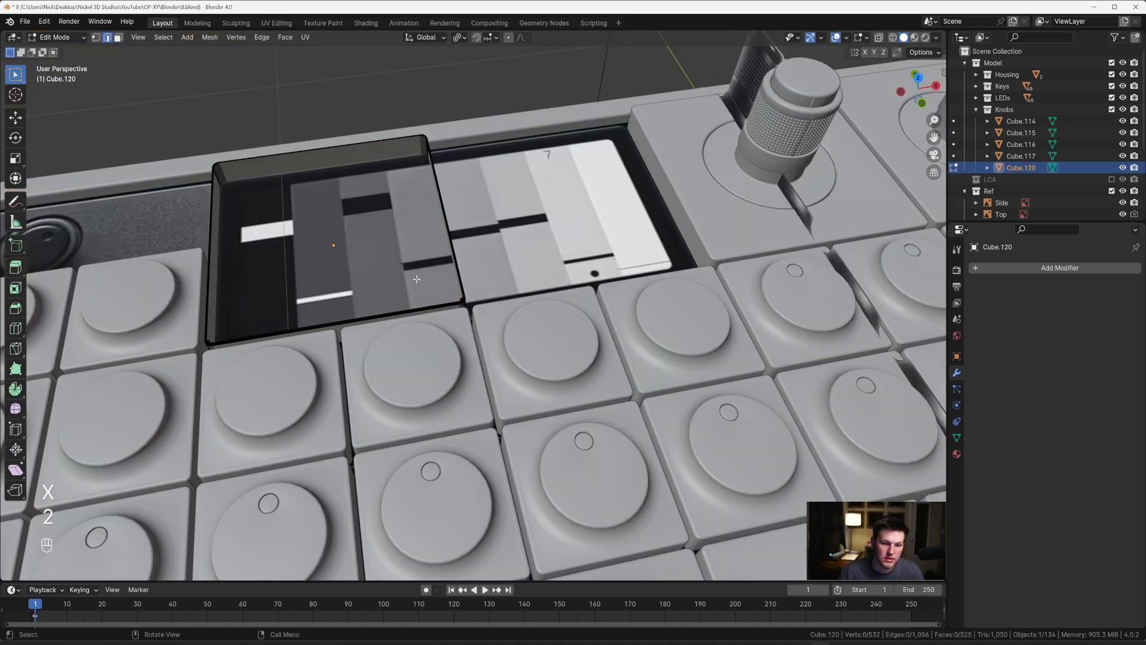
scroll(436, 288, up, 5)
key(ctrl+z)
key(ctrl+z)
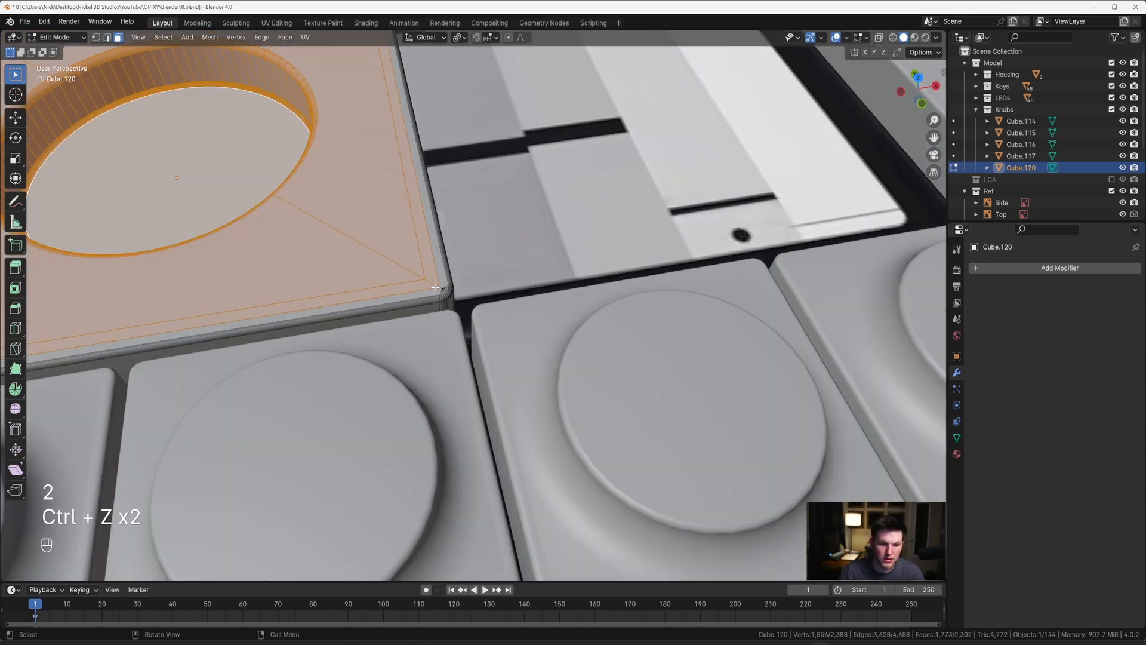
Step: Delete the selected faces of the tile's recess and top, and fill the open rim loop with a single flat face
key(x)
click(429, 313)
key(2)
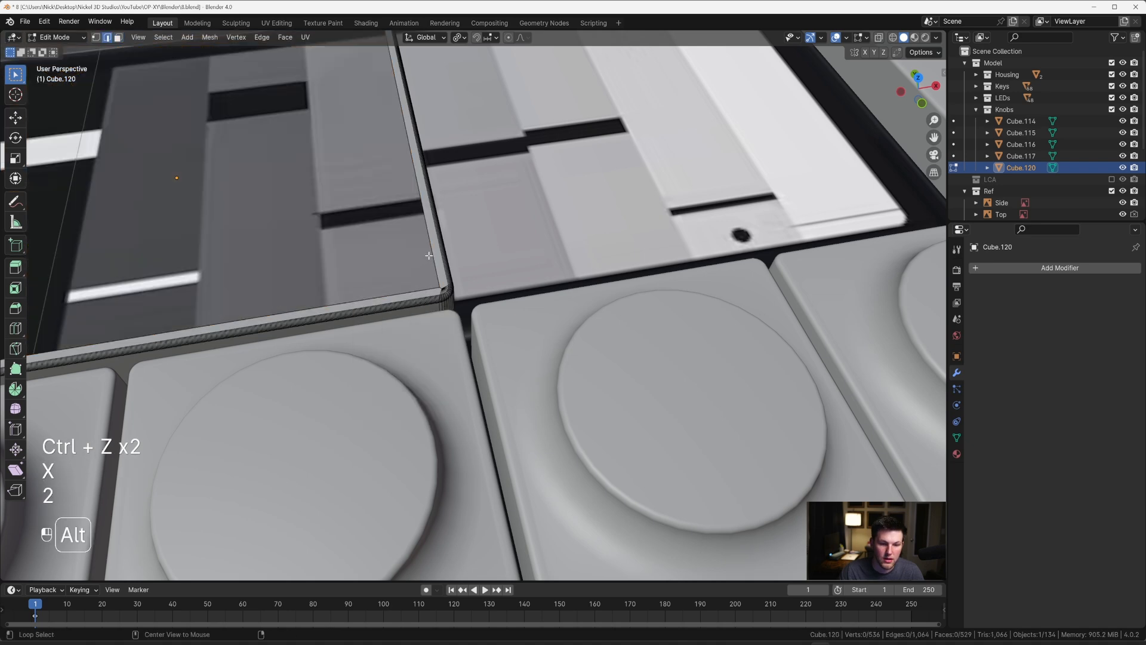
alt+click(432, 255)
key(f)
Step: In X-ray top view, move the tile's right-side vertices about 0.463 m along X to span the display, and return to solid Object Mode
key(grave)
click(426, 199)
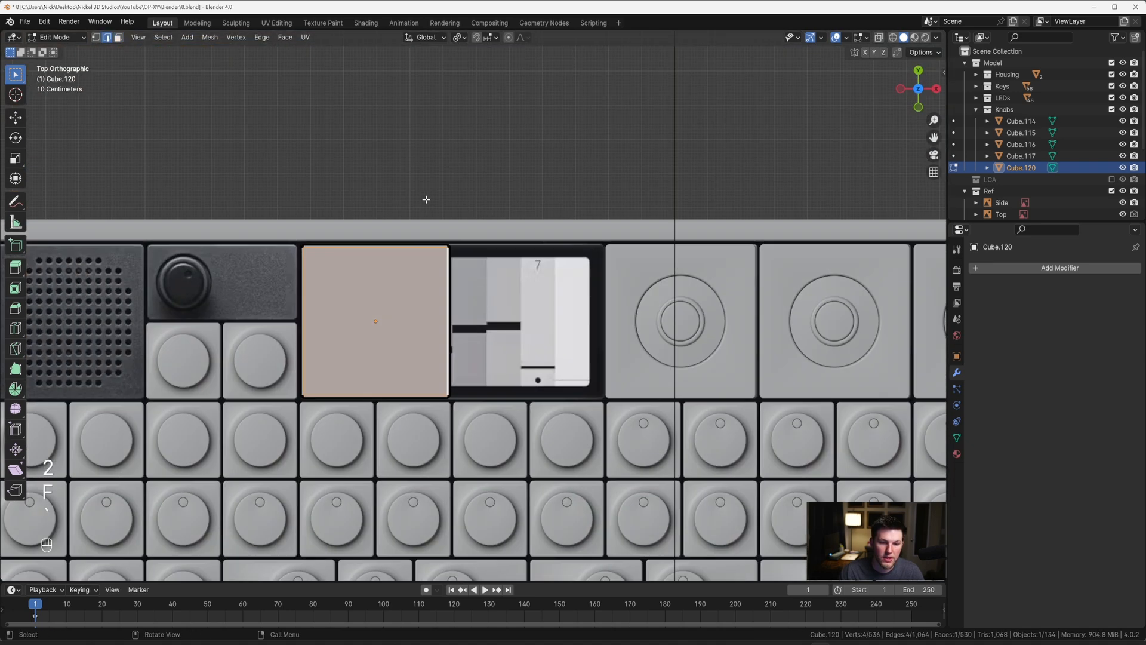
key(alt+z)
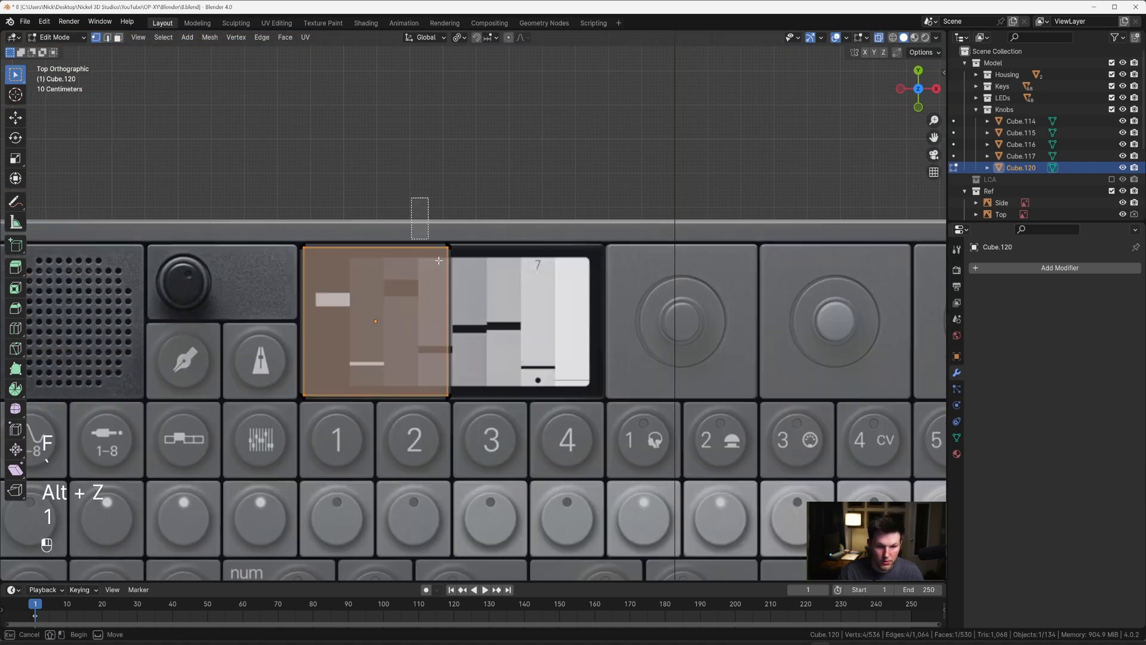
scroll(439, 260, up, 3)
key(g)
key(x)
click(703, 188)
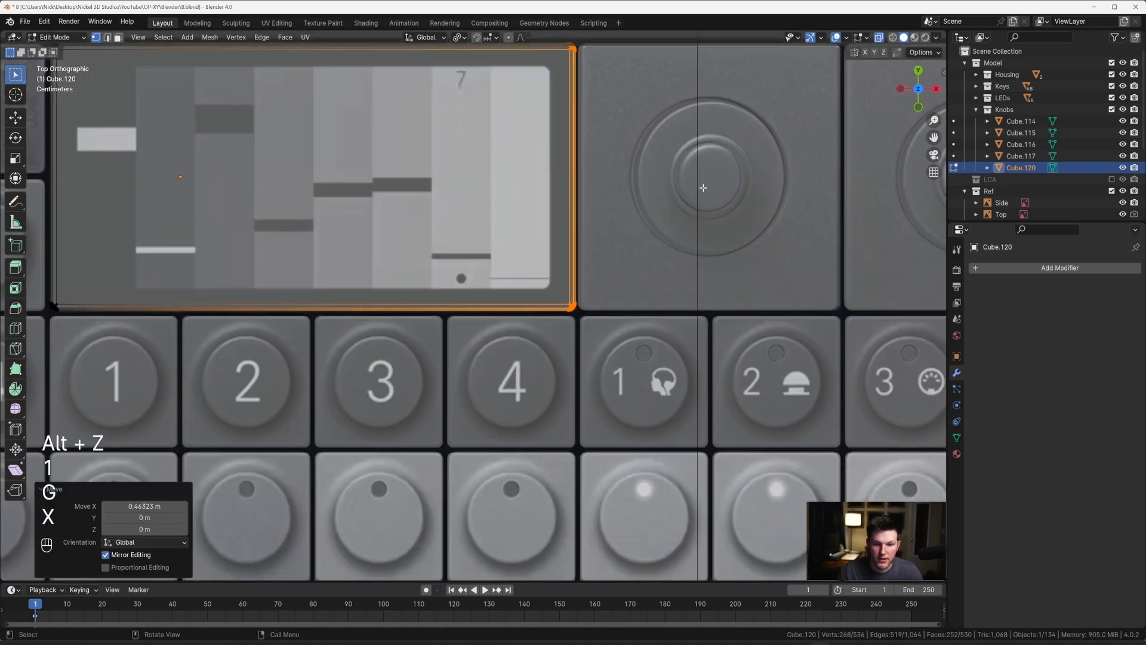
scroll(542, 202, up, 3)
key(Tab)
key(alt+z)
scroll(533, 239, down, 4)
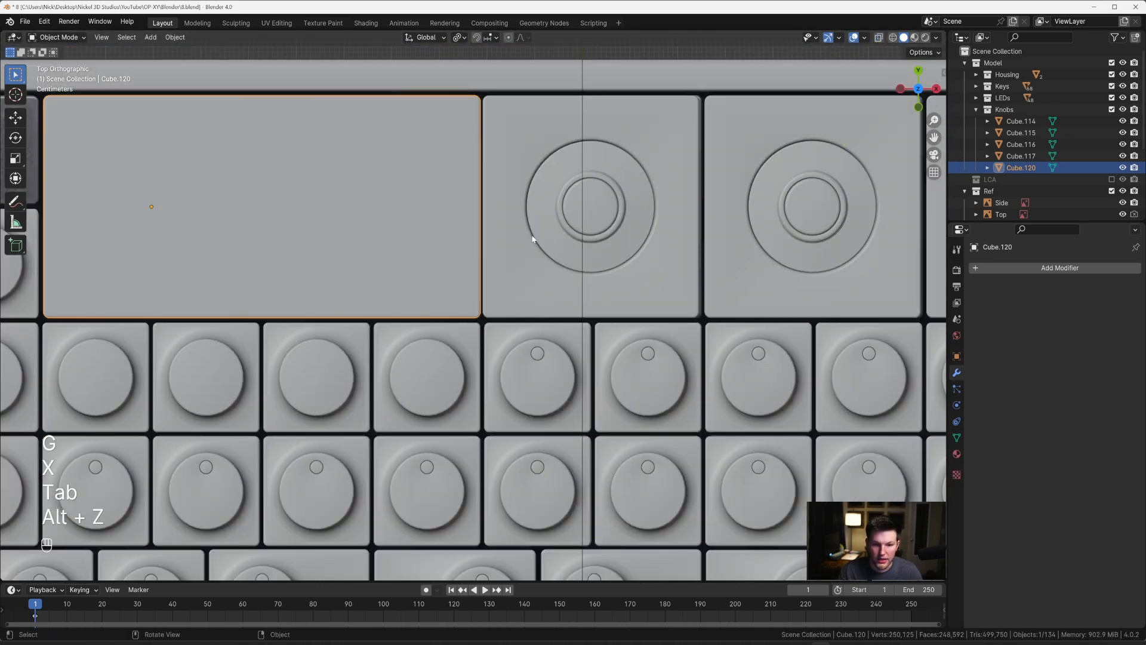
Step: Select the knob nearest the display together with its base tile, and move them about 0.0055 m along X to line up with the keys below
shift+middle_drag(533, 238, 481, 250)
shift+middle_drag(612, 235, 574, 279)
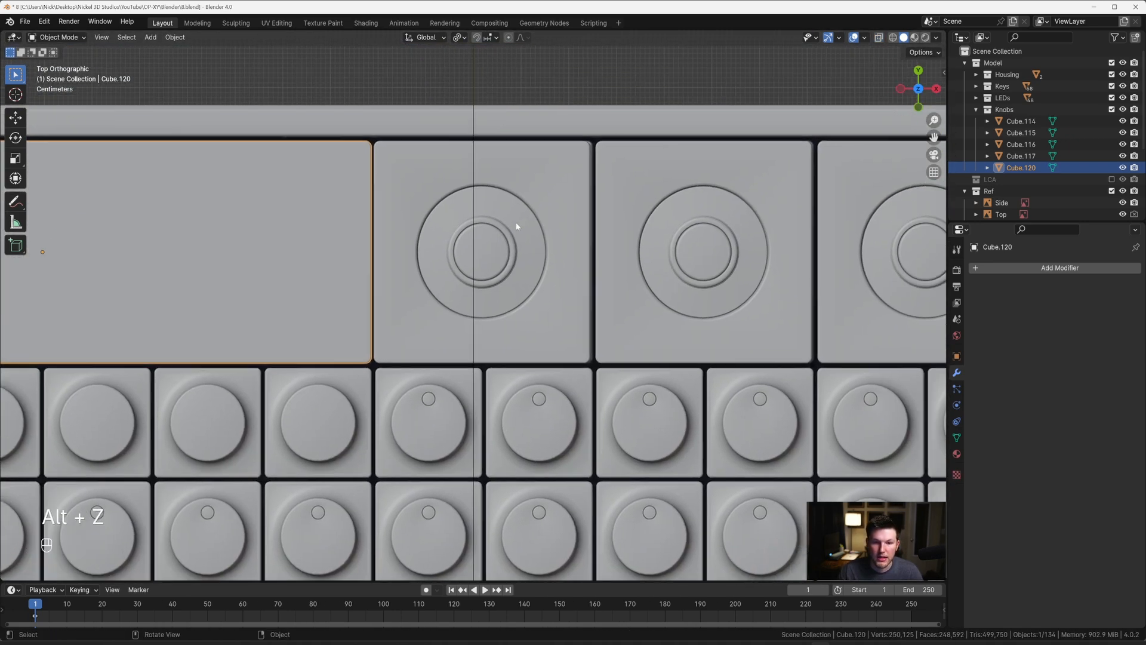
click(501, 243)
click(510, 243)
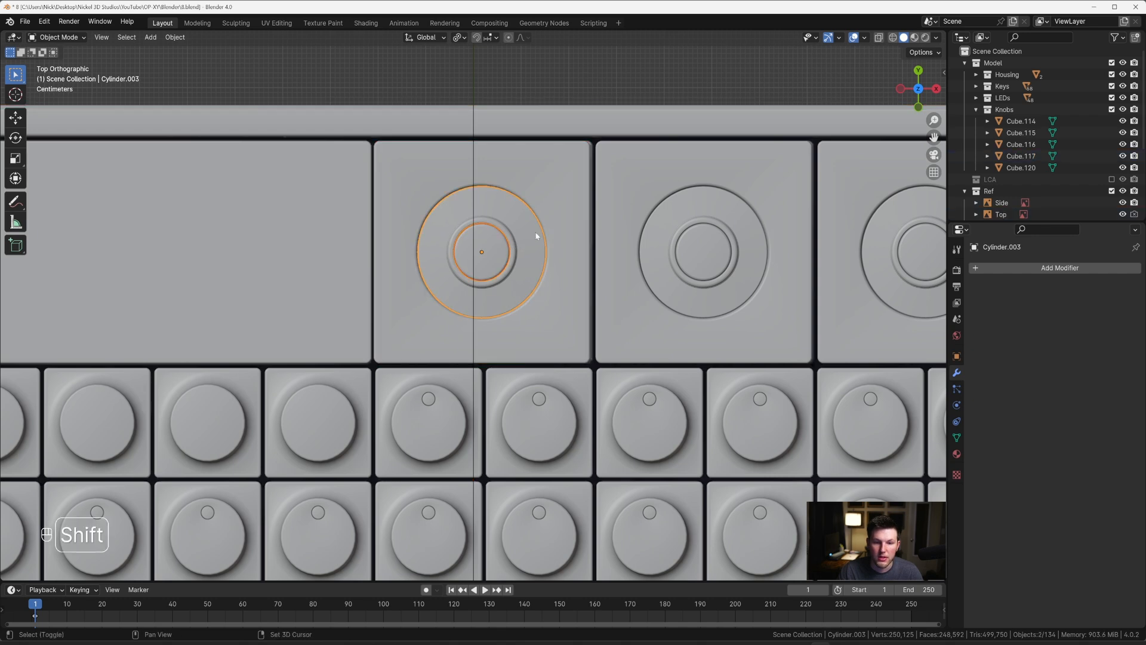
middle_drag(518, 247, 499, 137)
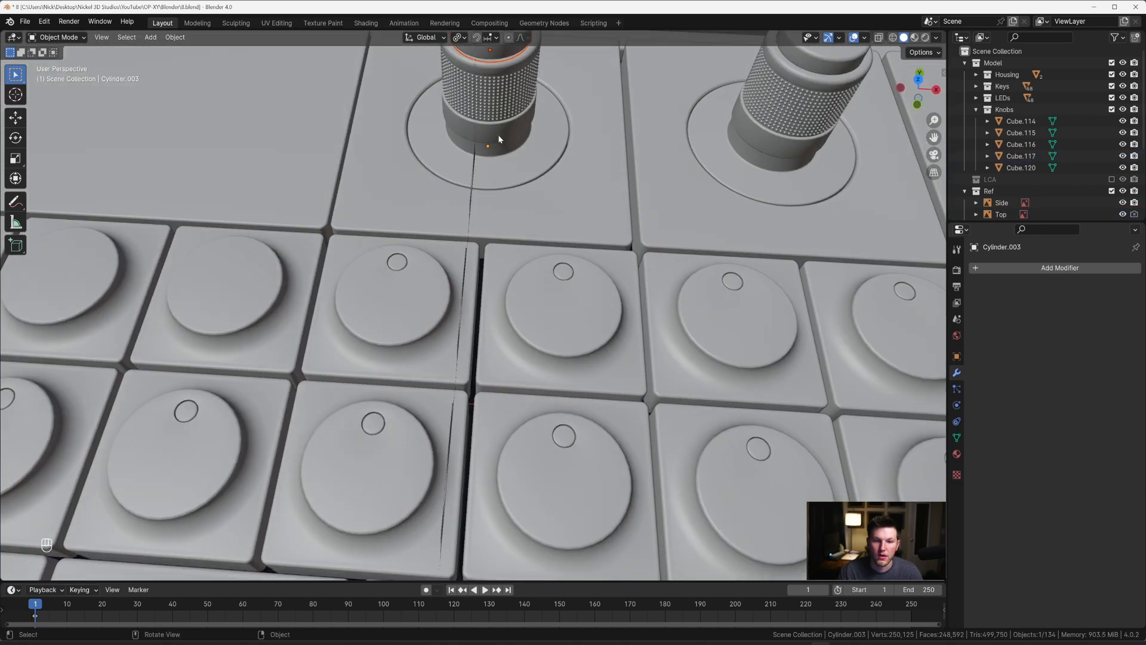
shift+click(552, 200)
key(grave)
shift+middle_drag(524, 177, 478, 212)
scroll(548, 307, up, 4)
shift+middle_drag(553, 490, 478, 327)
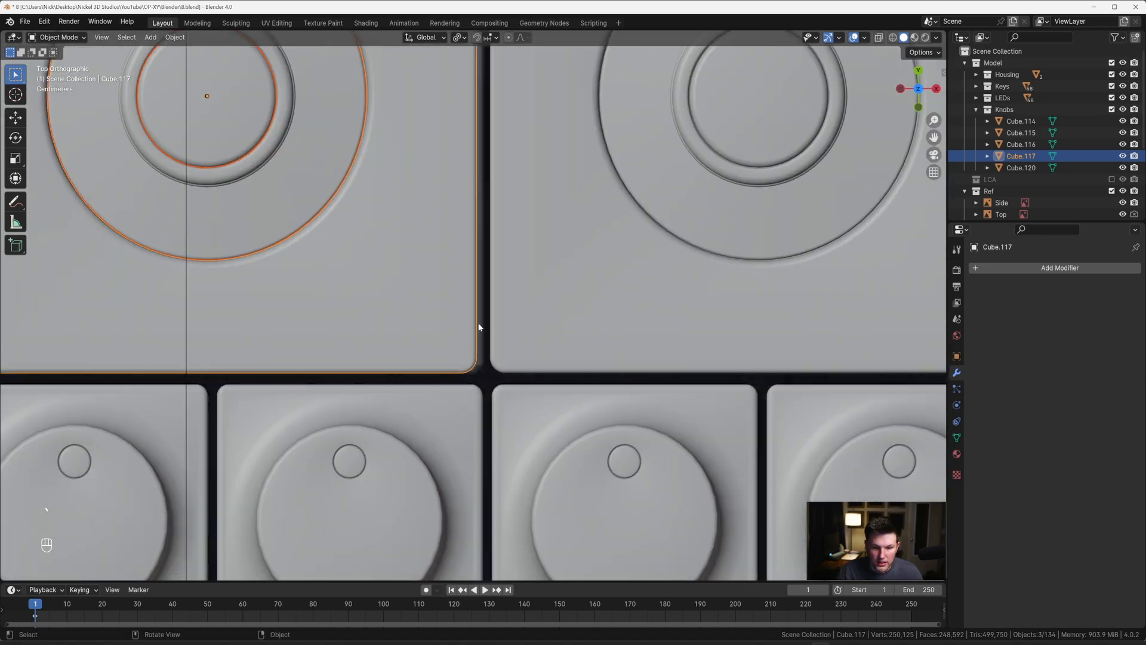
scroll(495, 358, up, 1)
key(g)
key(x)
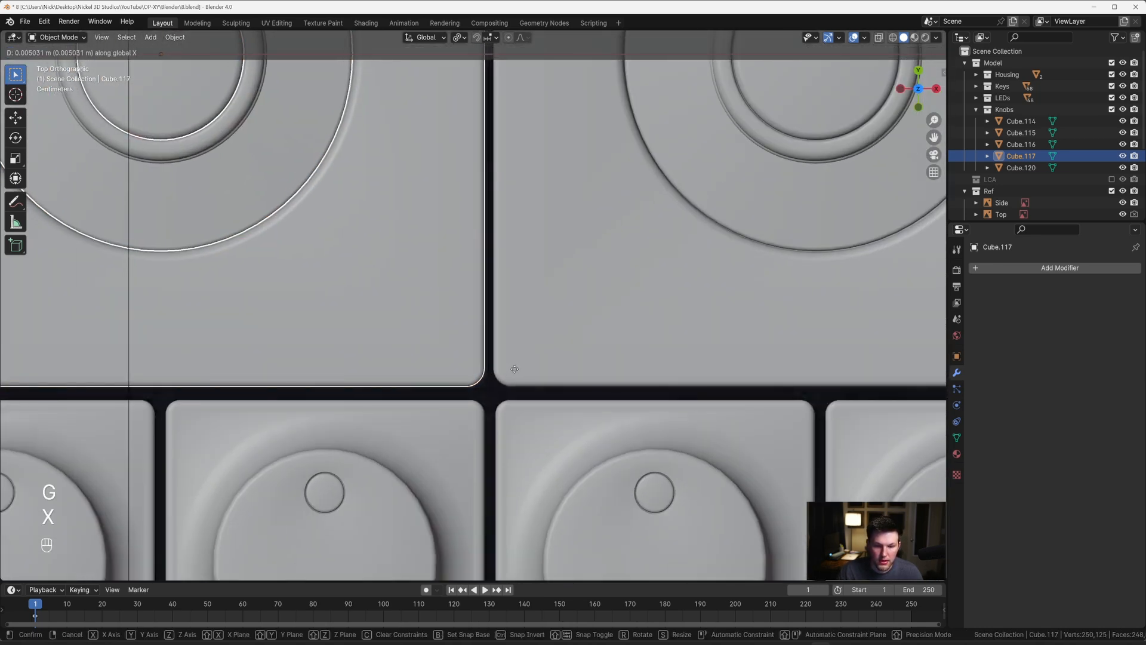
click(515, 369)
scroll(512, 367, down, 6)
shift+middle_drag(440, 318, 474, 319)
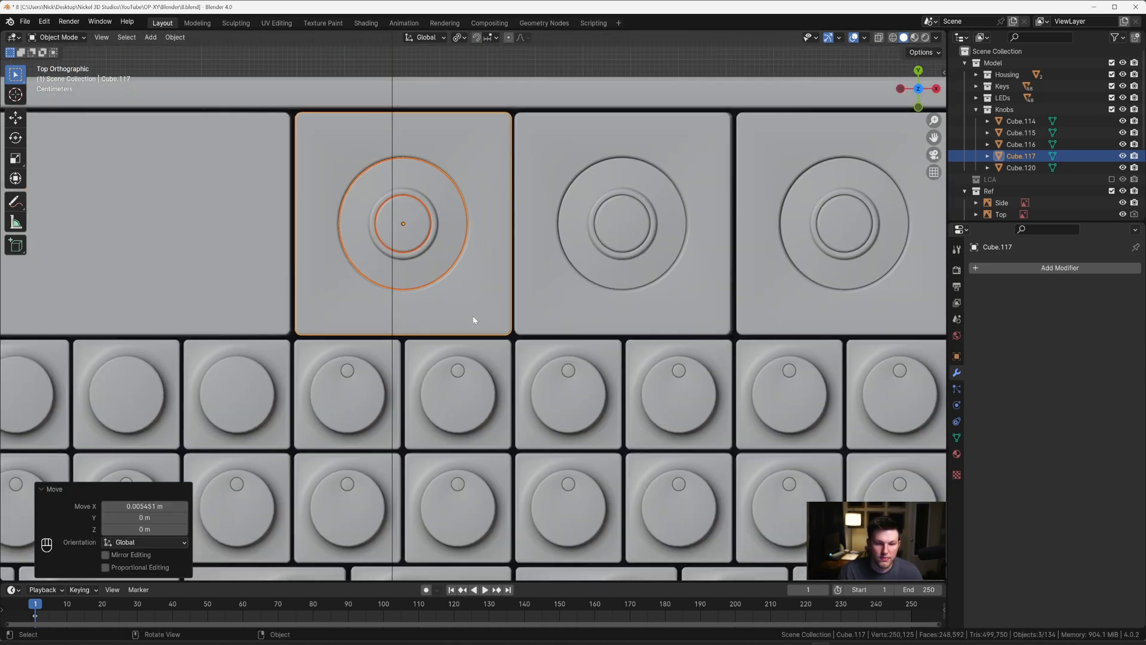
Step: Select the second knob from the display with its base tile, and move them about 0.0036 m along X to line up with the keys below
shift+middle_drag(606, 310, 402, 305)
click(507, 301)
click(444, 250)
click(481, 278)
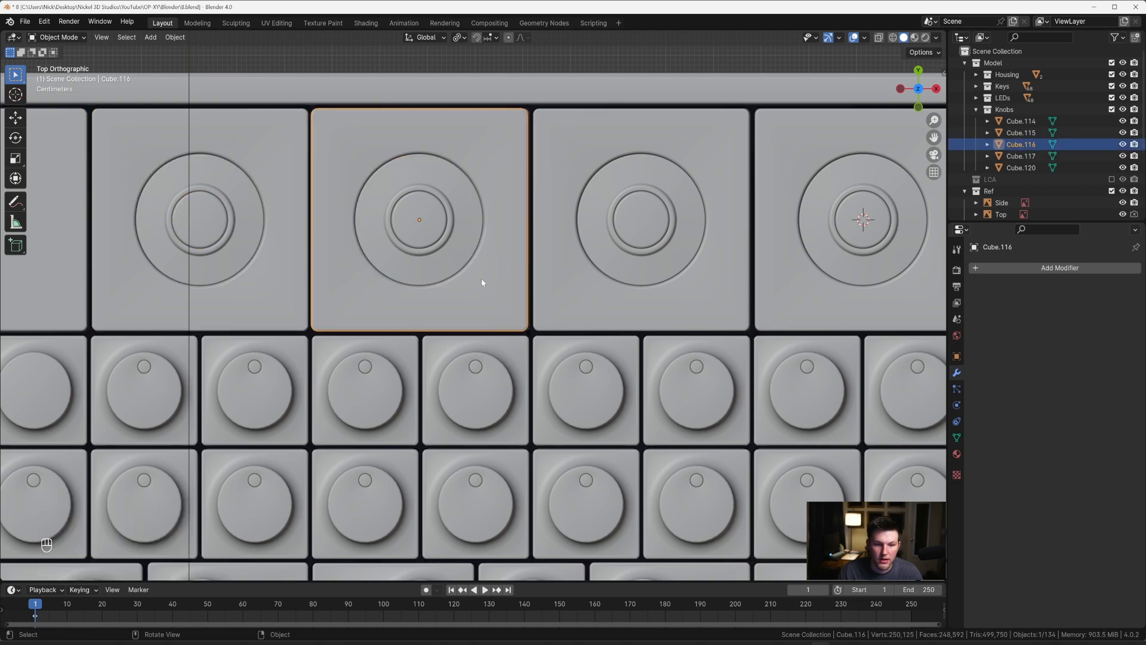
shift+click(440, 239)
shift+click(457, 251)
scroll(573, 271, up, 8)
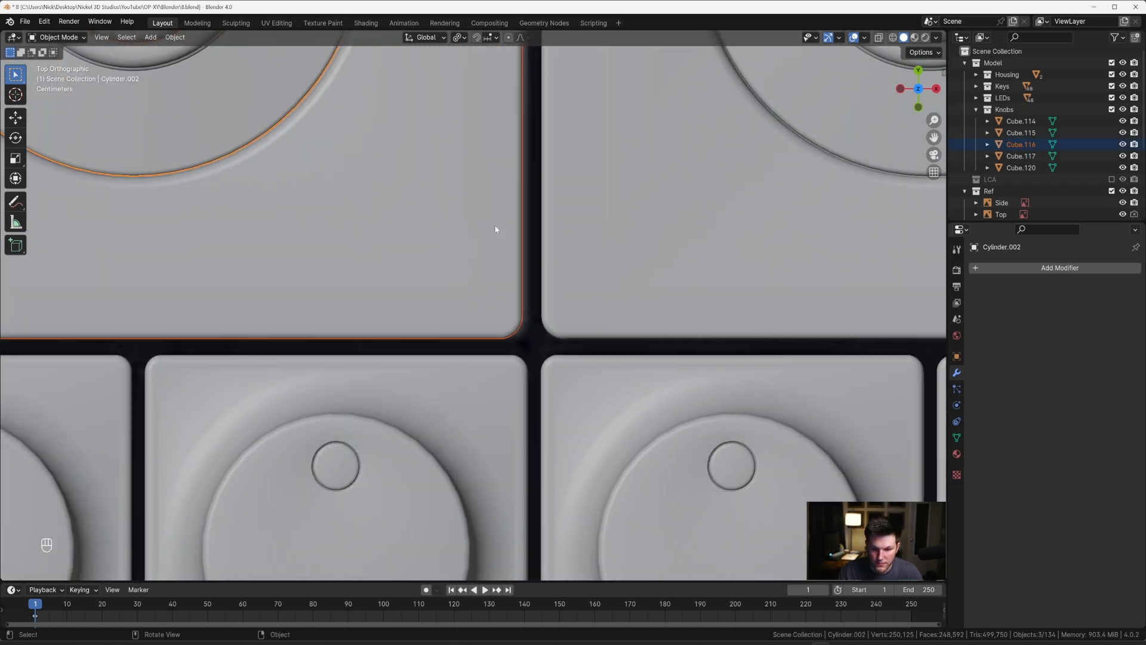
key(g)
key(x)
click(559, 227)
scroll(557, 227, down, 3)
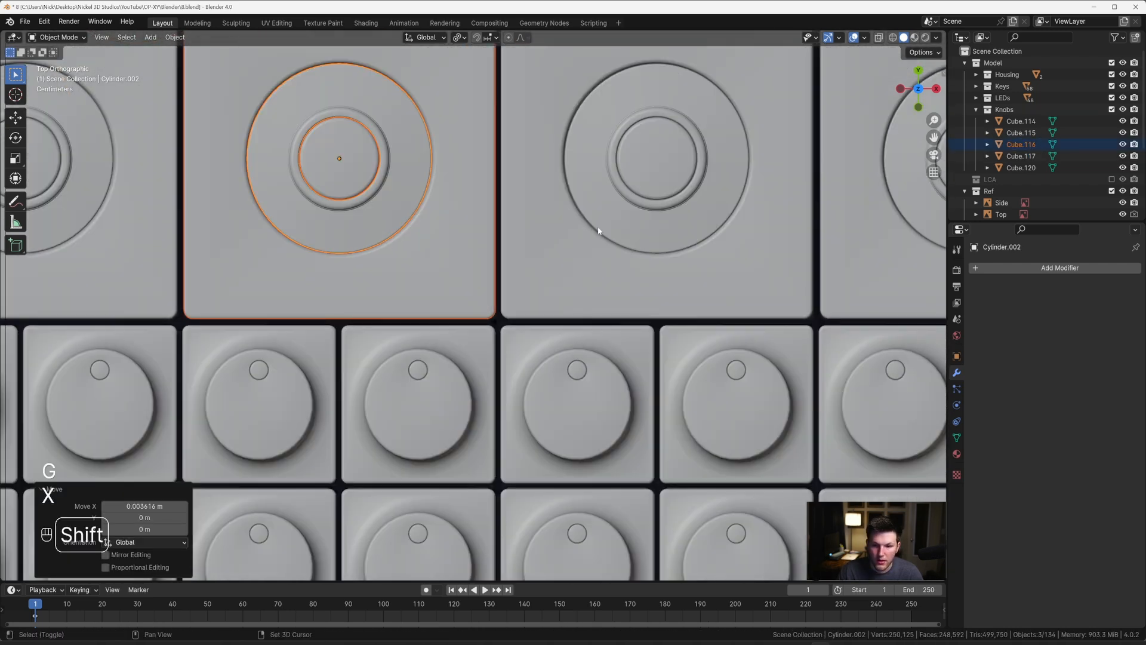
Step: Select the third knob from the display with its base tile, and move them about 0.0009 m along X
shift+middle_drag(595, 230, 514, 240)
click(551, 250)
shift+click(552, 249)
shift+click(544, 202)
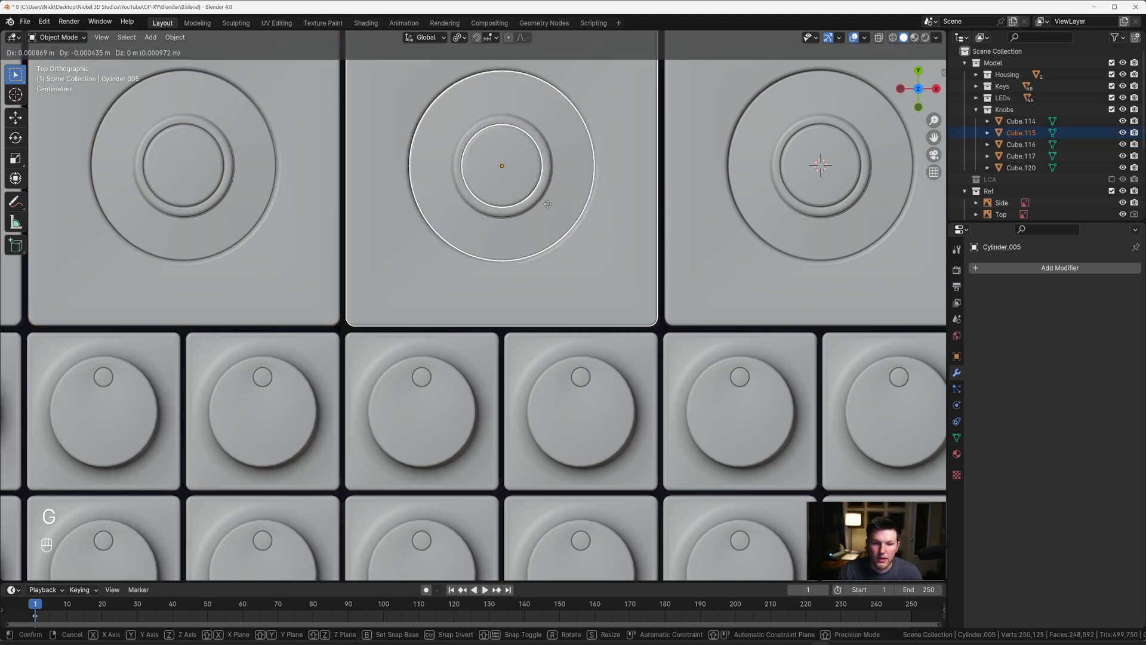
key(g)
key(x)
click(548, 205)
scroll(546, 209, down, 6)
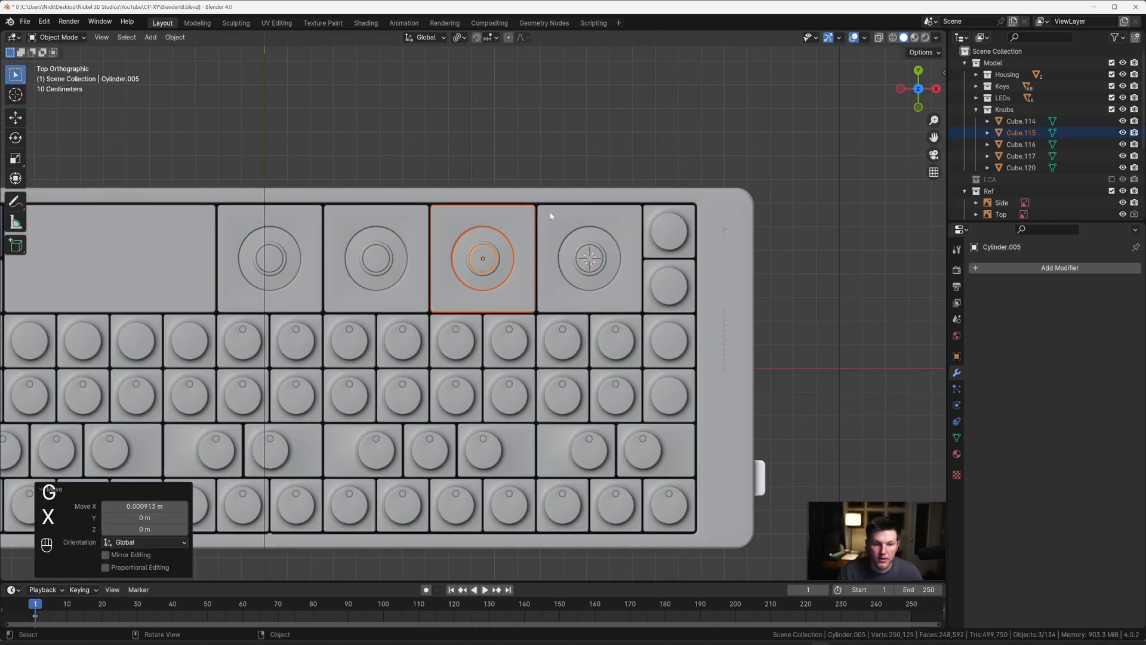
Step: Examine the realigned knobs in perspective, and the display panel, dial tile and speaker grille area from the top view
middle_drag(550, 177, 502, 188)
key(KP_7)
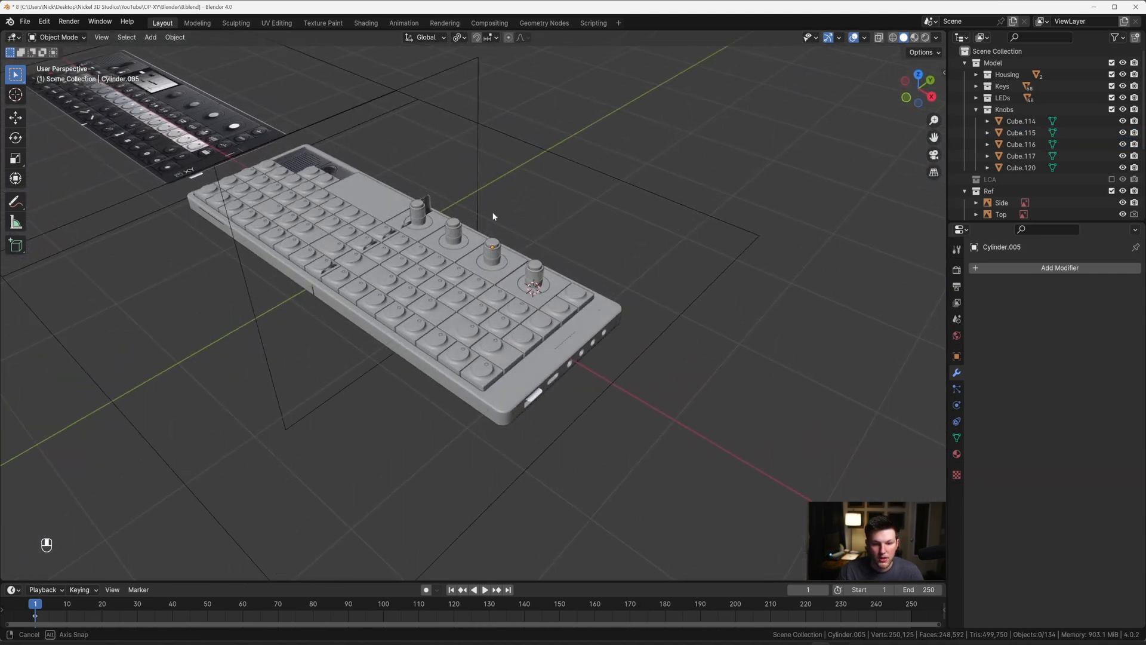
scroll(508, 187, up, 5)
click(500, 297)
scroll(500, 297, up, 4)
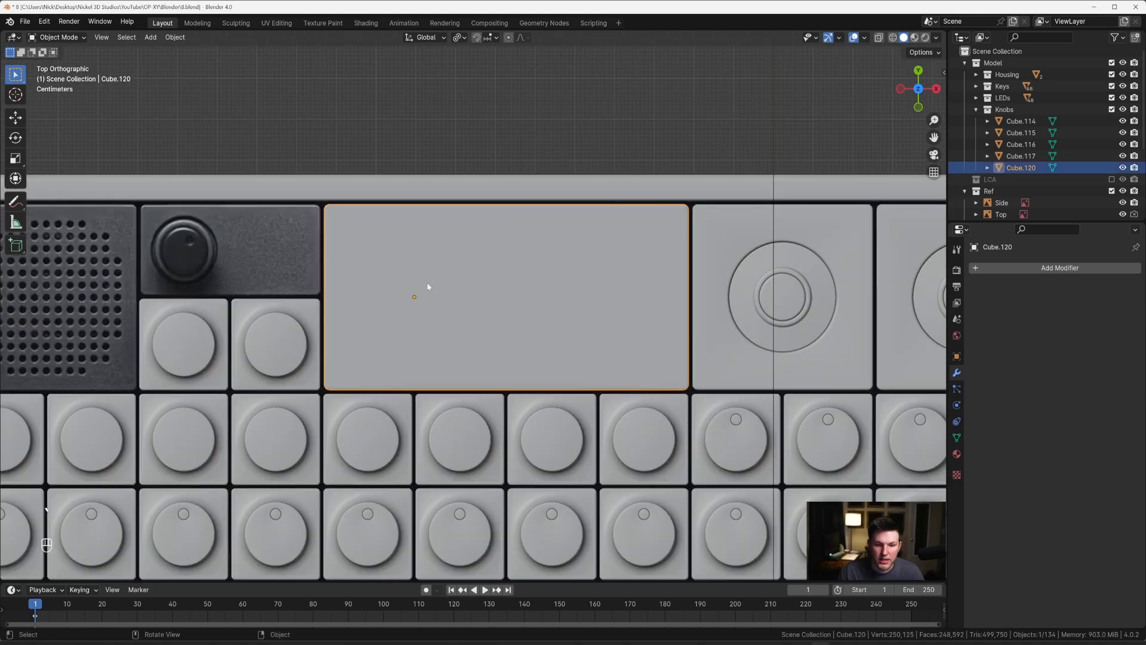
scroll(422, 287, down, 2)
shift+middle_drag(456, 289, 593, 277)
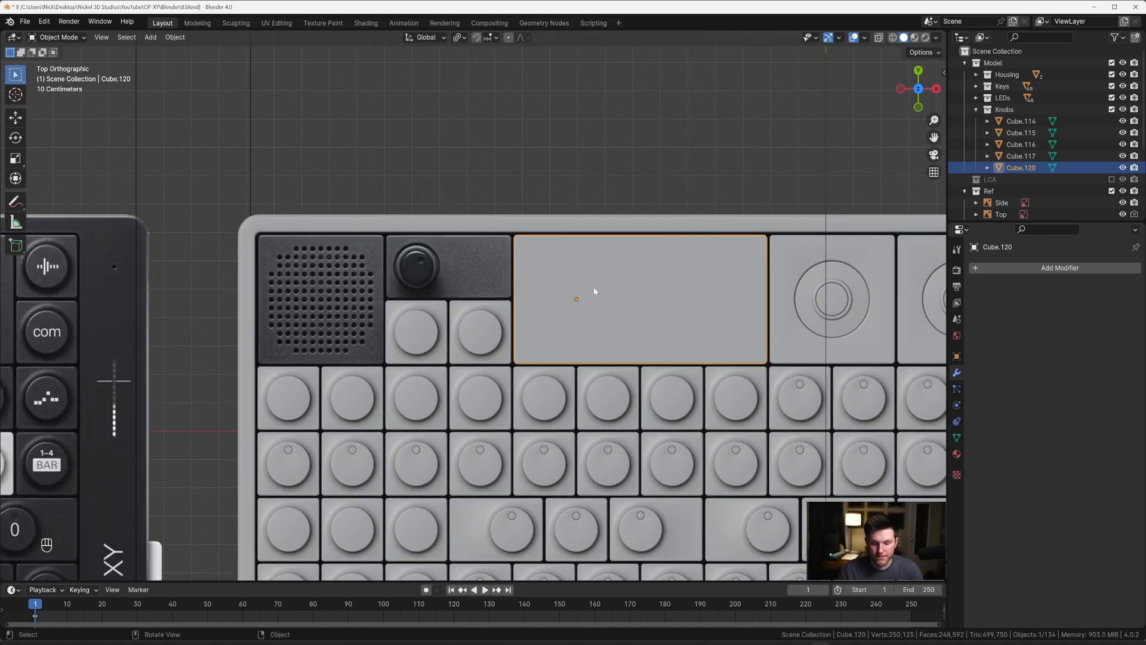
scroll(596, 292, up, 3)
shift+middle_drag(582, 310, 604, 343)
scroll(492, 367, down, 1)
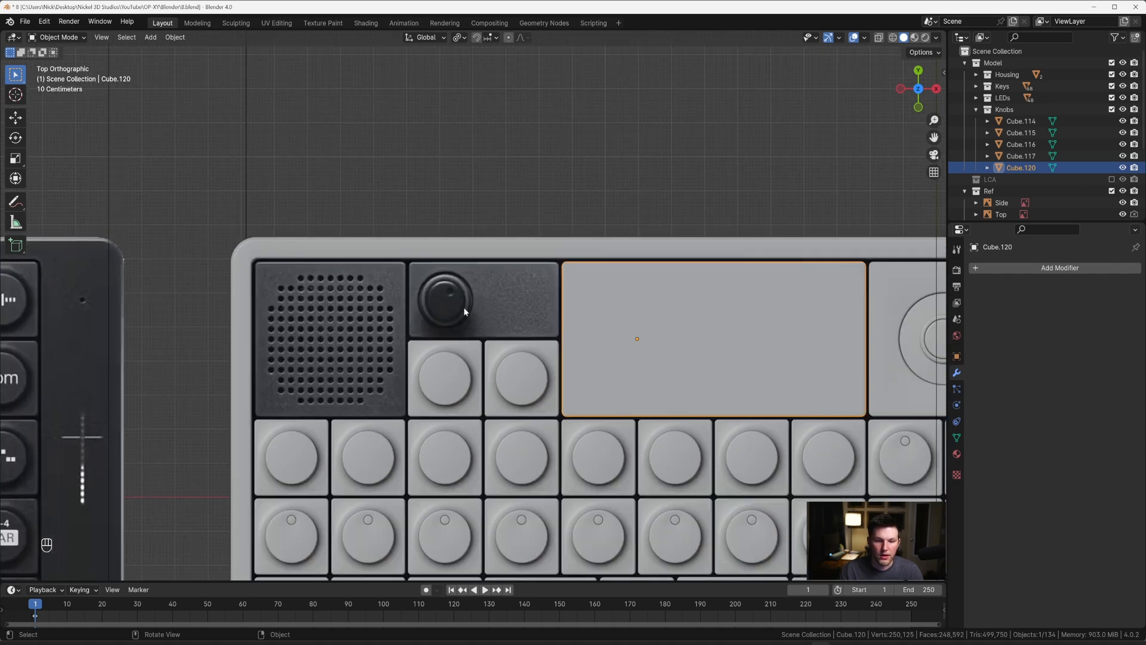
scroll(507, 382, up, 2)
scroll(549, 445, down, 4)
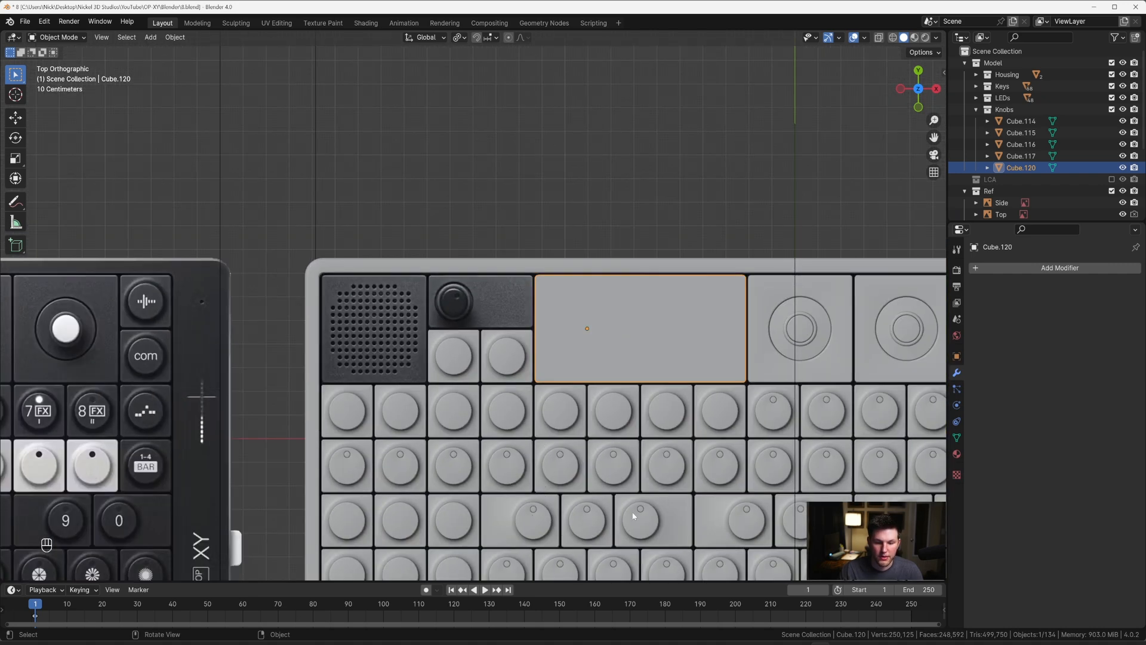
Step: Duplicate the wide key with the off-centre cap below the display, and place the copy over the reference dial tile beside the speaker
click(666, 520)
key(shift+d)
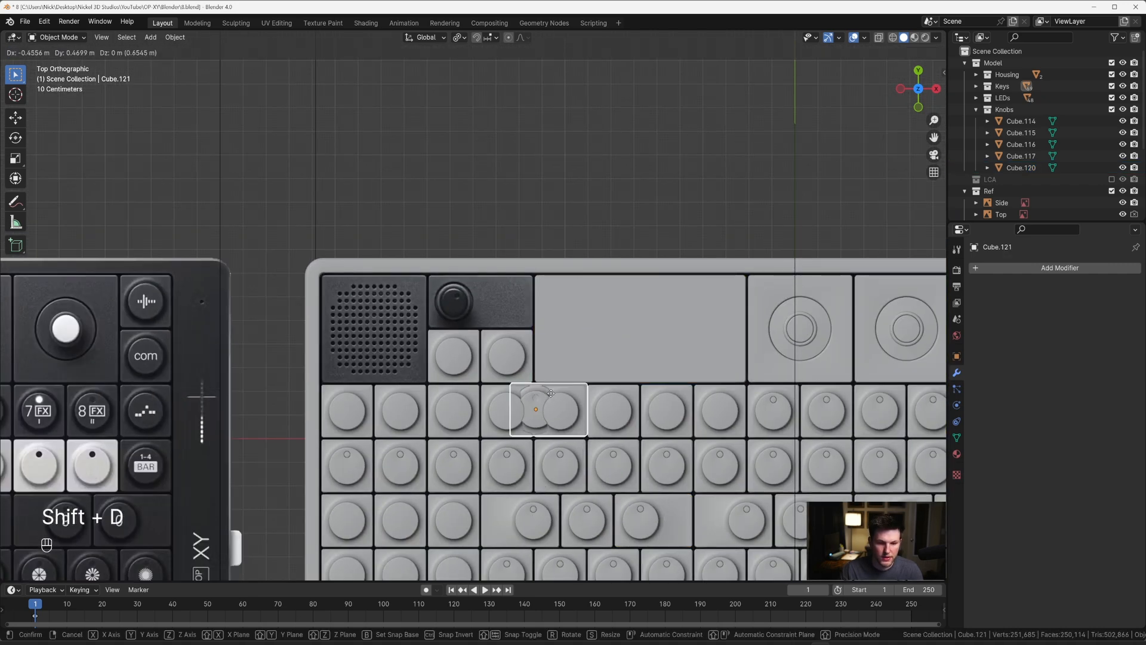
click(476, 295)
Step: Align the duplicated key with the reference dial tile, moving it about 0.033 m in X and -0.025 m in Y, and a further -0.0022 m along X
scroll(476, 295, up, 10)
key(g)
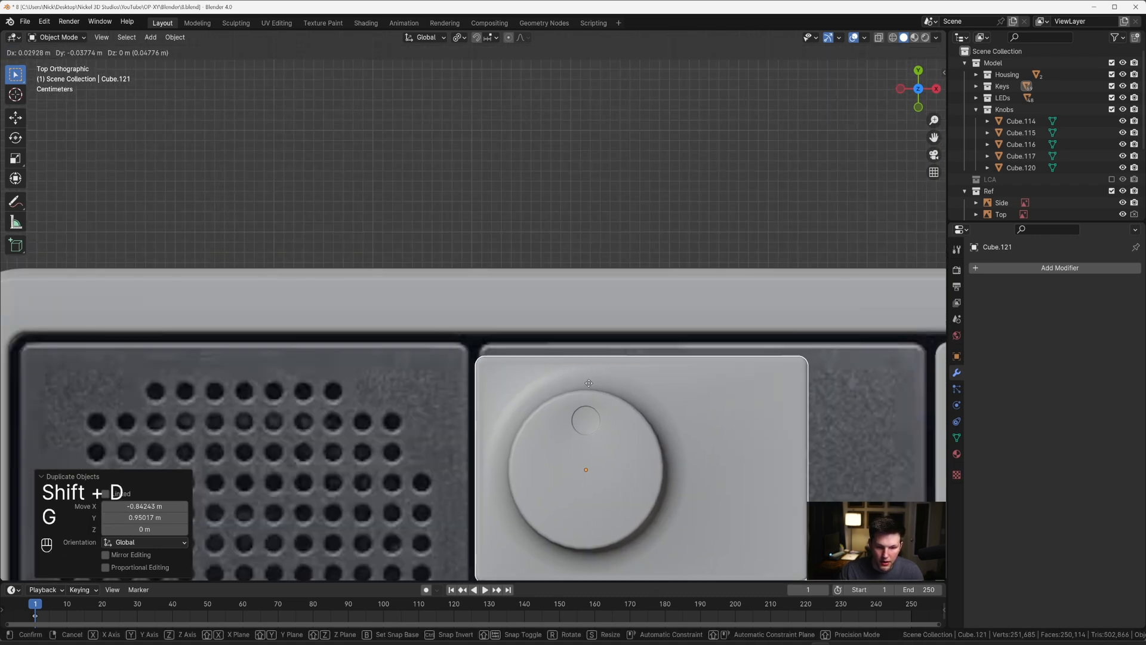
click(627, 338)
shift+middle_drag(627, 338, 558, 214)
key(g)
key(g)
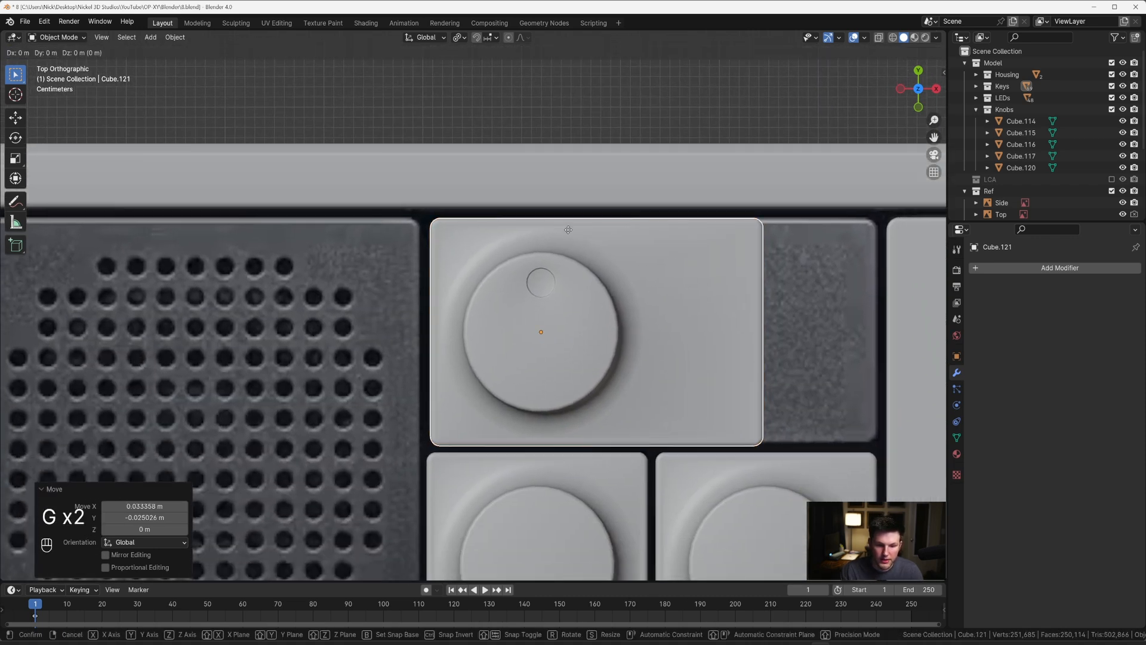
key(x)
click(555, 232)
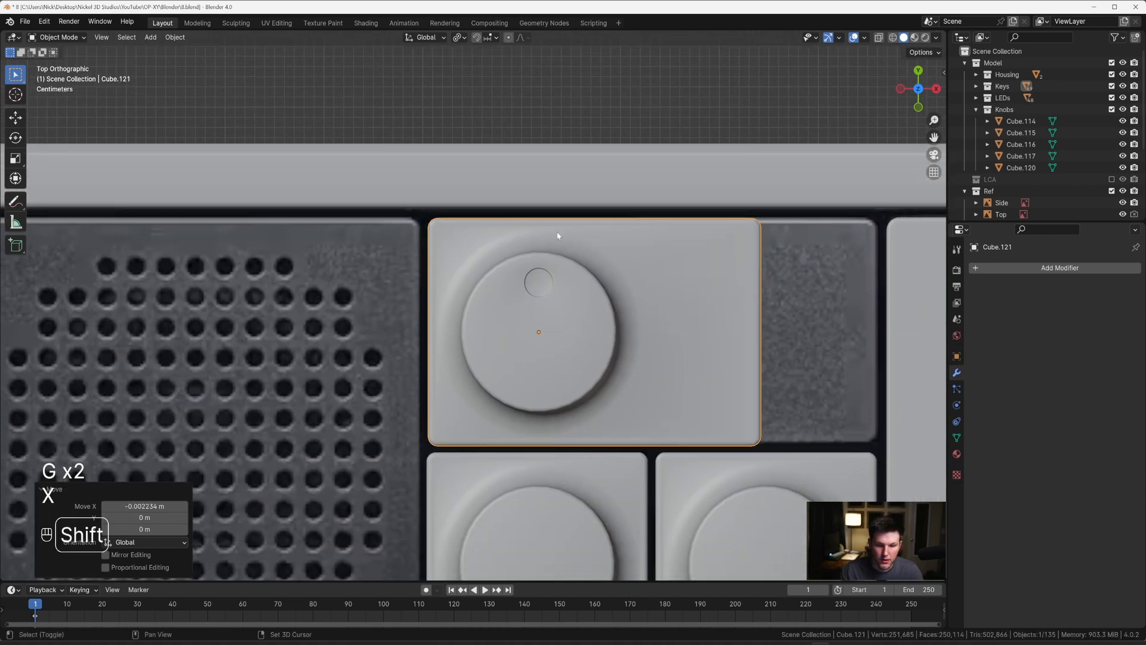
Step: In Edit Mode, select the vertices on the duplicated key's right side and show the reference through the mesh
scroll(555, 232, down, 3)
key(Tab)
shift+middle_drag(608, 283, 517, 237)
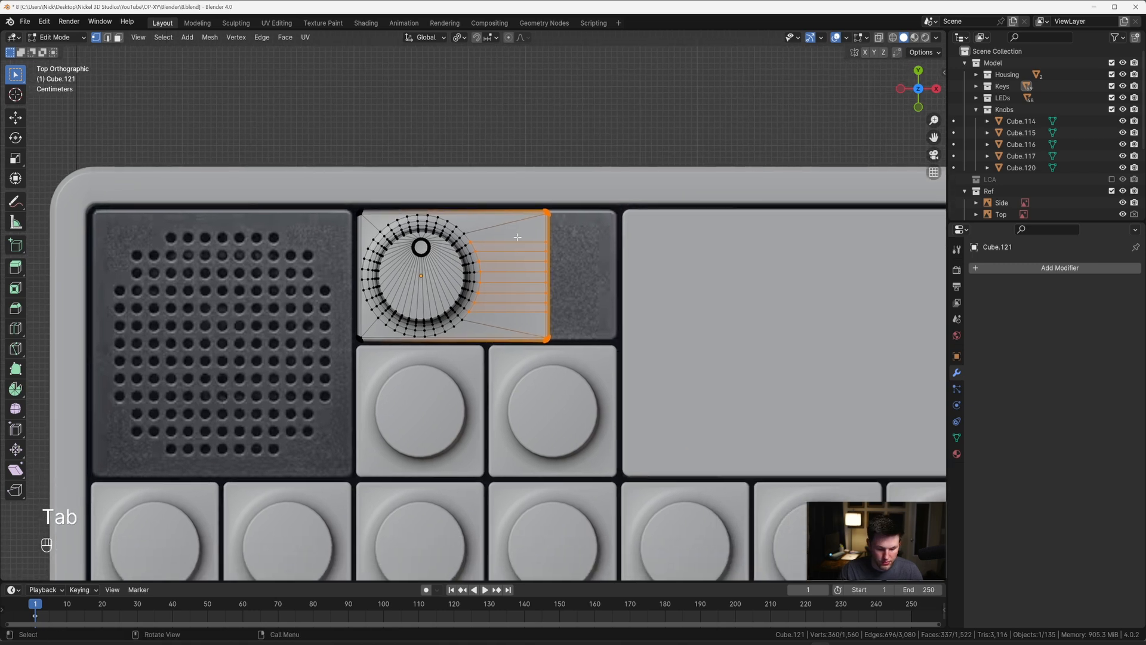
key(alt+z)
Step: Try to move the key's selected right-side vertices along X to fill the dial tile's width, and return to solid Object Mode
scroll(518, 236, up, 3)
key(g)
key(x)
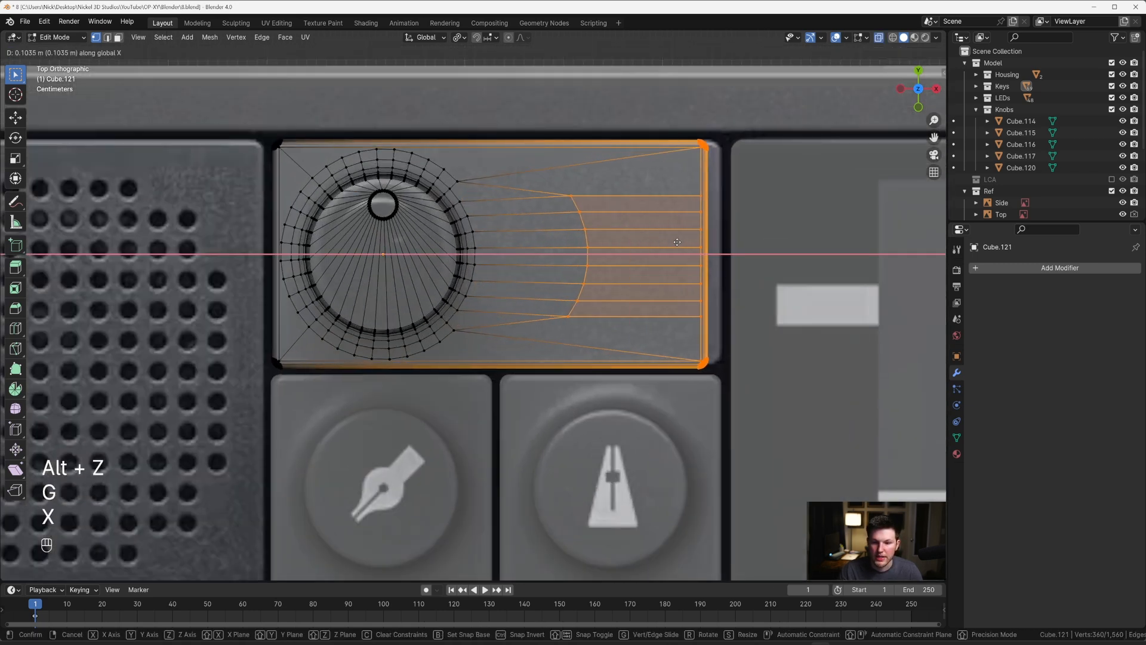
click(691, 241)
key(Tab)
scroll(685, 239, down, 5)
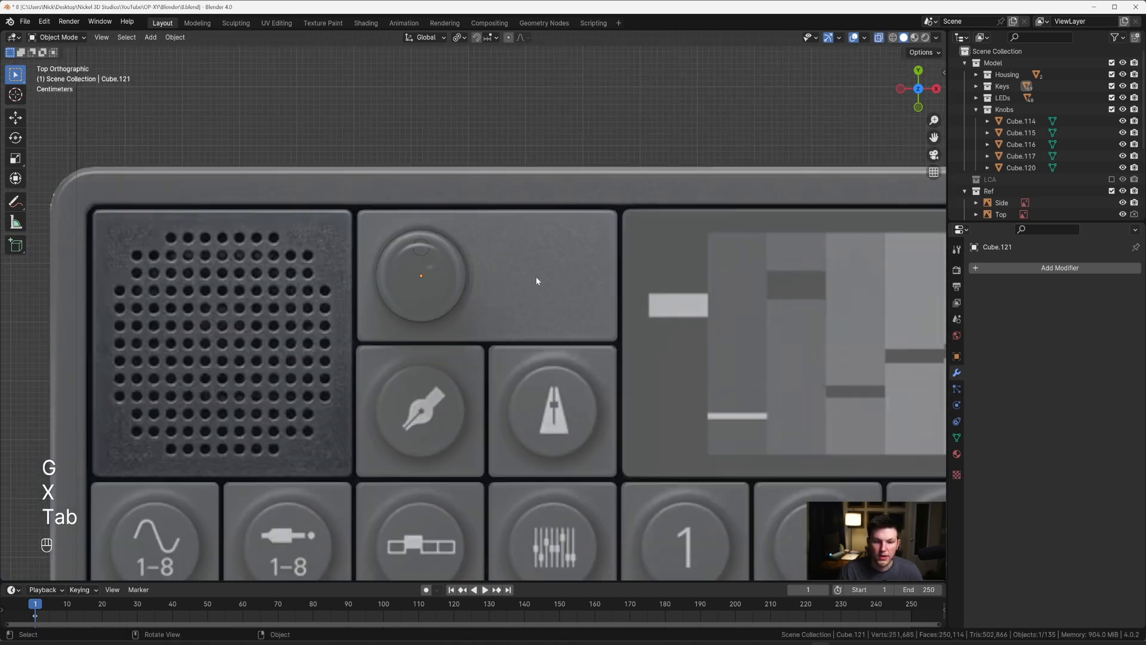
middle_drag(536, 275, 506, 225)
key(alt+z)
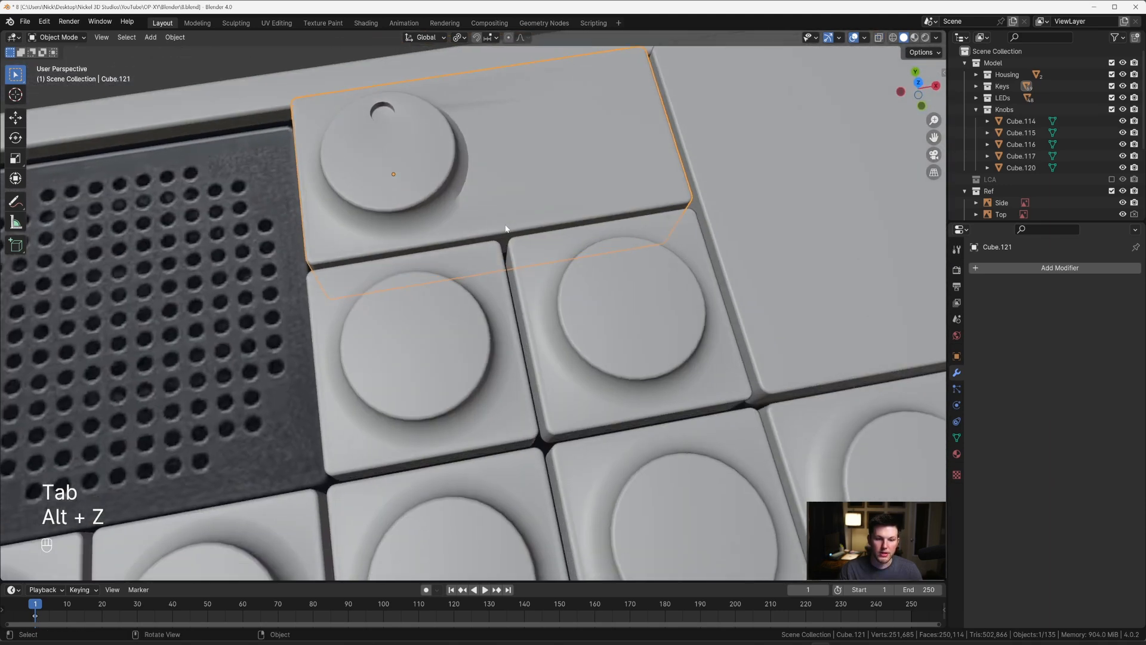
Step: Try to select the floor of the cap's small indent and grow the face selection across the cap's top
key(Tab)
key(3)
click(397, 161)
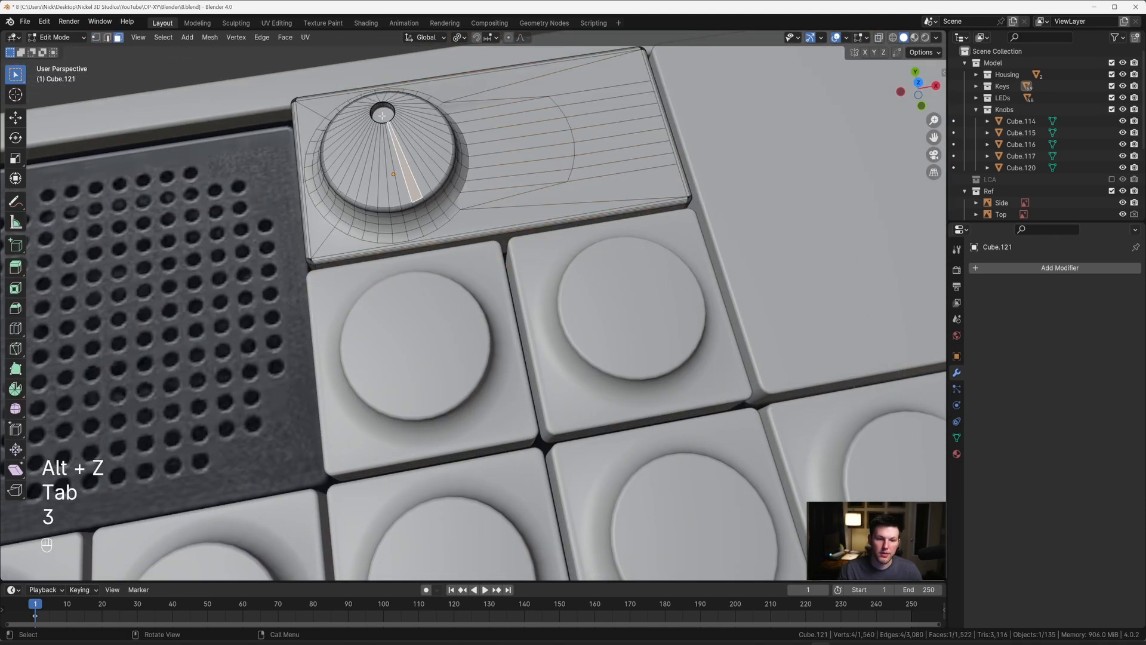
click(382, 116)
key(ctrl+KP_Add)
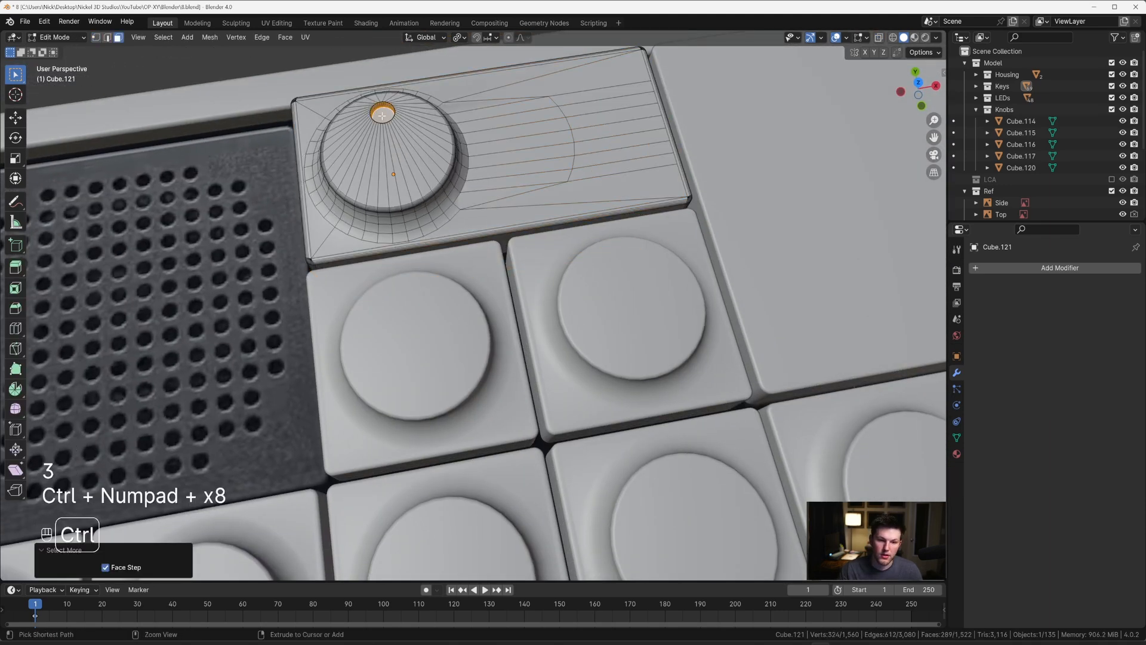
key(ctrl+KP_Add)
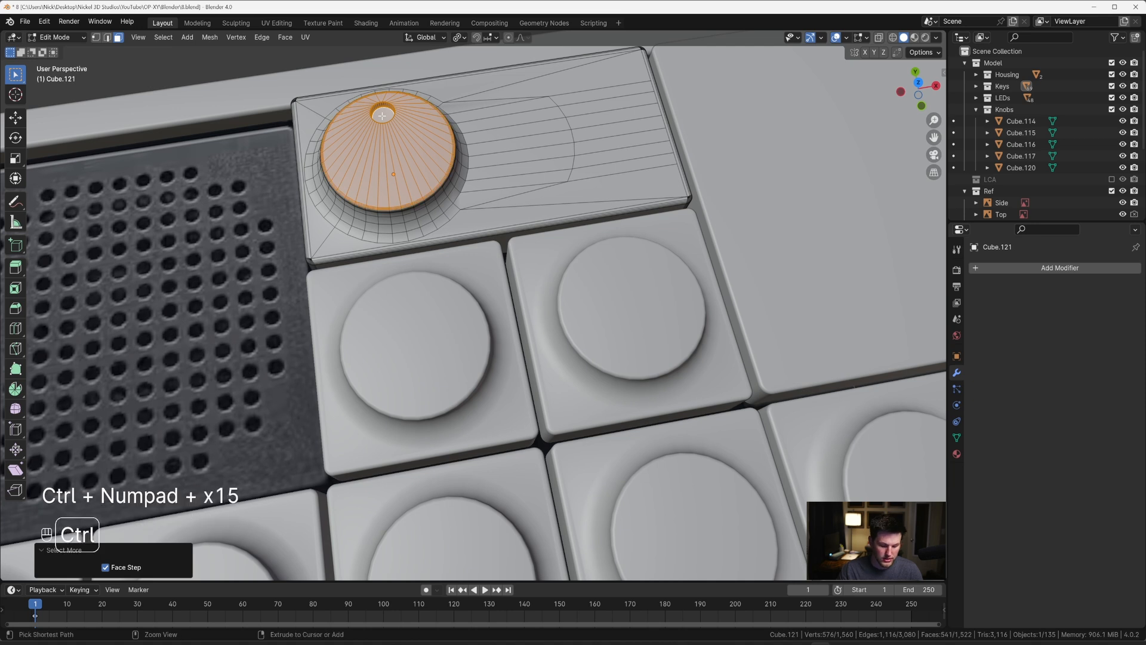
Step: Undo the grown face selection and the move of the key's right-side vertices
key(ctrl+z)
key(ctrl+z)
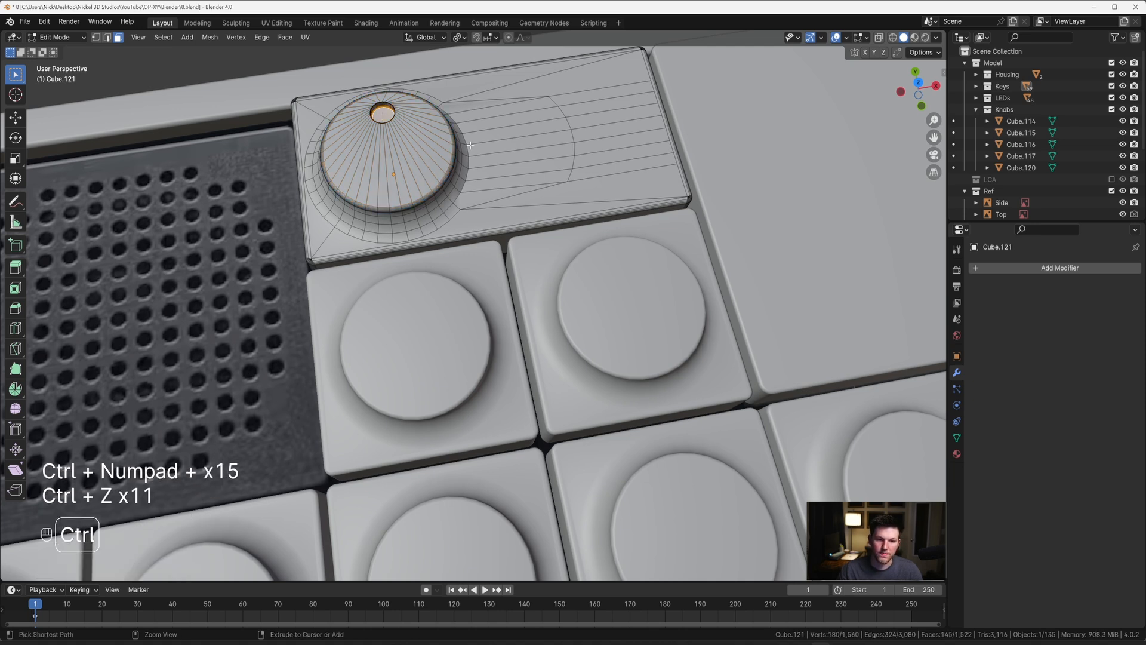
key(ctrl+z)
key(ctrl+z)
key(ctrl+z)
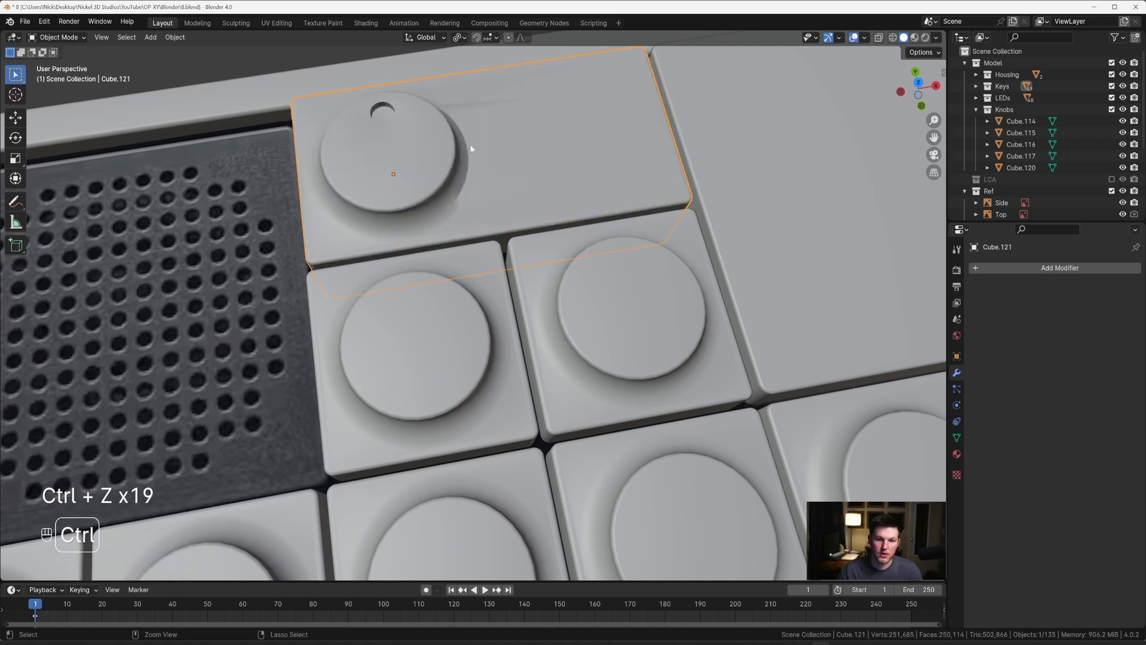
key(ctrl+z)
key(ctrl+z)
middle_drag(493, 148, 478, 154)
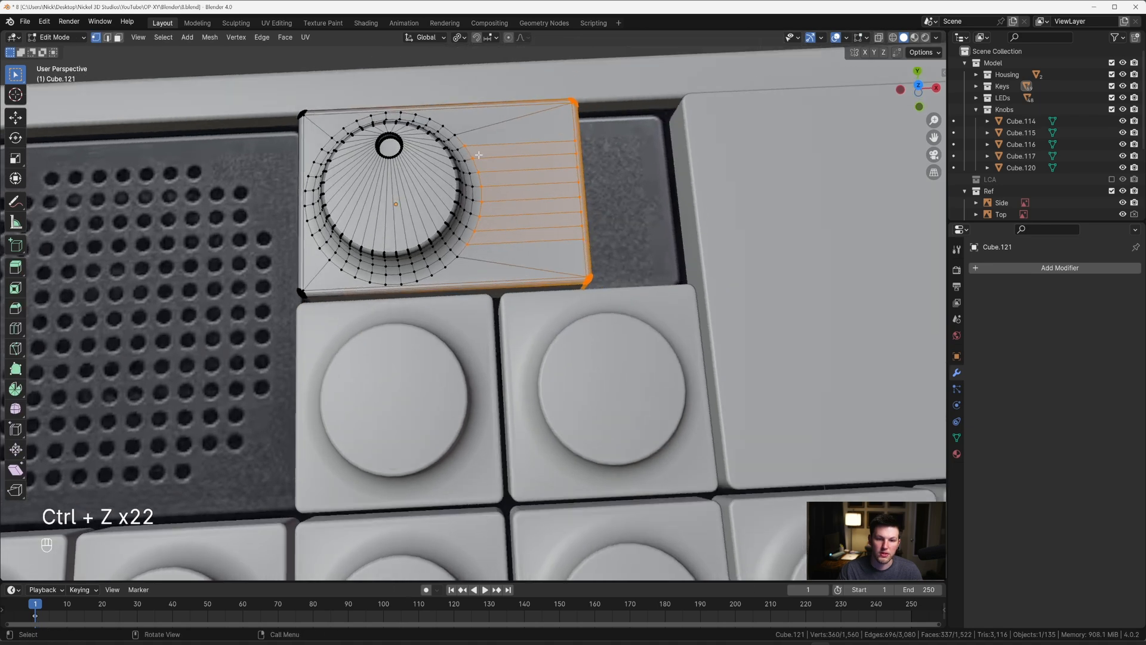
Step: In X-ray top view, circle-deselect the vertices of the ring around the cap, keeping only the key's right edge selected
key(grave)
key(alt+z)
scroll(473, 214, up, 1)
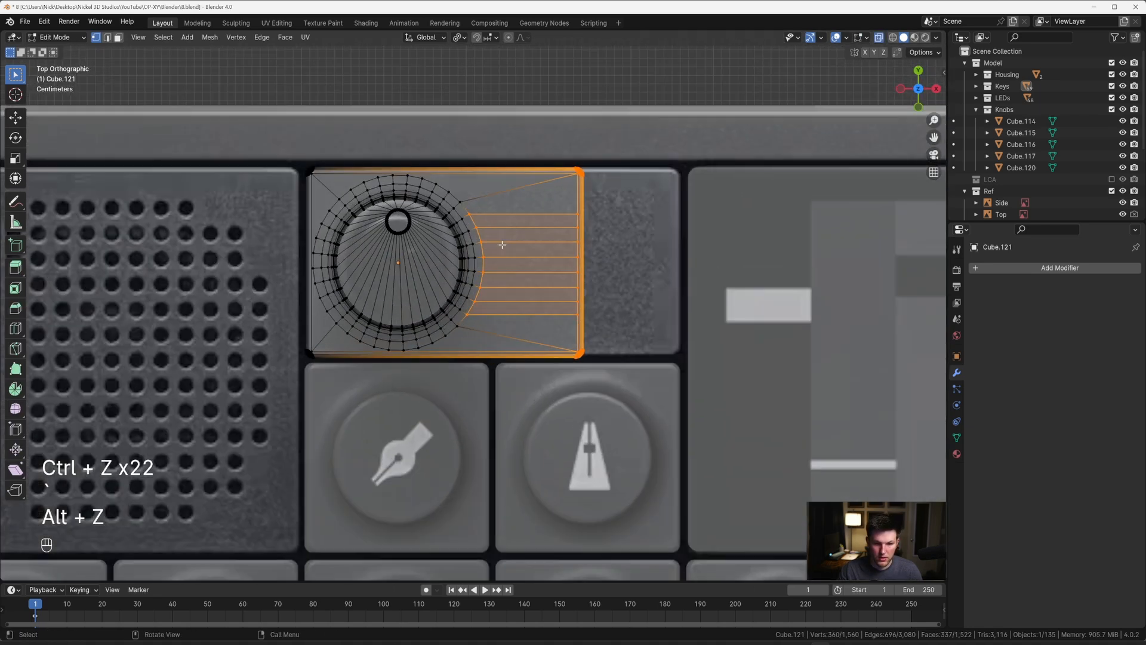
key(c)
middle_drag(472, 214, 488, 269)
right_click(471, 308)
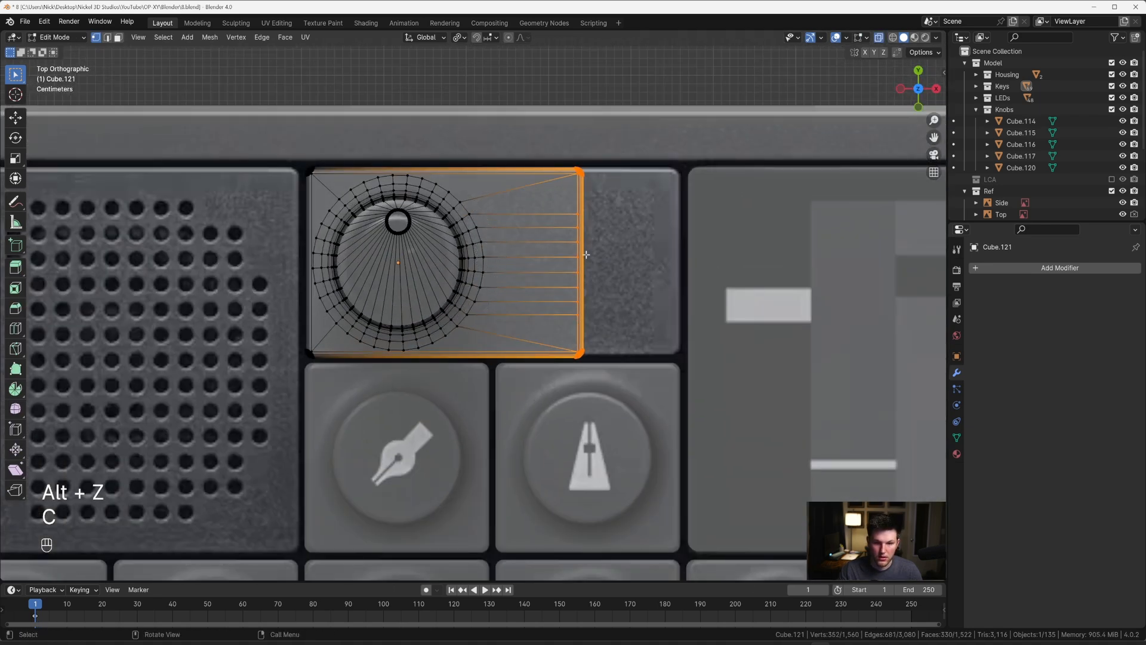
Step: Move the right-edge vertices about 0.117 m along X to fill the reference dial tile's width, and return to solid Object Mode
key(g)
key(x)
key(shift)
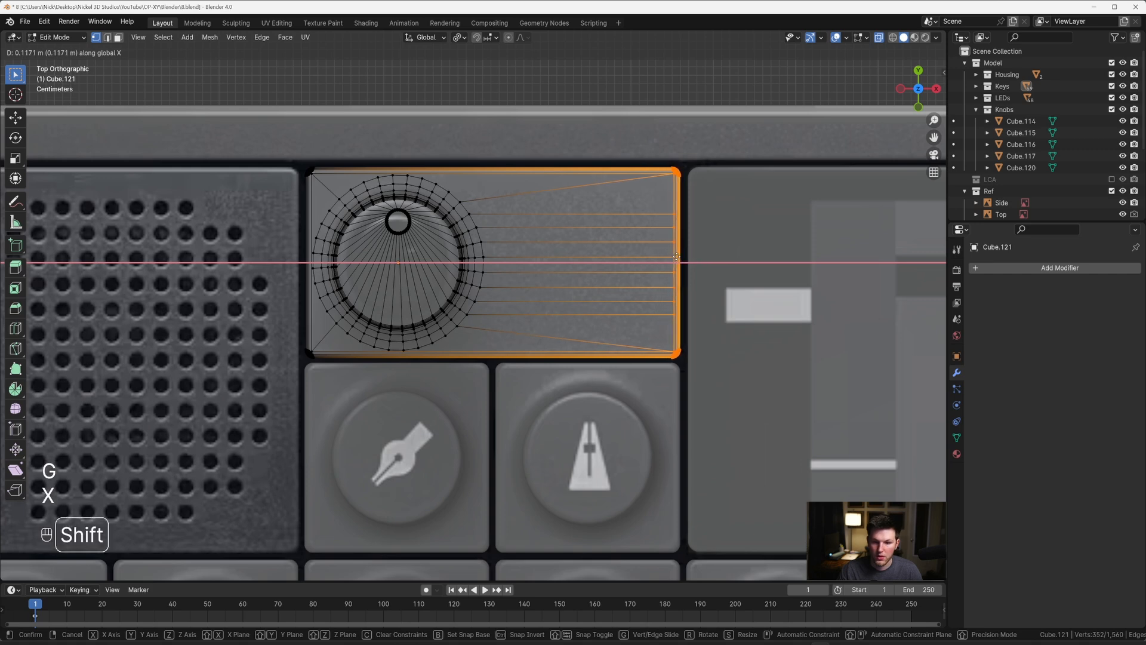
click(676, 256)
key(Tab)
key(alt+z)
Step: Select the floor of the cap's small indent, grow the selection across the whole round cap, and delete those faces
middle_drag(538, 247, 598, 516)
key(Tab)
key(3)
click(406, 90)
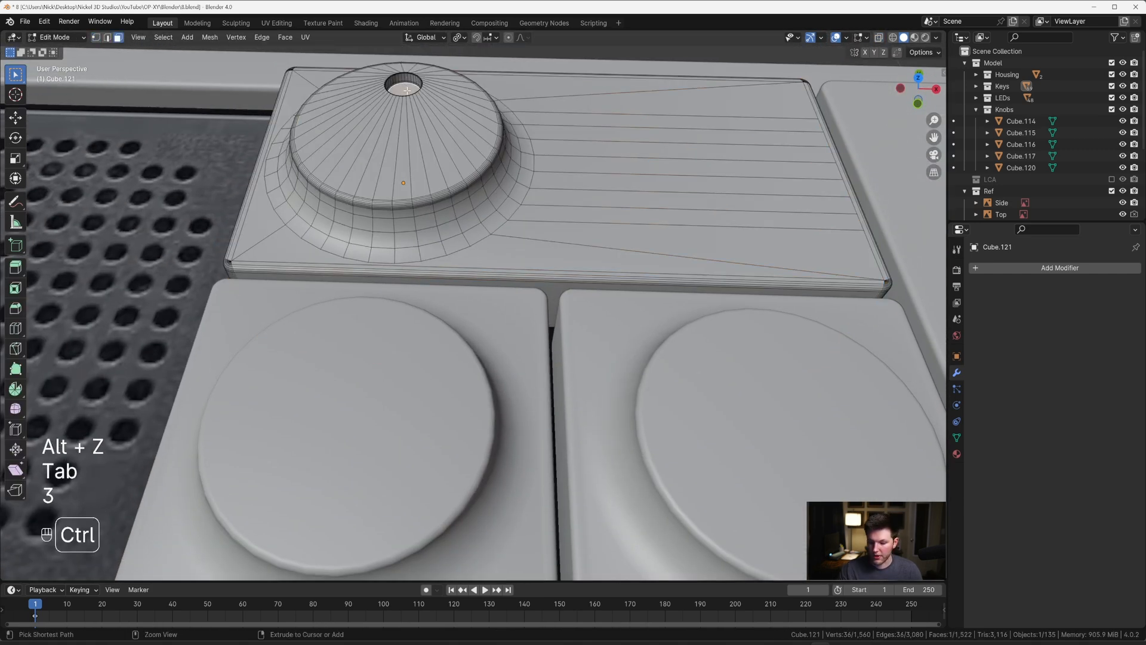
key(ctrl+KP_Add)
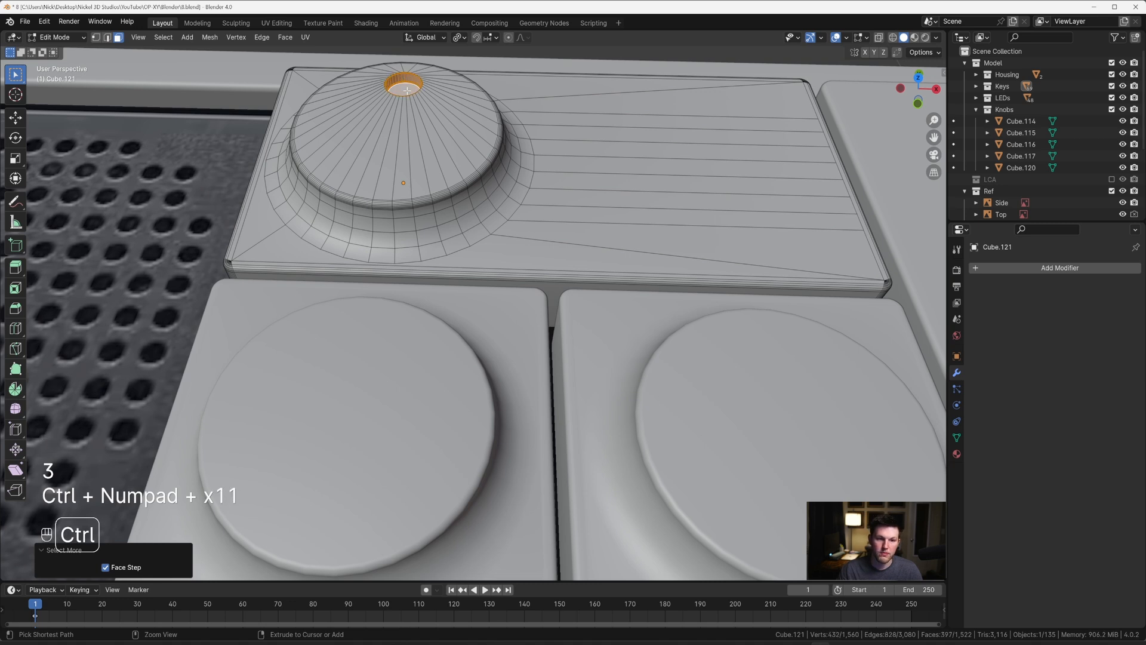
key(ctrl+KP_Add)
key(ctrl+KP_Add)
key(ctrl+KP_Add)
key(ctrl+KP_Add)
key(ctrl+KP_Add)
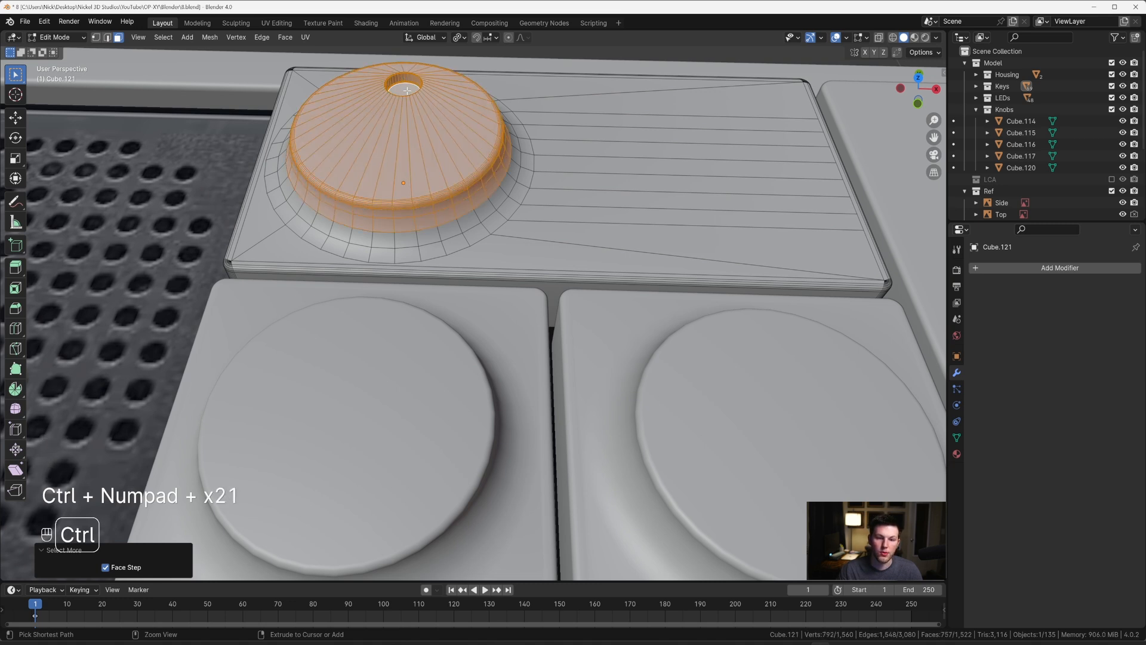
key(x)
click(405, 89)
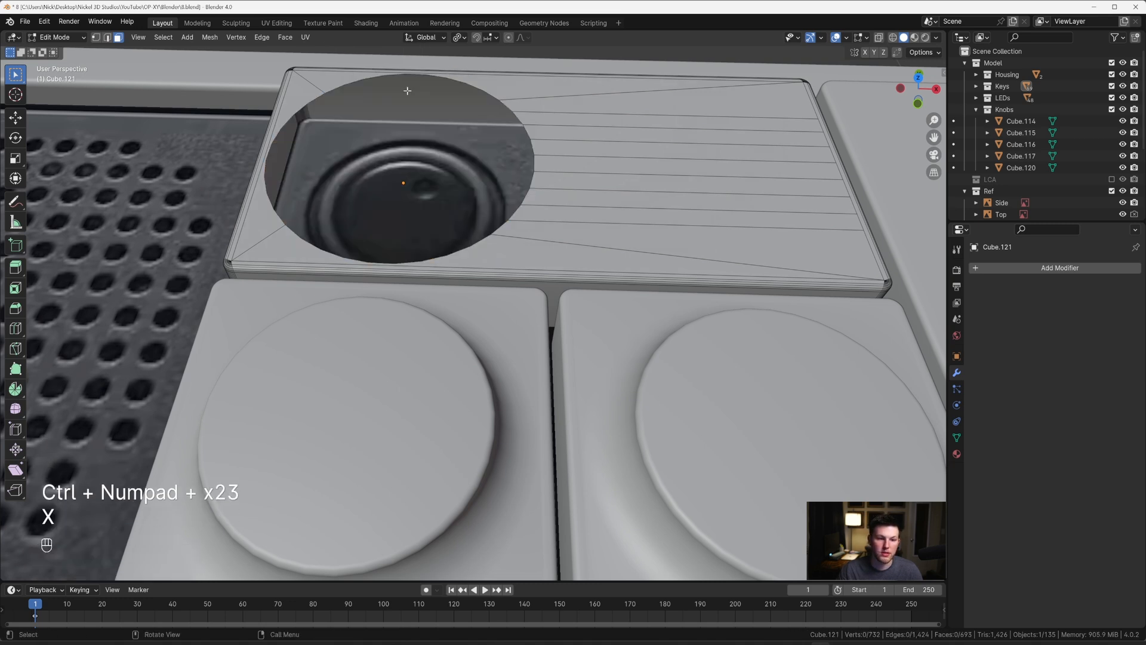
Step: Select the open hole's edge loop on the wide tile and scale it down in top view to fit the reference dial
key(2)
alt+click(422, 75)
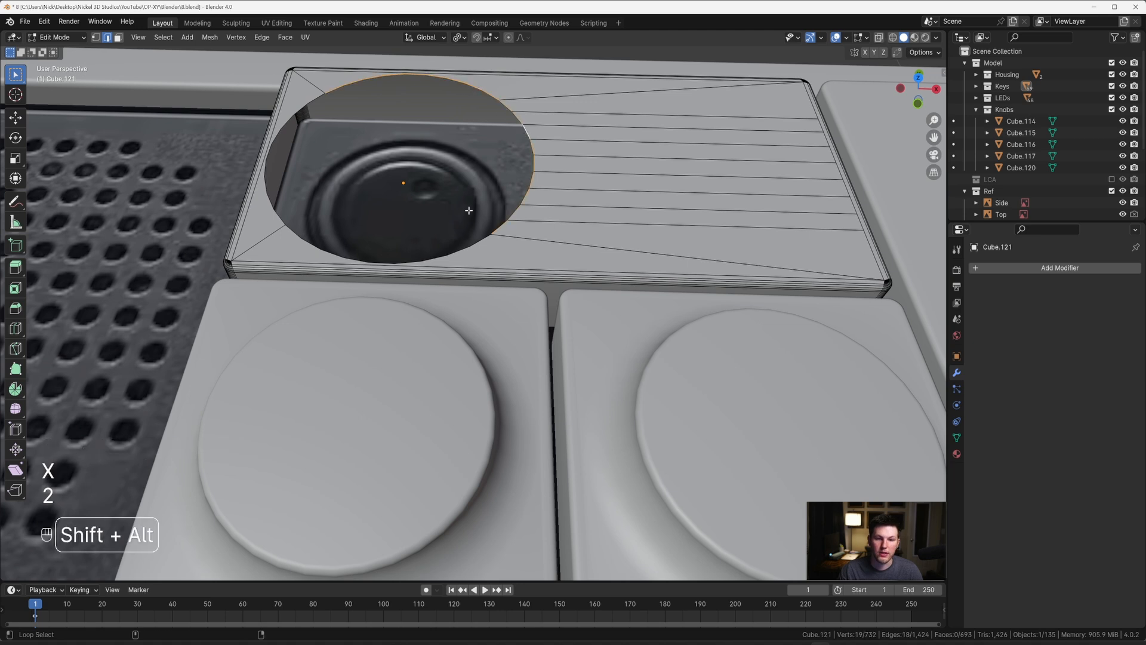
key(grave)
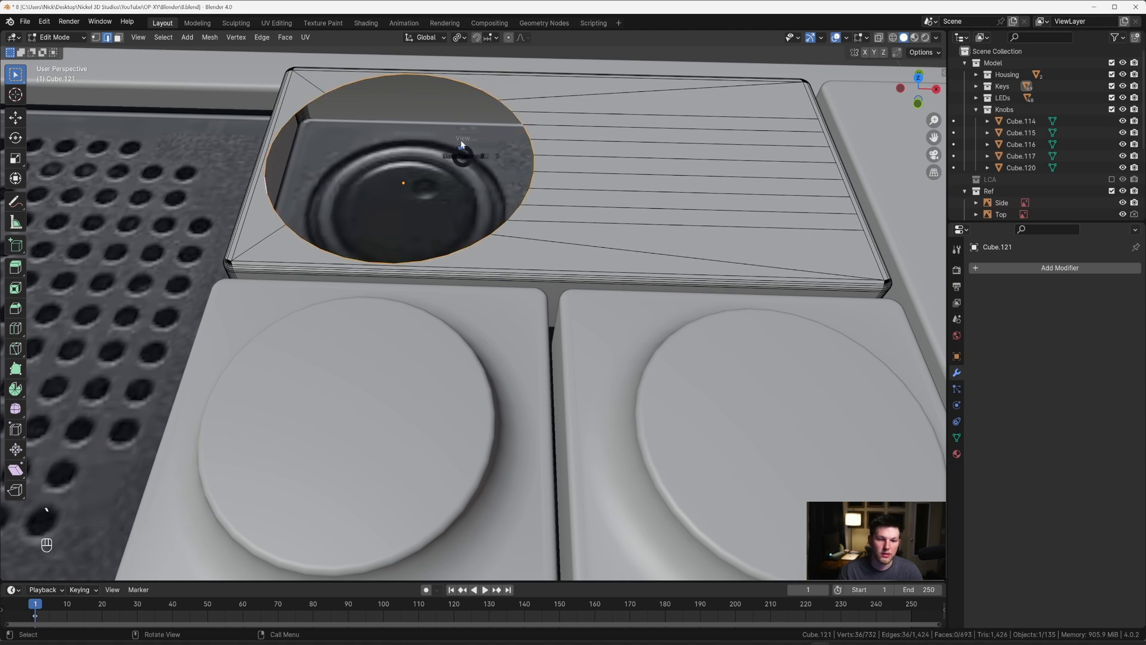
click(466, 103)
key(s)
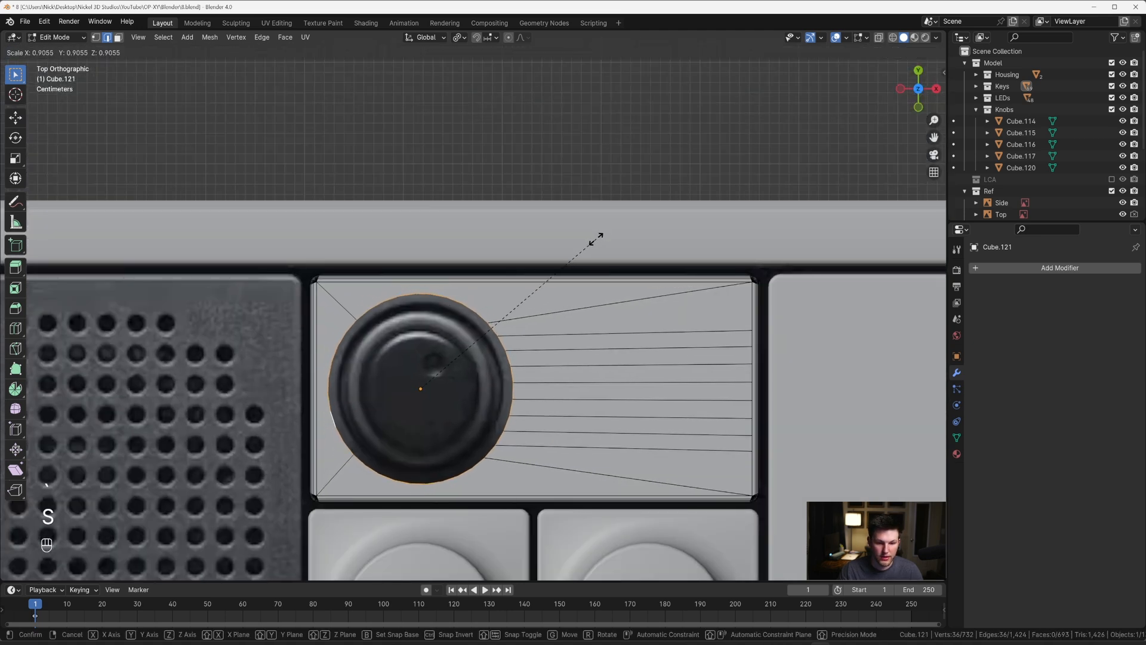
click(575, 249)
Step: Extrude the hole's edge loop down along Z and fill it with a face to form a round recess
middle_drag(575, 250, 531, 241)
key(e)
key(z)
click(537, 276)
key(f)
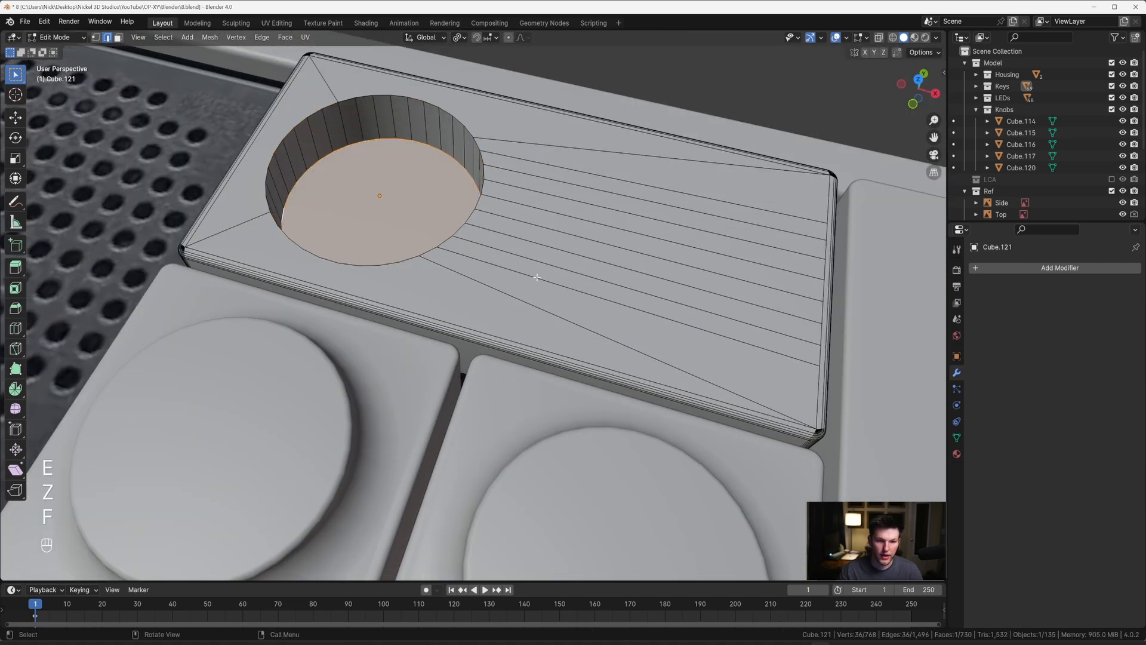
Step: Bevel the recess's floor edge about 0.0045 m with 6 segments and its upper rim about 0.0024 m with 8 segments
key(ctrl+b)
shift+scroll(539, 276, down, 8)
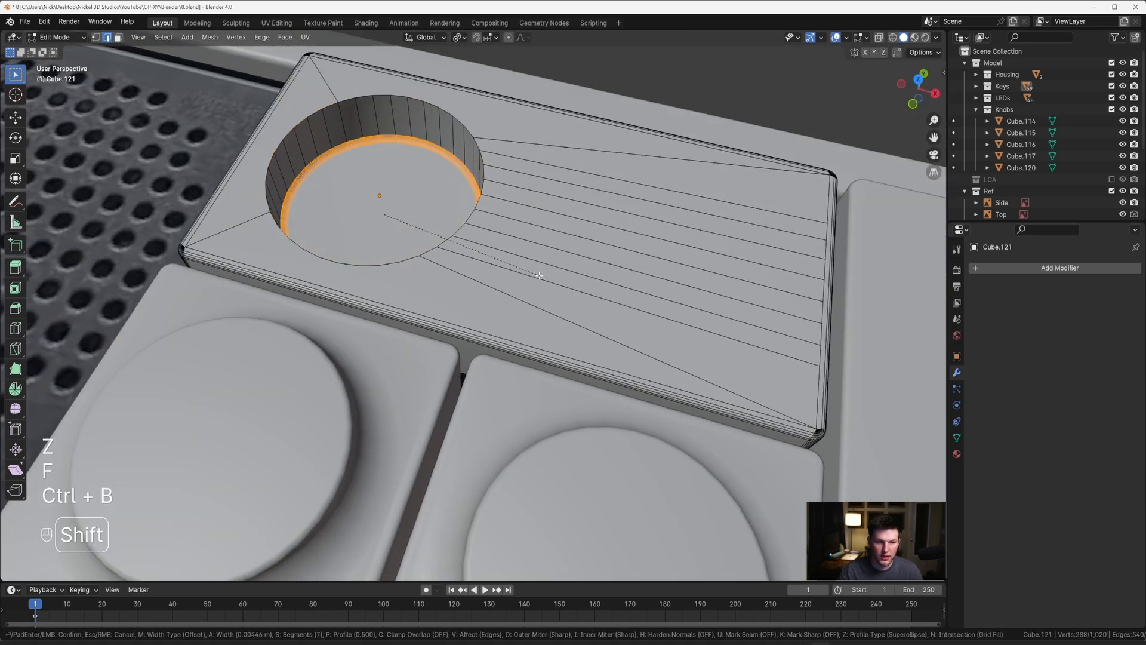
shift+scroll(539, 276, up, 3)
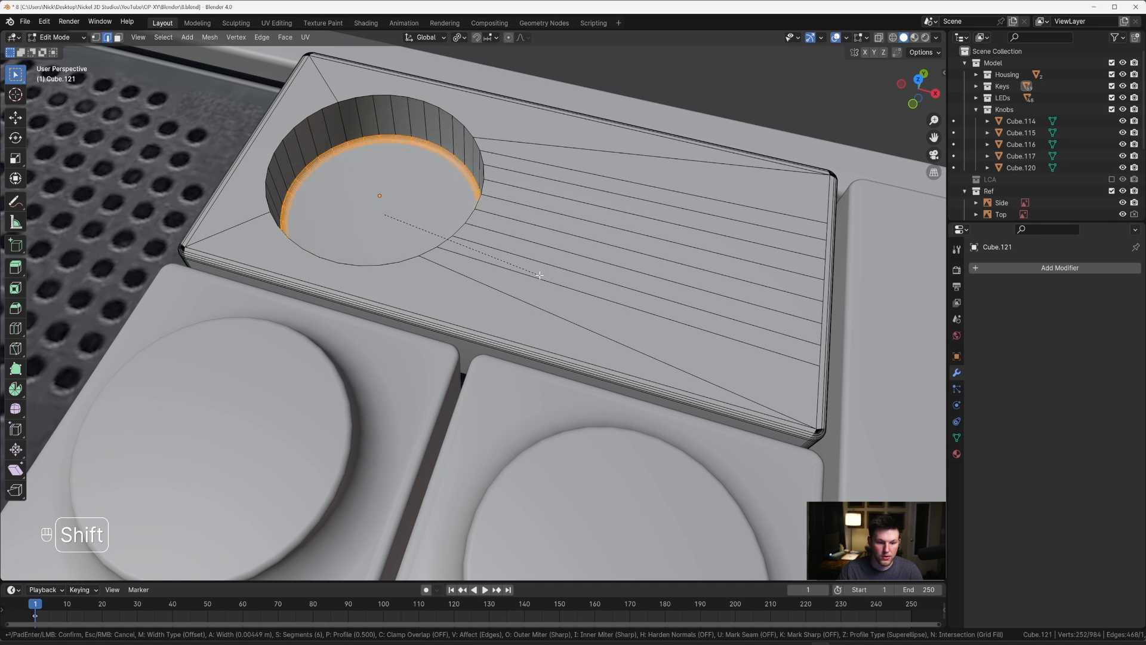
click(539, 275)
alt+click(437, 142)
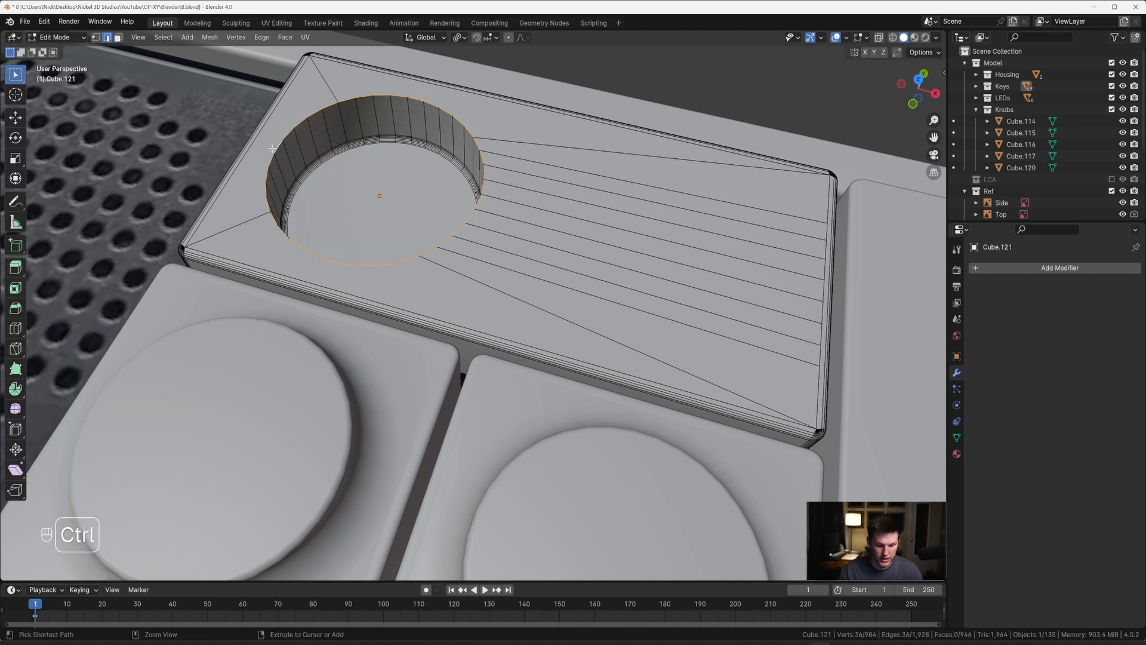
key(ctrl+b)
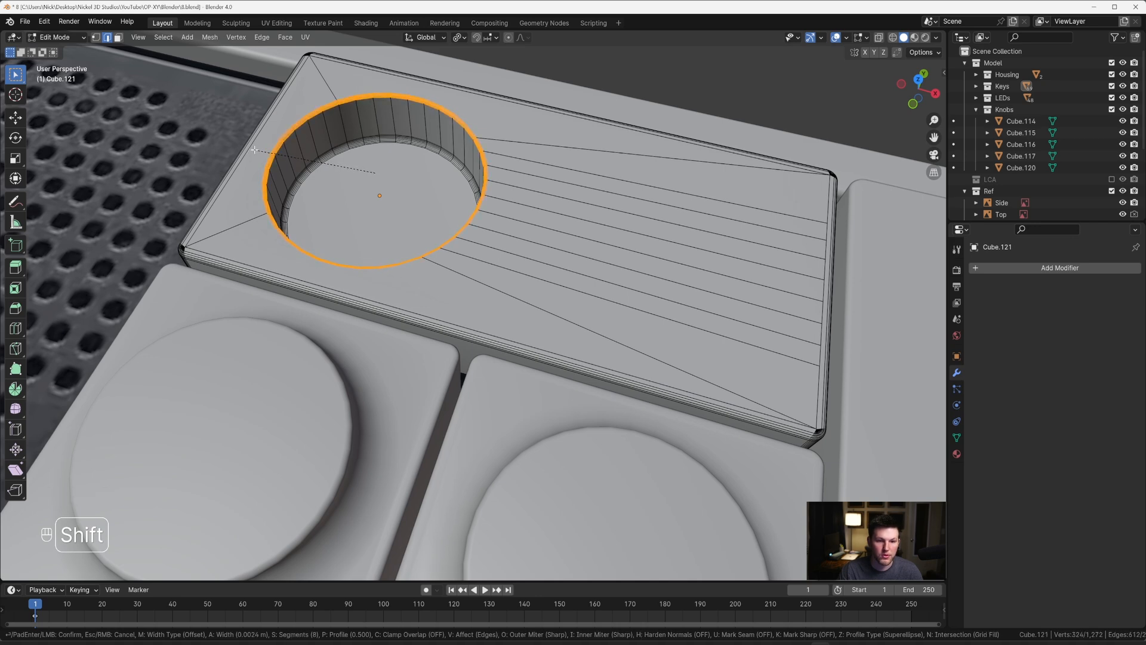
click(255, 150)
Step: Return to Object Mode and shade the wide tile smooth with Auto Smooth at 30°
key(Tab)
scroll(257, 149, down, 5)
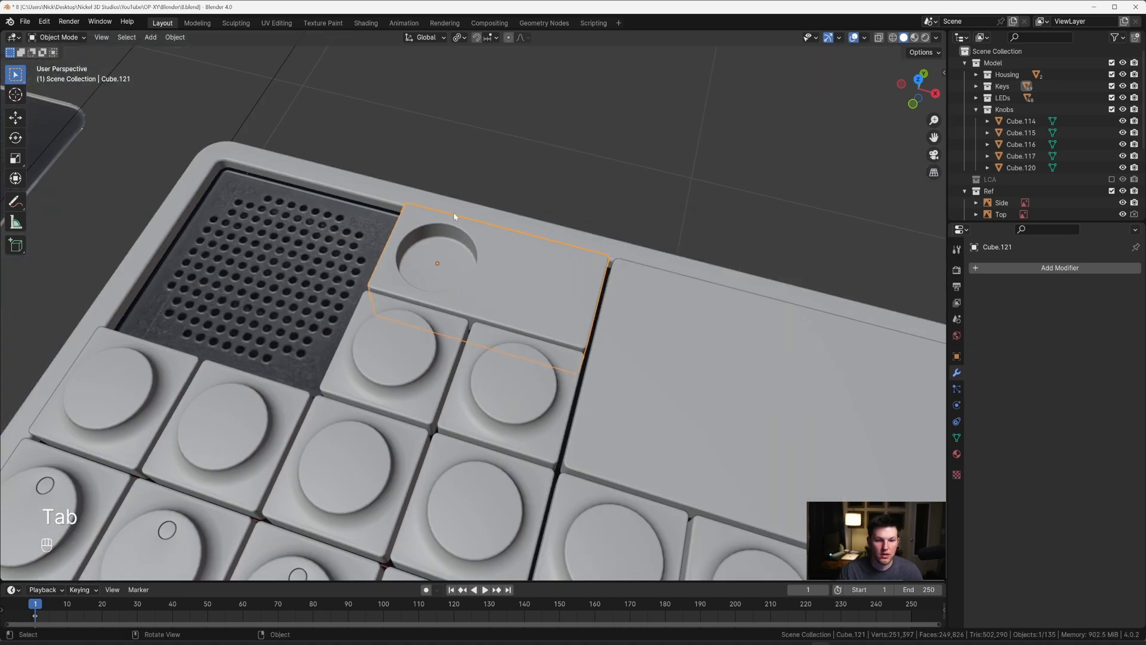
right_click(492, 250)
click(491, 251)
Step: Compare the model's knobs and dial tile with the reference image from above and in perspective
middle_drag(491, 233, 514, 194)
key(grave)
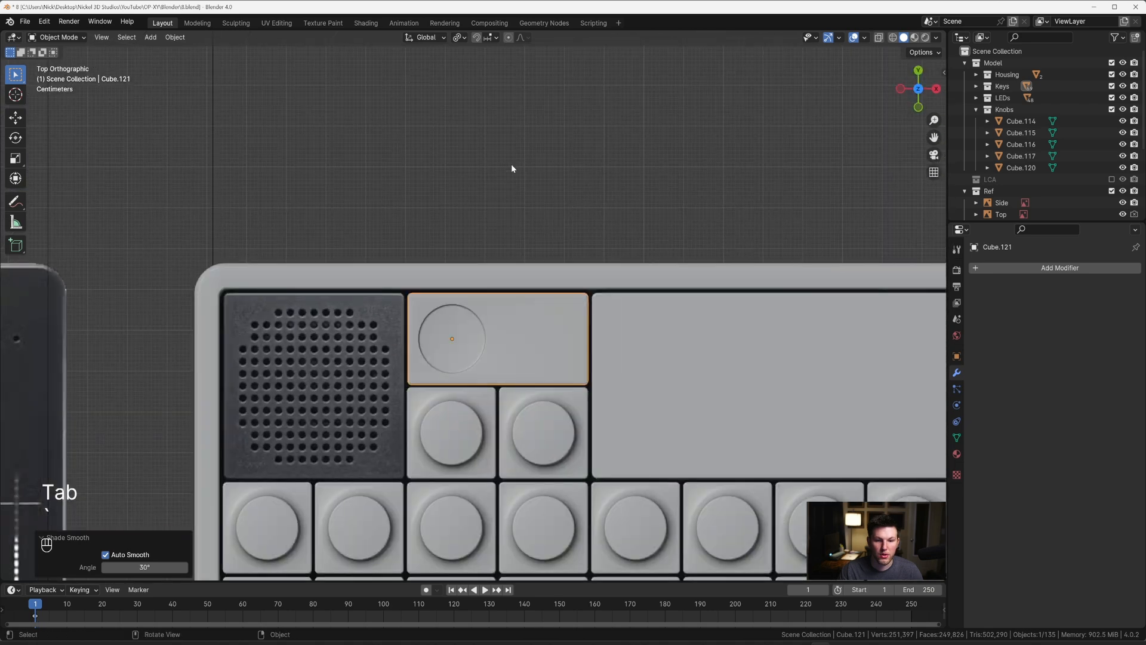
scroll(556, 270, down, 3)
scroll(472, 305, down, 3)
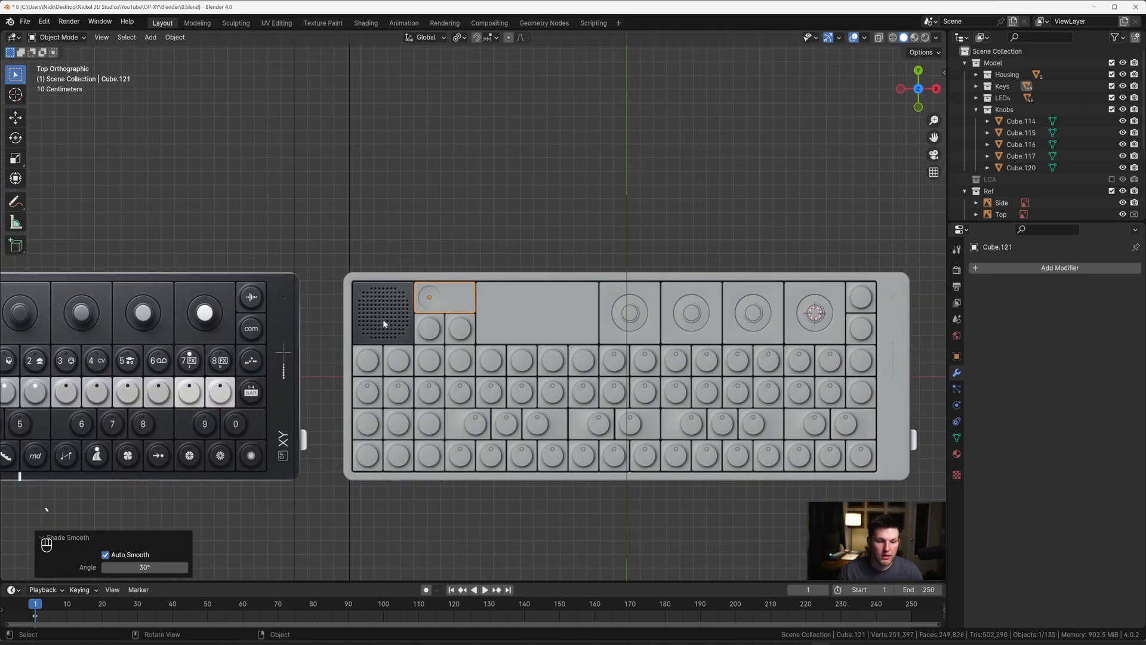
shift+middle_drag(343, 305, 574, 287)
shift+middle_drag(345, 271, 328, 238)
scroll(346, 252, up, 3)
scroll(537, 251, down, 3)
scroll(358, 241, down, 2)
middle_drag(732, 253, 561, 209)
scroll(580, 214, up, 3)
click(573, 204)
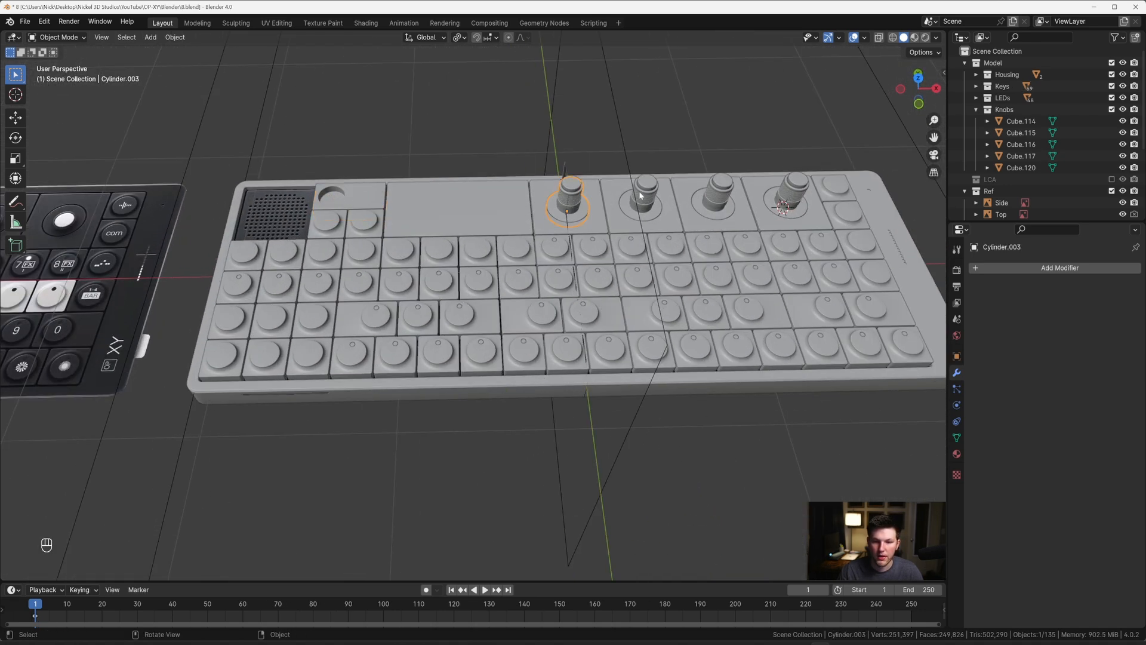
shift+middle_drag(562, 201, 571, 221)
scroll(583, 203, up, 2)
scroll(579, 203, down, 2)
shift+middle_drag(480, 198, 559, 217)
shift+middle_drag(36, 240, 419, 246)
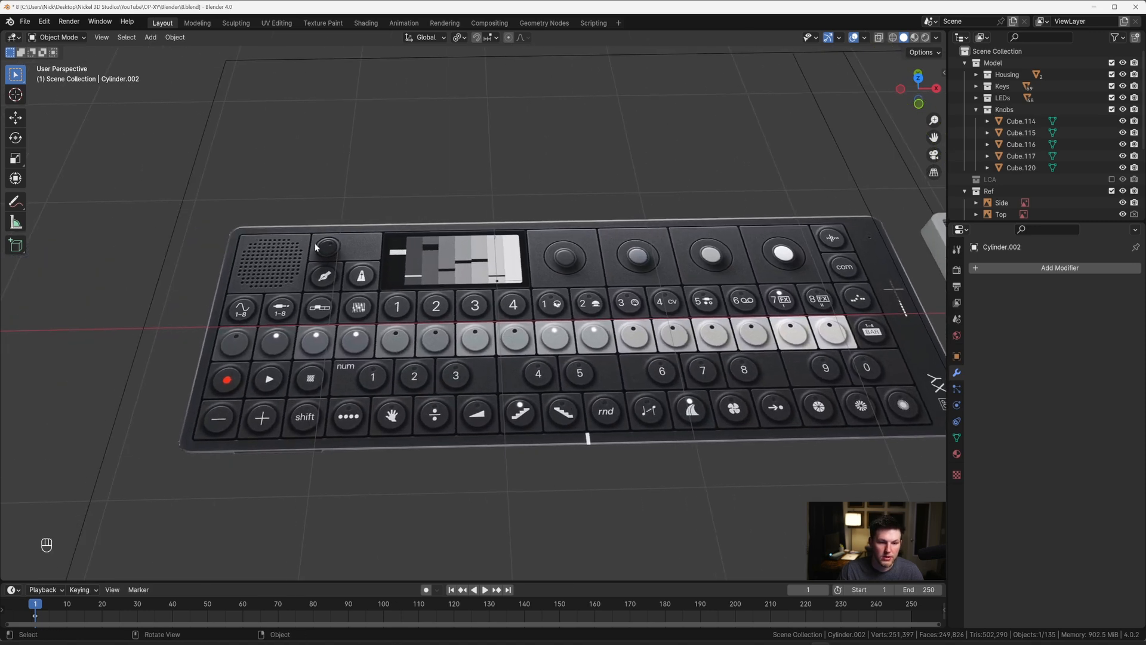
shift+middle_drag(344, 254, 332, 269)
mouse_move(612, 266)
shift+middle_down()
mouse_move(386, 262)
mouse_move(466, 258)
shift+middle_up()
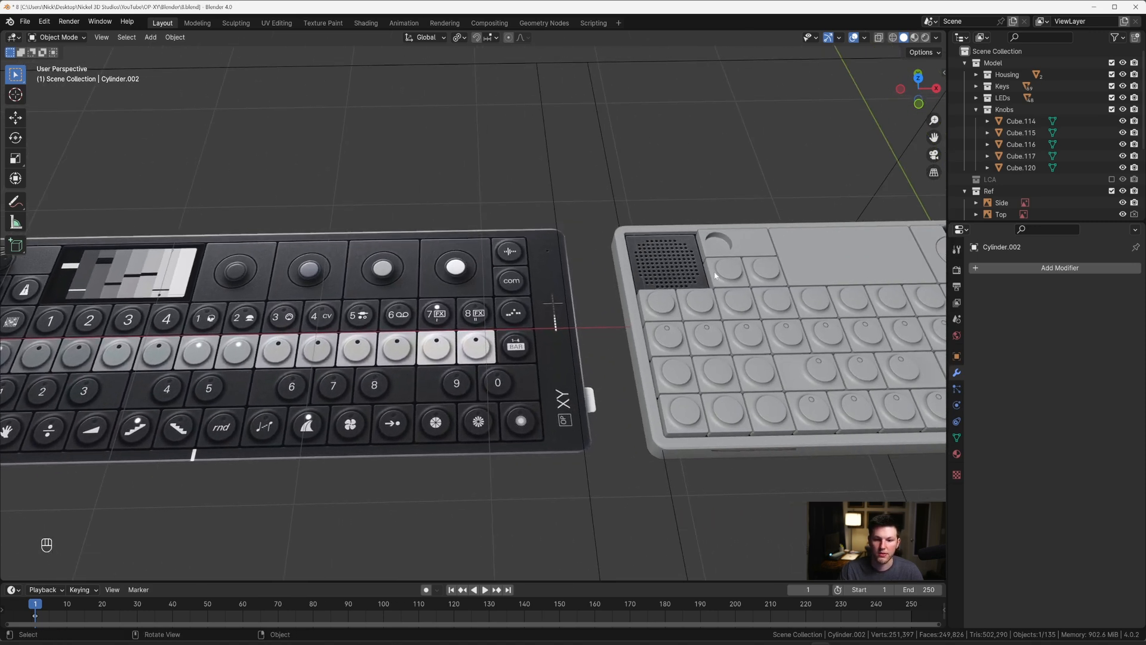
Step: Select the recess floor face of the wide dial tile and snap the 3D cursor to its centre
key(grave)
shift+middle_drag(686, 299, 531, 336)
scroll(555, 323, up, 2)
click(617, 267)
shift+middle_drag(616, 272, 443, 277)
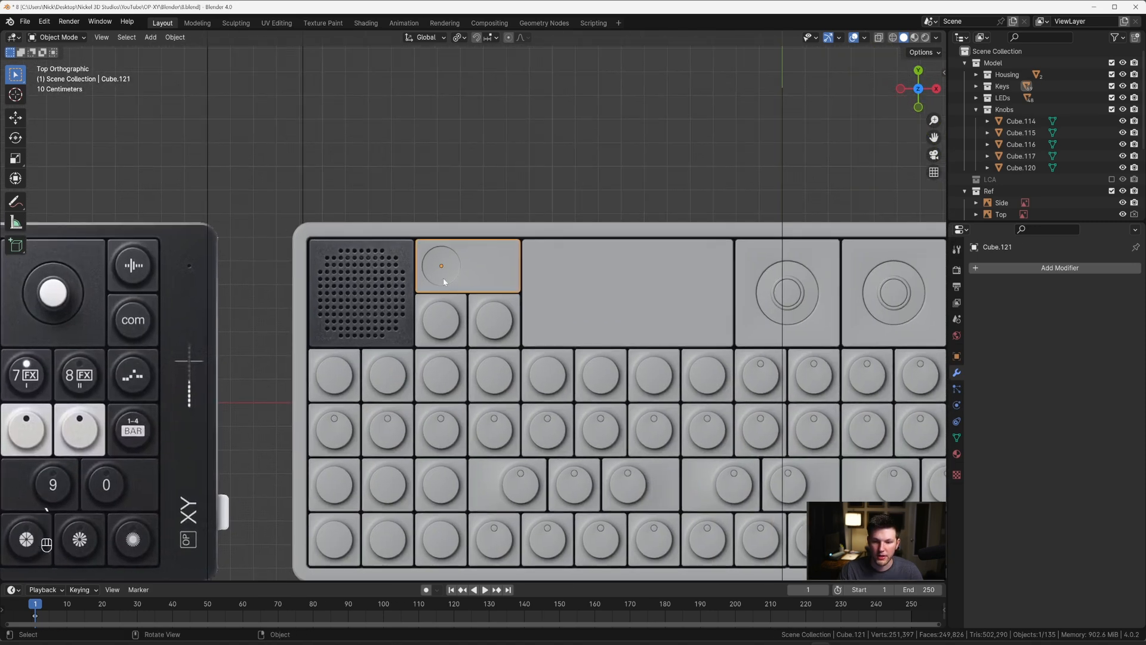
scroll(439, 268, up, 4)
key(Tab)
key(3)
scroll(427, 247, up, 4)
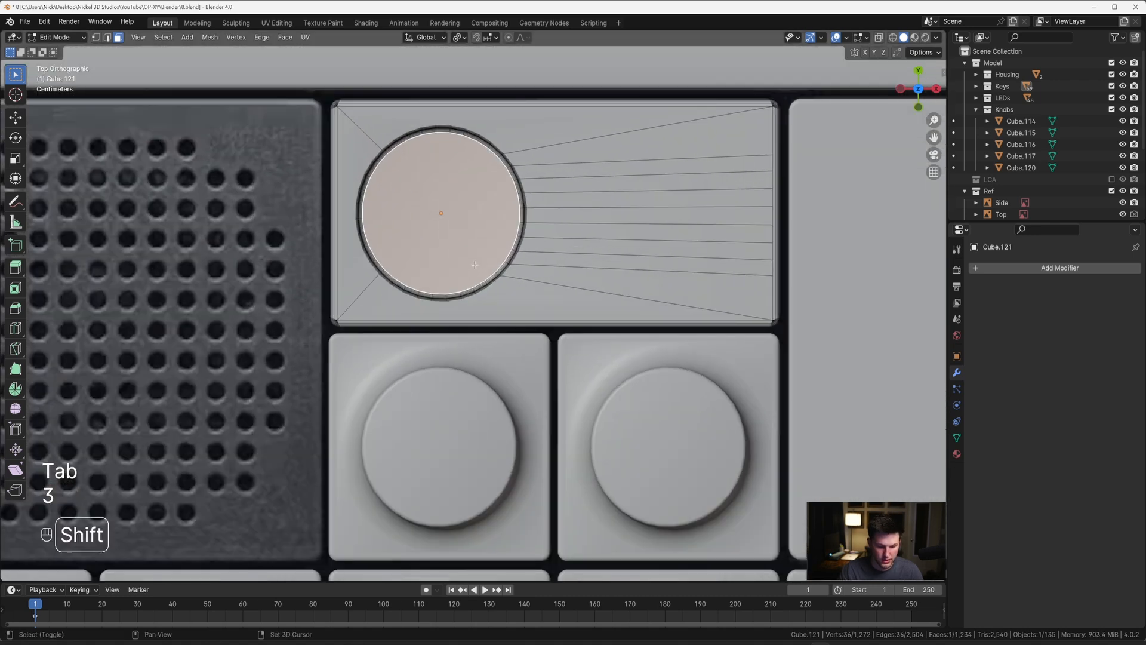
key(shift+s)
click(473, 309)
key(Tab)
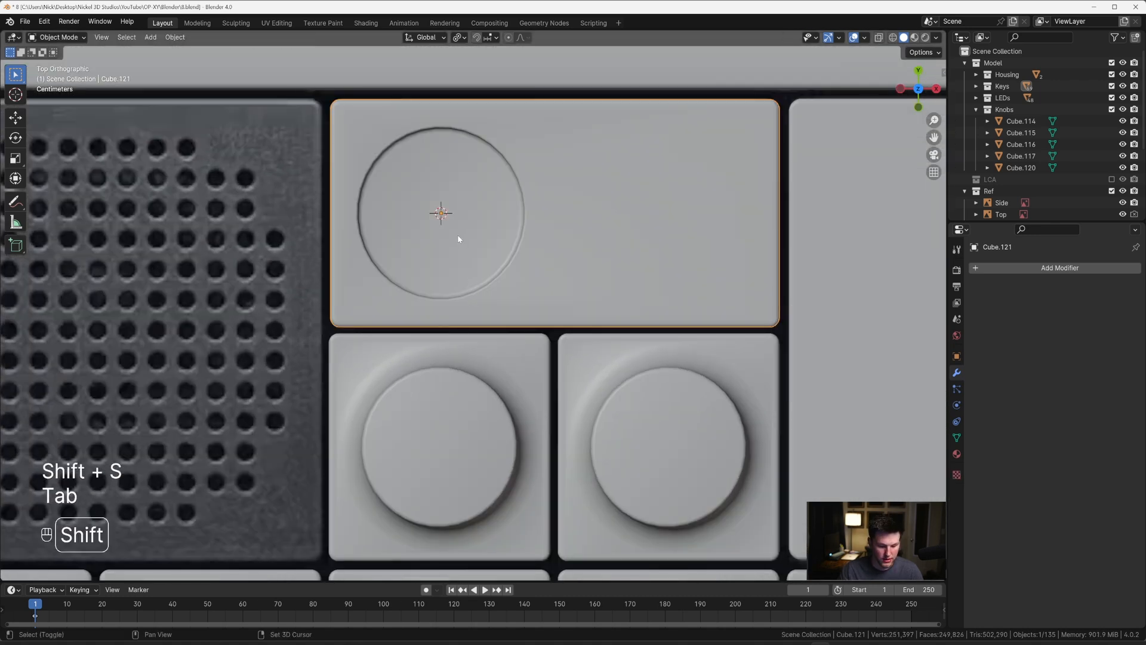
Step: Add a 72-vertex cylinder at the 3D cursor and scale its mesh by 0.068, then about 1.22, to fit the recess
key(shift+a)
click(524, 296)
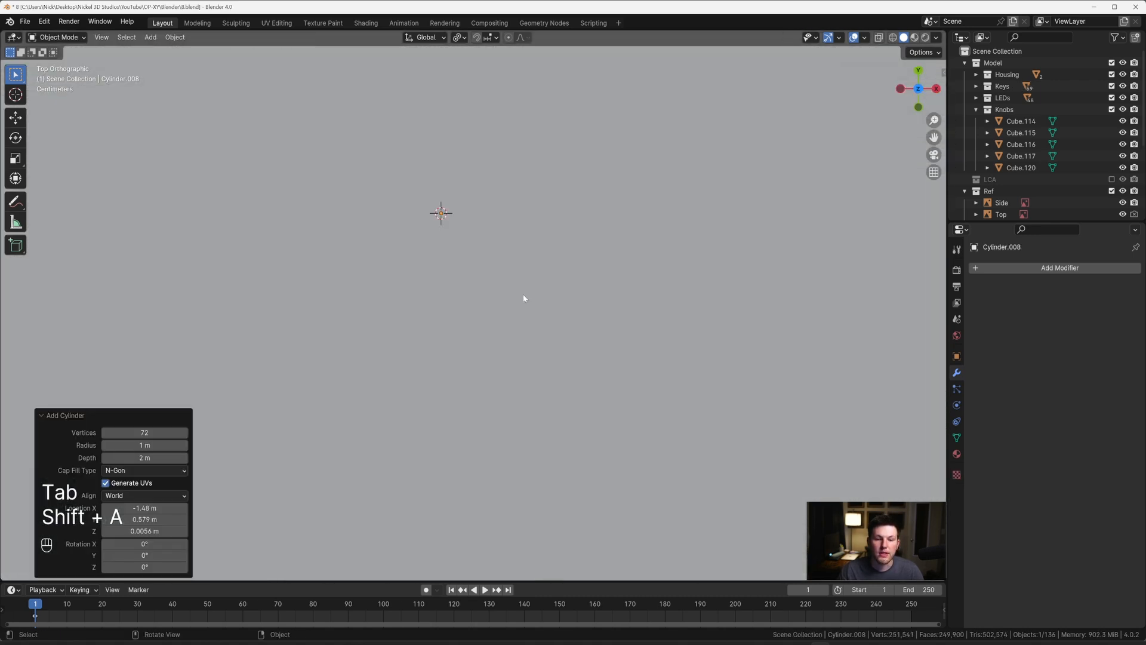
key(Tab)
key(a)
scroll(709, 289, down, 8)
key(s)
click(495, 258)
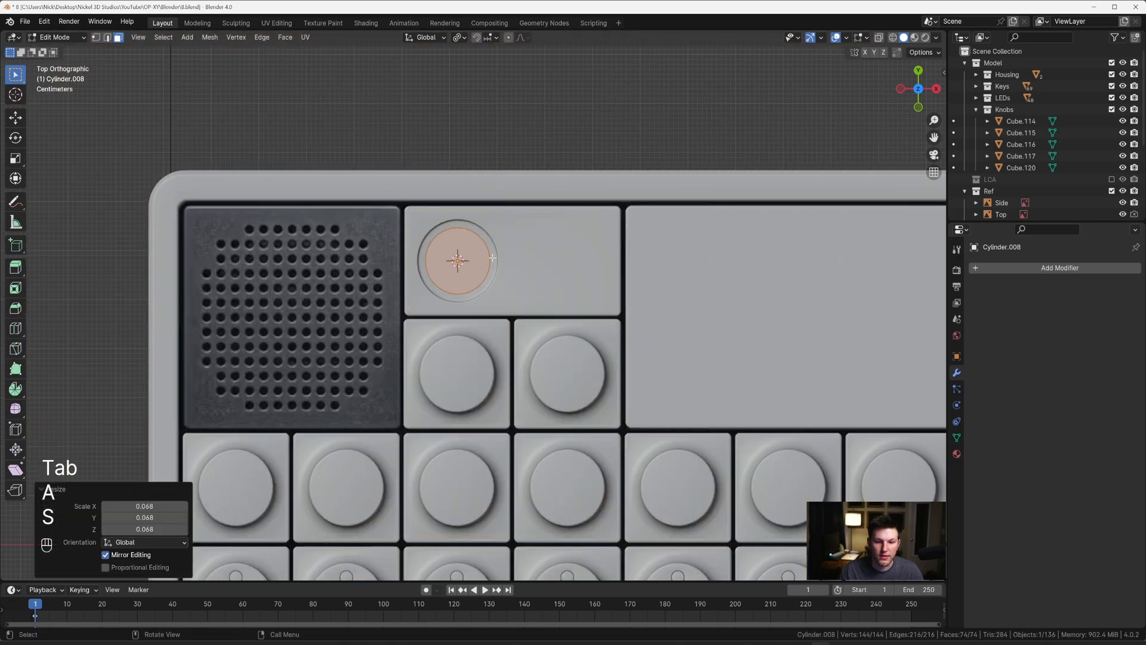
scroll(478, 263, up, 5)
key(s)
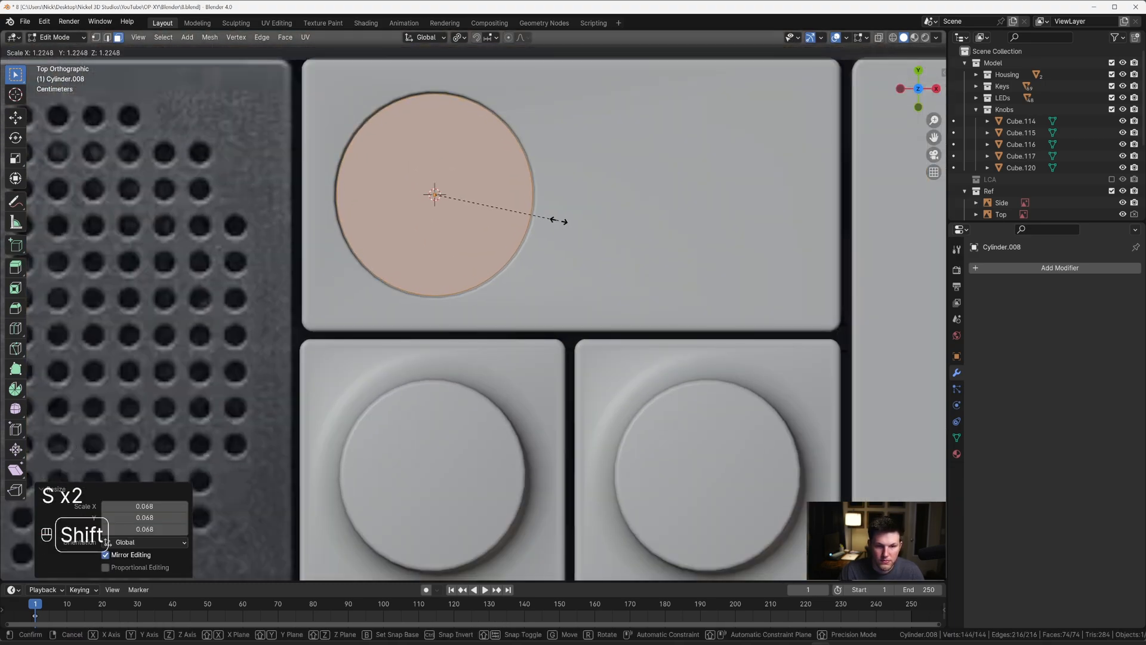
click(557, 218)
Step: In X-ray side view, raise the cylinder's bottom face about 0.02 m along Z
middle_drag(558, 218, 513, 309)
key(Tab)
scroll(577, 219, down, 4)
key(grave)
click(525, 273)
scroll(525, 275, up, 1)
scroll(513, 309, up, 5)
key(Tab)
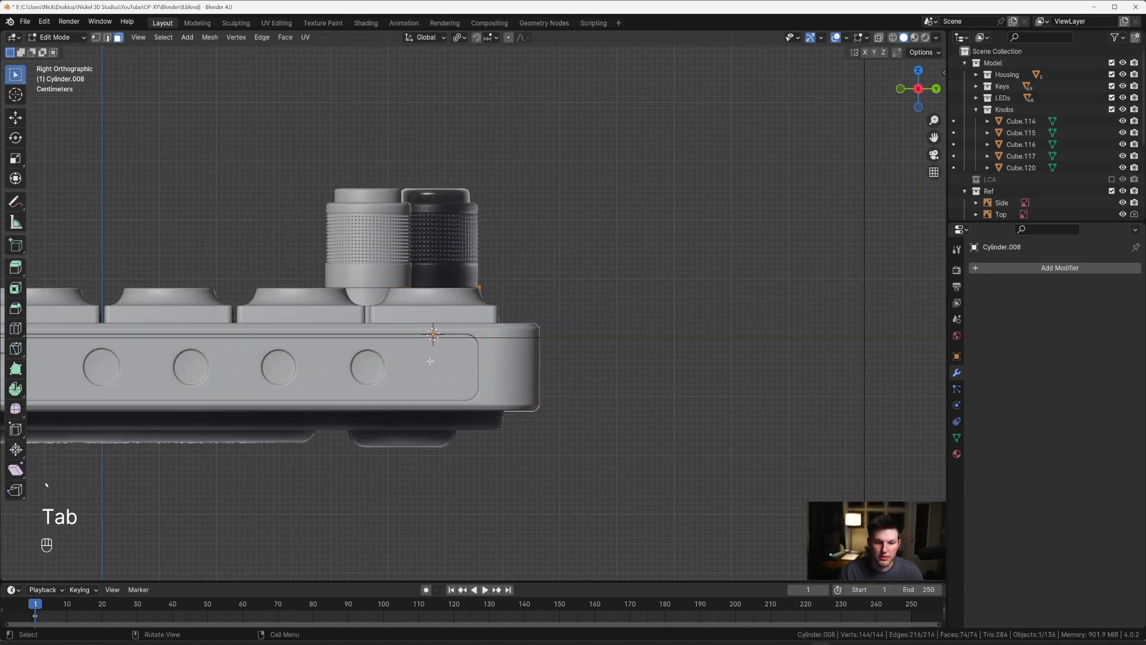
key(alt+z)
key(g)
key(z)
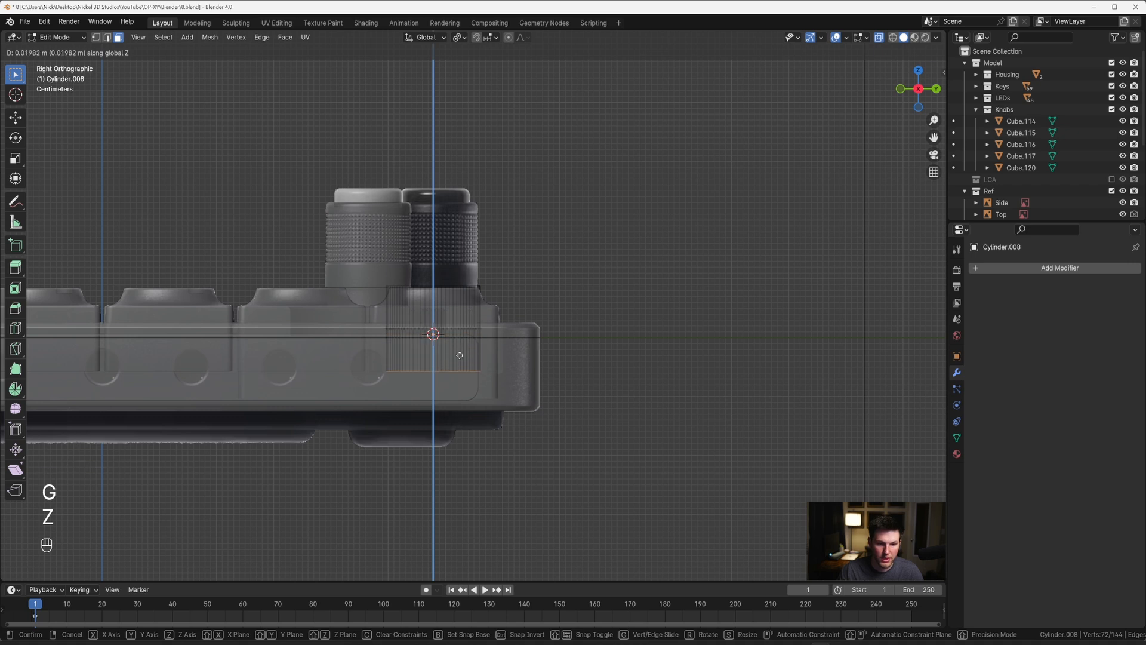
click(459, 355)
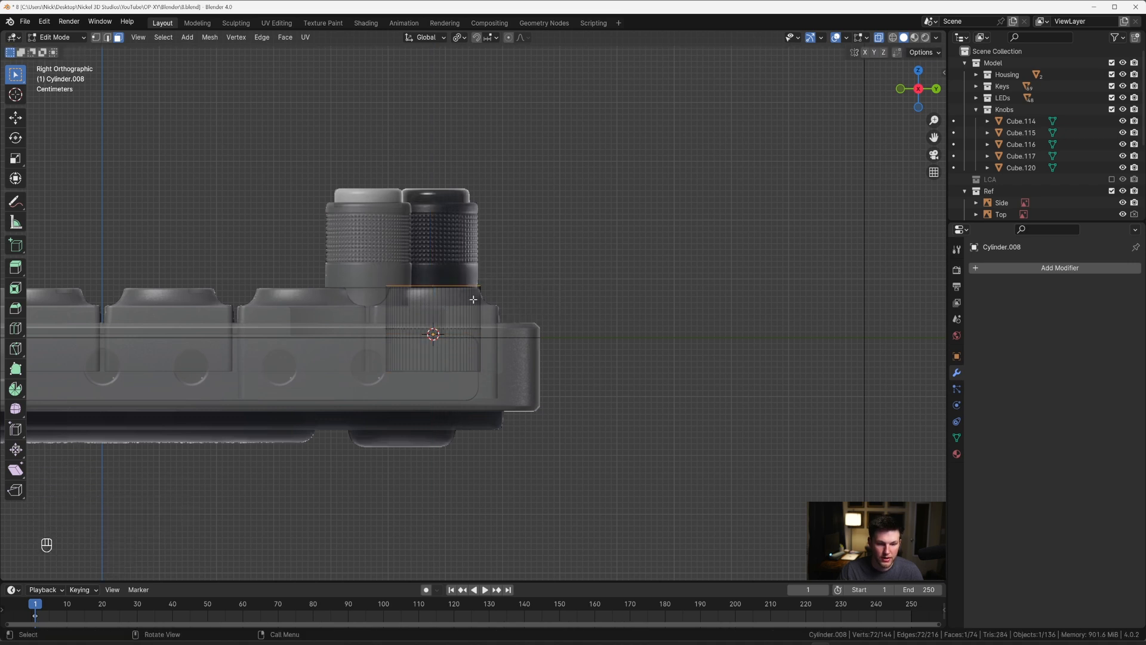
Step: Inset the cylinder's top face by about 0.0084 m and extrude it up about 0.0043 m along Z
middle_drag(473, 299, 588, 312)
scroll(522, 297, up, 2)
key(alt+z)
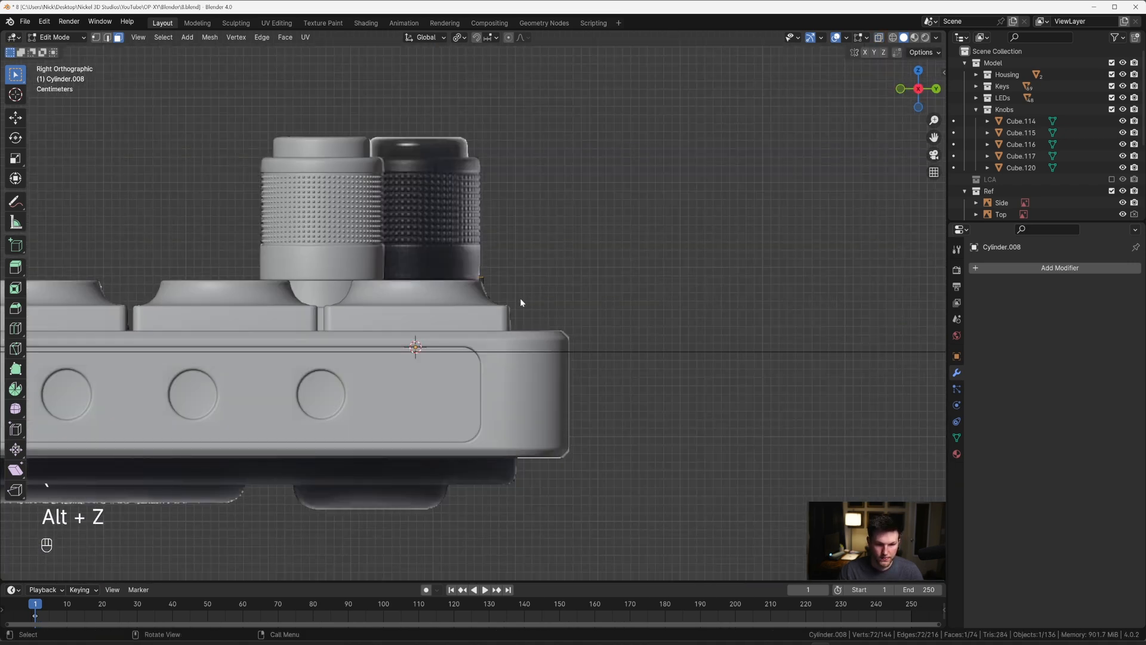
key(grave)
click(606, 262)
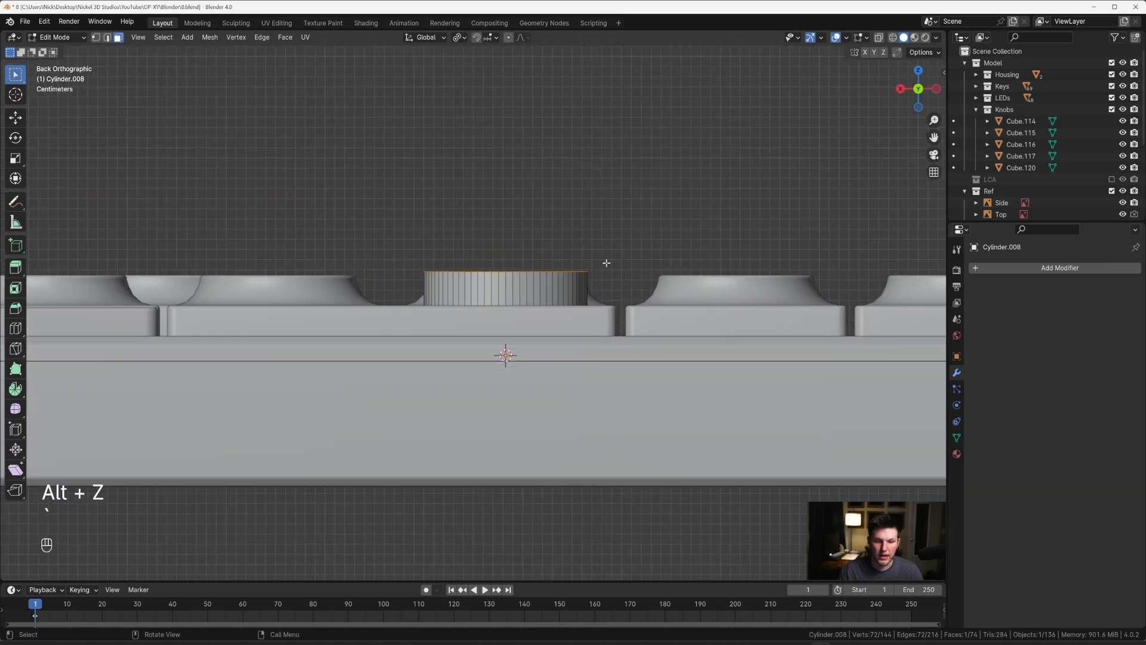
shift+middle_drag(606, 262, 610, 307)
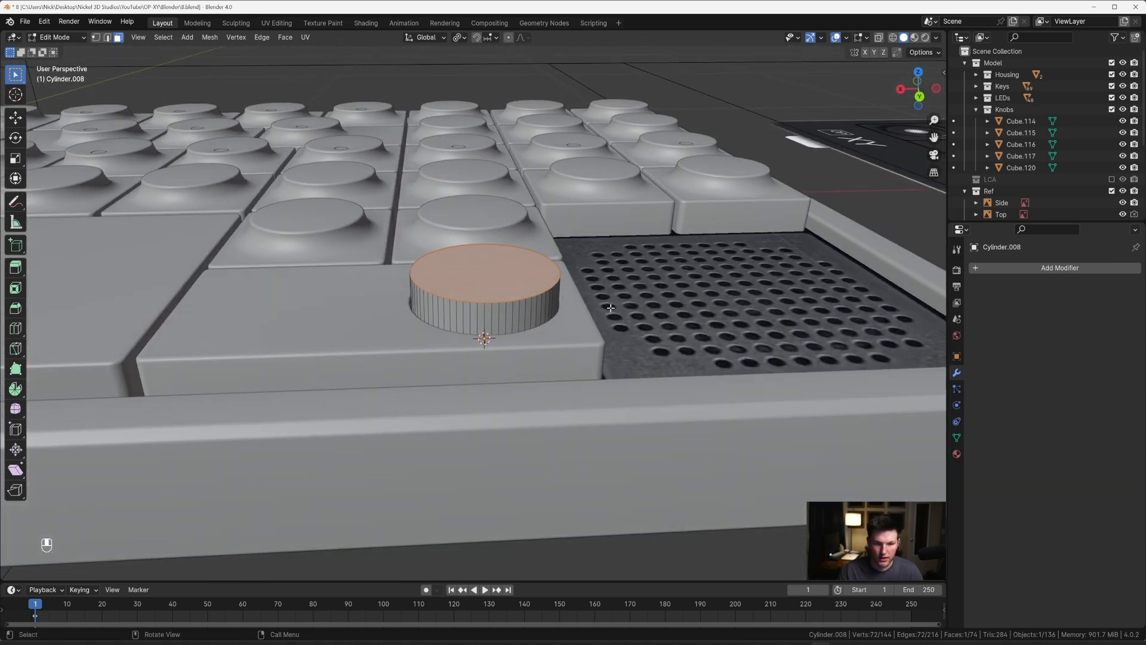
key(i)
click(655, 295)
key(e)
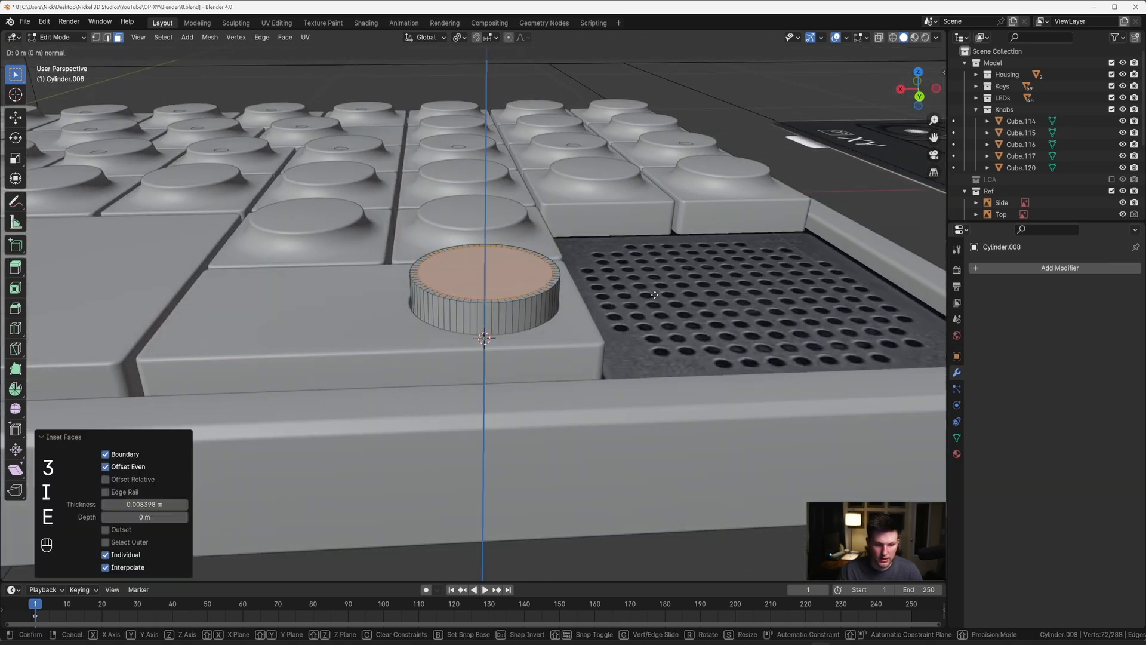
key(z)
key(z)
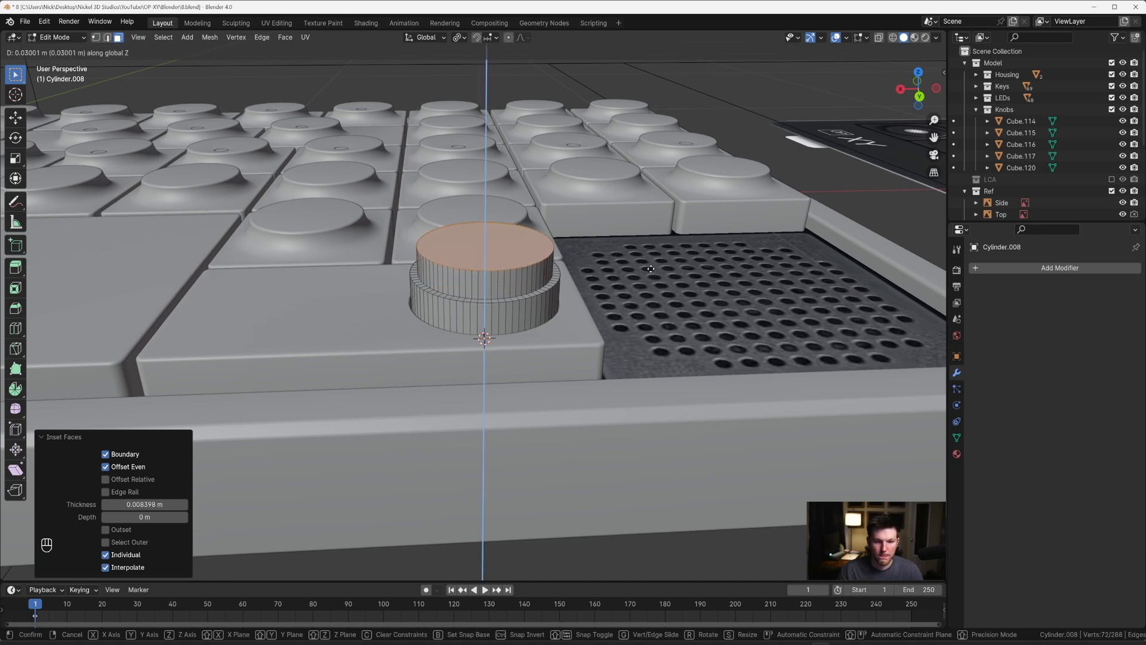
click(654, 291)
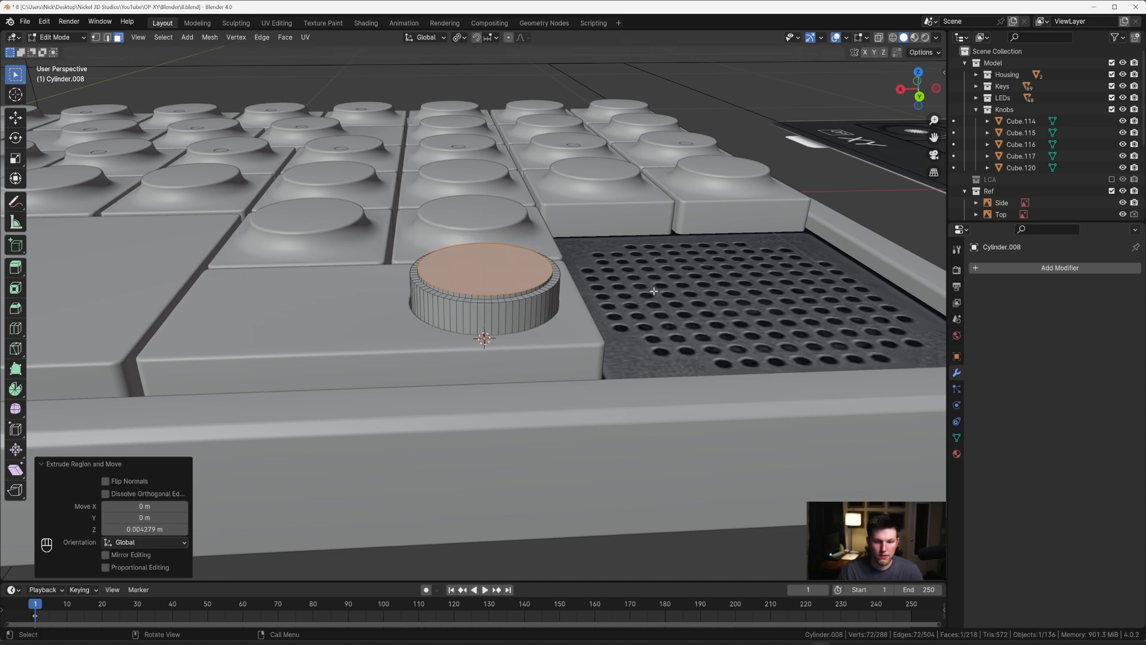
Step: Extrude the cylinder's top face up again by about 0.094 m along Z for the dial's body
scroll(609, 274, up, 2)
key(z)
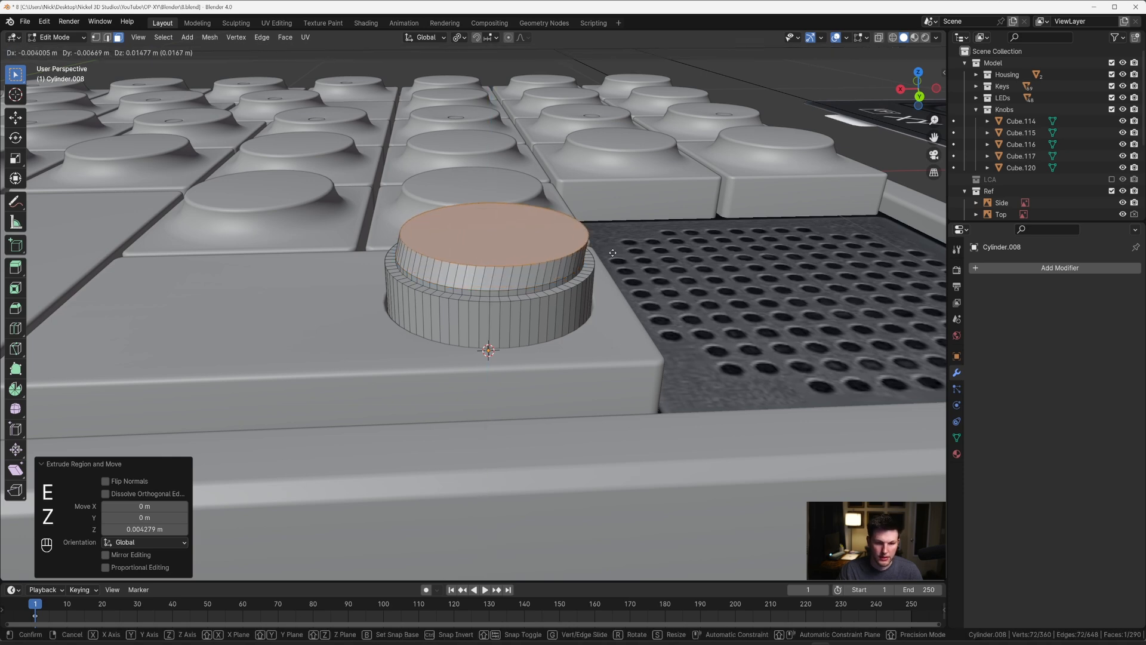
key(z)
click(591, 179)
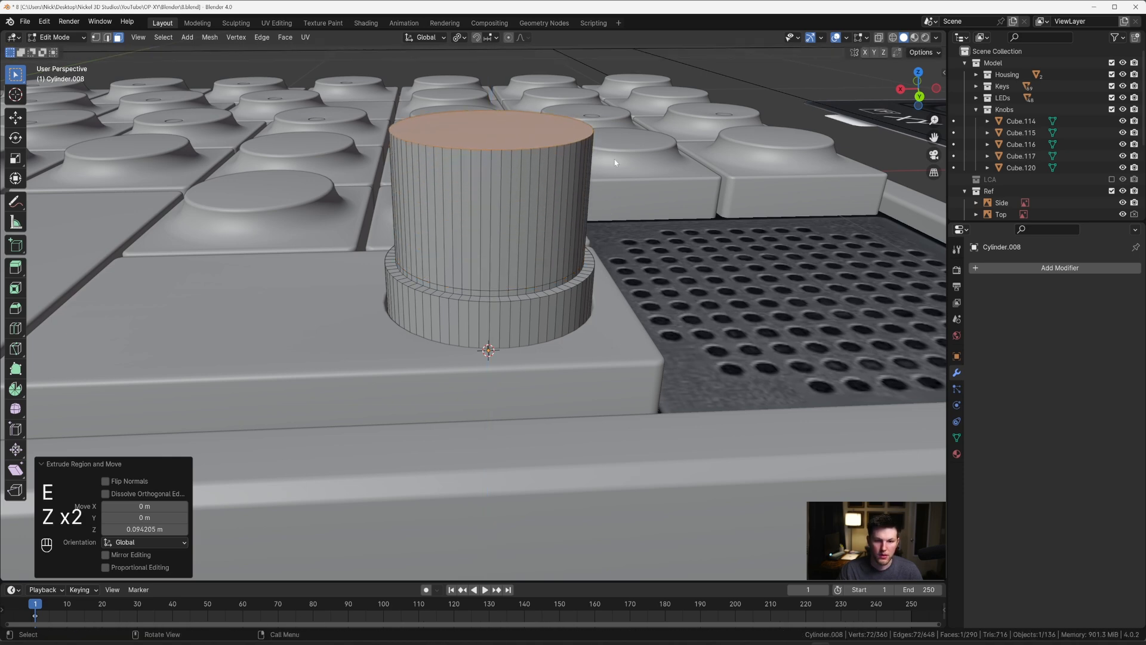
Step: From the back view, select the ring of side faces on the dial's upper body and extrude them along their normals
key(grave)
key(grave)
click(653, 154)
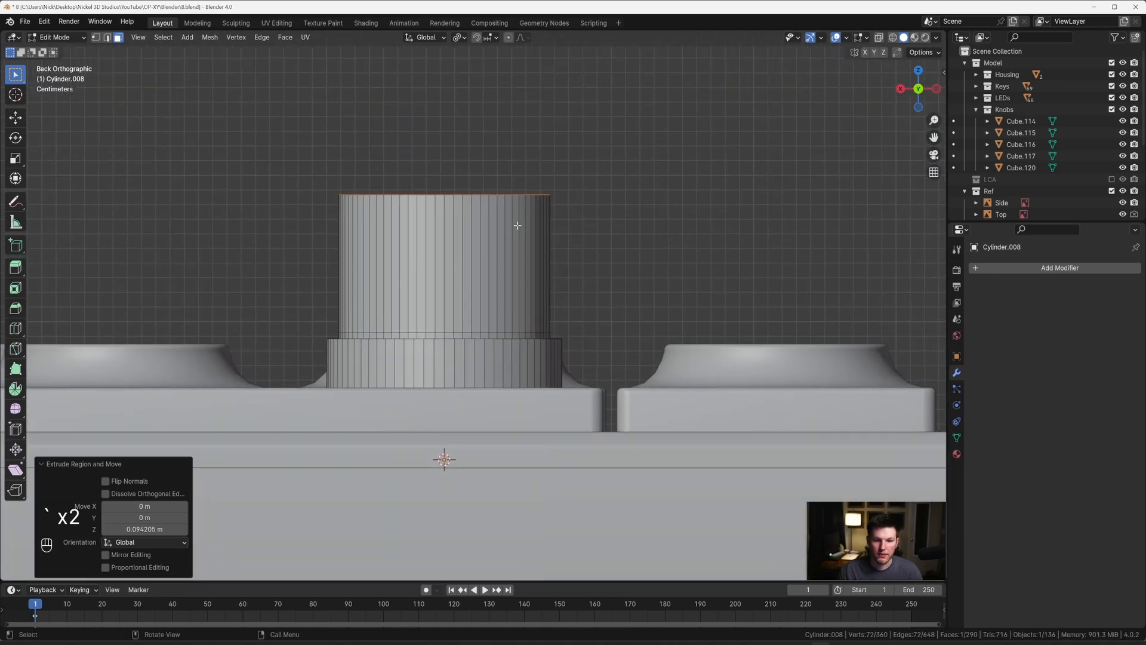
key(3)
alt+click(446, 230)
right_click(443, 261)
click(443, 263)
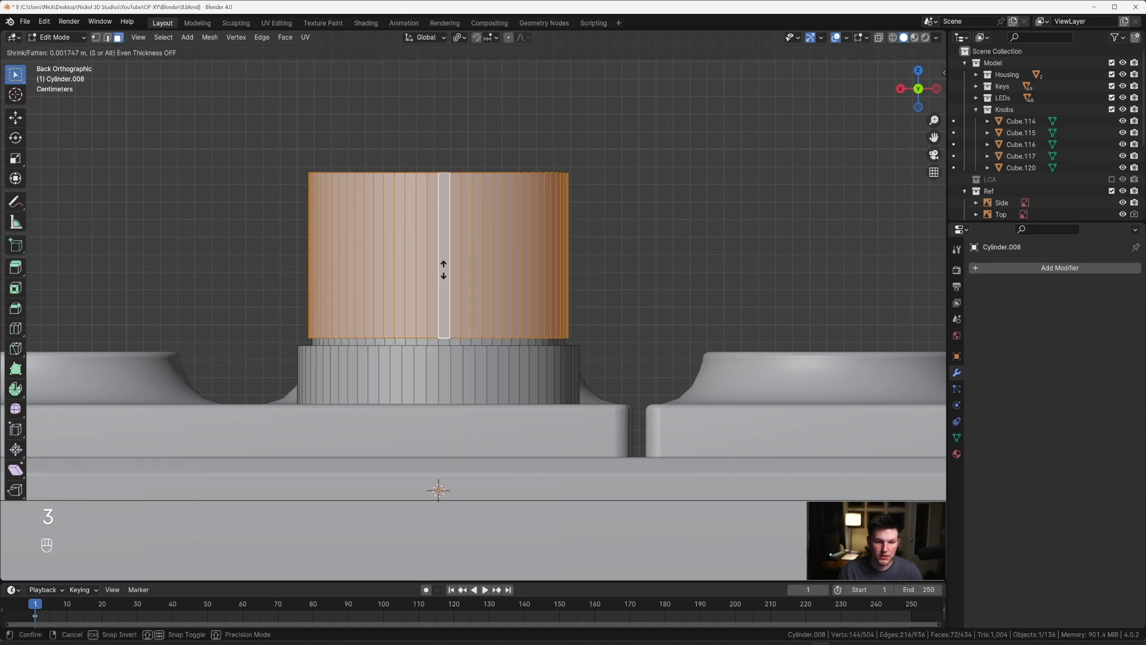
Step: Push the extruded side faces of the dial's upper body outward by about 0.0084 m
click(422, 211)
scroll(433, 227, down, 2)
Step: Bevel the edge loops around the dial's groove by about 0.00175 m with 5 segments
key(2)
alt+click(423, 330)
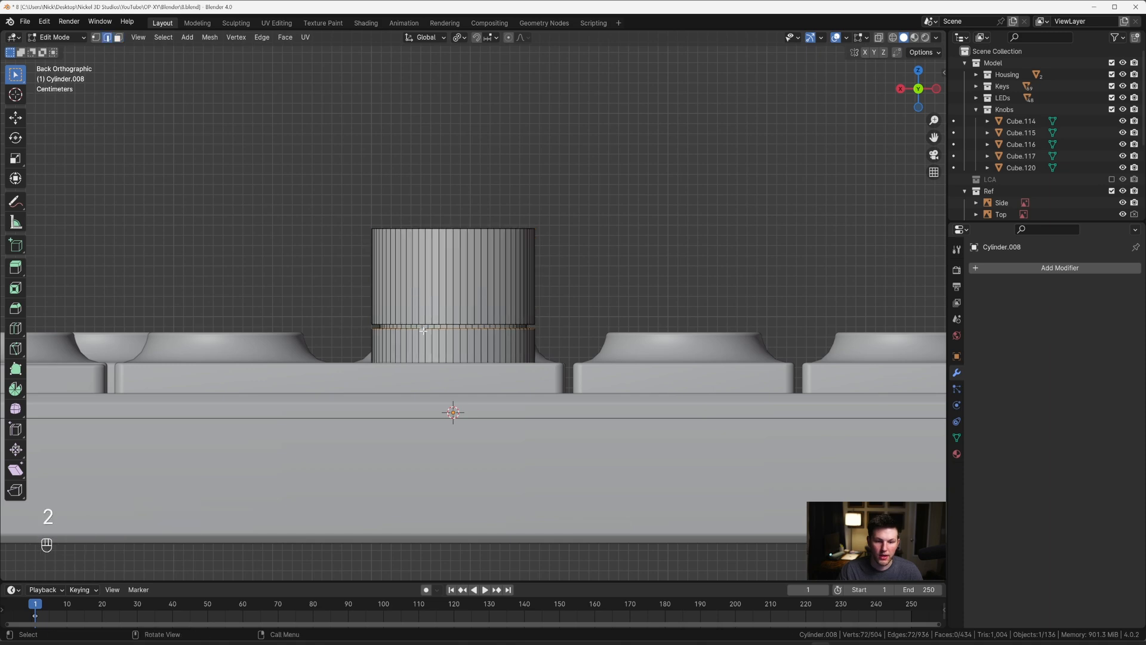
middle_drag(424, 330, 425, 344)
scroll(425, 344, up, 2)
scroll(415, 370, up, 2)
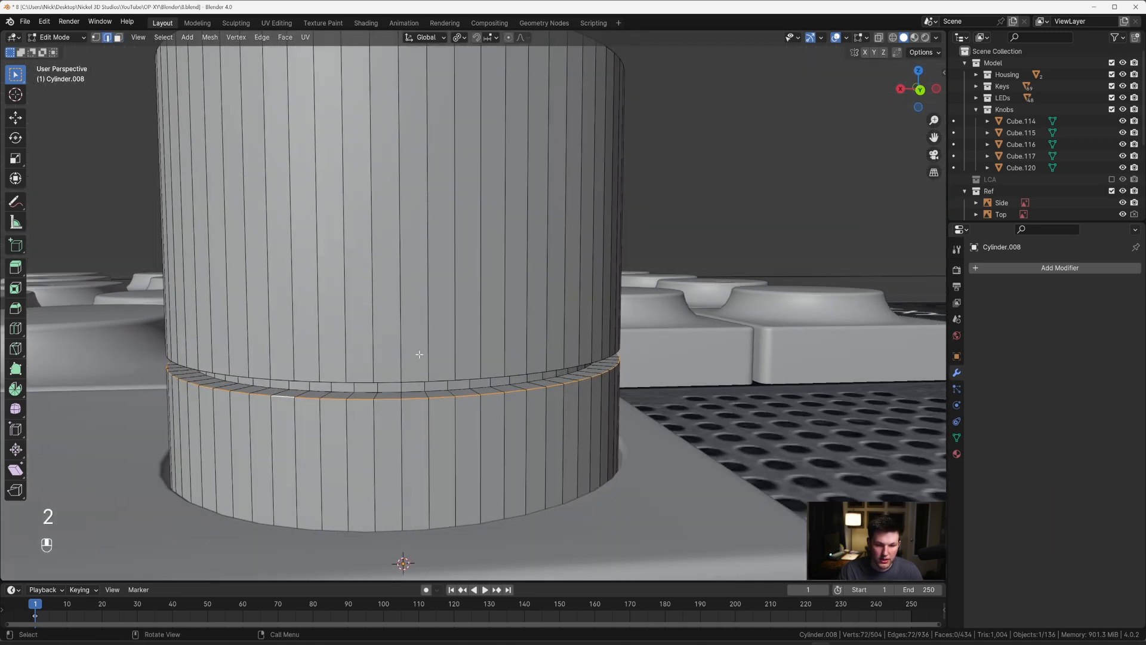
alt+shift+click(394, 392)
middle_drag(394, 391, 397, 361)
alt+shift+click(392, 364)
alt+shift+click(392, 357)
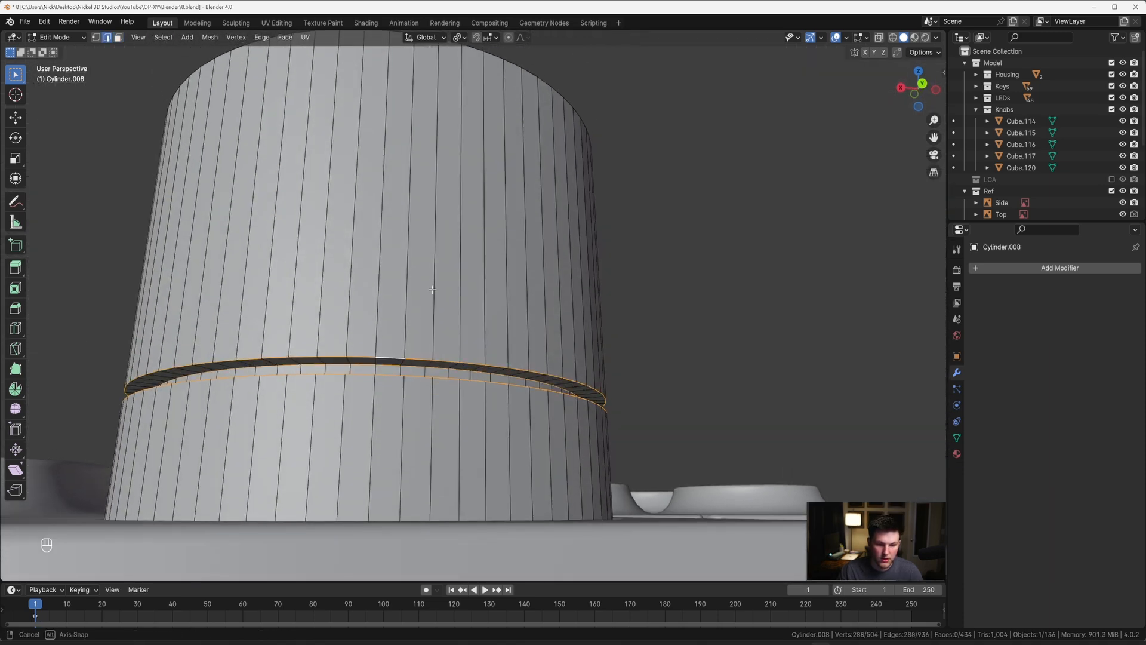
middle_drag(432, 289, 417, 320)
key(ctrl+b)
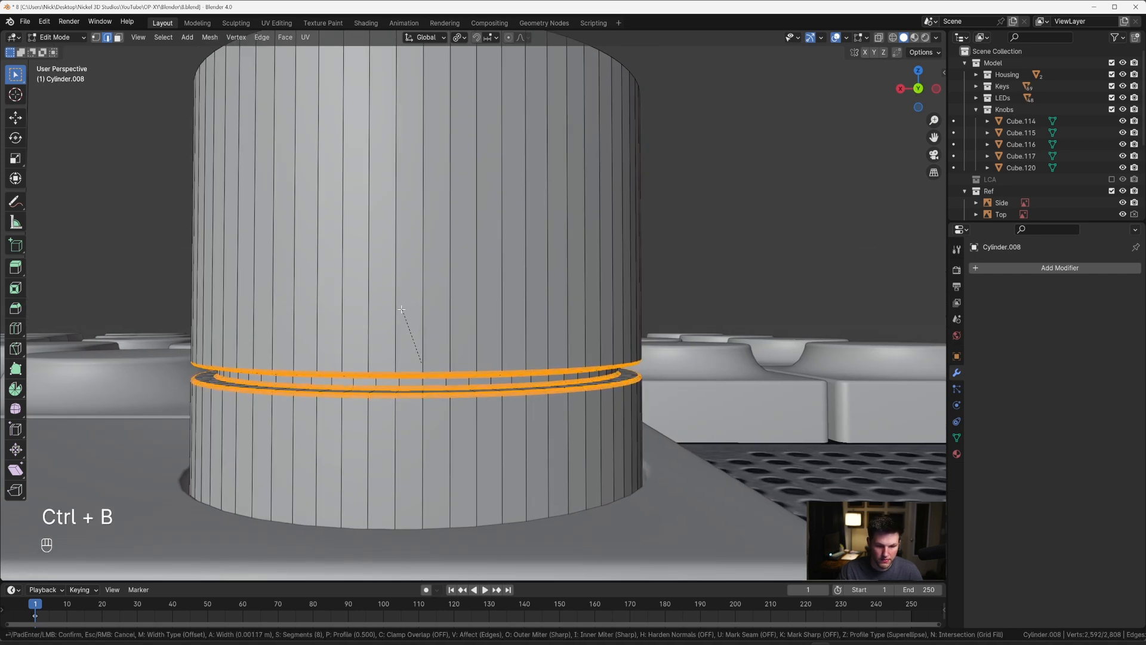
scroll(403, 309, down, 7)
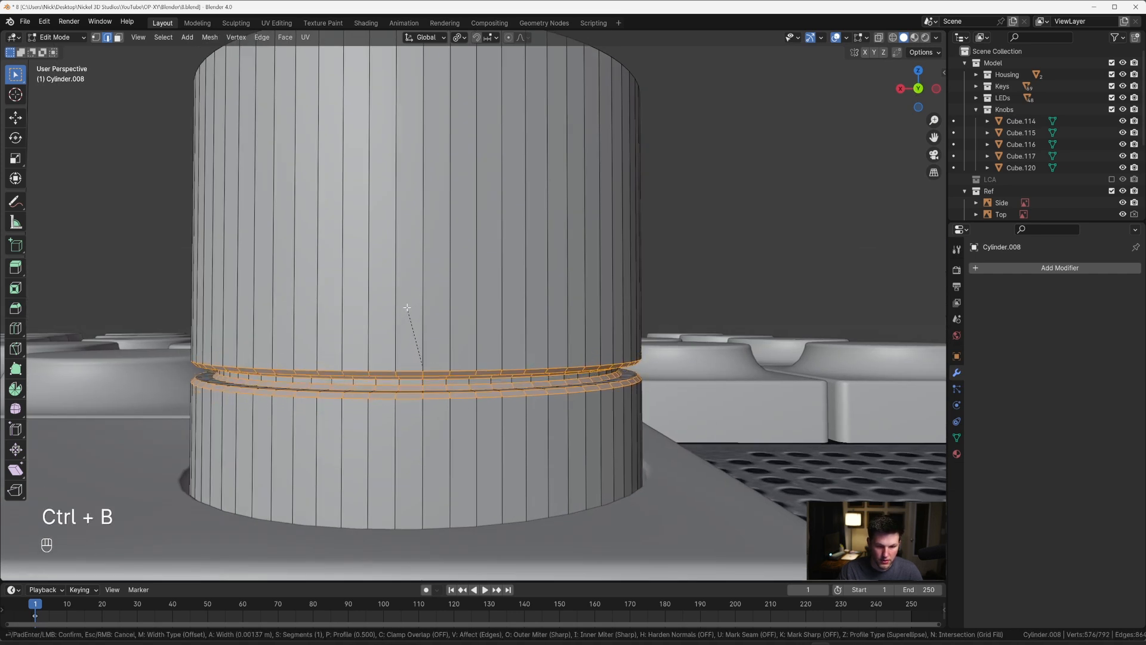
scroll(406, 308, up, 4)
click(405, 307)
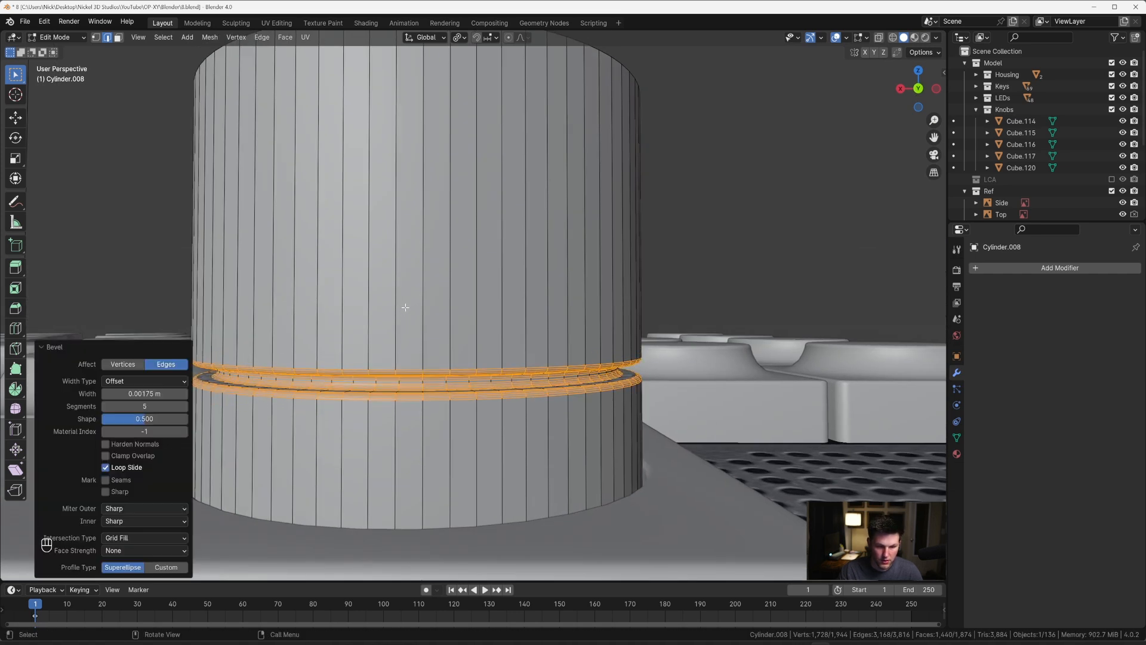
Step: Apply smooth shading to the whole dial object
key(Tab)
scroll(436, 258, down, 3)
right_click(444, 252)
click(445, 253)
middle_drag(445, 253, 471, 239)
Step: From the top view, scale the dial's inner top face down to roughly 0.9
key(Tab)
key(grave)
key(alt+z)
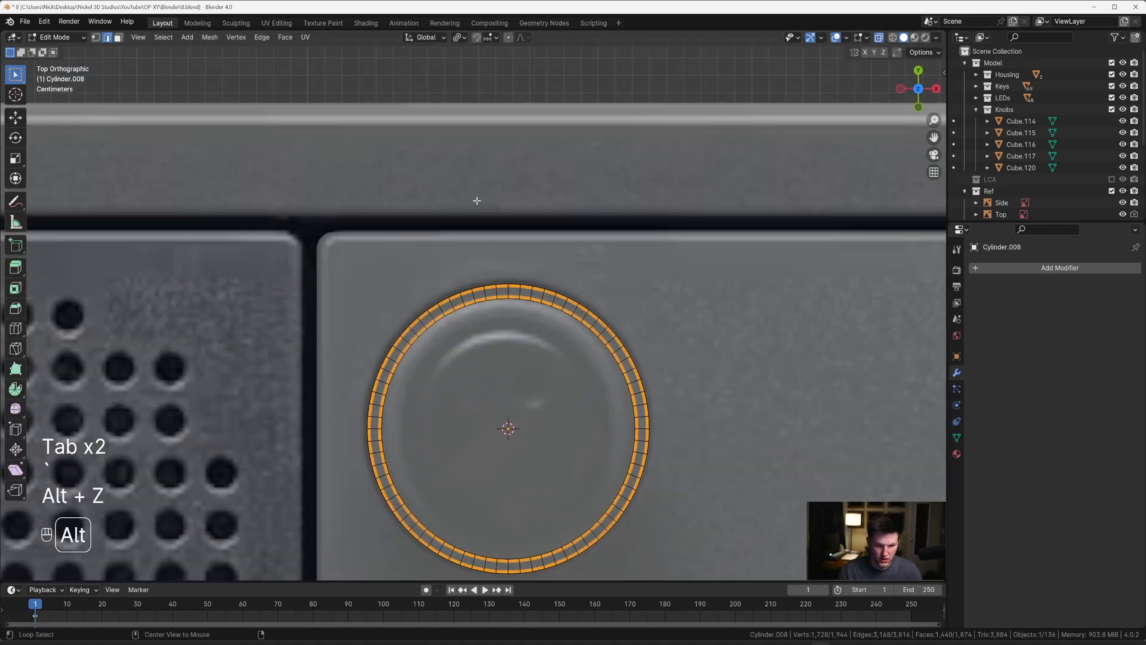
shift+middle_drag(540, 284, 498, 206)
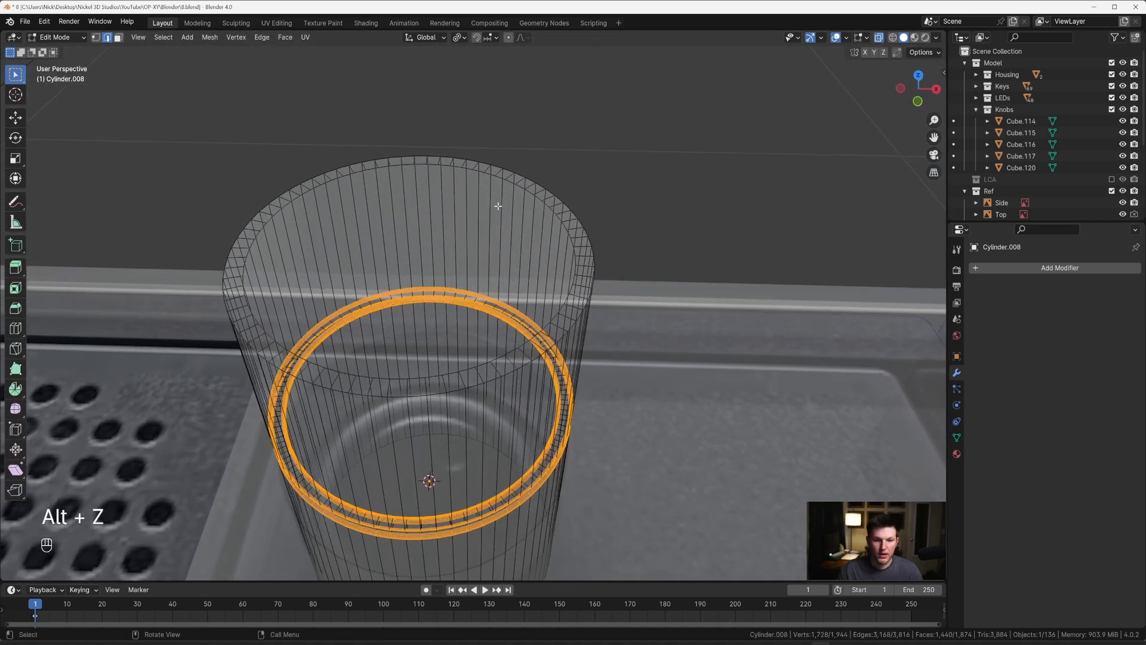
scroll(500, 215, down, 3)
key(Tab)
key(Tab)
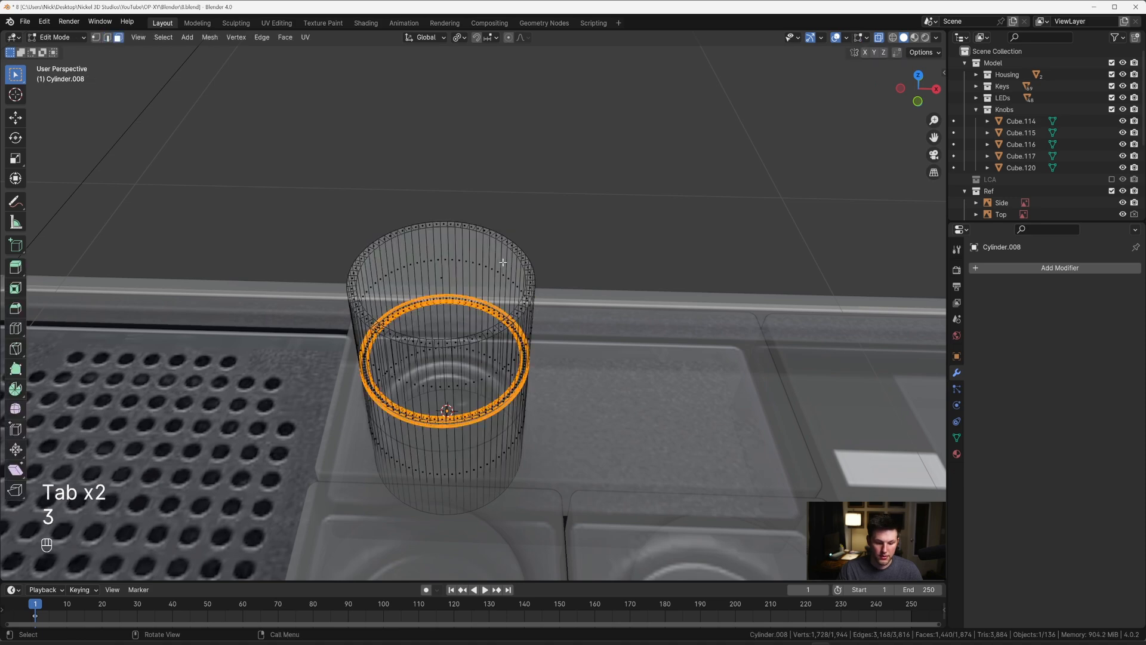
key(alt+z)
click(502, 261)
key(grave)
key(s)
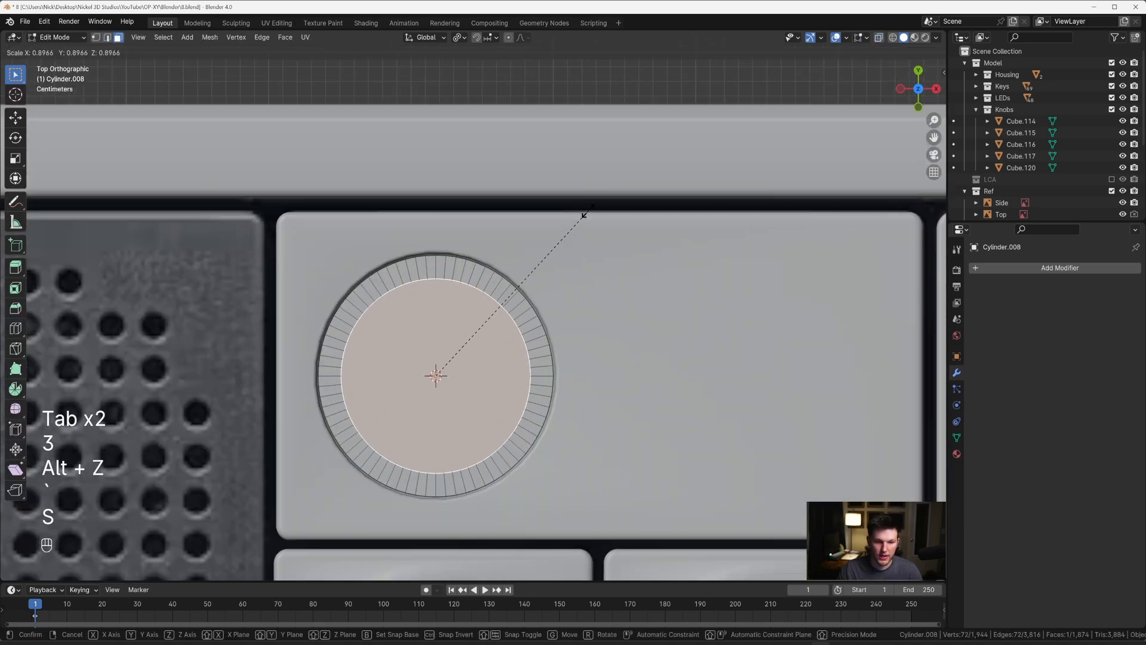
click(585, 212)
Step: In X-ray view, scale the inner top face by 0.935 to match the reference's inner circle
key(alt+z)
scroll(615, 214, up, 3)
key(s)
click(608, 224)
scroll(596, 246, down, 4)
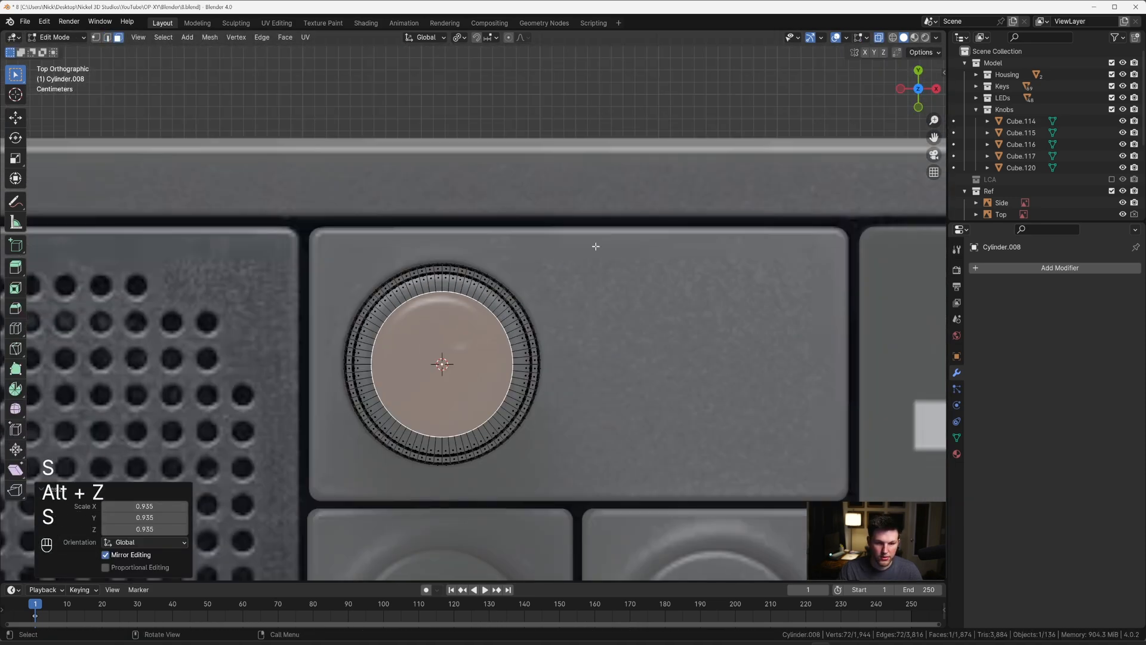
Step: In solid view, bevel the dial's outer top edge loop by about 0.012 m with 5 segments
key(Tab)
middle_drag(596, 246, 535, 243)
key(Tab)
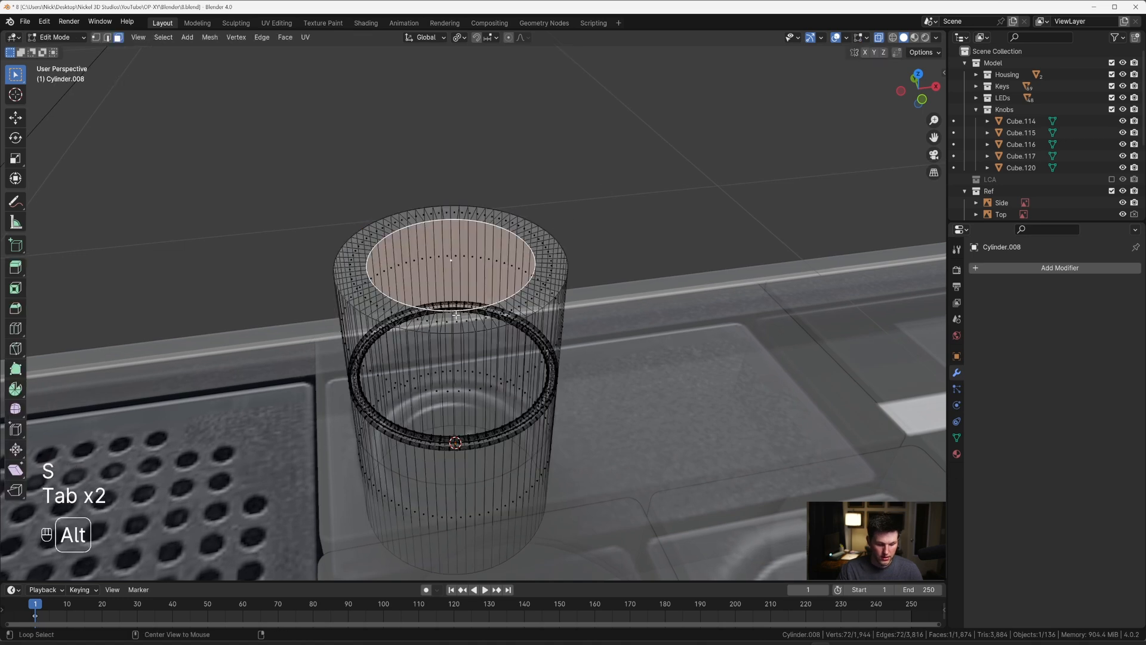
key(alt+z)
key(2)
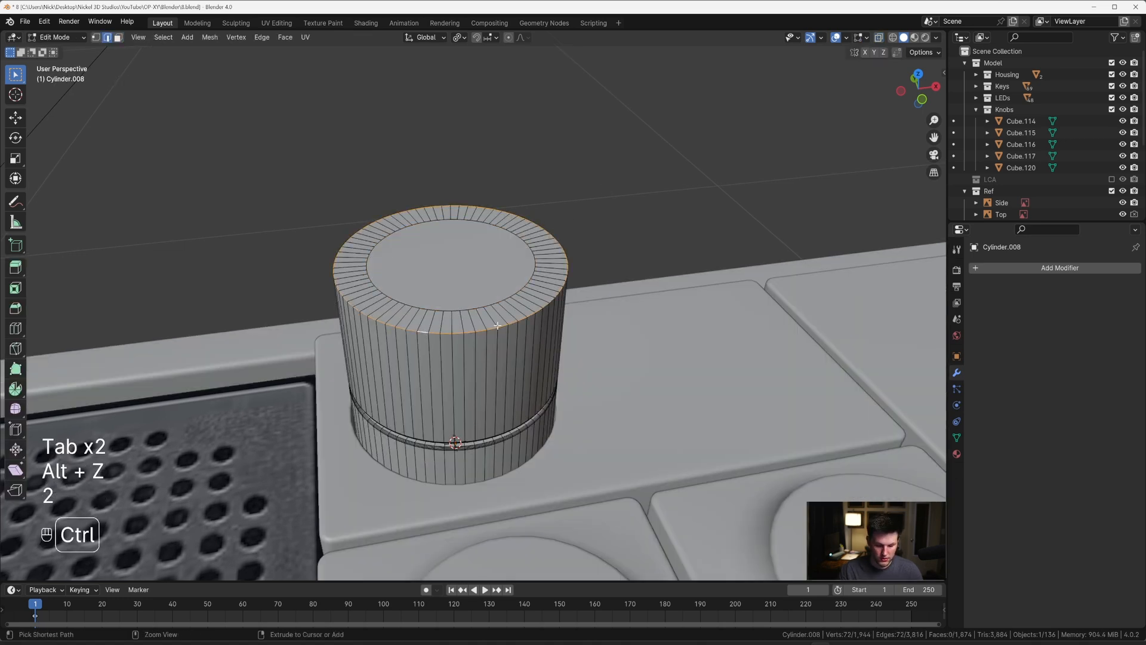
key(ctrl+b)
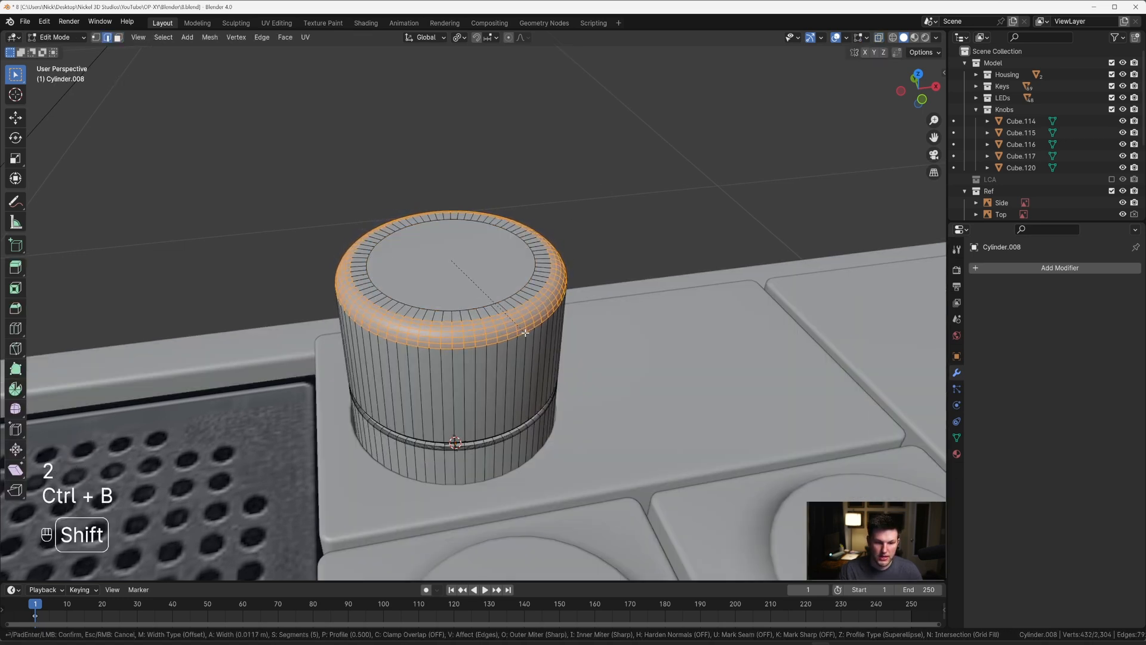
click(526, 332)
Step: Compare the dial's height and profile with the other knobs from the front view
scroll(525, 316, down, 5)
middle_drag(524, 299, 530, 270)
key(Tab)
scroll(509, 274, down, 6)
key(grave)
click(444, 209)
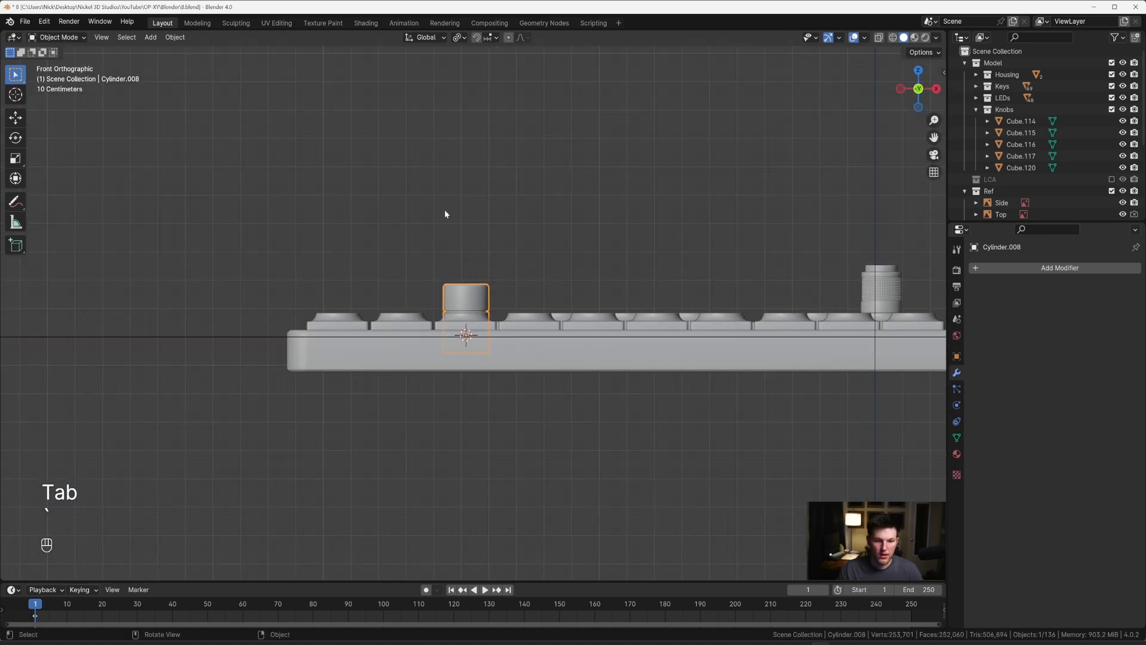
scroll(445, 214, down, 5)
shift+middle_drag(743, 157, 545, 209)
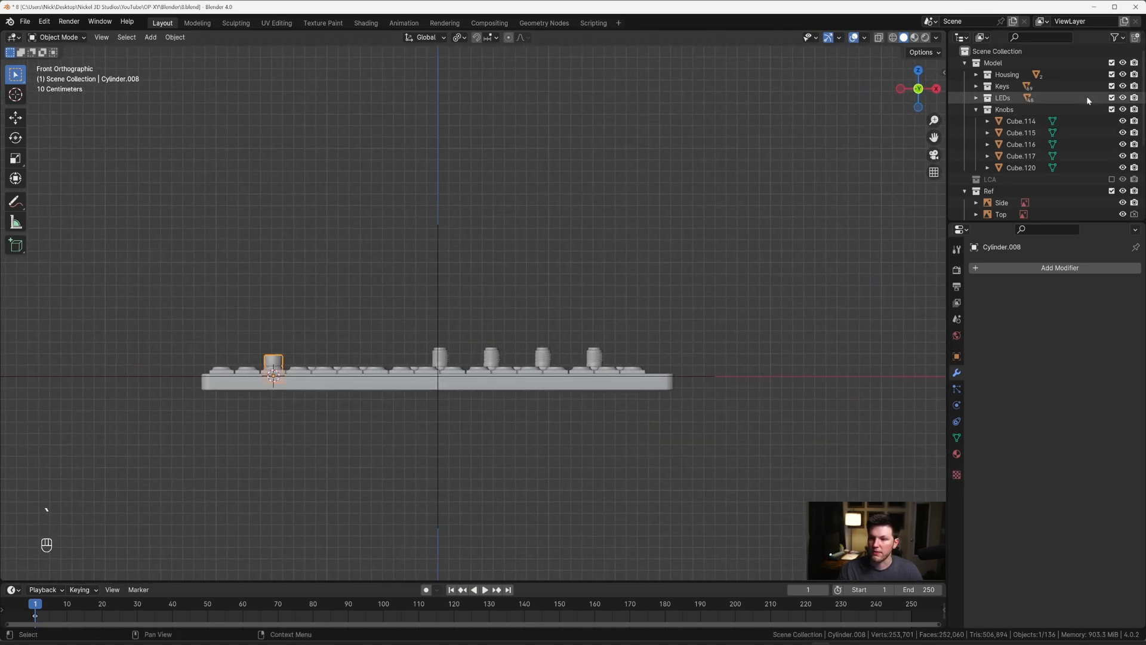
scroll(520, 225, down, 2)
scroll(442, 268, up, 4)
shift+middle_drag(422, 280, 460, 215)
Step: Select the dial's inner top face in face-editing mode
key(Tab)
scroll(525, 292, up, 4)
scroll(549, 302, up, 4)
scroll(459, 216, up, 3)
key(3)
click(410, 166)
shift+middle_drag(453, 146, 519, 203)
scroll(520, 204, up, 3)
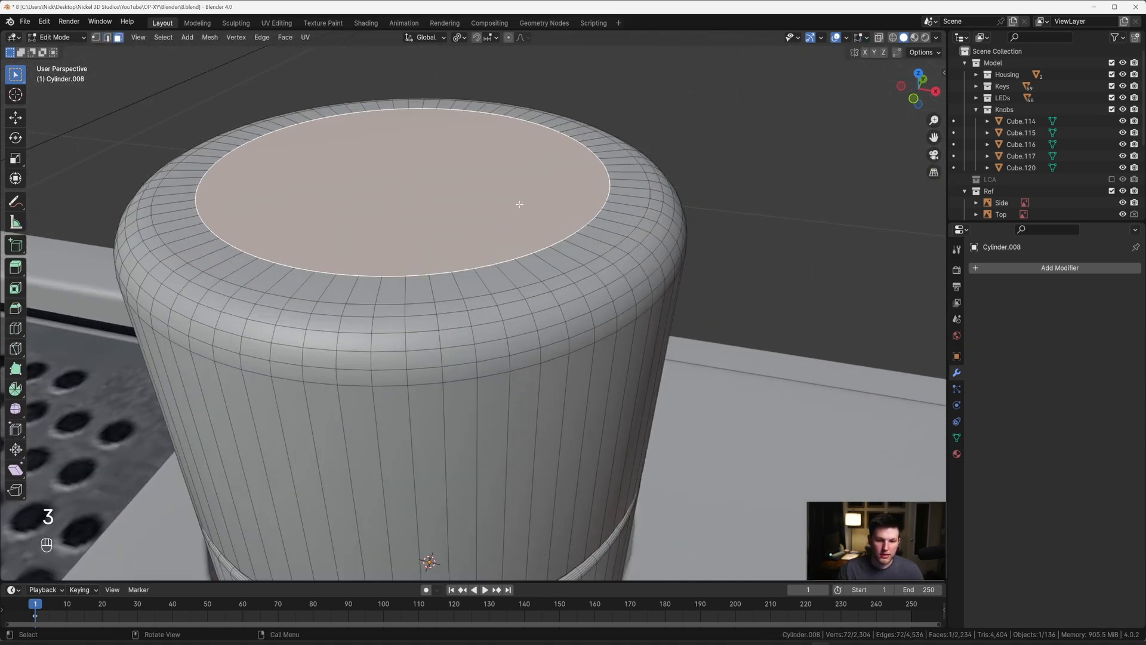
Step: Try to extrude the dial's inner top face down by about 0.0088 m
scroll(519, 204, down, 3)
key(e)
key(z)
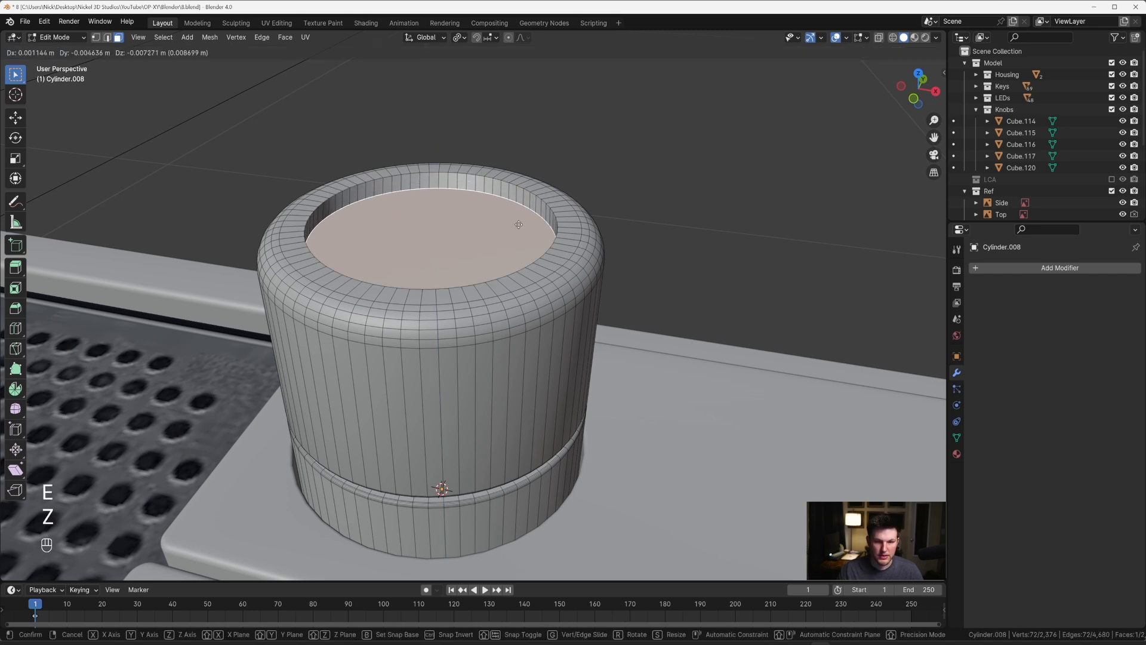
click(524, 221)
key(ctrl+b)
key(Escape)
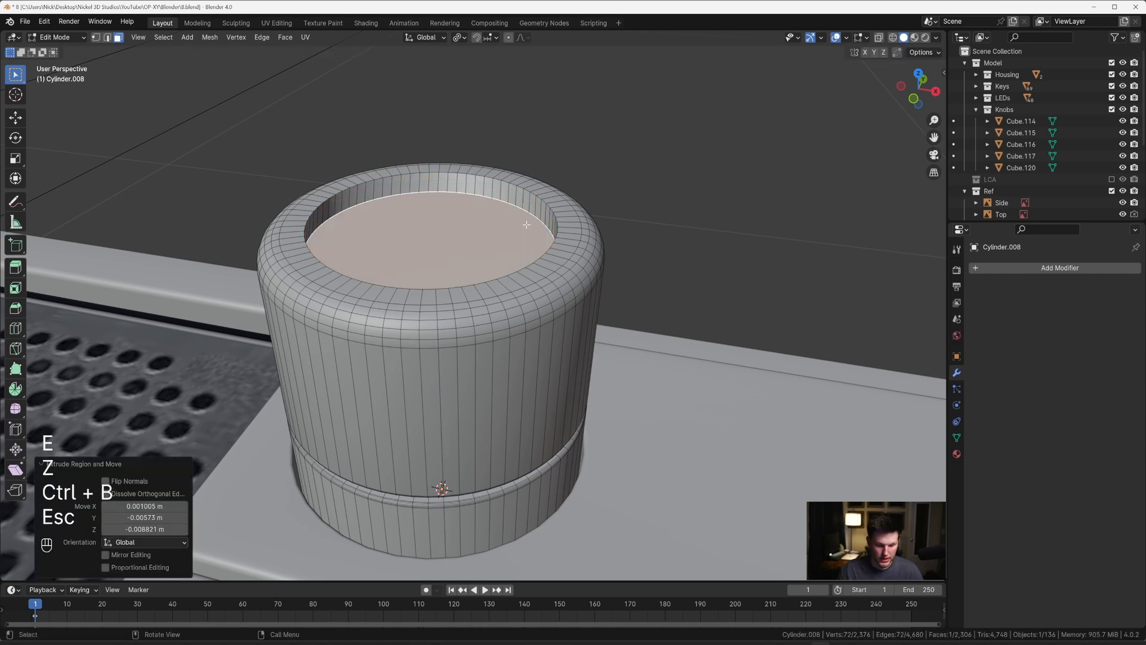
key(ctrl+z)
key(r)
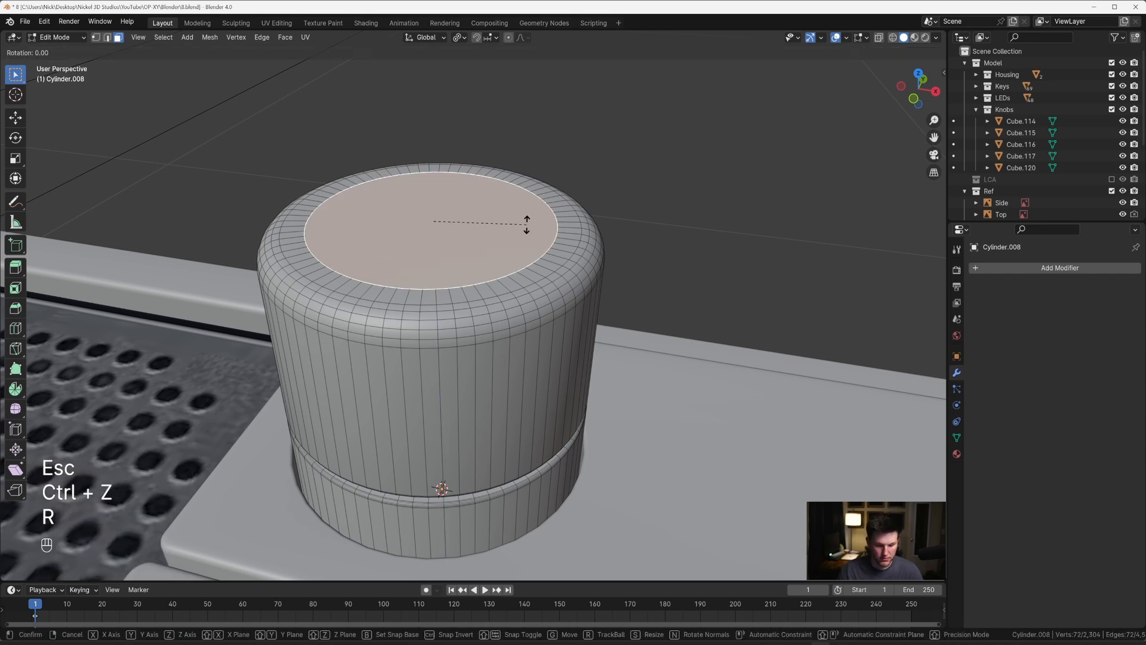
key(Escape)
Step: Extrude the inner top face down about 0.0106 m and bevel the recess floor's edge by about 0.002 m with 5 segments
key(e)
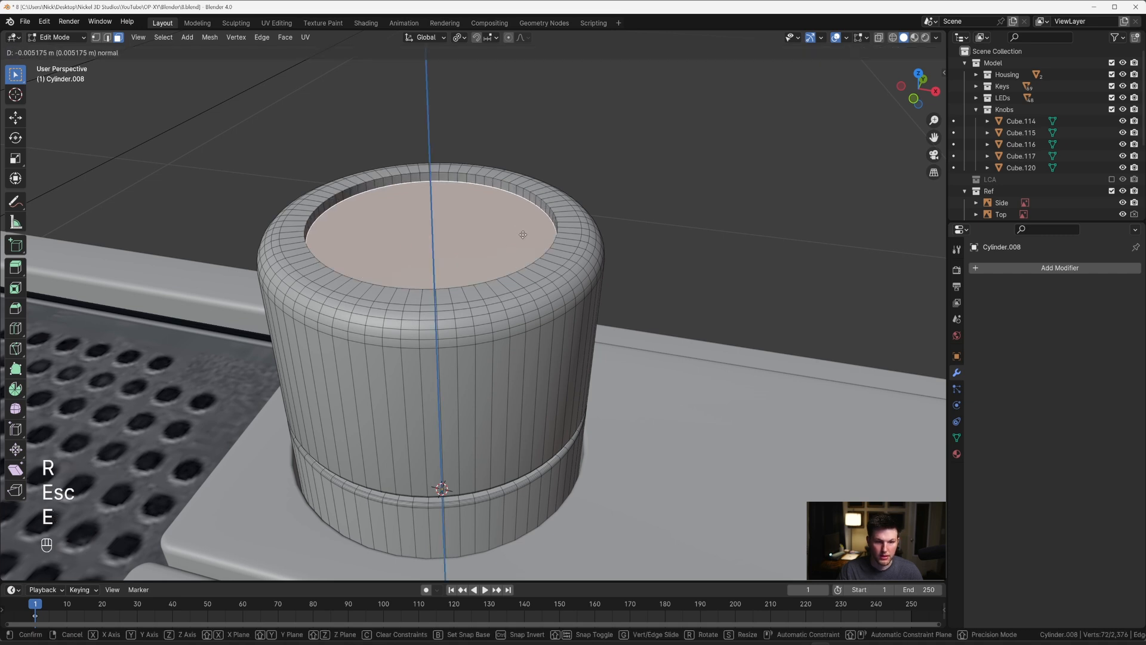
click(530, 244)
key(ctrl+b)
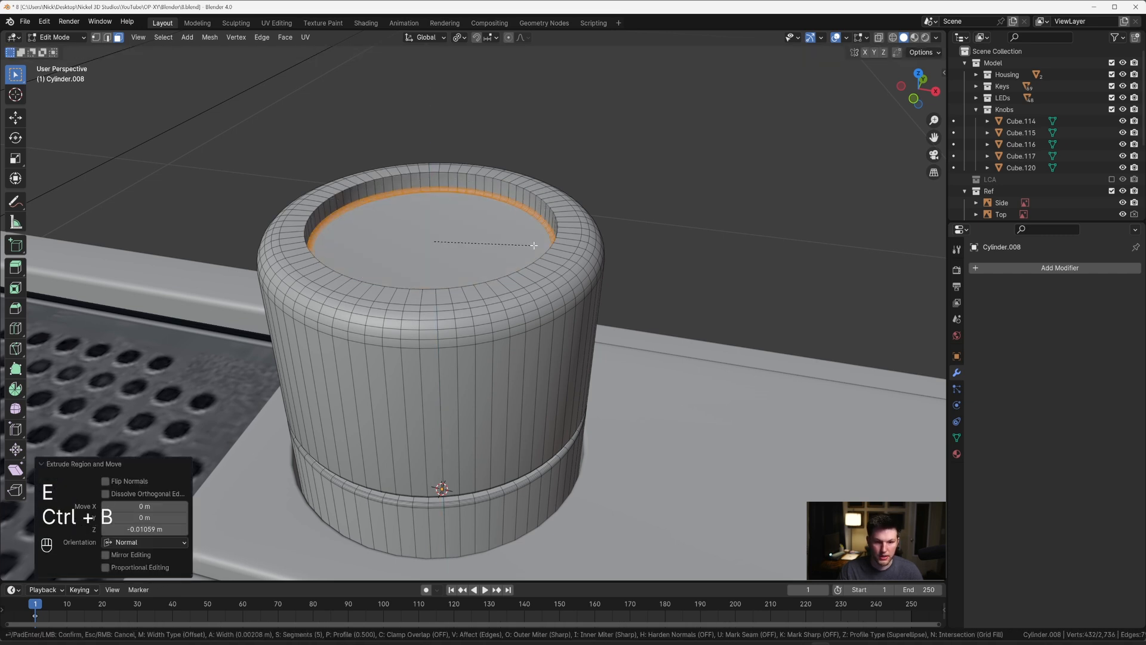
click(528, 244)
Step: Duplicate the recess floor face in place and separate the copy into its own object
key(2)
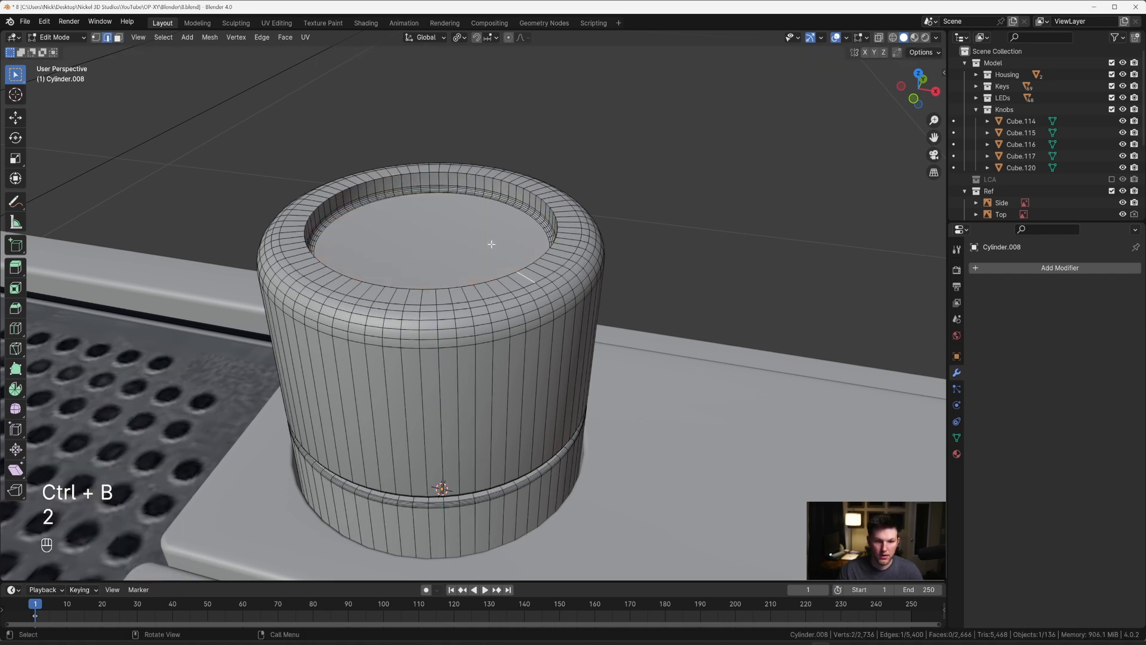
key(grave)
key(3)
key(shift+d)
key(Escape)
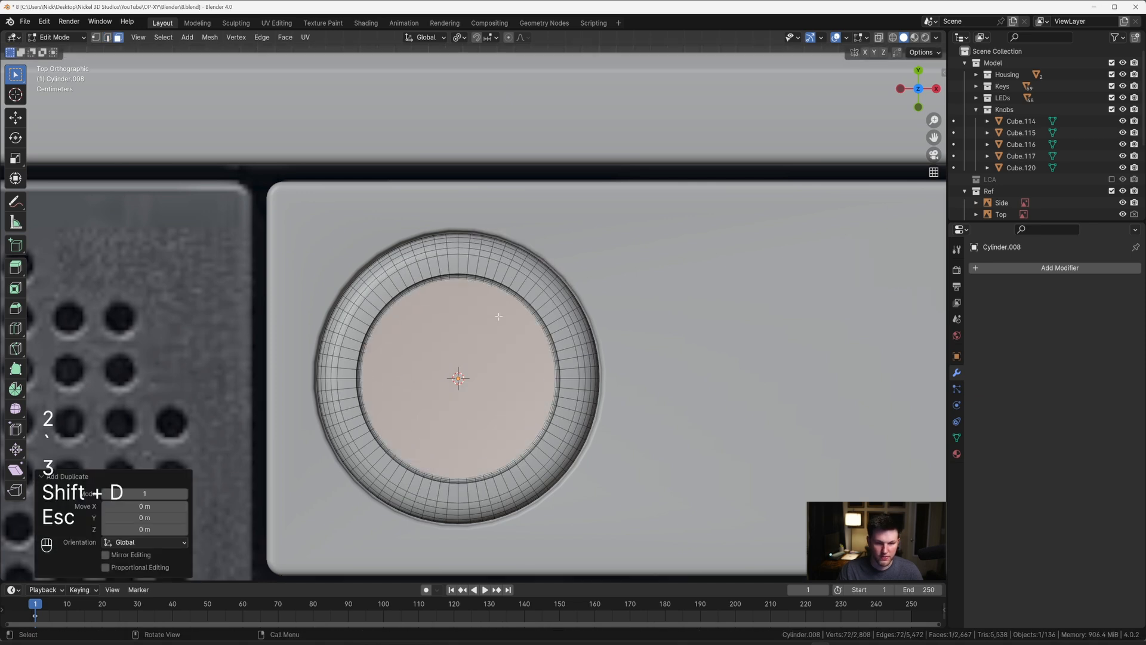
middle_drag(495, 316, 499, 252)
key(p)
click(499, 252)
key(Tab)
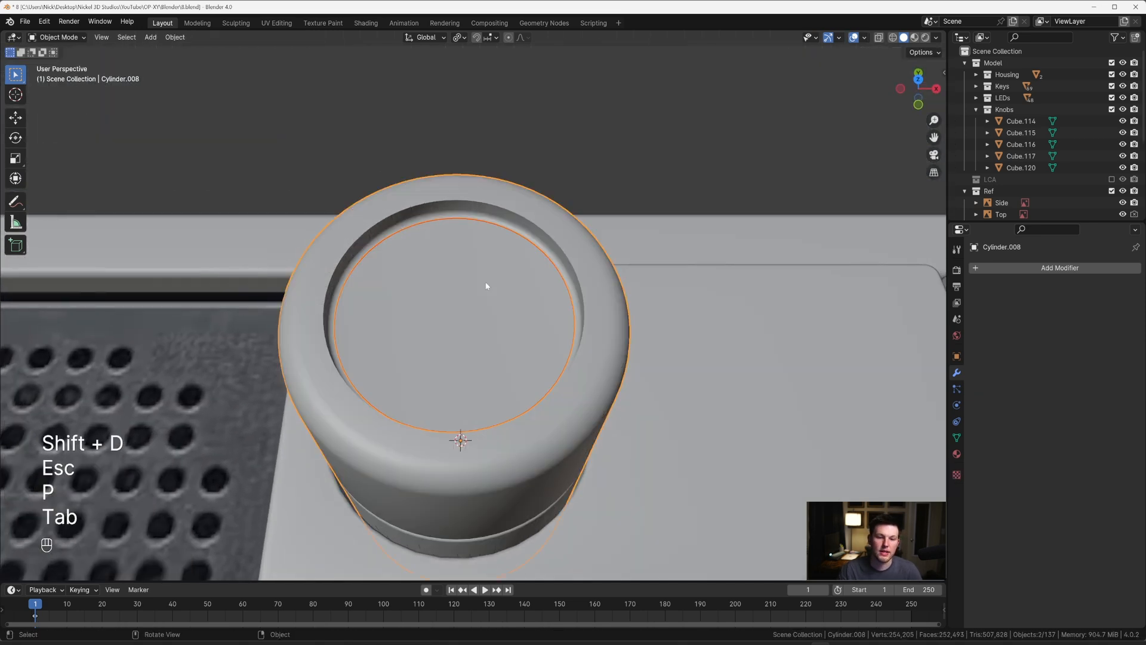
Step: Move the separated disc slightly upward along Z within the dial's recess
middle_drag(492, 277, 491, 250)
key(g)
key(z)
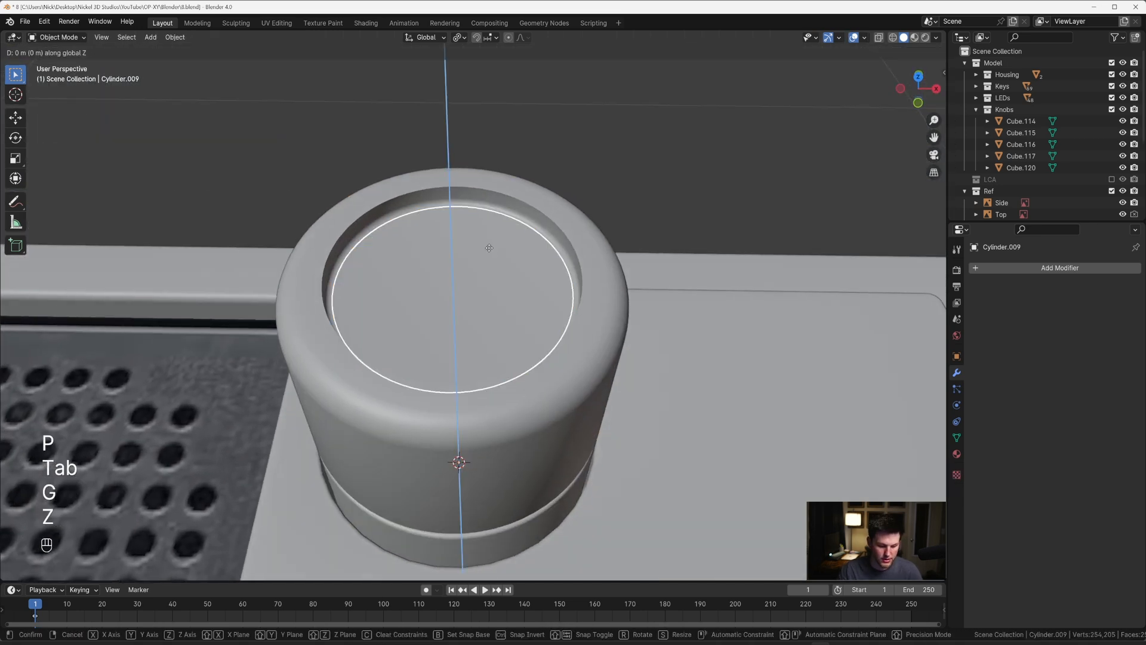
click(485, 223)
Step: From the top view, scale the disc's face by 1.046 so it fills the recess opening
key(grave)
key(Tab)
scroll(543, 240, up, 4)
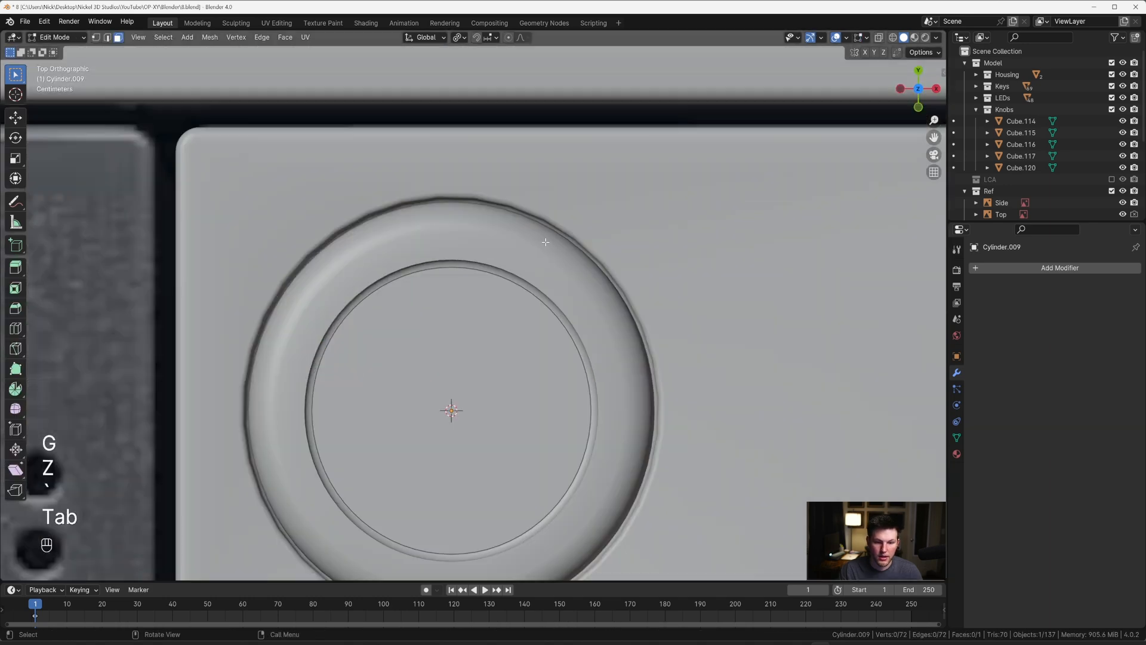
key(a)
key(s)
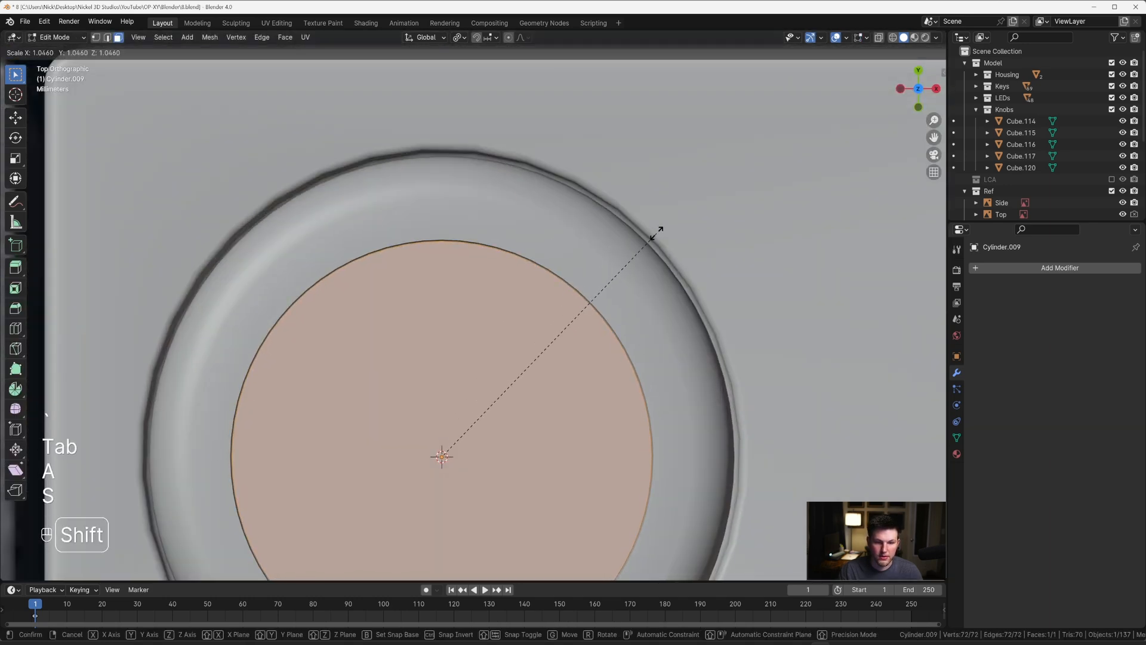
click(657, 234)
middle_drag(652, 239, 624, 217)
Step: Extrude the disc up about 0.048 m along Z and bevel its top edge by about 0.012 m with 5 segments
scroll(610, 233, down, 8)
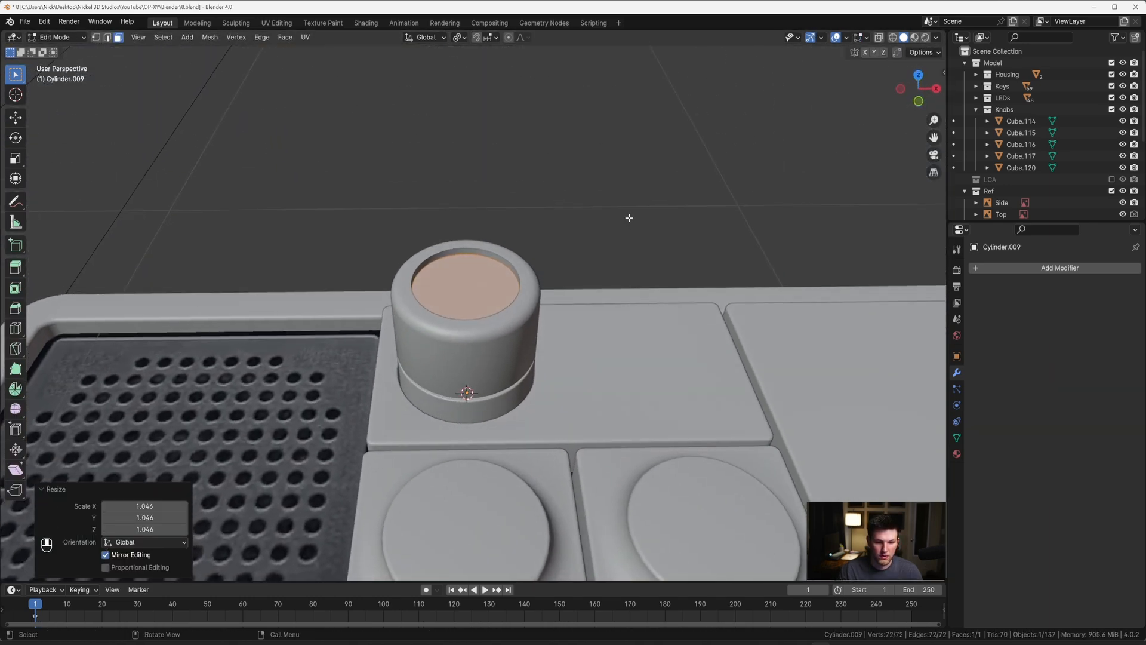
key(e)
key(z)
key(z)
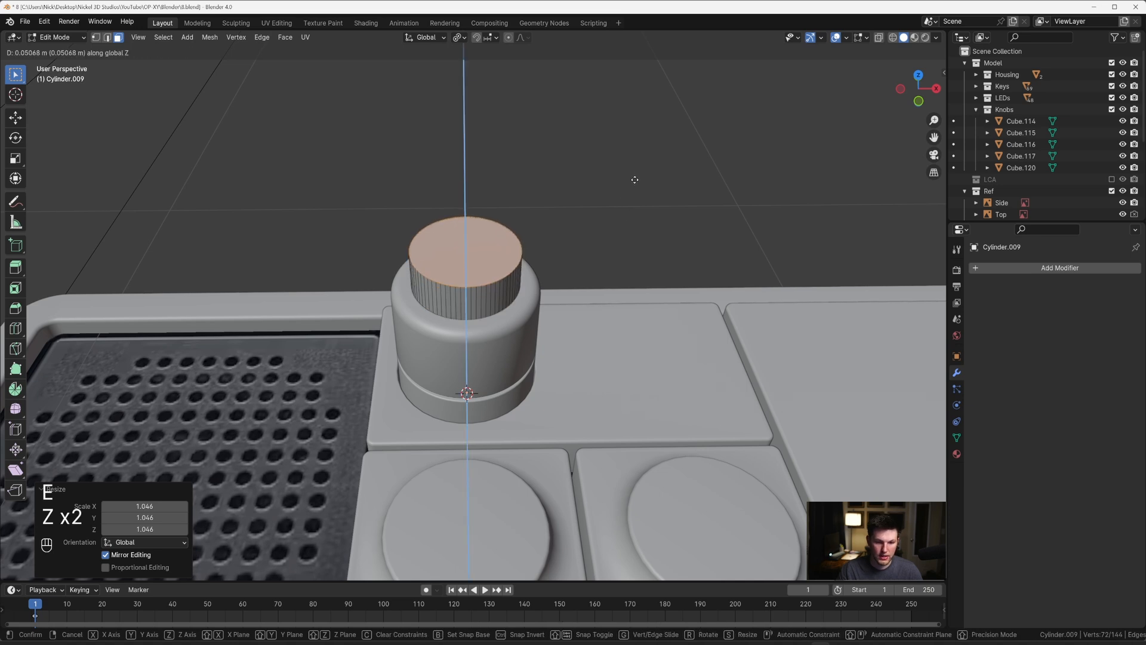
click(633, 182)
key(ctrl+b)
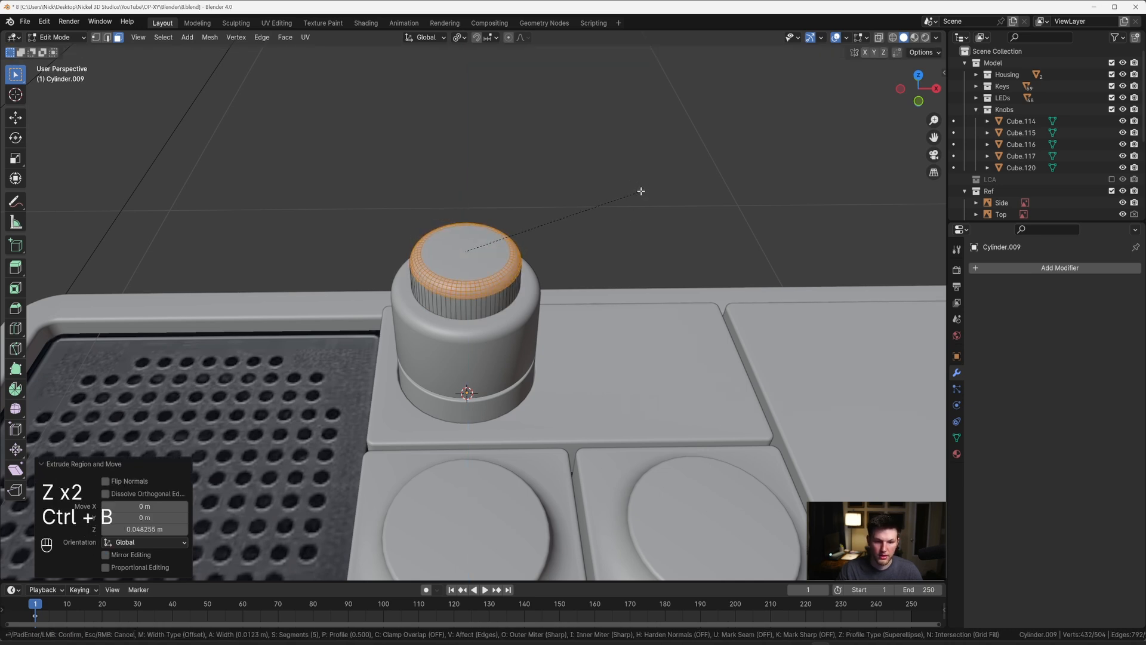
click(640, 191)
Step: From the see-through top view, inset the large flat end face of the dial's inner cap by about 0.036 m
key(Tab)
key(grave)
click(626, 135)
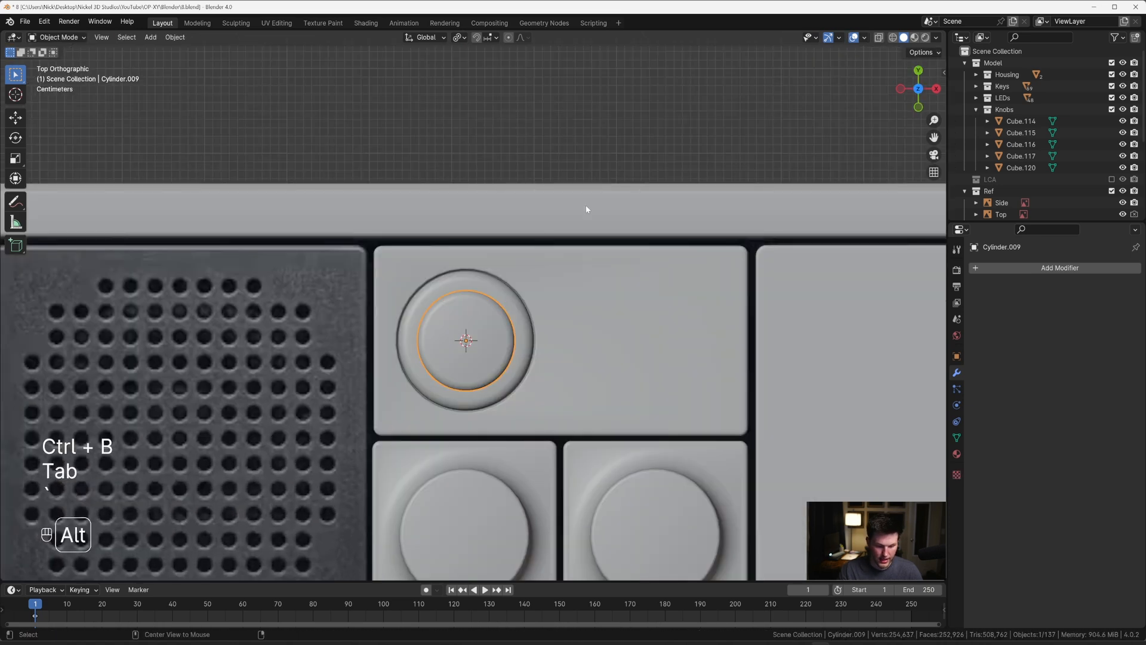
key(alt+z)
scroll(519, 293, up, 7)
key(Tab)
scroll(510, 341, down, 2)
key(3)
click(502, 371)
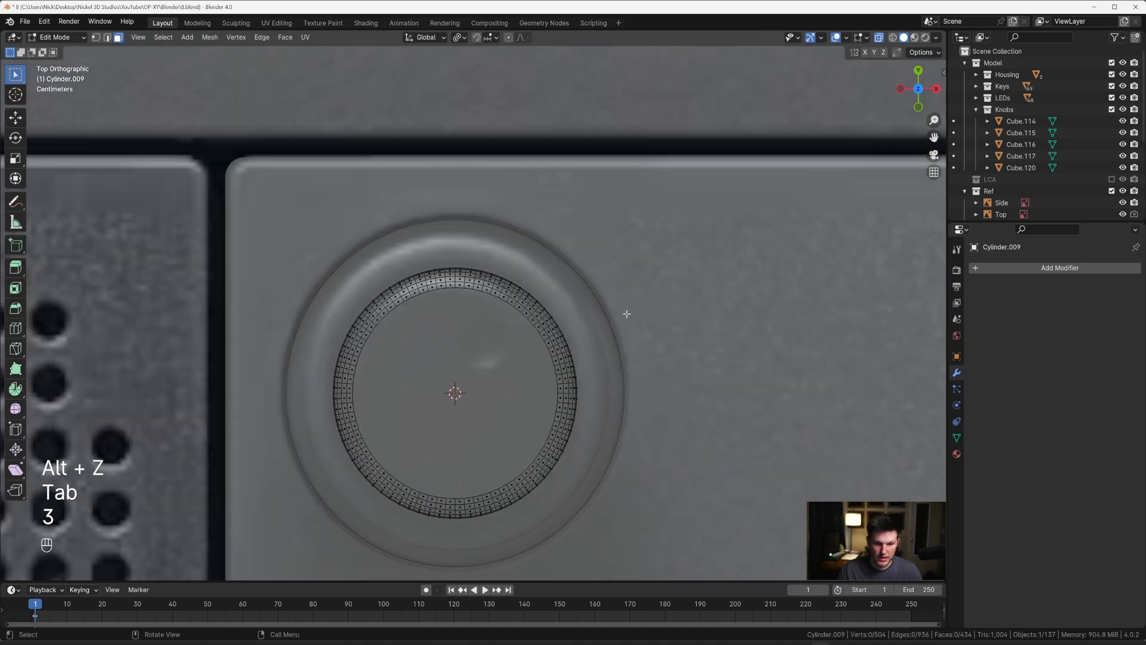
click(457, 383)
middle_drag(456, 384, 498, 244)
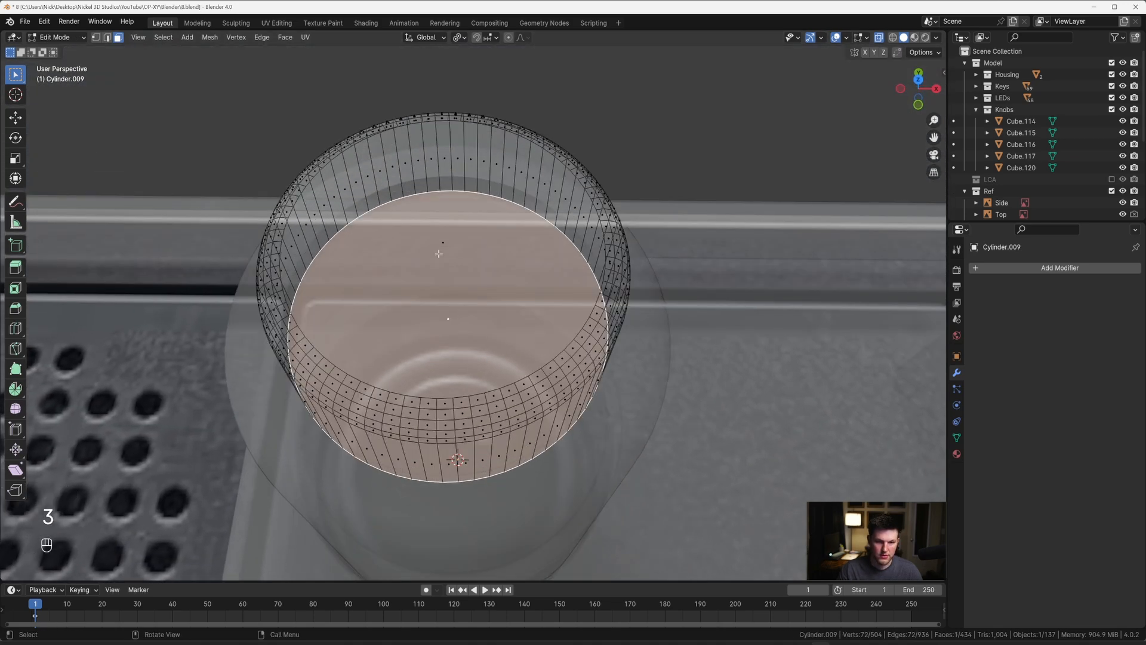
key(grave)
click(504, 165)
key(i)
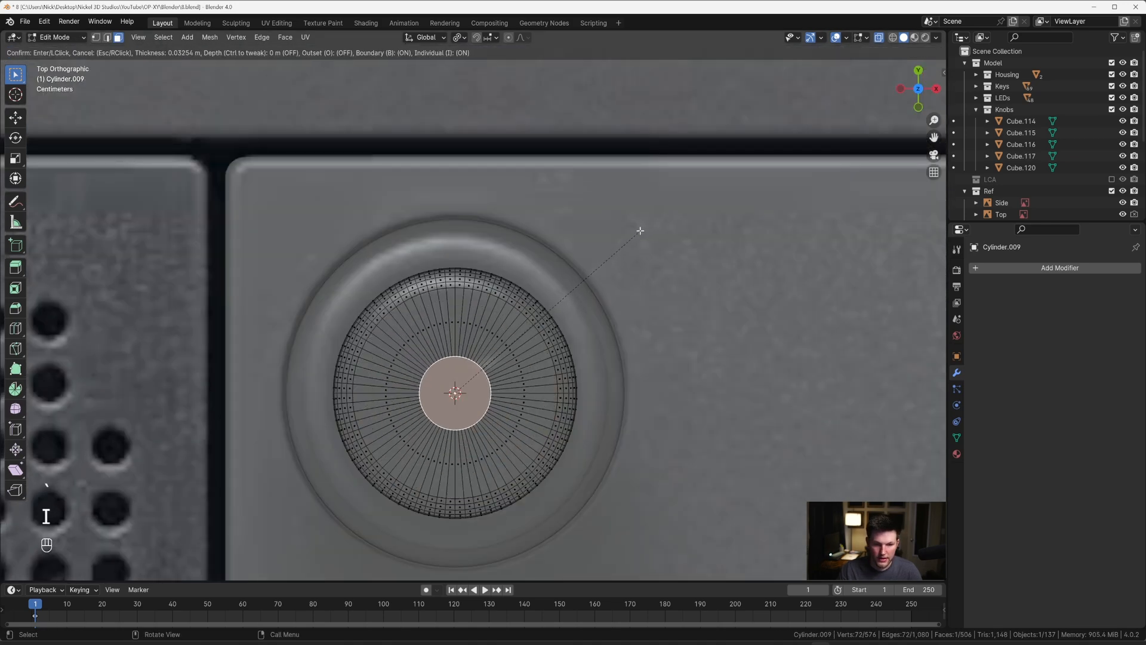
click(638, 232)
Step: Move the inset face about 0.025 m along Y and scale it to roughly two-thirds size to fit the reference dimple
scroll(474, 304, up, 3)
key(g)
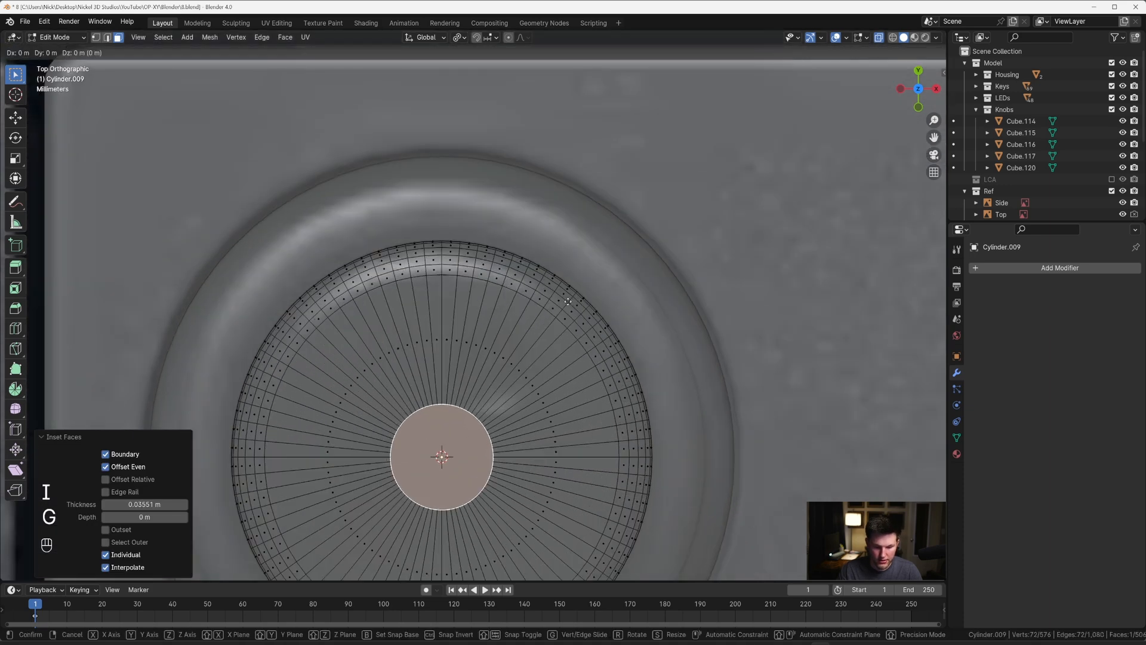
key(y)
click(552, 235)
key(s)
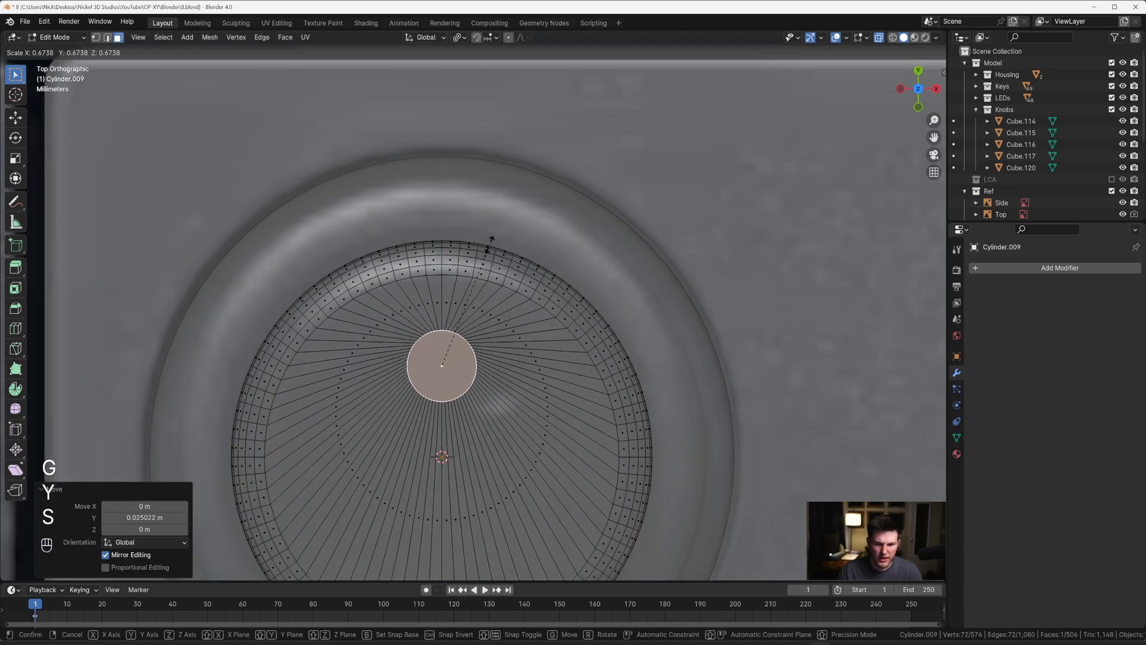
click(488, 254)
key(Tab)
scroll(503, 275, down, 3)
click(524, 249)
key(r)
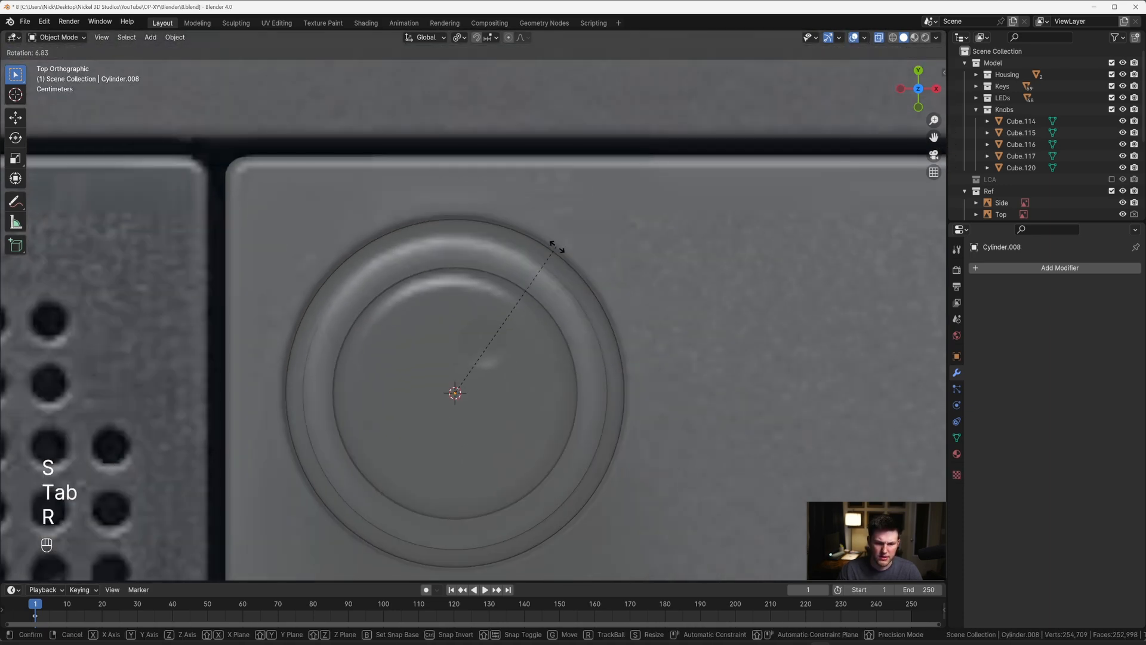
key(Escape)
key(alt+z)
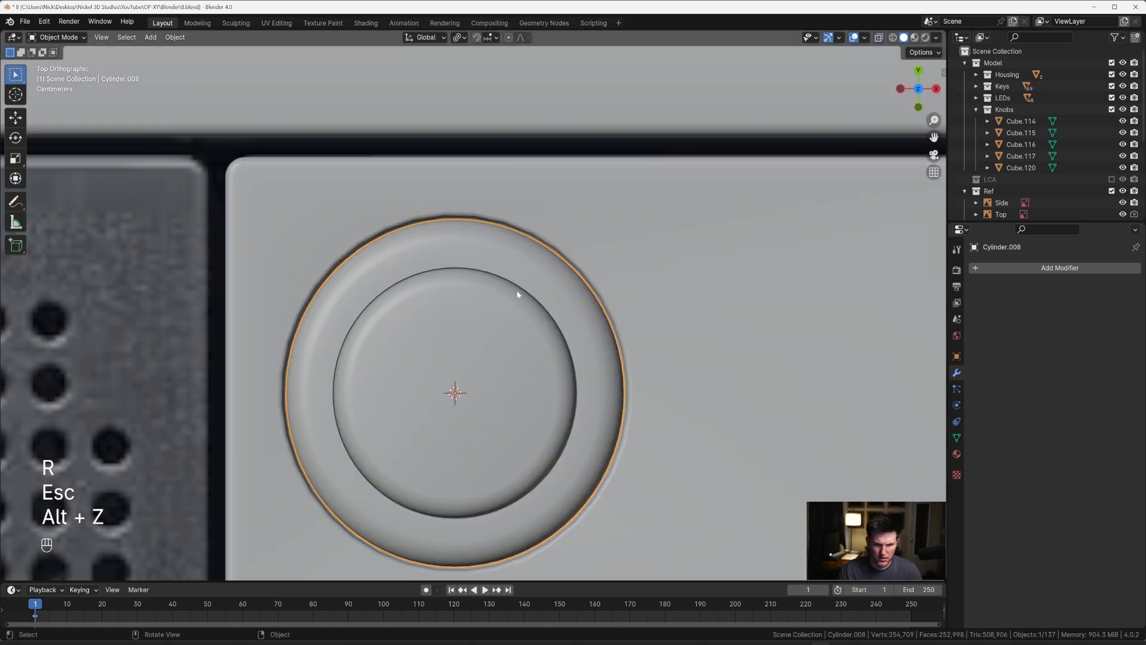
Step: Rotate the inner cap's entire mesh in the top view so its small circular face lines up with the reference dimple
click(500, 320)
key(Tab)
key(a)
key(period)
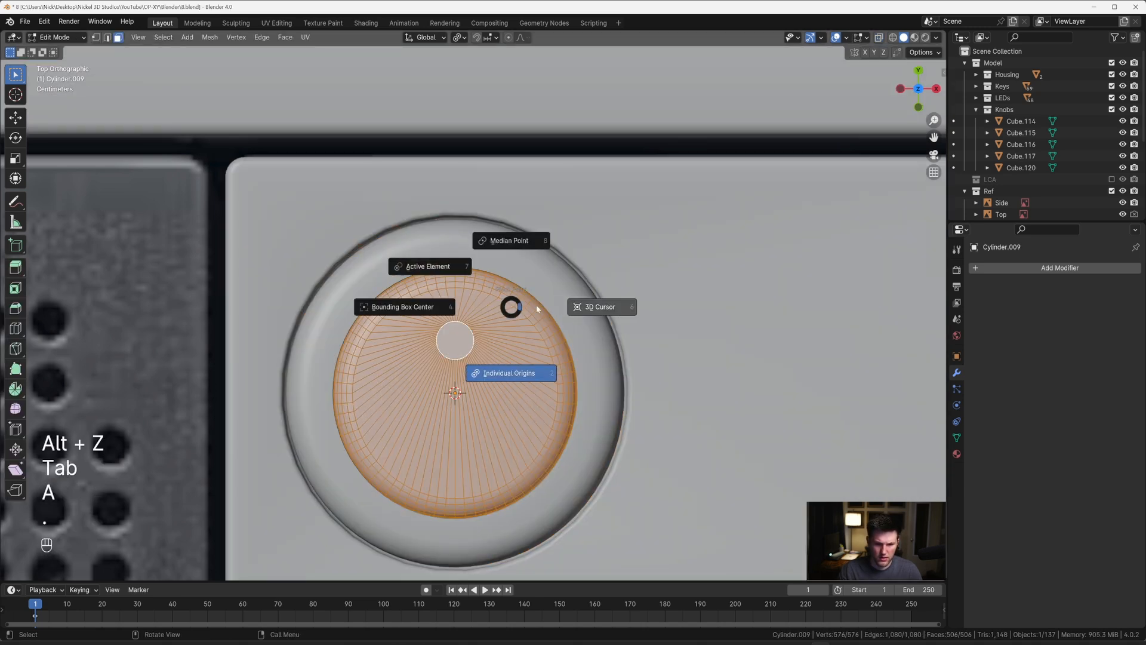
click(582, 309)
key(period)
click(548, 302)
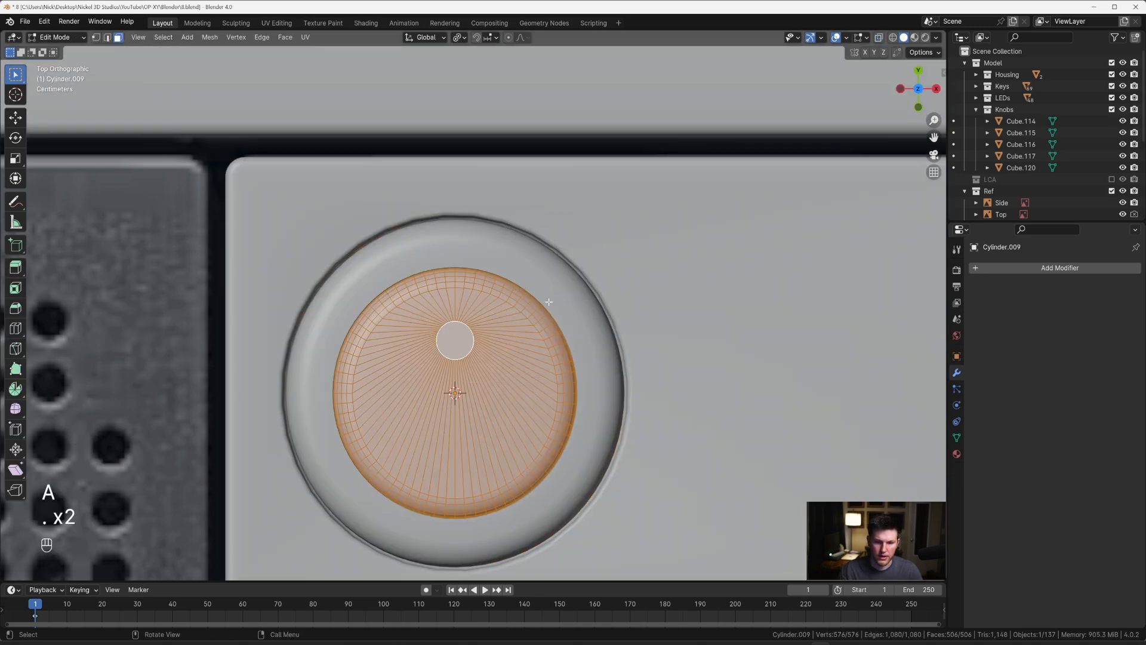
key(alt+z)
scroll(537, 200, up, 3)
key(r)
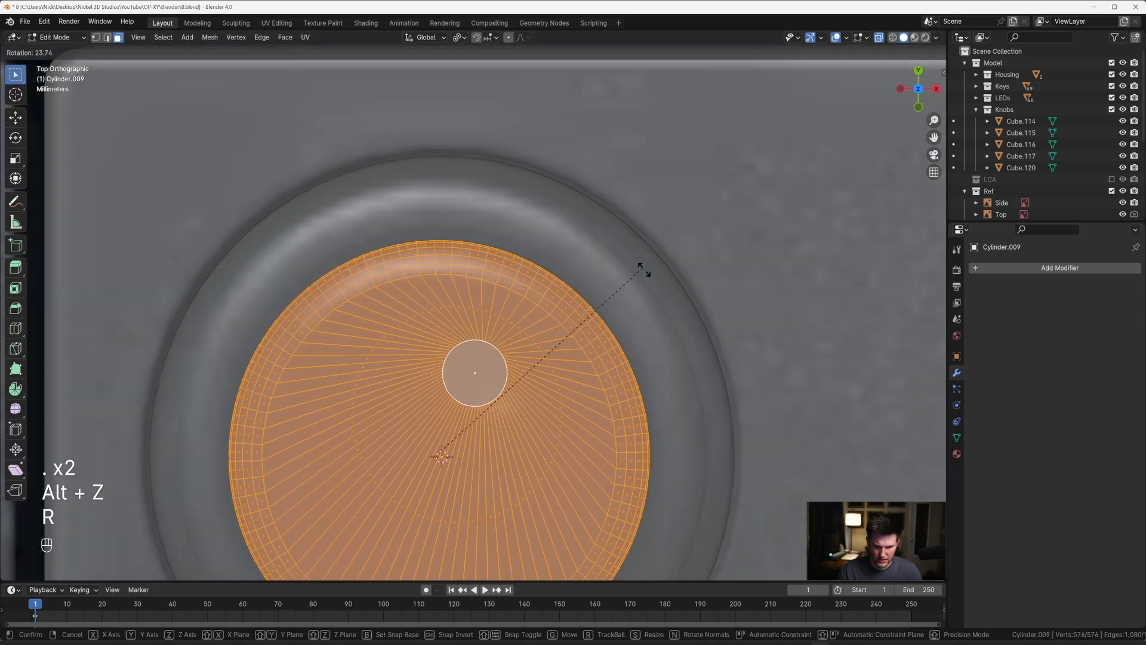
click(674, 329)
key(Tab)
scroll(627, 334, down, 5)
key(alt+z)
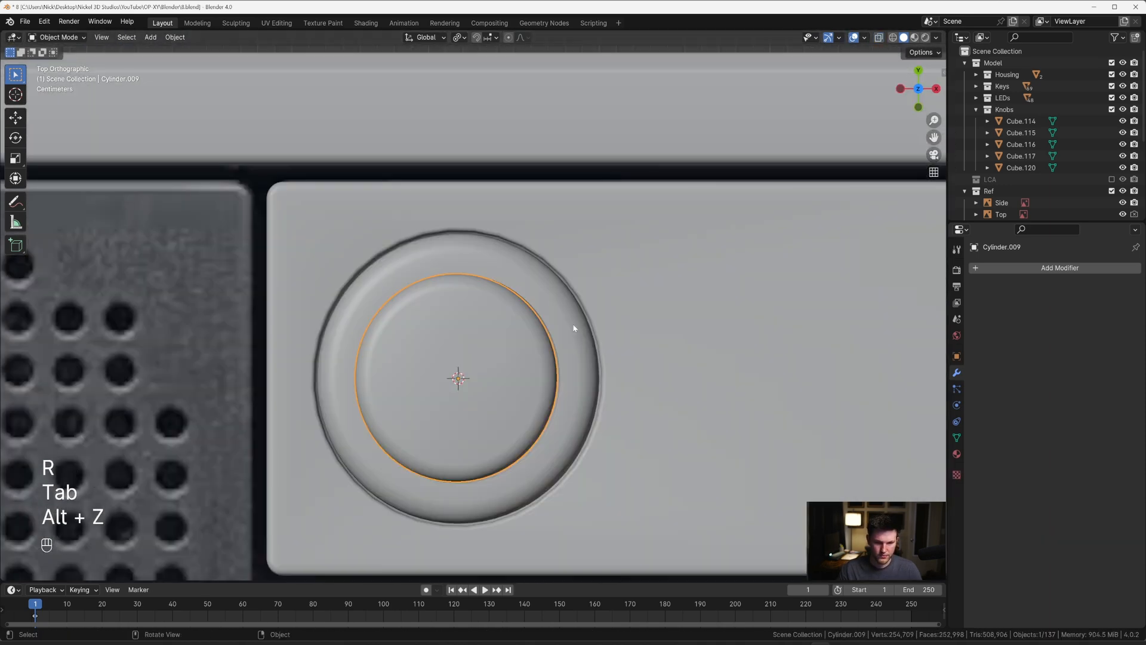
Step: Extrude the small circular face on the inner cap inward along its normal by about 0.003 m to form a dimple
middle_drag(576, 338, 544, 251)
key(Tab)
scroll(537, 185, up, 3)
shift+middle_drag(555, 153, 543, 208)
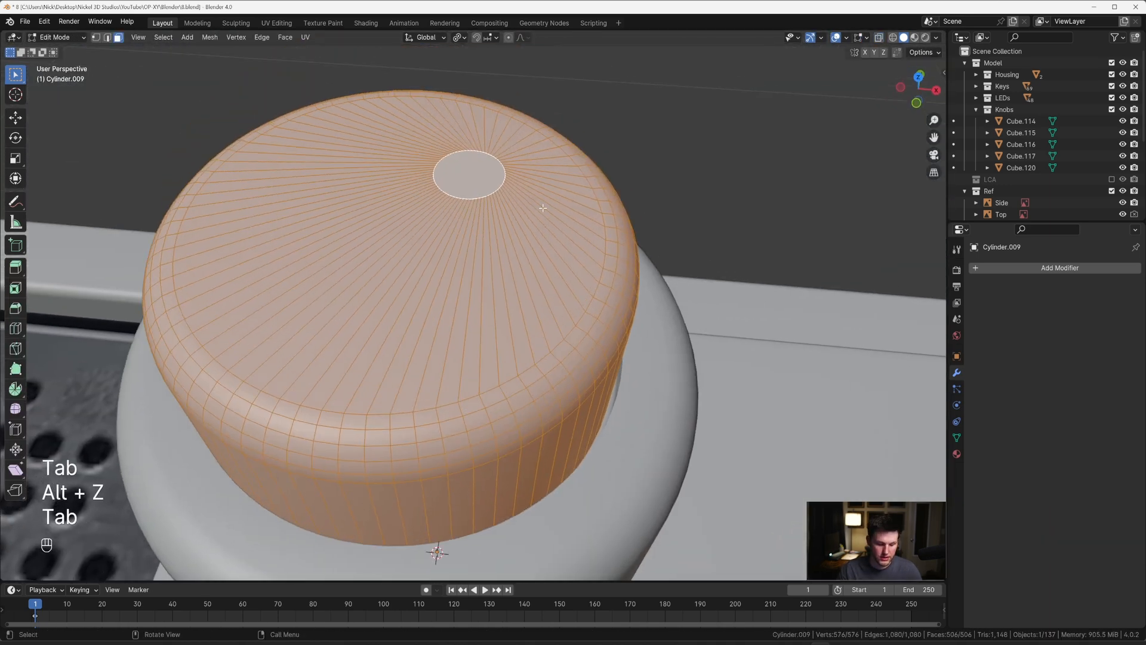
key(alt+z)
key(alt+z)
key(alt+a)
key(alt+a)
shift+middle_drag(513, 151, 522, 243)
key(3)
click(504, 264)
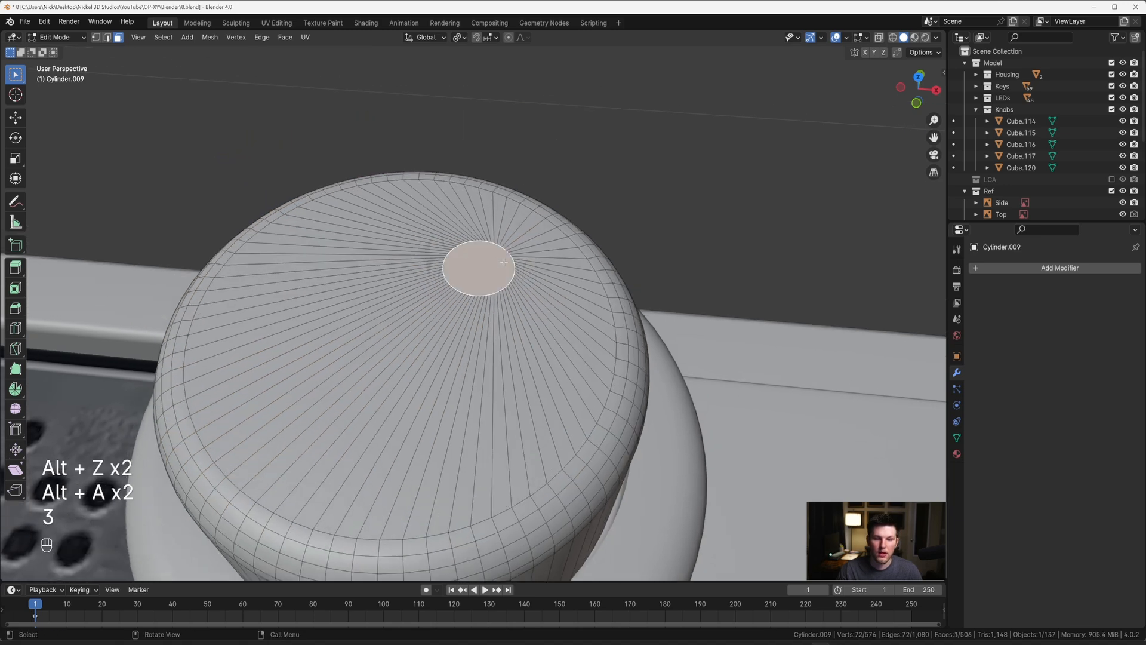
scroll(505, 263, up, 5)
right_click(575, 221)
click(575, 220)
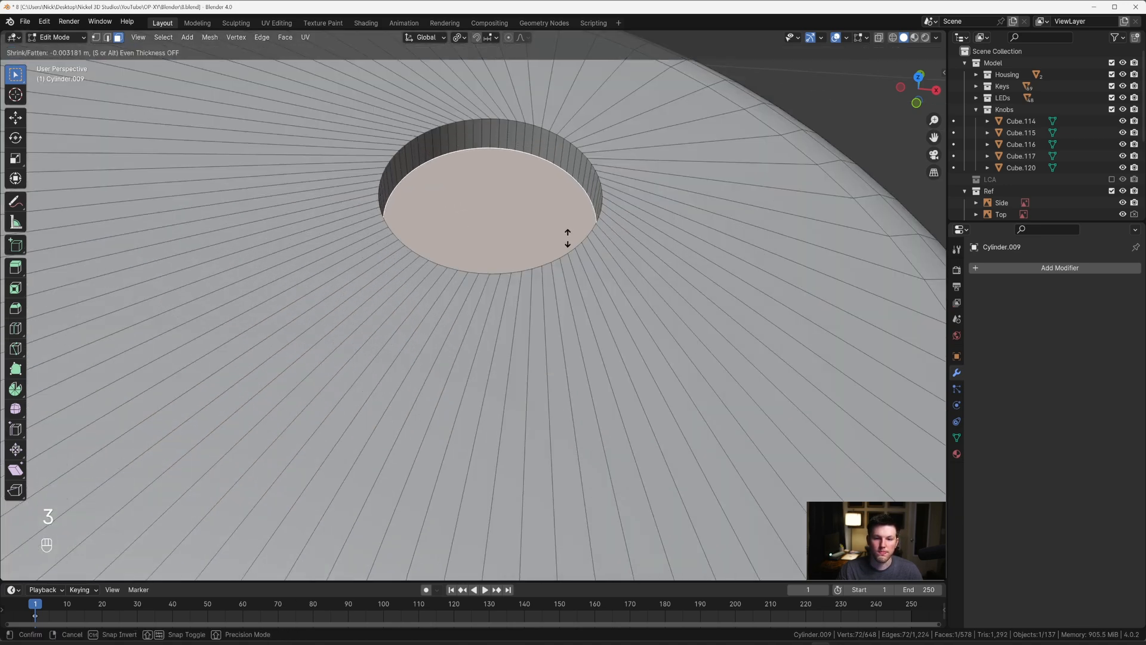
click(566, 240)
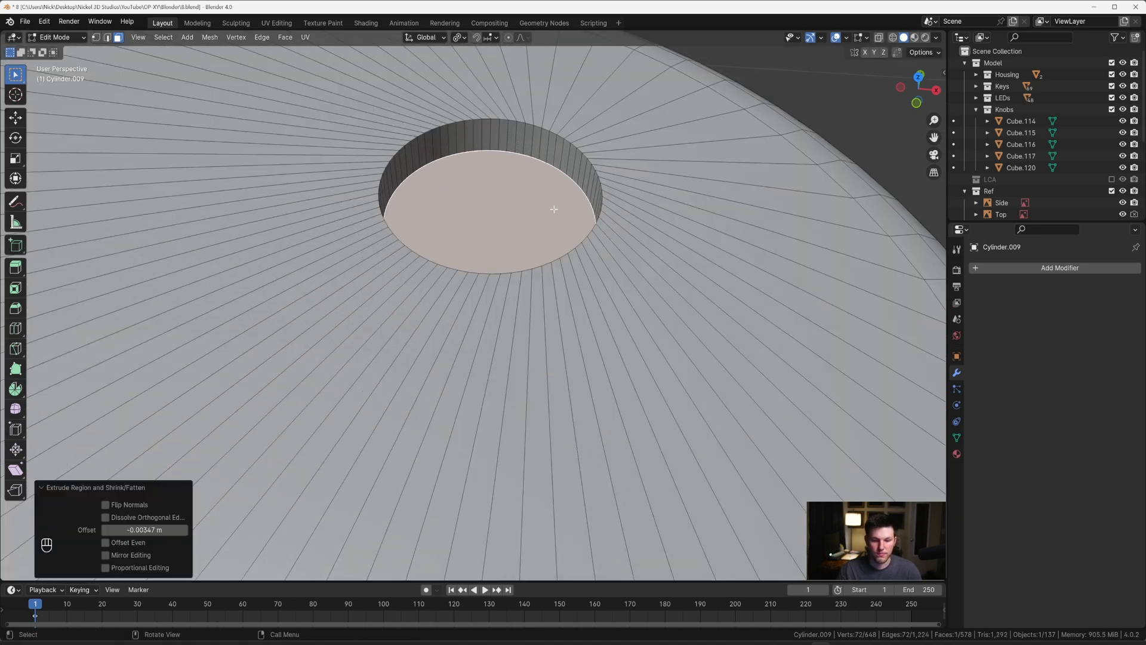
alt+shift+click(542, 125)
key(ctrl+z)
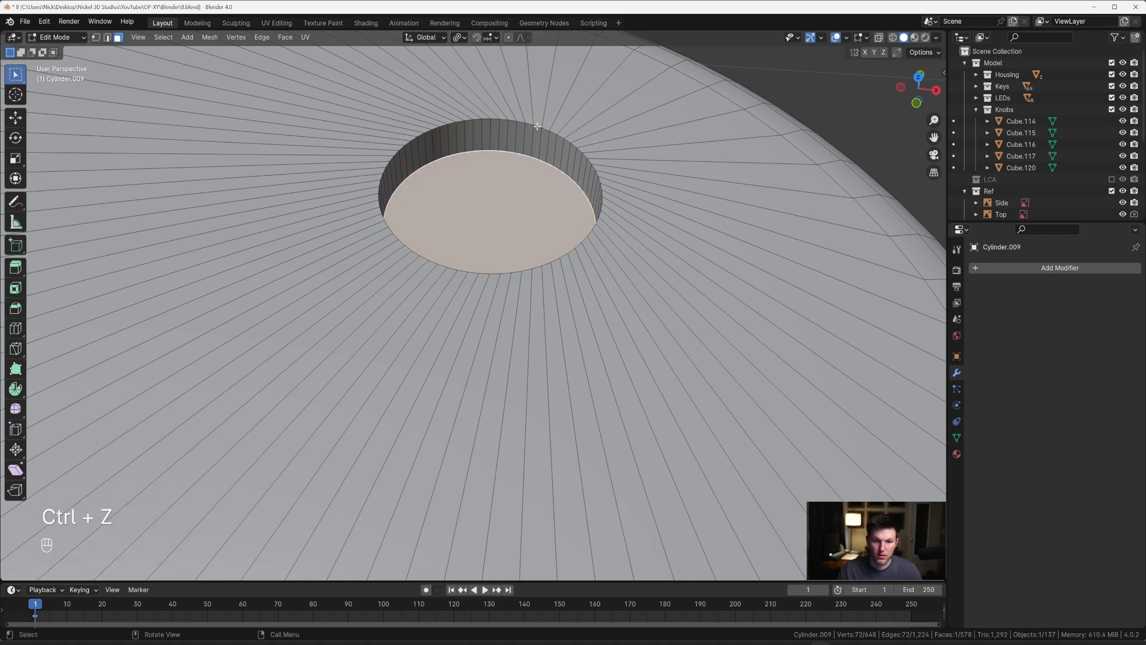
alt+shift+click(538, 127)
key(ctrl+z)
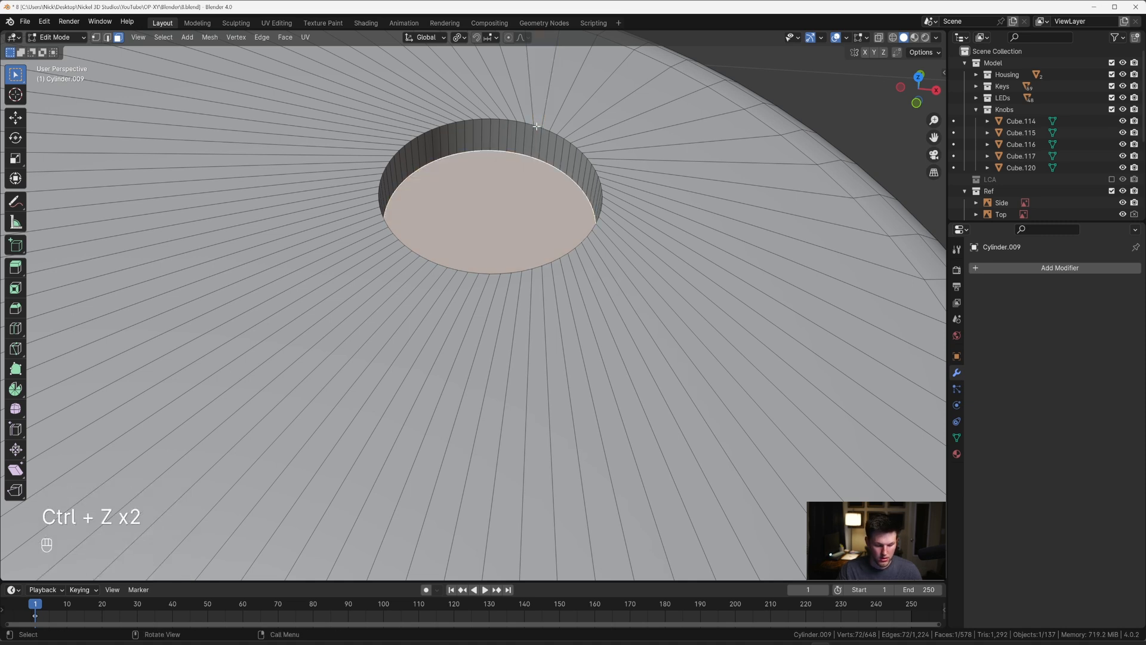
alt+shift+click(517, 123)
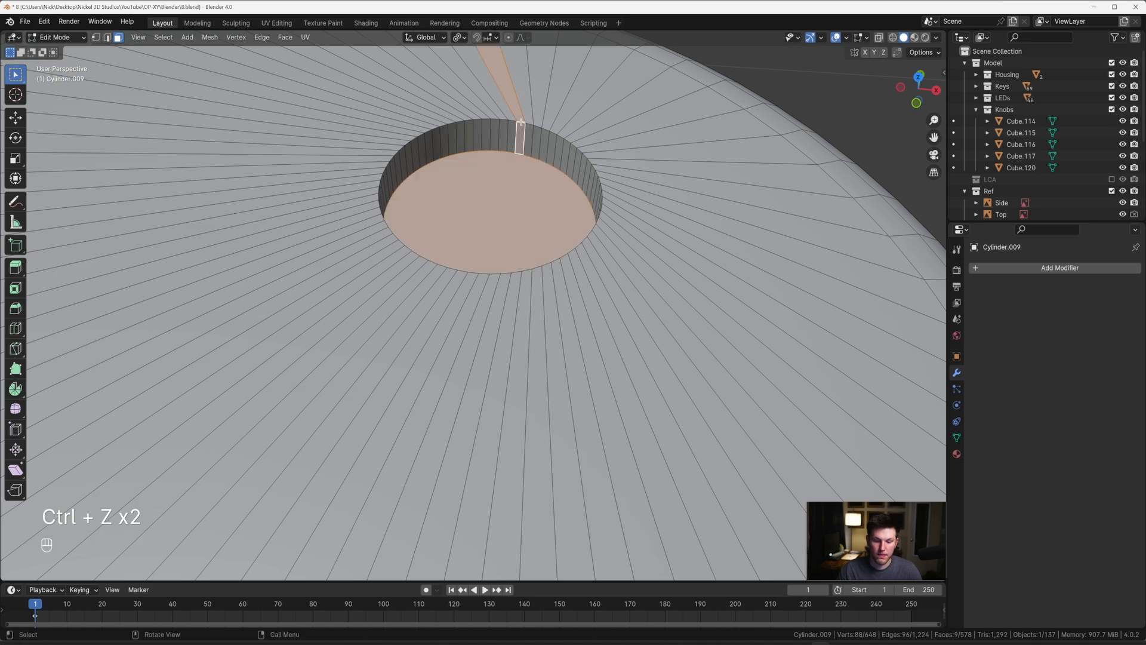
key(ctrl+z)
Step: Bevel the dimple's upper and lower edge loops by about 0.0004 m with 8 segments, then deselect the cap
middle_drag(518, 122, 514, 253)
key(2)
alt+shift+click(485, 270)
scroll(494, 262, up, 5)
scroll(514, 253, down, 8)
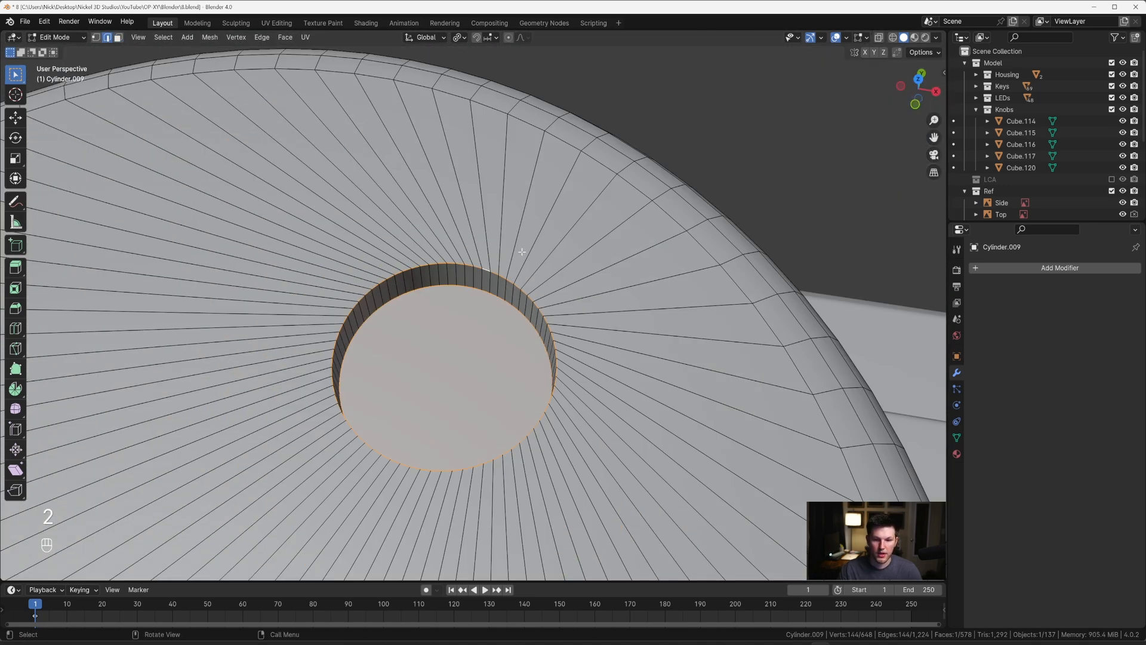
shift+middle_drag(471, 299, 524, 269)
key(ctrl+b)
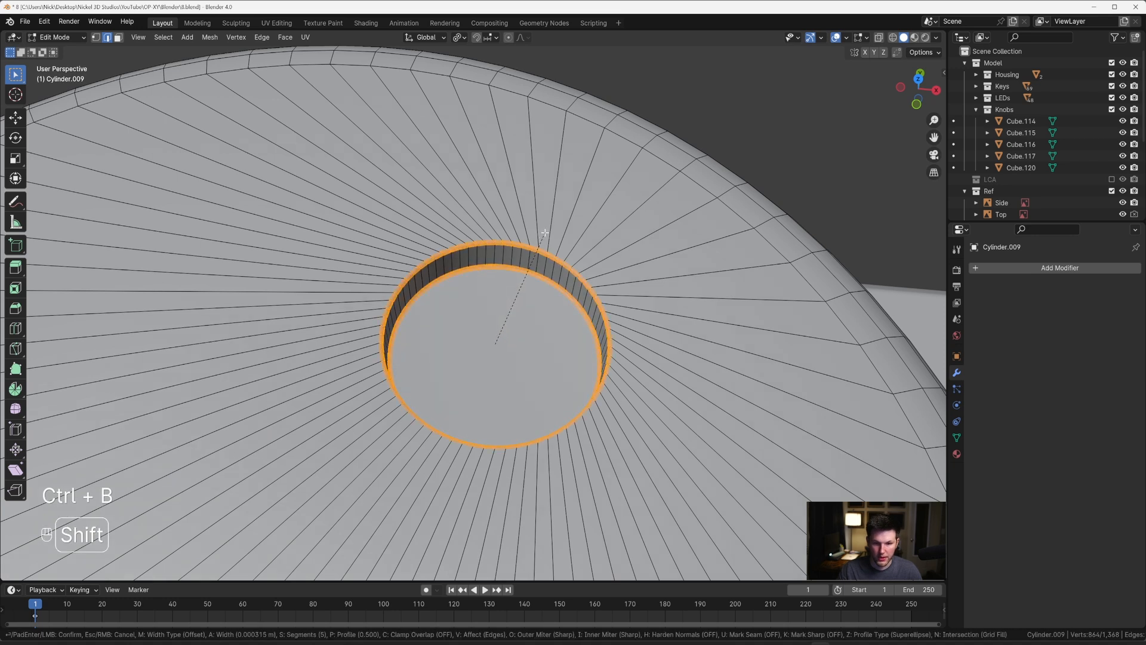
scroll(544, 232, down, 4)
scroll(546, 228, up, 4)
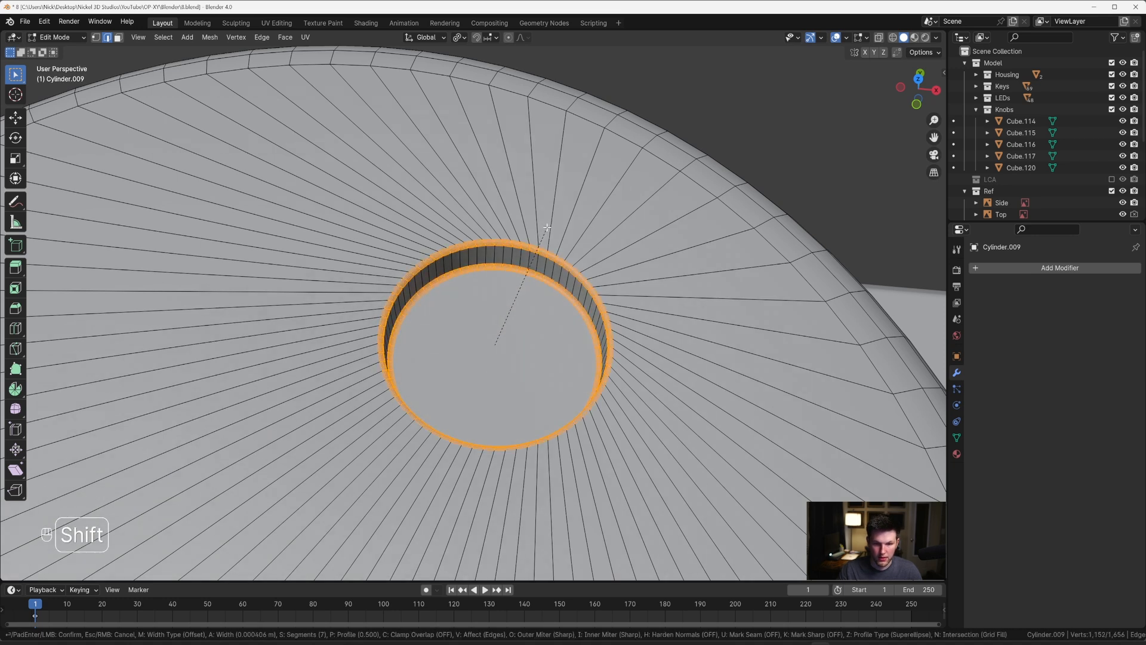
click(547, 227)
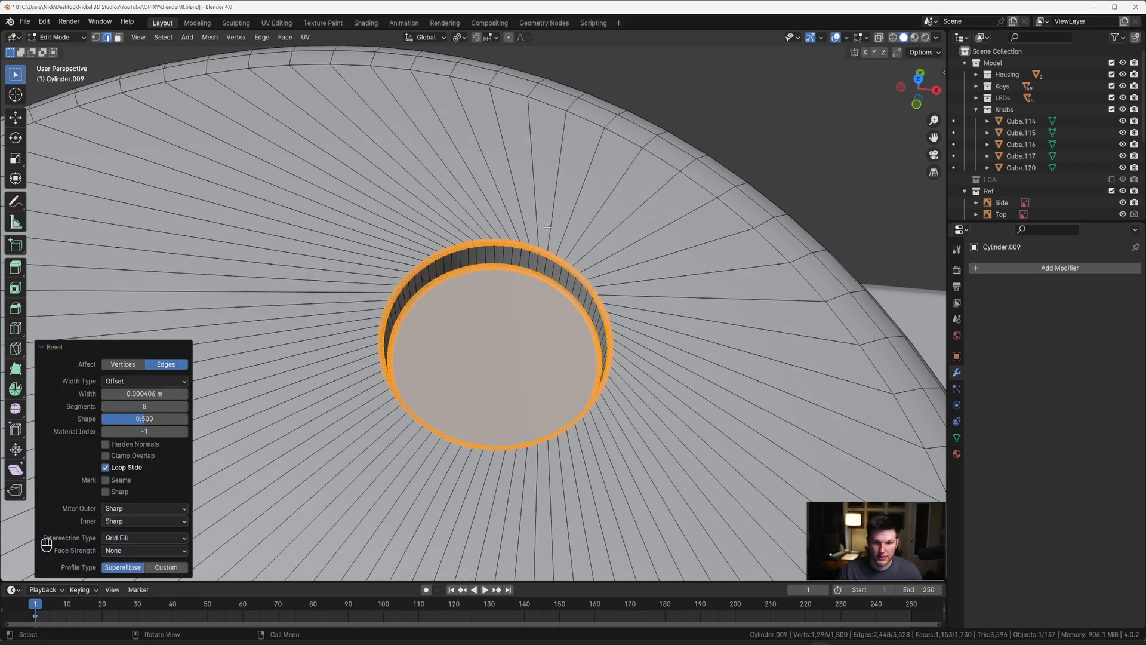
key(Tab)
scroll(543, 242, down, 11)
click(545, 239)
middle_drag(545, 239, 537, 199)
scroll(499, 241, down, 5)
Step: Add a cube centred on the speaker grille and scale its mesh to about 0.228 so it covers the grille square
key(grave)
scroll(516, 245, down, 4)
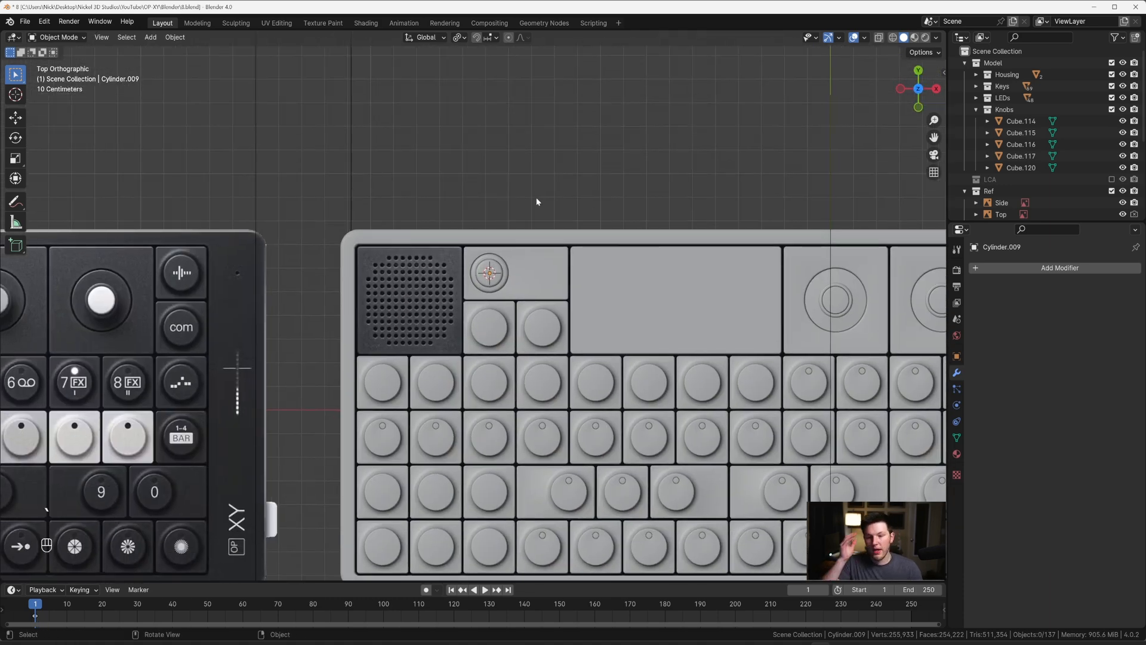
scroll(537, 202, up, 5)
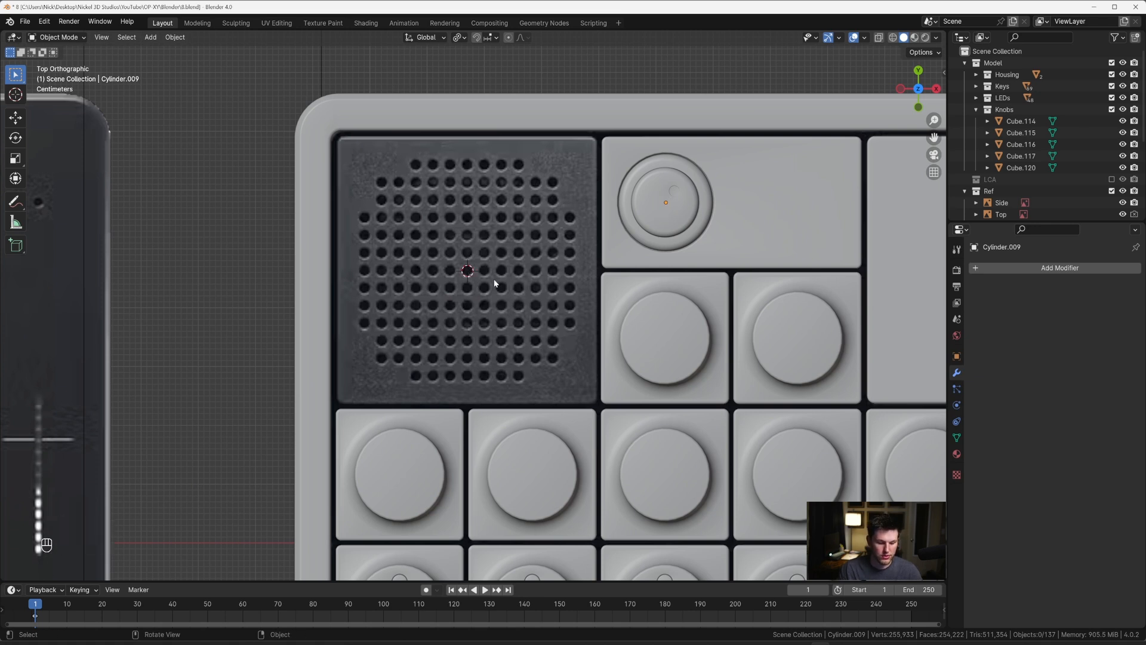
key(shift+a)
click(572, 288)
key(Tab)
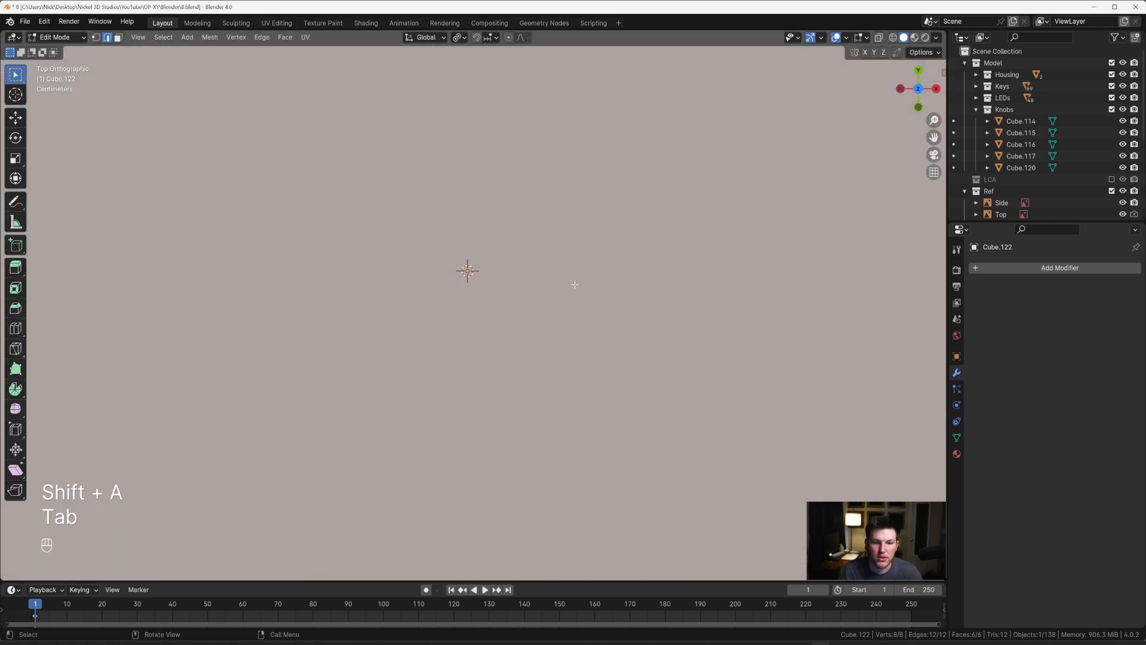
key(a)
key(s)
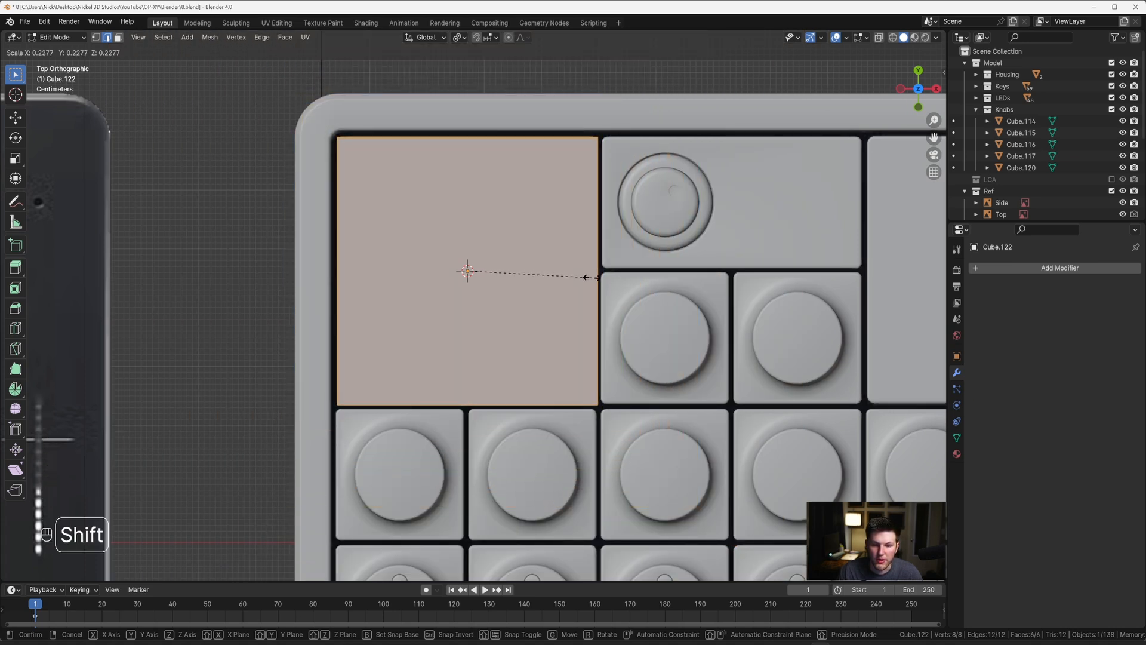
click(586, 277)
Step: Nudge the speaker cube about -0.0008 m along X to centre it in the grille square
key(Tab)
key(g)
key(x)
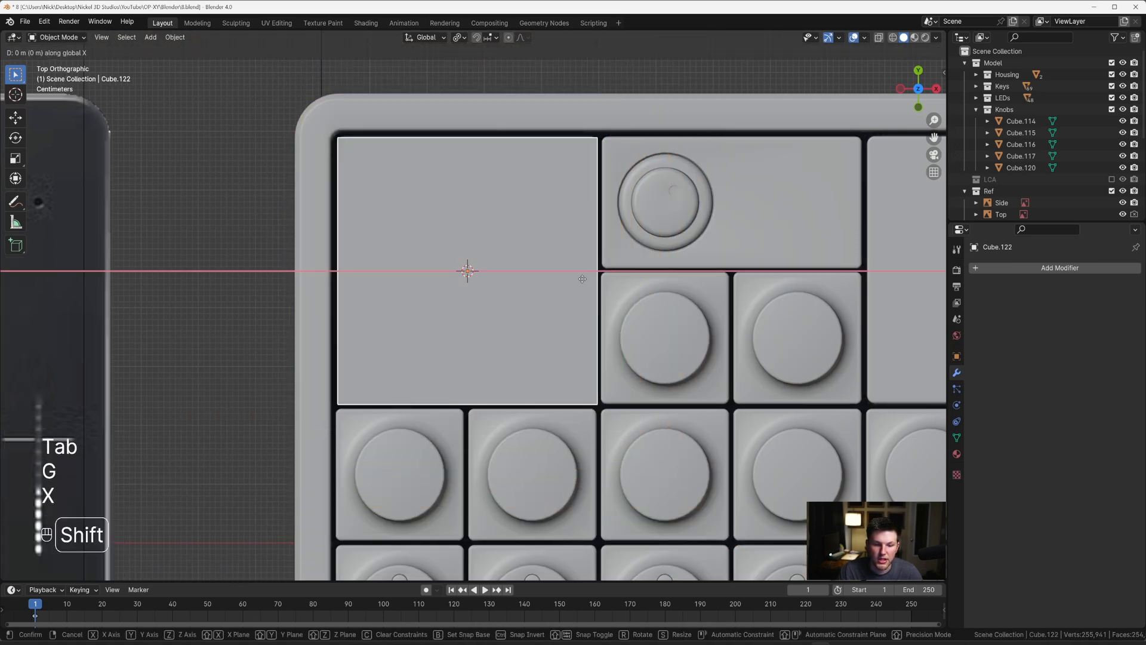
click(578, 279)
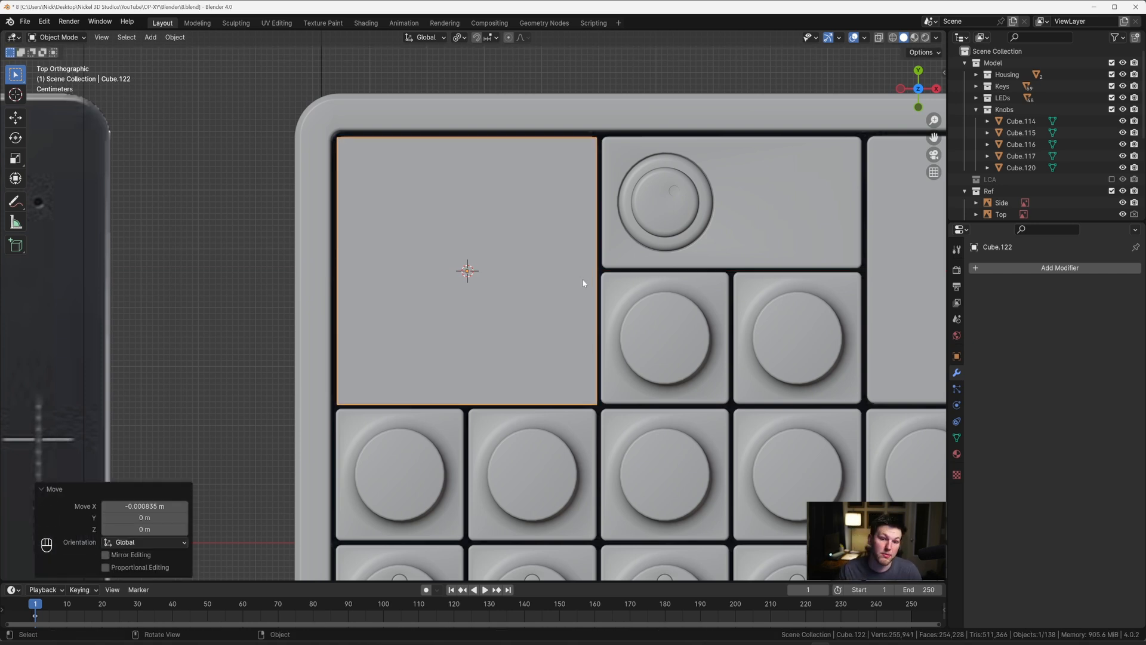
scroll(529, 286, down, 1)
scroll(529, 286, up, 1)
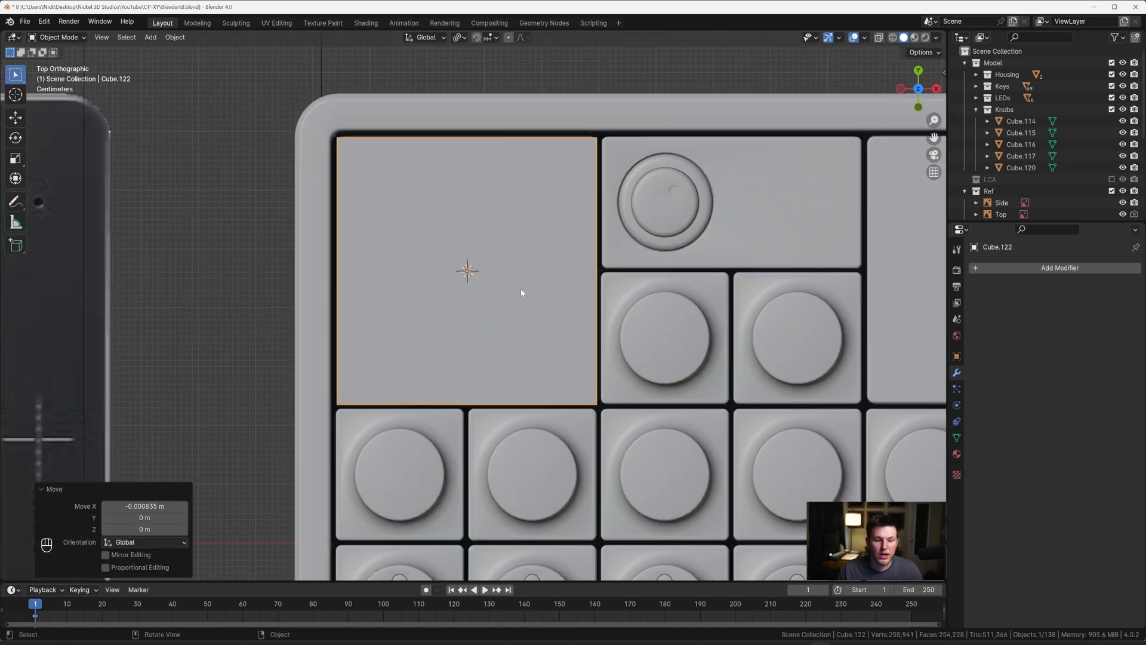
Step: Try 14 evenly spaced vertical loop cuts across the speaker cube against the see-through grille hole reference
scroll(514, 298, up, 1)
key(Tab)
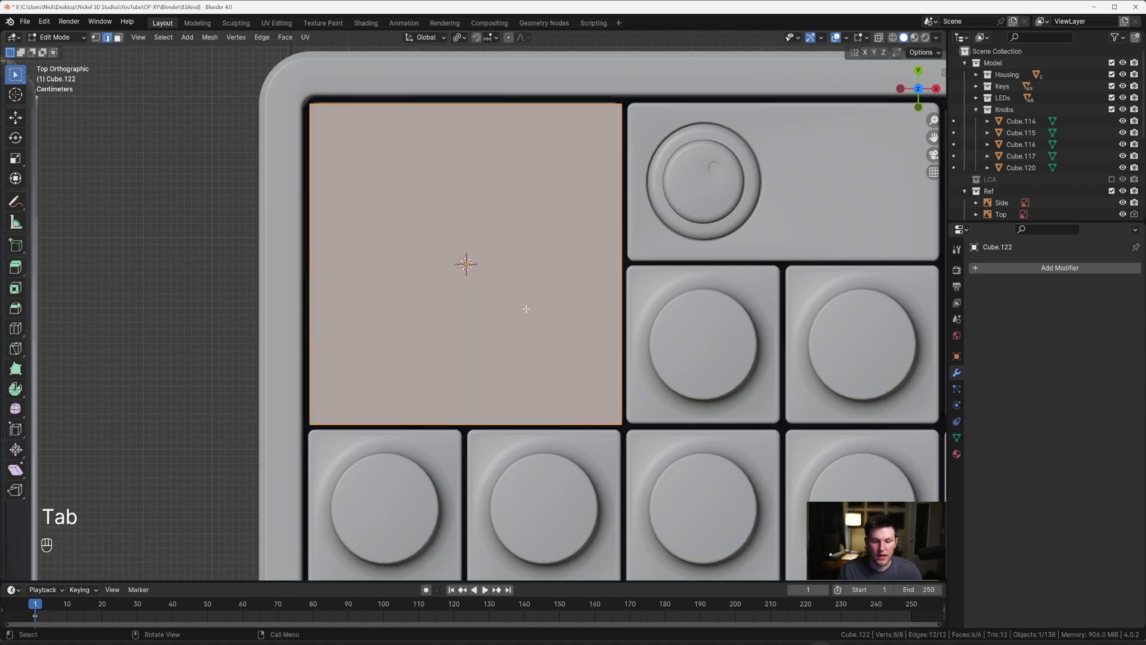
middle_drag(526, 309, 524, 265)
key(grave)
click(518, 209)
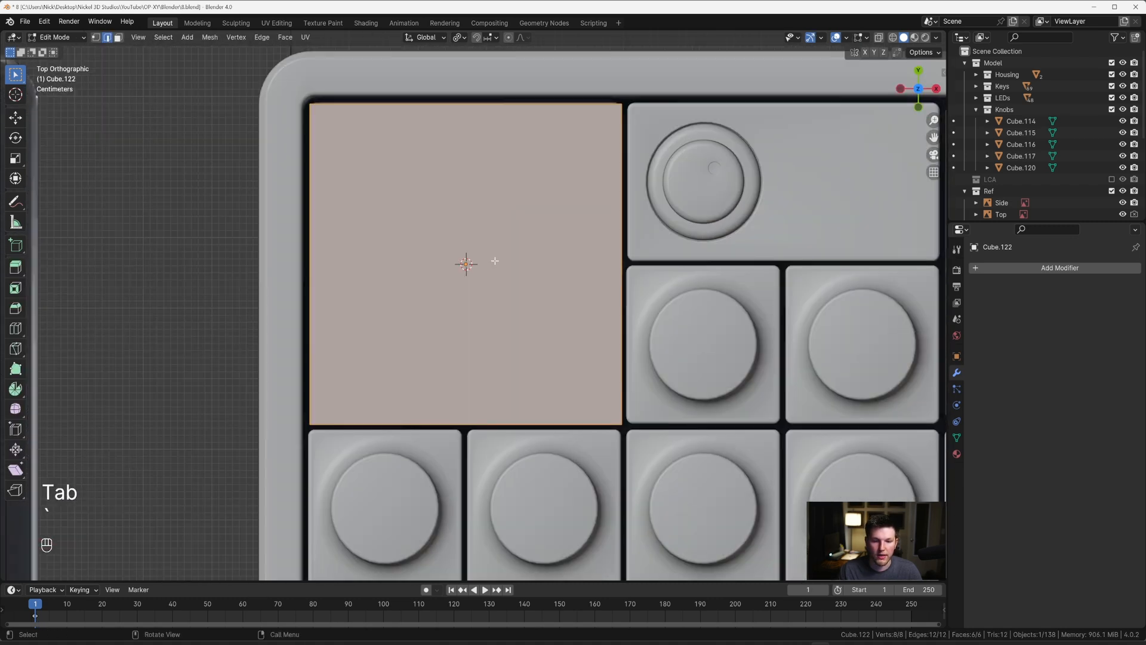
key(alt+z)
key(ctrl+r)
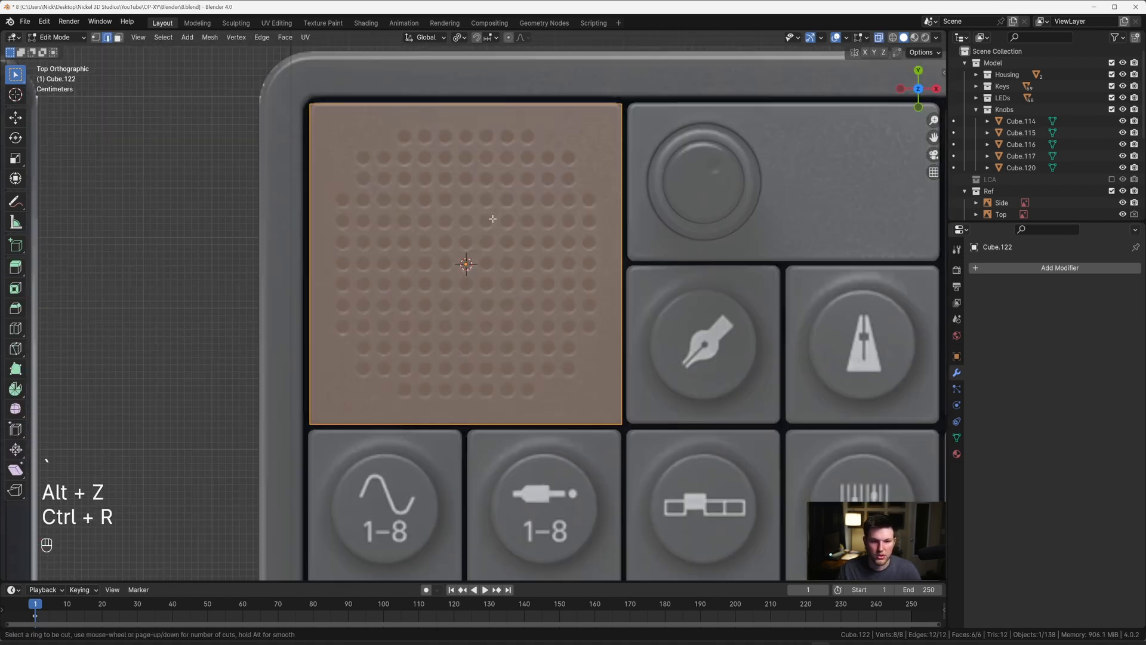
scroll(471, 145, up, 13)
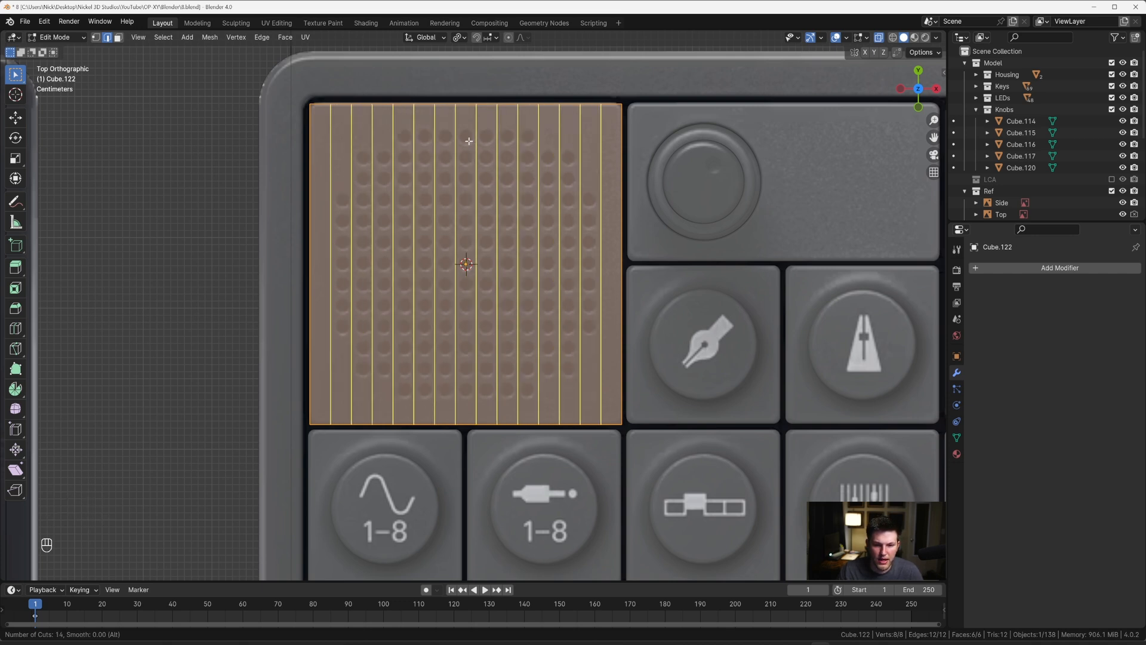
right_click(470, 141)
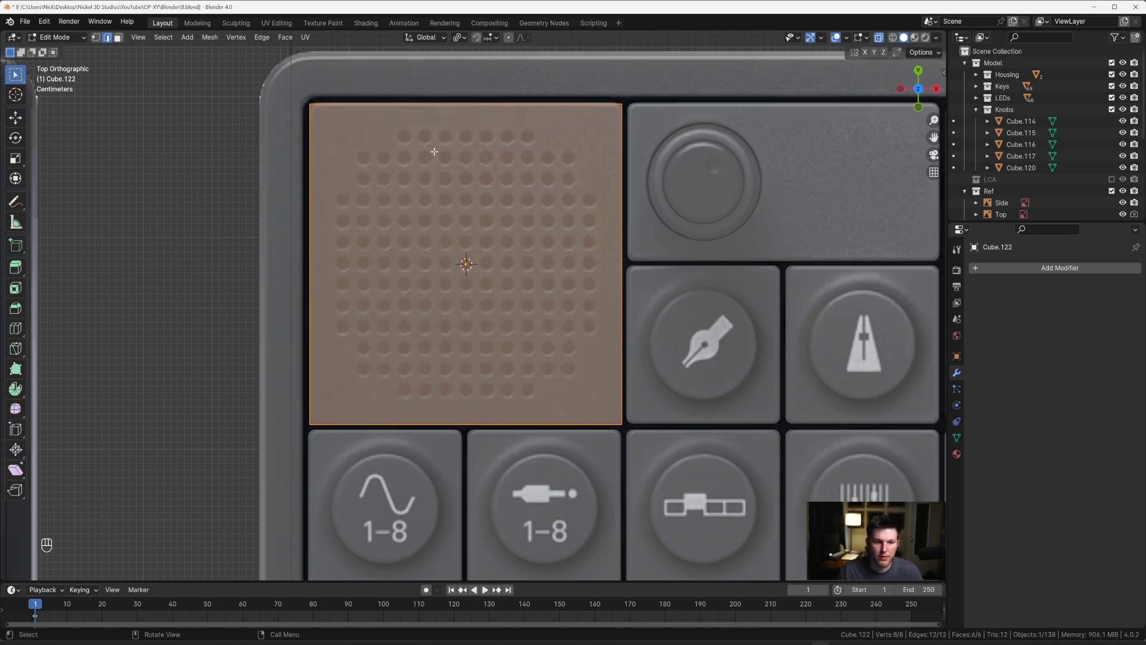
Step: Add two vertical loop cuts to the speaker cube just outside the outermost hole columns, slid to factors of about 0.856 and -0.845
key(ctrl+r)
click(457, 112)
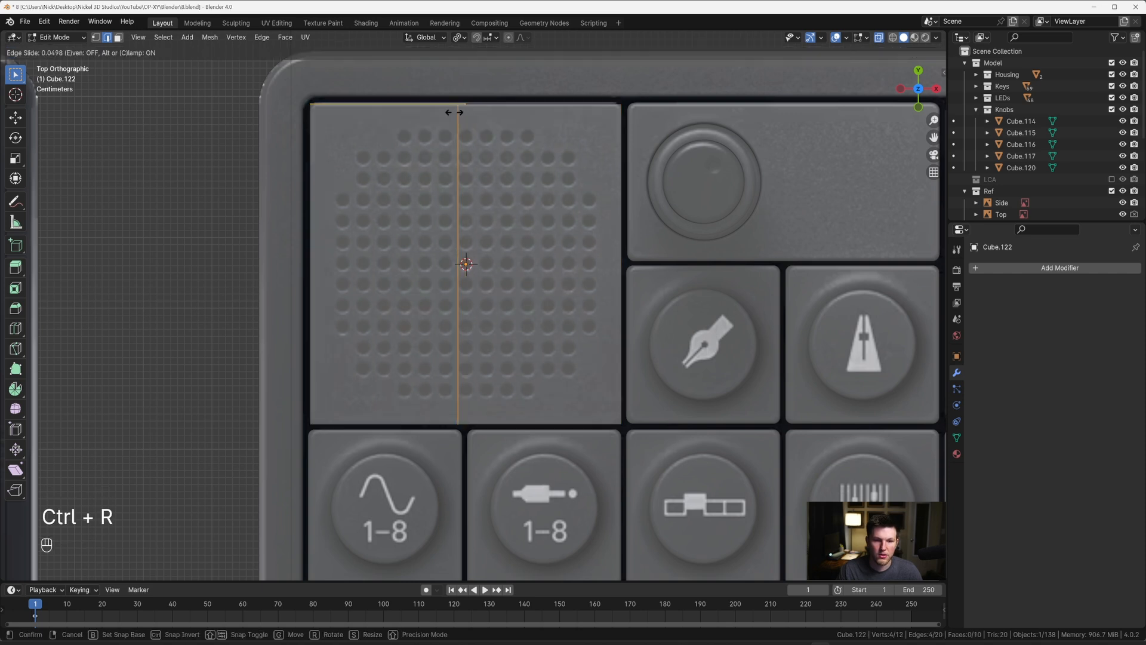
click(329, 120)
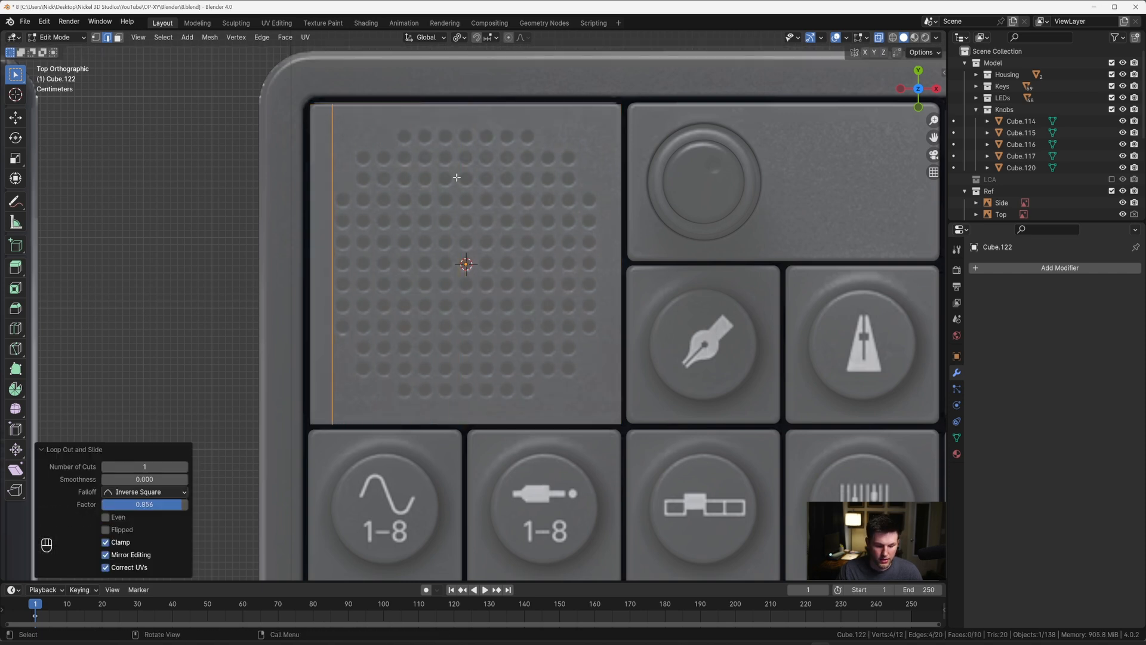
key(ctrl+r)
click(476, 132)
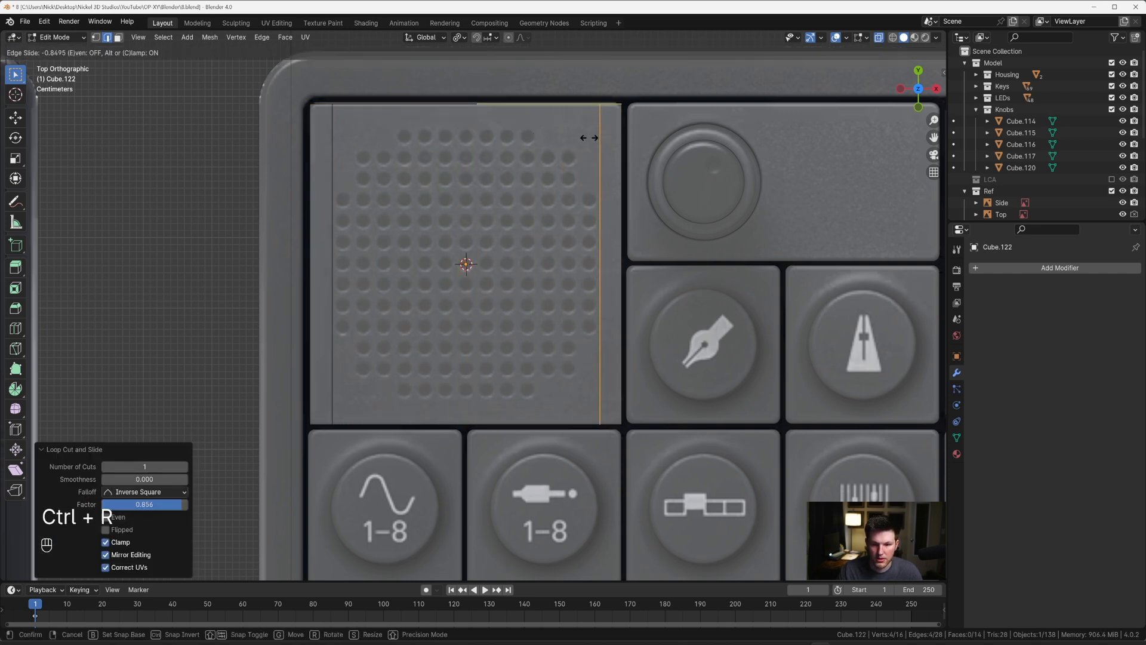
click(588, 138)
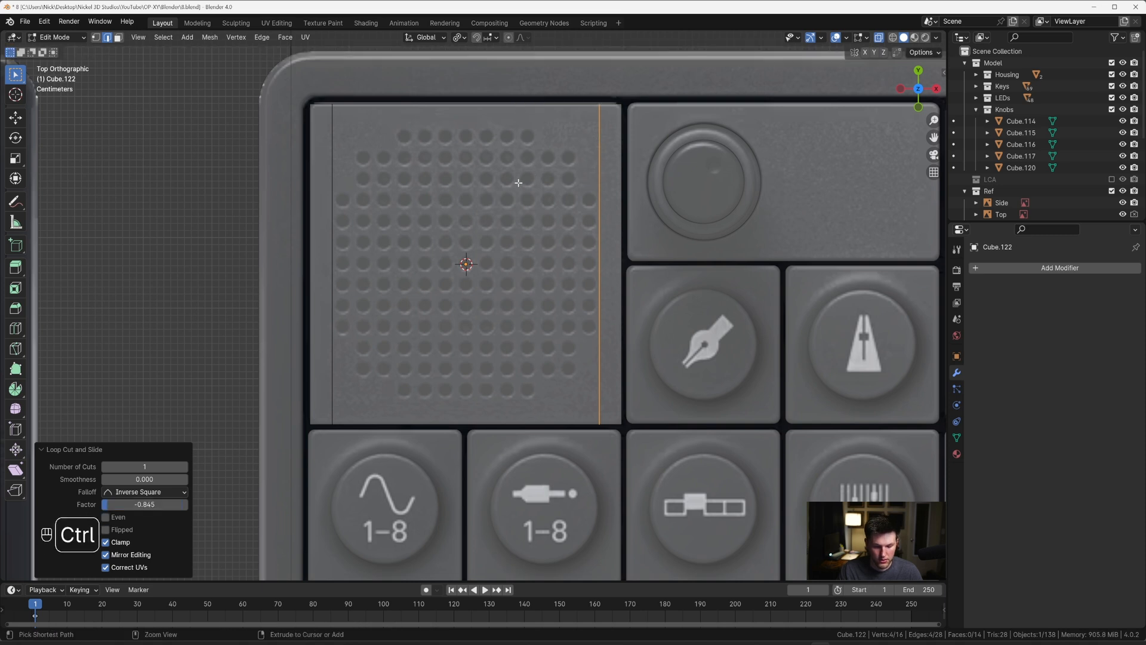
Step: Add two horizontal loop cuts and scale them along Y by about 2.577 to frame the outermost hole rows
key(ctrl+r)
scroll(321, 267, up, 1)
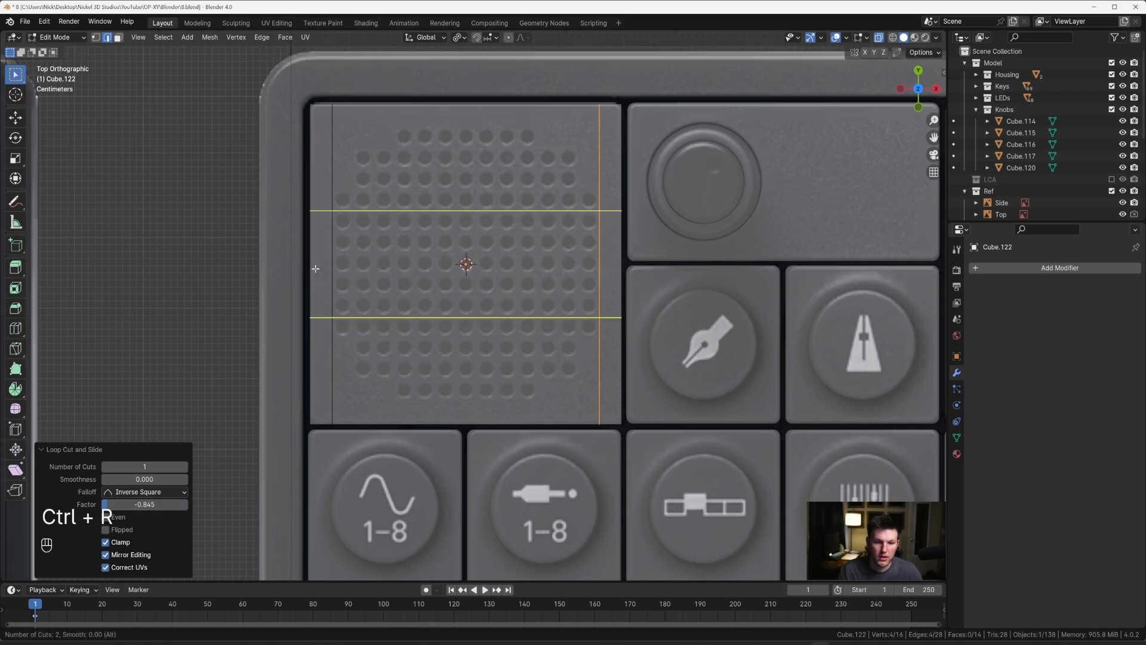
click(322, 268)
key(Escape)
key(period)
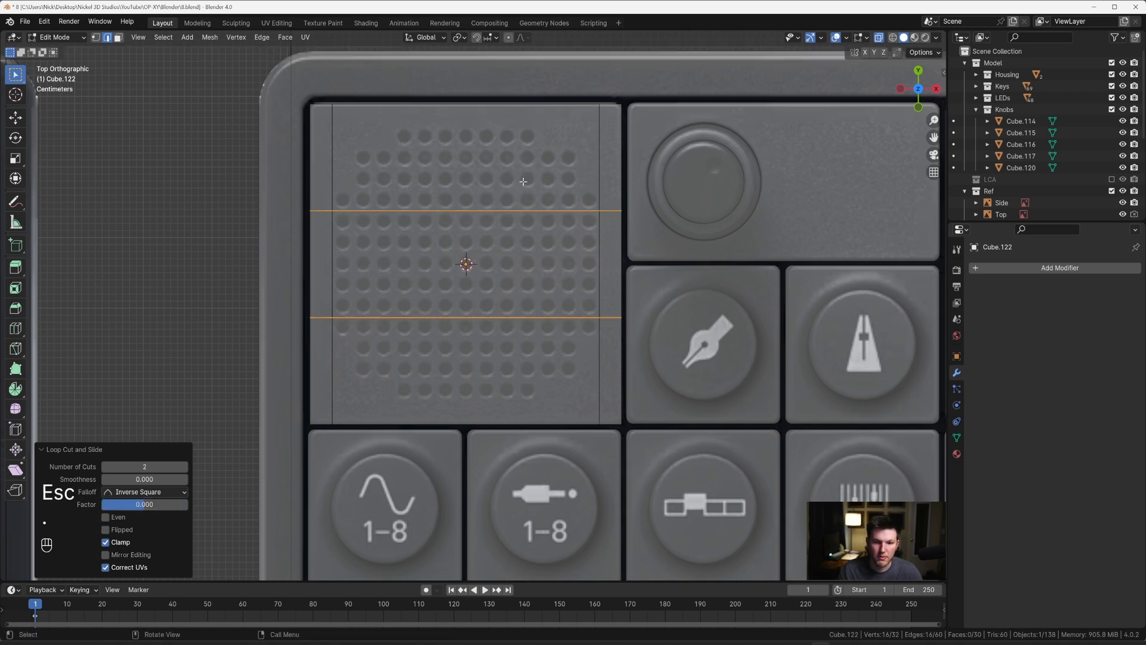
key(s)
key(y)
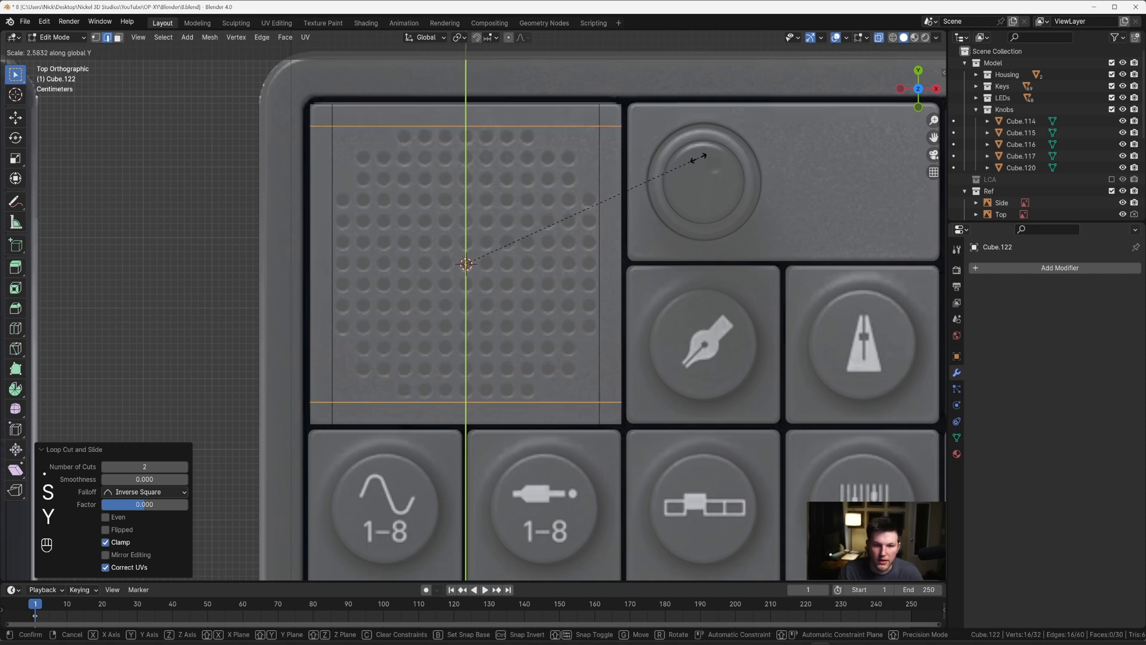
click(697, 157)
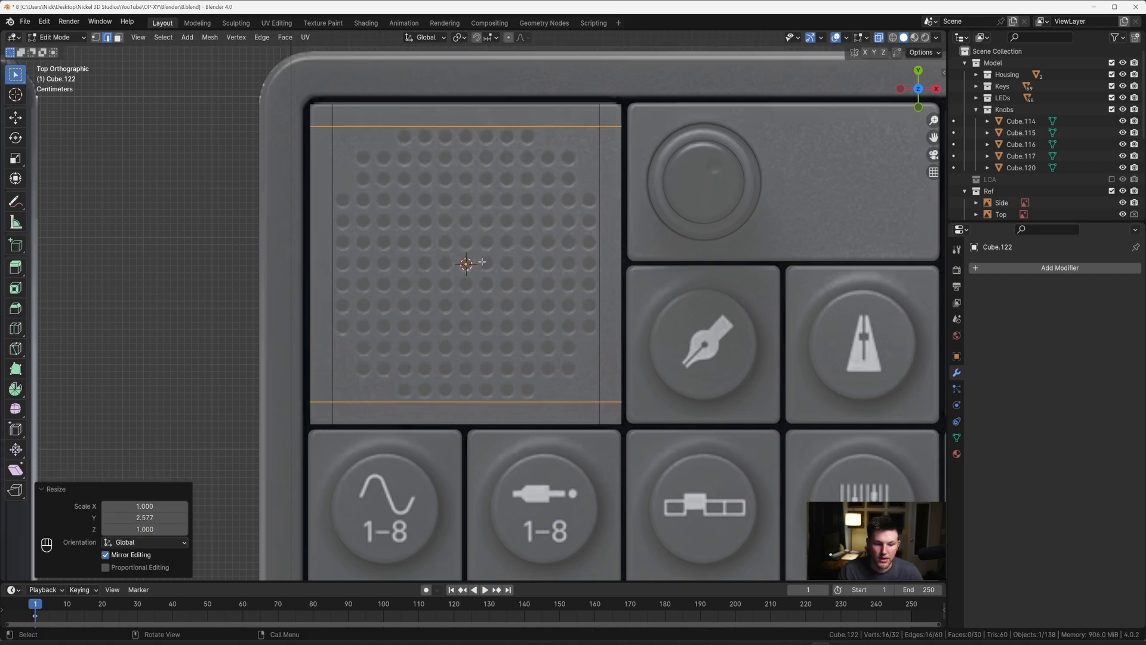
Step: Add 12 evenly spaced vertical loop cuts between the side loops to separate the hole columns
key(ctrl+r)
scroll(477, 144, up, 10)
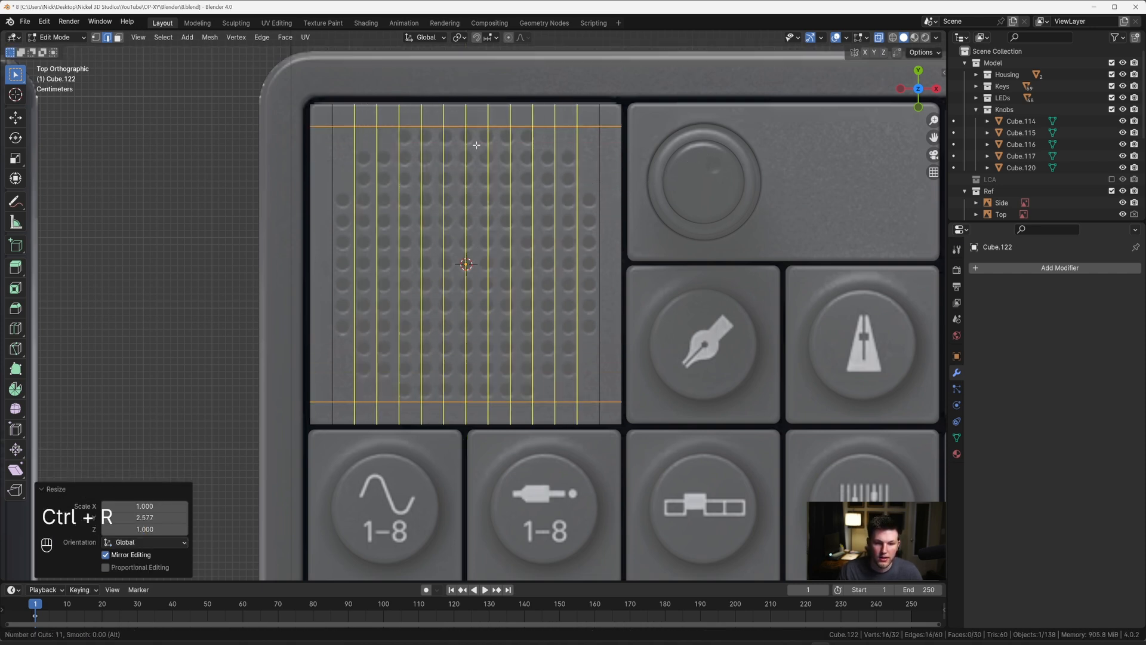
scroll(476, 145, up, 1)
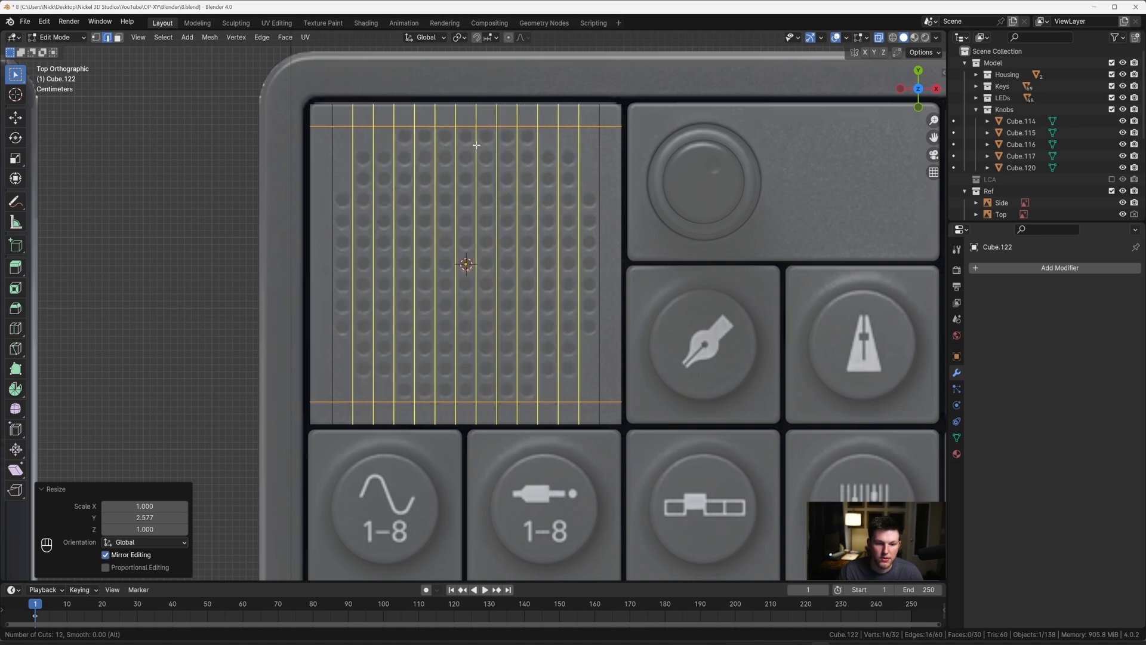
click(476, 145)
key(Escape)
Step: Add 12 evenly spaced horizontal loop cuts between the upper and lower loops to separate the hole rows
key(ctrl+r)
scroll(469, 217, up, 8)
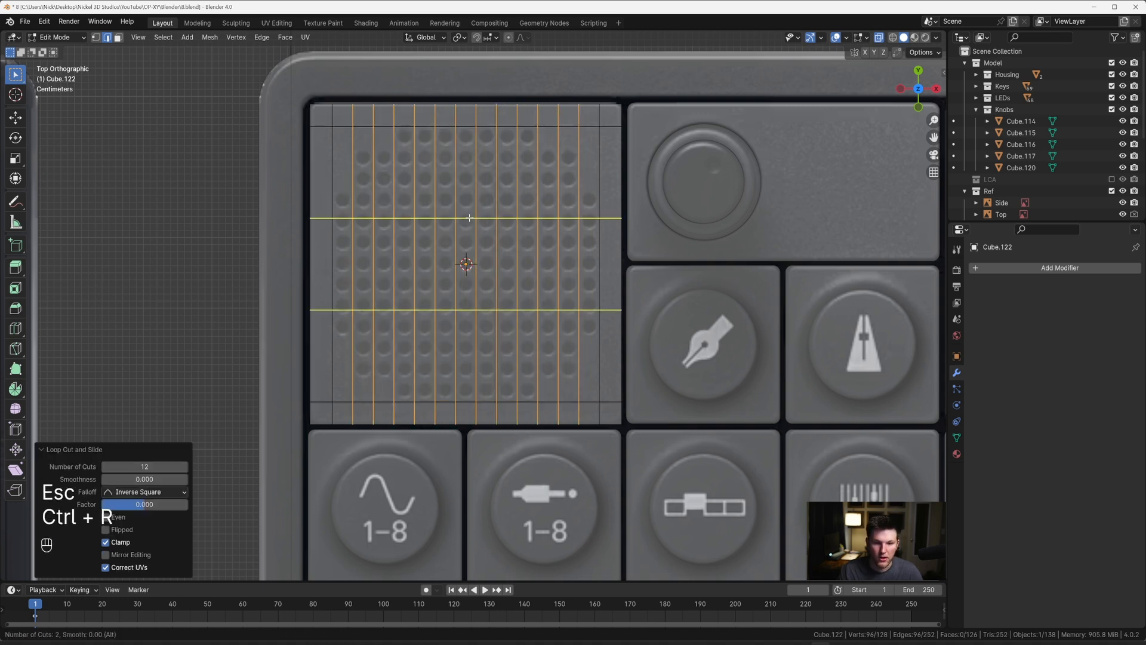
scroll(469, 218, up, 5)
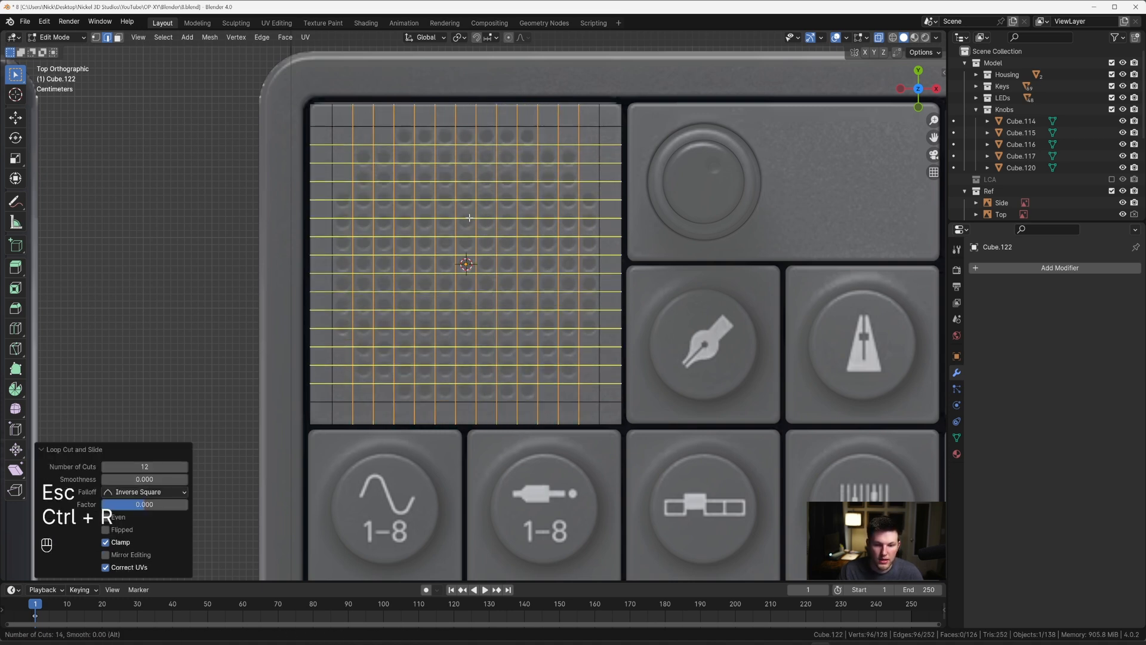
scroll(469, 218, down, 2)
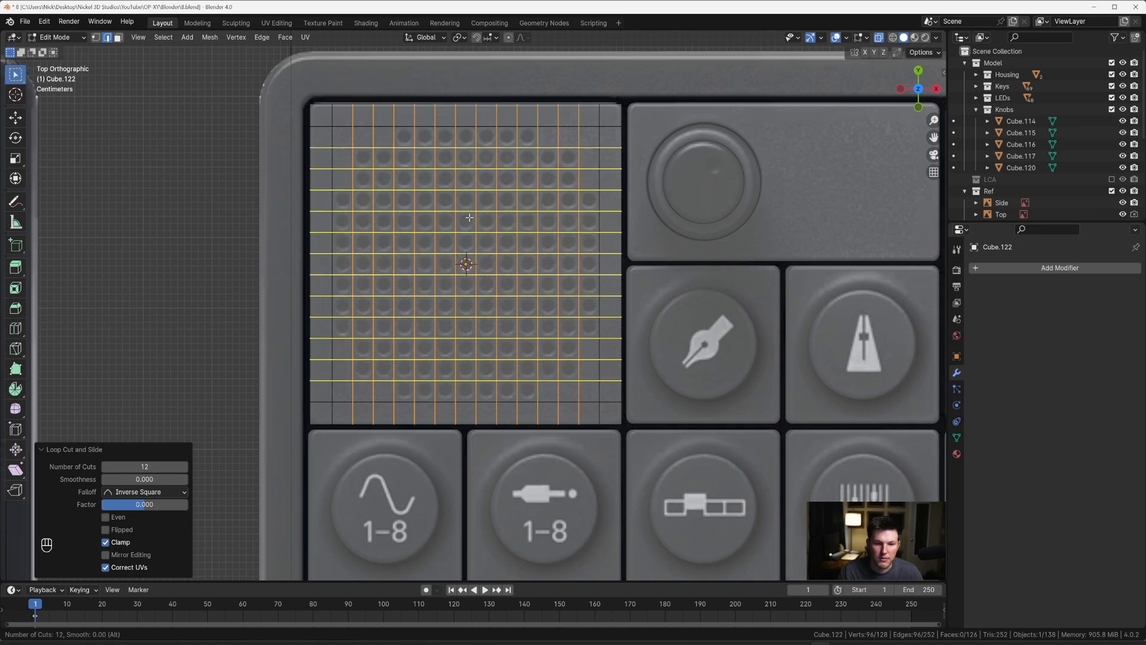
click(469, 218)
key(Escape)
Step: Select all grid faces lying over the reference speaker holes, through the cube, in face mode with circle select
scroll(489, 261, down, 1)
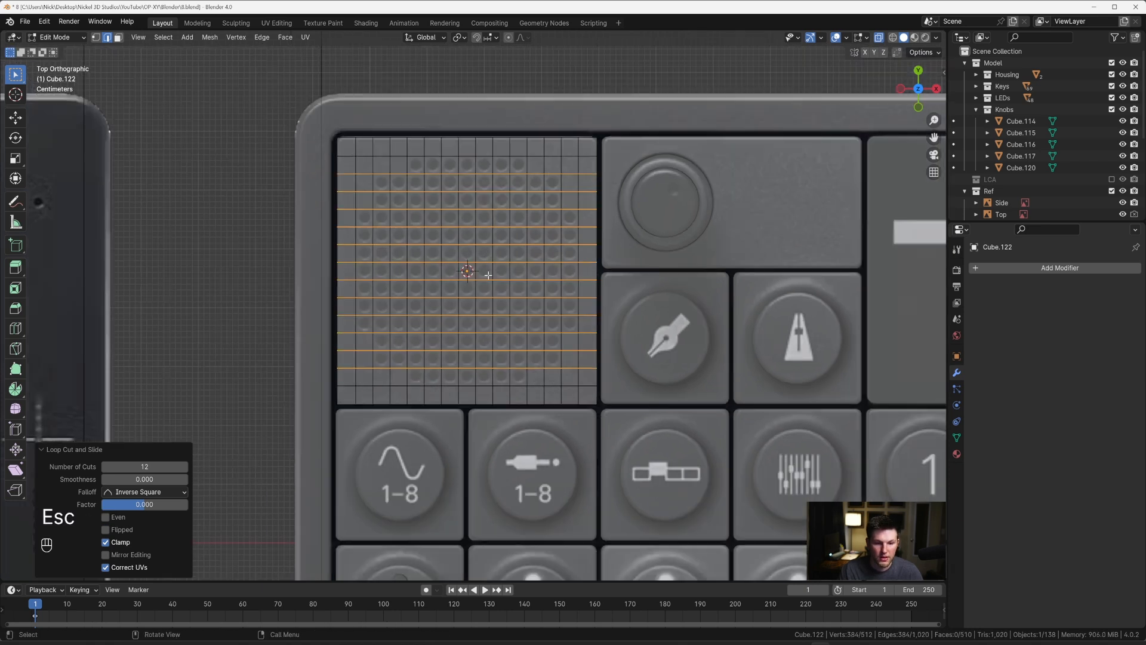
key(3)
key(c)
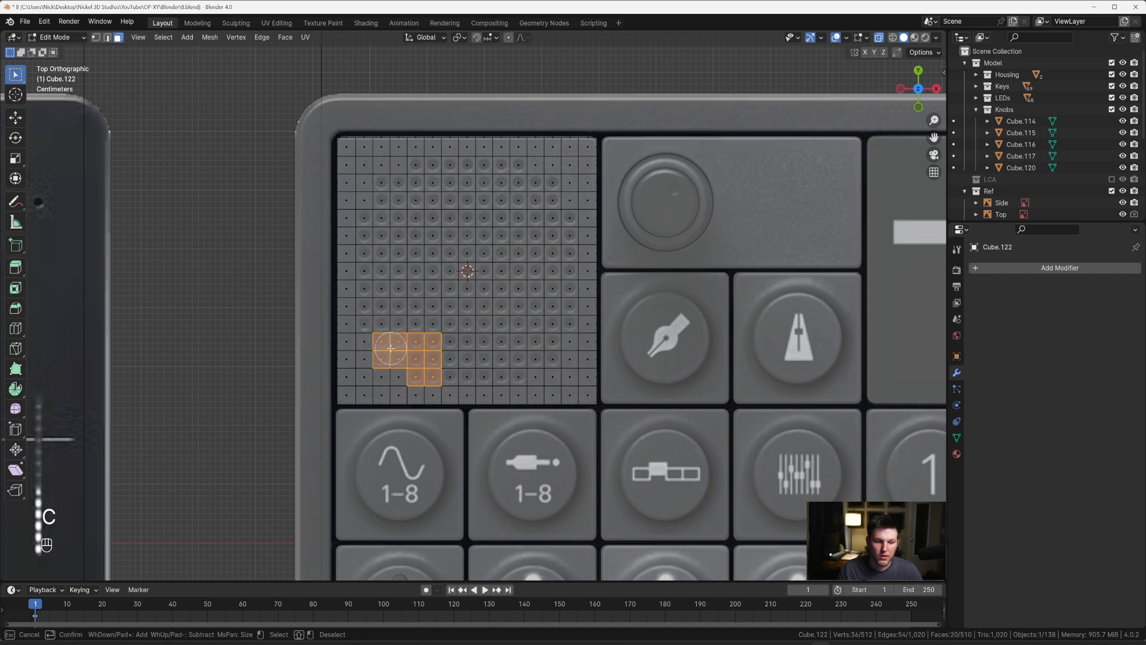
mouse_move(376, 230)
mouse_down()
mouse_move(394, 185)
mouse_move(418, 179)
mouse_move(512, 178)
mouse_move(544, 192)
mouse_move(543, 209)
mouse_move(501, 206)
mouse_move(412, 244)
mouse_move(463, 299)
mouse_move(478, 365)
mouse_move(508, 367)
mouse_move(445, 304)
mouse_move(541, 347)
mouse_move(551, 298)
mouse_move(497, 238)
mouse_move(546, 278)
mouse_move(557, 226)
mouse_move(559, 245)
mouse_up()
right_click(559, 245)
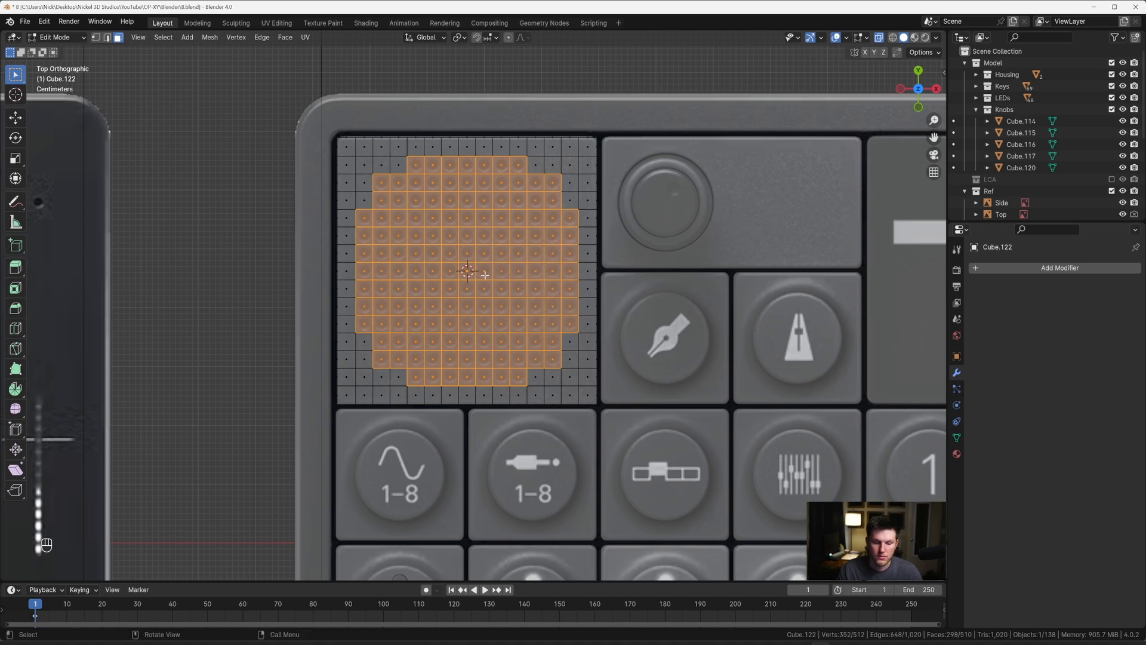
Step: Turn off see-through display and inset the selected speaker faces individually by about 0.005094 m
key(alt+z)
scroll(538, 235, up, 2)
key(i)
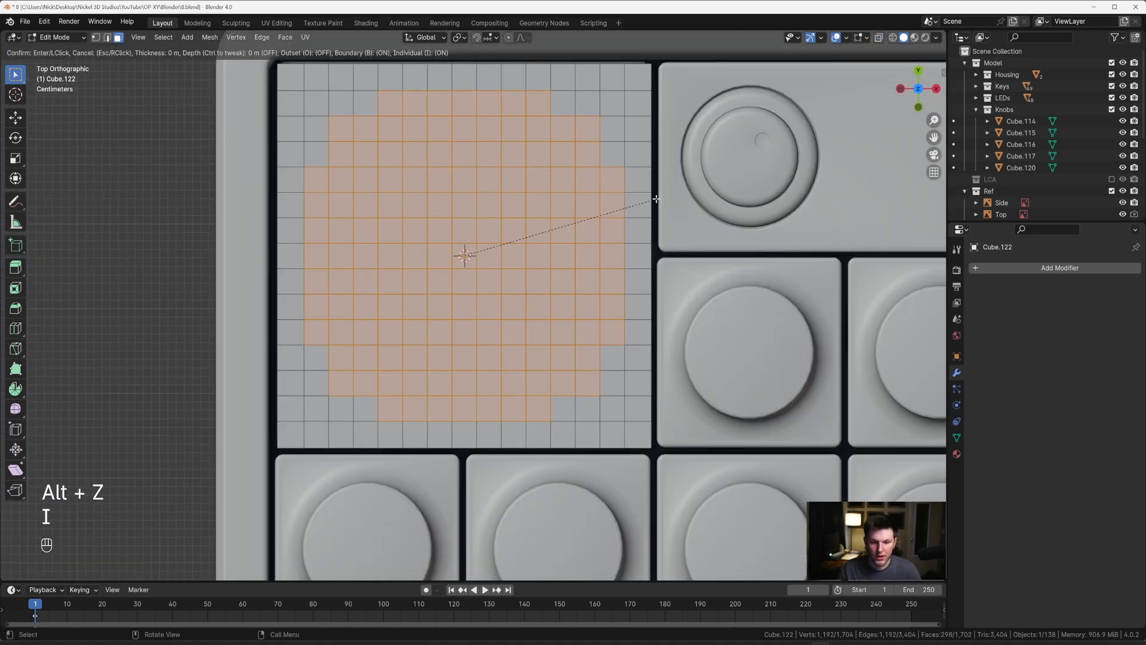
click(671, 193)
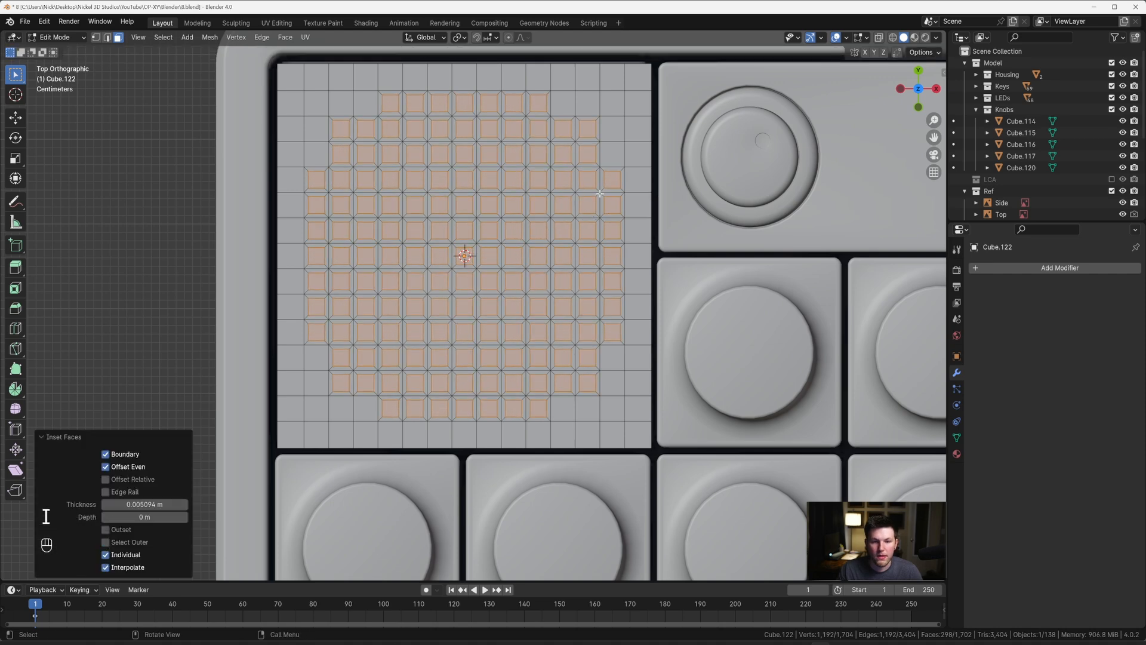
Step: Subdivide the inset speaker faces with 8 cuts
right_click(596, 191)
click(584, 206)
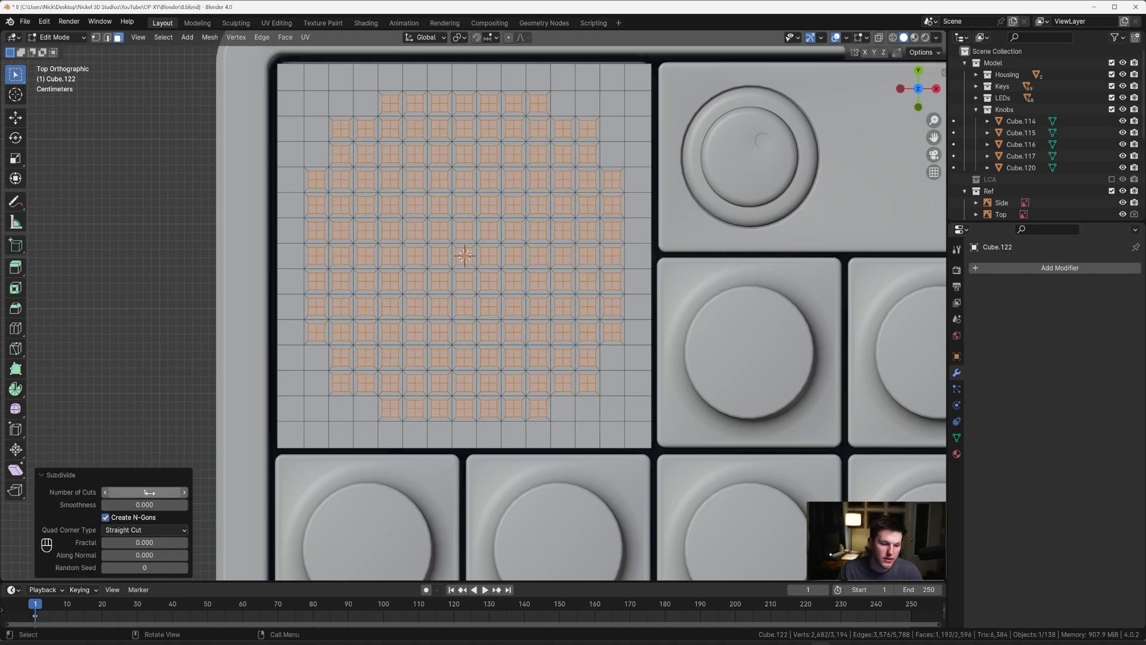
click(144, 492)
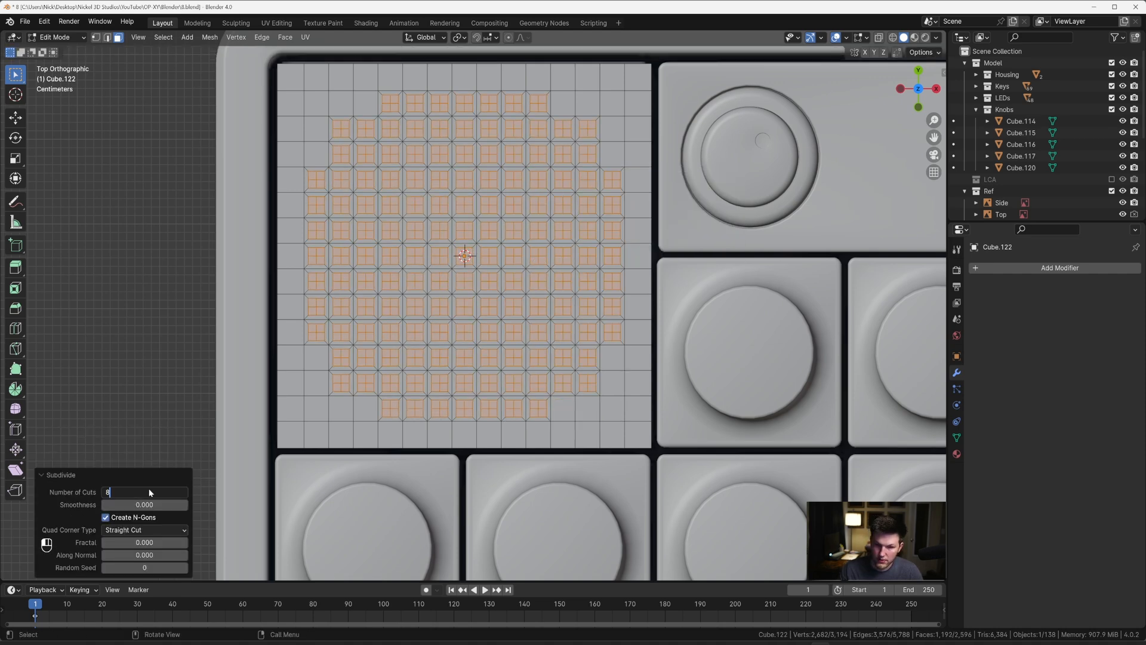
key(Return)
click(154, 492)
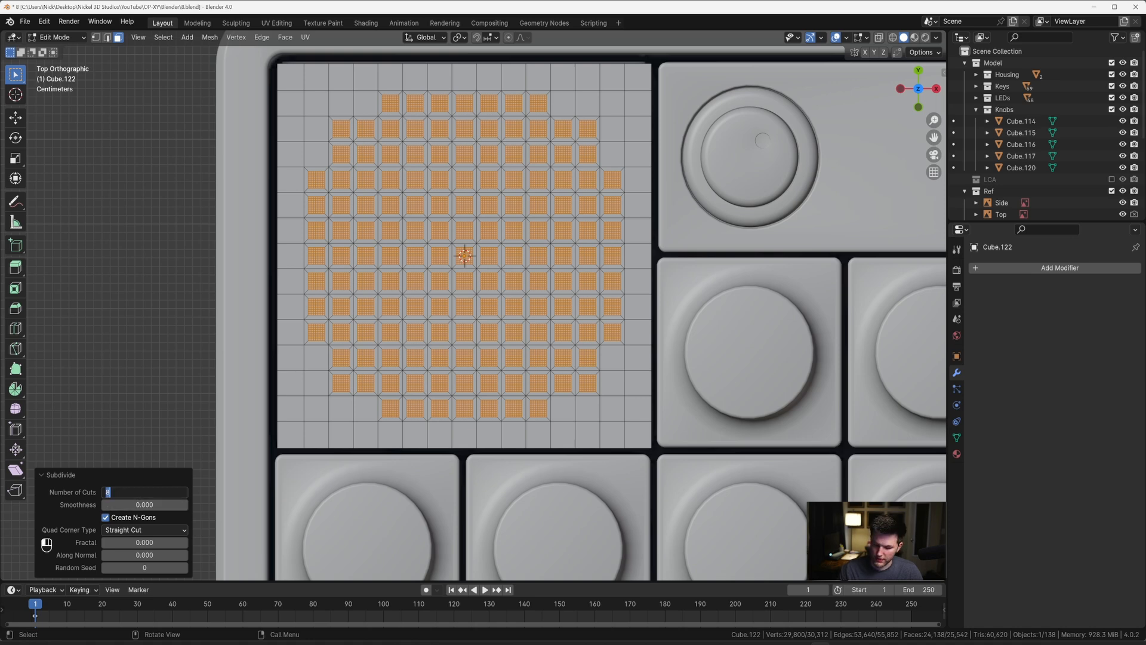
key(Return)
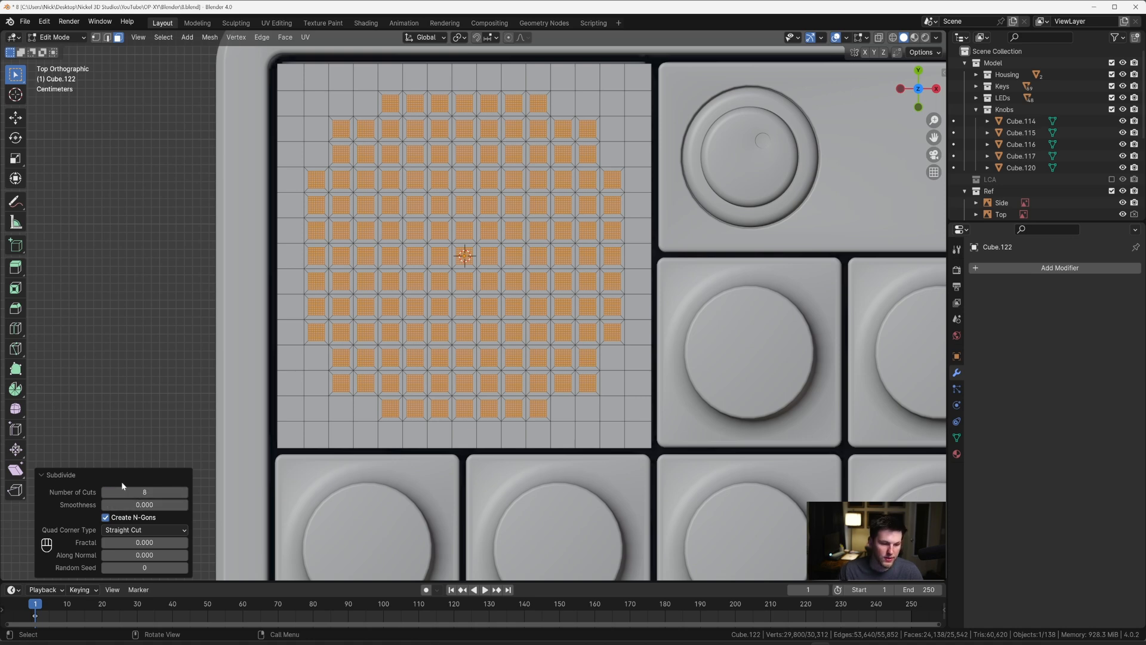
Step: Try deleting the subdivided hole faces and selecting a hole's boundary edges in edge mode
scroll(487, 259, up, 2)
key(x)
click(502, 256)
scroll(503, 255, down, 3)
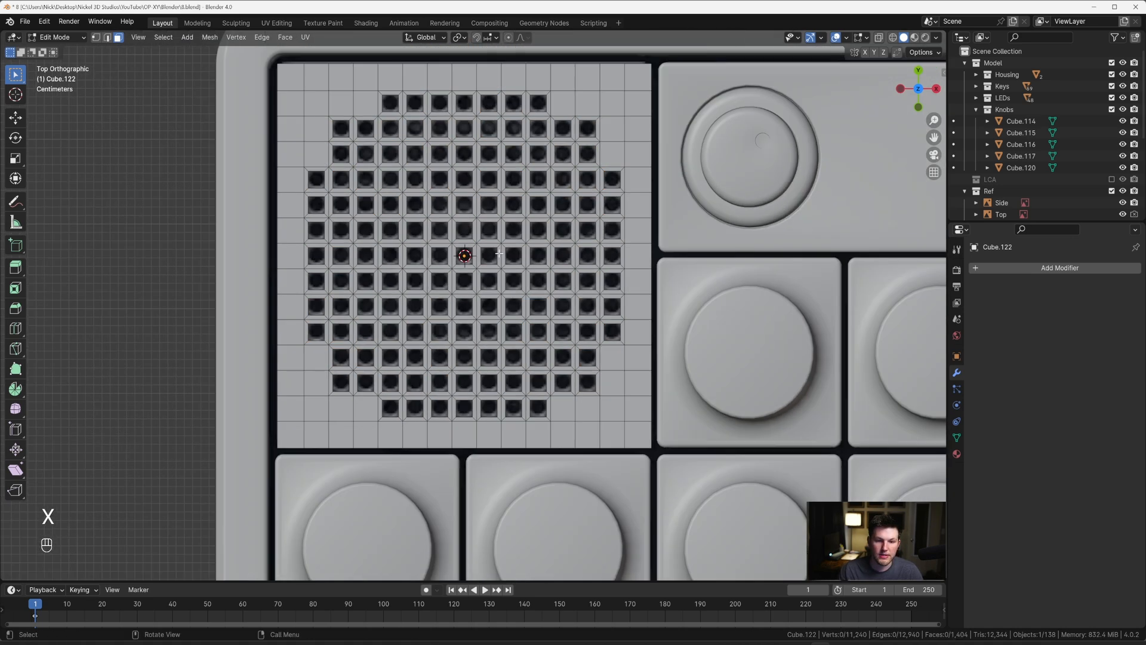
shift+middle_drag(483, 228, 483, 276)
scroll(483, 275, up, 3)
scroll(483, 276, down, 2)
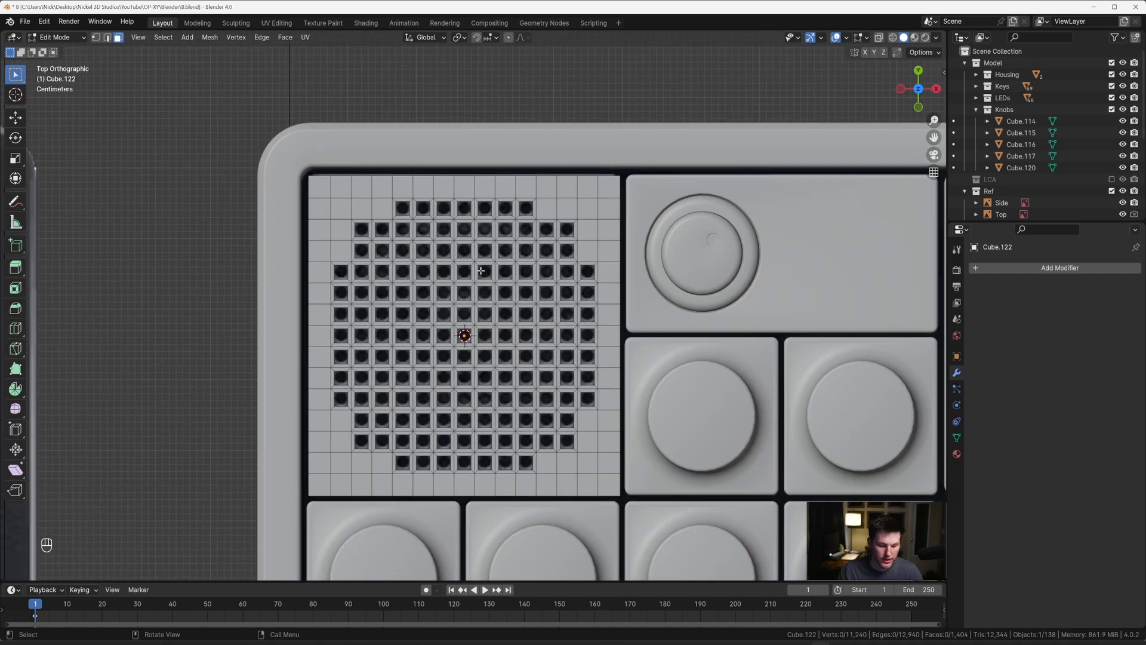
key(2)
scroll(474, 305, up, 2)
shift+middle_drag(474, 306, 511, 363)
key(2)
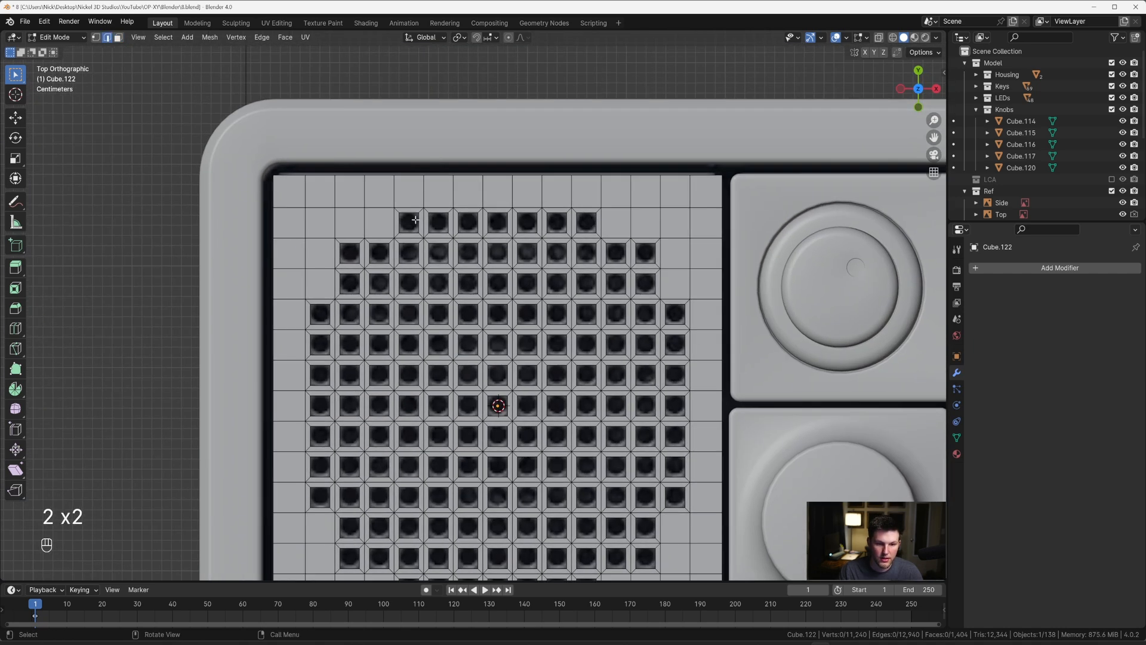
alt+click(411, 214)
scroll(420, 223, down, 1)
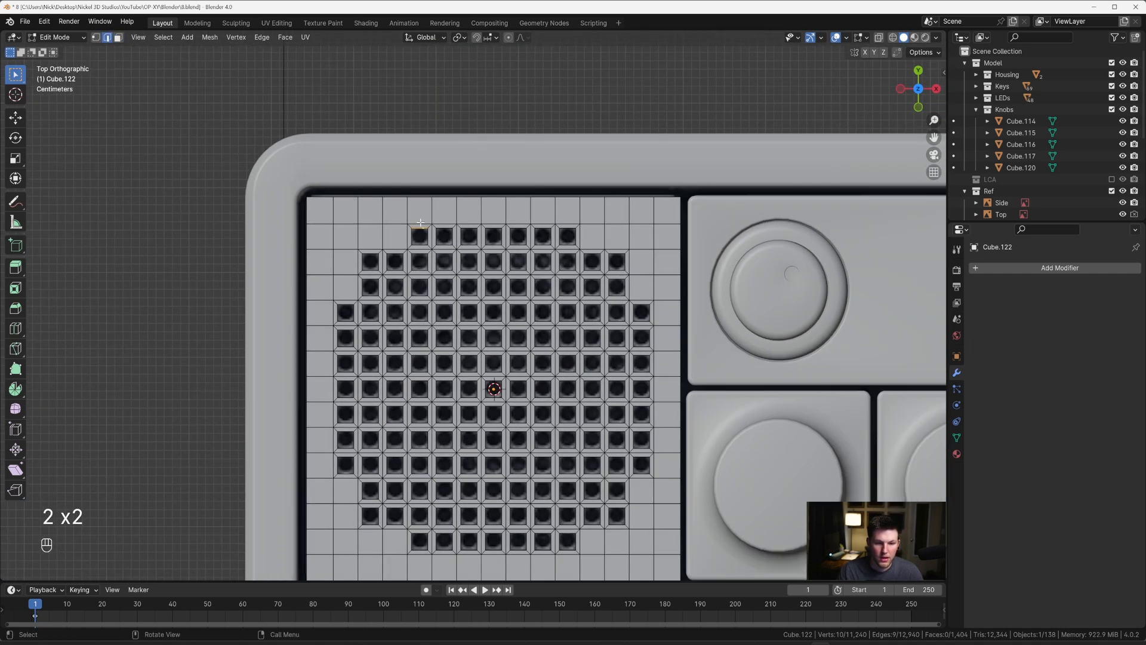
Step: Undo the hole edge selection and the deletion of the subdivided faces
key(ctrl+z)
key(ctrl+z)
key(ctrl+z)
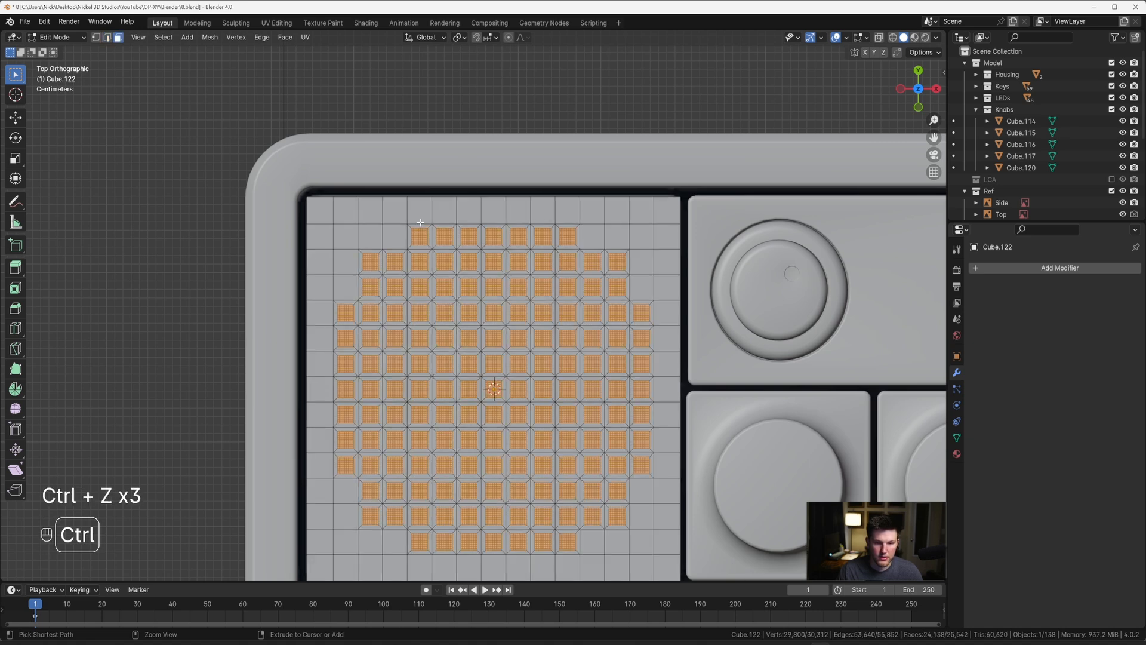
Step: Create a vertex group on the speaker mesh and assign the selected subdivided faces to it
scroll(420, 222, up, 2)
click(957, 438)
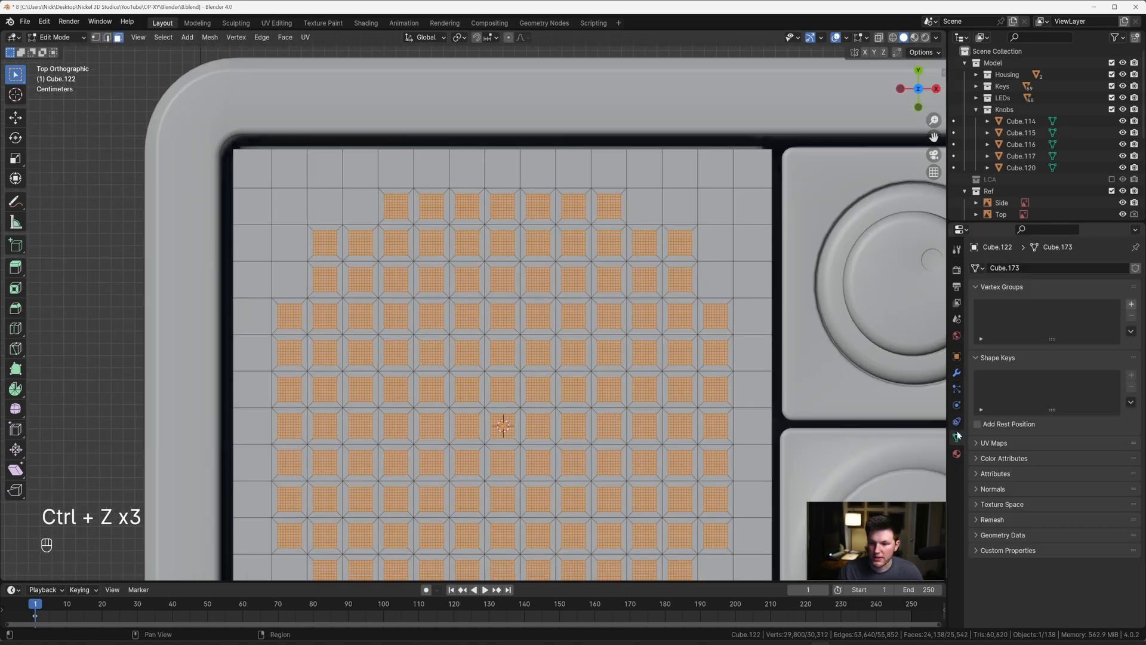
click(1130, 305)
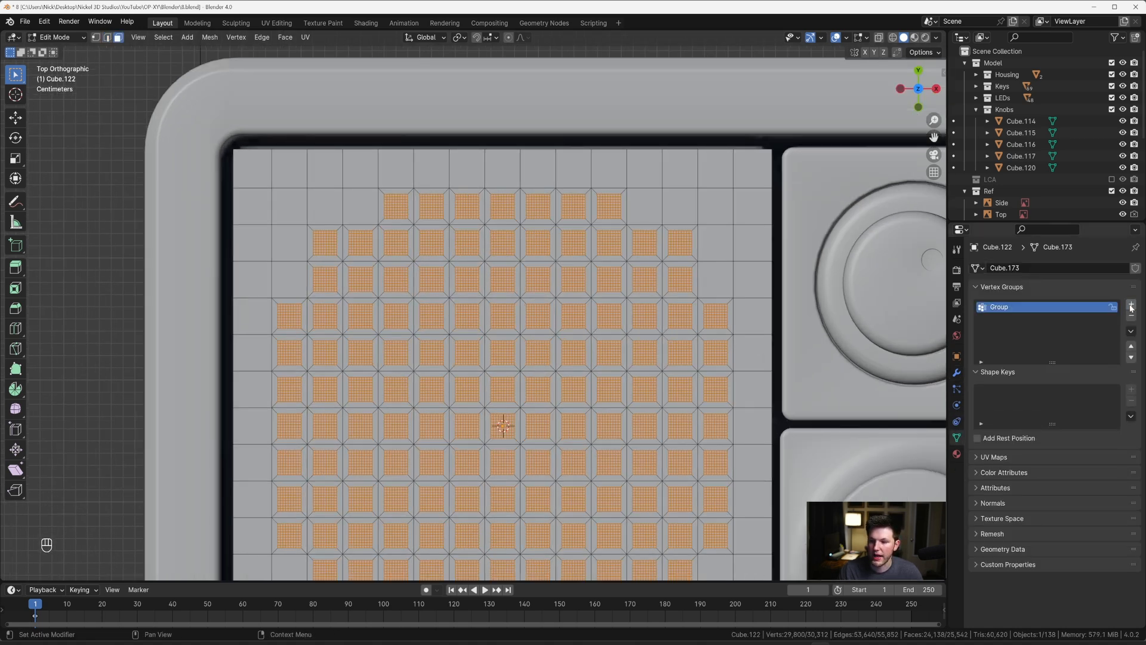
click(998, 378)
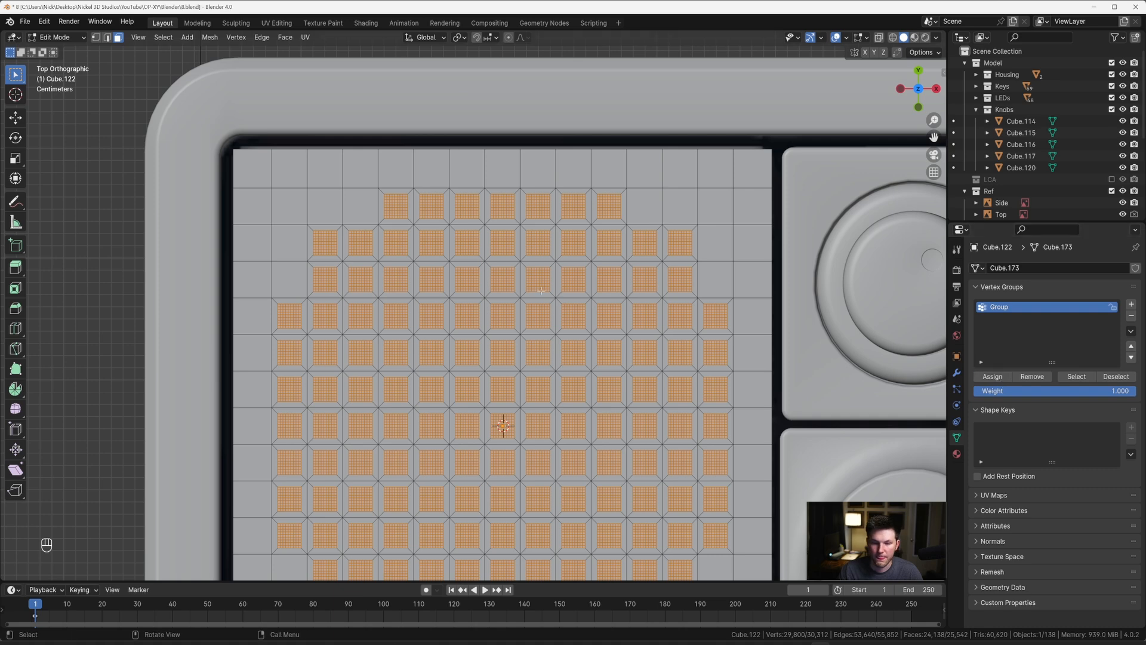
Step: Delete the subdivided hole faces and reselect the remaining hole borders from the vertex group
scroll(472, 303, up, 3)
key(x)
click(503, 287)
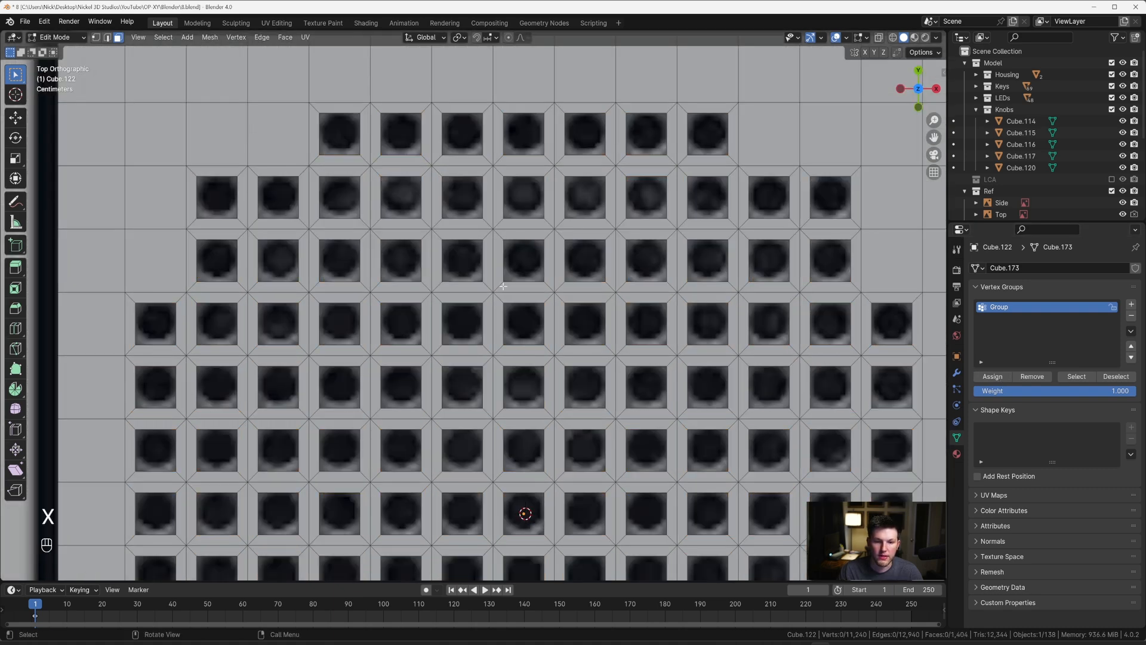
click(1076, 376)
scroll(597, 269, down, 4)
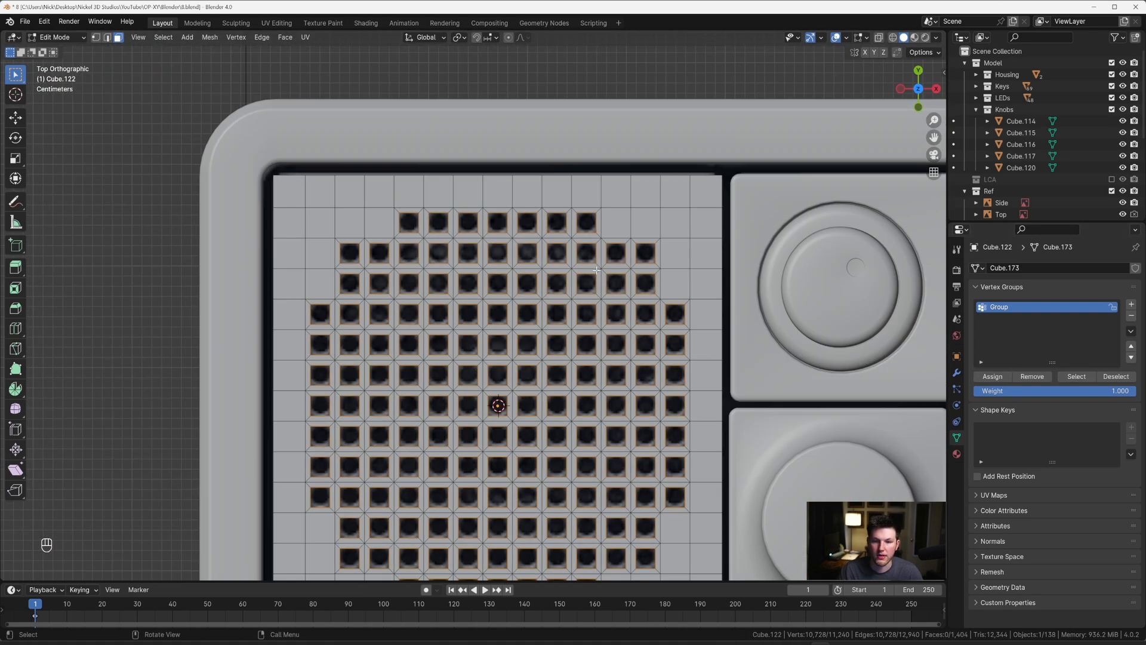
Step: Round all selected square hole borders into circles with the LoopTools Circle operation
scroll(463, 275, up, 2)
right_click(462, 274)
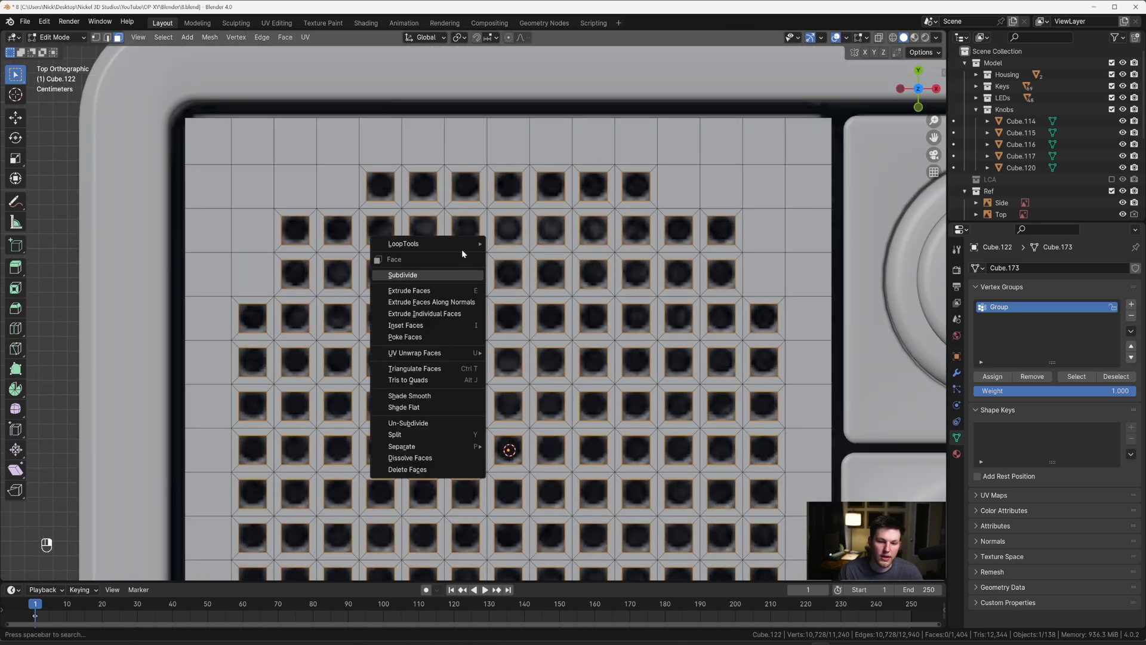
mouse_move(461, 246)
click(525, 260)
scroll(517, 476, up, 4)
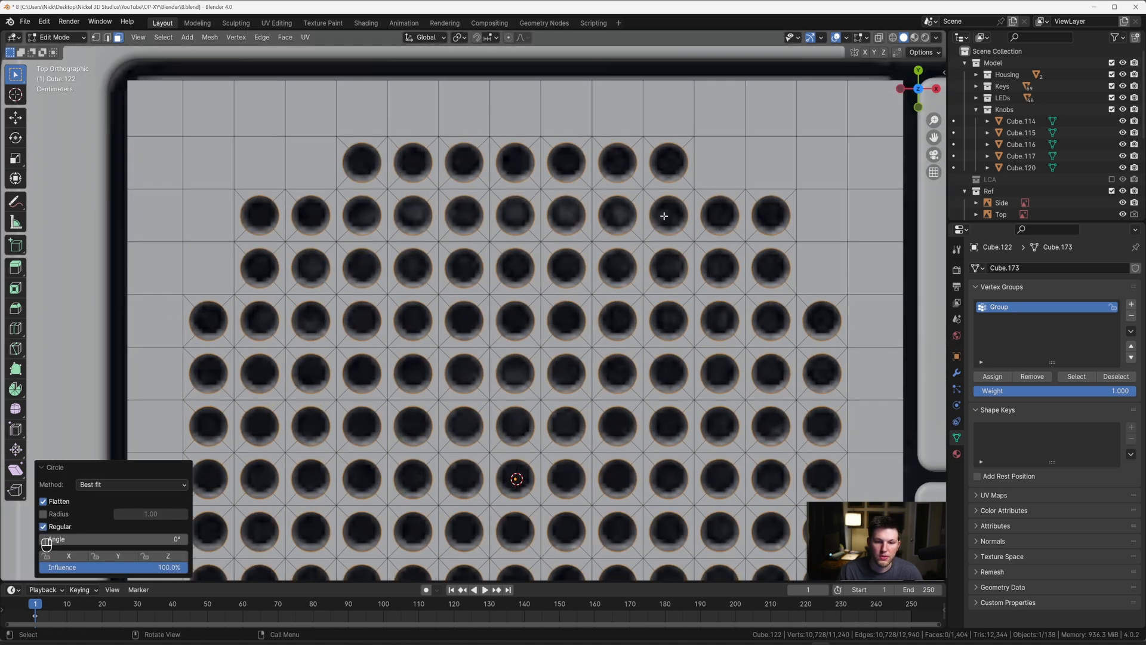
Step: Set the pivot point to Individual Origins and try to scale the round hole borders
key(s)
key(Escape)
key(period)
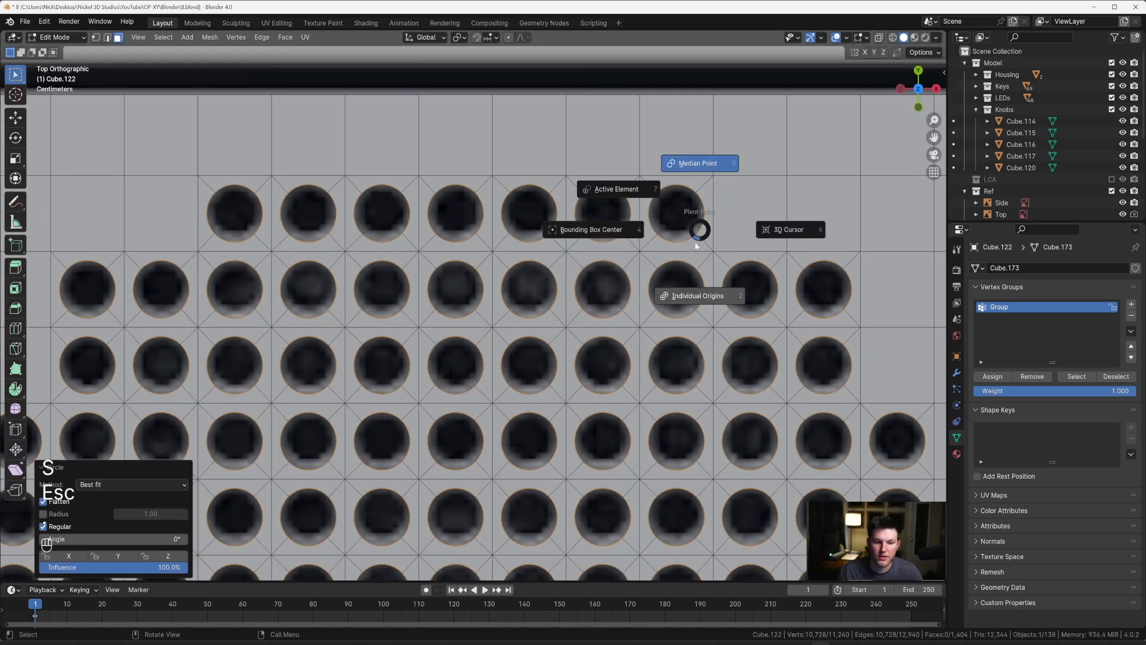
click(698, 247)
key(s)
key(Escape)
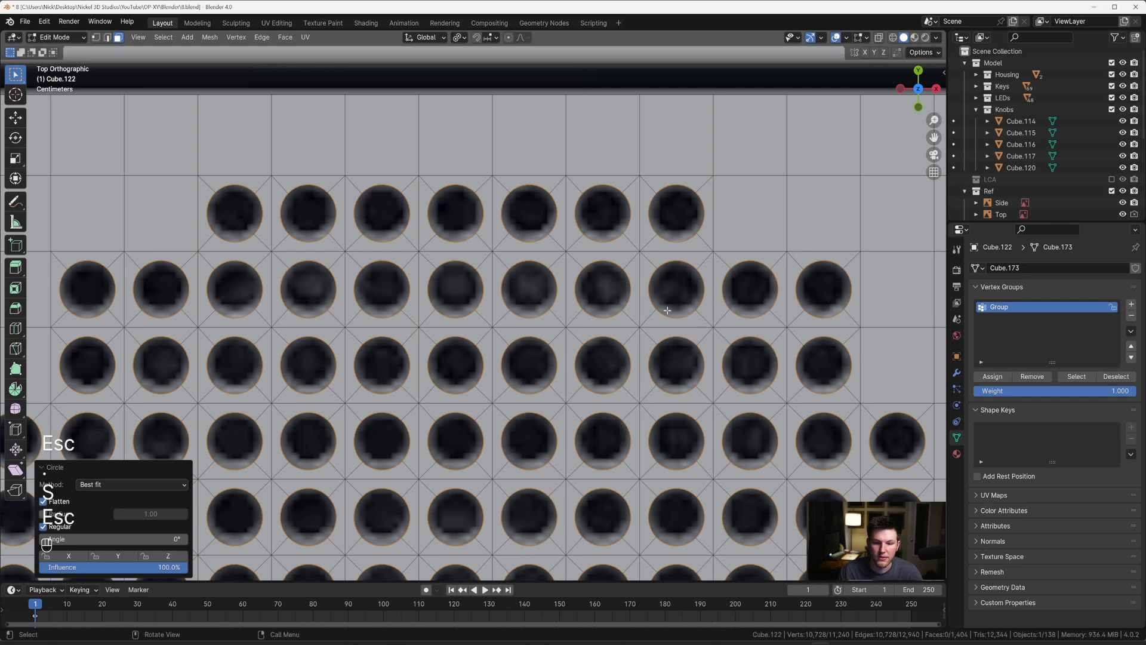
Step: Check the holes in Object Mode, then try to move and rescale the selected hole borders in Edit Mode
scroll(673, 323, down, 5)
shift+middle_drag(529, 342, 544, 248)
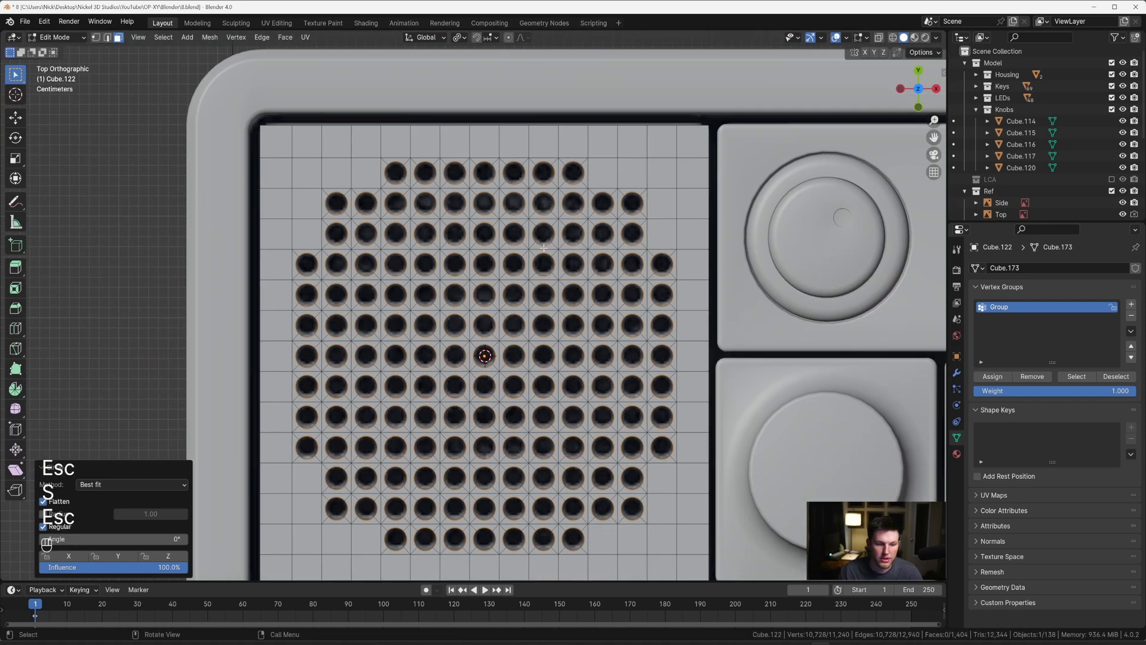
key(Tab)
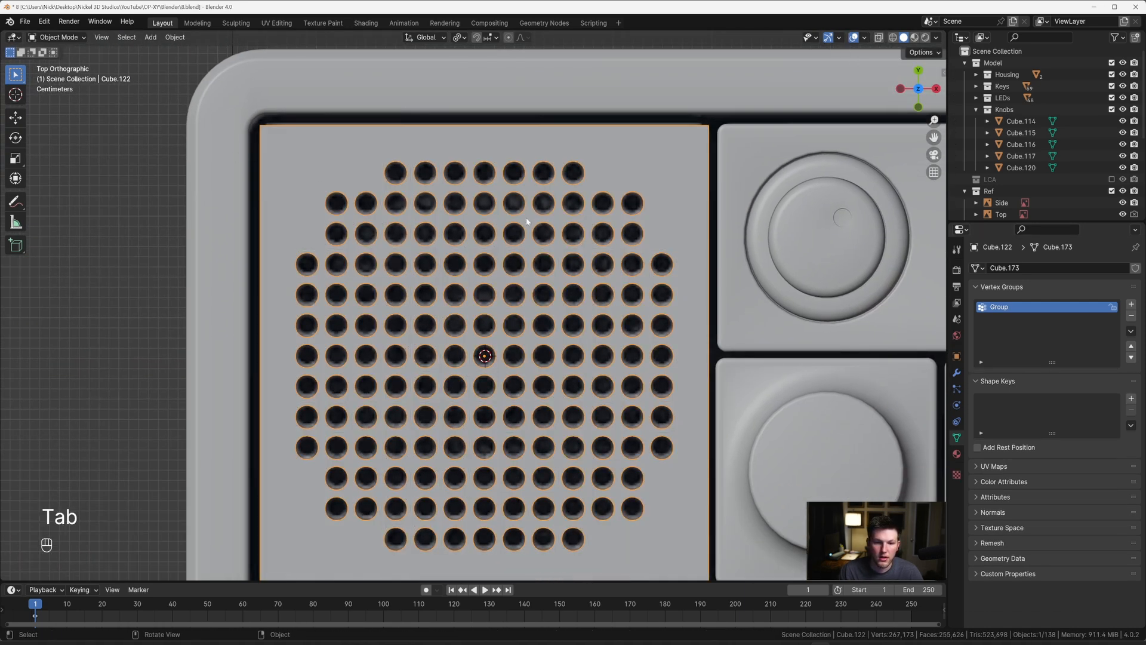
key(Tab)
middle_drag(537, 210, 596, 207)
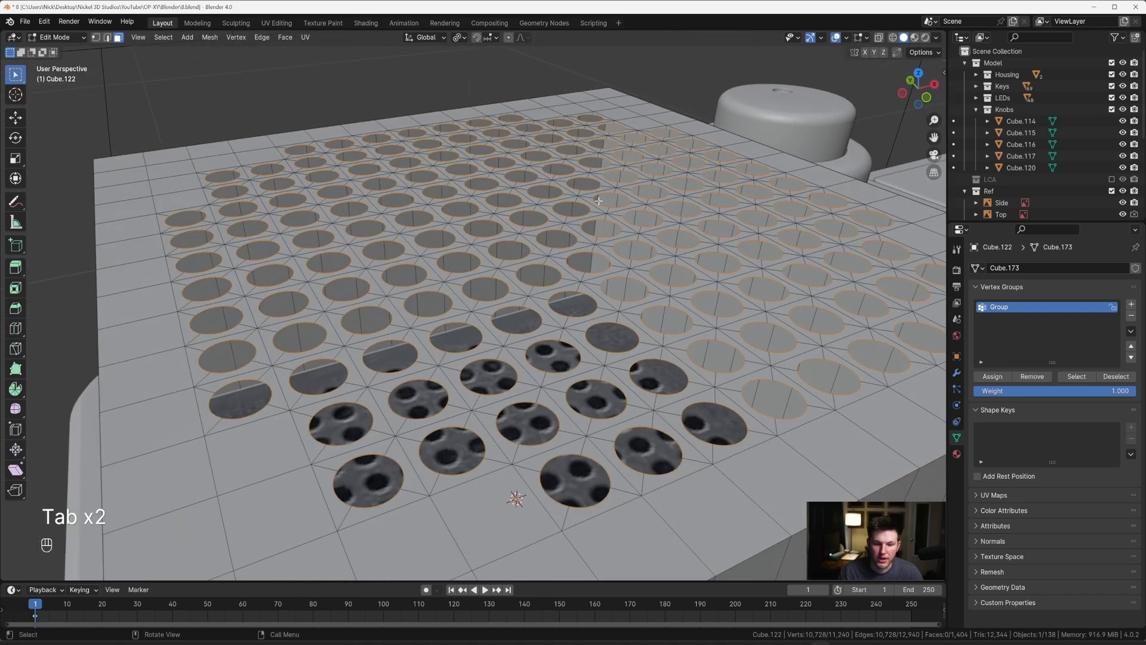
key(g)
key(Escape)
key(period)
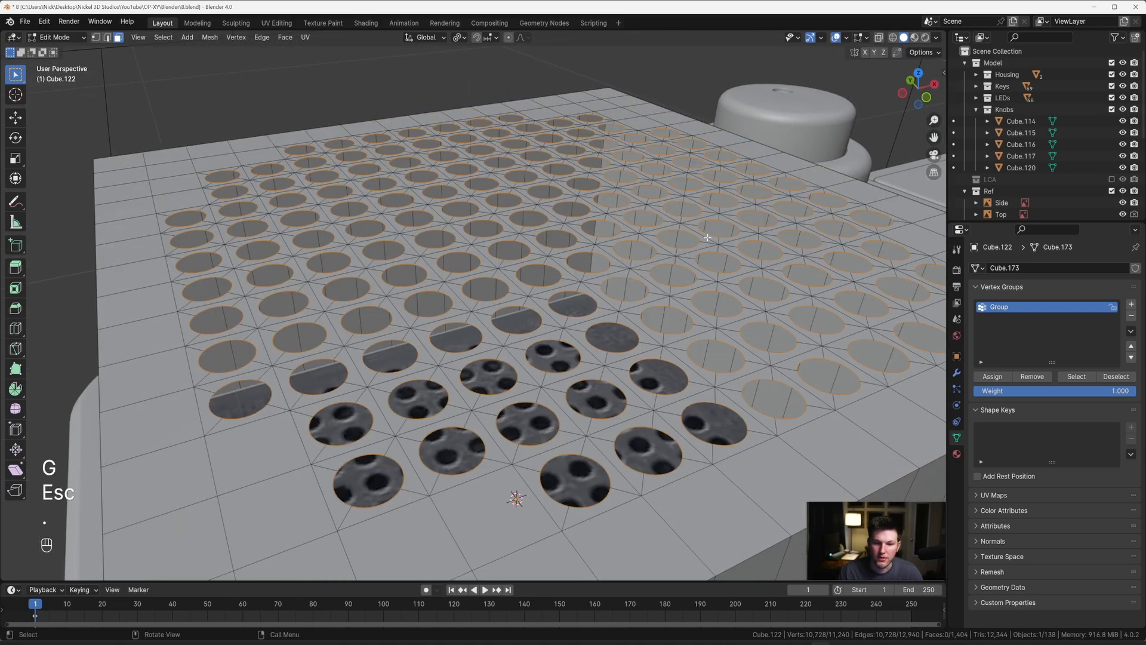
key(s)
key(Escape)
Step: Try to extrude the selected hole borders along the Z axis in face select mode, then undo the extrusion
key(grave)
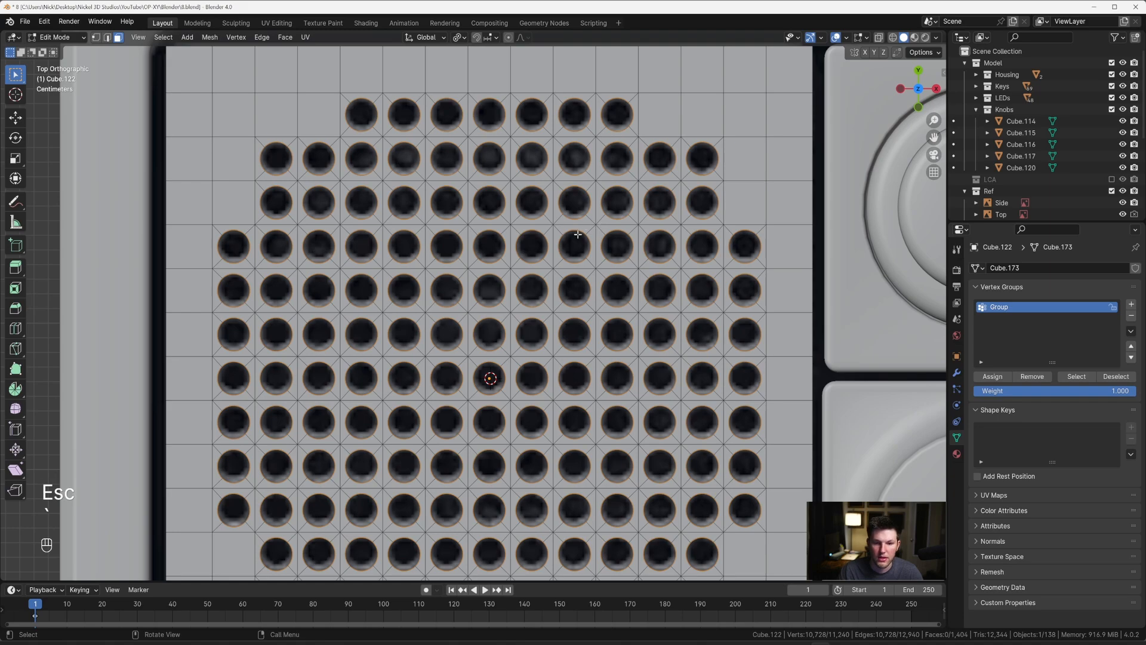
scroll(571, 223, down, 1)
key(Tab)
scroll(543, 279, up, 1)
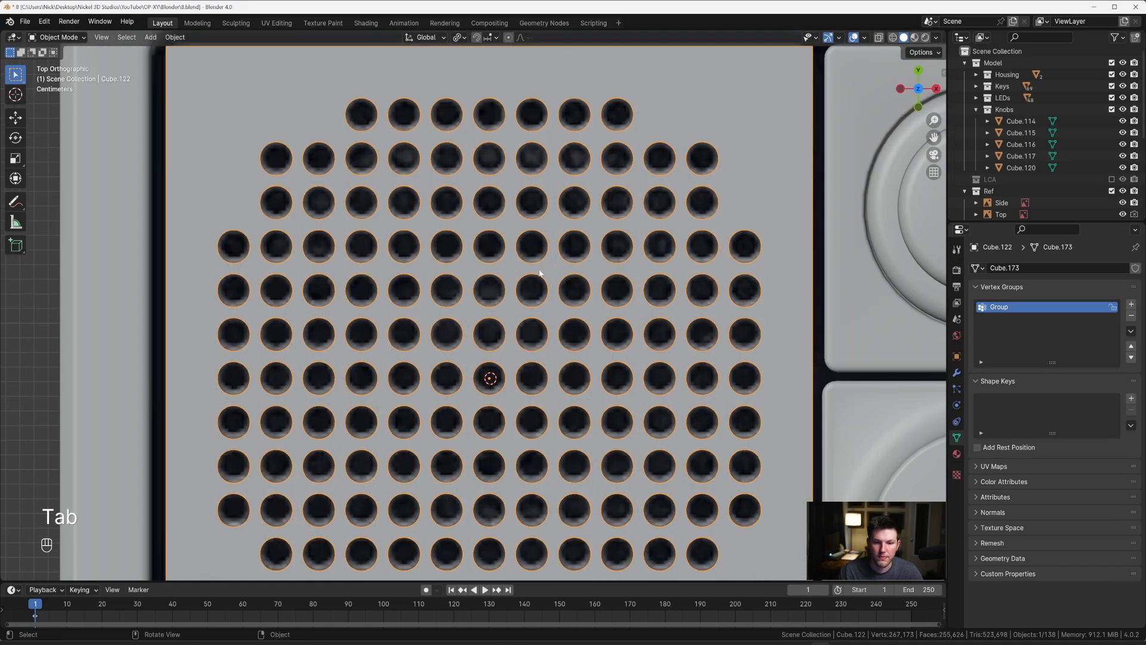
key(Tab)
middle_drag(541, 276, 526, 197)
key(e)
key(z)
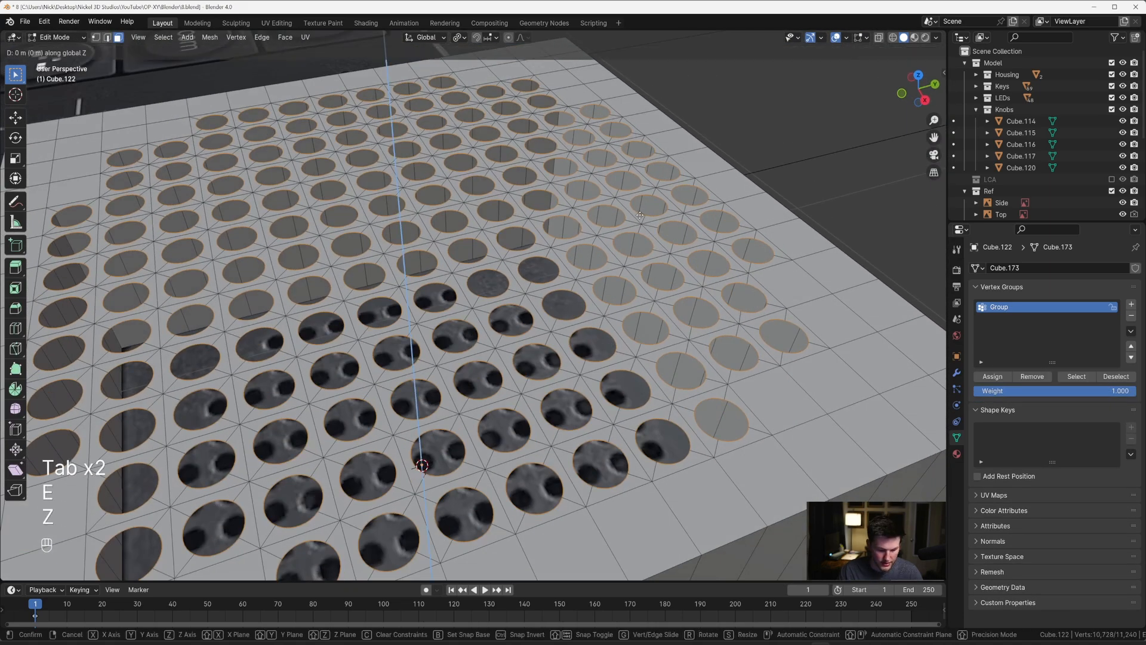
key(Escape)
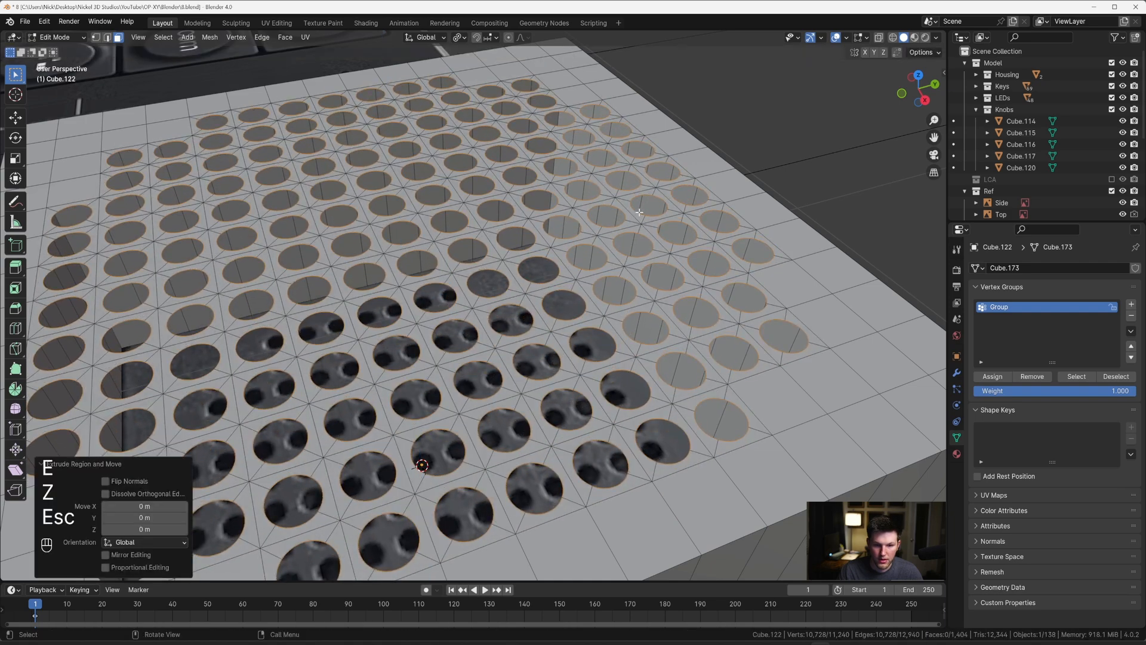
key(ctrl+z)
key(ctrl+z)
key(Tab)
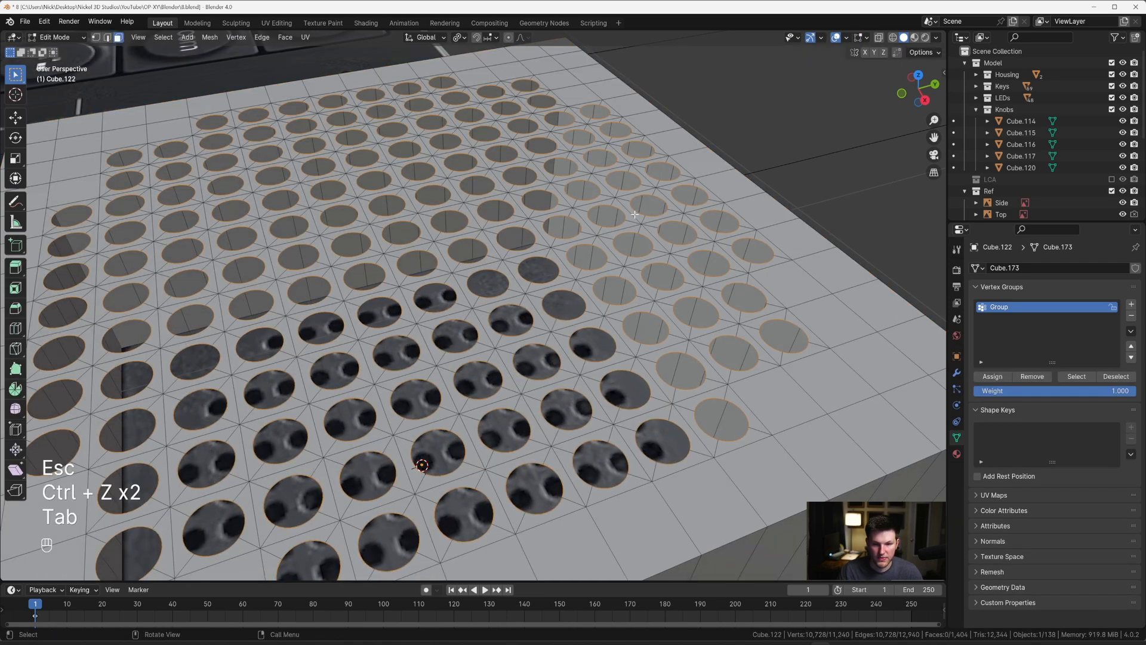
Step: Extrude the hole border edges about 0.011 m down along Z in edge select mode and fill the hole bottoms with faces
key(1)
key(2)
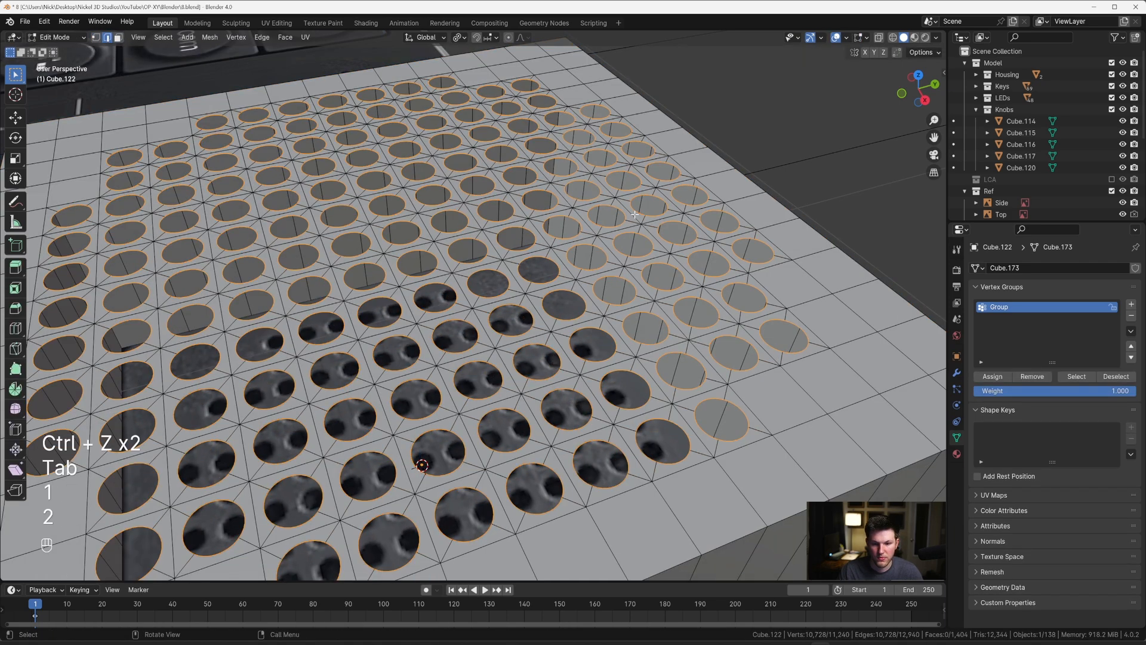
key(e)
key(z)
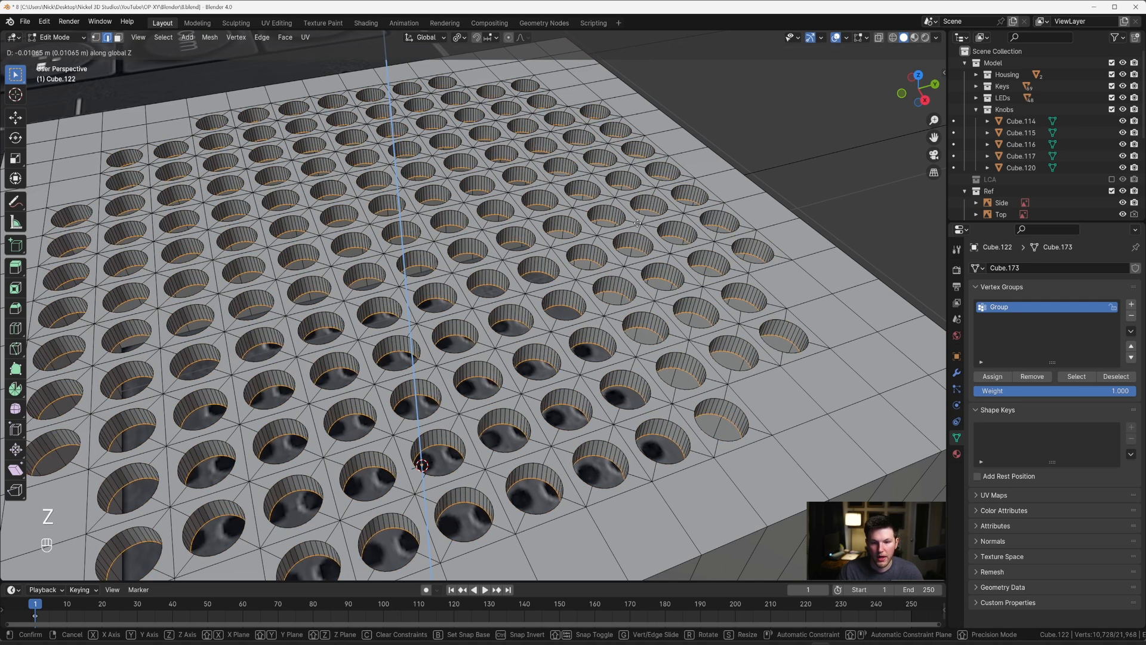
click(638, 222)
key(f)
Step: Bevel the bottom edges of all holes with 4 segments and a width of about 0.0017 m
key(ctrl+b)
key(shift)
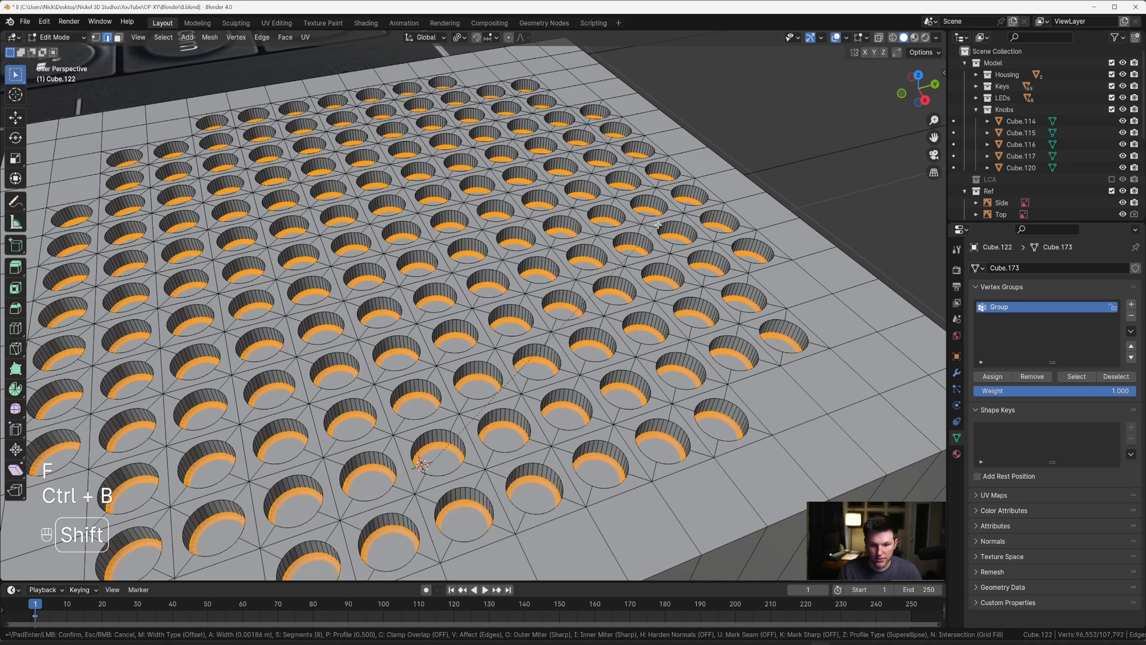
scroll(658, 225, down, 3)
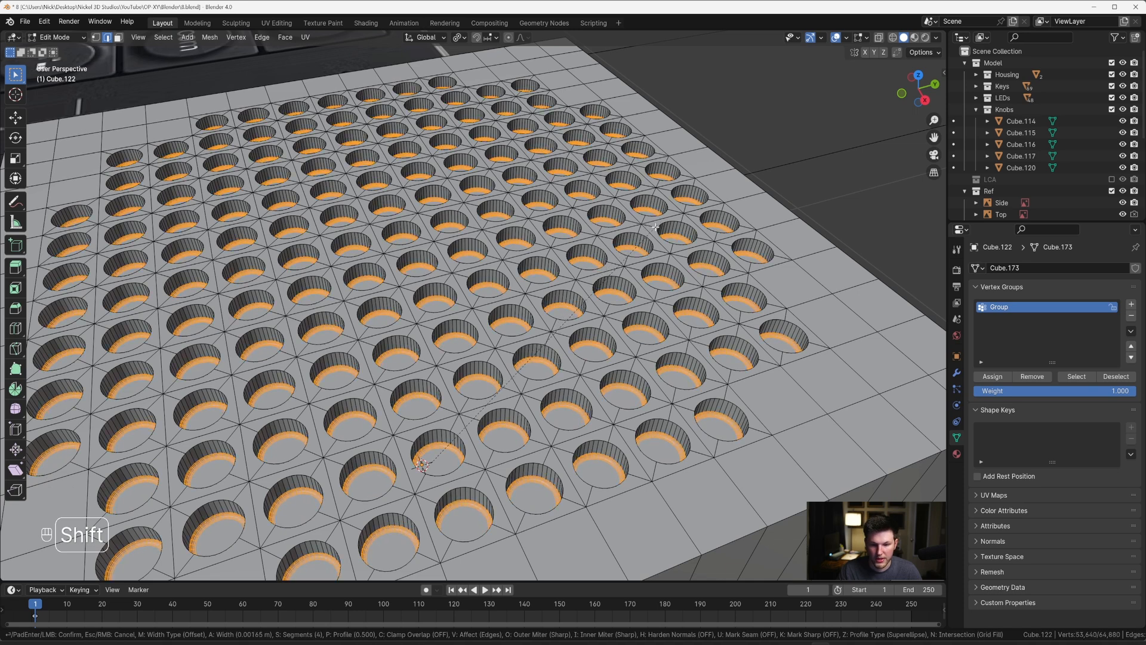
click(656, 227)
Step: Grow the selection over the hole walls and deselect the lower parts in X-ray side view, leaving only the top rims selected
key(ctrl+KP_Add)
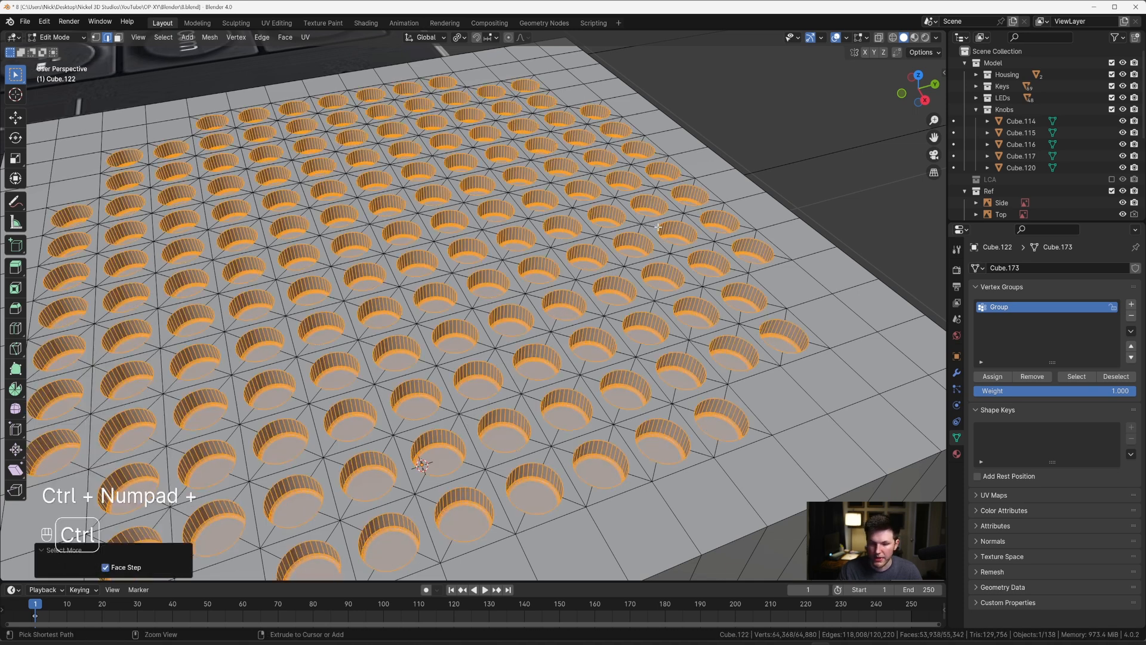
key(KP_3)
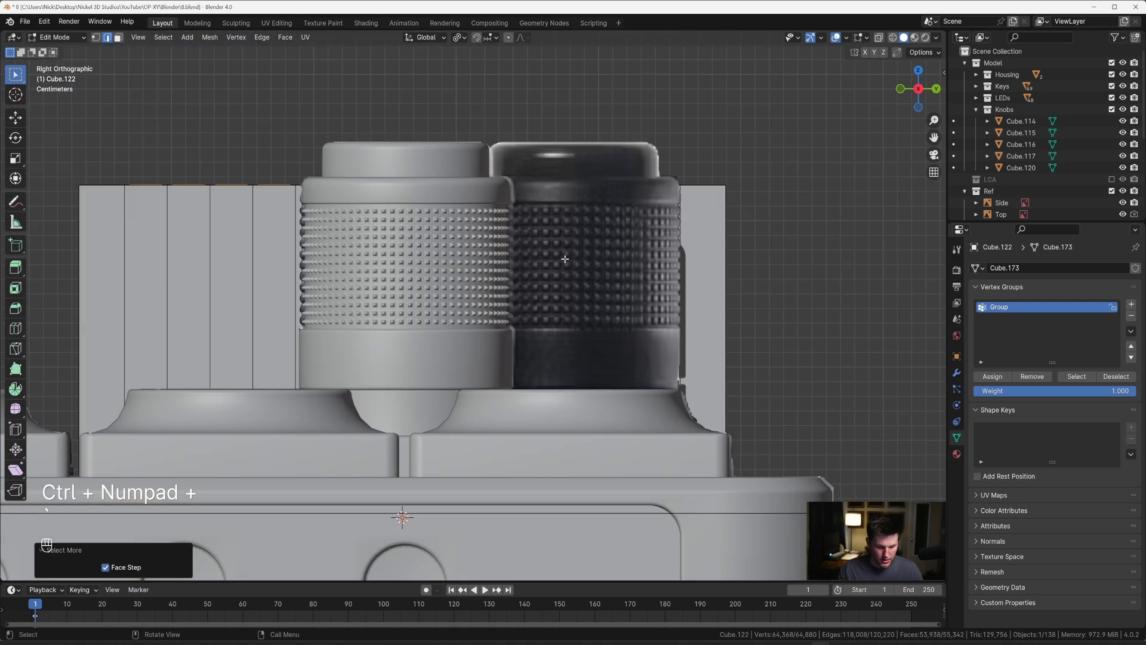
key(alt+z)
key(c)
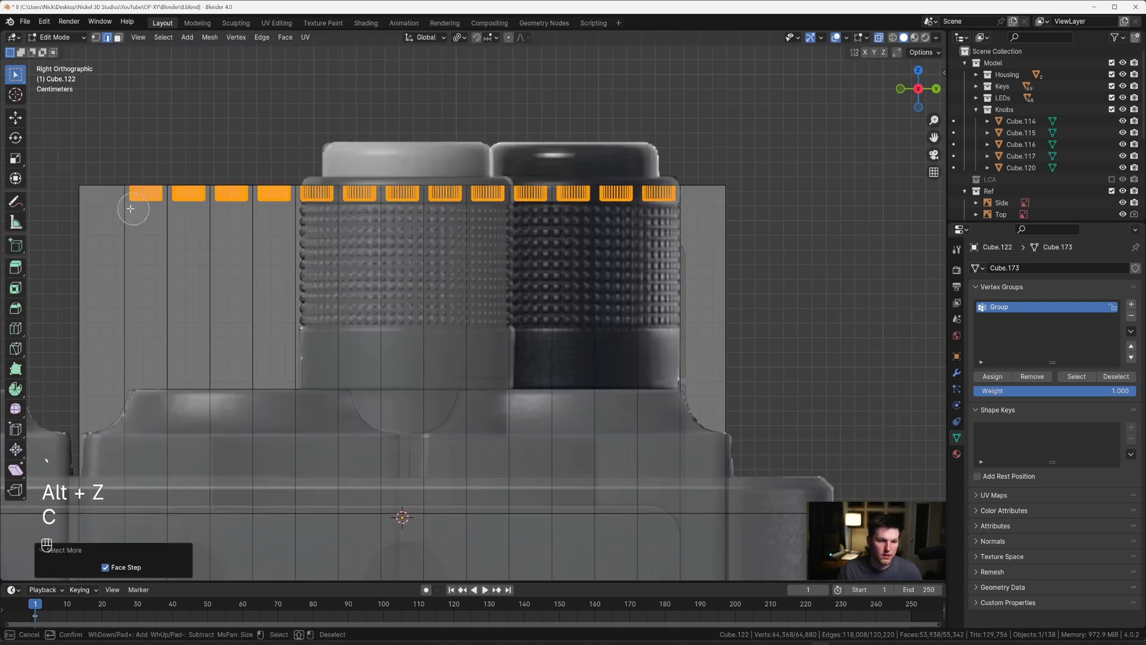
mouse_move(134, 206)
middle_down()
mouse_move(695, 212)
mouse_move(625, 252)
mouse_move(667, 277)
middle_up()
right_click(695, 212)
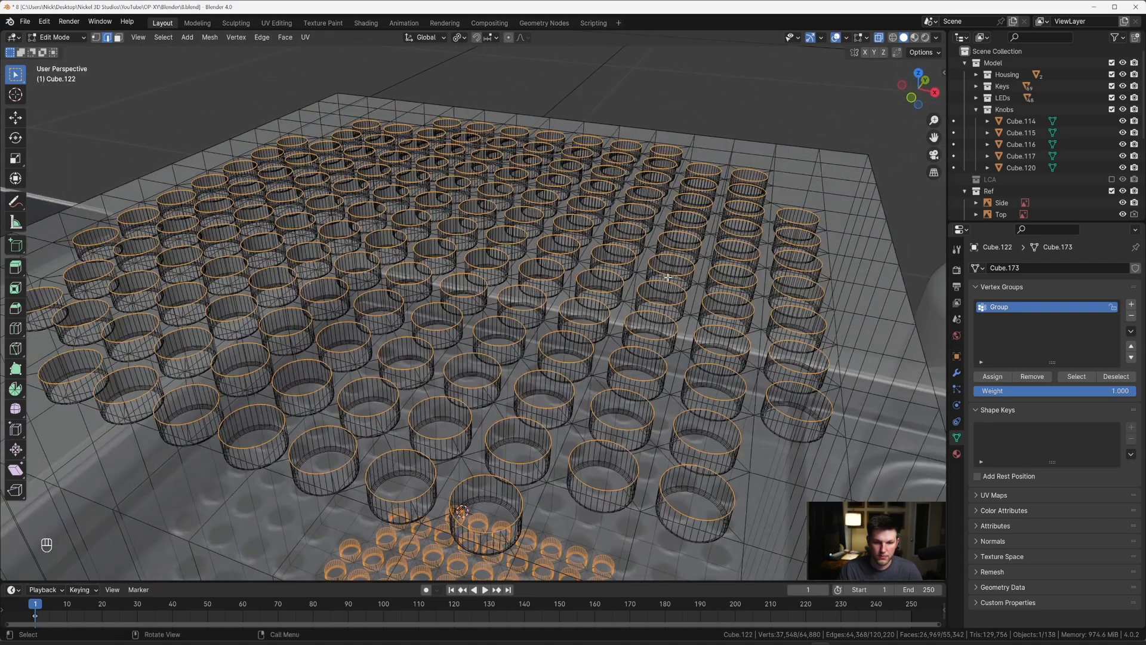
key(alt+z)
Step: Try to bevel the top rim edges of the holes with 4 segments
scroll(639, 283, up, 2)
key(ctrl+b)
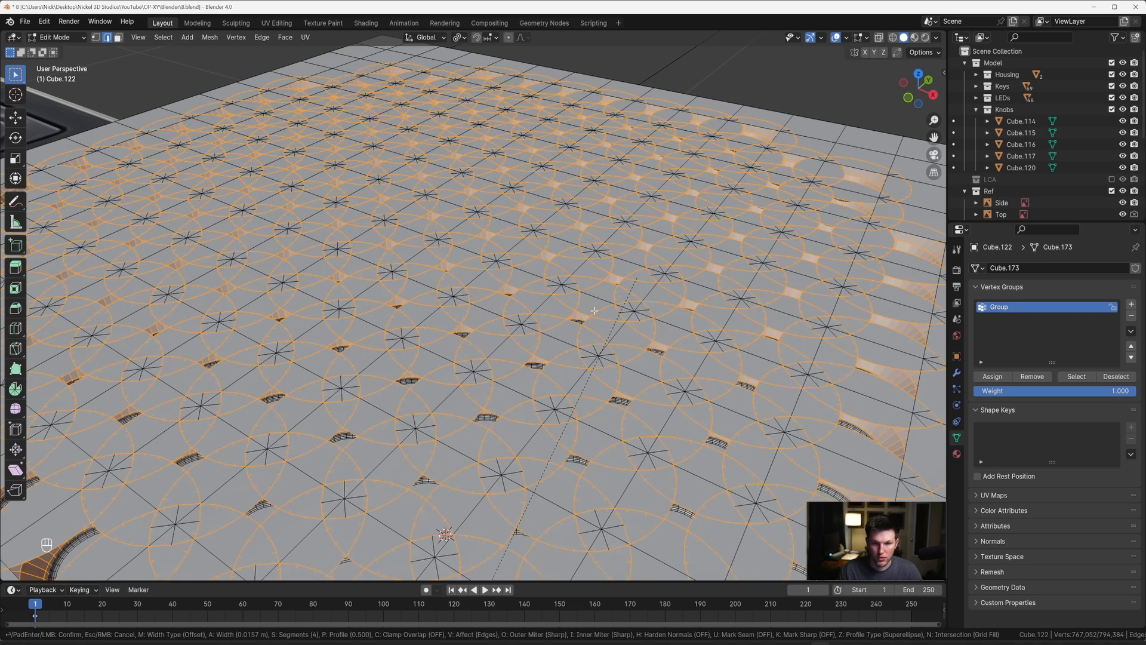
key(Escape)
key(b)
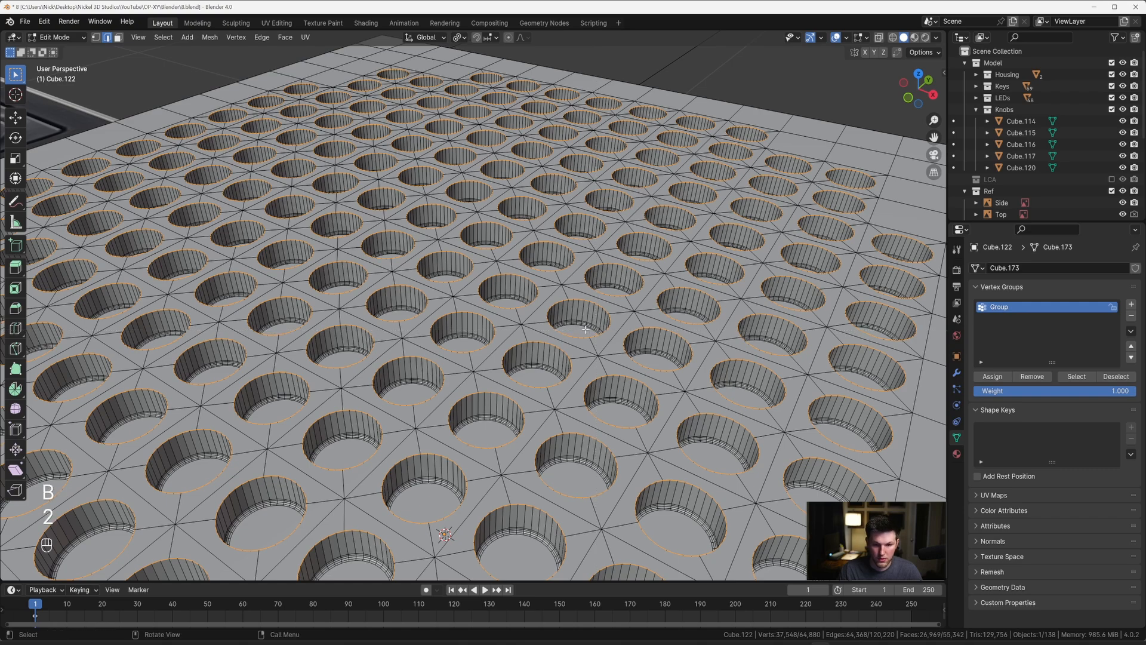
scroll(585, 329, down, 3)
scroll(544, 310, up, 8)
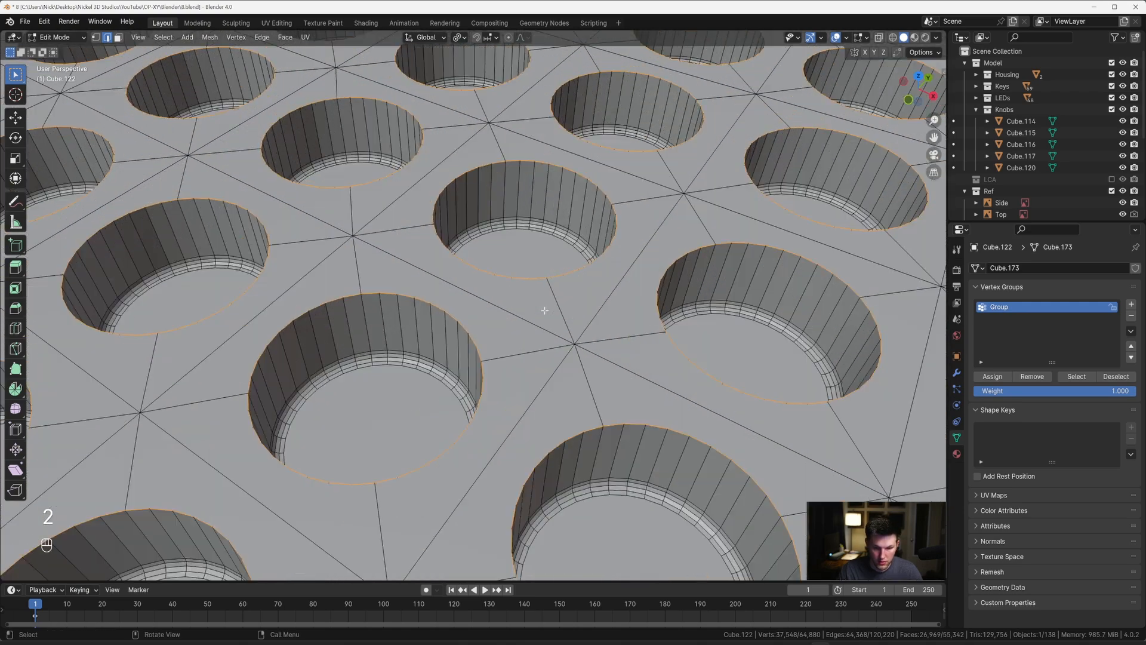
key(ctrl+b)
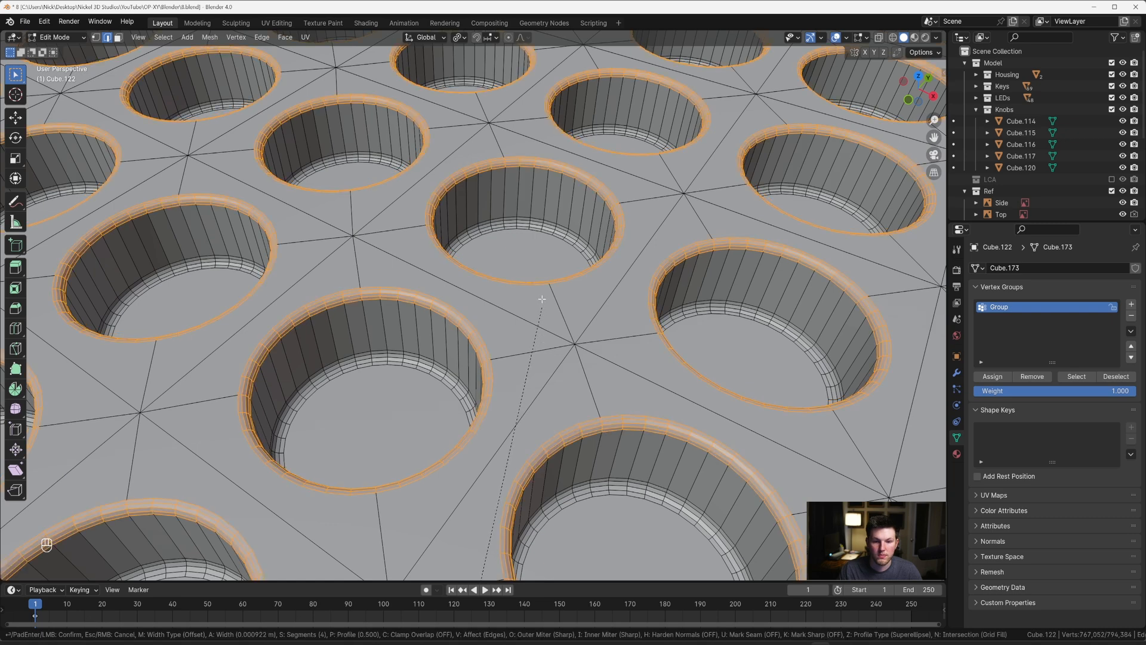
key(Escape)
Step: Undo the hole modelling, the vertex group and the subdivision, back to the selected inset square faces
key(Tab)
scroll(543, 301, down, 13)
middle_drag(543, 301, 564, 318)
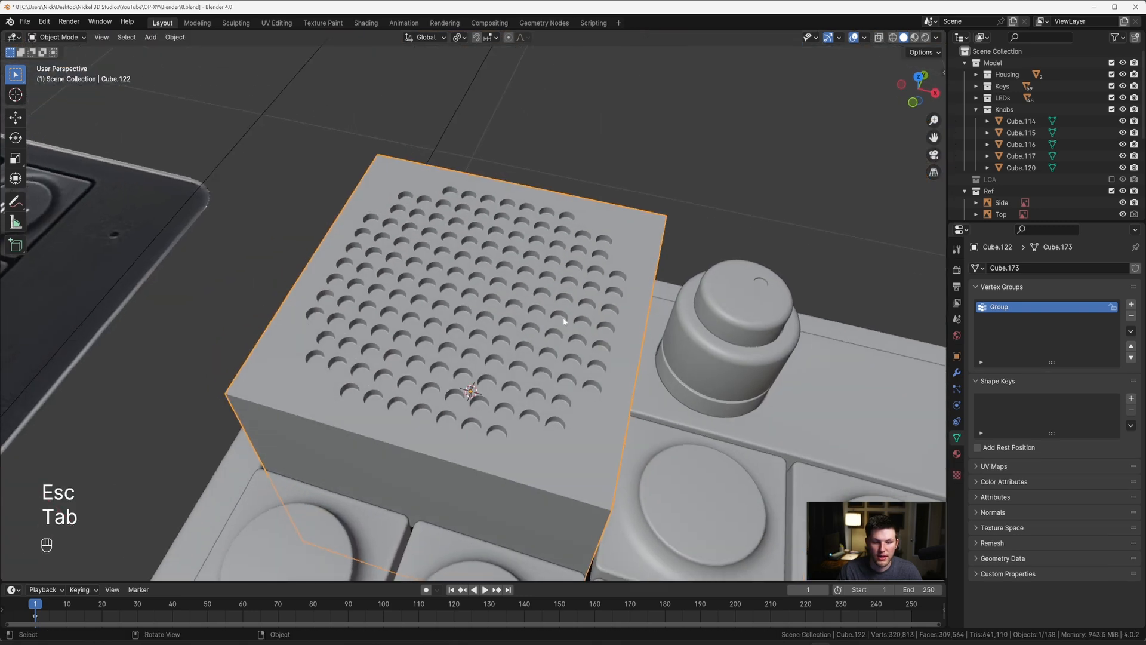
key(grave)
key(ctrl+z)
key(ctrl+z)
key(ctrl+z)
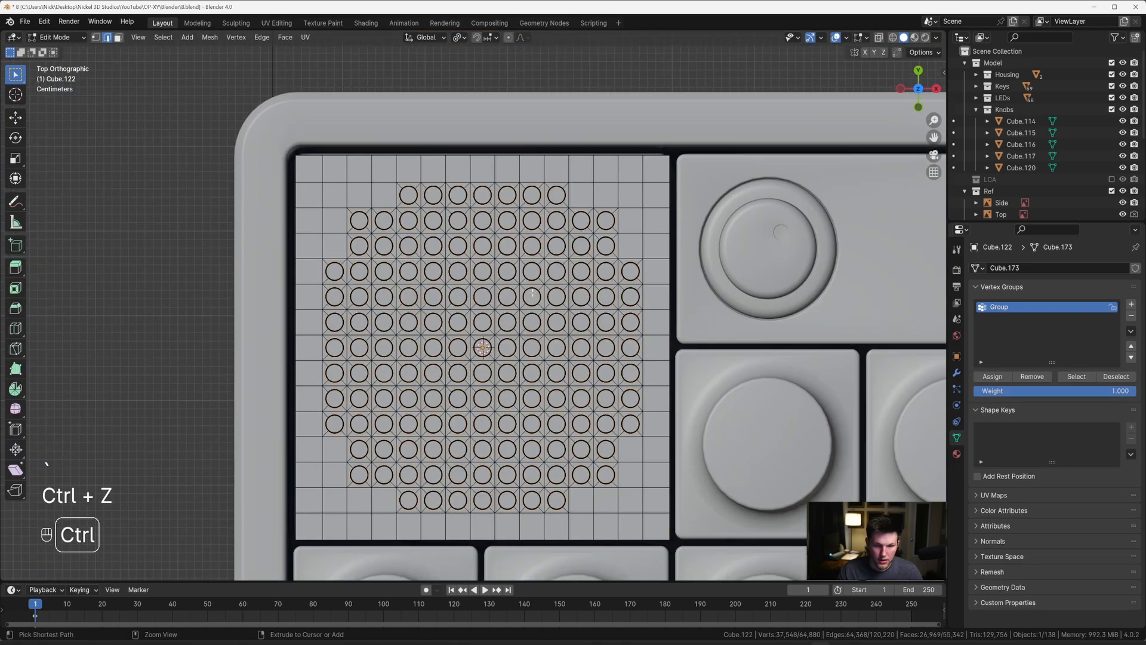
key(ctrl+z)
key(ctrl+z)
key(ctrl+z)
key(ctrl+z)
key(ctrl+z)
key(ctrl+z)
key(ctrl+z)
key(ctrl+z)
key(ctrl+z)
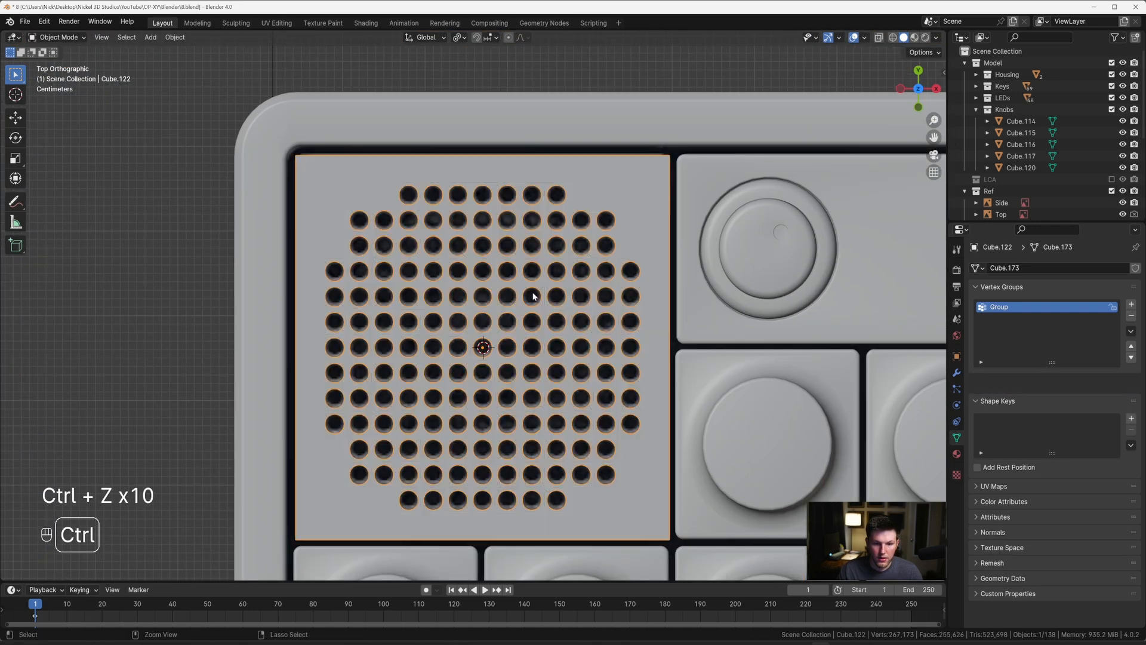
key(ctrl+z)
key(ctrl+z)
key(ctrl+z)
key(ctrl+z)
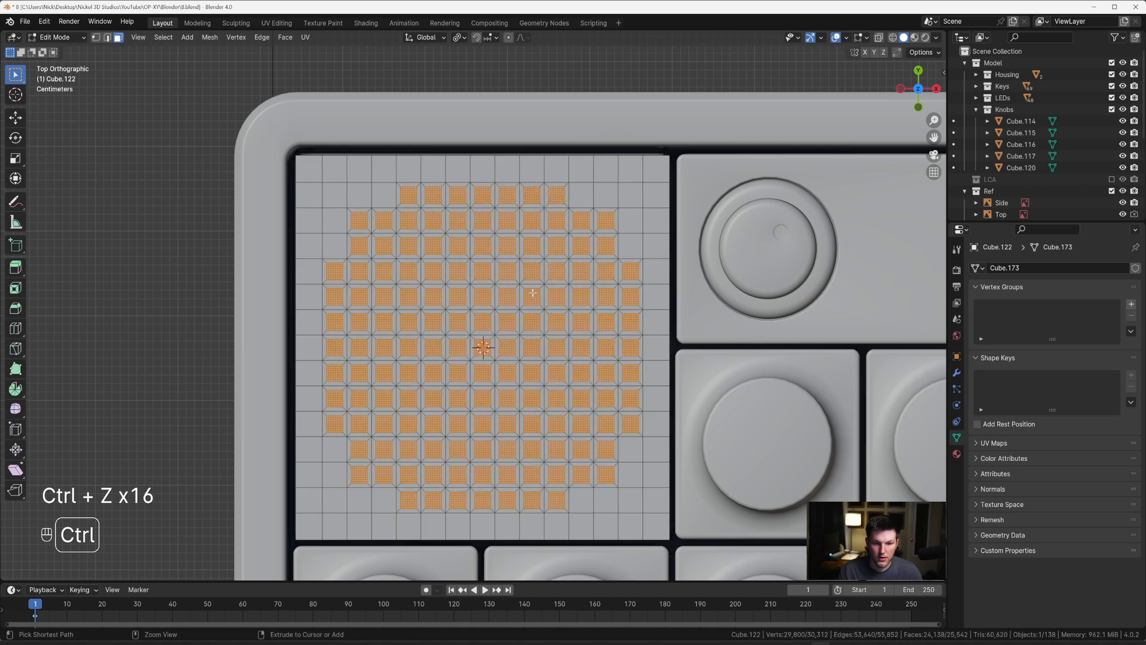
key(ctrl+z)
key(ctrl+z)
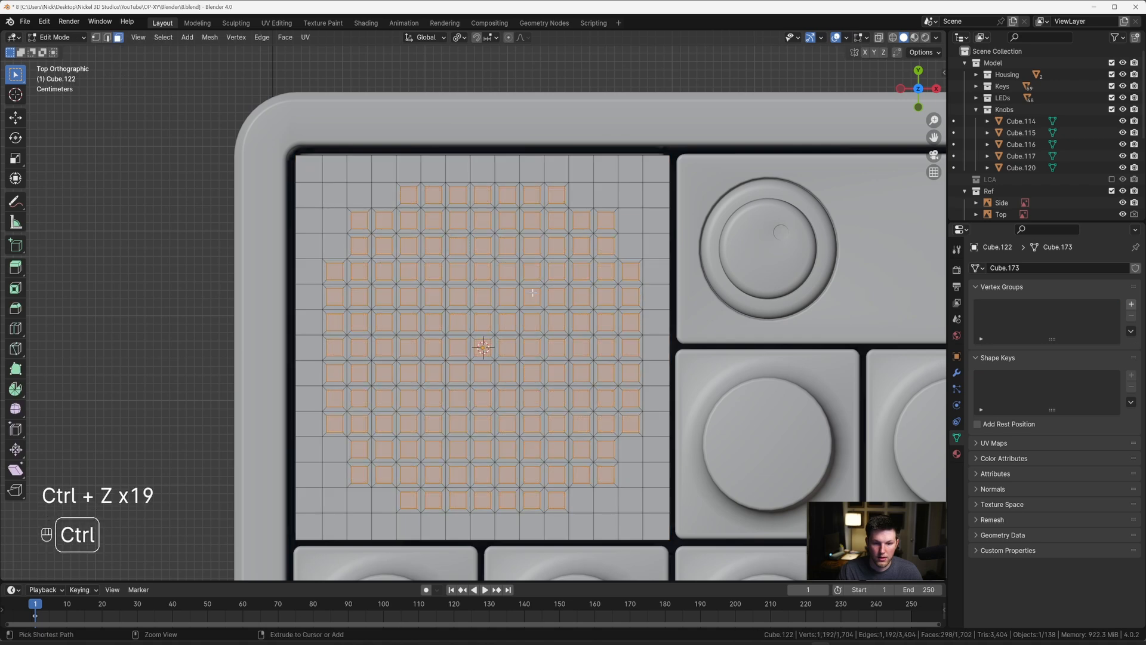
Step: Subdivide the selected inset square faces with 6 cuts
scroll(533, 293, up, 3)
right_click(533, 298)
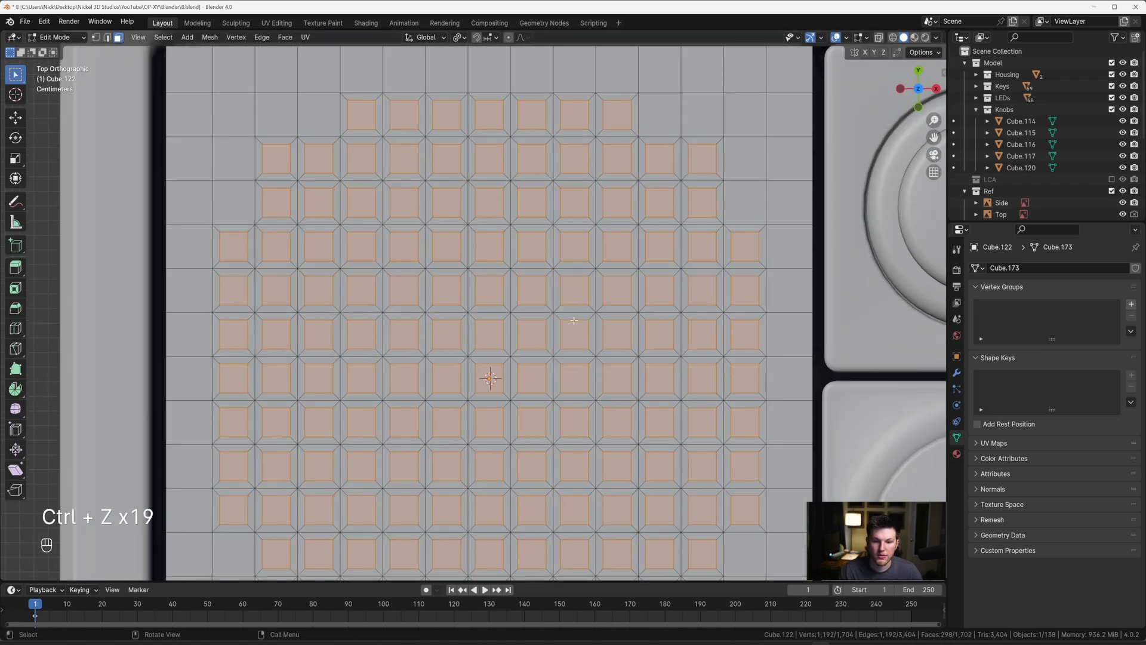
right_click(472, 336)
click(505, 333)
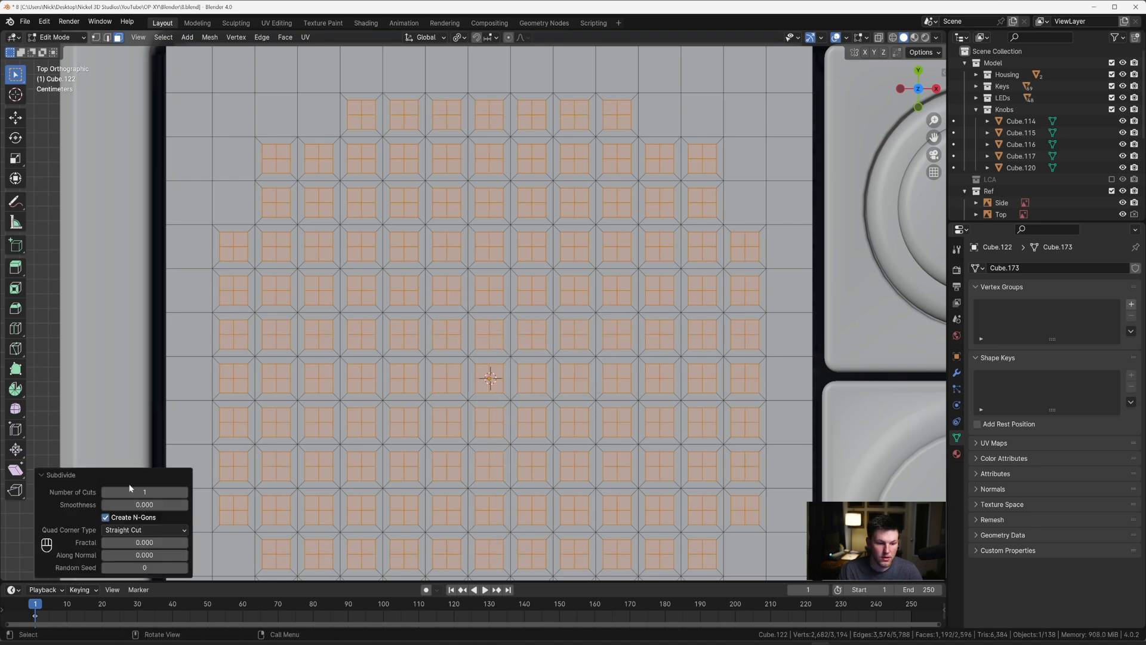
click(130, 490)
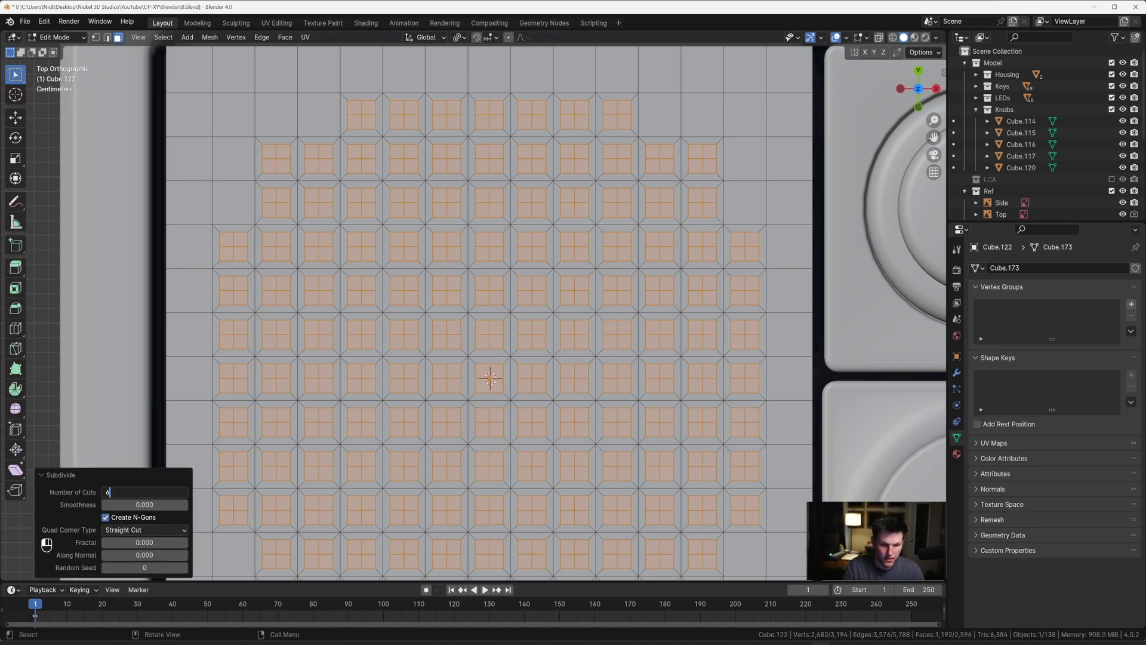
text(6)
key(Return)
scroll(483, 204, down, 1)
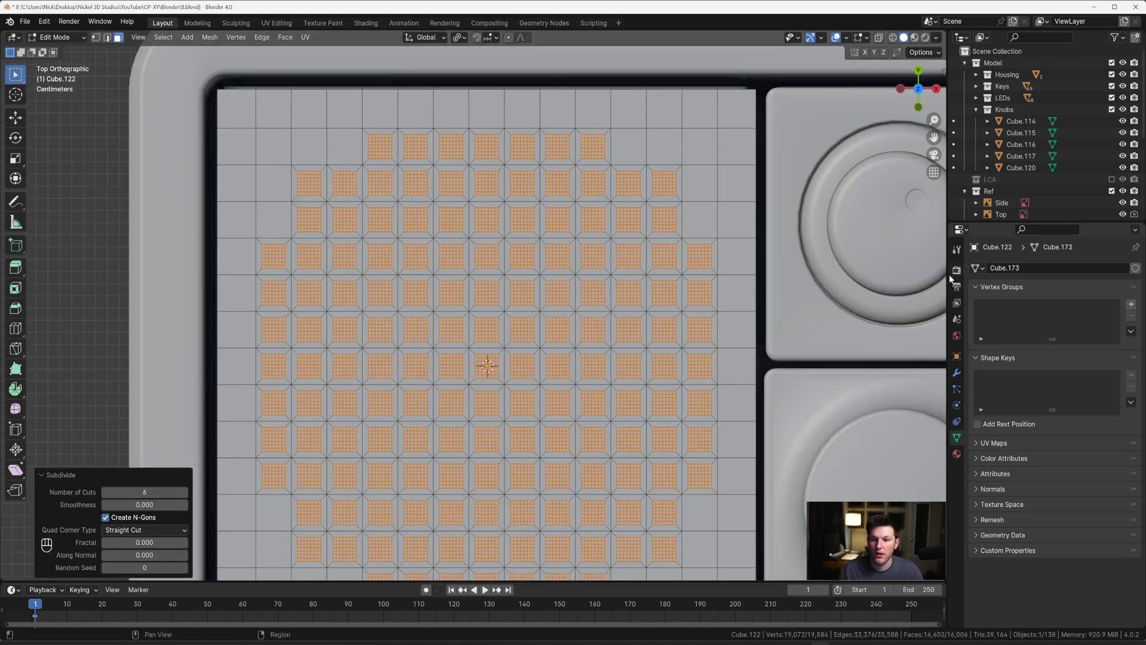
Step: Create a new vertex group on the speaker mesh and assign the vertices of the newly subdivided squares to it
key(1)
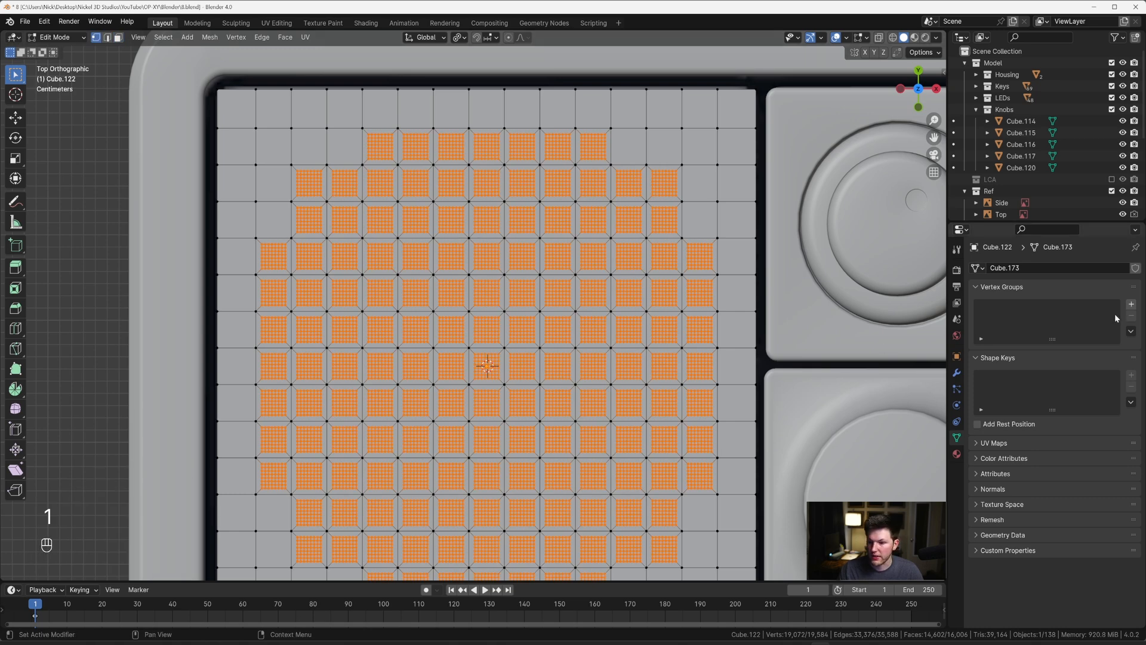
click(1131, 305)
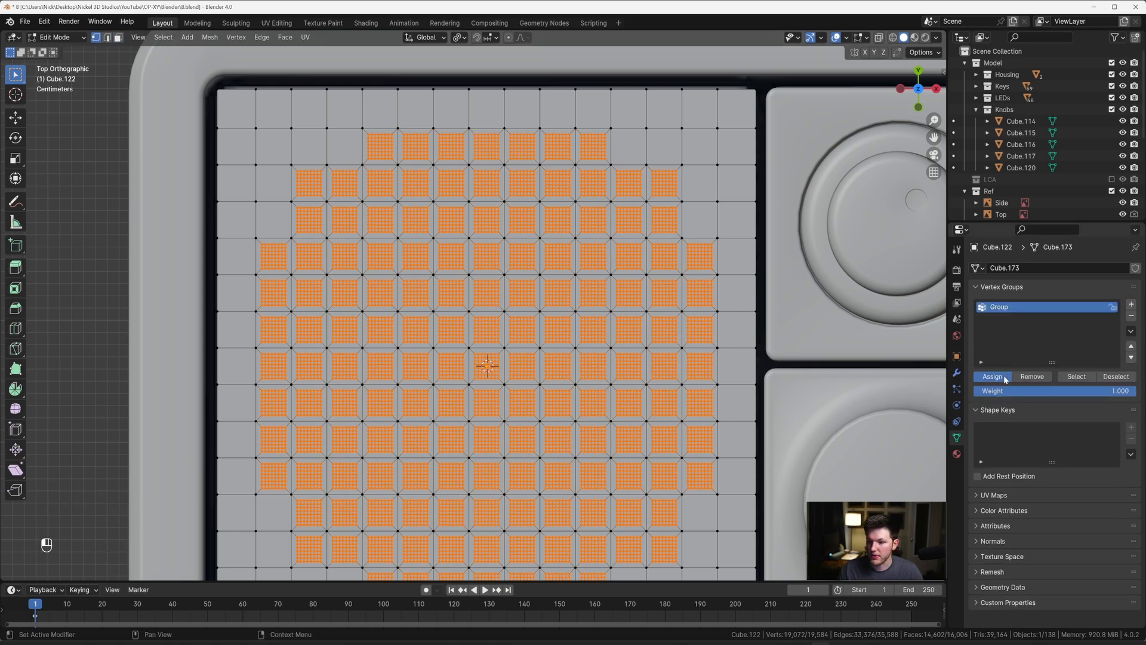
click(1006, 379)
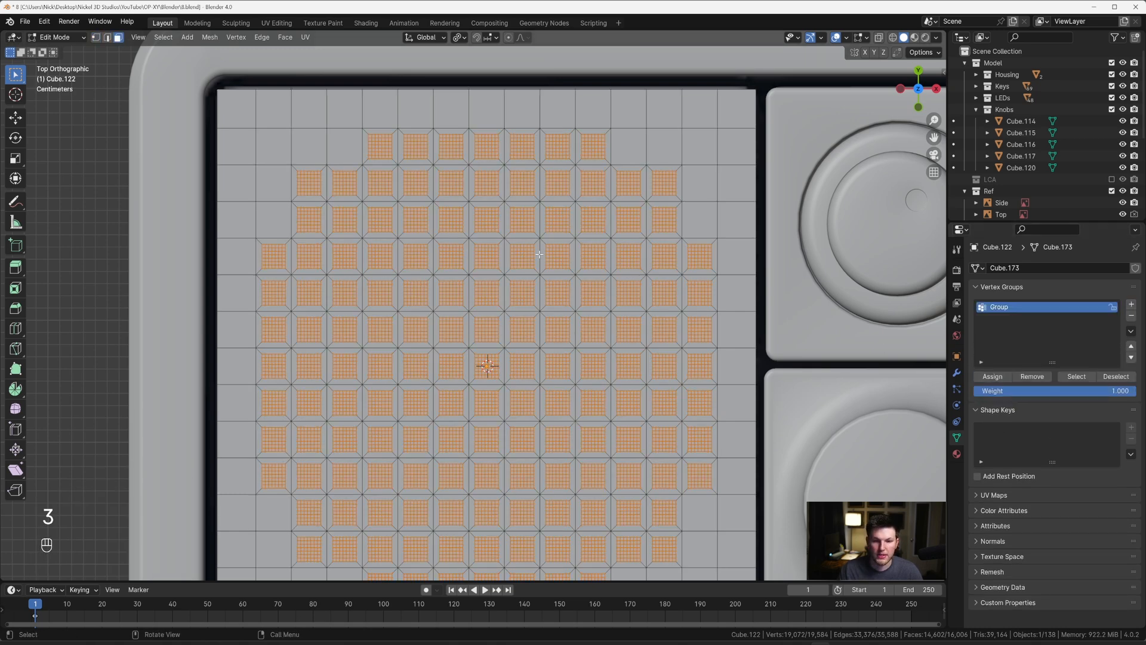
Step: Delete the subdivided square faces and reselect the border vertices of the openings from the vertex group
key(x)
click(540, 256)
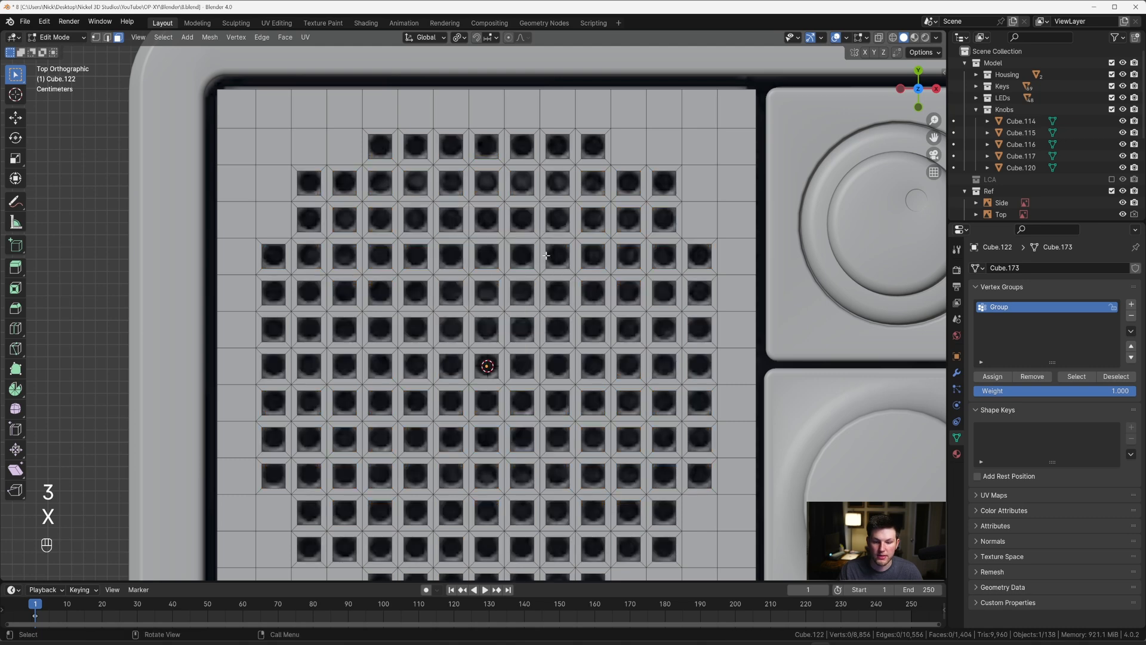
click(1076, 376)
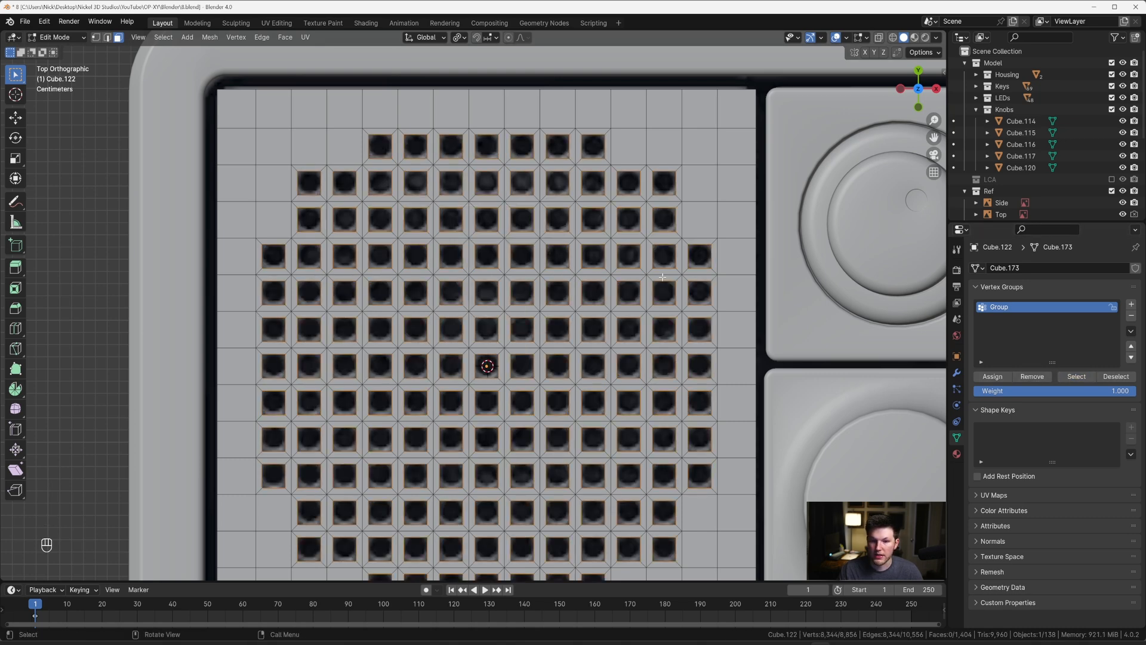
Step: Reshape the selected borders of all square openings into regular circles with LoopTools
key(2)
right_click(540, 159)
mouse_move(590, 160)
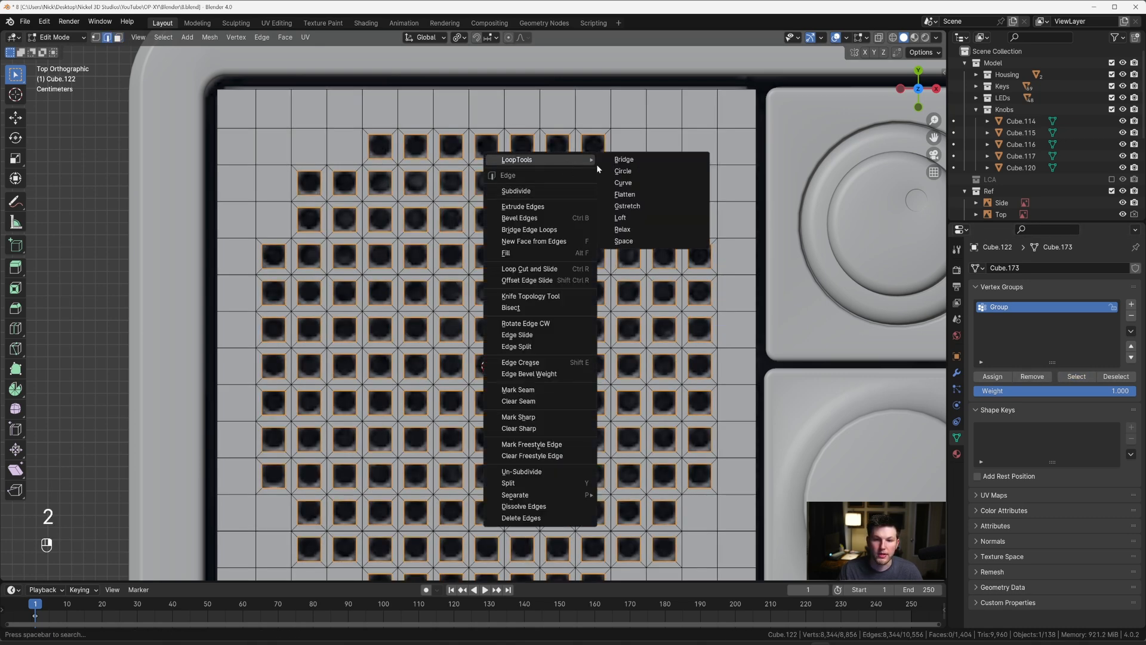
click(623, 171)
Step: Extrude the circular hole borders down into the block along Z and fill their ends with flat faces
middle_drag(628, 173, 720, 150)
scroll(719, 150, down, 2)
key(e)
key(z)
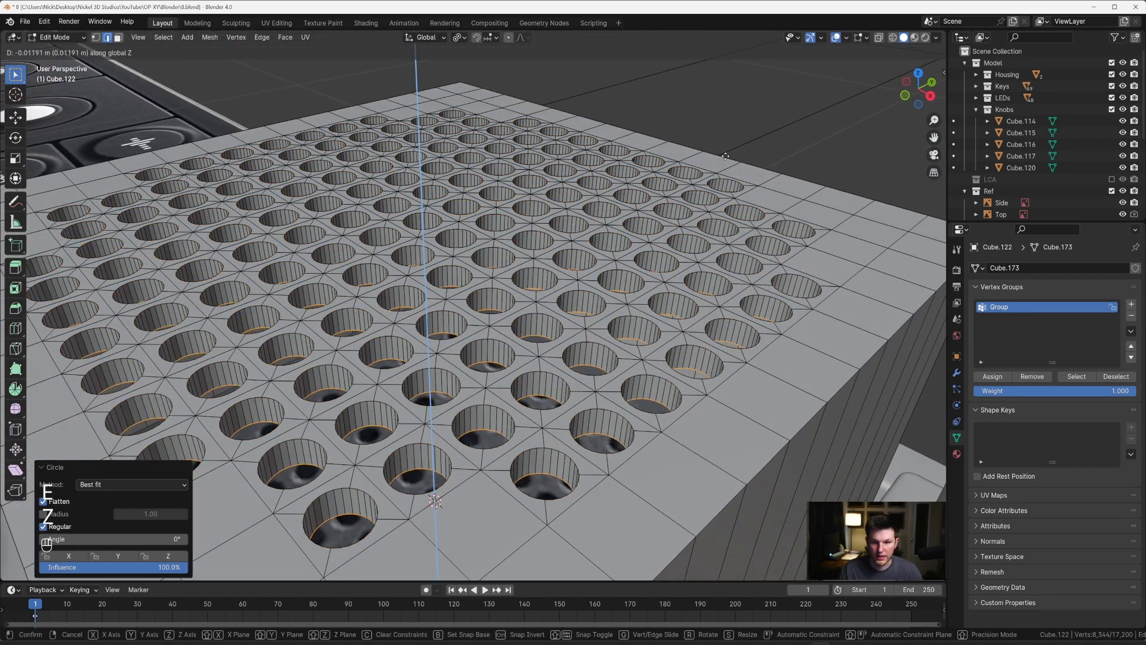
key(shift)
click(726, 158)
key(f)
Step: Bevel the bottom edges of the holes about 0.002 m with 4 segments
key(ctrl+b)
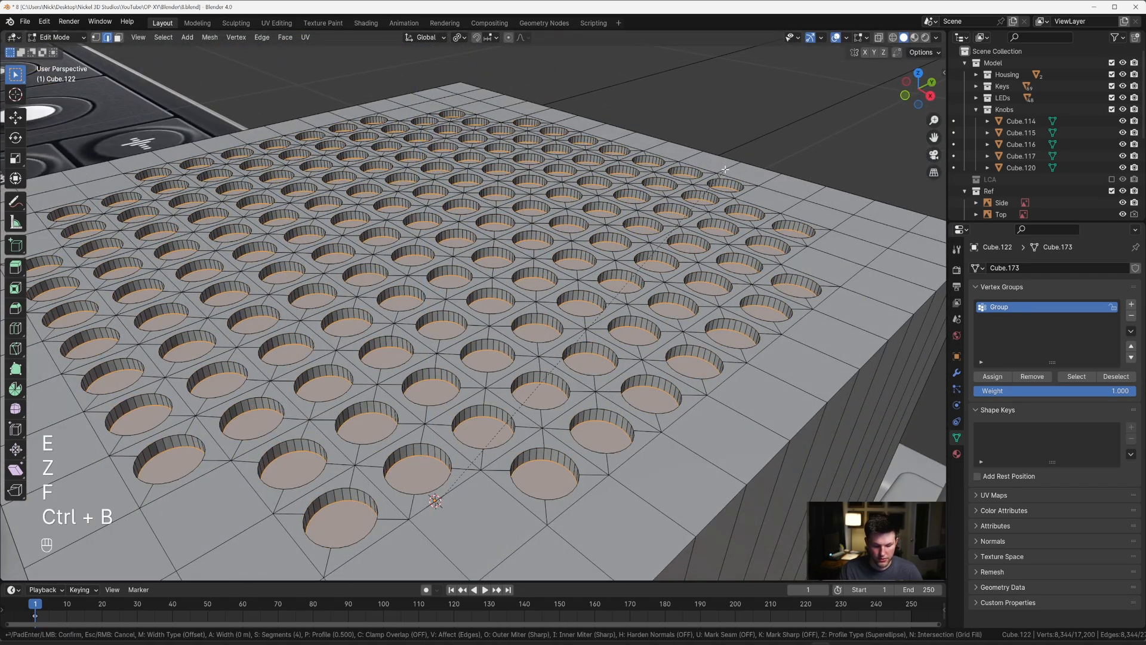
key(shift)
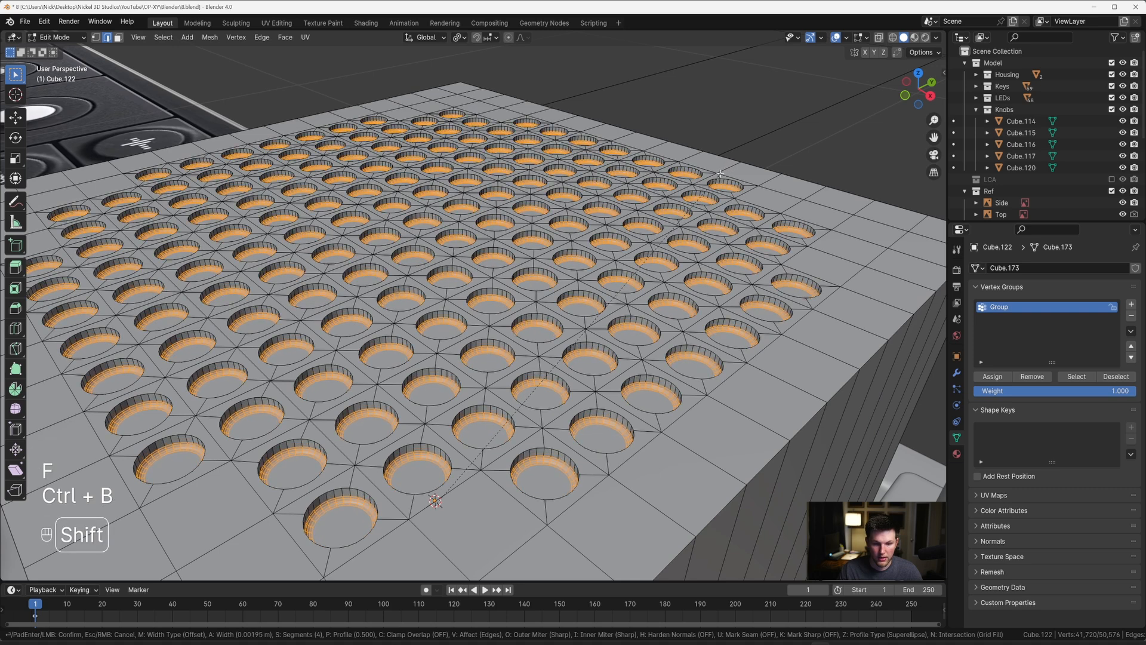
click(715, 175)
Step: Expand the selection over the hole walls and deselect the floors and lower walls of the upper-side holes in an X-ray side view
key(ctrl+KP_Add)
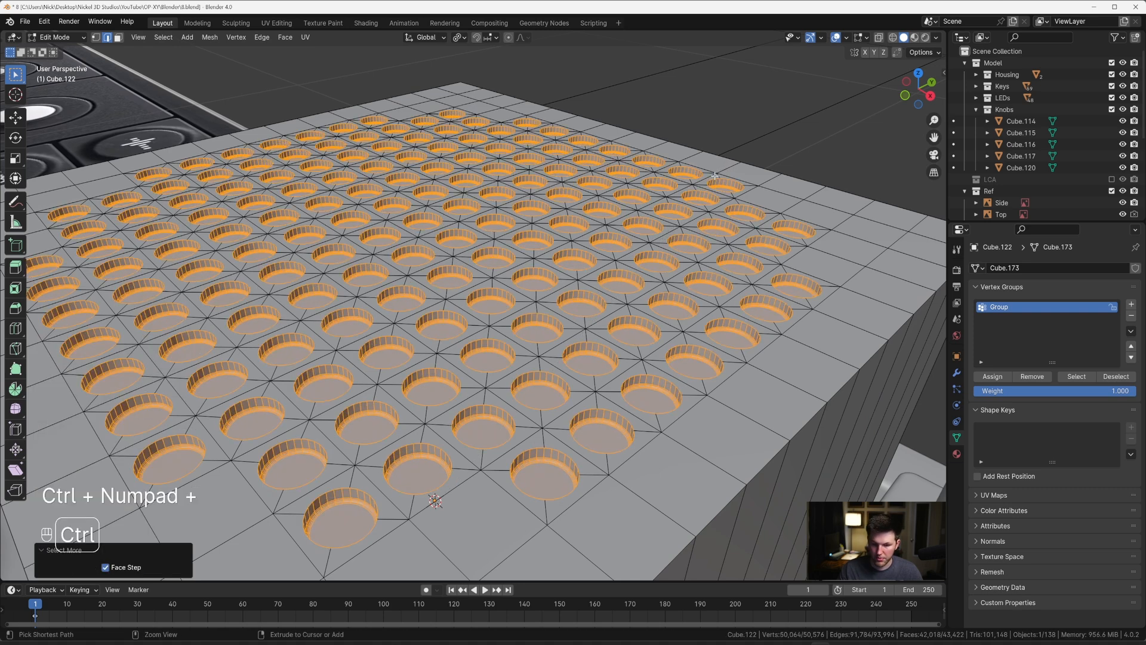
key(KP_3)
key(alt+z)
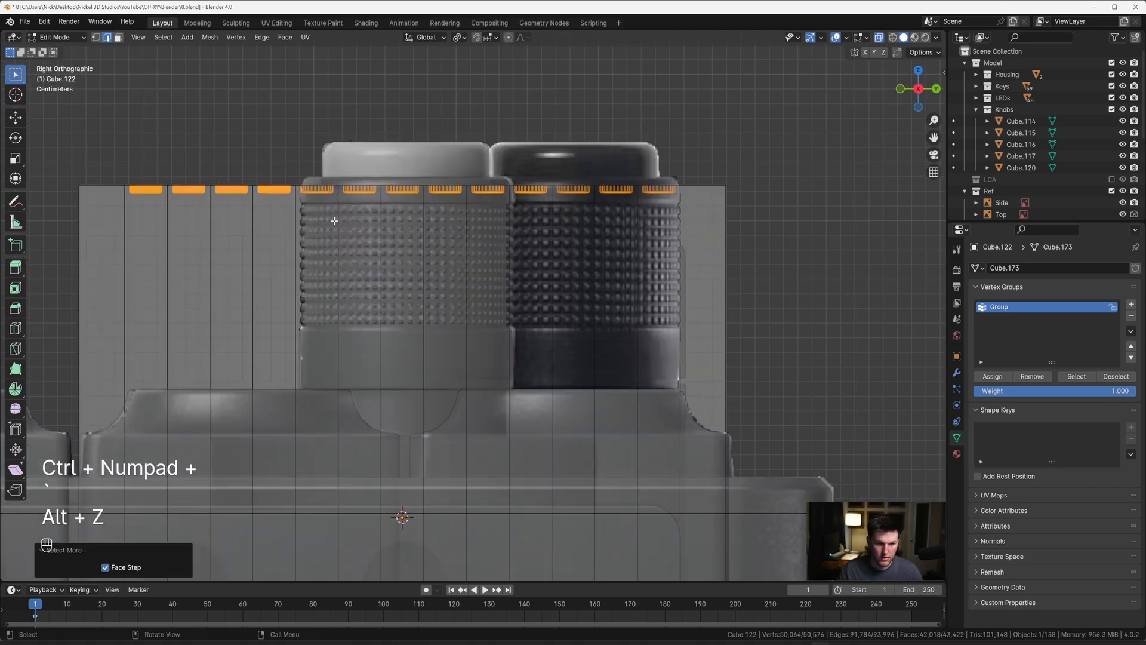
key(c)
middle_drag(132, 205, 277, 206)
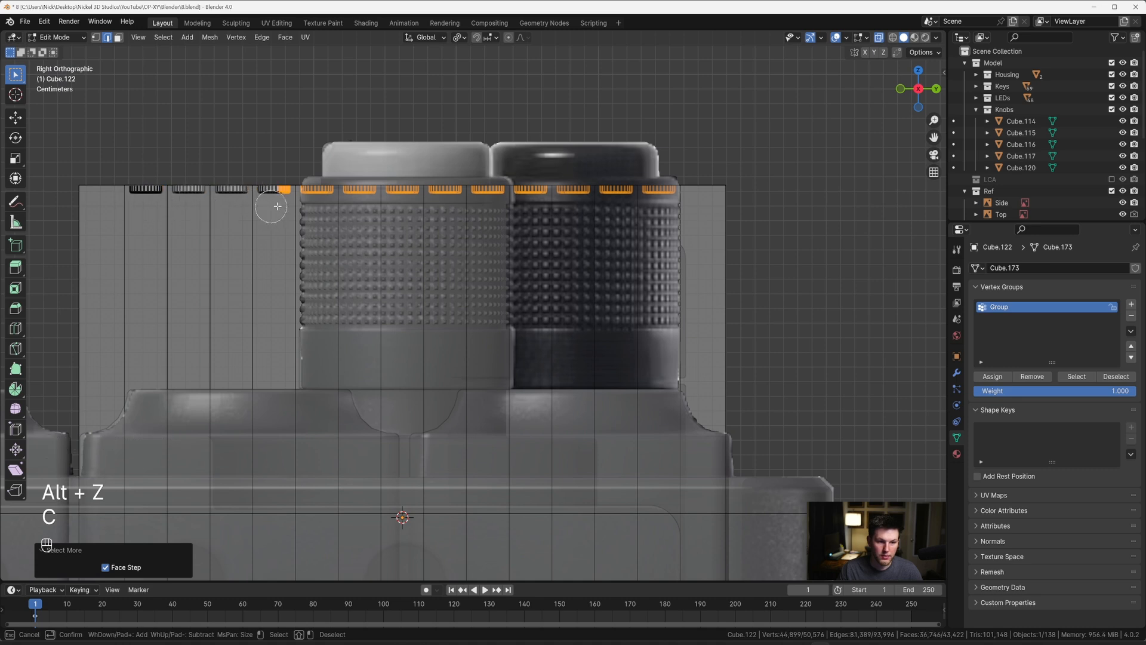
middle_drag(361, 207, 434, 208)
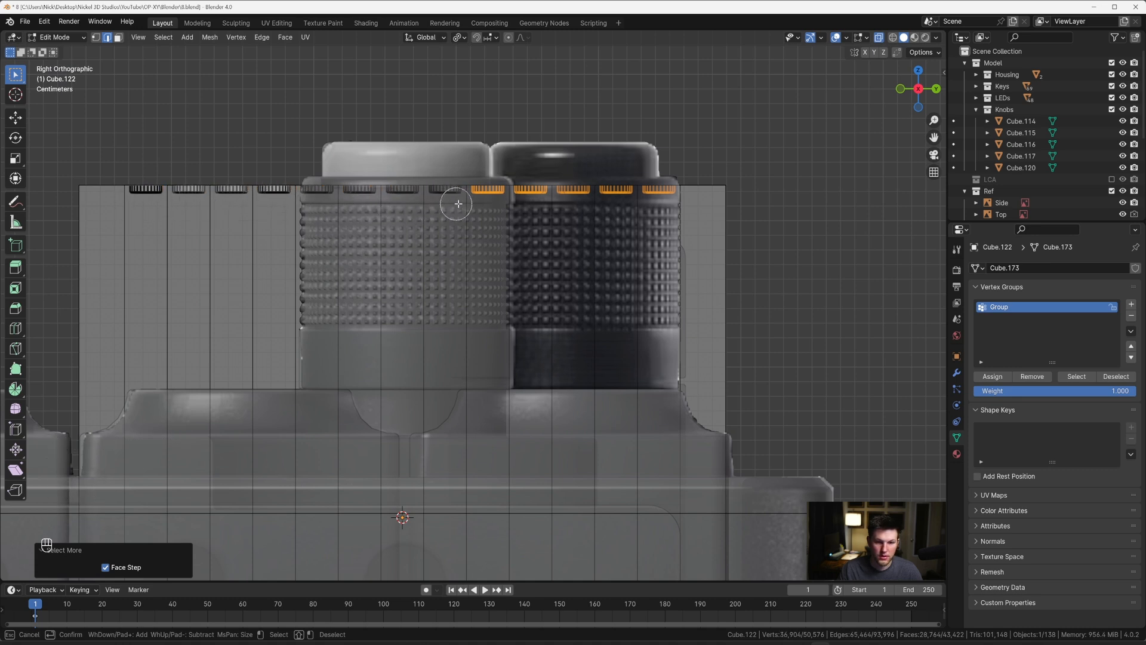
key(Escape)
Step: Deselect the remaining rims on the block's upper side, keeping only the hole geometry on its underside selected
mouse_move(665, 207)
middle_down()
mouse_move(573, 208)
mouse_move(534, 325)
mouse_move(586, 319)
mouse_move(550, 233)
mouse_move(491, 305)
mouse_move(489, 294)
middle_up()
key(KP_Decimal)
key(grave)
scroll(486, 299, up, 5)
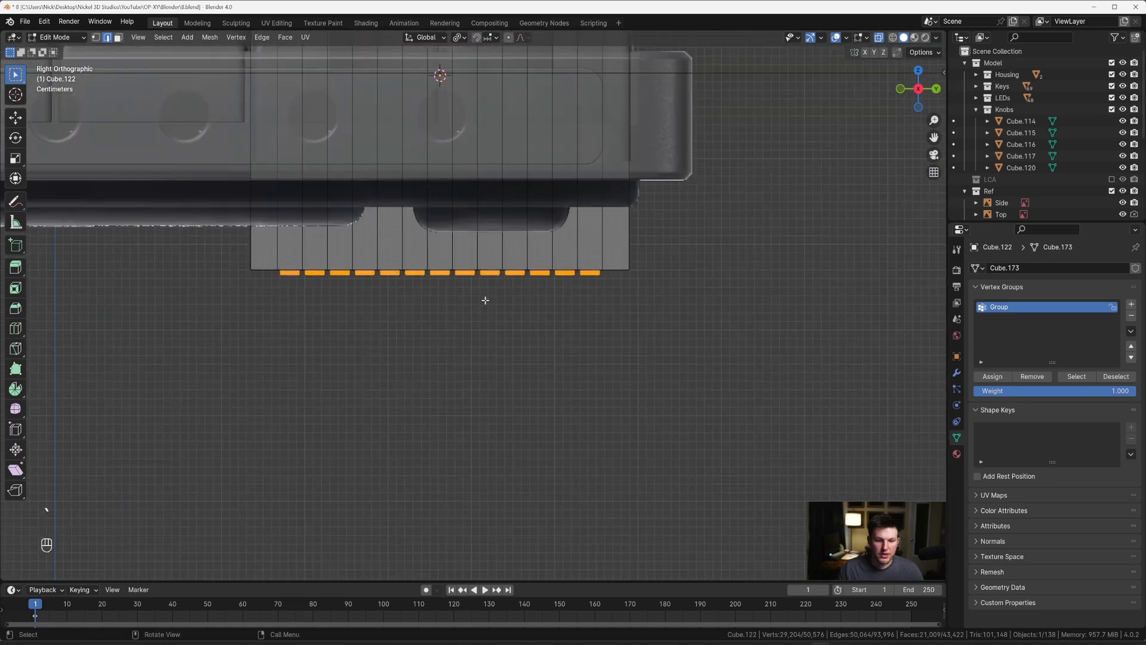
scroll(463, 285, down, 3)
scroll(397, 287, down, 1)
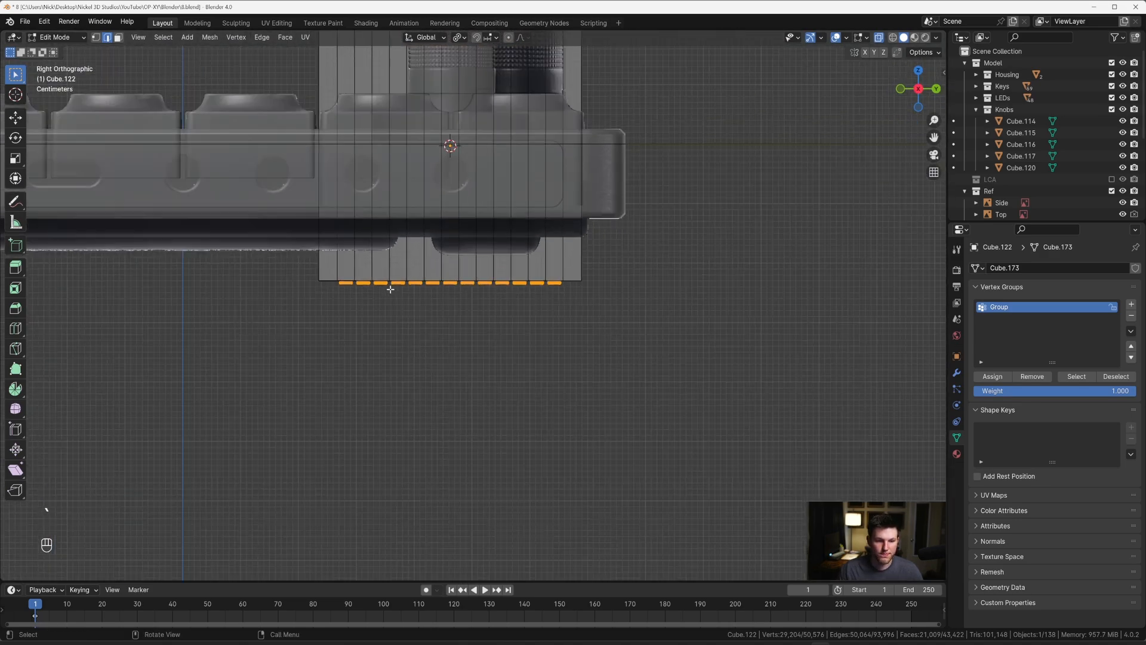
scroll(392, 289, up, 3)
middle_drag(391, 289, 461, 241)
key(grave)
key(c)
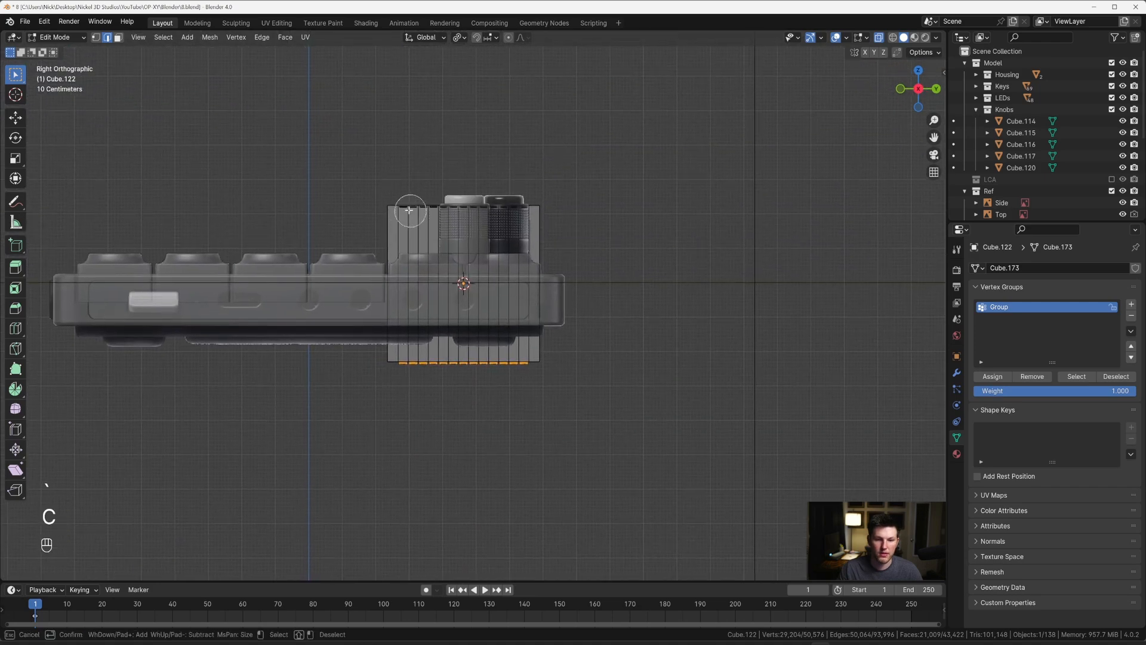
mouse_move(409, 210)
middle_down()
mouse_move(555, 205)
mouse_move(573, 219)
mouse_move(566, 241)
middle_up()
right_click(556, 205)
key(grave)
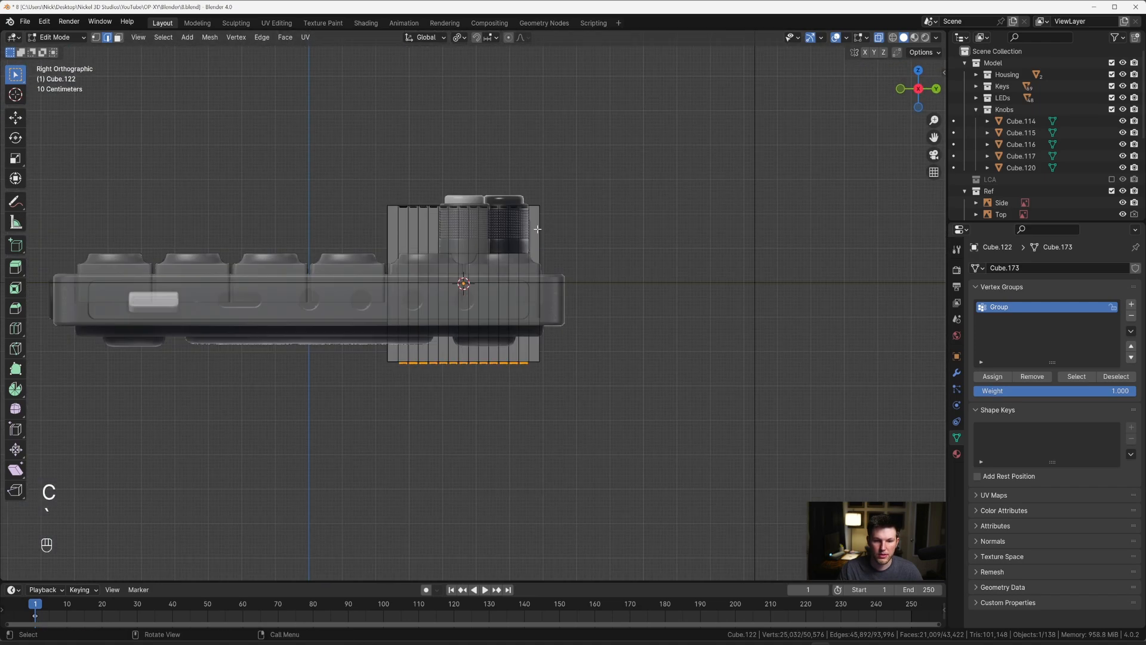
key(c)
middle_drag(401, 196, 573, 205)
right_click(573, 205)
Step: Expand the selection on the block's underside to cover the square tiles around the holes
scroll(564, 259, up, 3)
middle_drag(560, 268, 568, 197)
key(alt+z)
key(ctrl+KP_Add)
key(ctrl+KP_Add)
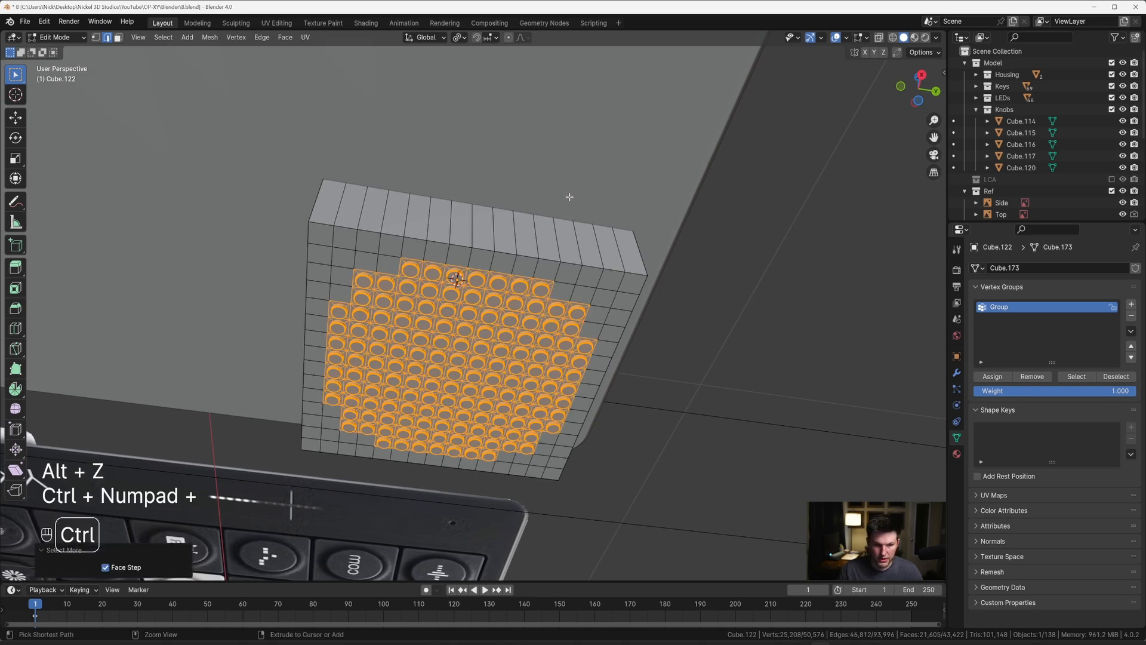
key(ctrl+KP_Subtract)
key(x)
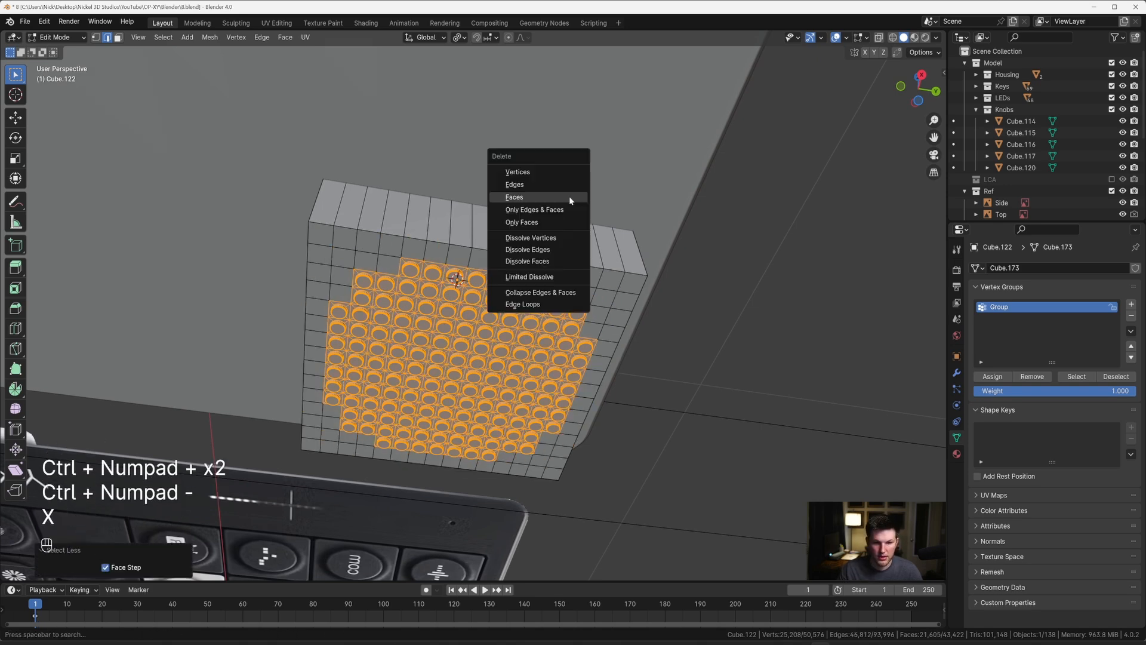
Step: Add the plain corner faces around the underside hole pattern to the selection and delete all selected faces
key(grave)
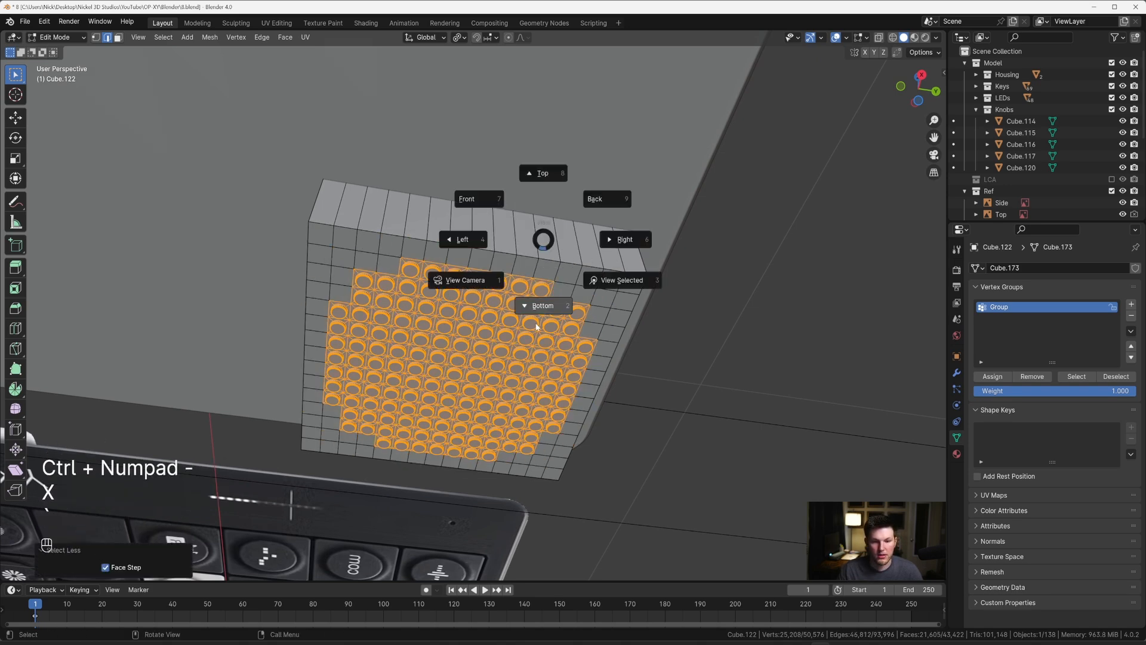
click(540, 302)
key(c)
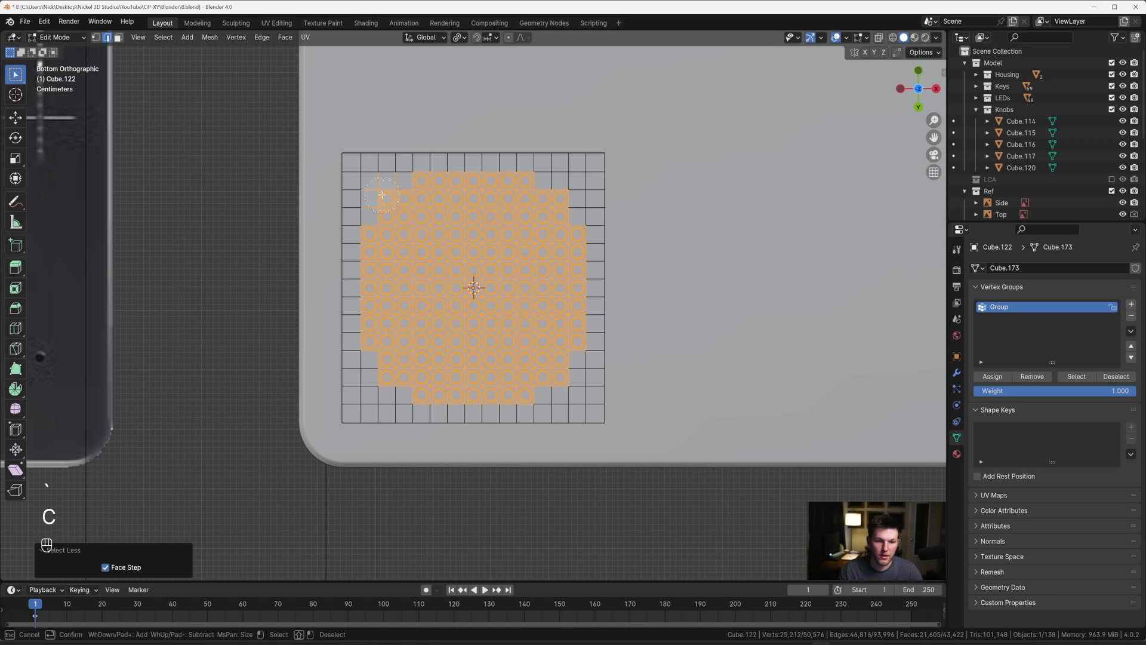
right_click(382, 195)
key(3)
key(KP_5)
key(c)
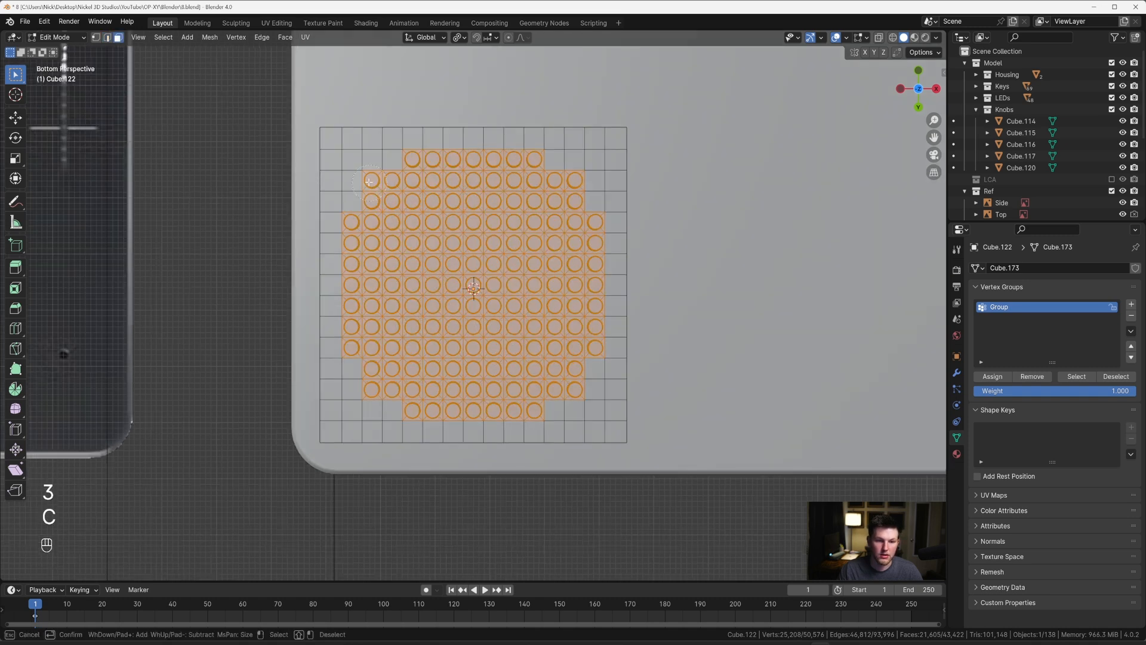
right_click(366, 177)
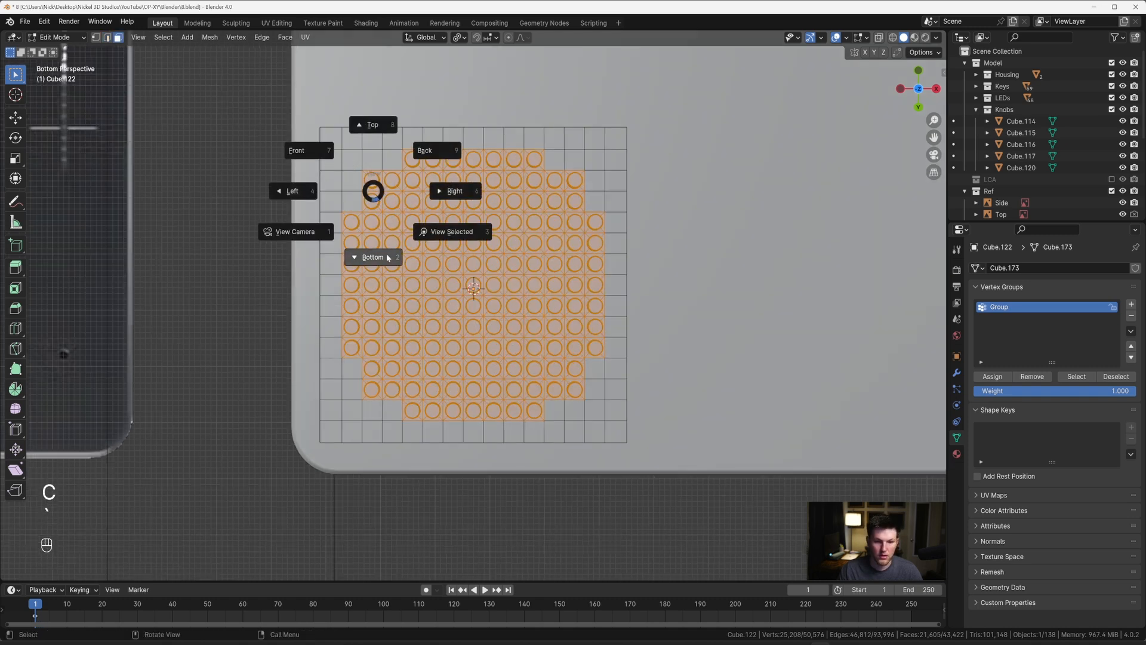
click(388, 256)
key(c)
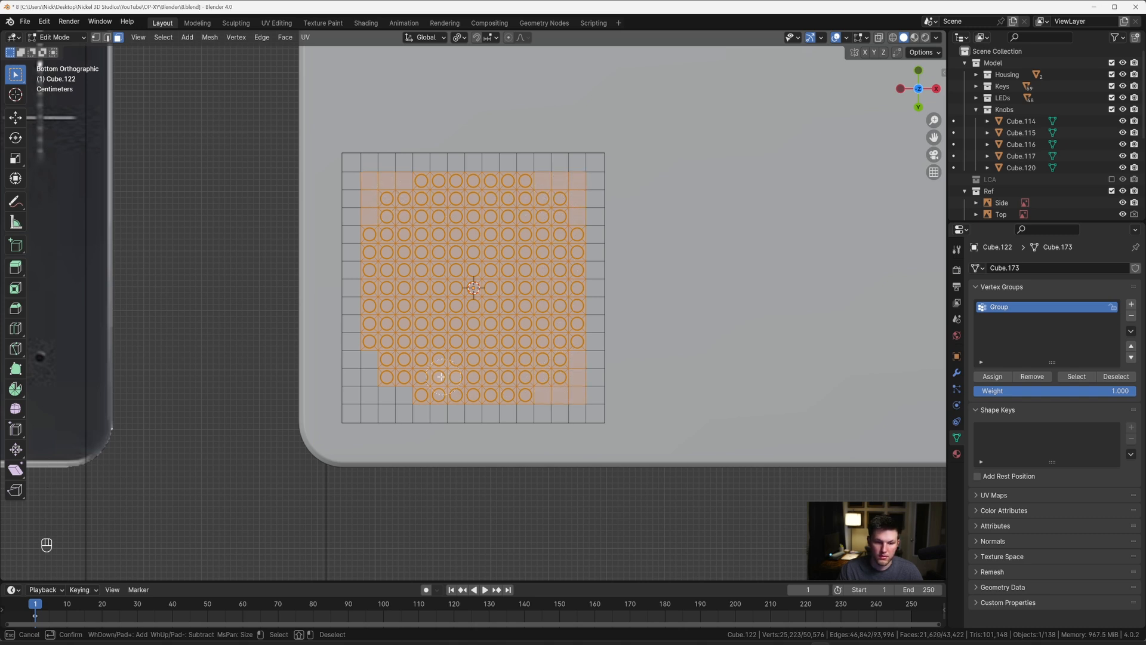
key(x)
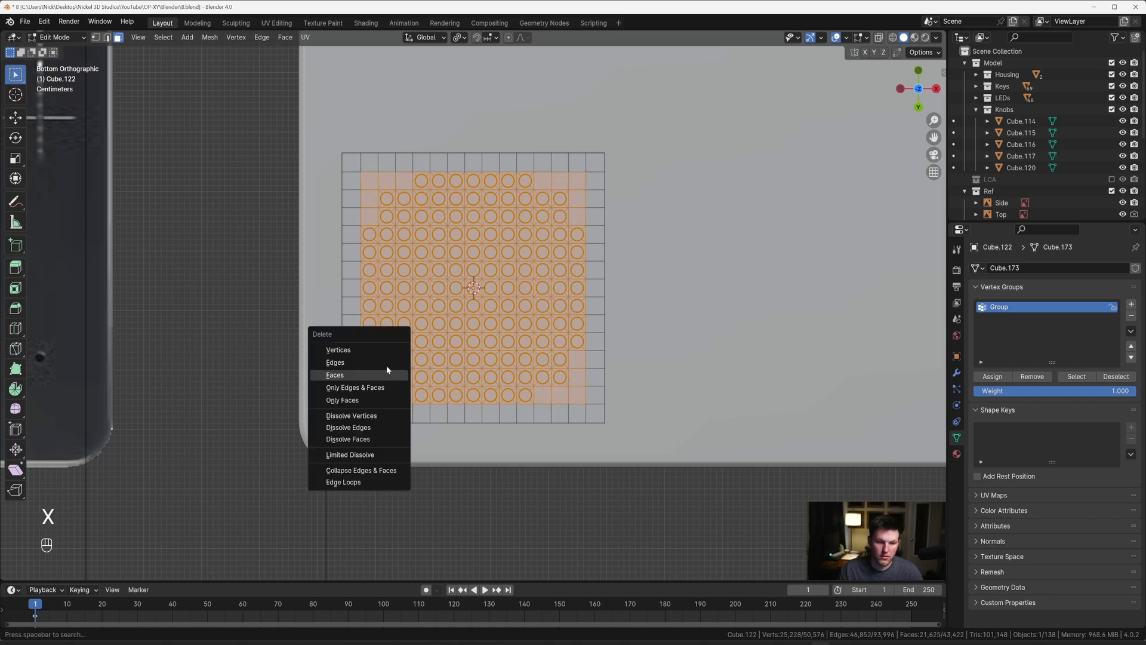
click(376, 375)
Step: Select the border edge loop of the square opening on the underside and fill it with a single face
key(2)
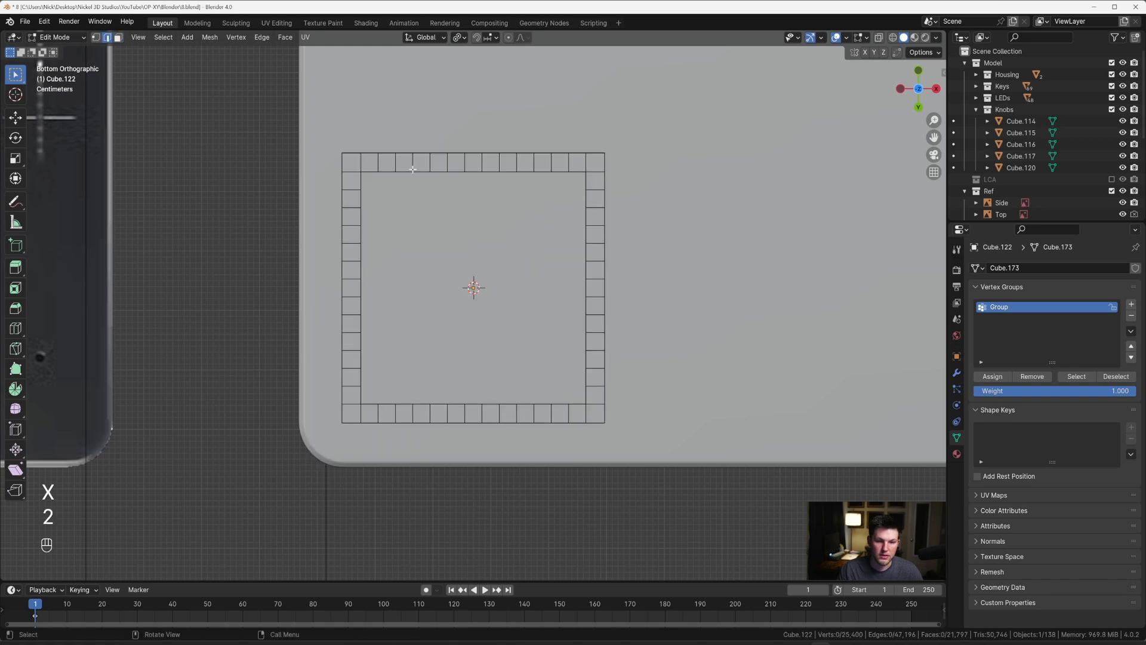
key(super)
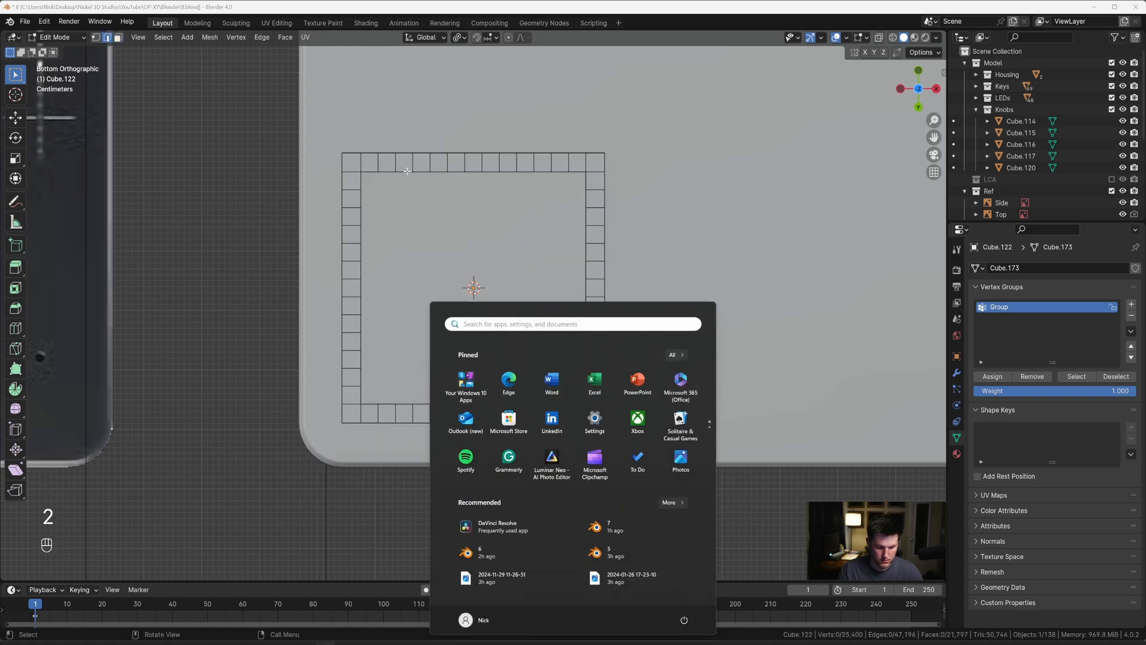
alt+click(407, 171)
middle_drag(407, 171, 504, 262)
key(Tab)
key(Tab)
Step: Select every hole floor by similar area and expand the selection five times over the bevels and walls
scroll(503, 263, up, 5)
key(3)
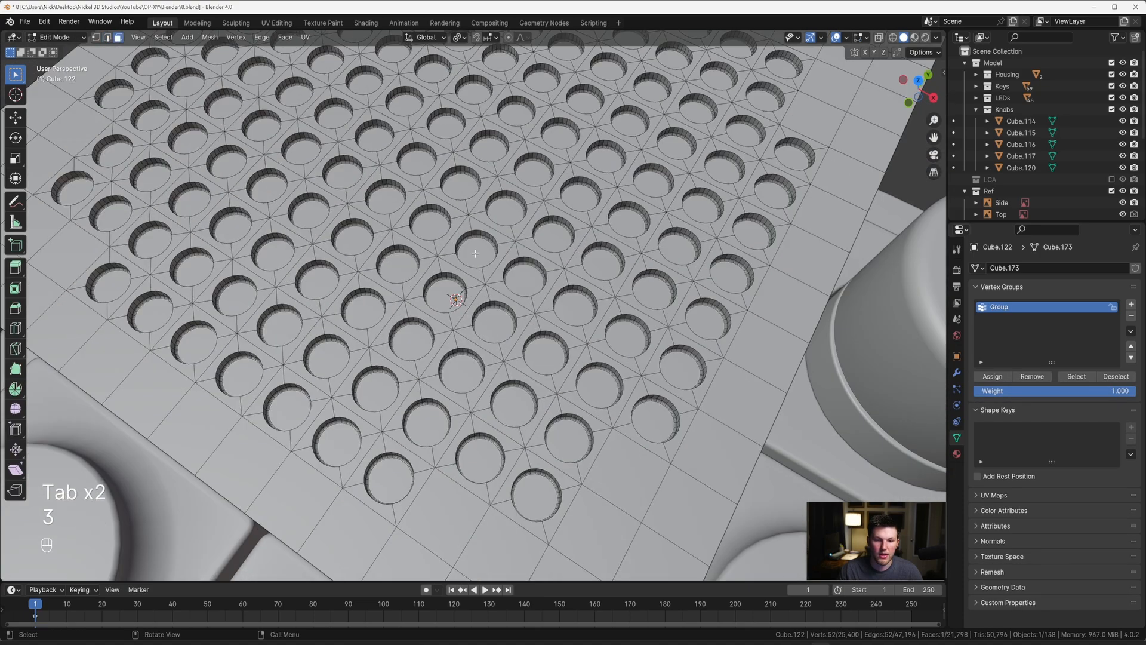
key(shift+g)
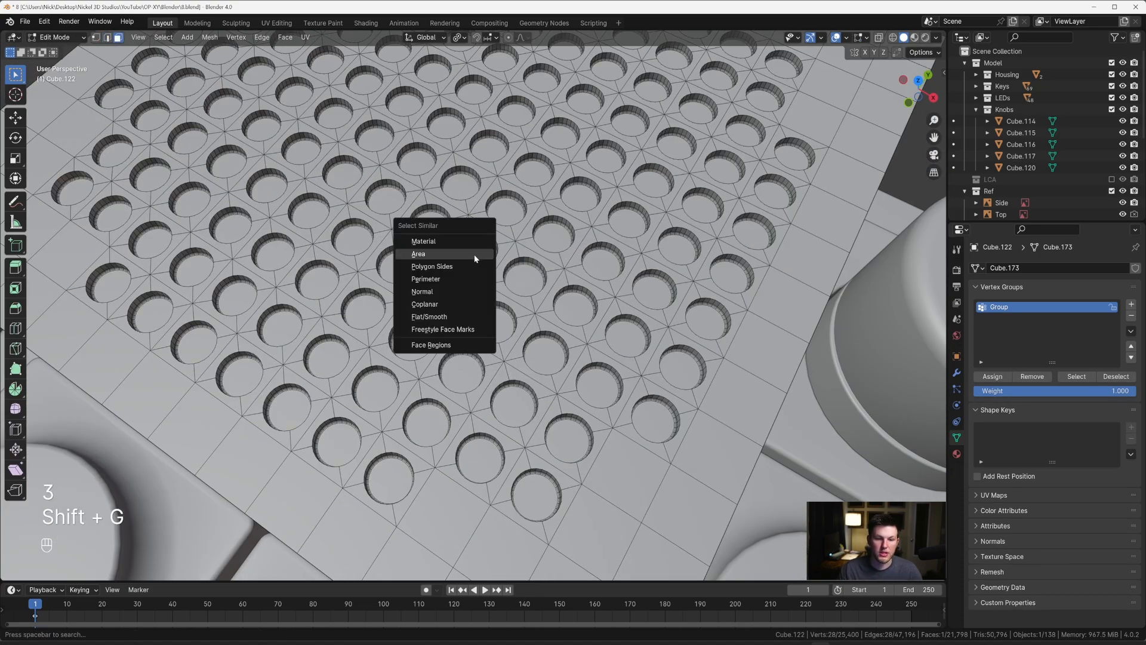
click(476, 258)
scroll(476, 258, down, 5)
scroll(476, 258, up, 5)
key(ctrl+KP_Add)
key(ctrl+KP_Add)
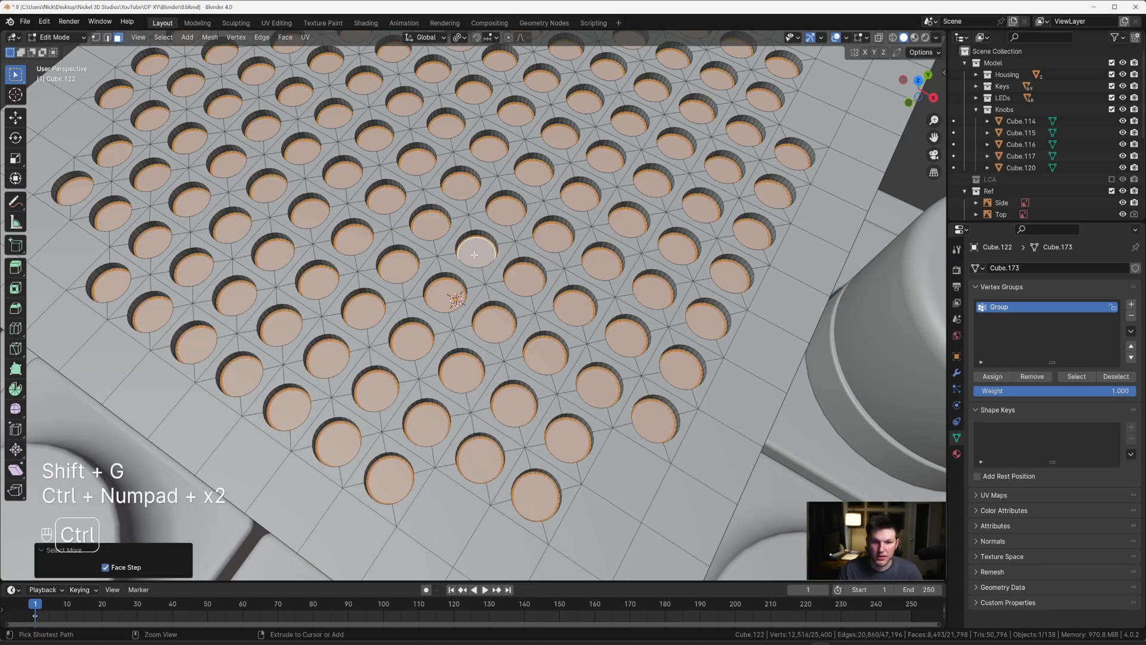
key(ctrl+KP_Add)
key(ctrl+KP_Add)
key(ctrl+KP_Add)
Step: Deselect the hole floors and lower walls in an X-ray side view, leaving only the top rim vertices selected
key(grave)
scroll(530, 195, down, 5)
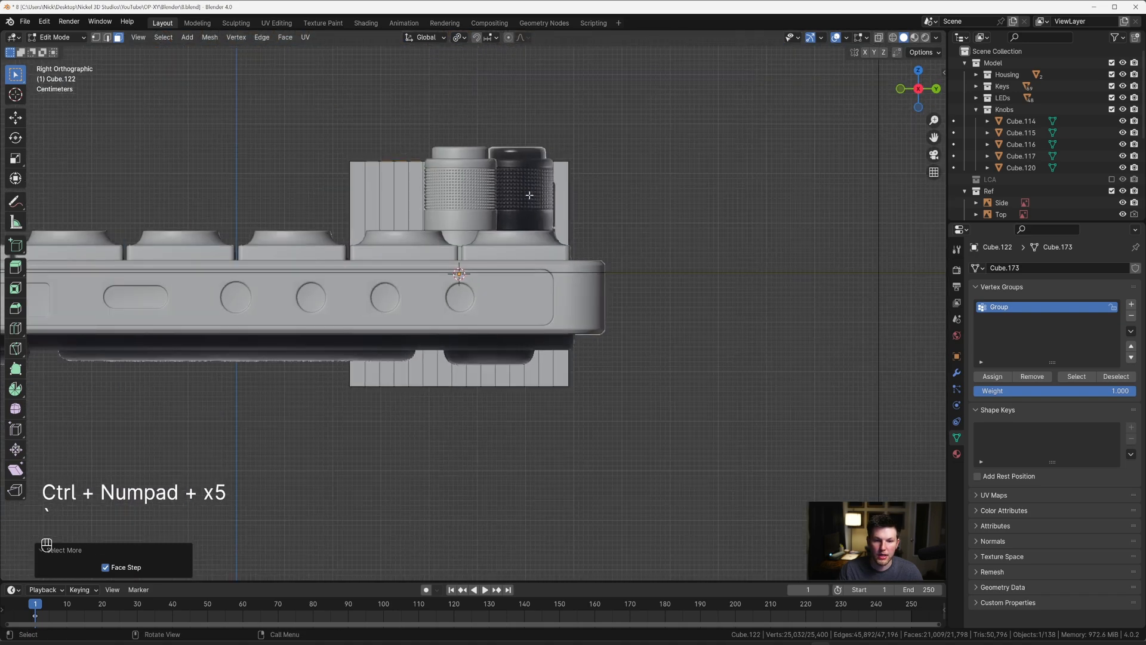
shift+middle_drag(530, 195, 543, 309)
scroll(519, 301, up, 2)
key(alt+z)
scroll(466, 286, up, 2)
key(c)
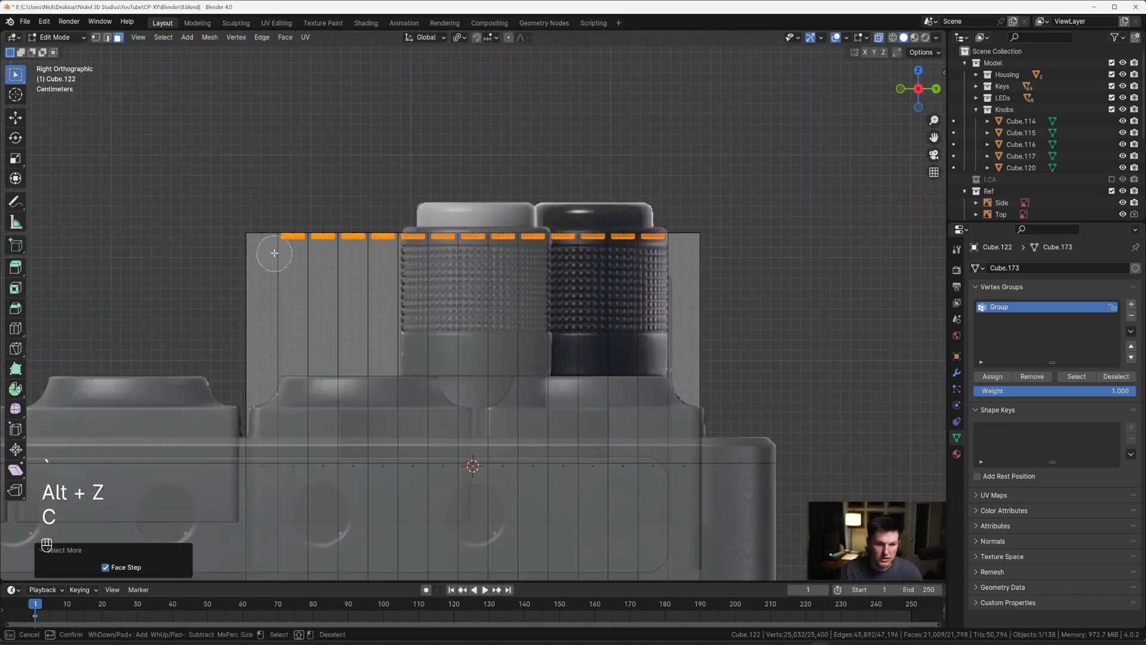
right_click(274, 253)
scroll(274, 248, up, 3)
key(1)
key(c)
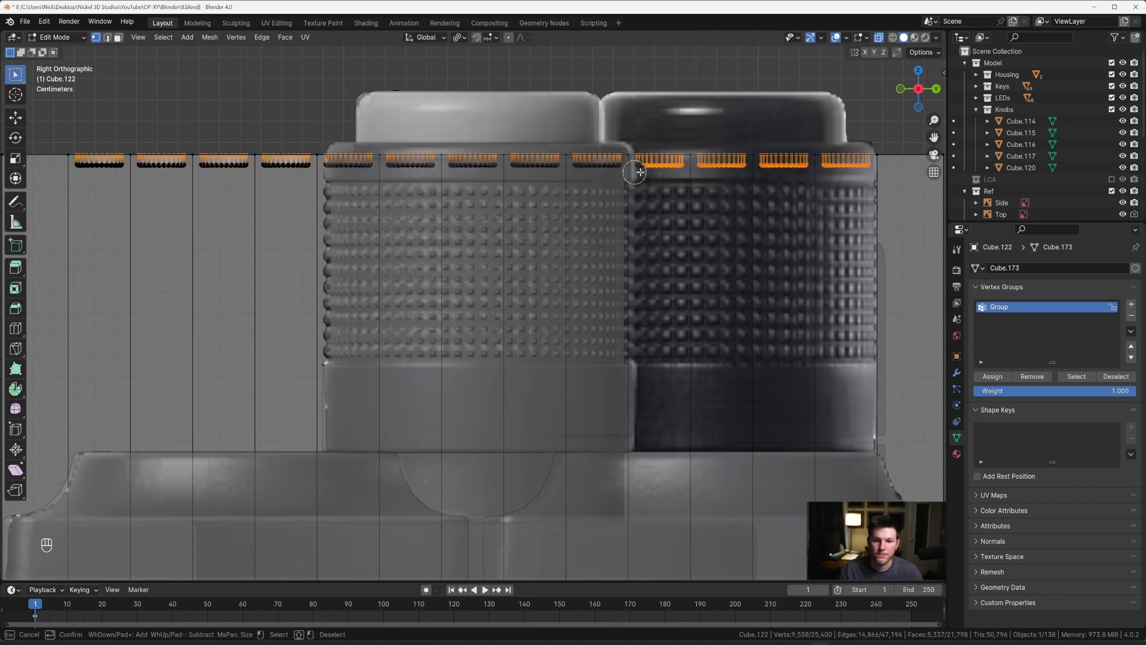
scroll(611, 198, down, 2)
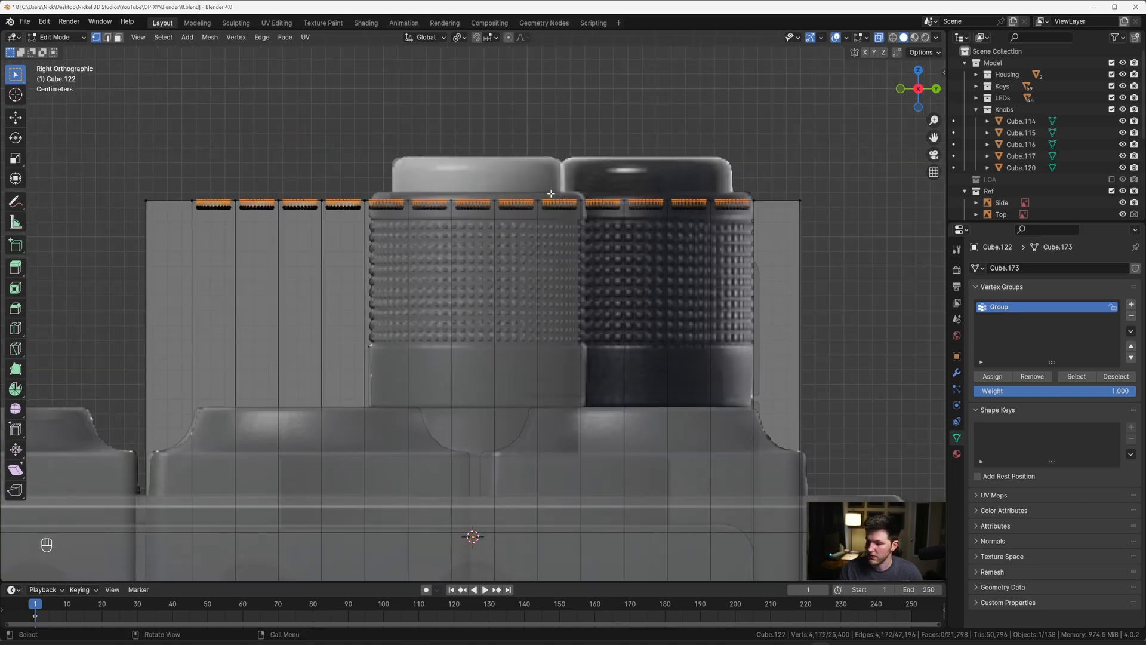
Step: Bevel the top rim edges of all holes with 10 segments and a width of about 0.0016 m
middle_drag(544, 194, 610, 246)
key(2)
key(alt+z)
scroll(609, 246, up, 4)
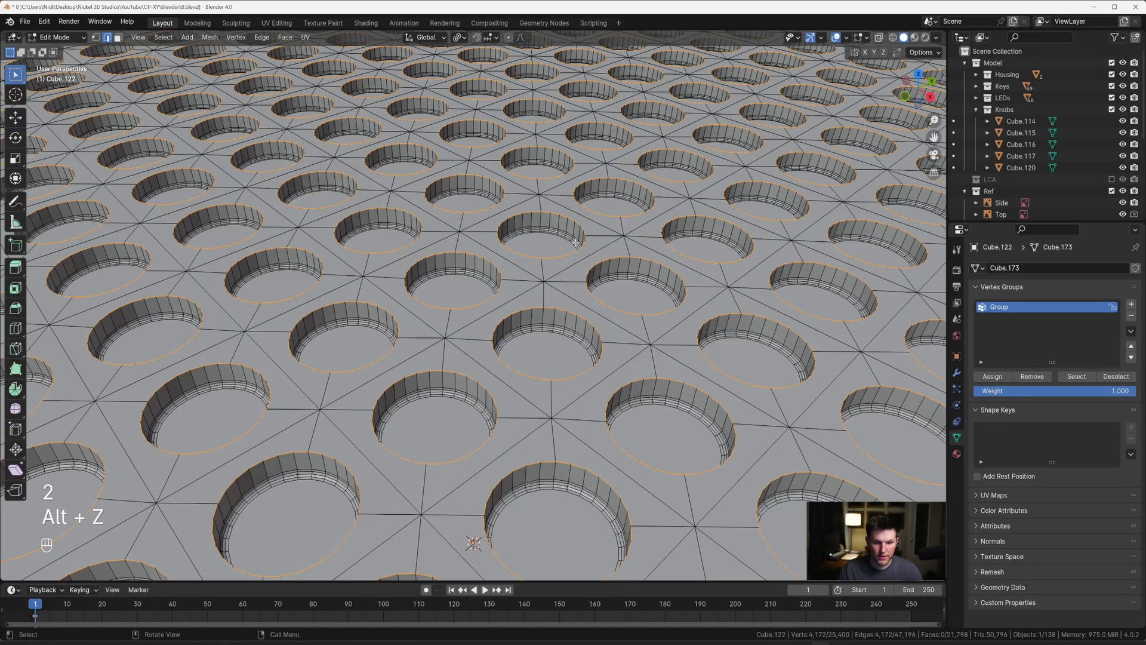
key(ctrl+b)
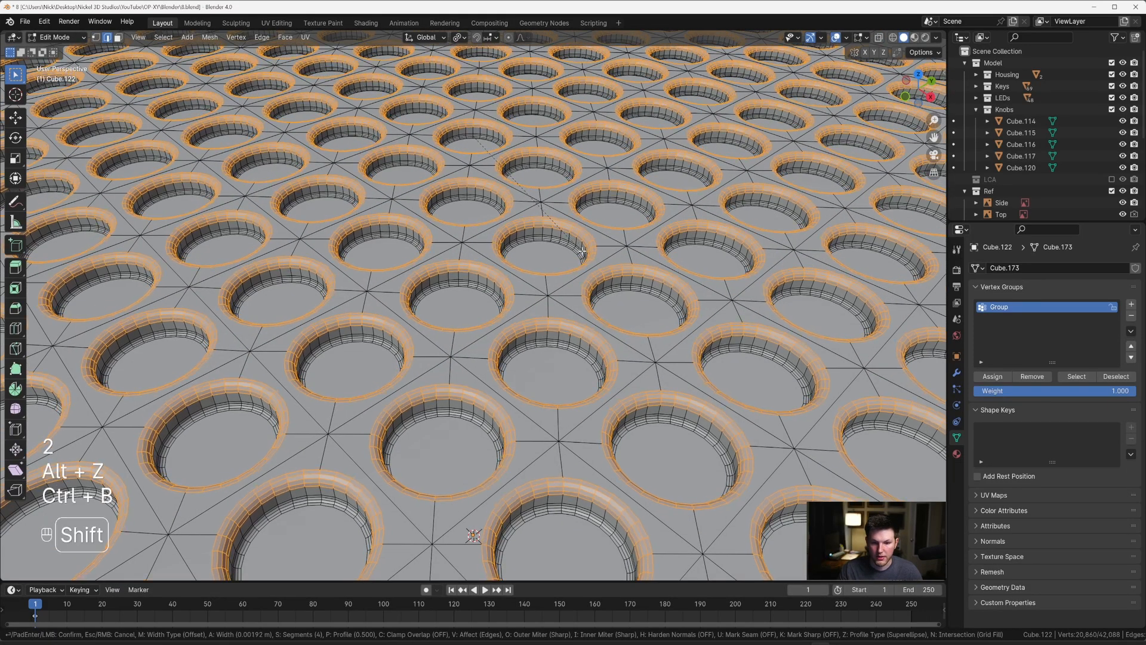
scroll(582, 250, up, 2)
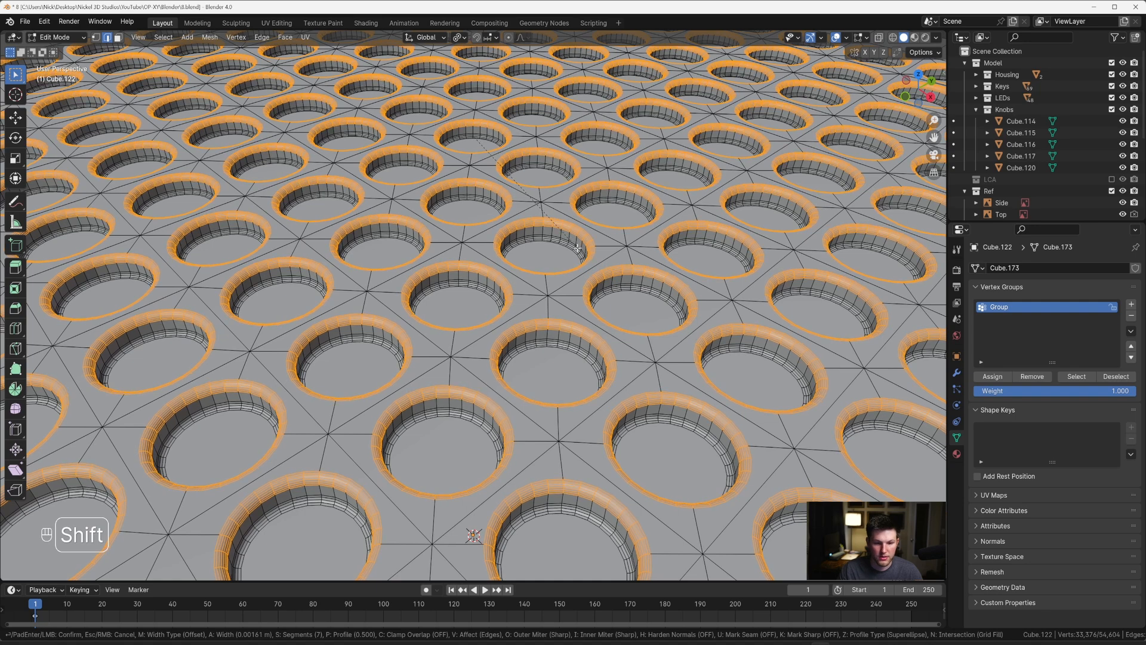
scroll(577, 247, up, 1)
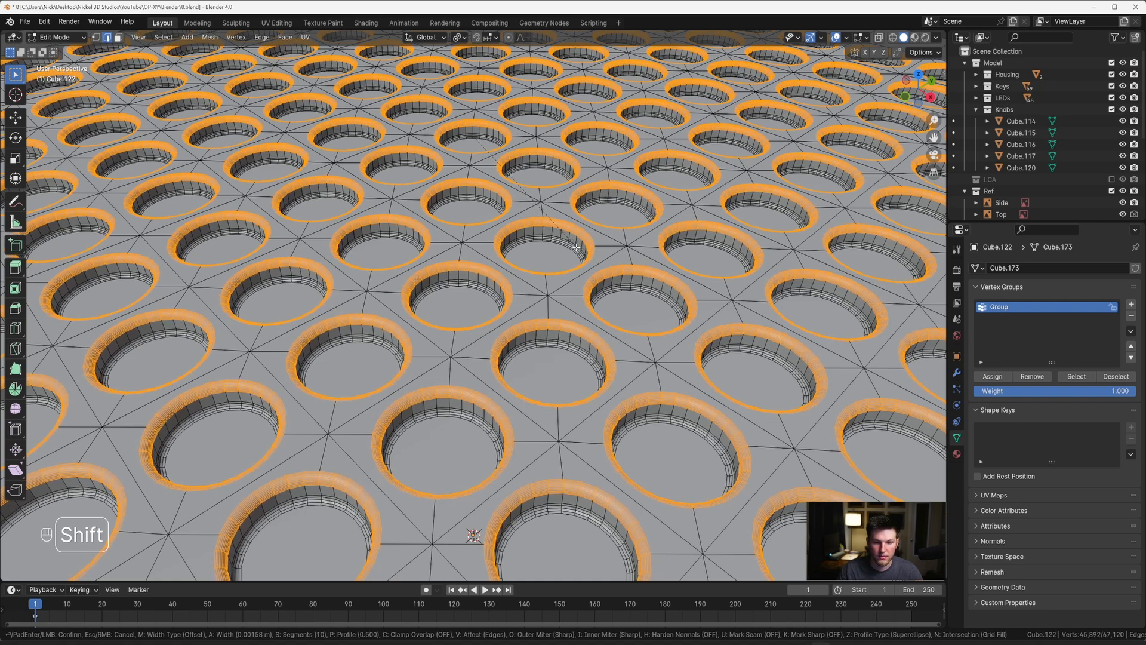
click(579, 249)
Step: Leave mesh editing and shade the speaker grille block smooth with auto smooth at 30°
key(Tab)
scroll(572, 253, down, 7)
right_click(569, 255)
click(568, 251)
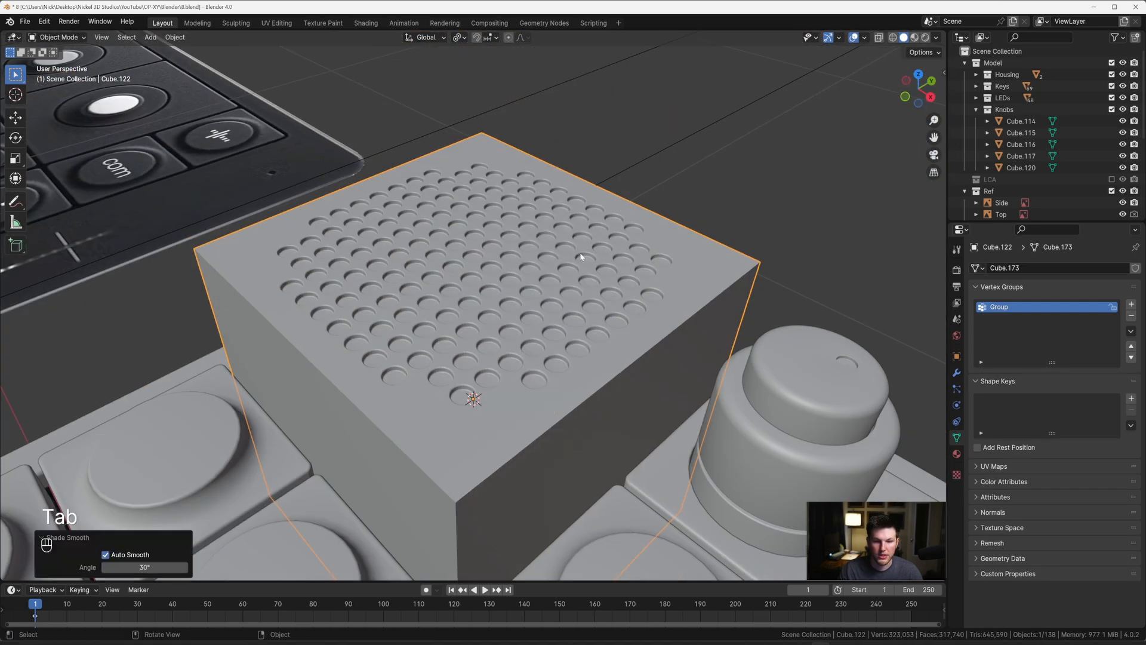
Step: Select the block's whole top section with its holes in X-ray side view and lower it about 0.17 m along Z
key(grave)
click(671, 254)
key(Tab)
key(alt+z)
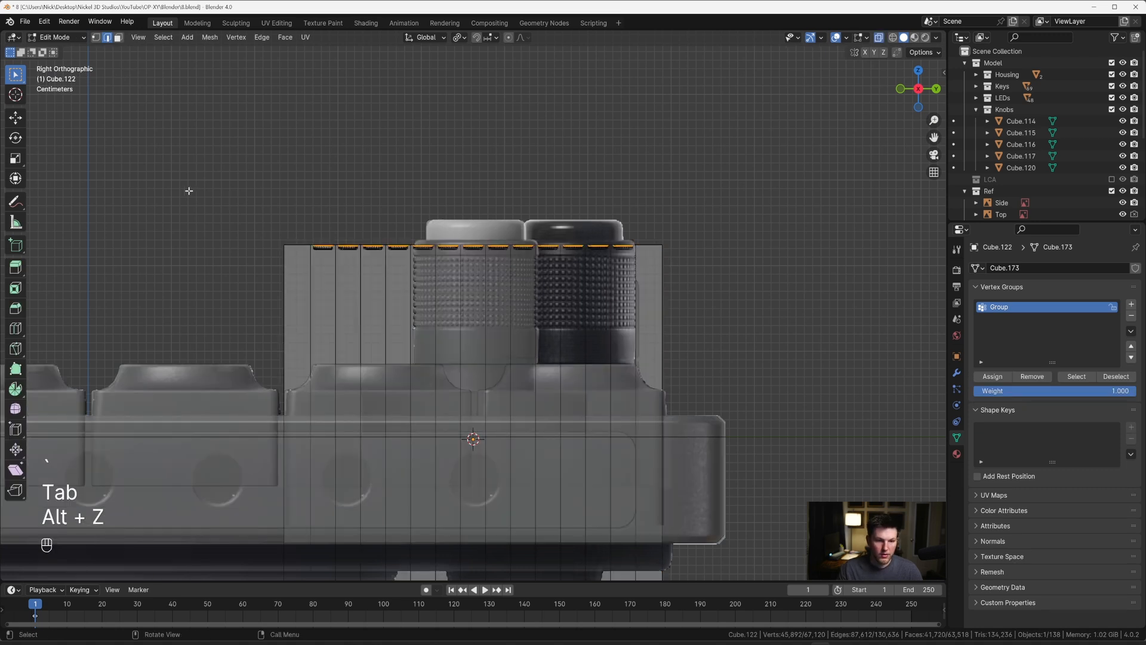
drag(188, 189, 706, 275)
shift+middle_drag(417, 312, 645, 210)
scroll(621, 227, up, 3)
key(g)
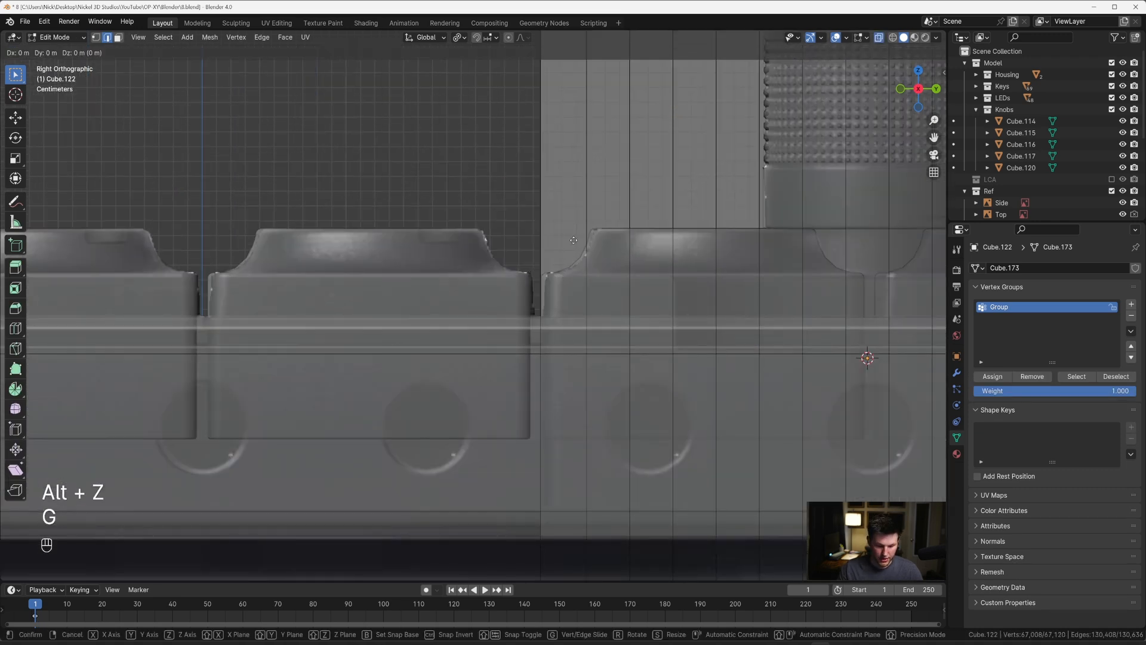
key(z)
key(shift)
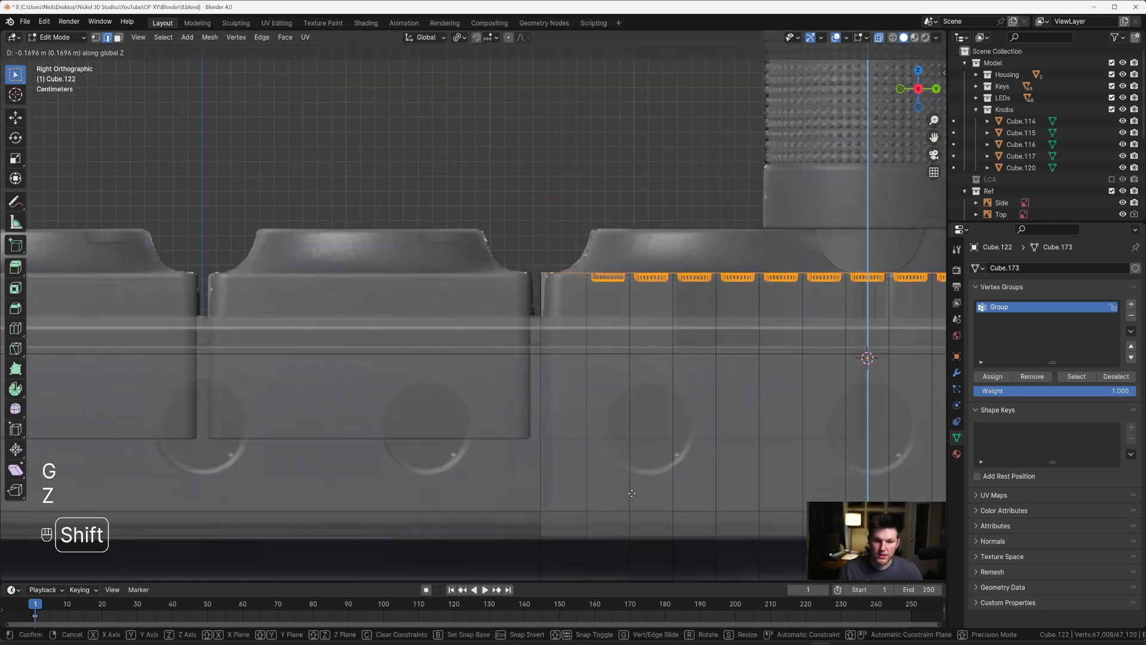
click(632, 499)
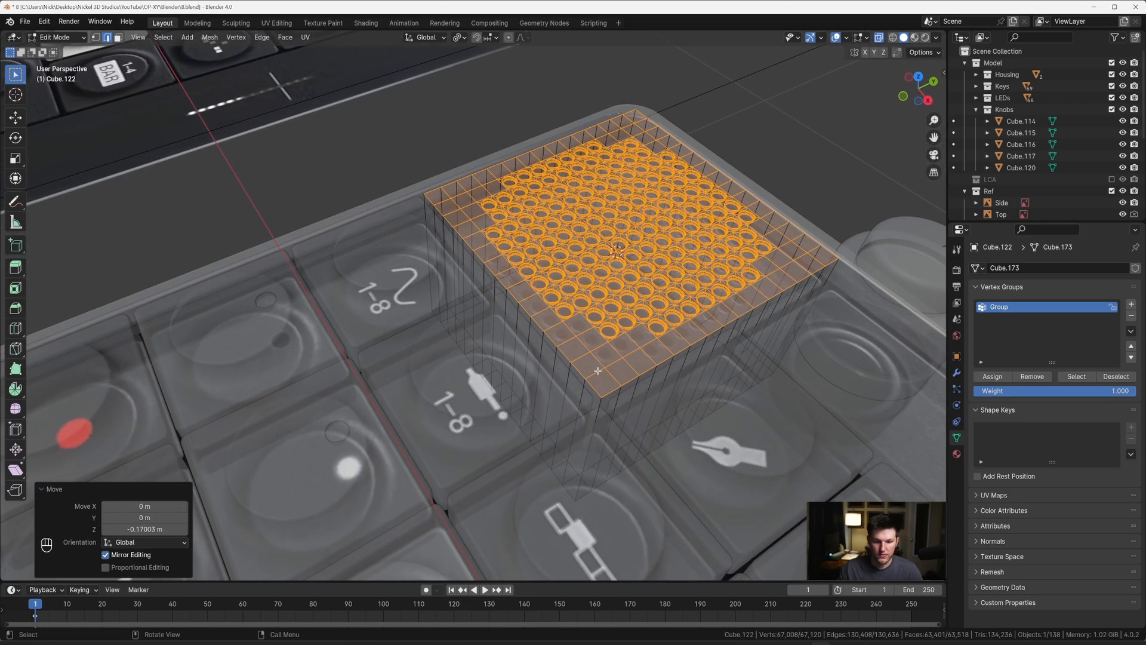
Step: Bevel the block's four vertical corner edges with 10 segments and a width of about 0.0149 m
key(alt+z)
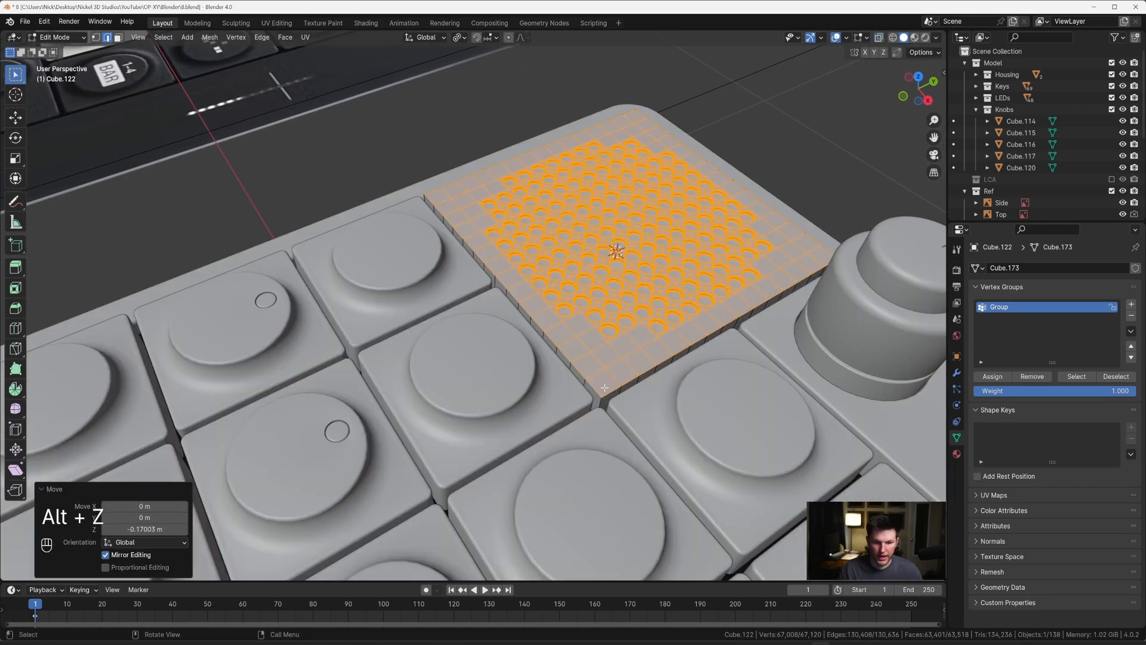
click(602, 404)
middle_drag(602, 404, 601, 469)
shift+click(522, 484)
shift+click(506, 468)
key(grave)
scroll(427, 269, up, 5)
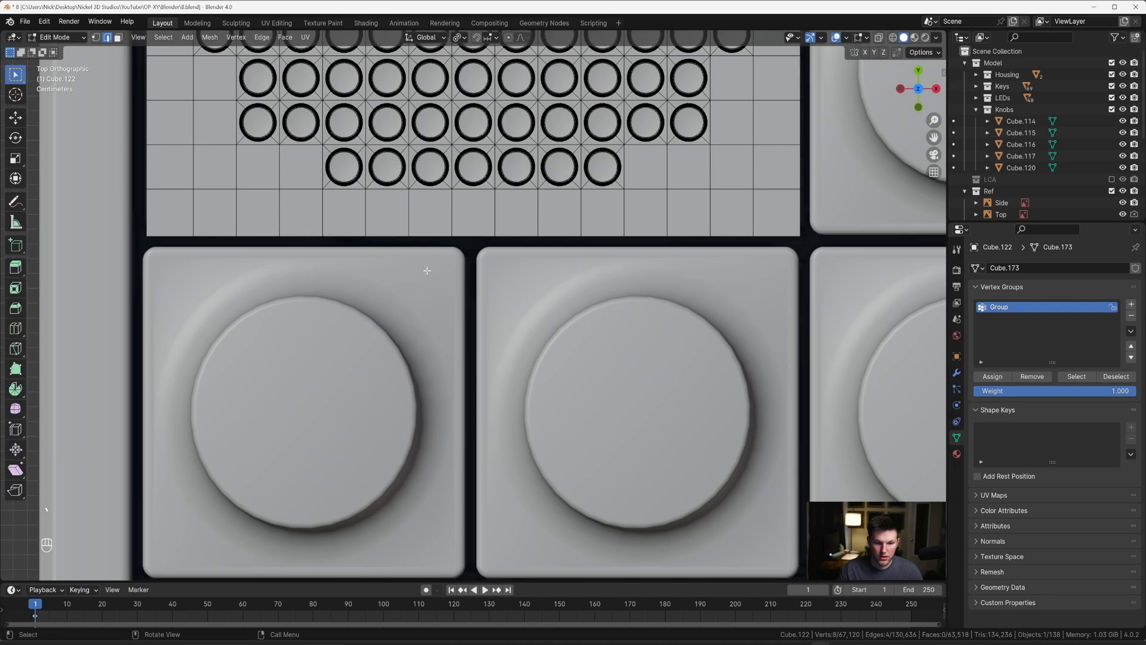
key(ctrl+b)
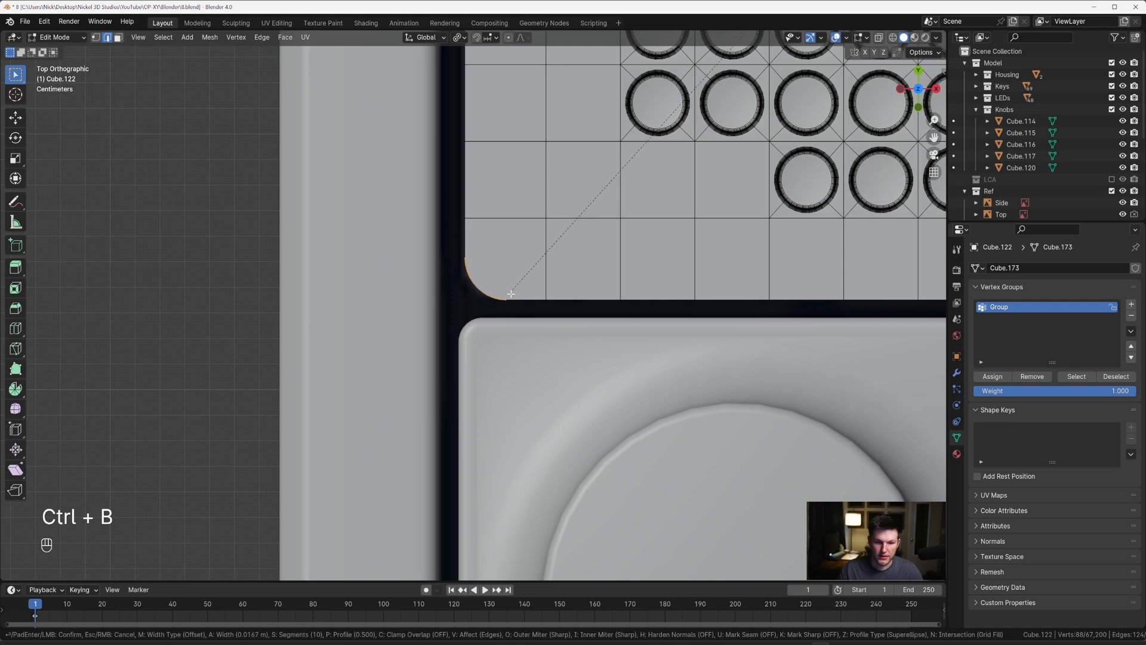
click(518, 288)
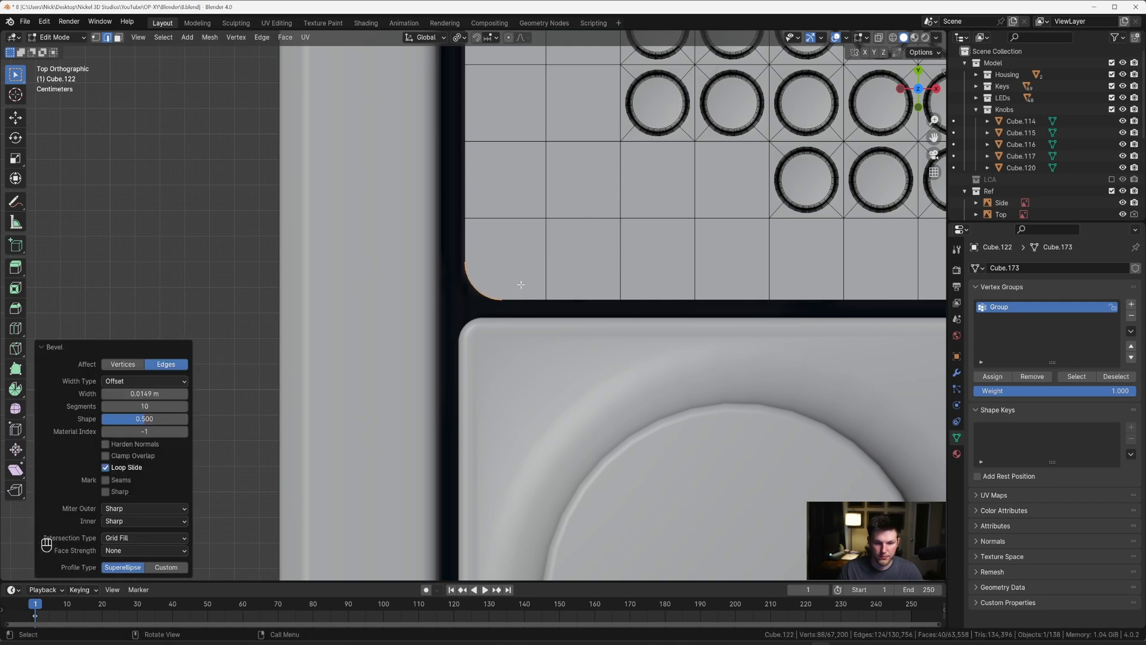
Step: Select the complete outer perimeter edge of the grille's top face, including the rounded corners, by picking shortest paths
middle_drag(522, 287, 528, 254)
alt+click(522, 280)
scroll(554, 274, down, 5)
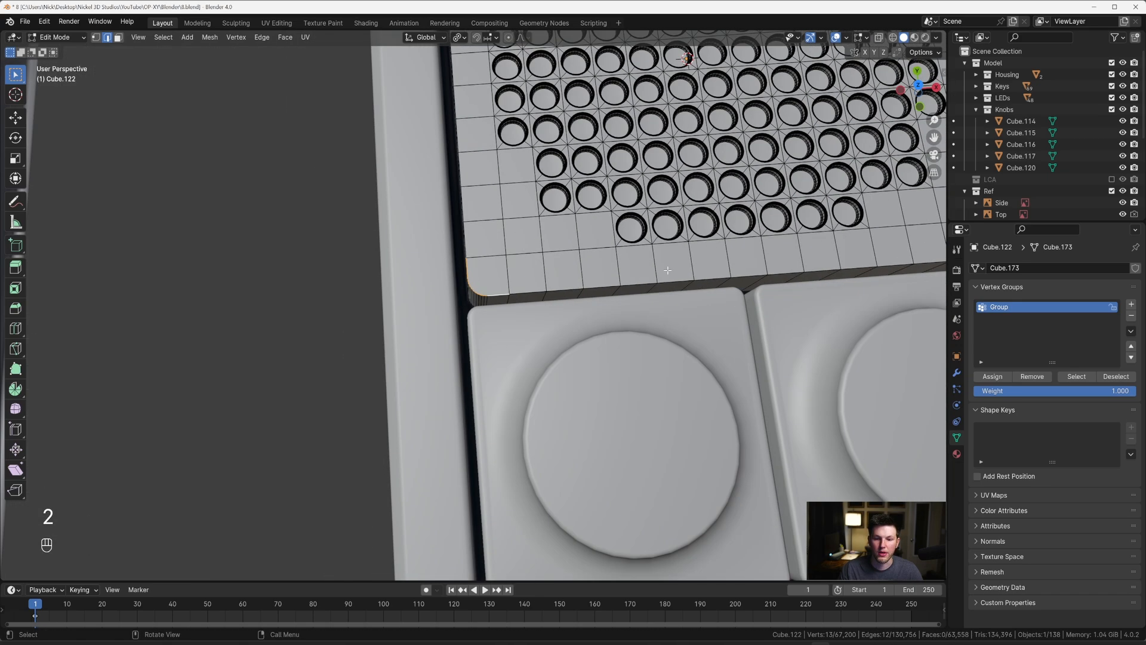
middle_drag(668, 271, 545, 200)
scroll(555, 221, down, 4)
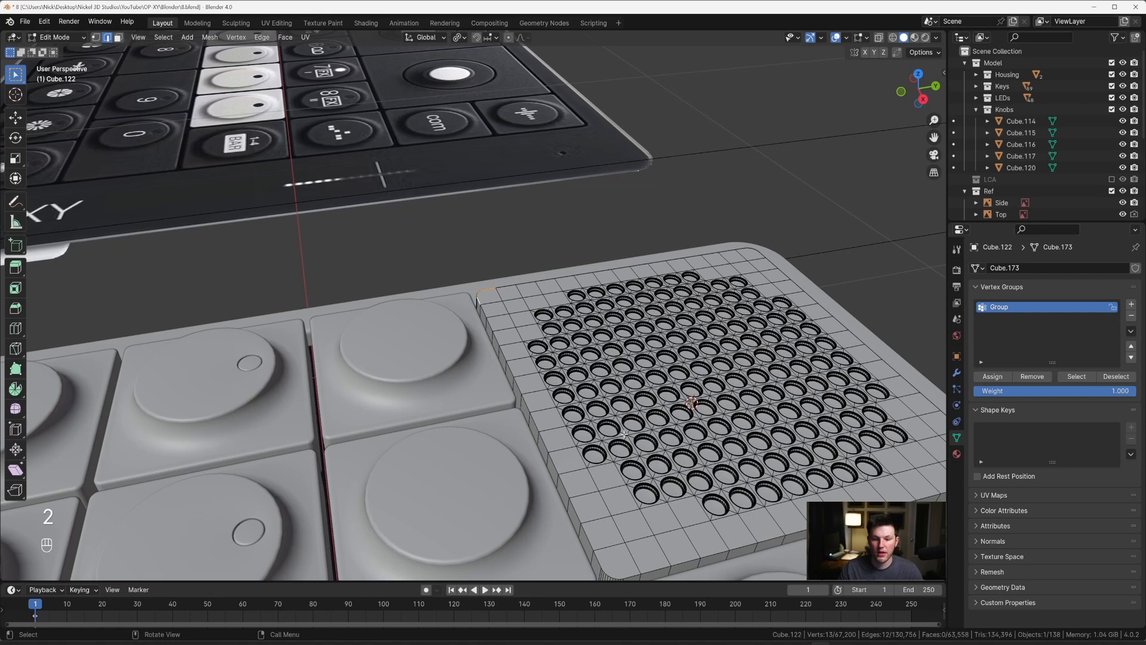
ctrl+click(656, 566)
middle_drag(656, 566, 574, 512)
ctrl+click(490, 503)
middle_drag(489, 503, 418, 341)
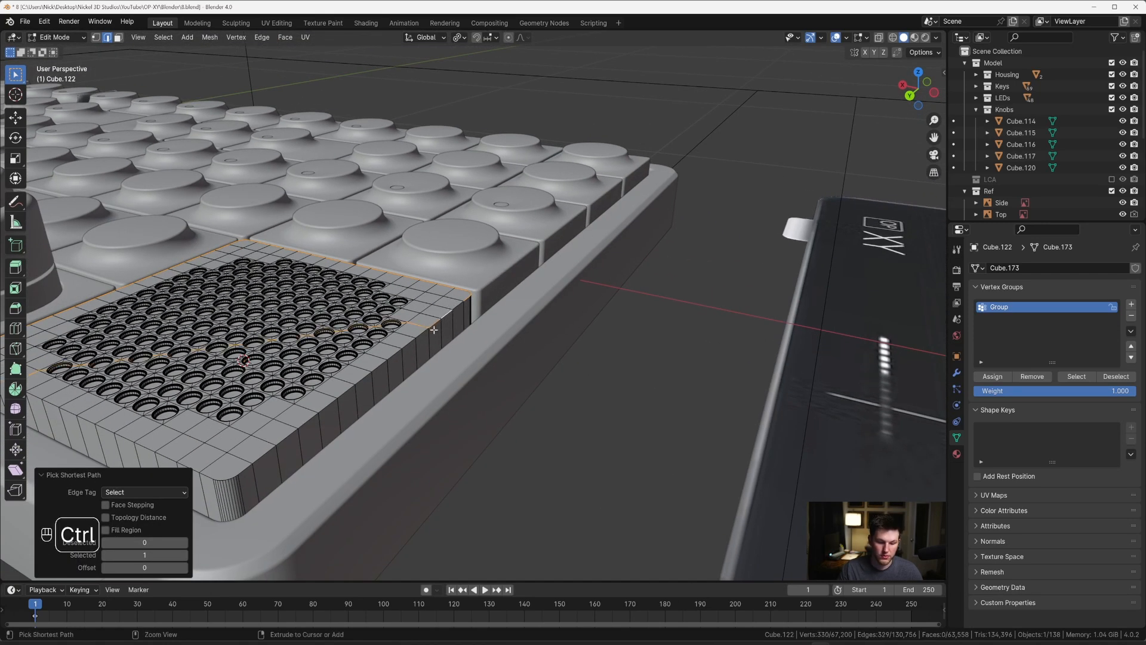
key(ctrl+z)
ctrl+click(174, 455)
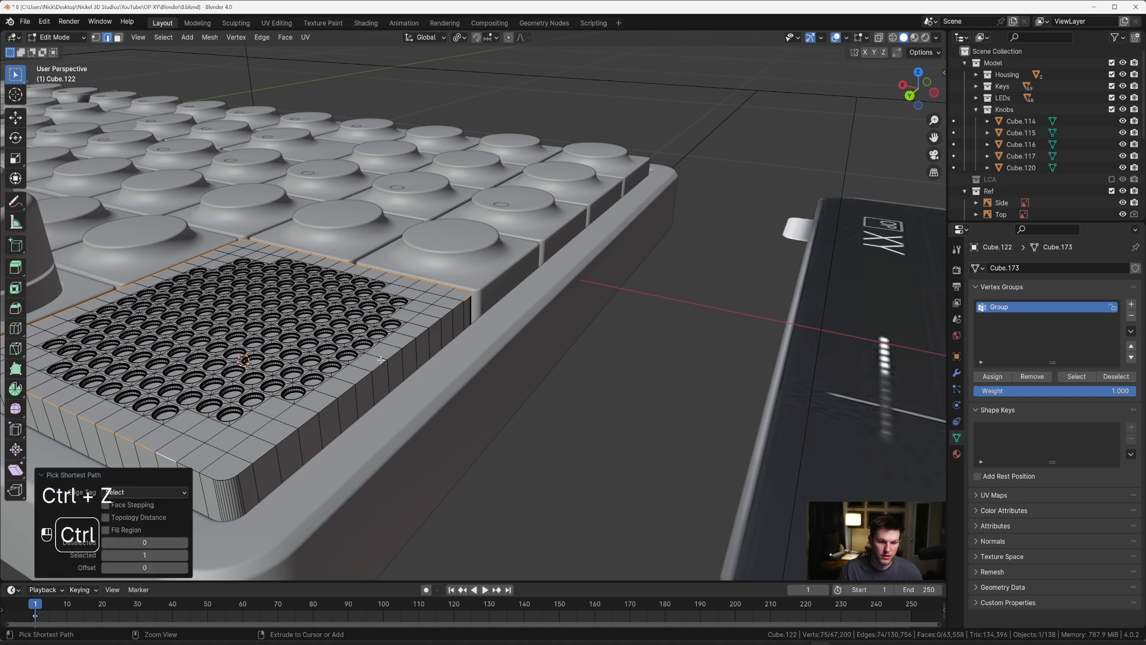
ctrl+click(380, 360)
key(ctrl+z)
ctrl+click(320, 414)
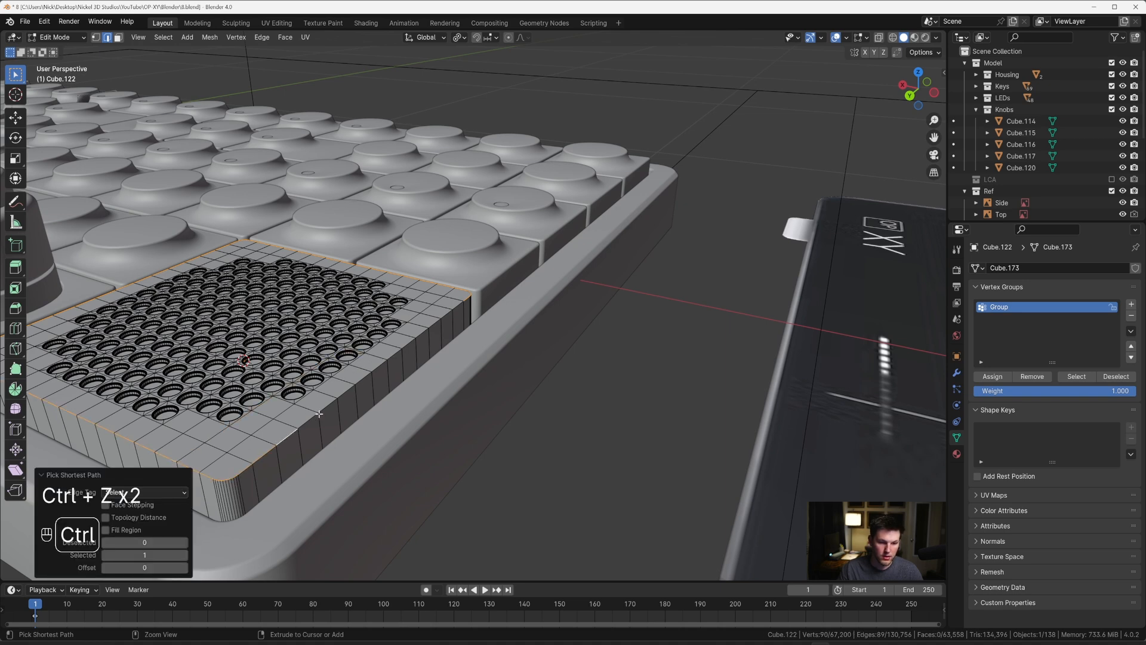
ctrl+click(453, 305)
middle_drag(453, 305, 334, 286)
scroll(473, 239, up, 3)
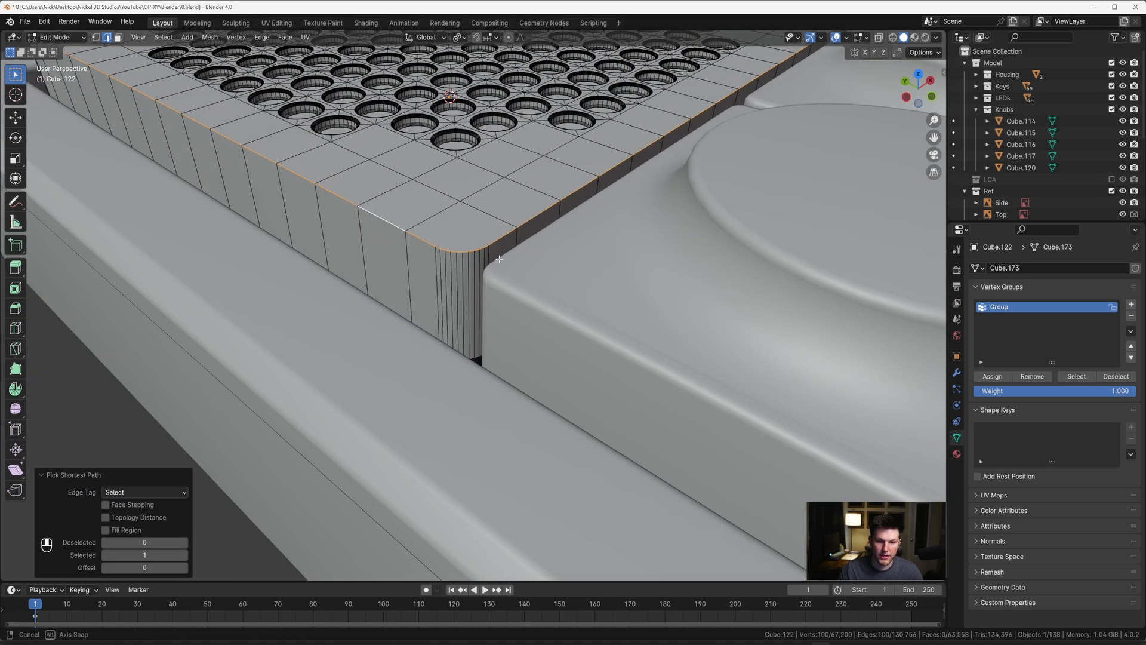
middle_drag(549, 254, 527, 258)
Step: Bevel the selected top perimeter edge with 9 segments and a width of about 0.0048 m, and leave mesh editing
key(ctrl+b)
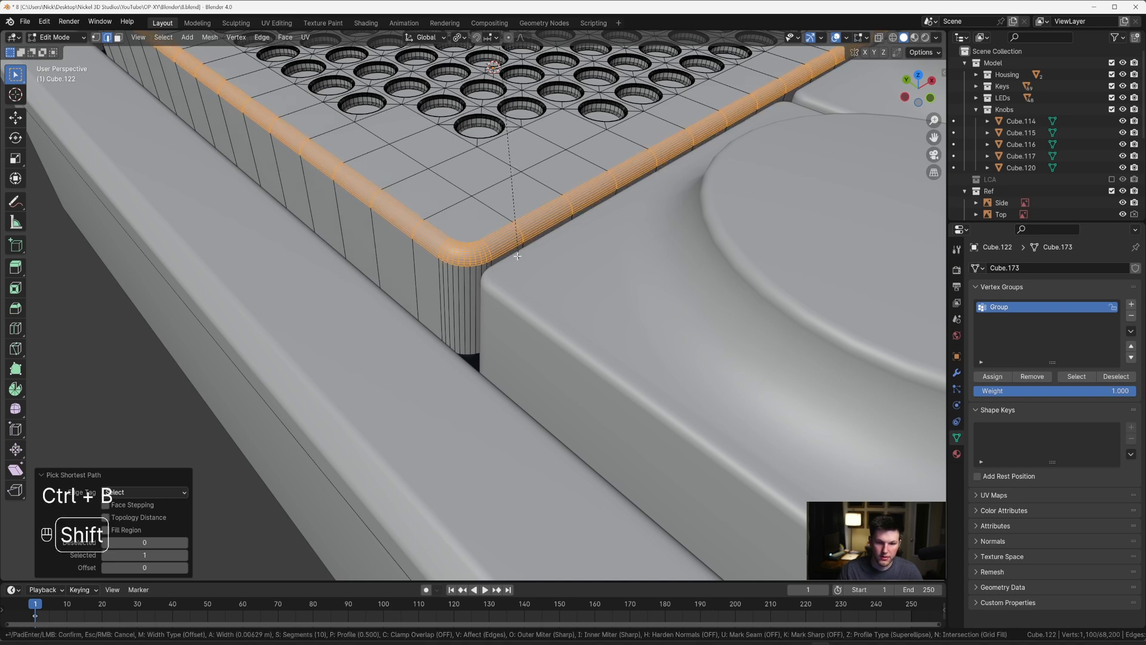
shift+scroll(513, 248, down, 1)
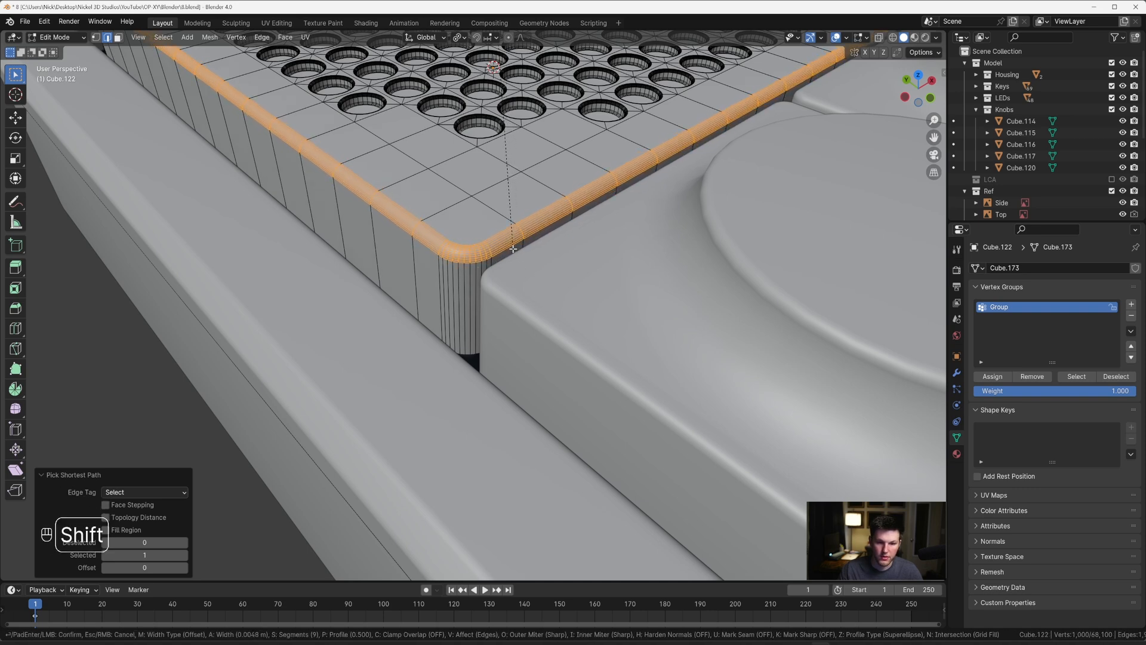
click(512, 248)
key(Tab)
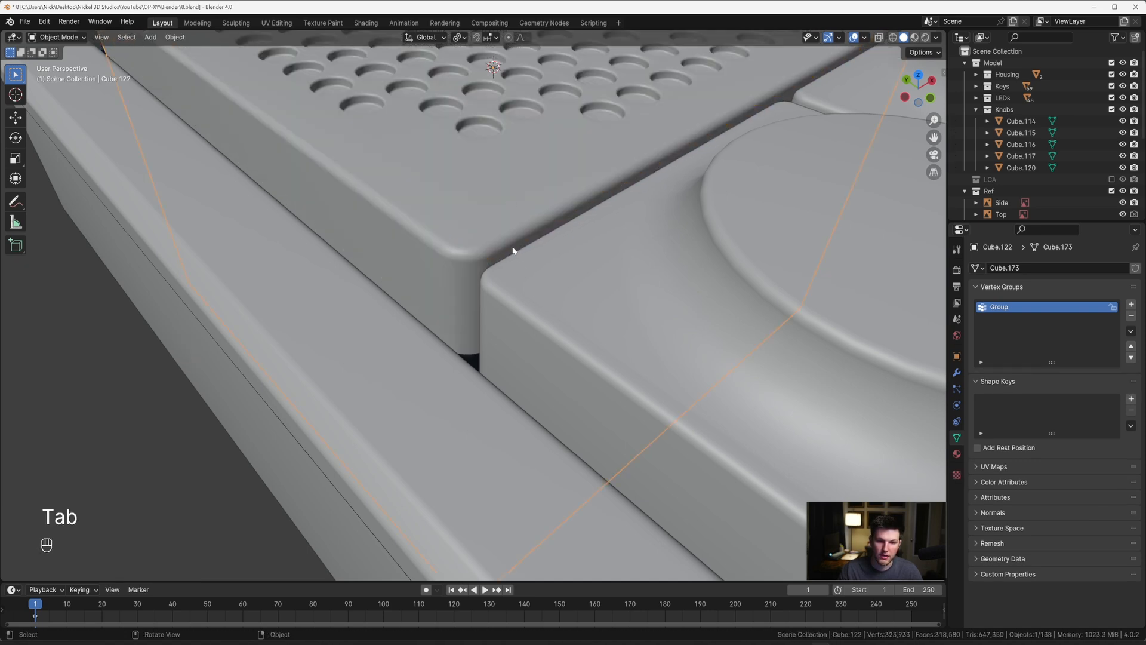
Step: Align the speaker grille with the keys below by moving it about -0.0019 m along X in top view
scroll(514, 249, down, 5)
key(grave)
click(510, 180)
scroll(558, 209, down, 2)
shift+middle_drag(584, 215, 441, 225)
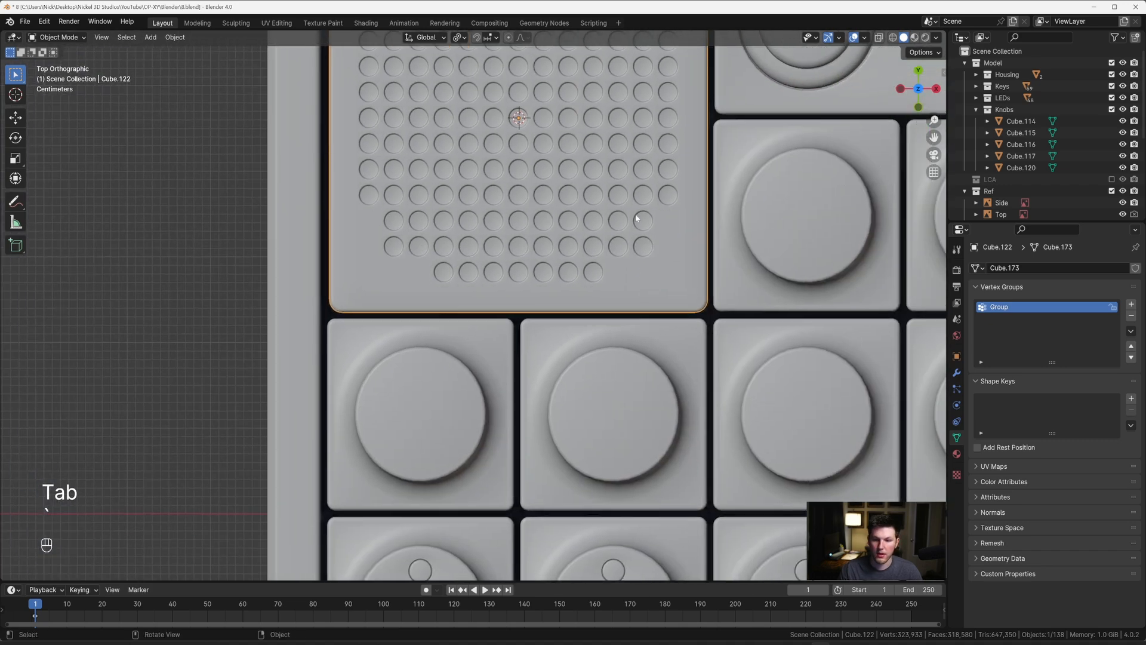
key(g)
key(x)
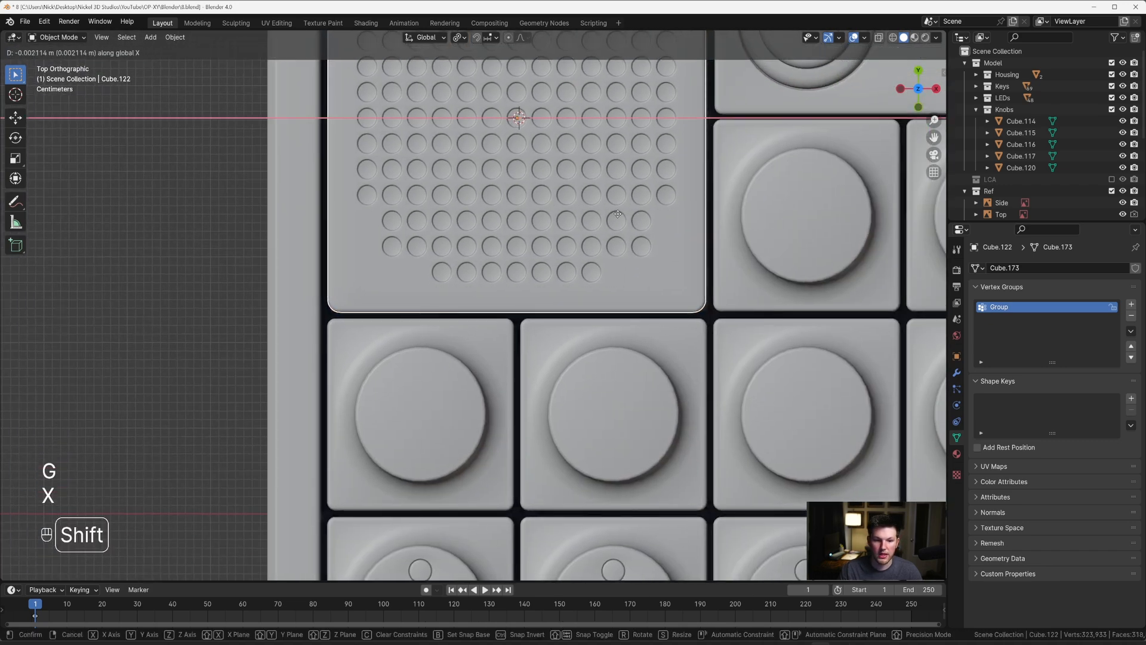
click(617, 214)
Step: Deselect the grille and examine the whole device in top view beside the reference image
scroll(696, 485, down, 8)
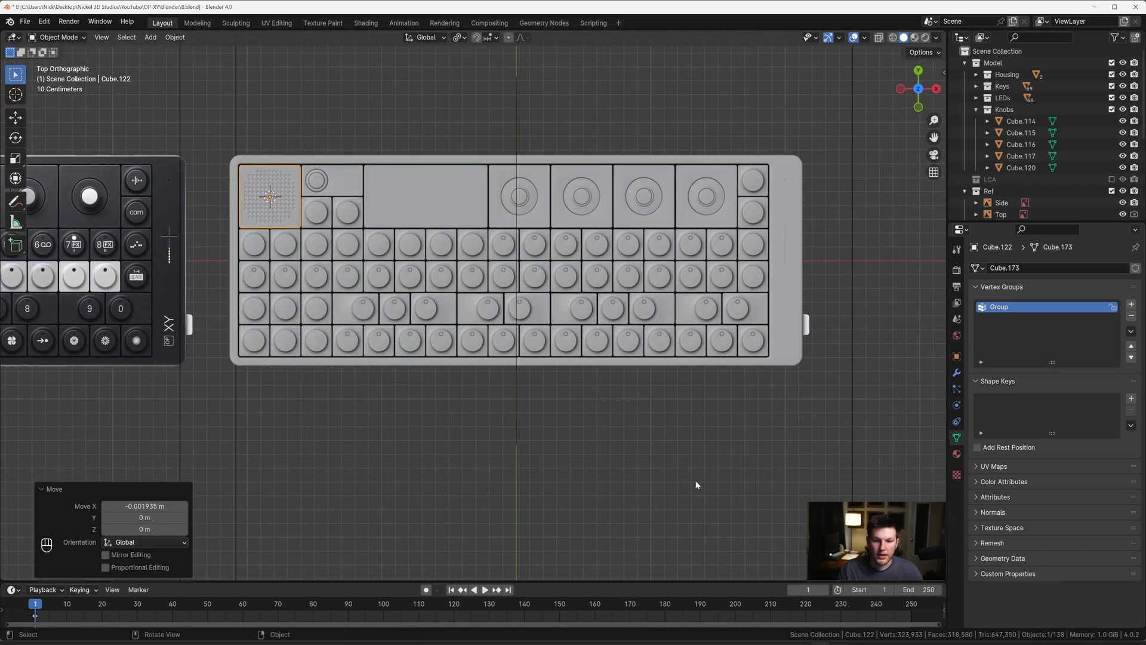
click(696, 485)
scroll(696, 485, down, 4)
scroll(508, 284, up, 4)
scroll(476, 283, down, 2)
shift+middle_drag(474, 282, 489, 345)
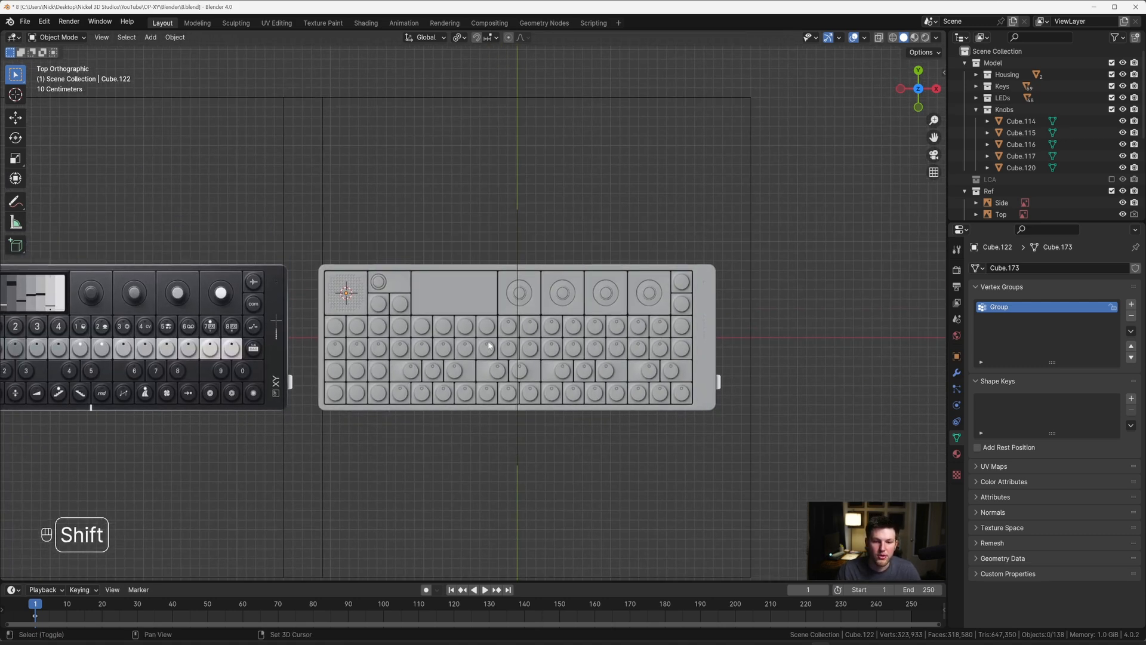
middle_drag(413, 345, 404, 293)
middle_drag(510, 303, 521, 335)
key(grave)
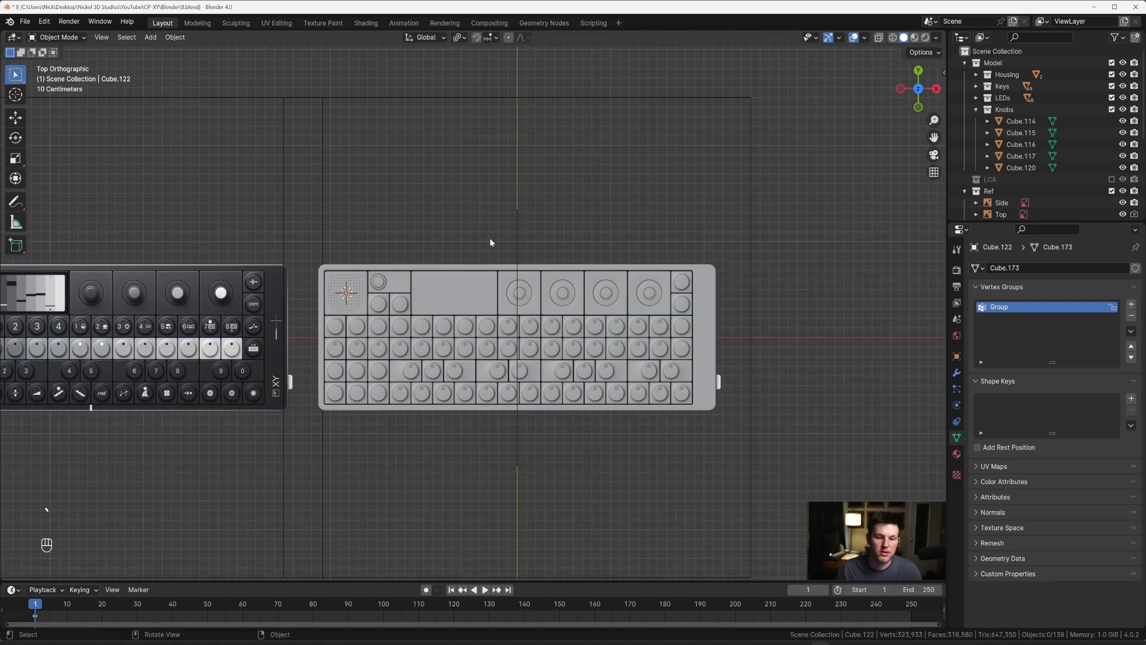
Step: Collapse the Model and Ref collections and select the uncollected objects from Cube.122 through Cylinder.009
scroll(471, 239, down, 4)
click(965, 62)
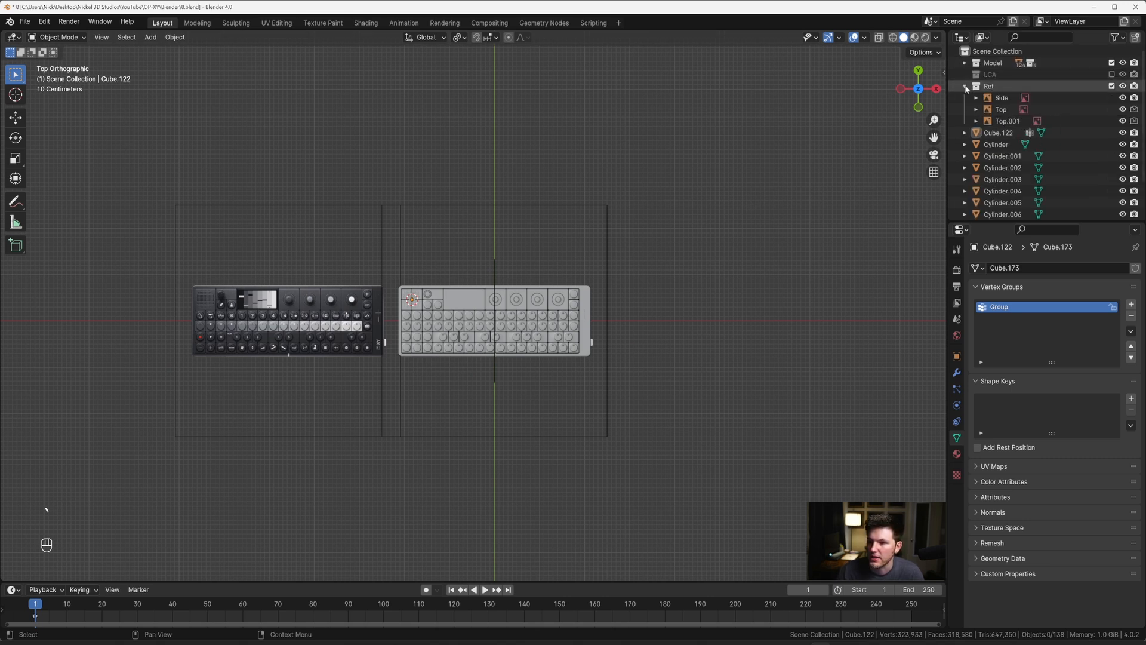
click(991, 98)
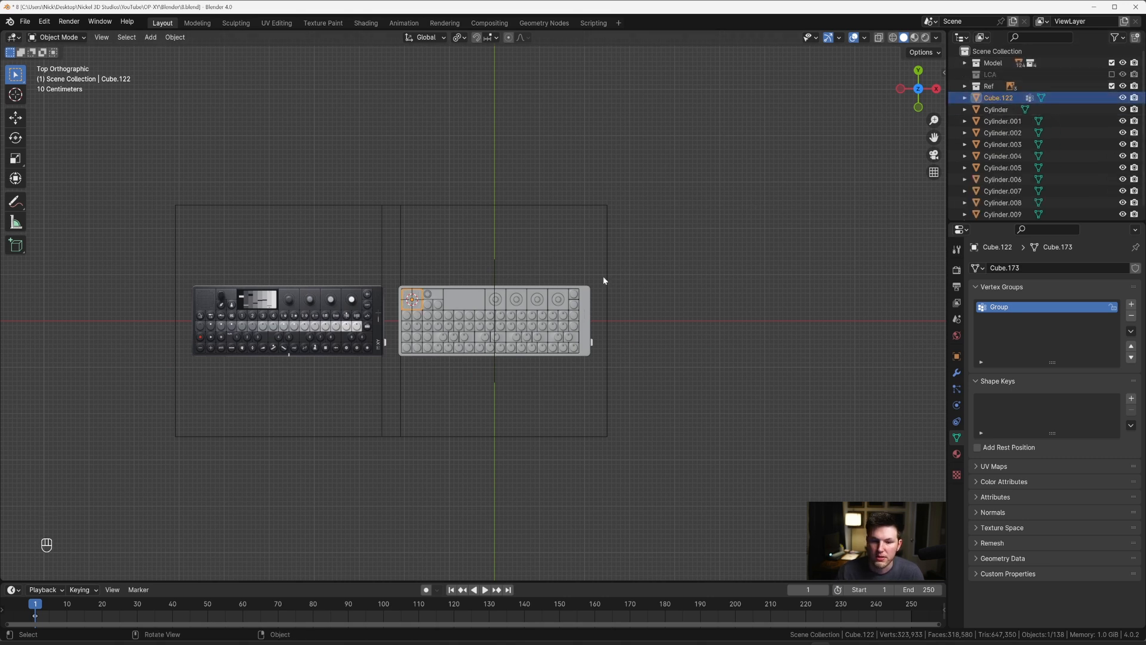
scroll(1001, 210, down, 1)
shift+click(1003, 208)
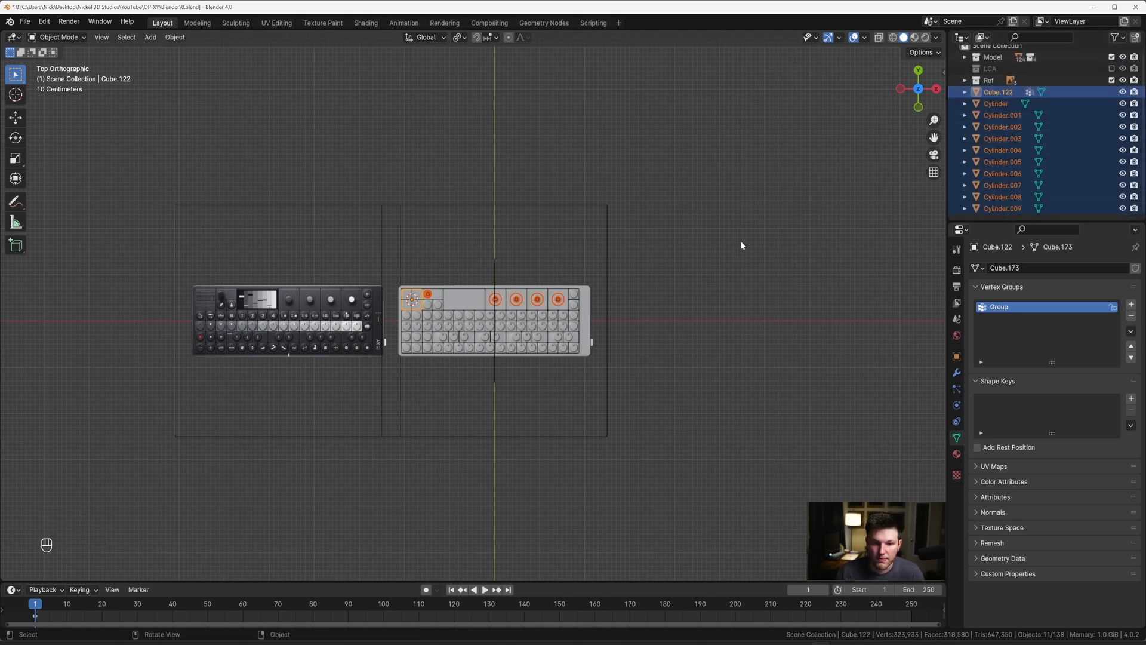
Step: Select only Cylinder through Cylinder.009 and move them into the Knobs collection
scroll(919, 219, up, 3)
click(1003, 208)
shift+click(995, 105)
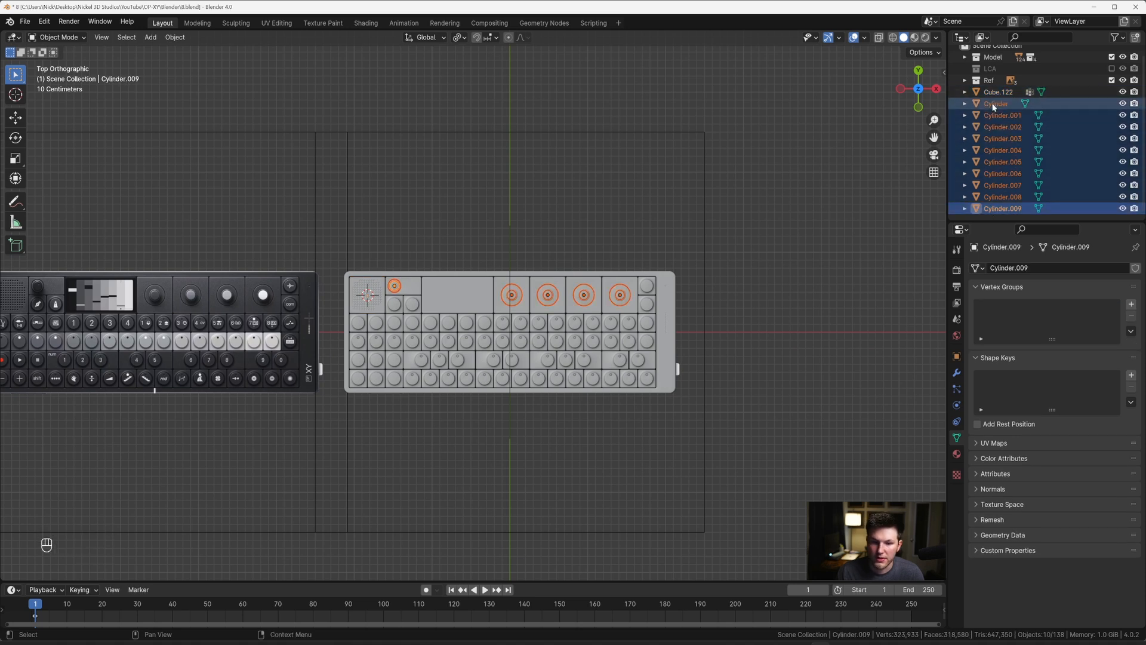
scroll(704, 257, up, 4)
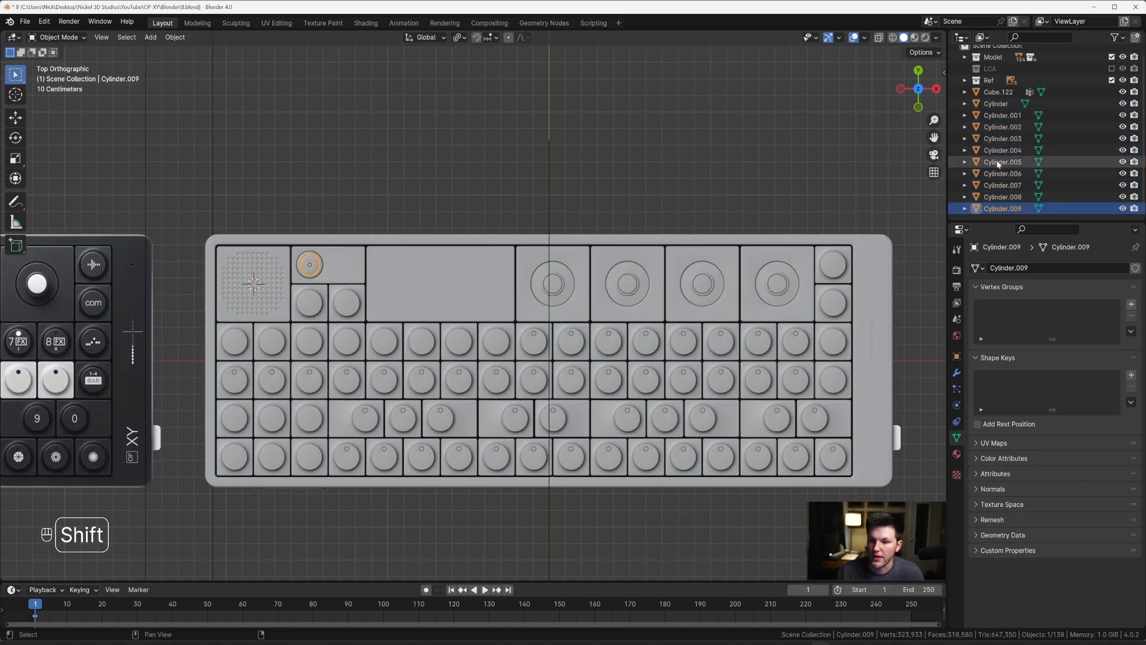
click(1002, 115)
click(998, 106)
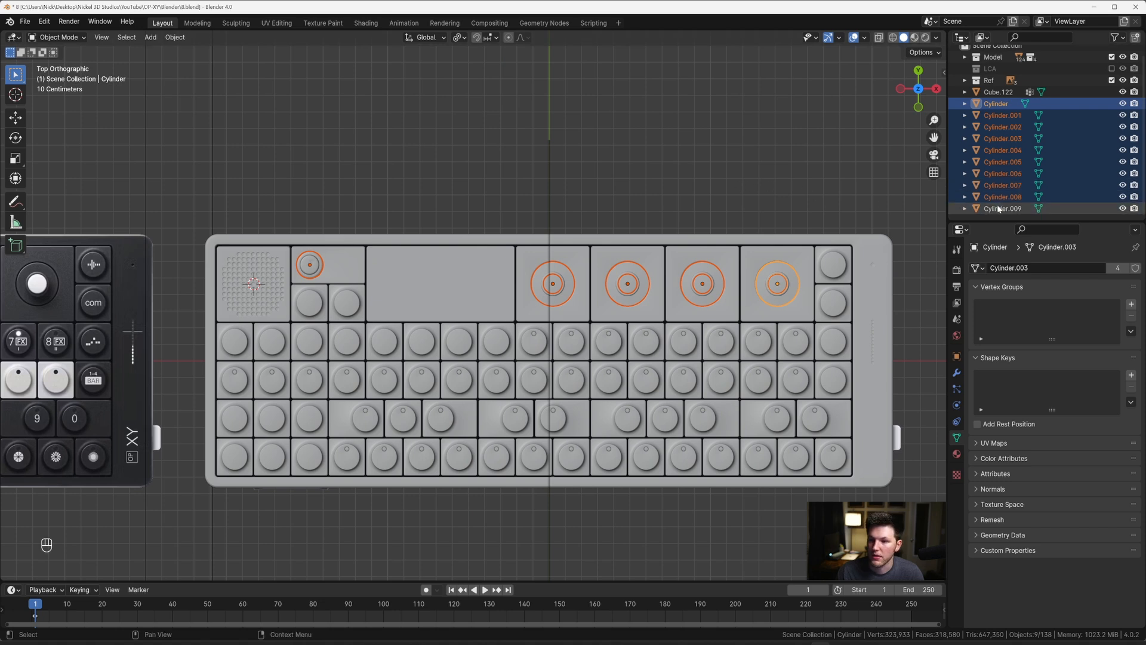
key(m)
mouse_move(763, 158)
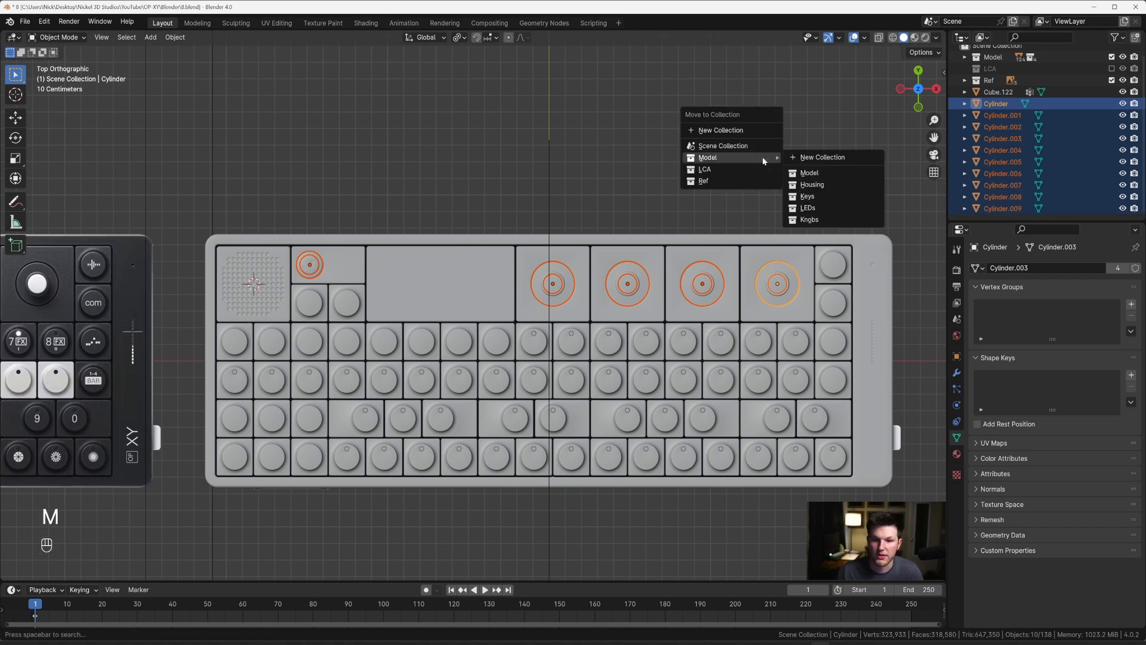
click(809, 219)
Step: Create a new collection named Speaker inside the Model collection, with the Knobs collection collapsed
scroll(957, 112, up, 1)
click(997, 97)
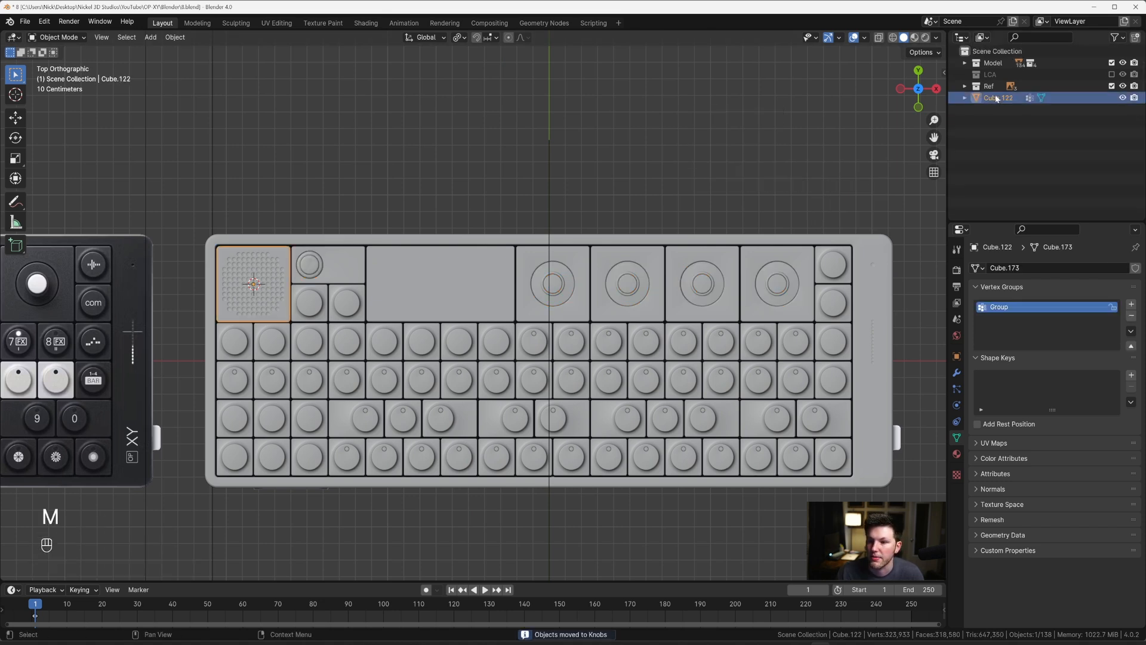
click(991, 62)
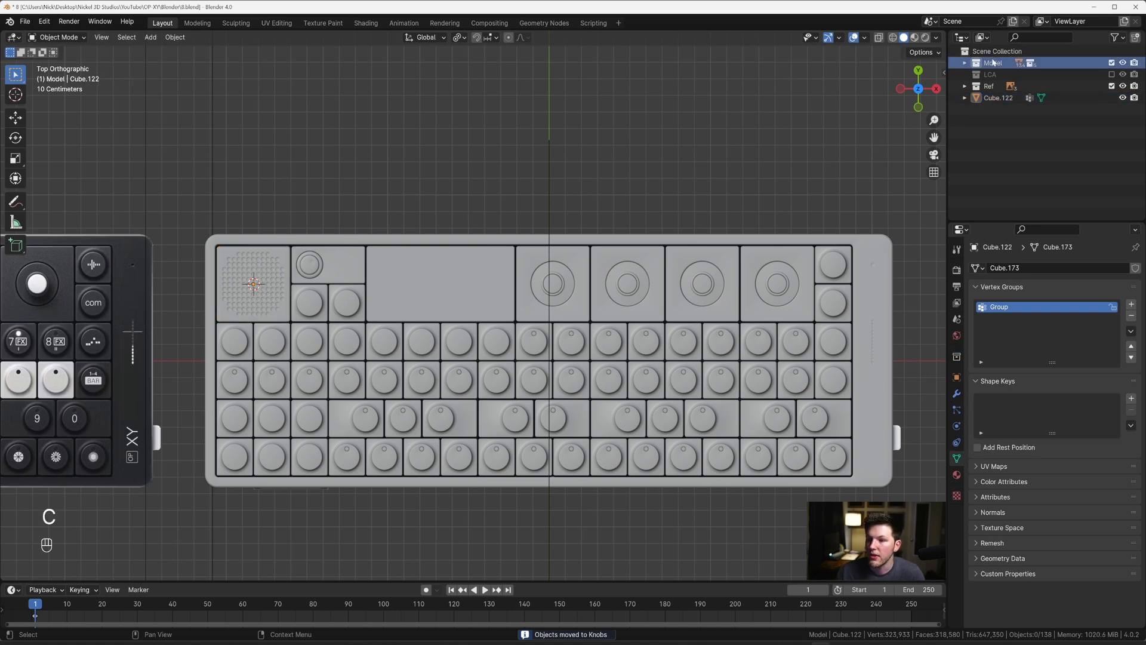
click(965, 63)
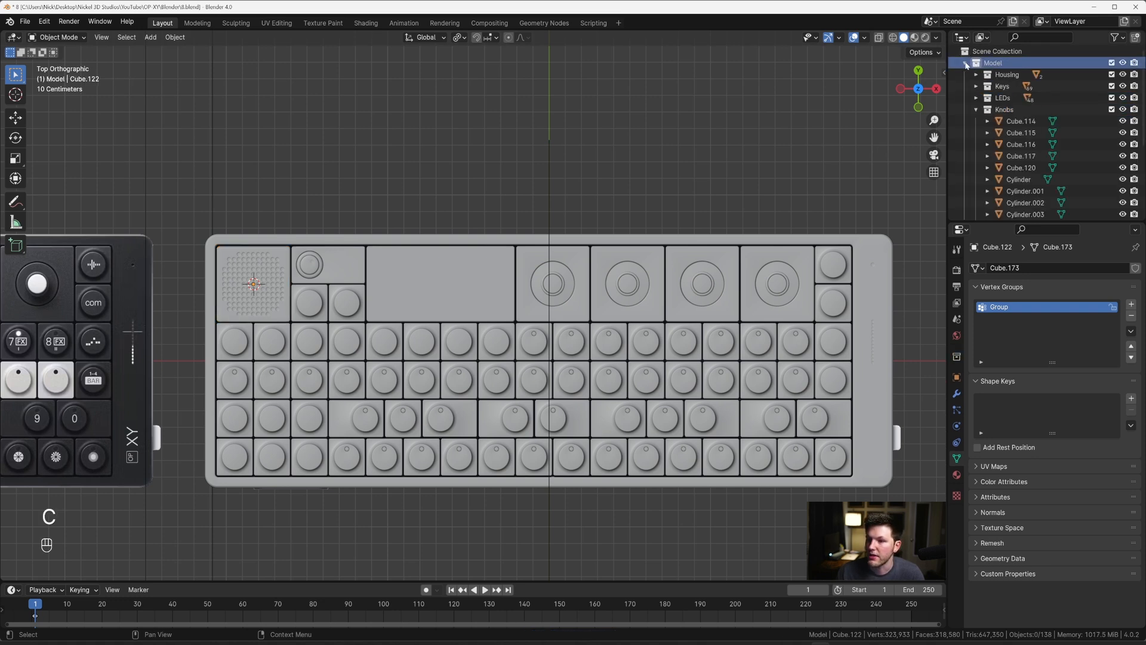
click(980, 110)
click(976, 109)
click(992, 122)
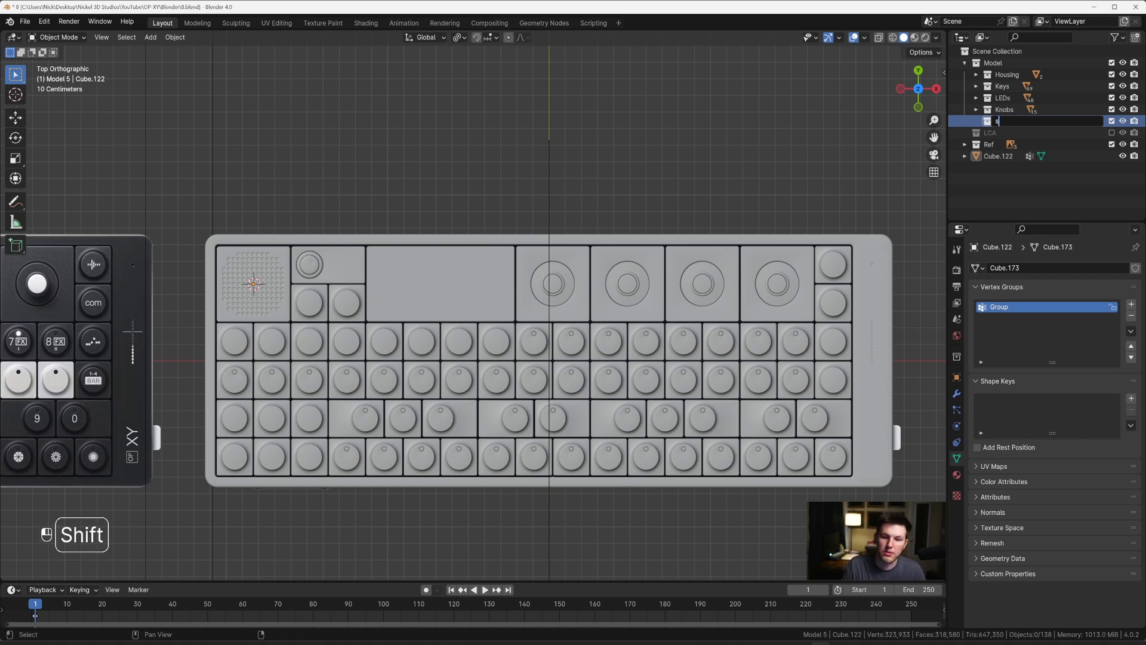
text(Speaker)
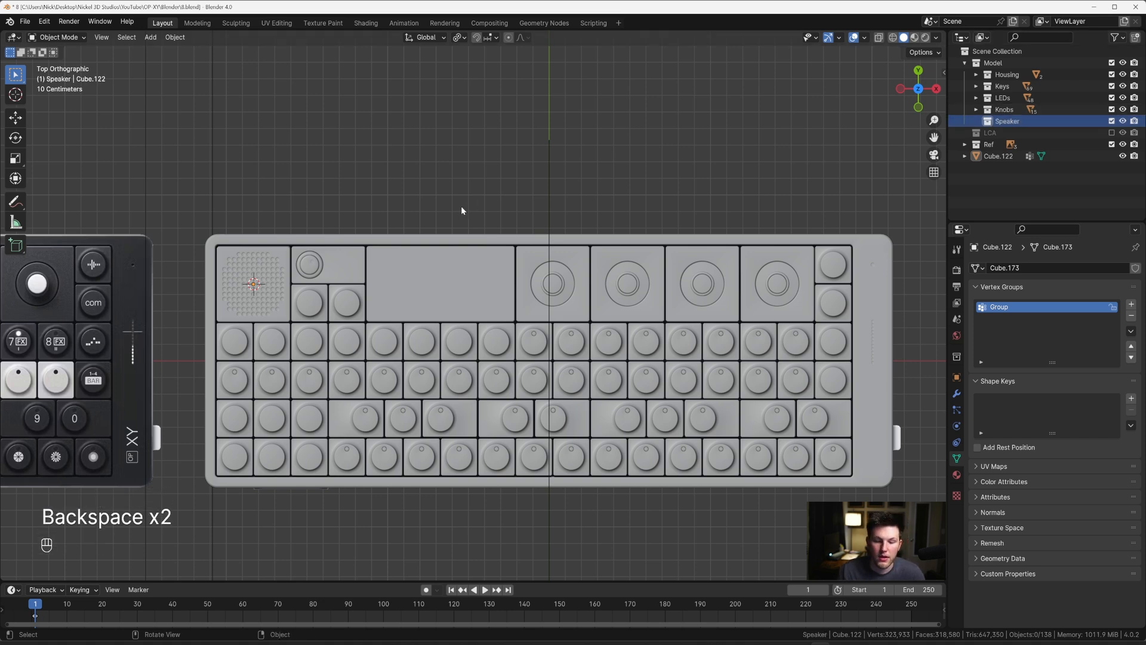
Step: Move Cube.122 into the Speaker collection, place the Ref collection above LCA, and collapse Model
click(1020, 158)
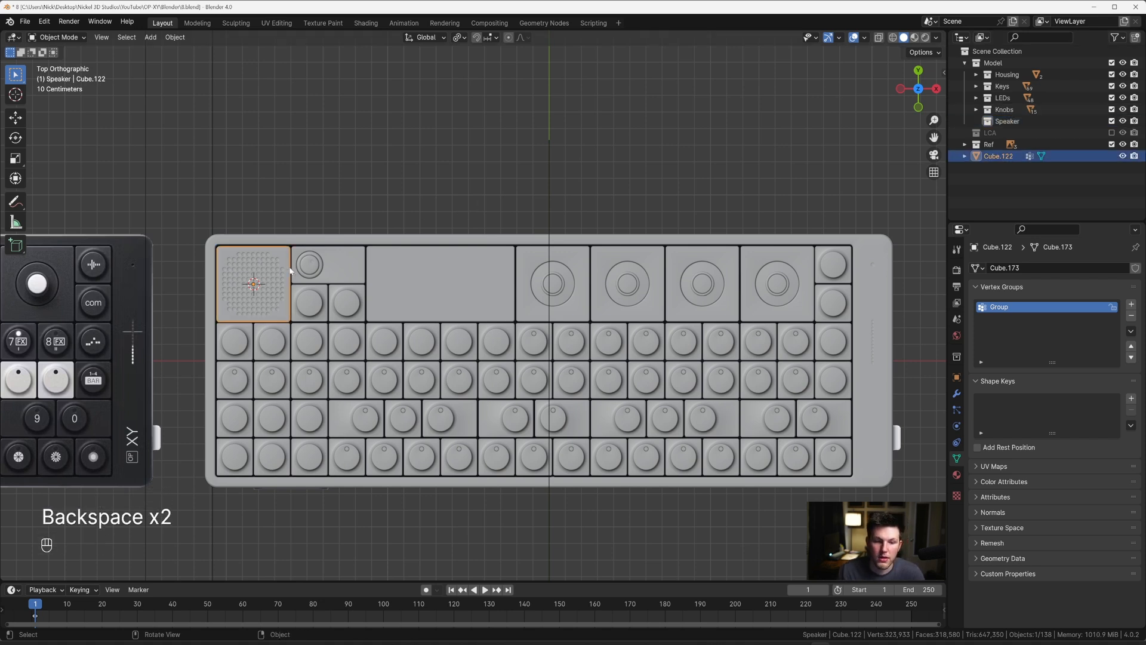
drag(1019, 159, 988, 138)
click(965, 63)
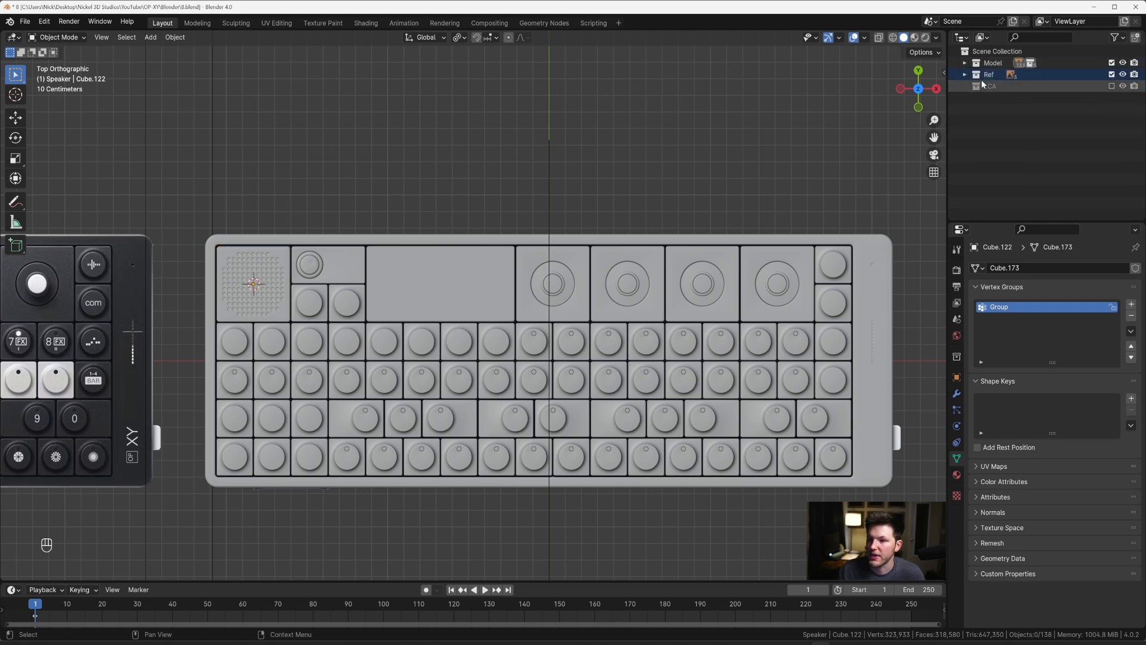
Step: Exclude the Ref collection from the view layer, leaving LCA excluded as well
click(1112, 87)
click(1112, 87)
scroll(585, 182, down, 9)
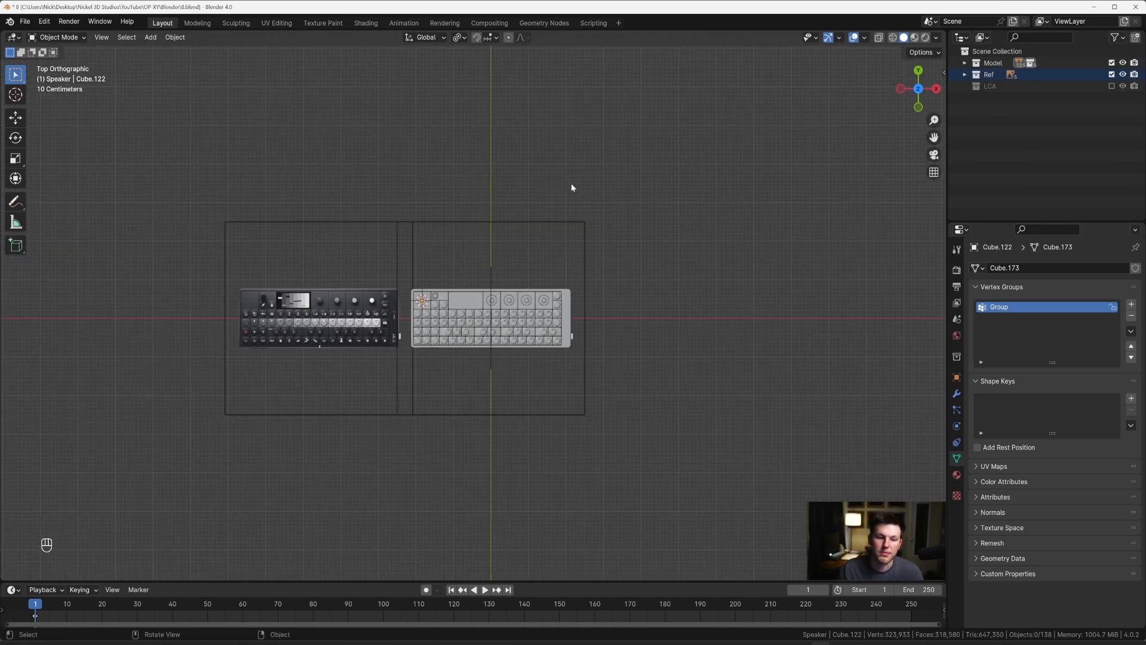
shift+middle_drag(562, 226, 585, 253)
click(1111, 74)
Step: Shorten the speaker block by raising its bottom edges about 0.172 m along Z in right view
scroll(591, 233, up, 4)
scroll(586, 253, up, 3)
click(577, 340)
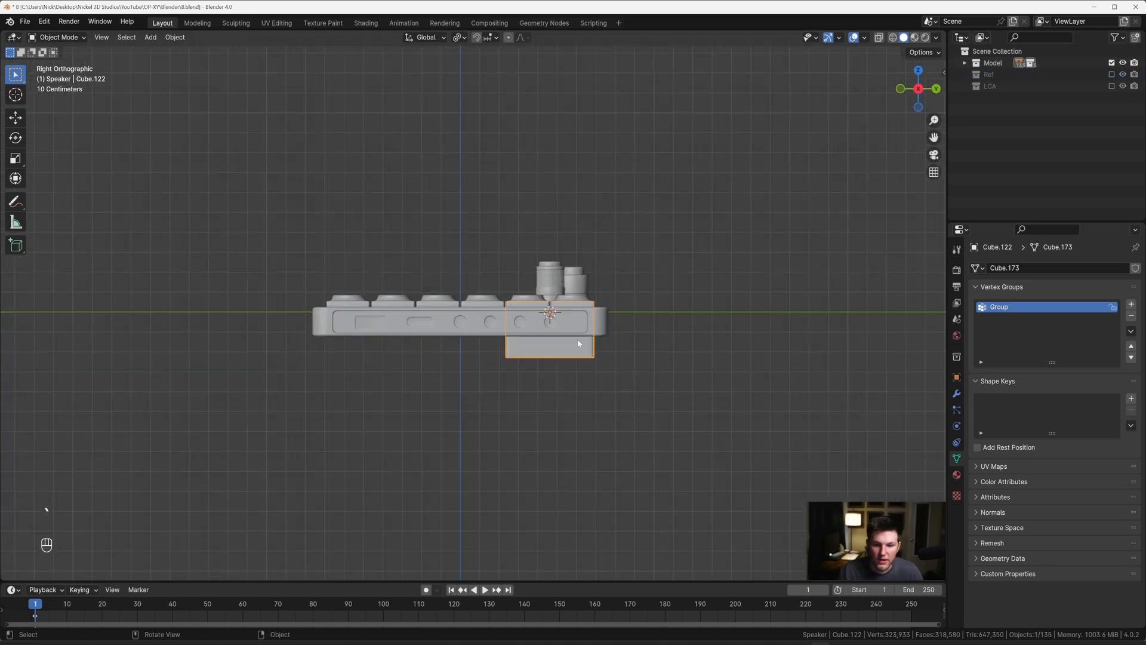
key(Tab)
scroll(692, 333, up, 3)
shift+middle_drag(691, 333, 598, 264)
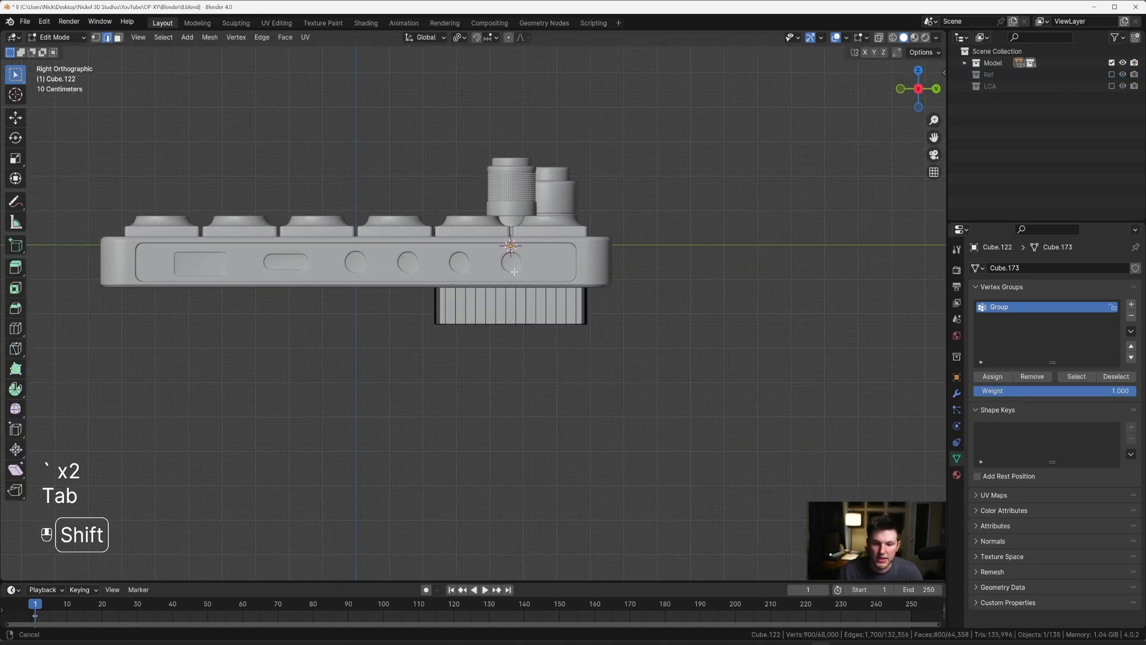
key(alt+z)
drag(384, 292, 644, 363)
scroll(644, 362, up, 5)
key(g)
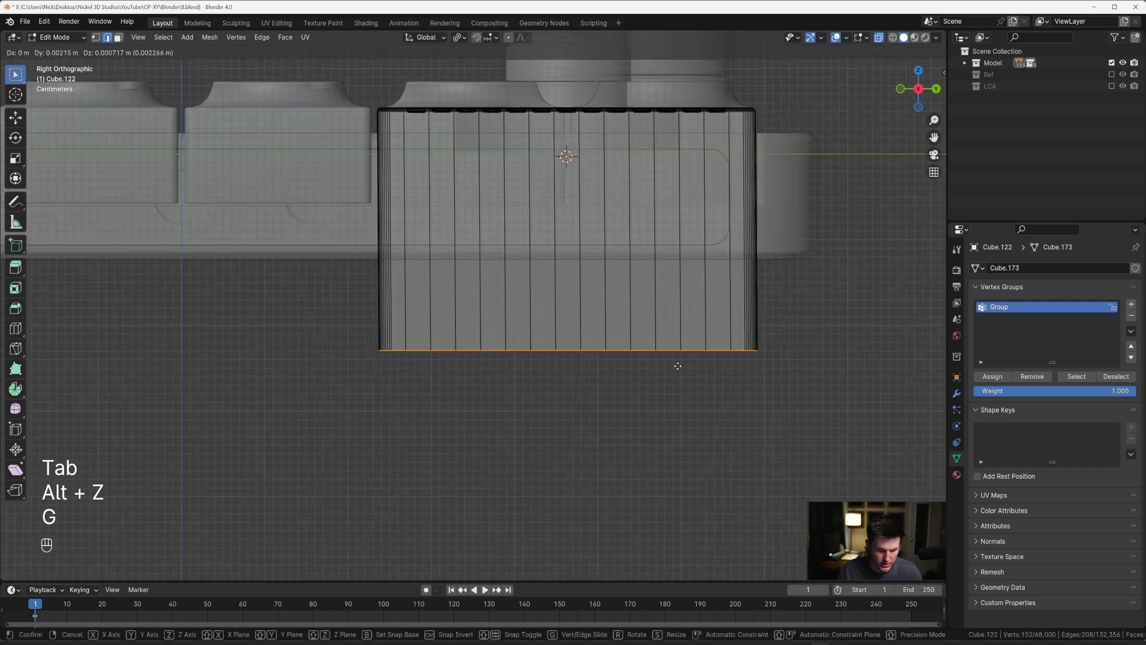
key(z)
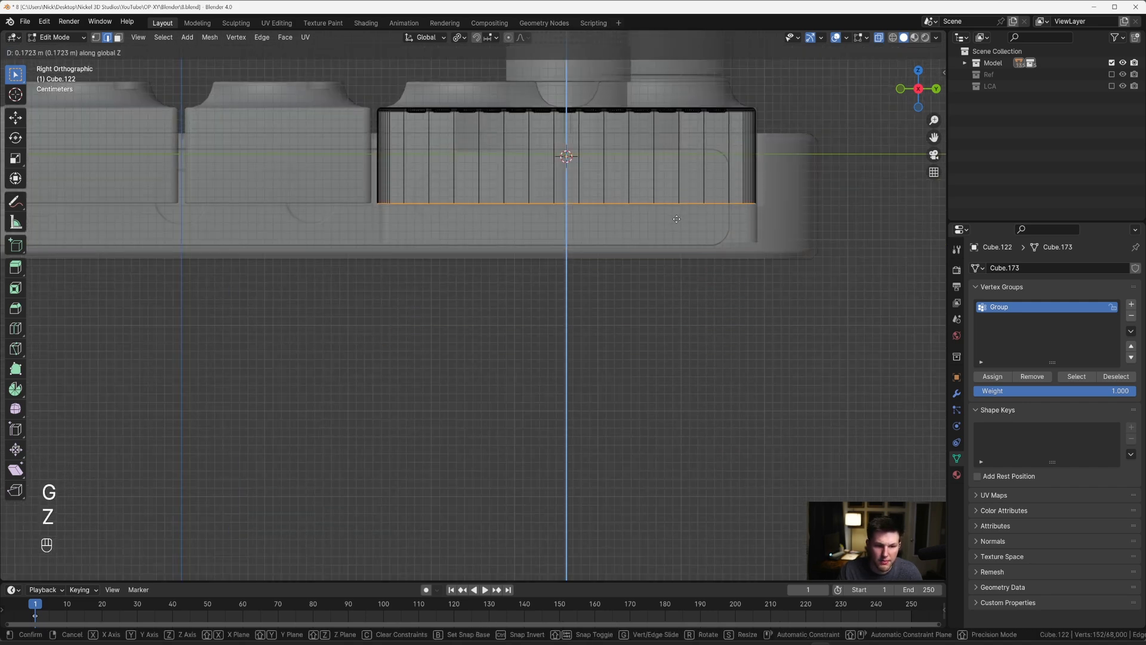
click(676, 218)
key(Tab)
key(alt+z)
Step: Deselect the speaker block and examine the whole device in perspective, top and right views
scroll(601, 240, down, 4)
middle_drag(550, 235, 628, 235)
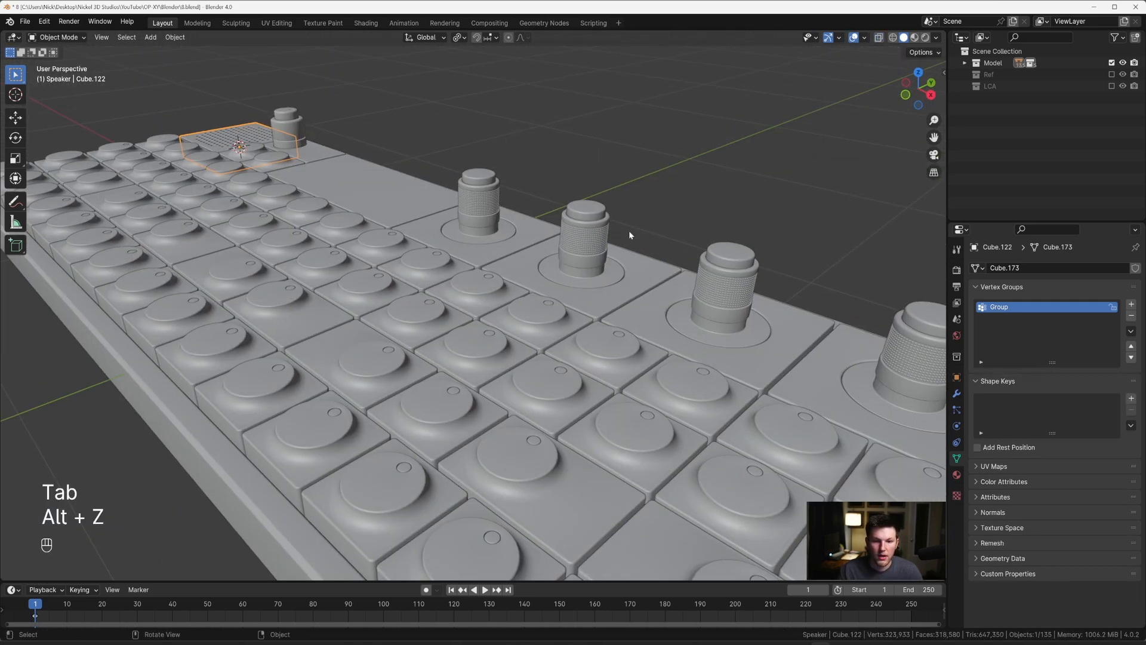
click(629, 235)
scroll(558, 233, down, 6)
middle_drag(558, 233, 637, 292)
shift+middle_drag(637, 292, 585, 191)
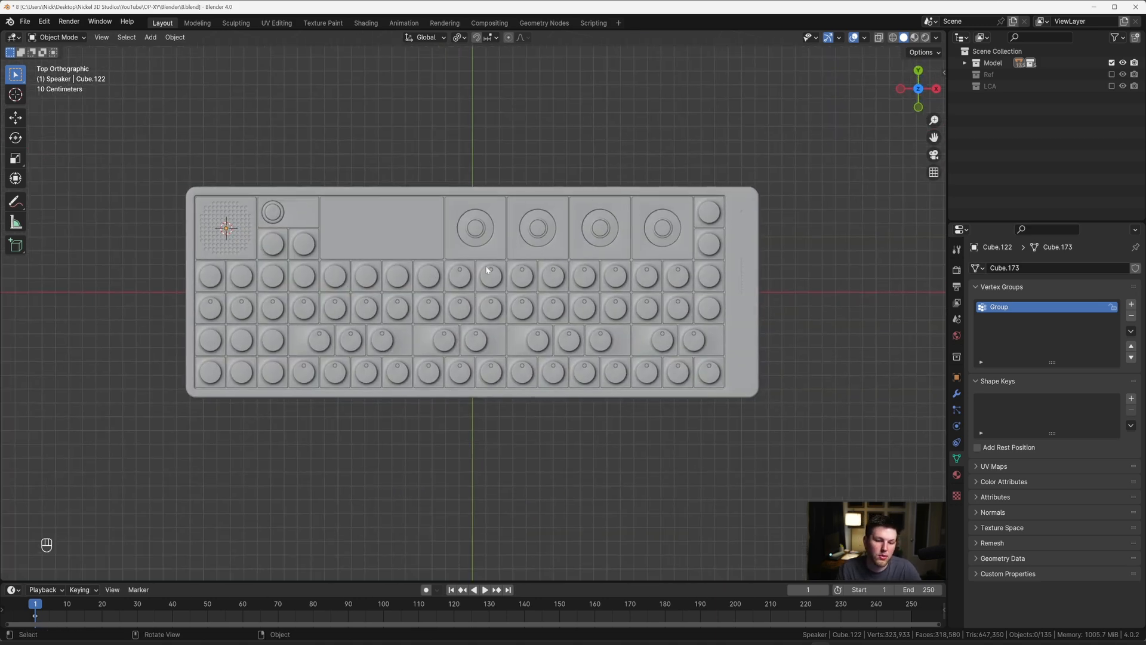
scroll(399, 238, up, 1)
scroll(484, 289, up, 2)
shift+middle_drag(392, 235, 456, 191)
scroll(457, 192, down, 2)
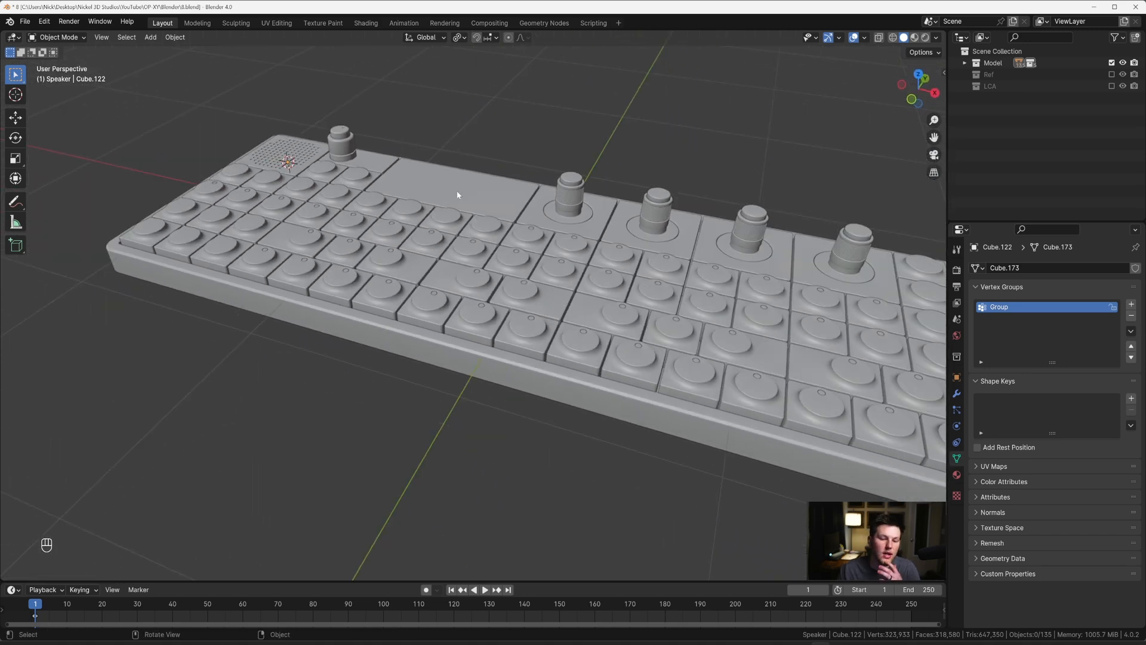
scroll(458, 197, down, 3)
key(grave)
shift+middle_drag(509, 217, 444, 160)
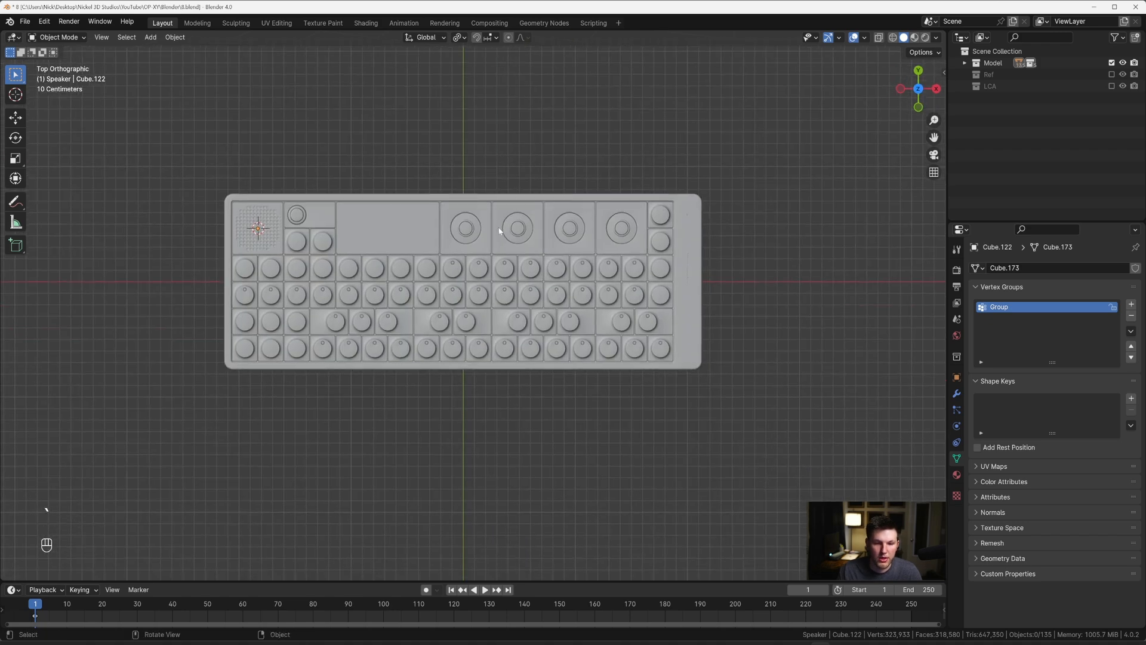
key(grave)
click(570, 239)
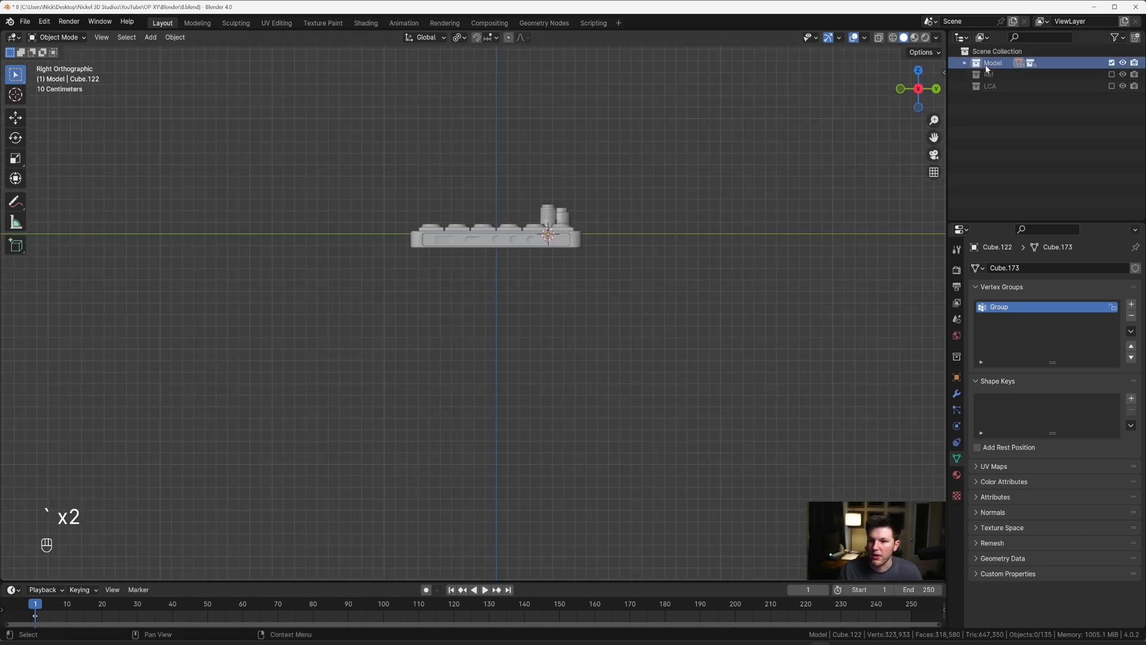
Step: Add a cube-shaped empty to the Model collection
click(964, 63)
click(975, 121)
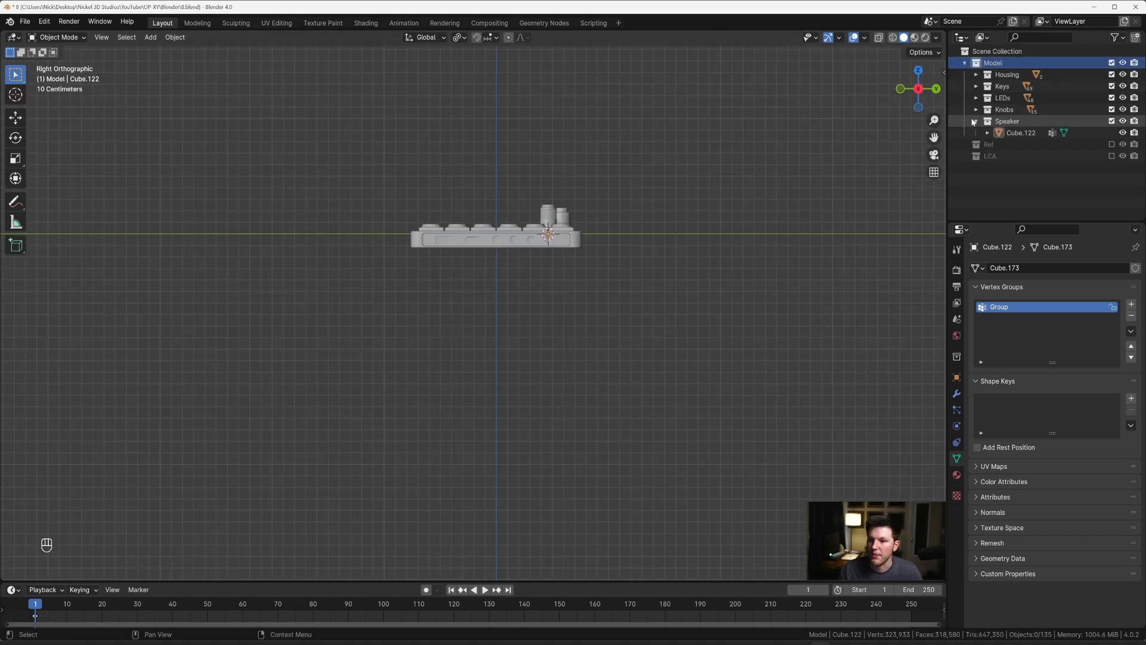
click(975, 121)
key(shift+a)
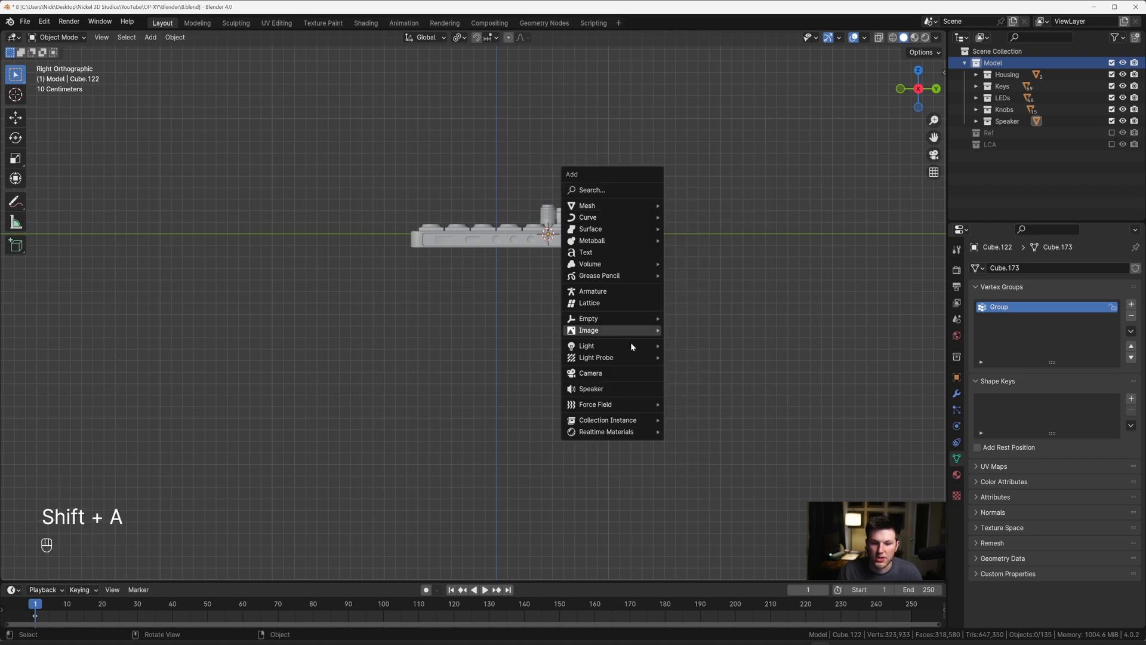
mouse_move(627, 318)
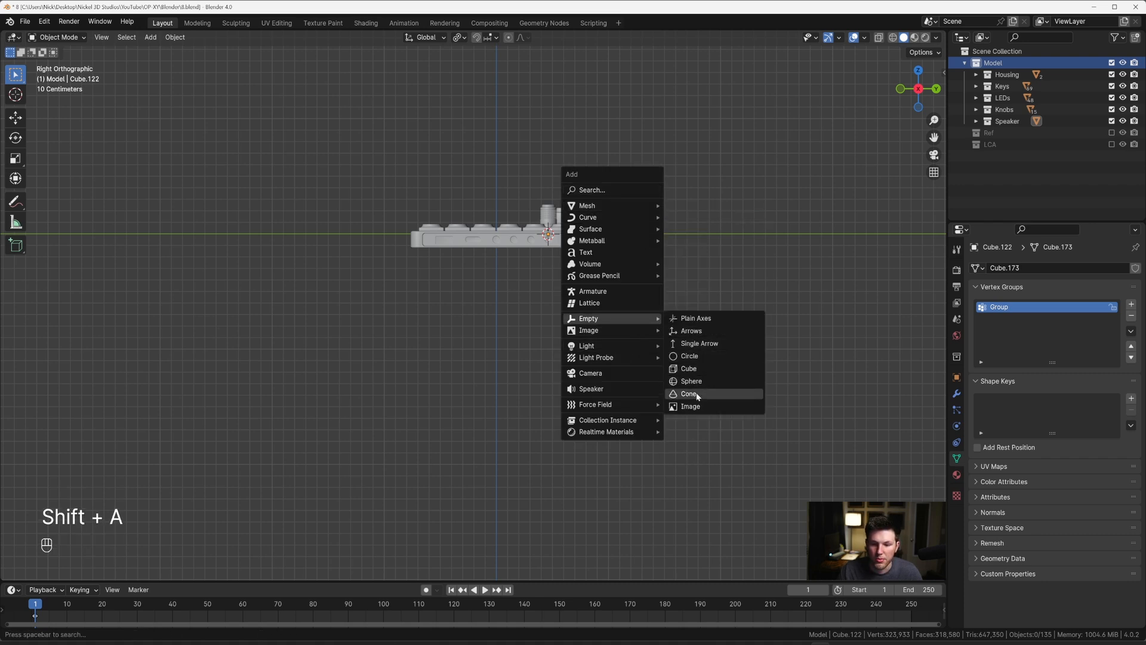
click(689, 368)
Step: Reset the 3D cursor to the world origin and clear the empty's location
key(g)
key(y)
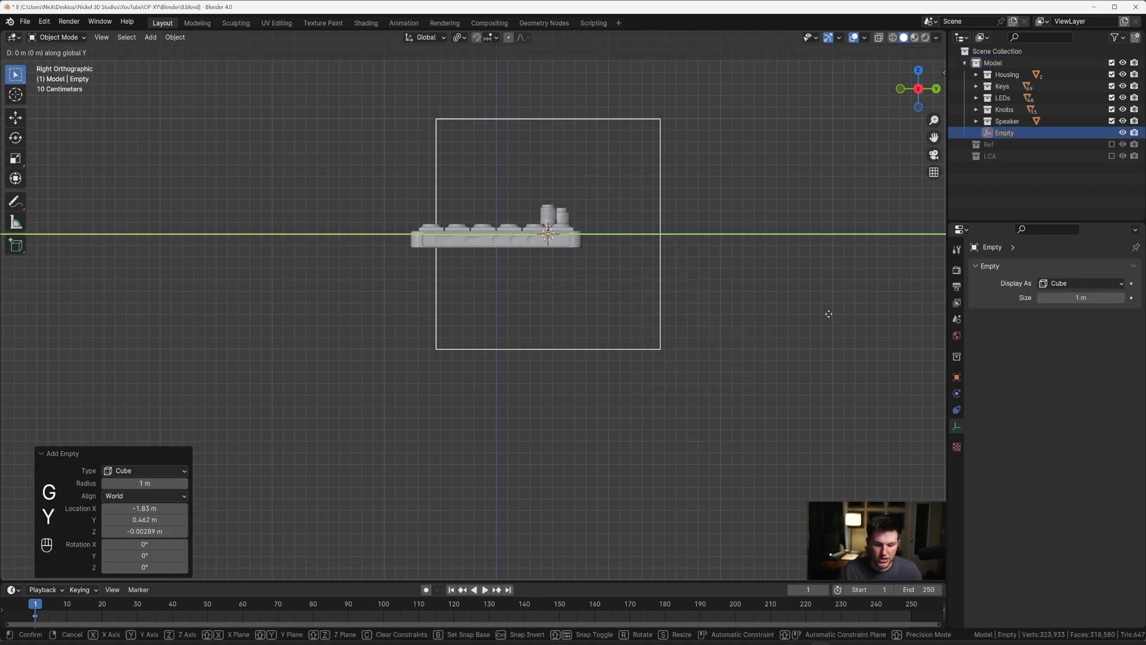
key(Escape)
key(shift+c)
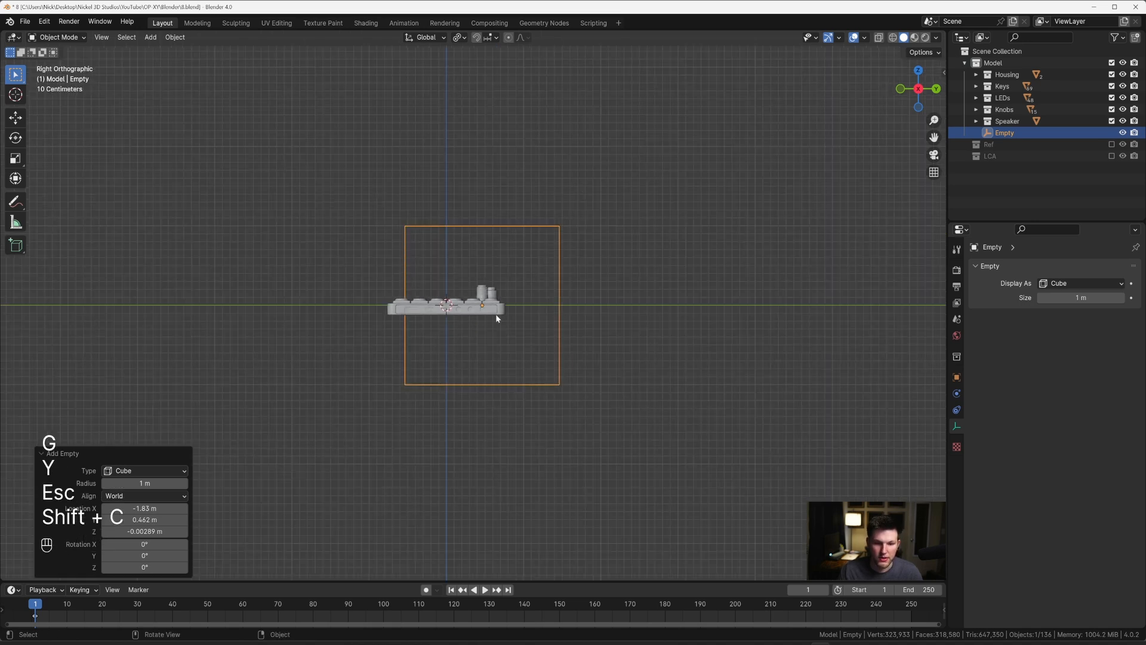
key(alt+g)
Step: Fit the empty around the device by scaling it to about 0.822 overall, widening it about 2.754 along X, and flattening it along Z
scroll(732, 258, up, 3)
key(s)
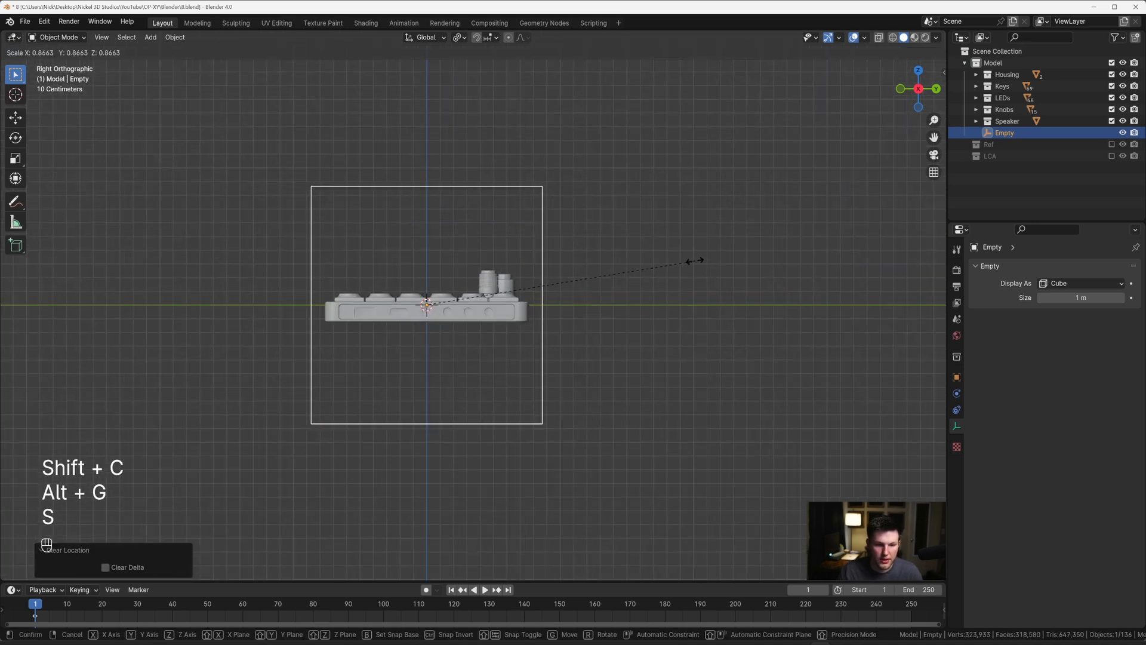
click(681, 255)
key(KP_7)
key(s)
key(x)
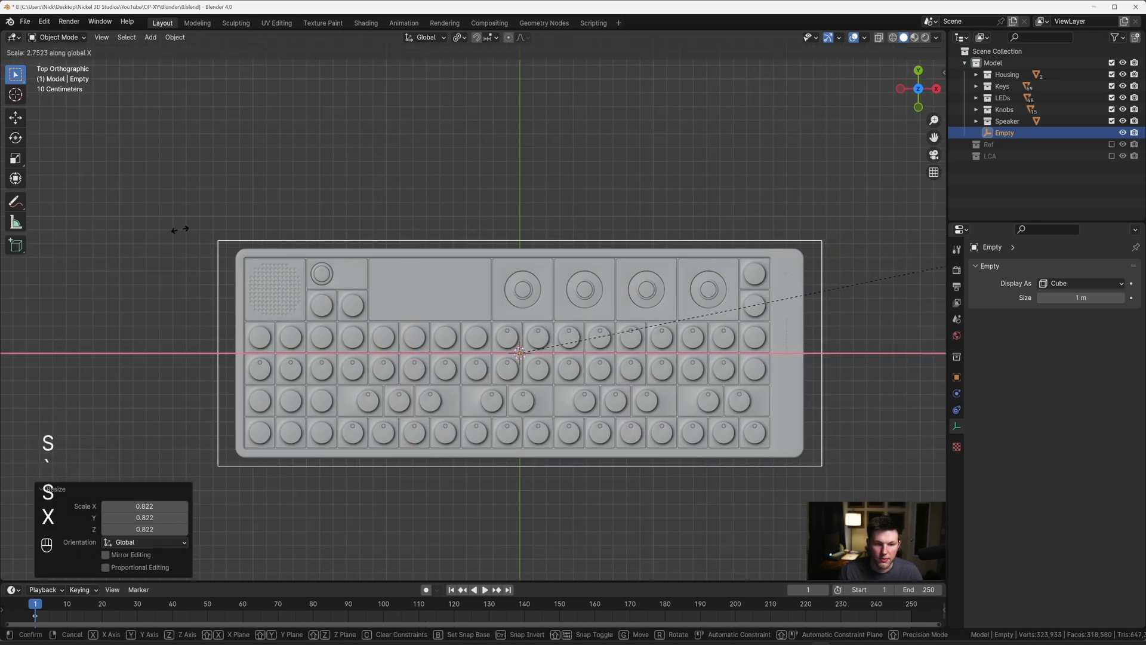
click(156, 245)
key(KP_3)
key(s)
key(z)
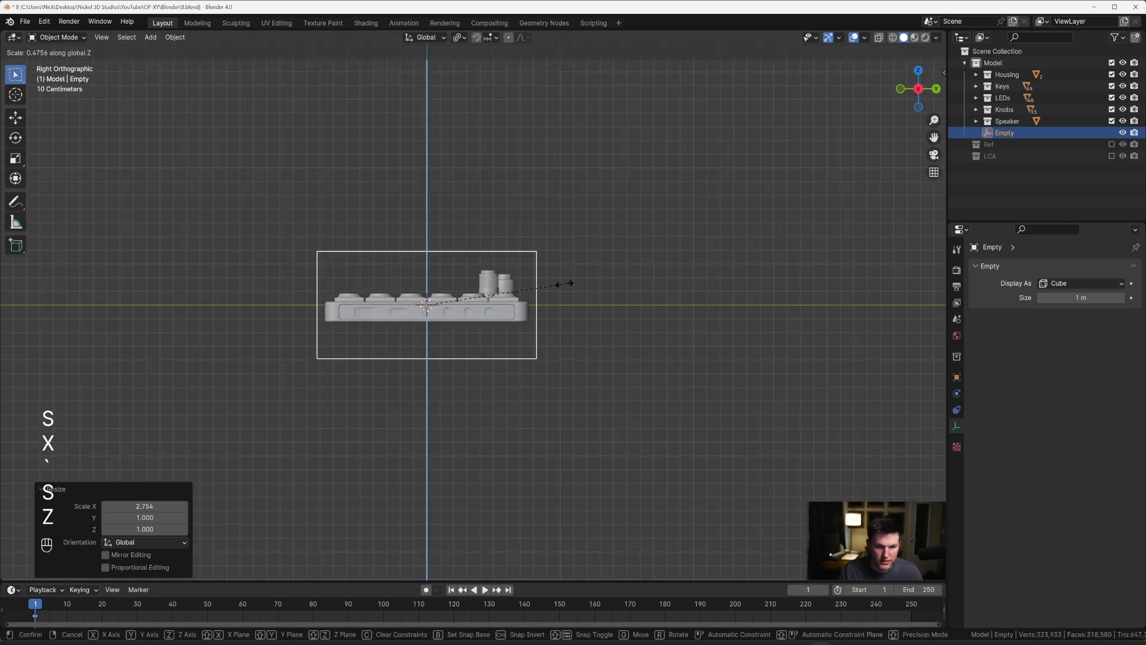
click(539, 282)
Step: Parent all device parts to the empty, keeping their transforms
key(ctrl+i)
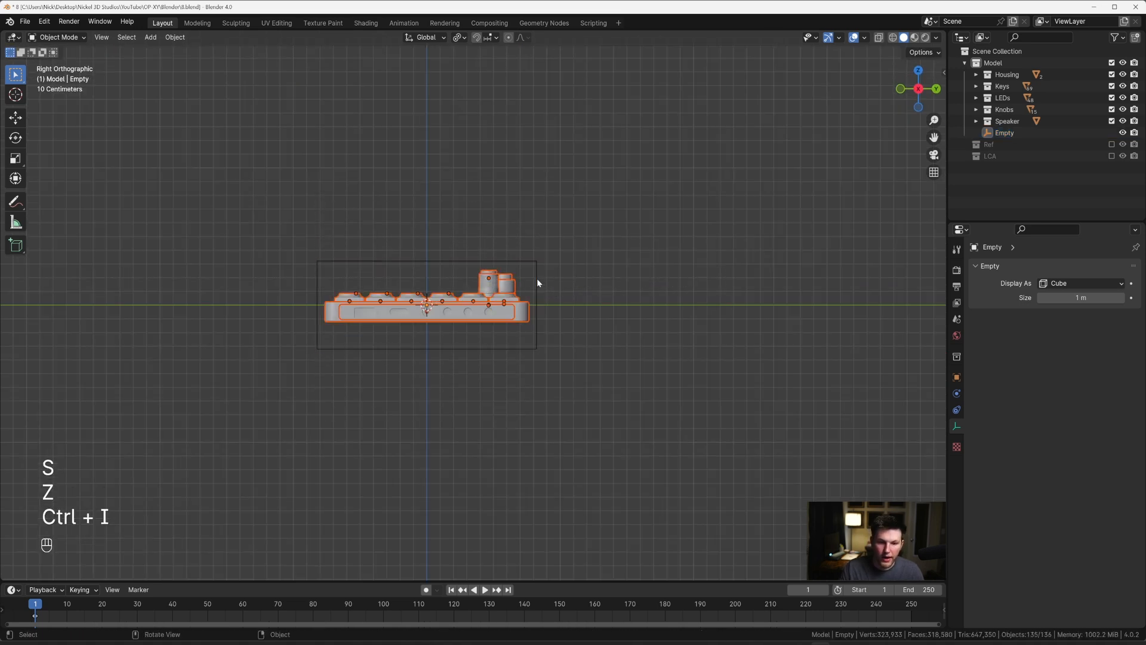
shift+click(523, 262)
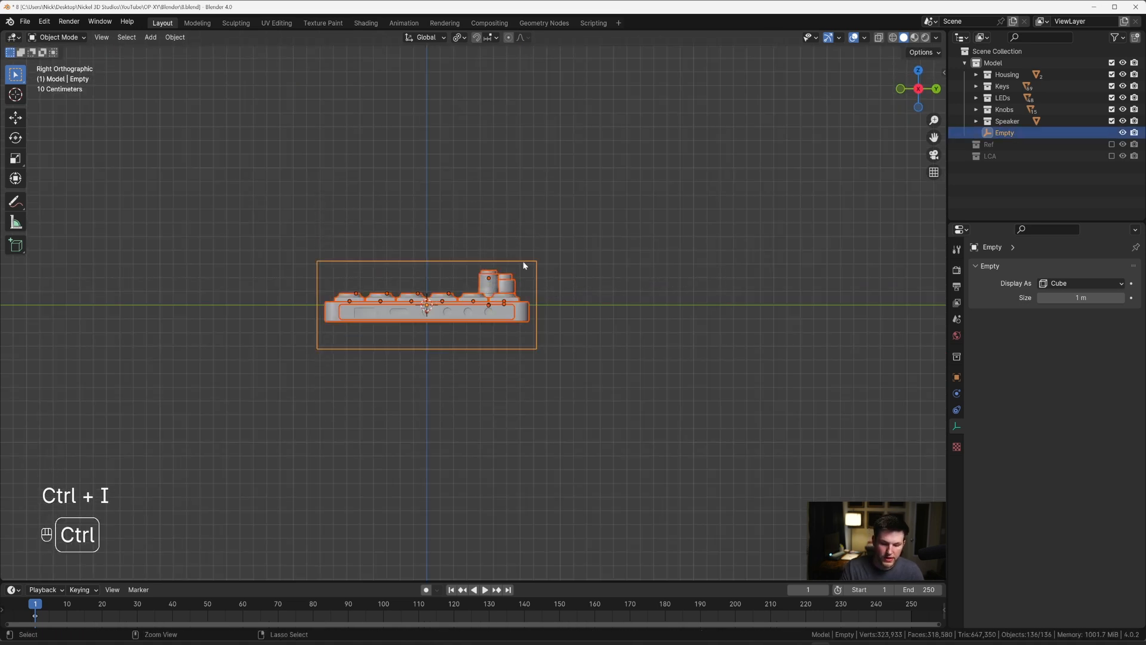
key(ctrl+p)
click(522, 275)
scroll(540, 217, down, 2)
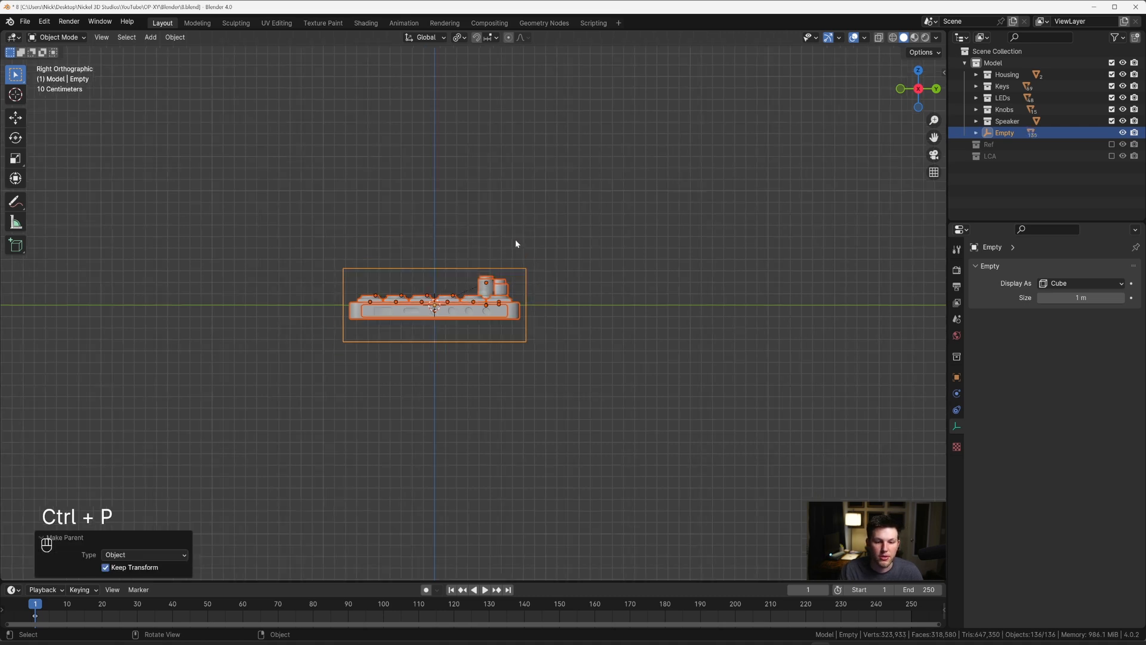
Step: Select only the empty and rotate the device by -60° in right view
click(540, 218)
click(475, 275)
key(g)
key(Escape)
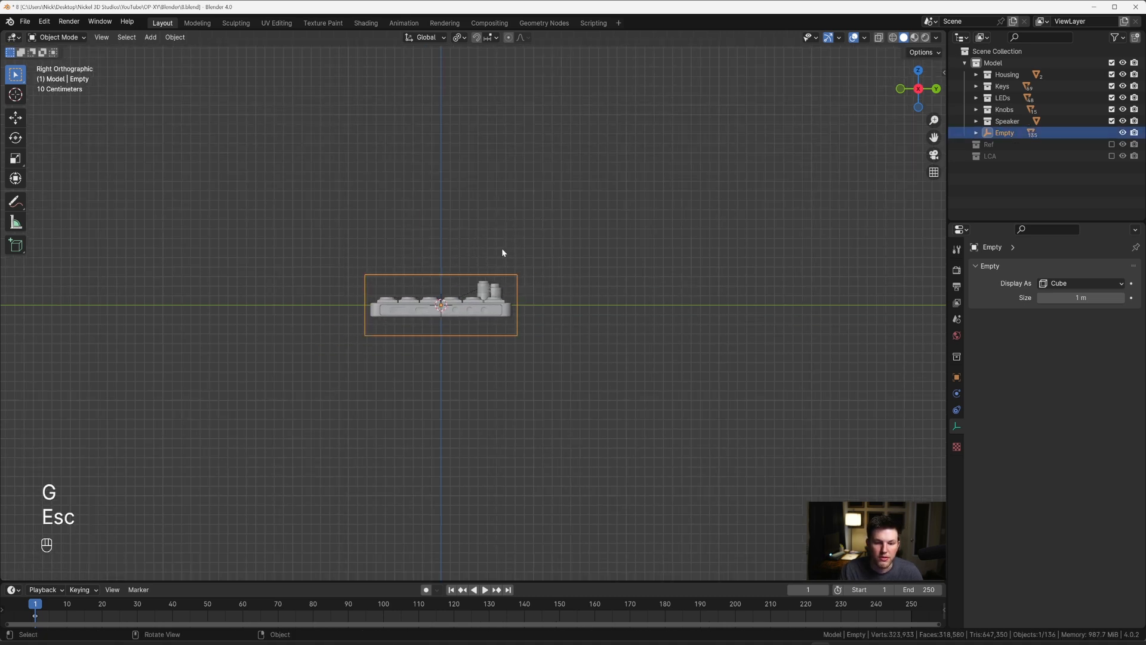
middle_drag(501, 248, 549, 271)
key(grave)
key(r)
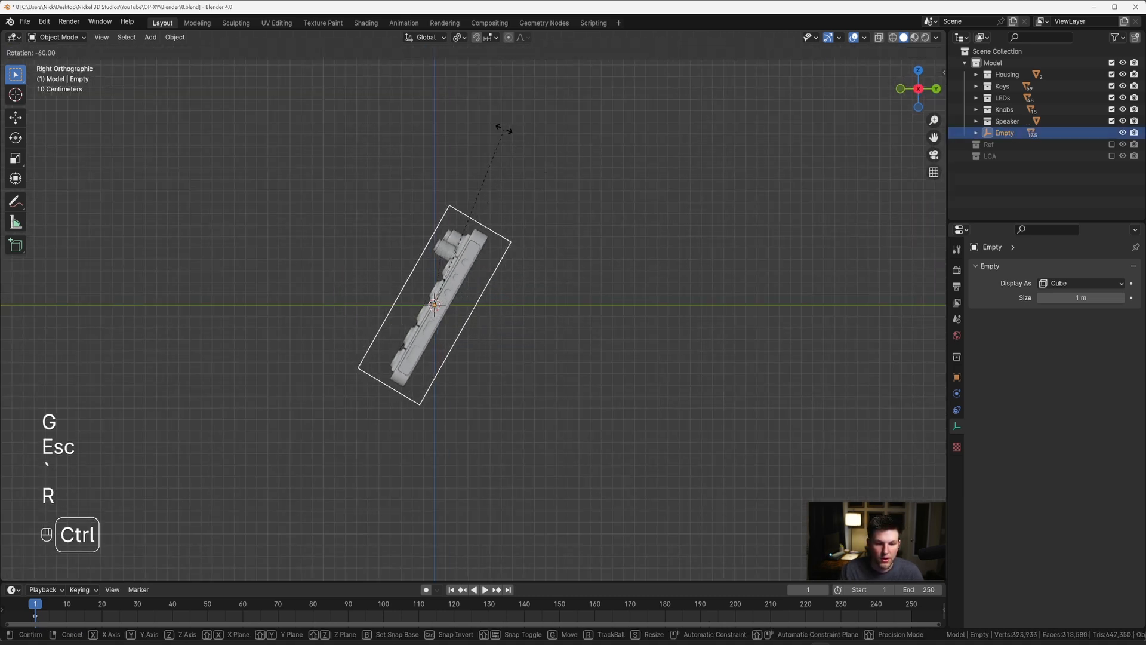
click(499, 128)
Step: Enable the LCA collection, split the viewport vertically, and show the camera view in the larger viewport
click(1111, 155)
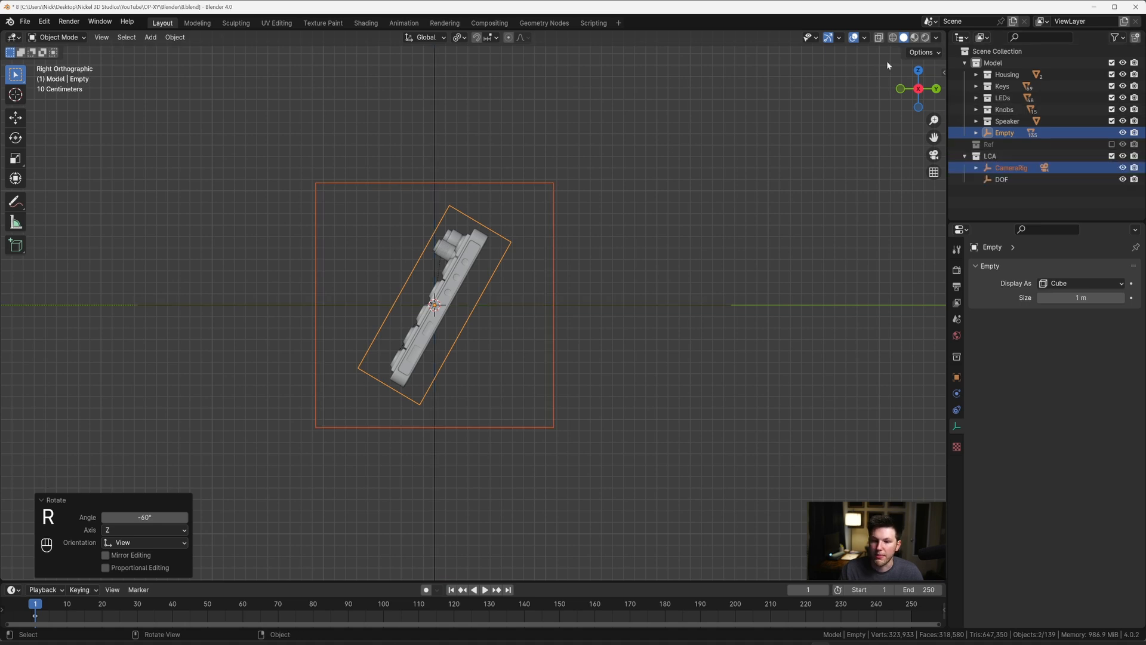
drag(944, 40, 328, 89)
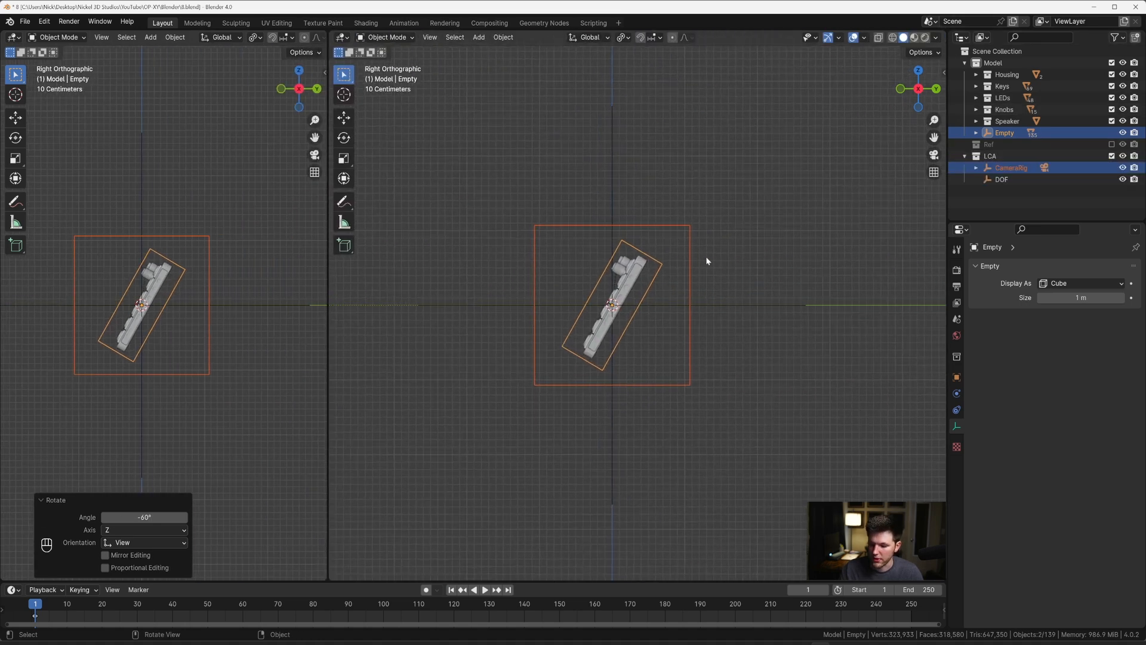
key(KP_0)
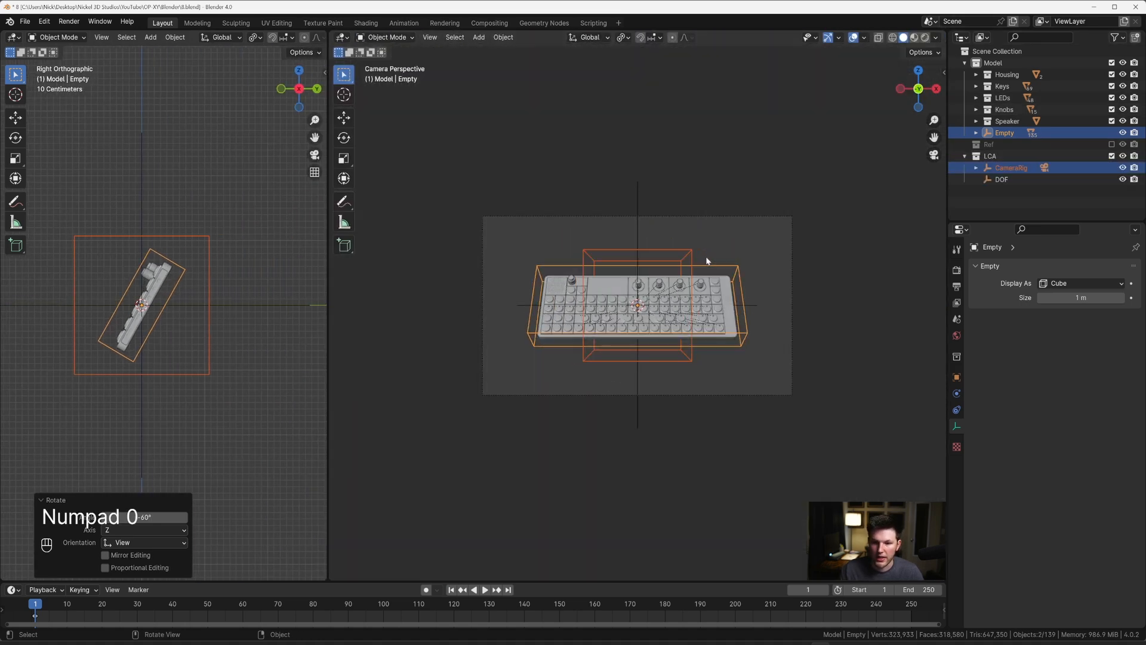
Step: Select Camera.001 in the camera rig and set its focal length to 1.185 m
click(1044, 168)
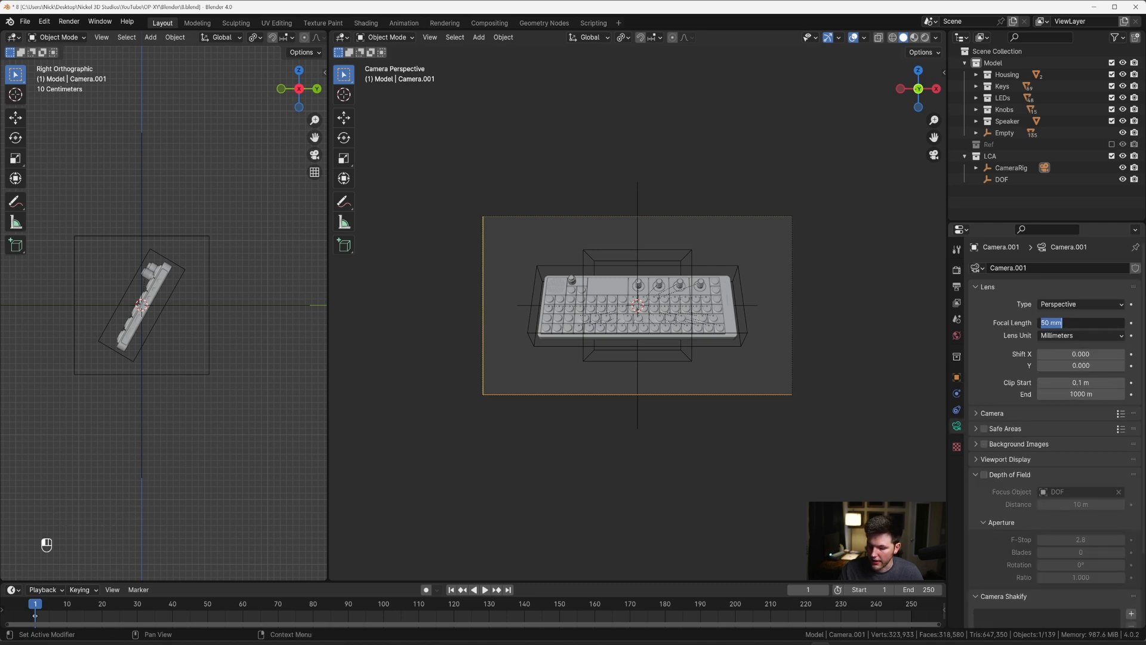
text(1.18)
text(5)
key(Return)
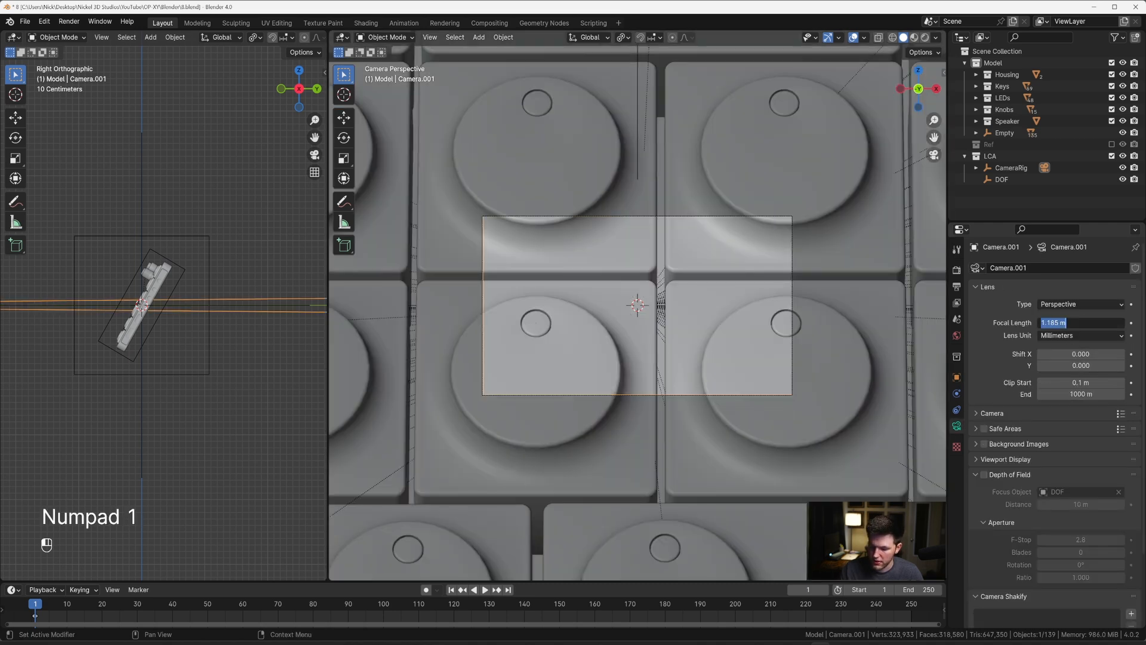
Step: Set Camera.001's focal length to 185 mm and move the camera about -16.6 m along global Y
text(5)
key(Return)
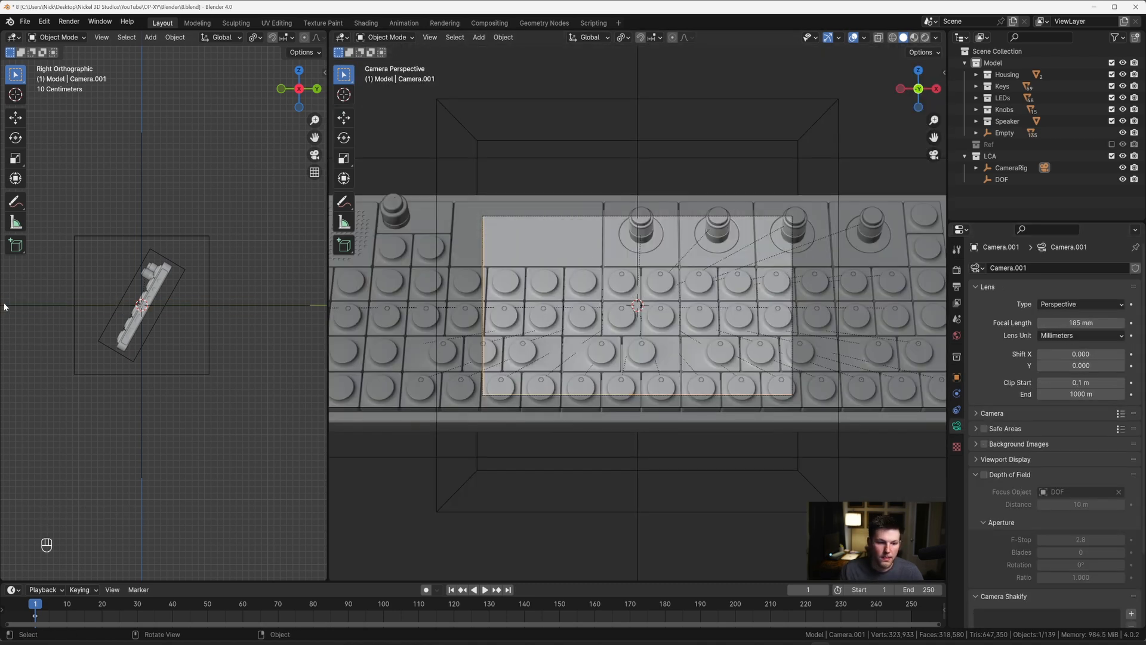
middle_drag(4, 306, 281, 330)
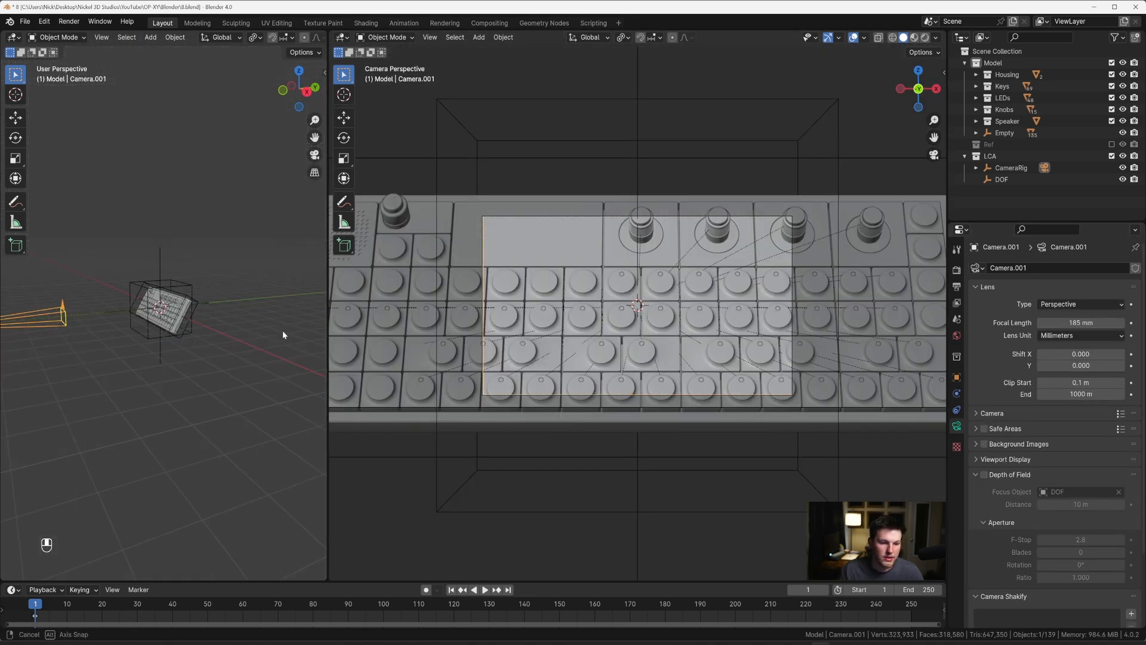
key(g)
key(y)
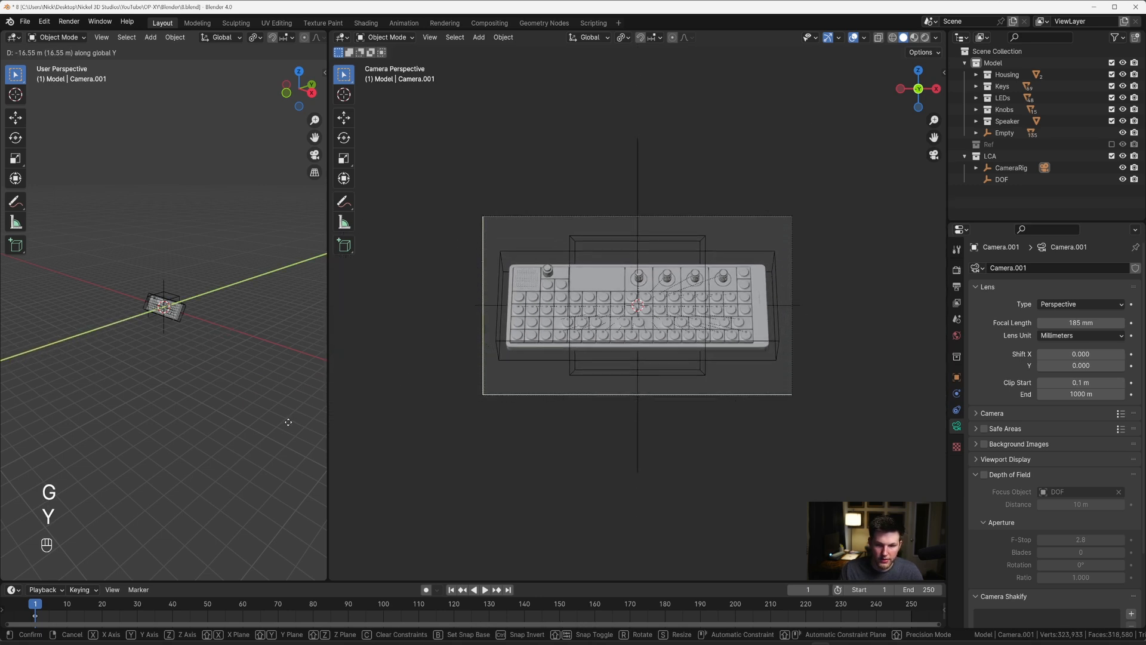
click(628, 382)
Step: Switch the camera viewport to rendered shading, and add an area light raised about 1.71 m along Z
key(z)
click(776, 190)
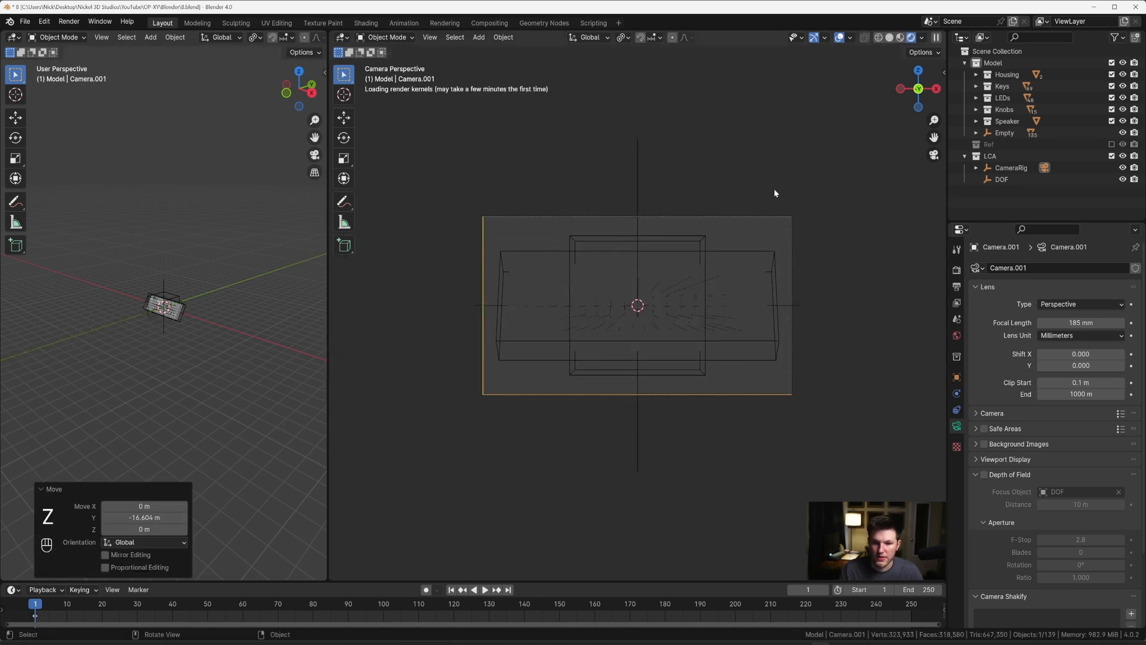
key(grave)
click(175, 289)
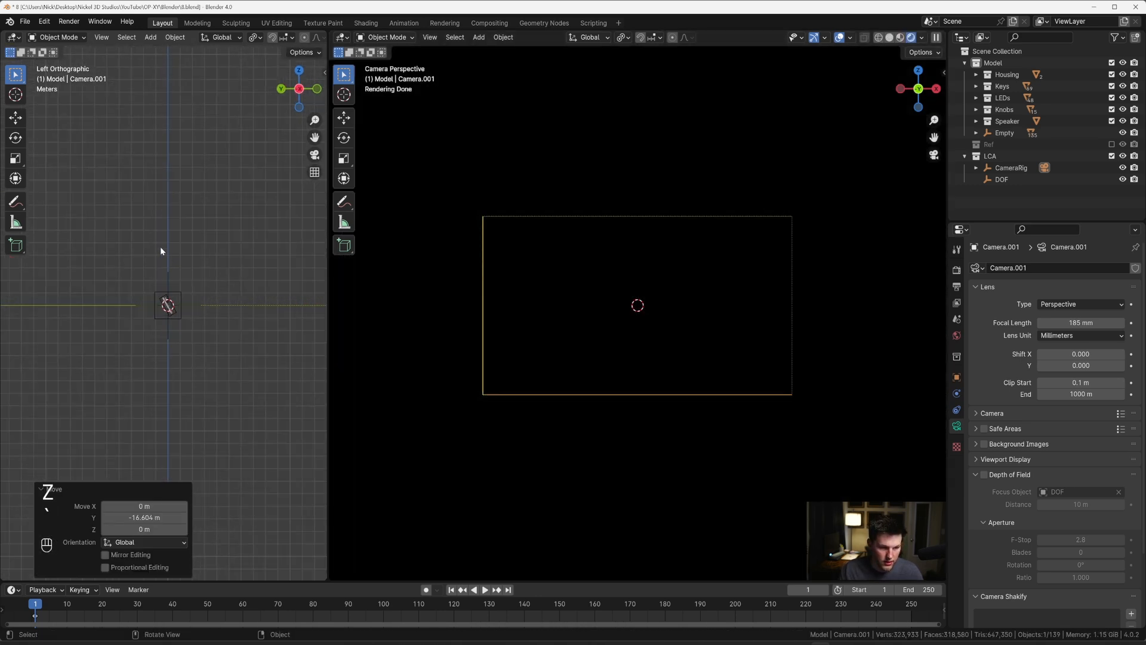
key(grave)
click(86, 183)
key(shift+a)
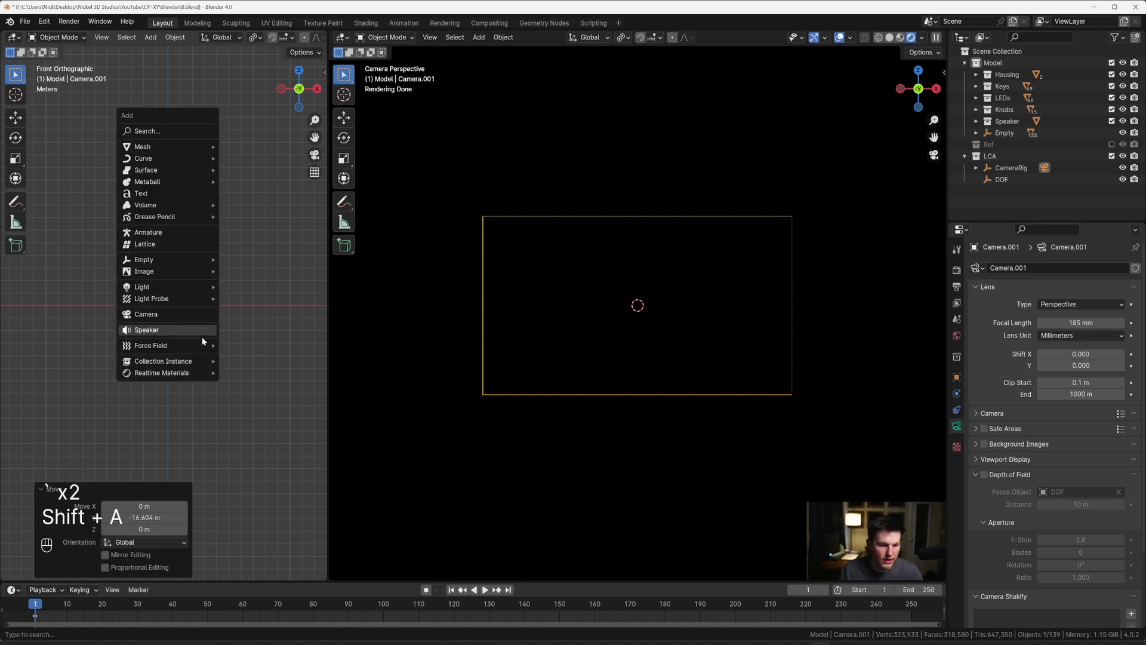
mouse_move(182, 284)
click(245, 326)
key(g)
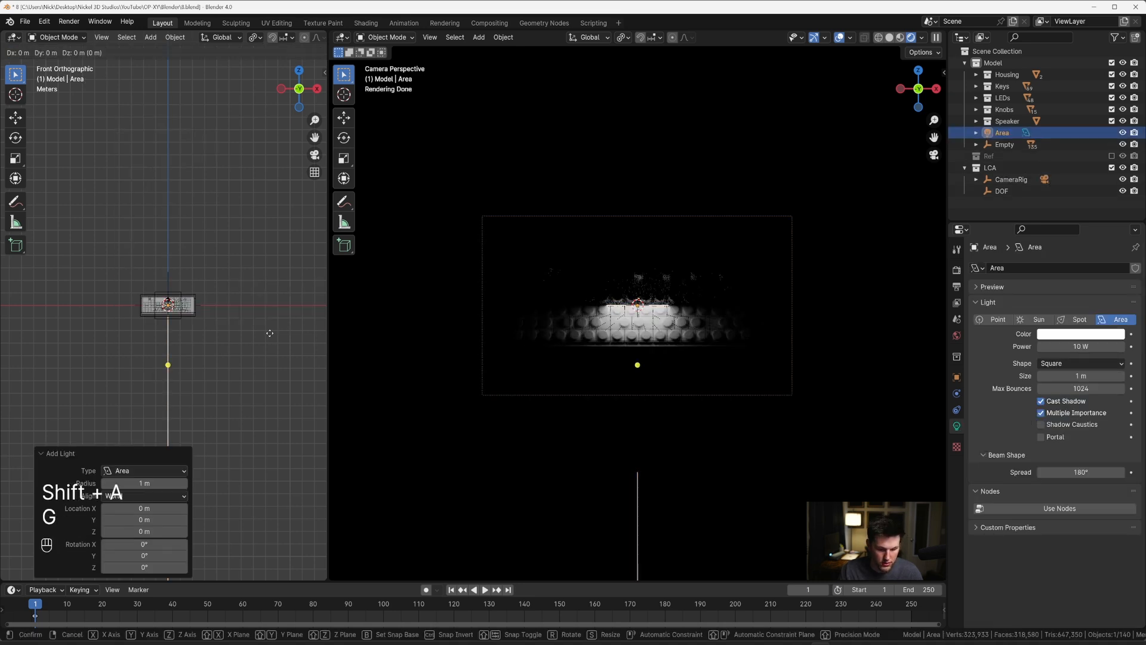
key(z)
click(267, 311)
Step: In right view, move the area light up behind the device and rotate it about 39.8° to aim at the device
key(grave)
click(314, 308)
key(g)
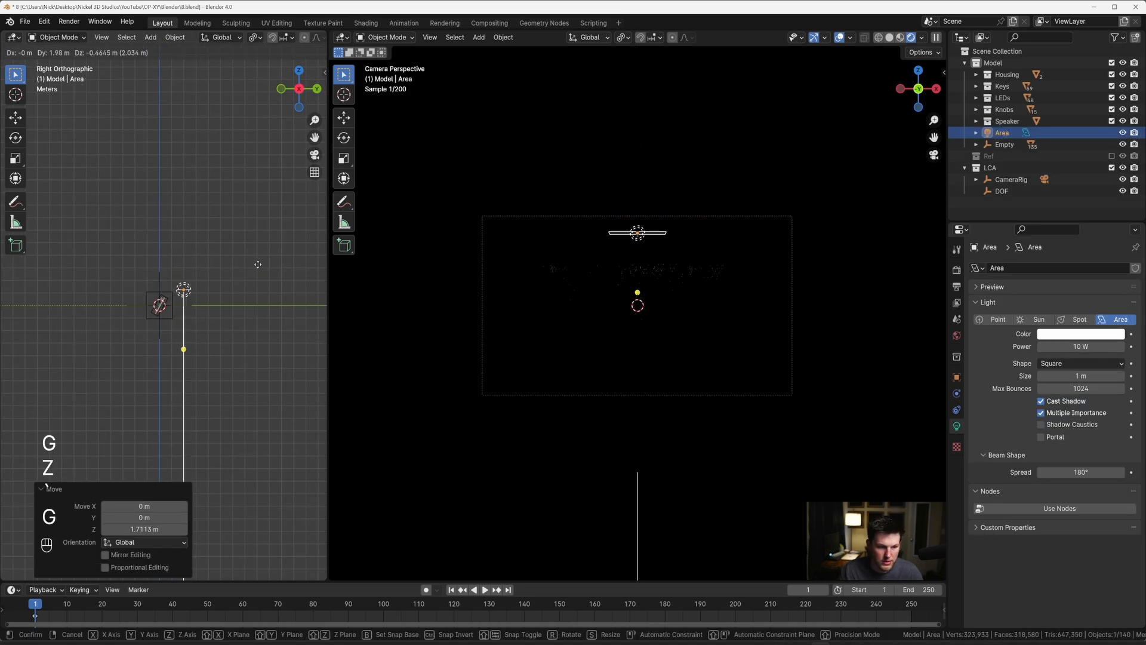
click(258, 255)
key(r)
click(248, 308)
Step: Set the area light's power to 1500 W and increase its size to about 2.96 m
double_click(1068, 346)
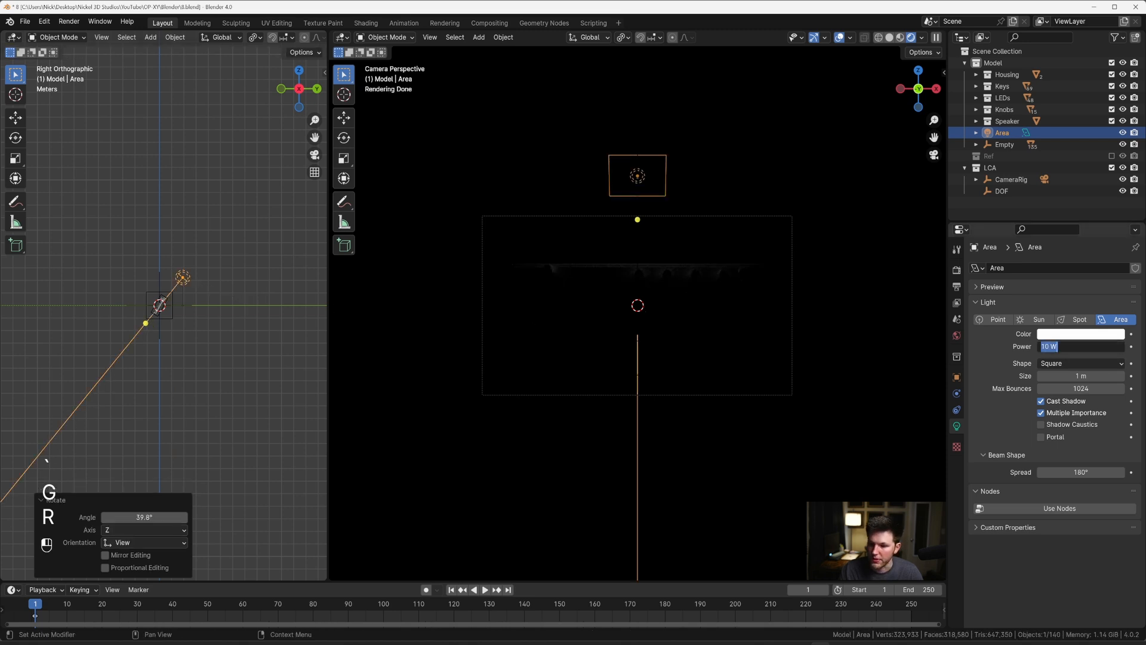
text(1500)
key(Return)
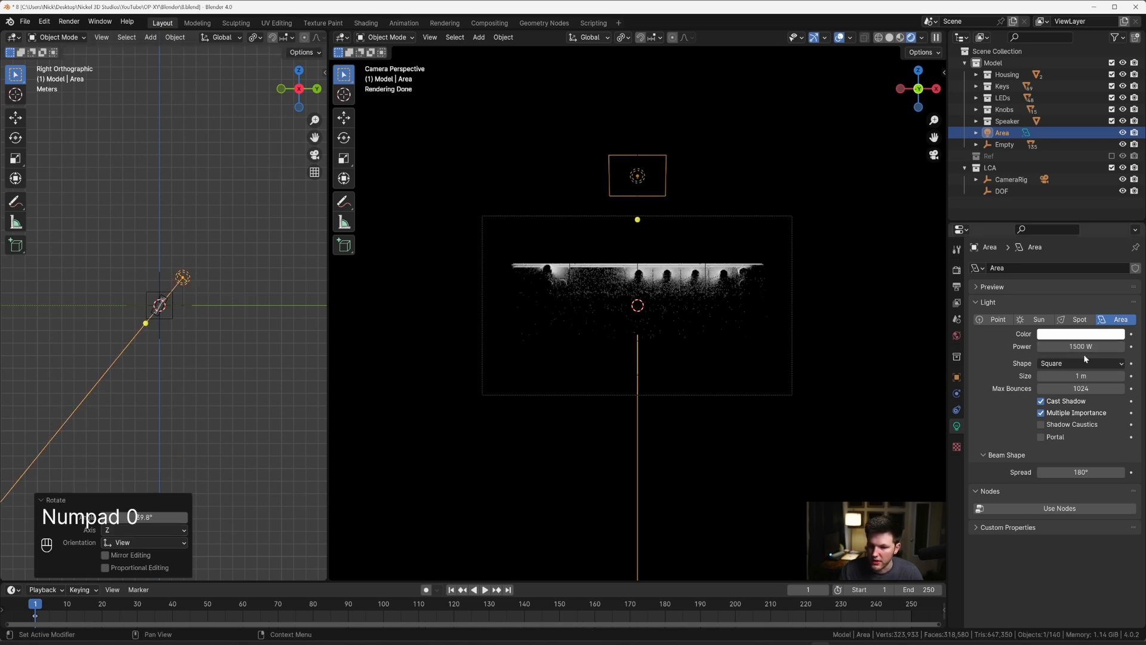
drag(1084, 376, 1141, 376)
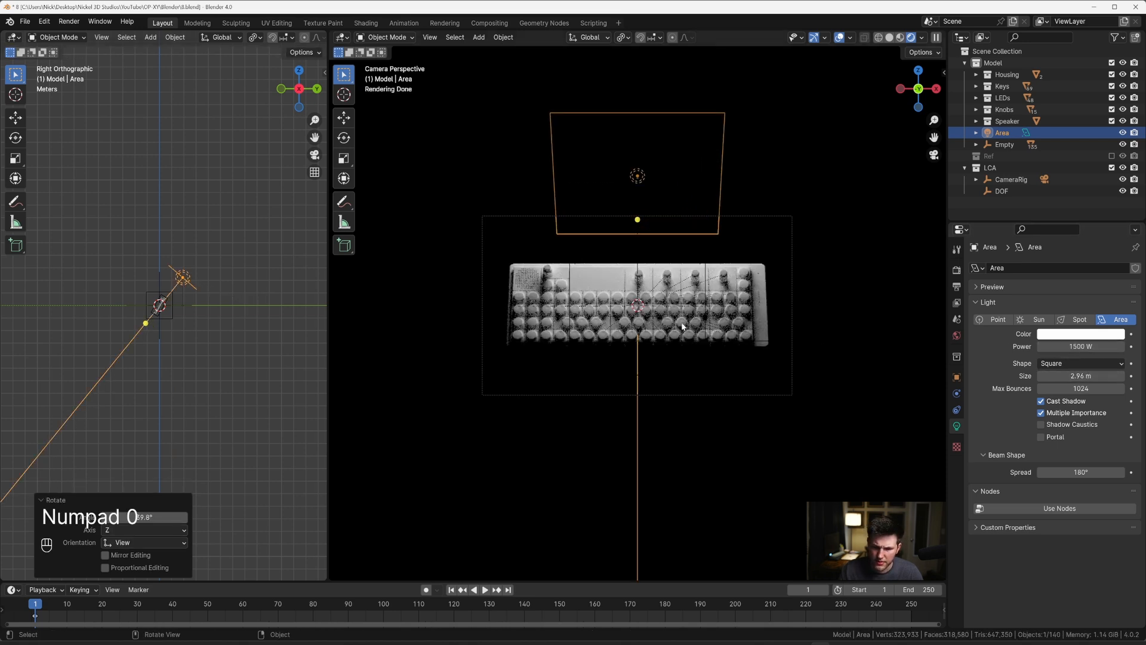
Step: In front view, duplicate the area light to the device's lower left and rotate the copy about -95° toward it
key(grave)
click(197, 221)
key(shift+d)
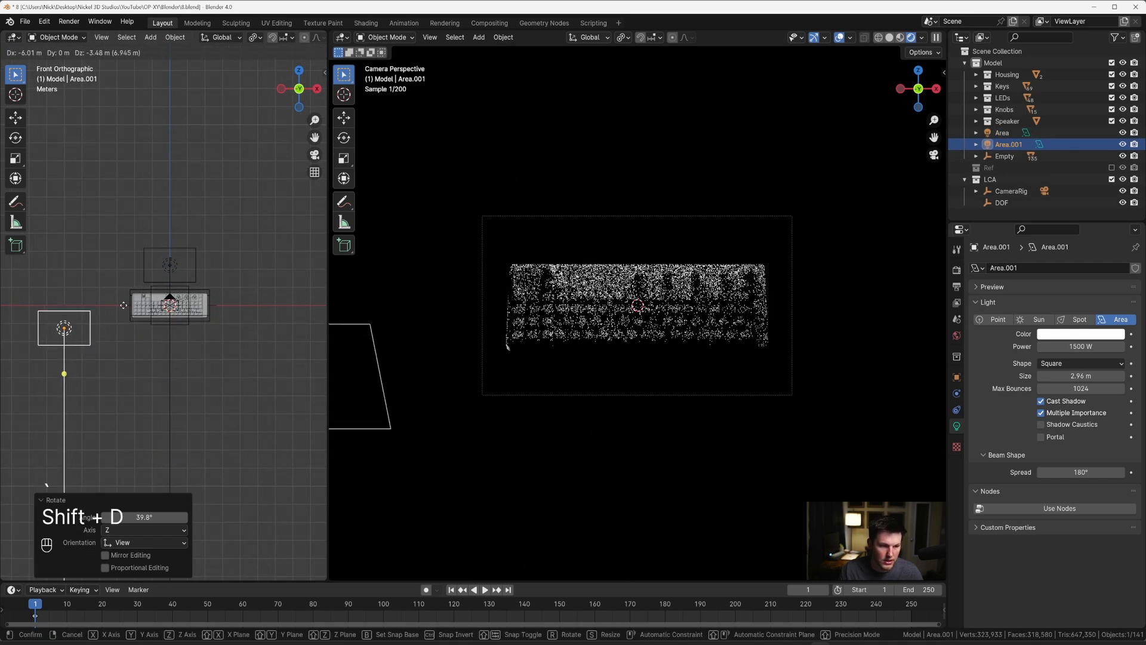
key(r)
click(323, 52)
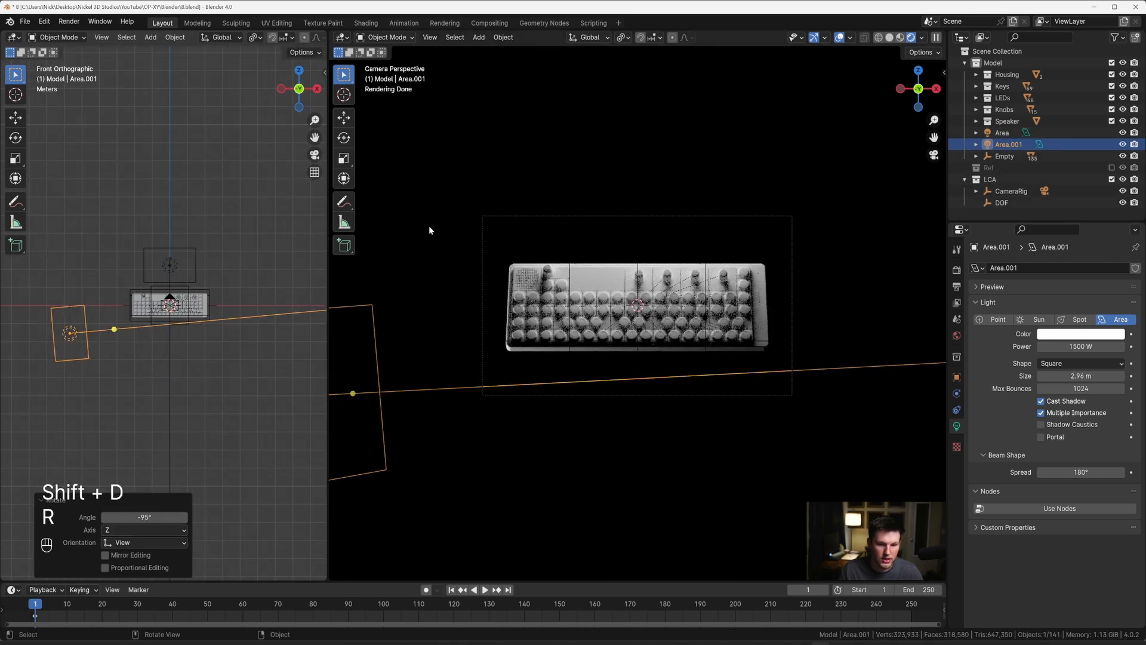
Step: Duplicate the left area light to the device's right side, rotate it toward the device, and lower it about 1.87 m
key(shift+d)
key(r)
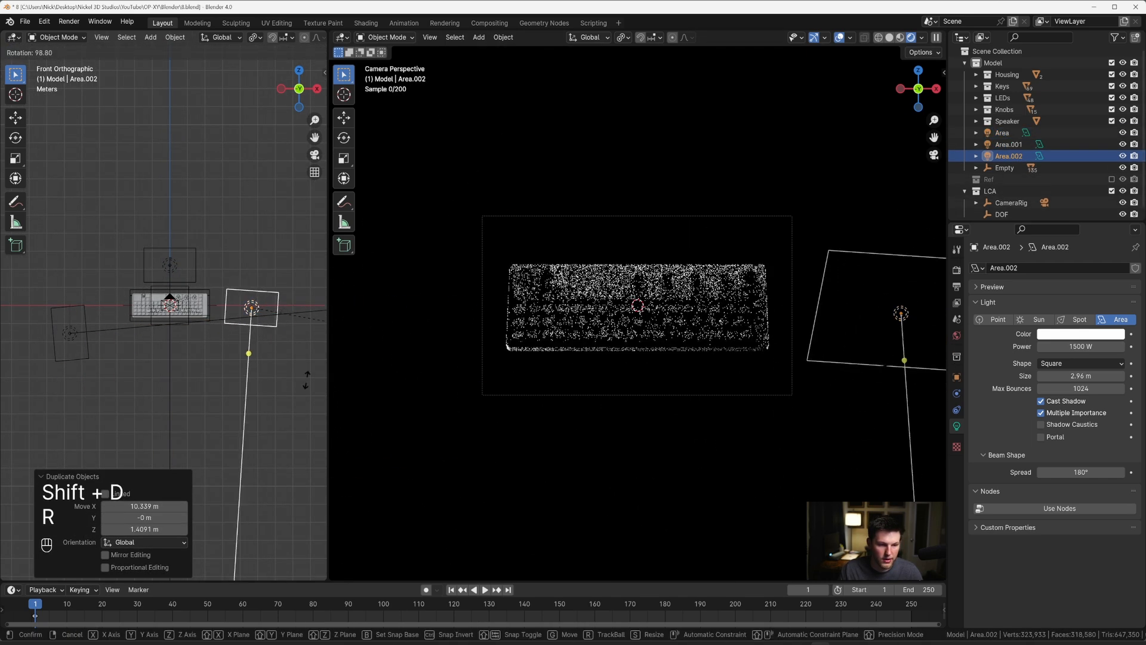
key(Escape)
key(r)
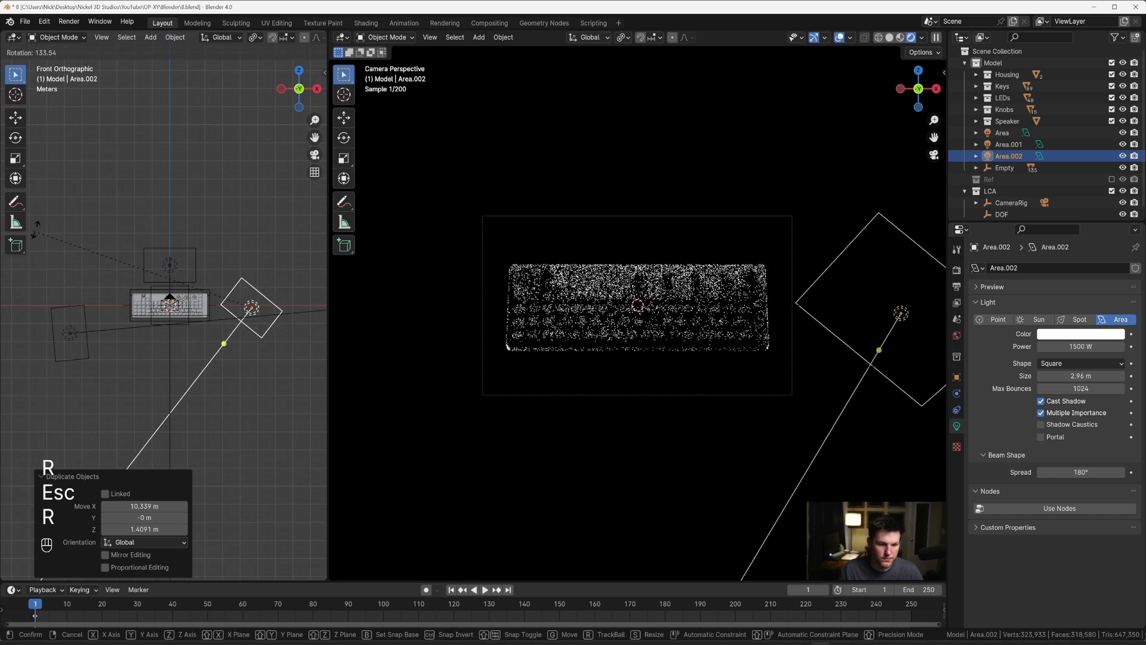
click(231, 171)
key(g)
click(237, 206)
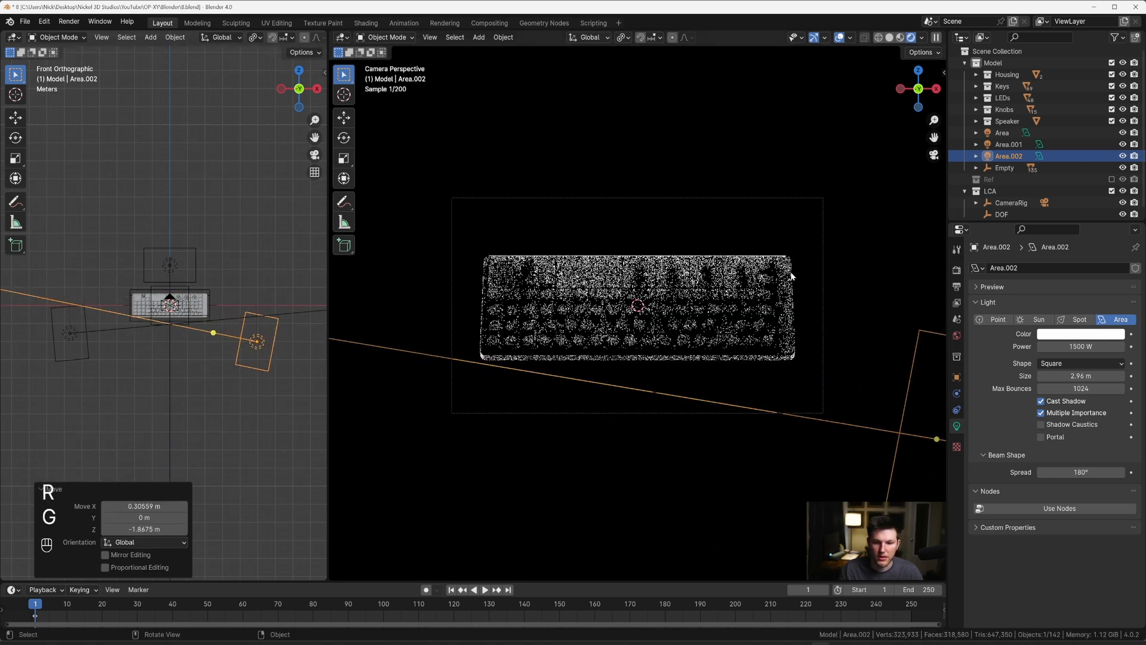
Step: Draw a render region around the camera frame and hide the overlays in the camera viewport
key(ctrl+b)
drag(584, 345, 901, 480)
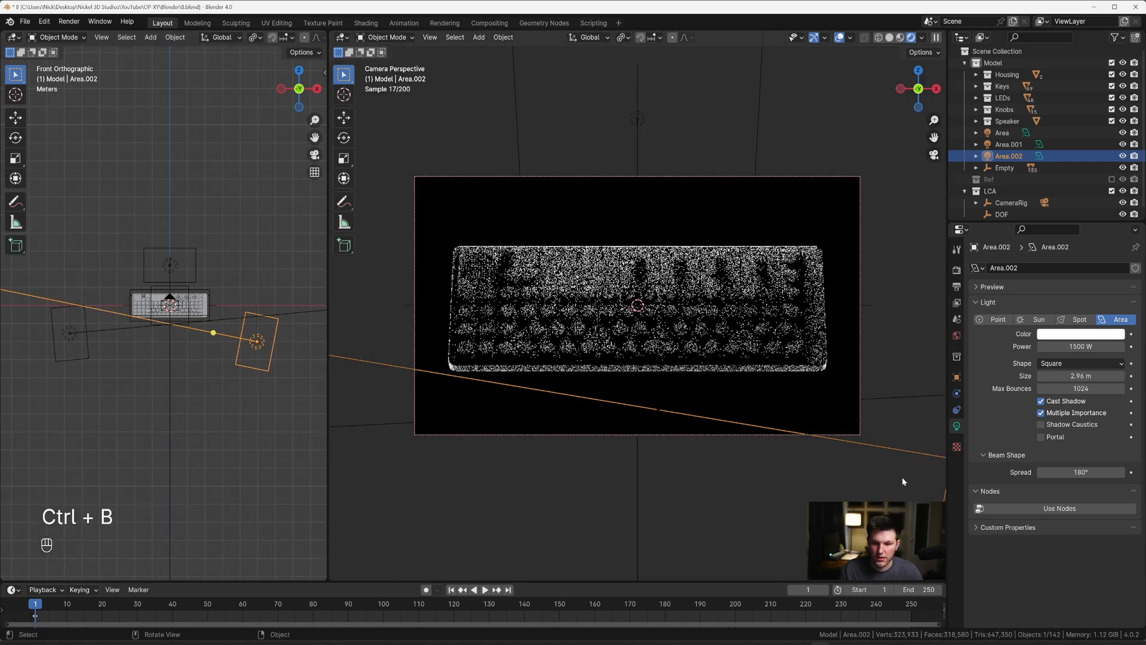
click(840, 38)
scroll(801, 135, up, 2)
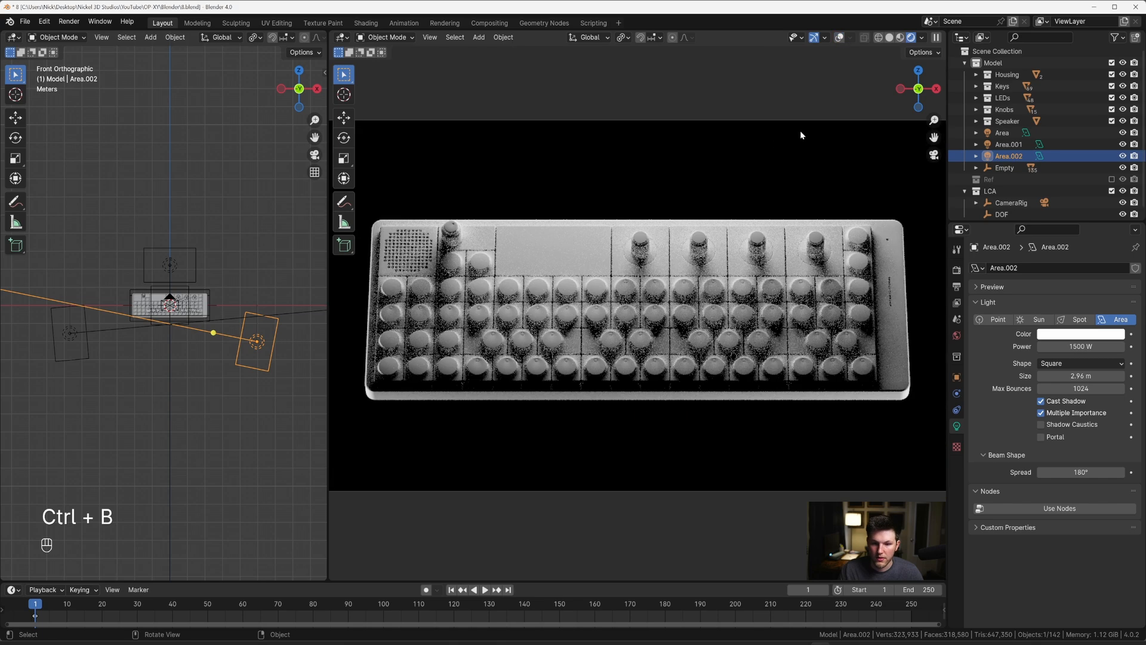
Step: Duplicate the right light to about 10.2 m in front, raise it about 8.7 m, and rotate it about -156° in right view
middle_drag(120, 334, 235, 264)
key(shift+d)
click(227, 340)
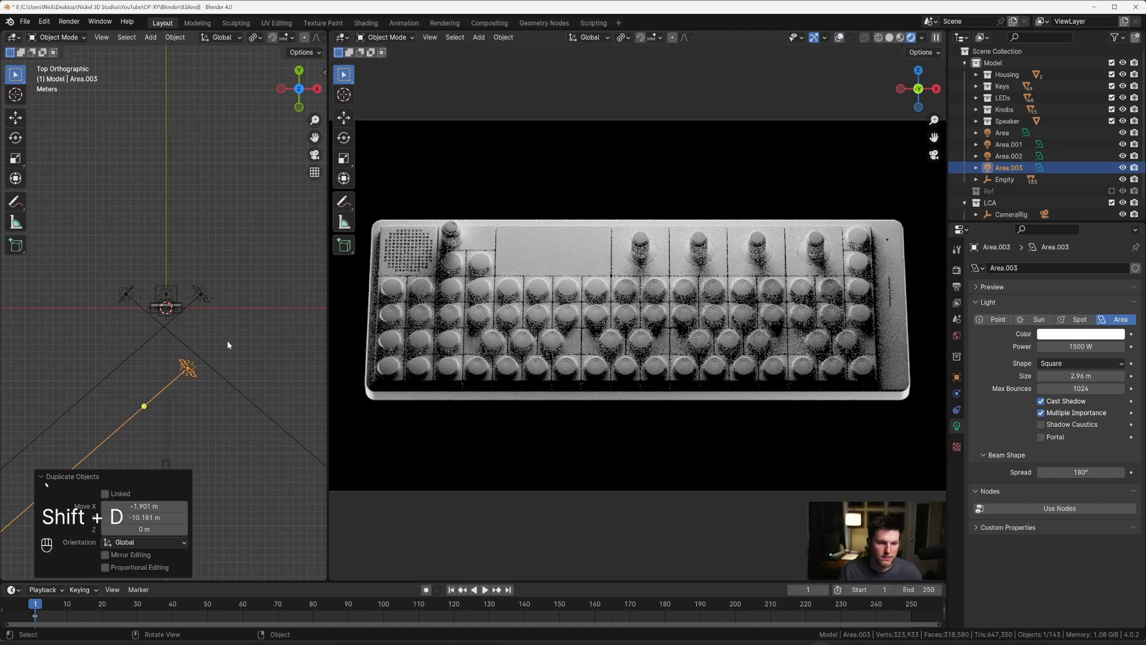
middle_drag(226, 340, 266, 359)
key(g)
click(267, 284)
key(r)
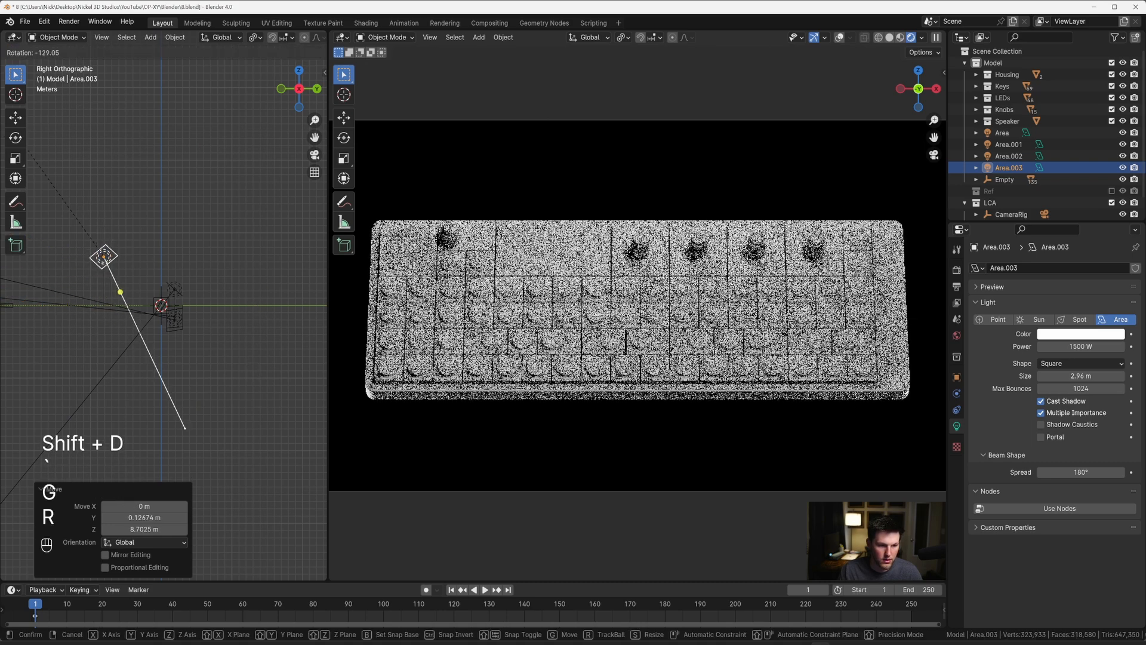
click(310, 194)
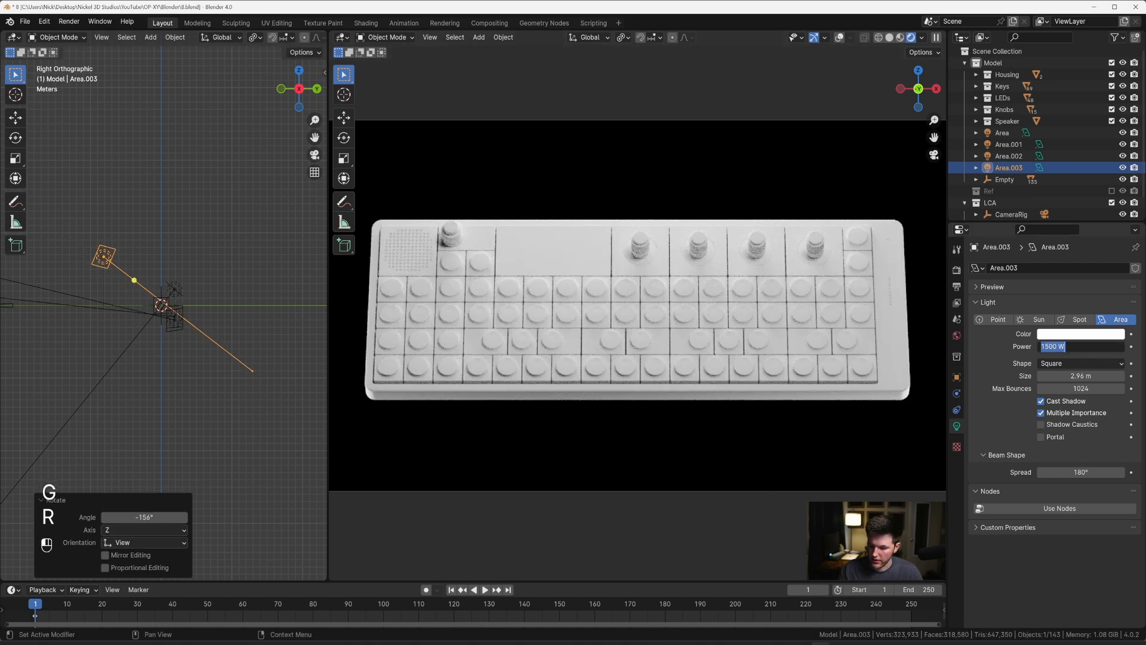
Step: Try the front area light at 250 W, enlarge it to about 19.5 m, and reduce its power to 100 W
key(Return)
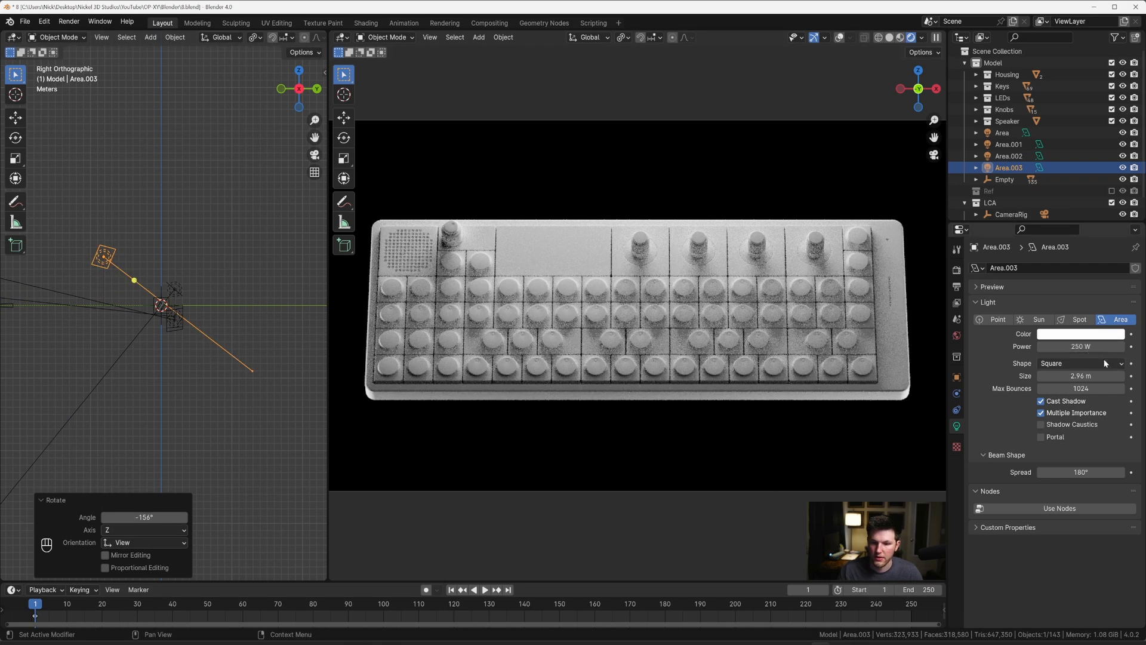
drag(1081, 376, 1143, 375)
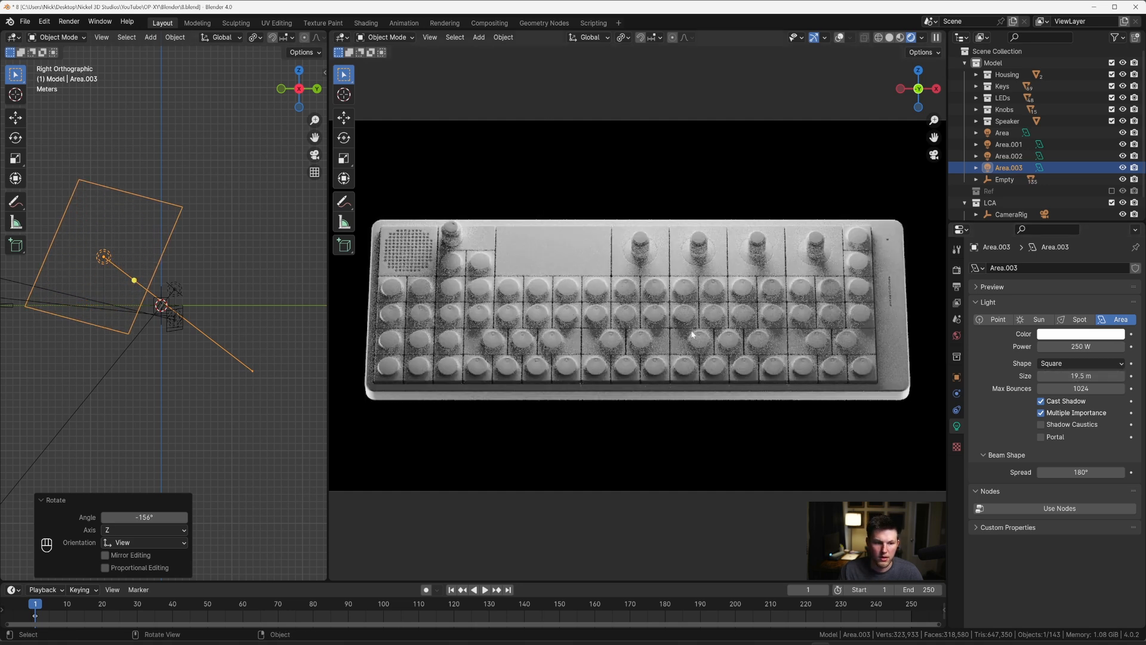
text(0)
key(Return)
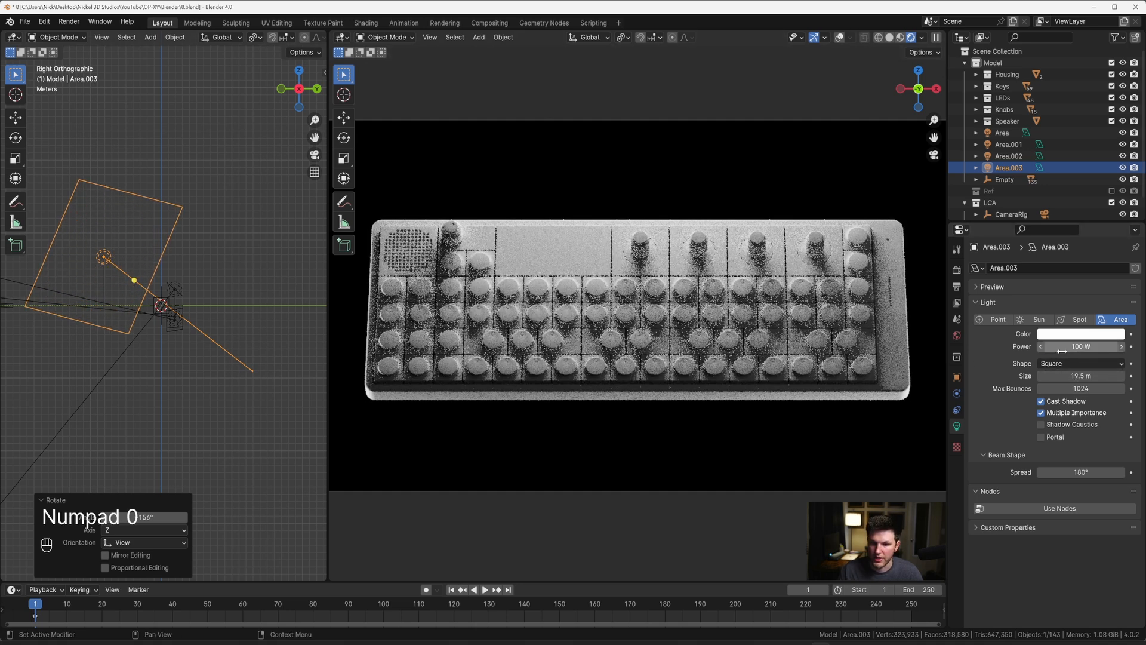
Step: Rotate the front area light about 41.9° in top view, and delete that light
key(KP_7)
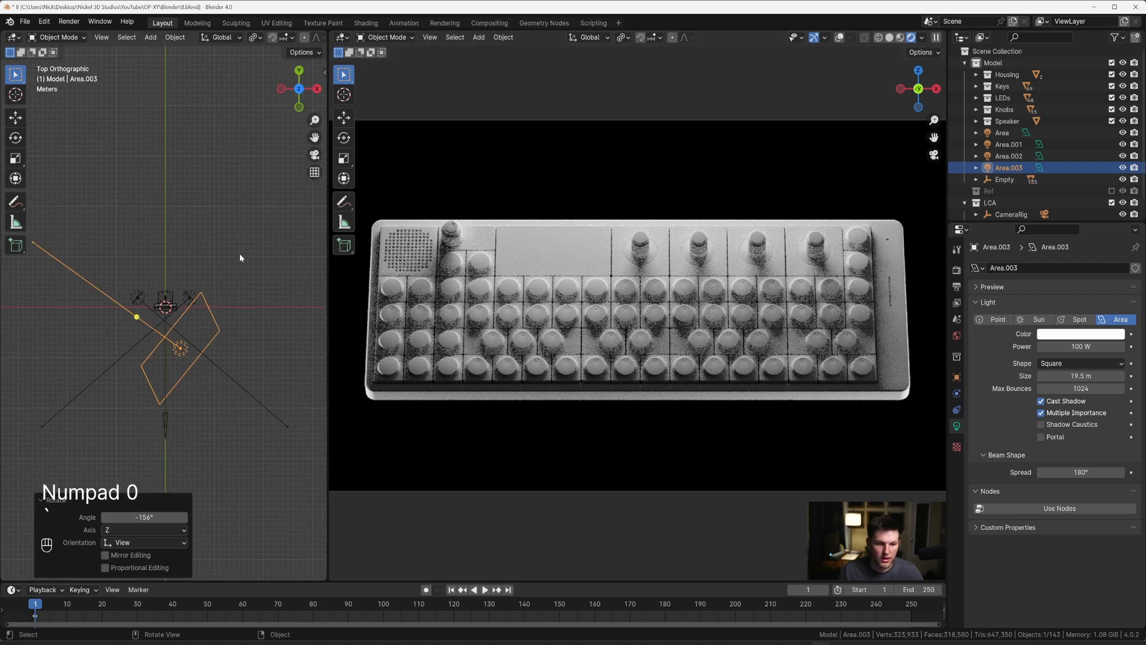
key(r)
click(192, 312)
key(x)
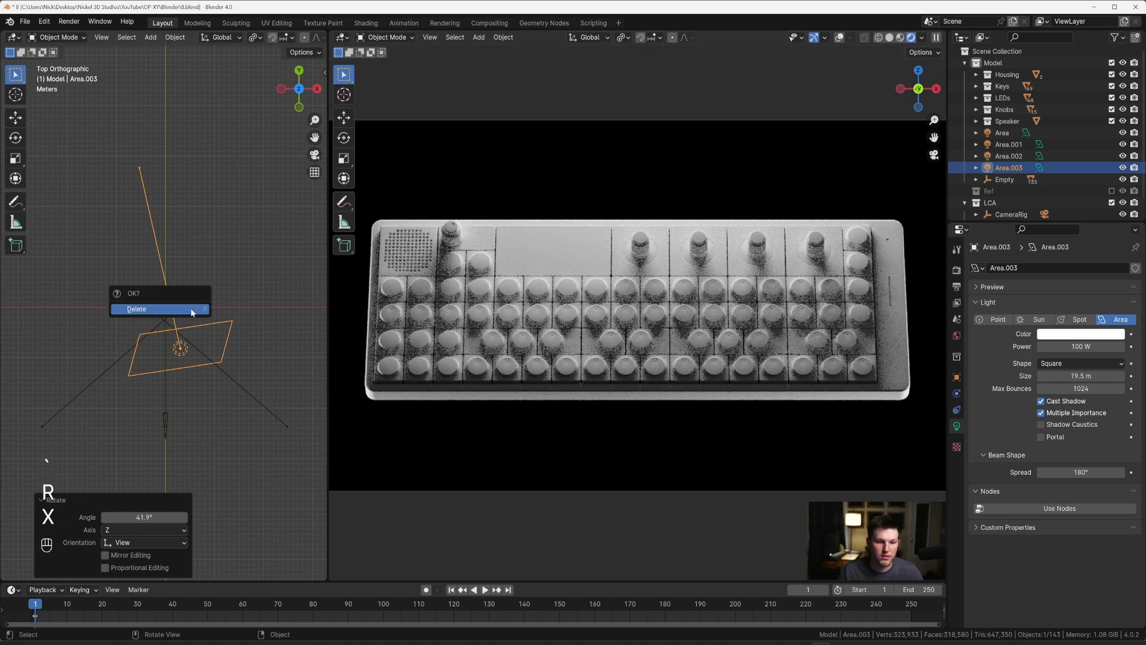
click(191, 309)
Step: Switch the camera viewport back to solid shading
shift+middle_drag(619, 321, 645, 316)
middle_drag(217, 281, 177, 223)
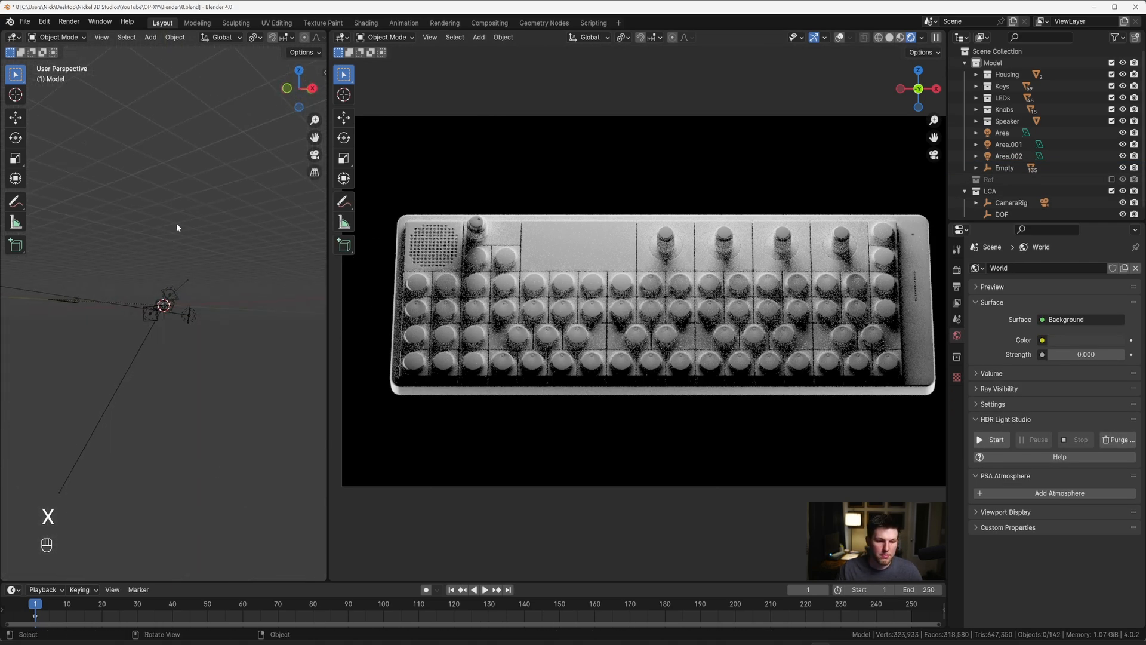
key(z)
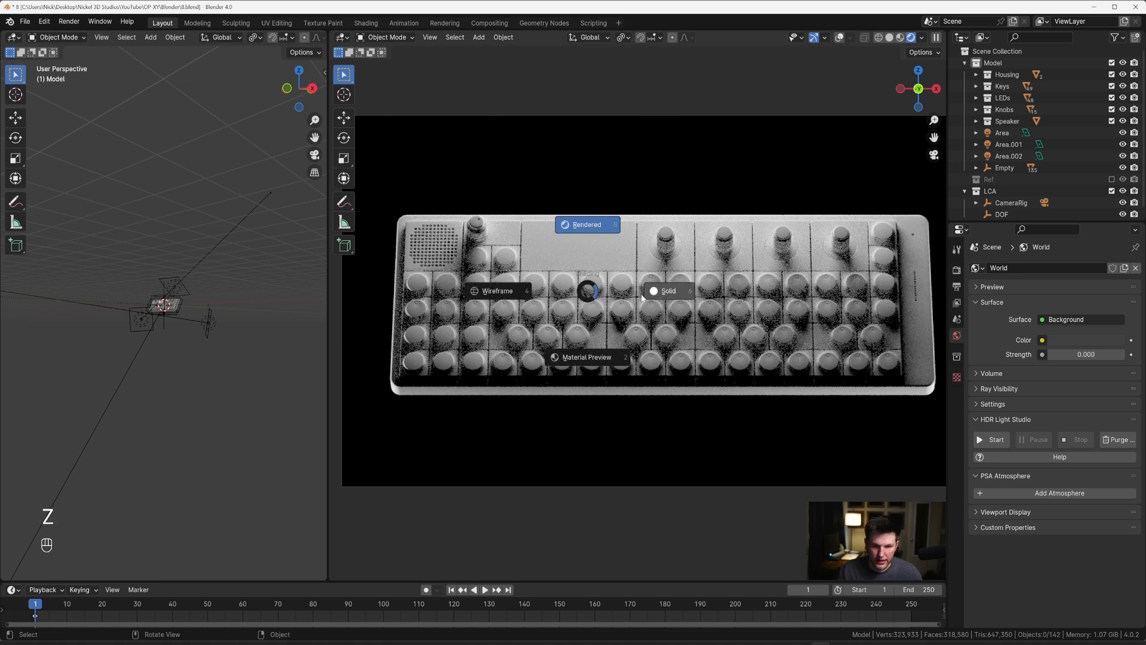
click(662, 292)
shift+middle_drag(665, 294, 751, 304)
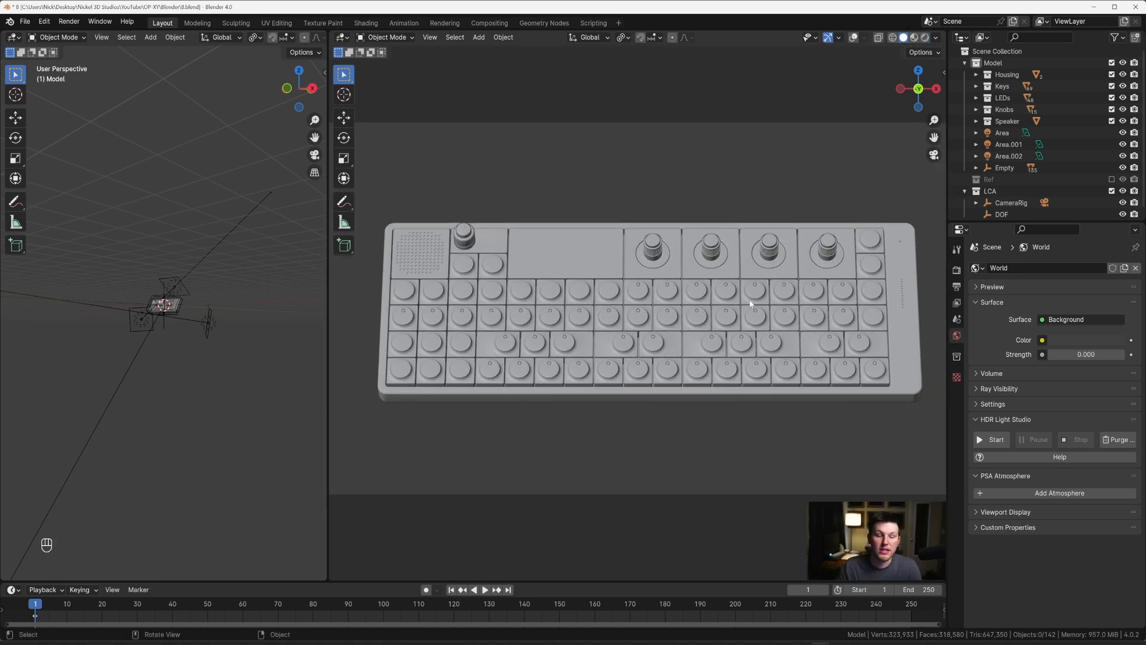